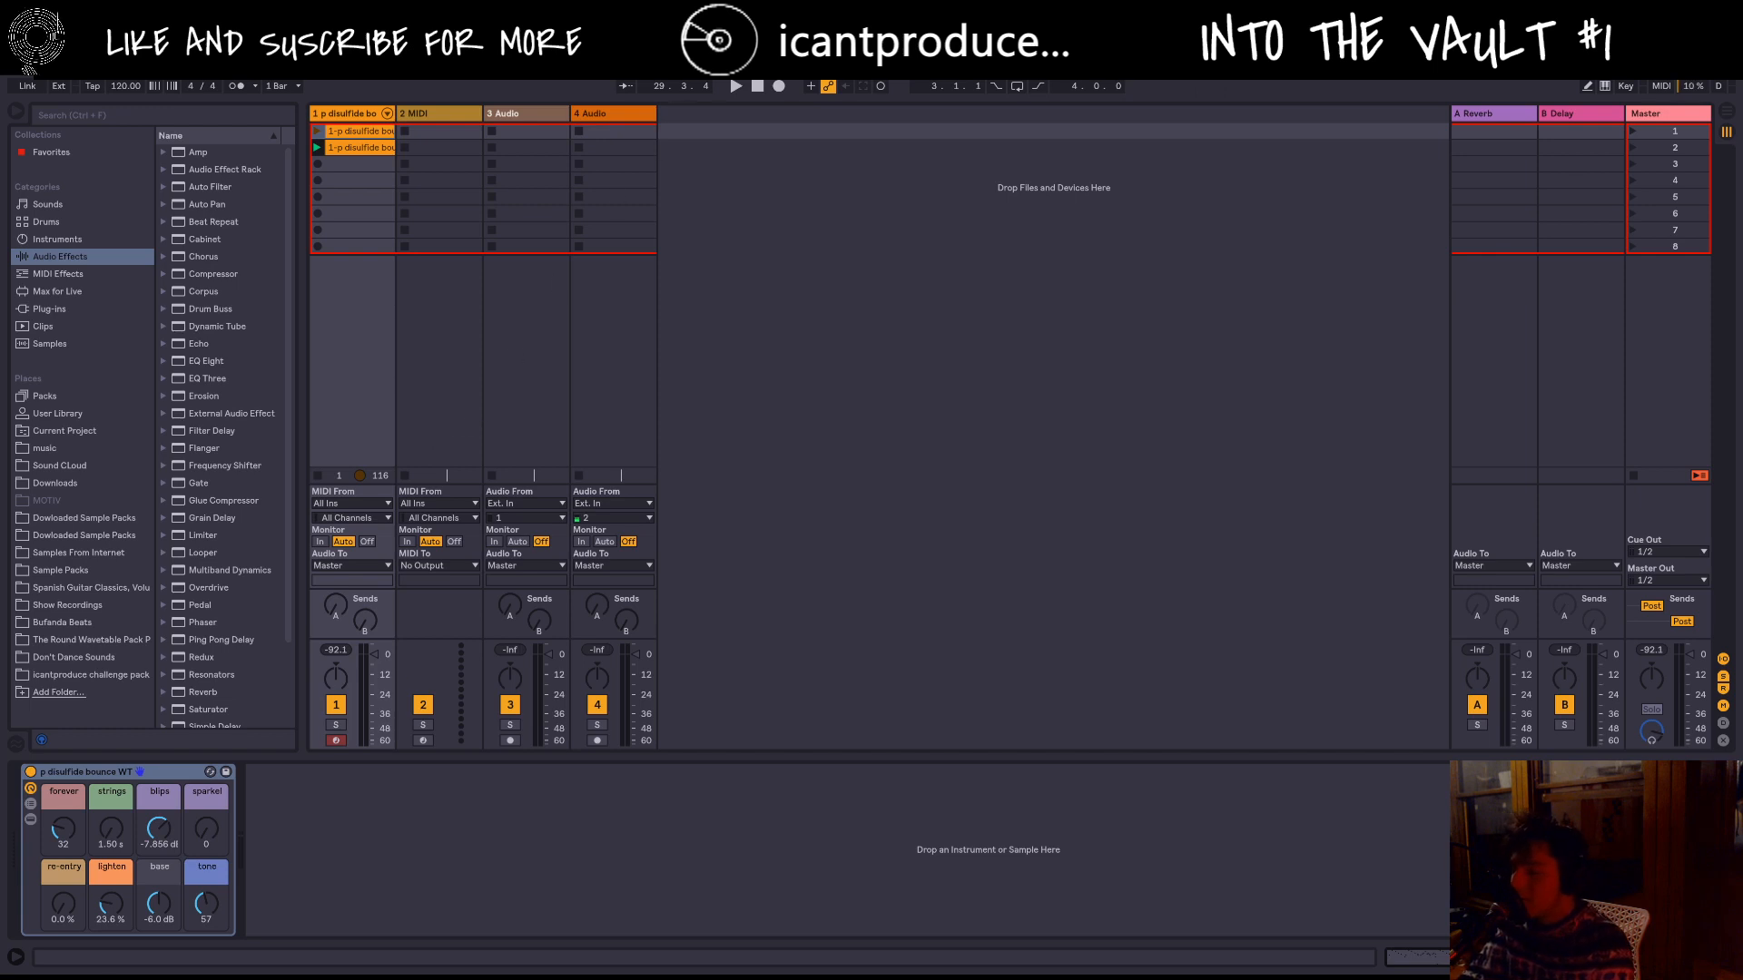
Step: Play the second clip on track 1, play the first clip, and stop playback
left_click(758, 87)
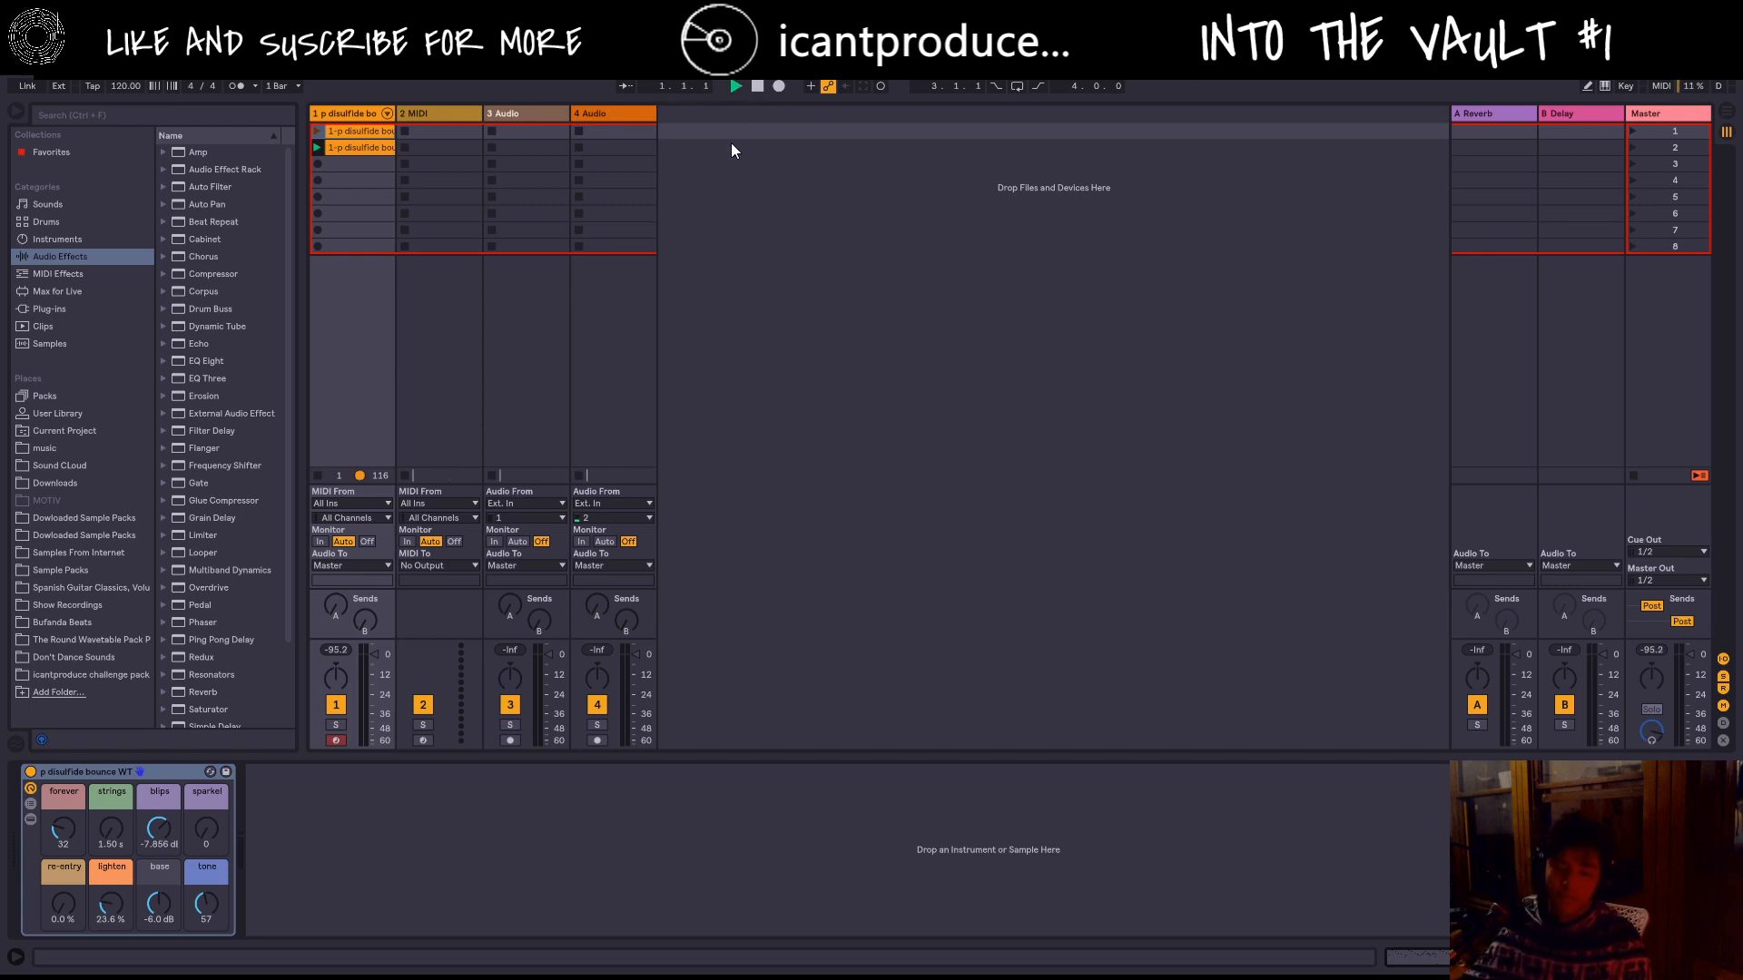
key("space")
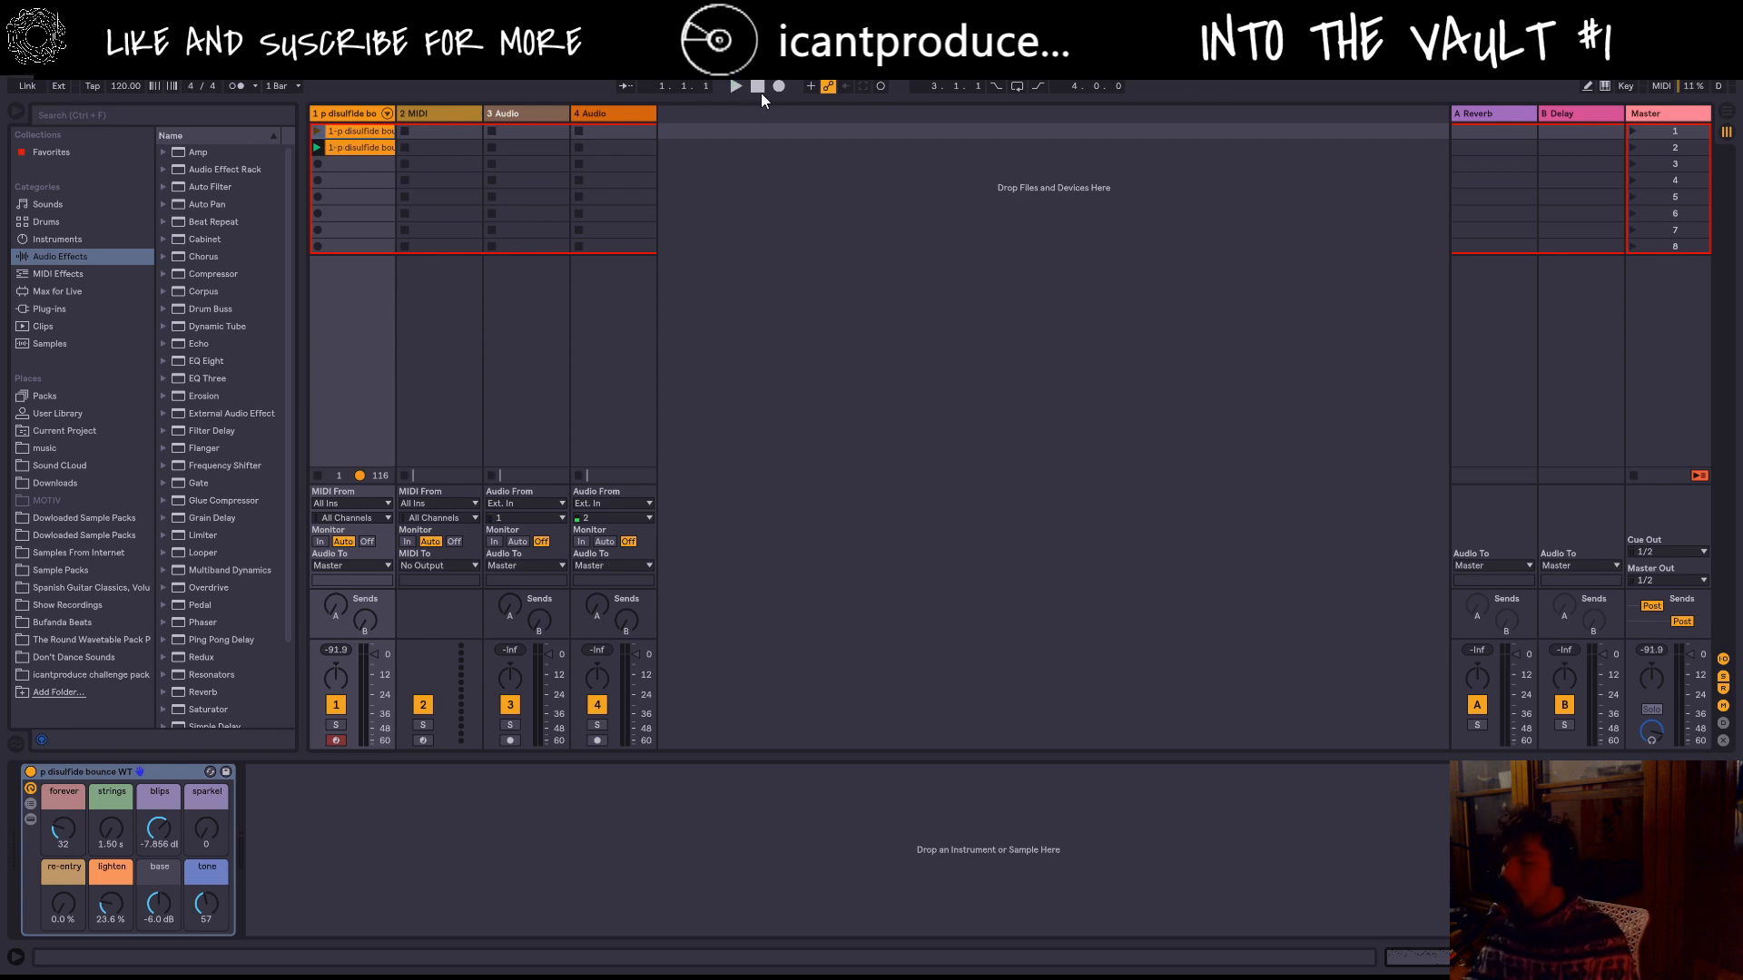
left_click(319, 147)
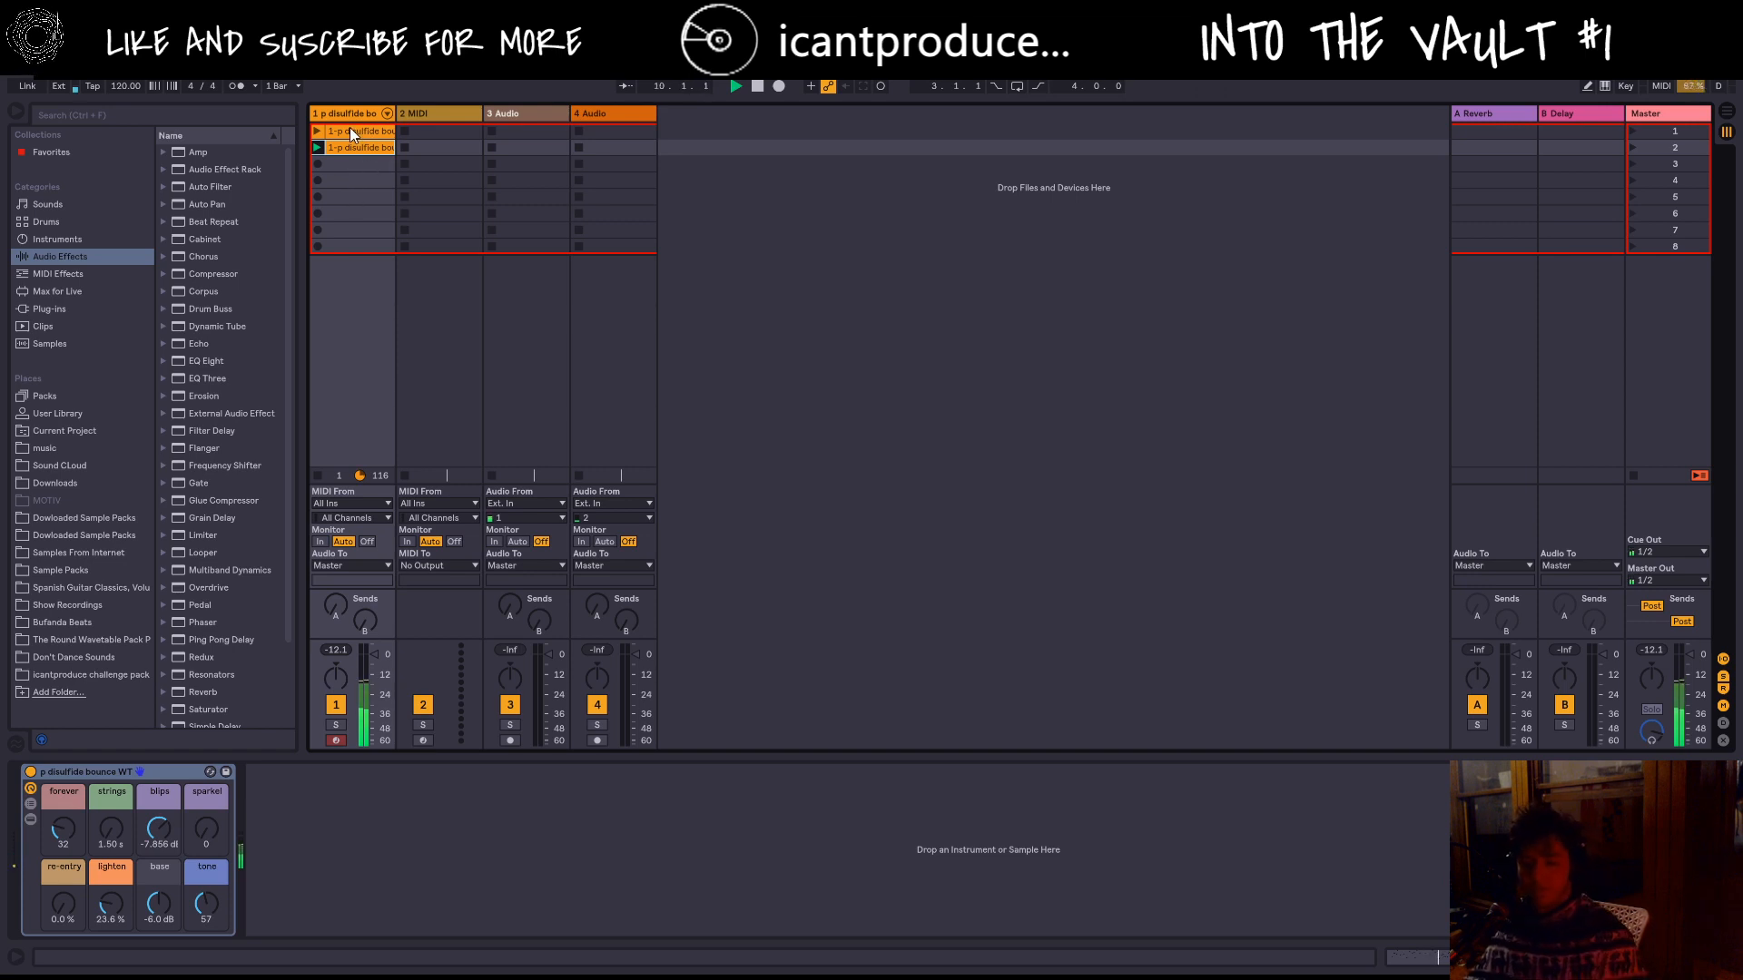
left_click(756, 86)
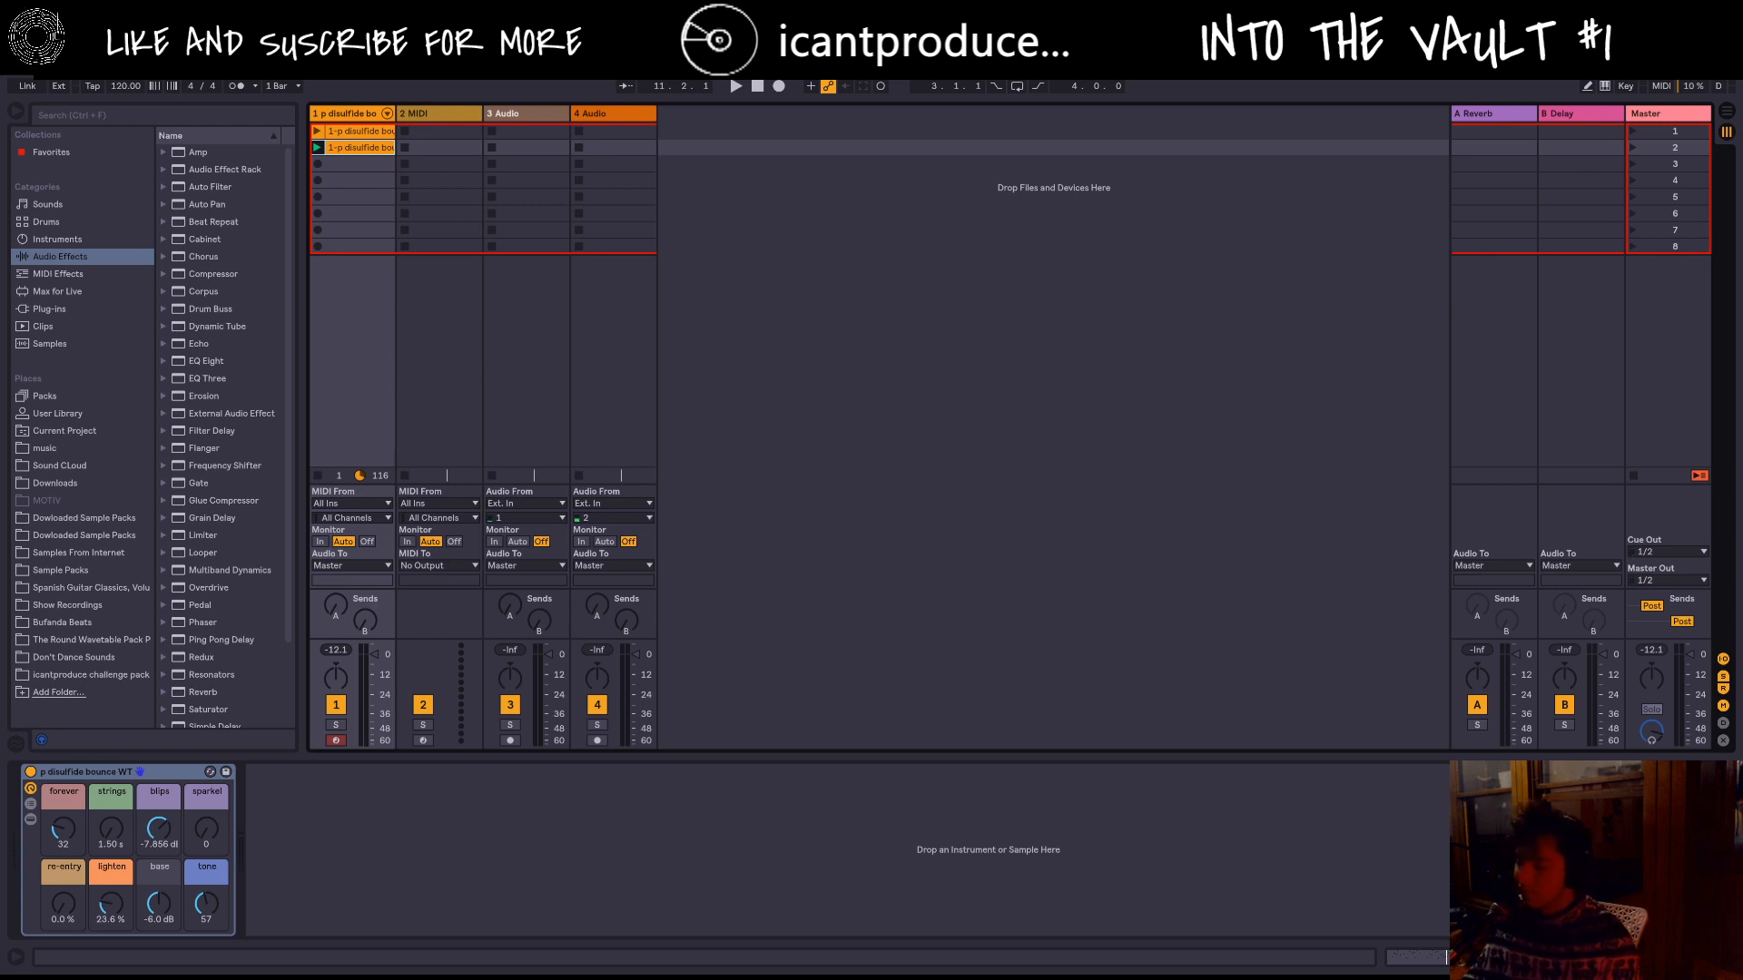
left_click(317, 131)
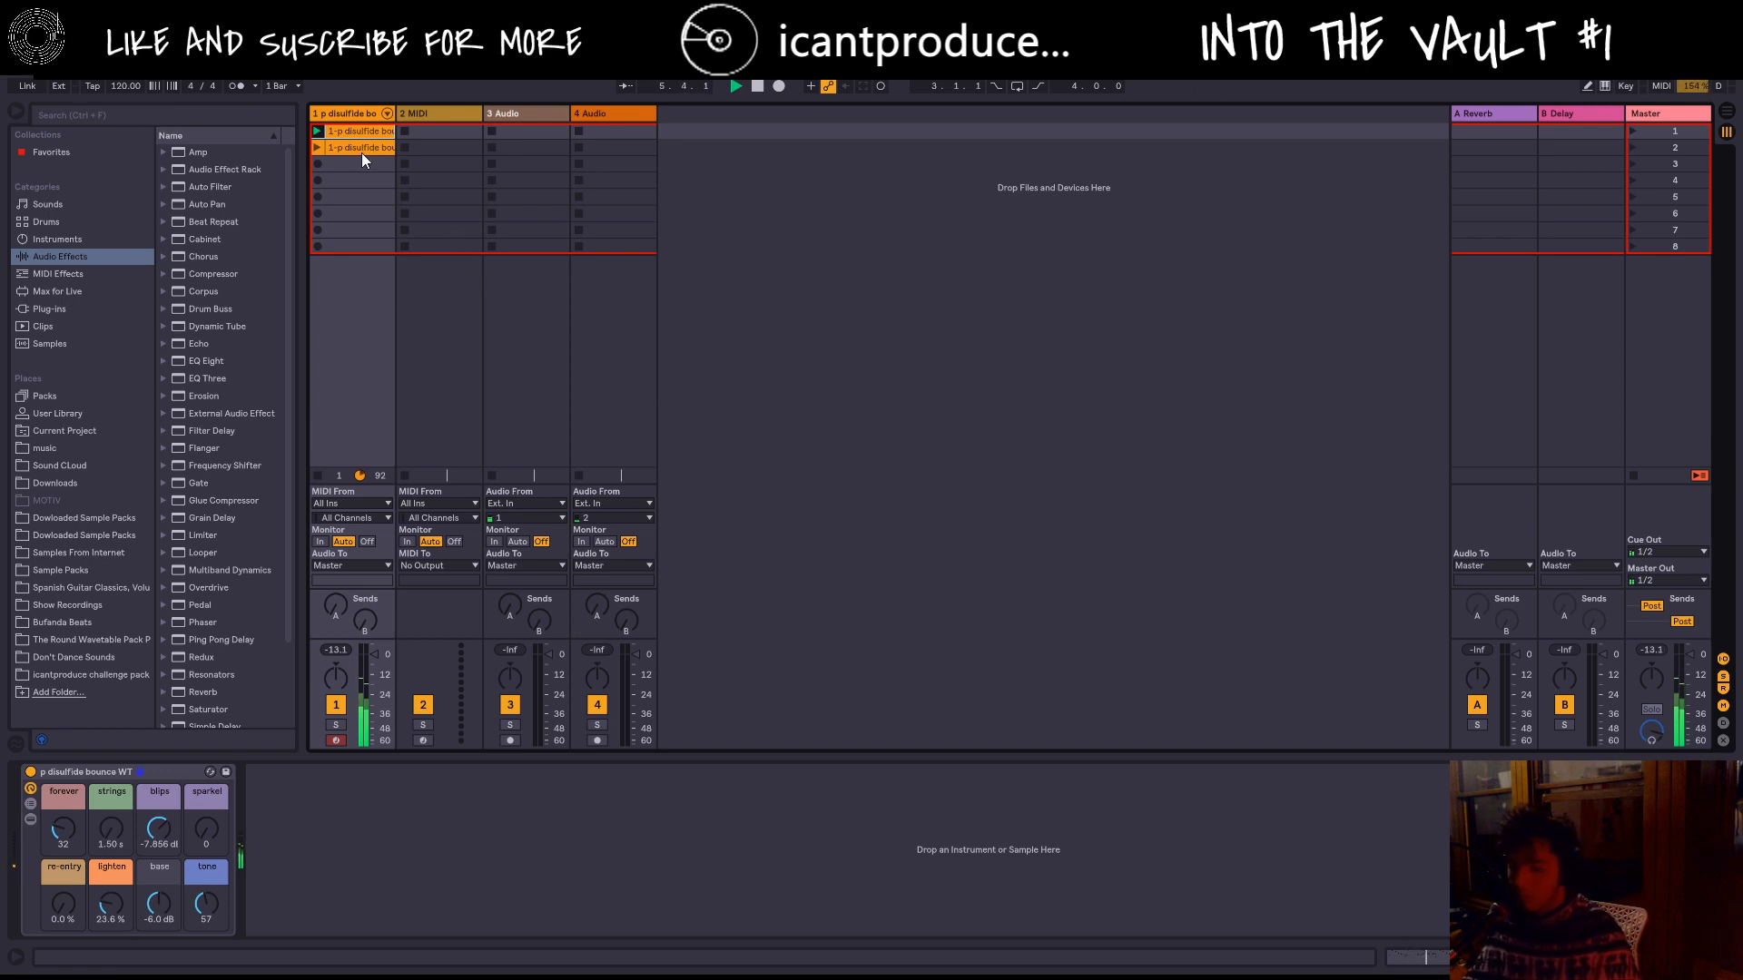
left_click(758, 86)
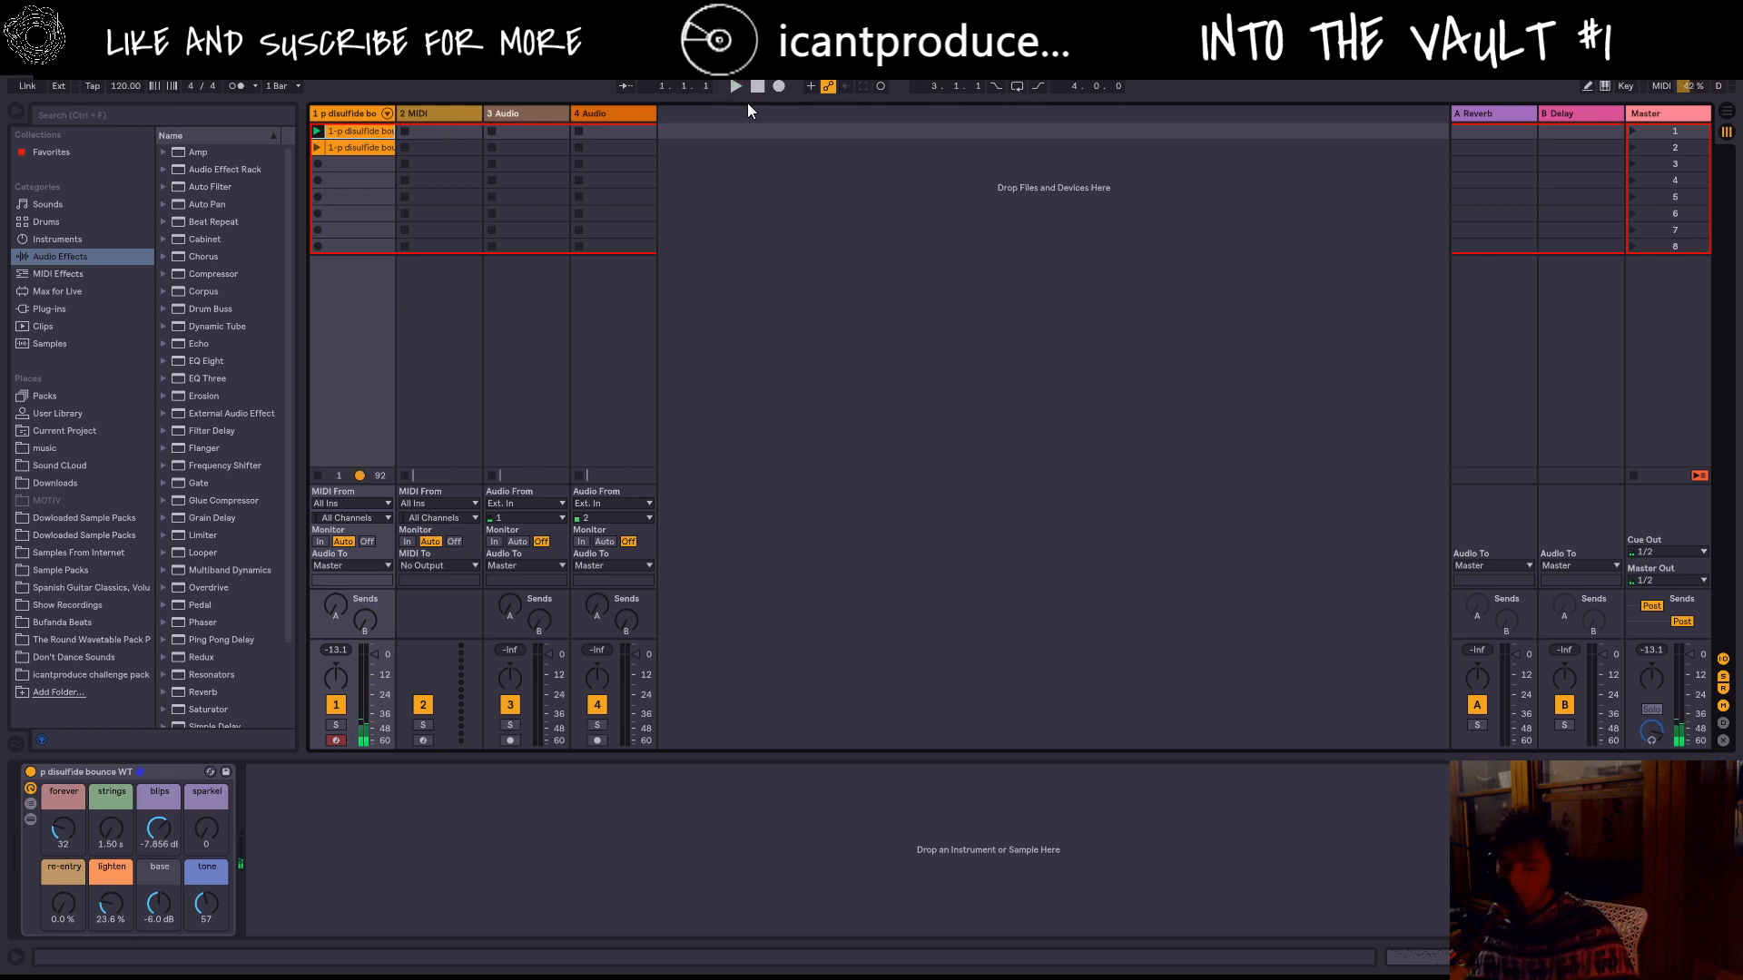
Step: Open the notes of the first clip on track 1 in an enlarged editor and play its opening bars
left_click(346, 143)
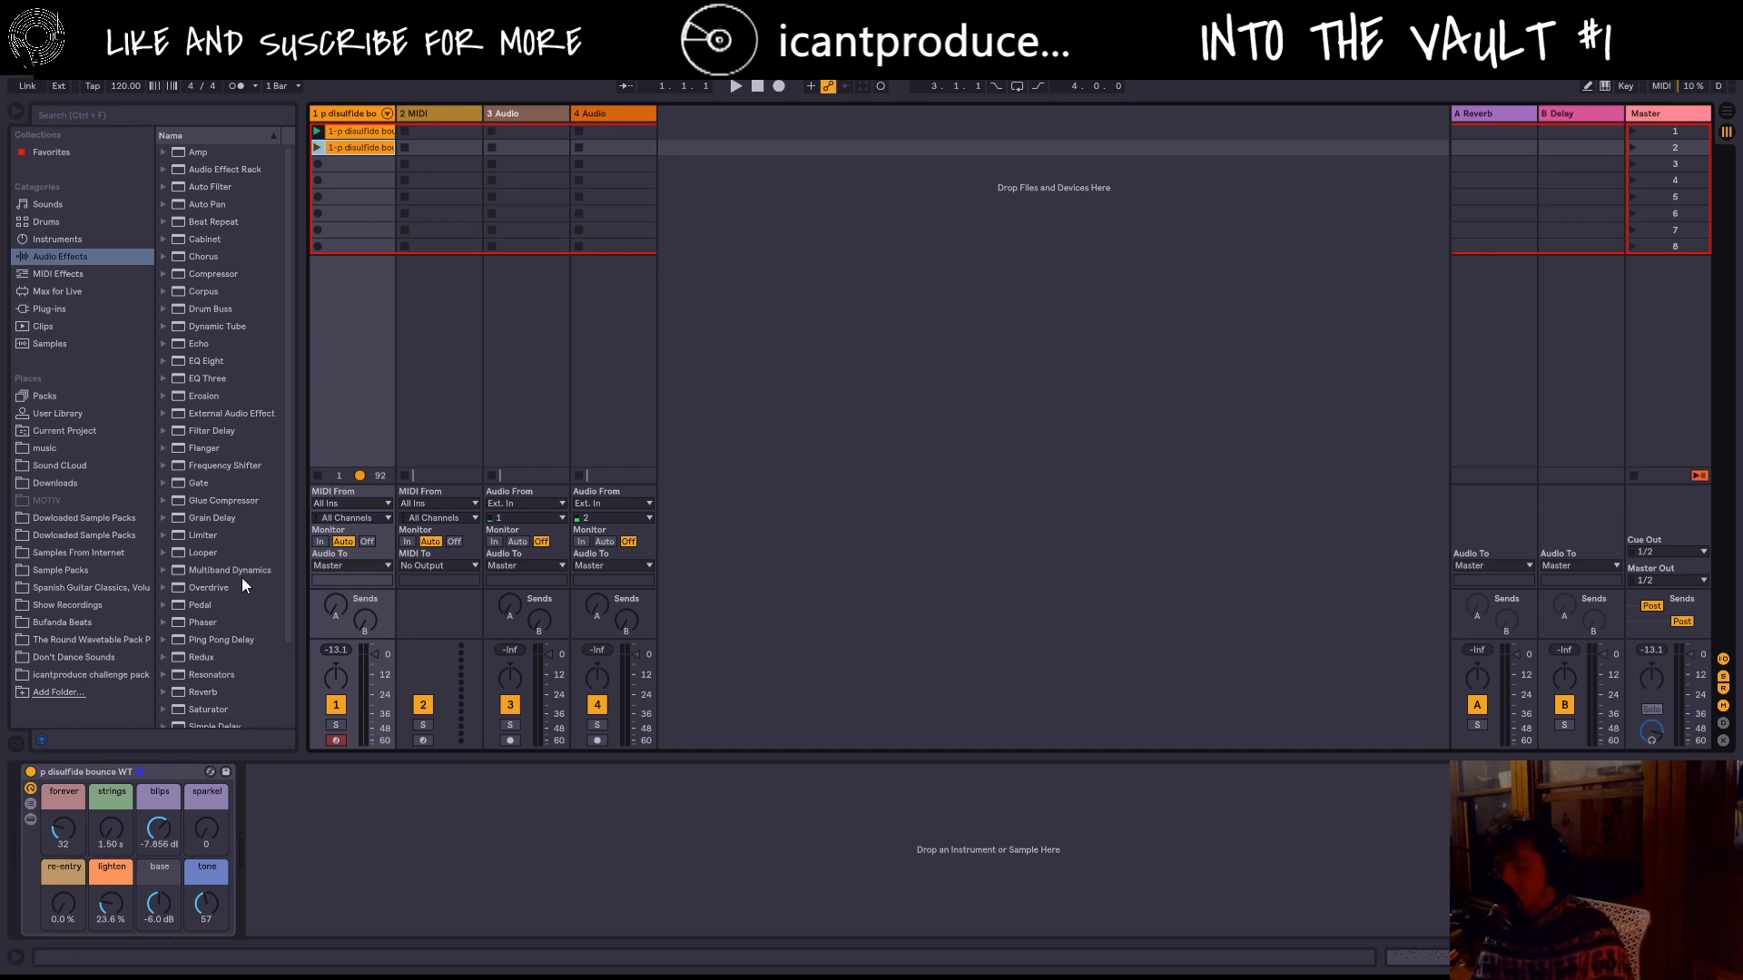
double_click(345, 128)
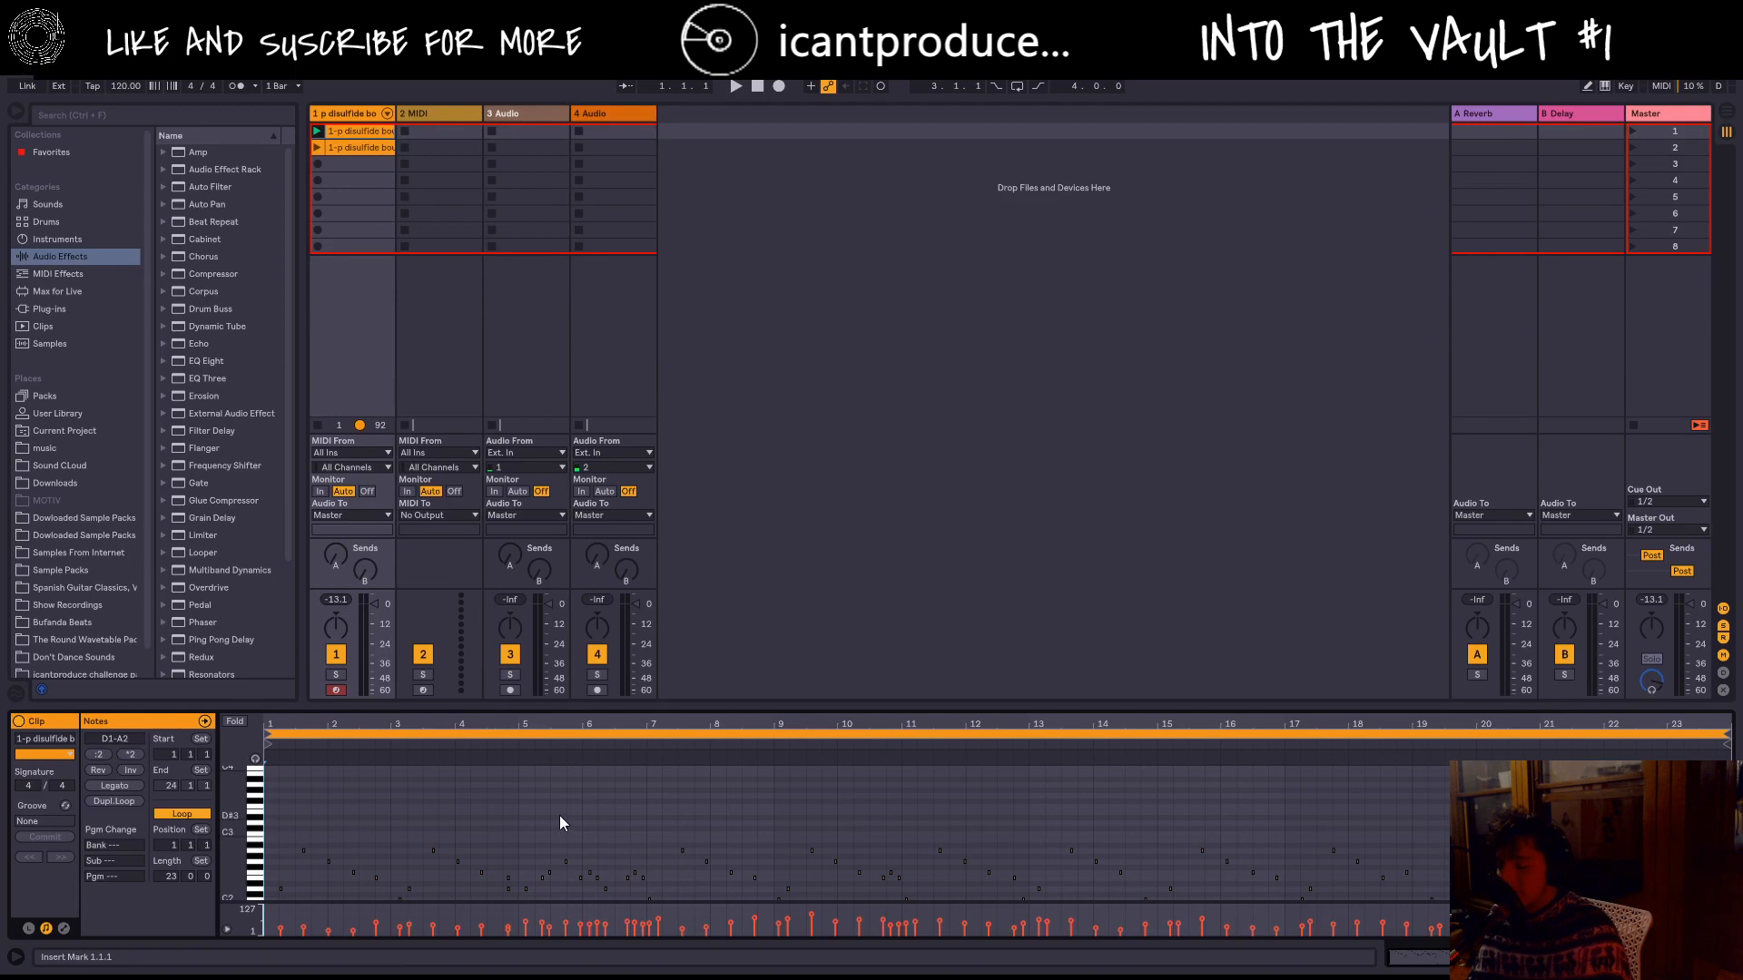
left_click_drag(476, 724, 1182, 788)
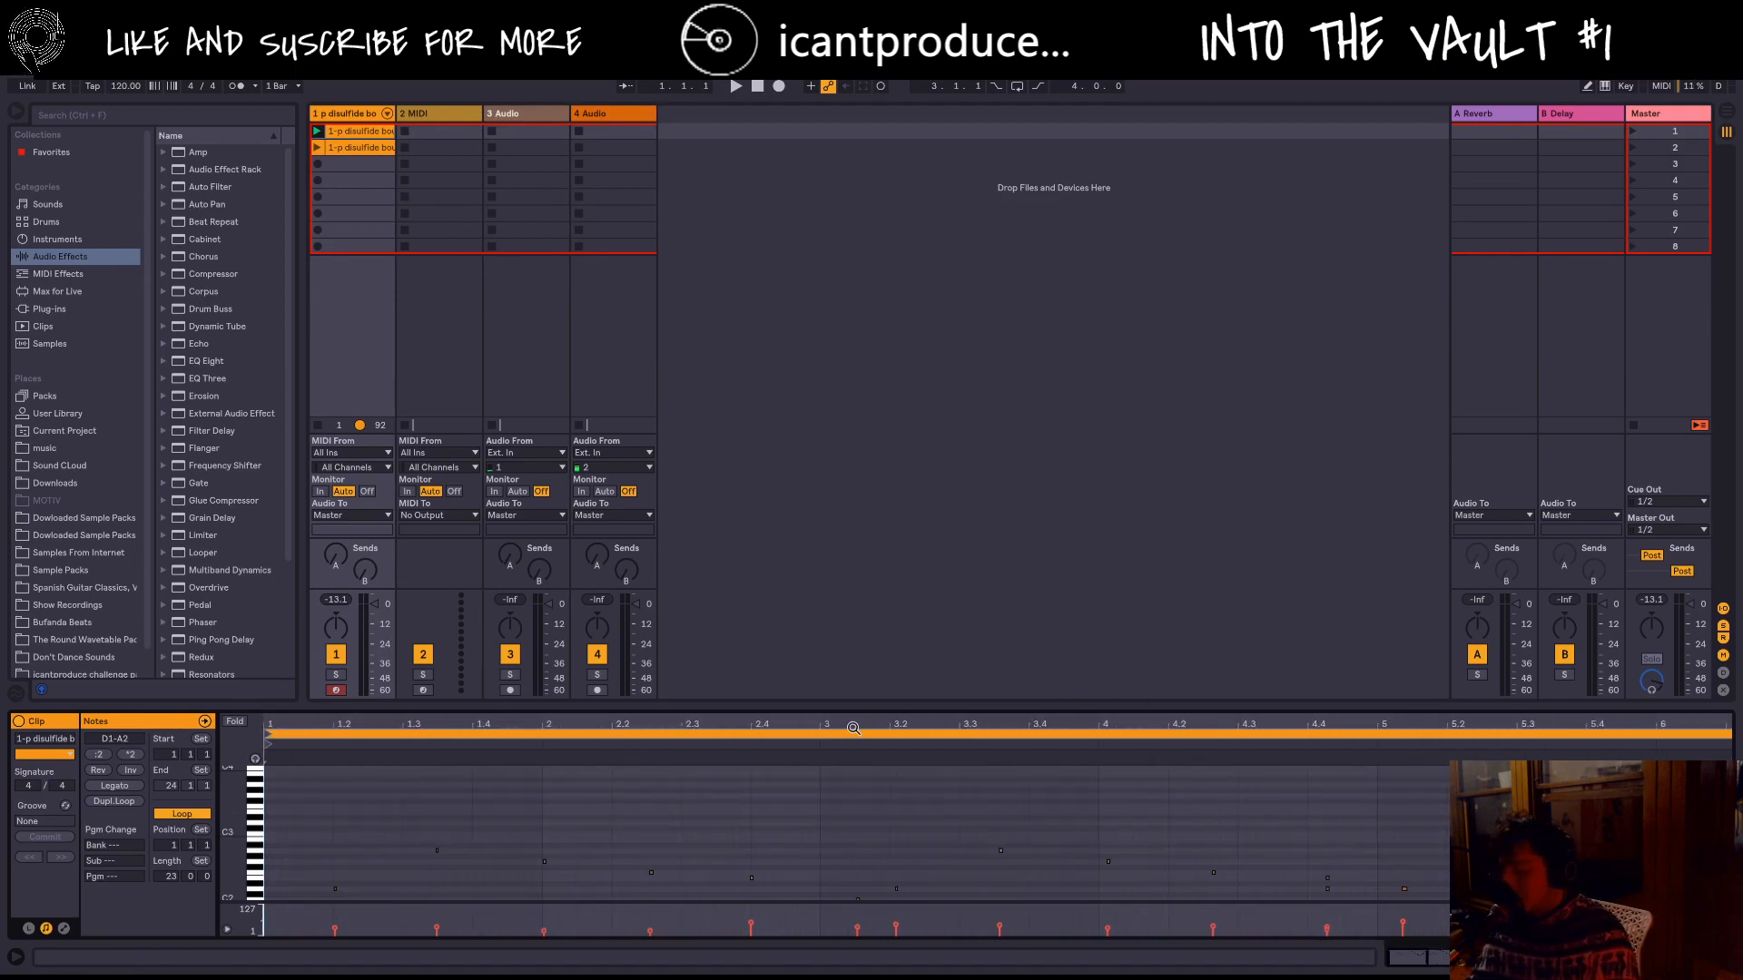
left_click_drag(615, 707, 639, 588)
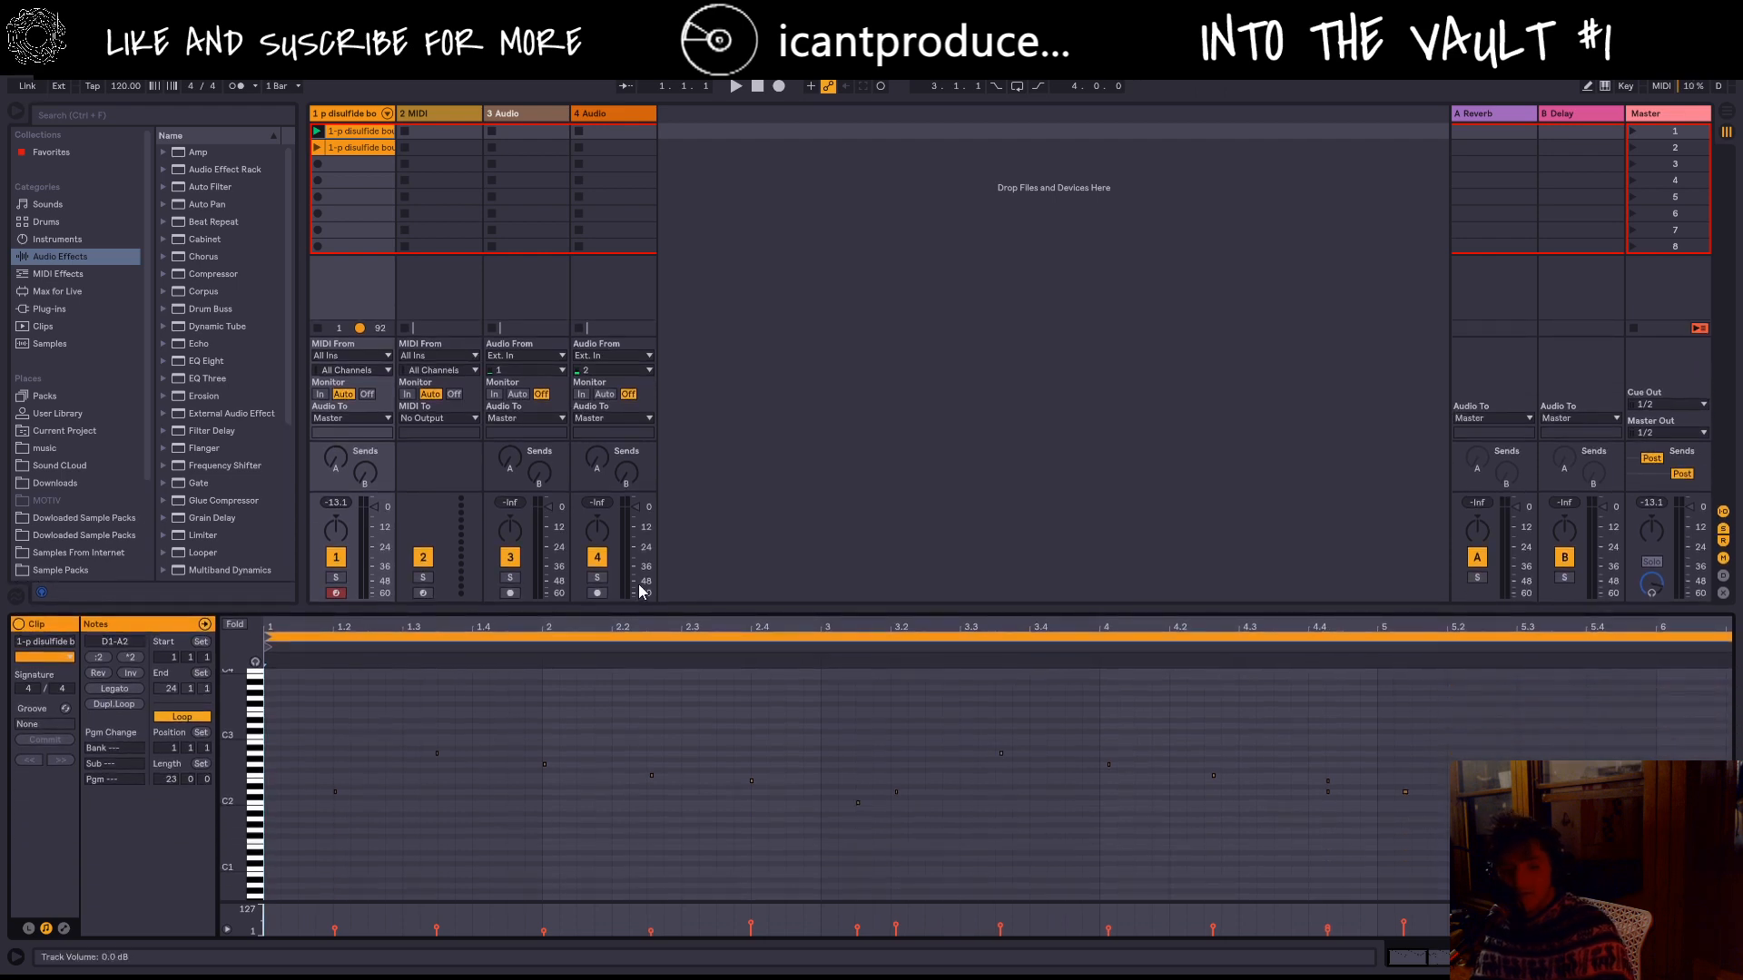
key("space")
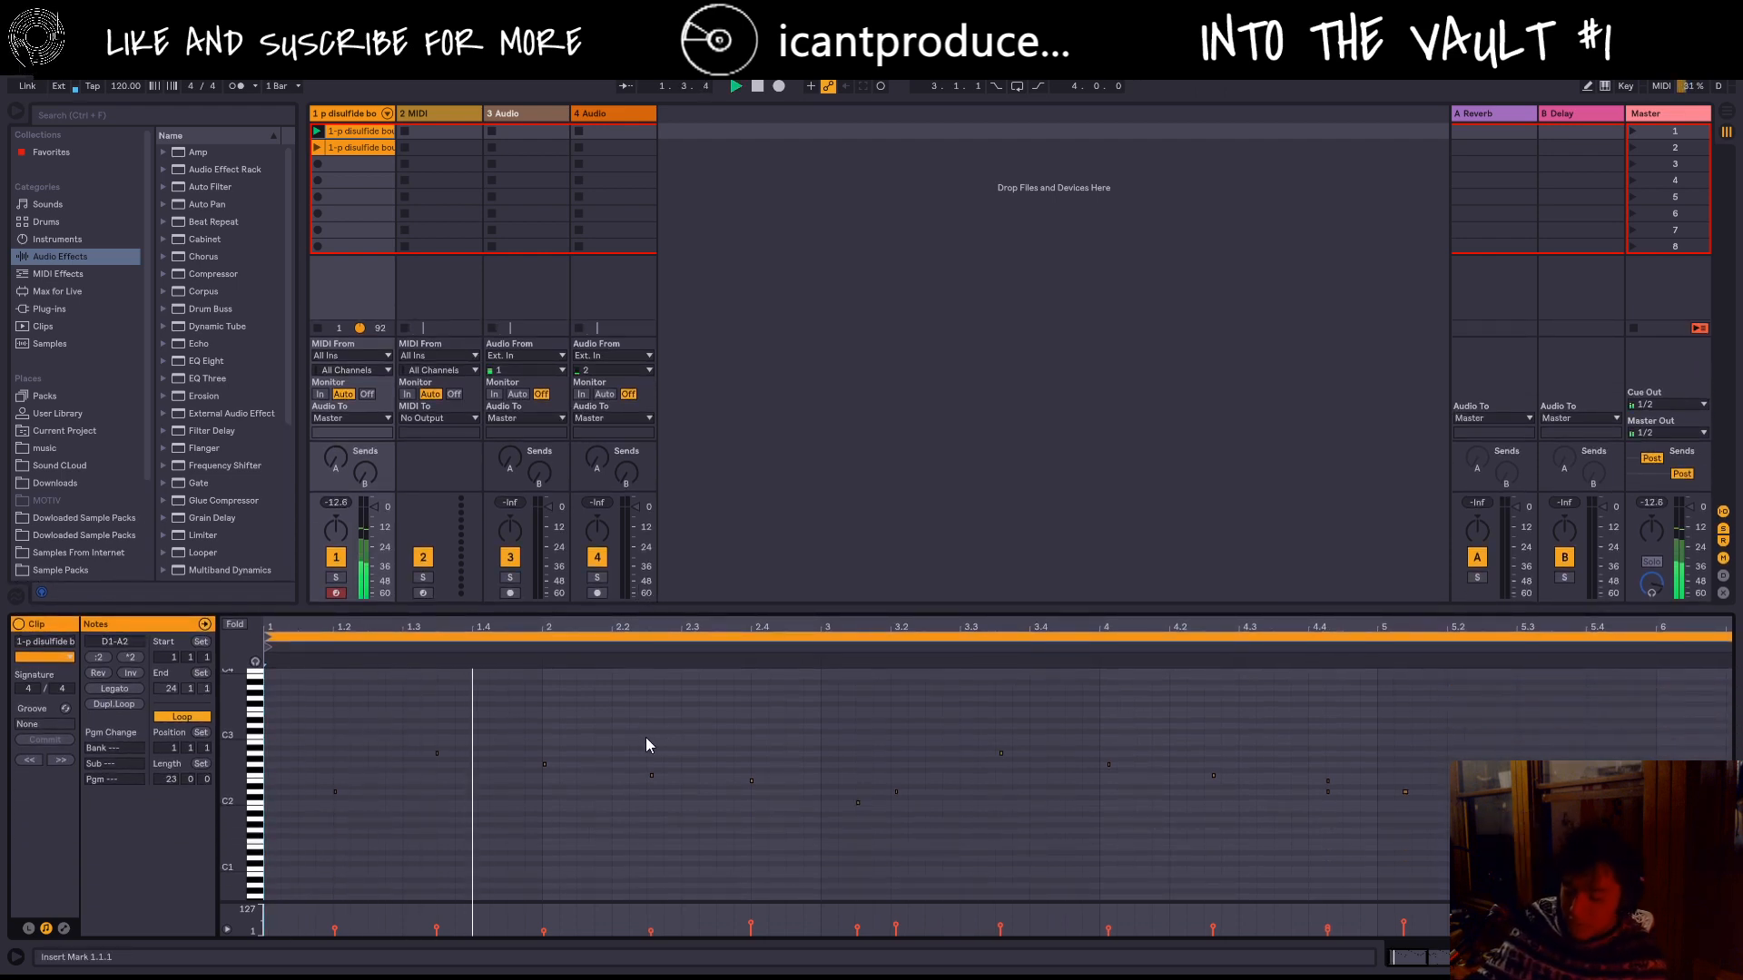
key("space")
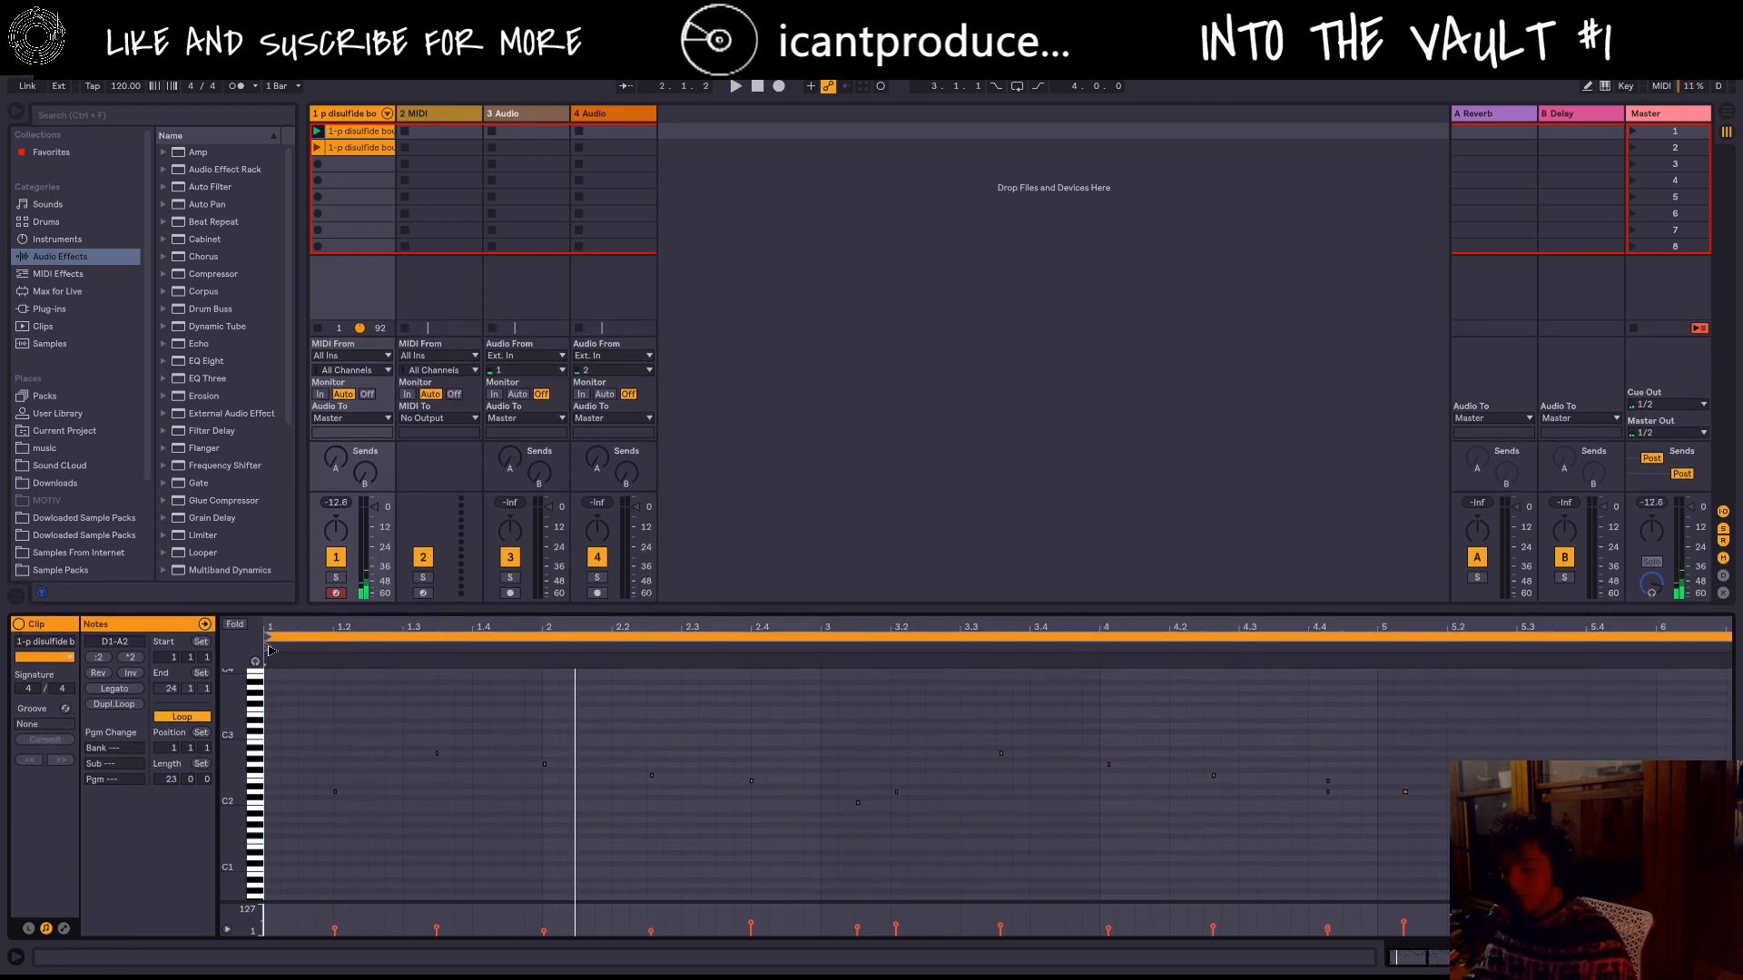
Step: Move the first clip's start and loop position to 1.2.1 and play it from there
left_click_drag(271, 650, 330, 667)
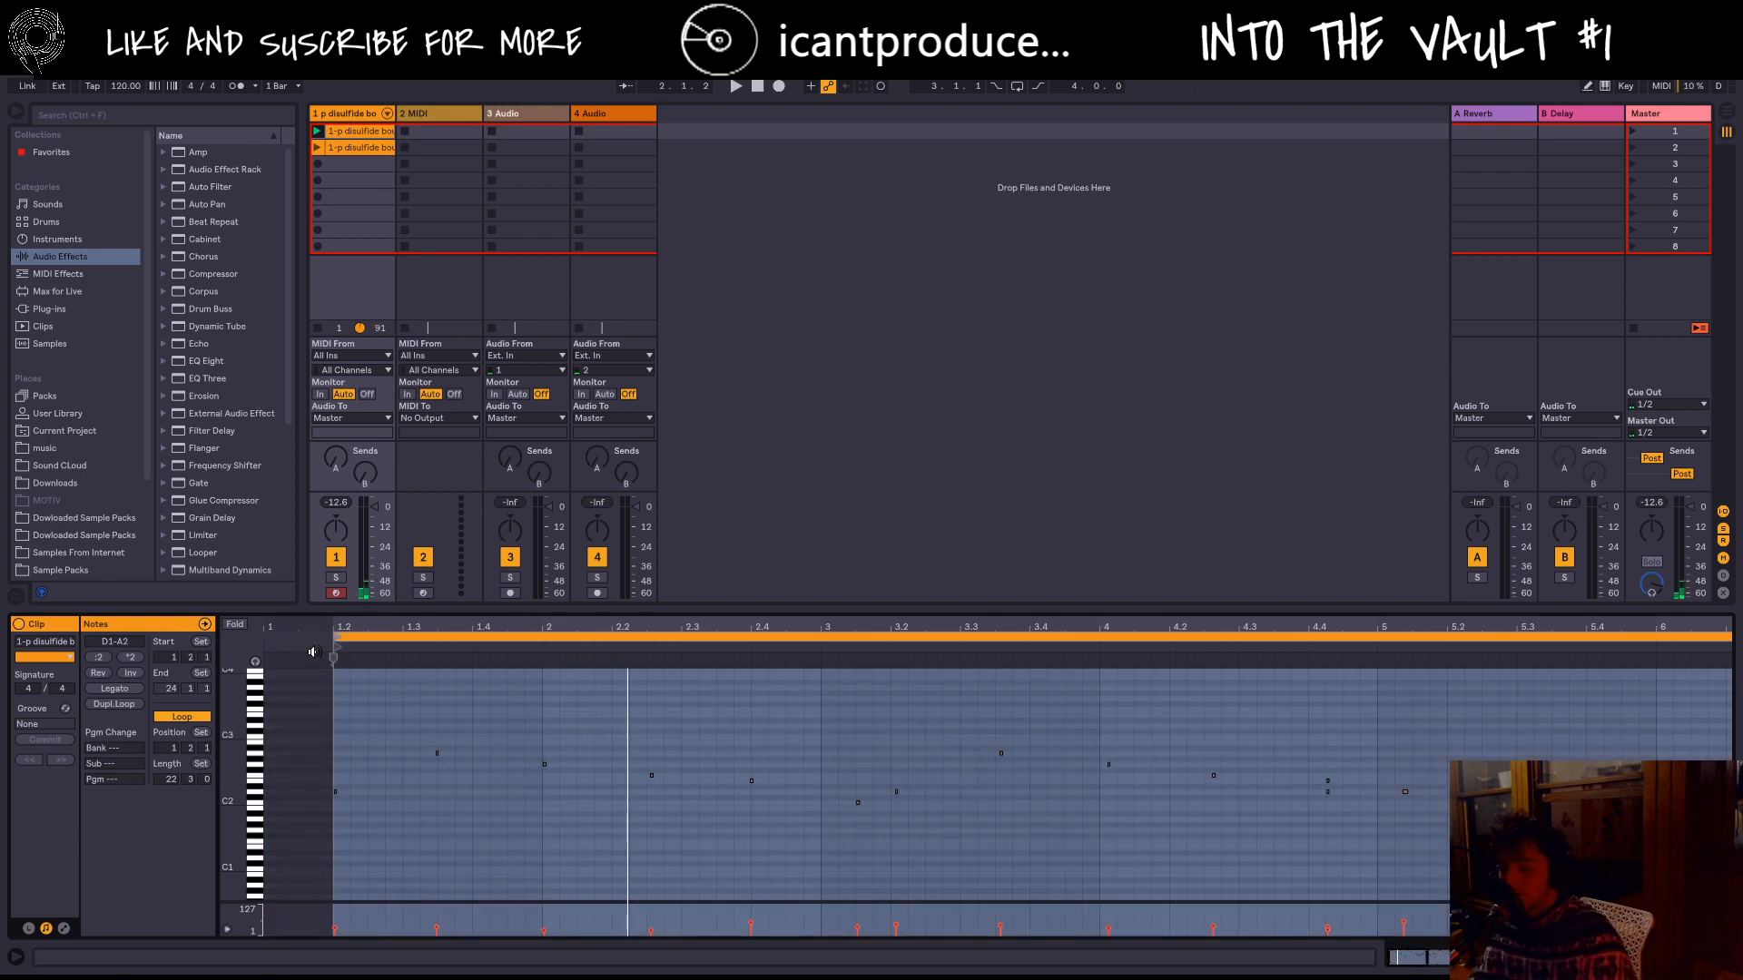
key("space")
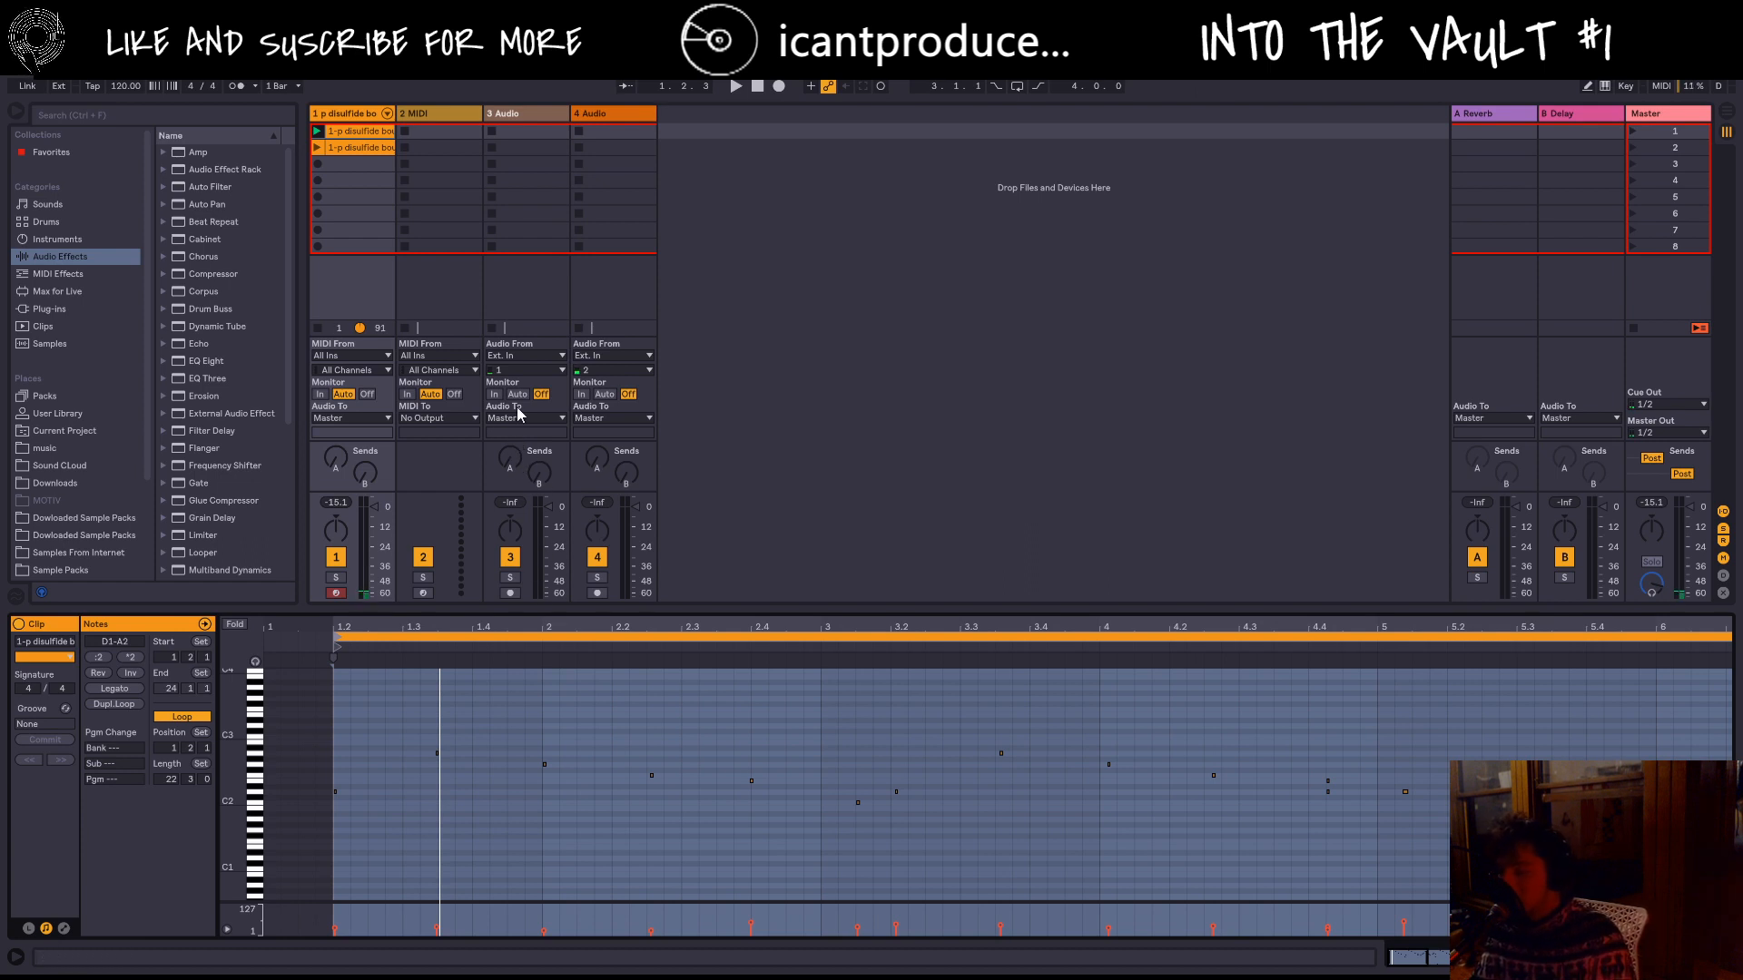
key("space")
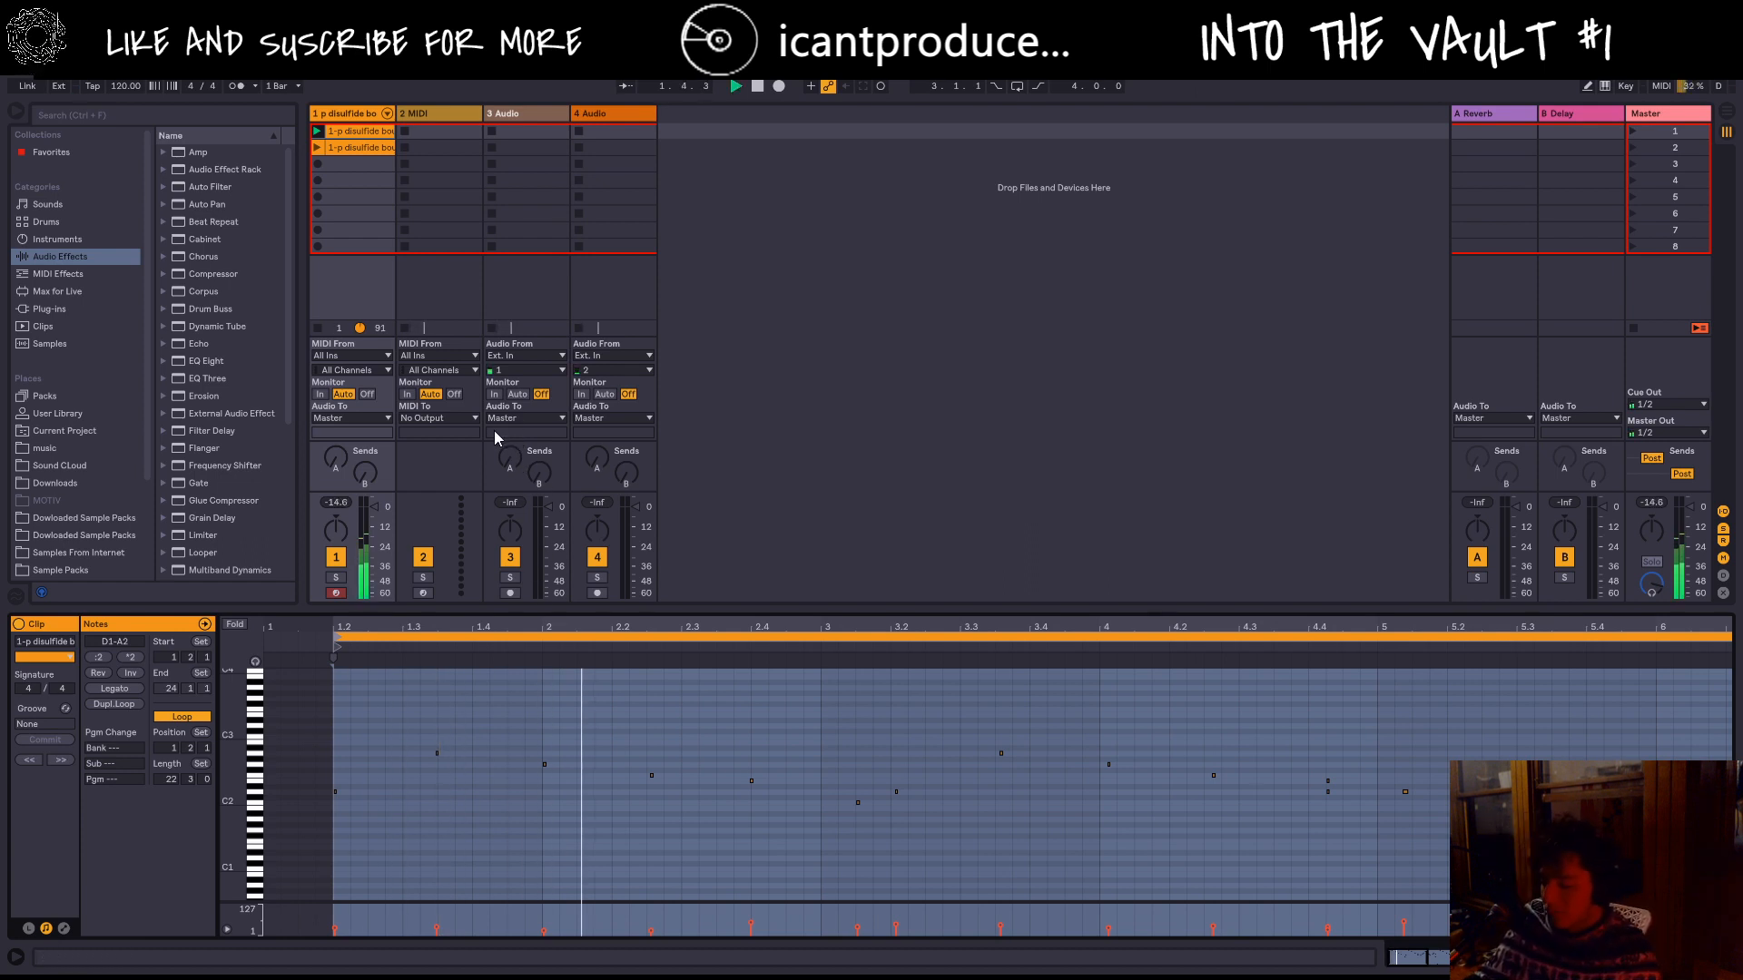
Step: Listen through to bar 5 and fold the note editor to the used pitches around beat 4.4
scroll(499, 747, "down", 2)
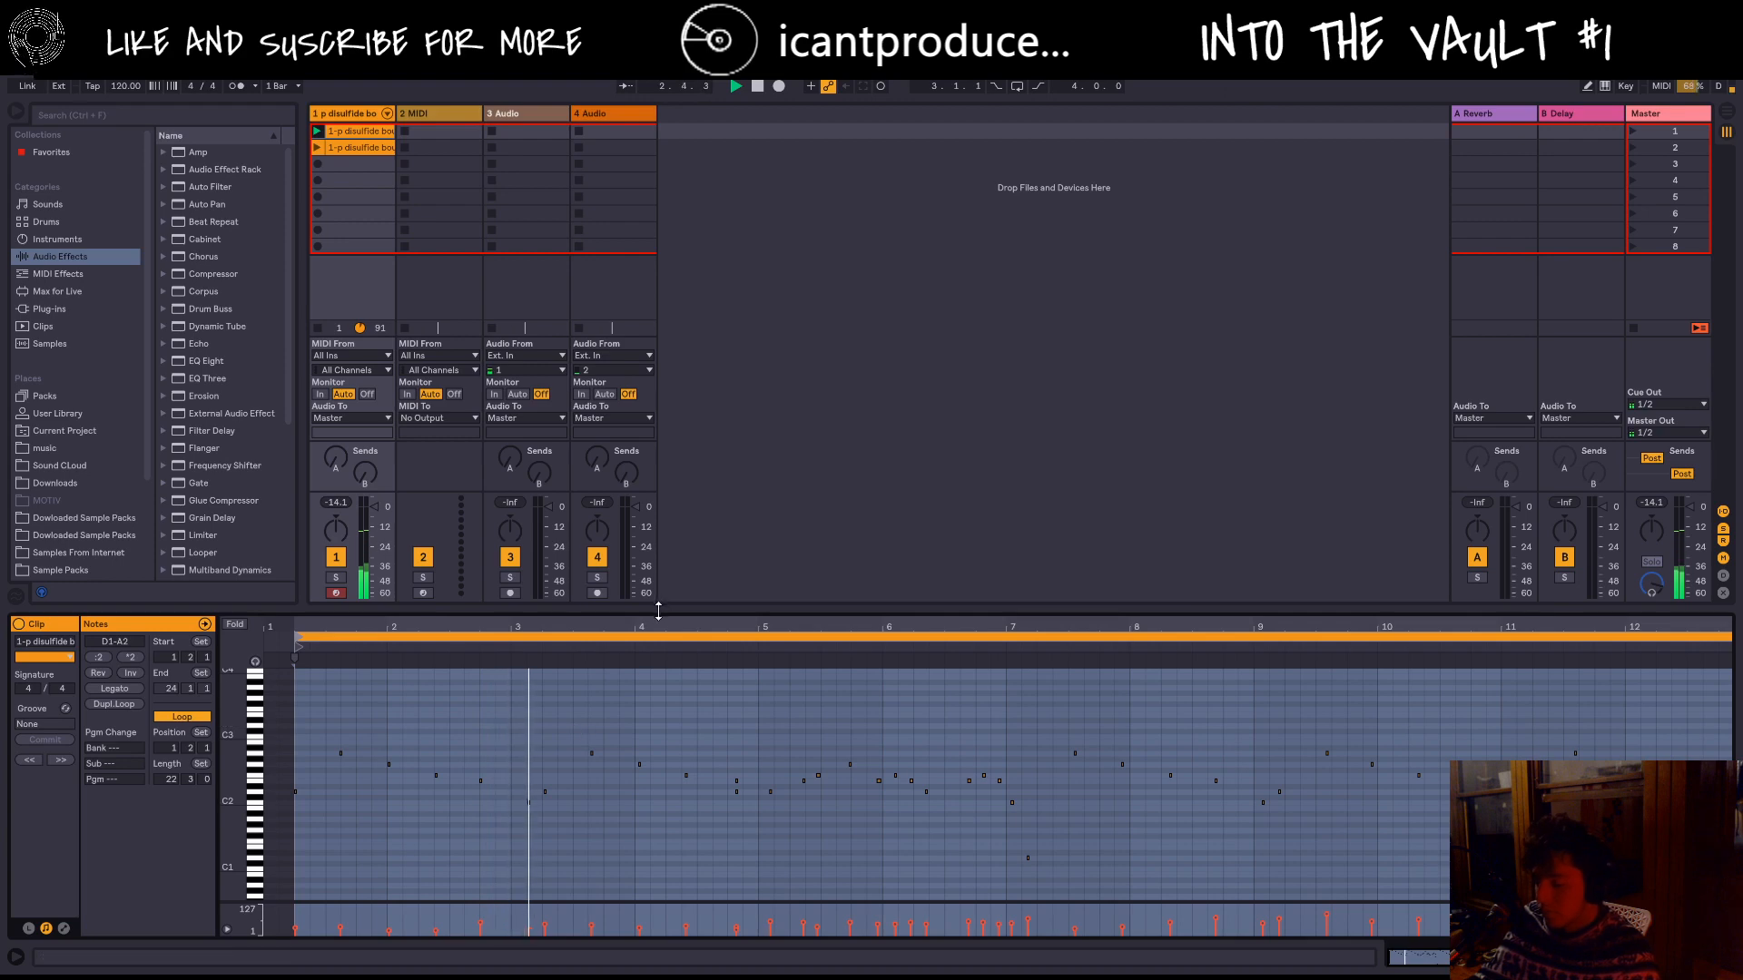
left_click_drag(658, 624, 265, 619)
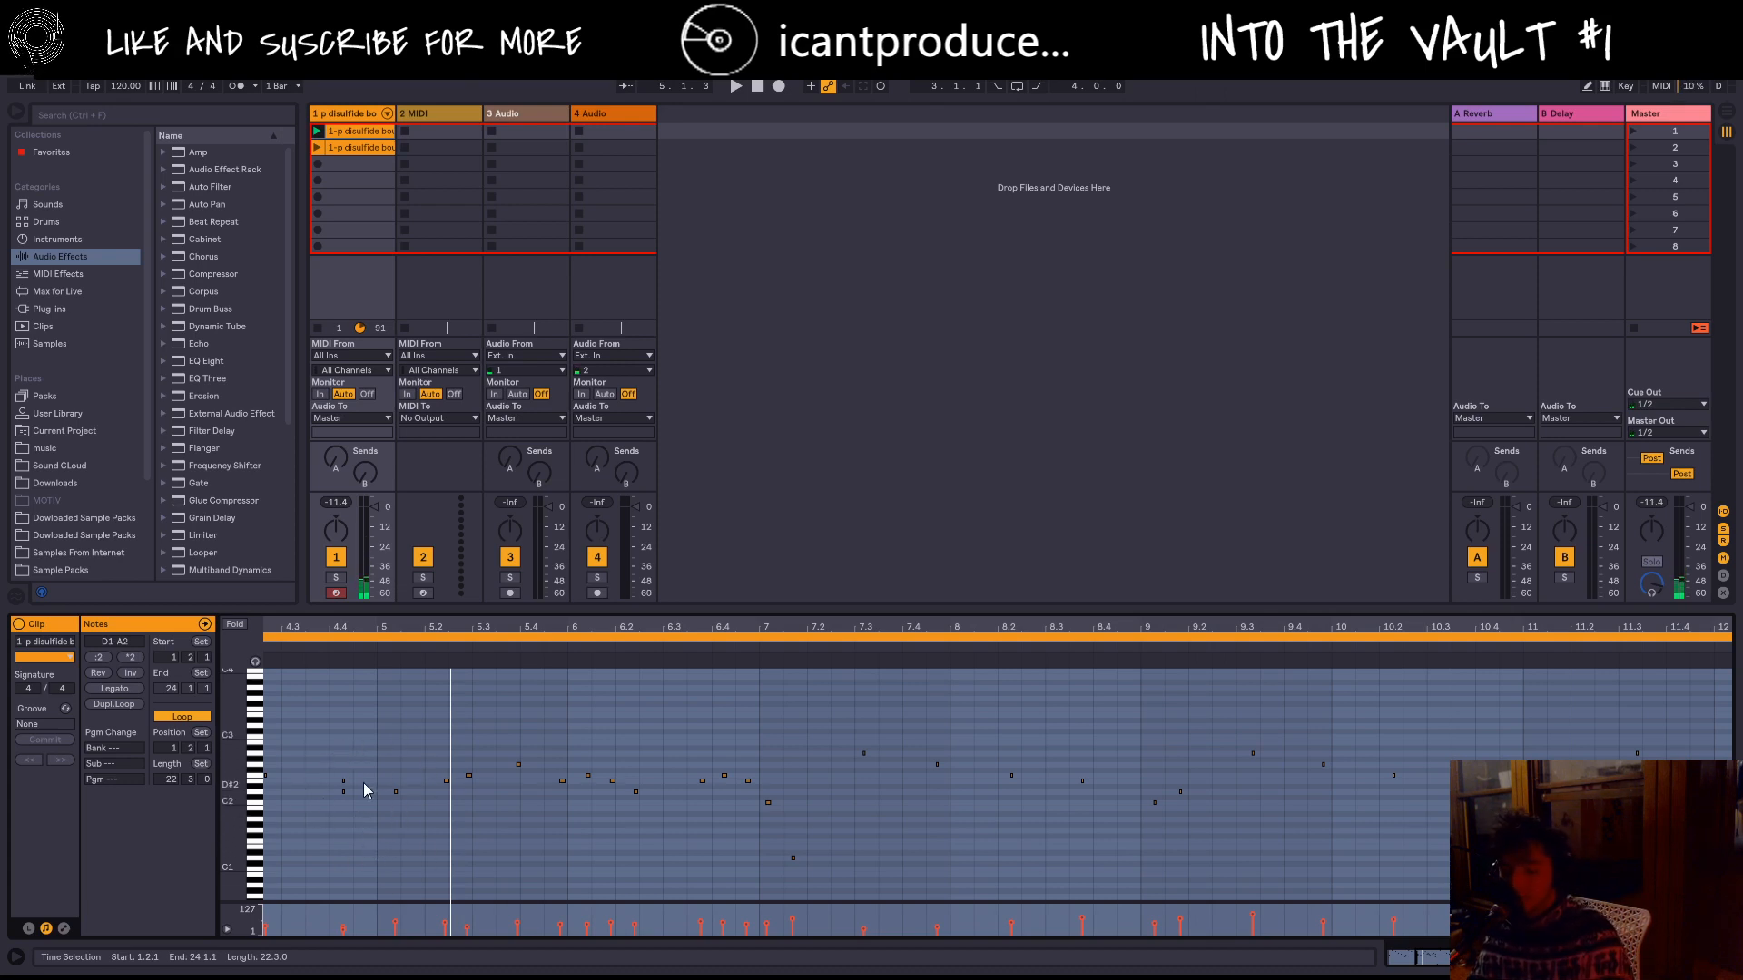
scroll(354, 790, "up", 2)
double_click(332, 792)
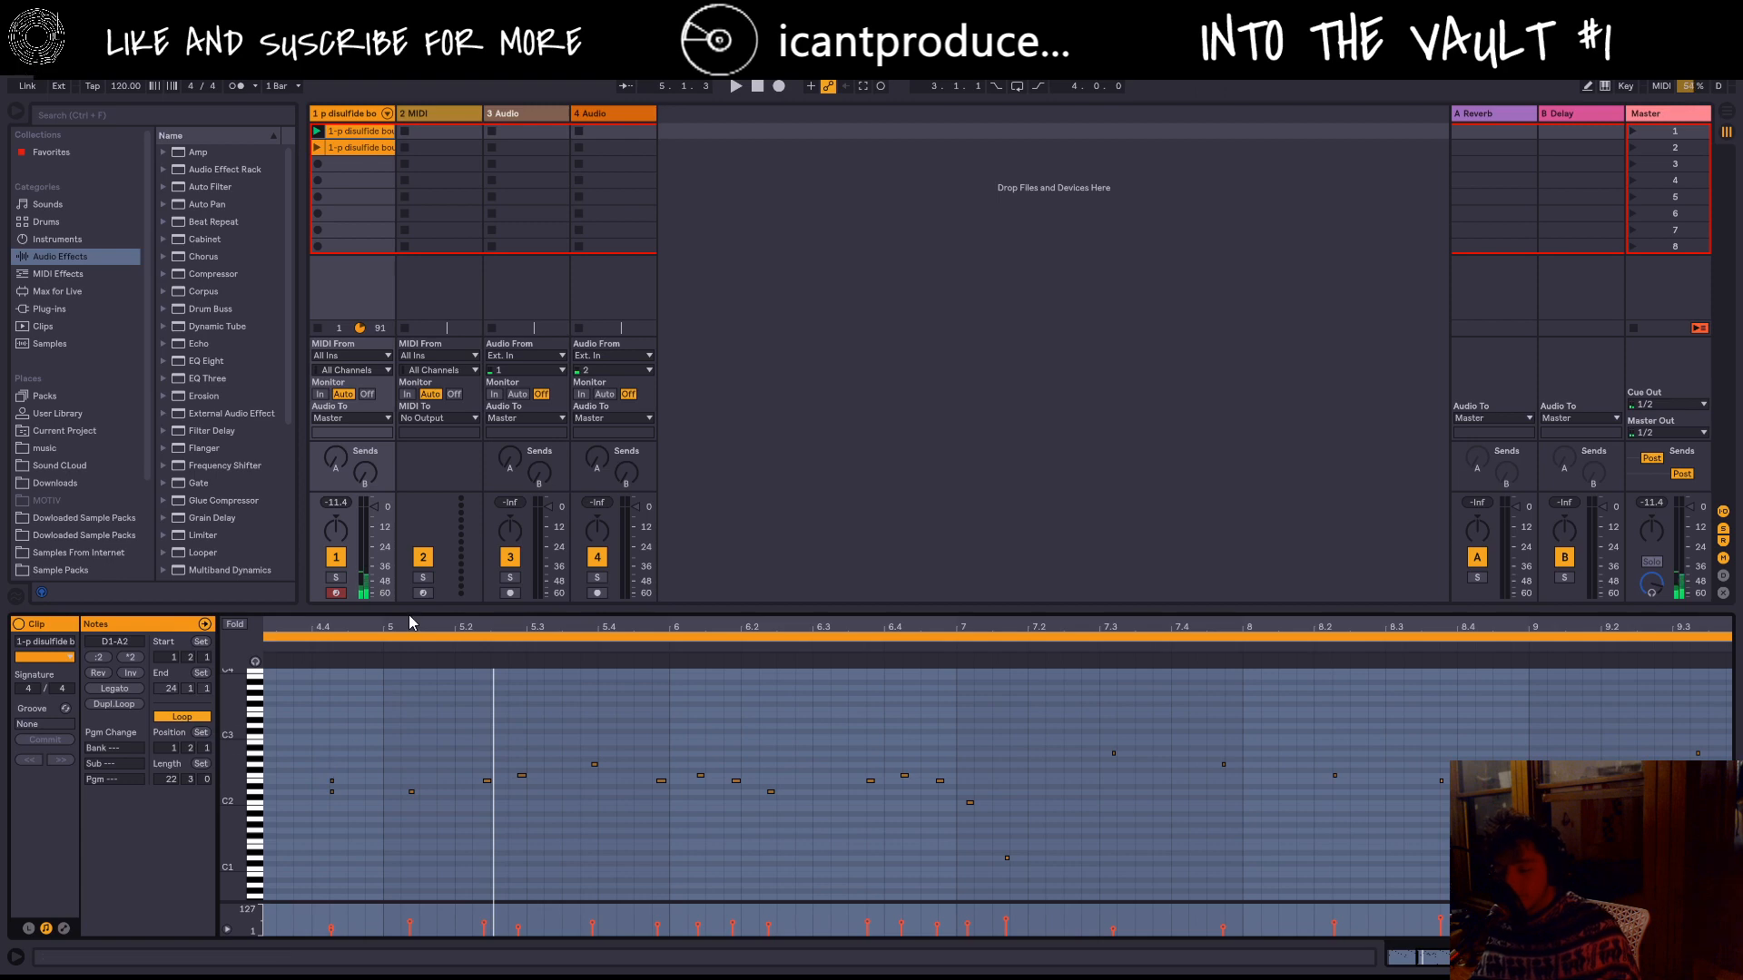
left_click_drag(407, 624, 597, 727)
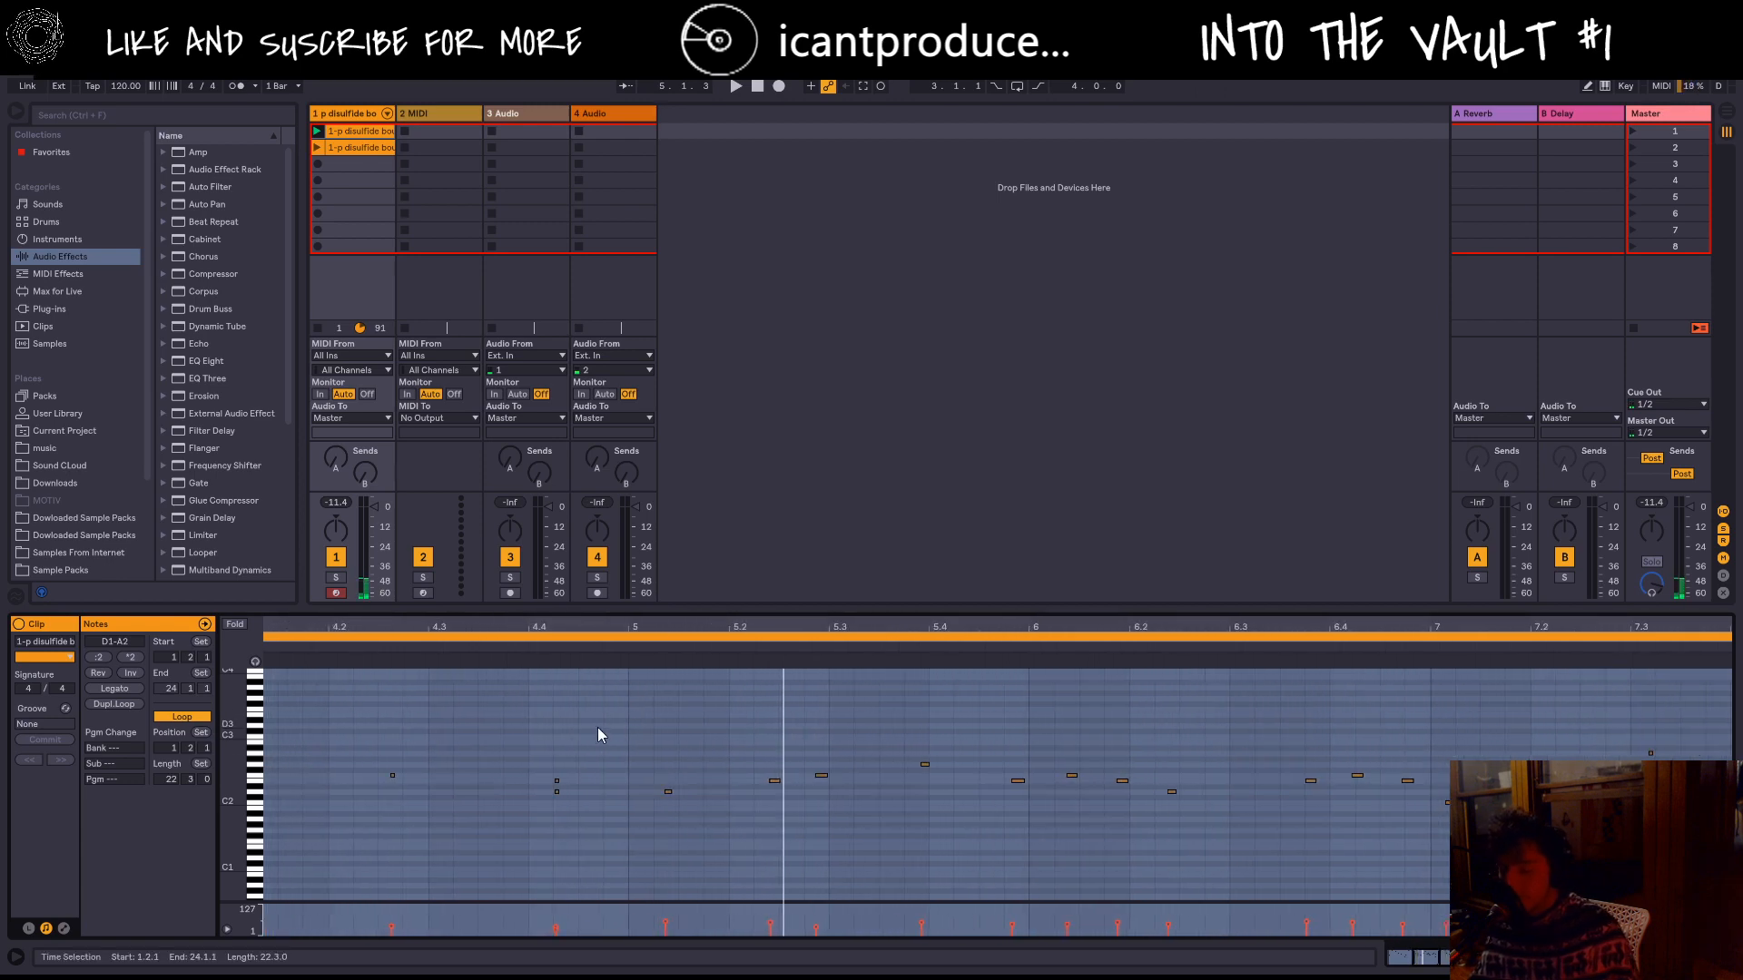
left_click(563, 778)
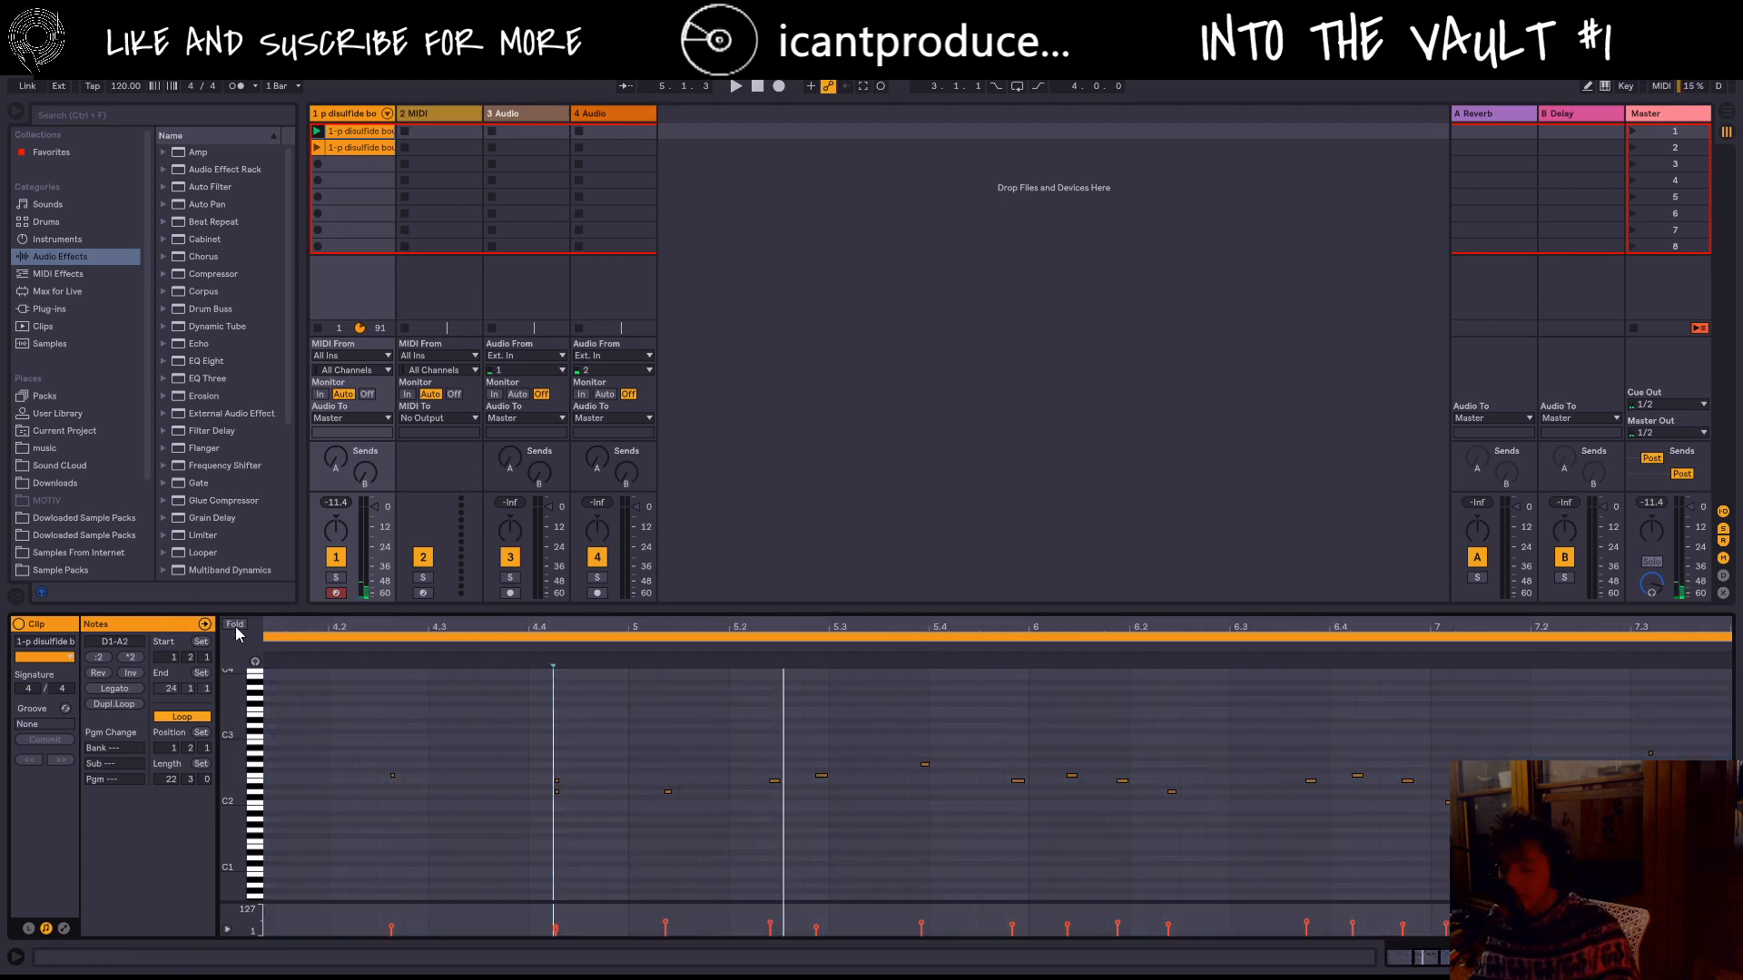
left_click(235, 626)
Step: Delete the E2 note at 4.4.2 and play the passage
left_click(556, 744)
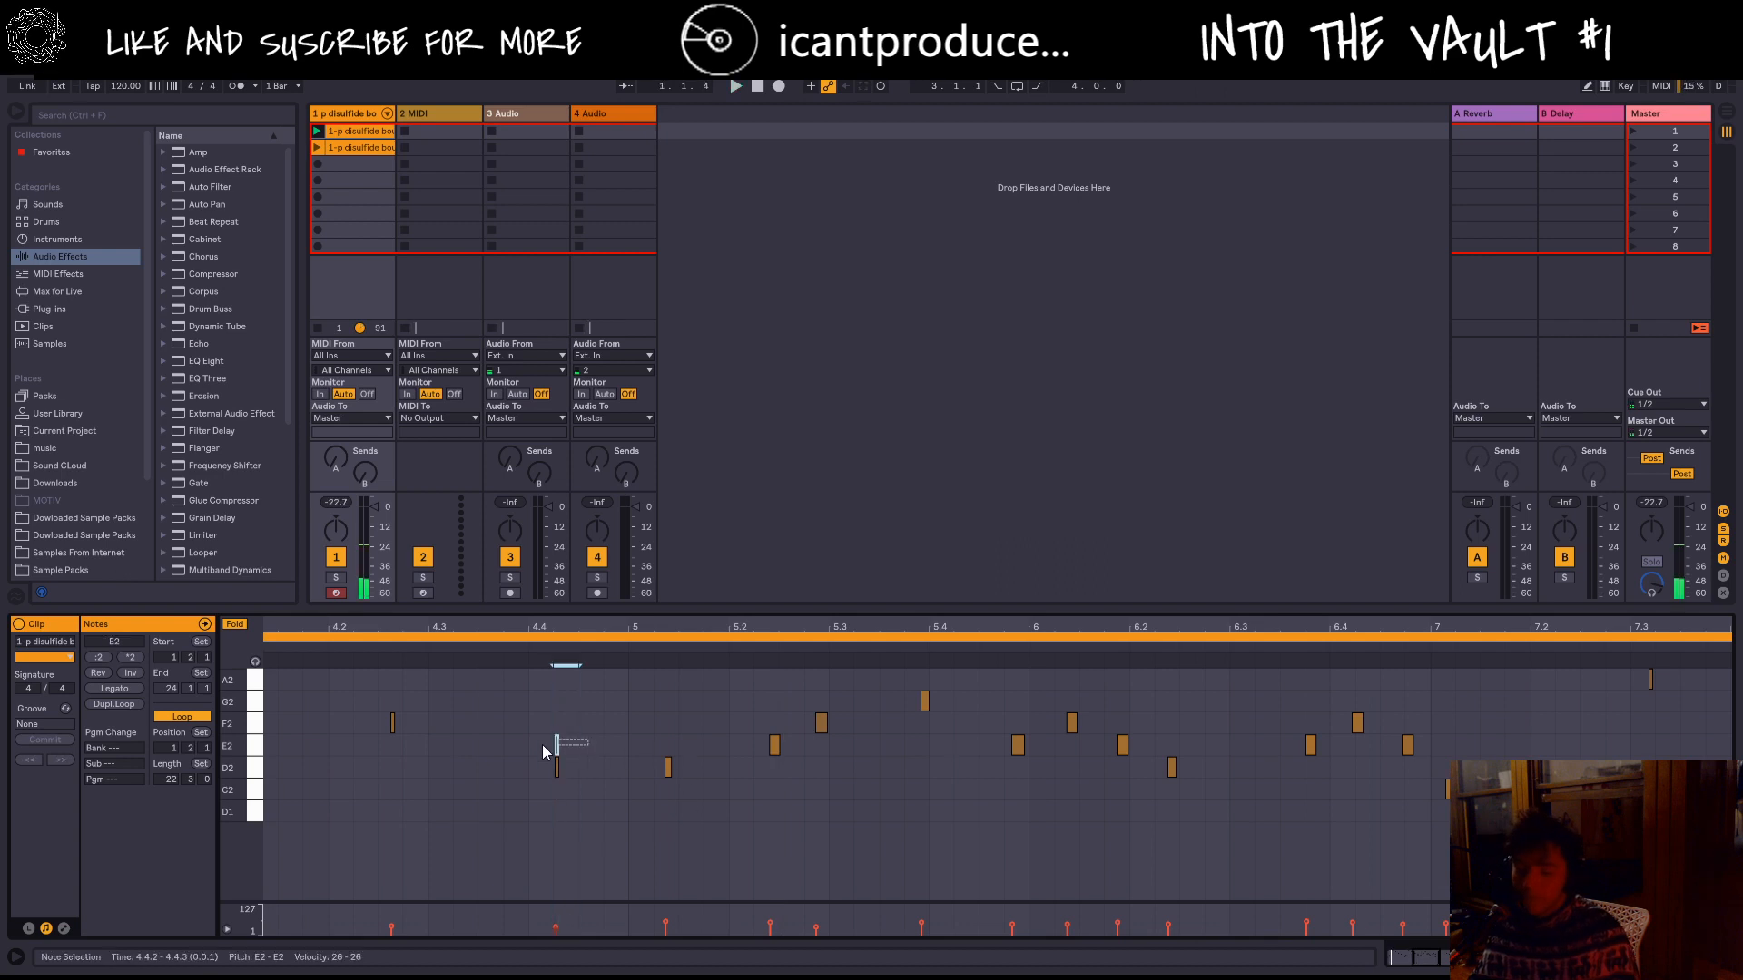
left_click_drag(542, 744, 532, 744)
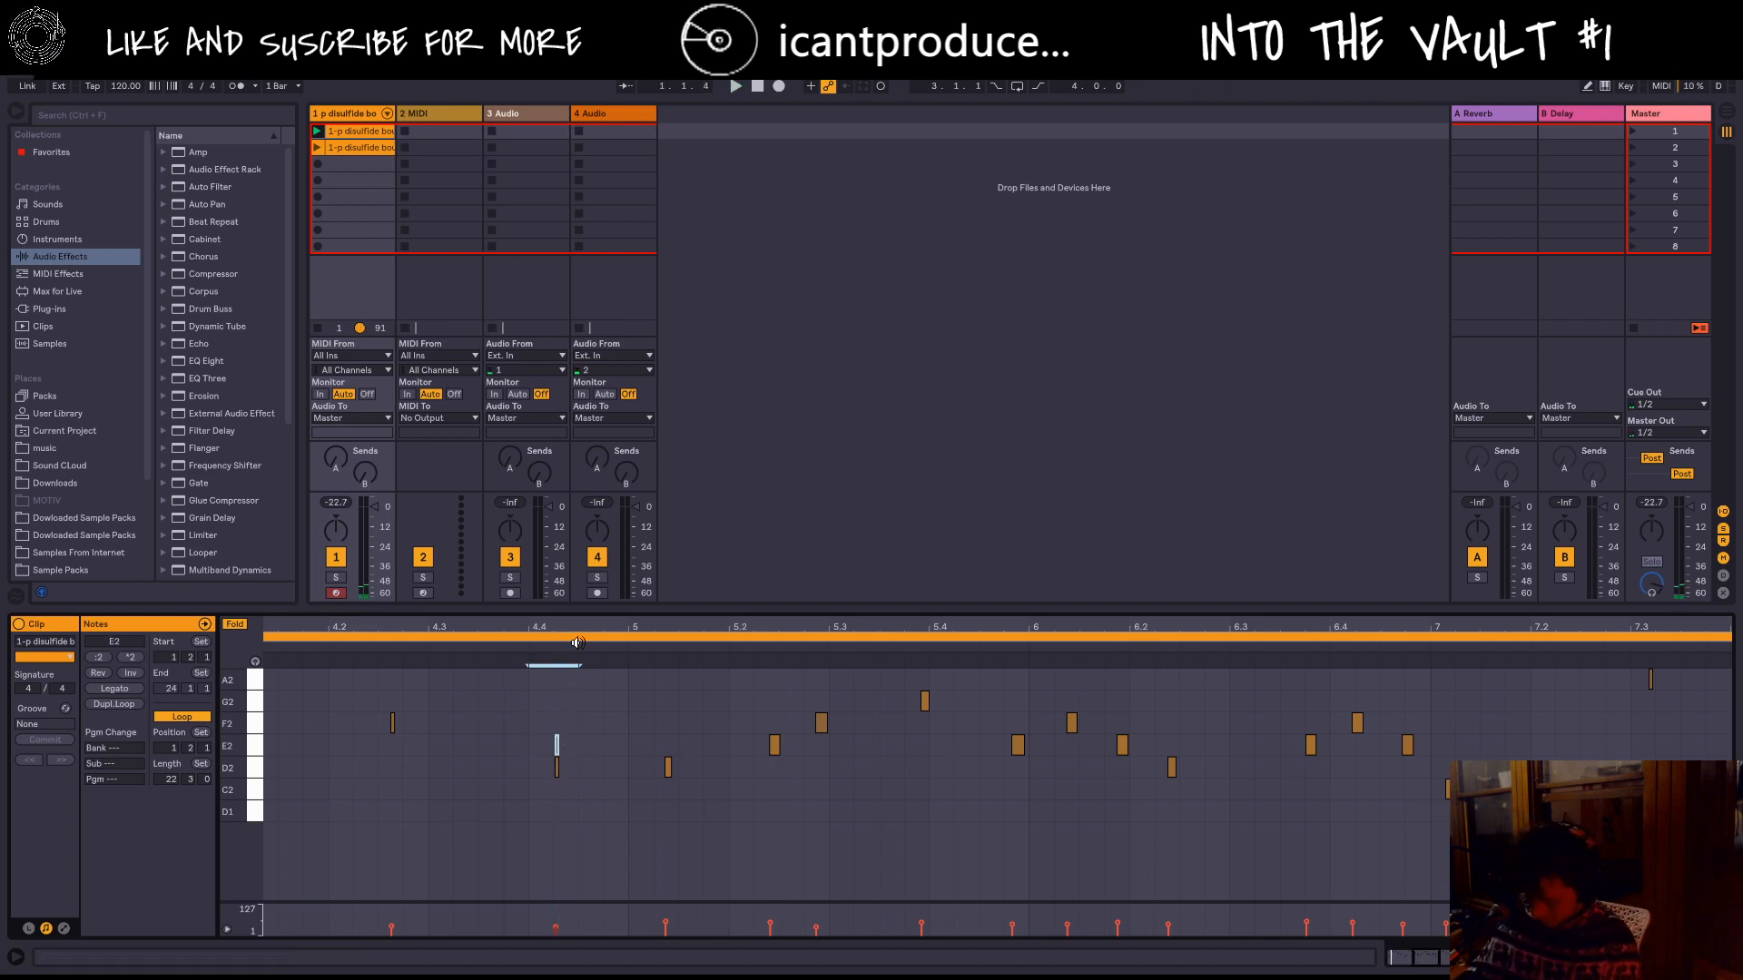
left_click_drag(578, 641, 550, 626)
left_click_drag(631, 724, 548, 742)
key("Delete")
key("space")
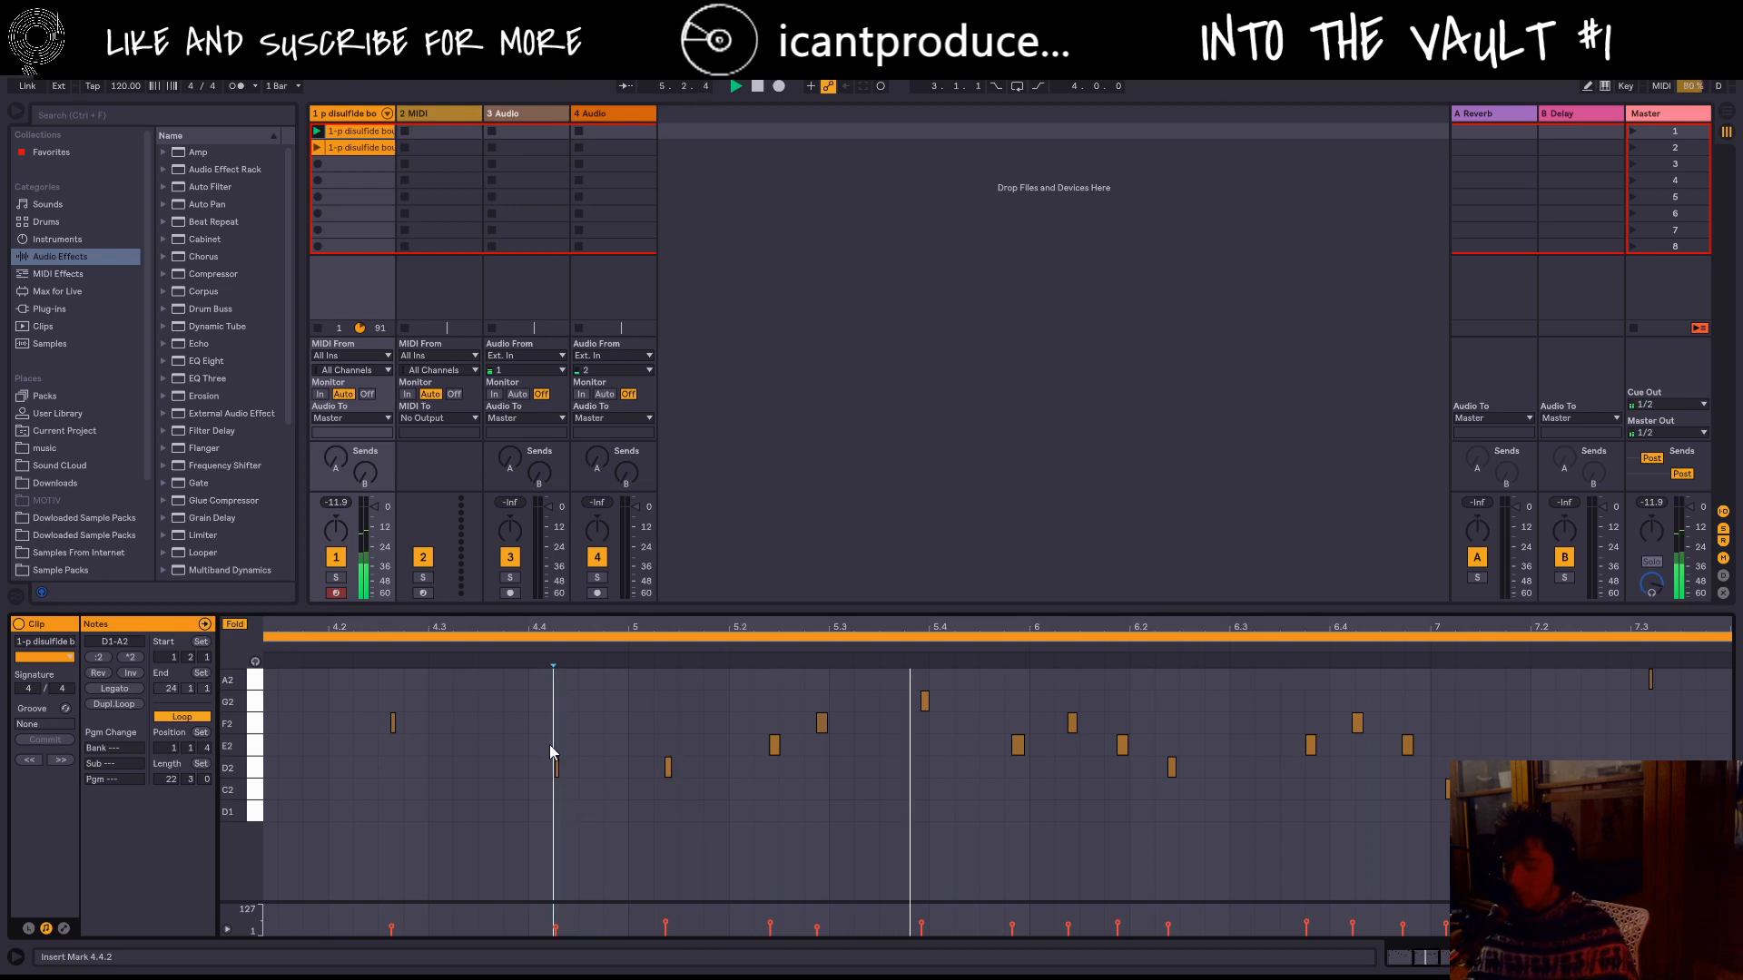
Step: Turn on note preview and move the D2 note at 4.4.2 to E2 at 4.4.1
left_click(556, 767)
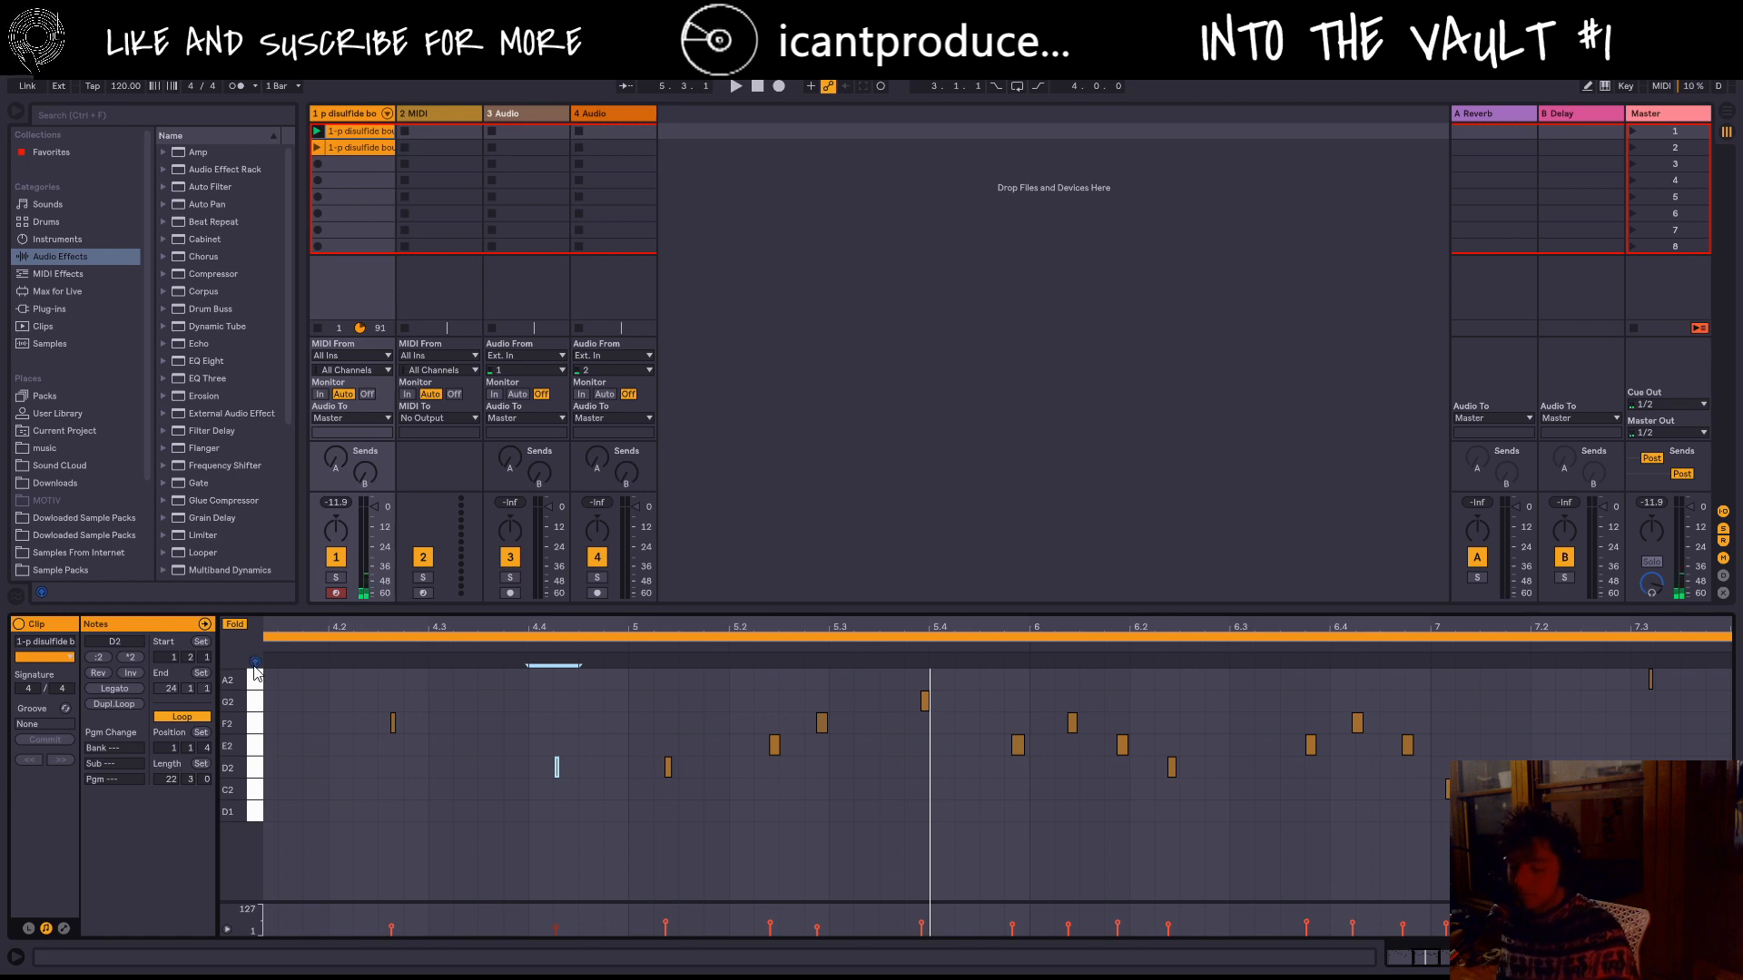
key("Up")
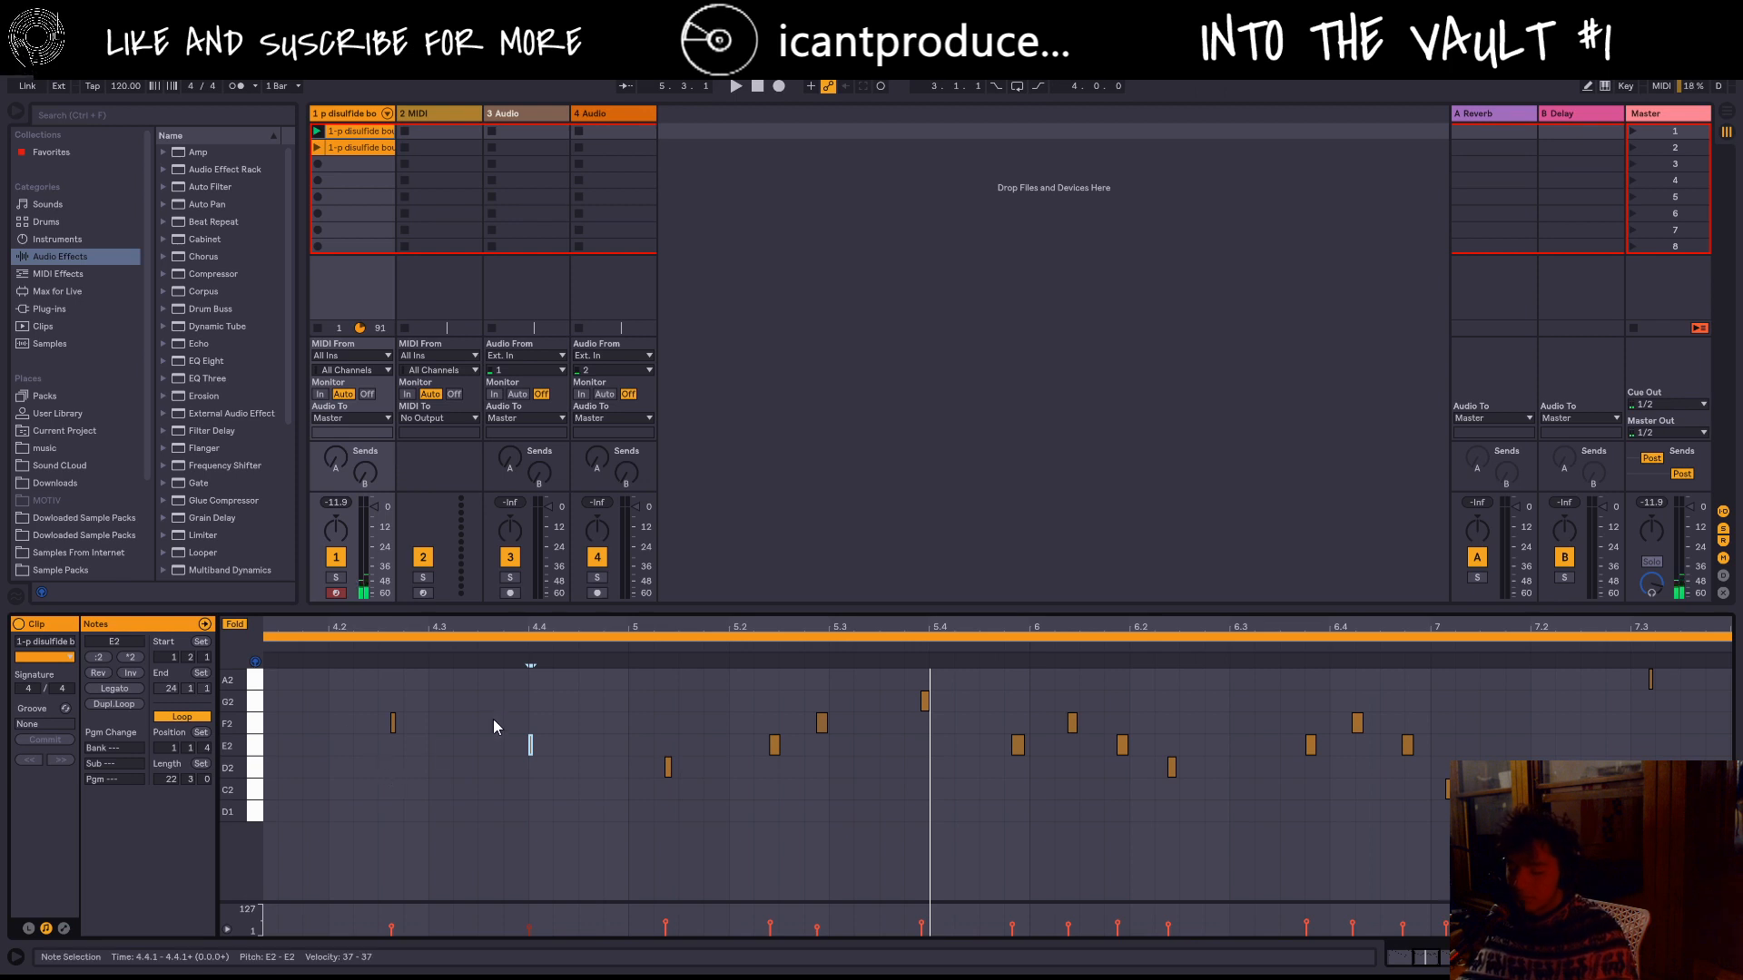
Step: Add four short notes: F2 at 4.4.2, E2 at 4.4.3, D1 at 4.4.4 and D2 at 5.1.1
double_click(550, 721)
left_click_drag(550, 721, 564, 731)
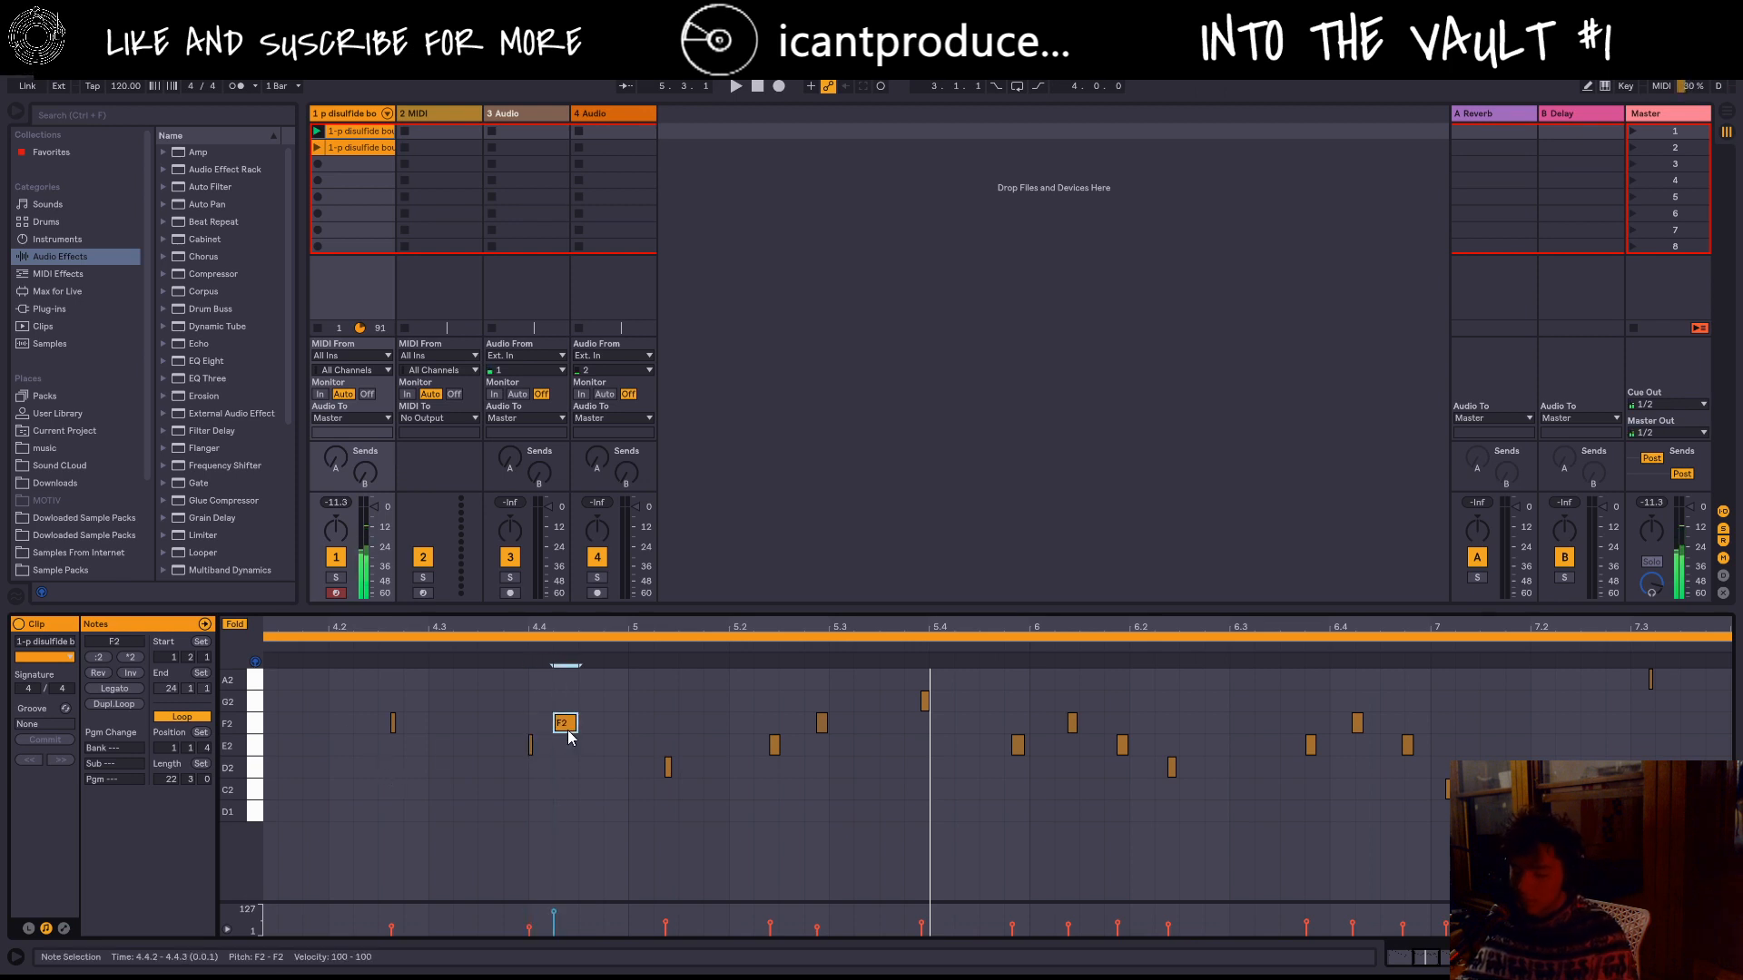
double_click(585, 749)
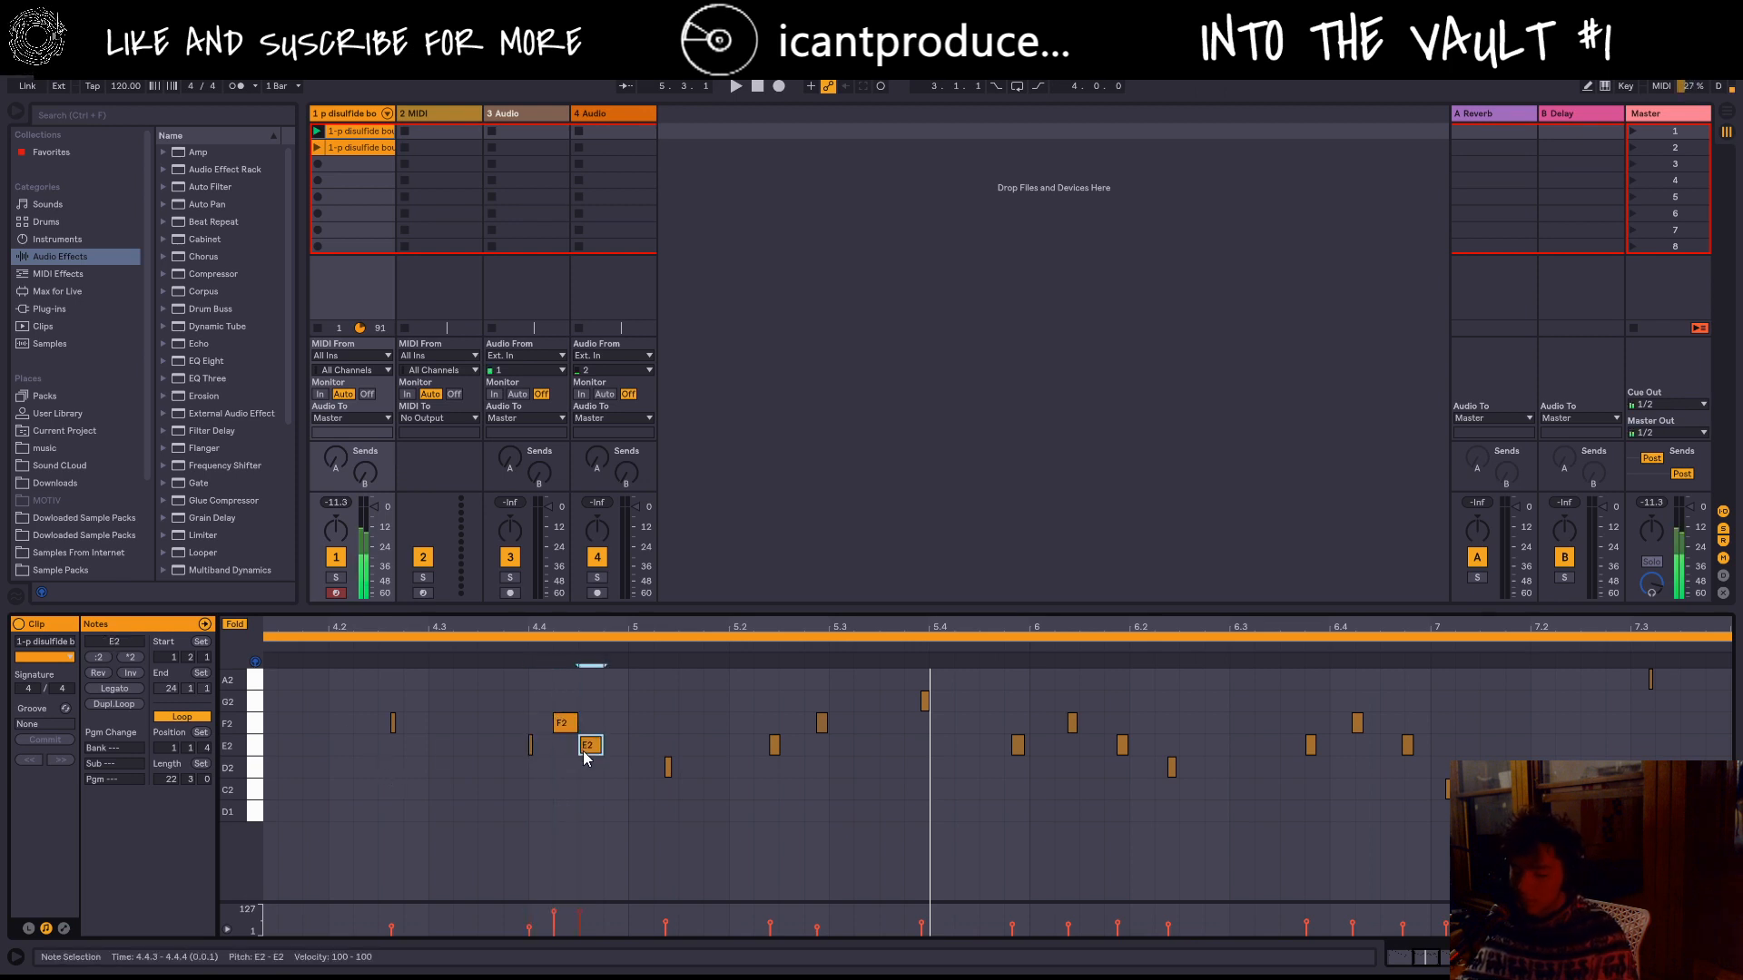
double_click(614, 790)
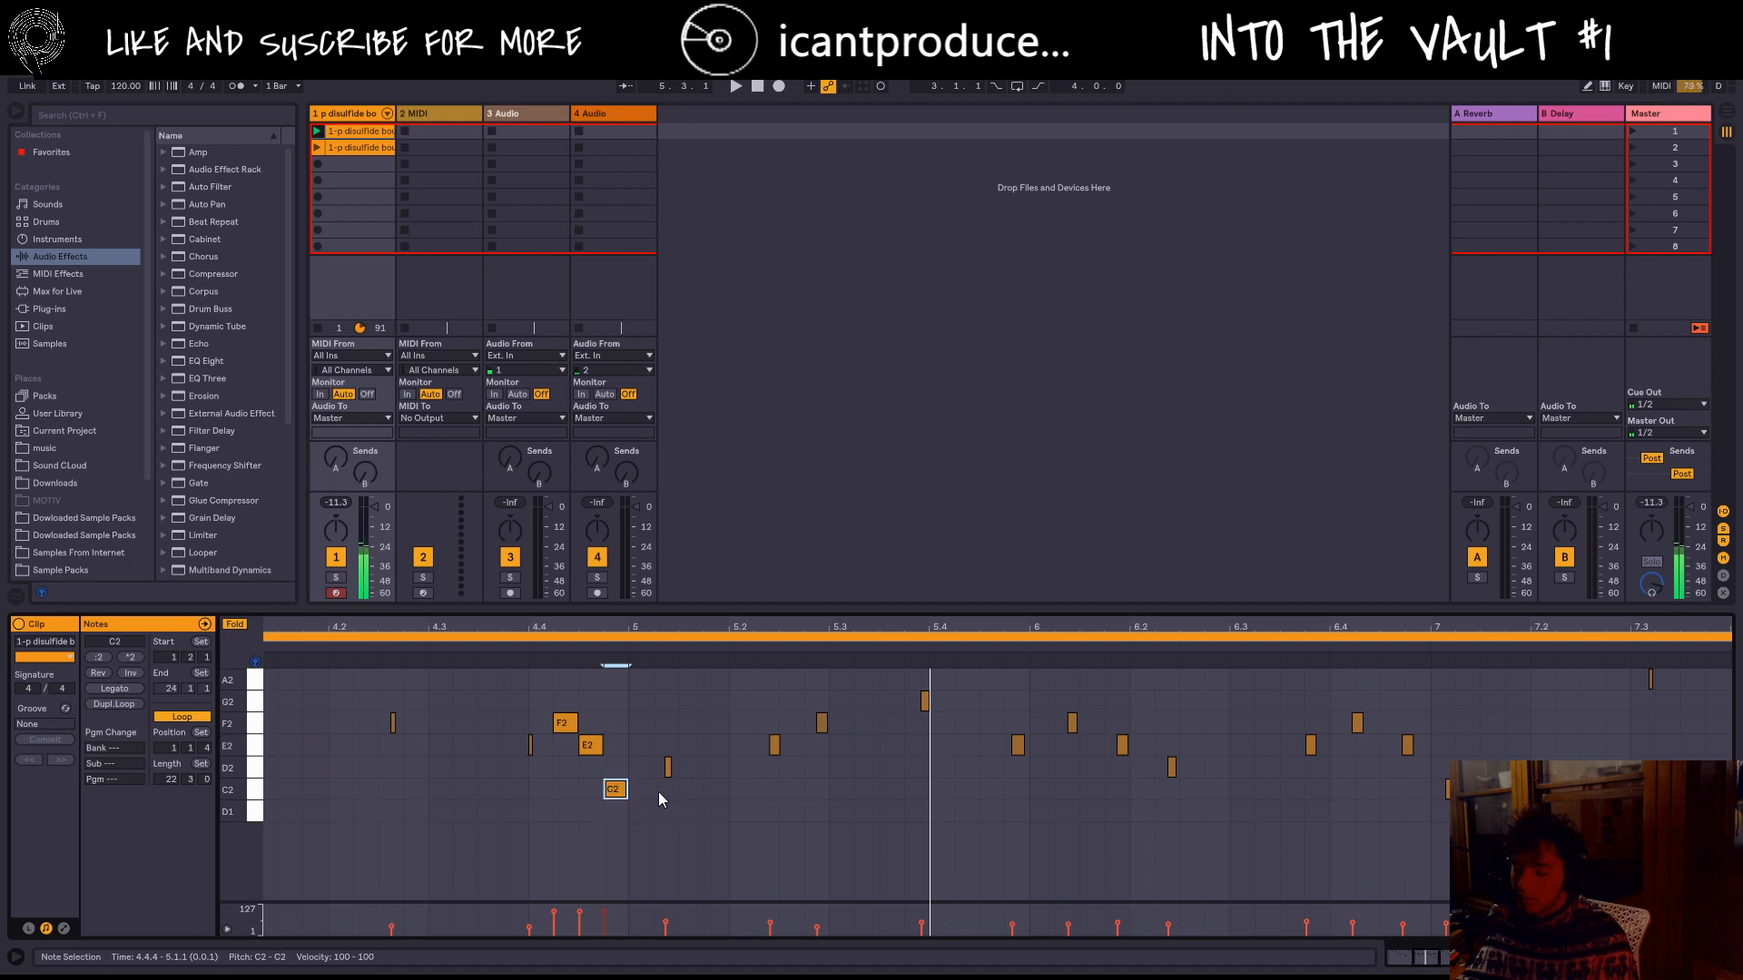
left_click_drag(626, 794, 622, 805)
double_click(644, 768)
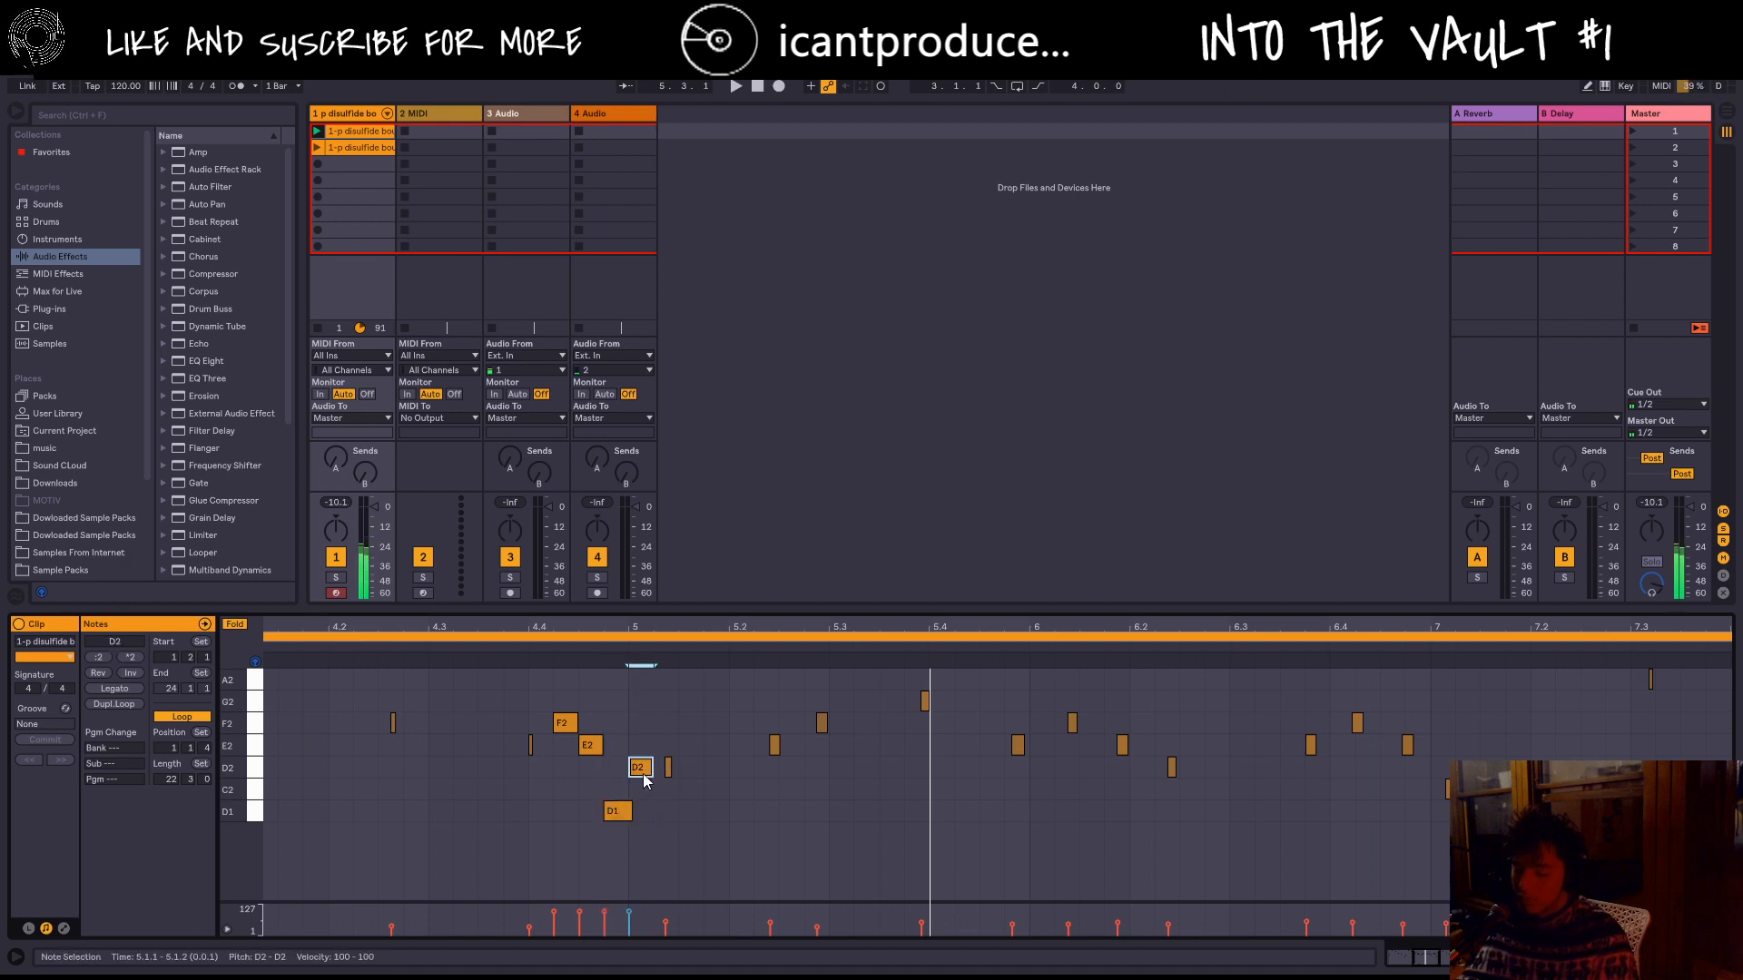
left_click_drag(650, 770, 645, 770)
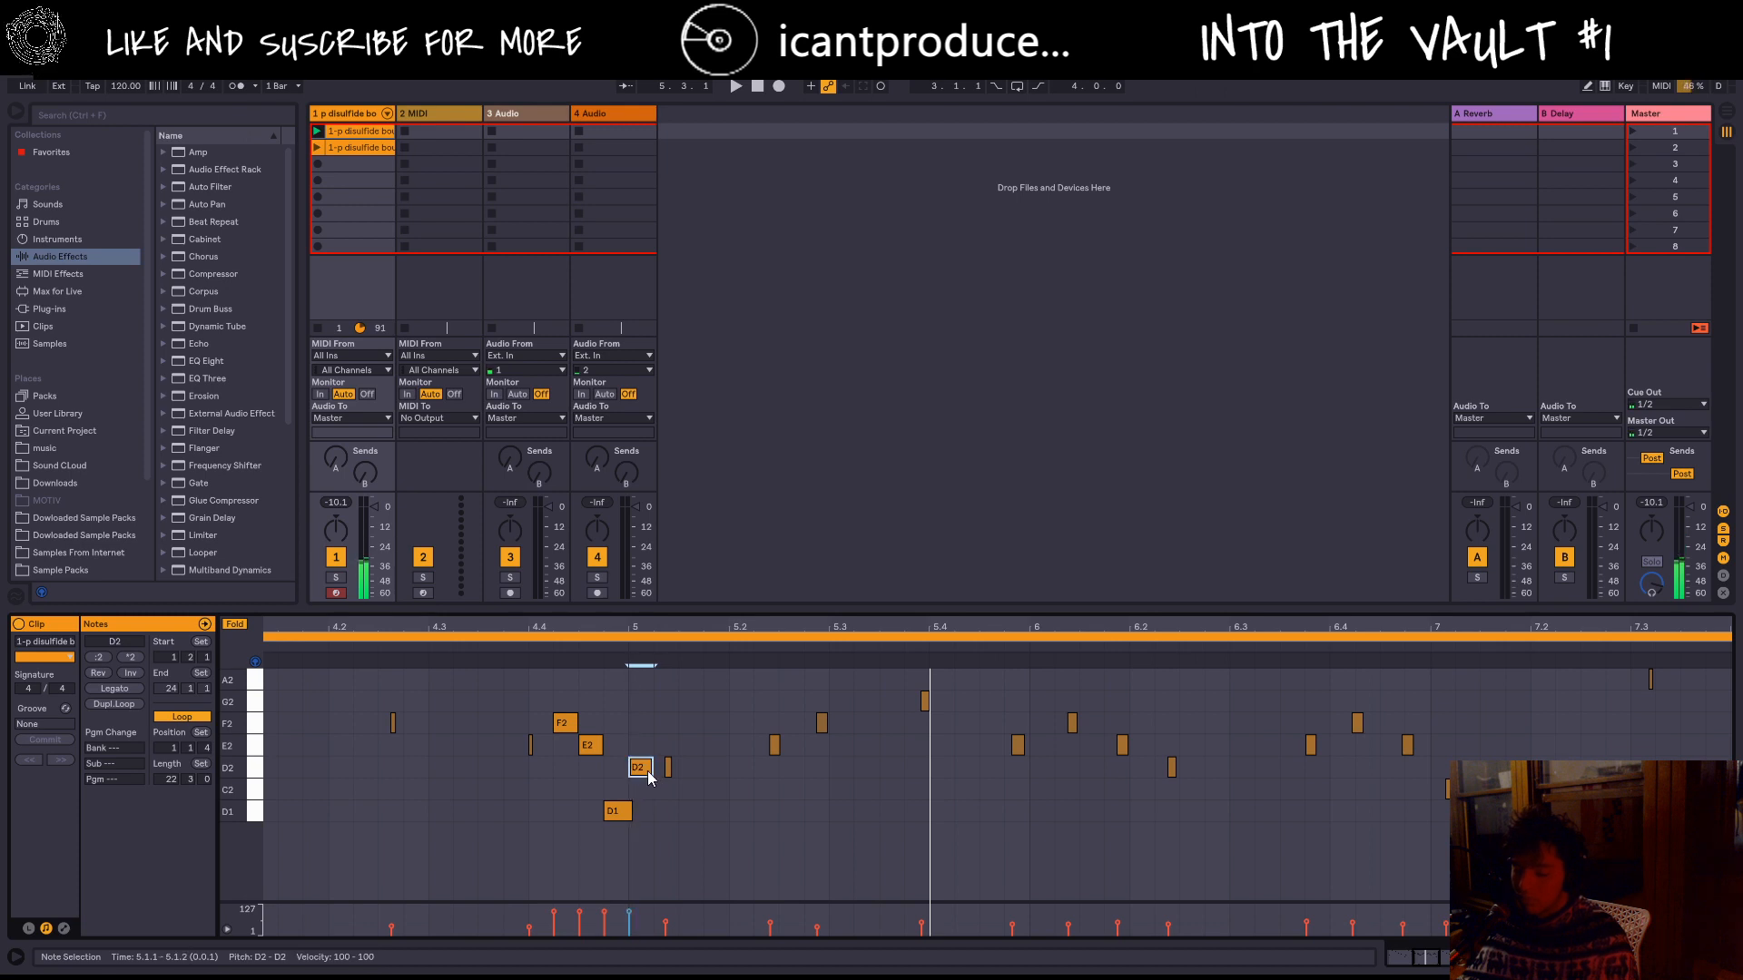
Step: Lower the velocities of the six notes from 4.4.1 to 5.1.3 to a 27–74 range, shorten them to brief hits, and play the clip
left_click_drag(673, 852, 542, 712)
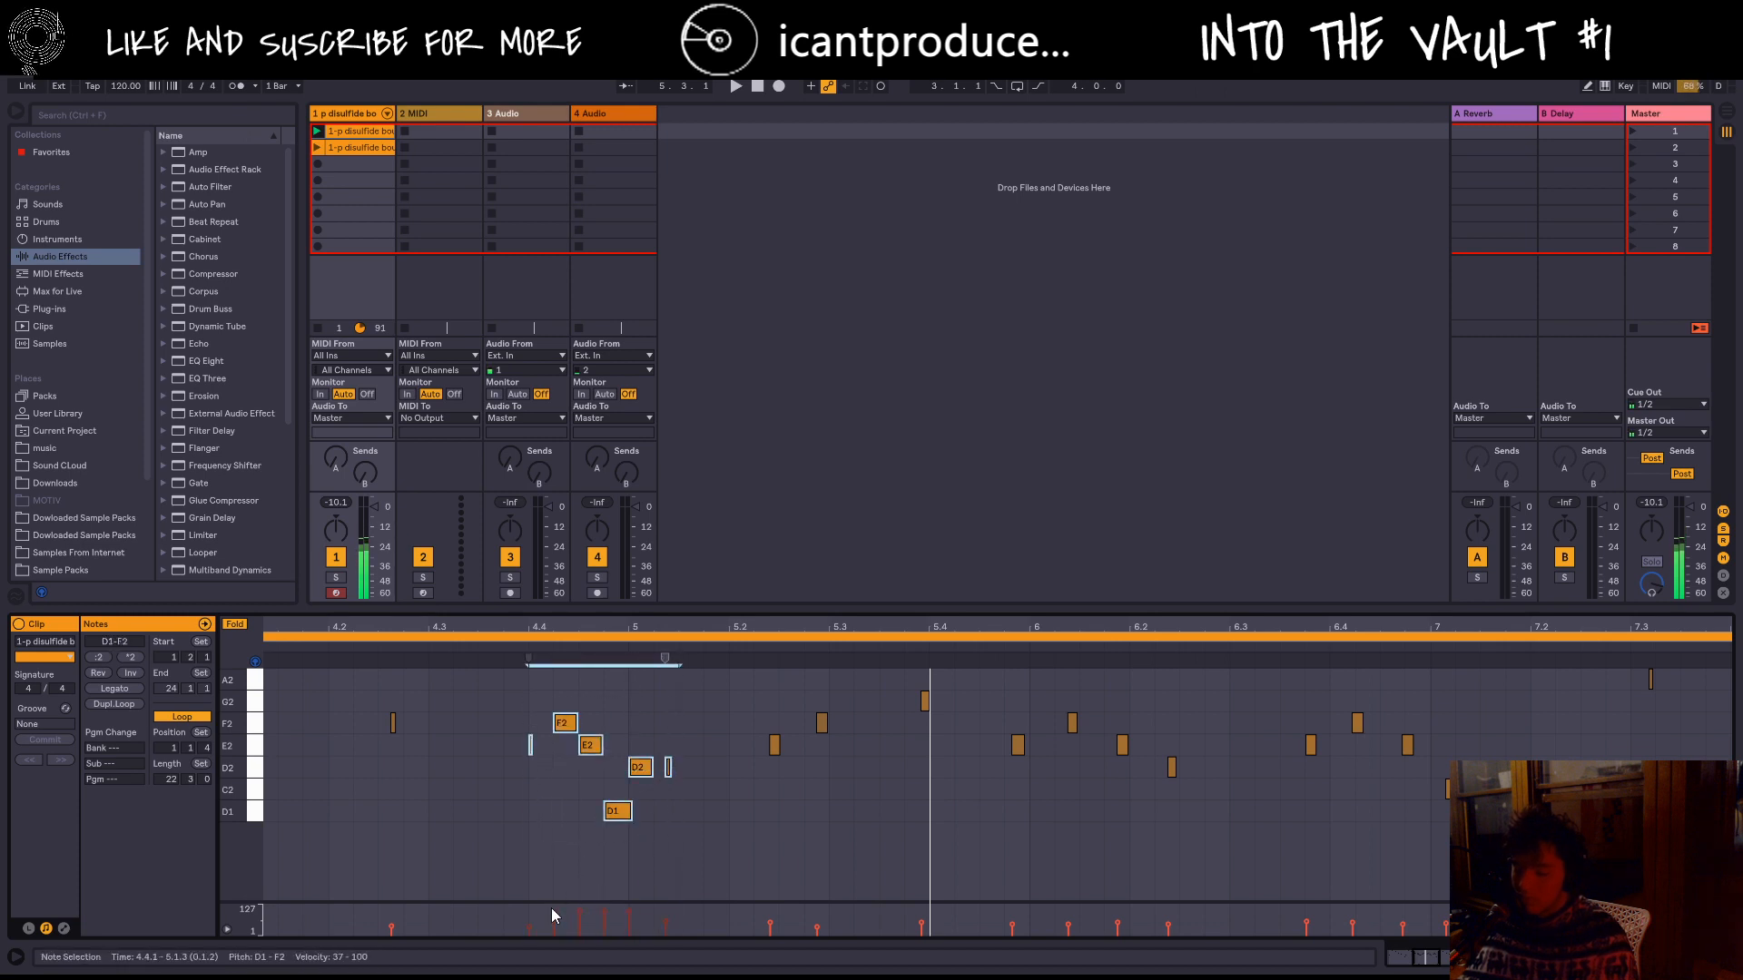
left_click_drag(552, 908, 553, 913)
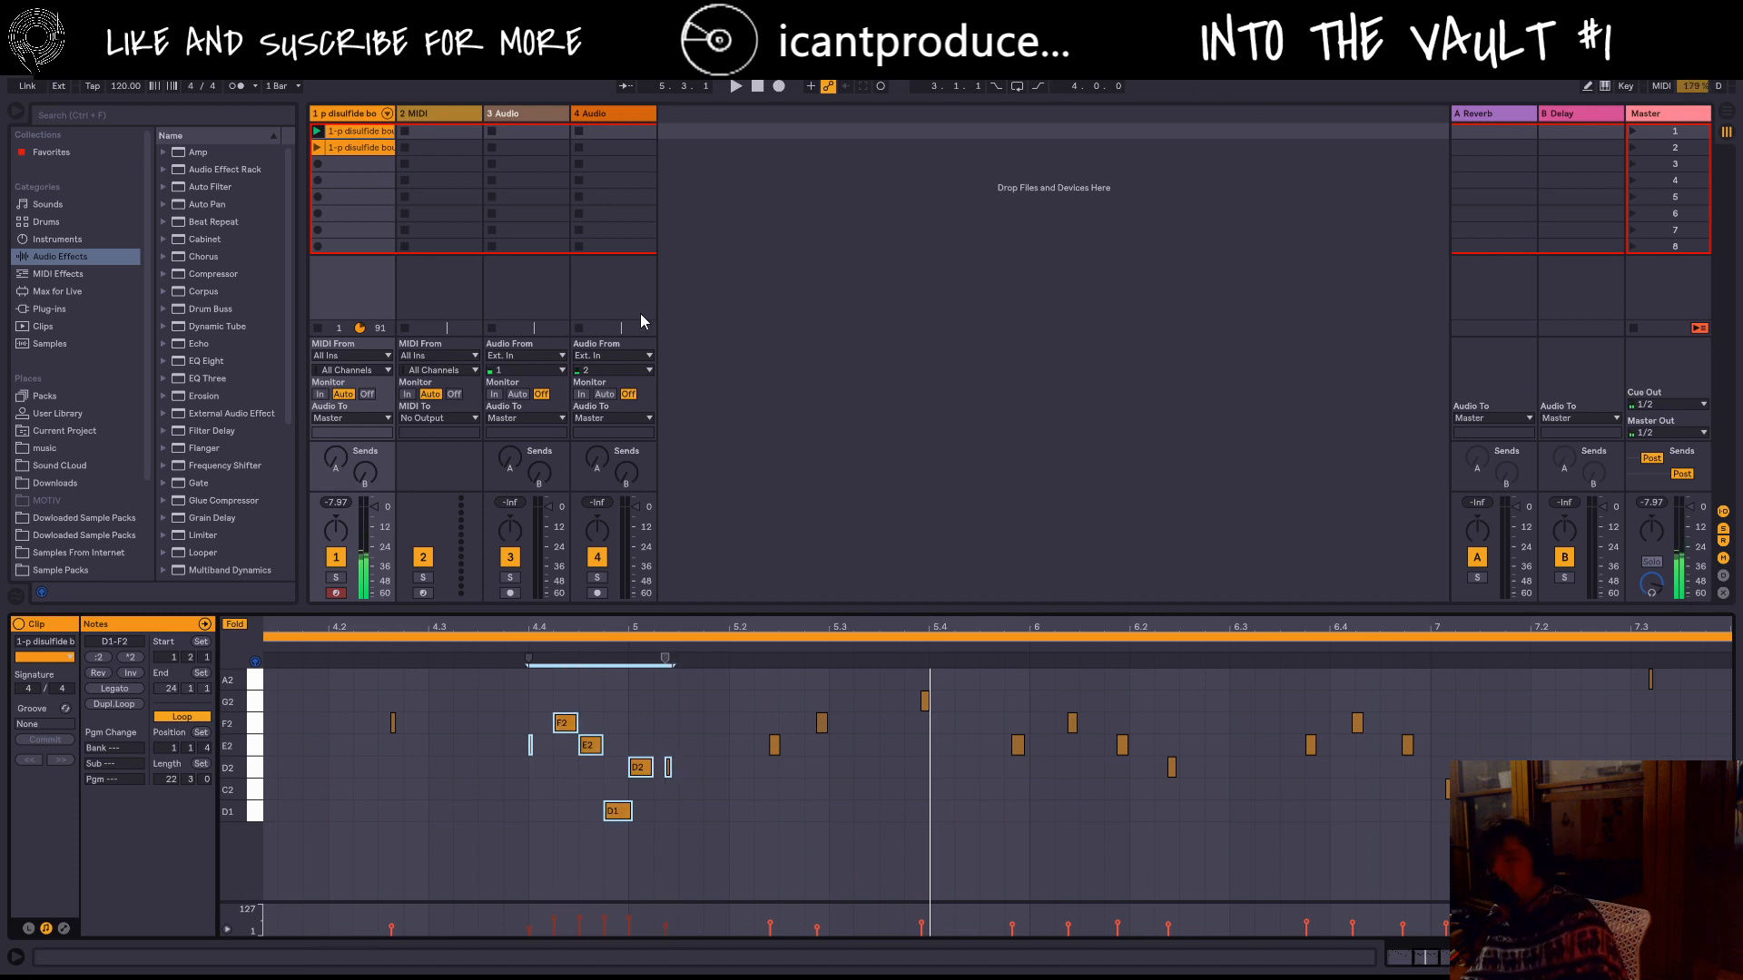
left_click(756, 89)
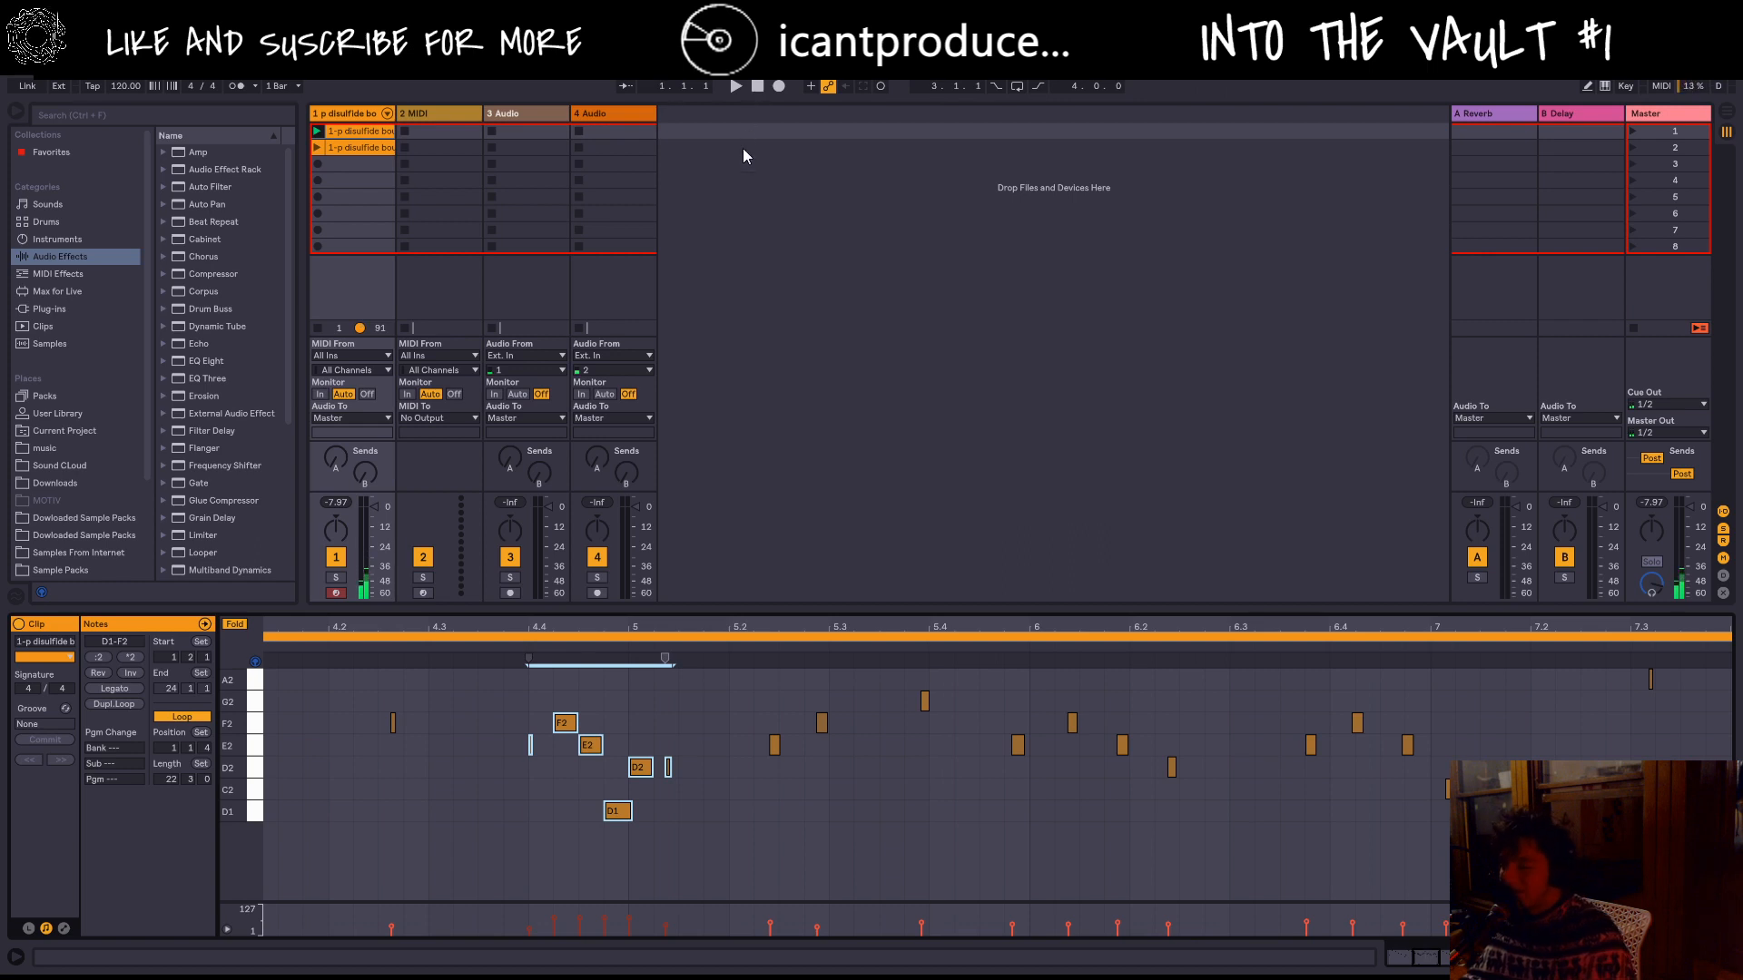
left_click_drag(631, 817, 607, 818)
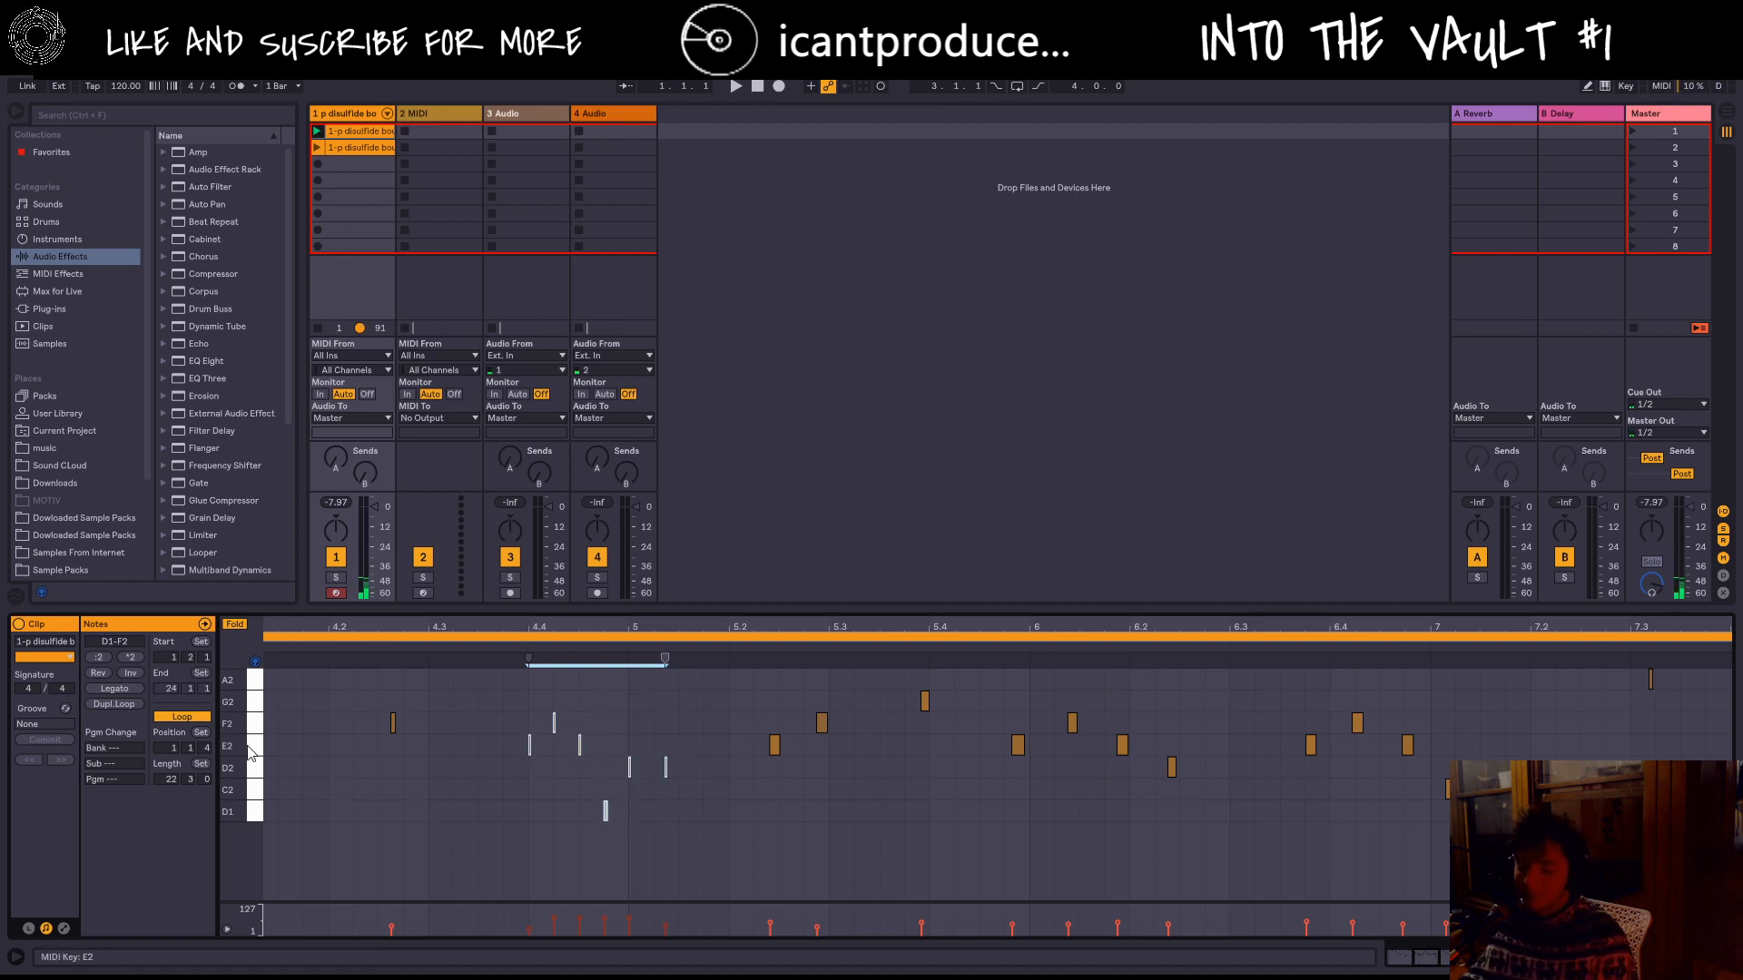
key("space")
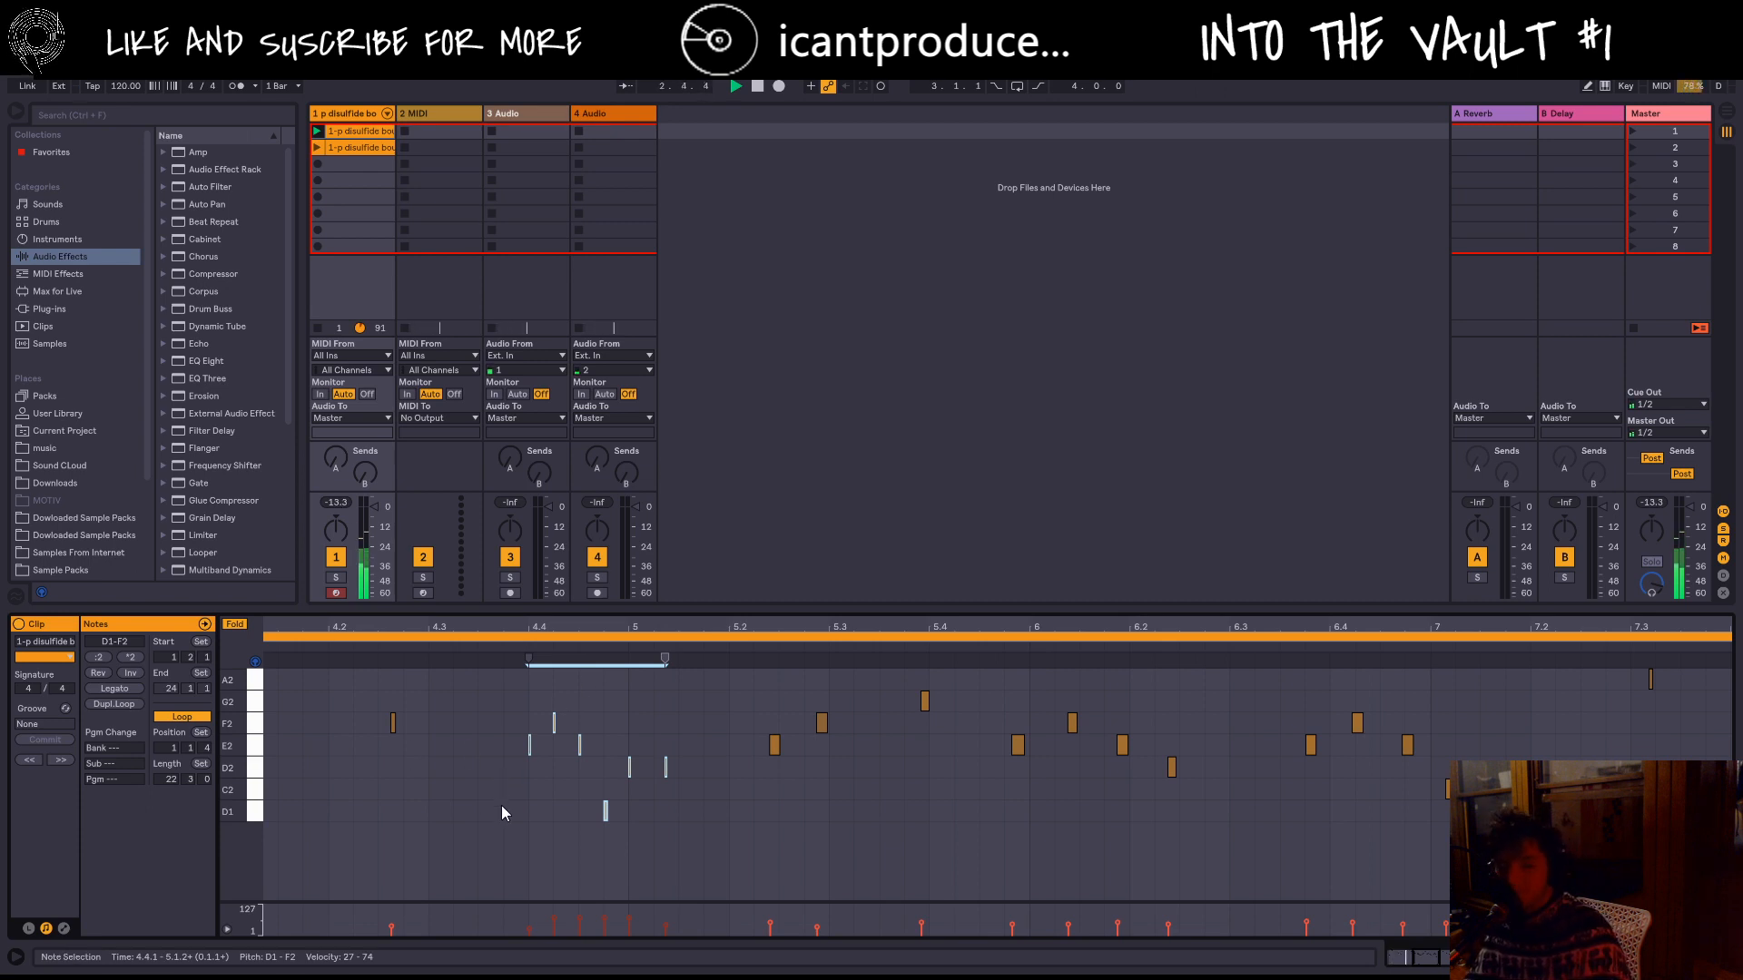
Step: Play the first clip to check the edited notes around bar 5 in context
left_click(679, 808)
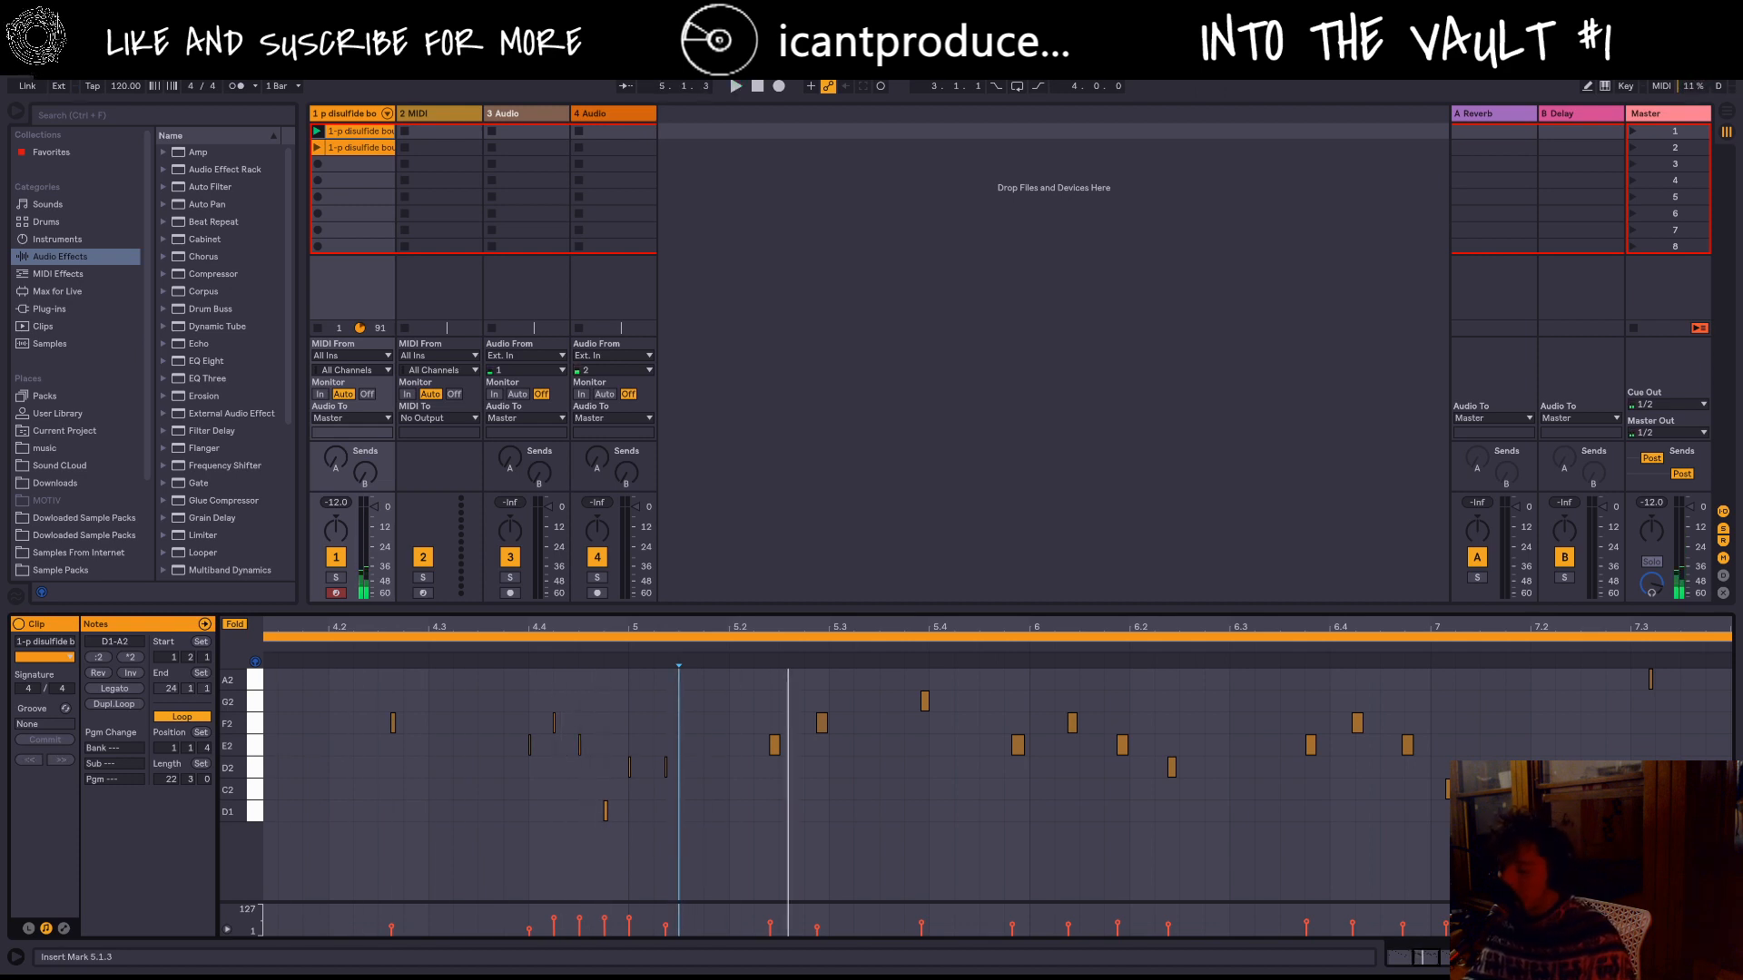
scroll(691, 817, "down", 5)
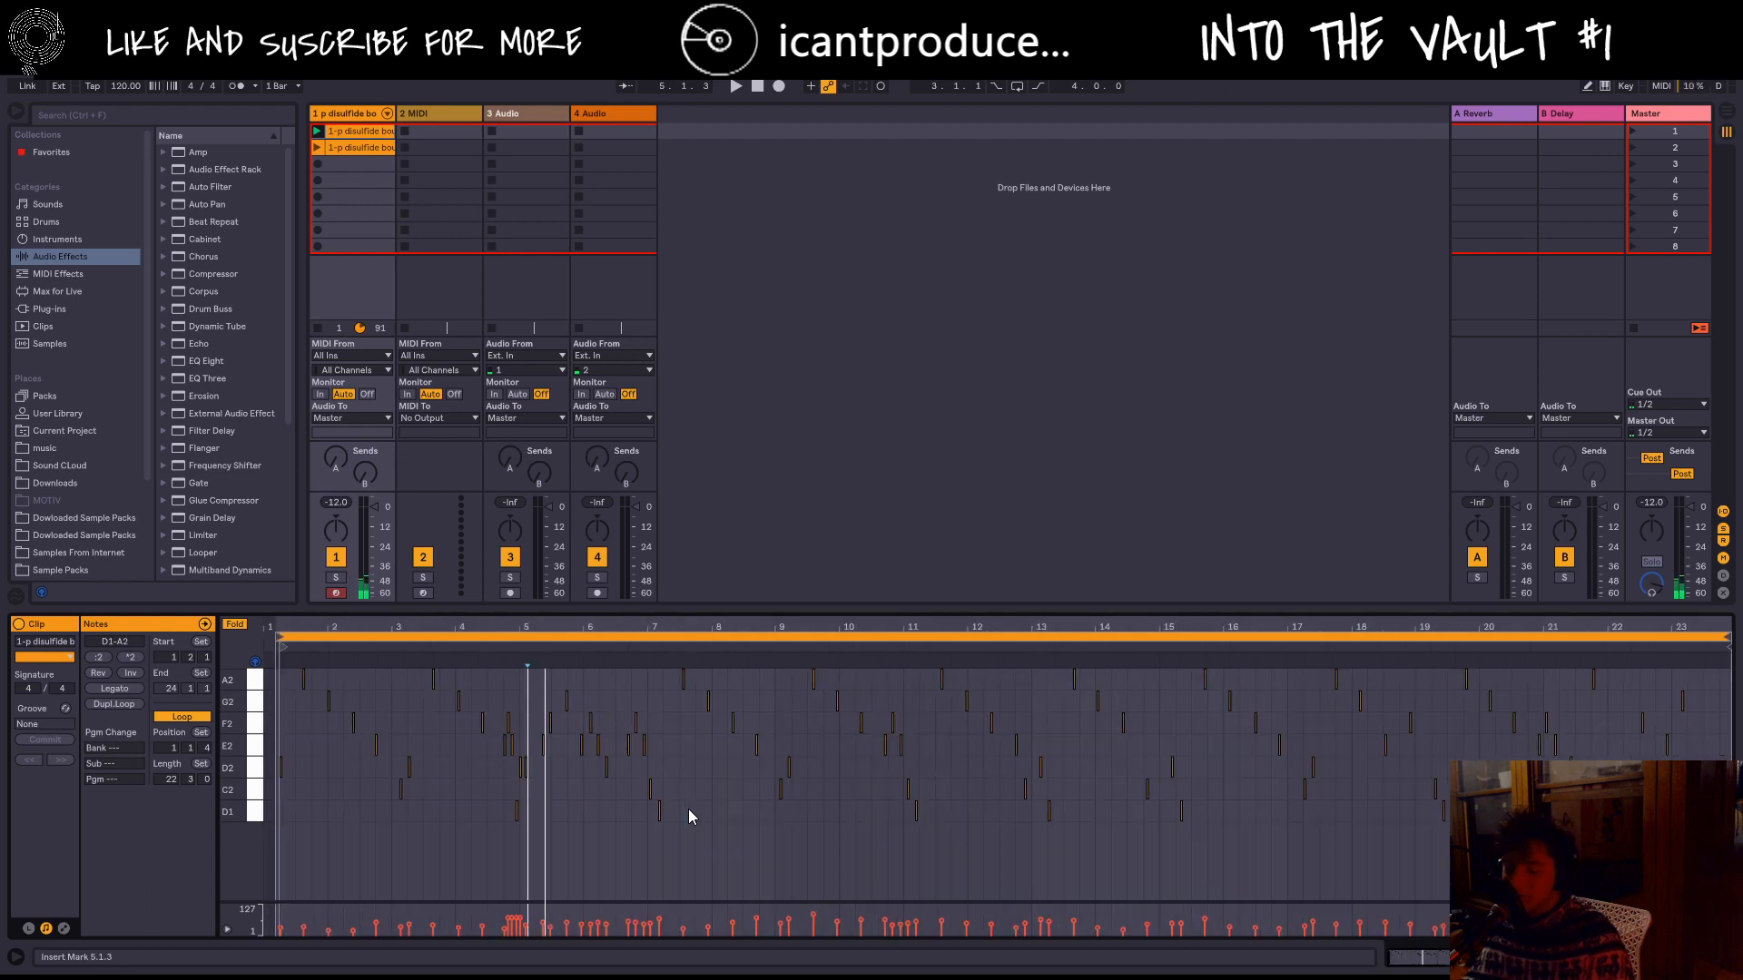
scroll(518, 742, "up", 1)
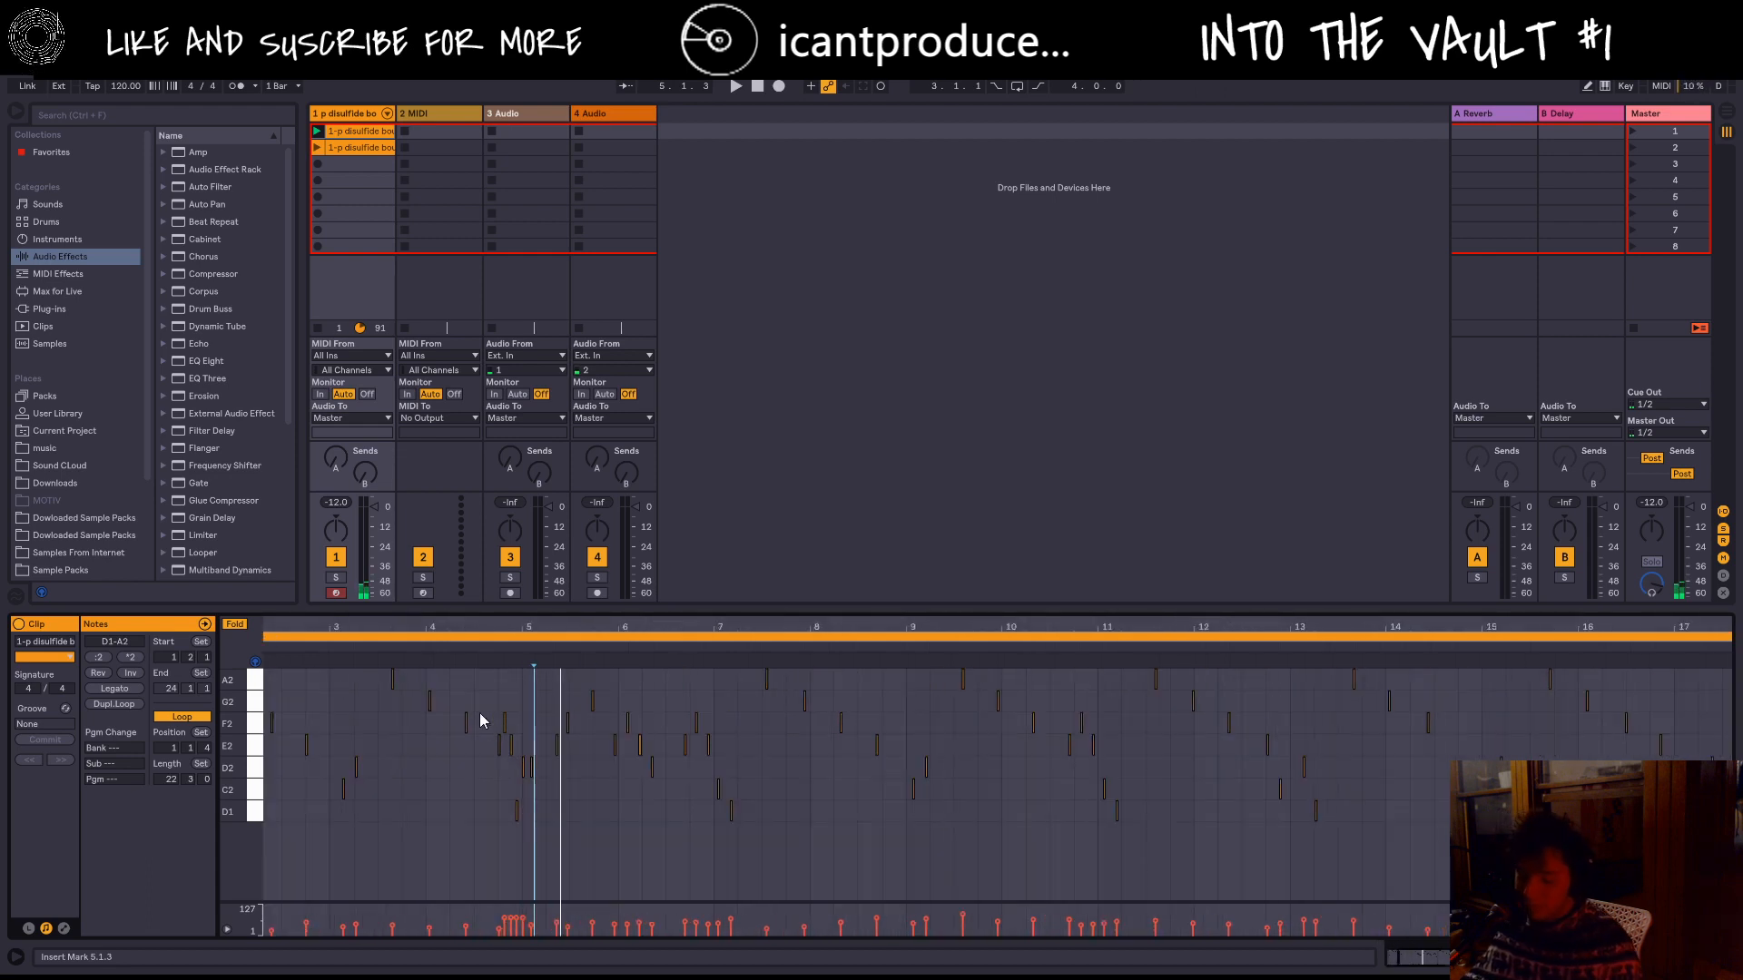
key("space")
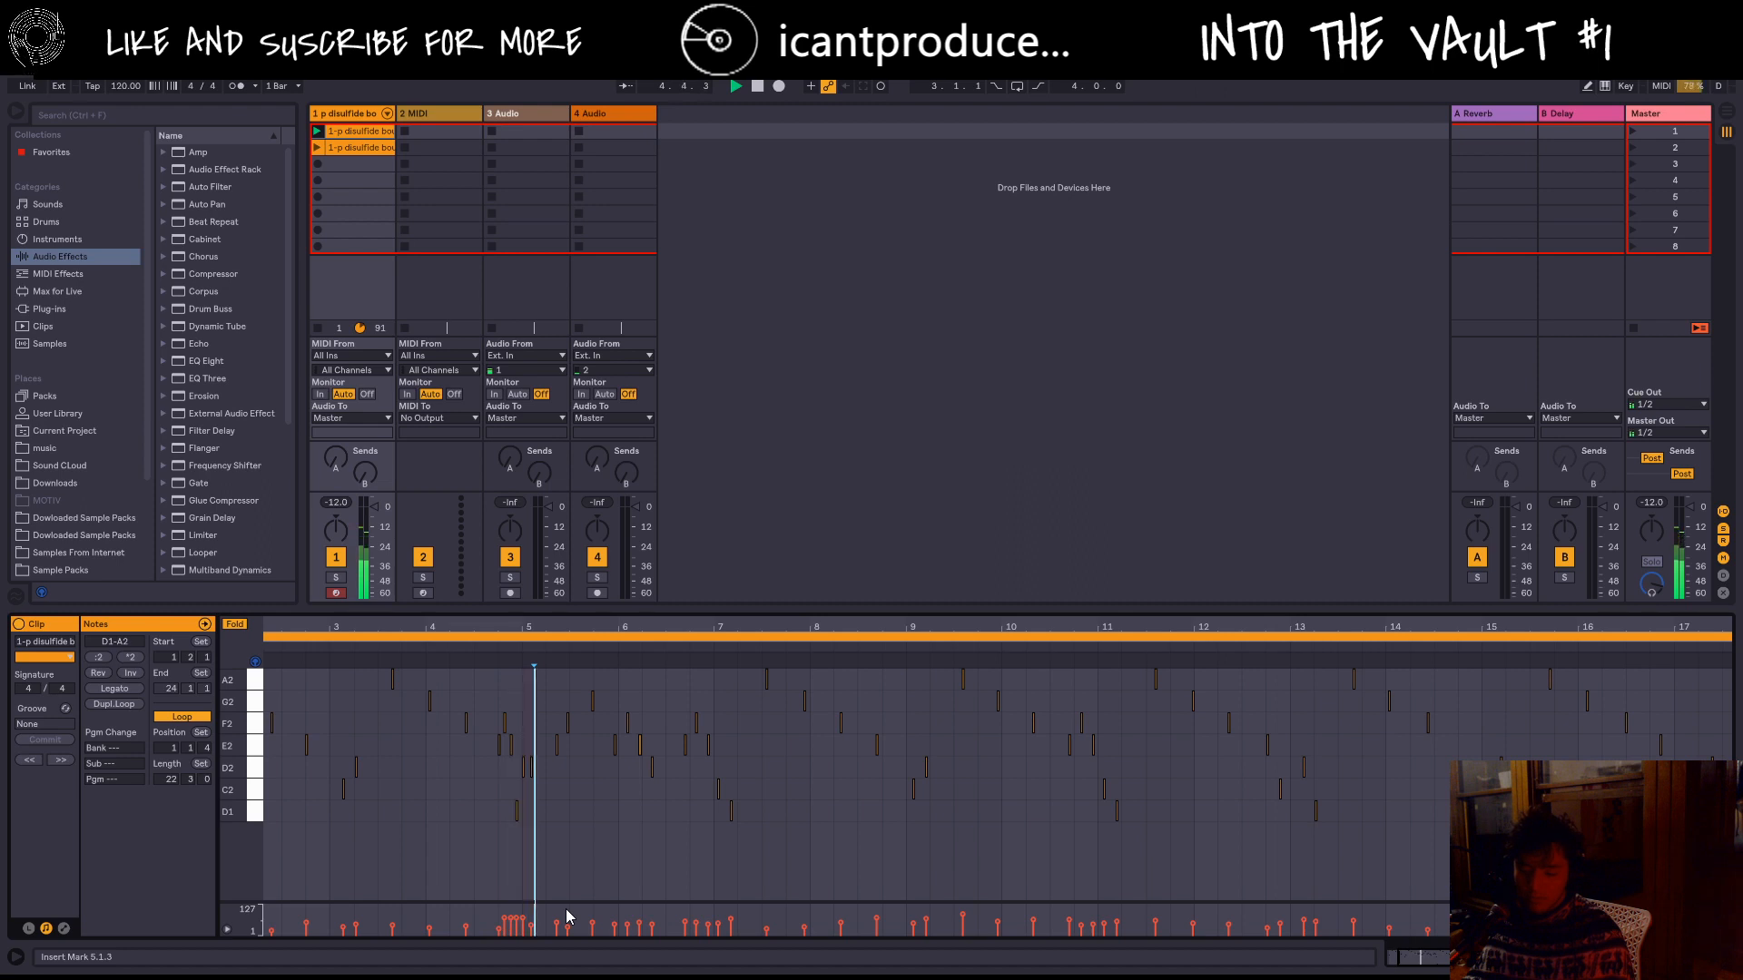
Step: Lengthen the five notes from 4.4.1 to 5.1.1 slightly, keeping each shorter than a sixteenth
scroll(472, 749, "up", 3)
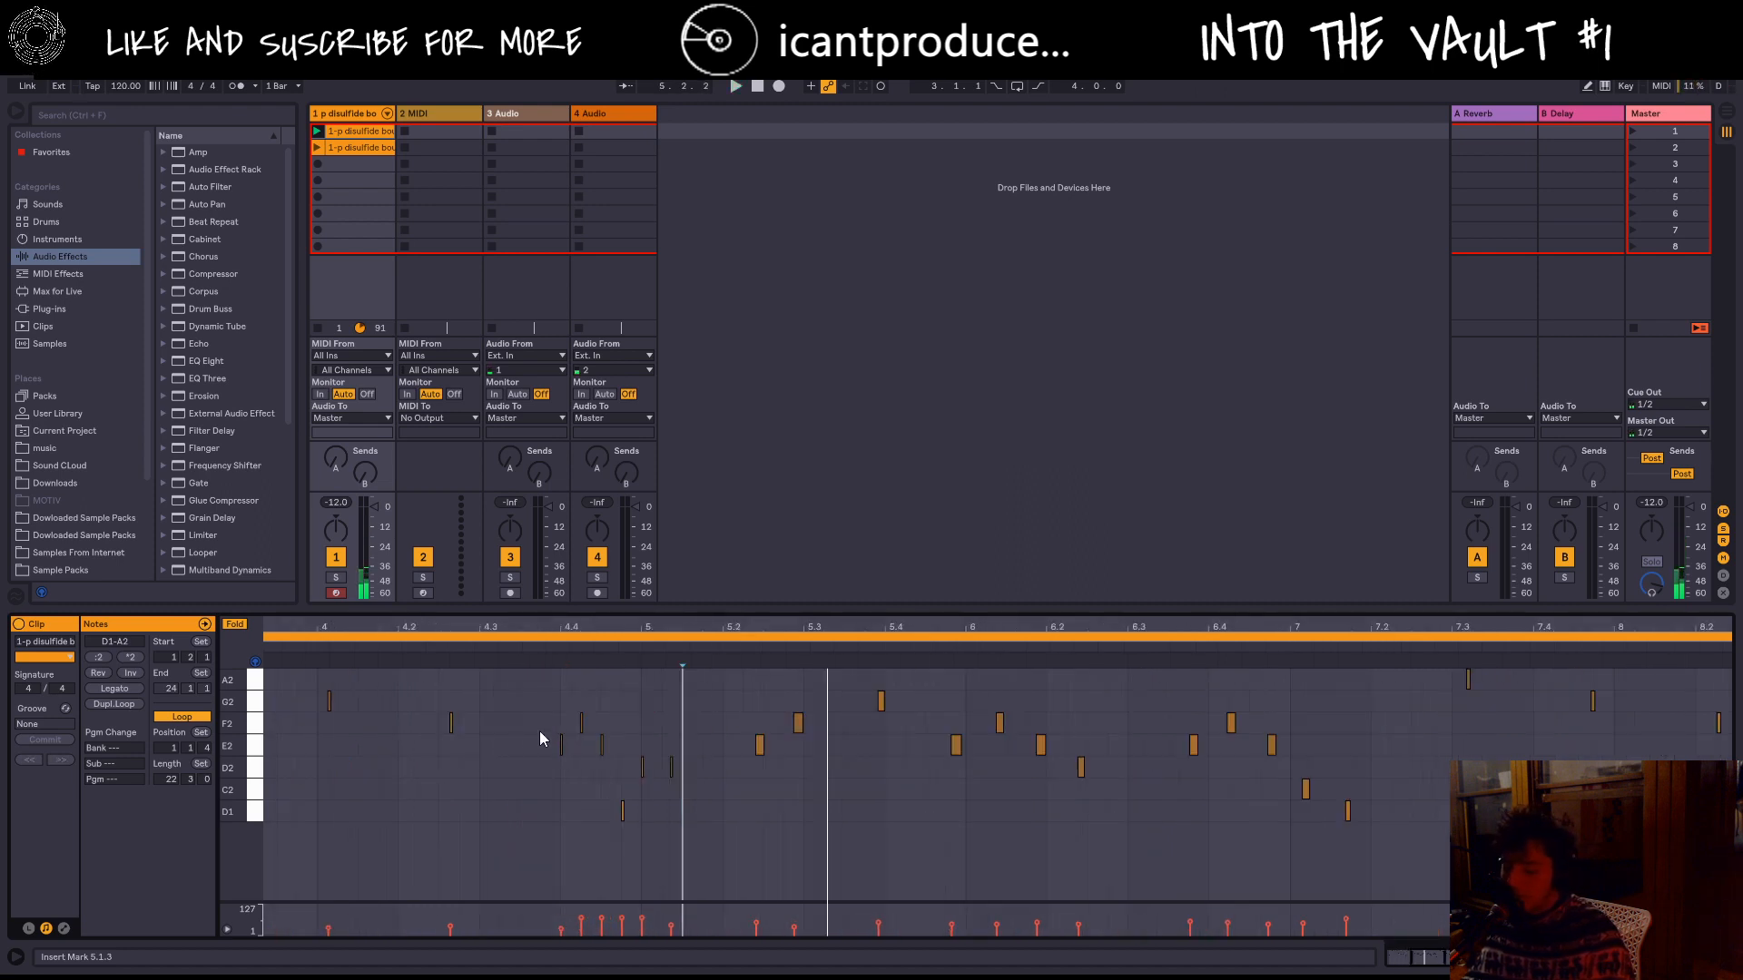
left_click_drag(557, 683, 644, 823)
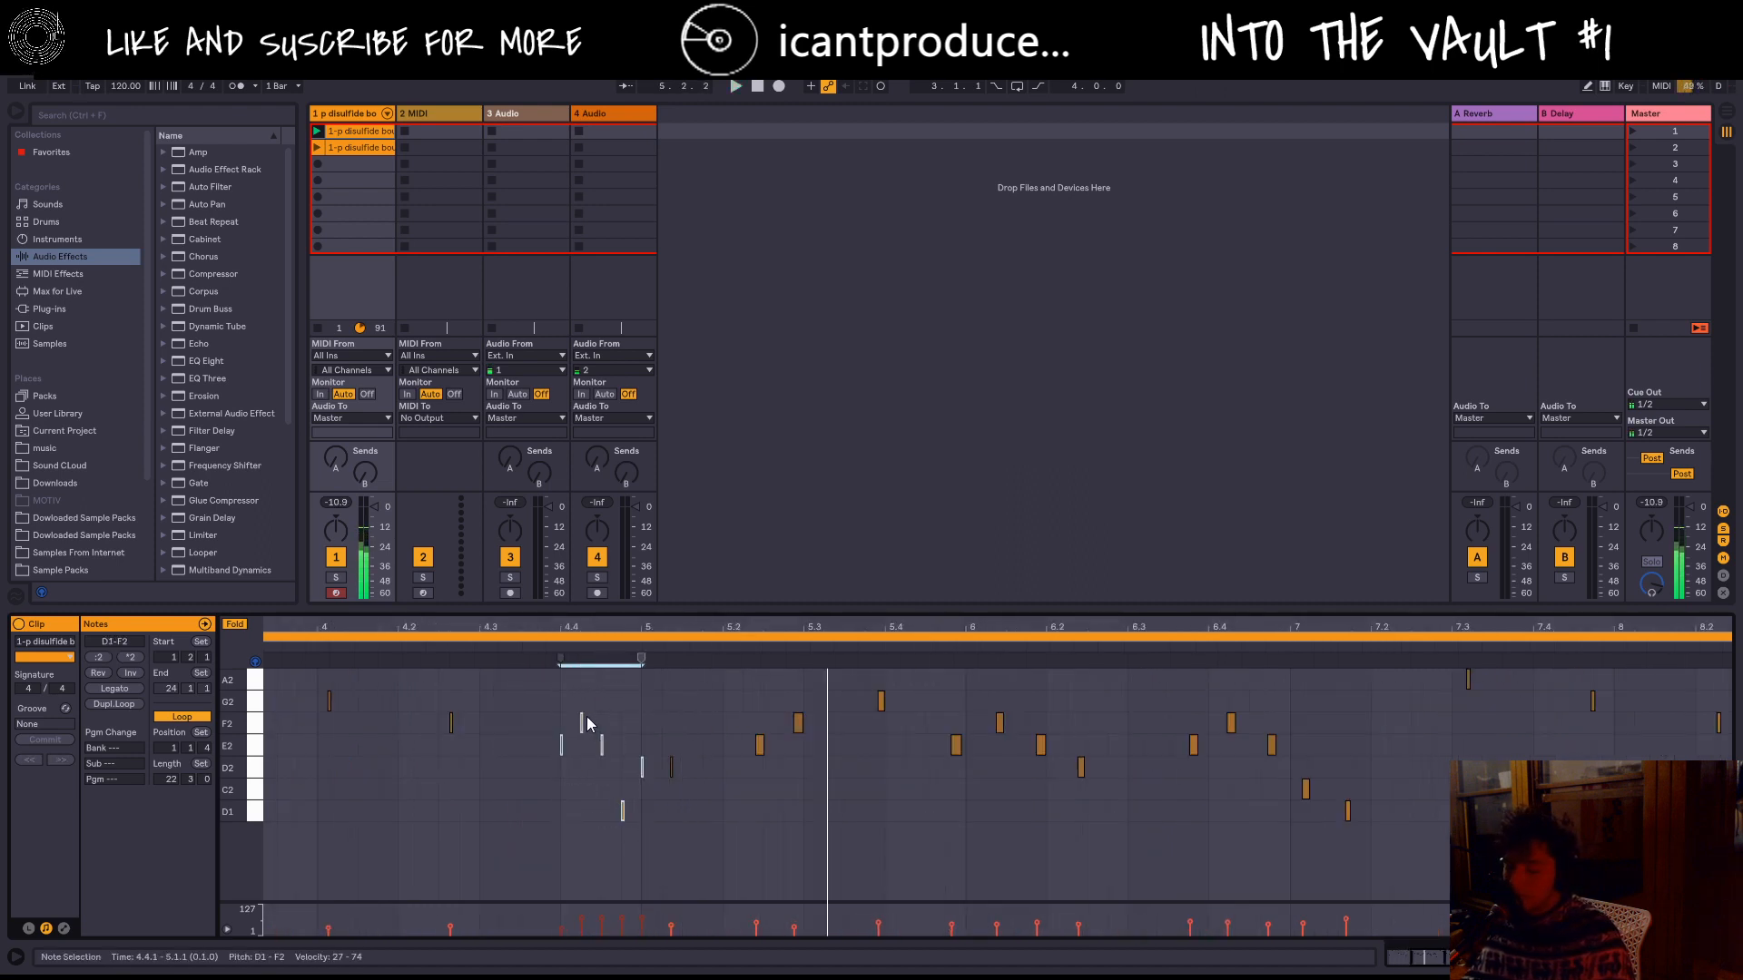
left_click_drag(582, 727, 592, 737)
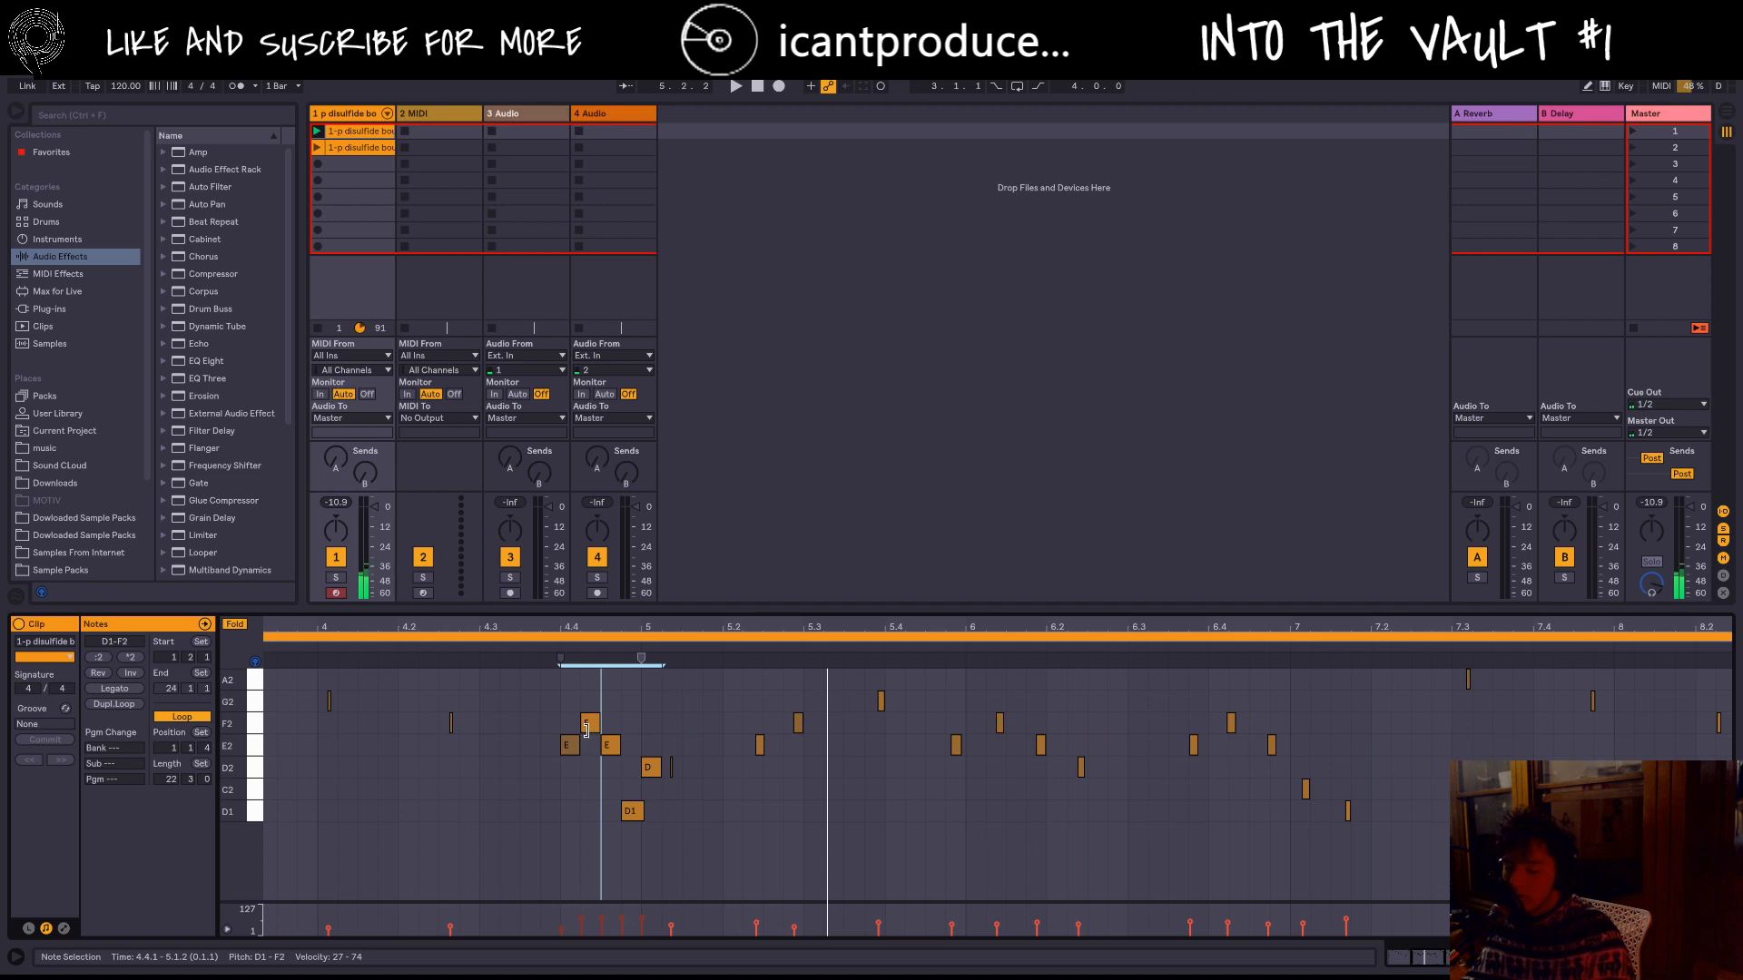
scroll(587, 733, "up", 2)
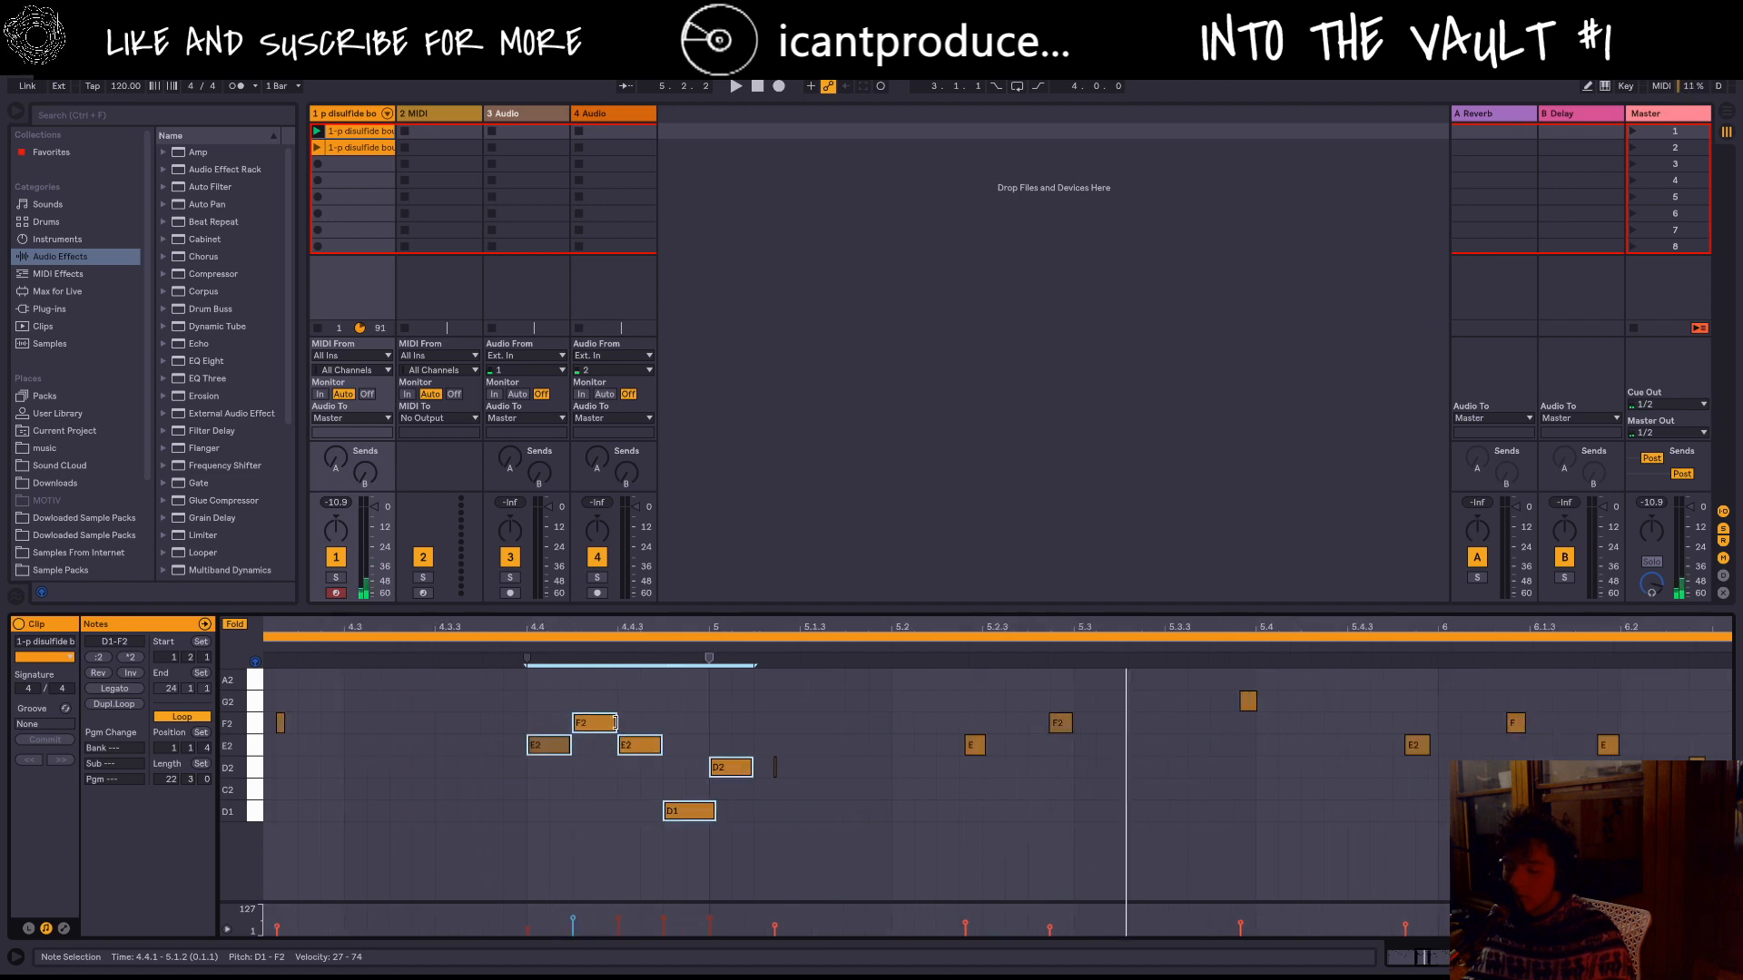
left_click_drag(615, 722, 594, 722)
scroll(599, 723, "down", 2)
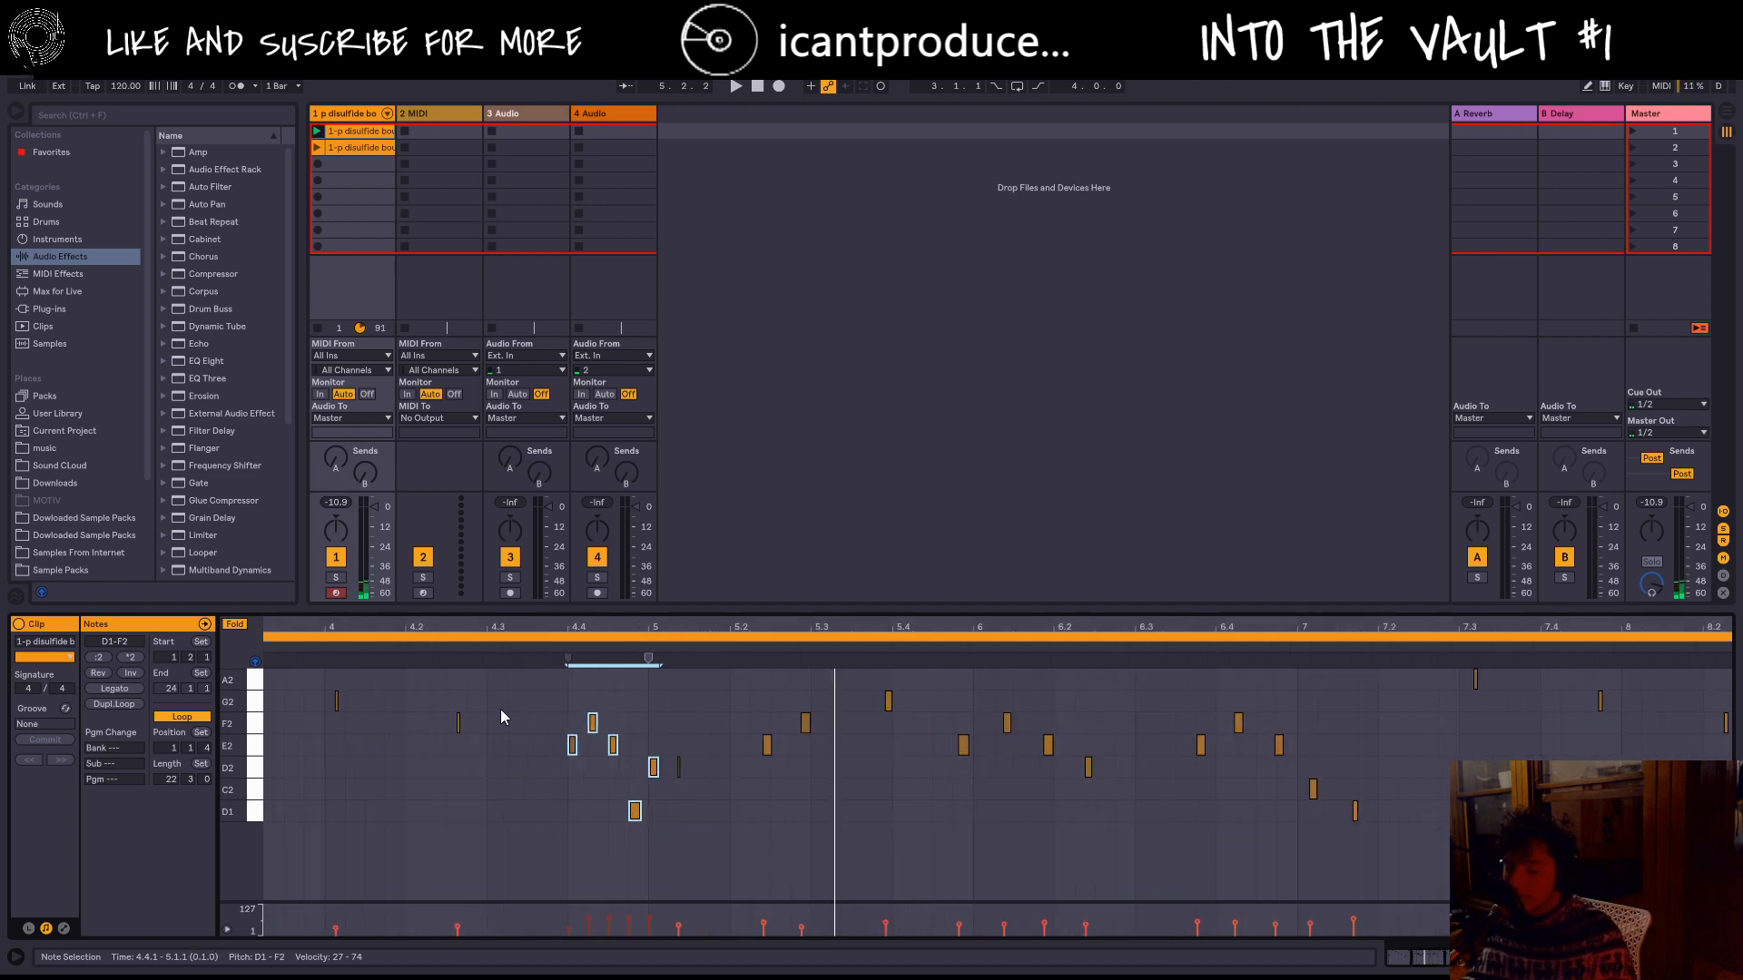
Step: Play the passage from bar 4 and delete the F2 note at 4.4.2 and the E2 note at 4.4.3
left_click(407, 649)
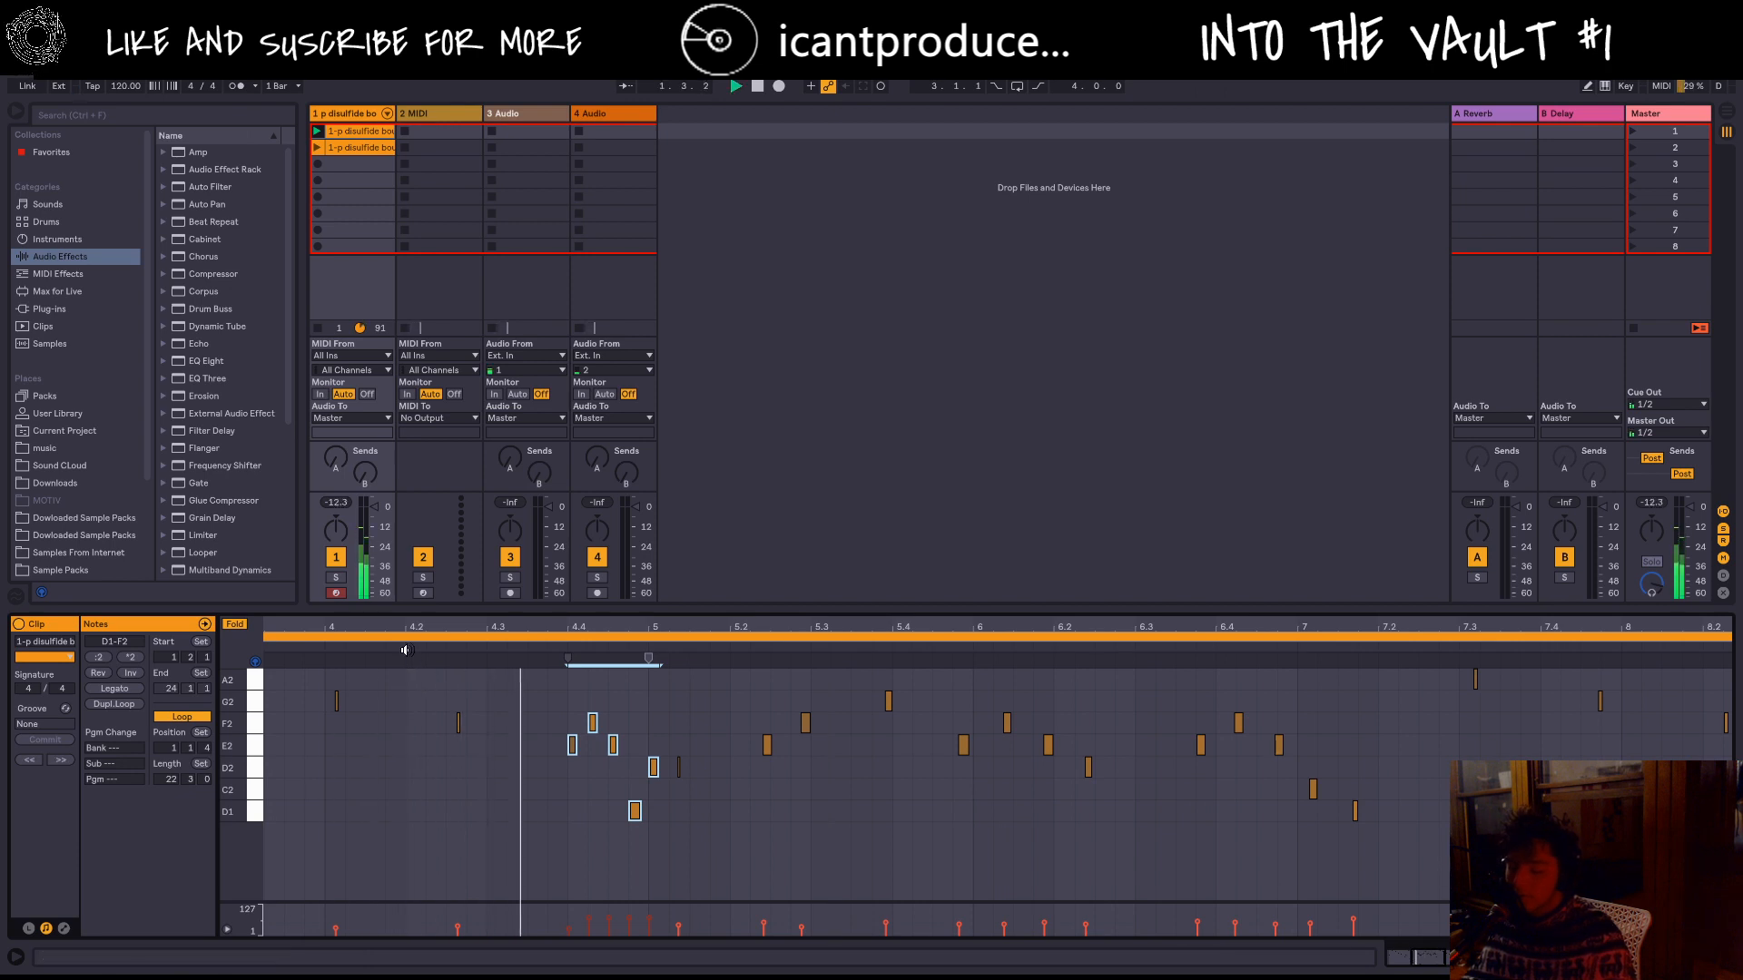
key("space")
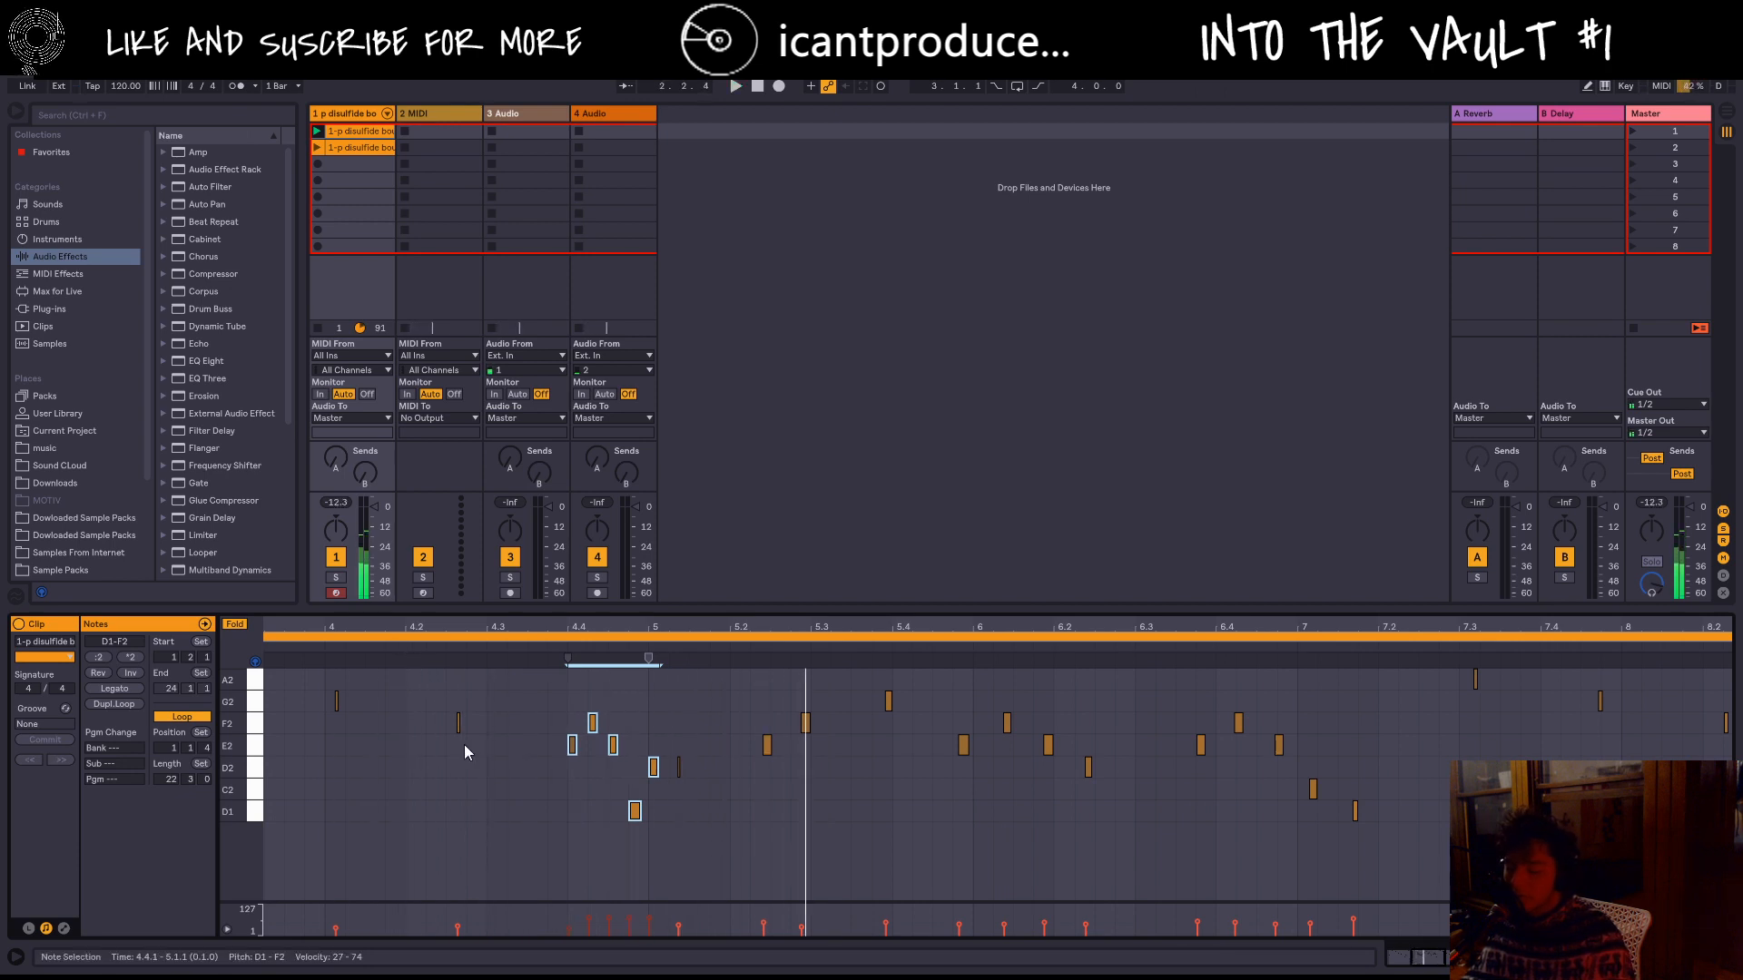
scroll(514, 757, "up", 1)
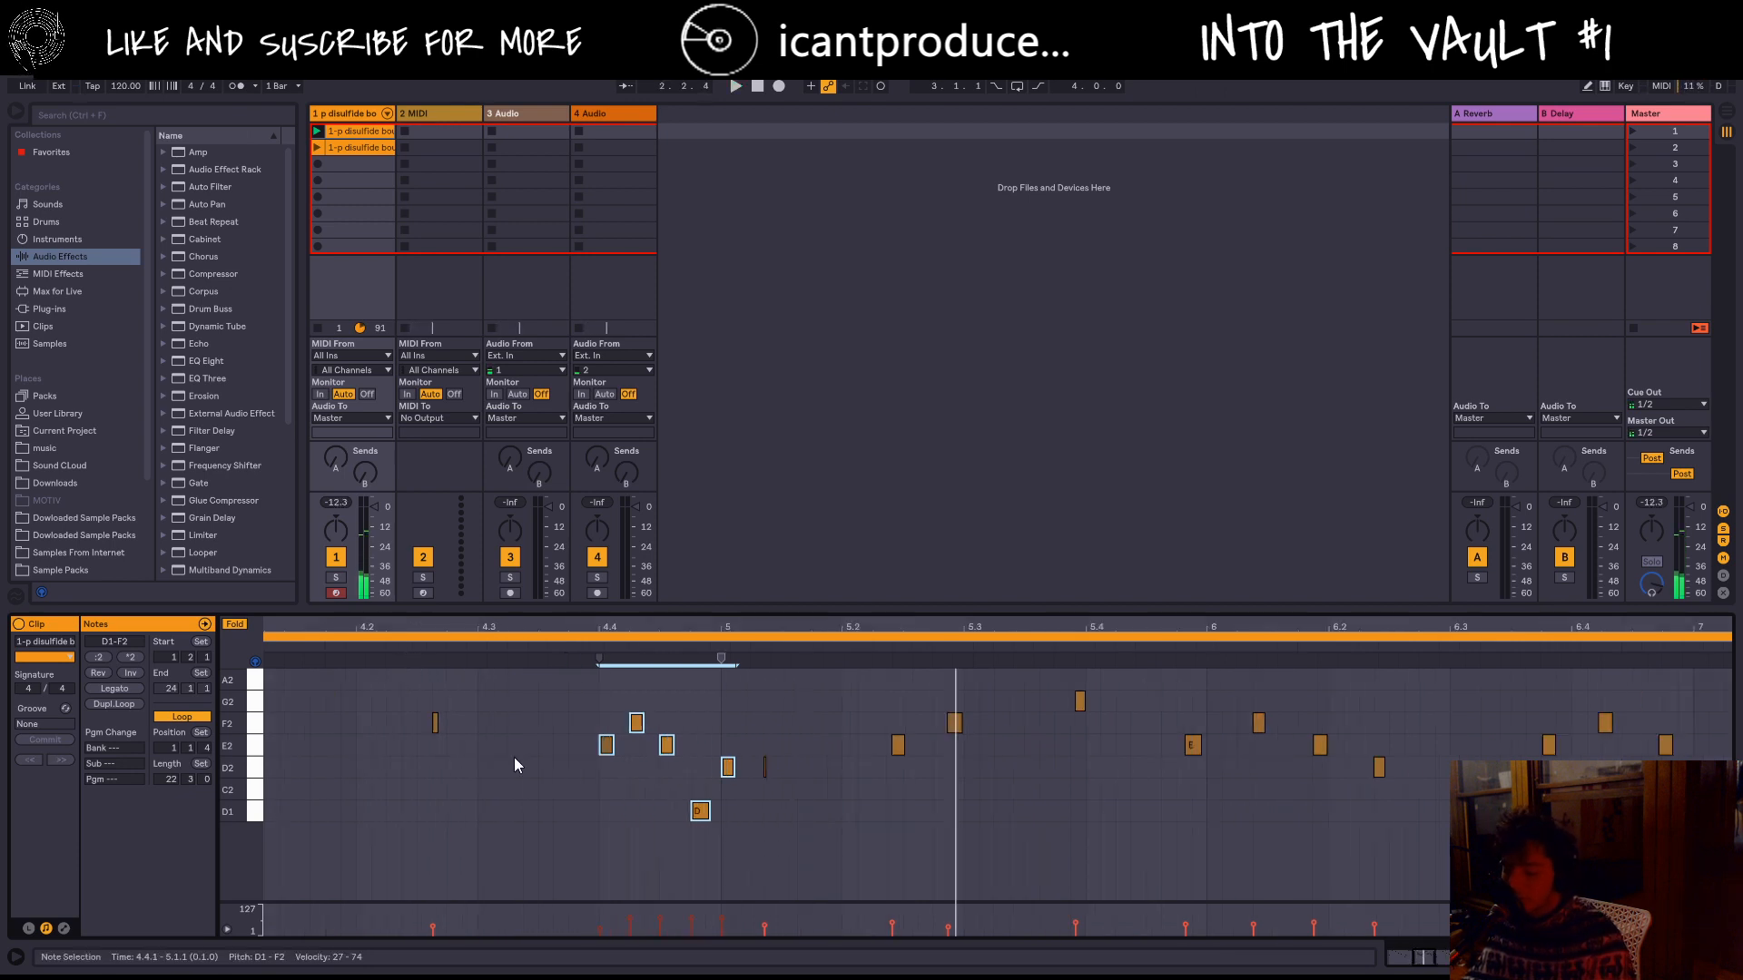
left_click(348, 652)
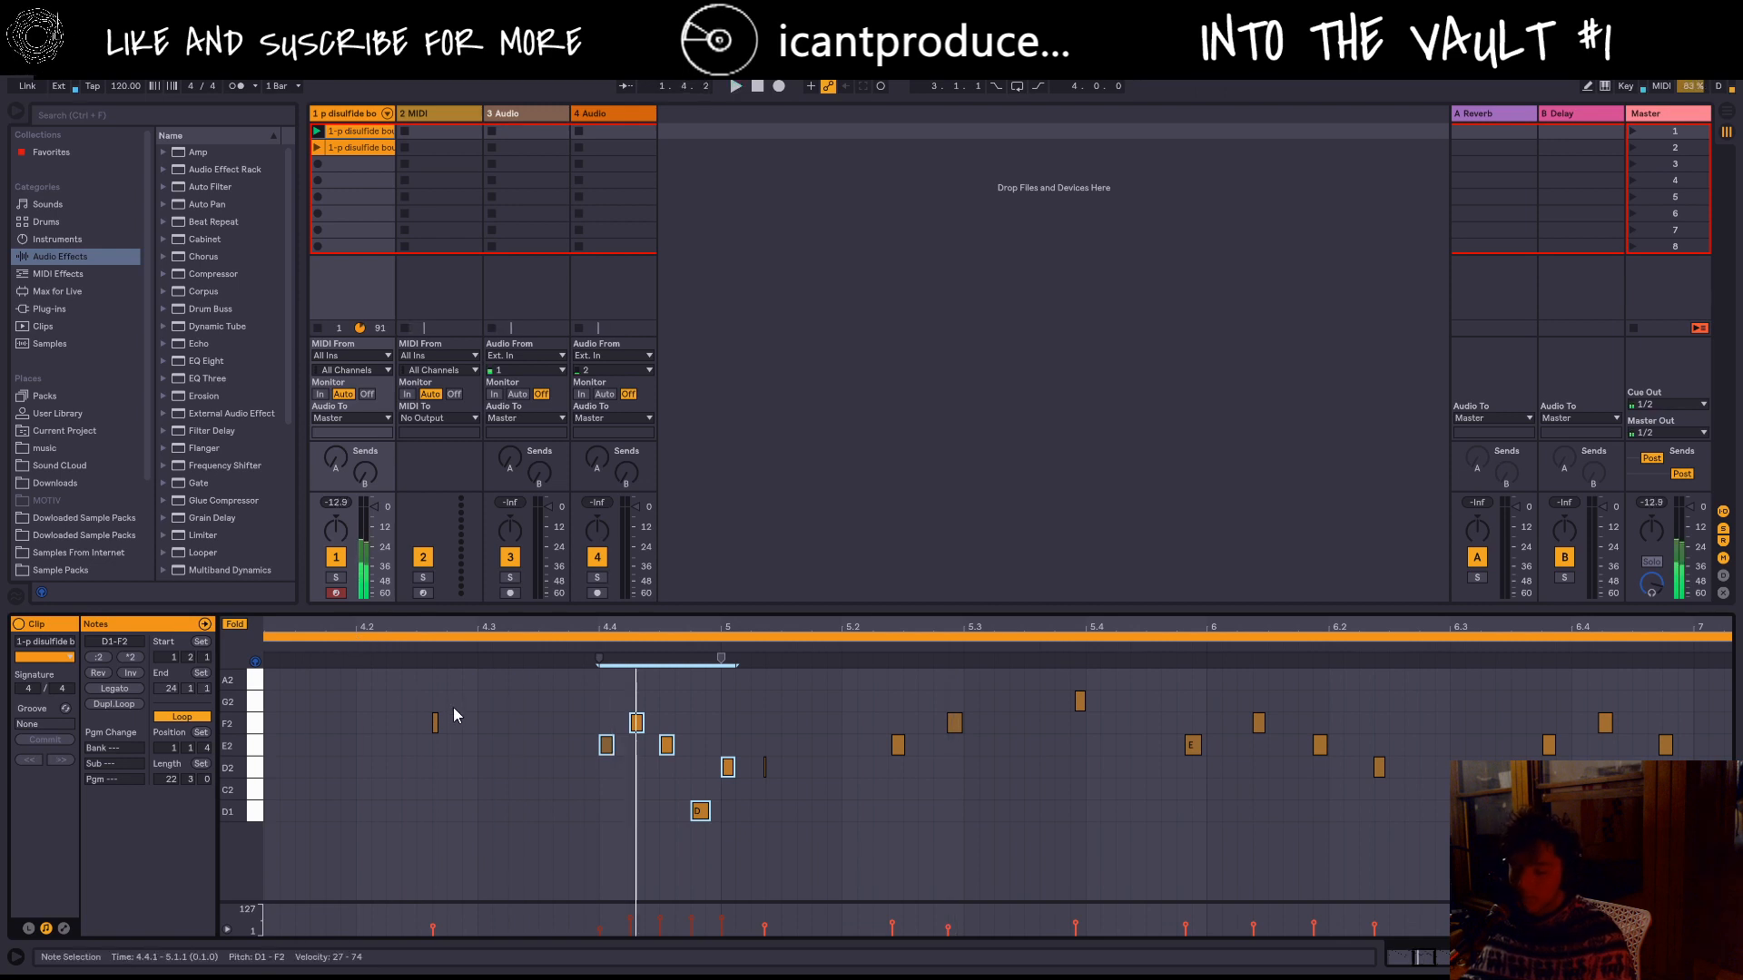
double_click(639, 726)
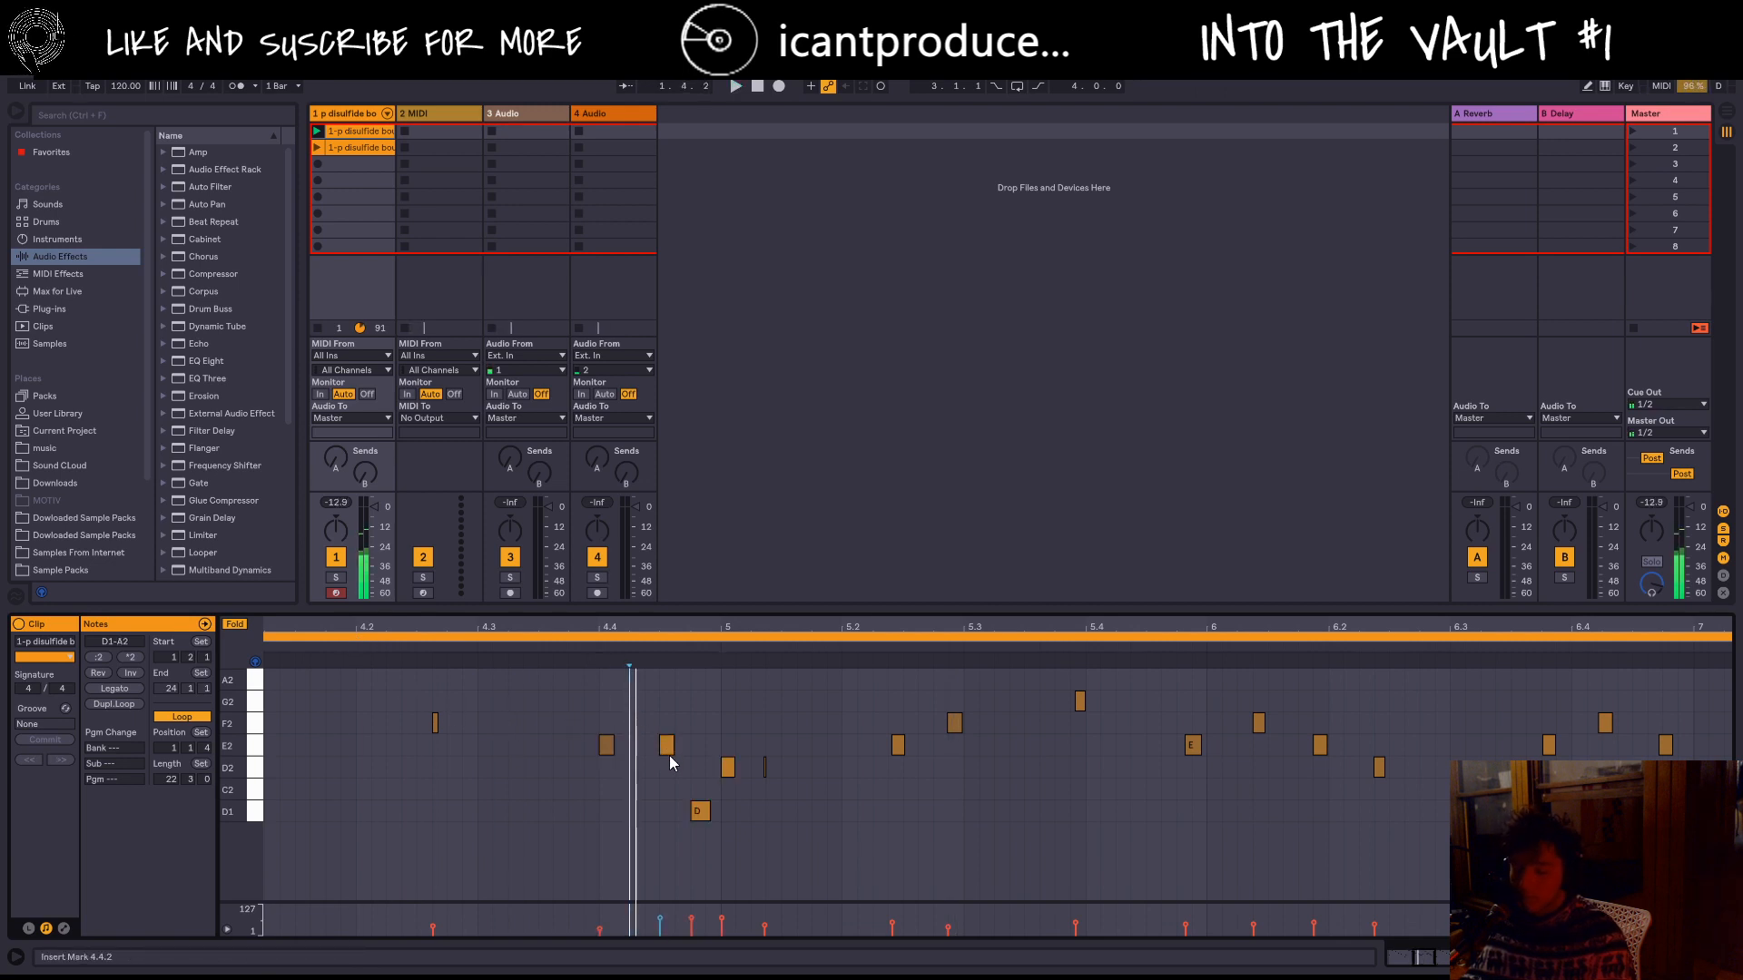
double_click(665, 746)
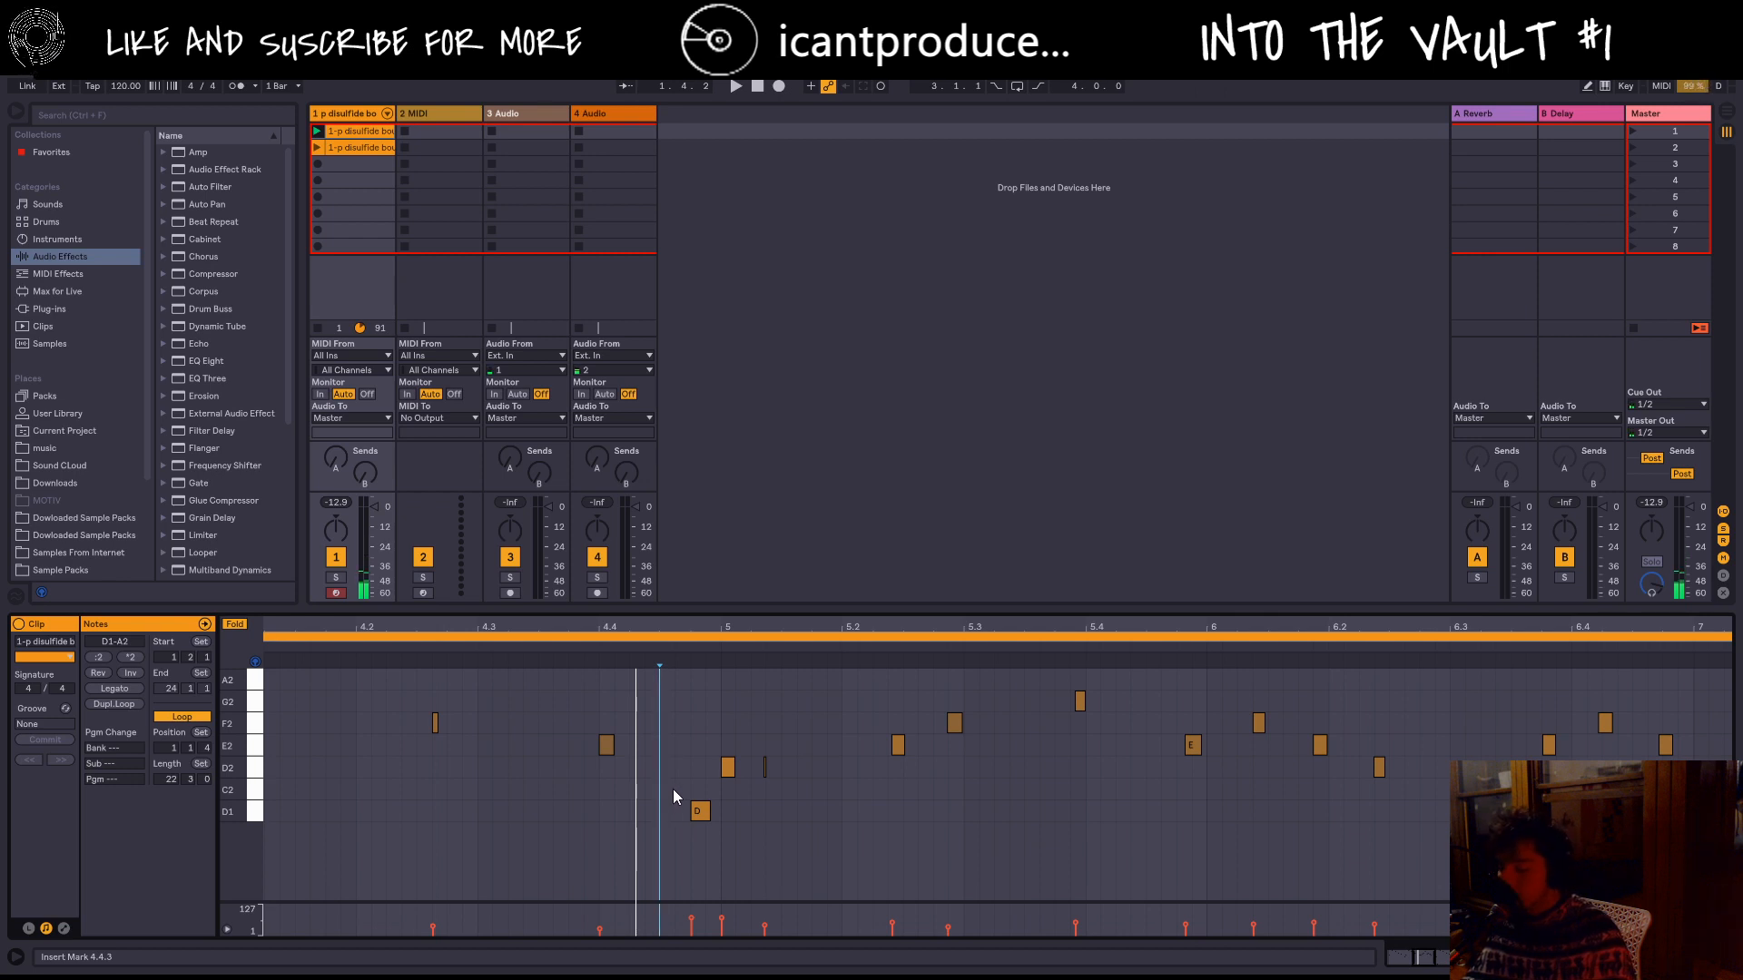
Step: Shorten the clip's loop so that it ends at 4.4.1
scroll(671, 786, "down", 6, "ctrl")
scroll(666, 781, "down", 2, "ctrl")
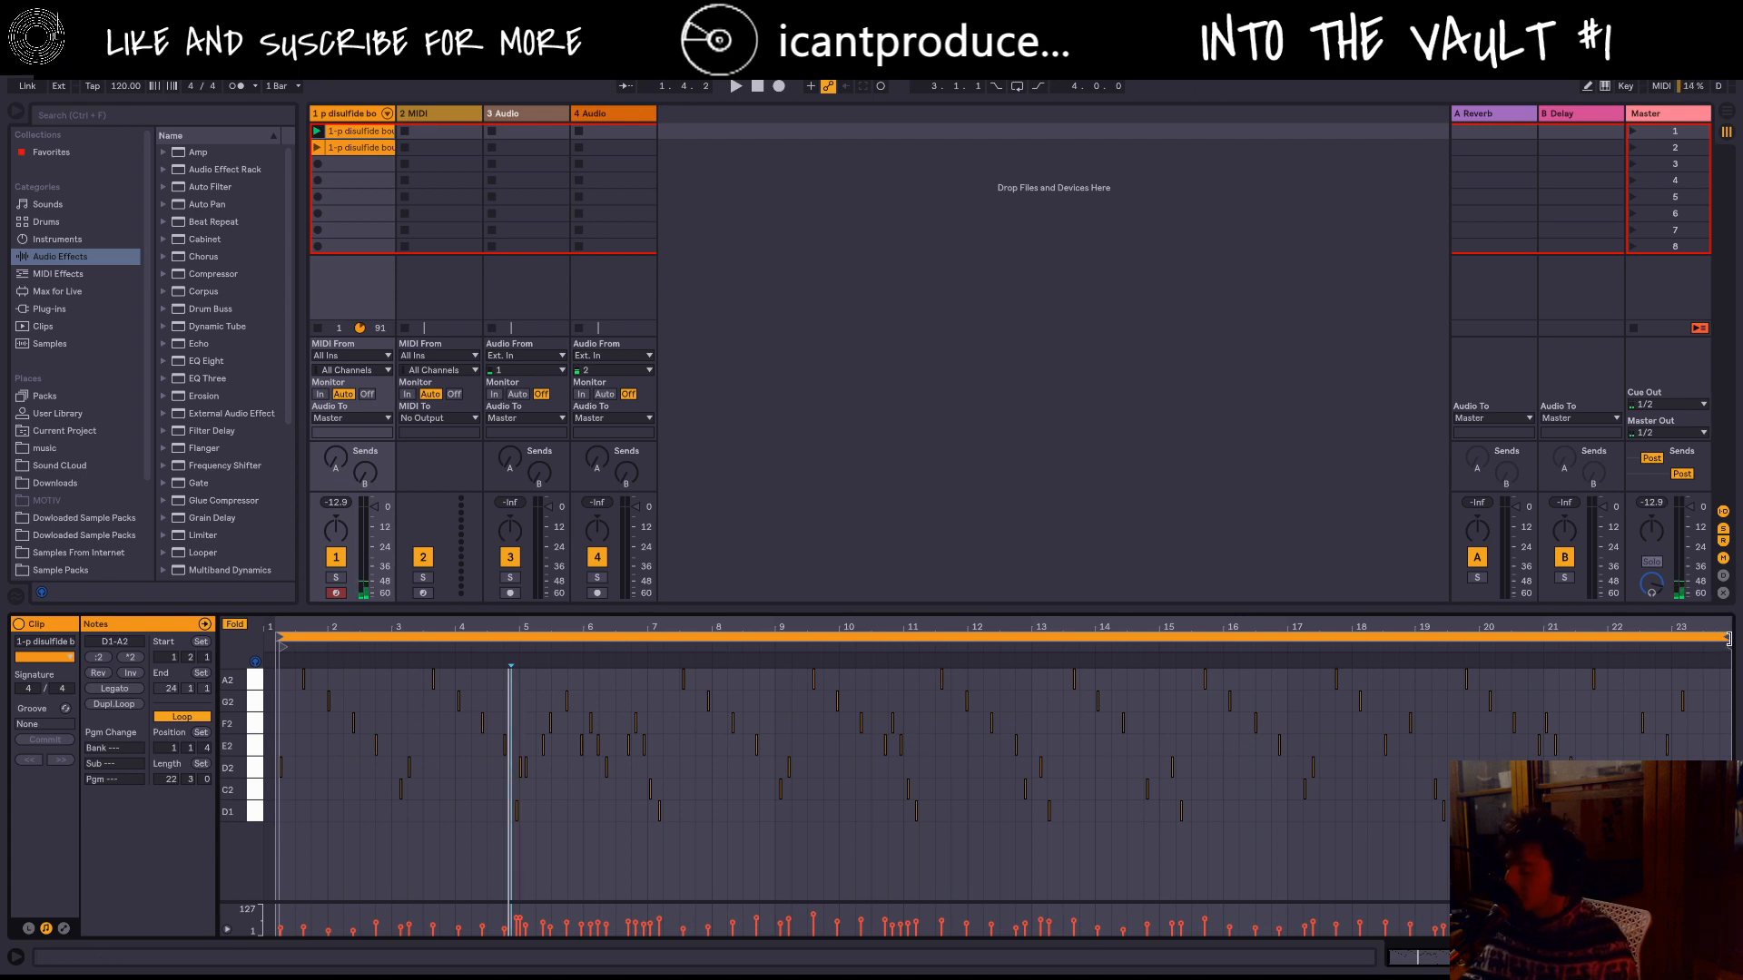
mouse_move(1728, 639)
left_mouse_down()
mouse_move(1728, 717)
mouse_move(1221, 719)
mouse_move(650, 766)
mouse_move(663, 646)
left_mouse_up()
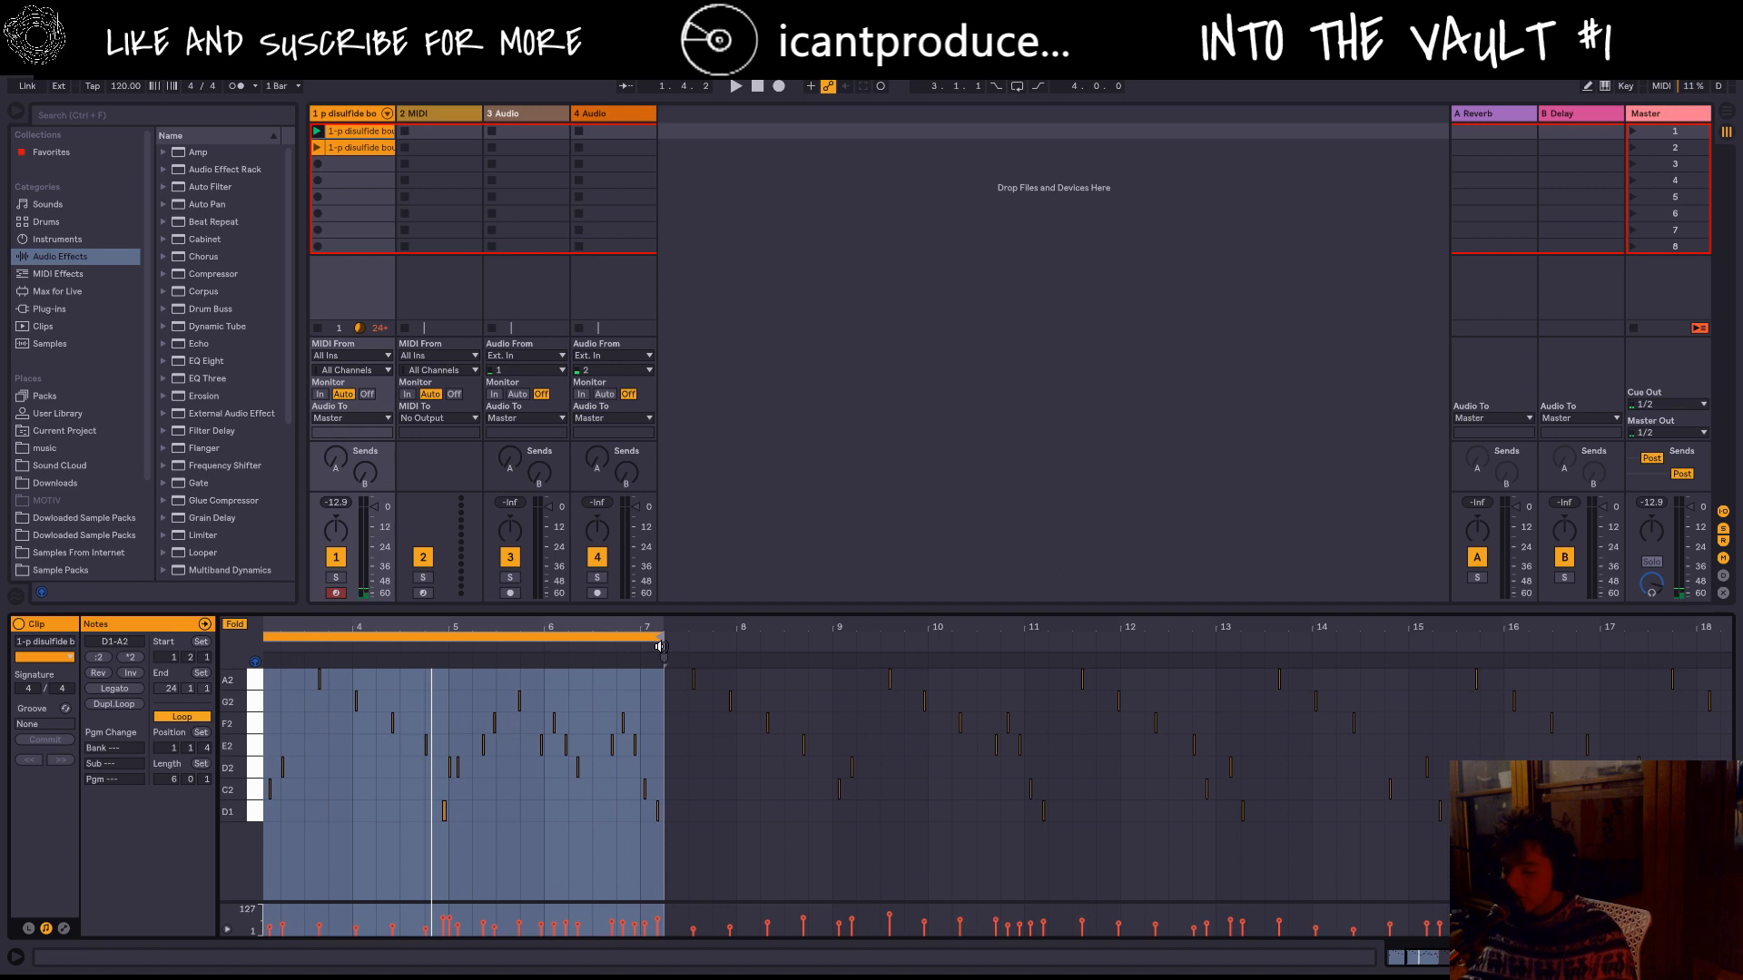
scroll(682, 829, "down", 2, "ctrl")
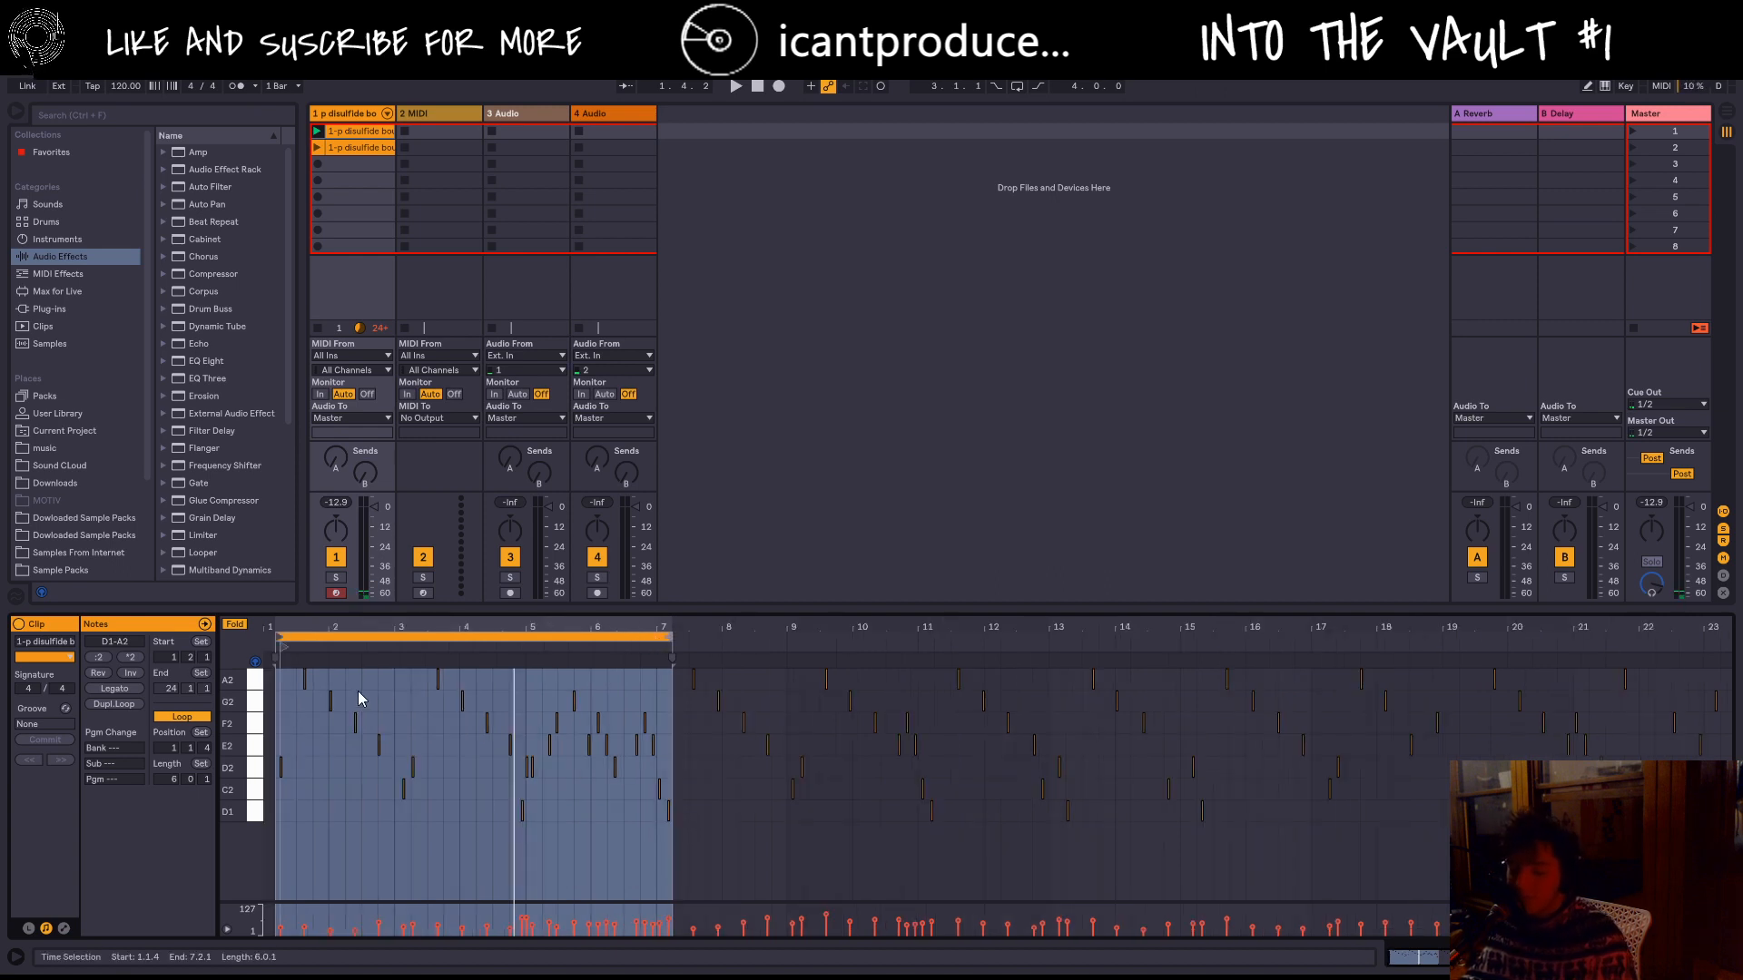
left_click_drag(667, 640, 825, 626)
scroll(494, 667, "up", 2, "ctrl")
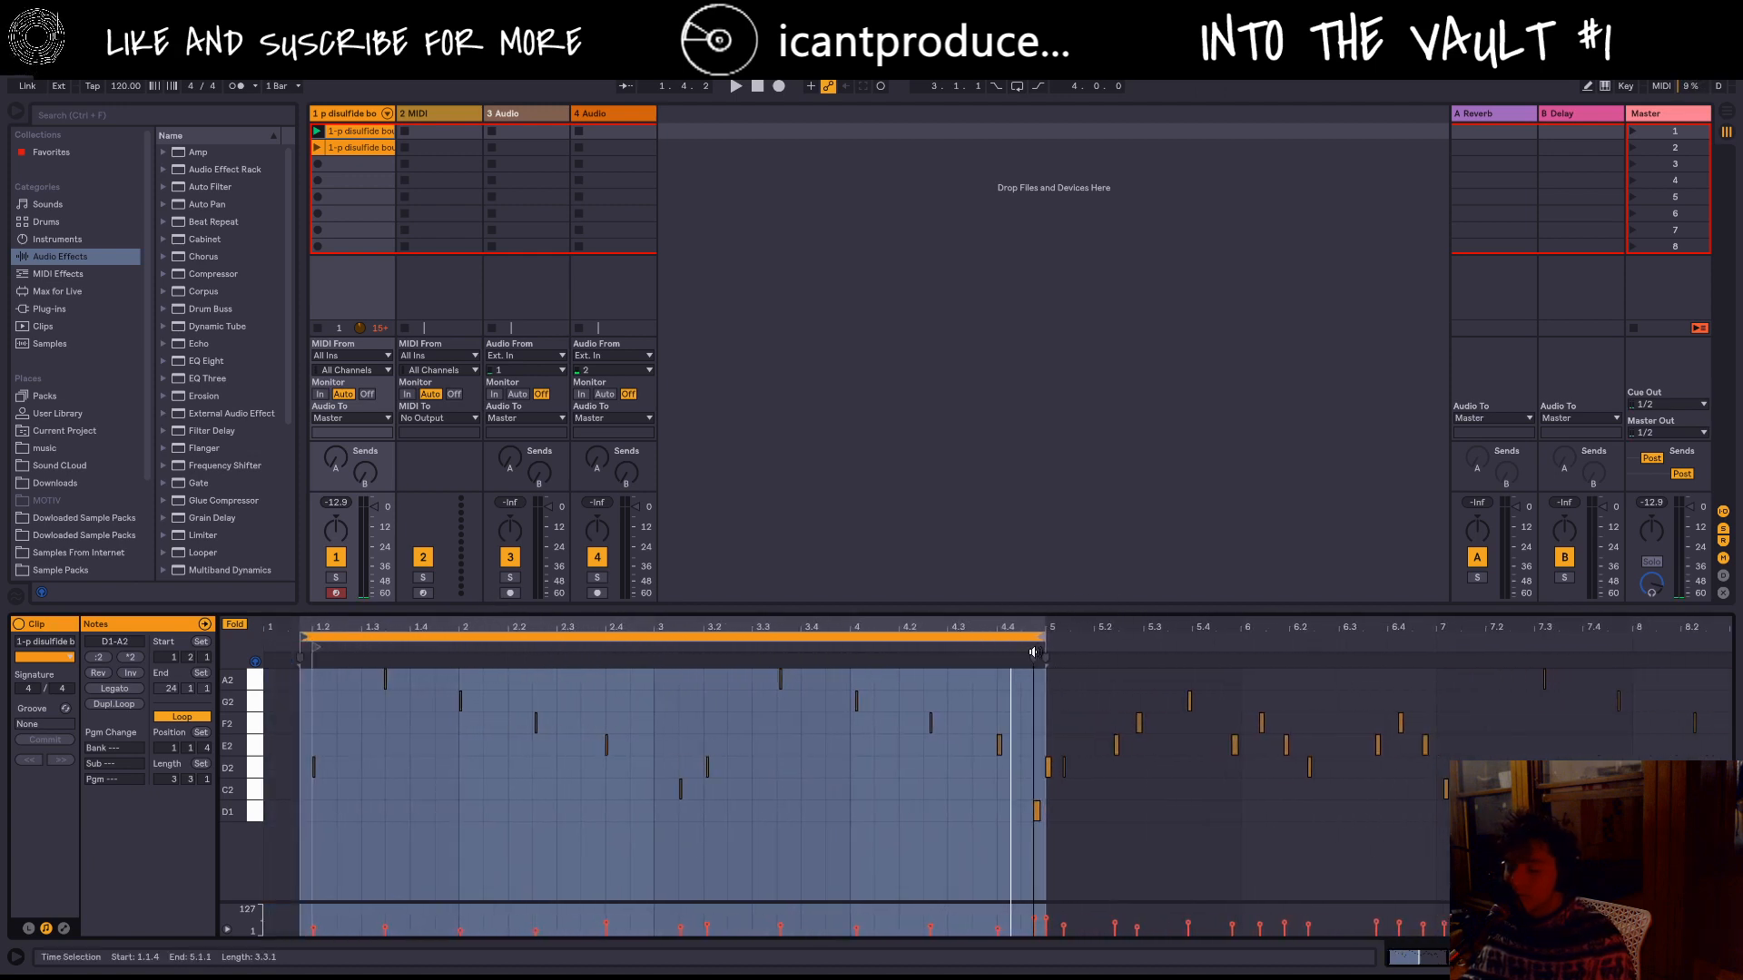
left_click_drag(1039, 642, 996, 642)
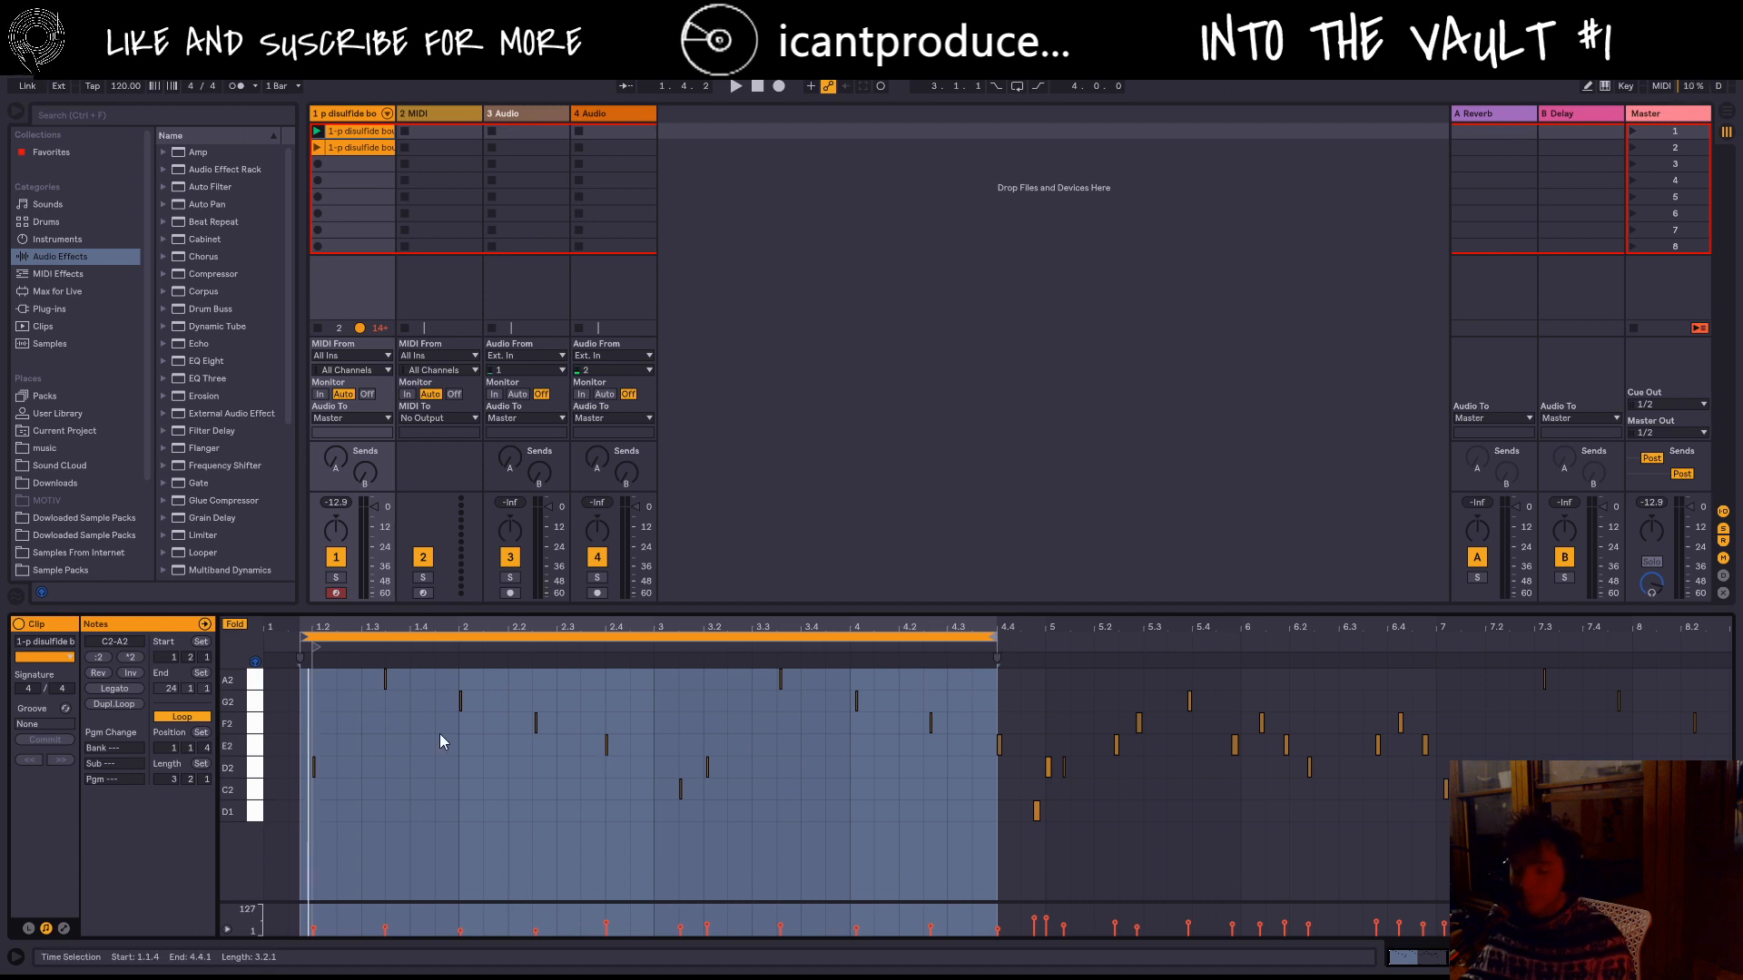
scroll(439, 734, "down", 3, "ctrl")
Step: Move the loop start to 1.2.1 and play the loop
key("space")
key("space")
scroll(286, 673, "up", 3, "ctrl")
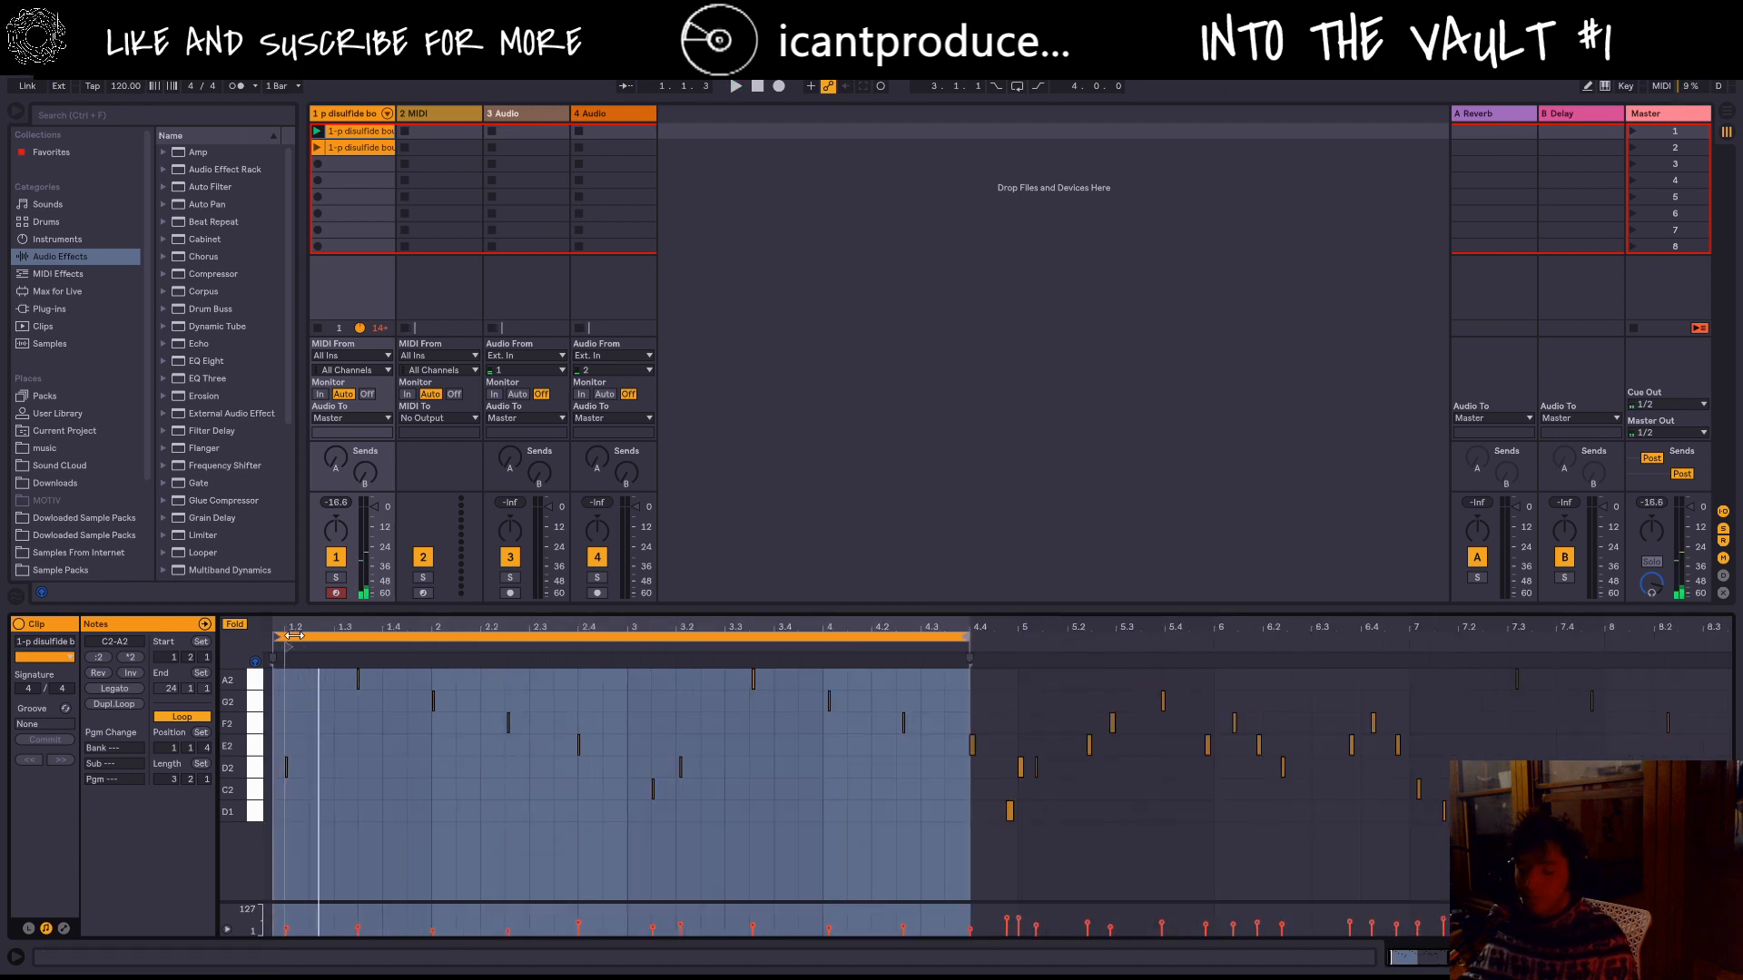
left_click_drag(272, 642, 281, 641)
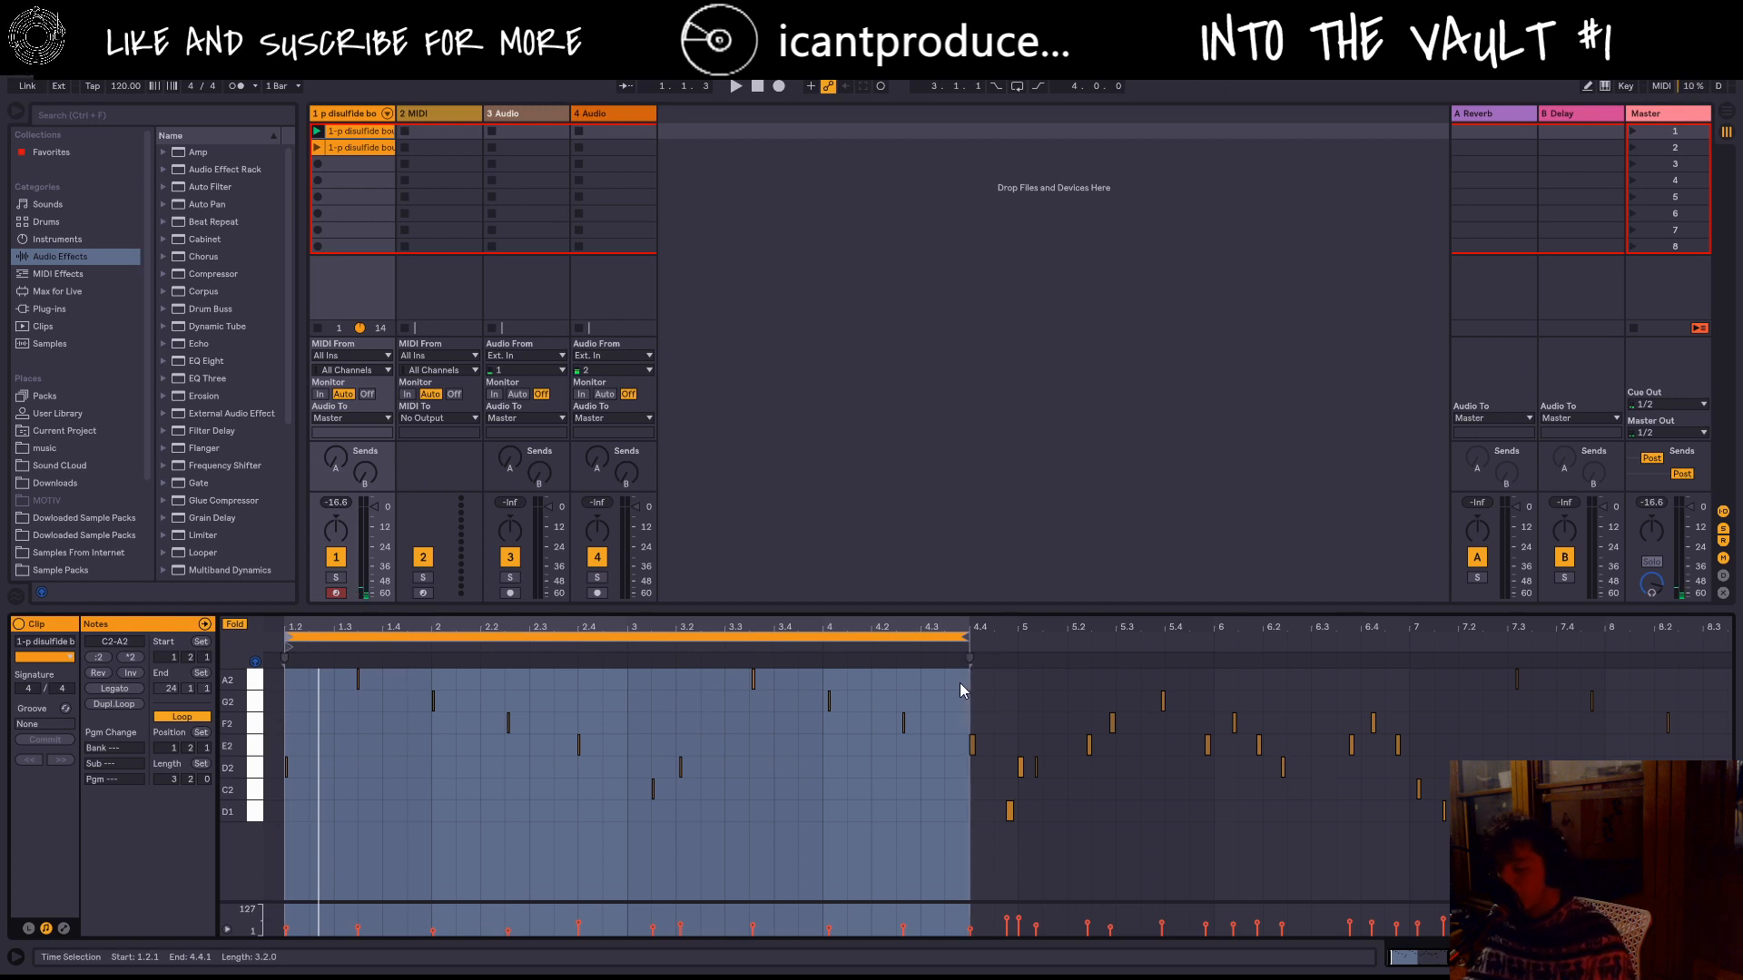
key("space")
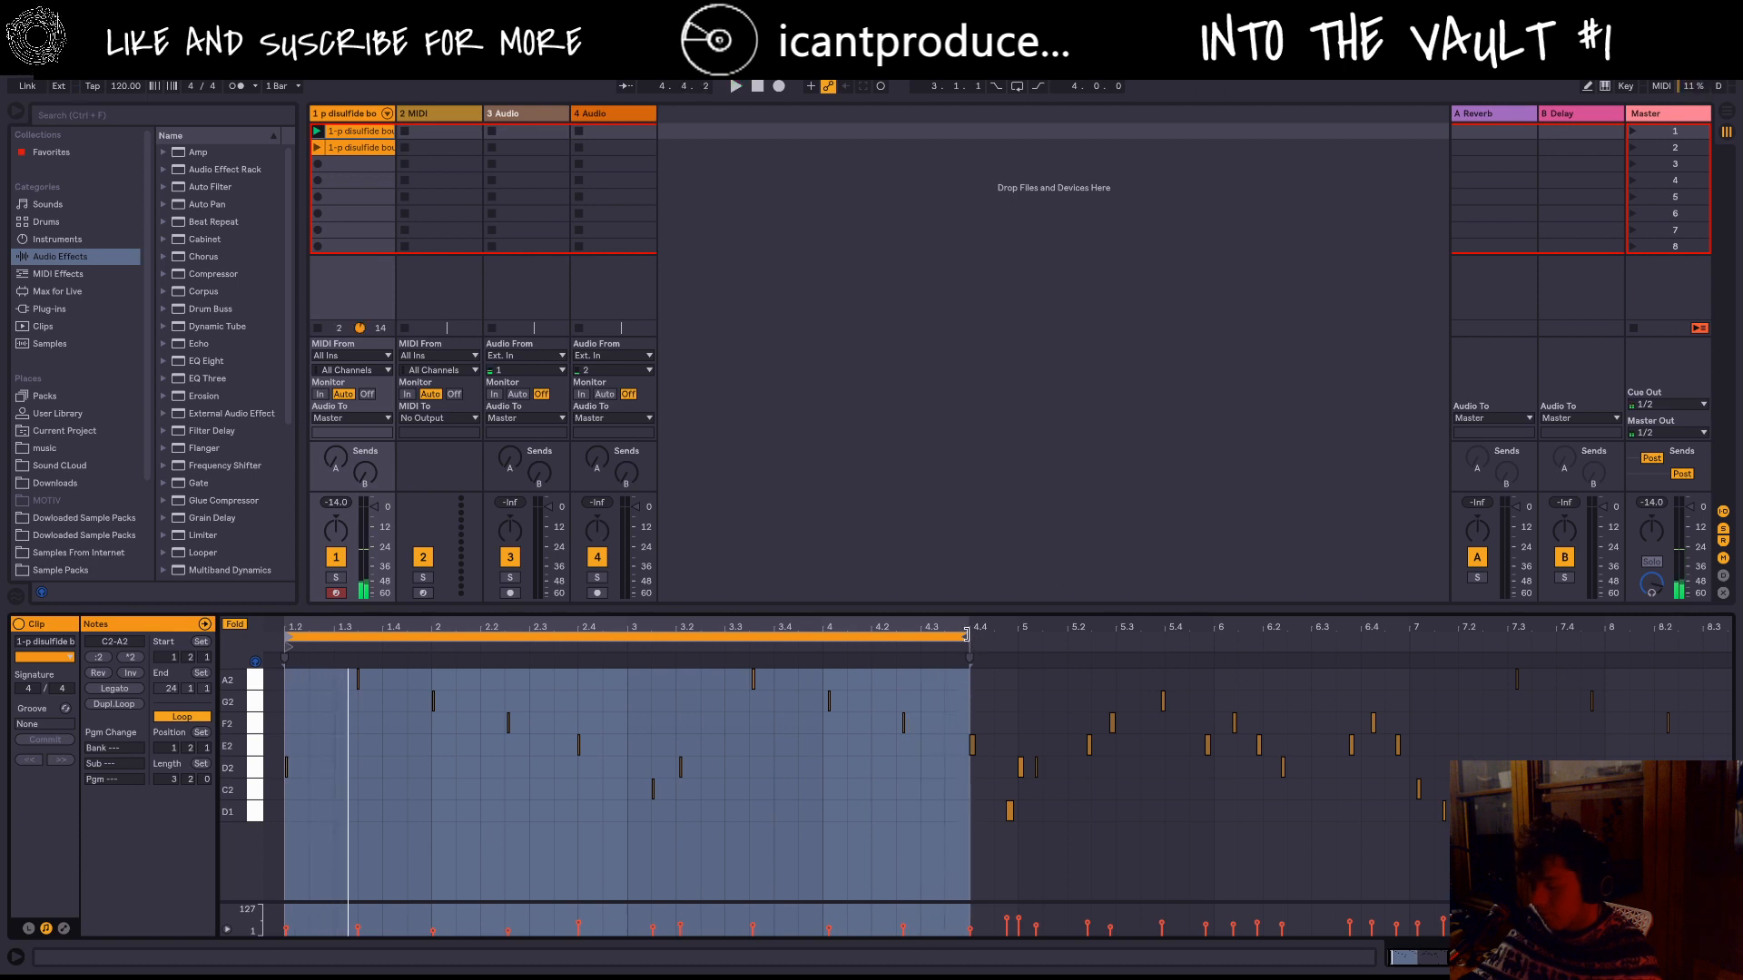
Step: Extend the loop end to 5.4.1 and play the loop
left_click(966, 636)
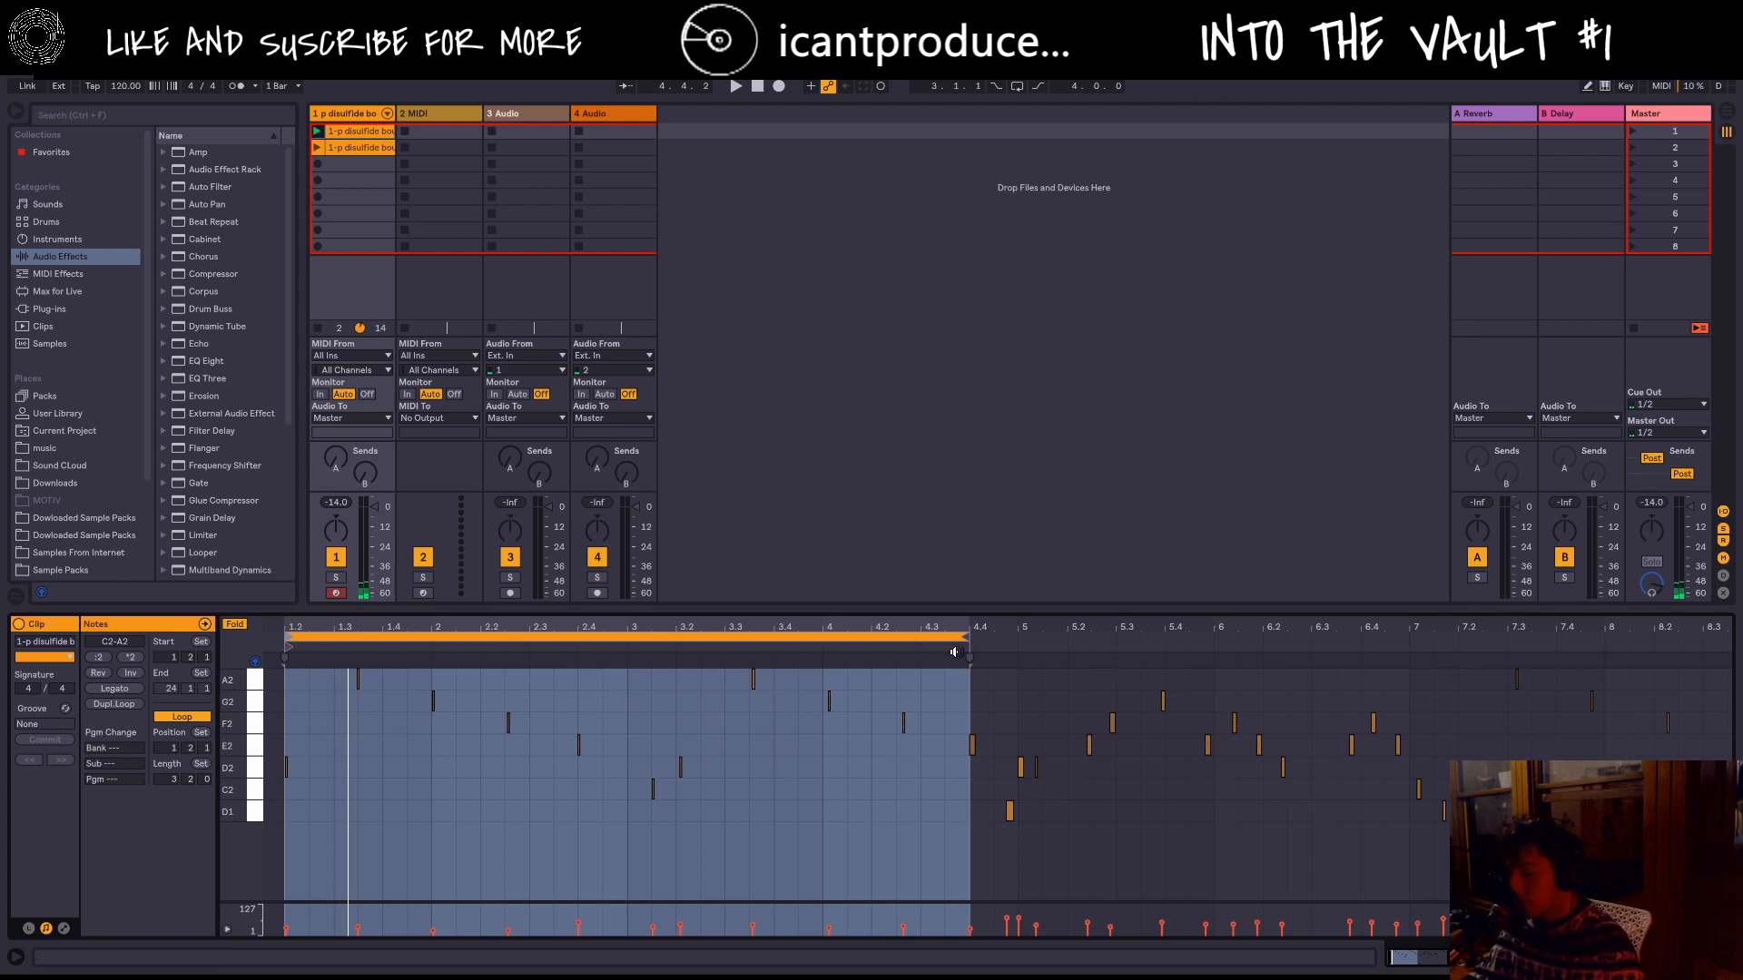
mouse_move(965, 637)
left_mouse_down()
mouse_move(1190, 655)
mouse_move(1164, 639)
left_mouse_up()
key("space")
Step: Delete the two D2 notes at 5.1.1 and 5.1.3 and stop playback
left_click_drag(1081, 782, 1001, 755)
key("Delete")
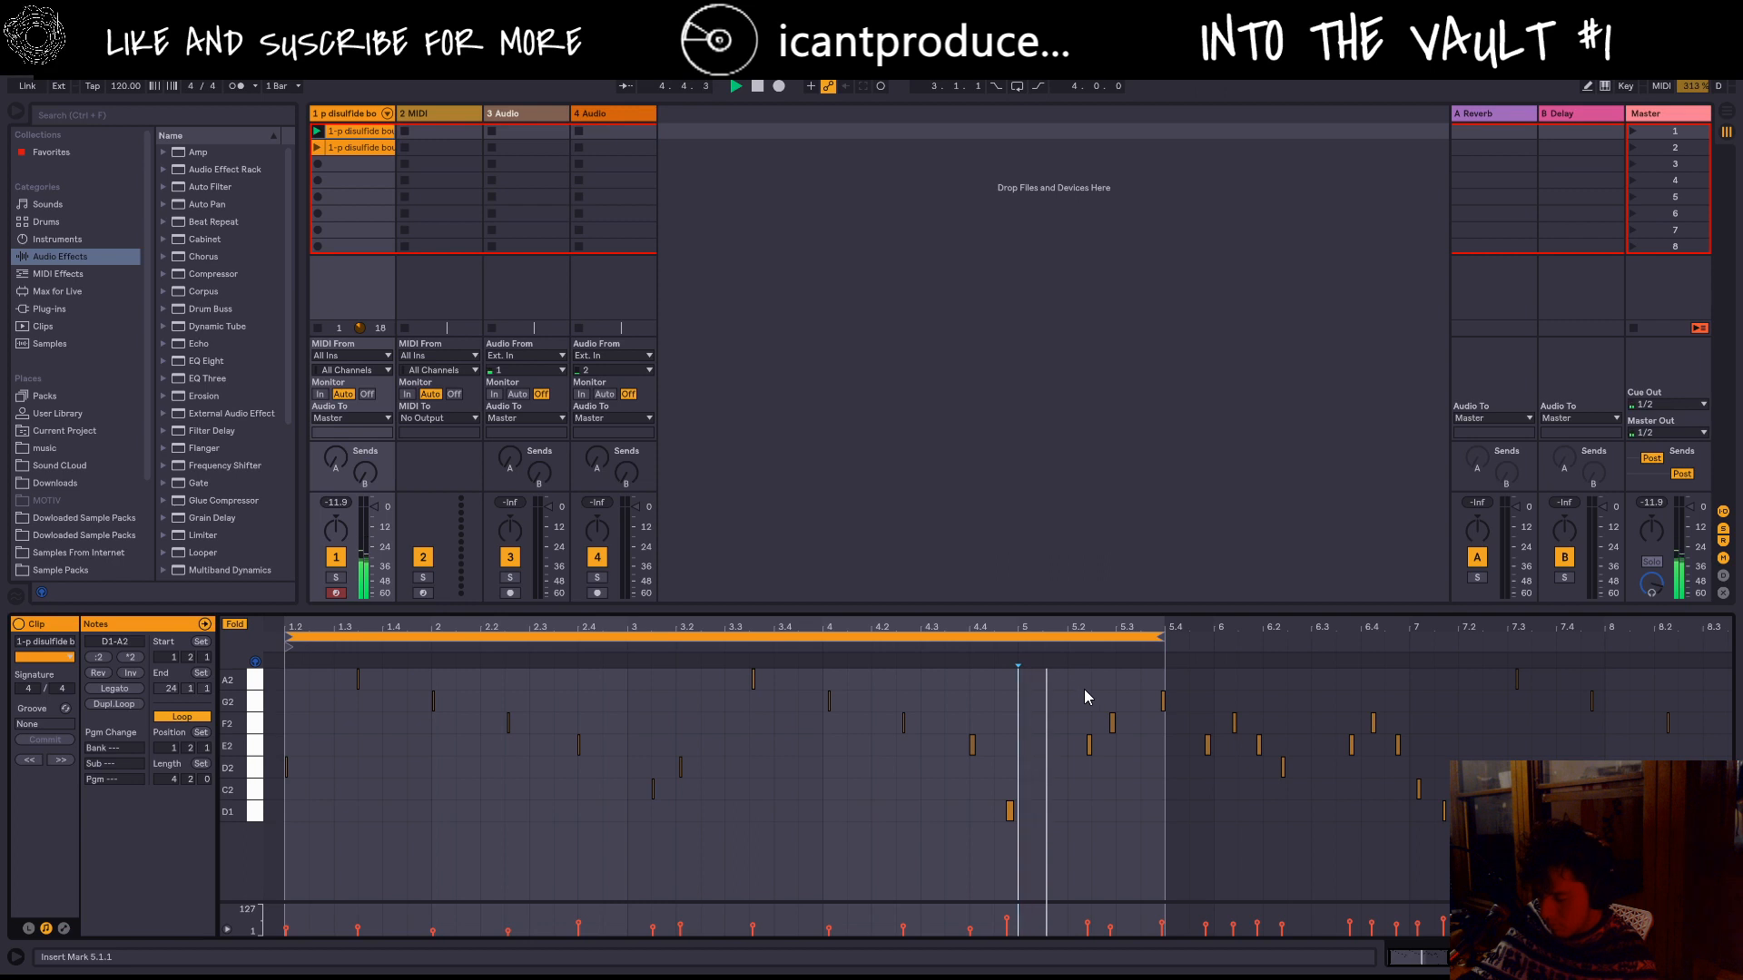
left_click(757, 87)
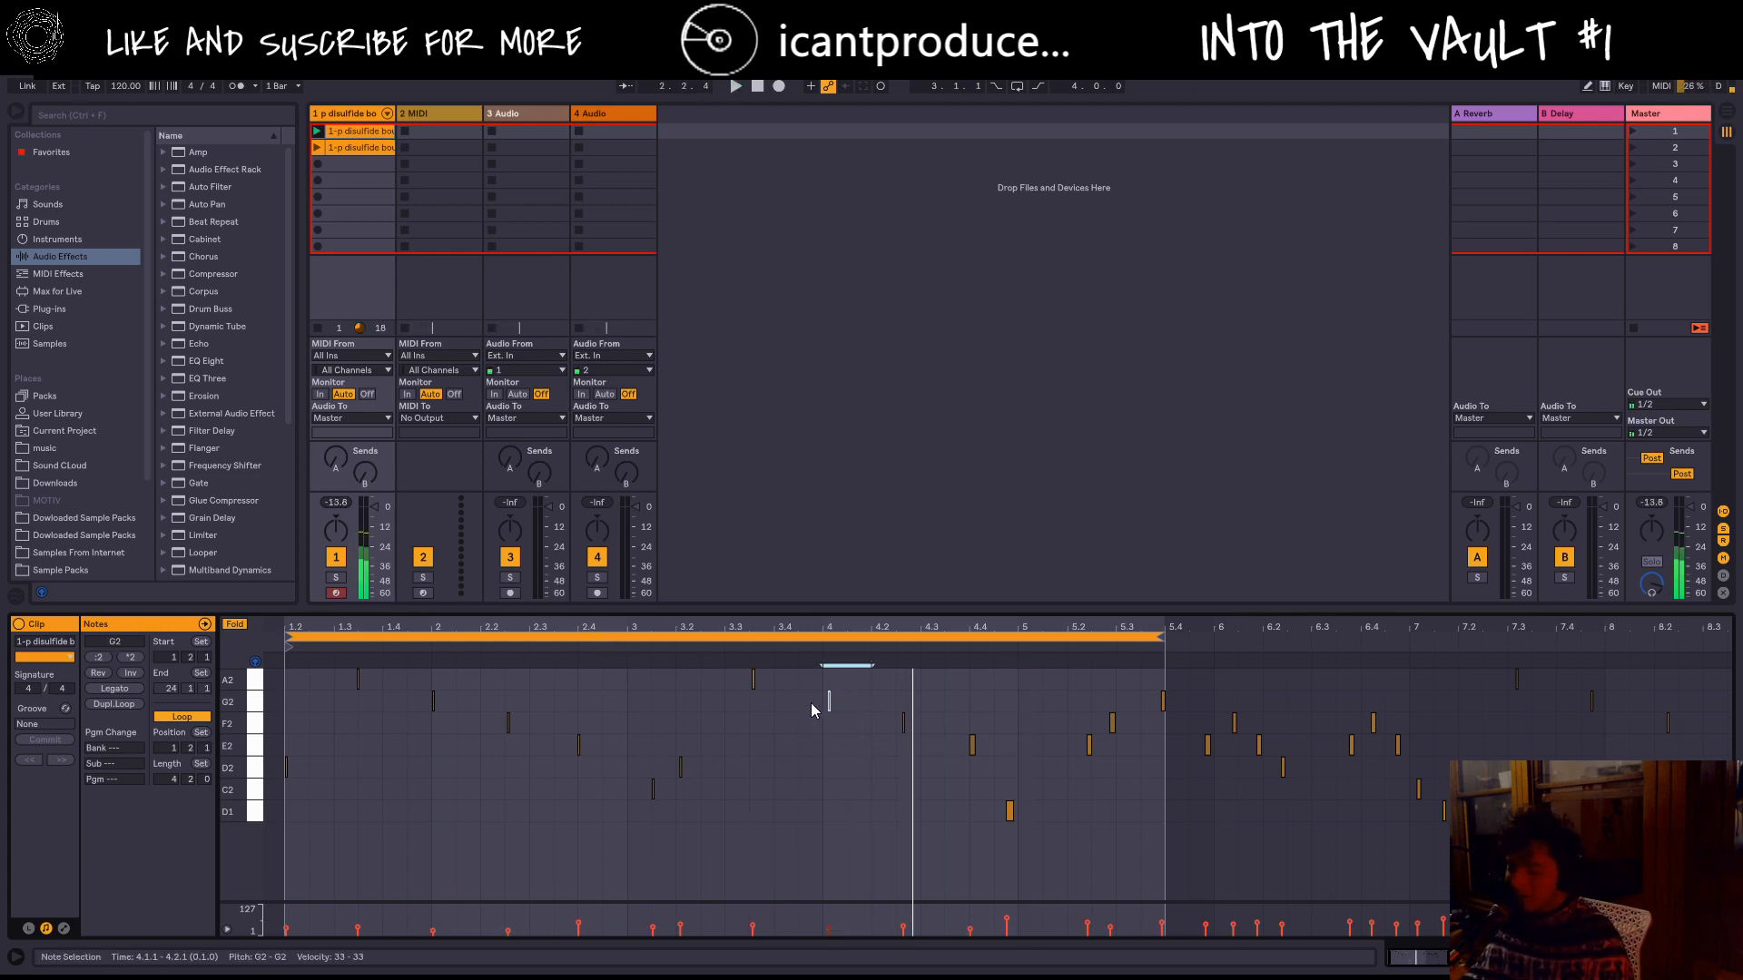
Step: Lengthen the G2 note at 4.1.1 and the F2 note at 4.2.3, raise their velocities, and play the result
left_click_drag(810, 685, 907, 799)
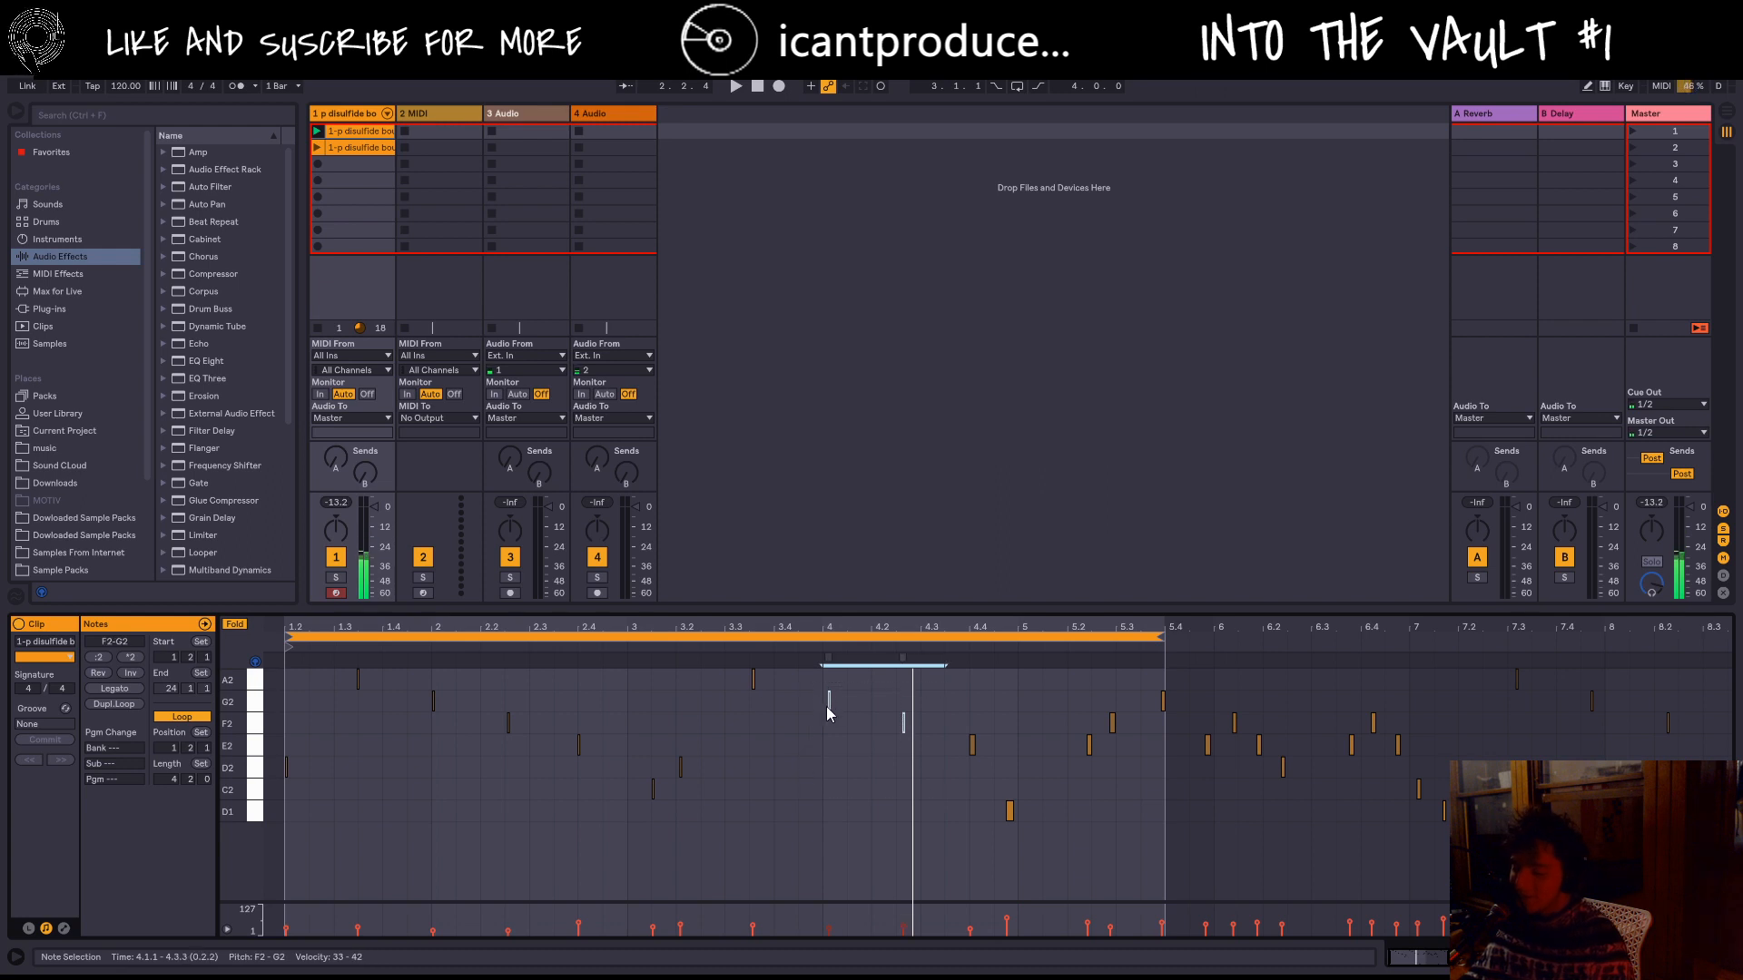
left_click_drag(830, 702, 828, 704)
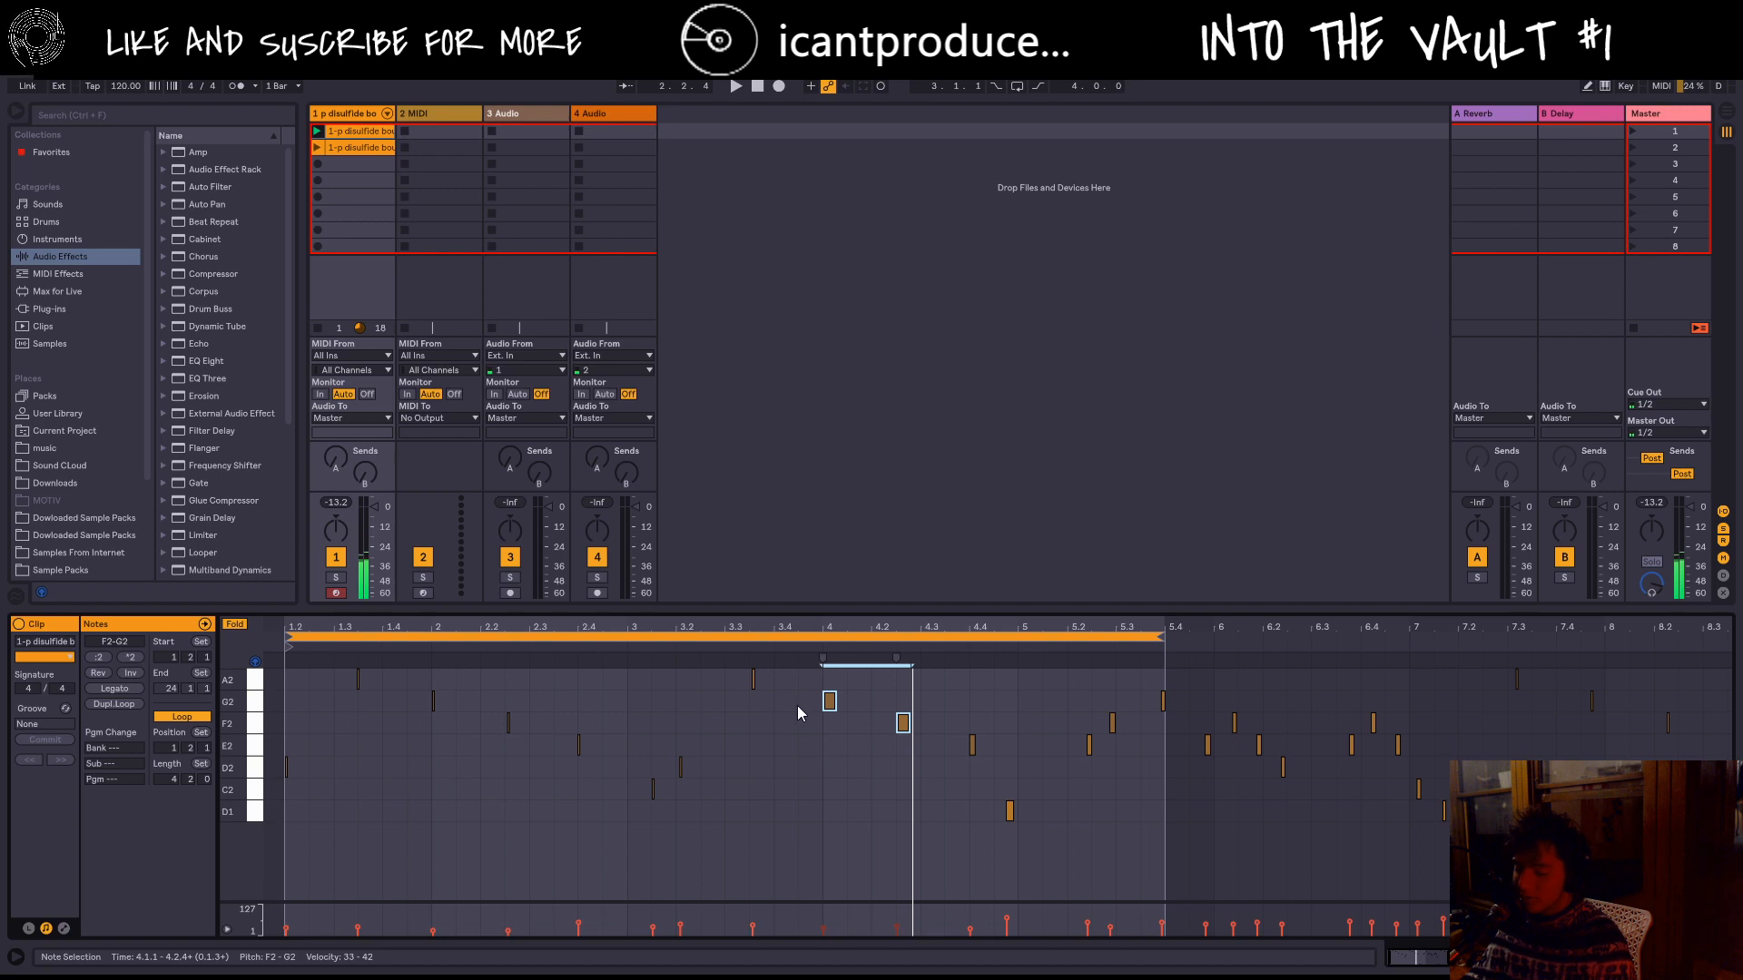
mouse_move(819, 933)
left_mouse_down()
mouse_move(822, 915)
mouse_move(822, 936)
left_mouse_up()
left_click(725, 767)
key("space")
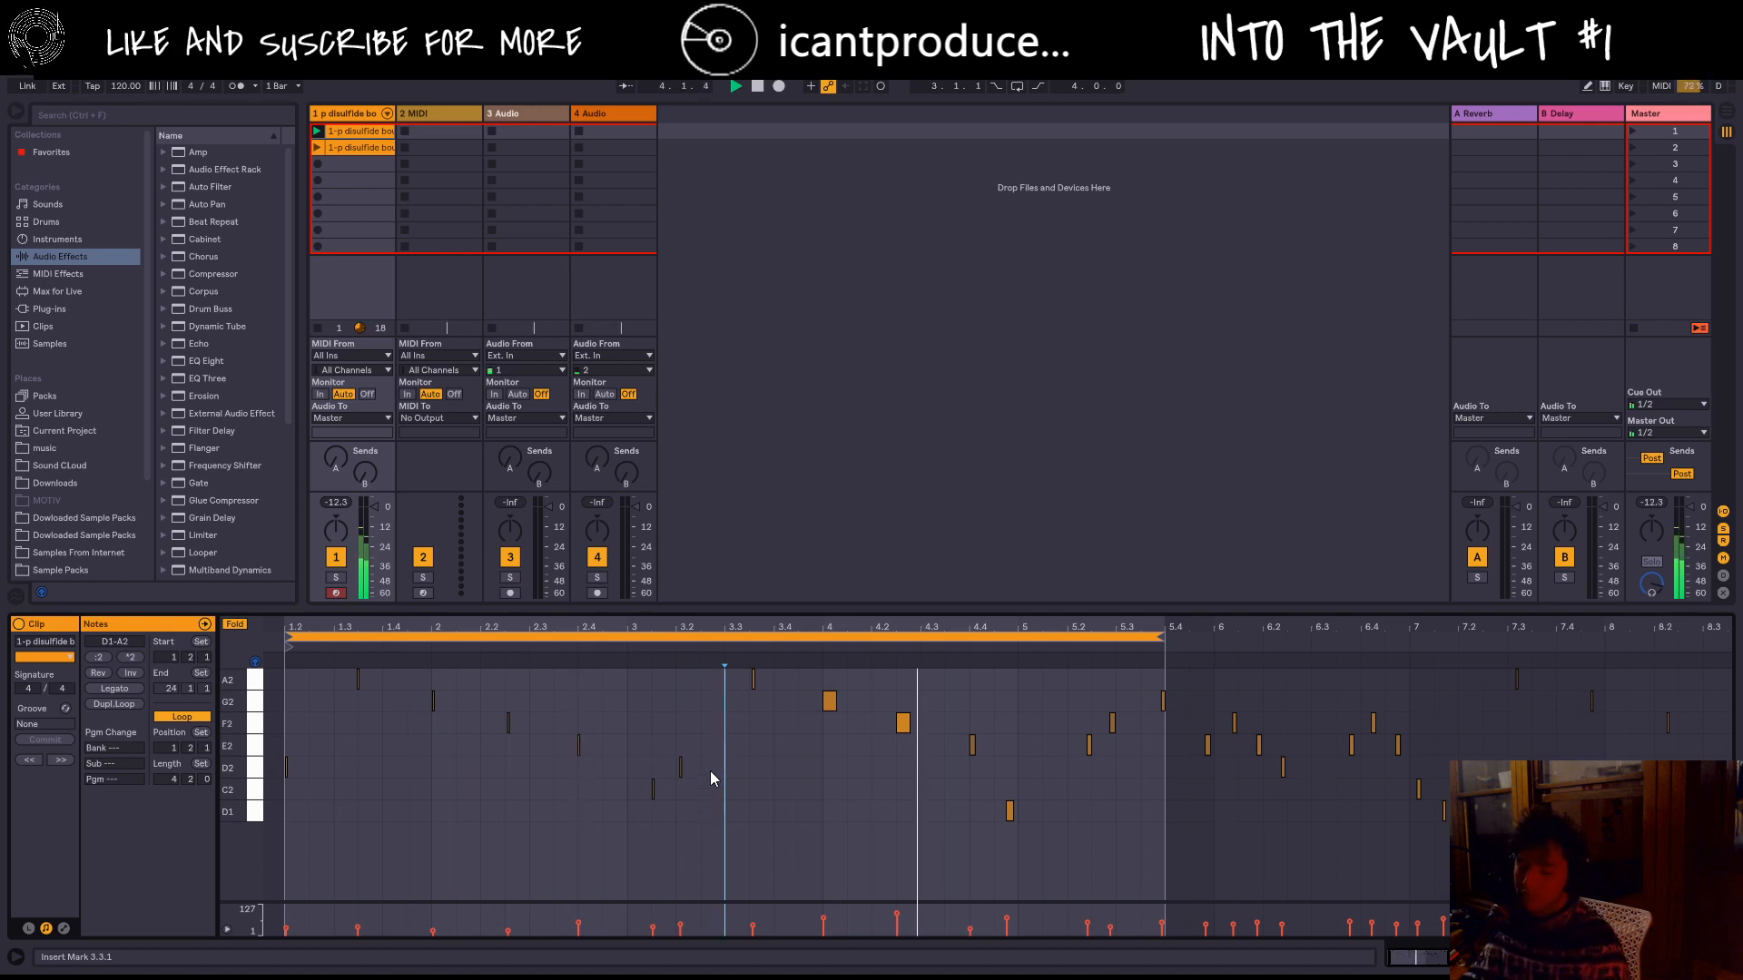
key("space")
Step: Transpose the D1 note at 4.4.4 up to D2 and play the passage
left_click_drag(1092, 814, 998, 817)
key("Up")
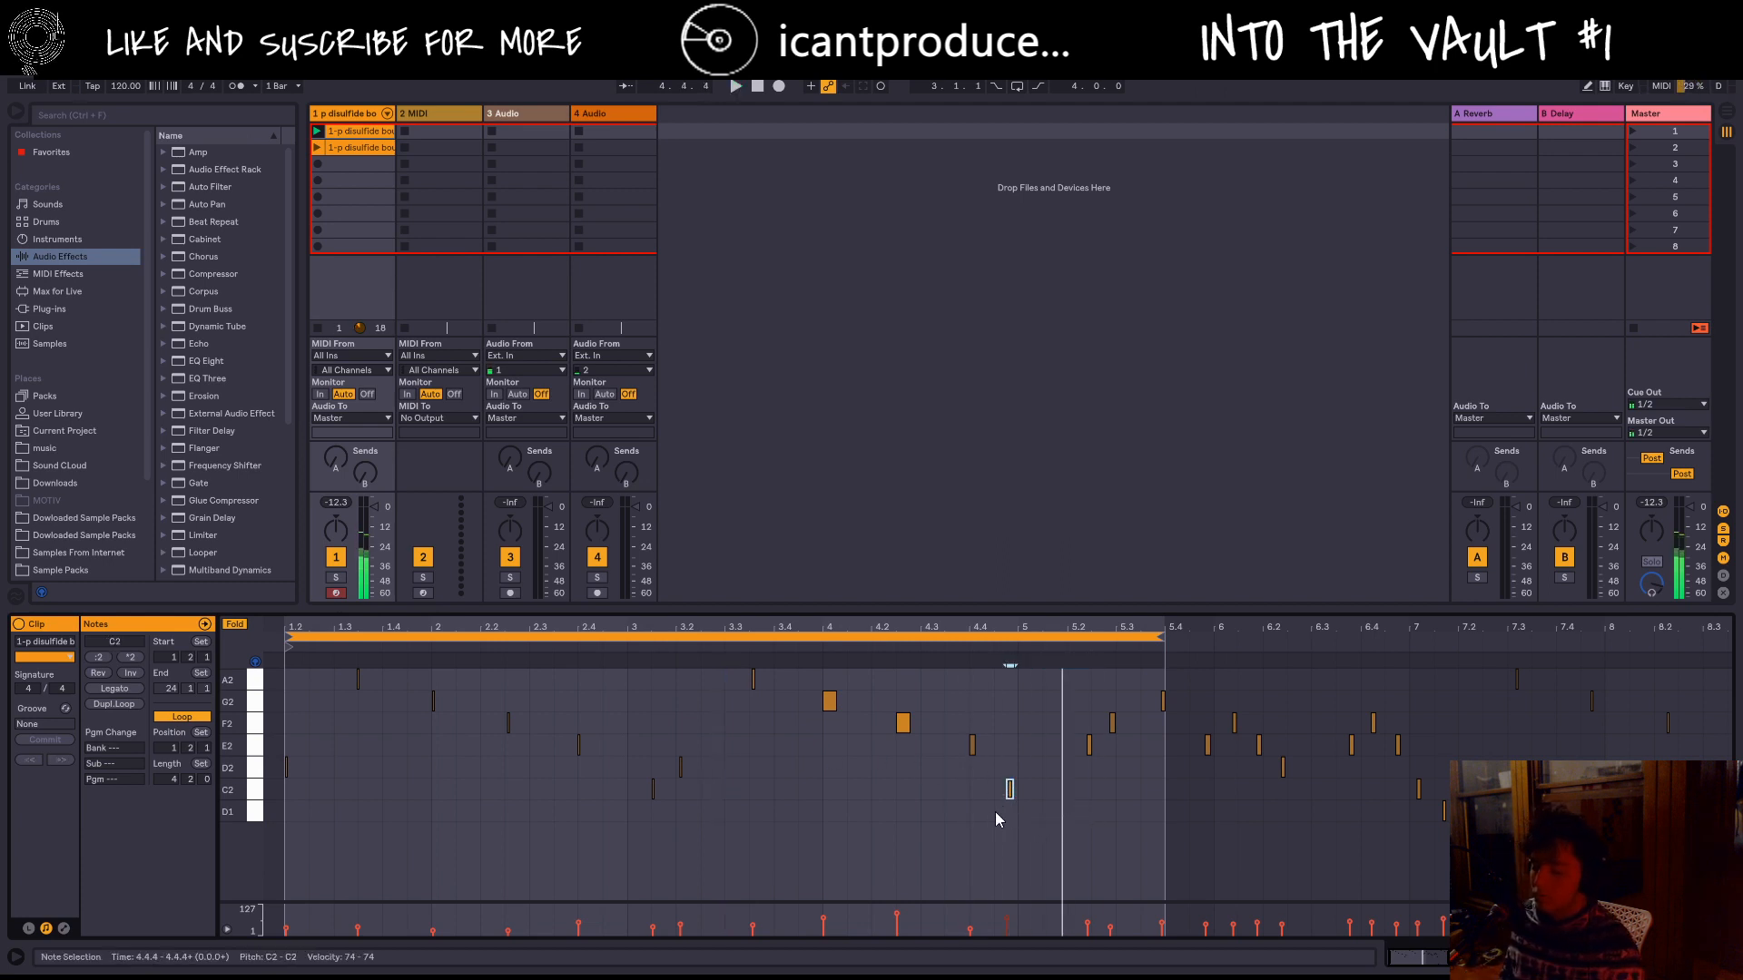
left_click(732, 652)
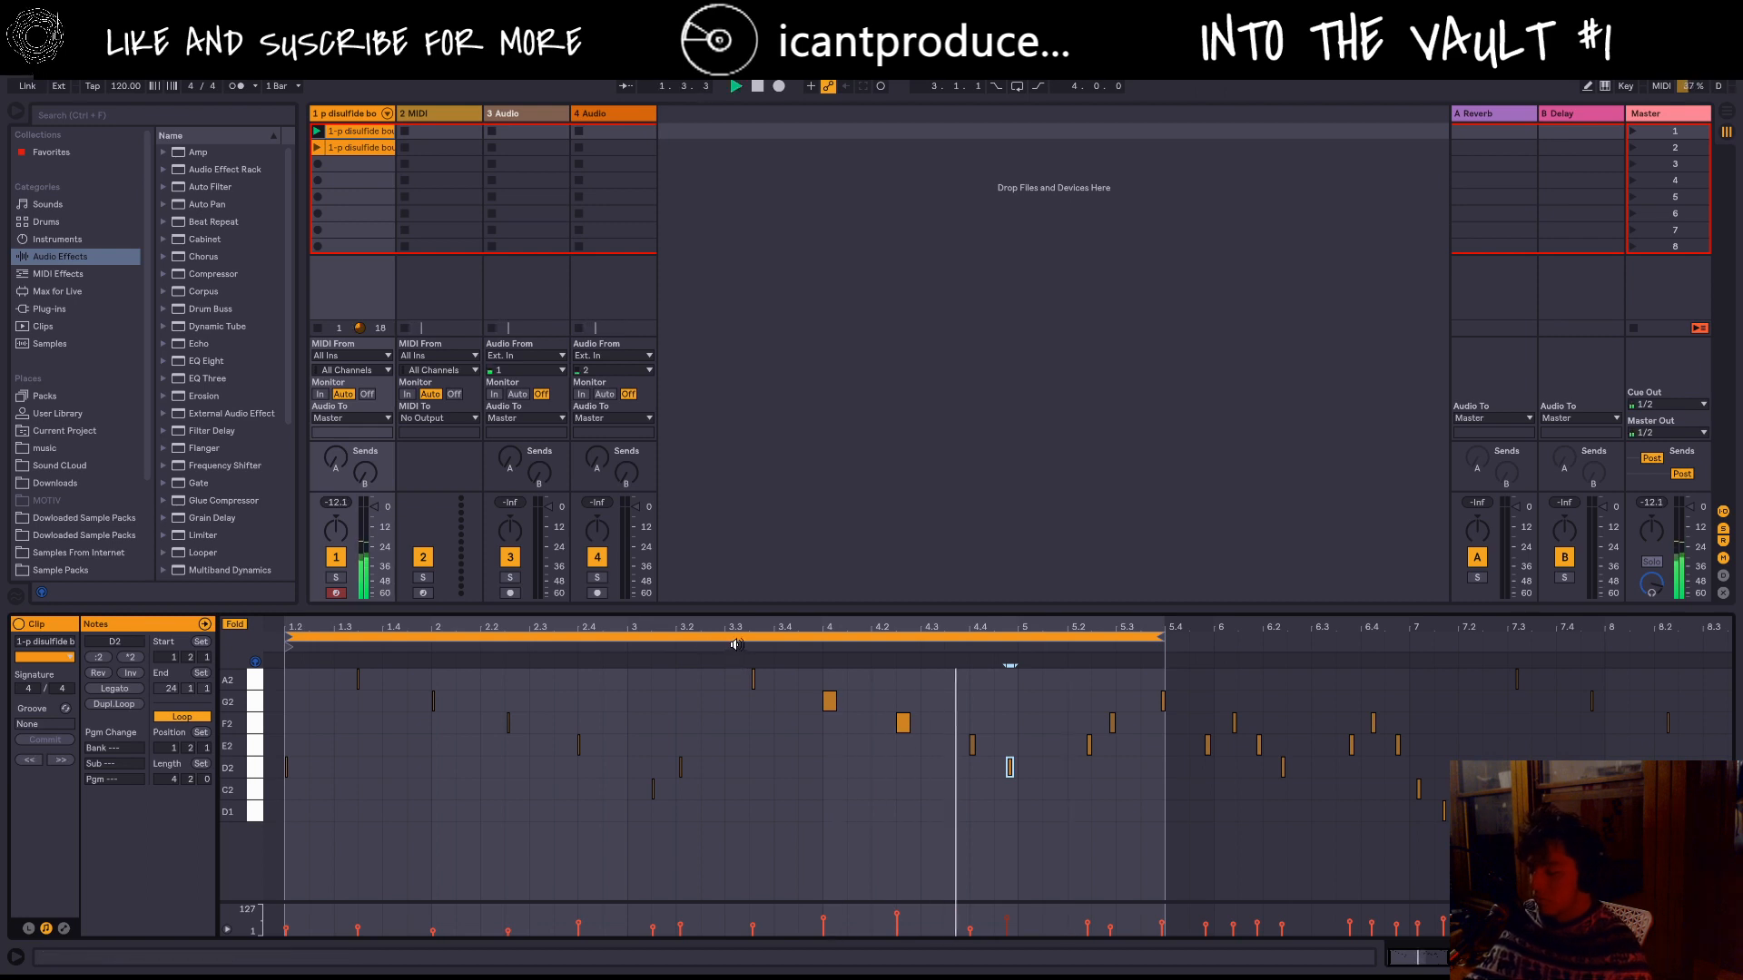
key("space")
Step: Move the D2 note at 4.4.4 to 5.1.1 and play the passage from bar 4
left_click_drag(1103, 760, 982, 773)
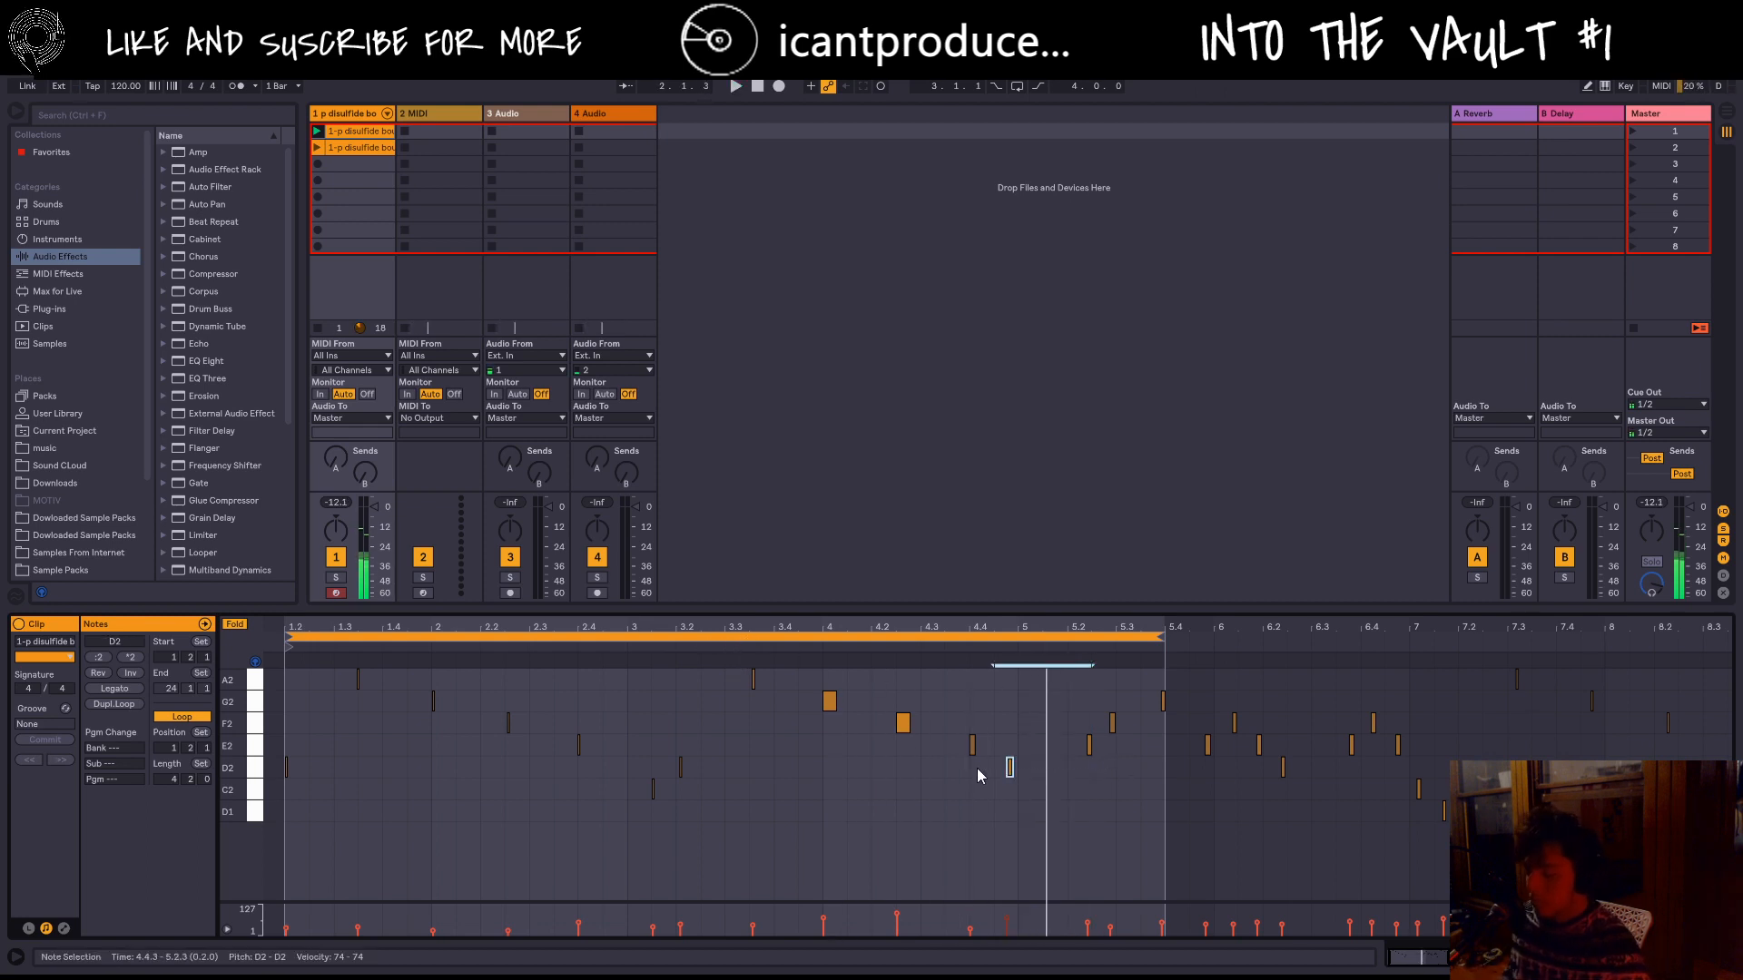
key("Right")
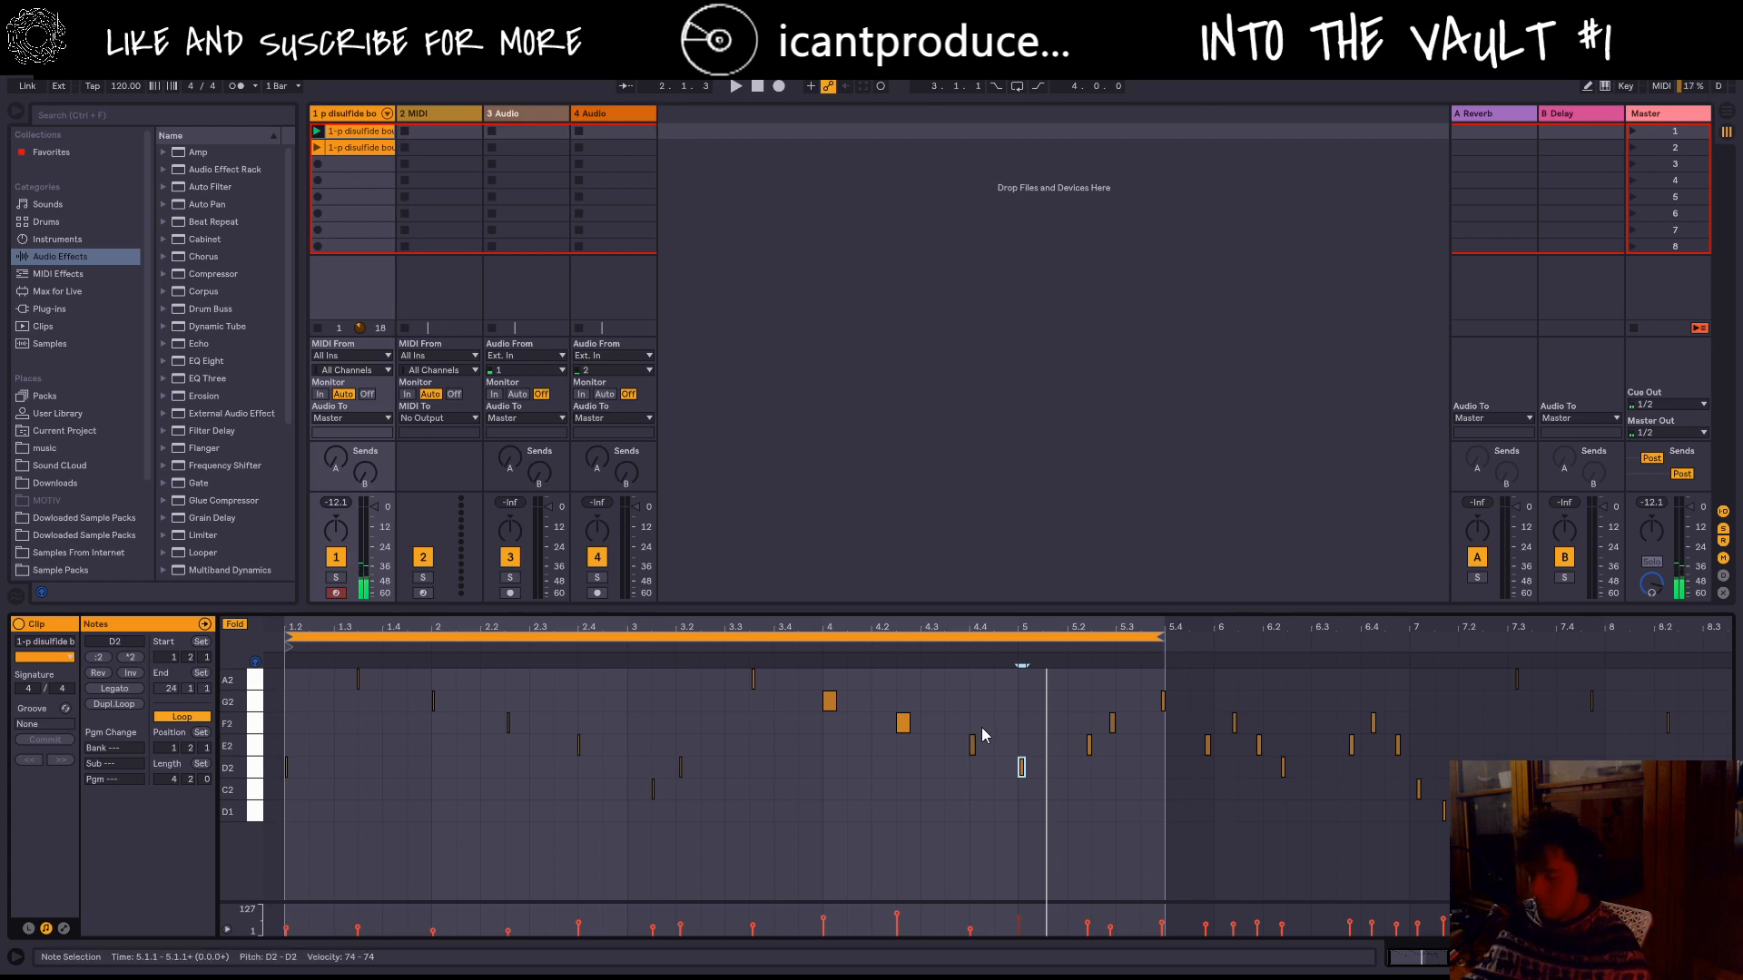
left_click(826, 646)
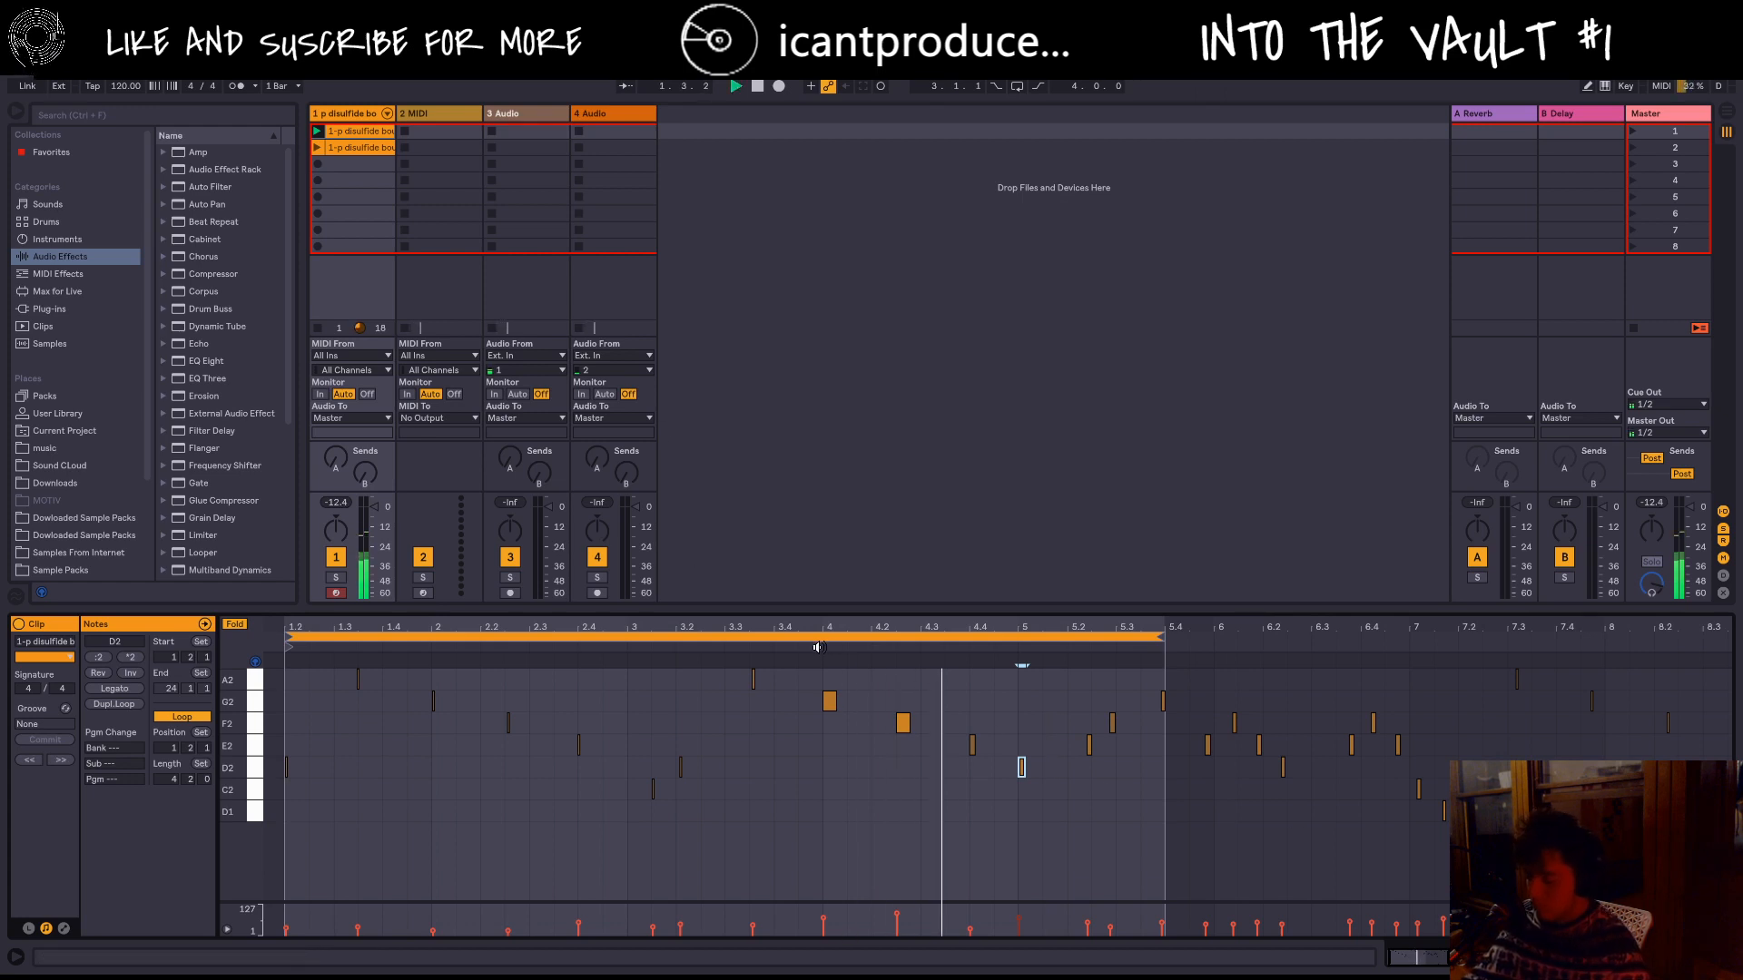
key("space")
left_click(1021, 765)
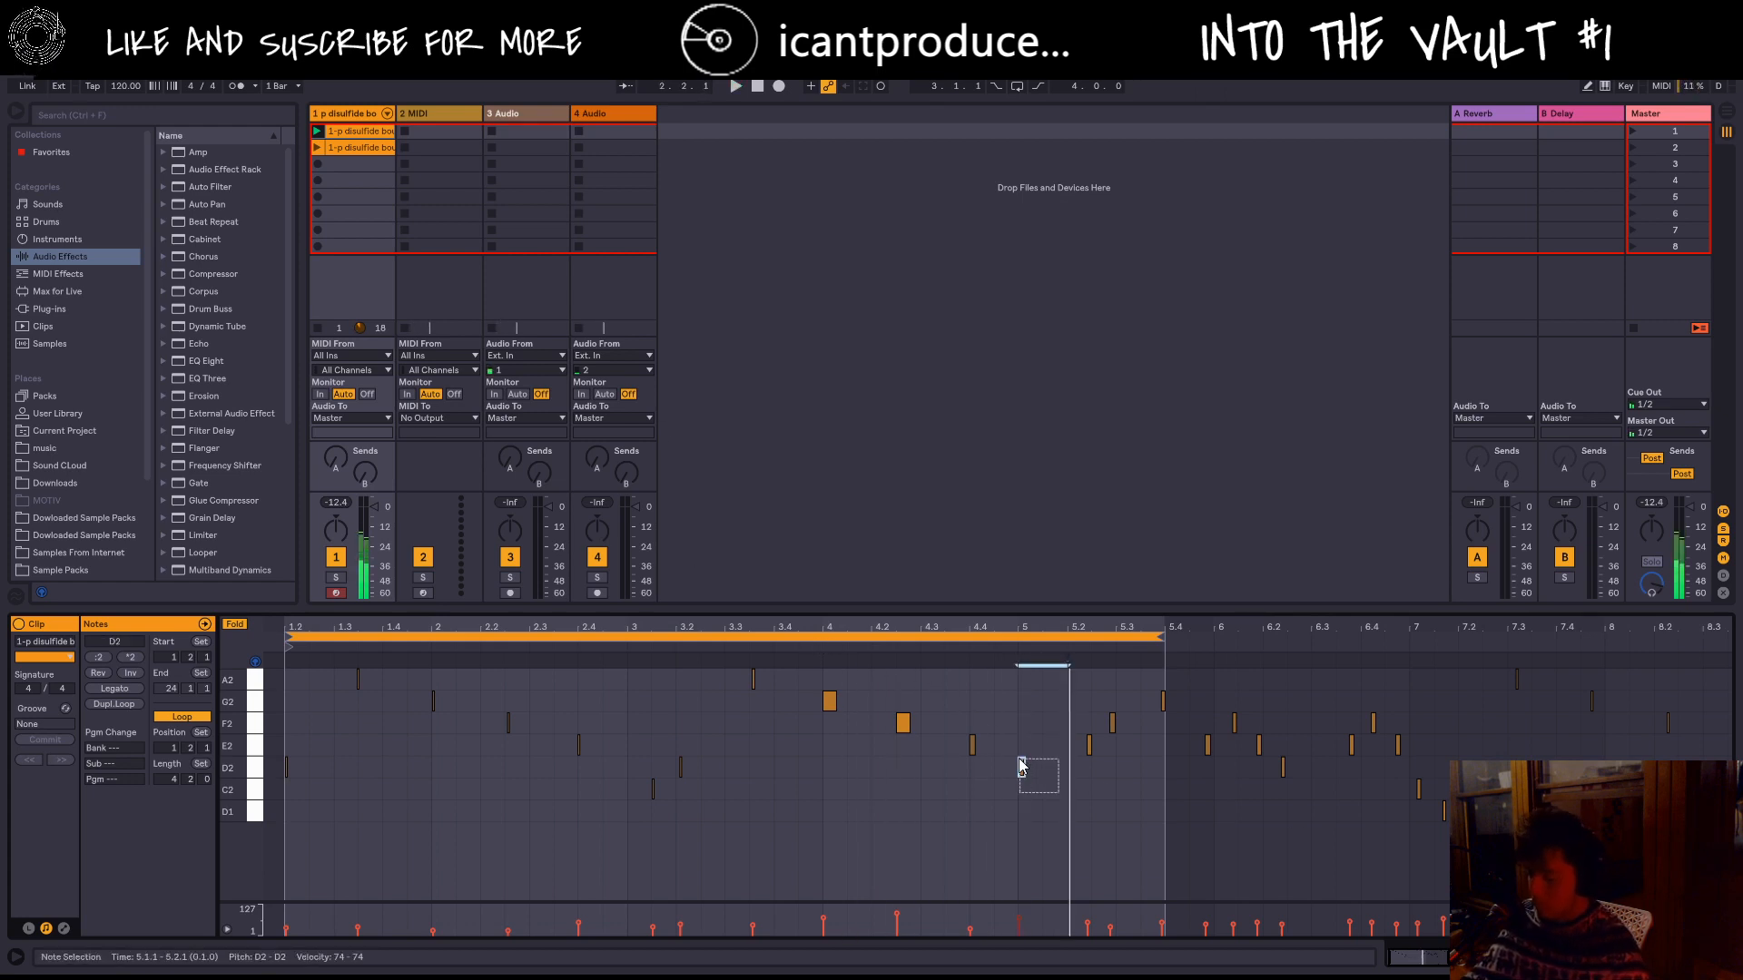
Step: Transpose the D2 note at 5.1.1 down to D1 and move it back to 4.4.3
key("Down")
key("Down")
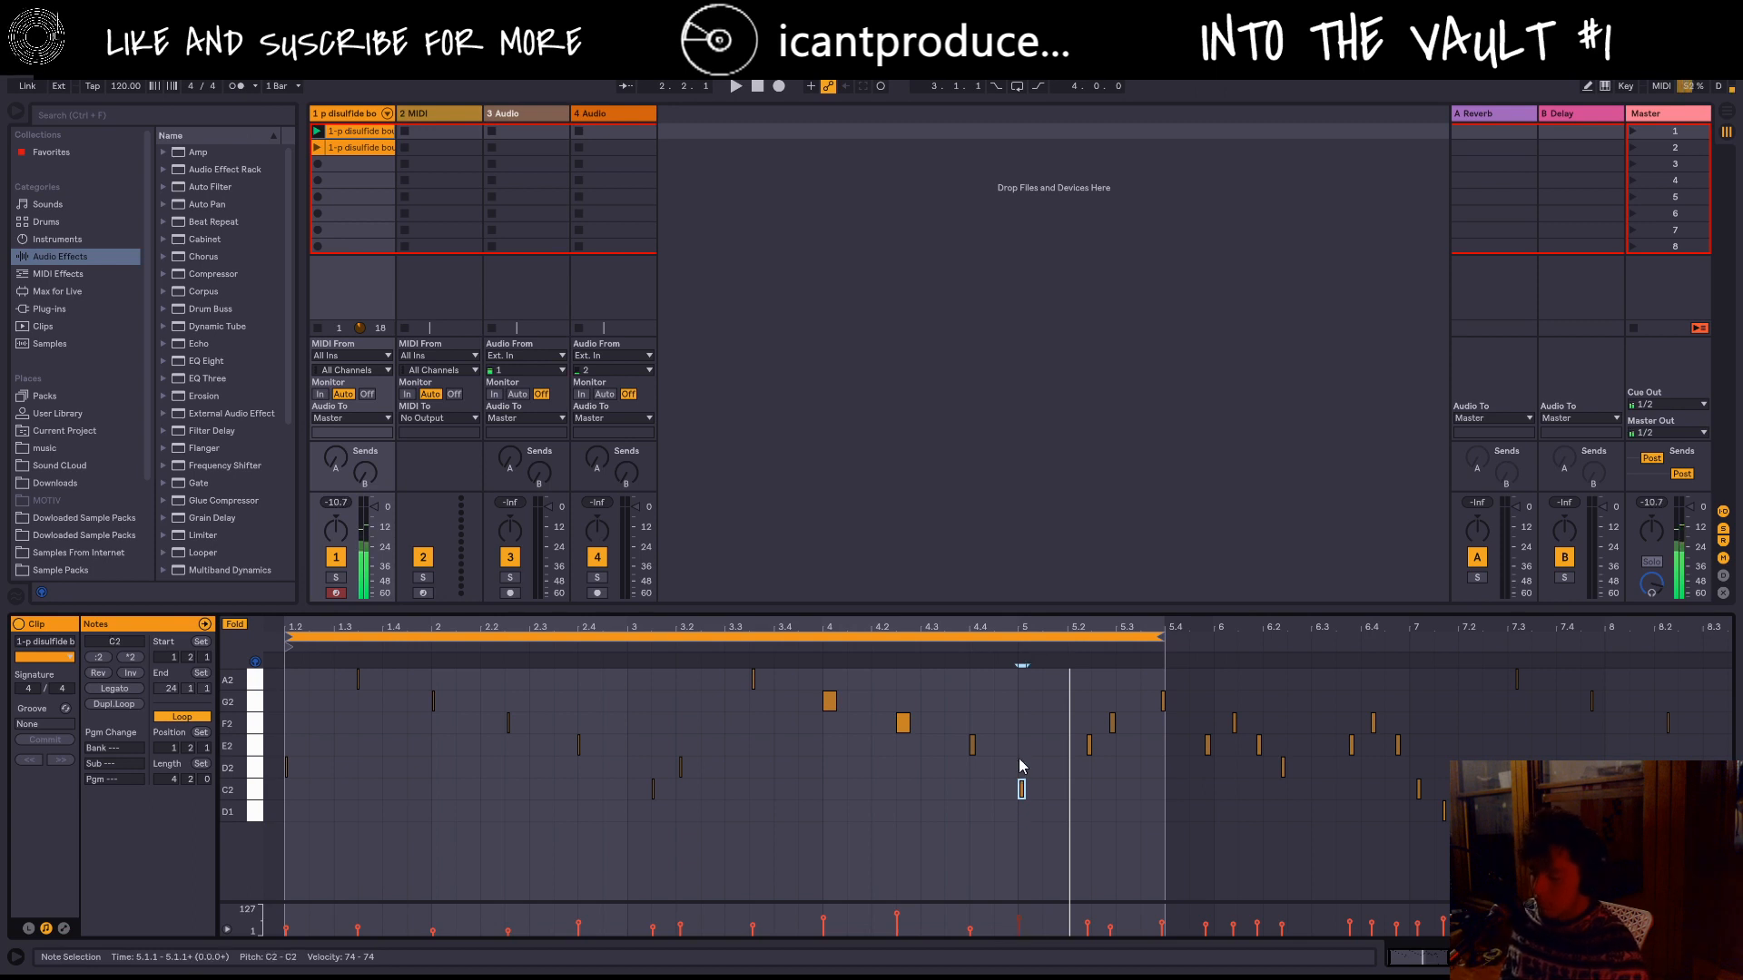
key("Down")
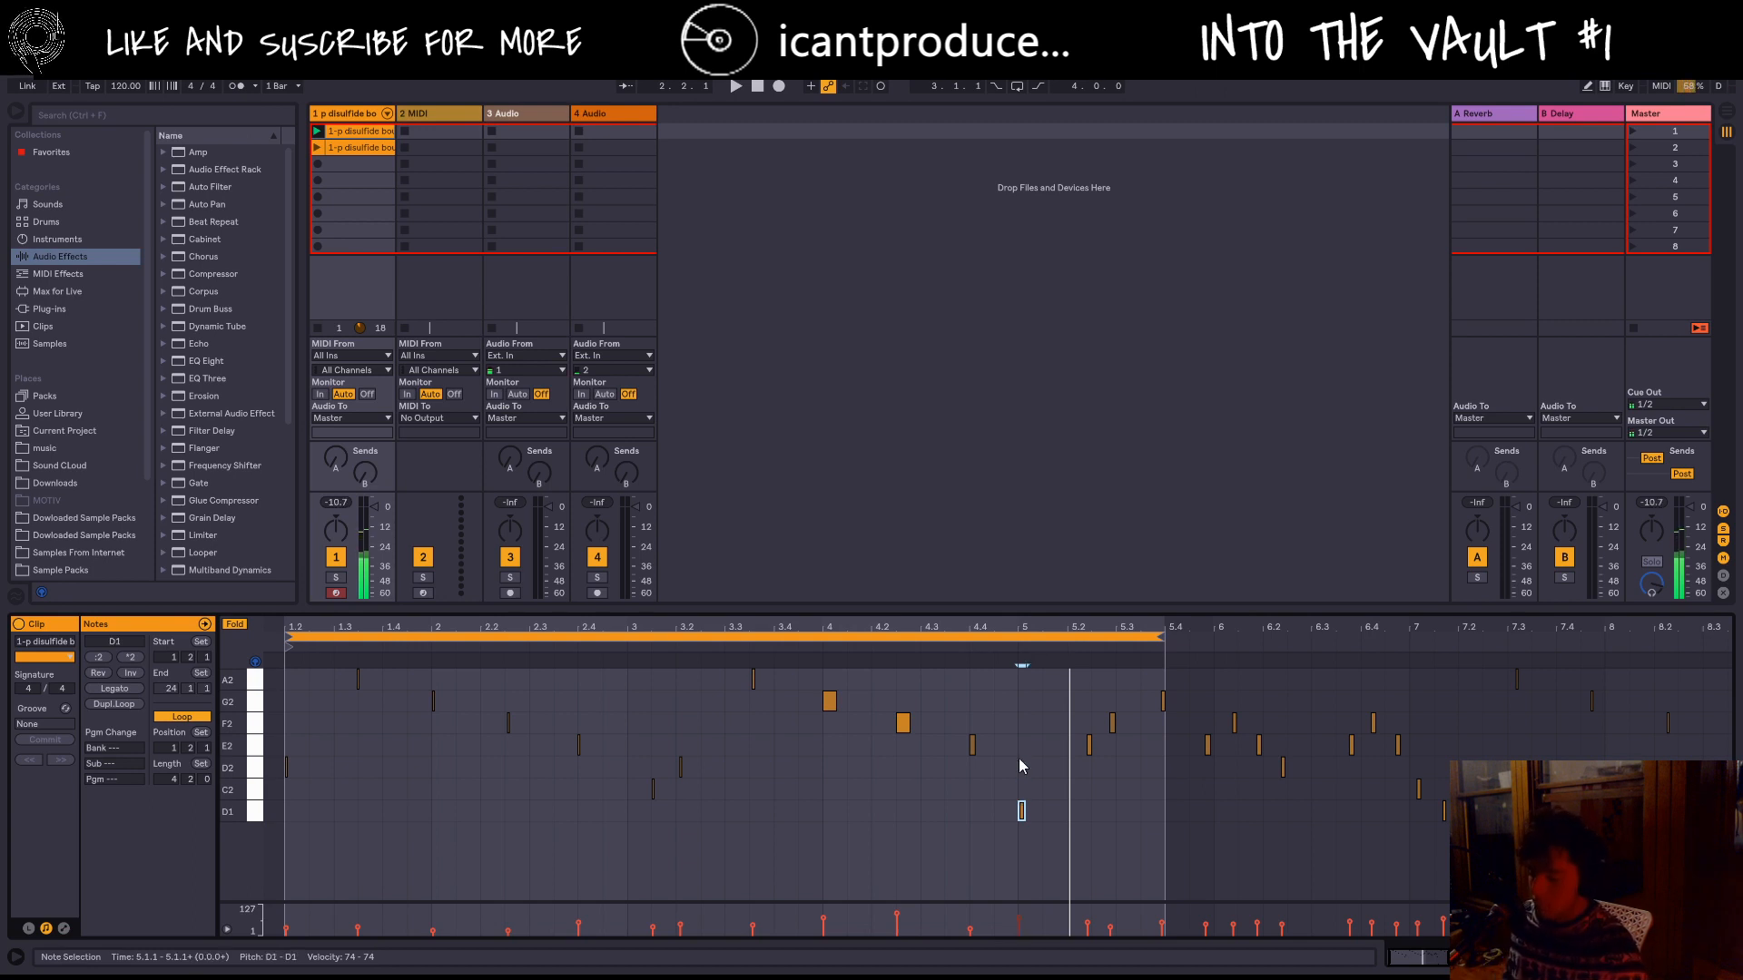
key("Left")
key("Left")
left_click(1019, 758)
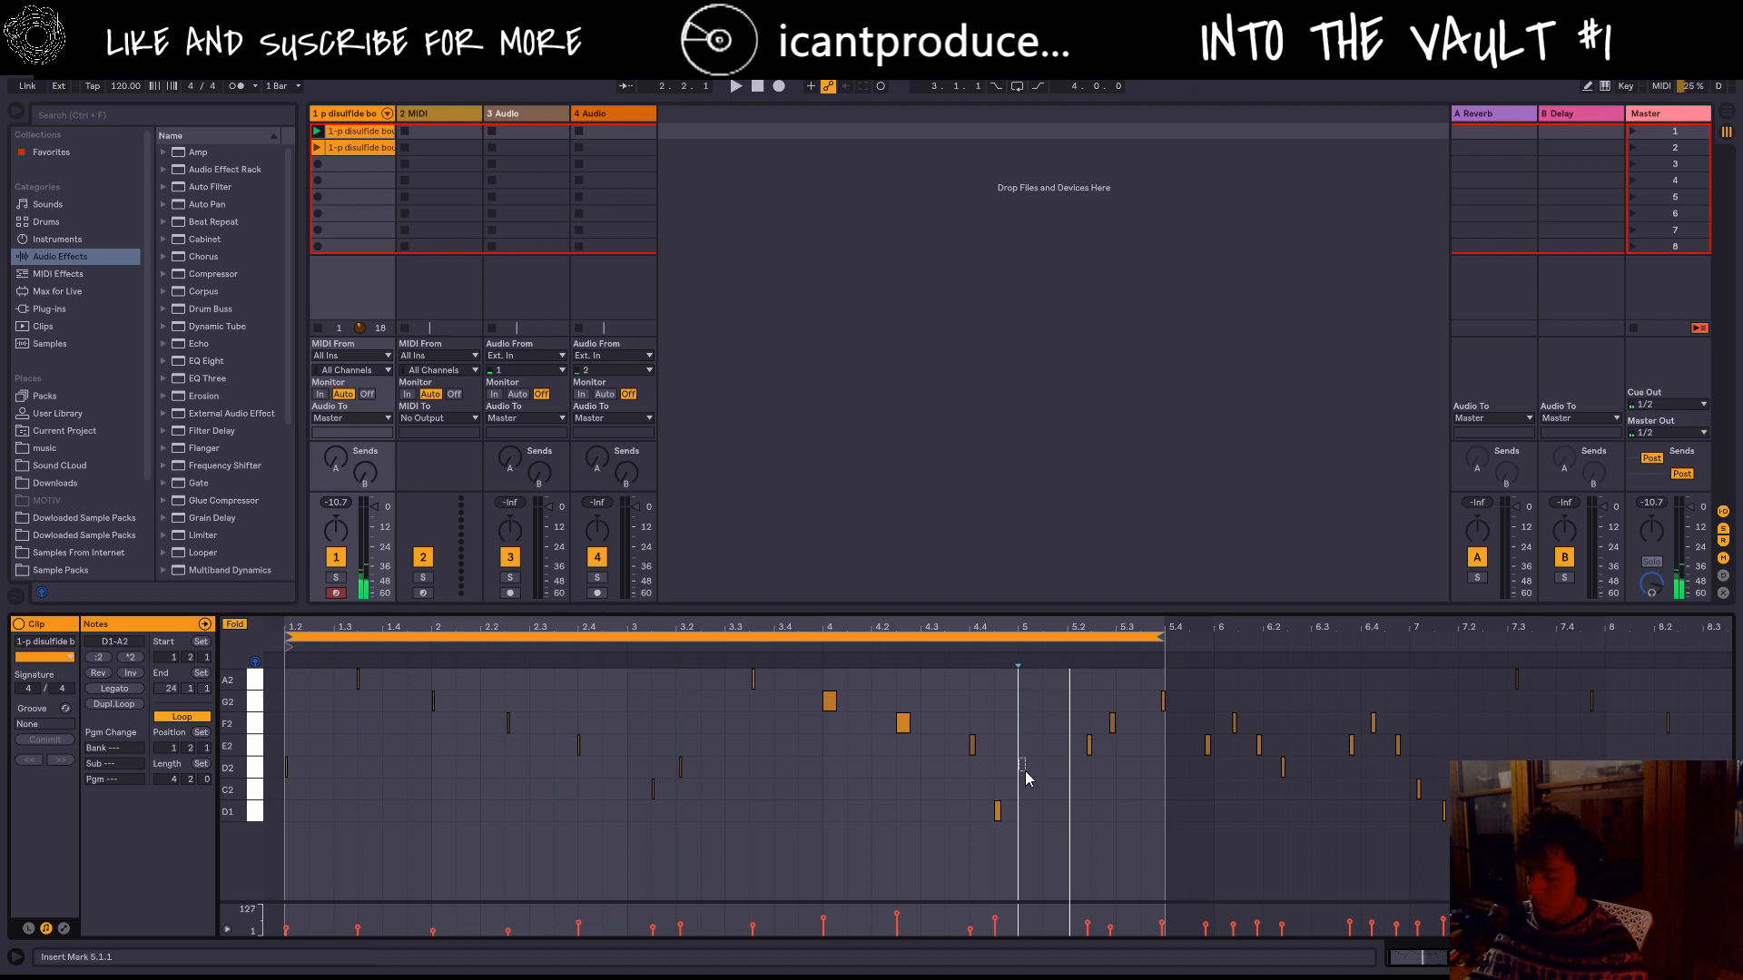
Step: Place a copy of the short E2 note from 4.4.1 at 5.1.1 and play the passage
left_click_drag(1106, 823, 967, 811)
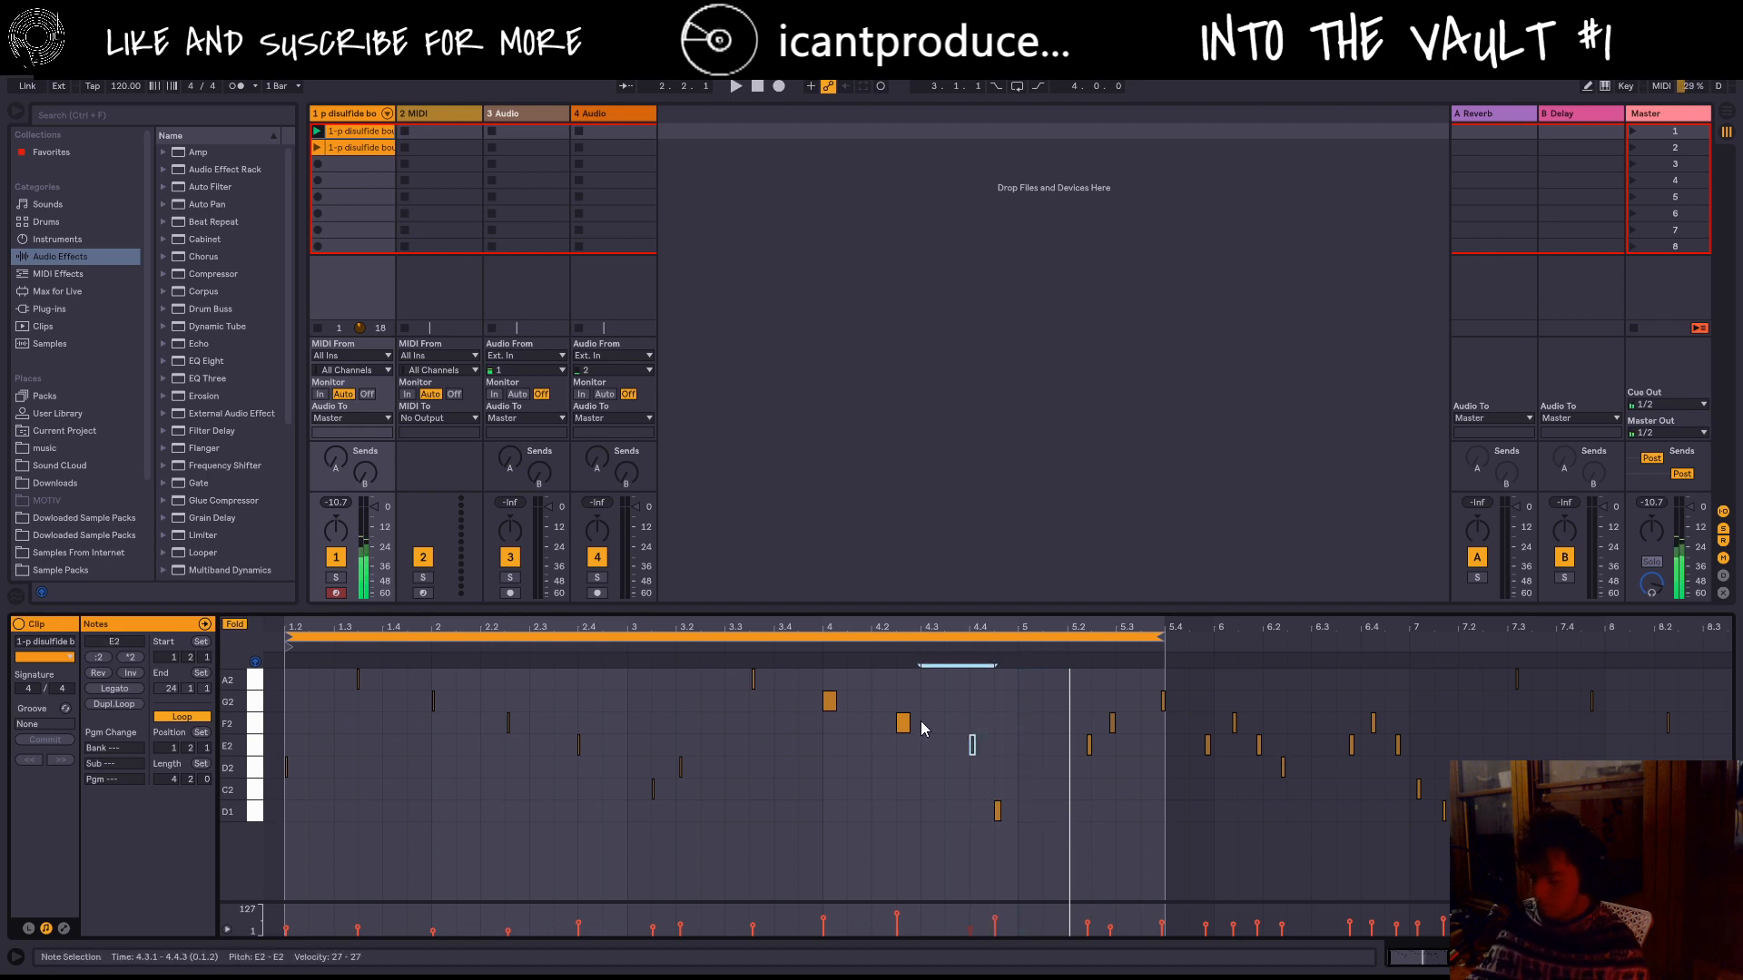
double_click(1057, 746)
key("Left")
key("Left")
key("Left")
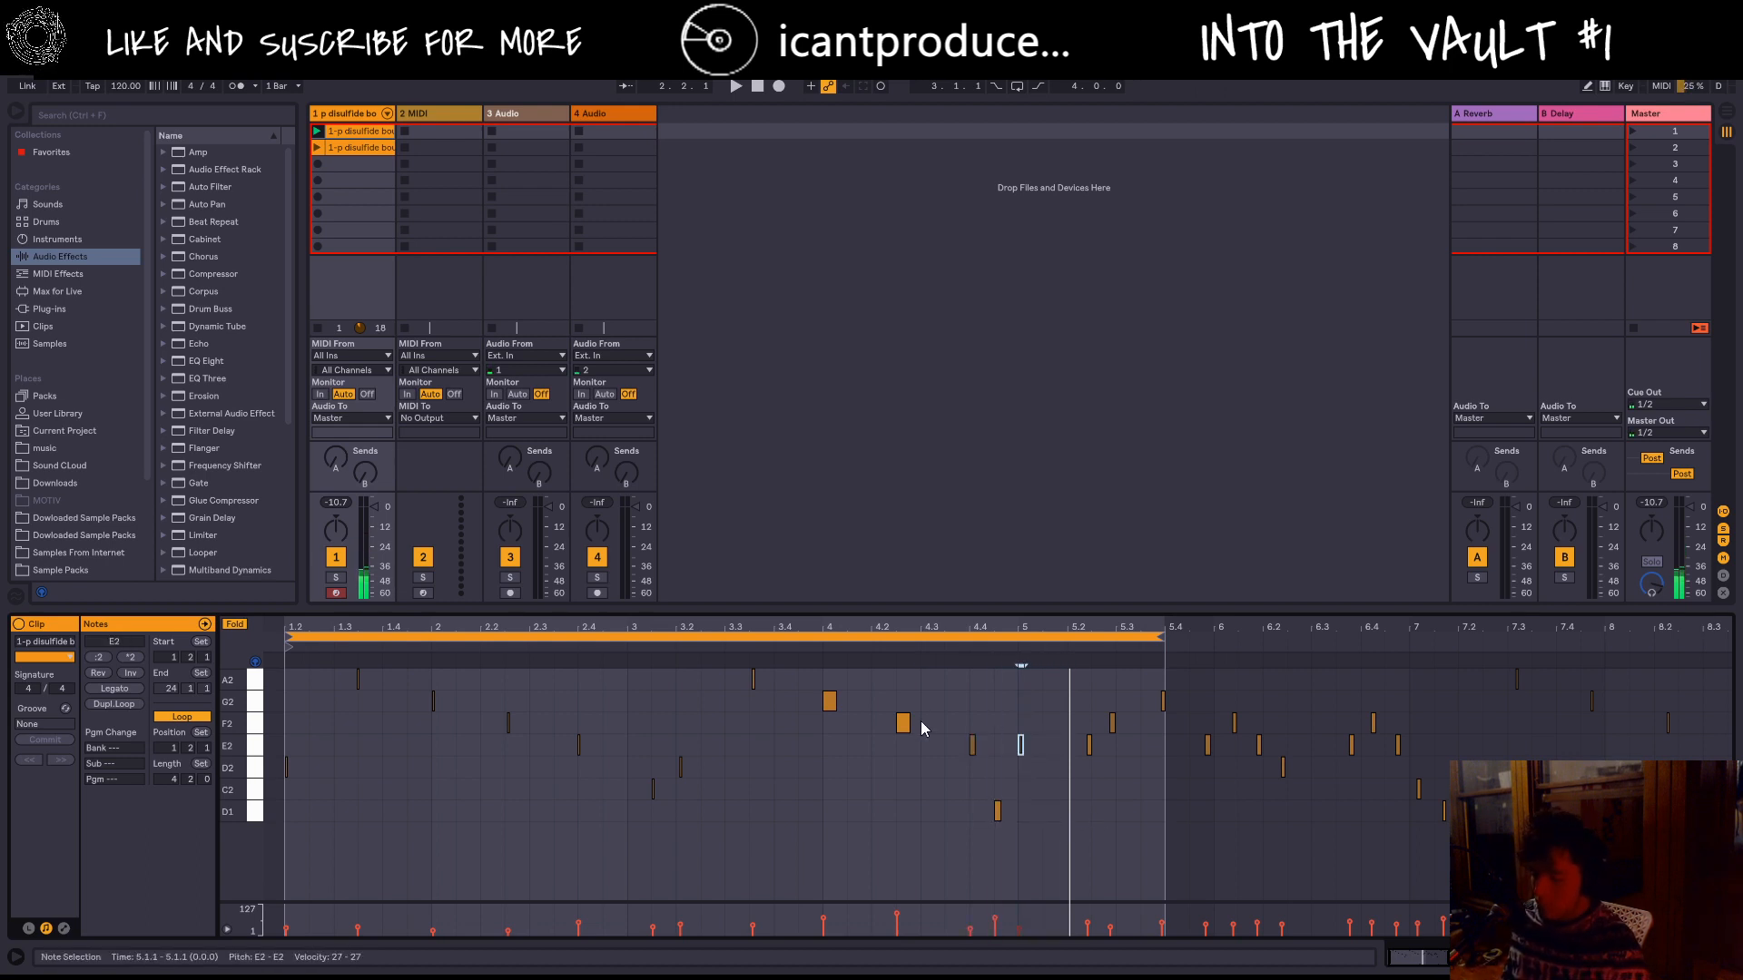
left_click(810, 643)
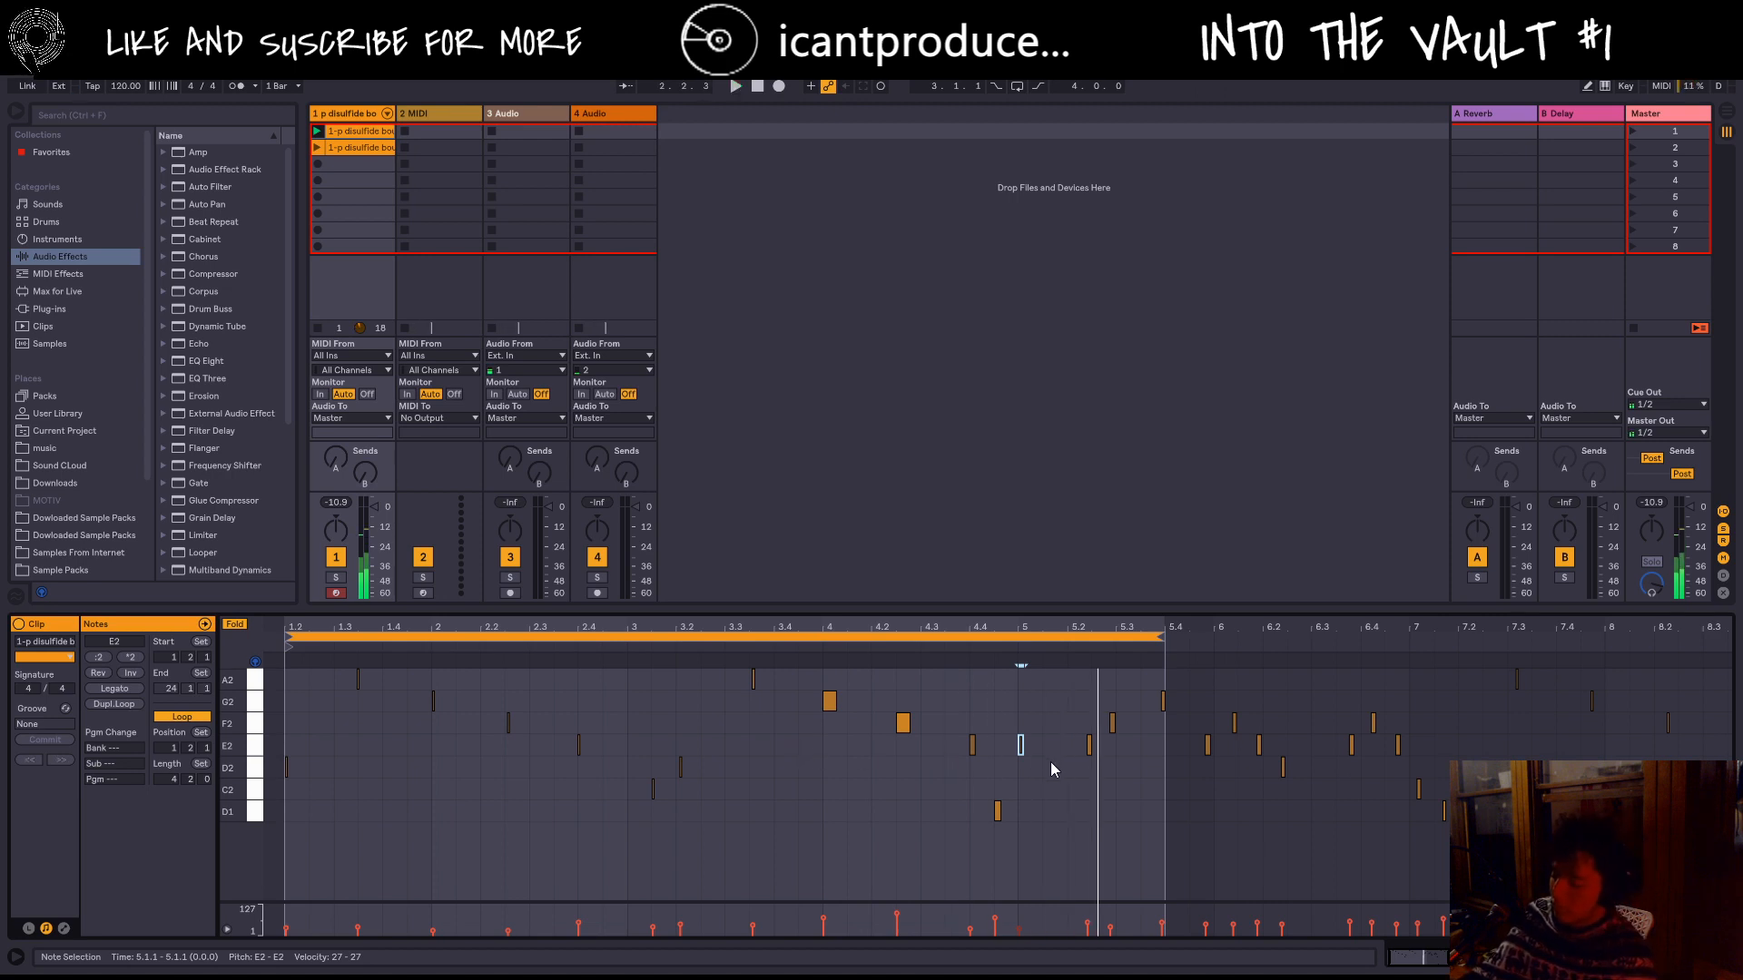
Step: Transpose the copied note at 5.1.1 down to C2 and play the result
key("Down")
key("Down")
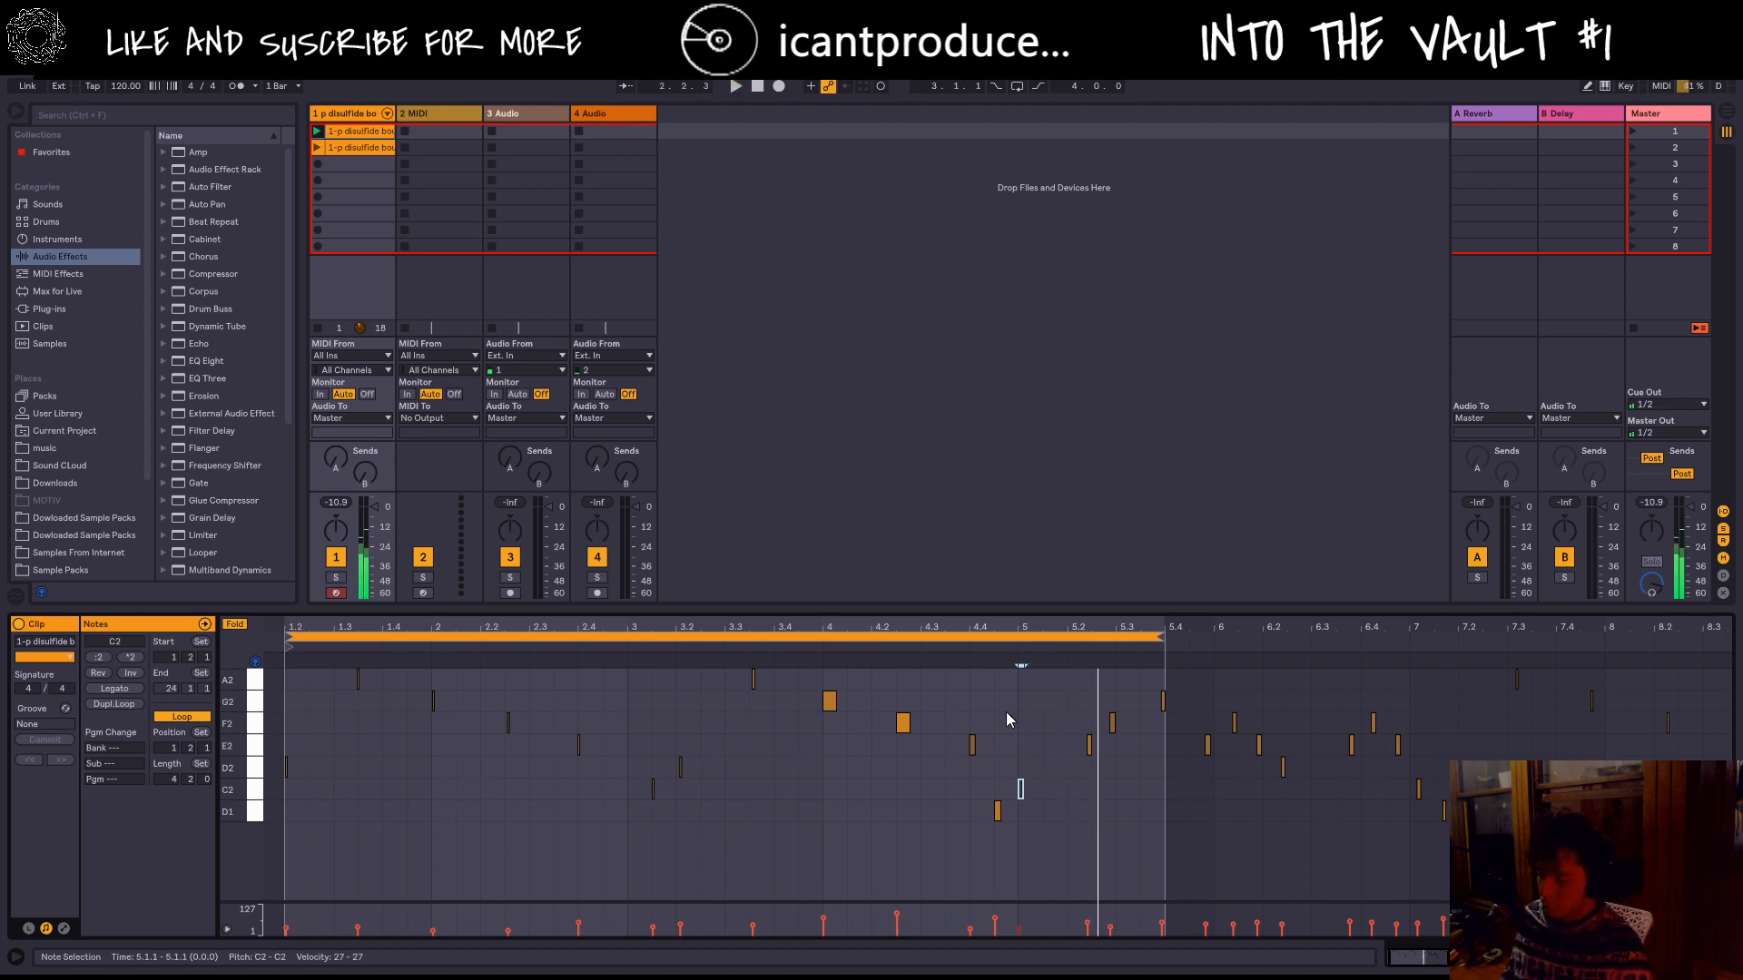
key("space")
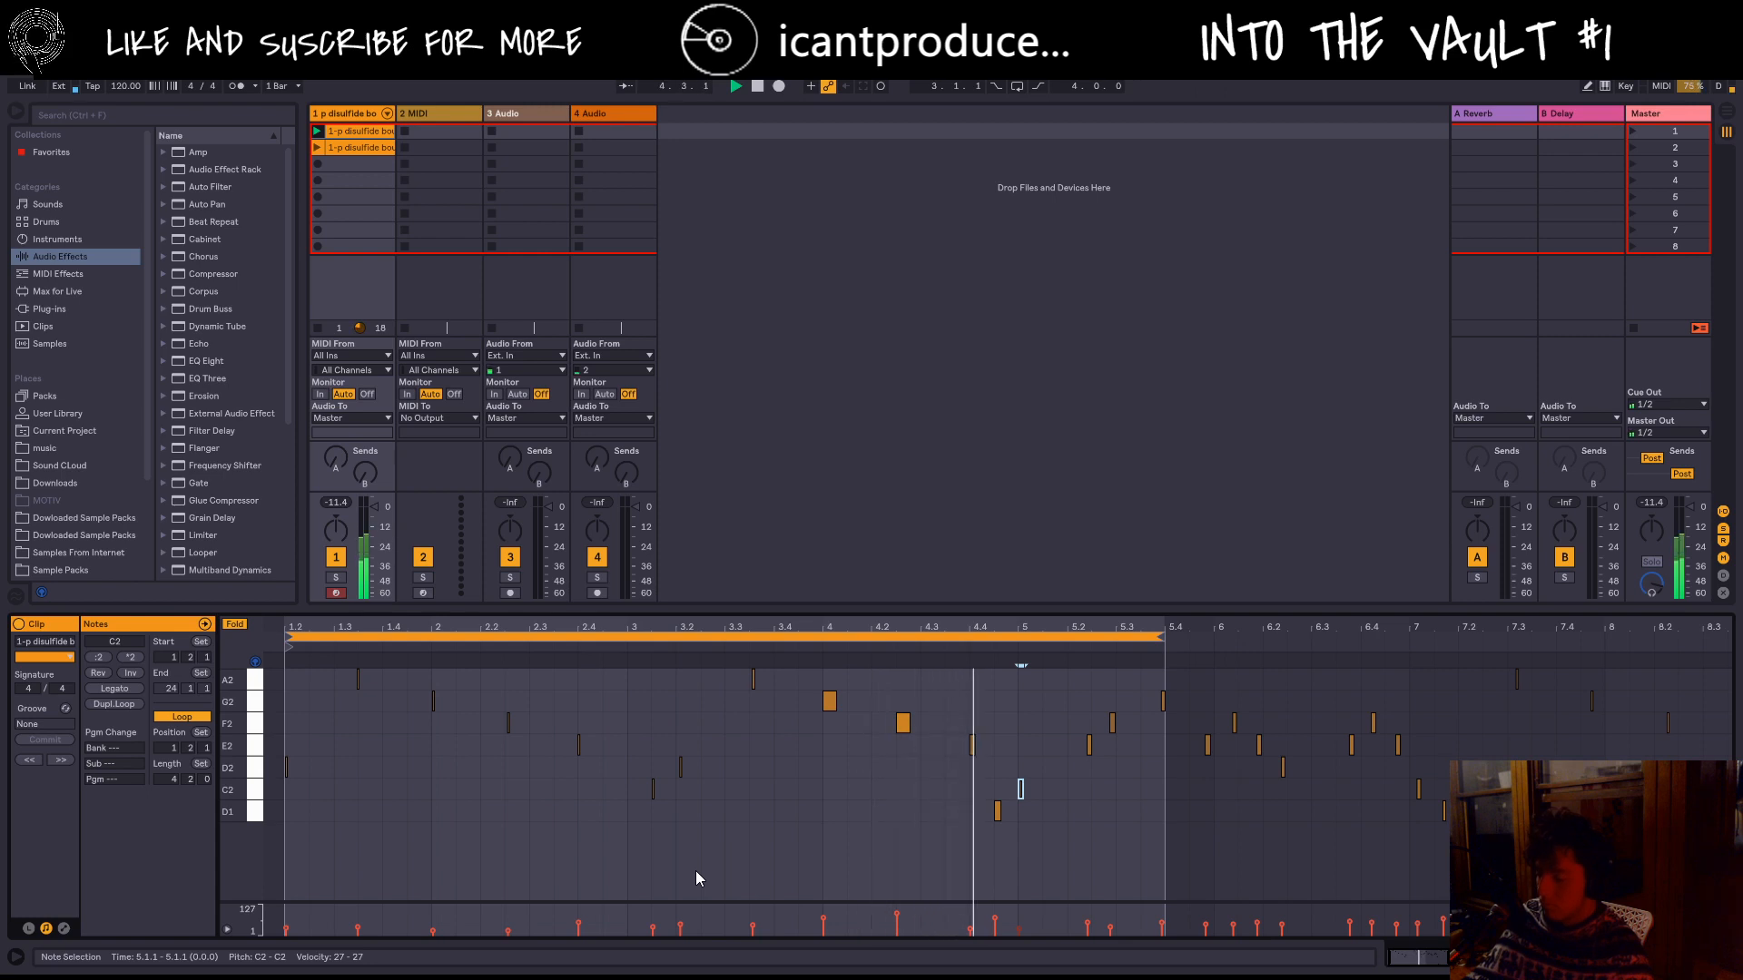
key("space")
Step: Swap the pitches of the two notes around bar 5, making 4.4.3 C2 and 5.1.1 D1, and play the loop
left_click_drag(1112, 768, 1081, 739)
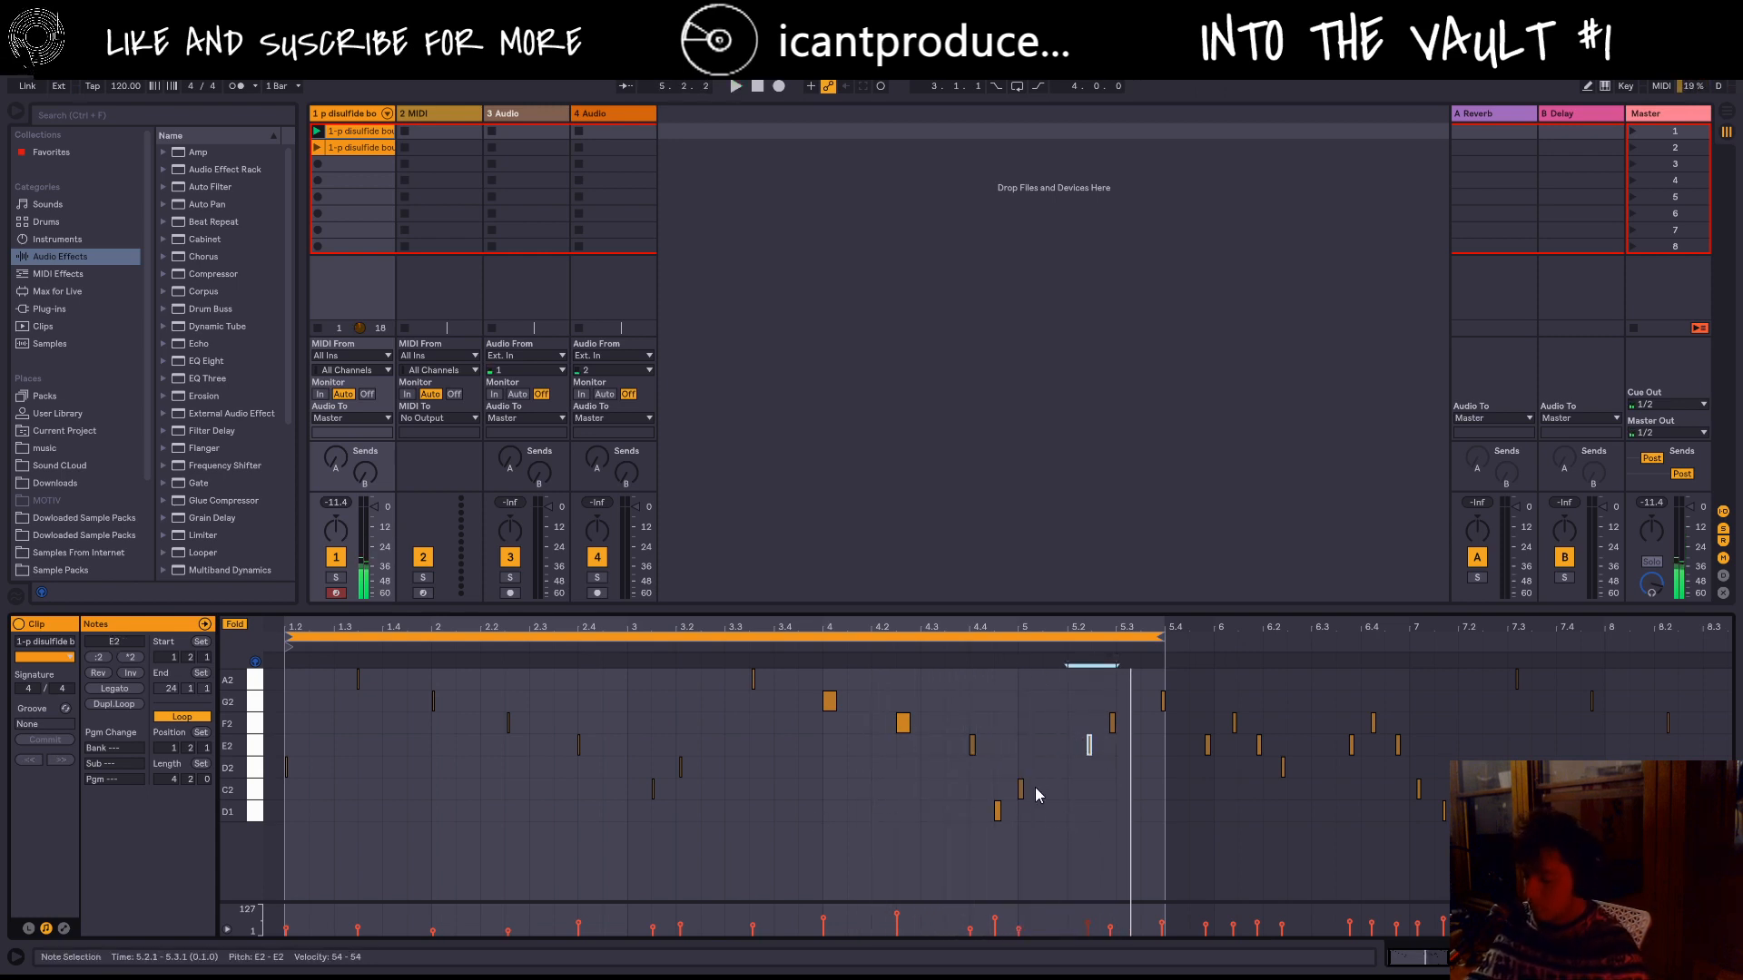
left_click(998, 811)
mouse_move(998, 811)
left_mouse_down()
mouse_move(998, 789)
mouse_move(1021, 812)
left_mouse_up()
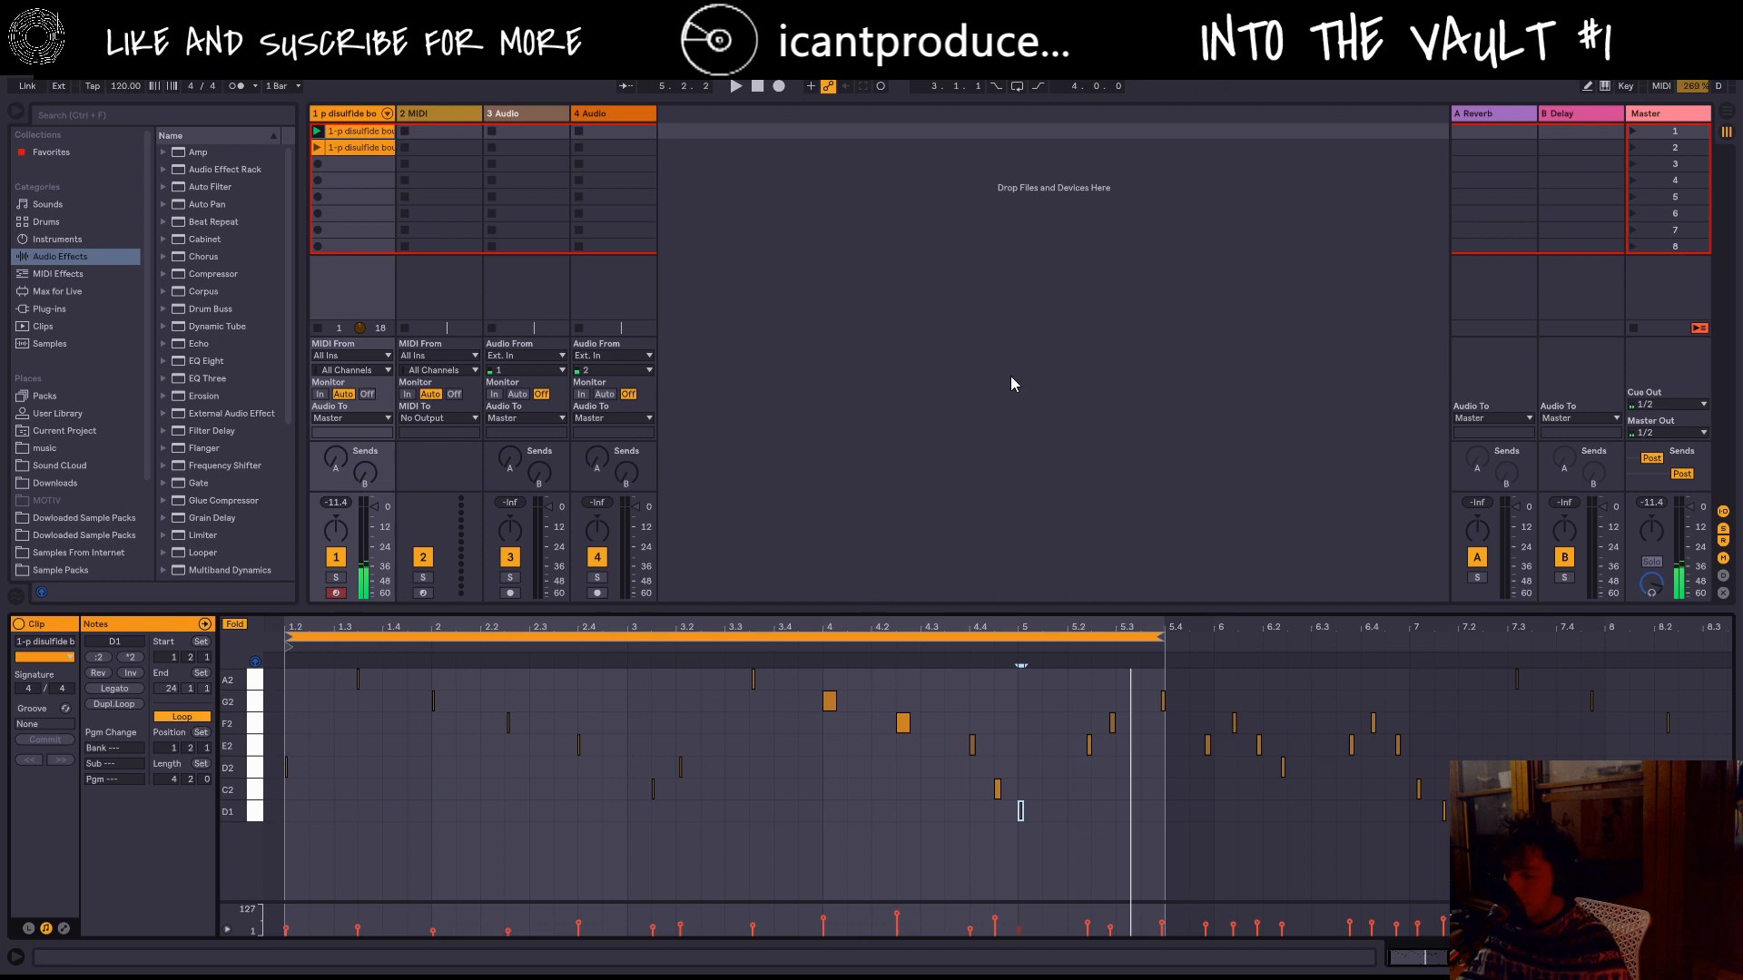
left_click(758, 88)
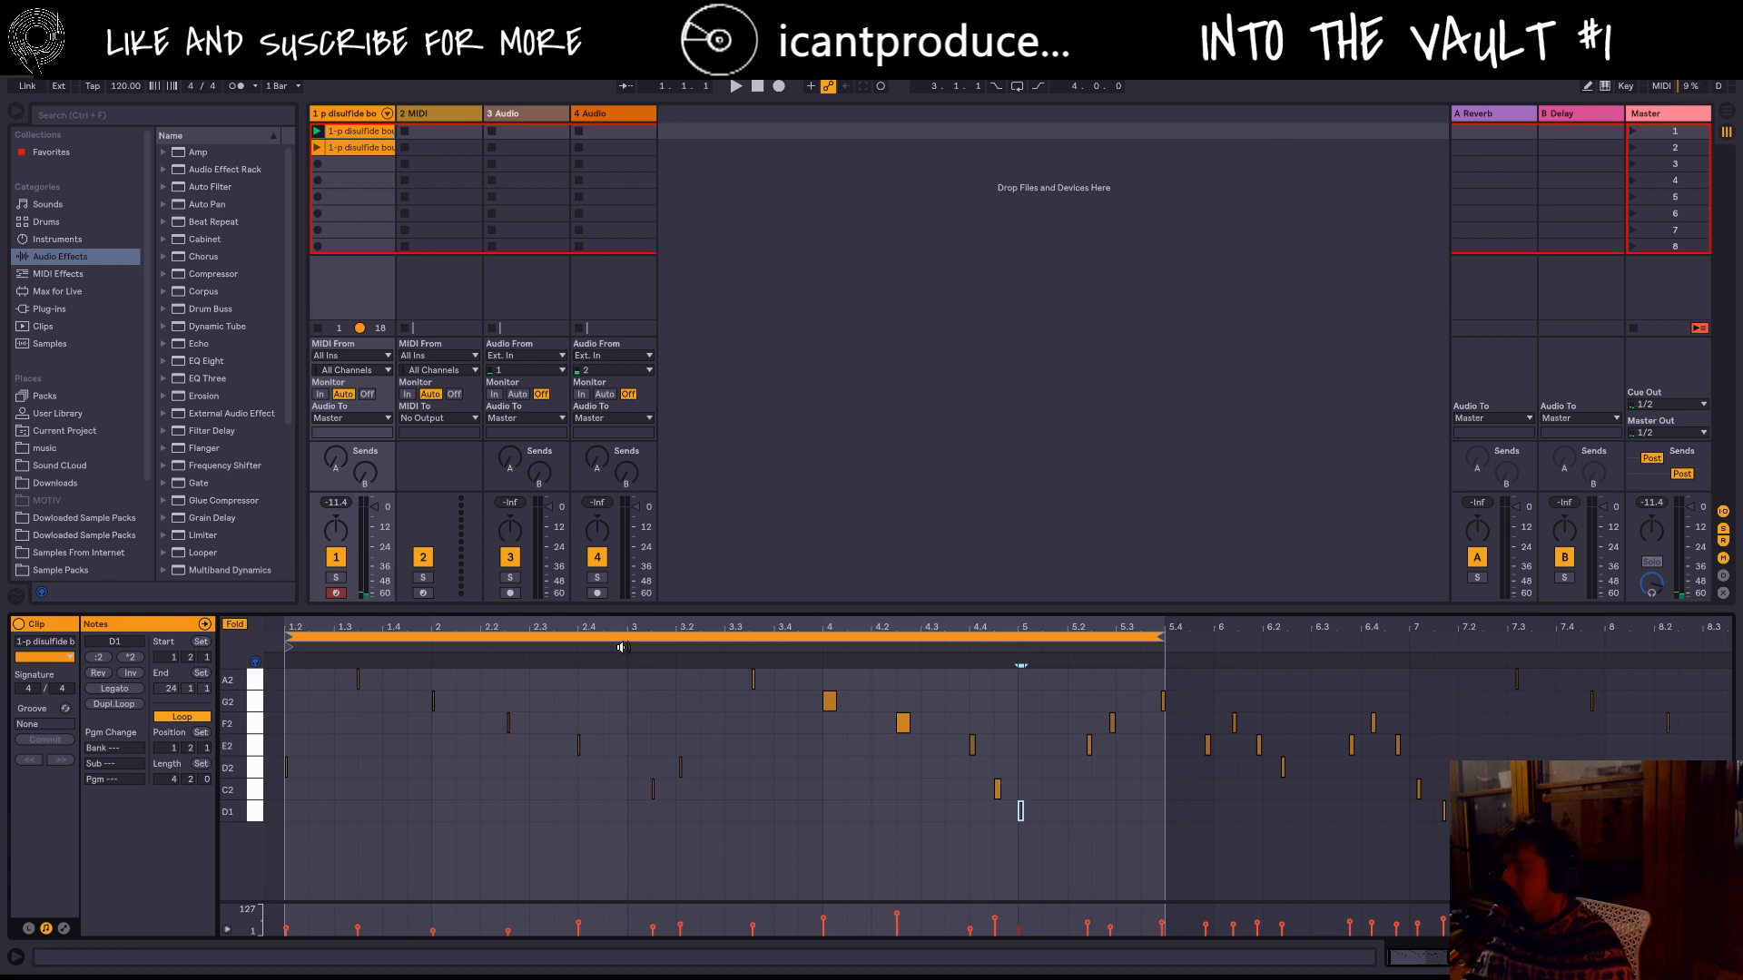
left_click(735, 87)
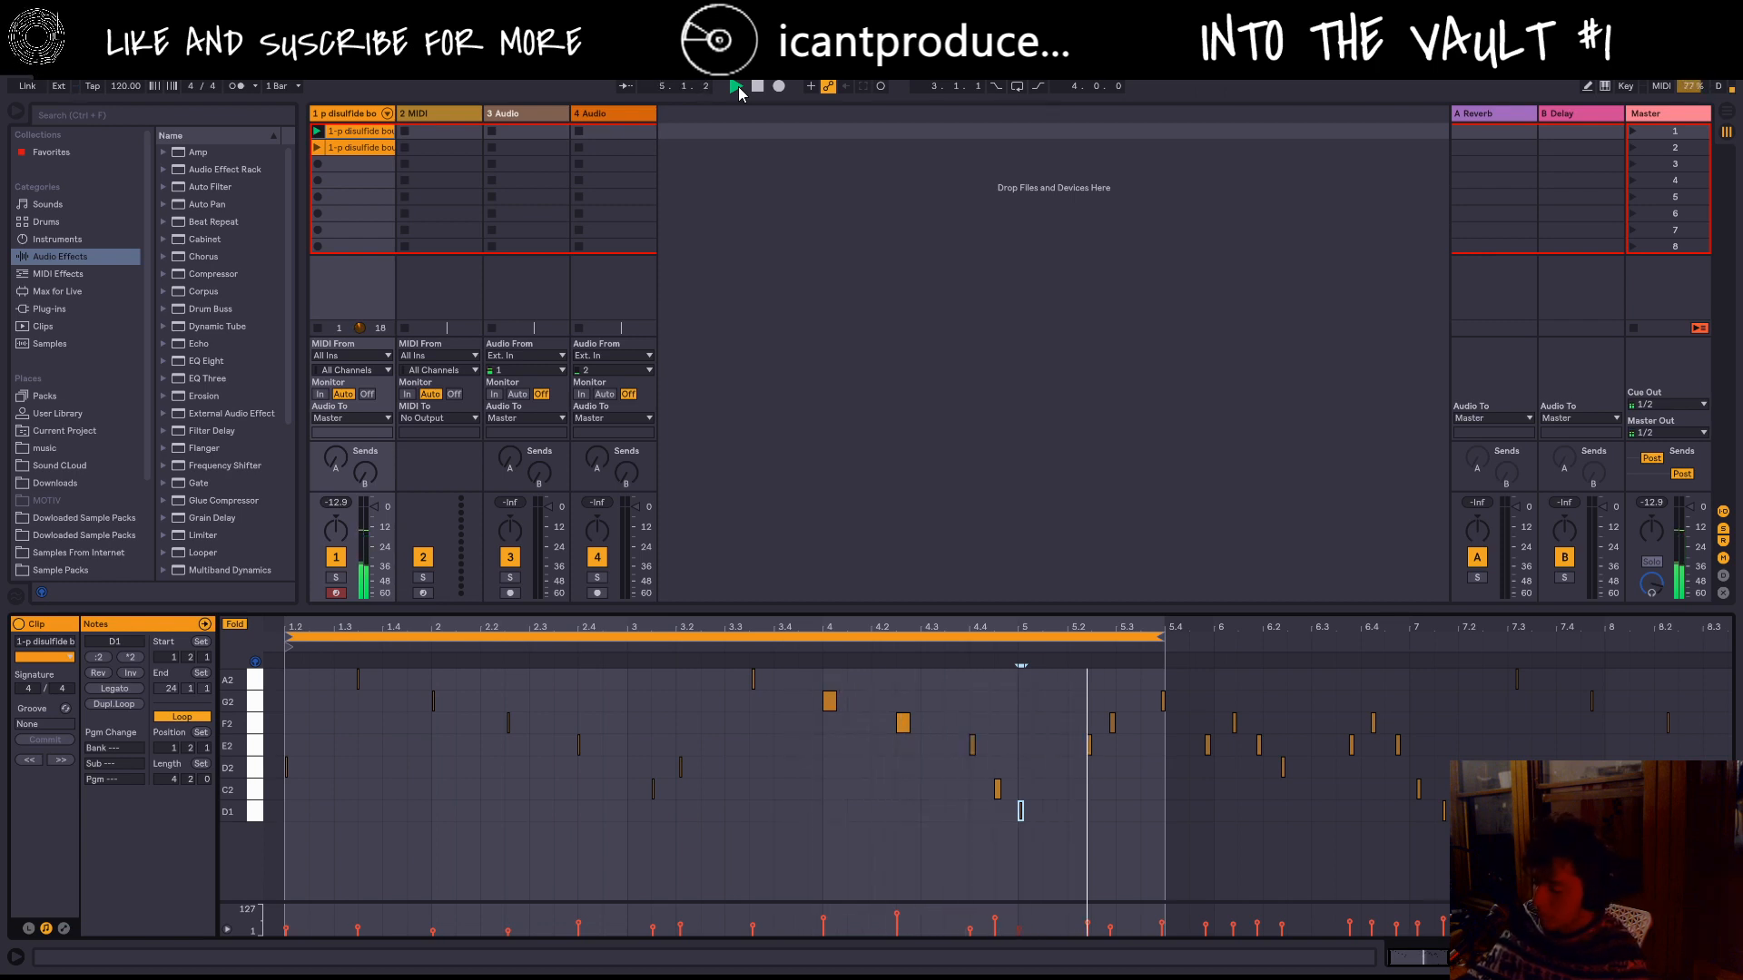
key("space")
Step: Transpose the E2 note at 5.2.2 down to C2 and move it back to 5.1.3
left_click_drag(1118, 788, 1071, 737)
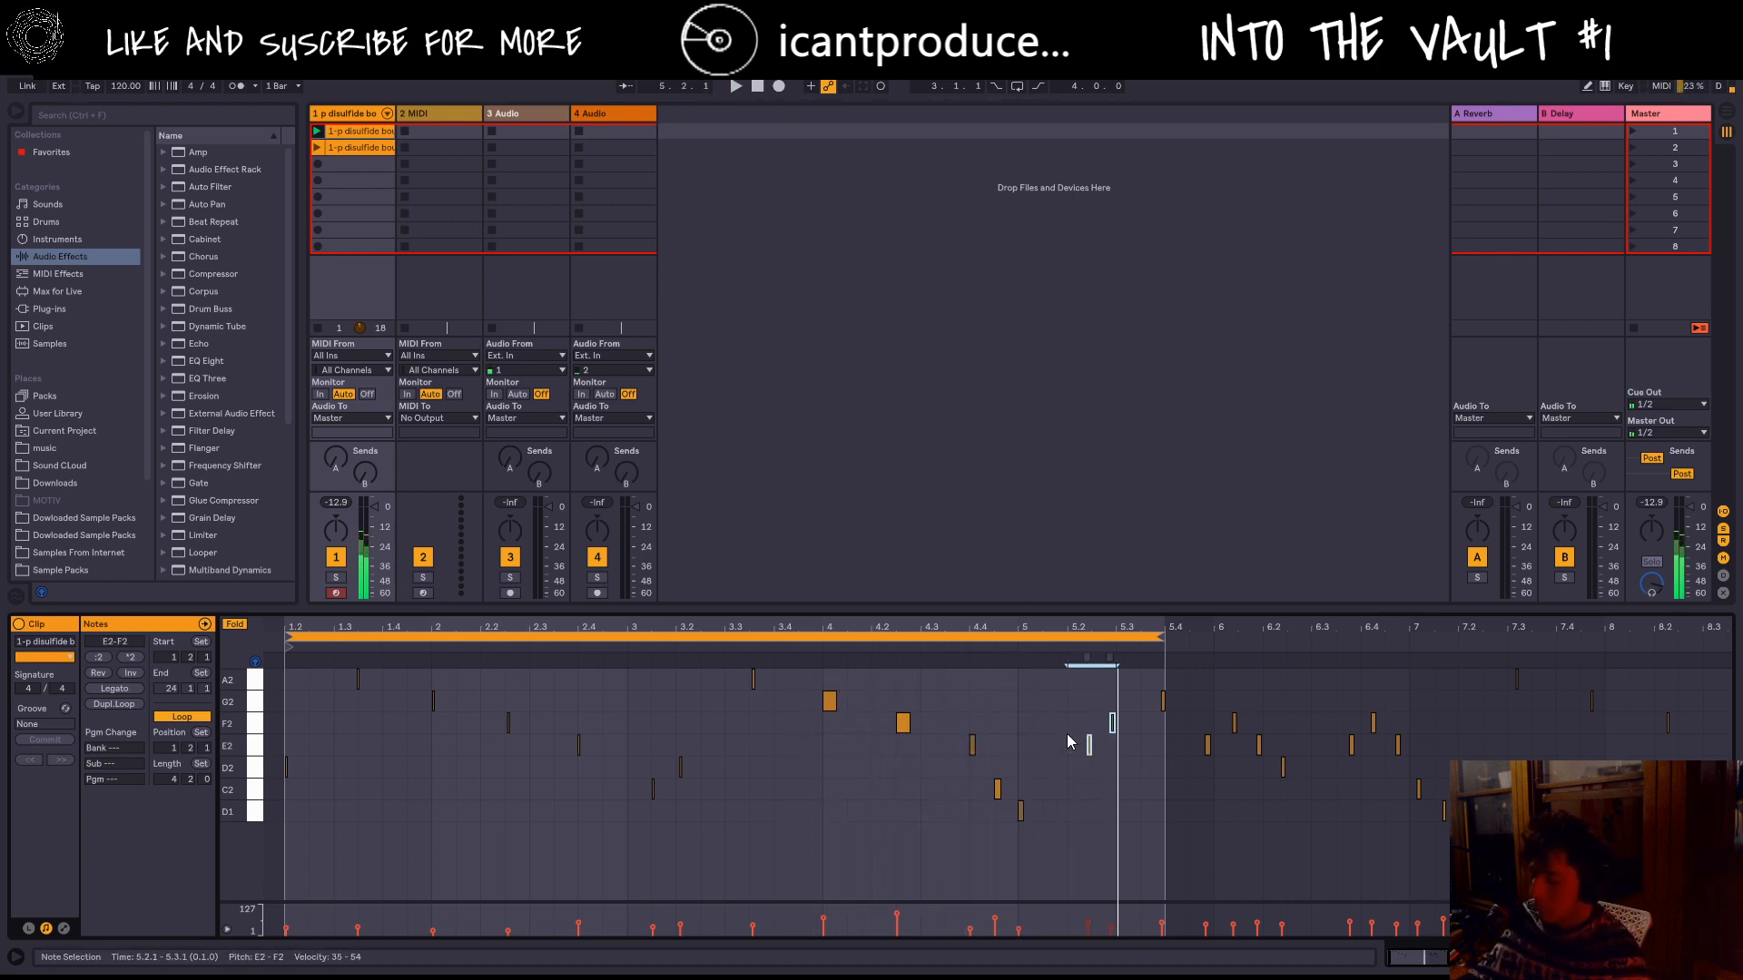
left_click(1089, 746)
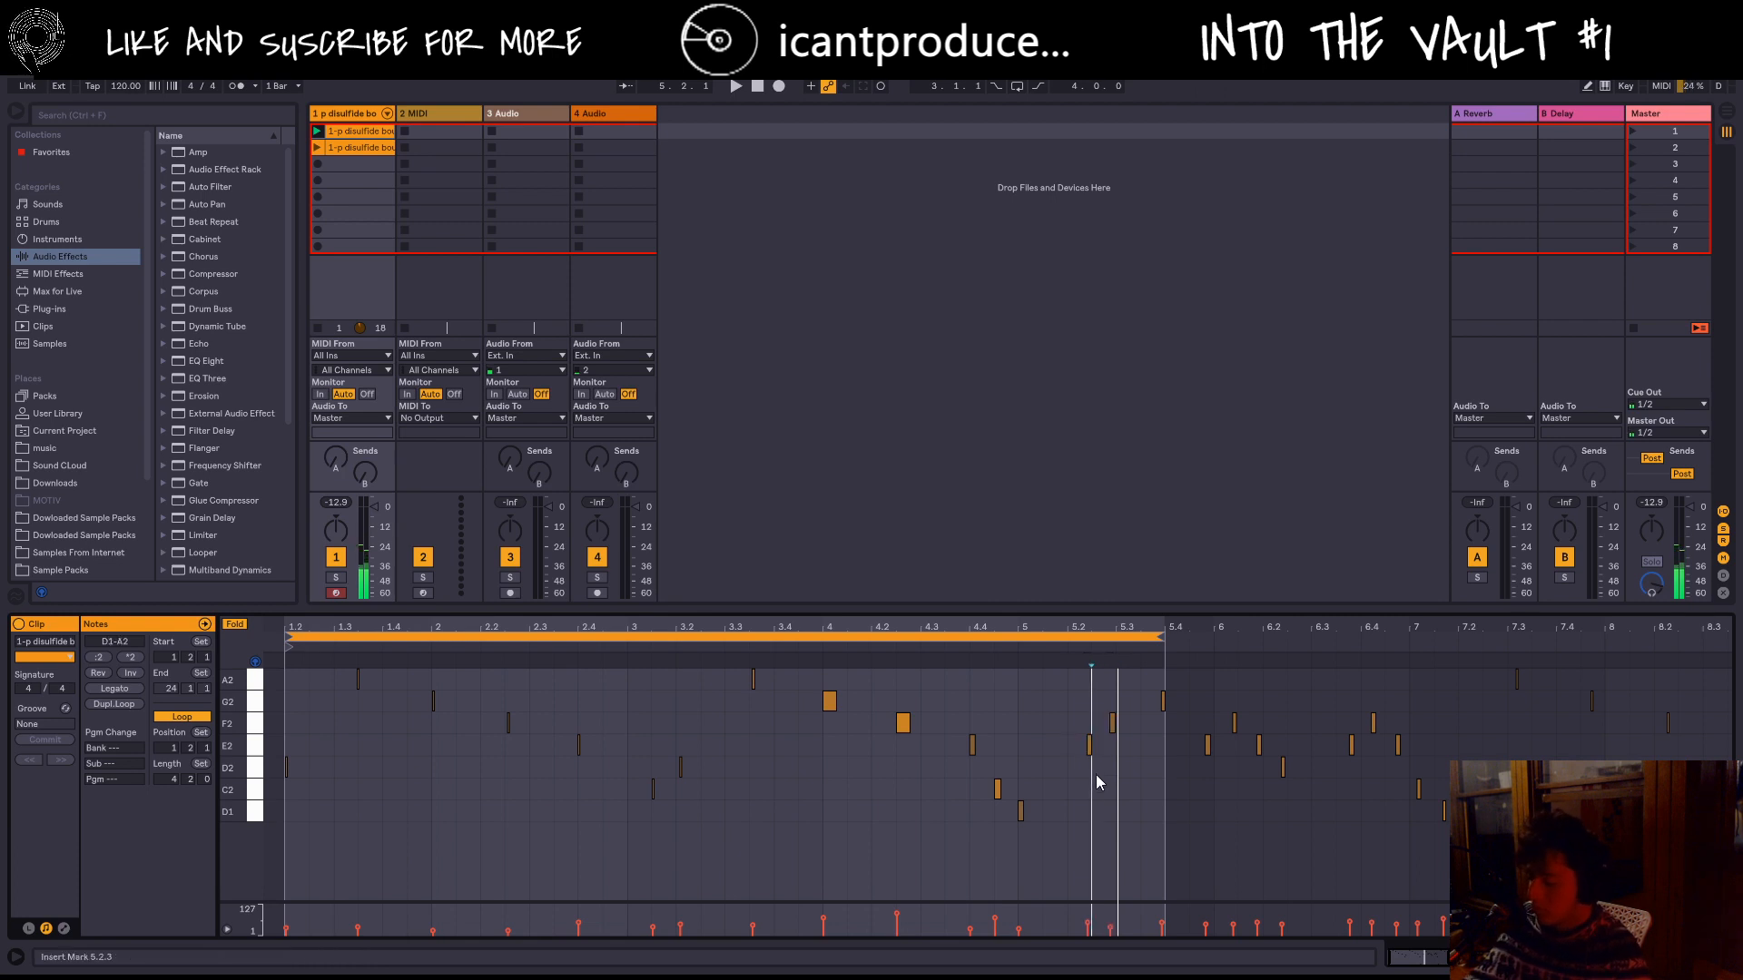
key("Down")
key("Down")
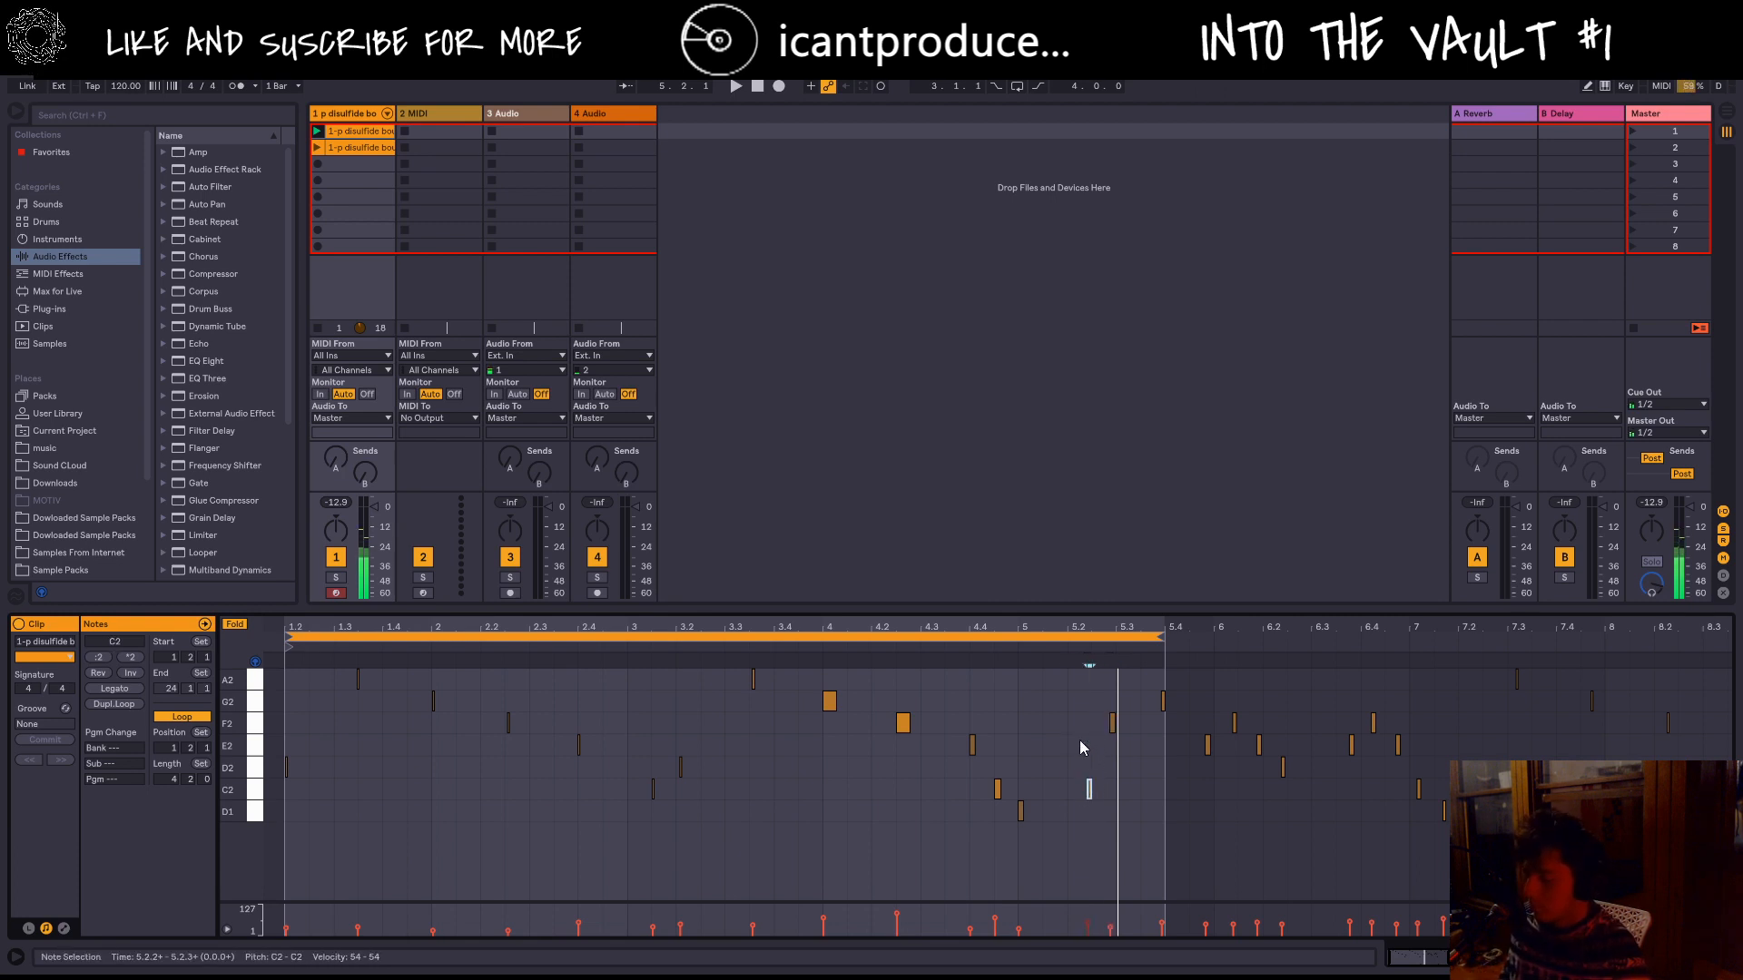
key("Left")
key("Left")
left_click(1082, 792)
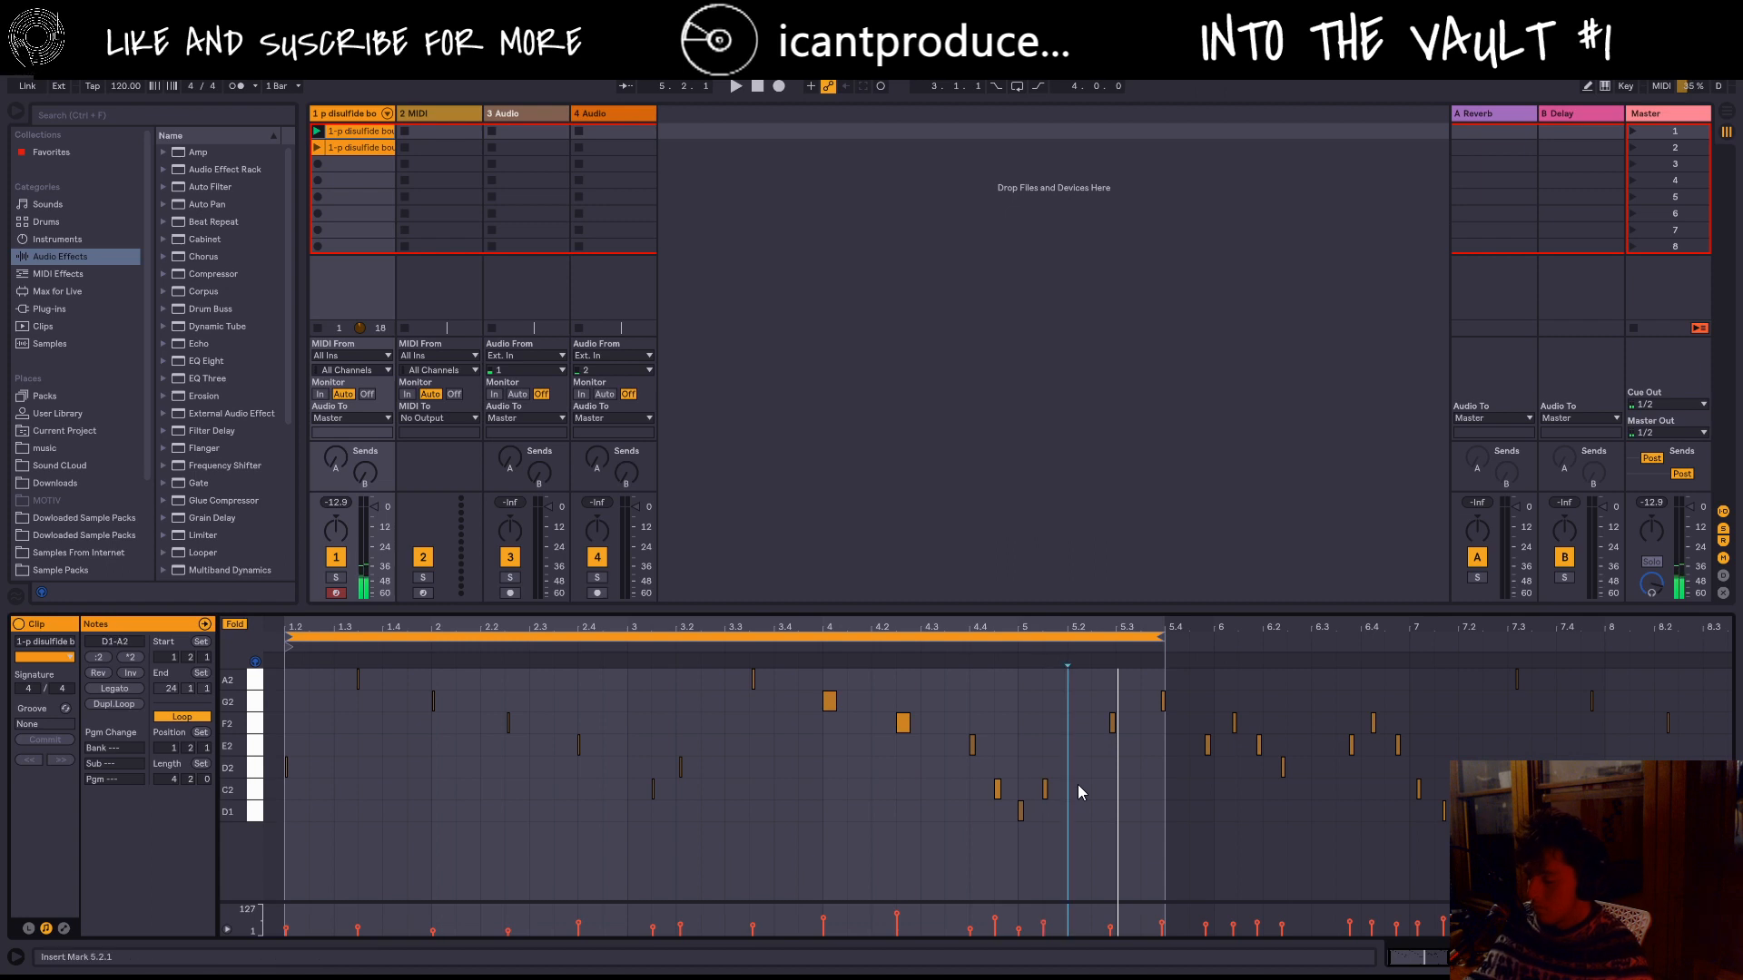
Step: Add a C2 note at 5.2.1, shorten it to about a sixteenth, and play the passage from bar 4
double_click(1082, 792)
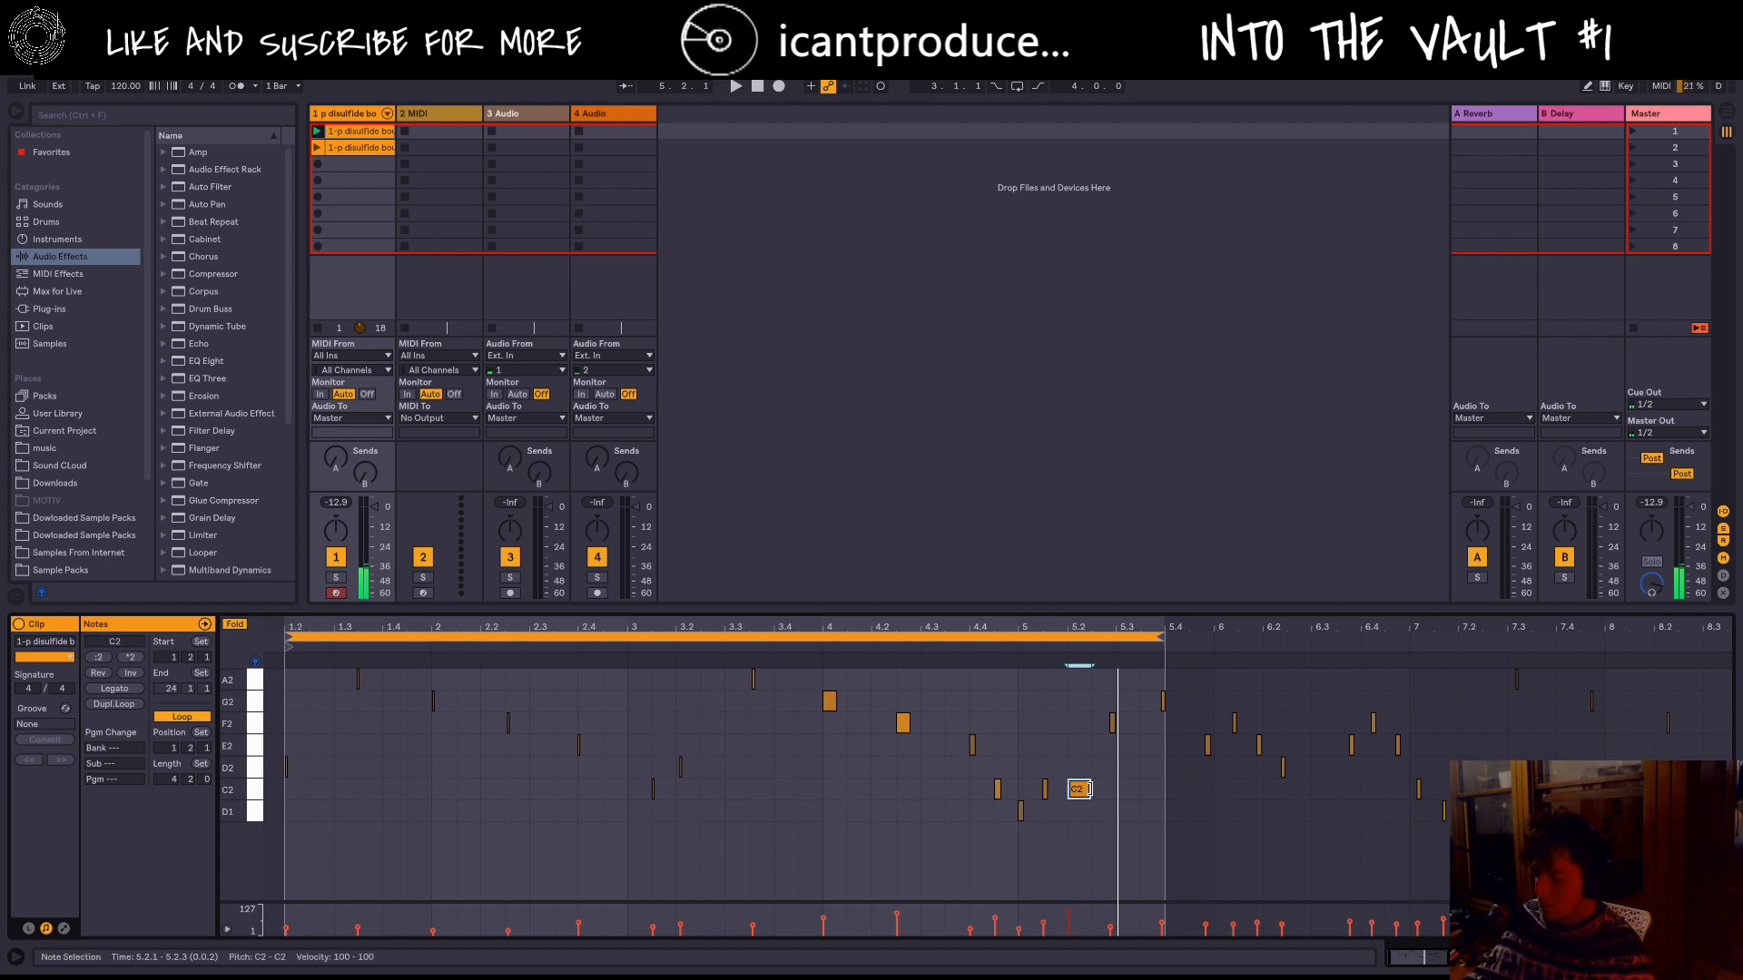
left_click_drag(1089, 789, 1080, 788)
left_click(831, 652)
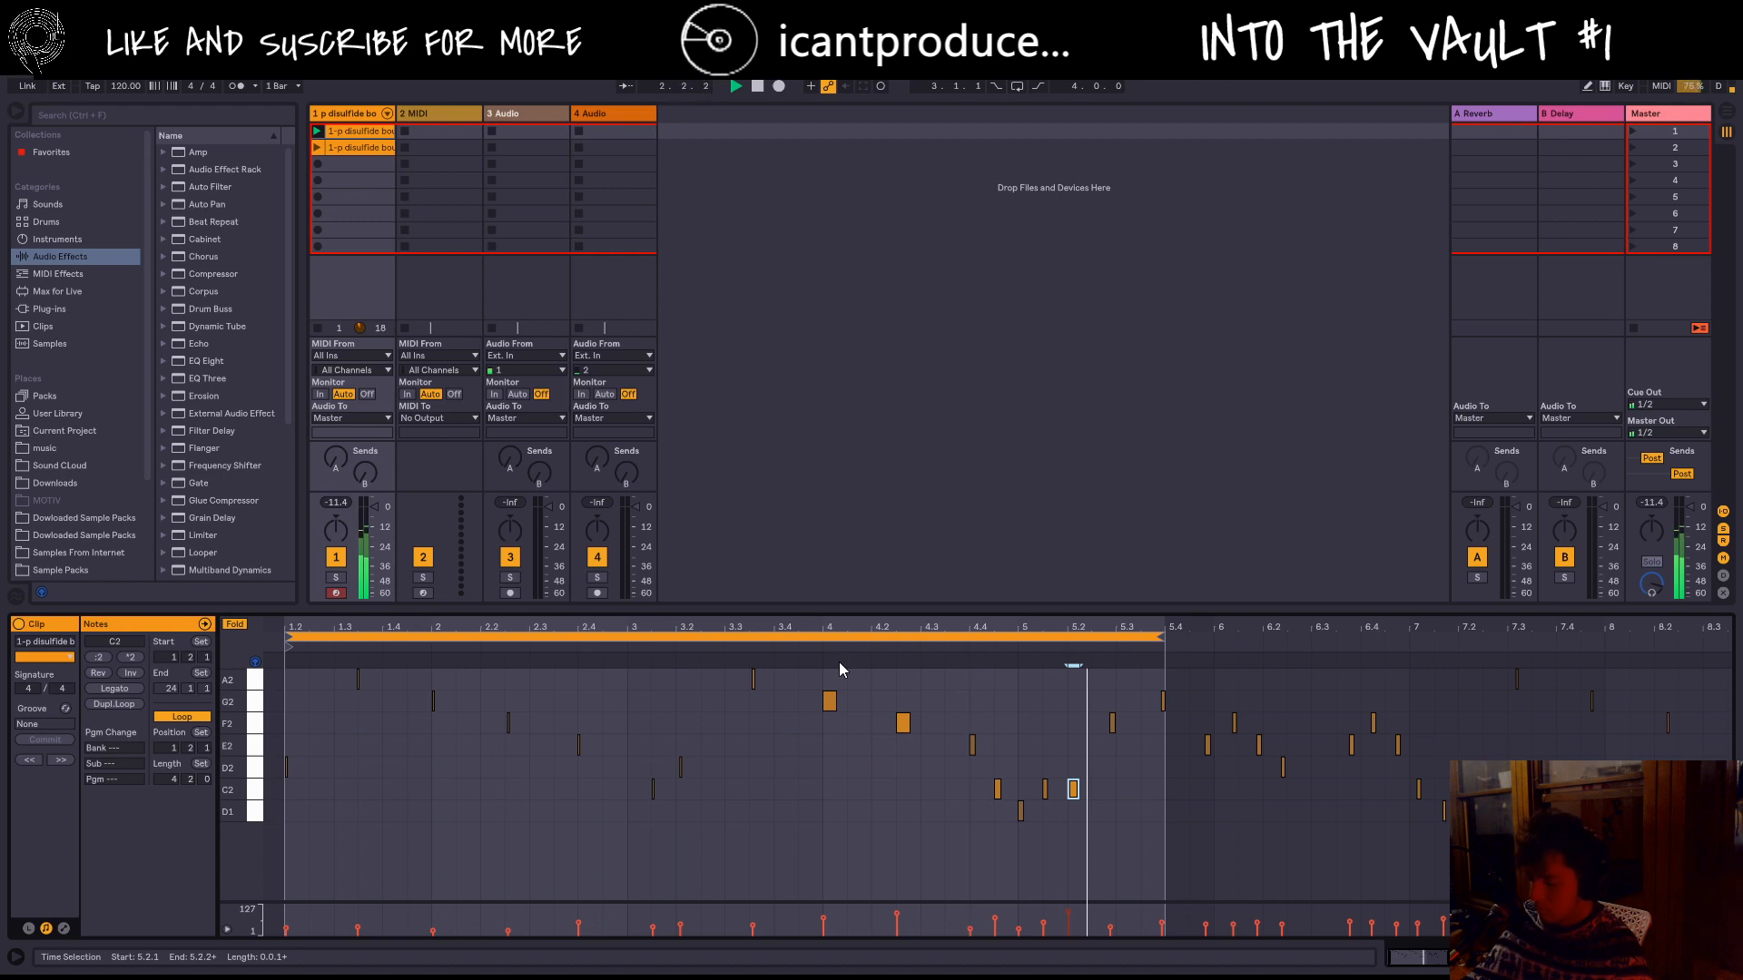
key("space")
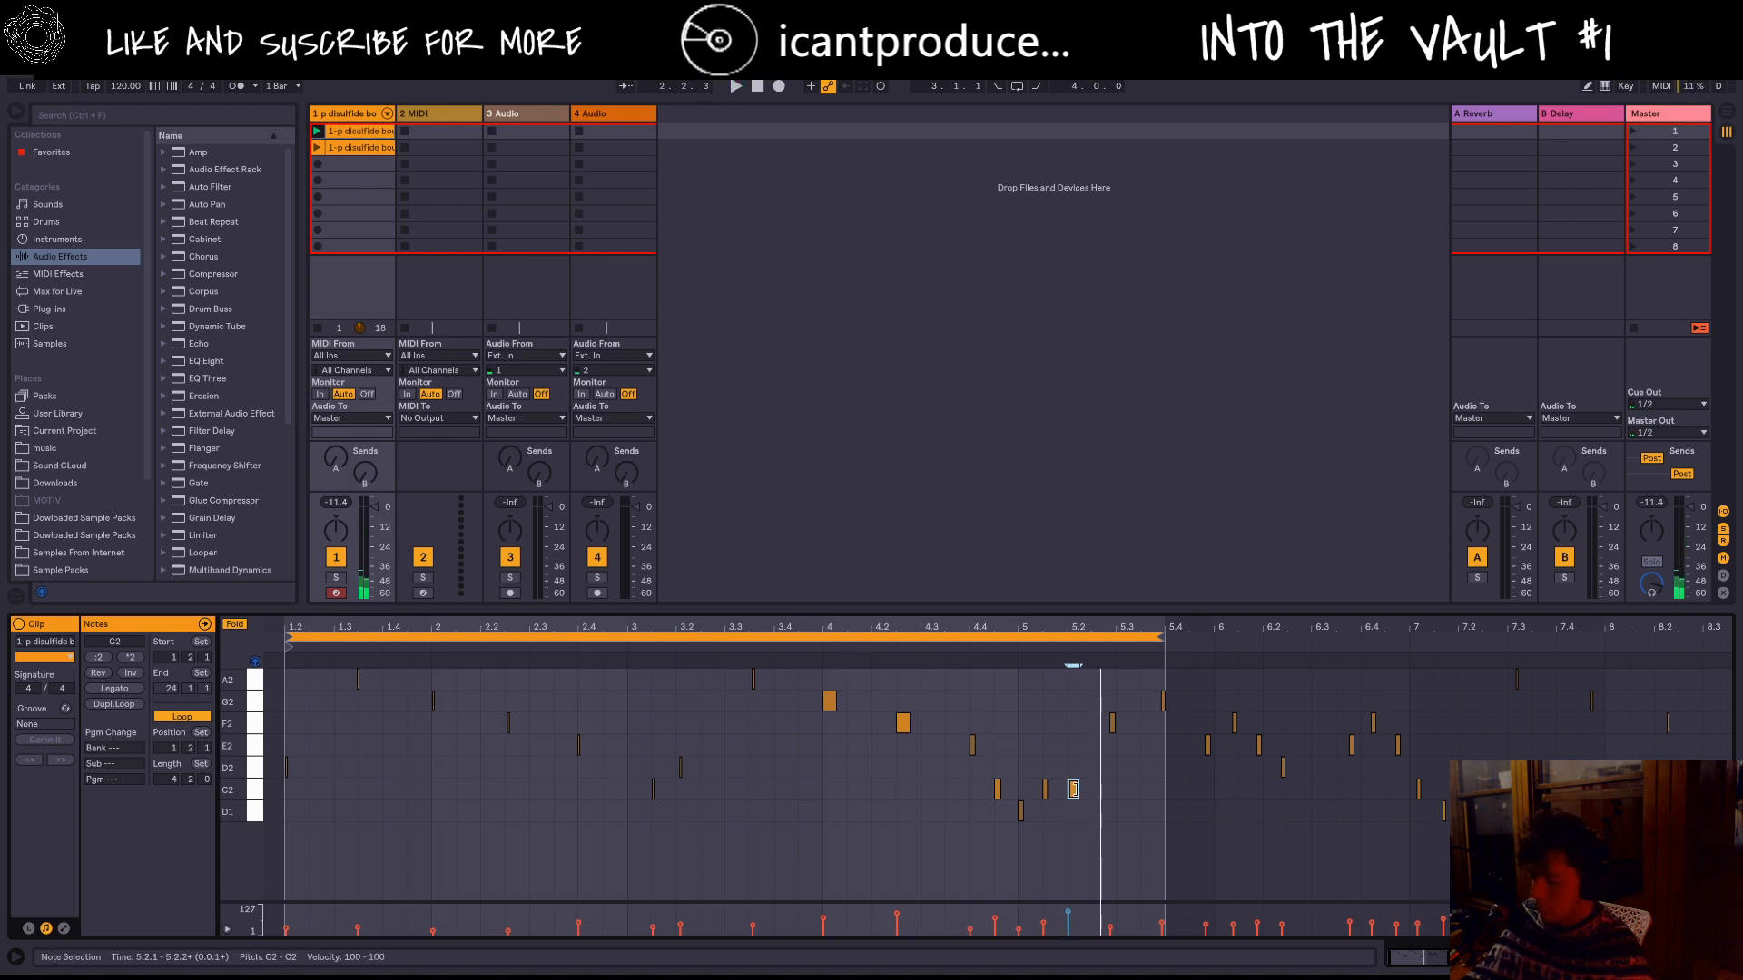
Step: Transpose the new note at 5.2.1 down to D1 and play the result
mouse_move(1074, 789)
left_mouse_down()
mouse_move(1053, 752)
mouse_move(1074, 766)
mouse_move(1074, 811)
left_mouse_up()
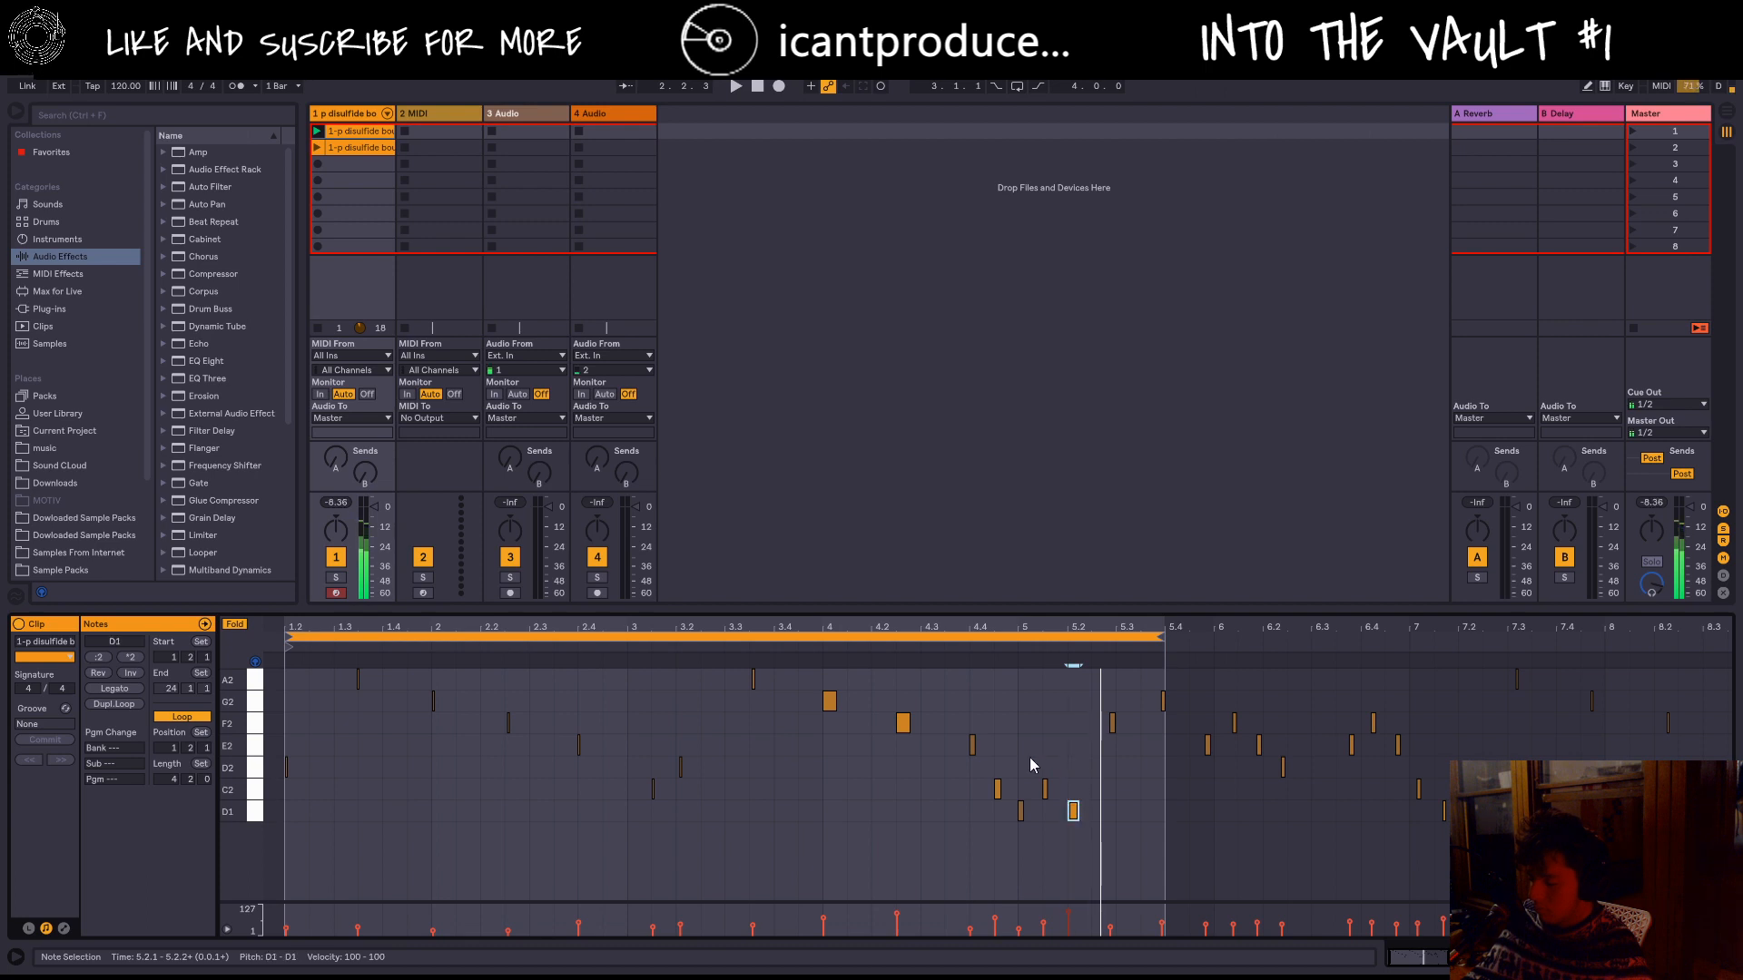
left_click(916, 645)
key("space")
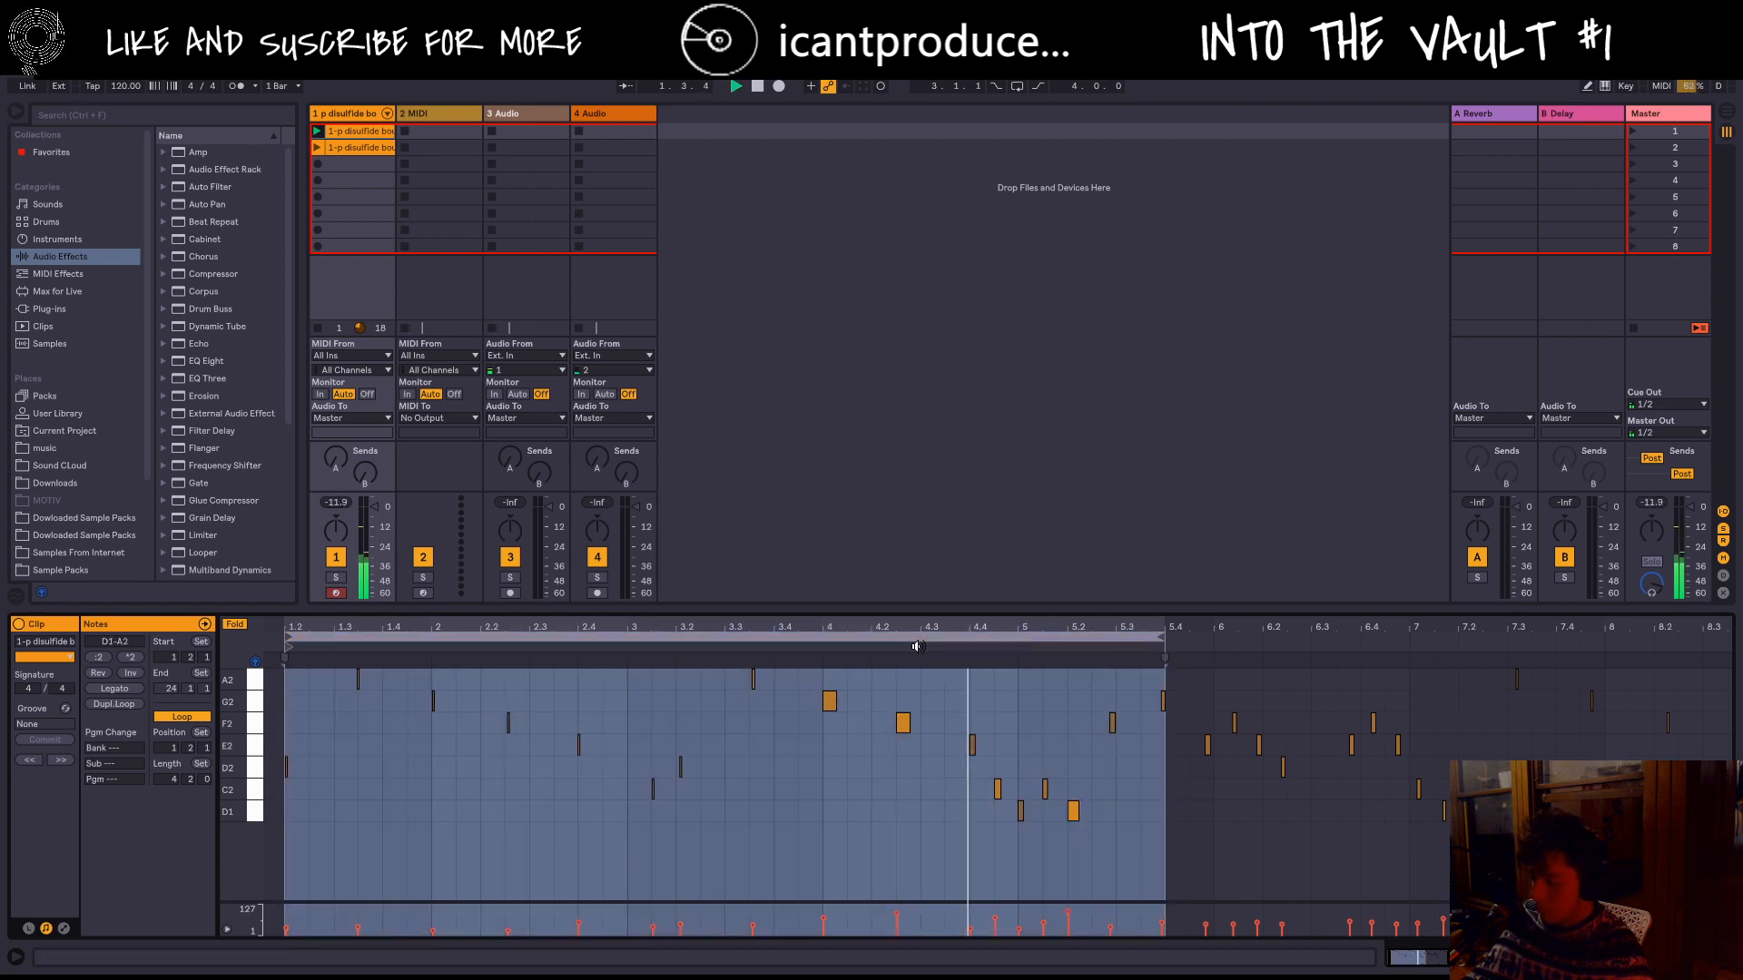
key("space")
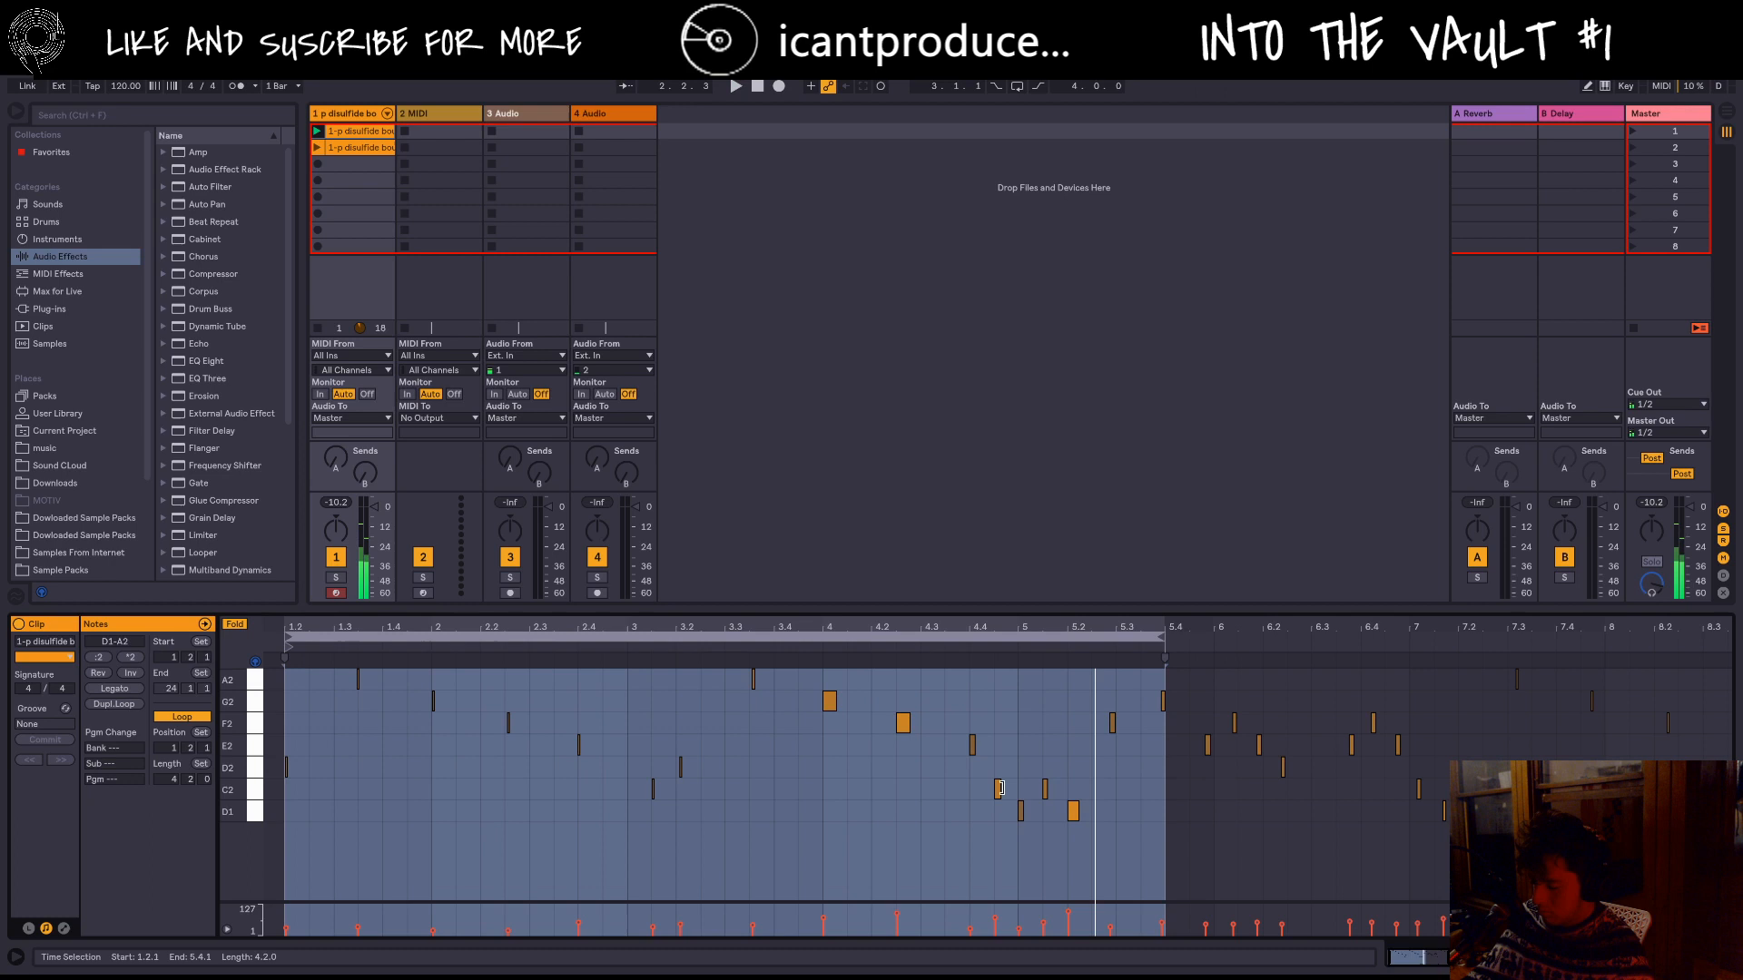
Step: Add a D2 note at 5.2.1, lower the D1 note's velocity at that position to 85, and play the passage
left_click(1077, 757)
double_click(1076, 768)
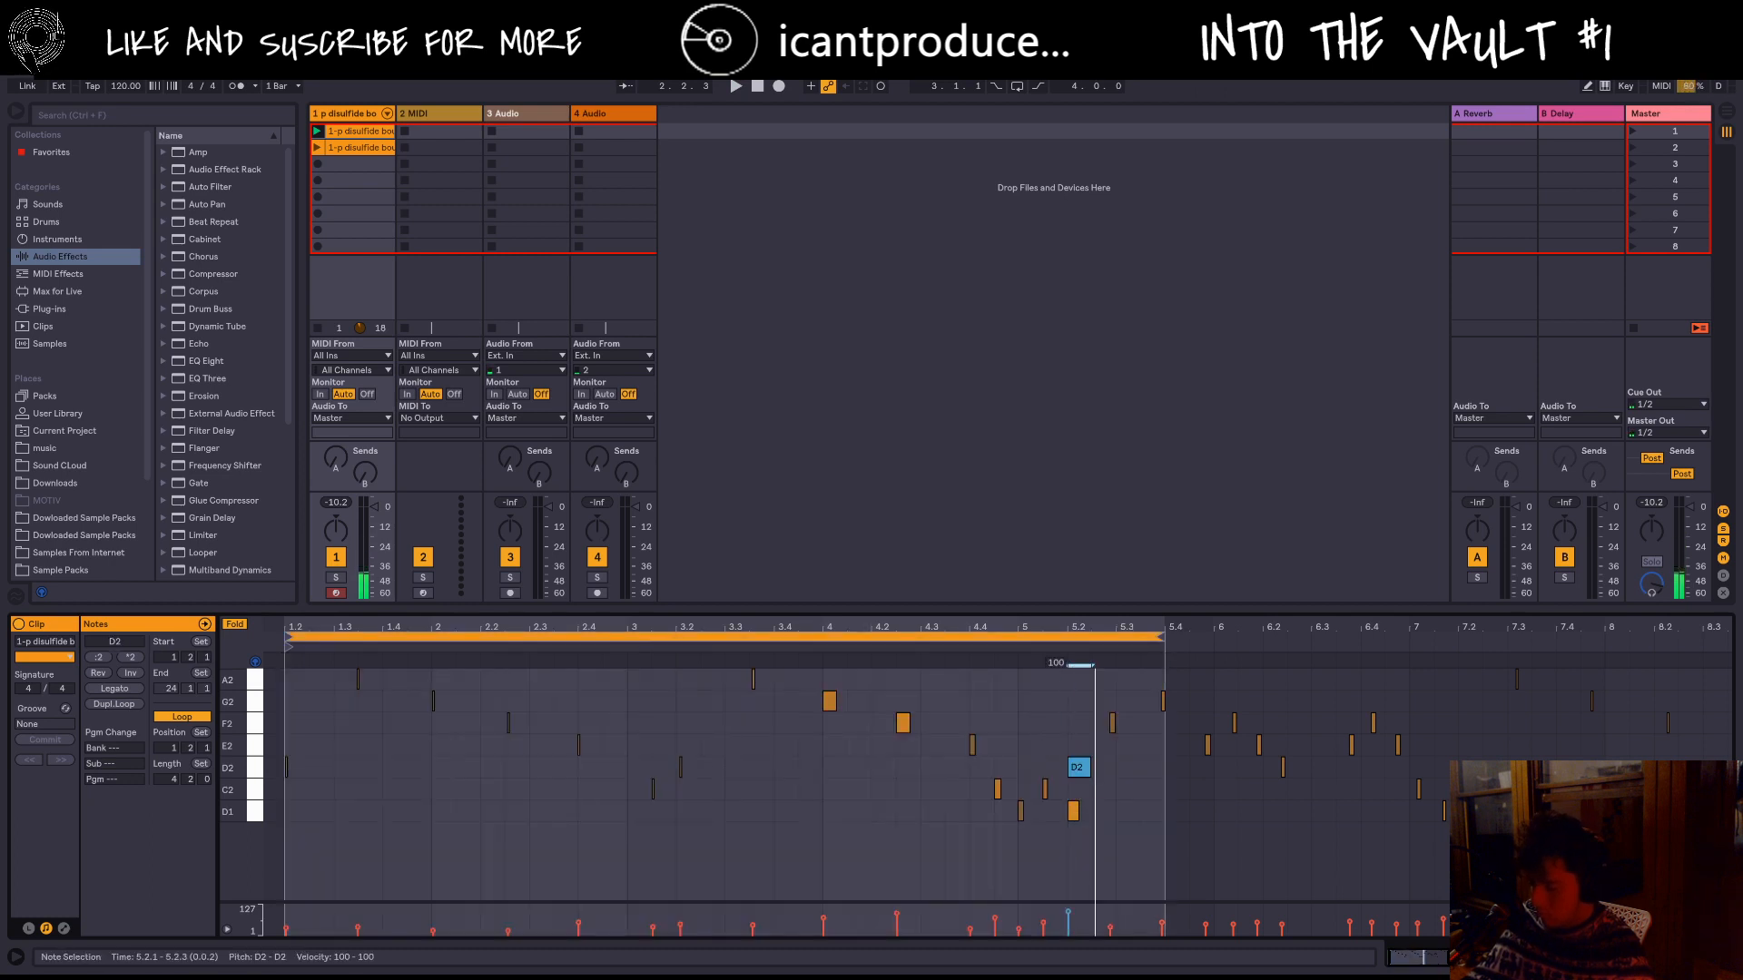
left_click_drag(1068, 912, 1068, 922)
left_click(1071, 919)
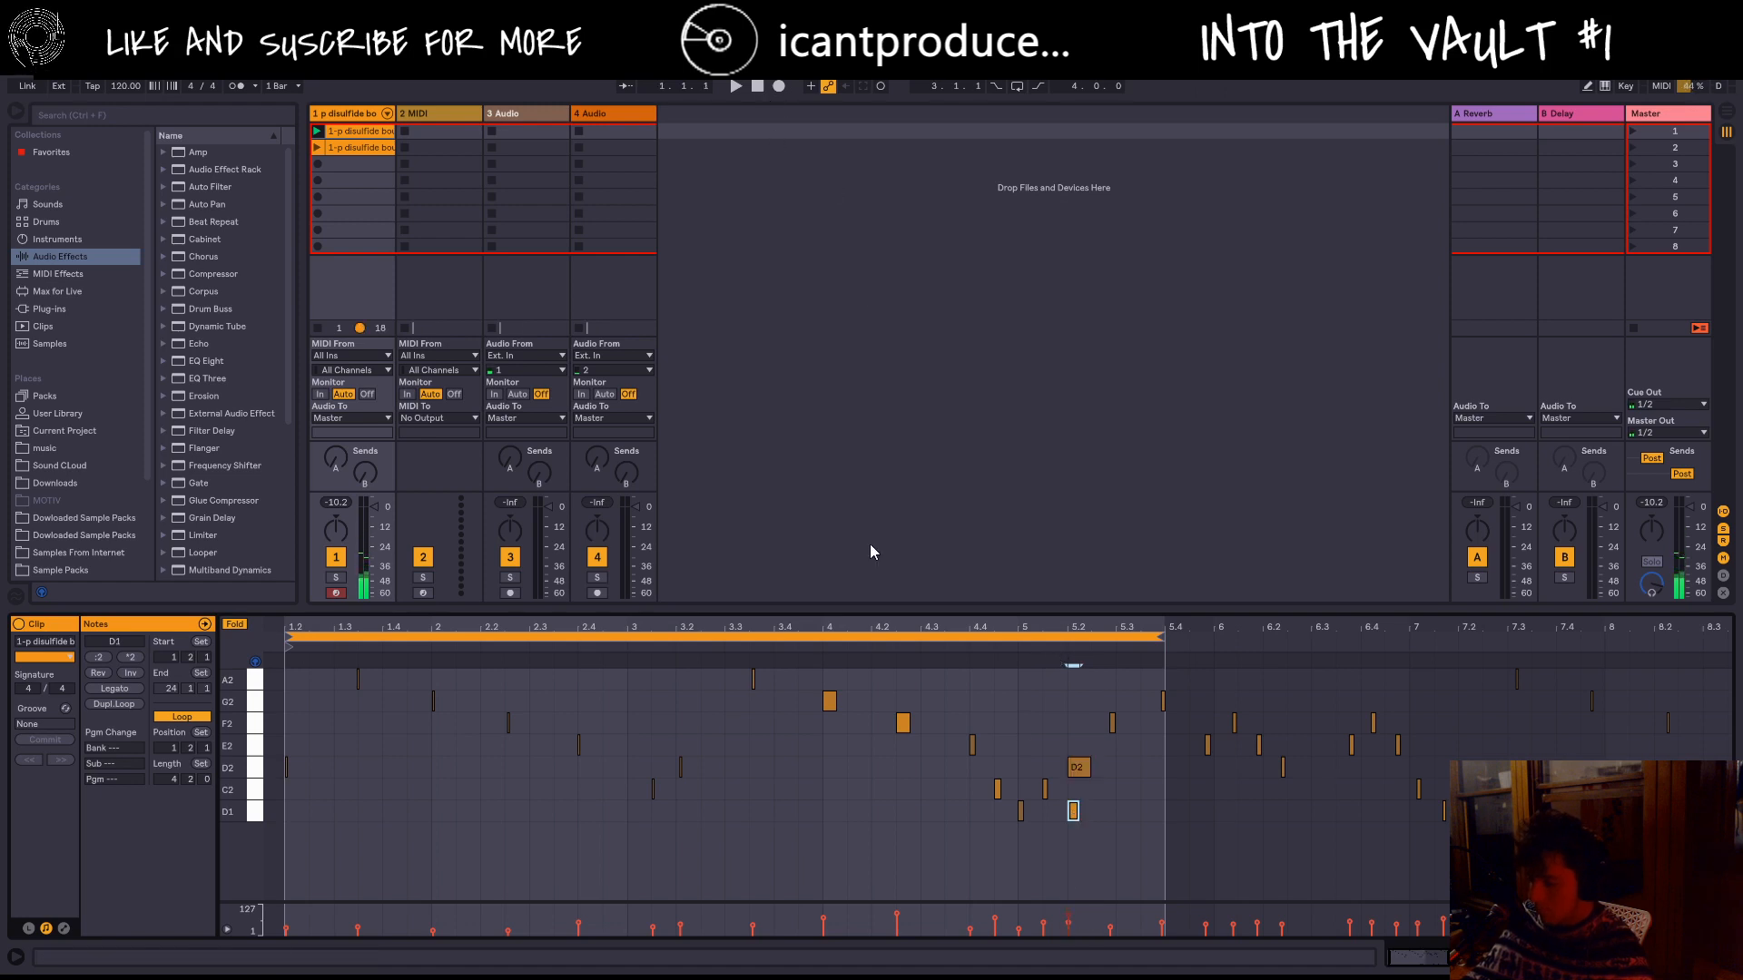
left_click(820, 659)
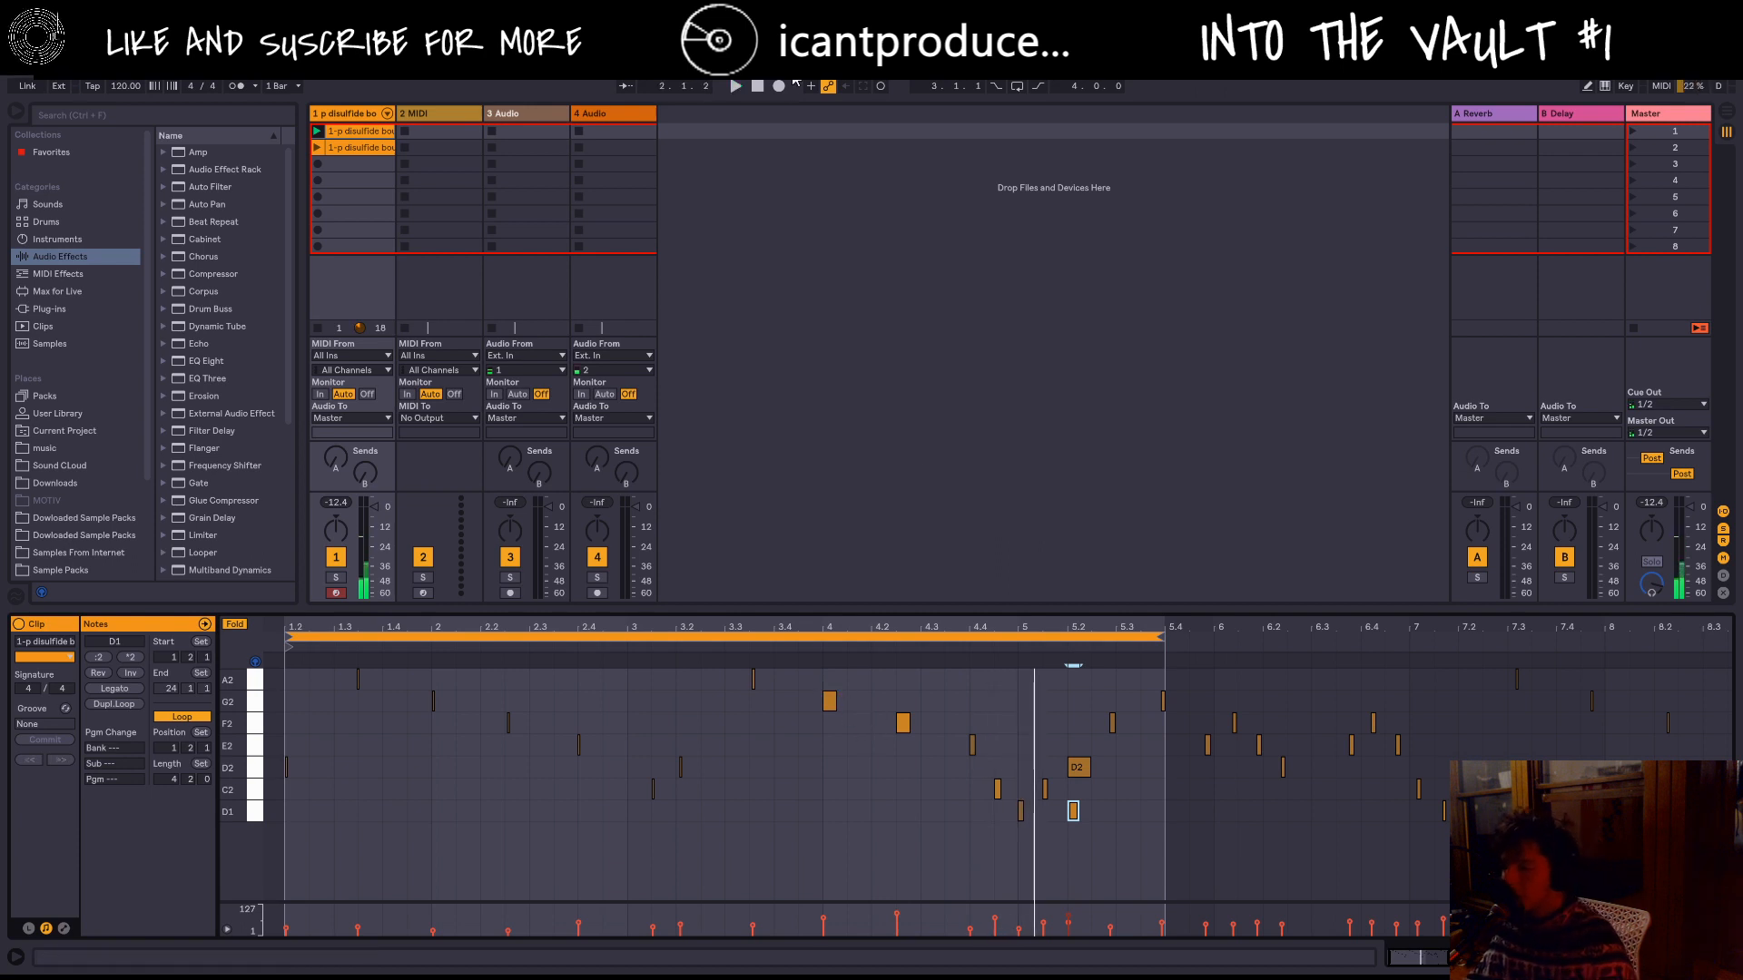
left_click(757, 87)
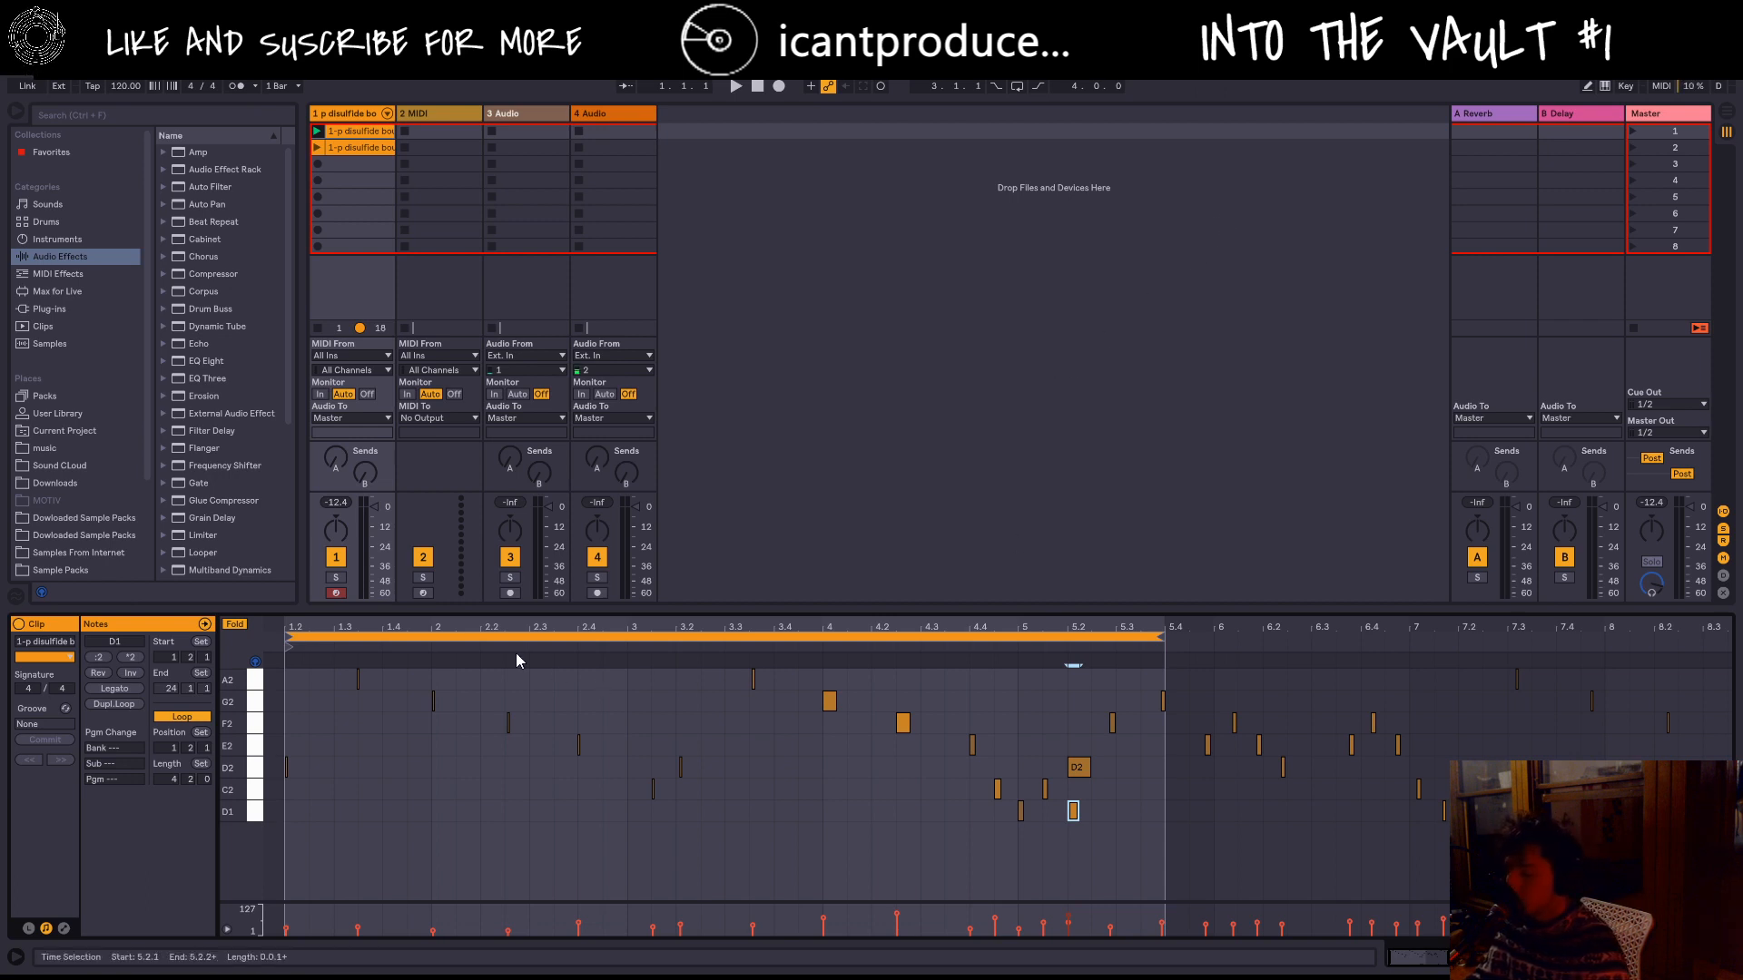
Step: Play the clip, shorten its loop to four bars so it ends at 5.2.1, and play the new loop
key("space")
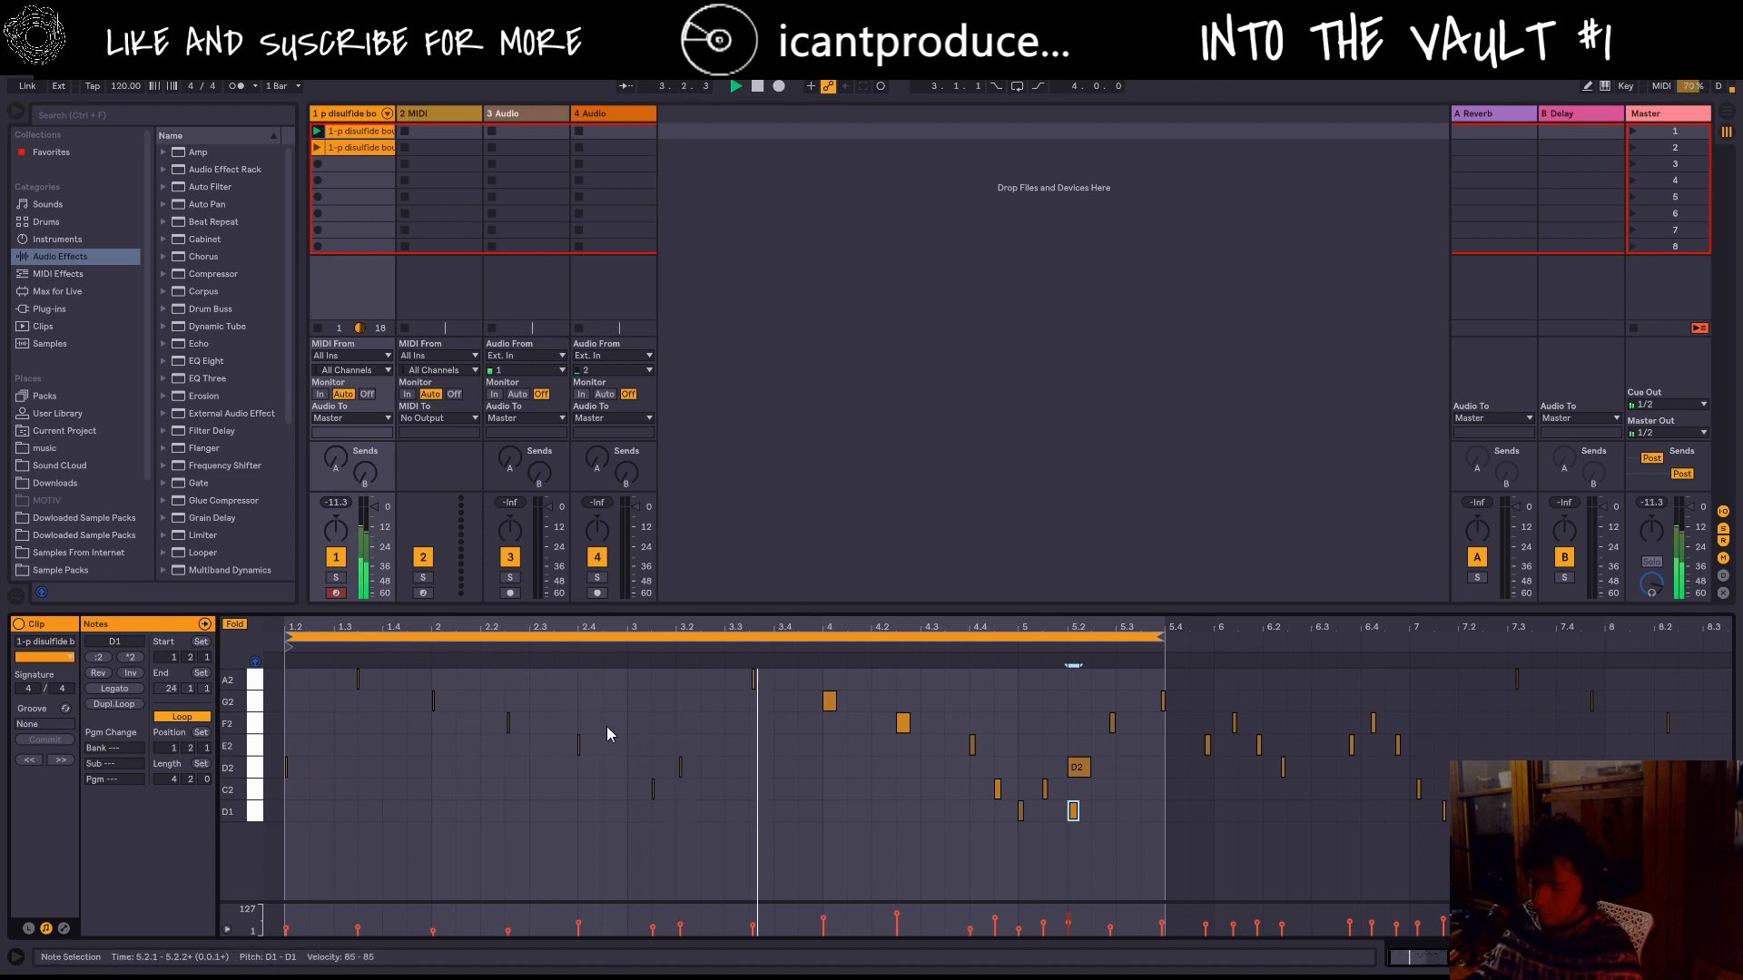
key("space")
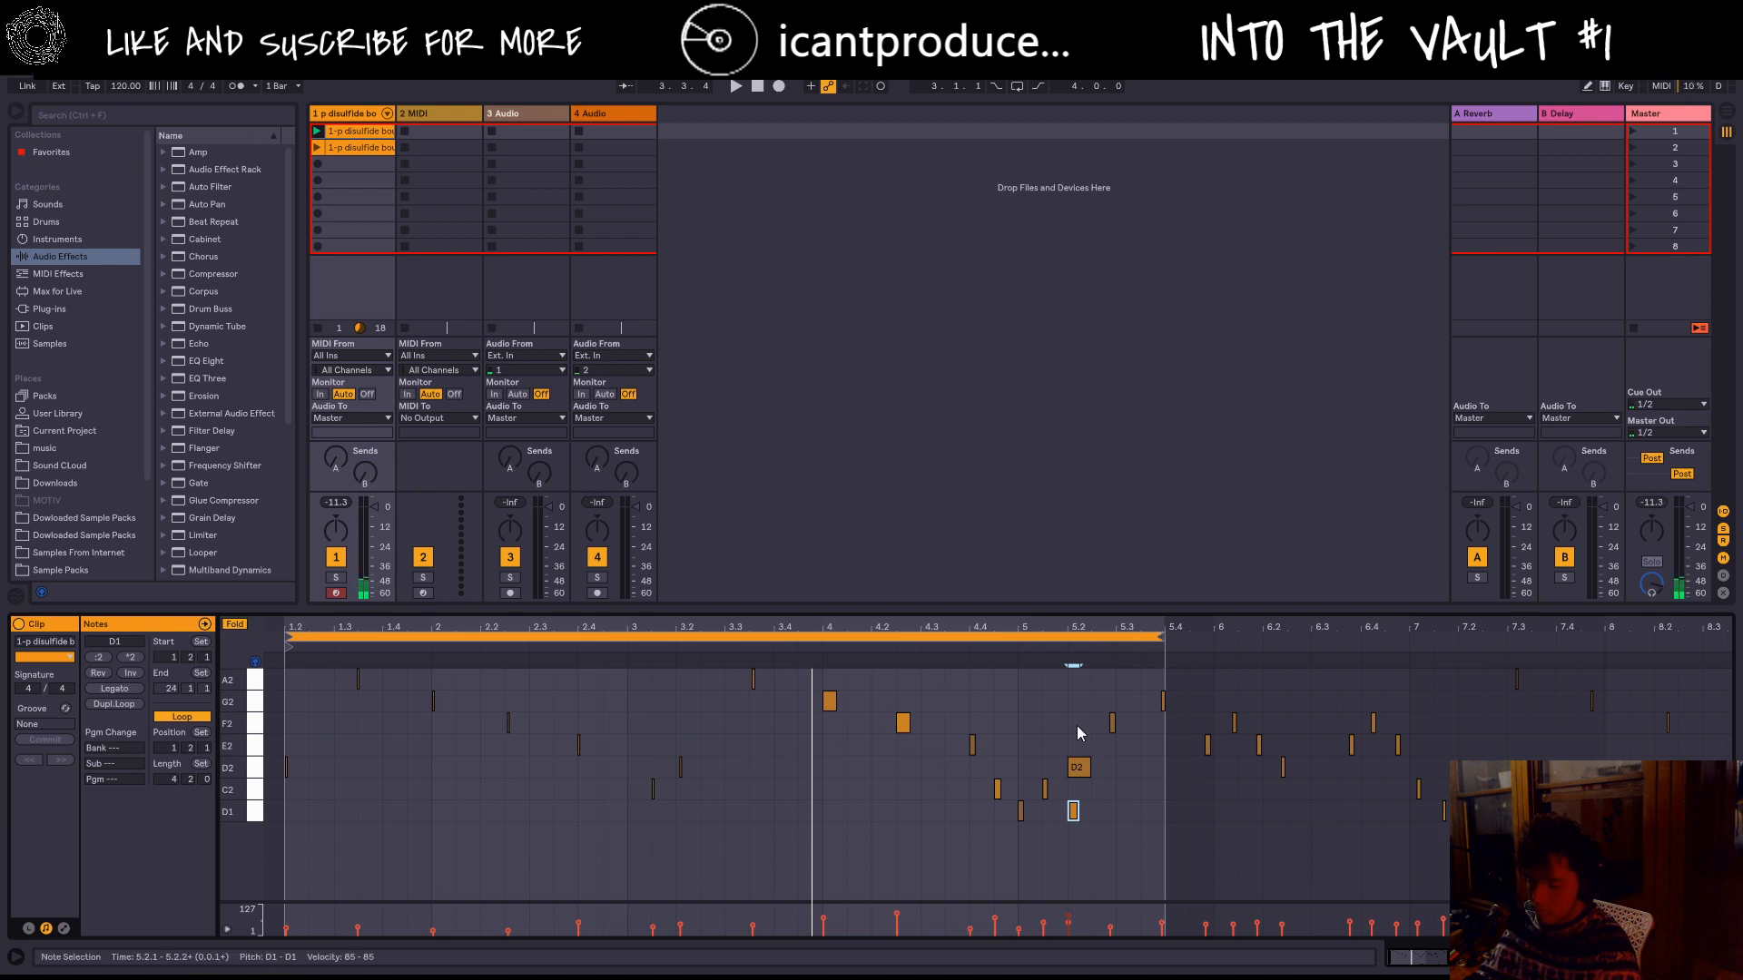
key("space")
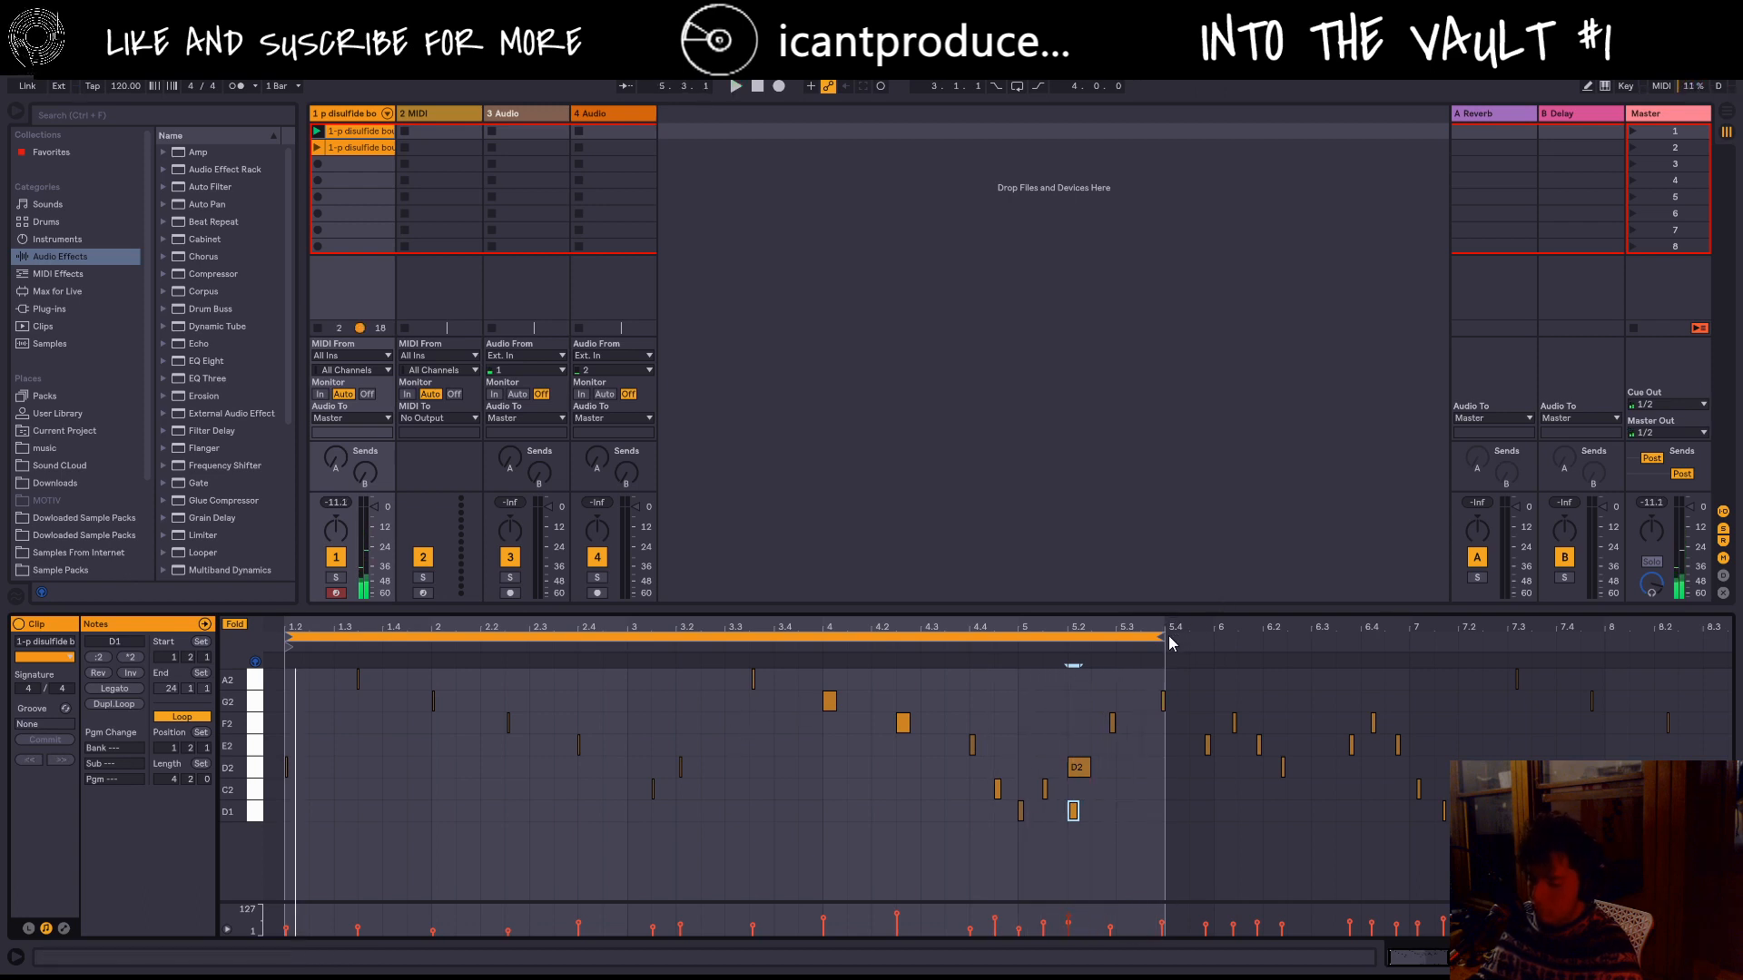
left_click_drag(1167, 635, 1068, 650)
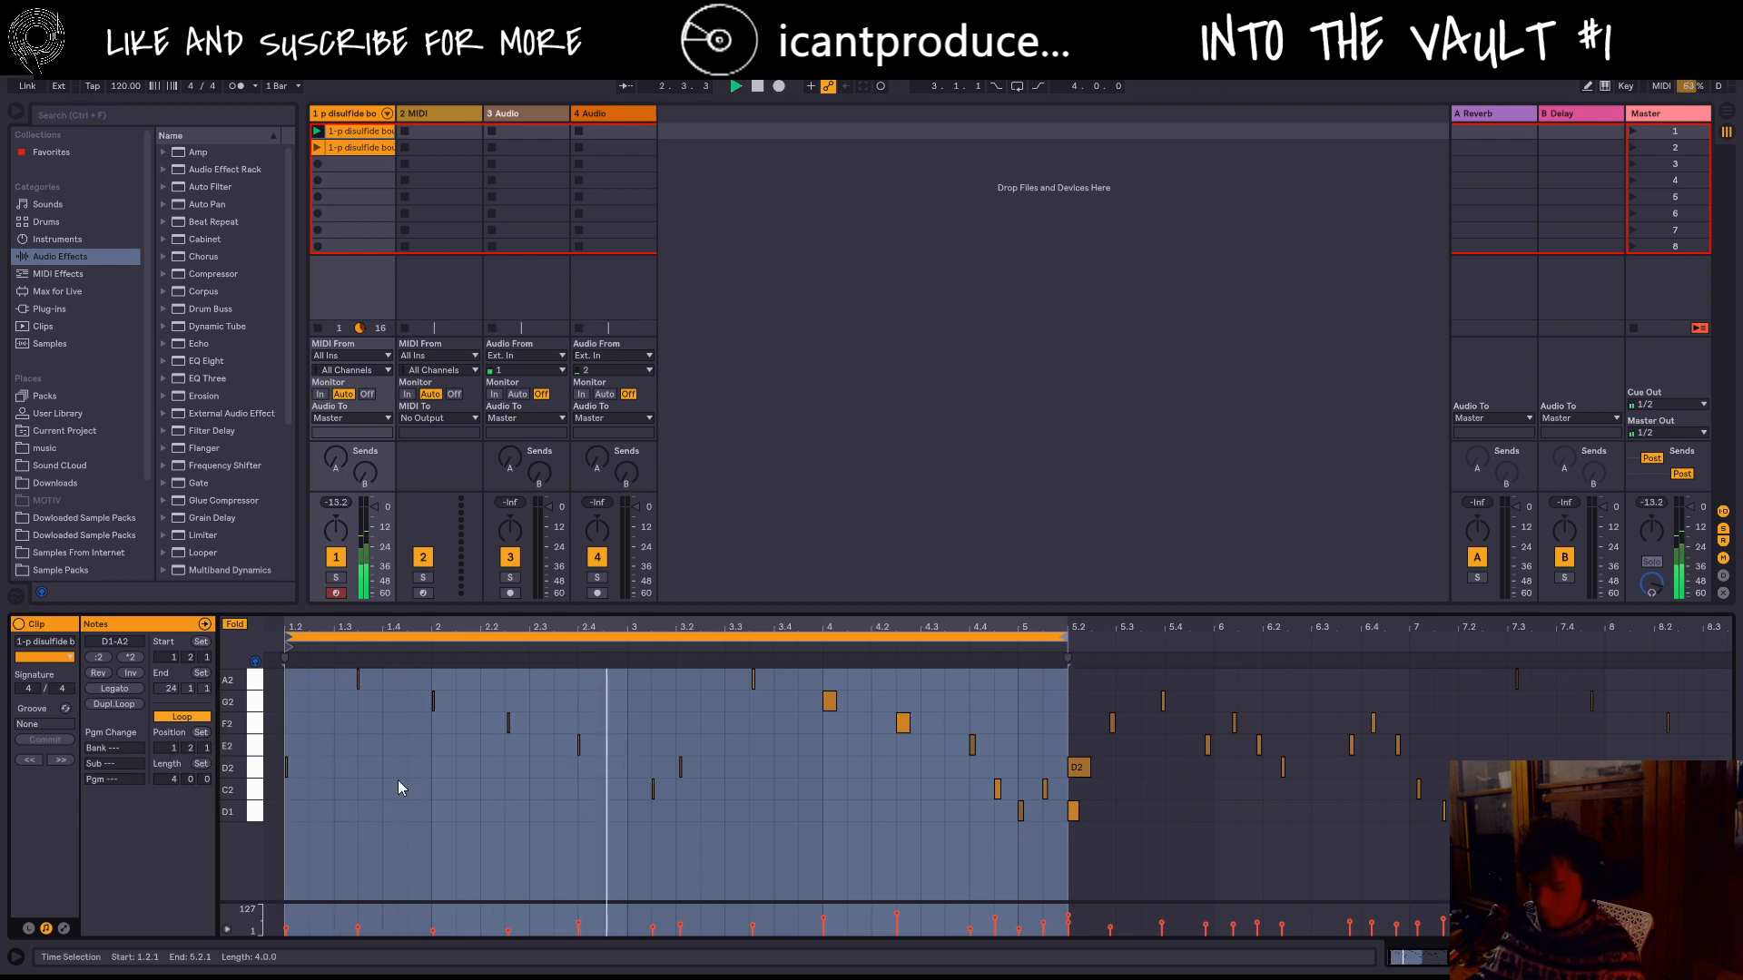
left_click(763, 86)
key("space")
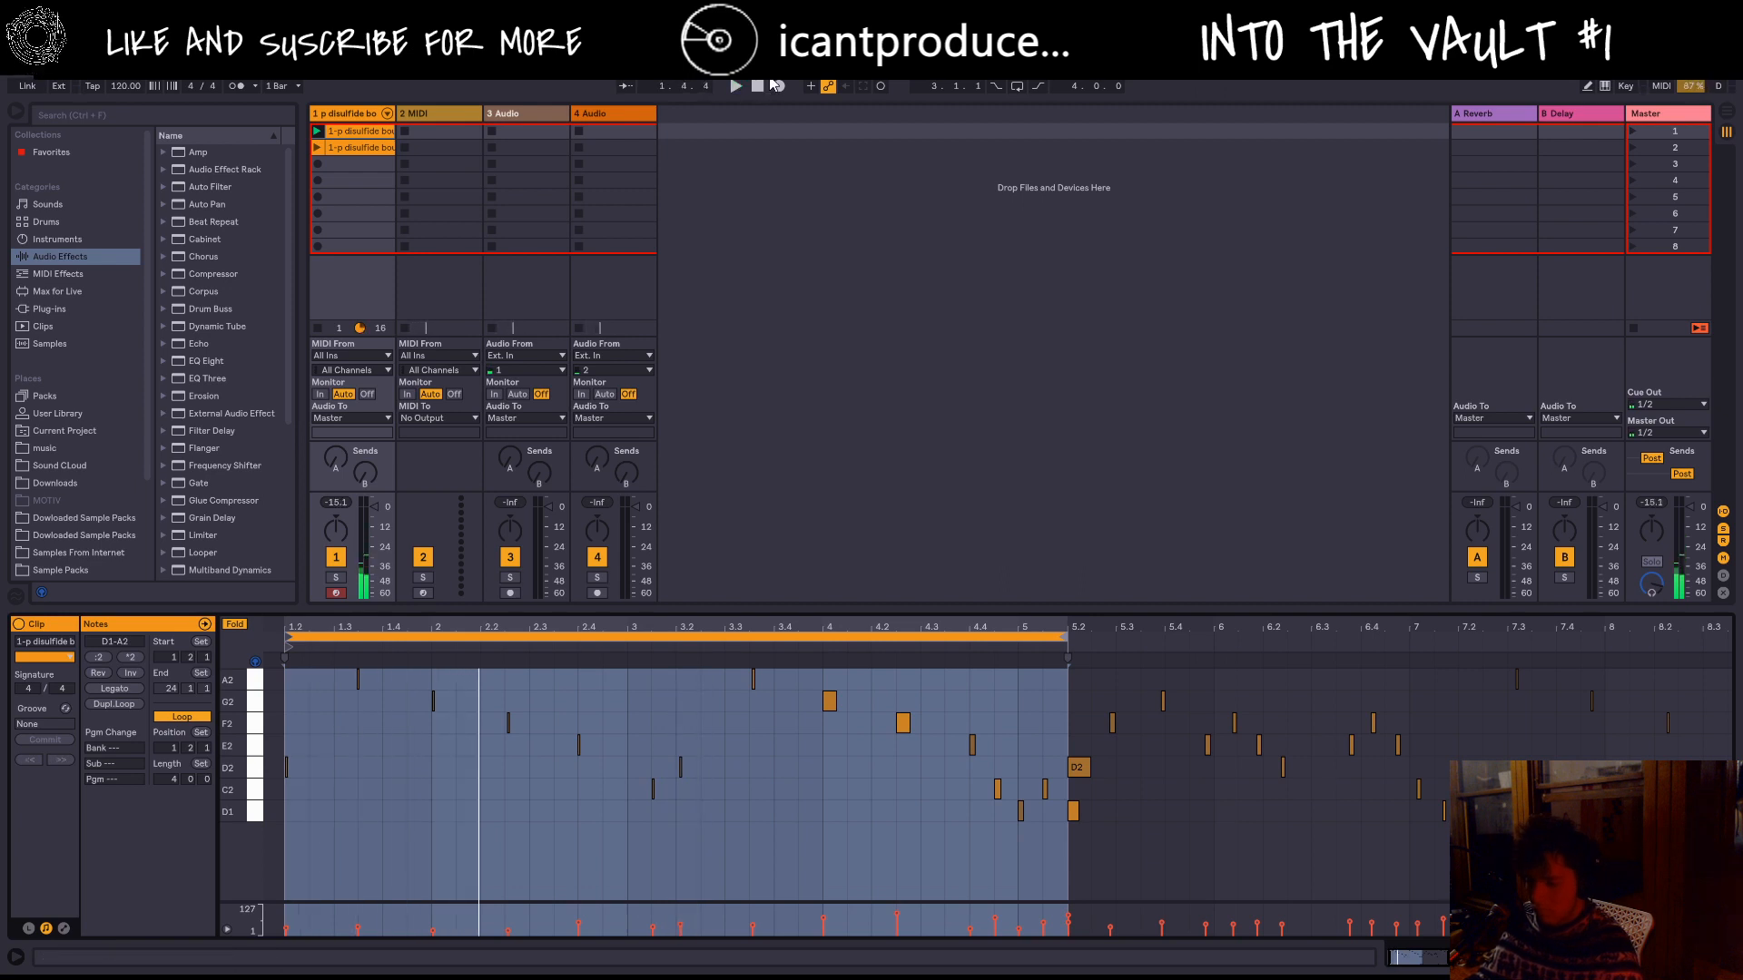
left_click(764, 87)
left_click(766, 87)
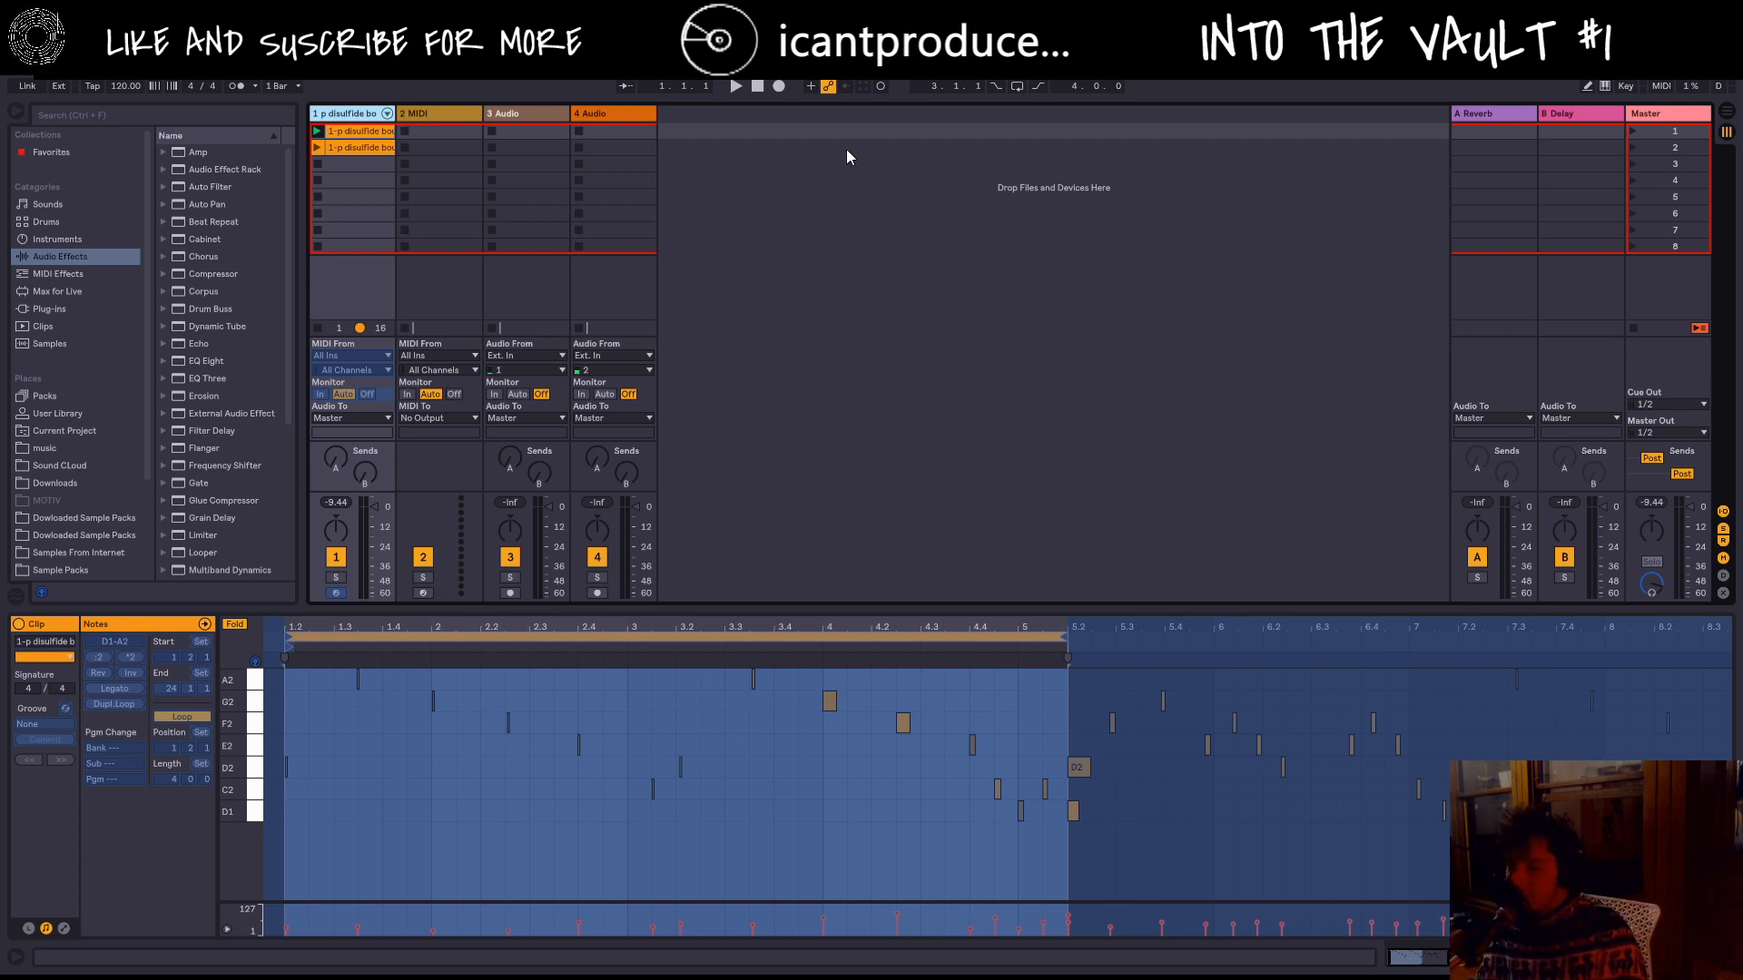
Step: Play the four-bar loop again, stop playback, and select the 2 MIDI track
key("space")
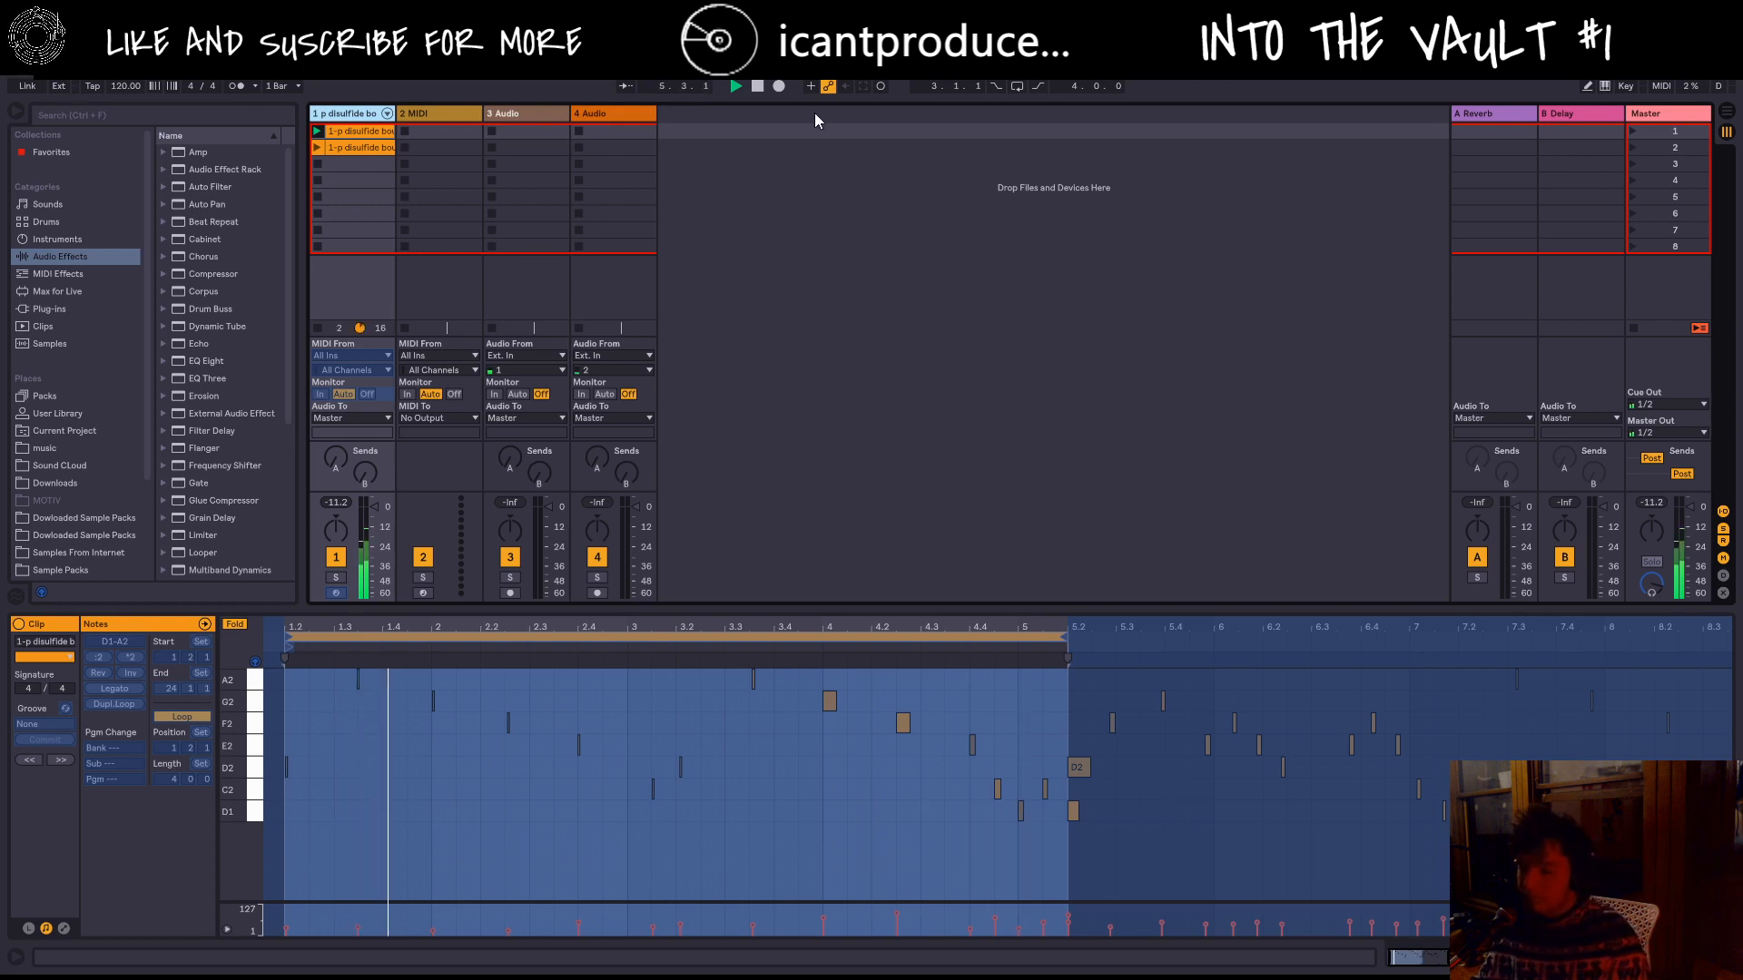
left_click(761, 90)
left_click(759, 88)
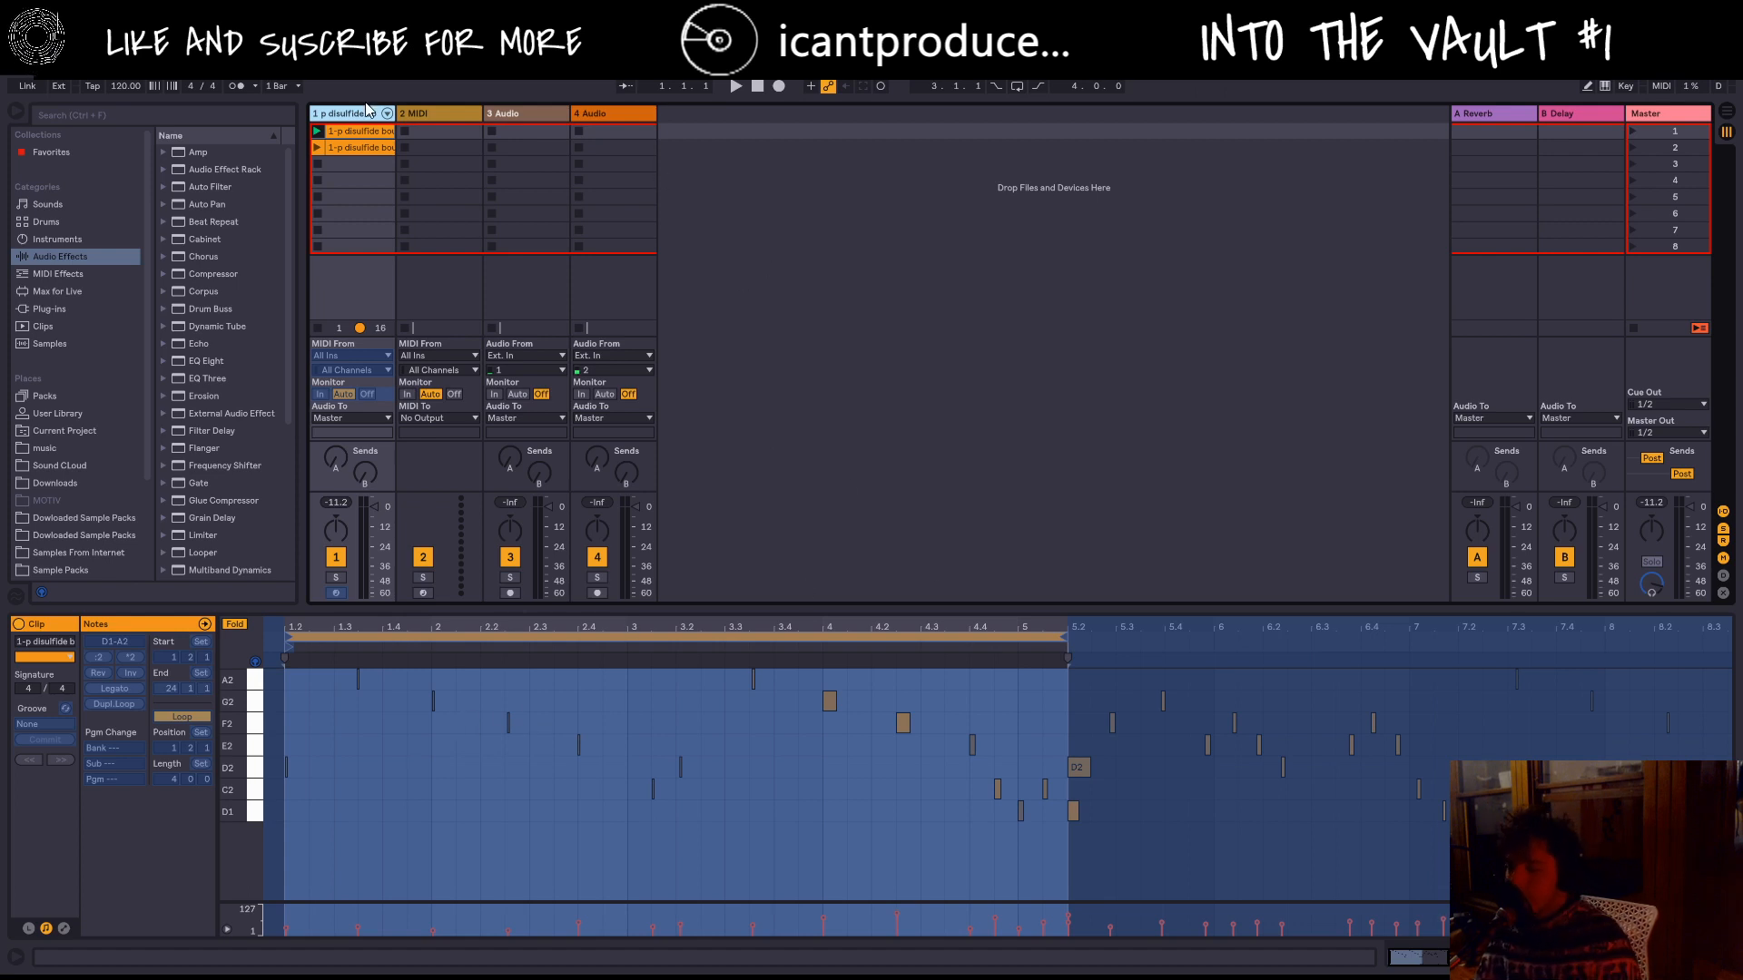
left_click(438, 111)
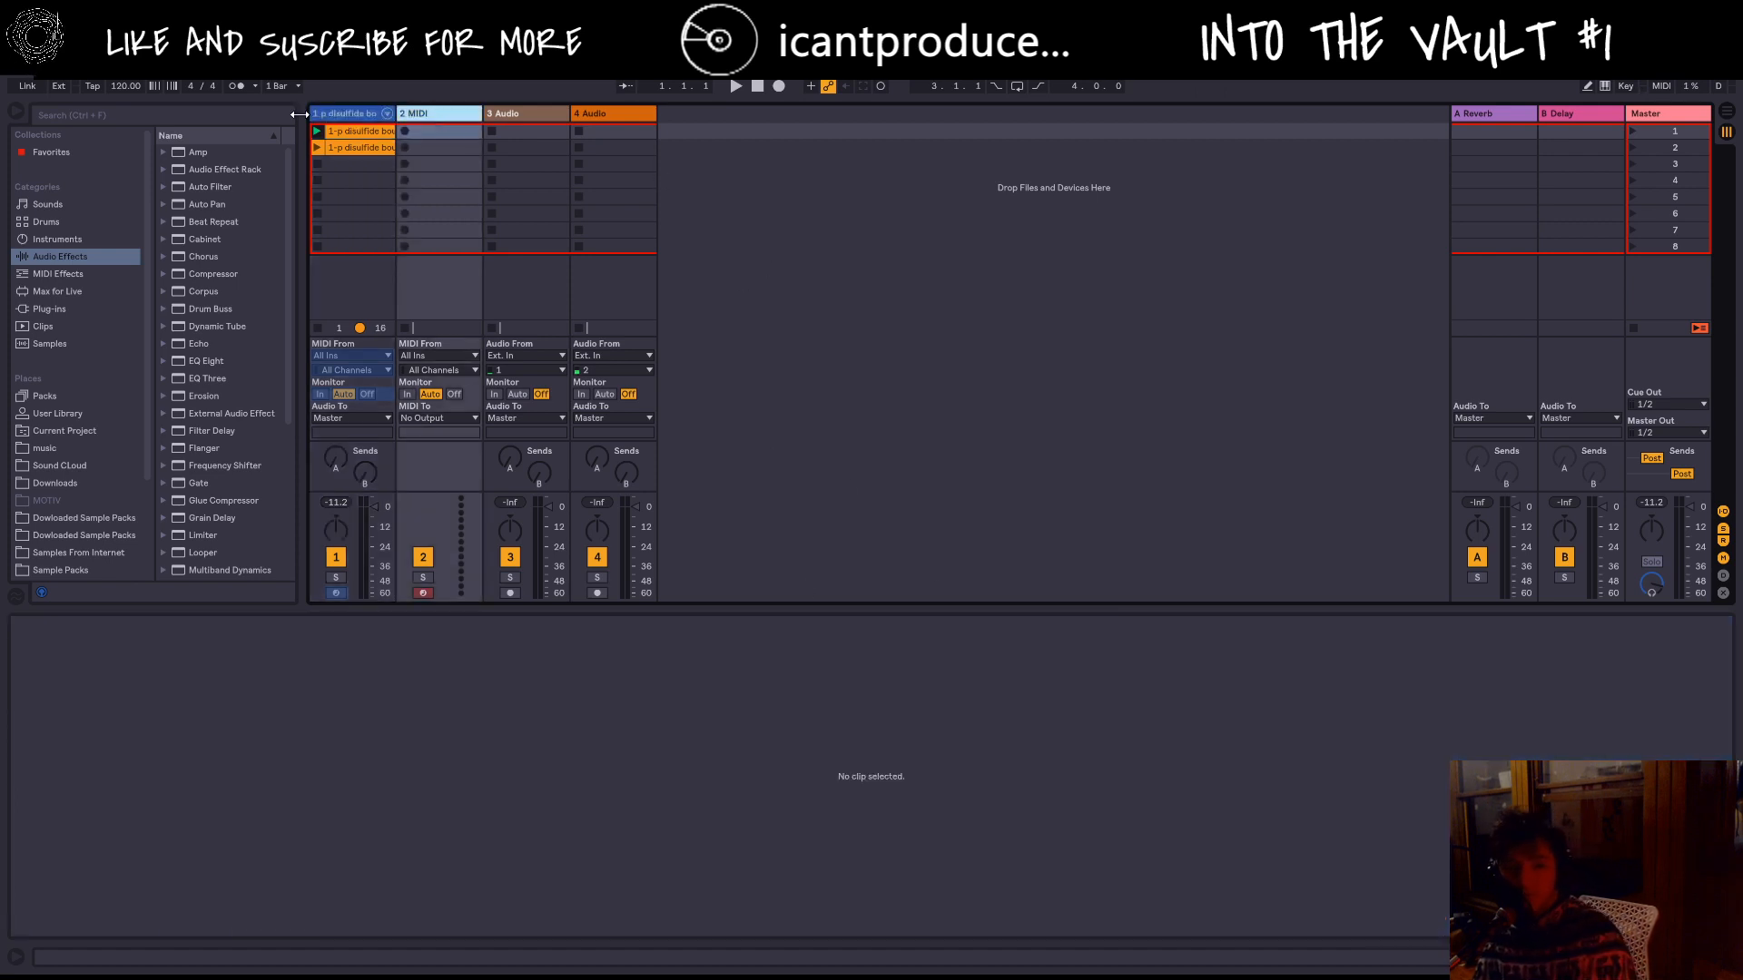
Step: Try to load Auto Filter from the audio effects onto the first p disulfide track
left_click(343, 111)
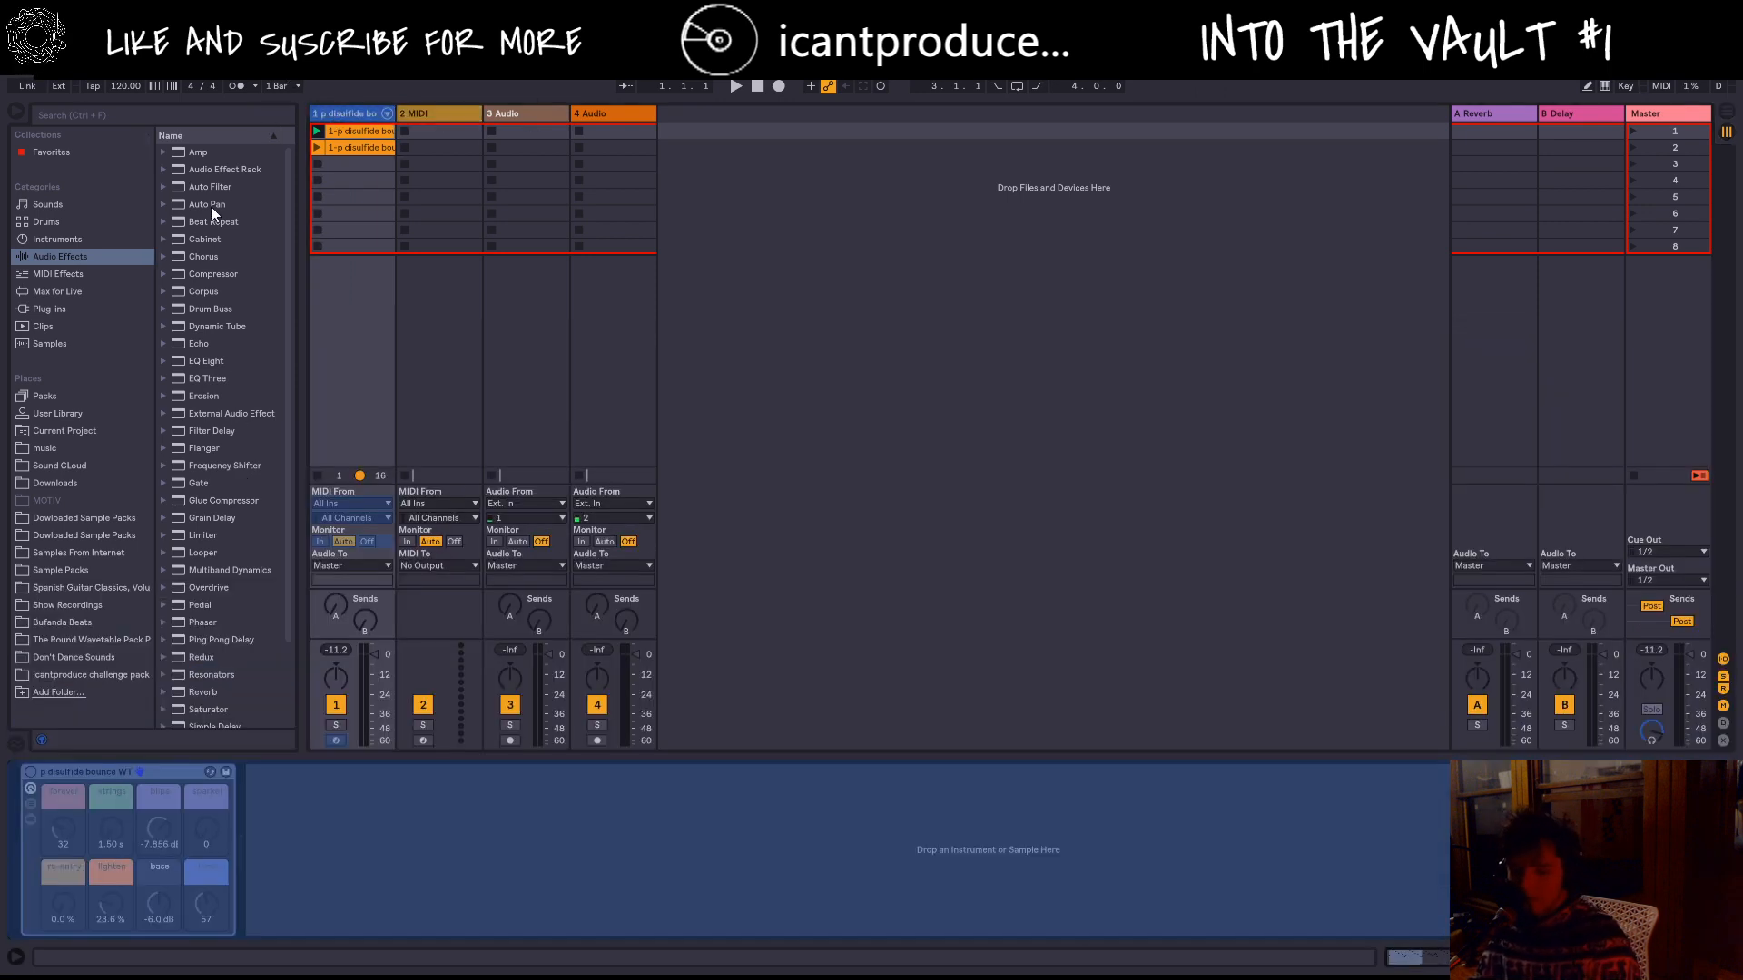
scroll(211, 205, "down", 3)
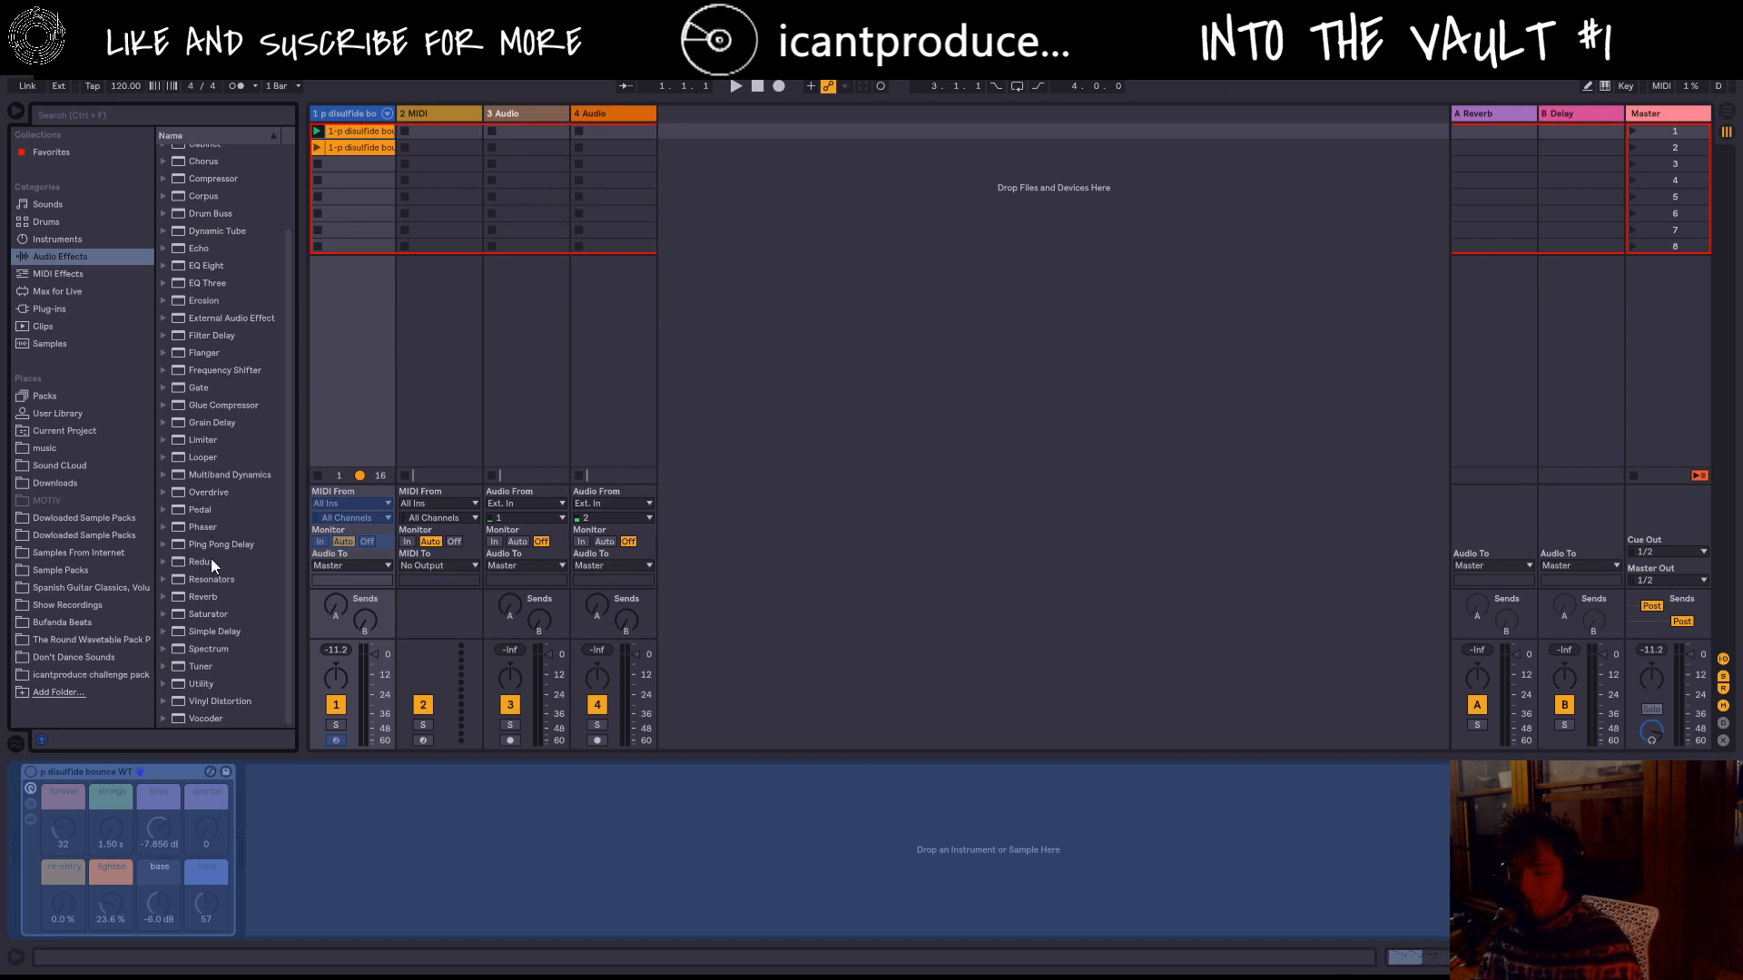
scroll(215, 302, "up", 2)
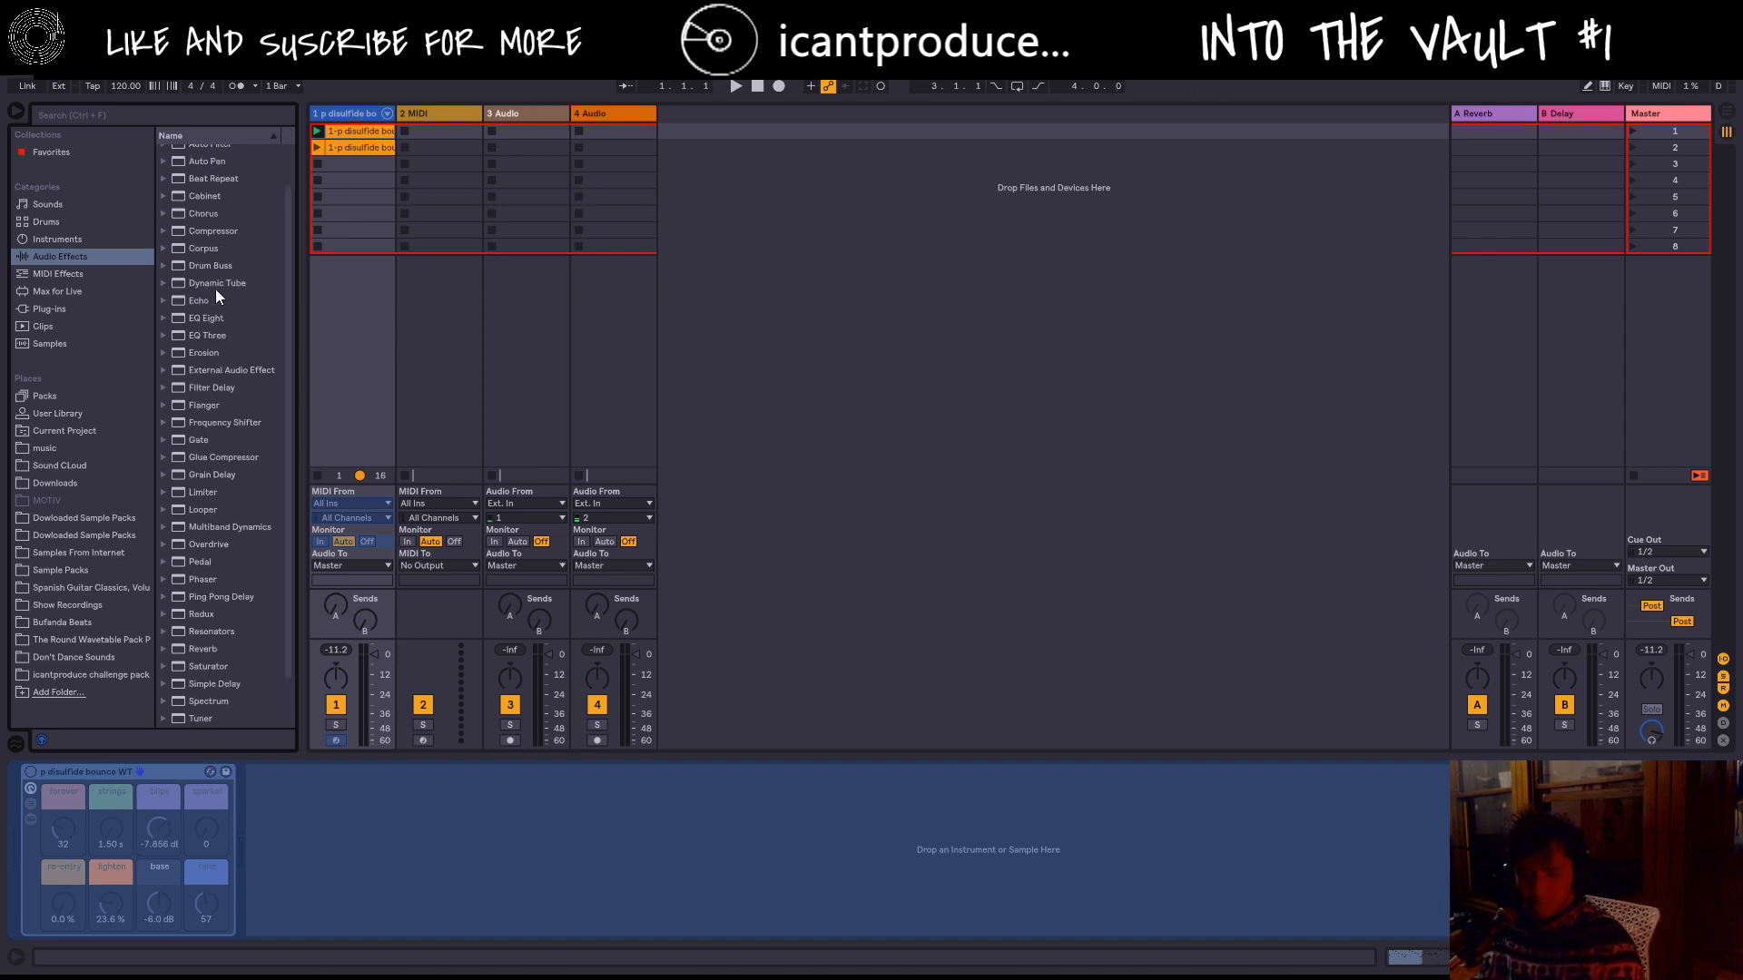
scroll(215, 272, "down", 2)
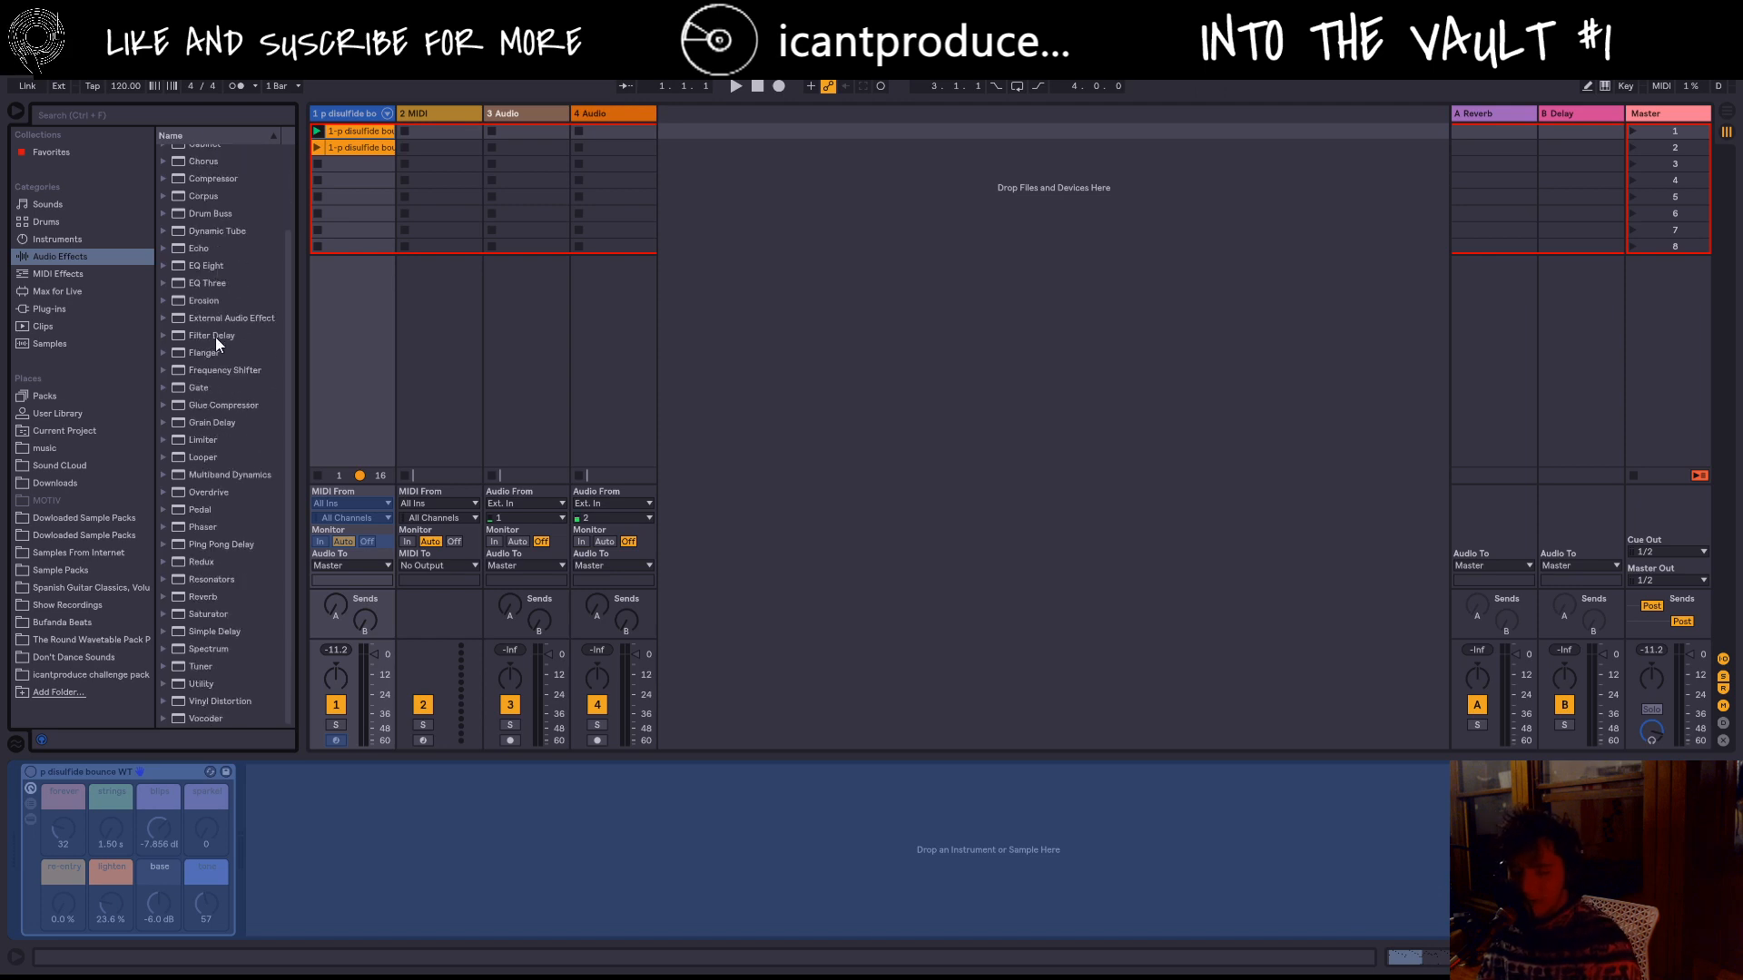
scroll(215, 336, "up", 3)
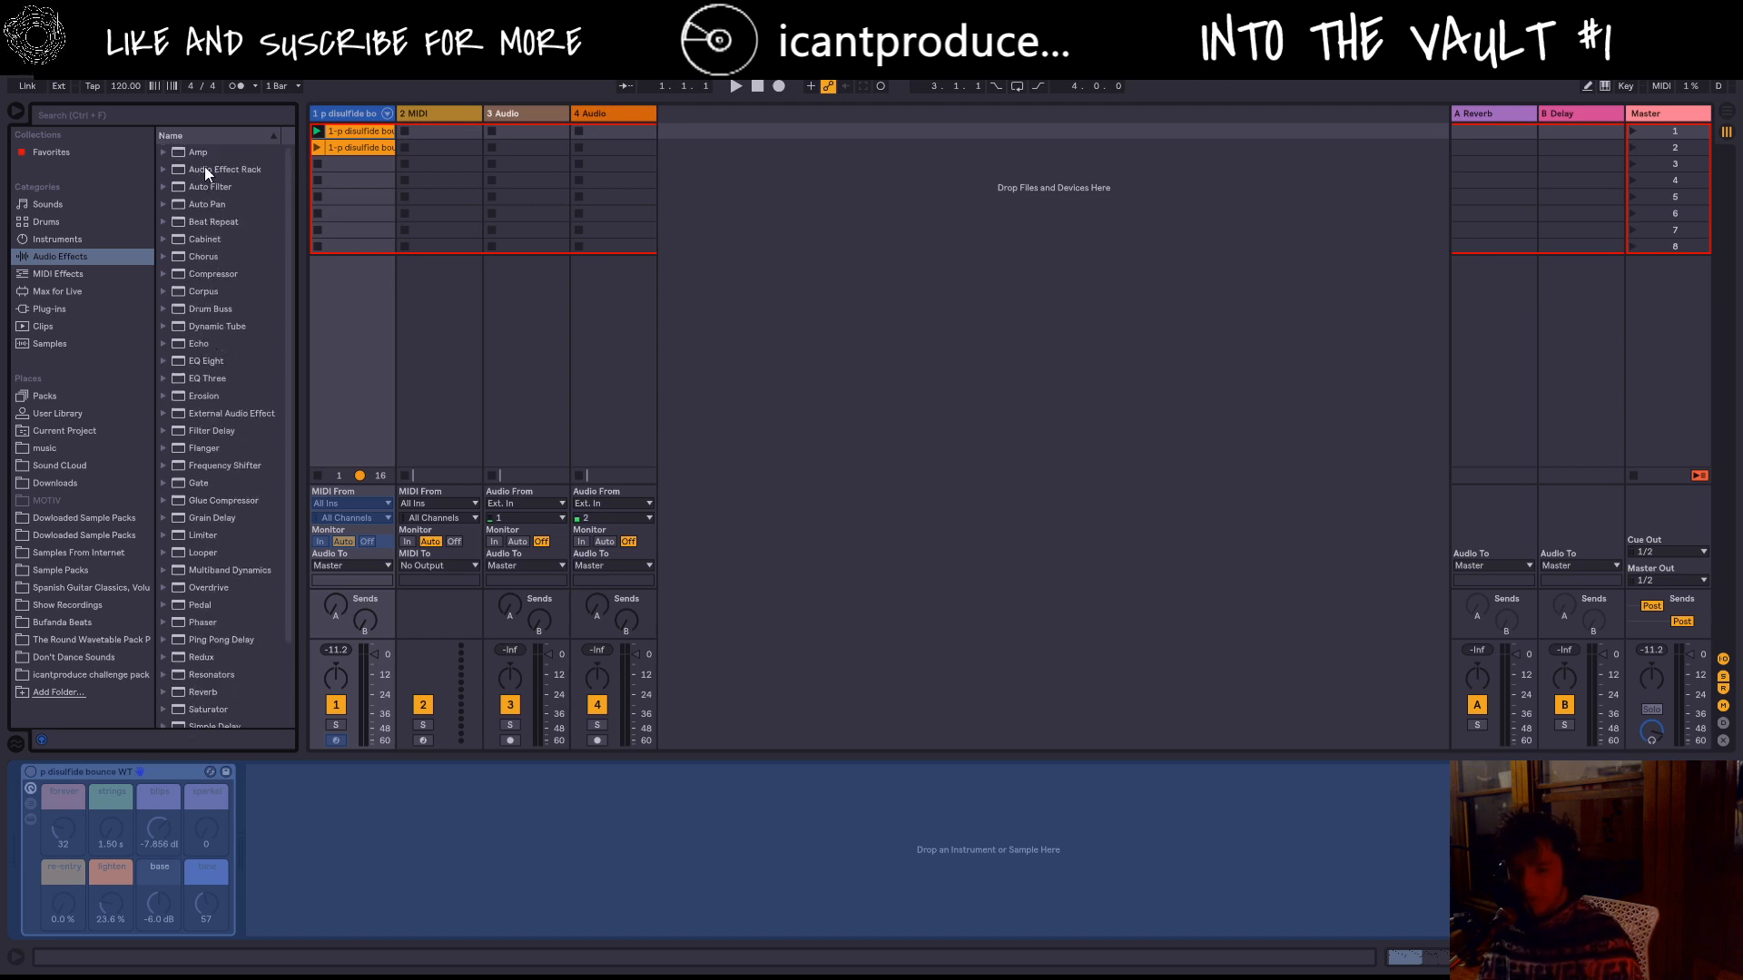
double_click(231, 186)
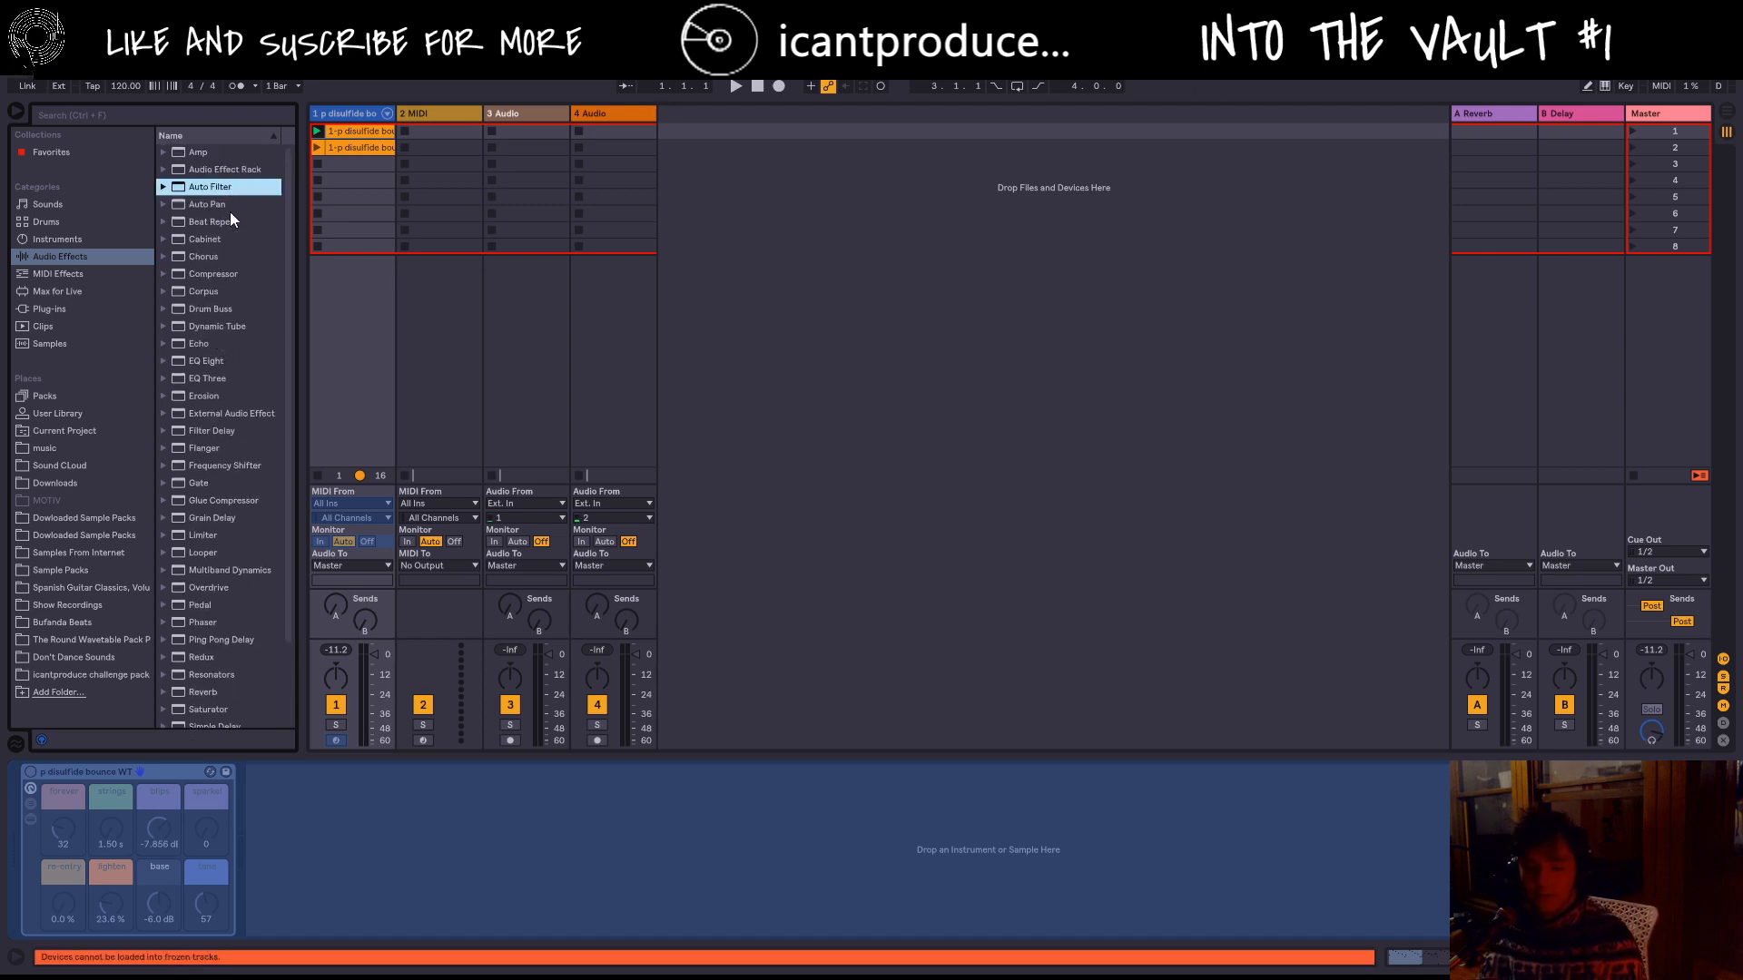
Step: Solo the 3 Audio track and set its audio input to 1-p disulfide, Post Mixer
left_click(405, 112)
left_click(514, 113)
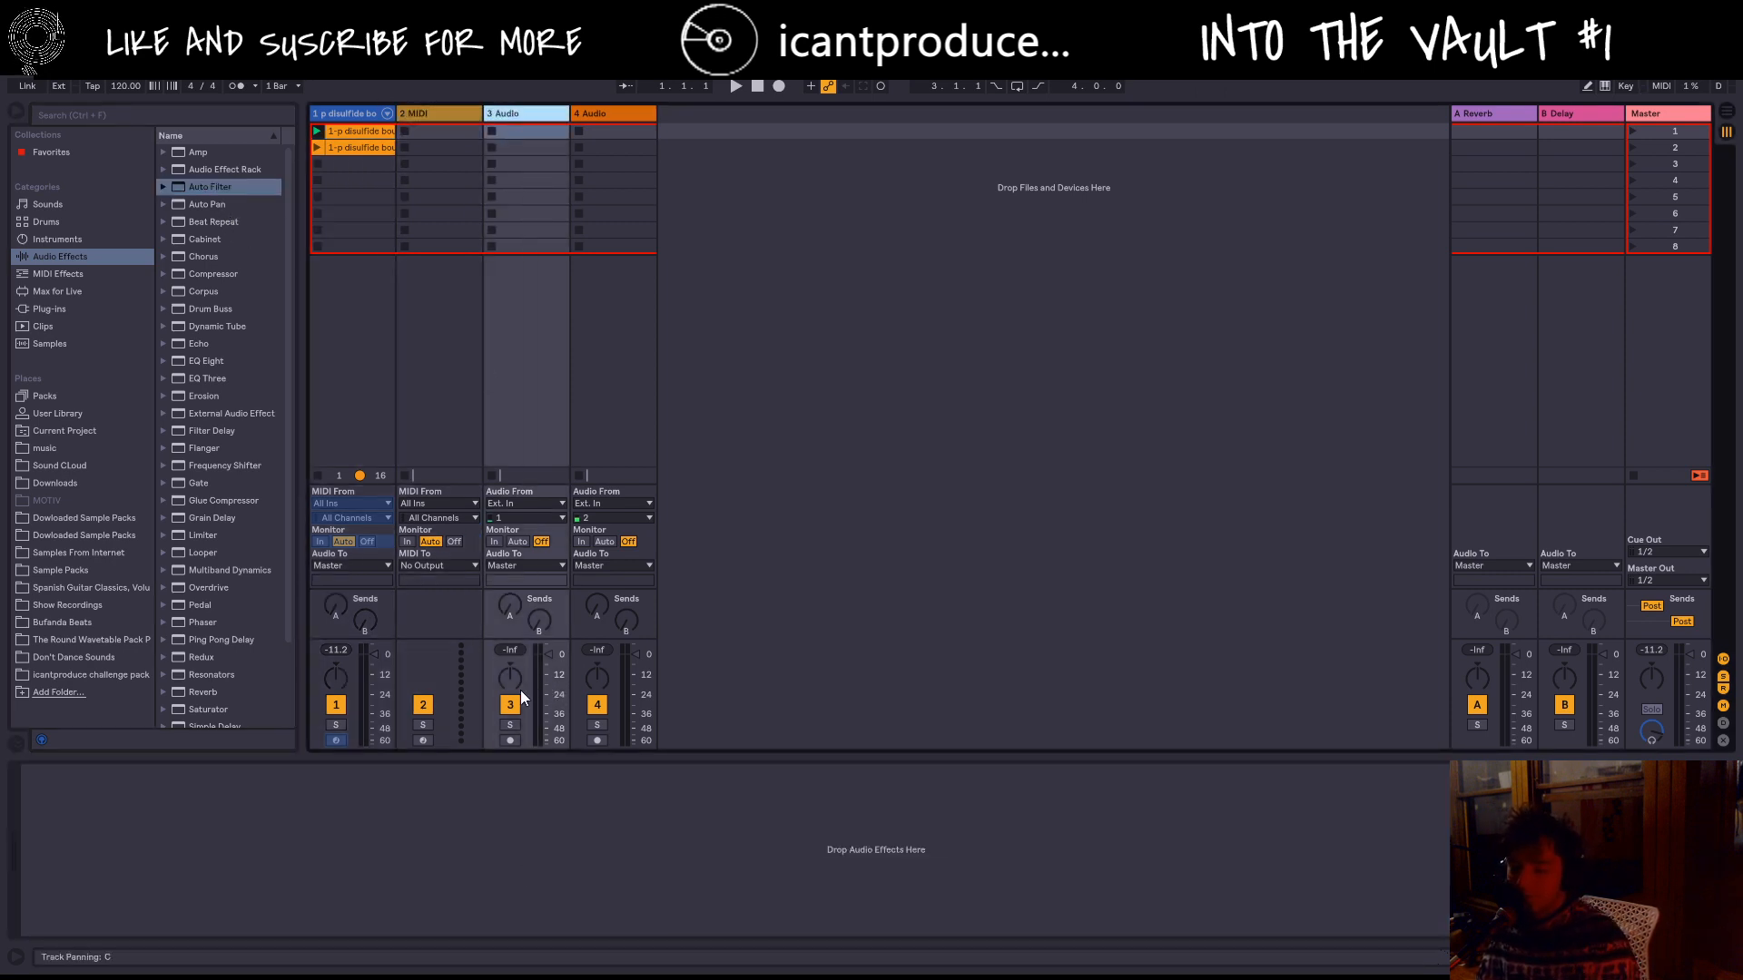
left_click(510, 725)
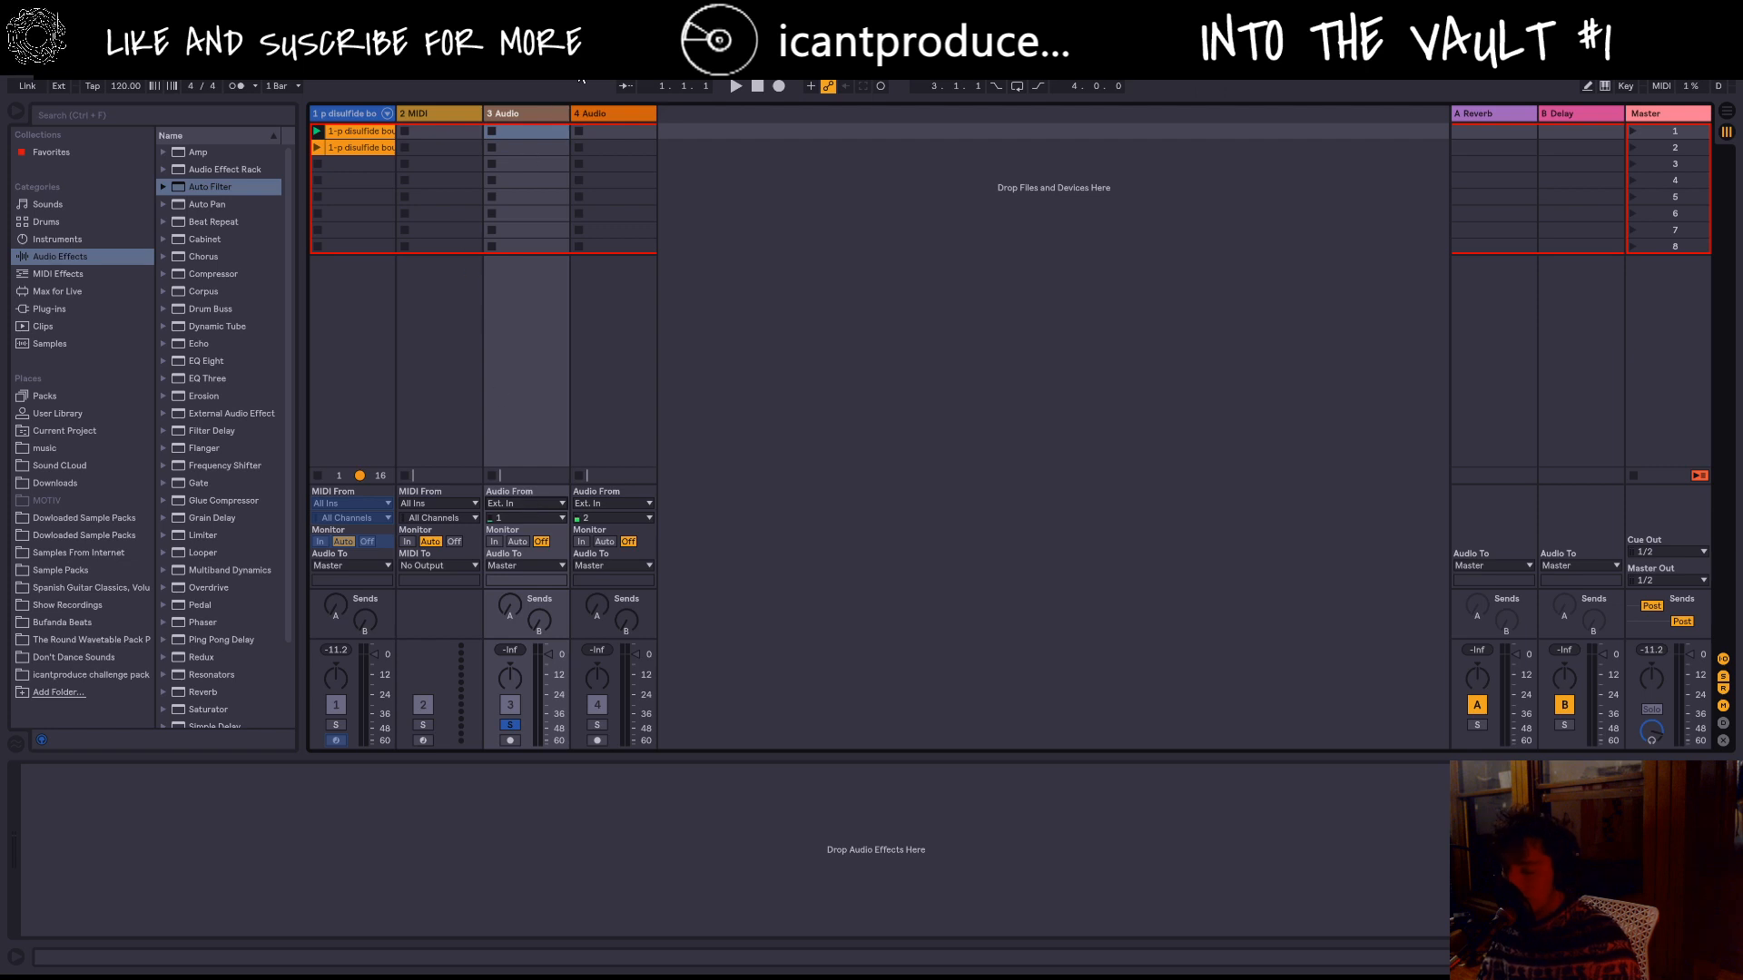
left_click(541, 564)
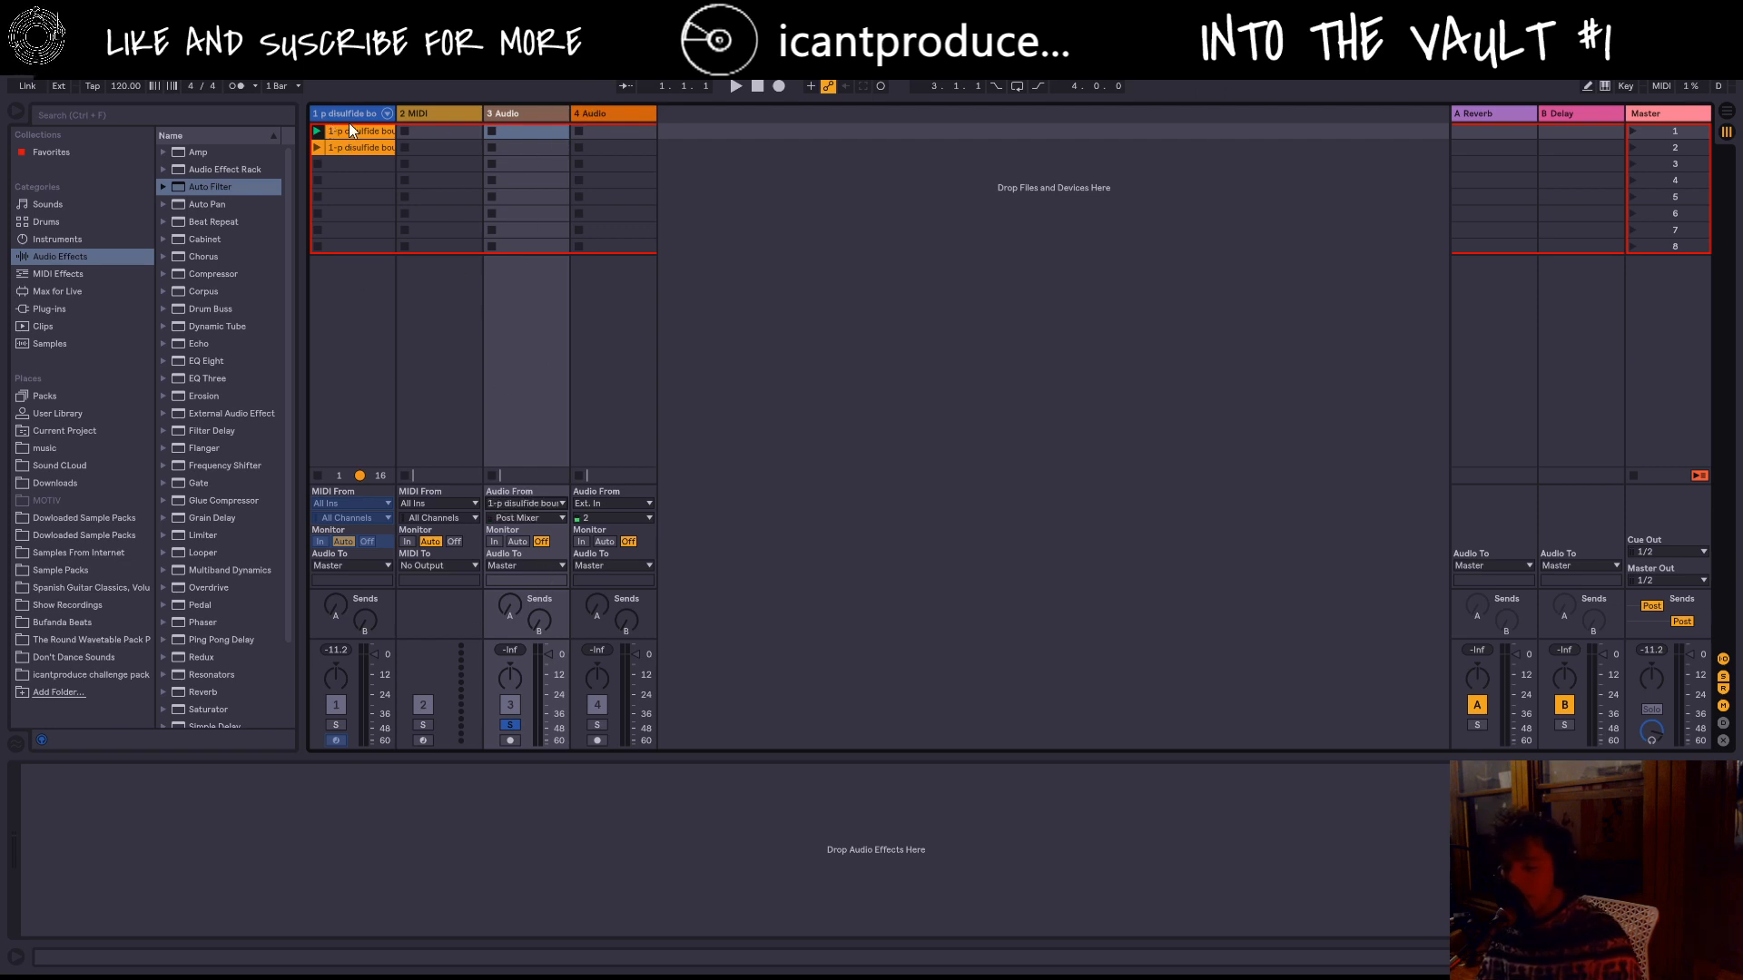
Step: Arm the 3 Audio track, record a clip into its first slot, and set the track's monitoring to Auto
left_click(510, 741)
left_click(493, 132)
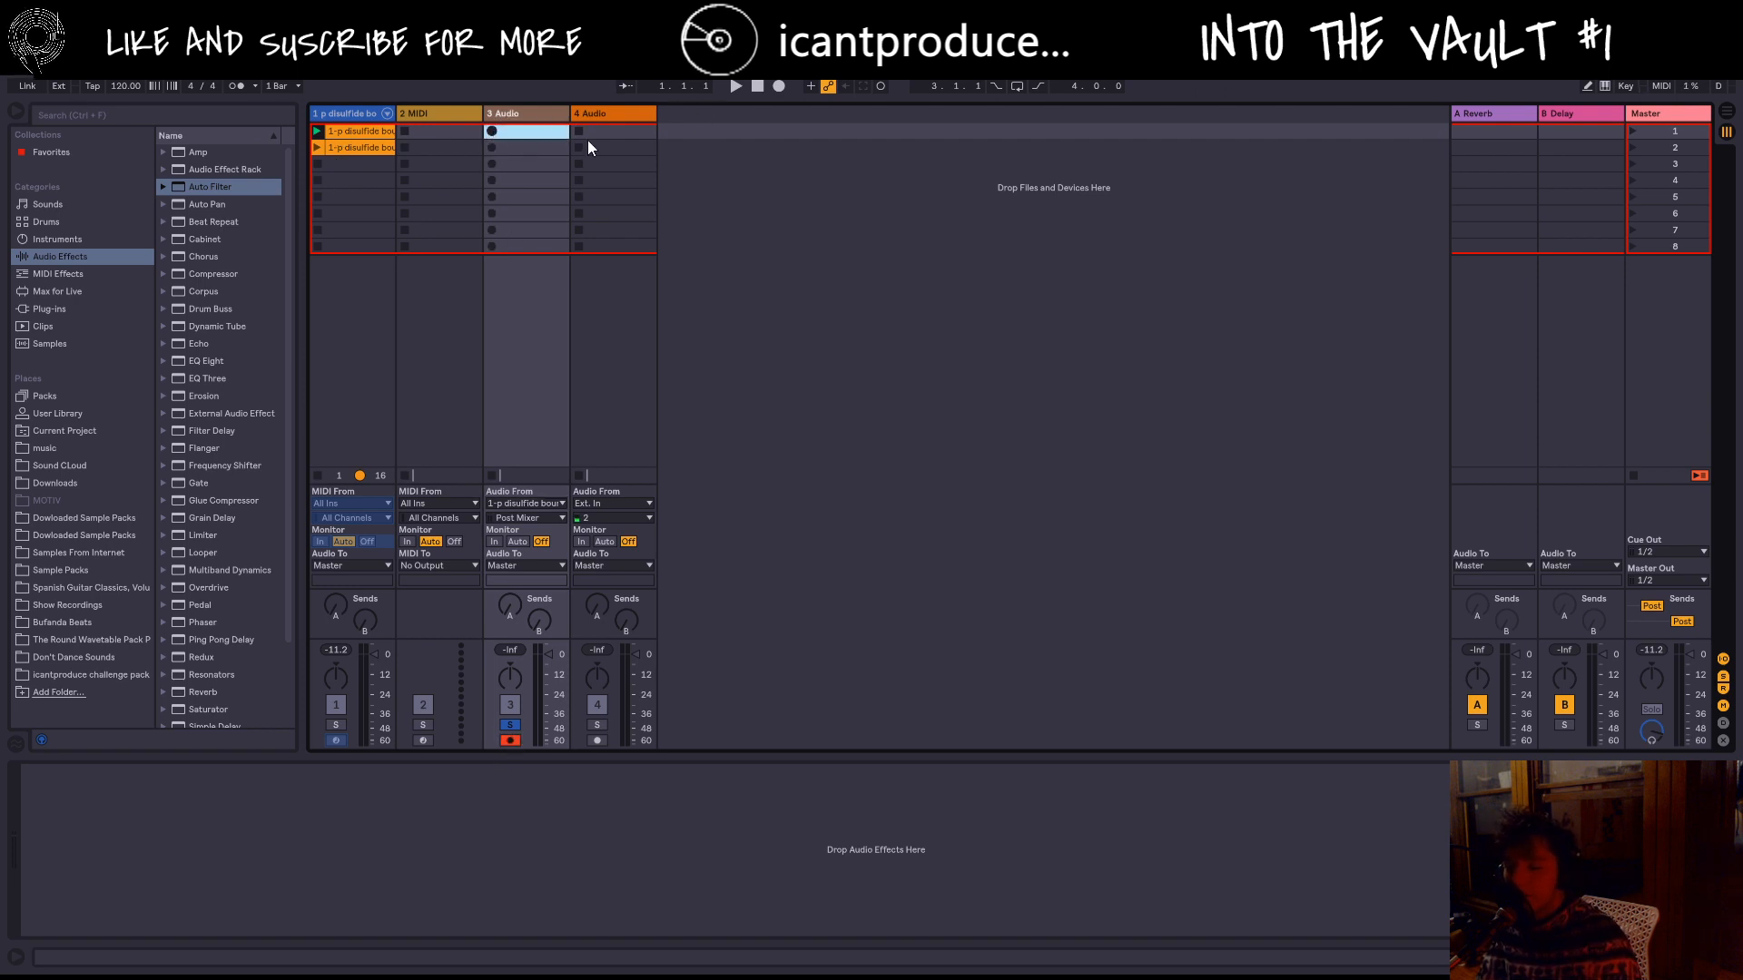
key("Return")
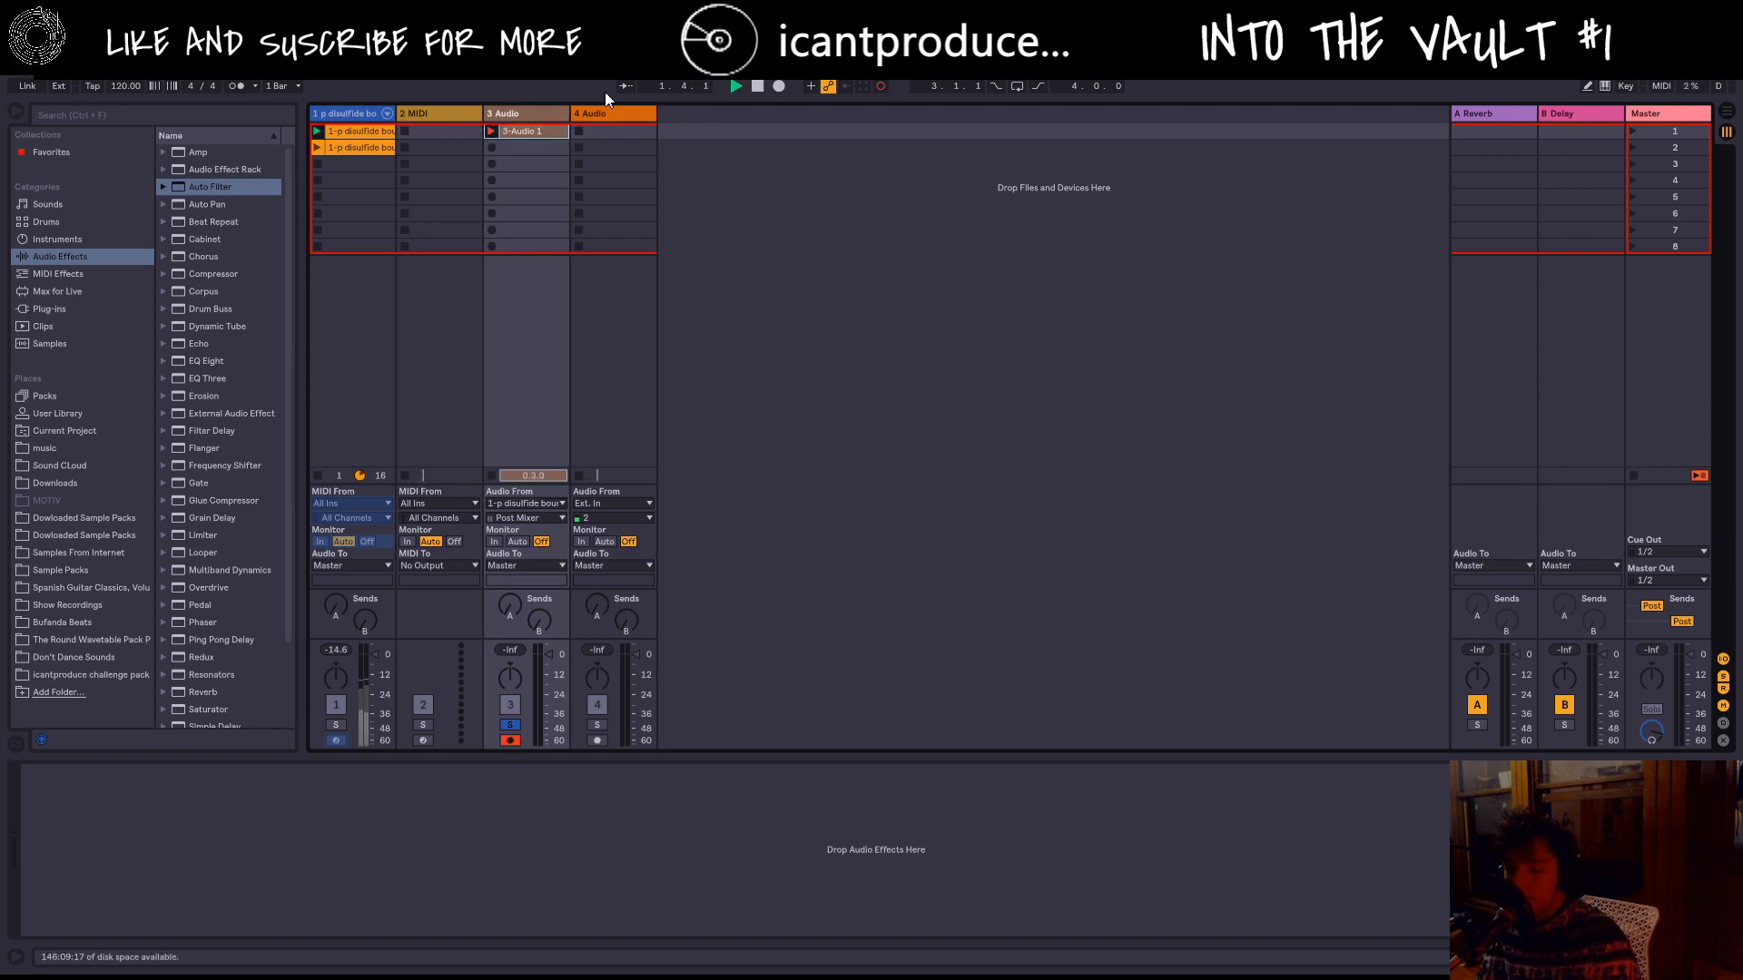
left_click(774, 88)
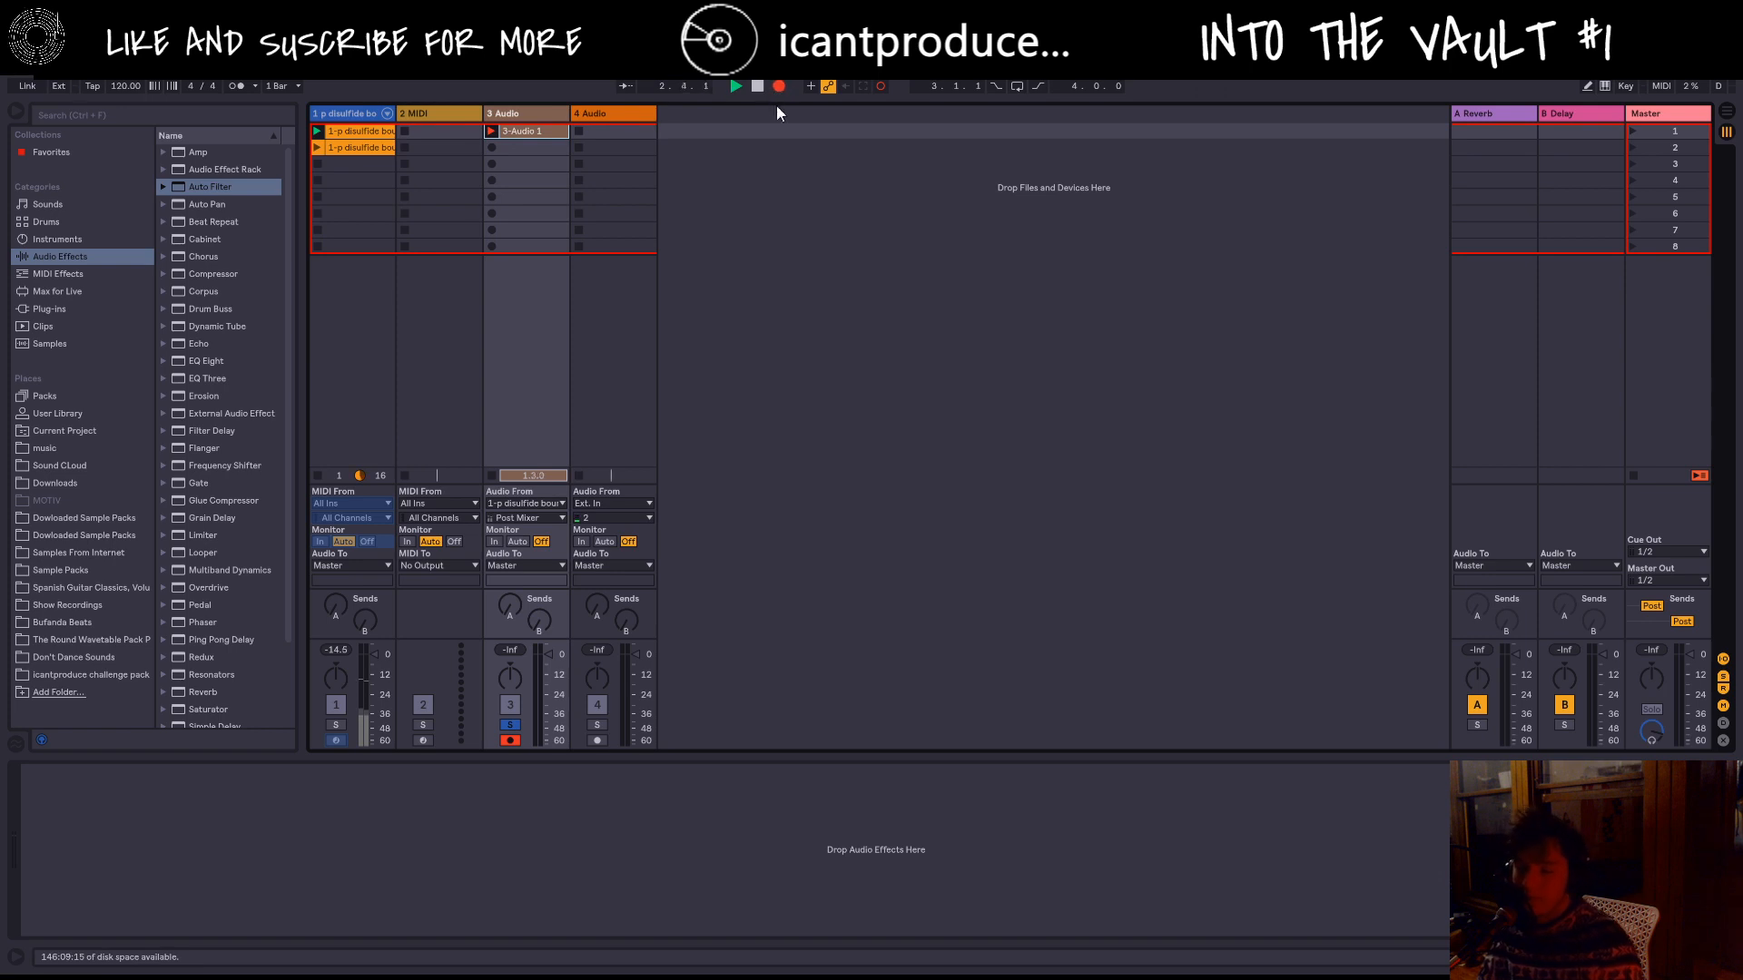
left_click(519, 541)
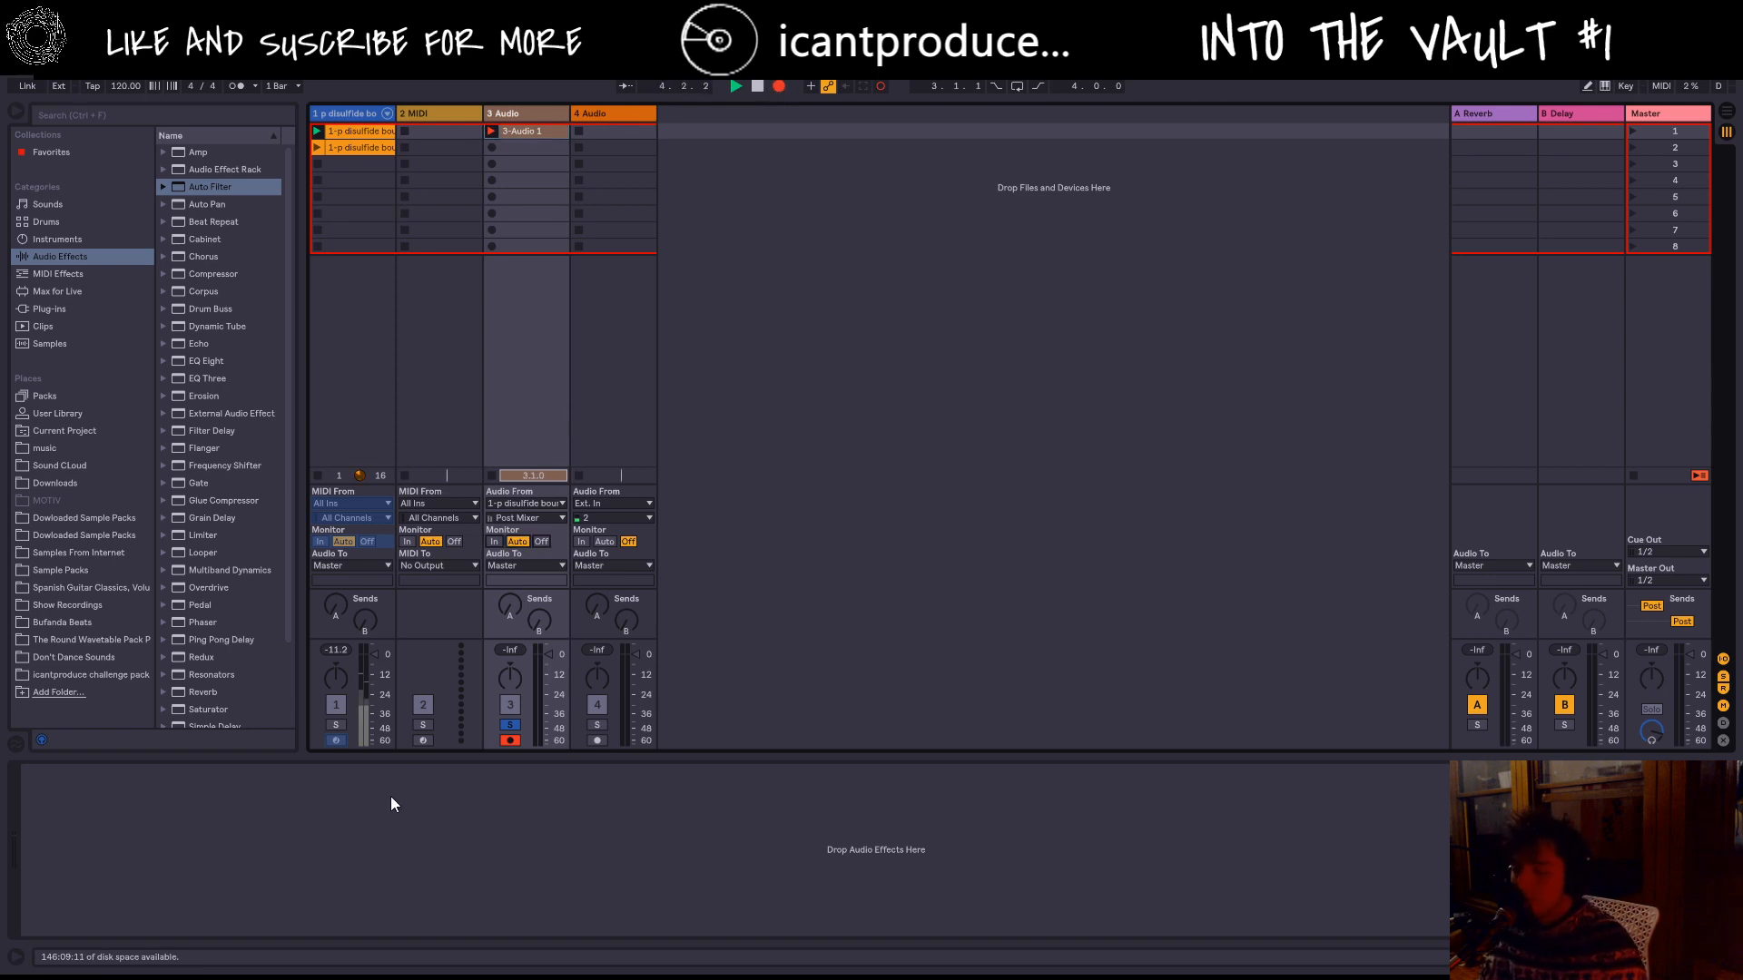
key("space")
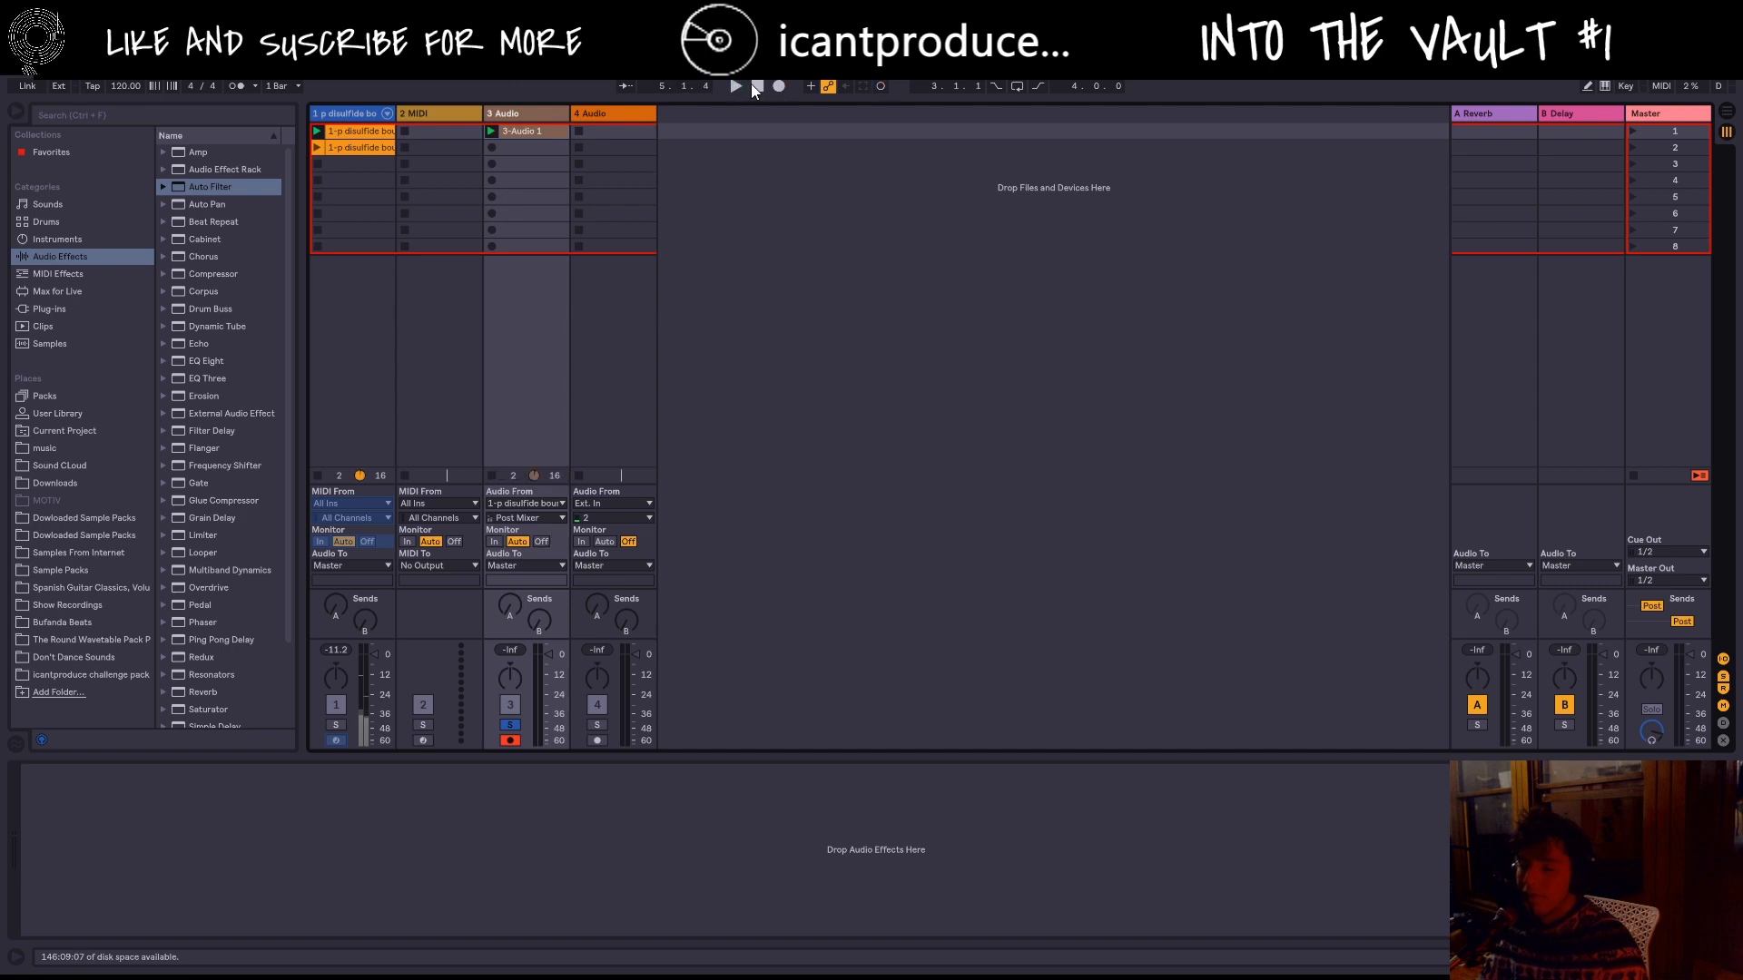
Step: Unsolo the 3 Audio track and record a 16-bar clip into its second slot
left_click(513, 726)
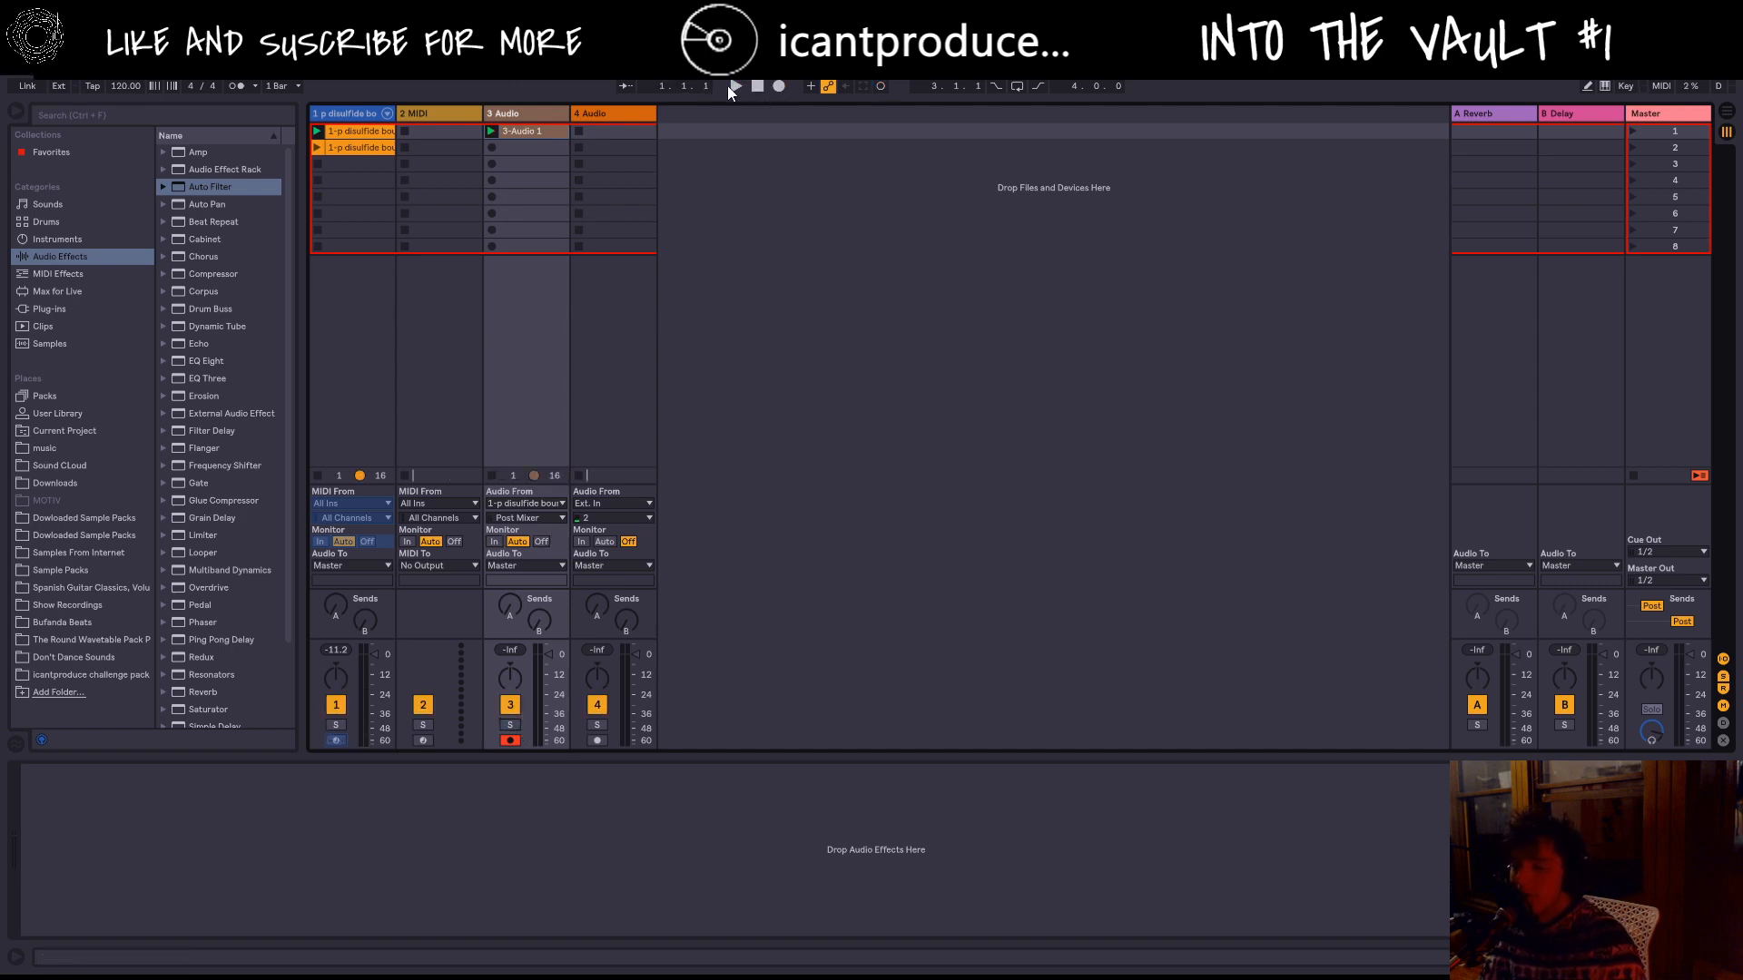
left_click(492, 147)
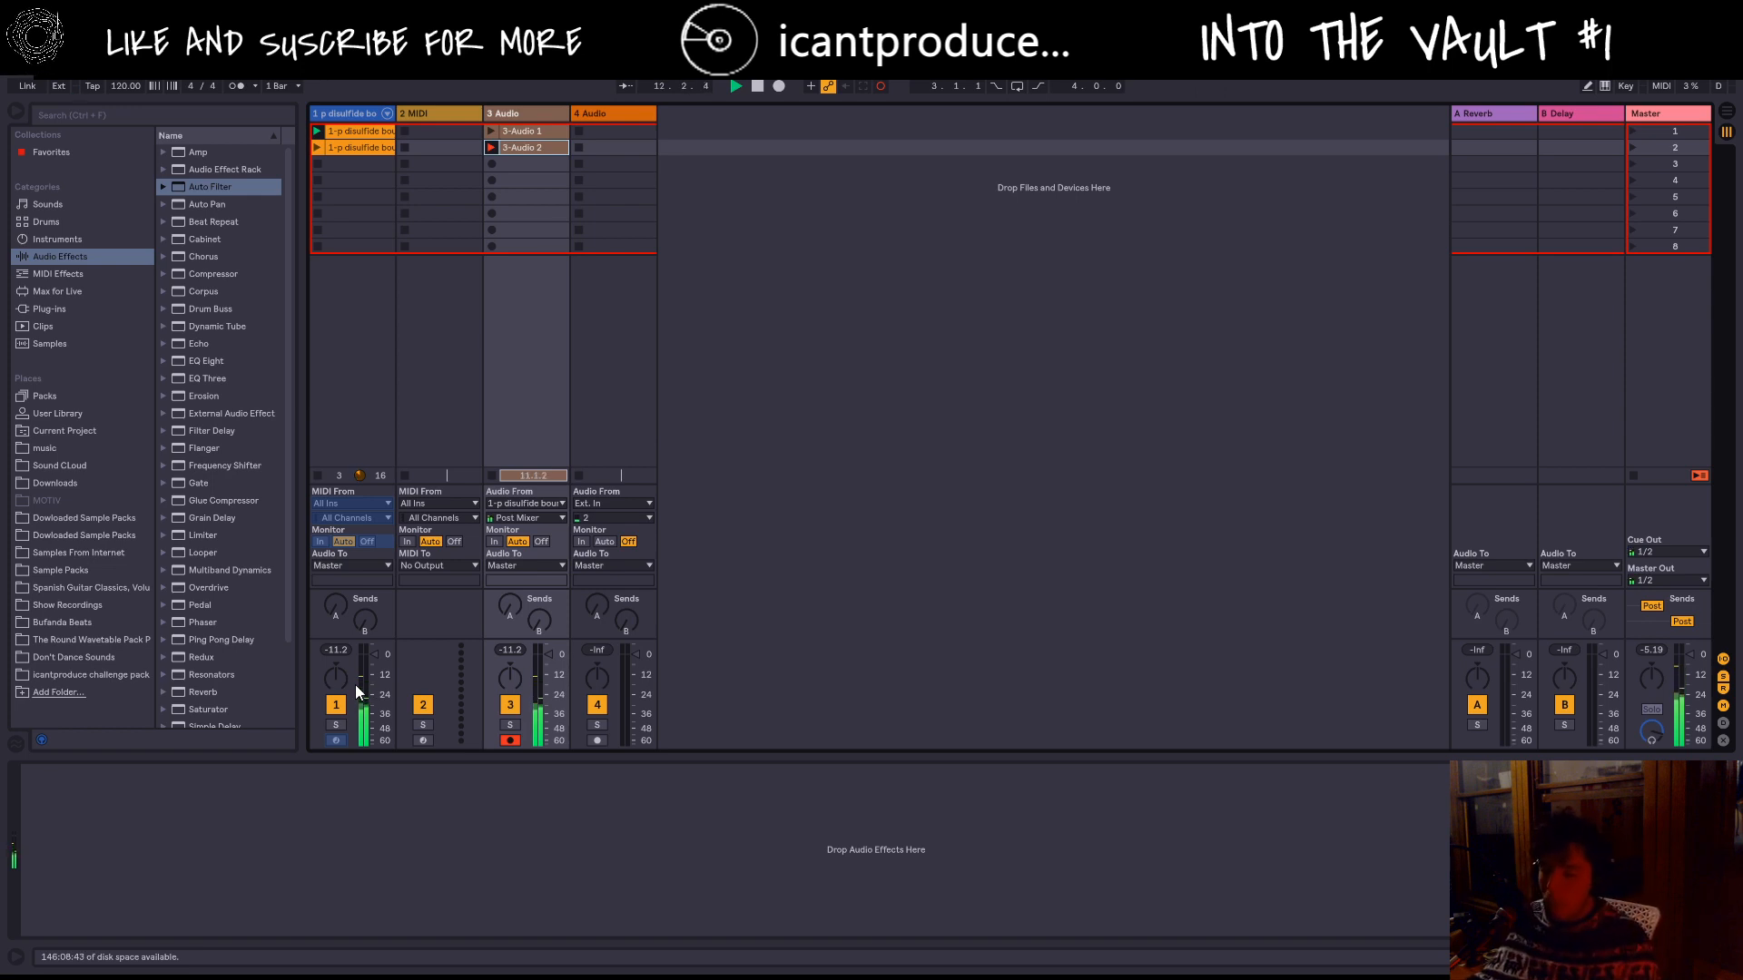
left_click(757, 89)
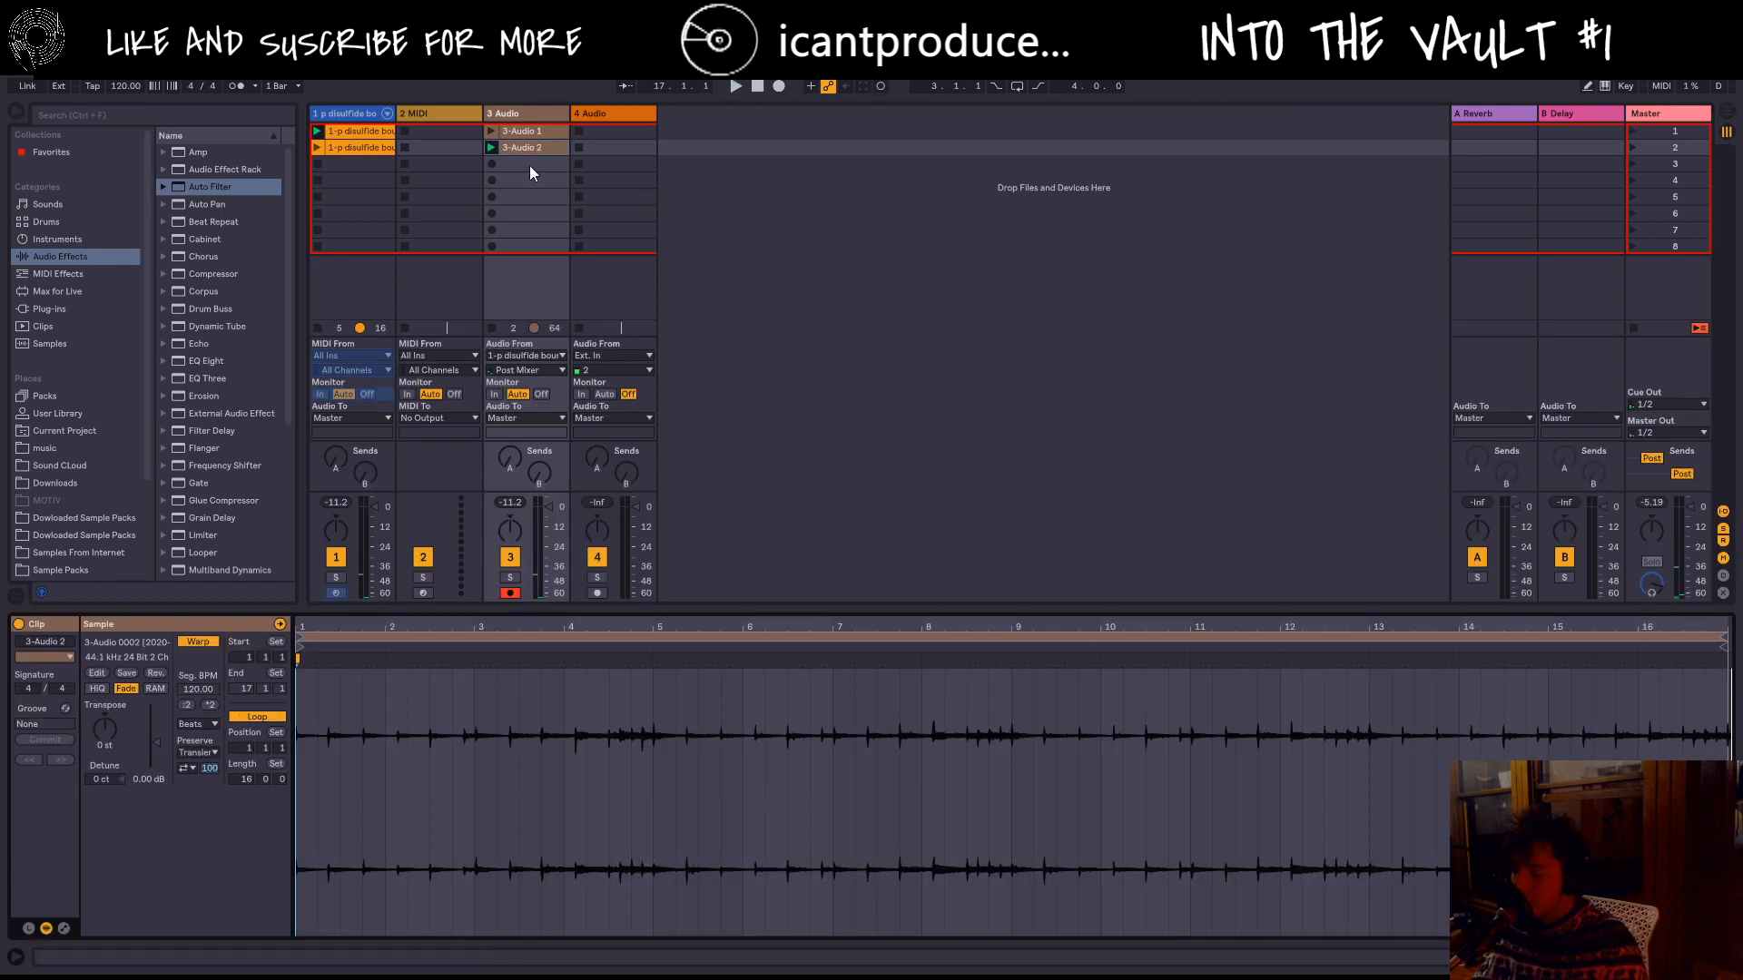
Step: Open the 3-Audio 2 clip, lower the project tempo to 91 BPM, and play the clip briefly
double_click(535, 147)
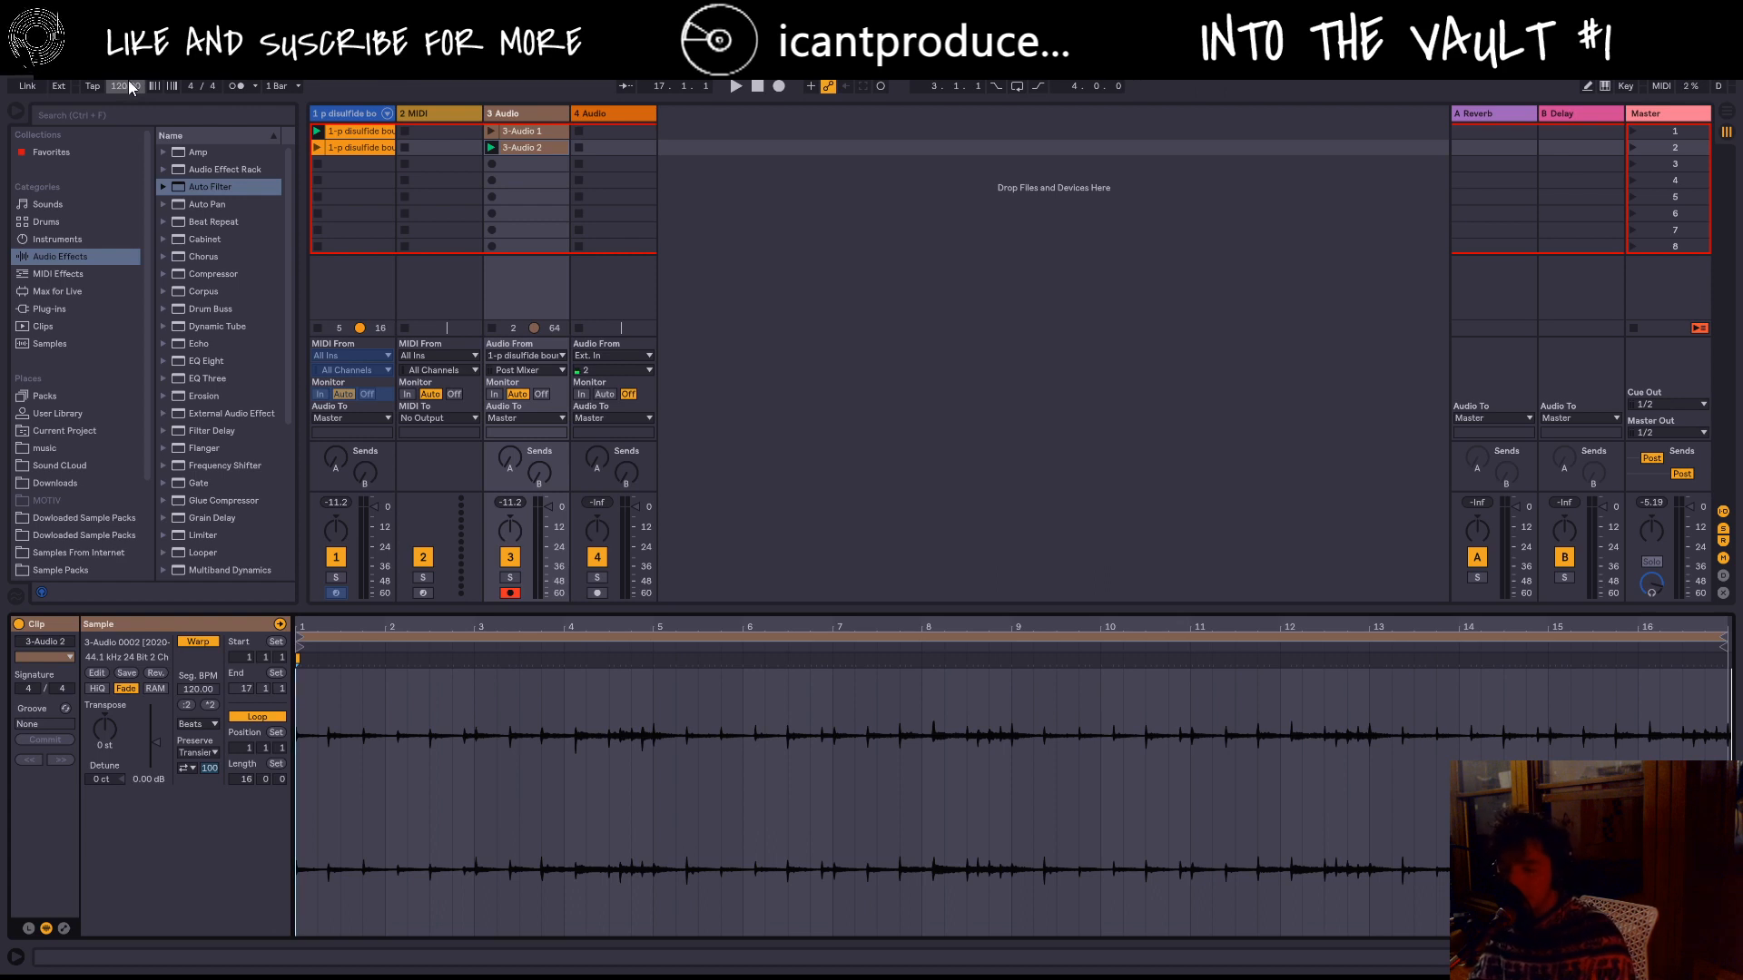
left_click_drag(127, 87, 127, 127)
key("space")
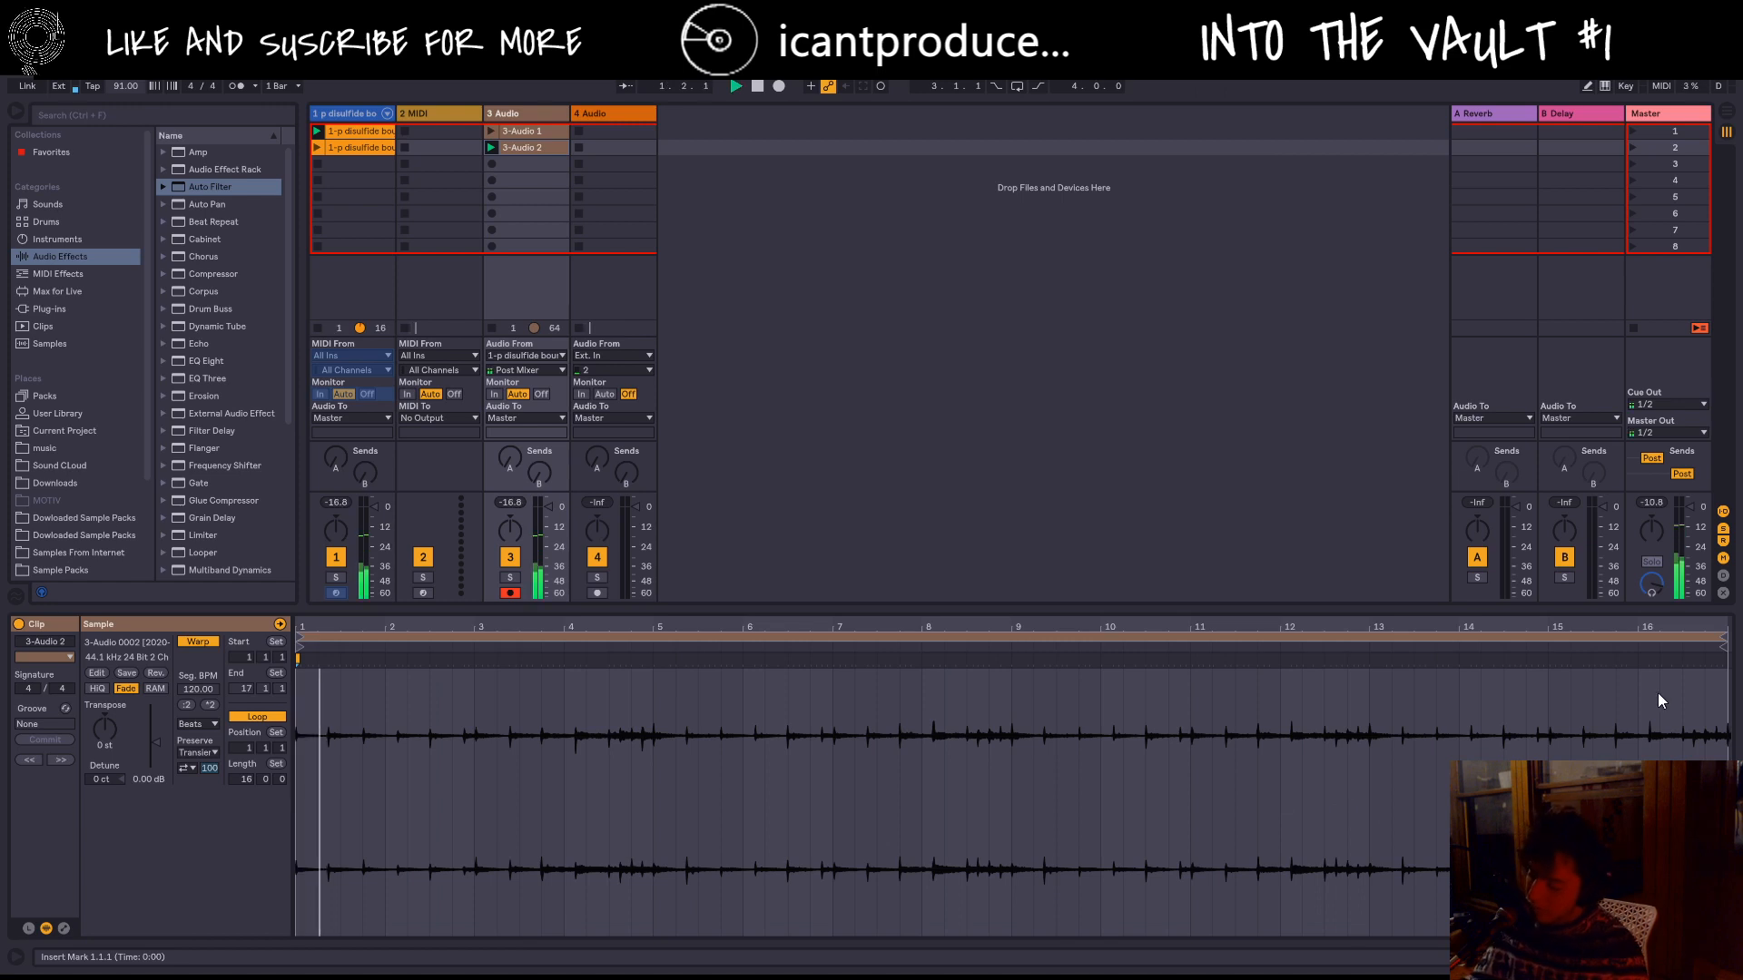
key("space")
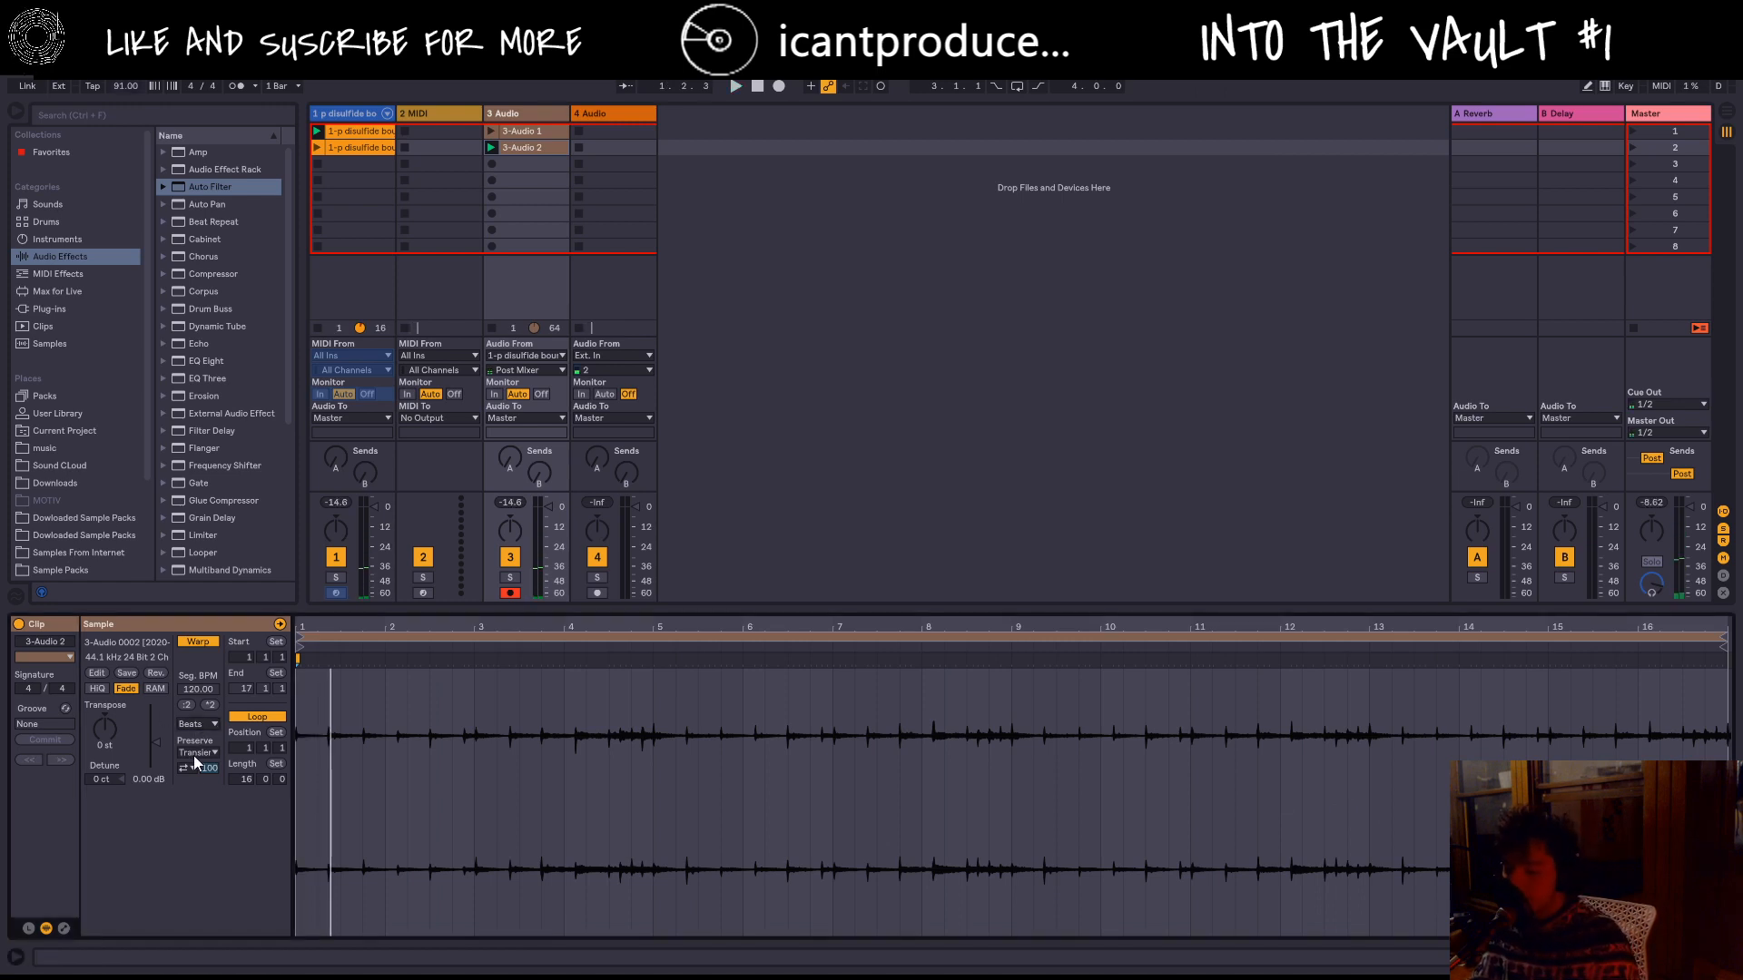
Step: Set the 3-Audio 2 clip's warp mode to Complex Pro, shorten its loop to four bars, and play it
left_click_drag(198, 737, 205, 817)
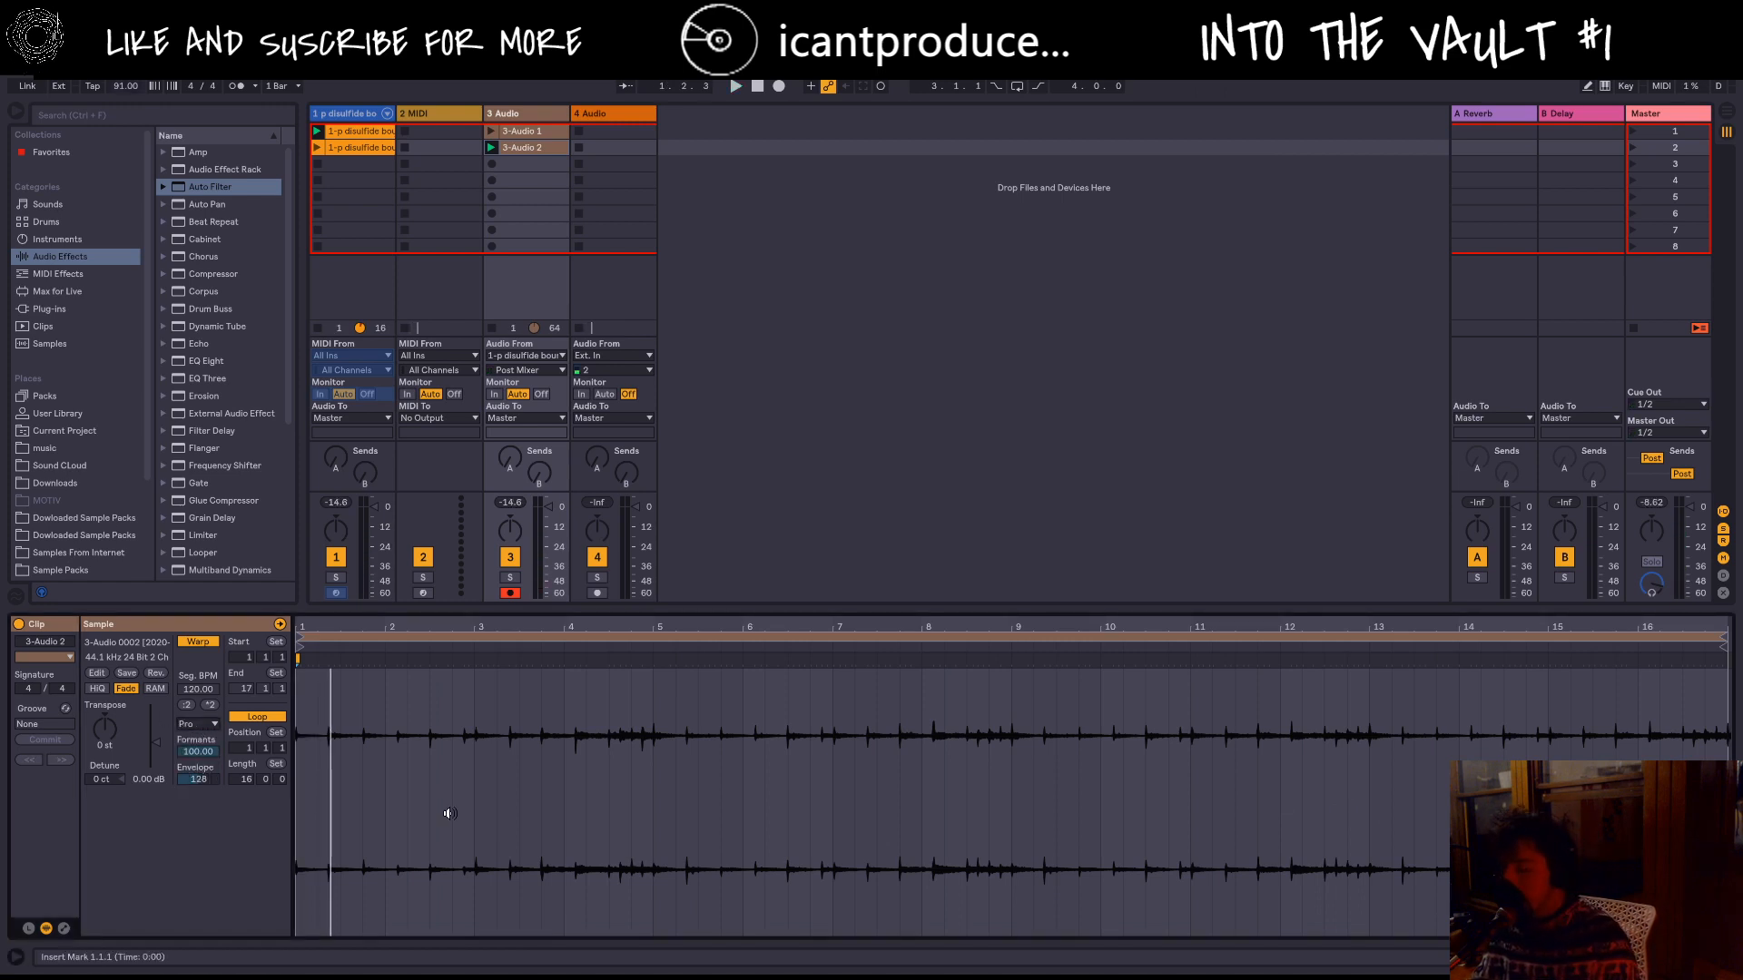
key("space")
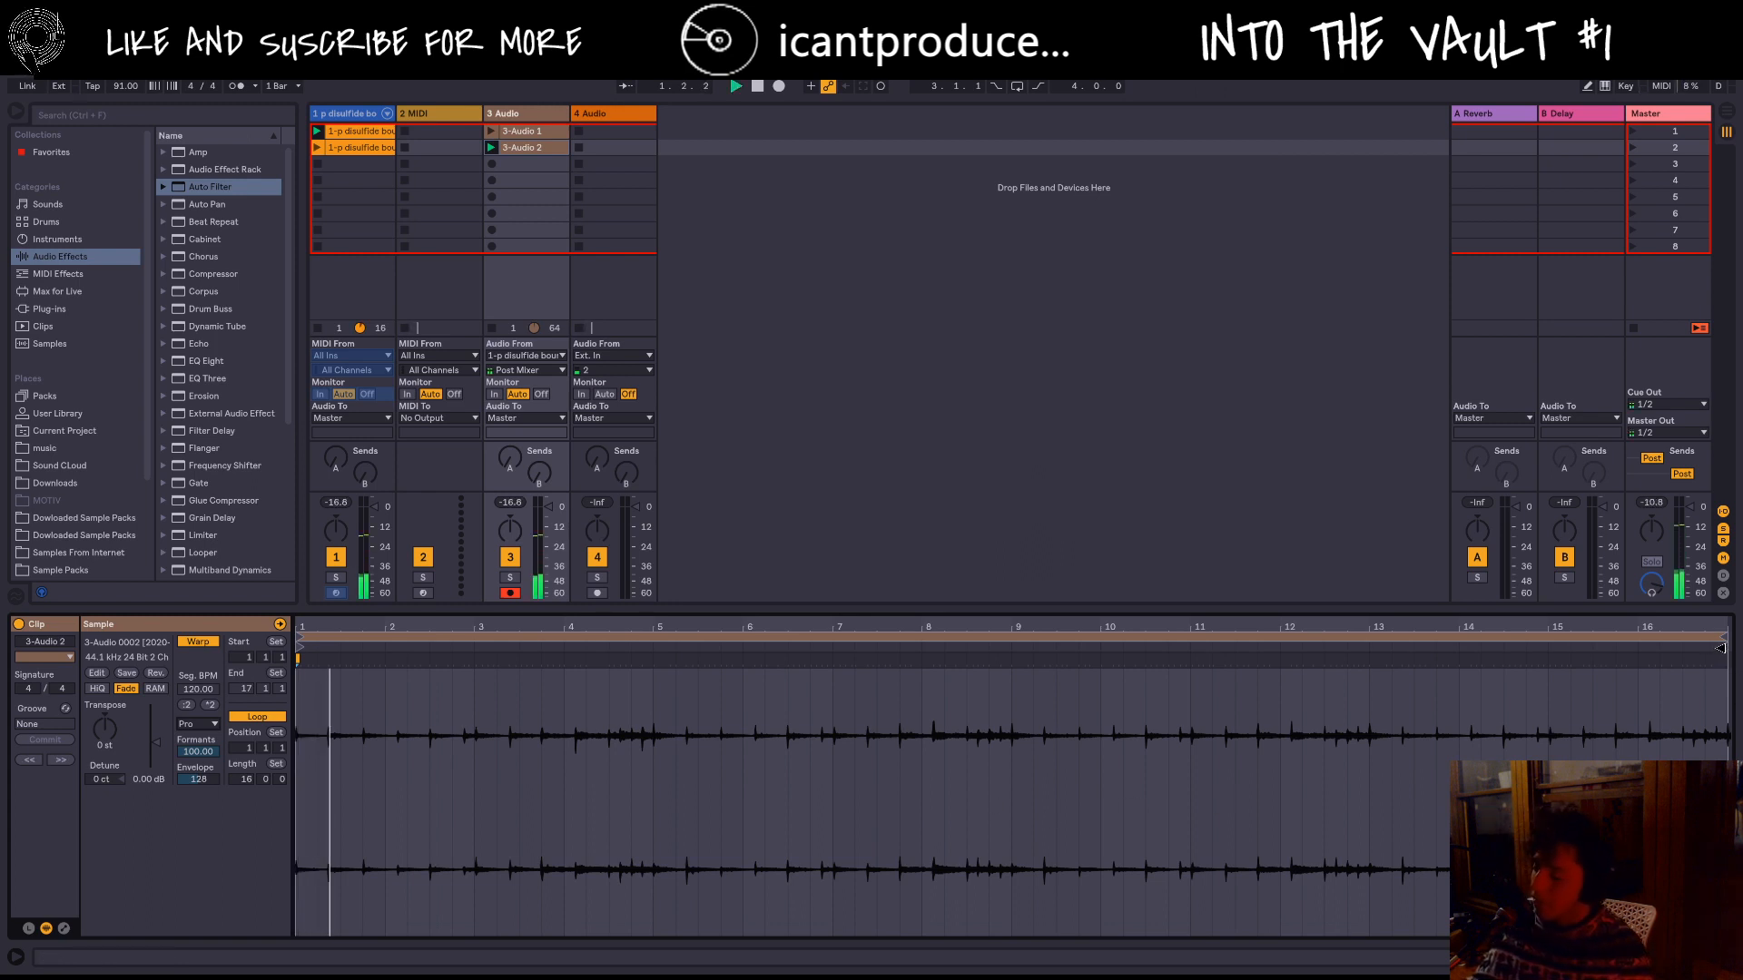
mouse_move(1724, 644)
left_mouse_down()
mouse_move(914, 780)
mouse_move(668, 918)
mouse_move(652, 809)
left_mouse_up()
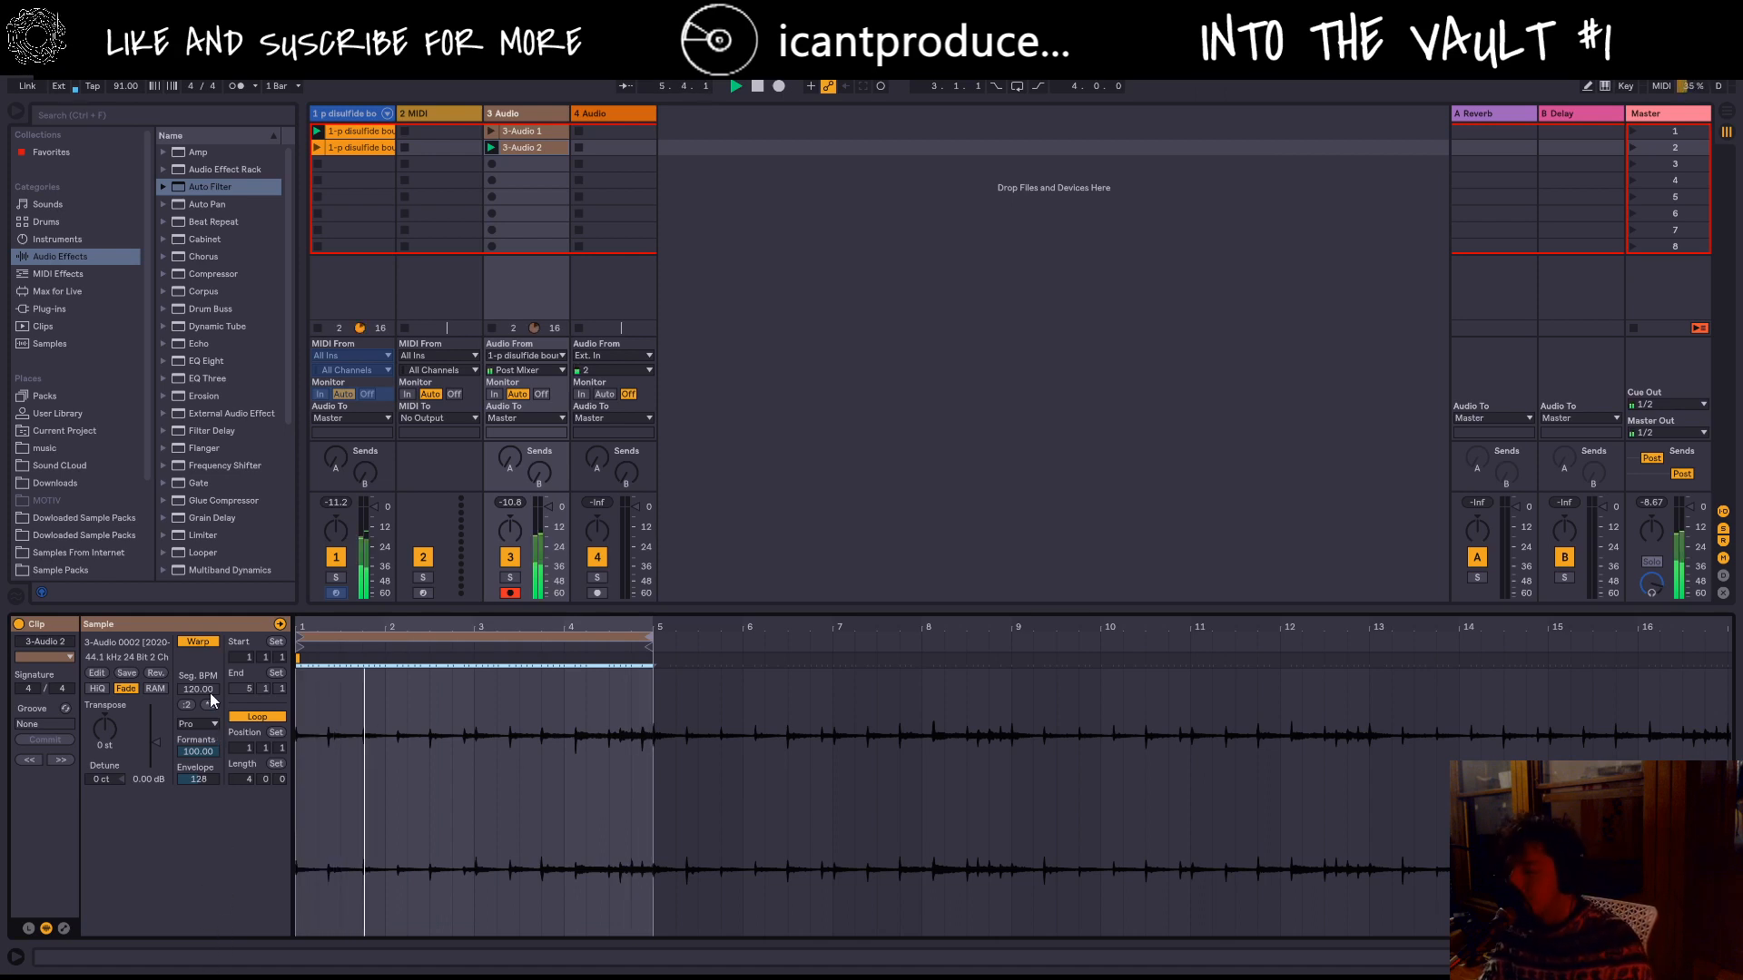
key("space")
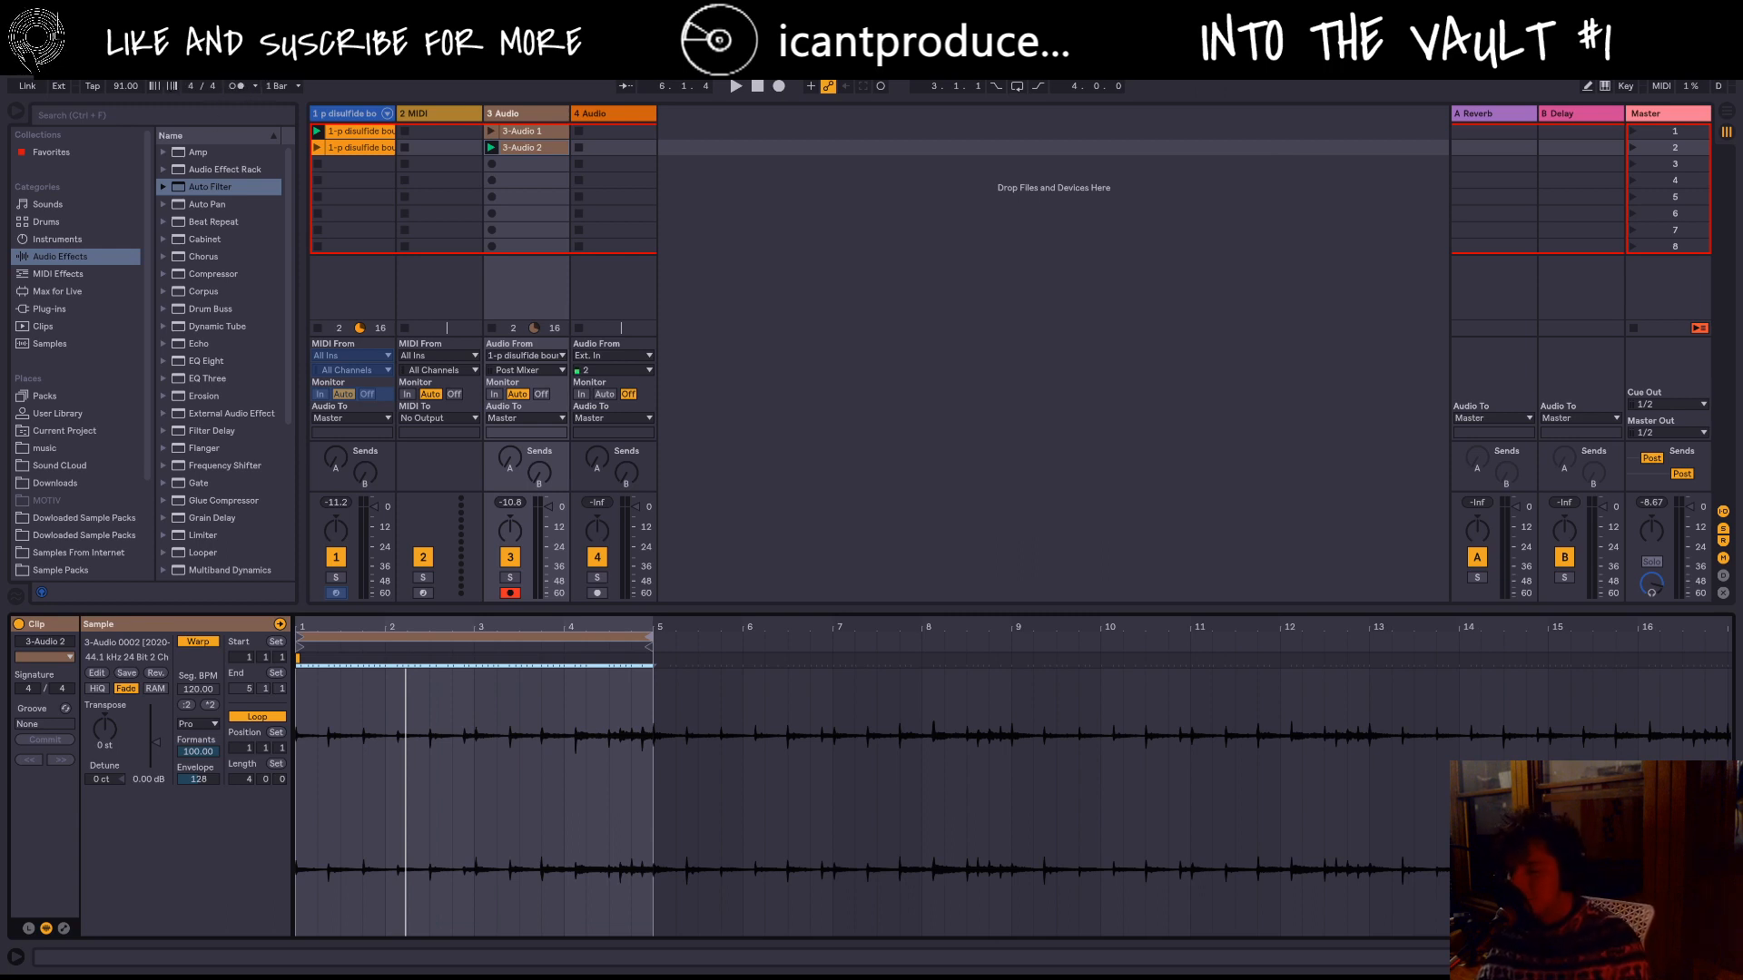
key("space")
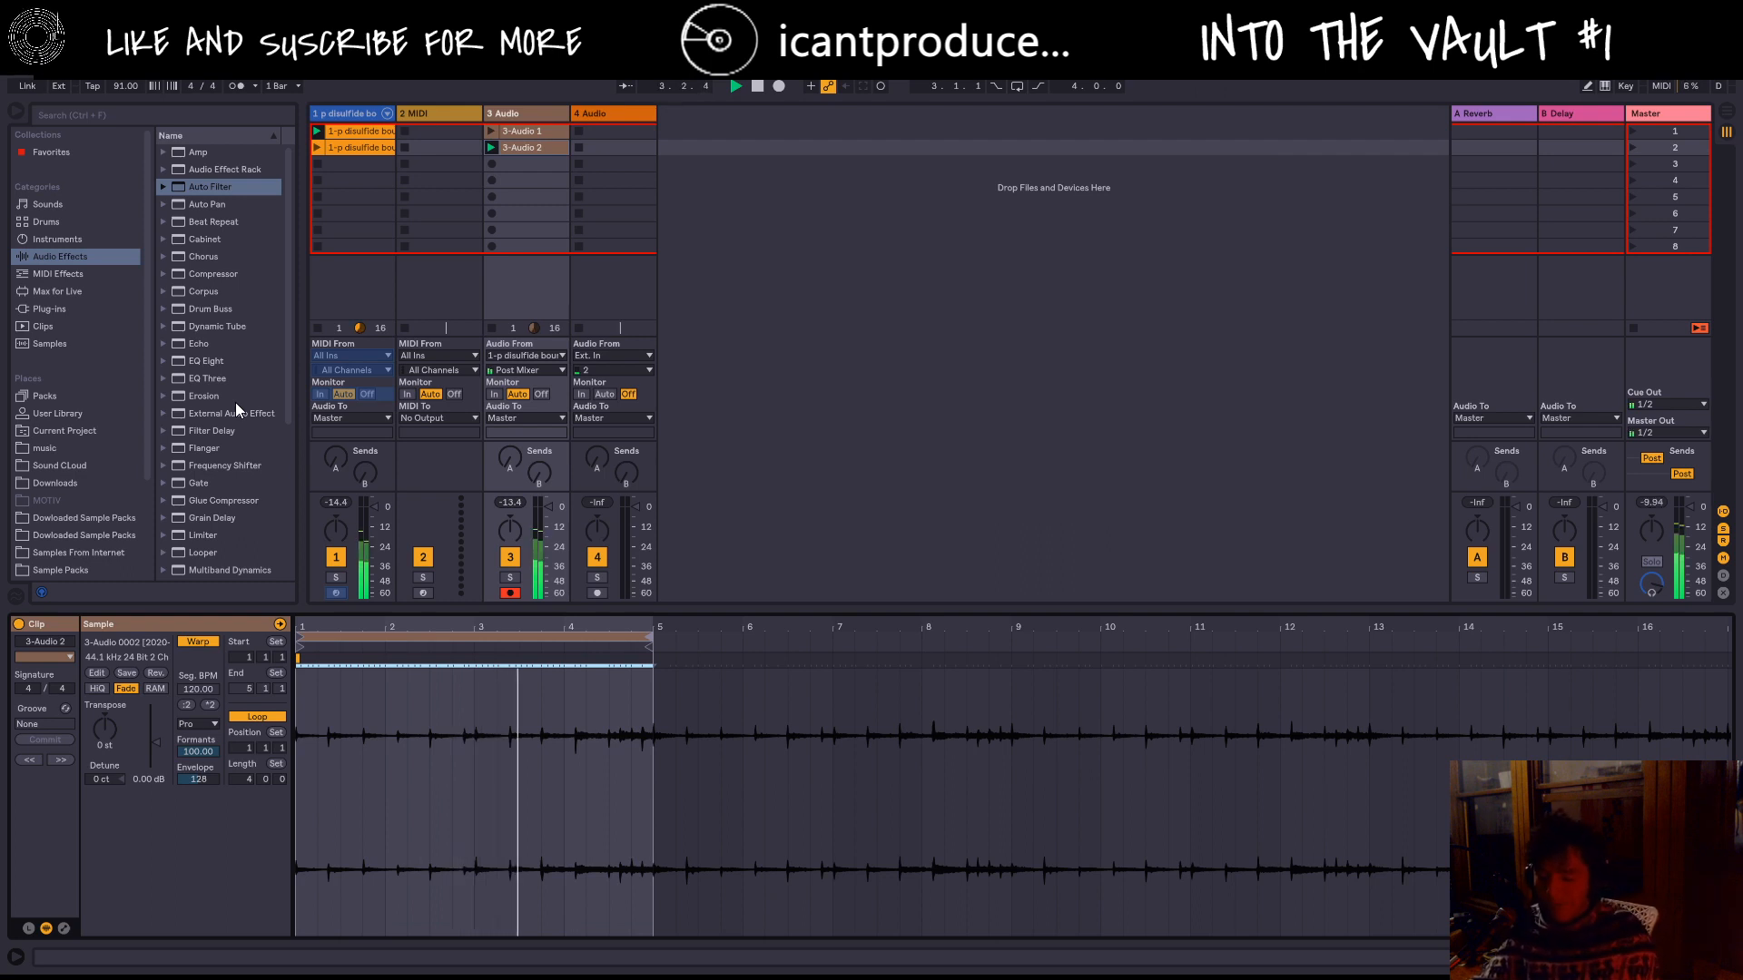
key("space")
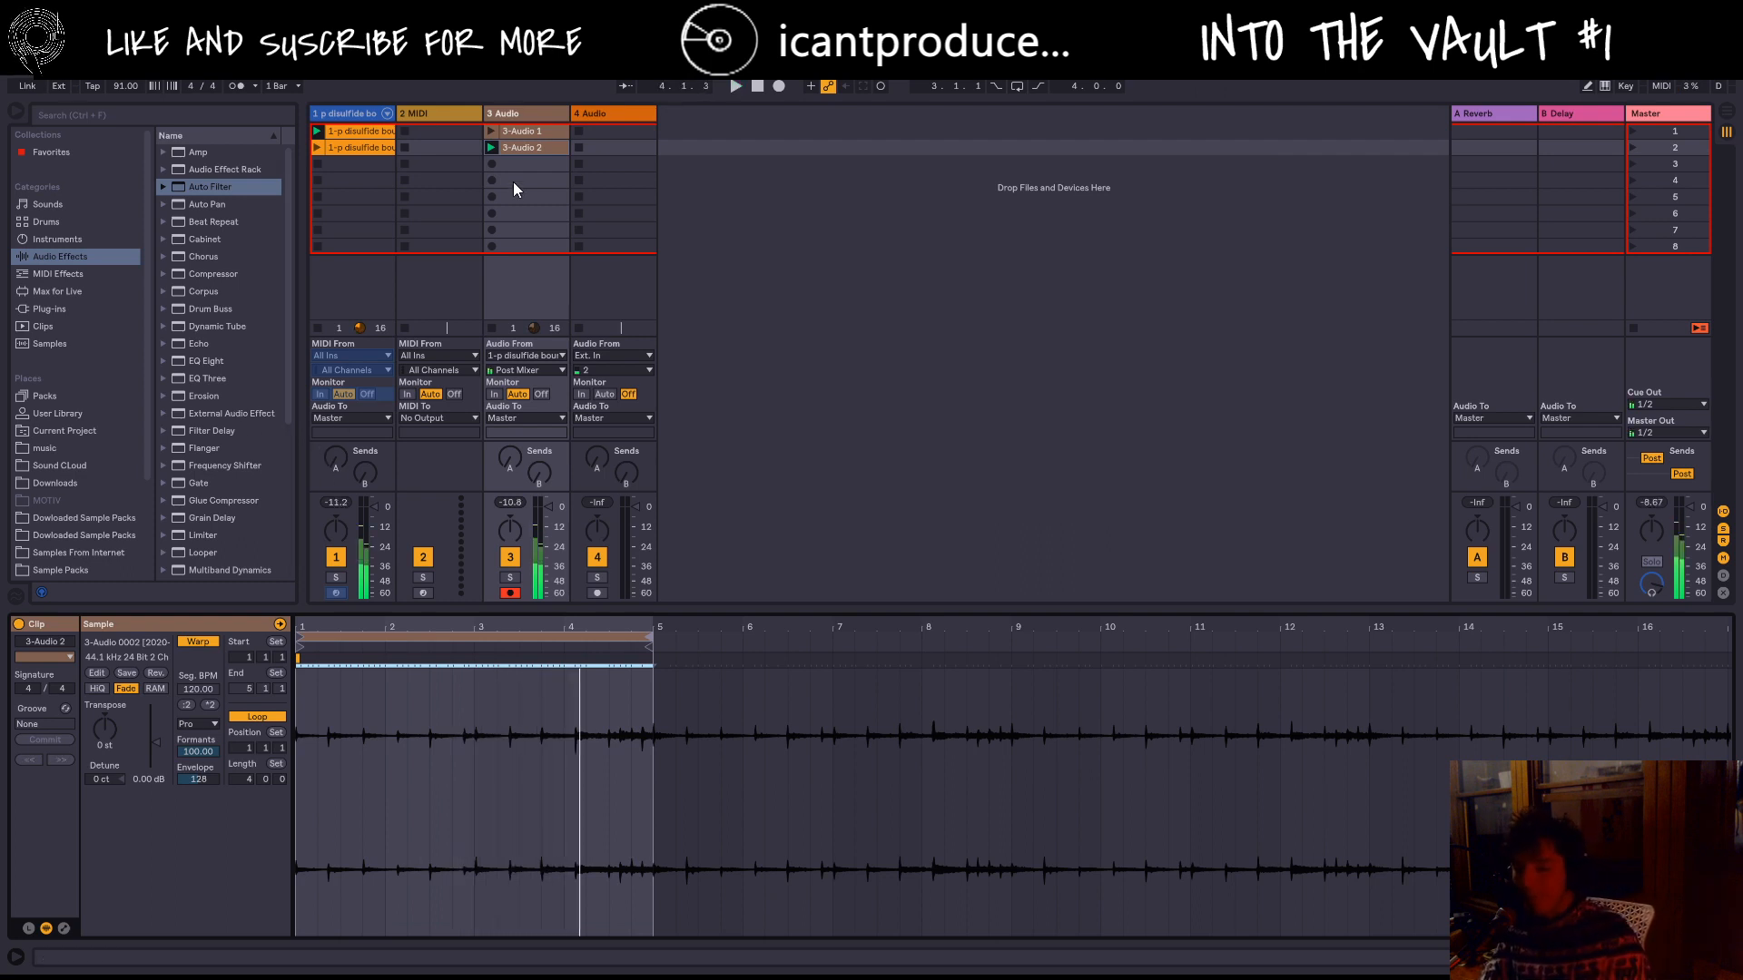
Step: Mute the first p disulfide track and add Auto Filter to the 3 Audio track
left_click(531, 113)
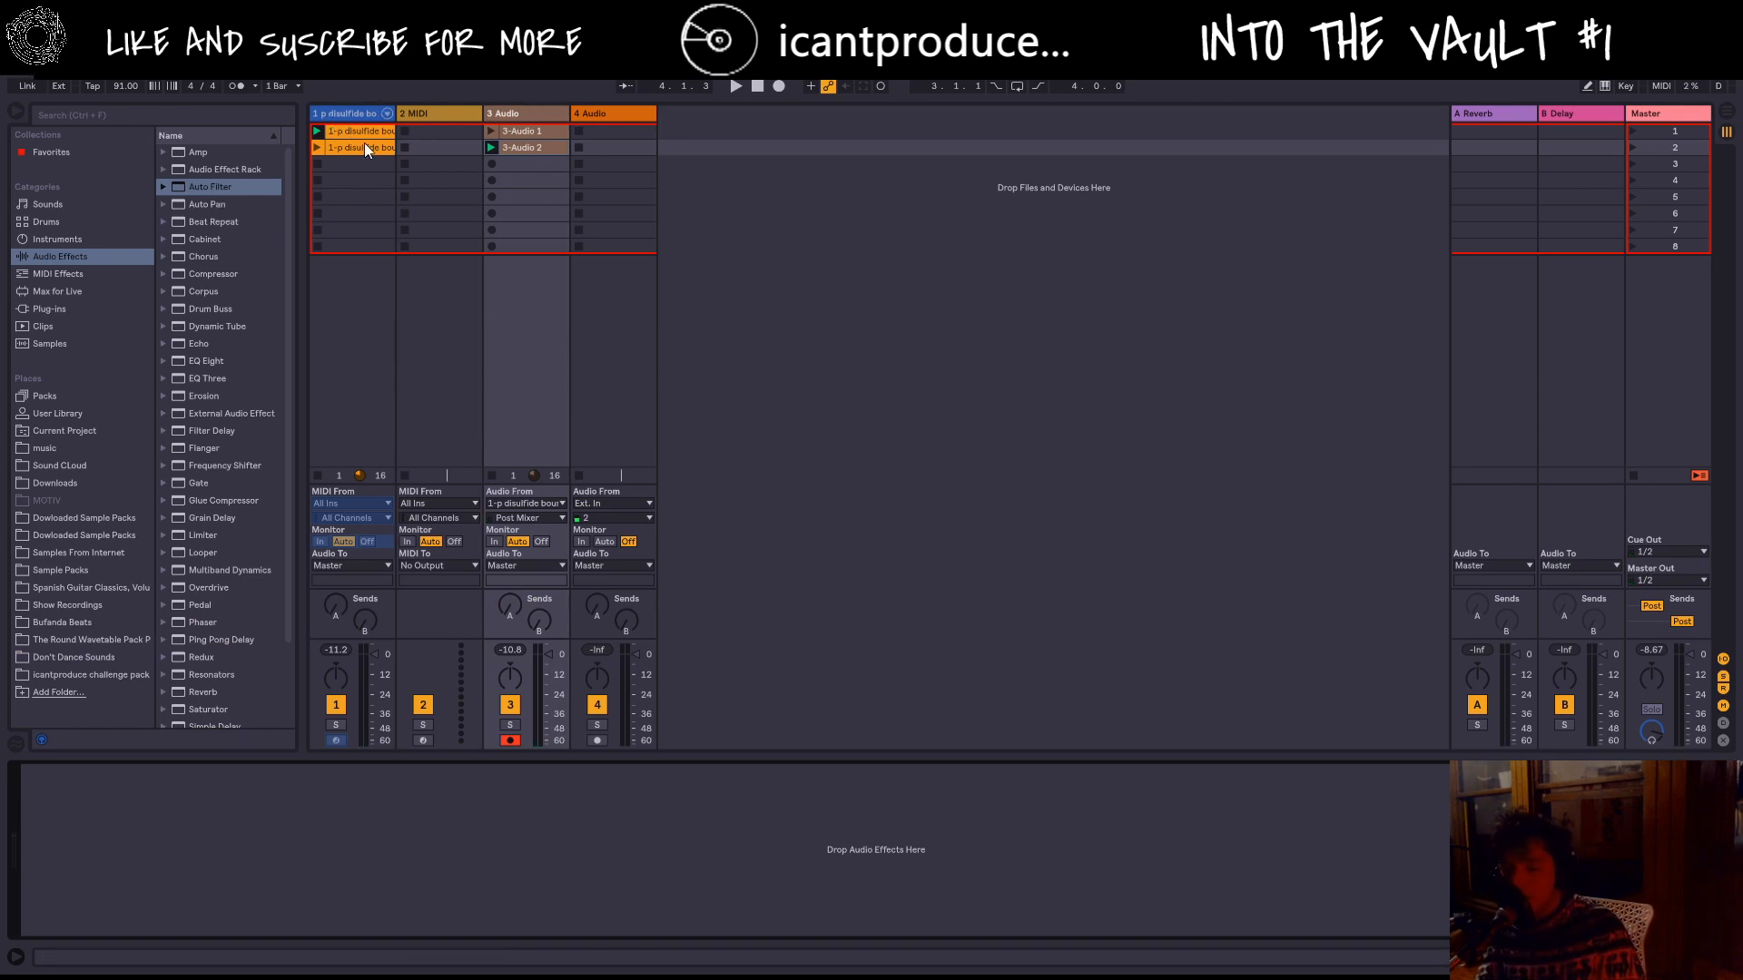
left_click(336, 705)
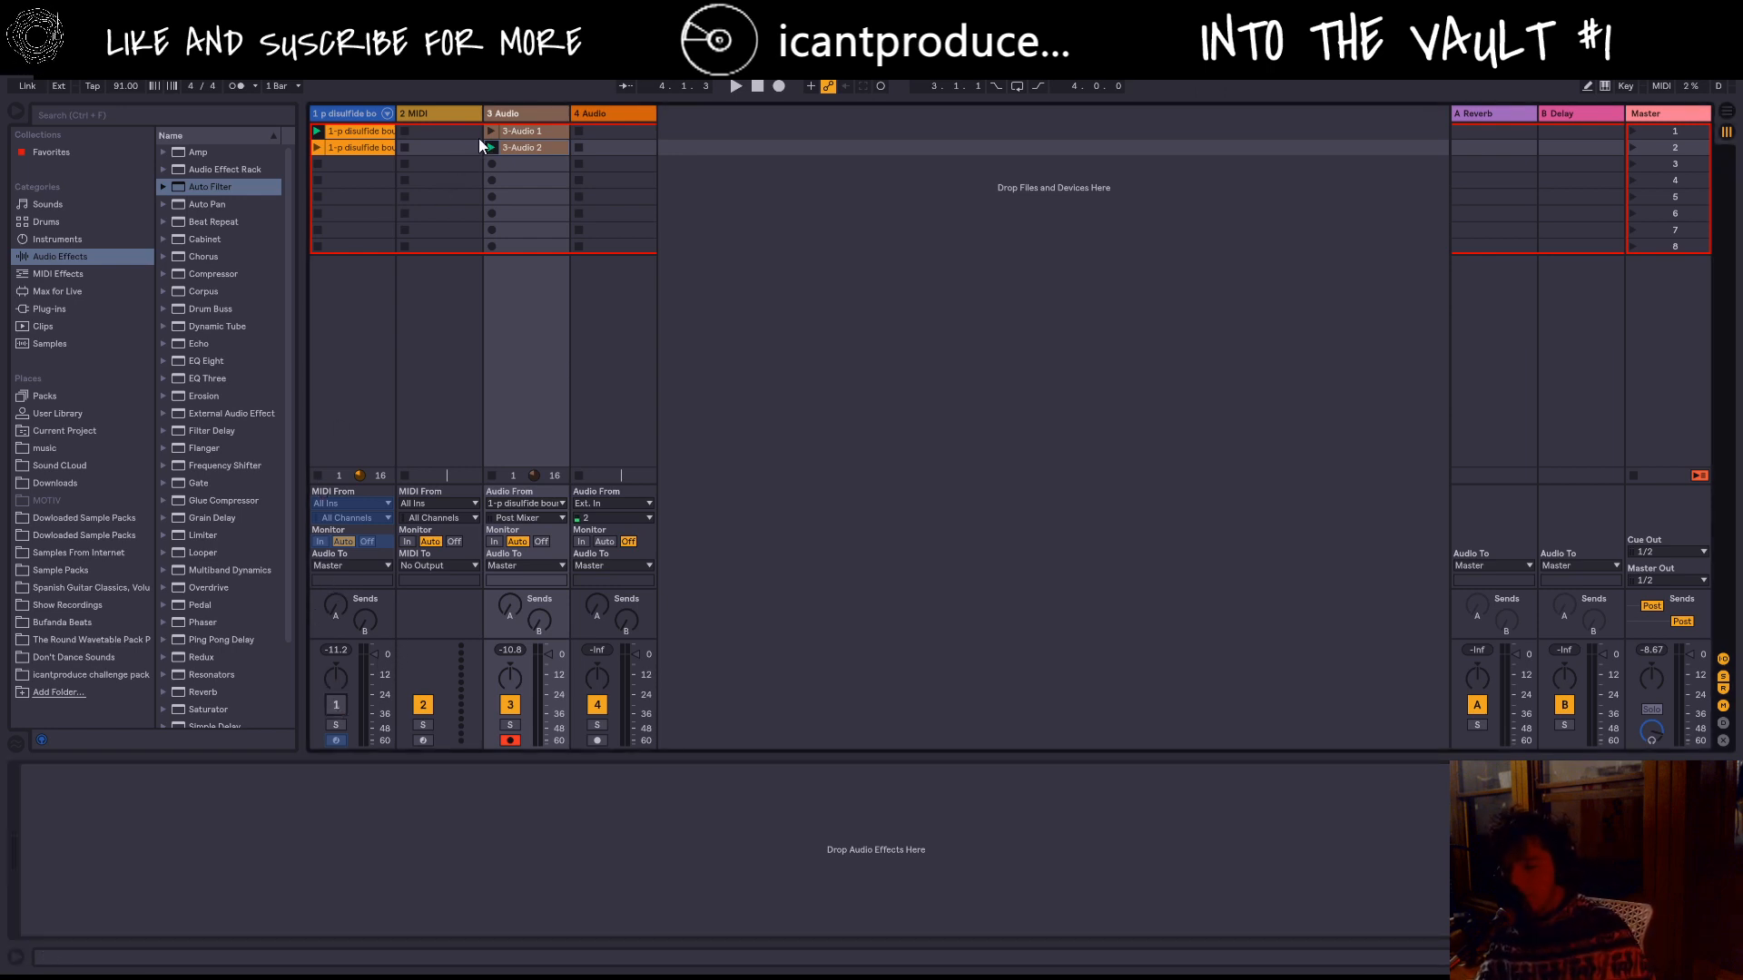
left_click(235, 189)
left_click_drag(234, 191, 532, 160)
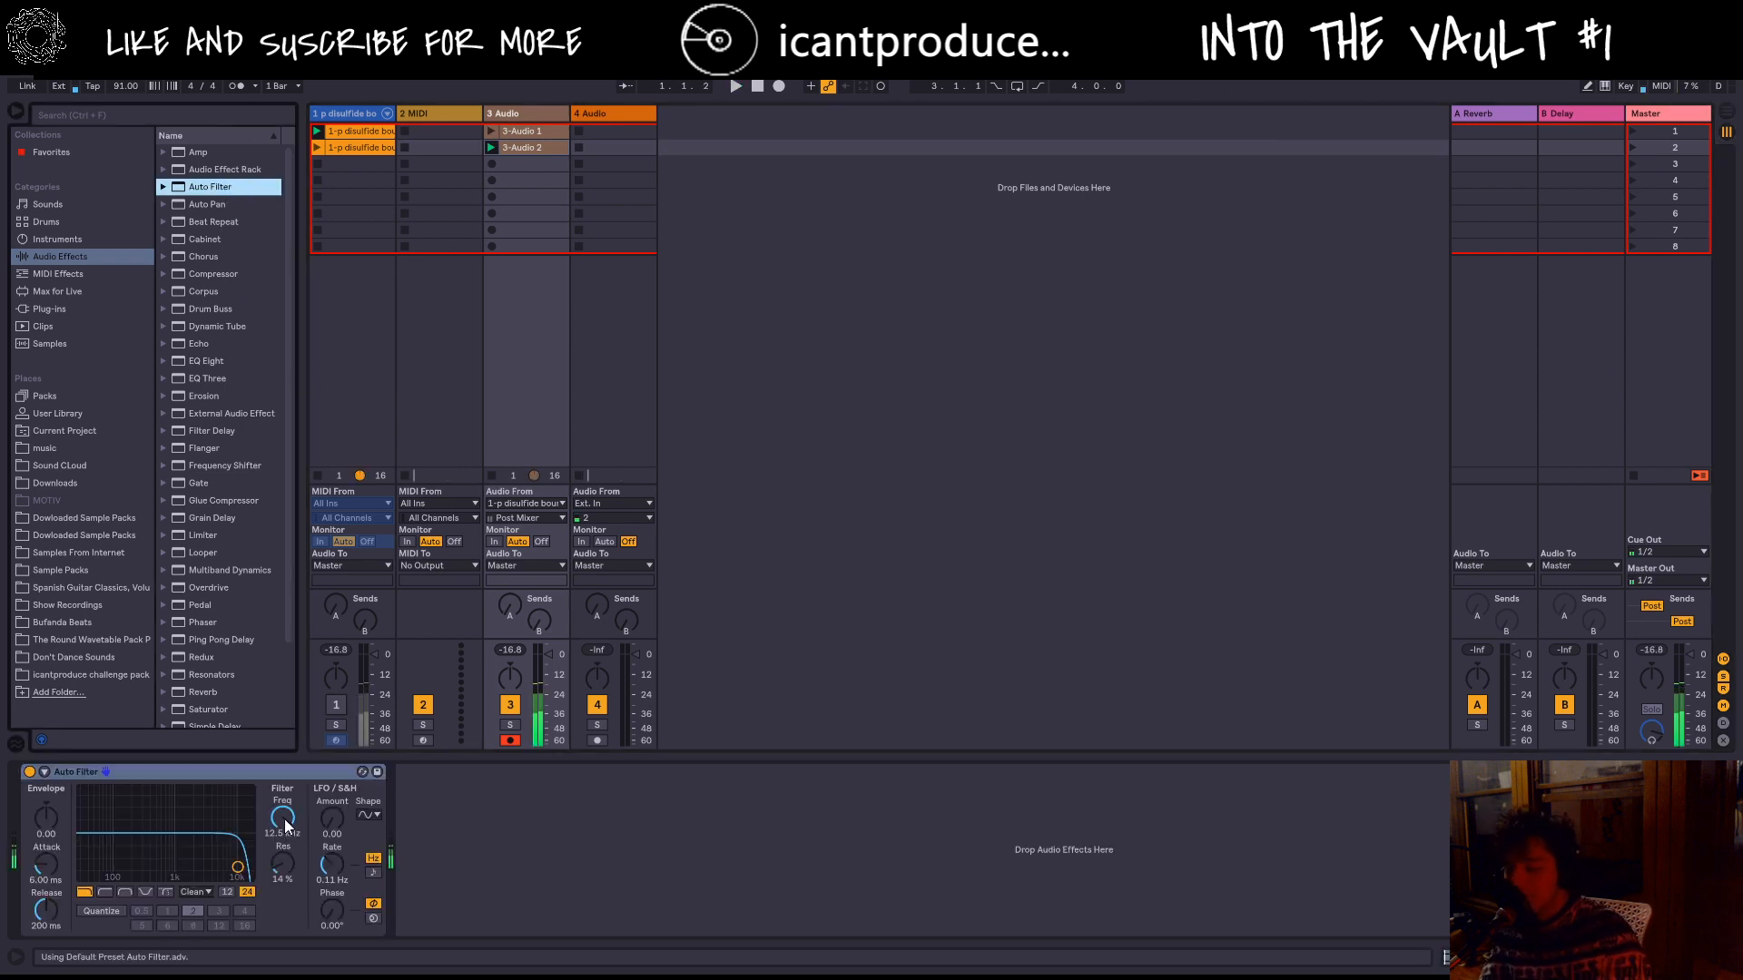
Step: Try the Auto Filter's other filter types, ending with the morph filter, and switch back to low-pass
left_click(107, 894)
left_click(141, 893)
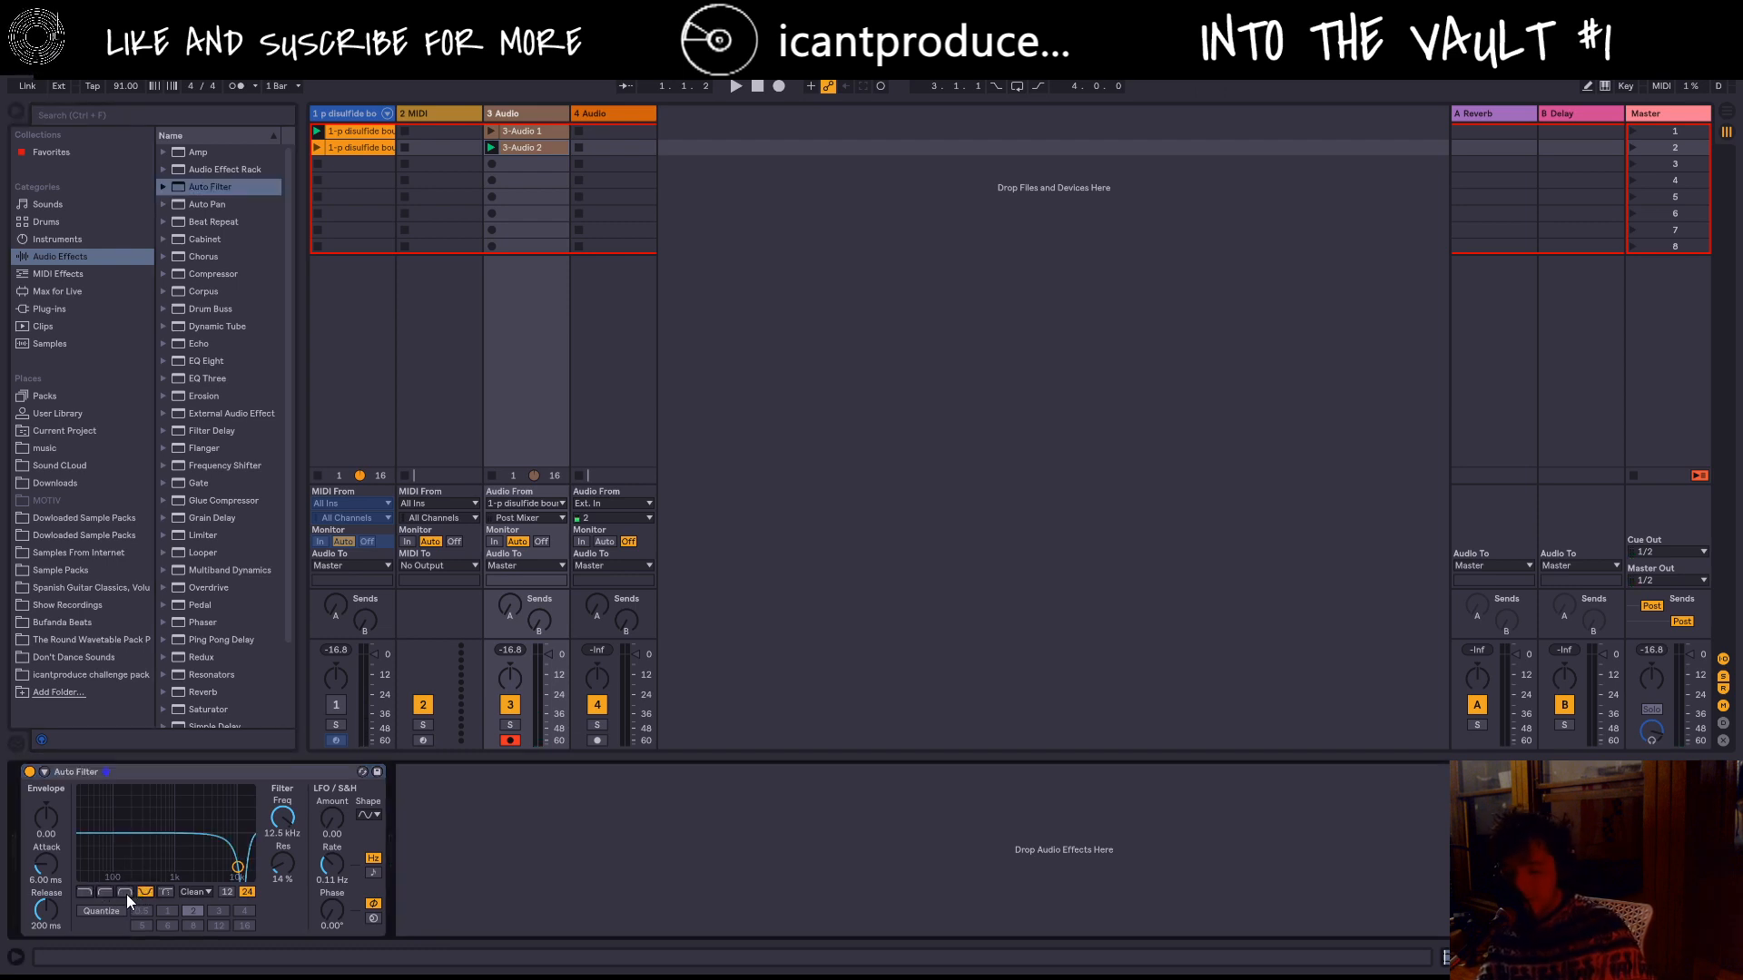
left_click(126, 894)
left_click(145, 893)
left_click(166, 892)
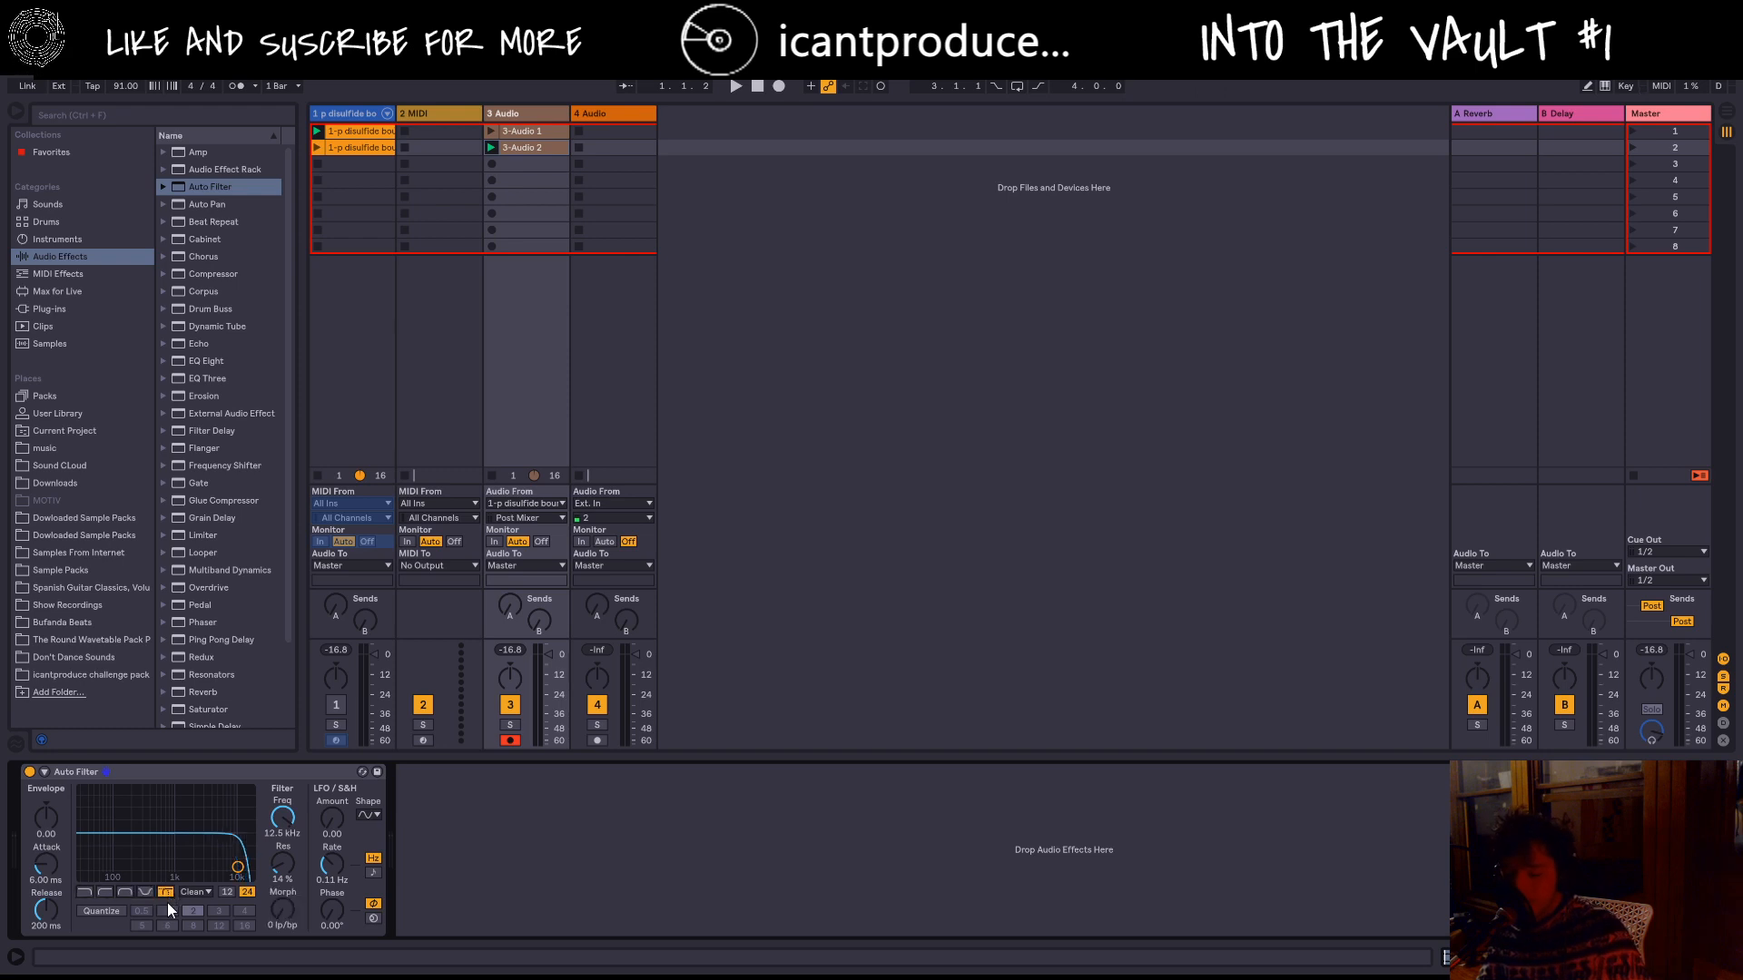
left_click(87, 892)
Step: Lower the Auto Filter's frequency to about 403 Hz and raise its resonance to 34% while playing the clip
mouse_move(284, 830)
left_mouse_down()
mouse_move(283, 870)
mouse_move(285, 802)
mouse_move(285, 854)
left_mouse_up()
key("space")
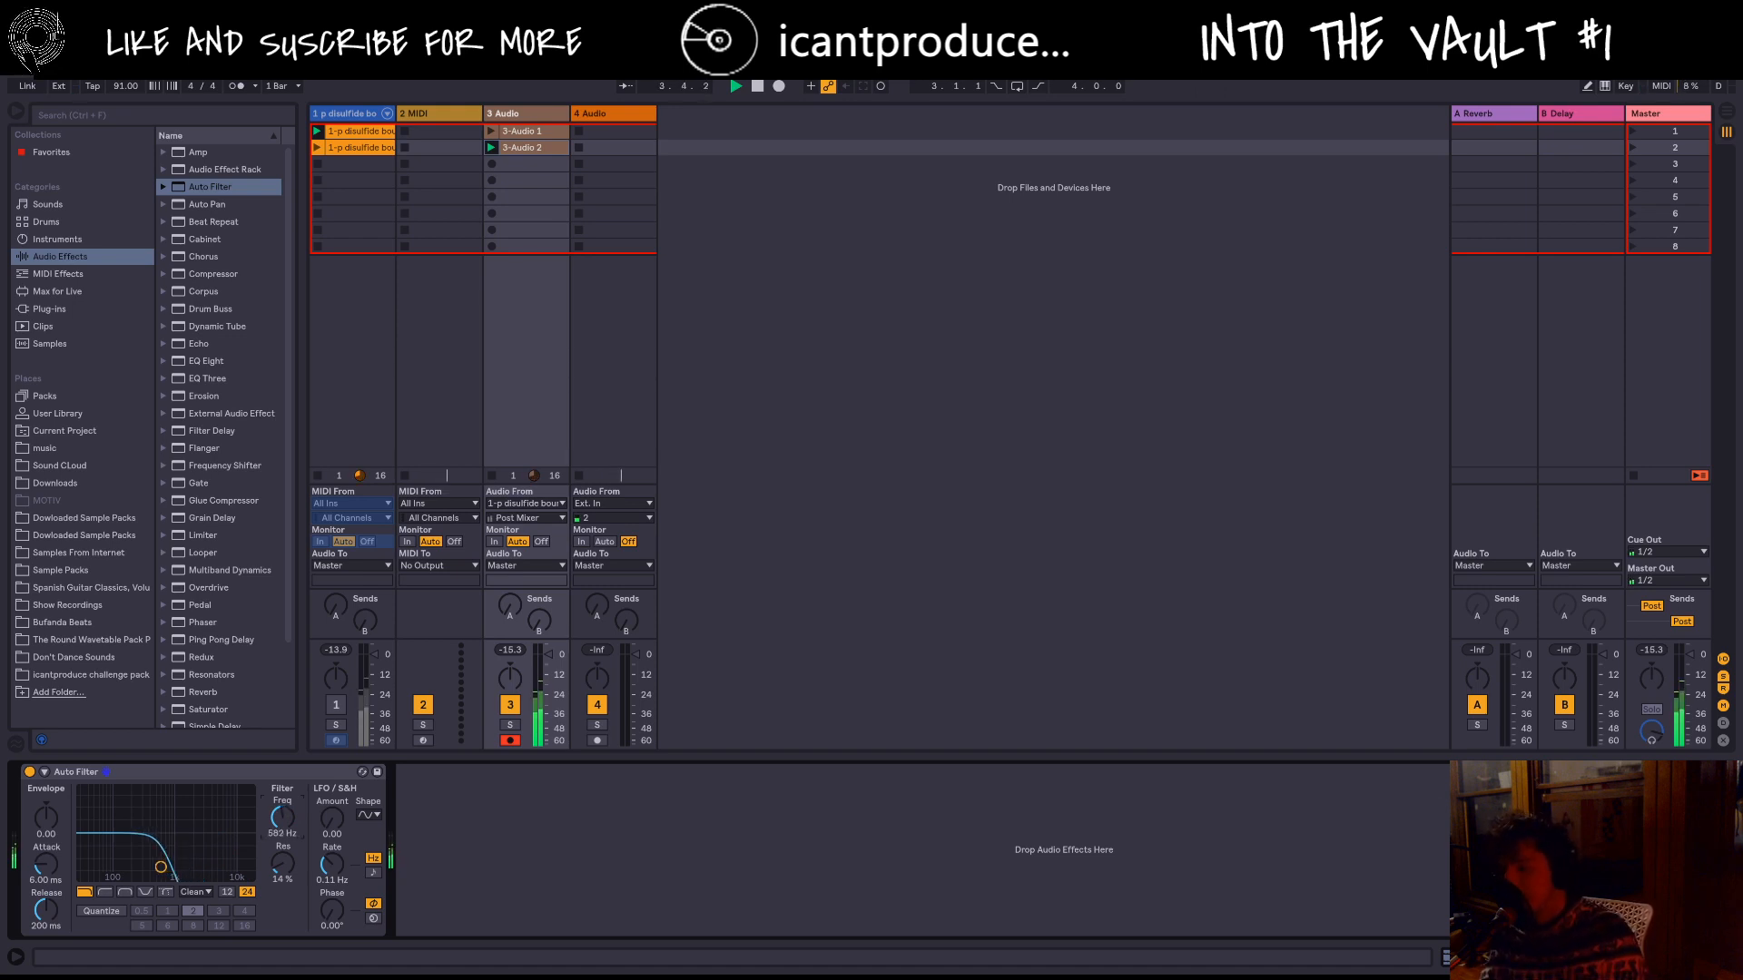
left_click_drag(285, 854, 285, 859)
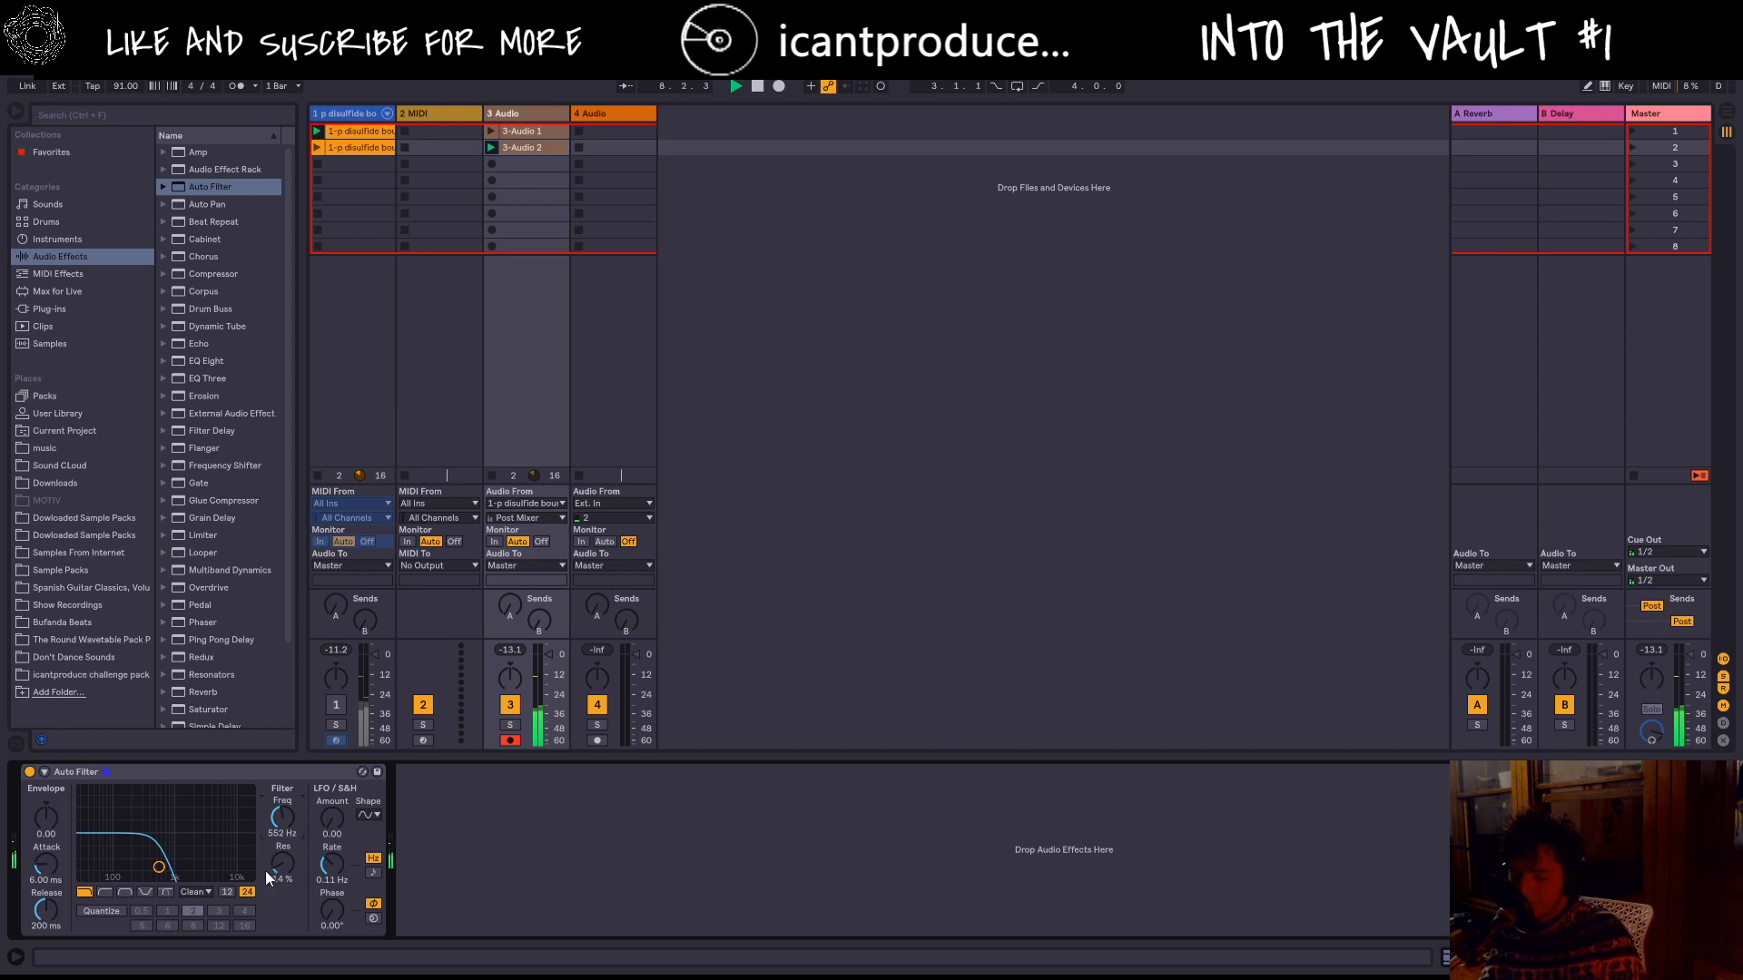
left_click_drag(271, 880, 270, 861)
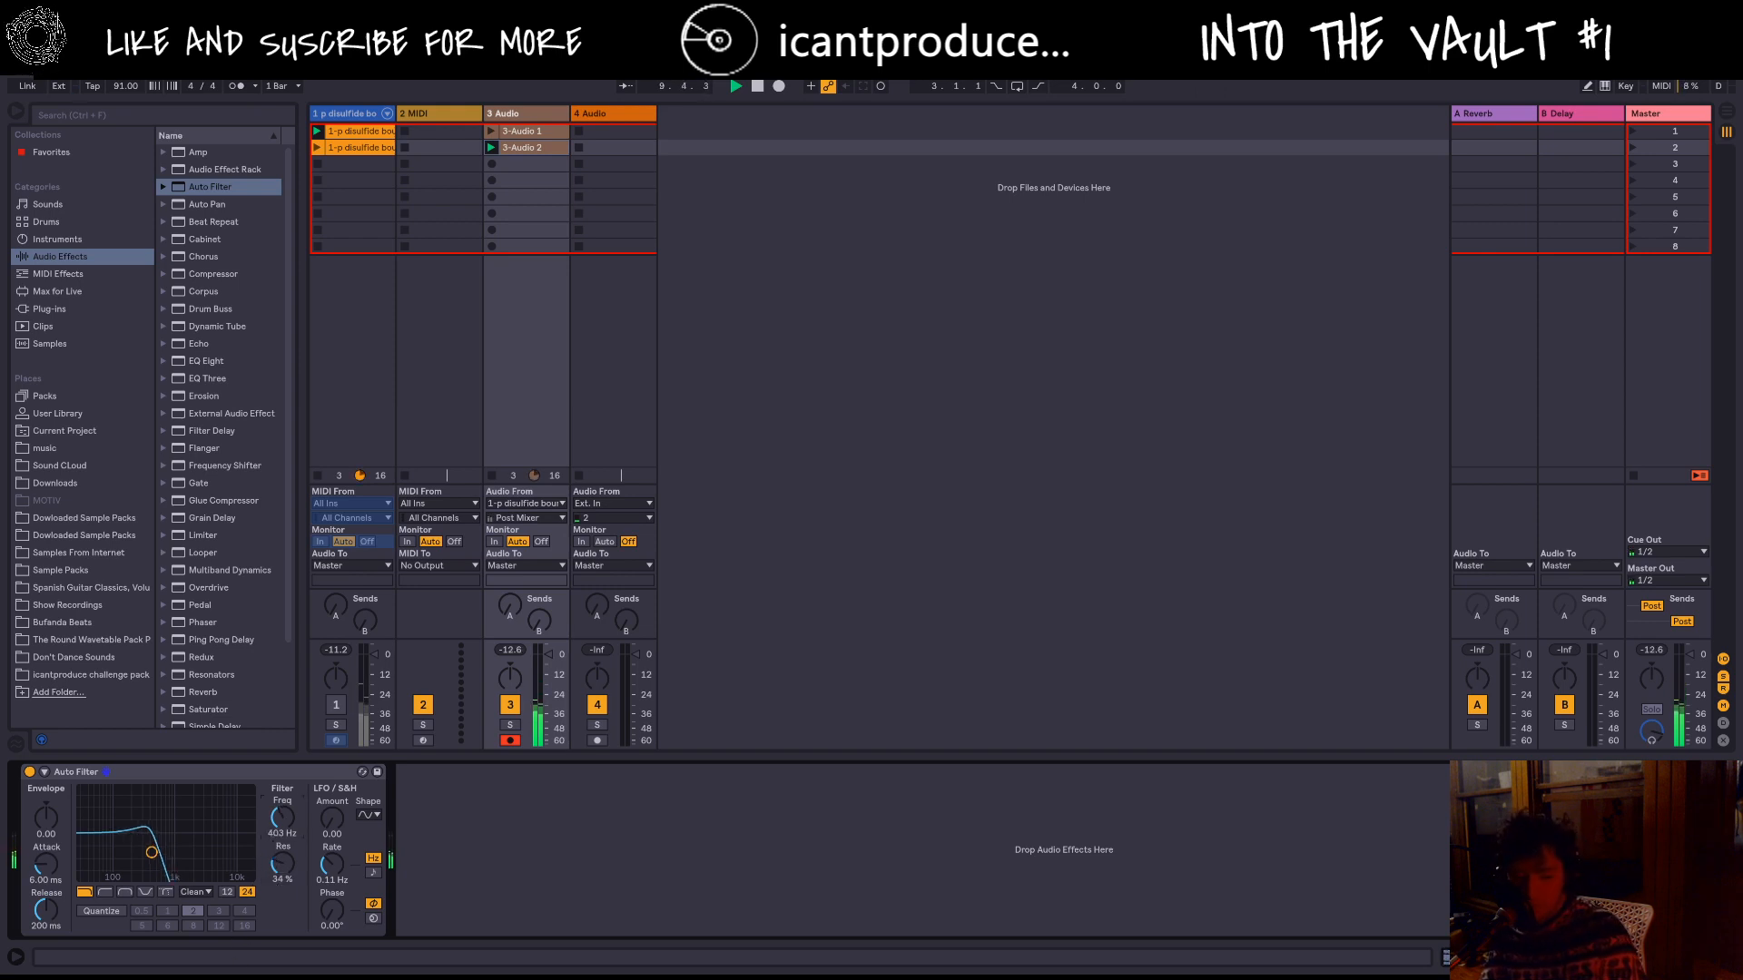
key("space")
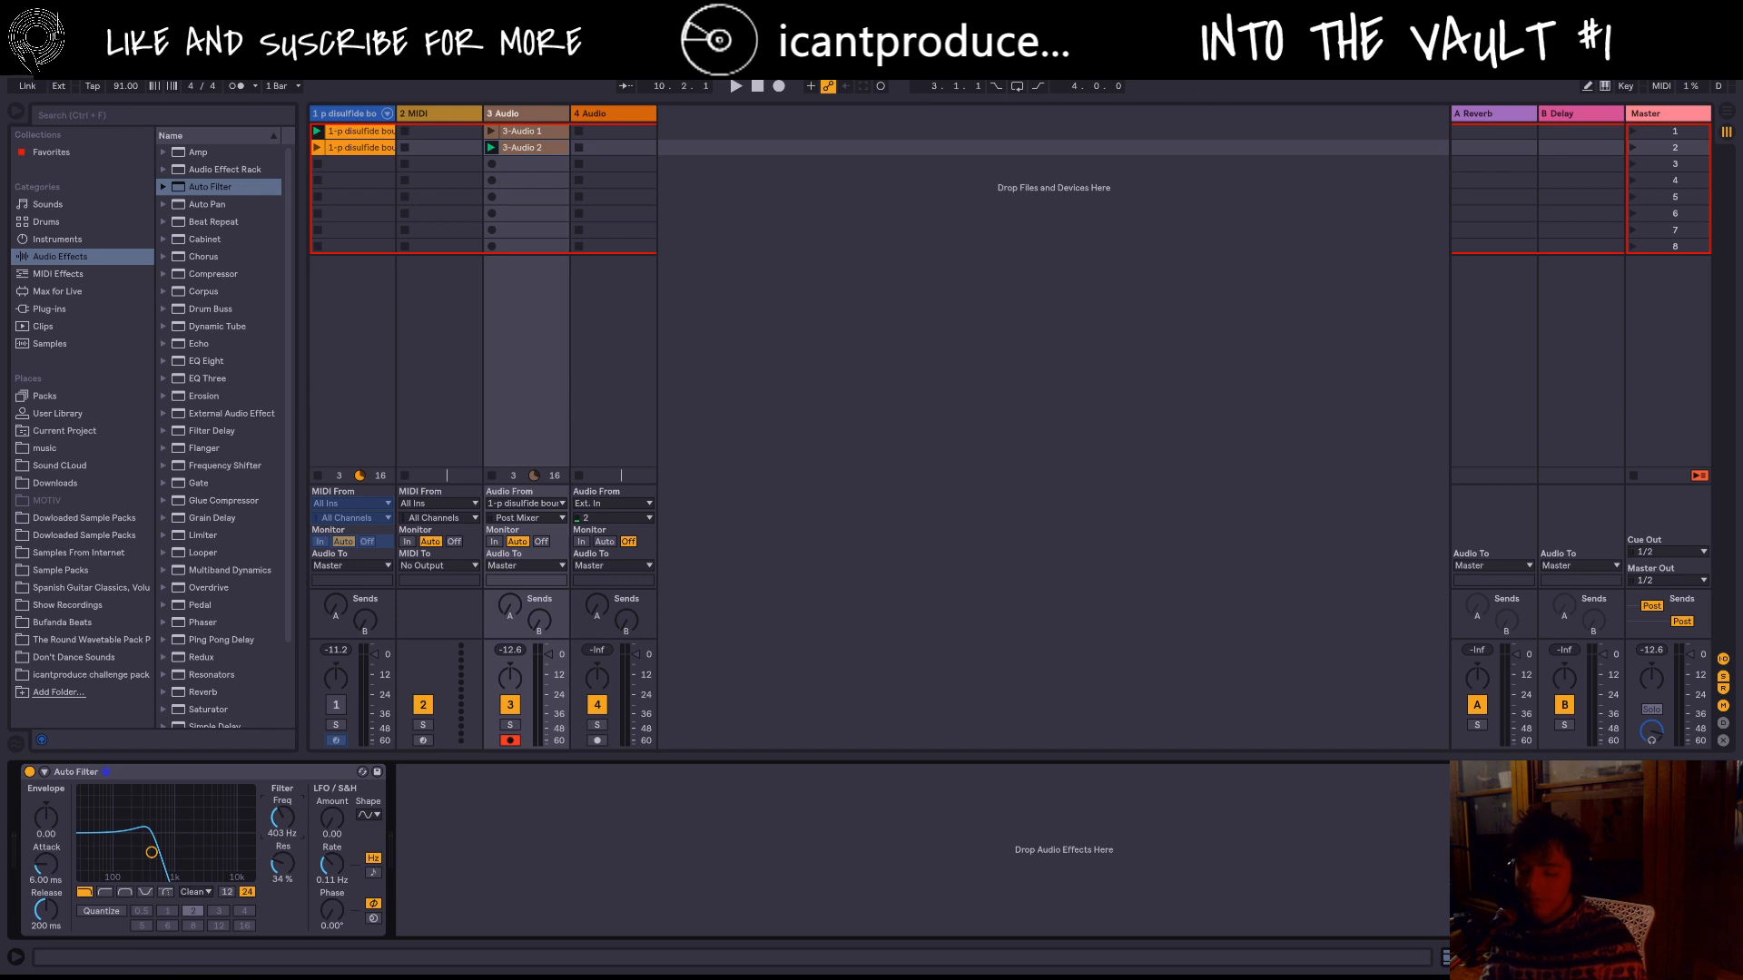
Step: Play back the filtered 3-Audio 2 clip twice and check the Bufanda Beats folder for samples in between
left_click(736, 86)
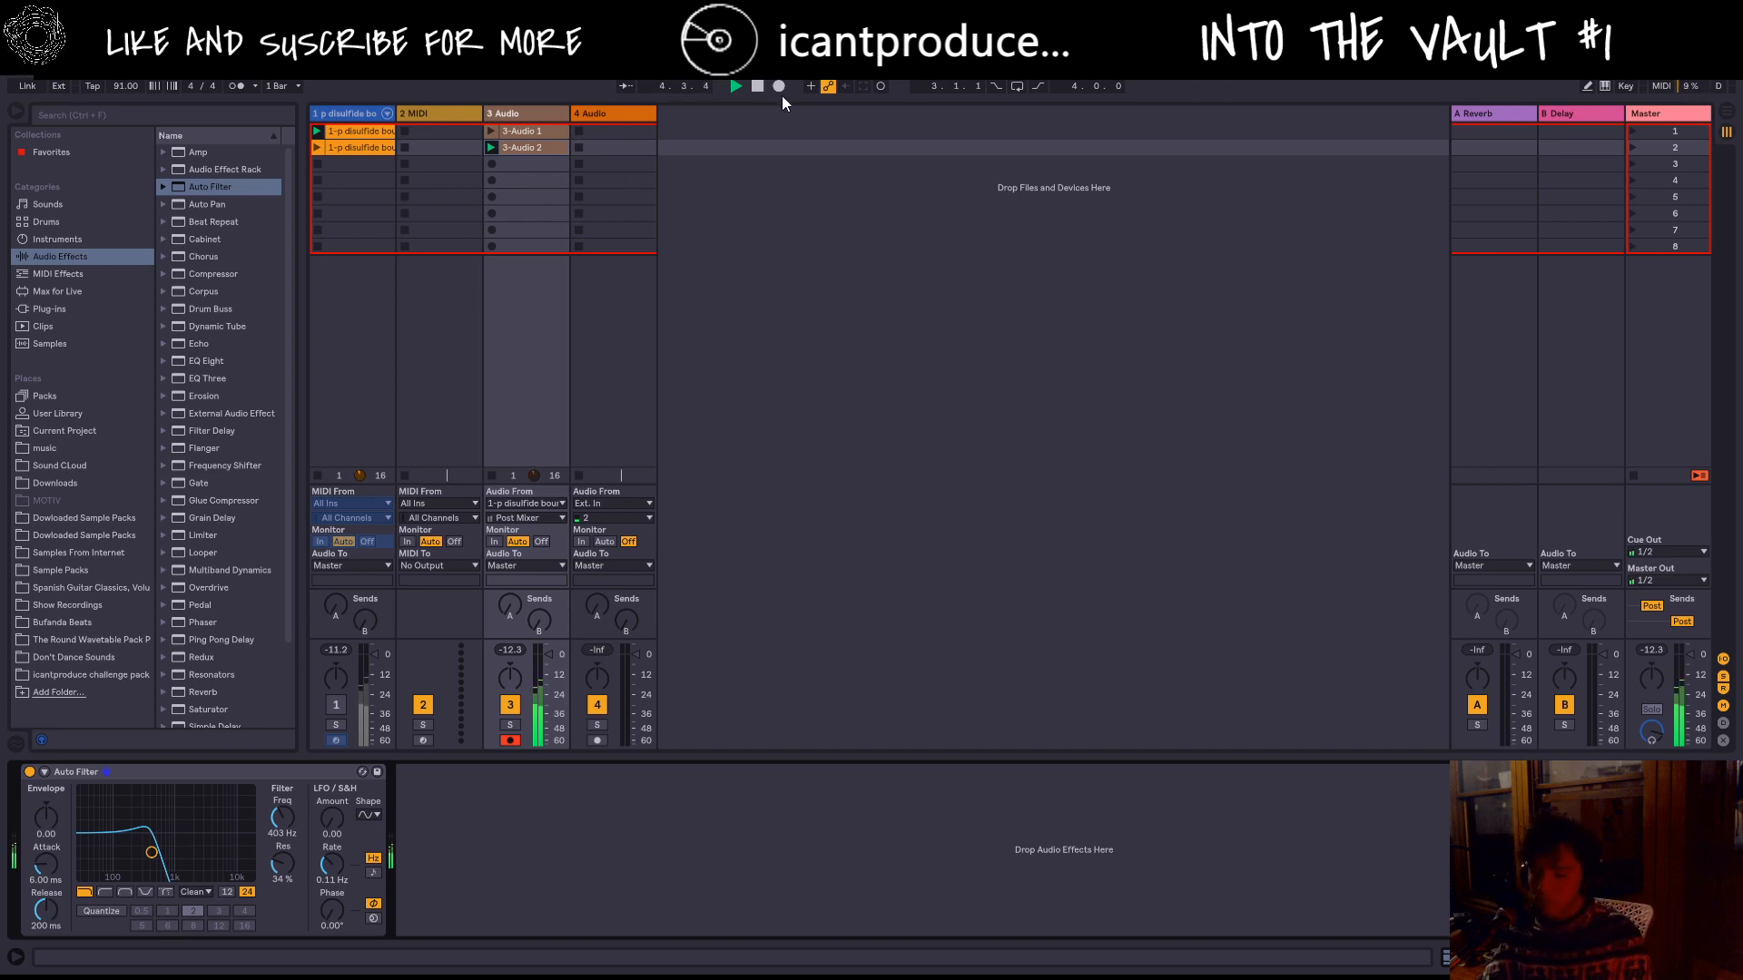
left_click(757, 86)
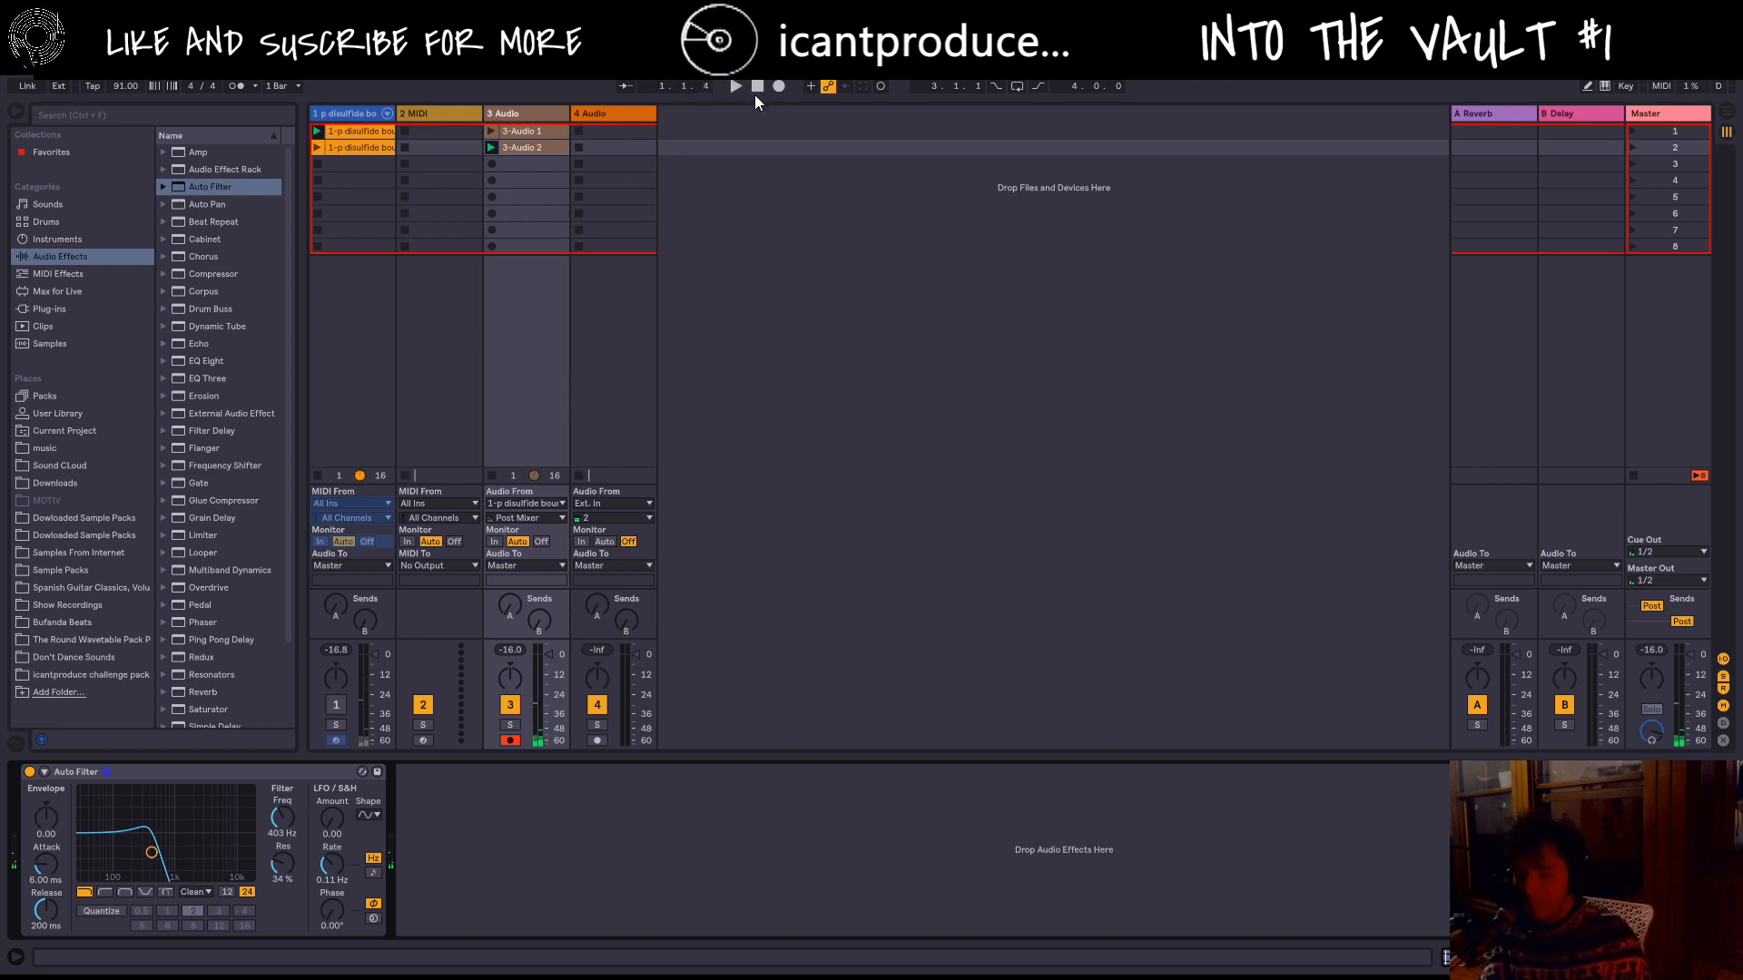
left_click(107, 628)
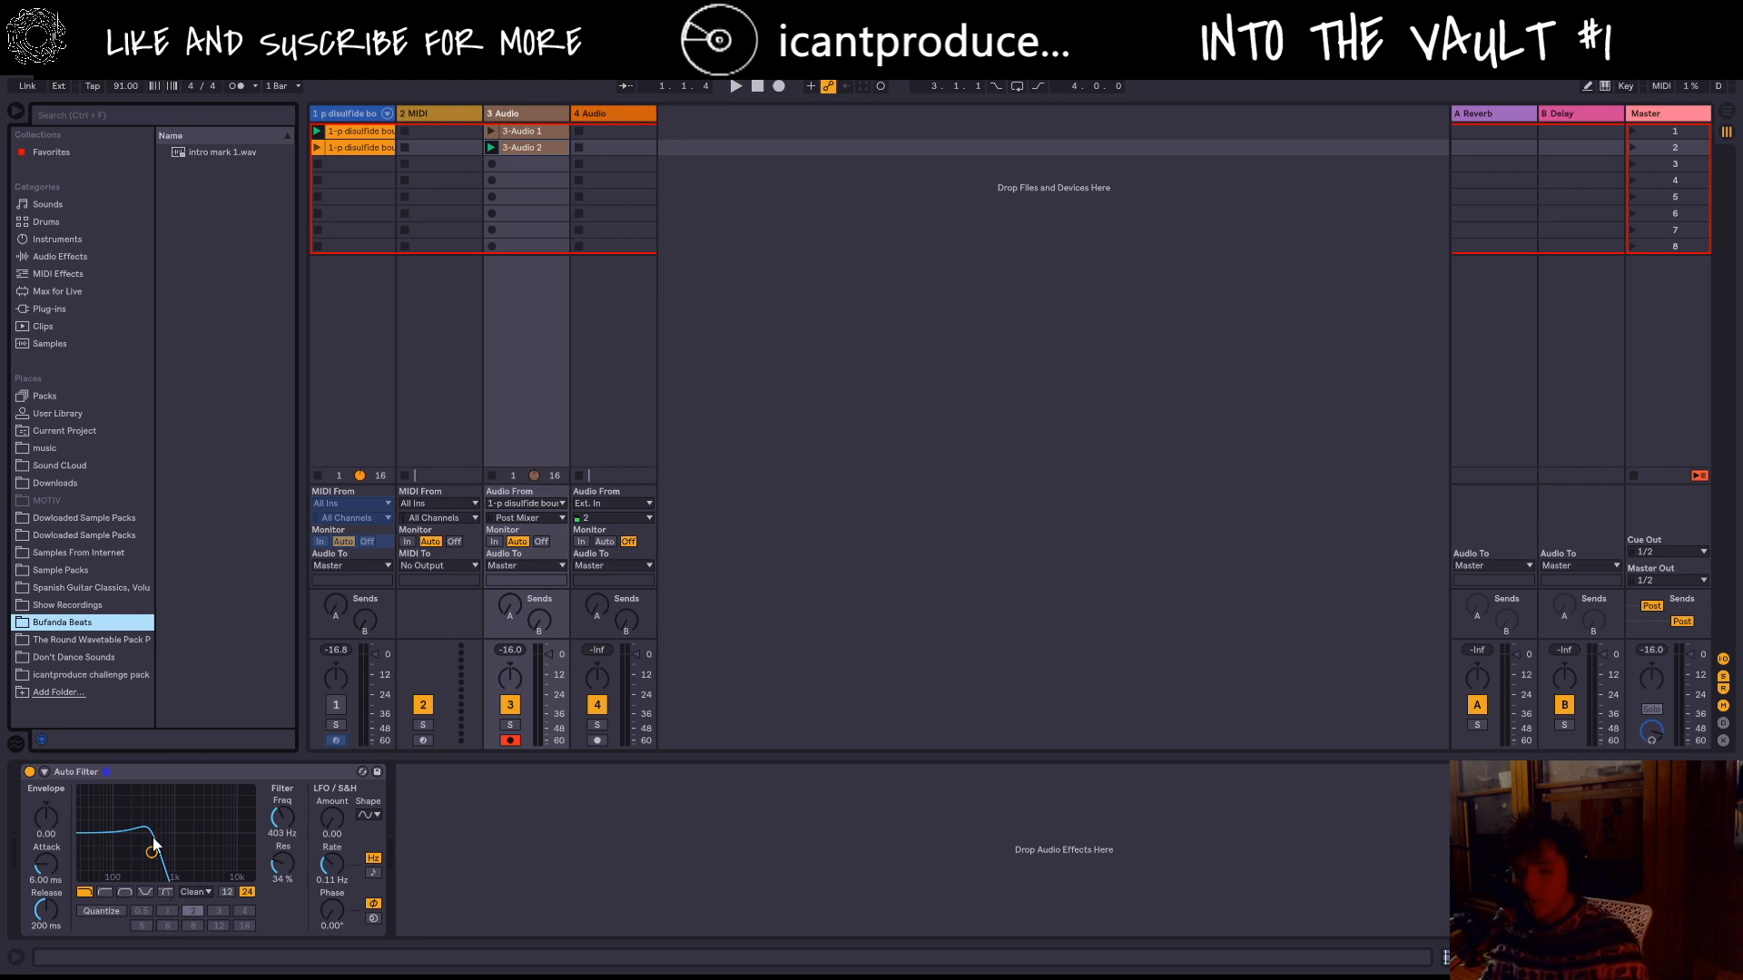
left_click(744, 85)
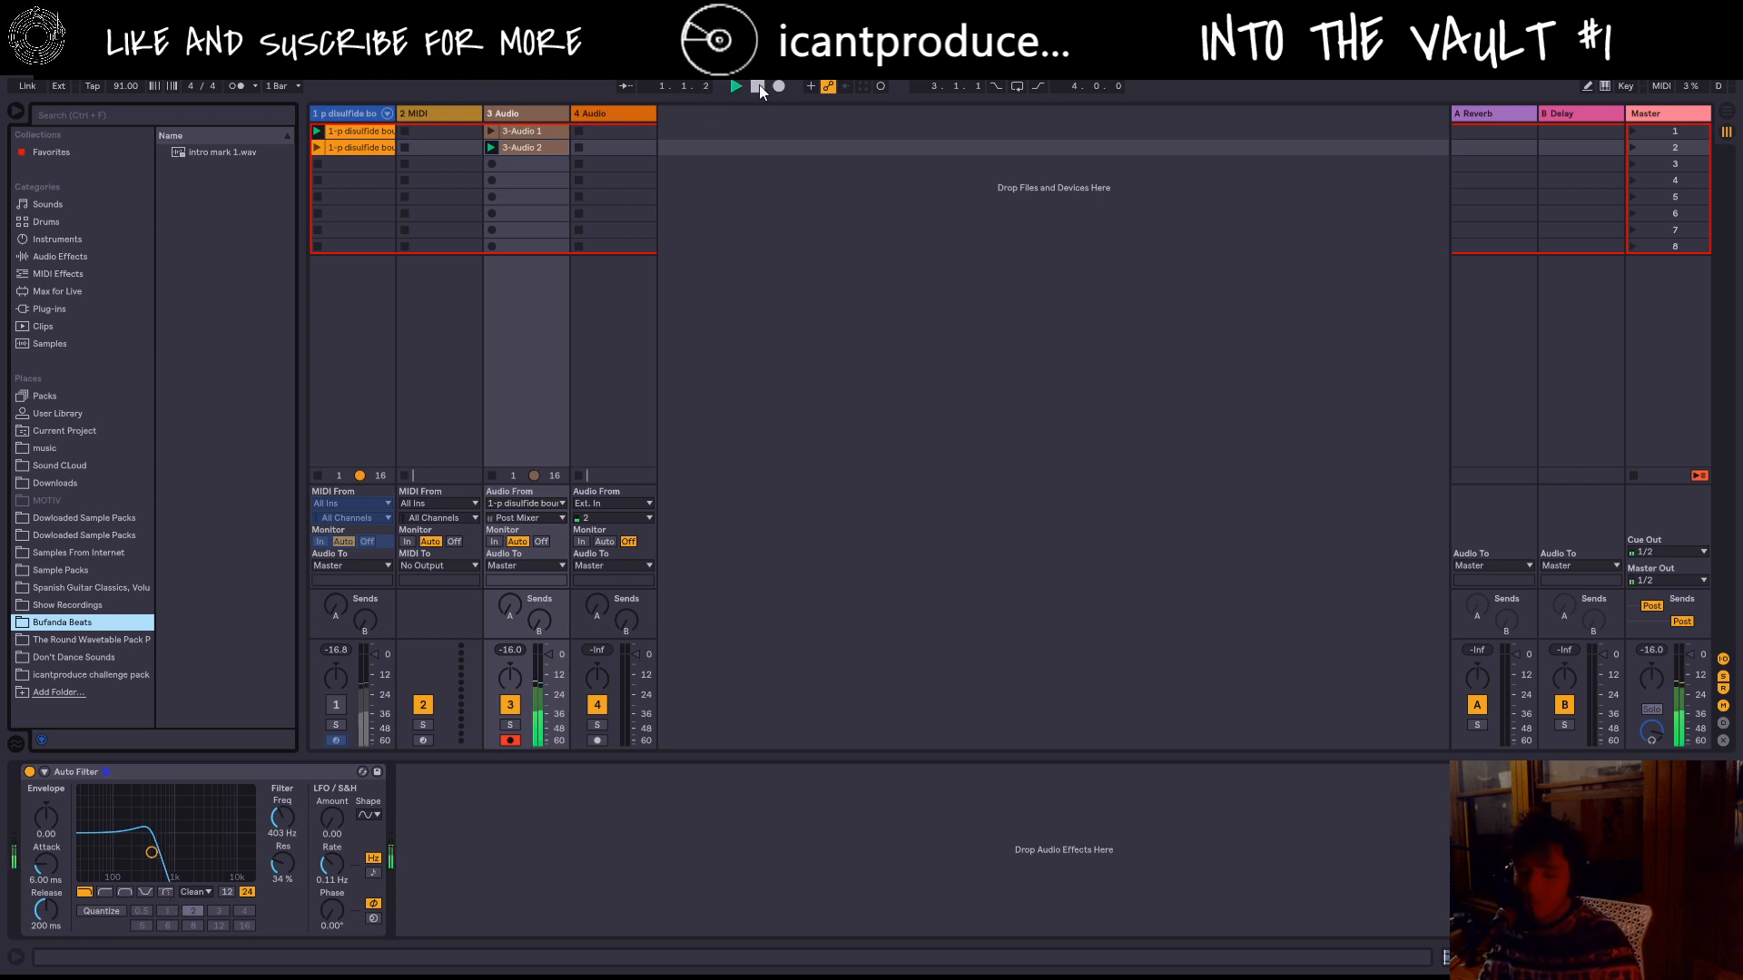
left_click(755, 86)
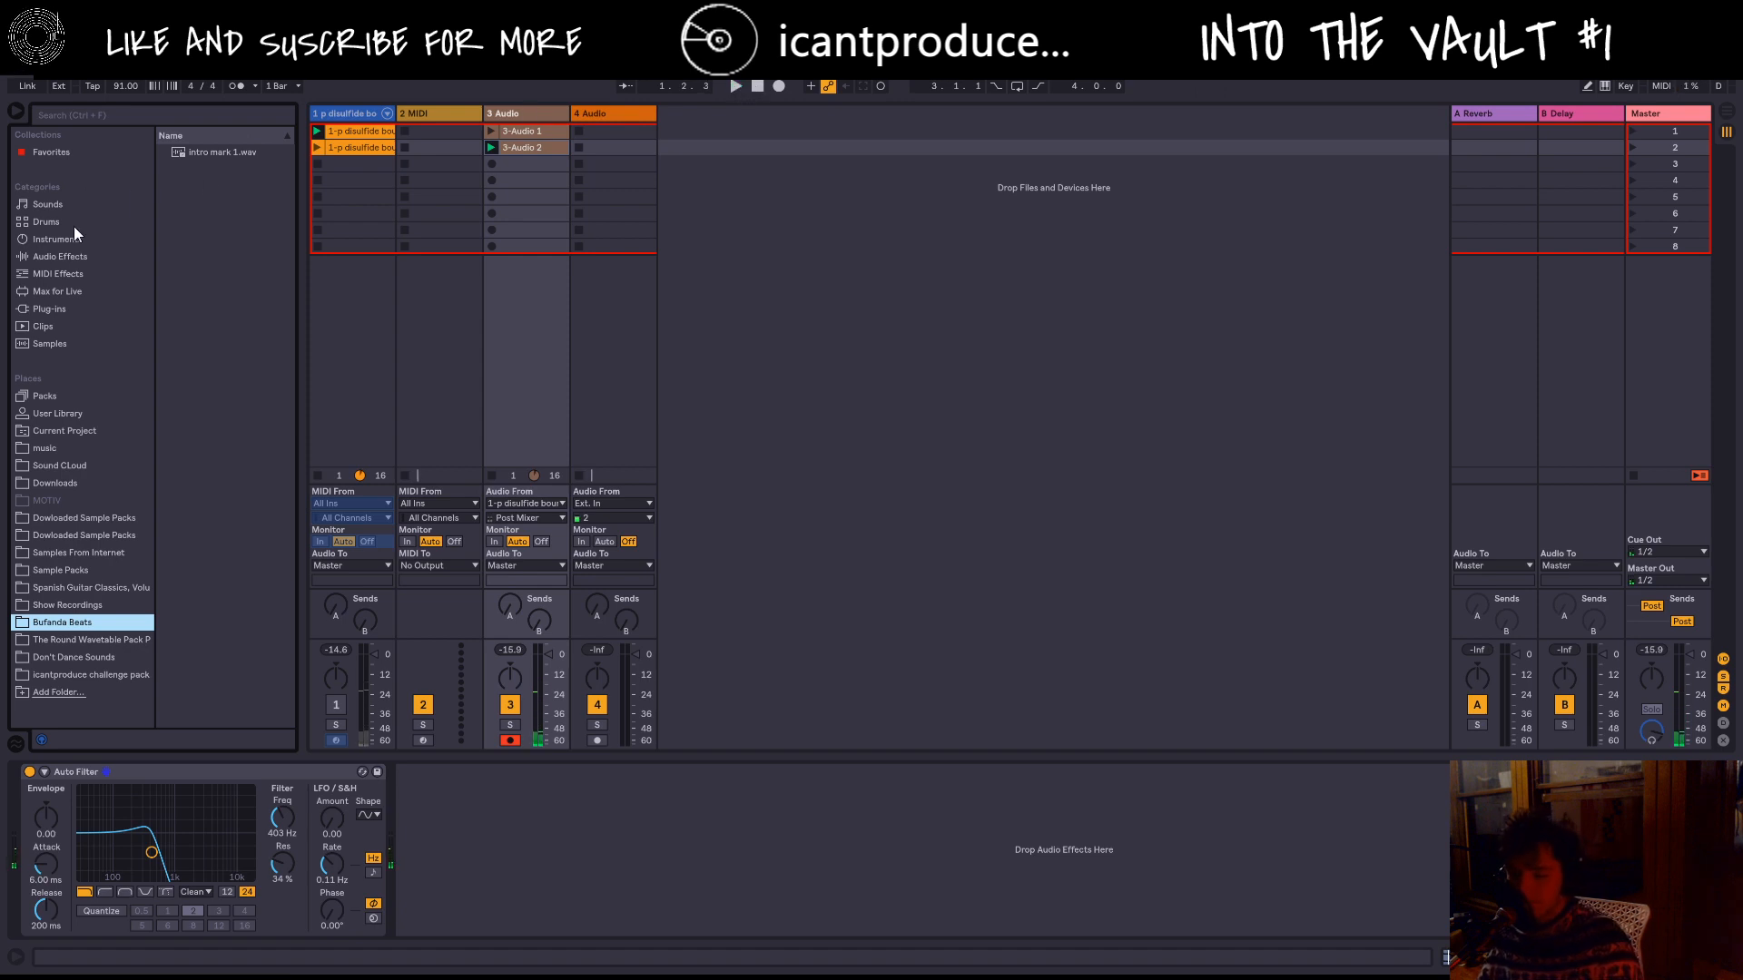
Step: Search the browser for "loop" and show the matches in the first Dowloaded Sample Packs folder
left_click(71, 588)
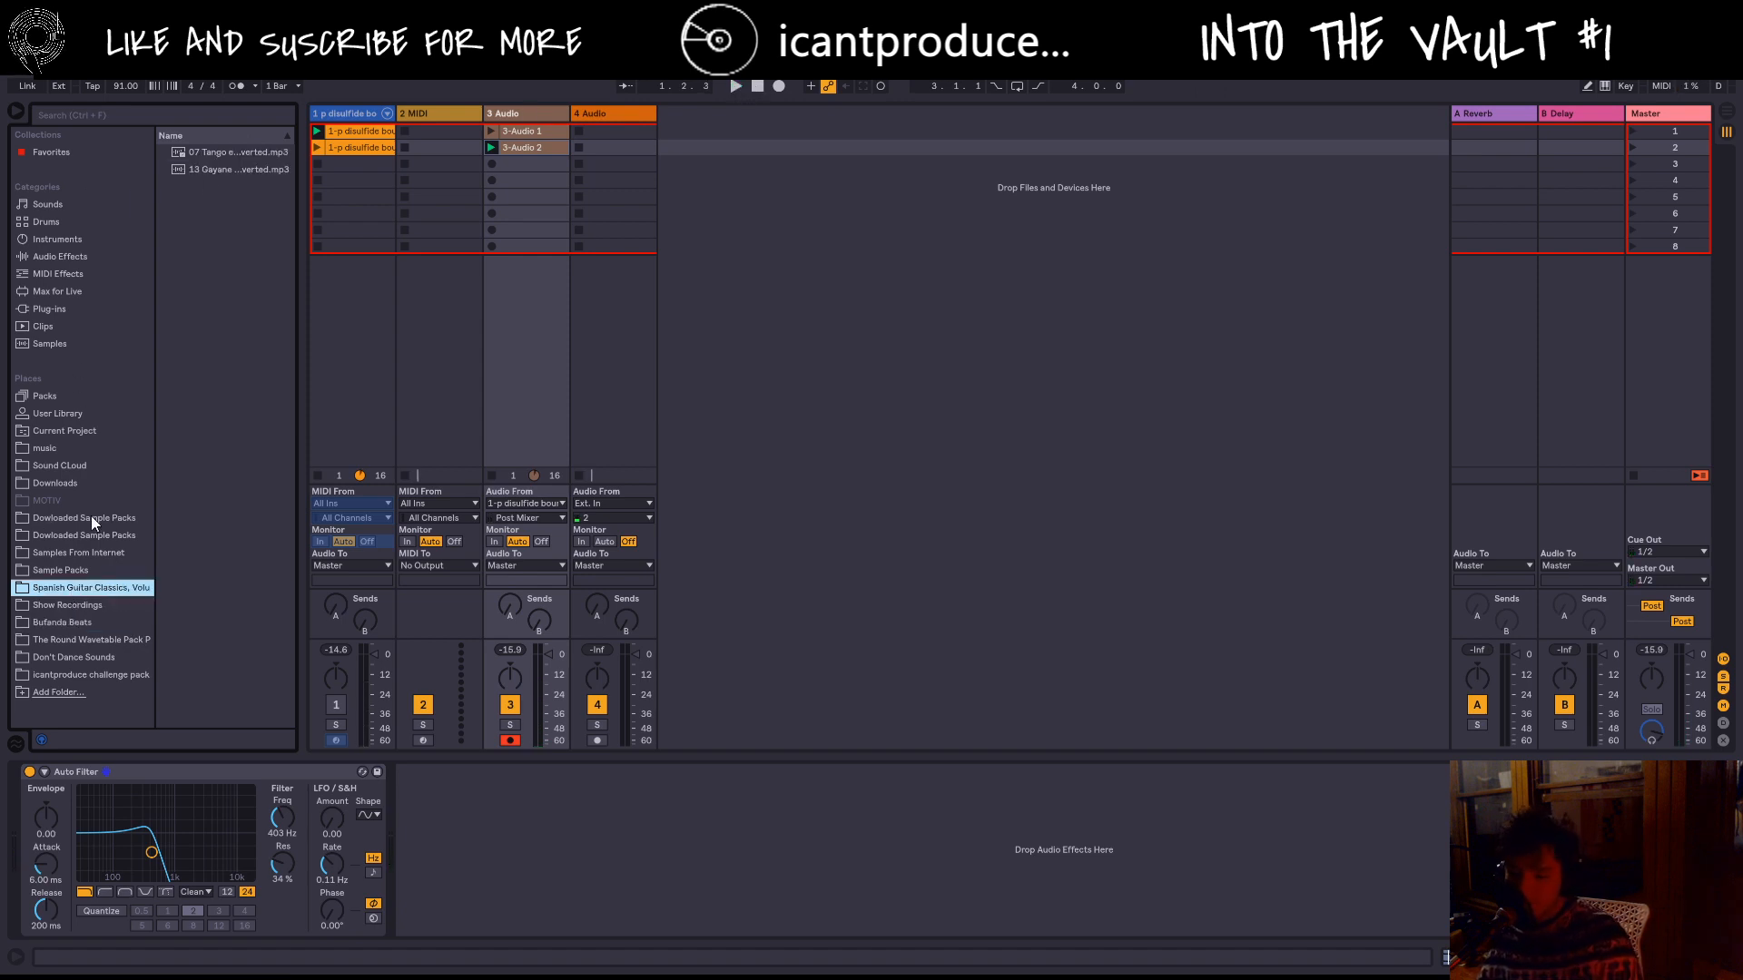
left_click(122, 114)
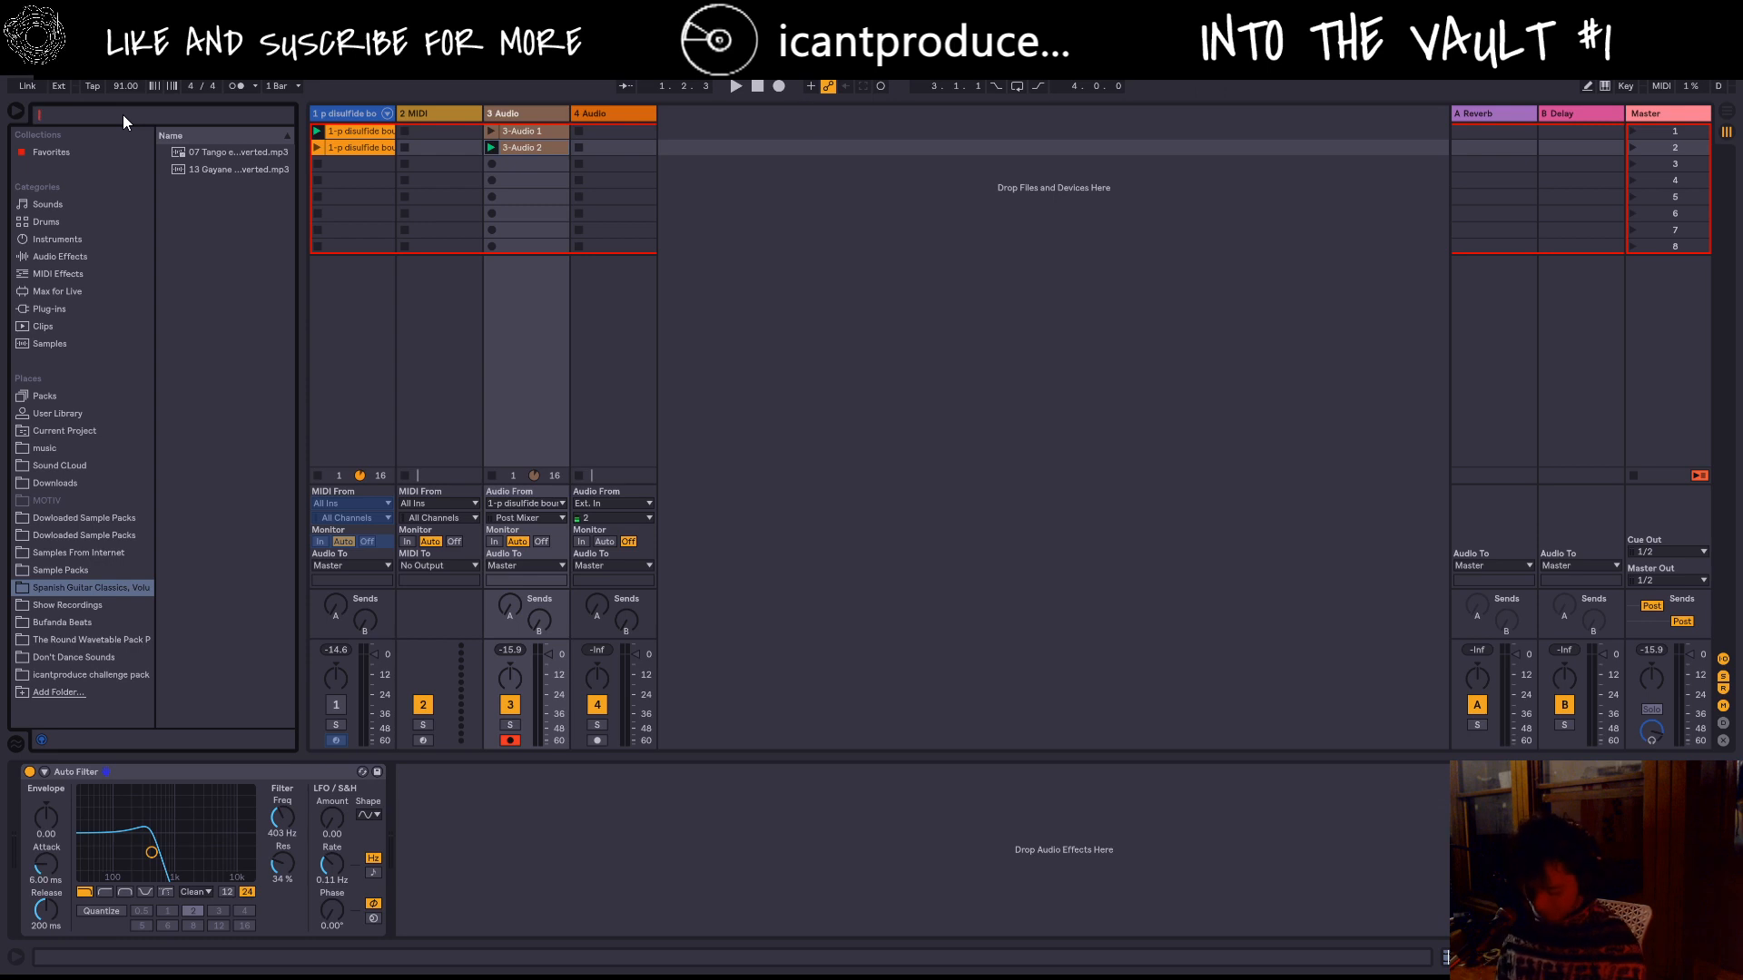
type("lo")
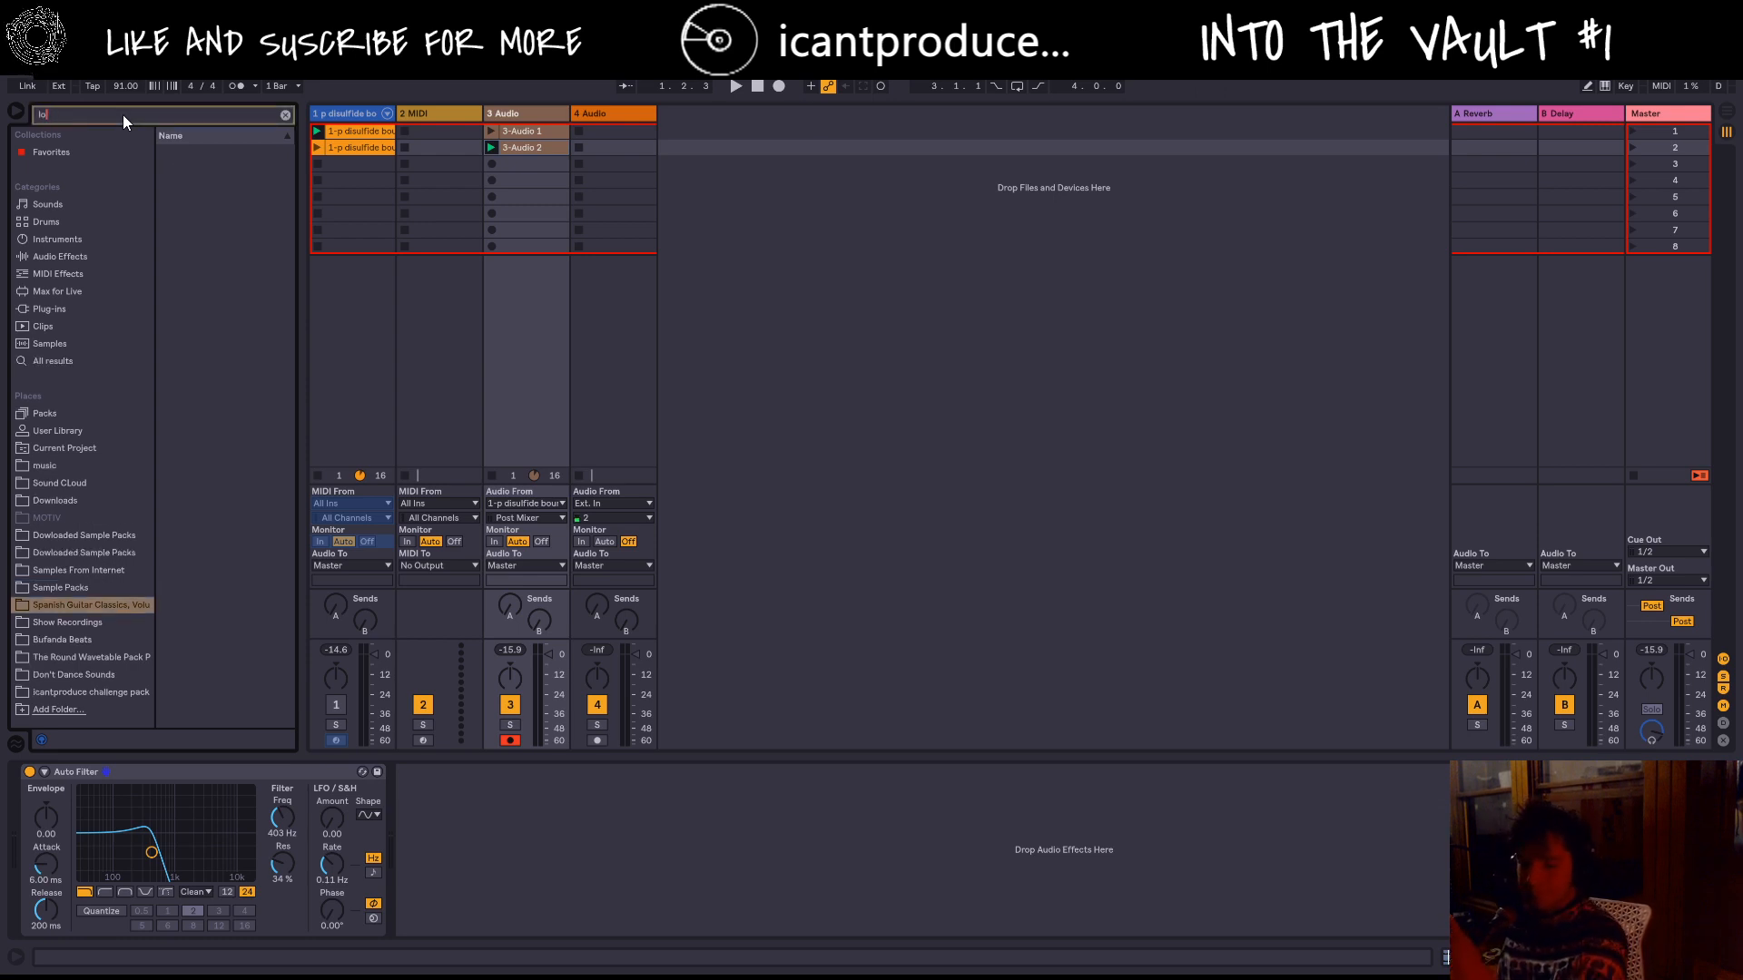
type("op")
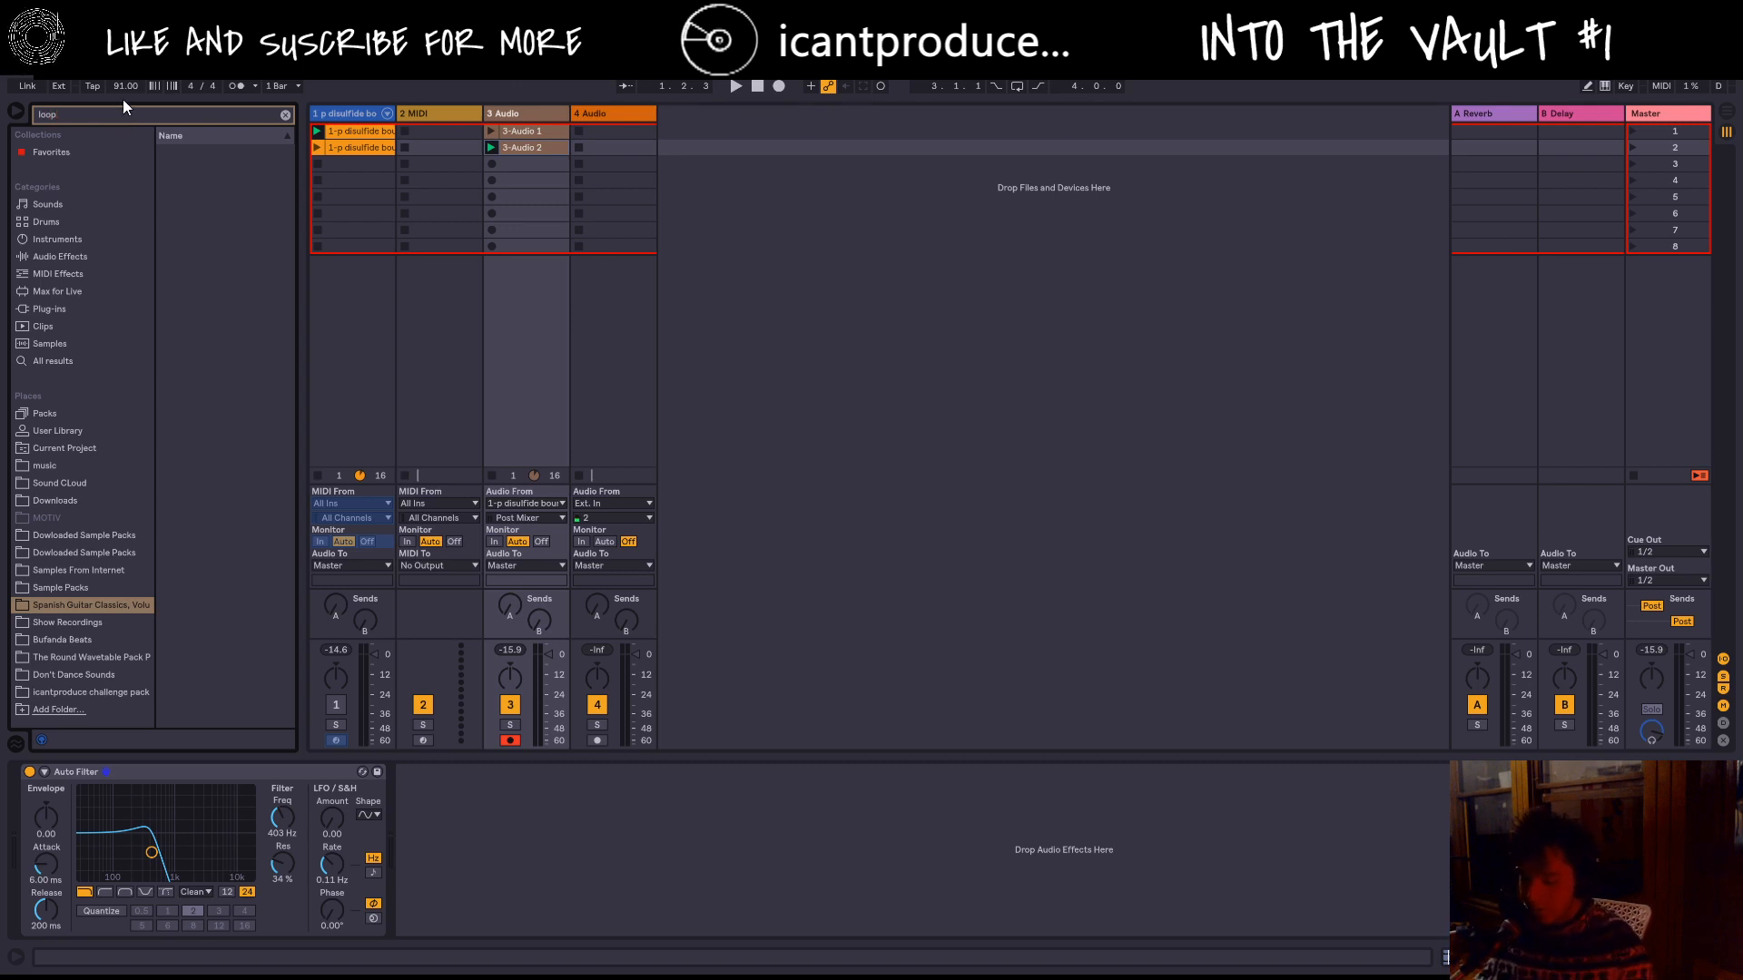
left_click(63, 536)
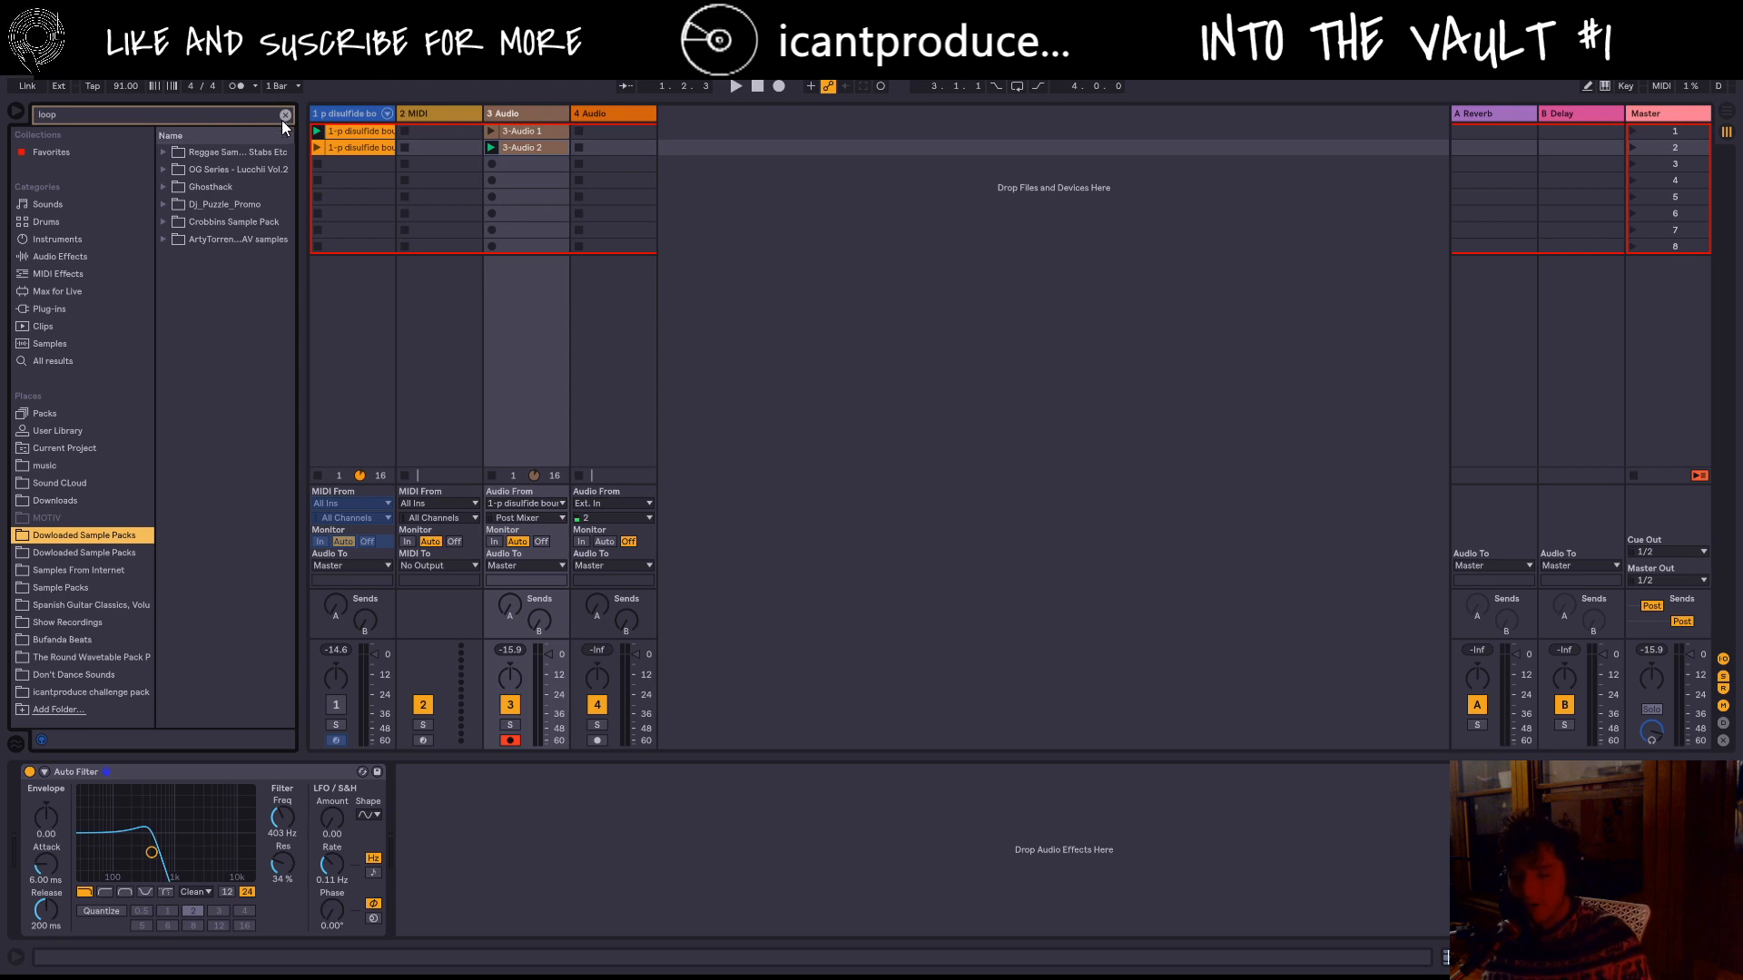
Step: Open Ghosthack's Neurofunk Arsenal > Neuro Enhancer > Drums folder and preview the first drum stem
left_click(164, 205)
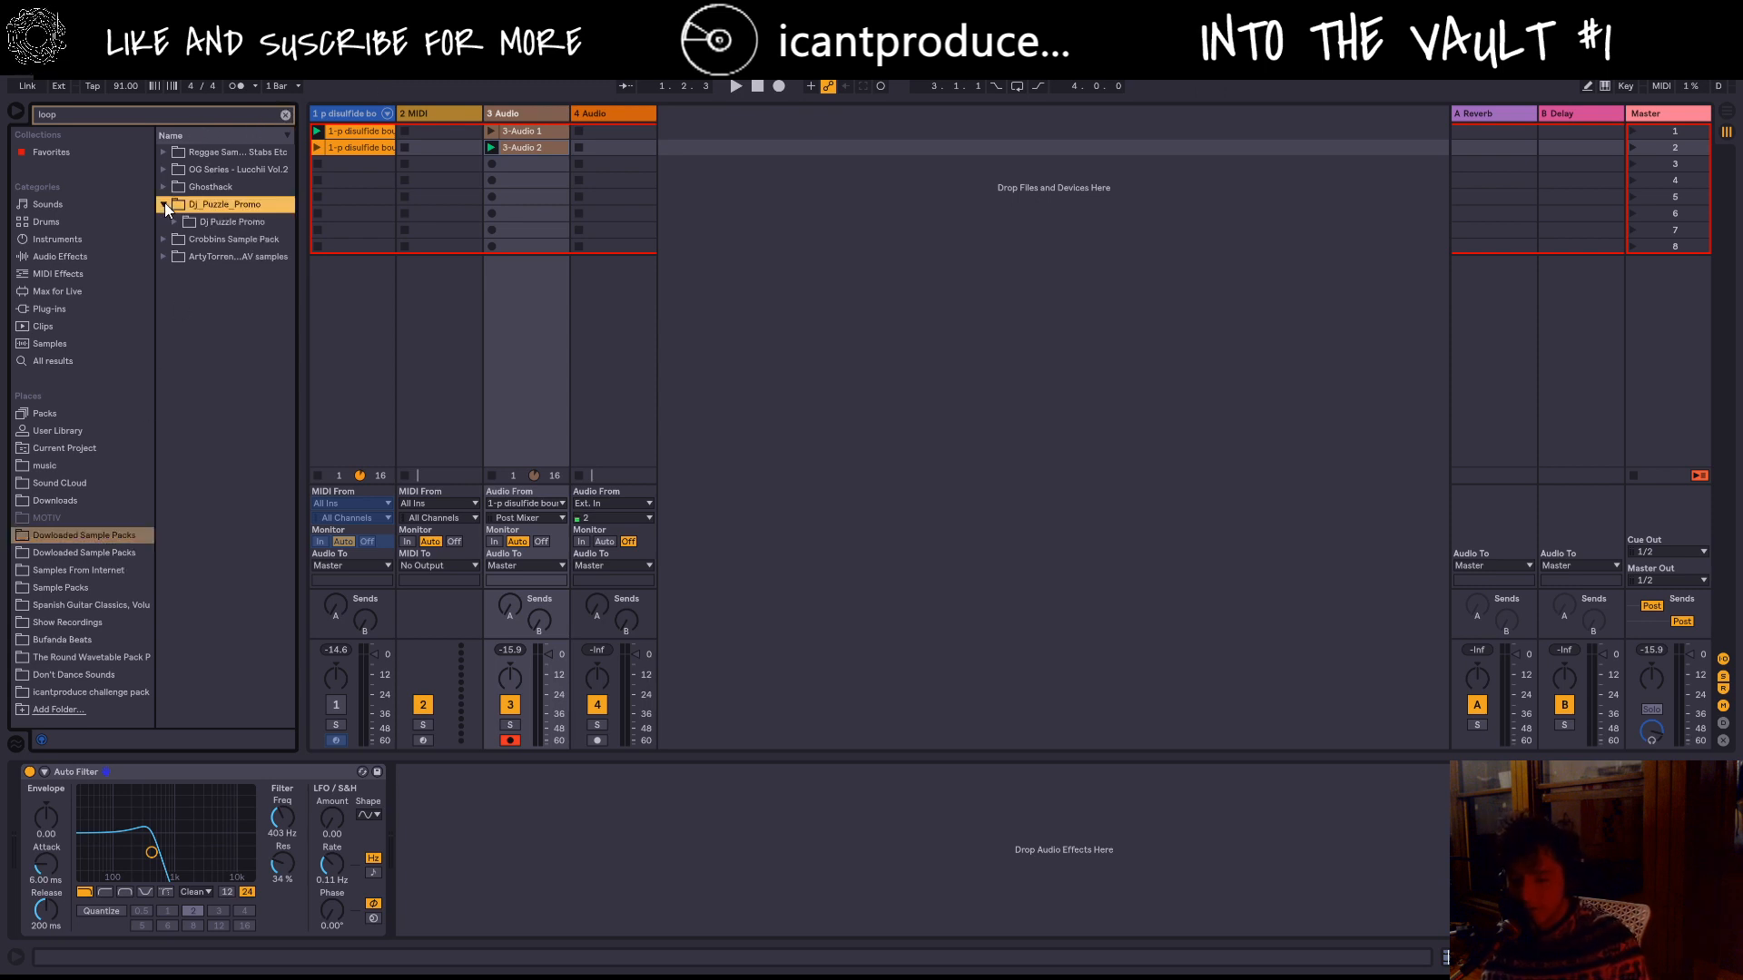
left_click(163, 186)
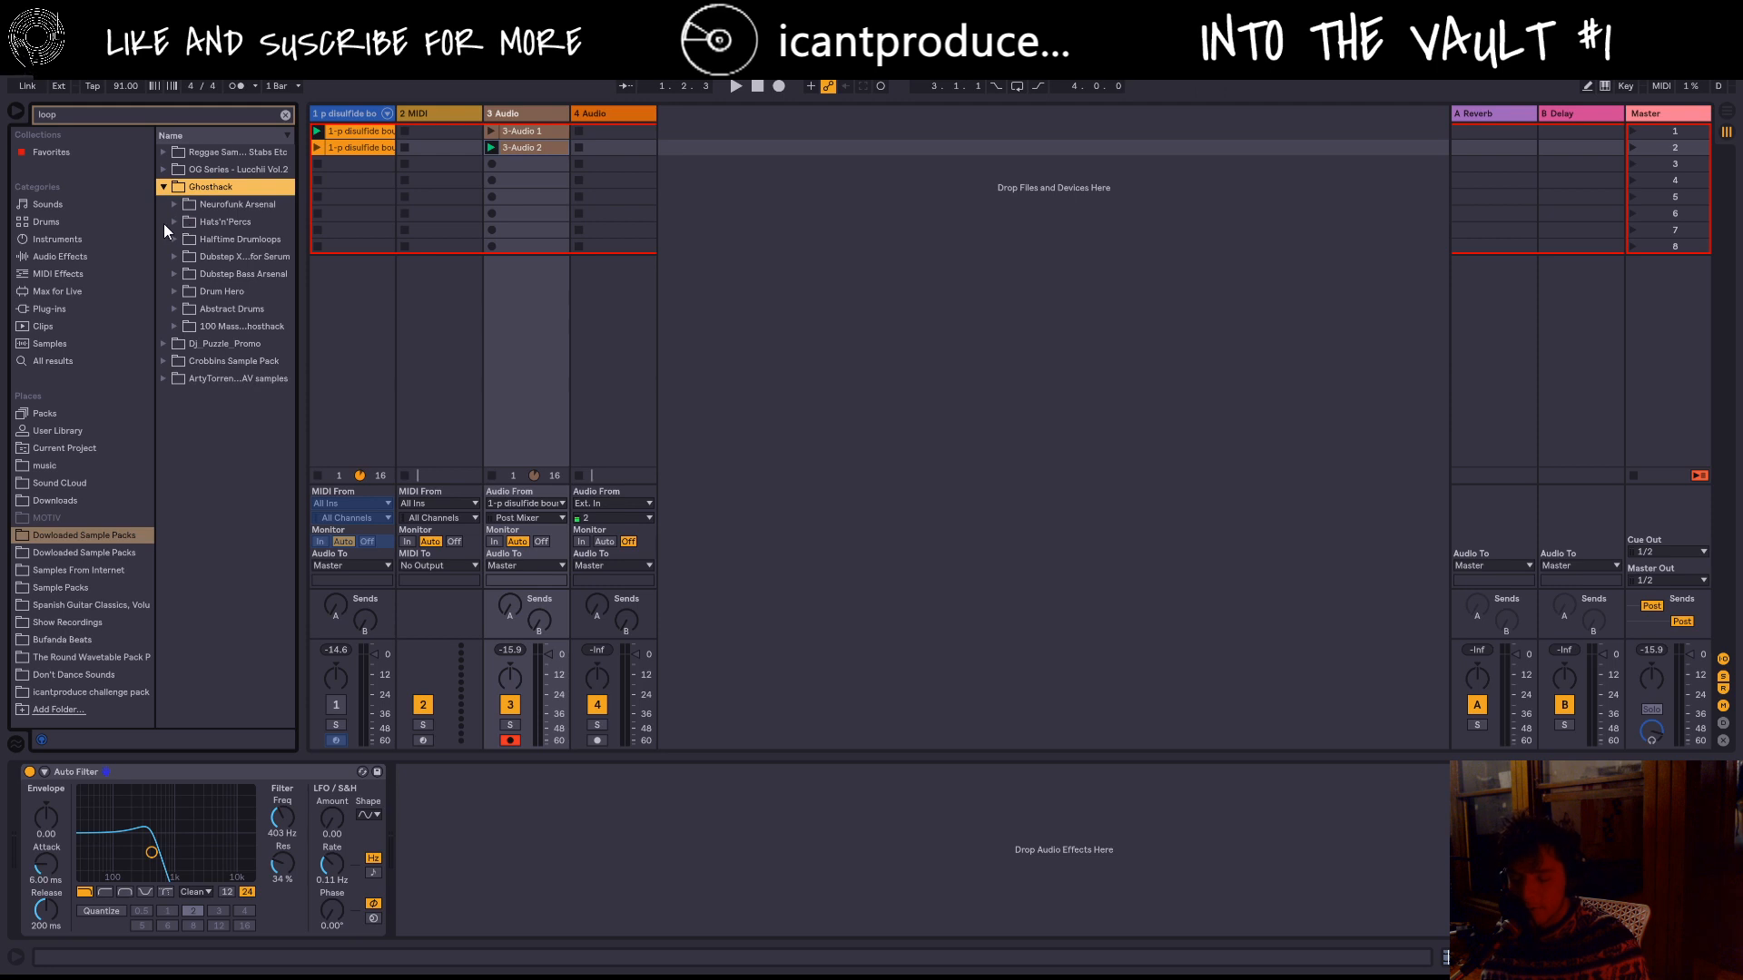
left_click(166, 222)
left_click(173, 205)
left_click(181, 222)
left_click(189, 241)
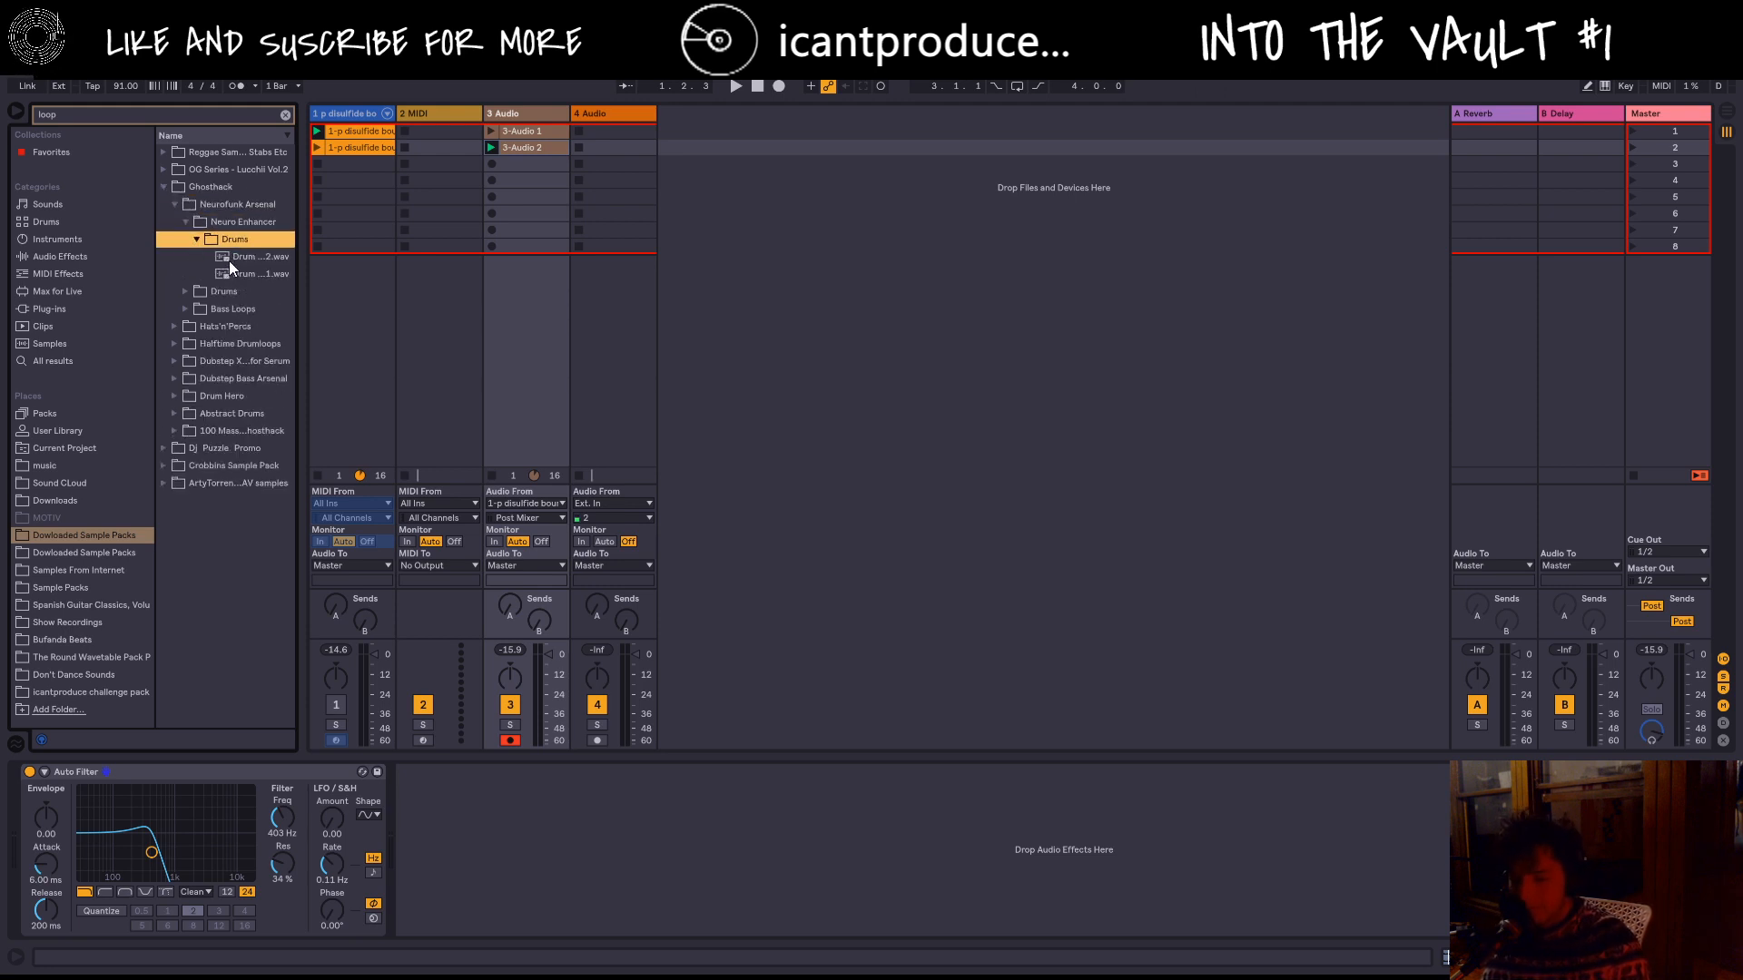
left_click(229, 259)
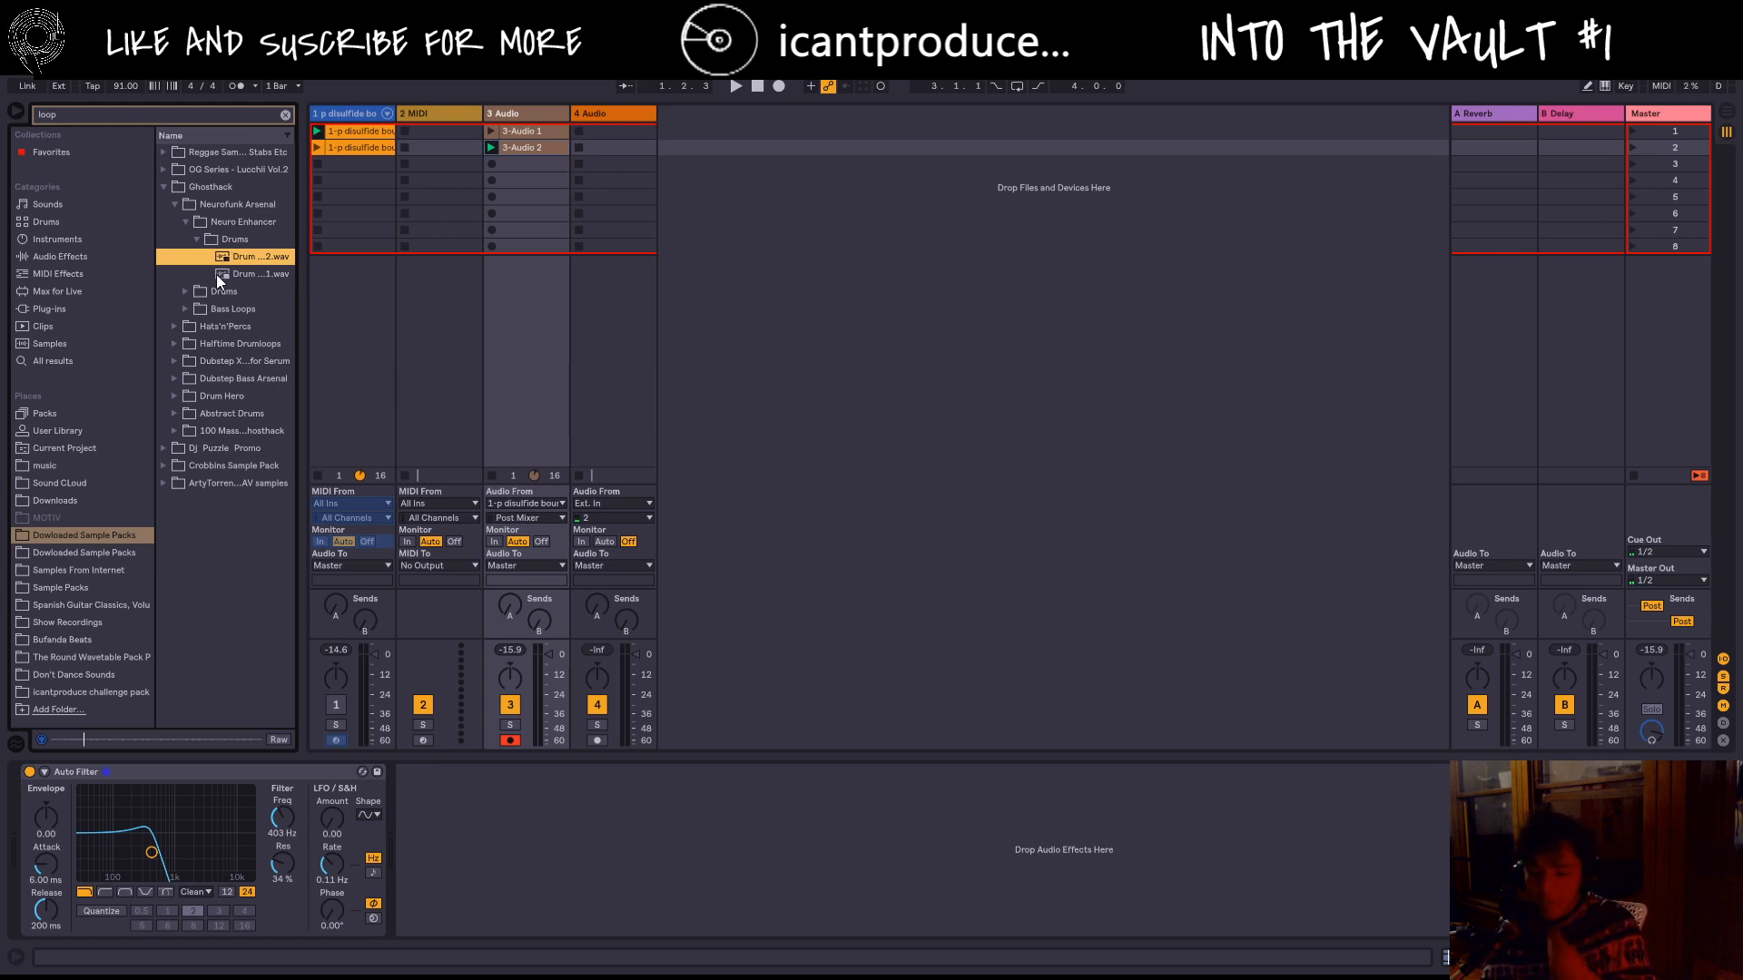
Step: Add the first drum stem to the top slot of the 4 Audio track, play it, and lower the track volume to about -29.7 dB
left_click_drag(244, 256, 583, 133)
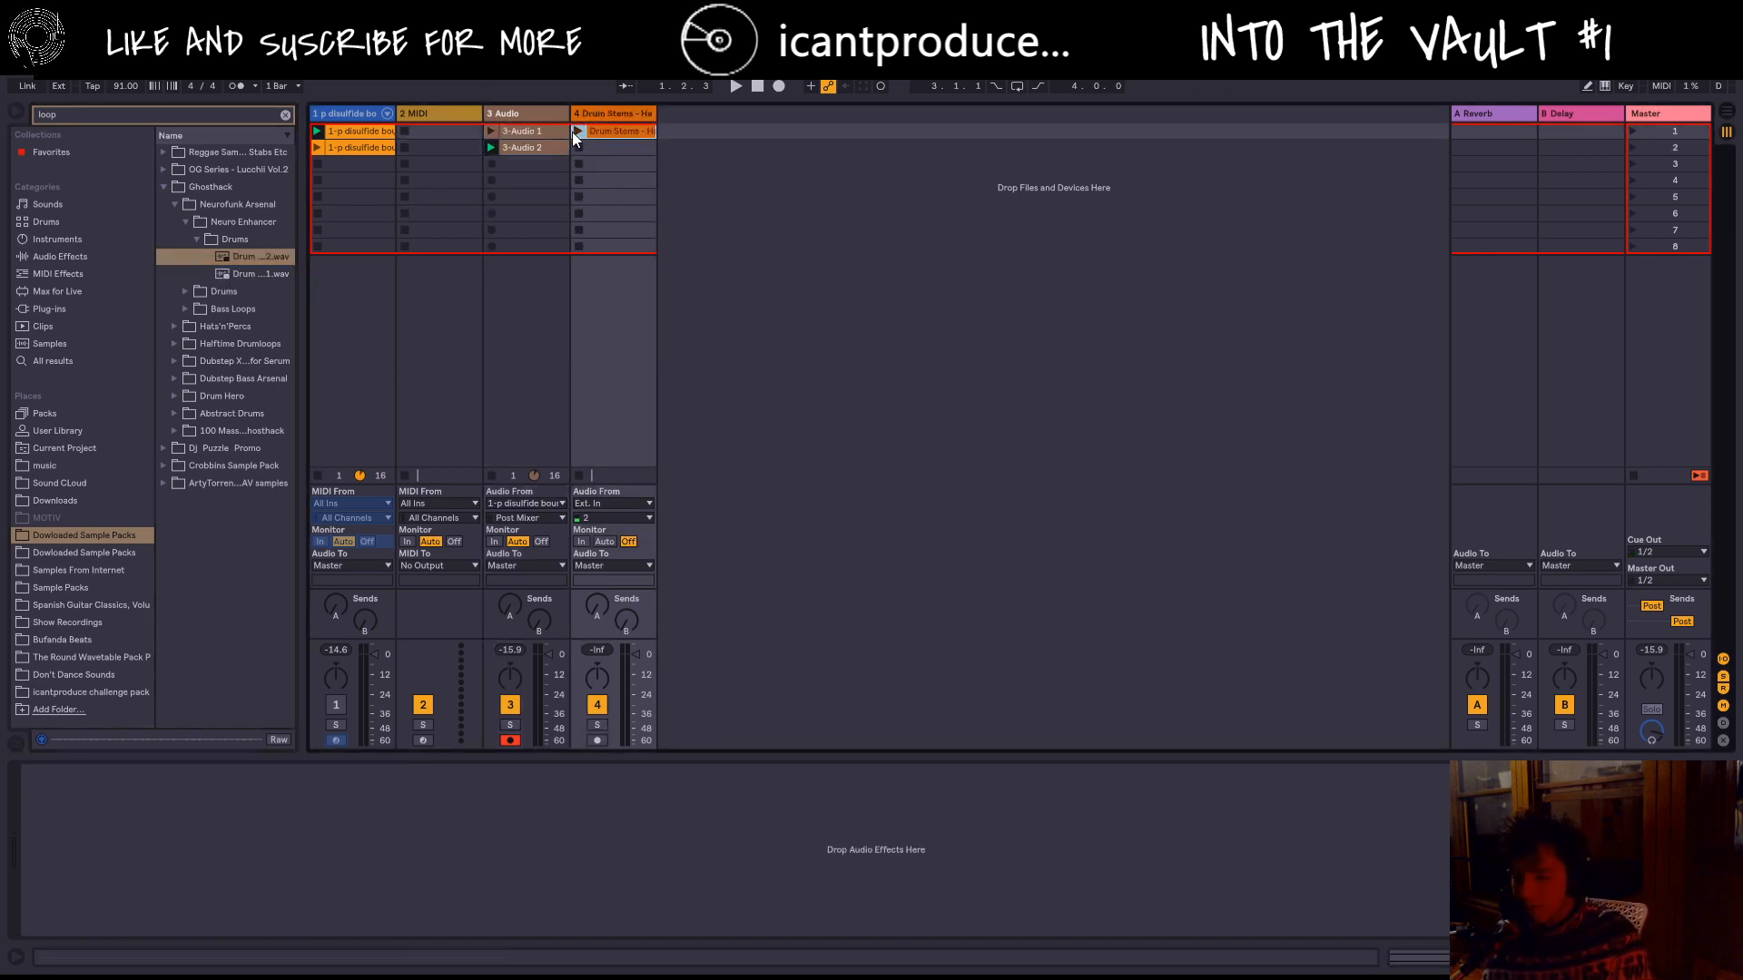
left_click(578, 131)
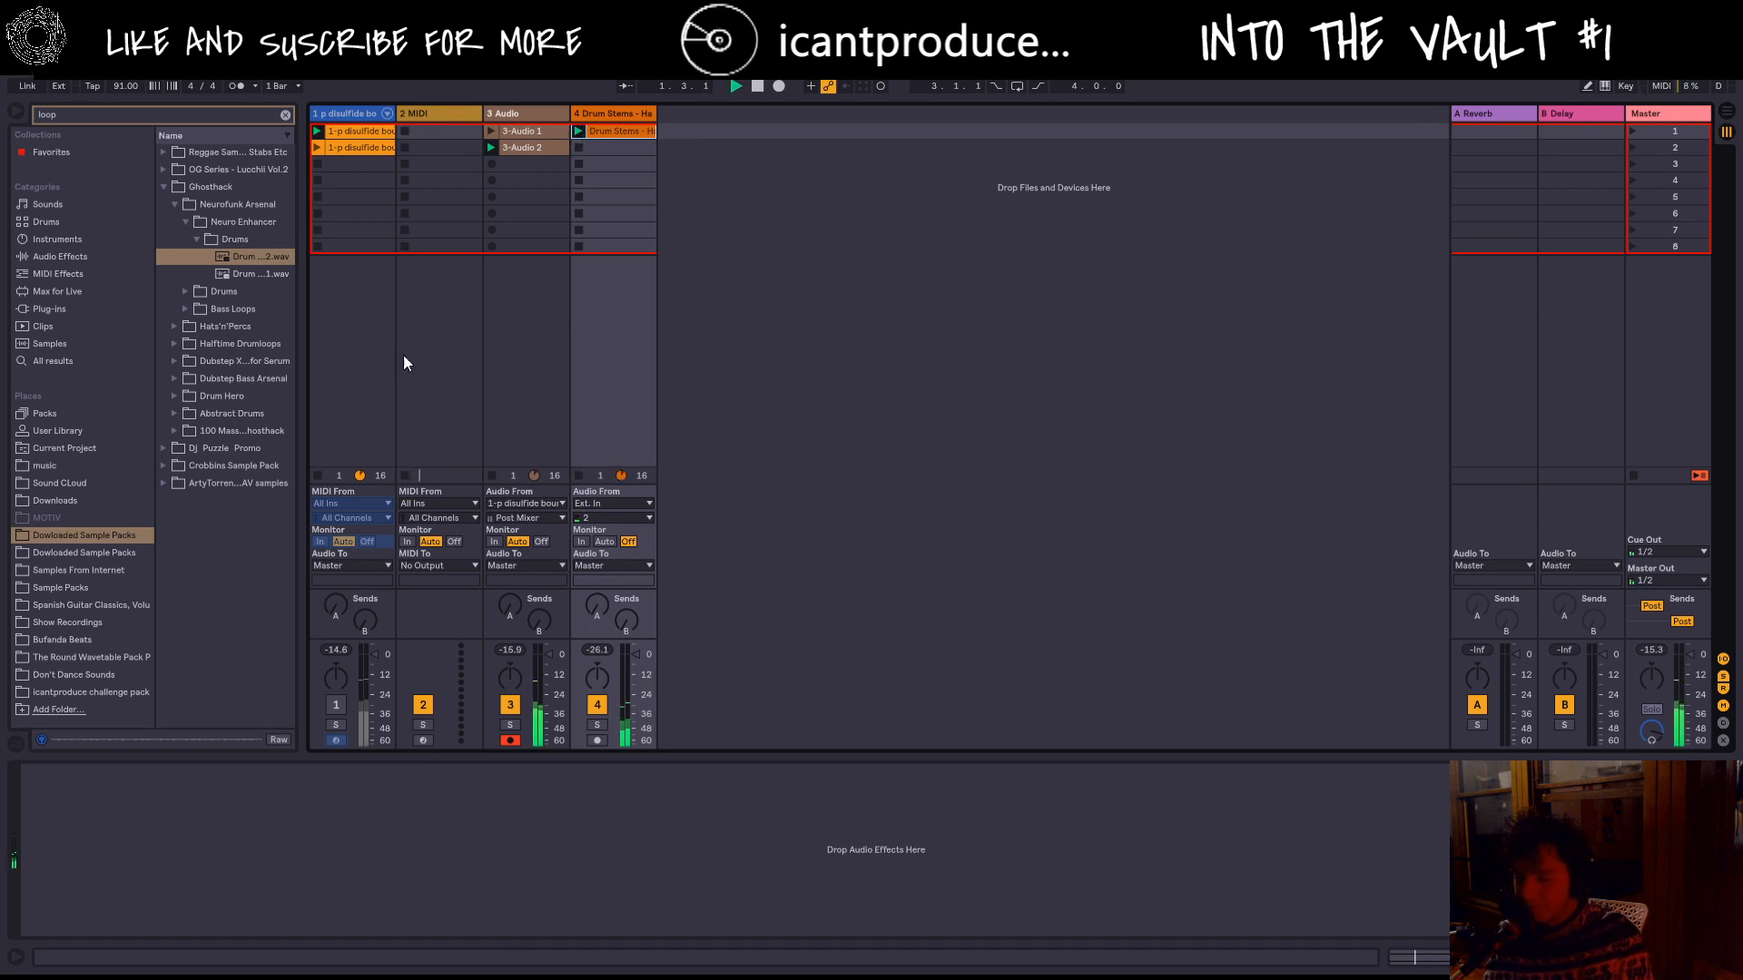
left_click_drag(648, 655, 648, 704)
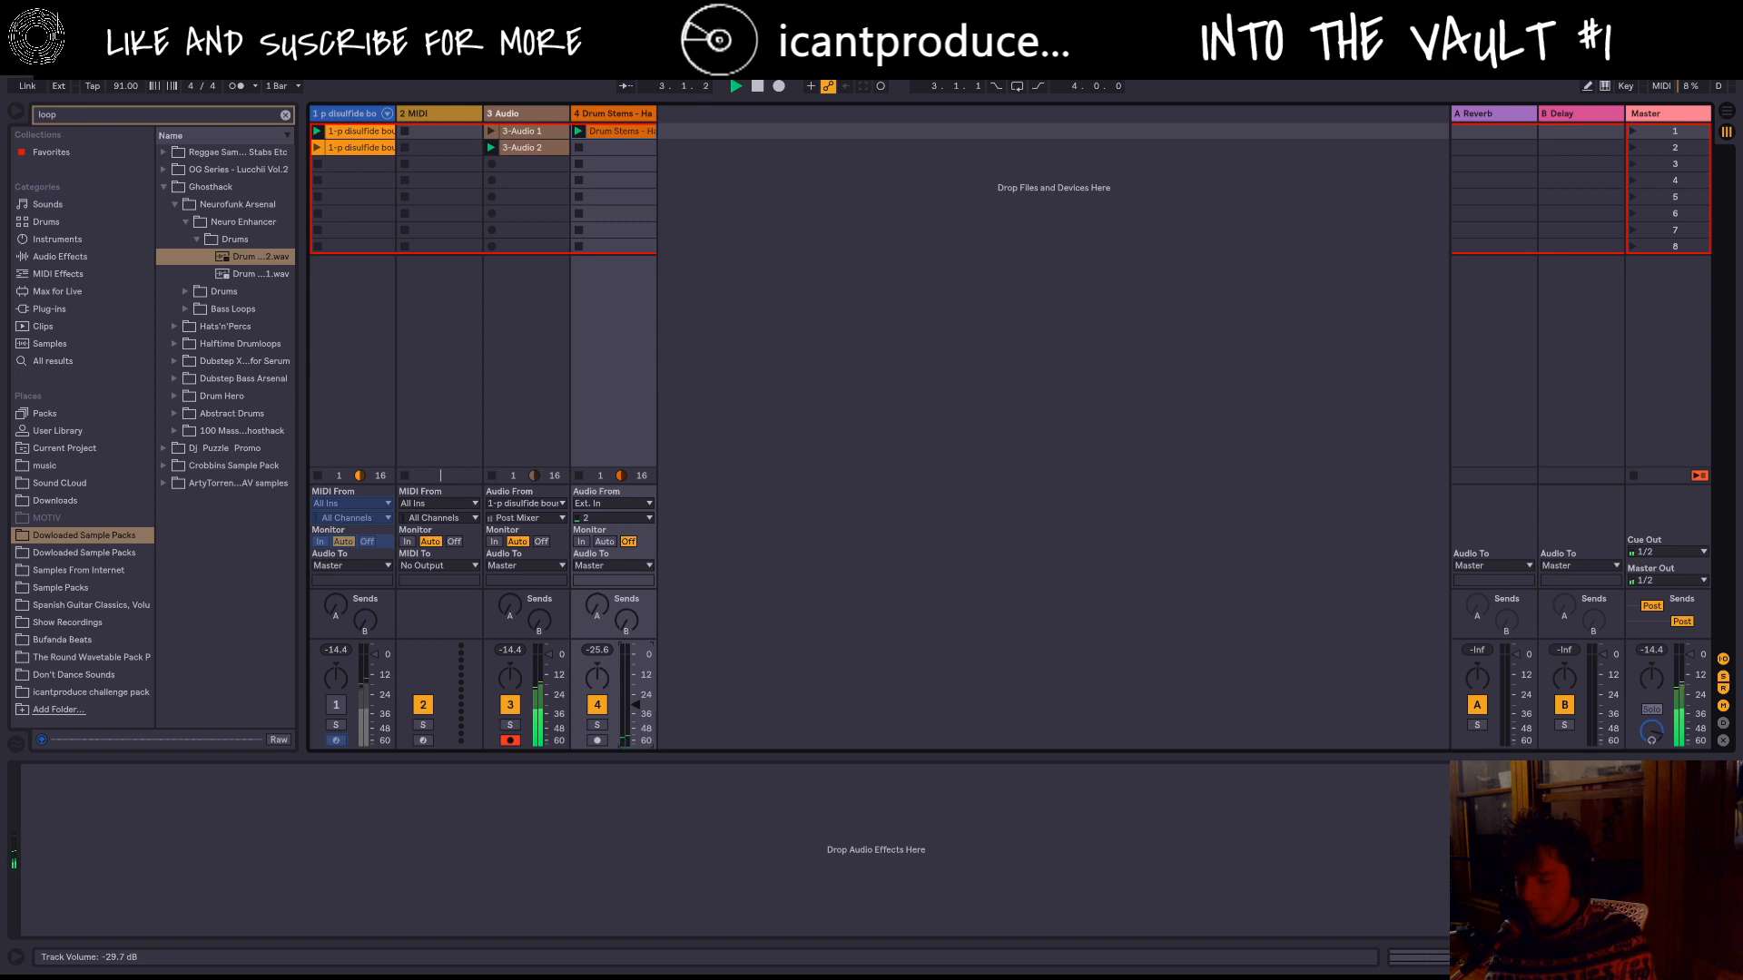
Step: Preview the other Neuro Enhancer drum stem and the first half-time drum loop in Neurofunk Arsenal's Drums folder
left_click(230, 275)
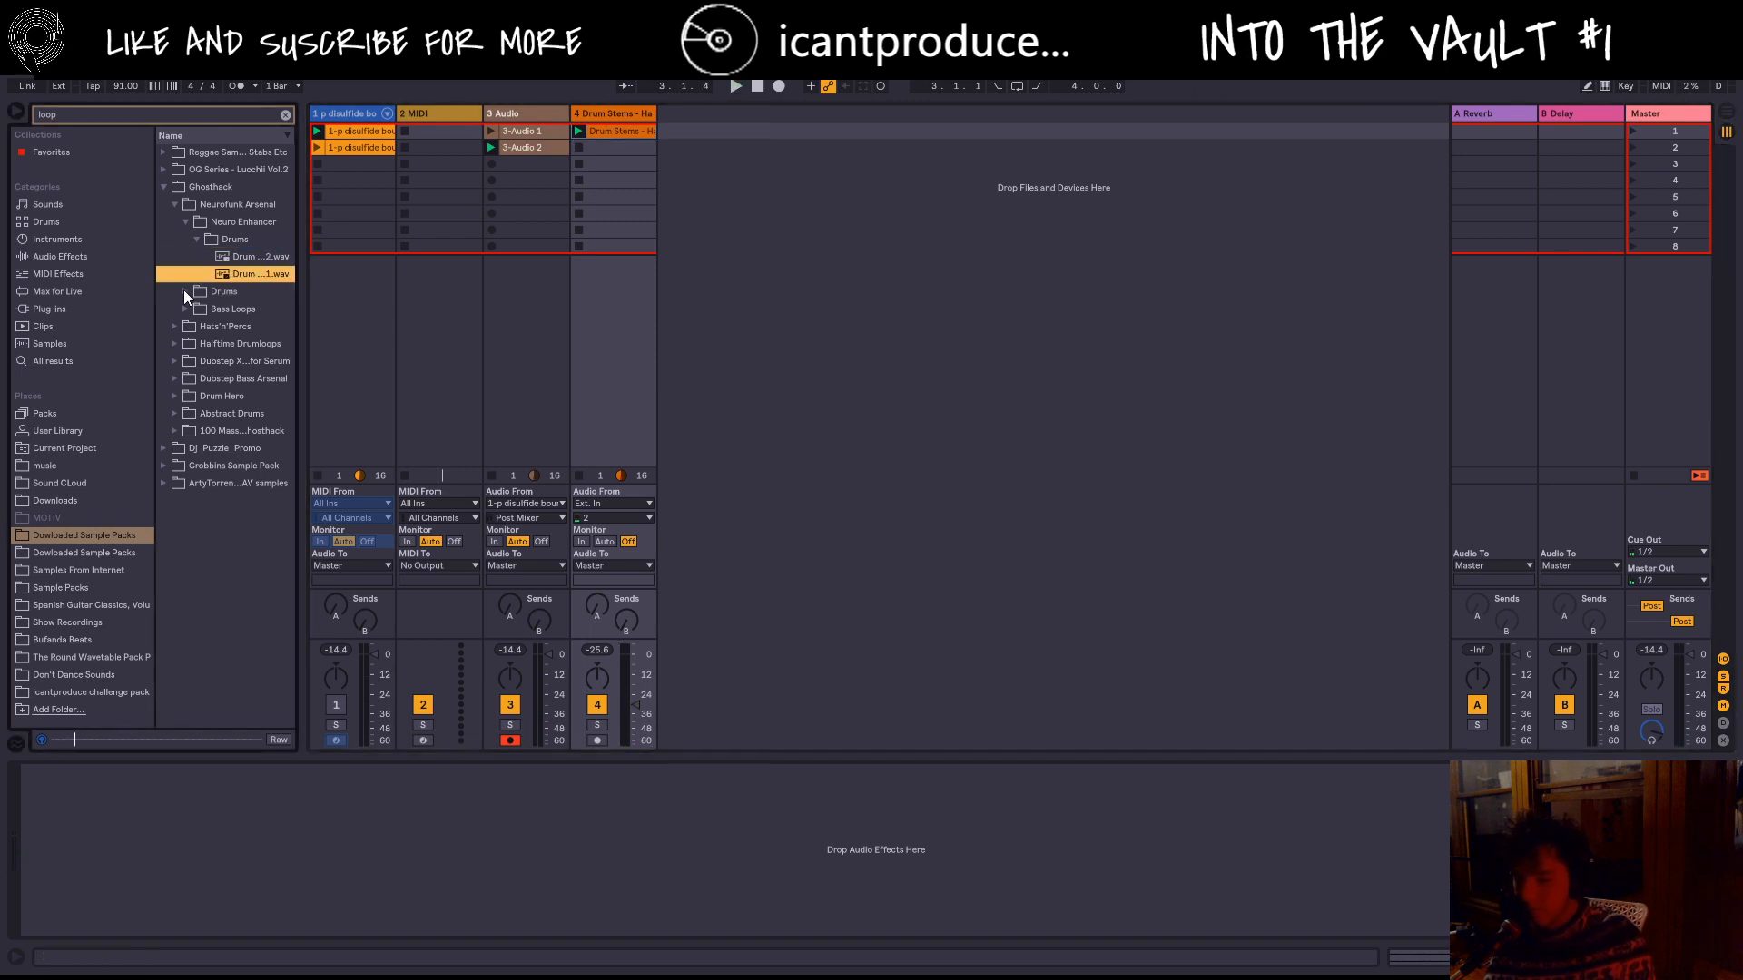
left_click(183, 290)
left_click(216, 297)
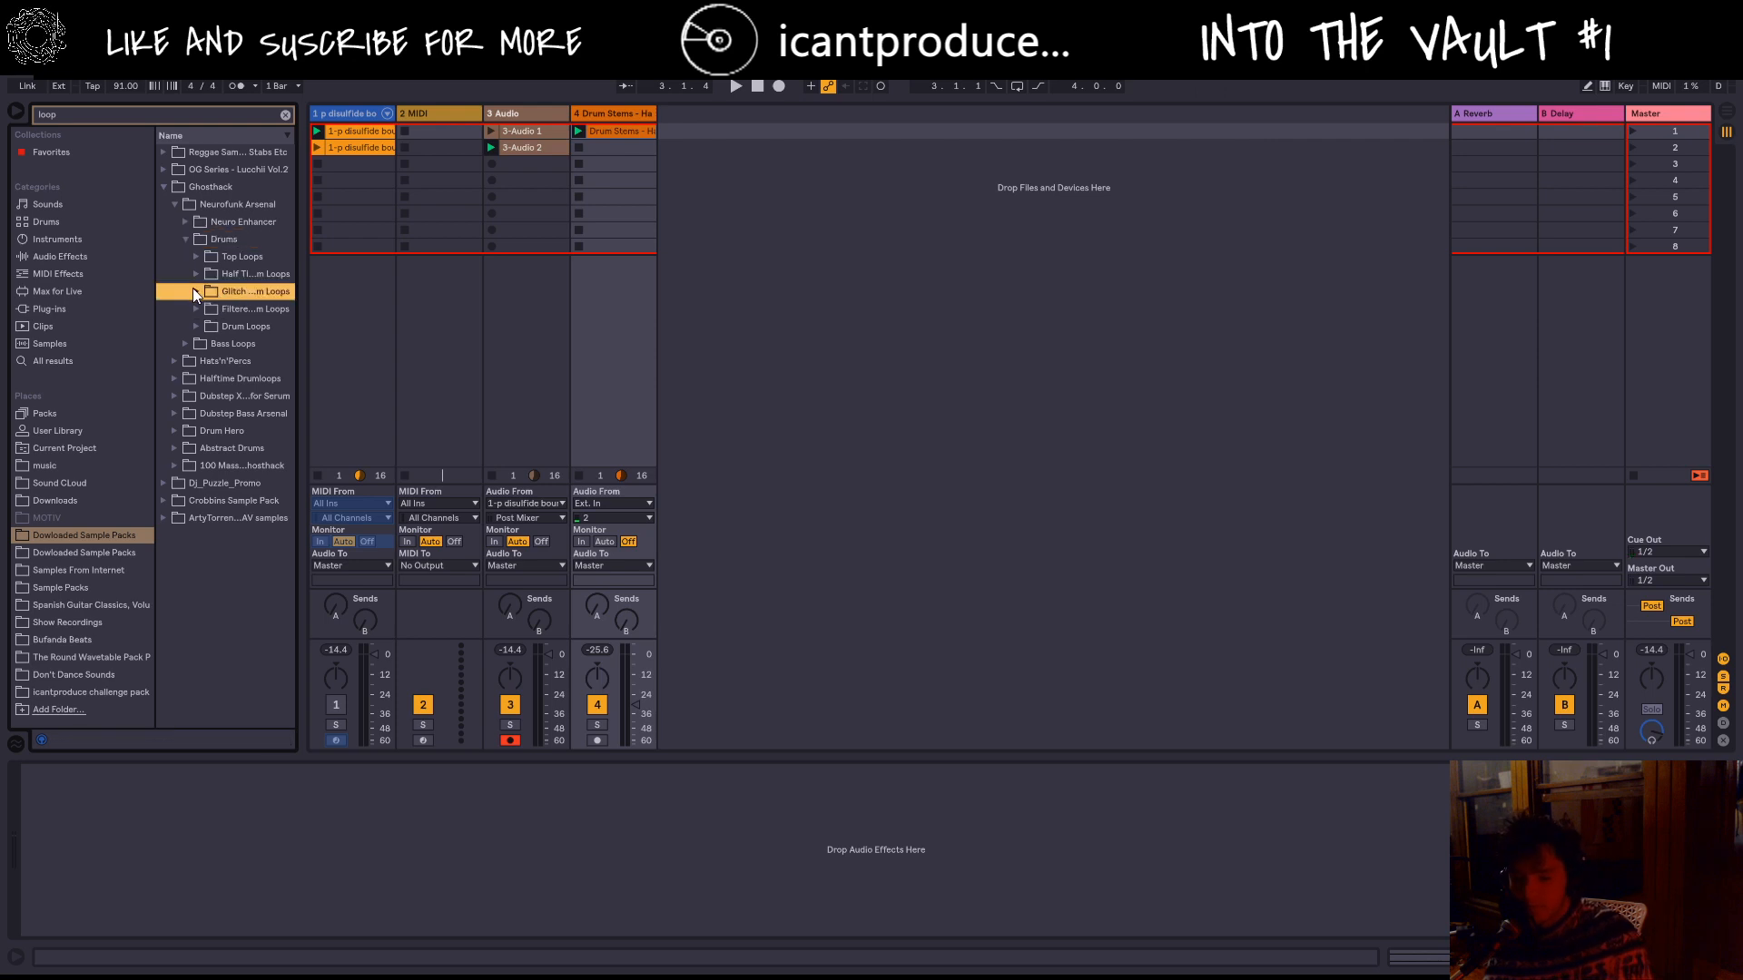
left_click(197, 275)
left_click(223, 292)
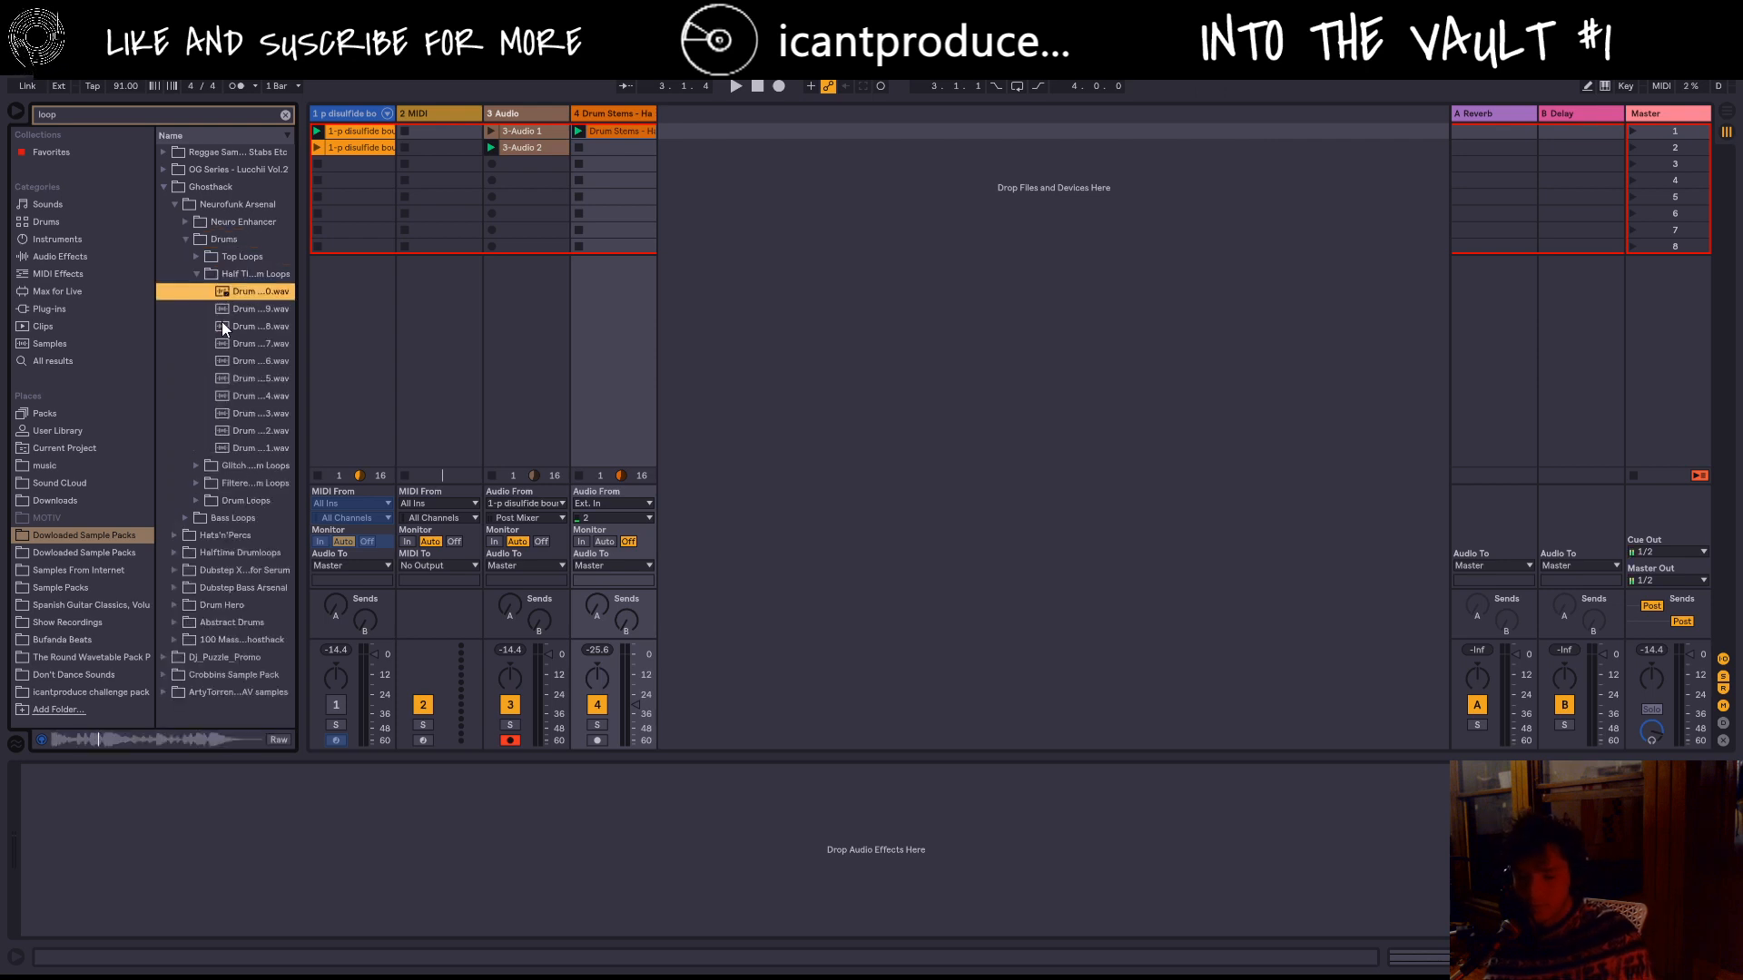
Step: Add Drum Loop 10 to the second slot of the fourth track and play it briefly with the resampled loop
left_click_drag(254, 291, 586, 145)
left_click(579, 146)
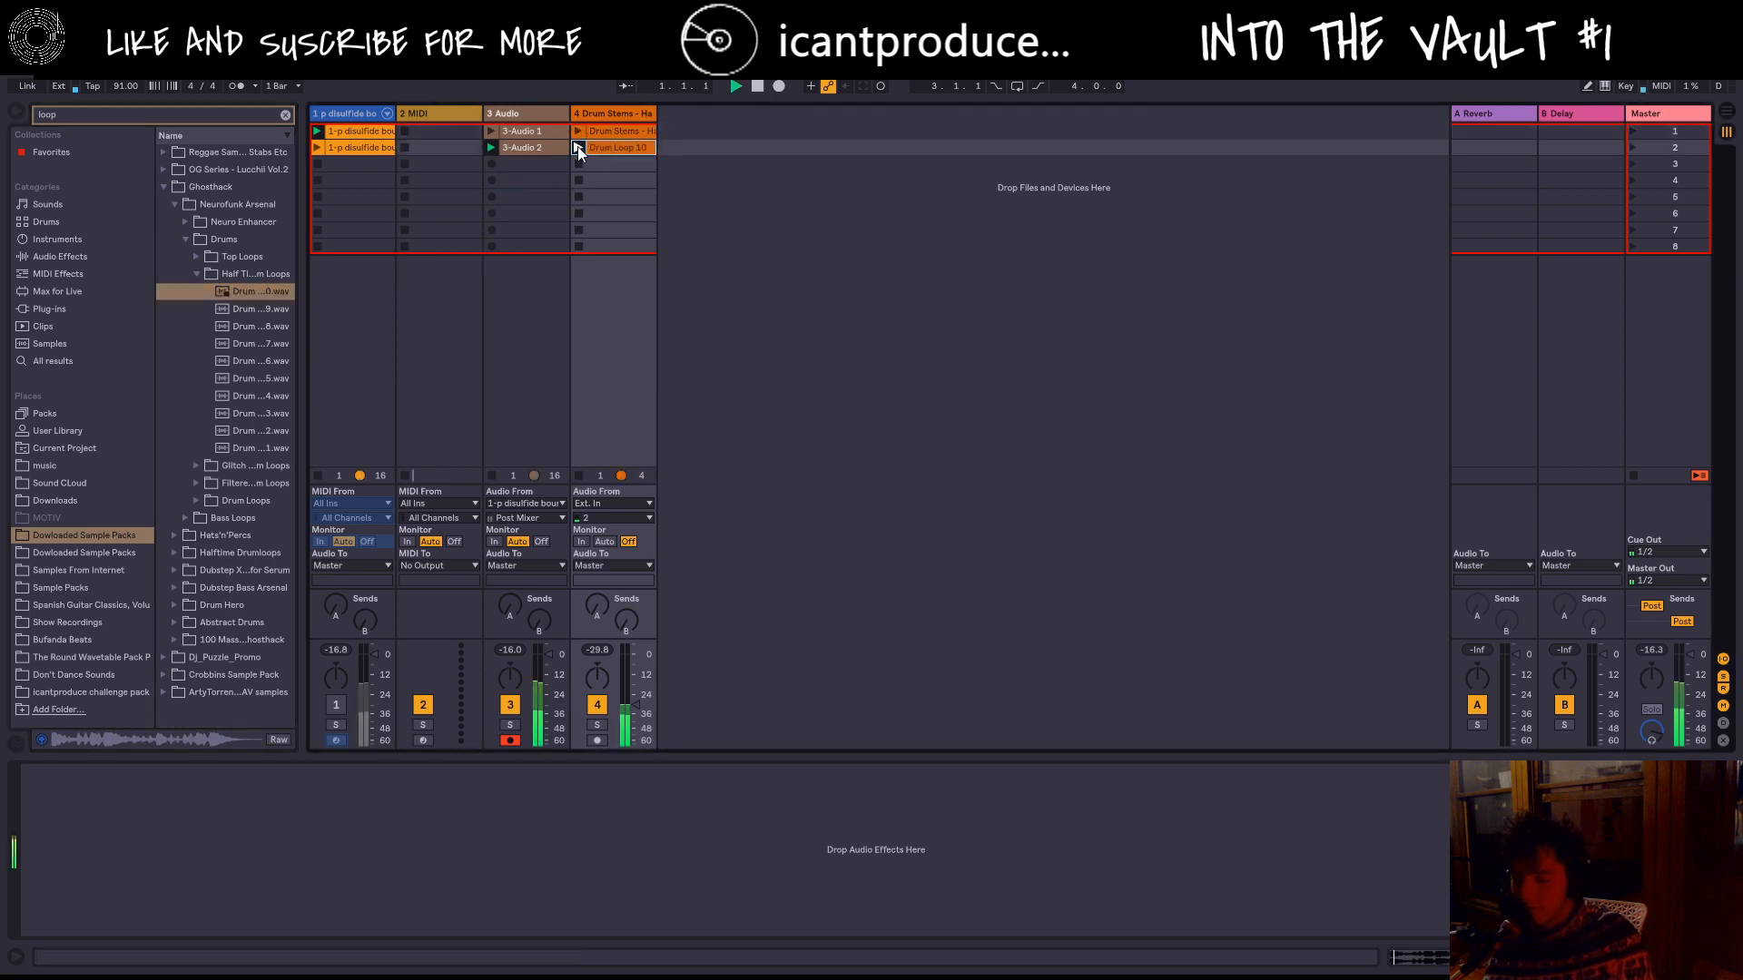
key("space")
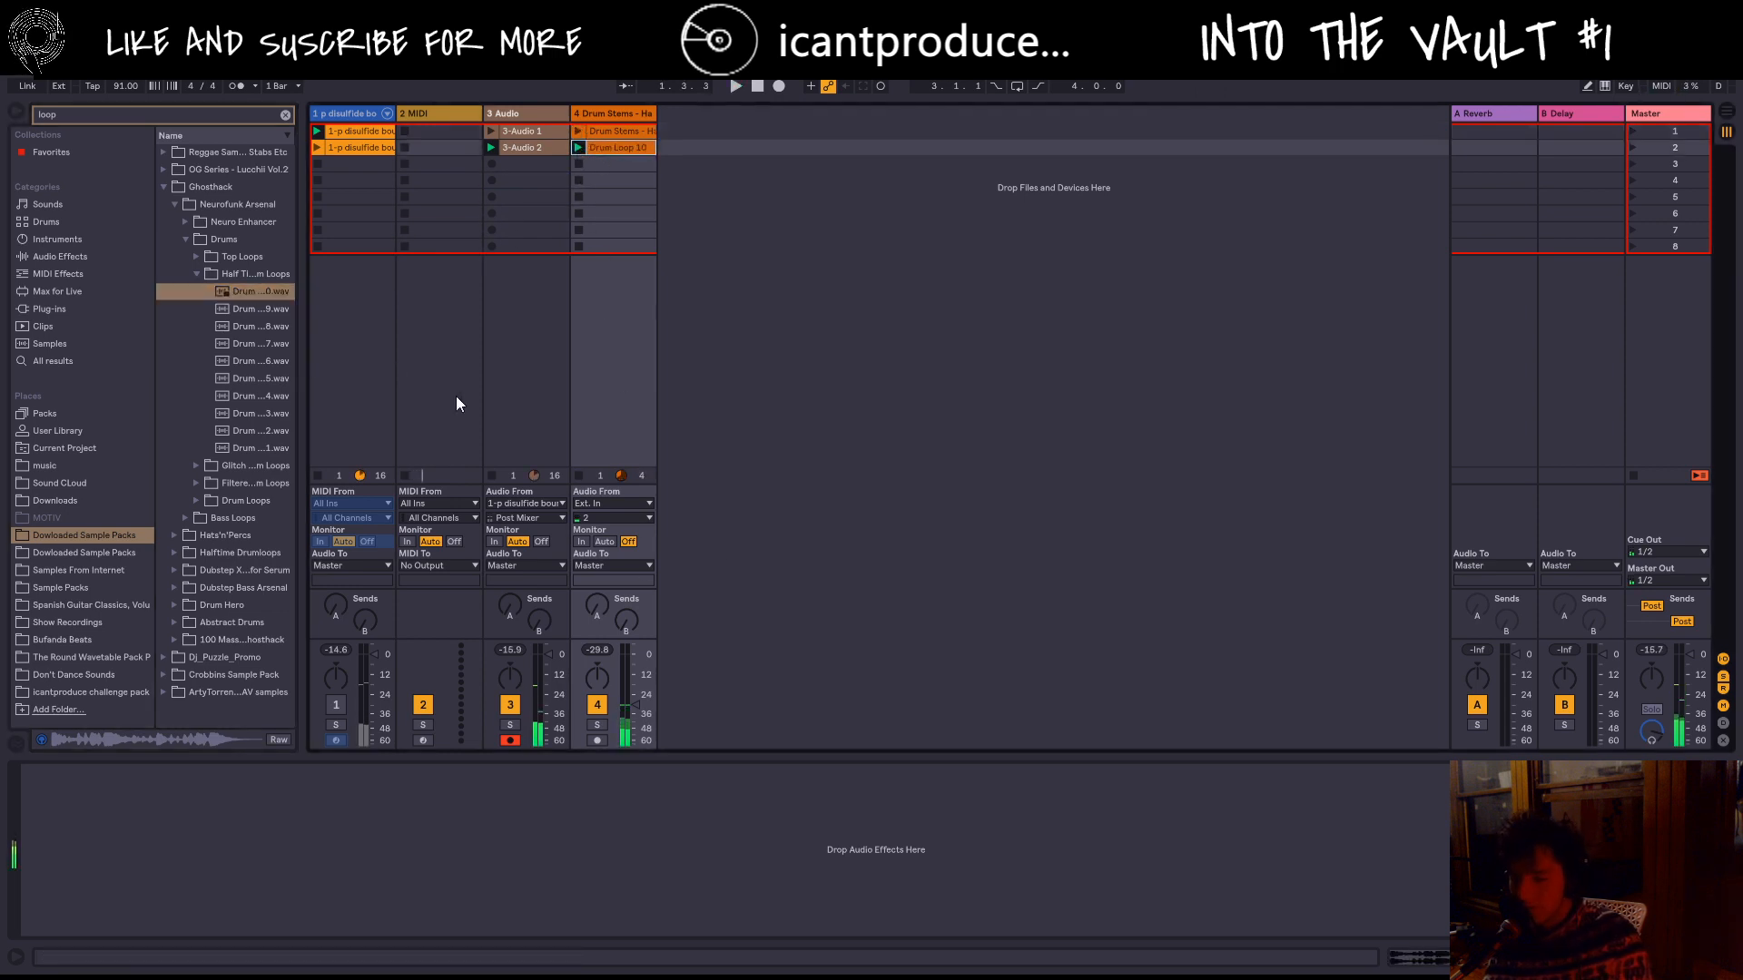
Step: Double the Drum Loop 10 clip's segment BPM to 174, set its warp mode to Complex Pro, and play it
double_click(617, 150)
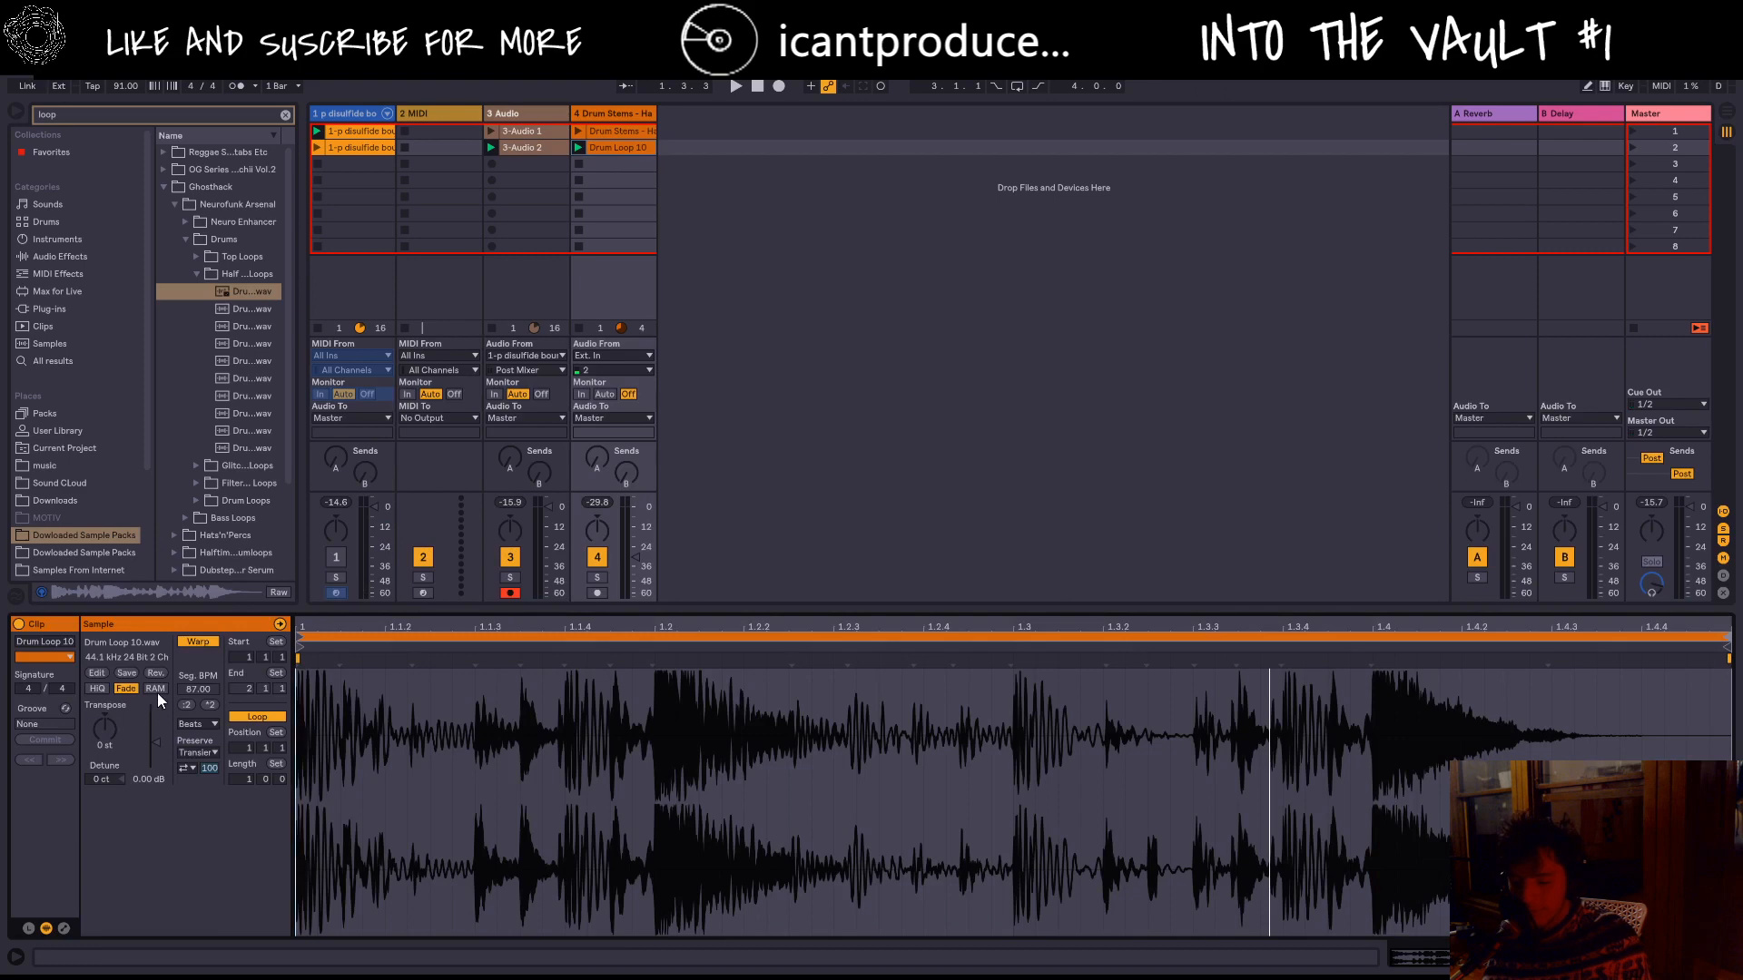
left_click(211, 704)
key("space")
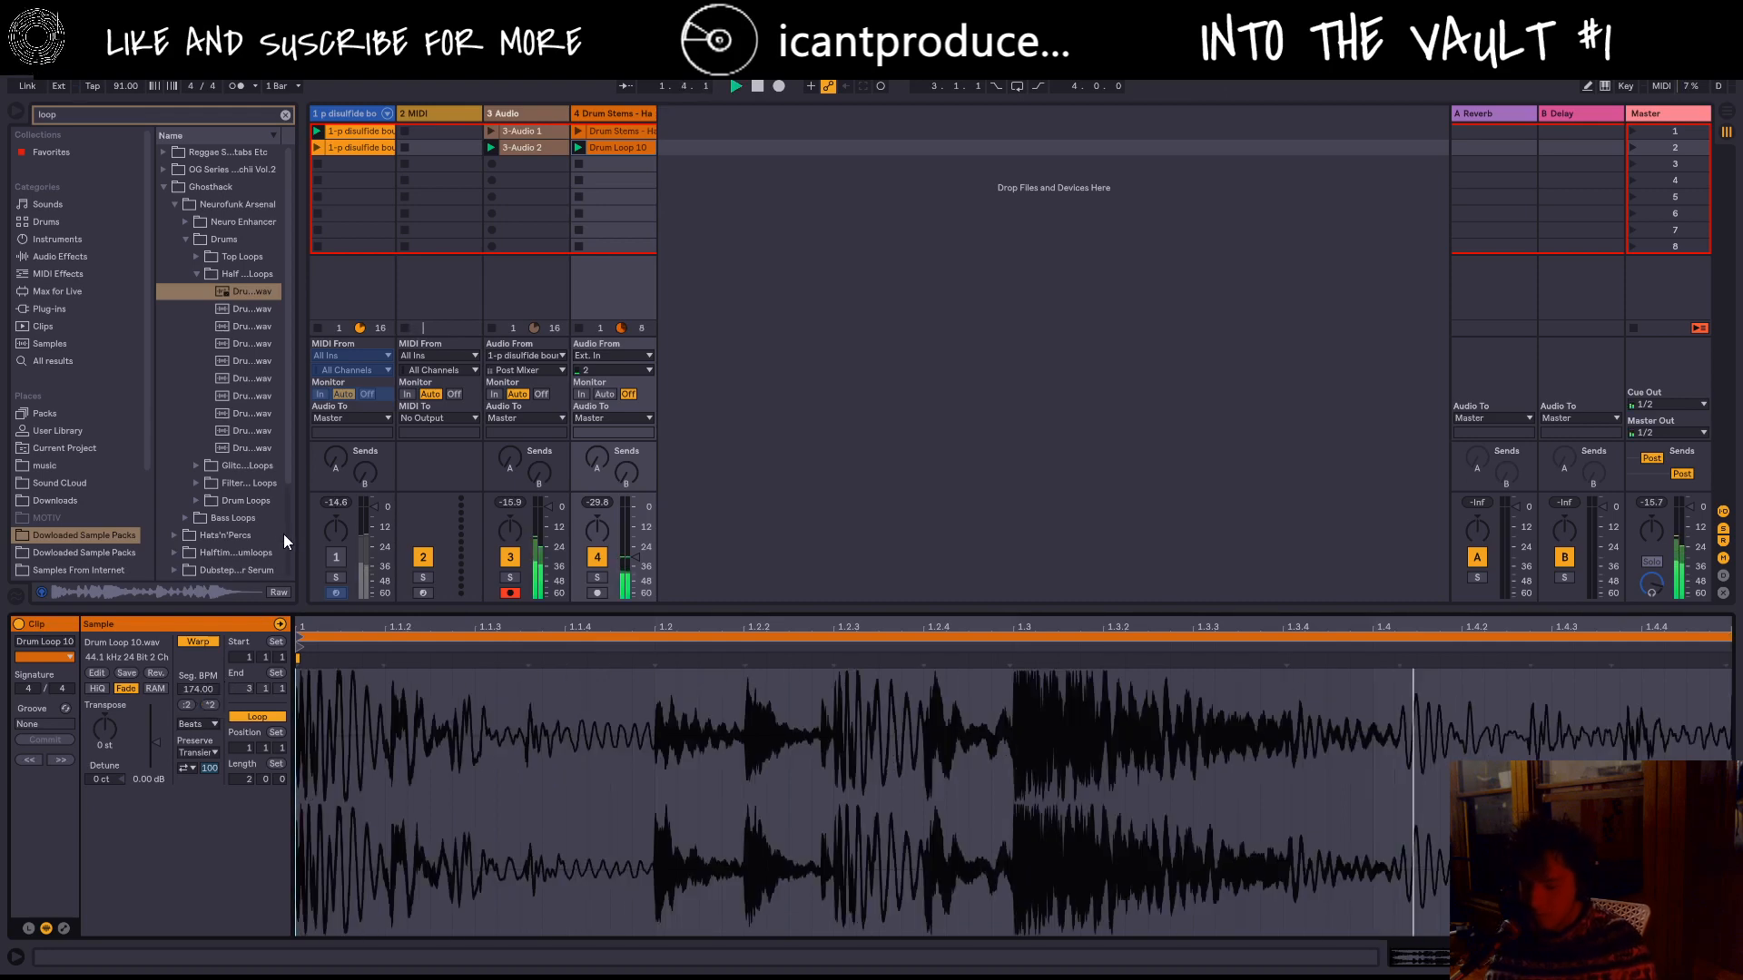
left_click(200, 724)
left_click(215, 803)
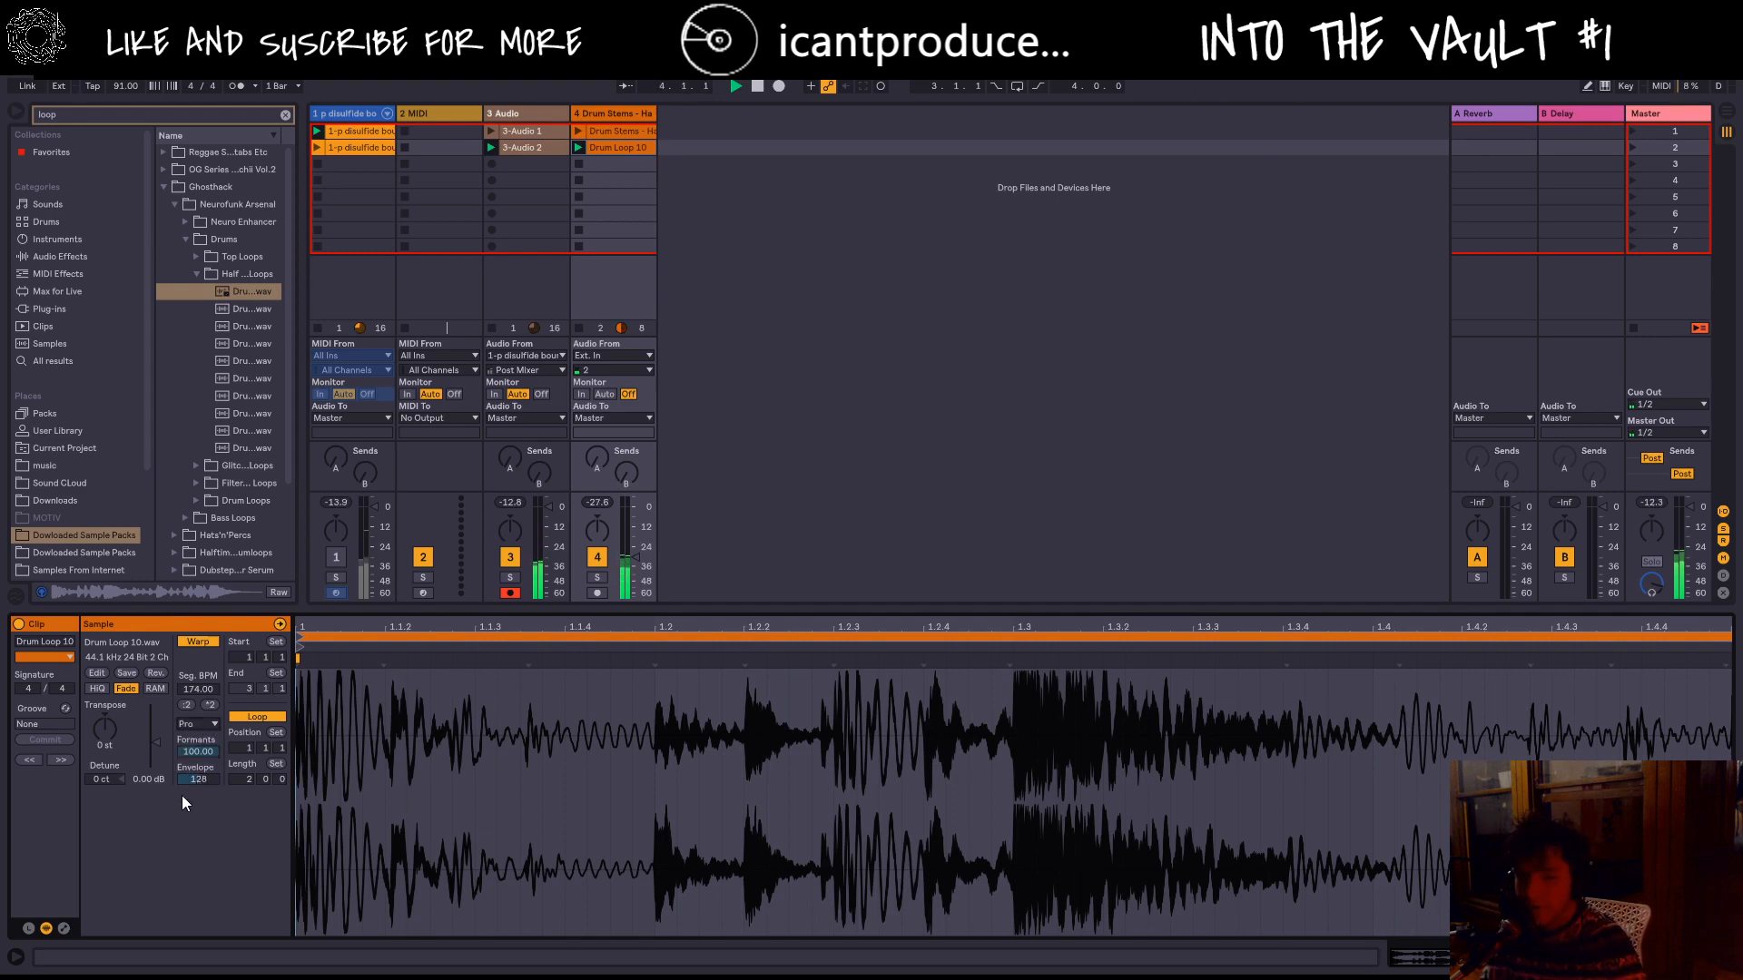
key("space")
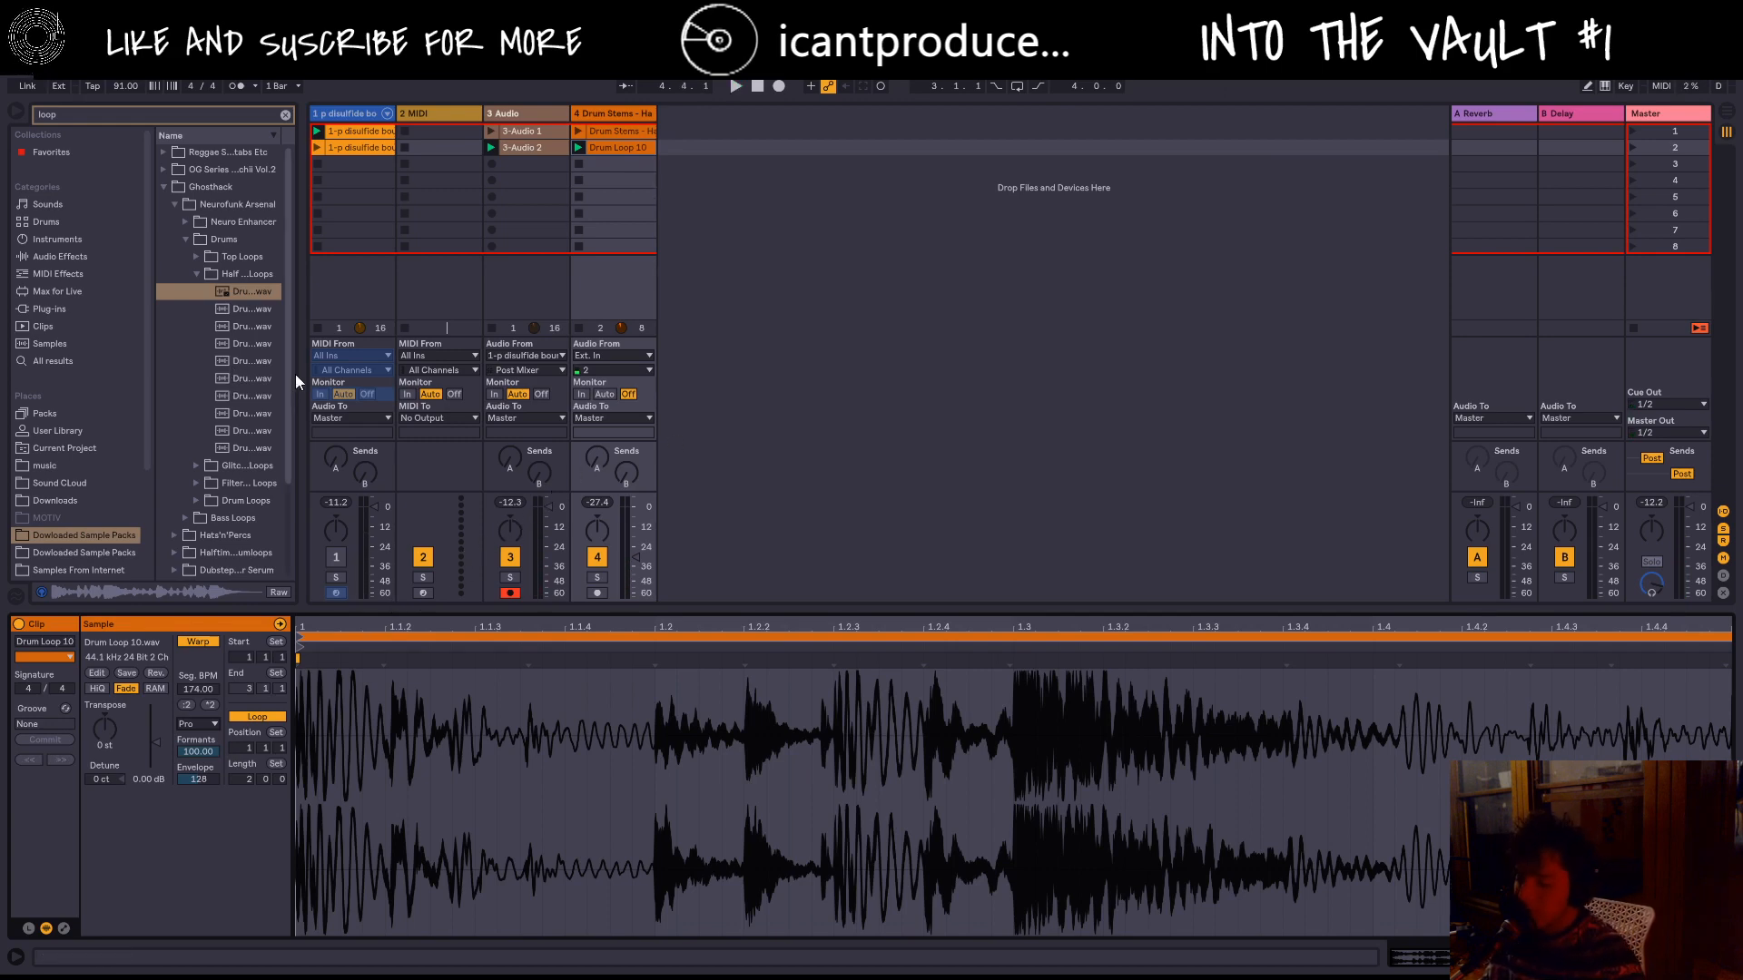
Step: Preview samples from Neurofunk Arsenal's glitch and filtered drum loops and browse through its Bass Loops folder
scroll(261, 363, "down", 1)
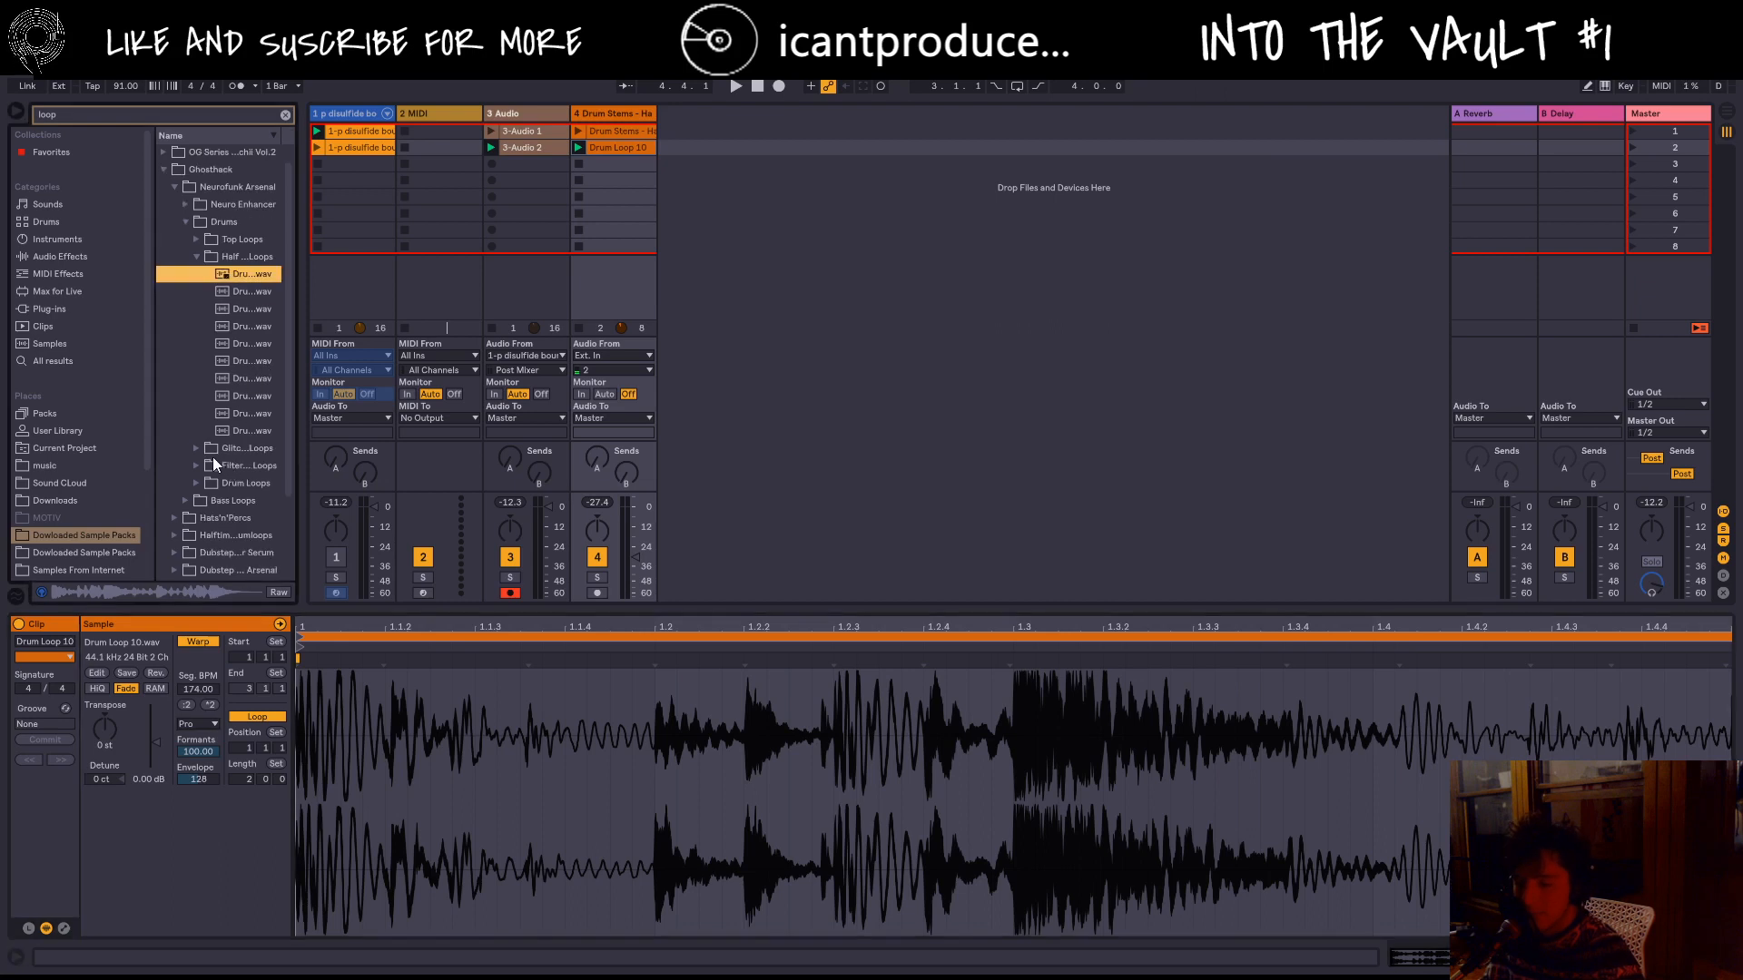
left_click(215, 447)
left_click(258, 367)
left_click(247, 410)
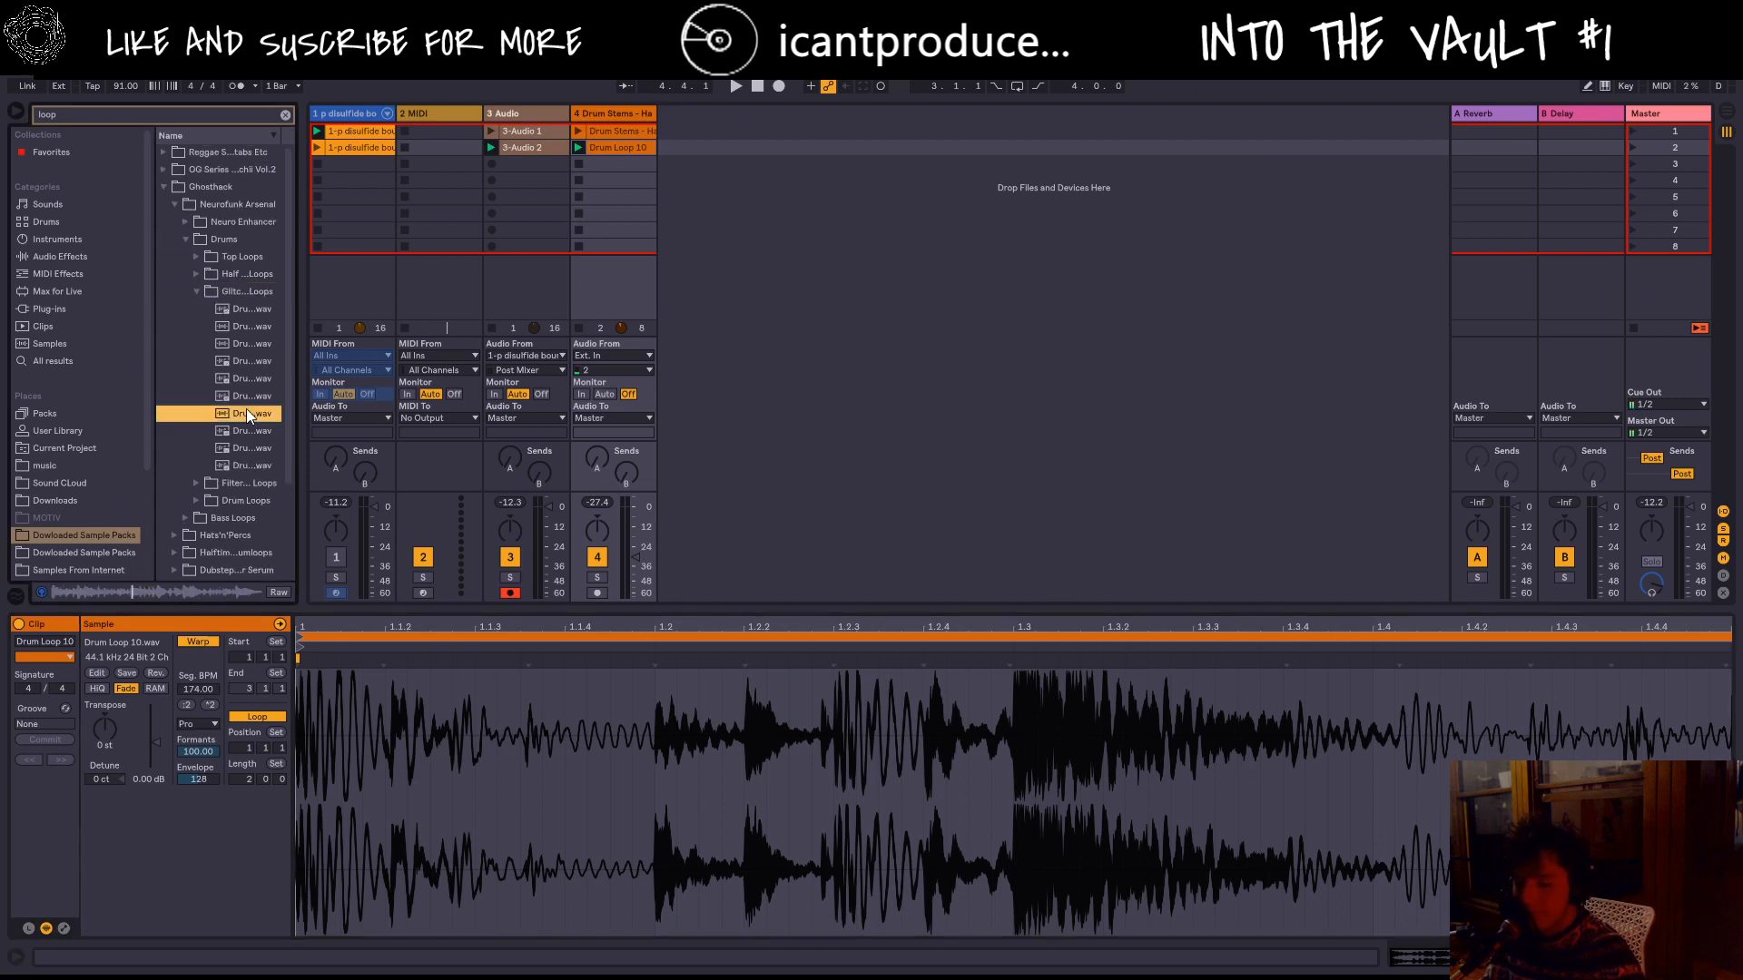
left_click(191, 479)
left_click(249, 415)
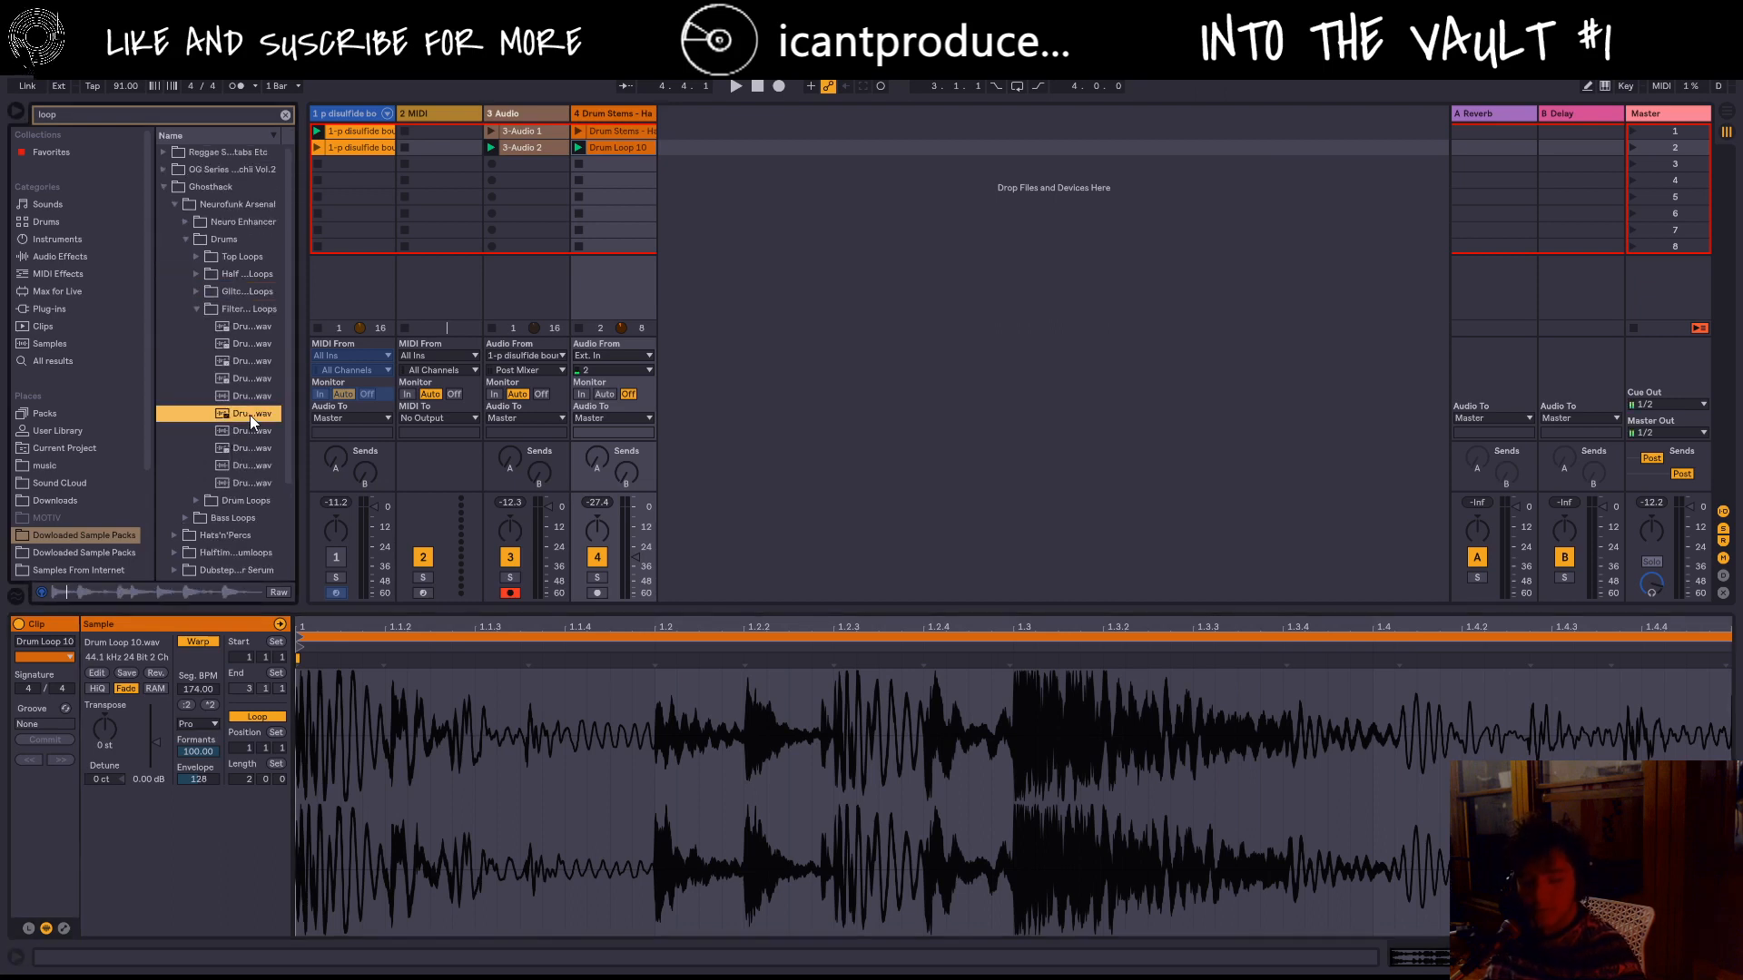
scroll(232, 427, "down", 3)
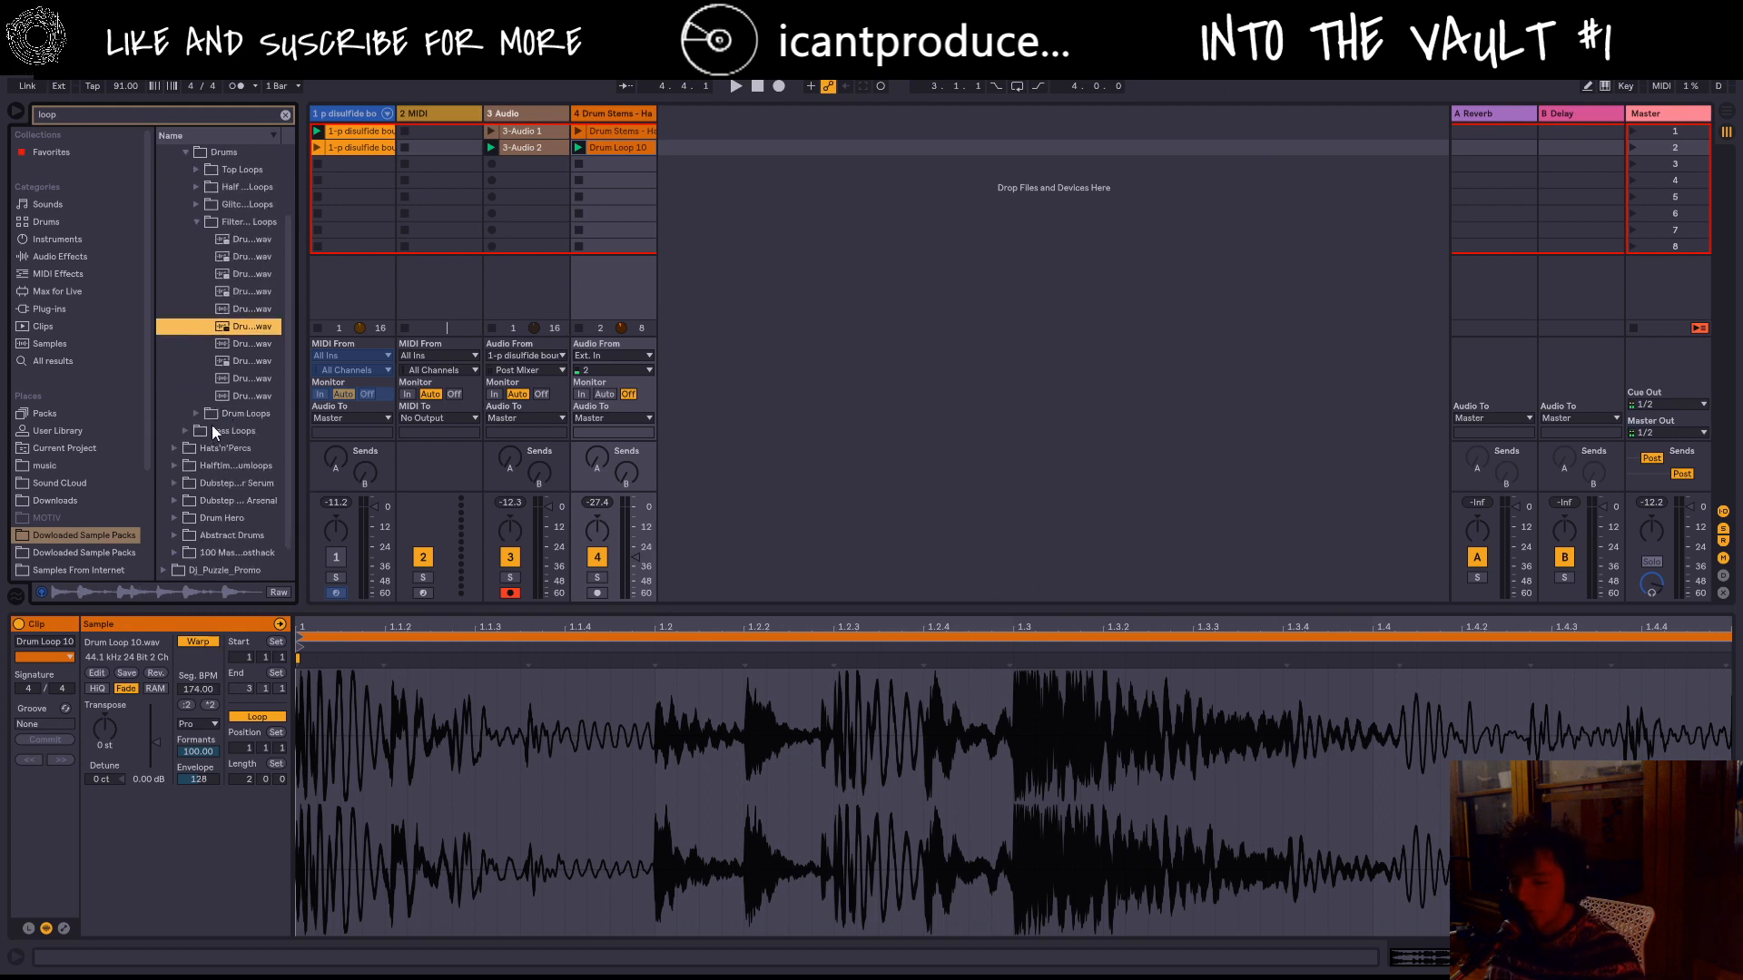
left_click(185, 430)
left_click(219, 381)
scroll(220, 382, "down", 8)
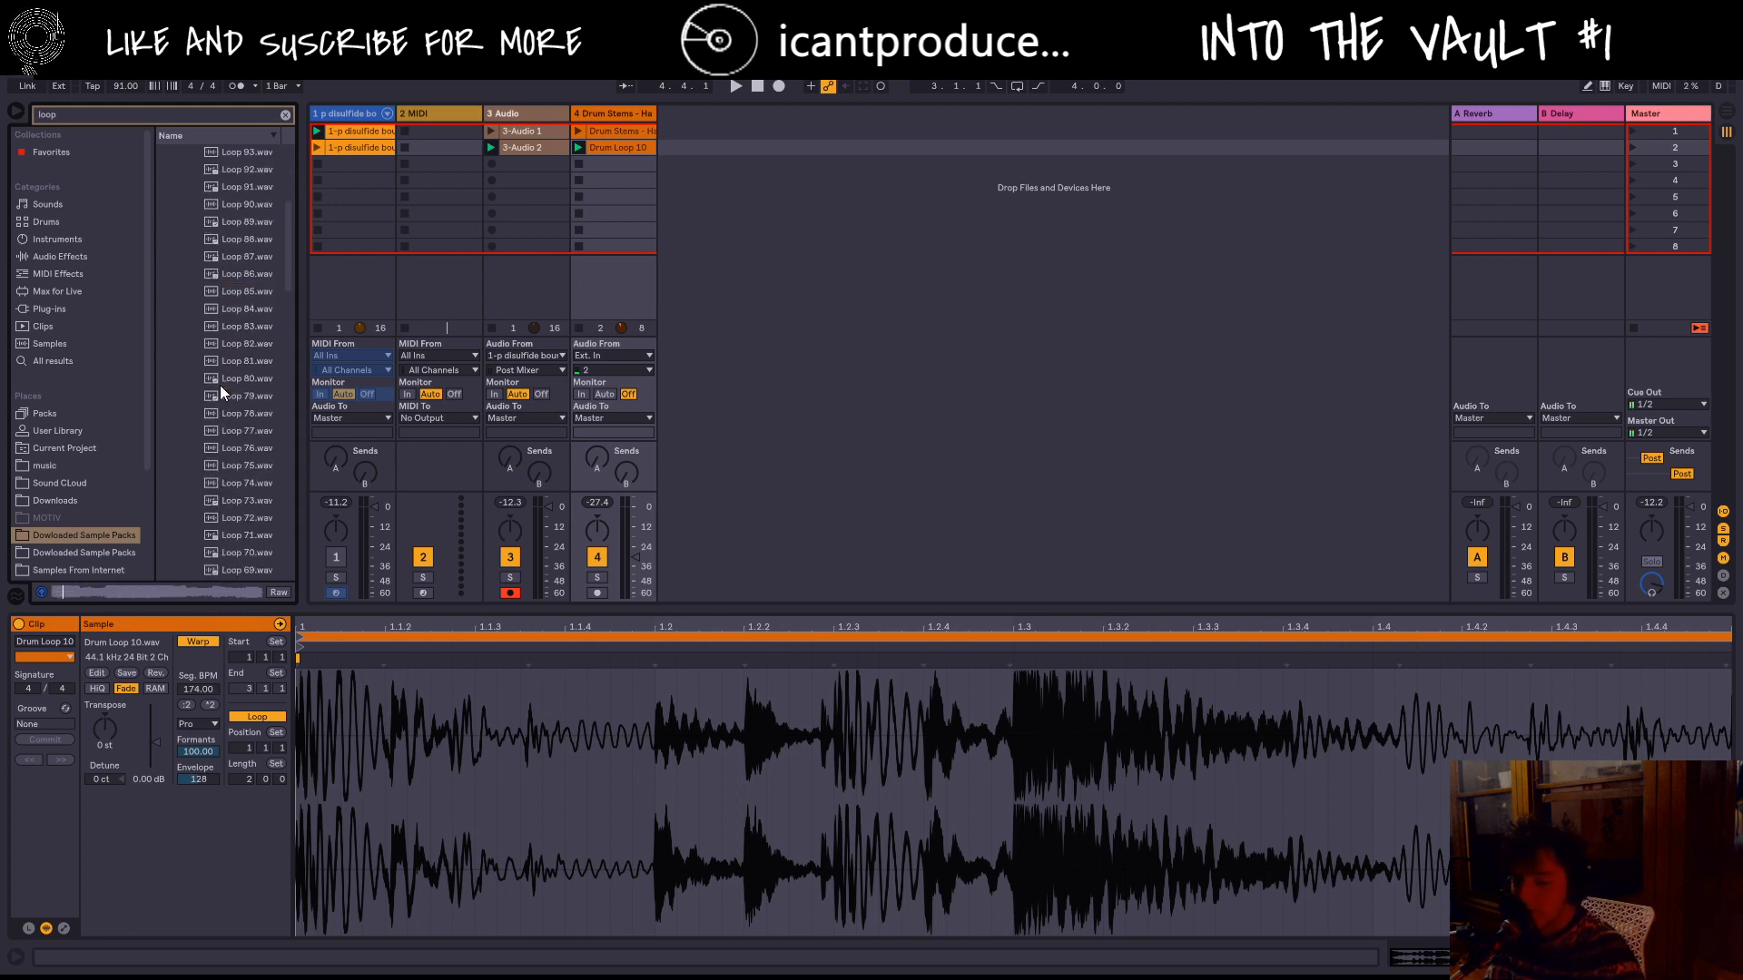
scroll(215, 383, "down", 20)
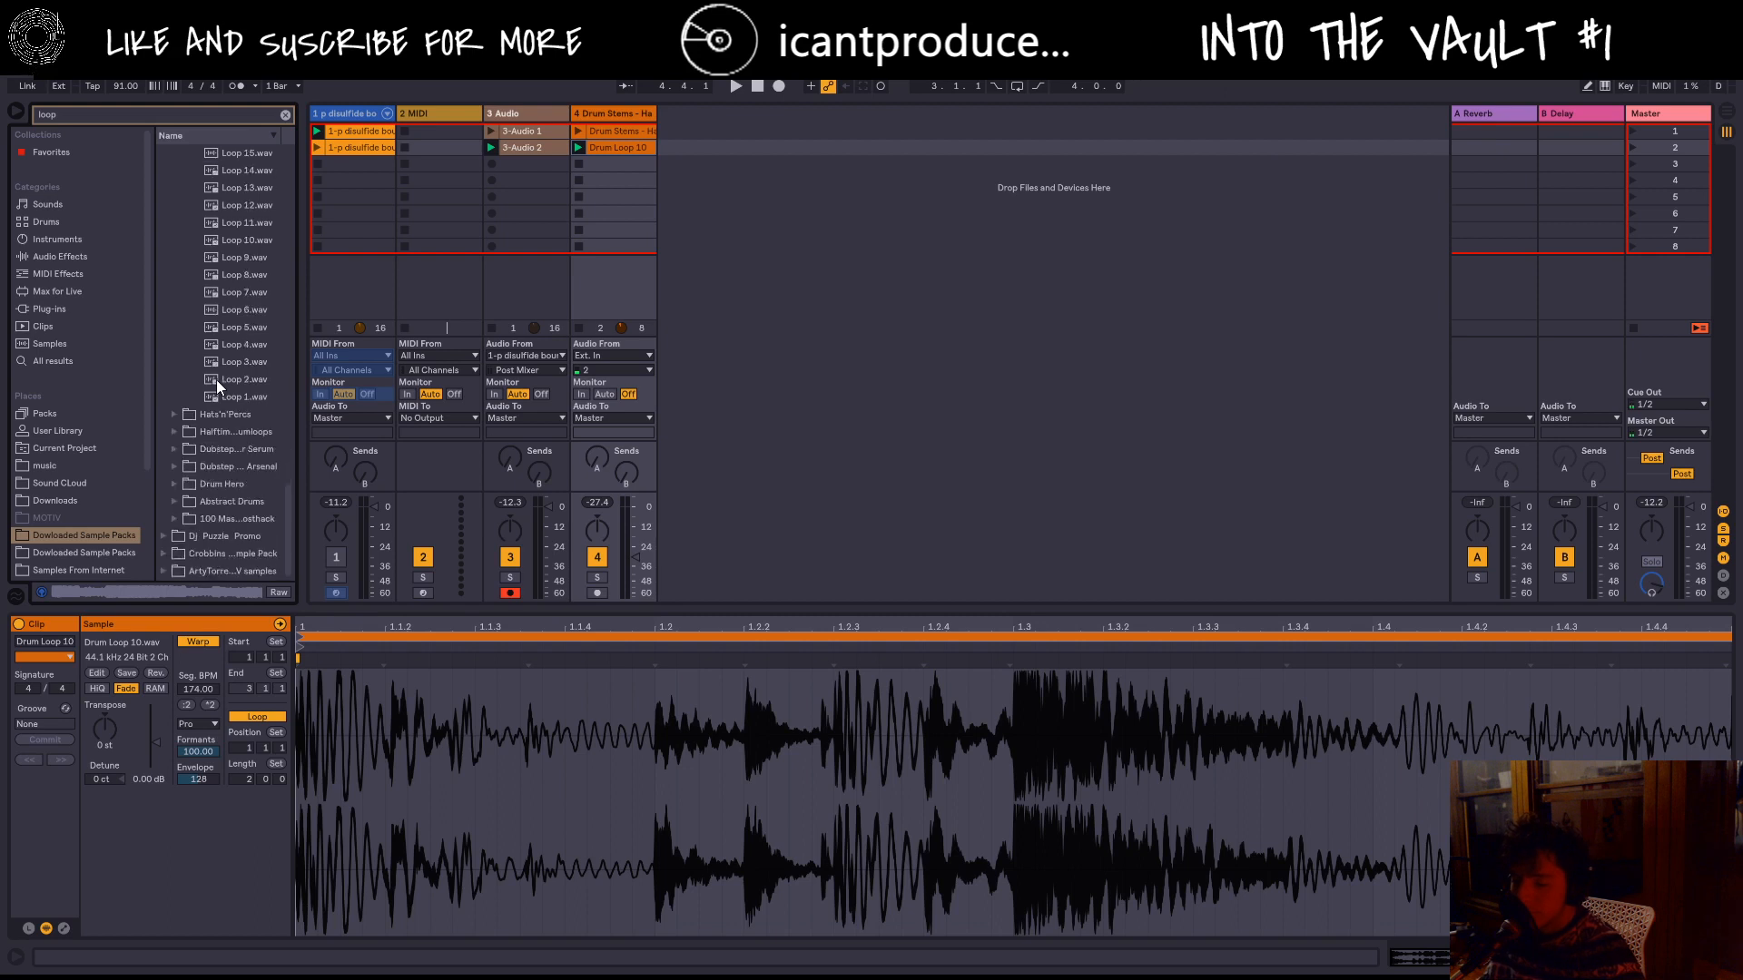
Step: Open Ghosthack's Hats'n'Percs > Perc Loops folder and preview some of its percussion loops
left_click(175, 415)
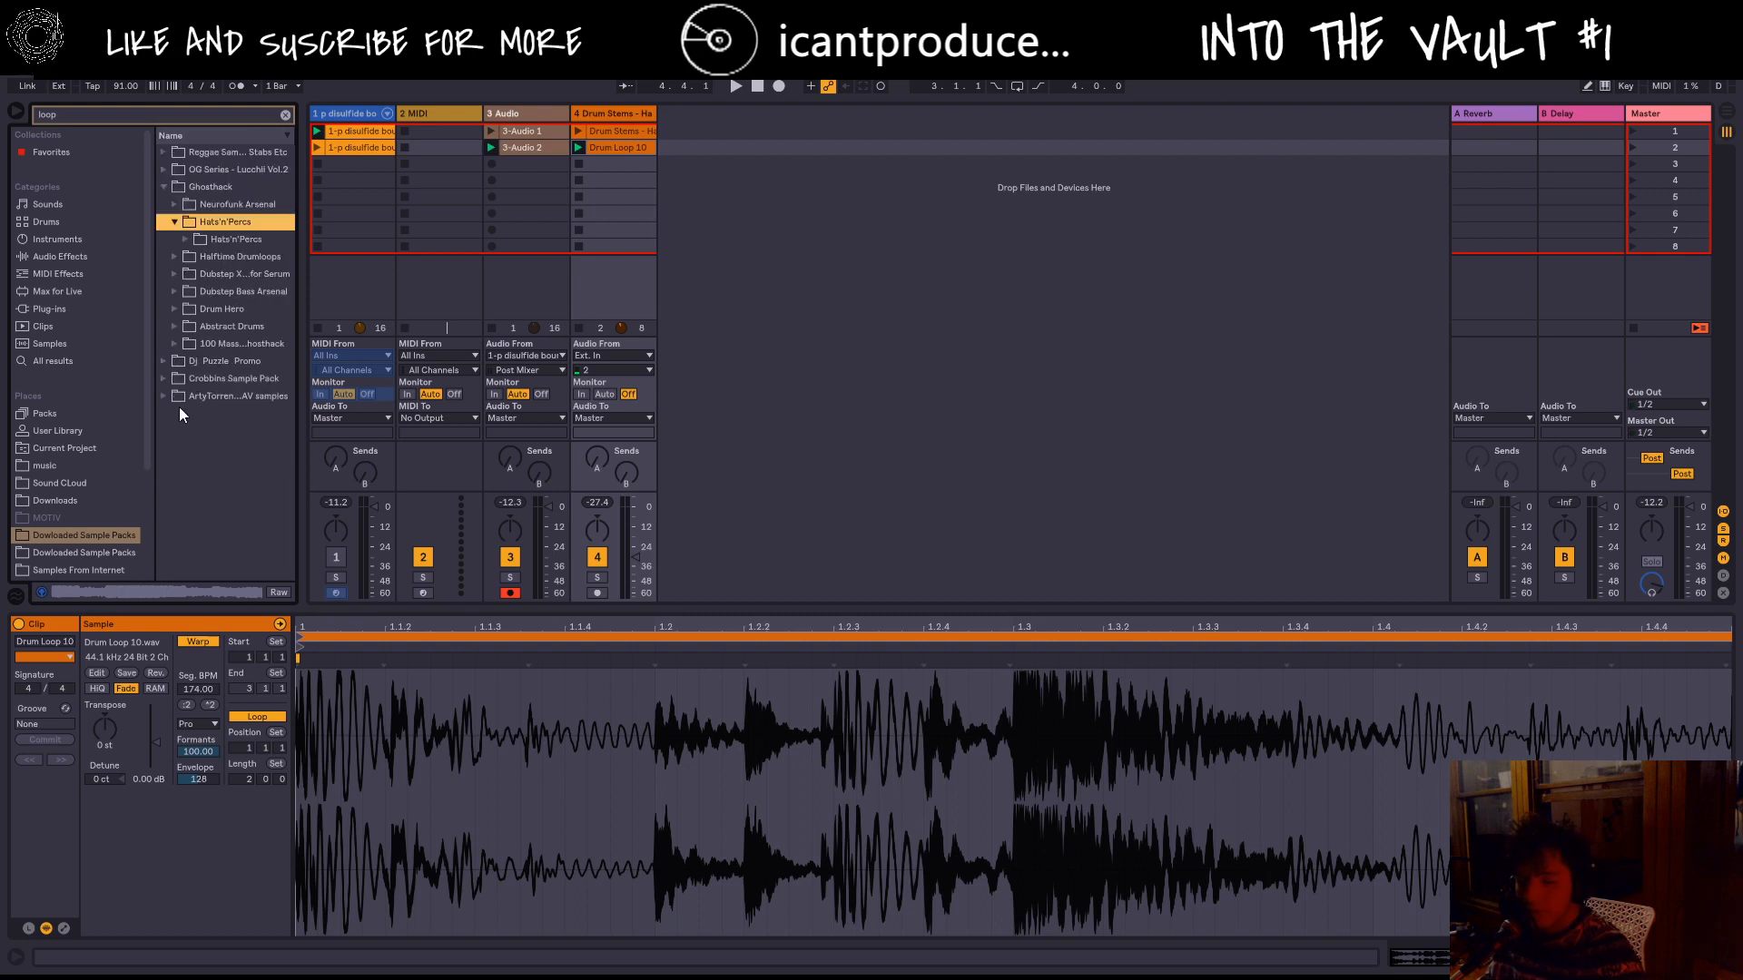
left_click(202, 239)
left_click(209, 273)
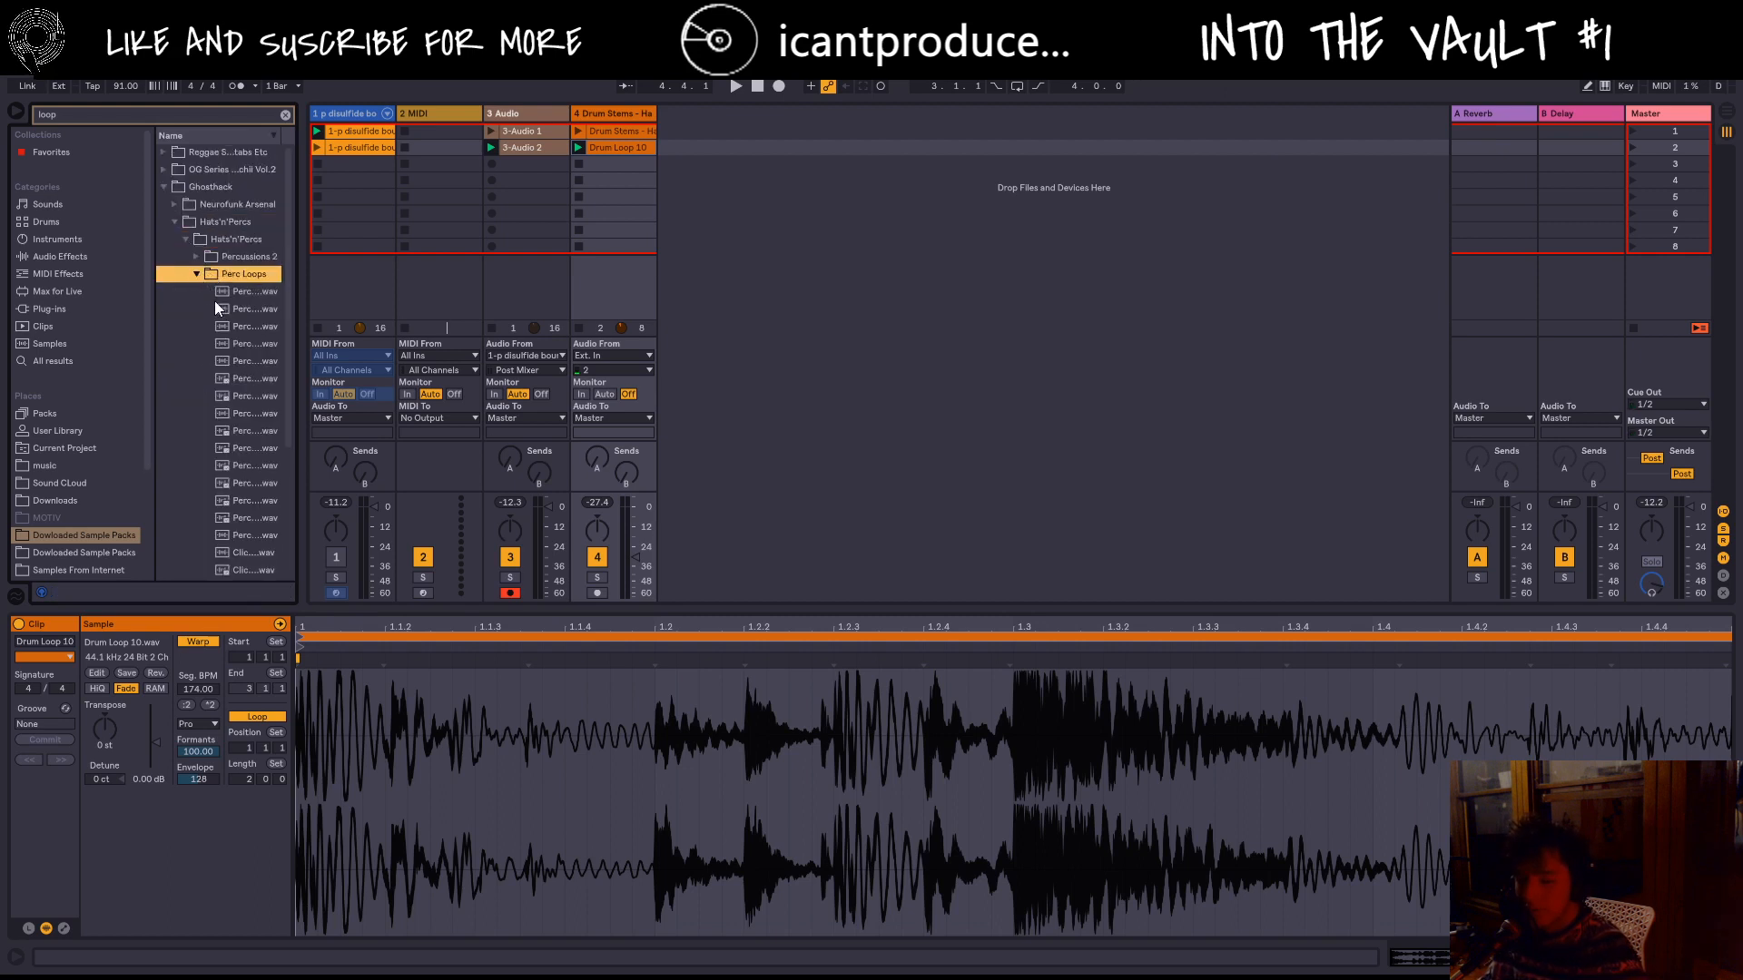
left_click(219, 309)
left_click(236, 413)
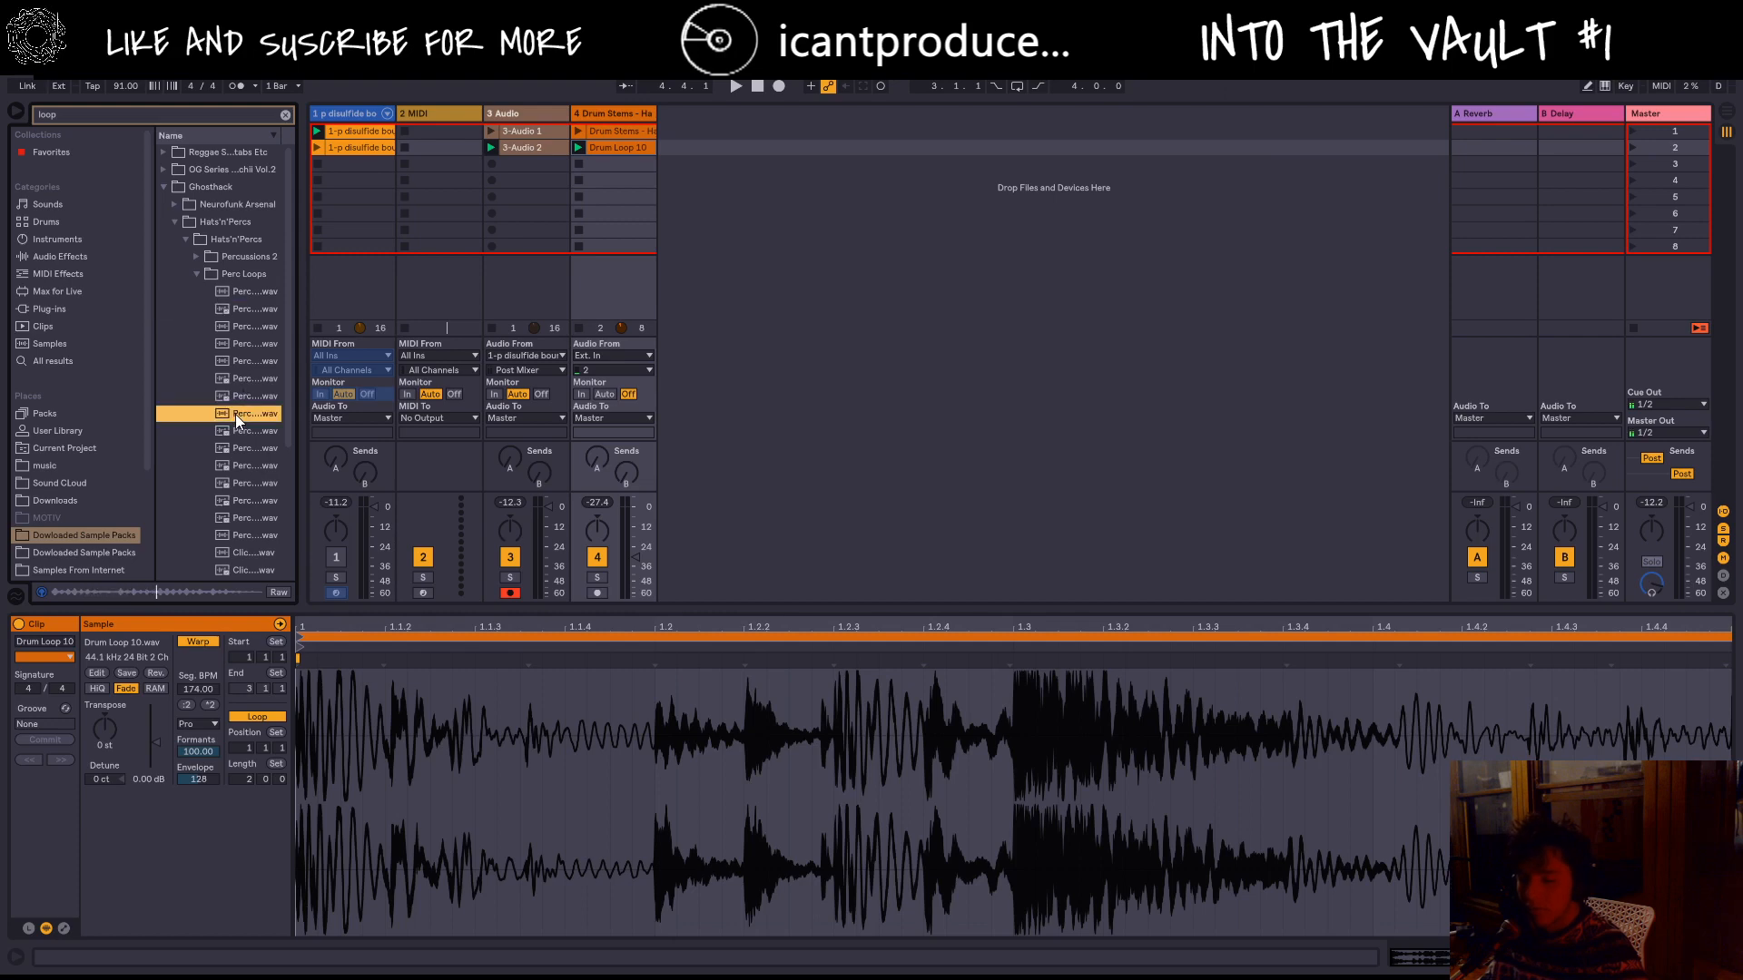
Step: Add the Percloop8 sample to the third slot of the fourth track and play it
scroll(232, 405, "down", 4)
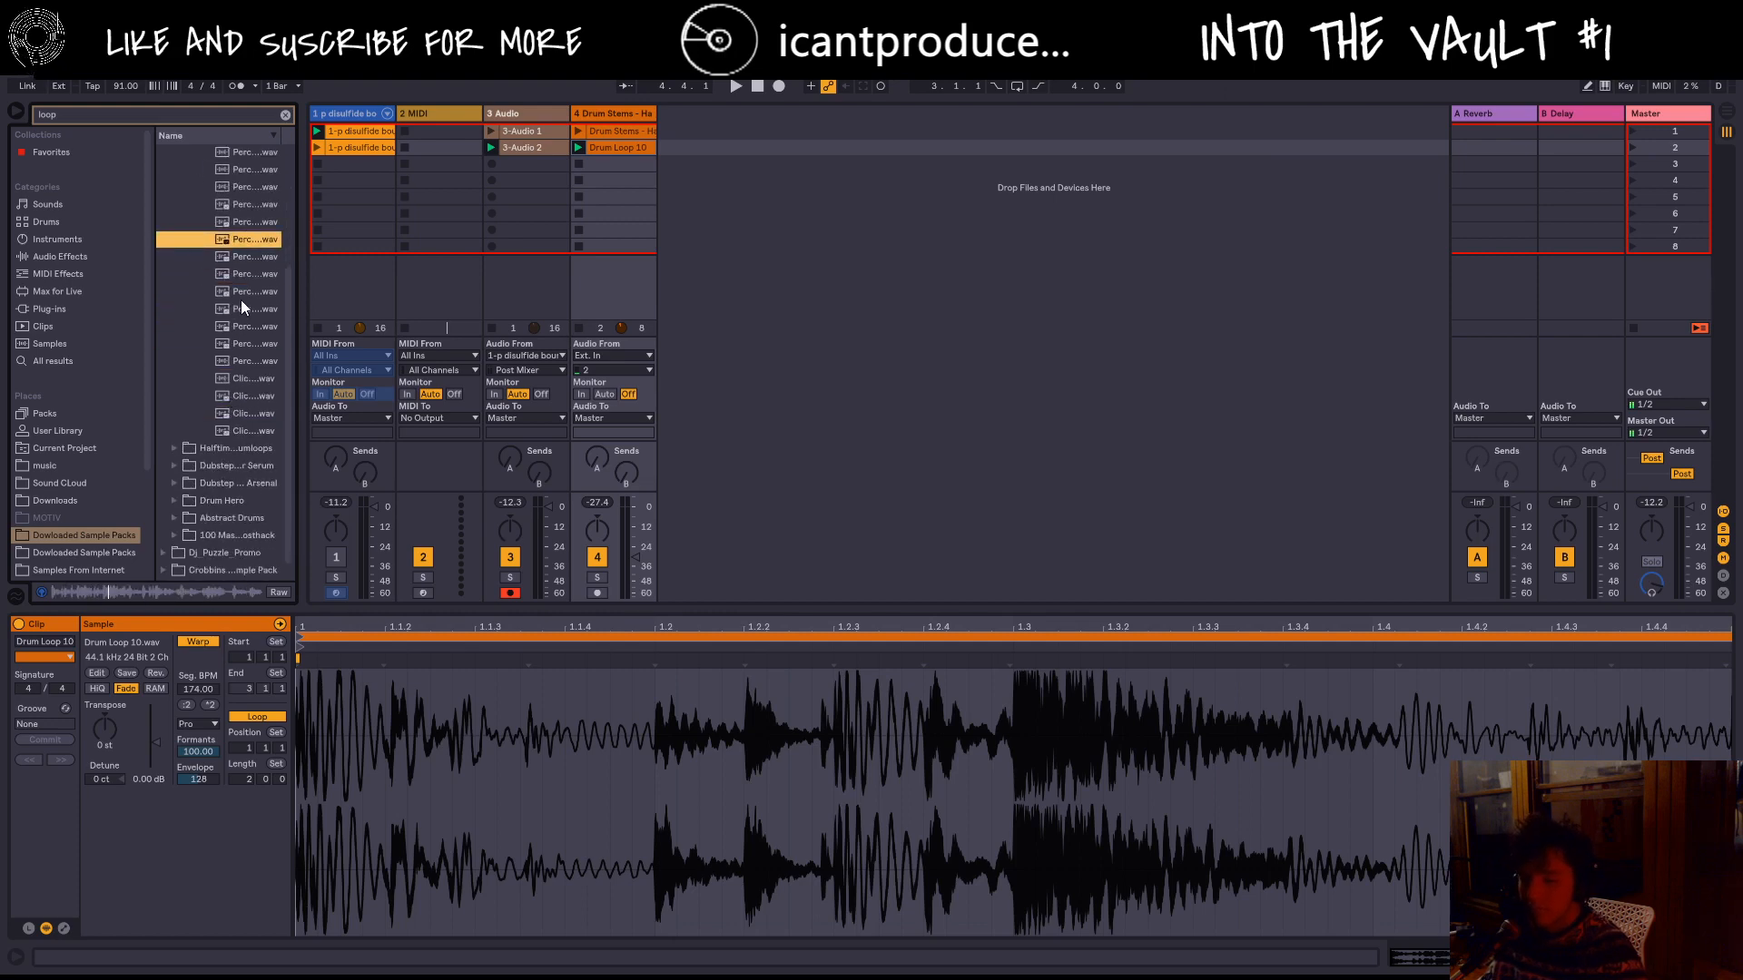
left_click_drag(235, 241, 577, 165)
left_click(577, 165)
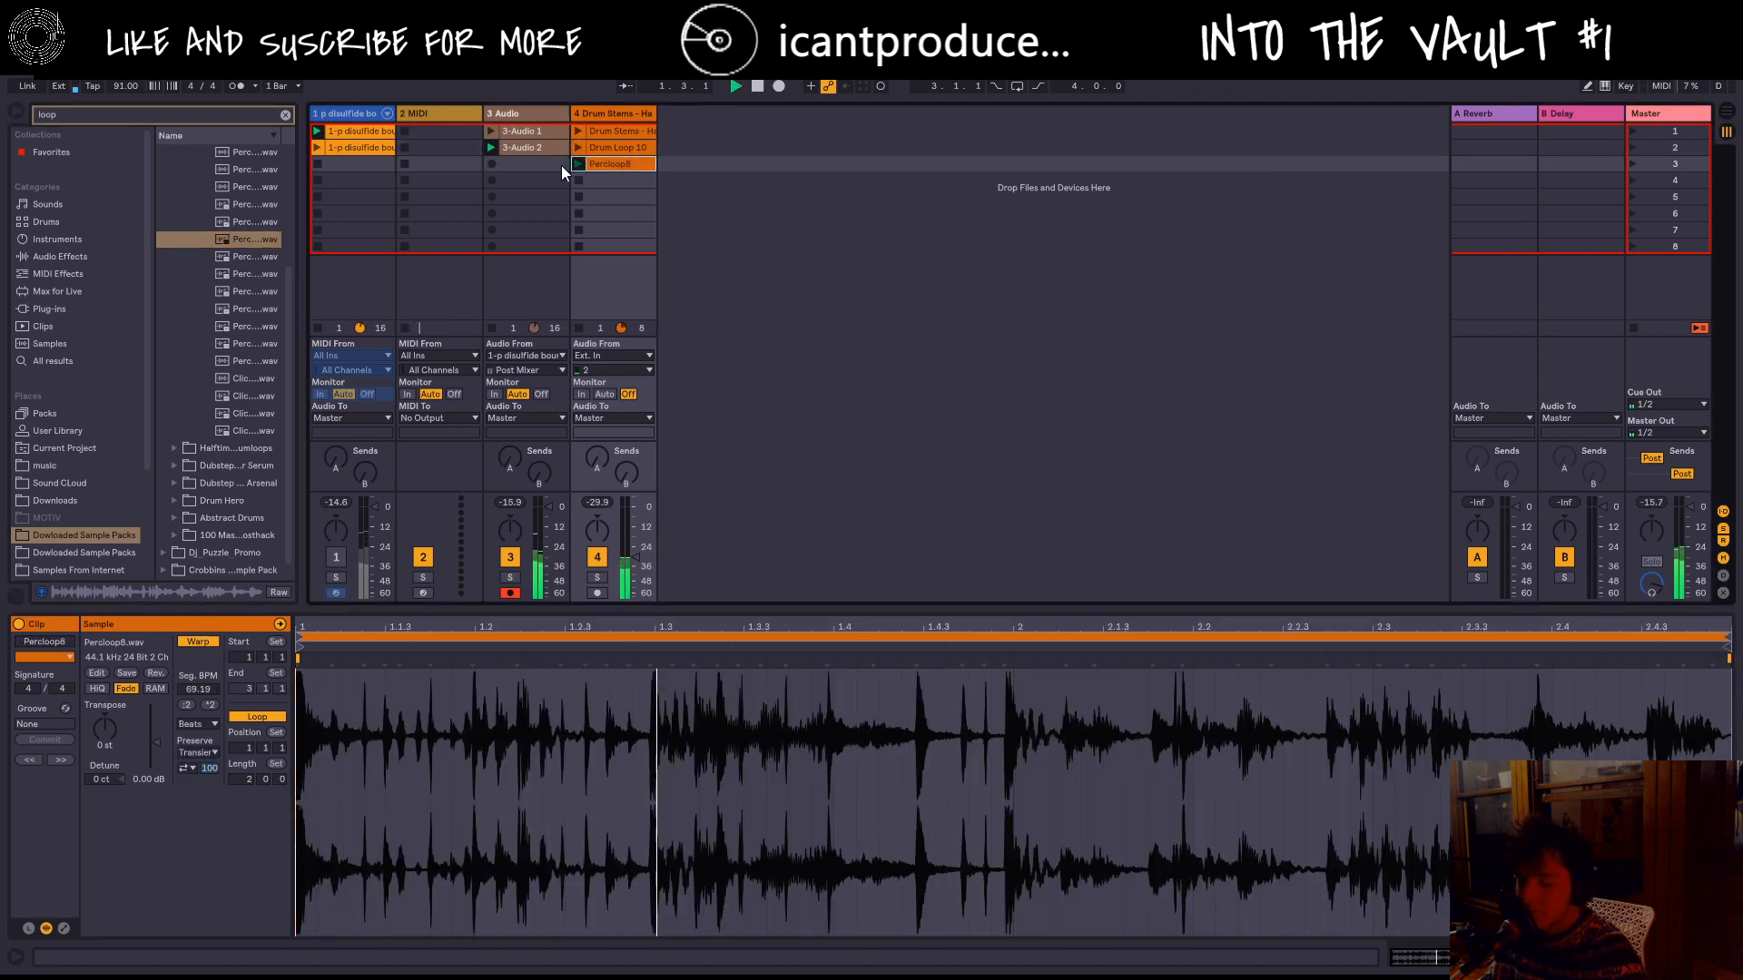
Step: Set the Percloop8 clip's warp mode to Complex Pro and its segment BPM to 138.38, checking it in playback
left_click(198, 723)
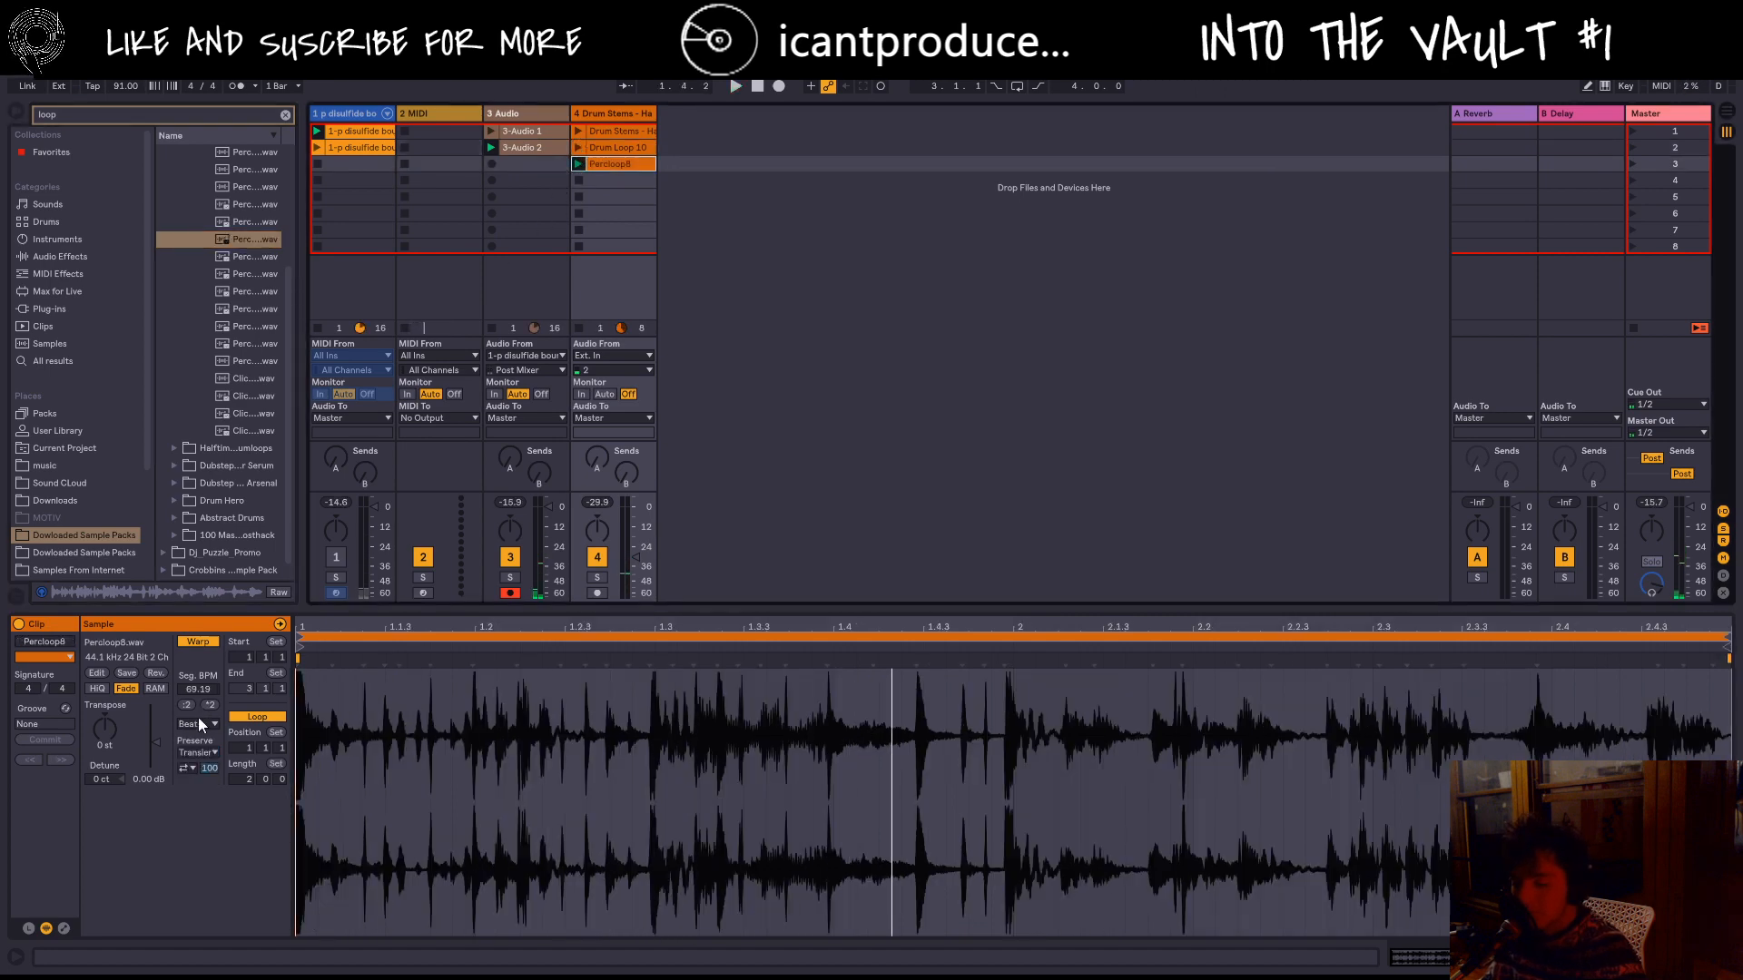
left_click(194, 744)
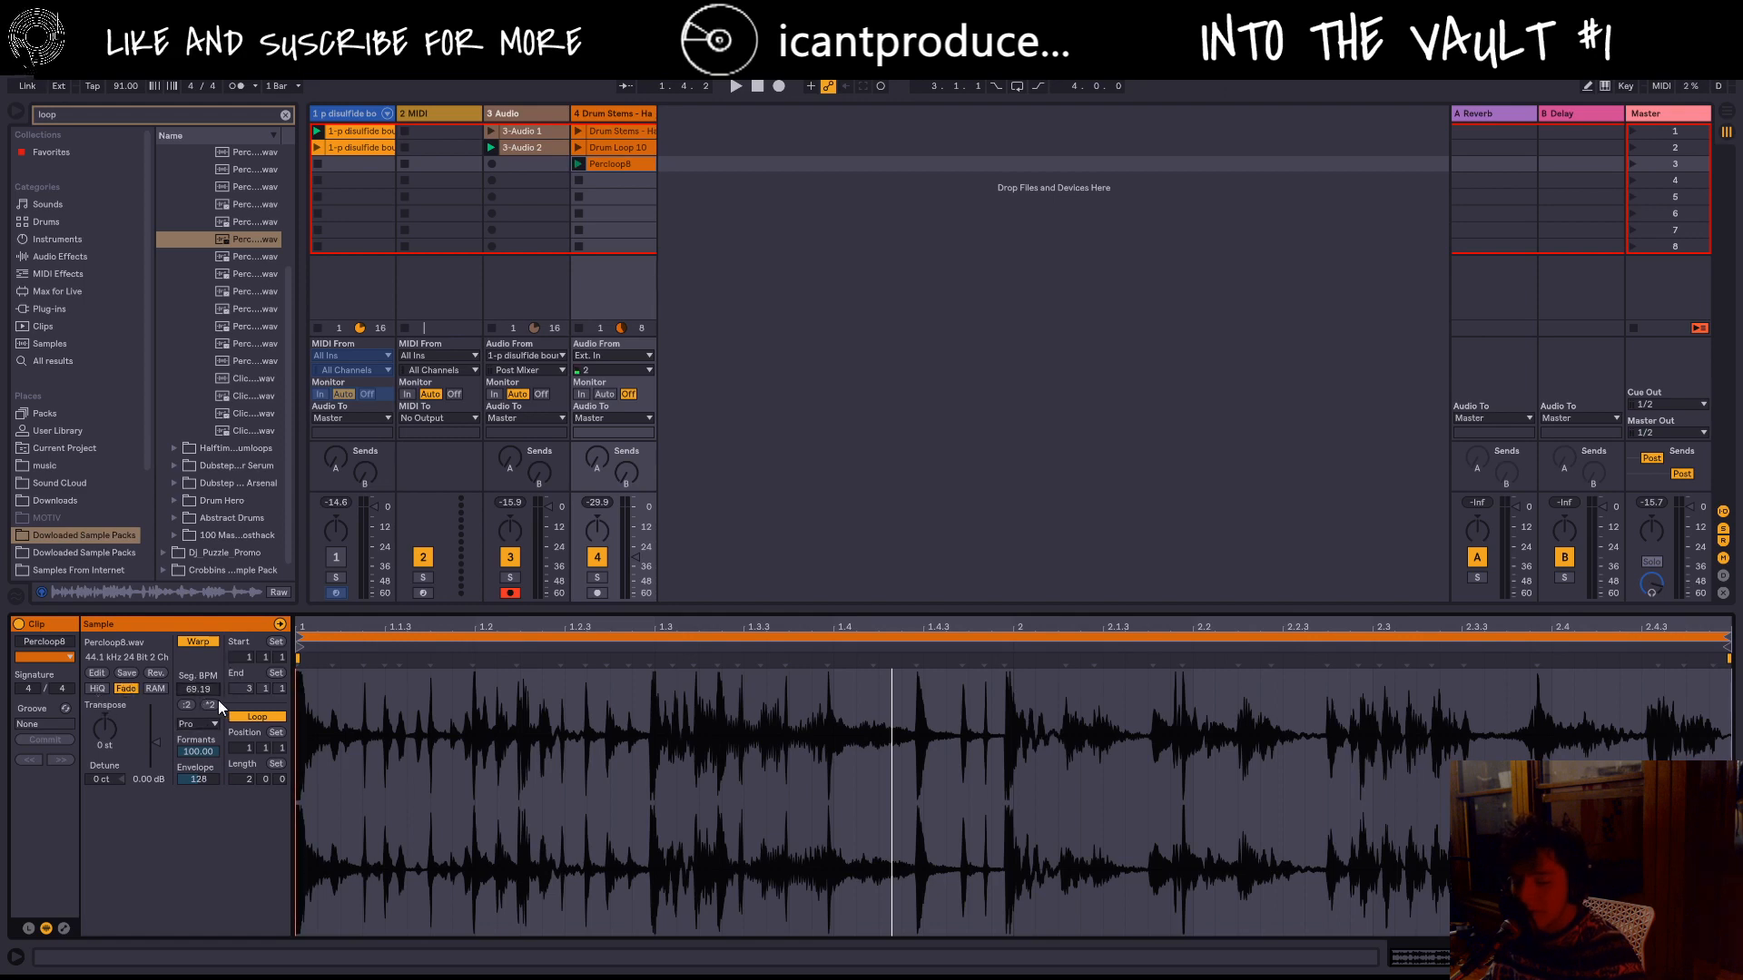
left_click(187, 704)
key("space")
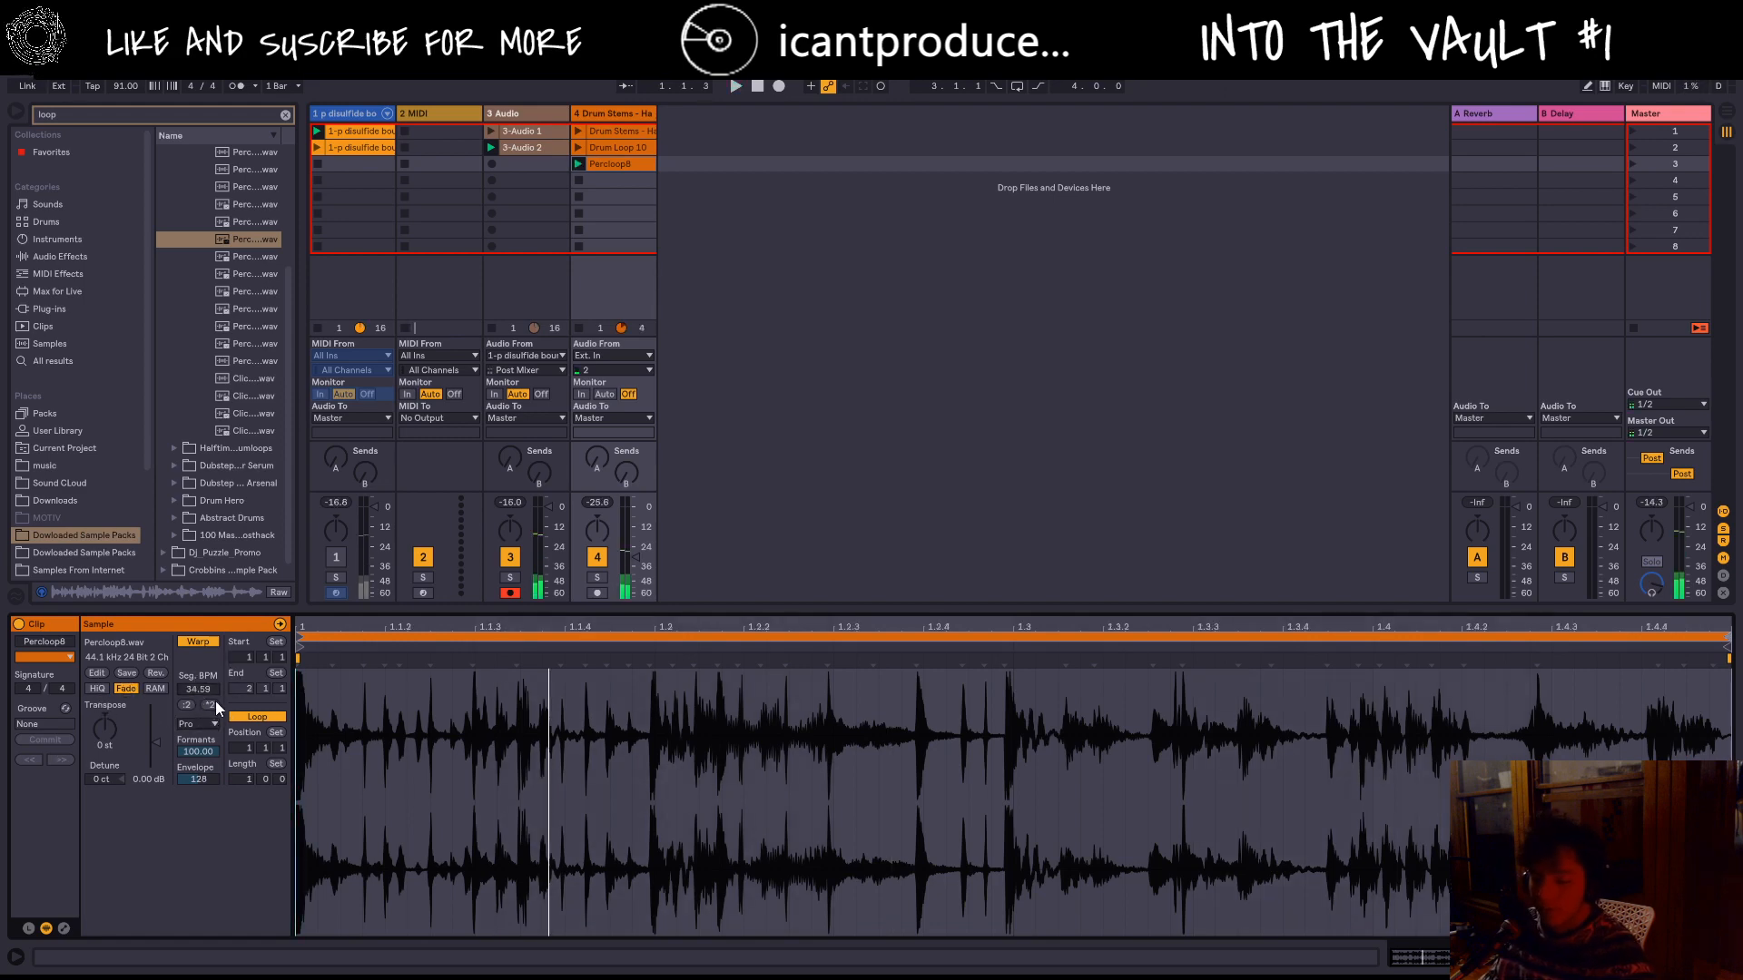
left_click(210, 704)
left_click(210, 704)
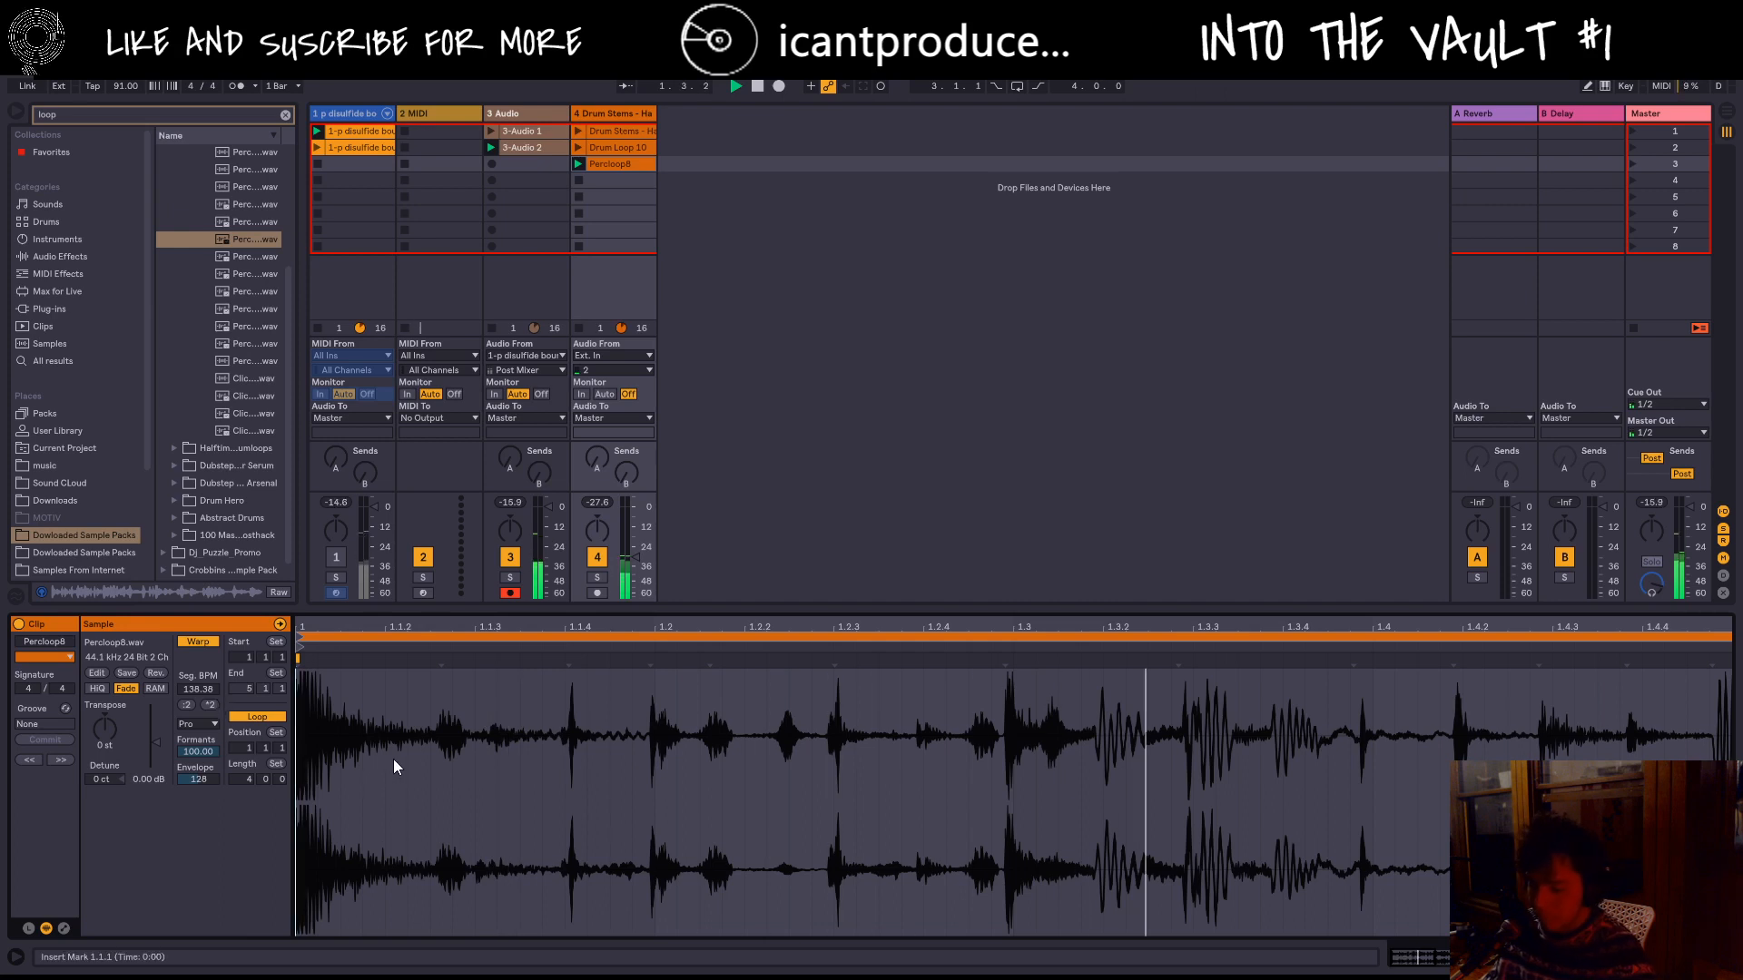
left_click(378, 783)
key("space")
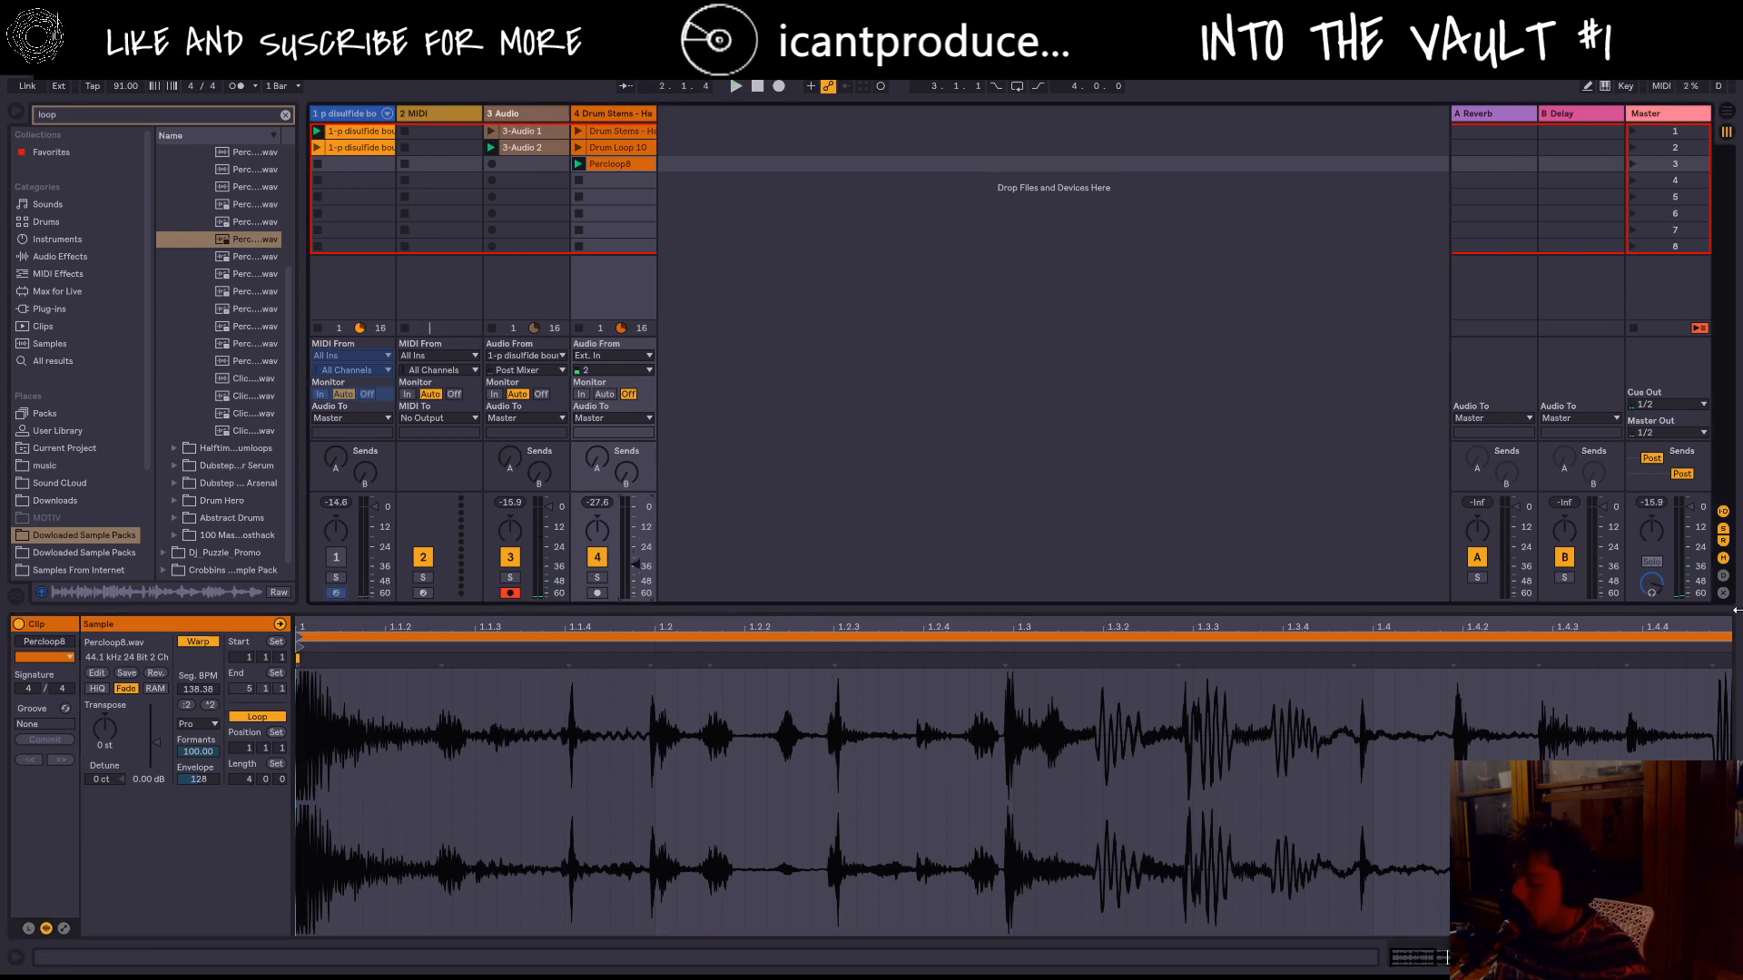
Step: Shorten the Percloop8 clip's loop to two bars, ending at the start of bar 3
scroll(1177, 712, "down", 4, "ctrl")
scroll(1176, 712, "down", 2, "ctrl")
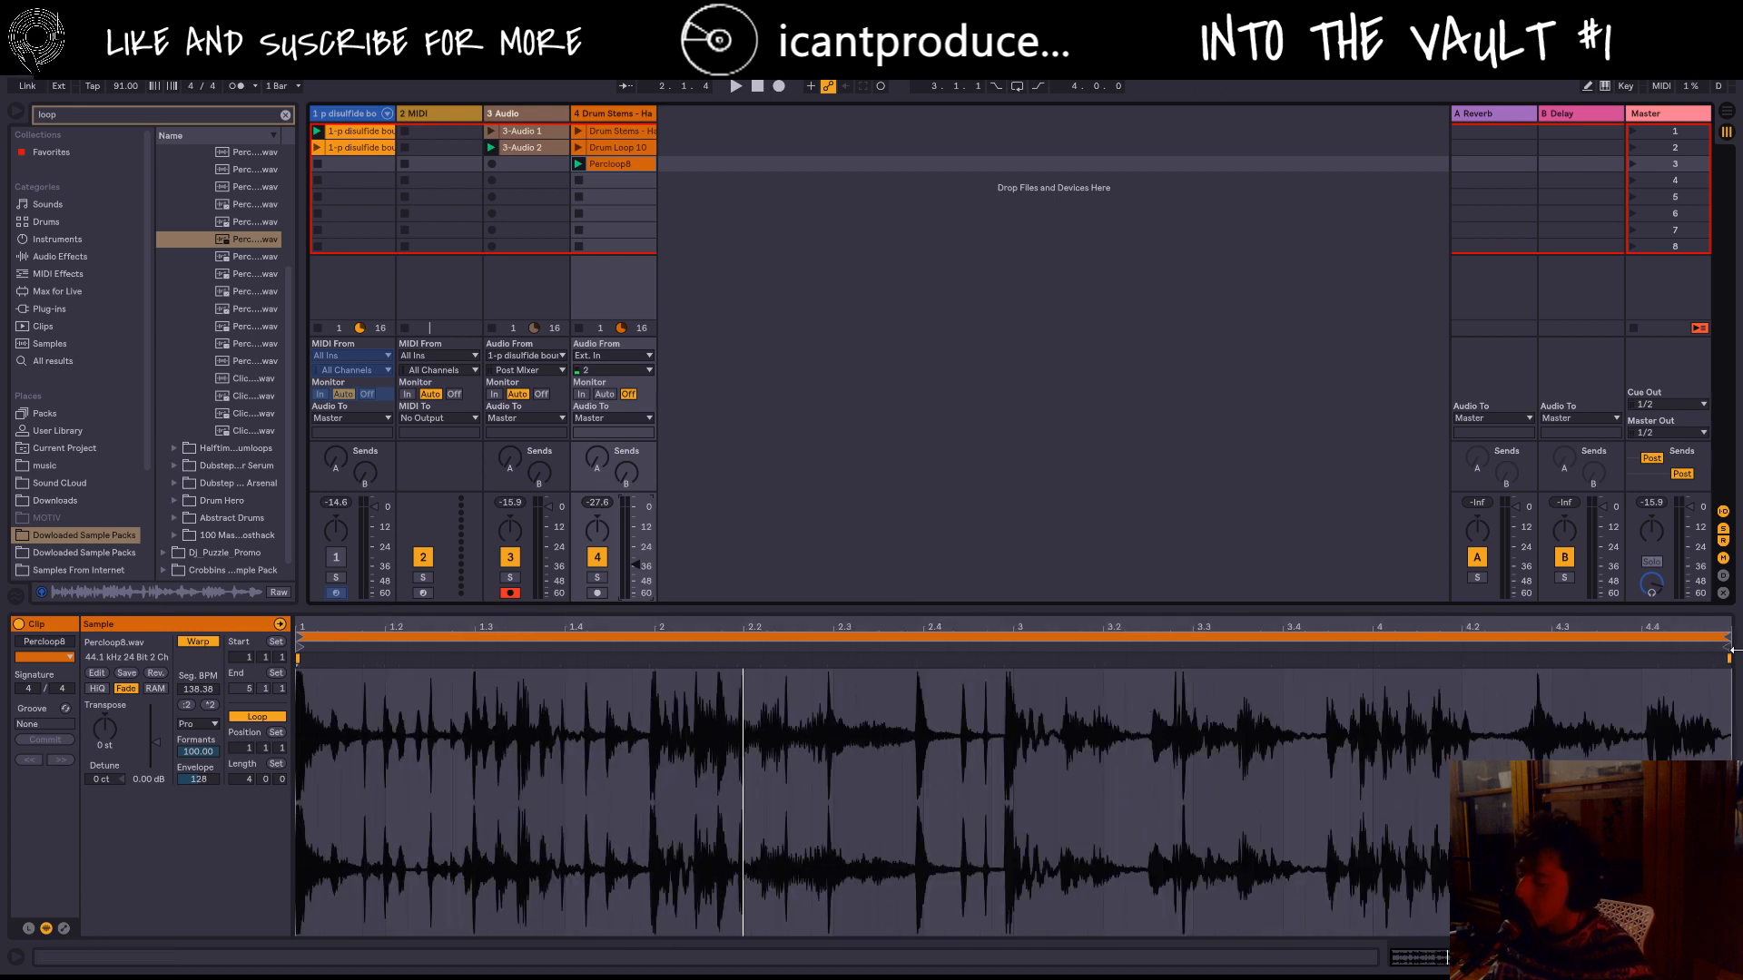
mouse_move(1721, 635)
left_mouse_down()
mouse_move(1148, 744)
mouse_move(662, 751)
mouse_move(1014, 763)
left_mouse_up()
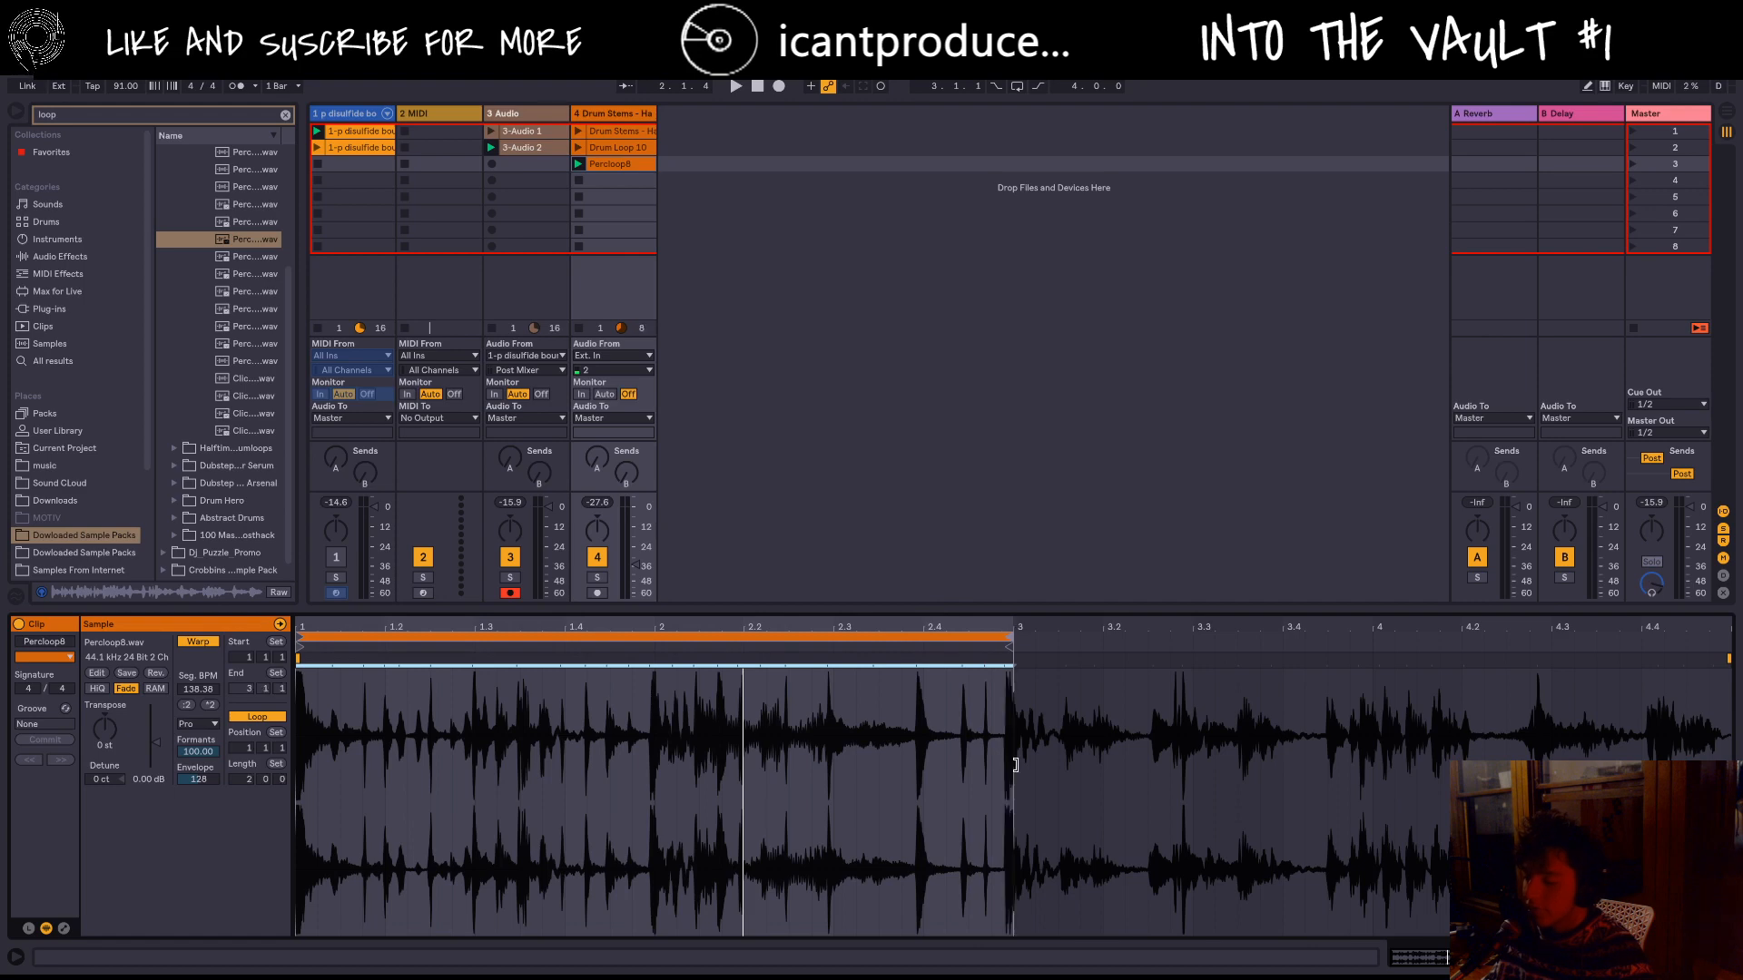
Step: Add a Reverb with a 2.41 s decay time to the fourth track and fine-tune the track's volume during playback
left_click(617, 113)
left_click(79, 258)
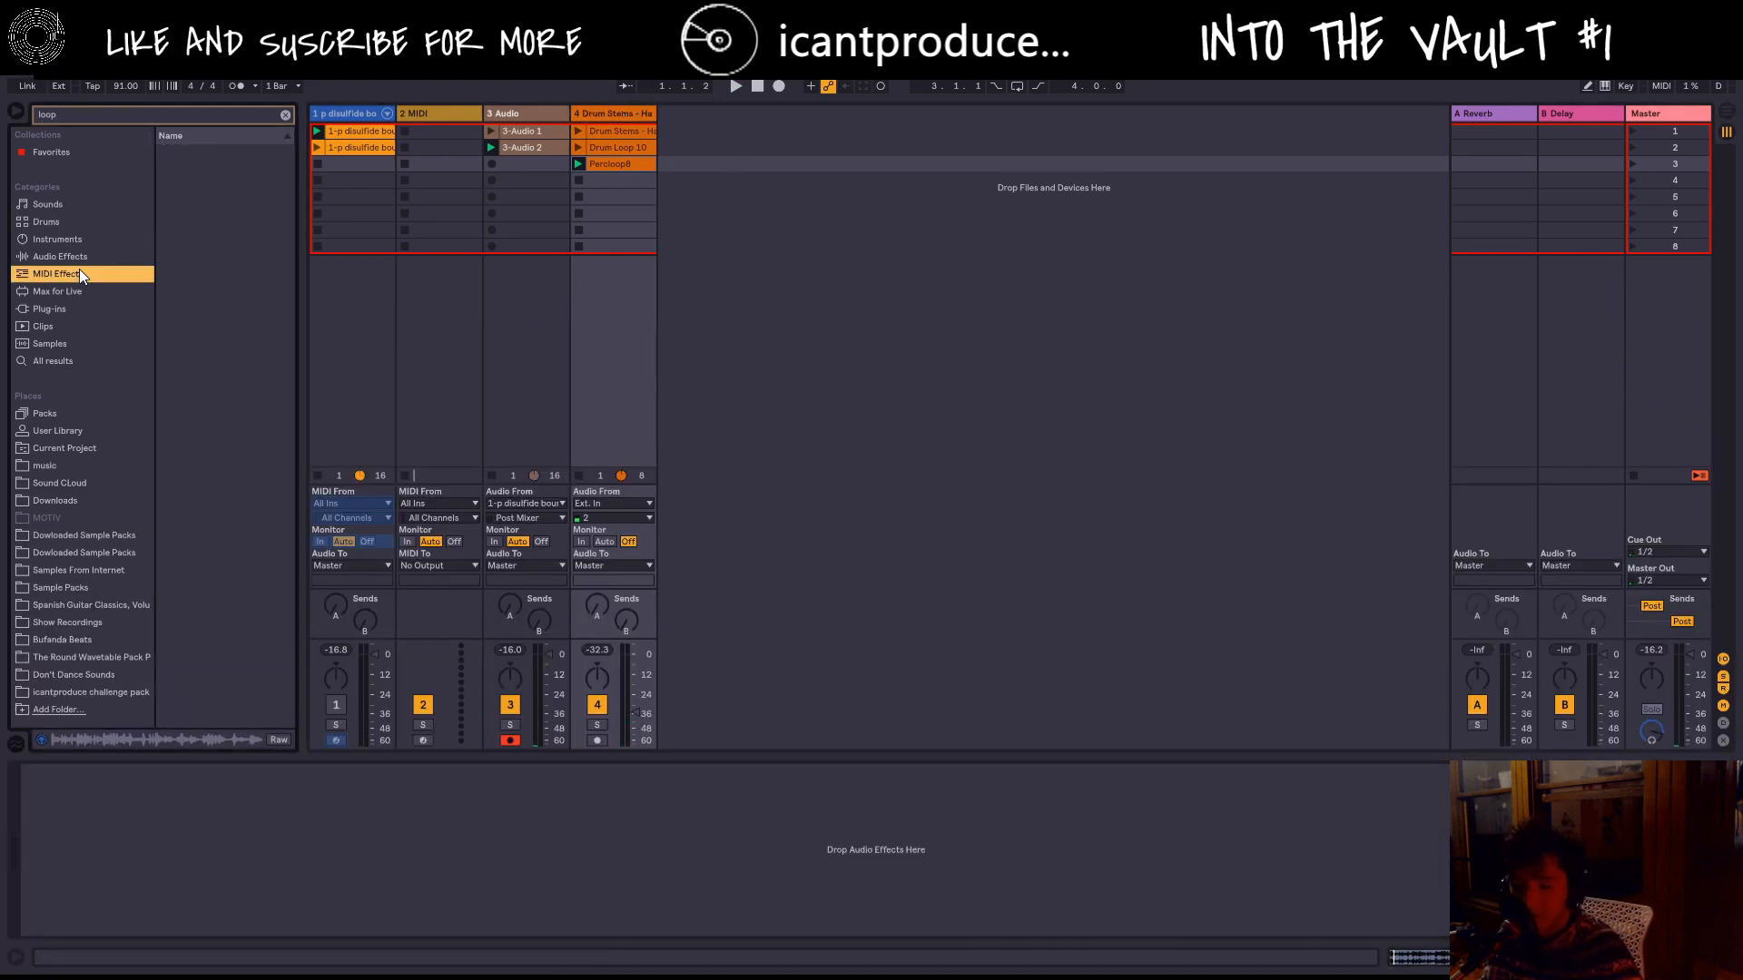
left_click(56, 325)
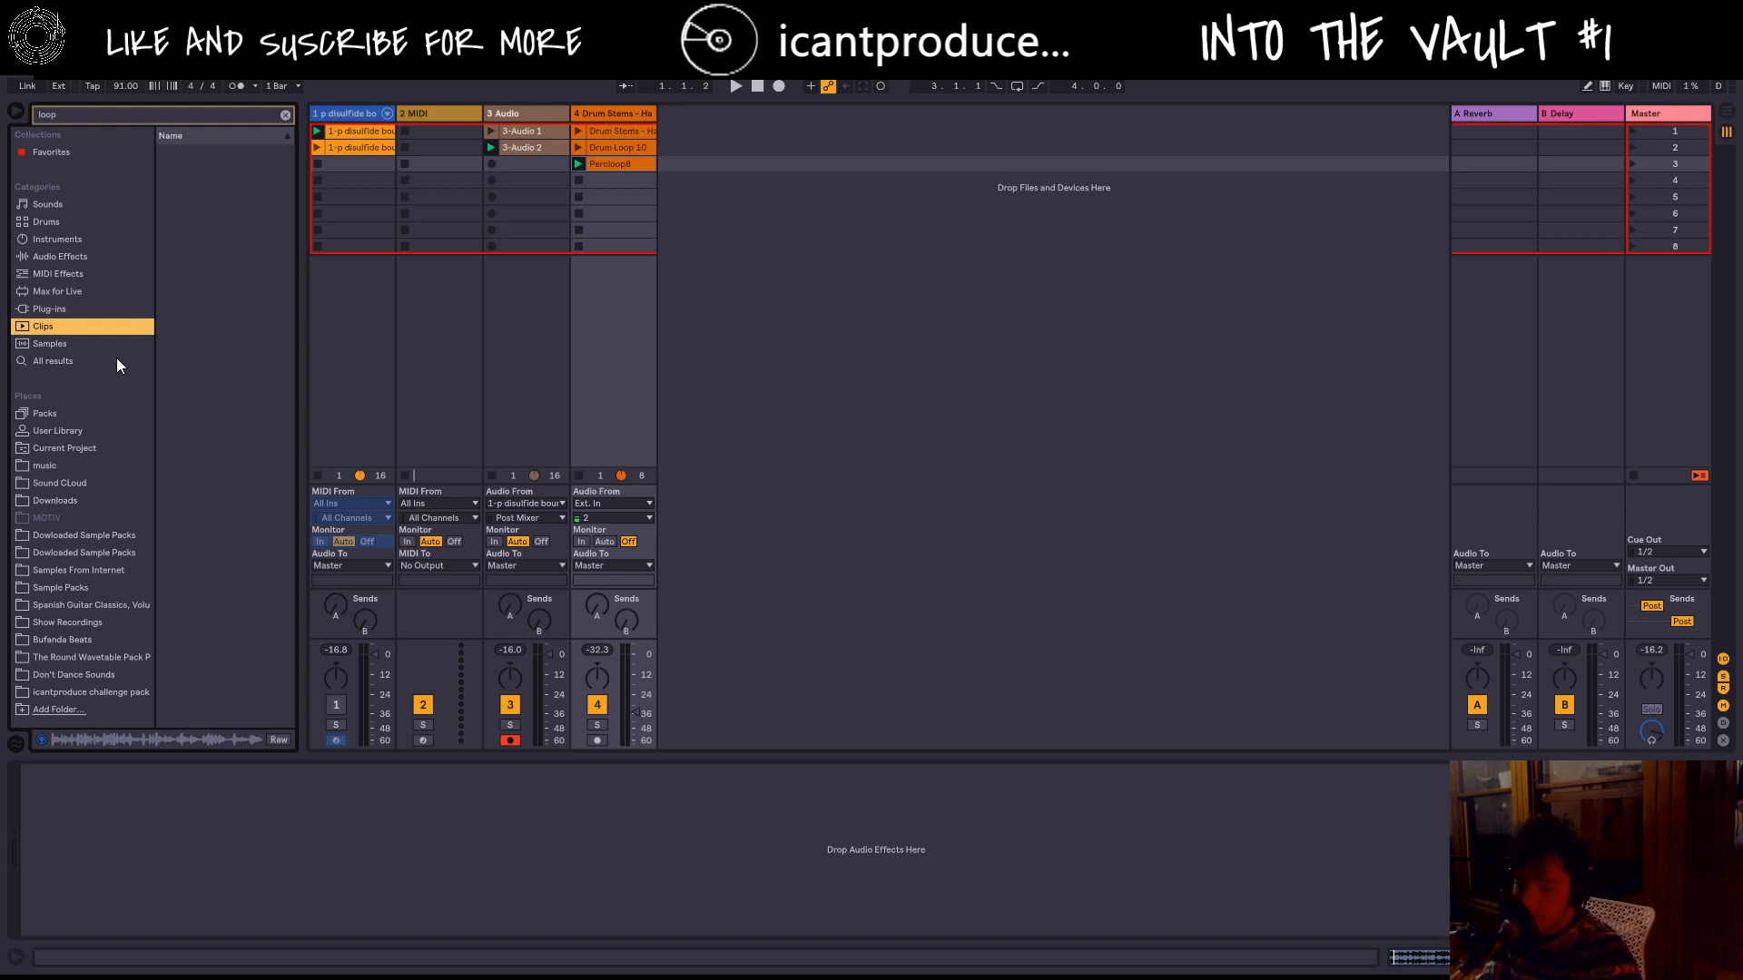
left_click(54, 258)
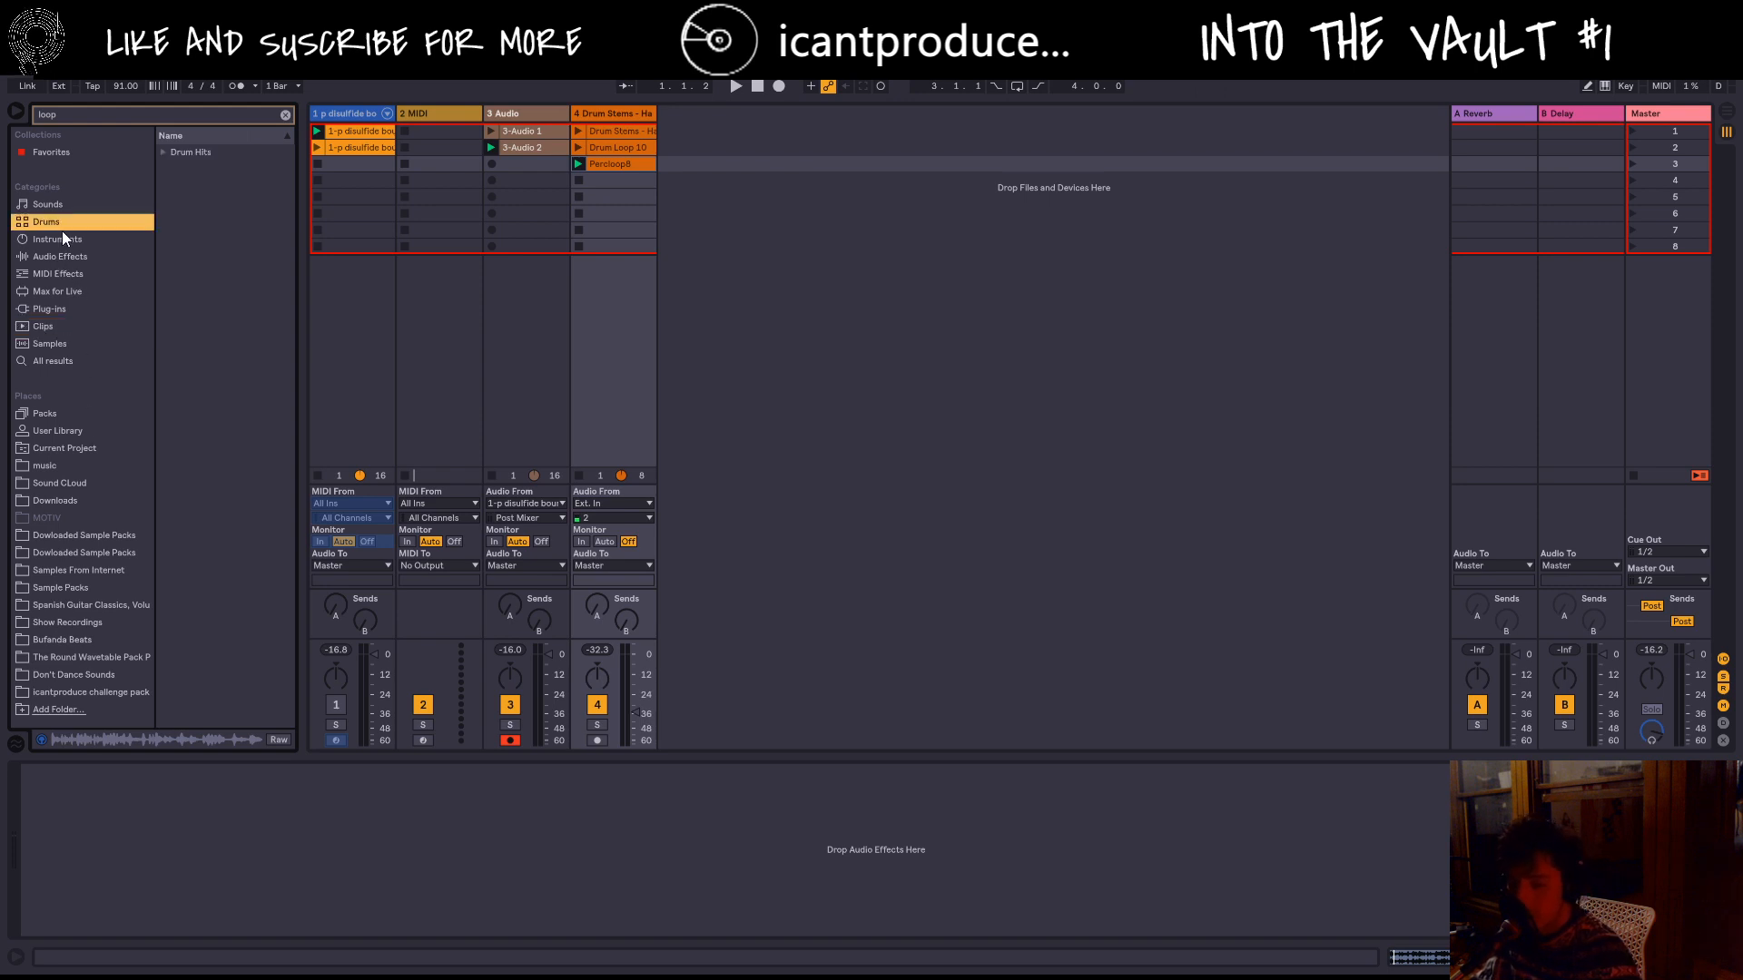
left_click(284, 115)
double_click(200, 598)
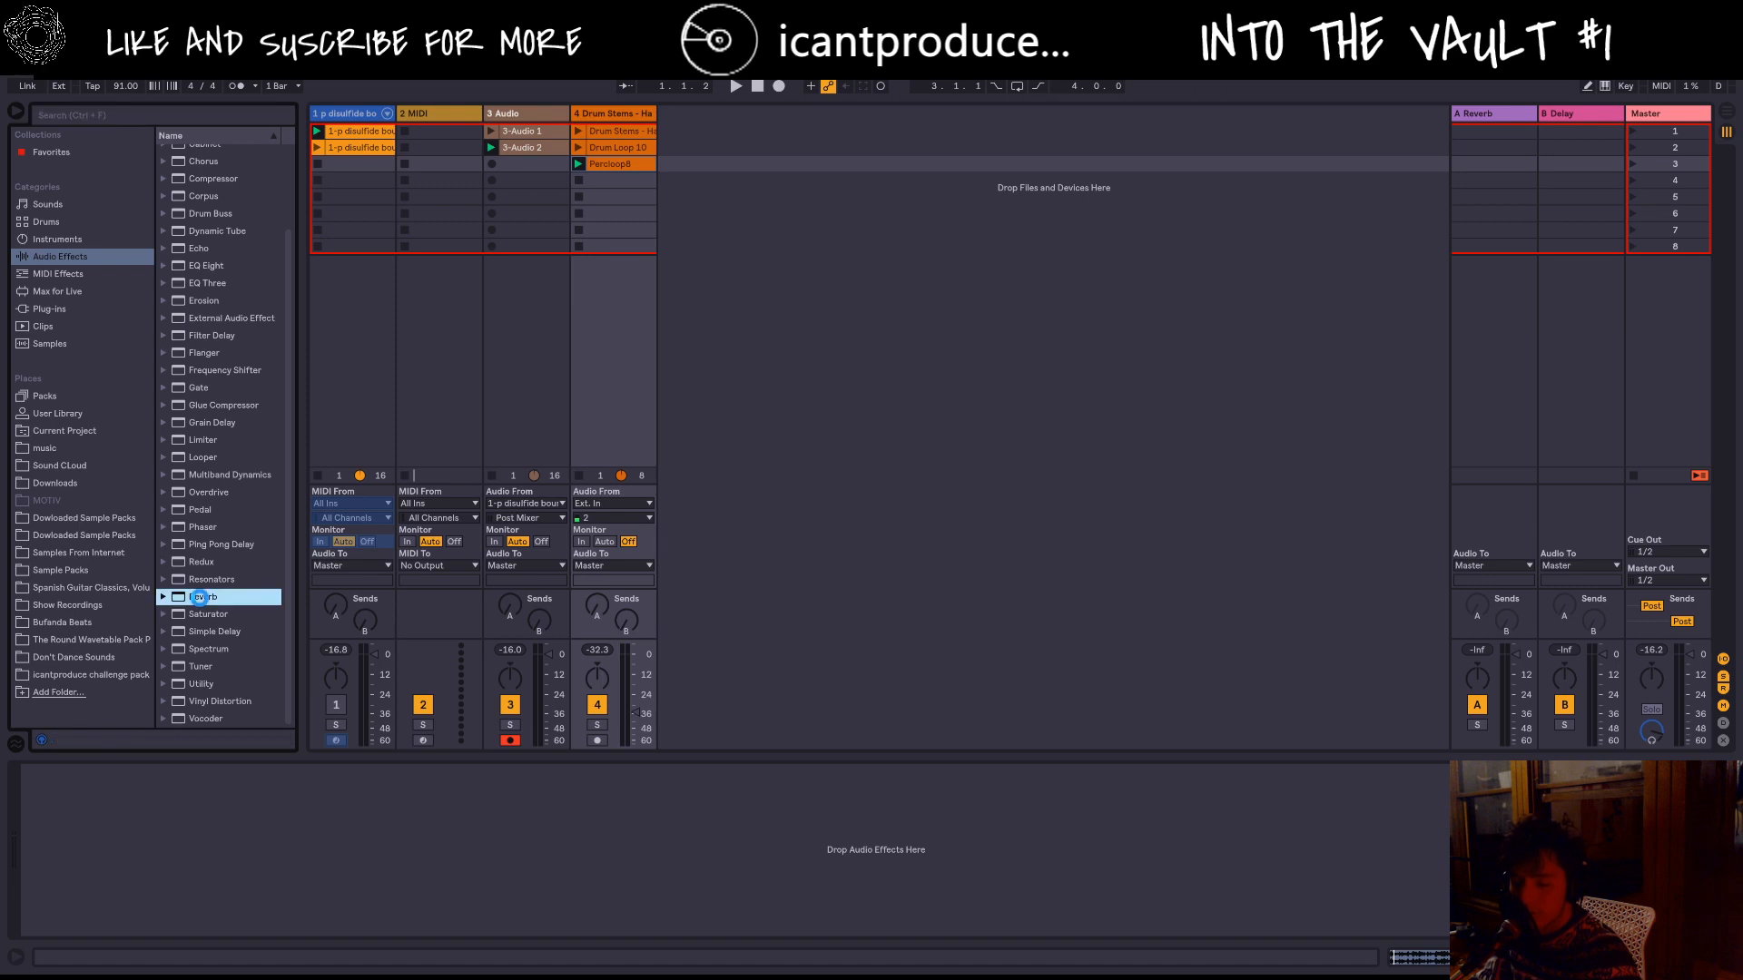
left_click_drag(258, 912, 258, 885)
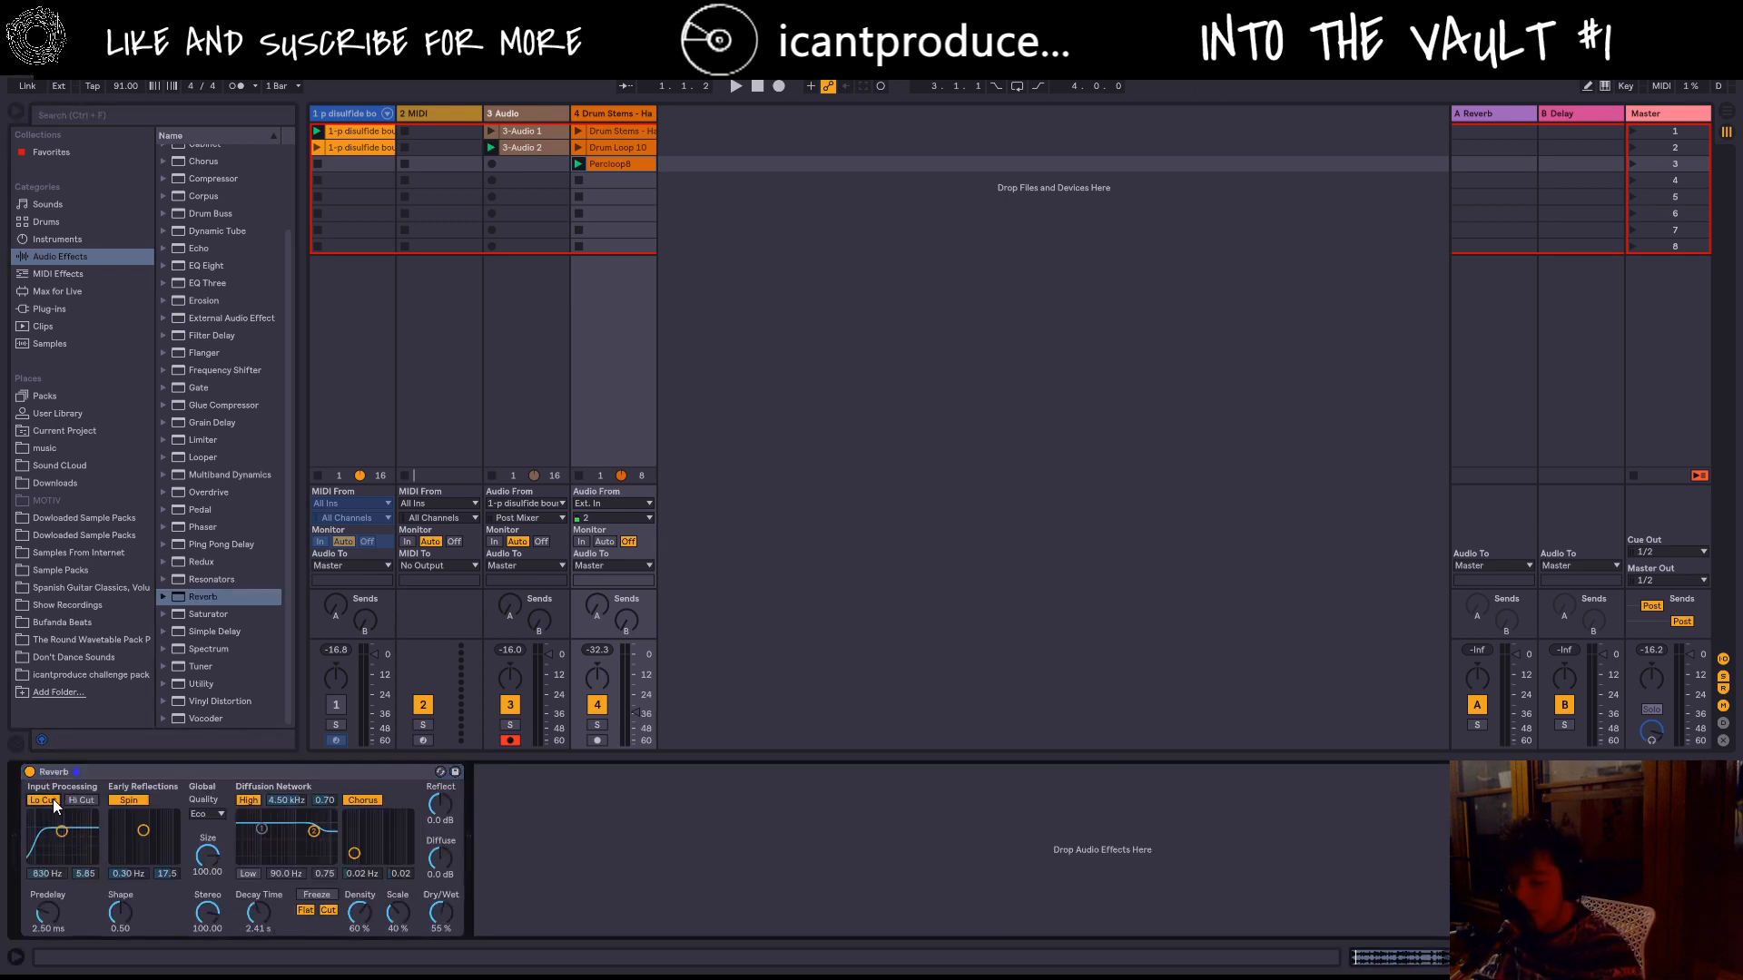
key("space")
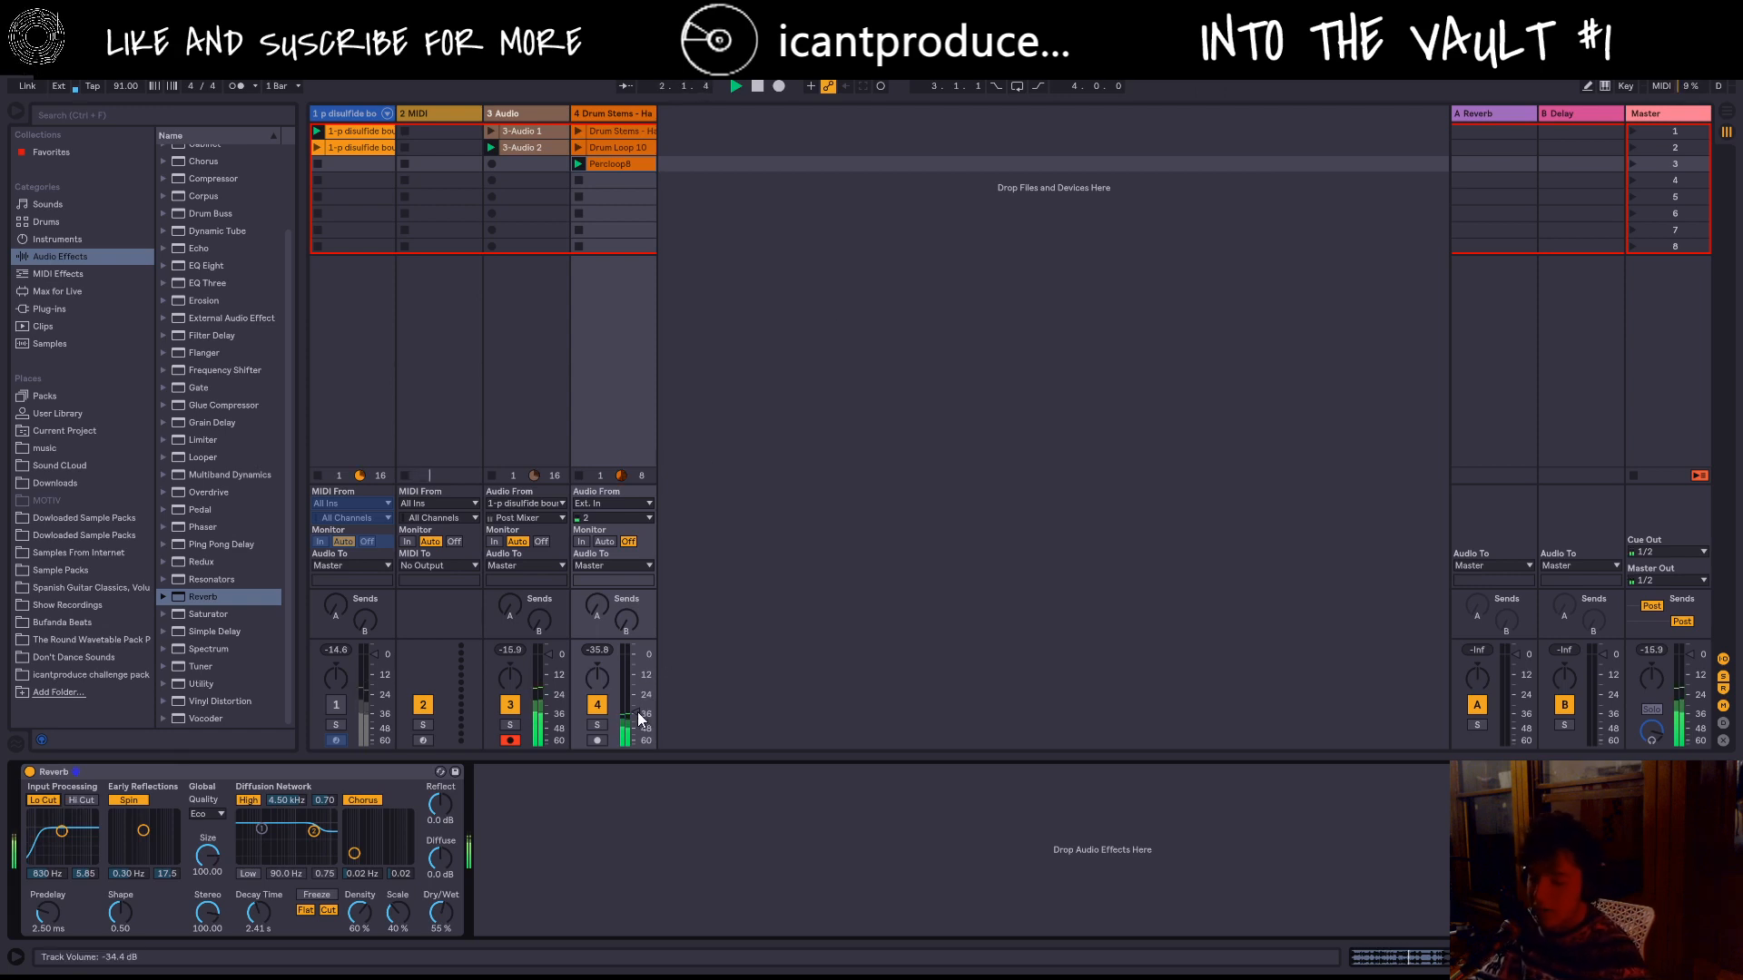
left_click_drag(637, 713, 638, 712)
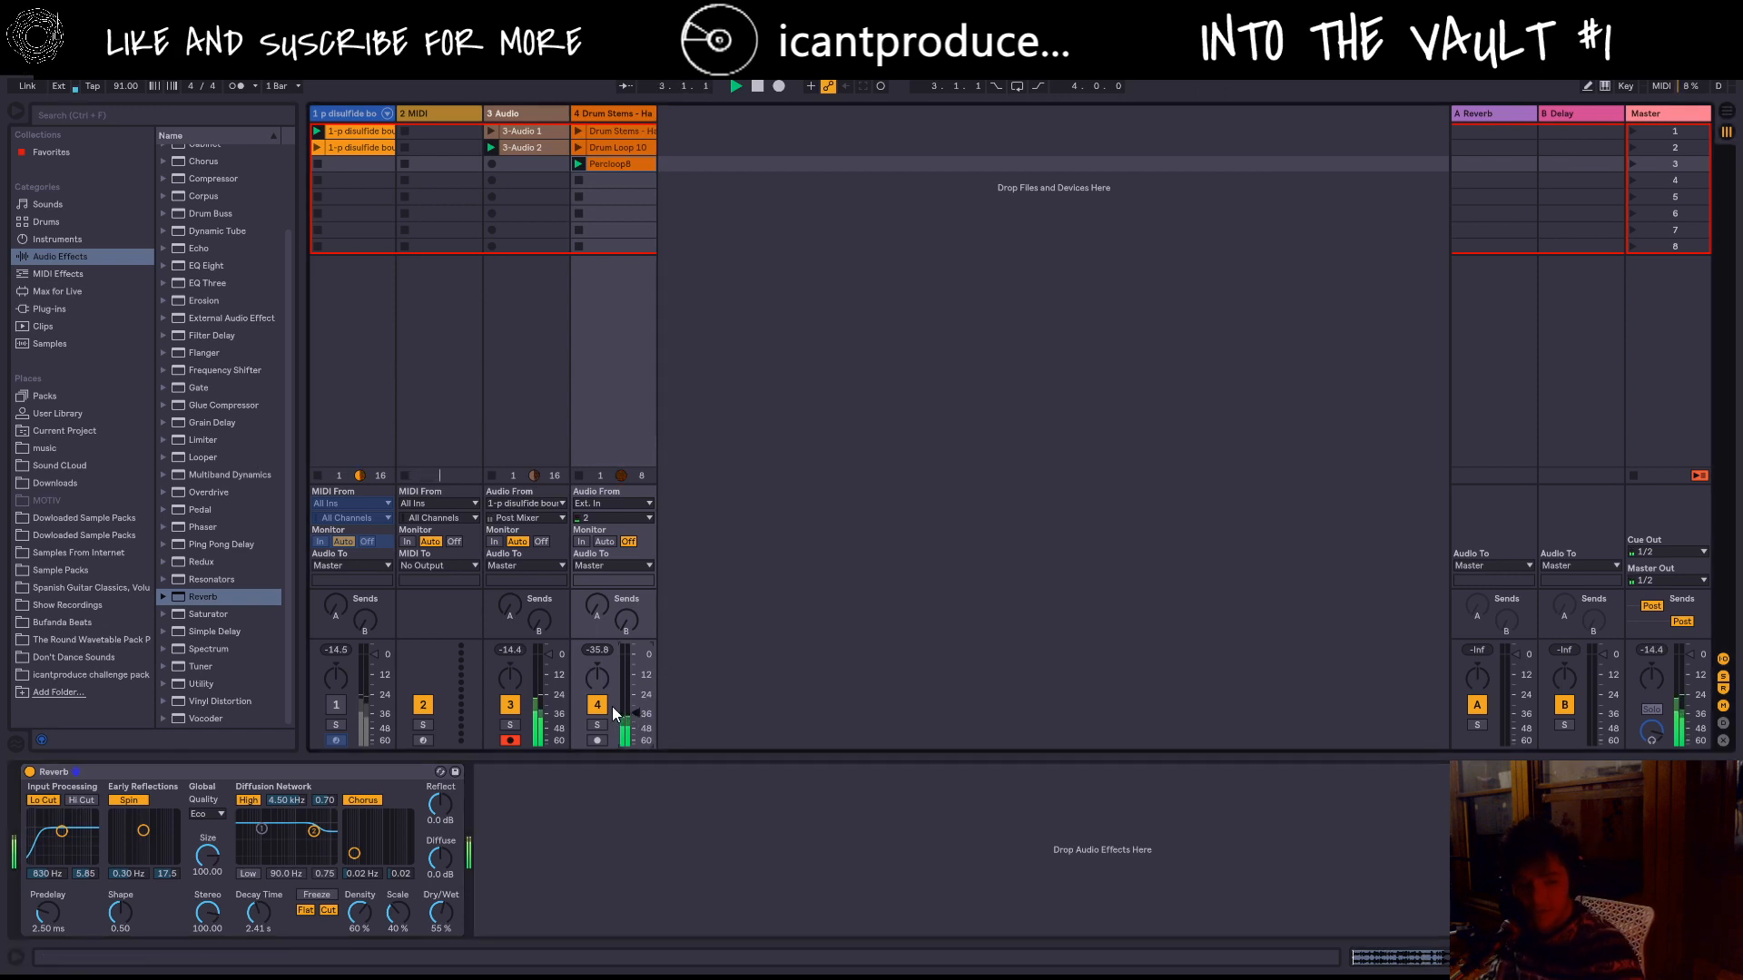
Step: Insert a warp marker on the Percloop8 clip's transient just before bar 3
left_click(603, 163)
left_click(559, 634)
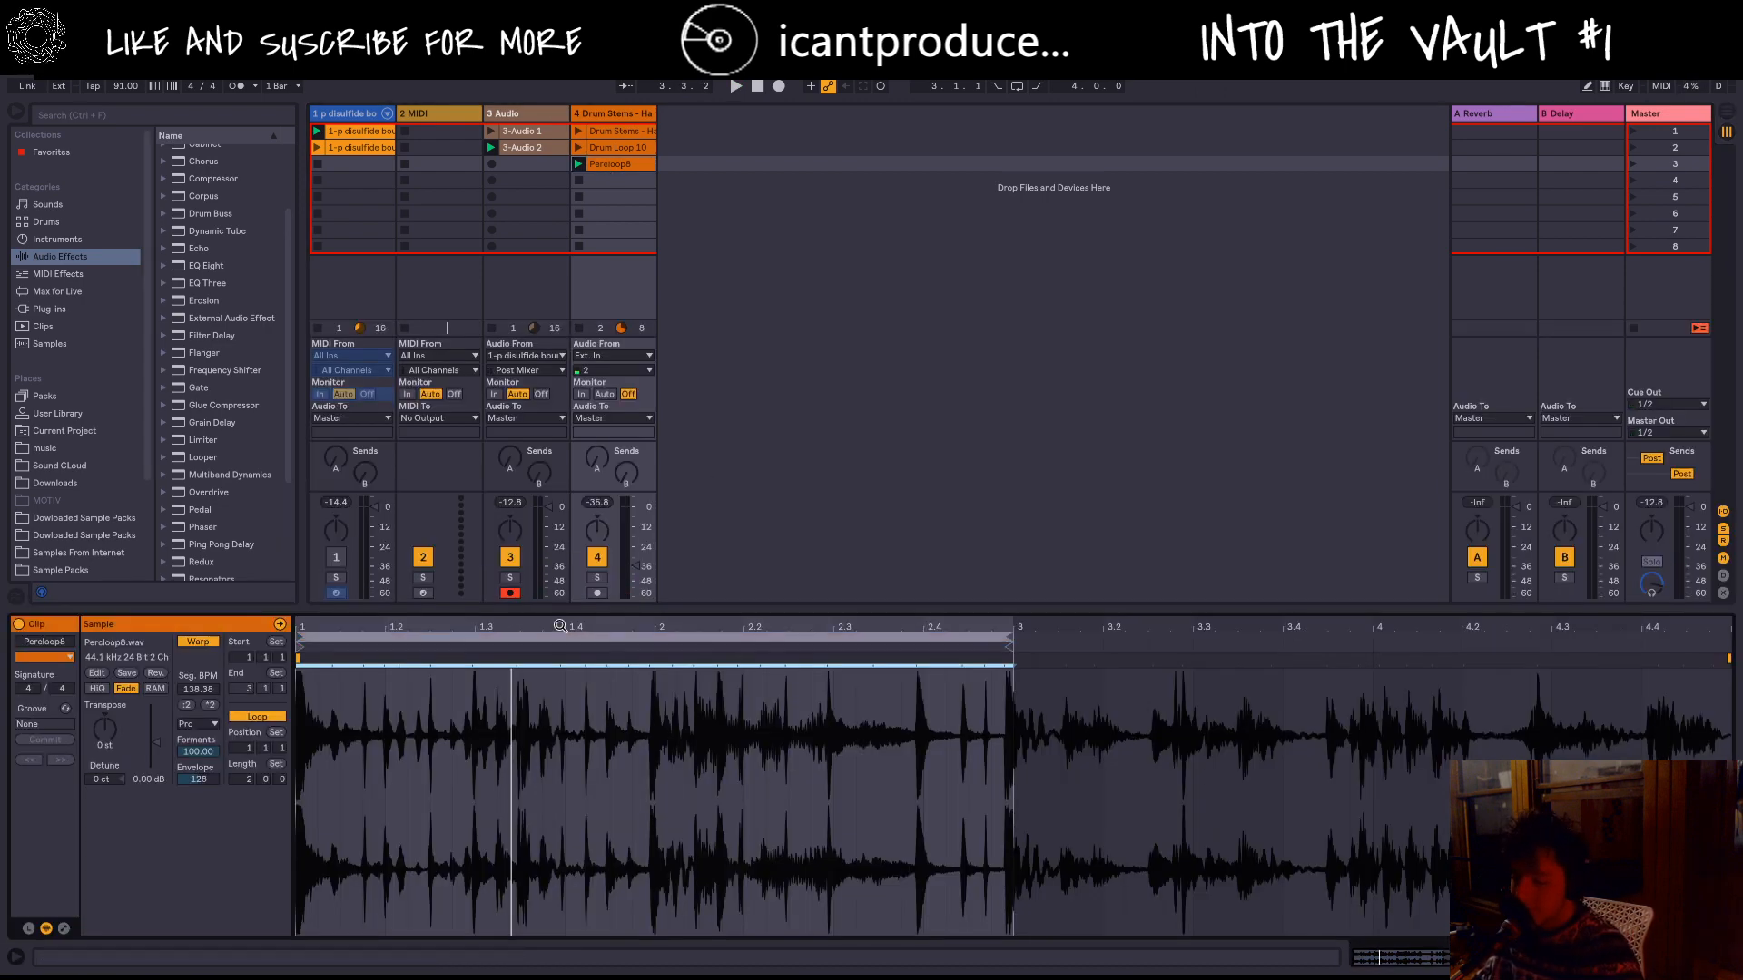
left_click_drag(559, 627, 749, 620)
key("space")
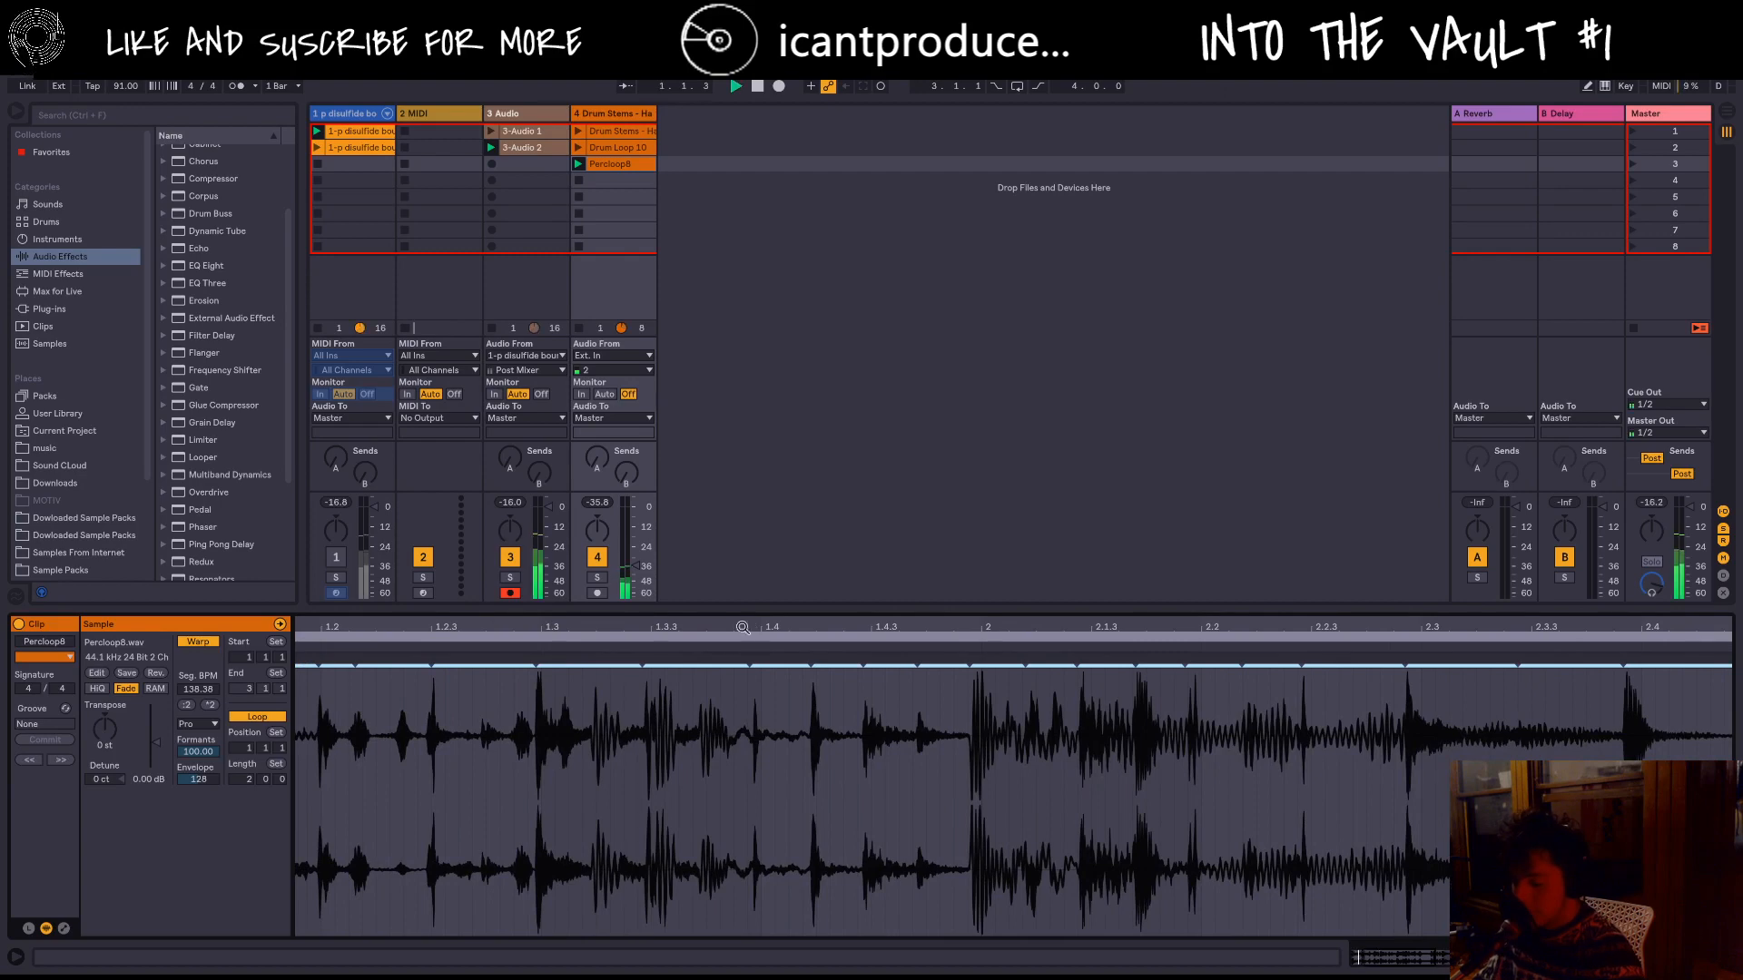
scroll(908, 779, "down", 2)
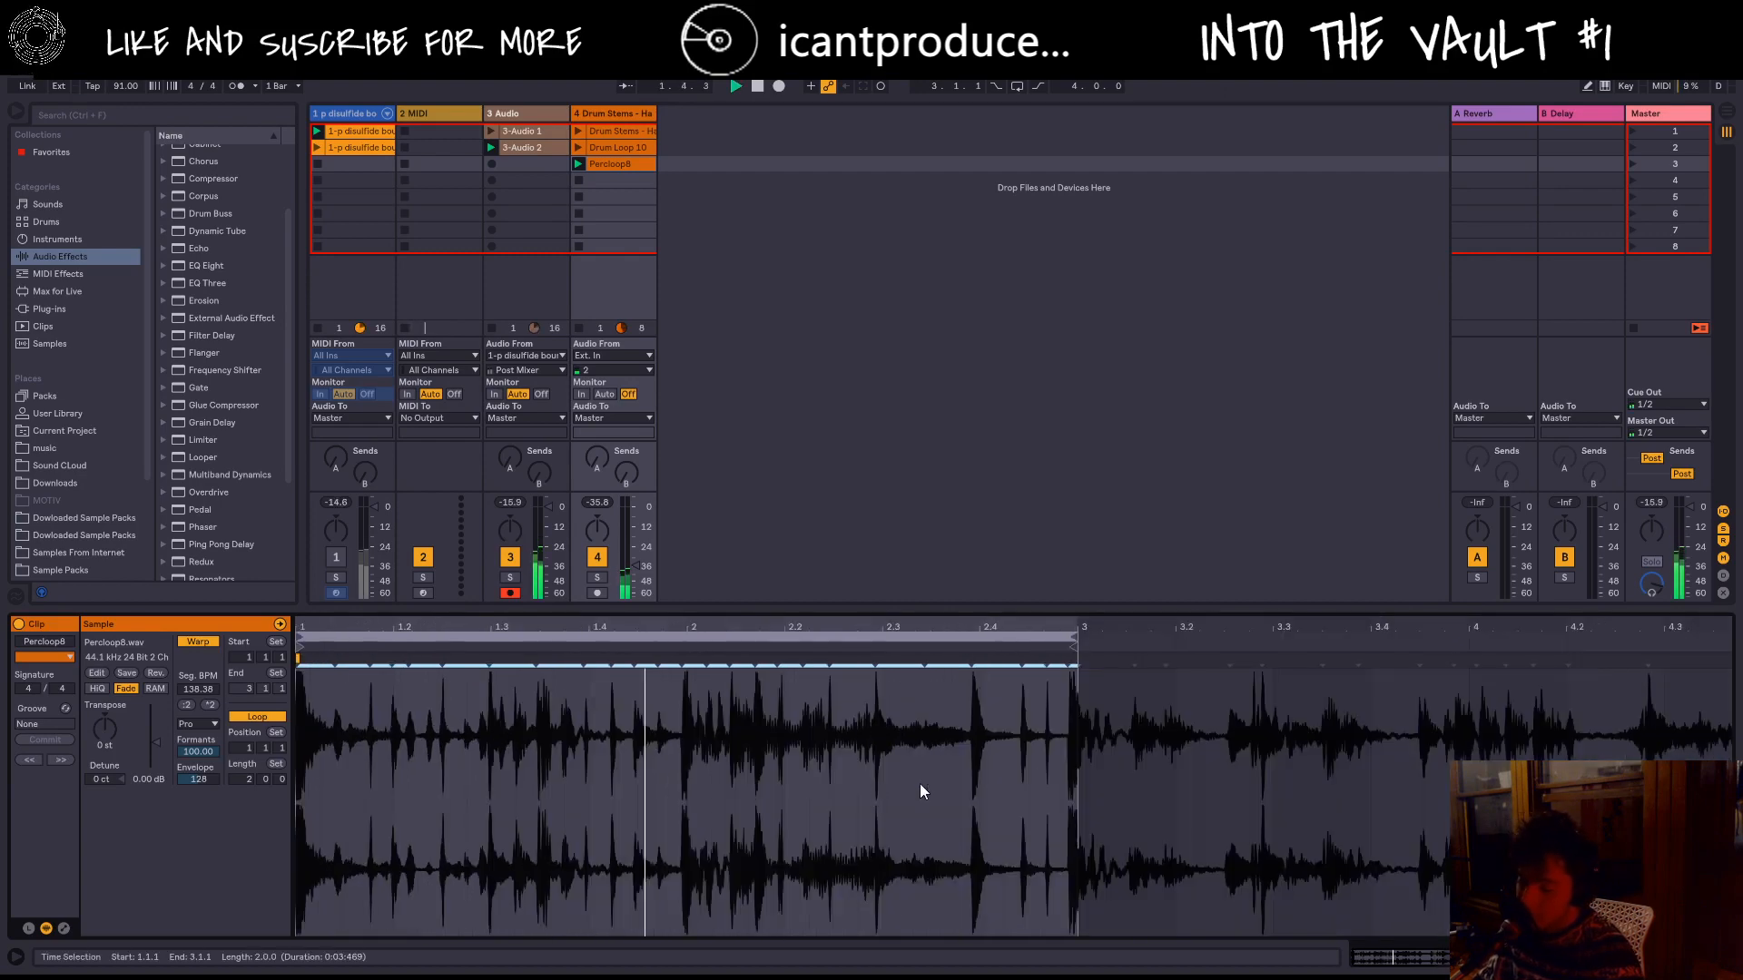
scroll(903, 759, "up", 3)
scroll(934, 754, "down", 1)
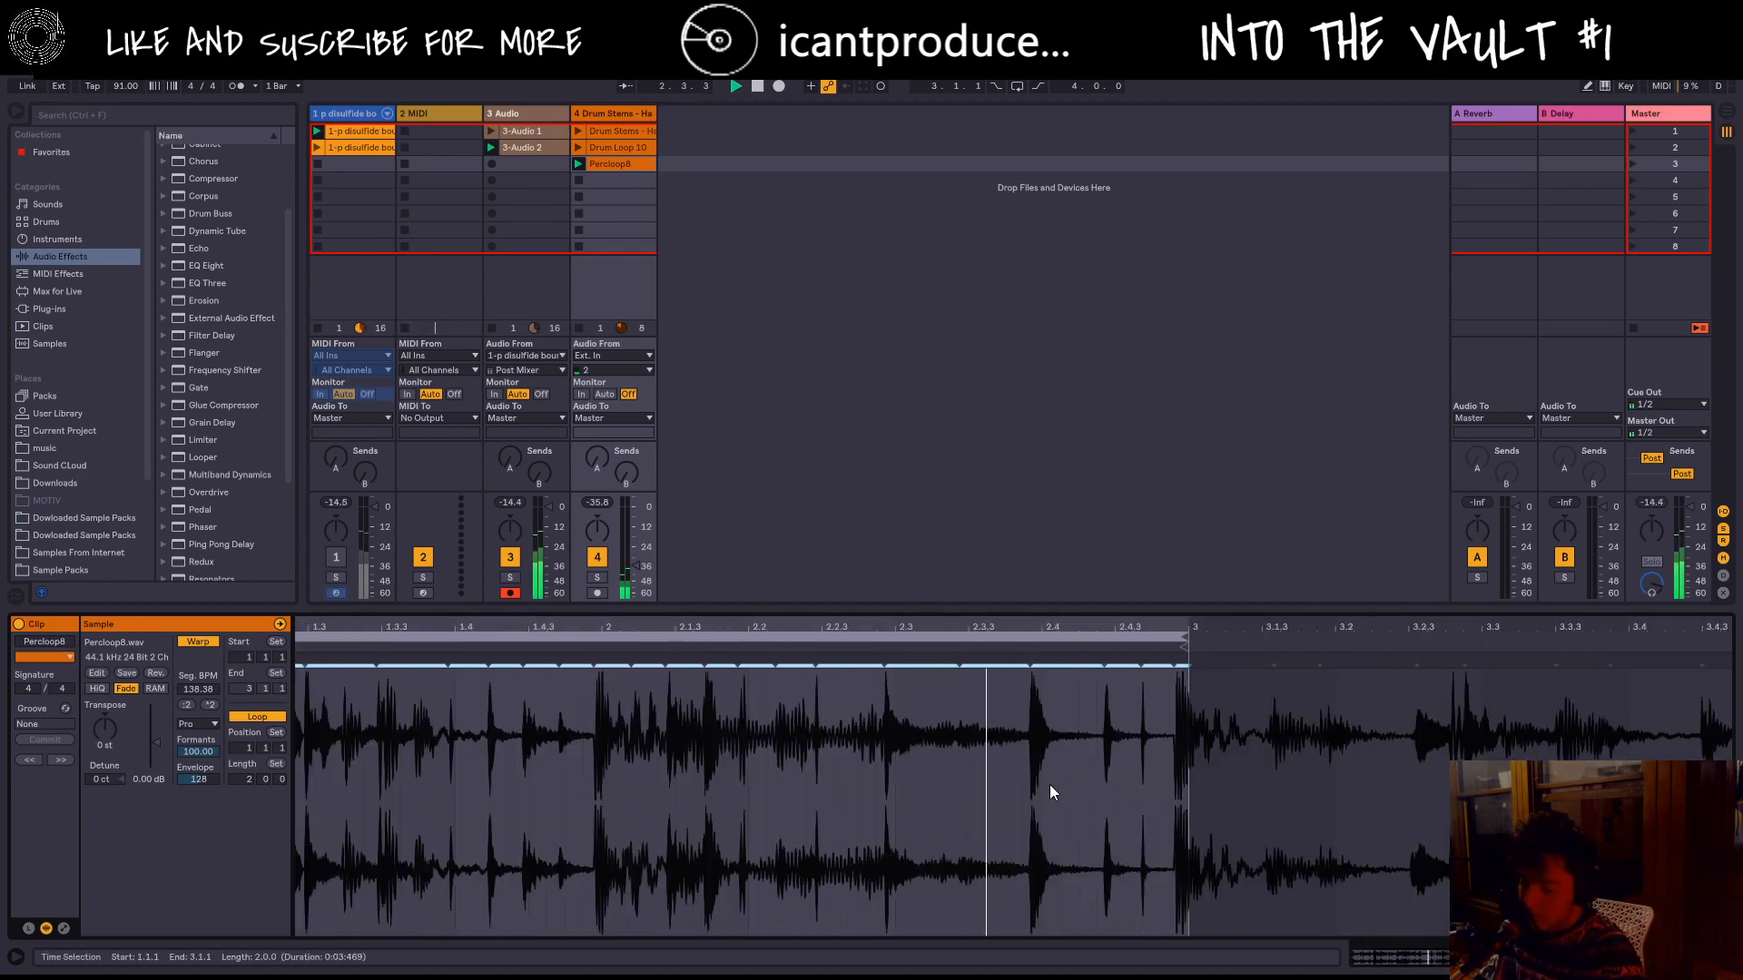
left_click(1175, 663)
scroll(1171, 694, "up", 3)
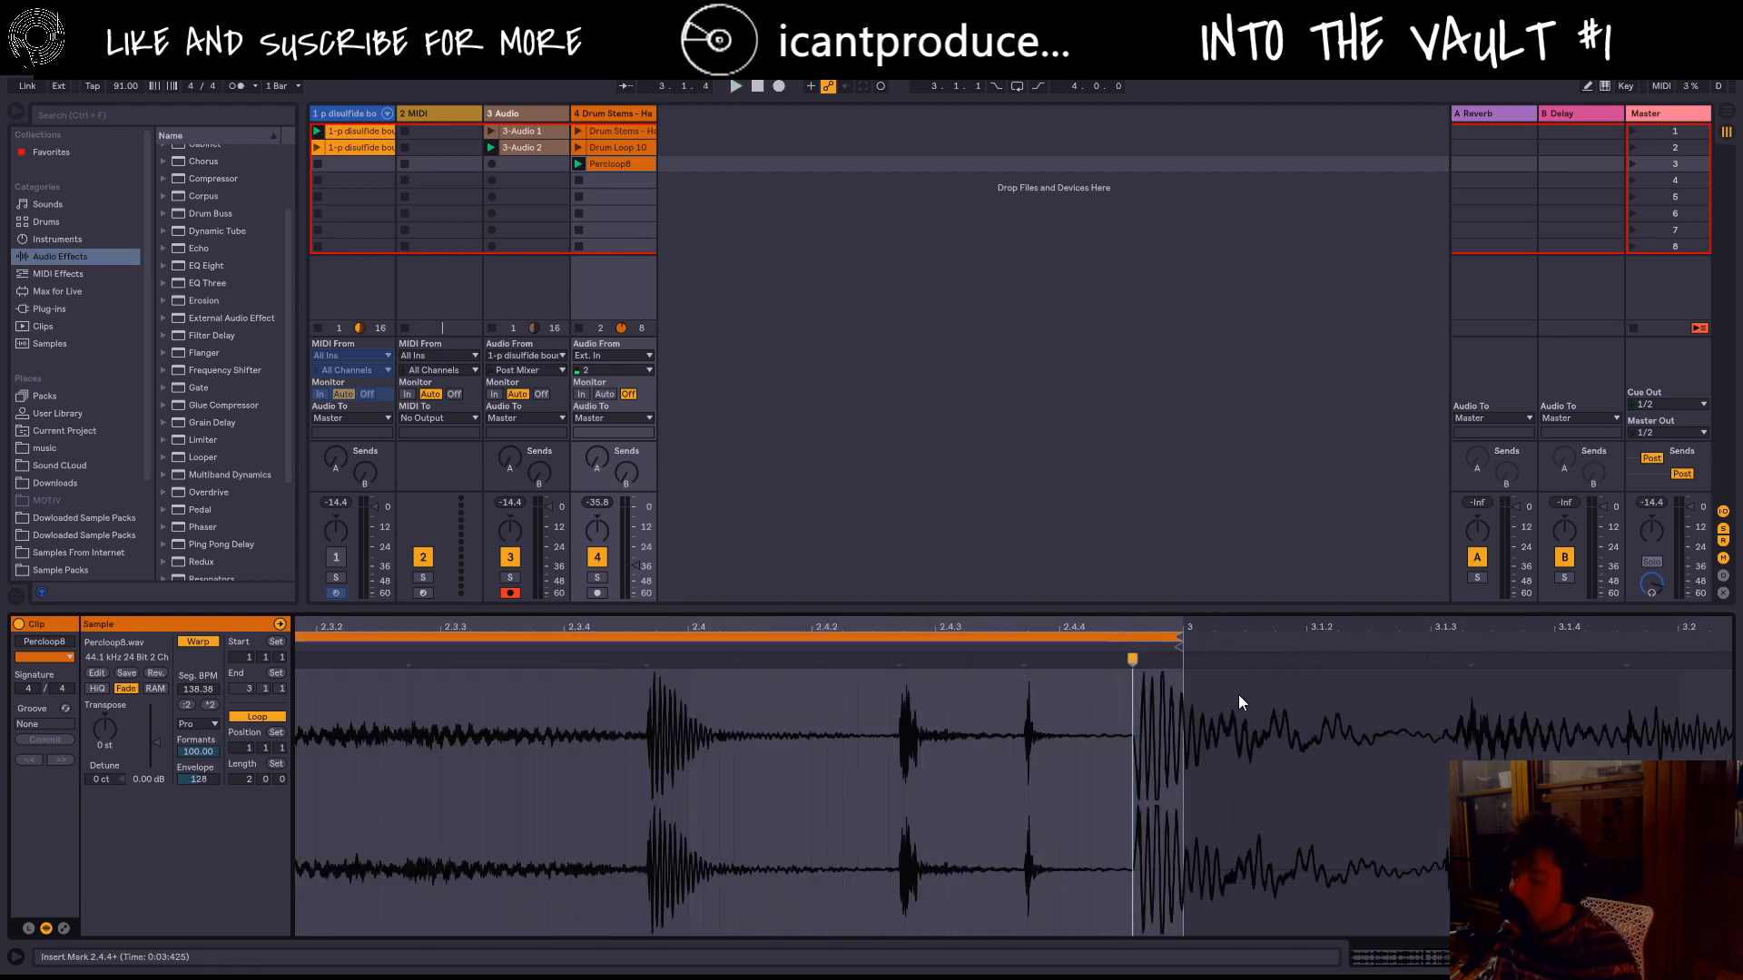
scroll(1060, 732, "down", 3)
scroll(1070, 701, "up", 2)
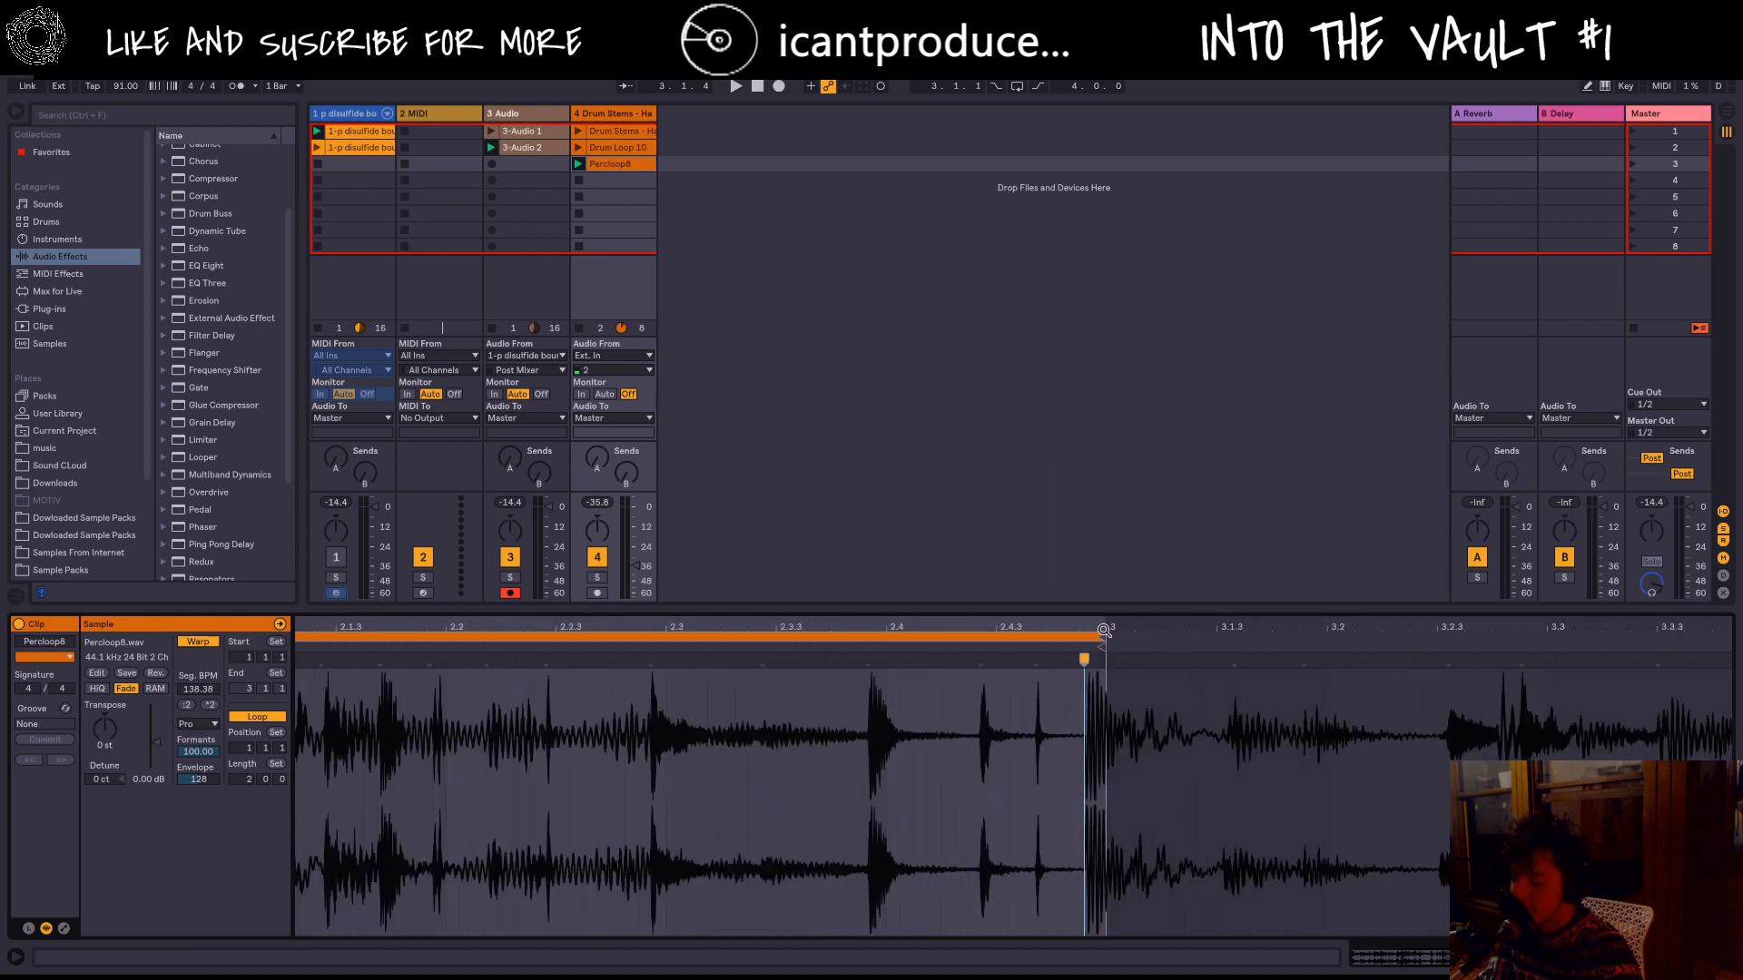
Step: Move the Percloop8 warp marker onto 3.1.1 at the loop end and play the loops together
mouse_move(1103, 629)
left_mouse_down()
mouse_move(1079, 641)
mouse_move(1108, 648)
left_mouse_up()
scroll(1064, 681, "down", 3)
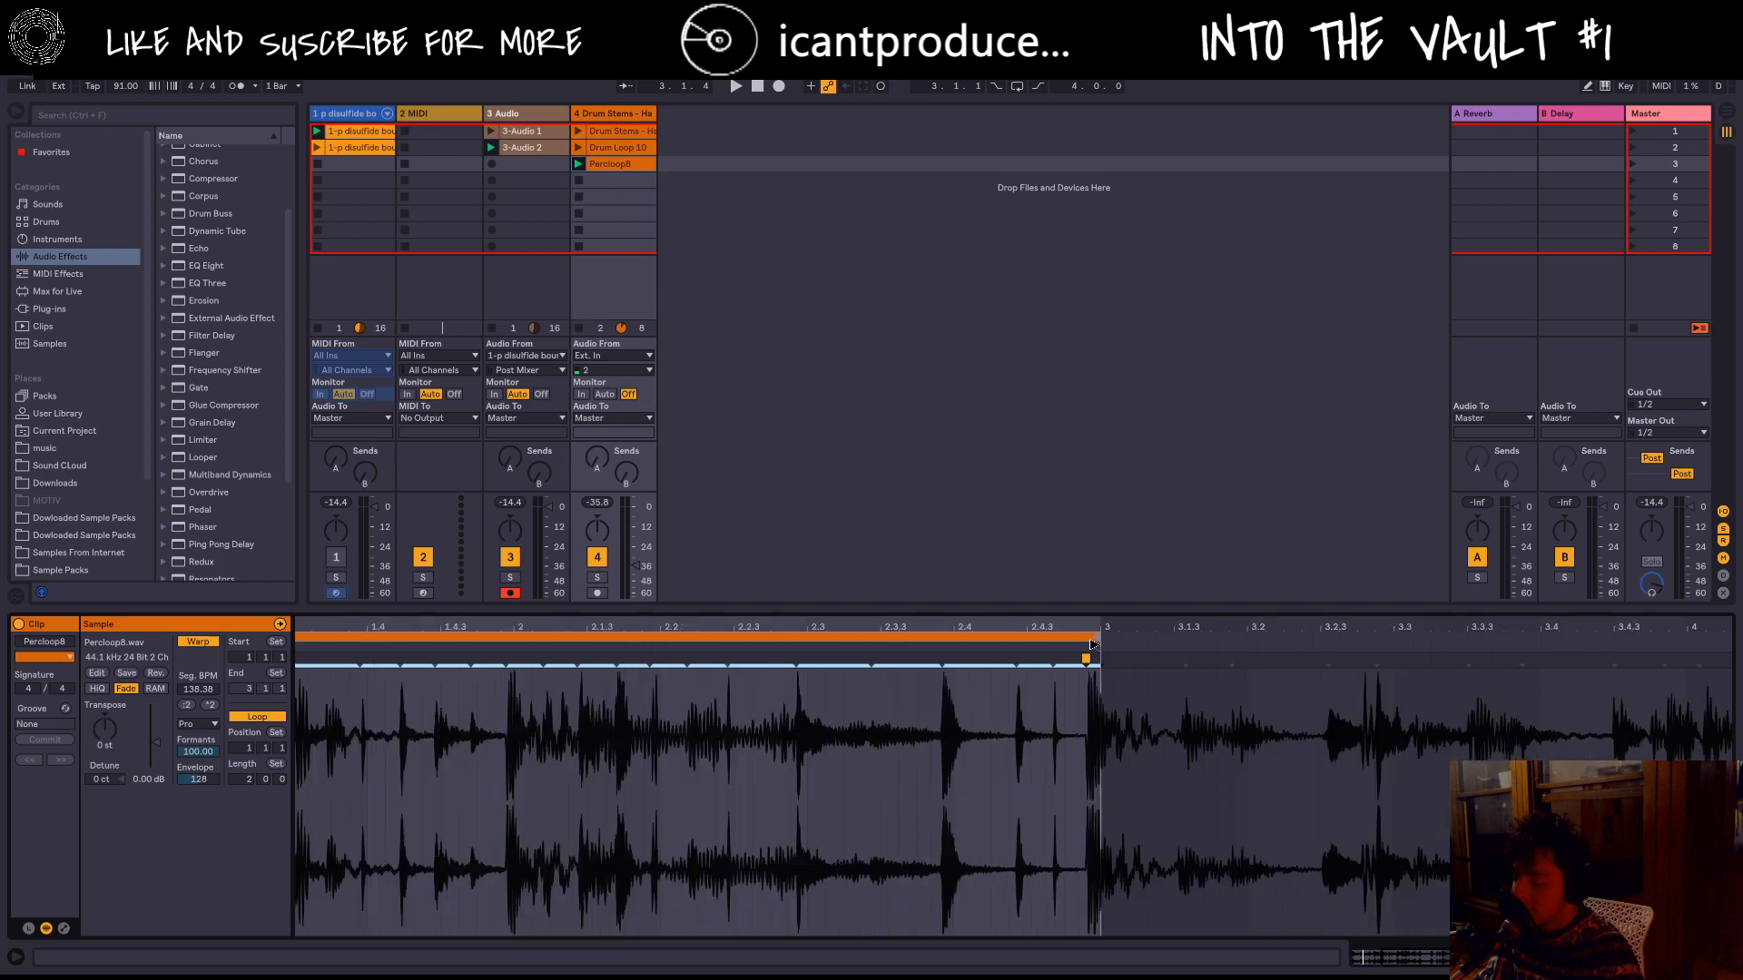
scroll(1063, 679, "up", 3)
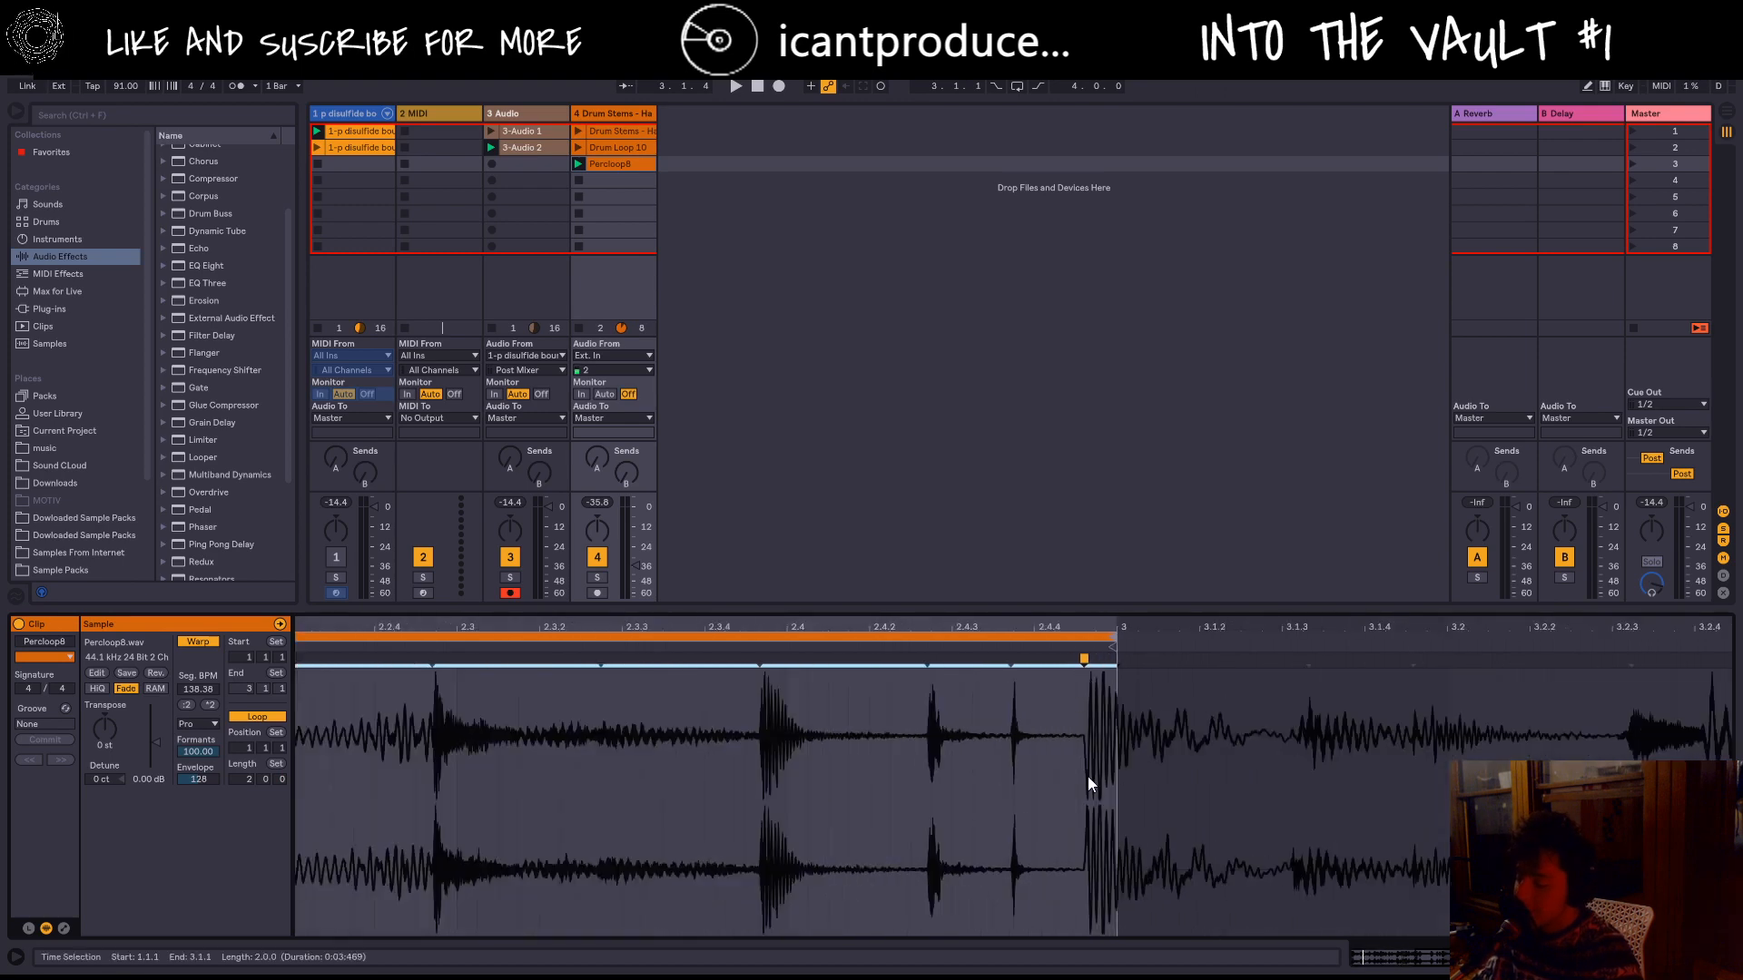
scroll(1088, 762, "down", 2)
scroll(1125, 726, "up", 2)
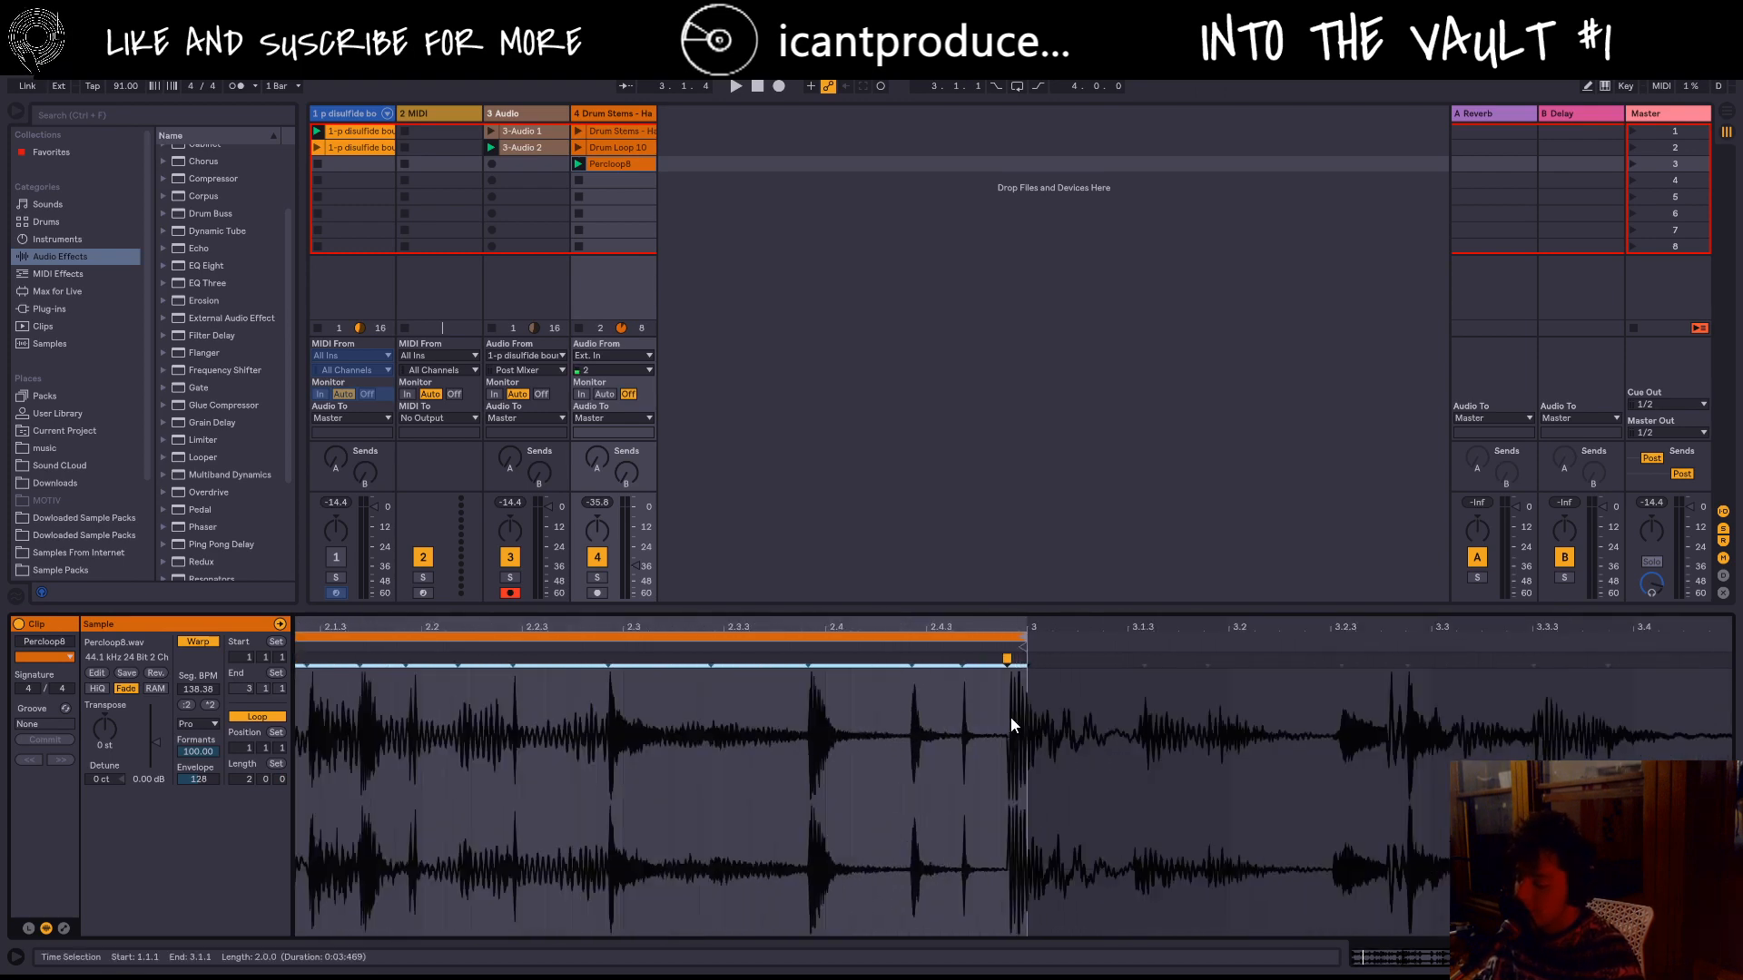
left_click_drag(1016, 662, 1026, 660)
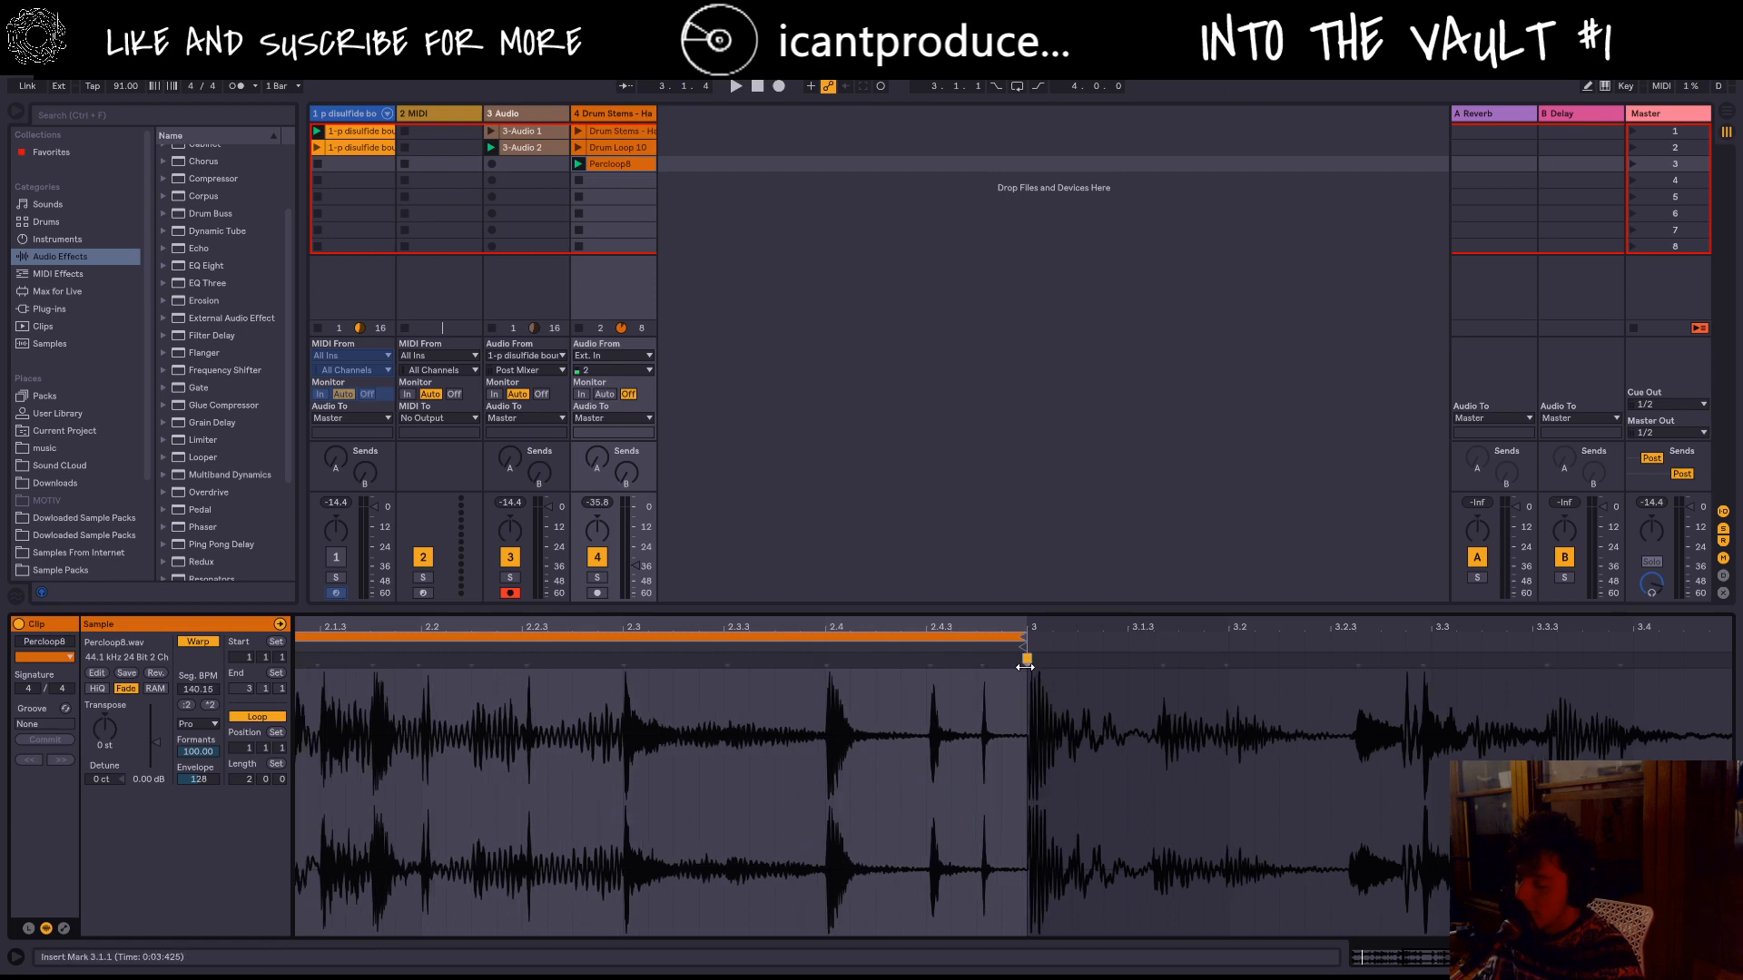
scroll(1035, 658, "down", 2)
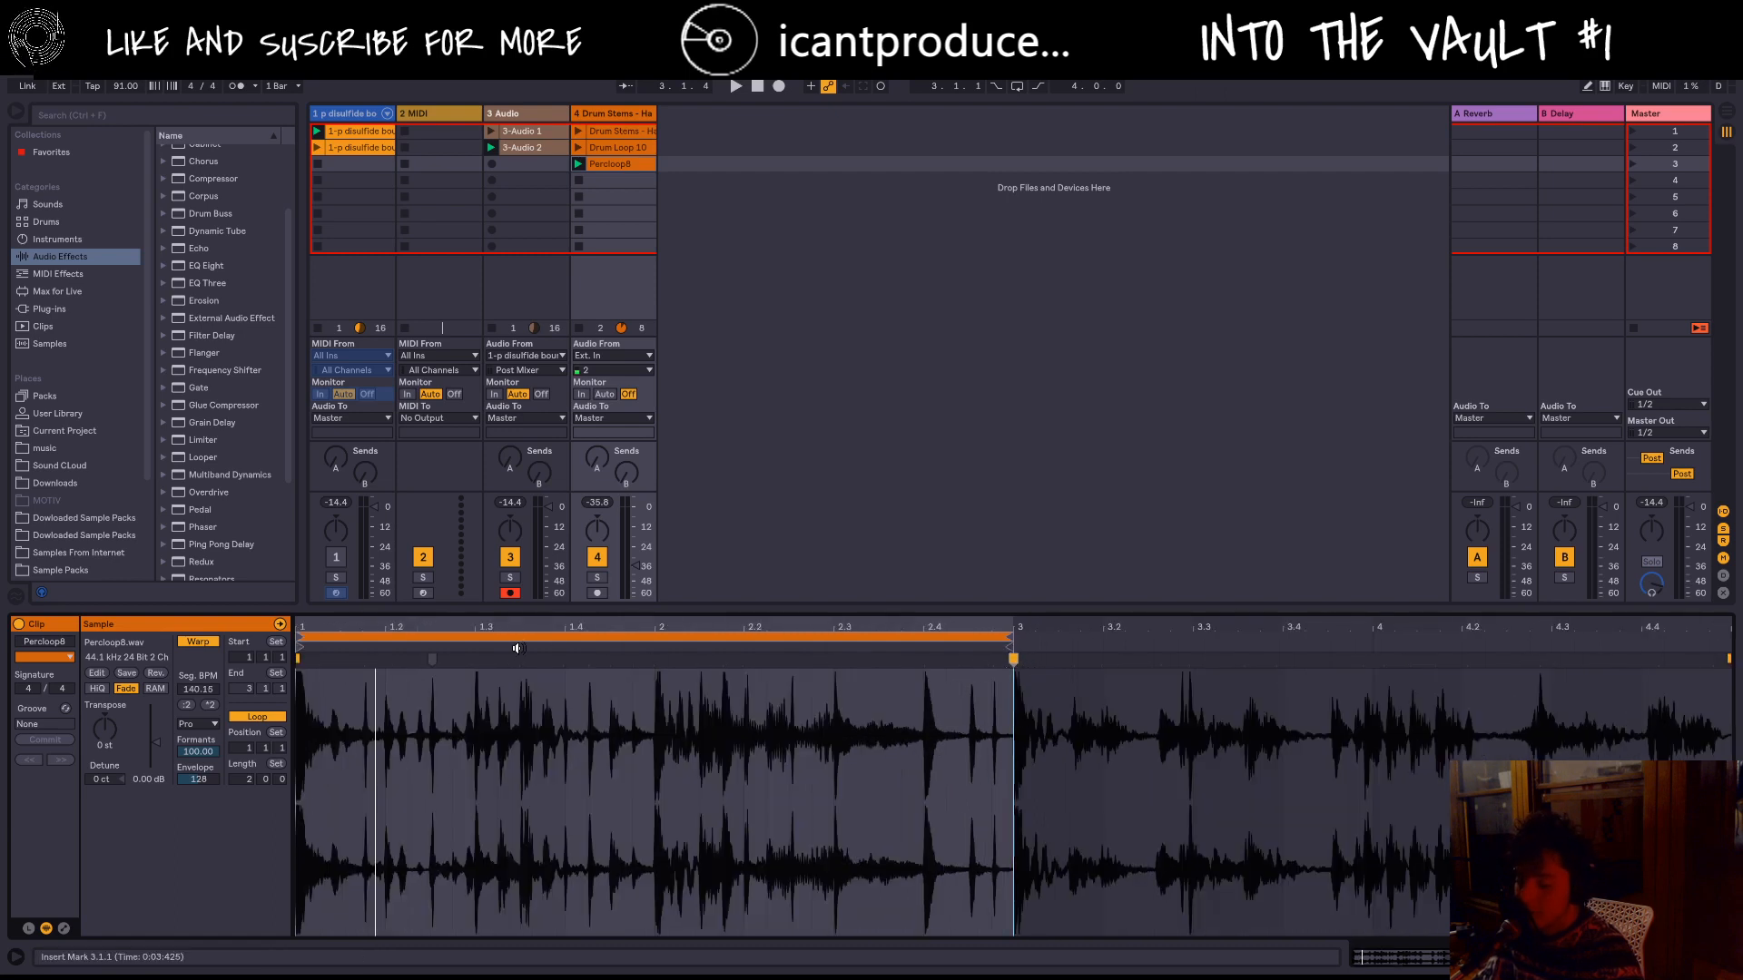
key("space")
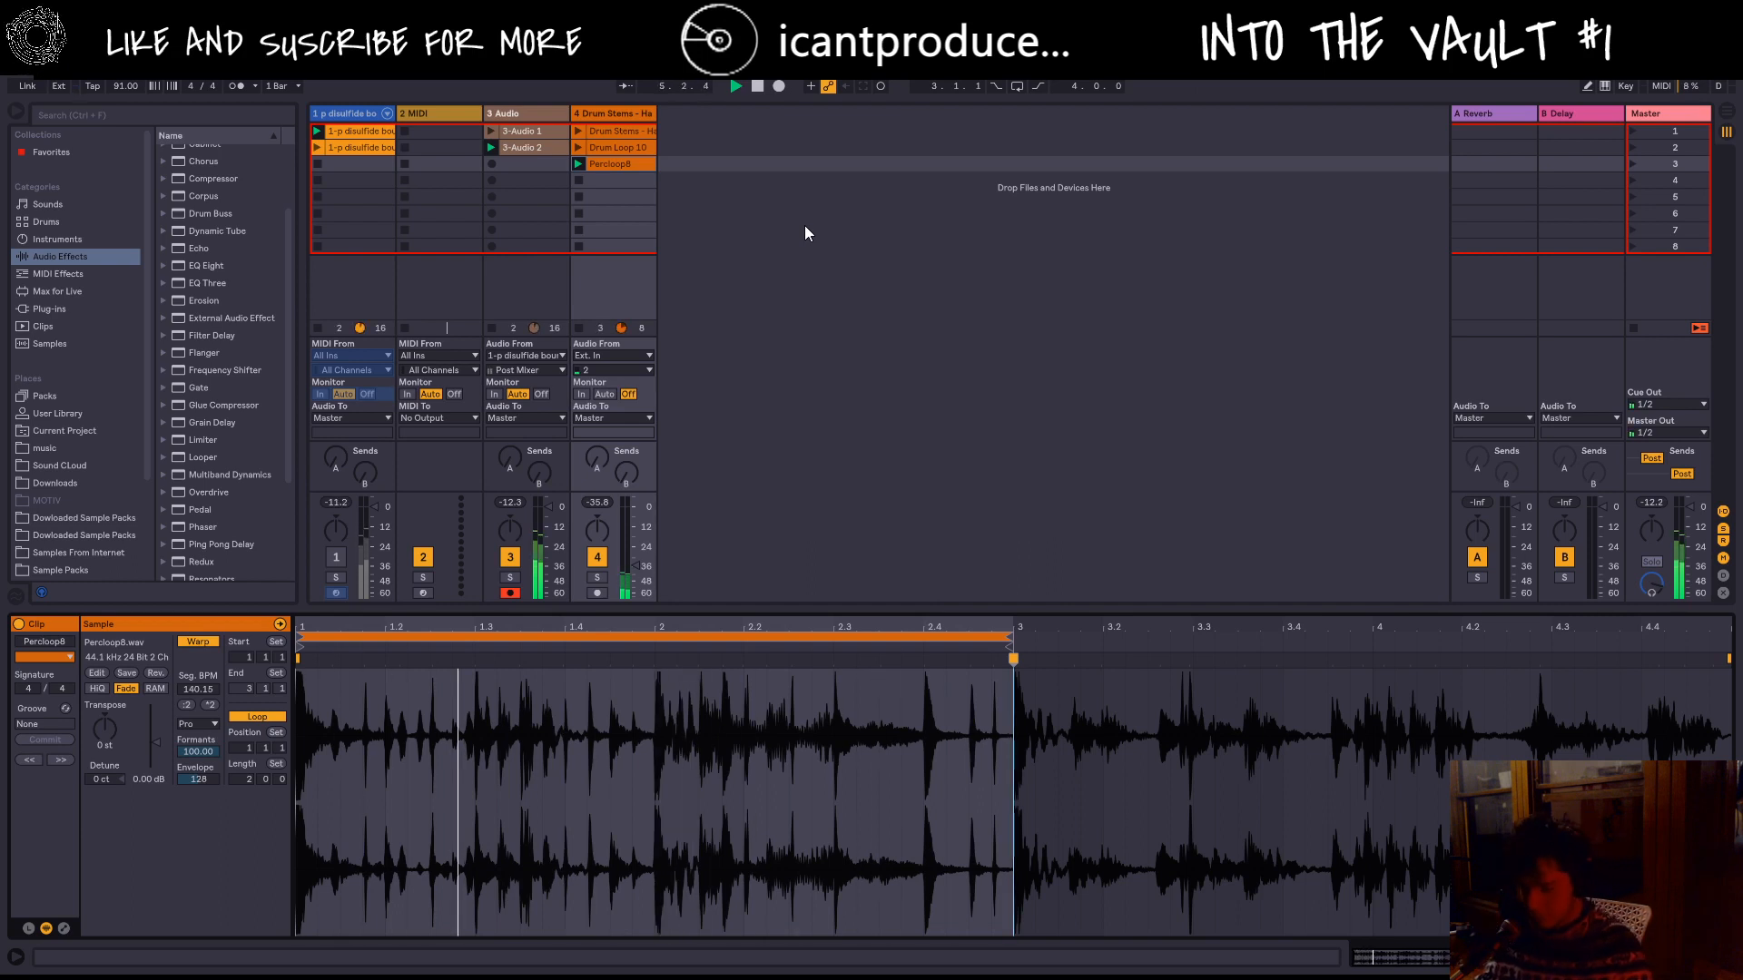
key("space")
Step: Open the resampled 3-Audio 2 clip and play it briefly with the percussion loop
left_click(549, 146)
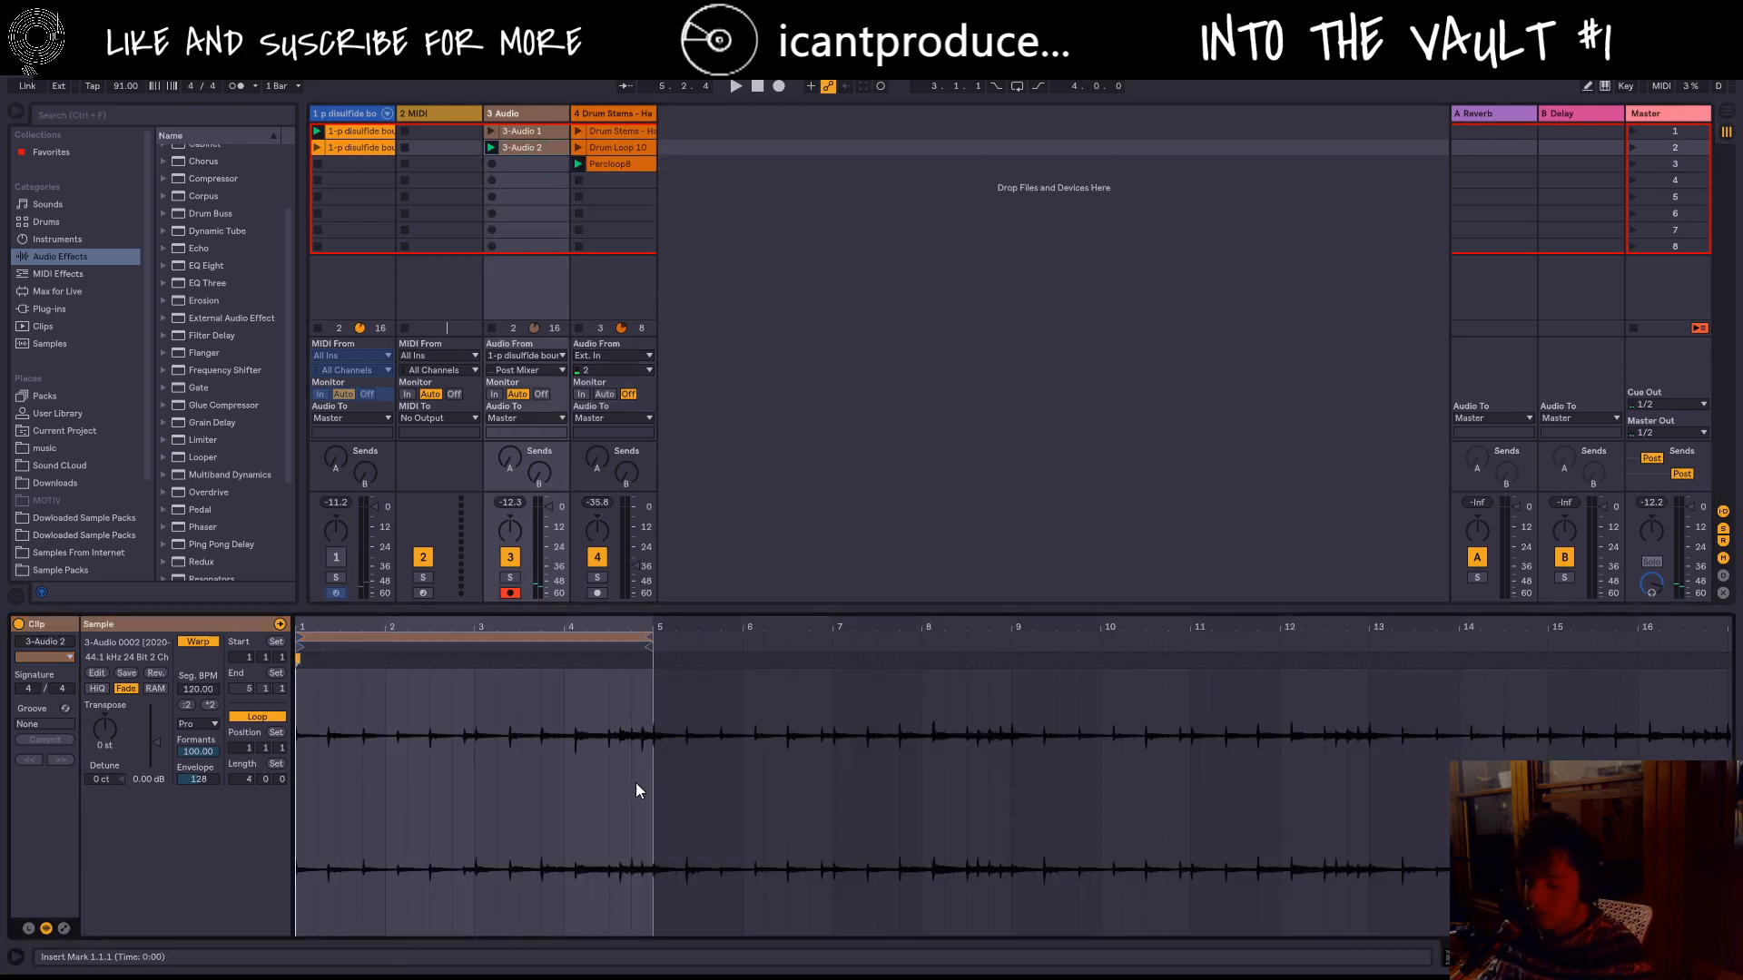
key("space")
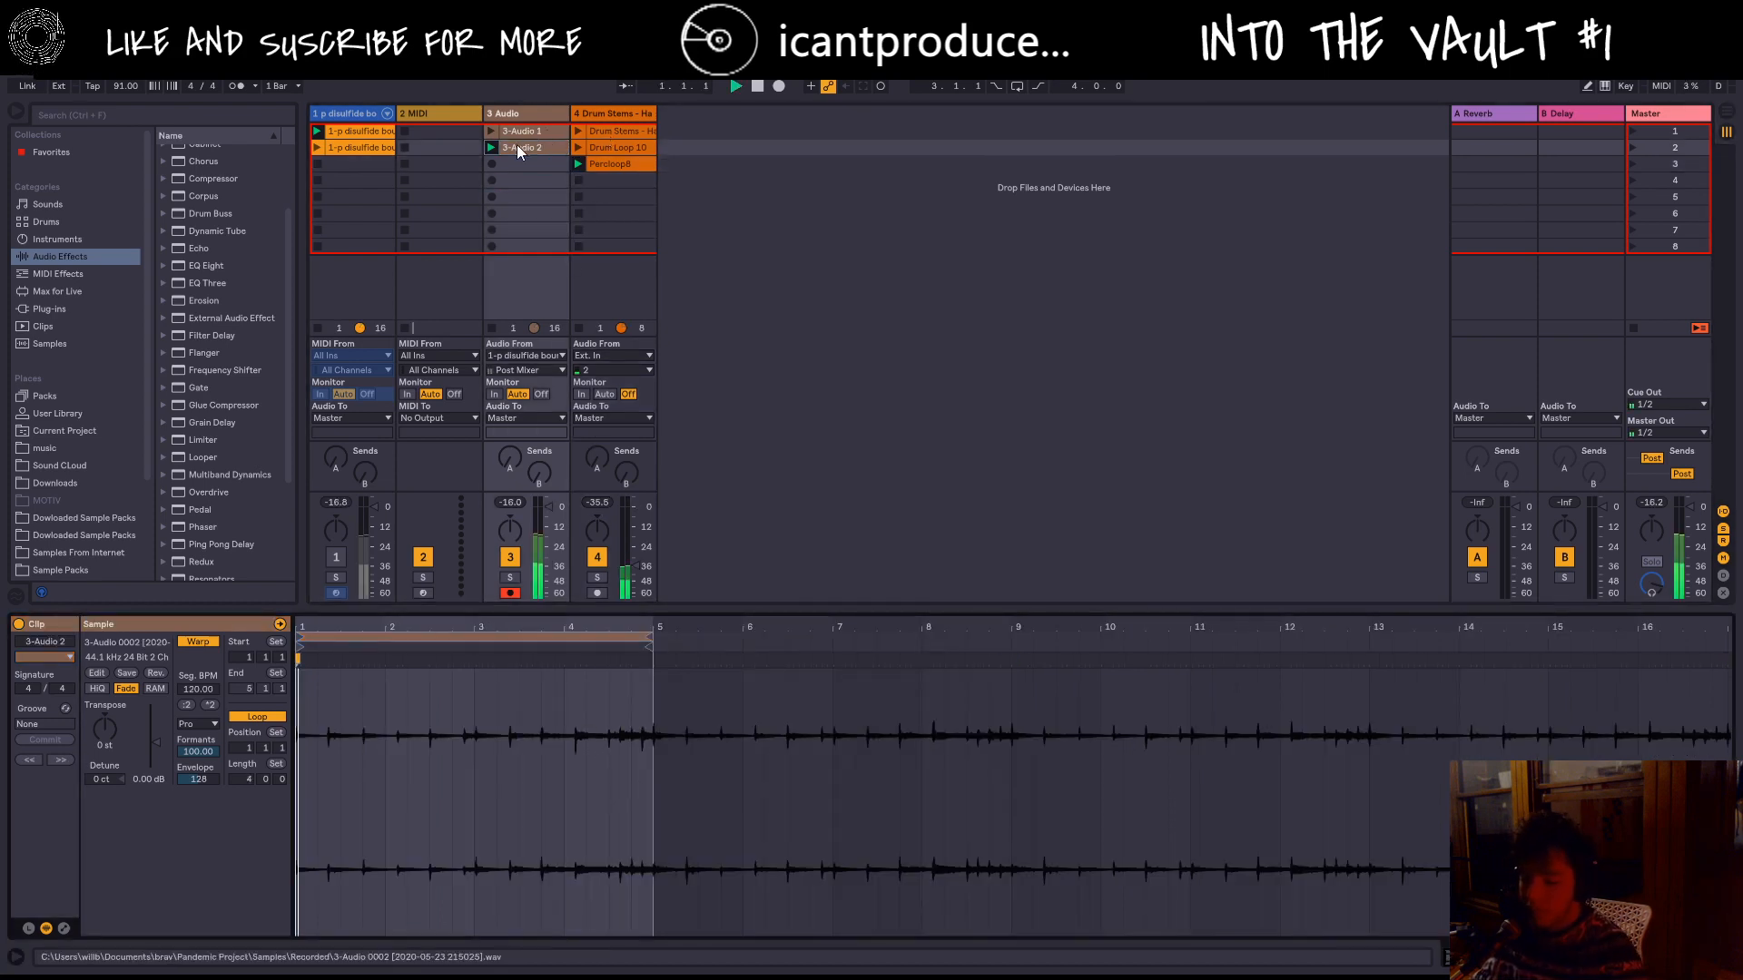
key("space")
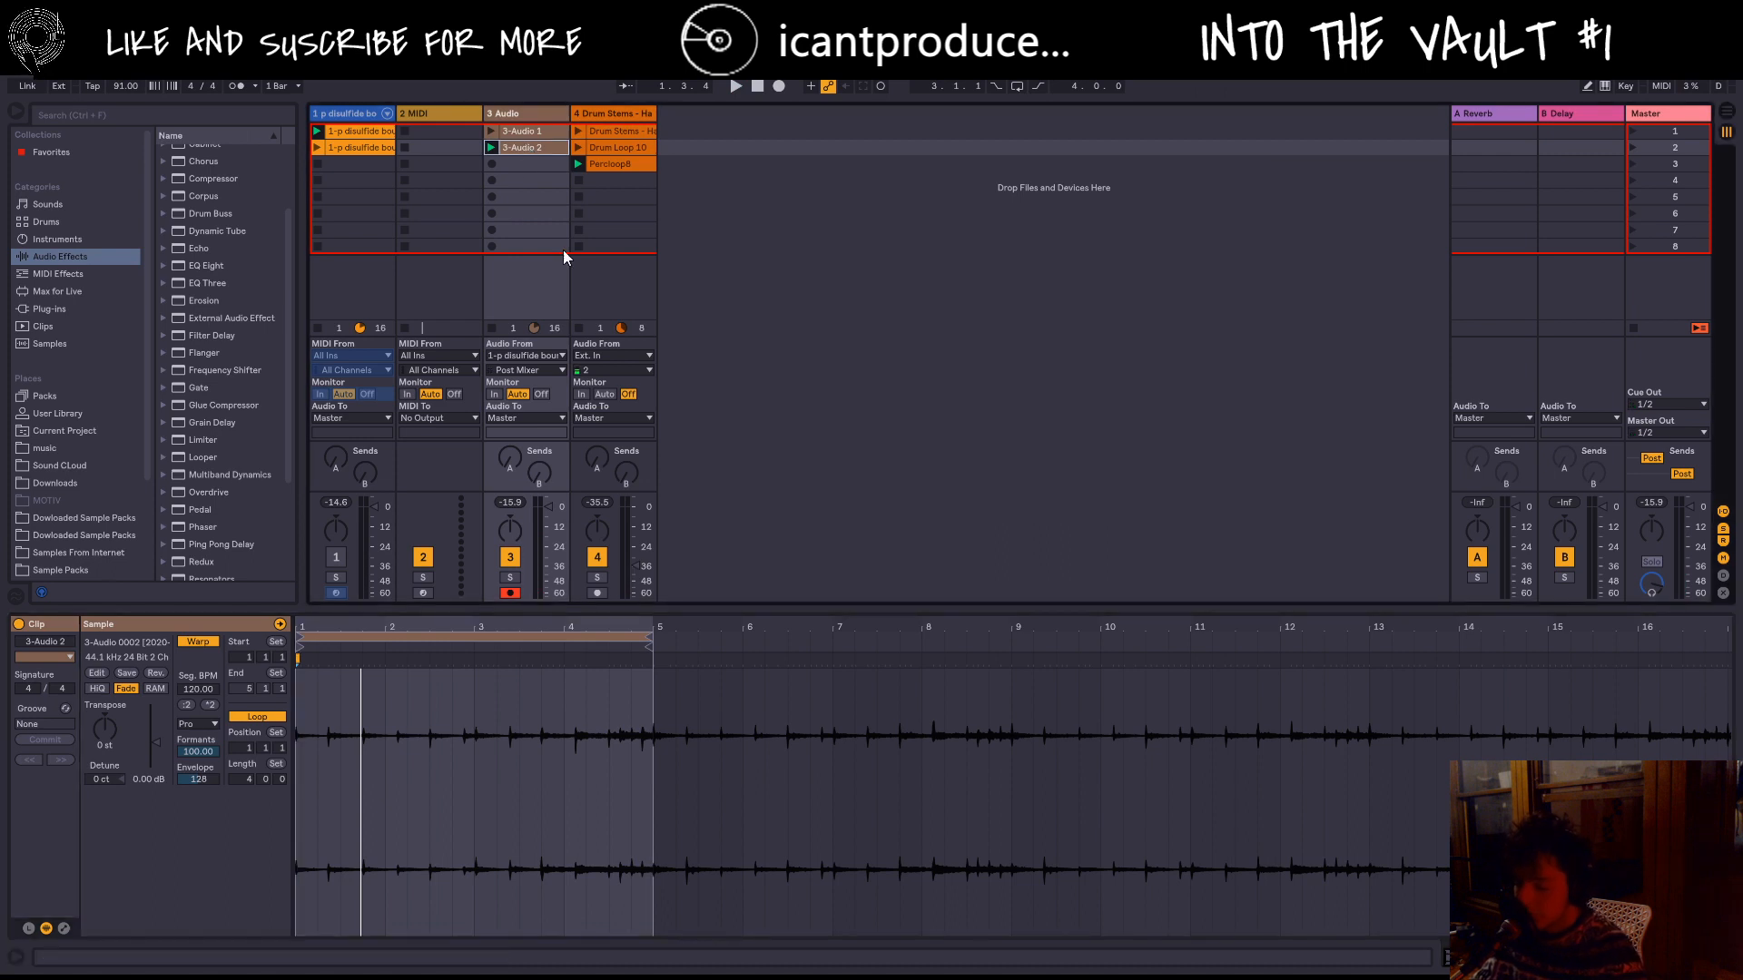
Step: Set the envelope amount of the third track's Auto Filter to 78.6 and start playback
key("shift+Tab")
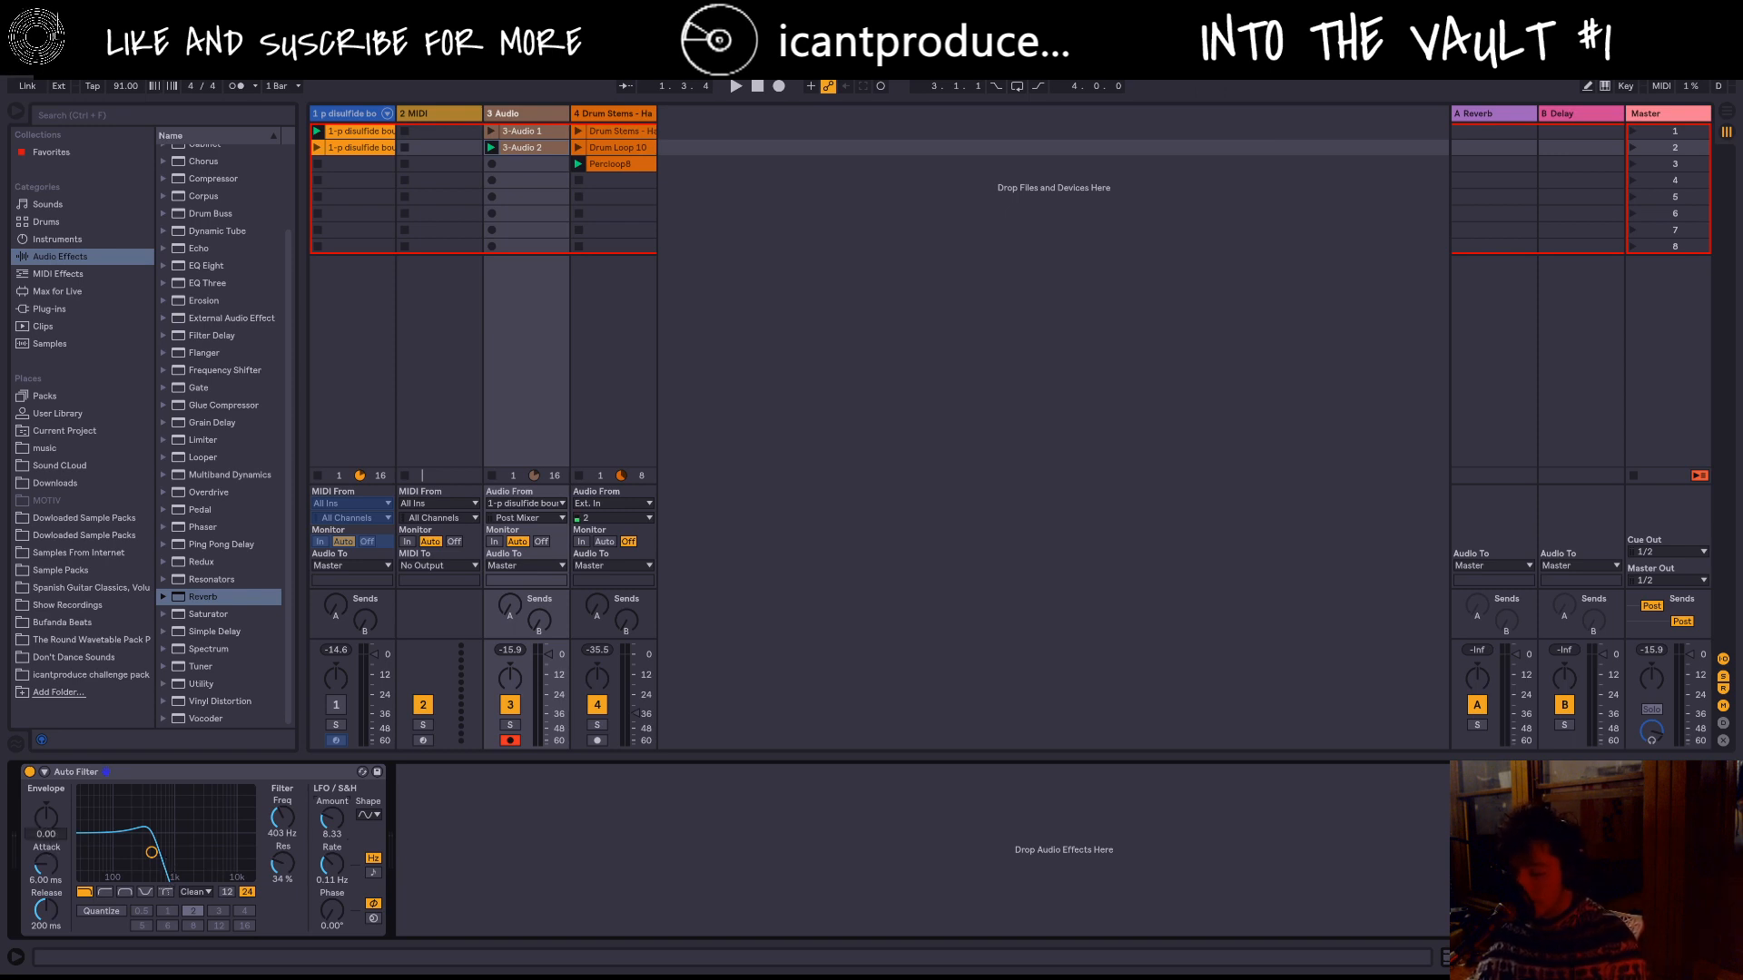
left_click_drag(46, 817, 42, 826)
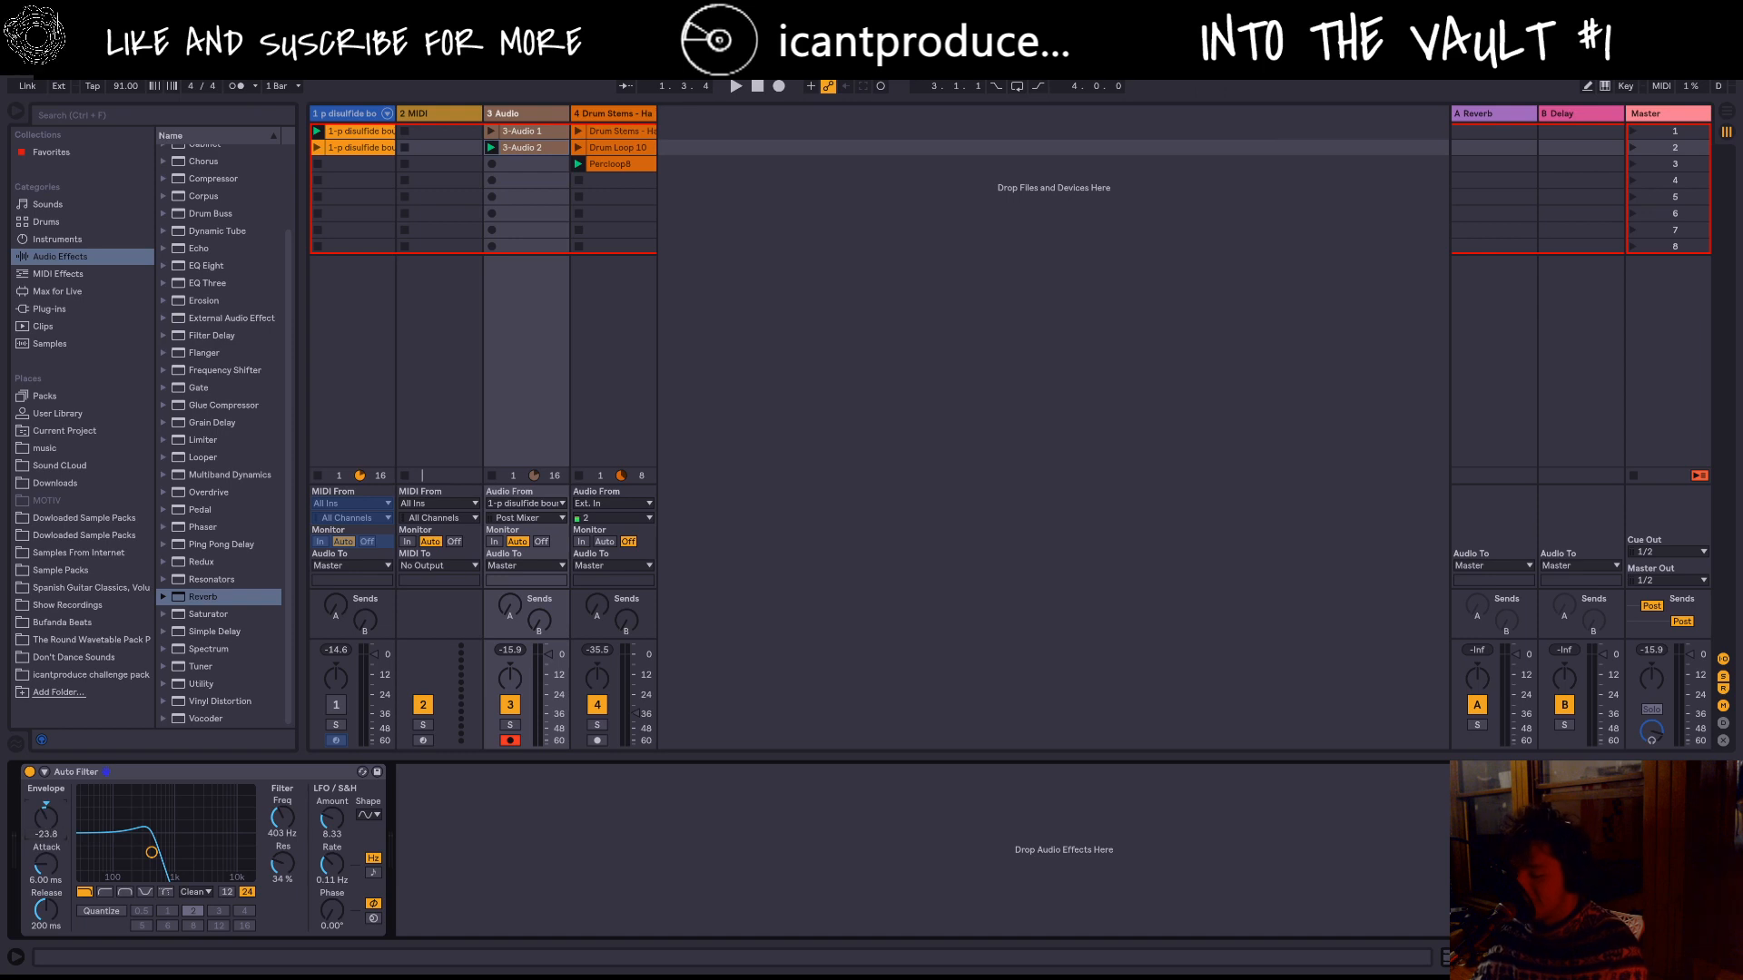
left_click_drag(45, 817, 45, 790)
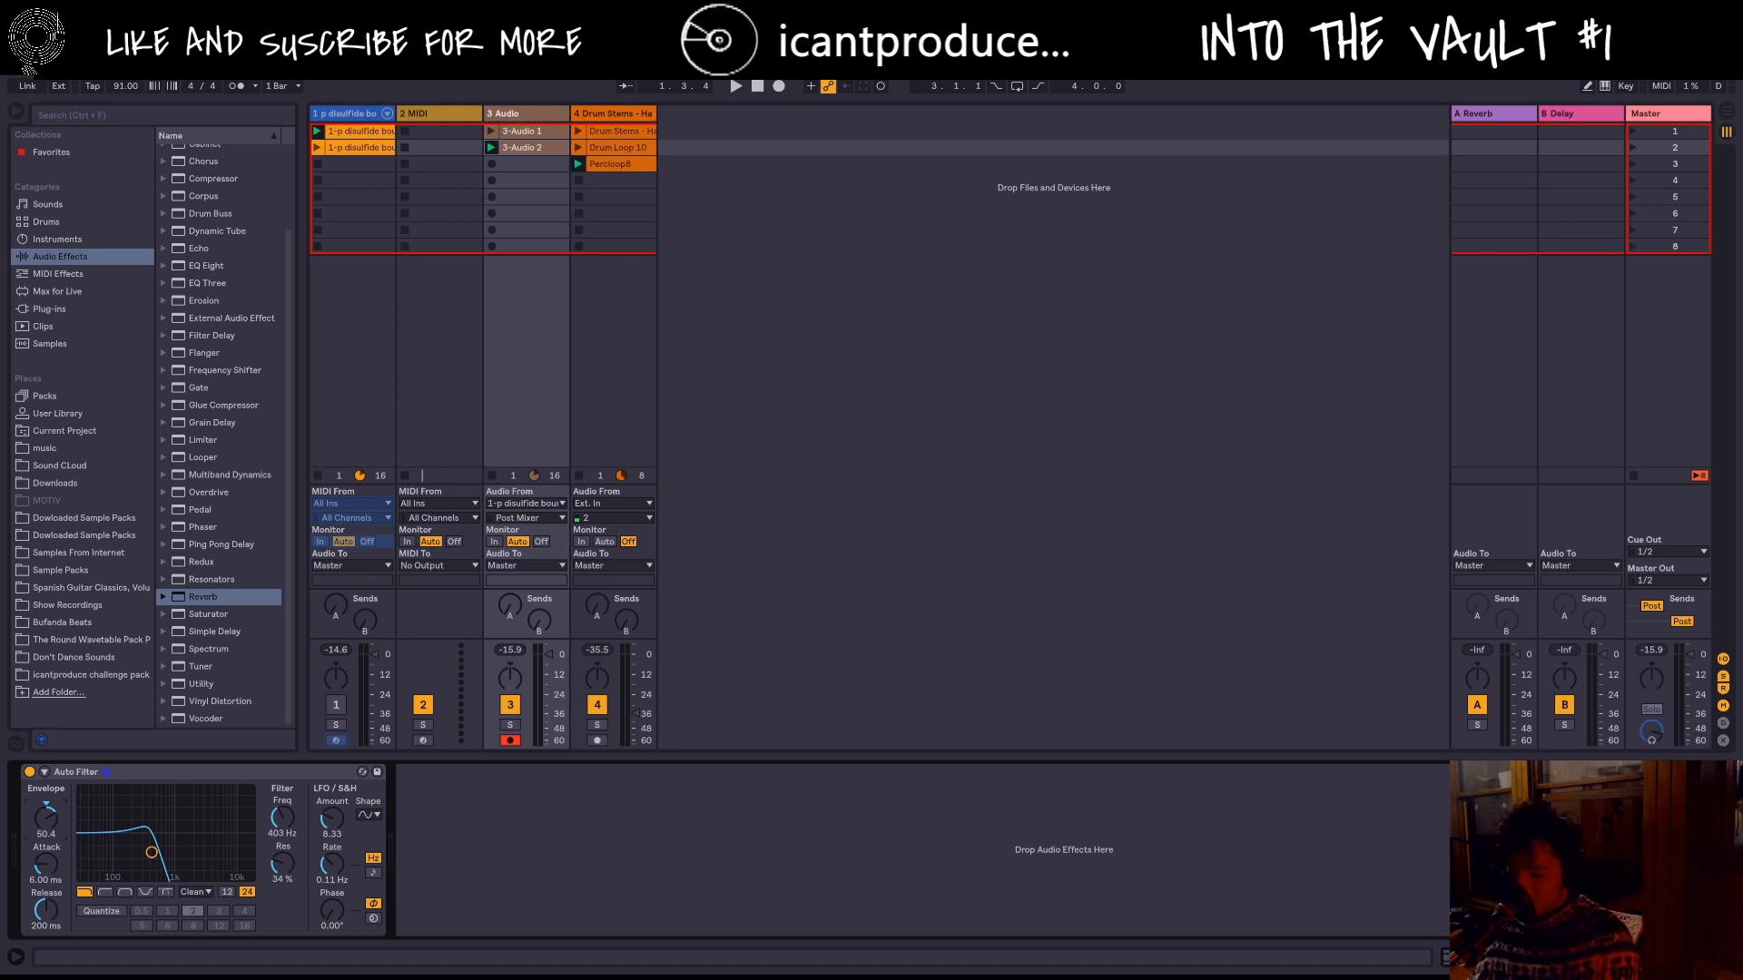
left_click_drag(45, 817, 56, 811)
key("space")
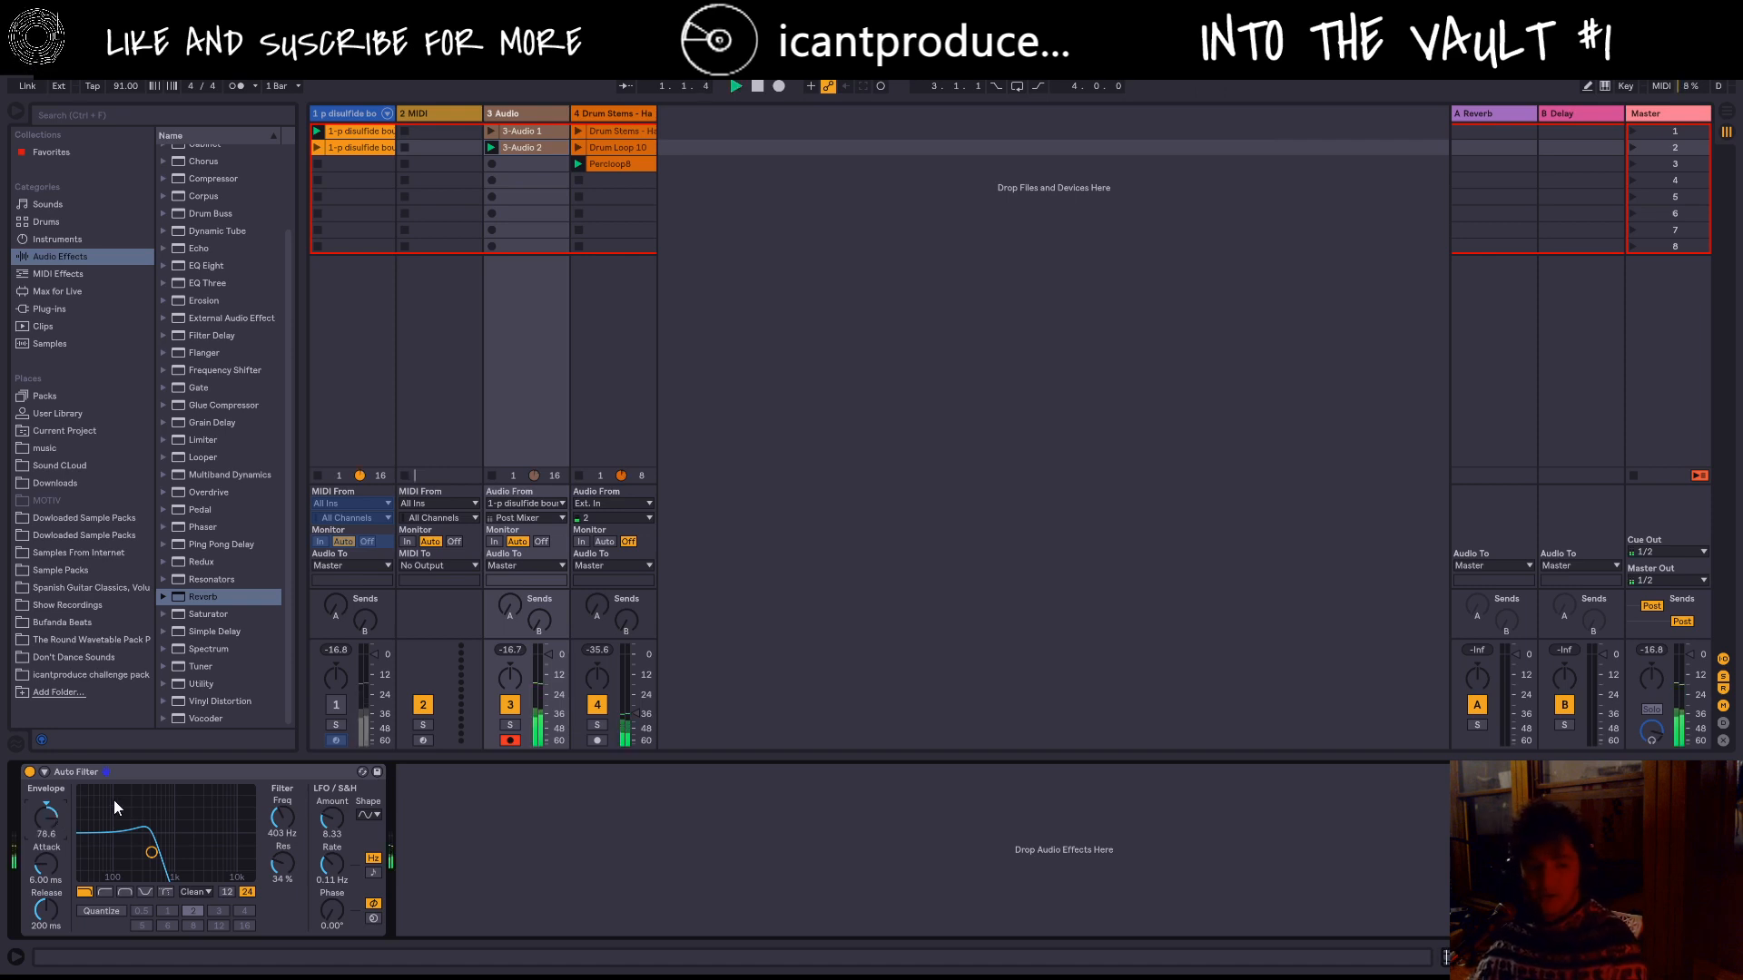
Step: Sync the Auto Filter's LFO rate to the tempo and set it to 3/8 during playback
key("space")
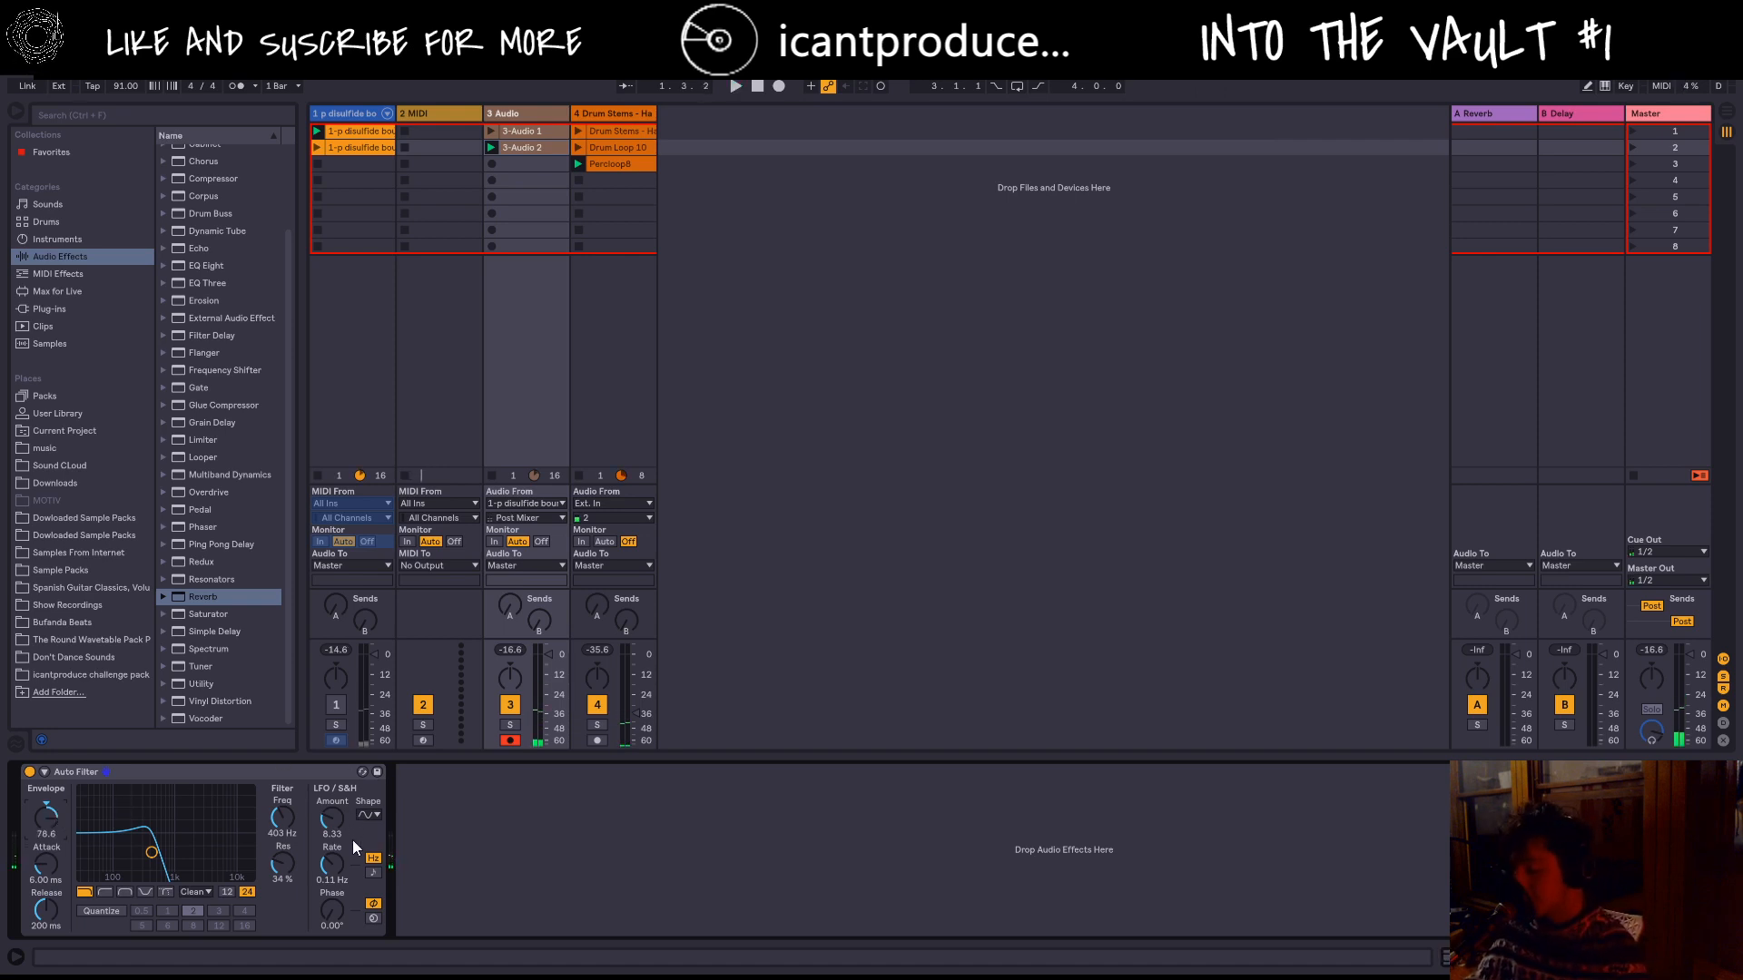
left_click(373, 873)
key("space")
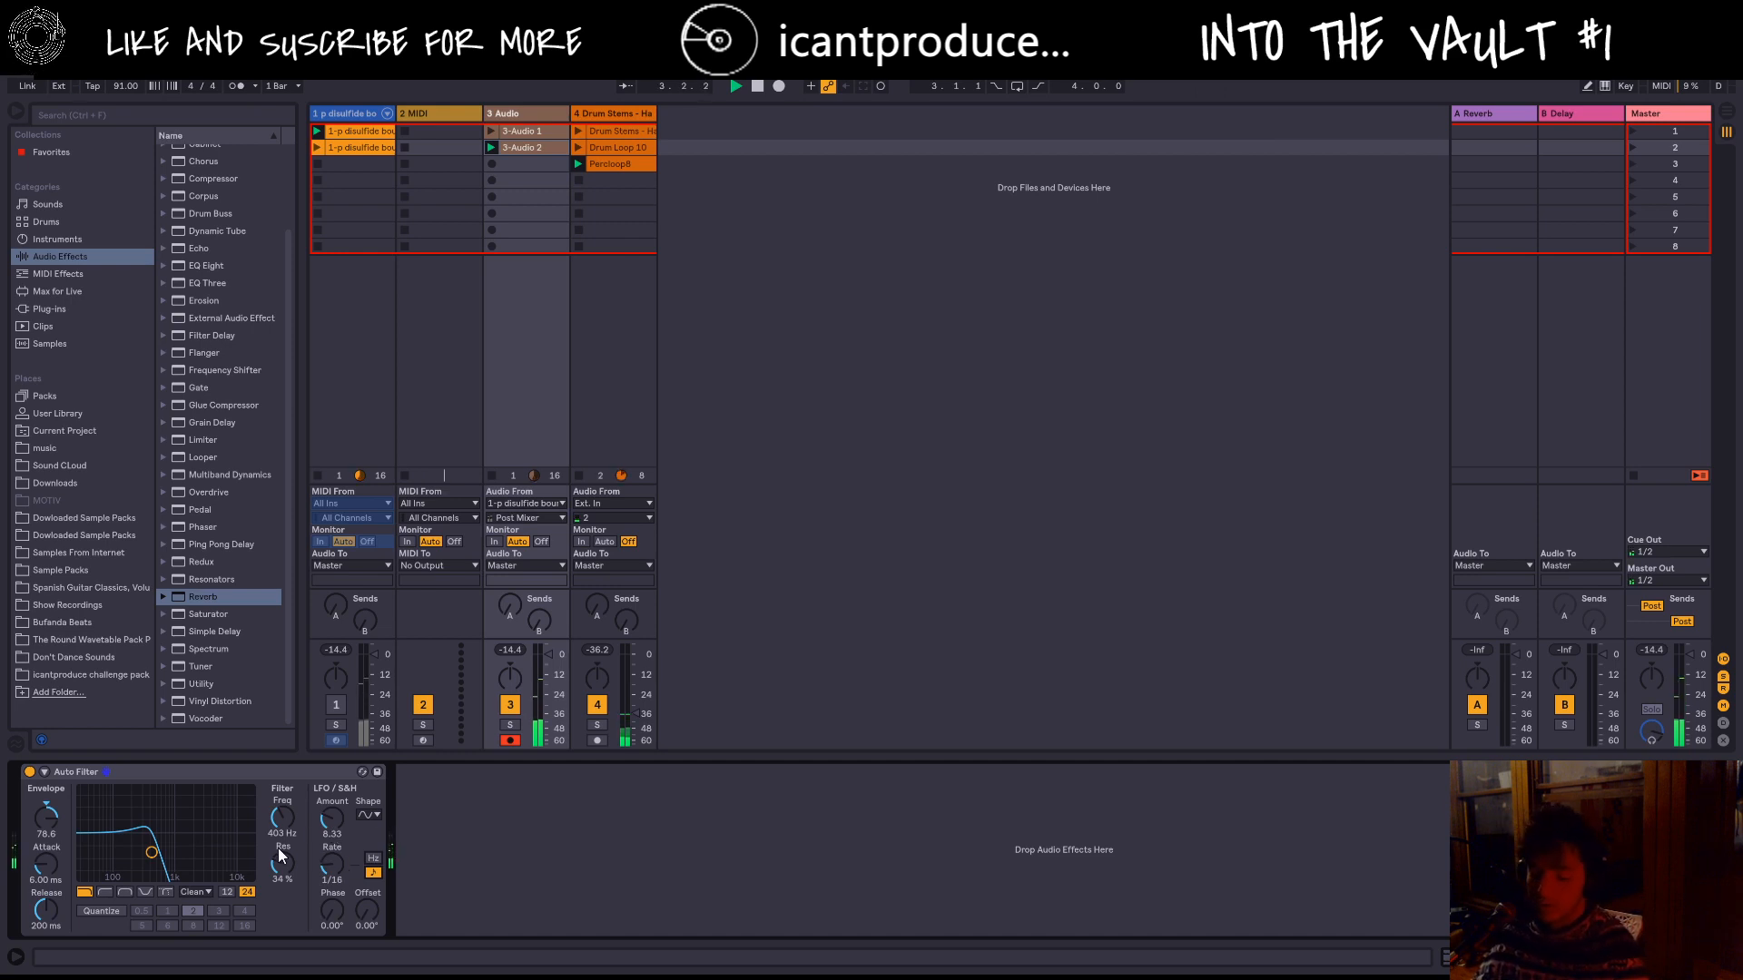
left_click_drag(334, 866, 334, 844)
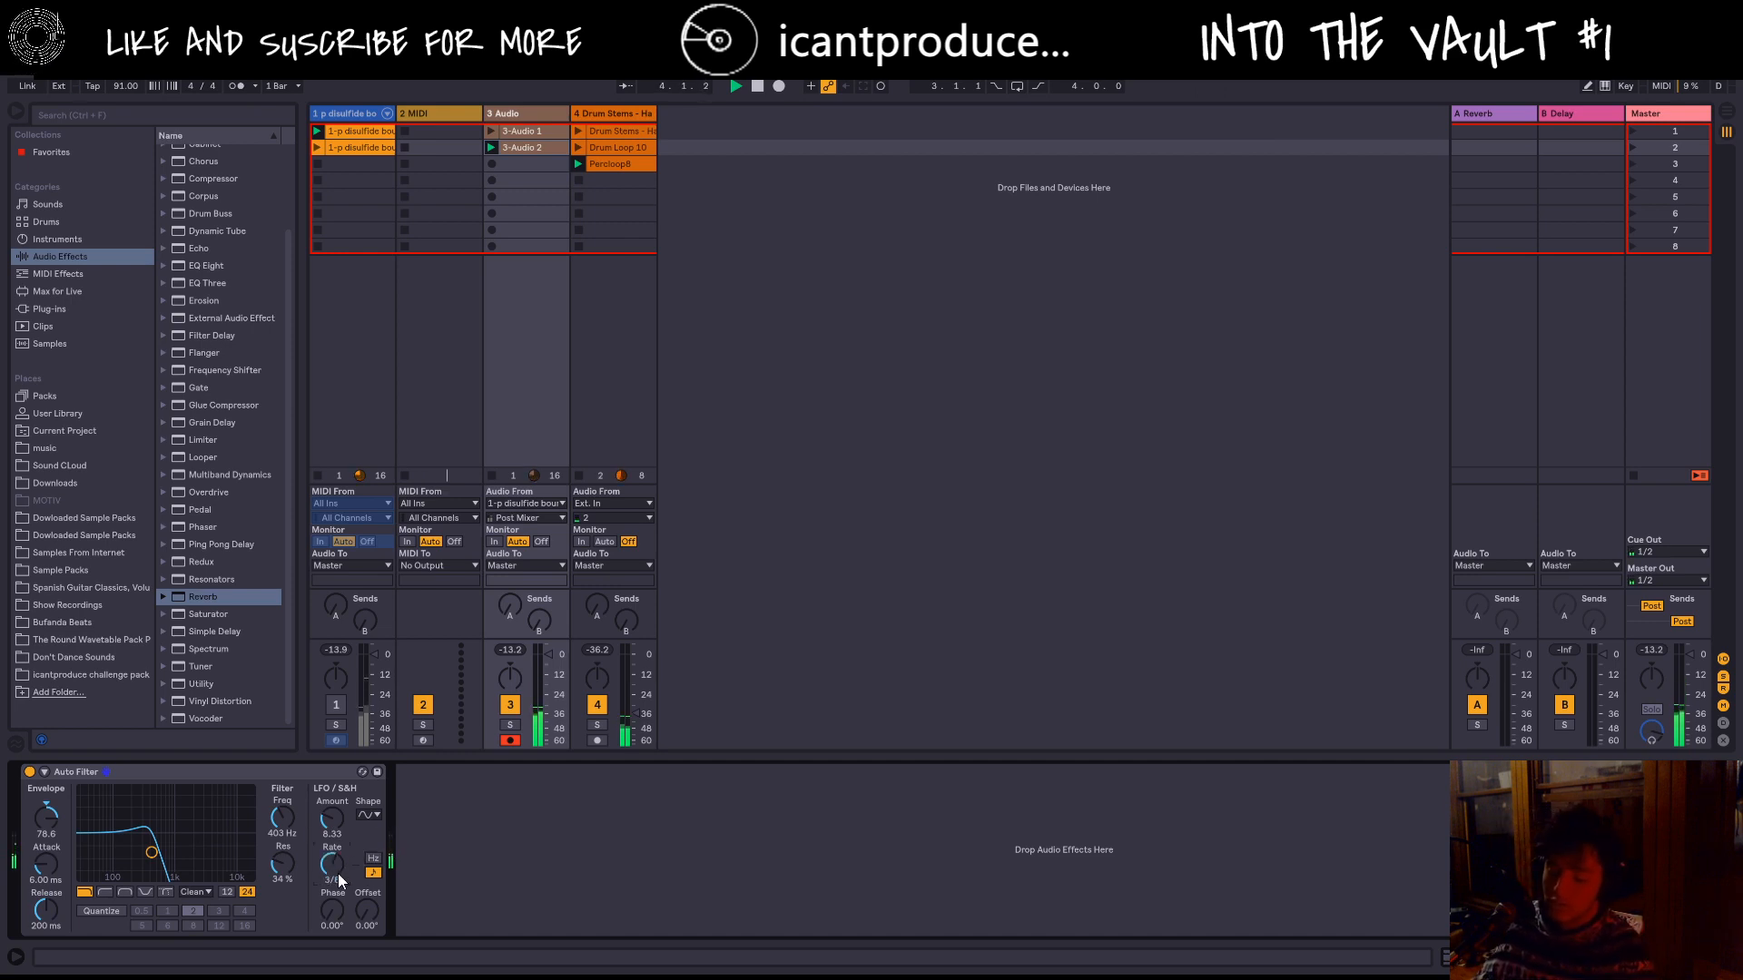
Step: Set the Auto Filter to 218 Hz, envelope 97.2, attack 10.1 ms, release 317 ms and LFO amount 11.2 while listening
left_click_drag(42, 824, 42, 804)
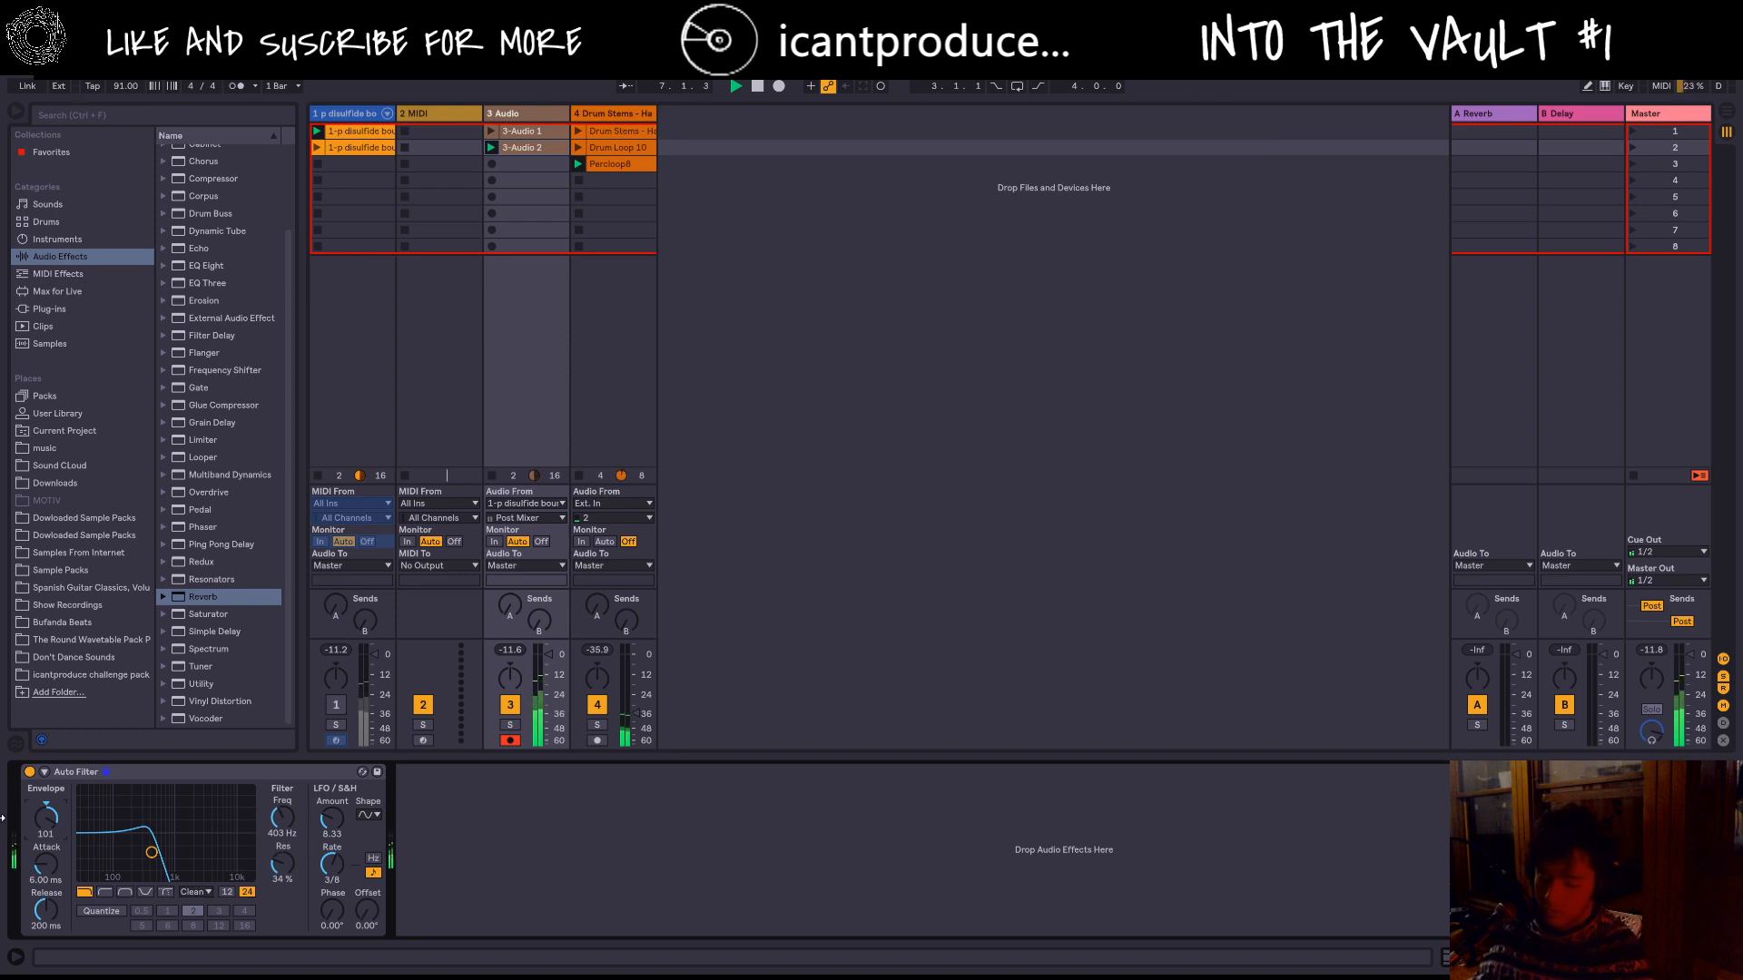
left_click_drag(45, 817, 46, 791)
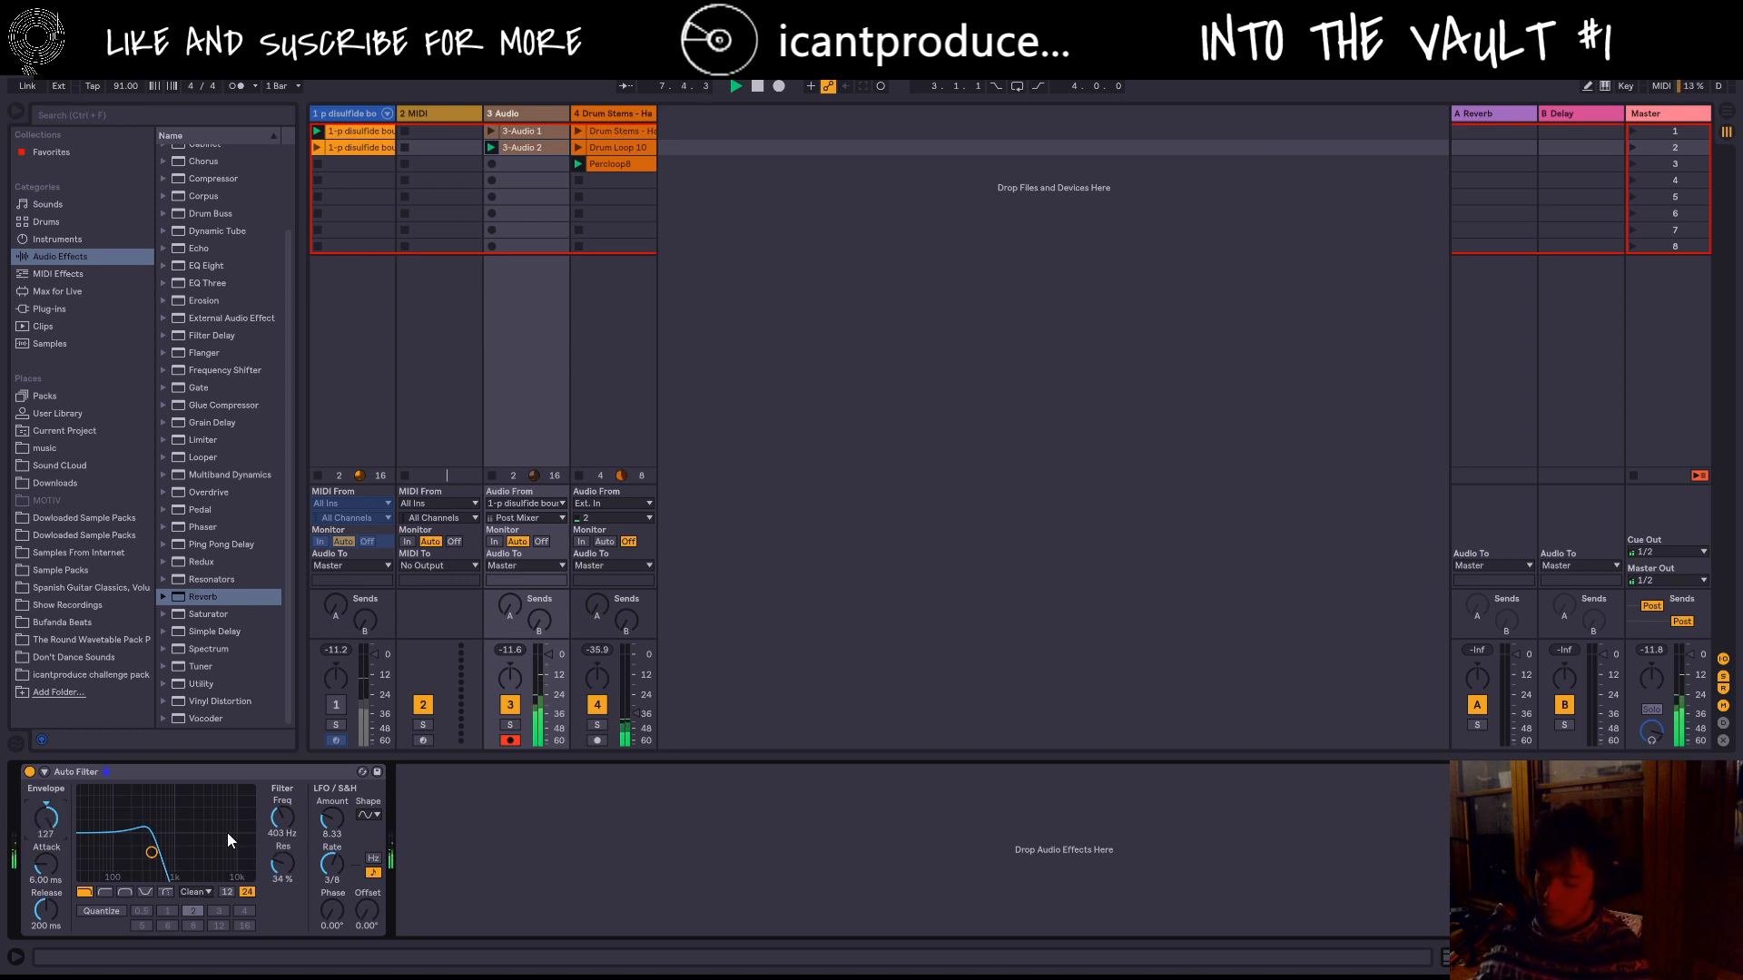
left_click_drag(274, 820, 286, 849)
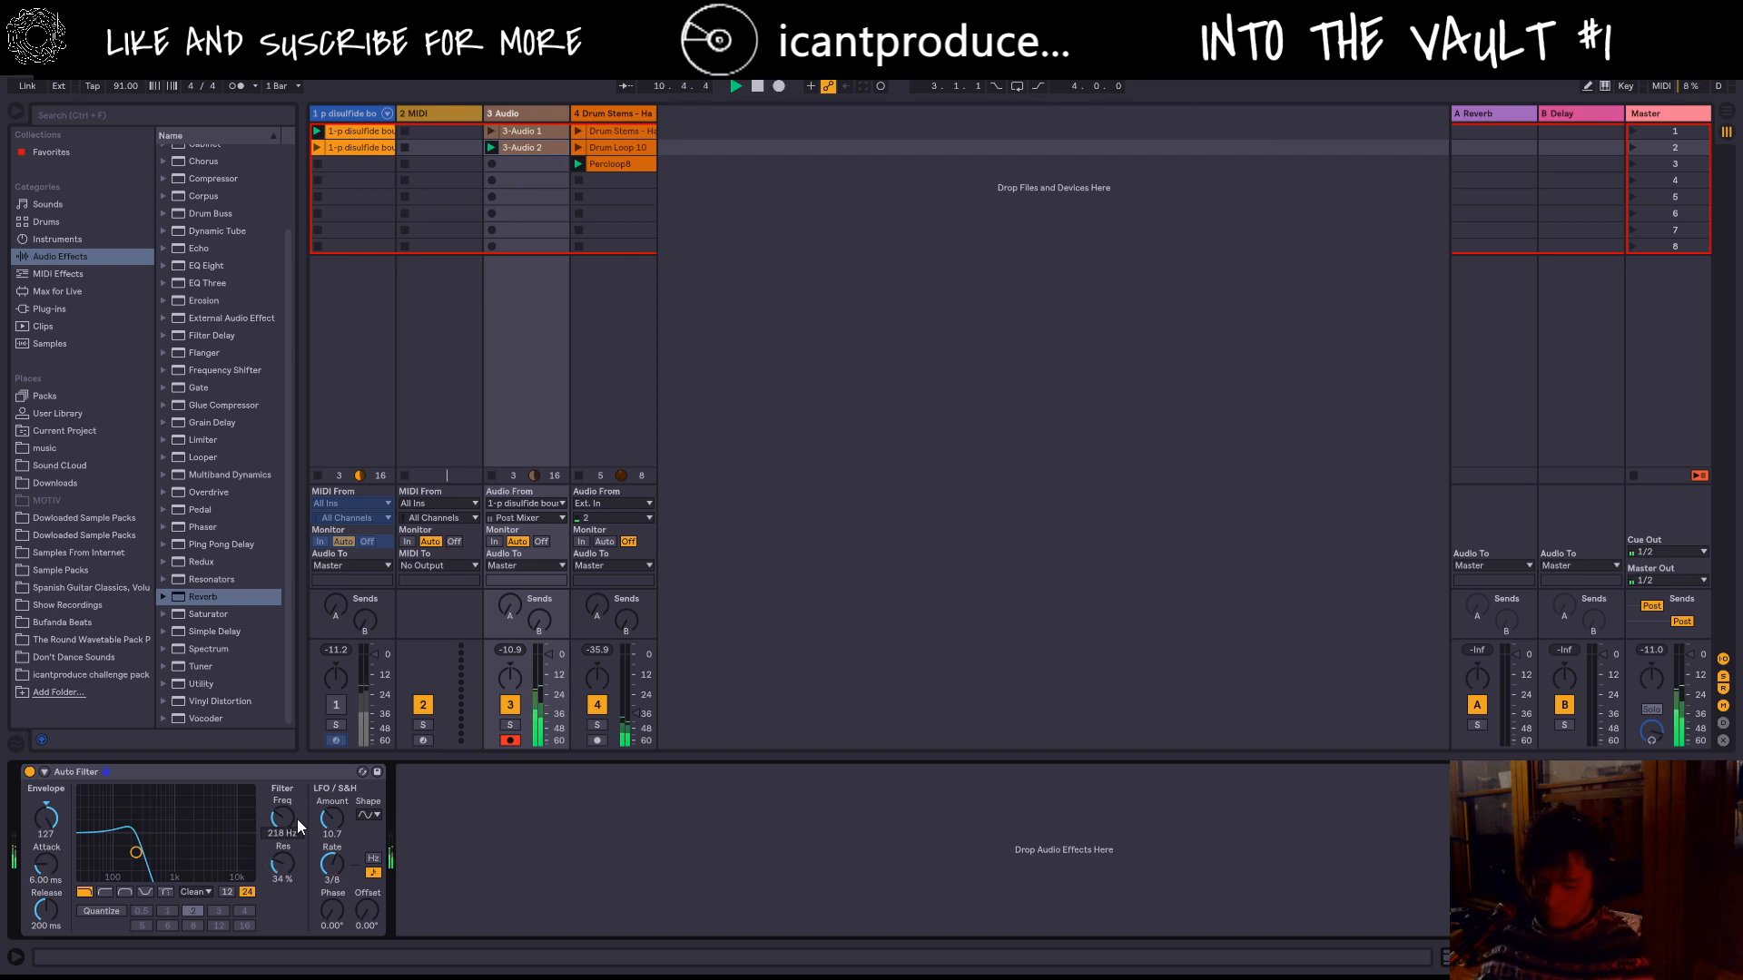
left_click_drag(45, 820, 49, 893)
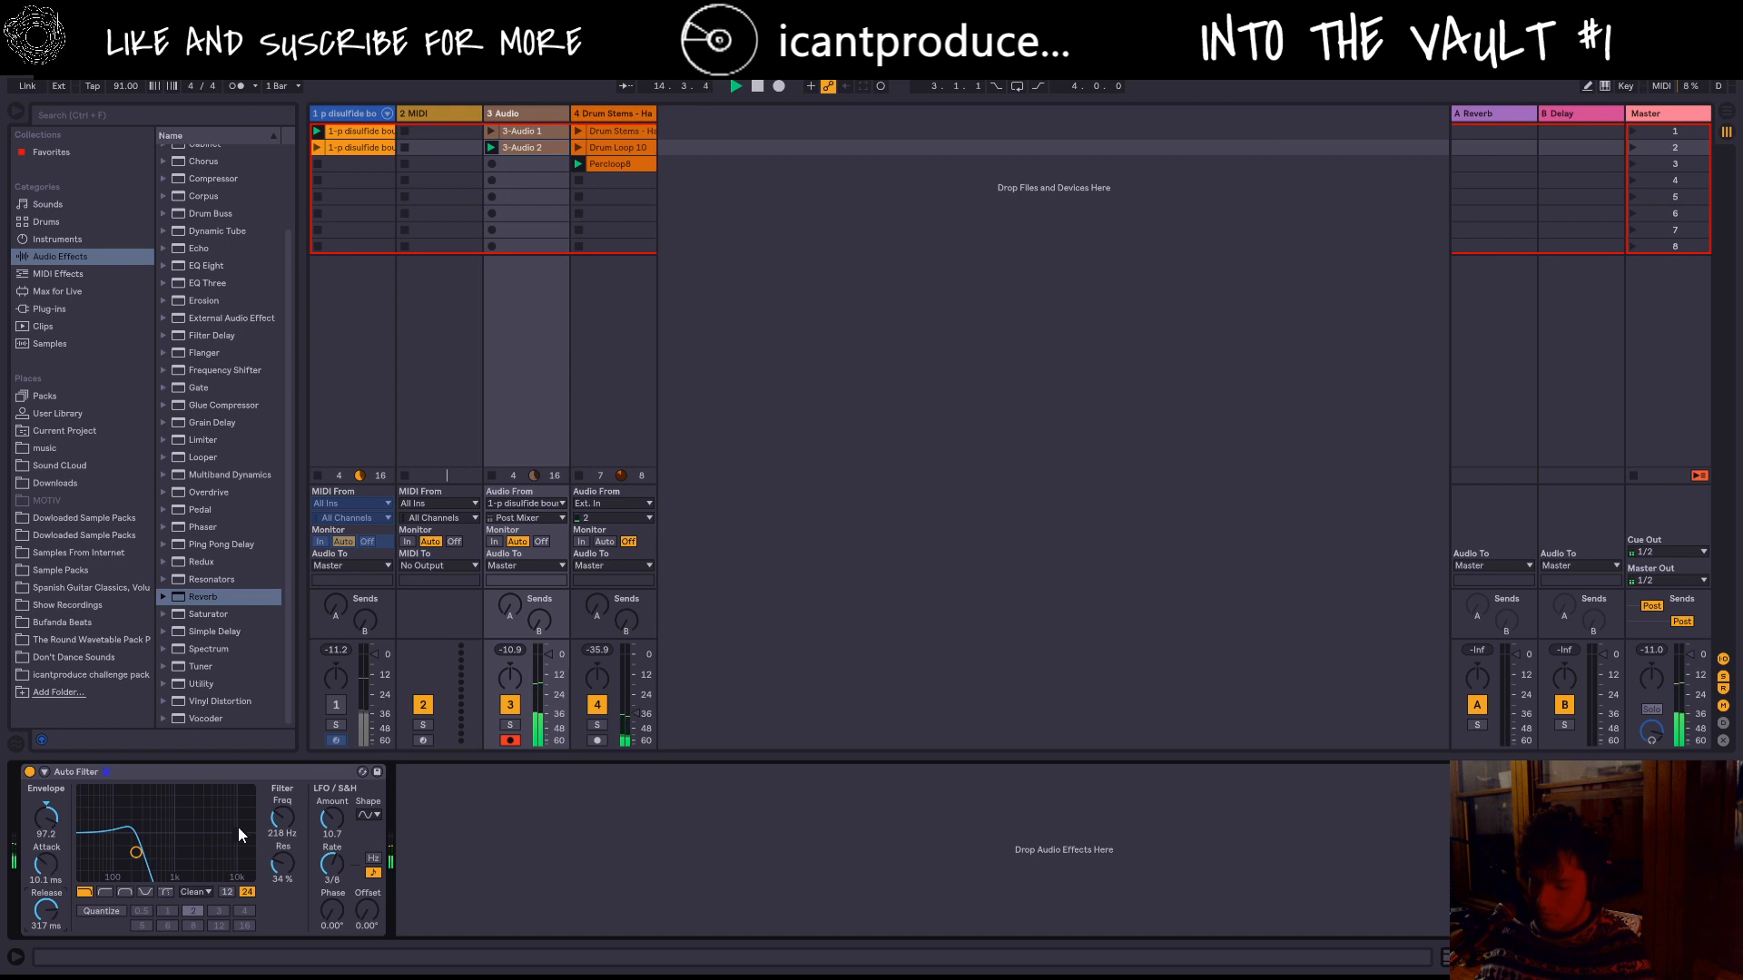
left_click_drag(335, 808, 336, 804)
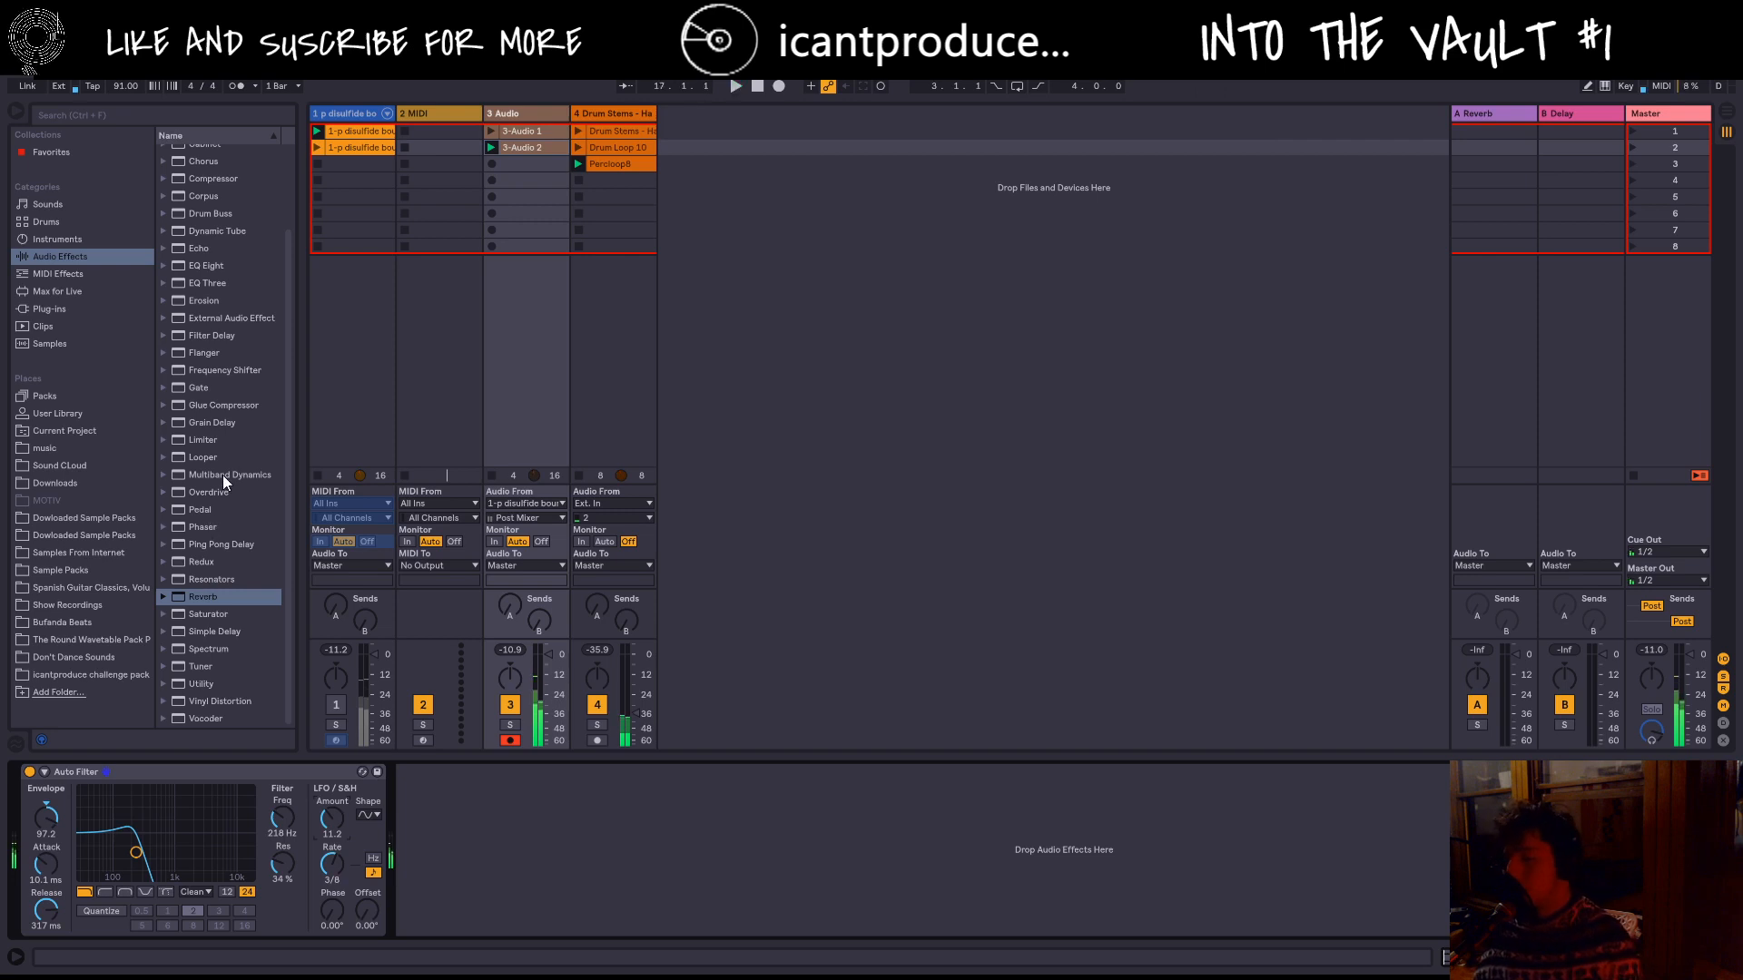
key("space")
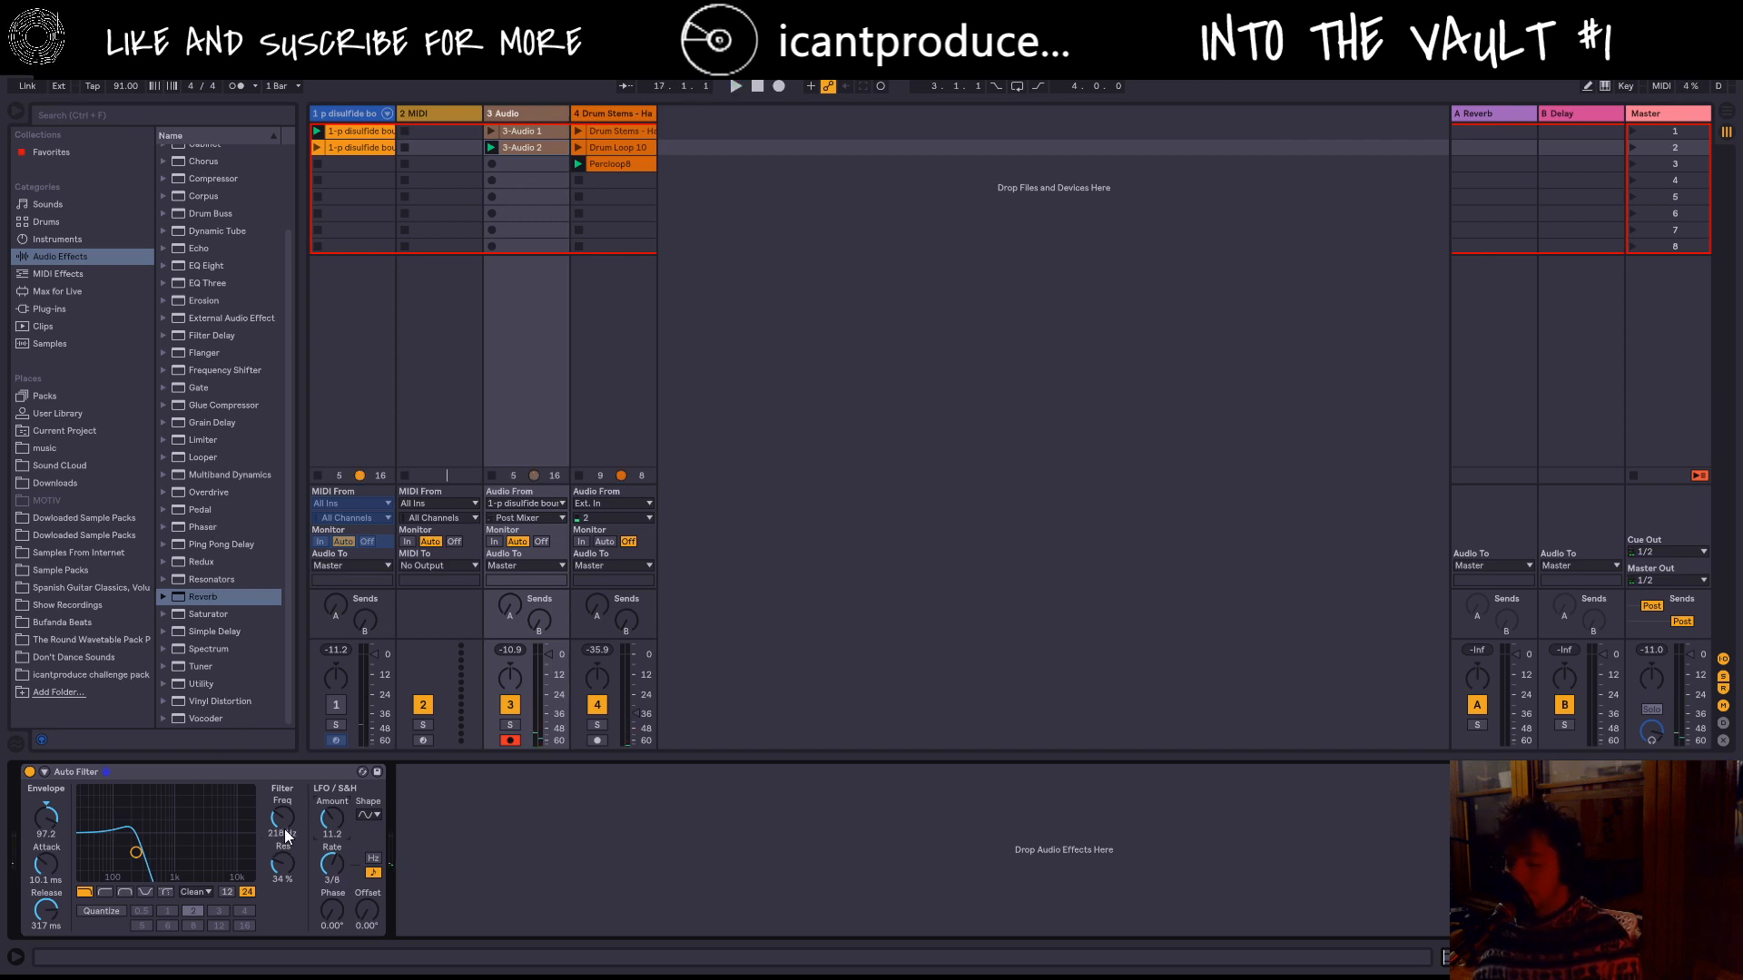
Step: Replay the loops and set the Auto Filter's frequency to 225 Hz, envelope amount to 86.7 and LFO amount to 6.19
key("space")
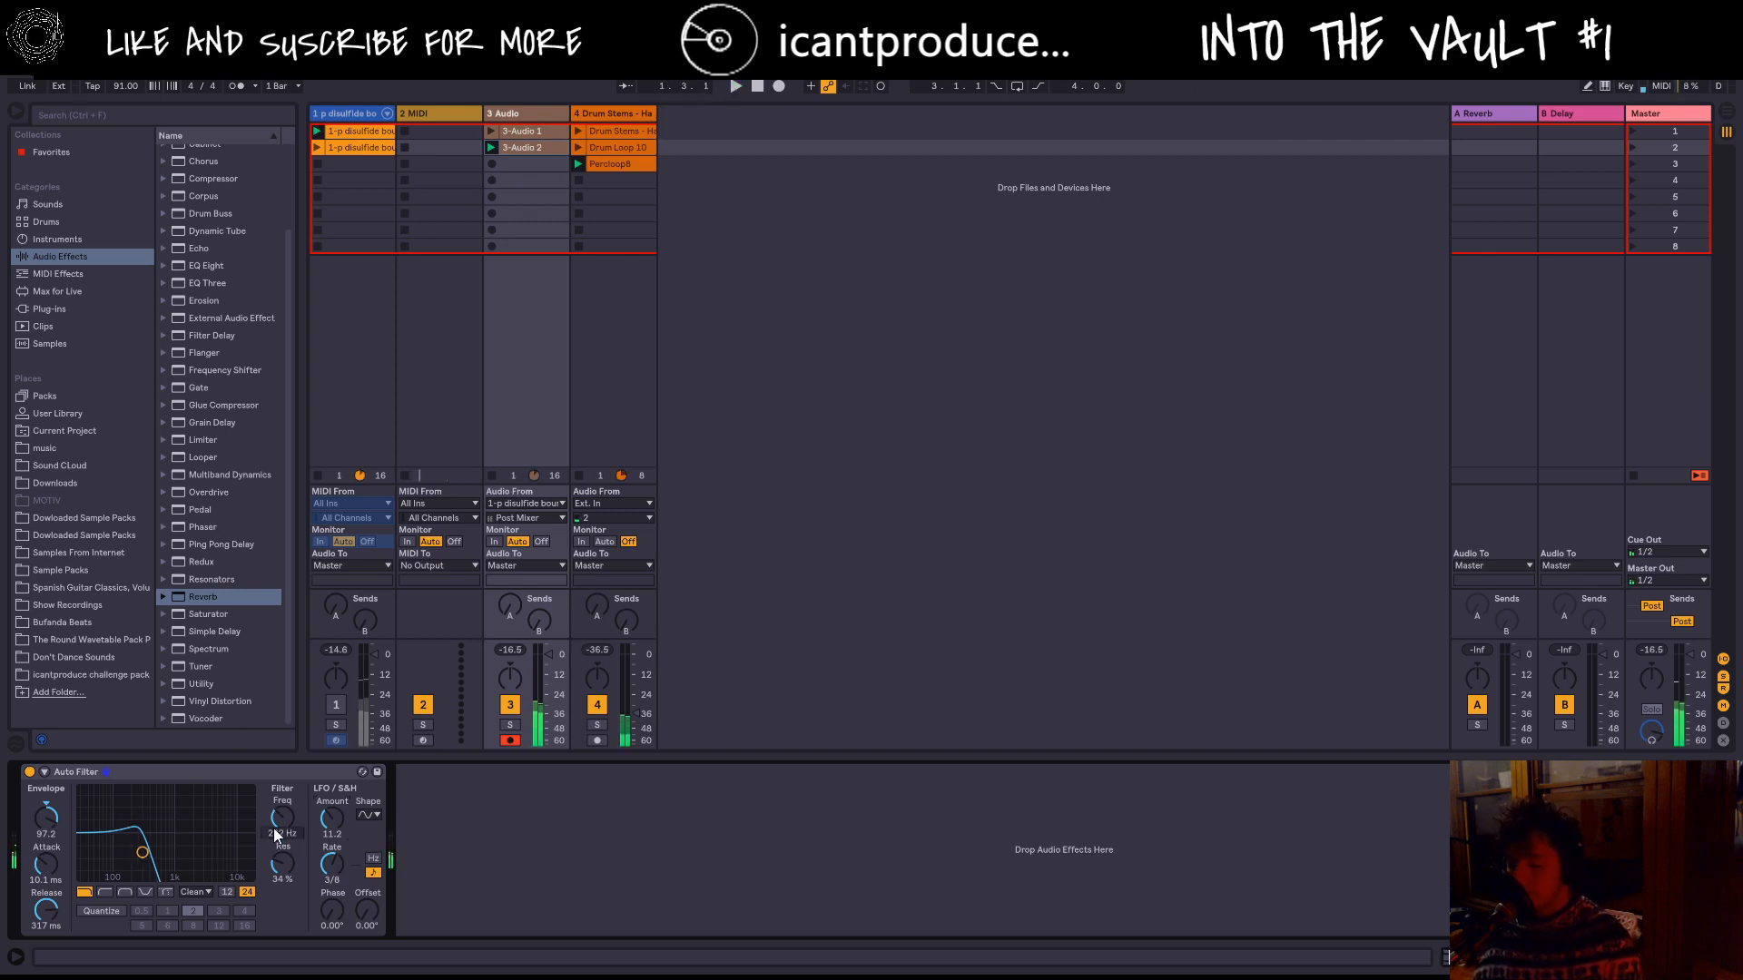
left_click_drag(278, 824, 279, 821)
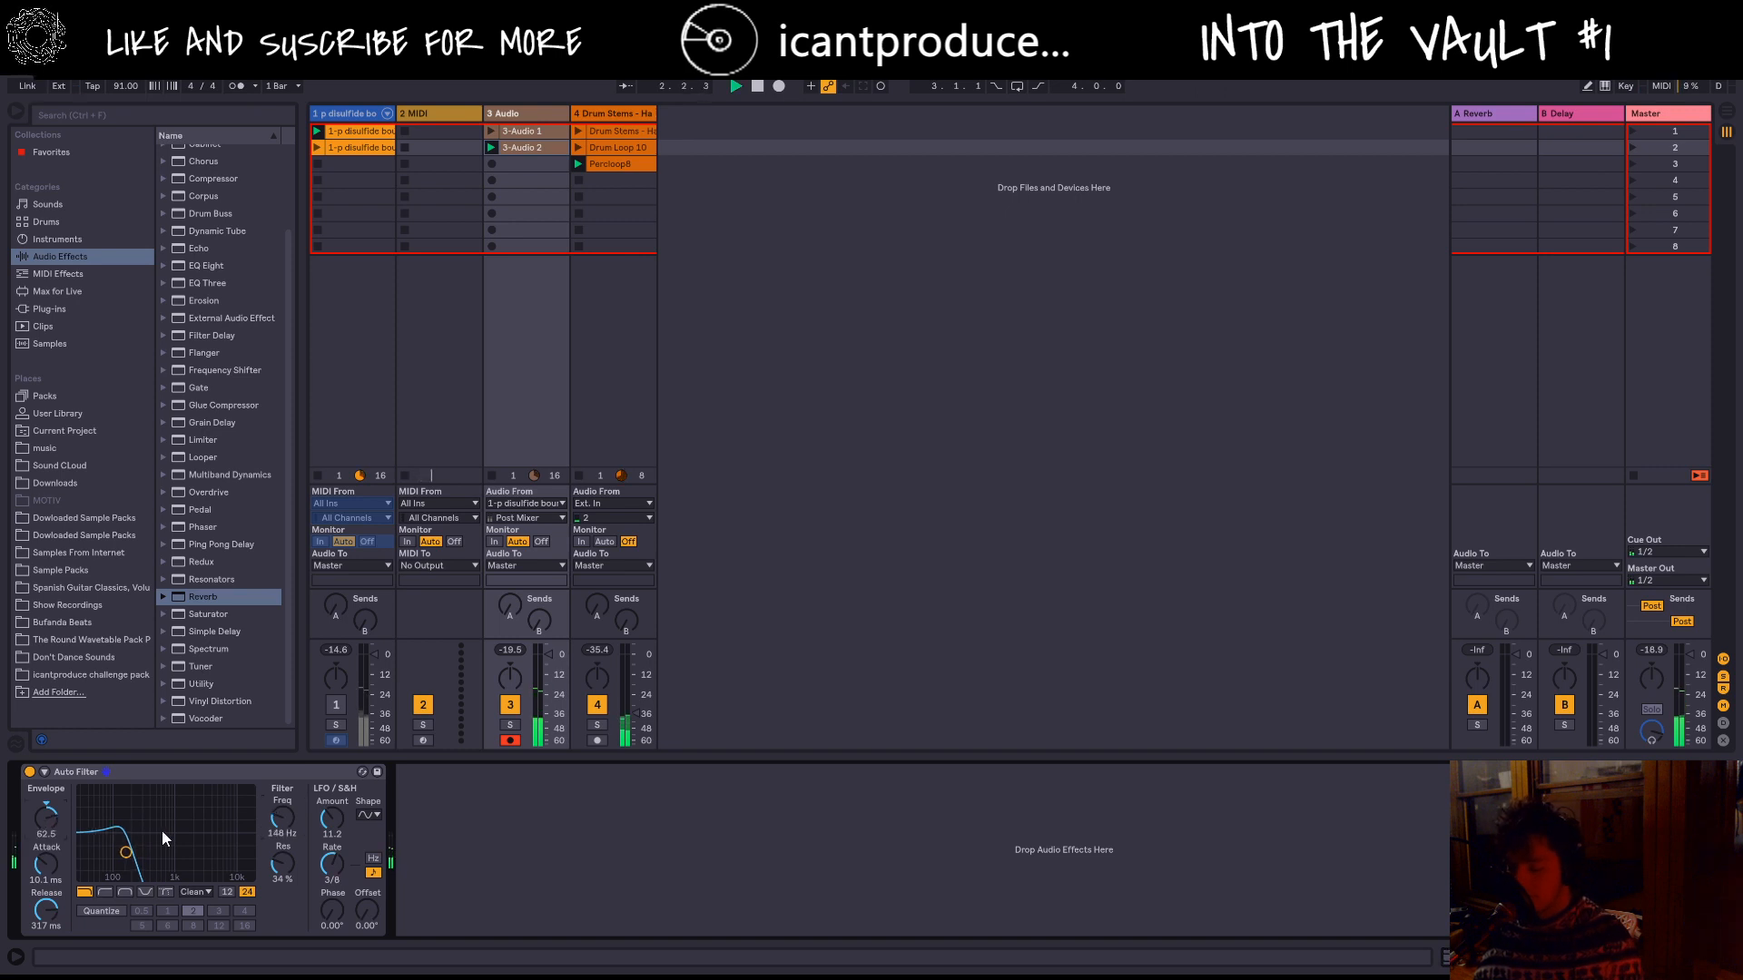
left_click_drag(46, 821, 48, 780)
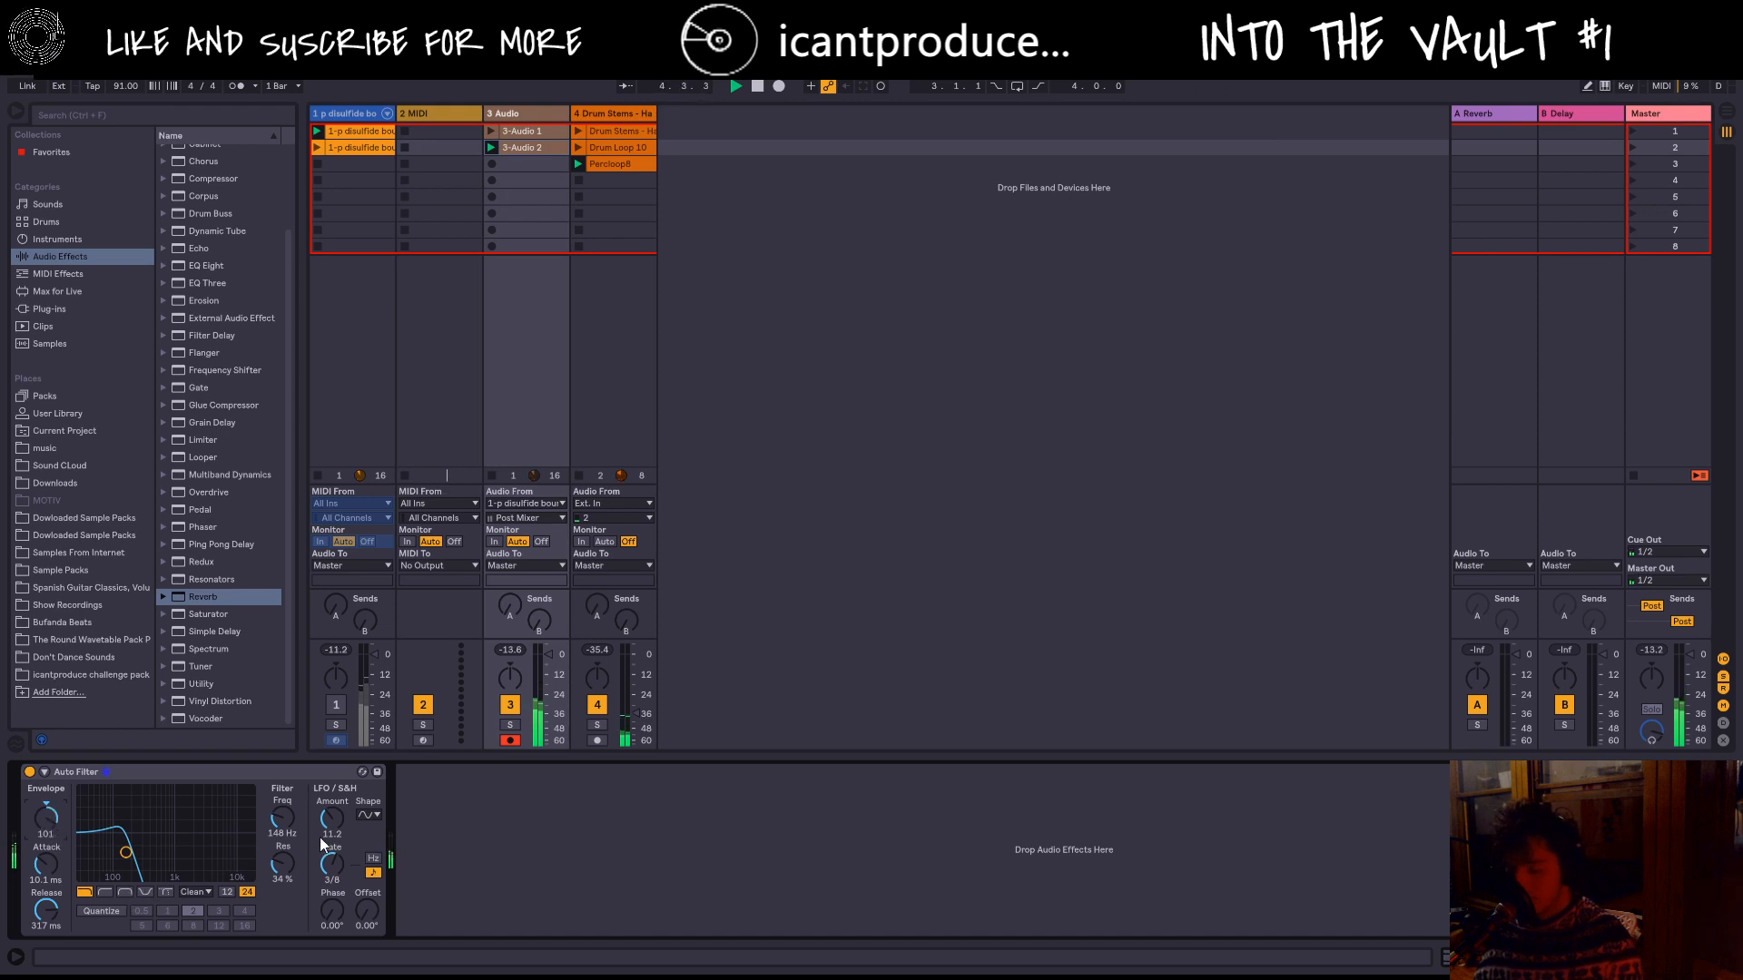
left_click_drag(291, 819, 323, 835)
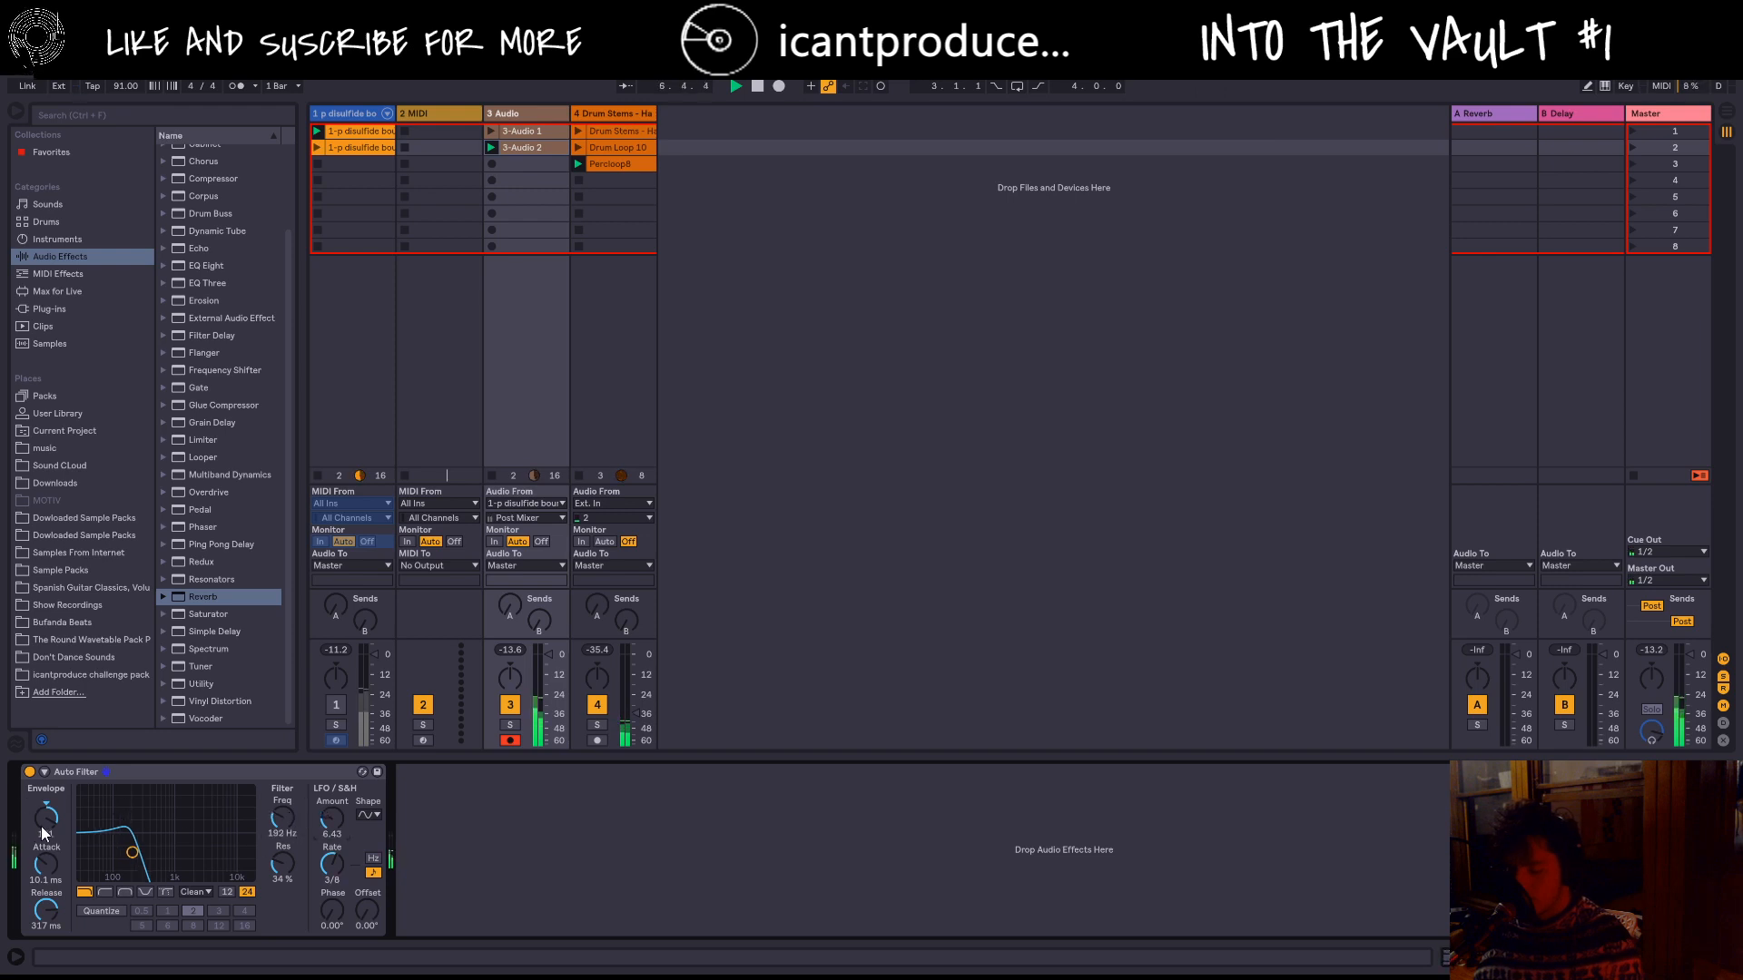
left_click_drag(41, 826, 48, 843)
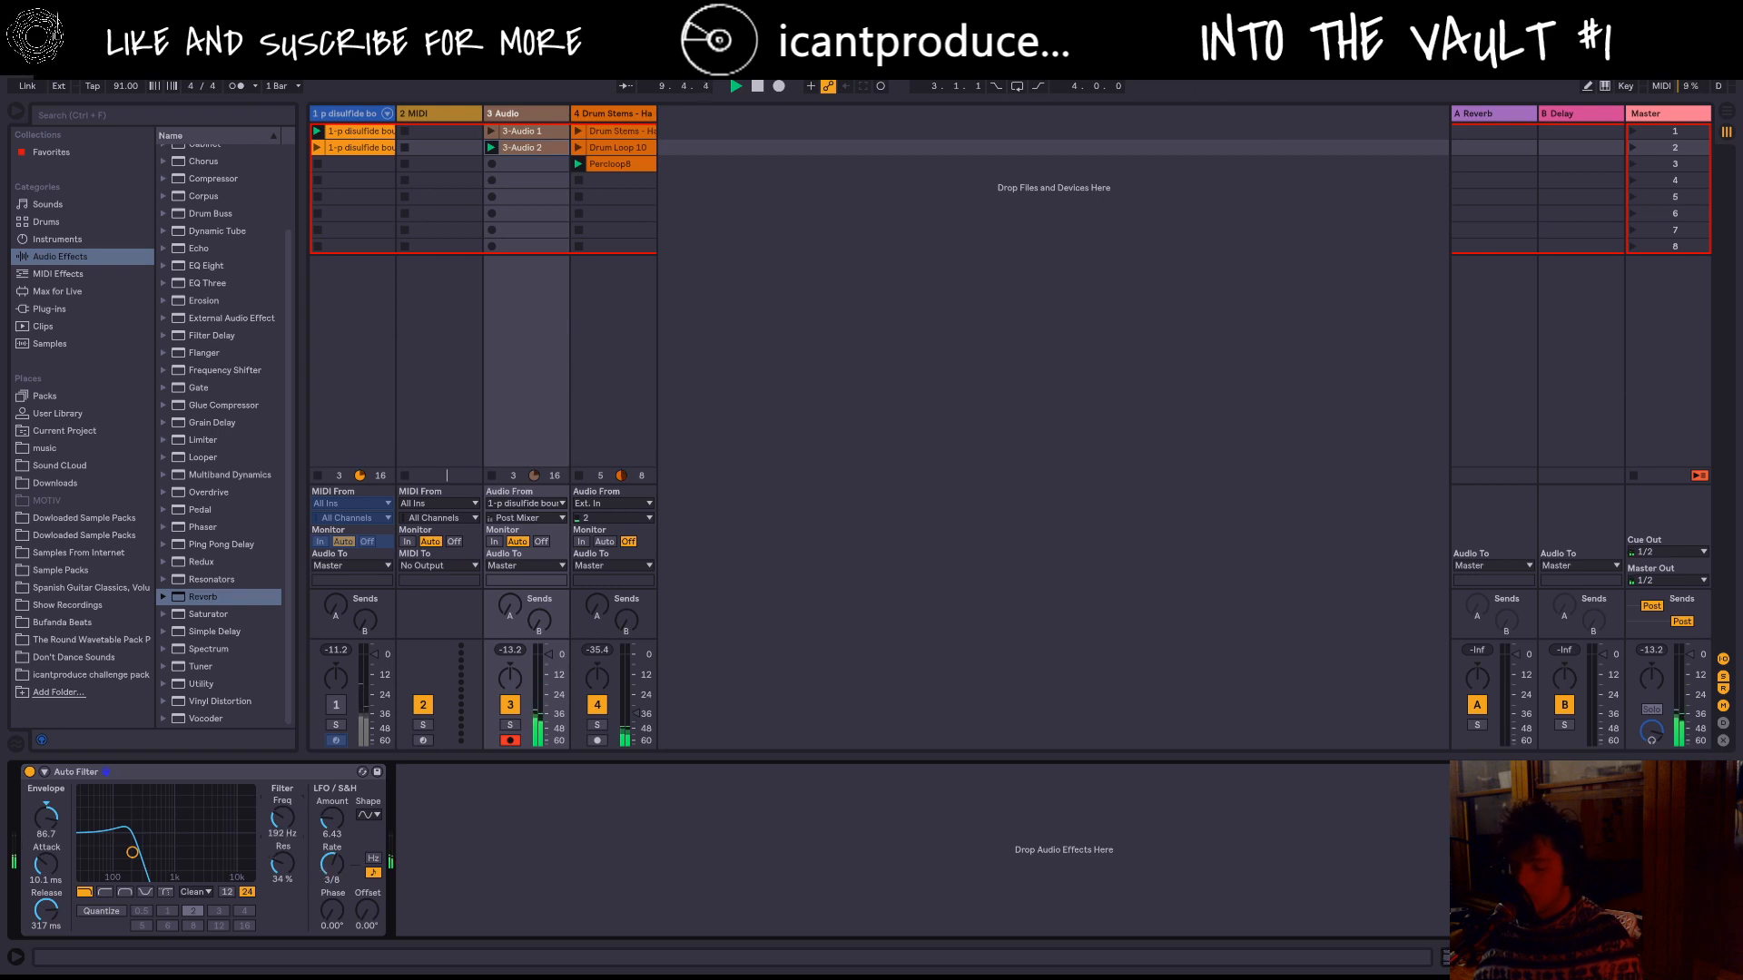
left_click_drag(282, 819, 282, 812)
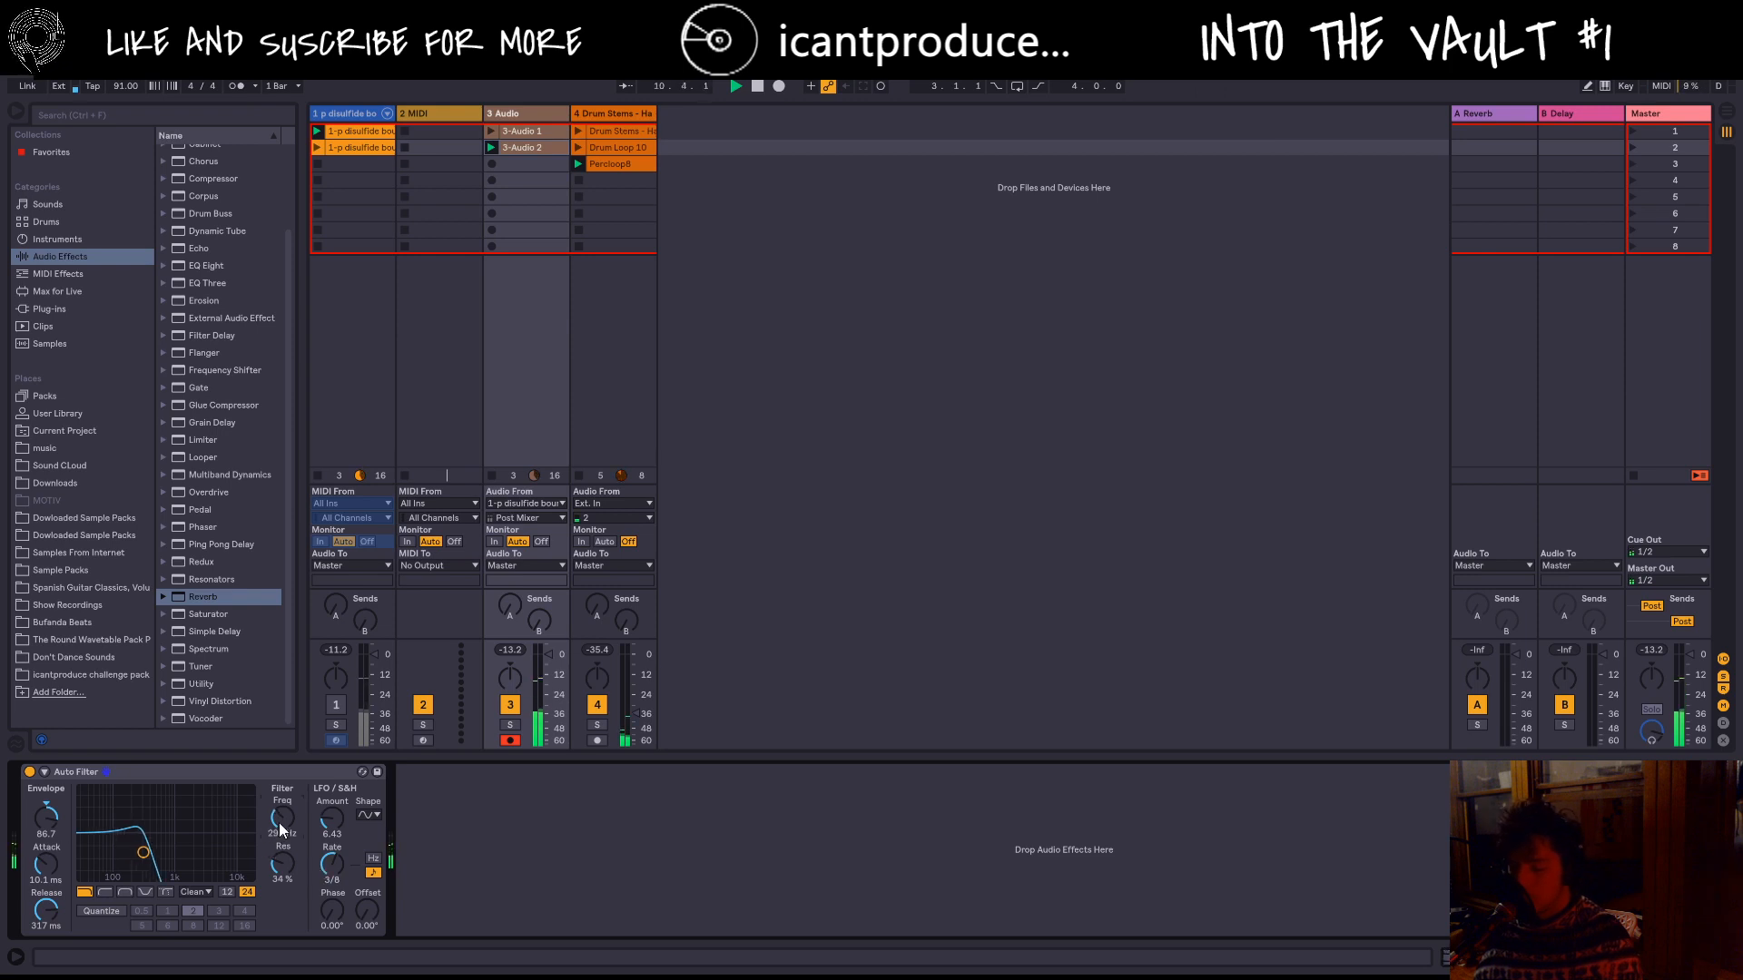
left_click_drag(280, 829, 282, 831)
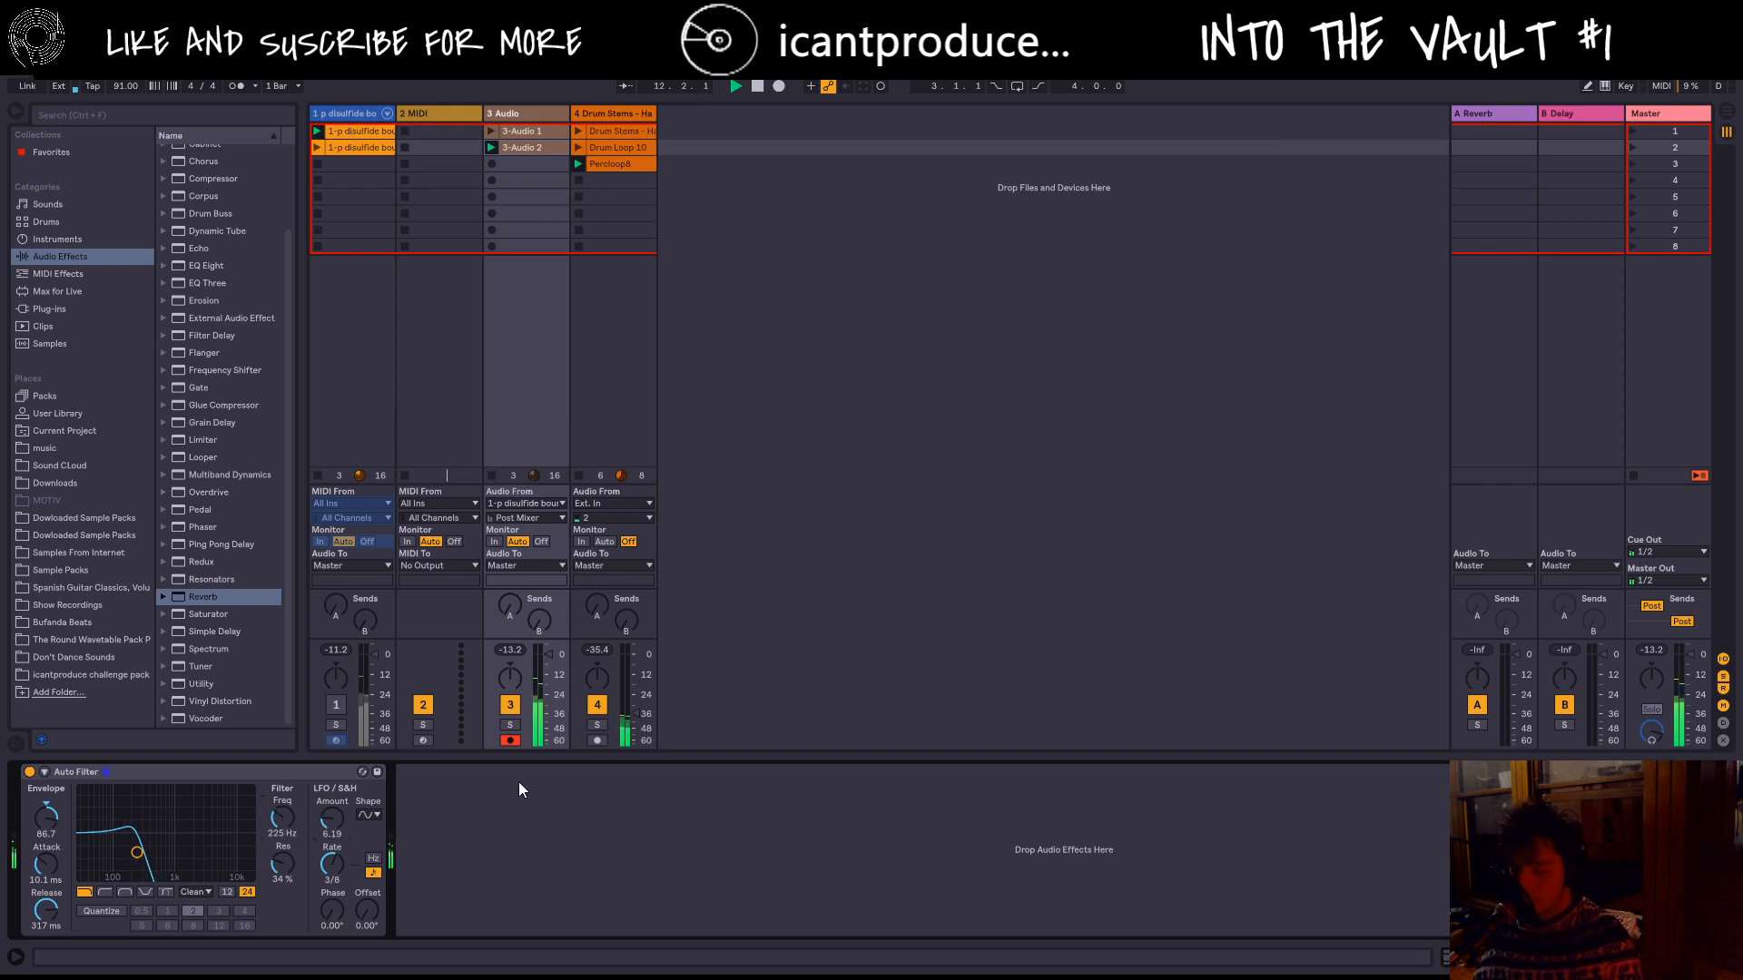
key("space")
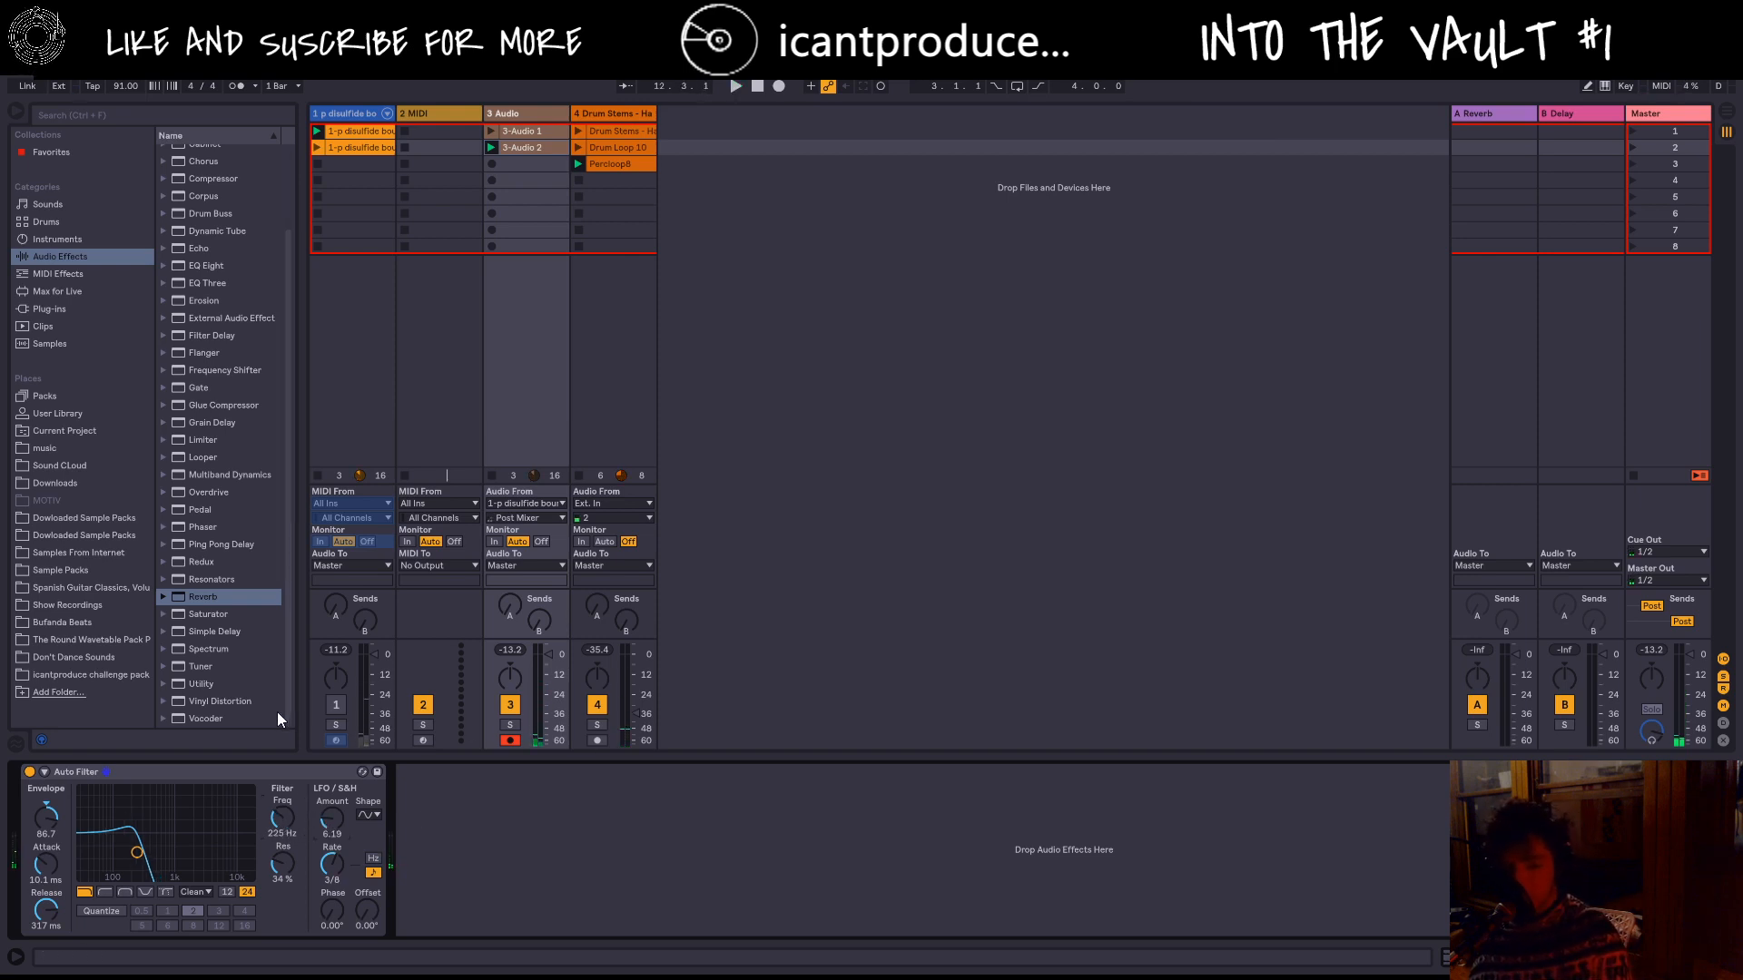
Step: Transpose the Percloop8 clip down to -12 st while the loops play, and stop playback
left_click(604, 164)
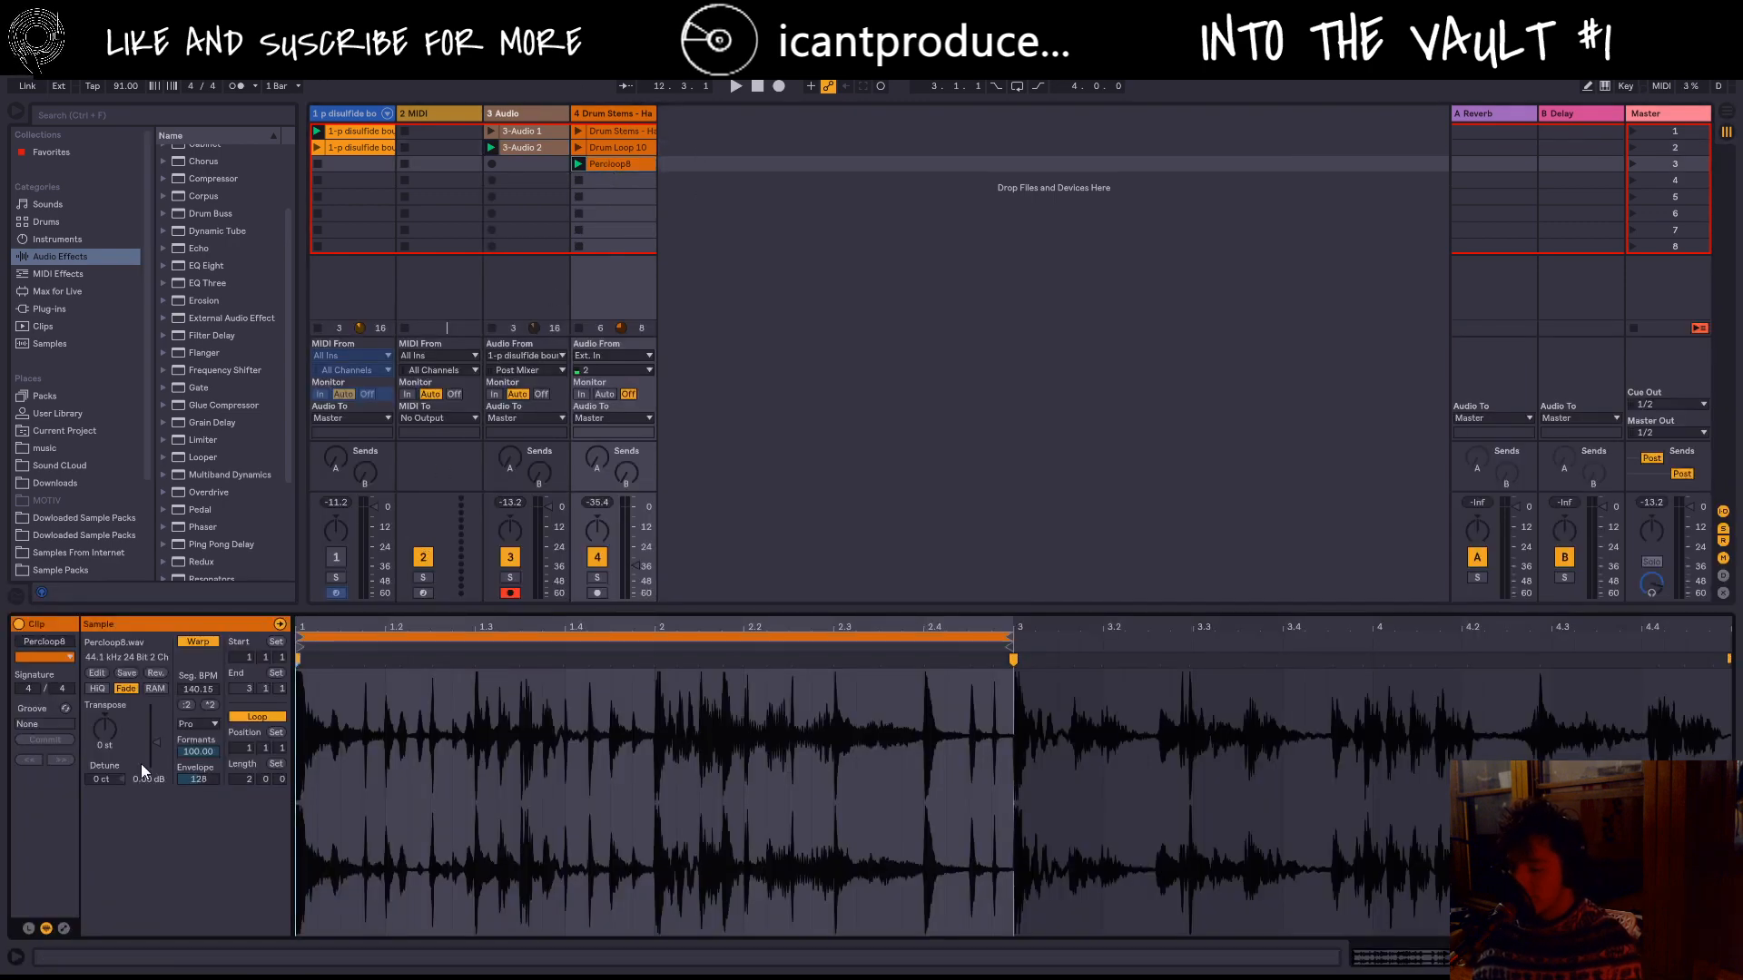
key("Down")
key("Down")
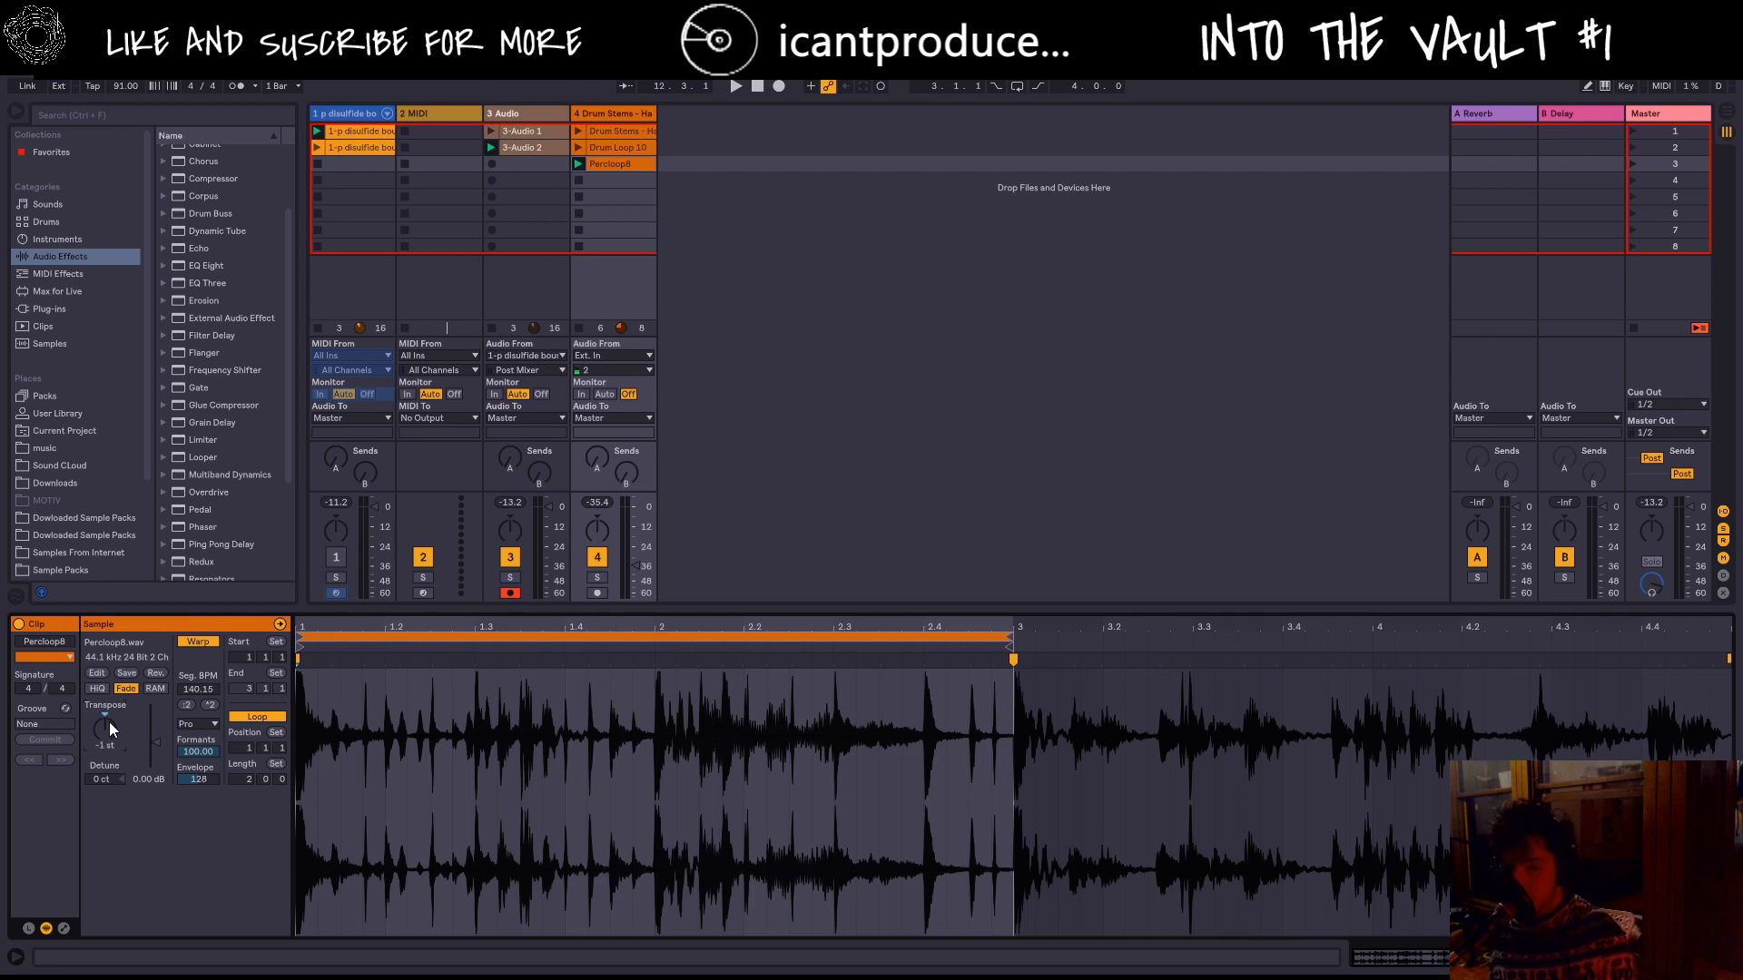
key("space")
key("Down")
key("Down")
key("Down")
key("Down")
key("Down")
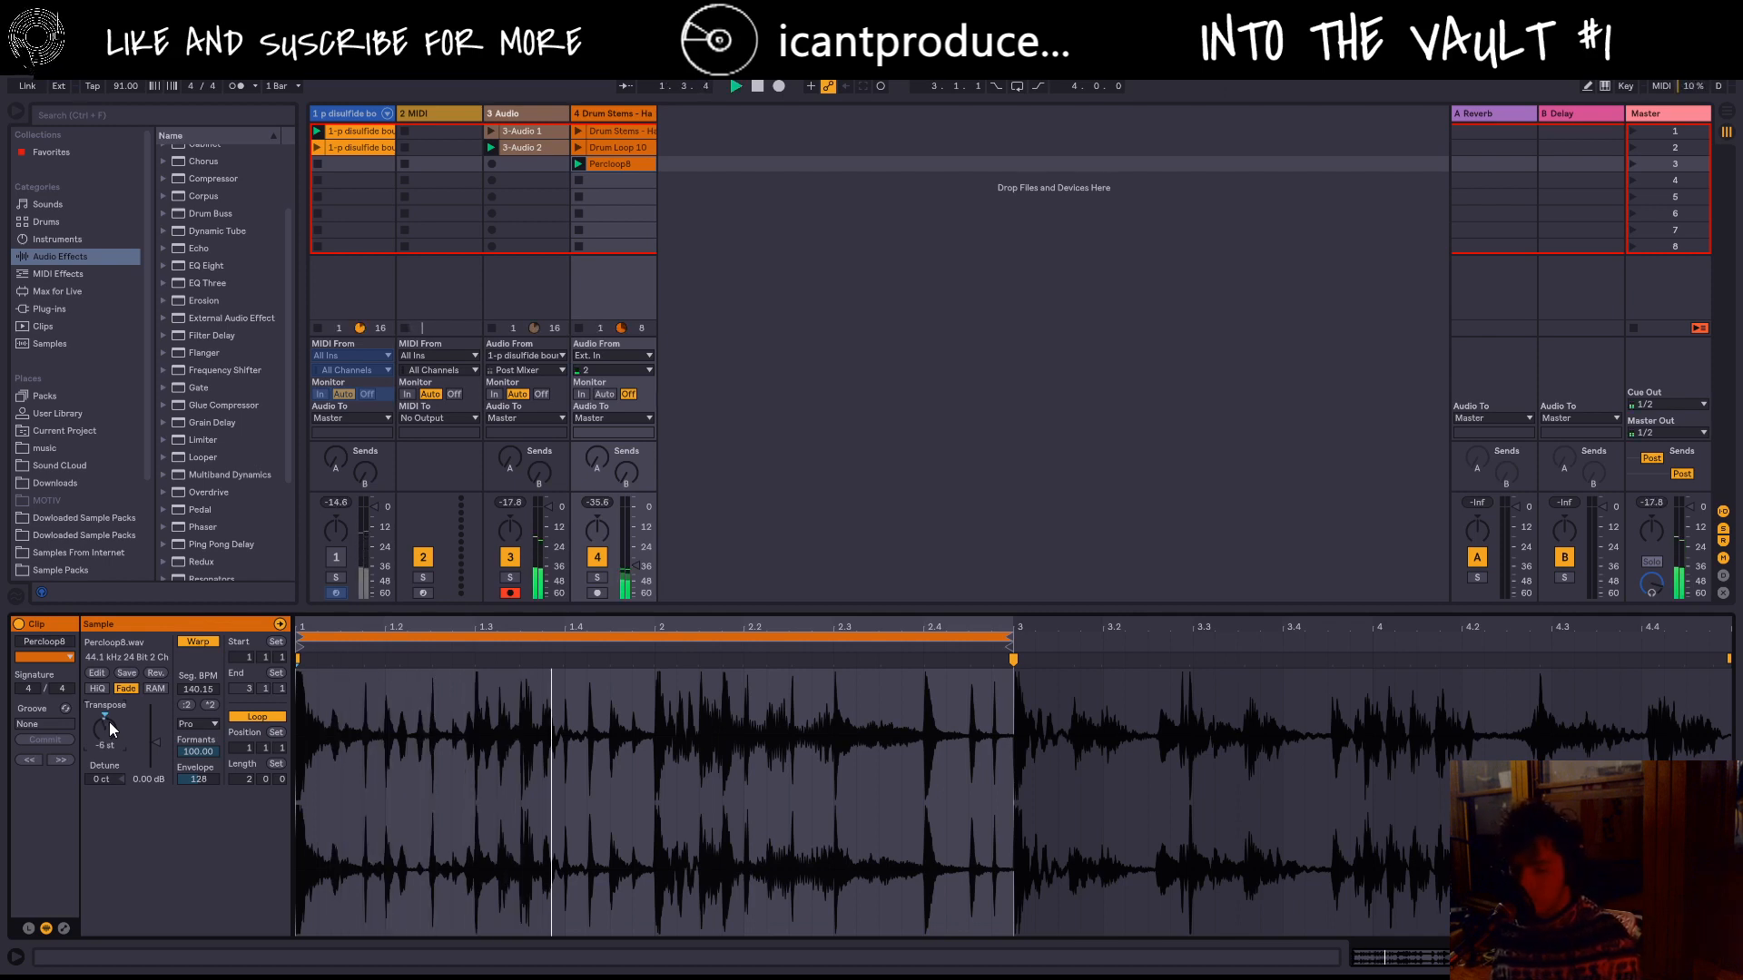
key("Down")
key("Down")
key("Down")
key("Down")
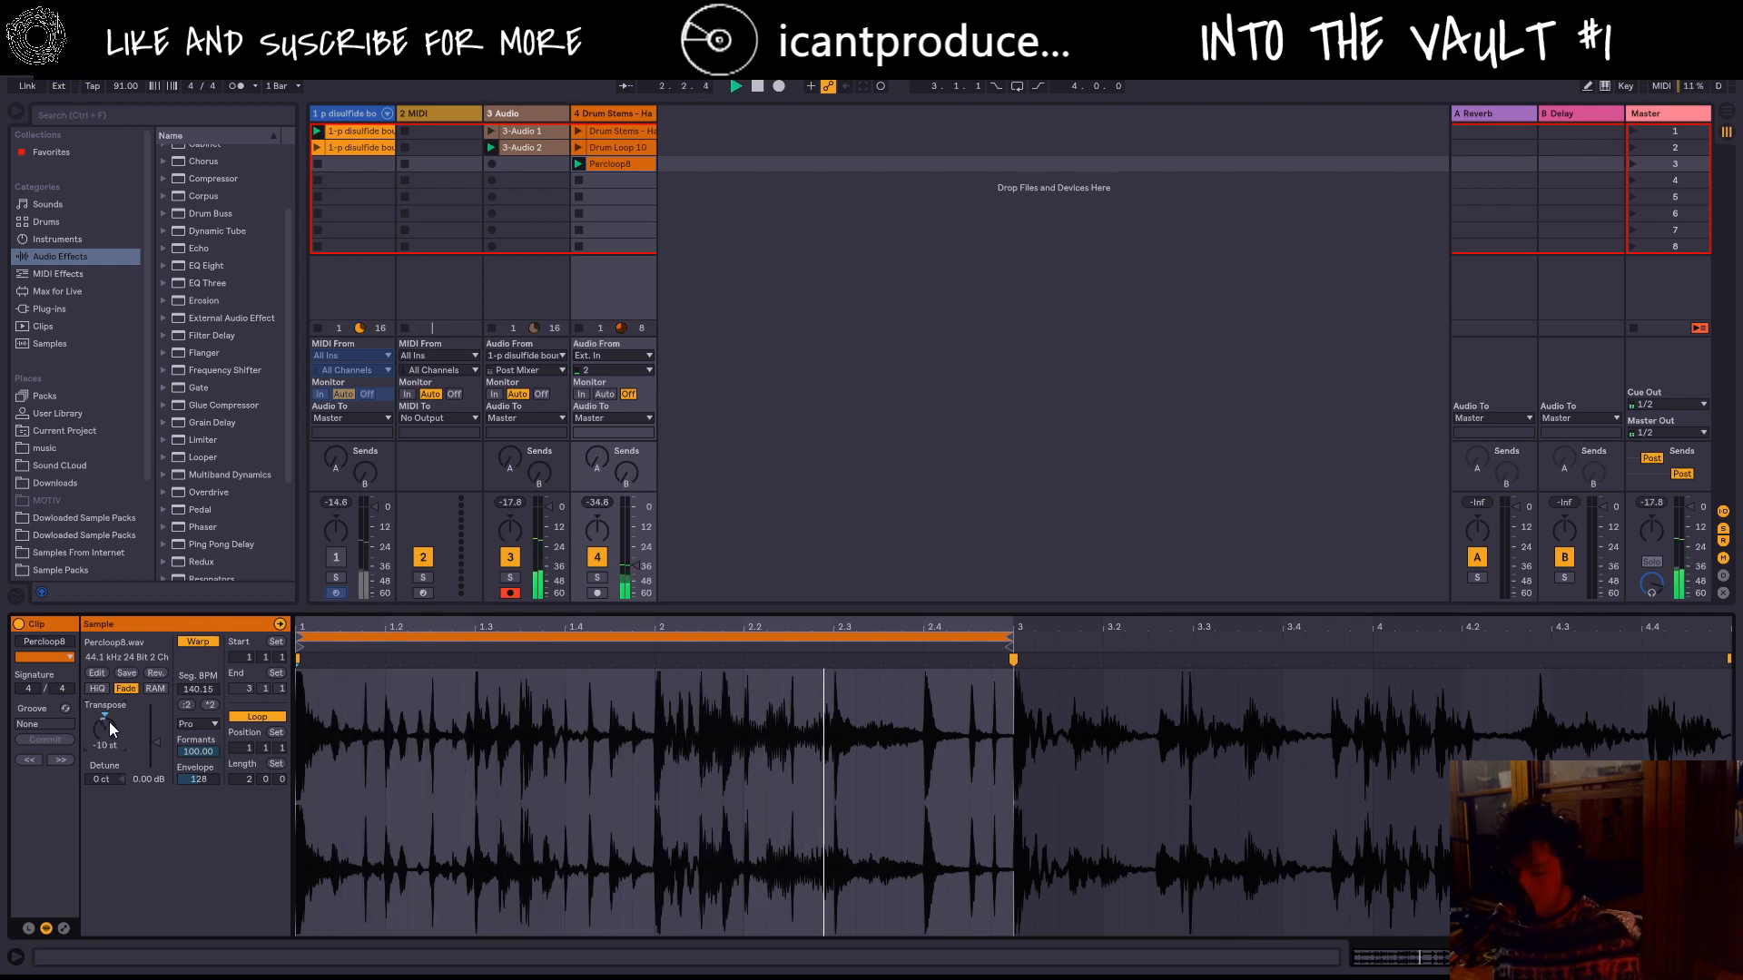
key("Down")
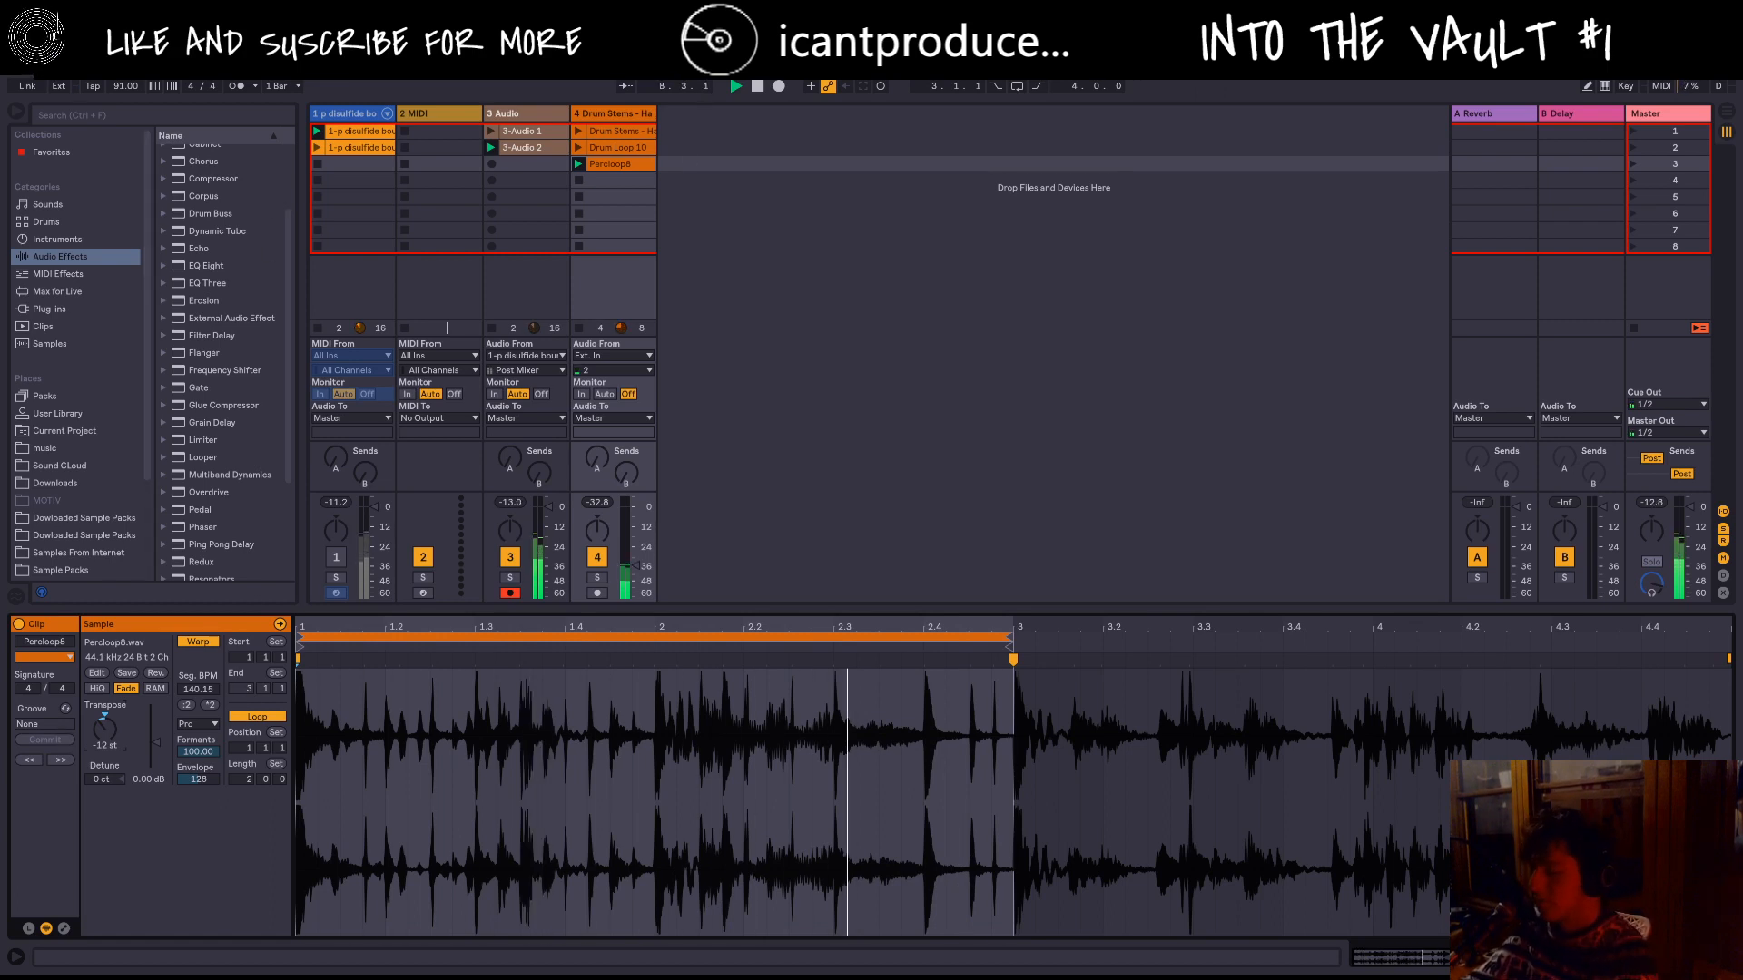
key("space")
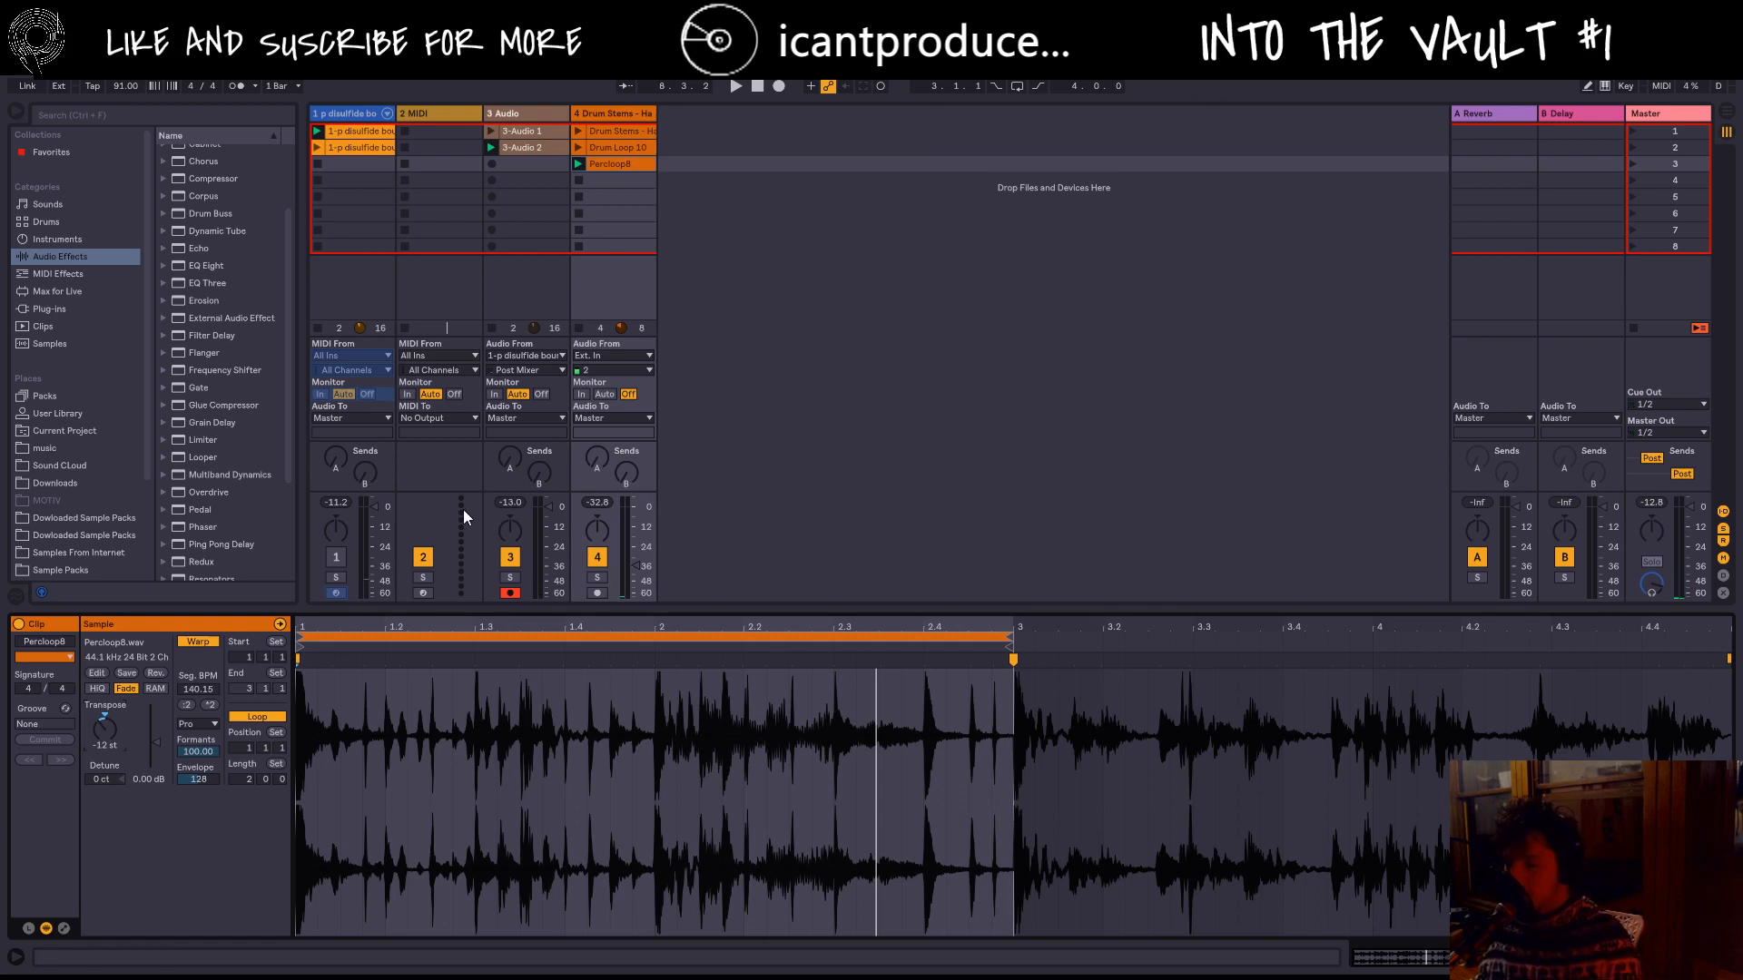
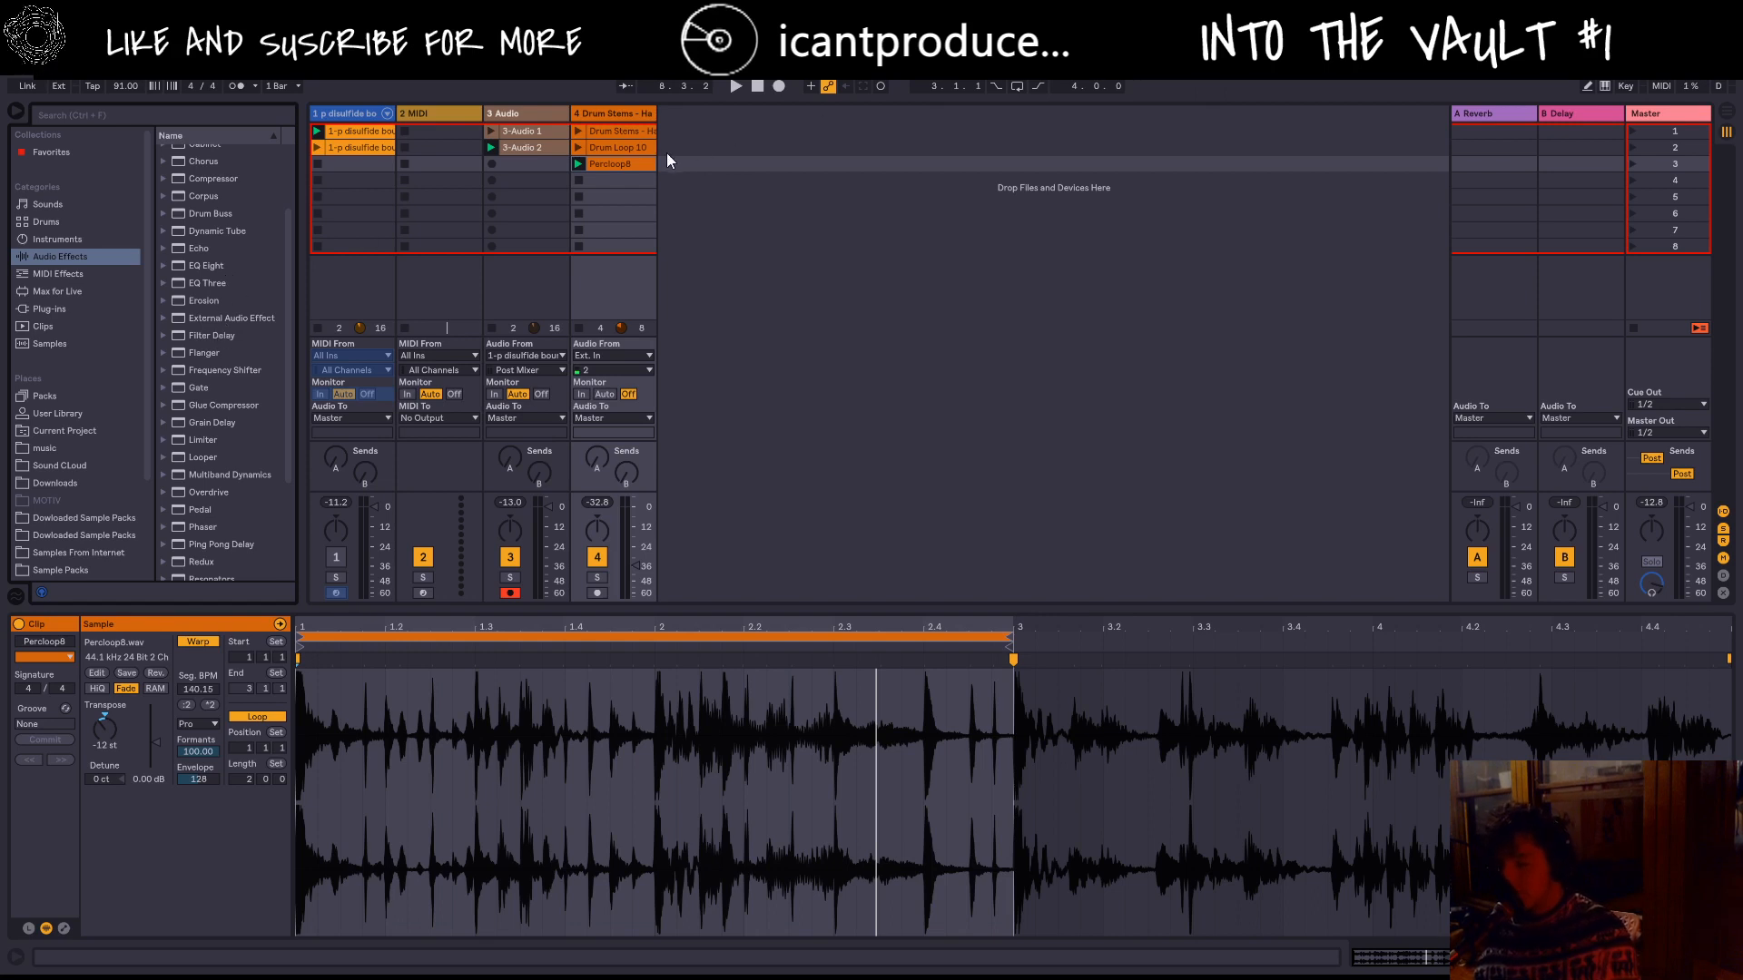
Step: Add an audio track after the drum stems track and preview the two songs in the Spanish Guitar Classics folder
left_click(681, 133)
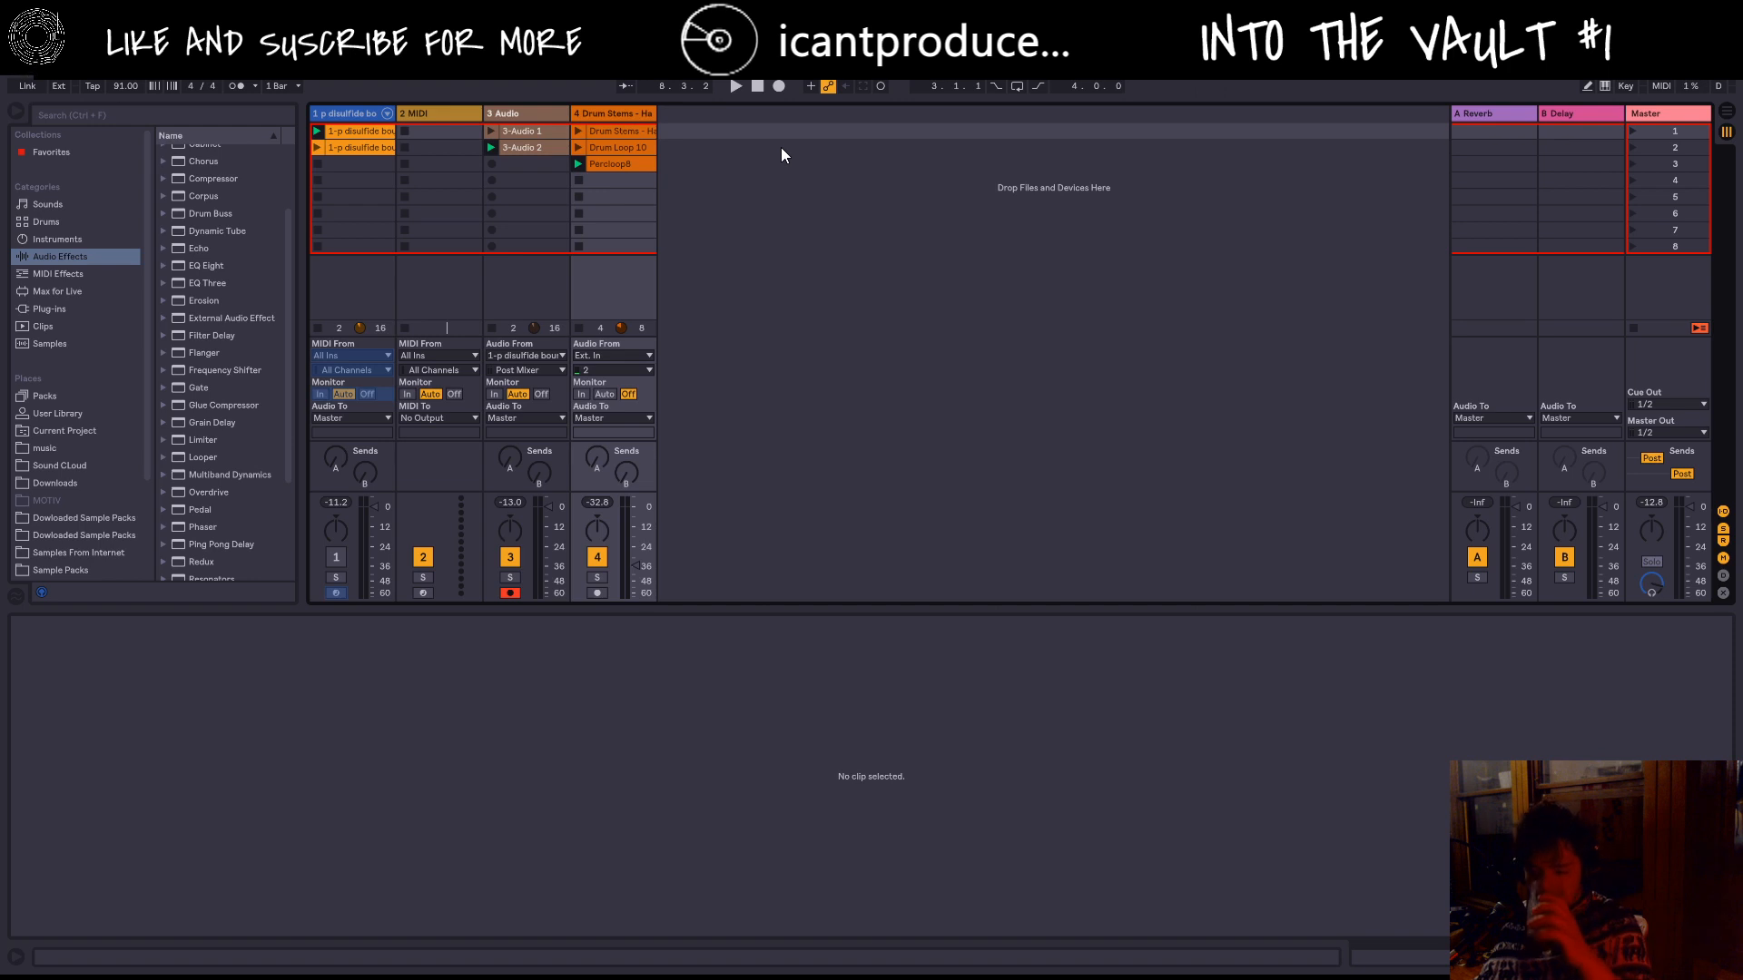
key("ctrl+t")
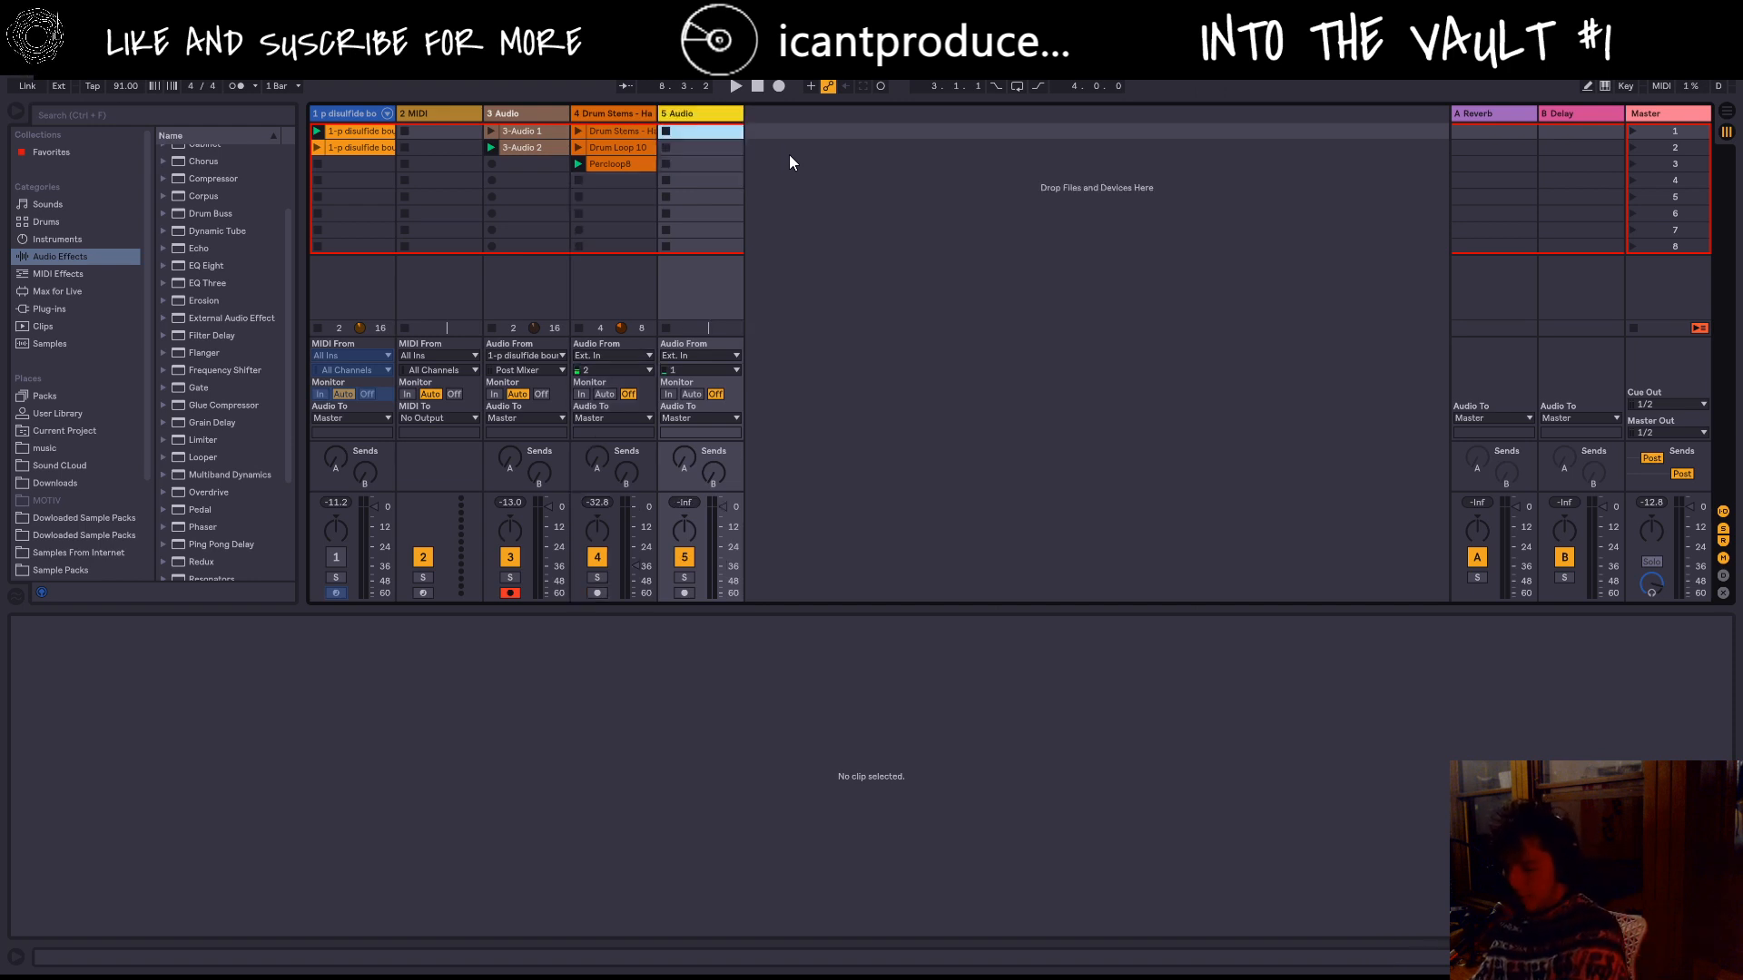
left_click(206, 116)
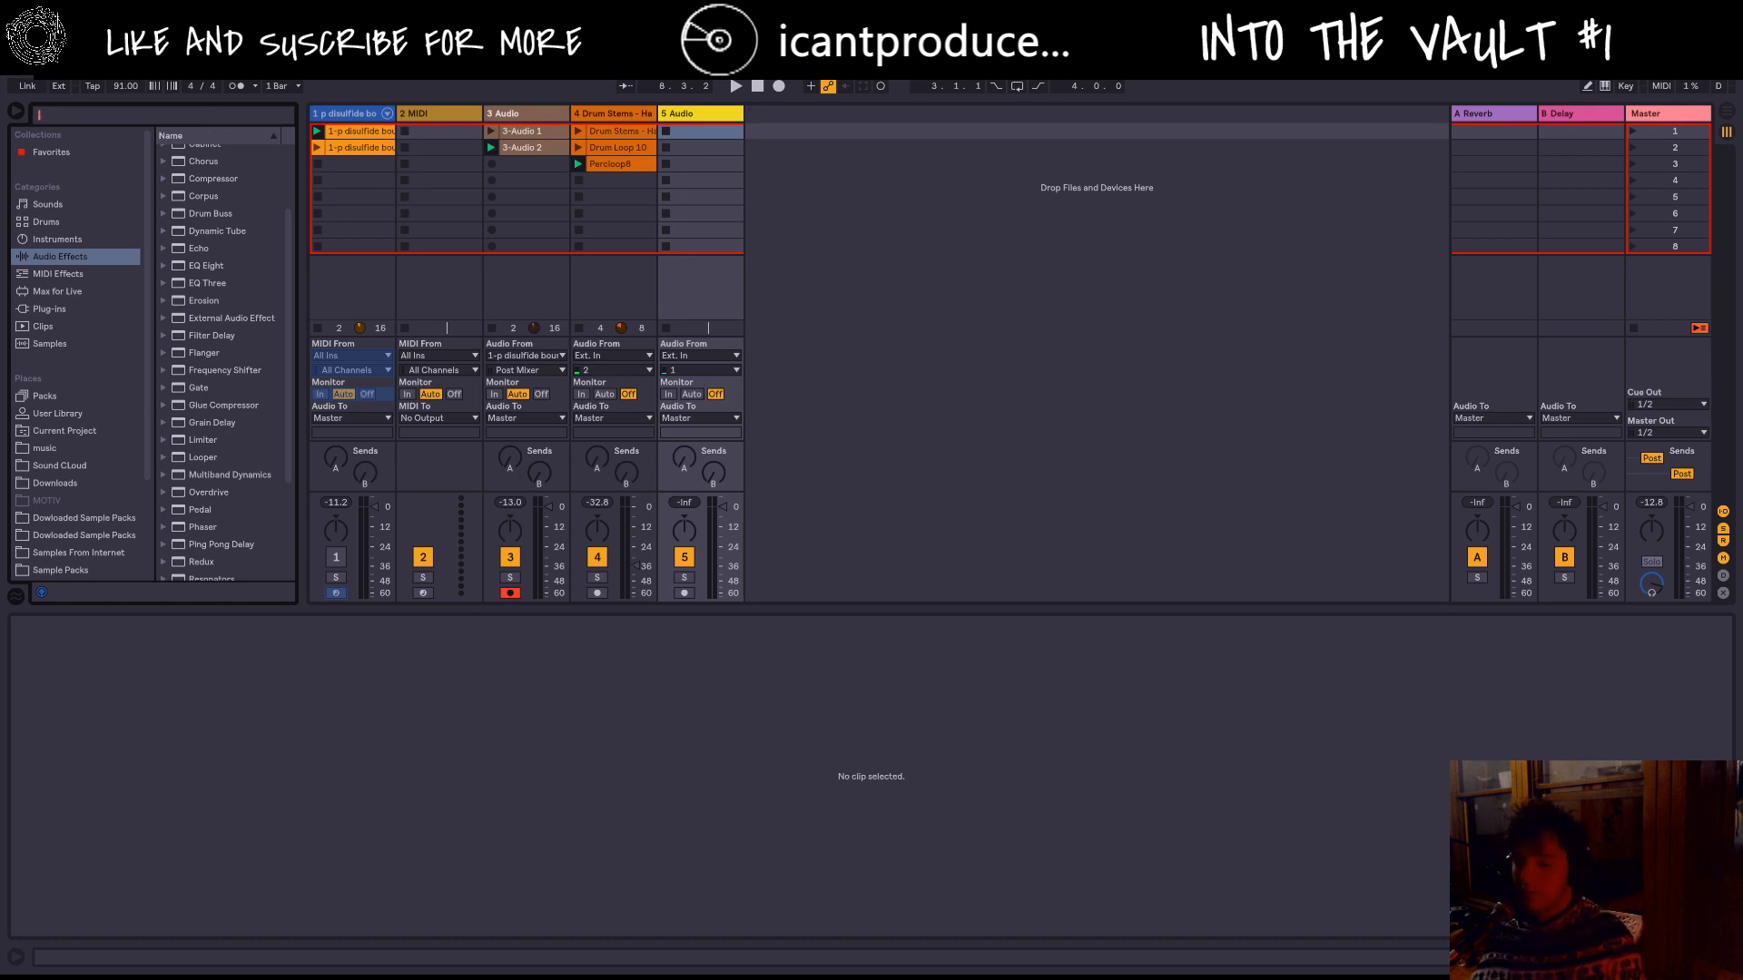
scroll(220, 204, "up", 1)
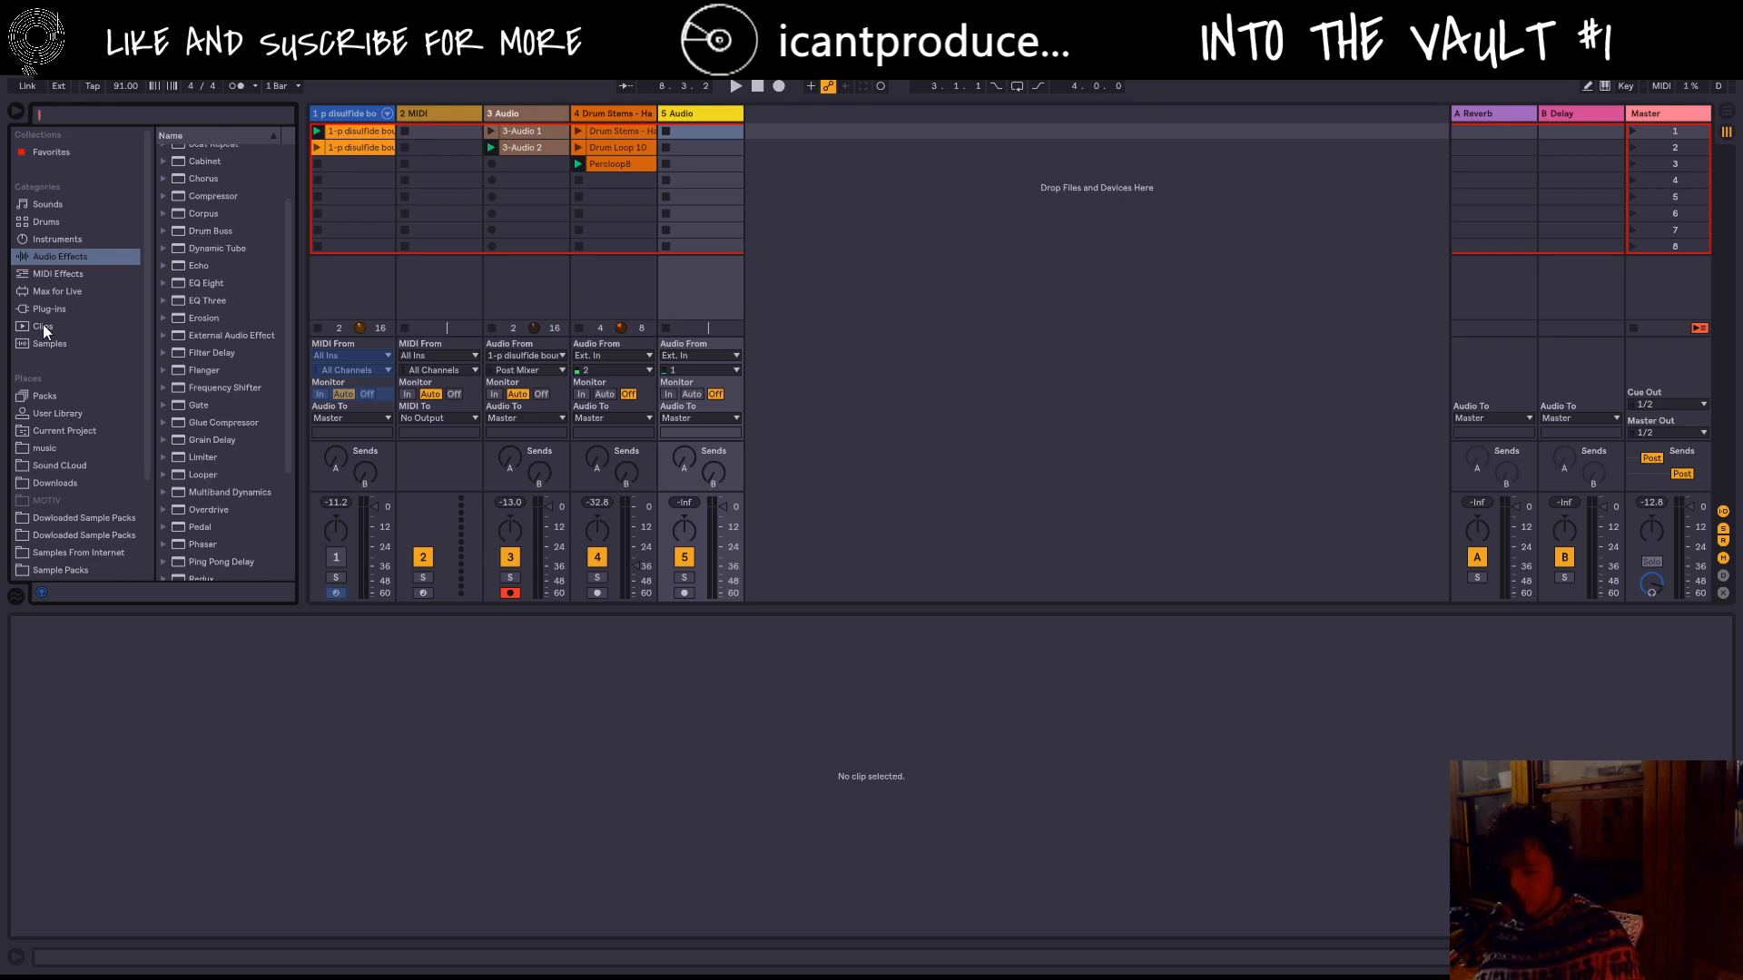
scroll(42, 324, "down", 3)
left_click(82, 464)
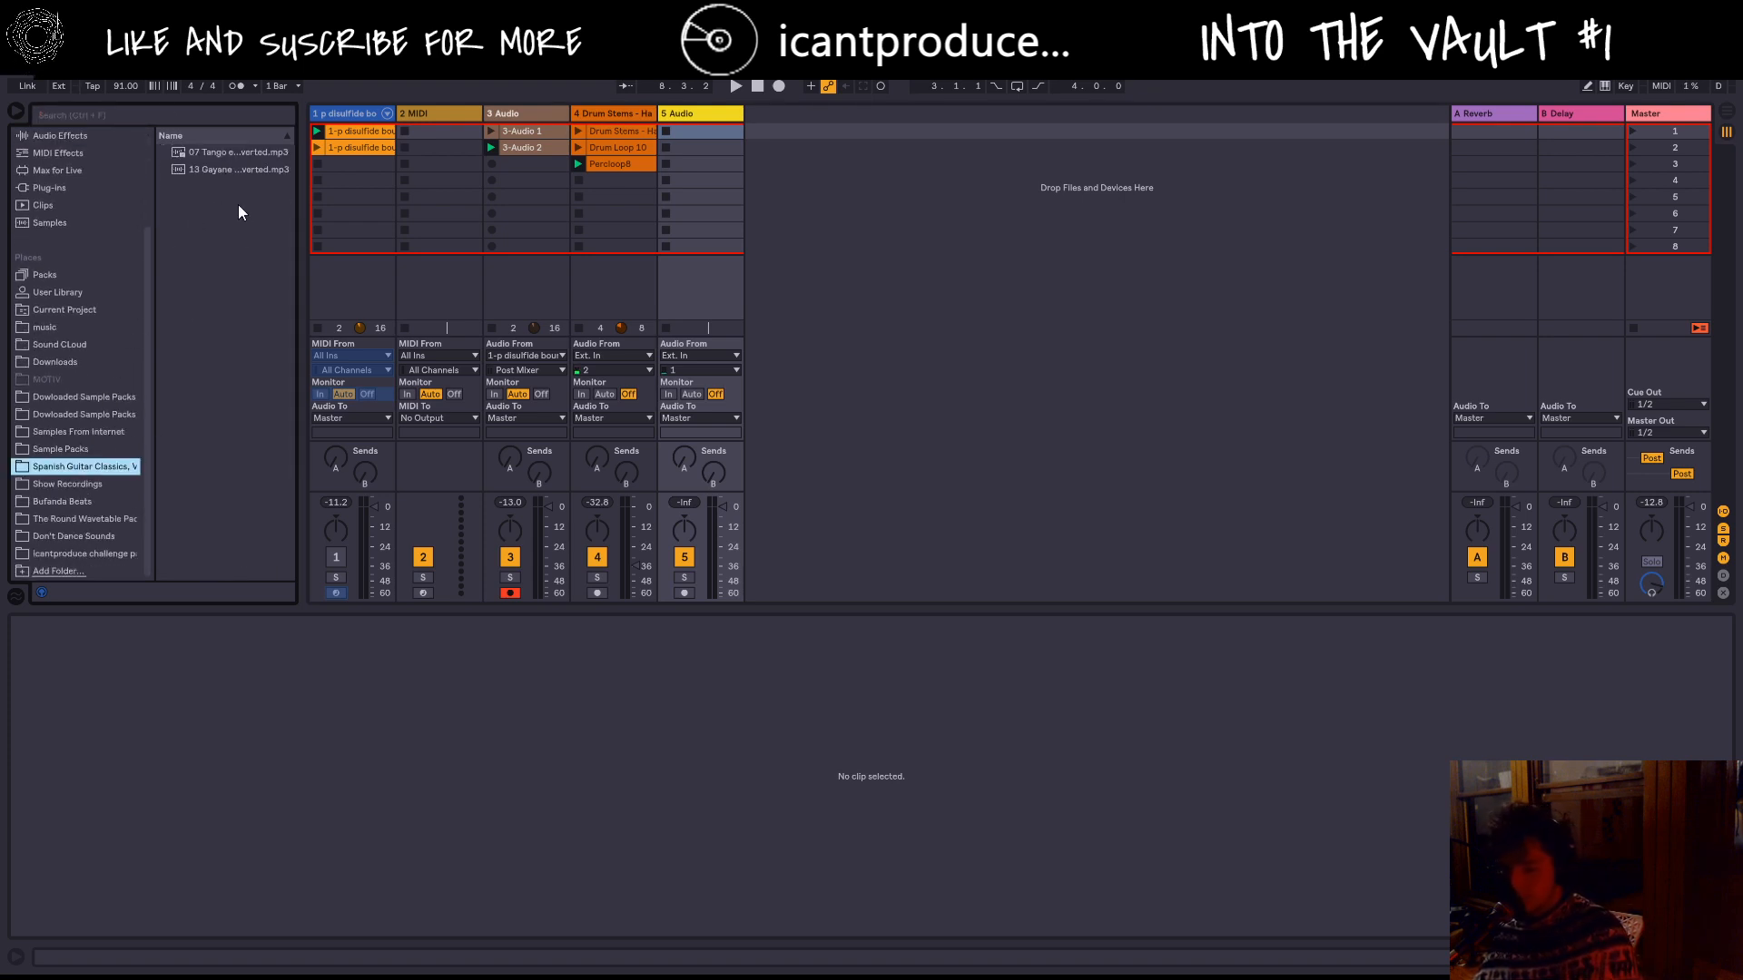
left_click(240, 170)
left_click(216, 153)
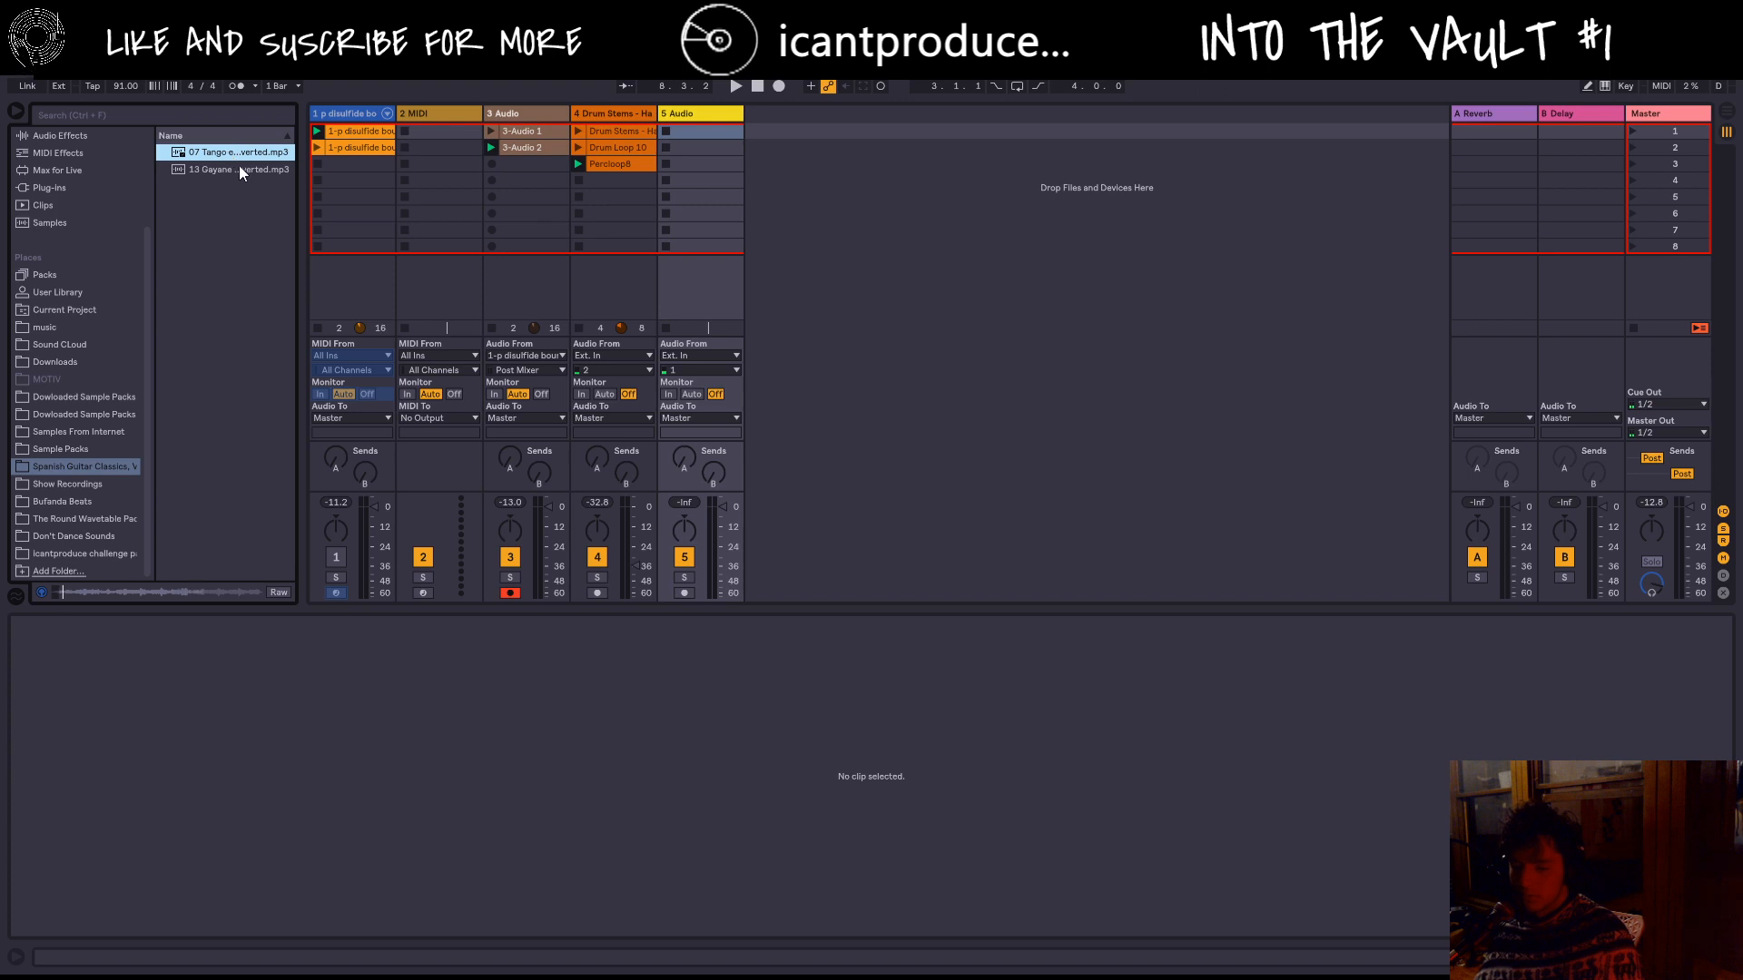
Step: Preview several tracks in the Samples From Internet folder, including the Chicken, Leeroy, Leroy, Mislead and Nemo files
left_click(86, 431)
left_click(216, 327)
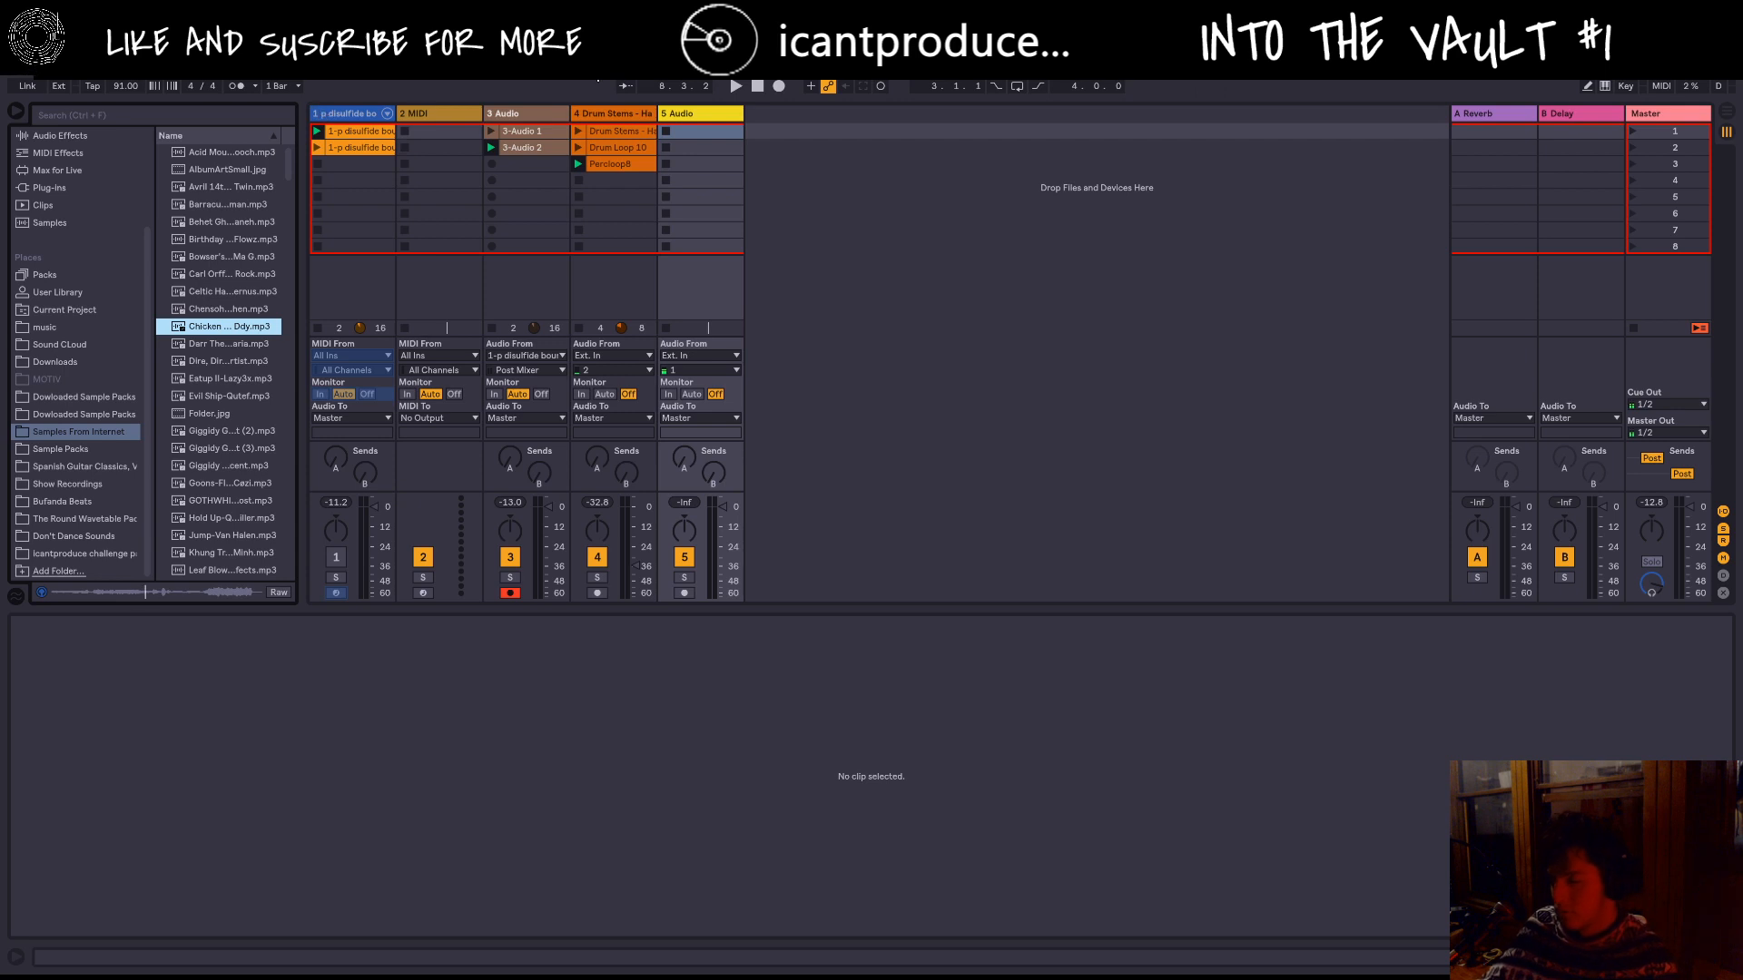
scroll(242, 406, "down", 5)
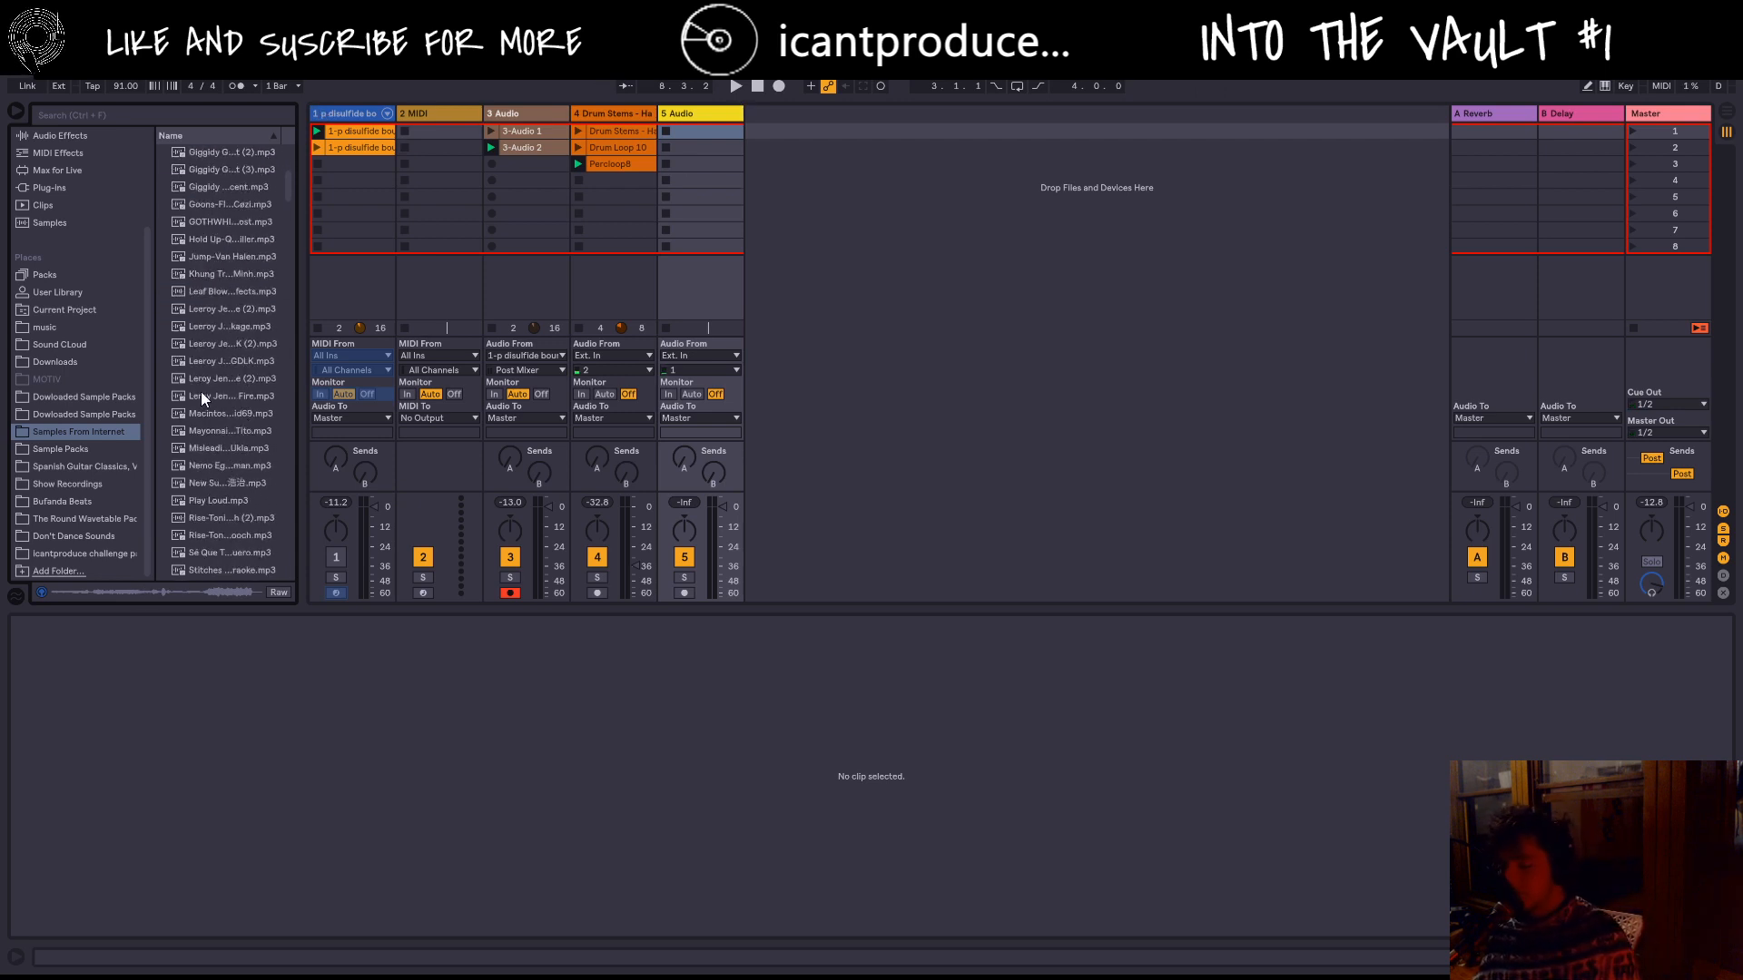
left_click(210, 345)
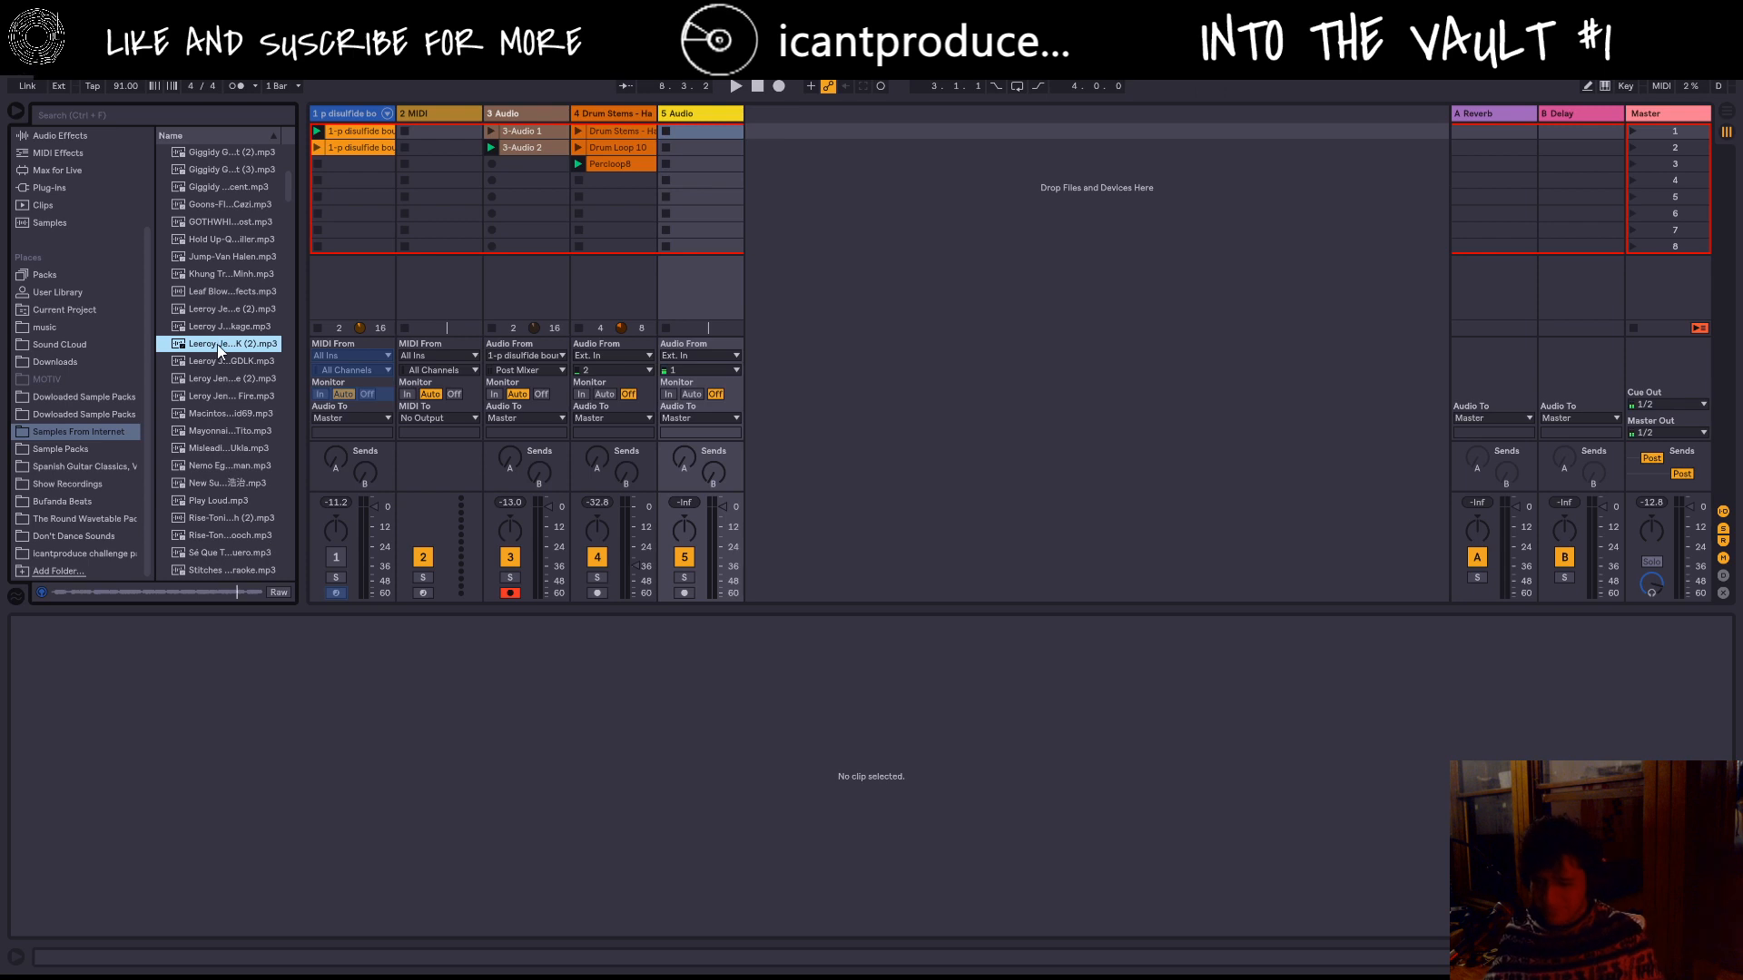
left_click(234, 363)
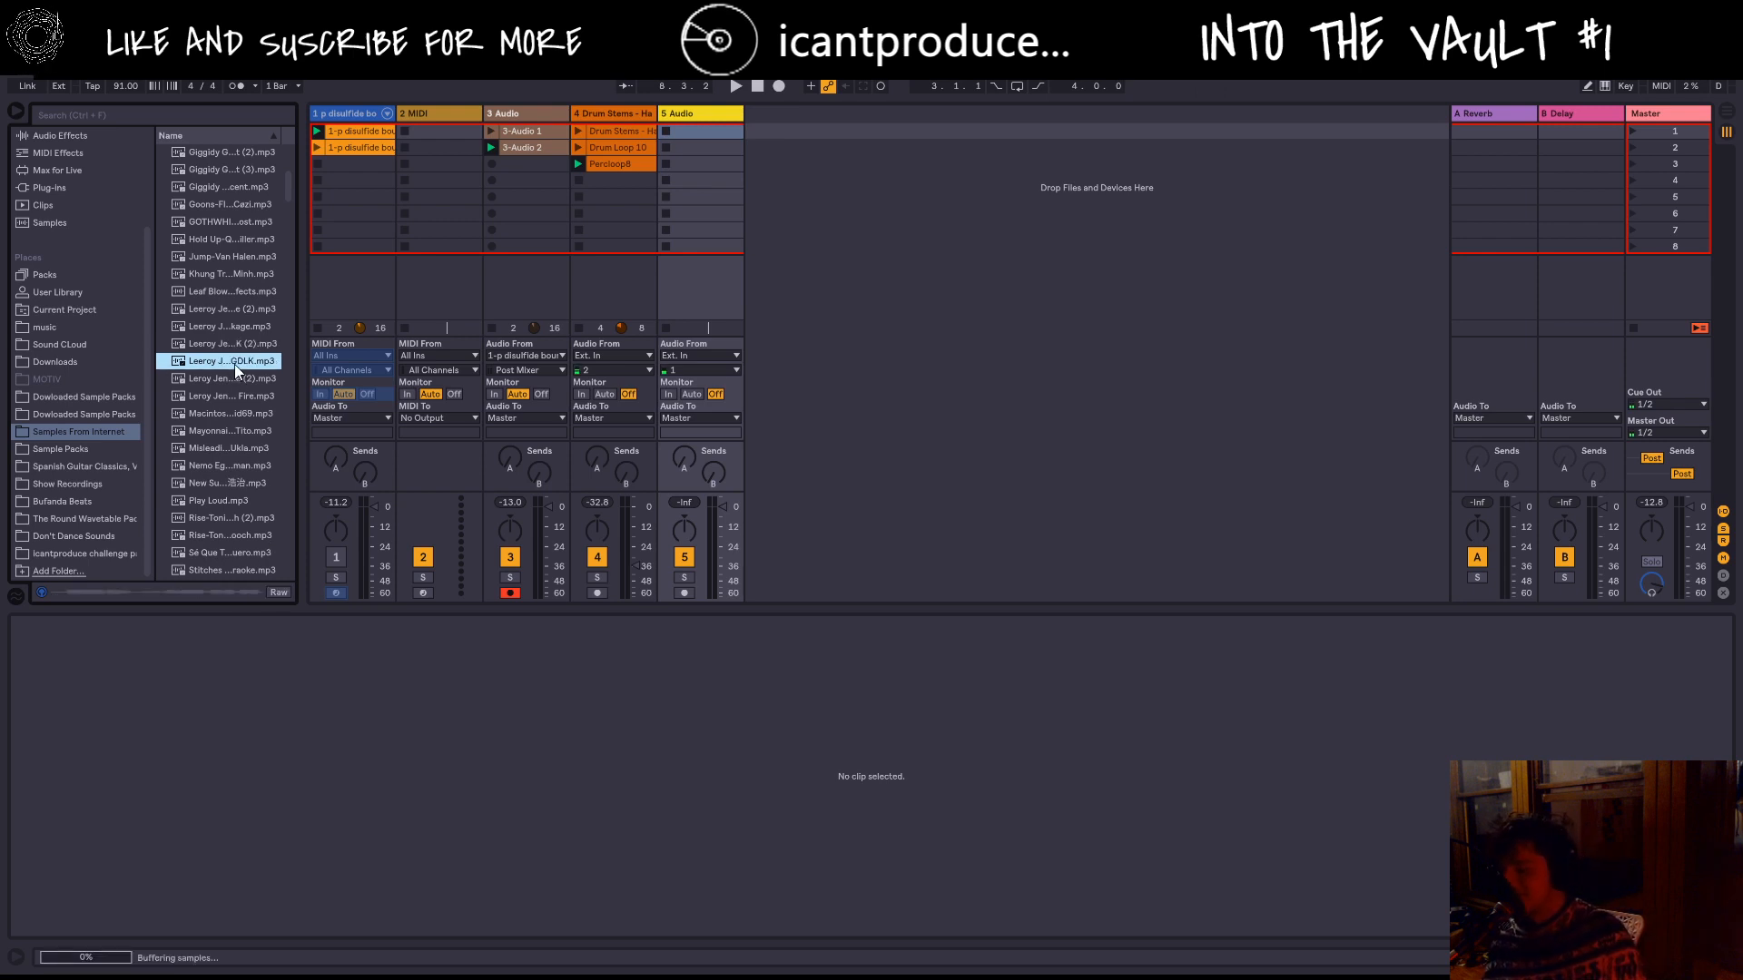
left_click(219, 379)
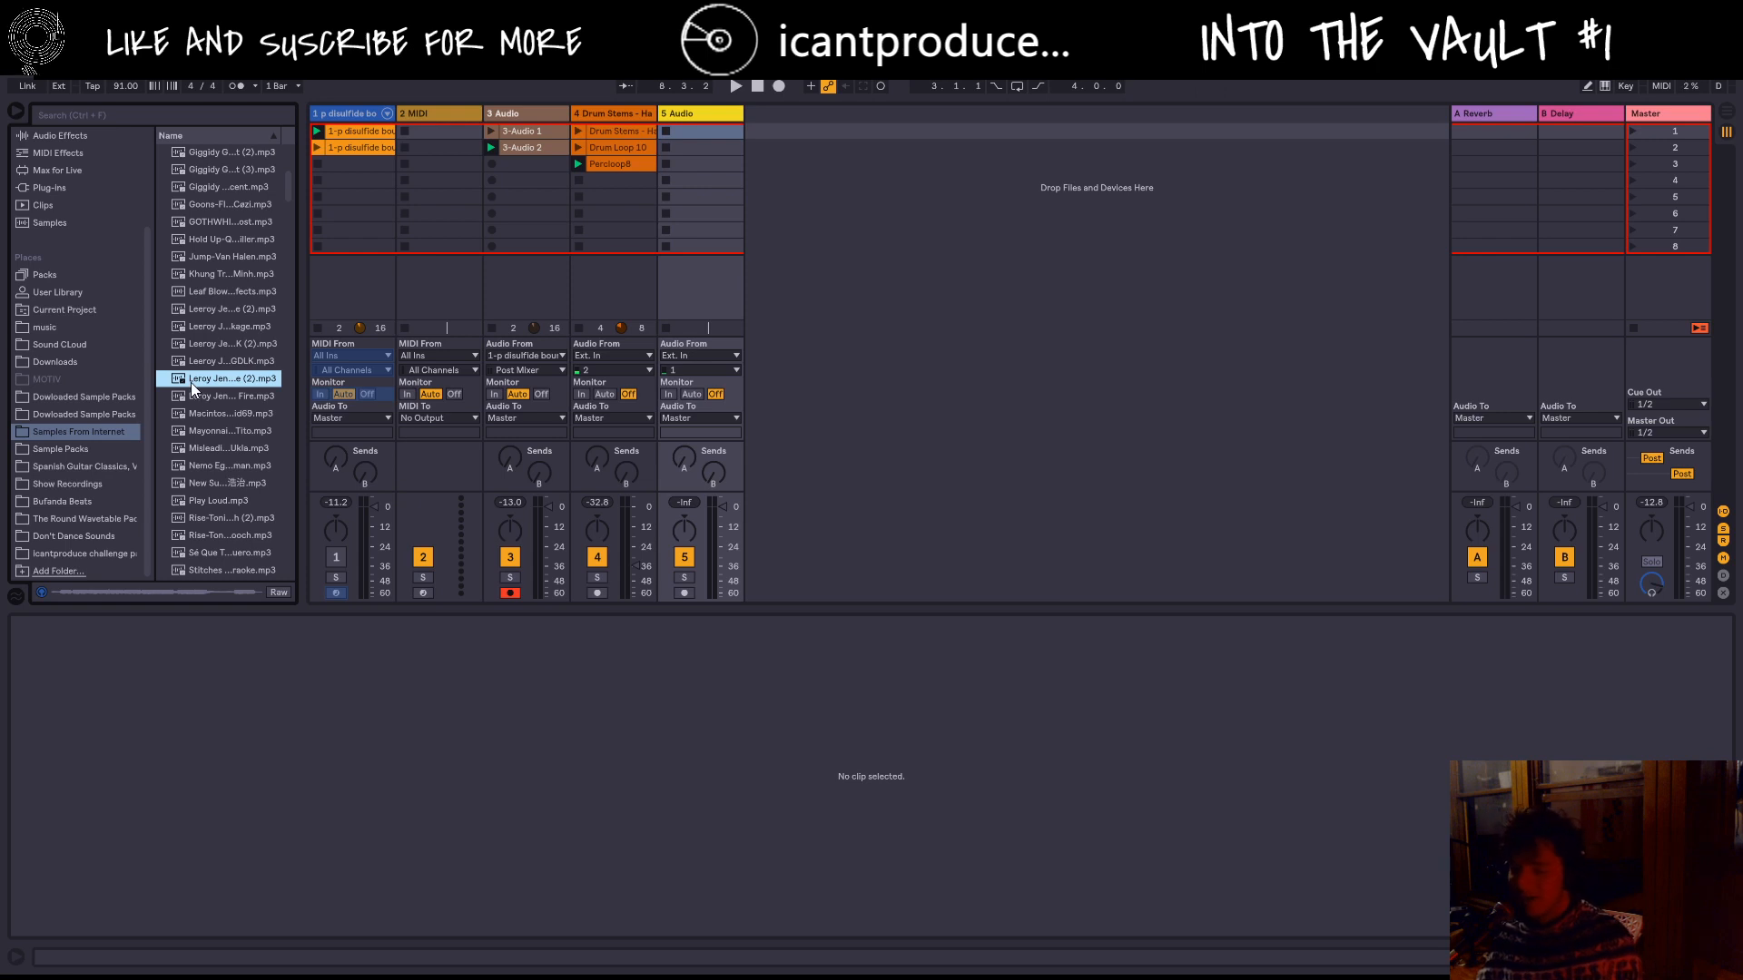
left_click(227, 448)
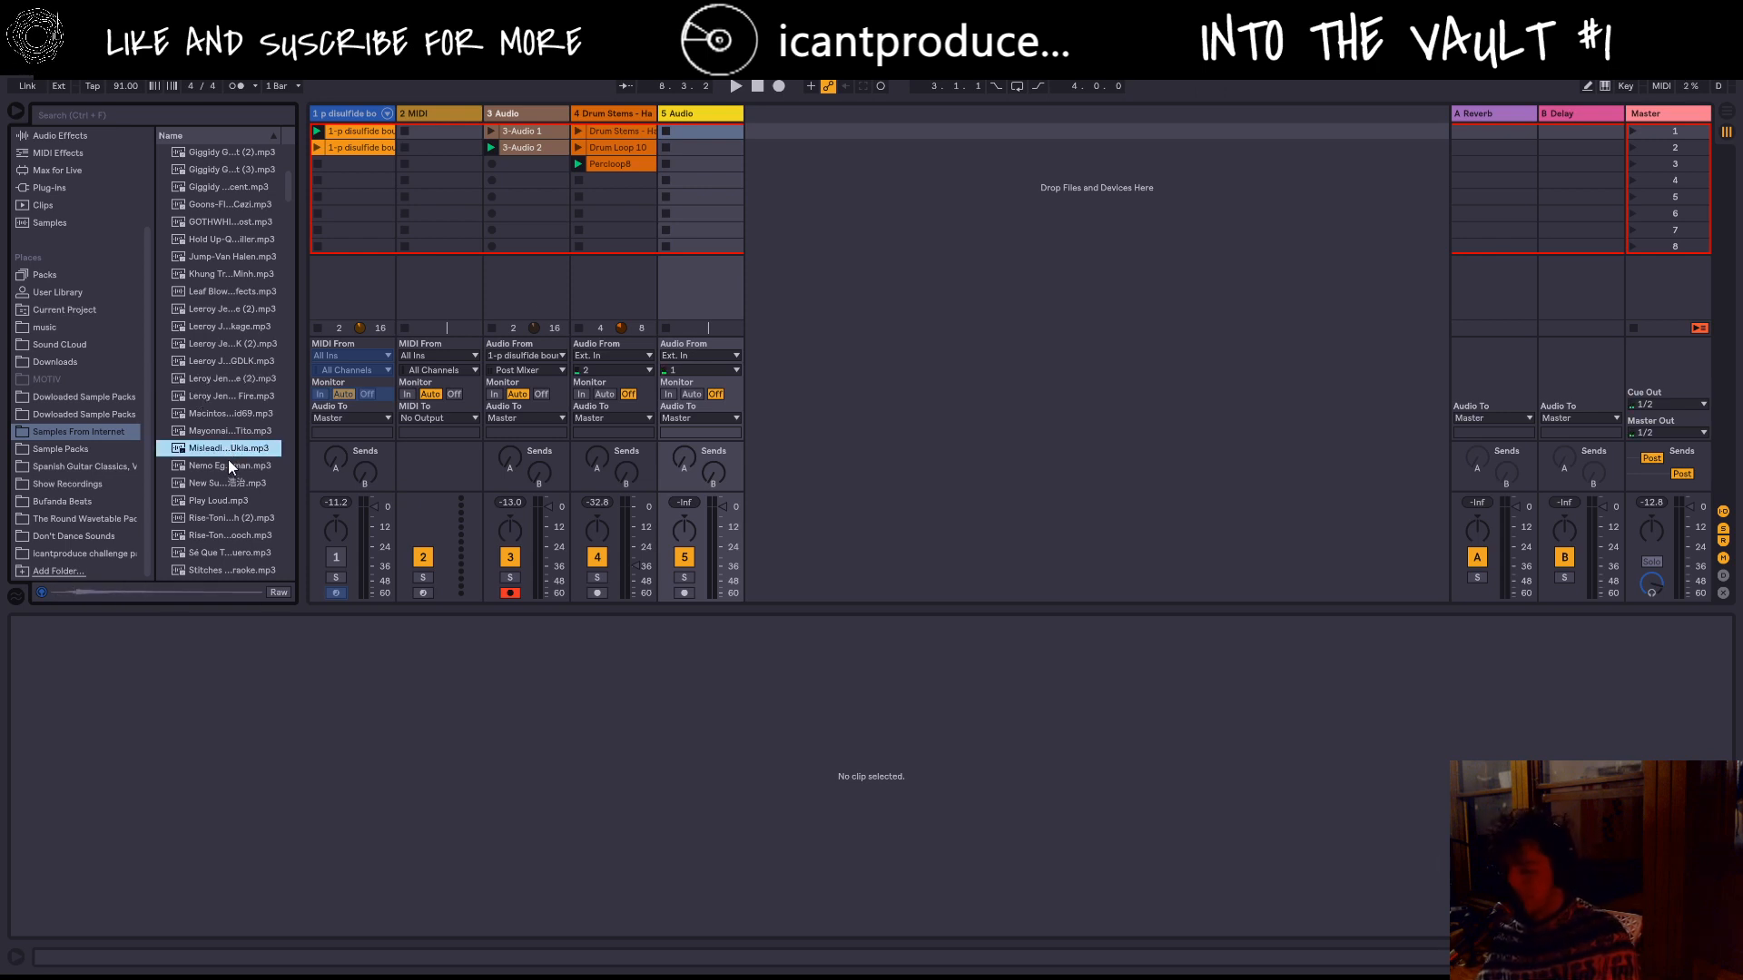
left_click(226, 459)
scroll(226, 444, "down", 2)
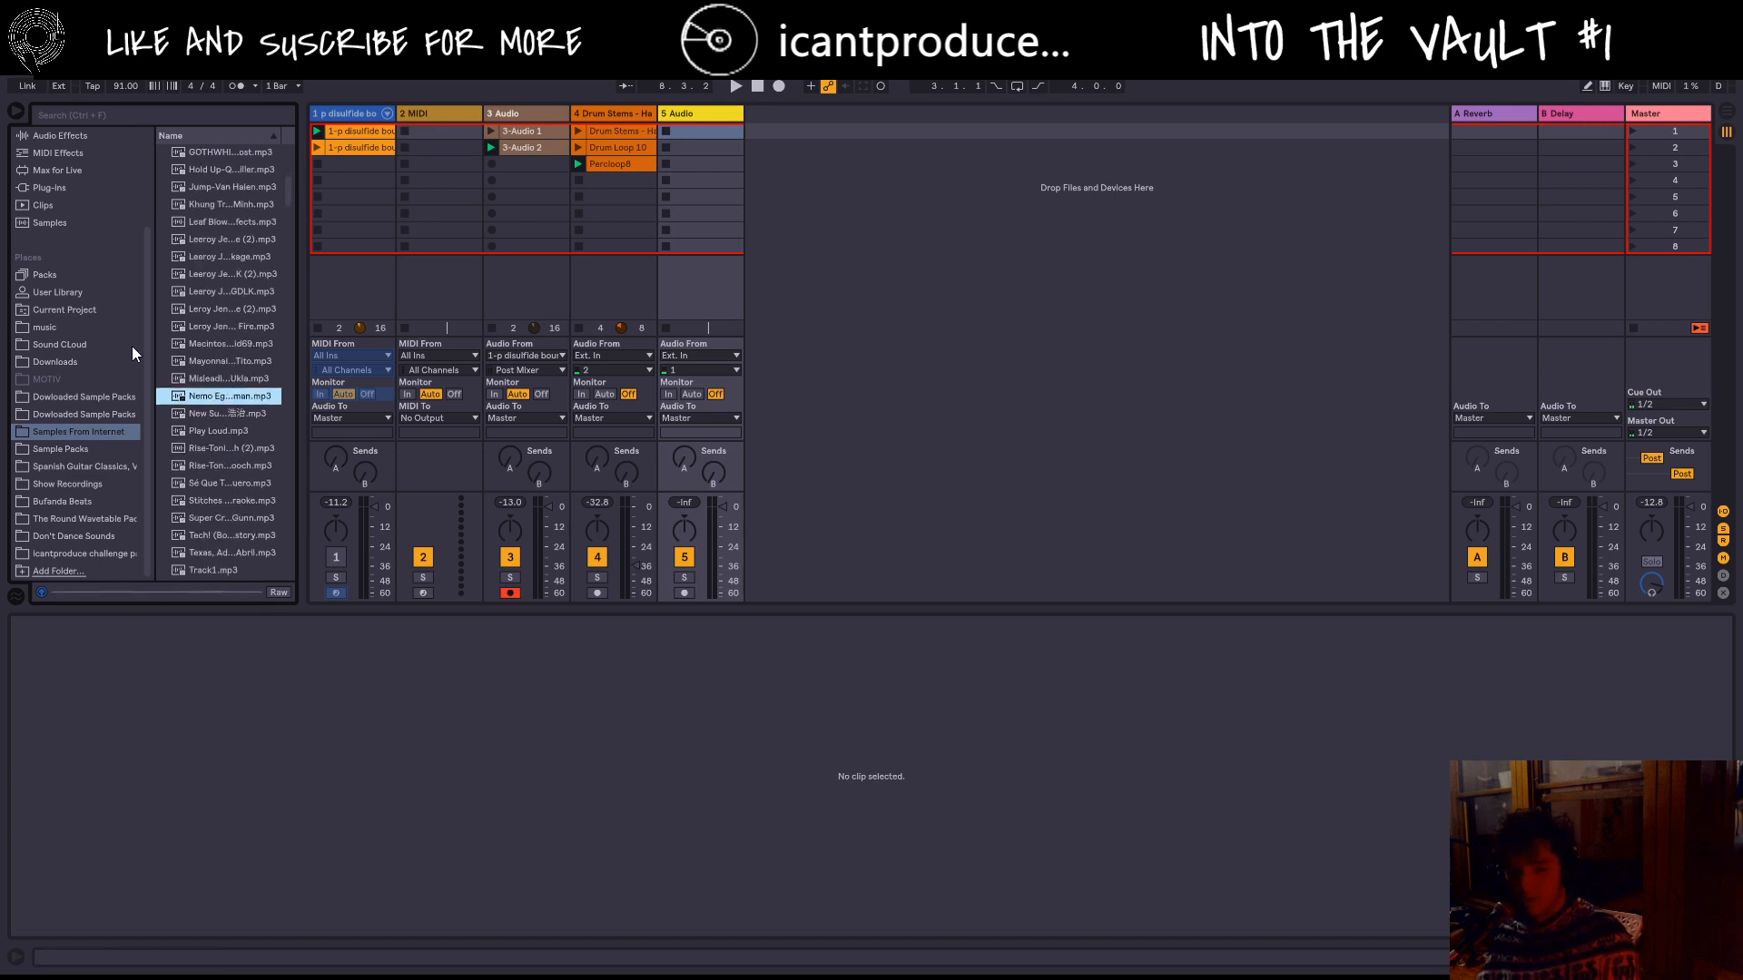
Step: Browse the neighbouring sample folders and preview the bass, percussion and effect sounds in the Don't Dance Sounds folder
left_click(66, 467)
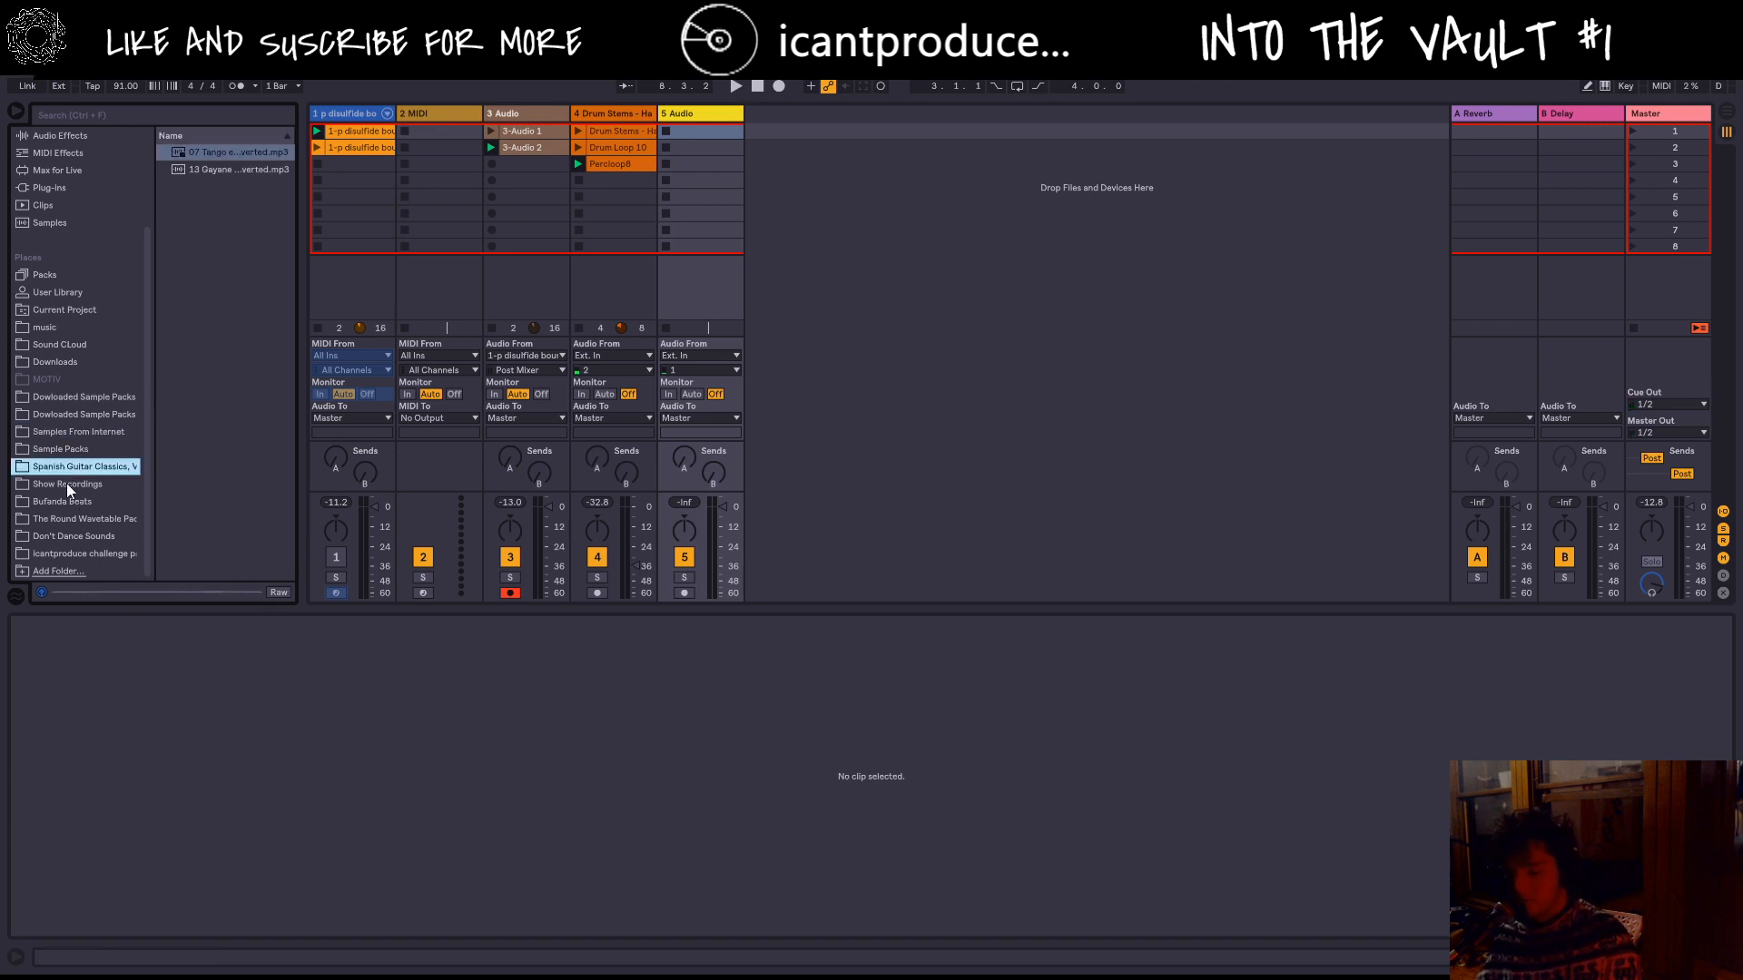
left_click(67, 484)
left_click(69, 519)
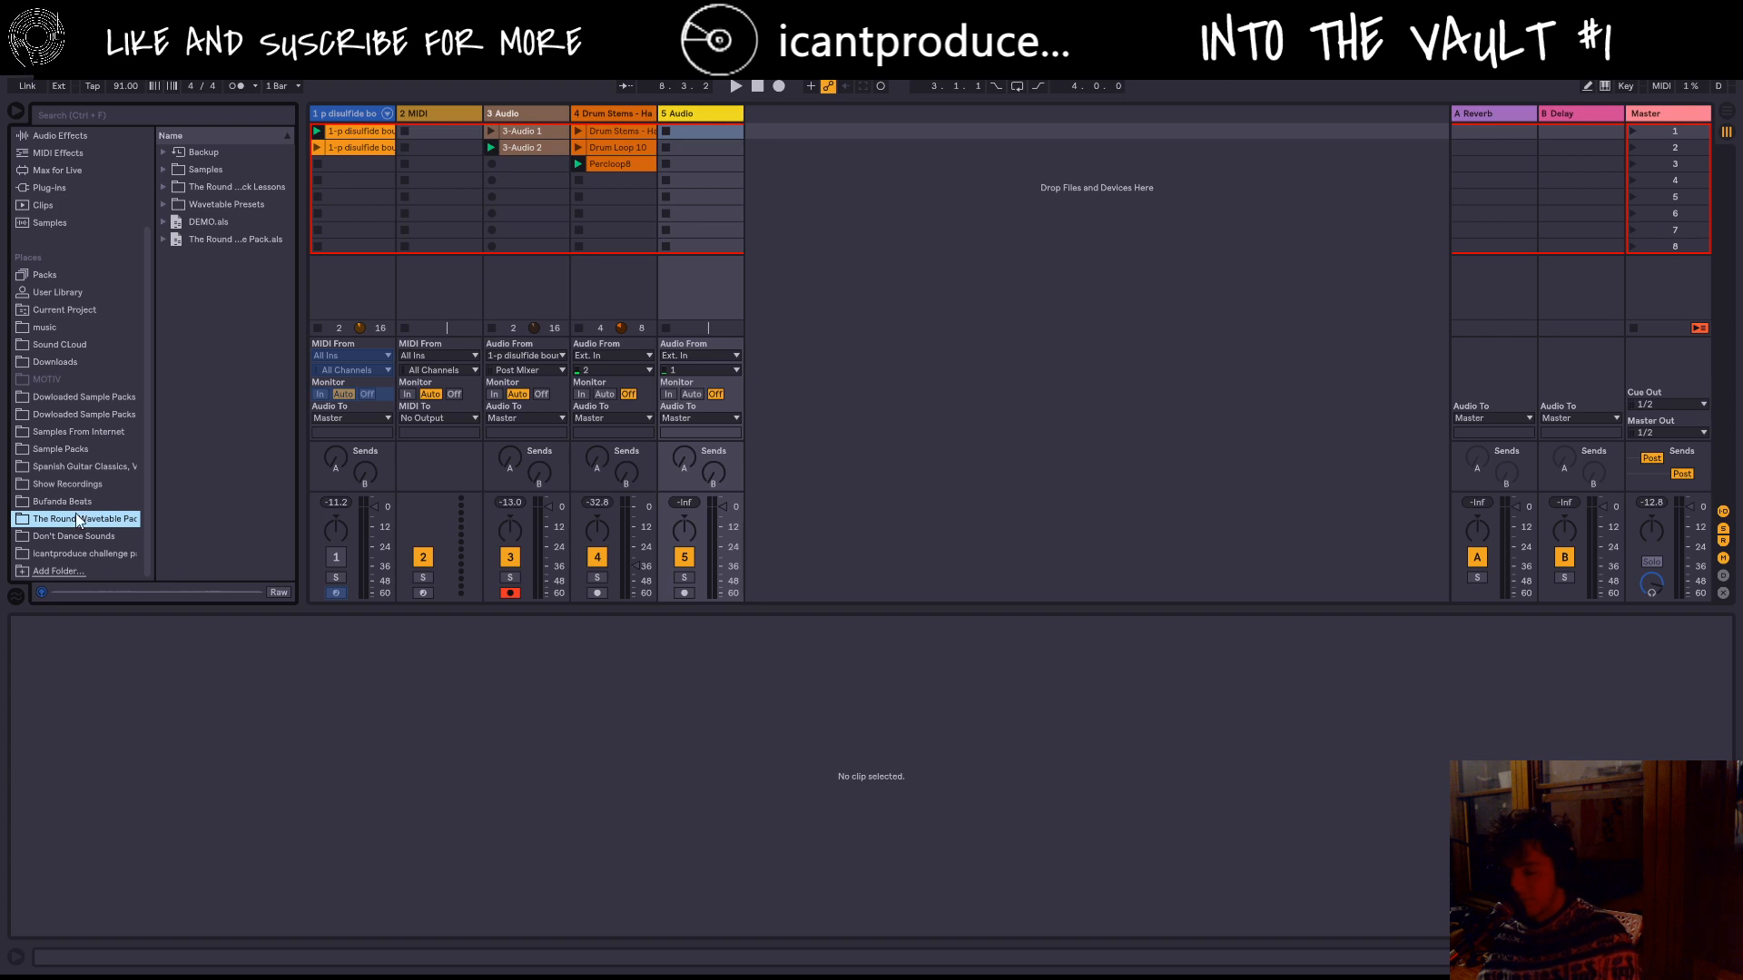
left_click(46, 548)
left_click(51, 537)
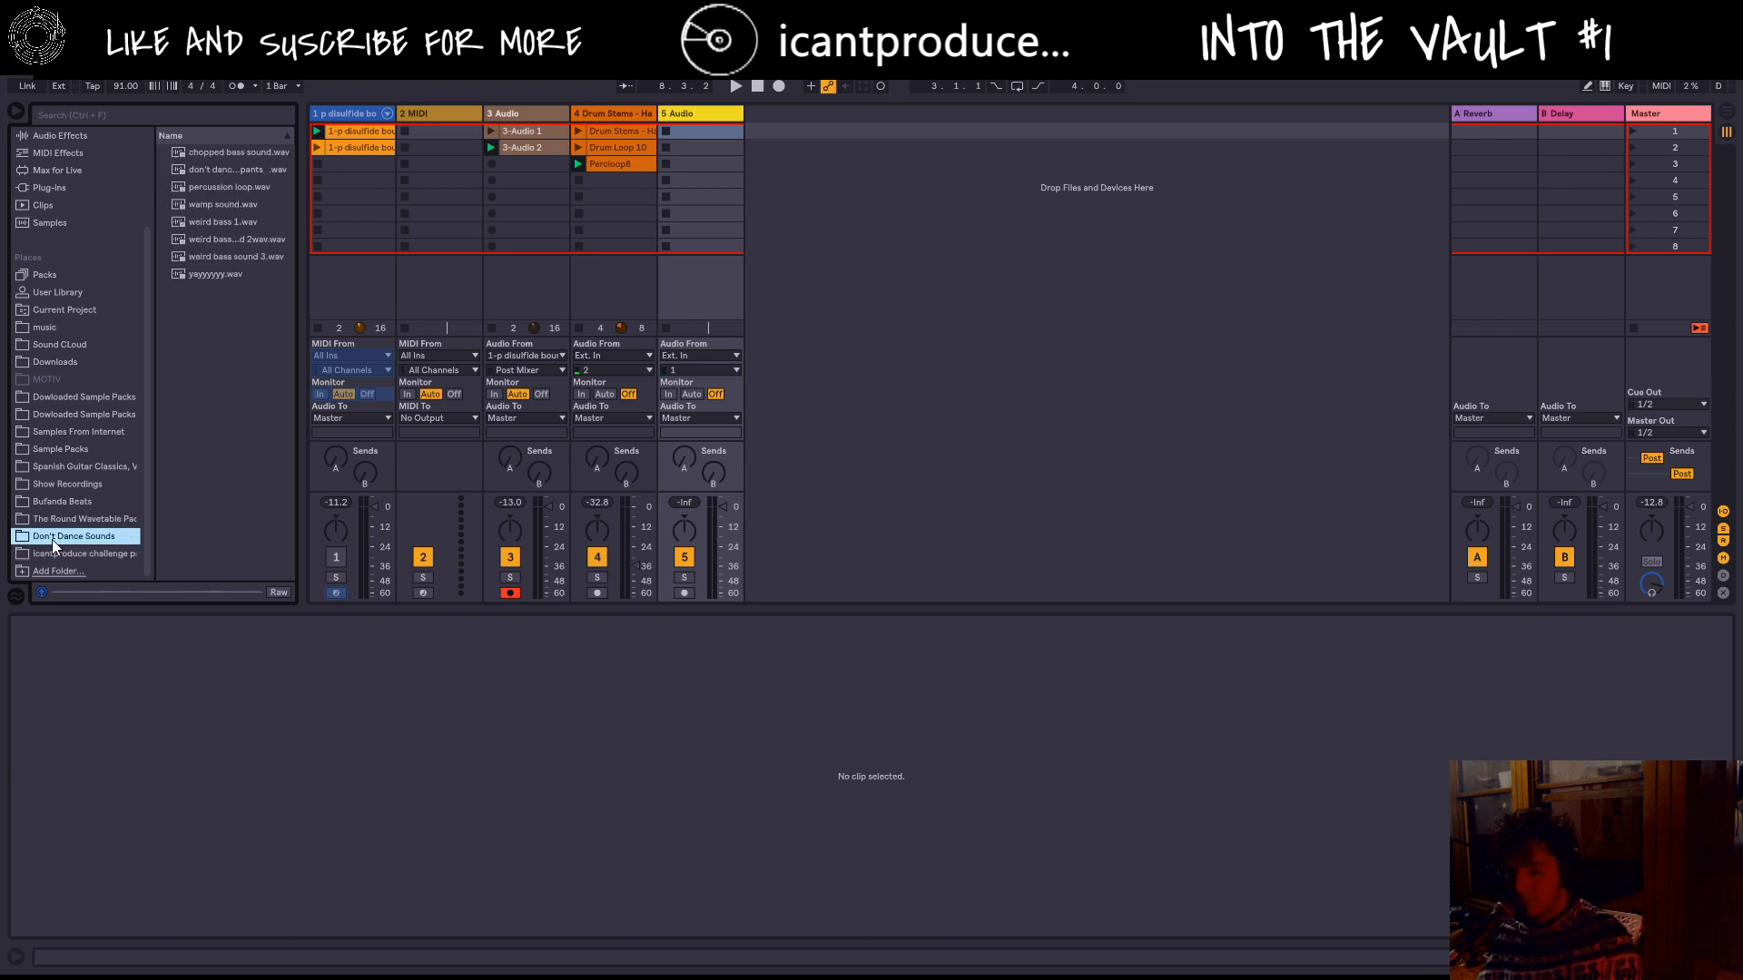
left_click(209, 153)
left_click(210, 170)
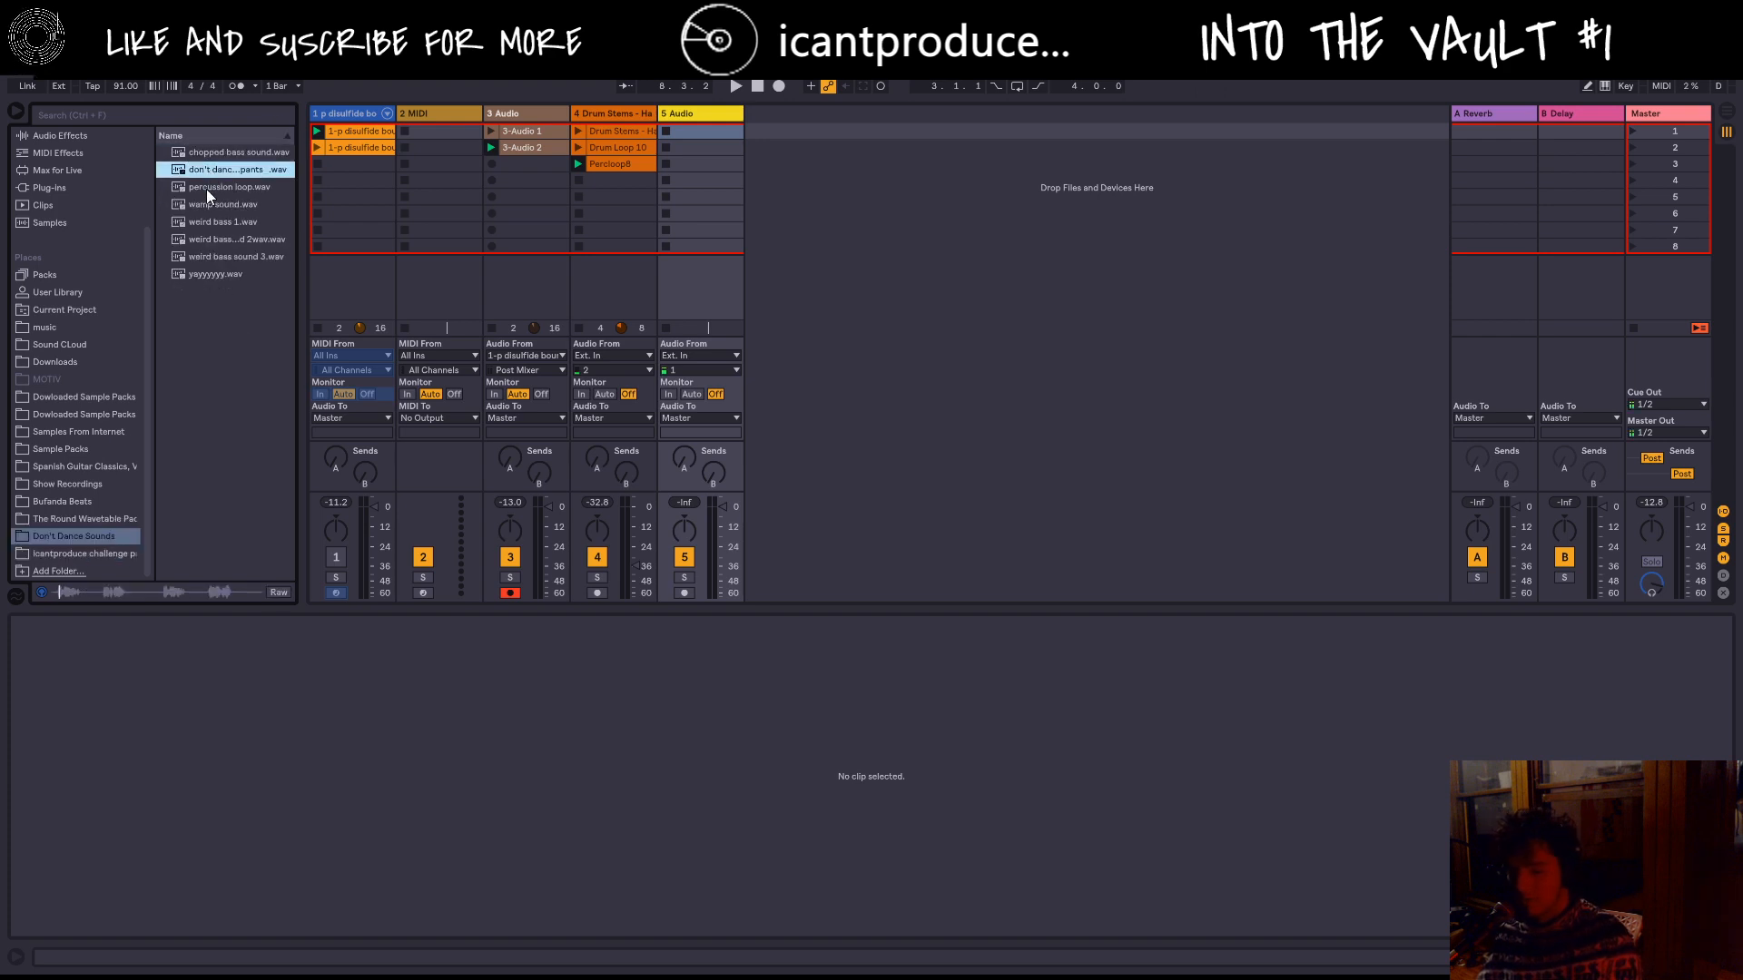
left_click(207, 188)
left_click(204, 223)
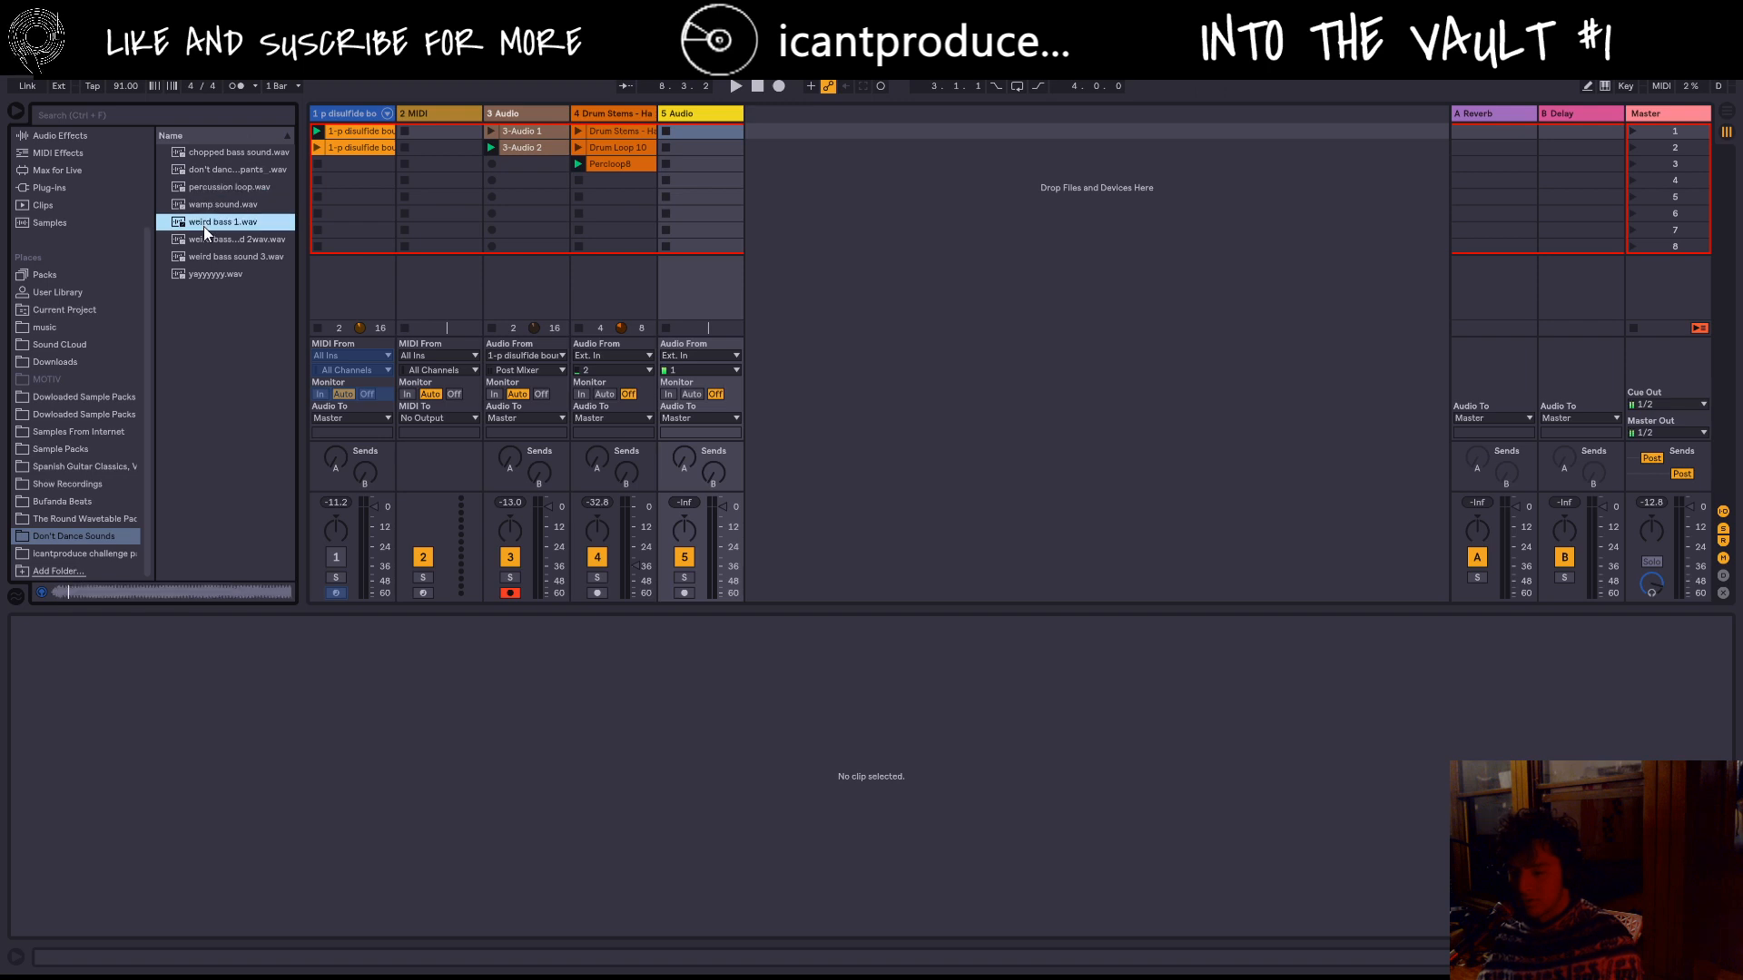
left_click(206, 242)
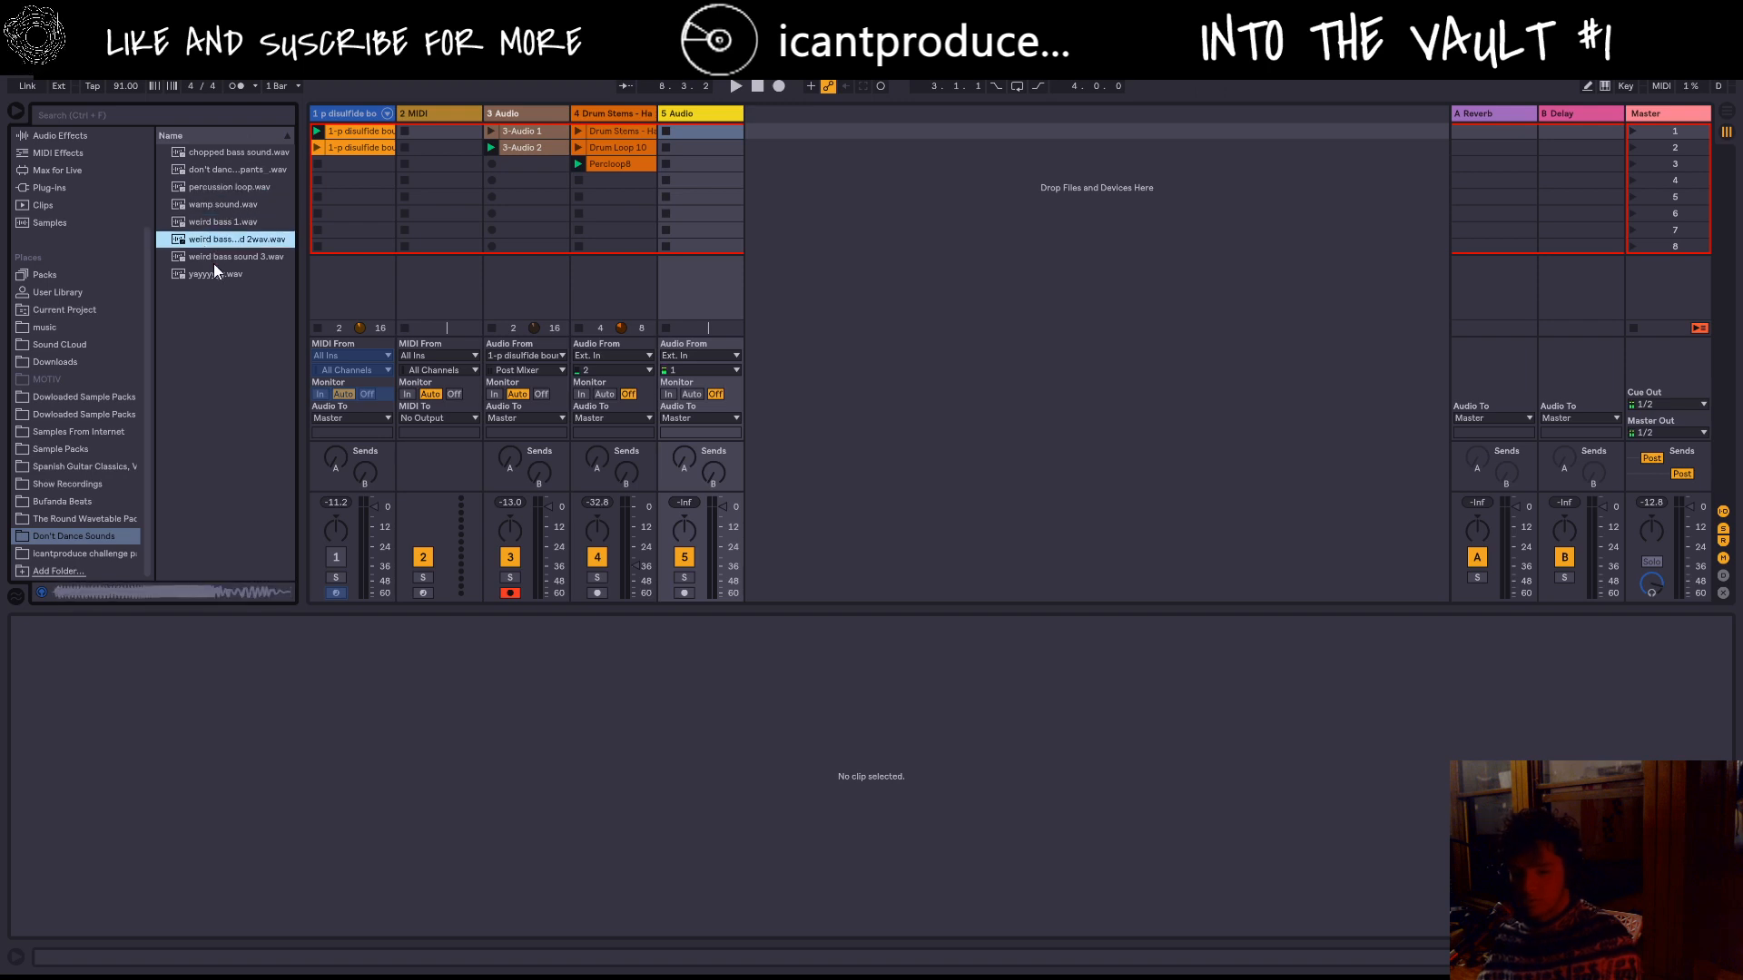
left_click(215, 274)
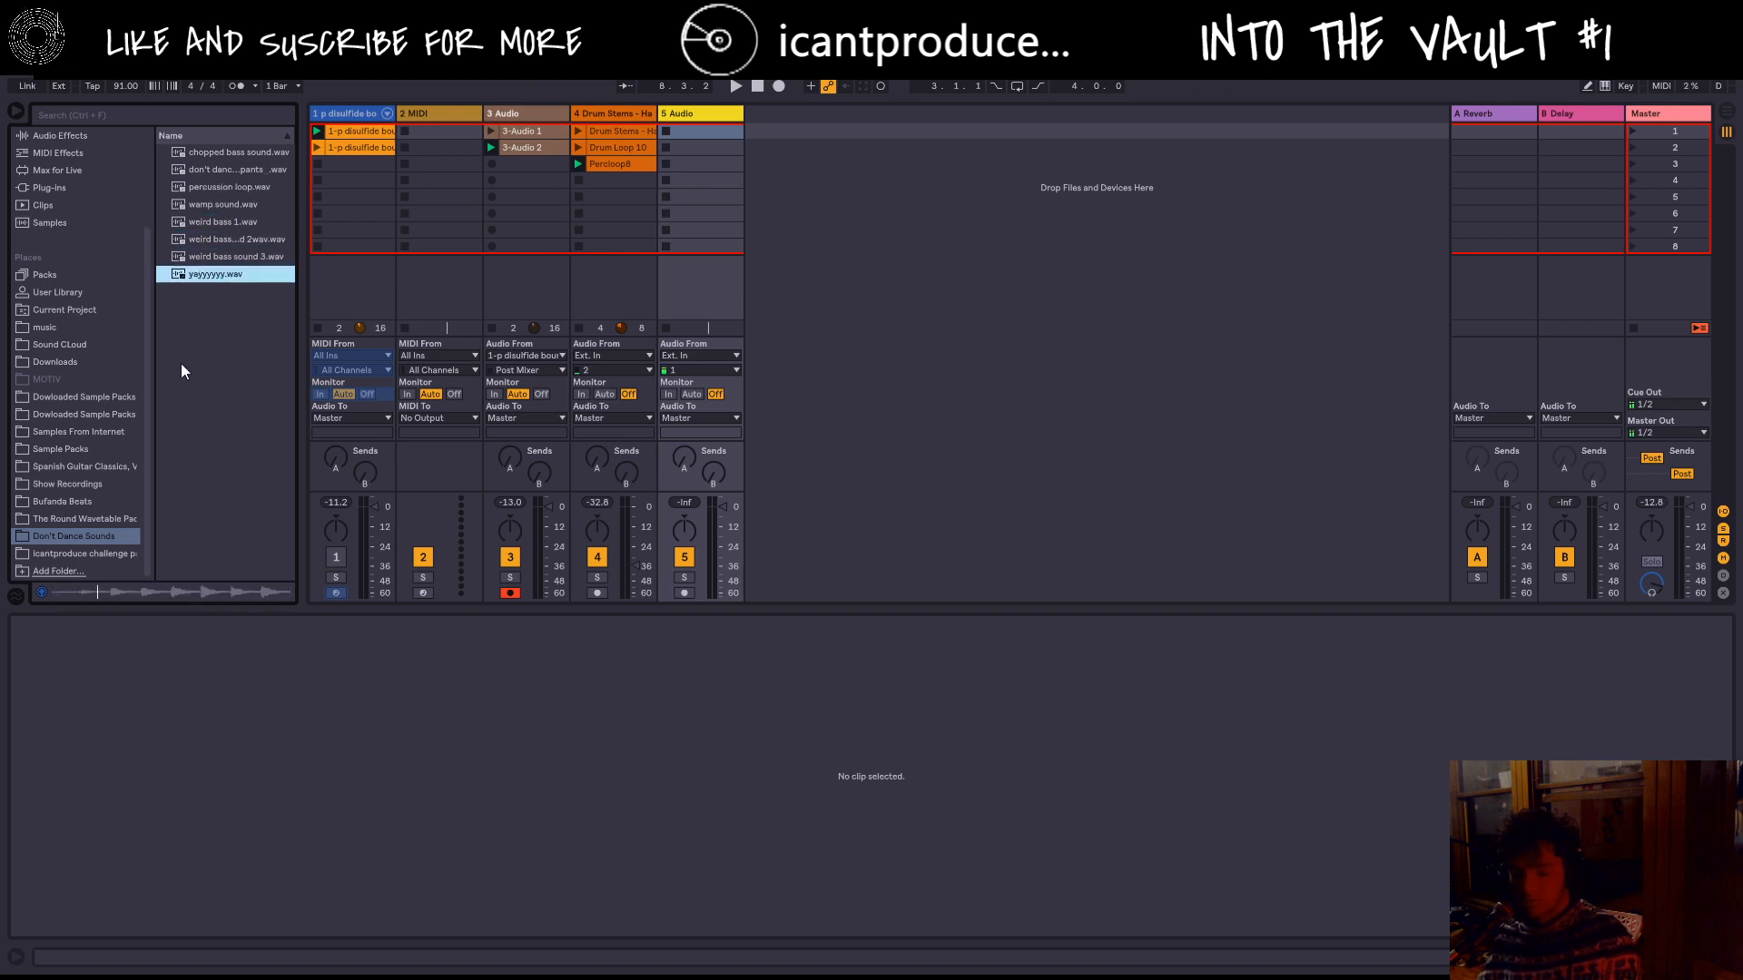
Step: Open the Growler Piano folder within Sample Packs and preview piano recordings including numbers 2 and 6
left_click(67, 550)
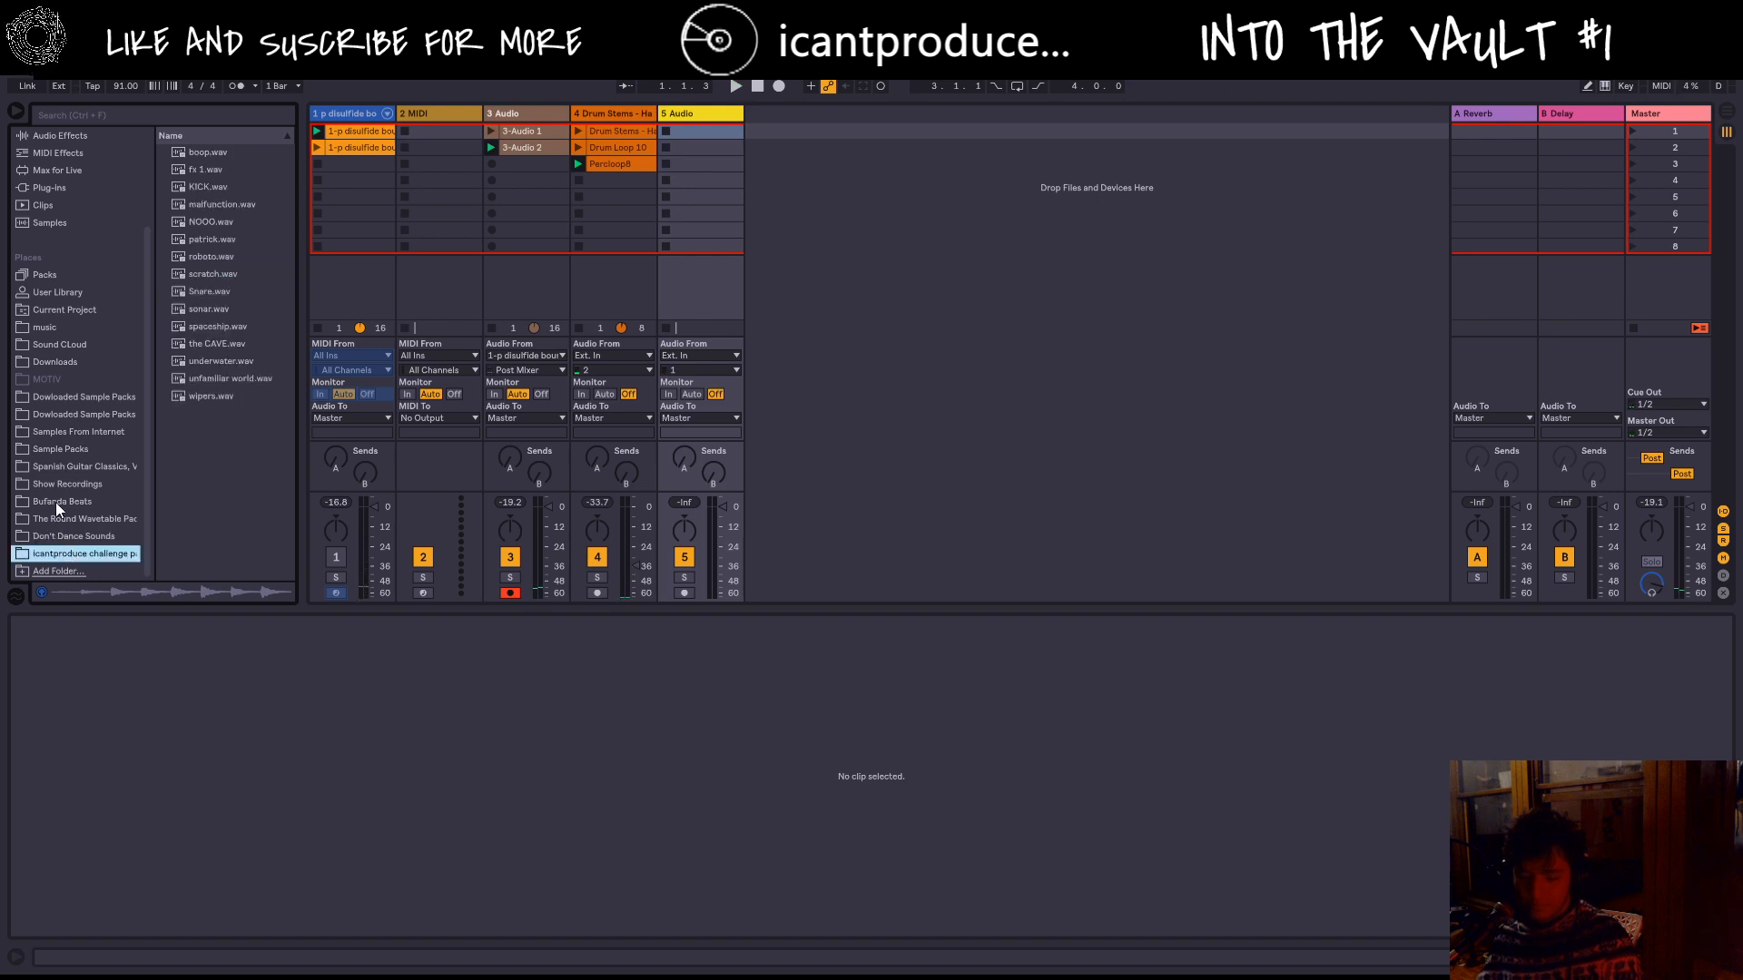
left_click(60, 466)
left_click(74, 450)
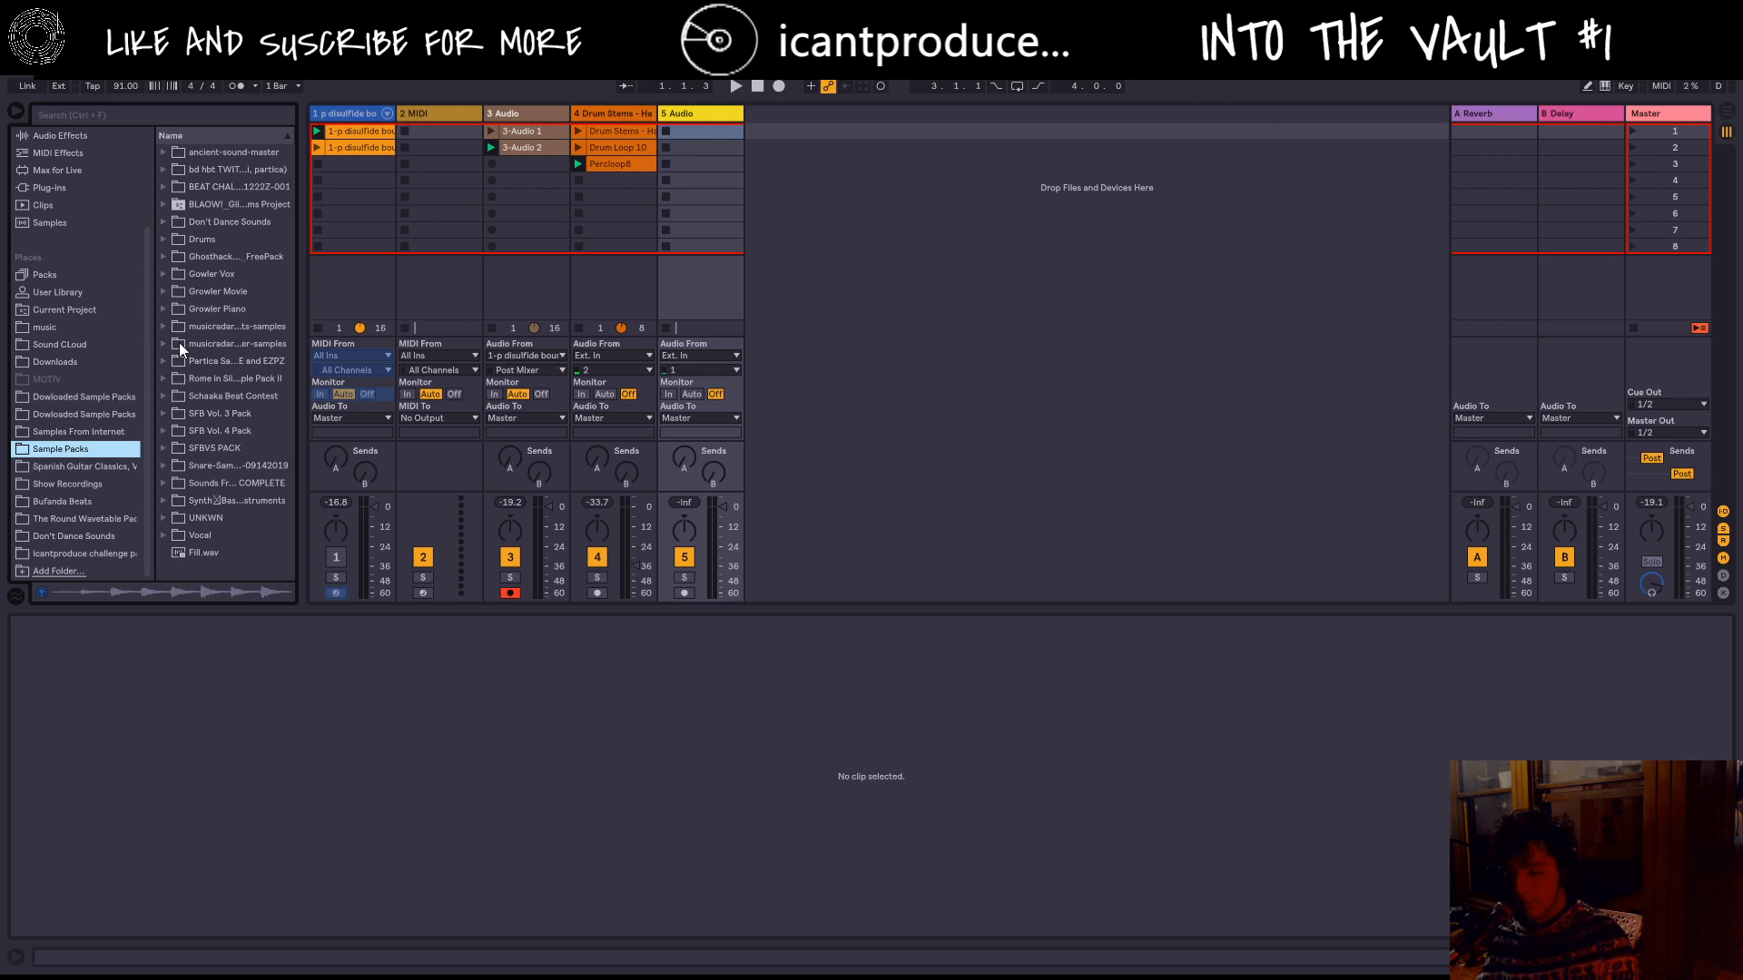
left_click(164, 309)
left_click(193, 379)
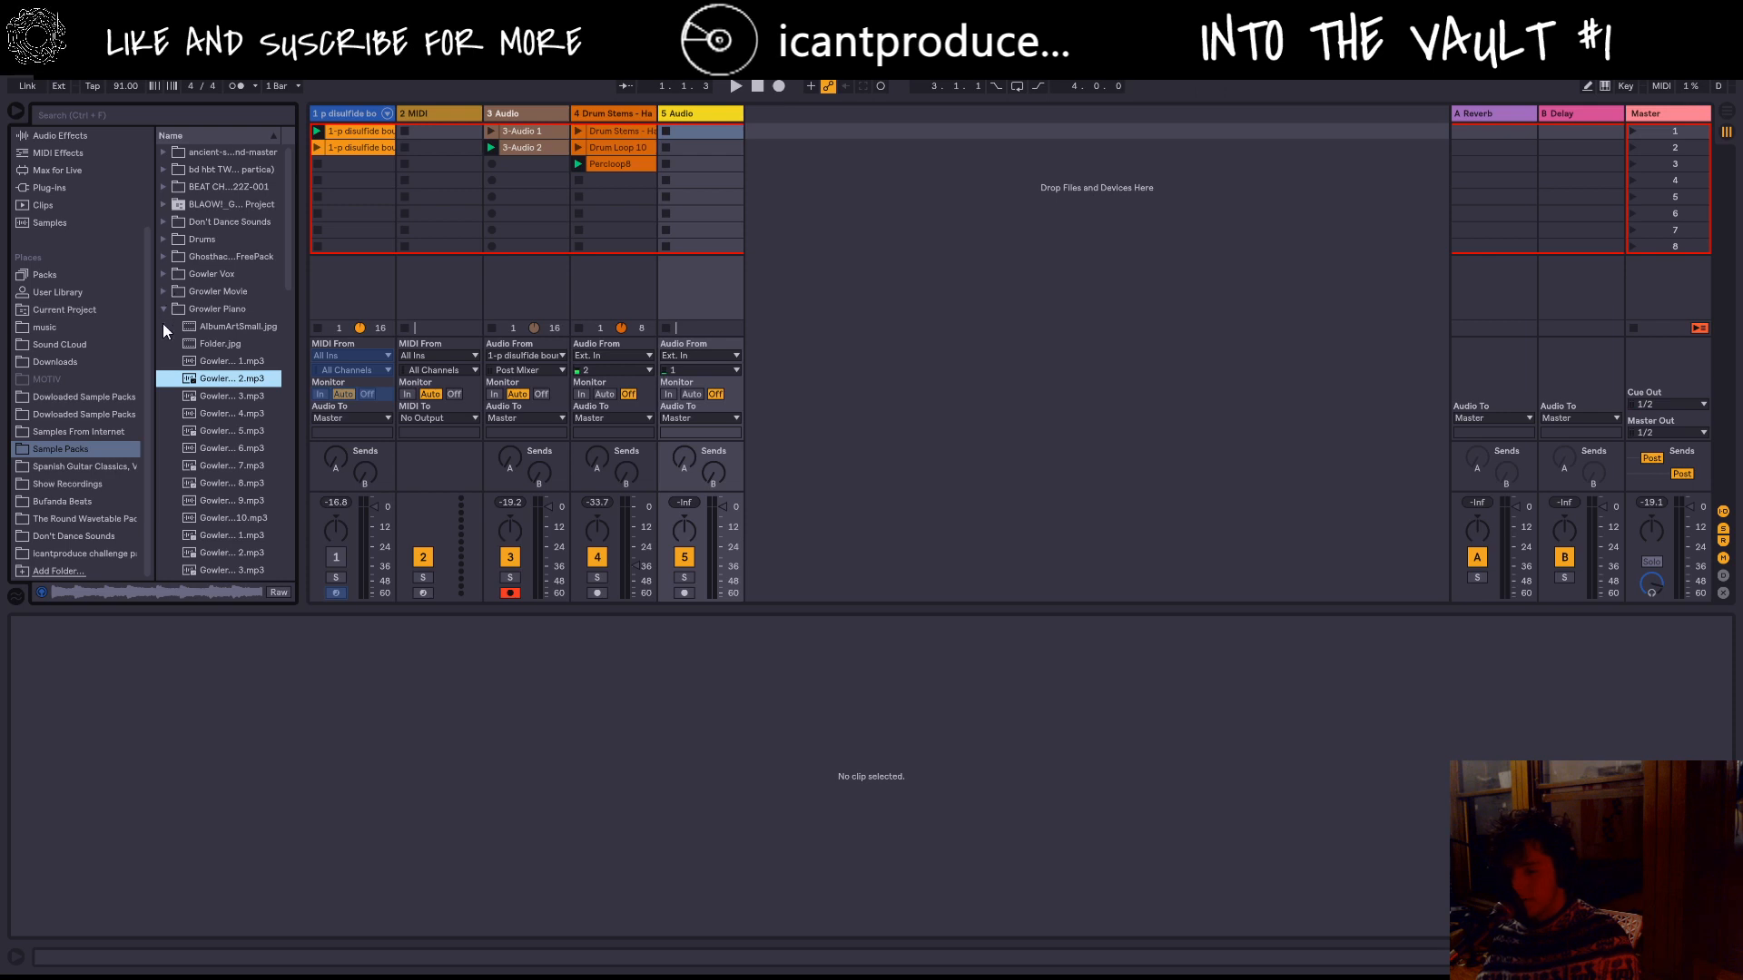
scroll(191, 409, "down", 3)
left_click(231, 397)
left_click(236, 361)
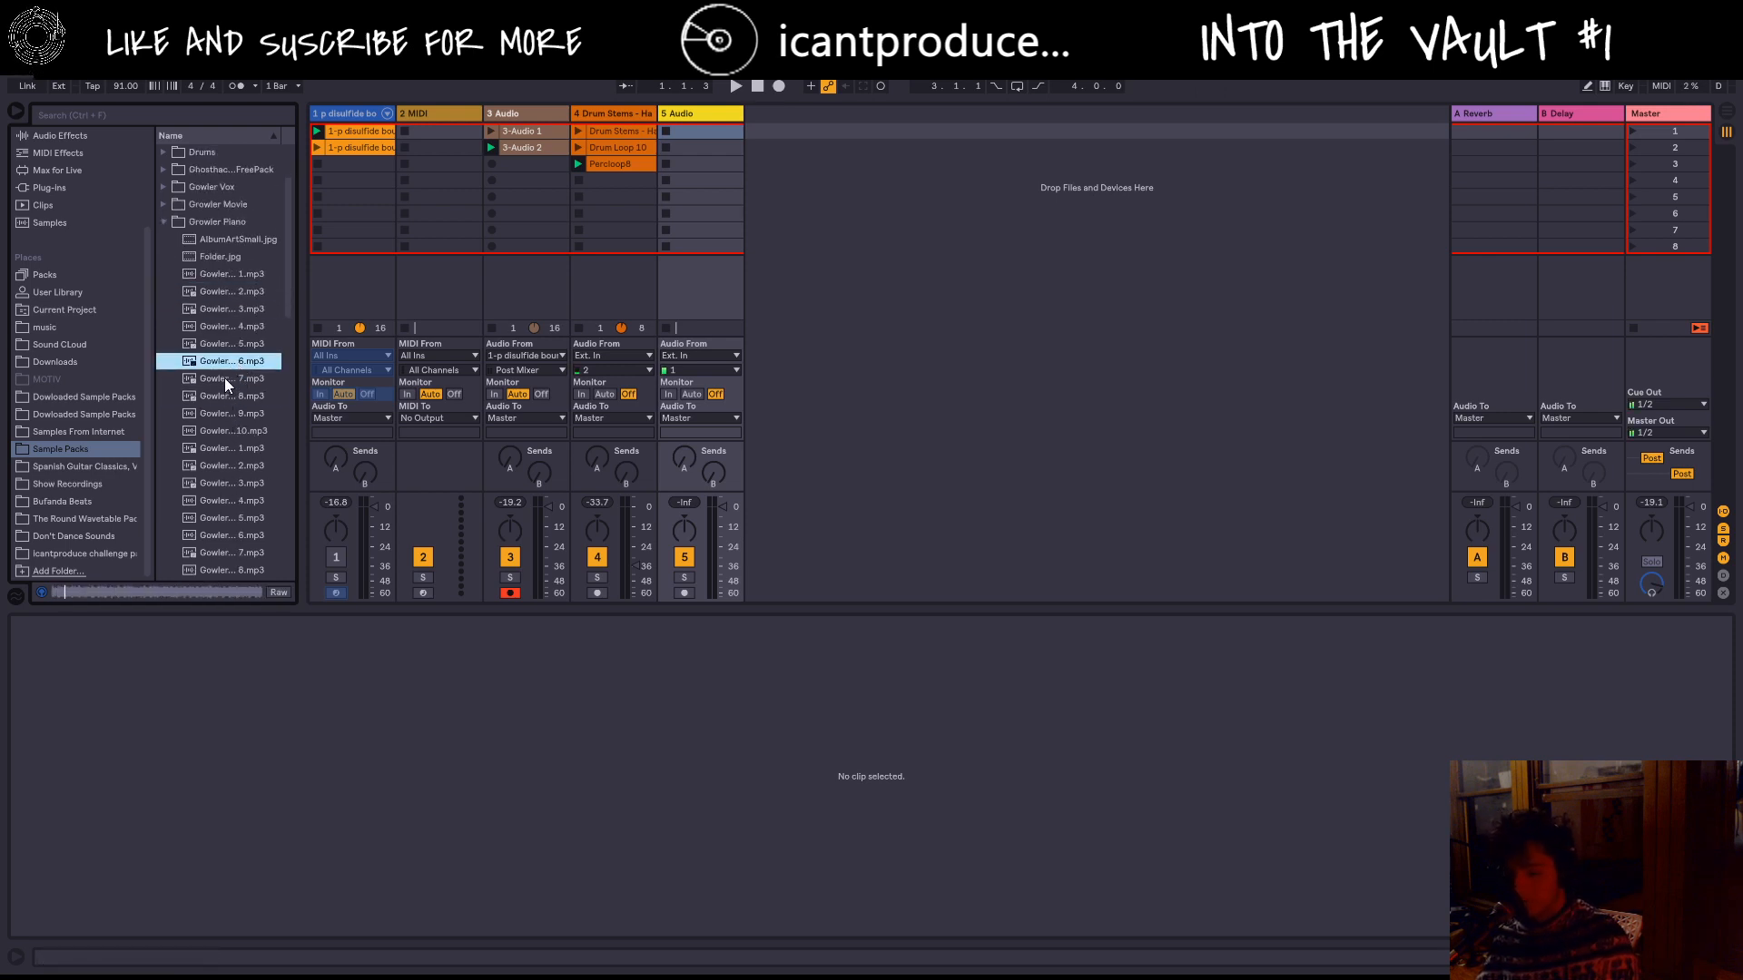
Step: Preview recordings 6, 1 and 2 from the sets further down the Growler Piano folder
scroll(226, 374, "down", 3)
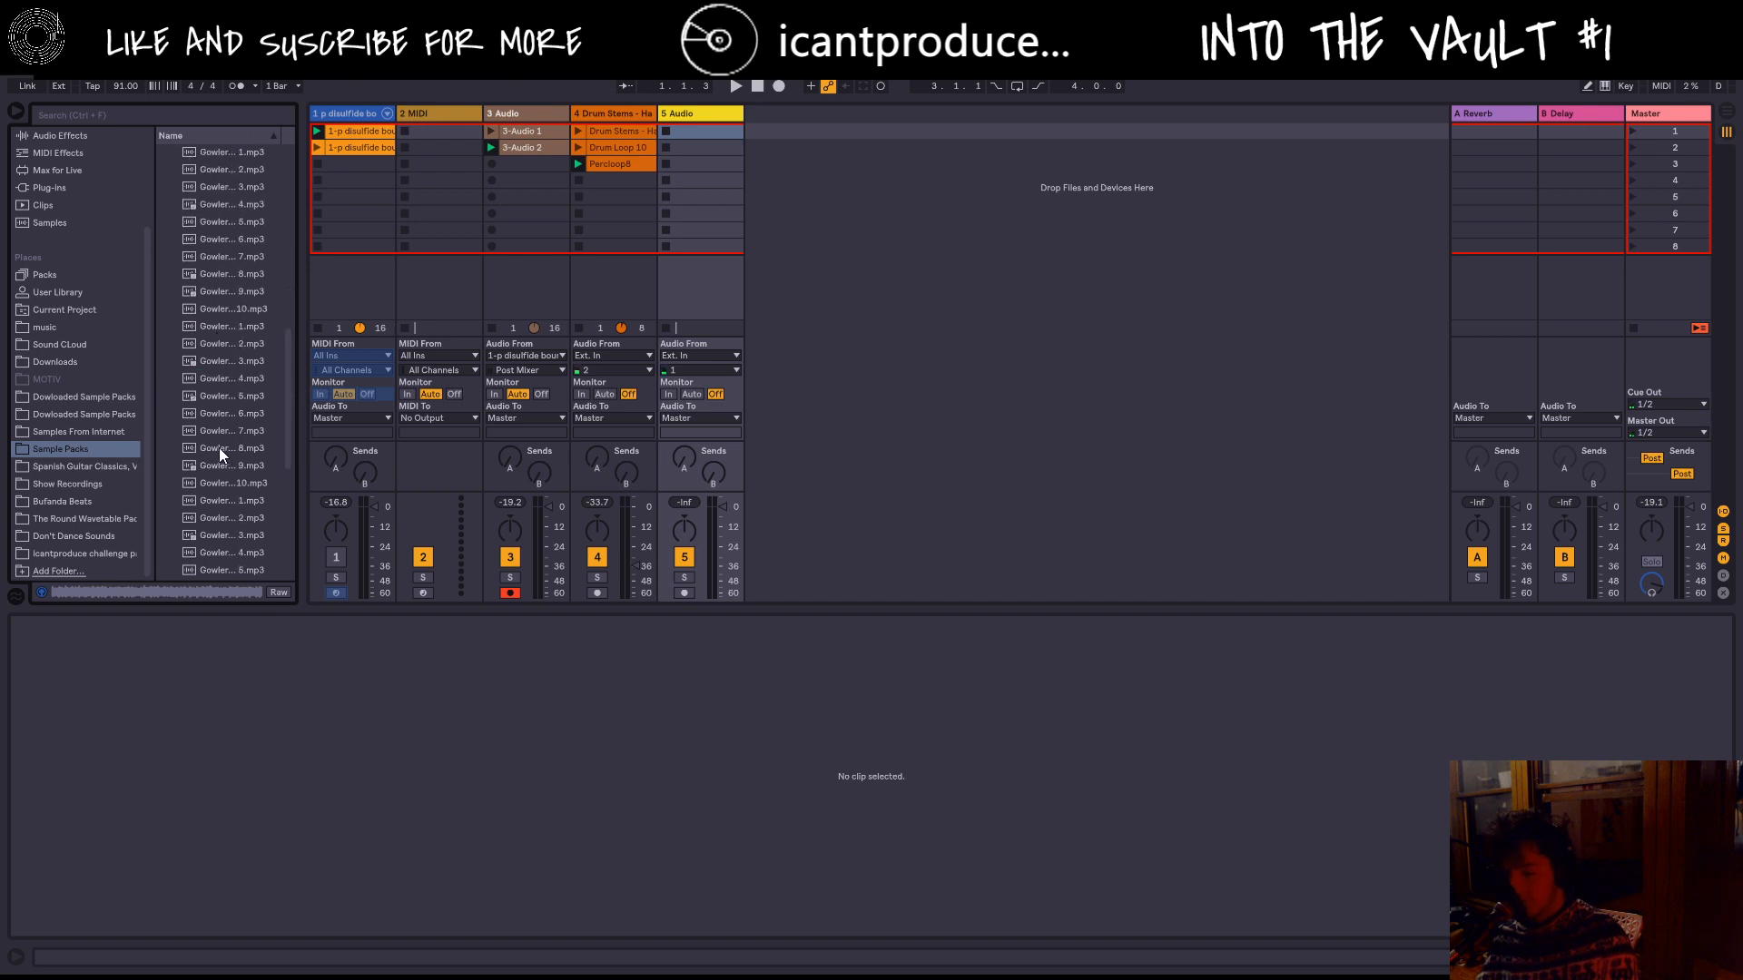
scroll(219, 454, "down", 1)
scroll(225, 443, "up", 3)
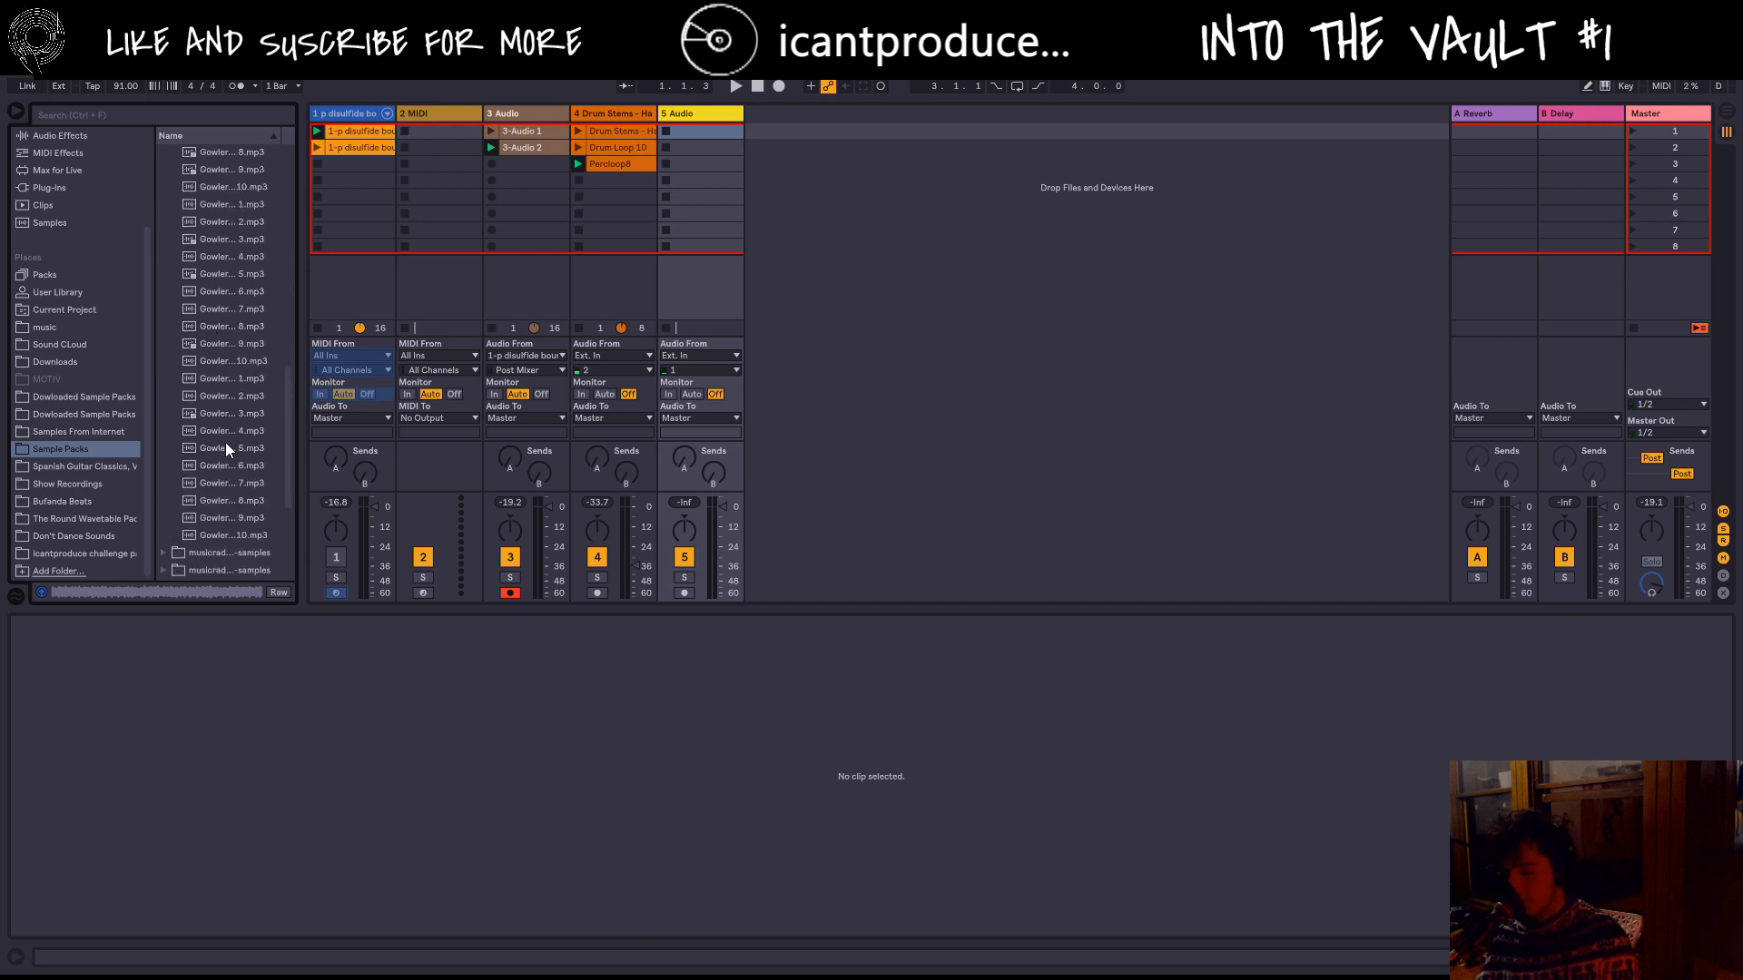
left_click(232, 326)
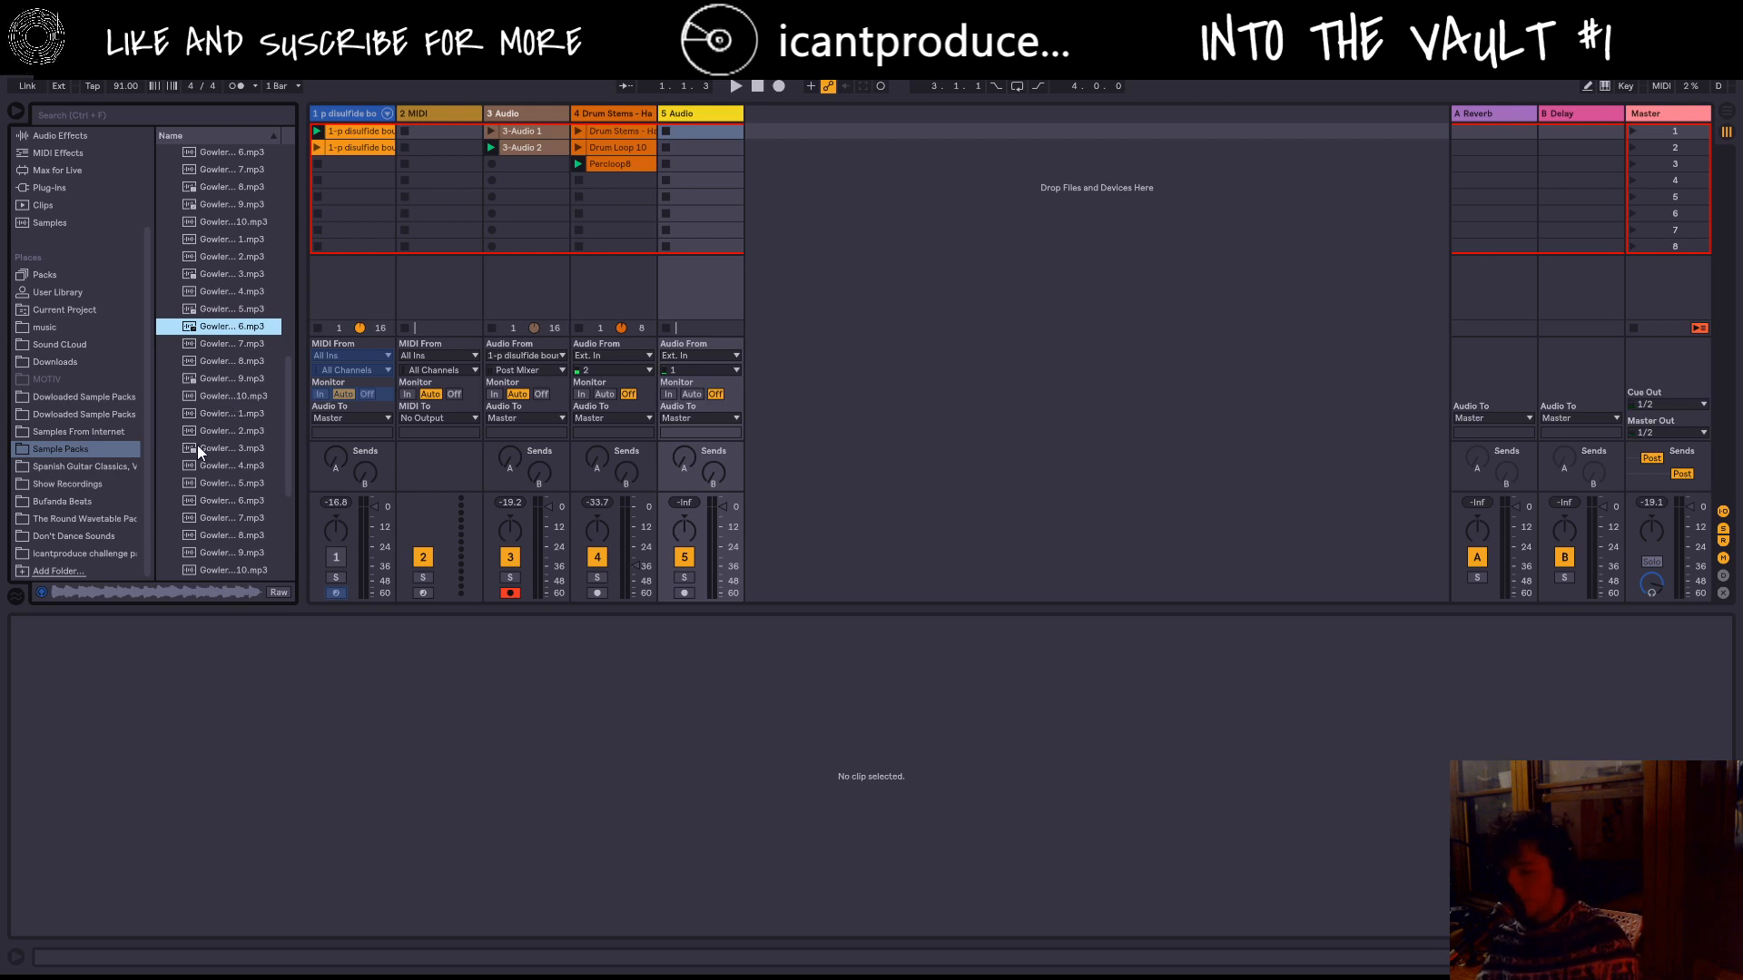
left_click(200, 413)
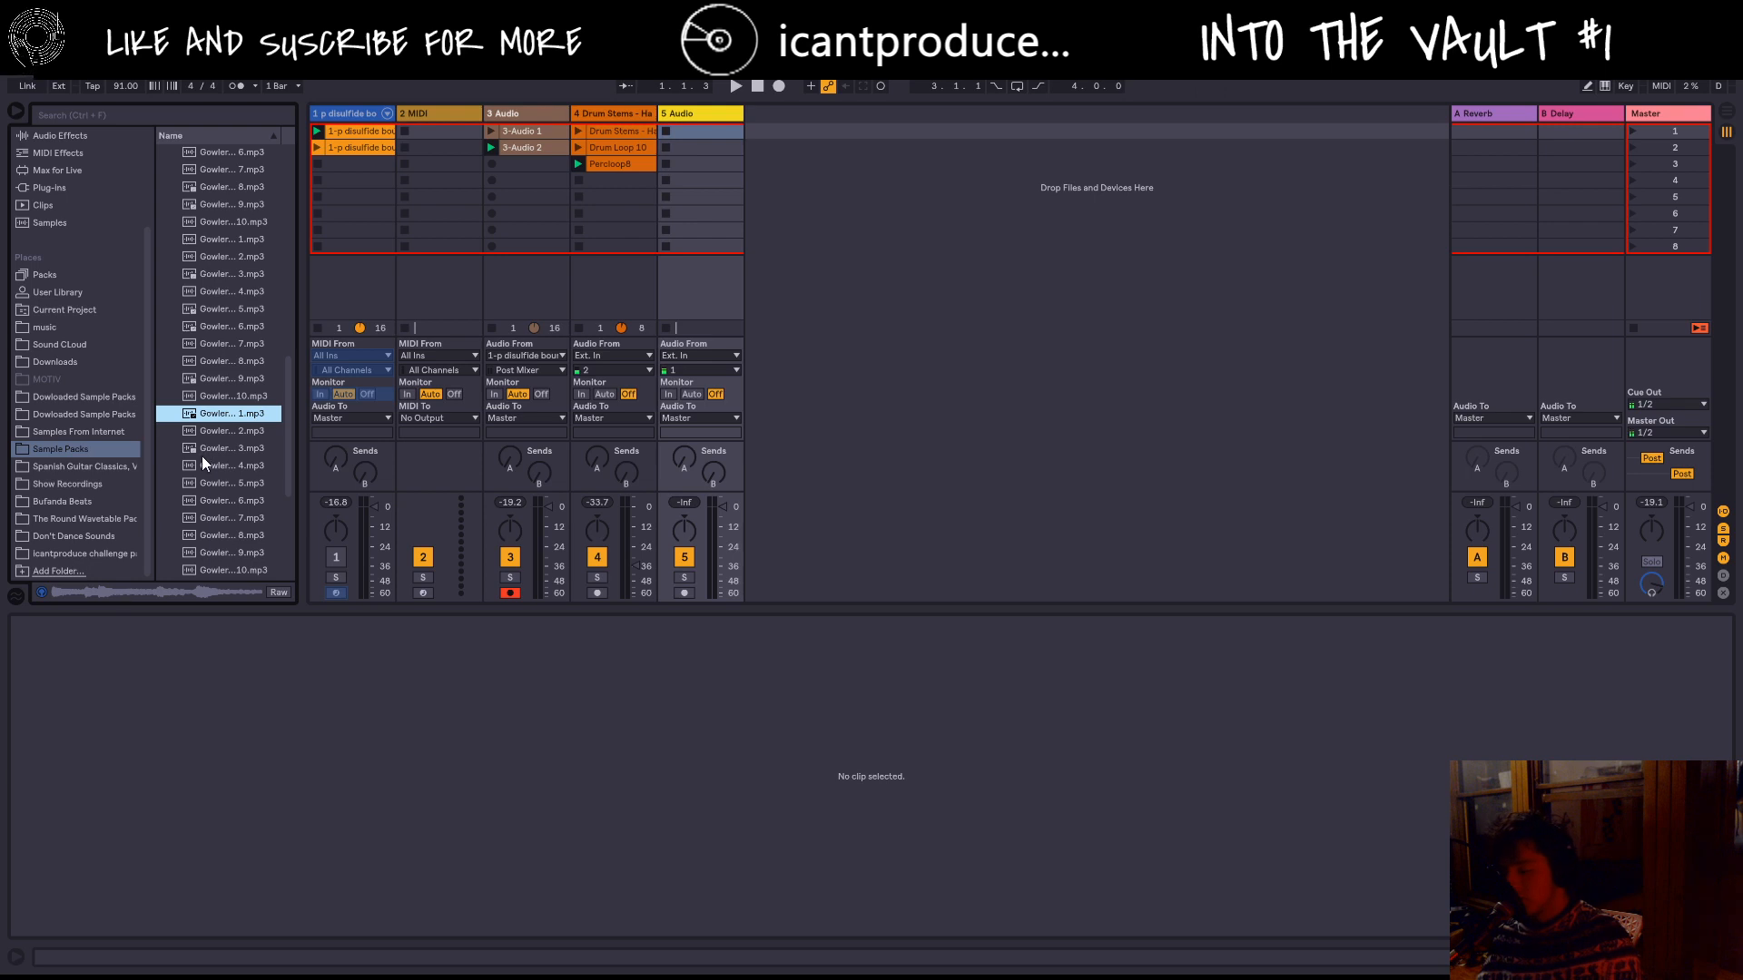
left_click(228, 430)
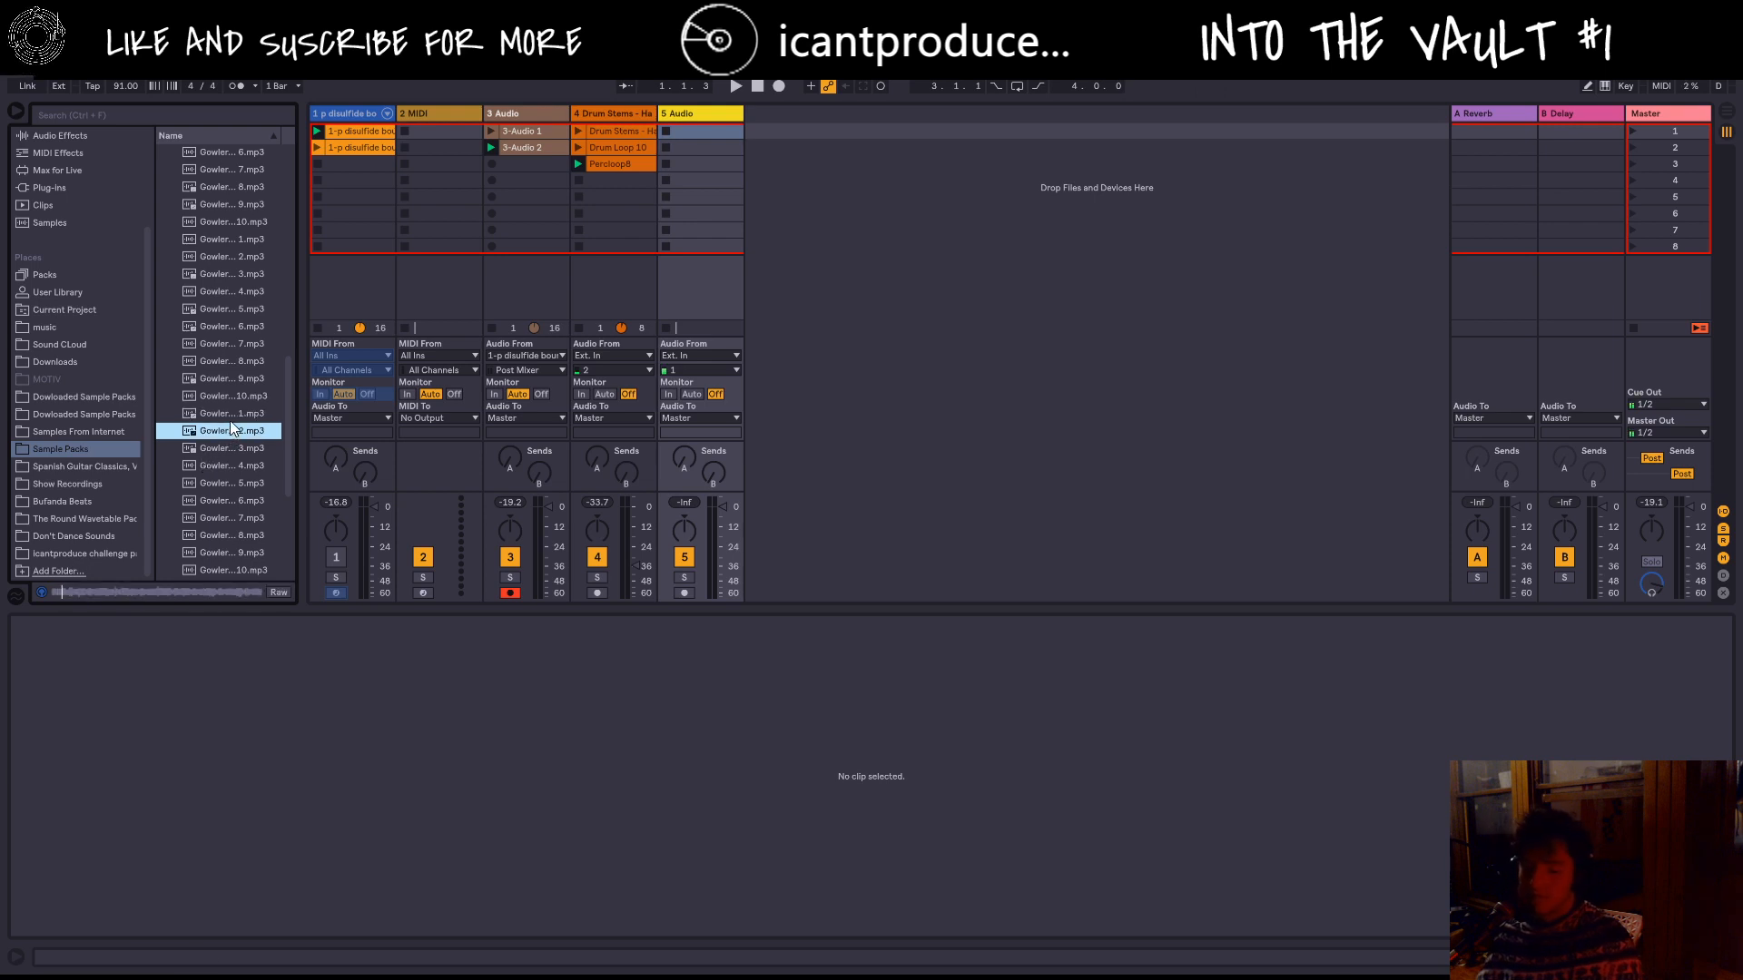
Step: Place the previewed GowlerMusic recording number 2 in the first clip slot of track 5 and launch it
scroll(226, 436, "down", 3)
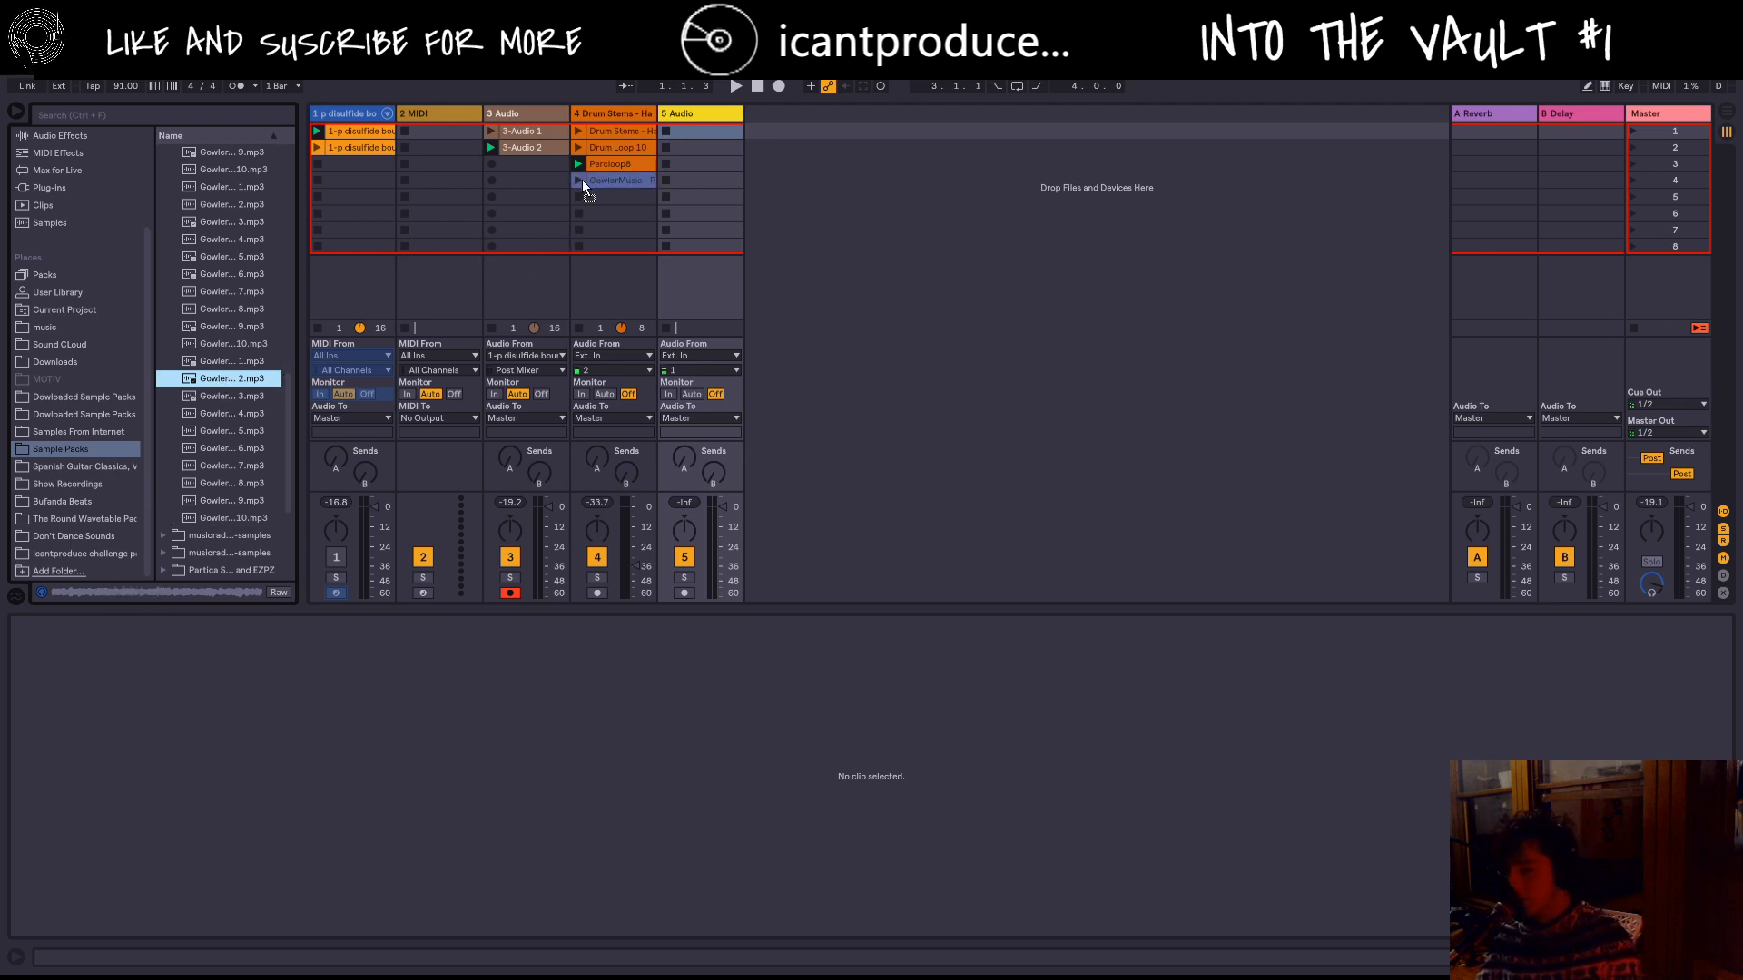
left_click_drag(676, 134, 670, 135)
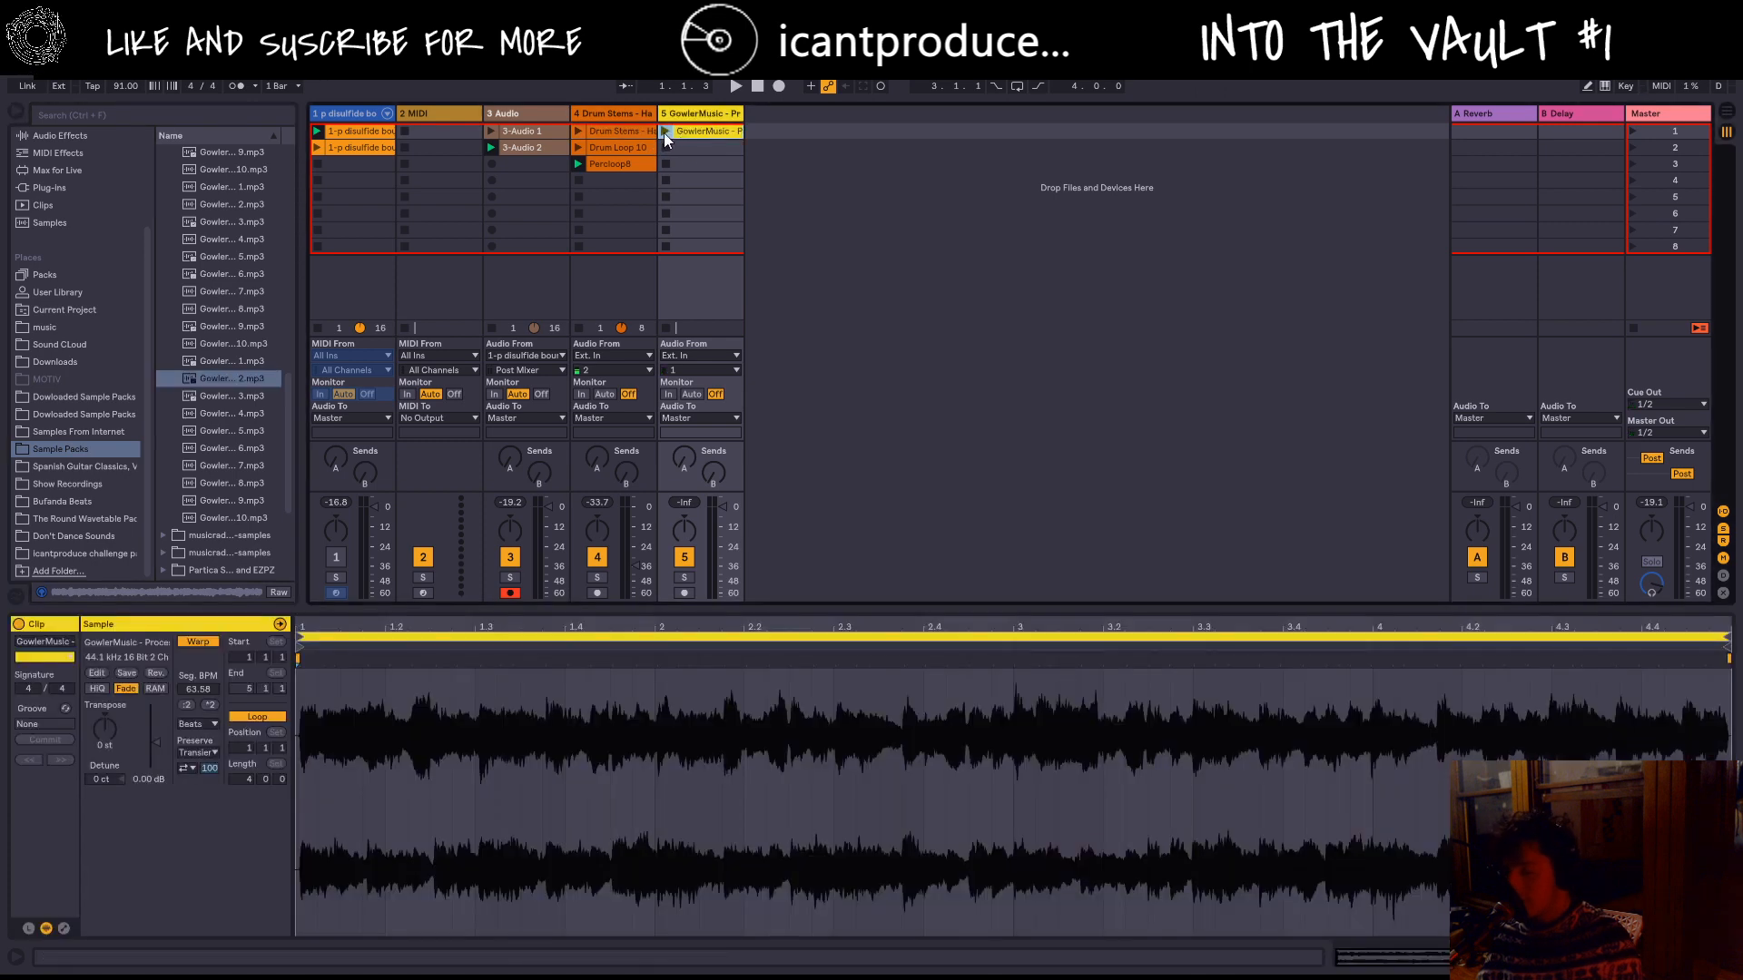
left_click(664, 132)
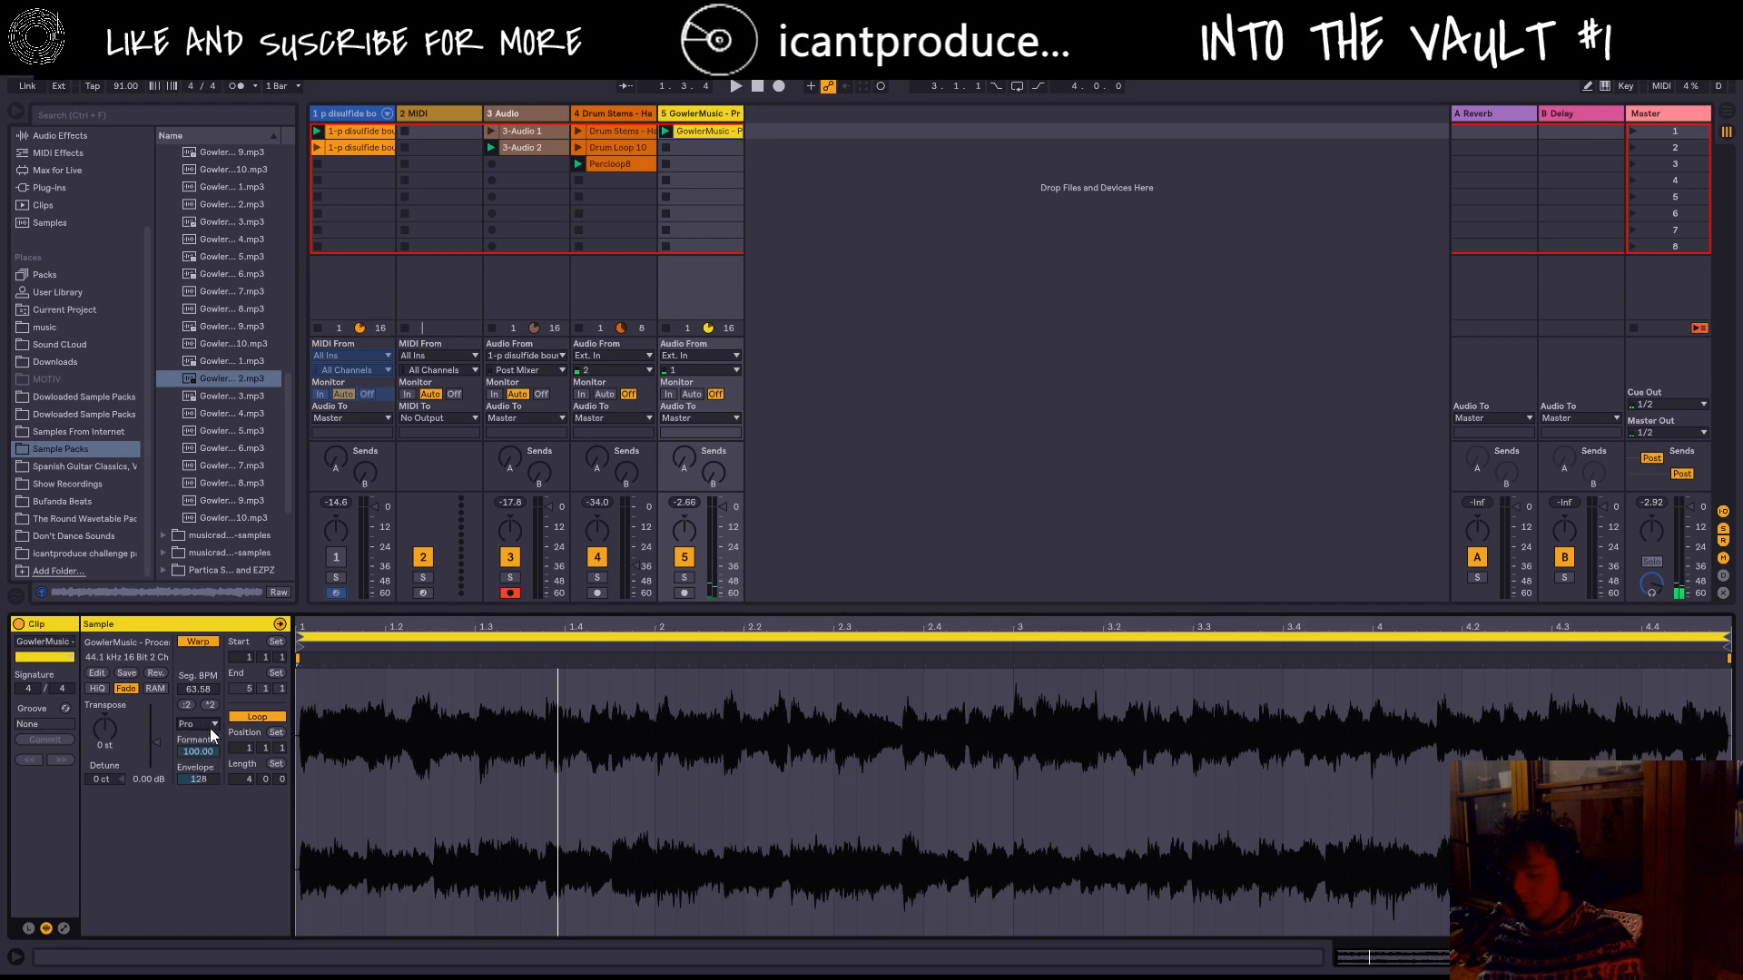
Step: Use the Pro warp mode on the GowlerMusic clip and set its segment tempo to 127.17 BPM
left_click(209, 702)
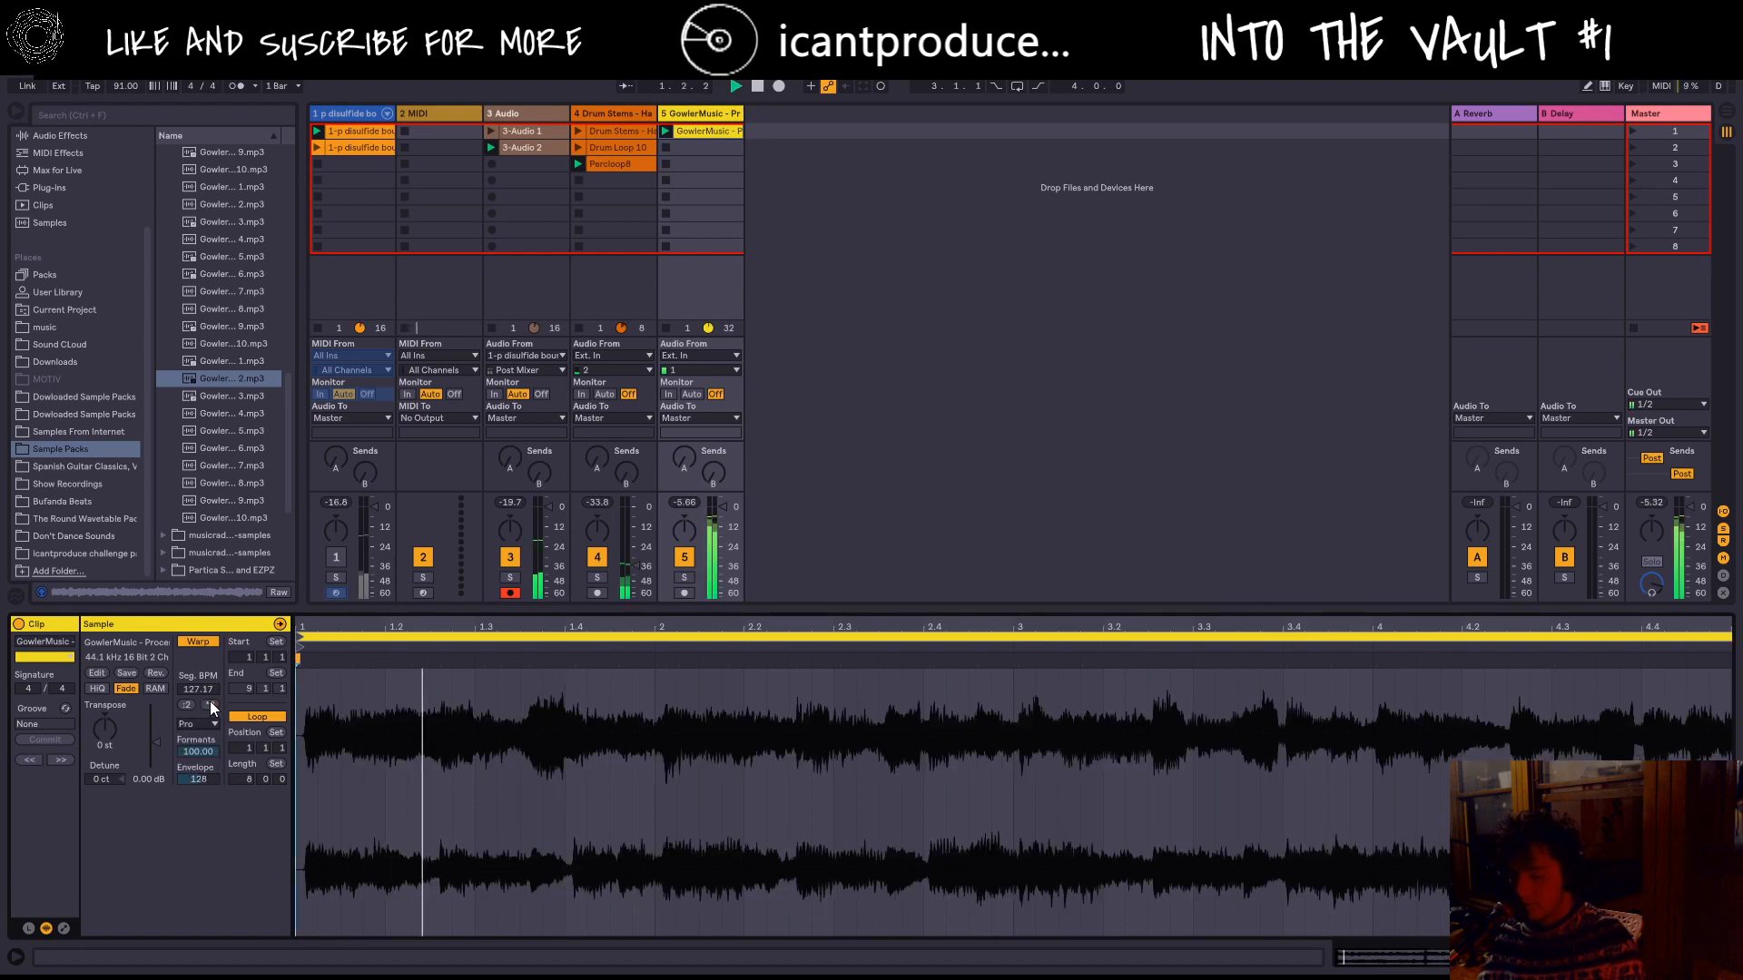
left_click(210, 702)
left_click(184, 703)
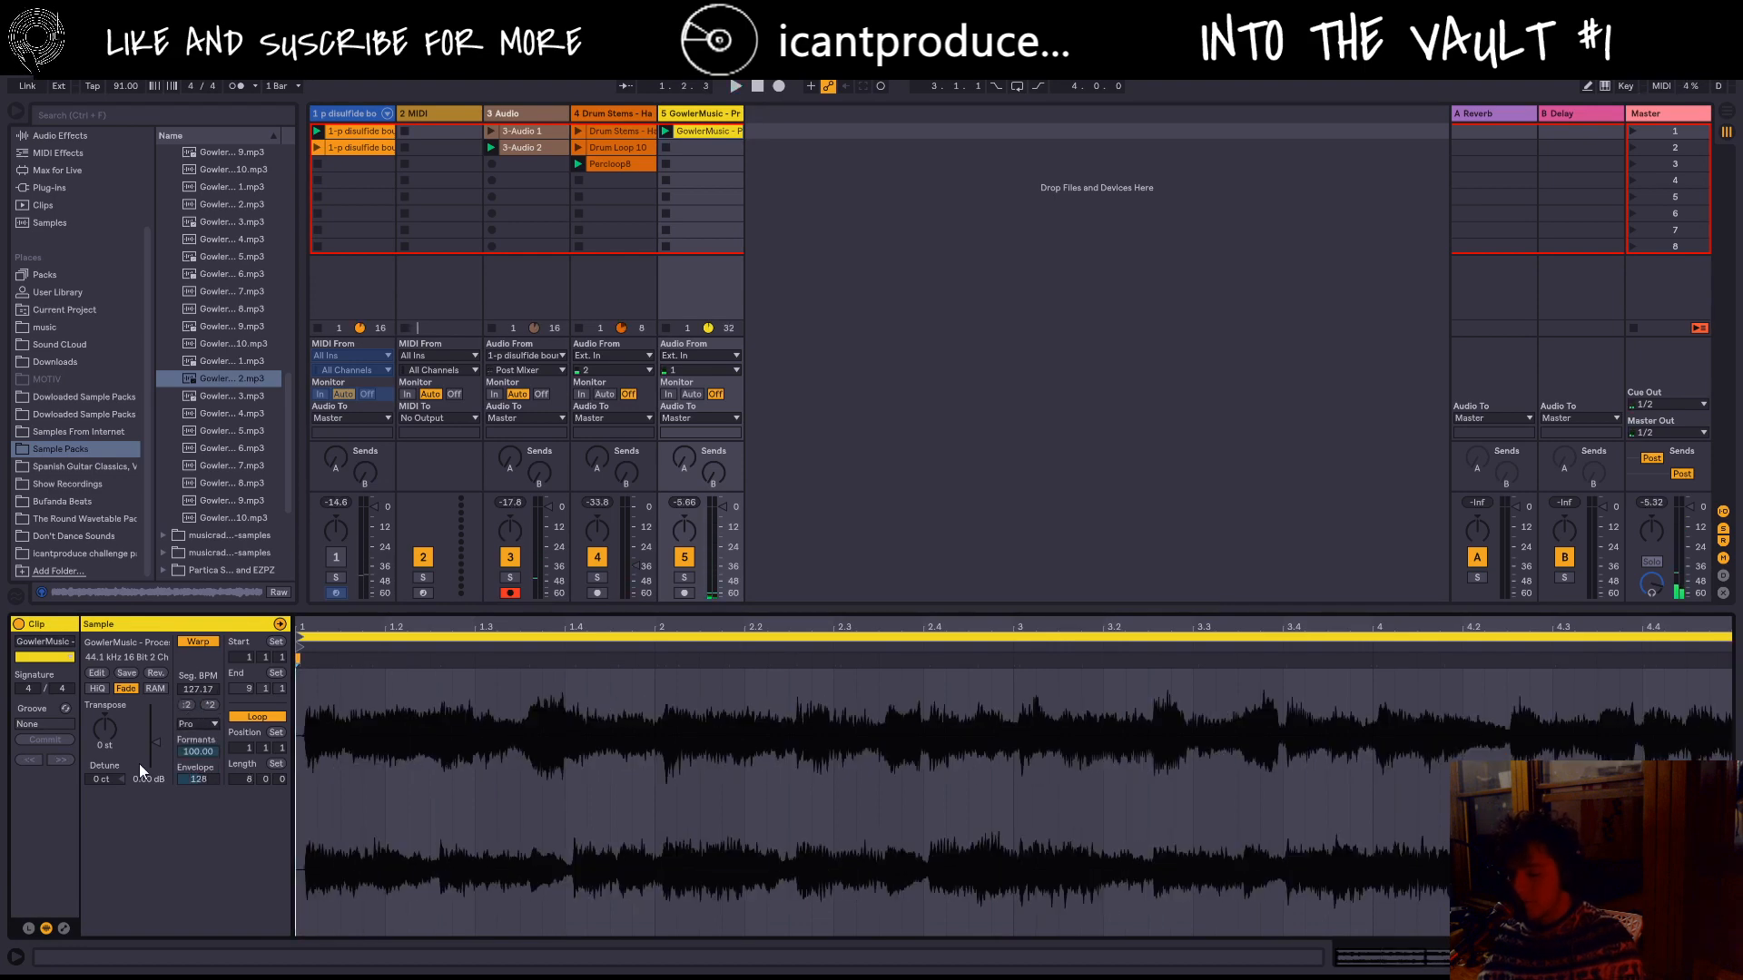
Step: Transpose the GowlerMusic clip to -2 st, lower track 5's volume to -29.0 dB during playback, and stop
key("space")
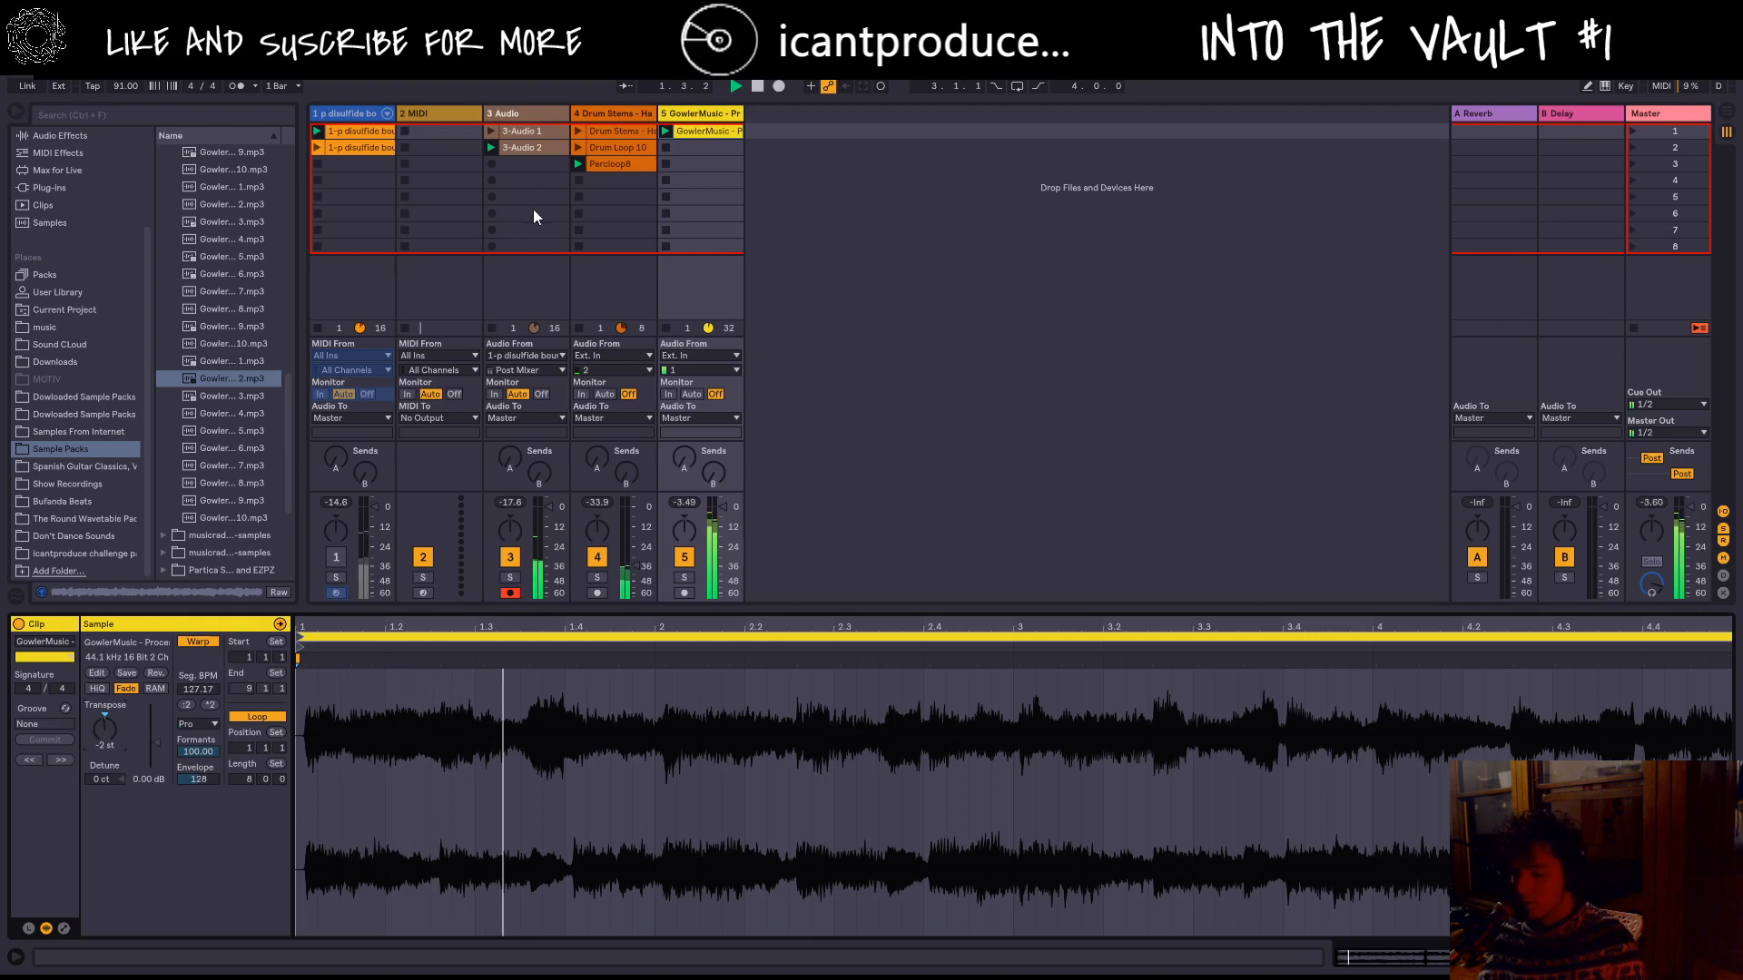
left_click_drag(733, 551, 729, 563)
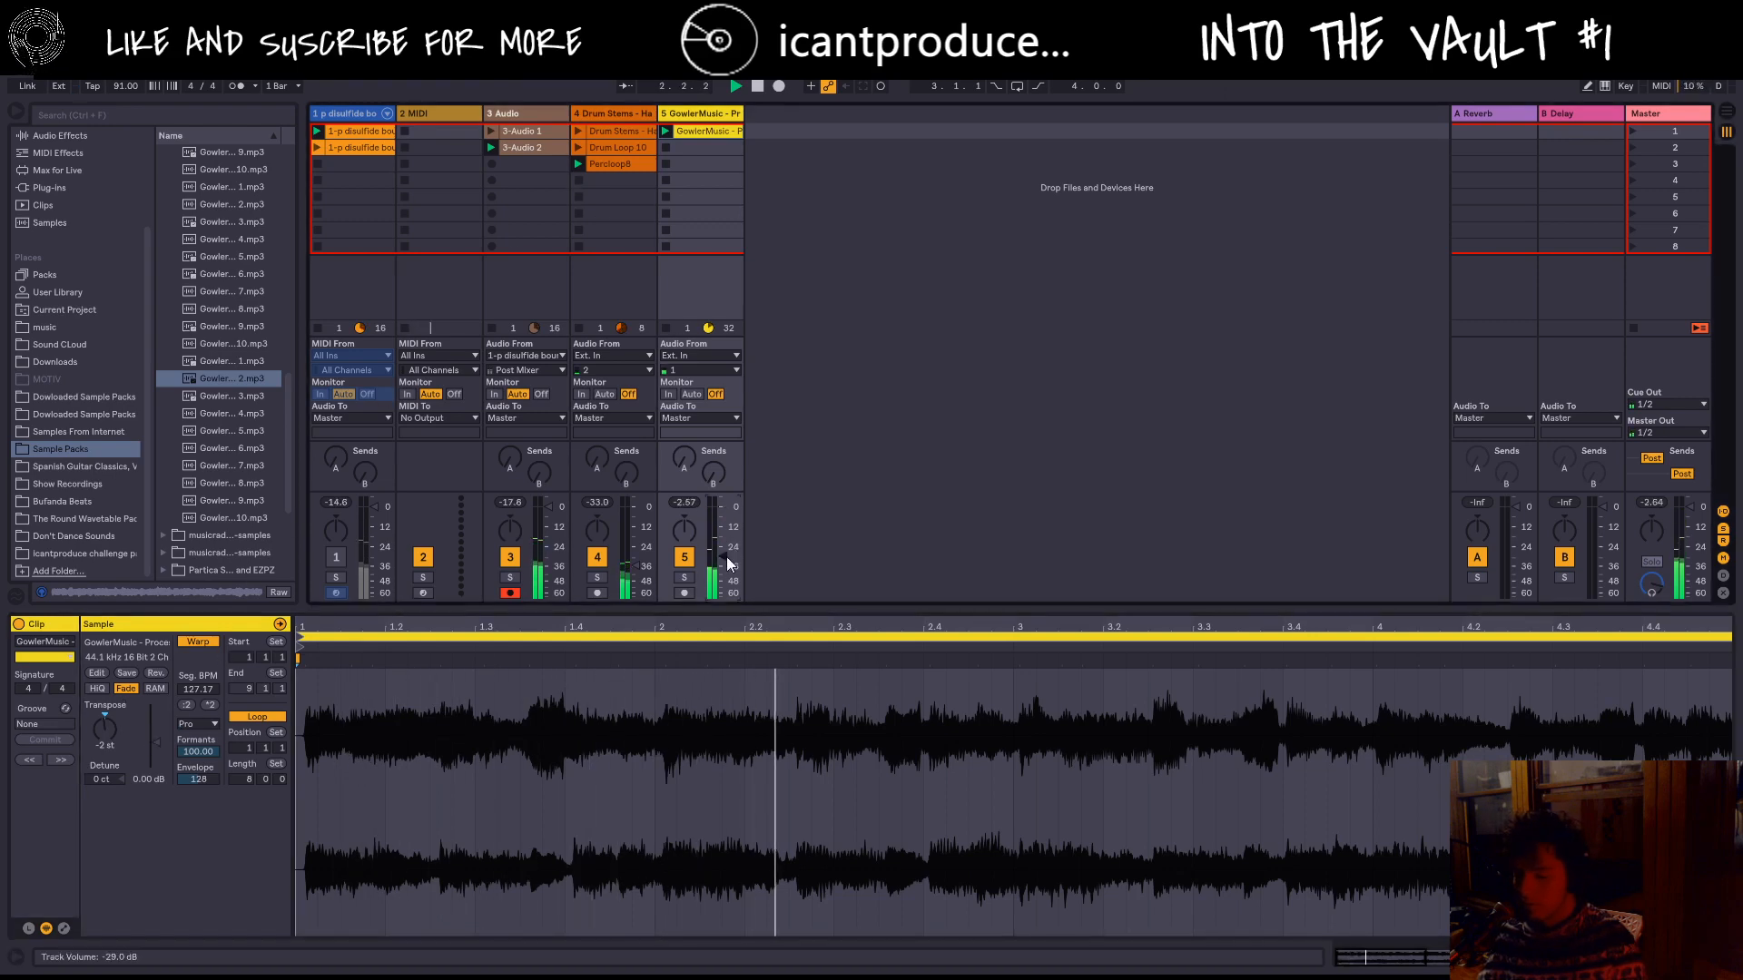
left_click(755, 87)
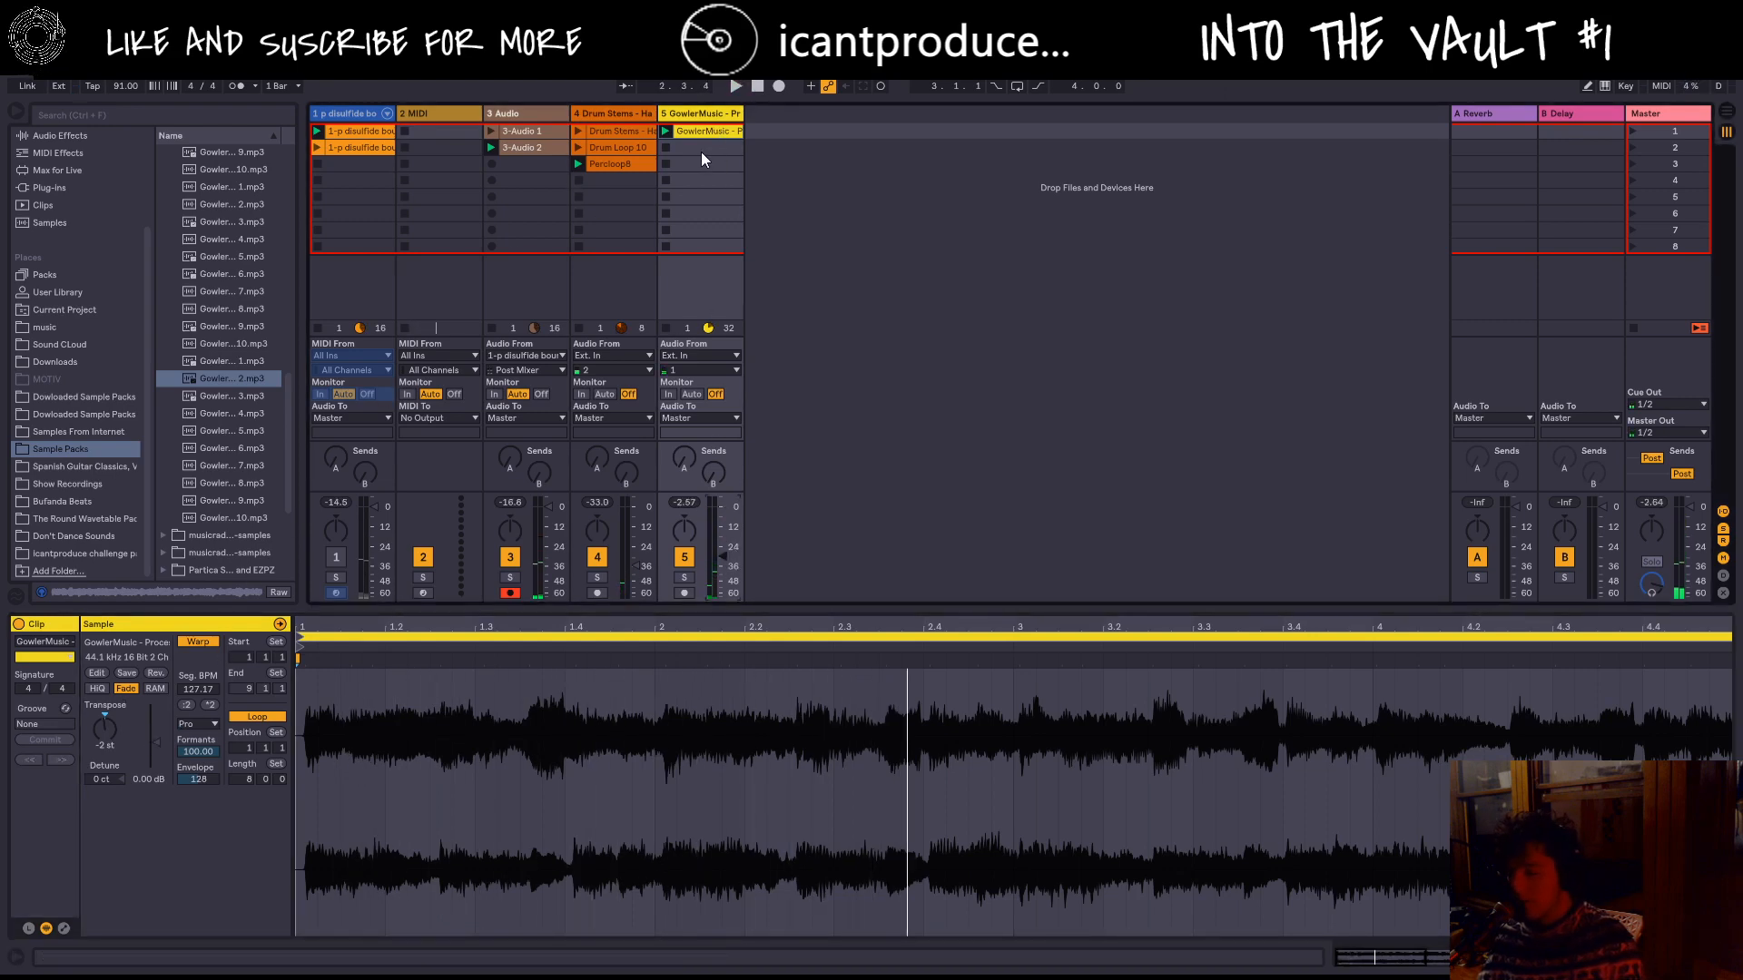
Step: Preview piano recording number 8 and the first alien bass sample in the synth and bass instruments folder
scroll(254, 504, "down", 2)
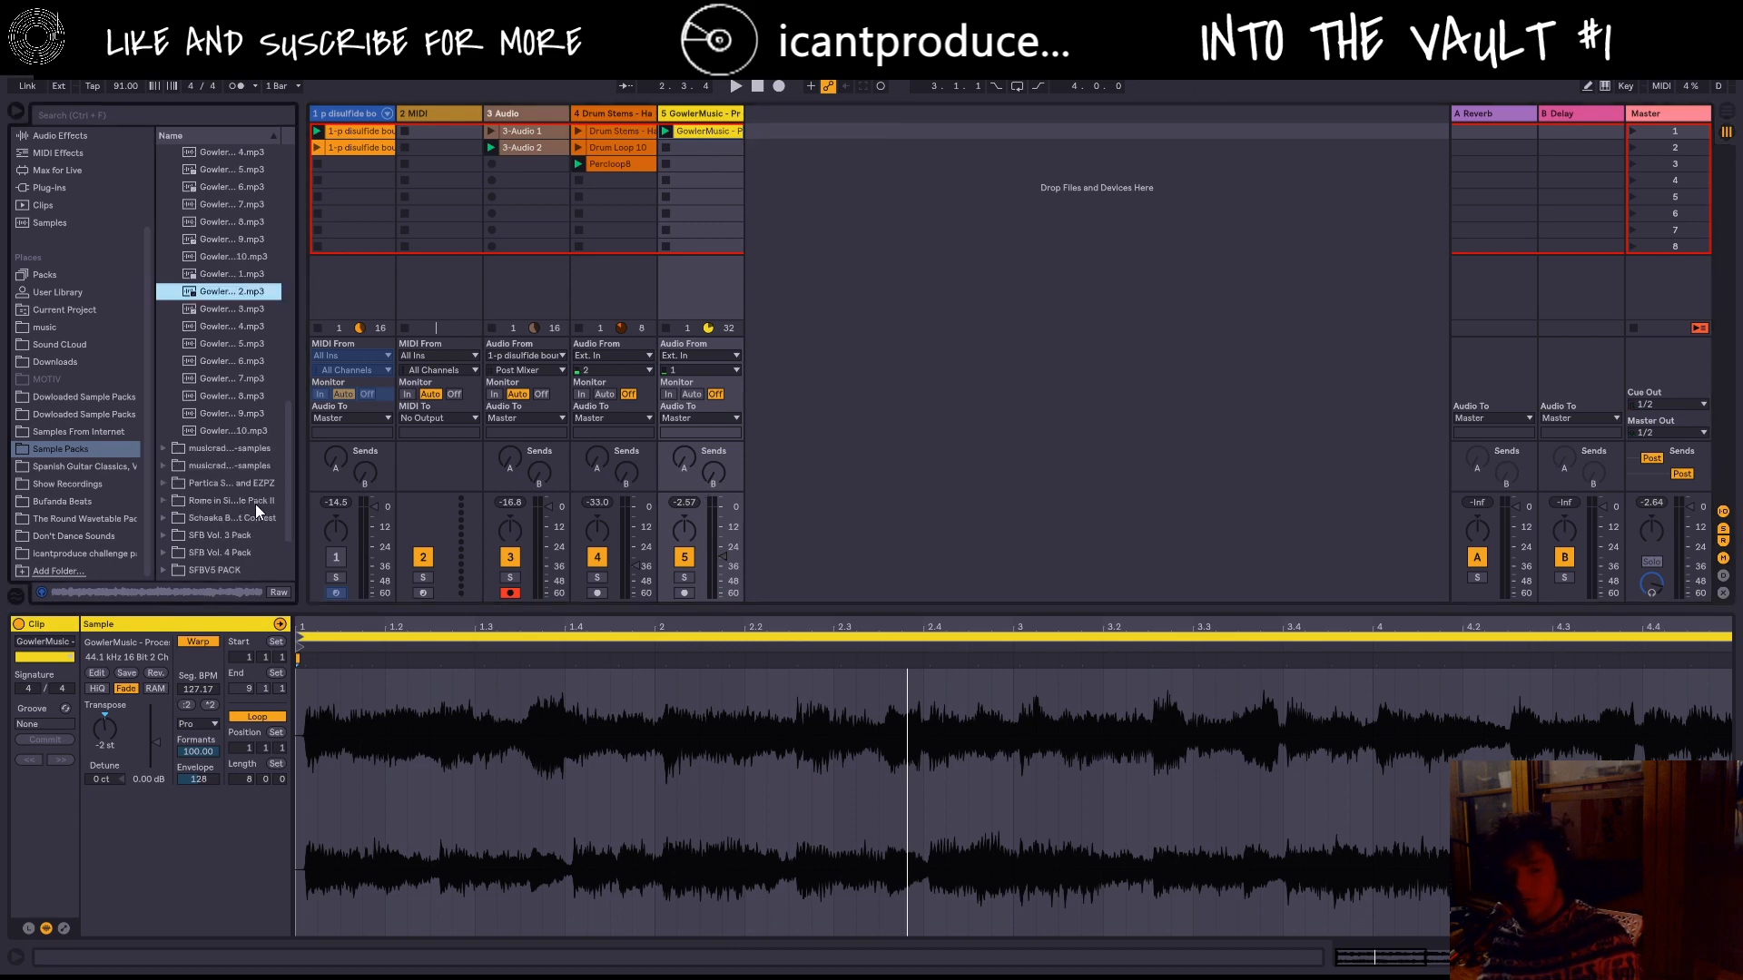
left_click(227, 393)
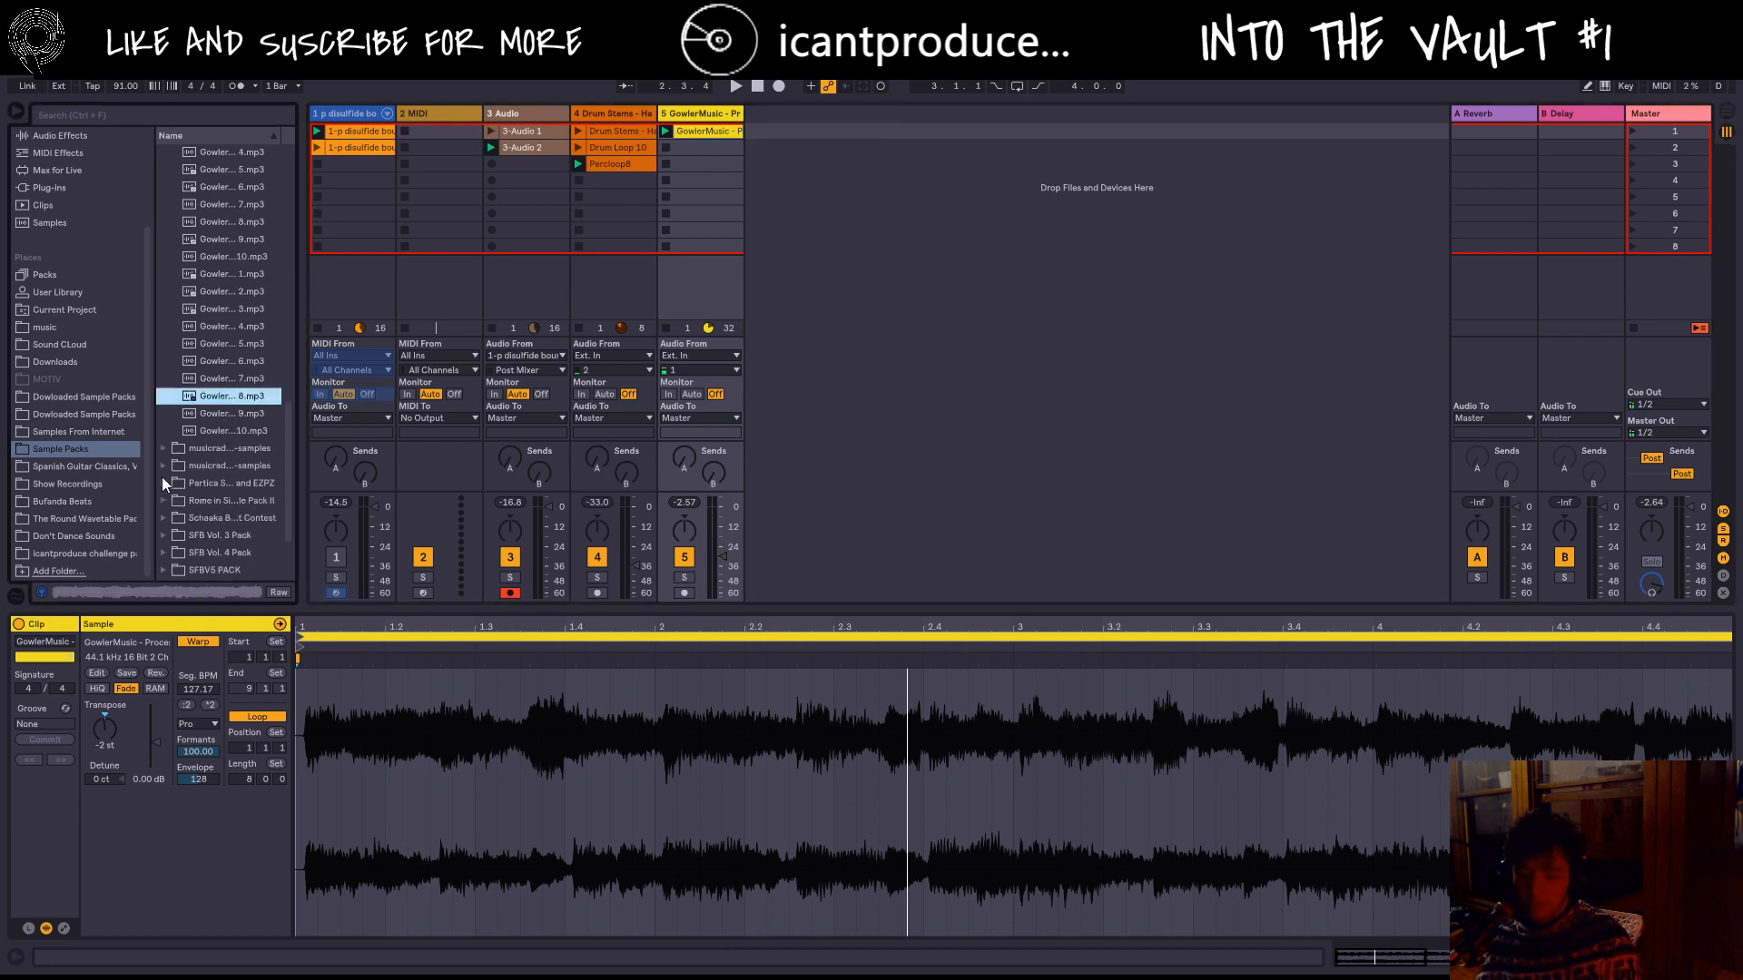
scroll(181, 470, "down", 2)
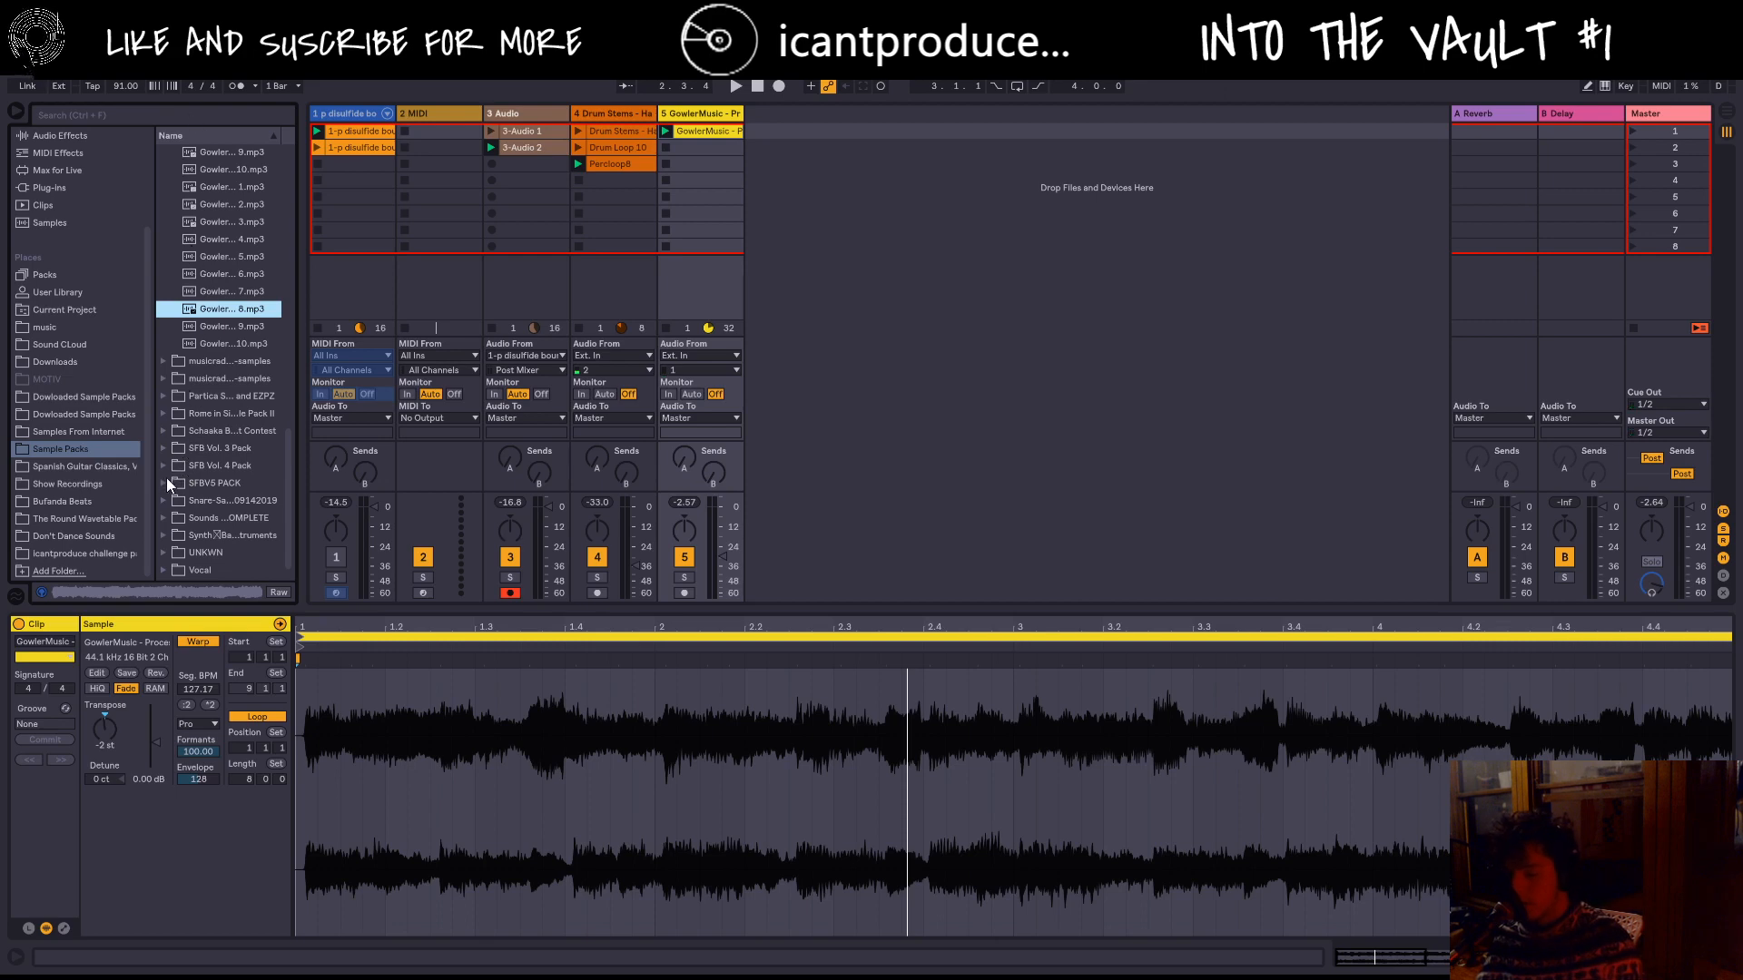
left_click(166, 537)
left_click(189, 516)
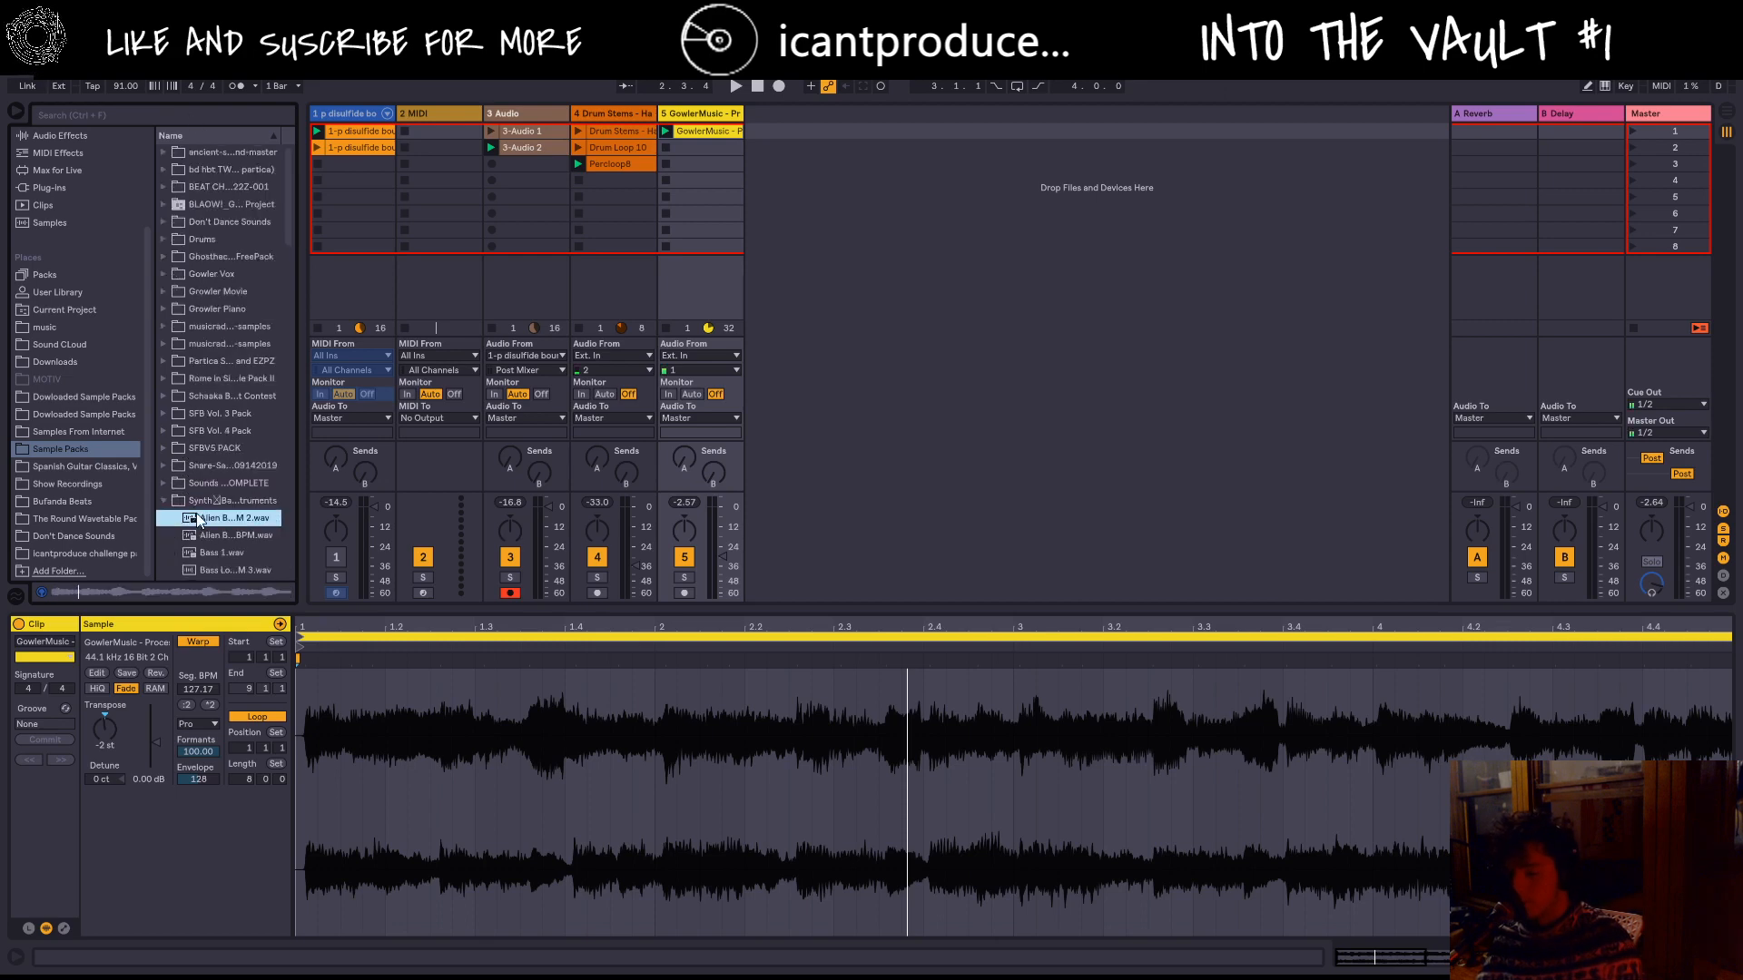
Step: Replace the GowlerMusic clip in track 5's first slot with Bass 1.wav, and set its gain to 2.56 dB during playback
scroll(193, 508, "down", 2)
left_click(198, 468)
scroll(196, 417, "down", 4)
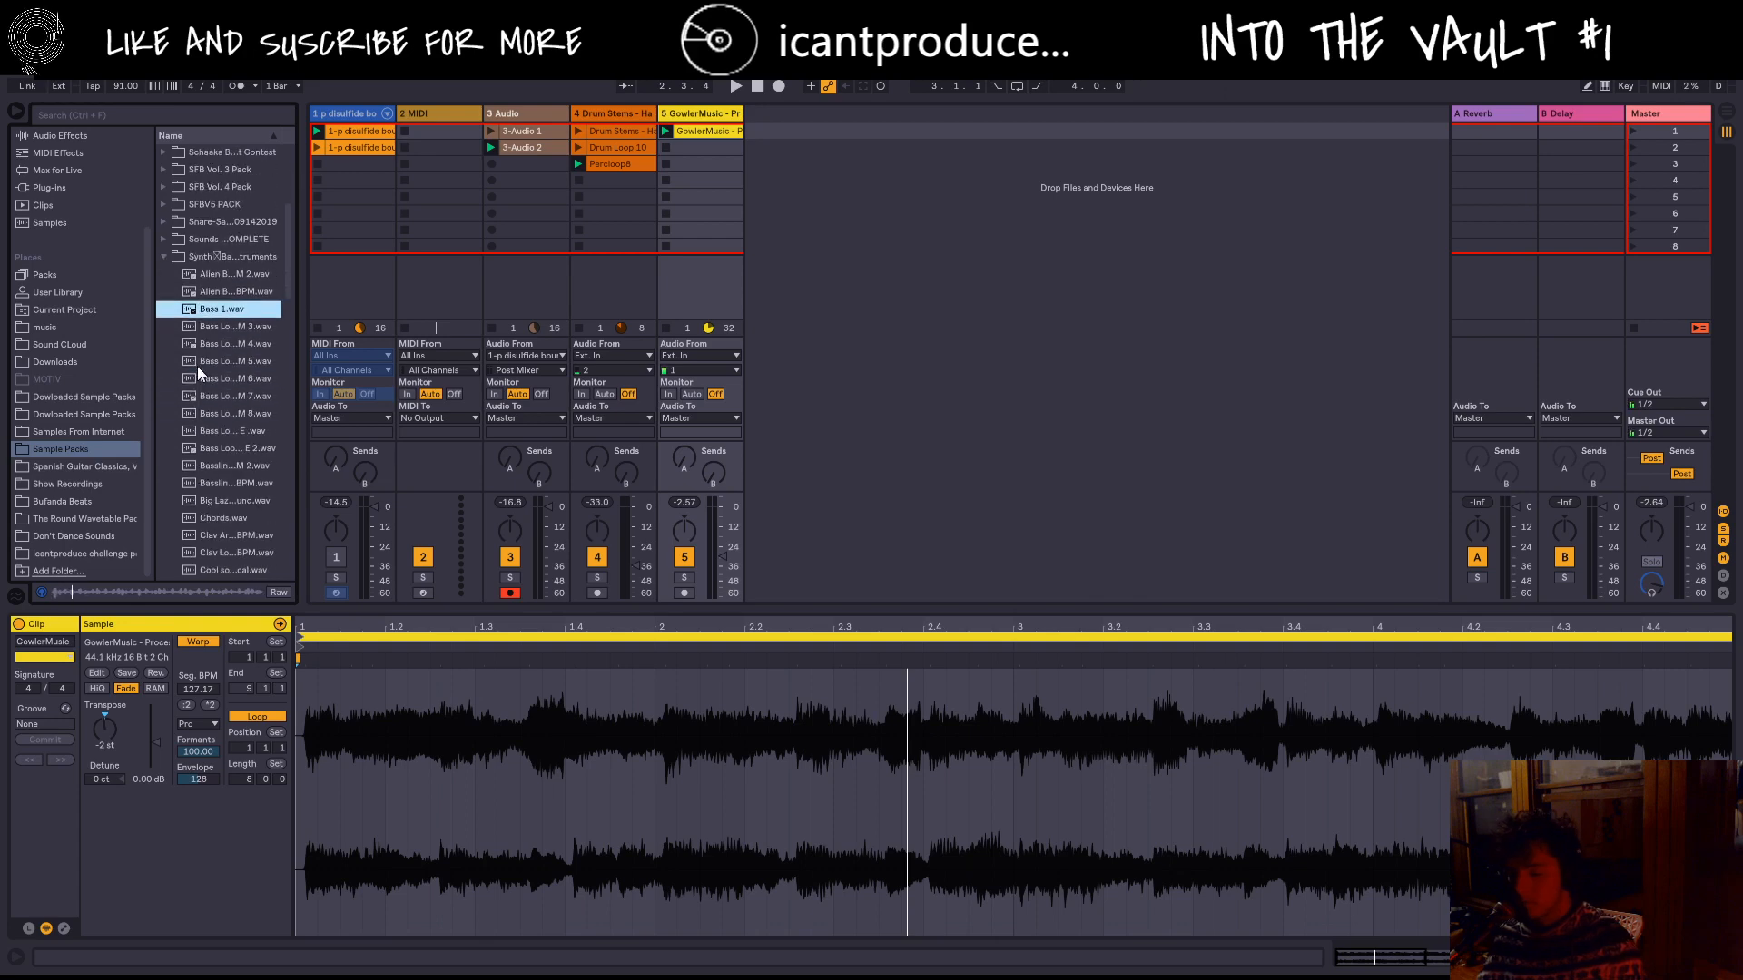
left_click_drag(533, 157, 535, 153)
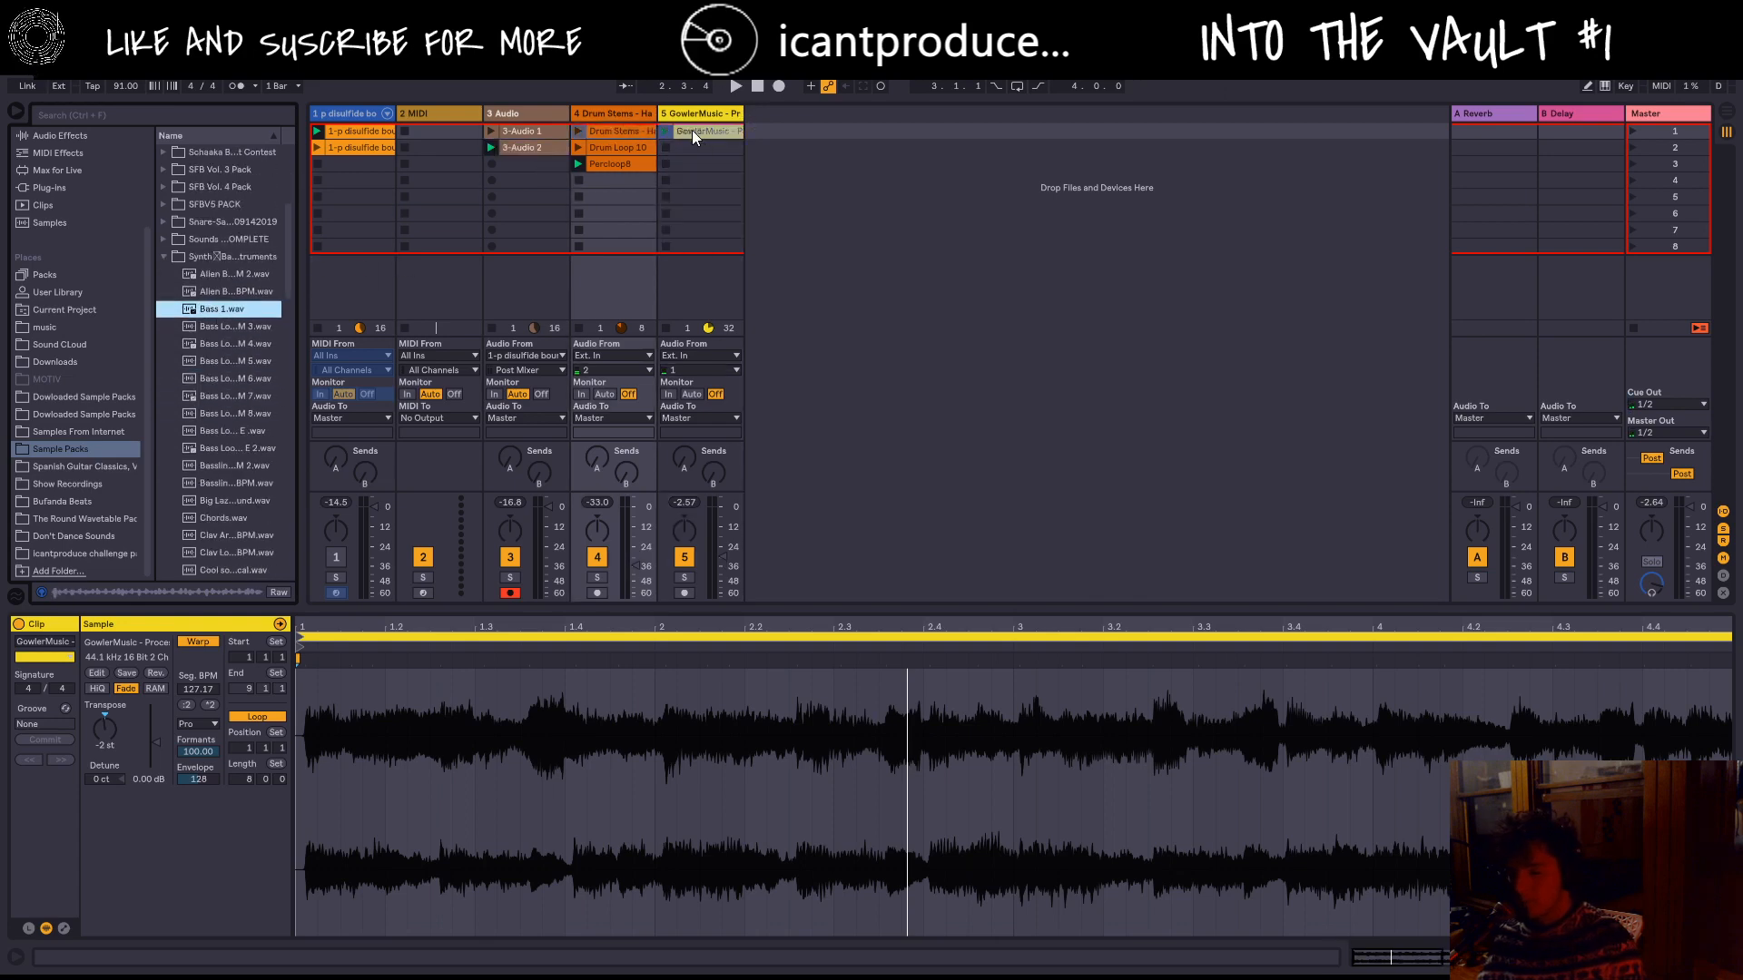
left_click_drag(692, 129, 692, 130)
left_click(735, 86)
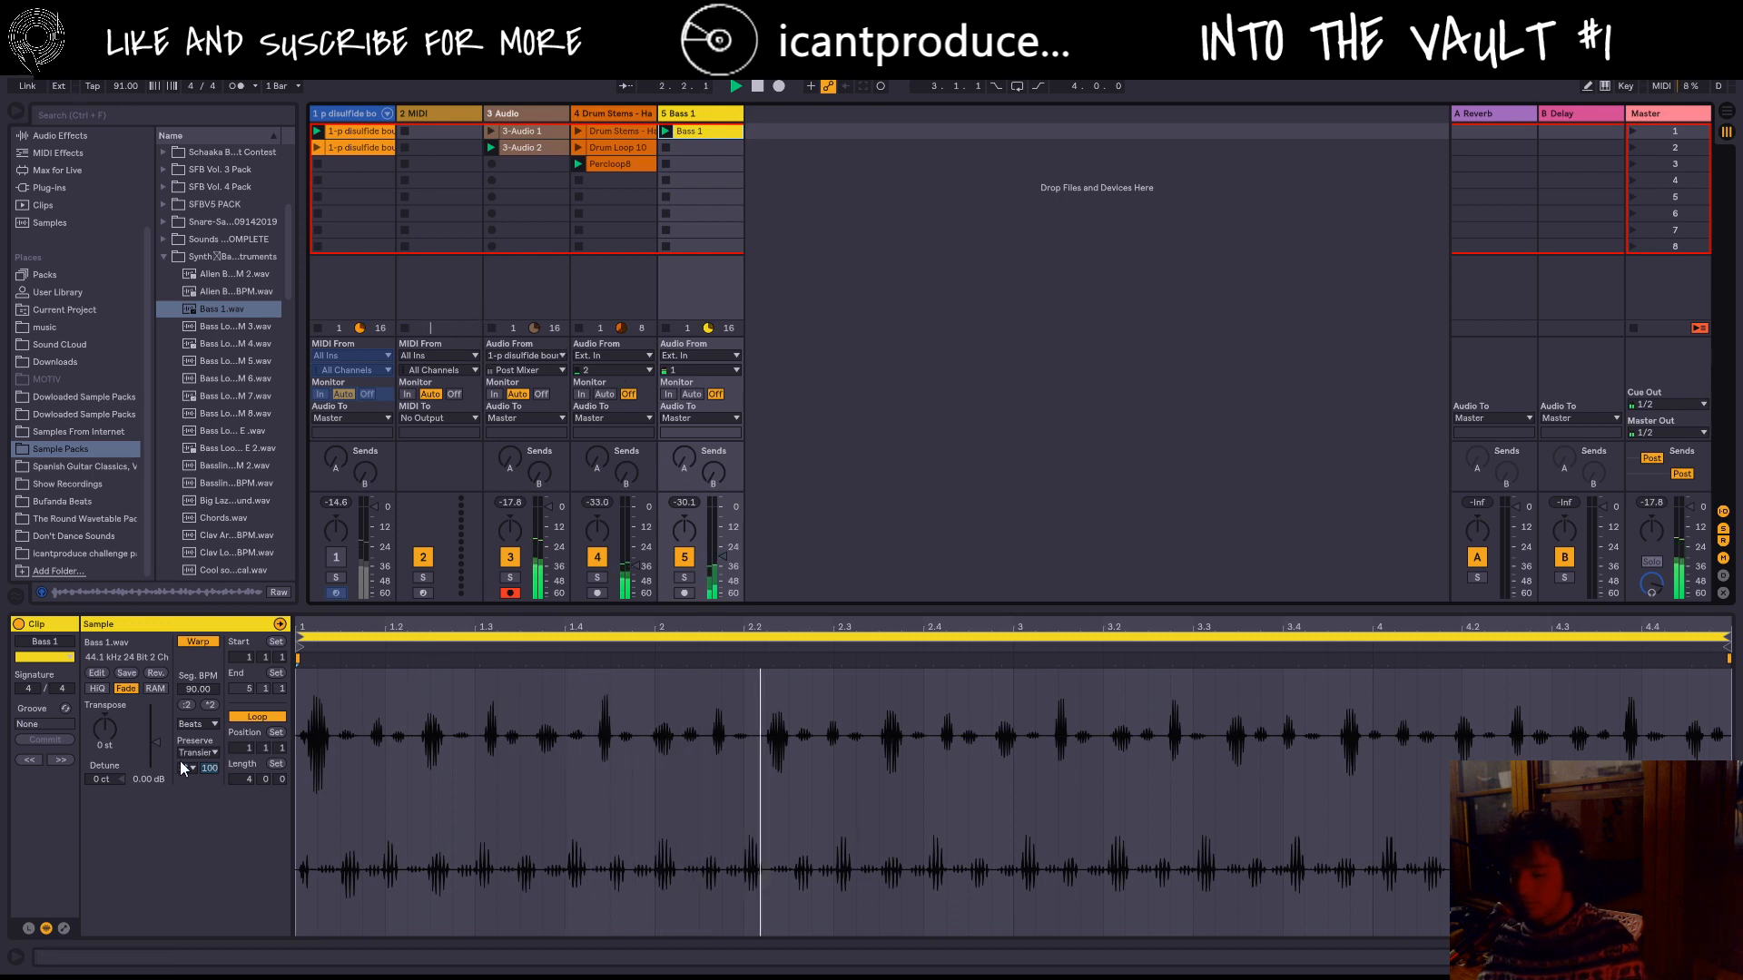
left_click_drag(152, 757, 156, 748)
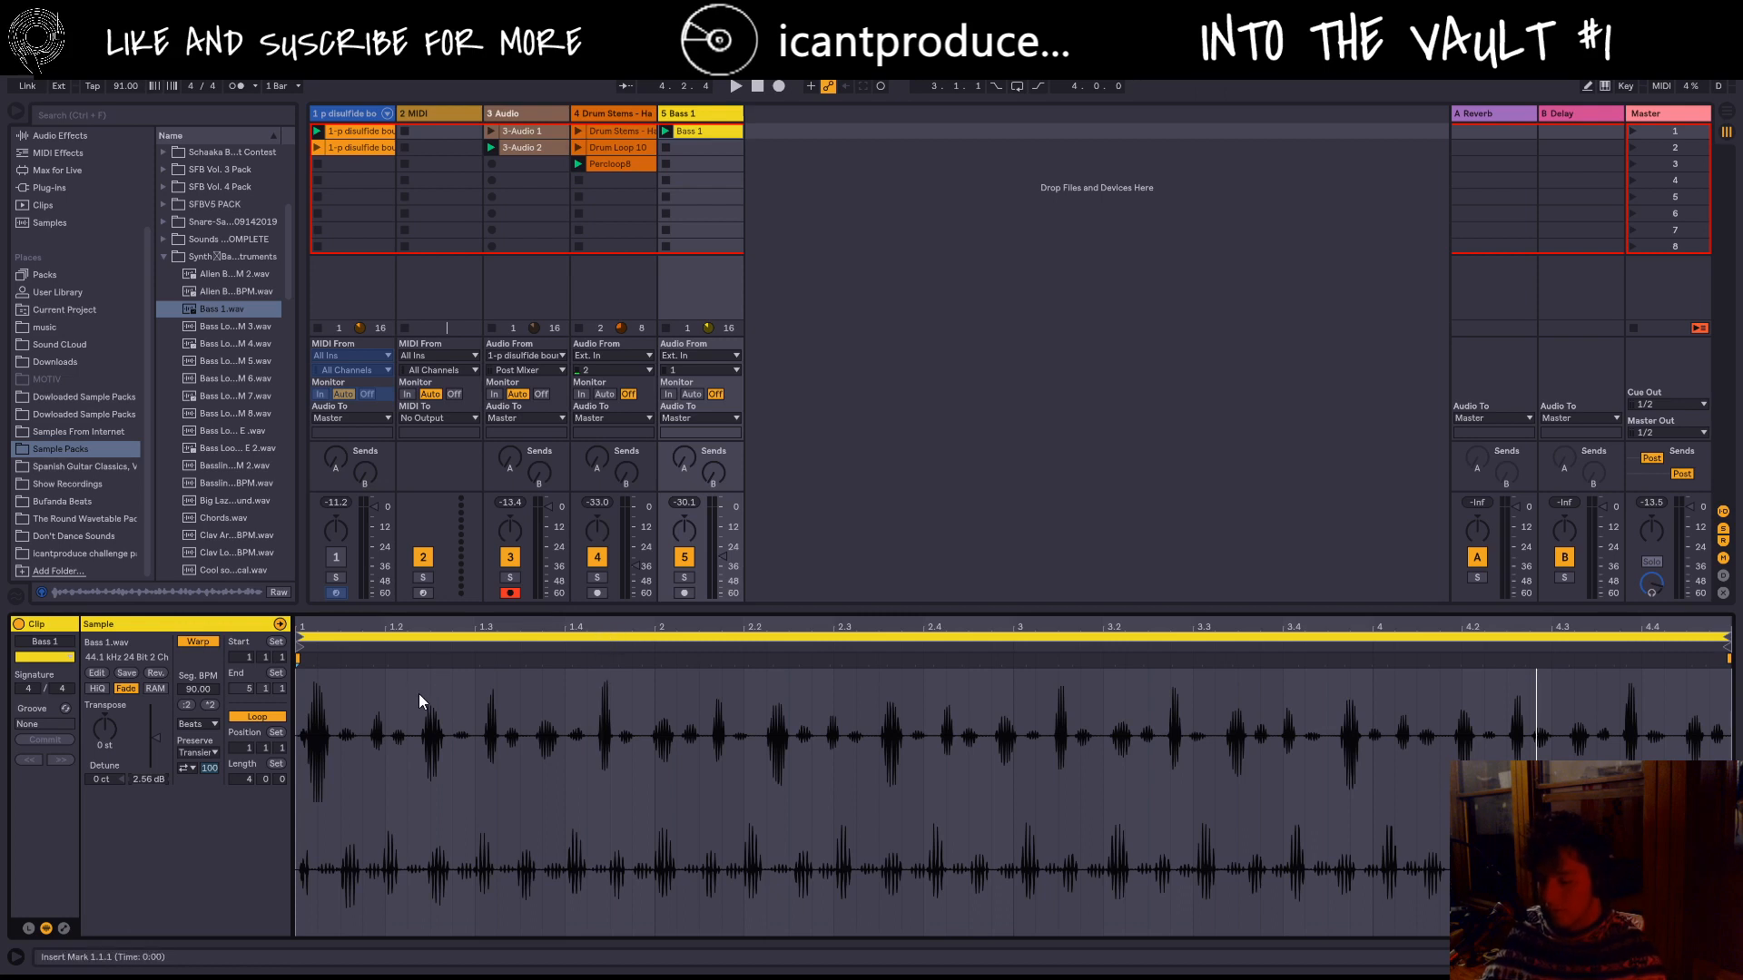
Step: Add warp markers to the Bass 1 clip, aligning its transients with beats 1.3, 2, 2.4 and 3.2
left_click_drag(427, 662, 470, 665)
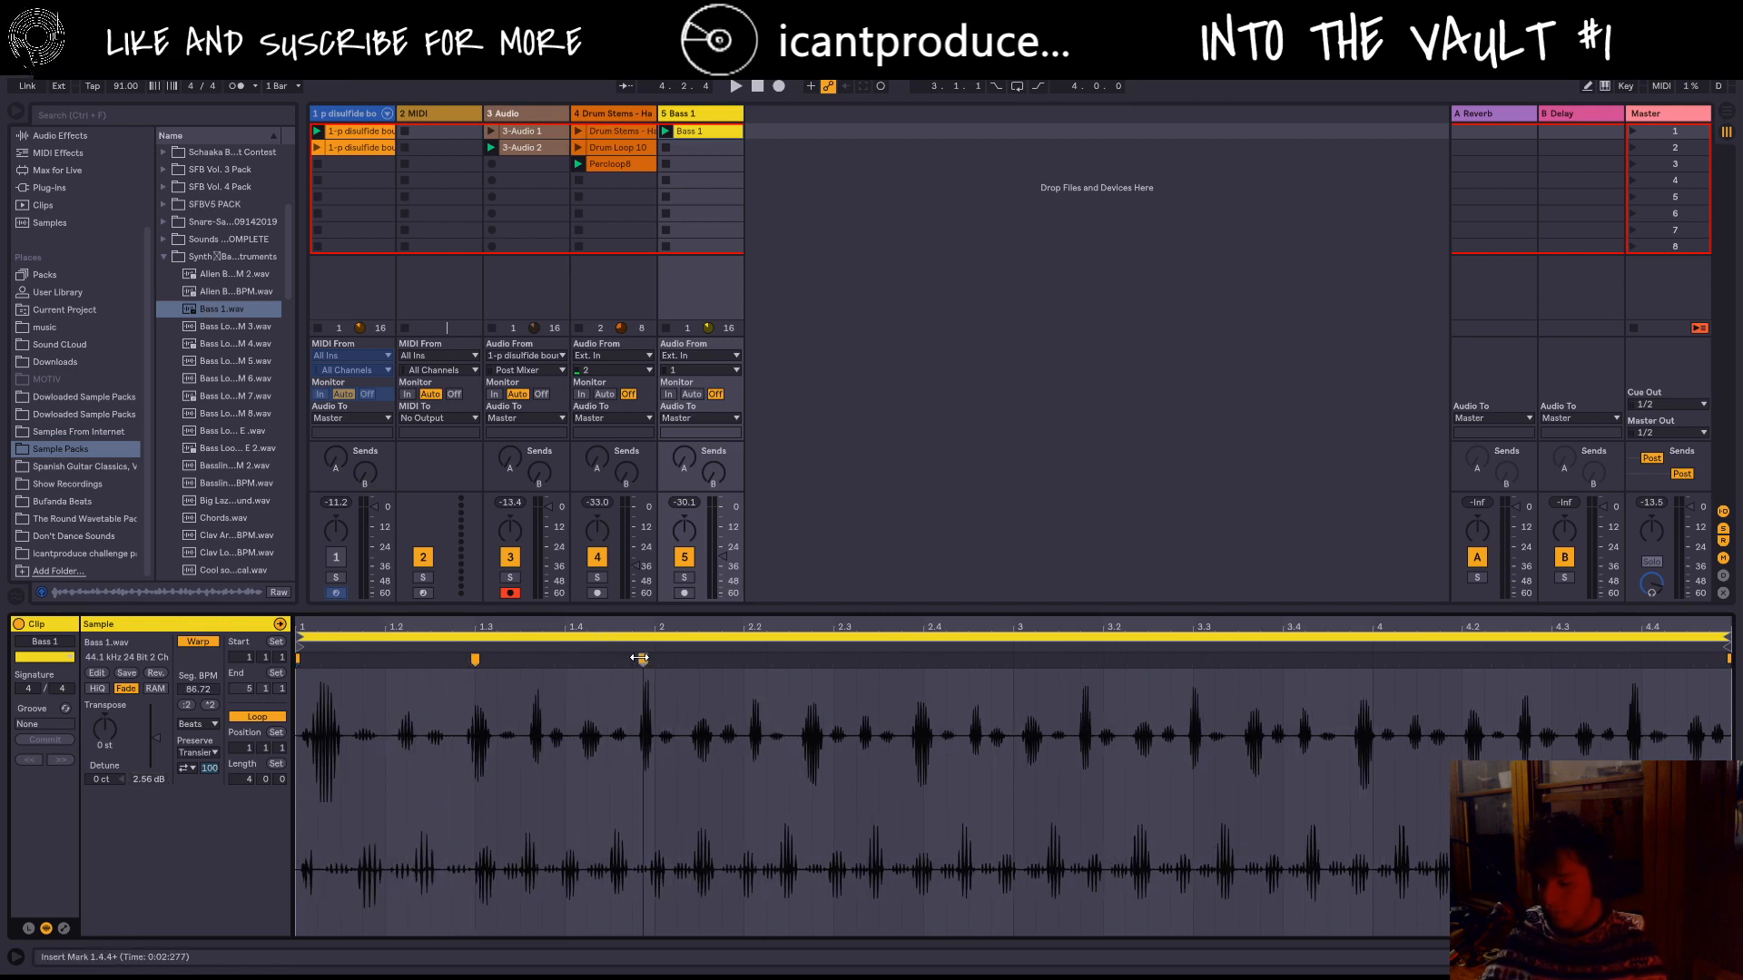
left_click_drag(639, 658, 649, 660)
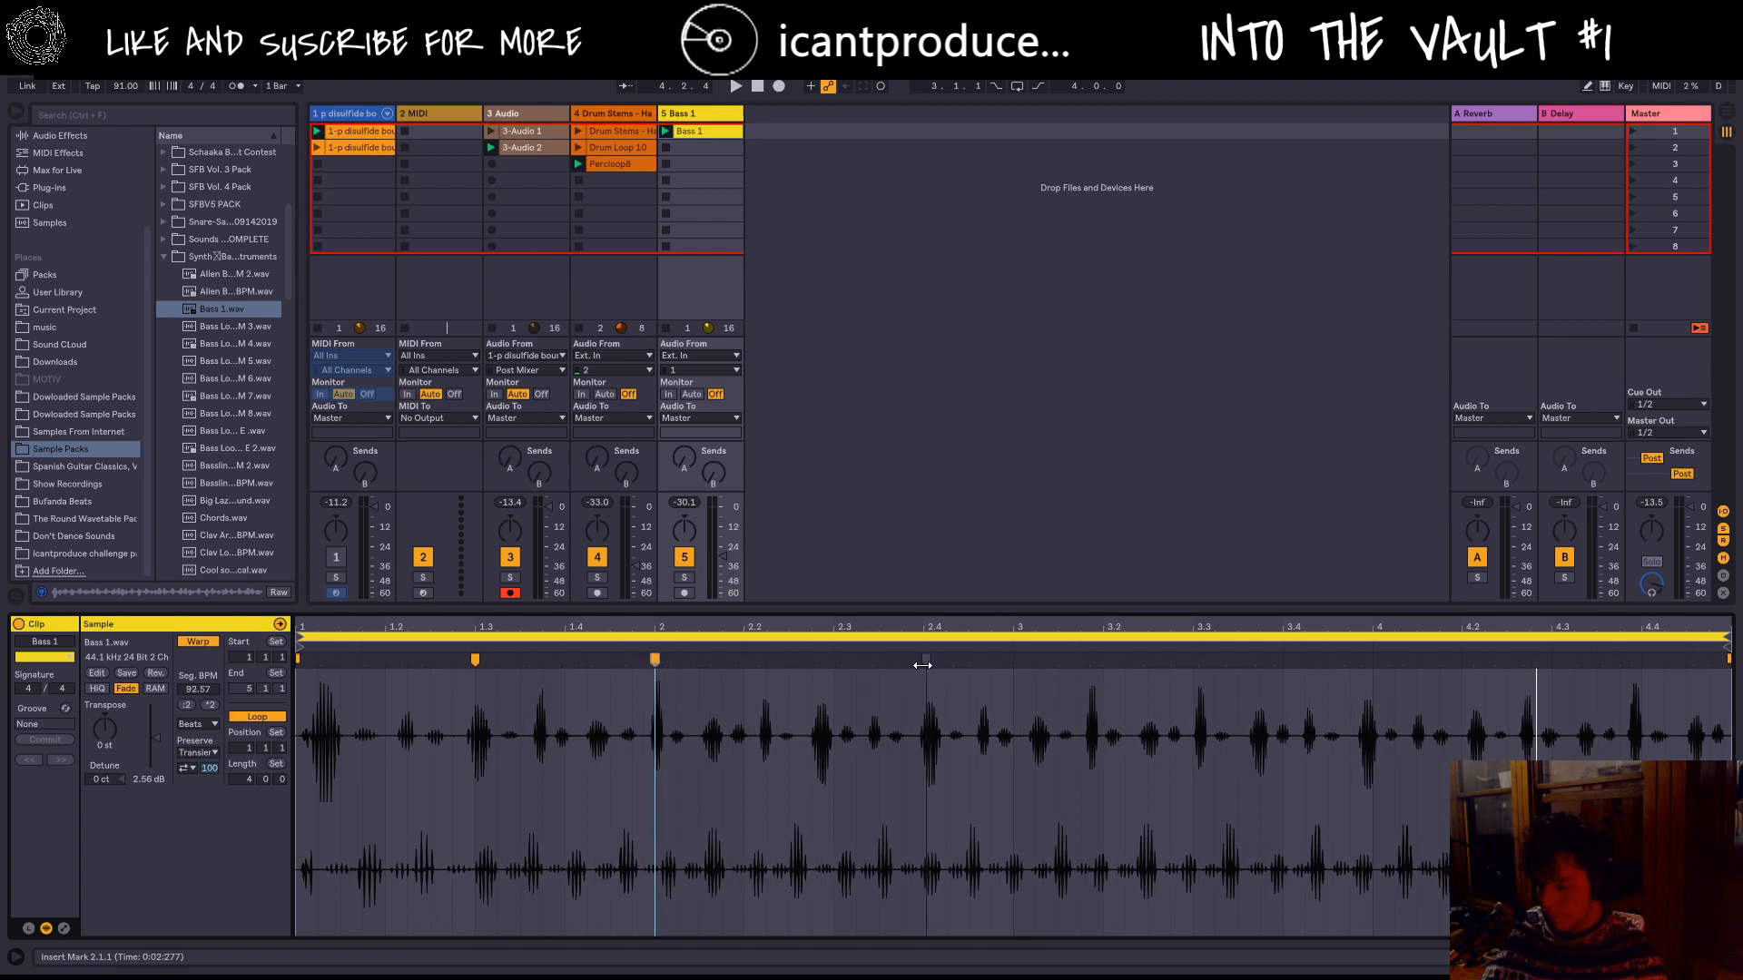
left_click_drag(922, 665, 914, 663)
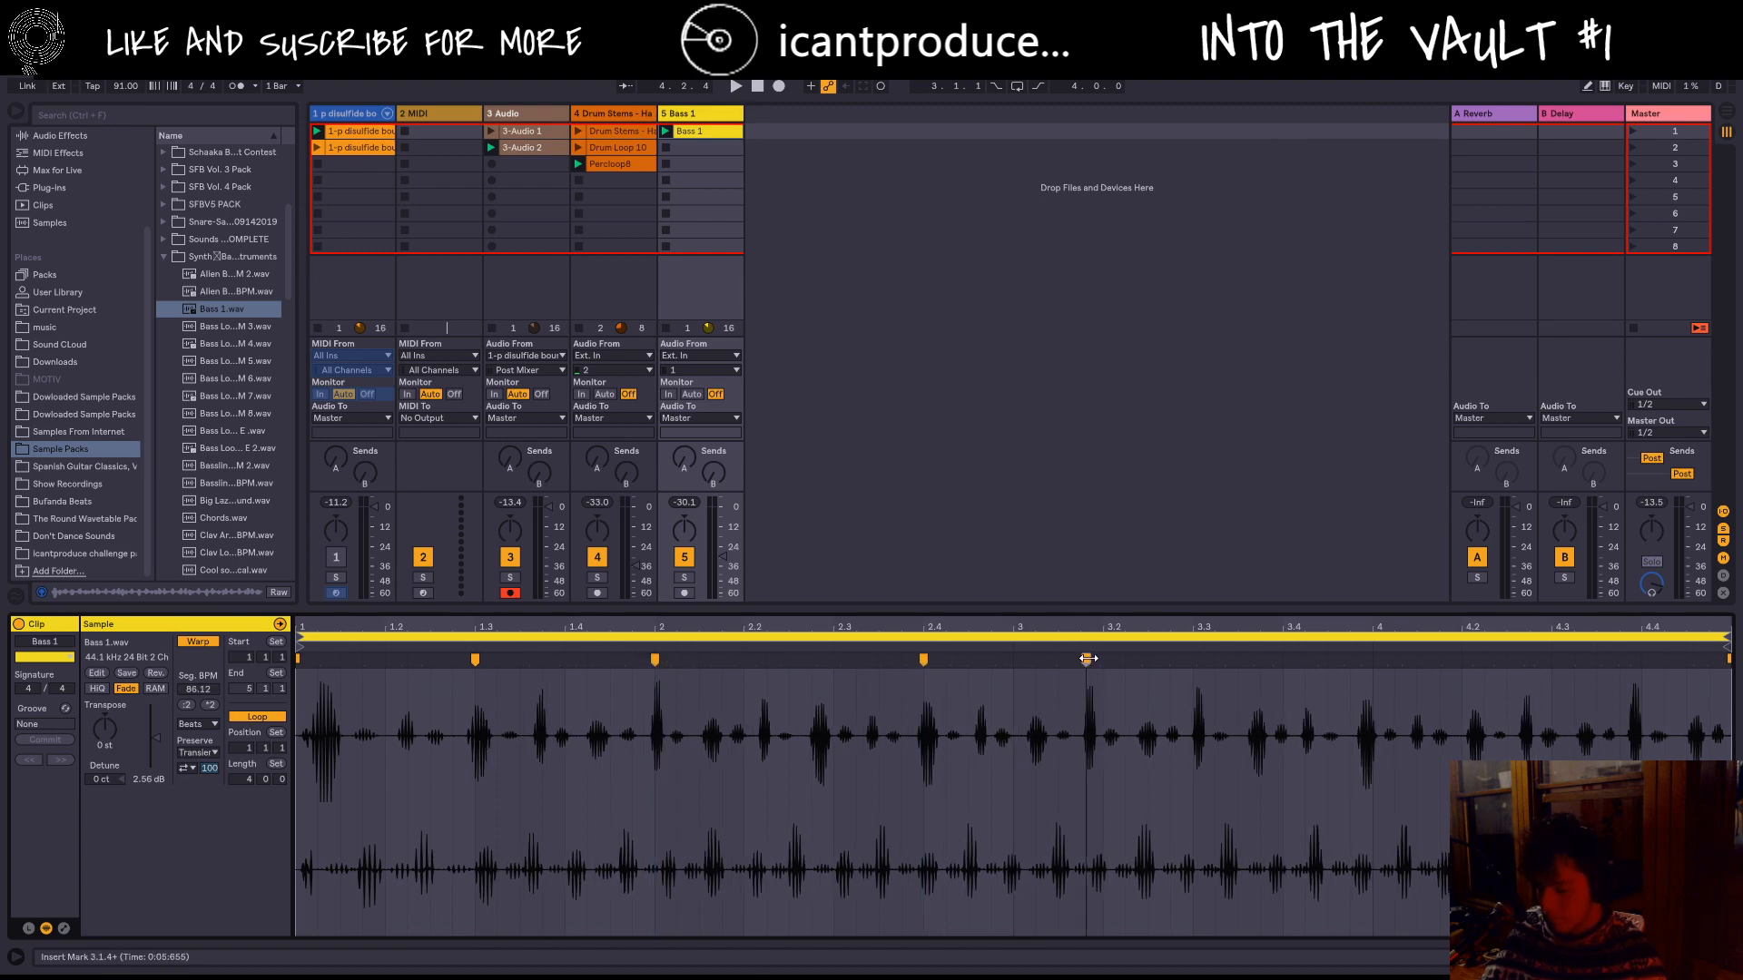
left_click_drag(1091, 659, 1103, 658)
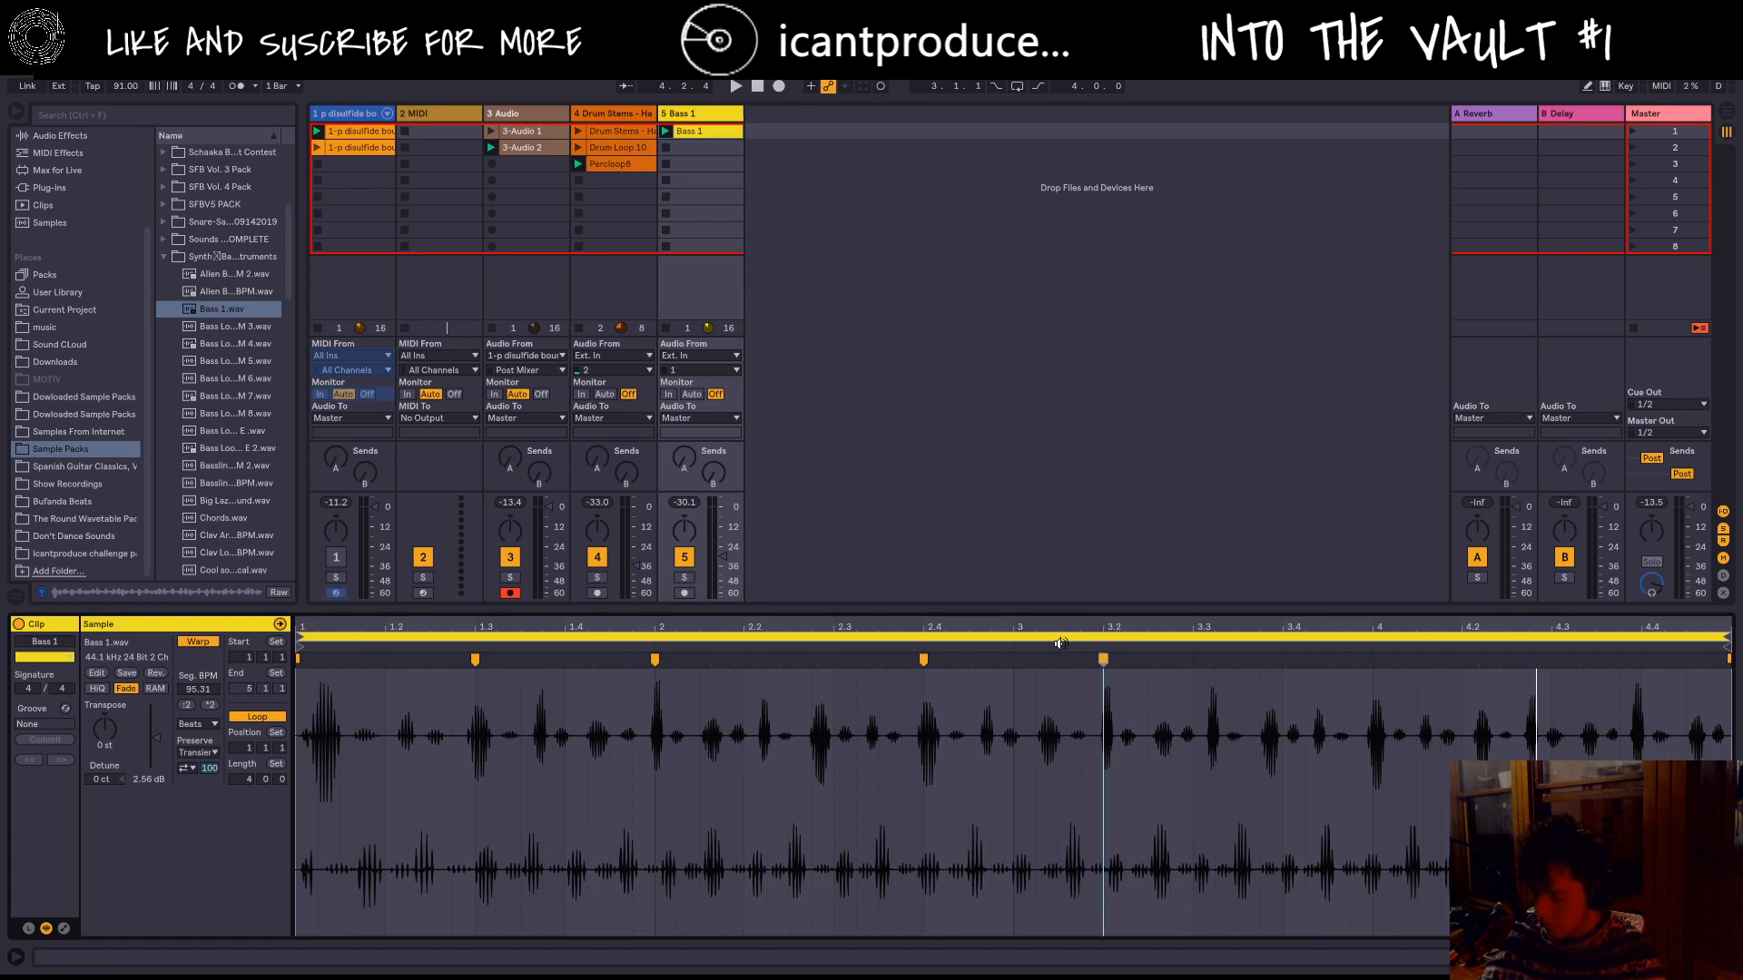
Step: Align the following Bass 1 transients with beats 3.3 and 4 using warp markers, and shorten the clip's loop to three bars
left_click_drag(1206, 657, 1198, 654)
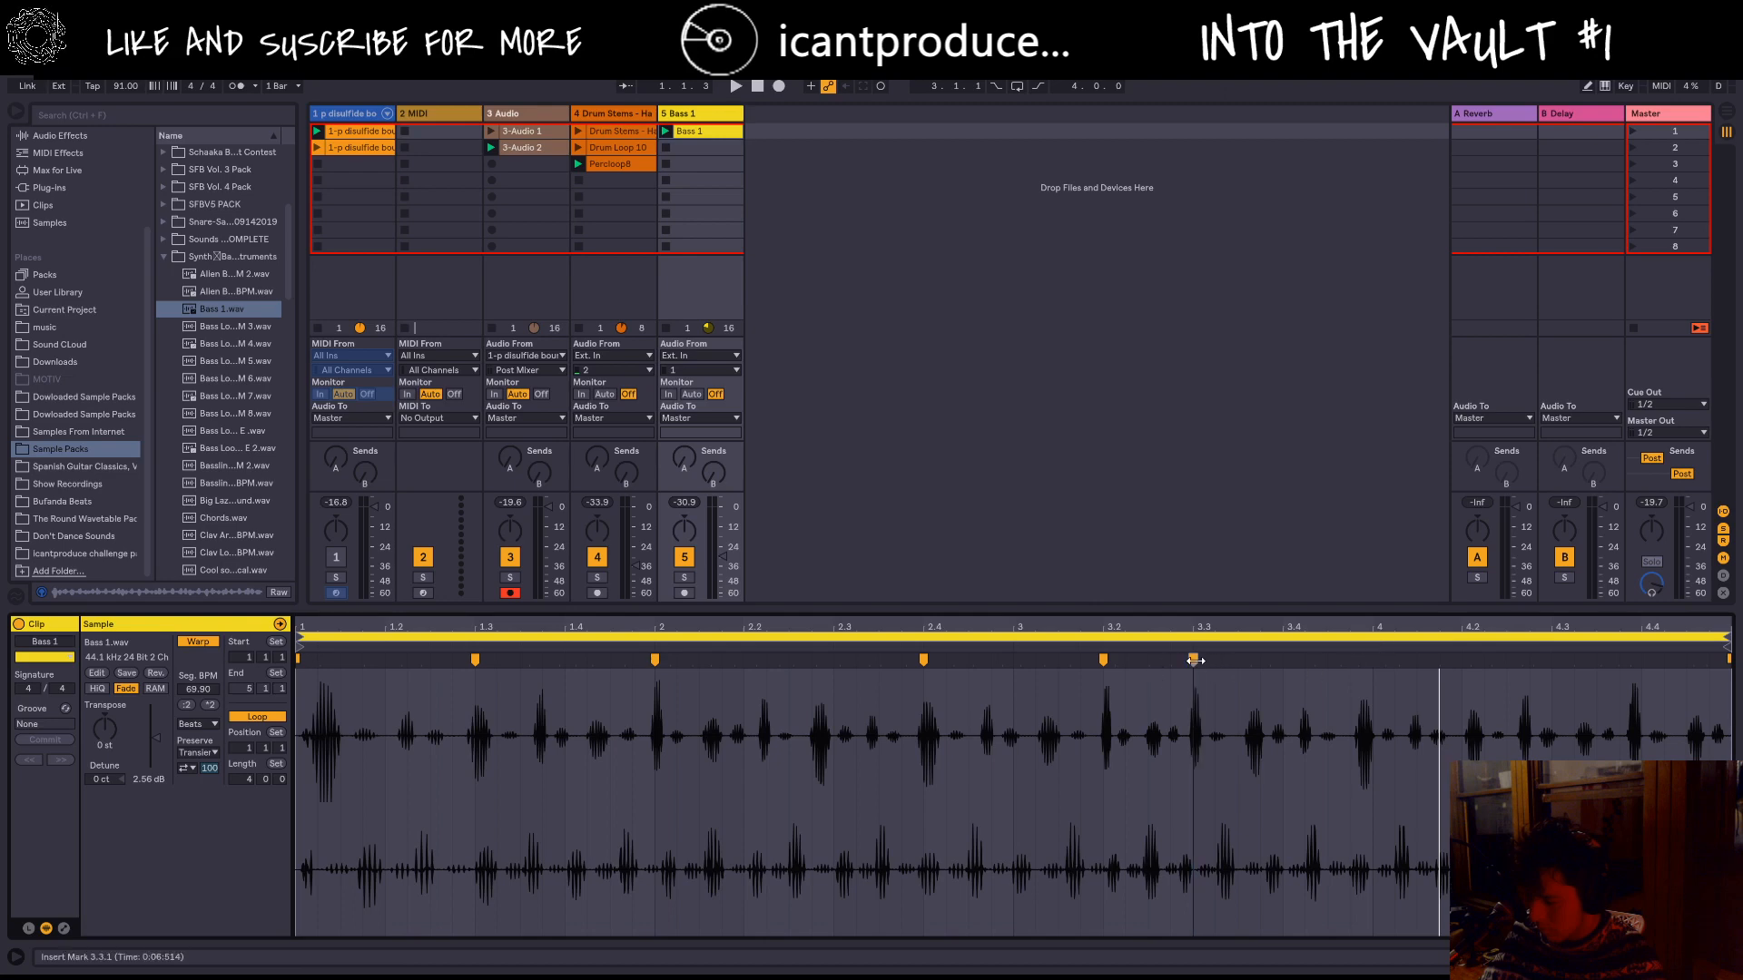
mouse_move(1195, 661)
left_mouse_down()
mouse_move(1284, 667)
mouse_move(1191, 680)
left_mouse_up()
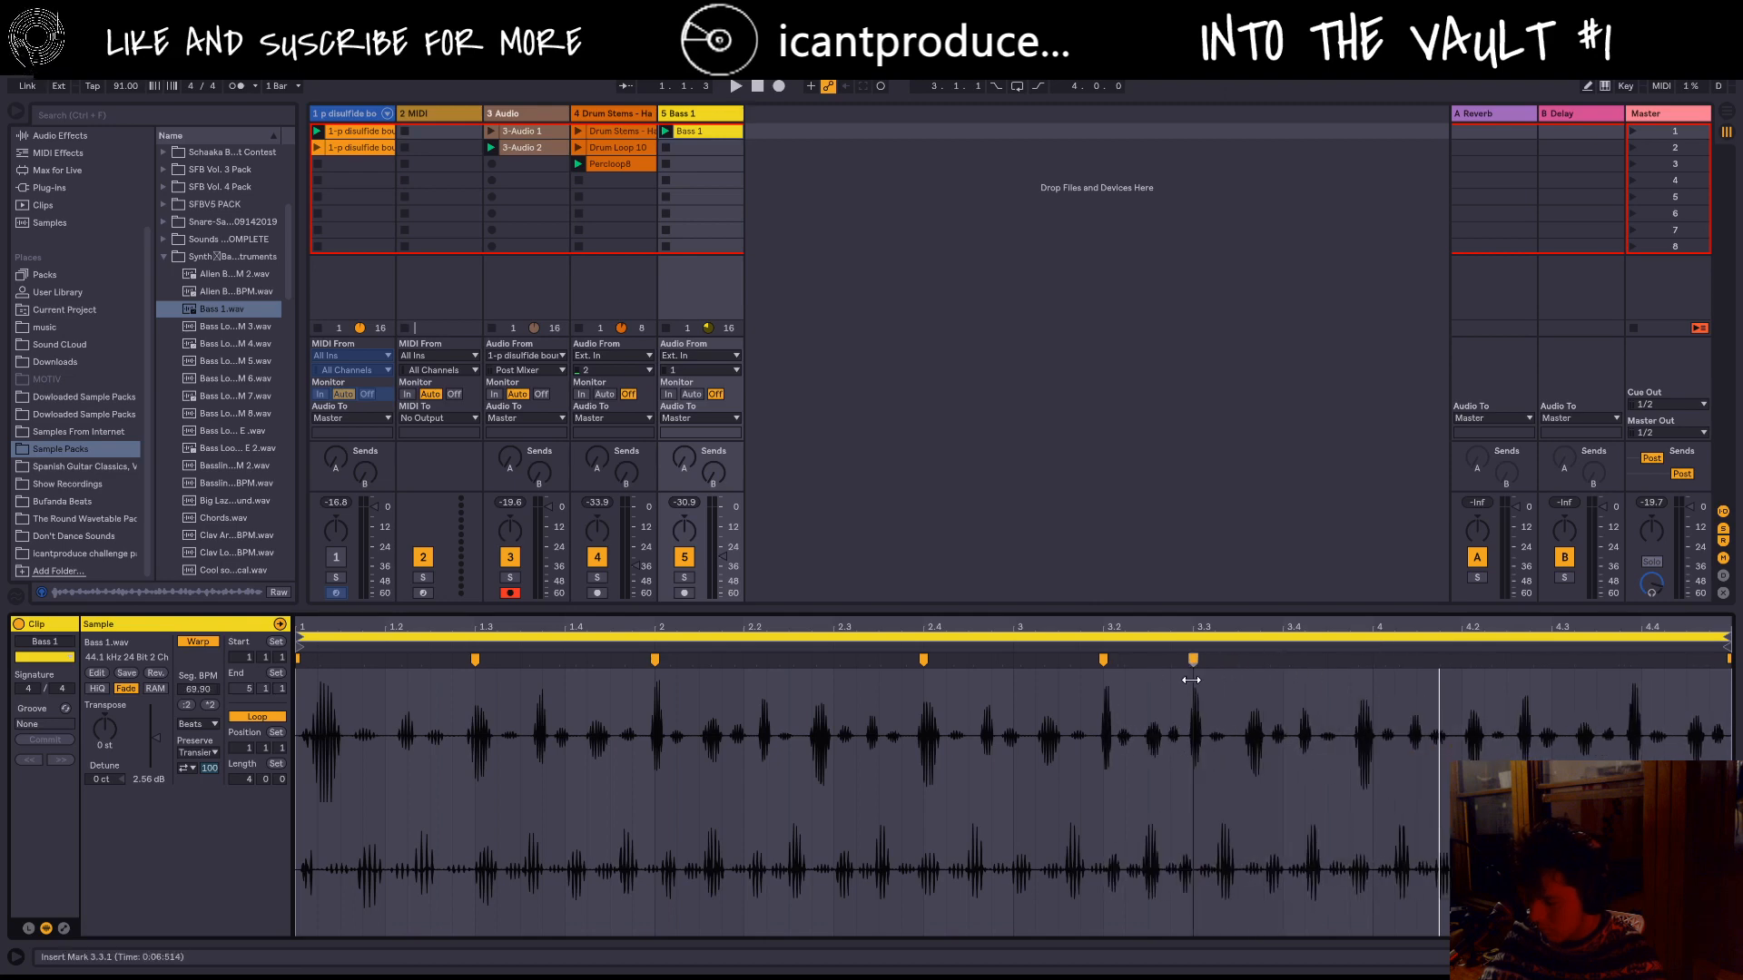
left_click(1373, 663)
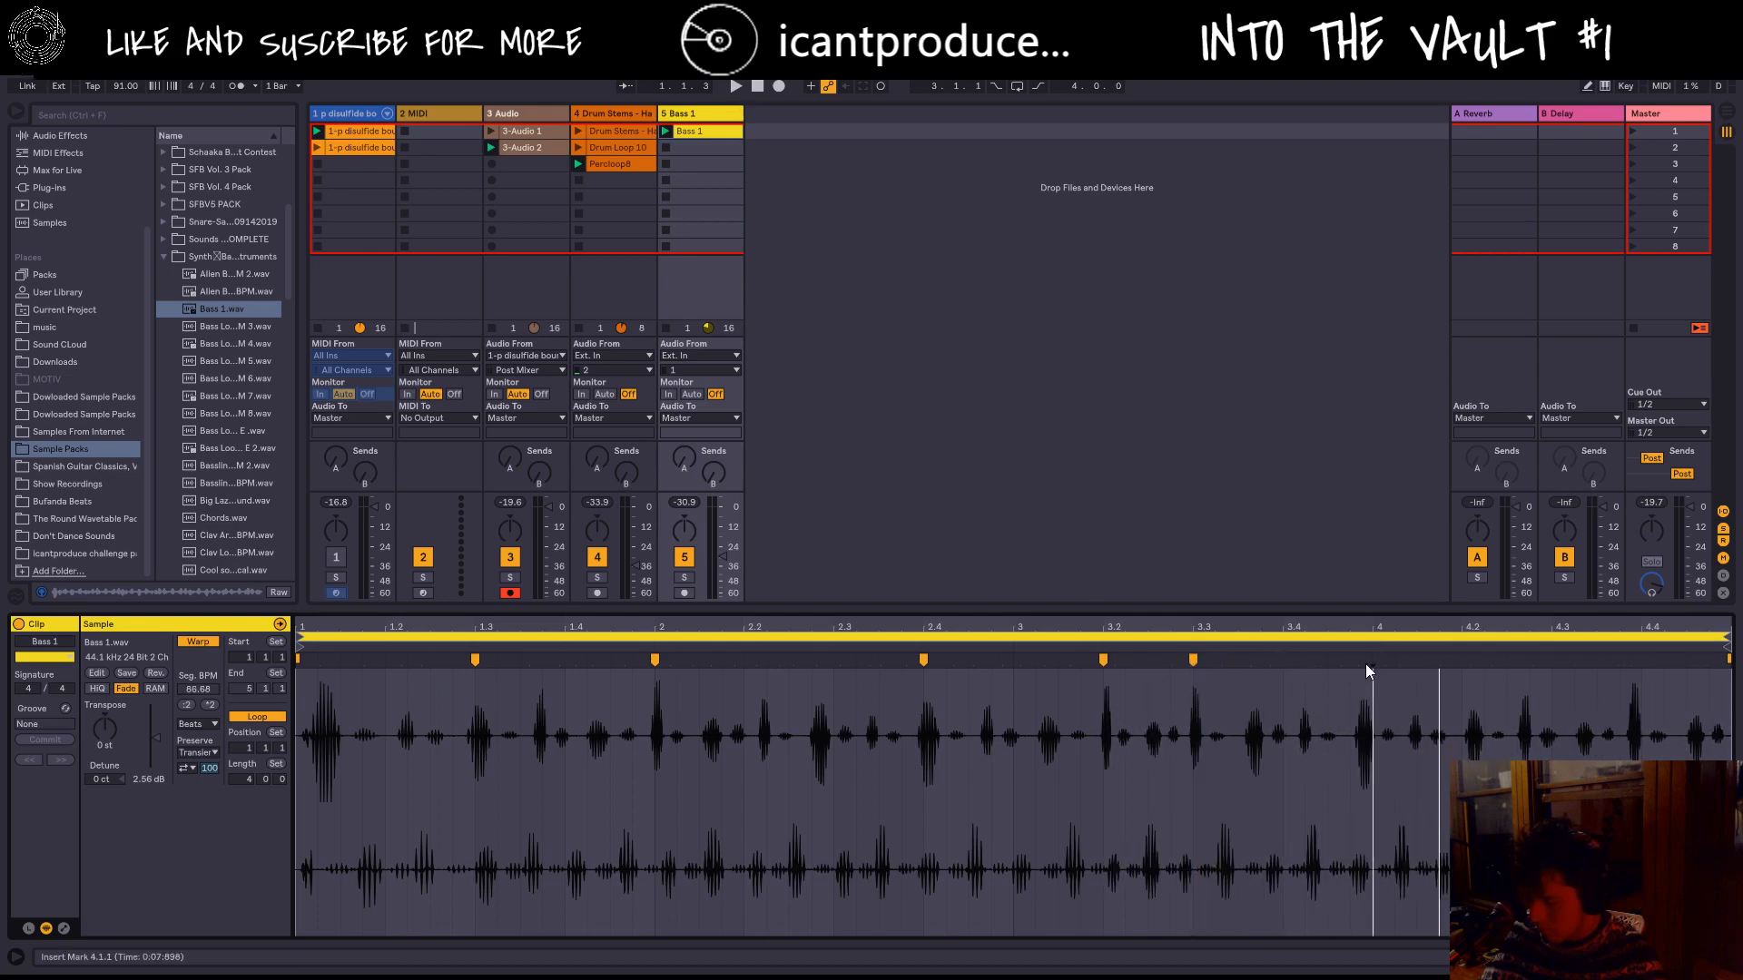
left_click_drag(1362, 660, 1370, 660)
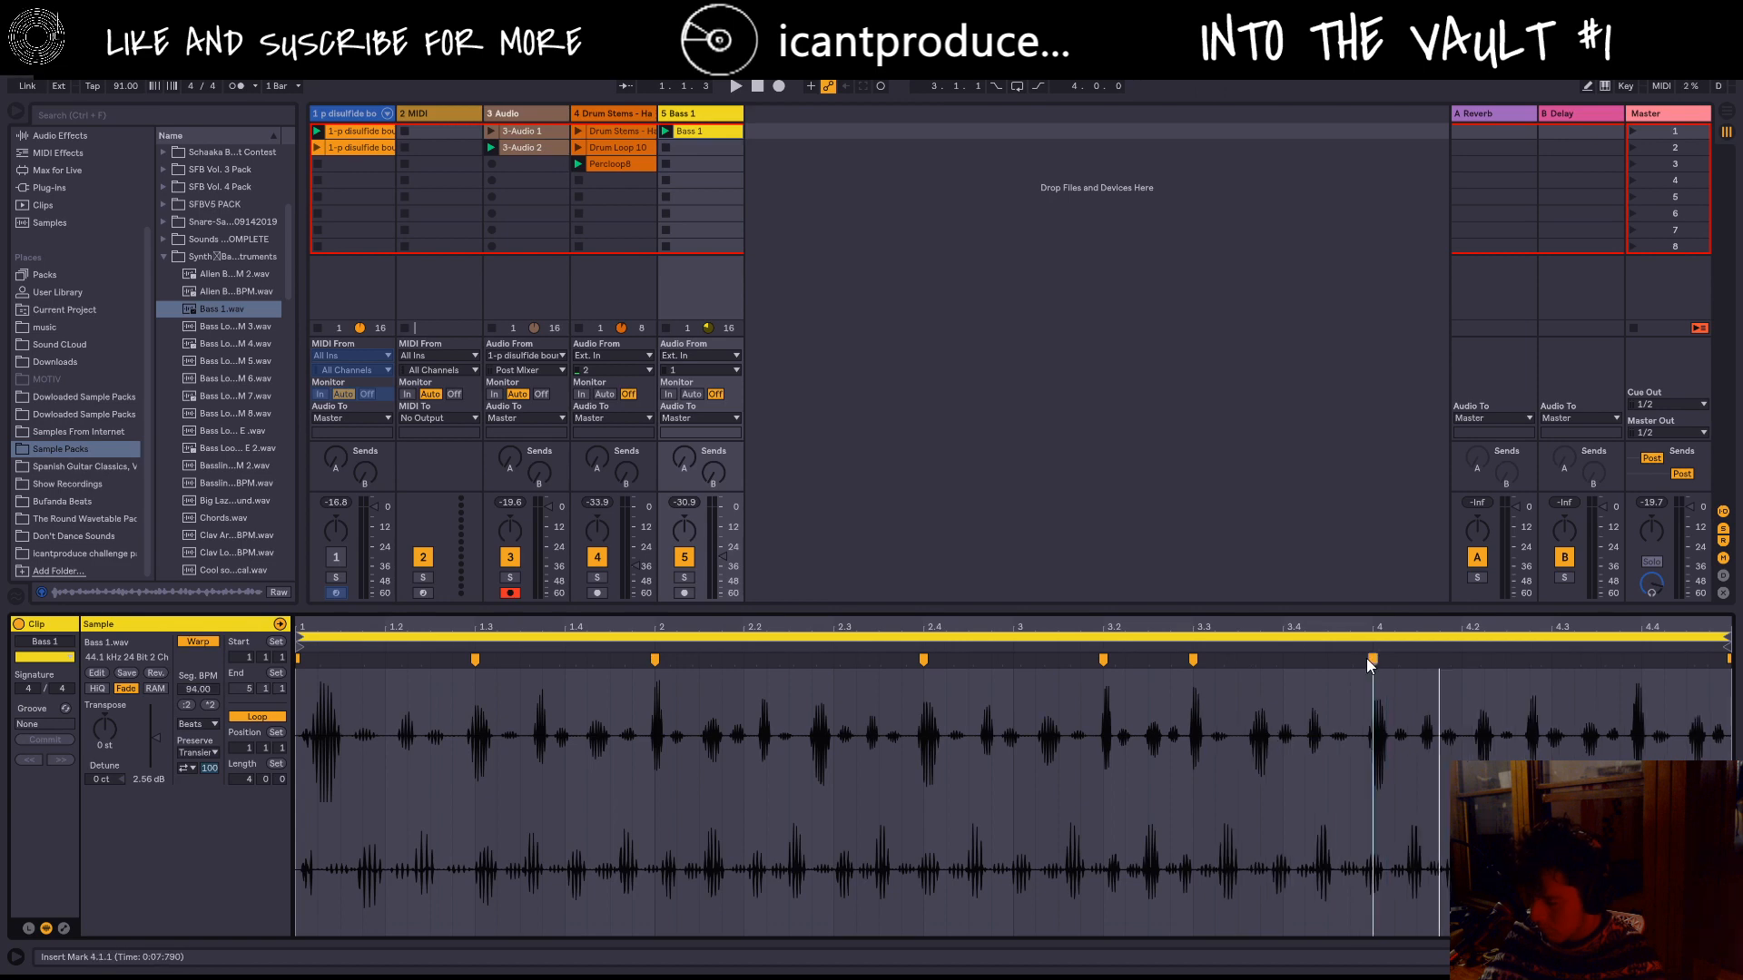
left_click_drag(1727, 636, 1373, 636)
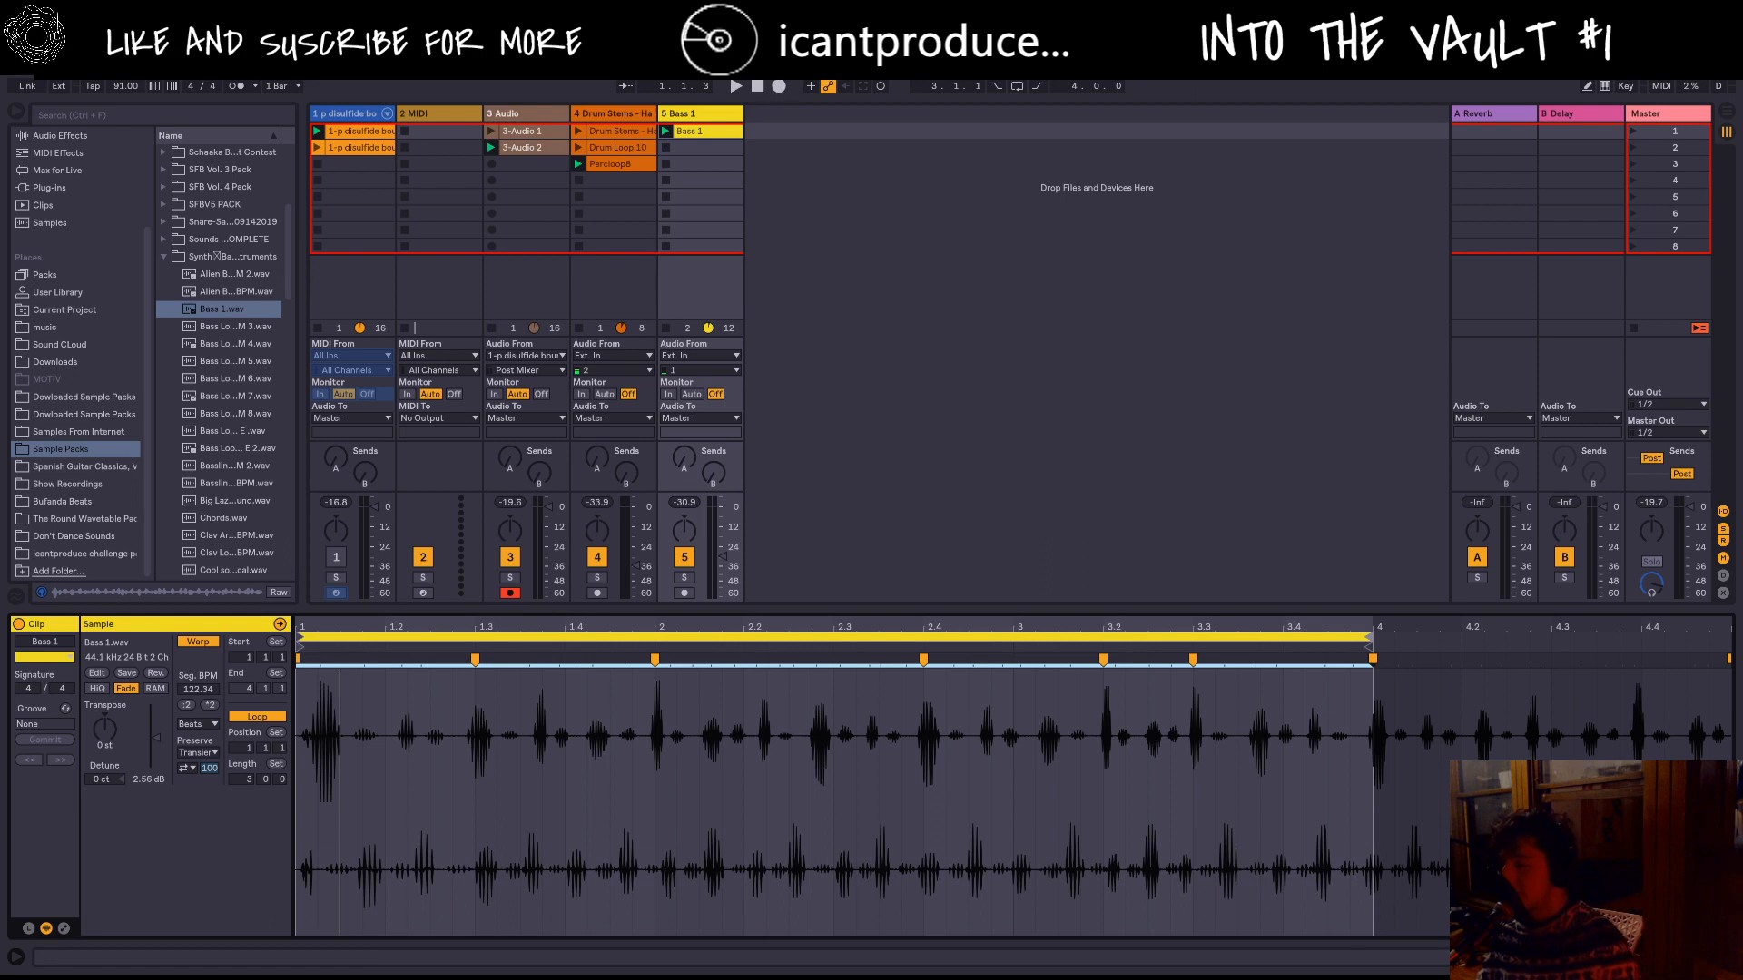
Step: Raise track 5's volume while the loops play, restart playback several times to check the Bass 1 timing, and stop
left_click(736, 86)
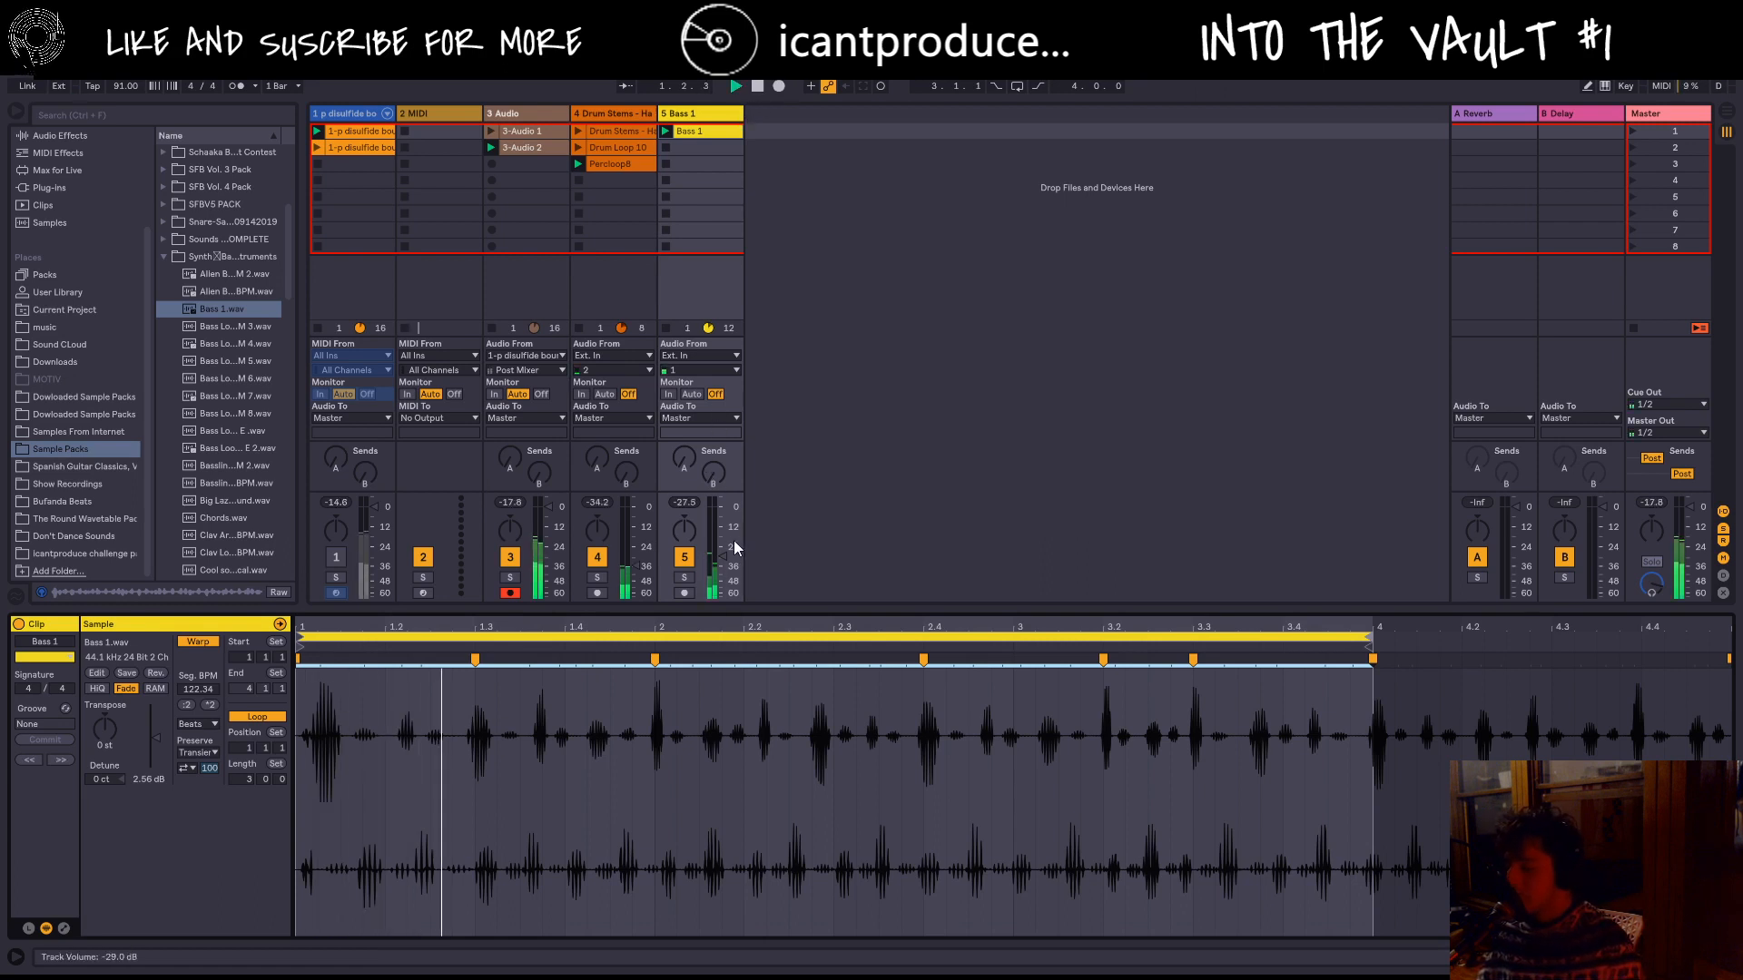
left_click_drag(721, 548, 717, 498)
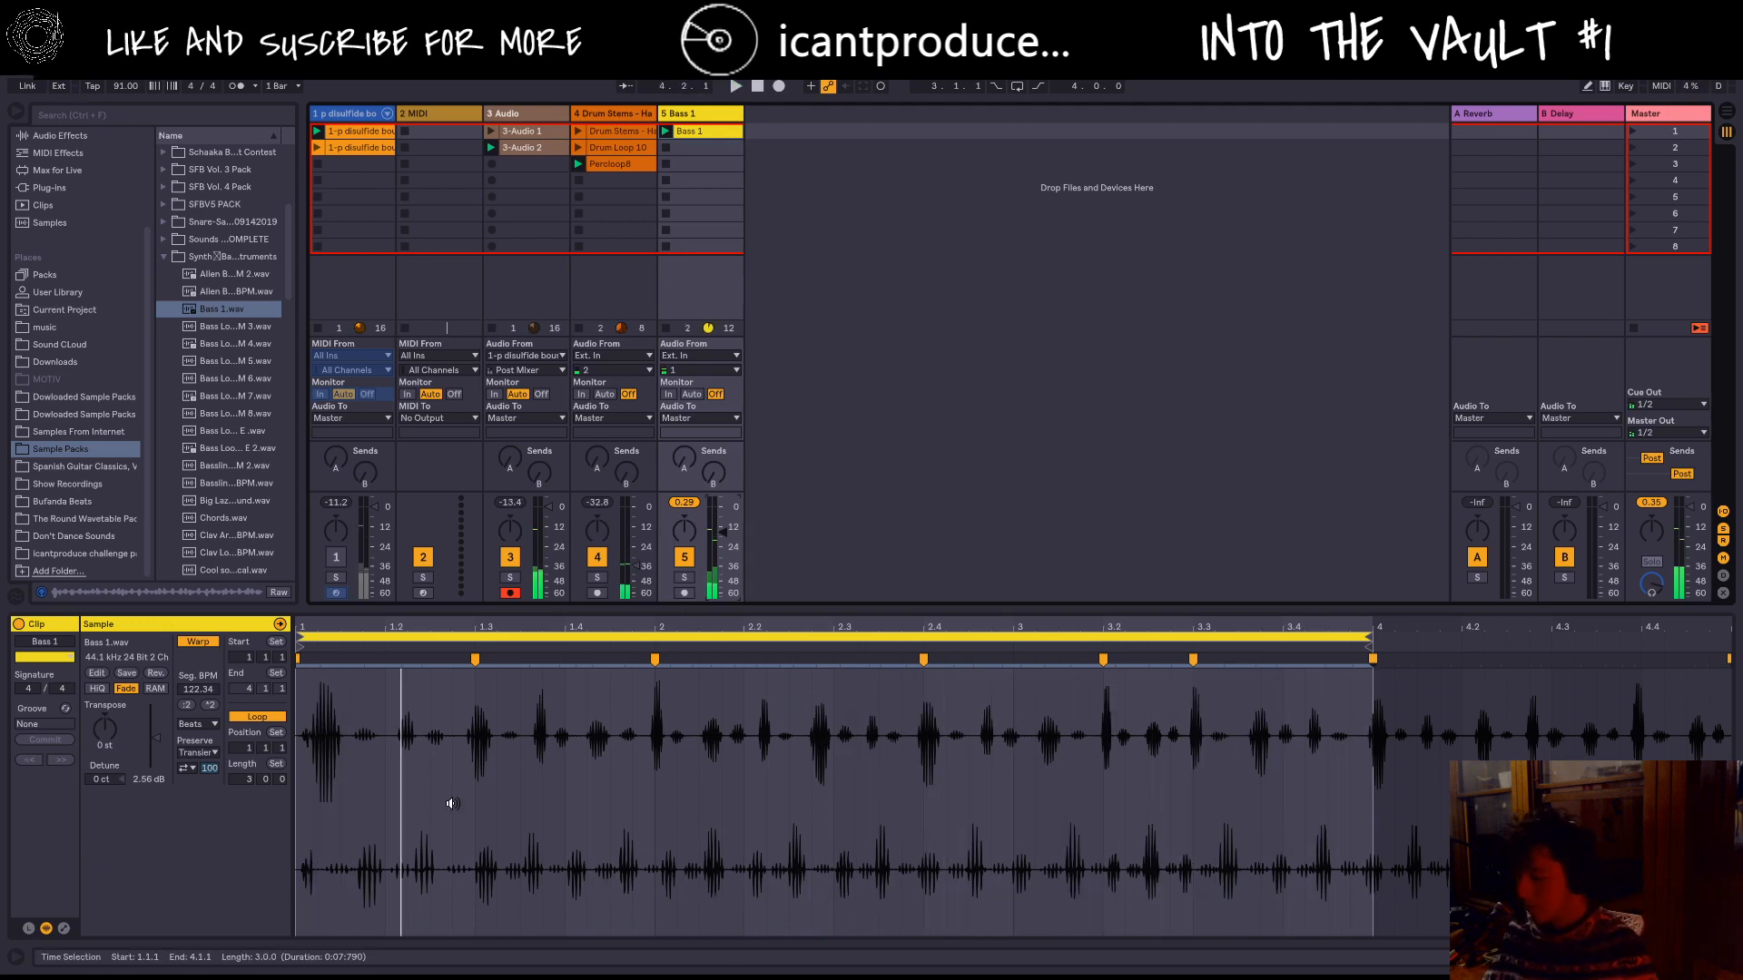
key("space")
key("space")
key("space")
key("space")
key("space")
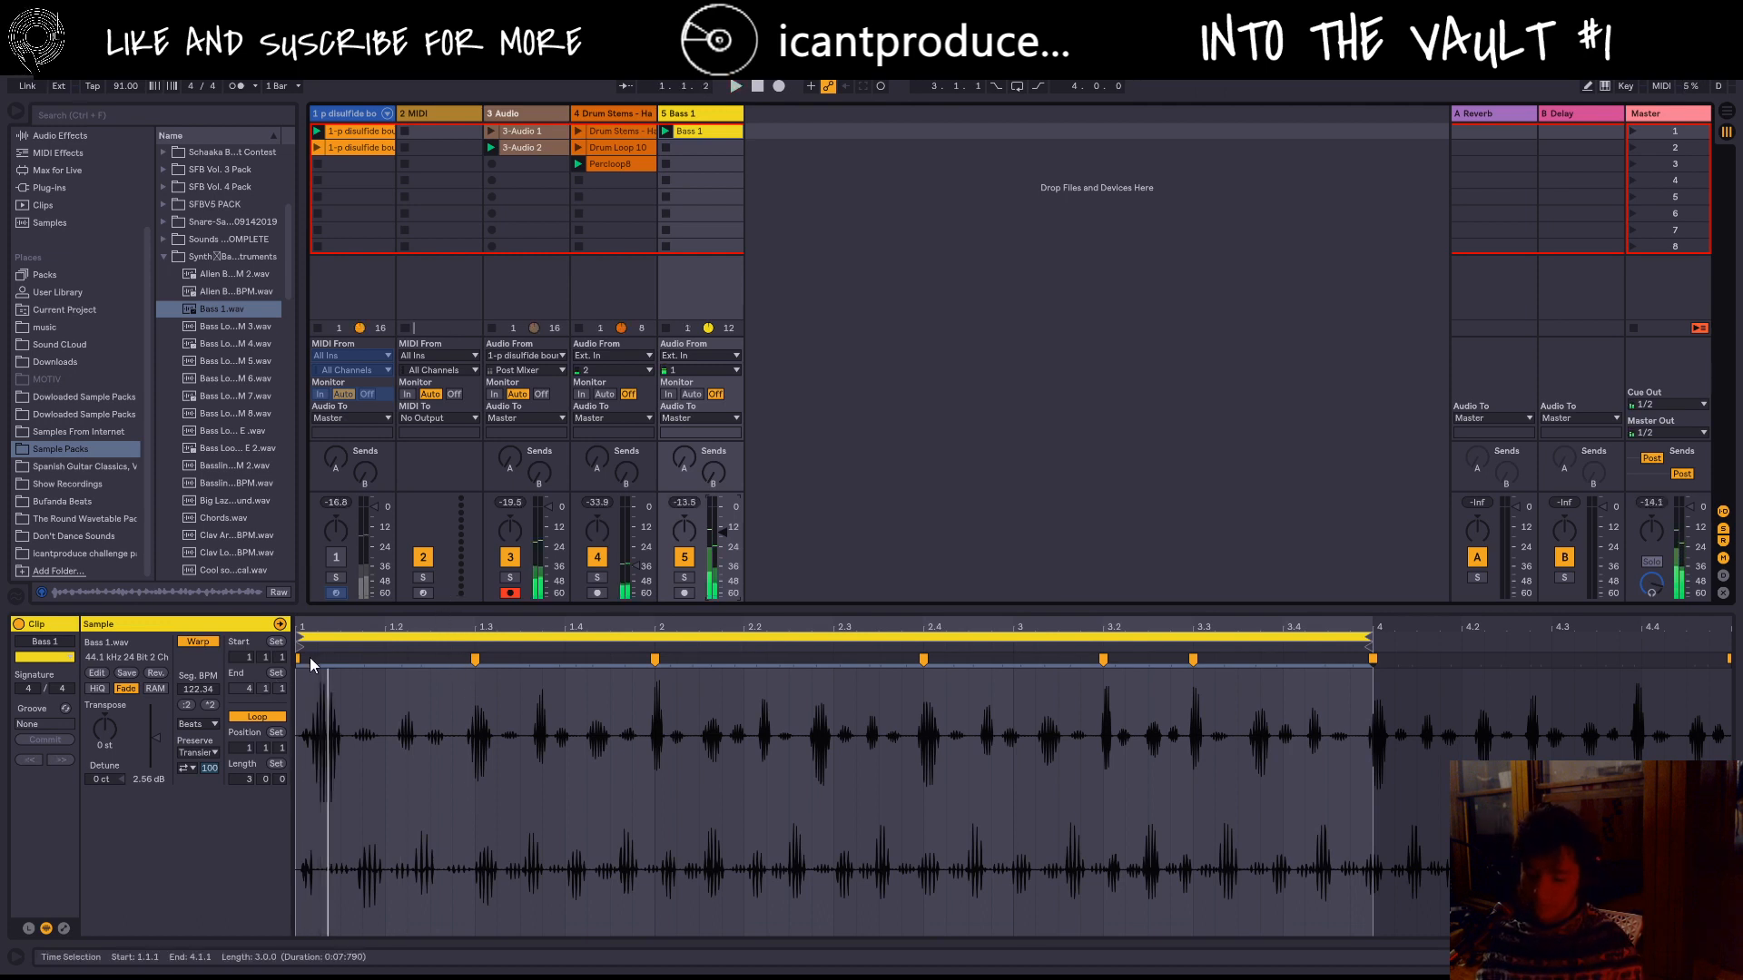
key("space")
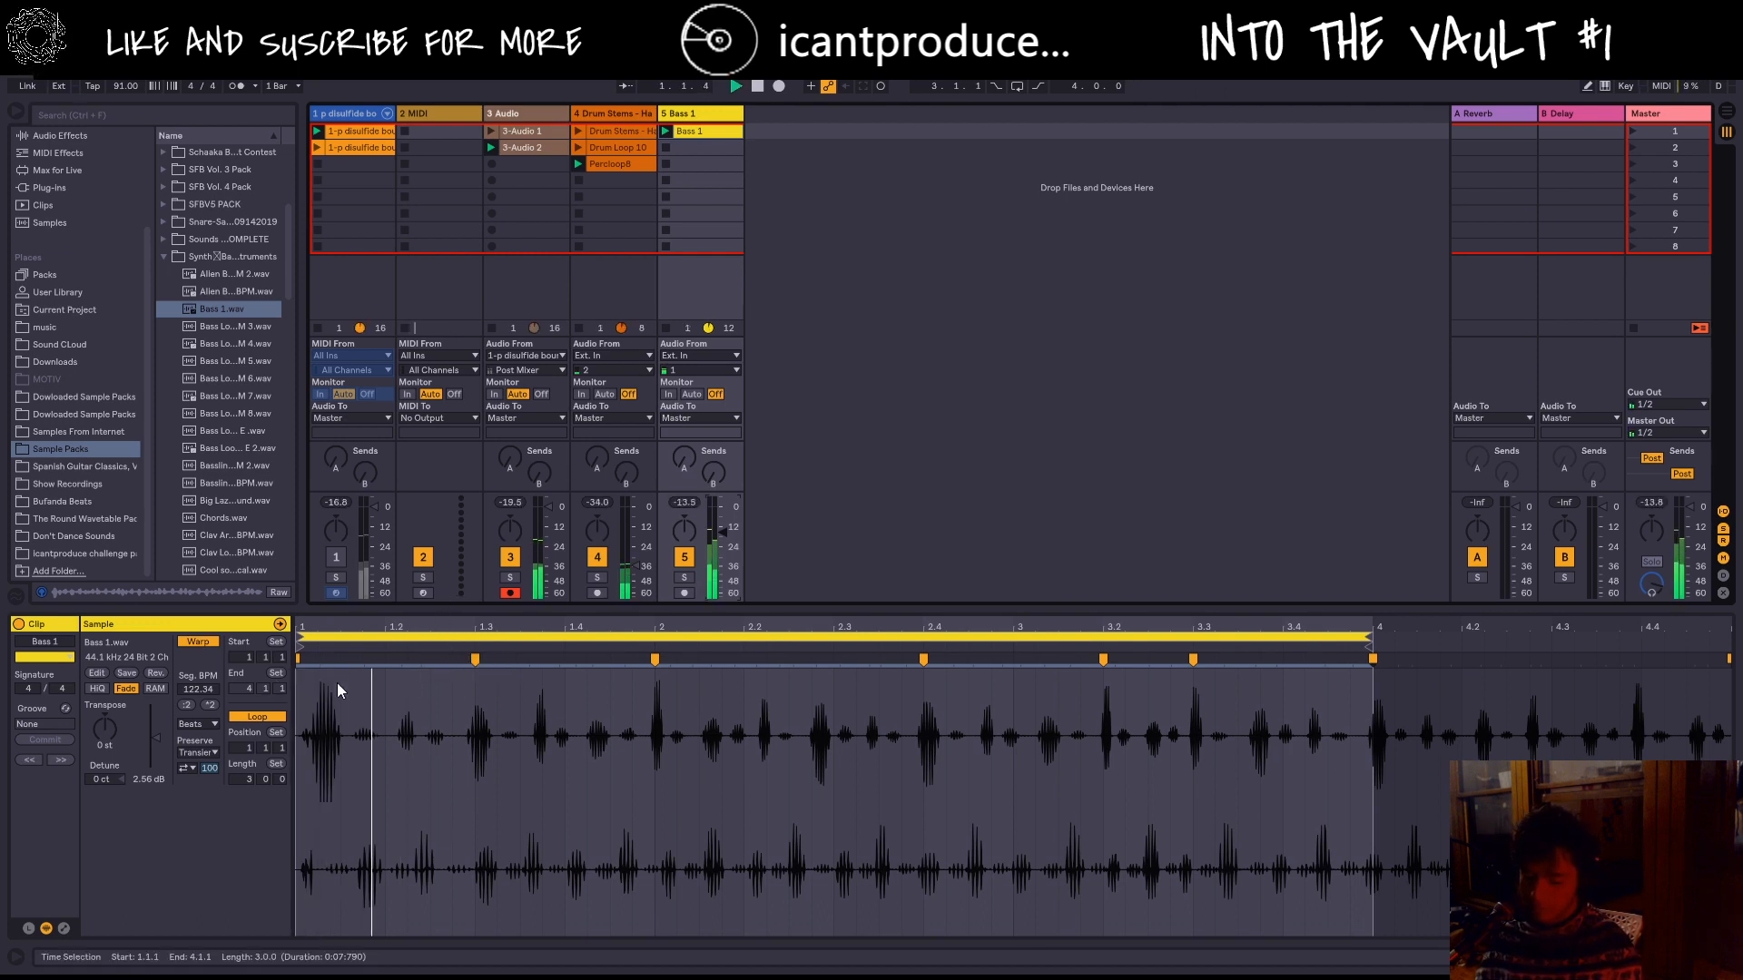
key("space")
Step: Preview the bass loop, bassline, clav loop and Drunk Robots samples in the synth and bass instruments folder
left_click(215, 330)
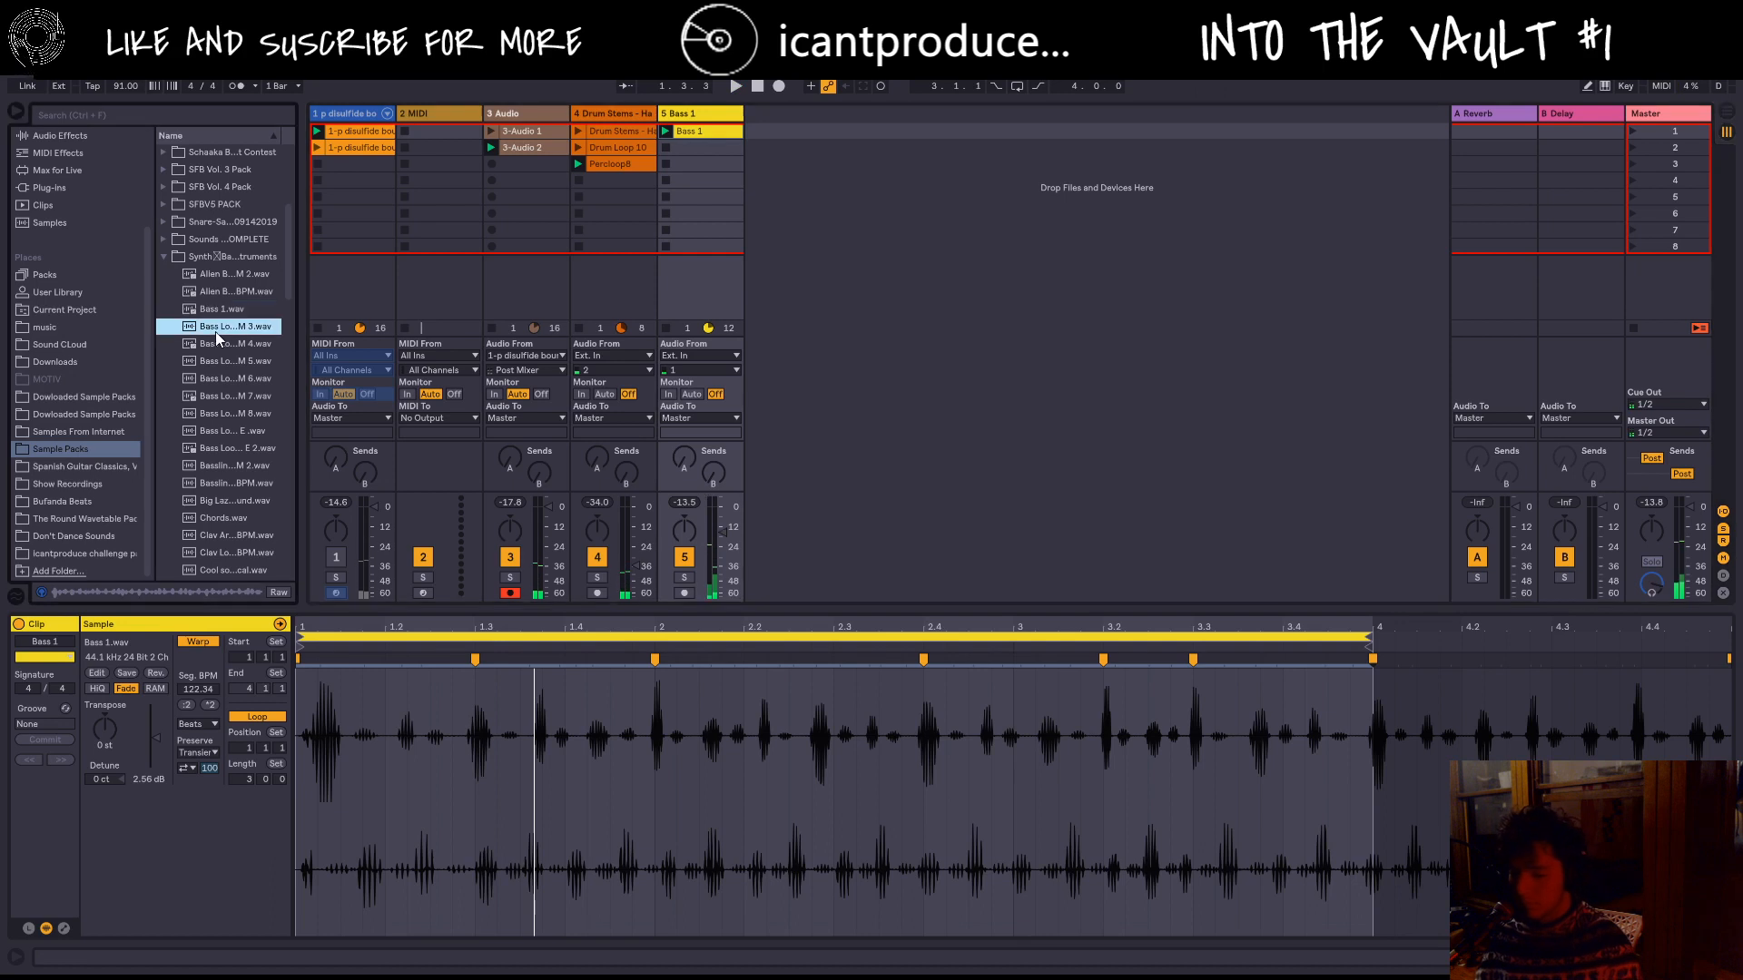
left_click(228, 378)
left_click(216, 480)
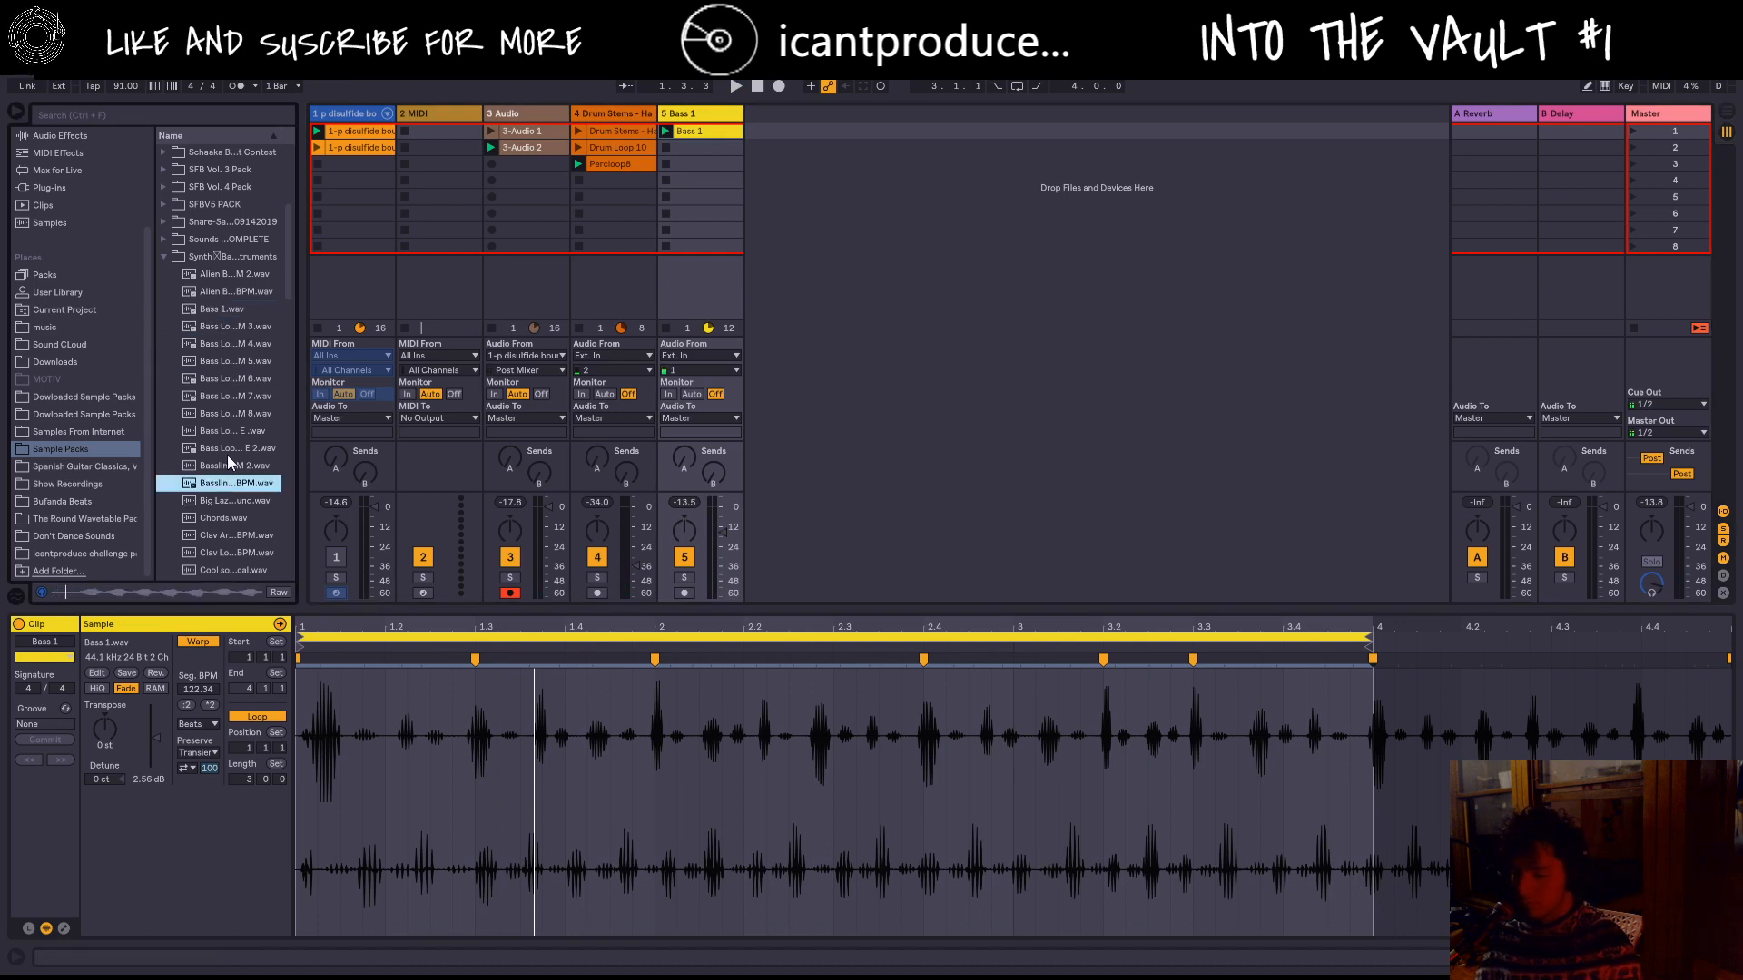
scroll(209, 445, "down", 3)
left_click(209, 464)
scroll(208, 432, "down", 4)
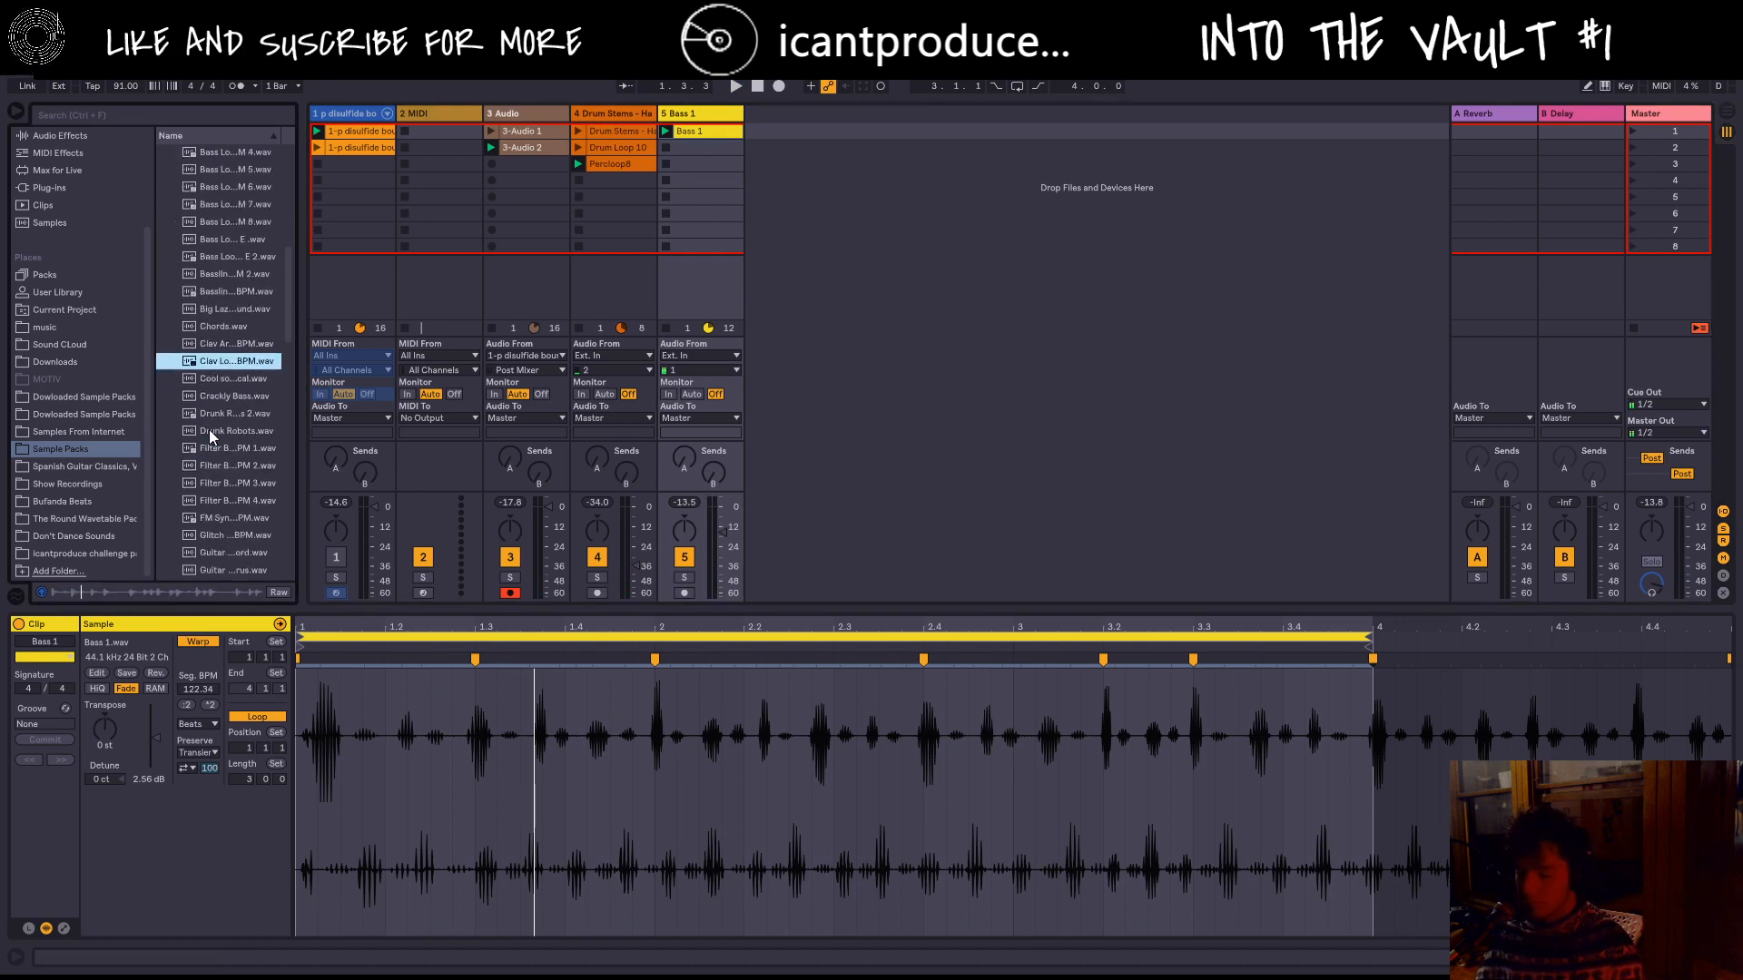
left_click(210, 399)
scroll(210, 399, "down", 3)
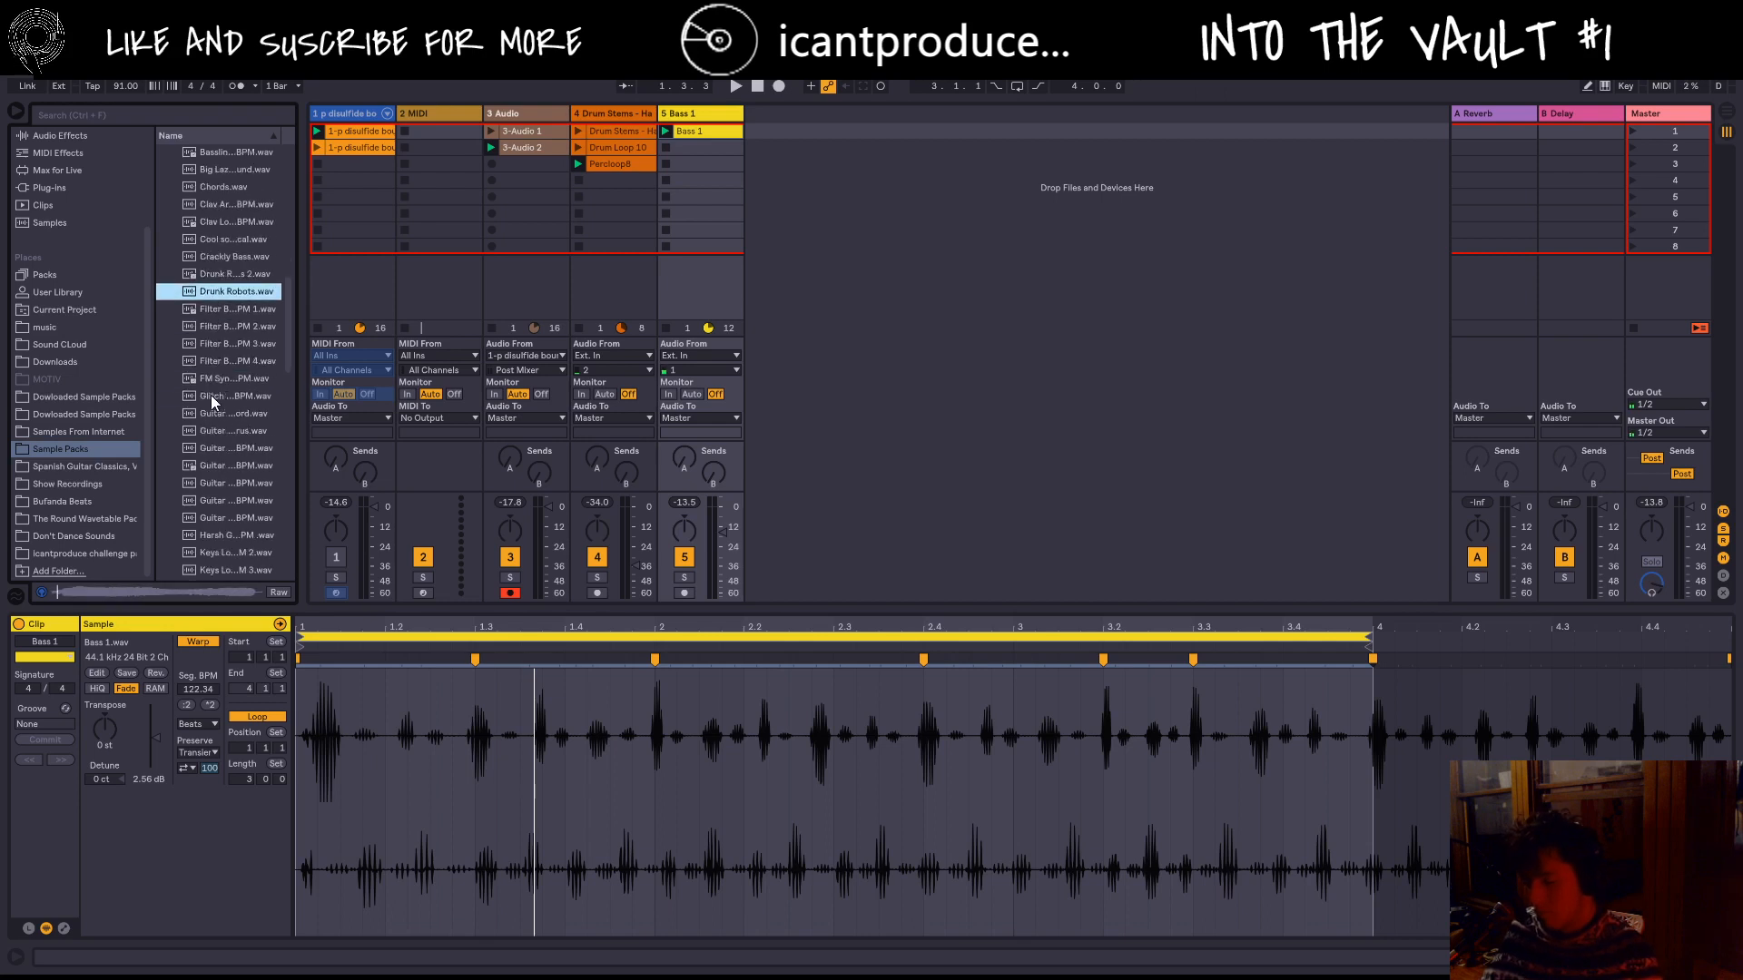
Step: Preview the glitch, guitar and modulated samples further down the synth and bass instruments folder
left_click(210, 395)
scroll(211, 394, "down", 3)
left_click(211, 387)
scroll(211, 387, "down", 6)
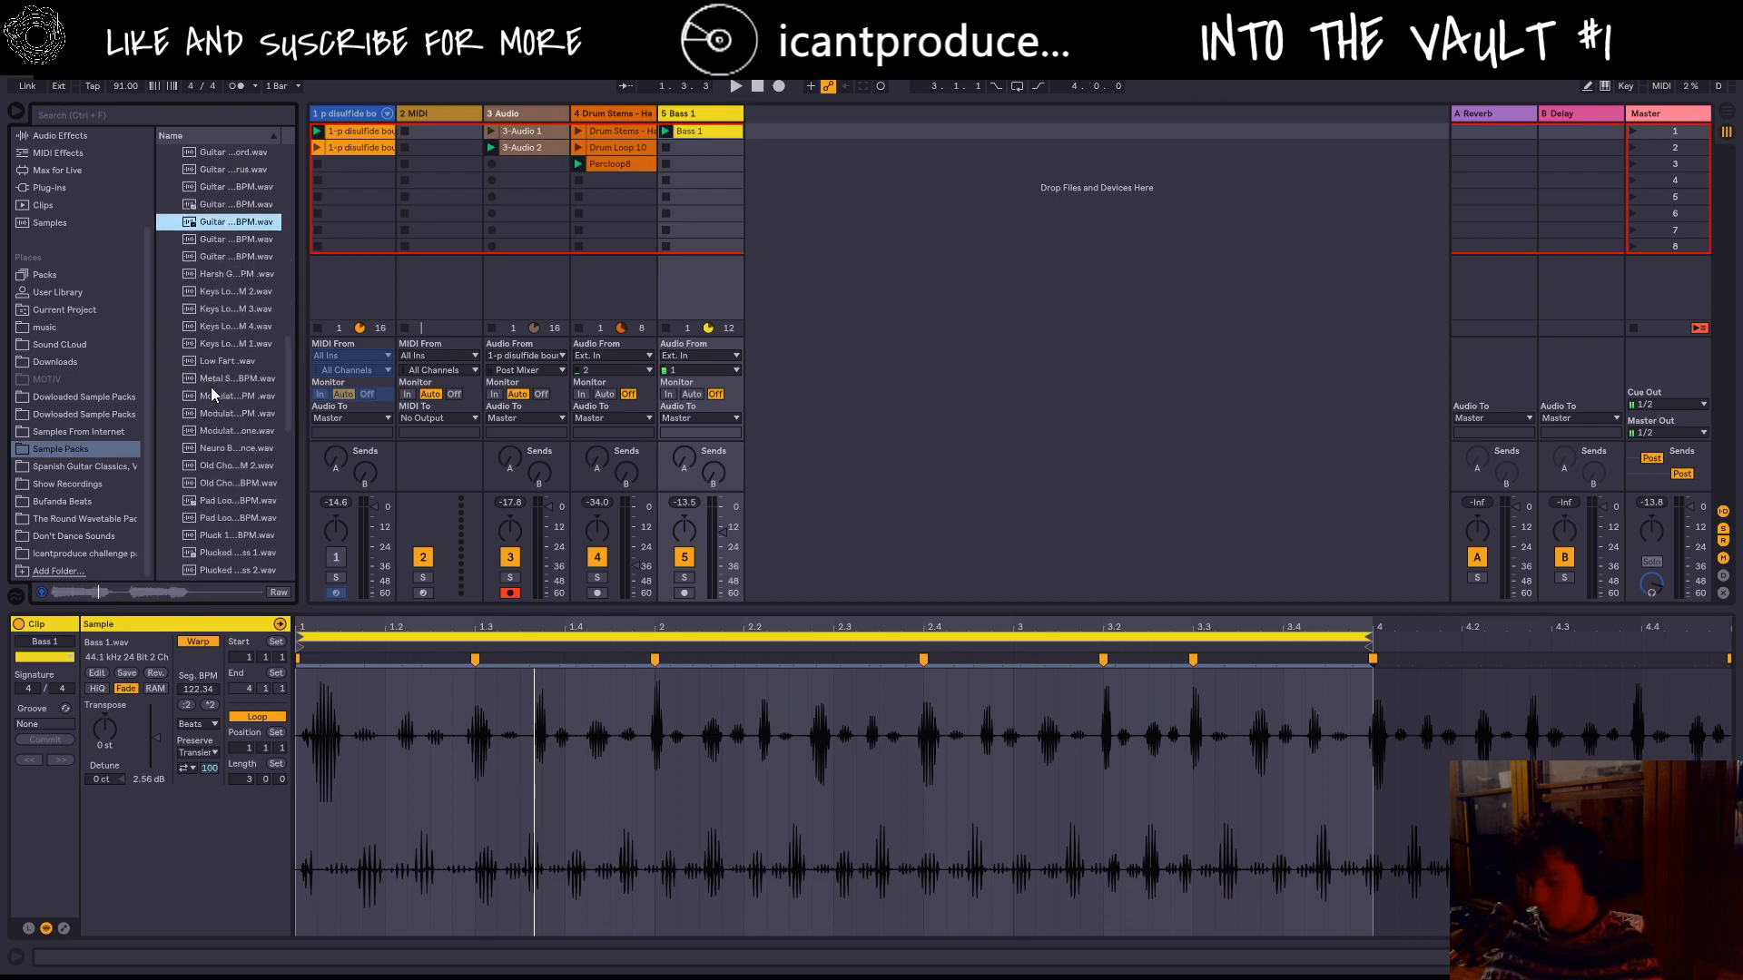
left_click(214, 392)
scroll(214, 390, "down", 3)
Step: Place the second Old Chords 100 BPM sample in track 5's second slot, launch it, set its gain to -18.7 dB, and stop
left_click(231, 334)
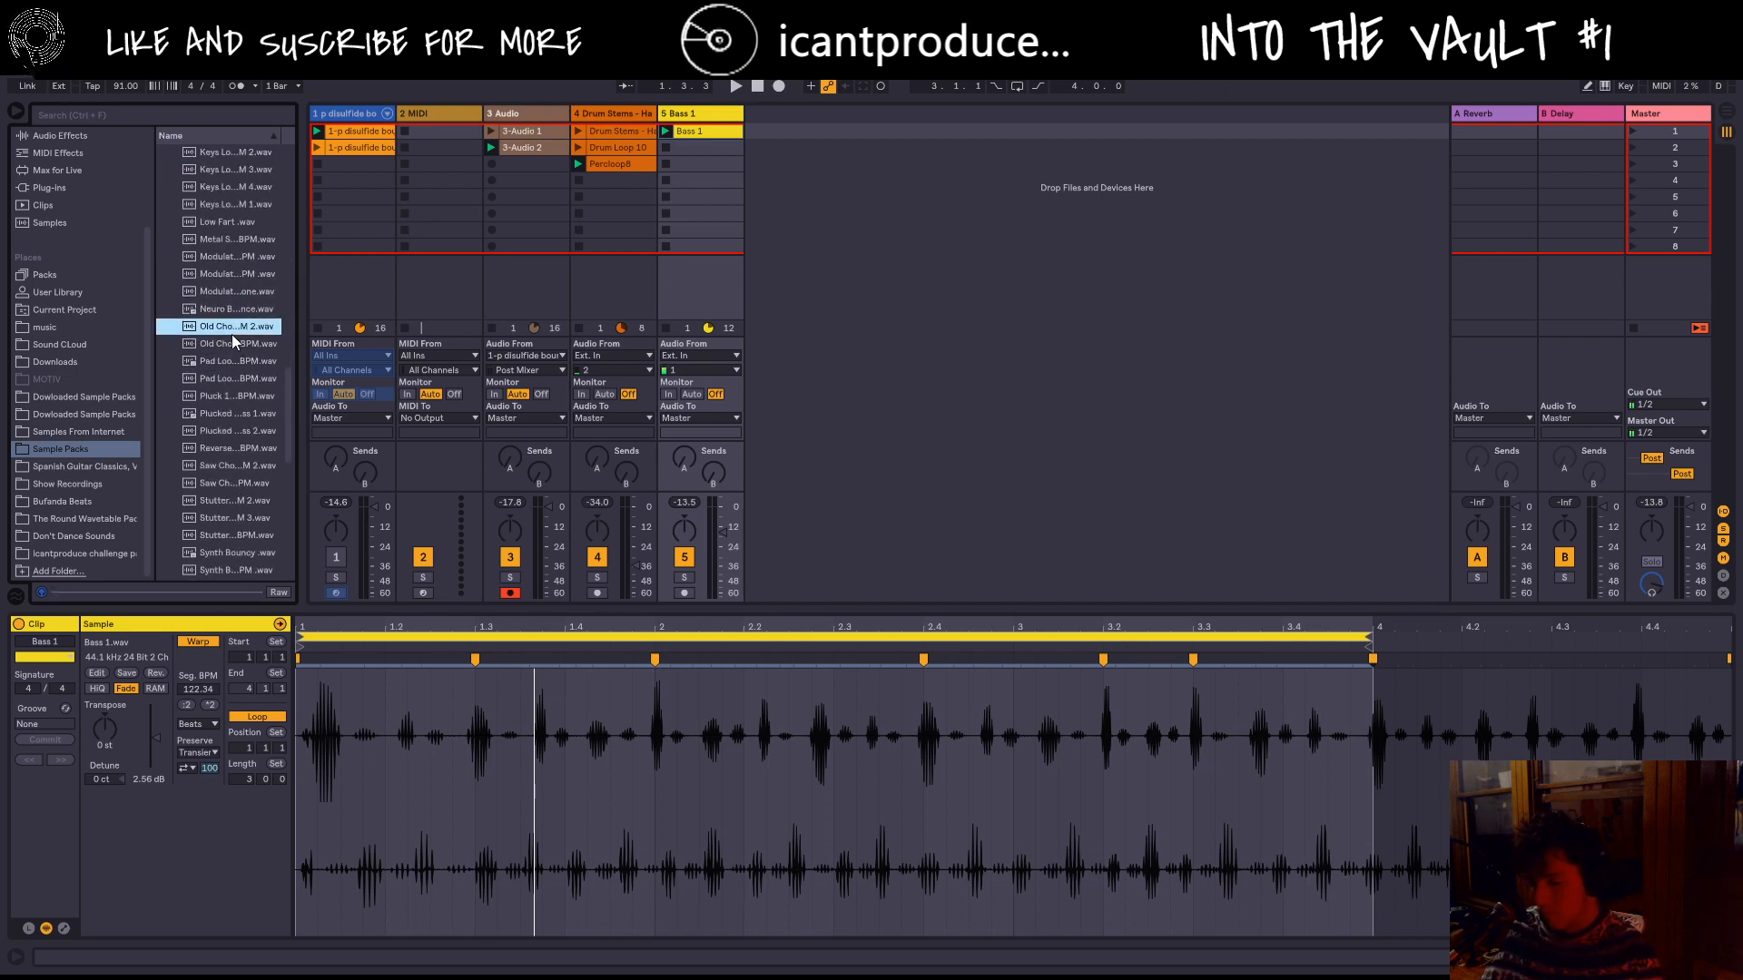
scroll(231, 334, "down", 3)
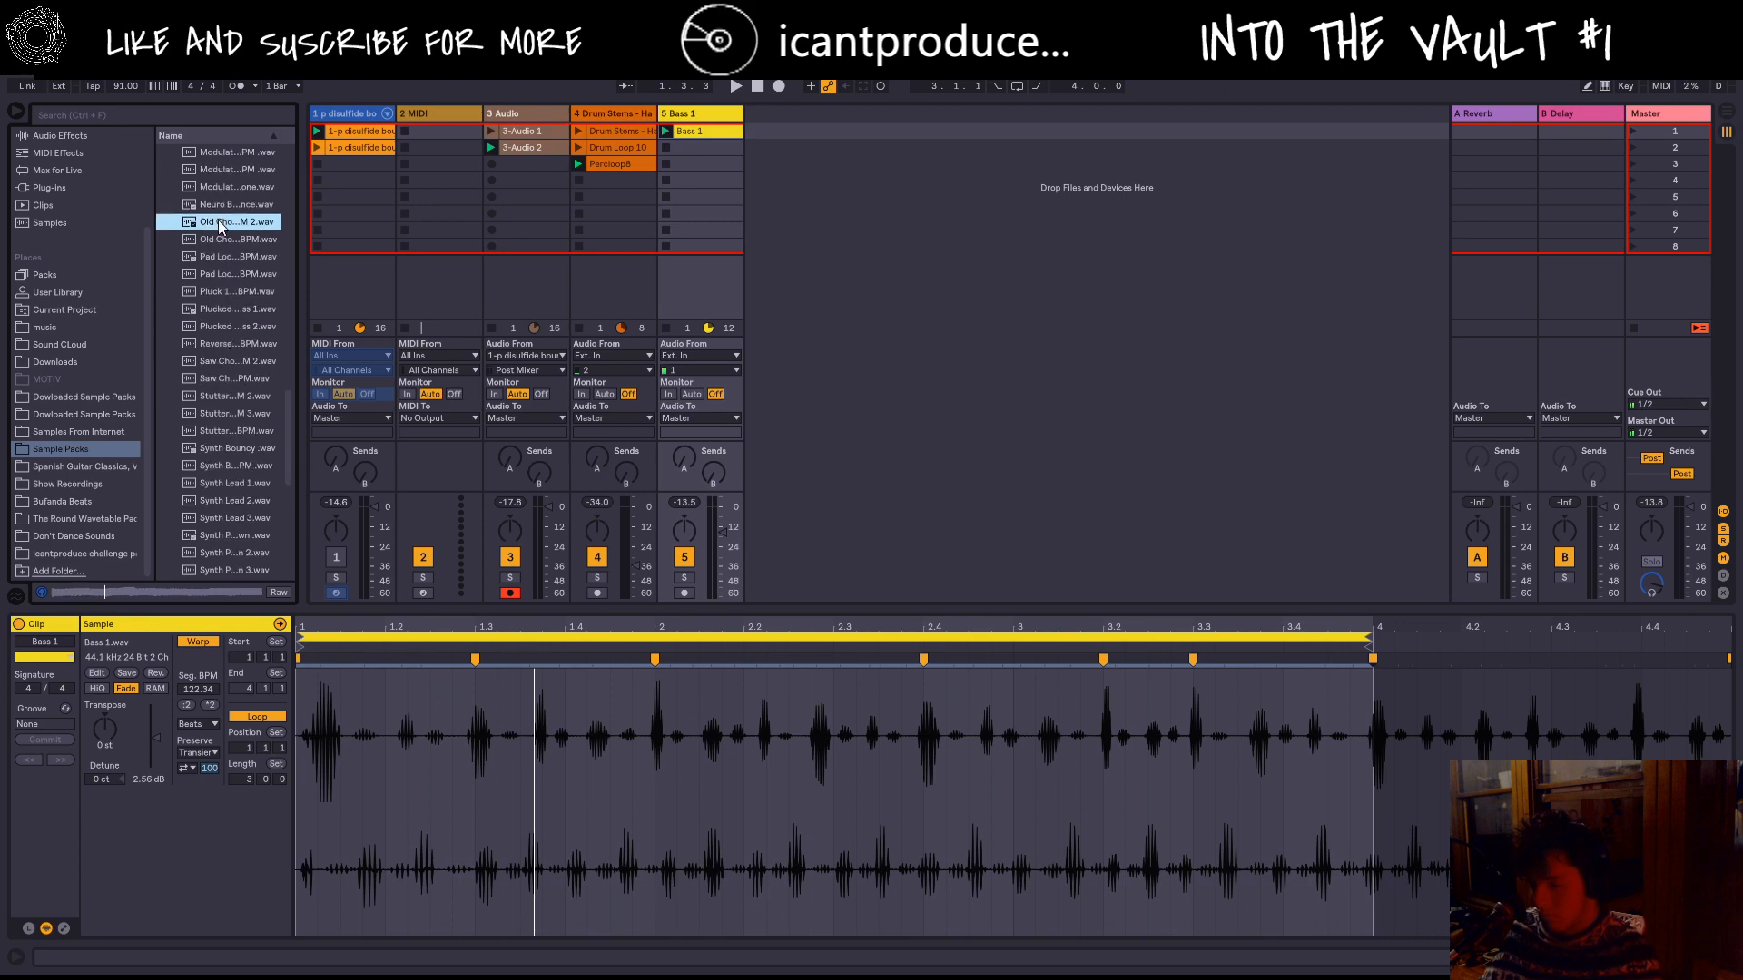
left_click_drag(218, 220, 675, 150)
left_click(667, 148)
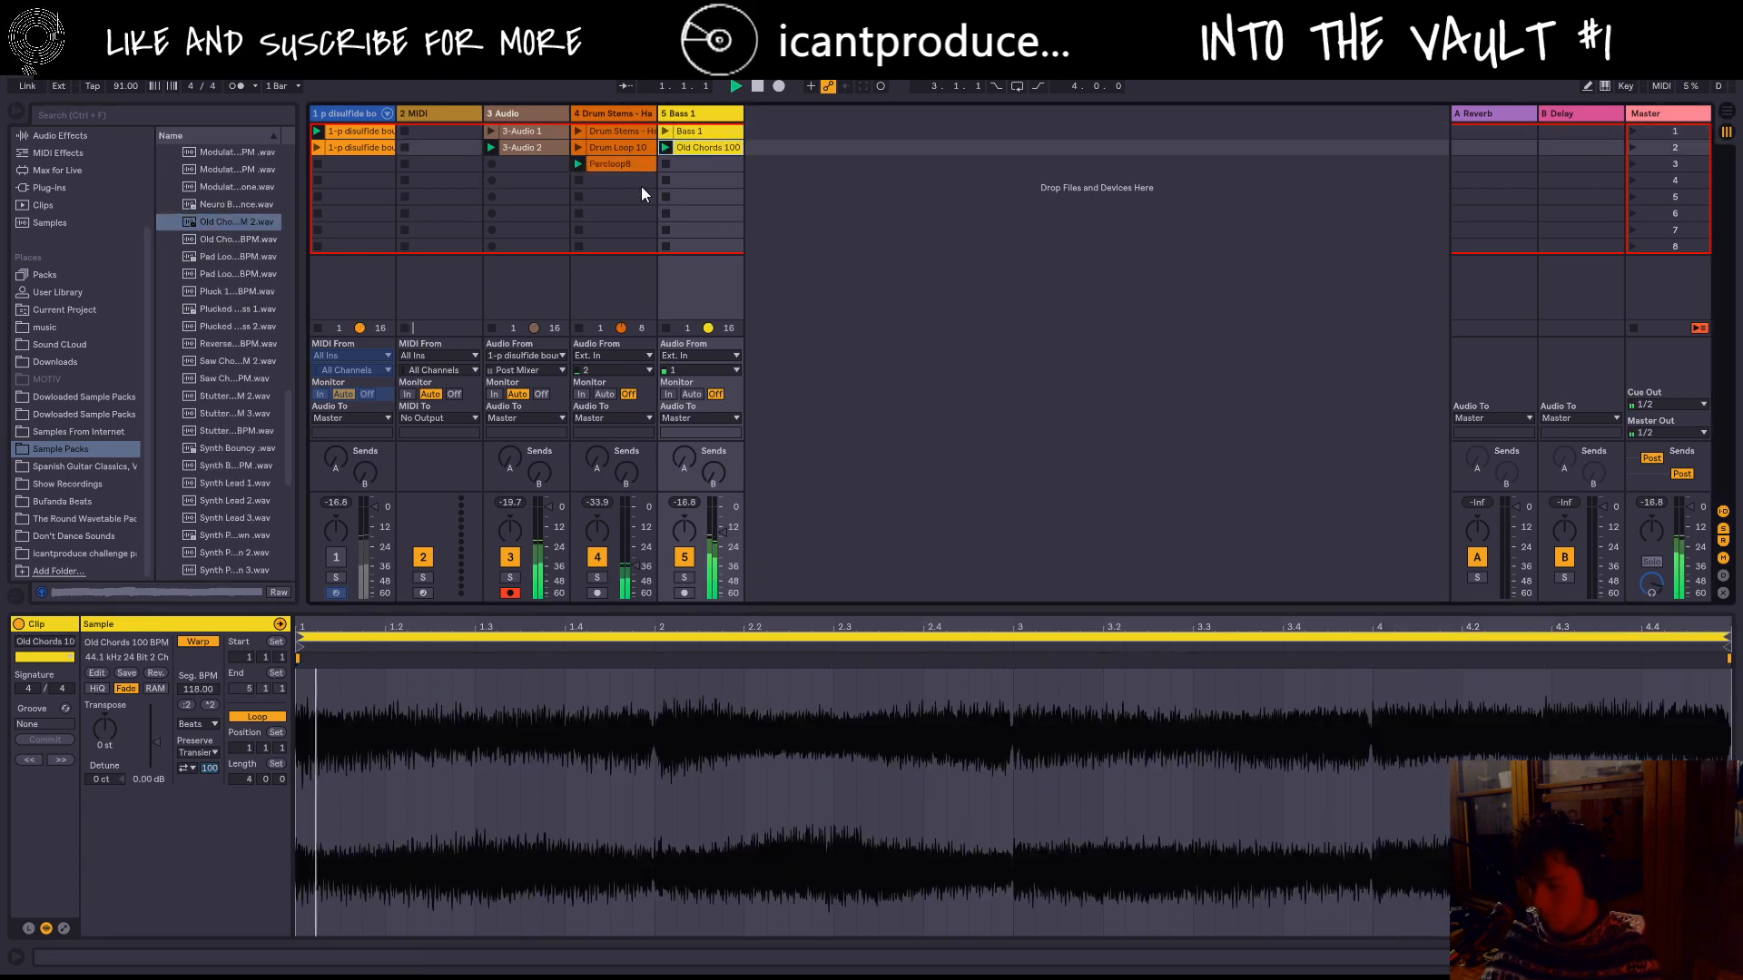
left_click_drag(157, 743, 156, 759)
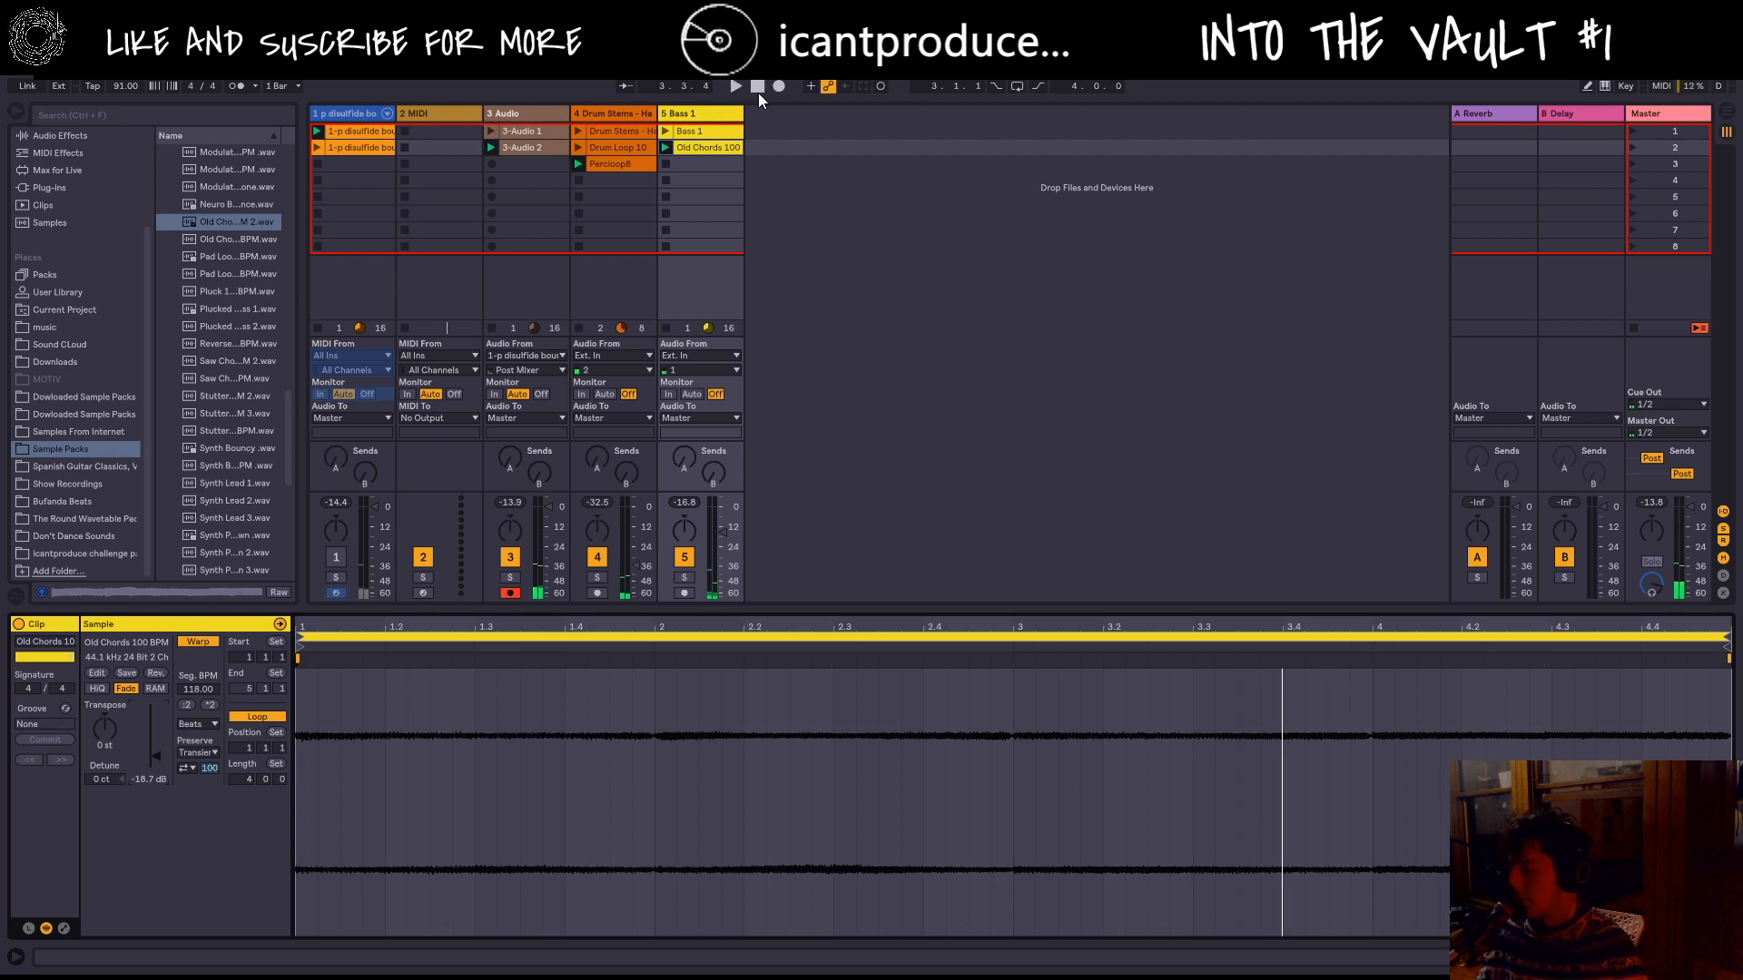
key("space")
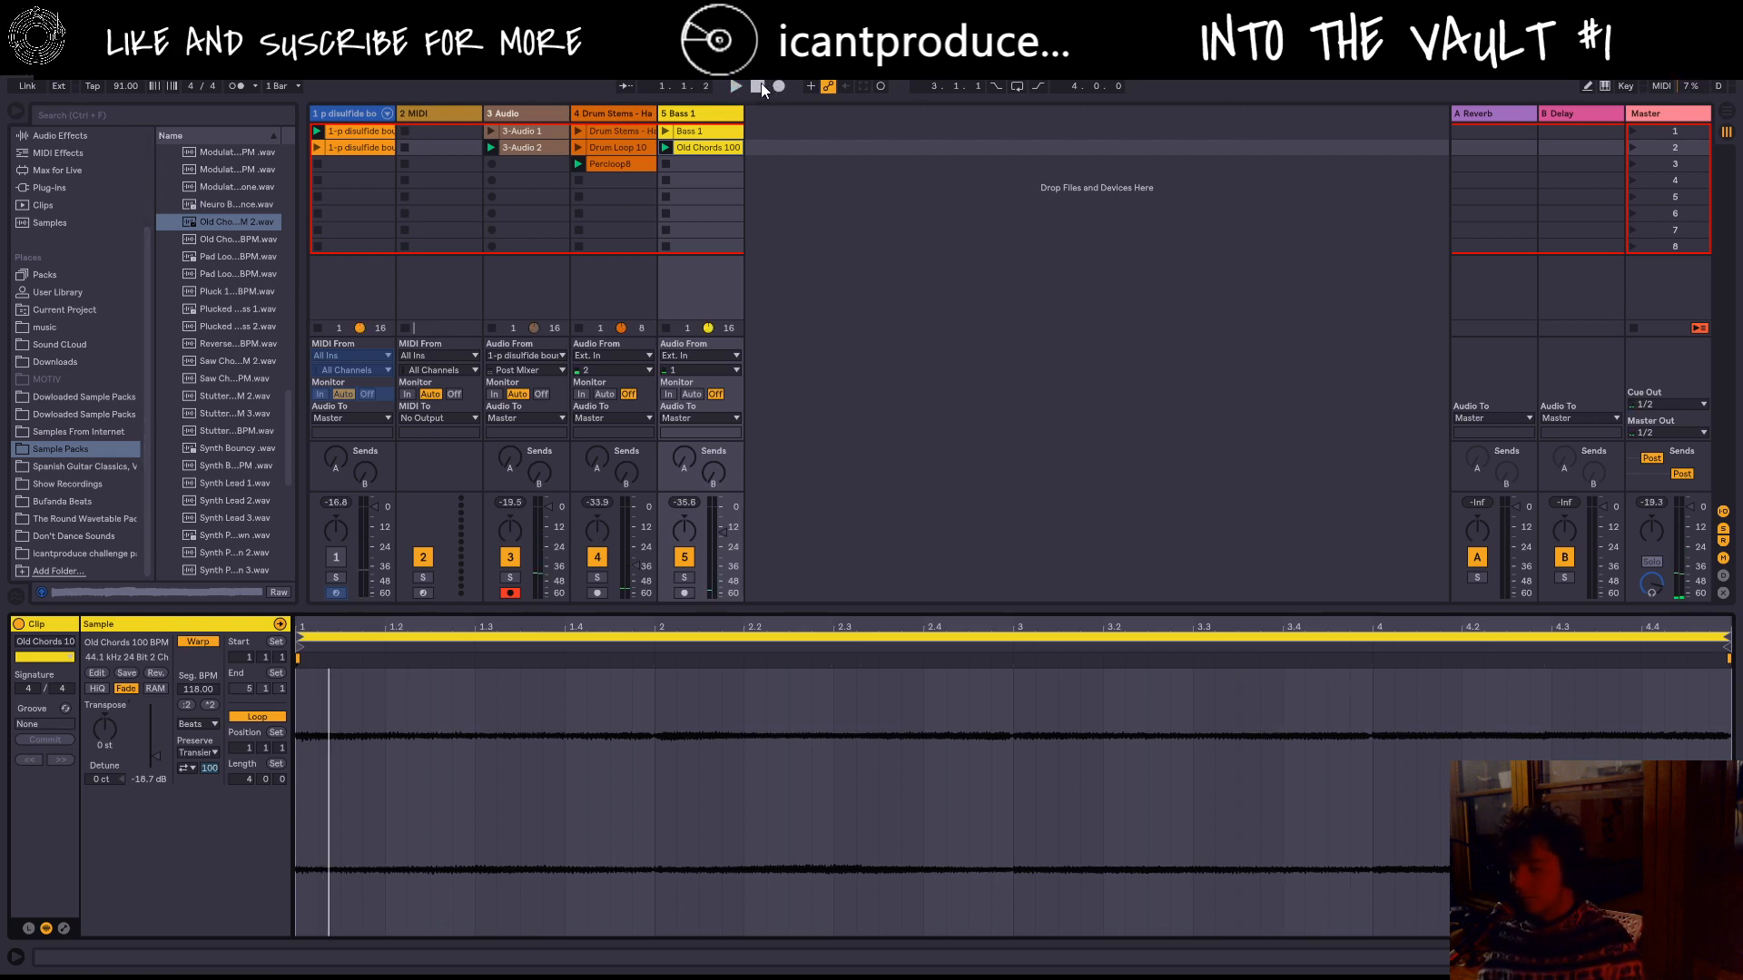
Step: Play the beat without track 5, and preview the Wobble 3, Wacky Synth and numbered synth samples for a fitting layer
scroll(220, 296, "down", 4)
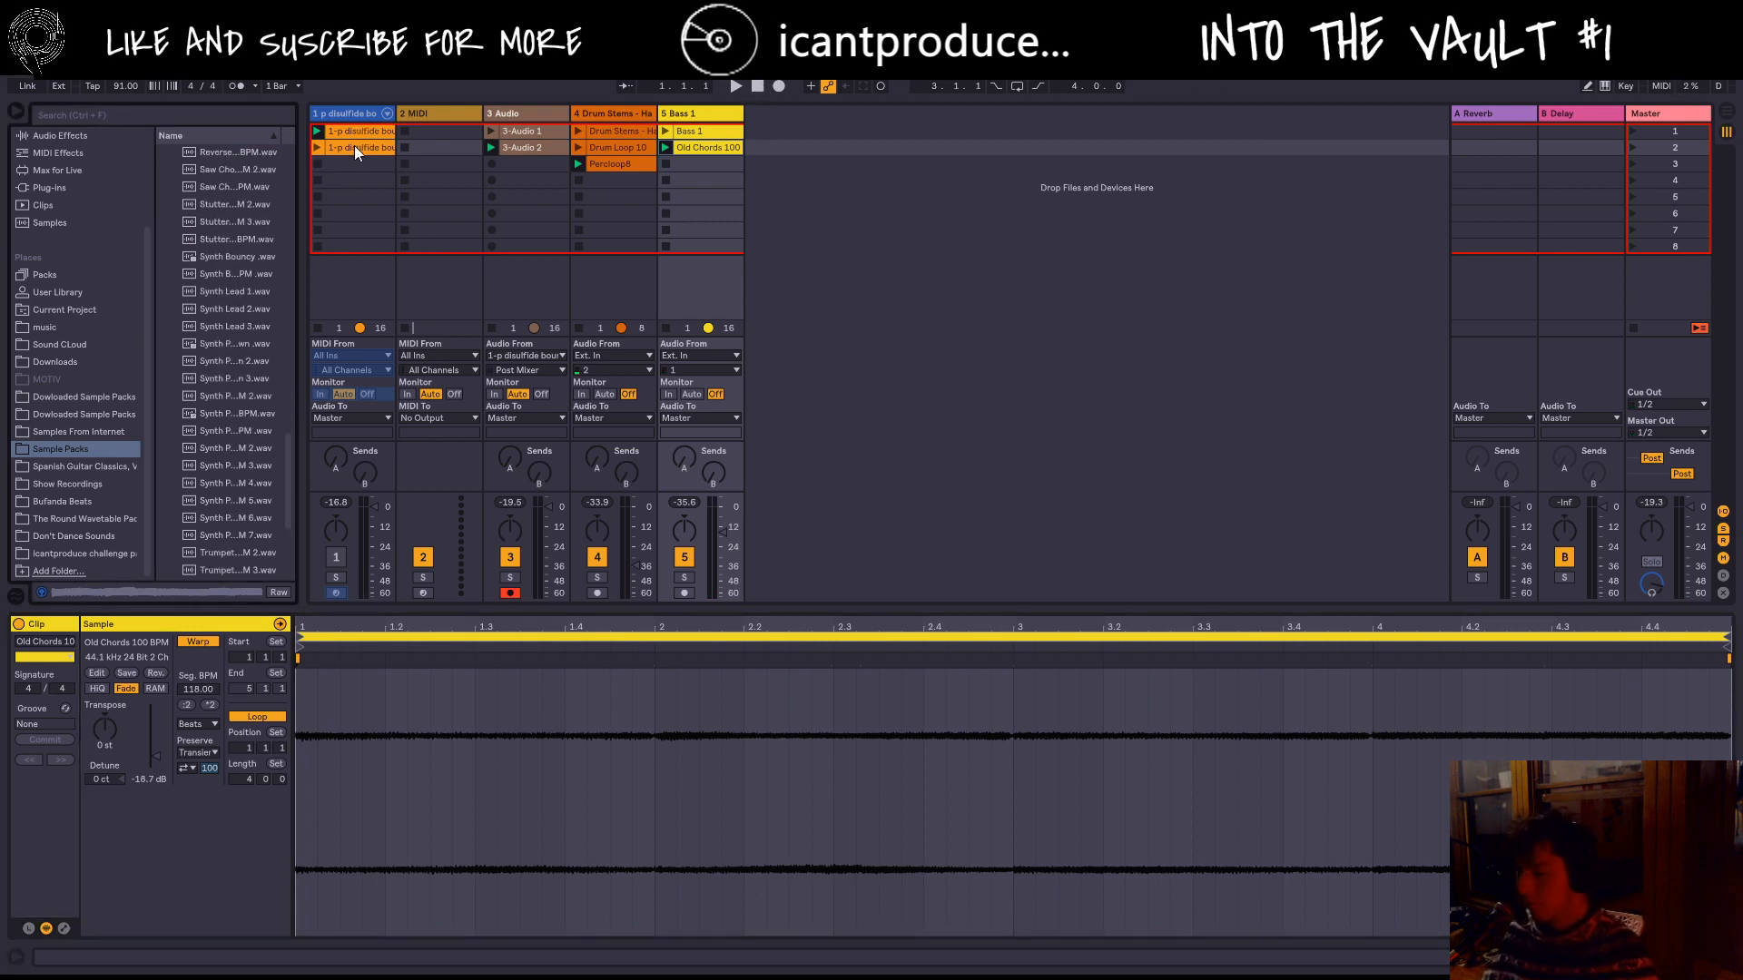
scroll(201, 477, "down", 4)
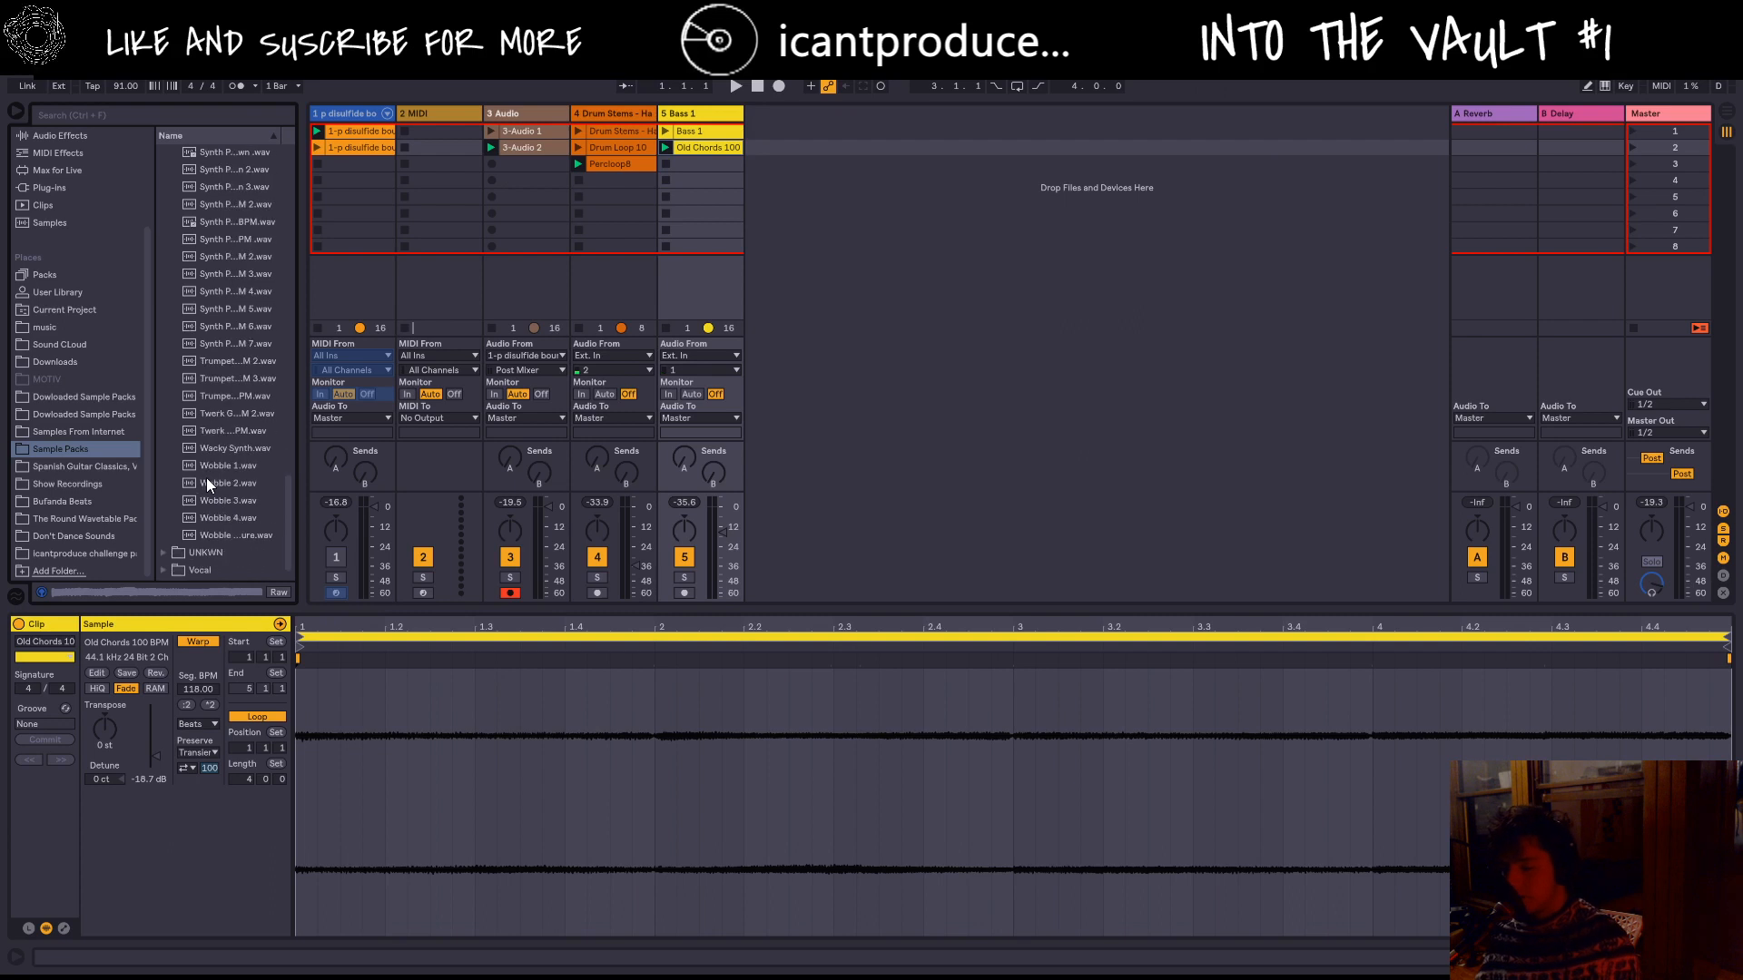
key("space")
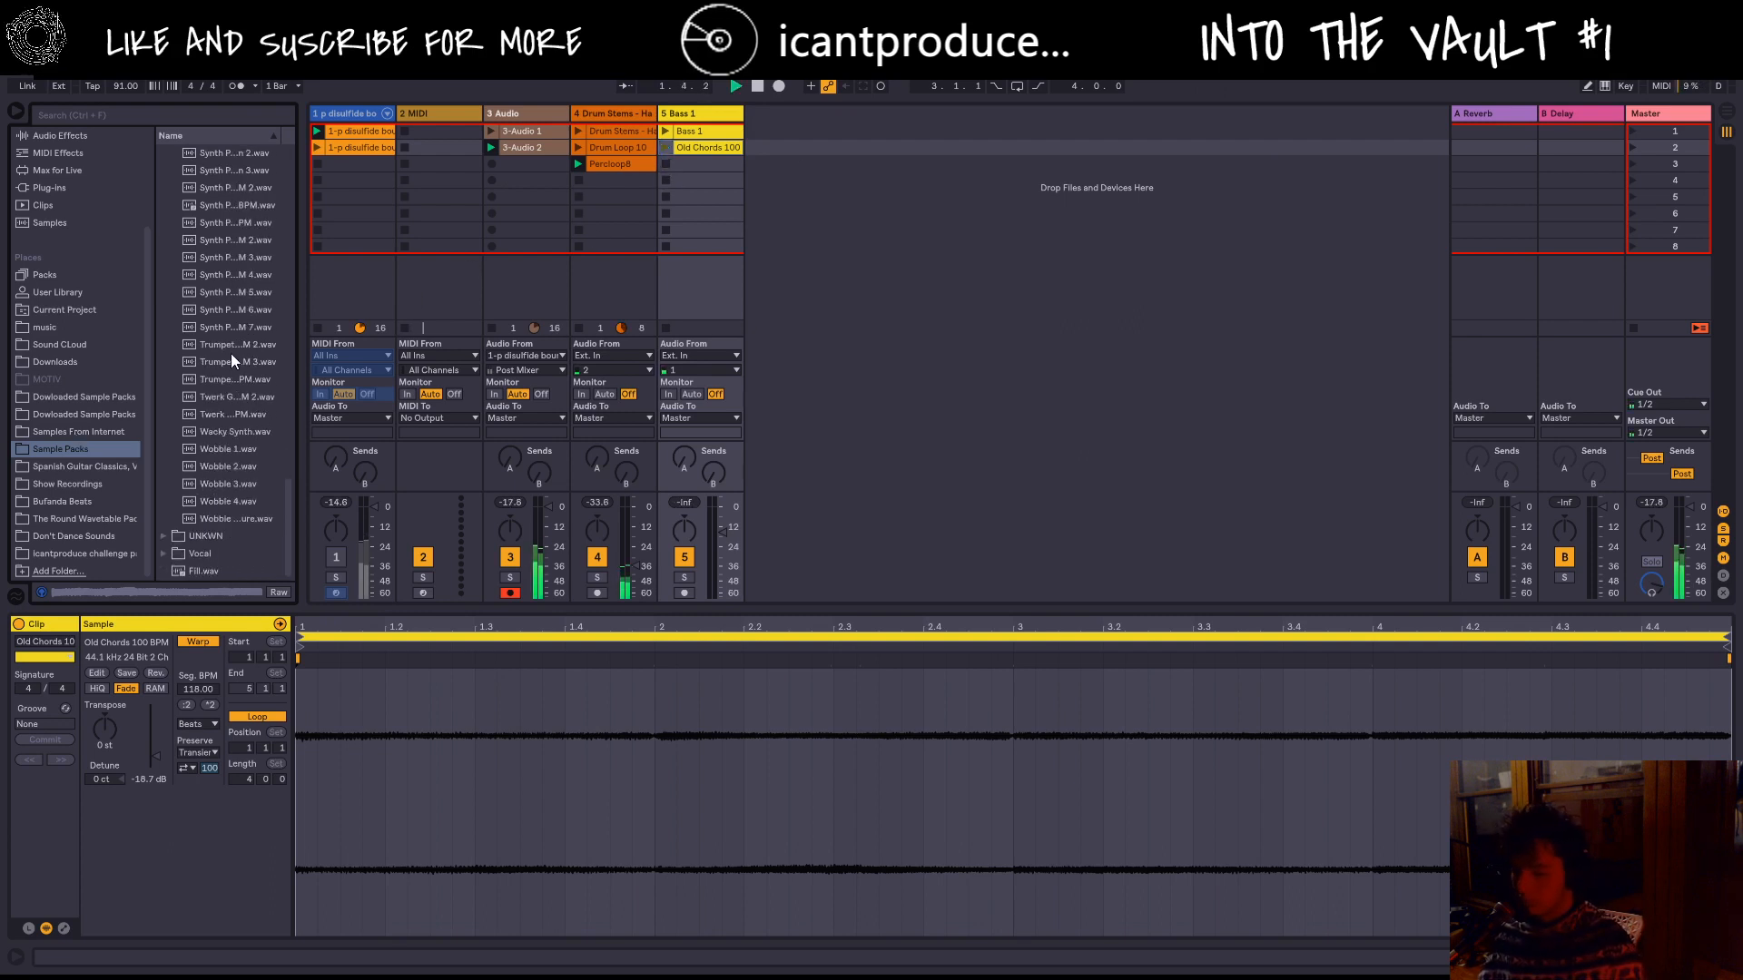
left_click(227, 481)
left_click(223, 431)
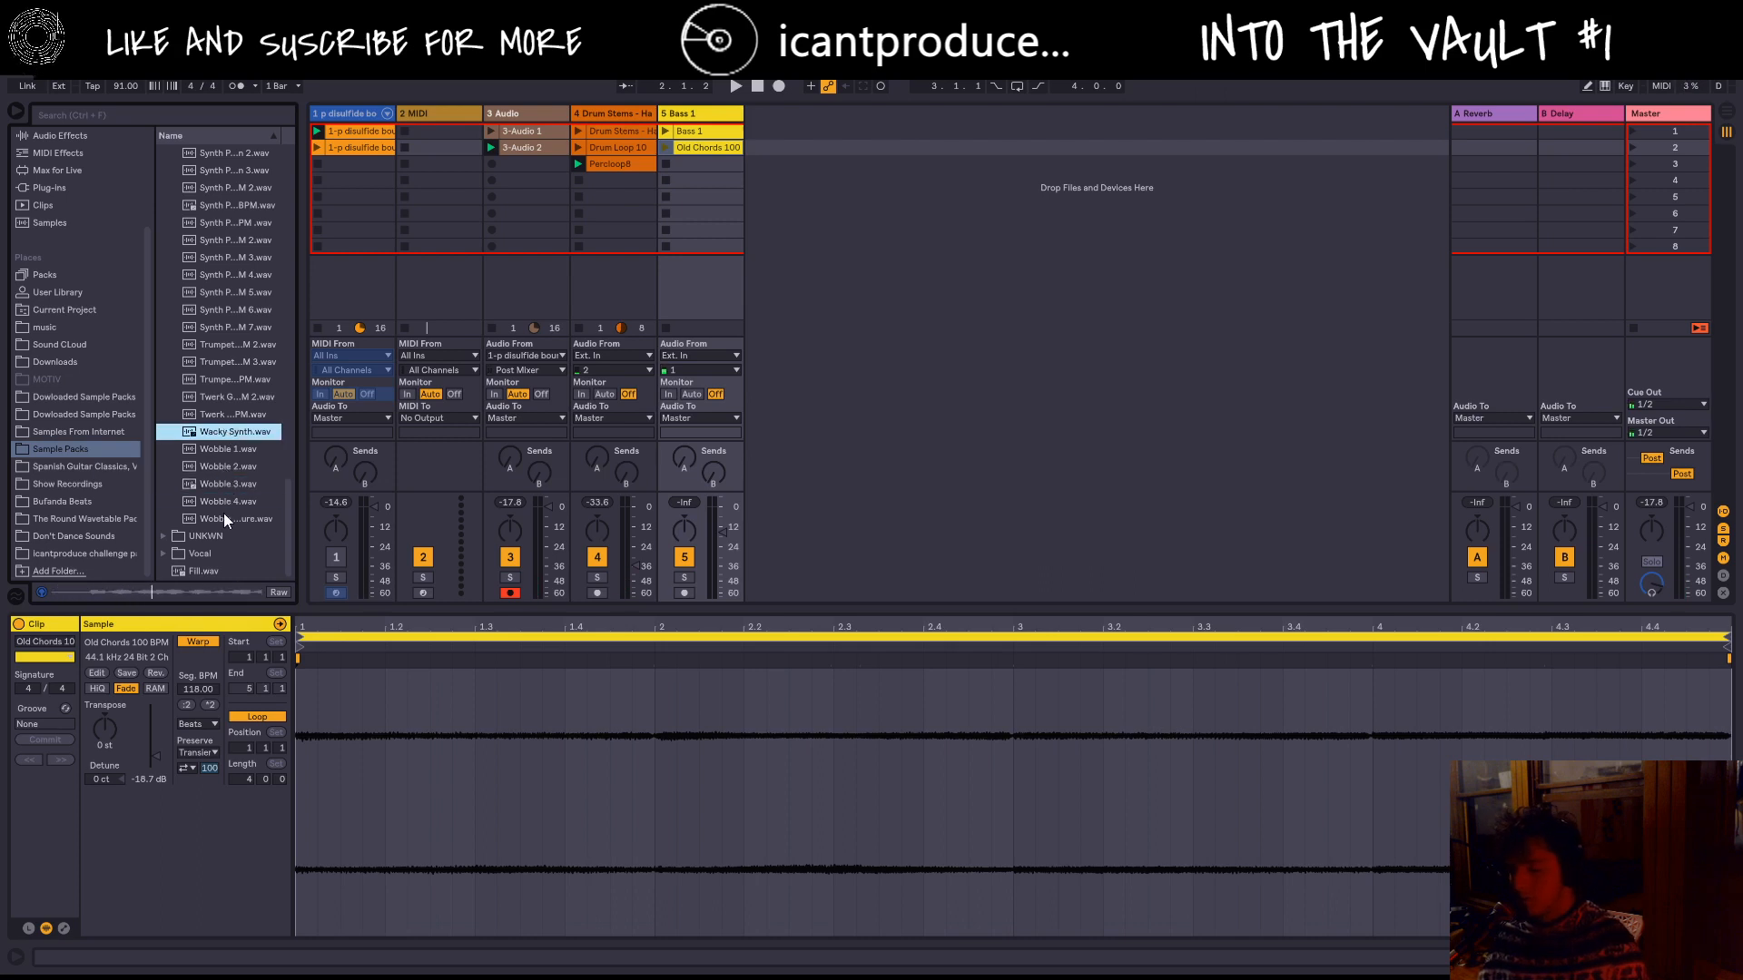
left_click(227, 325)
scroll(227, 324, "up", 1)
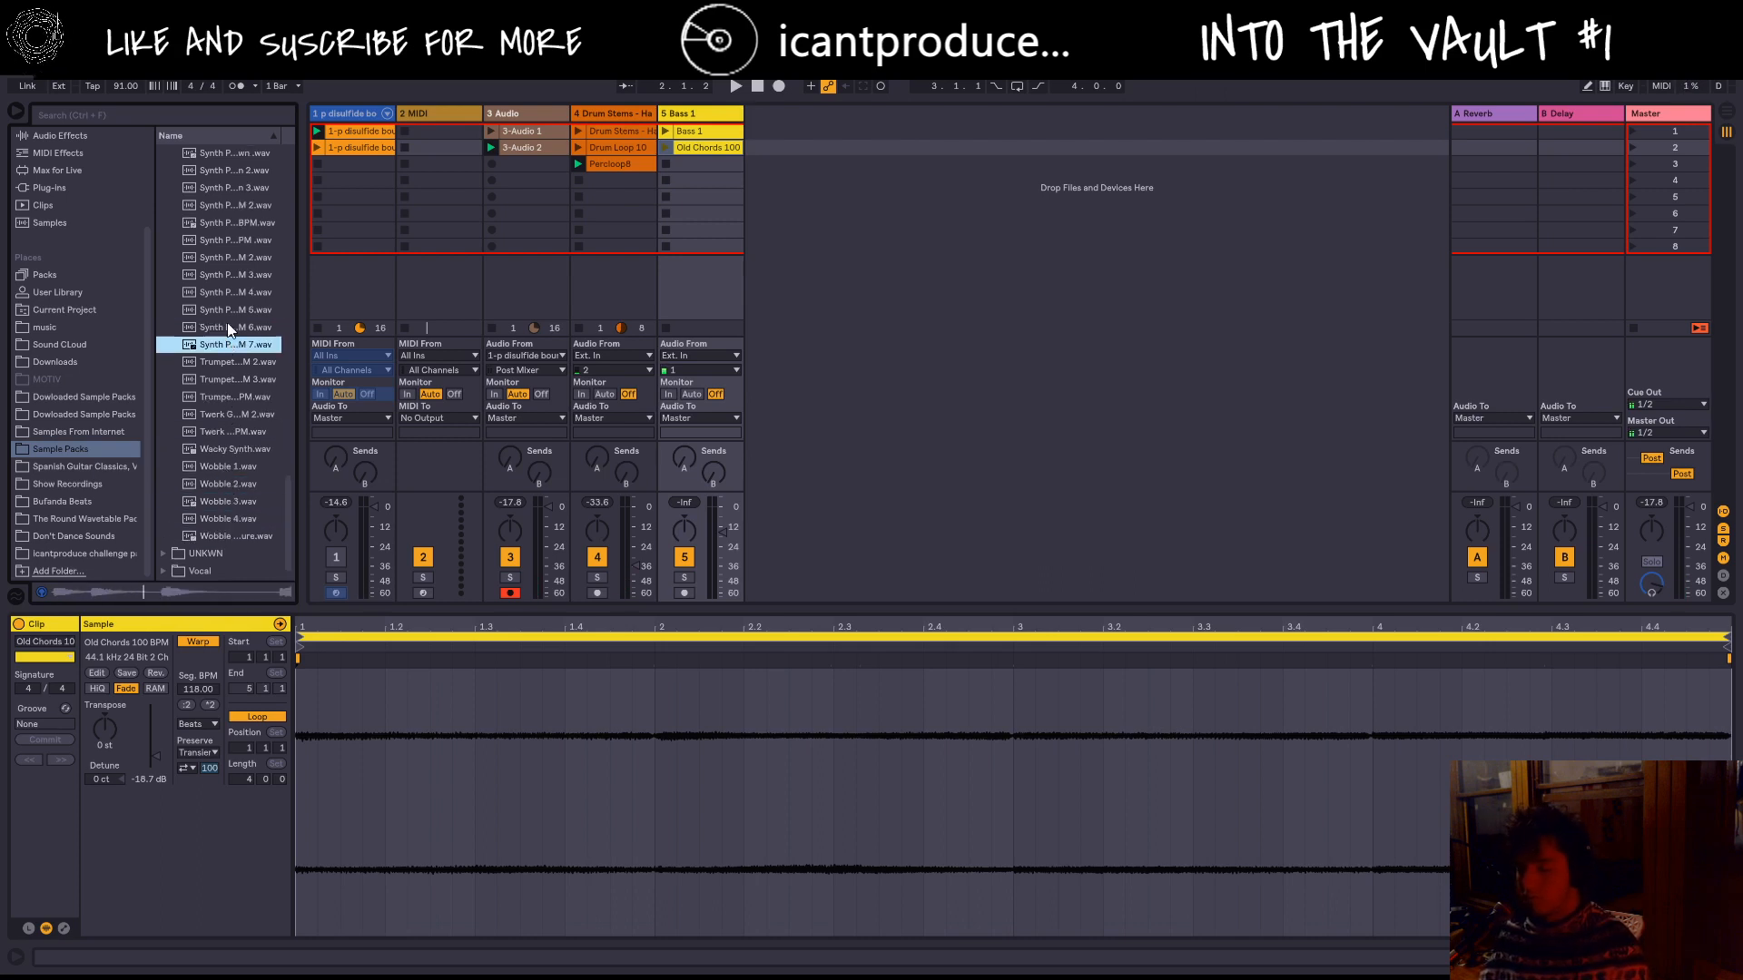
scroll(227, 323, "up", 3)
left_click(253, 262)
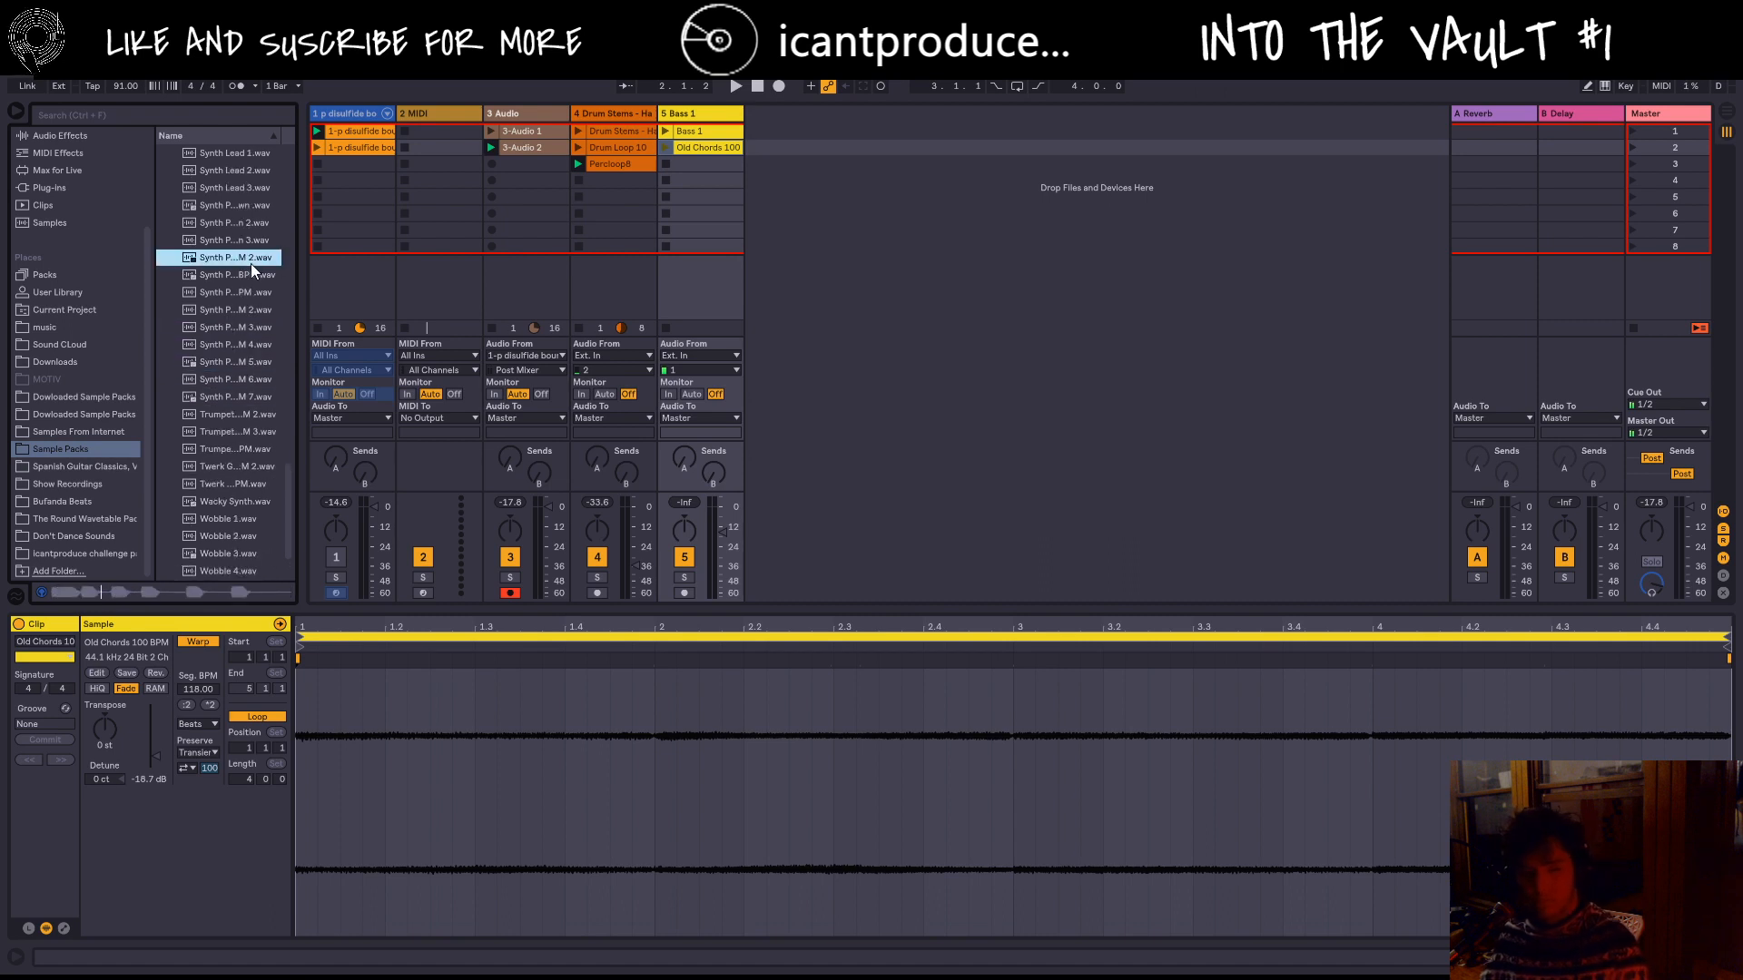
Step: Preview Synth Lead 3.wav, place it in track 5's third clip slot, and launch it
left_click(238, 188)
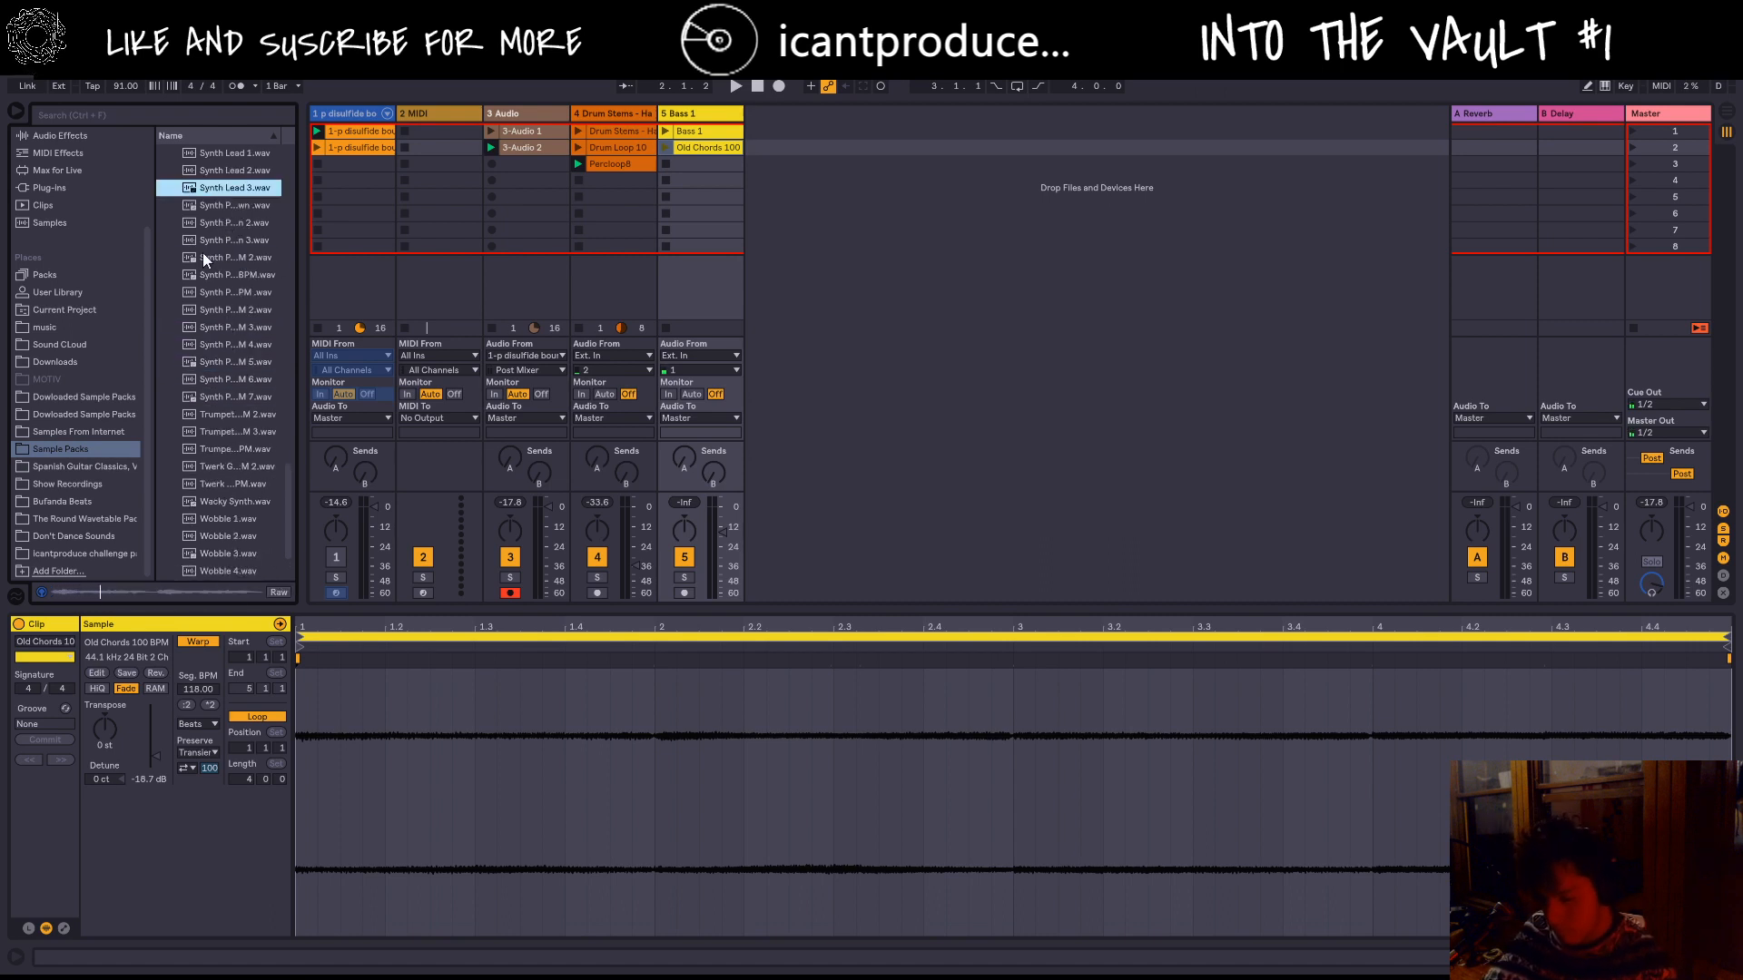
left_click_drag(208, 192, 676, 163)
left_click(661, 163)
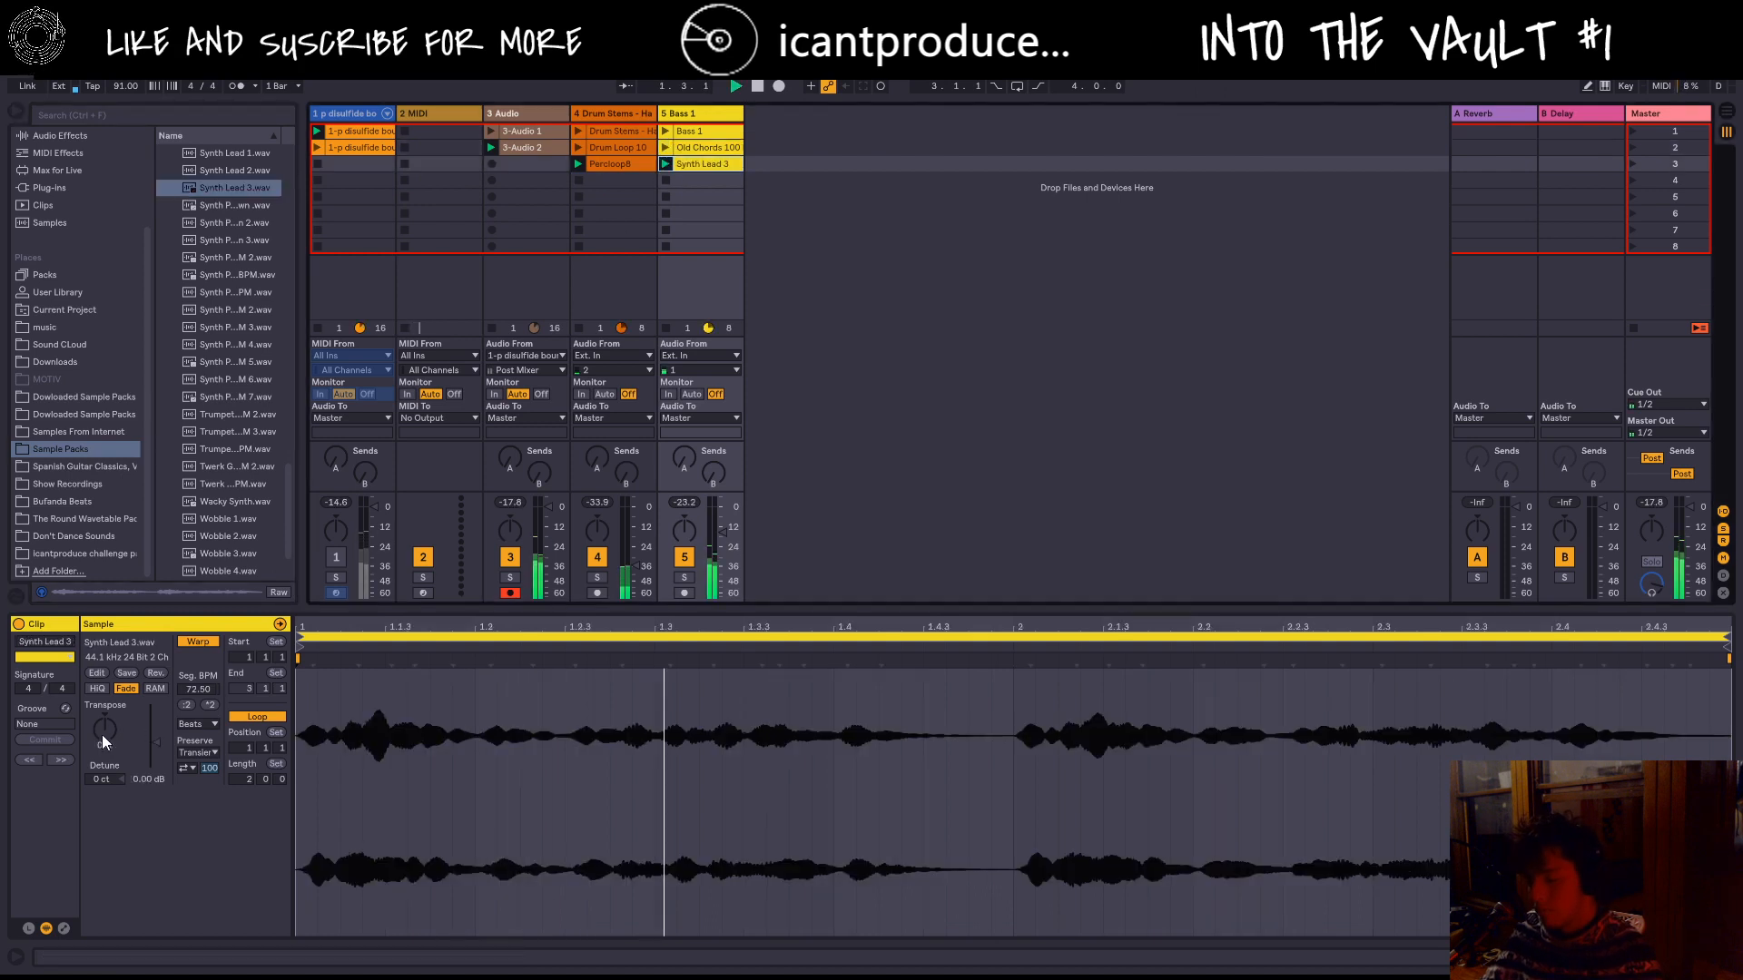
Step: Transpose the playing Synth Lead 3 clip on track 5 to -2 st
left_click_drag(103, 731, 104, 690)
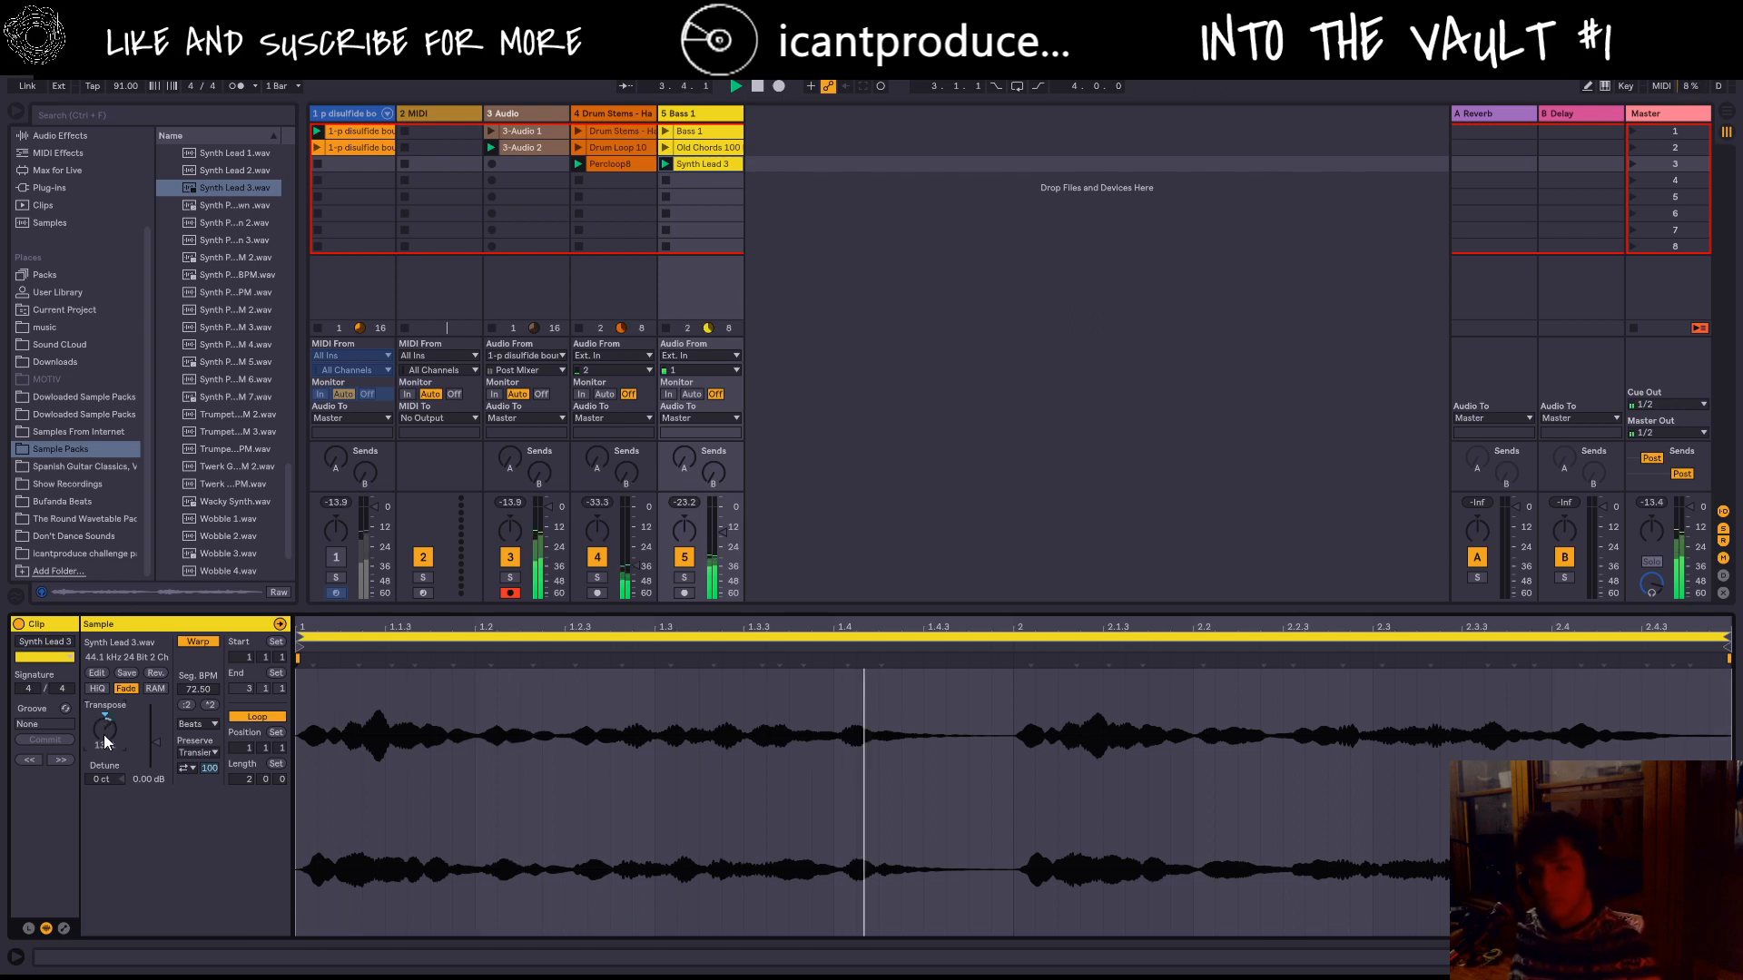
key("Down")
key("Down")
key("Down")
key("Down")
key("Down")
key("Down")
key("Down")
key("Down")
key("Down")
key("Down")
key("Down")
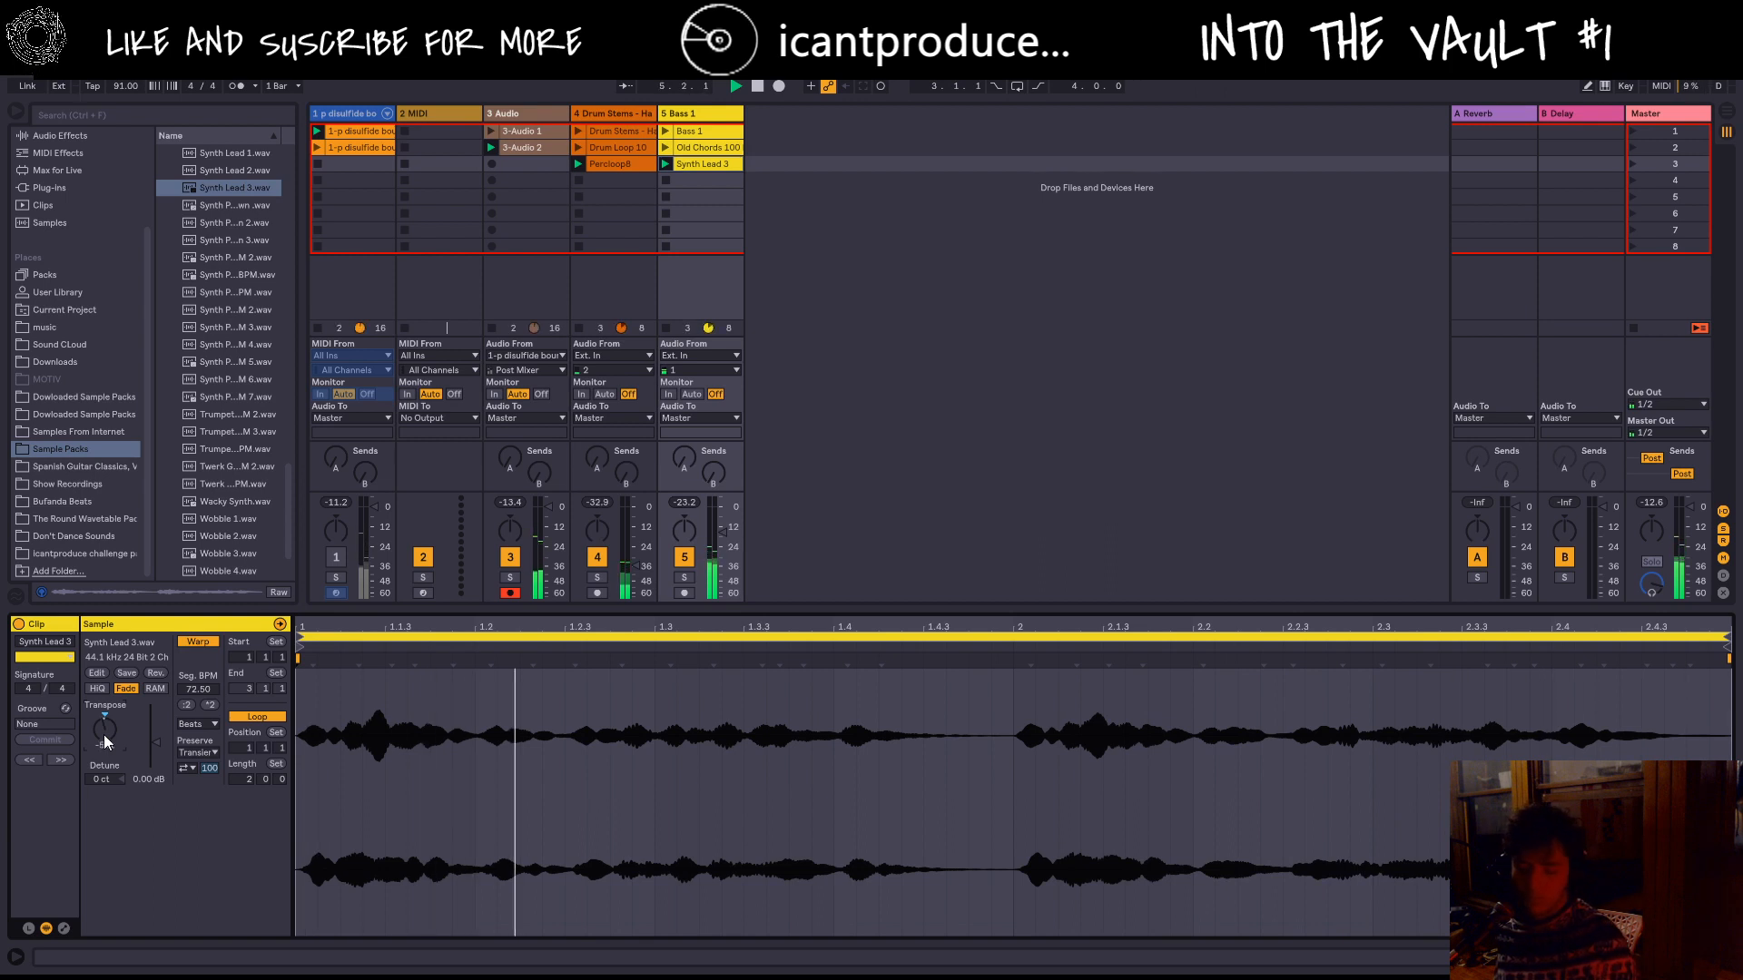
key("Up")
key("Up")
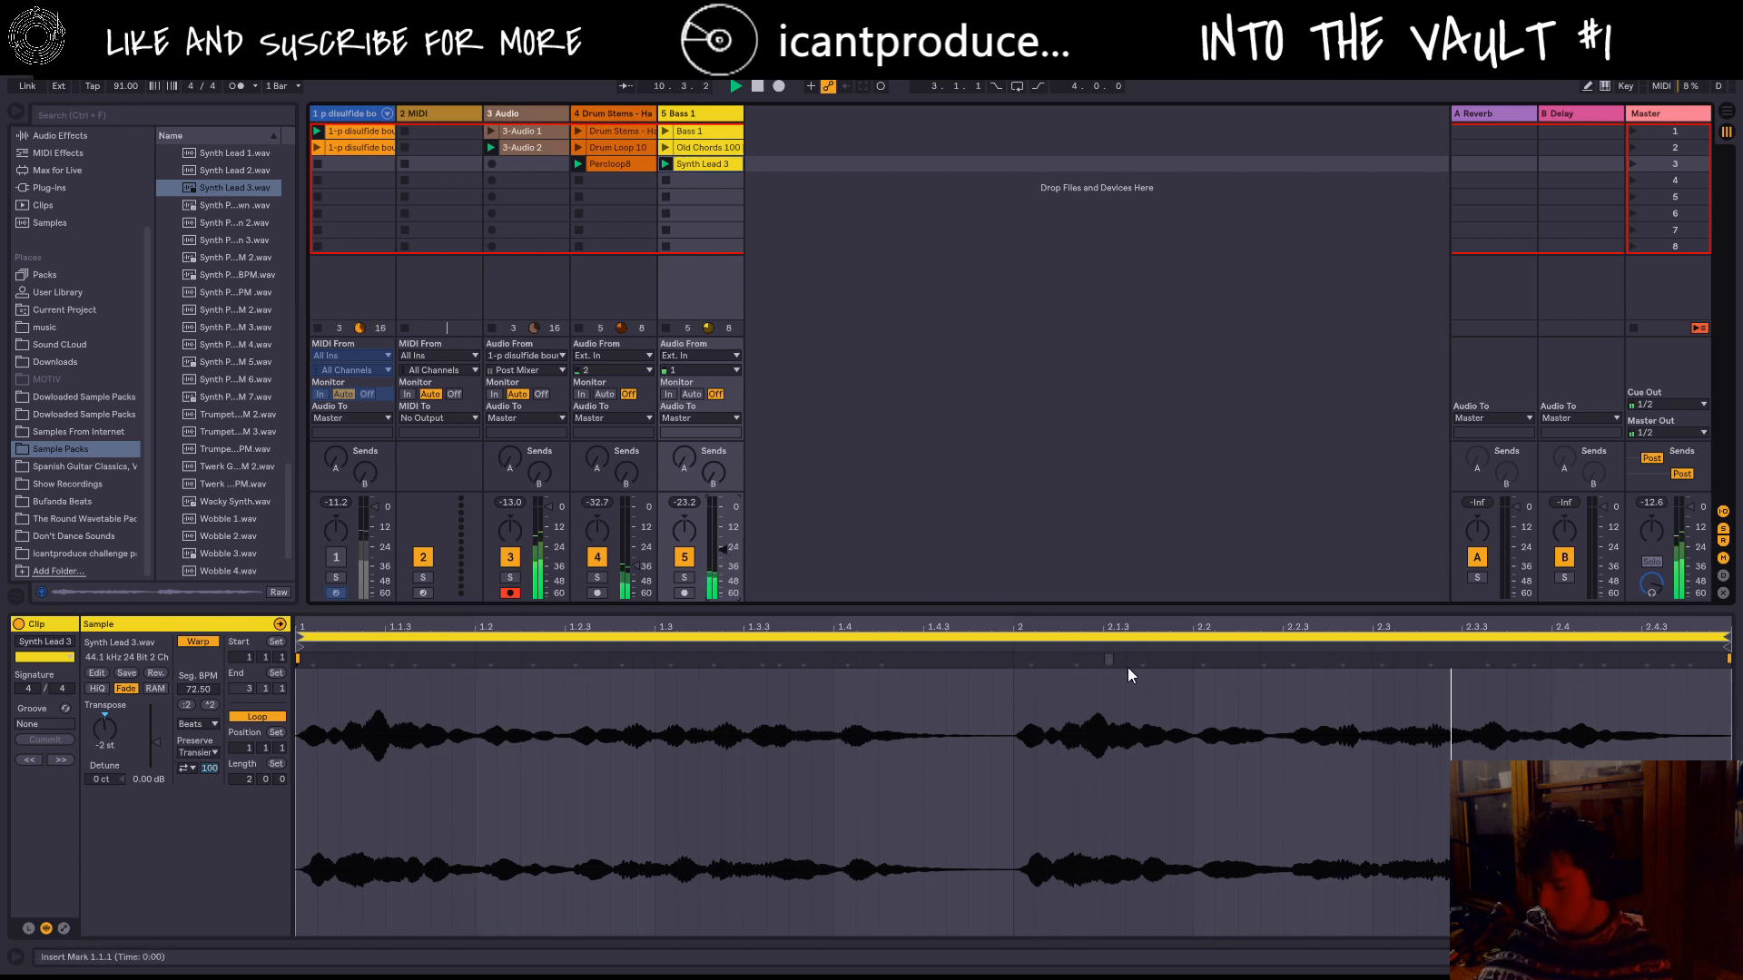
Step: Shorten the Synth Lead 3 clip's loop to one bar and lower track 5's volume
mouse_move(1727, 635)
left_mouse_down()
mouse_move(1176, 731)
mouse_move(1011, 732)
left_mouse_up()
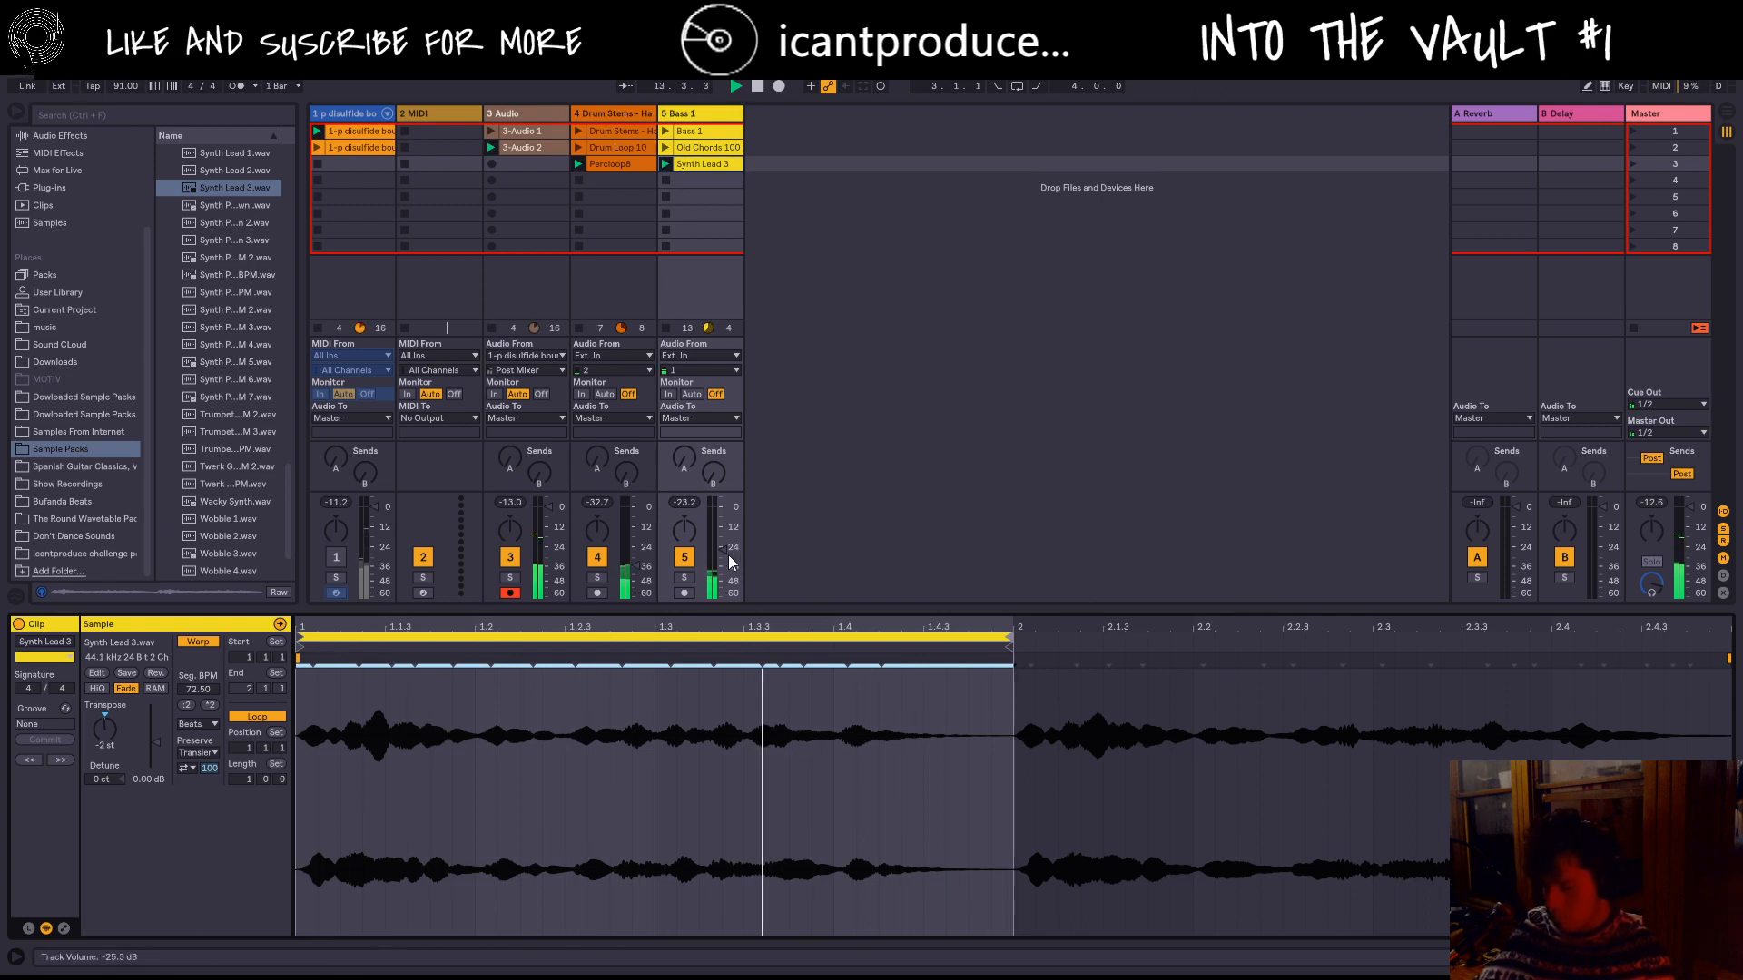
left_click_drag(724, 550, 724, 563)
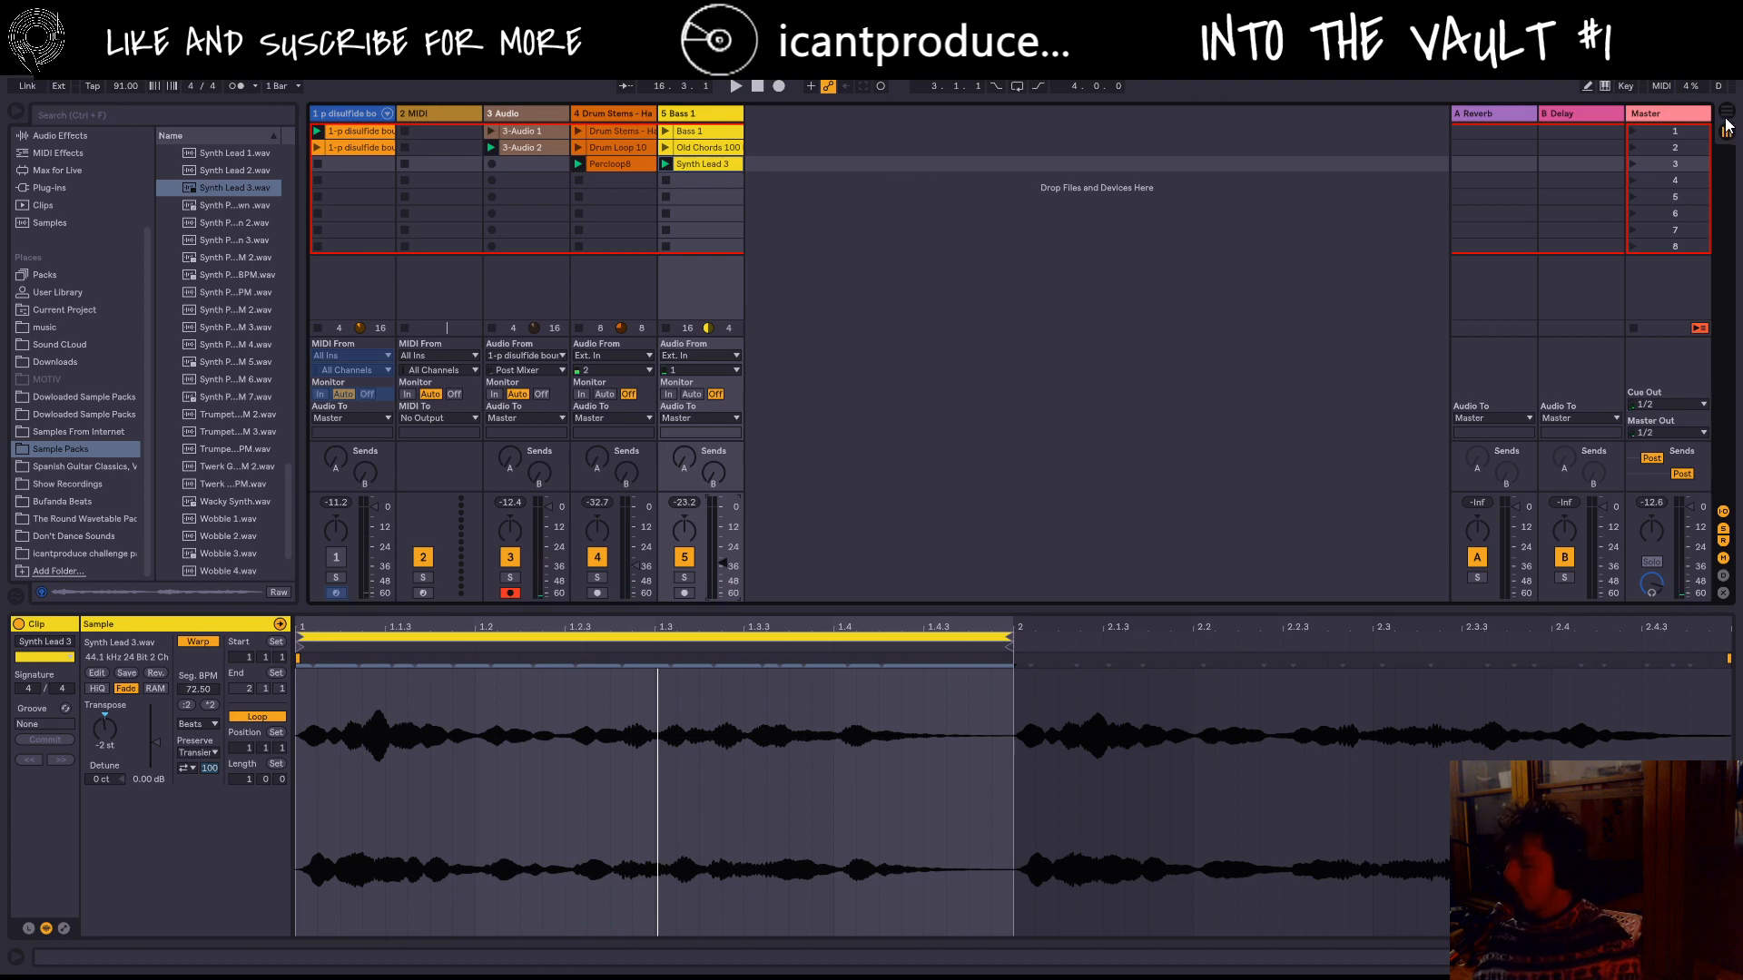
Step: Move the Synth Lead 3 clip from track 5's third slot onto a new audio track beside it
left_click(1726, 112)
left_click(1728, 134)
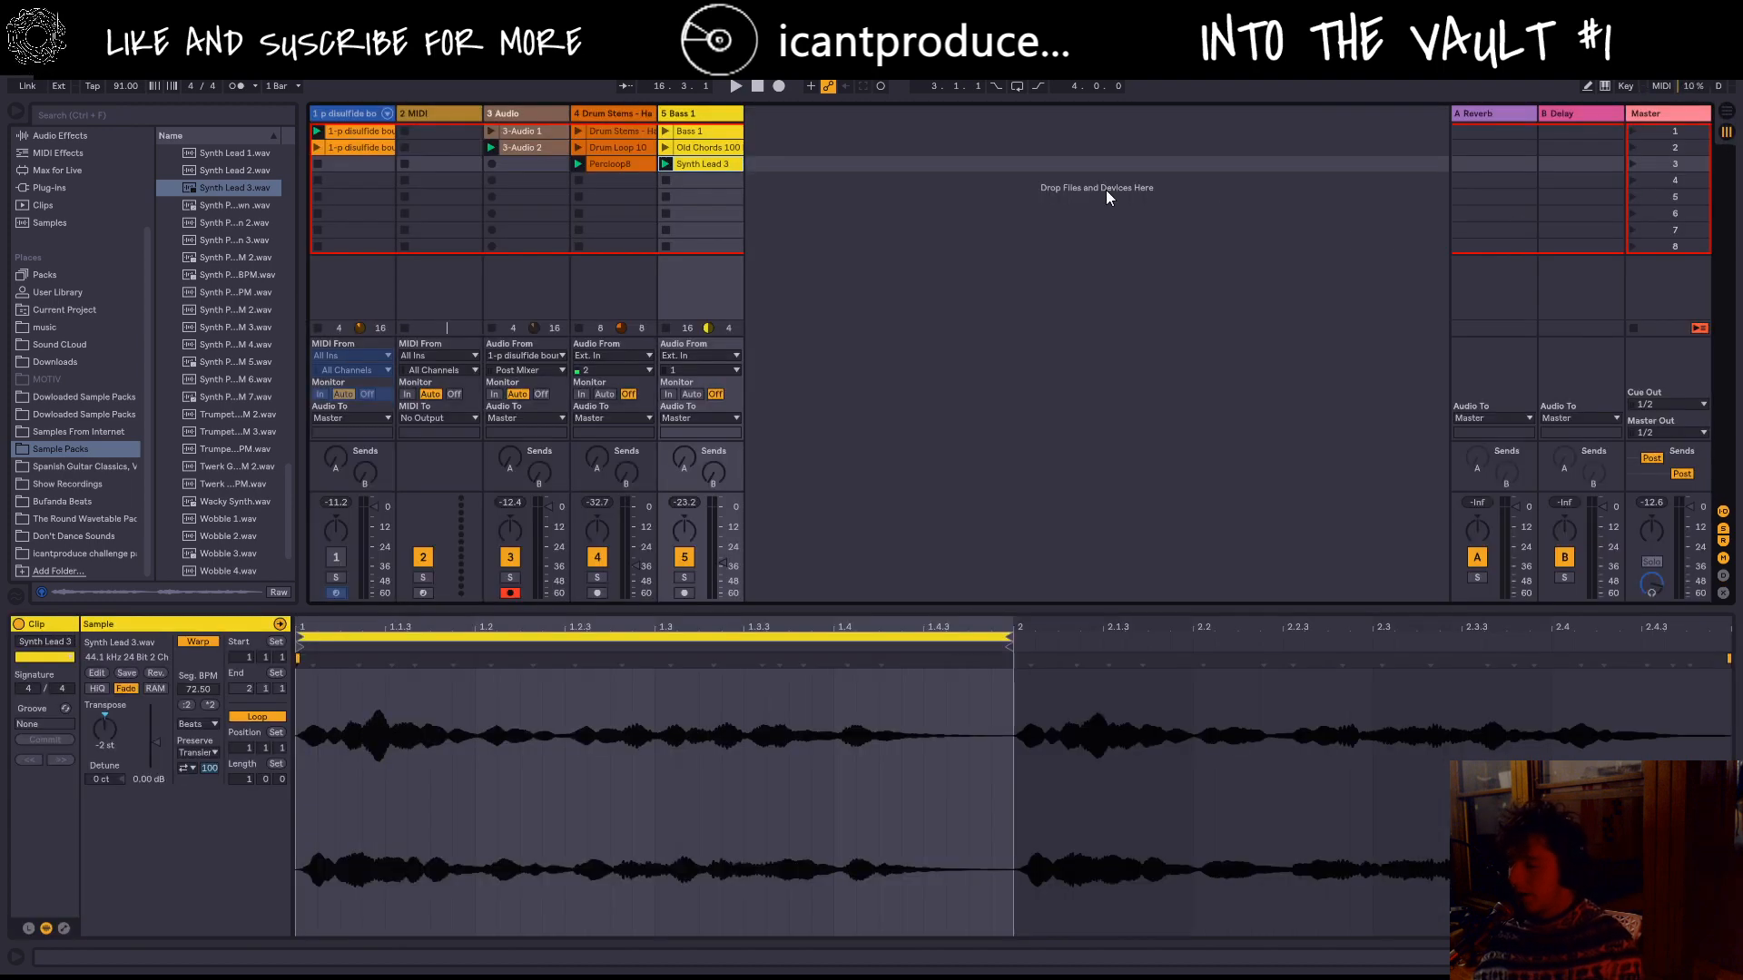
left_click(723, 112)
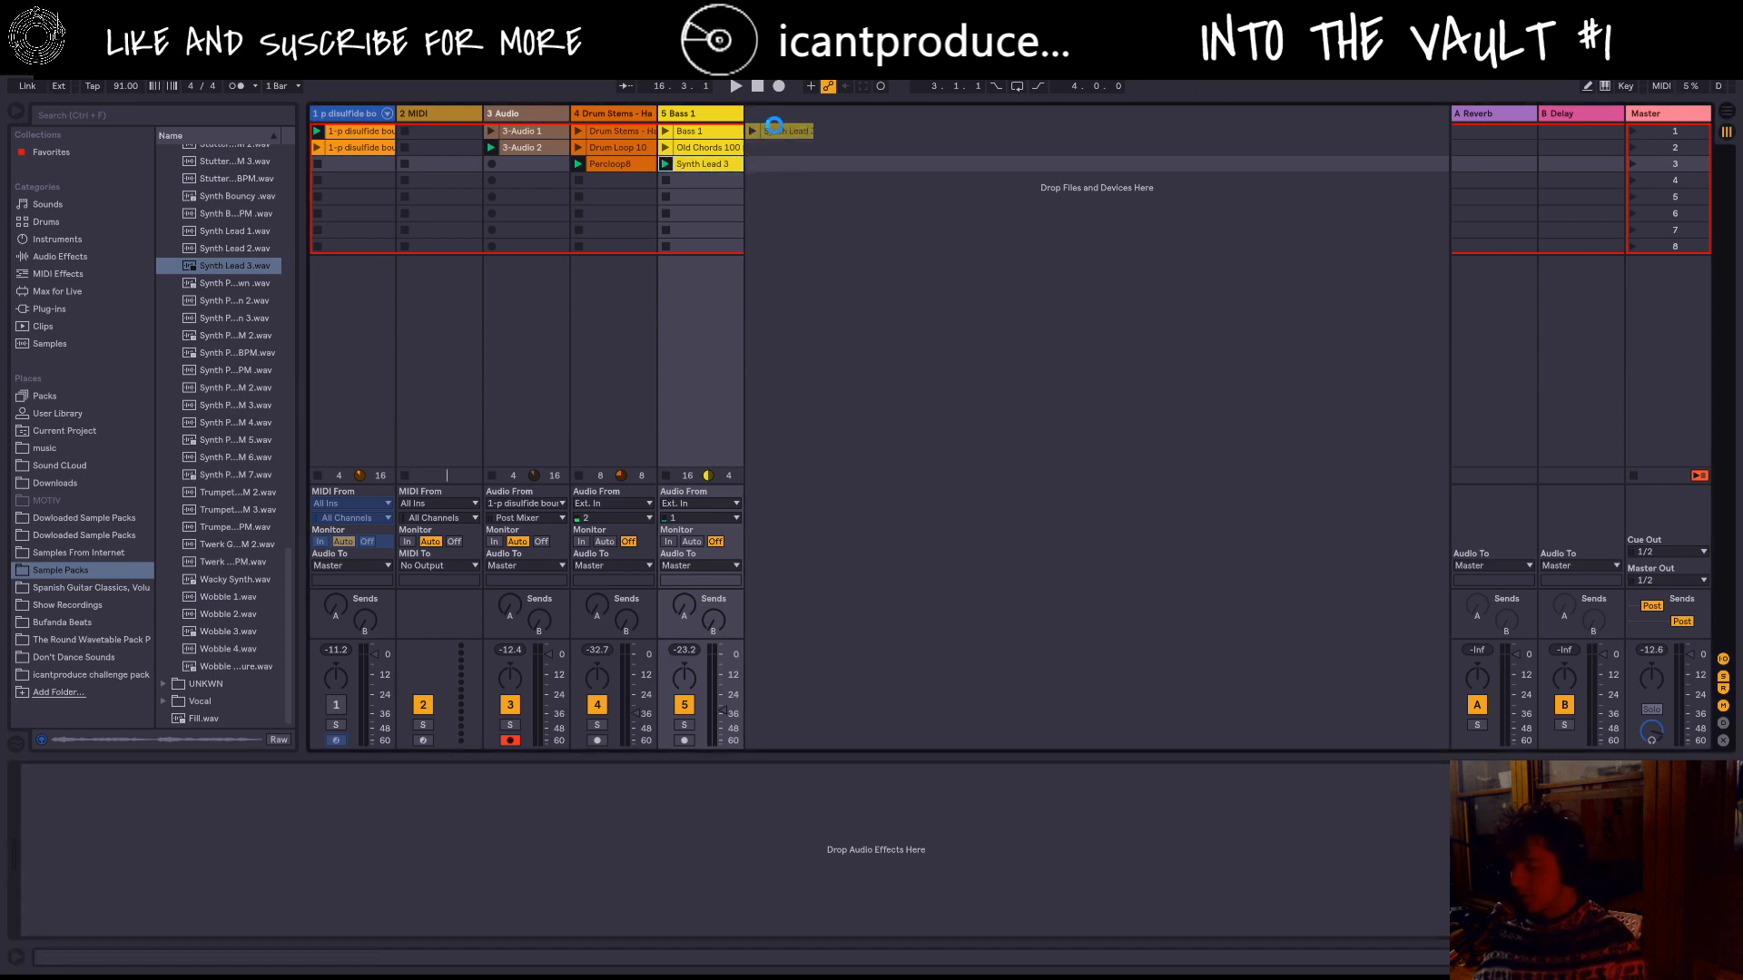
left_click_drag(773, 126, 775, 127)
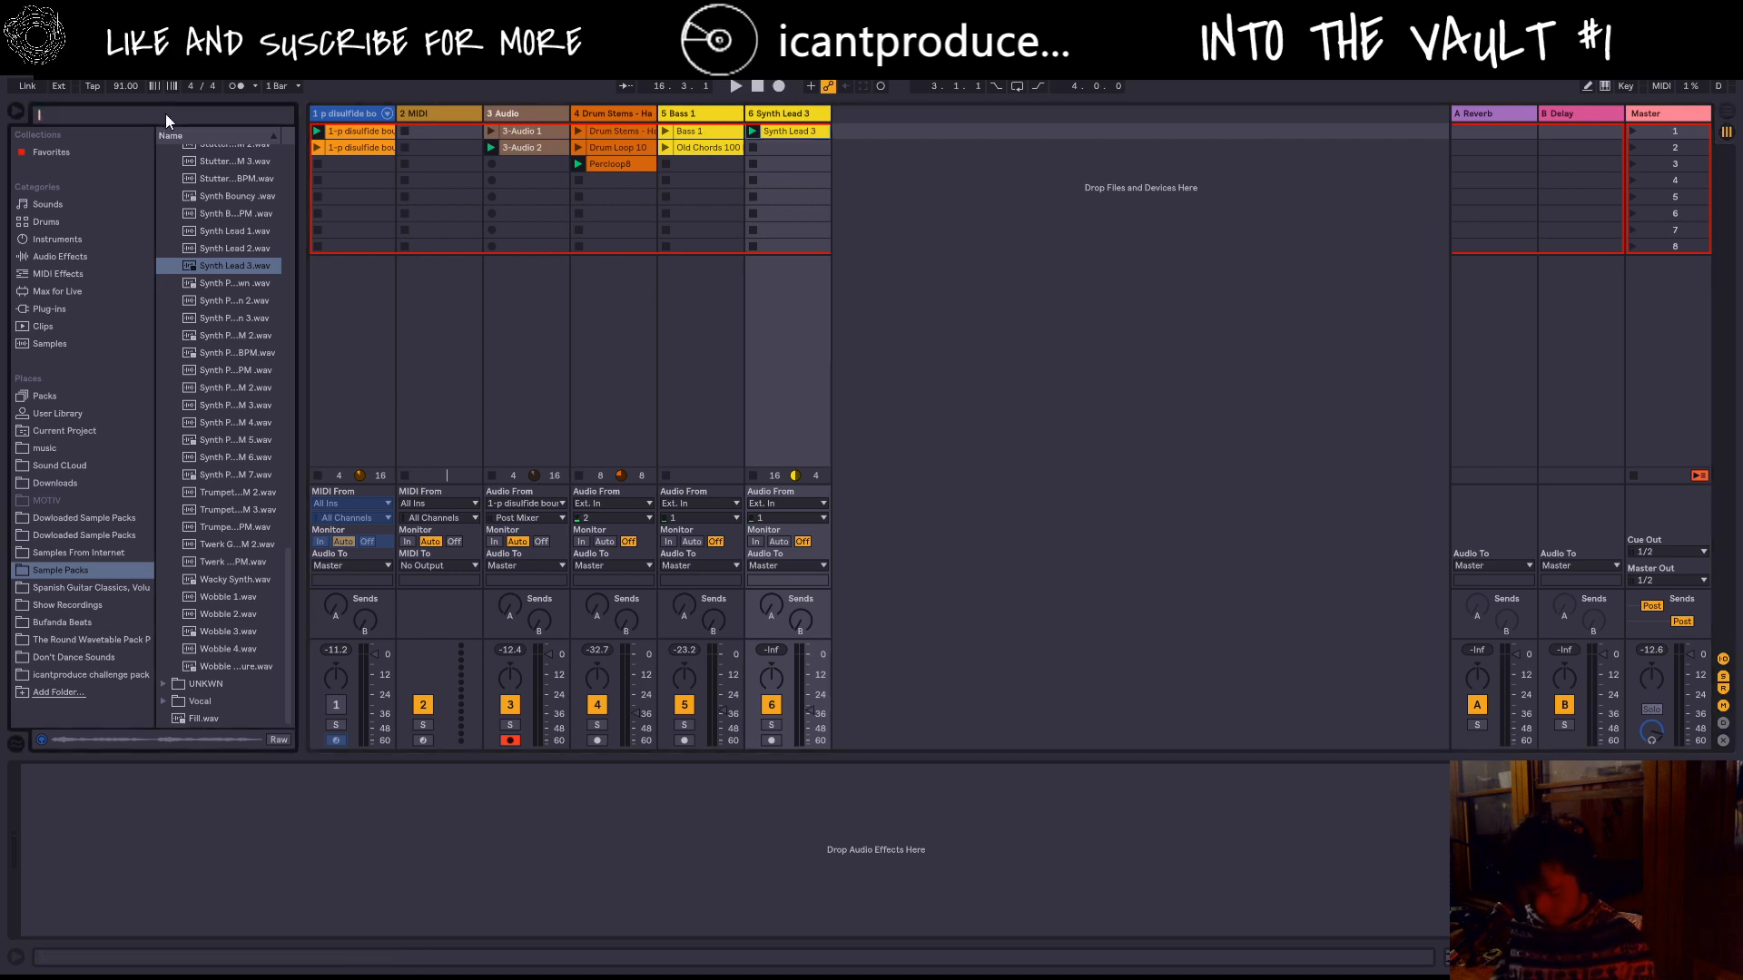
Step: Search the downloaded sample packs for "bird", open the Birdies folder, and preview several of its recordings
type("bird")
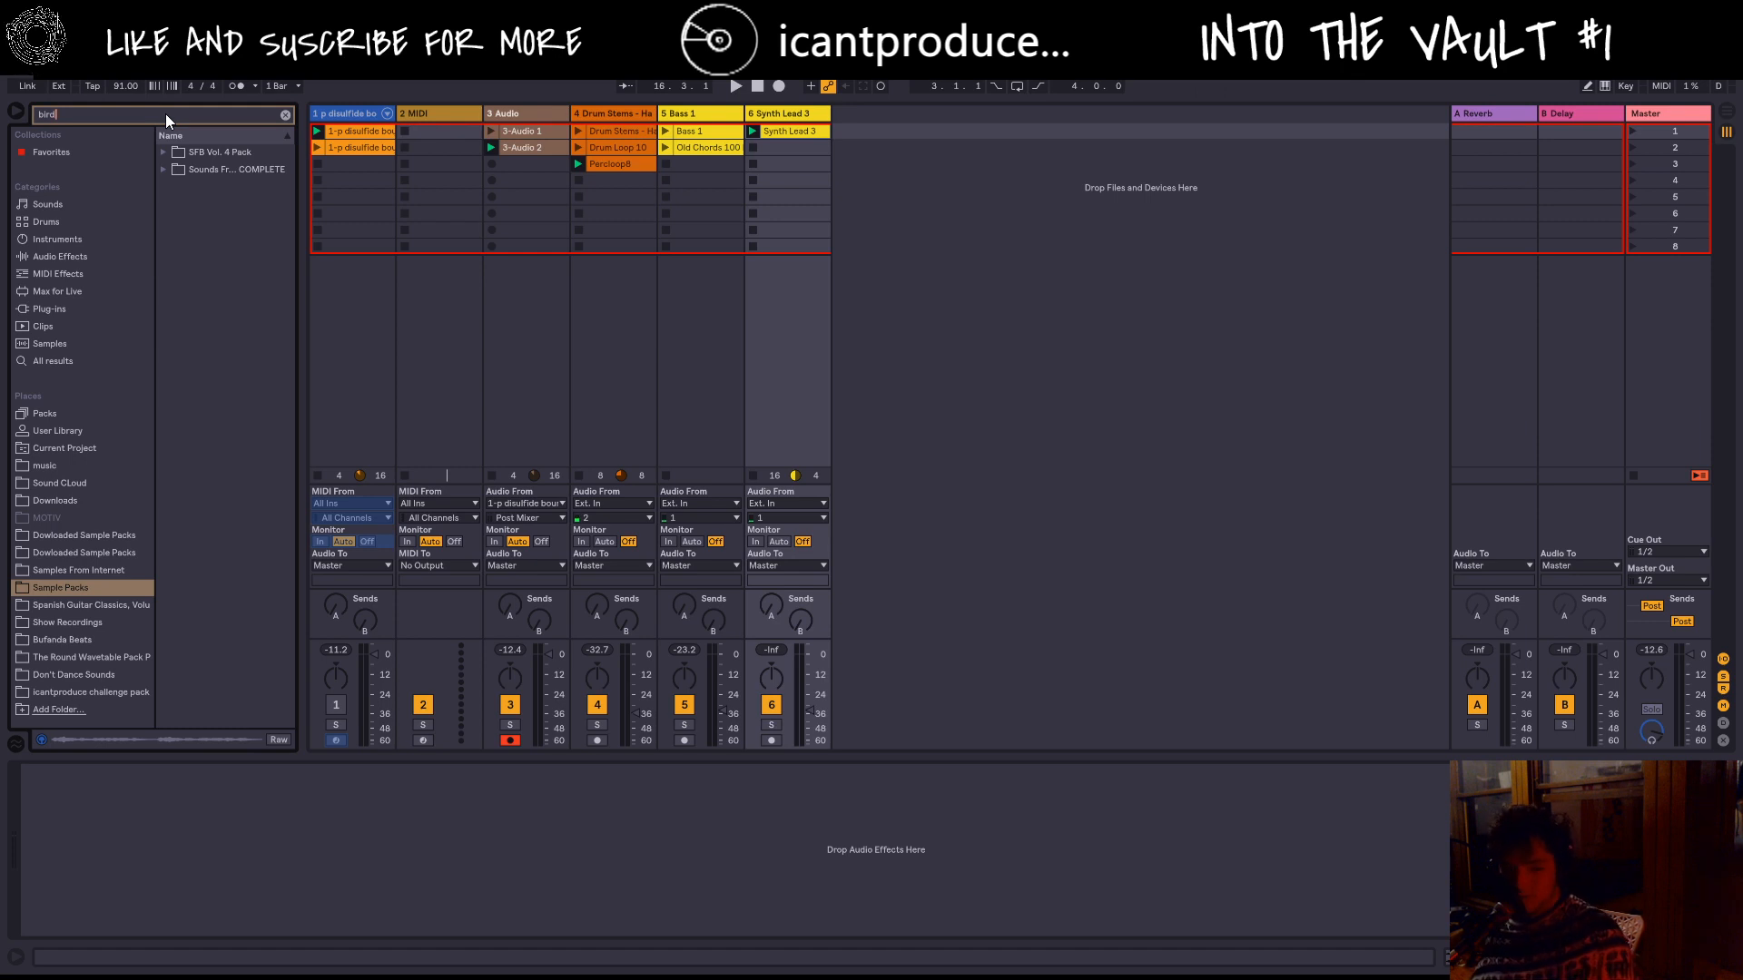
left_click(94, 549)
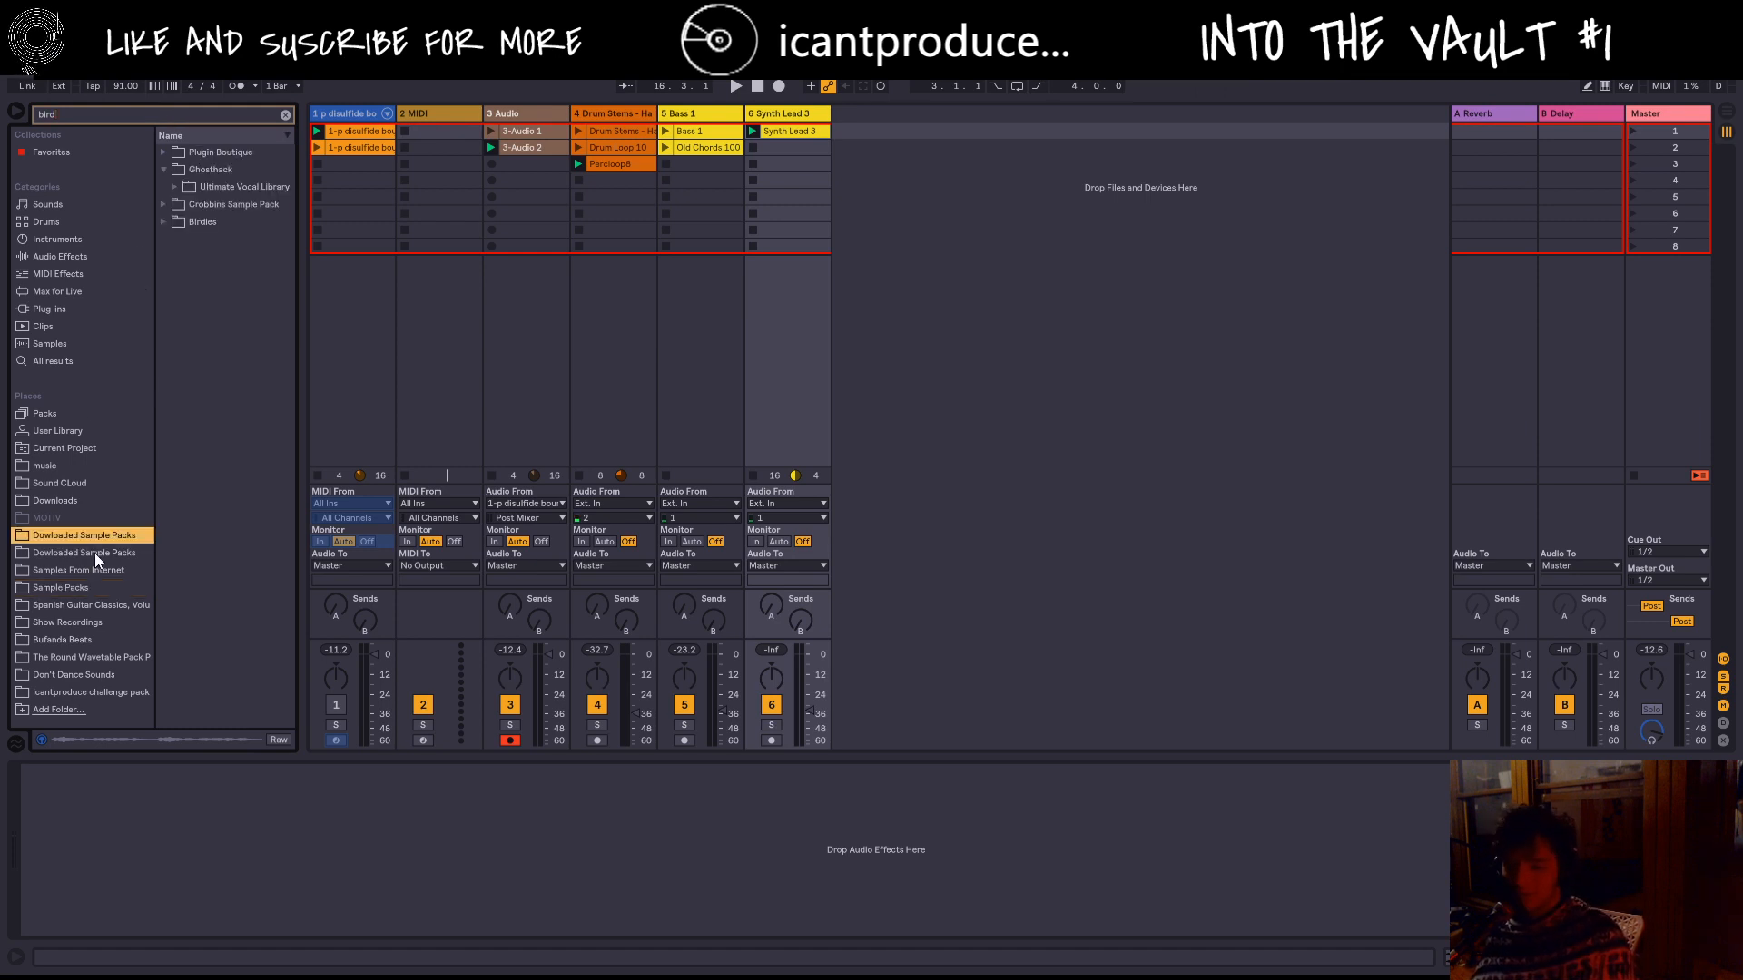
left_click(166, 214)
left_click(165, 216)
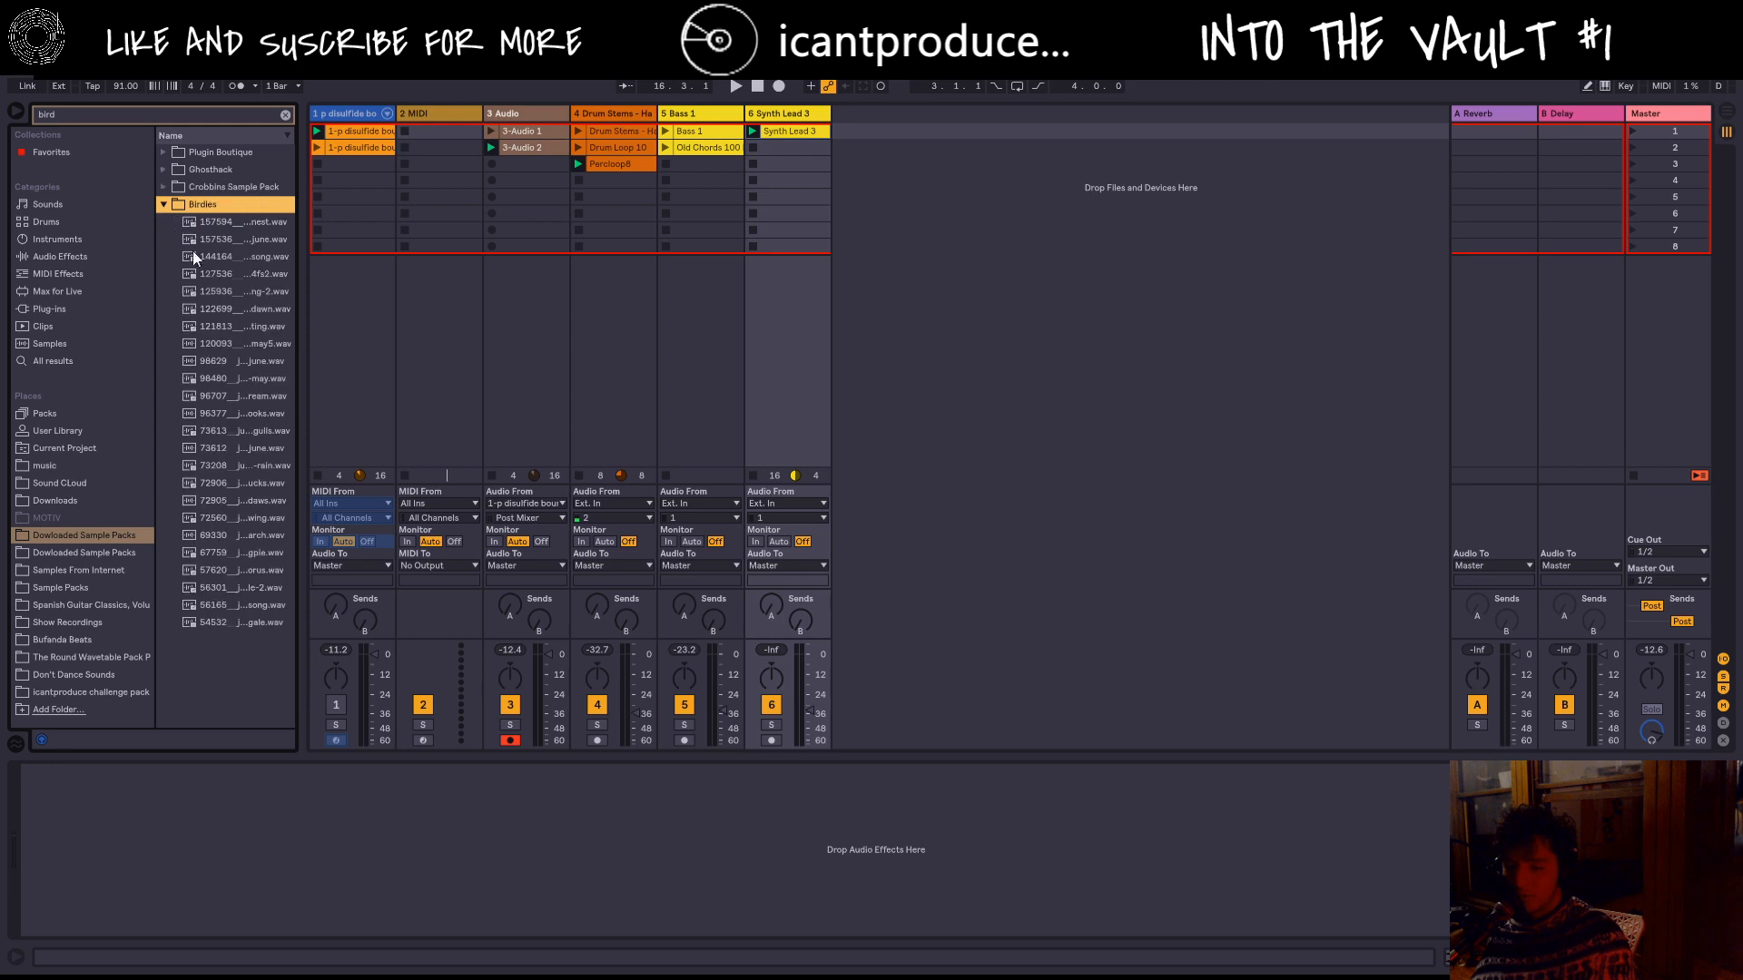
left_click(200, 254)
left_click(222, 296)
left_click(232, 483)
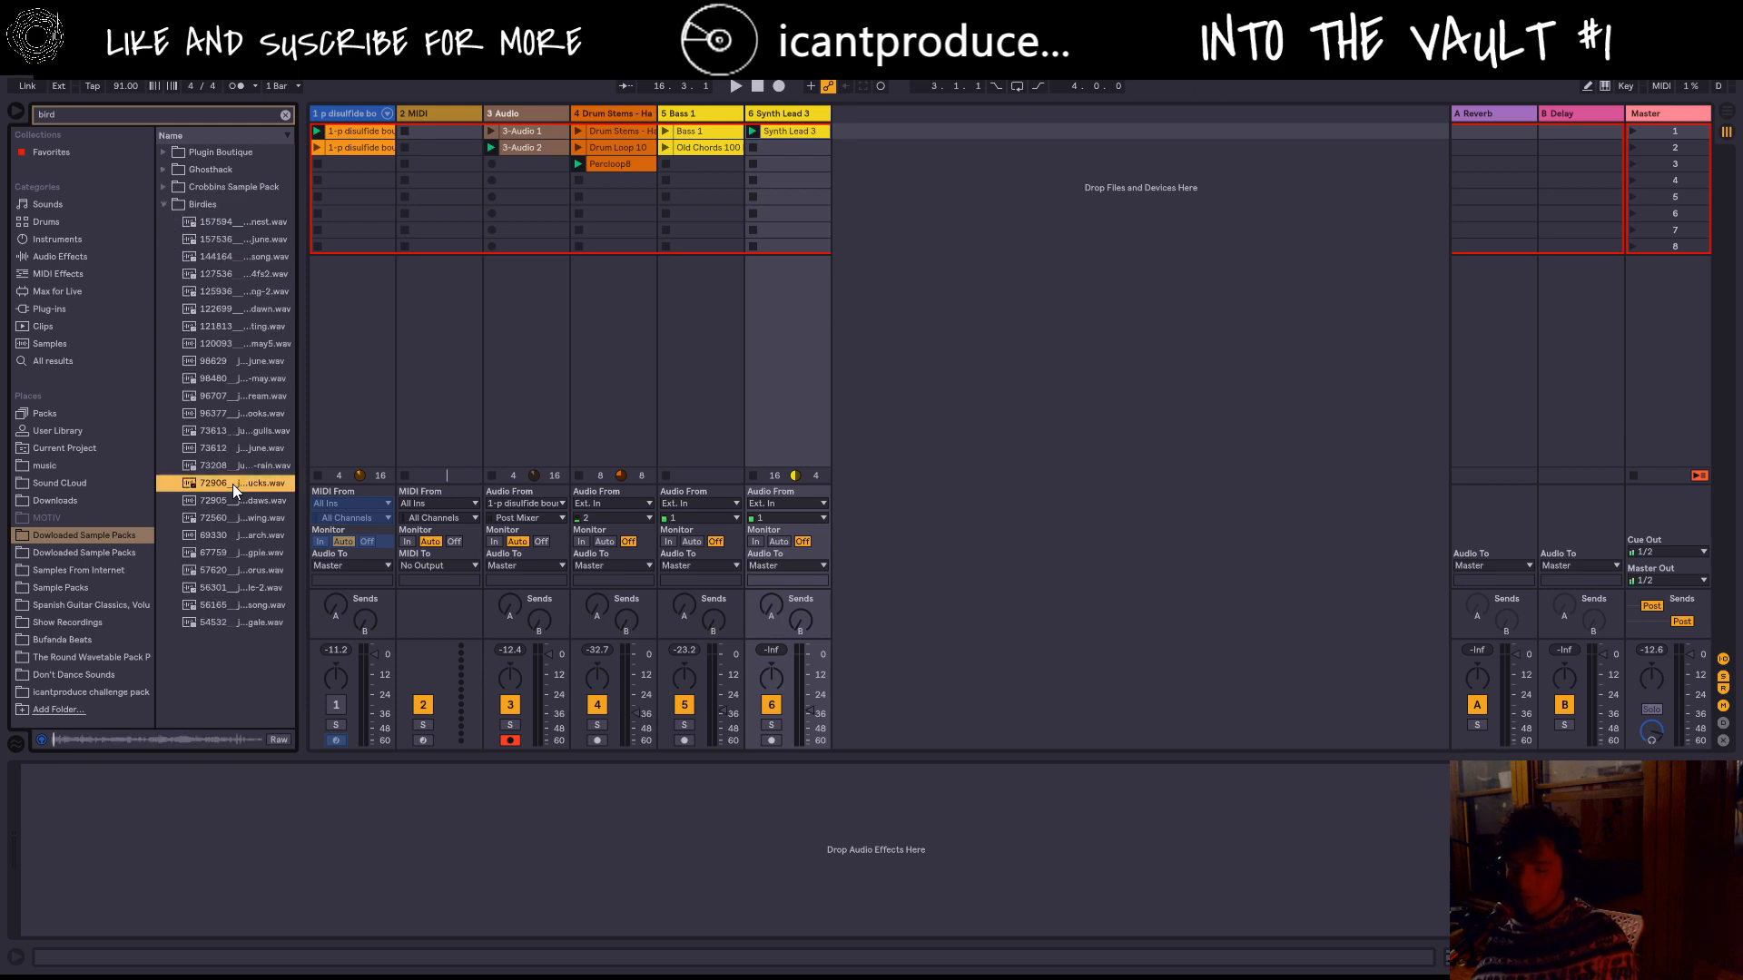
Step: Place the 72906 bird recording on a new audio track, launch it with the beat, and stop playback
left_click_drag(232, 486, 844, 129)
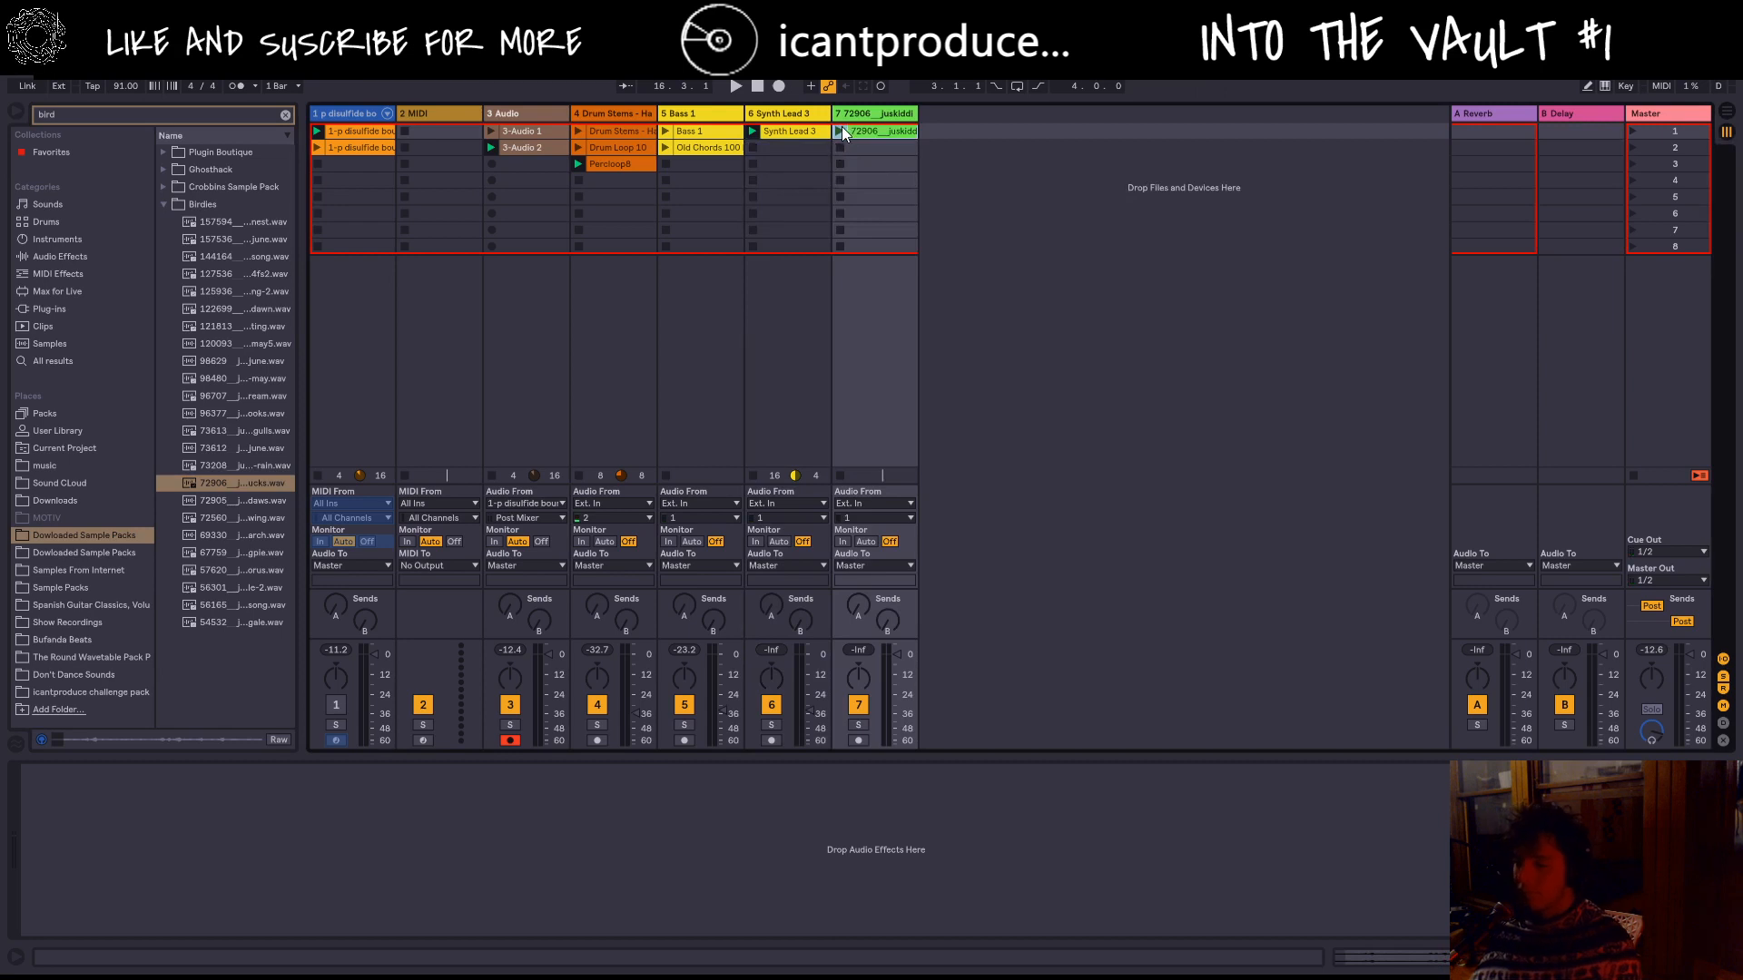
left_click(840, 131)
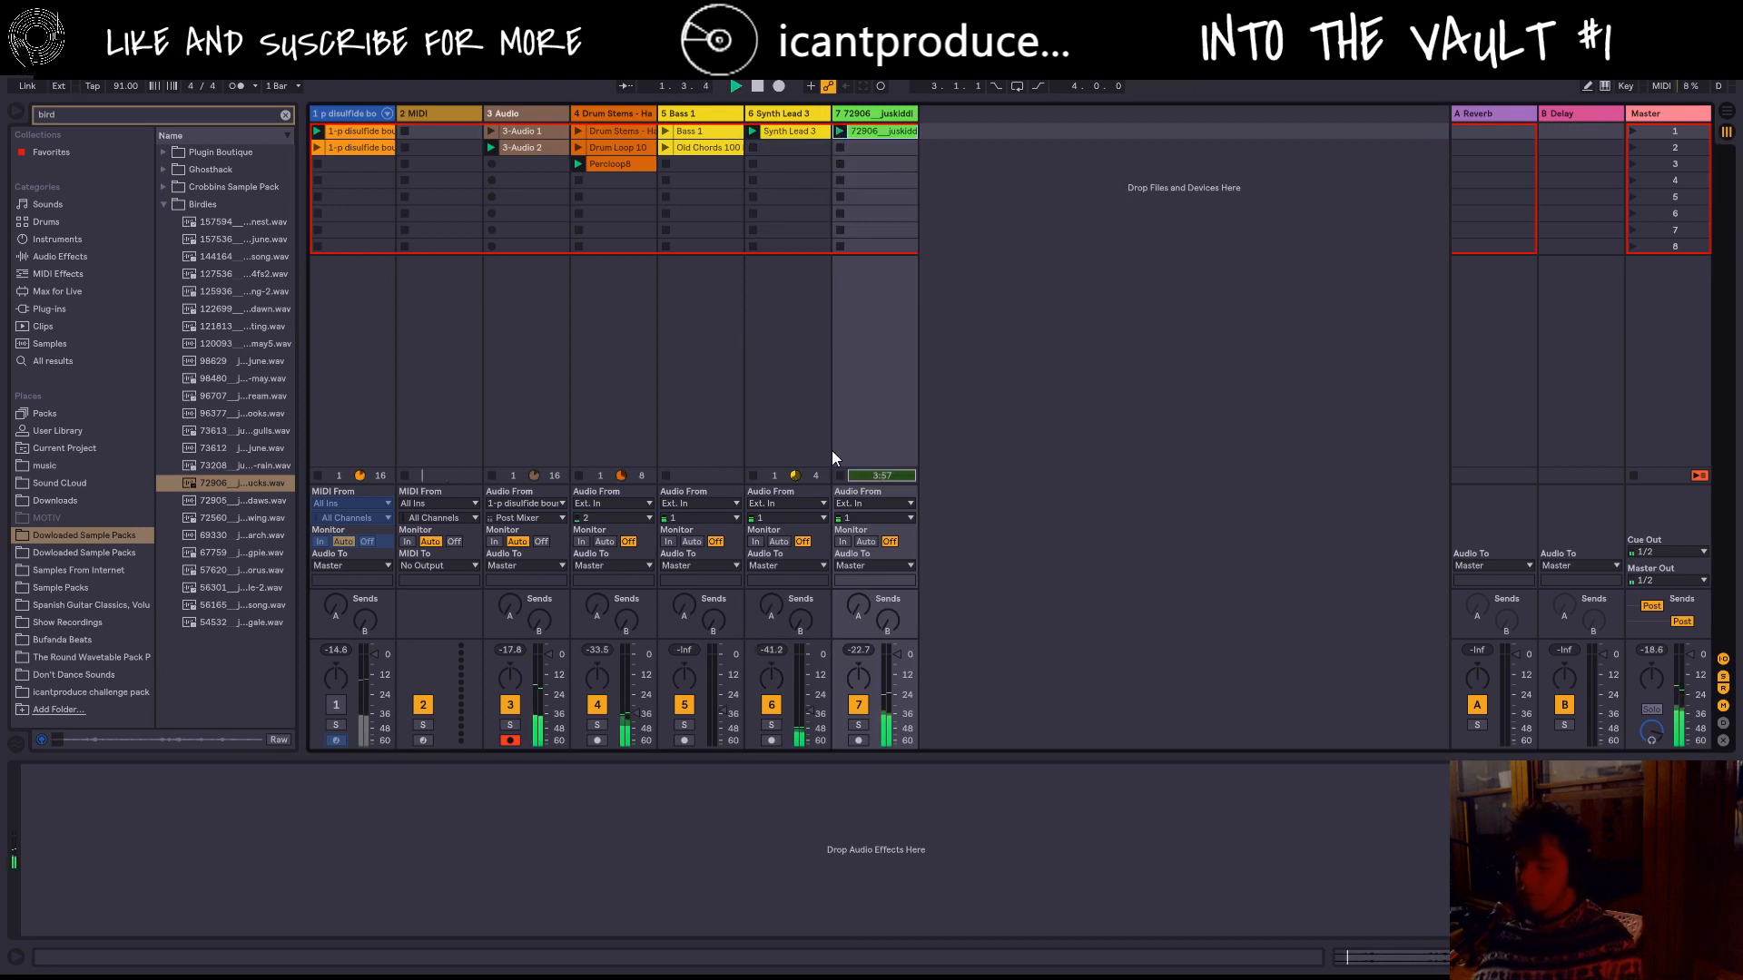
left_click(804, 116)
key("space")
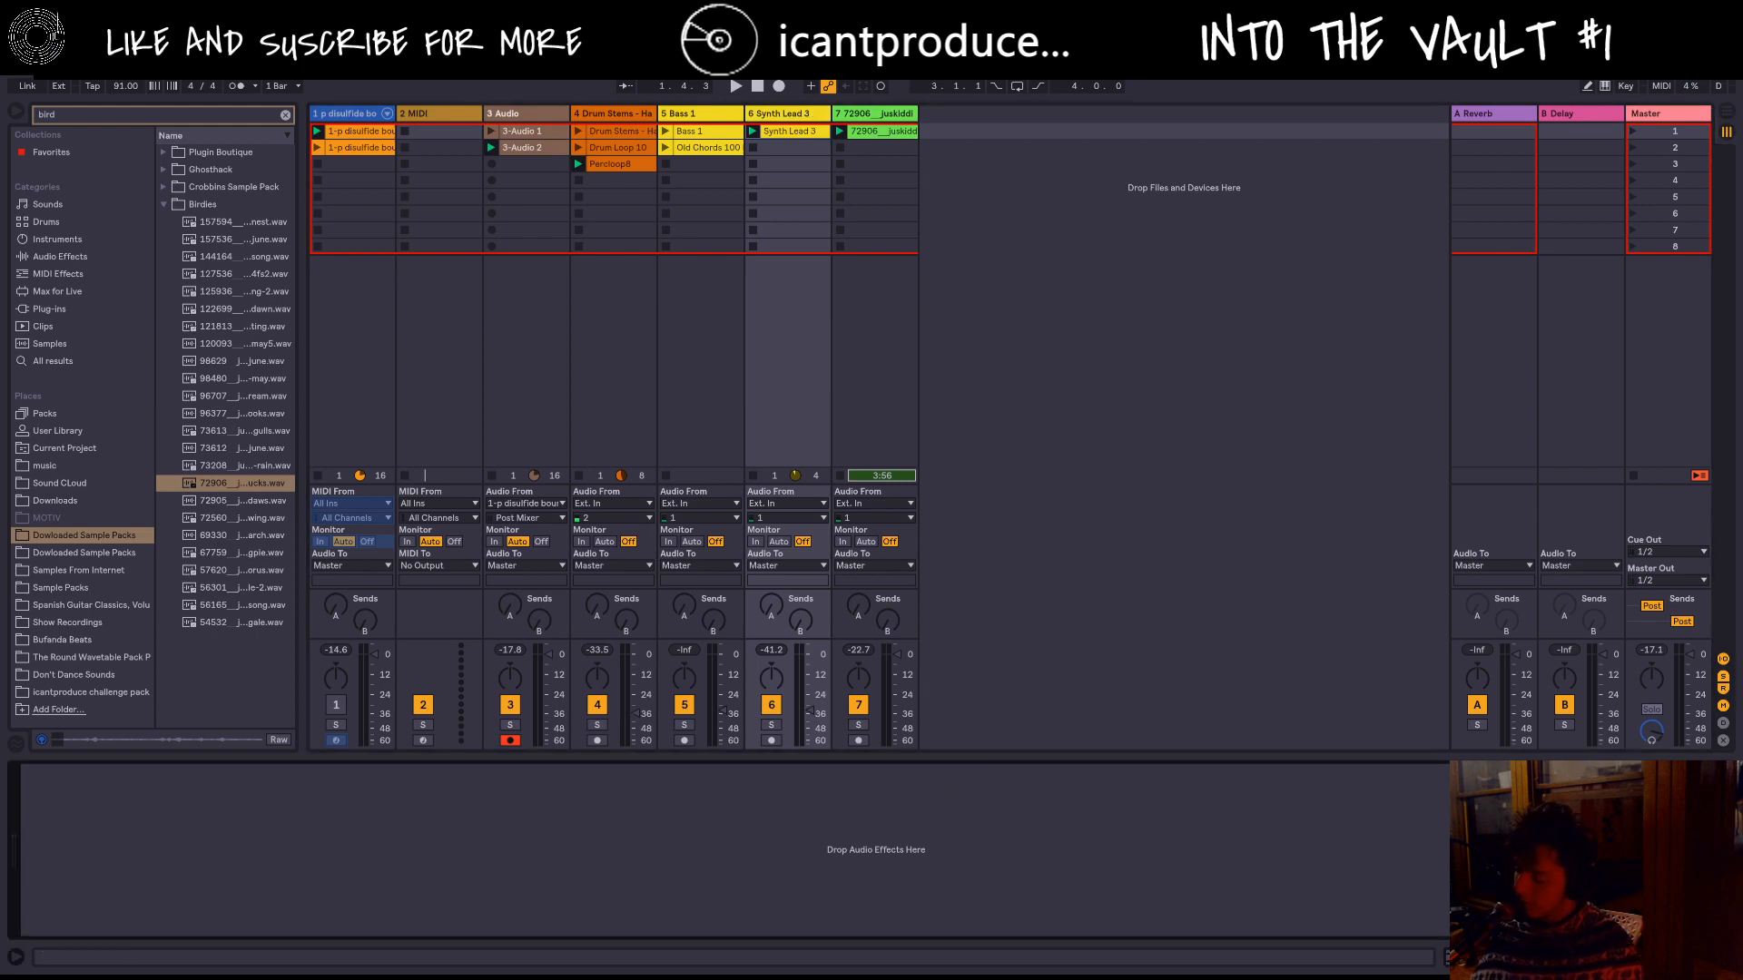
Step: Add a Frequency Shifter and a Reverb to the Synth Lead 3 track
key("shift+Tab")
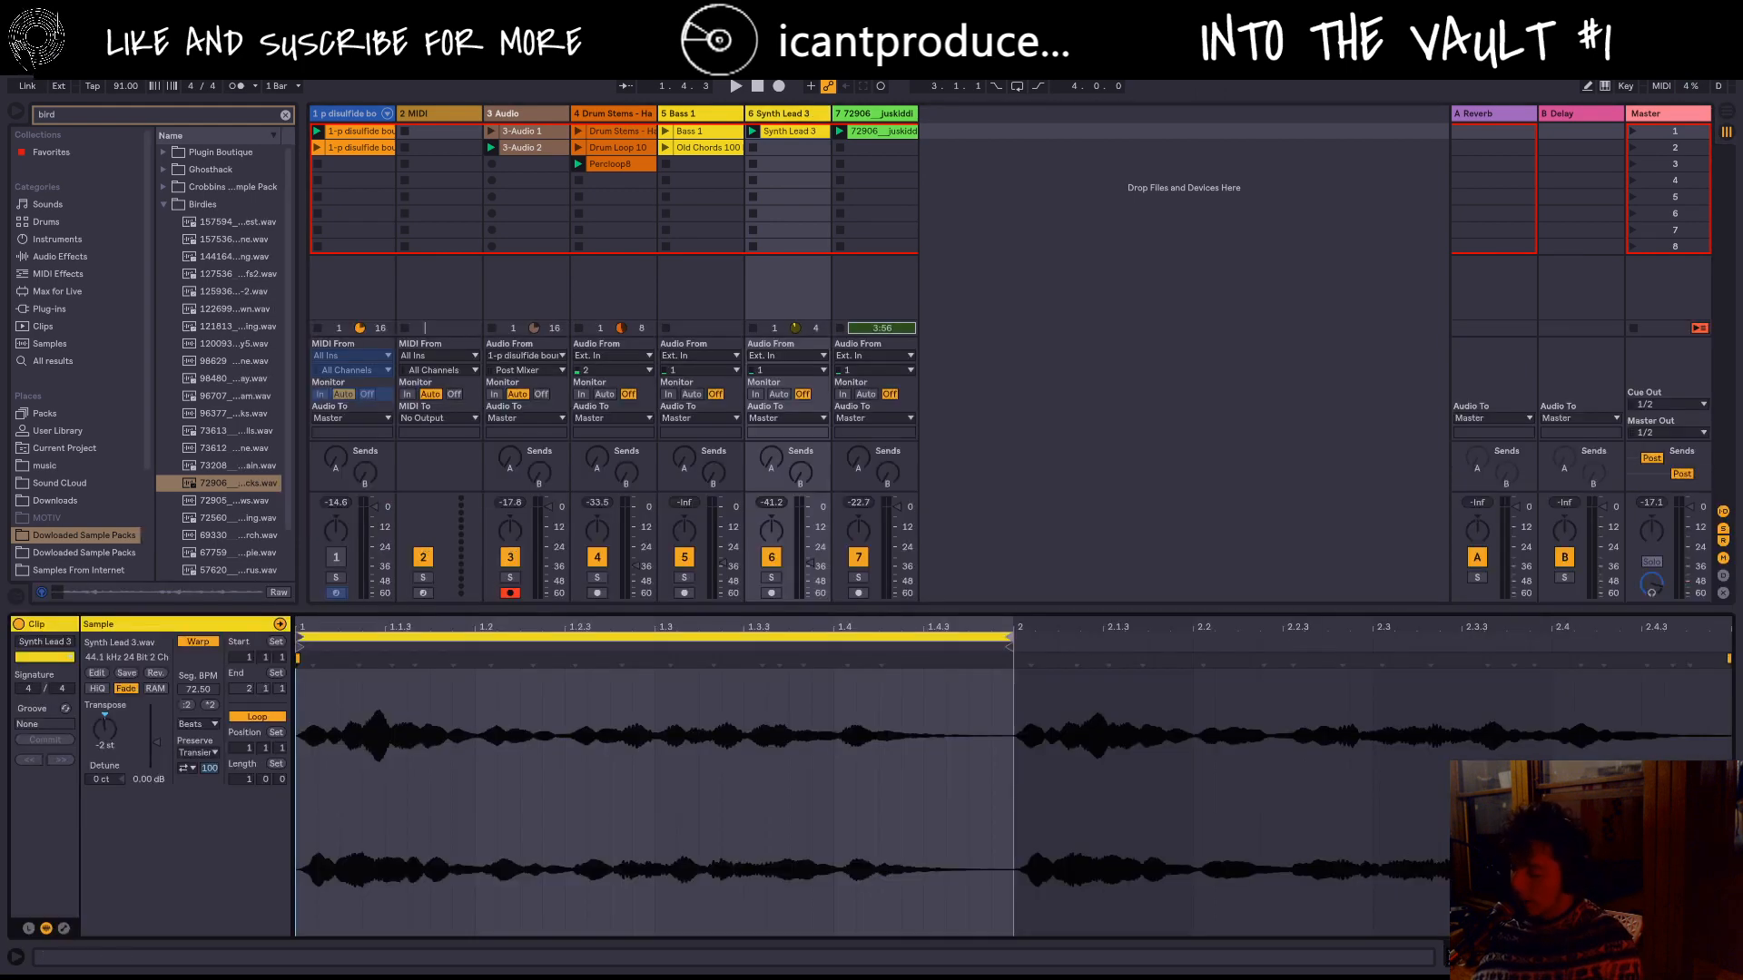
left_click(790, 113)
left_click(74, 257)
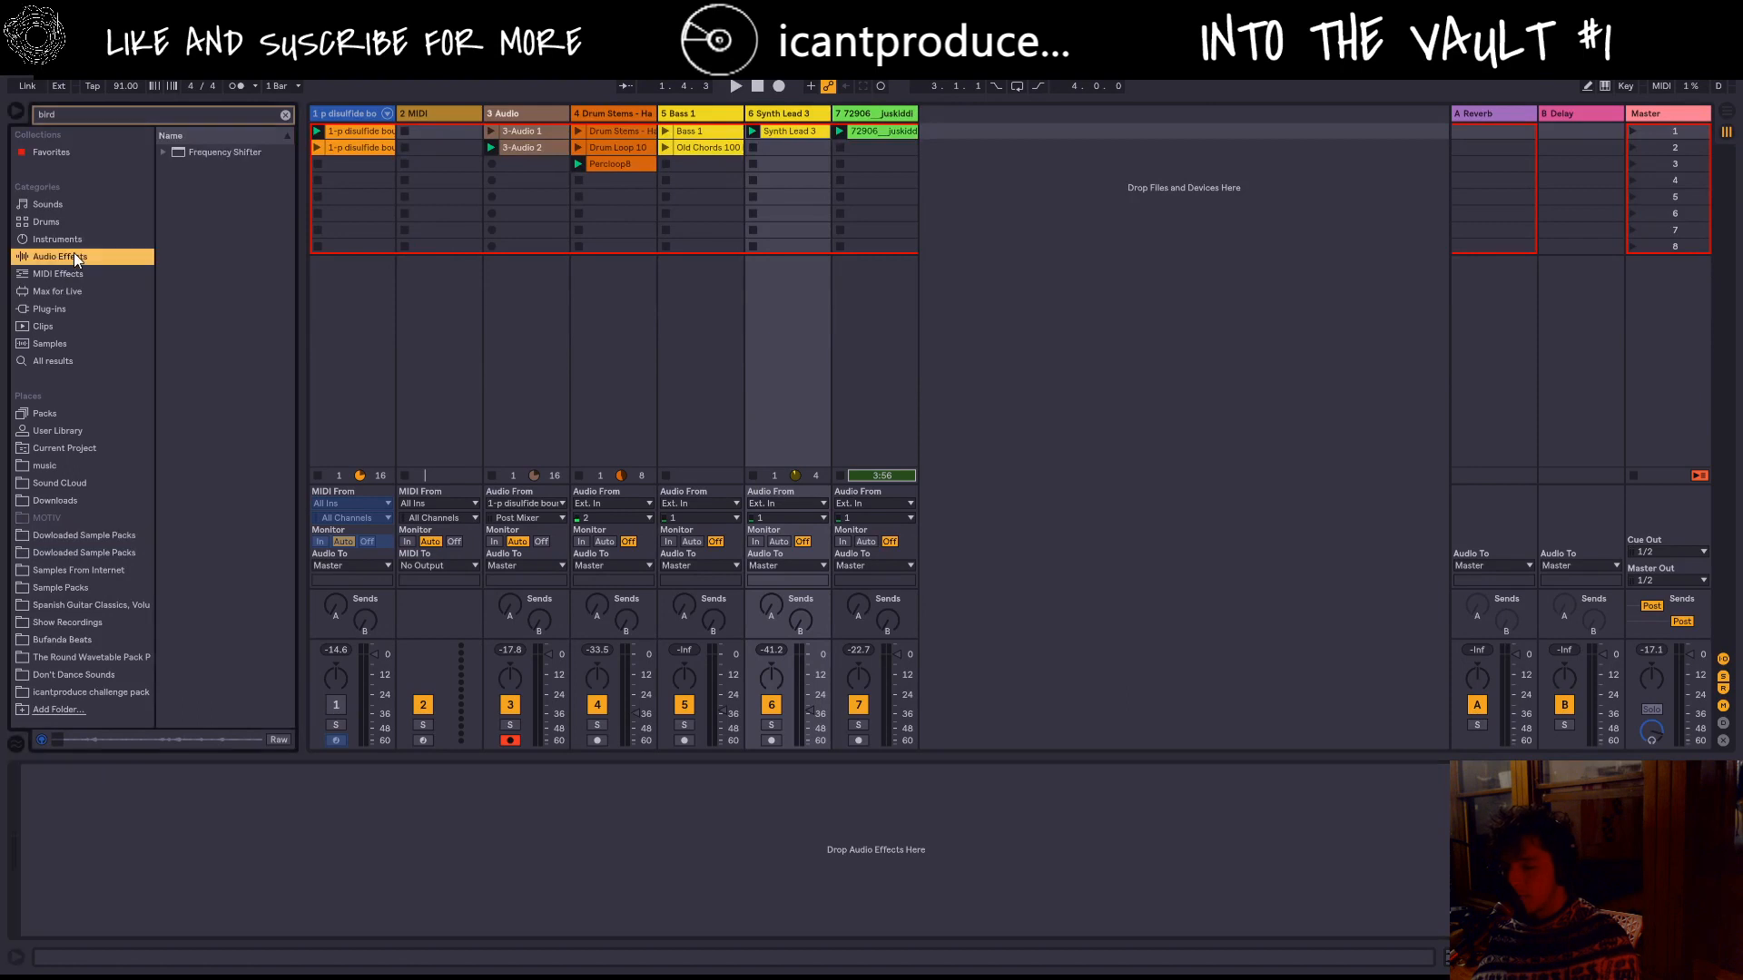
double_click(236, 153)
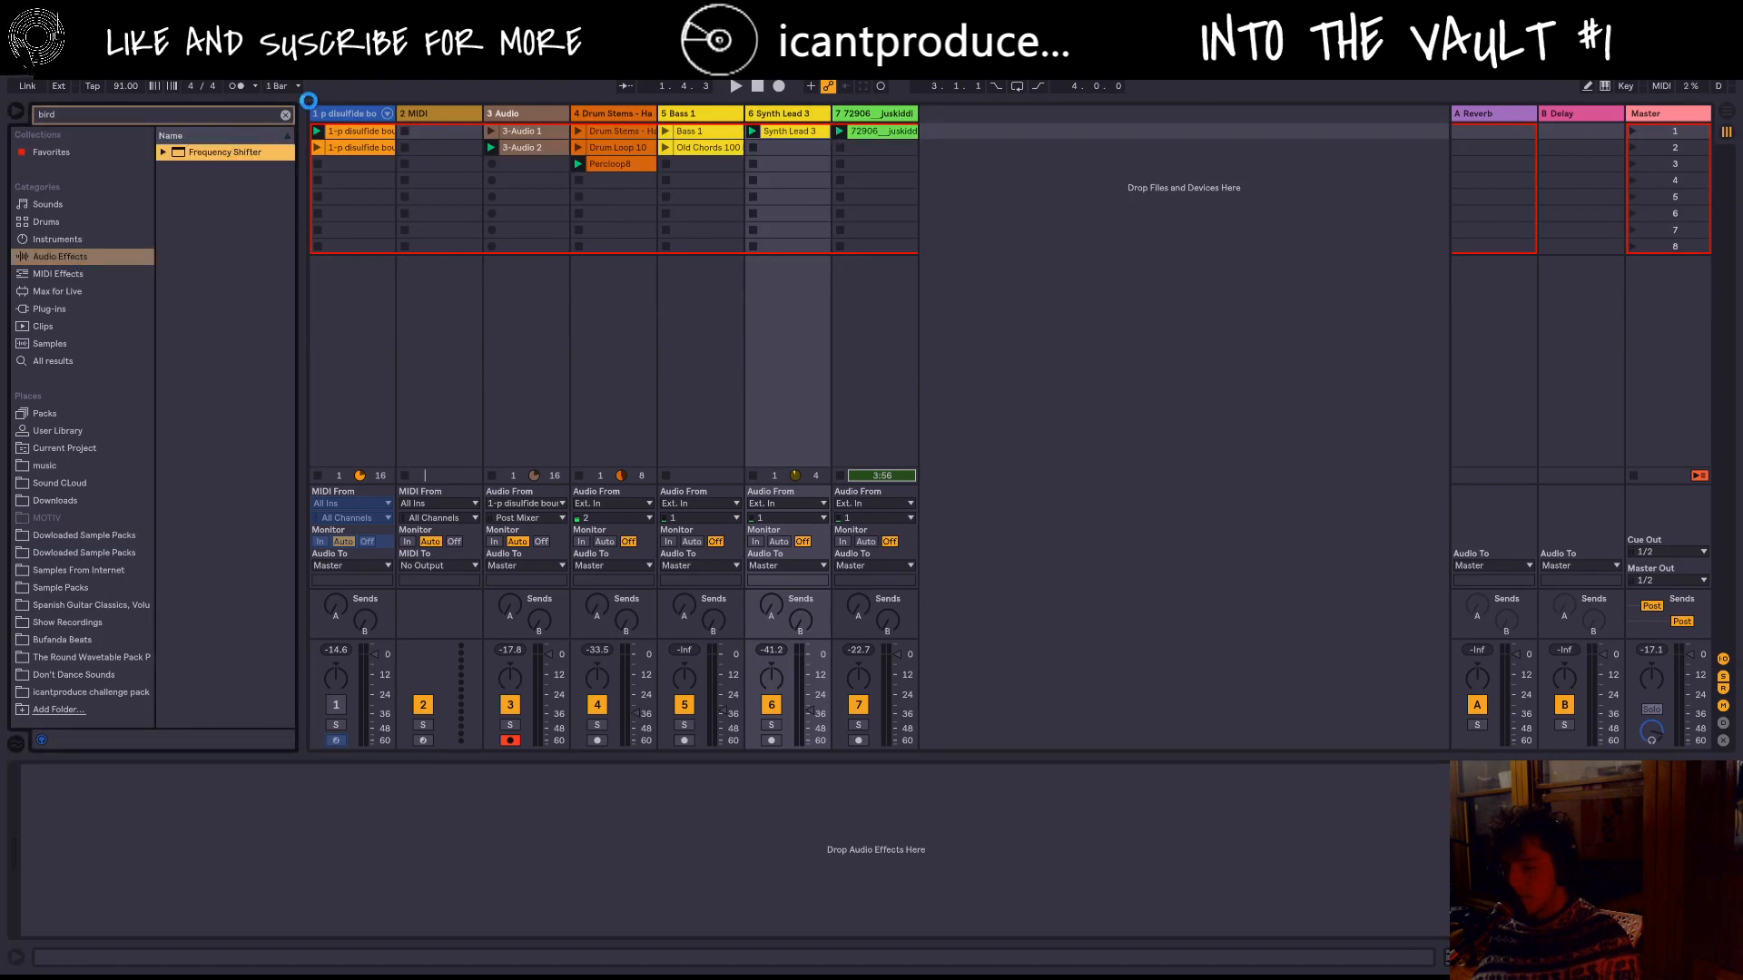
left_click(286, 114)
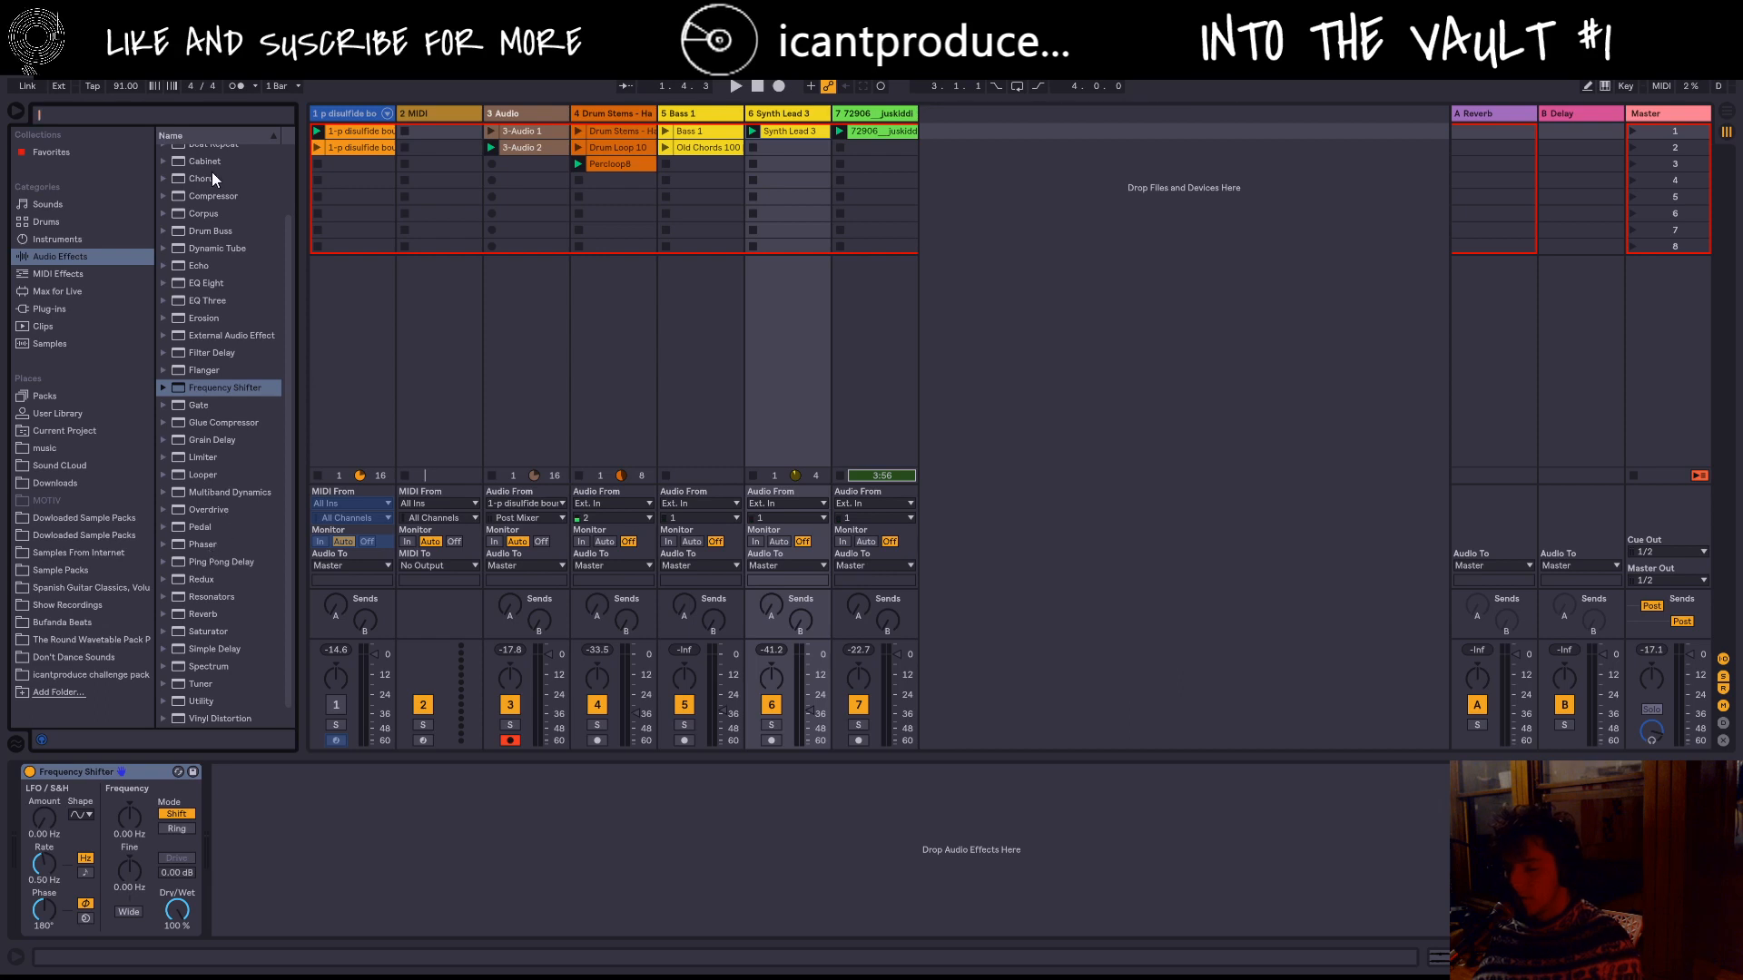
scroll(211, 171, "down", 1)
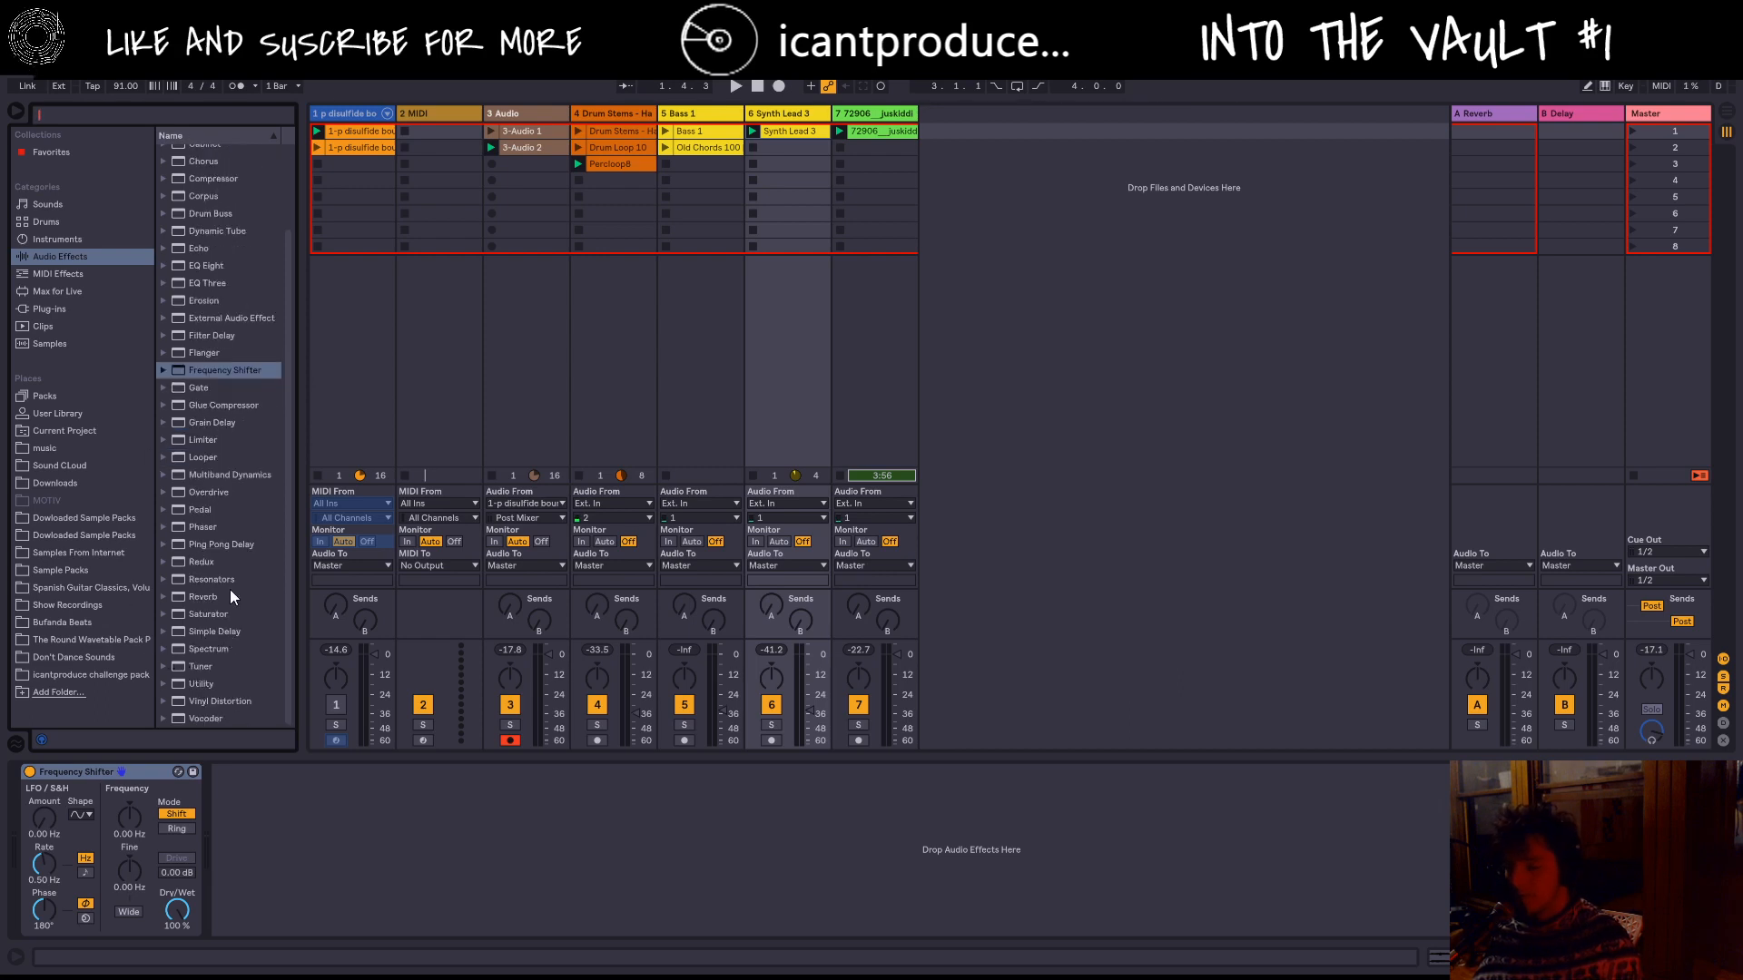
double_click(211, 597)
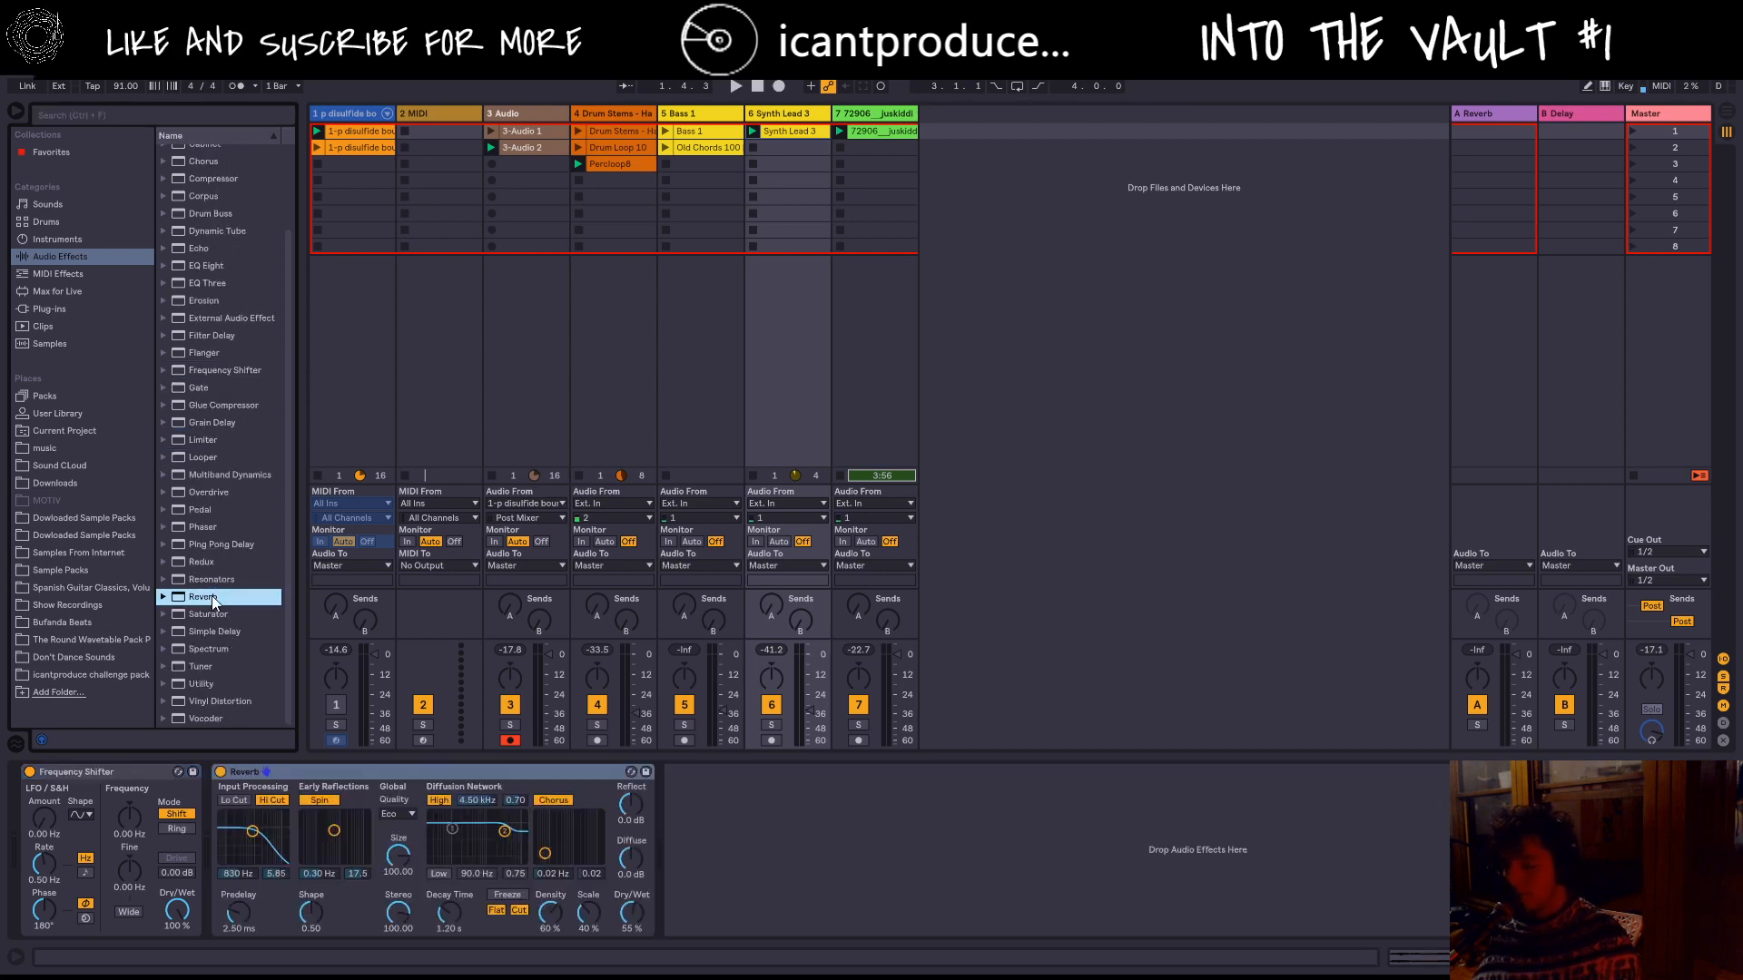
Step: During playback, disable the Reverb's Hi Cut and set decay time to 16.9 s, dry/wet to 64%, and chorus to 0.03 Hz and 0.70
key("space")
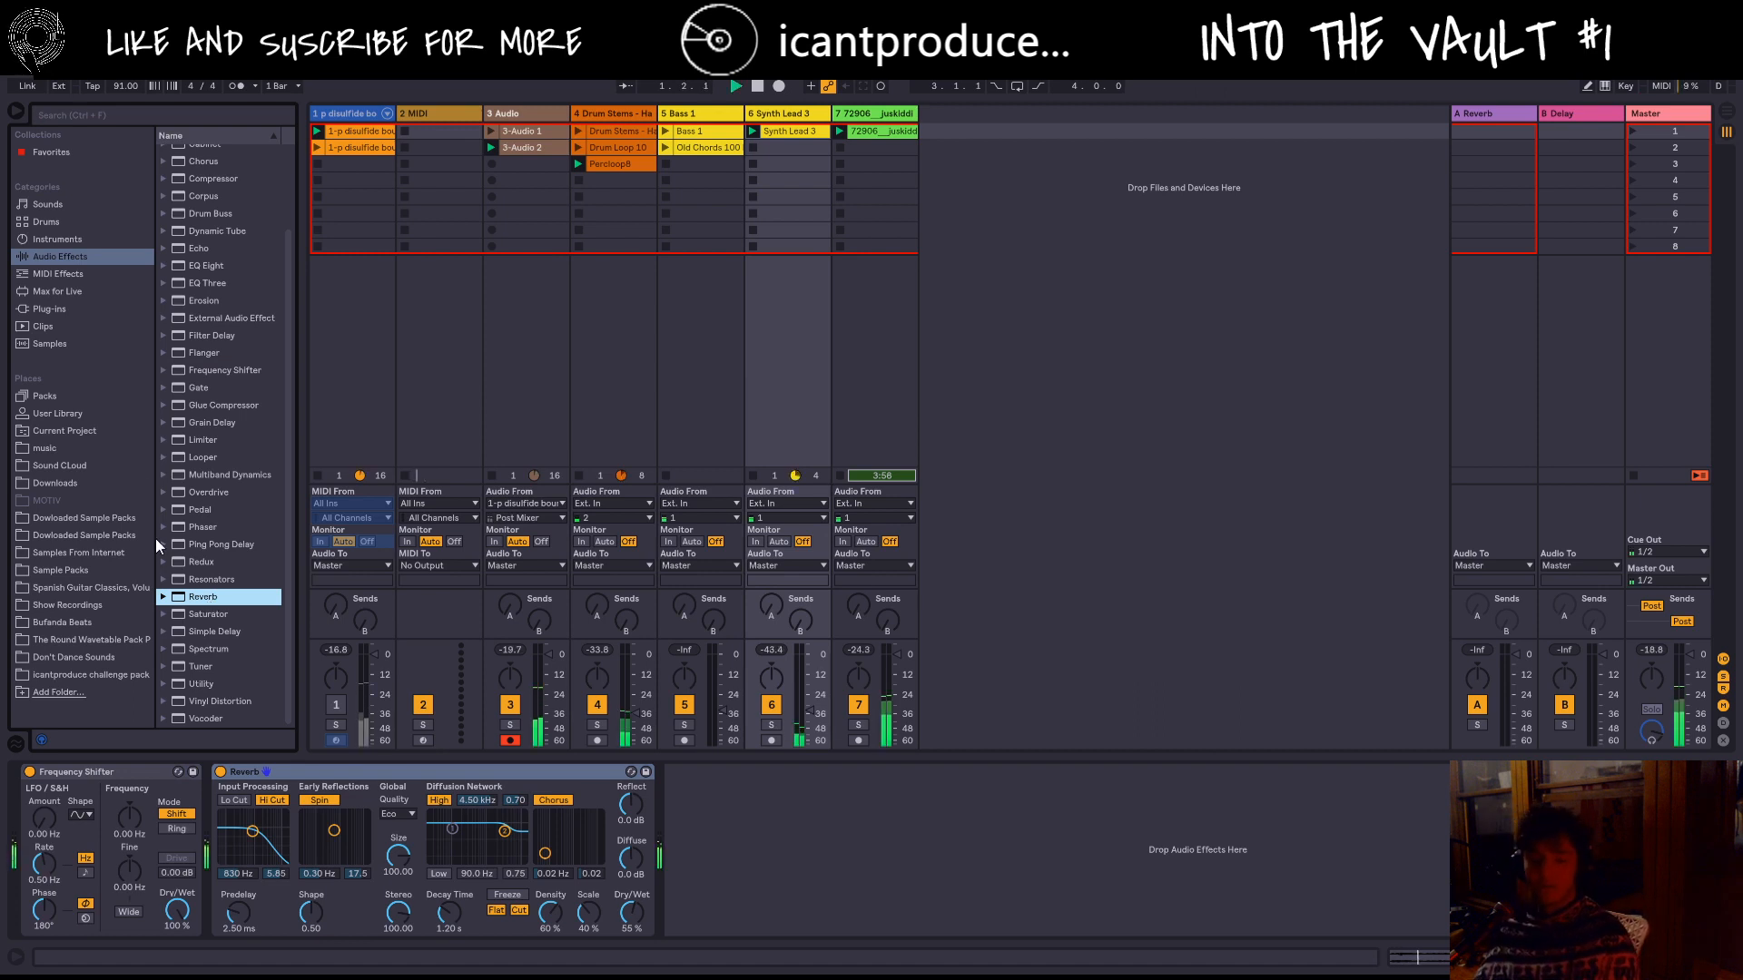
left_click(275, 799)
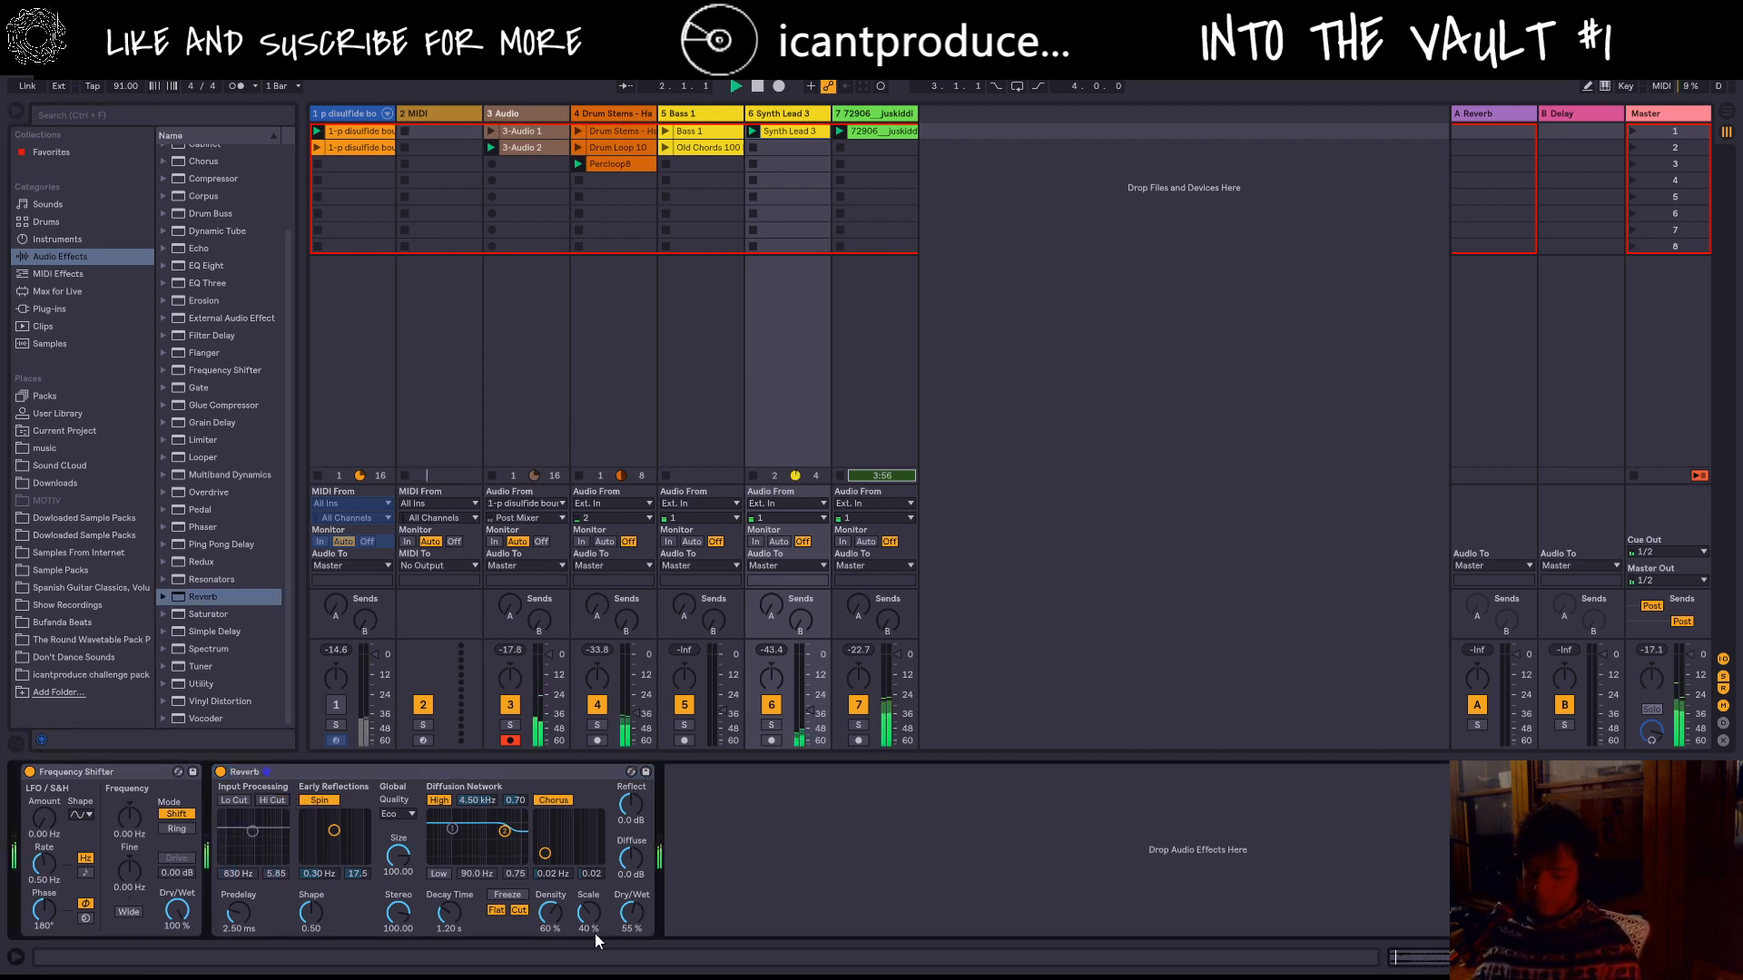
left_click_drag(447, 912, 448, 849)
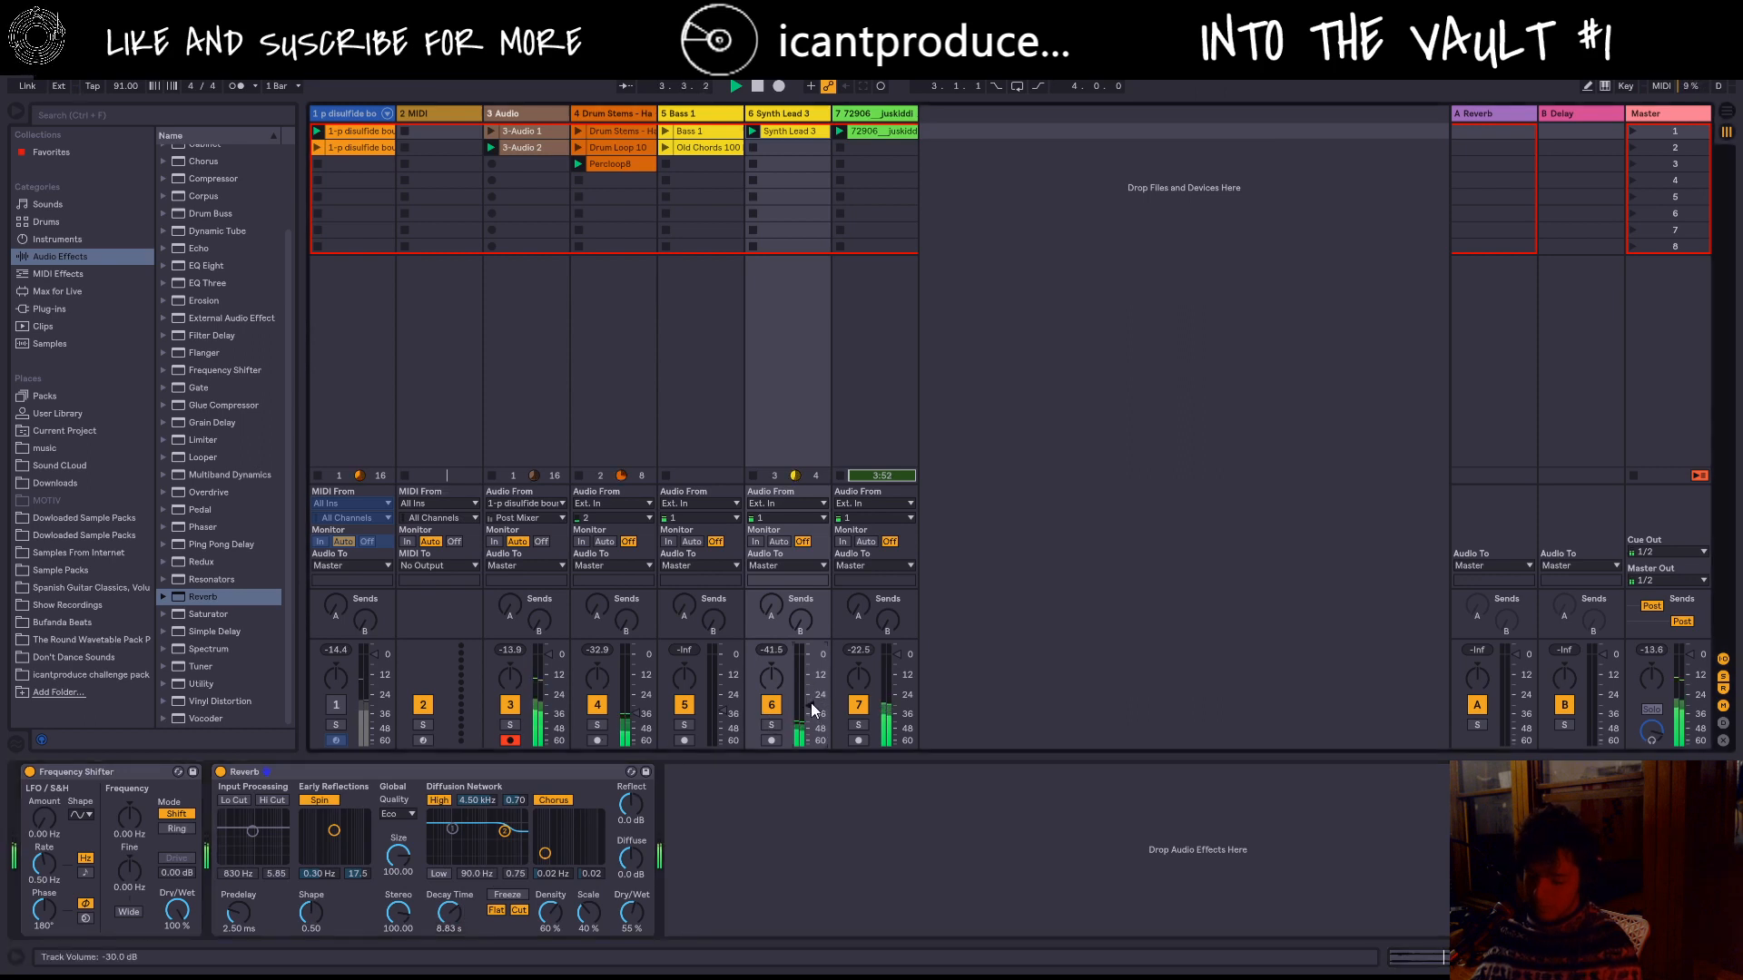
mouse_move(456, 919)
left_mouse_down()
mouse_move(457, 871)
mouse_move(456, 935)
left_mouse_up()
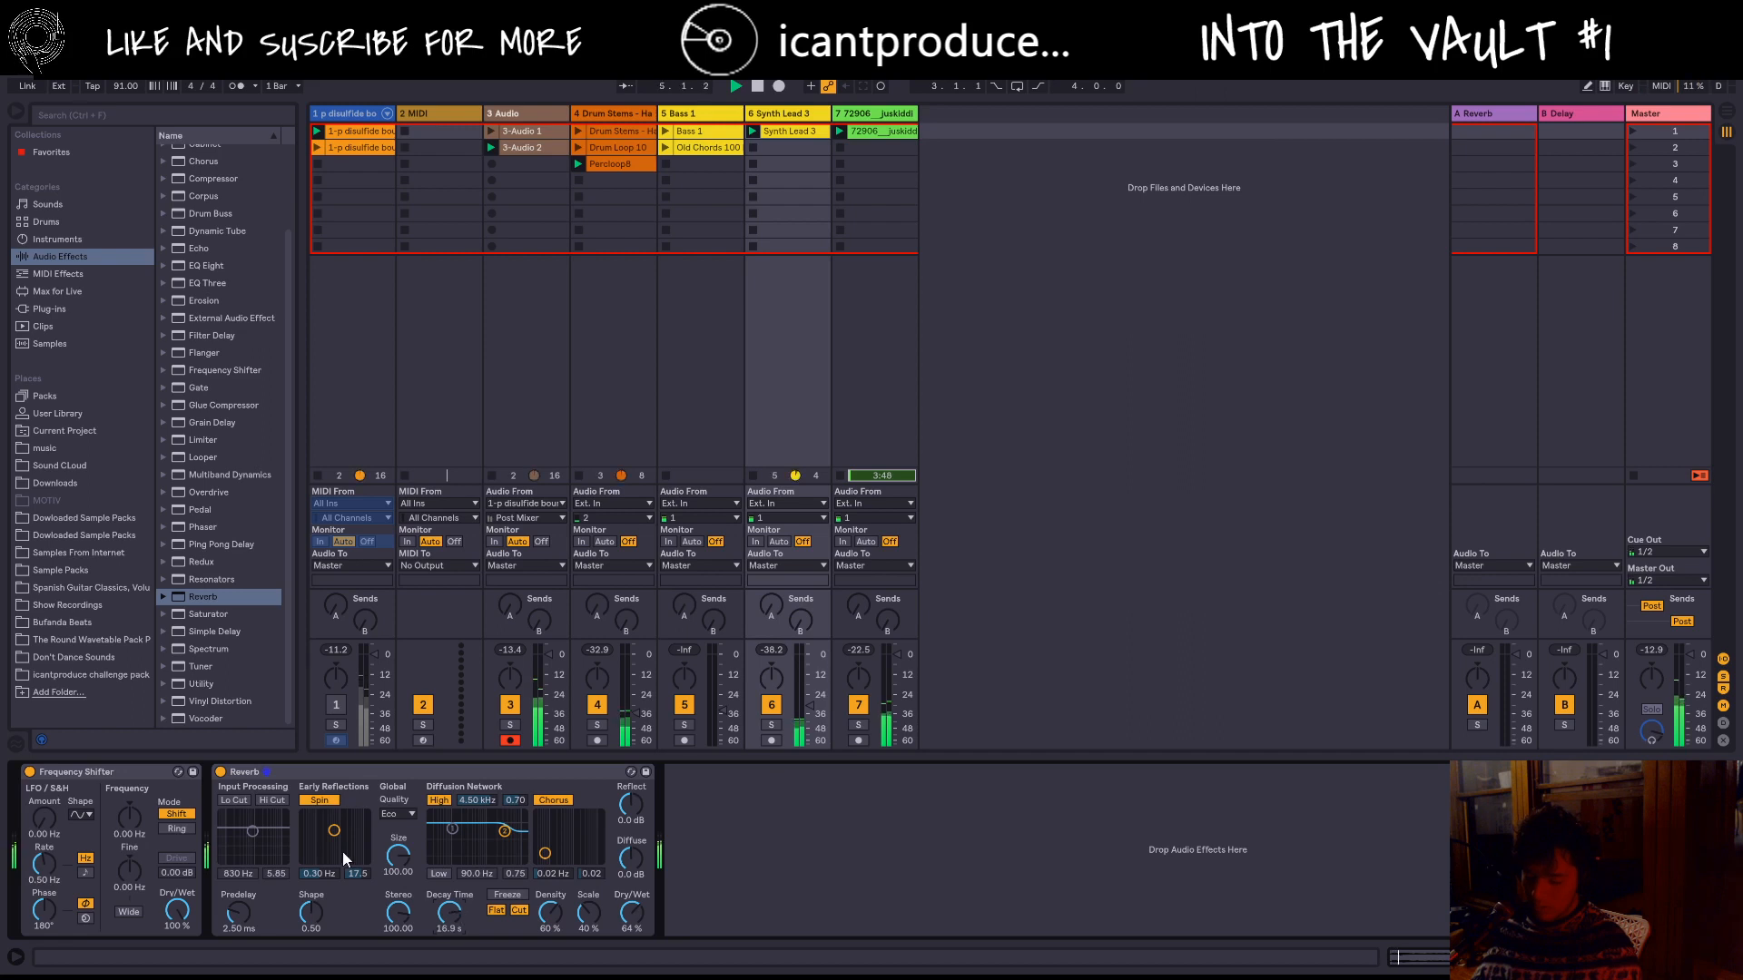
left_click_drag(544, 853, 547, 830)
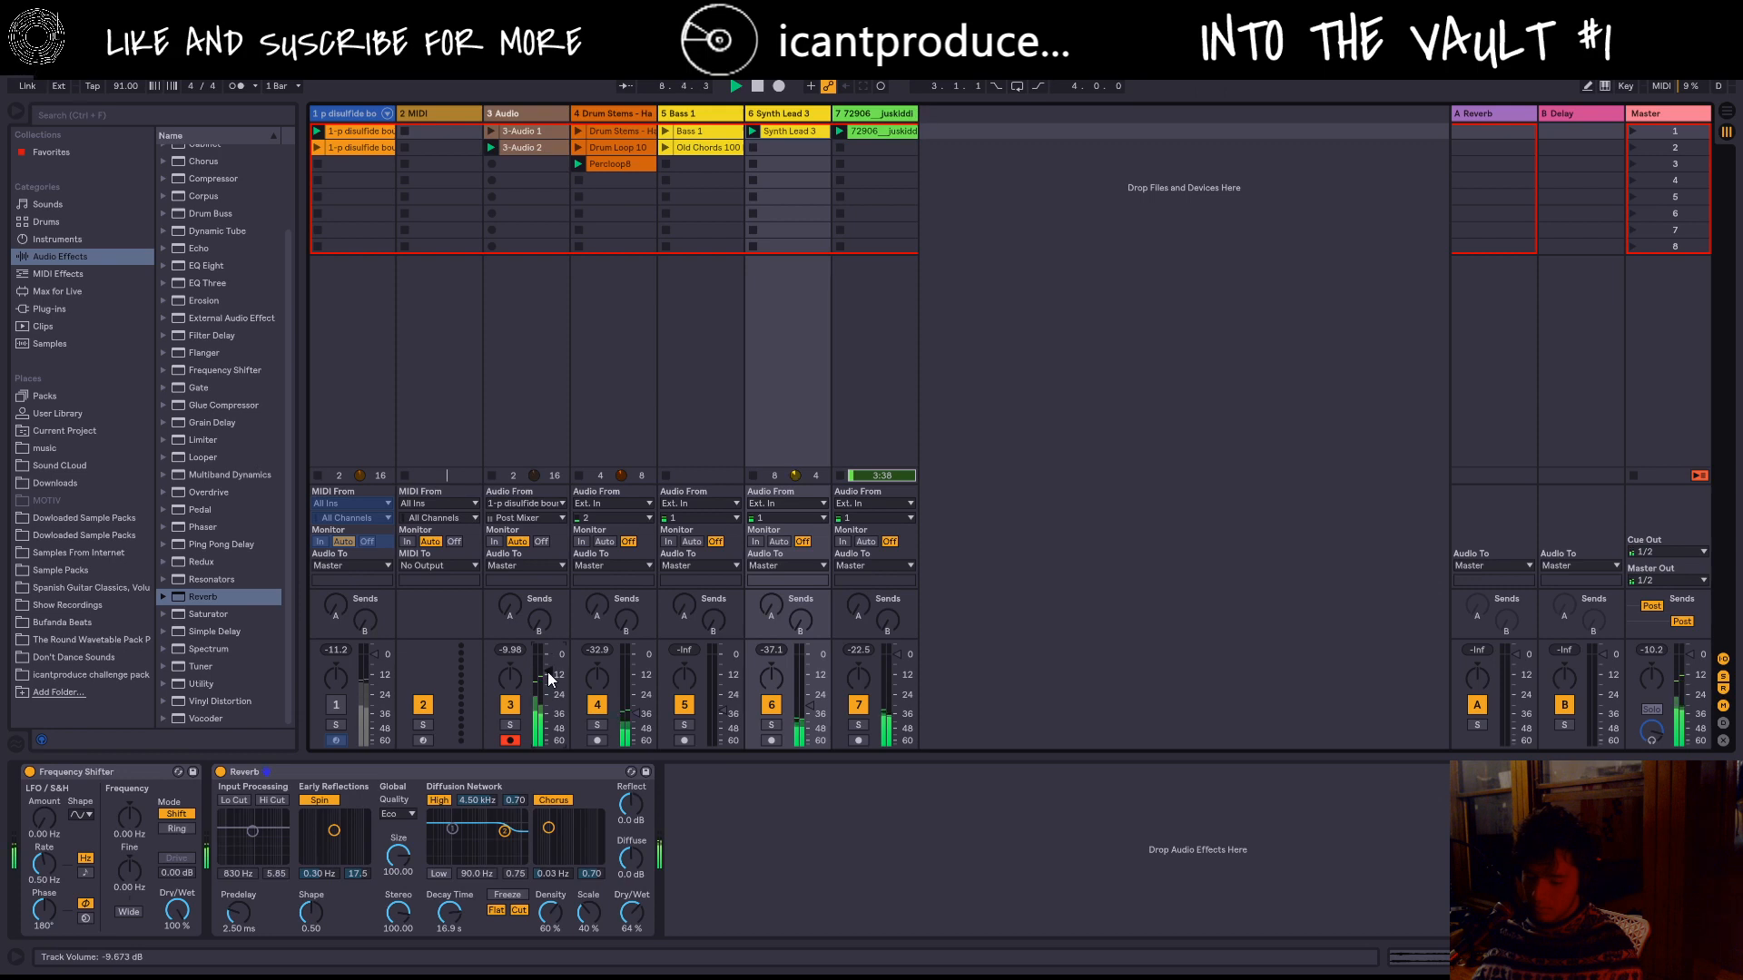
Step: Rebalance the mix by lowering audio track 3 and bird track 7 and raising synth lead track 6
left_click_drag(545, 694, 545, 708)
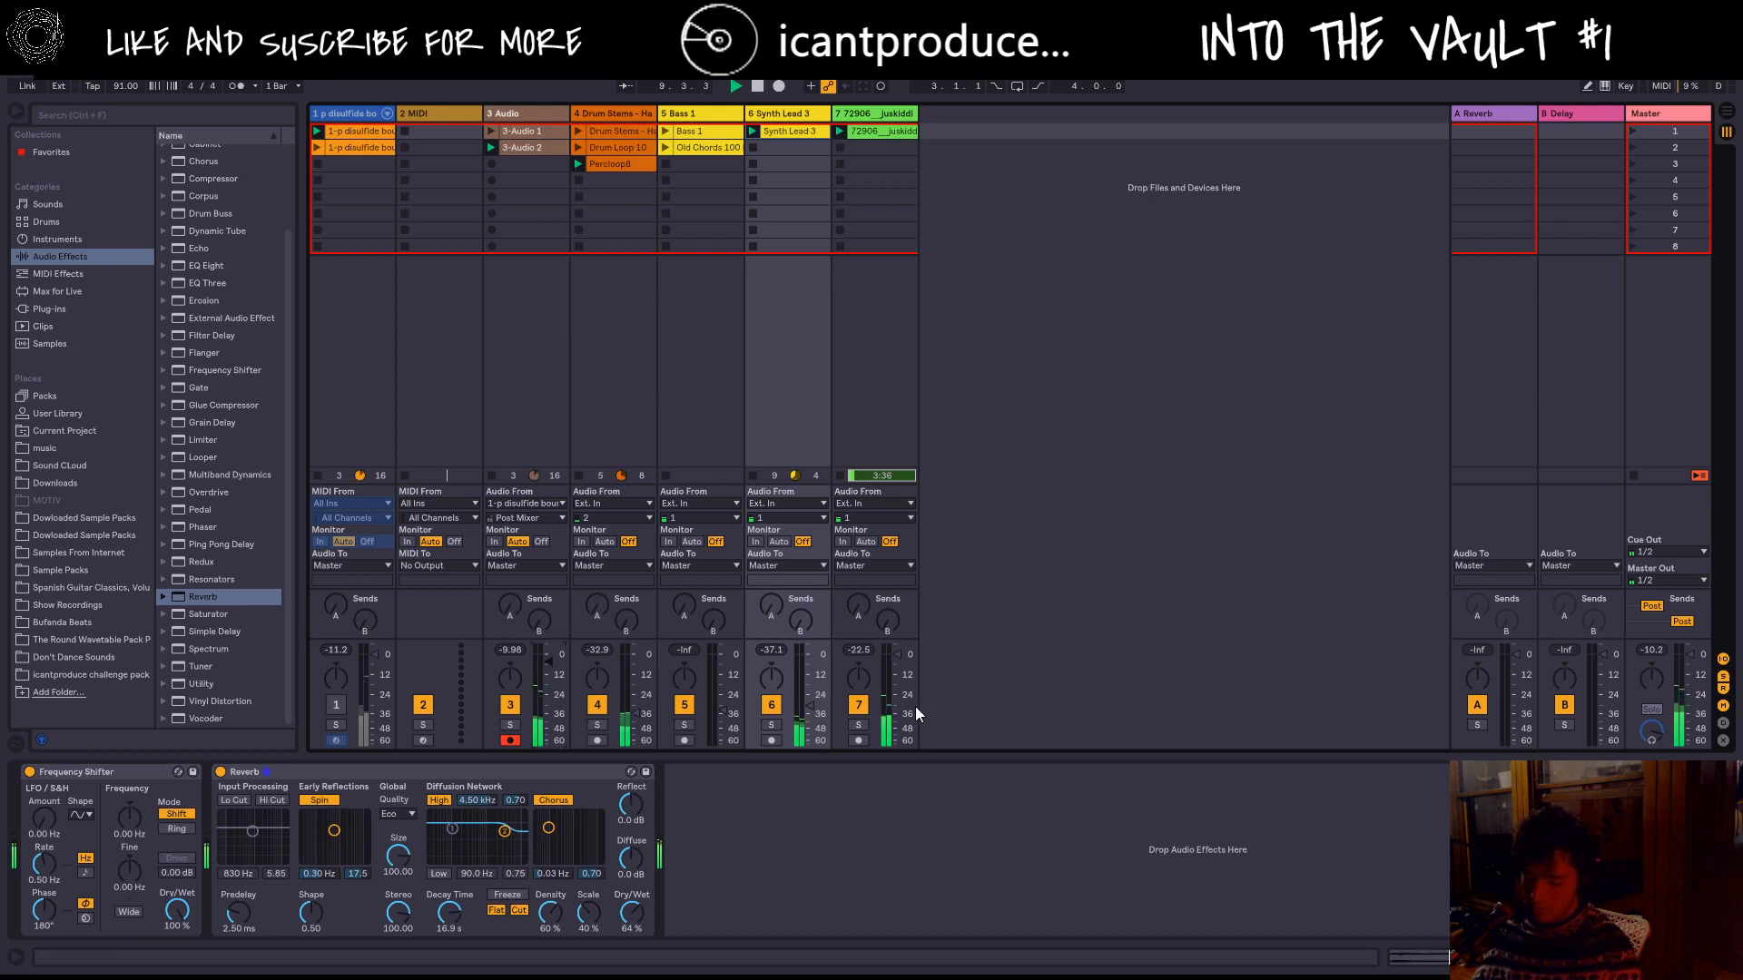
mouse_move(897, 658)
left_mouse_down()
mouse_move(896, 676)
mouse_move(809, 697)
left_mouse_up()
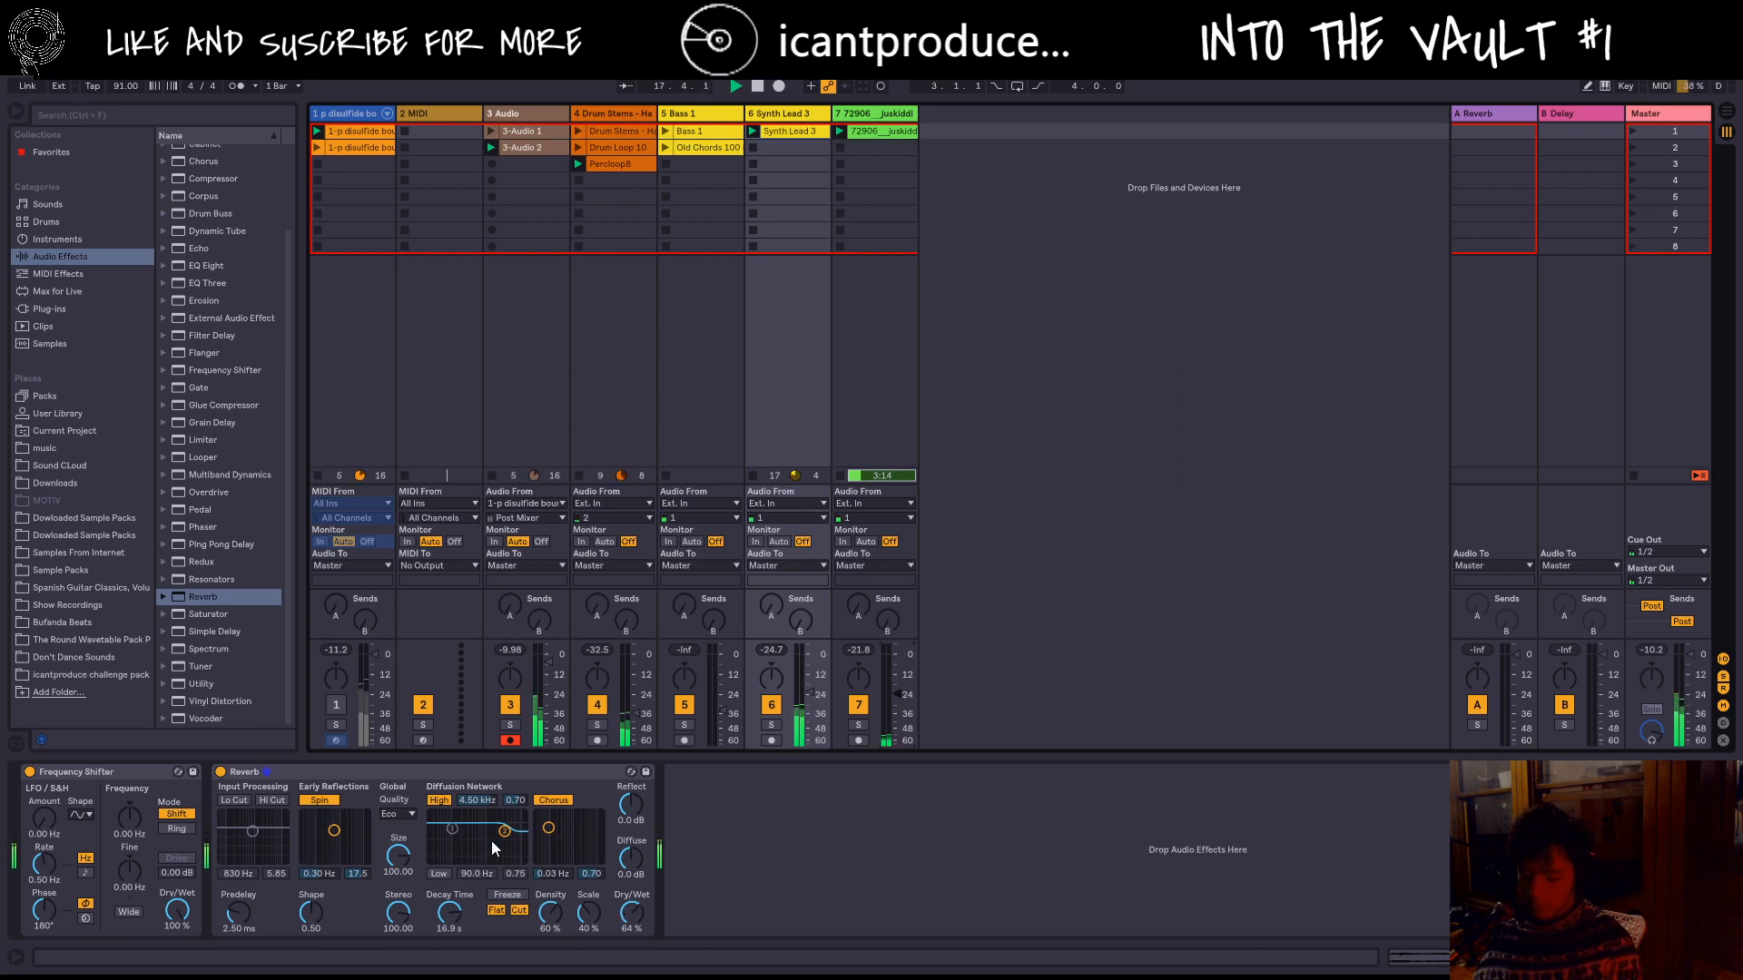
Step: Set the Reverb's high diffusion filter to 1.93 kHz and 0.48, and replay the beat from the start
left_click_drag(494, 853, 493, 843)
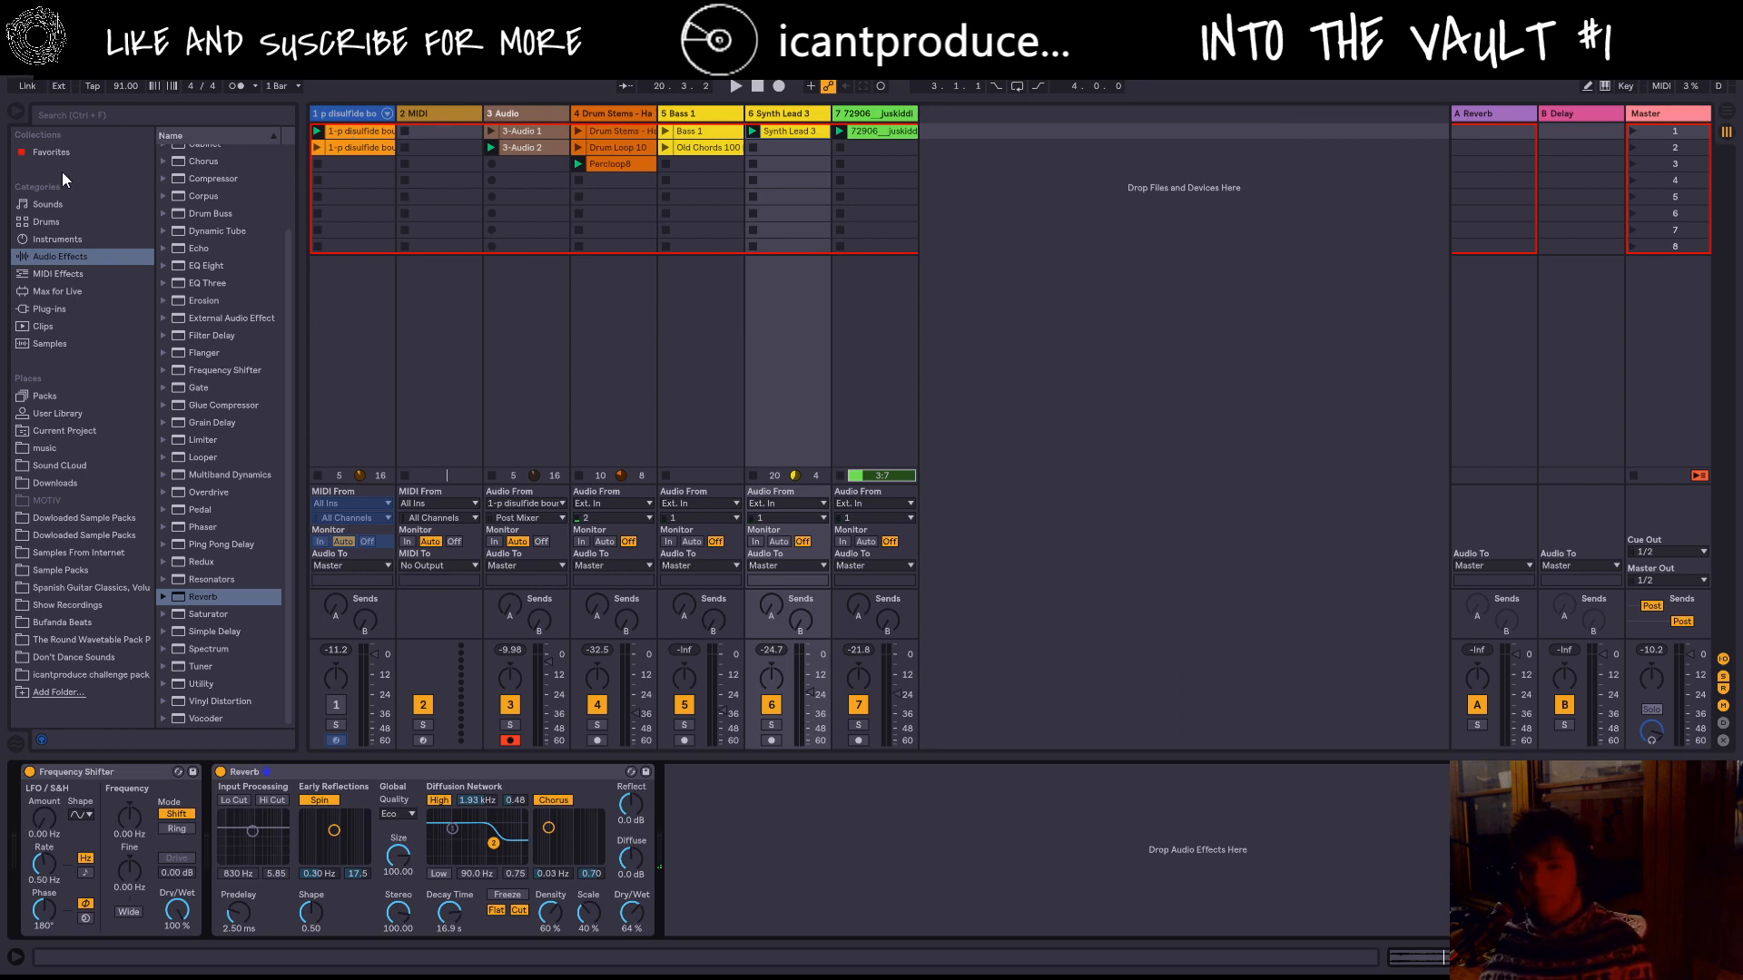
key("space")
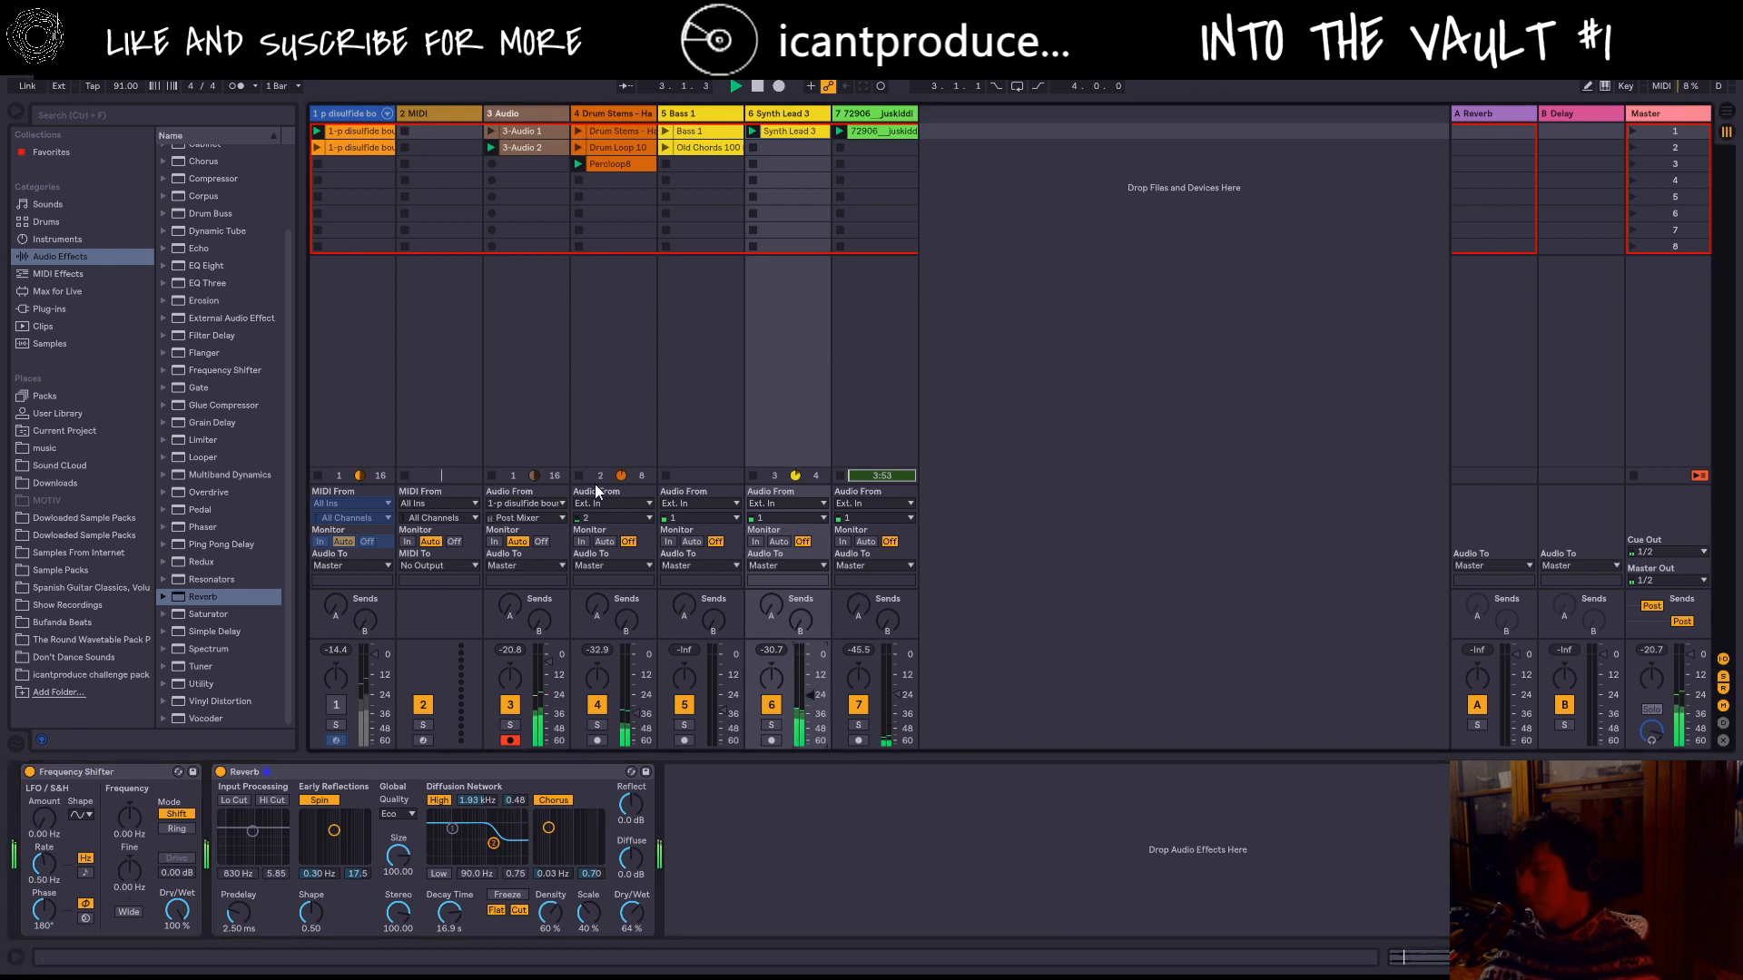
key("space")
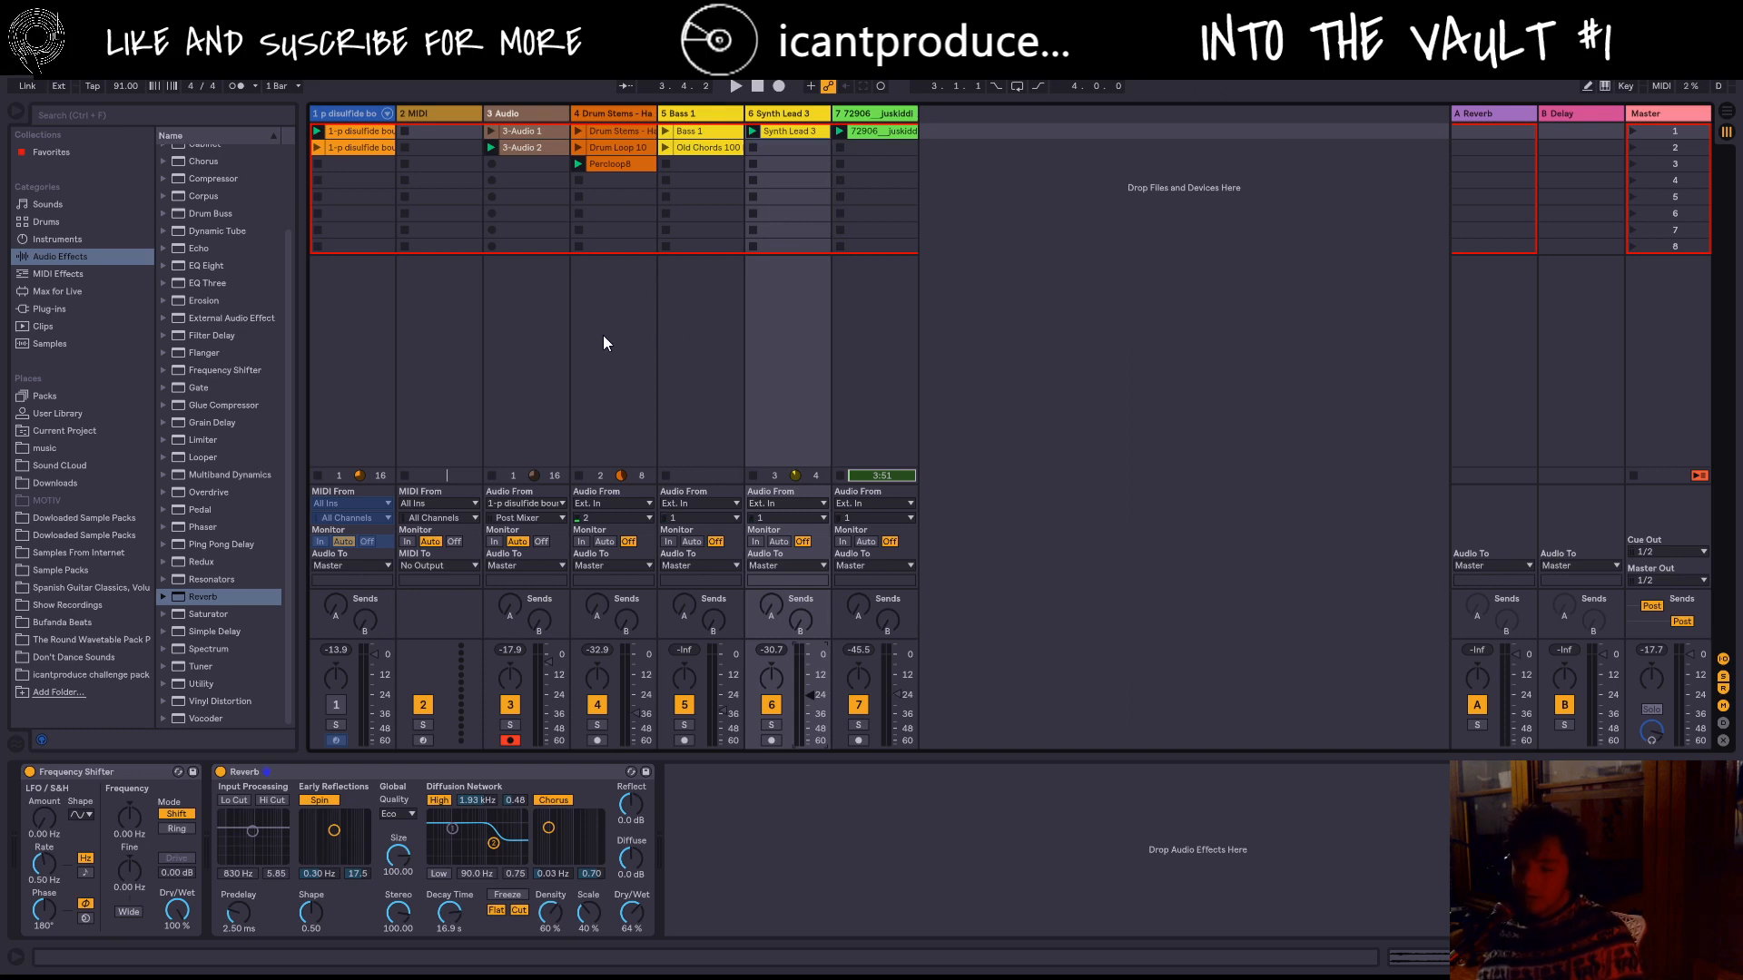
Step: Move the empty MIDI track to the end of the track row, after the bird recording
left_click(438, 116)
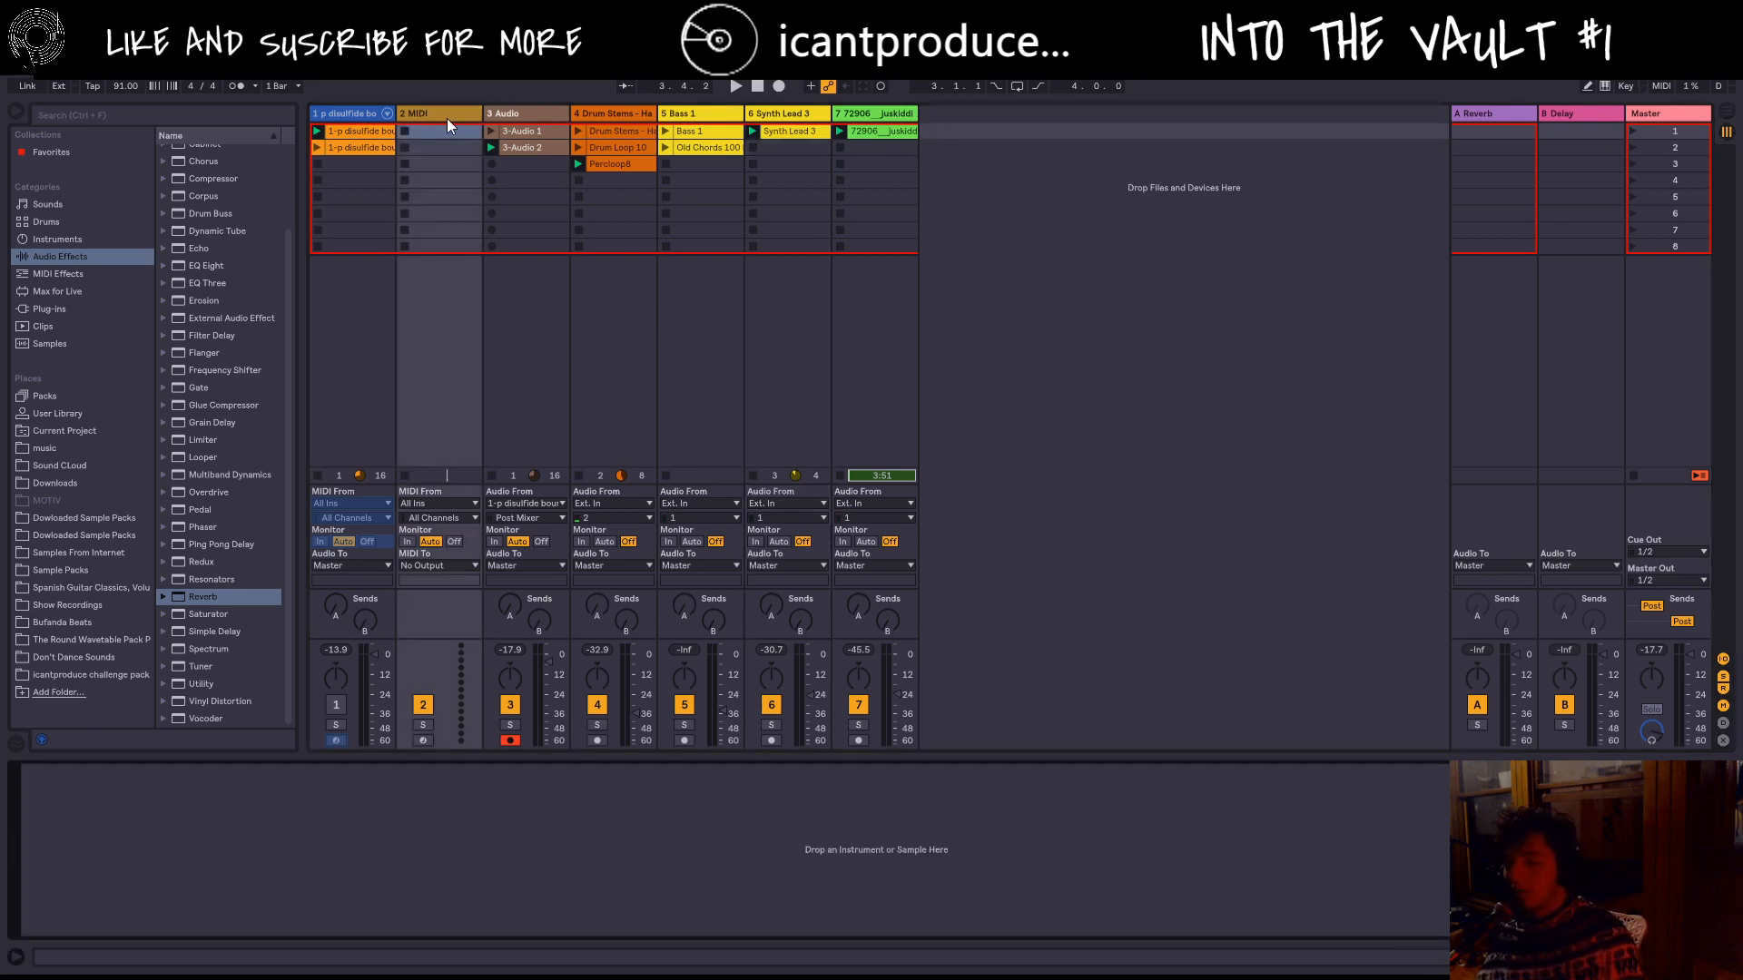
left_click_drag(446, 118, 938, 139)
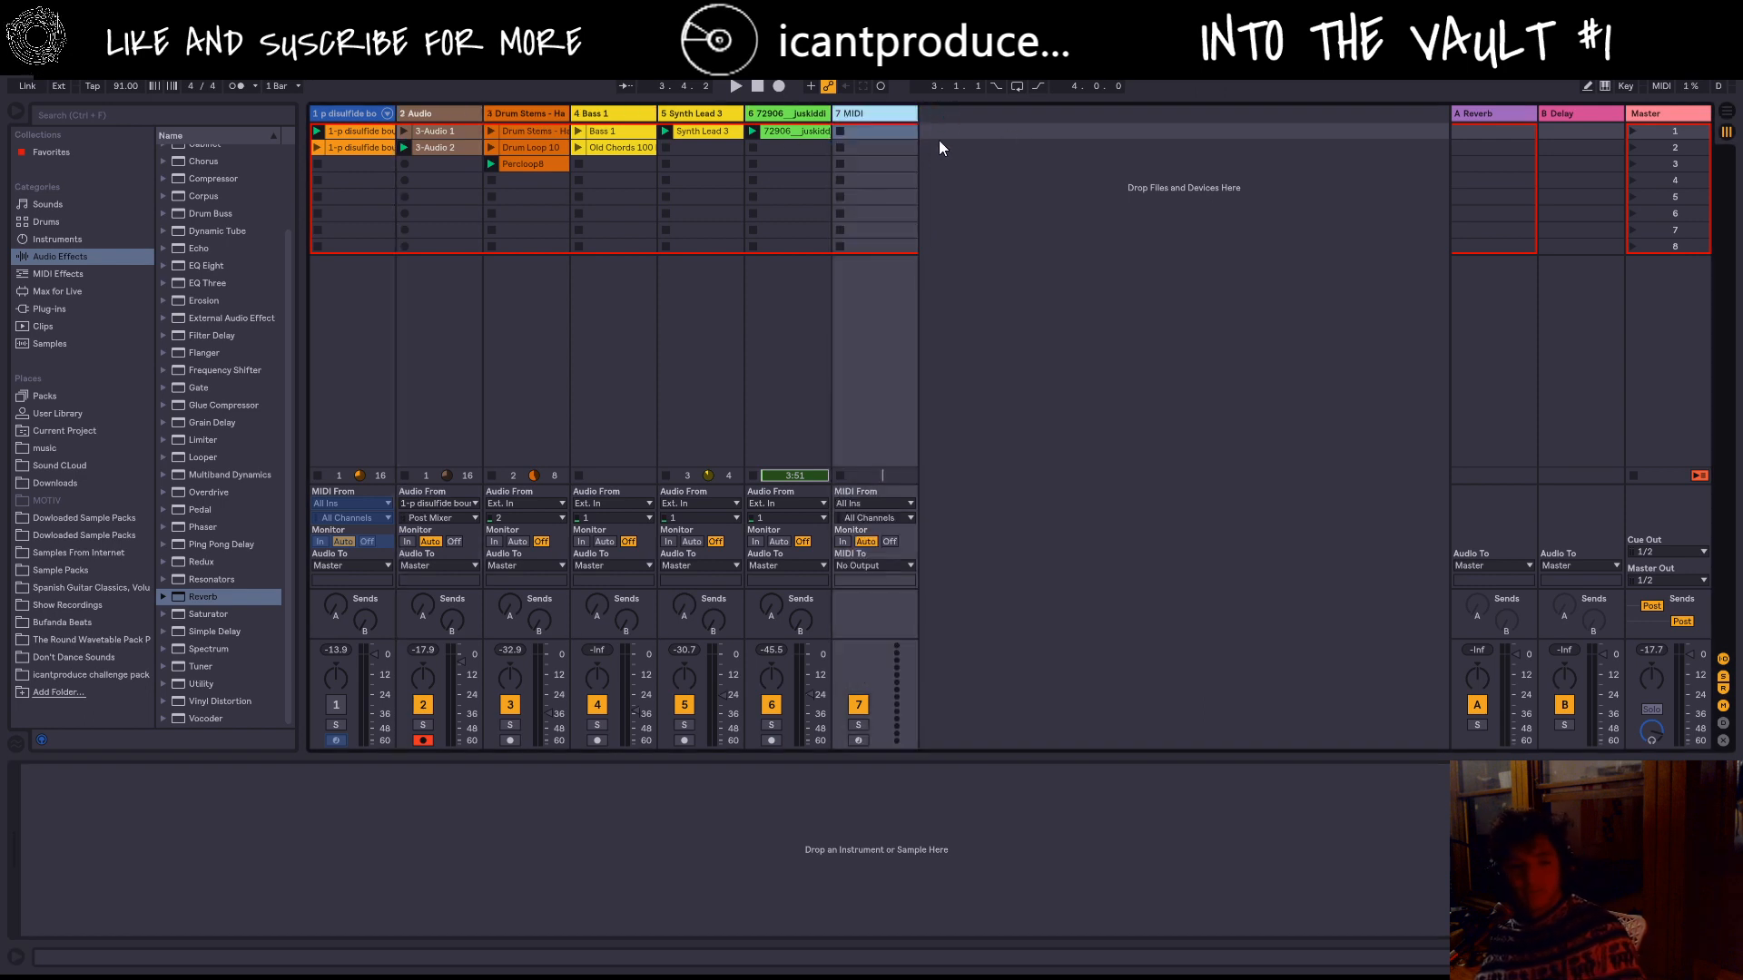
Step: Play the beat again and show the Synth Lead 3 track's effect chain
key("space")
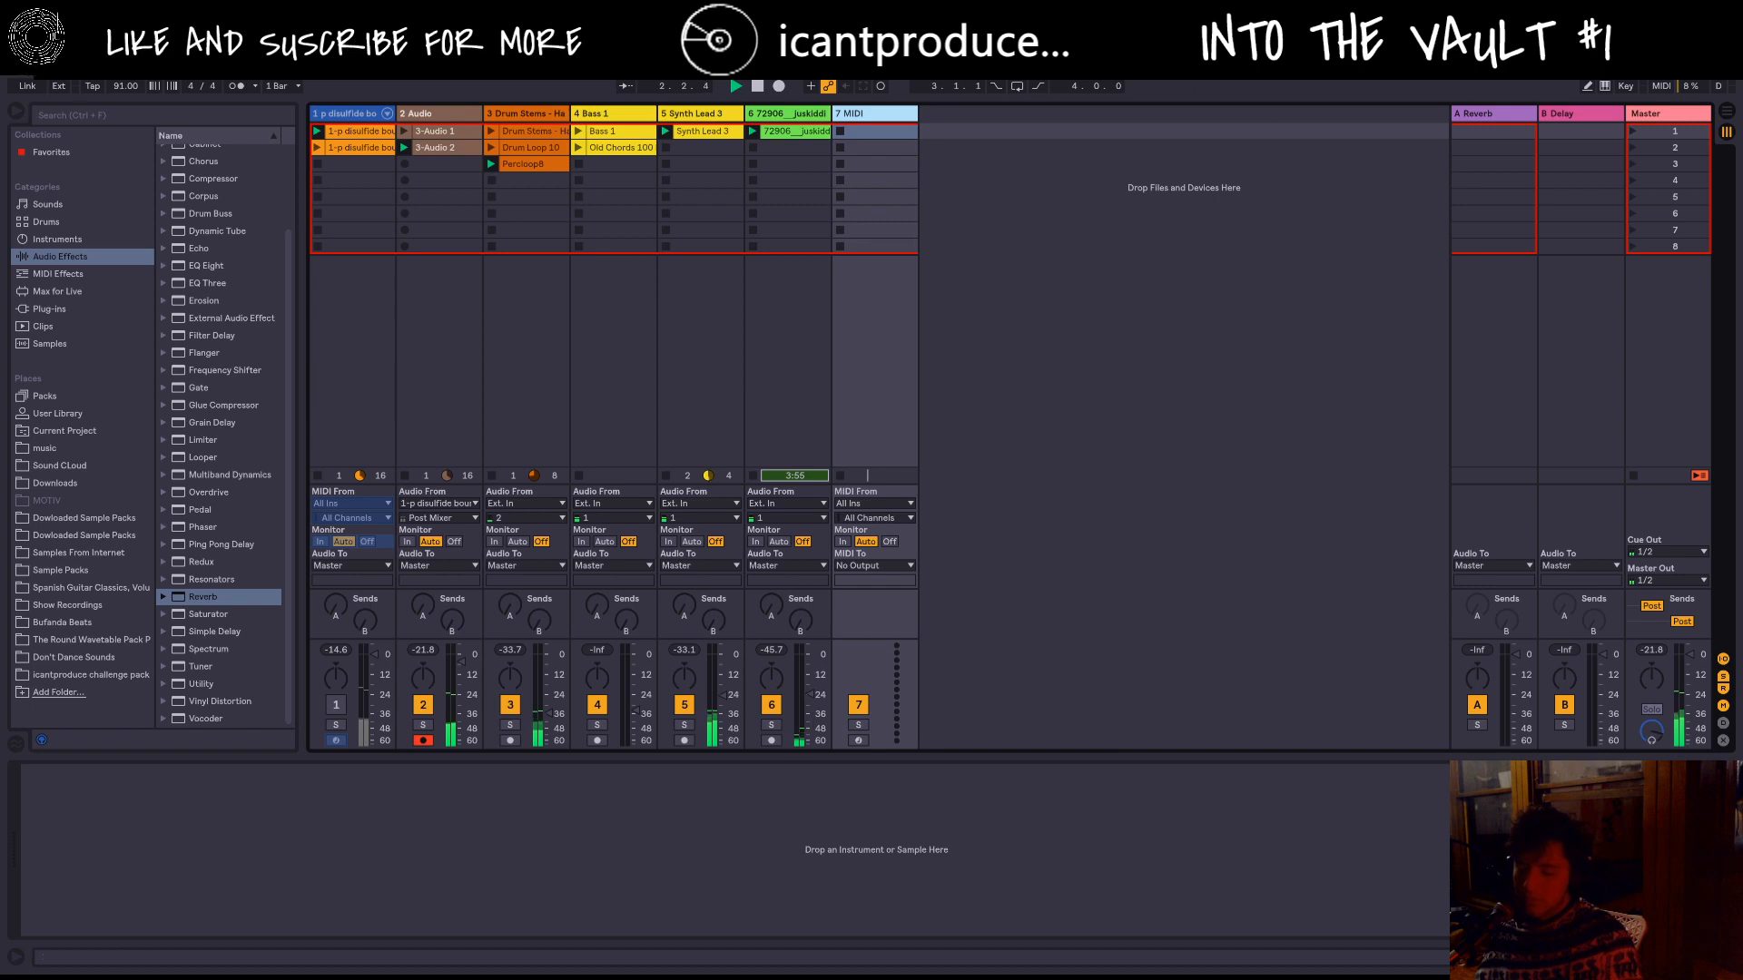
left_click(780, 113)
left_click(688, 114)
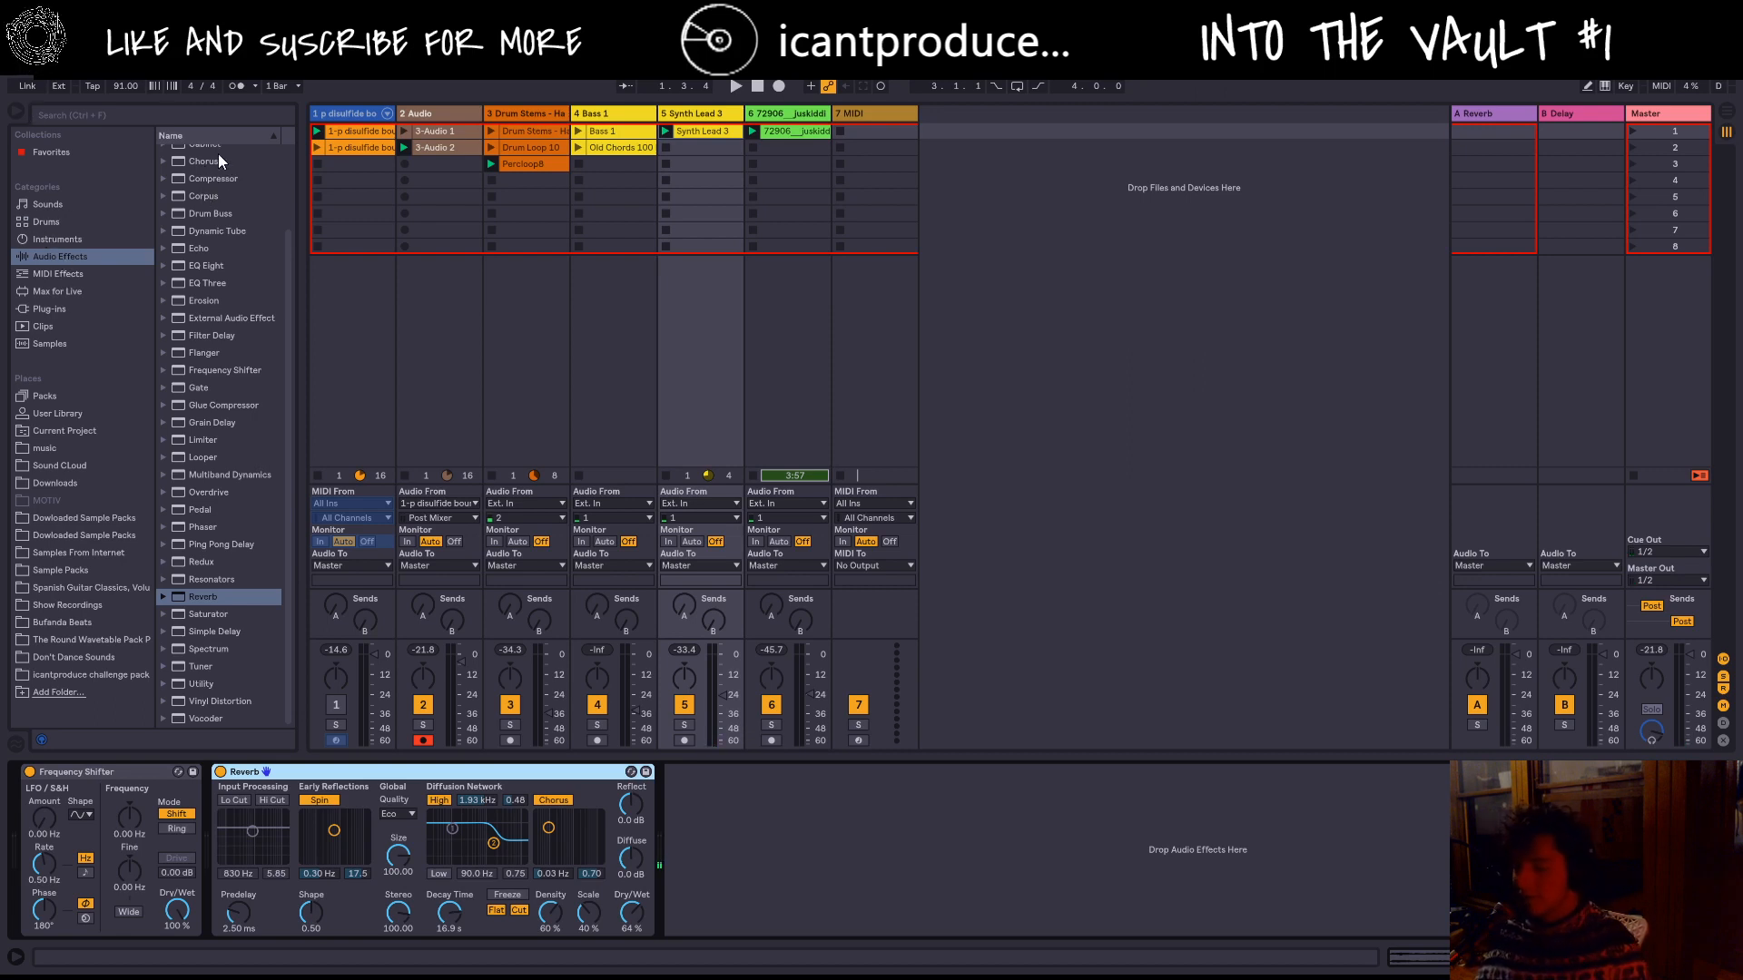
Step: Search the browser for "chord"
left_click(208, 122)
type("v")
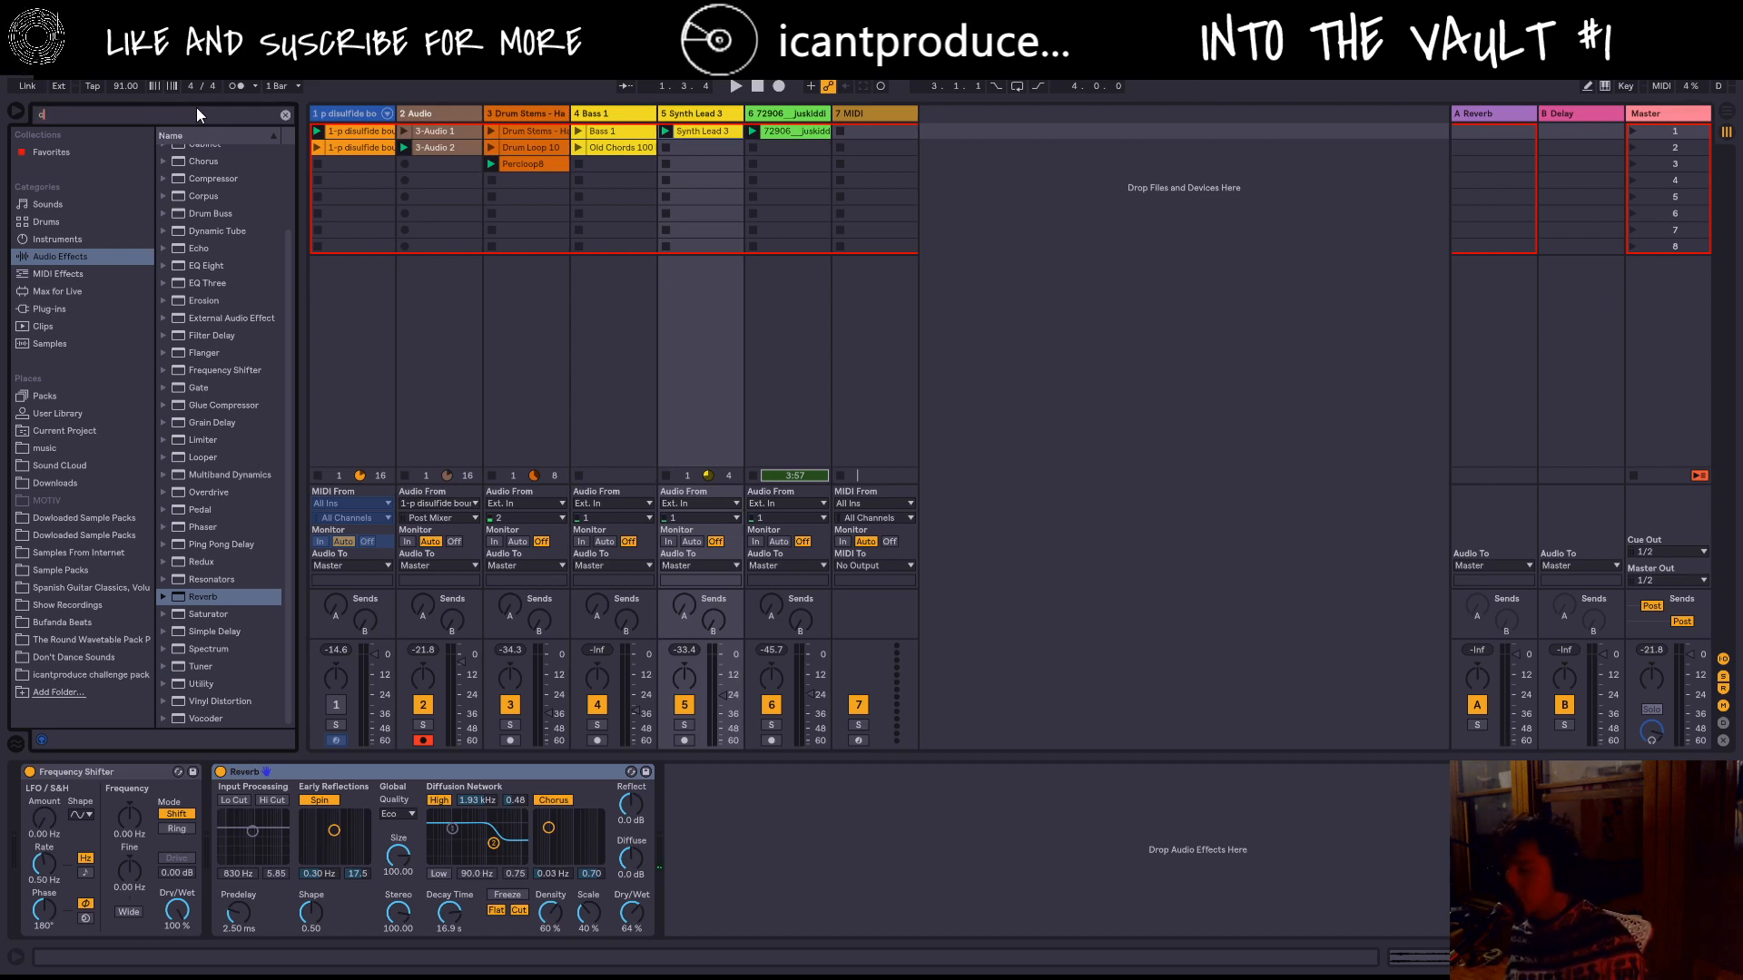
key("BackSpace")
type("cha")
key("BackSpace")
type("o")
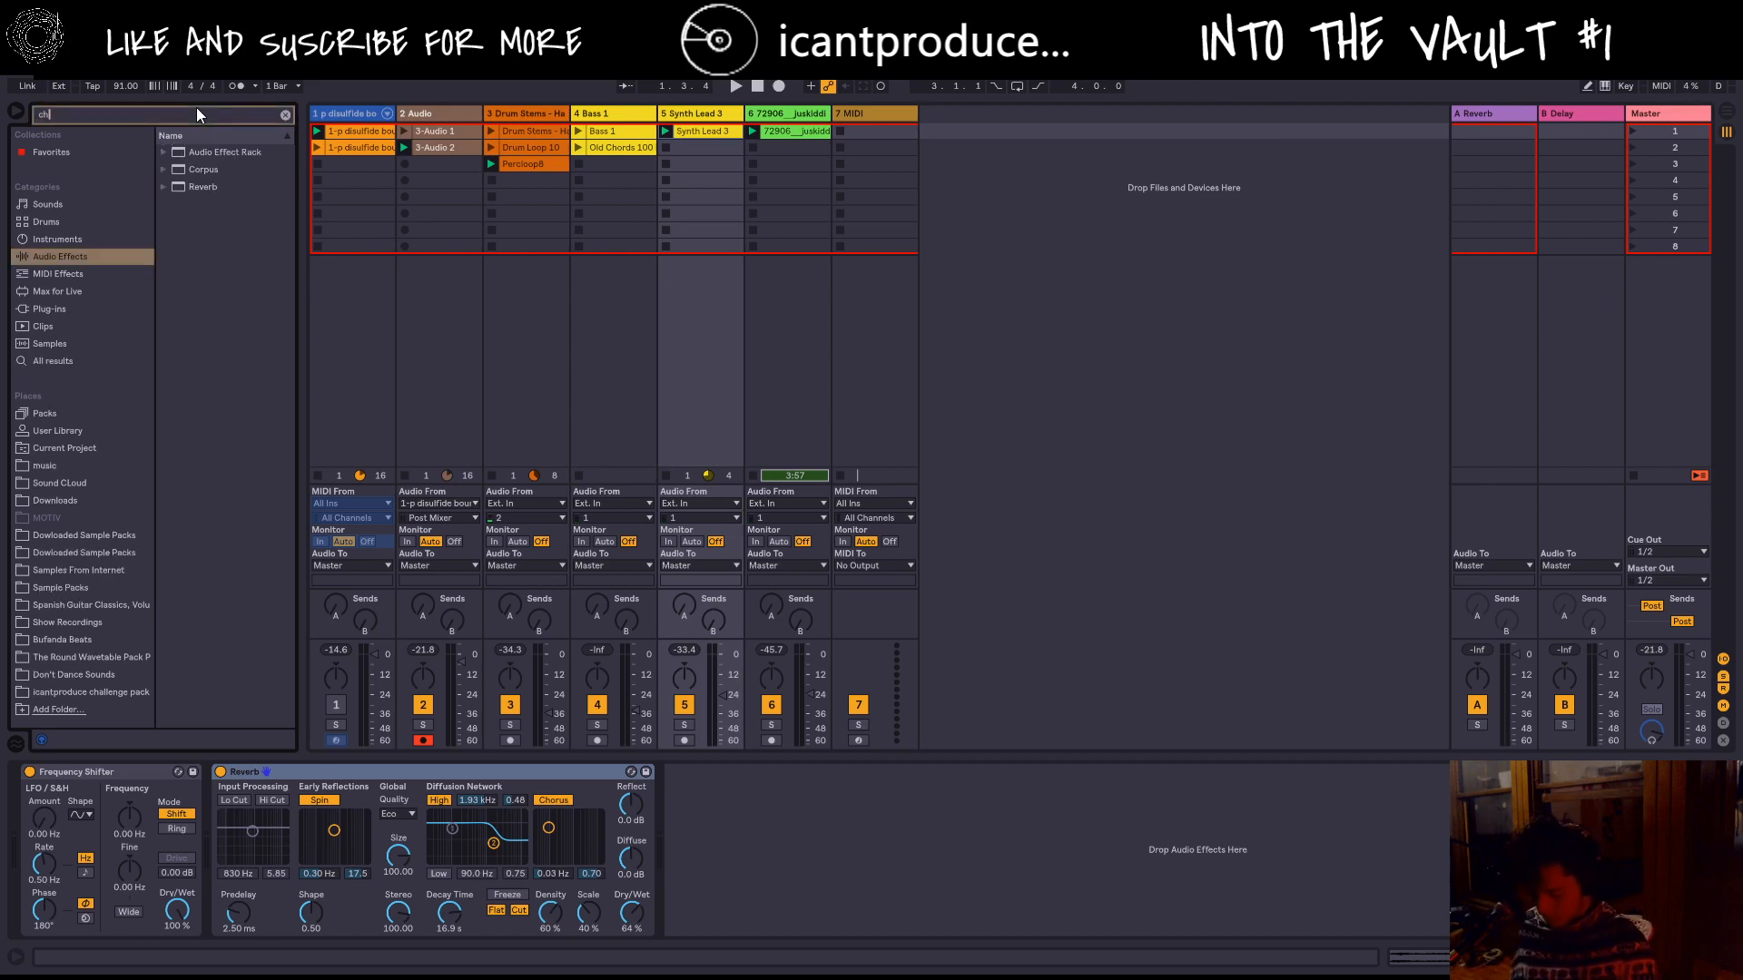
type("rd")
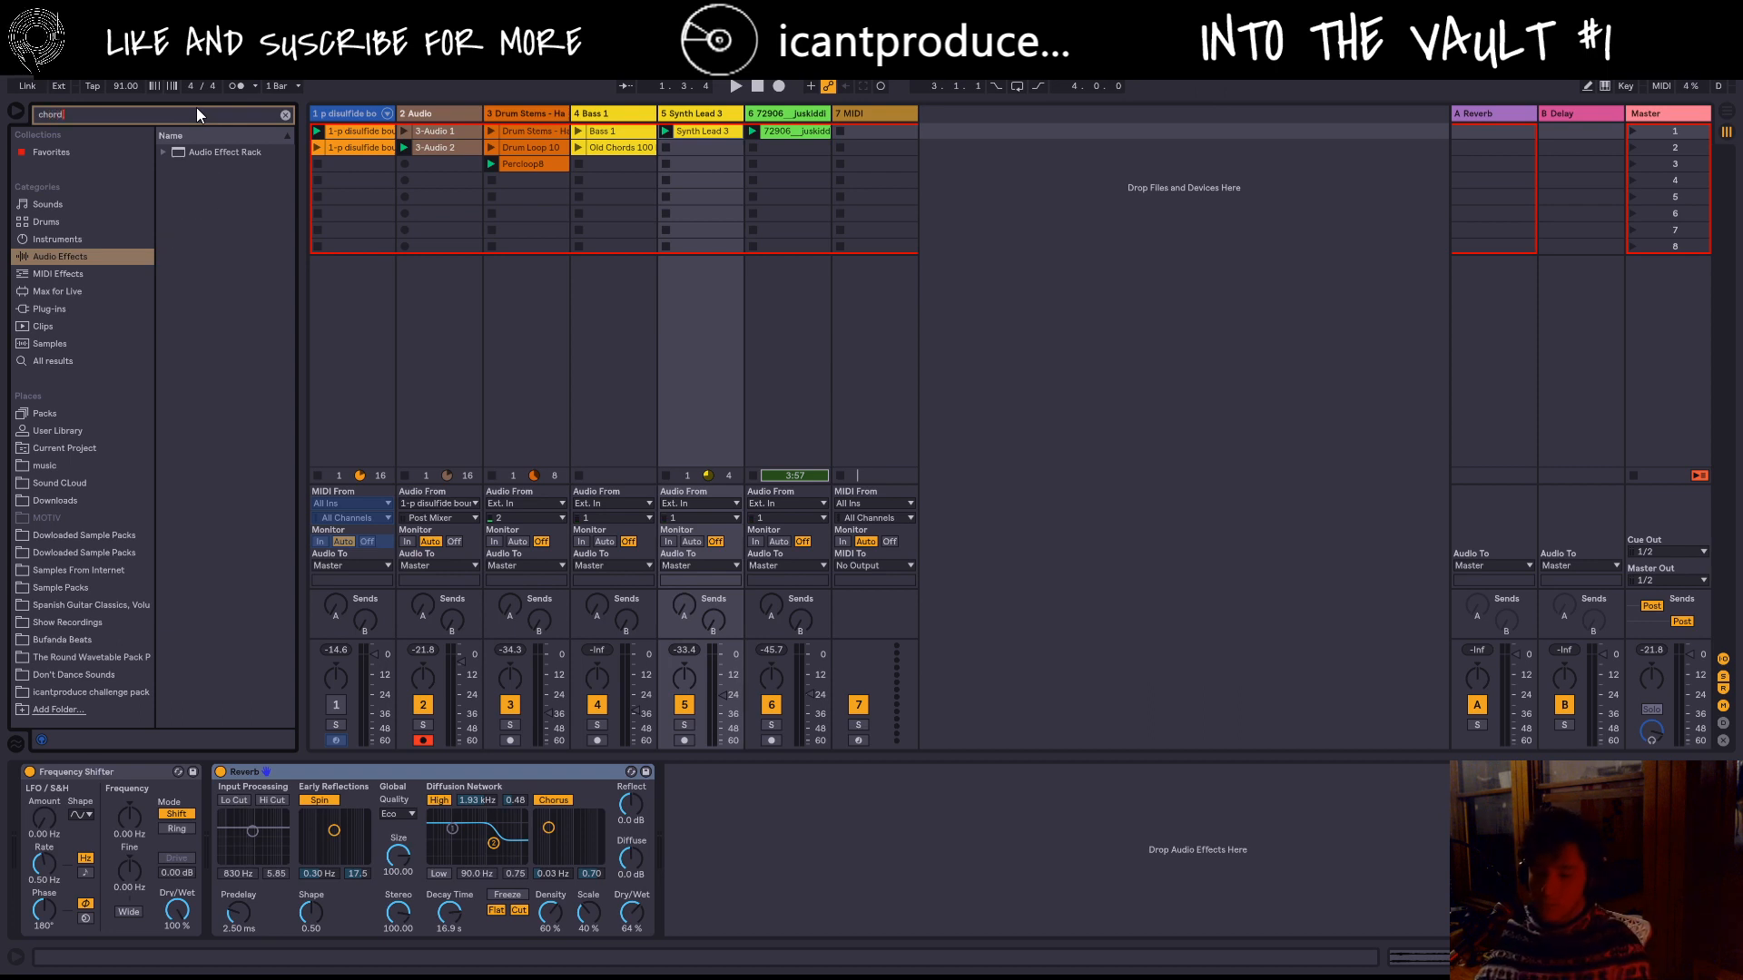
Step: Look through the Downloaded Sample Packs results down to Ghosthack's Dubstep Bass Arsenal Bass Hits and preview the chord samples
left_click(72, 638)
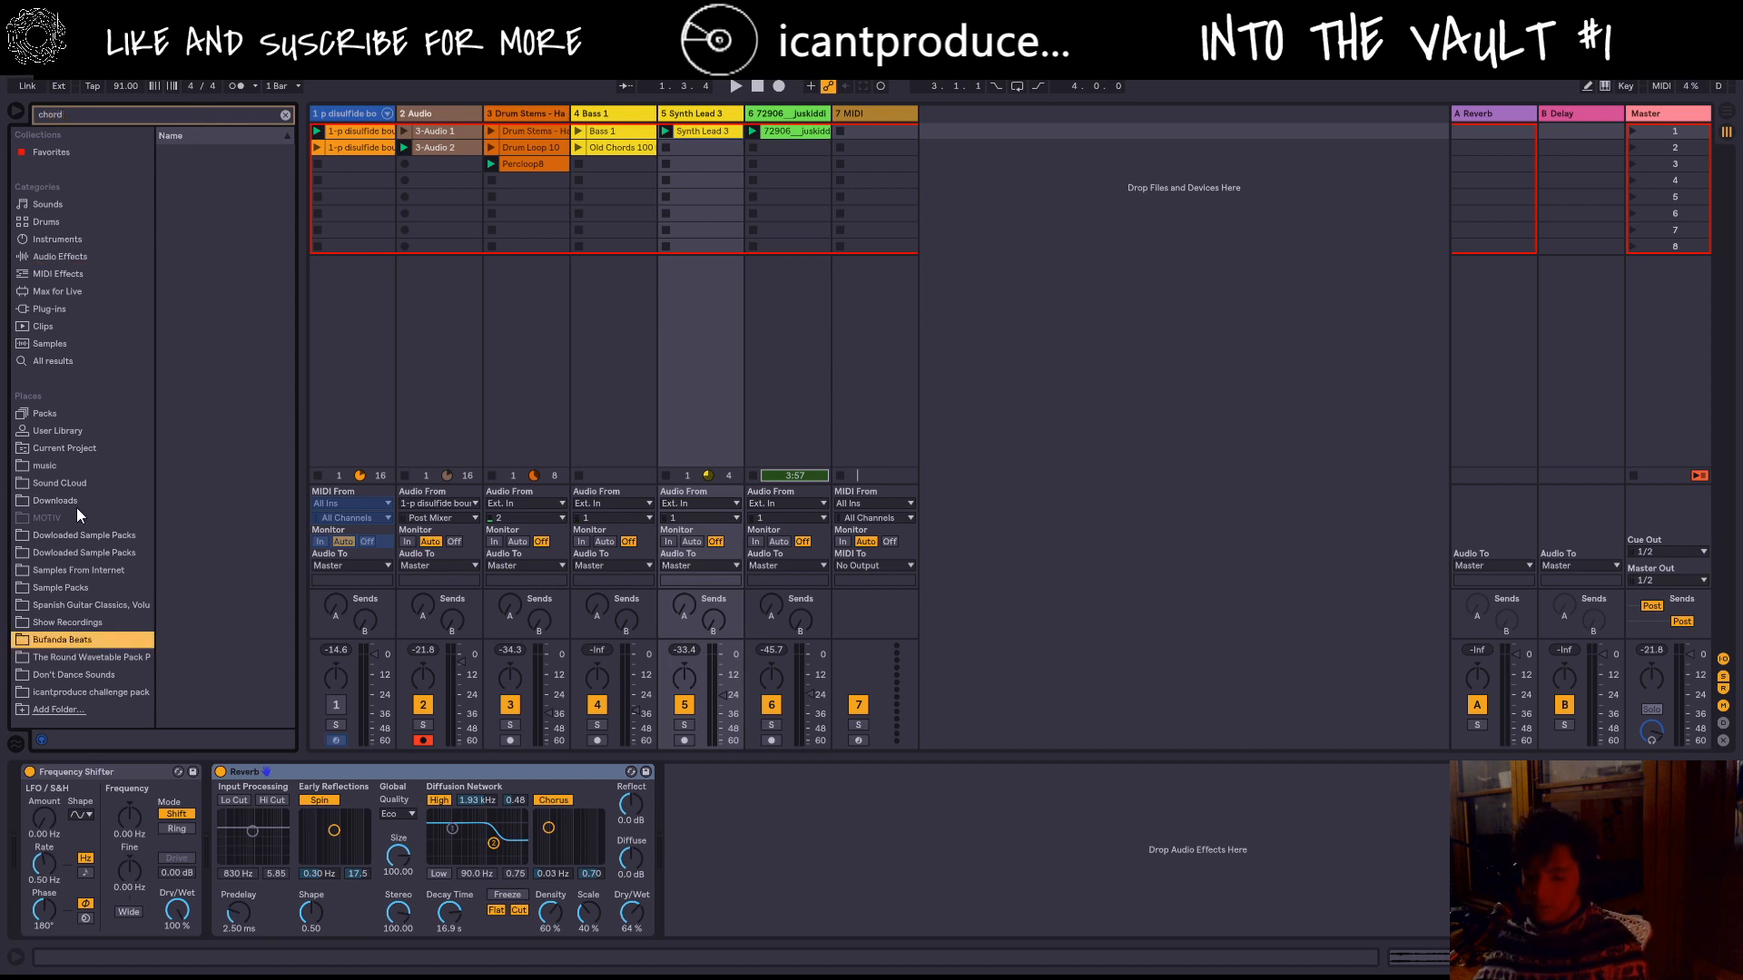
left_click(70, 537)
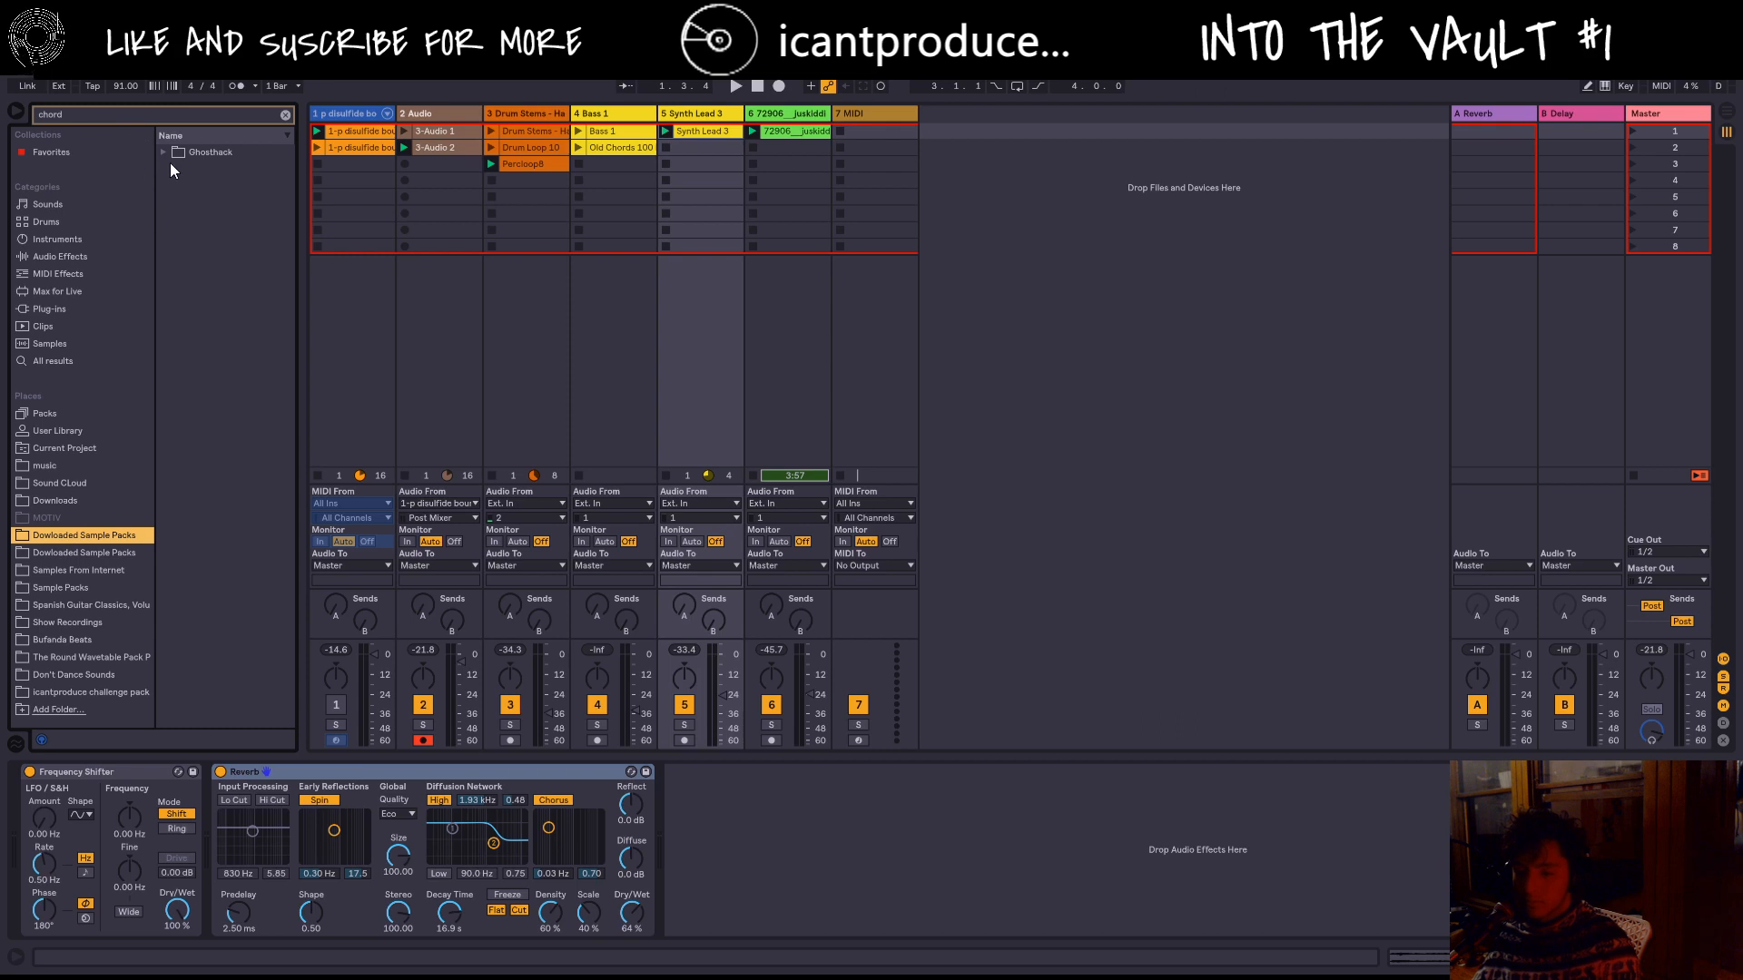
left_click(173, 154)
left_click(175, 169)
left_click(181, 187)
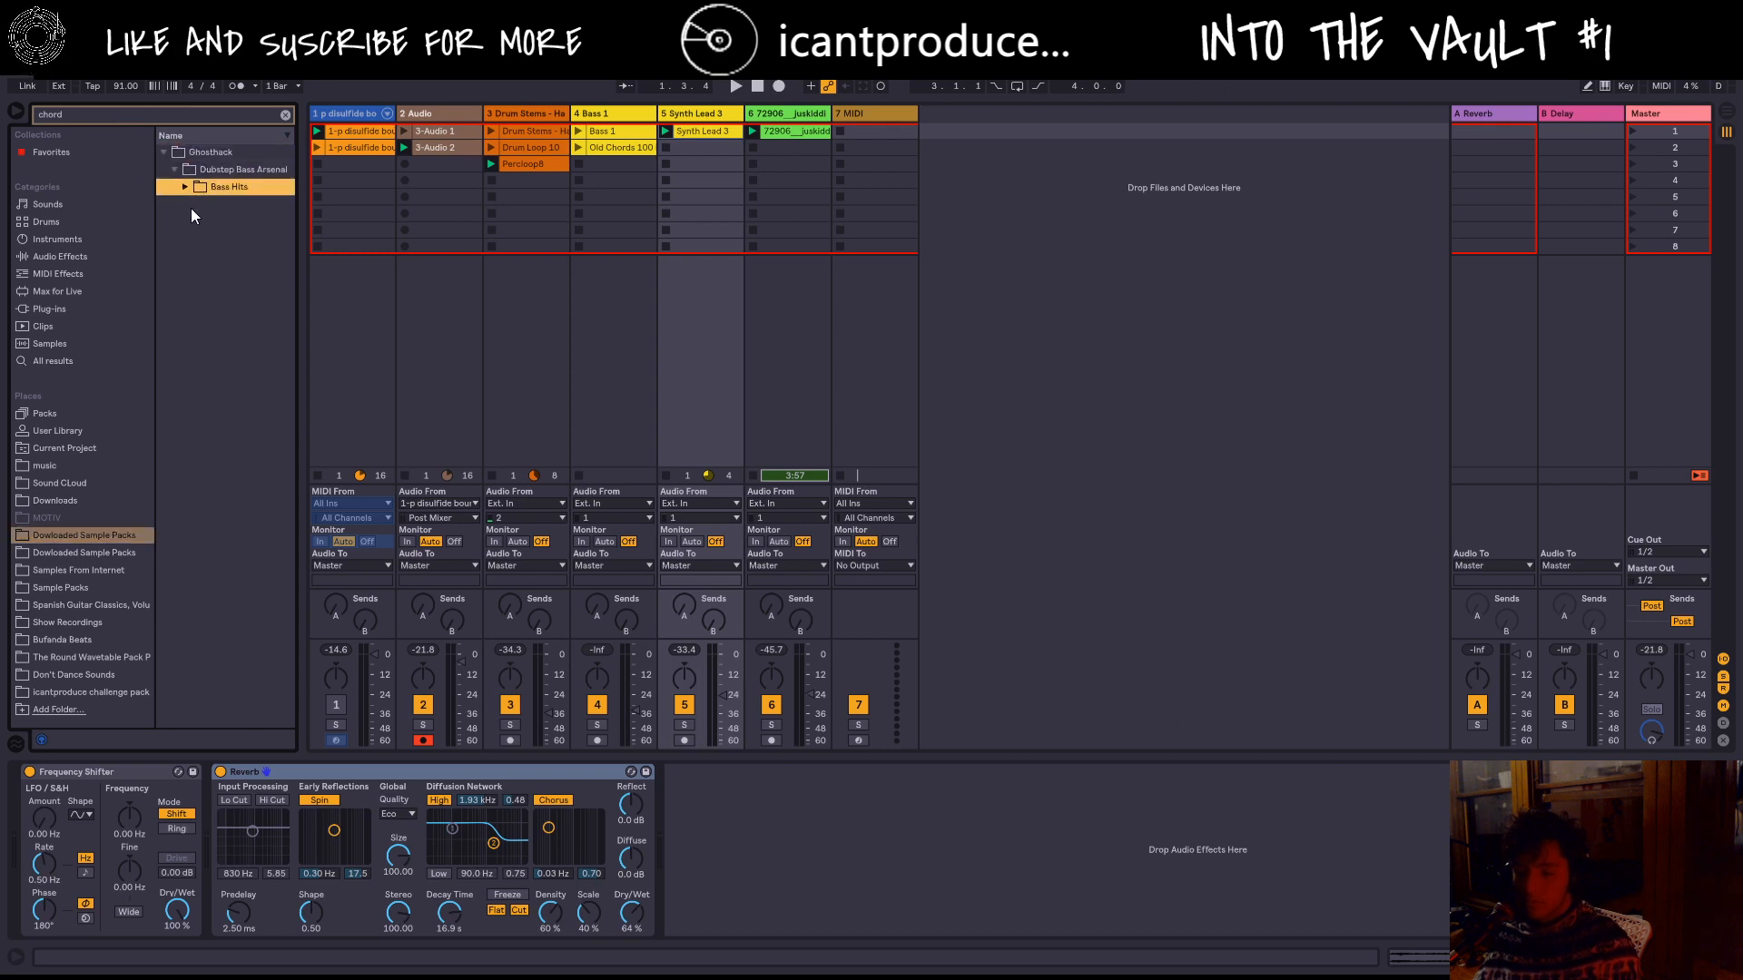
left_click(201, 221)
left_click(223, 257)
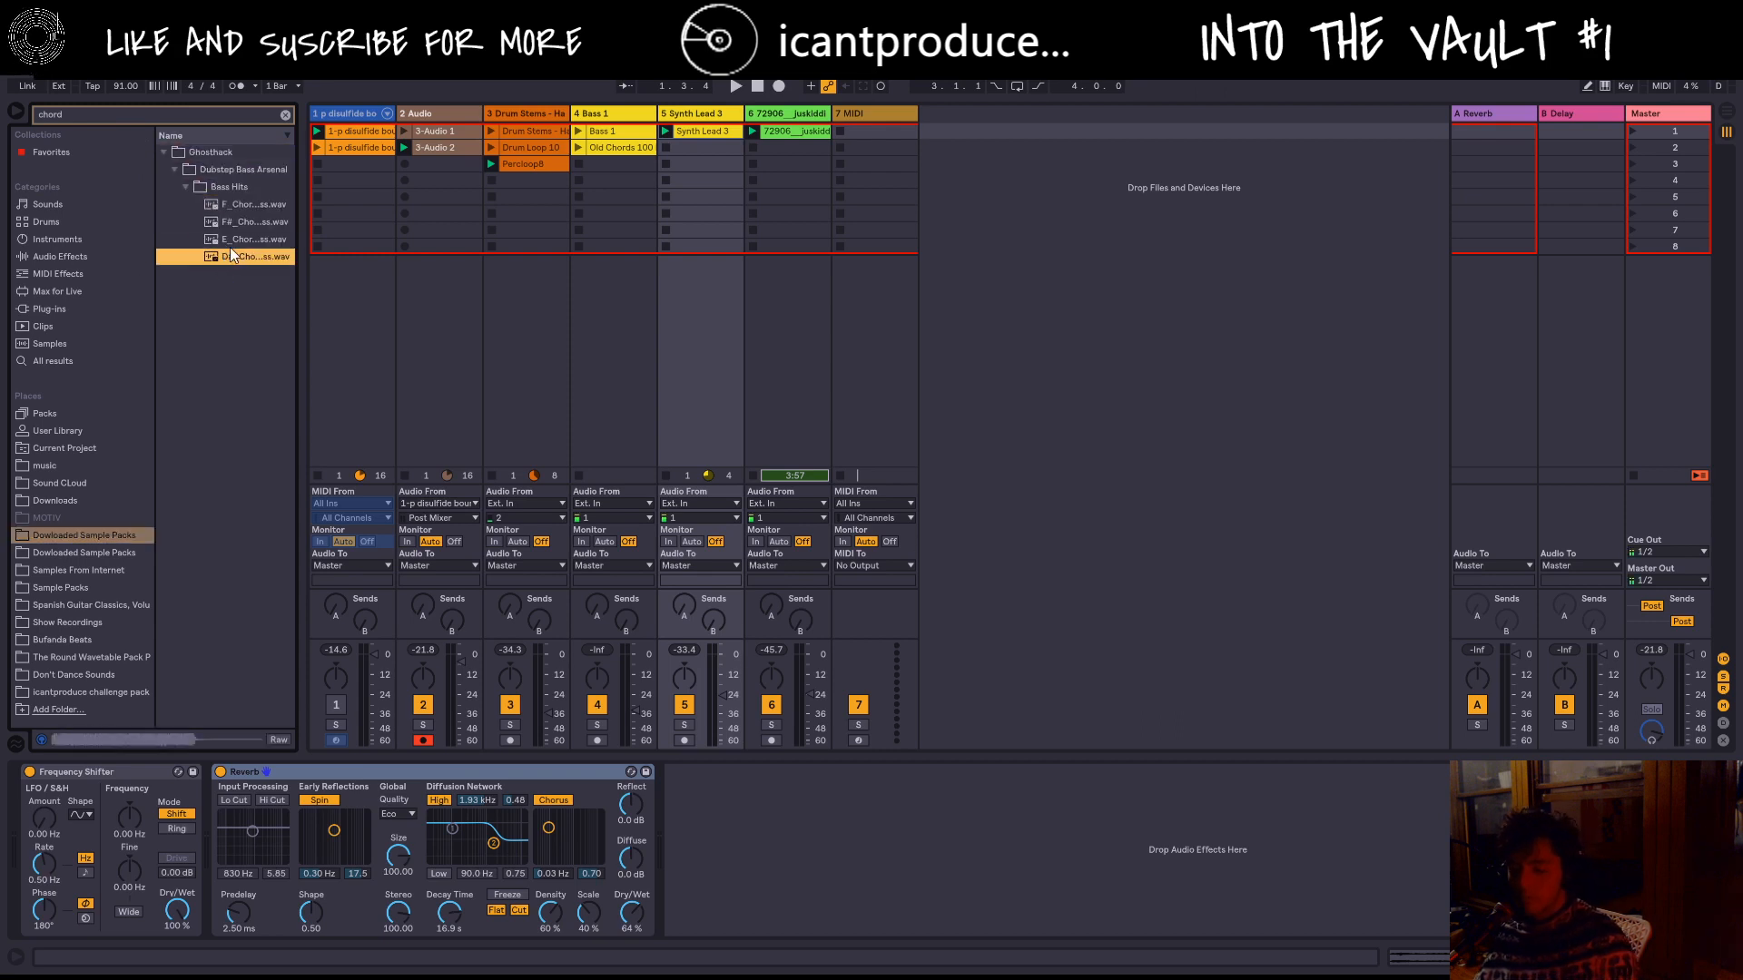
Step: Find Old Chords 100 BPM 2.wav in Sample Packs, add it as a new audio track before the MIDI track, and lower its volume
left_click(19, 556)
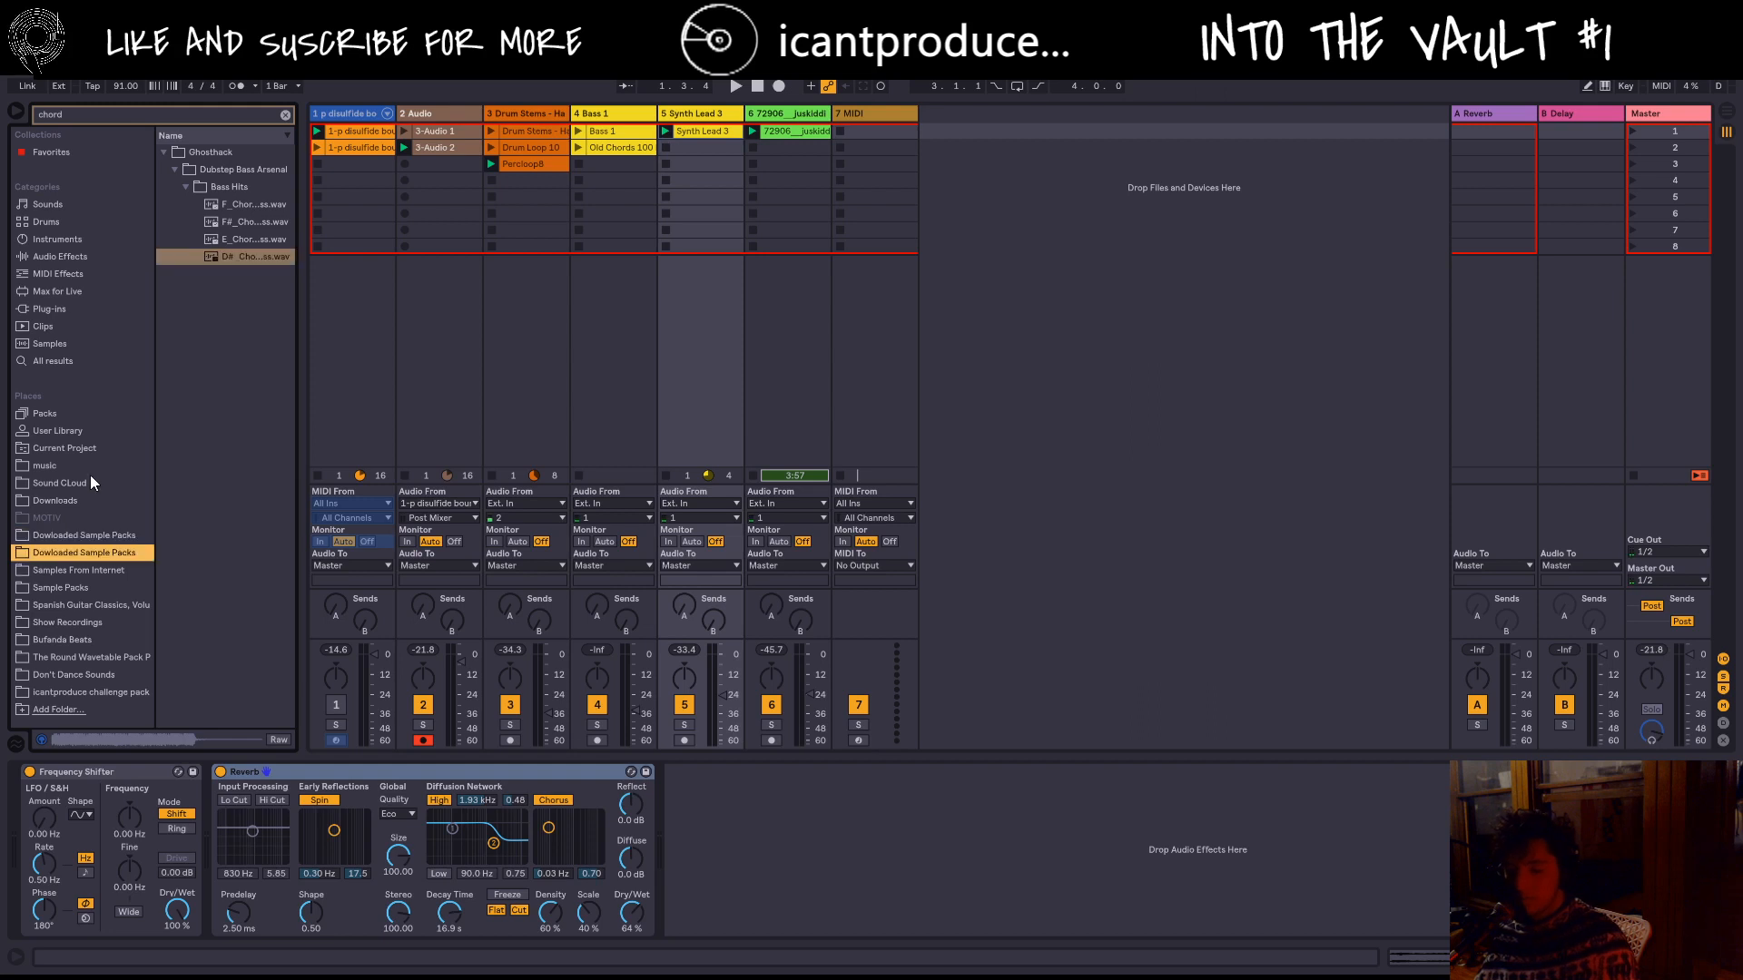
left_click(84, 567)
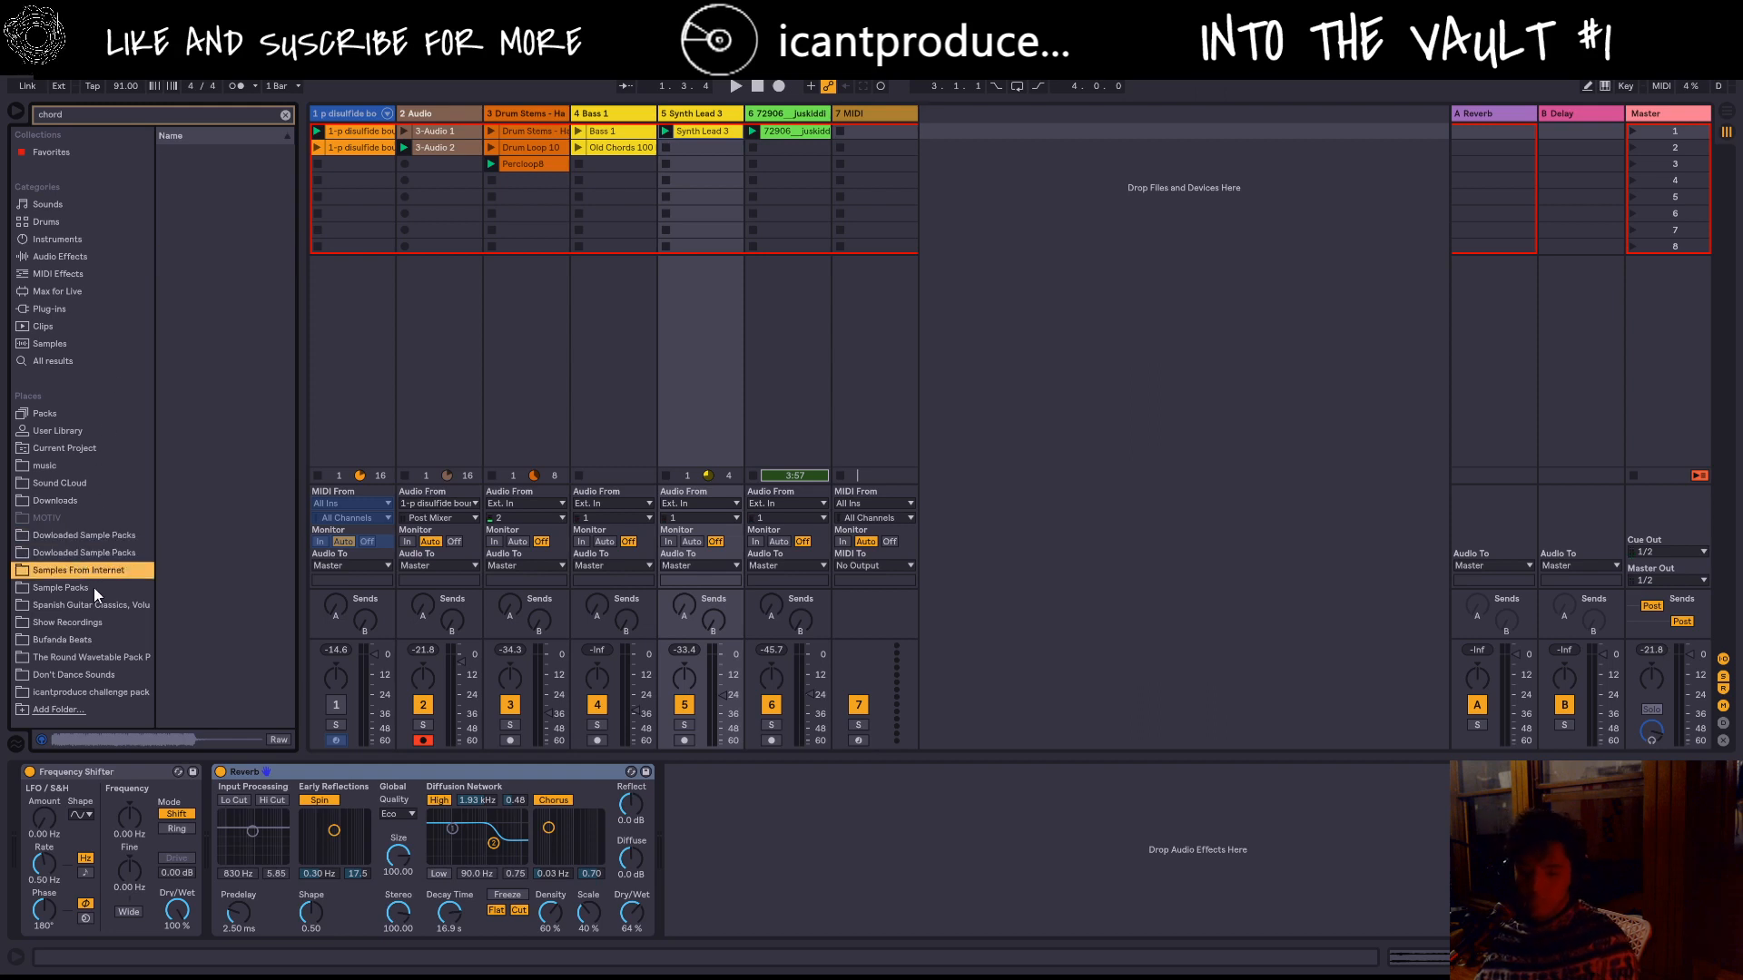
left_click(94, 586)
left_click(203, 289)
left_click(218, 311)
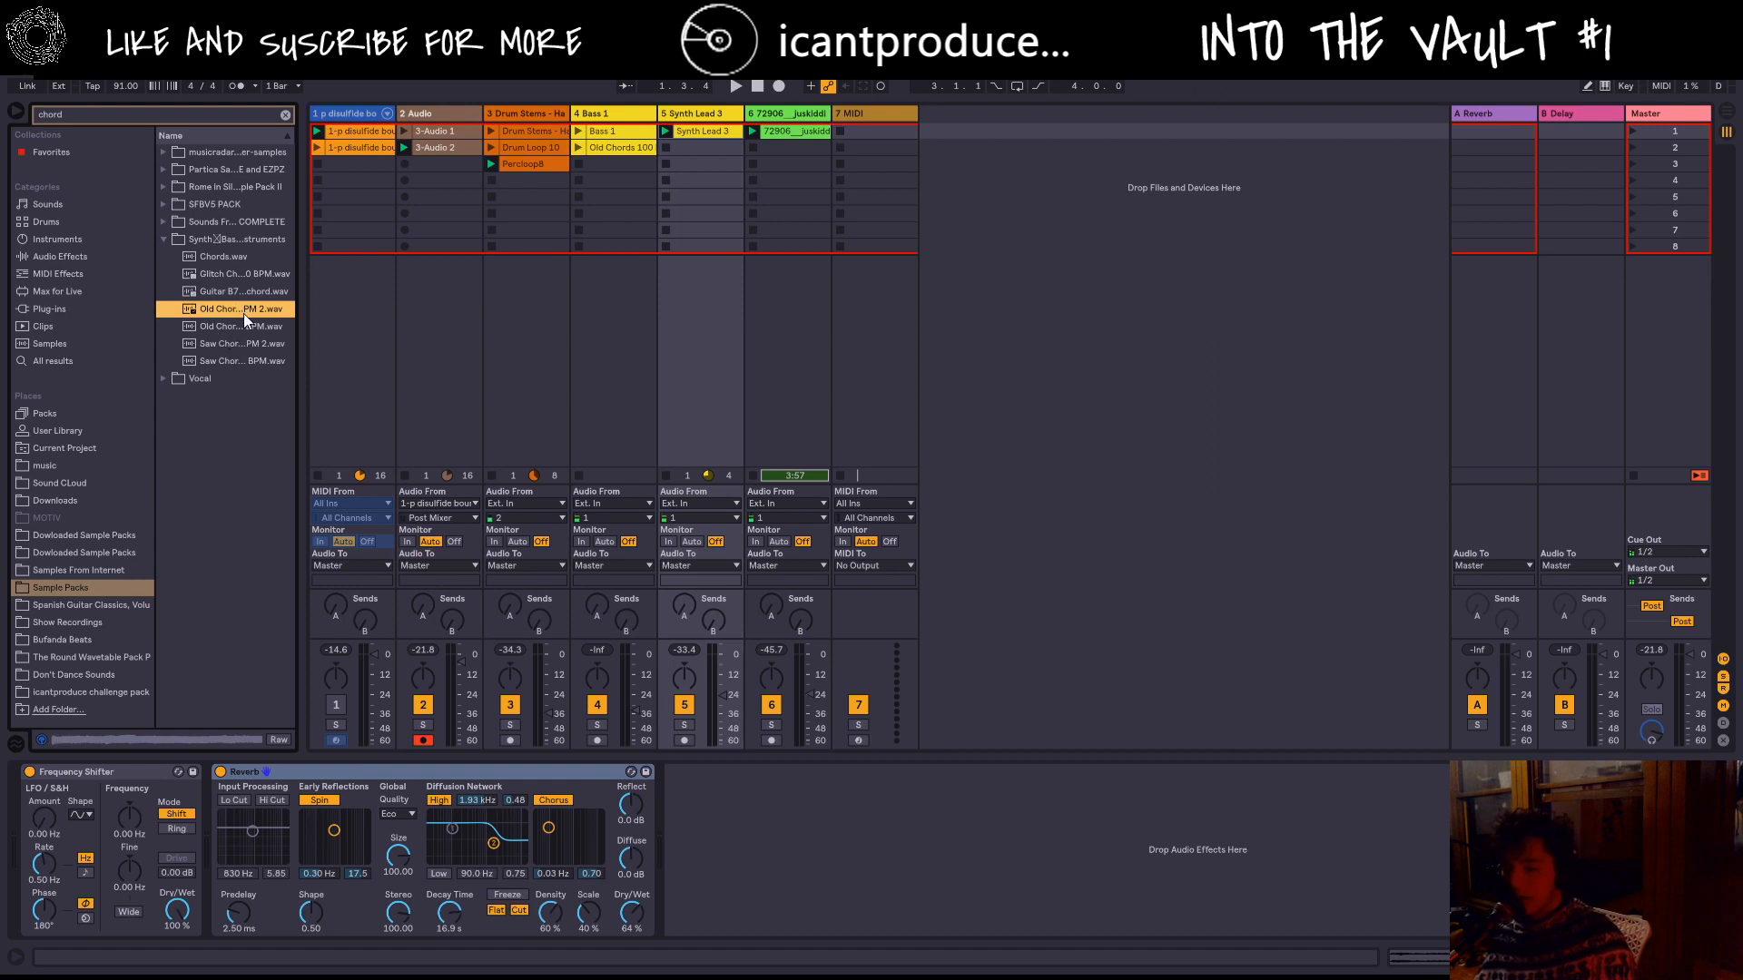
left_click_drag(244, 313, 925, 133)
left_click_drag(926, 112, 875, 171)
left_click_drag(898, 655, 901, 710)
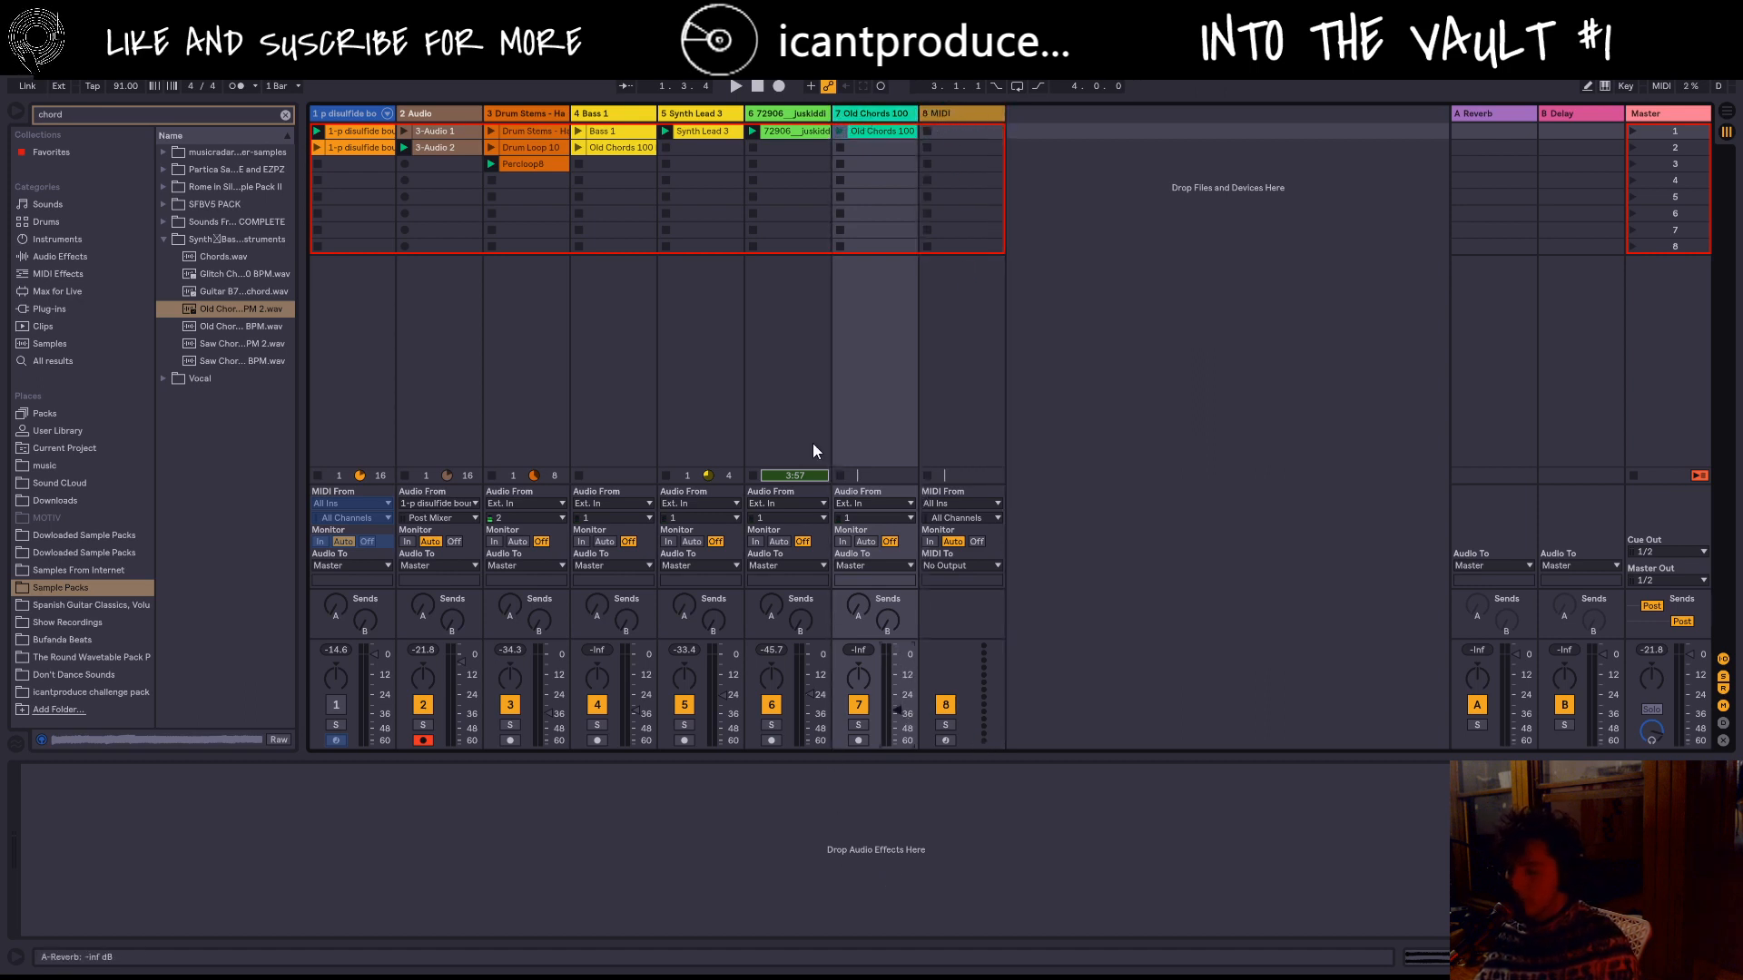
Step: Play the beat with the Old Chords clip launched, and stop playback after listening
left_click(737, 85)
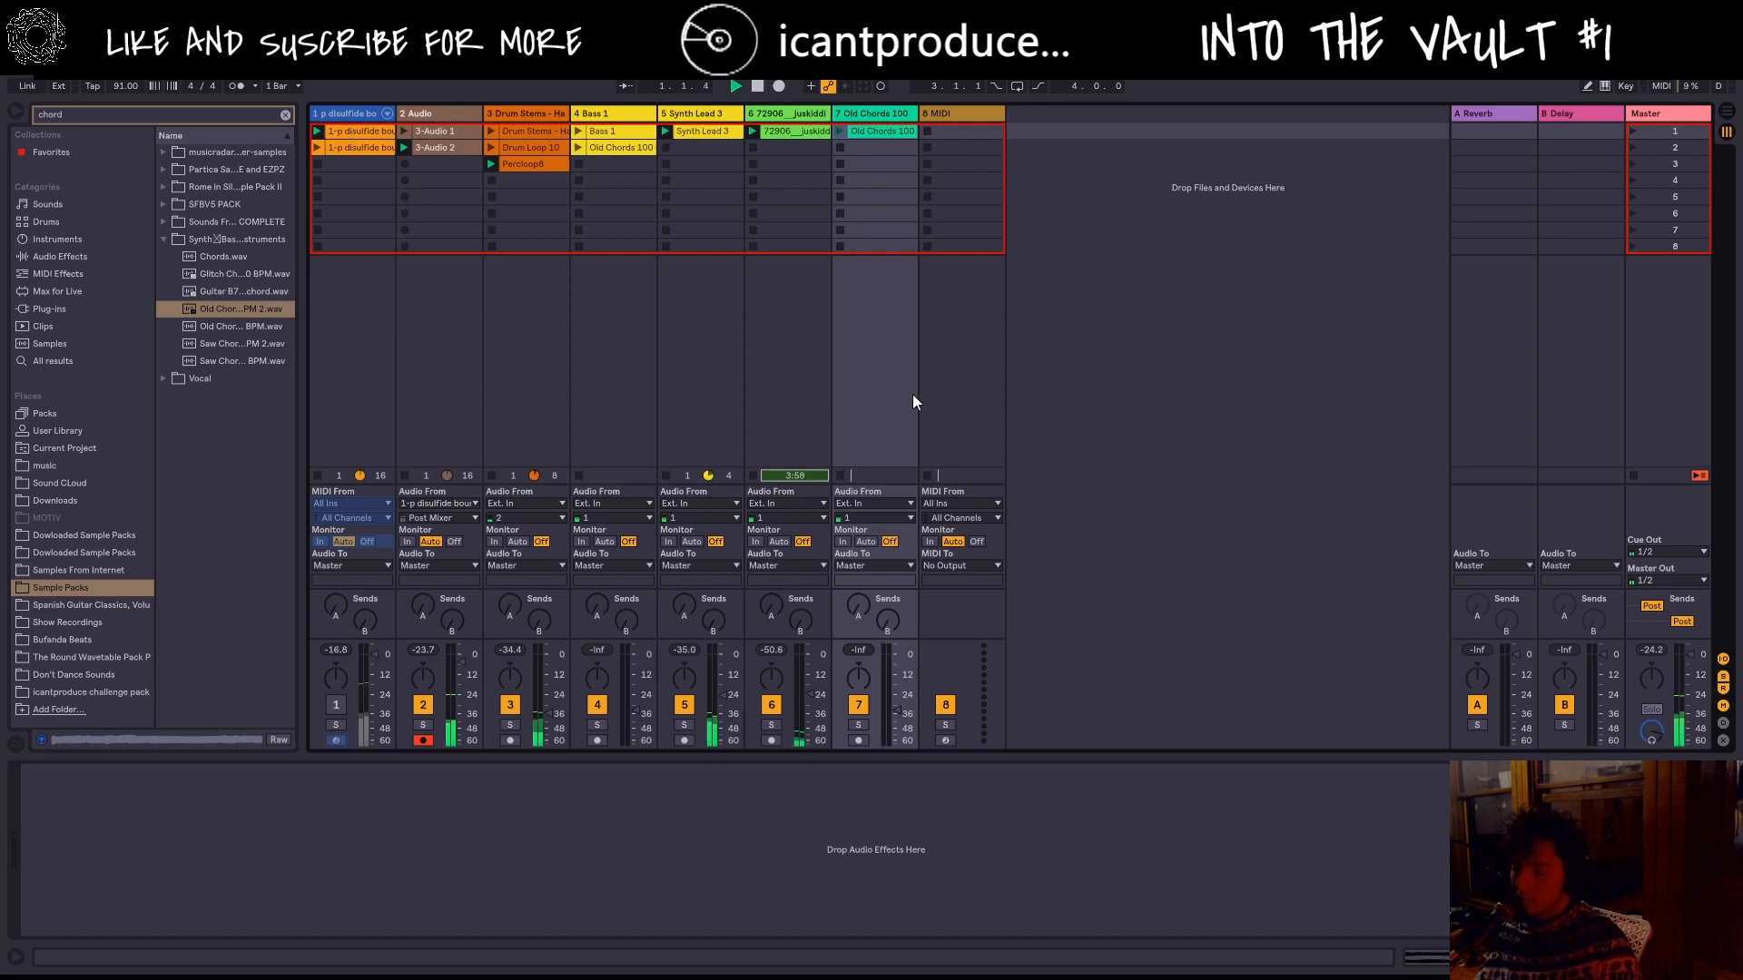
left_click(841, 131)
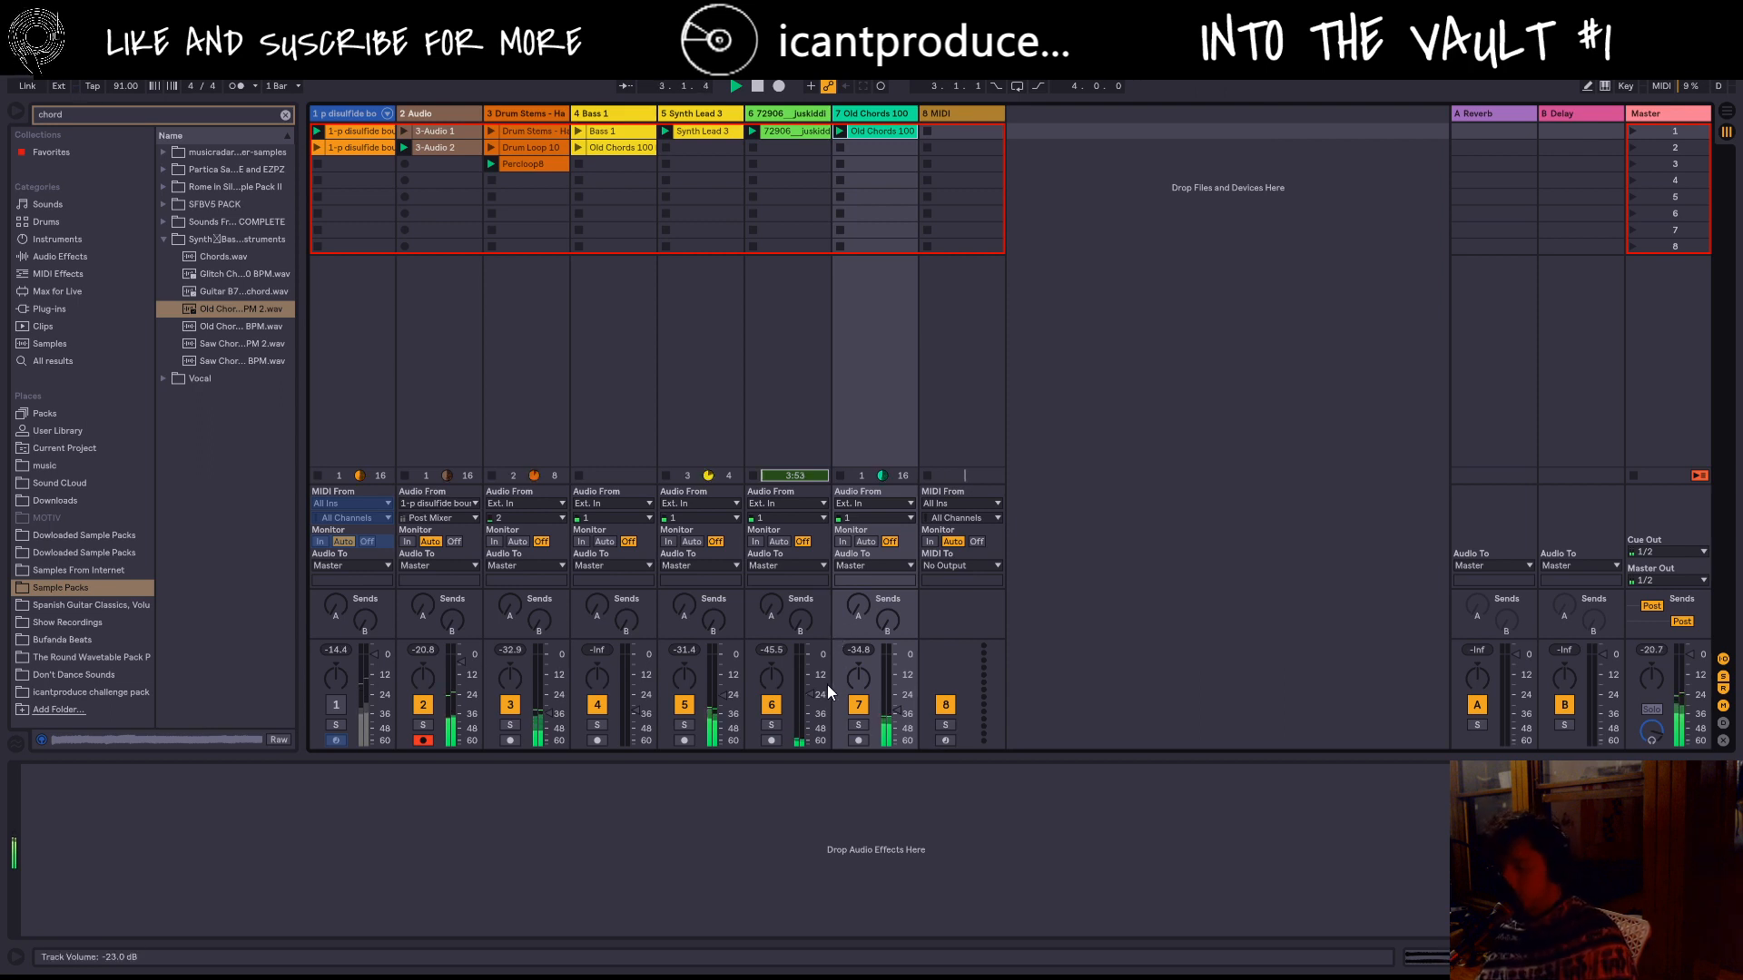
key("space")
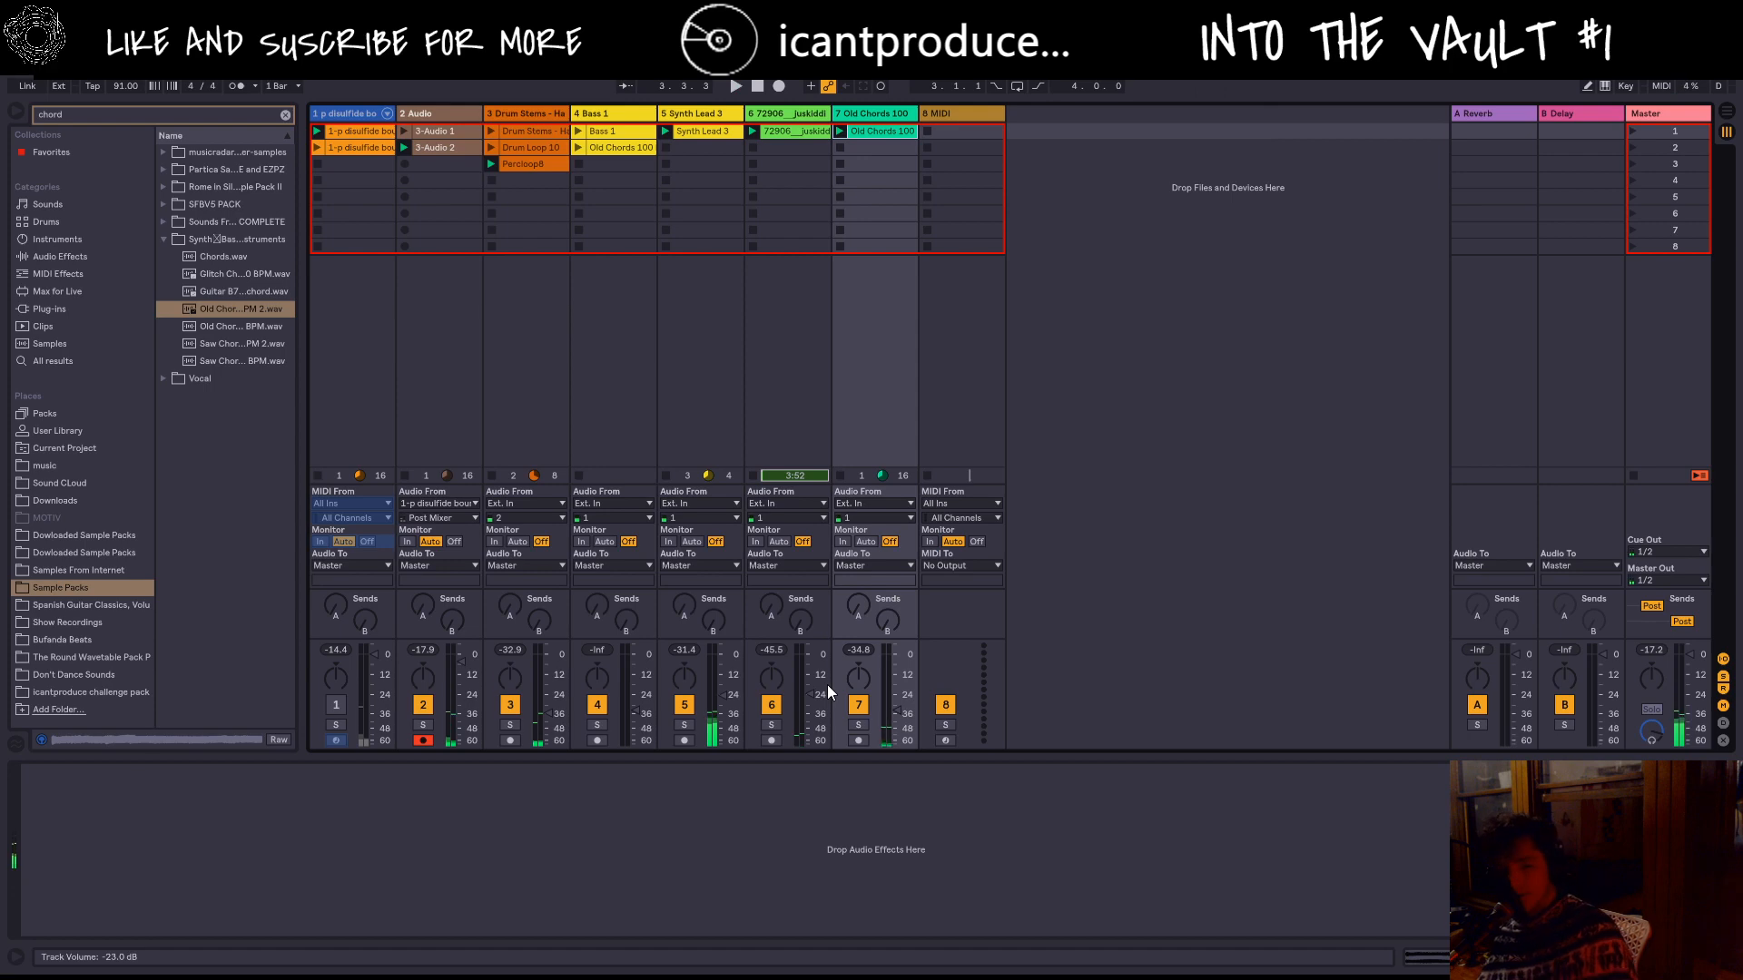
Step: Open the Old Chords clip with its envelopes shown and set its warp mode to Complex
left_click(895, 133)
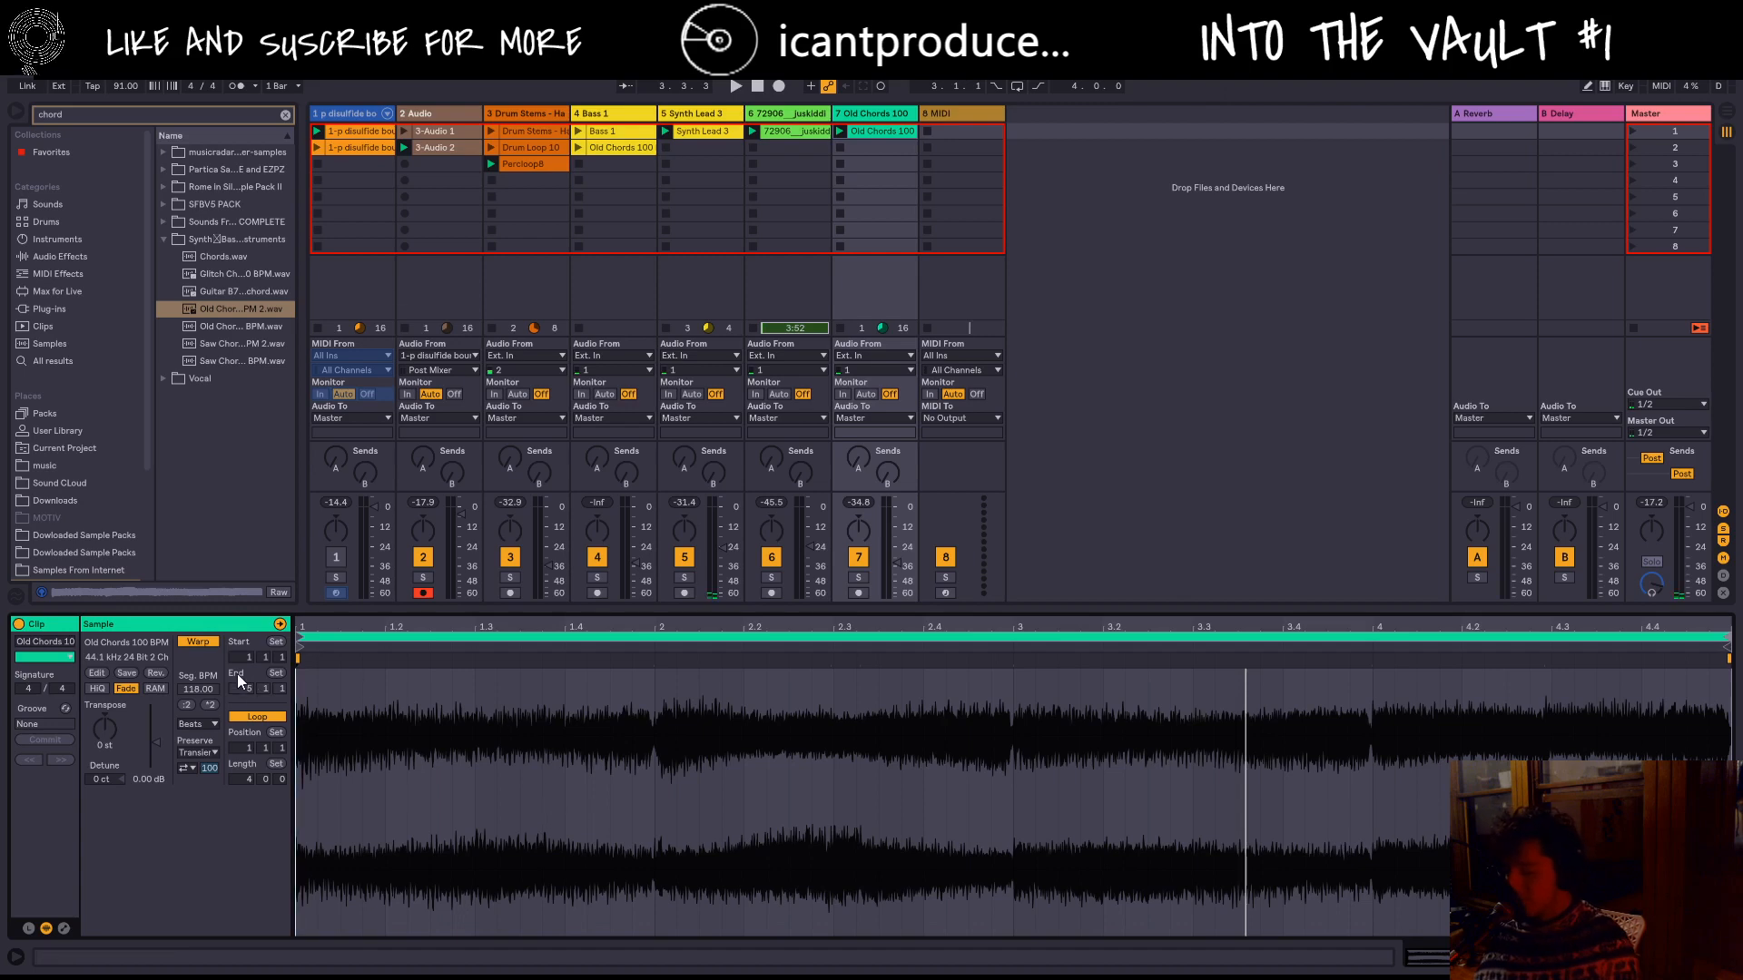
left_click(61, 926)
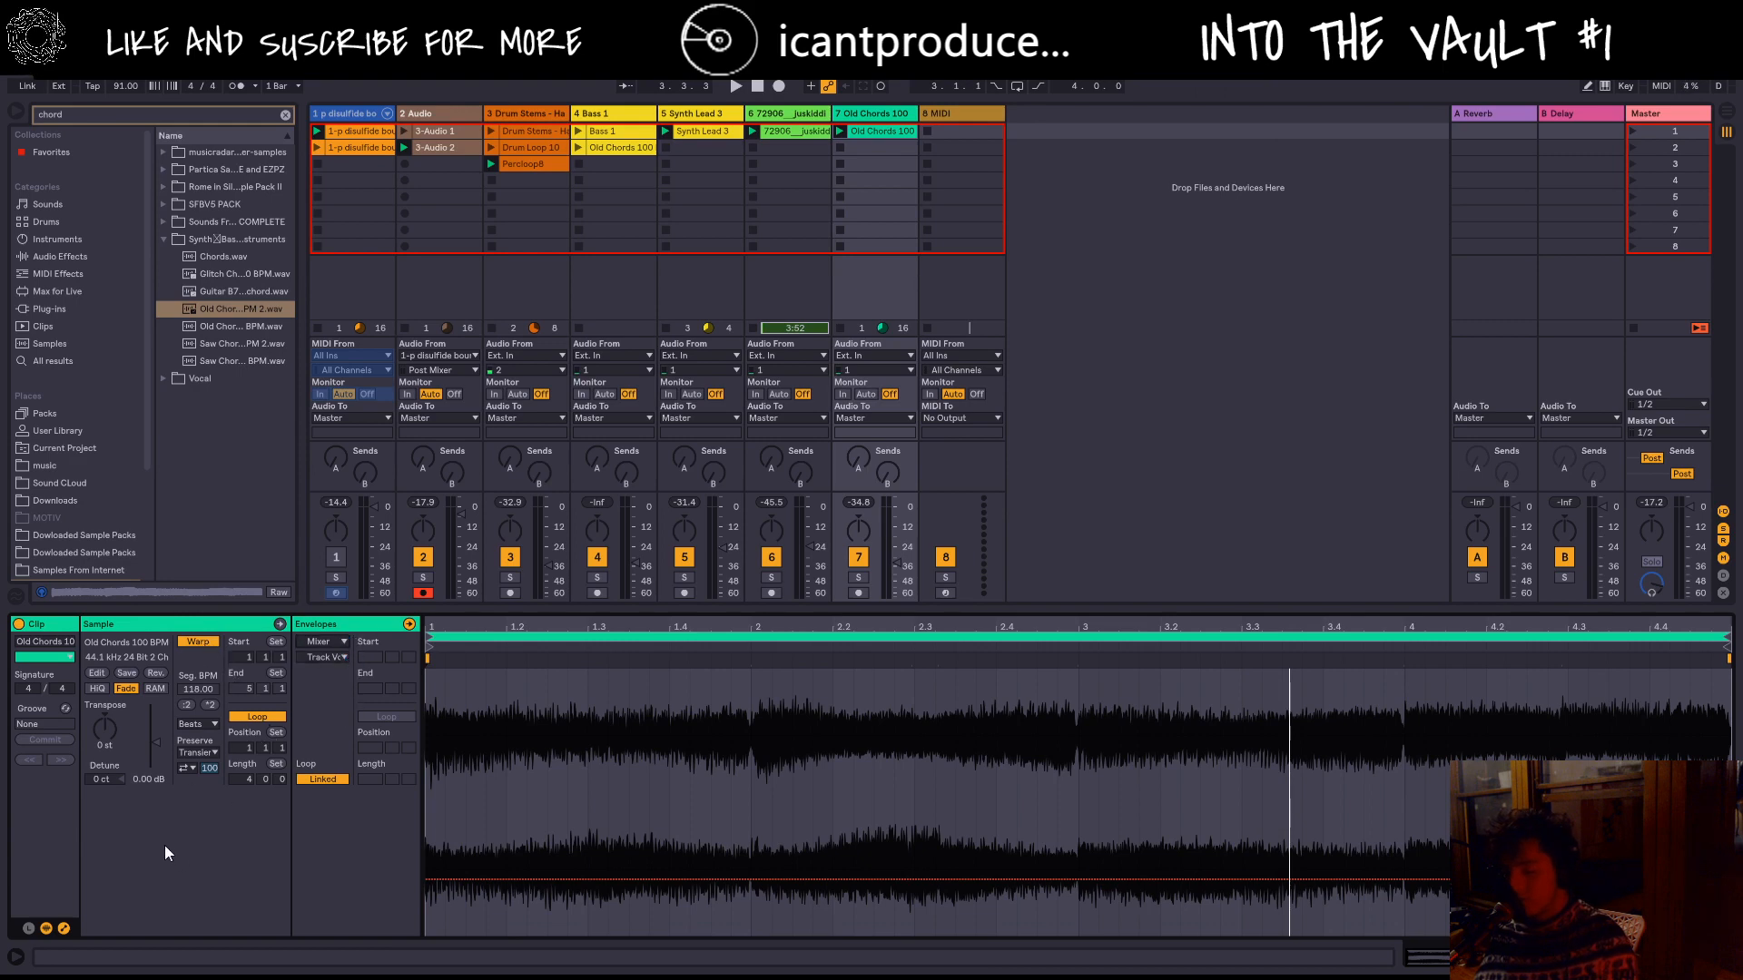
left_click(202, 726)
left_click(196, 782)
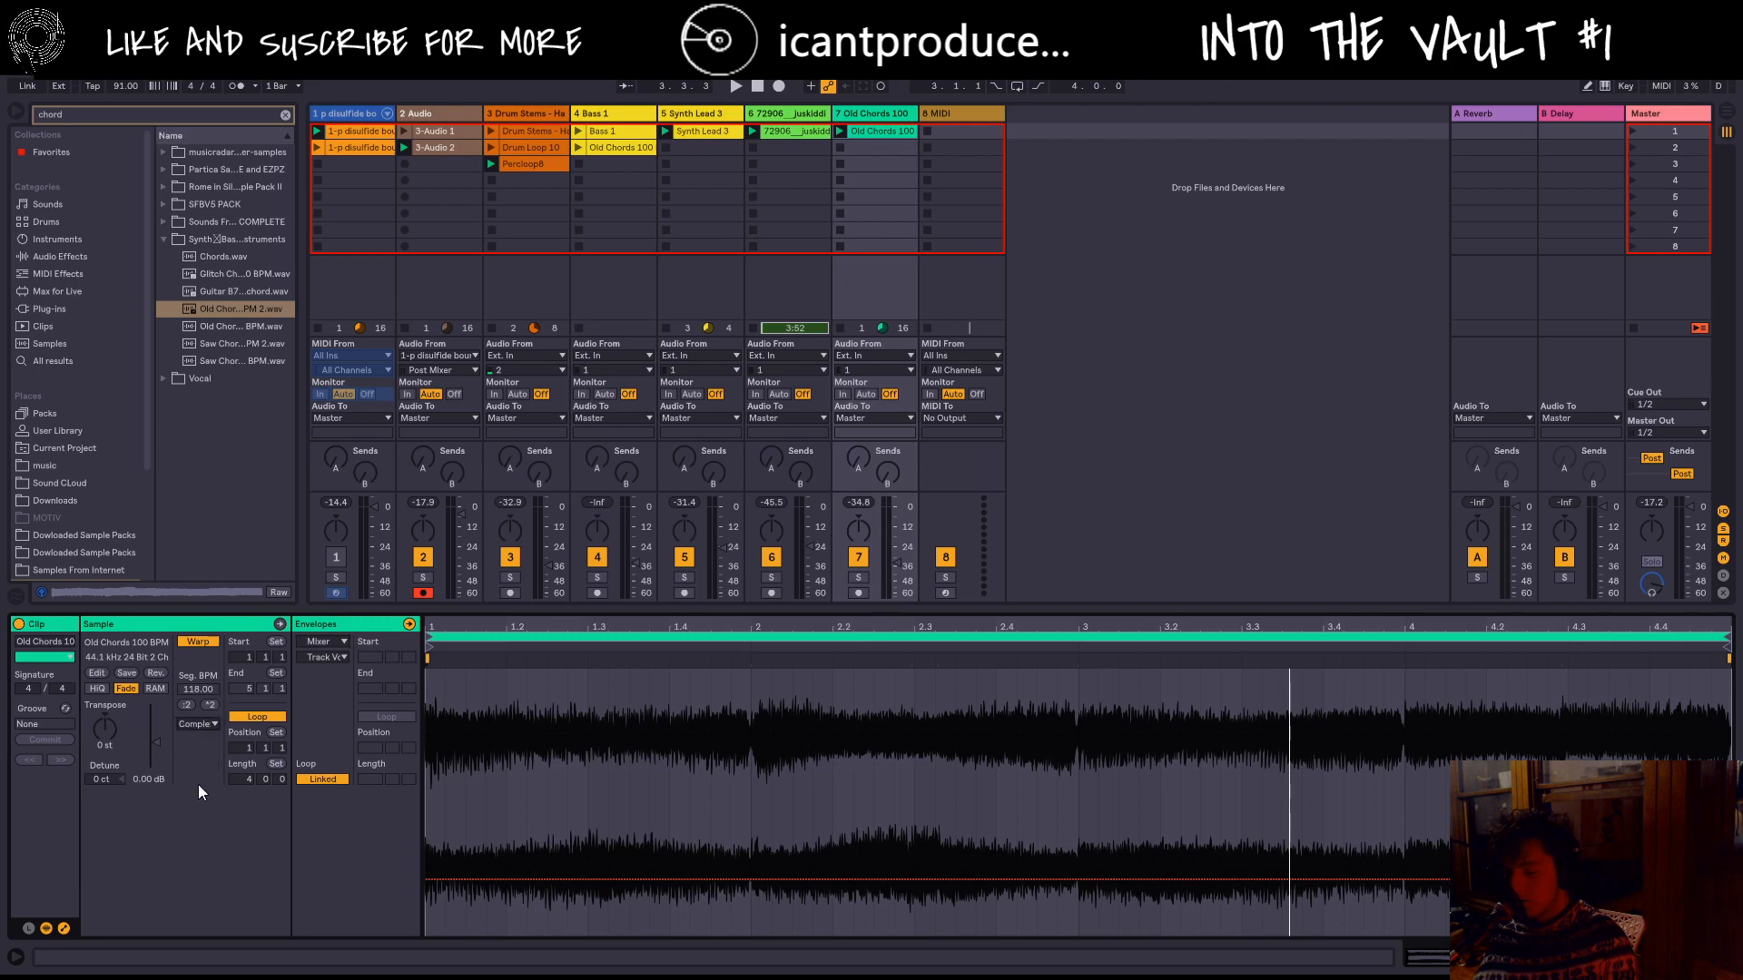
Step: Switch the Old Chords clip's envelope to Clip Transposition
left_click(327, 643)
left_click(325, 658)
left_click(326, 657)
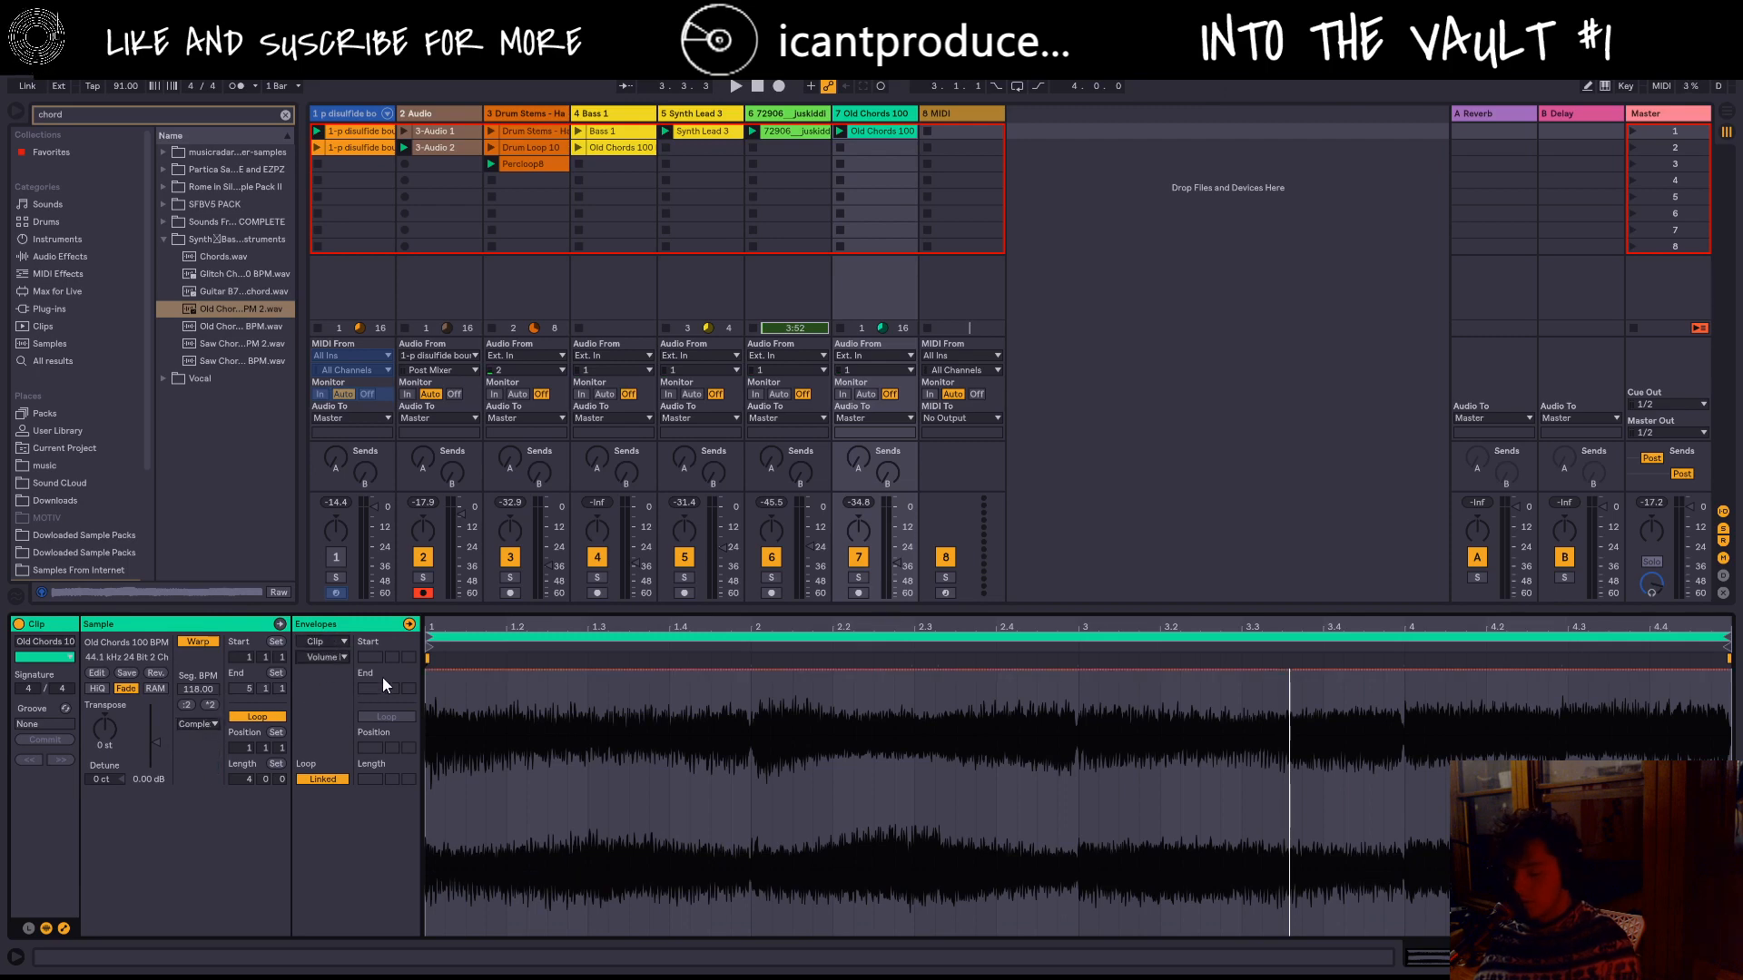
left_click(383, 677)
Step: Shape a short dip to -11 st in the transposition envelope just before bar 2, checking it in playback
key("space")
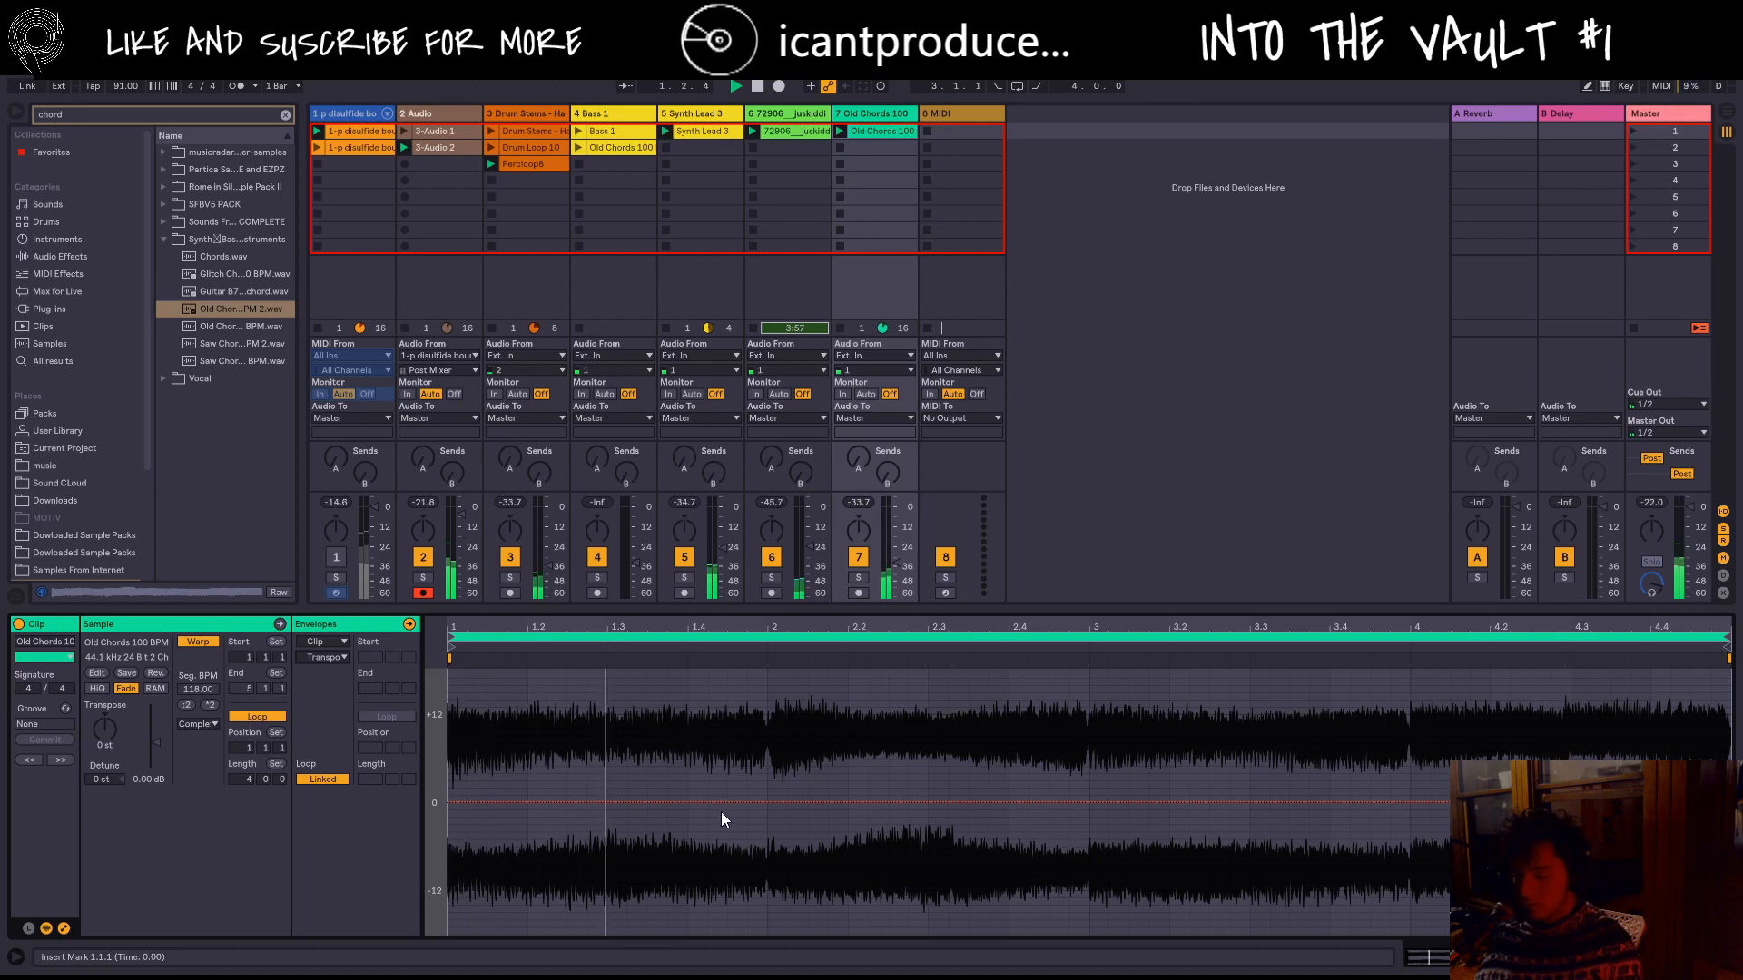
left_click(738, 804)
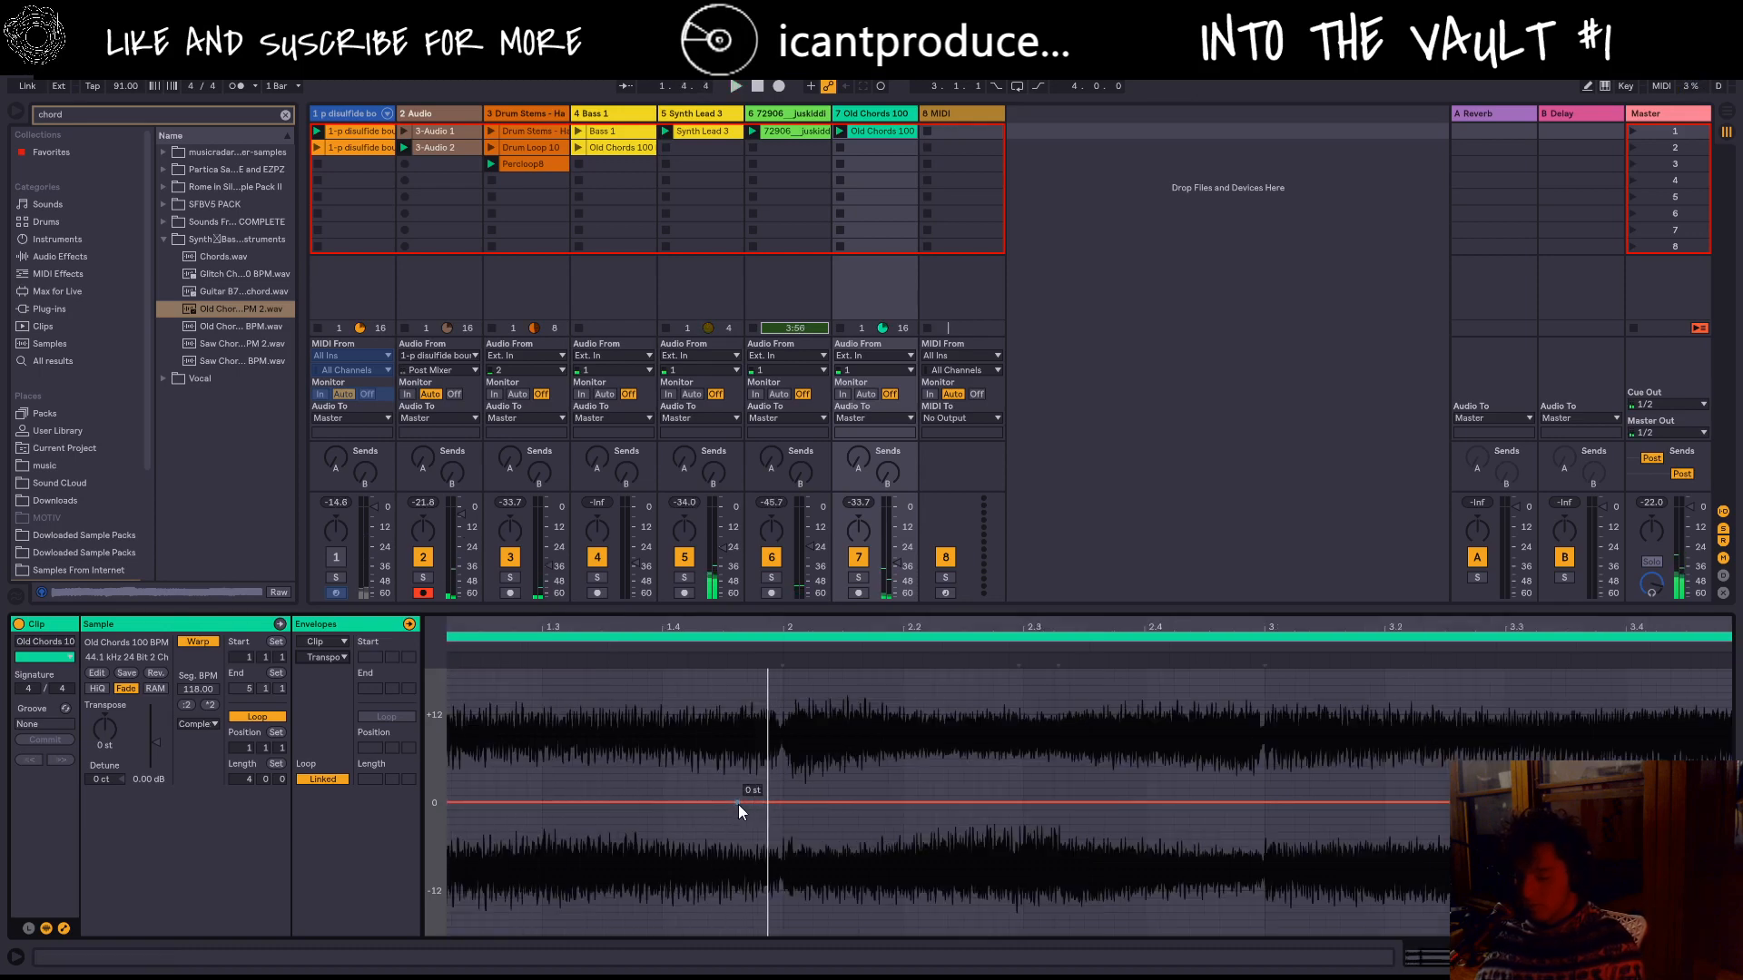
left_click_drag(776, 803, 801, 884)
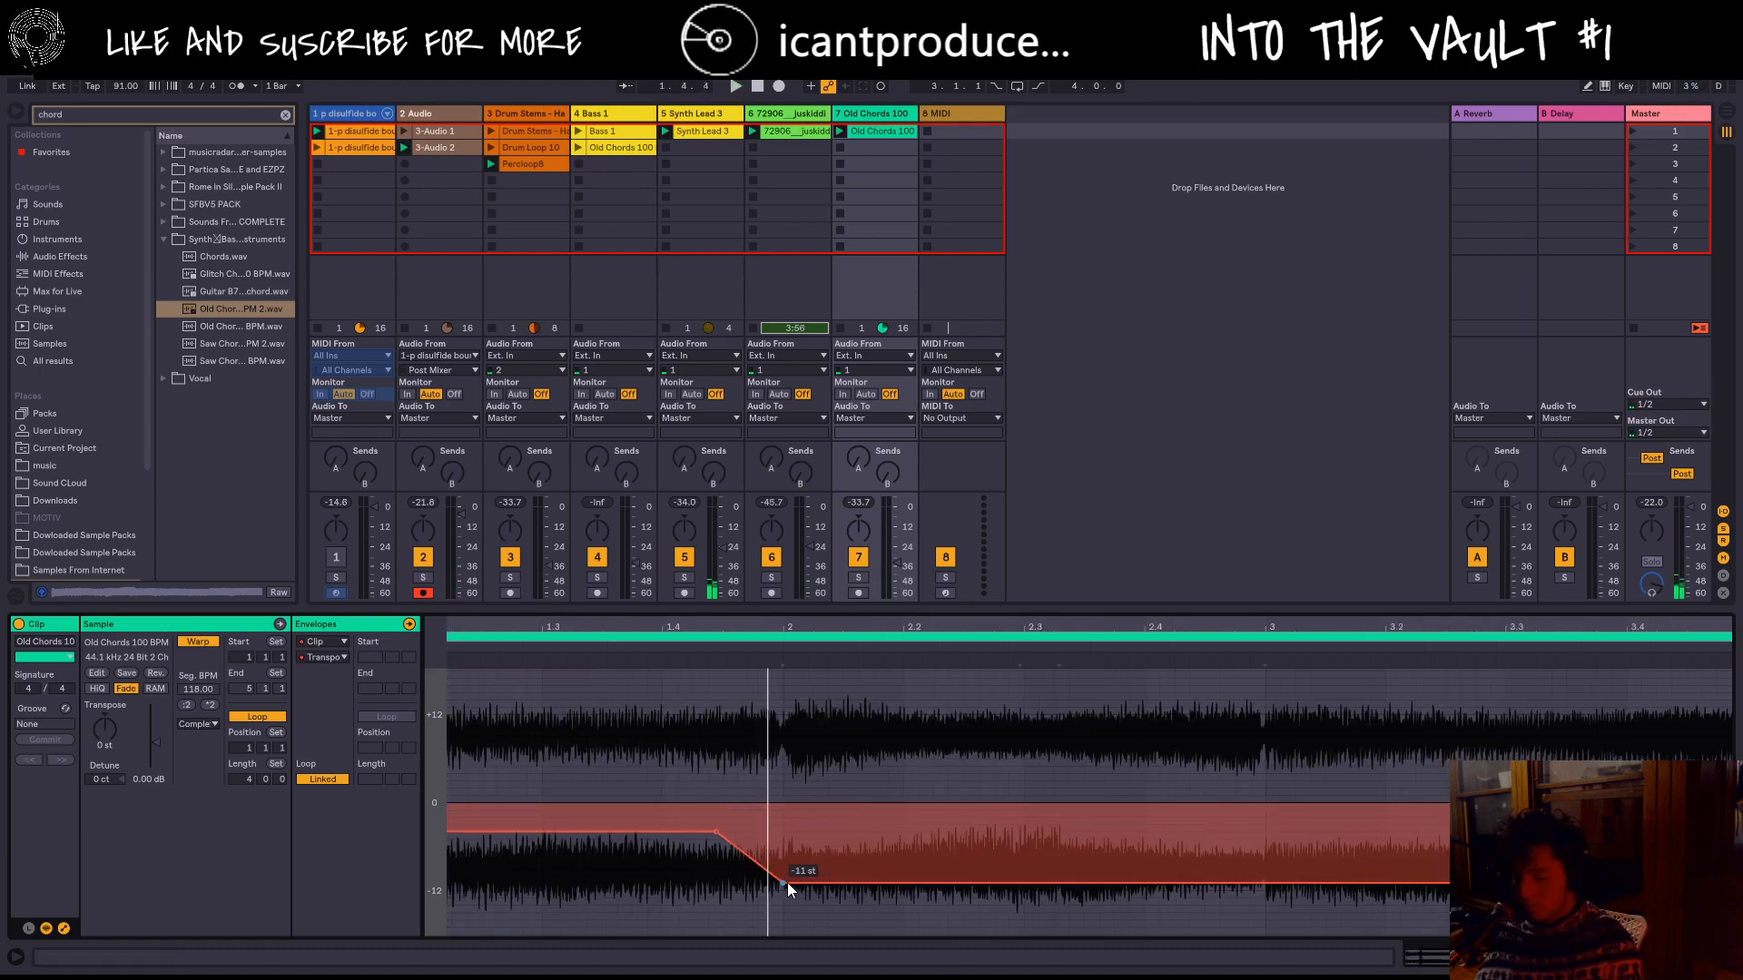
left_click_drag(720, 830, 719, 803)
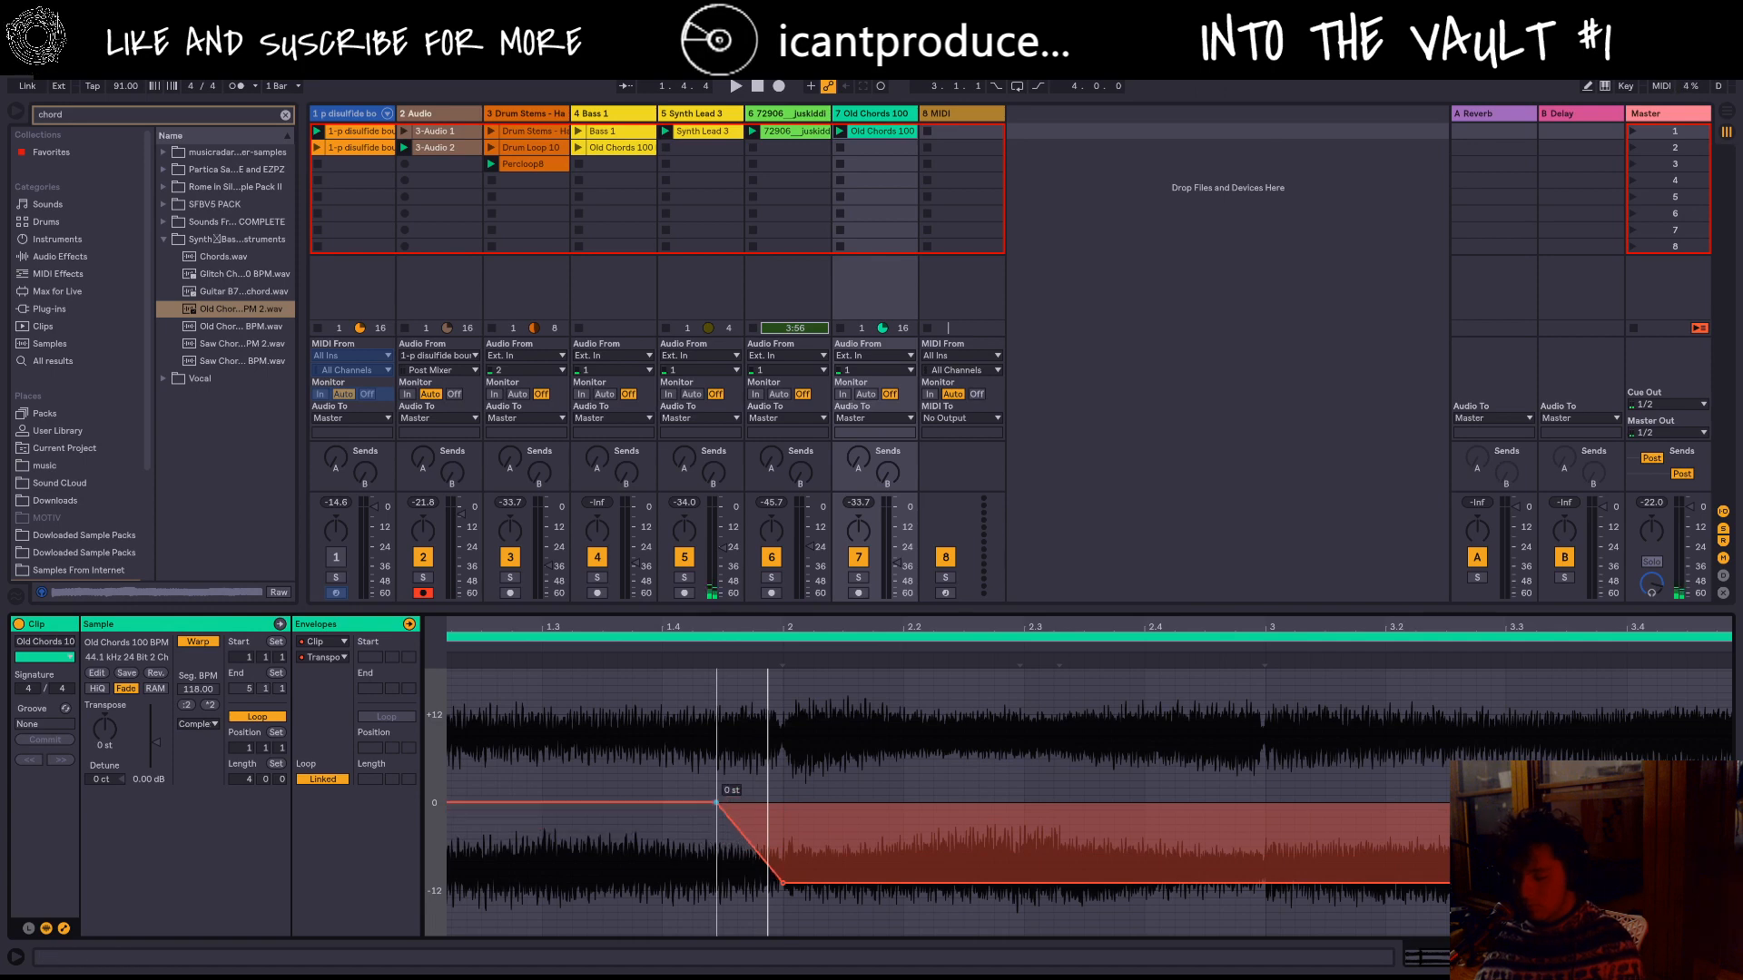
left_click_drag(782, 882, 541, 799)
key("space")
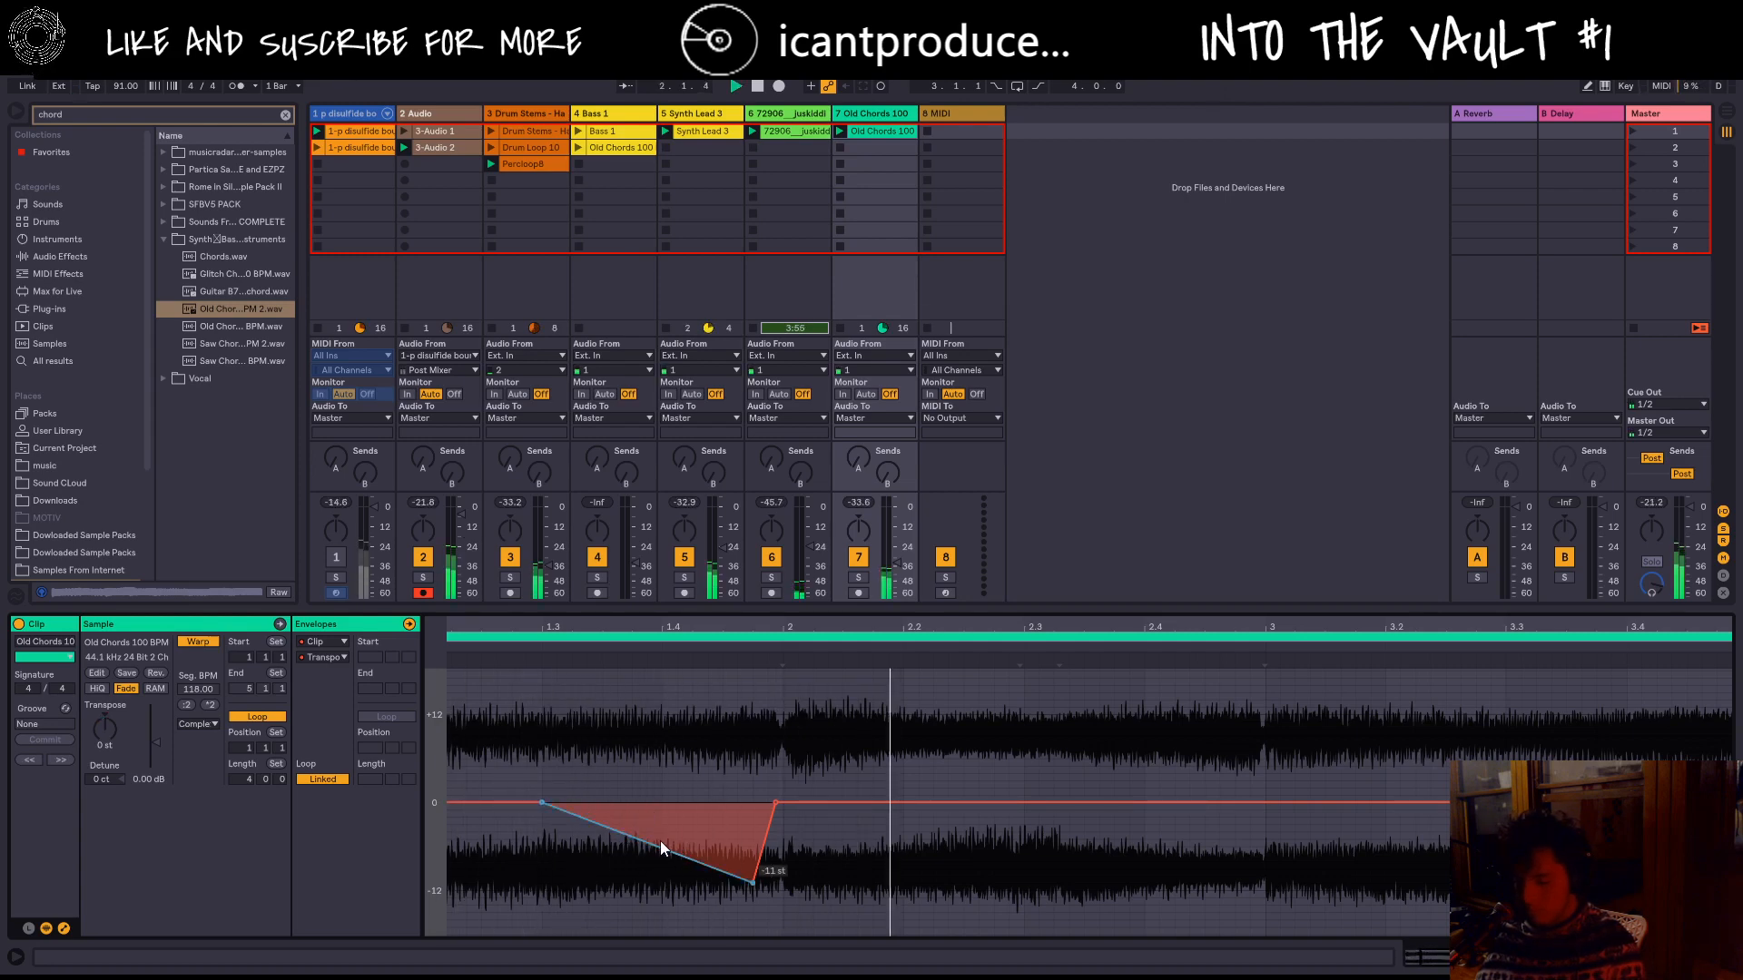
left_click_drag(661, 845, 689, 802)
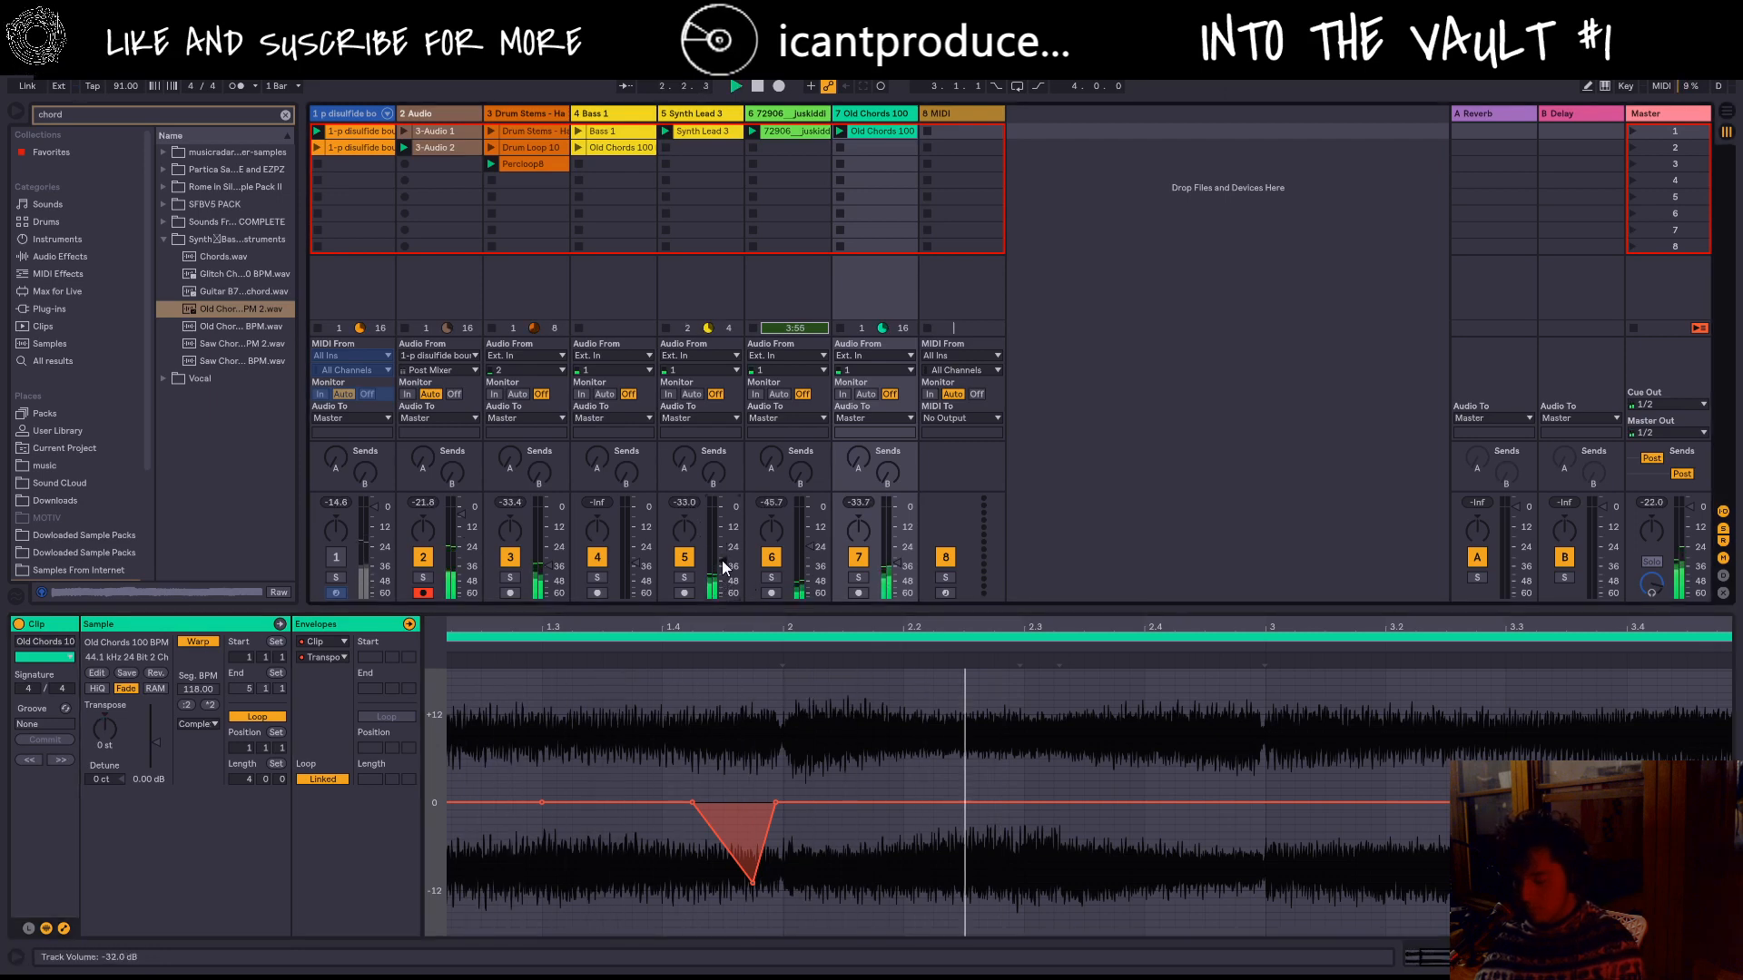
key("space")
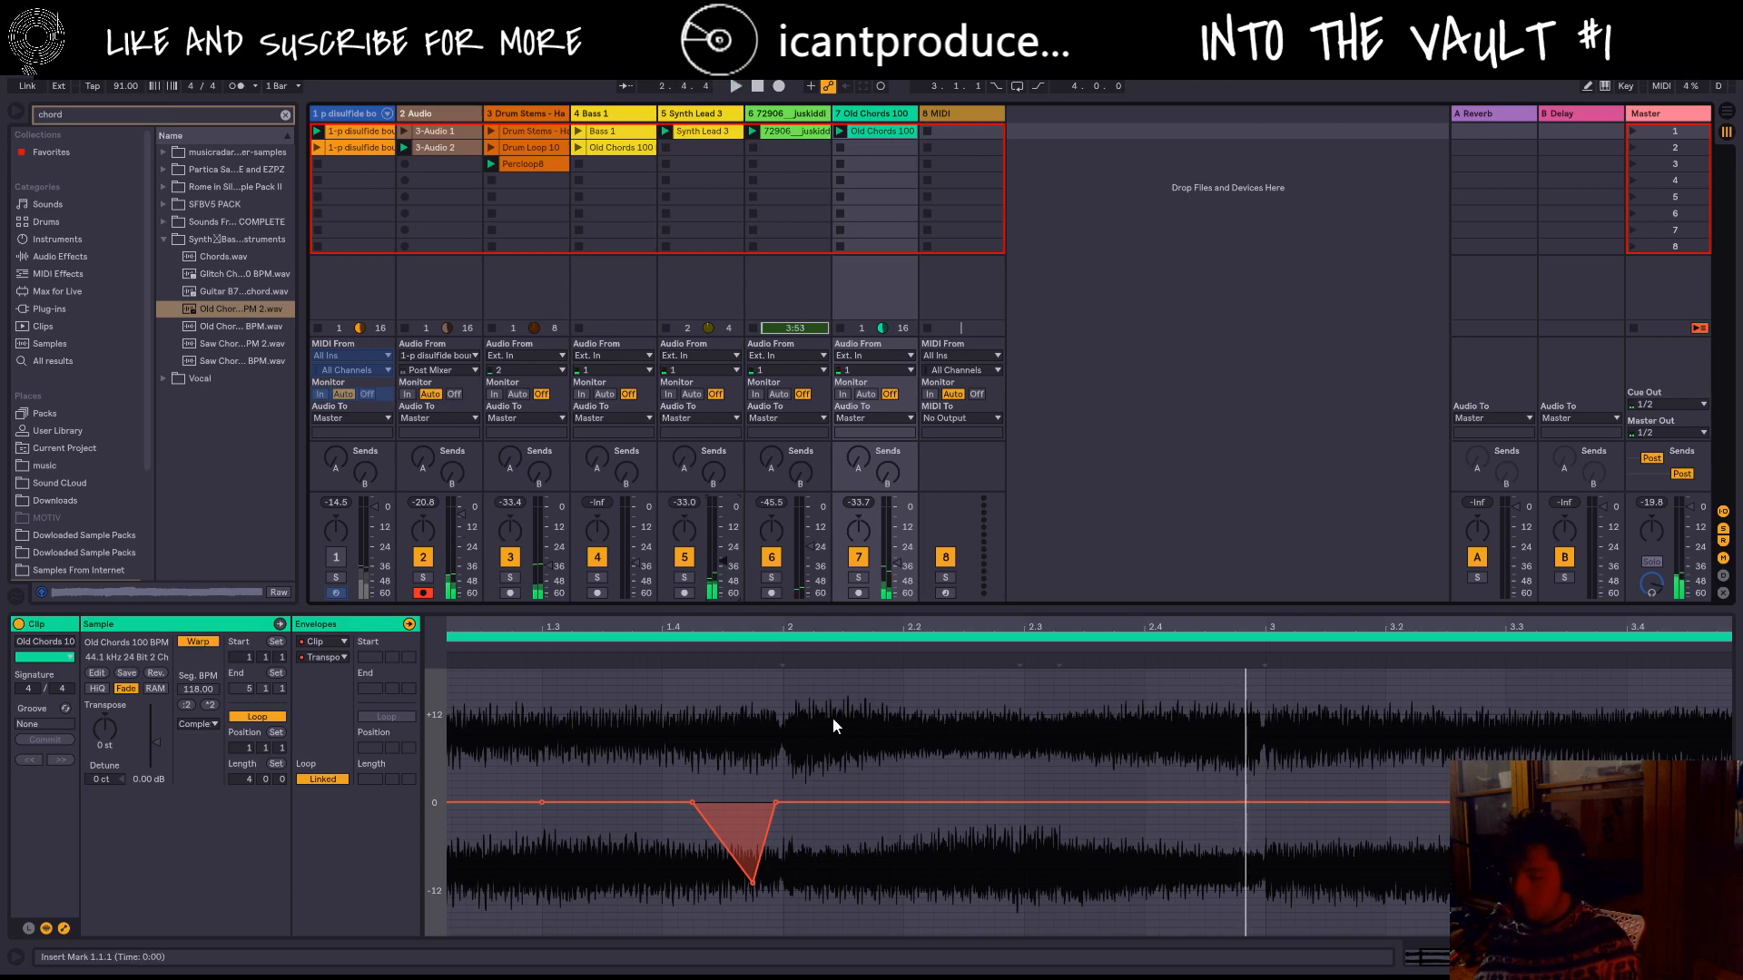
Step: Add a second transposition dip to -9 st just before bar 3 and listen to it
left_click(1267, 801)
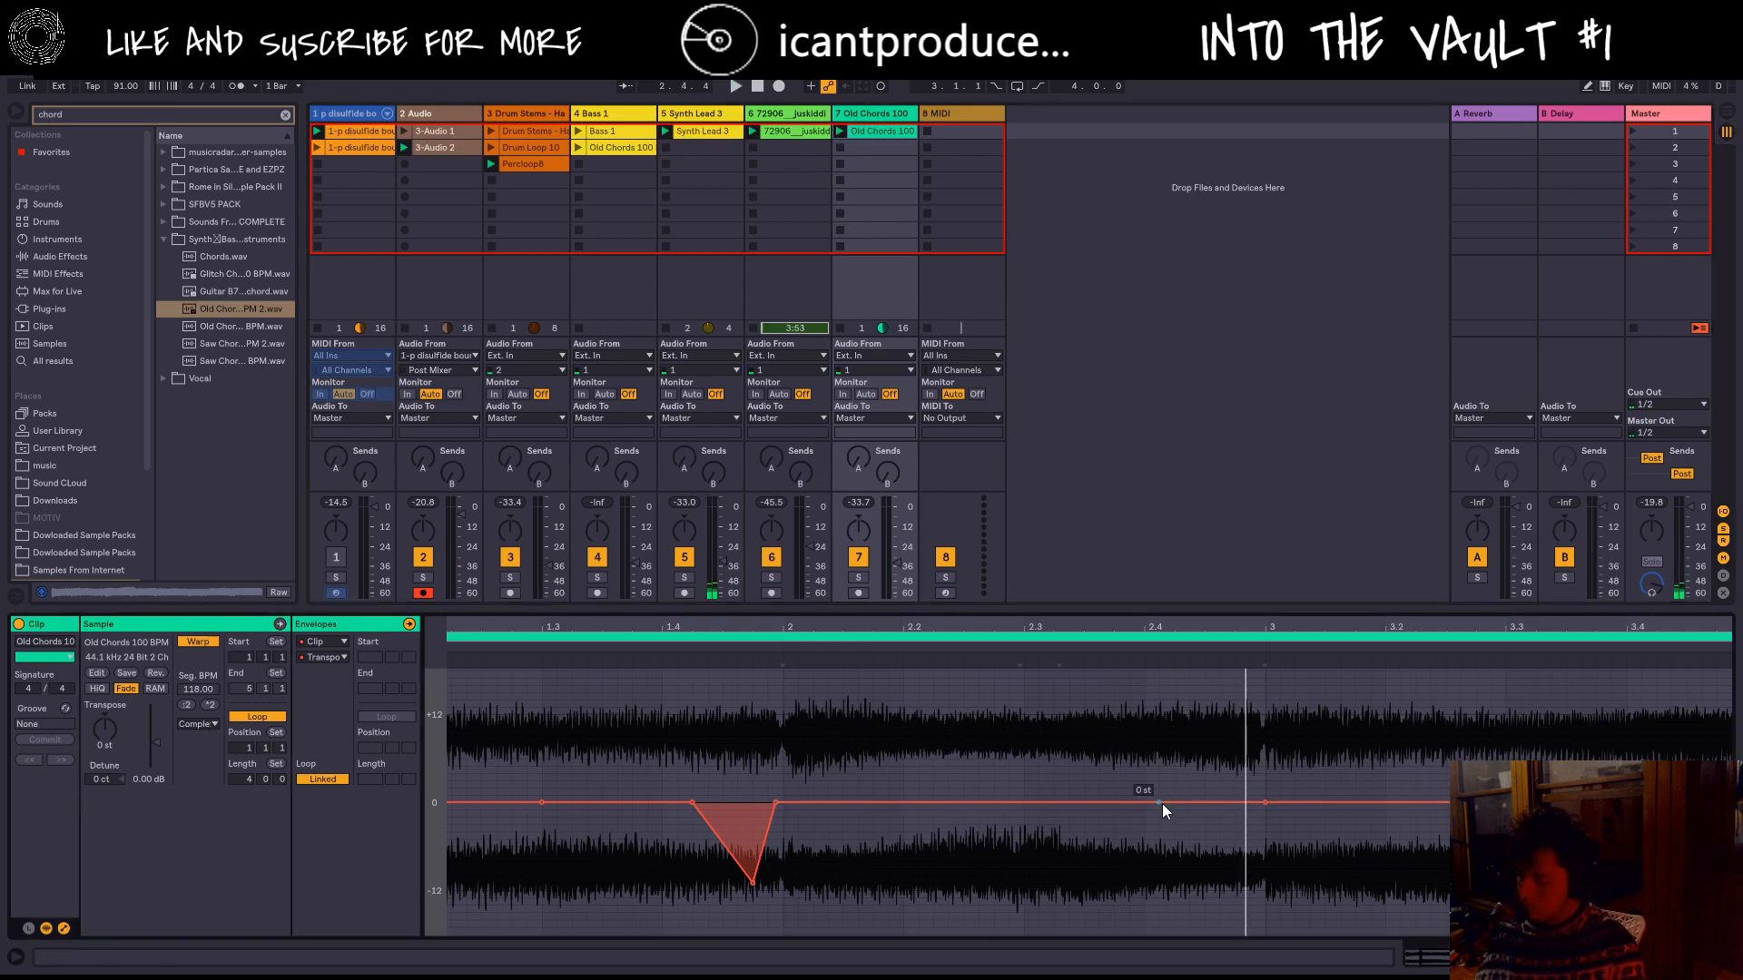
left_click_drag(1162, 804, 1204, 868)
left_click(1188, 803)
key("space")
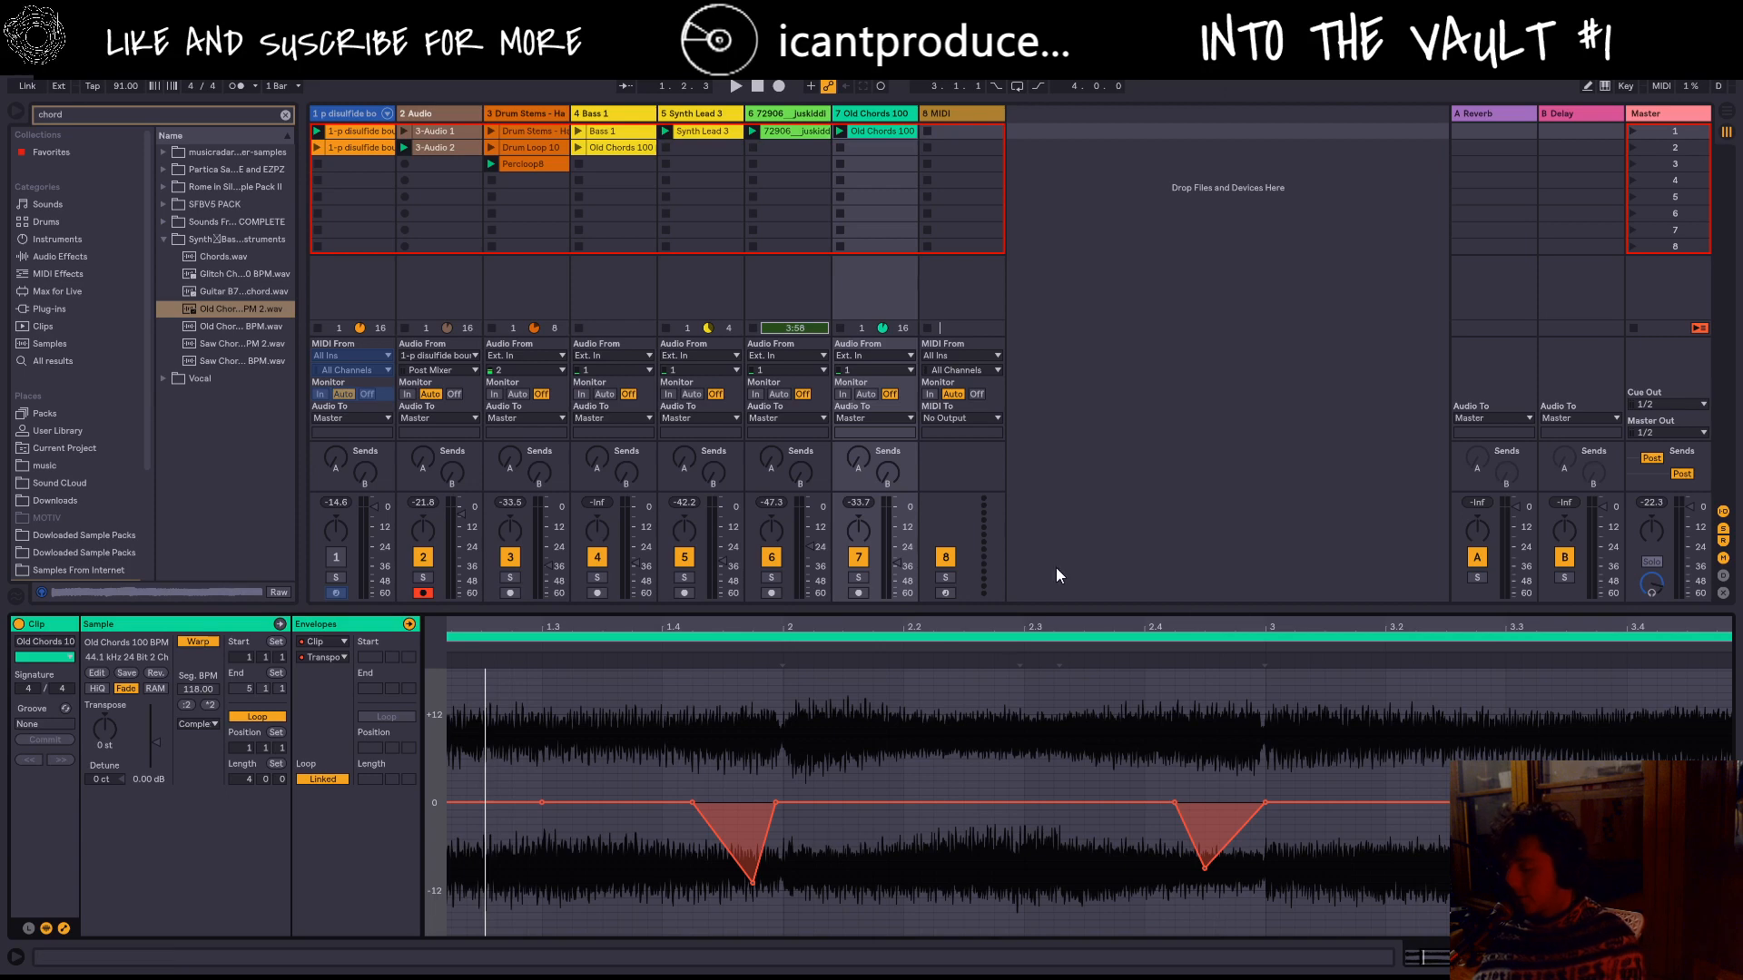
left_click_drag(838, 626, 839, 581)
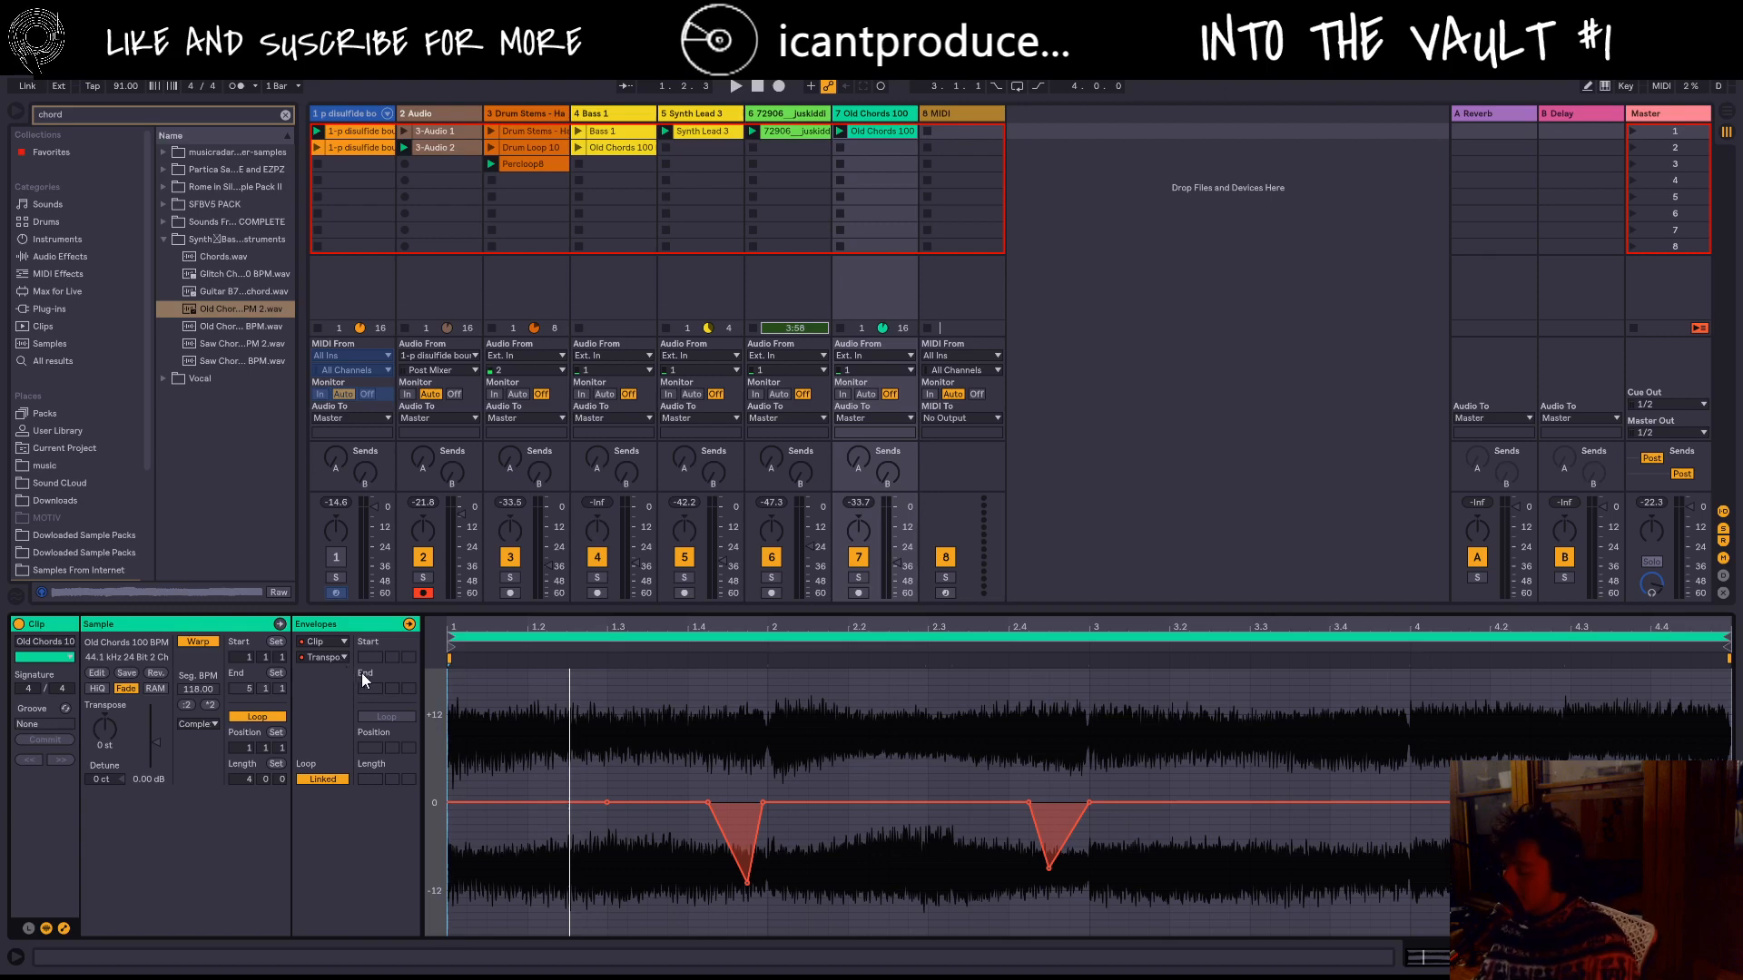
Step: Replay the beat from the start and solo the Old Chords track to hear its pitch dips
left_click(608, 805)
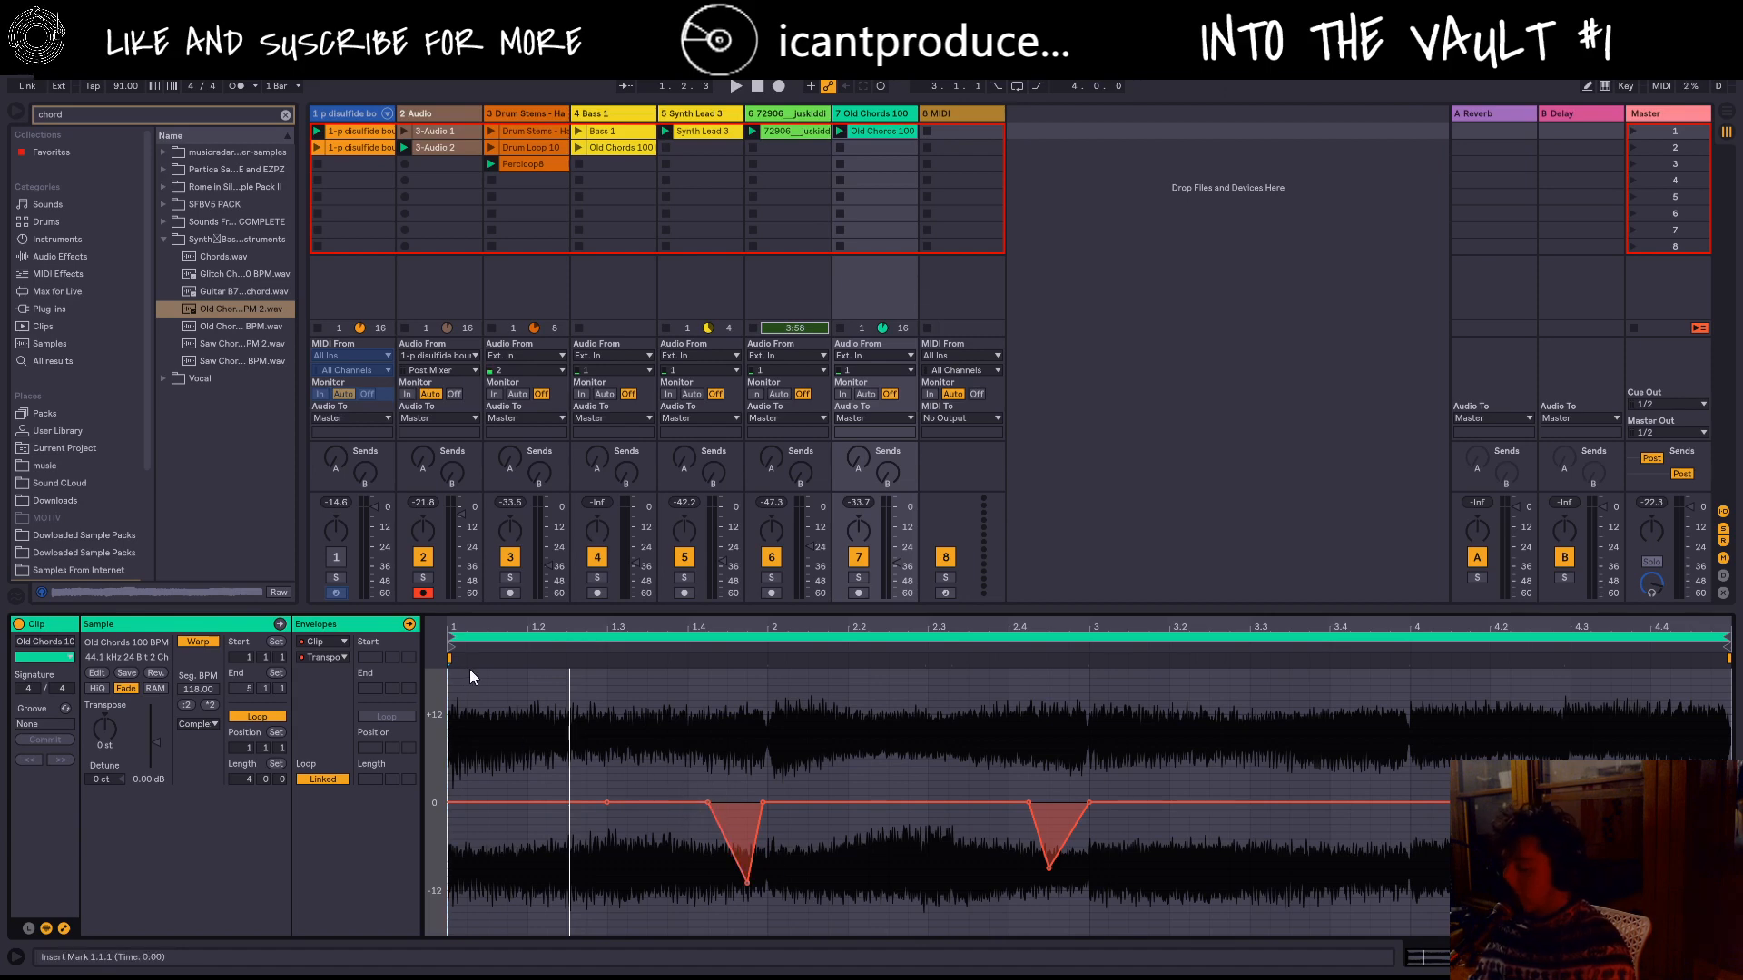
key("space")
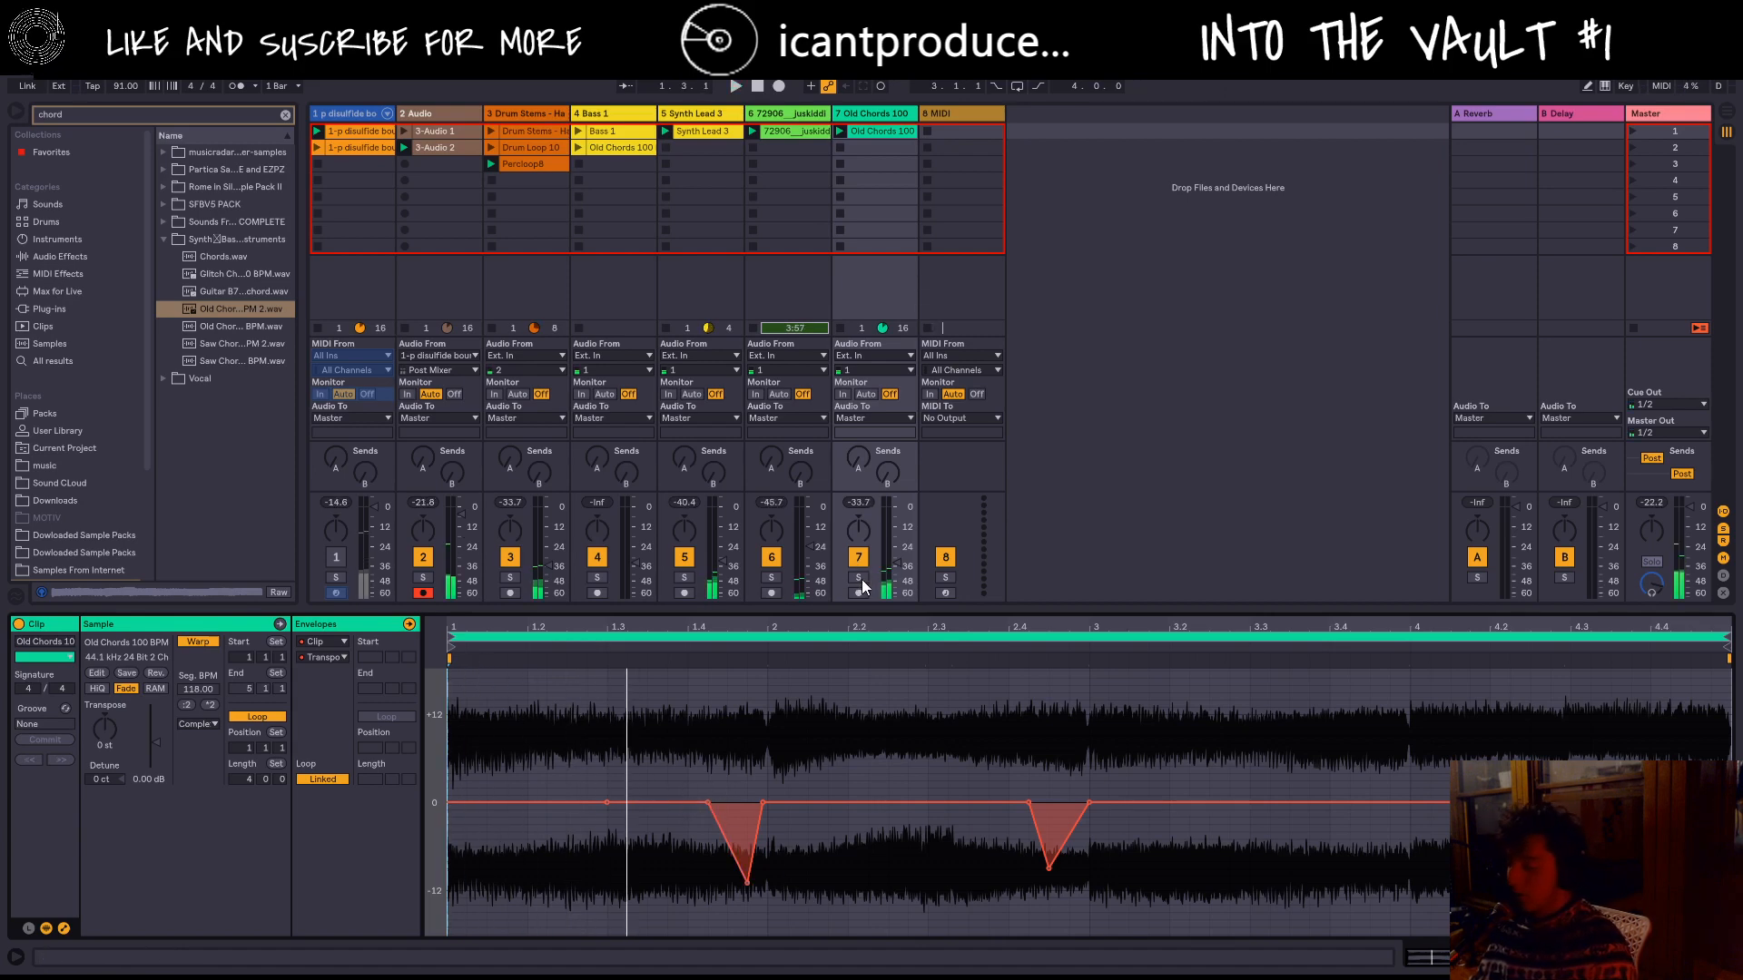
key("space")
left_click(862, 579)
left_click(863, 579)
key("space")
key("space")
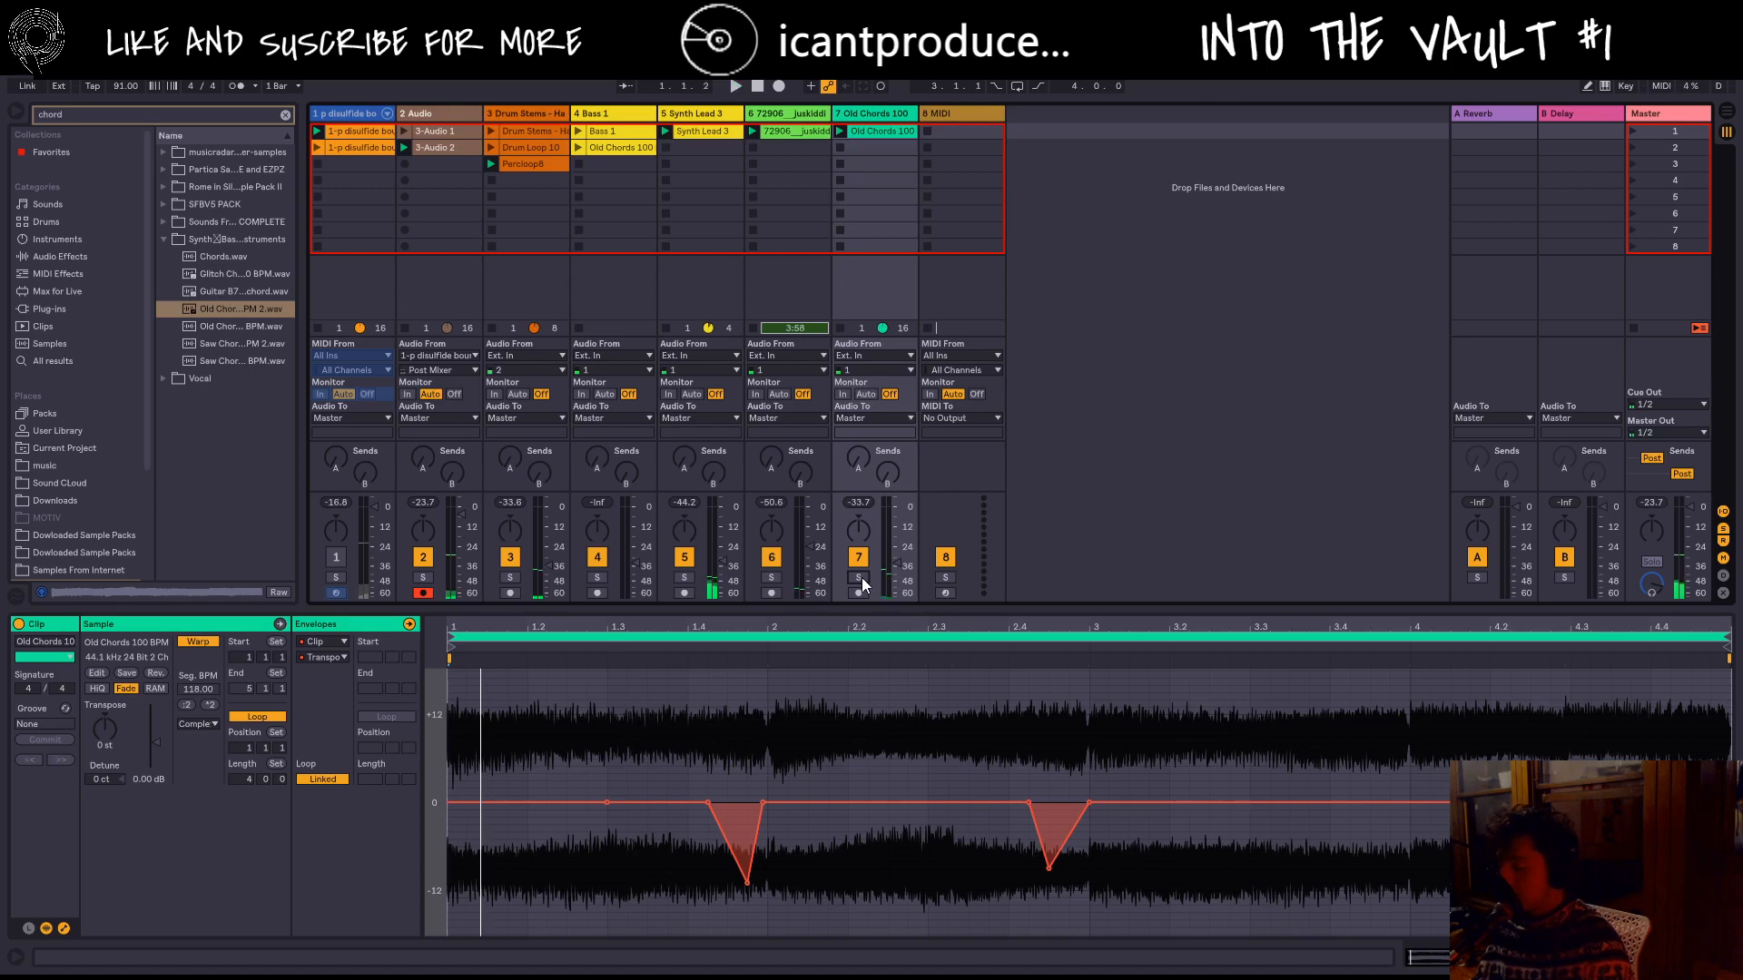
left_click(860, 579)
key("space")
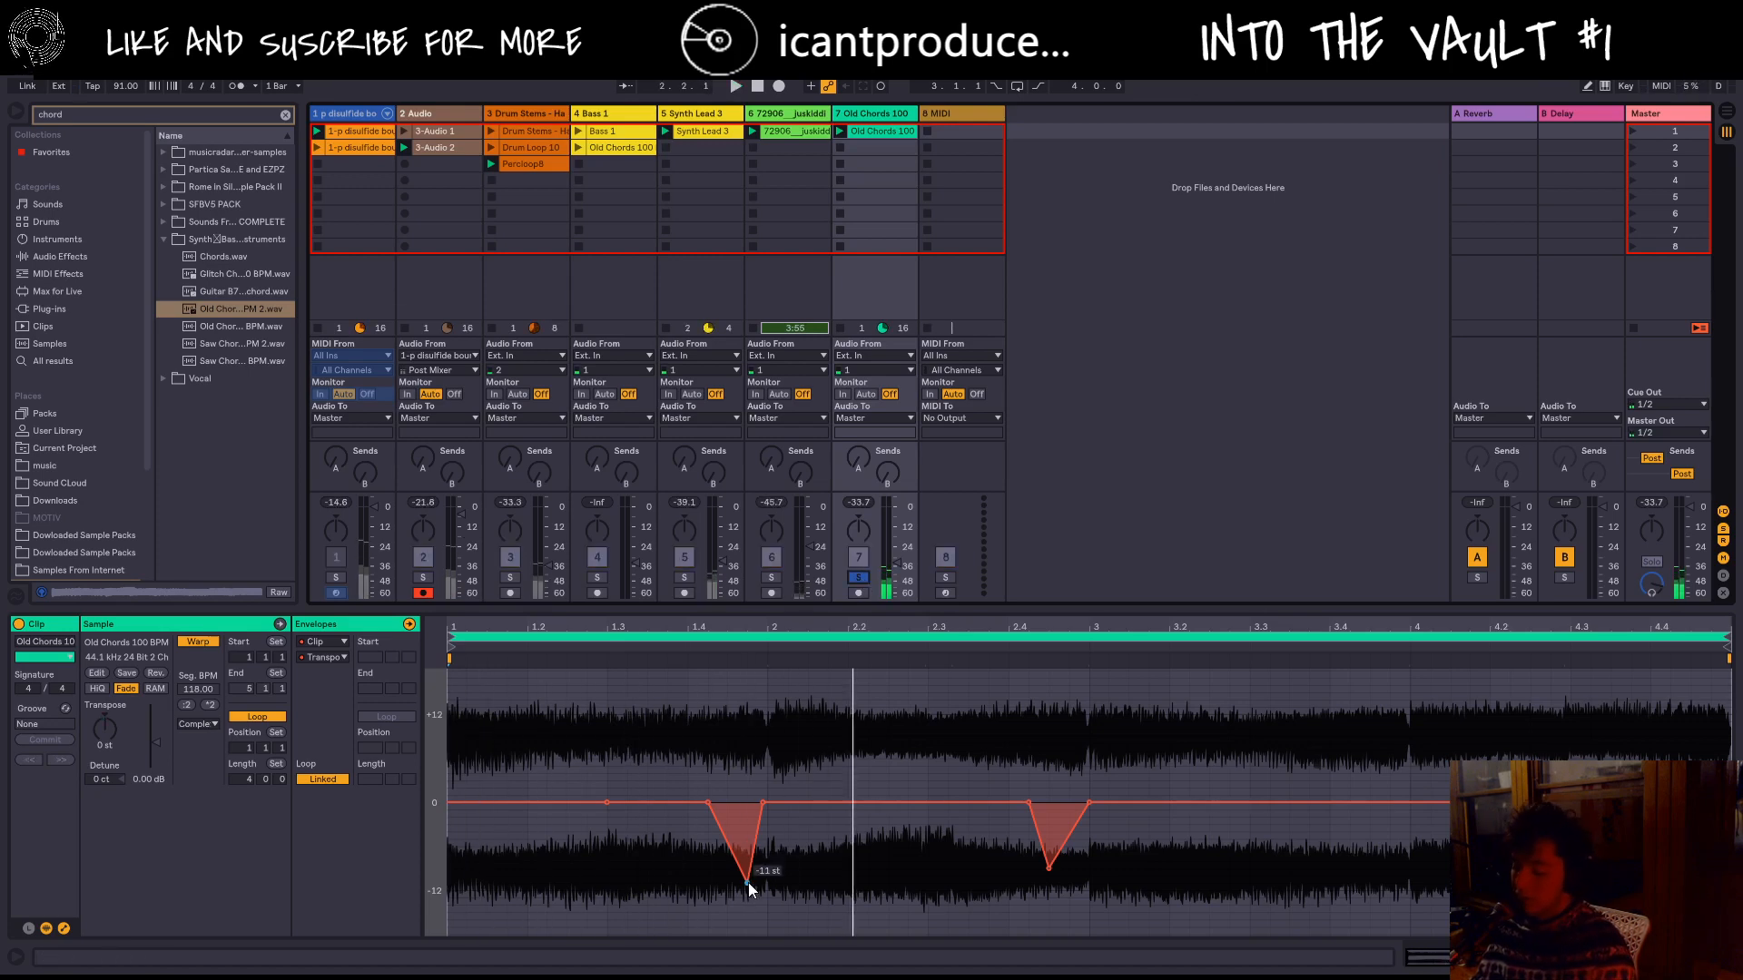
Step: Try the soloed chords without the -11 st dip before bar 2, and restore the dip
key("space")
left_click(748, 882)
key("space")
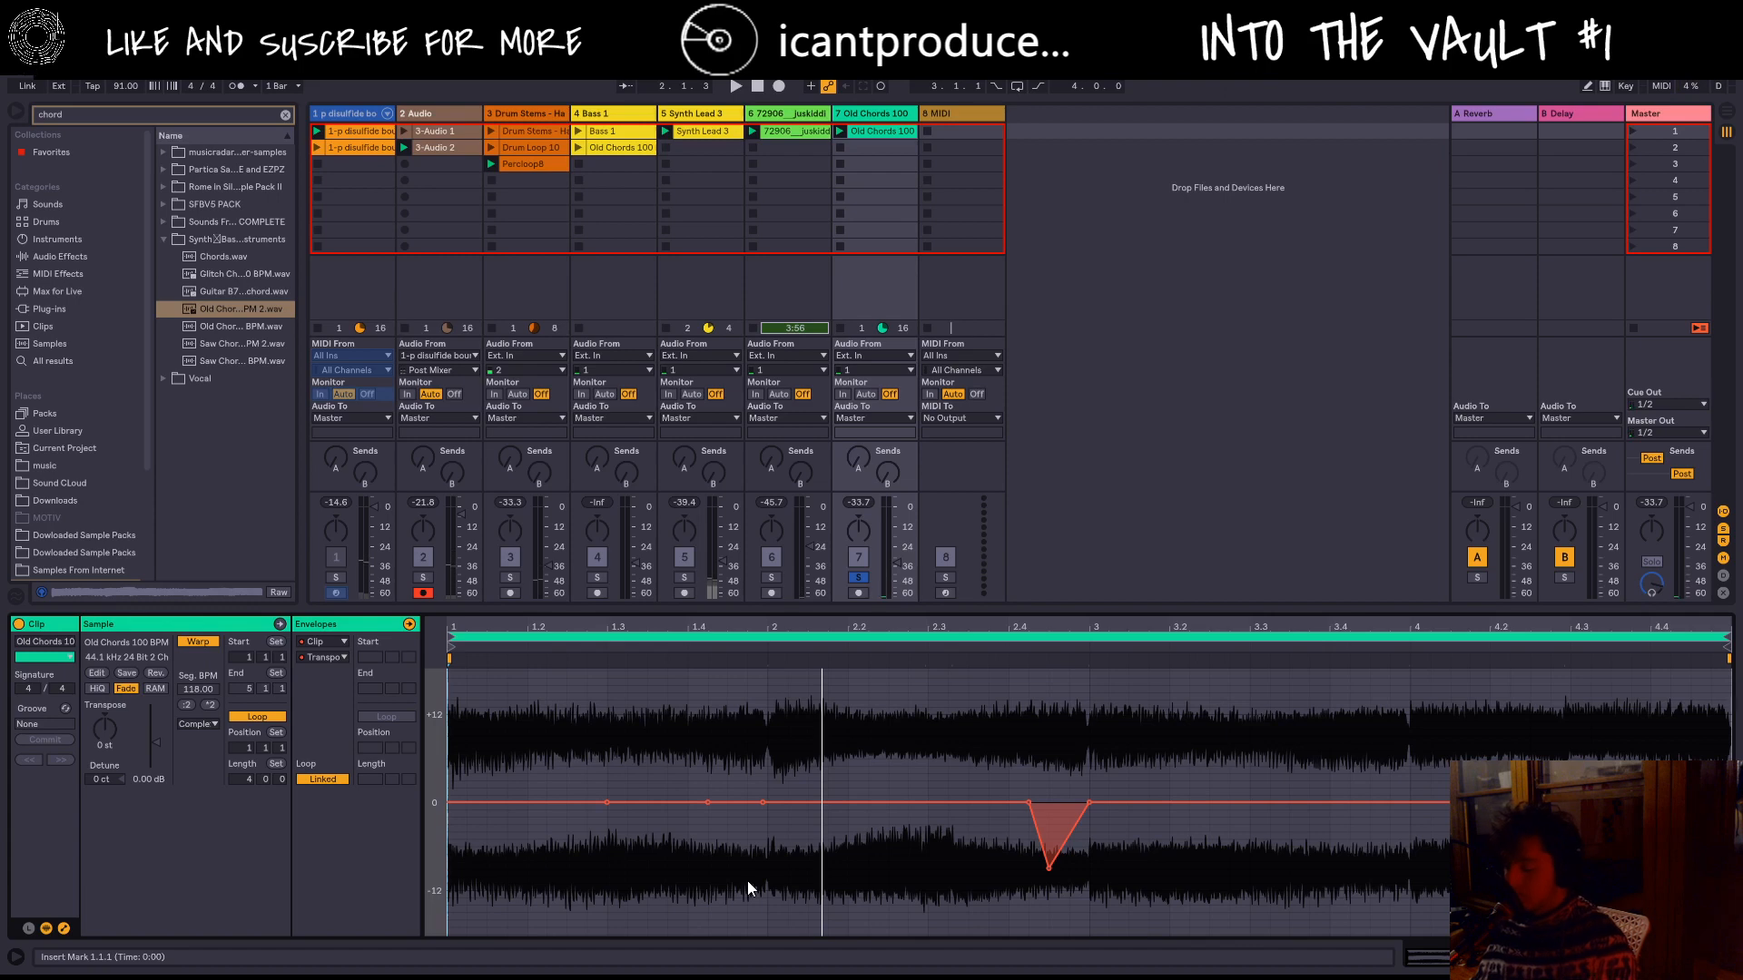
key("space")
left_click(747, 883)
key("space")
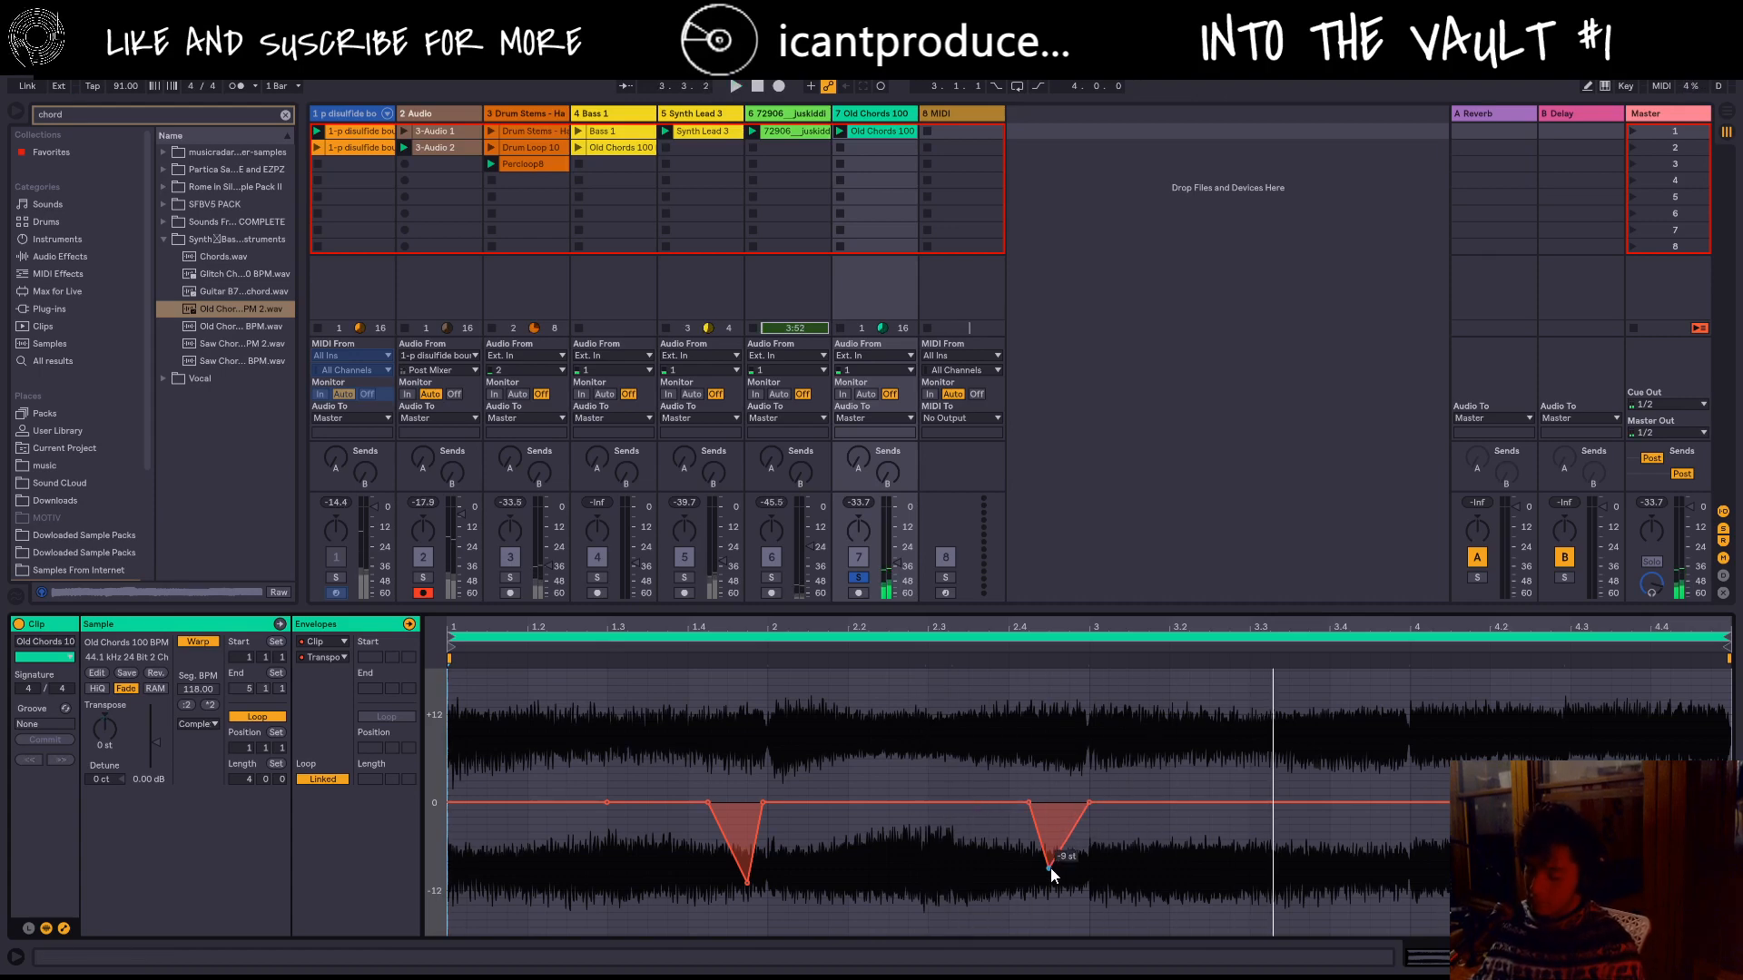
Step: Move the -9 st low point closer to bar 3 and raise the transposition envelope from bar 3 onward to +6 st
left_click_drag(1050, 868, 1071, 867)
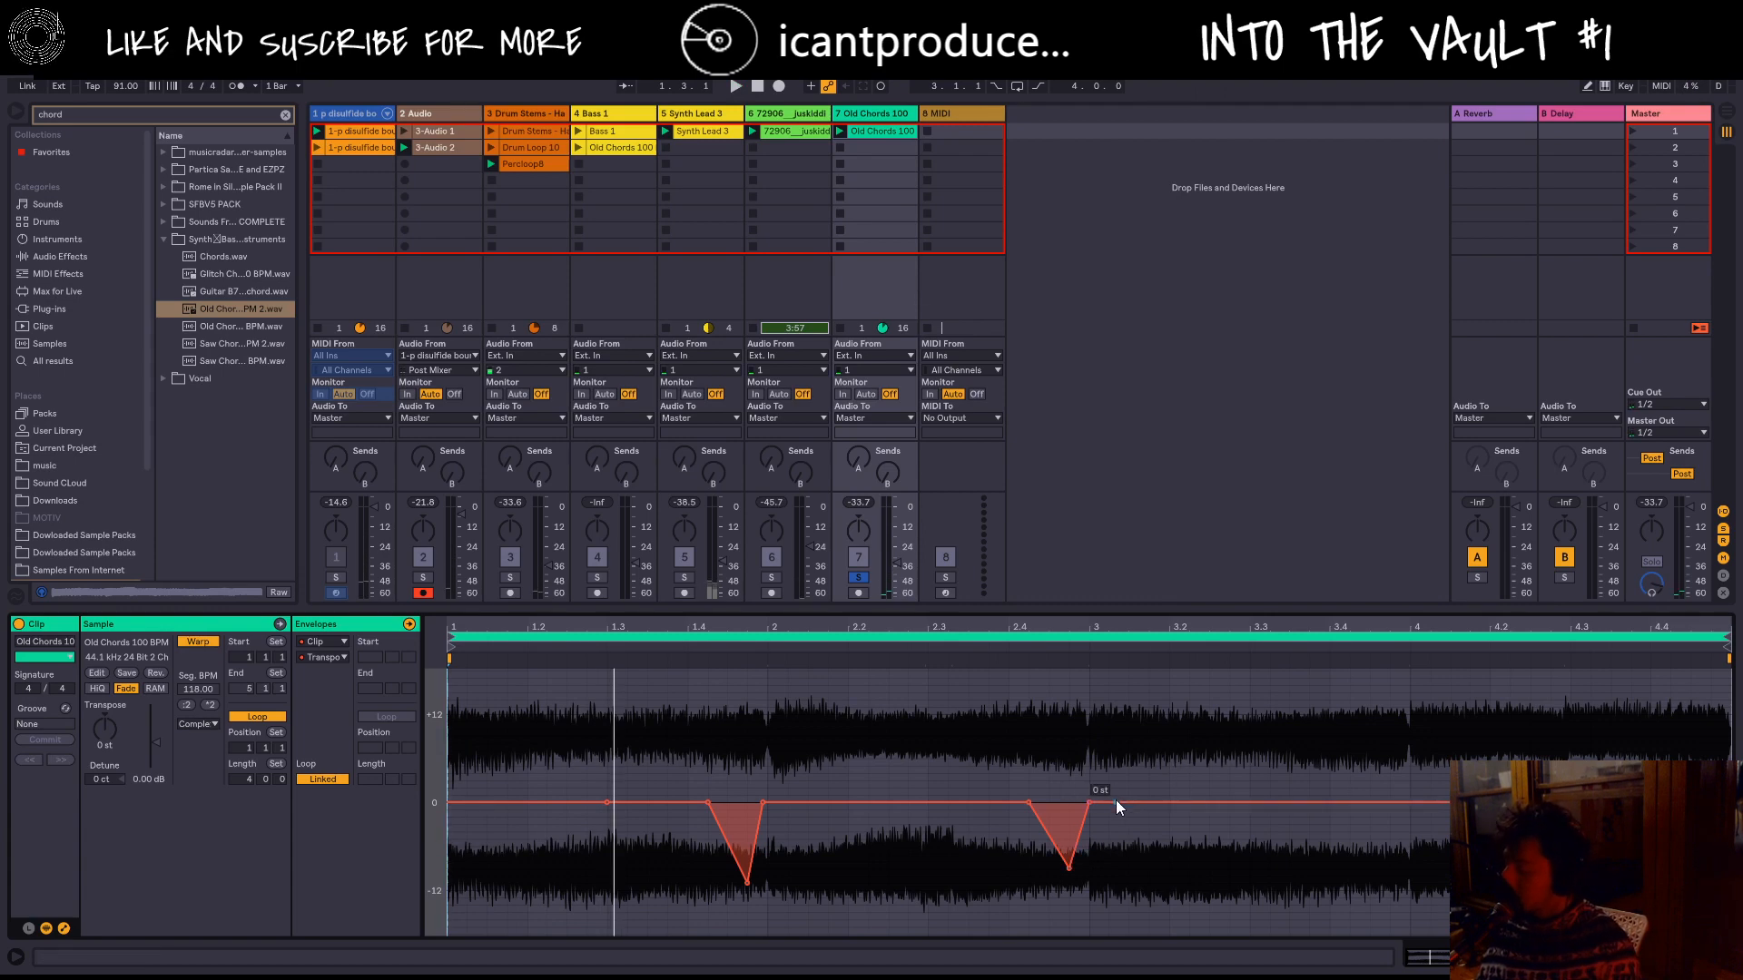
mouse_move(1114, 801)
left_mouse_down()
mouse_move(1115, 780)
mouse_move(1091, 777)
left_mouse_up()
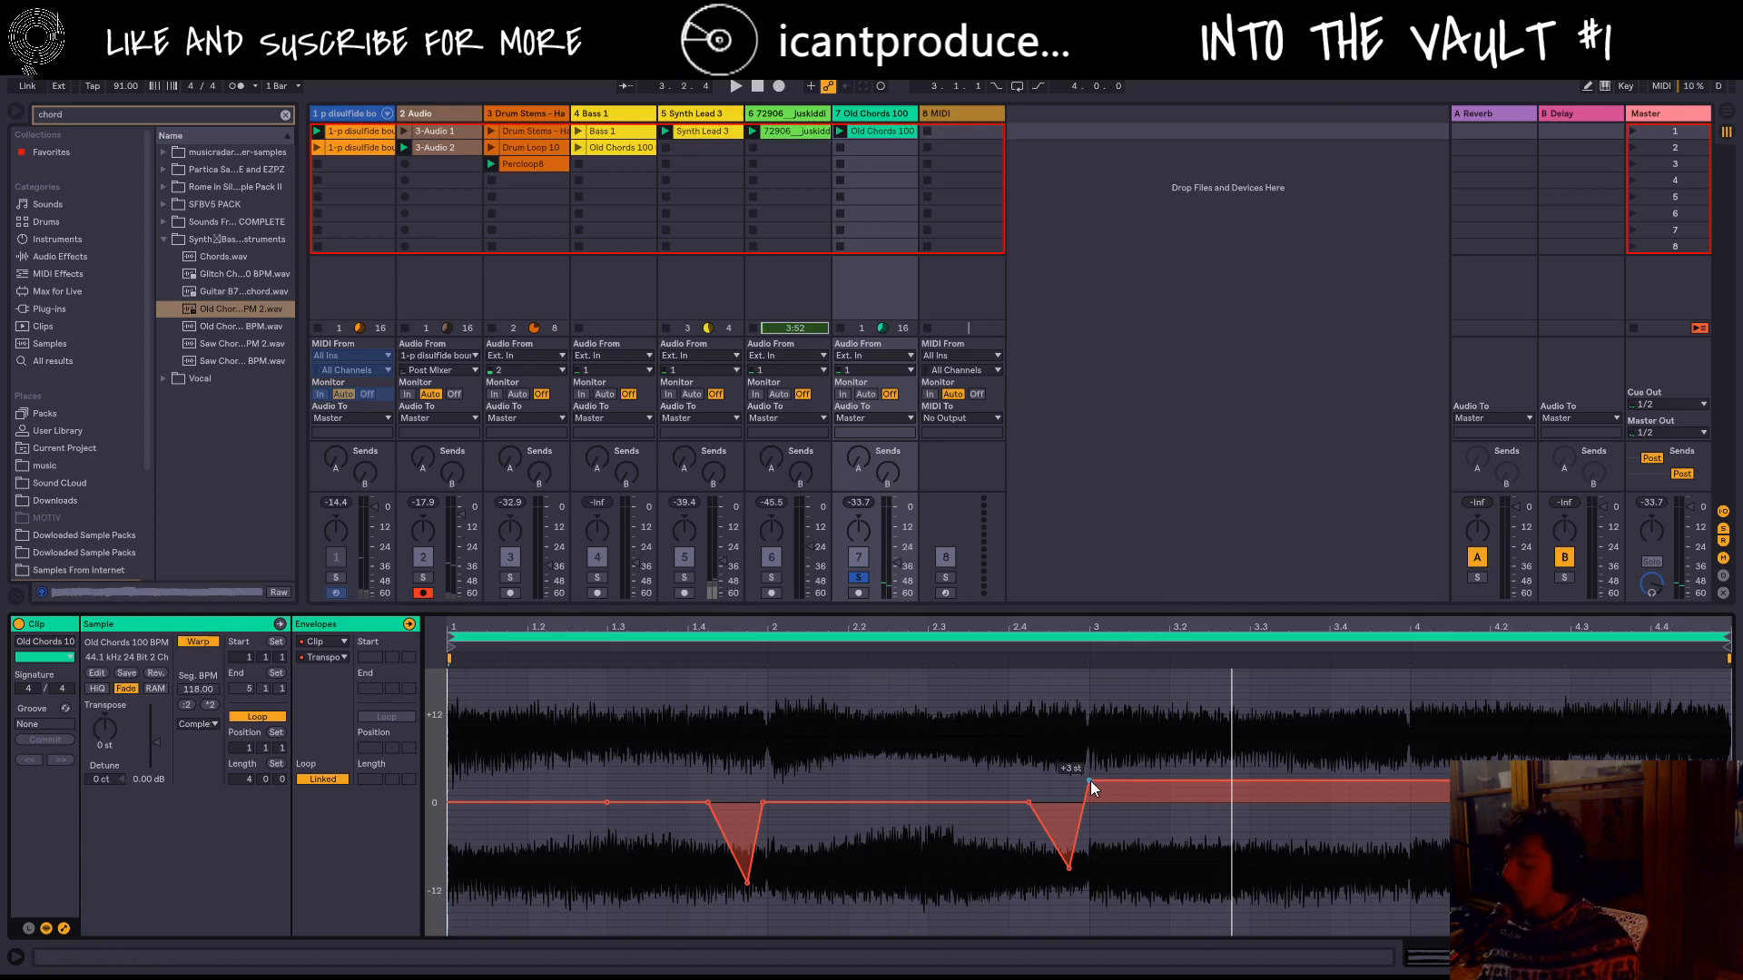
left_click_drag(1089, 778, 1091, 759)
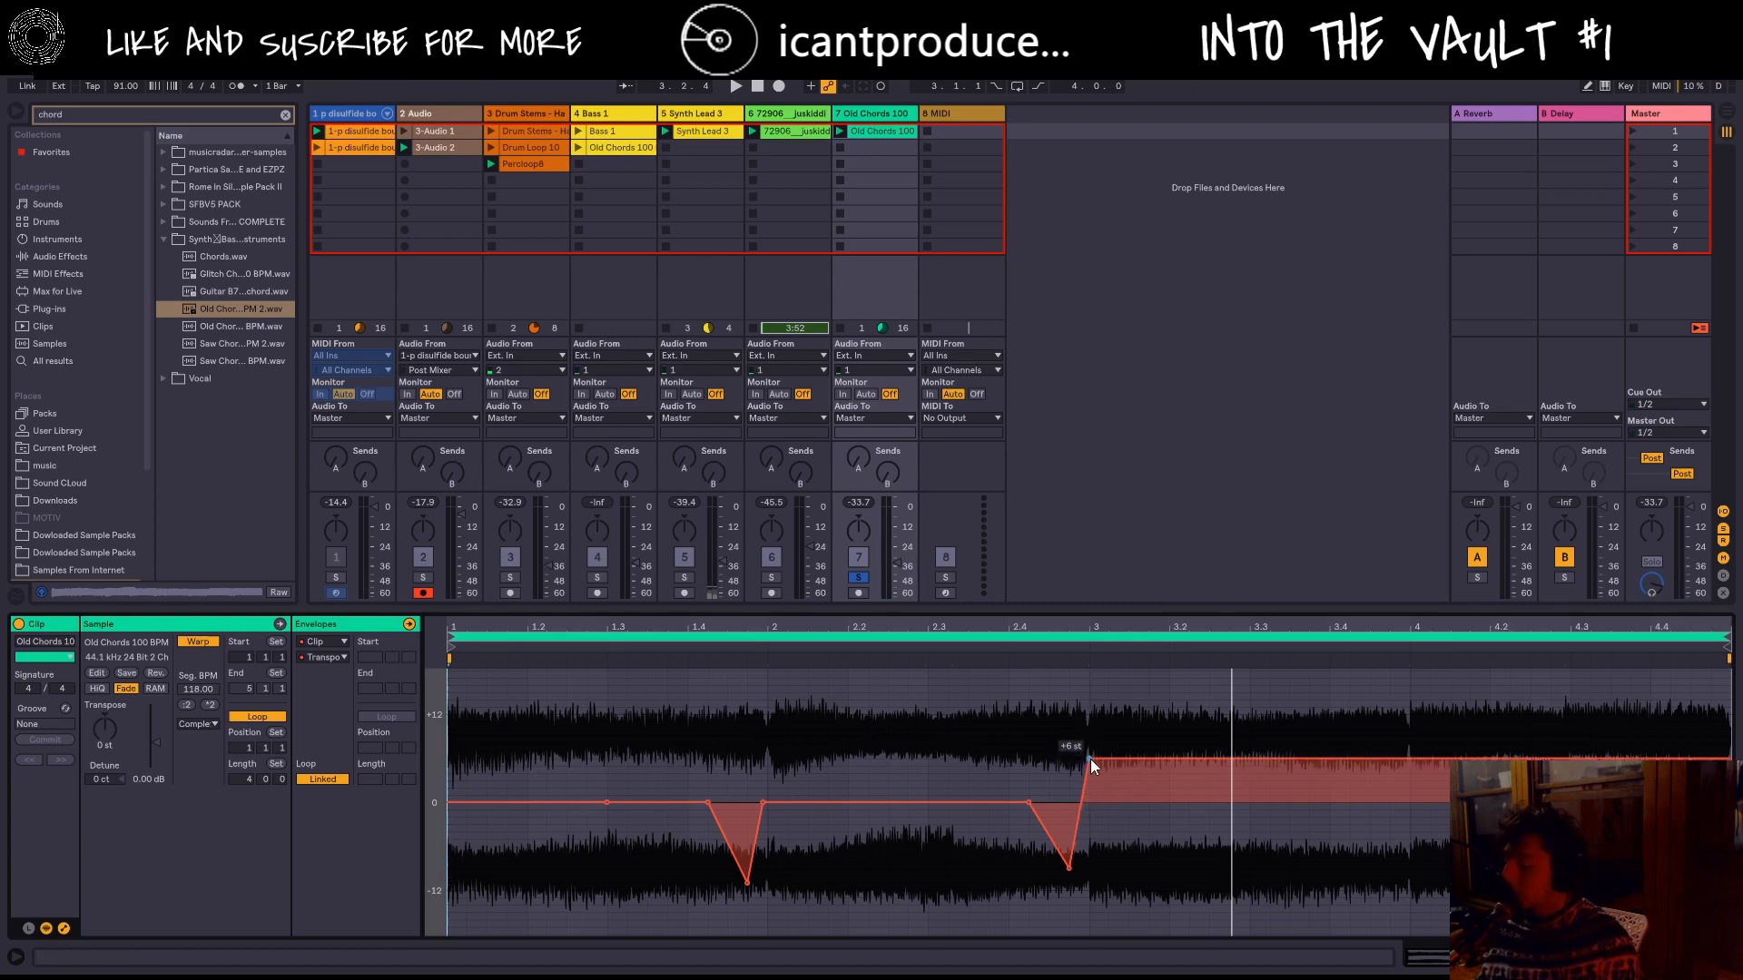
Step: Audition the Old Chords transpose envelope from bar 3 onward at -2, +1 and +2 semitones
key("space")
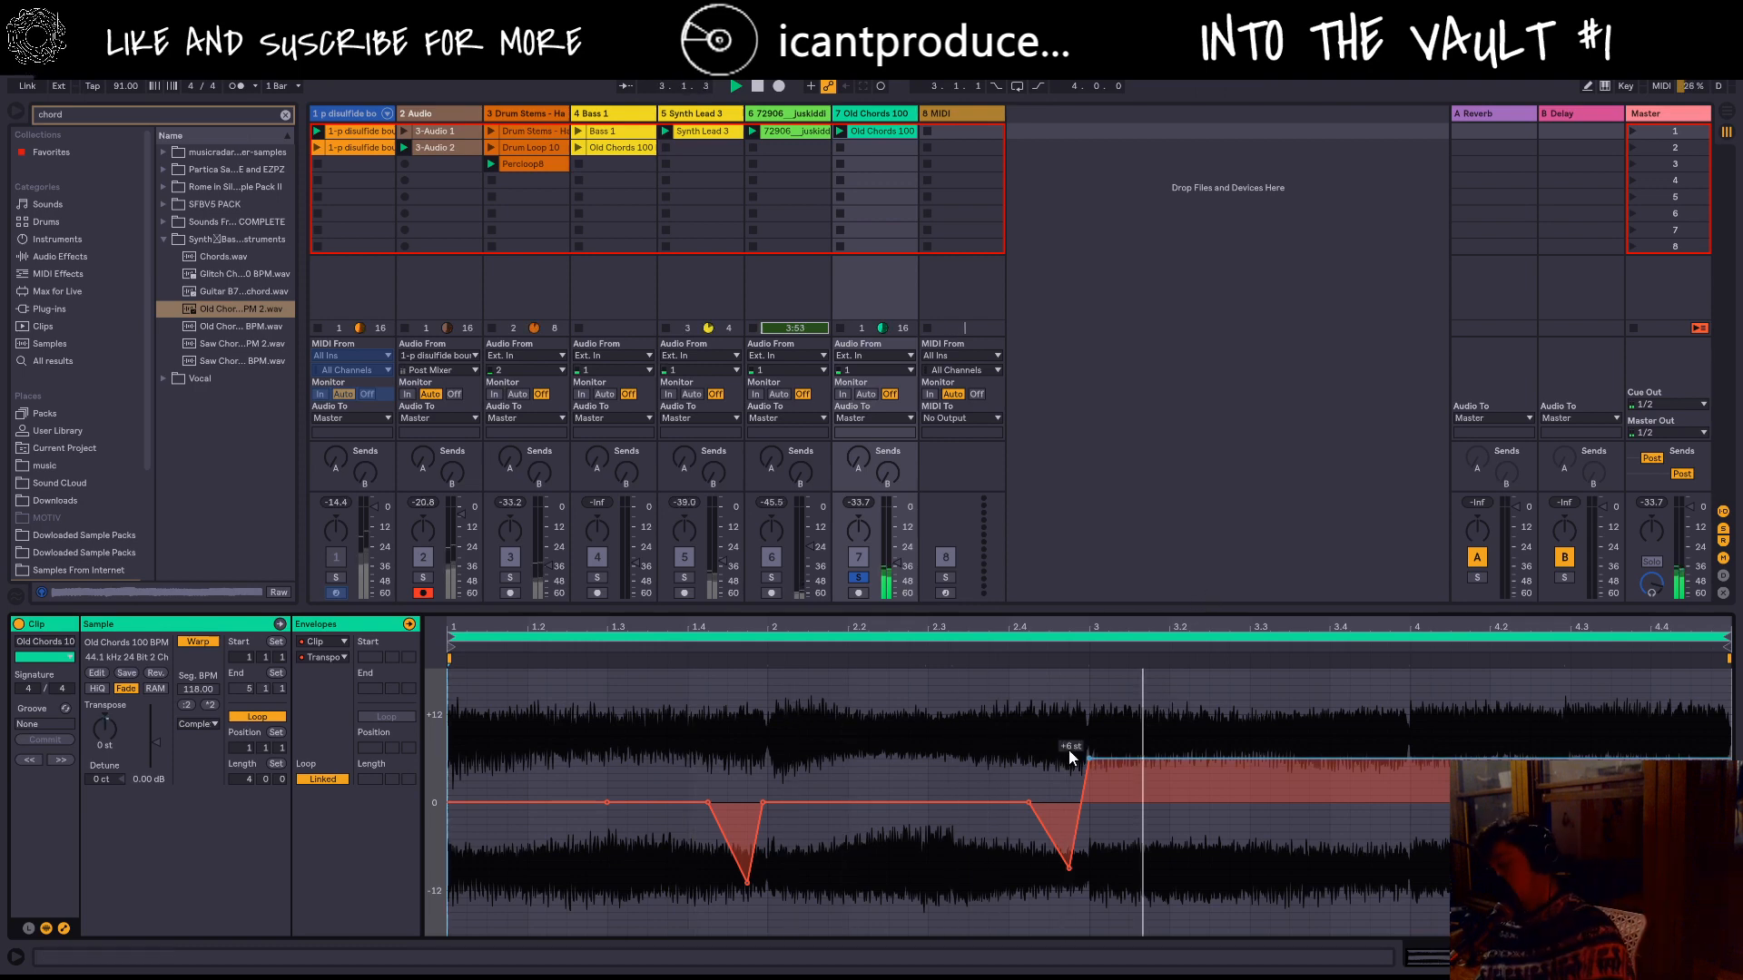
left_click_drag(1086, 759, 1089, 816)
key("space")
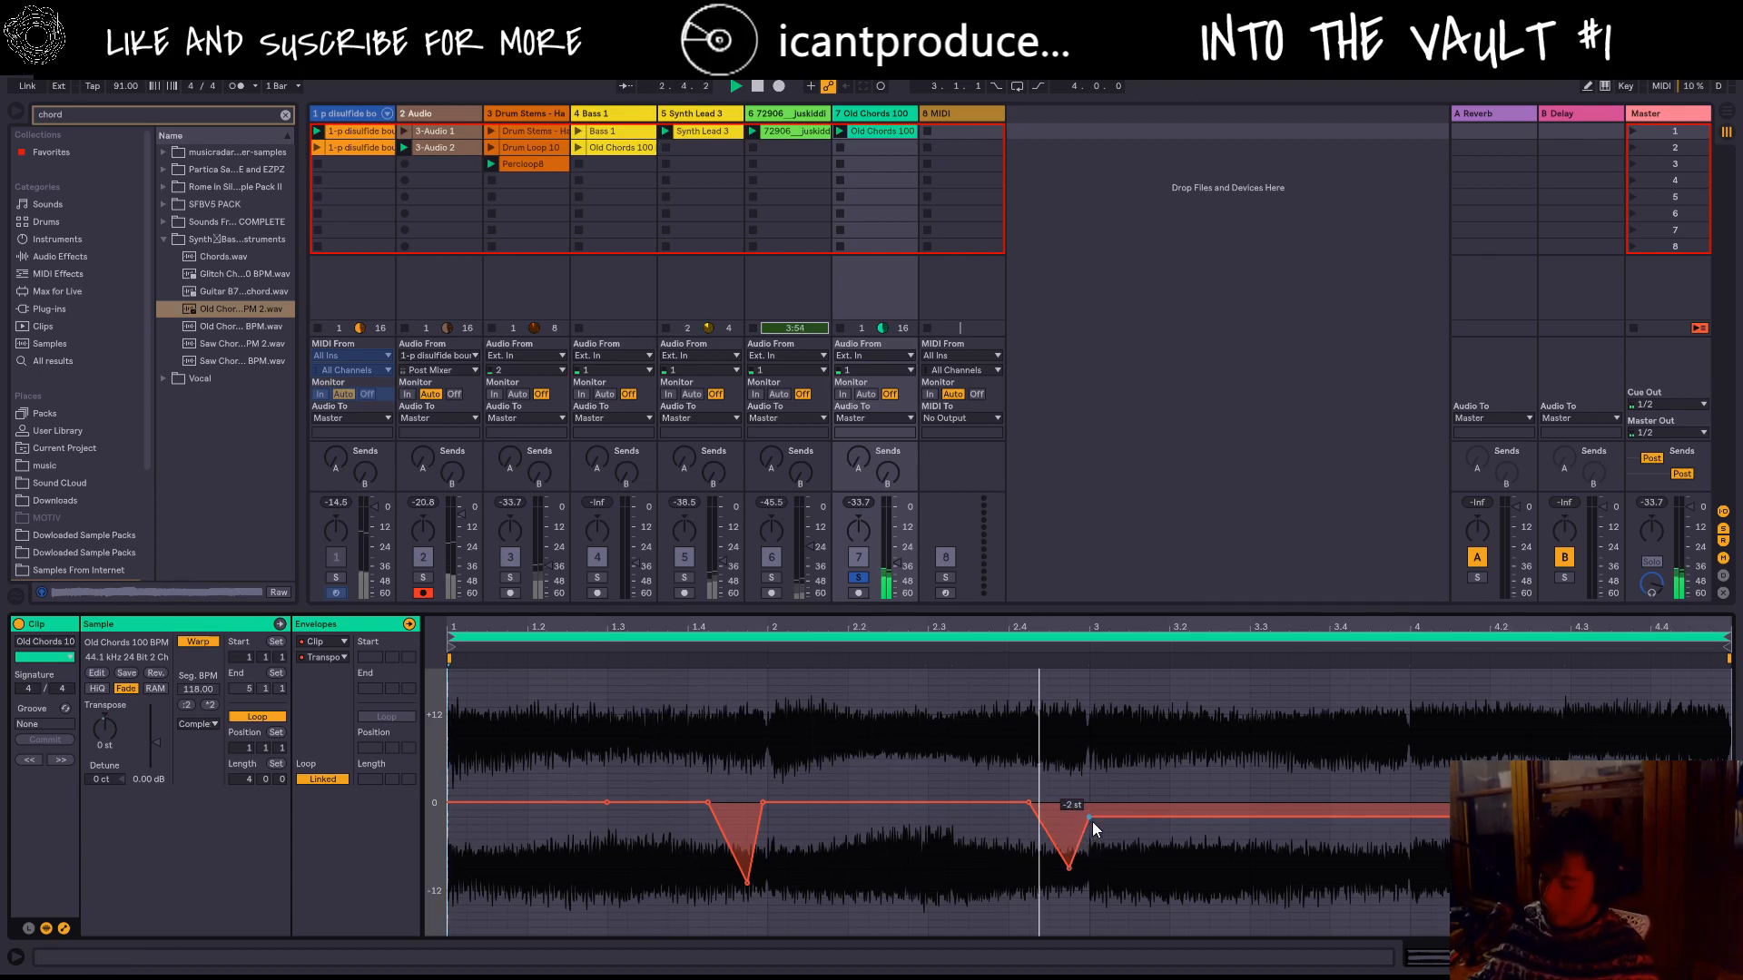
left_click_drag(1090, 817, 1097, 798)
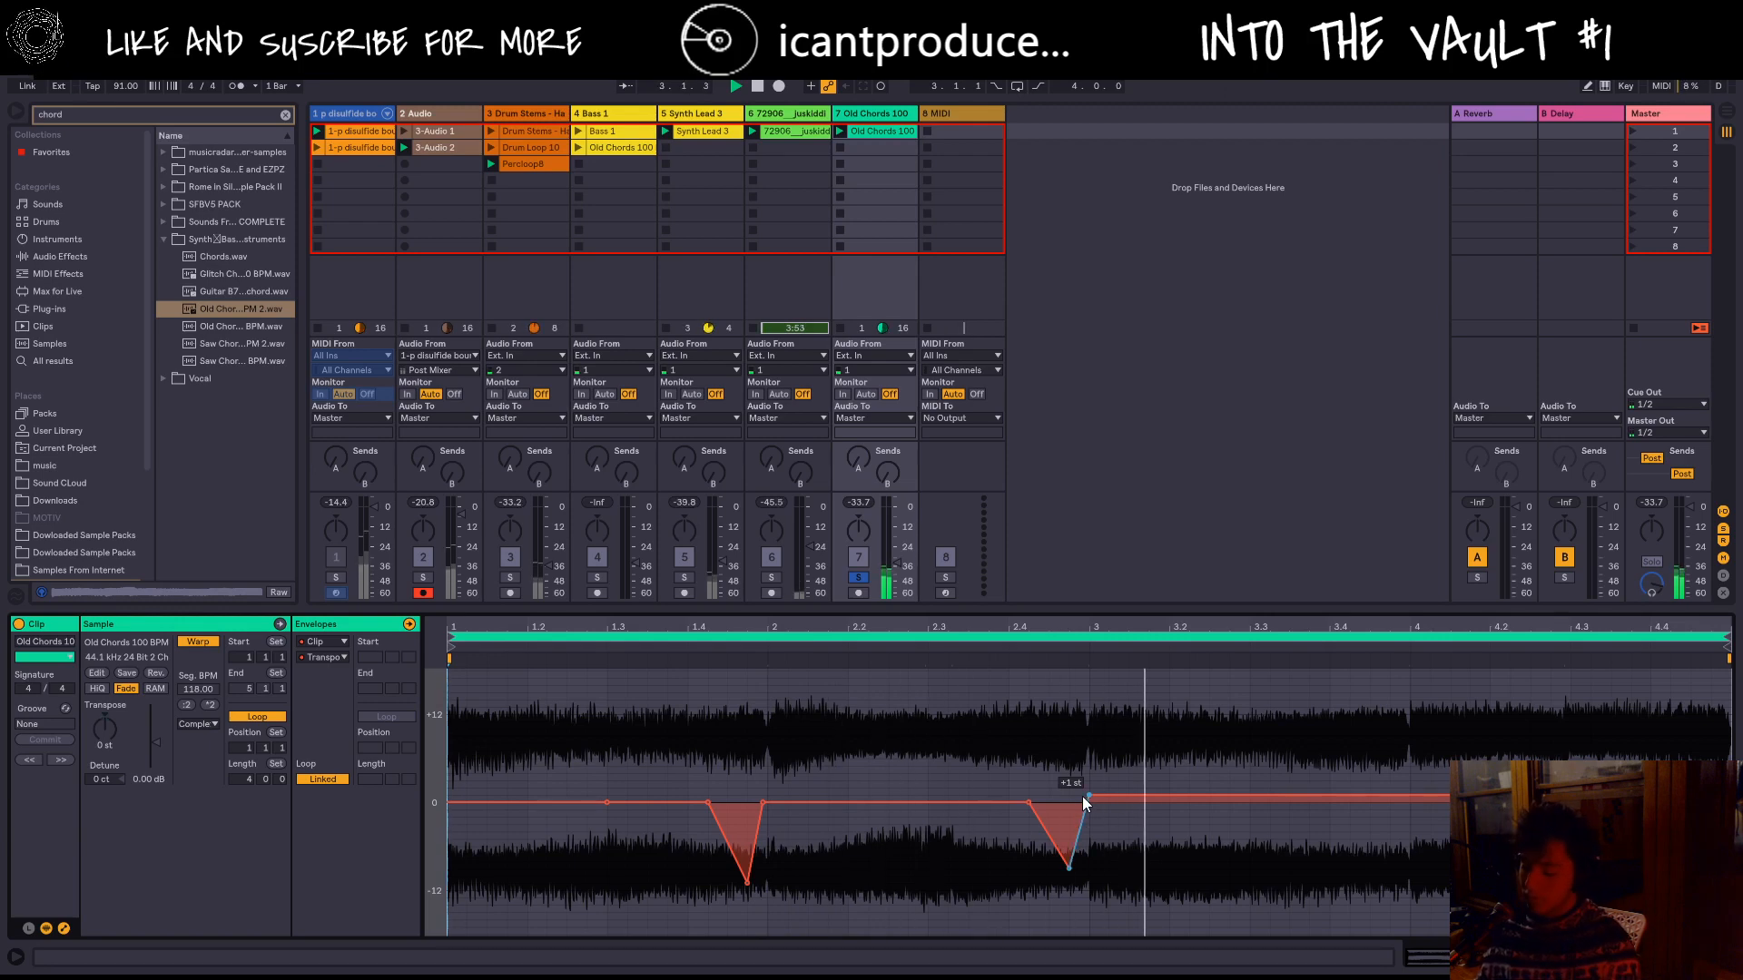
left_click_drag(1091, 801, 1091, 787)
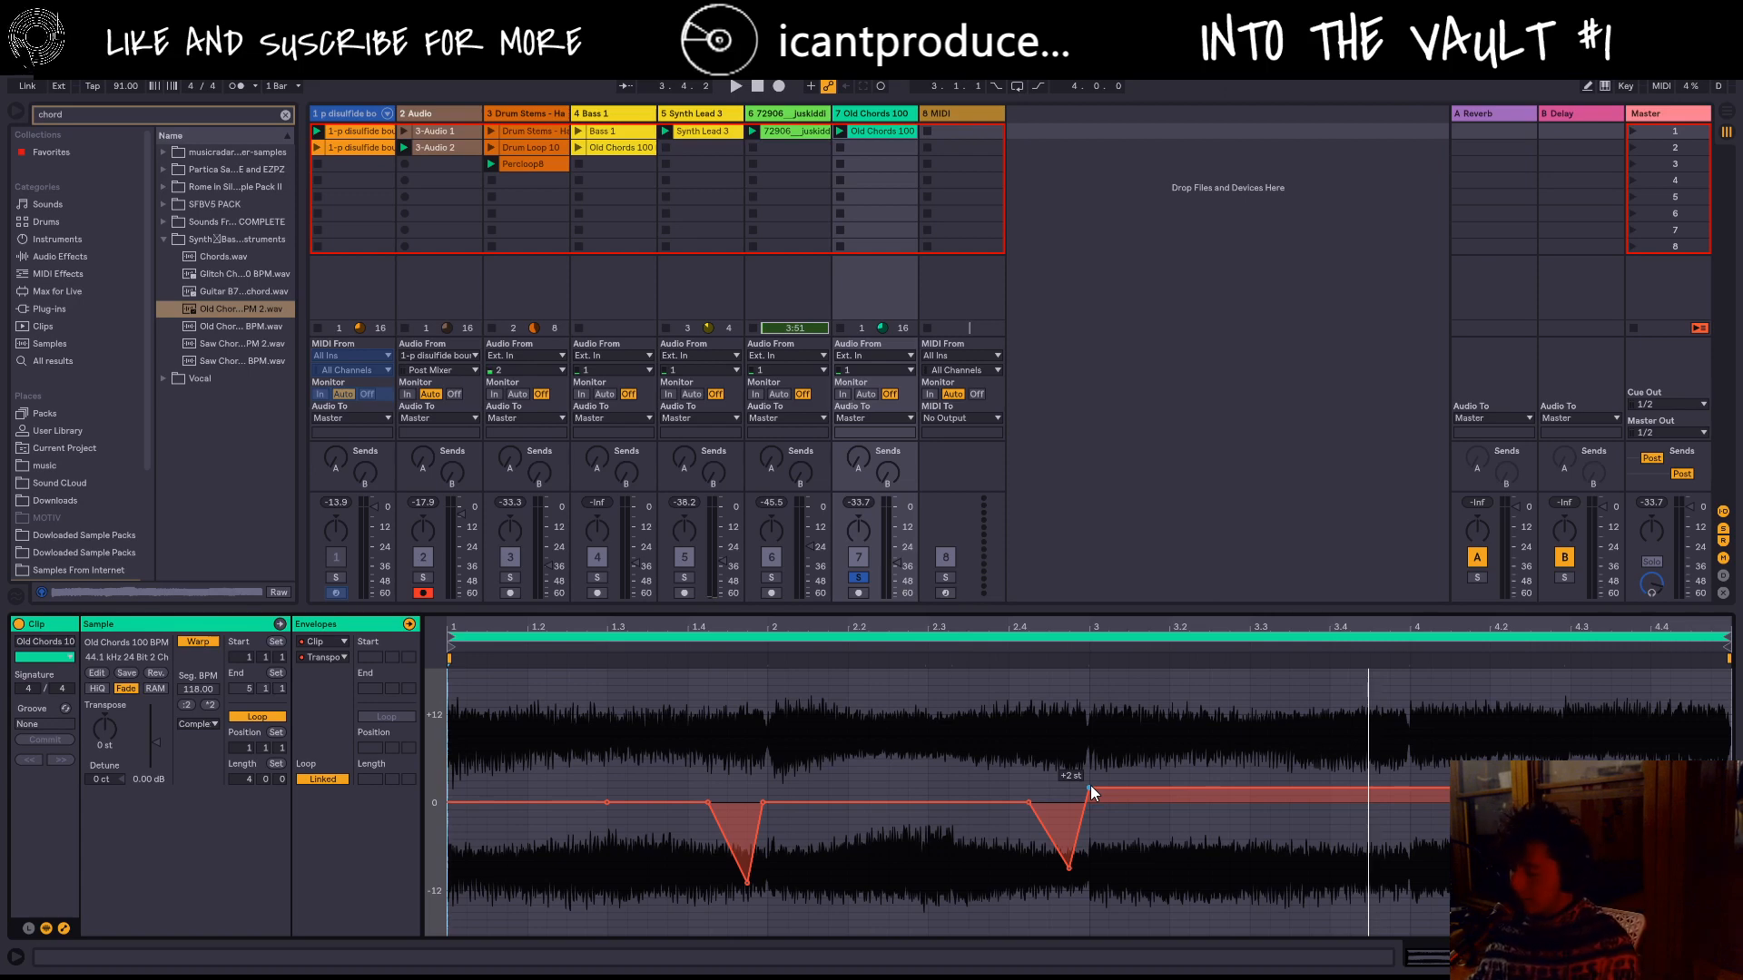
Step: Replace the transpose breakpoint at bar 3 with one at 0 semitones and slightly deepen the pitch dip just before it
left_click(1090, 786)
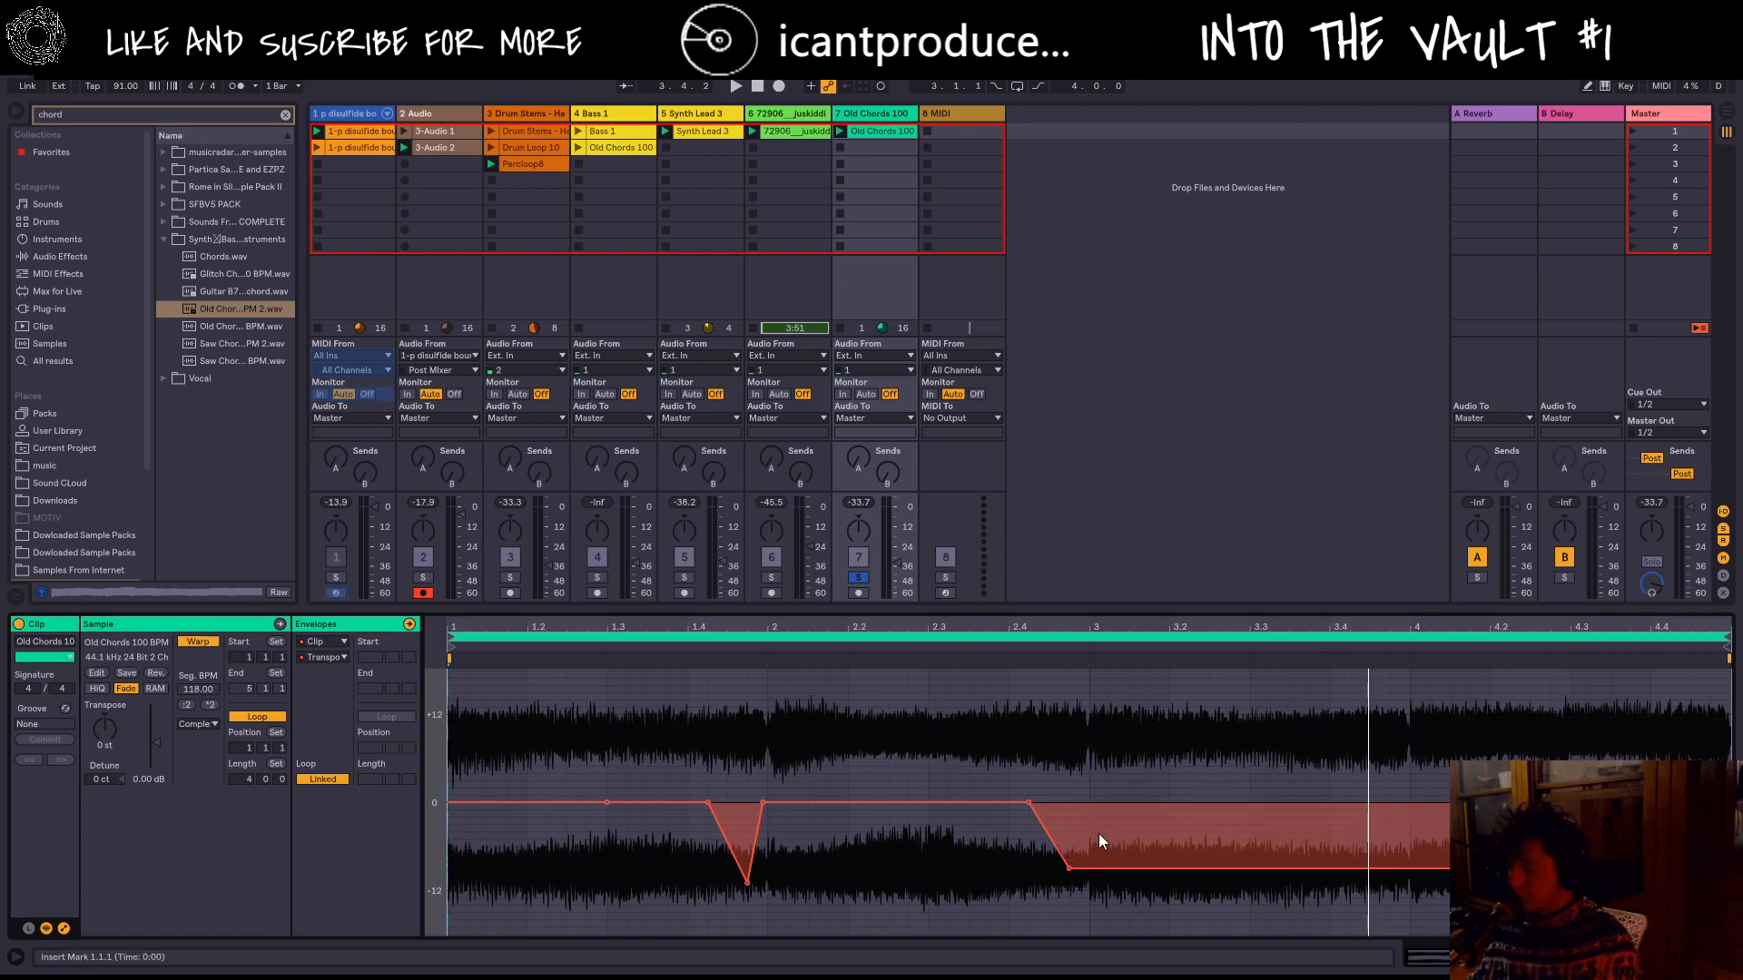
left_click_drag(1089, 868, 1092, 806)
key("space")
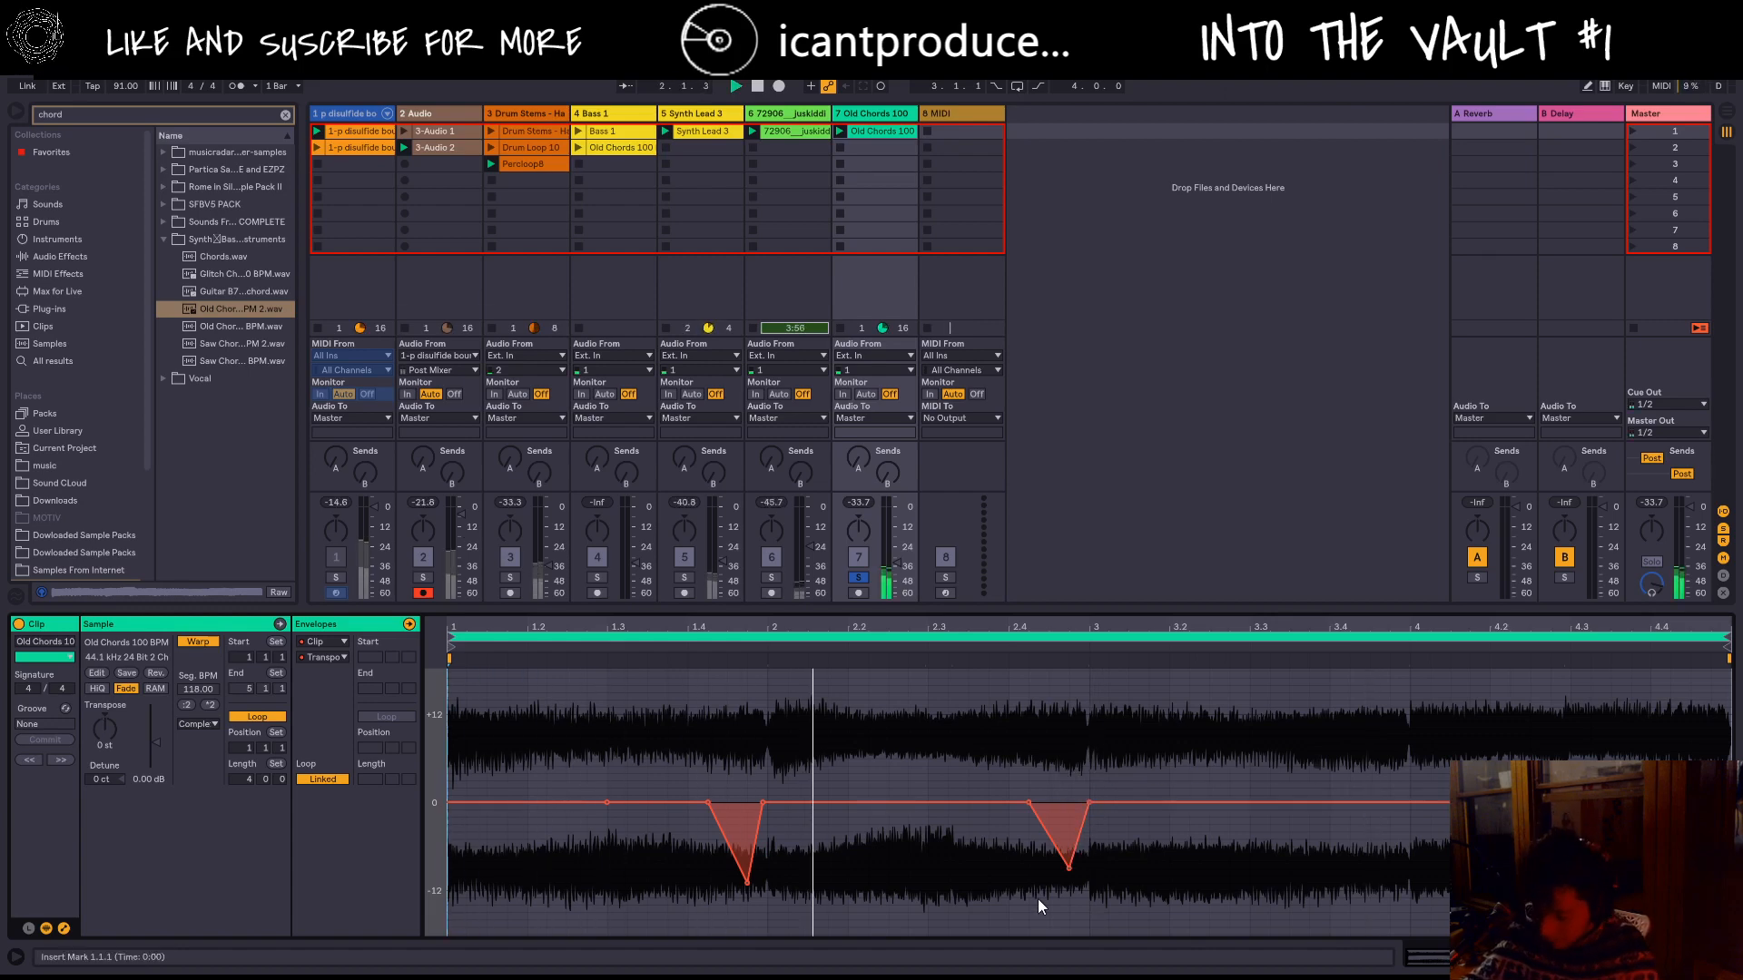
left_click_drag(1069, 869, 1072, 875)
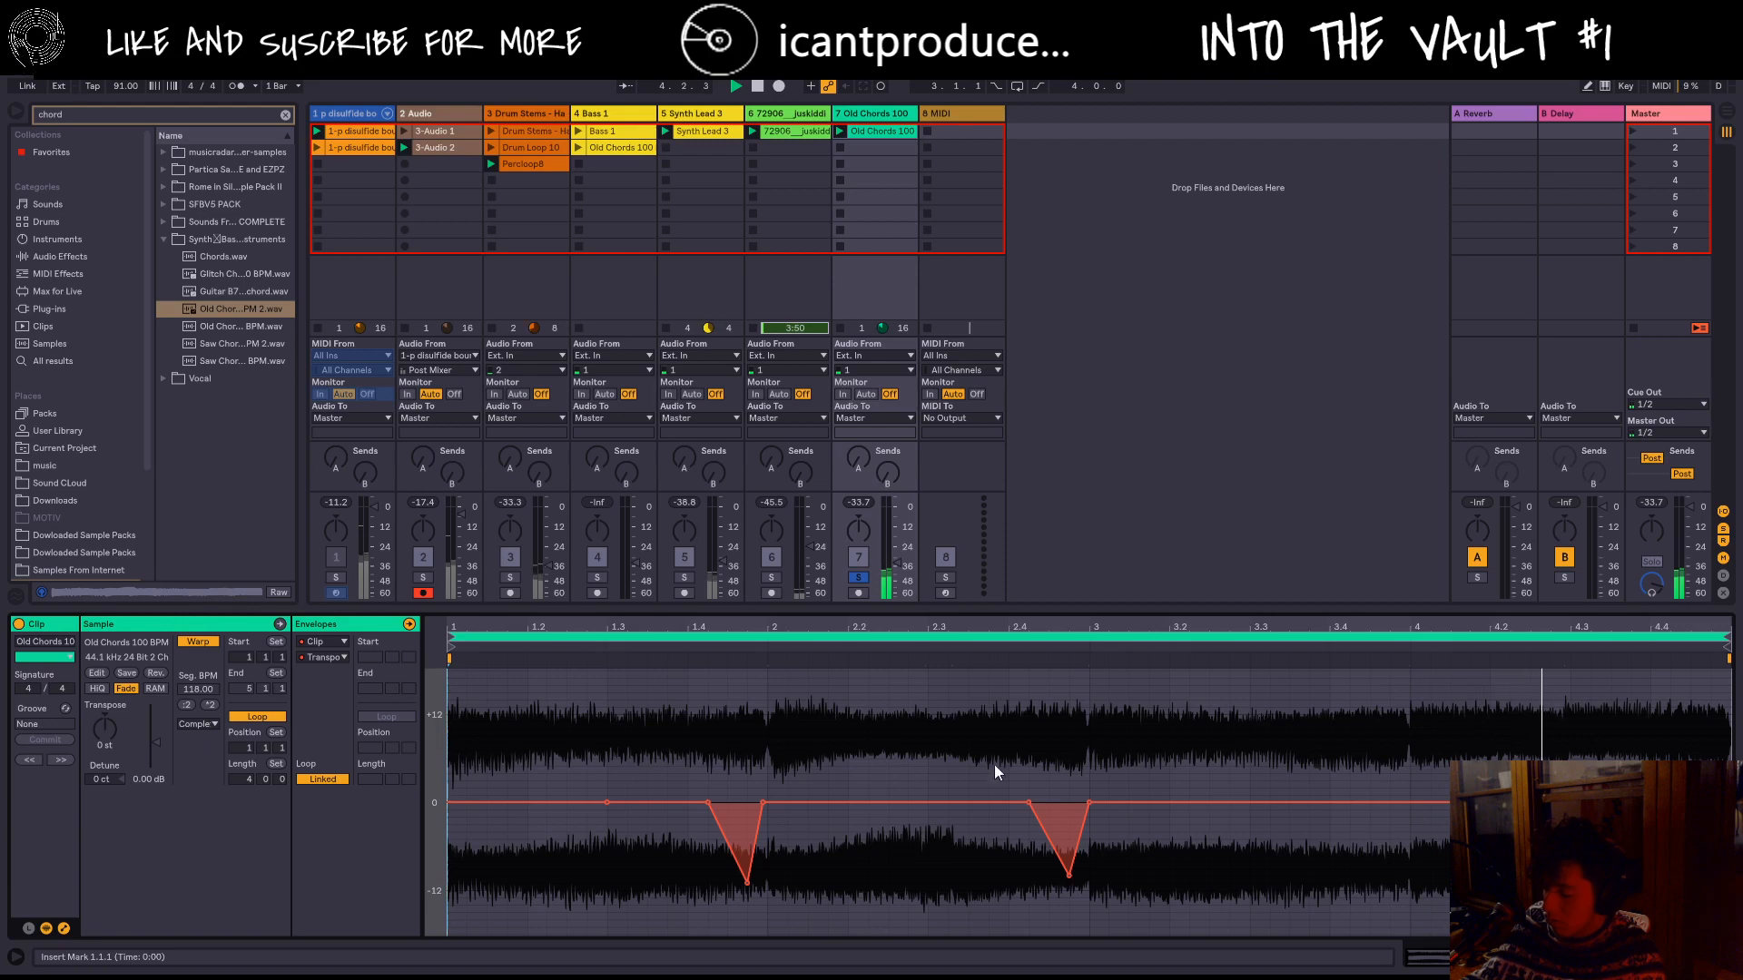
Step: Select bar 3 to bar 4 in the Old Chords clip and hide the transpose envelope
left_click_drag(1413, 723, 1072, 720)
left_click(1351, 744)
left_click(1431, 755)
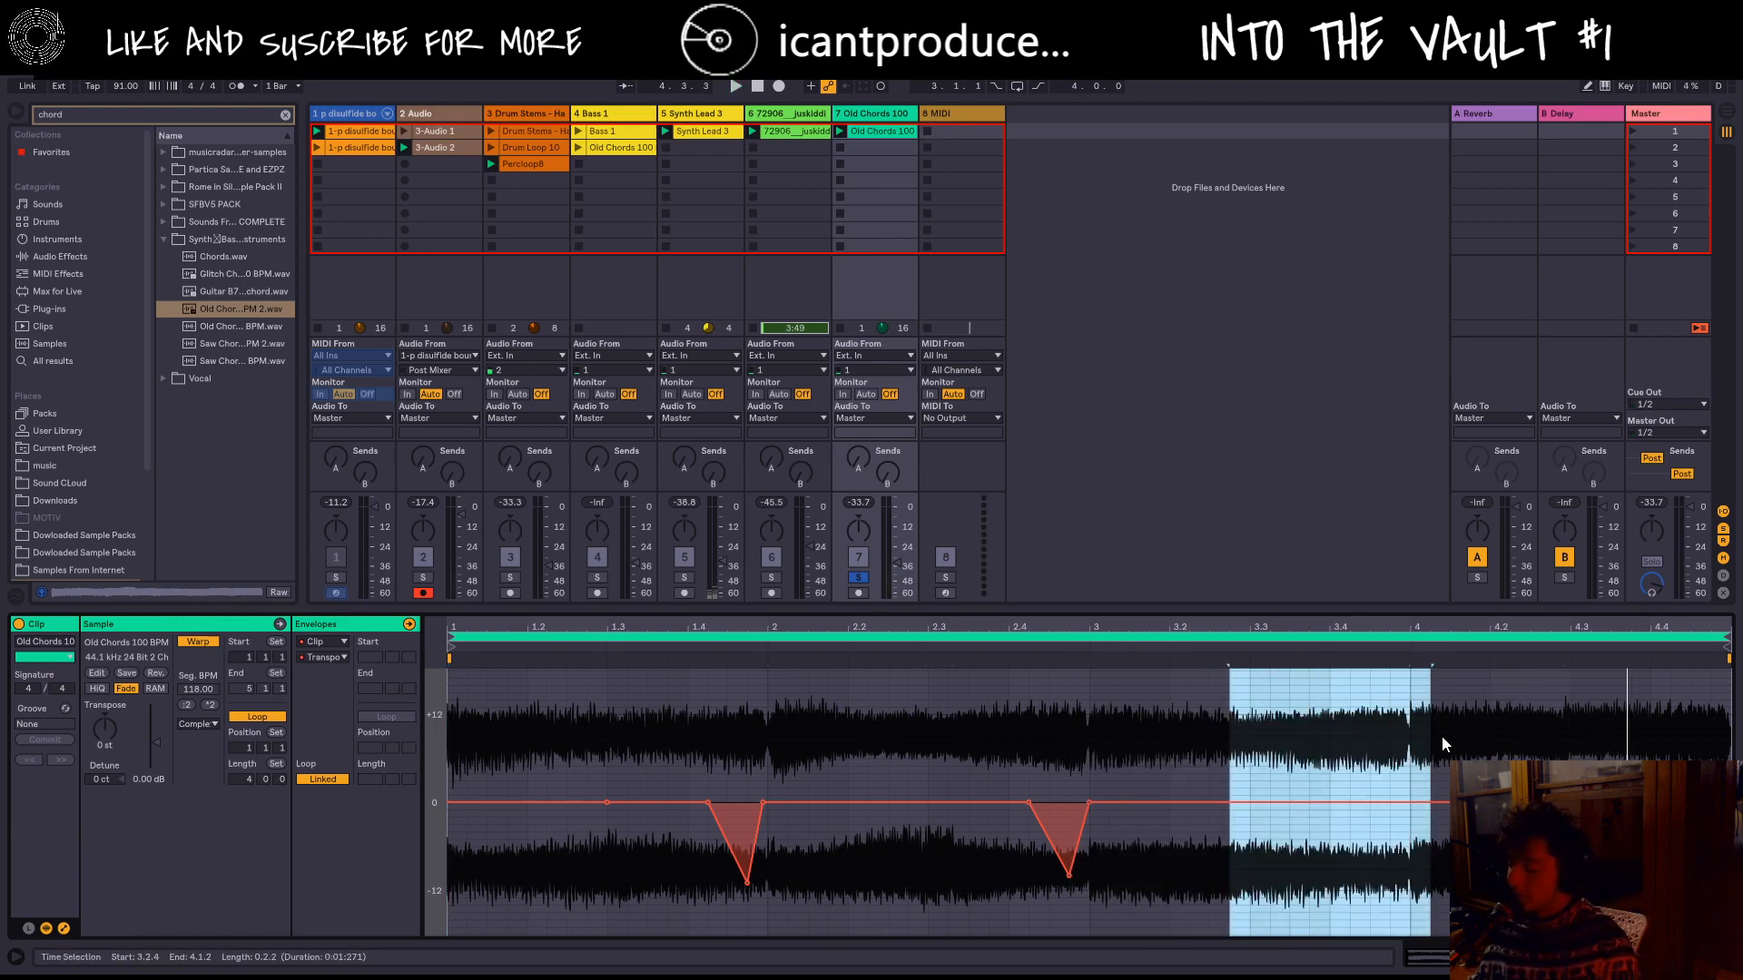
left_click_drag(1413, 733, 1087, 726)
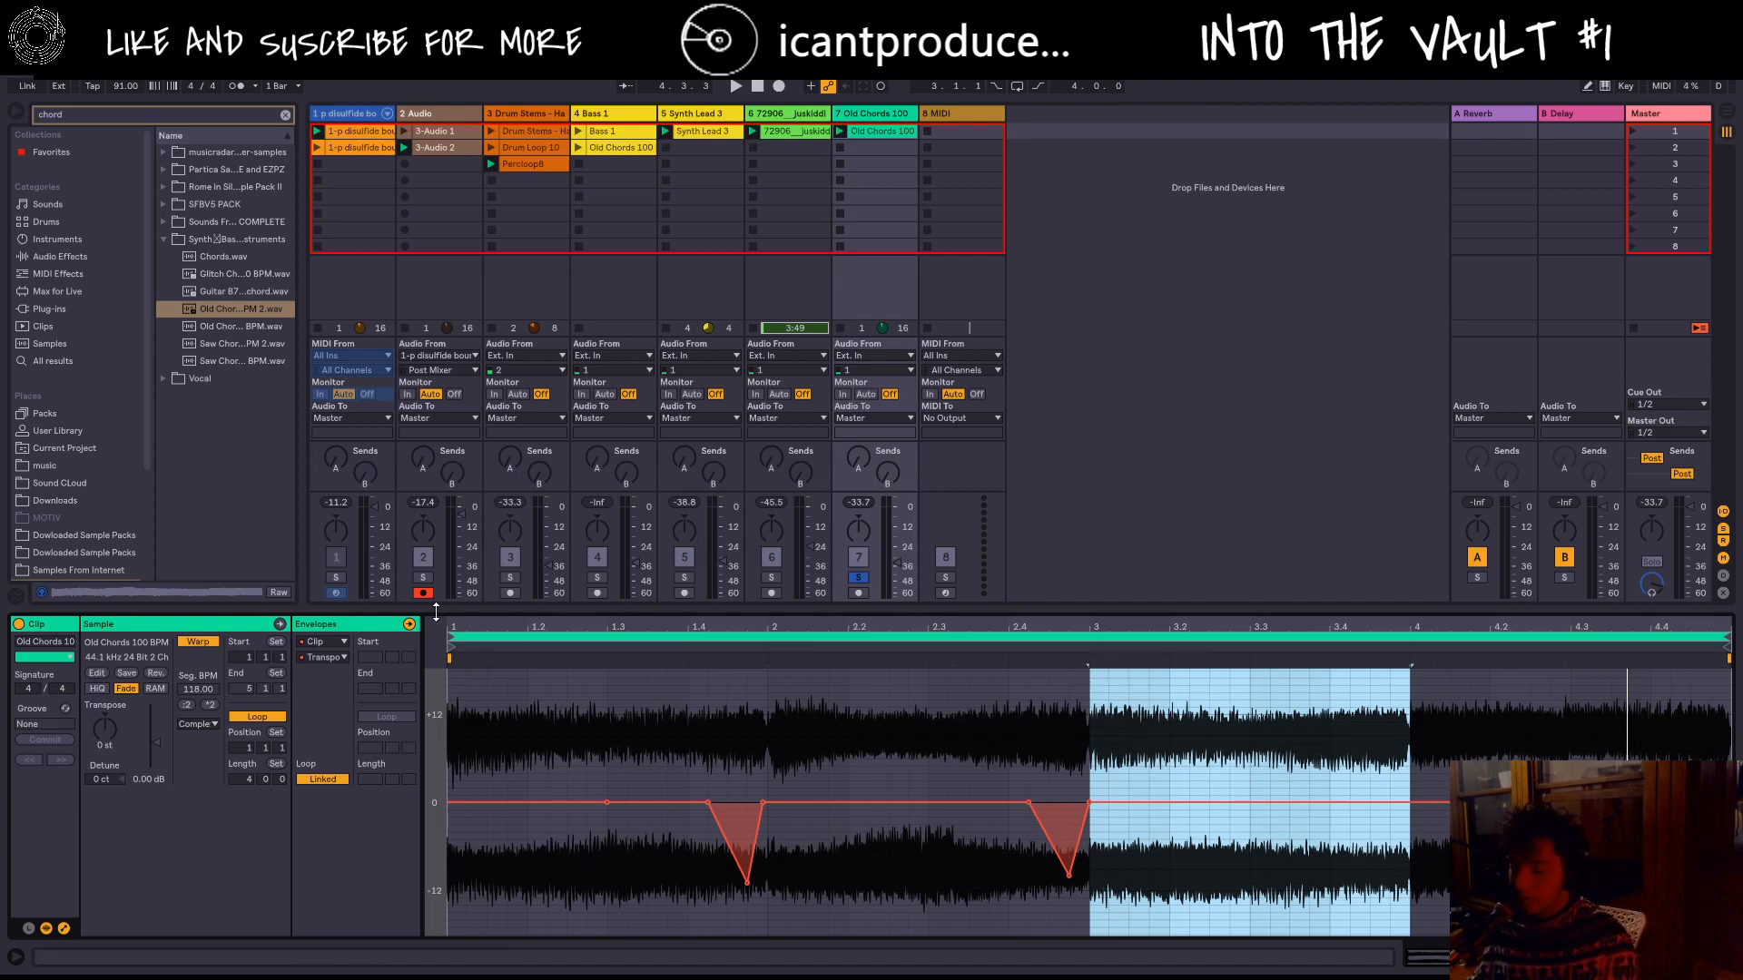
left_click(410, 624)
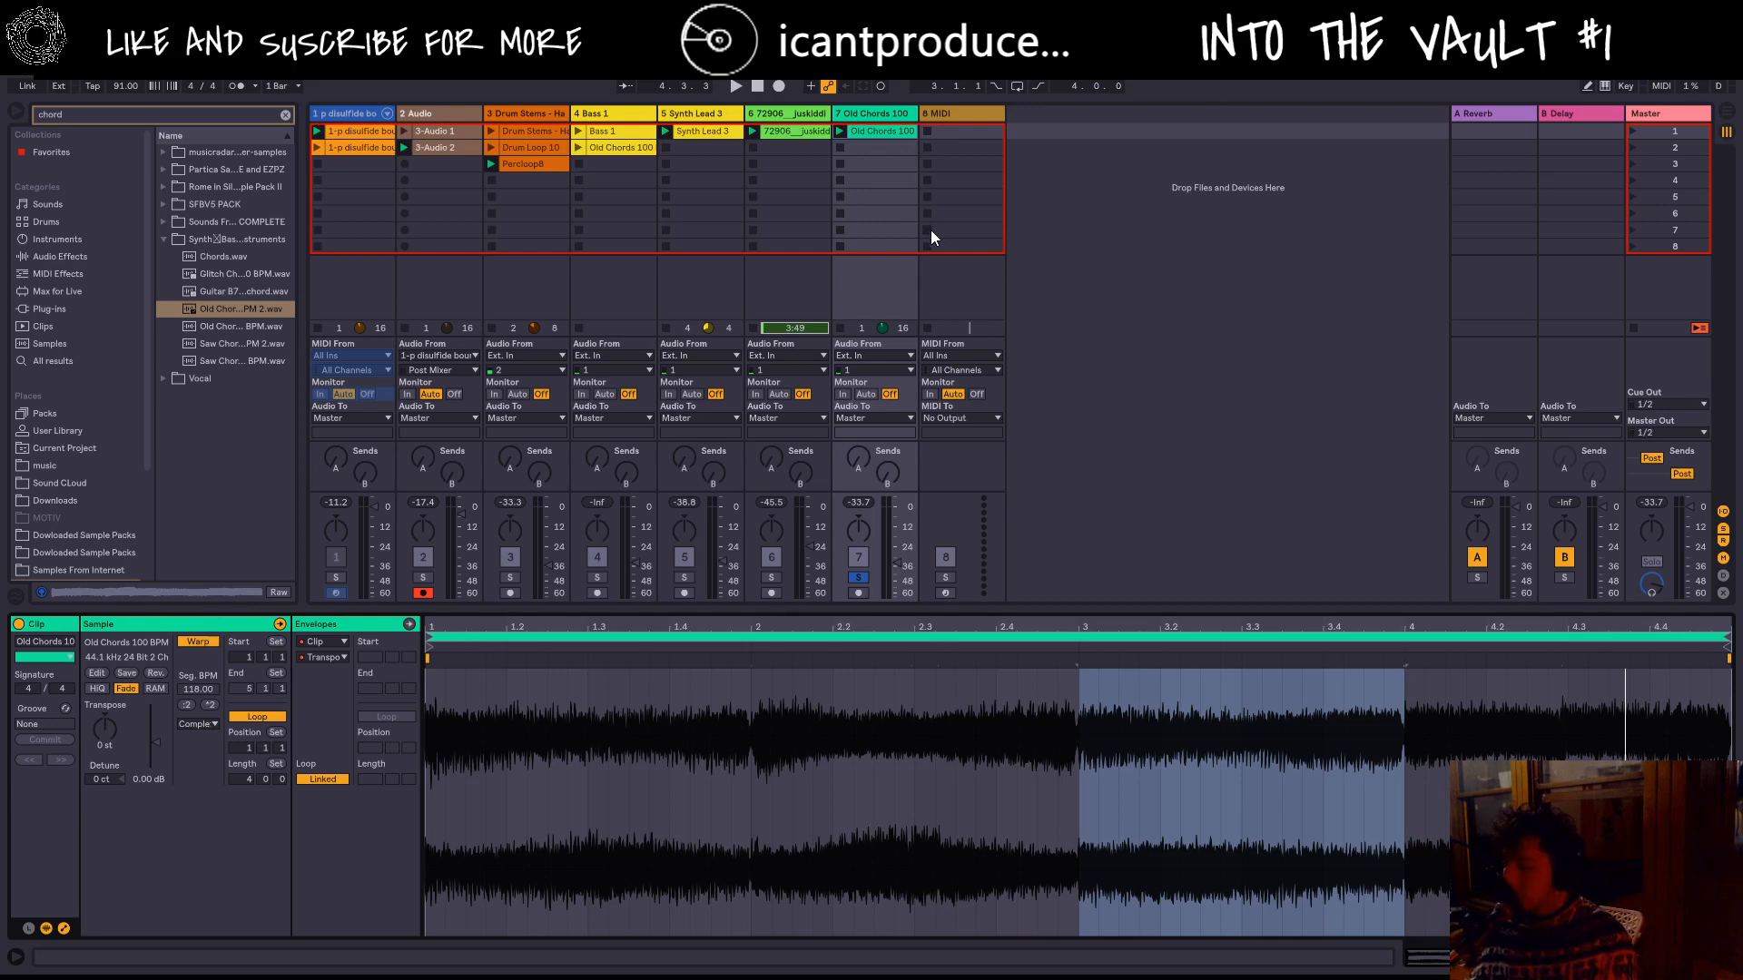
Step: Place the Old Chords clip at bar 1 of its track in the arrangement and play the arrangement back
key("Tab")
key("Tab")
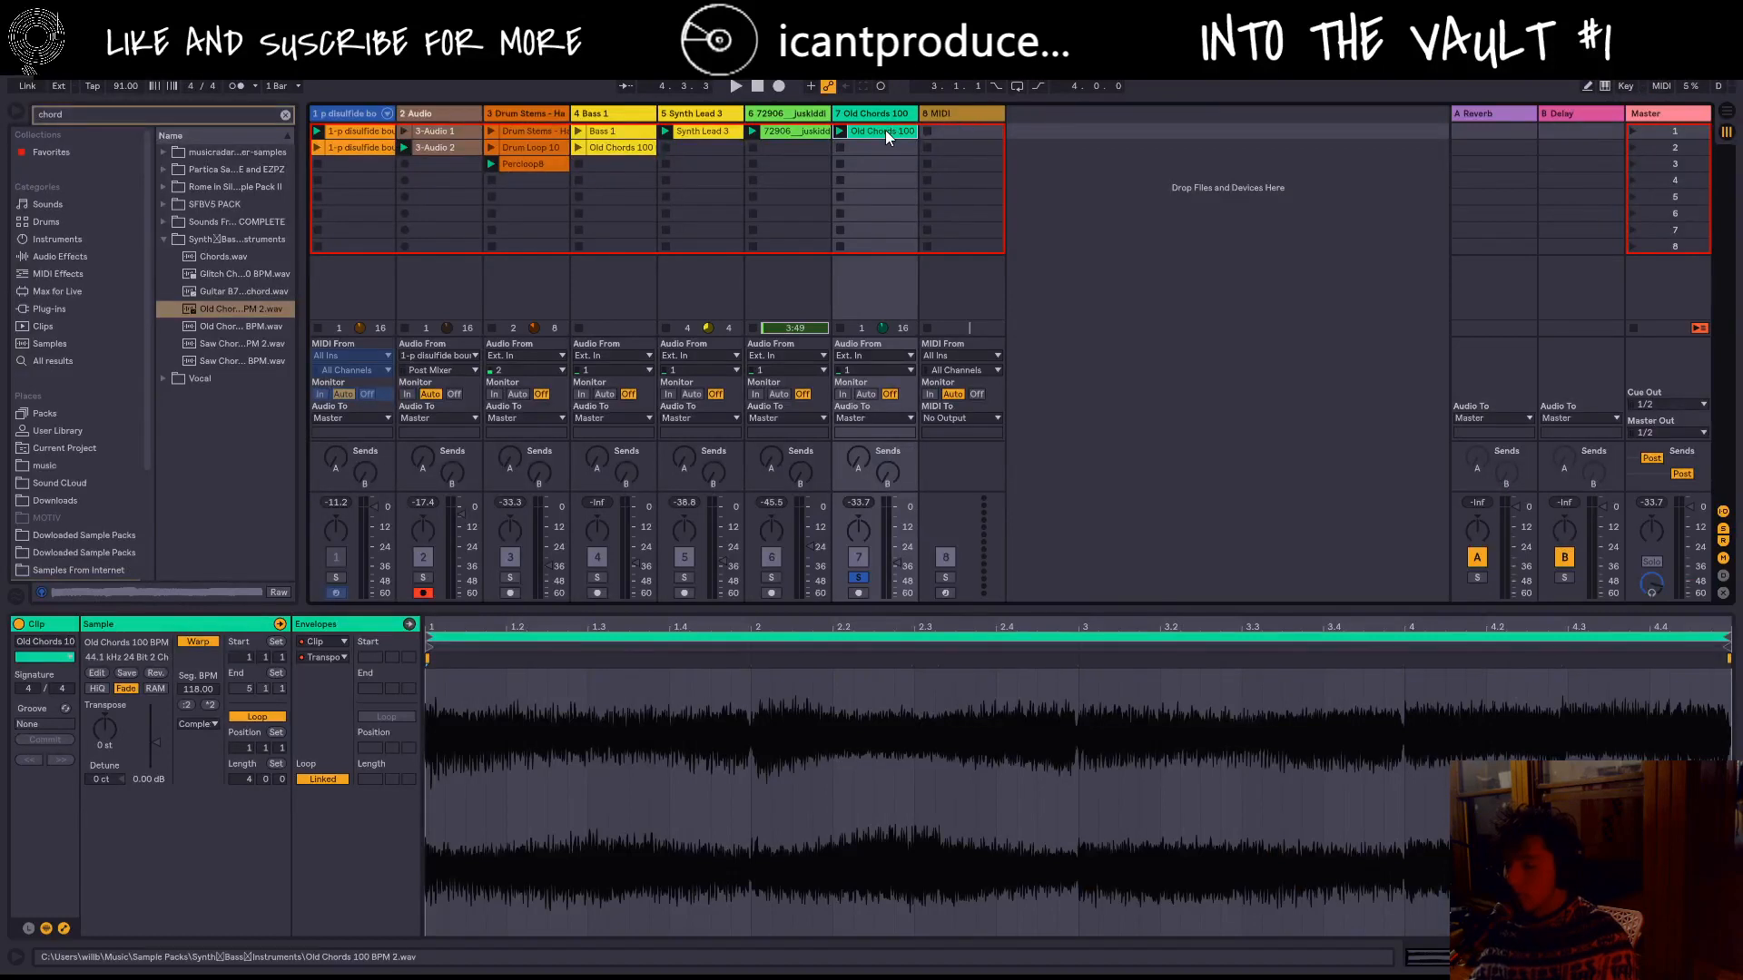
key("Tab")
left_click_drag(886, 131, 316, 439)
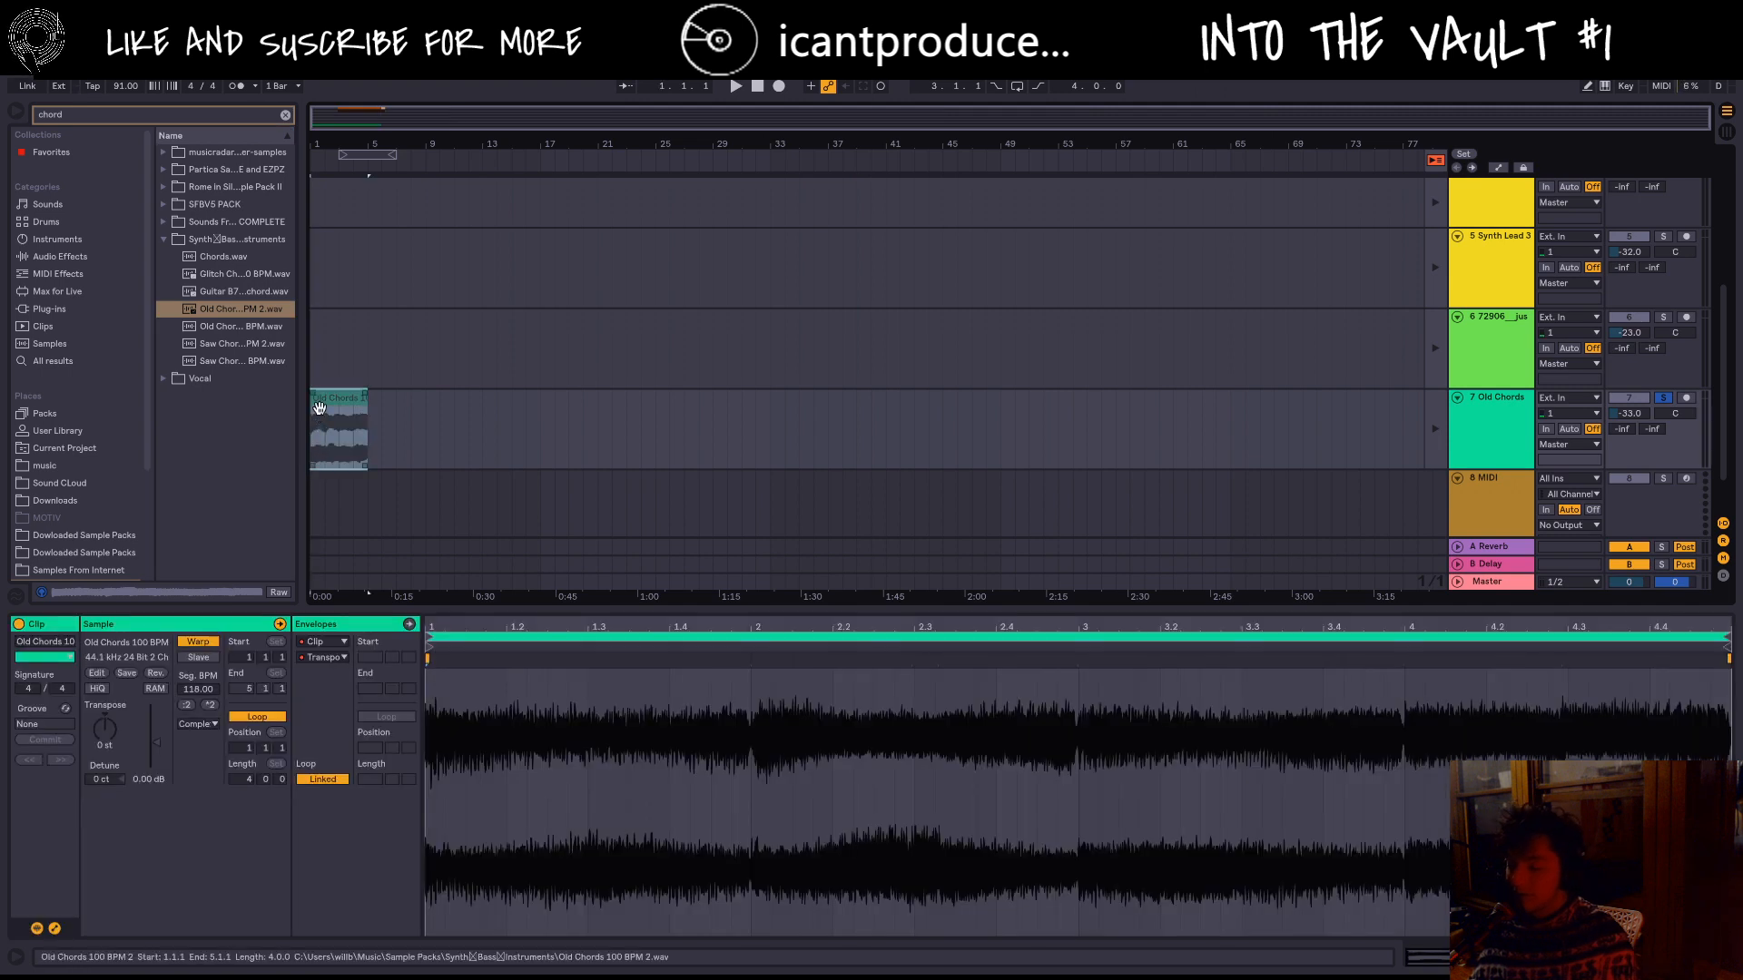
left_click(1440, 163)
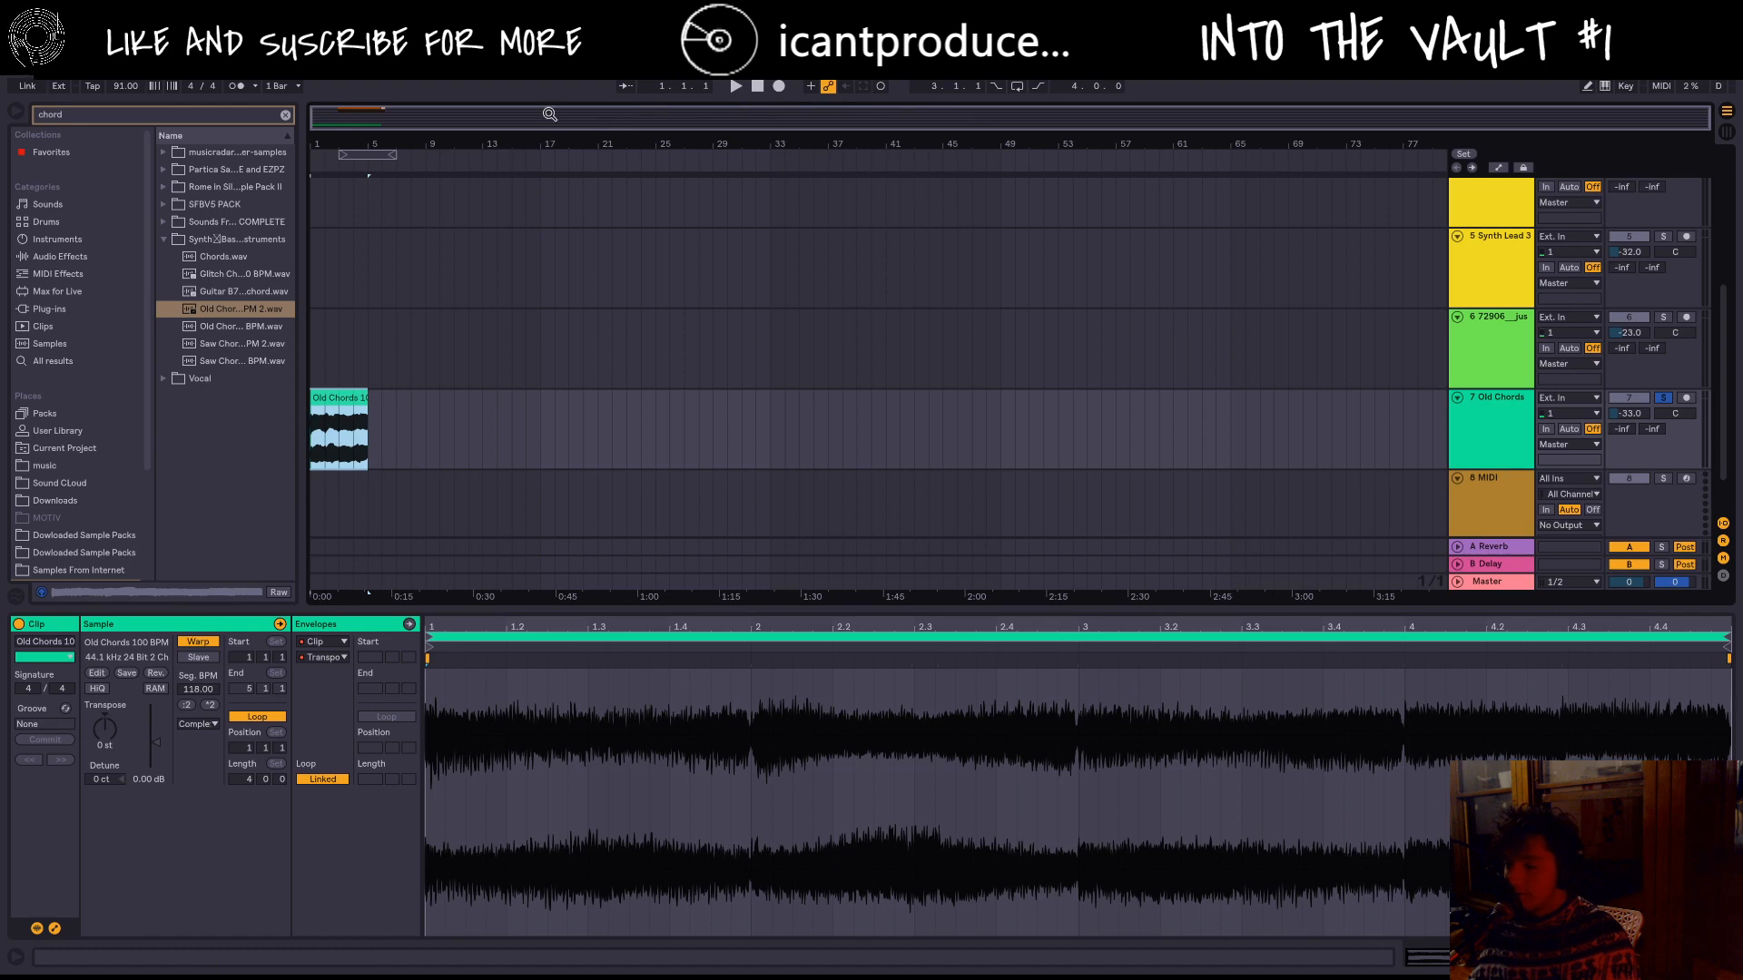
left_click_drag(550, 115, 298, 122)
key("space")
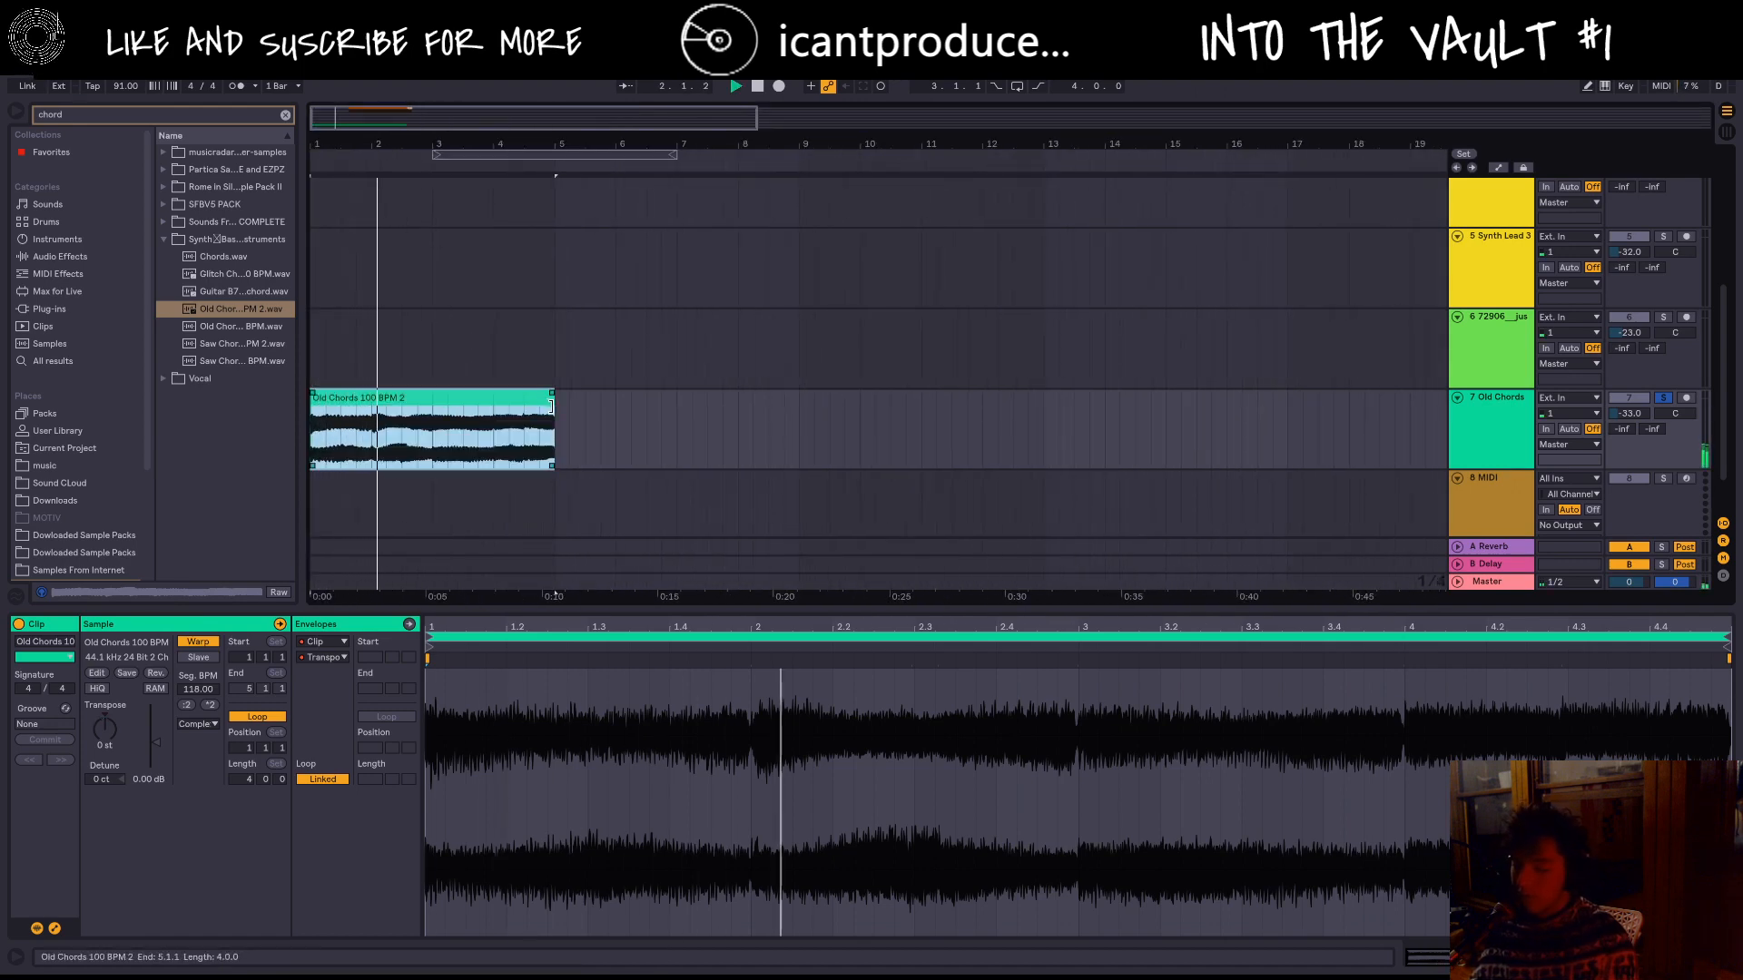
Step: Trim the Old Chords clip to end at bar 4 and duplicate its third bar into the fourth bar
left_click_drag(551, 406, 487, 425)
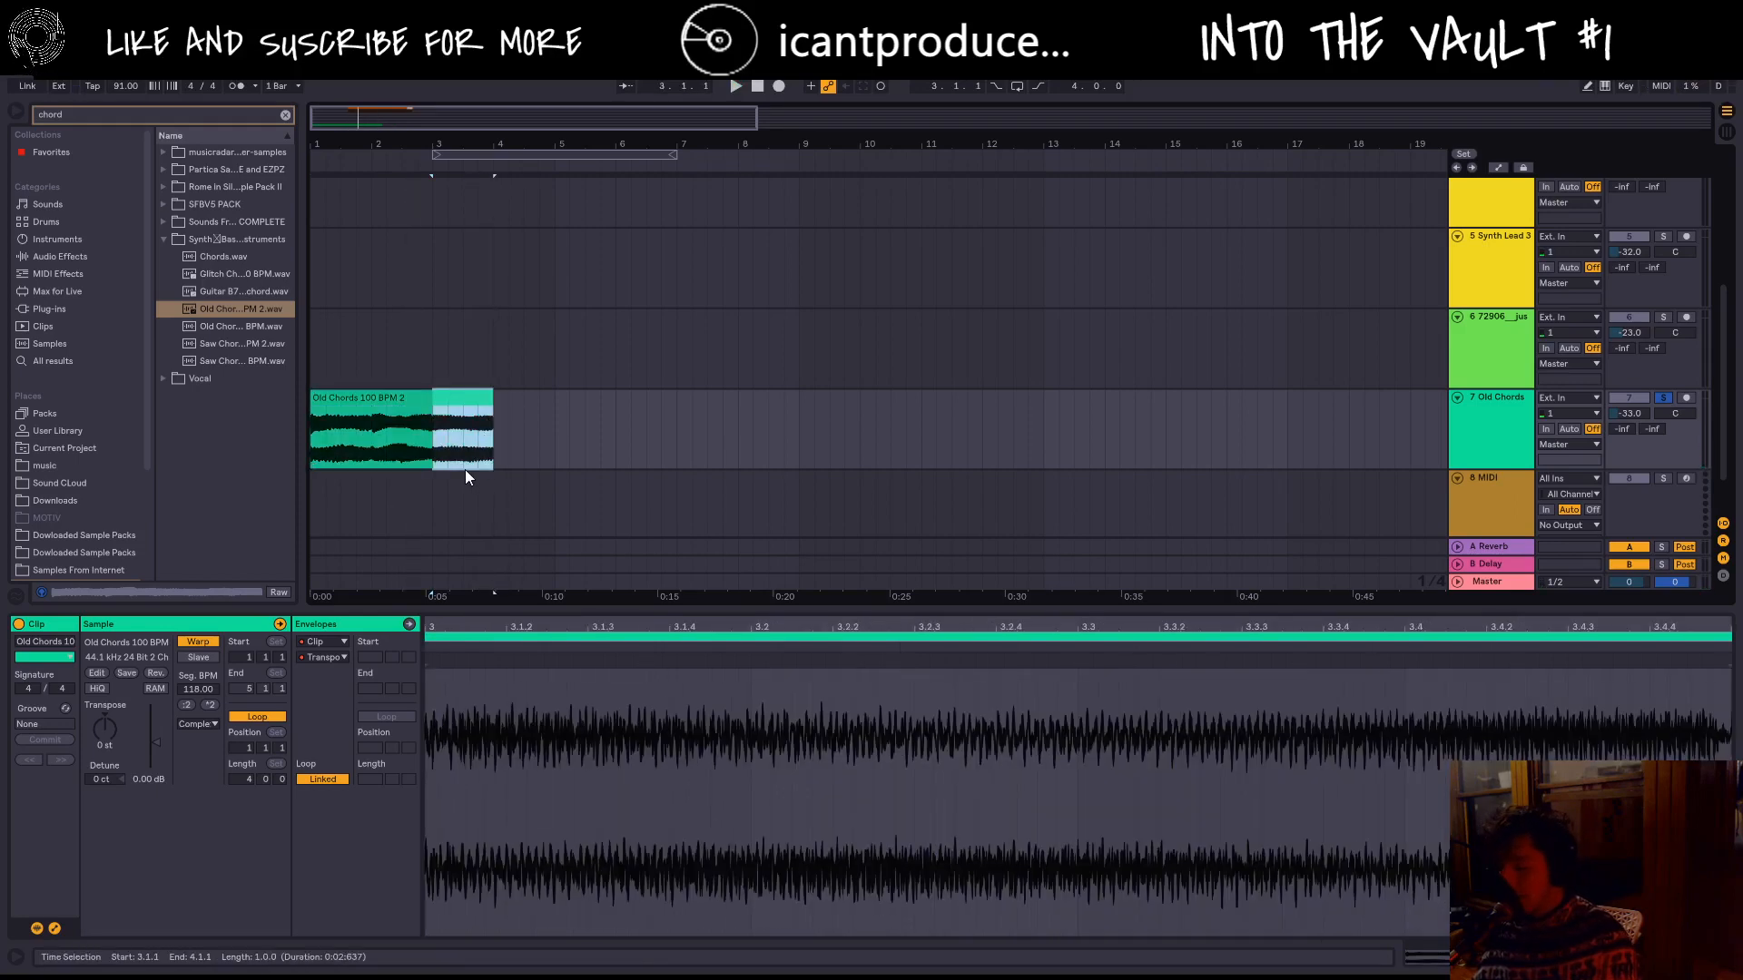
left_click(407, 367)
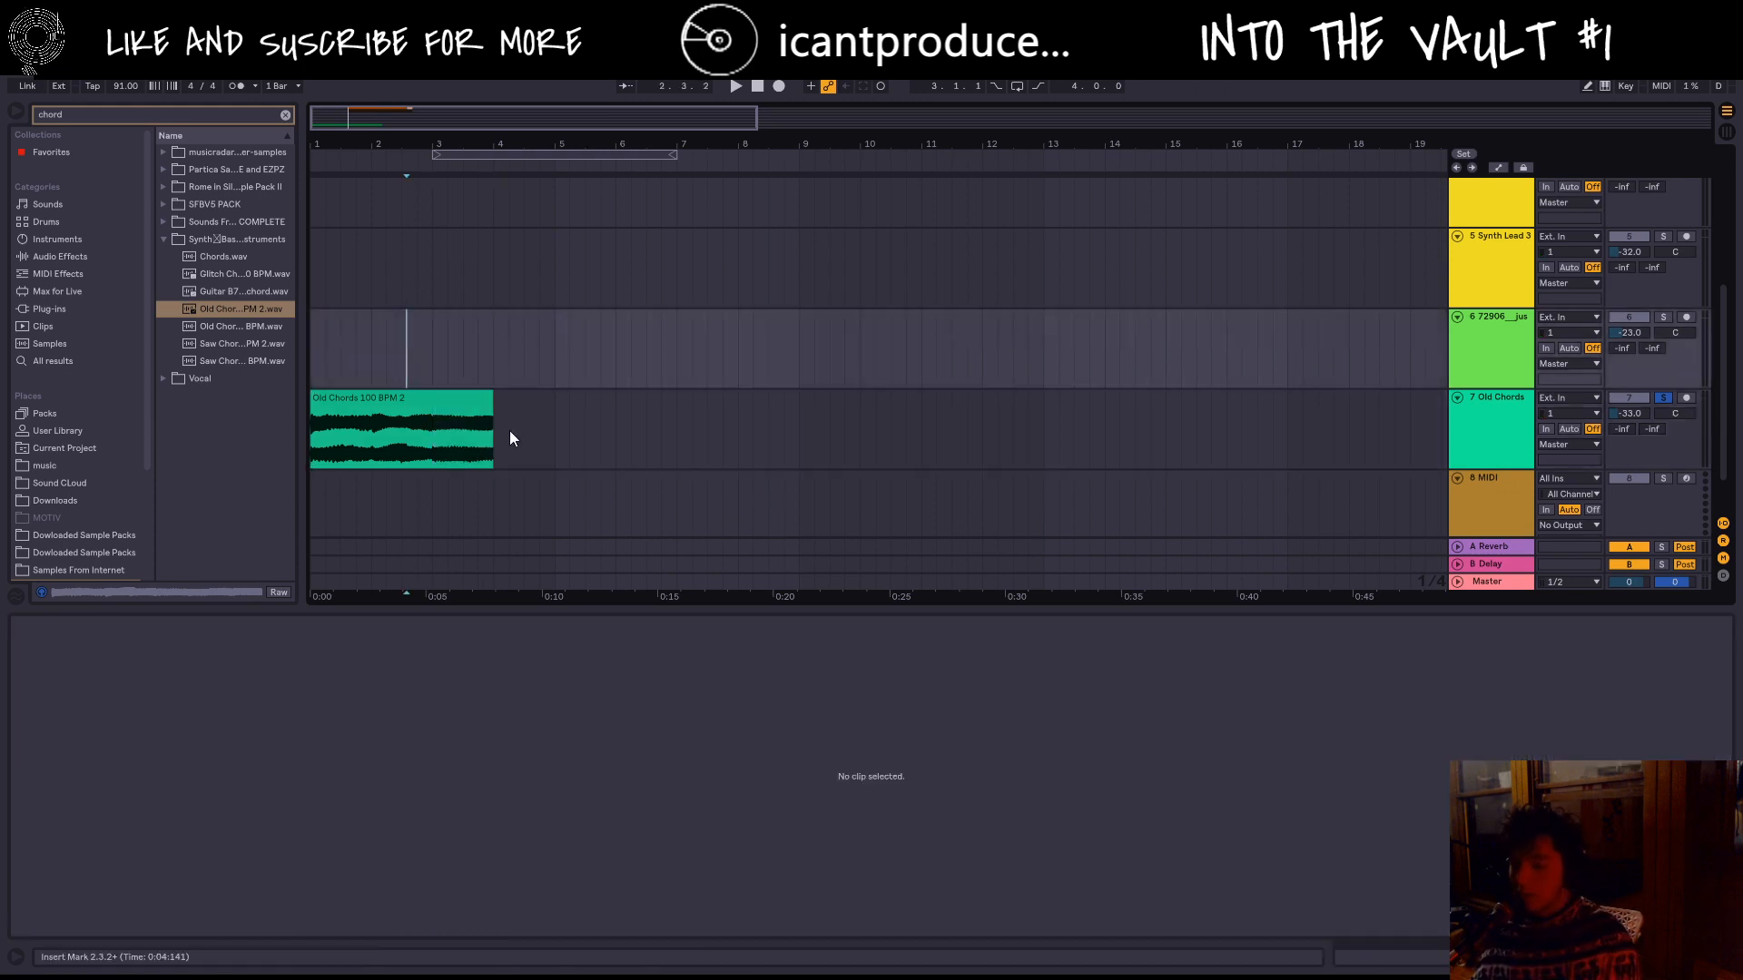
left_click_drag(510, 432, 430, 441)
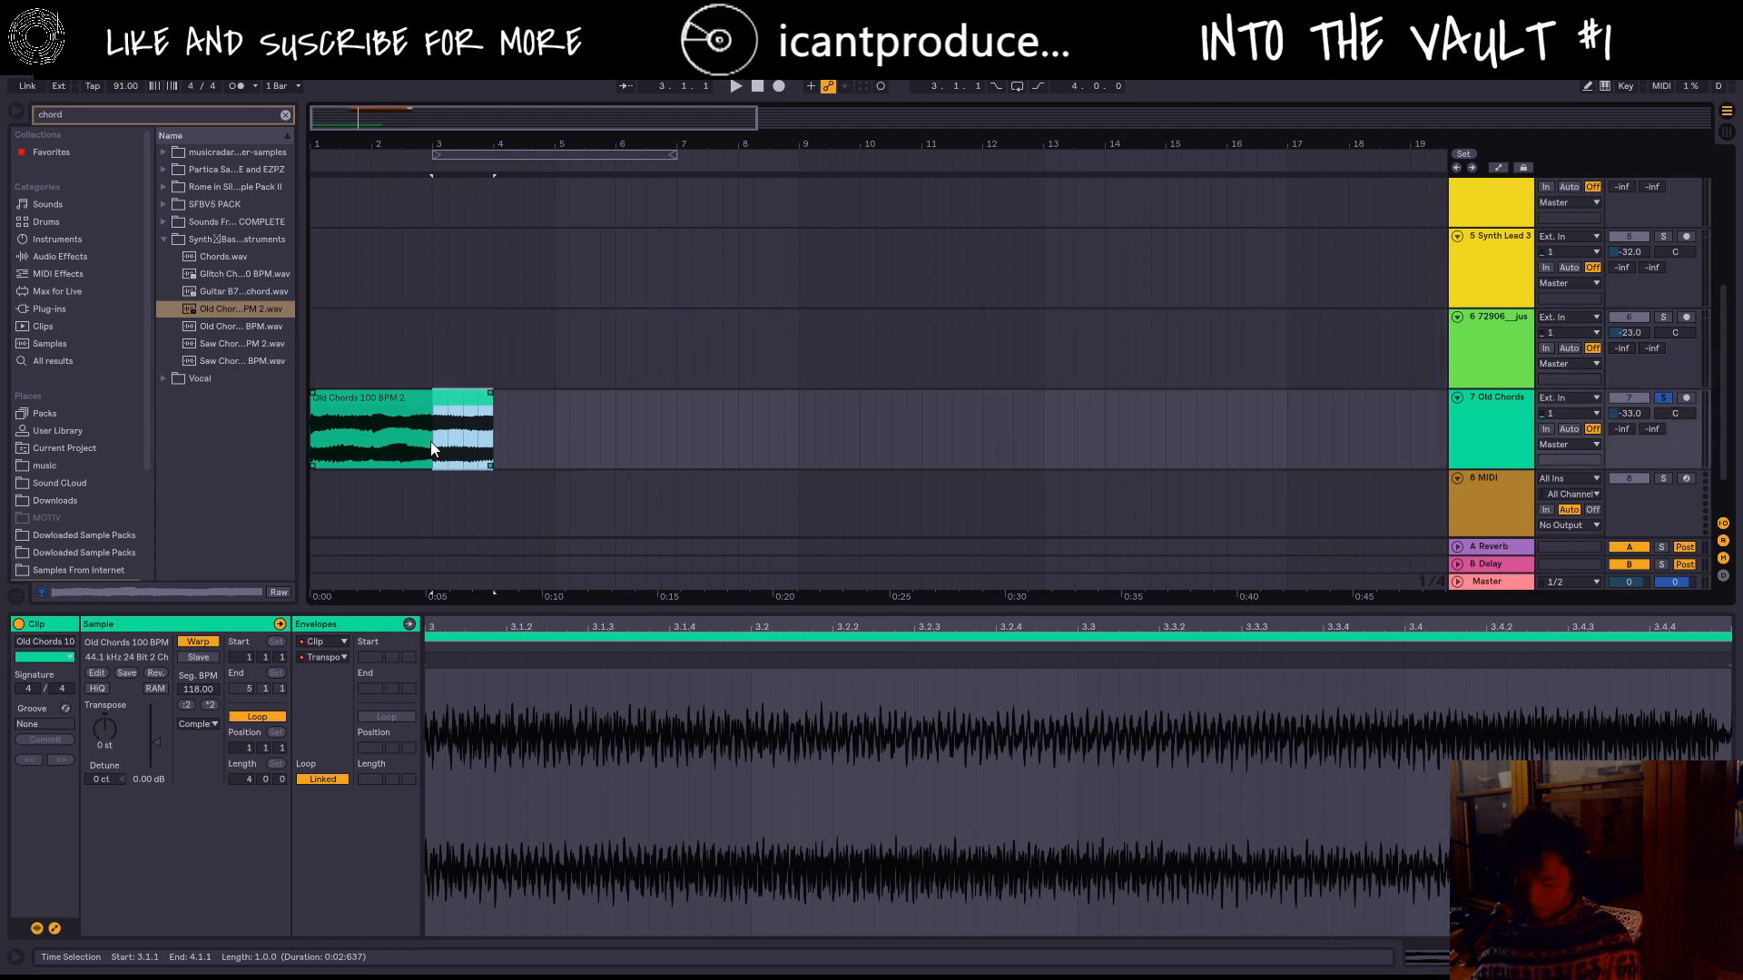
key("ctrl+d")
Step: Play the Old Chords track from near its start through the duplicated bar to check the join
left_click(323, 430)
key("space")
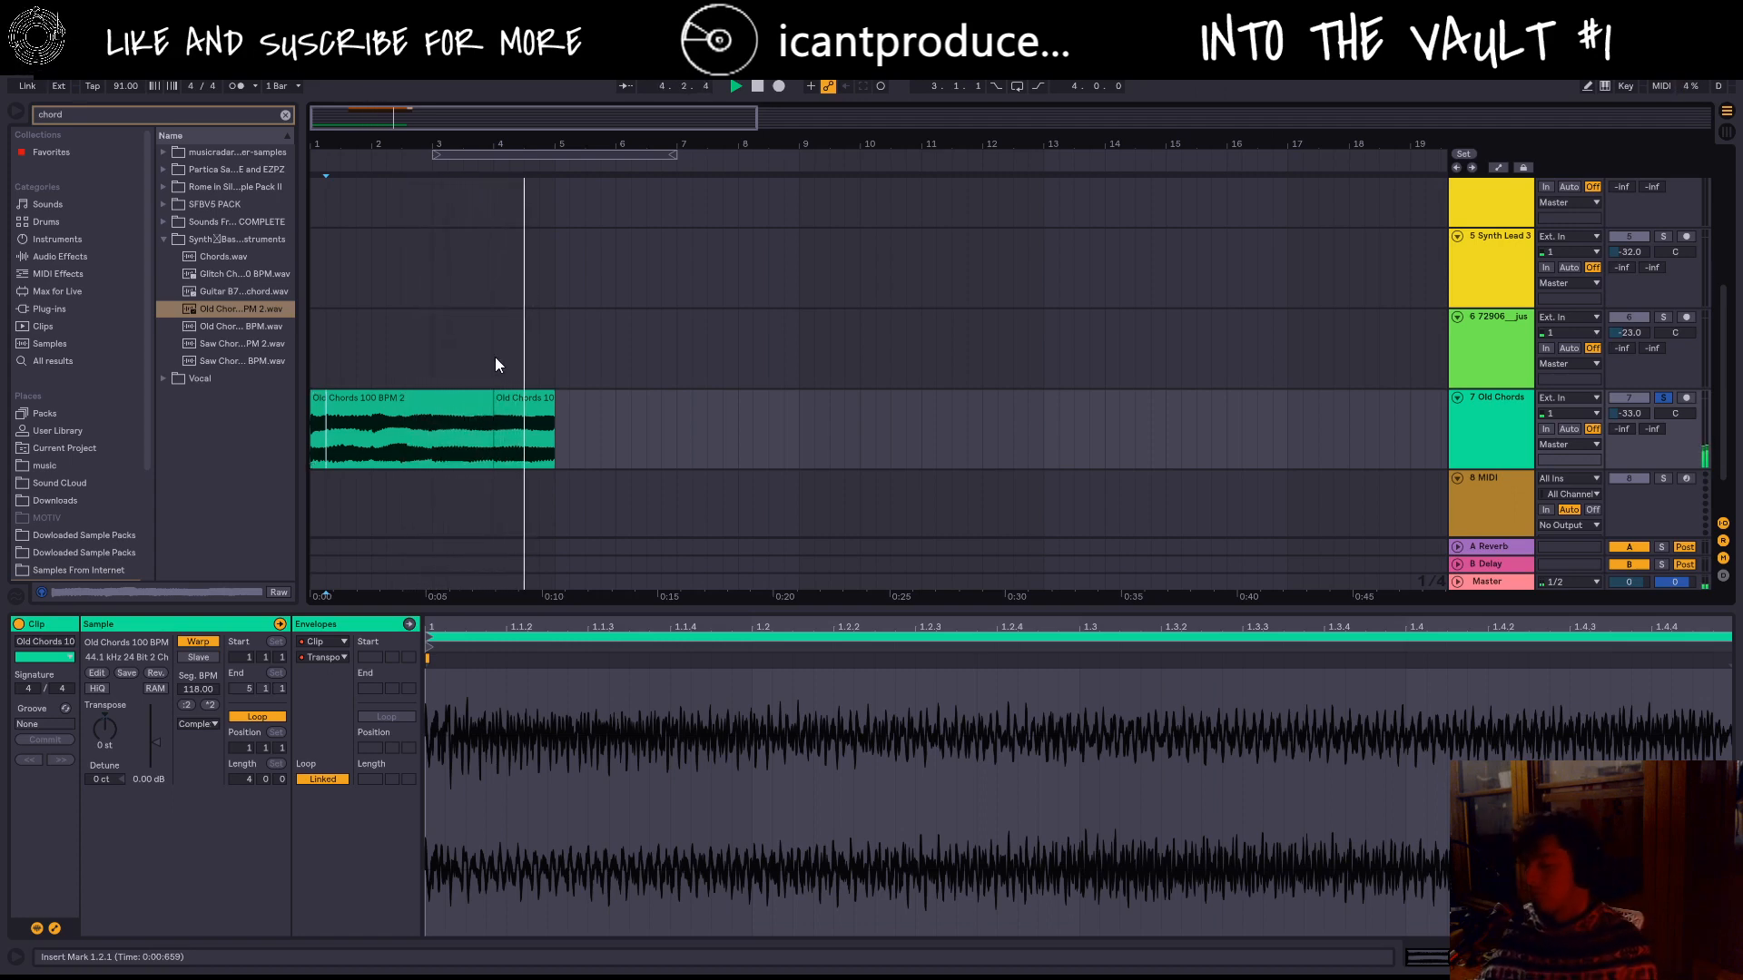
key("space")
left_click(508, 424)
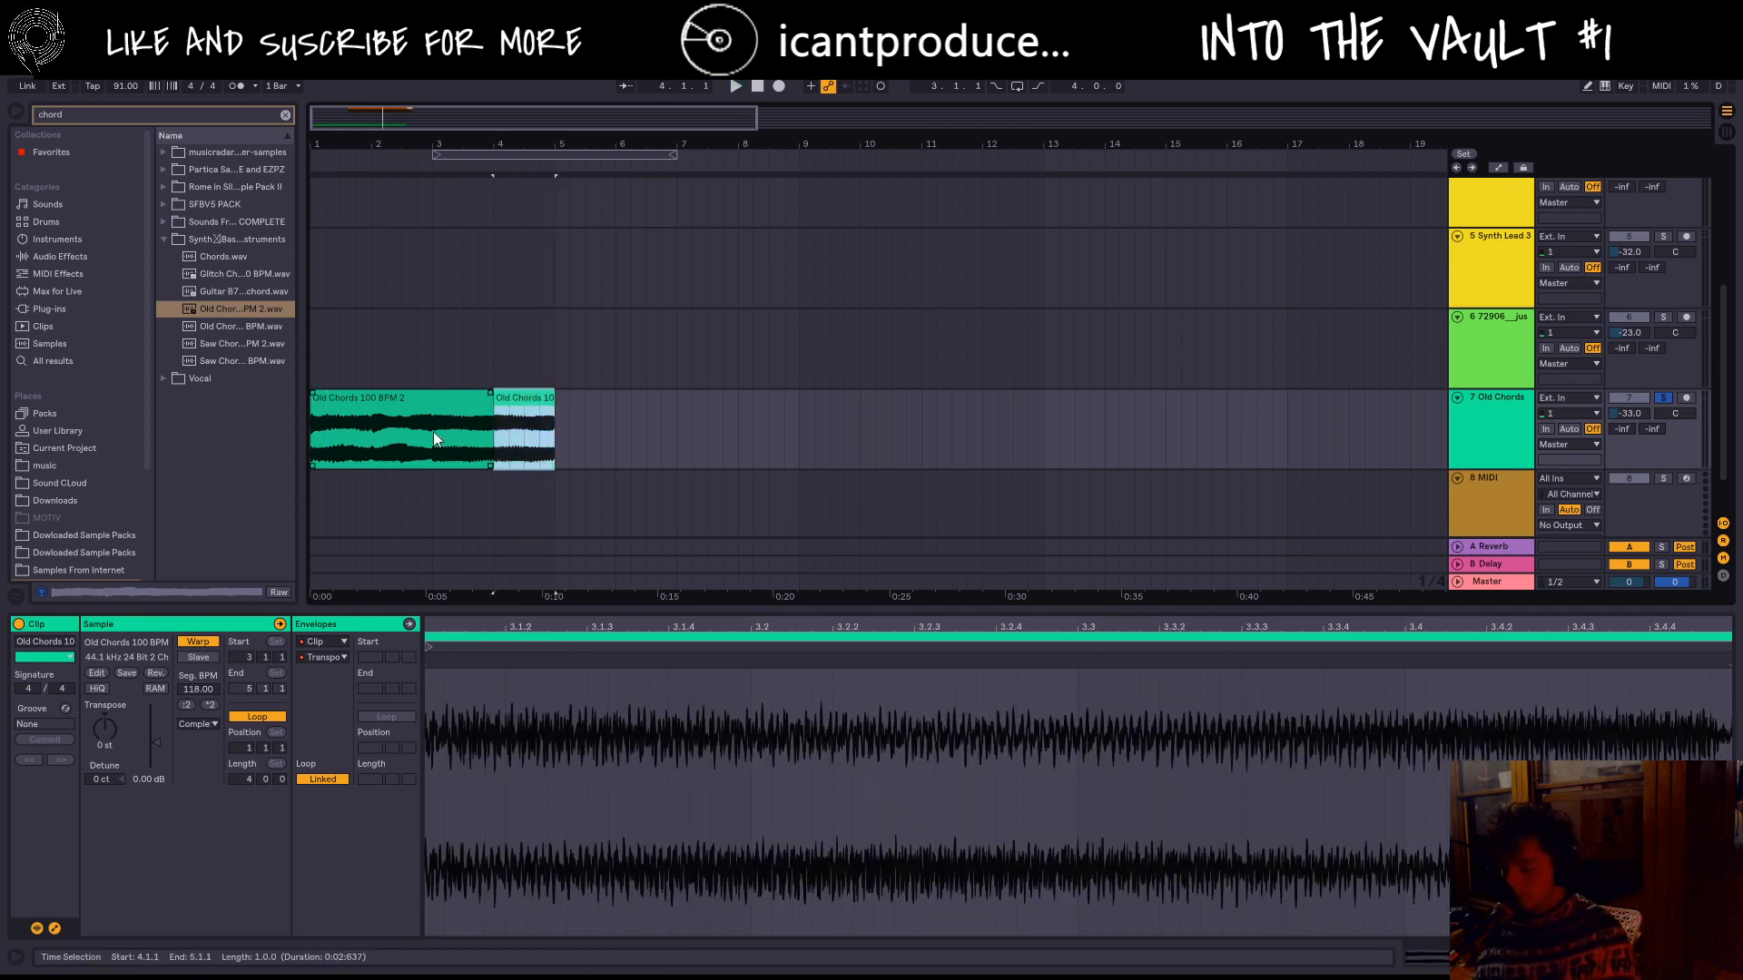
left_click(481, 419)
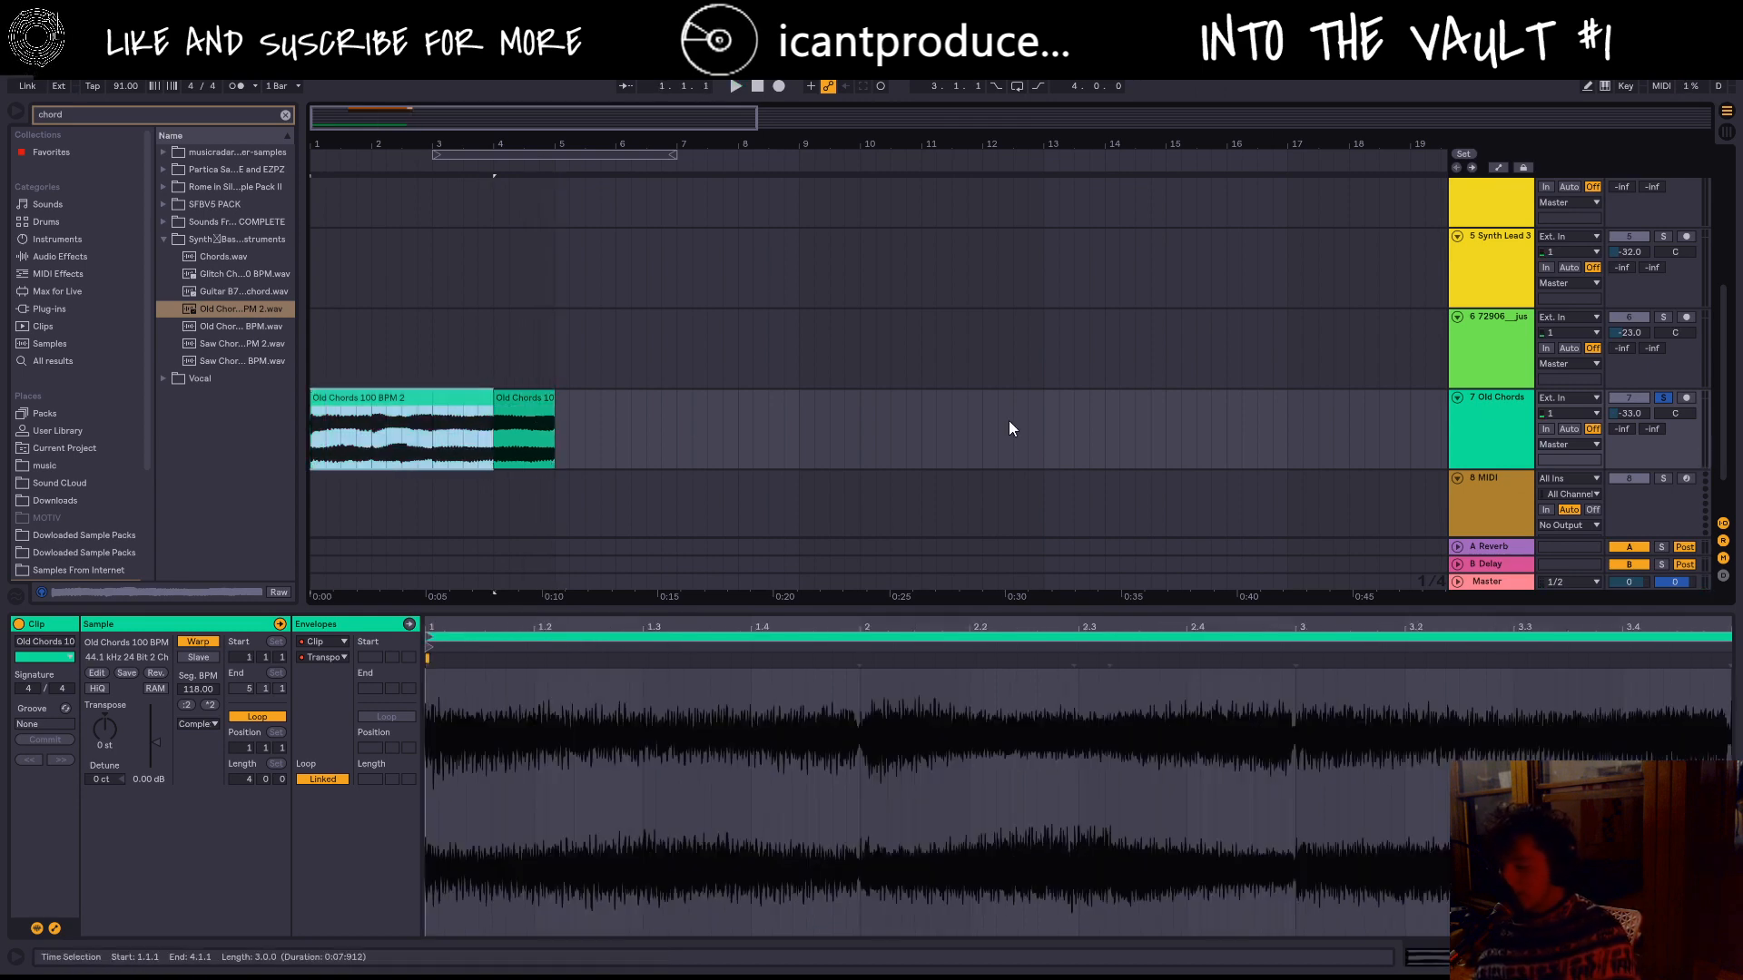
Step: Clear the browser search and add the Reverb audio effect to the Old Chords track
left_click(1517, 409)
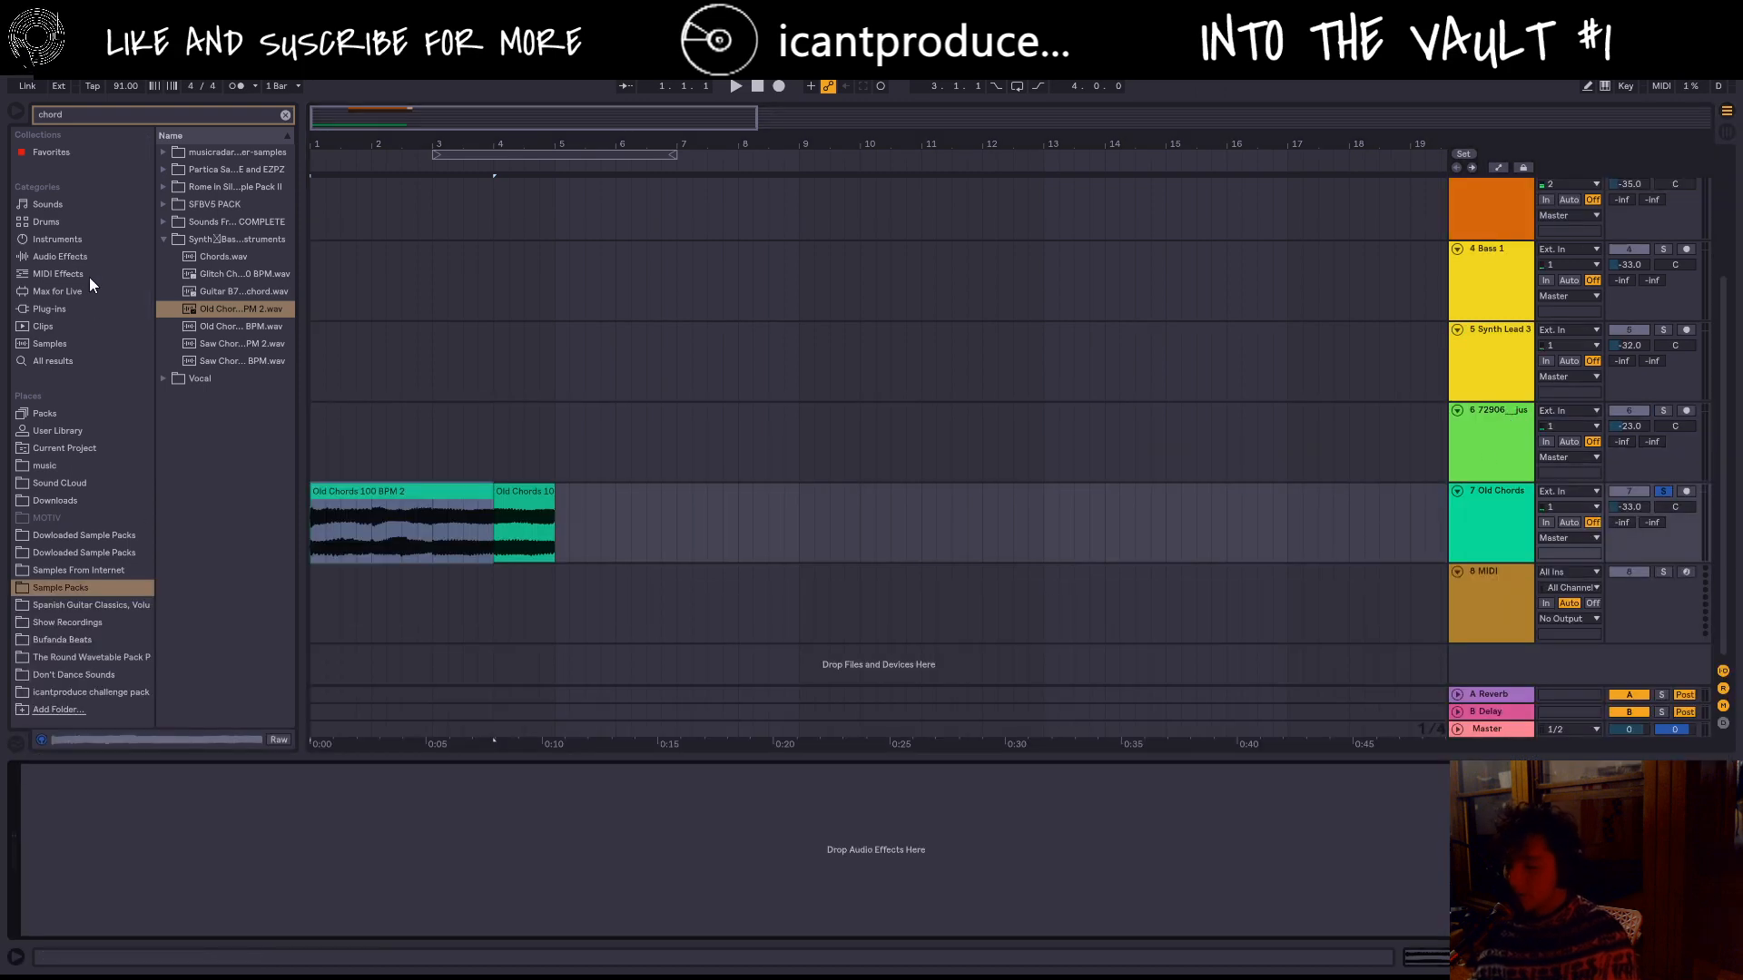
left_click(285, 115)
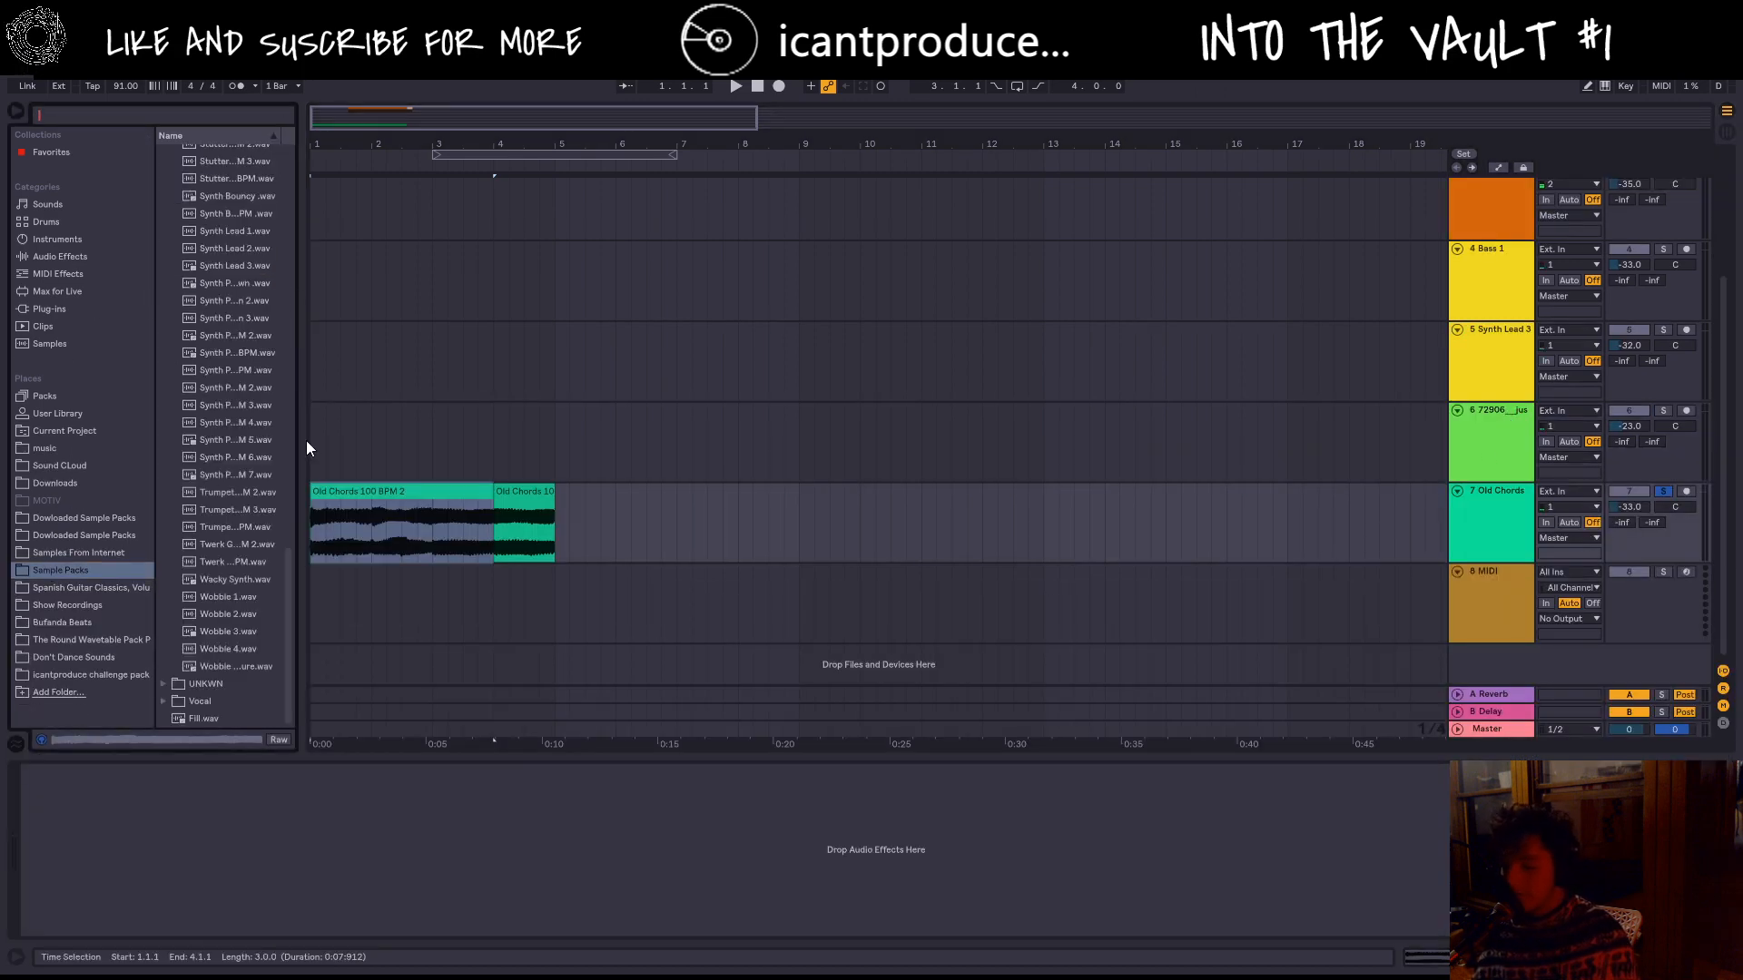
left_click(49, 608)
left_click_drag(47, 623, 48, 581)
left_click(78, 291)
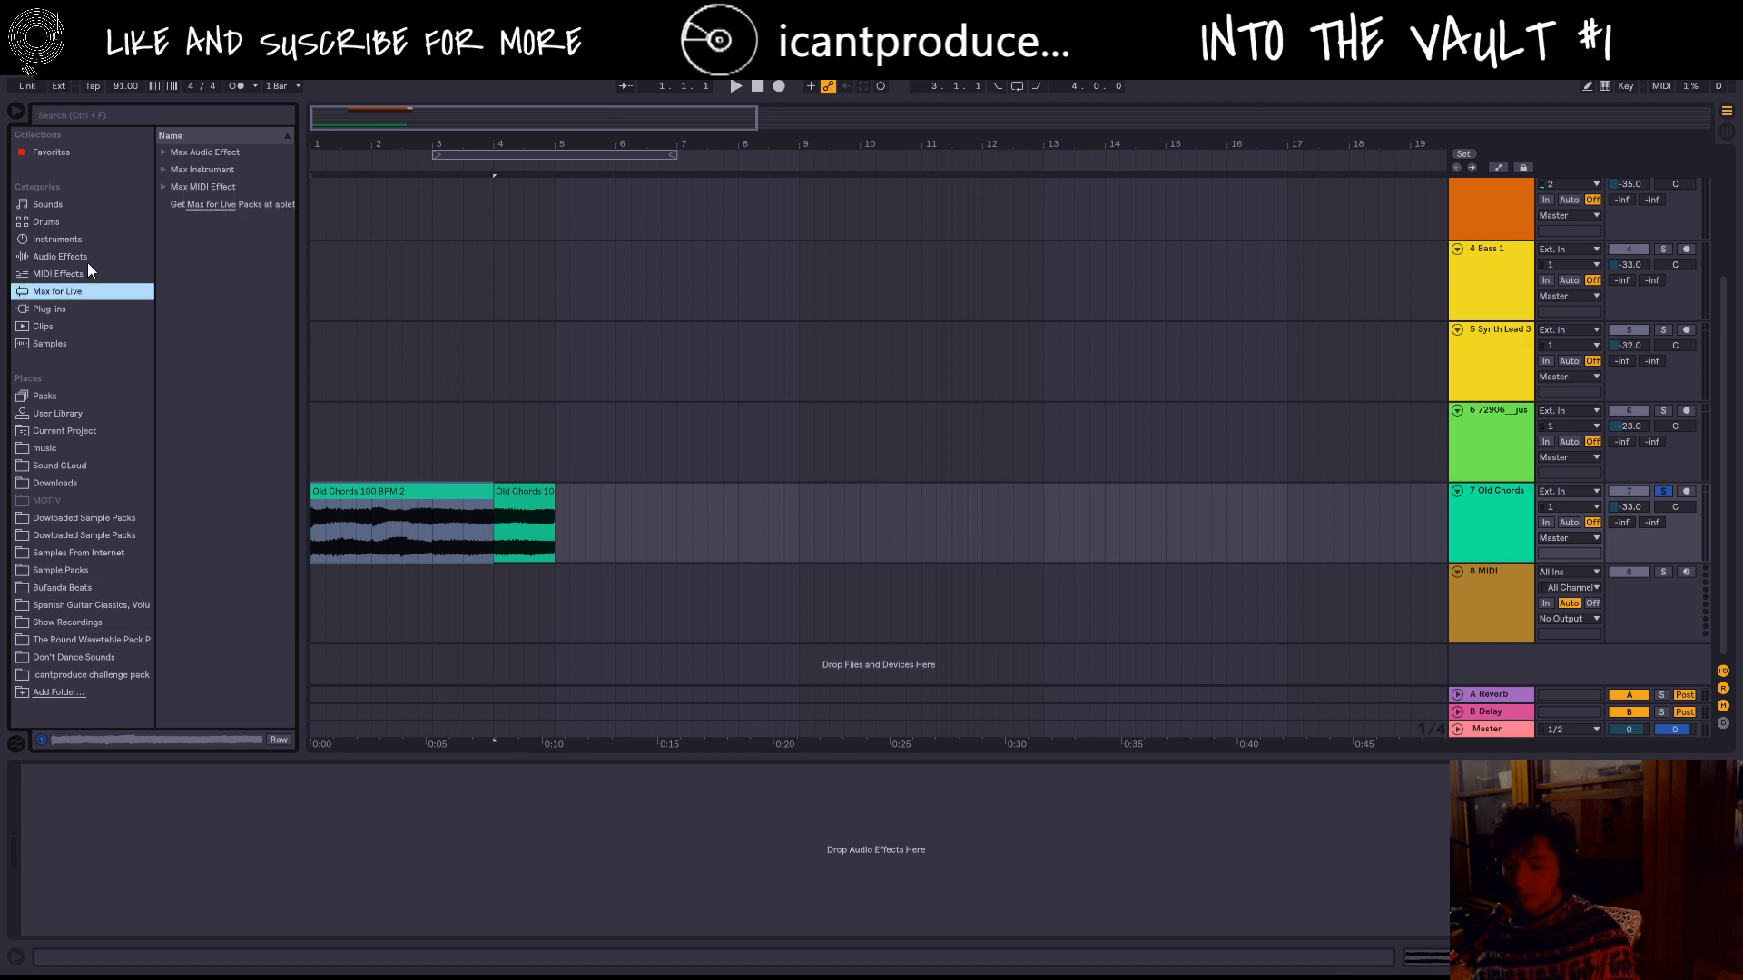
left_click(88, 258)
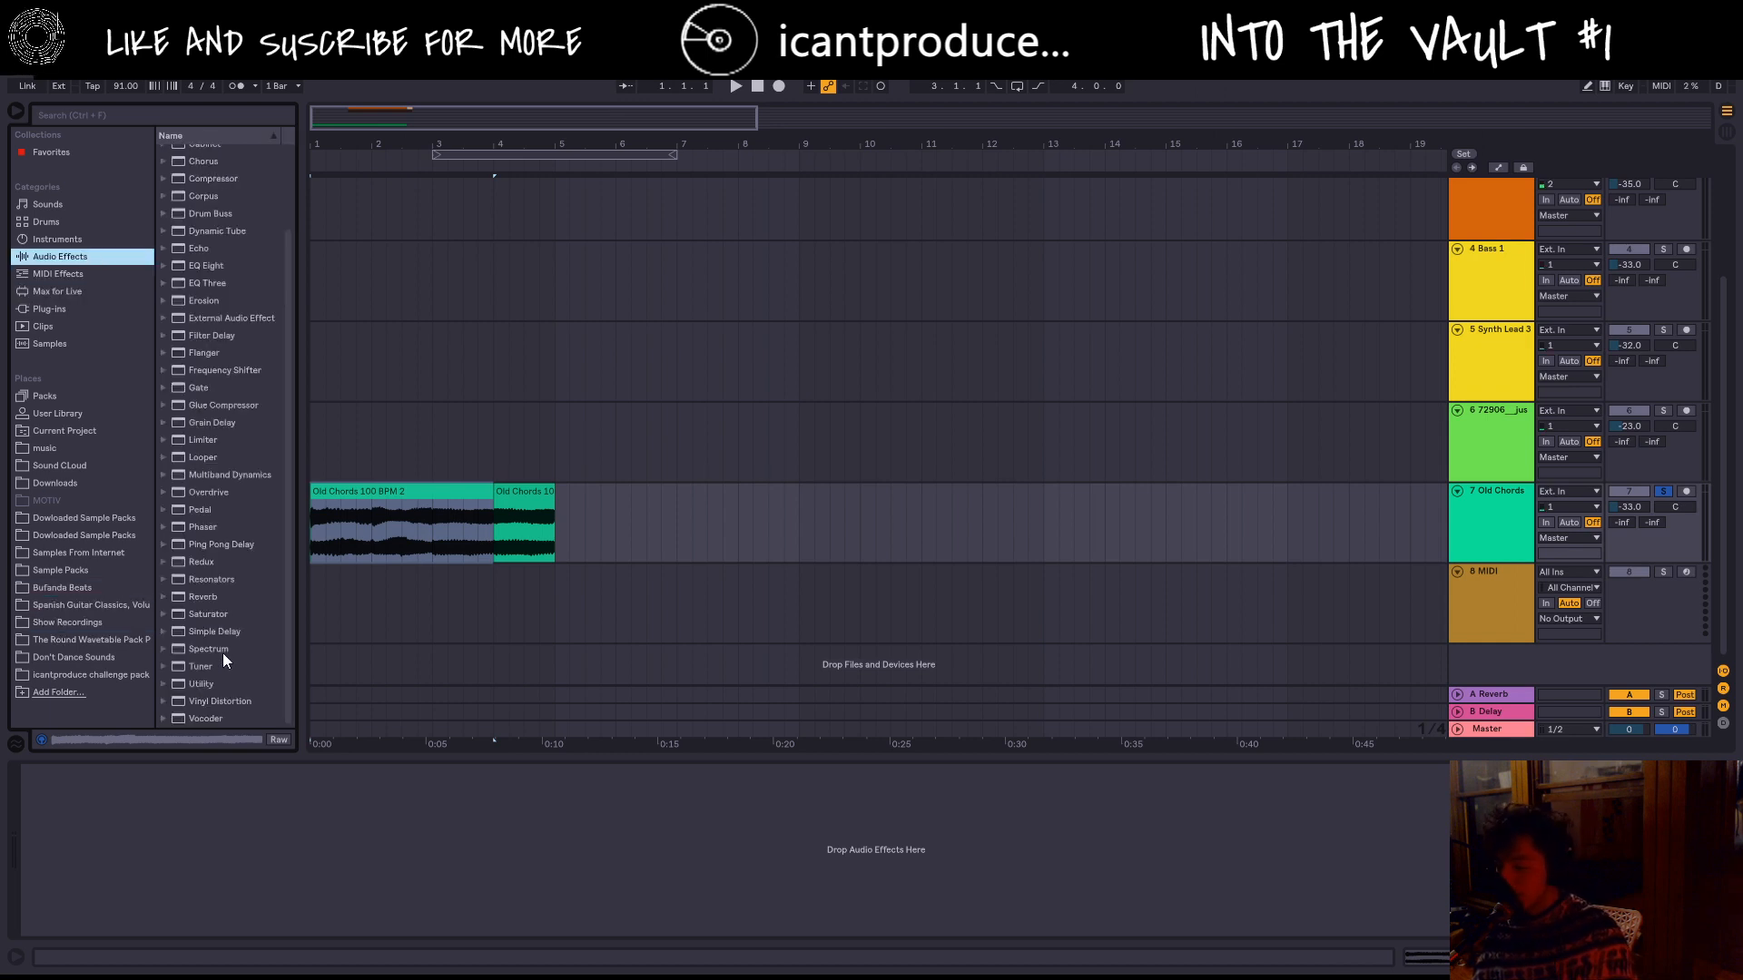
double_click(212, 592)
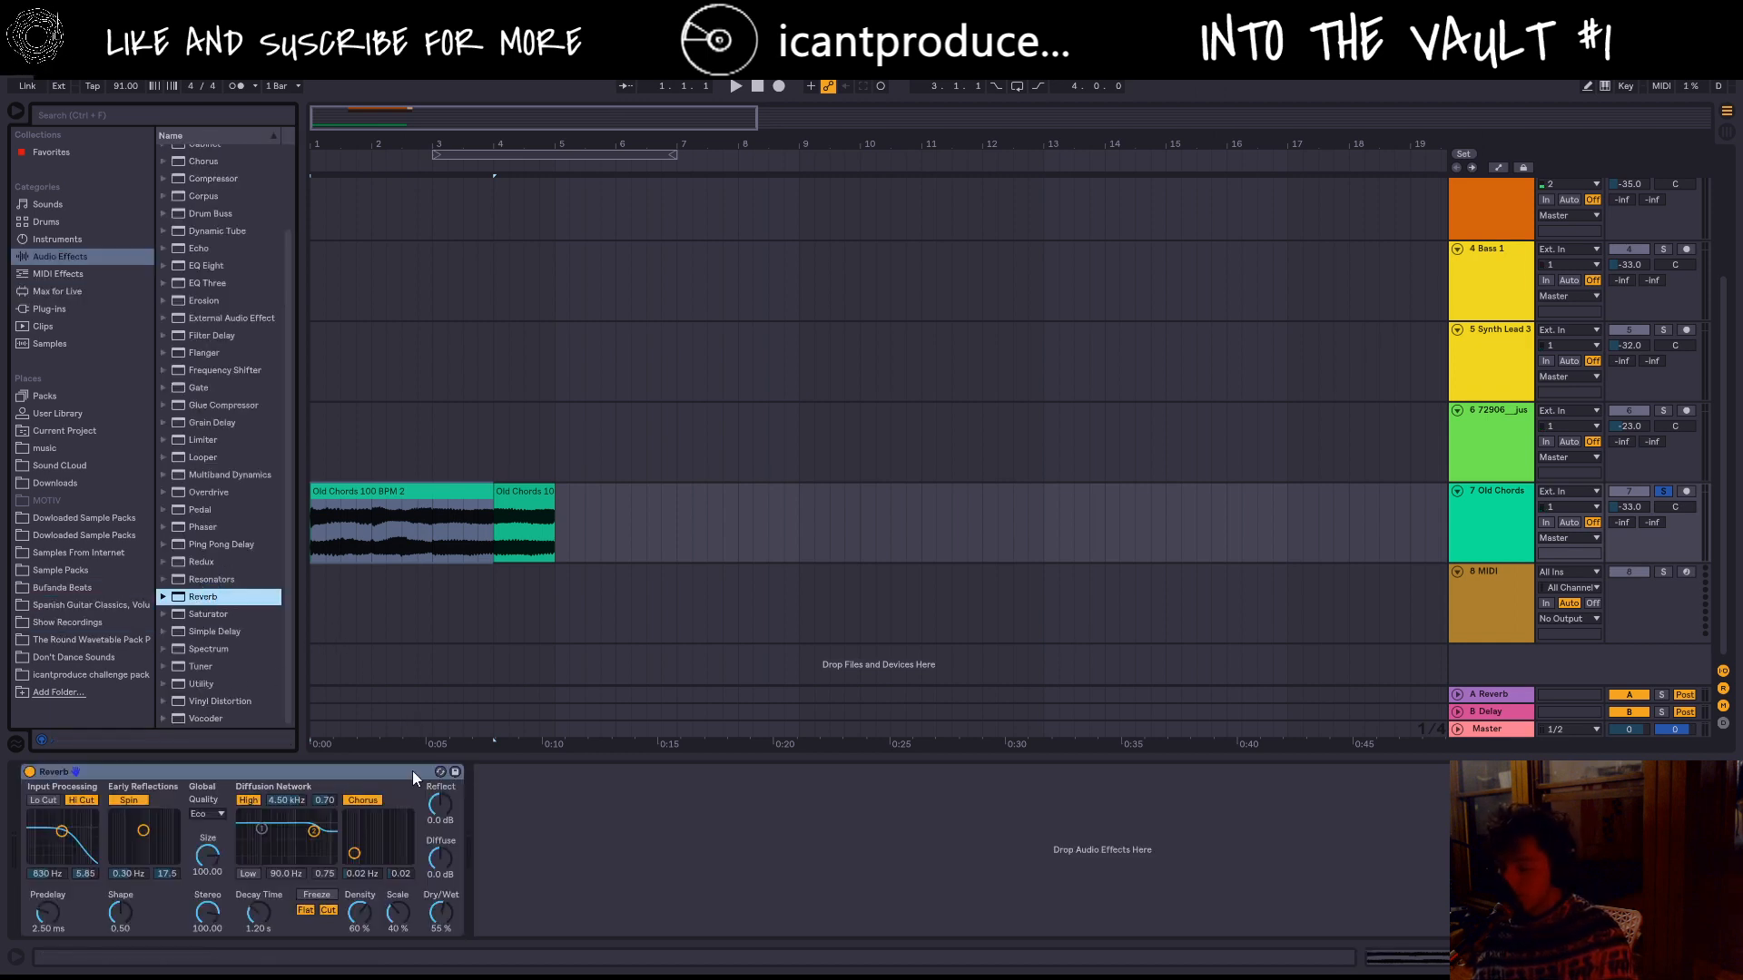
Step: Add a very short fade-in to the duplicated Old Chords clip at bar 4 and play the join
left_click(501, 493)
scroll(500, 494, "up", 3)
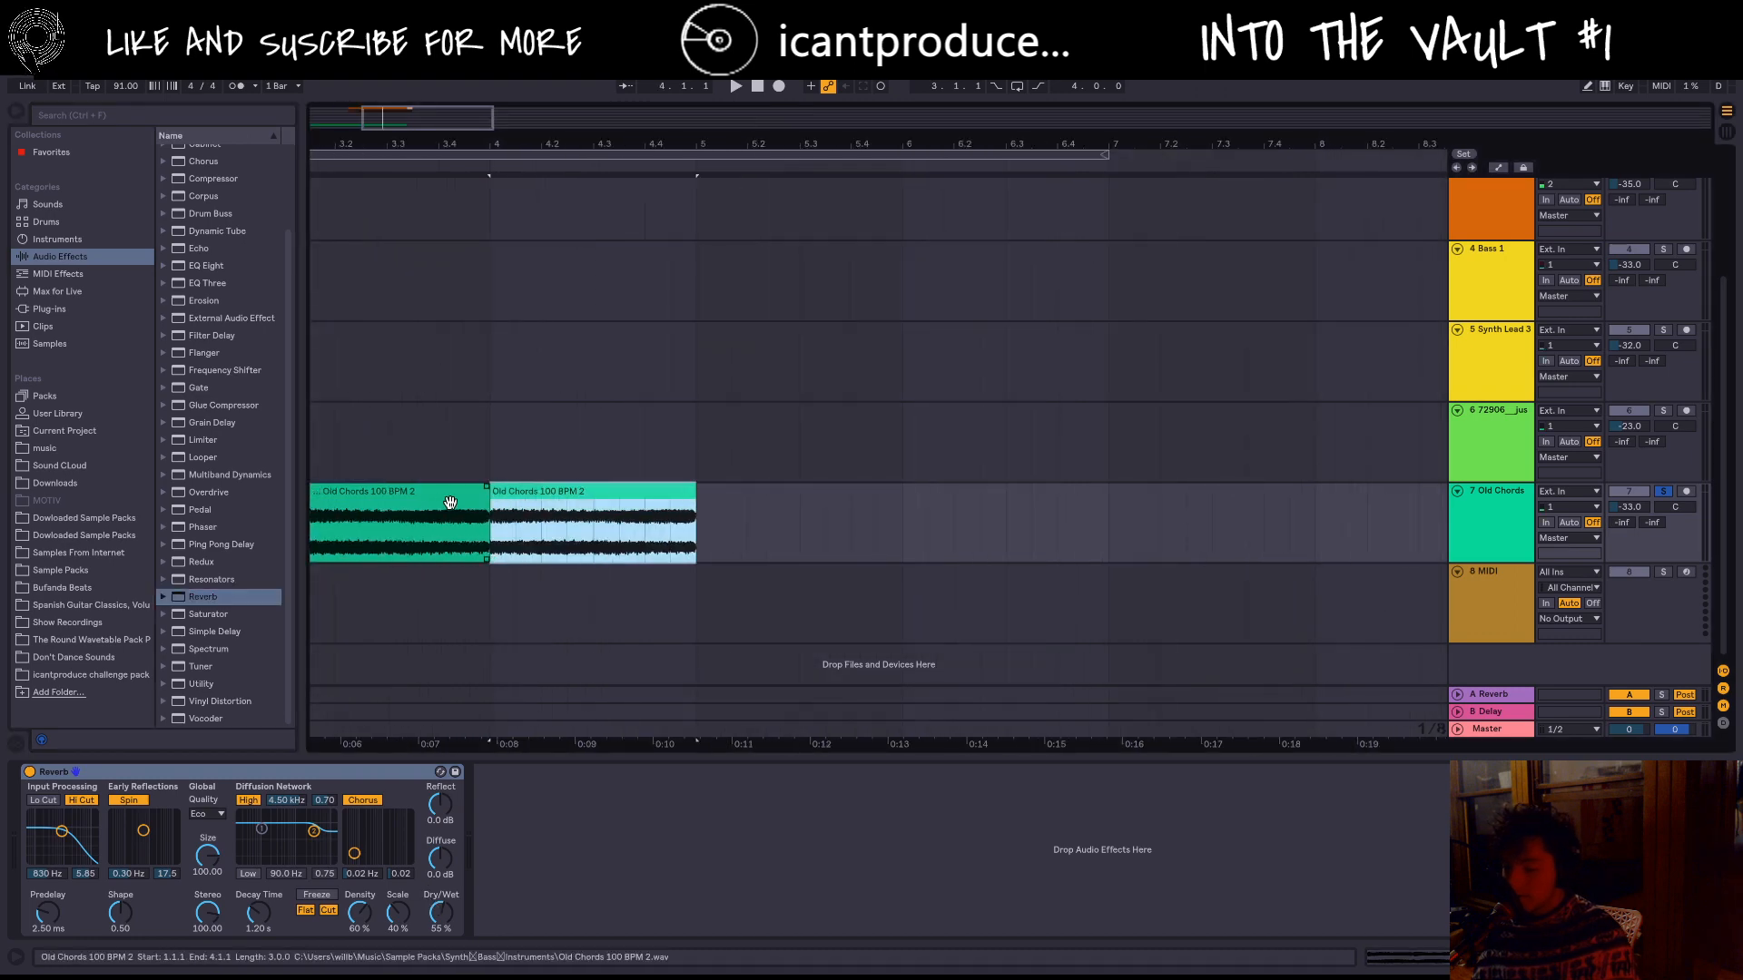
scroll(451, 500, "up", 2)
scroll(553, 502, "up", 5)
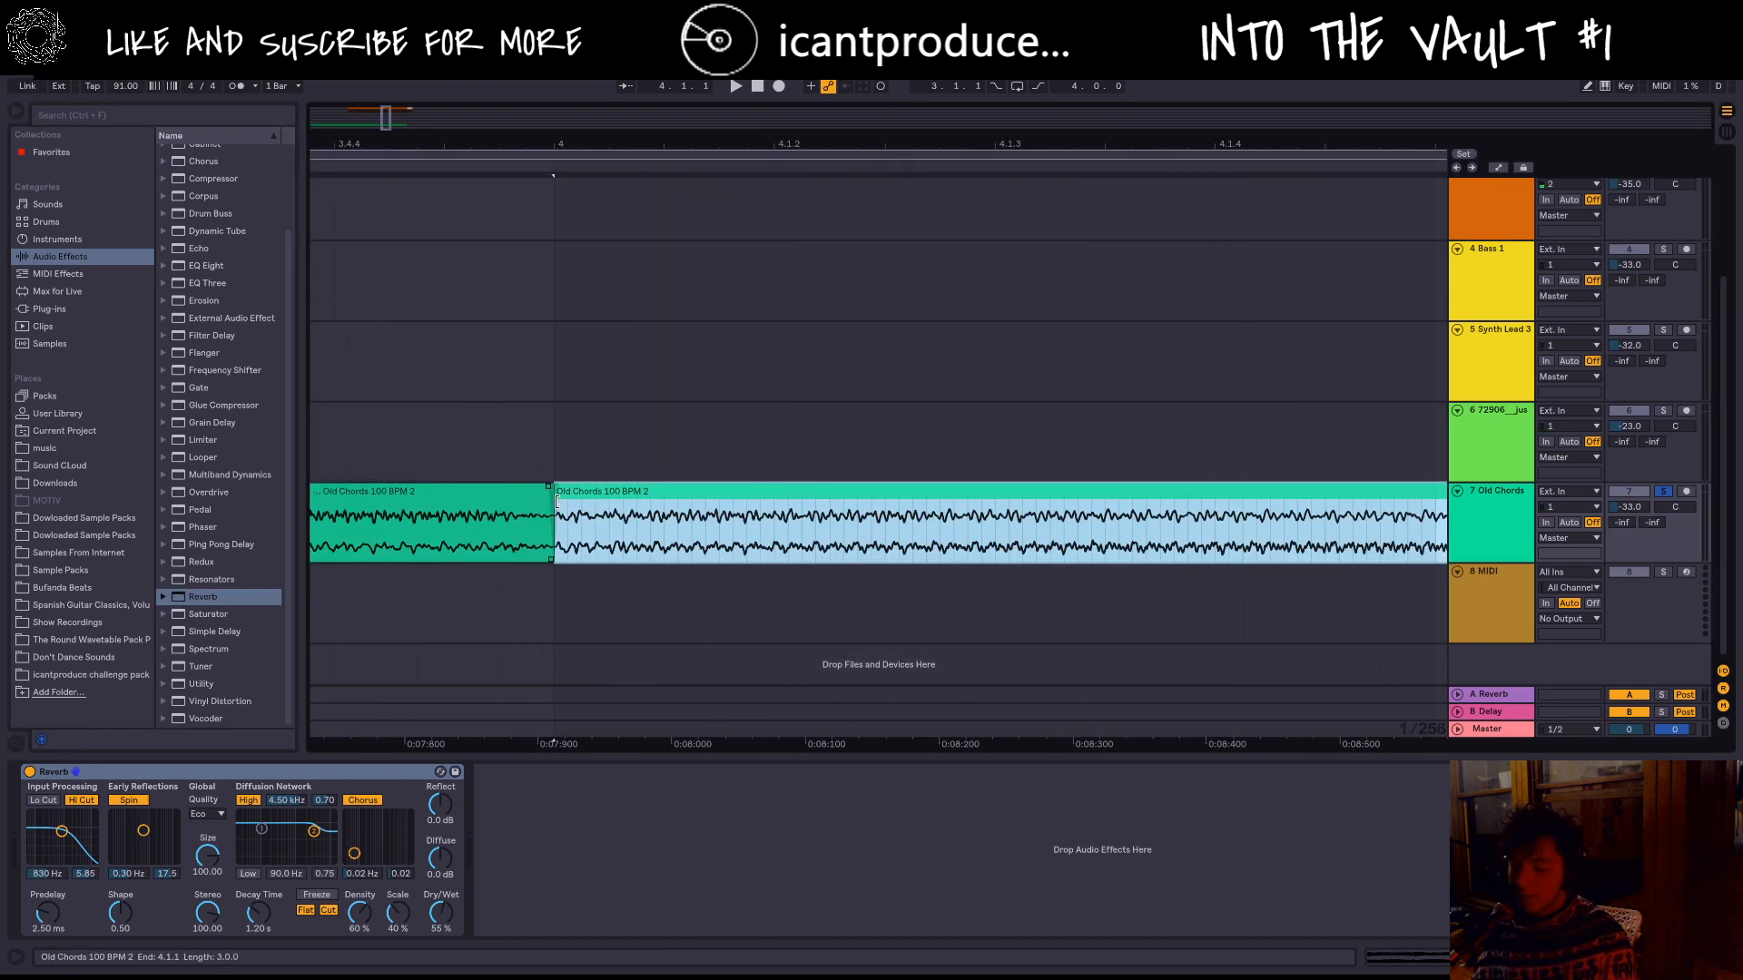
left_click_drag(558, 488, 573, 491)
key("space")
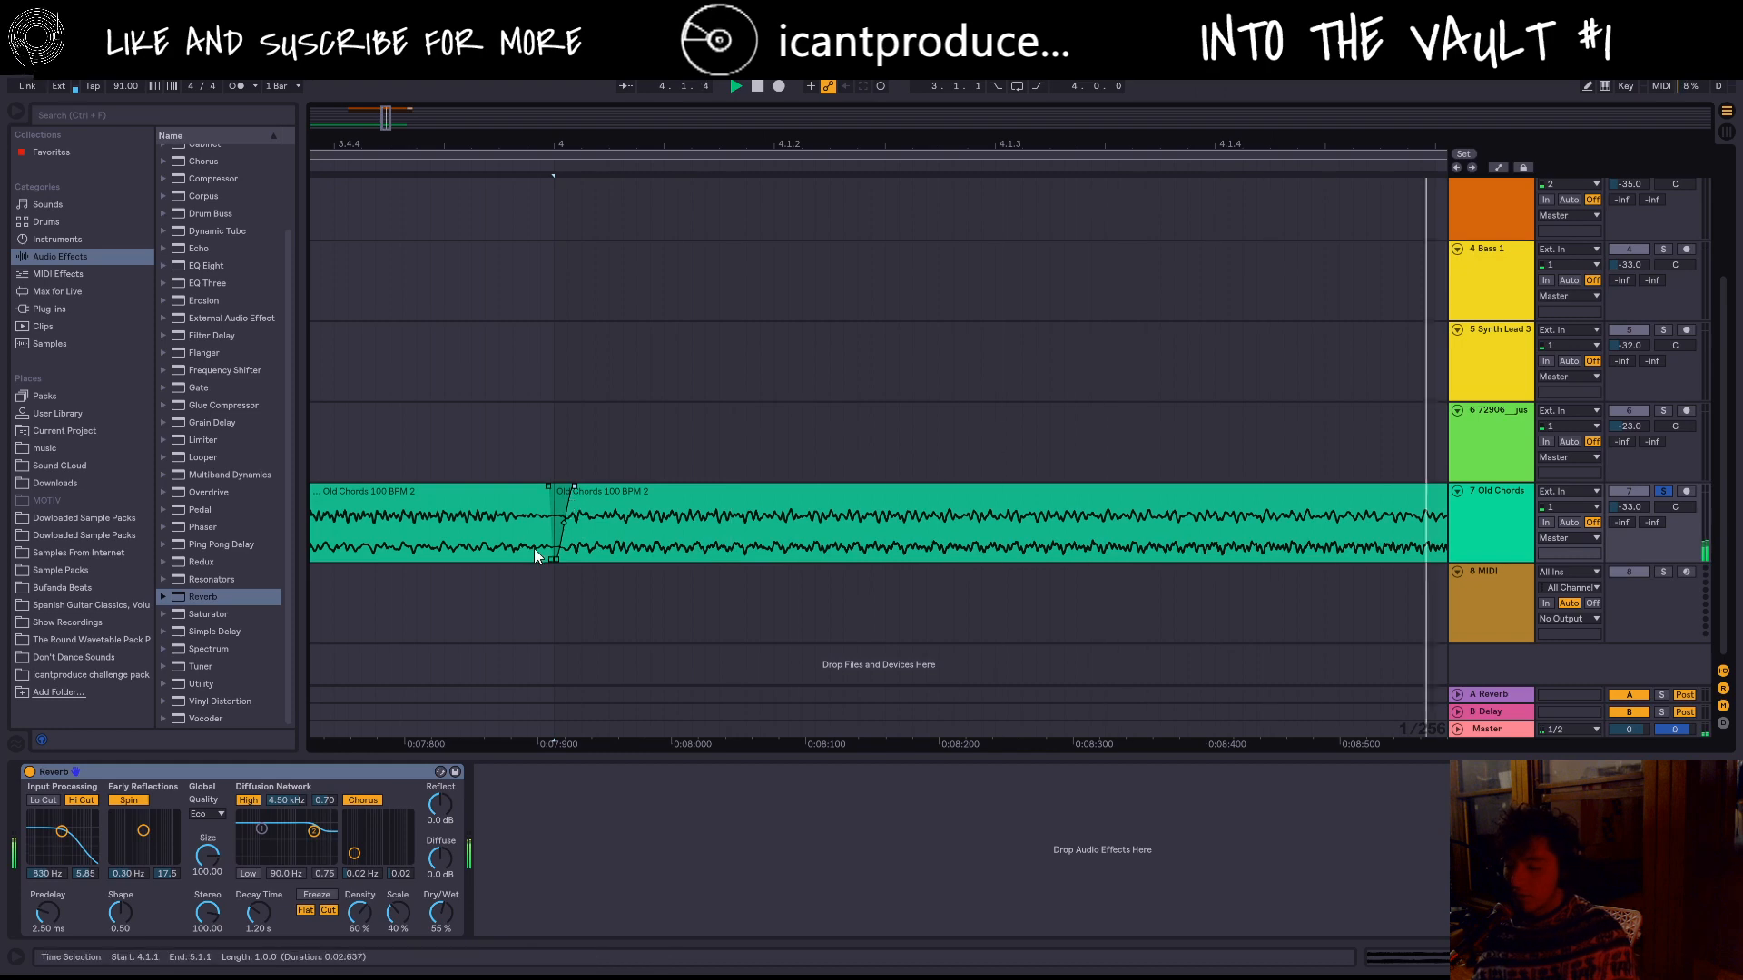
Step: Set the Reverb's Dry/Wet to 0% and automate it to rise to about 65% at bar 4 and fall back to 0%
left_click_drag(445, 920, 445, 911)
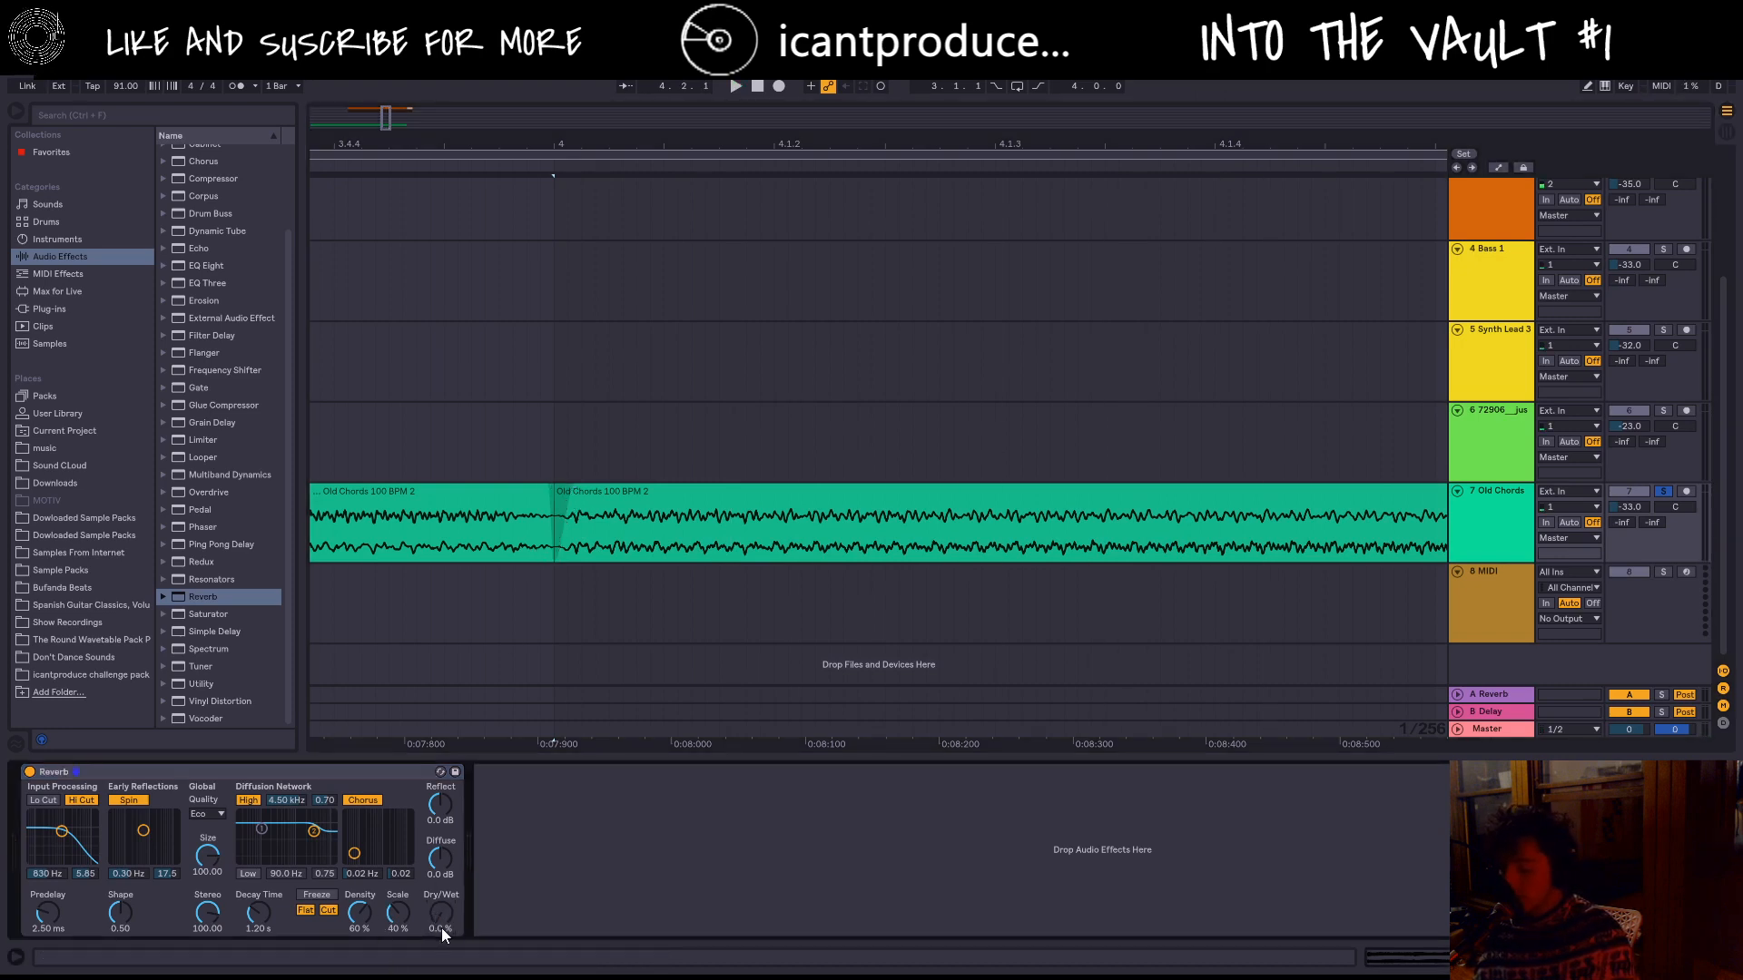
left_click(1495, 168)
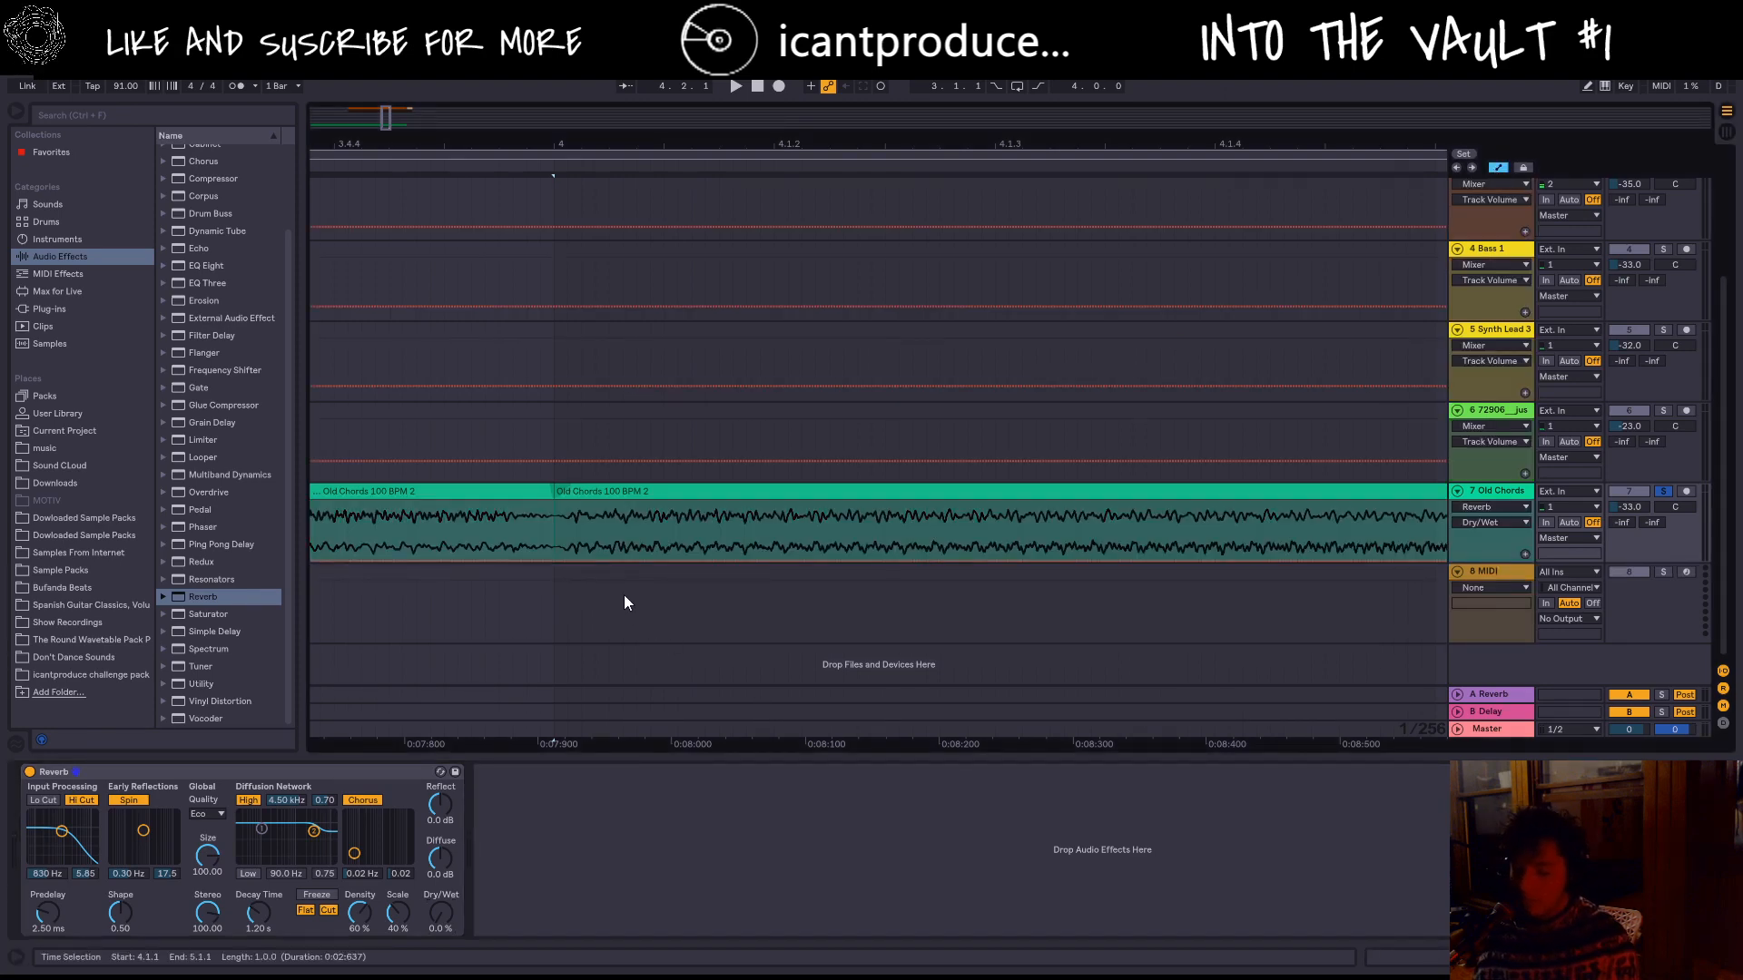
scroll(601, 550, "down", 5)
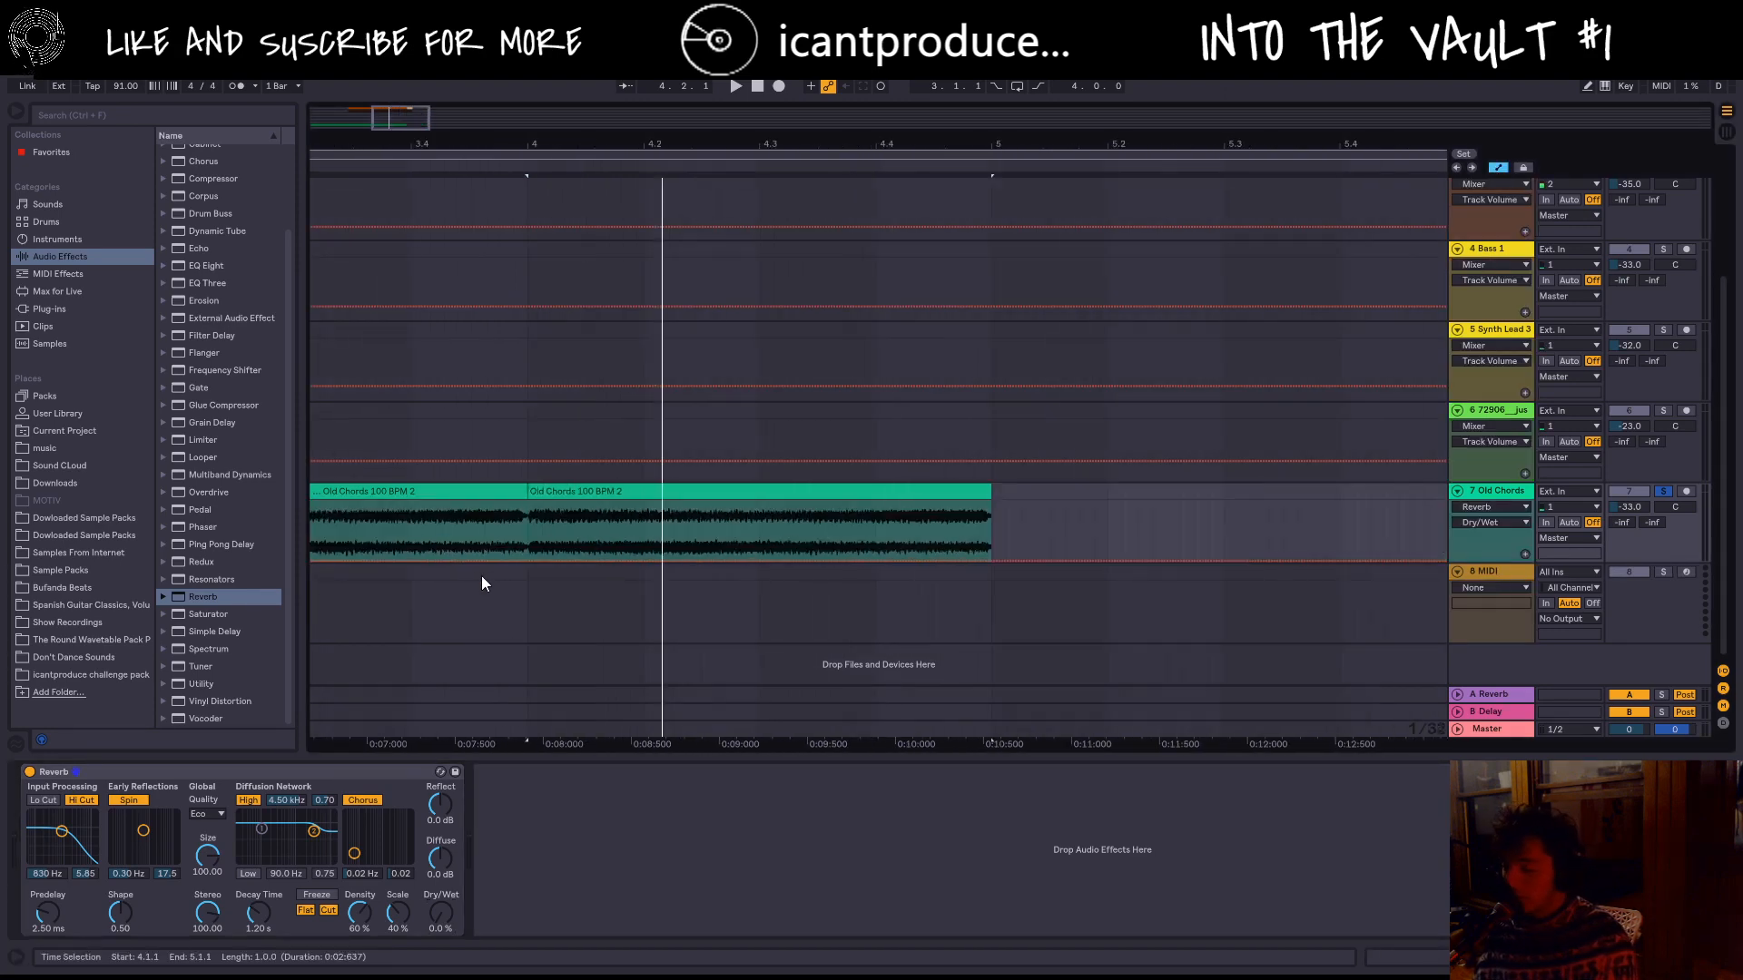
scroll(438, 570, "down", 5)
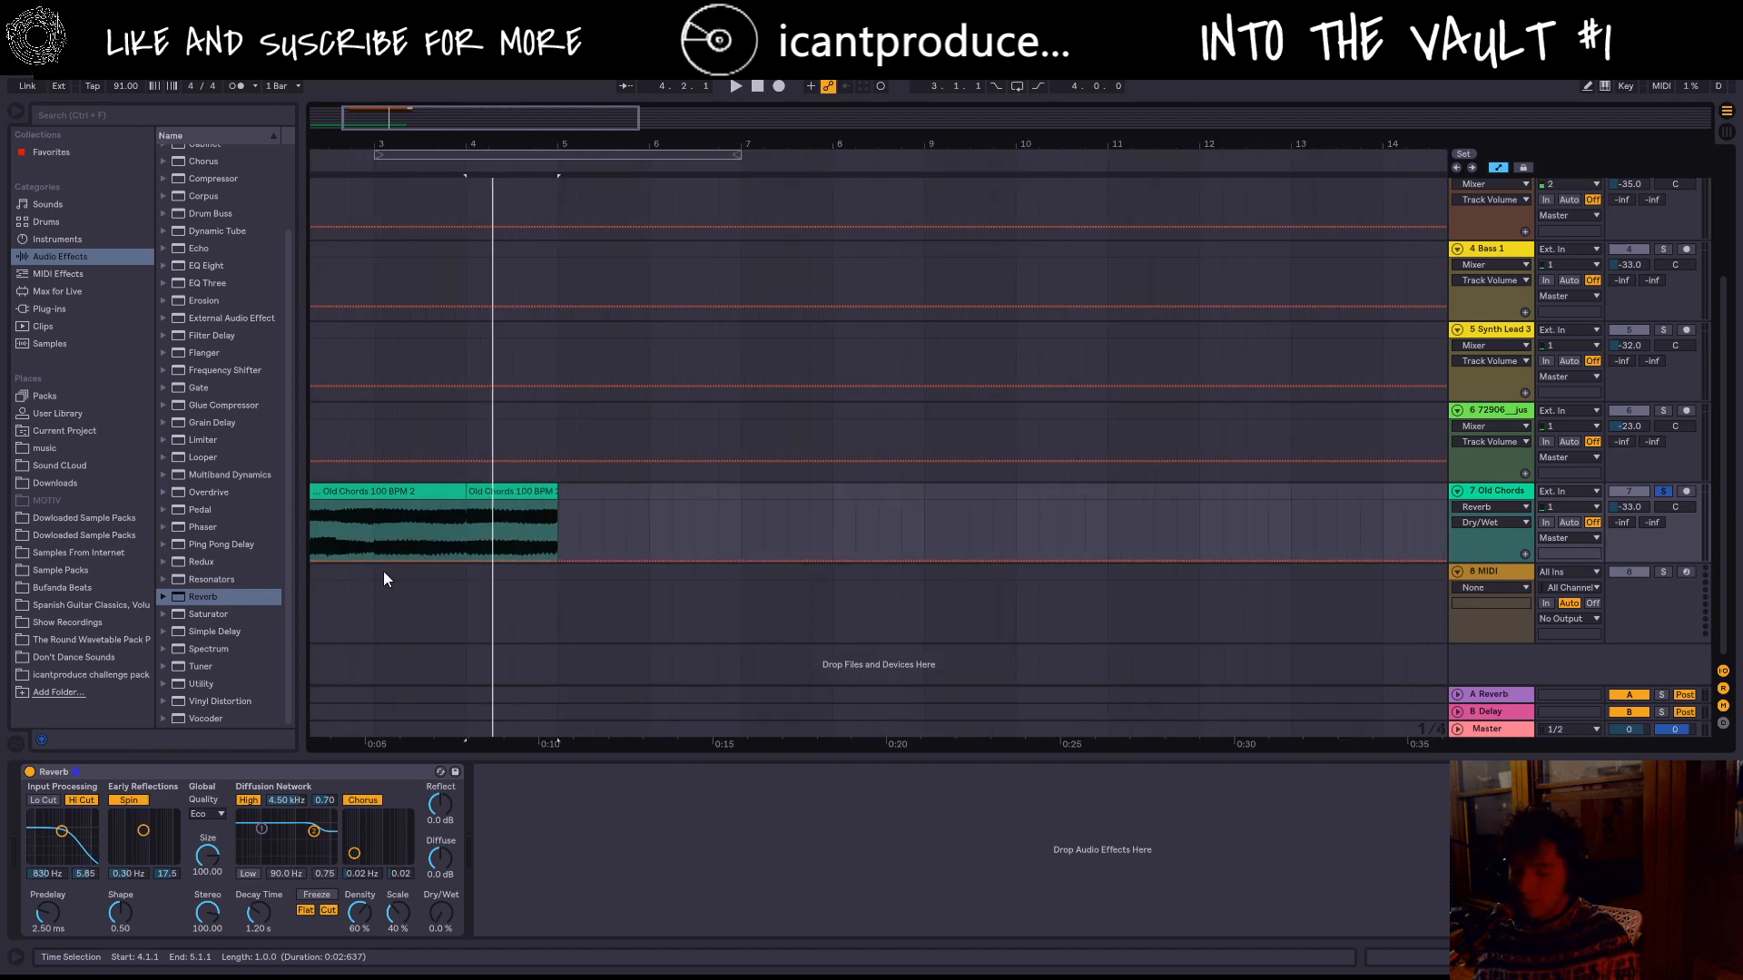
left_click(453, 560)
left_click_drag(534, 560, 569, 561)
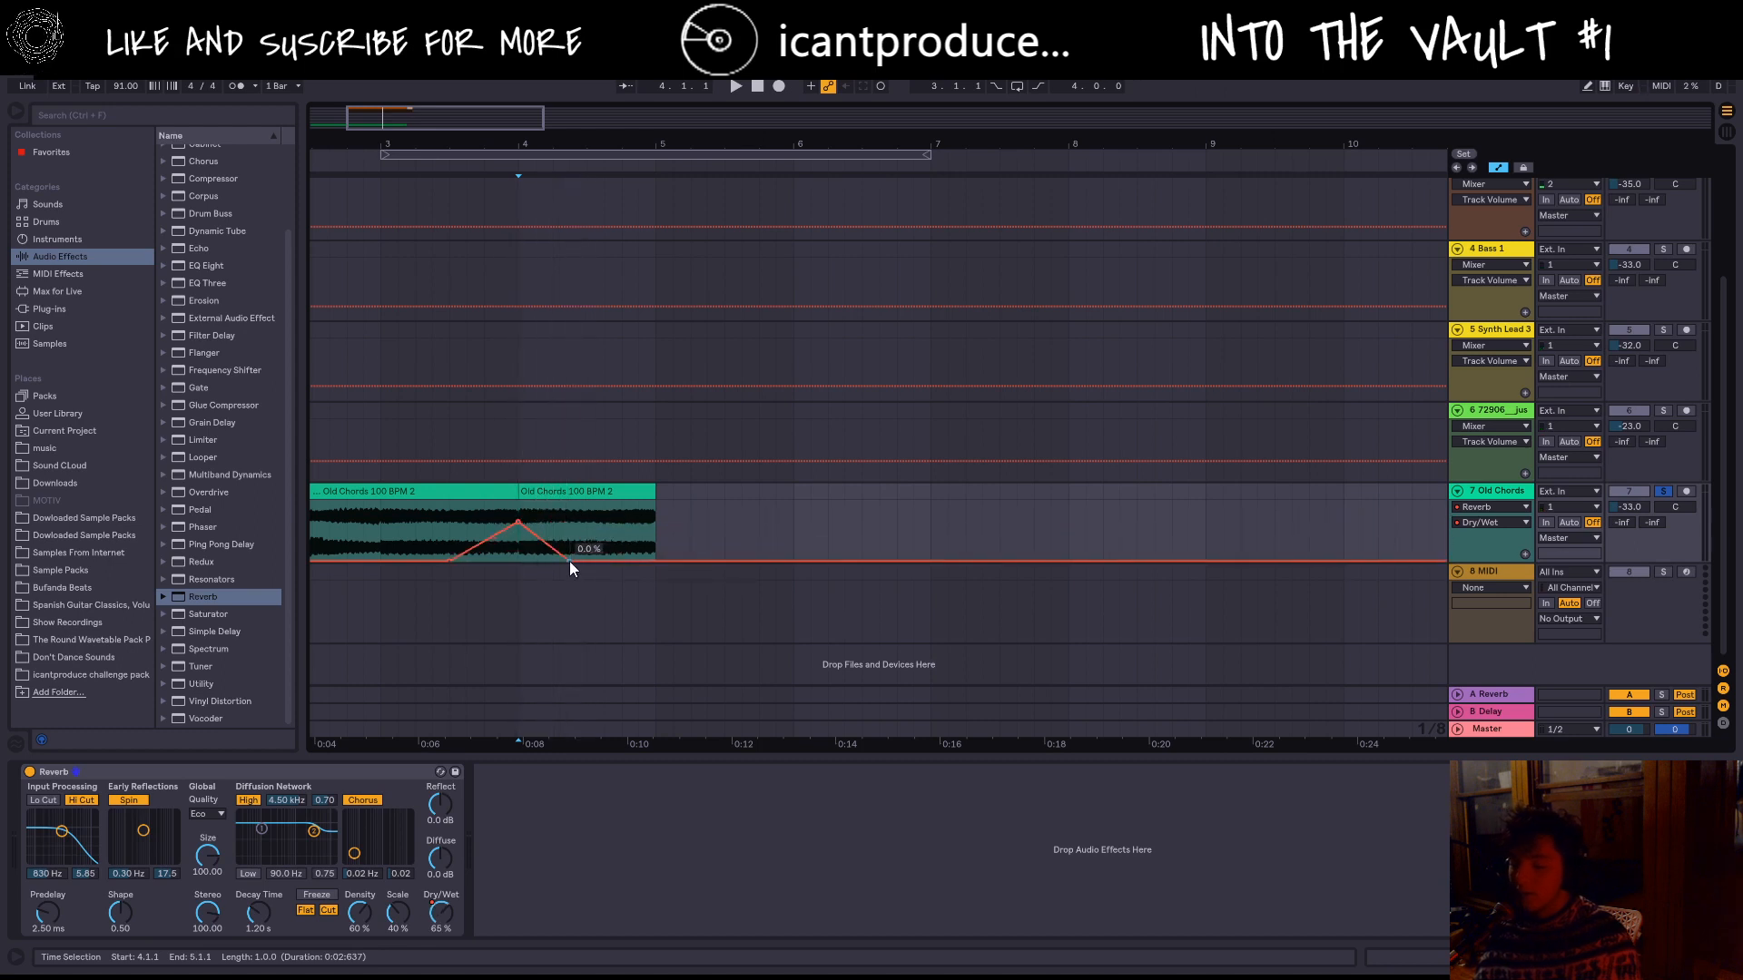
Step: Play the arrangement from bar 4 to hear the Reverb Dry/Wet automation
key("space")
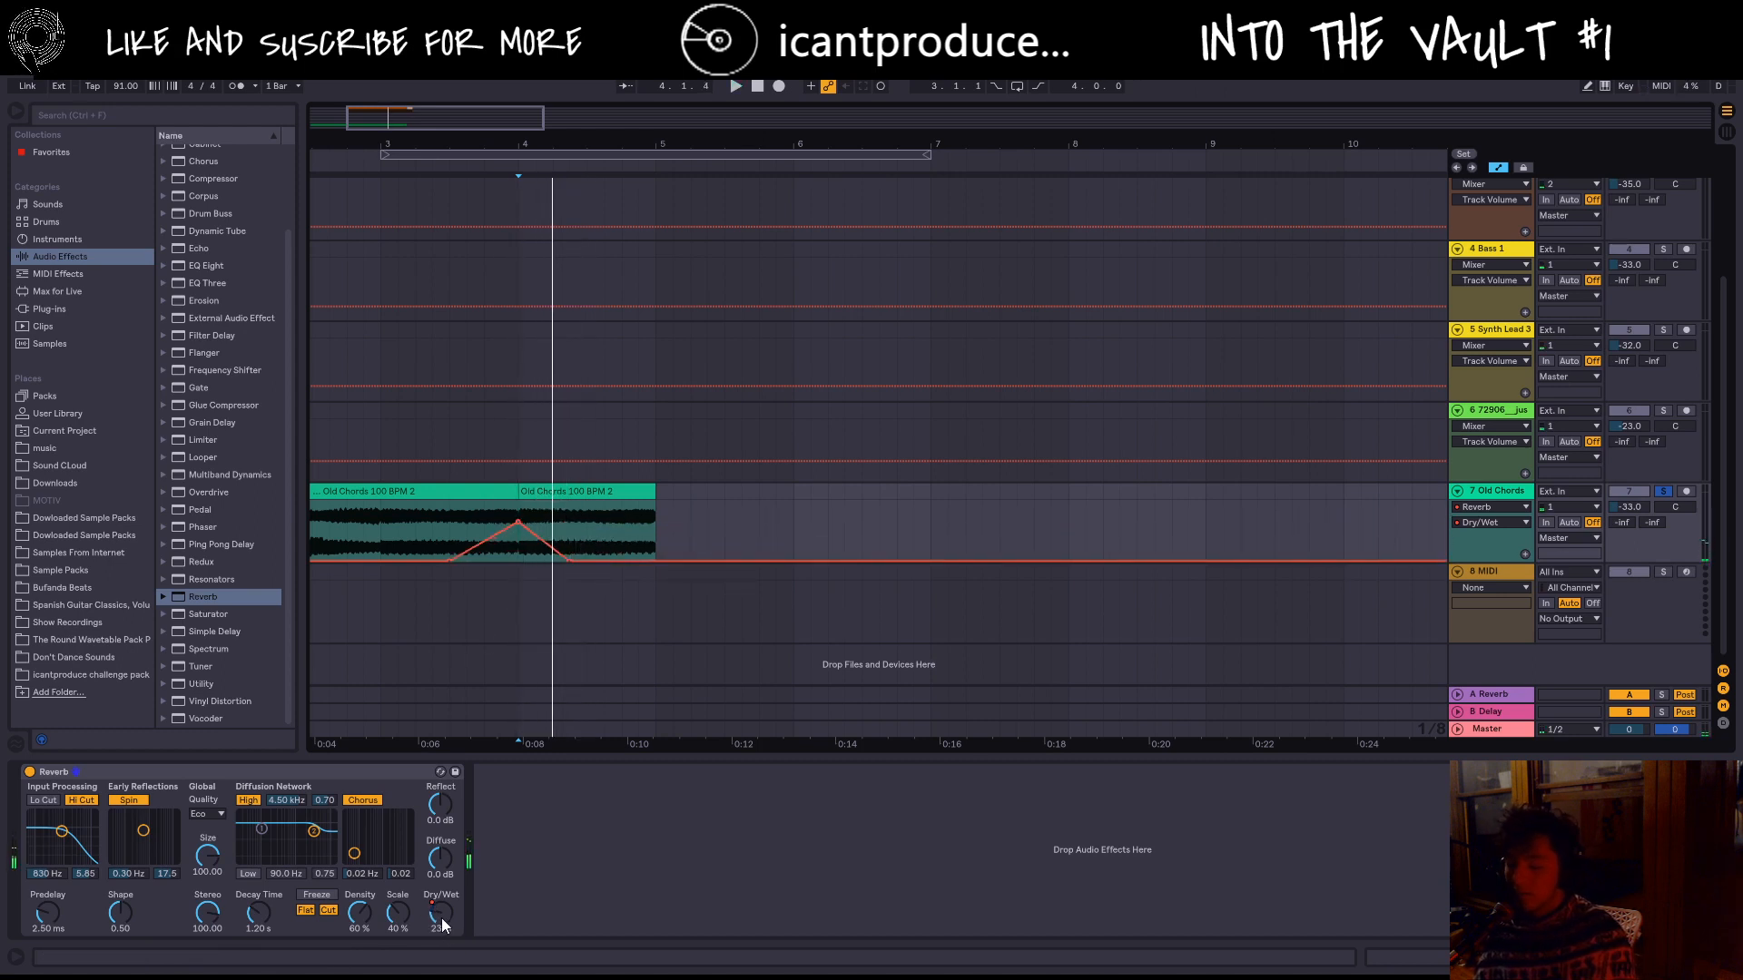
key("space")
key("space")
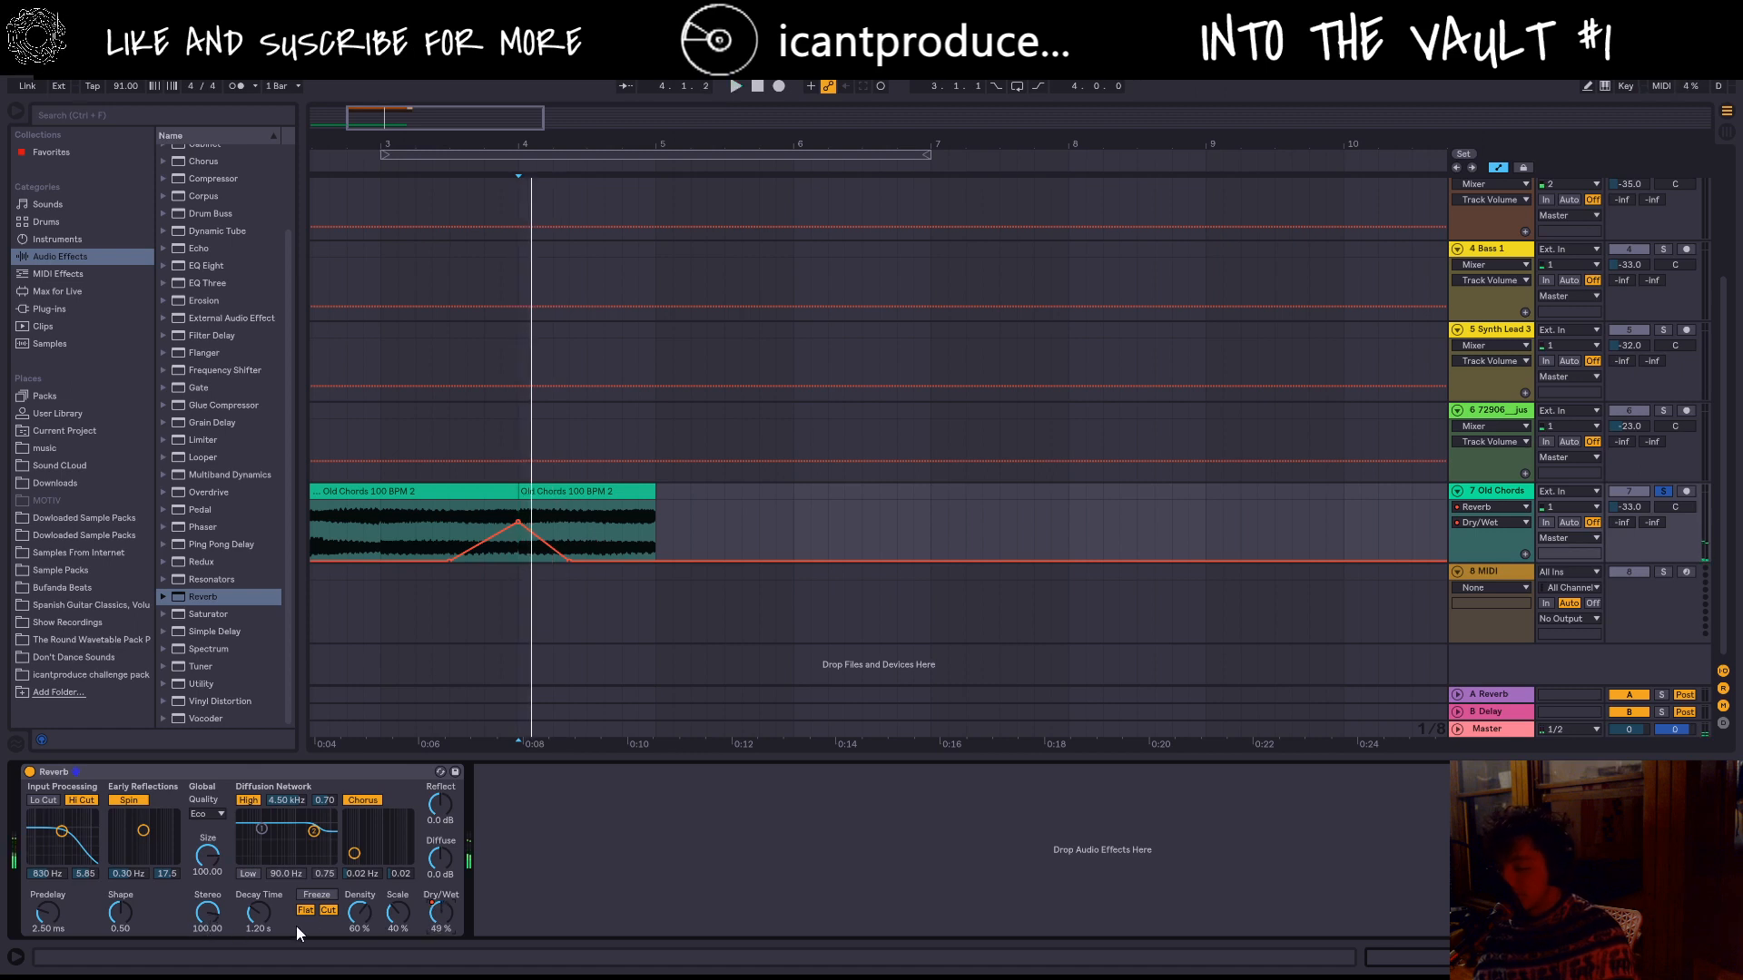
Step: Automate the Reverb's Decay Time from 200 ms at bar 3 up to about 2.25 s at bar 4 and back to 200 ms by bar 5, and play it
left_click(263, 904)
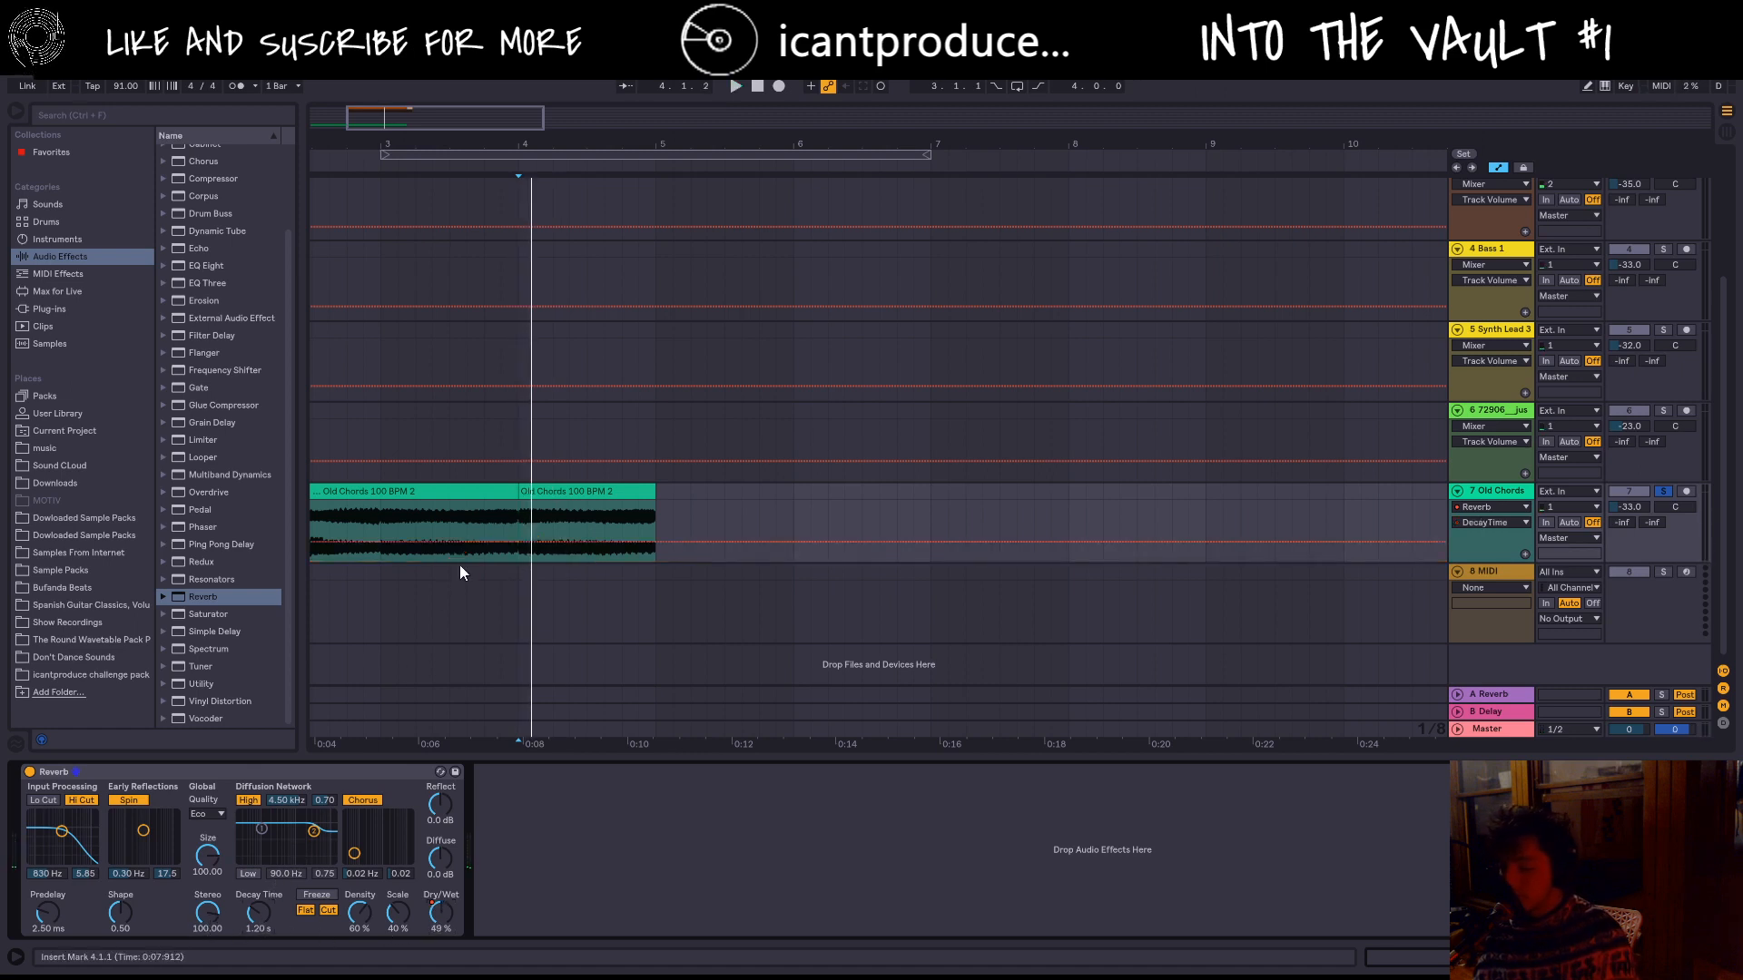
left_click_drag(374, 539, 381, 560)
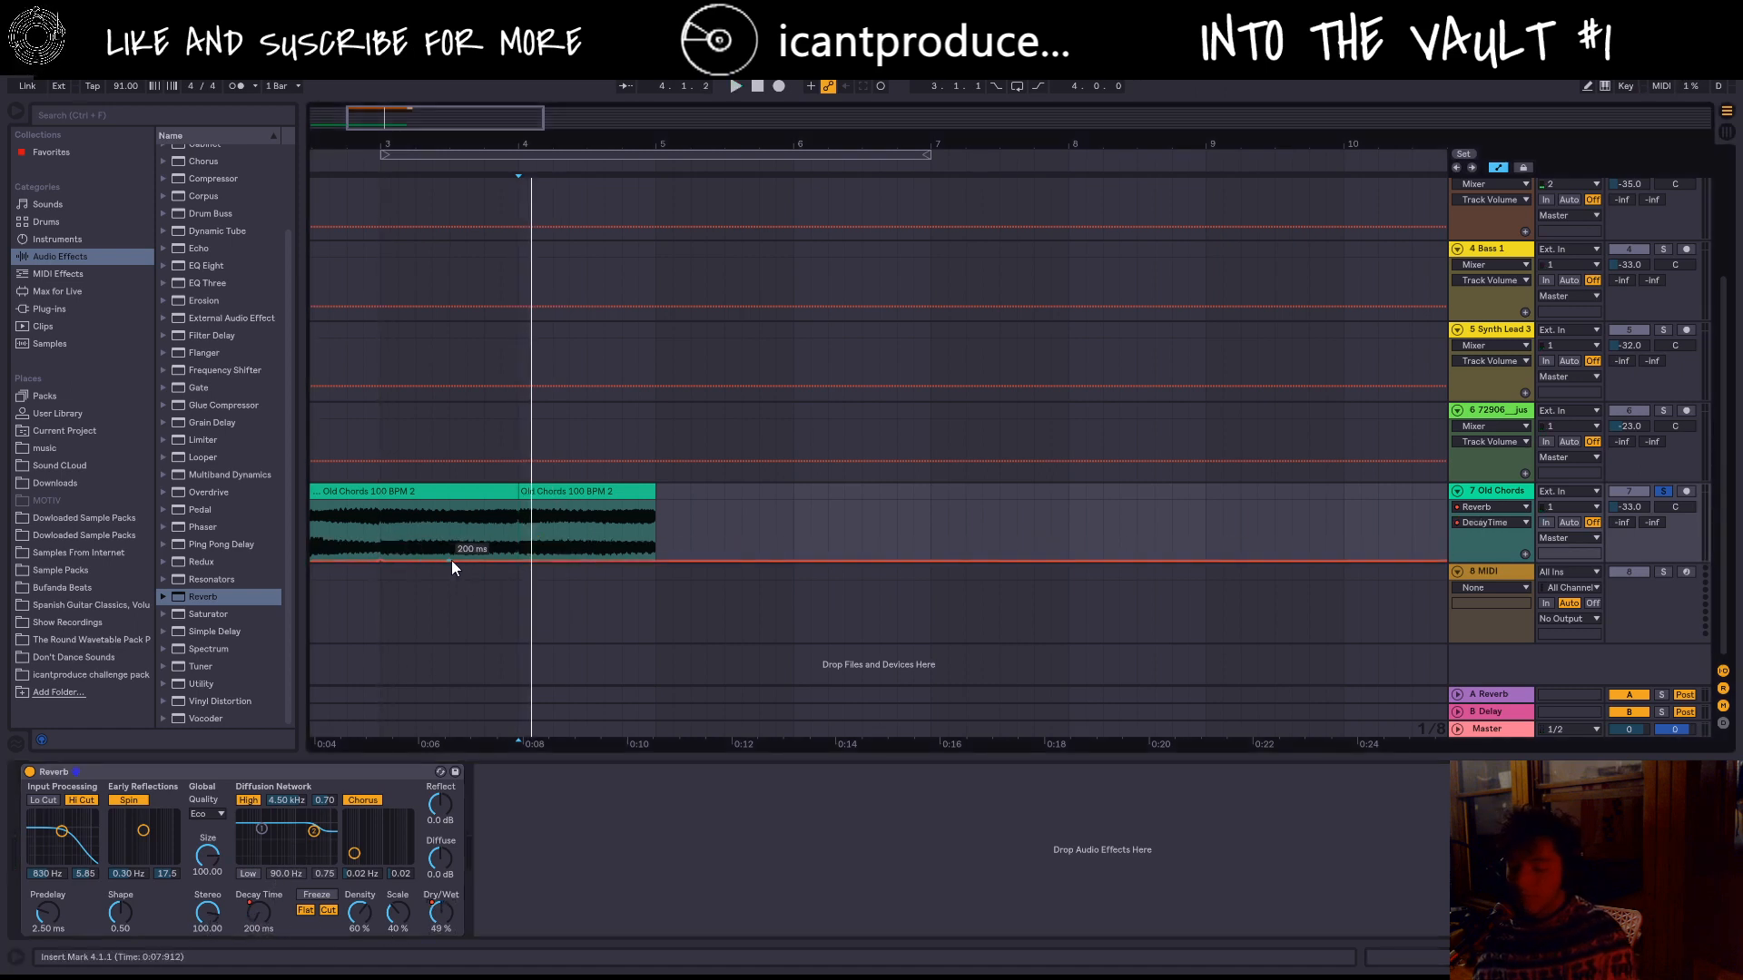
left_click_drag(501, 560, 518, 540)
left_click_drag(643, 541, 655, 560)
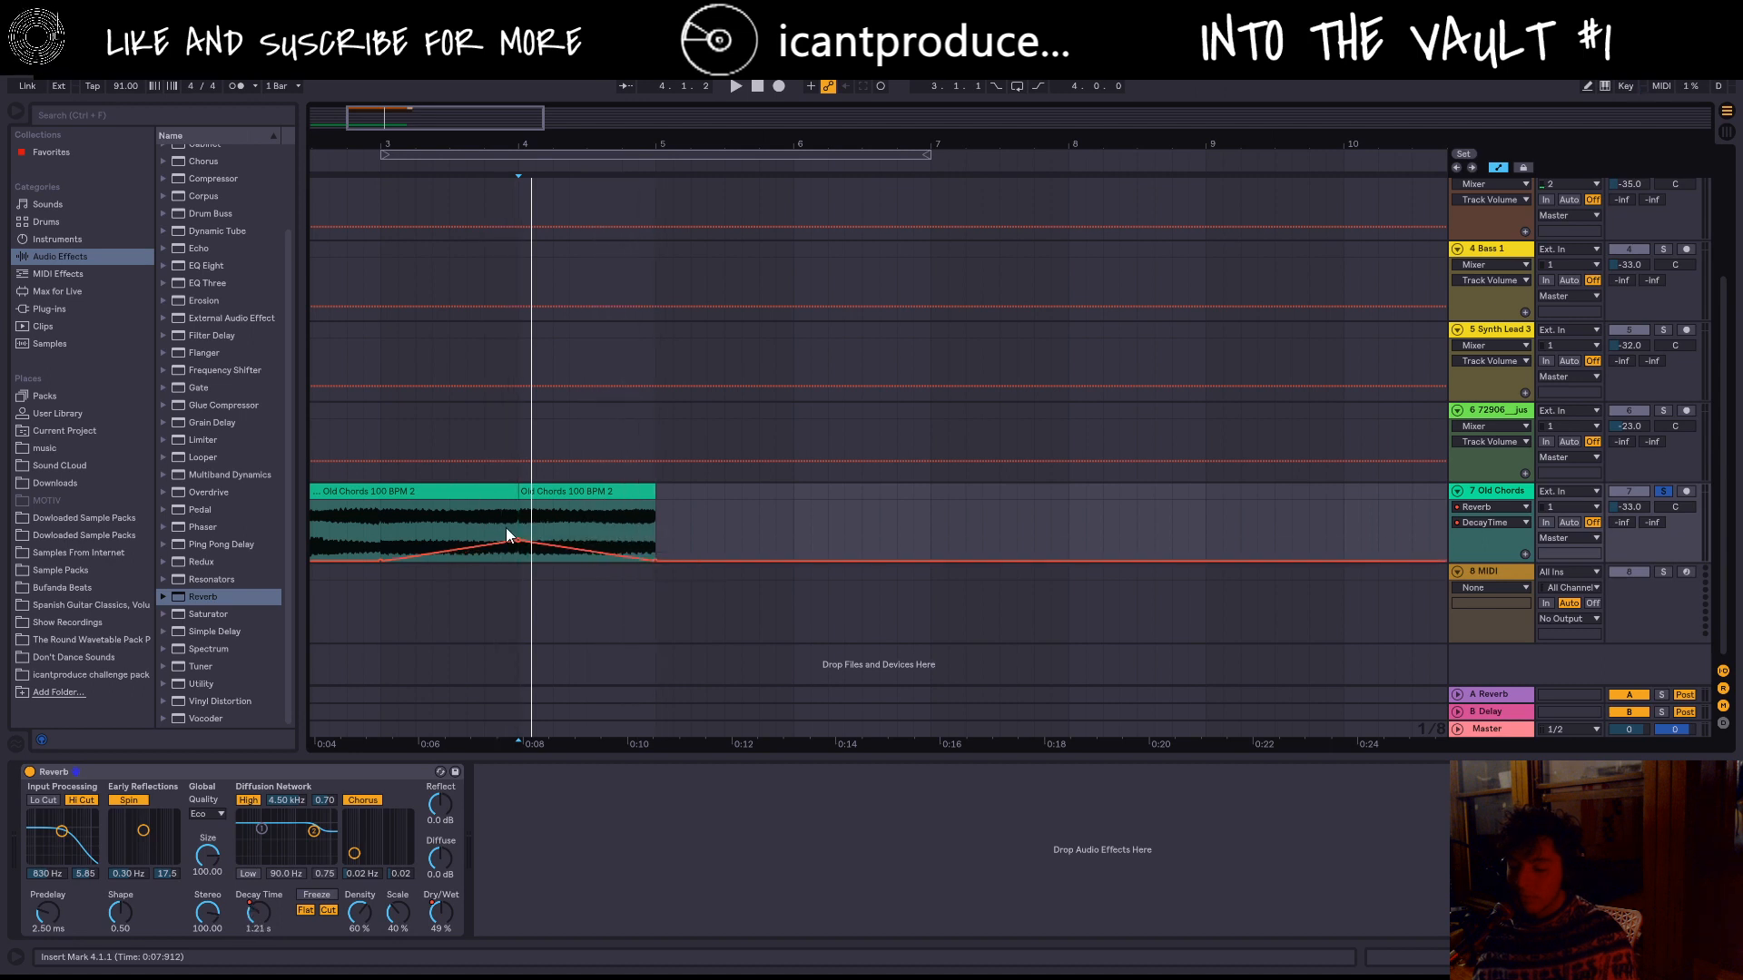
left_click_drag(517, 543, 518, 538)
key("space")
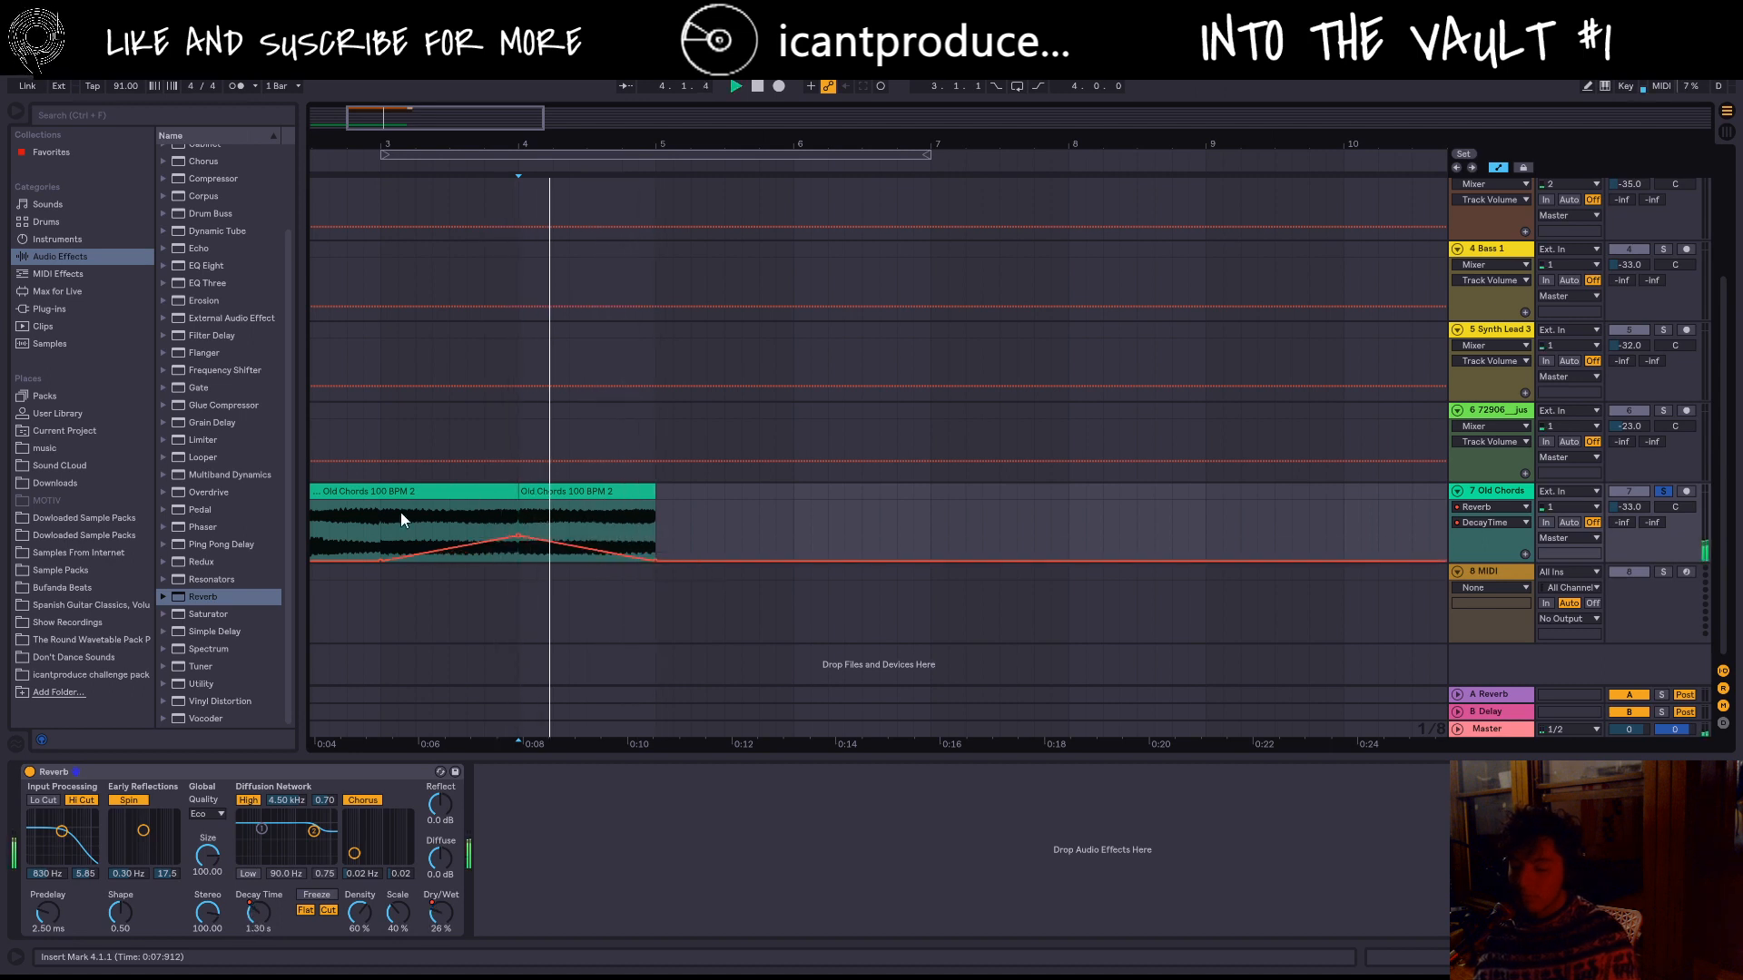
left_click(363, 541)
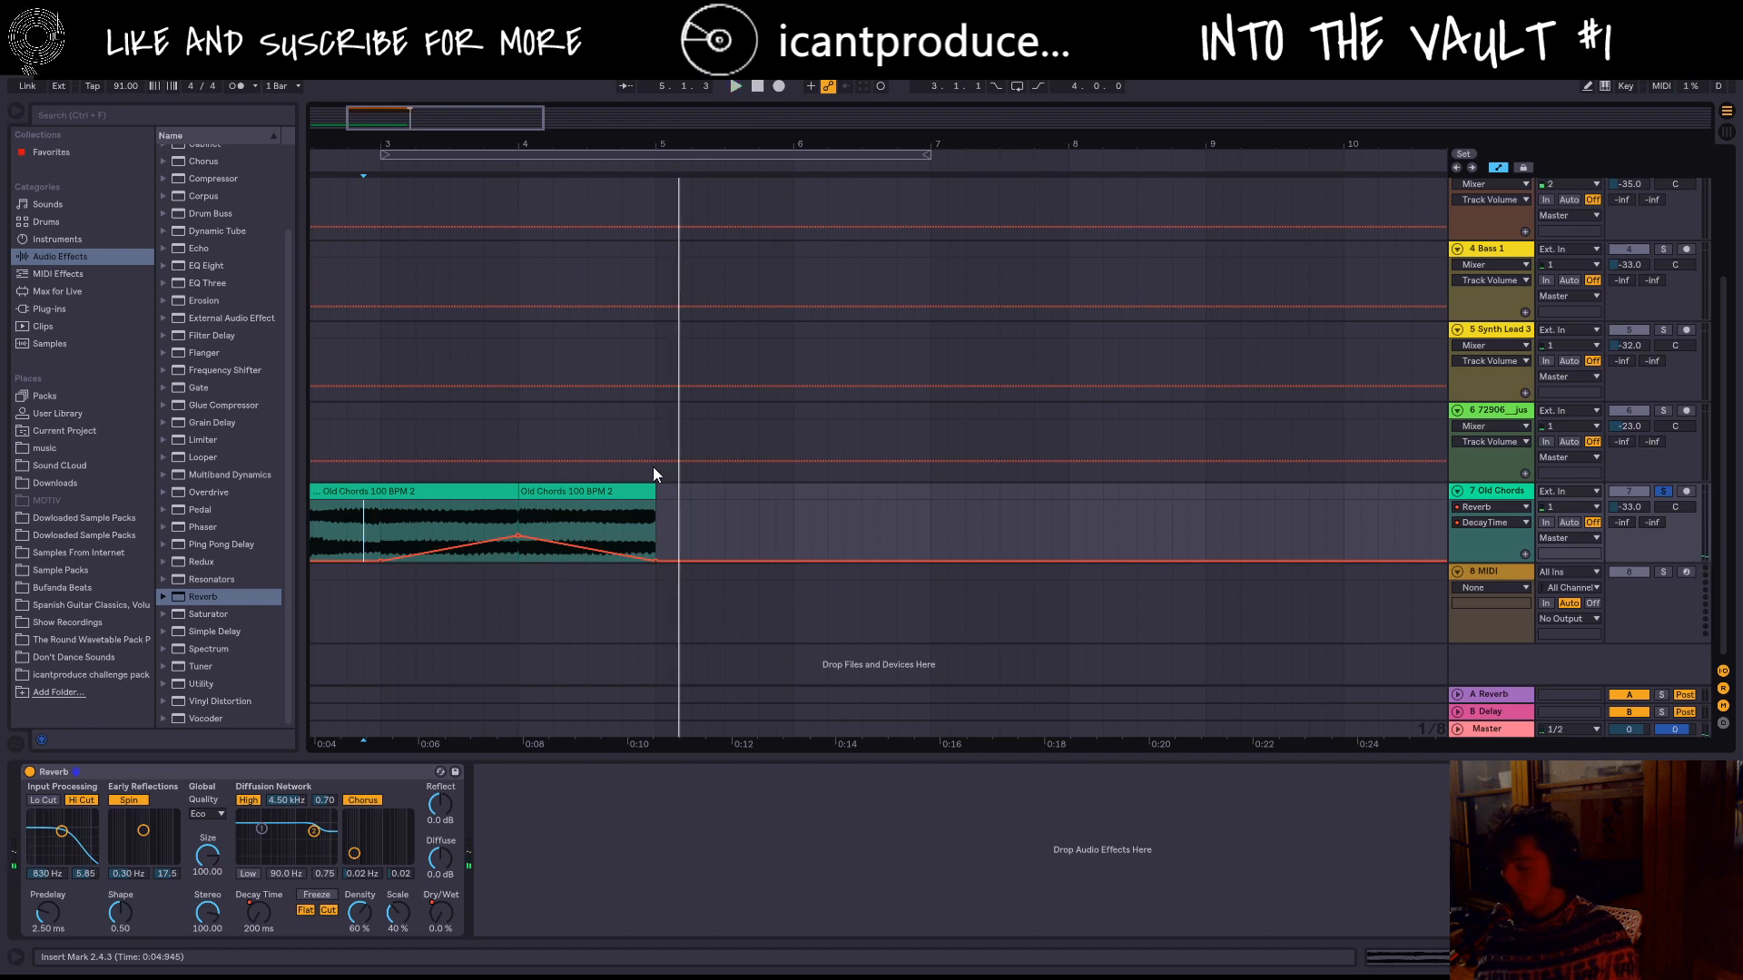
Step: Draw a Transpose envelope dip to about -8 semitones at the end of the duplicated Old Chords clip and play it
left_click(622, 490)
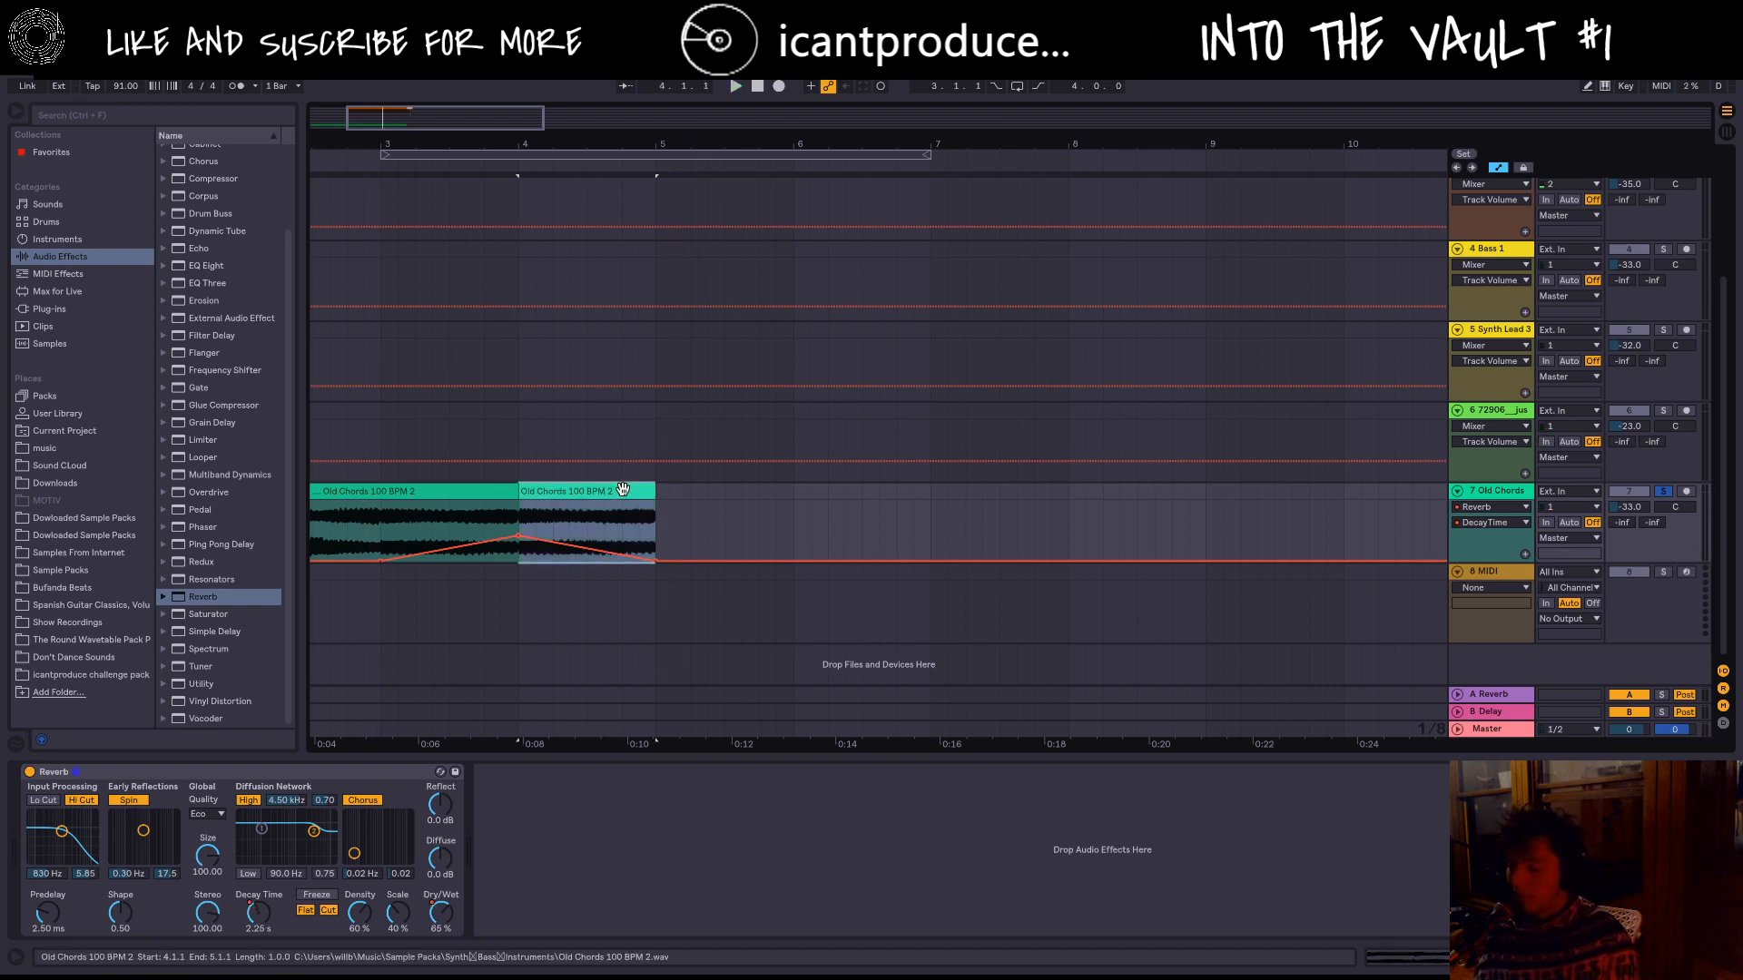
double_click(622, 490)
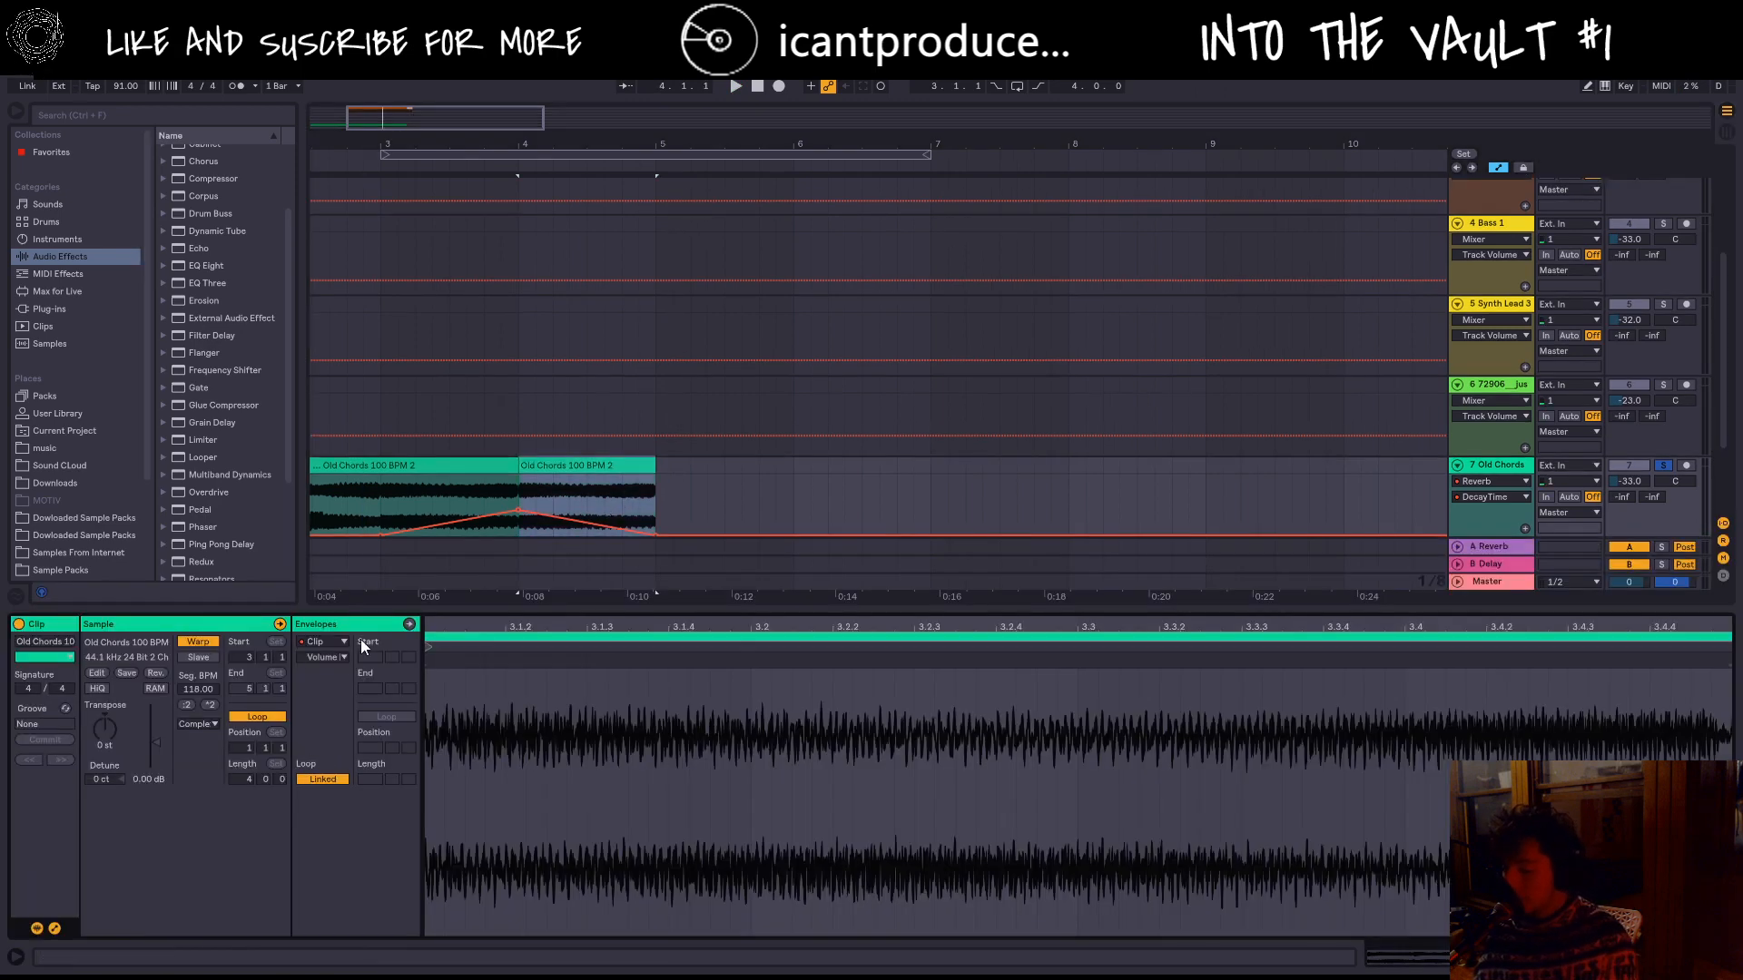
left_click(334, 641)
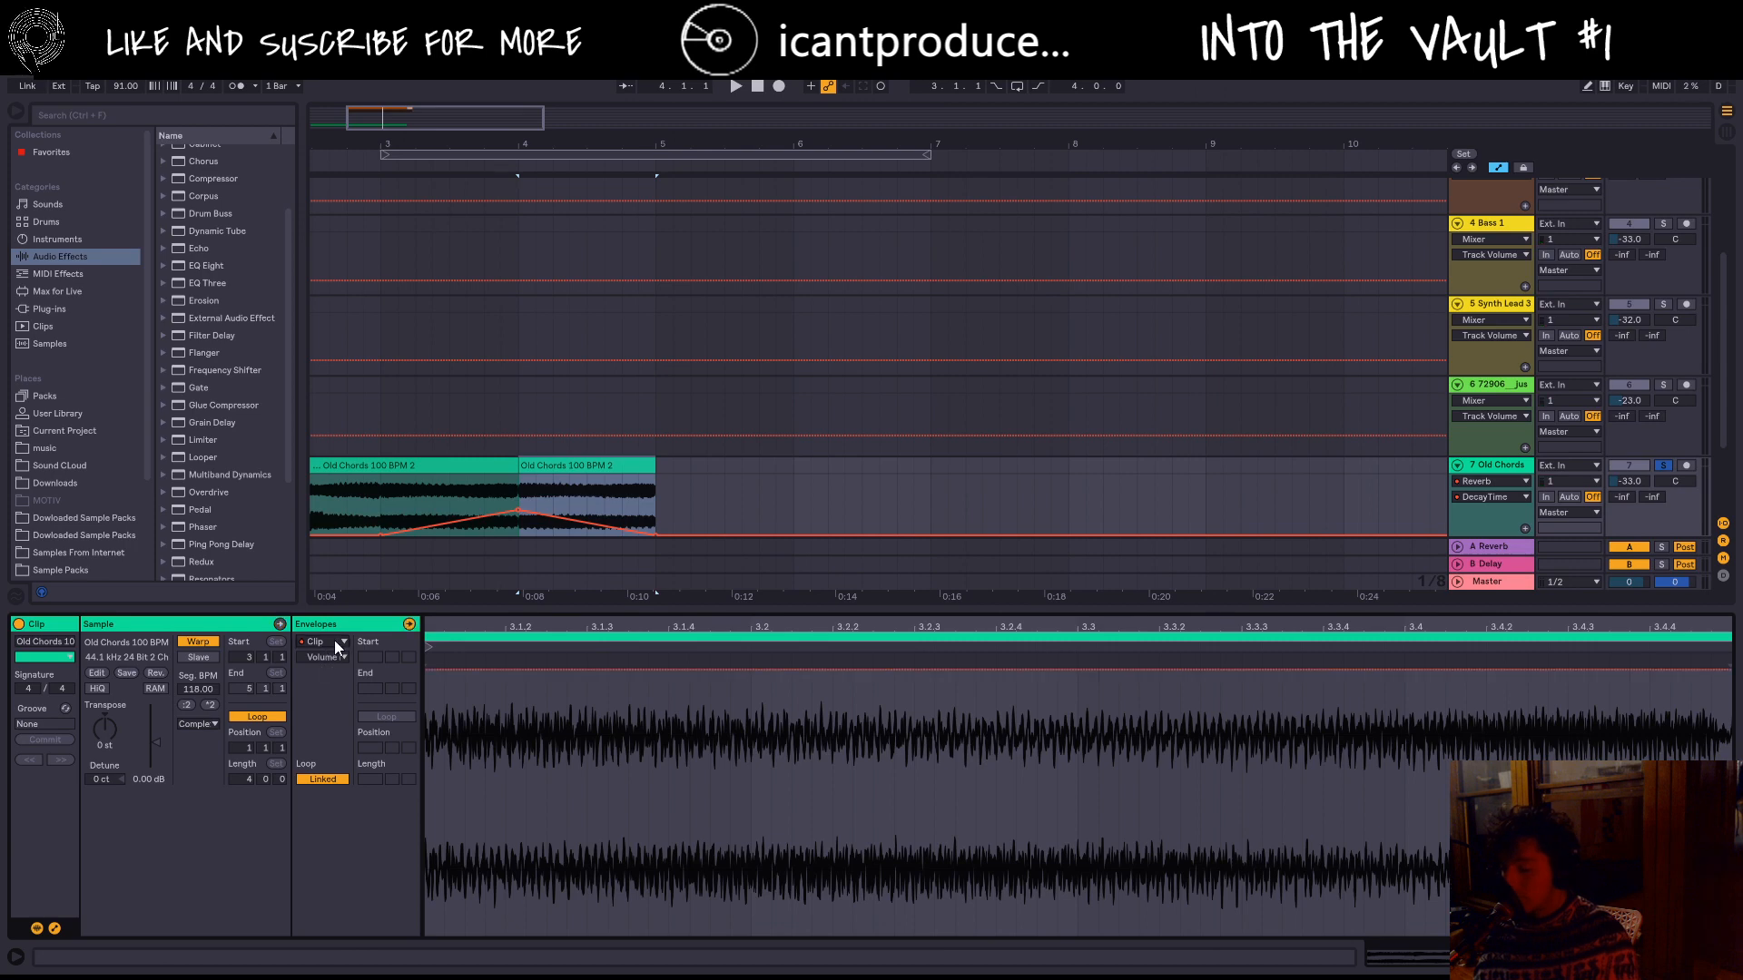
left_click(347, 689)
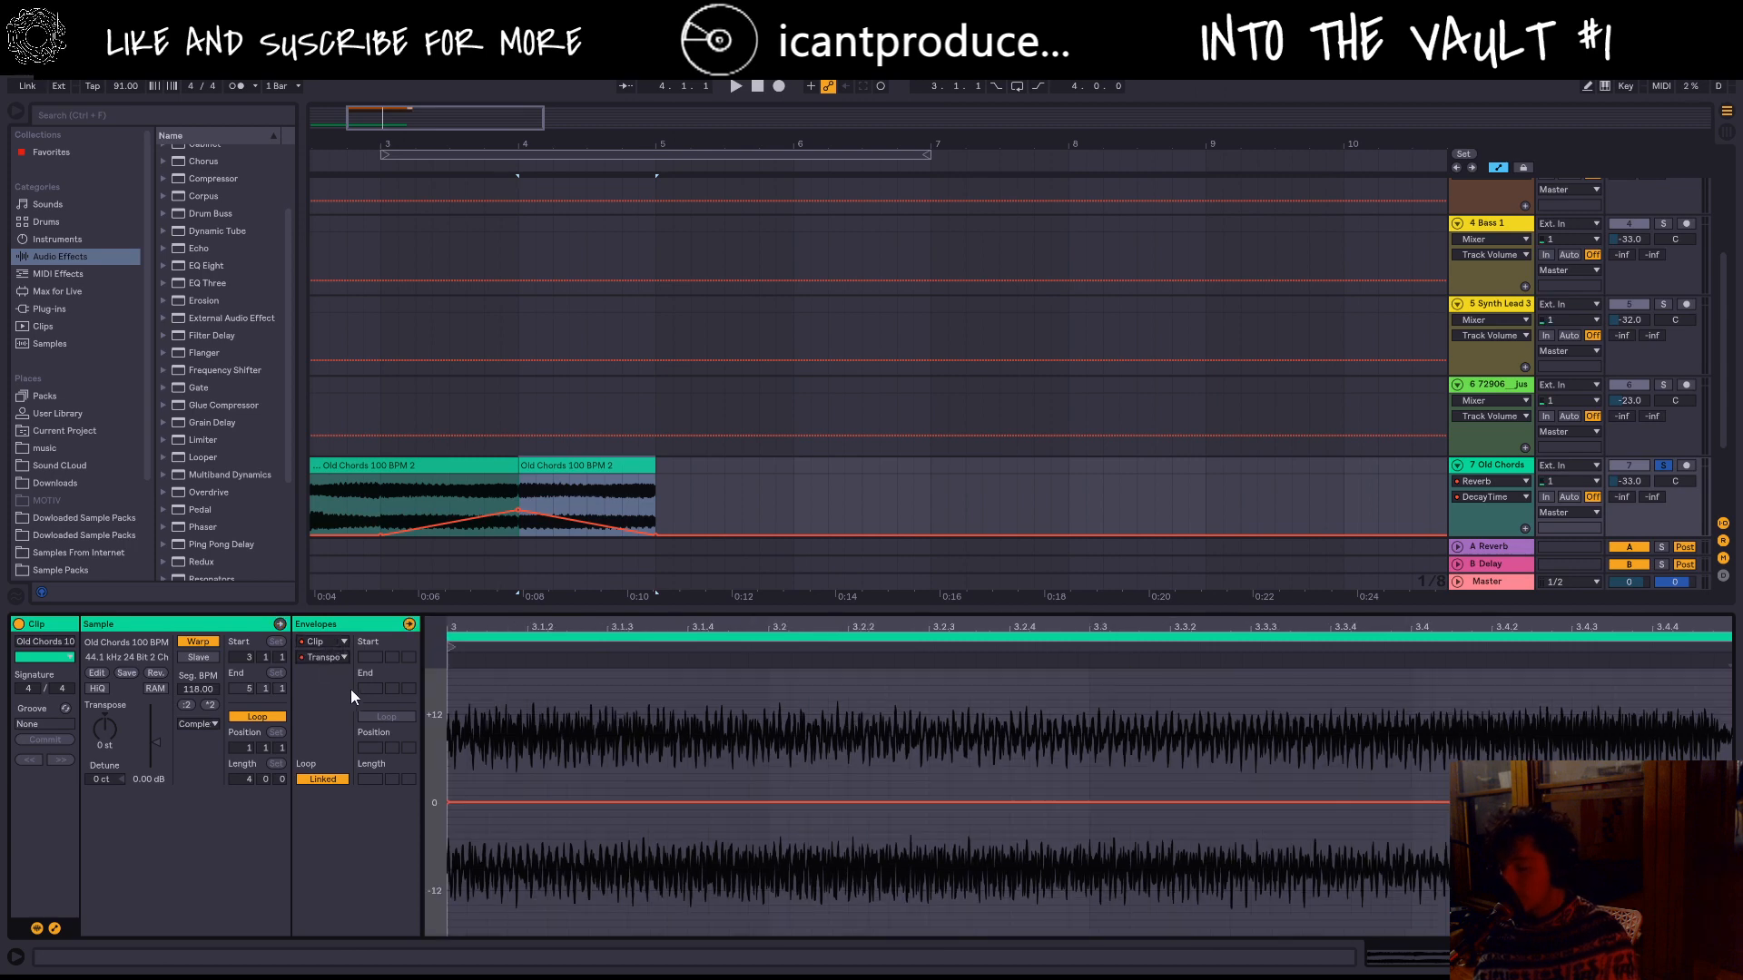
scroll(1233, 803, "up", 3)
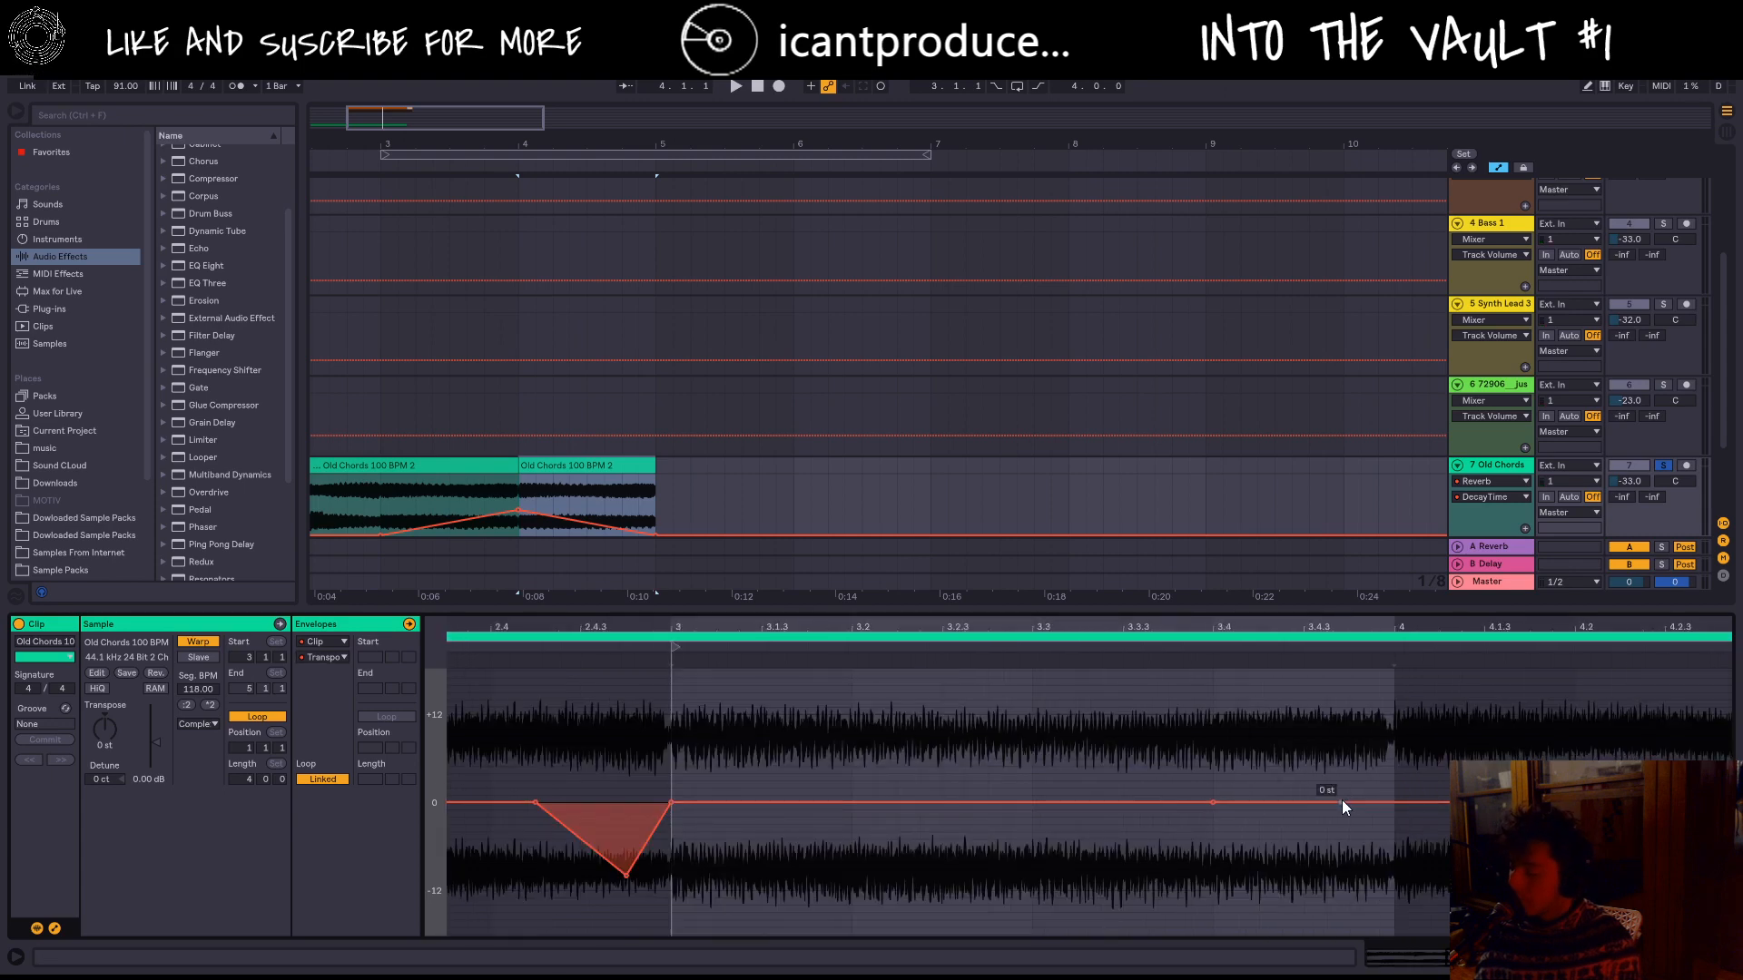
left_click_drag(1397, 803, 1392, 862)
key("space")
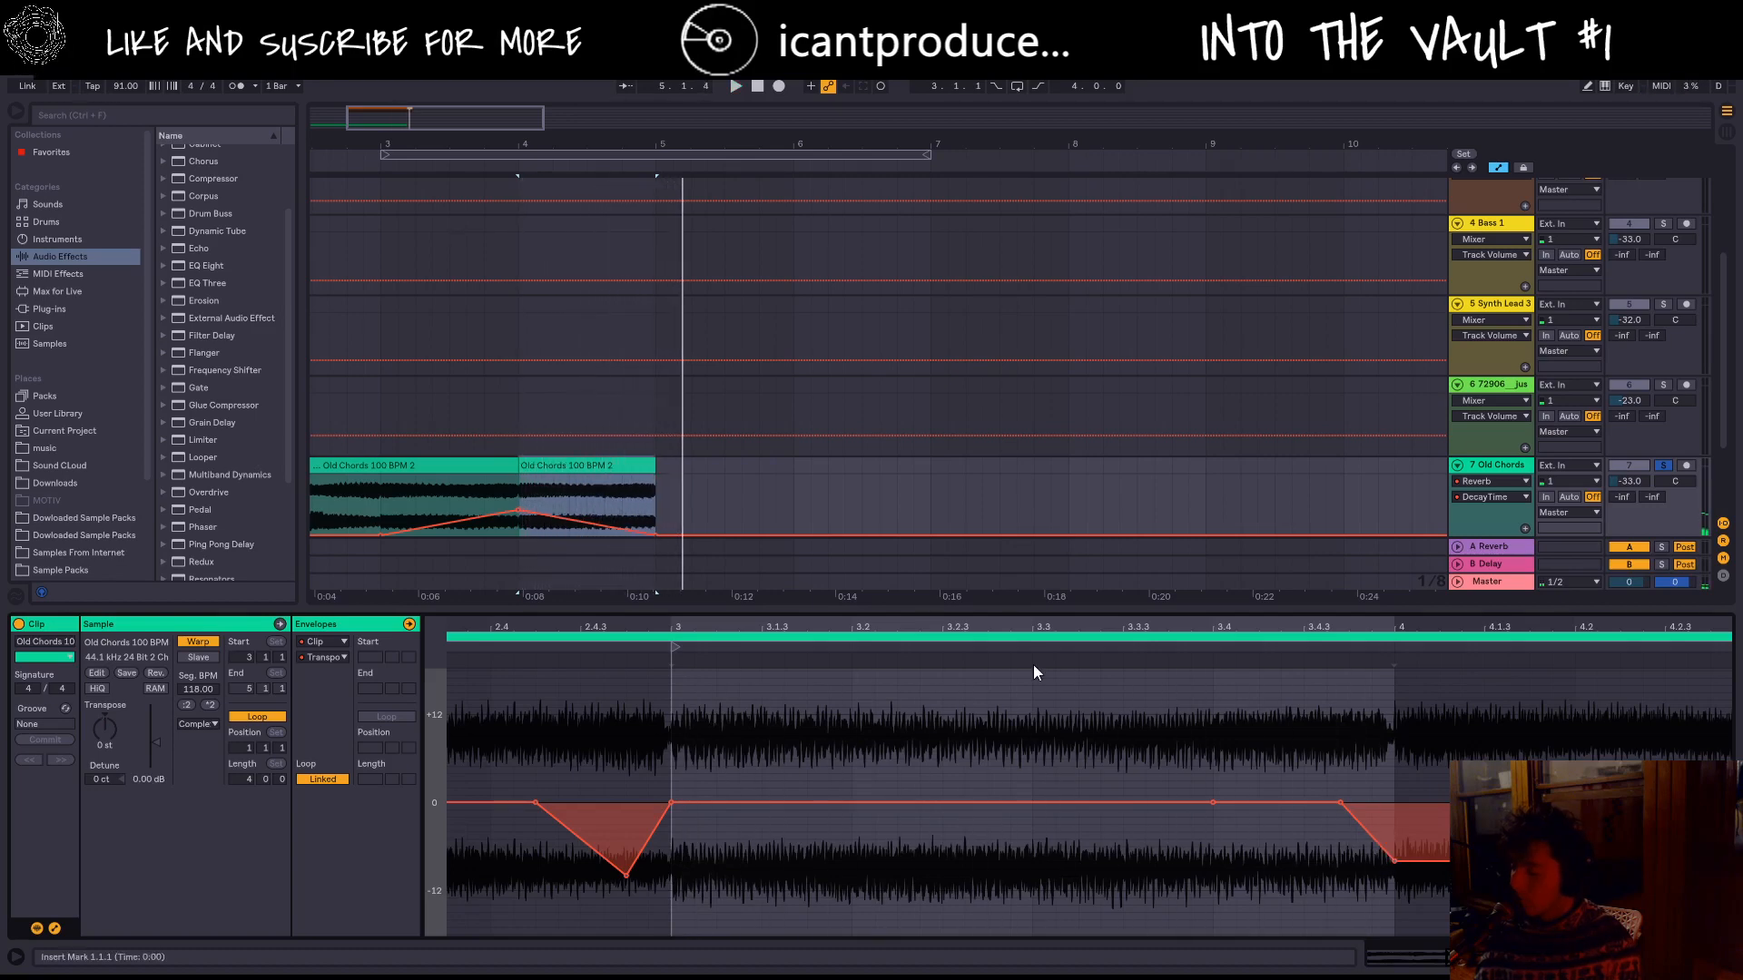
key("space")
Step: Set the arrangement loop region to start at 1.1.1 with a length of four bars and play from the start
left_click_drag(384, 155, 609, 155)
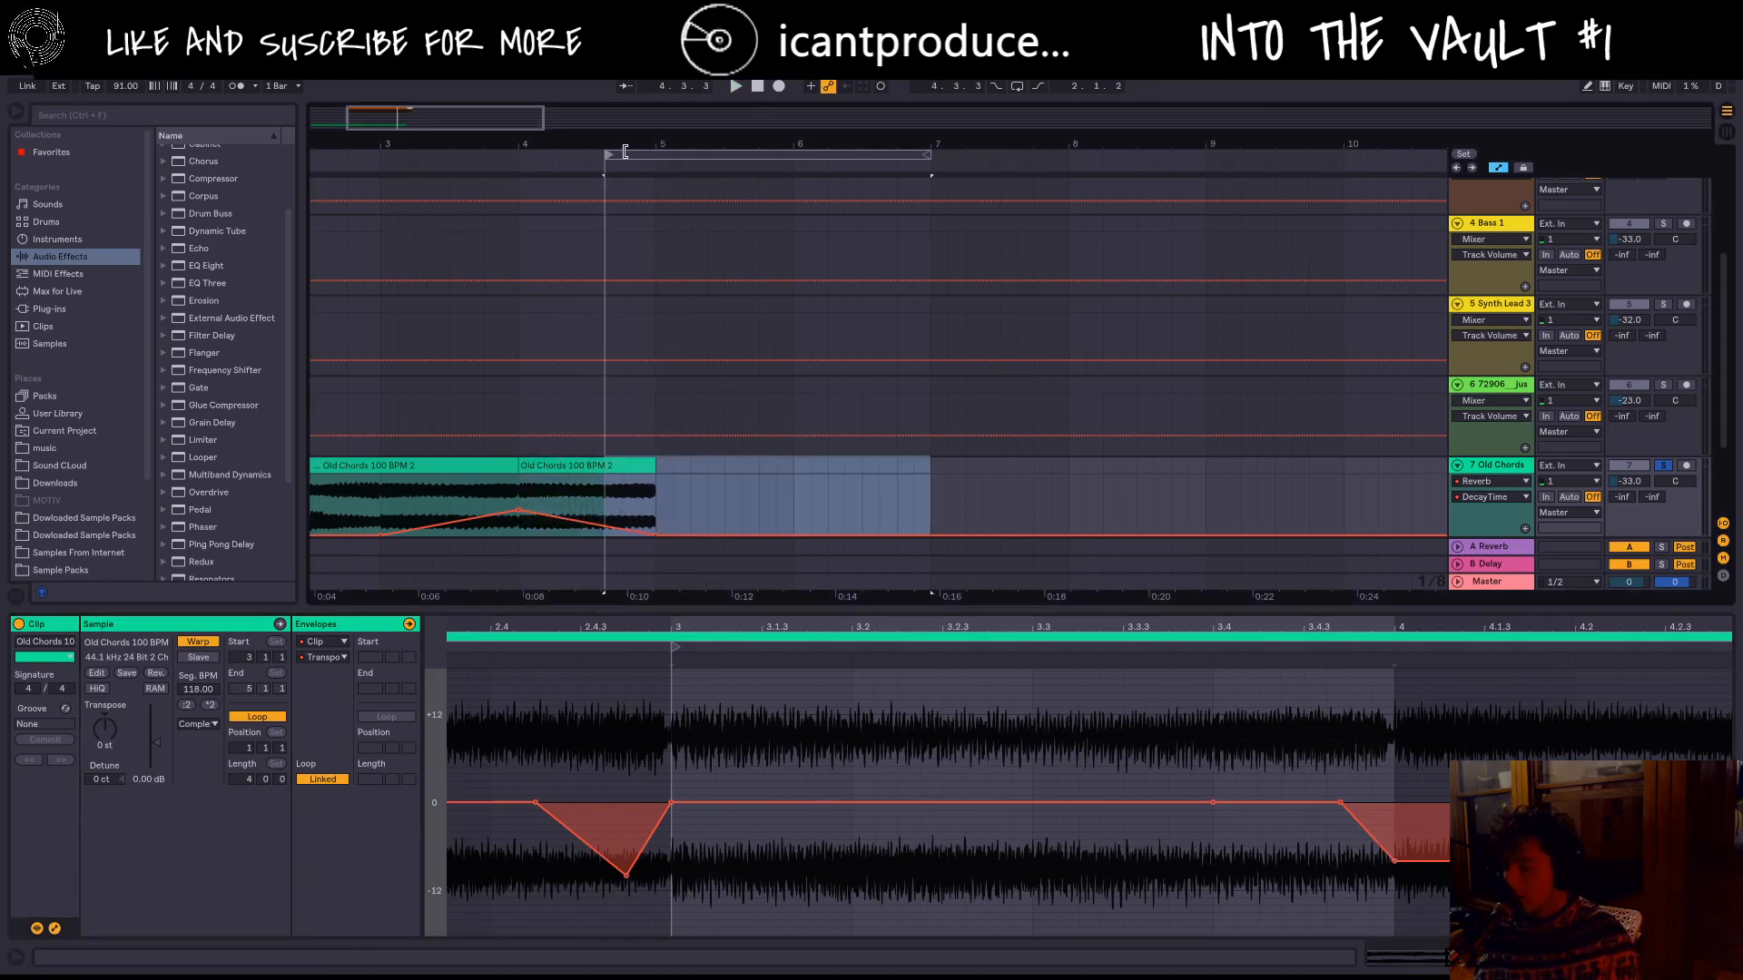
scroll(624, 152, "down", 4)
scroll(621, 152, "up", 1)
left_click_drag(311, 155, 298, 147)
left_click(814, 272)
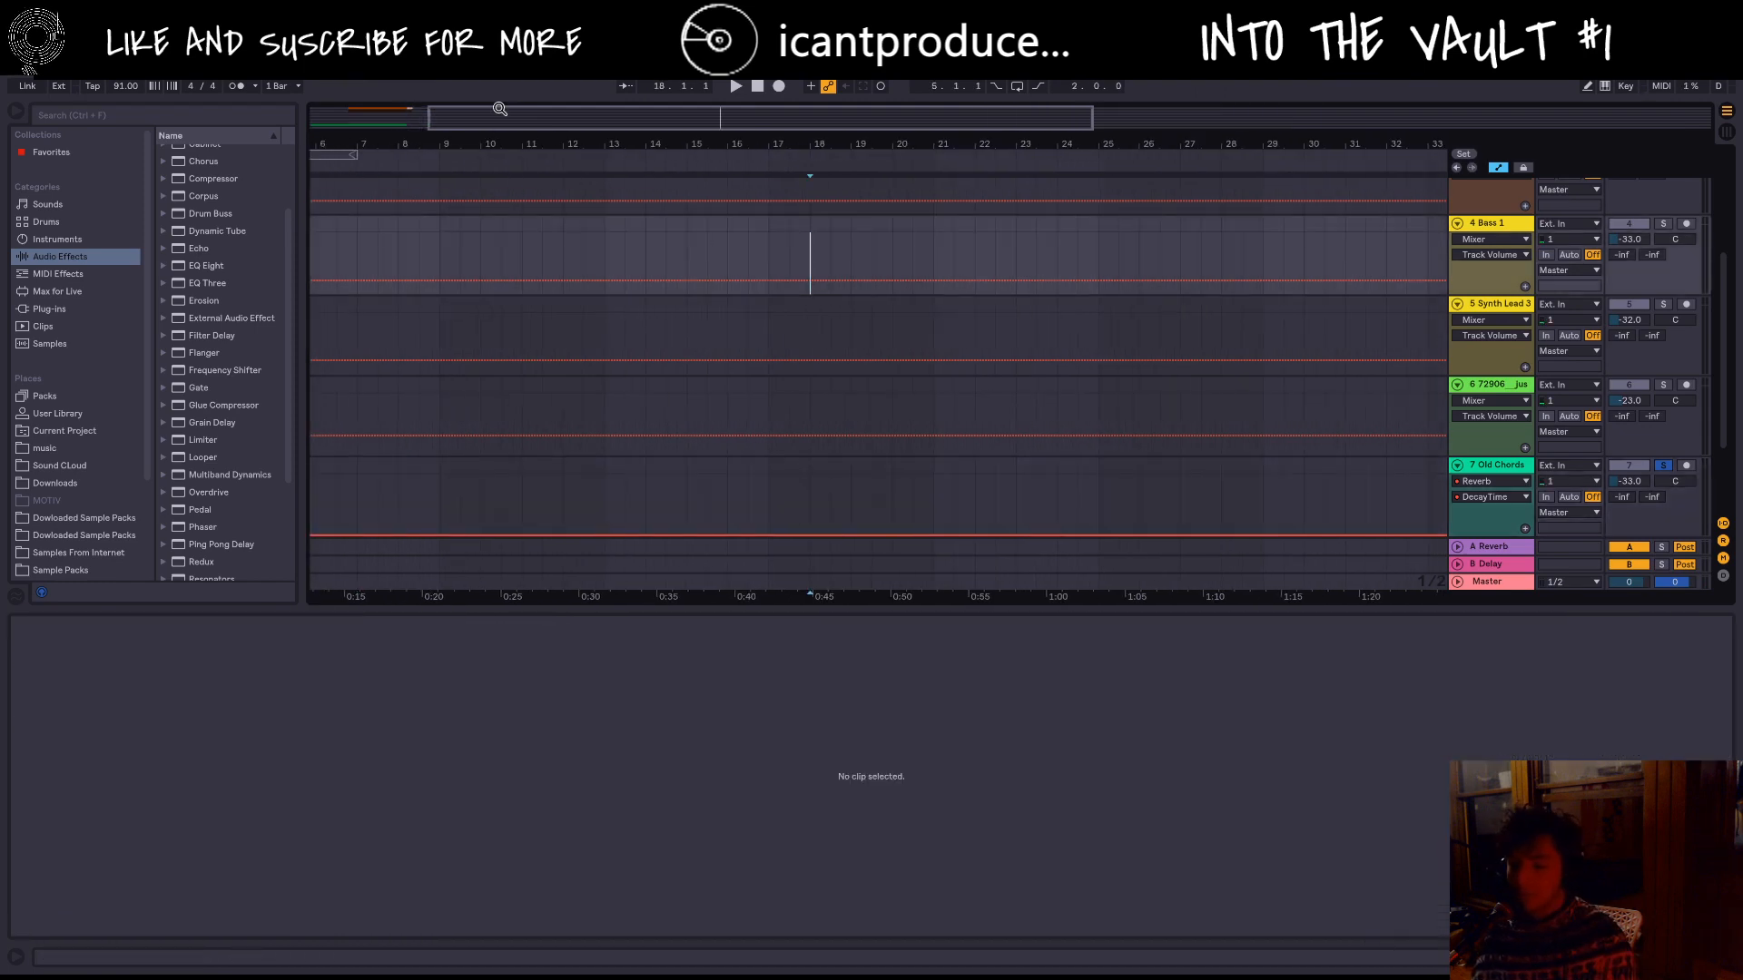
left_click_drag(500, 109, 360, 109)
mouse_move(578, 154)
left_mouse_down()
mouse_move(340, 154)
mouse_move(547, 158)
left_mouse_up()
key("space")
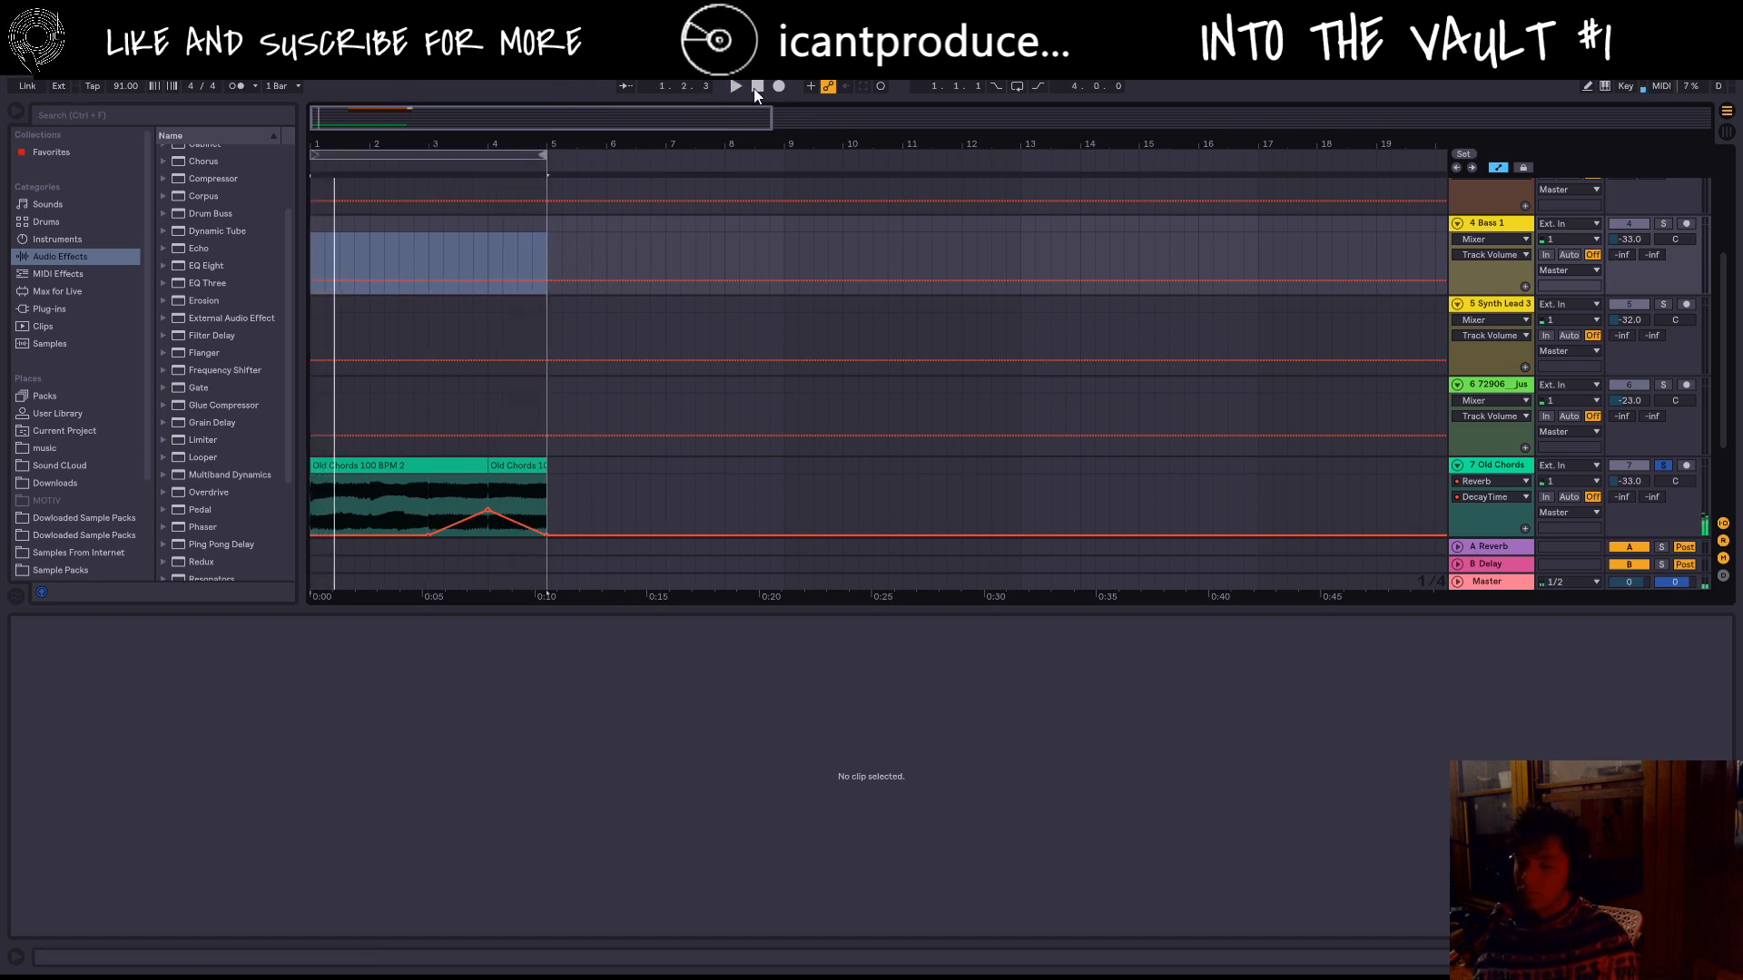
double_click(755, 88)
key("space")
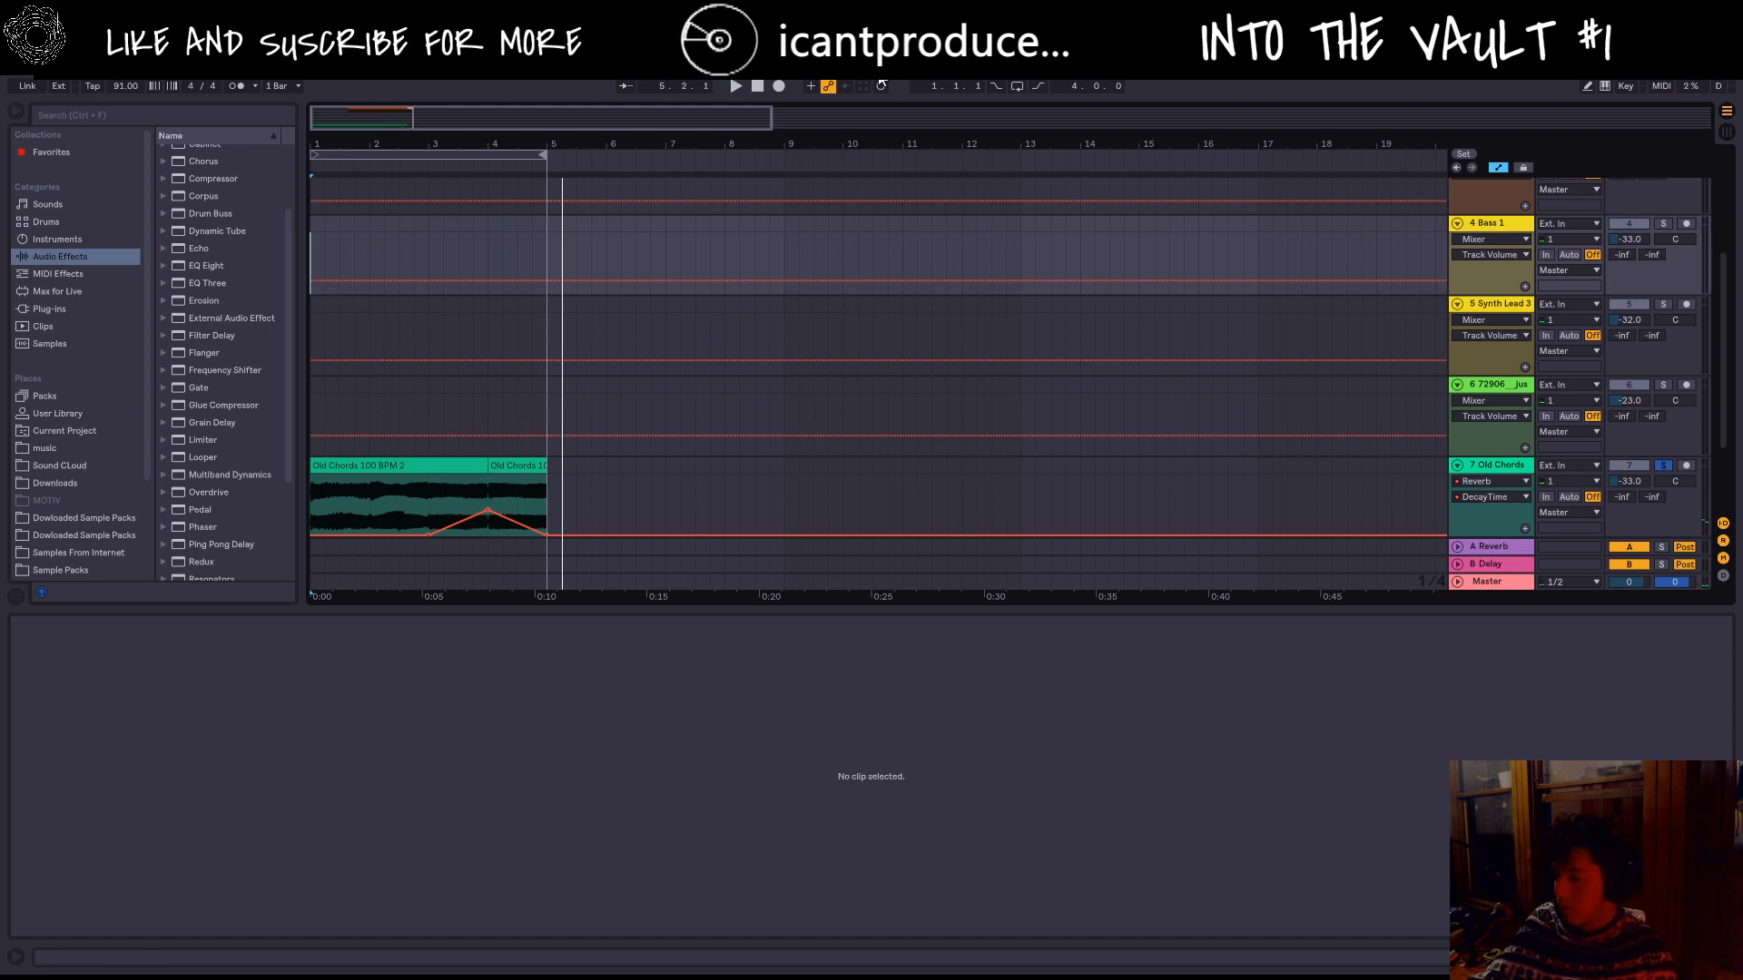
Step: Turn on arrangement looping and play the four-bar Old Chords part as a loop
left_click(1016, 86)
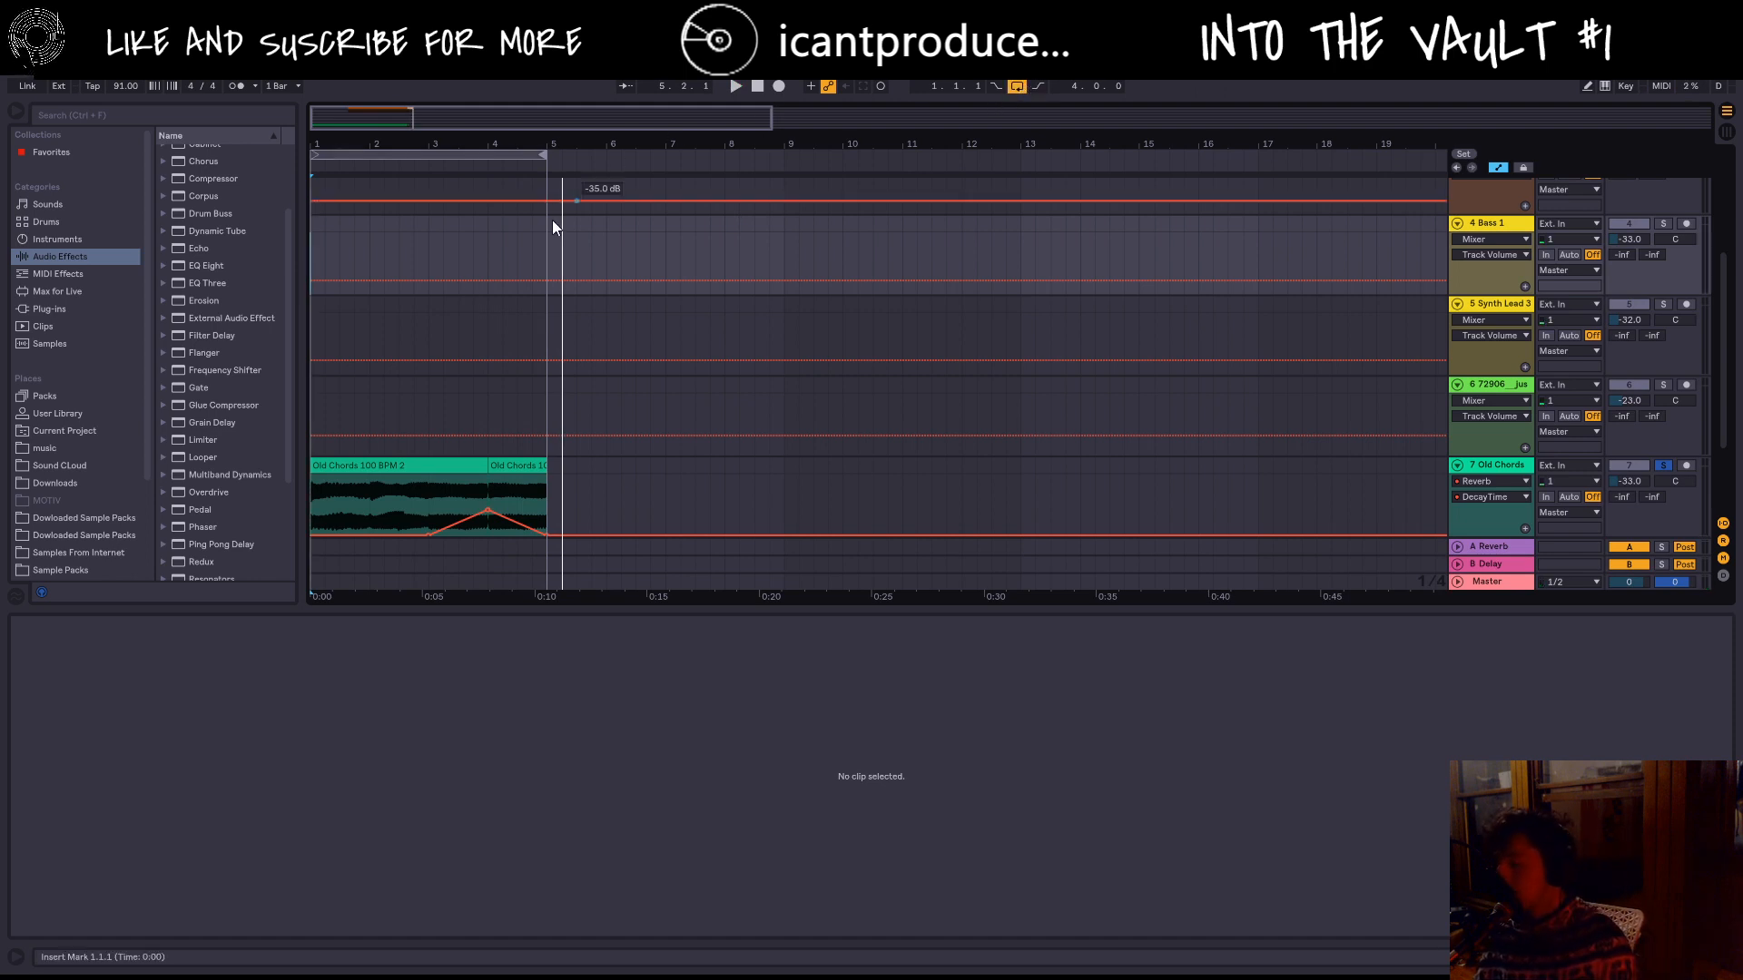
key("space")
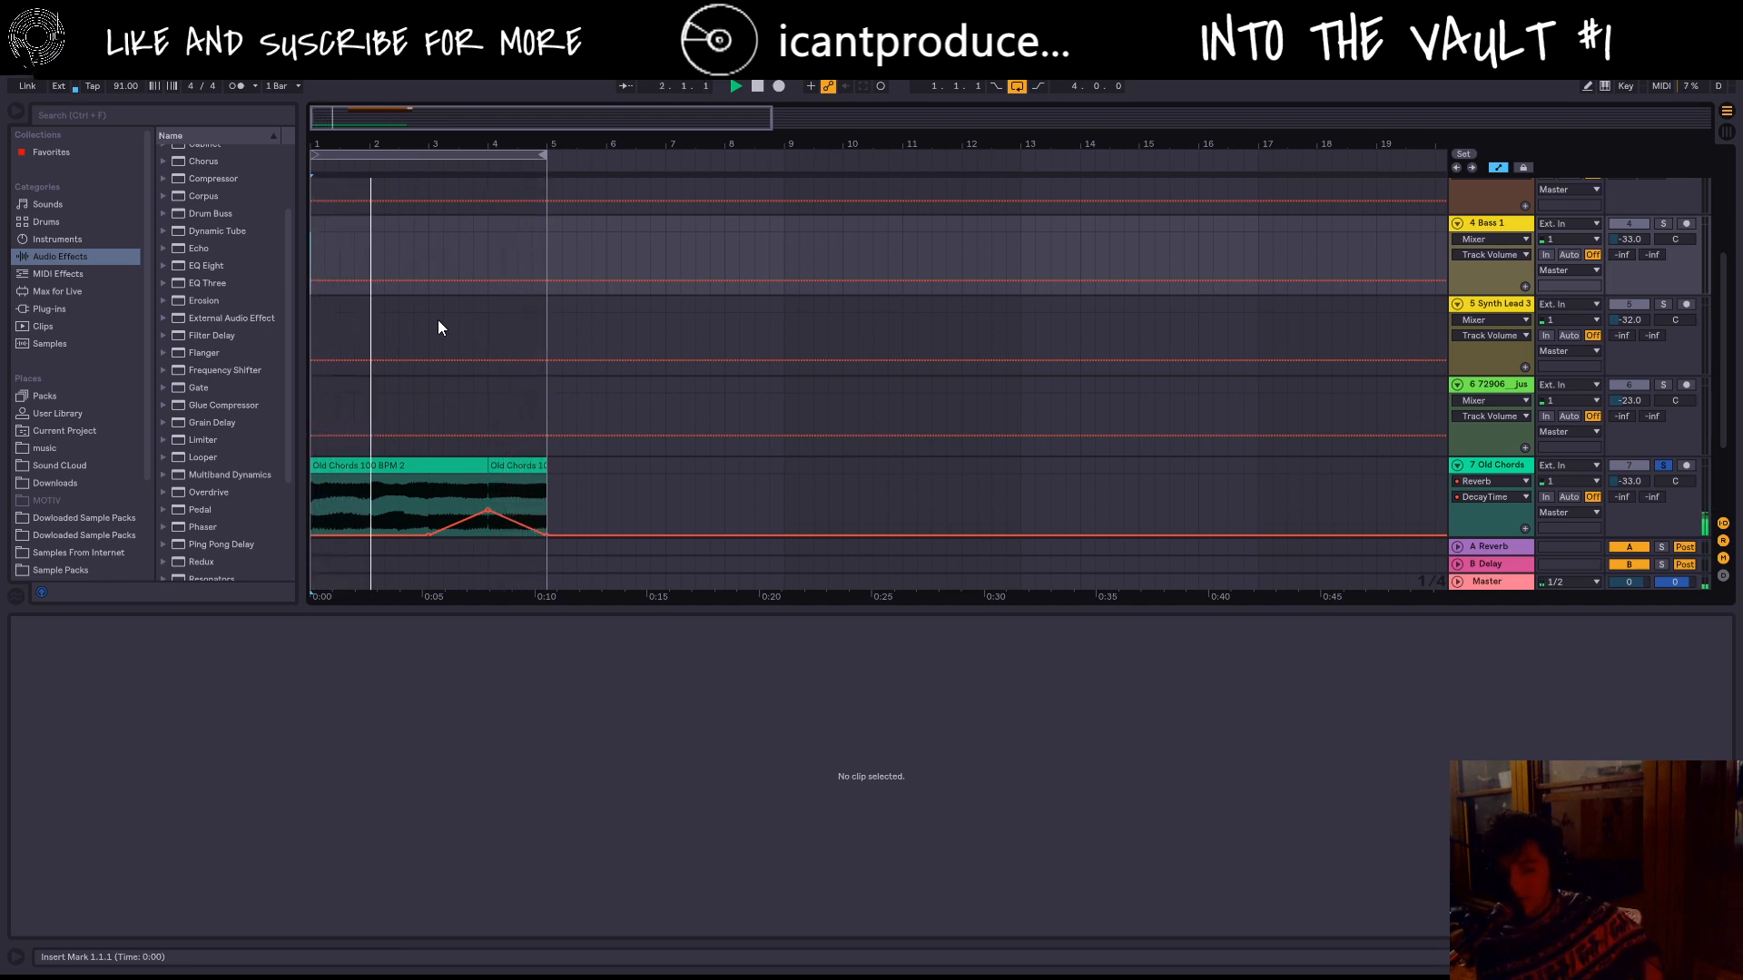
key("space")
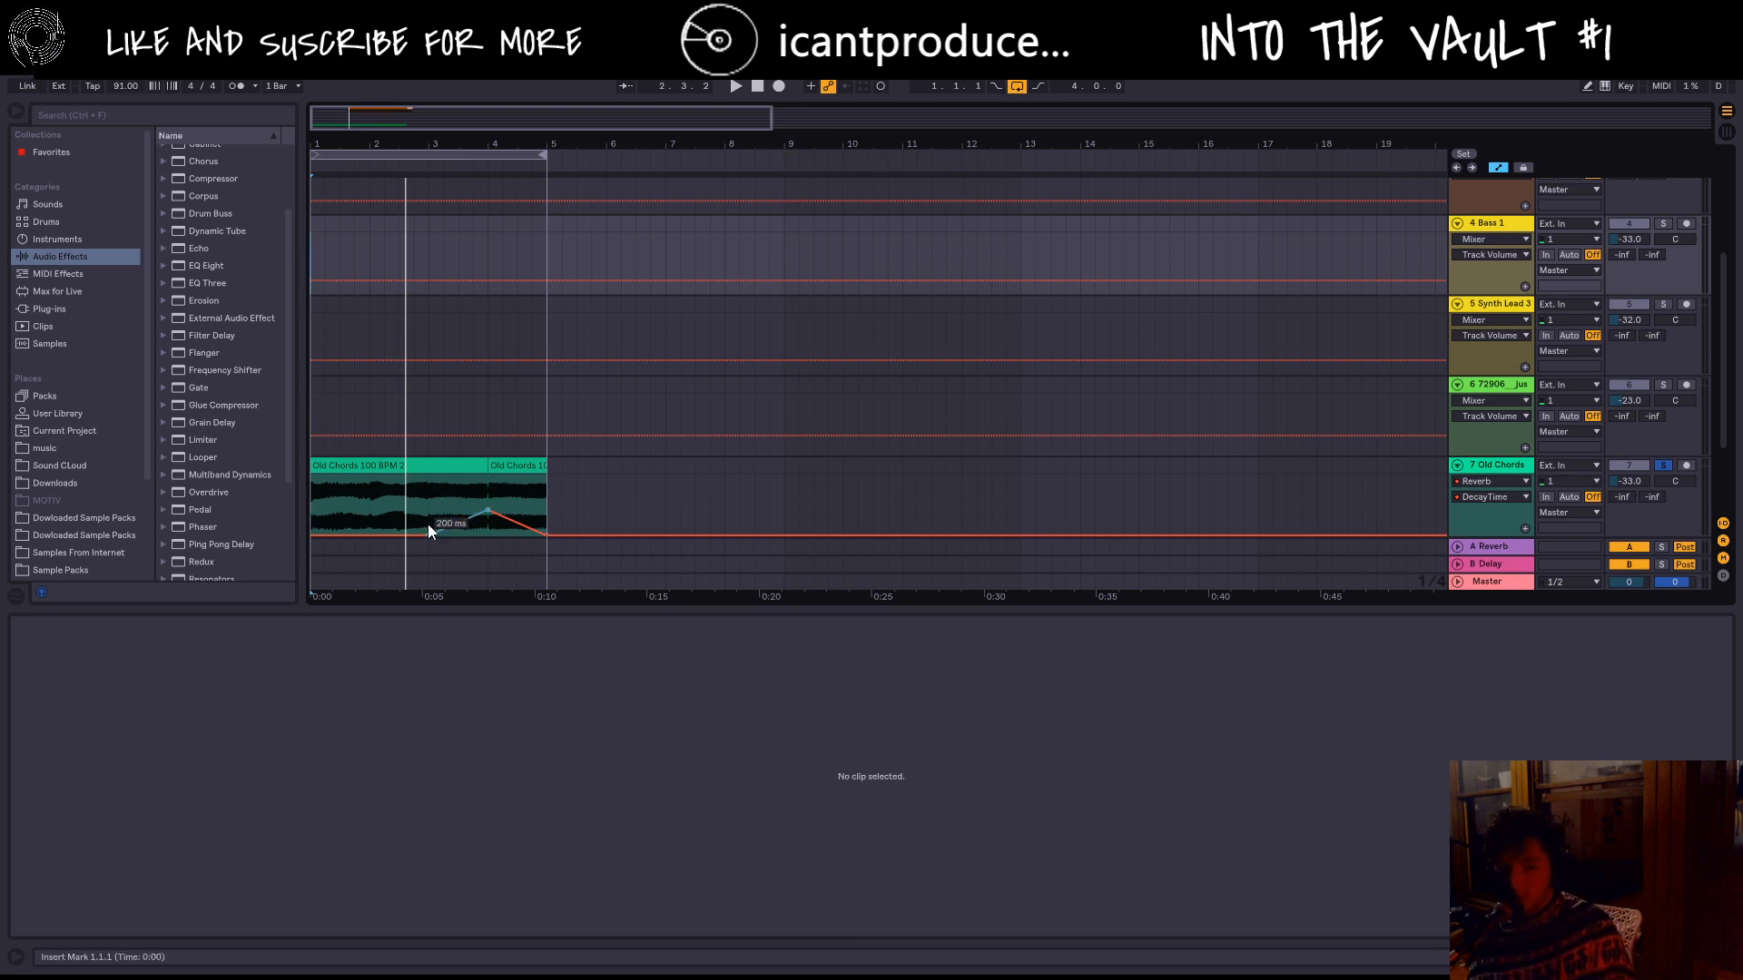
Step: Select both Old Chords clips in the arrangement and consolidate them into a single four-bar clip
left_click(341, 464)
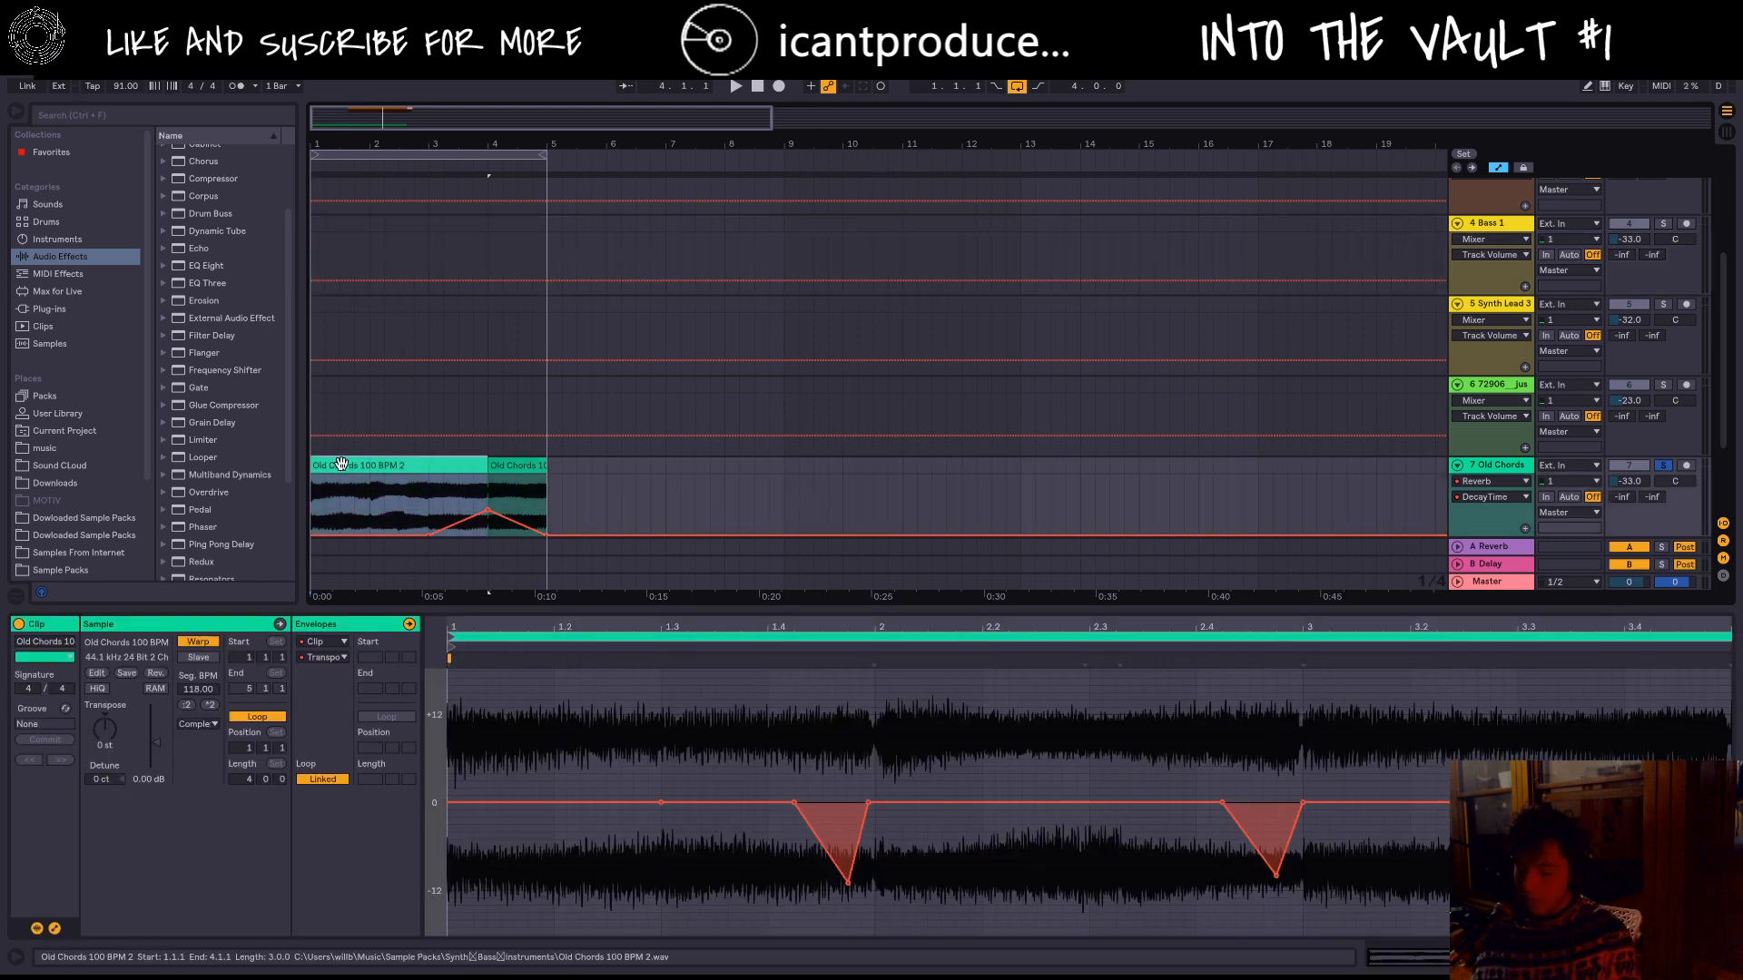
key("shift+Right")
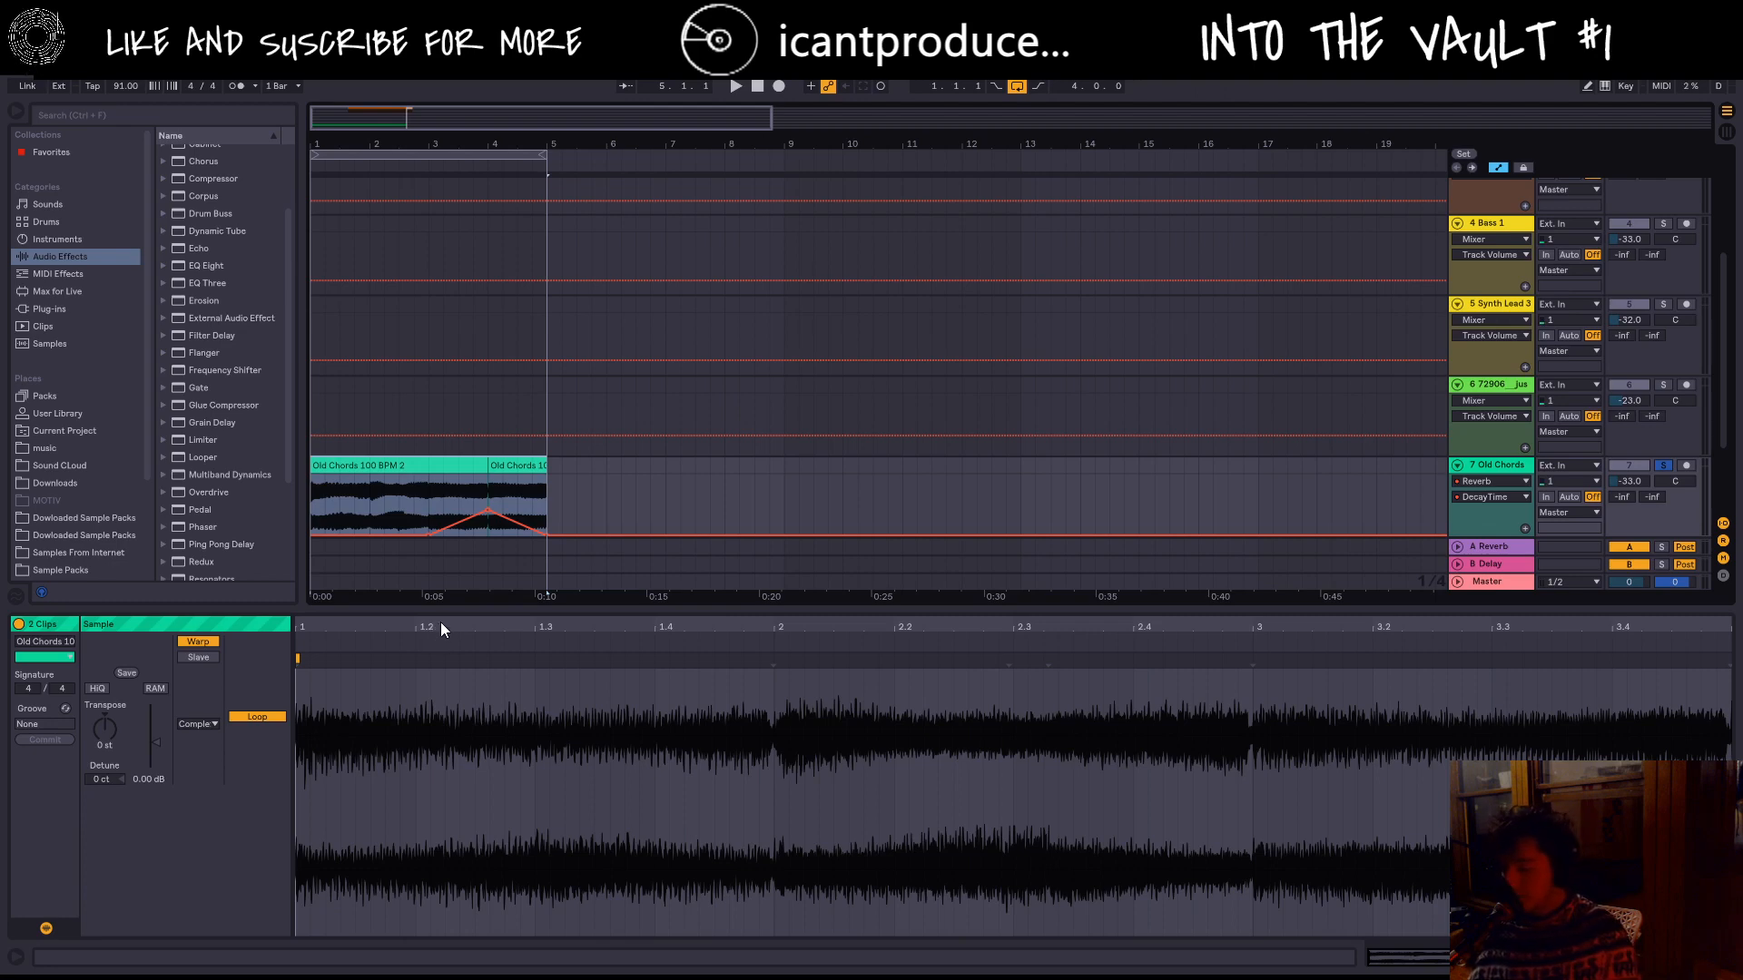
key("ctrl+j")
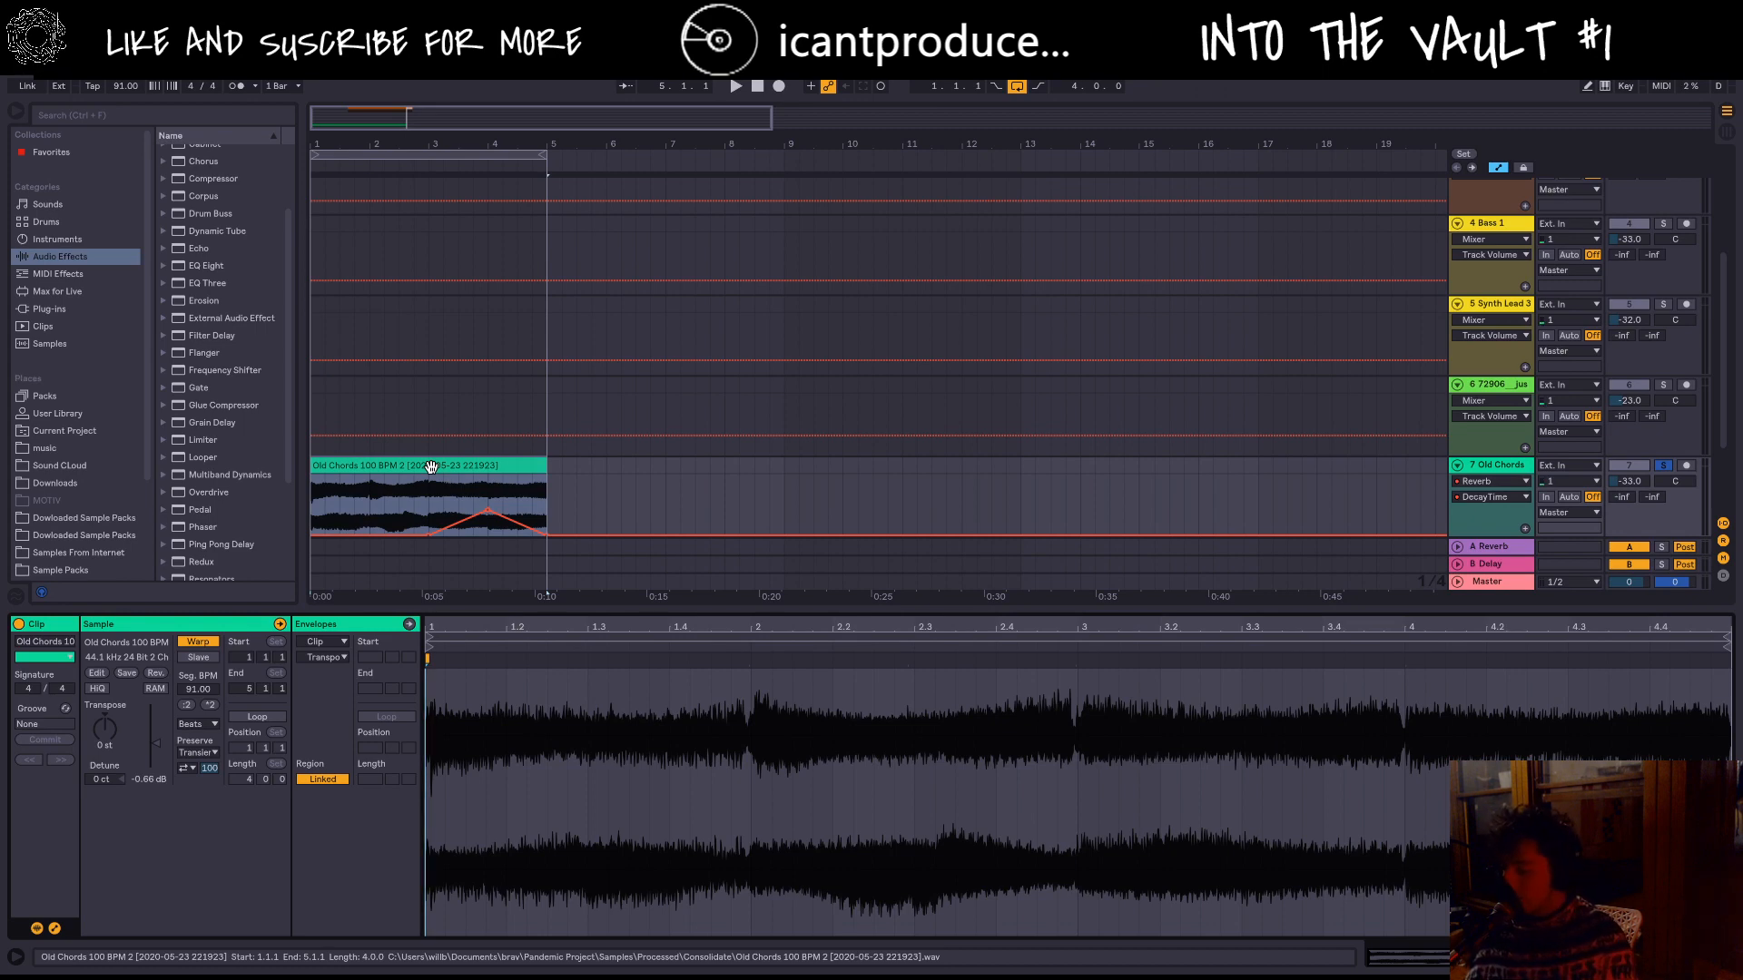
Step: Copy the consolidated Old Chords clip into the second Session slot of its track and launch it
key("Tab")
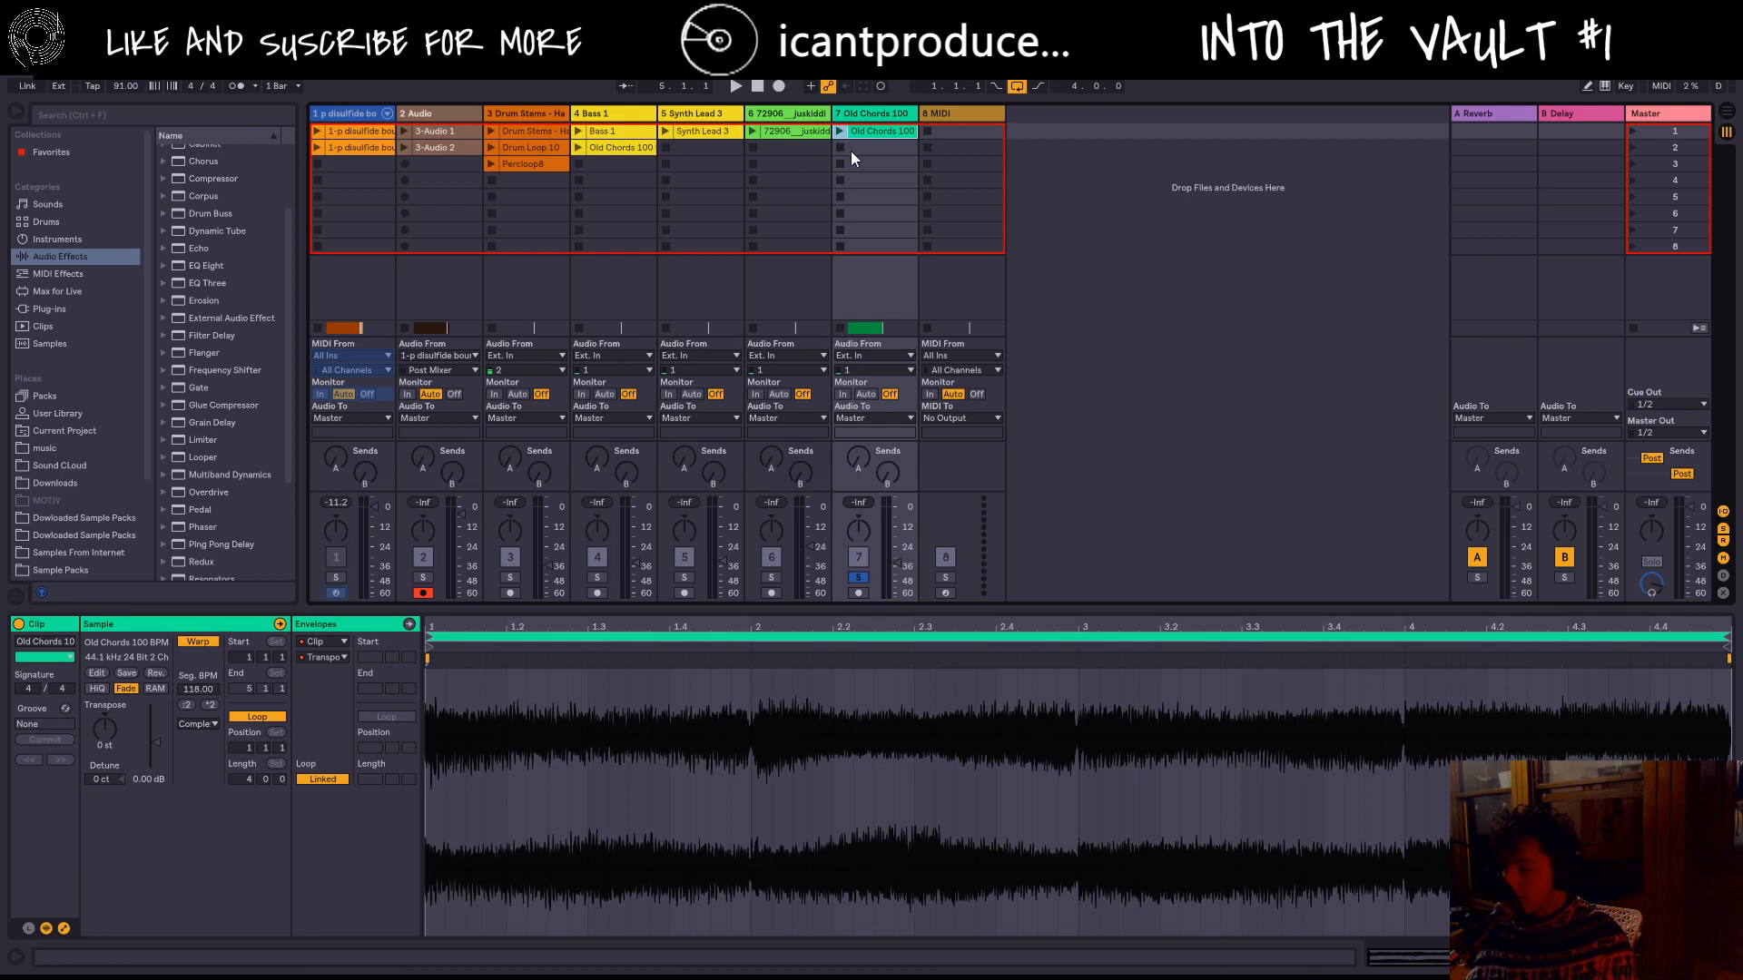
key("Tab")
left_click_drag(391, 463, 879, 150)
key("Tab")
left_click(840, 147)
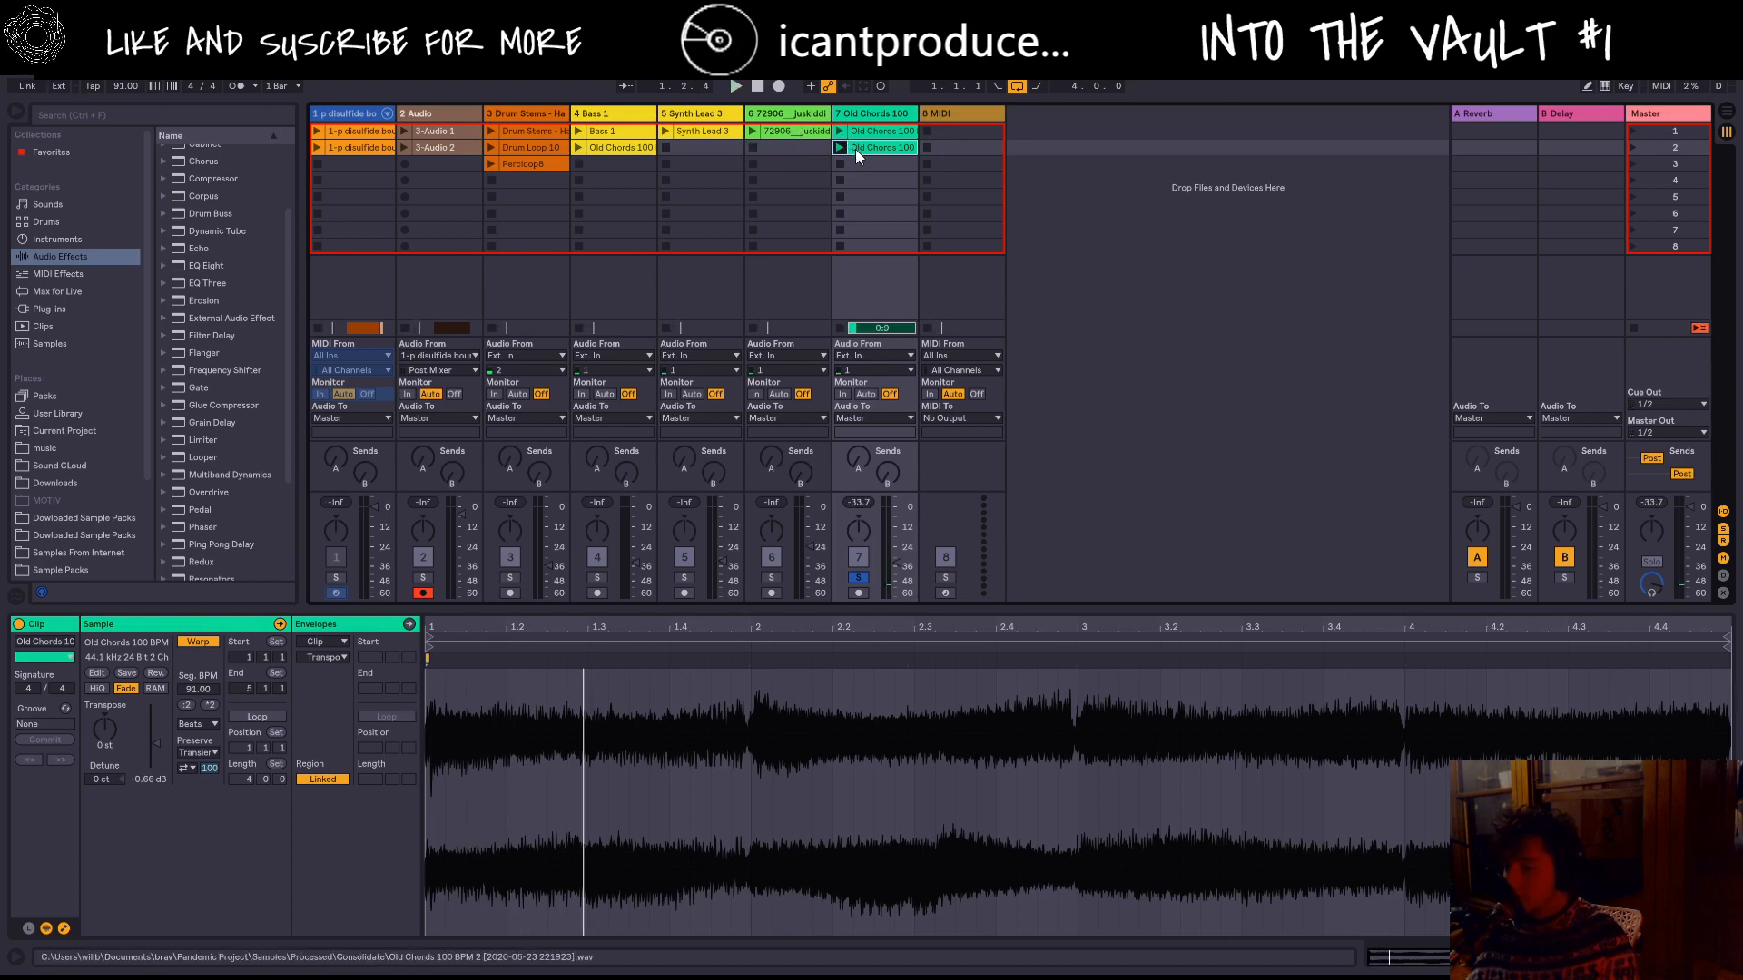
Step: Rearrange the Old Chords track's Session clips so the consolidated clip is in slot 1 and the original in slot 2
mouse_move(857, 140)
left_mouse_down()
mouse_move(859, 163)
mouse_move(862, 134)
left_mouse_up()
key("ctrl+z")
left_click_drag(858, 161, 858, 151)
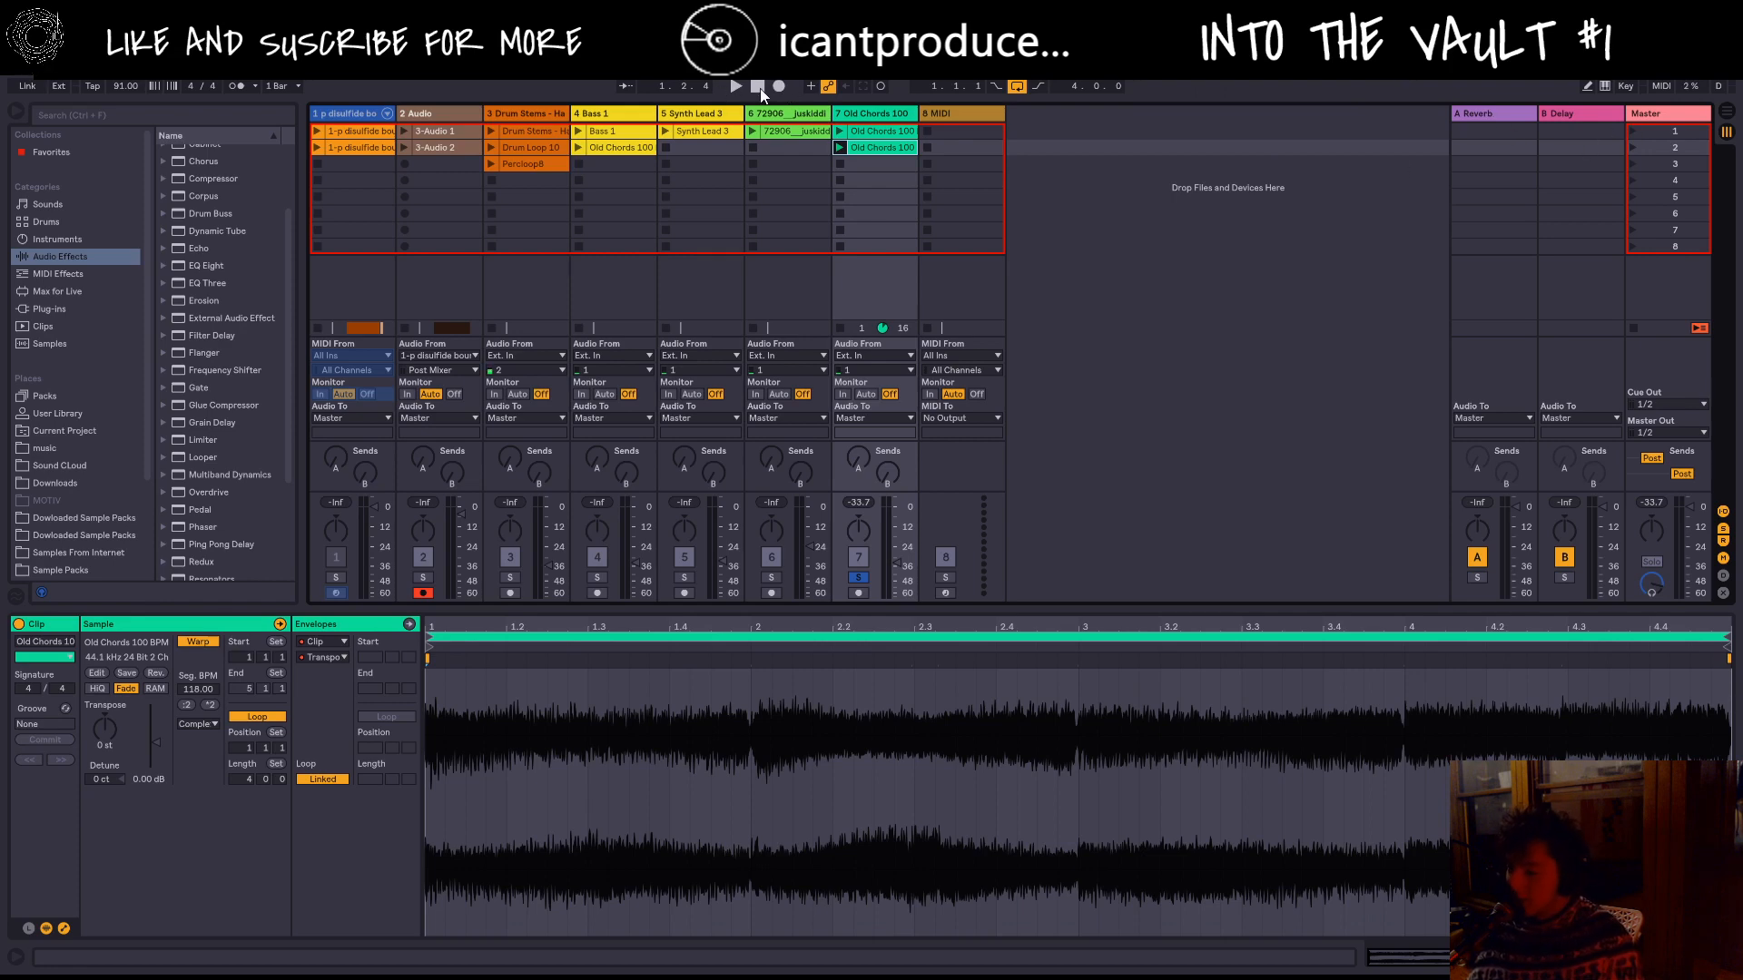
Step: Launch the Percloop8 clip, unsolo the Old Chords track and play the two parts together
left_click(491, 163)
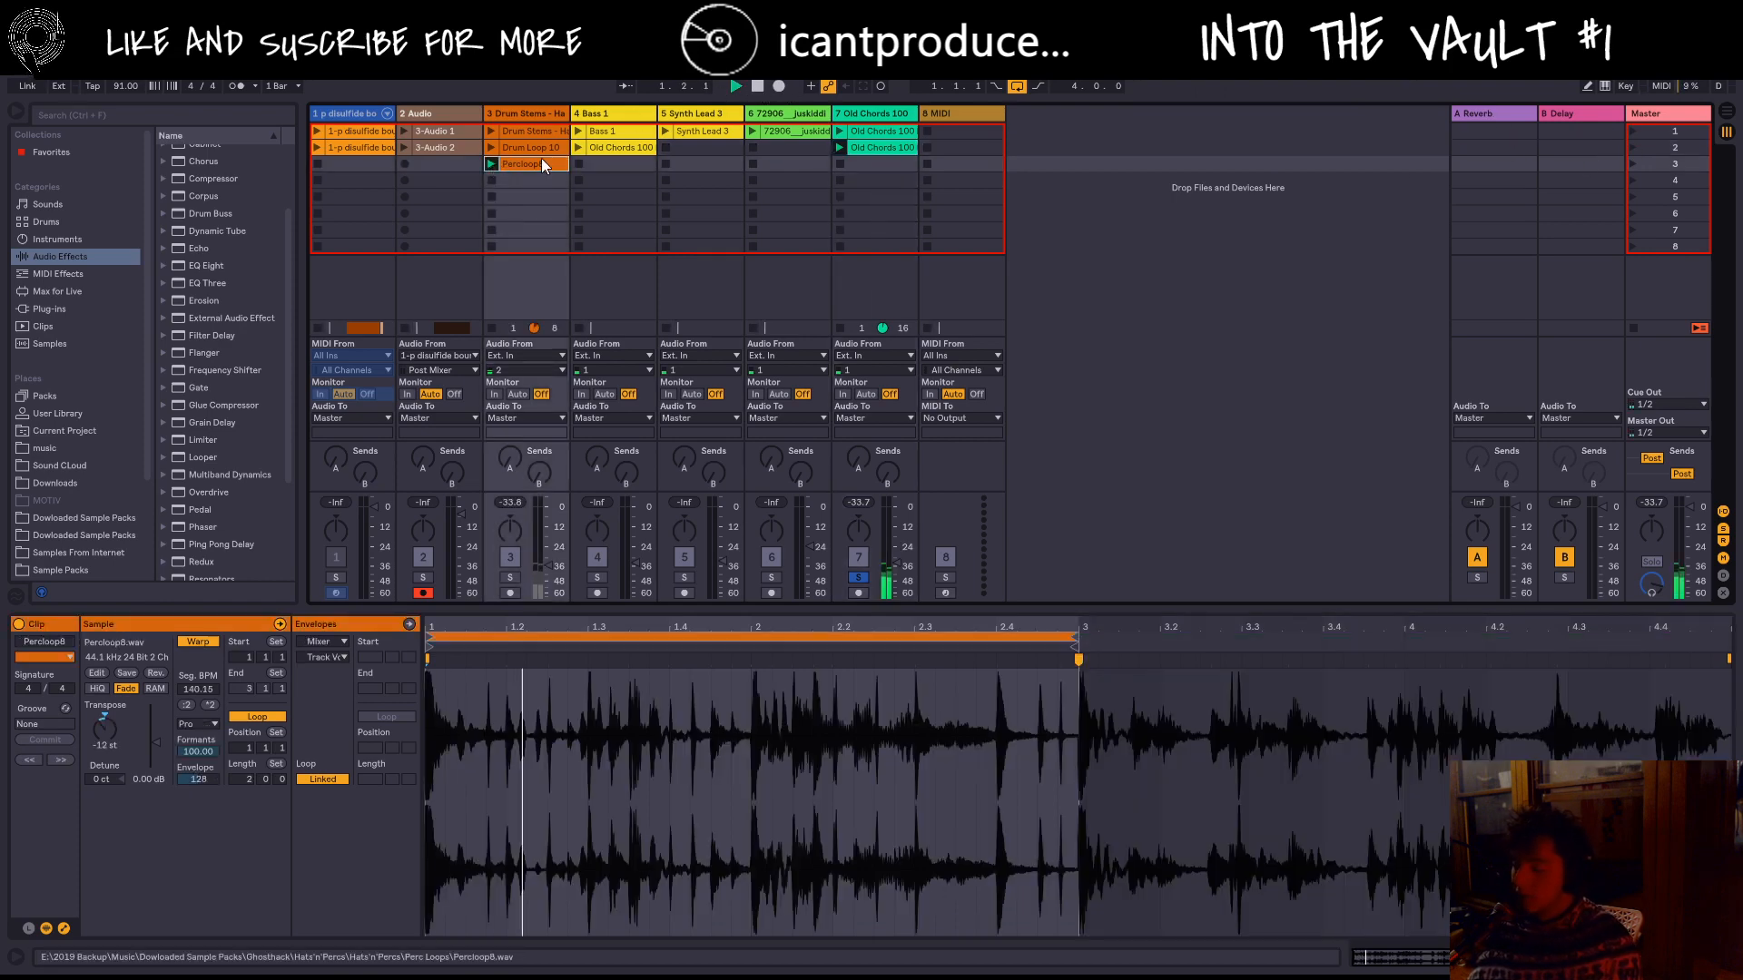
key("space")
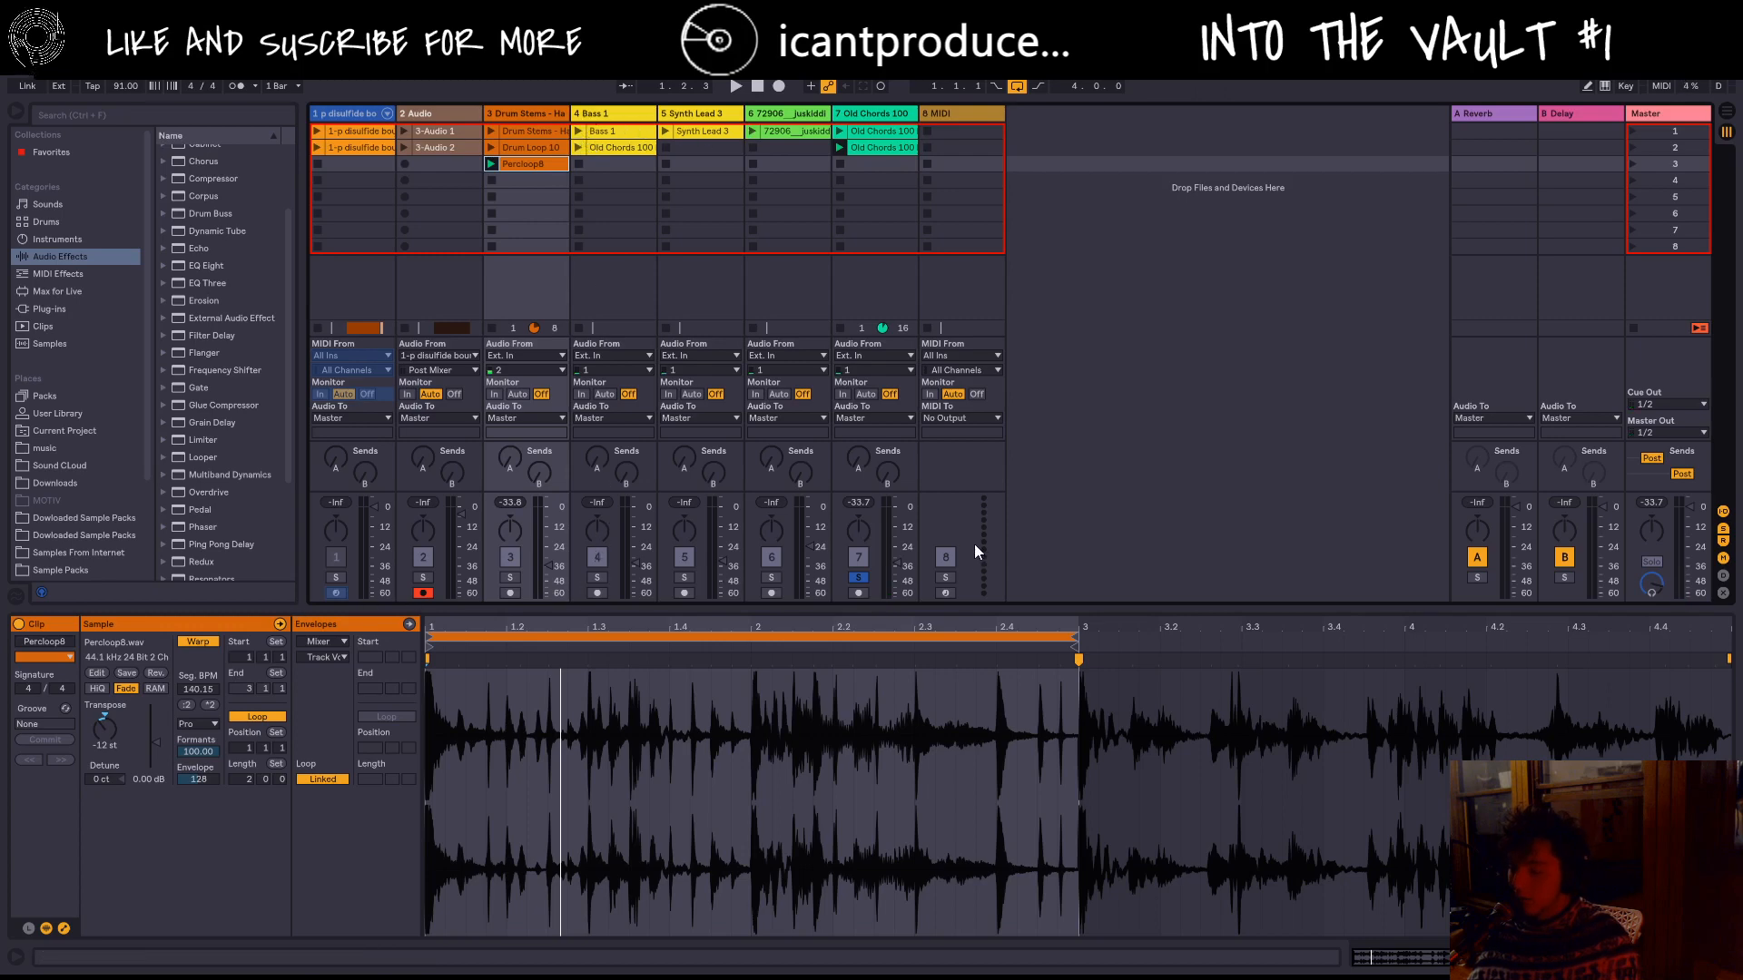
left_click(857, 577)
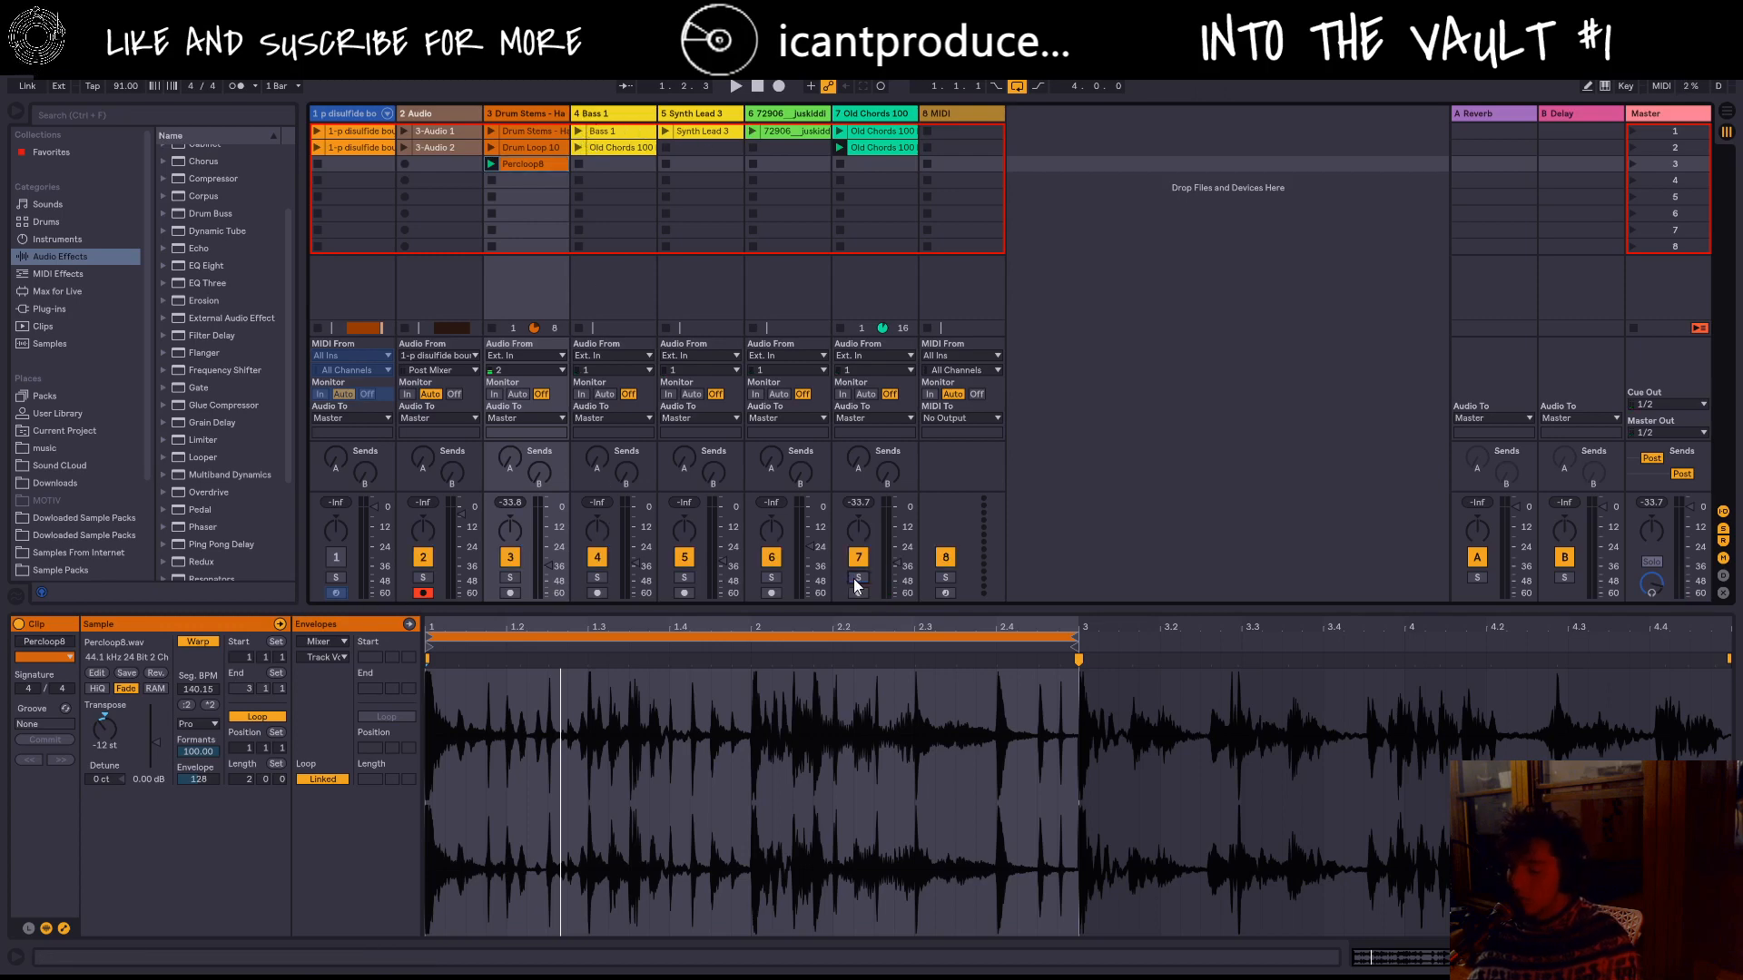
key("space")
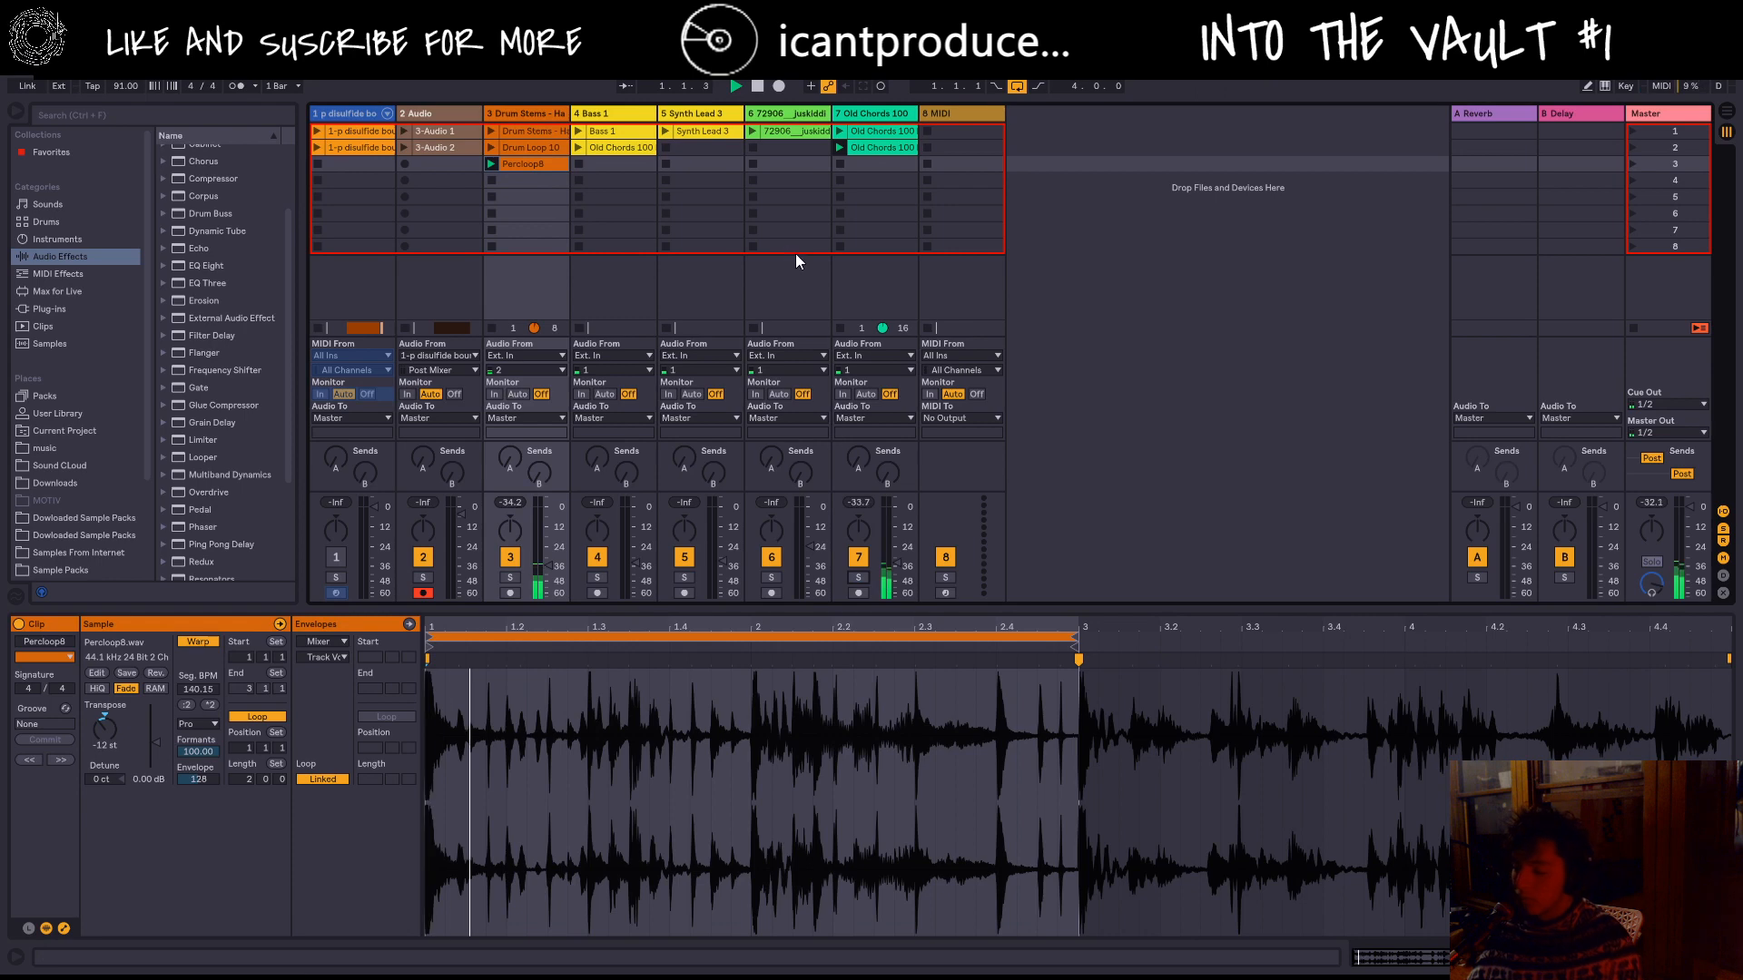
Step: Launch the 3-Audio 2 clip and shorten its loop to two bars, trying one bar first
left_click(406, 147)
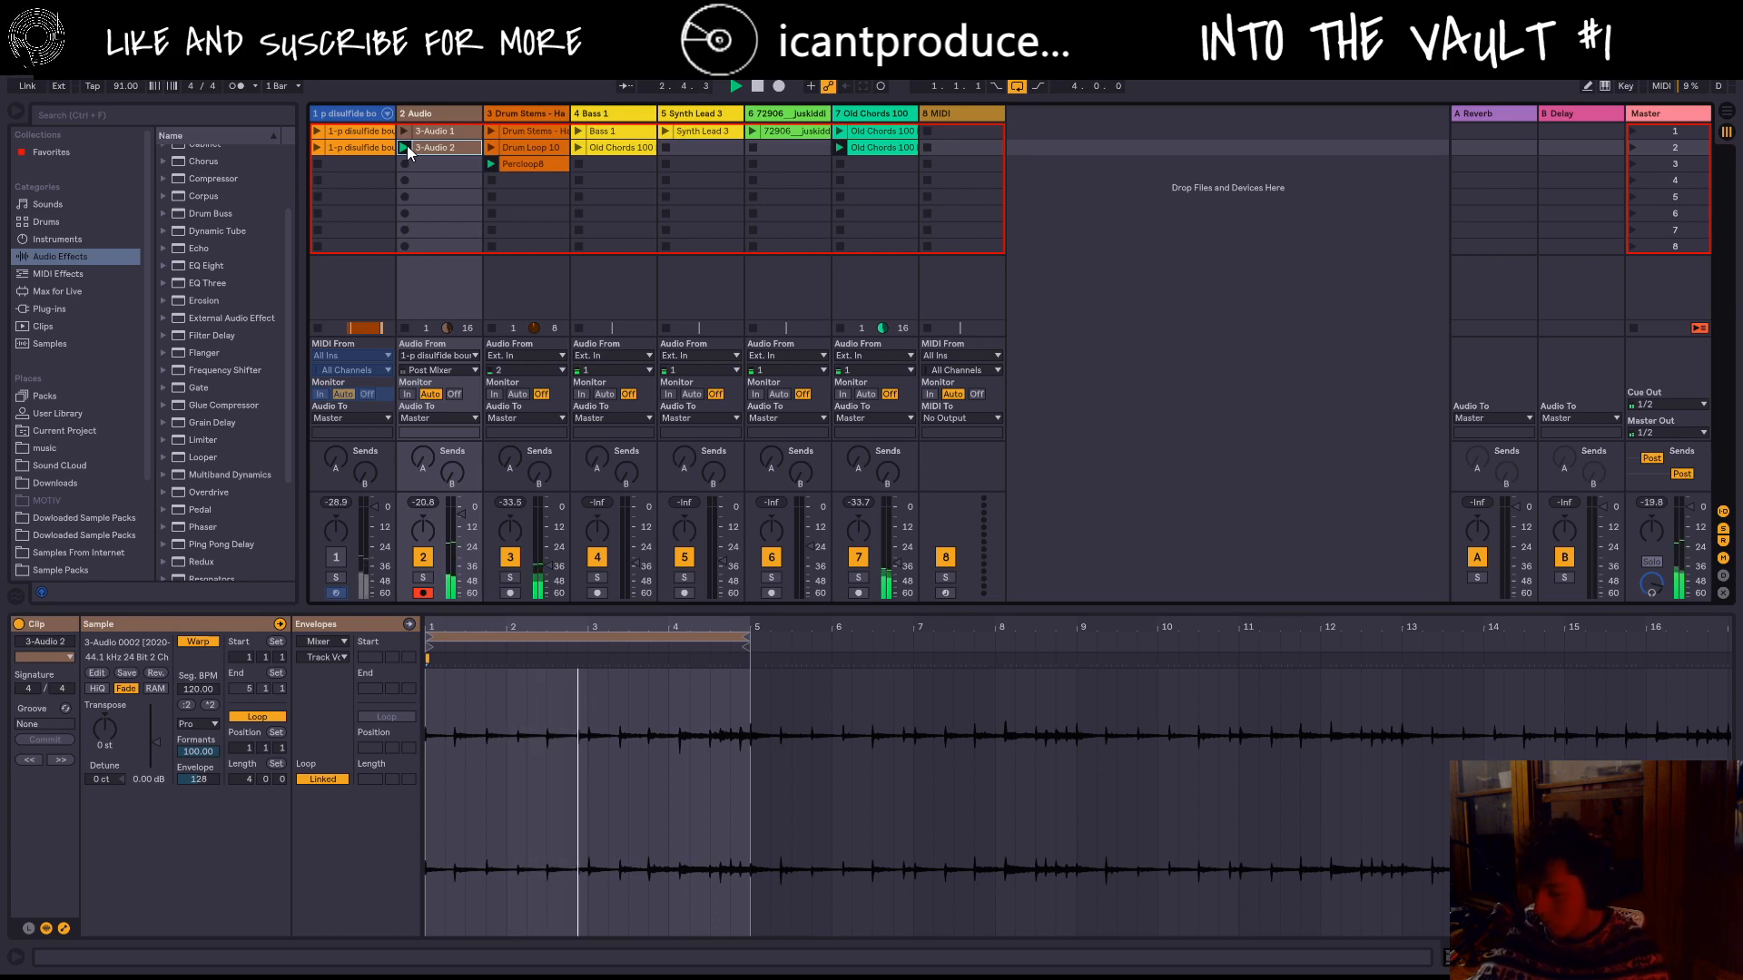
key("space")
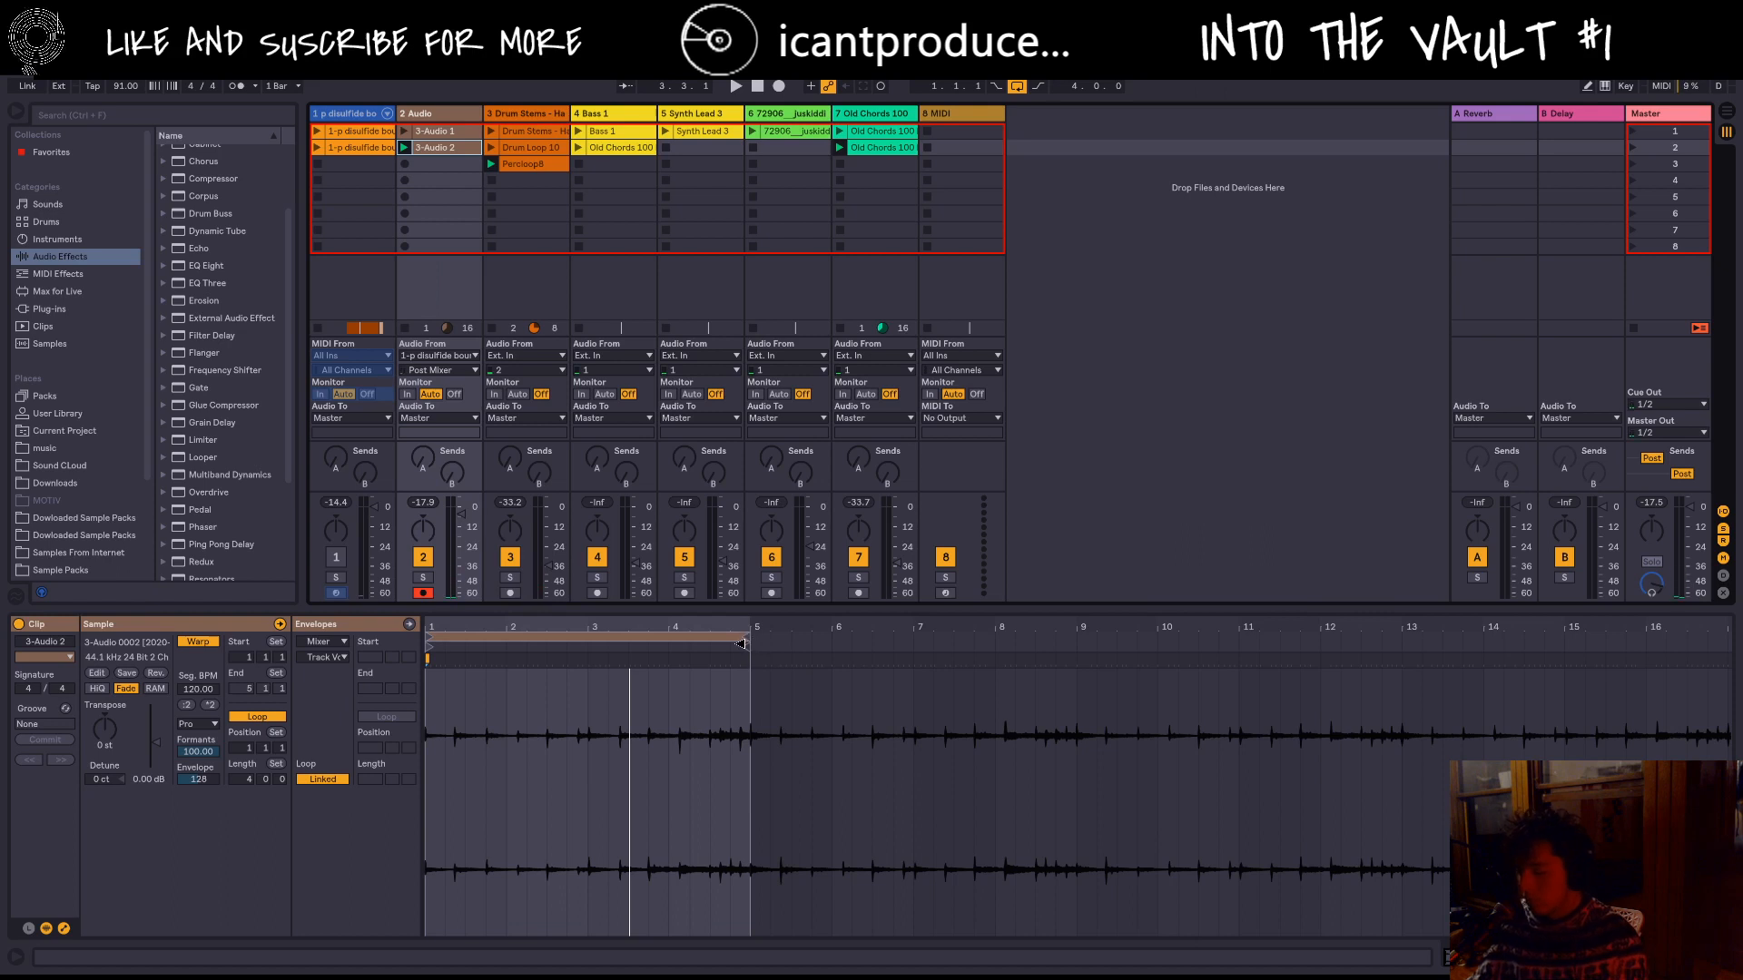
left_click_drag(747, 637, 506, 637)
key("space")
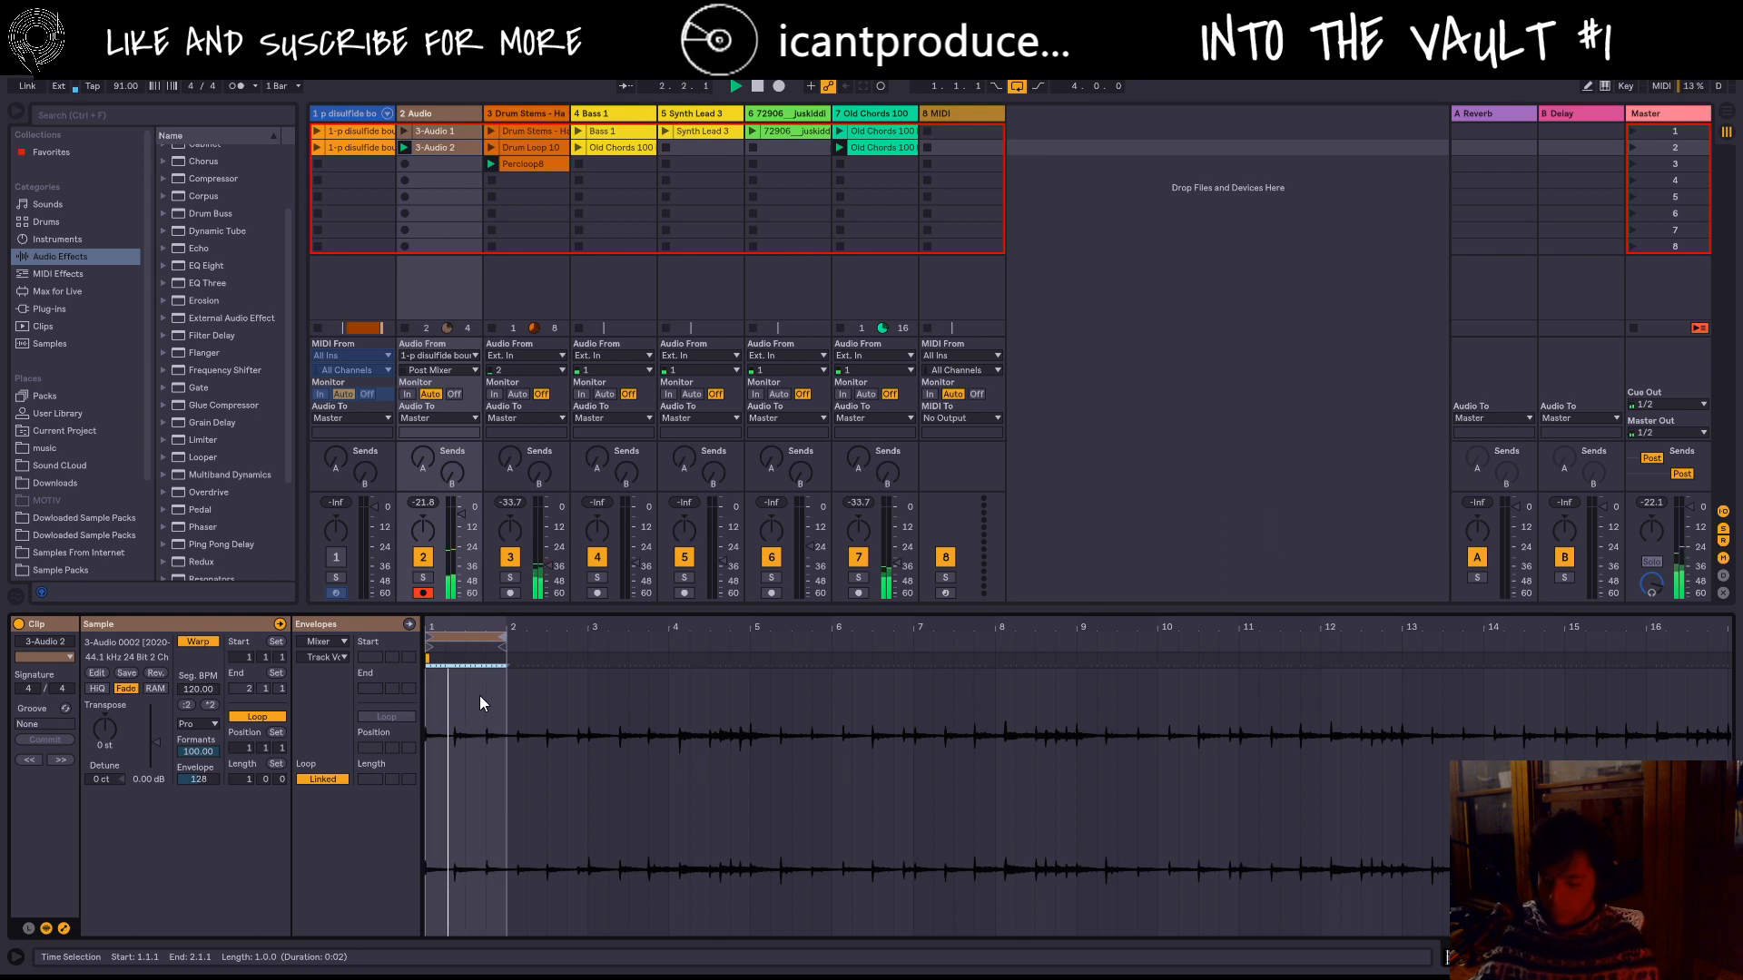
left_click_drag(507, 646, 588, 671)
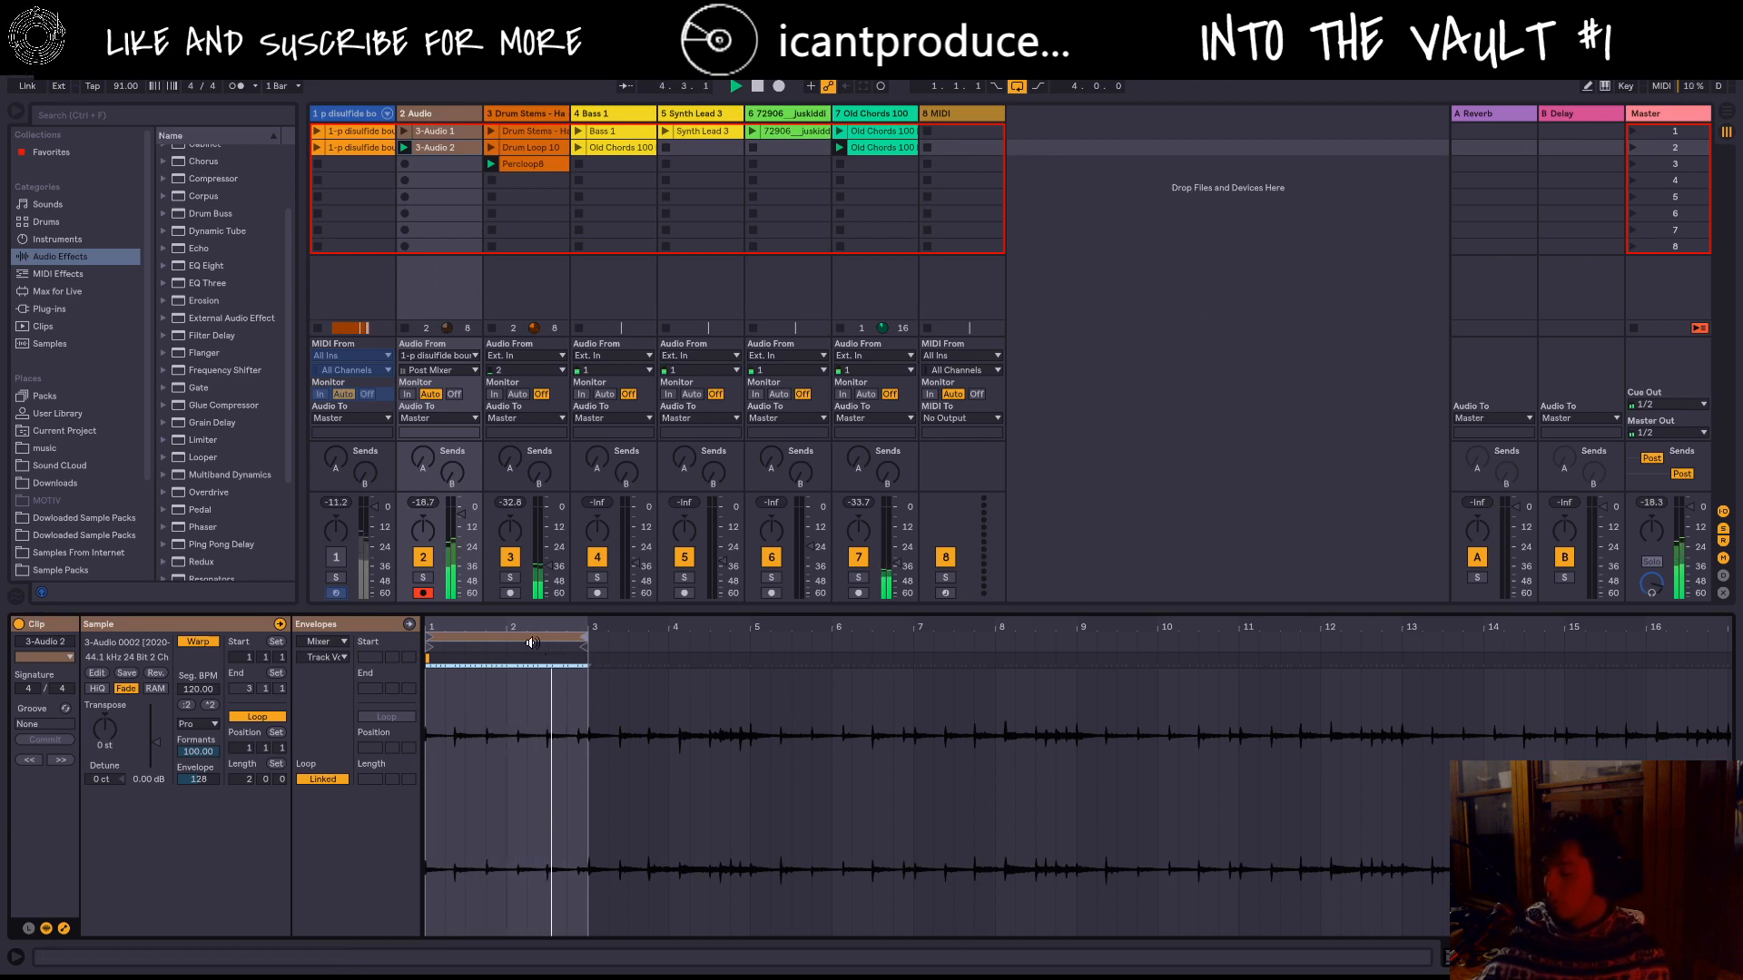
Step: Play the original Old Chords clip with the other parts, and launch the consolidated version to compare
left_click(908, 149)
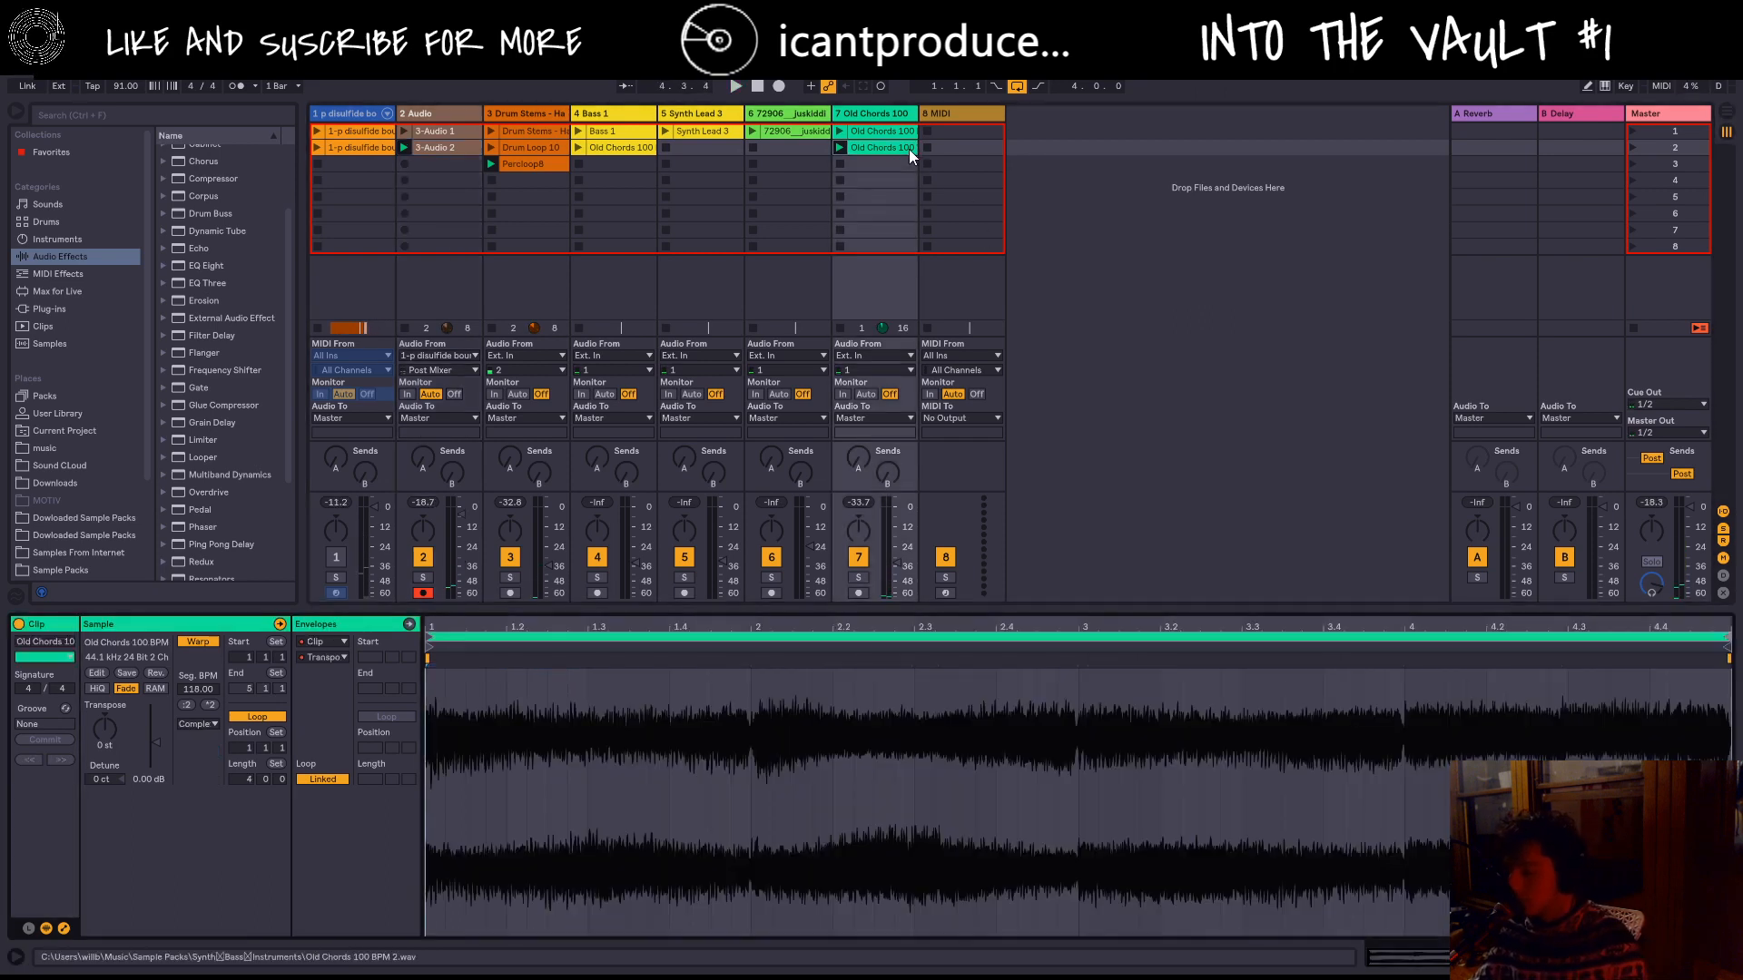
key("space")
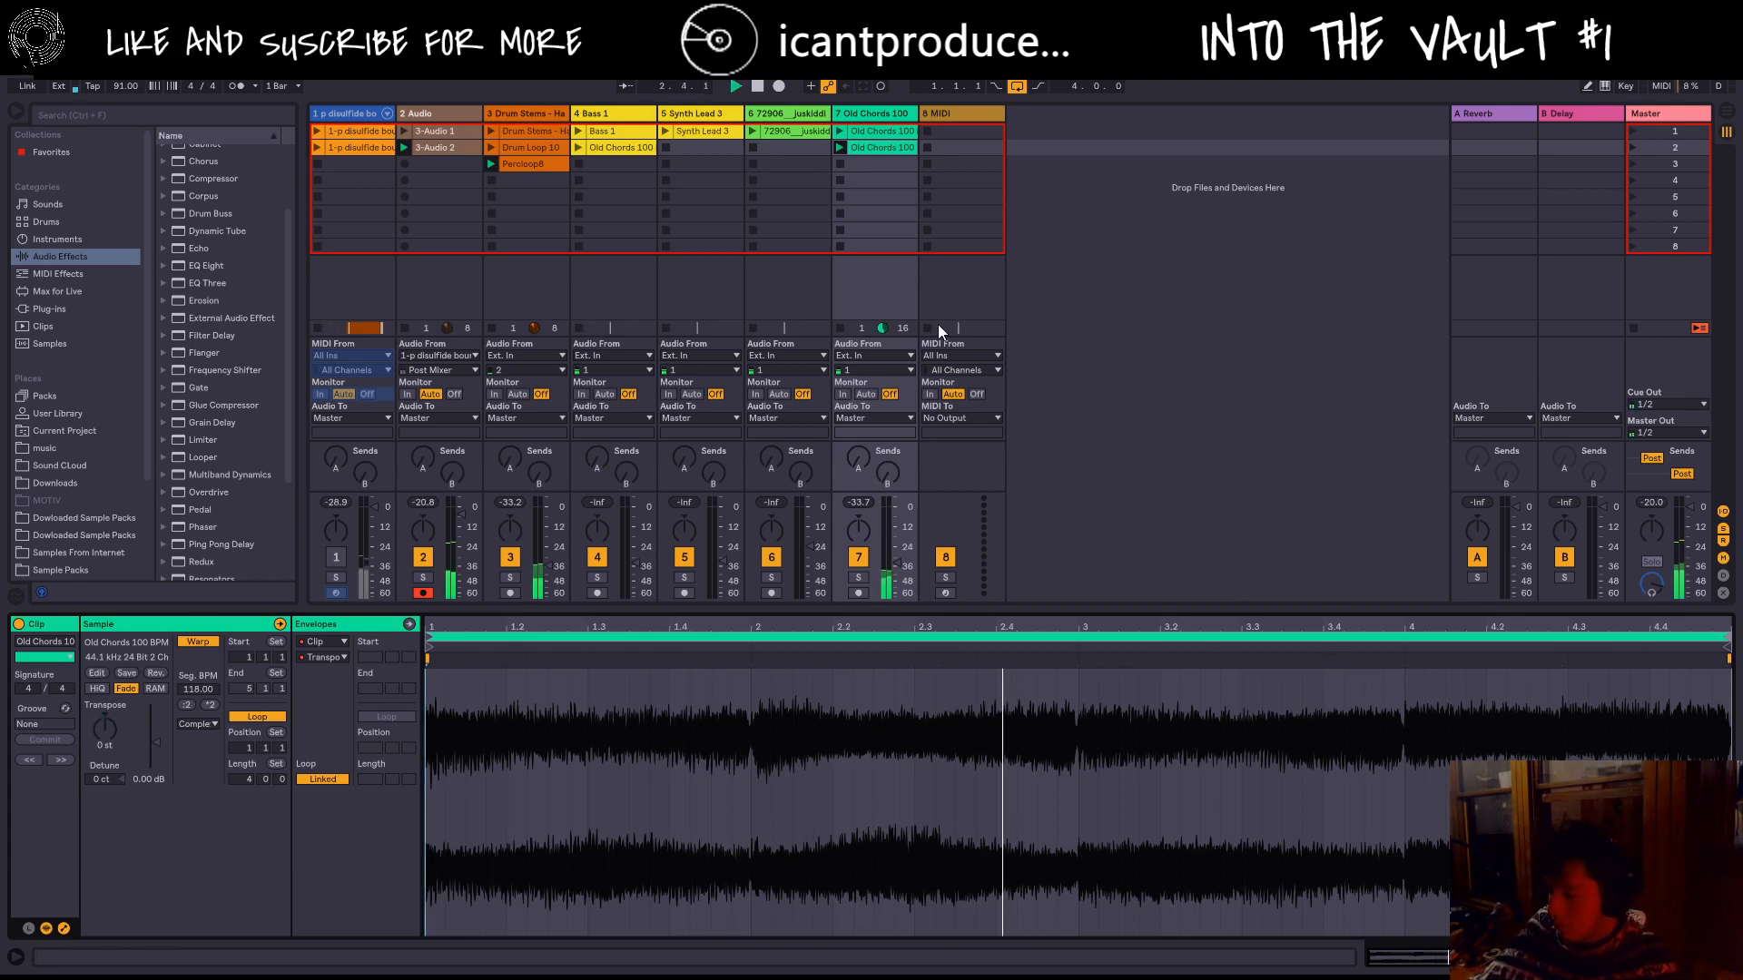
left_click(840, 130)
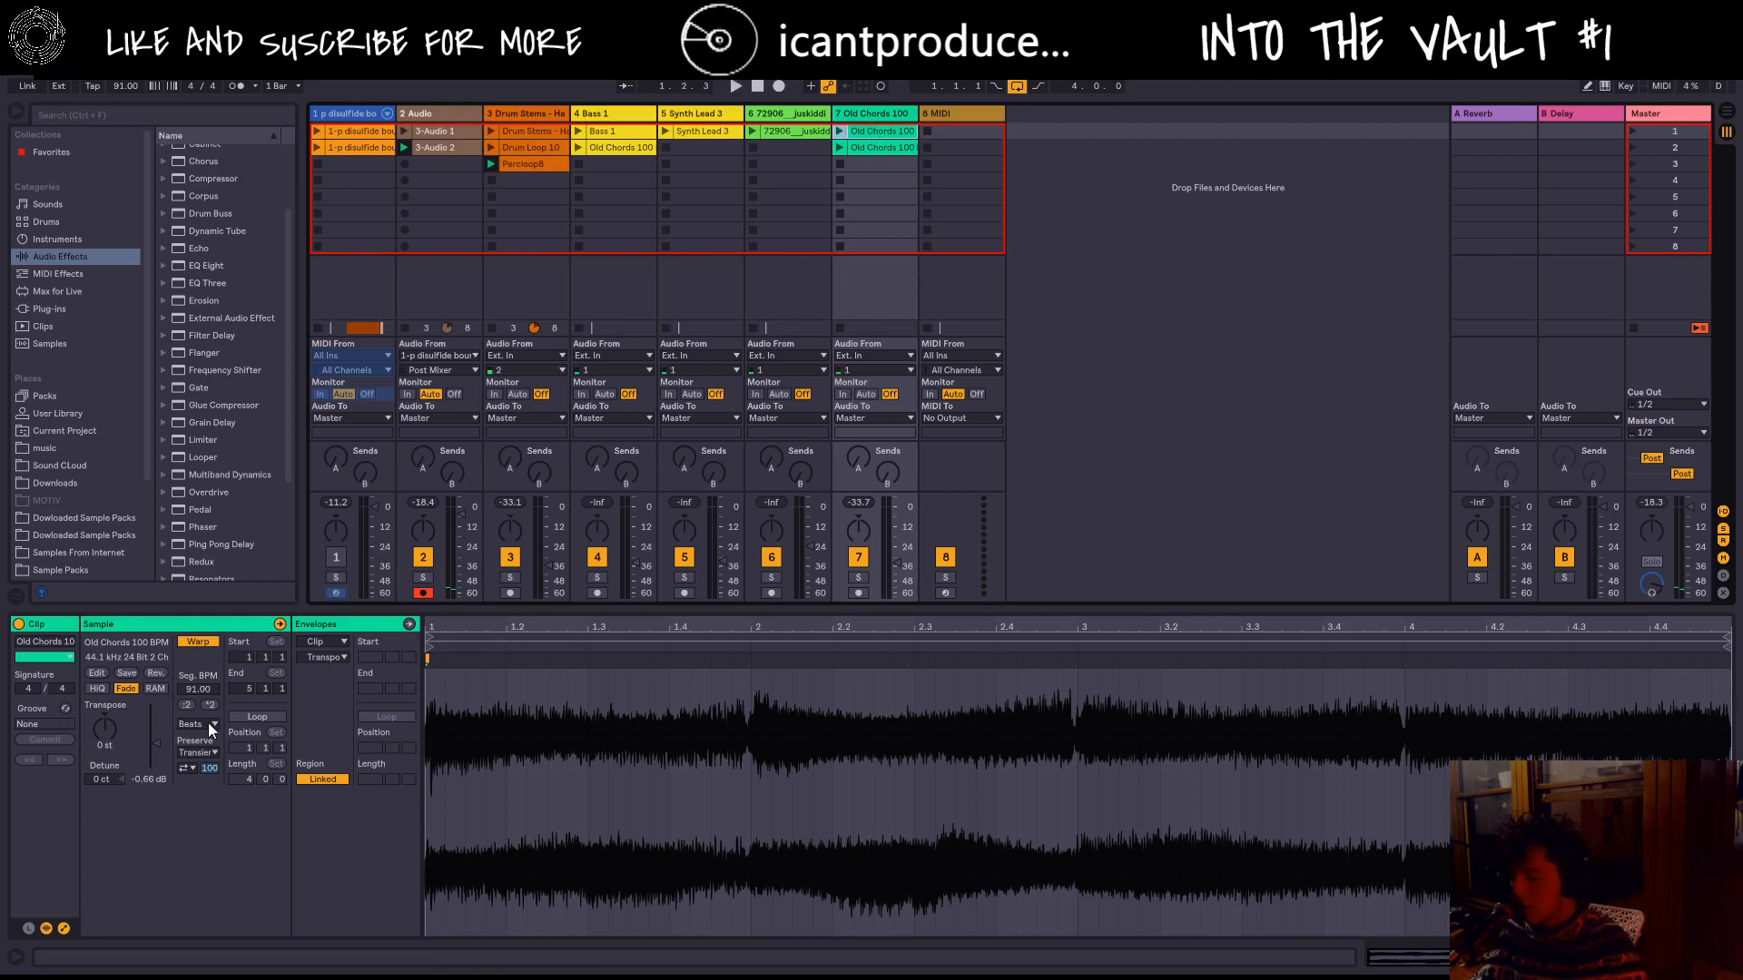
Step: Turn on looping for the consolidated Old Chords clip in slot 1 and play it with the 3-Audio 2 and Percloop8 clips
left_click(232, 716)
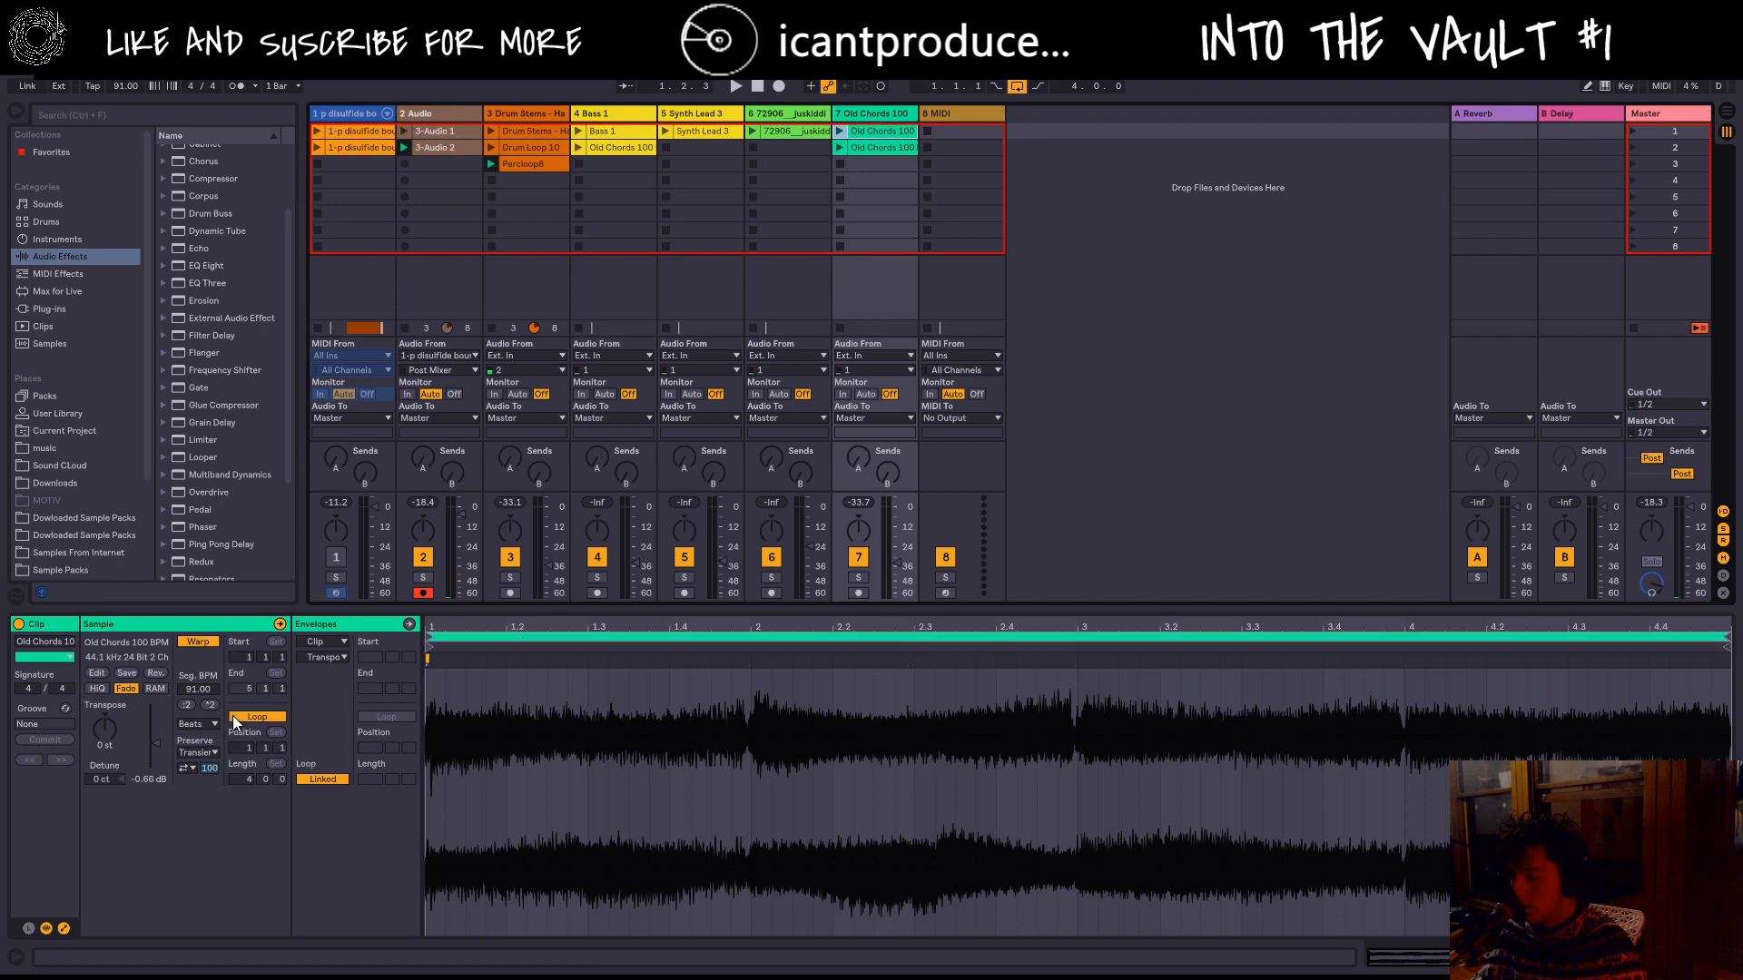
left_click(841, 132)
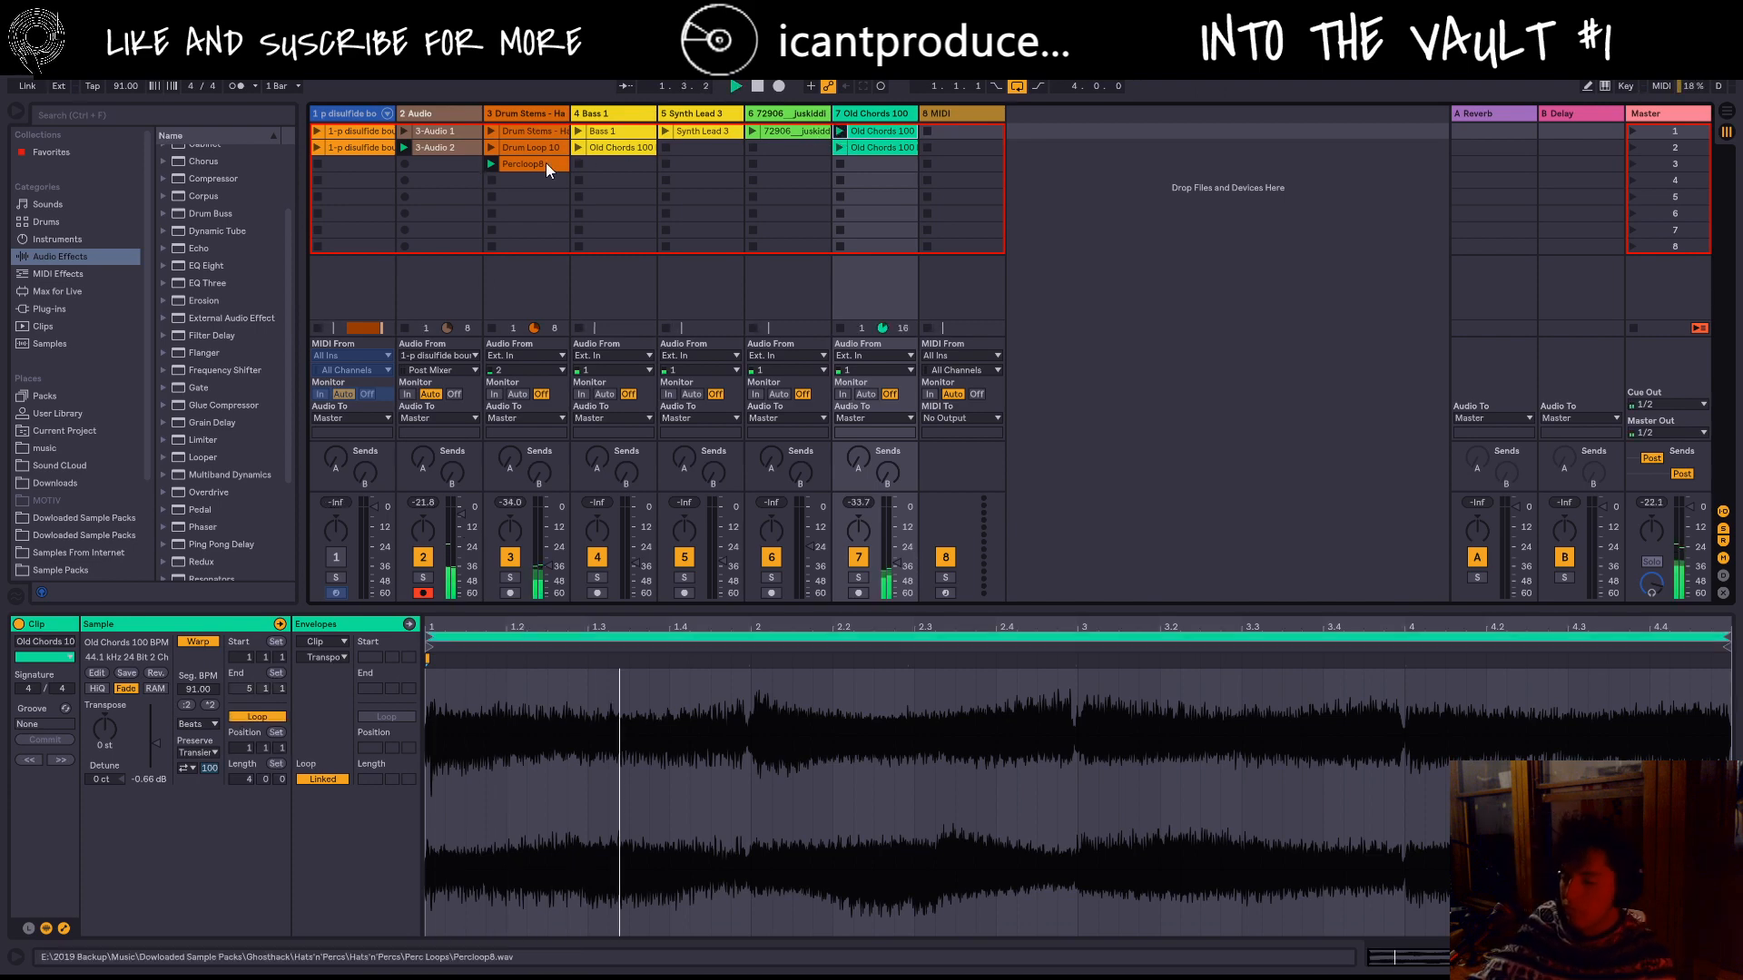
left_click(445, 147)
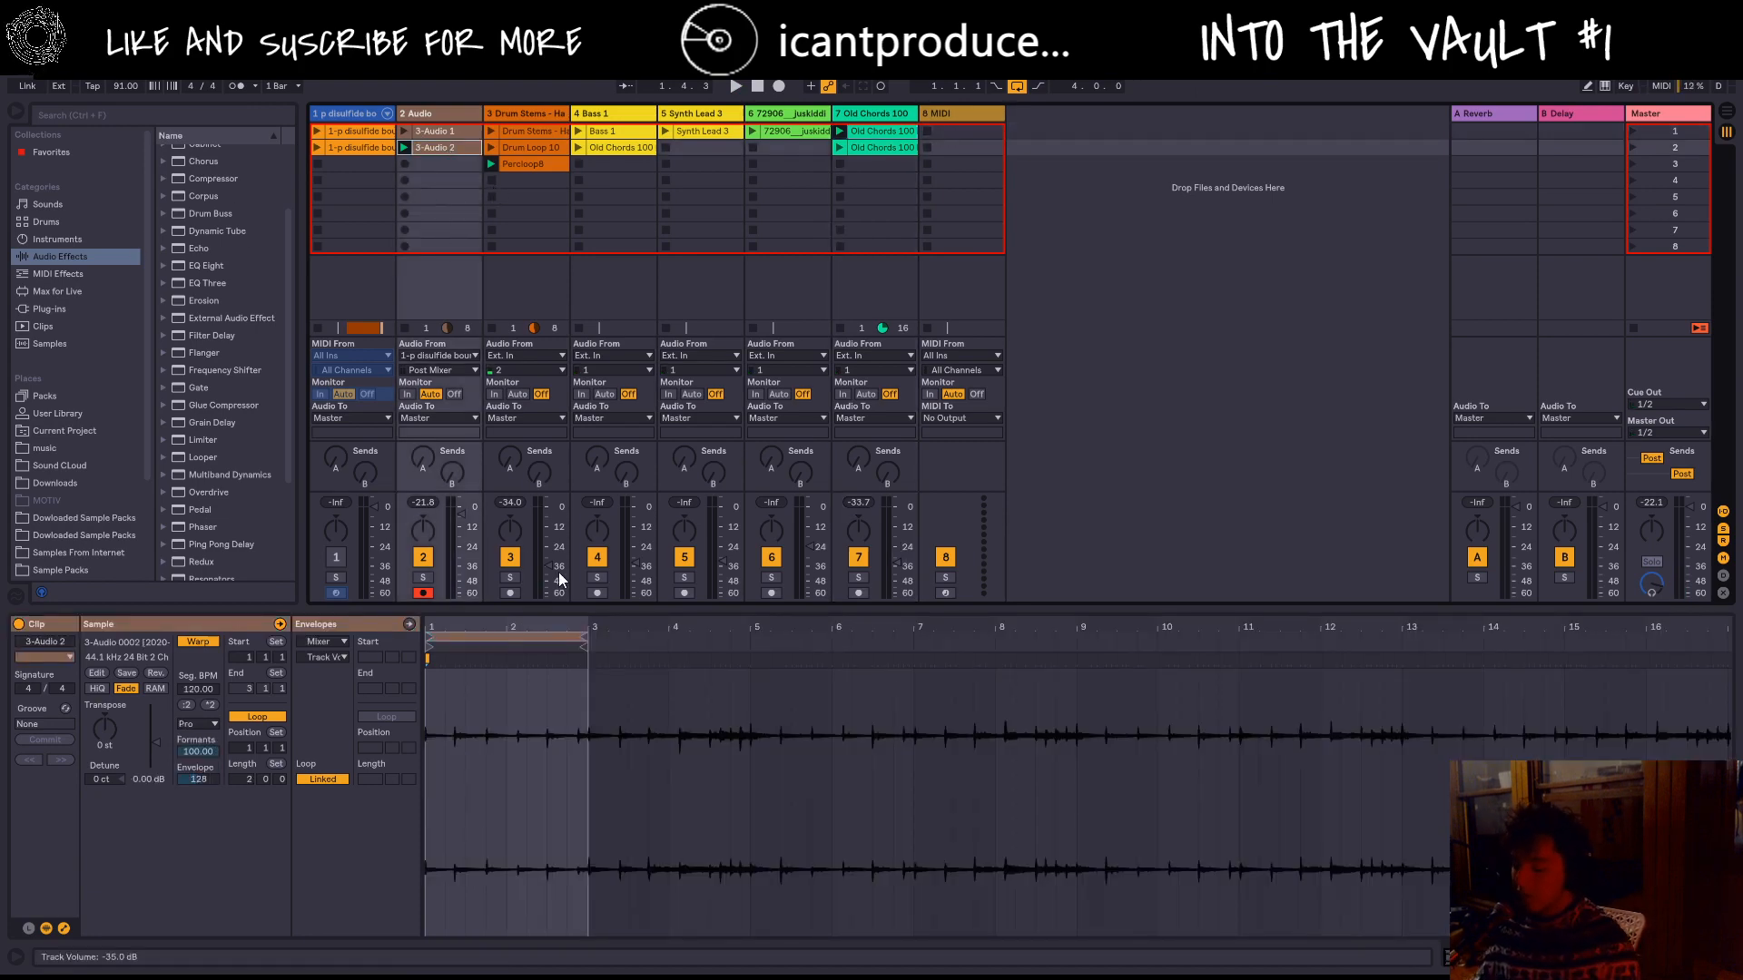
key("space")
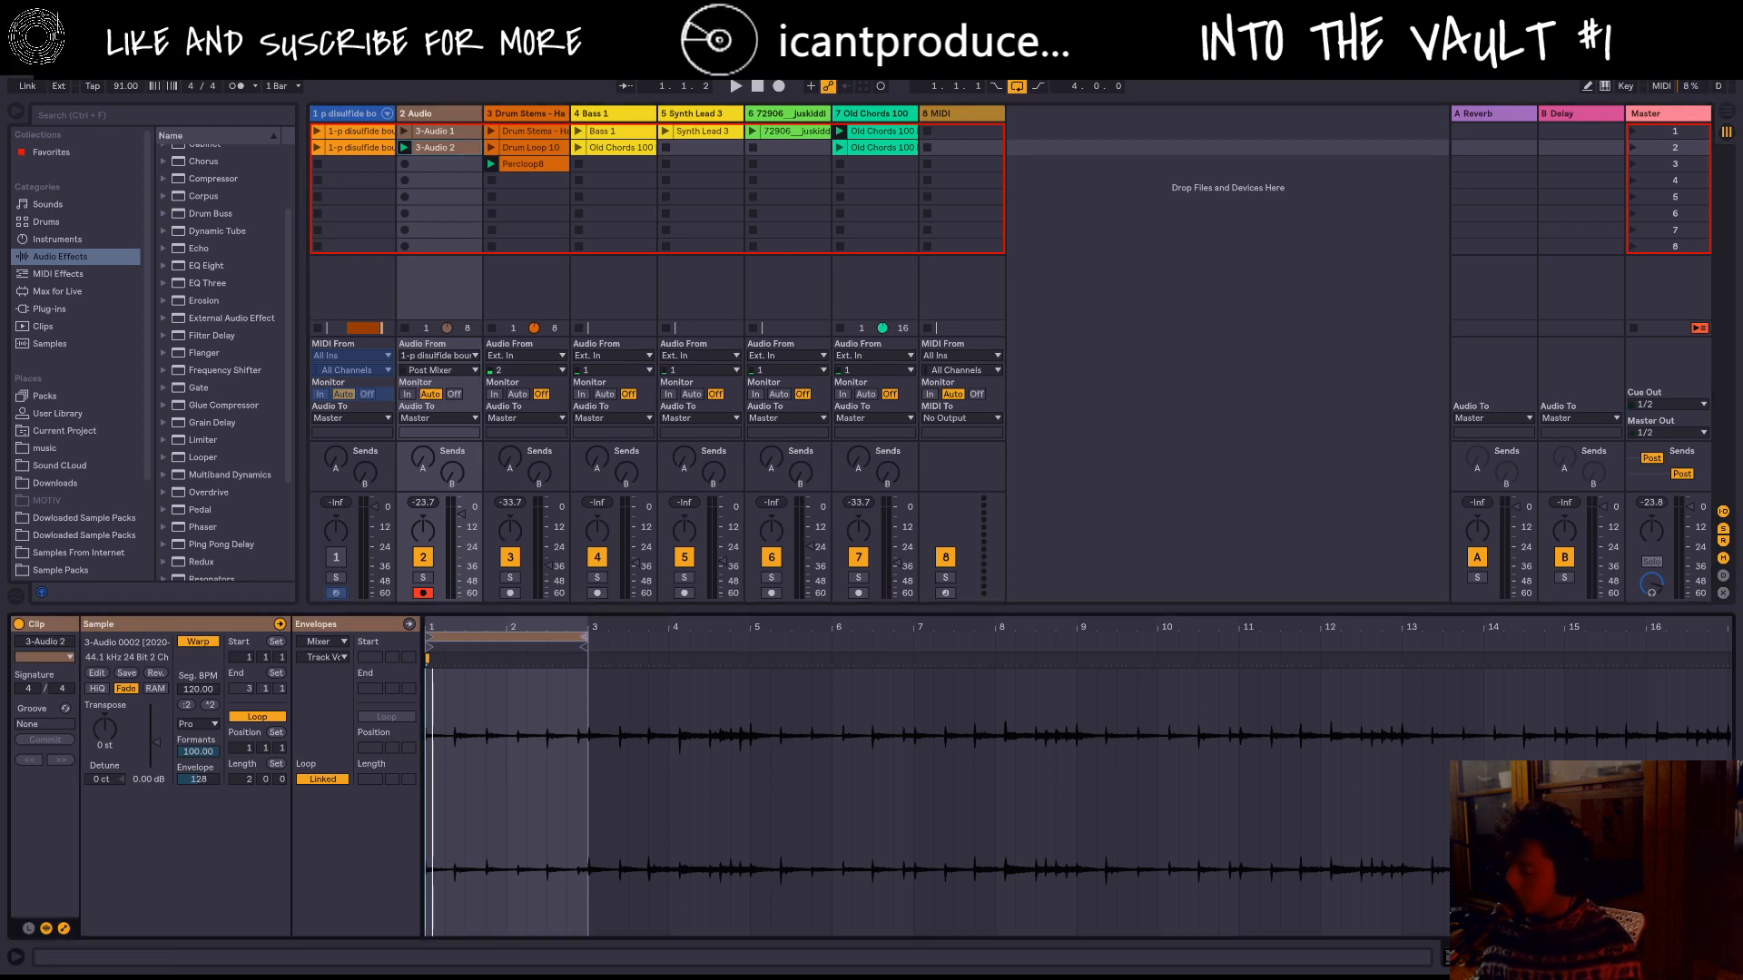
key("shift+Tab")
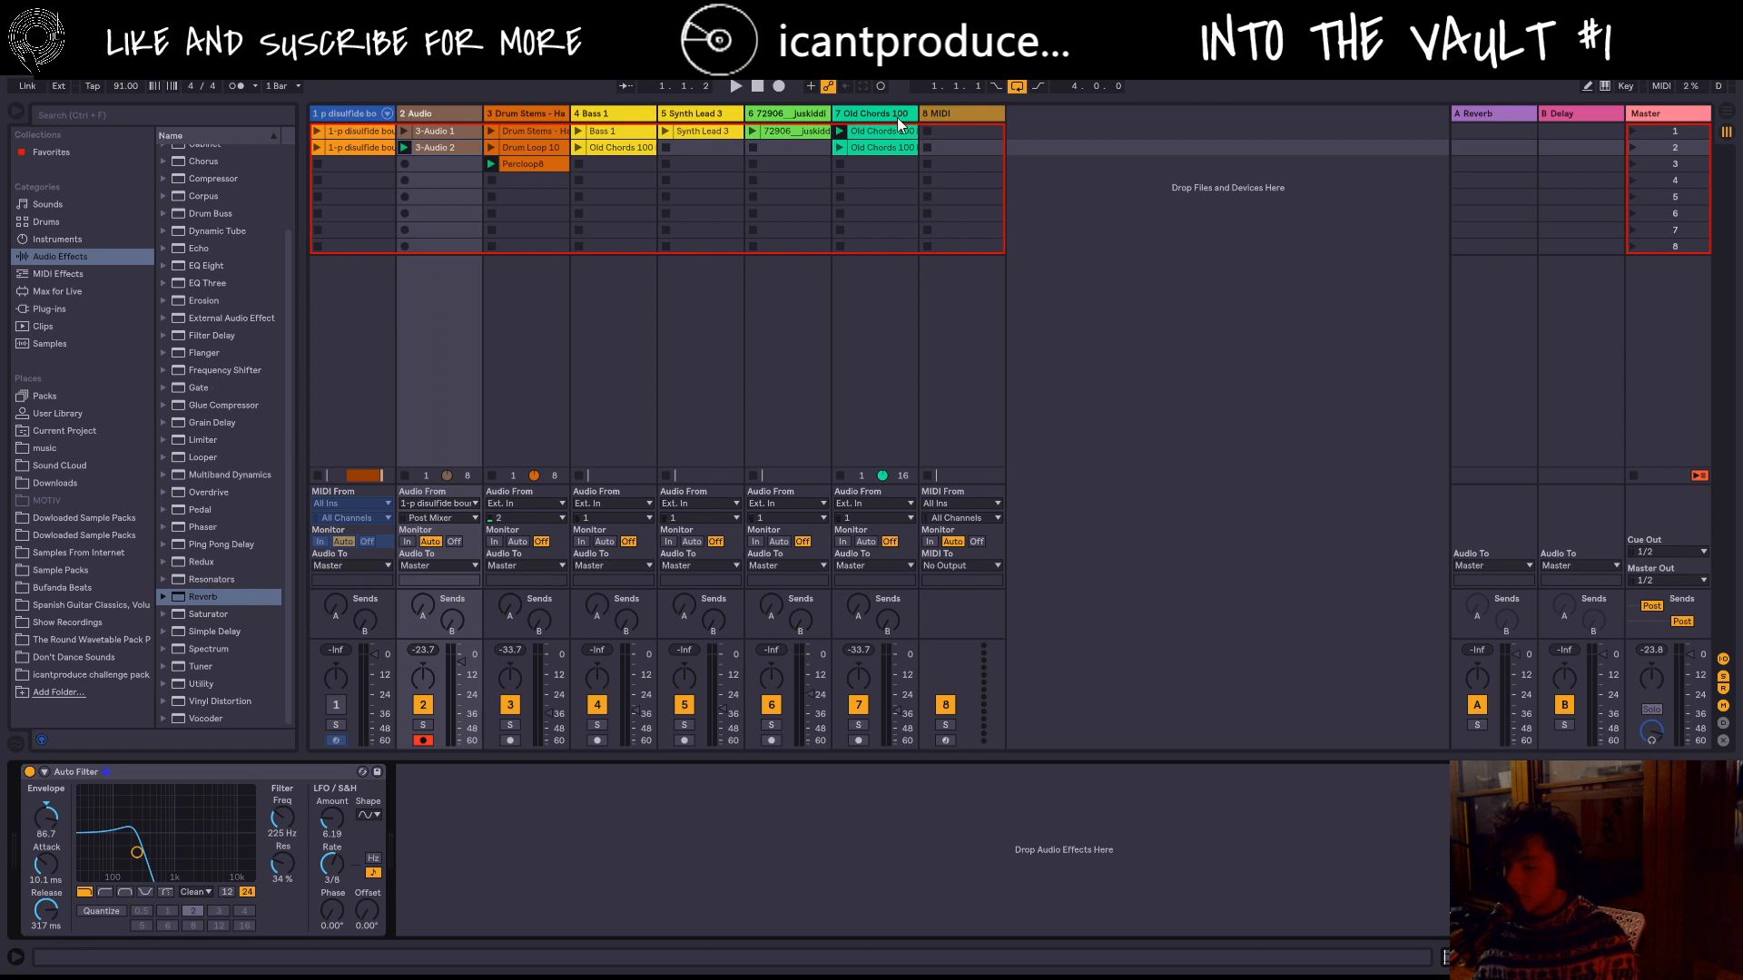
key("space")
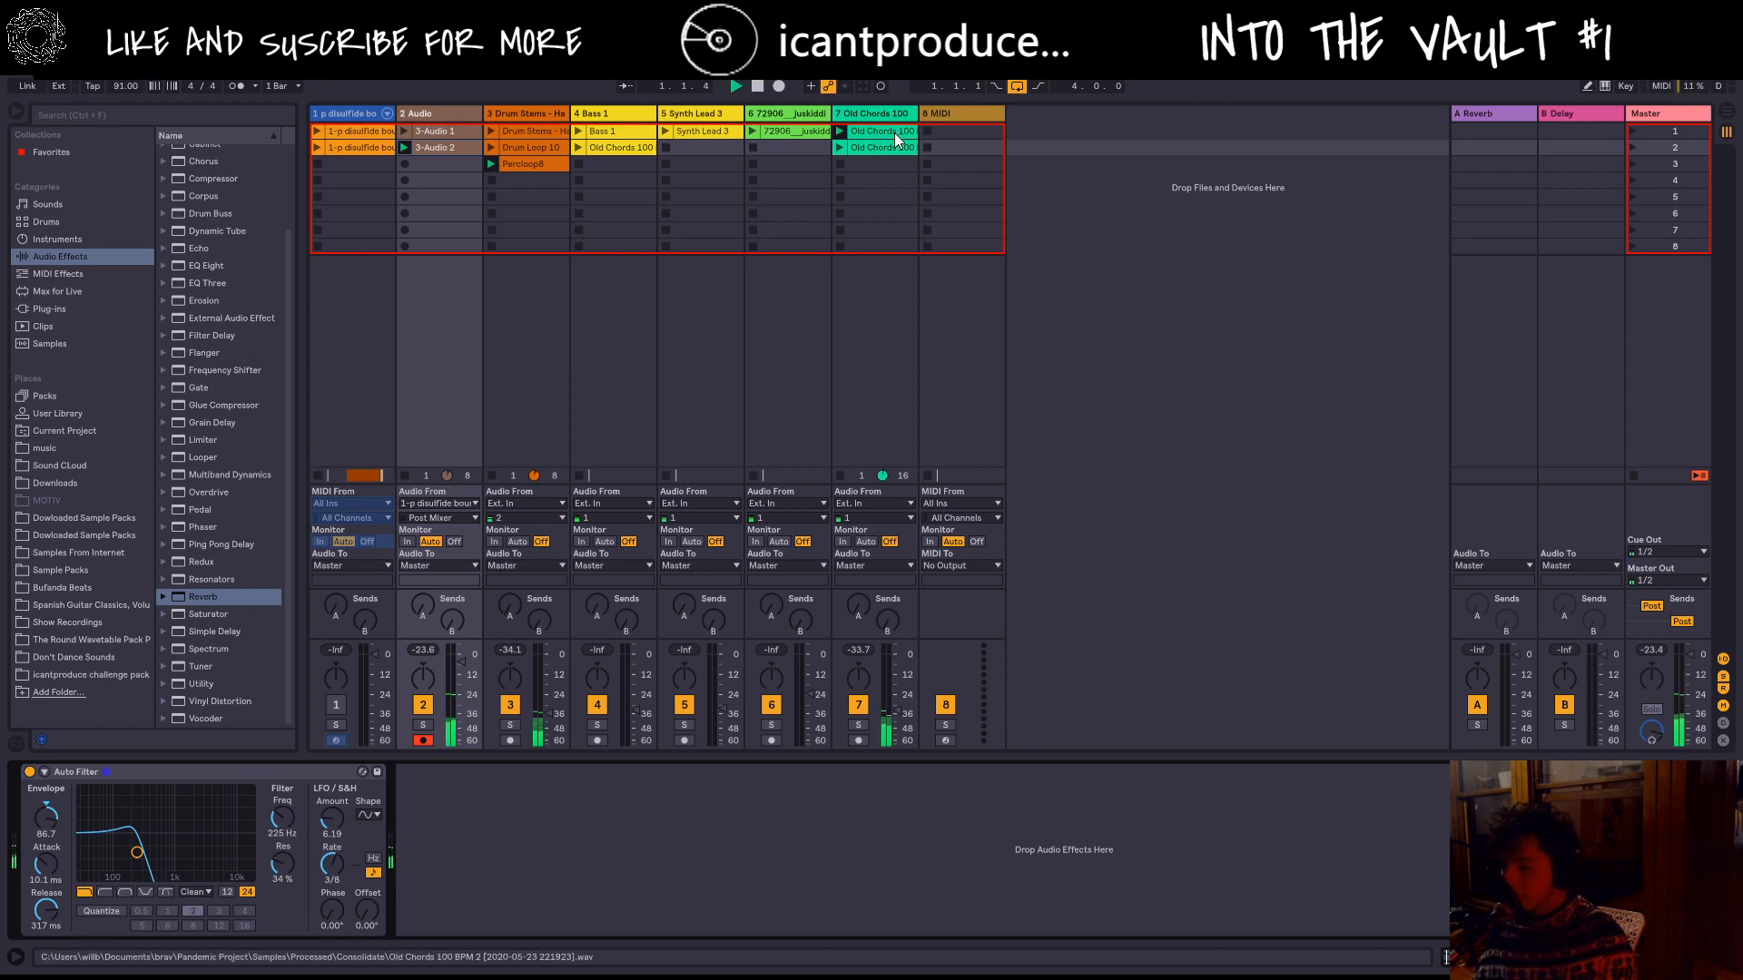
Step: Deactivate the Old Chords track and launch the Synth Lead 3 clip alongside the beat loops
left_click(895, 133)
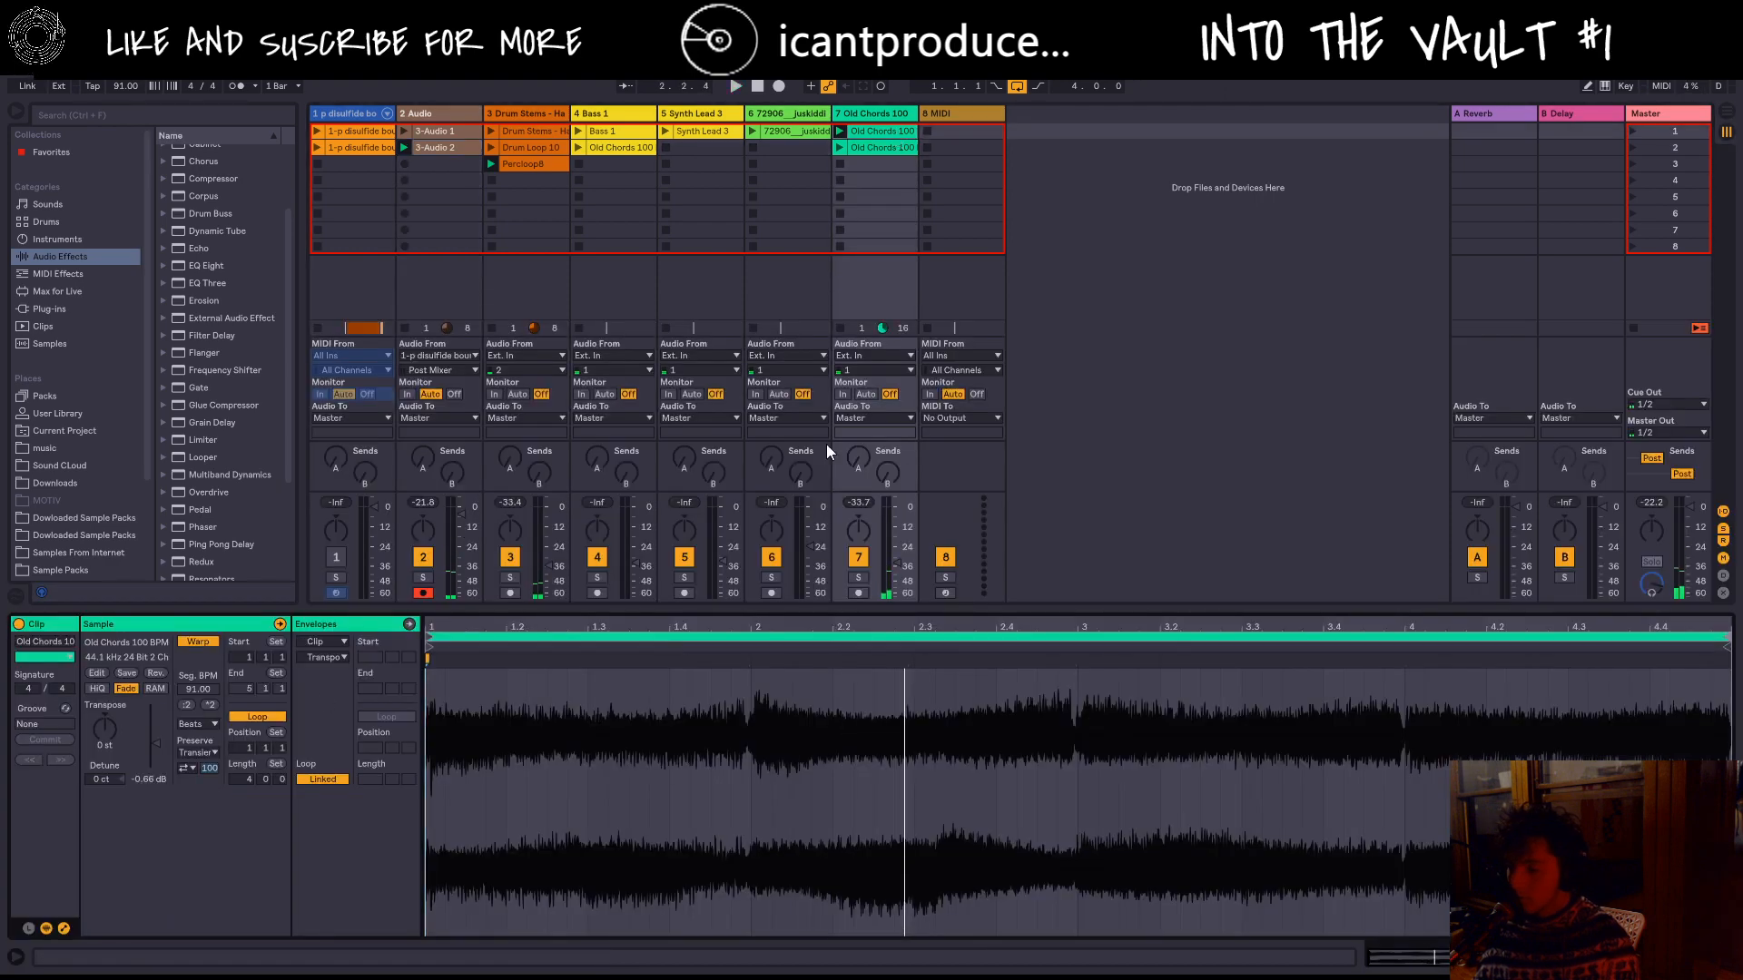
key("space")
left_click(857, 556)
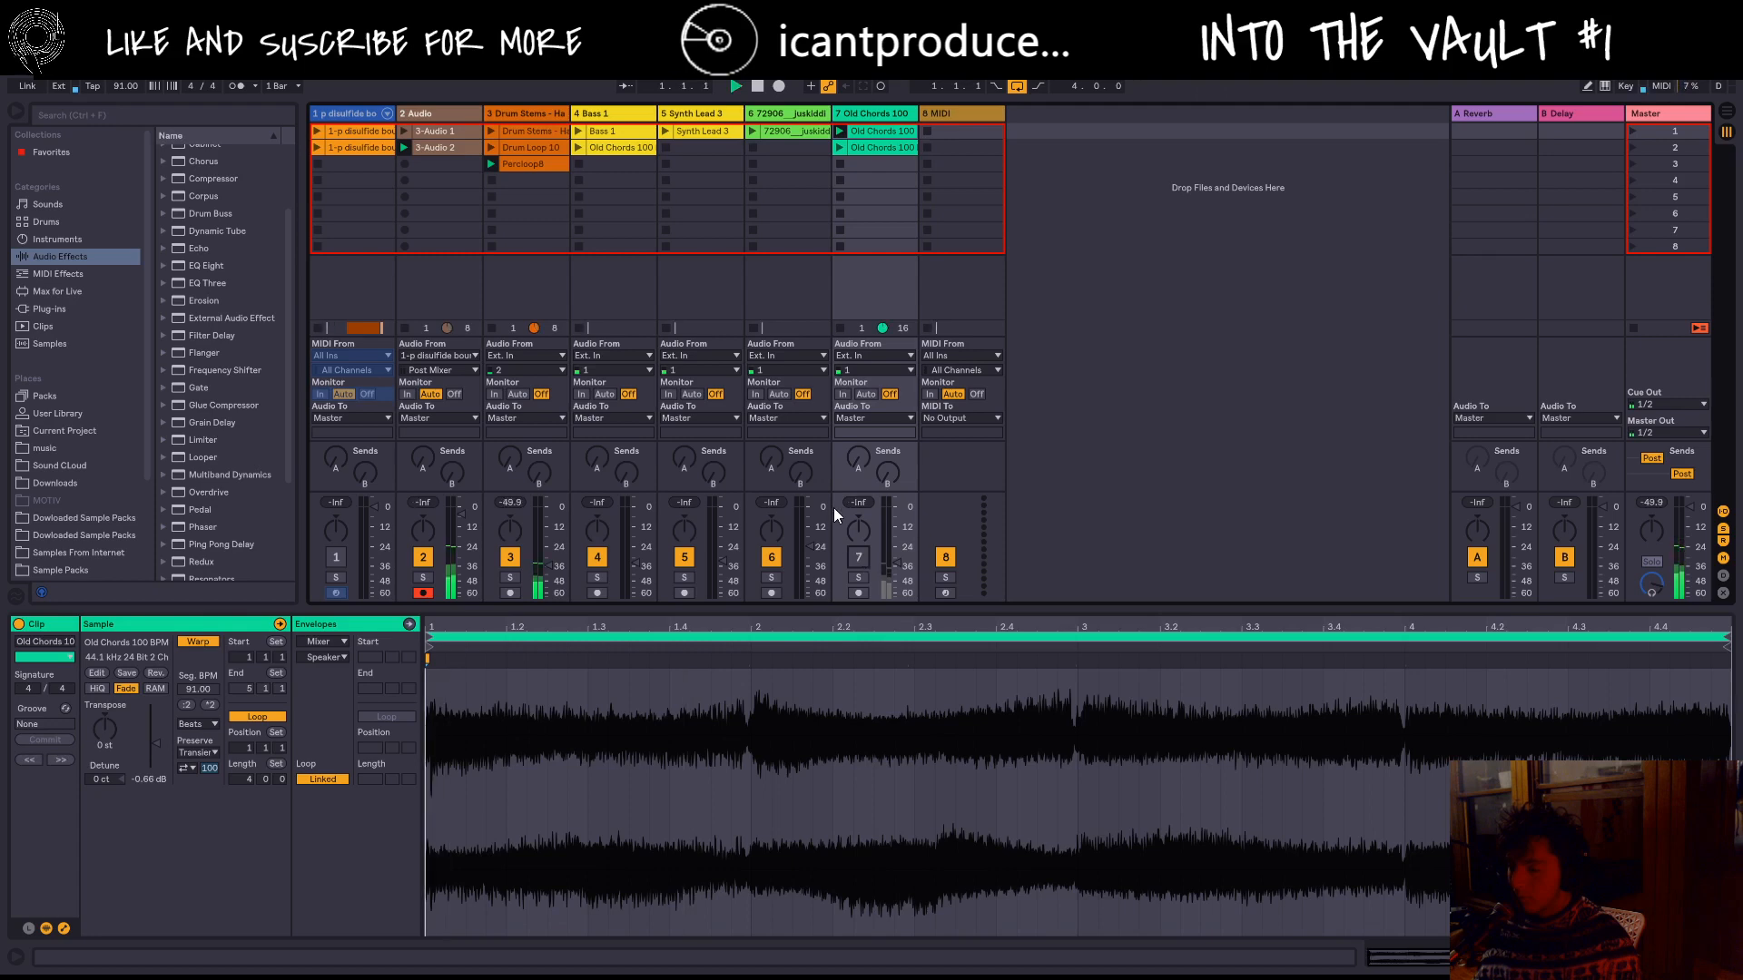
left_click(663, 133)
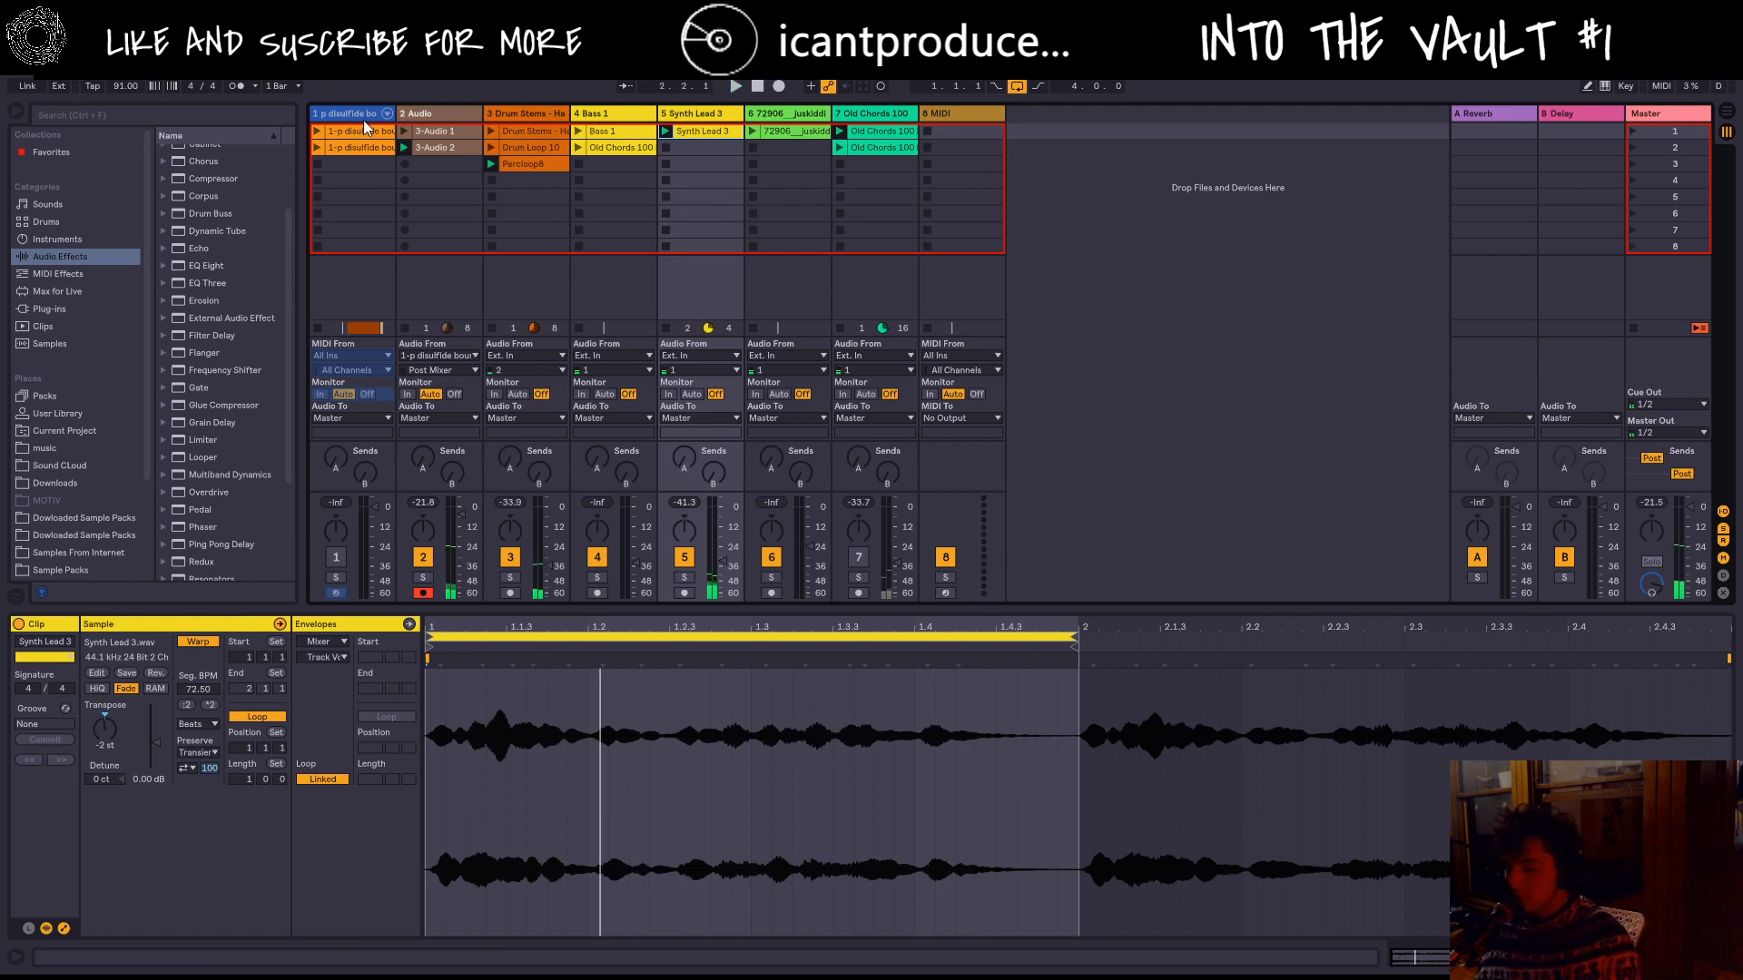
Step: Transpose the 3-Audio 2 clip to -5 st and set the Synth Lead 3 track's volume to -29 dB
left_click(454, 148)
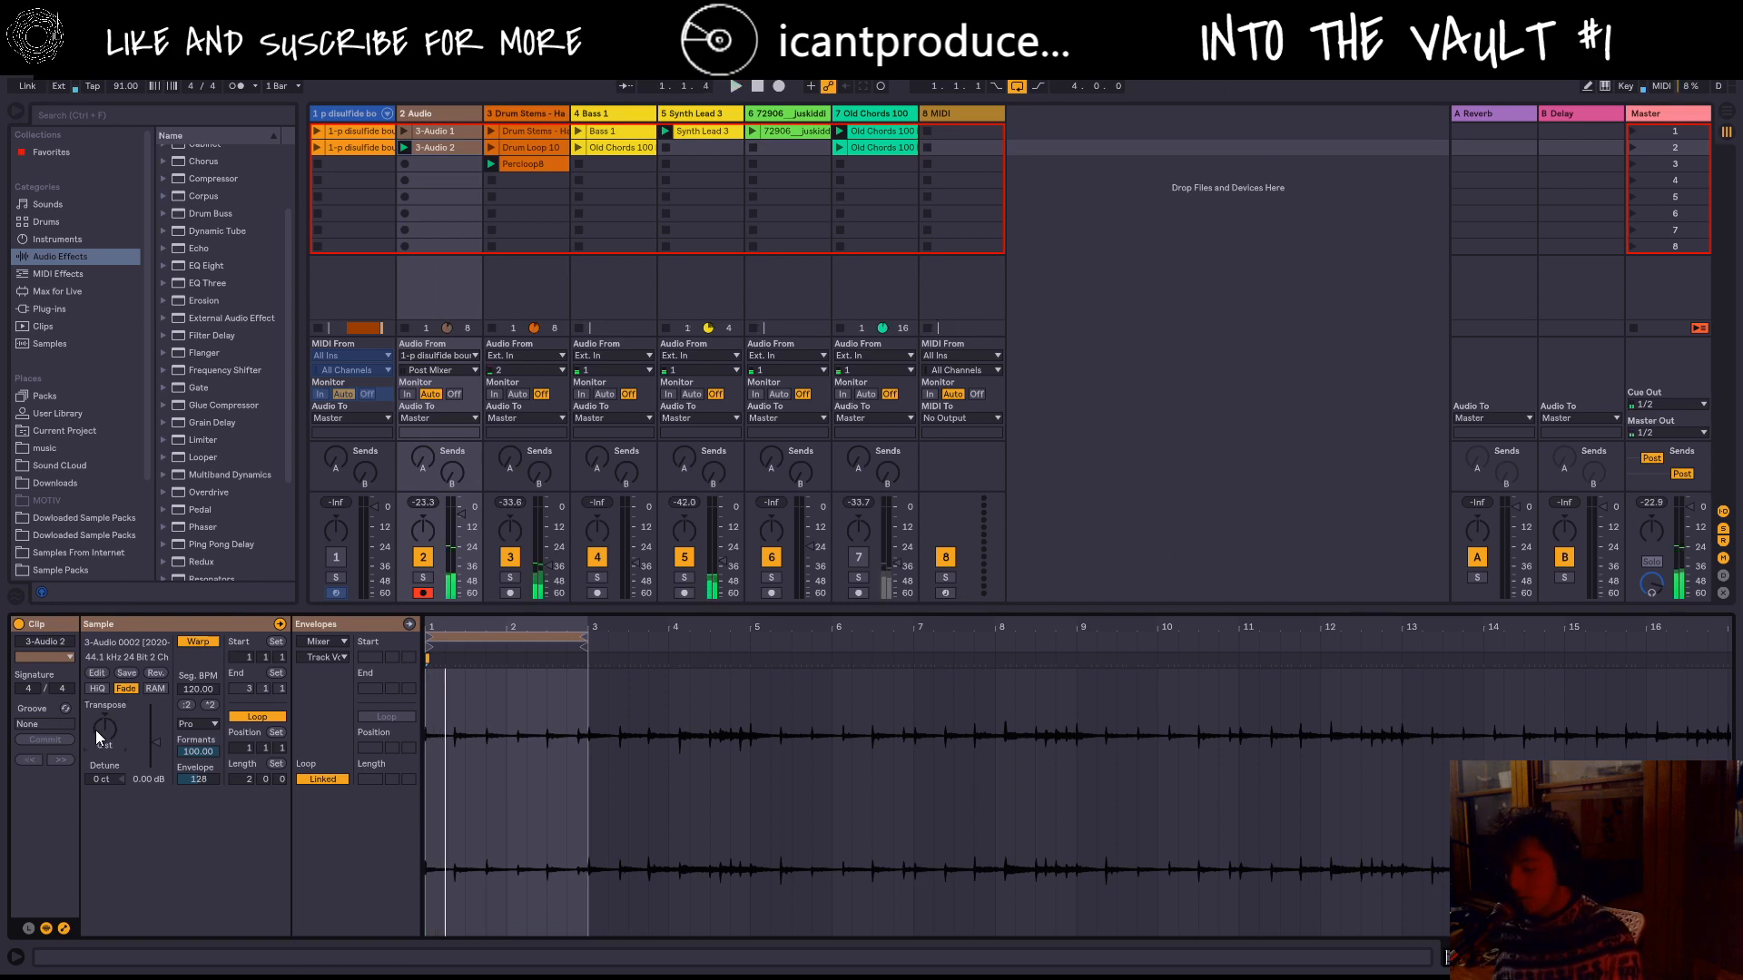
key("Up")
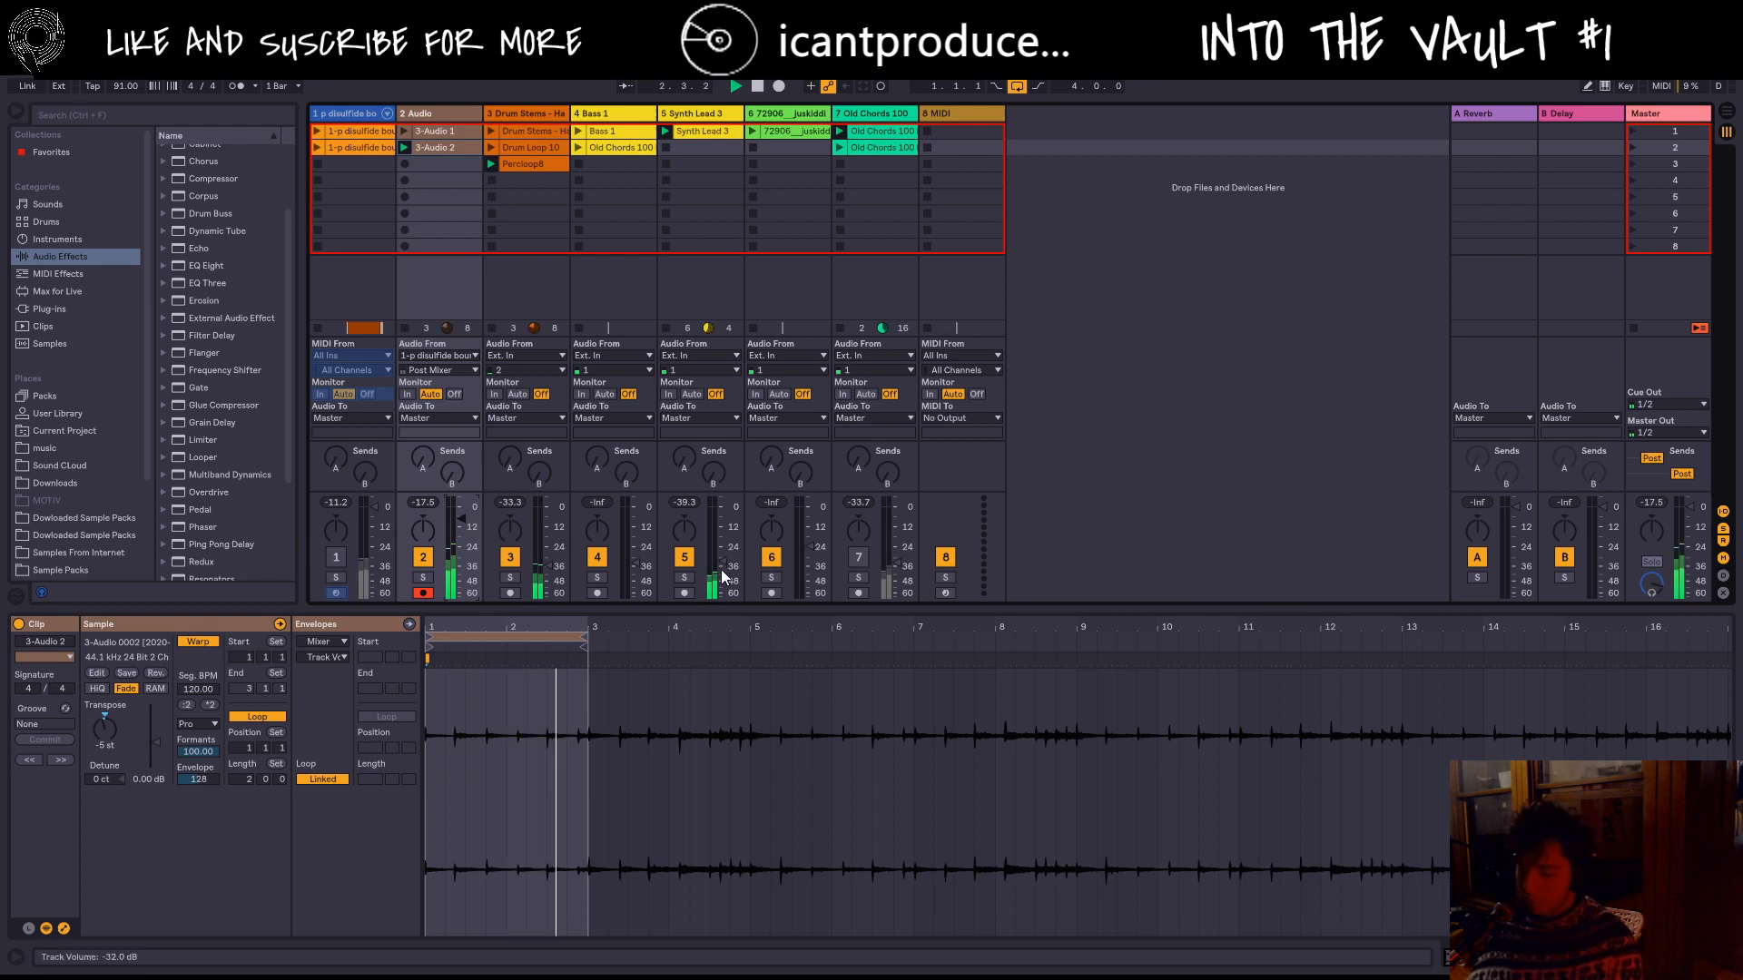
left_click_drag(723, 560, 722, 566)
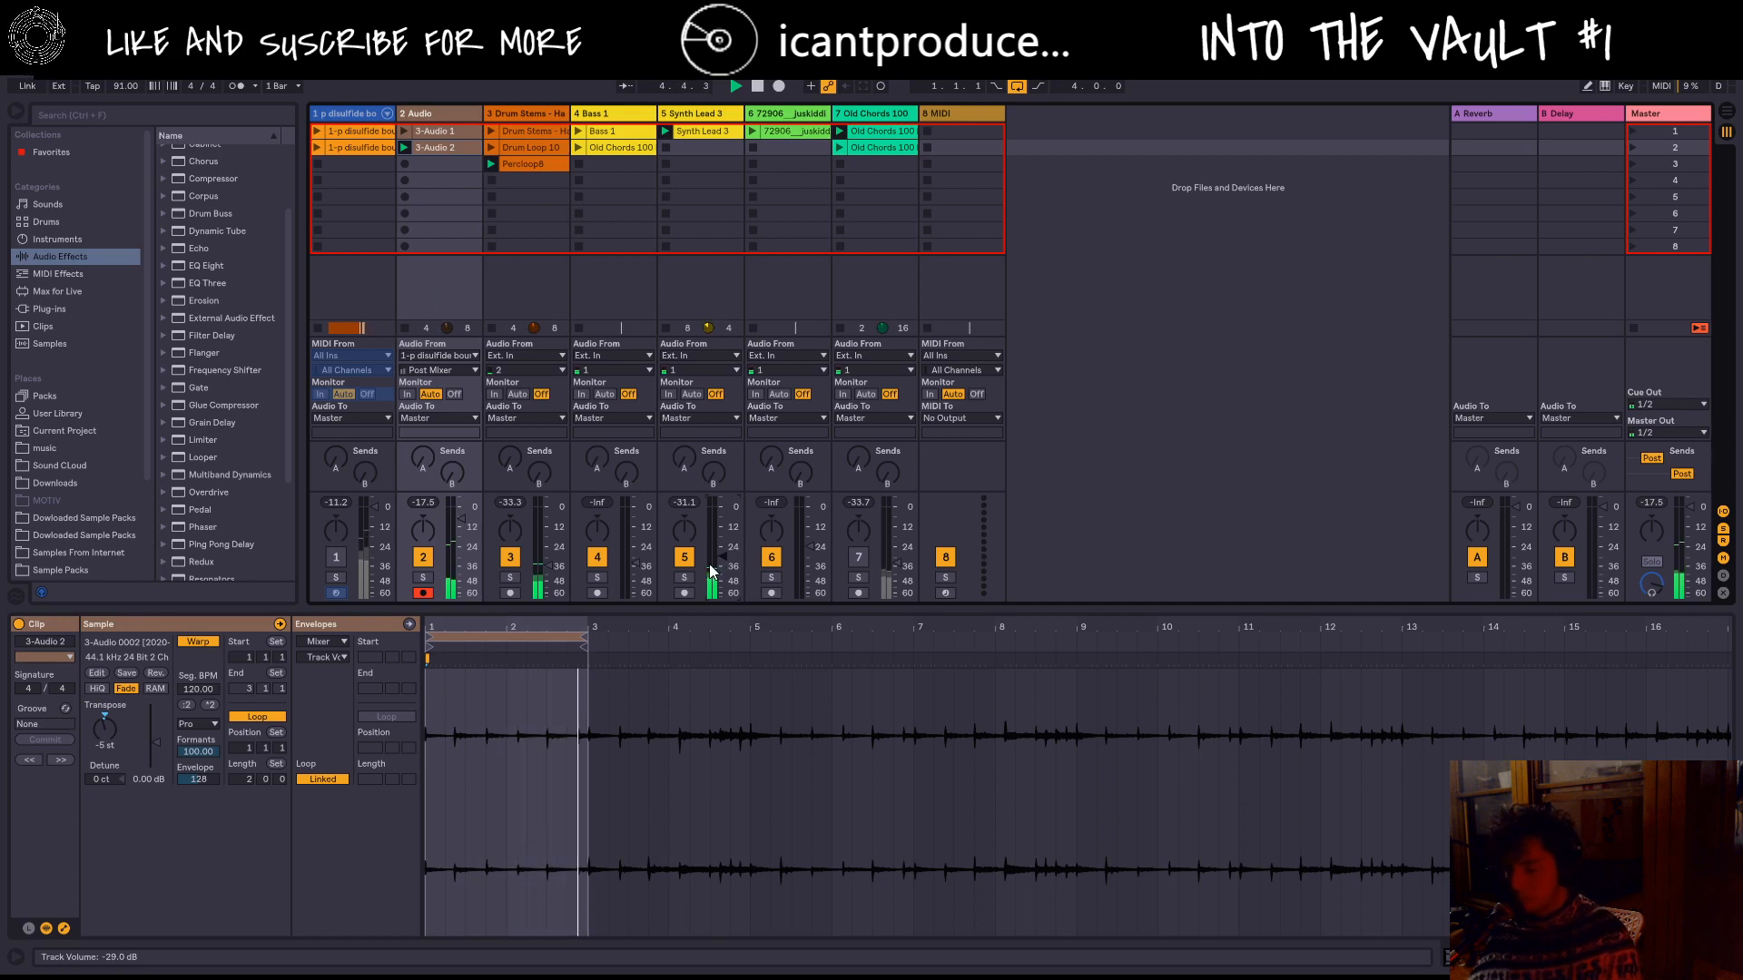
Step: Reactivate the Old Chords track and play it together with the synth lead and beat loops
left_click(860, 556)
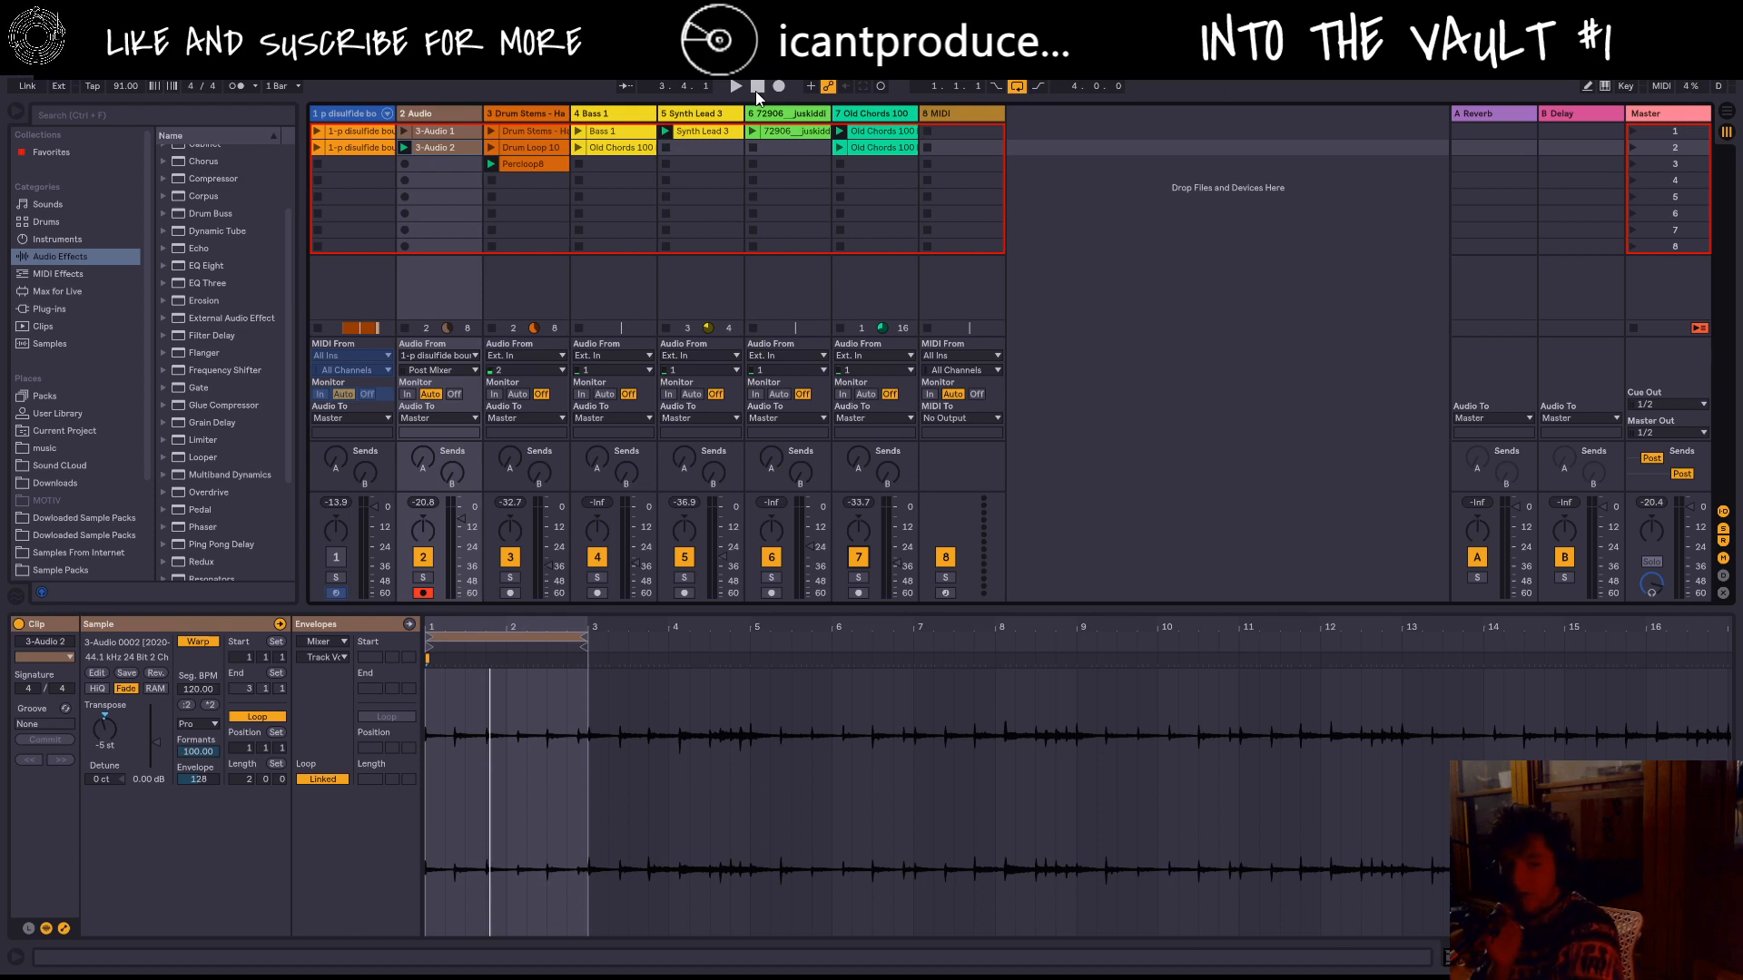
key("space")
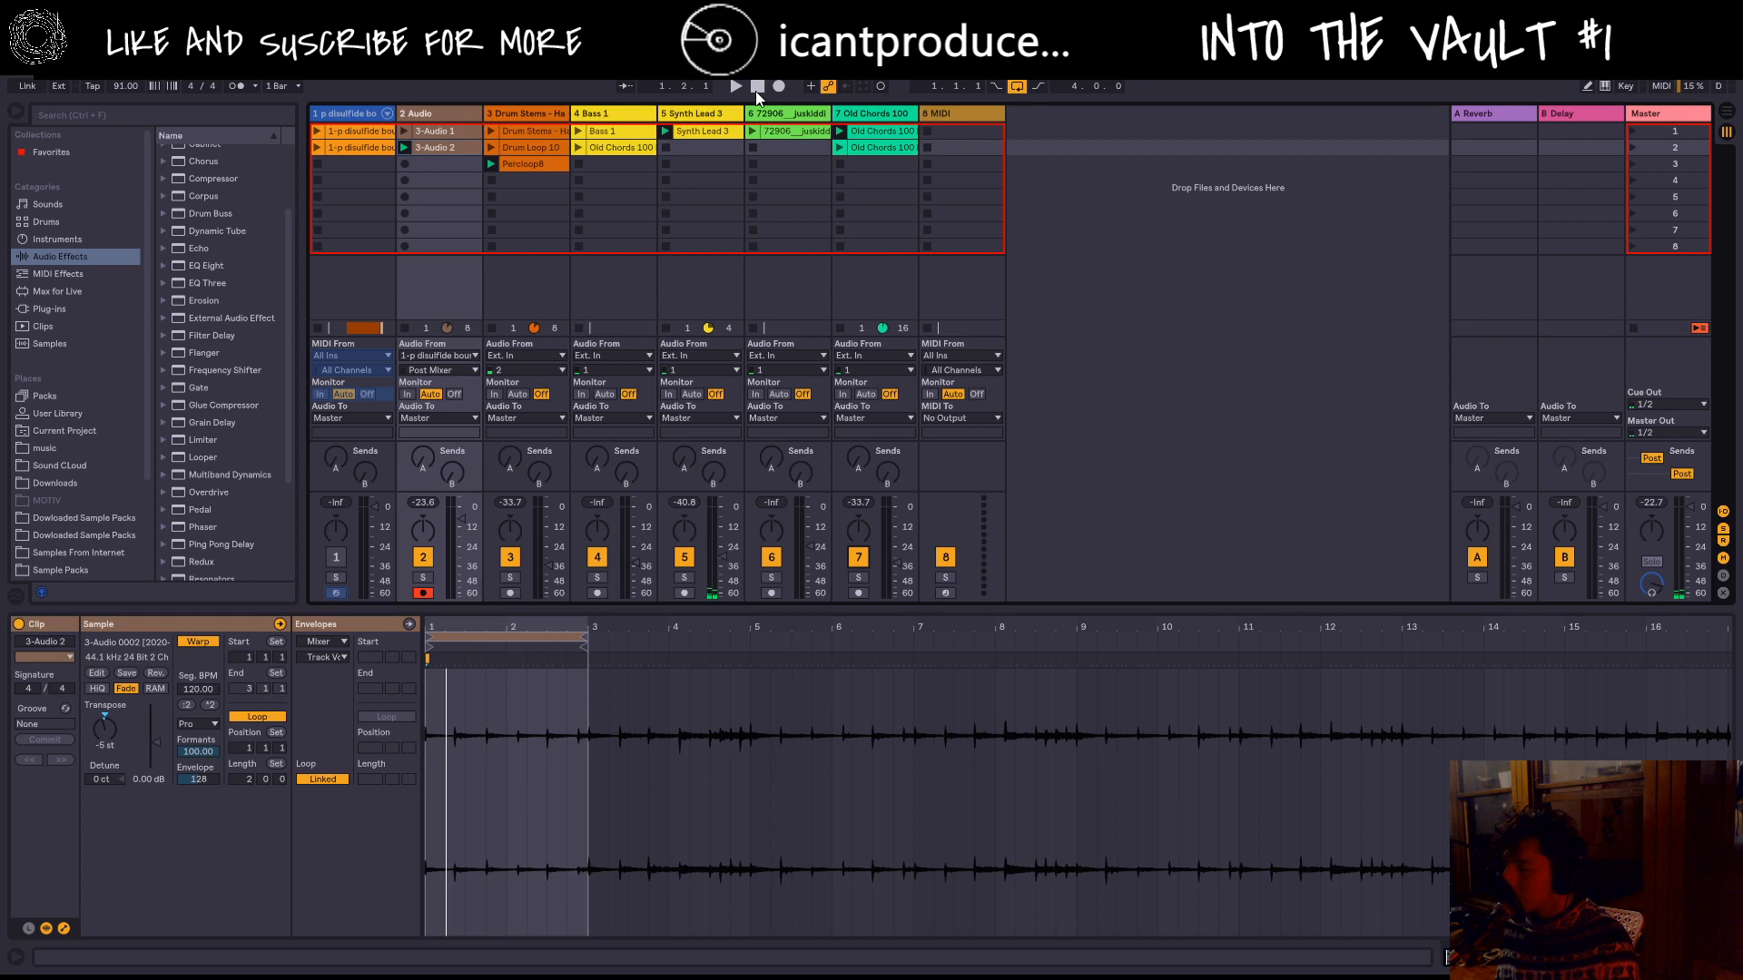
key("space")
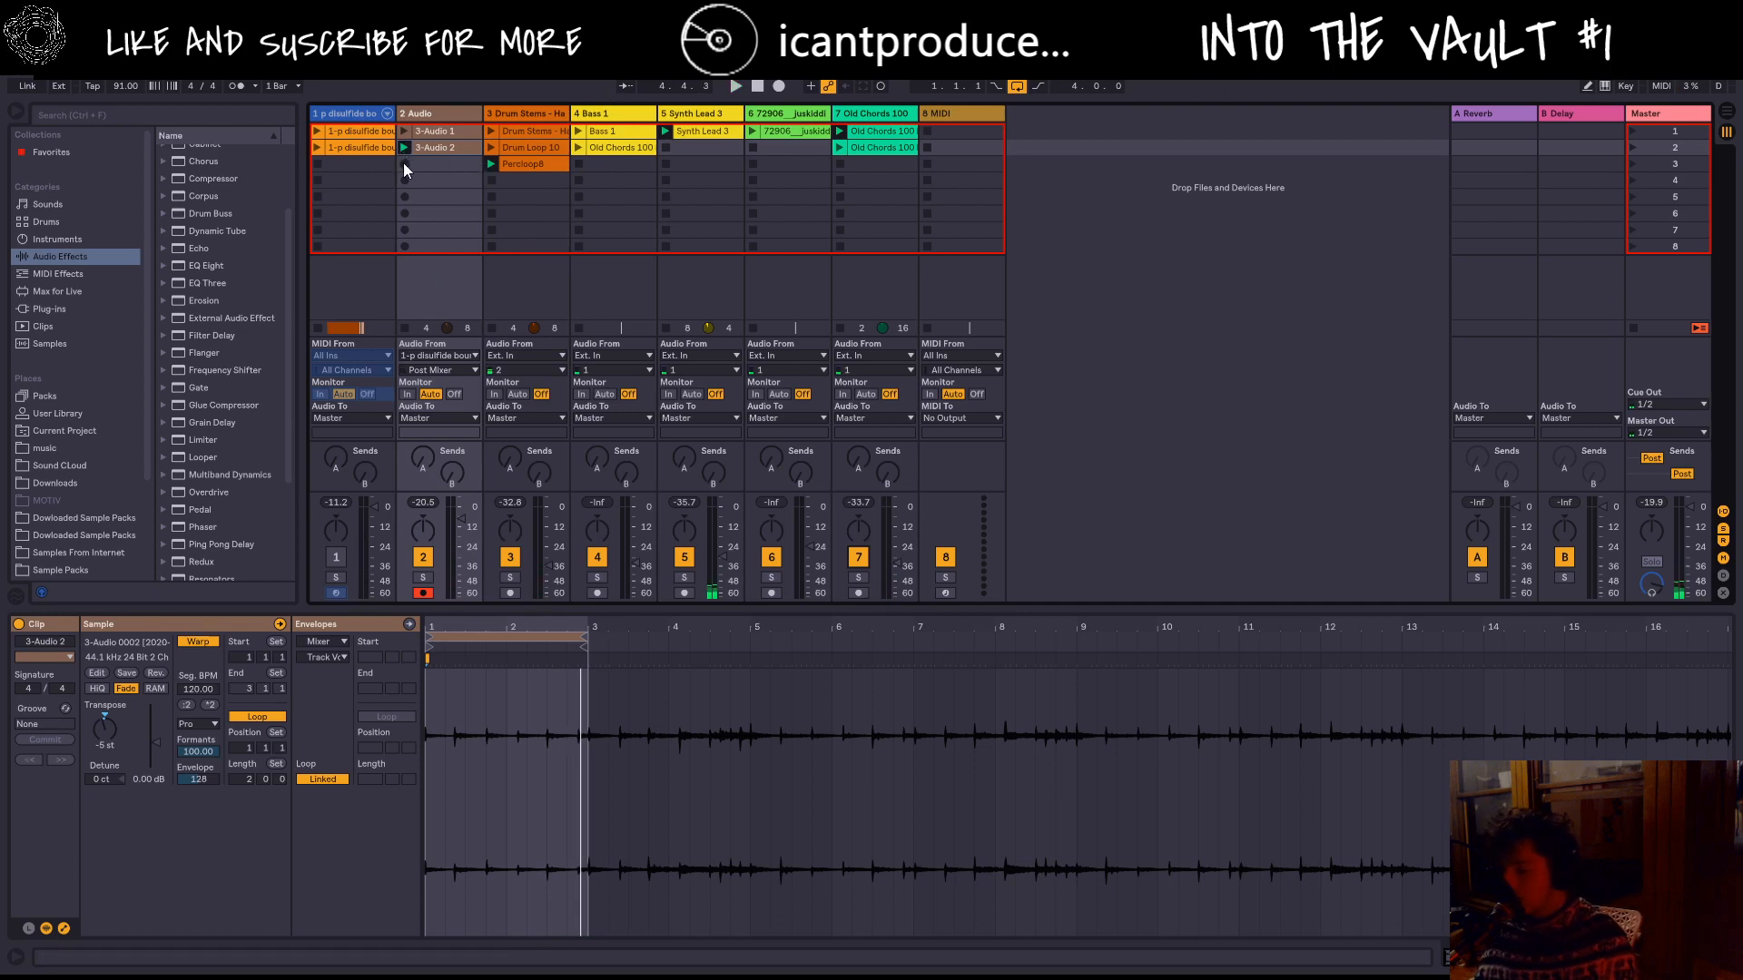
Step: Deactivate the 2 Audio track and transpose the Synth Lead 3 clip to -7 st during playback, trying 0 st first
left_click(417, 559)
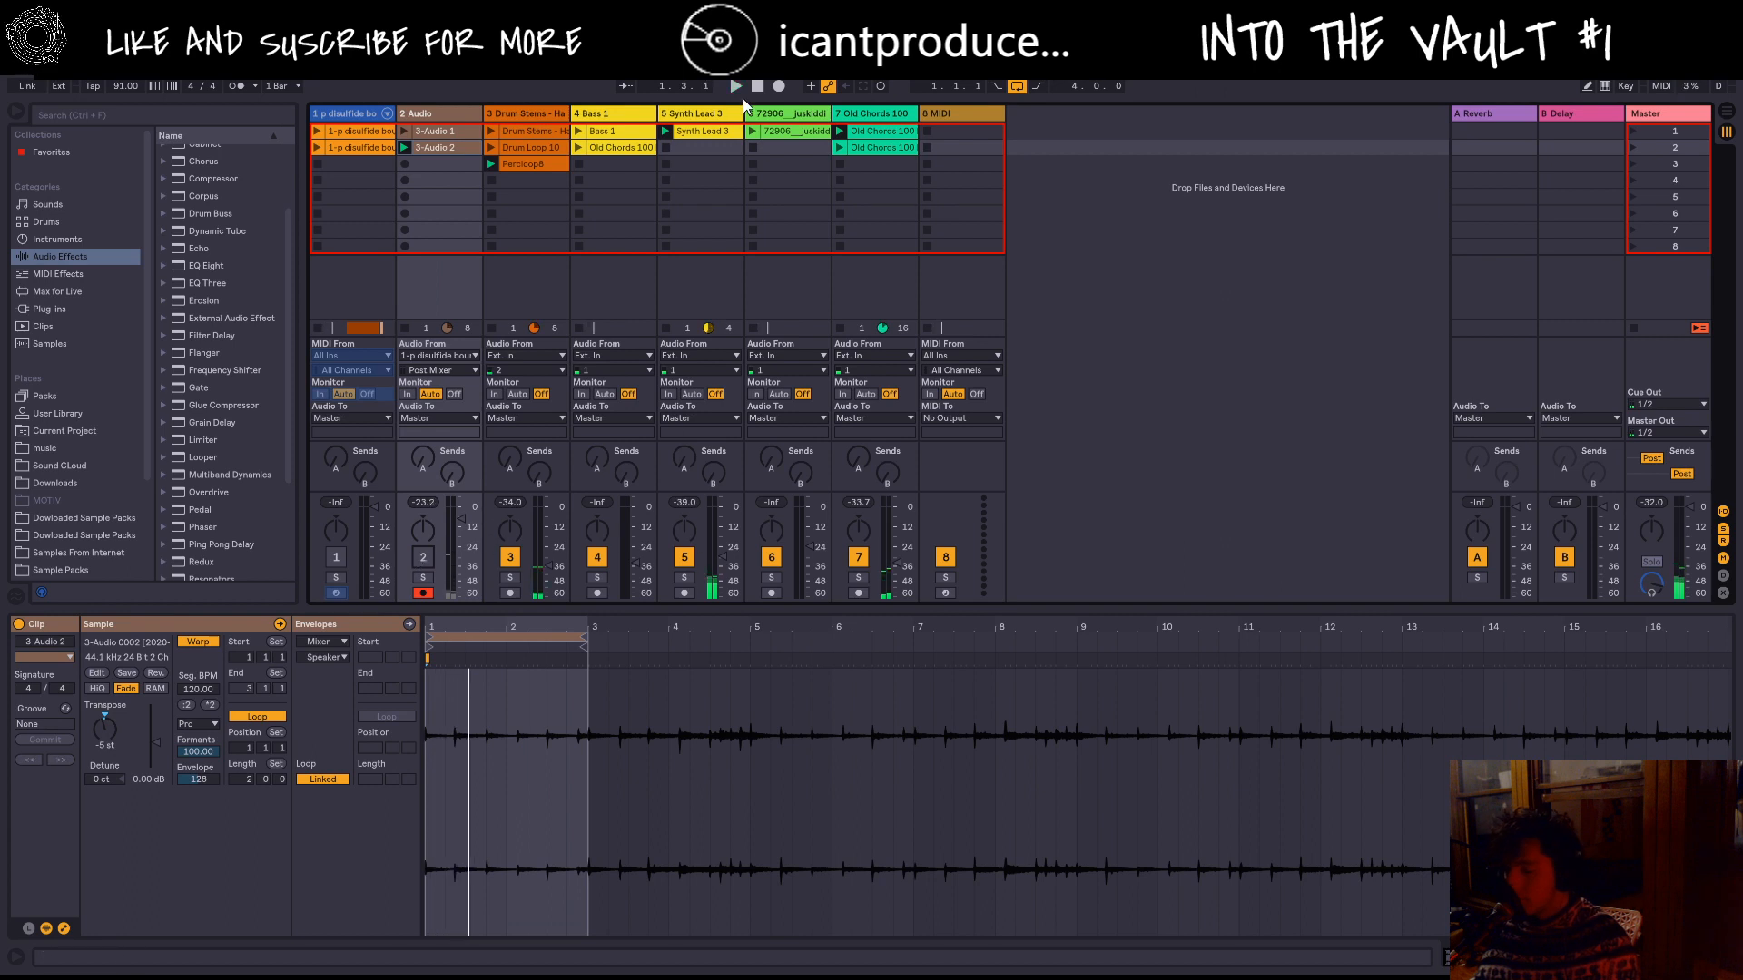
left_click(707, 134)
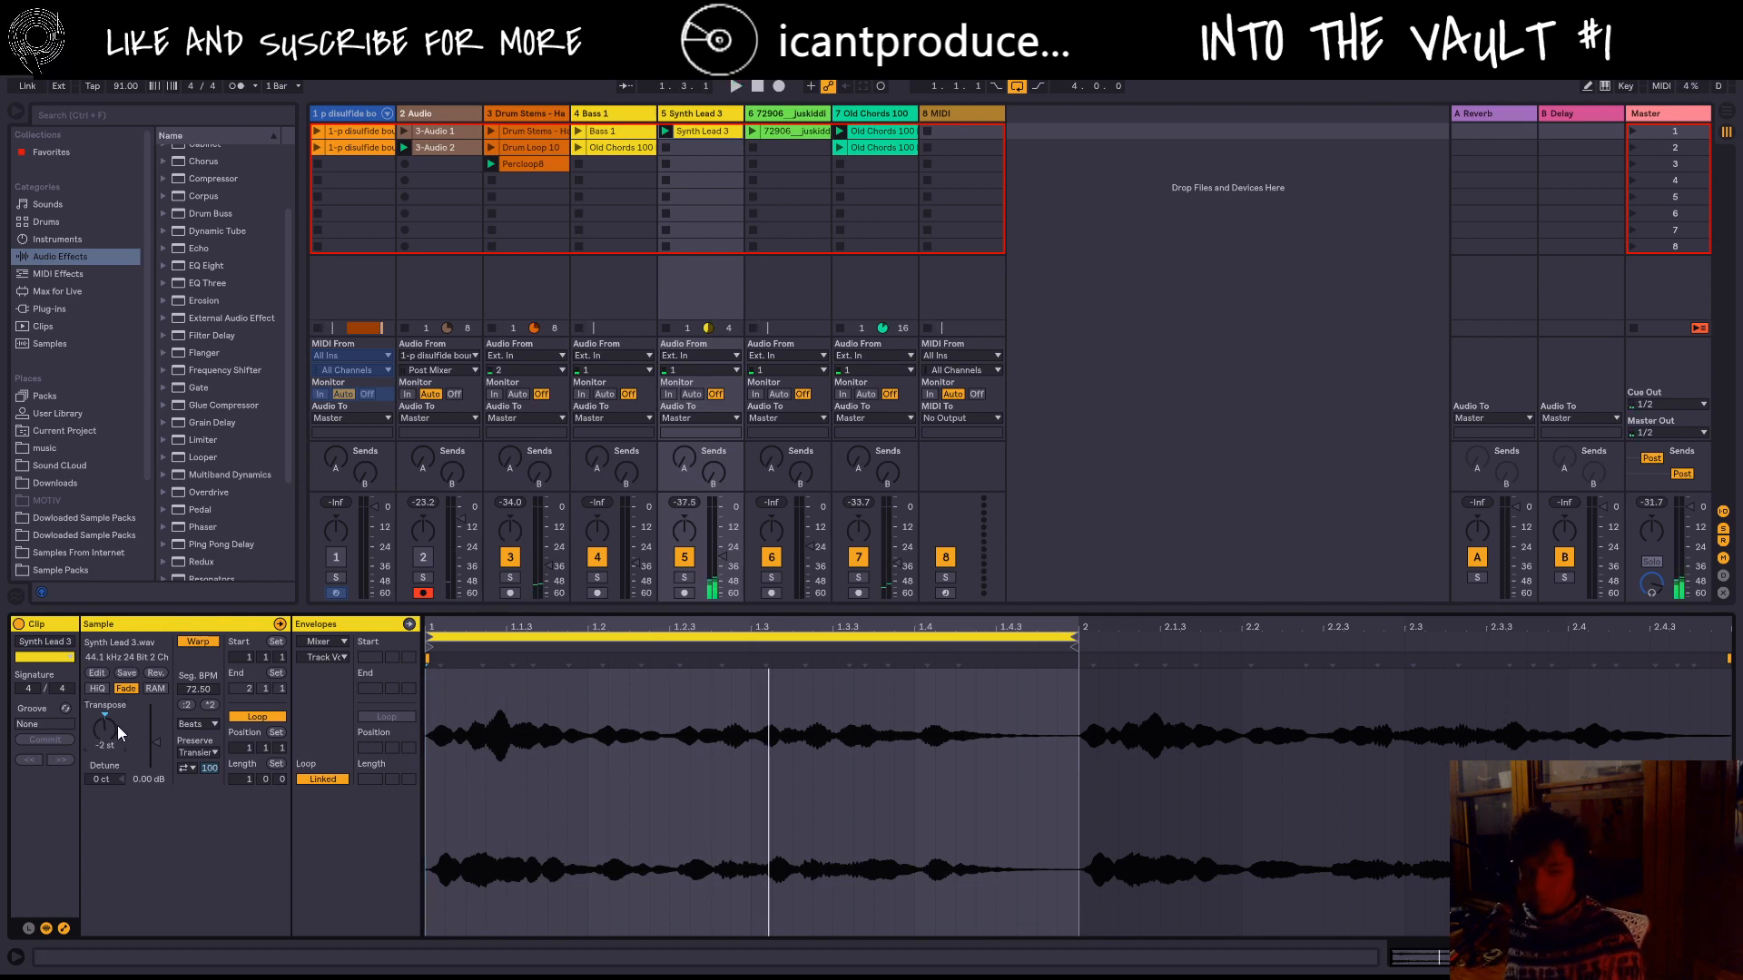
key("Up")
key("space")
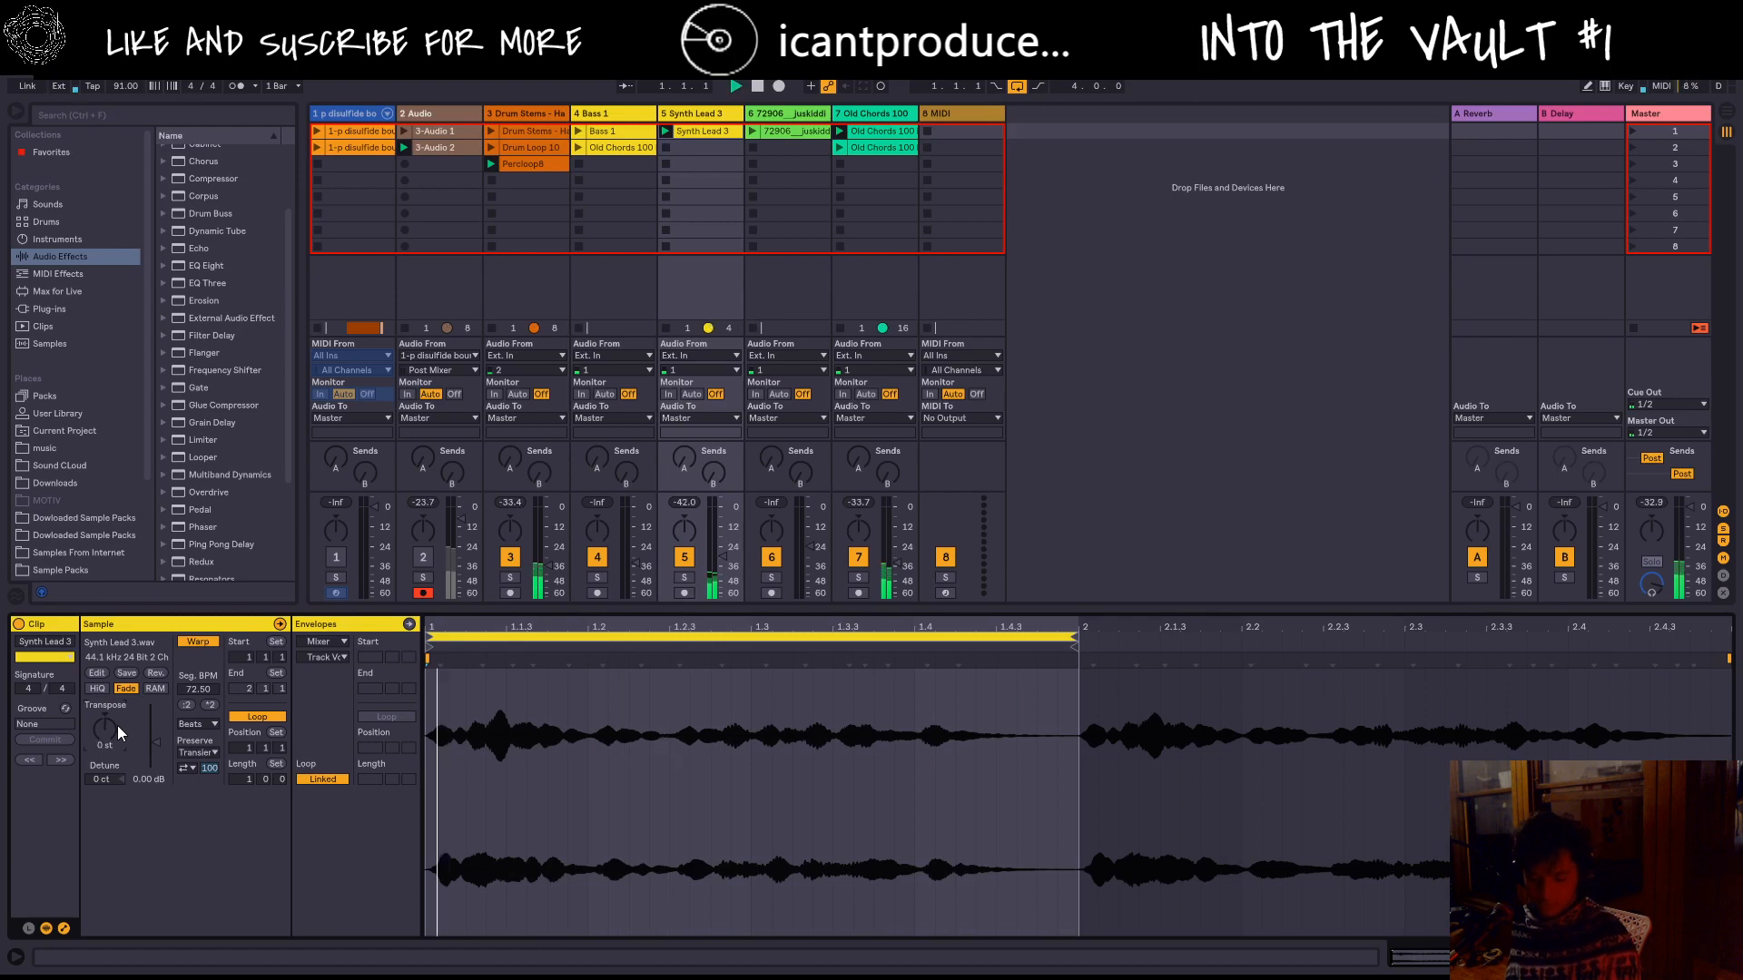
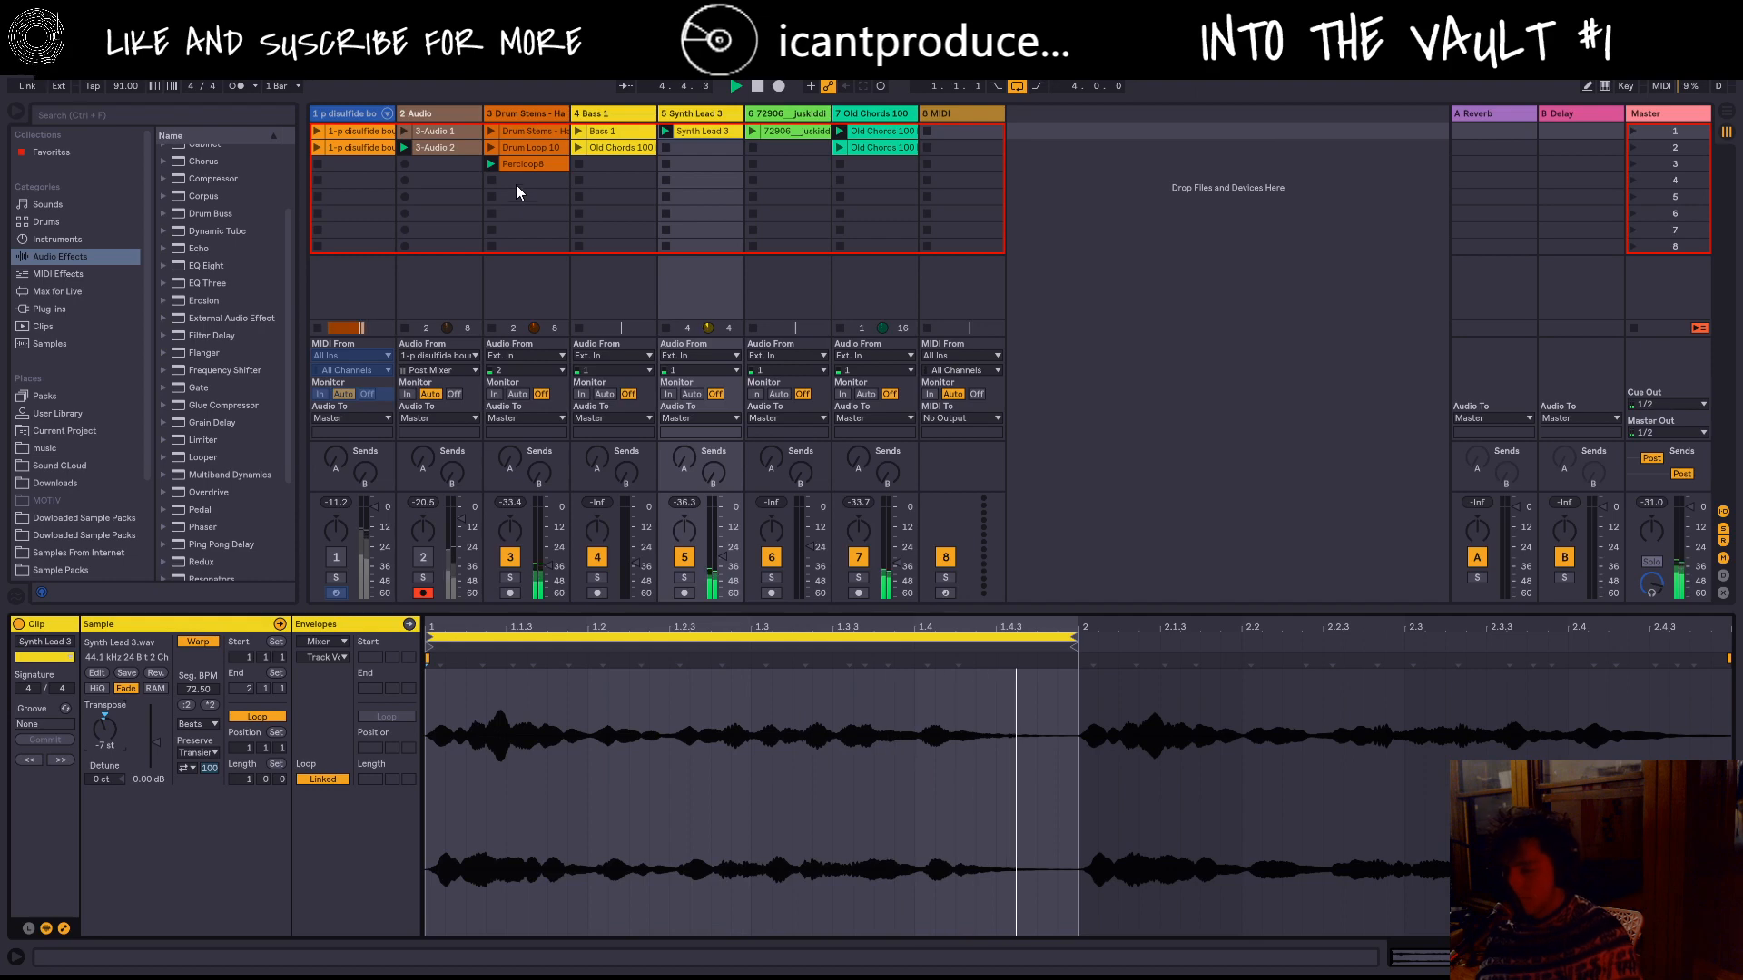
Step: Reactivate the 2 Audio track and move the 3-Audio 2 clip's two-bar loop to start at bar 3
left_click(421, 557)
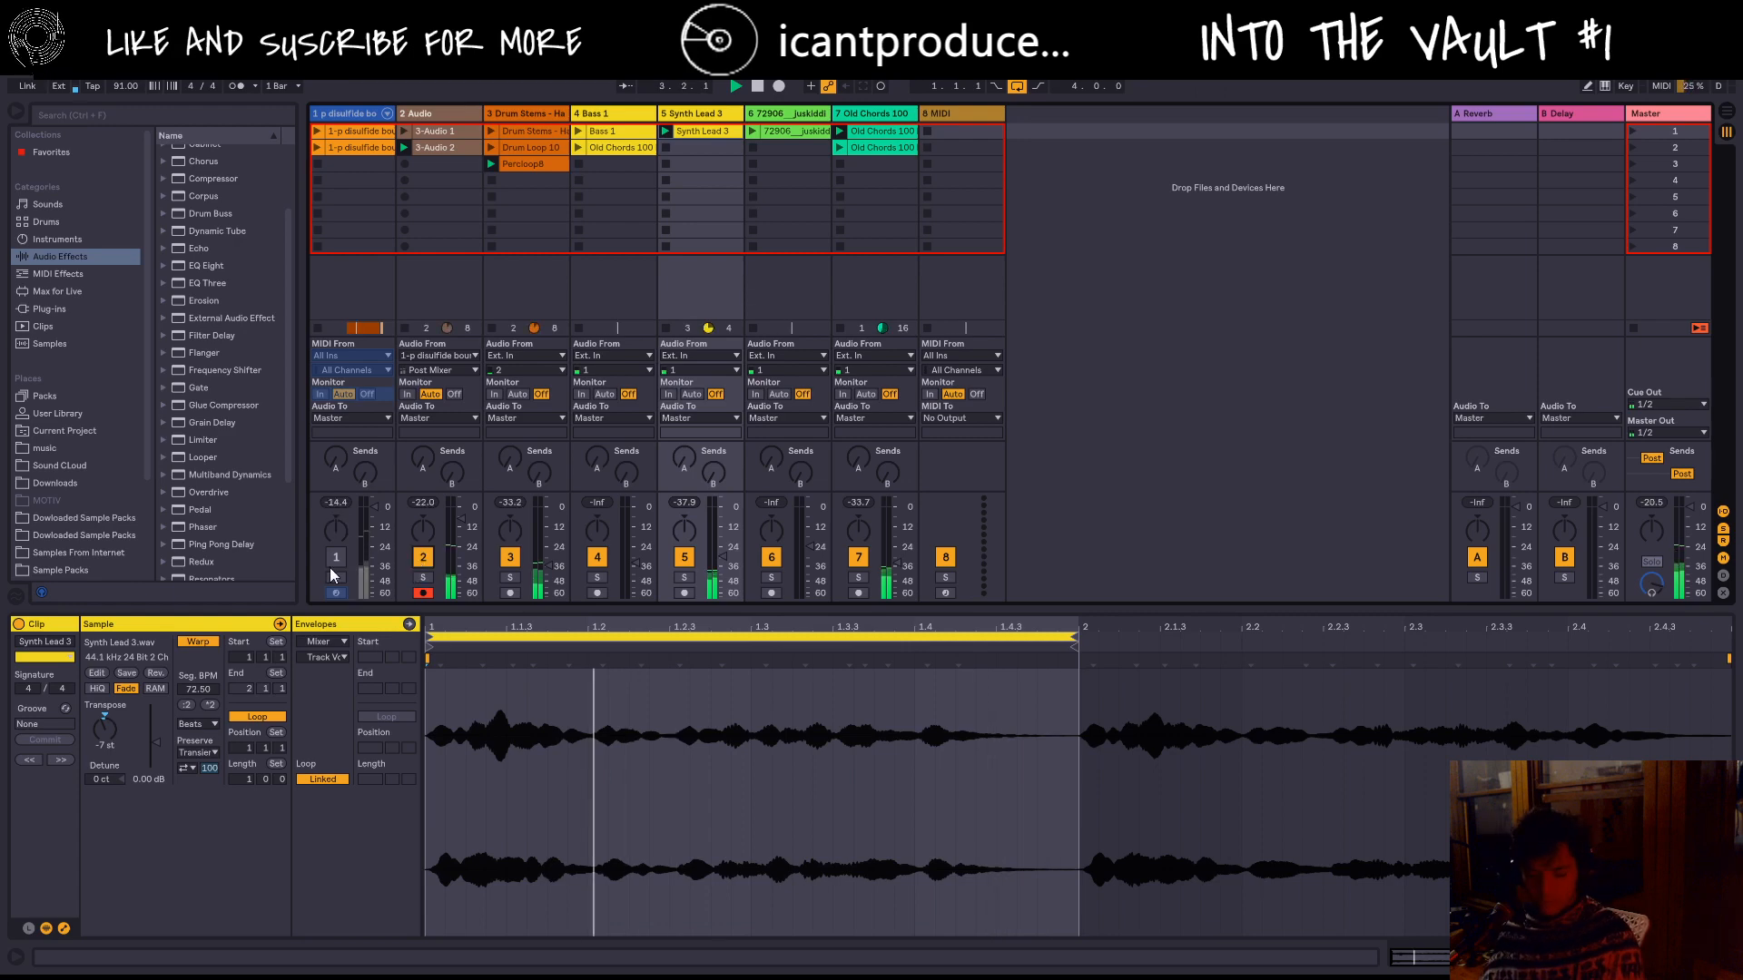
left_click(451, 151)
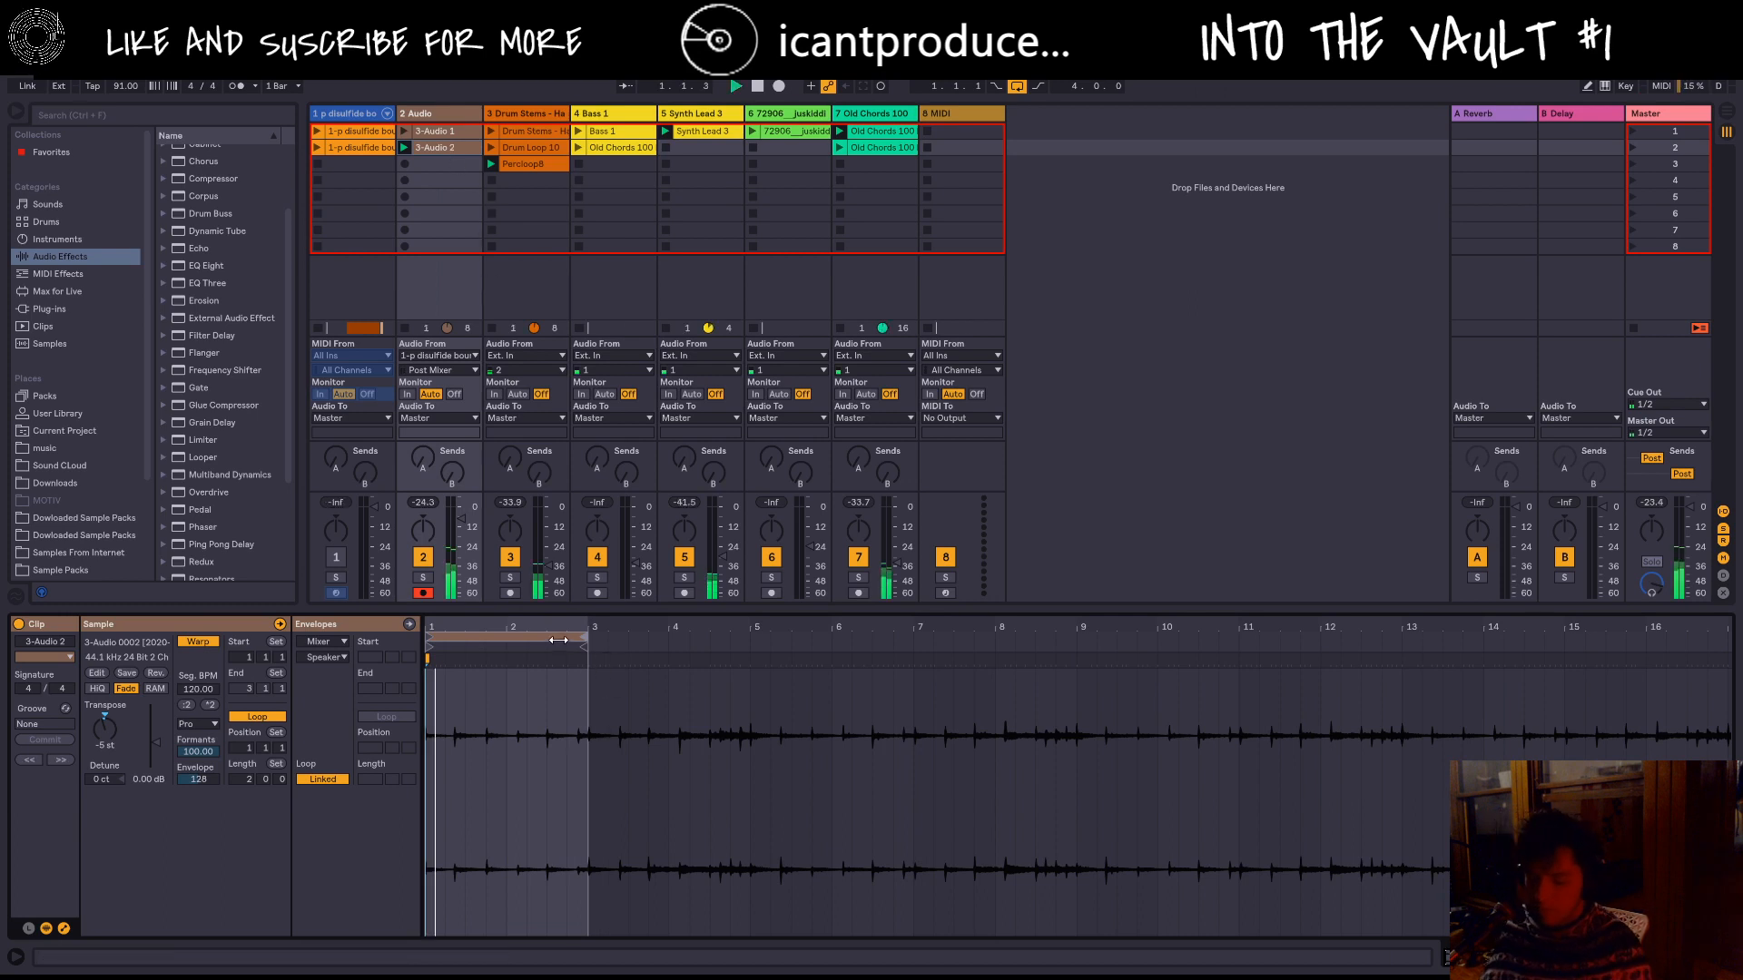
left_click_drag(542, 666, 710, 670)
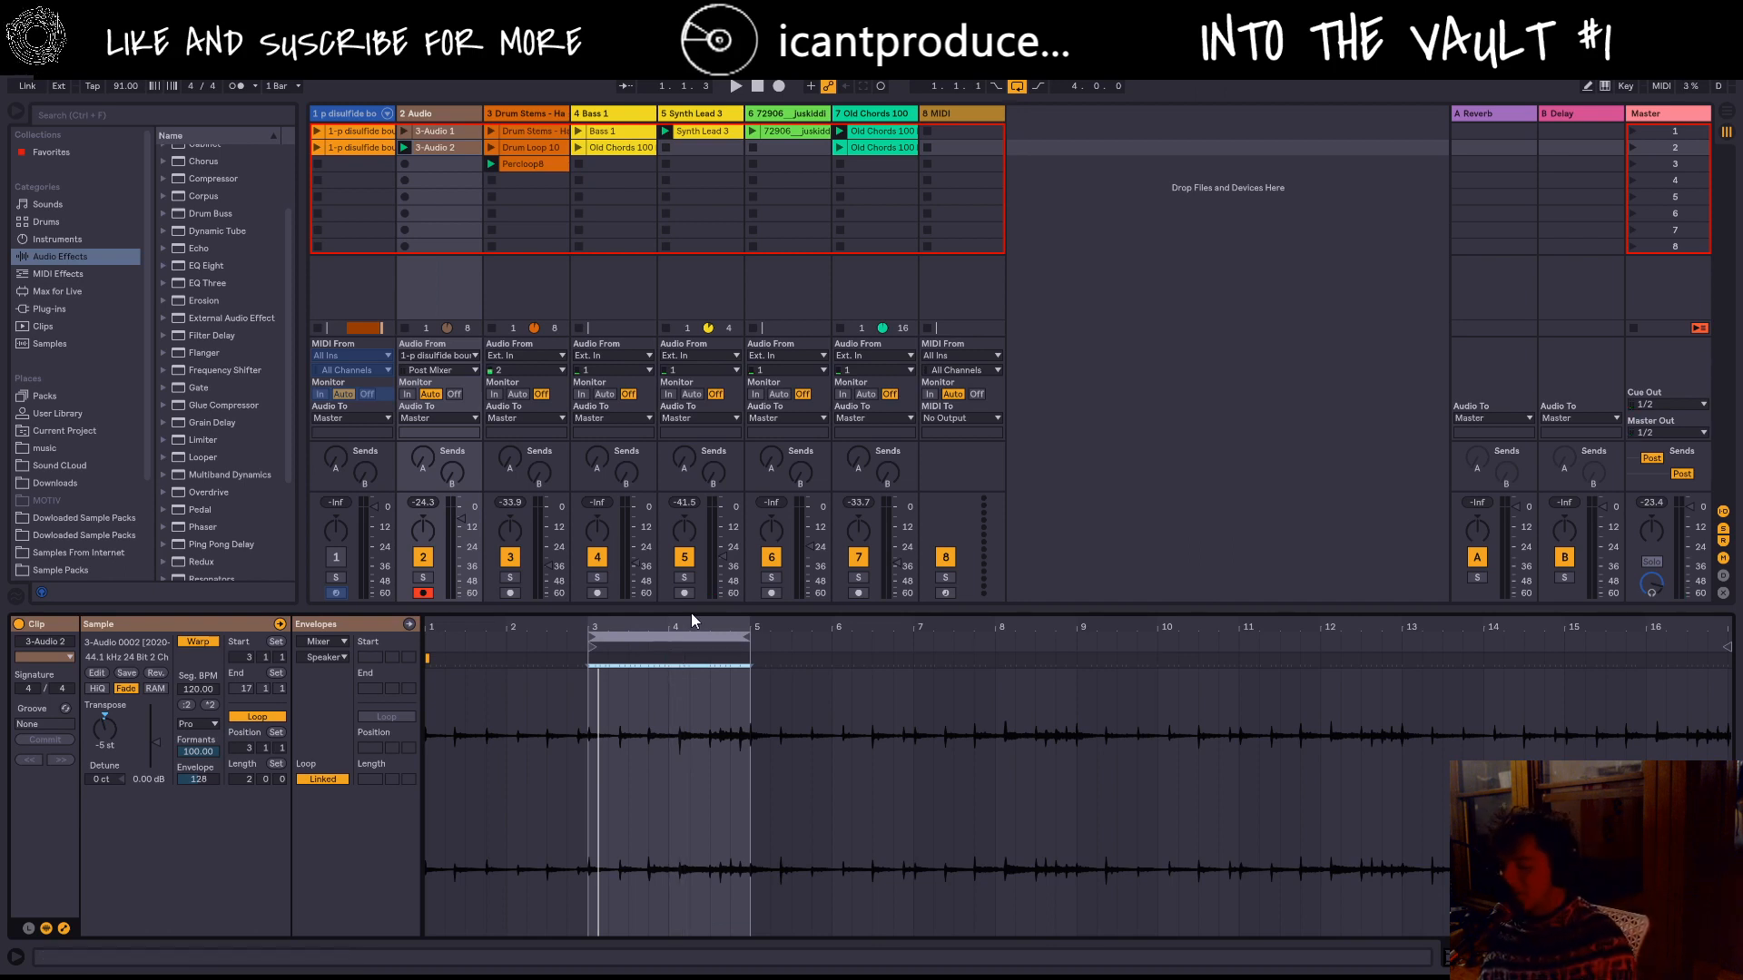
key("space")
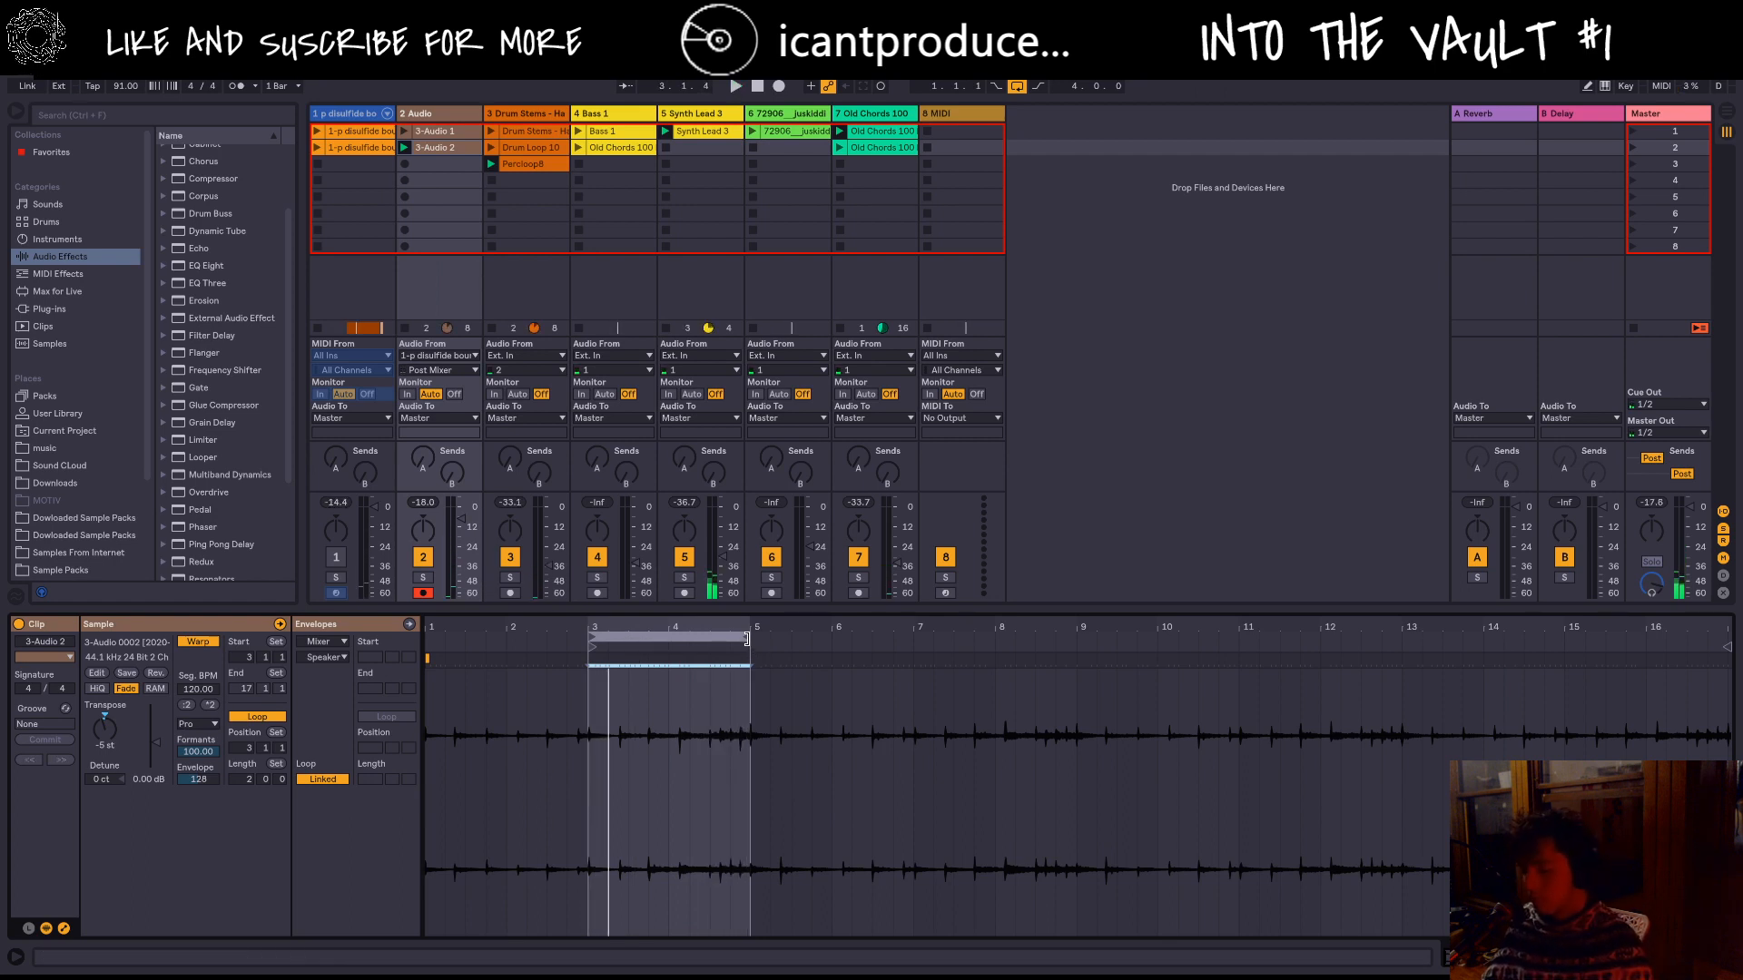
Step: Shorten the 3-Audio 2 clip's loop to one bar and move it back to bar 1
left_click_drag(746, 638, 670, 639)
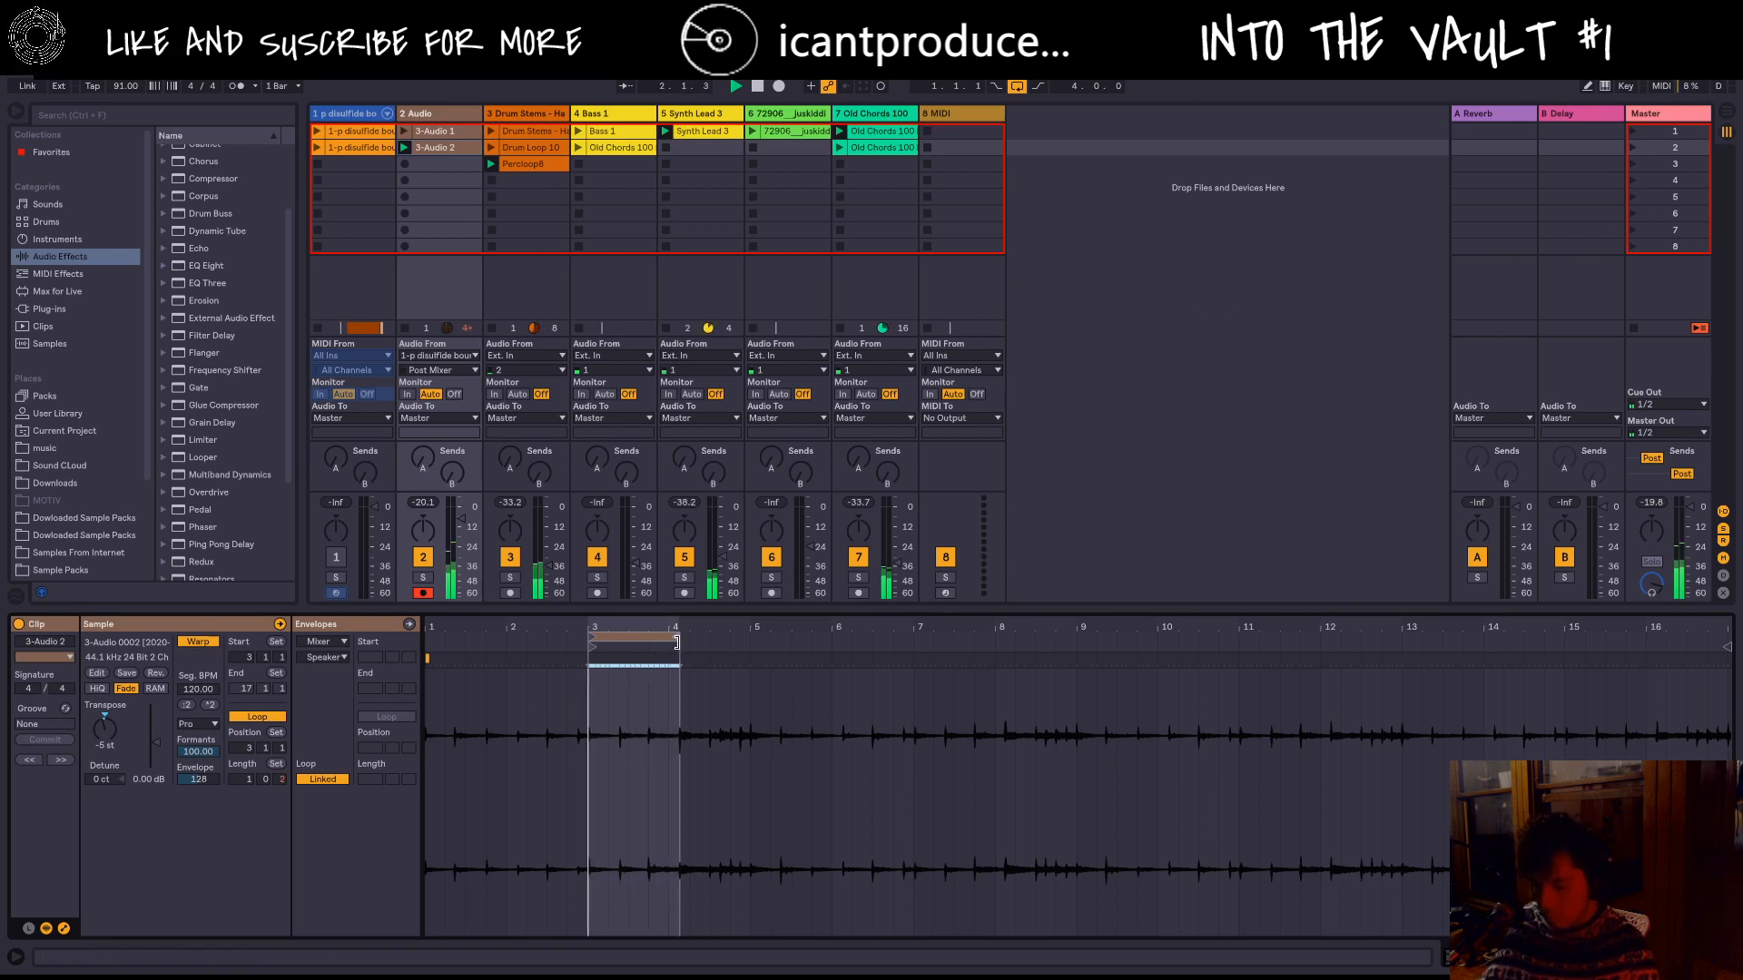
key("space")
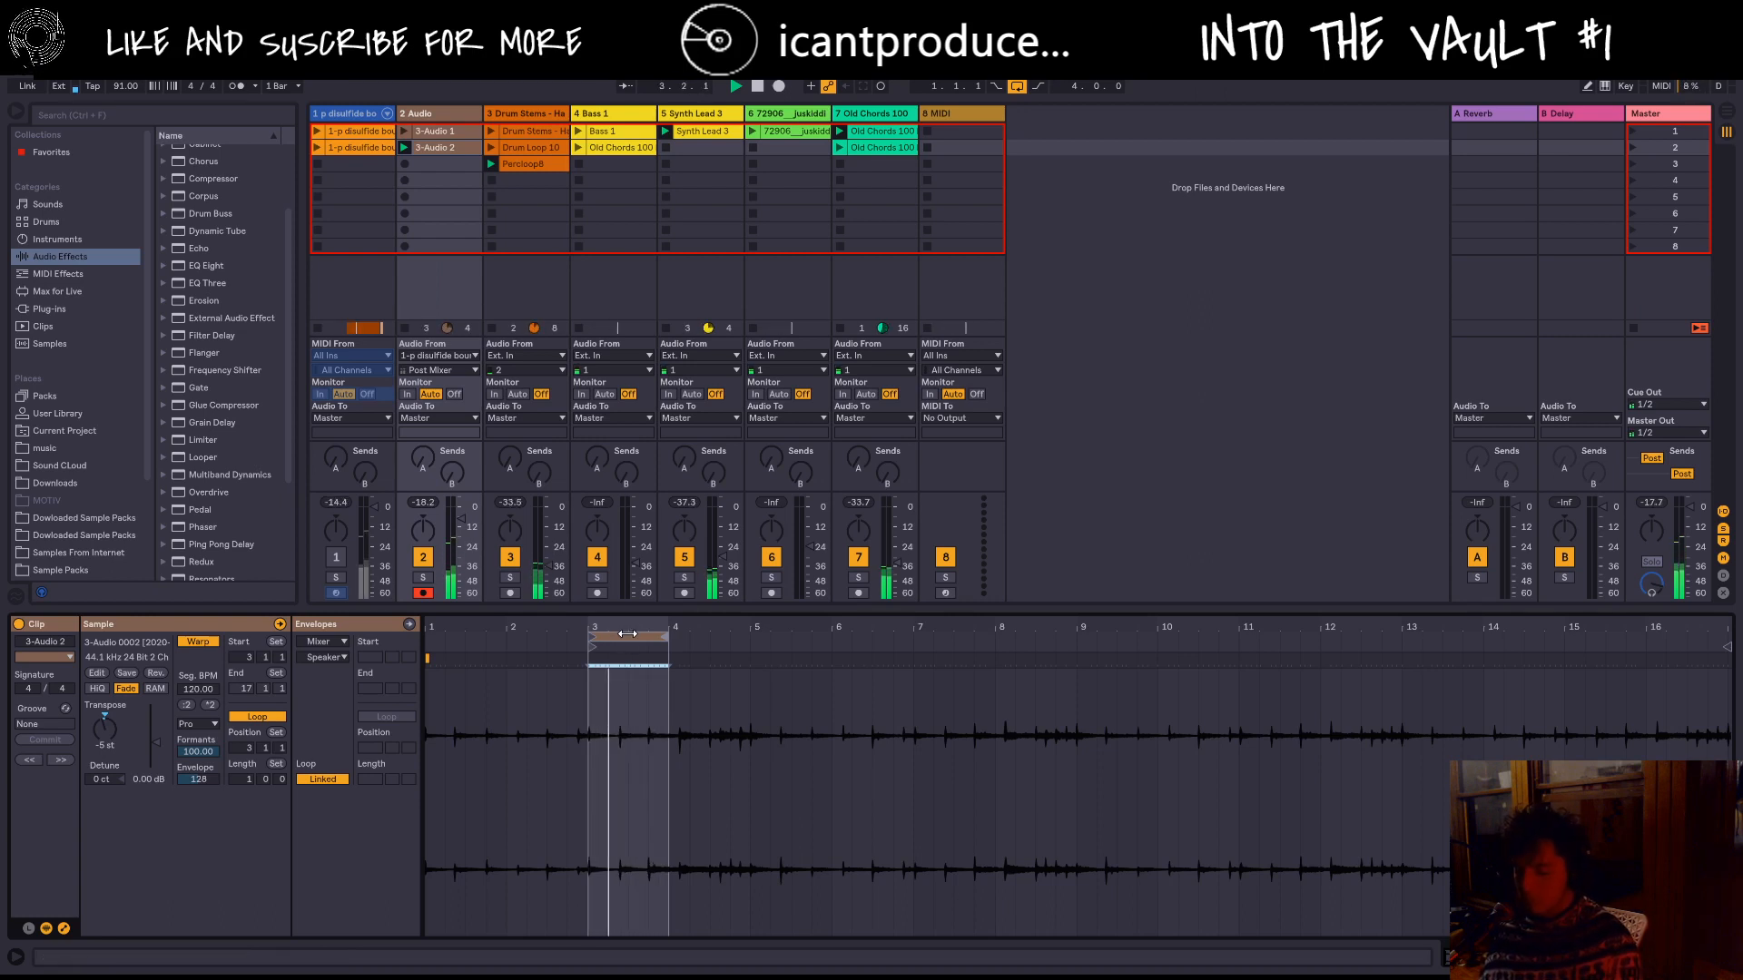
left_click_drag(626, 634, 459, 640)
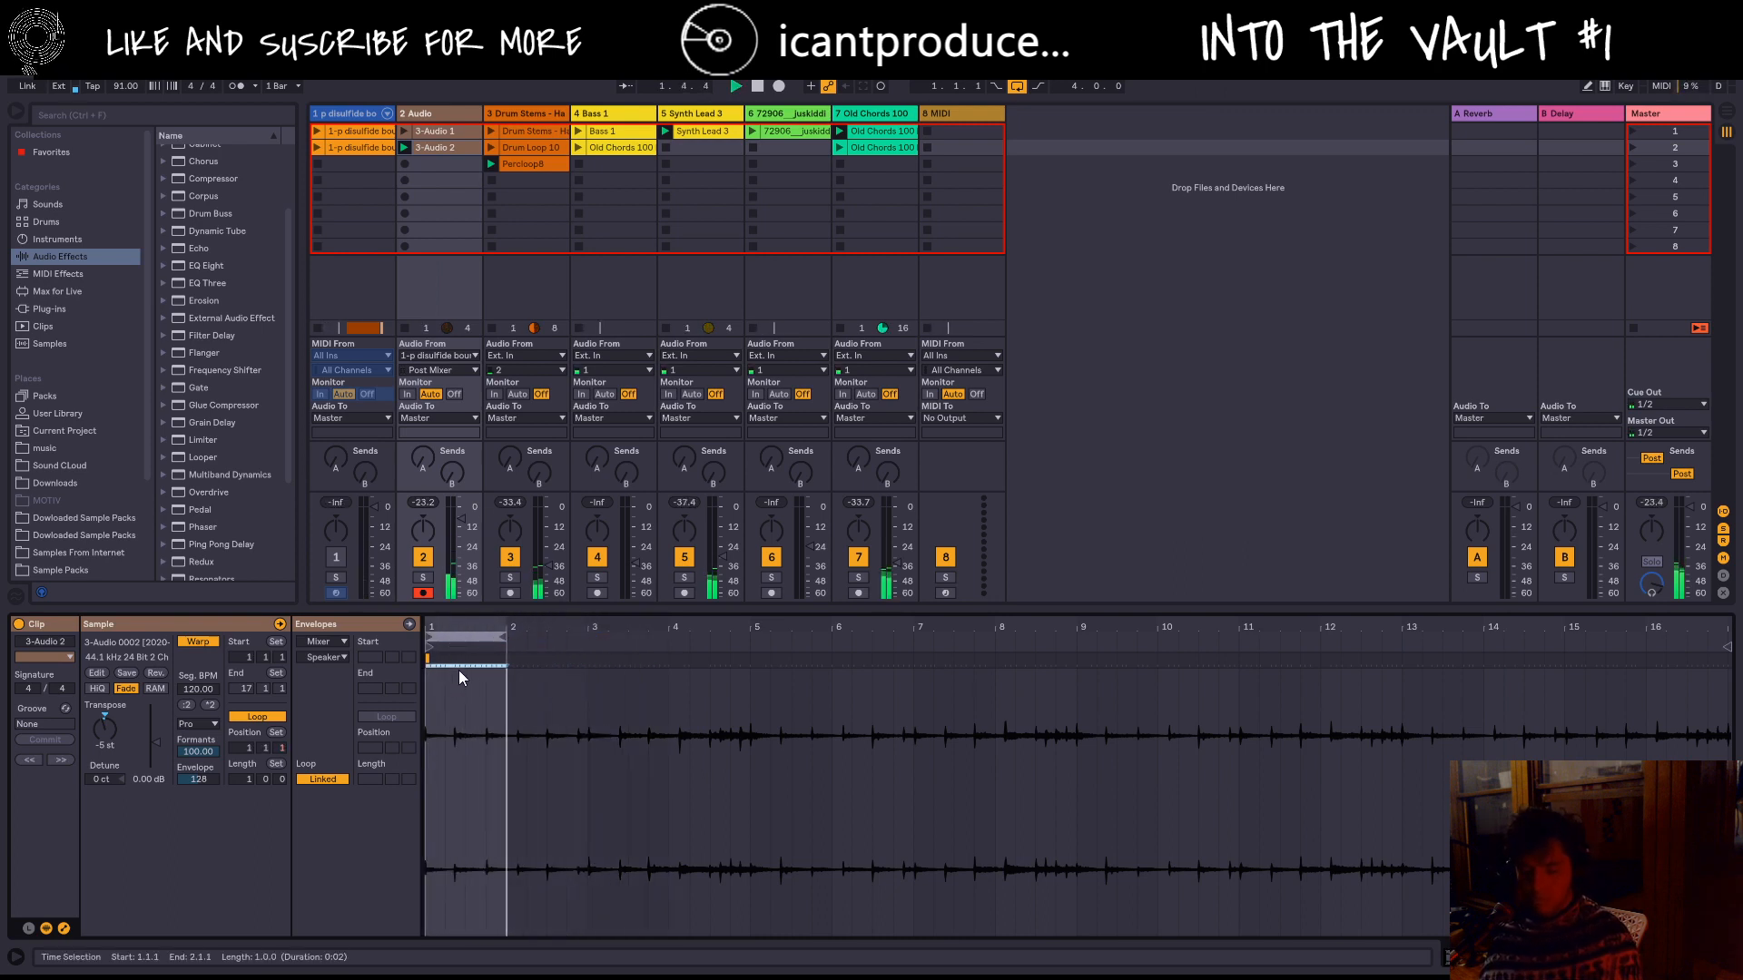
Step: Shorten the 3-Audio 2 loop to just over one beat and add a warp marker on the transient near its end
left_click_drag(507, 634, 460, 655)
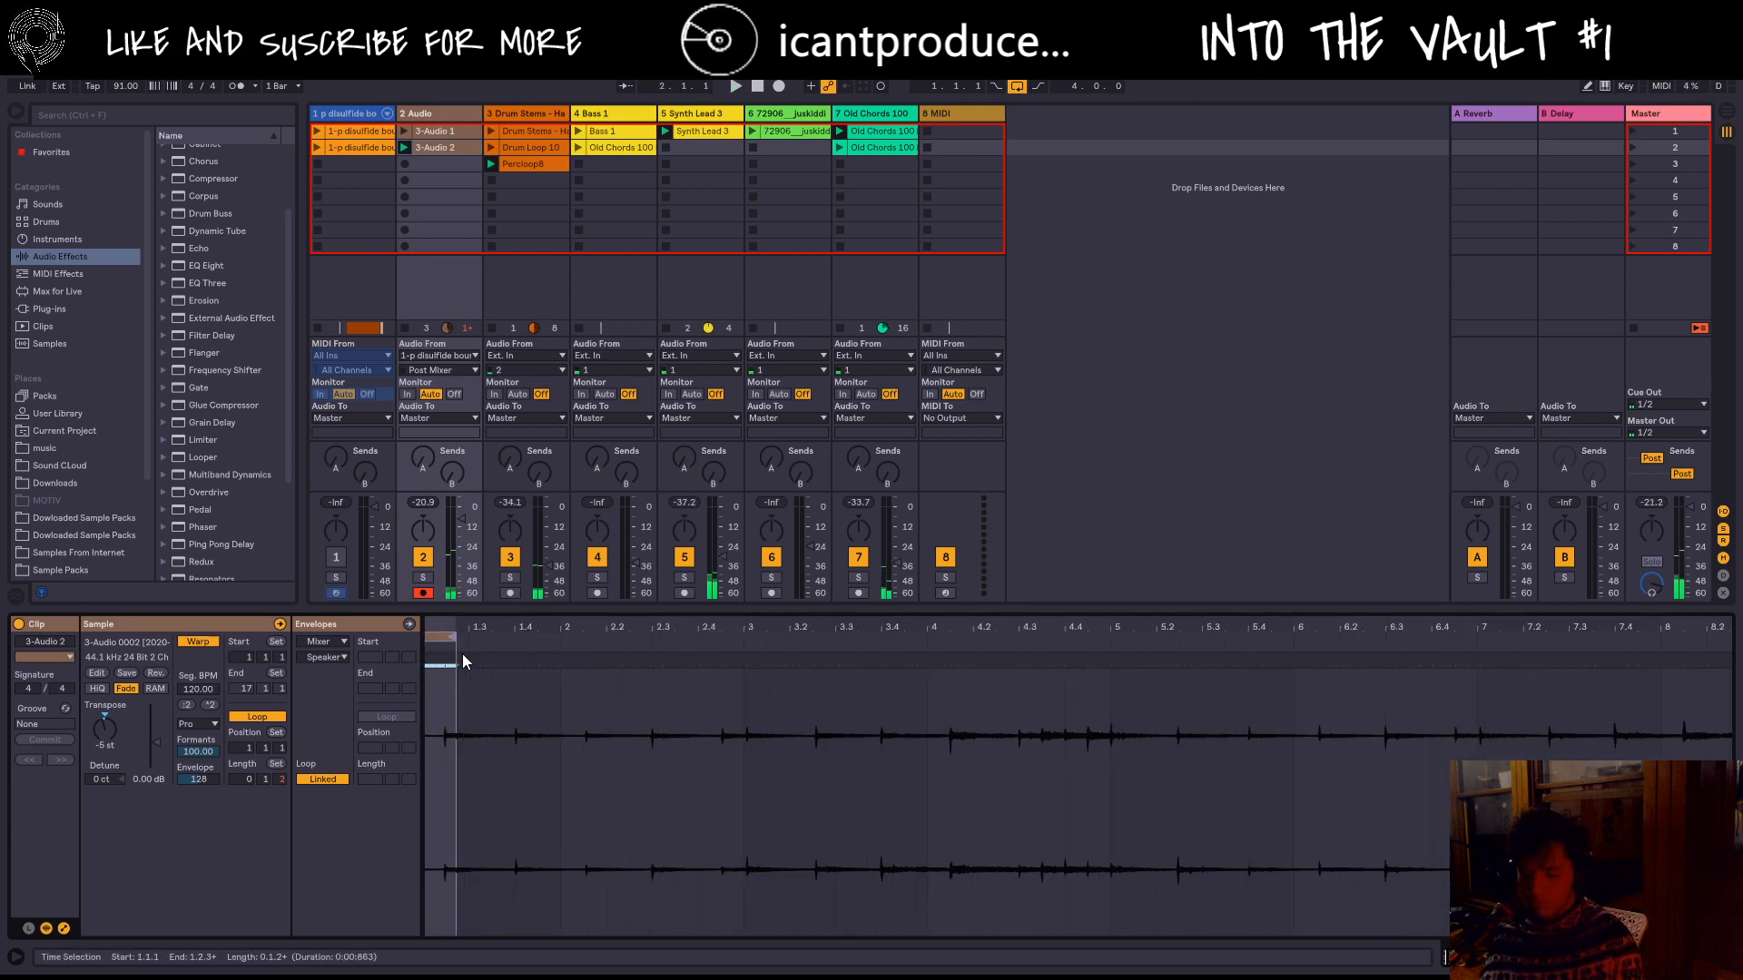
mouse_move(459, 643)
left_mouse_down()
mouse_move(428, 715)
mouse_move(438, 663)
left_mouse_up()
double_click(433, 664)
key("space")
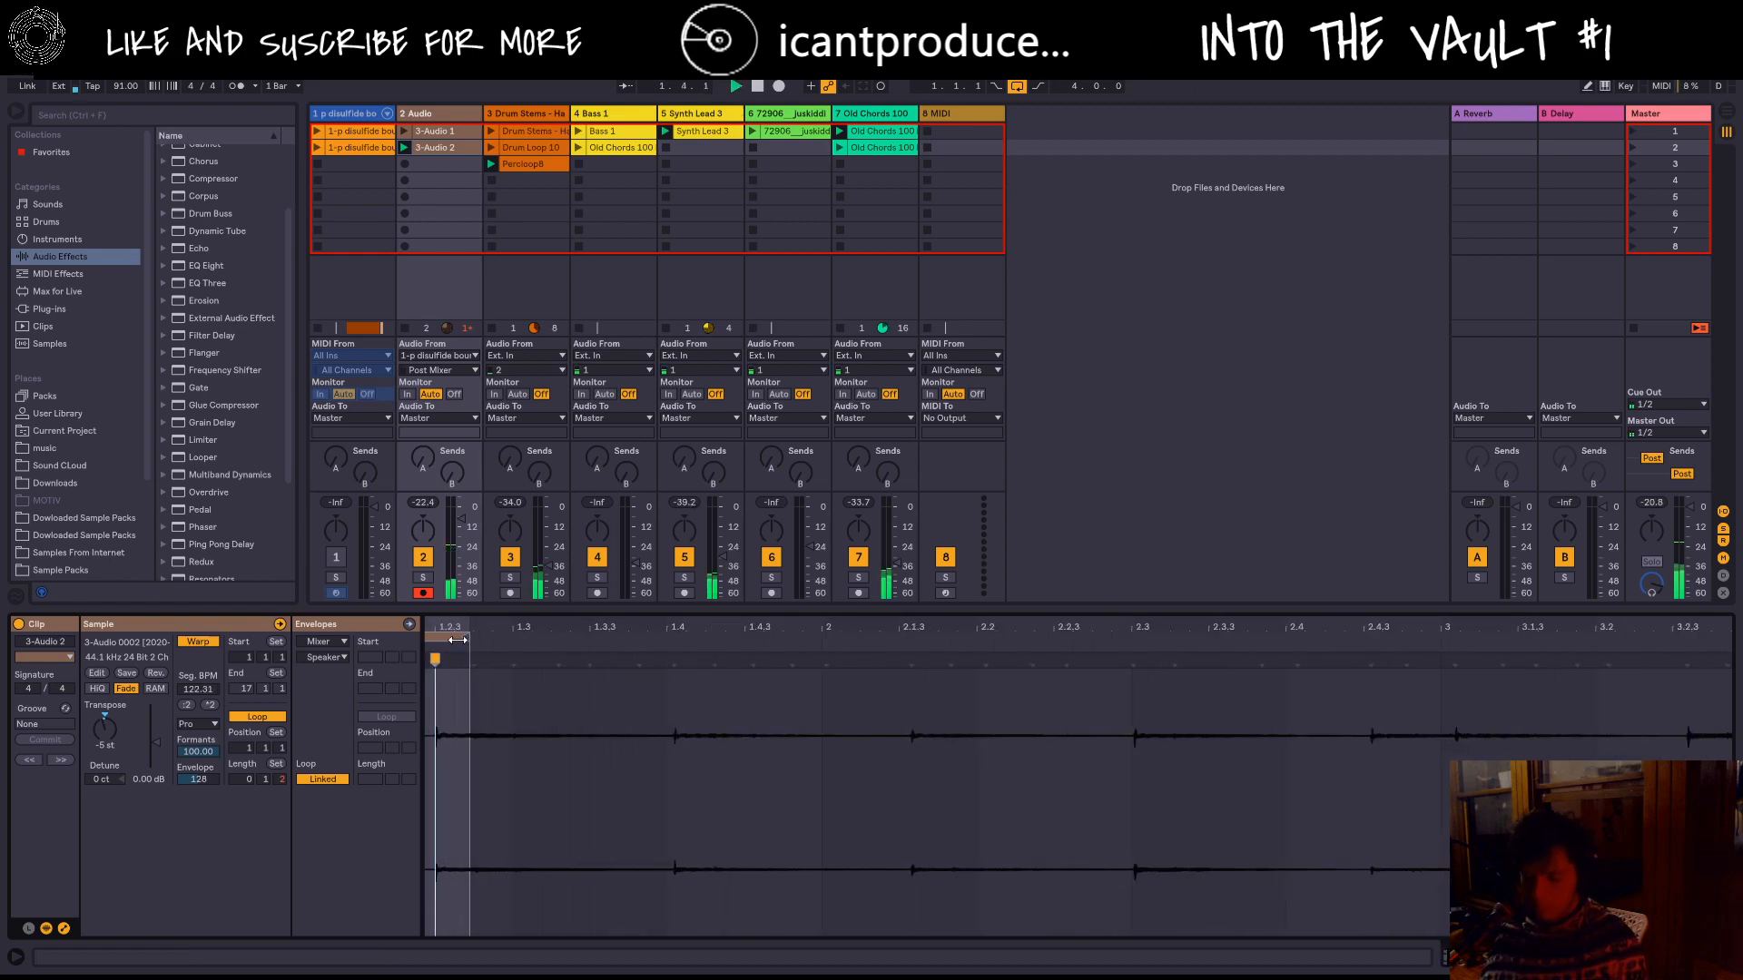
Step: Lengthen the 3-Audio 2 clip's loop to 0.3.3, trying two beats first
left_click_drag(461, 641, 503, 641)
scroll(541, 697, "down", 3)
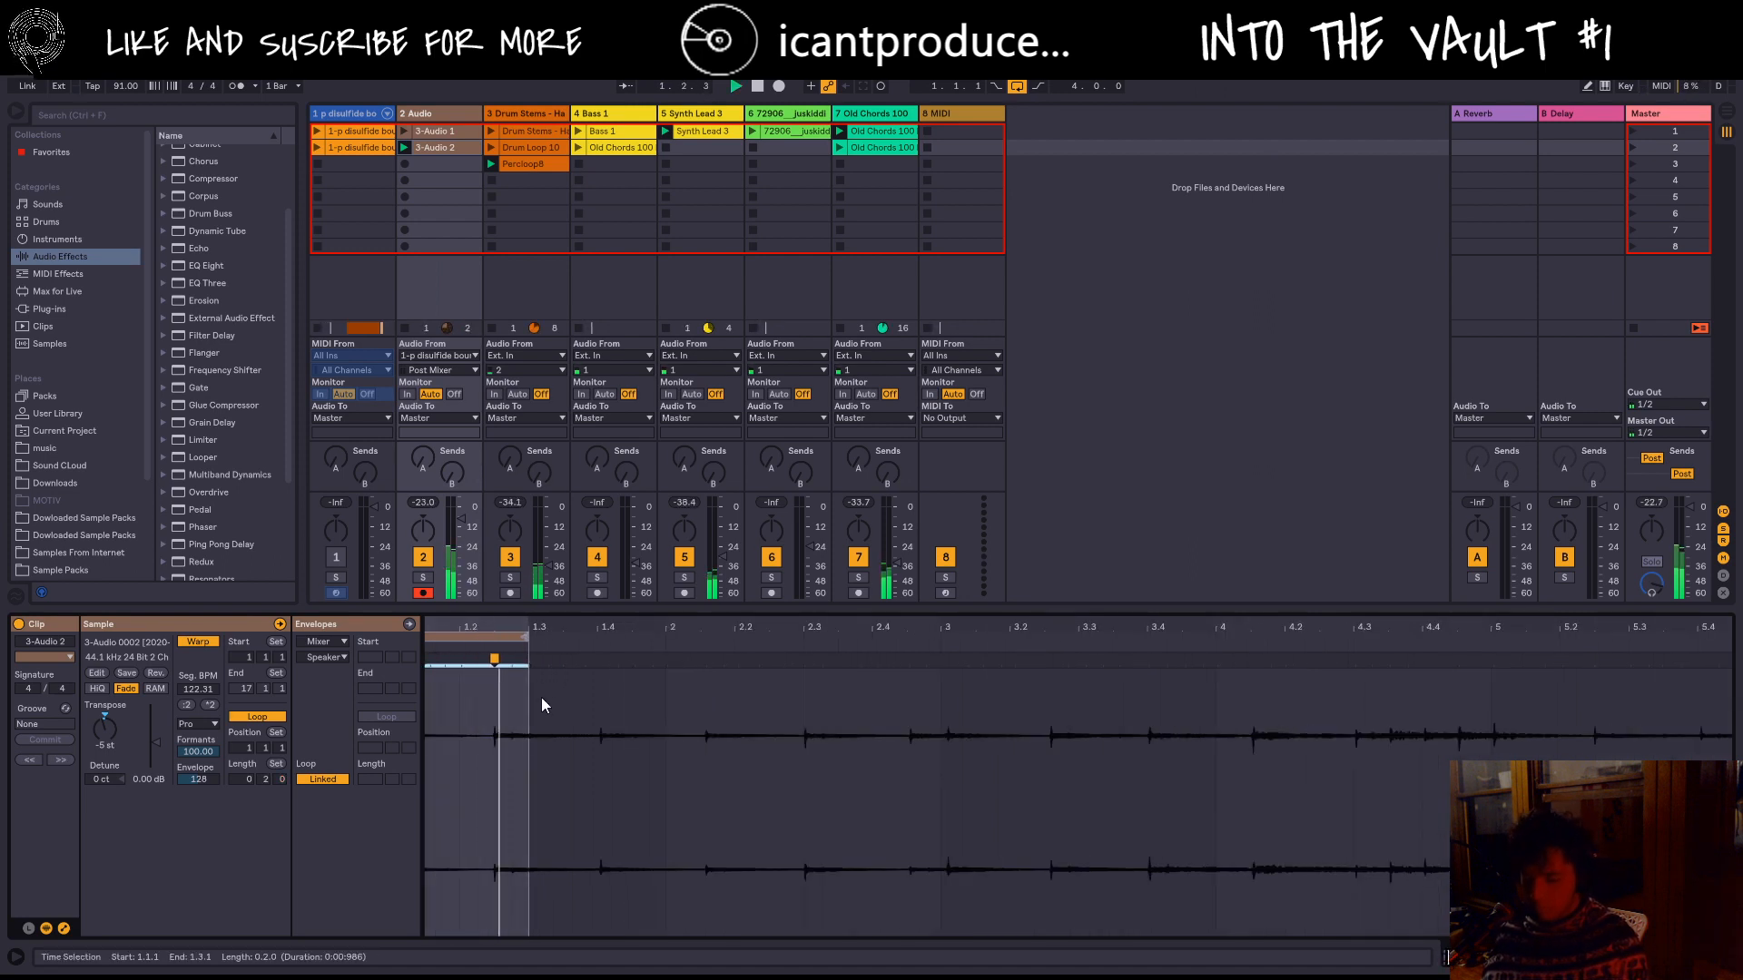
scroll(541, 697, "down", 3)
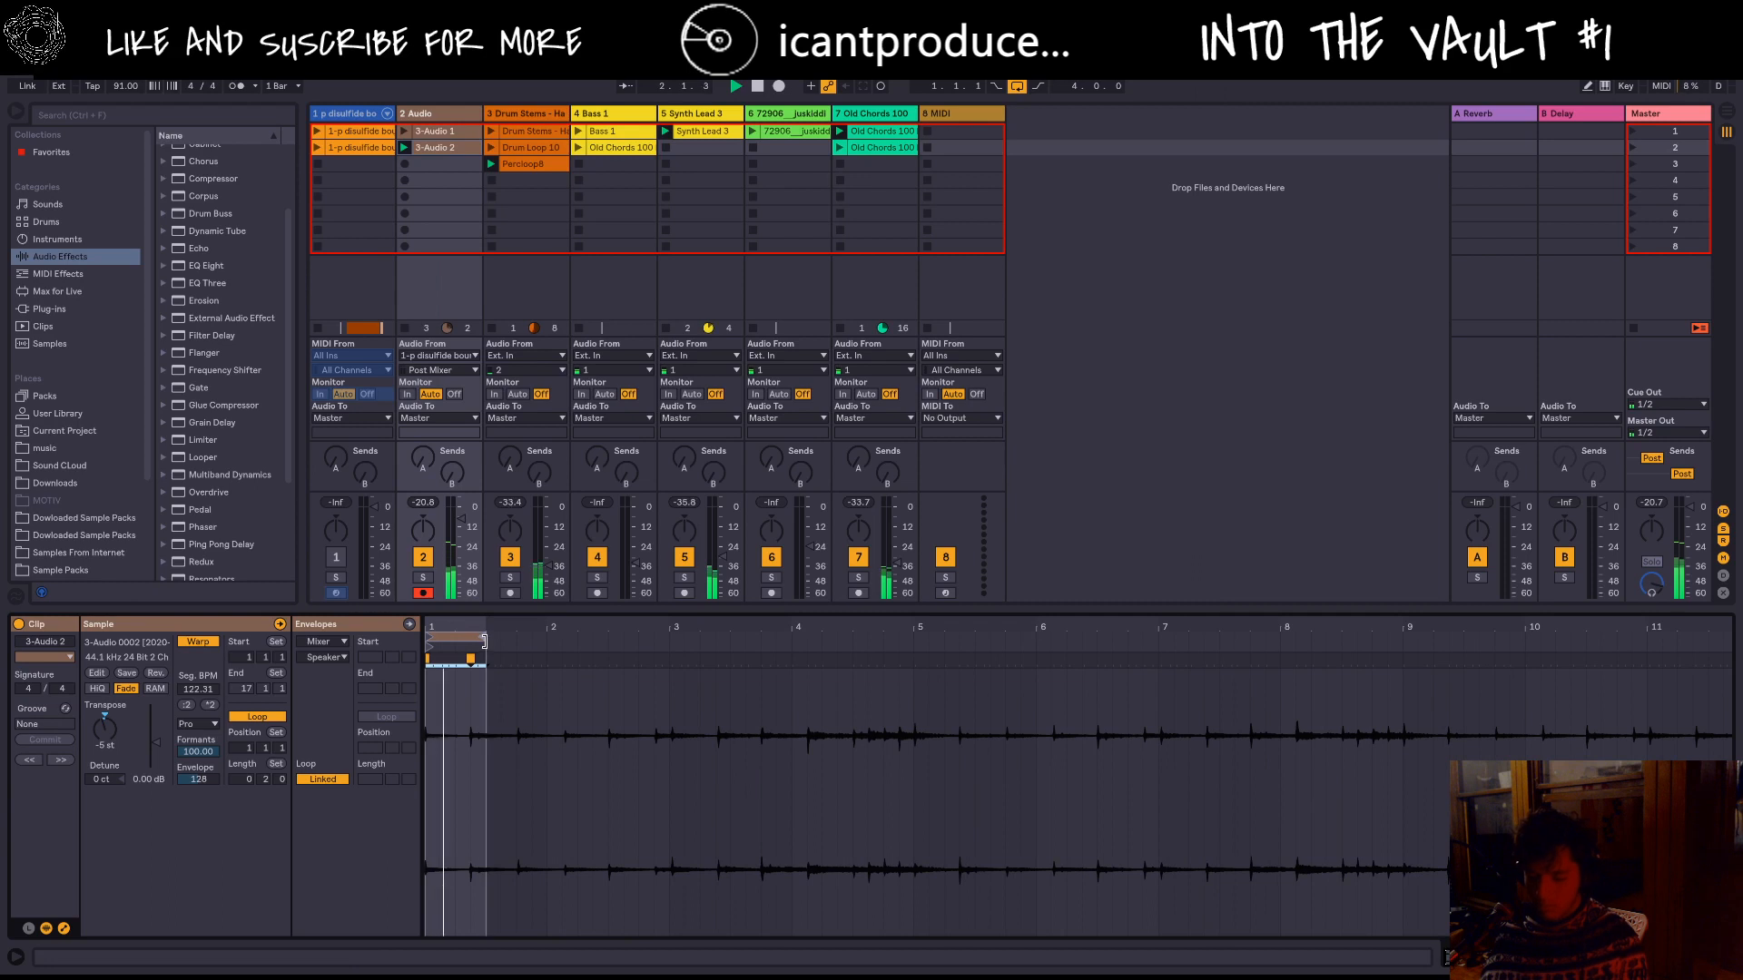
left_click_drag(492, 667, 544, 669)
left_click(544, 677)
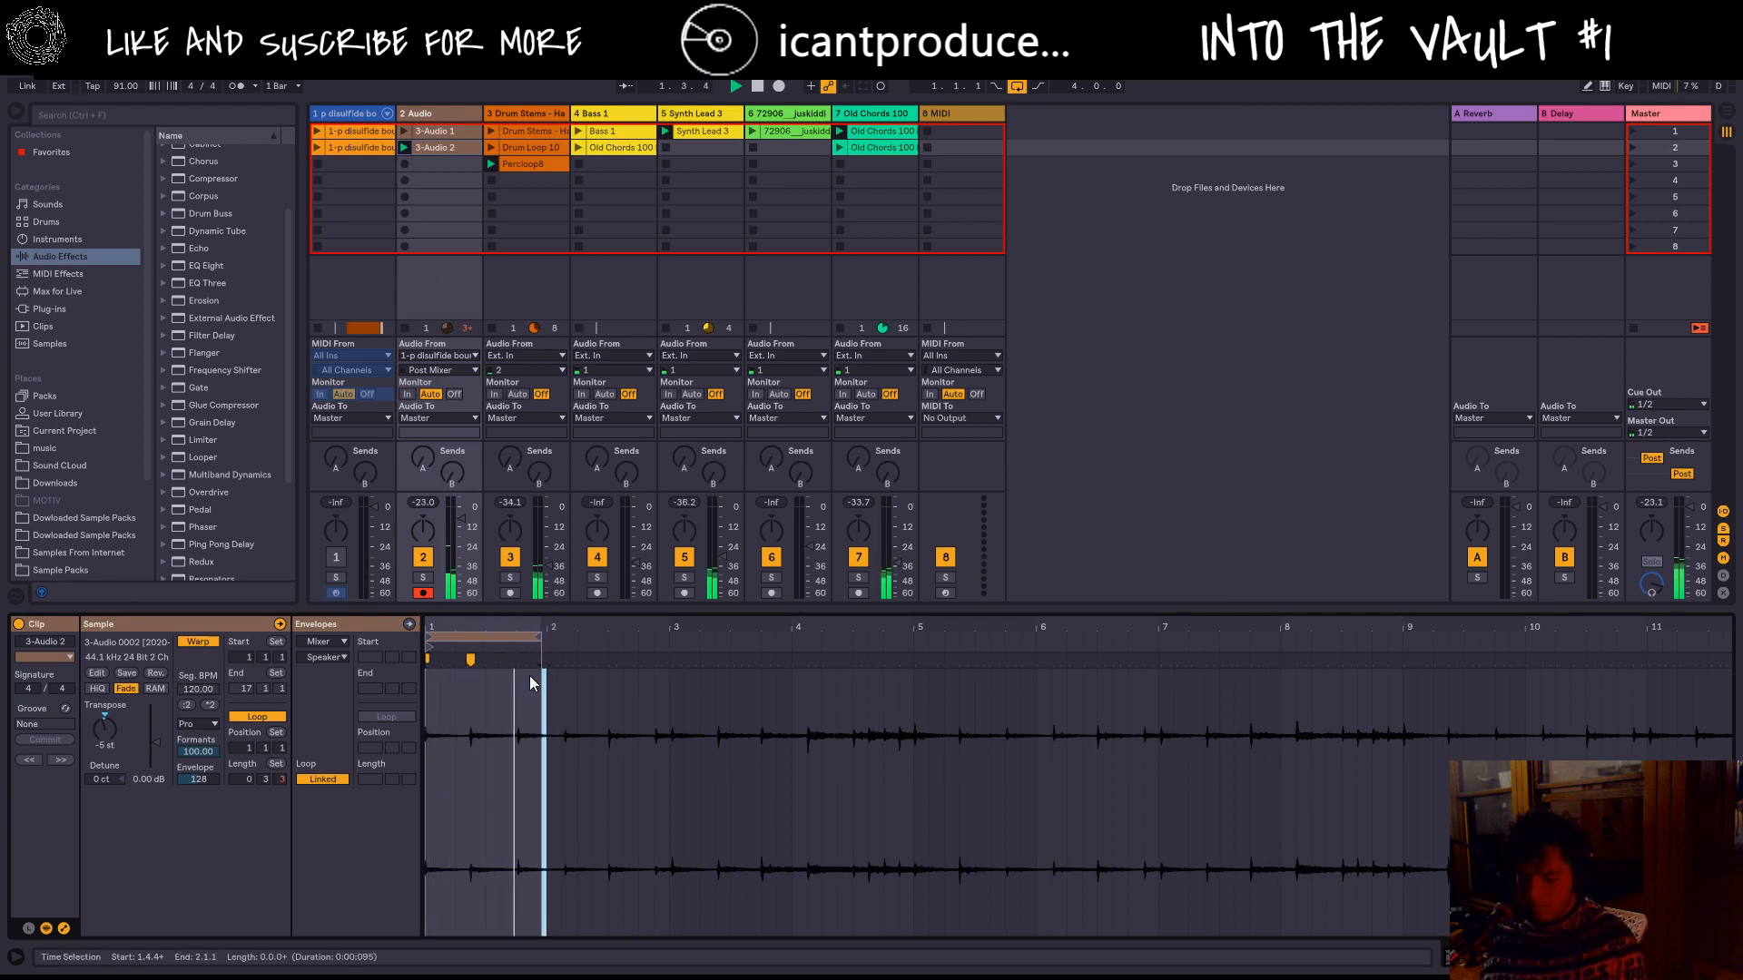
scroll(512, 697, "up", 5)
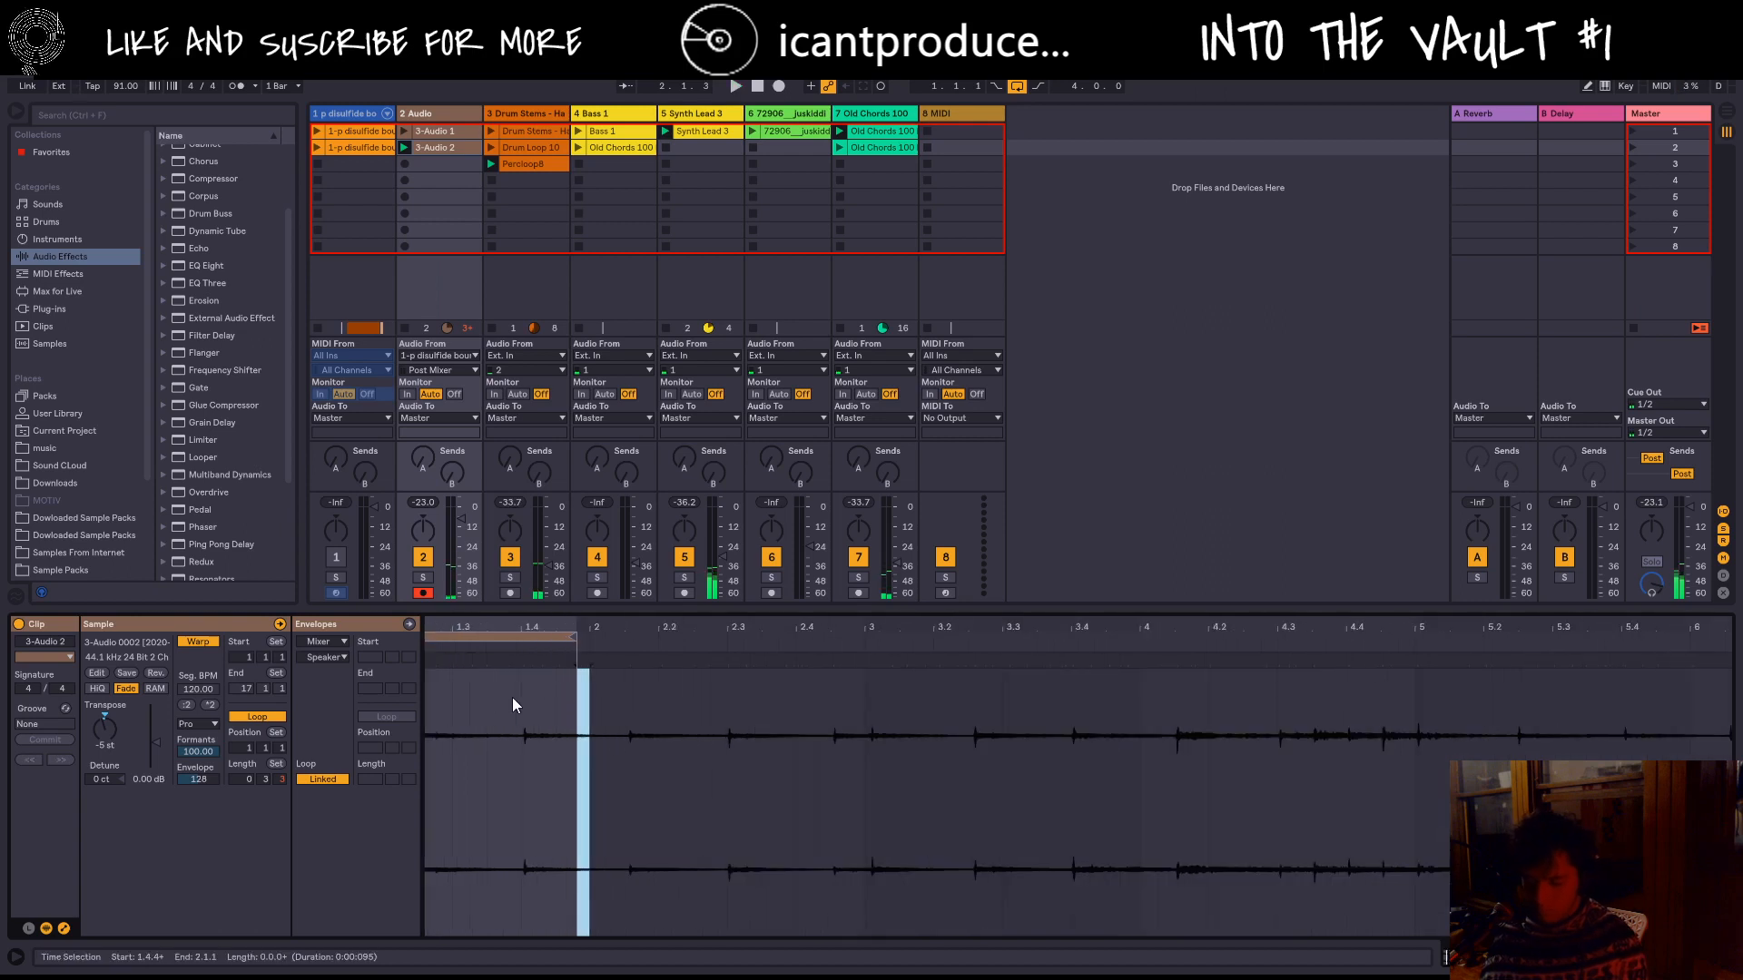
scroll(530, 689, "down", 3)
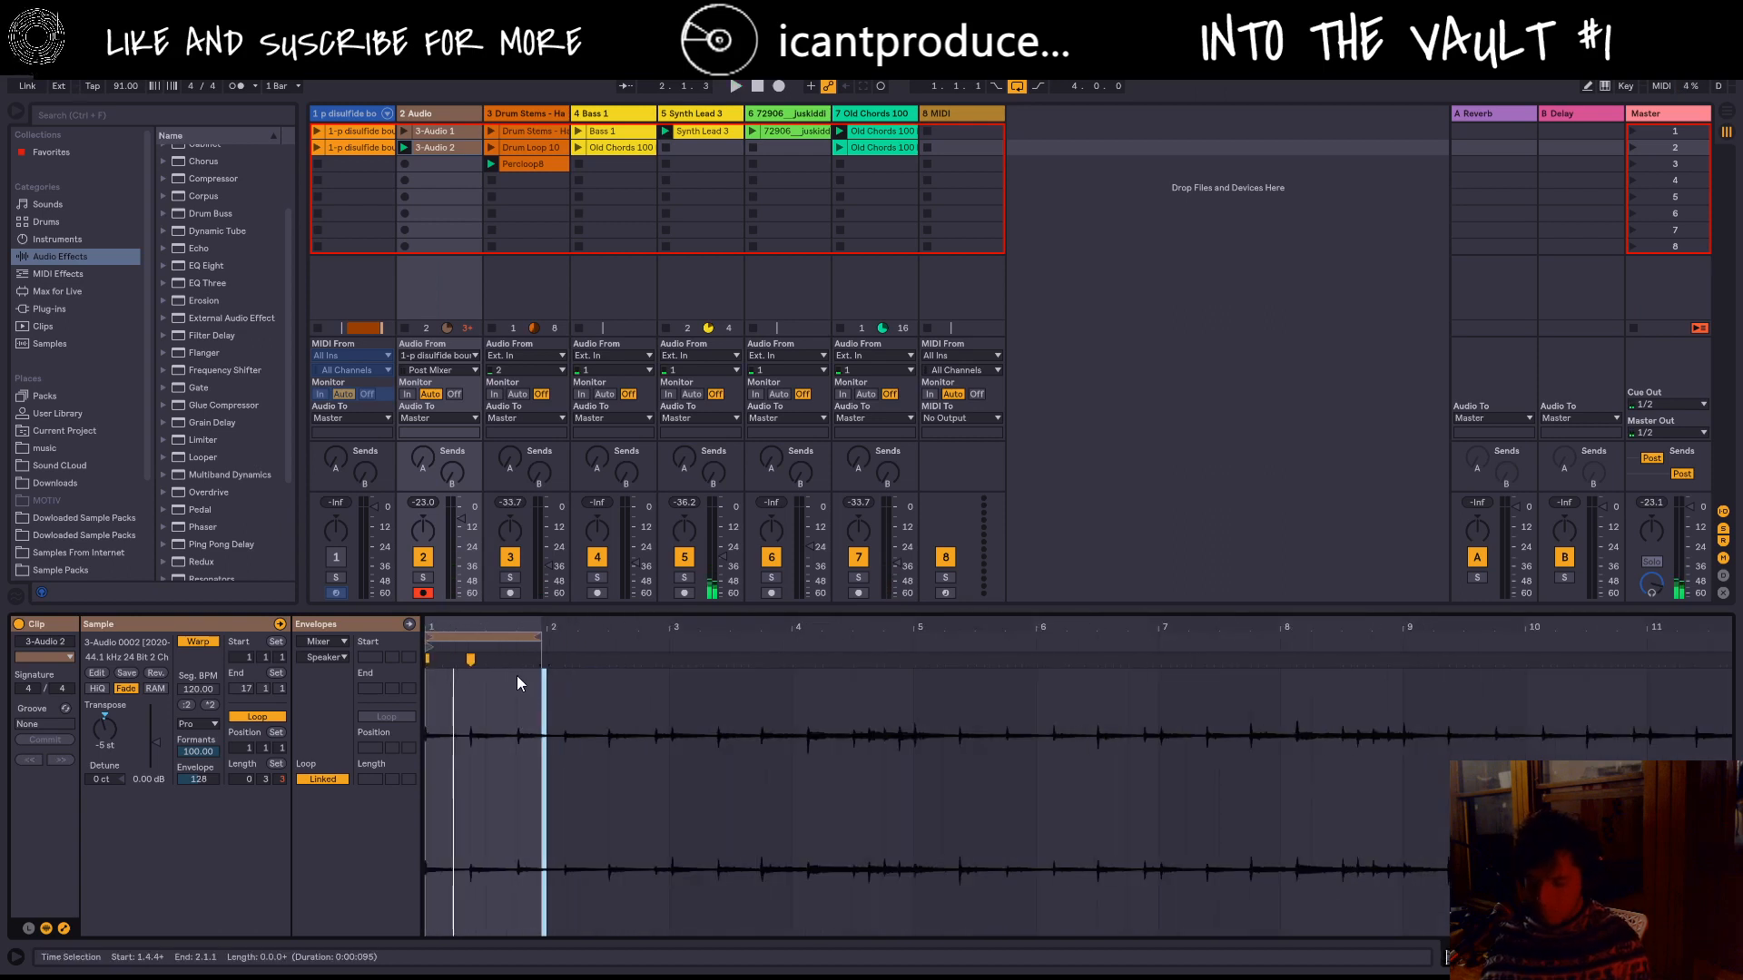
Step: Add a second warp marker near the end of the 3-Audio 2 loop, try moving it earlier to about 1.3.3 and undo the move
scroll(516, 675, "up", 1)
left_click_drag(517, 661, 484, 667)
key("space")
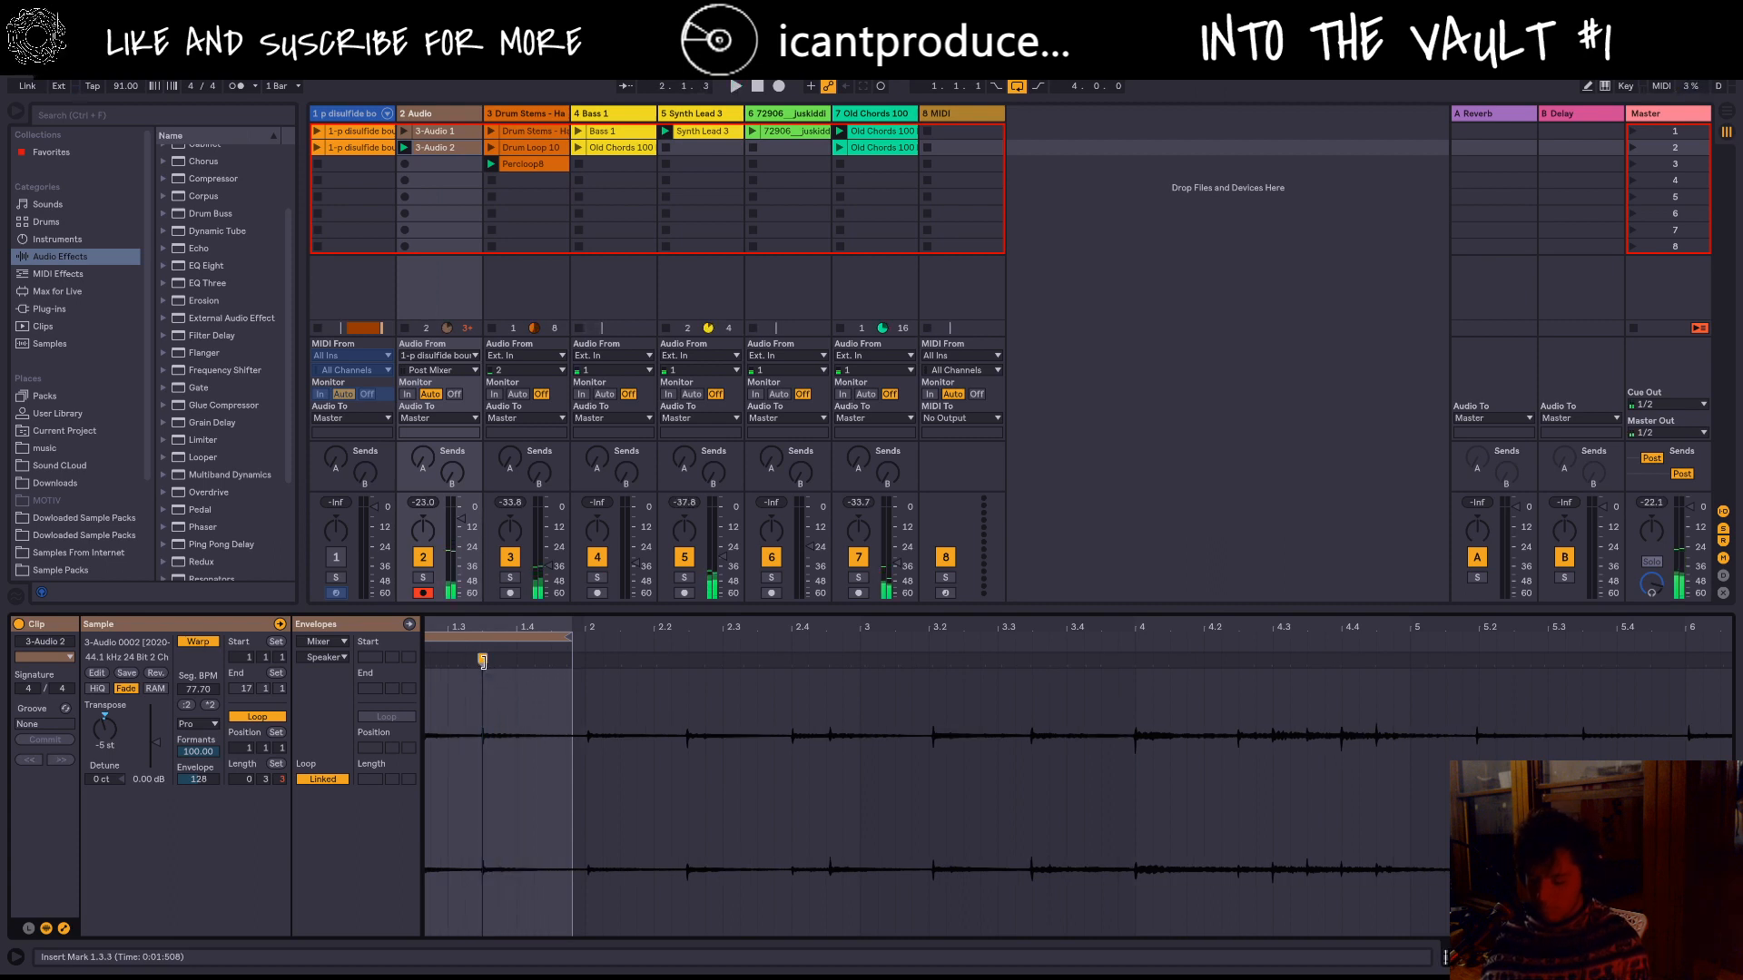
key("ctrl+z")
key("space")
key("minus")
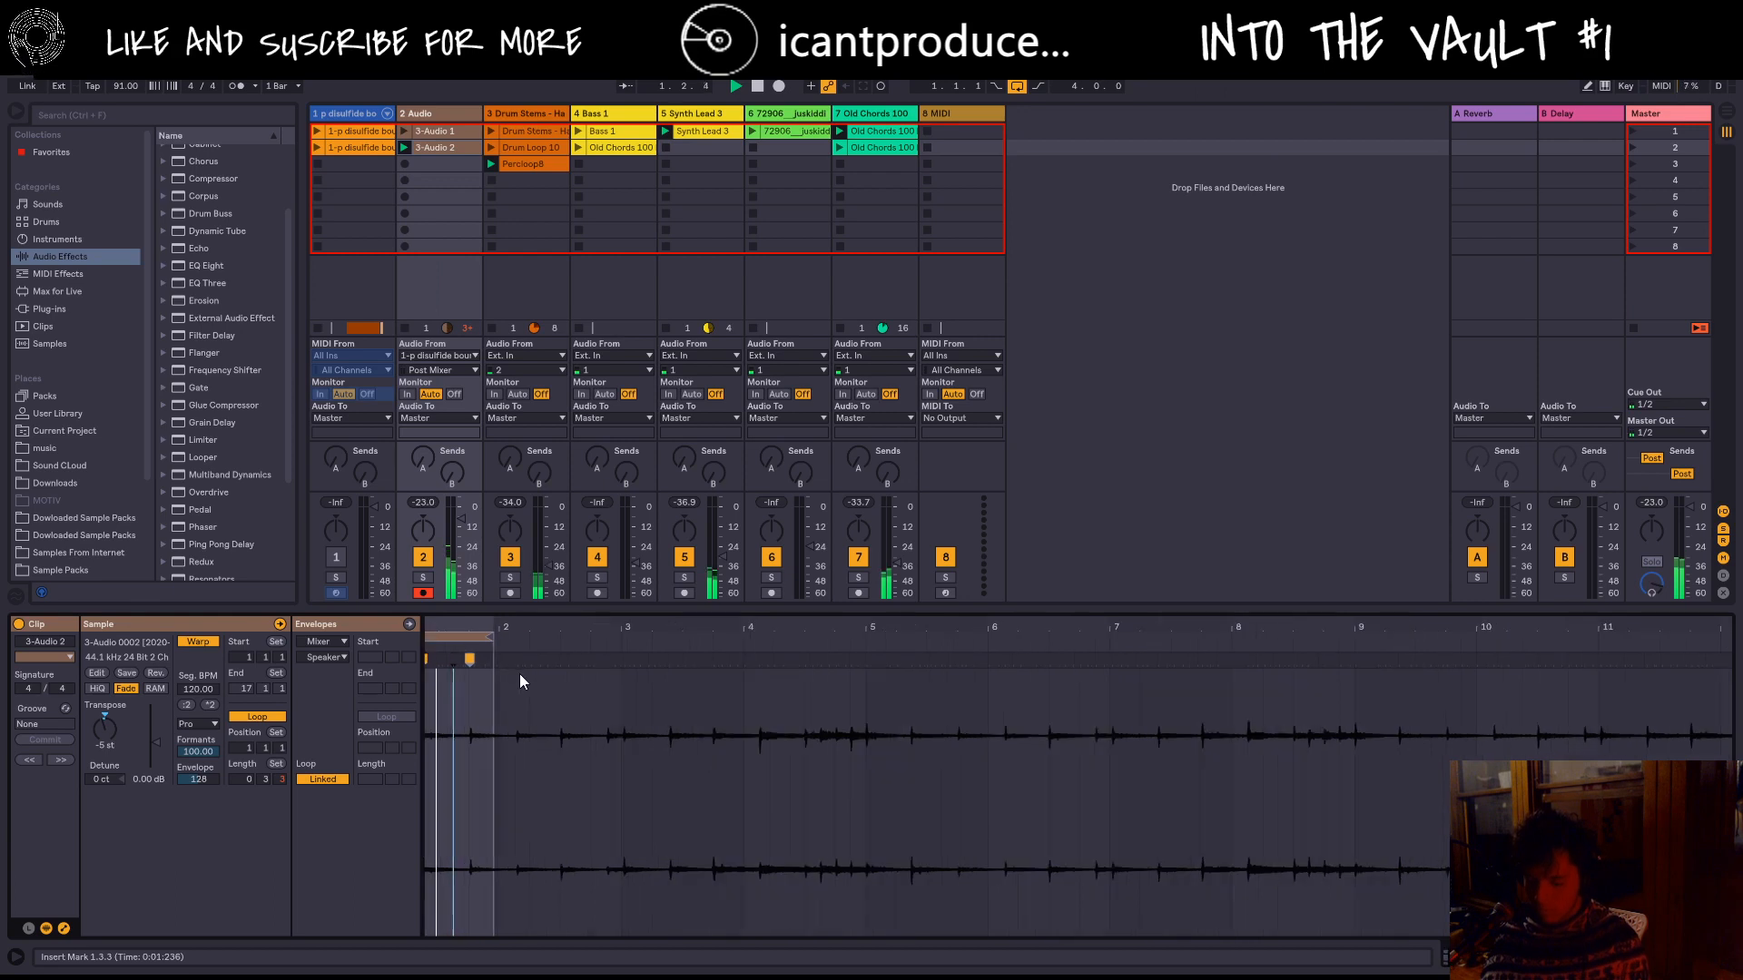
Step: Lengthen the 3-Audio 2 loop to two bars, add a warp marker near its end, try moving it to 3.1.1 and undo the move
left_click_drag(489, 672, 617, 692)
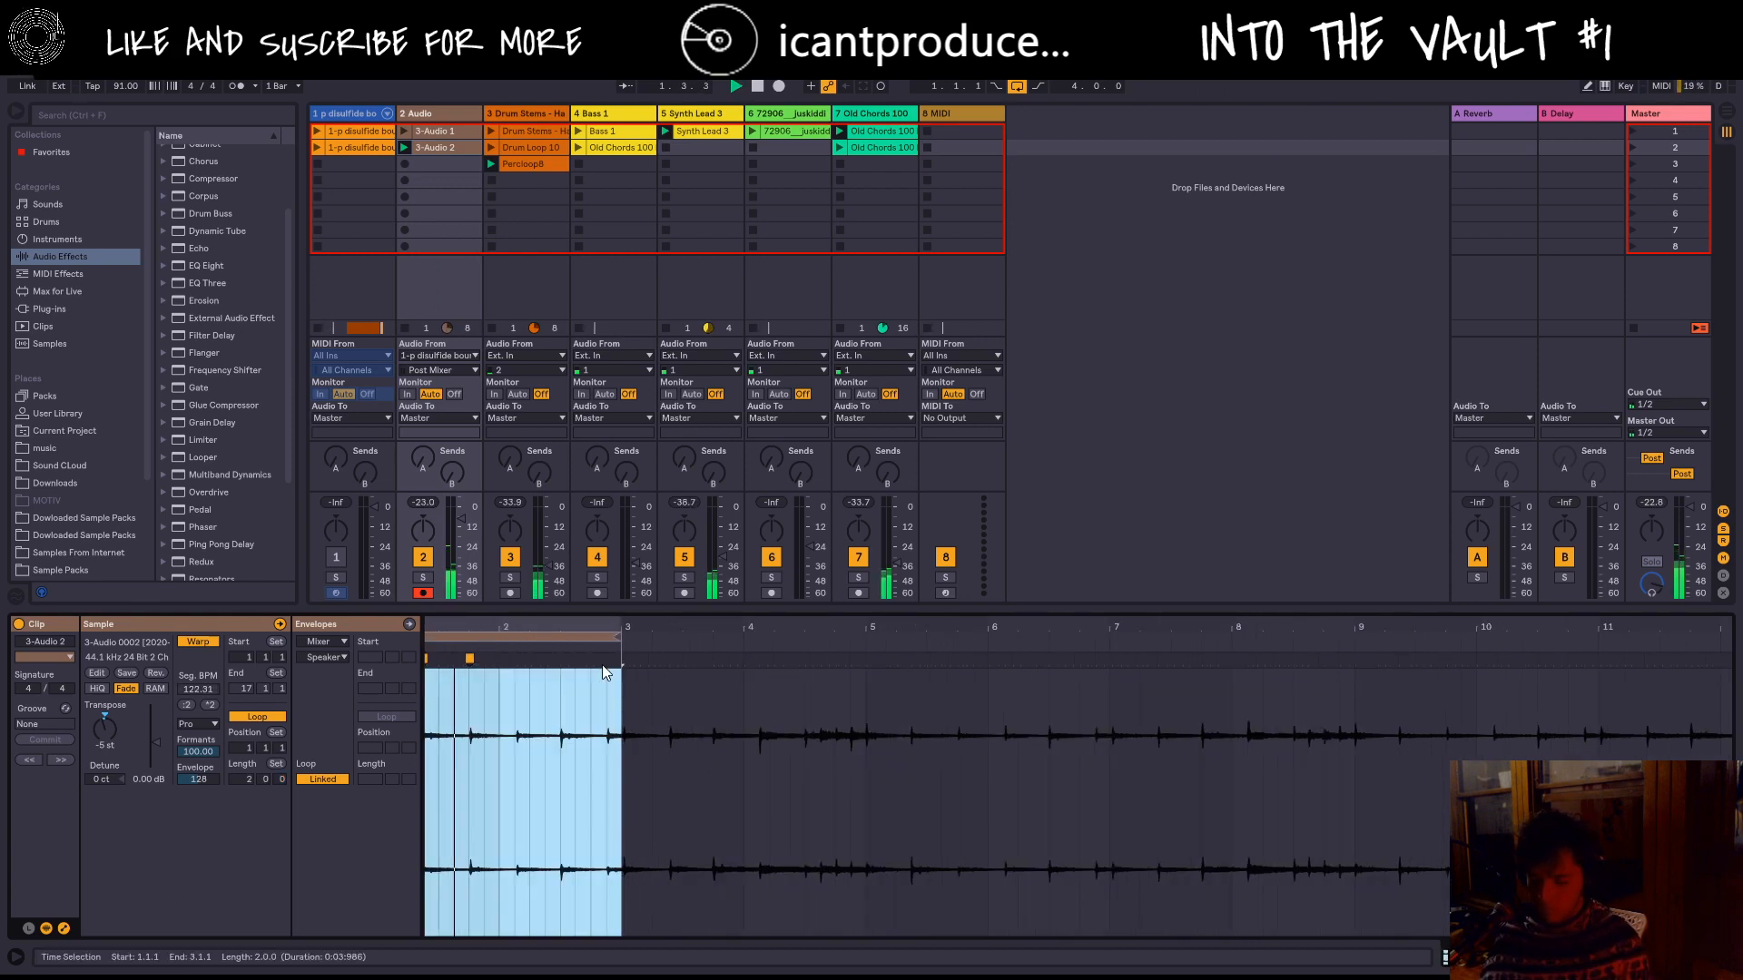
left_click(605, 662)
left_click_drag(605, 661, 615, 662)
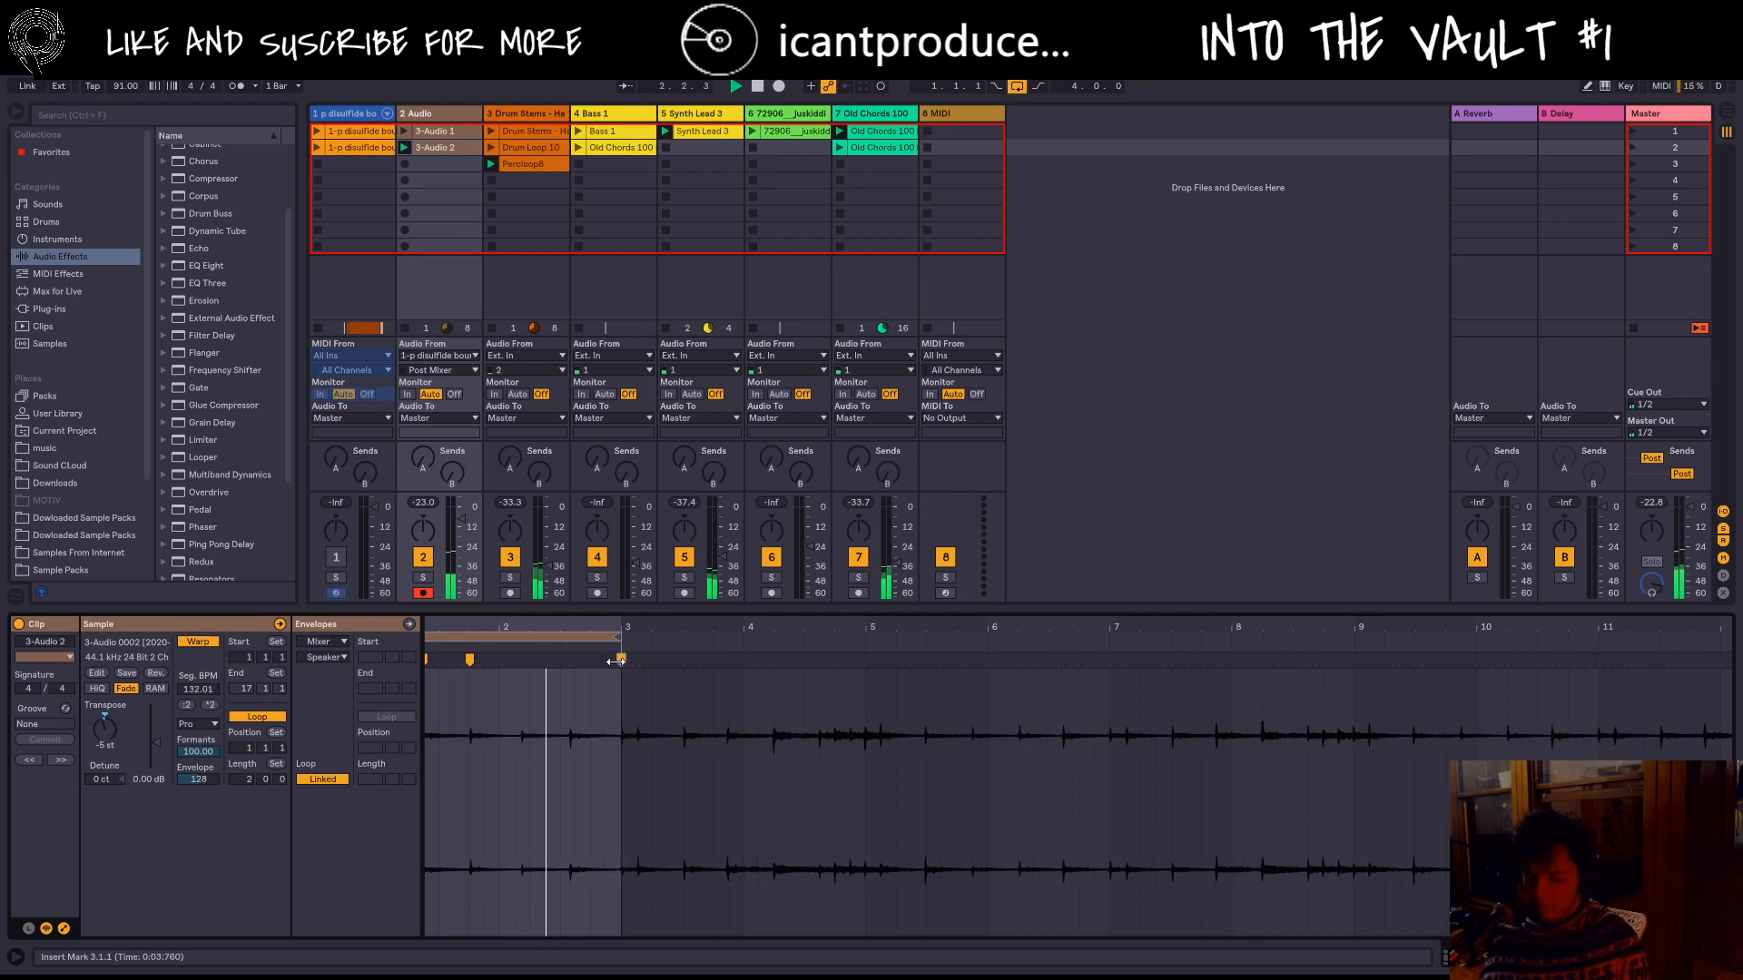
key("ctrl+z")
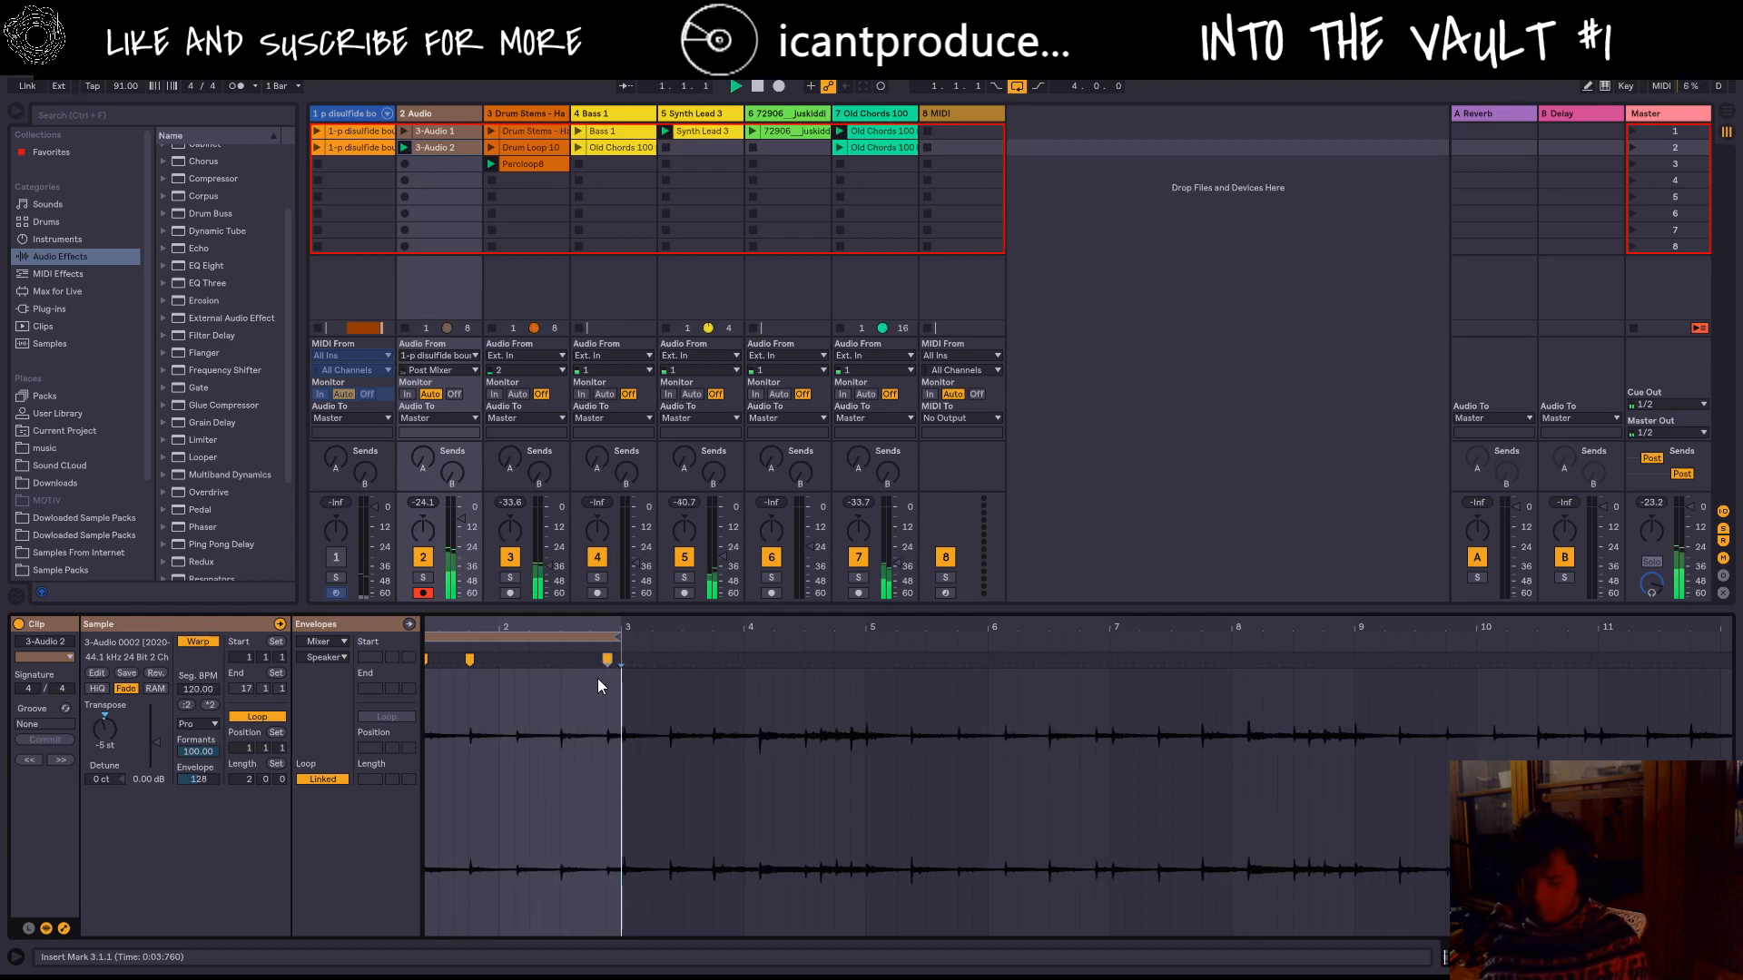
scroll(585, 661, "down", 2)
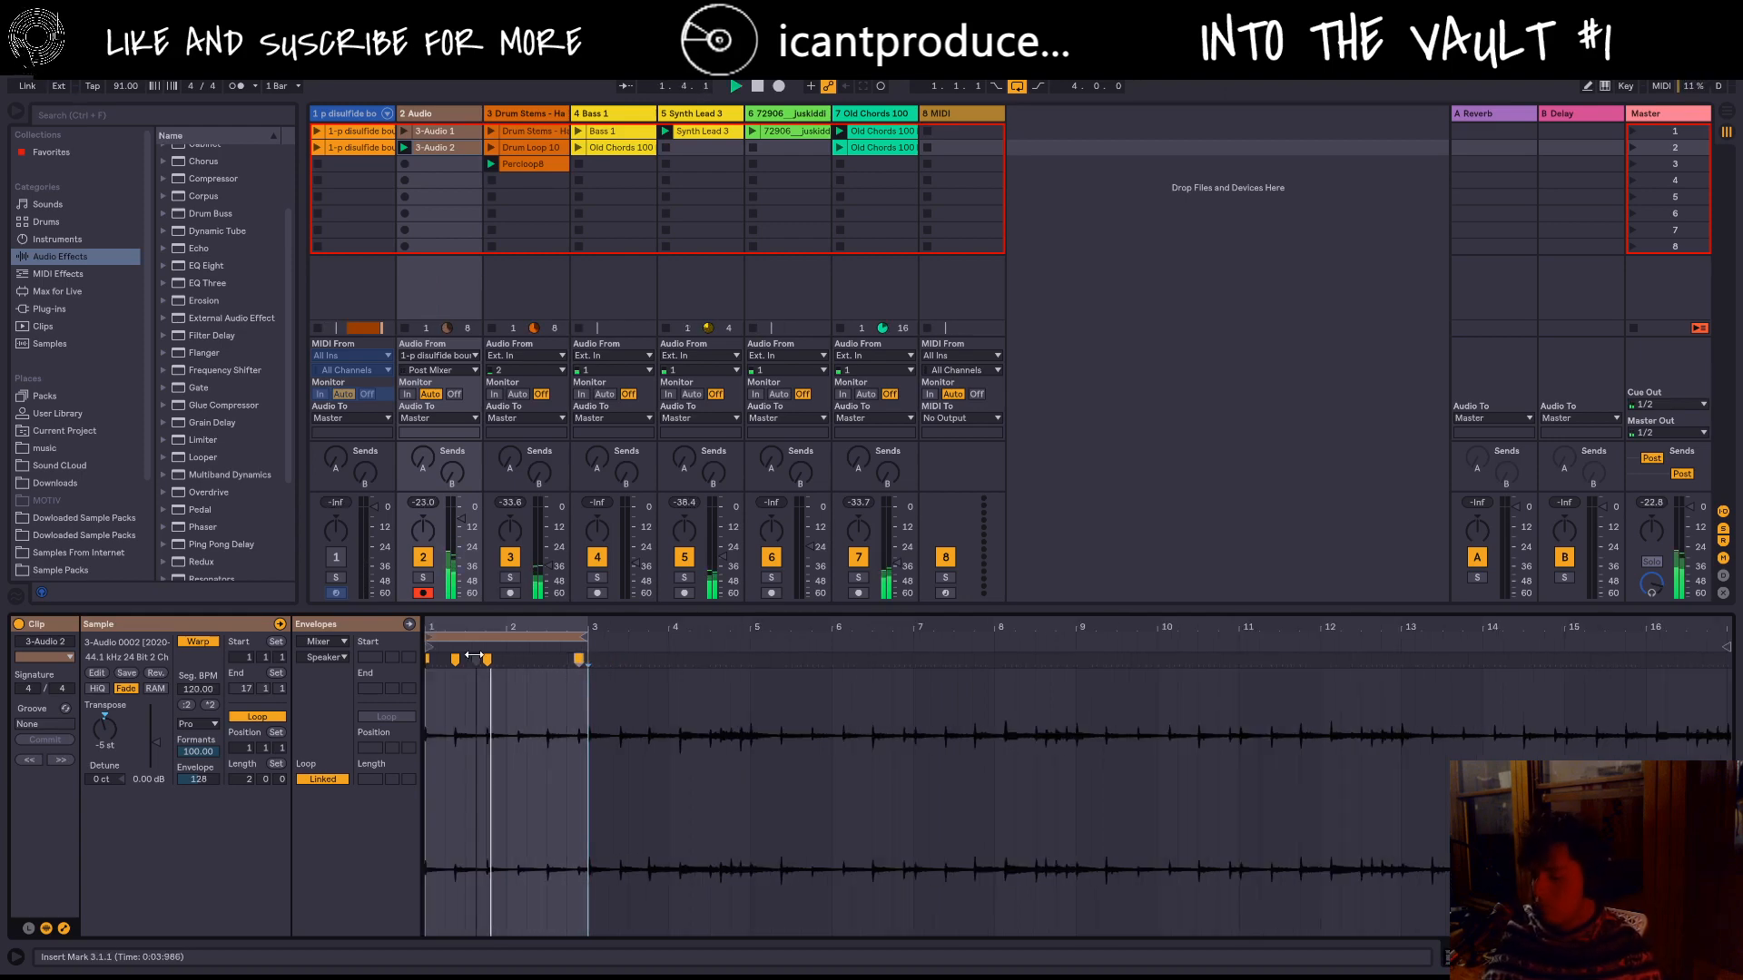
Step: Try transposing the 3-Audio 2 clip down as far as -26 st, and bring it back up to -5 st
mouse_move(108, 724)
left_mouse_down()
mouse_move(108, 676)
mouse_move(108, 753)
left_mouse_up()
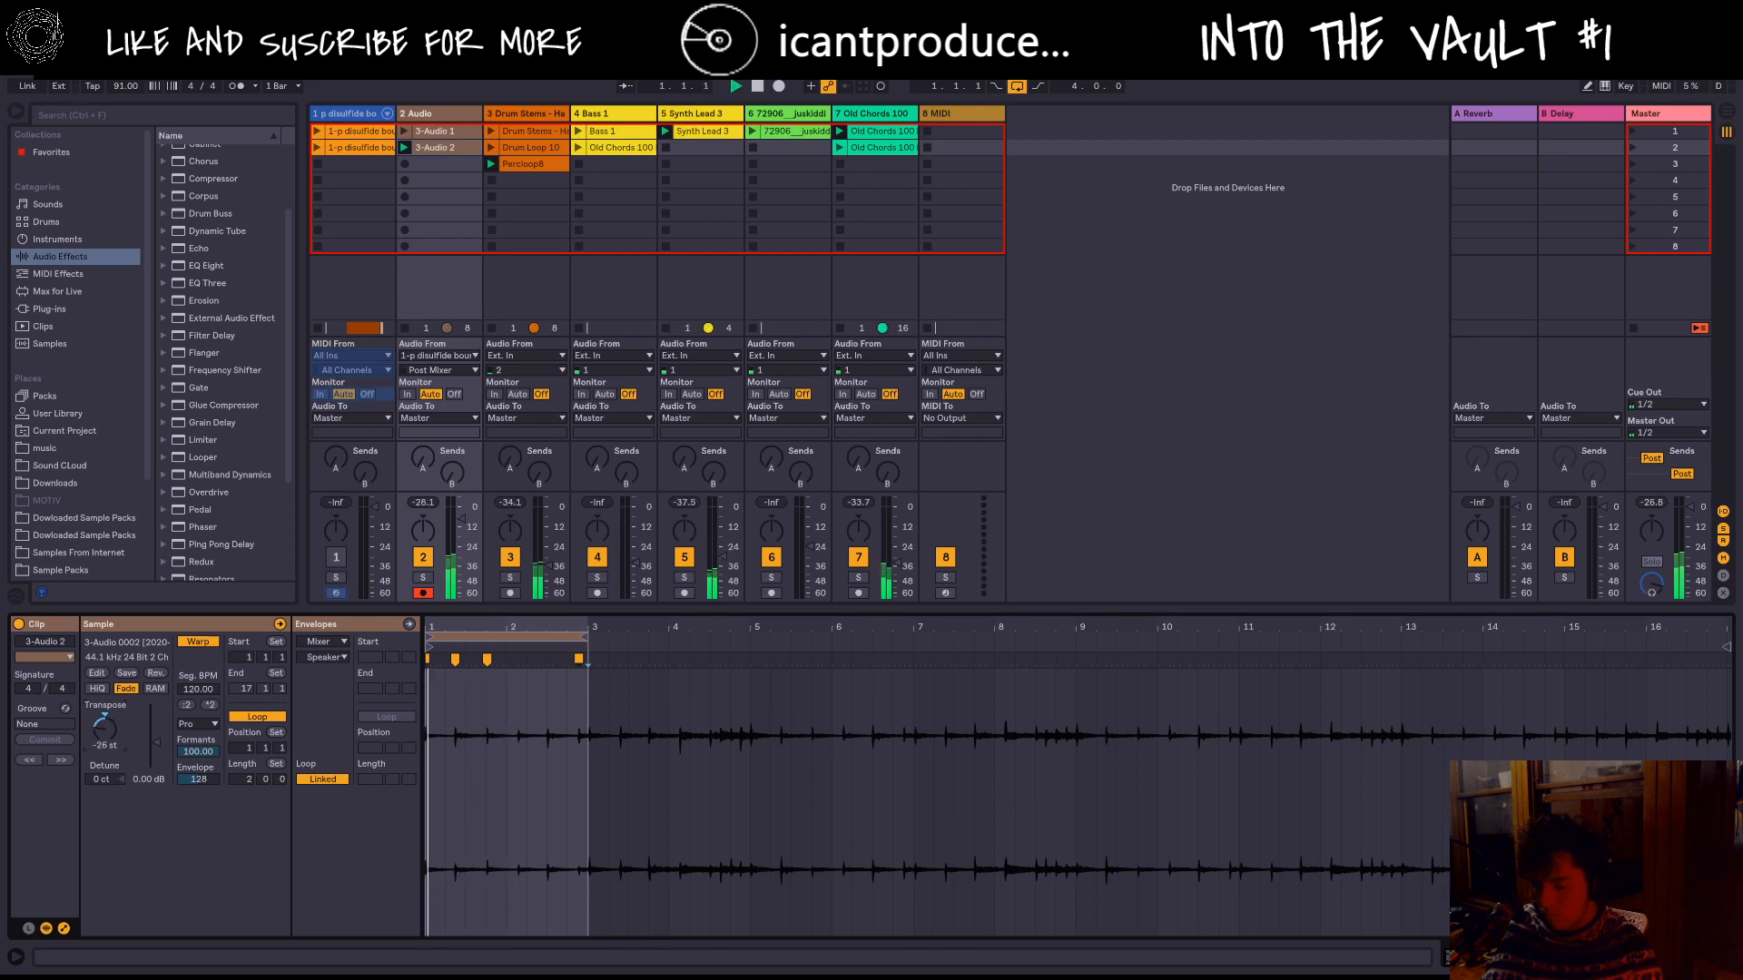
left_click_drag(108, 754, 94, 732)
key("Up")
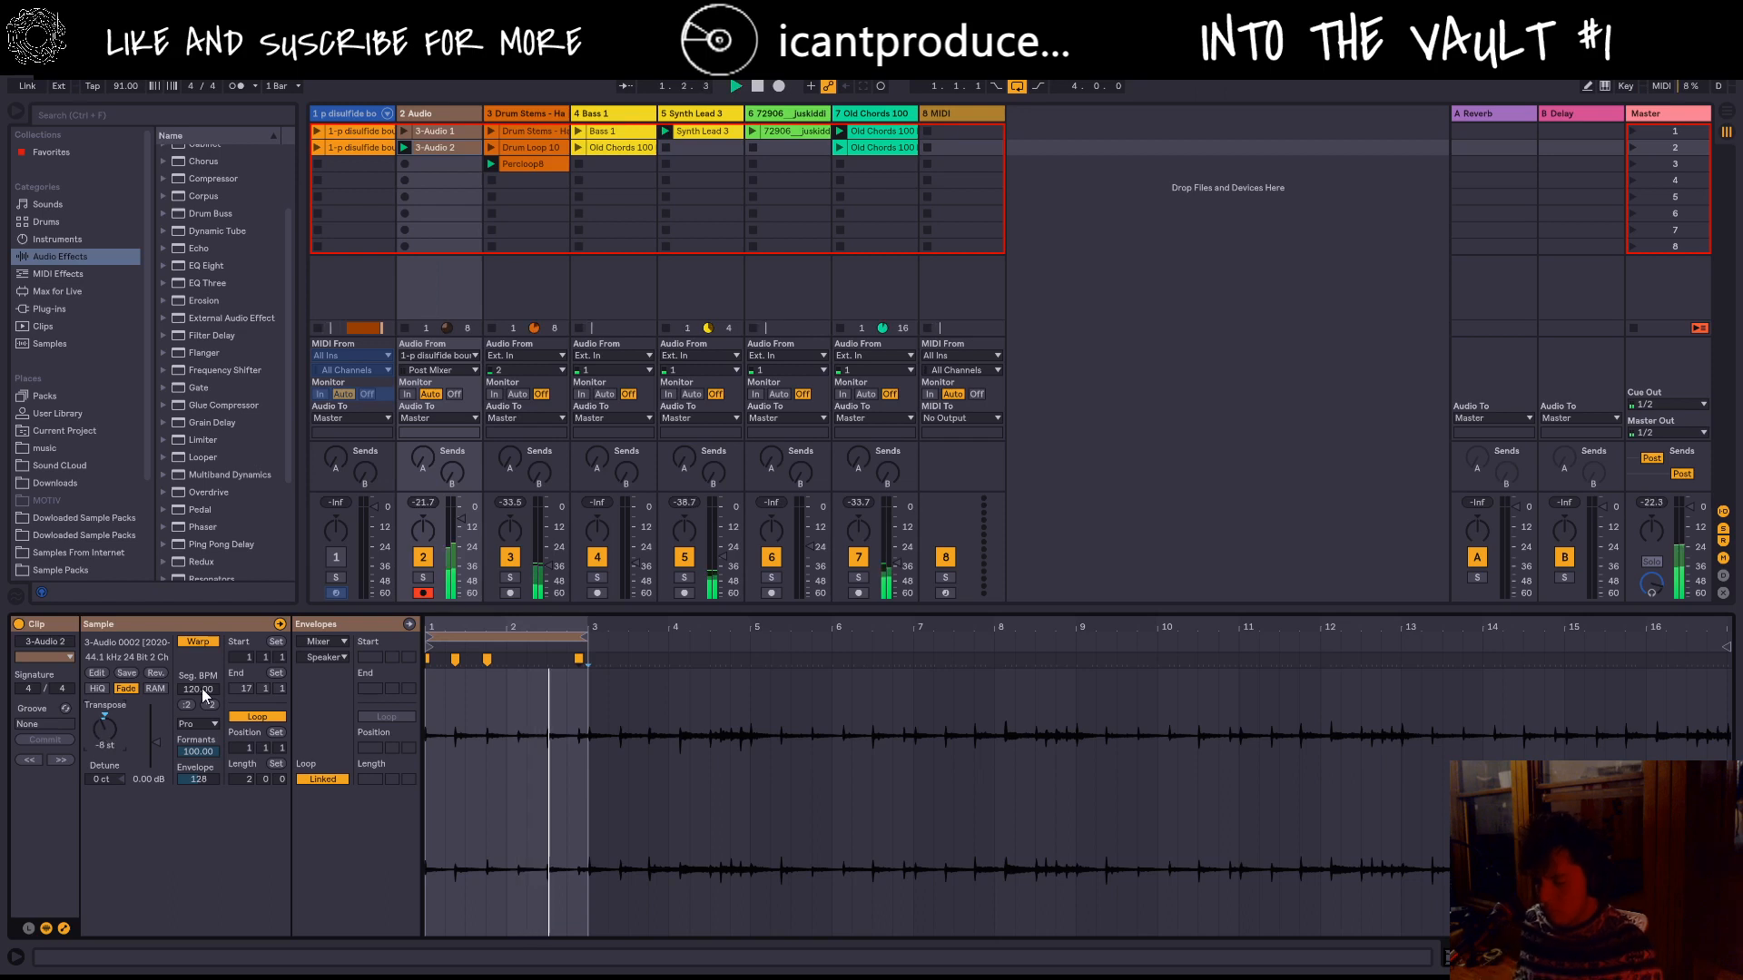
key("Up")
key("Up")
key("Up")
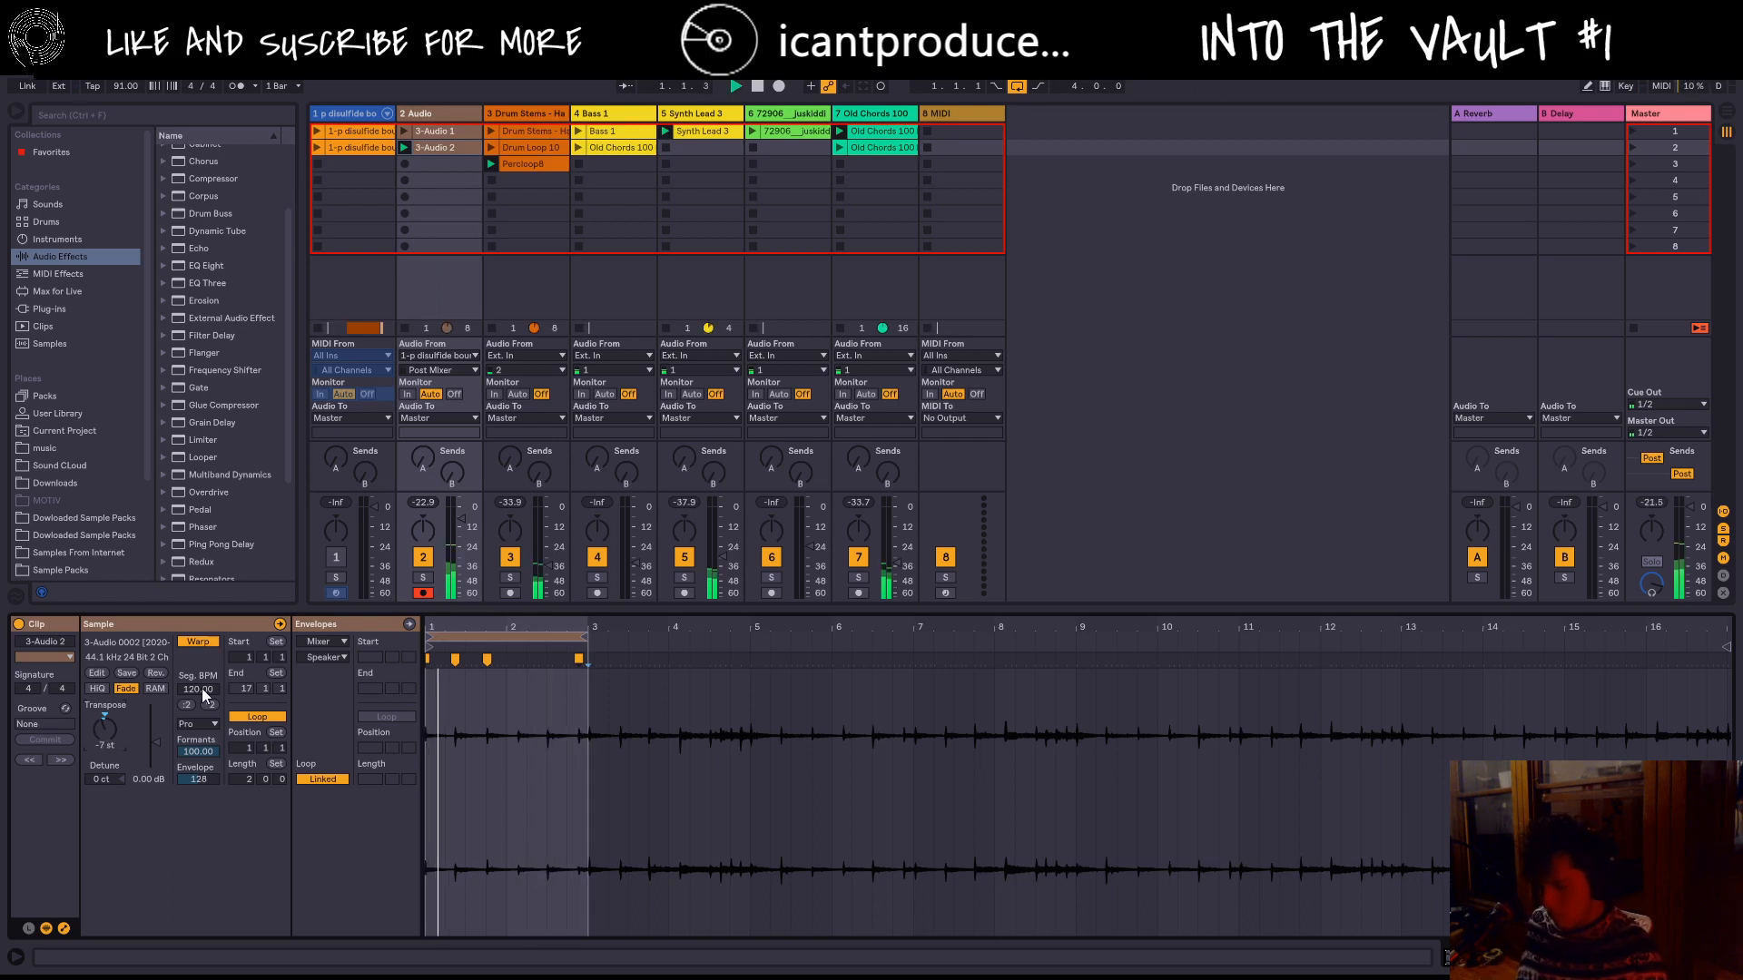
key("Down")
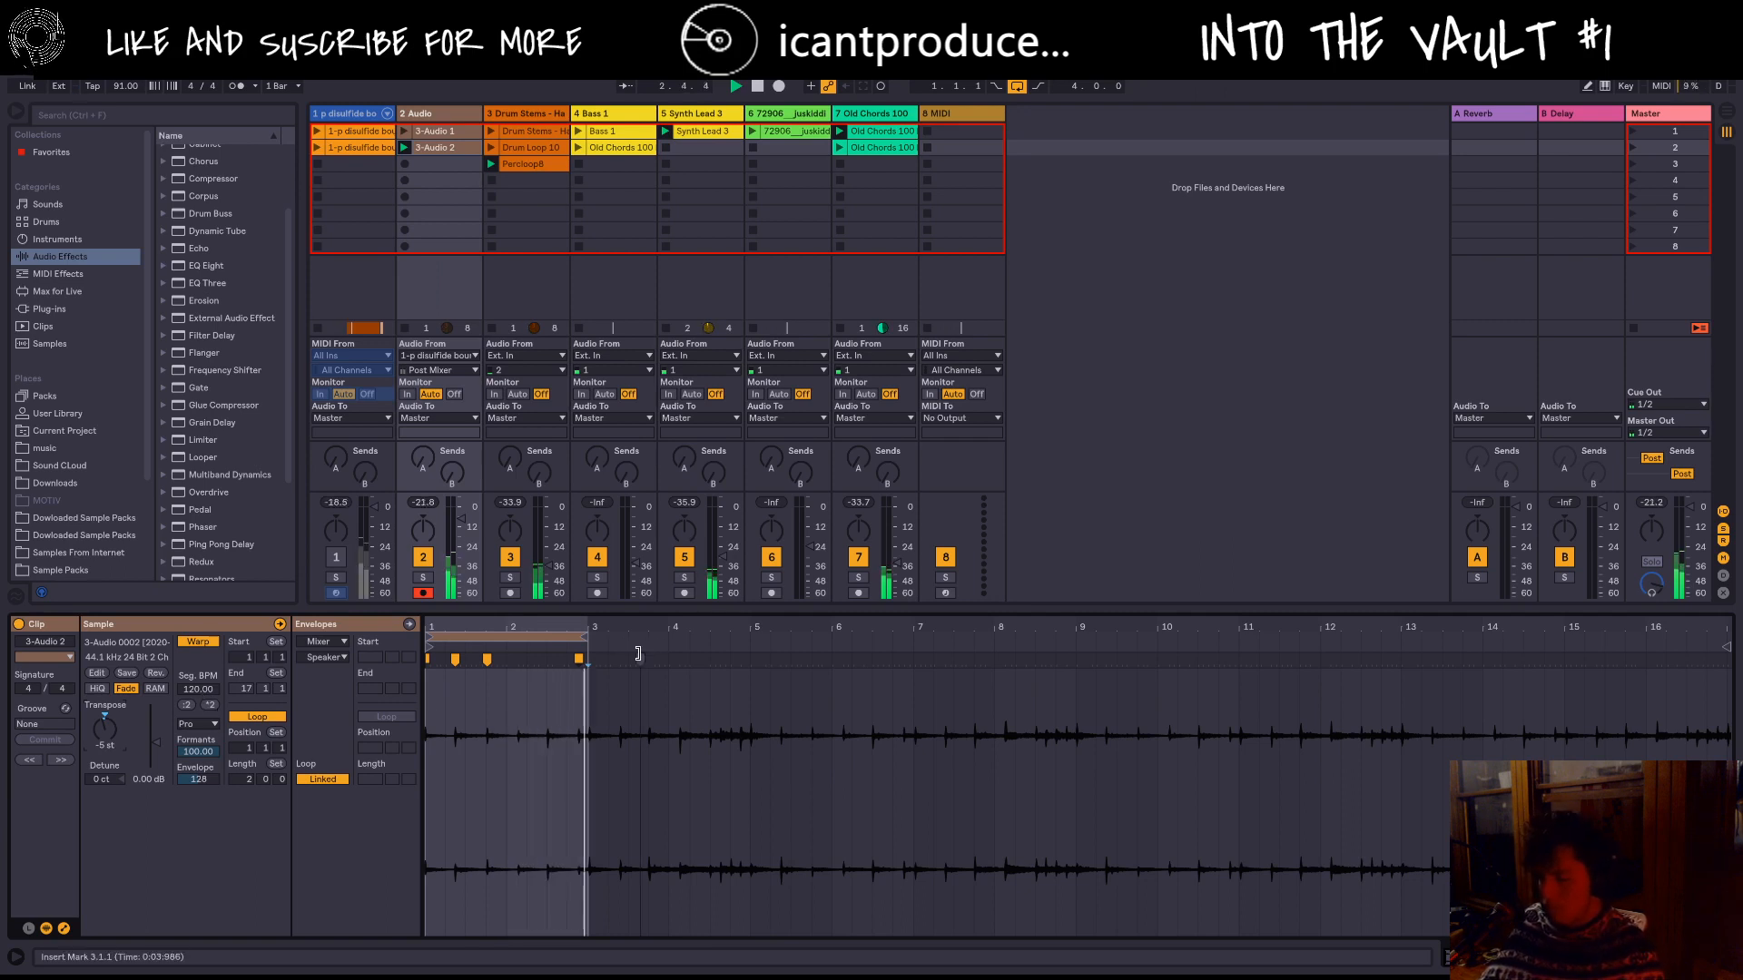
Step: Mute track 2 and solo the Synth Lead 3 and Old Chords 100 tracks together to hear how they fit
scroll(582, 722, "up", 3)
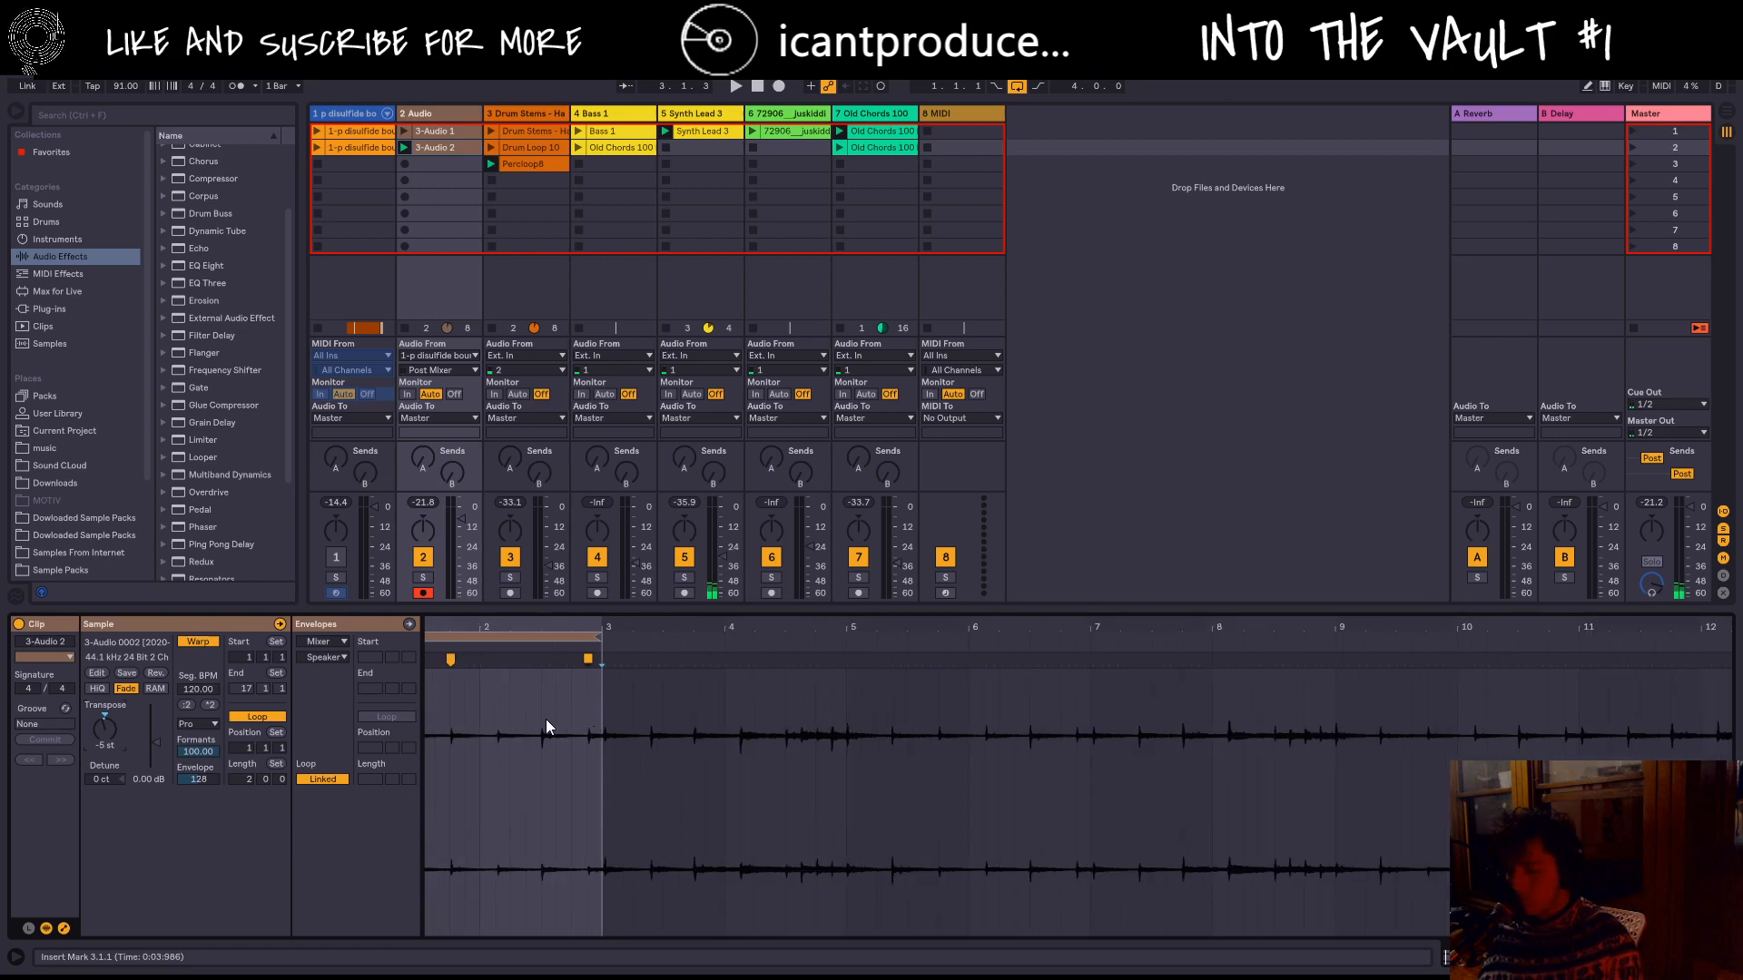
scroll(546, 695, "down", 3)
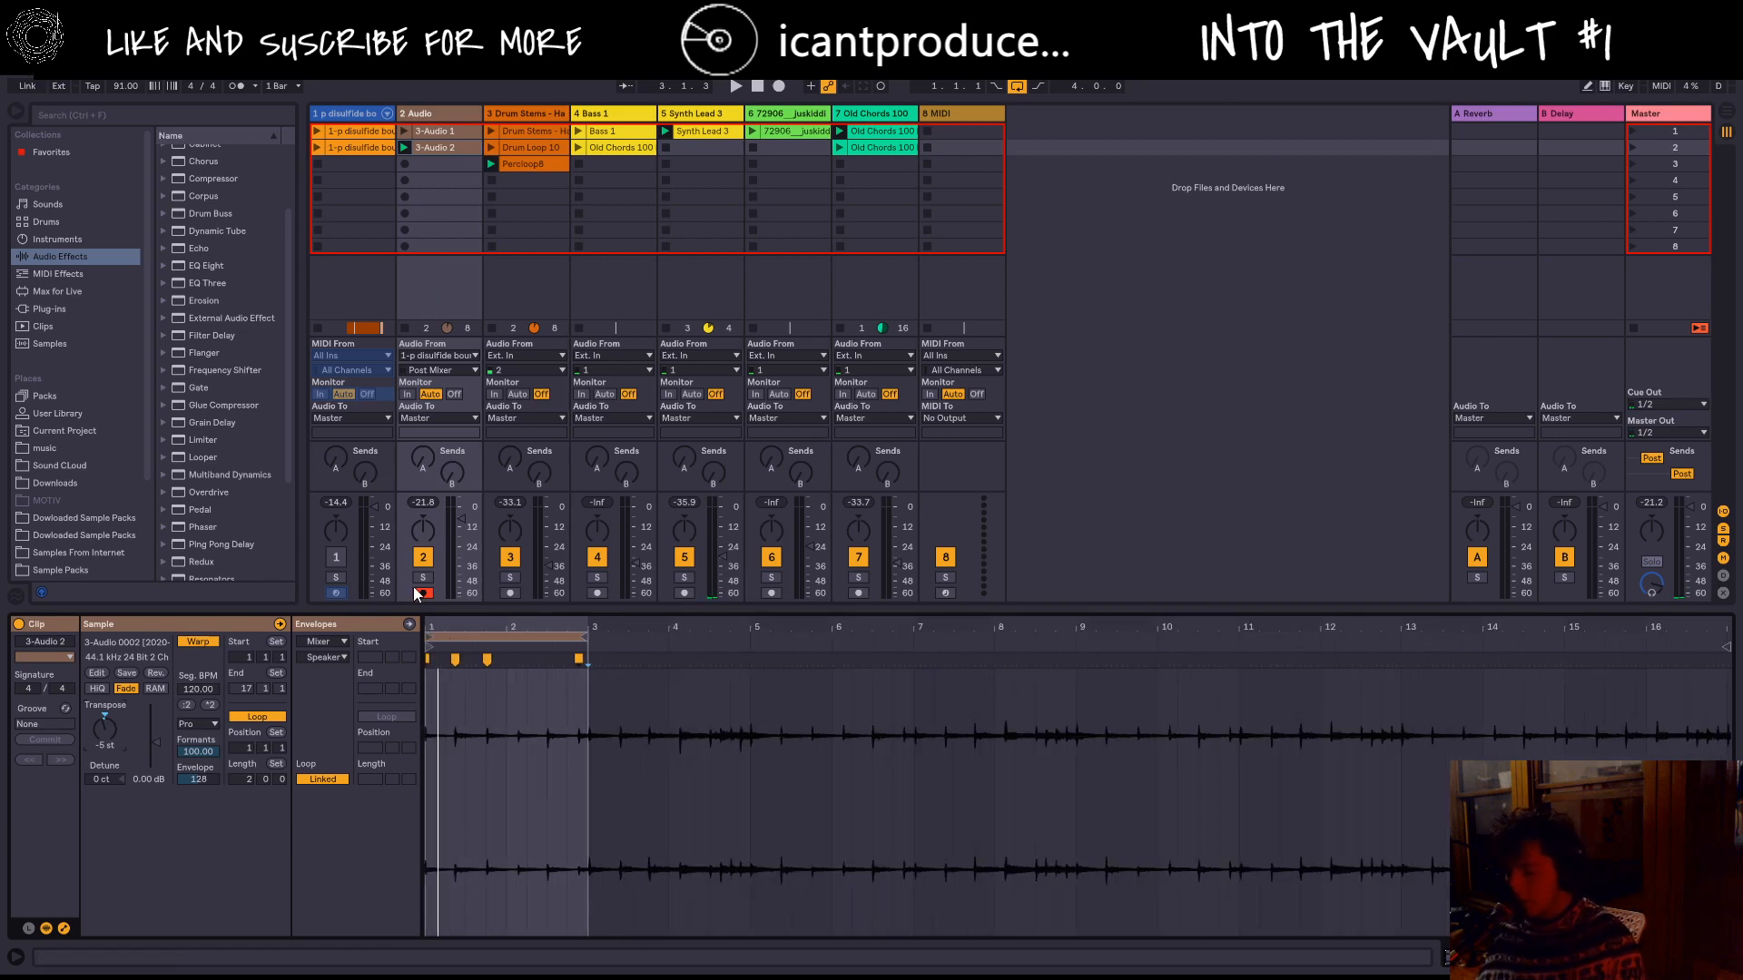
left_click(424, 557)
key("space")
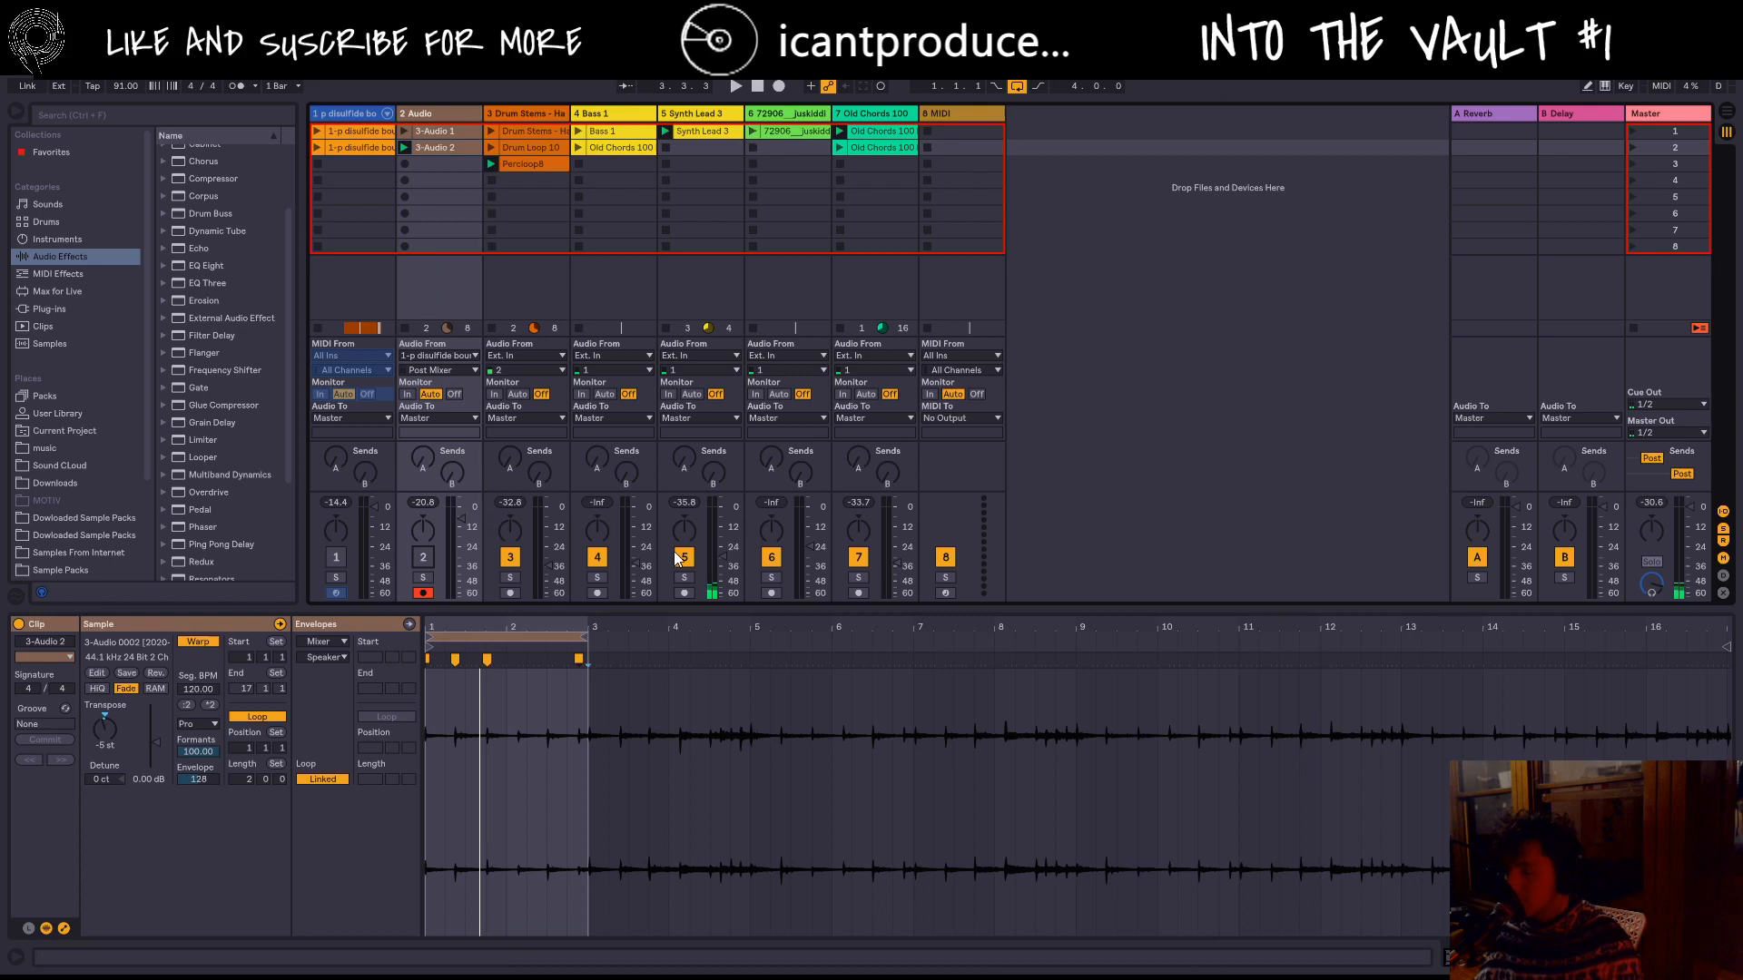
left_click(685, 578)
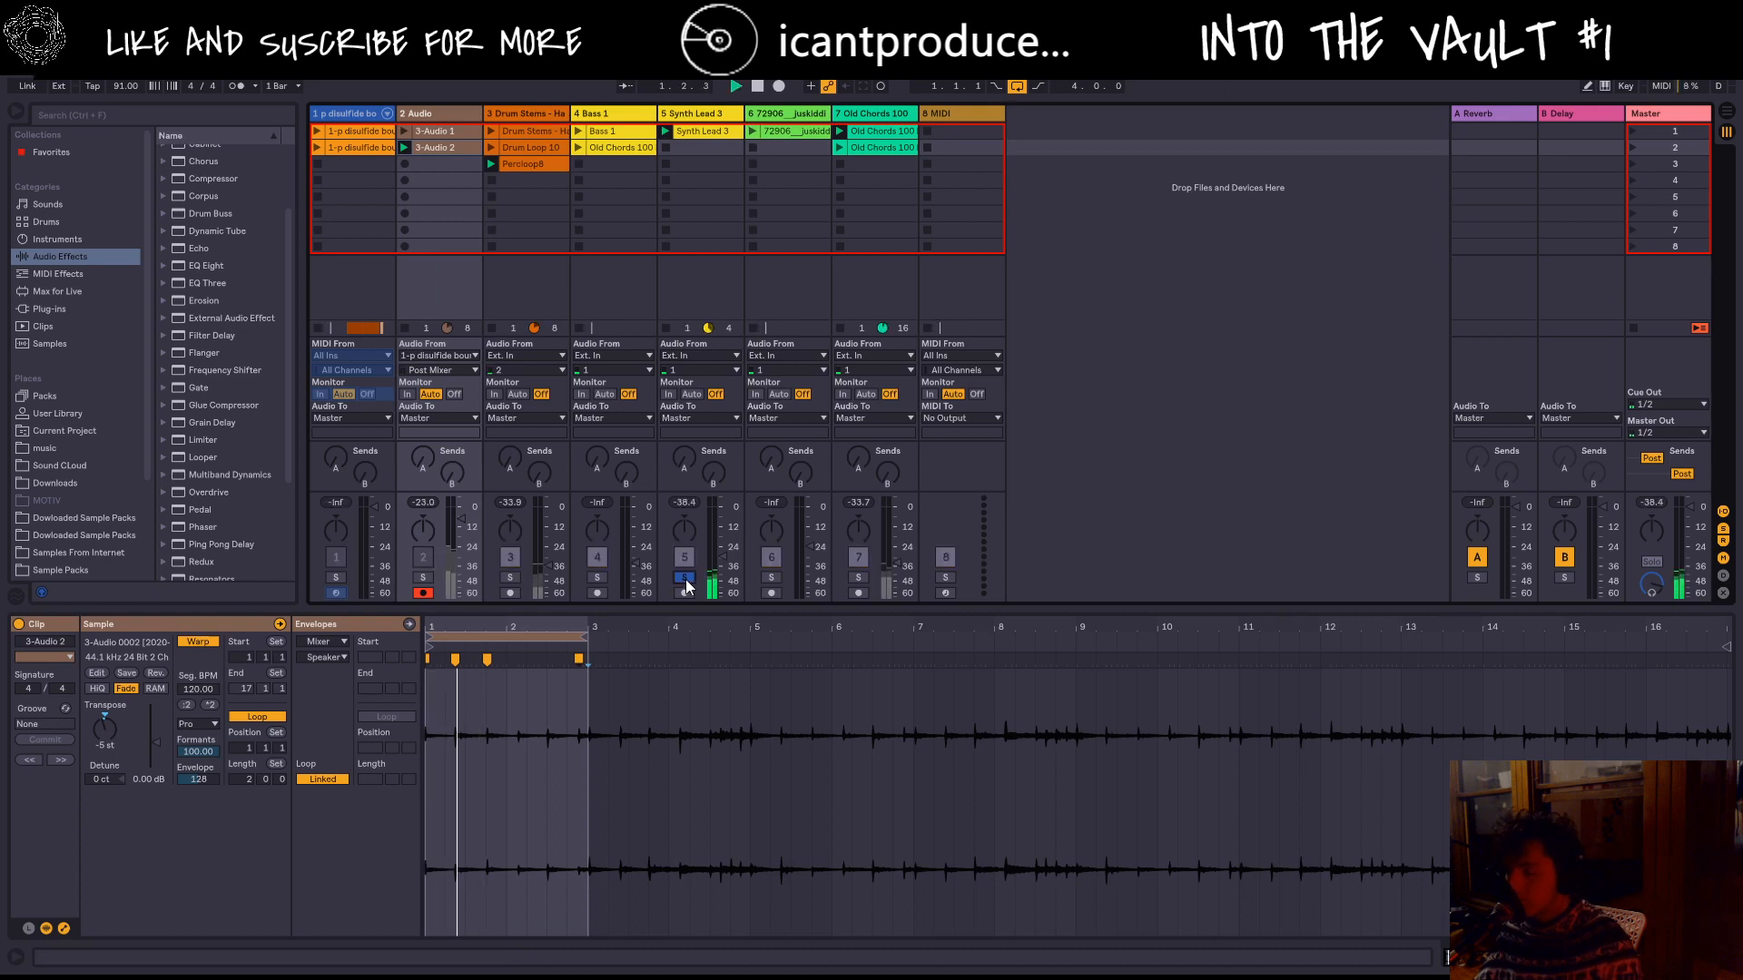
left_click(857, 575, "ctrl")
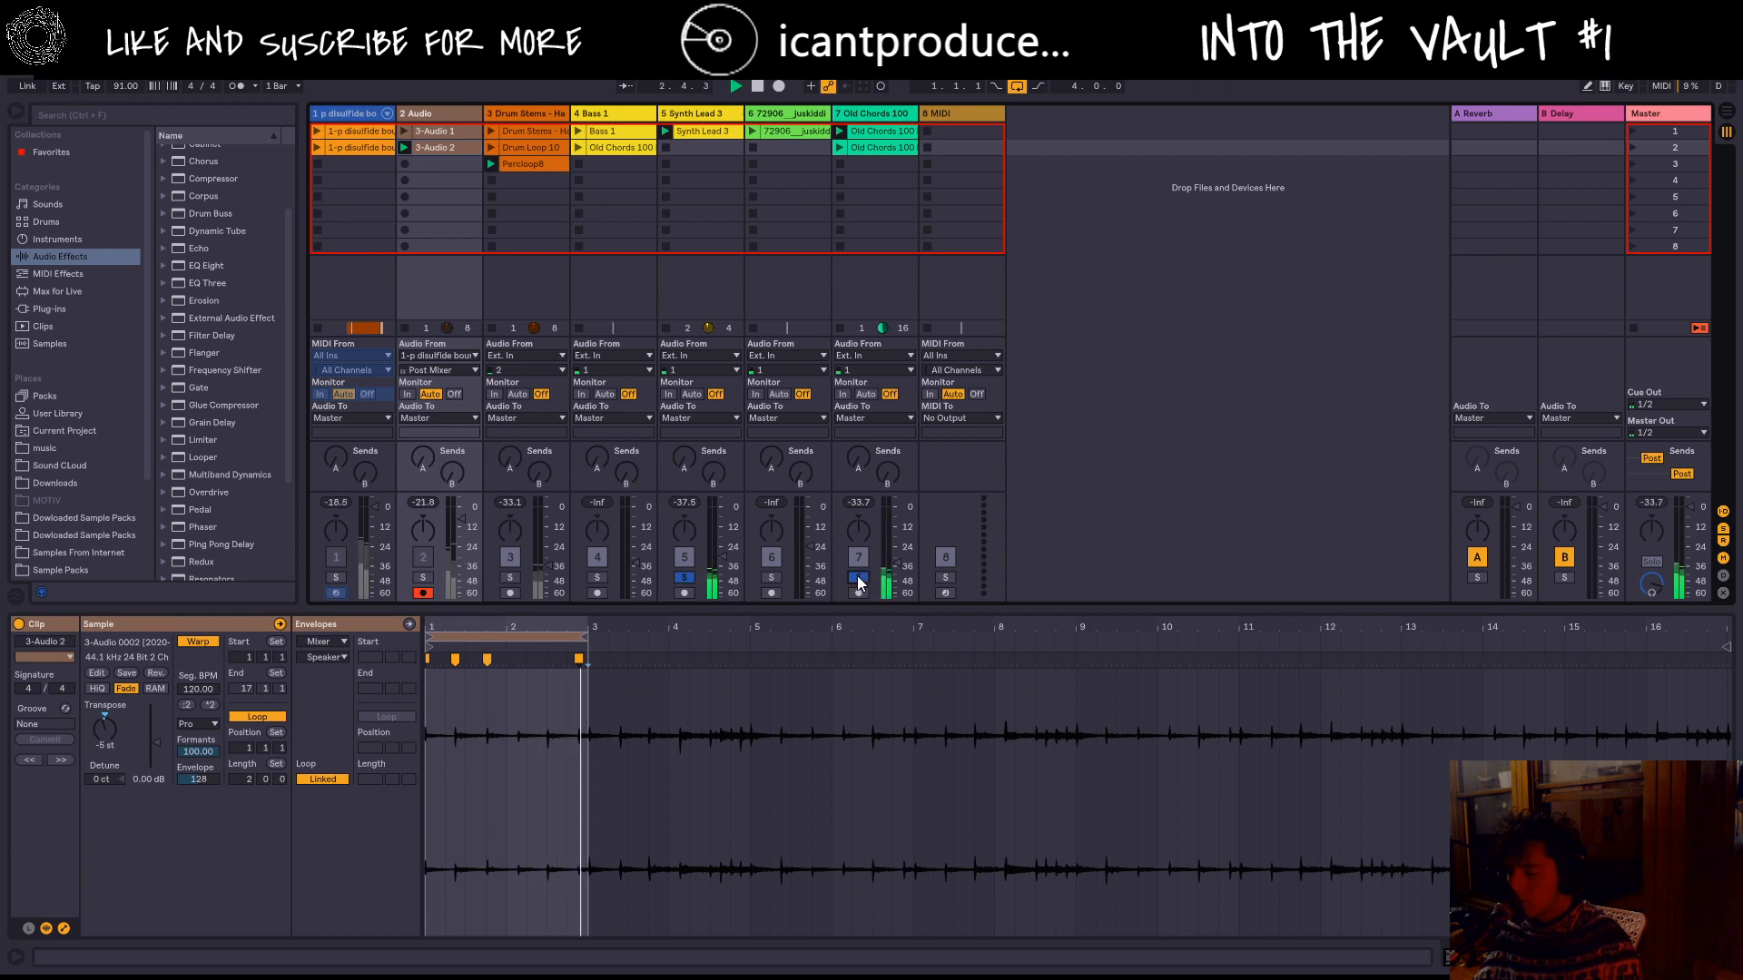
Step: Shorten the upper Old Chords 100 clip's loop to two bars, and clear the solos and the mute on track 2
left_click(880, 134)
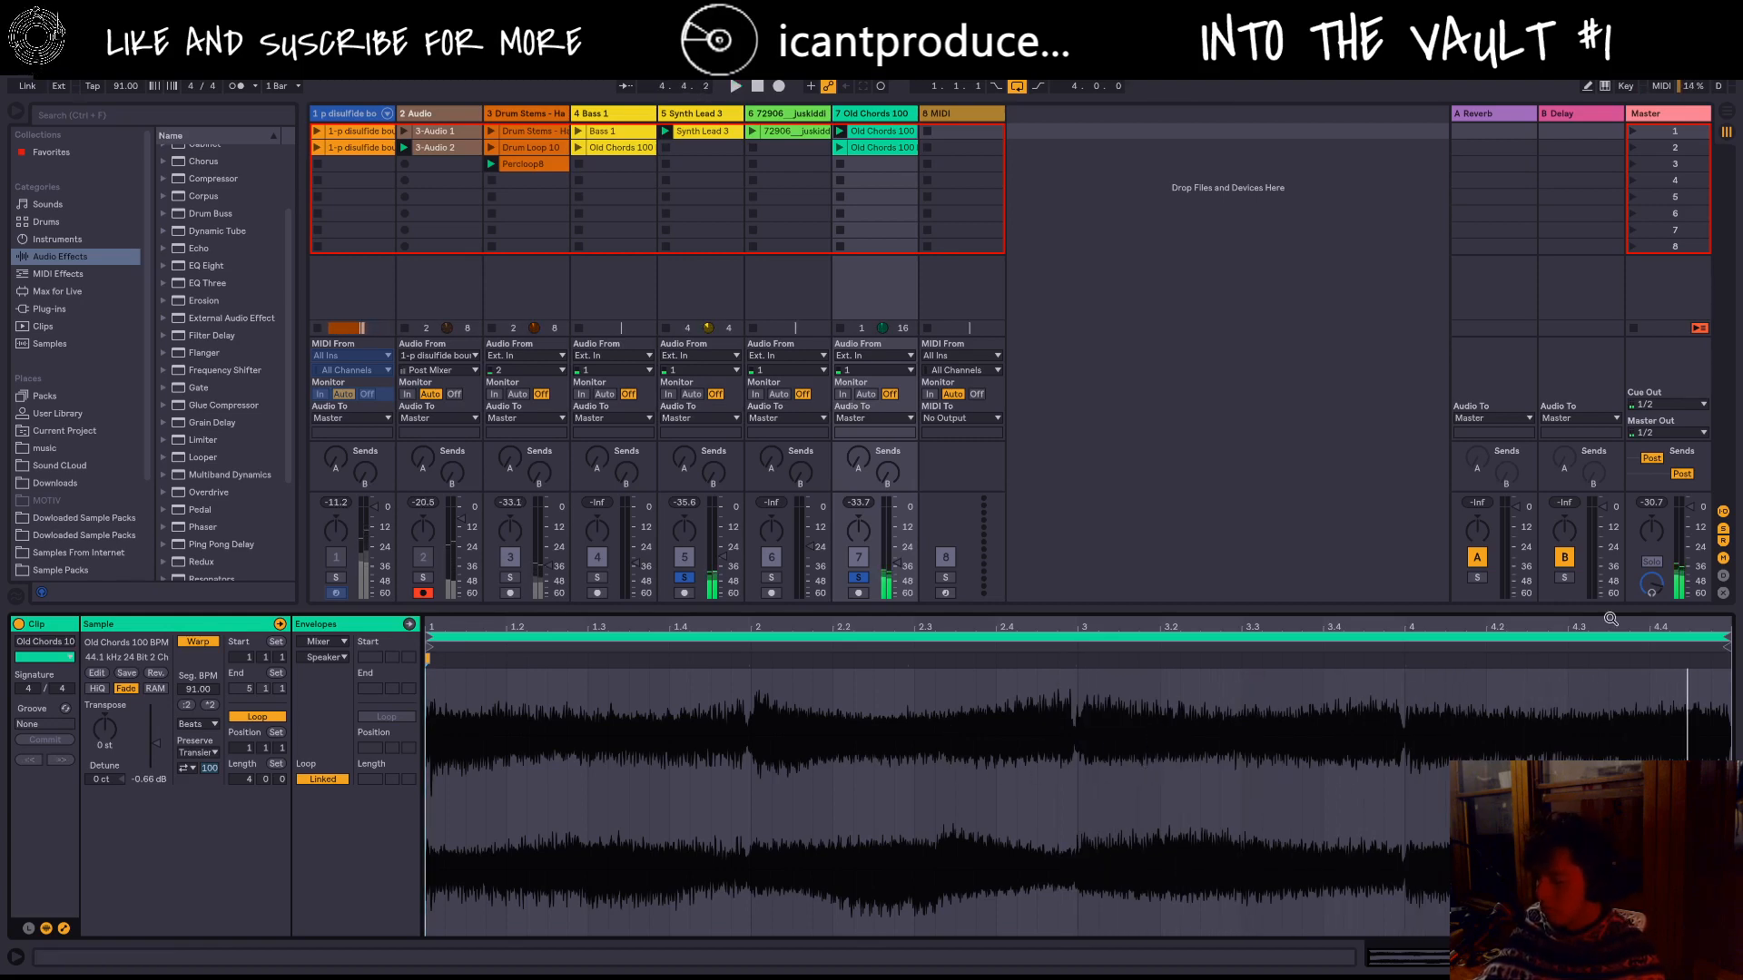
left_click_drag(1727, 636, 1077, 638)
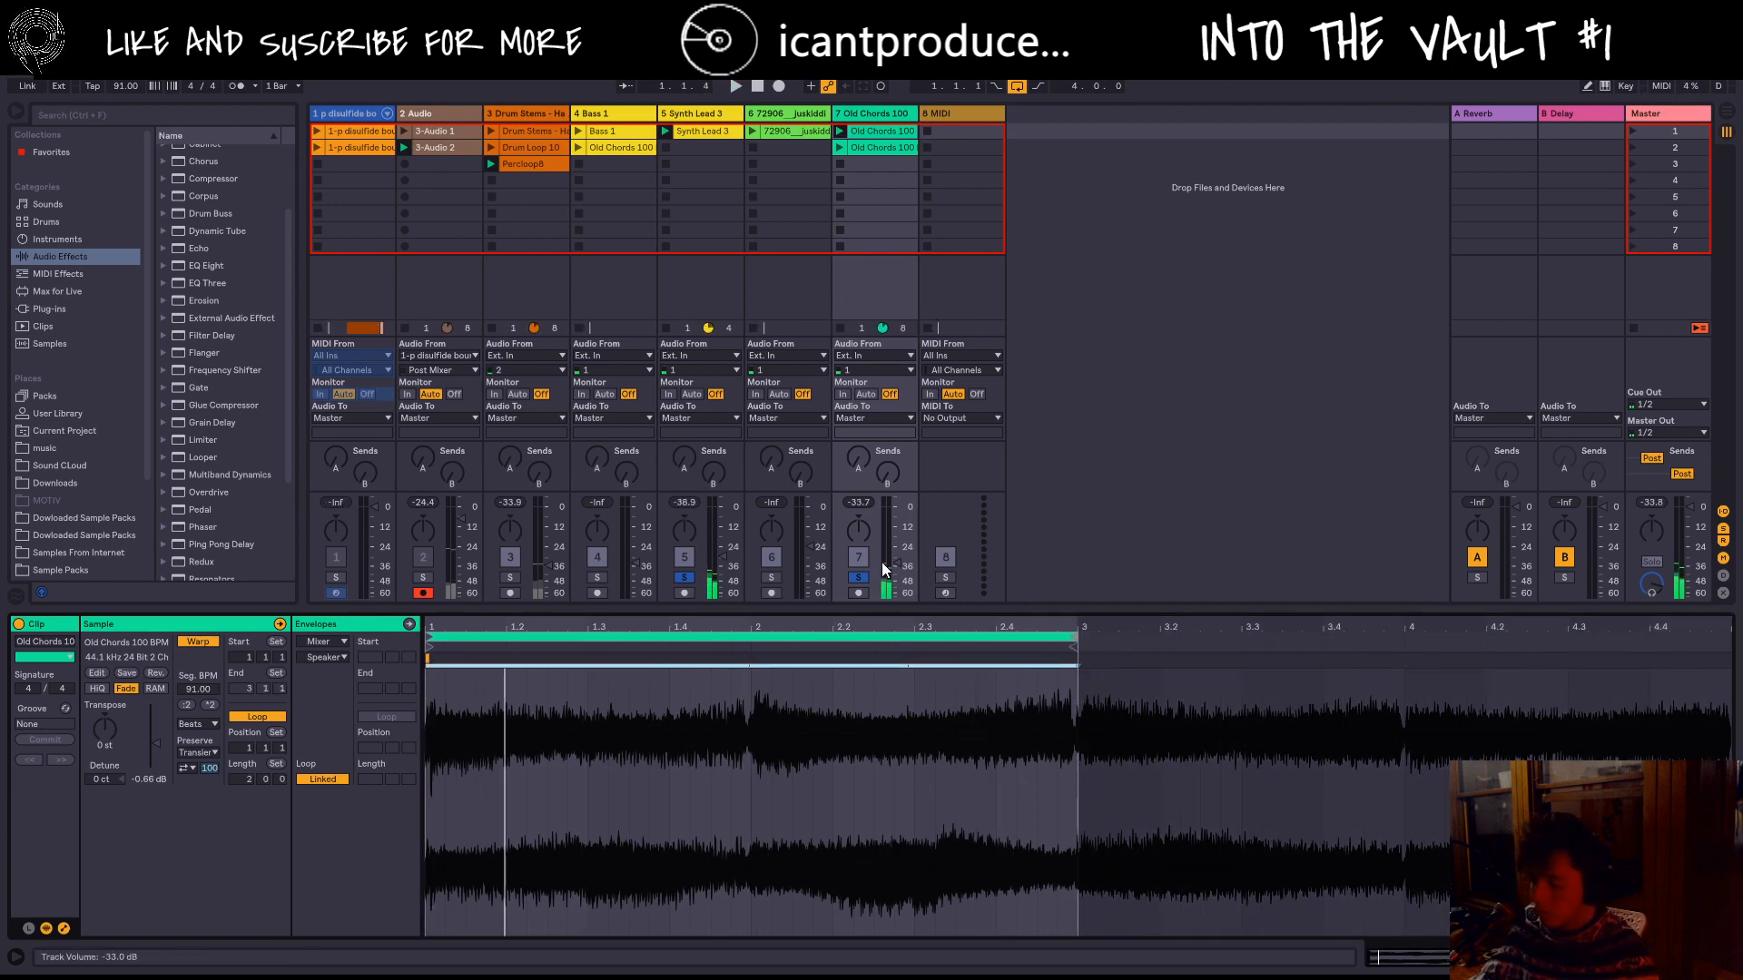
left_click(858, 577)
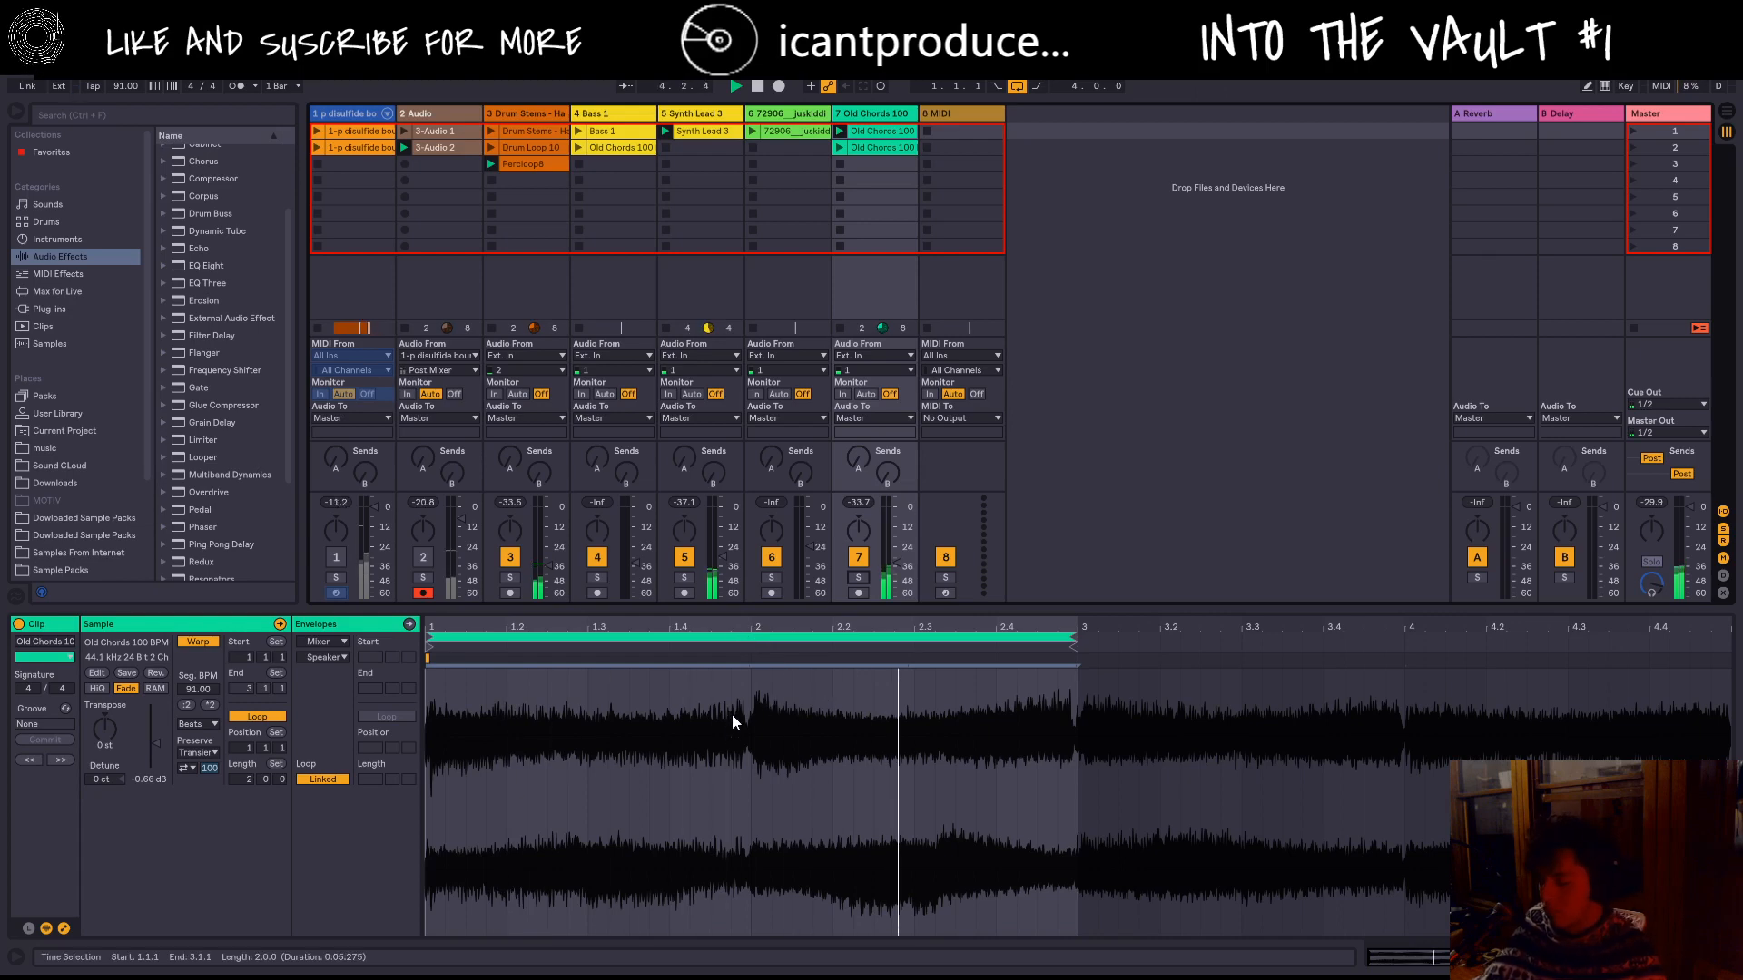
left_click(424, 560)
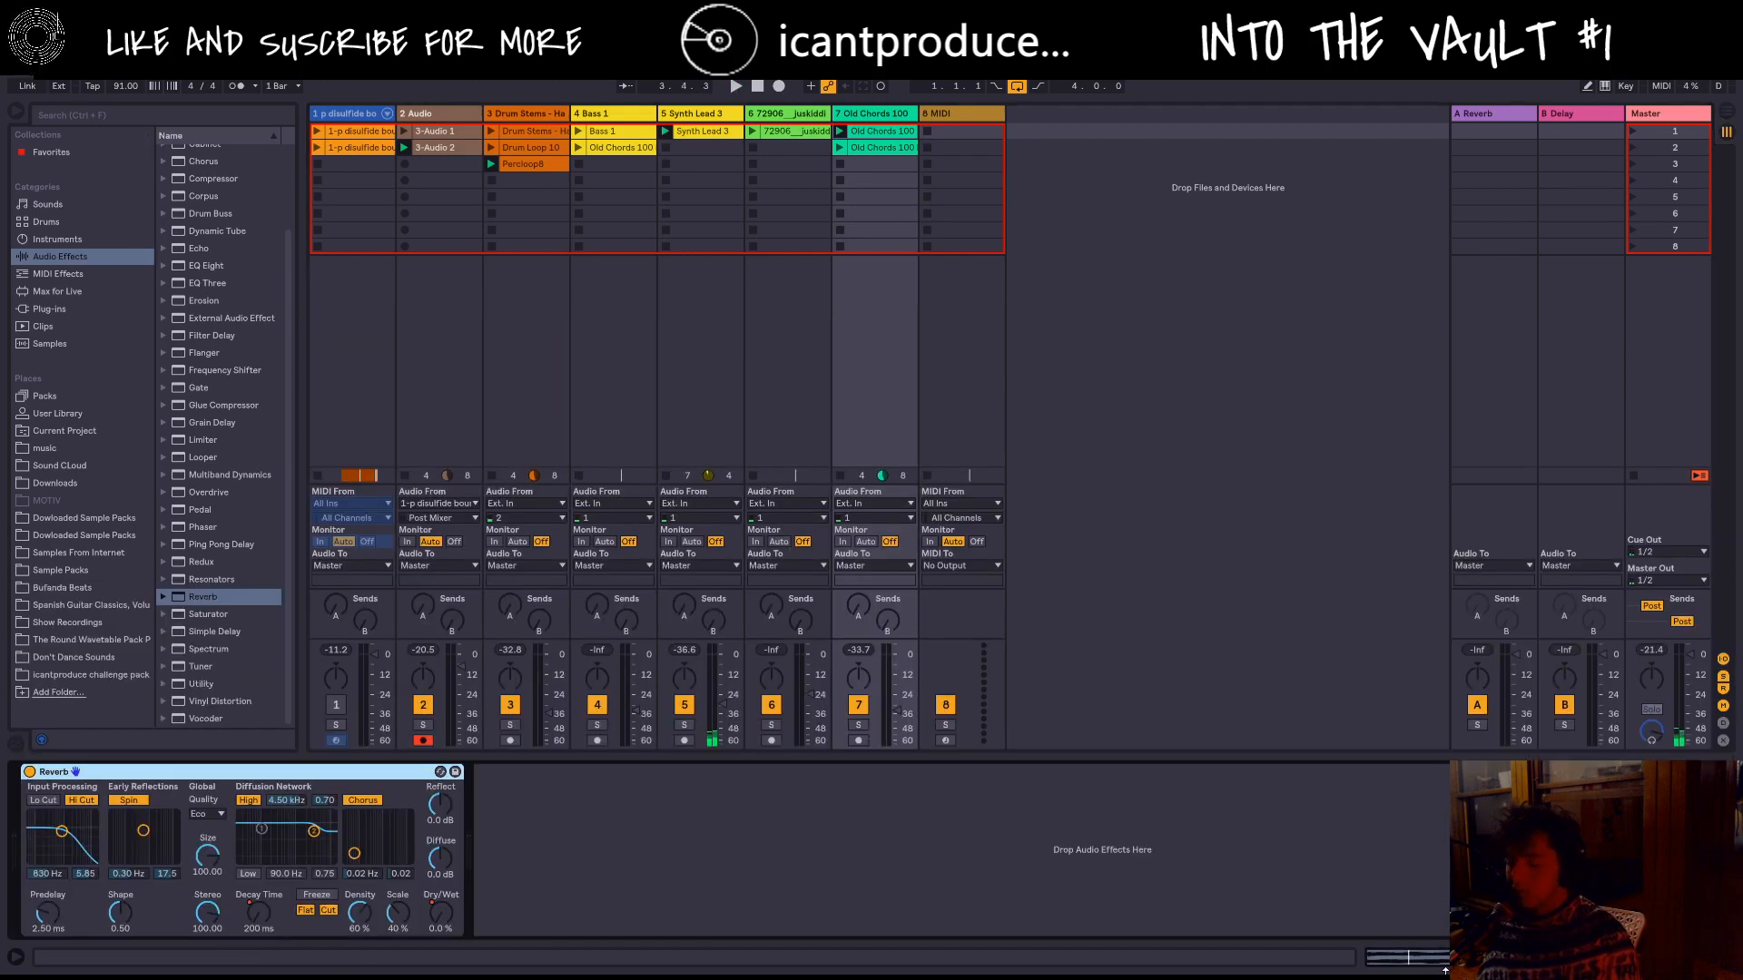
Step: Browse the audio effects and add a Ping Pong Delay after the Auto Filter on track 2
left_click(421, 112)
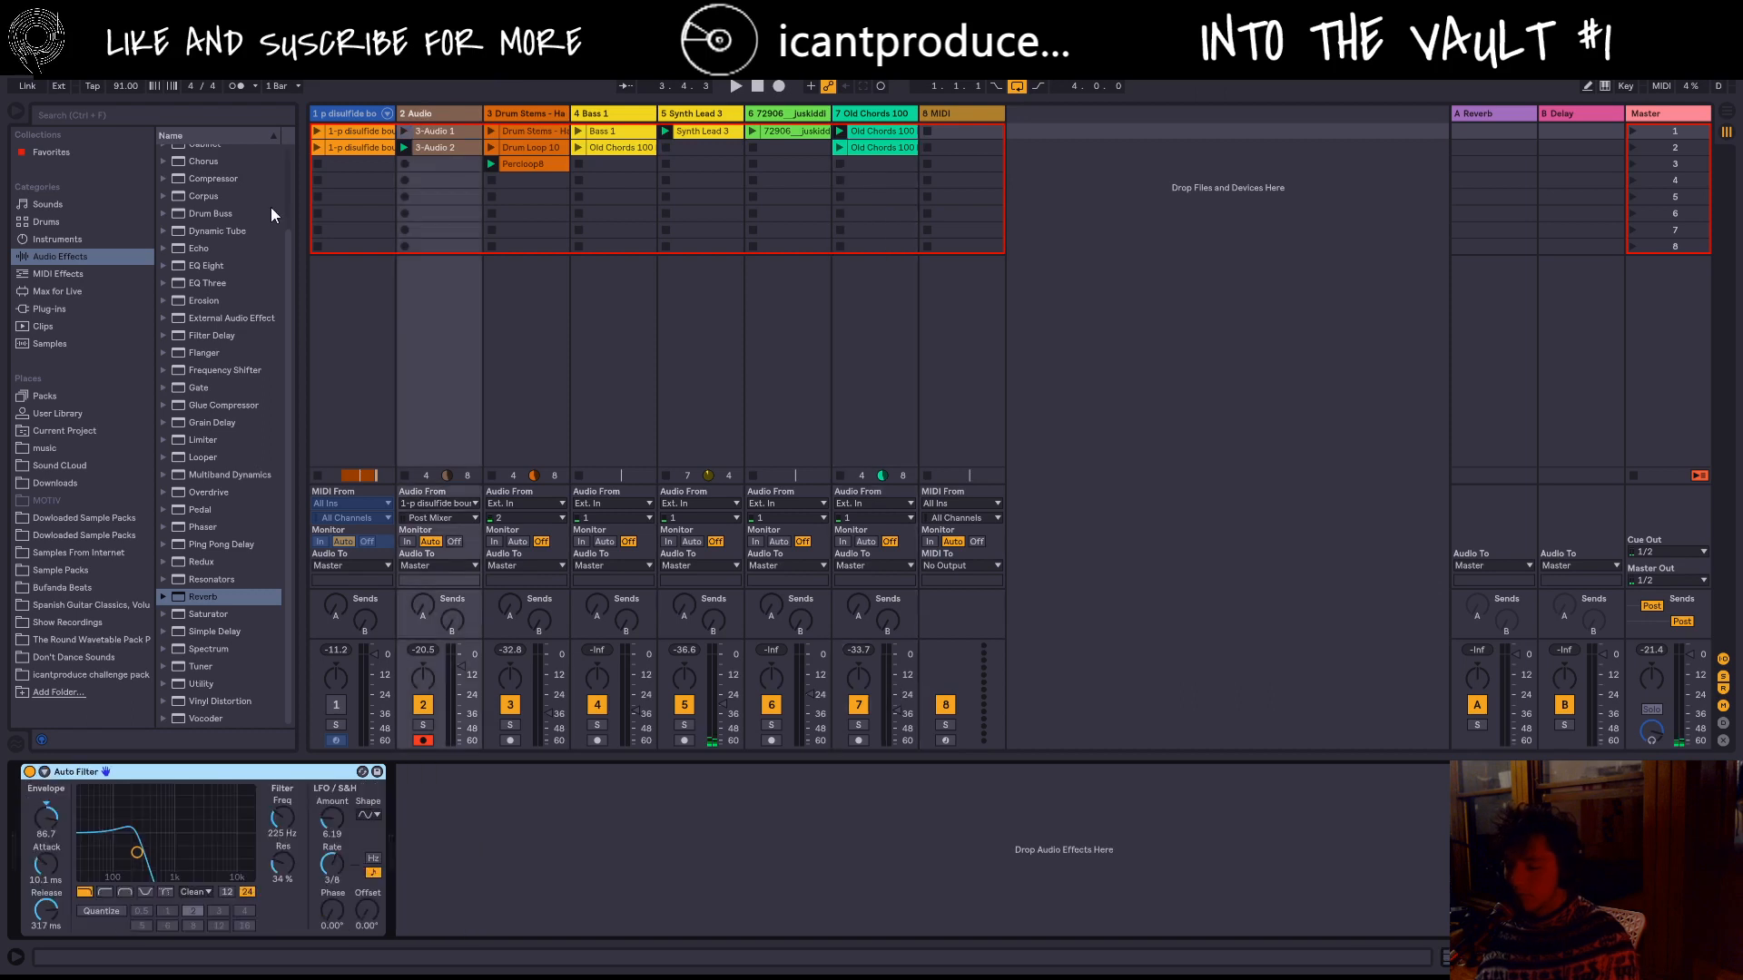
left_click(74, 257)
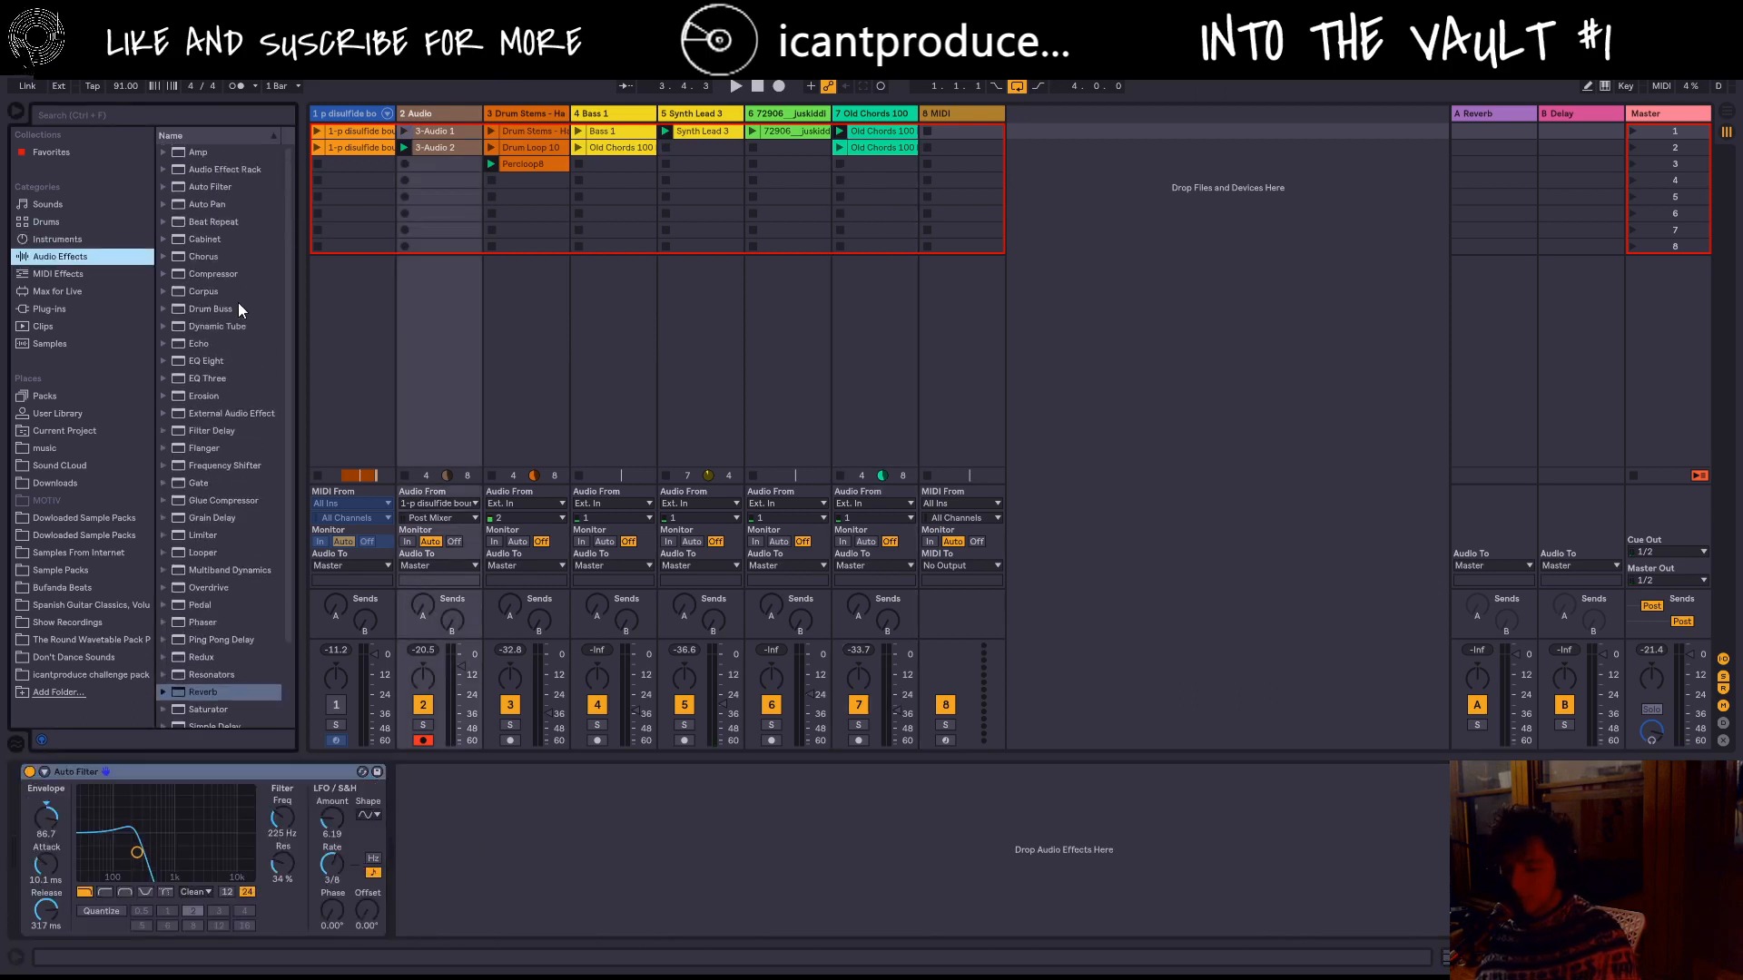
scroll(238, 305, "up", 2)
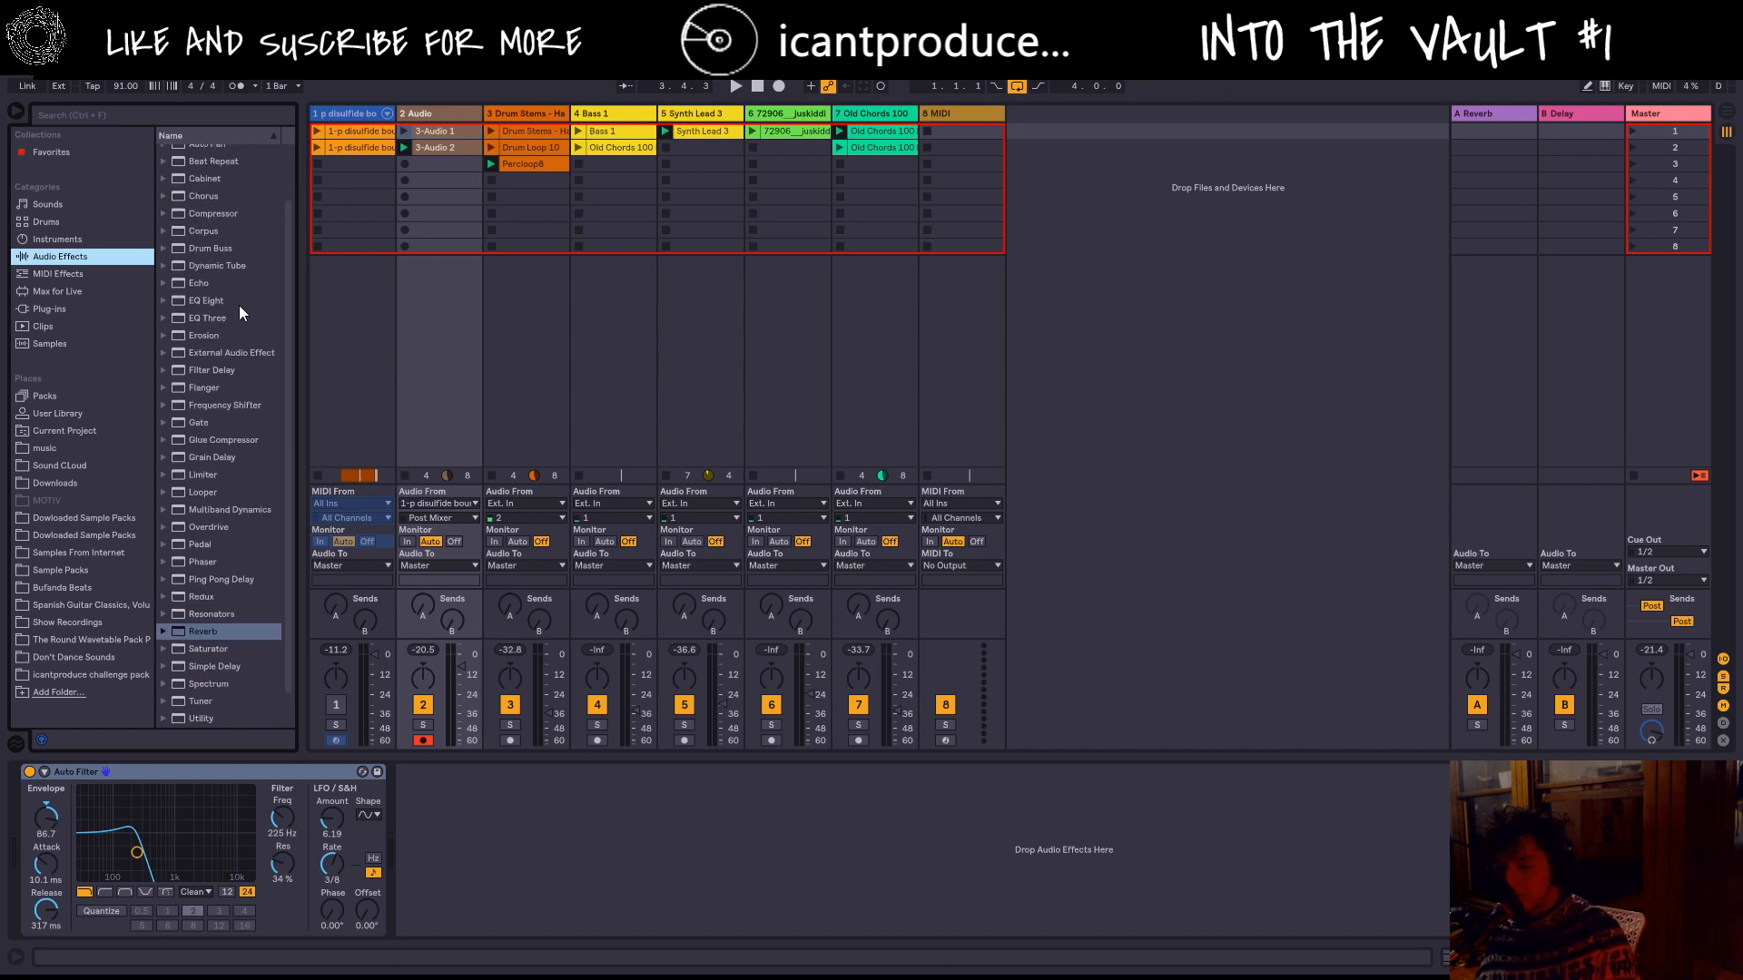
scroll(240, 305, "up", 4)
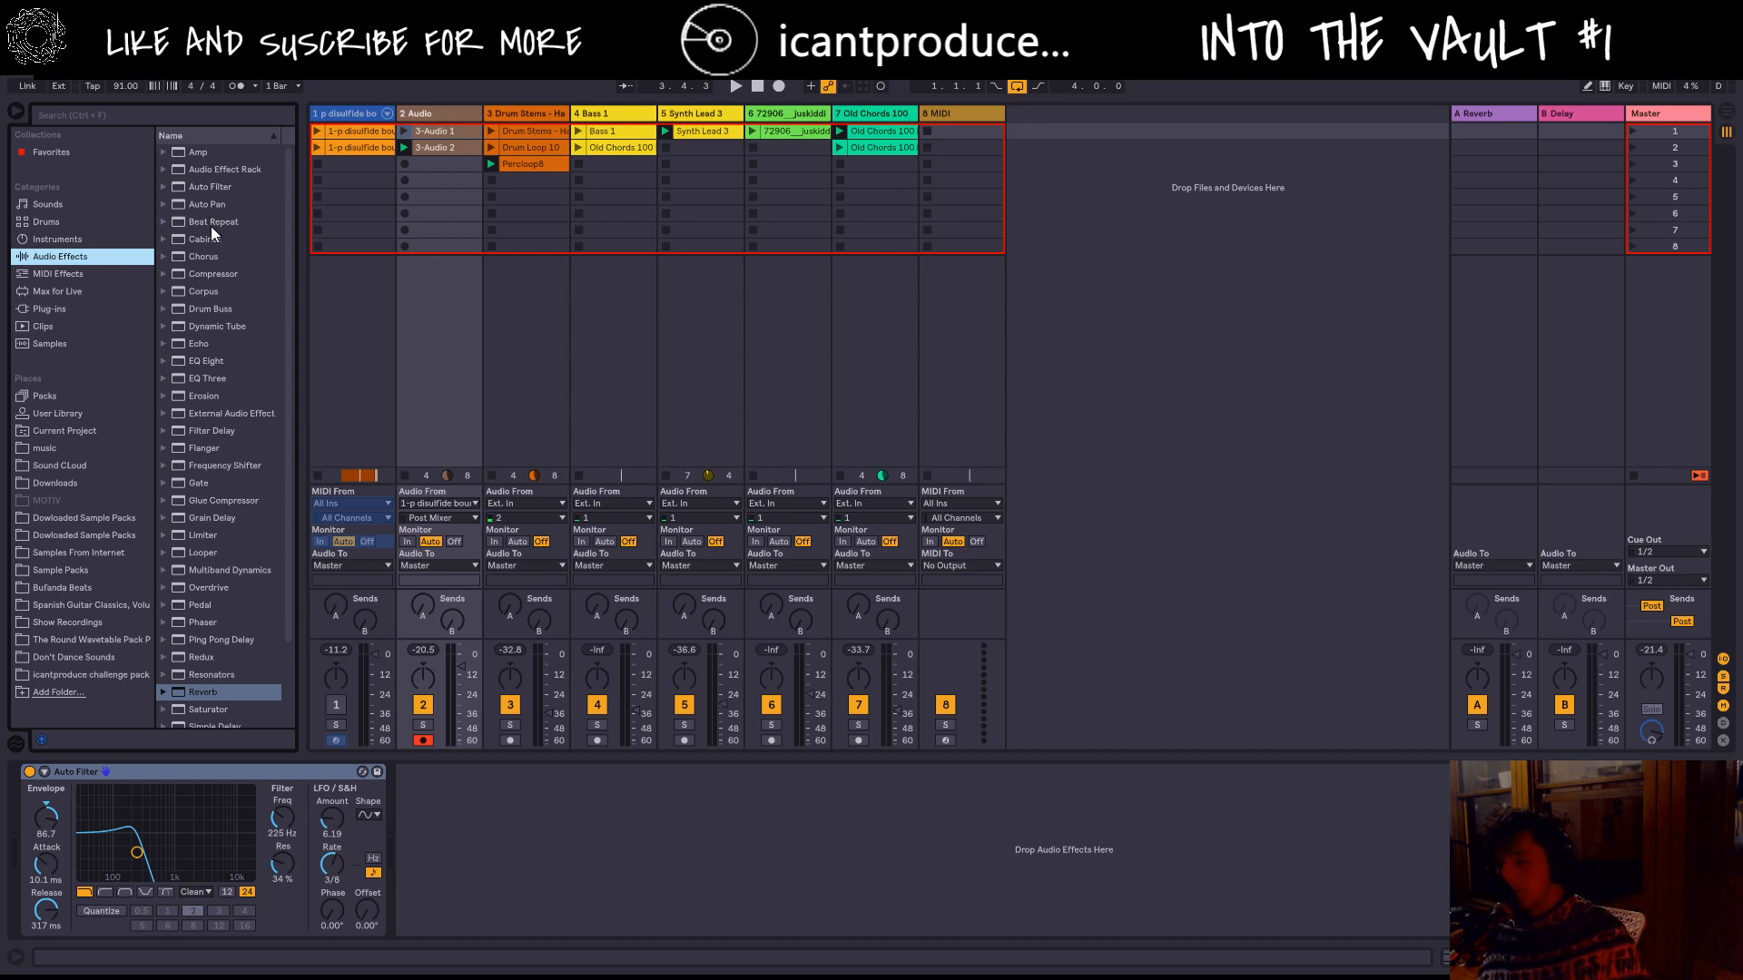
scroll(210, 247, "down", 3)
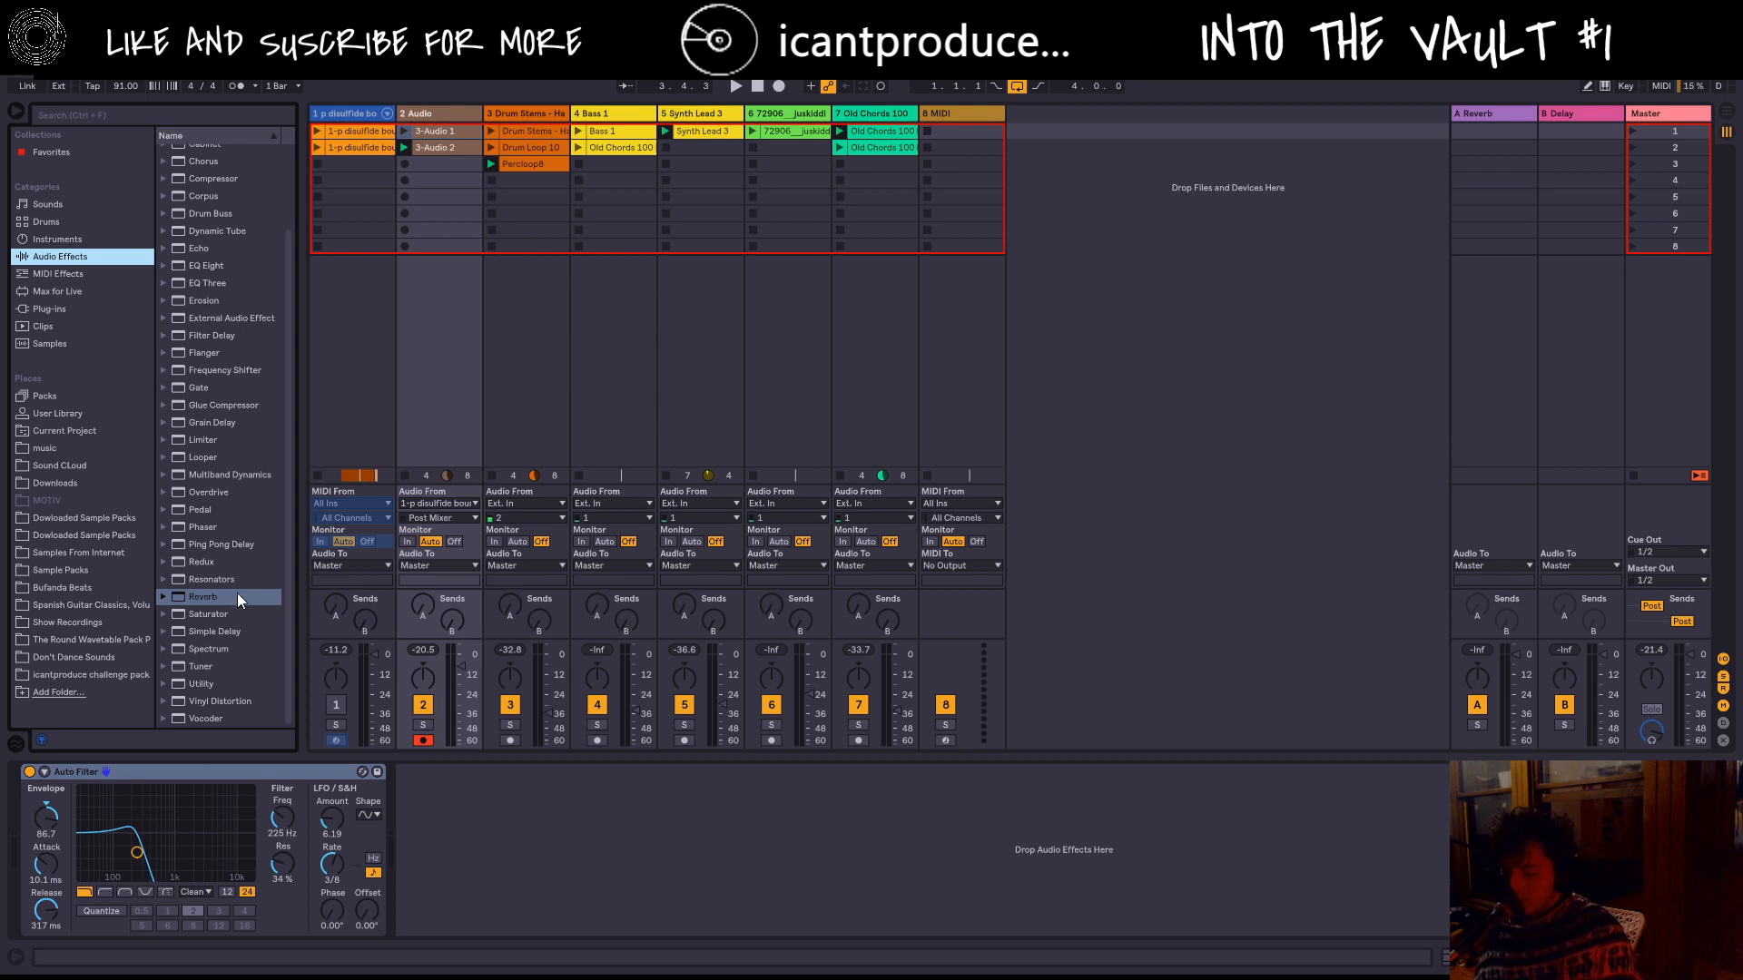
scroll(236, 283, "up", 5)
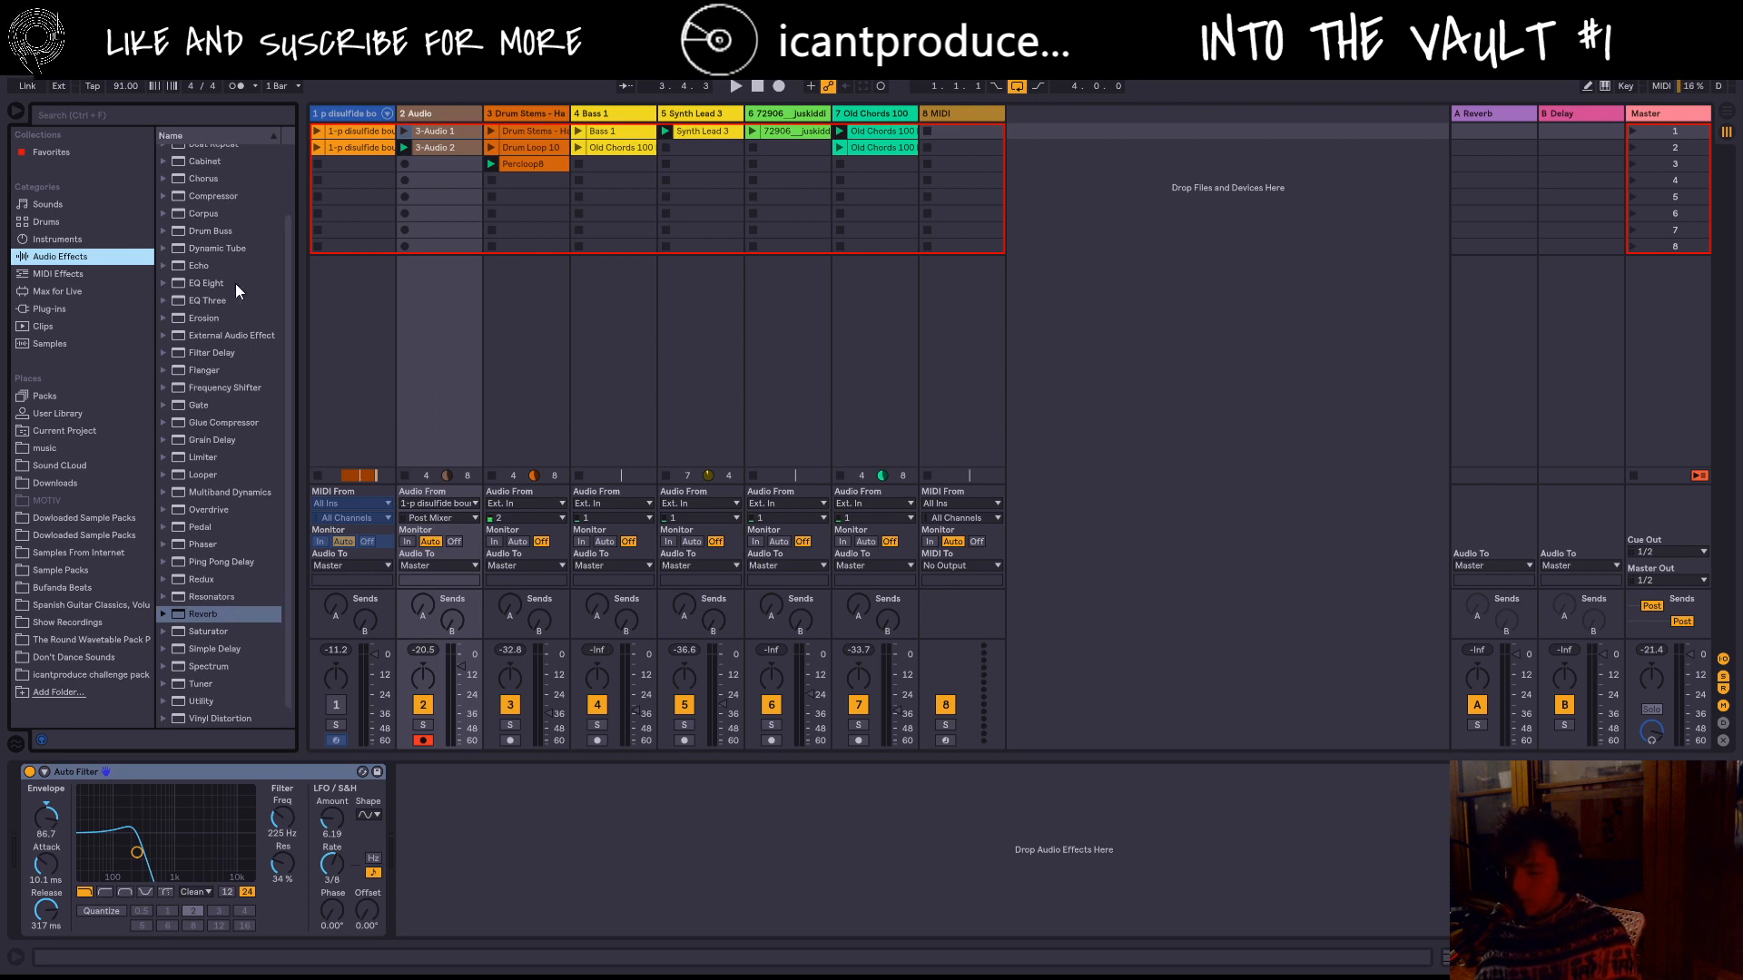
scroll(199, 212, "up", 1)
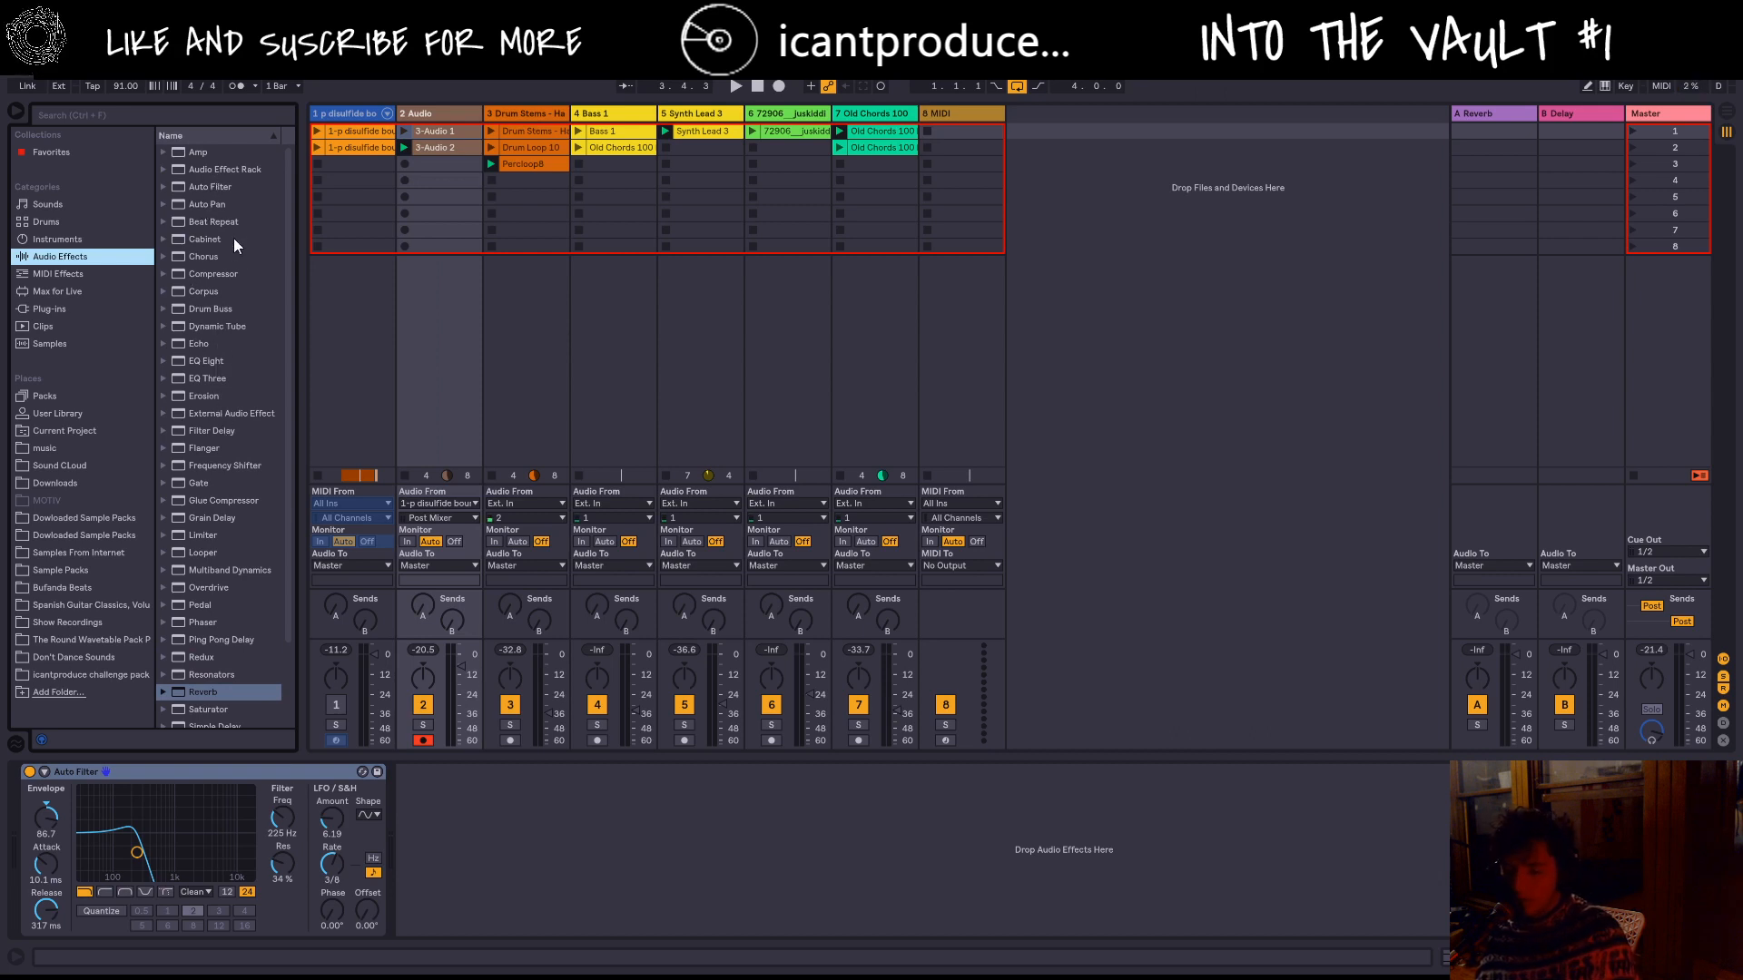
scroll(211, 381, "down", 5)
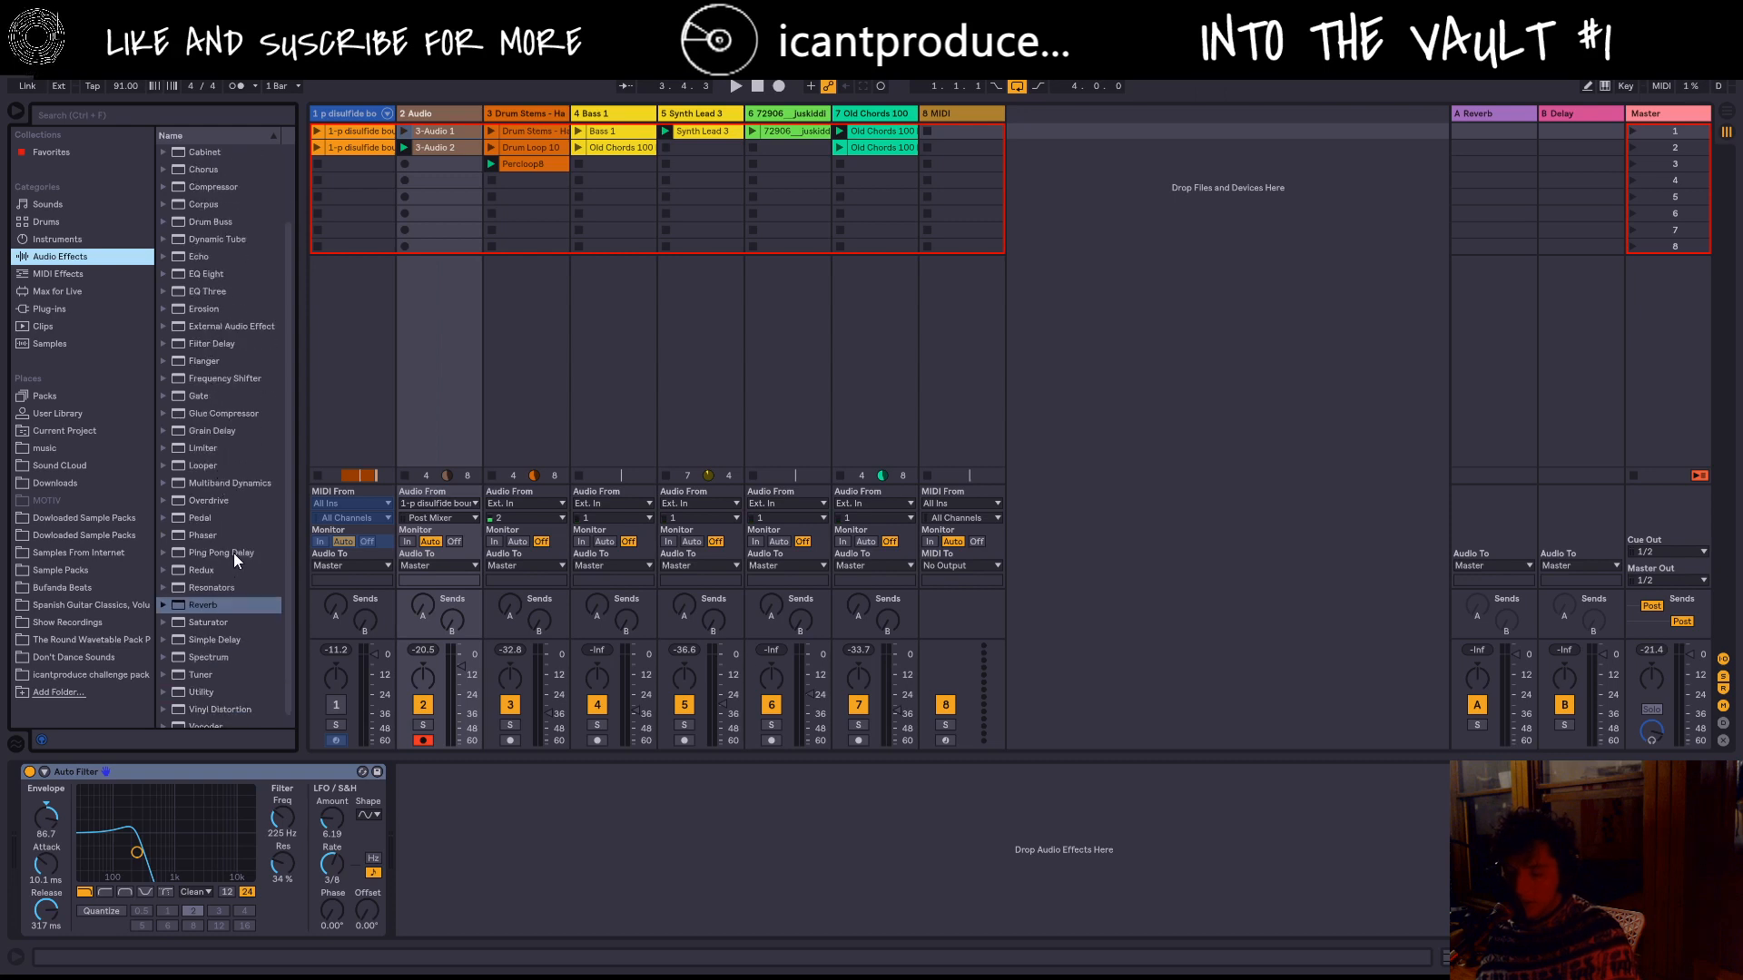
left_click_drag(232, 553, 323, 688)
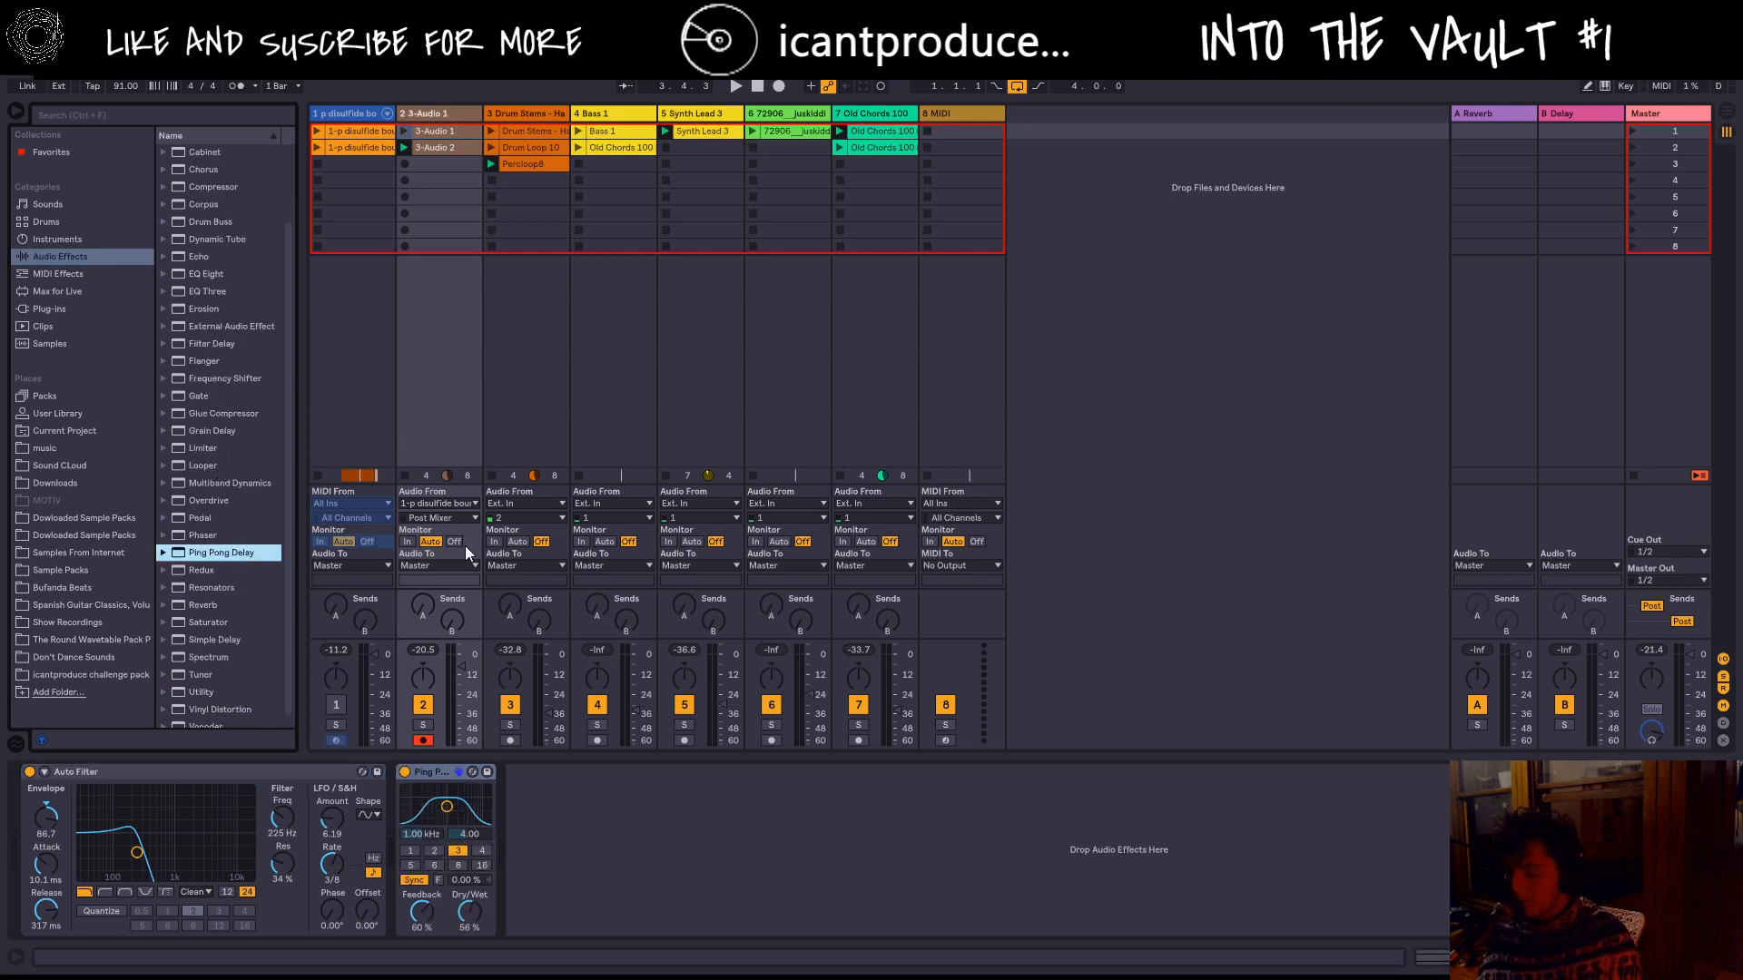
Step: Solo track 2 during playback and set the Ping Pong Delay's filter to 425 Hz with a bandwidth of 2.30
key("space")
left_click_drag(451, 809, 469, 814)
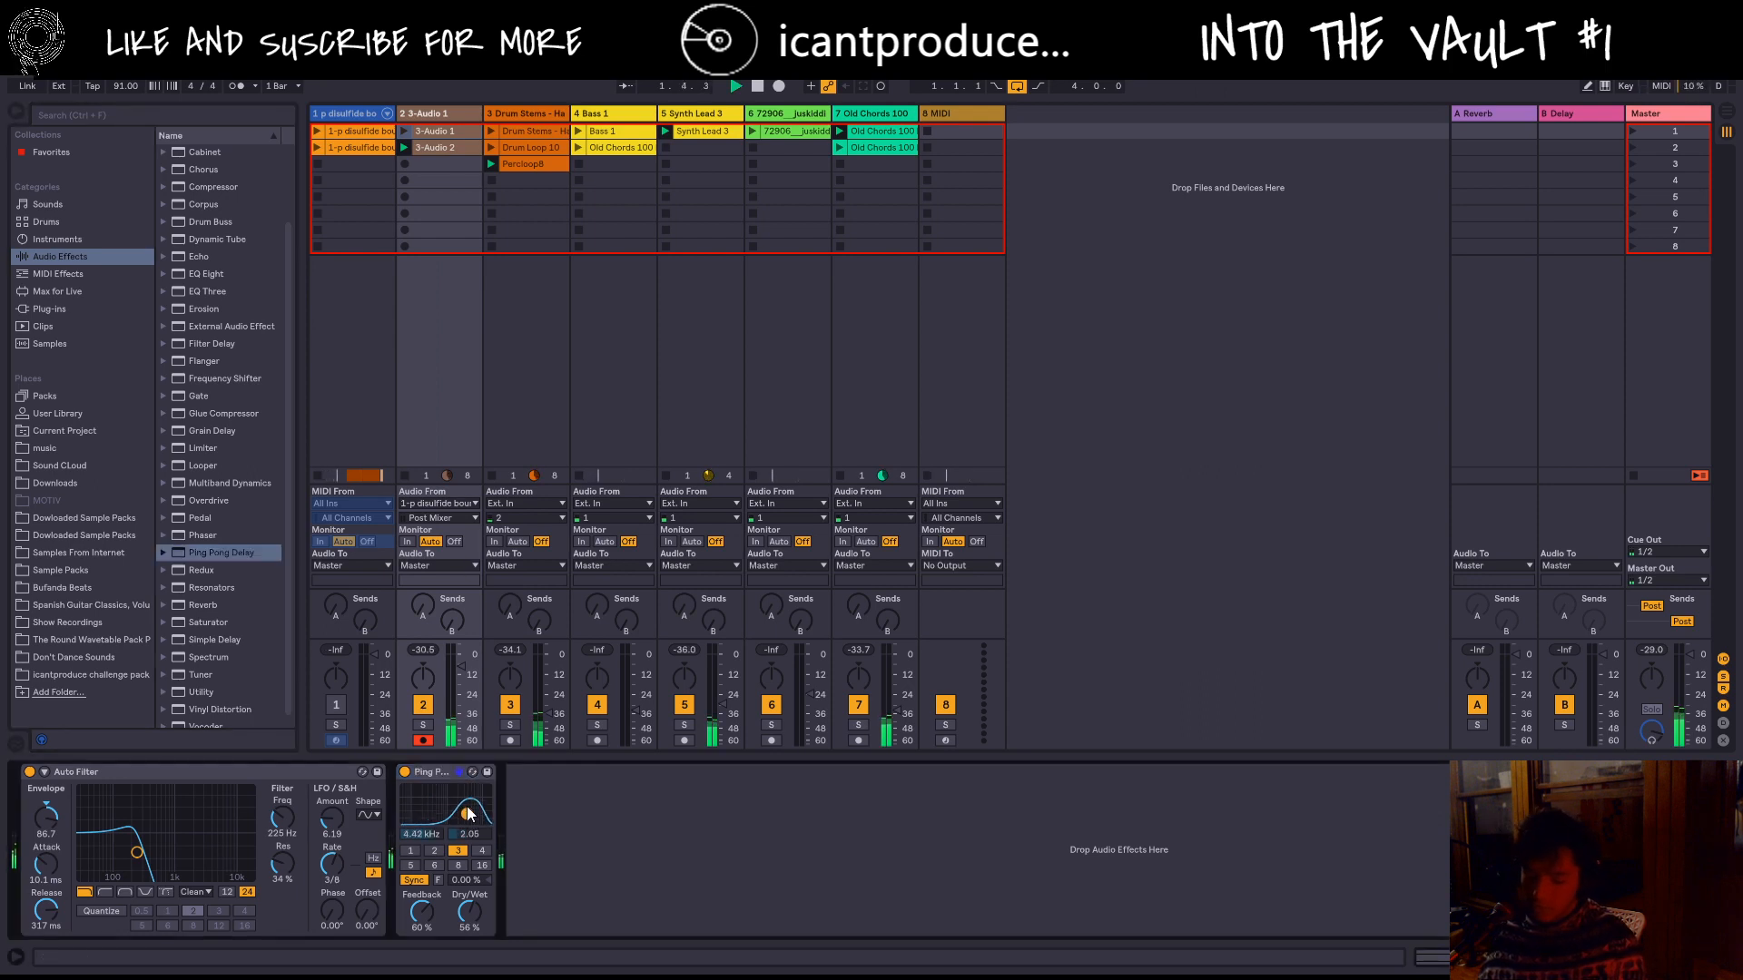
left_click(427, 723)
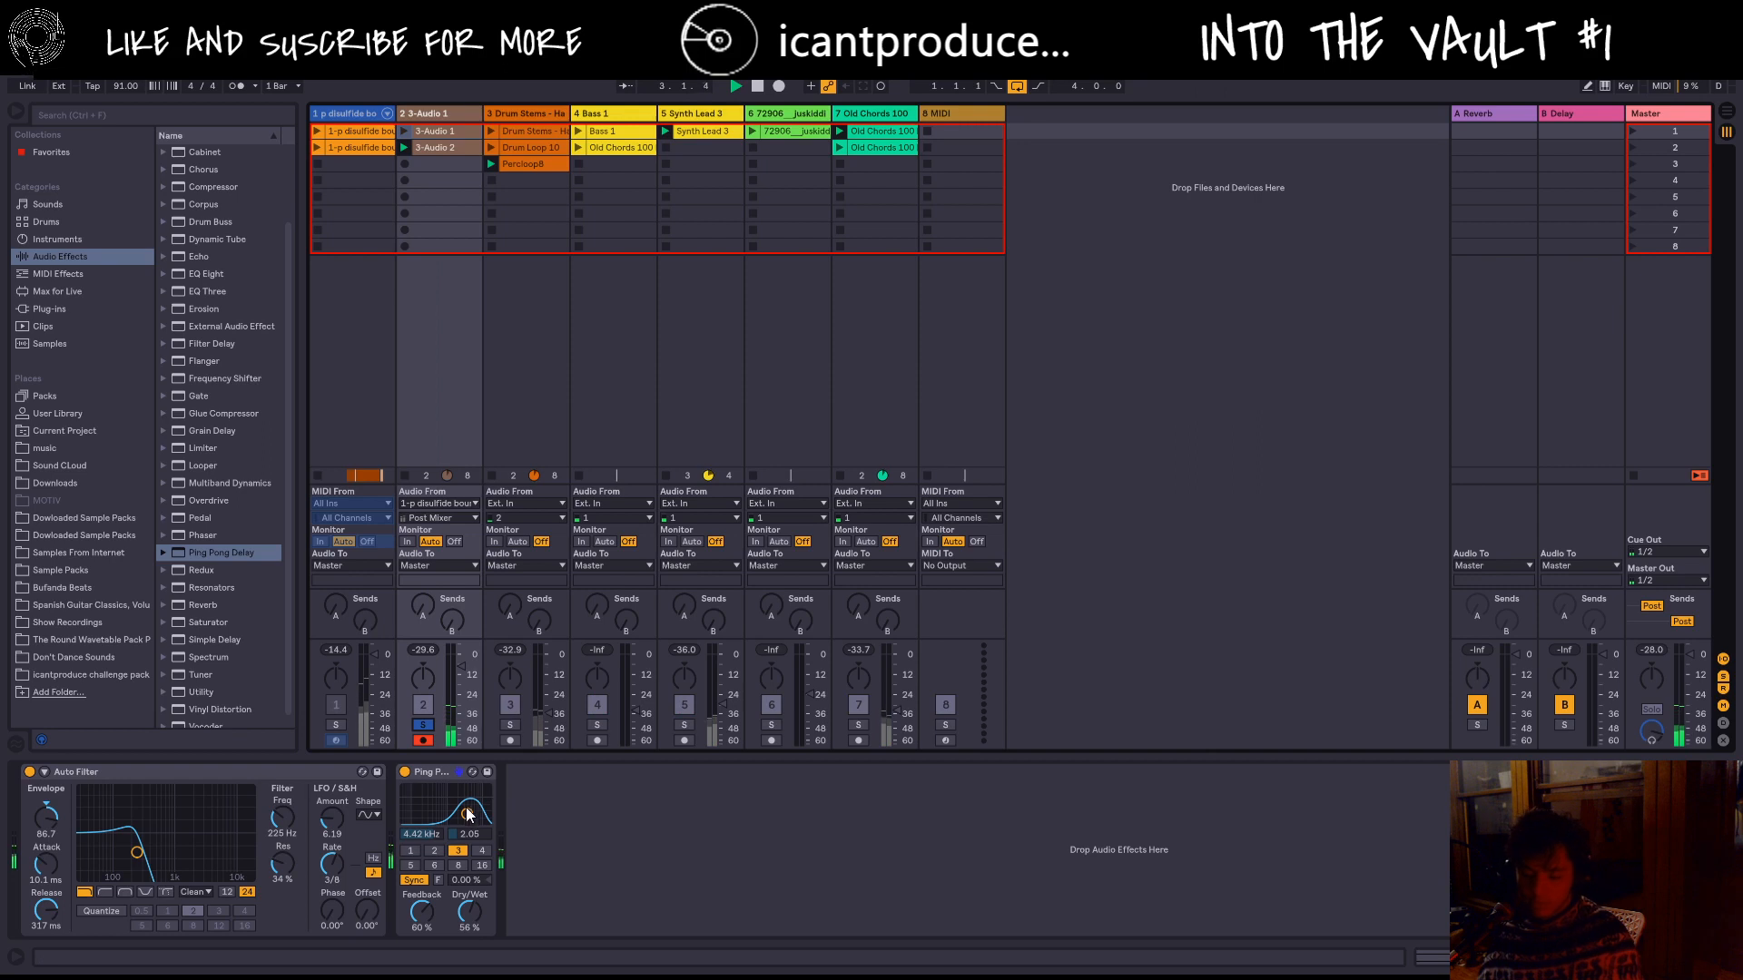
left_click_drag(468, 814, 433, 818)
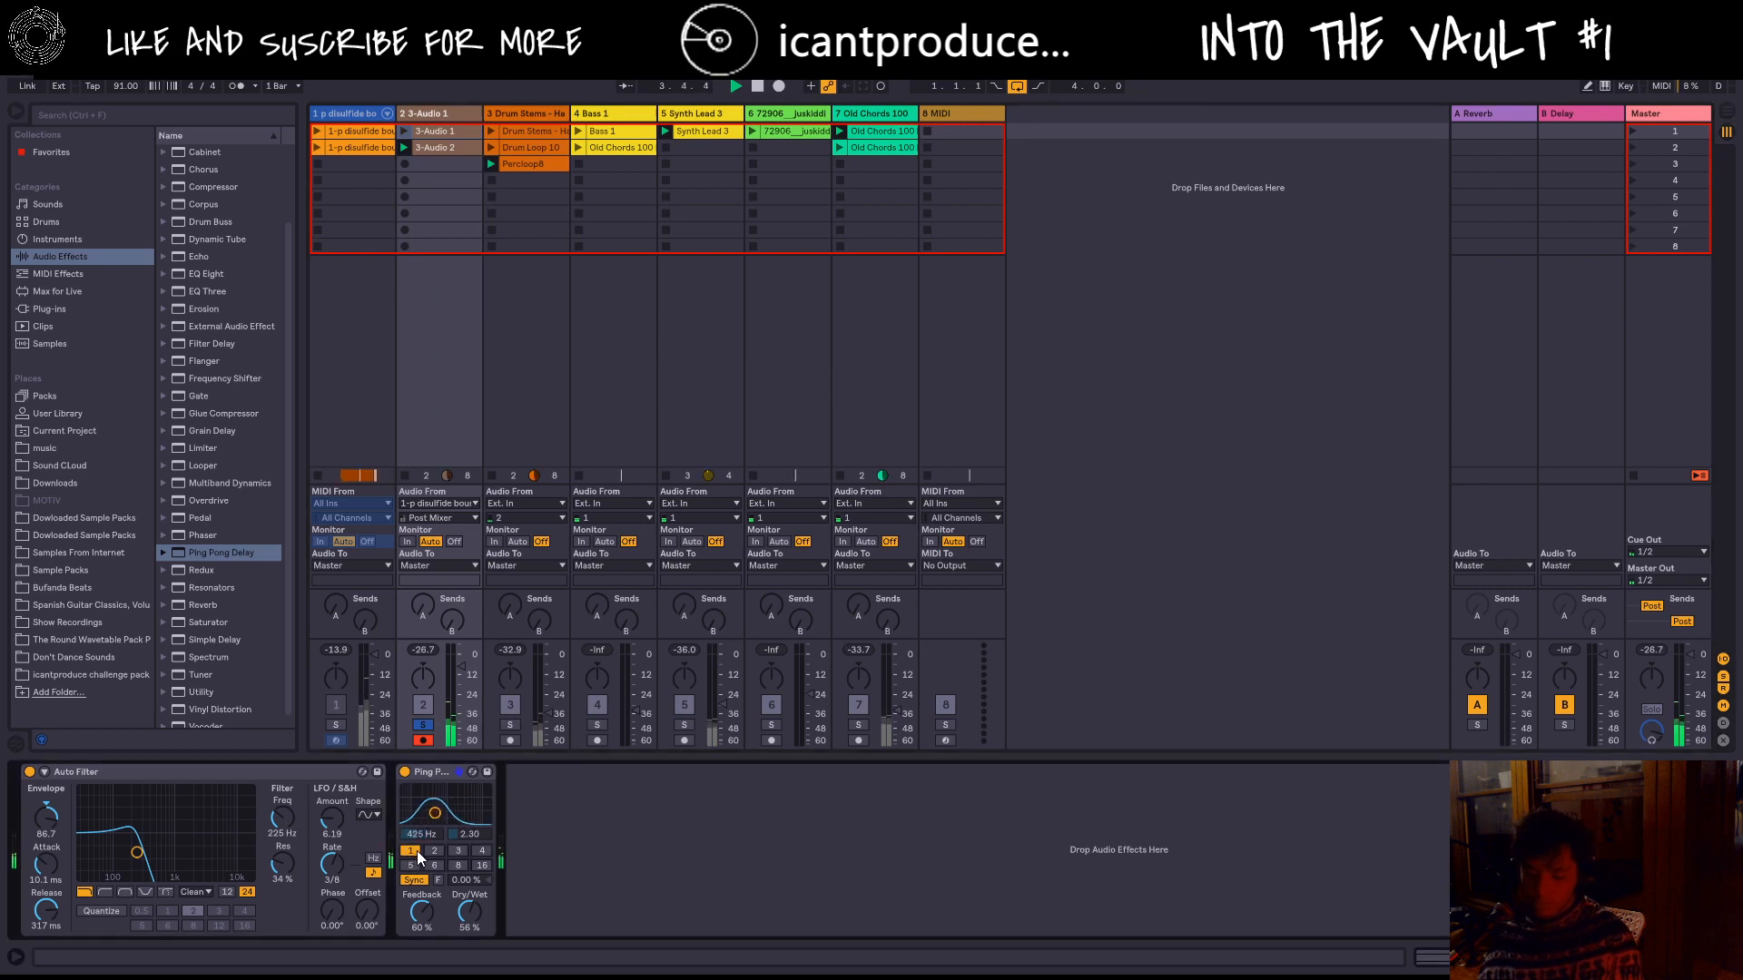
Step: Try beat divisions 2, 6 and 8 for the Ping Pong Delay's time, and choose 4
left_click(429, 852)
left_click(425, 865)
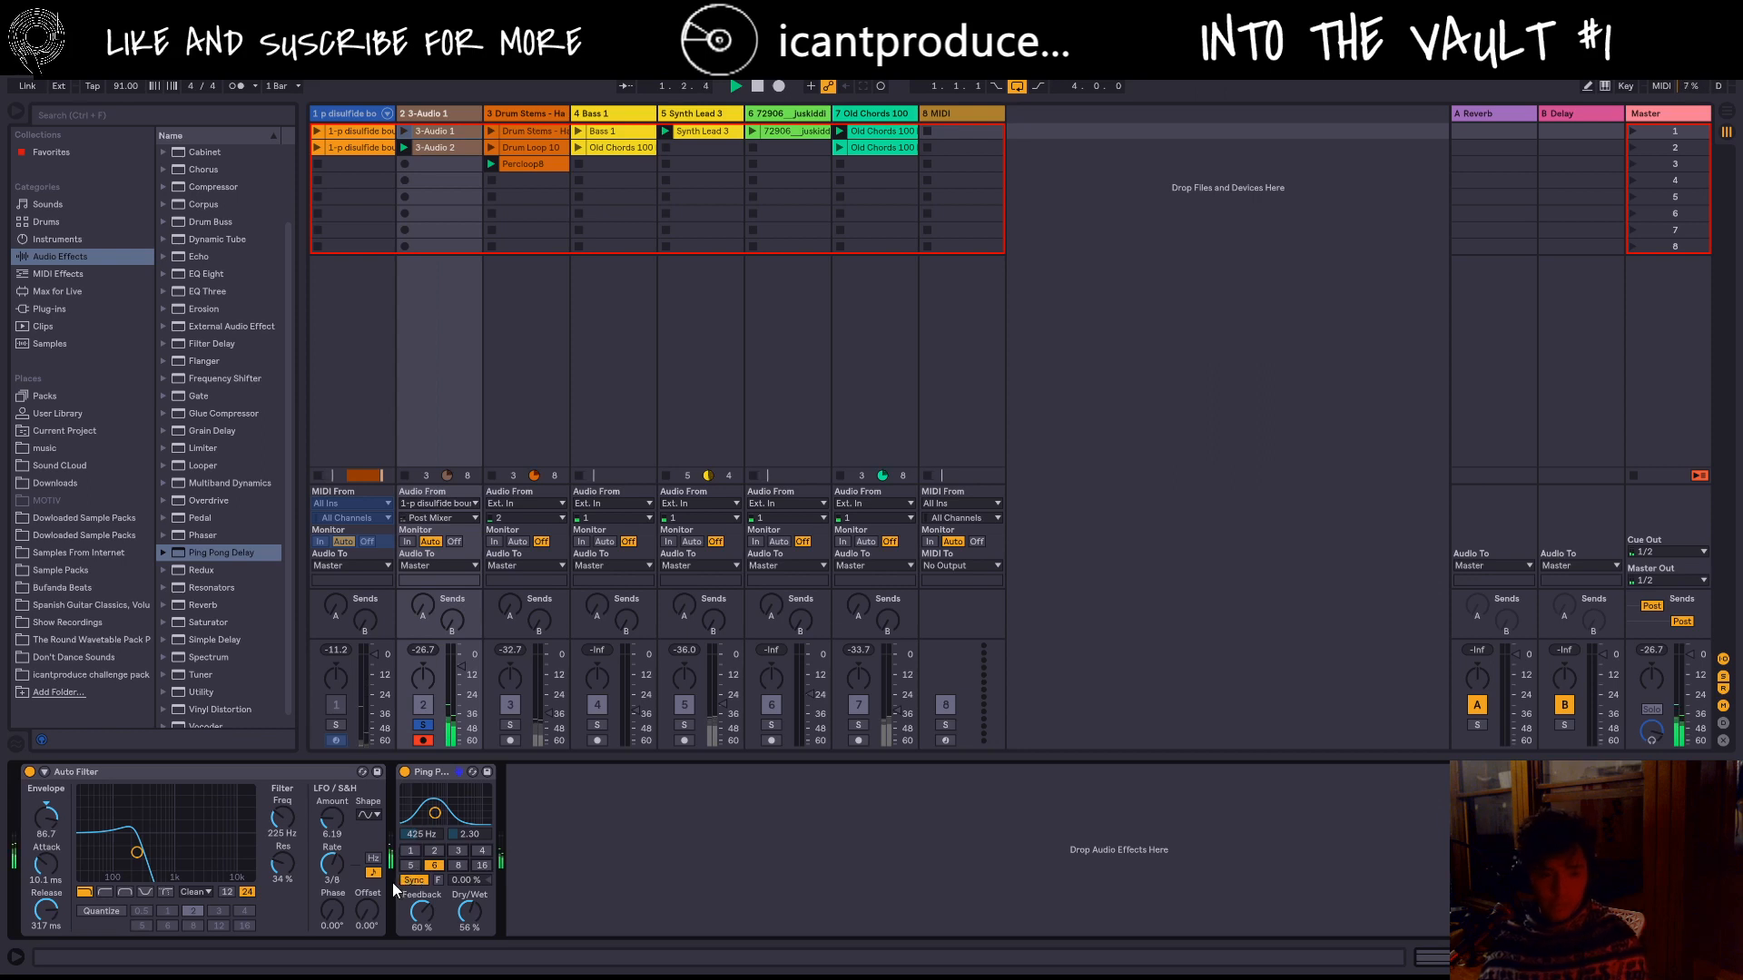
left_click(458, 865)
left_click(481, 849)
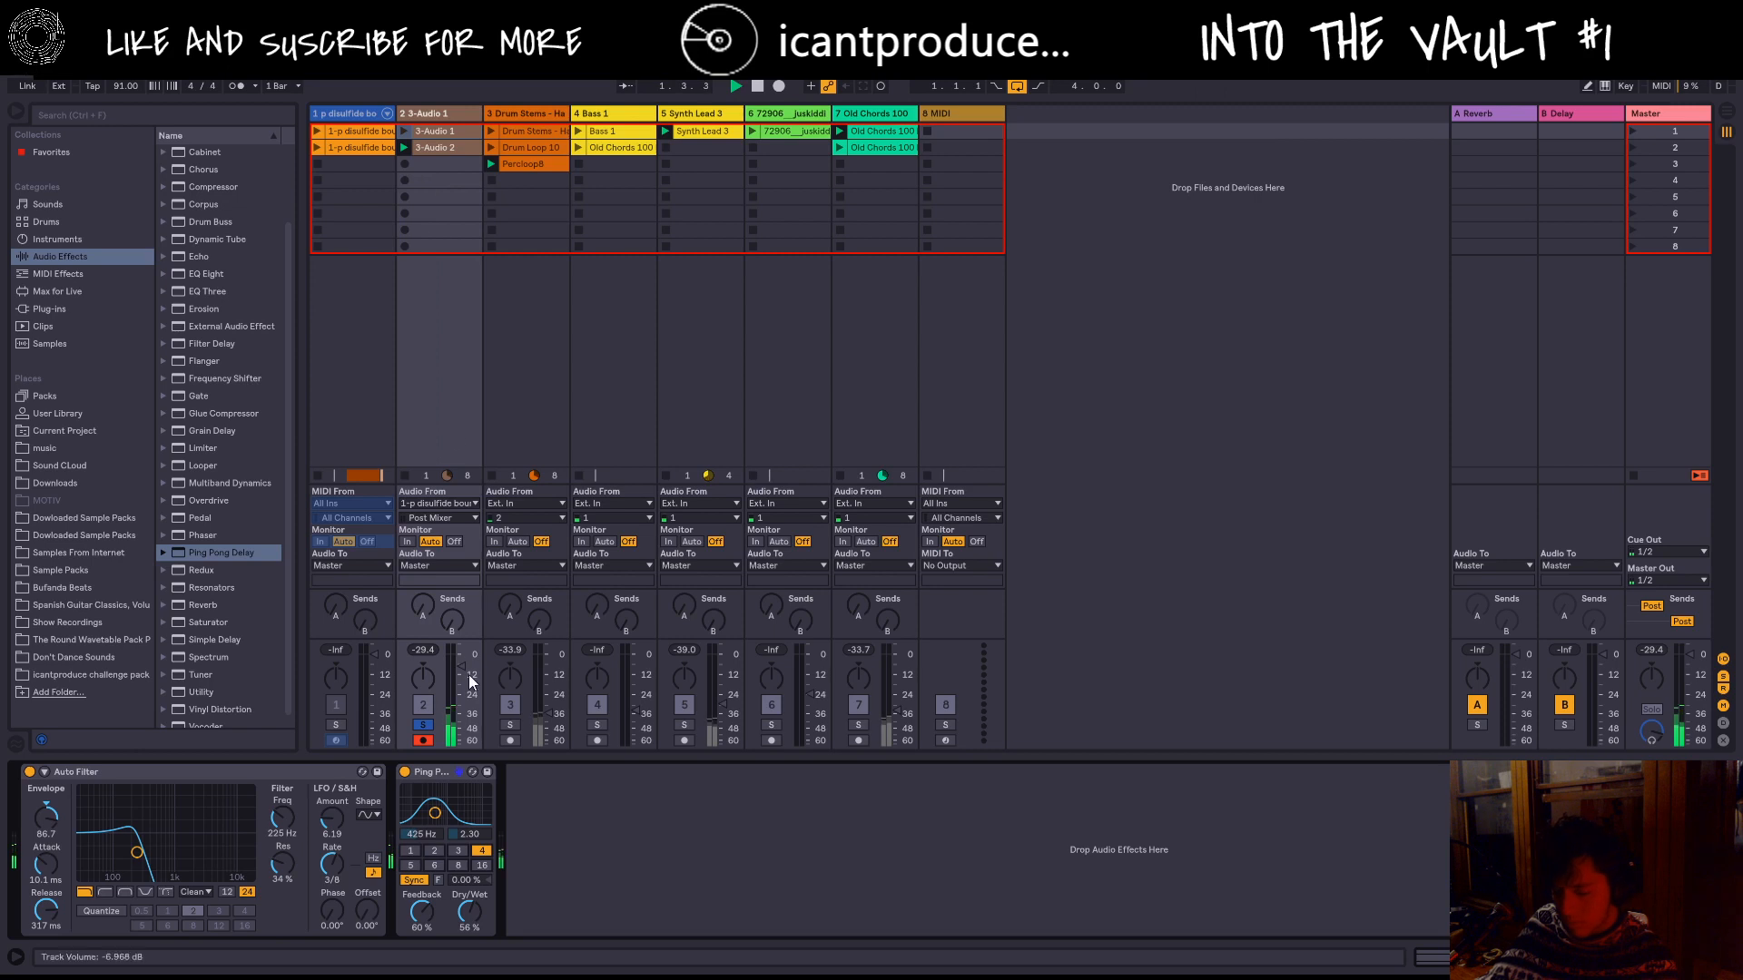
Step: Set the Ping Pong Delay's filter to 3.77 kHz with a bandwidth of 6.81, and its beat division to 2
left_click_drag(434, 802, 455, 799)
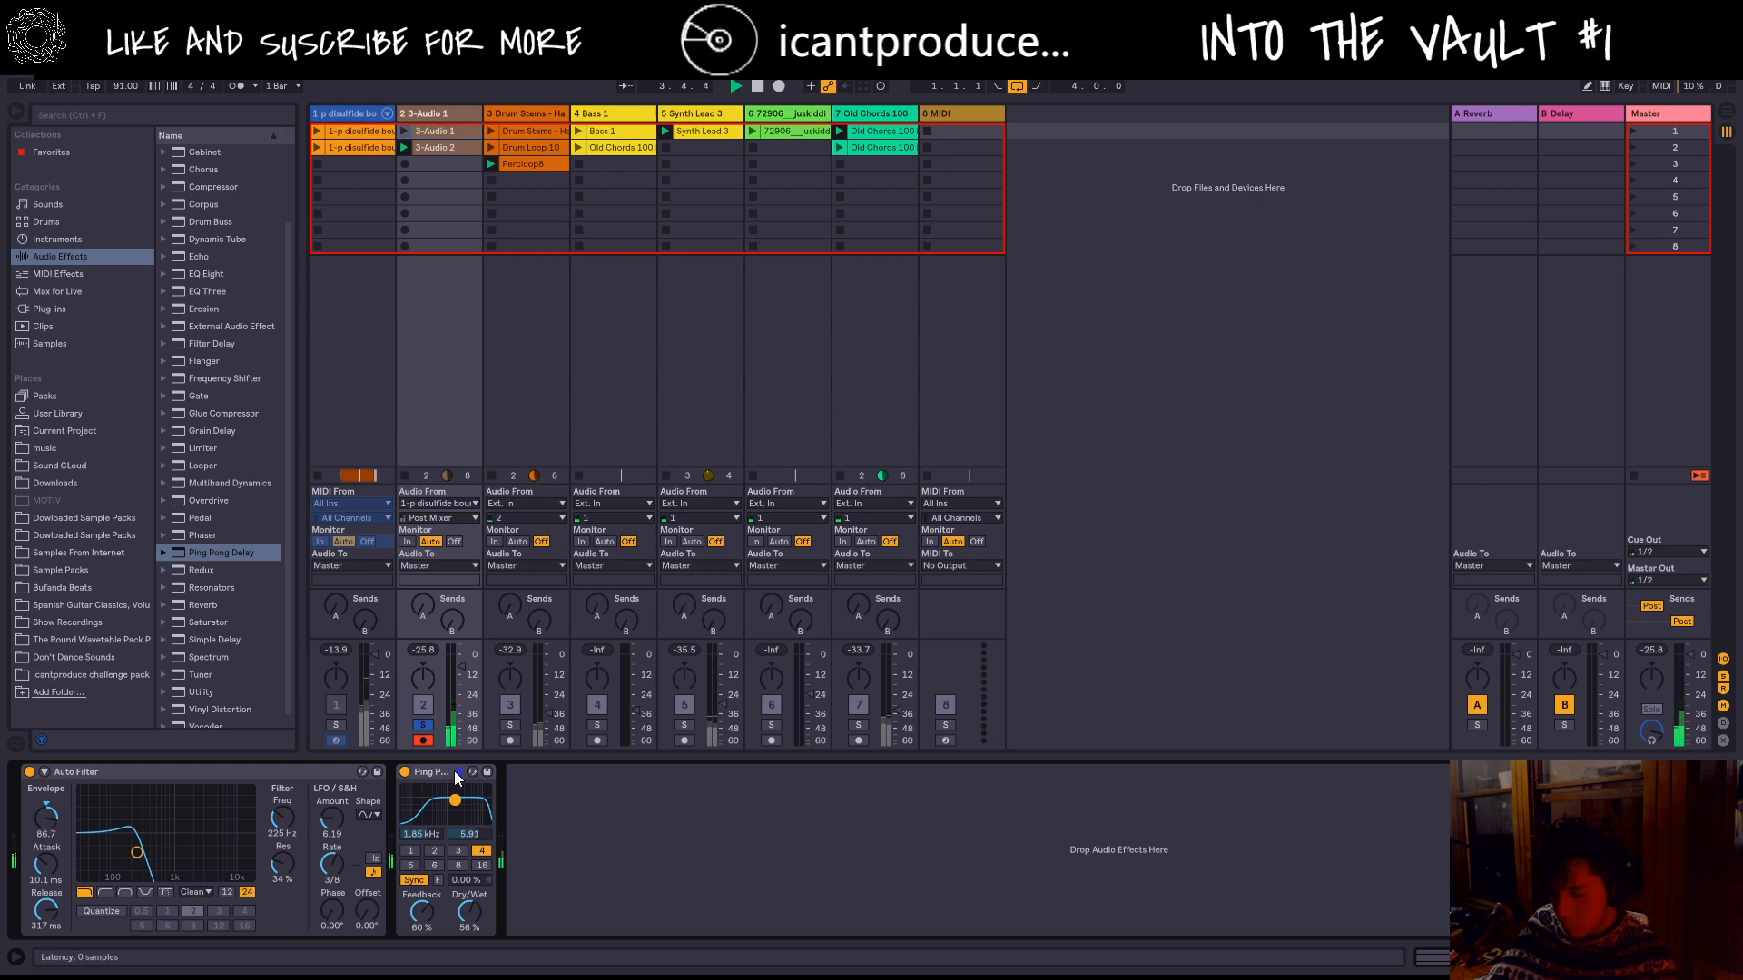
left_click_drag(468, 834, 422, 819)
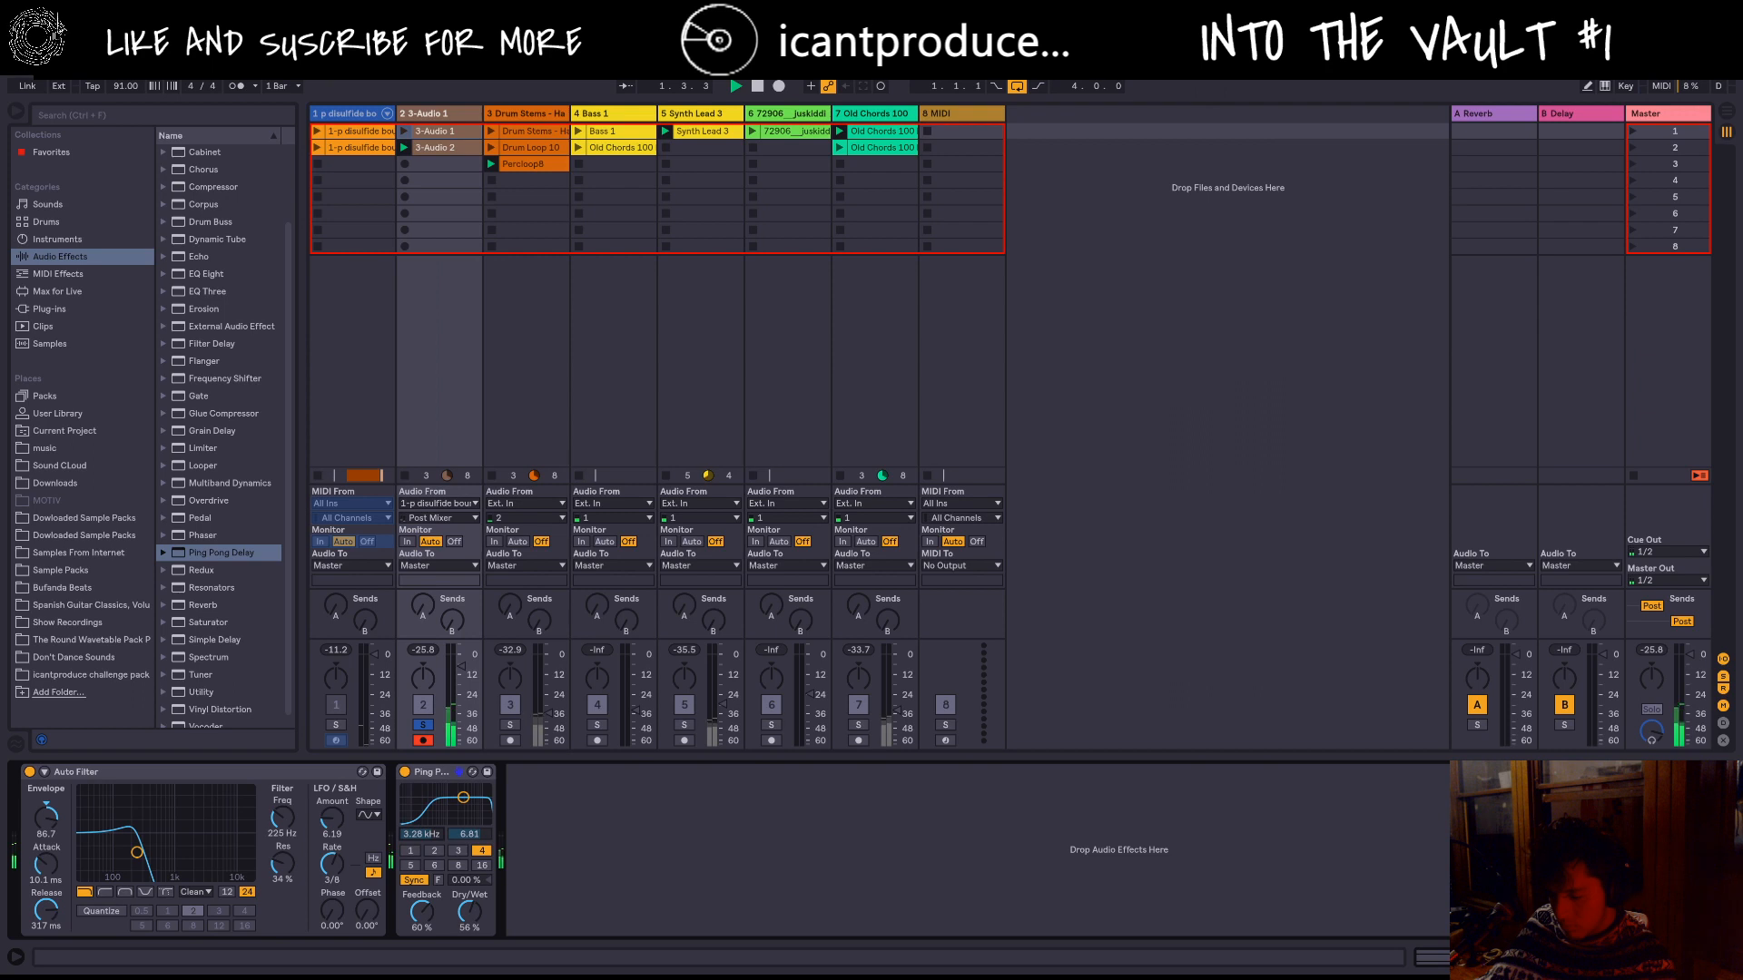
left_click(434, 850)
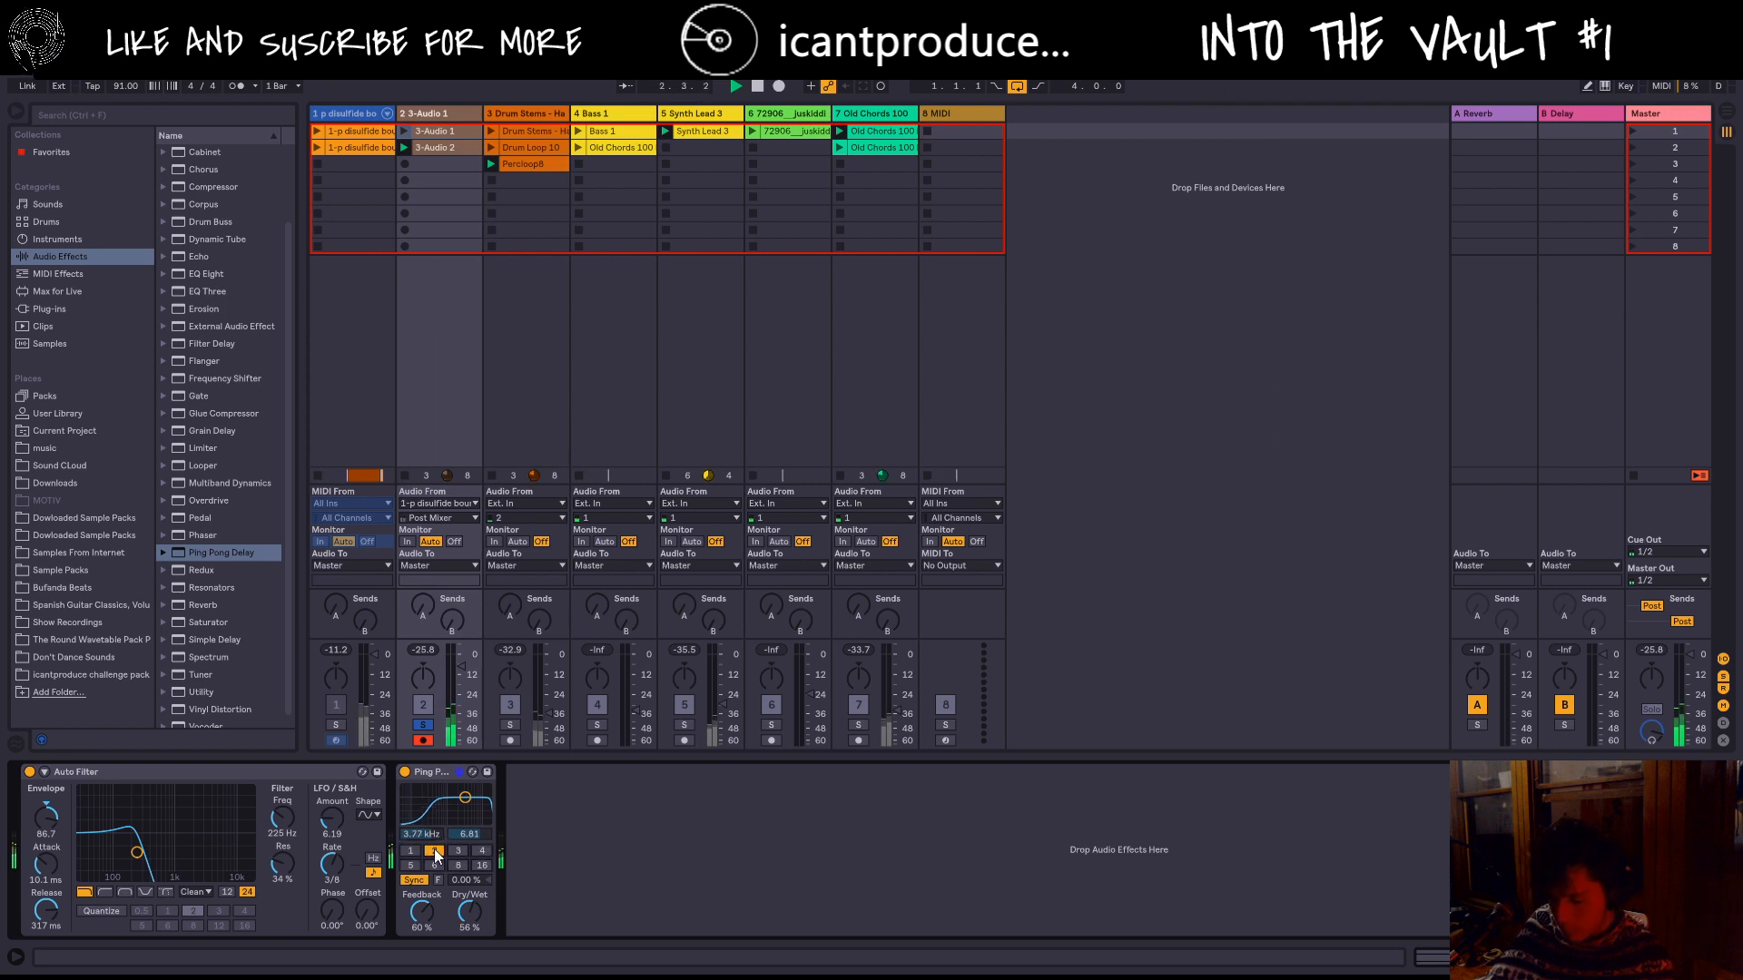
Step: Add Resonators after the Ping Pong Delay on track 2 and set its Dry/Wet to 80 %
left_click(214, 587)
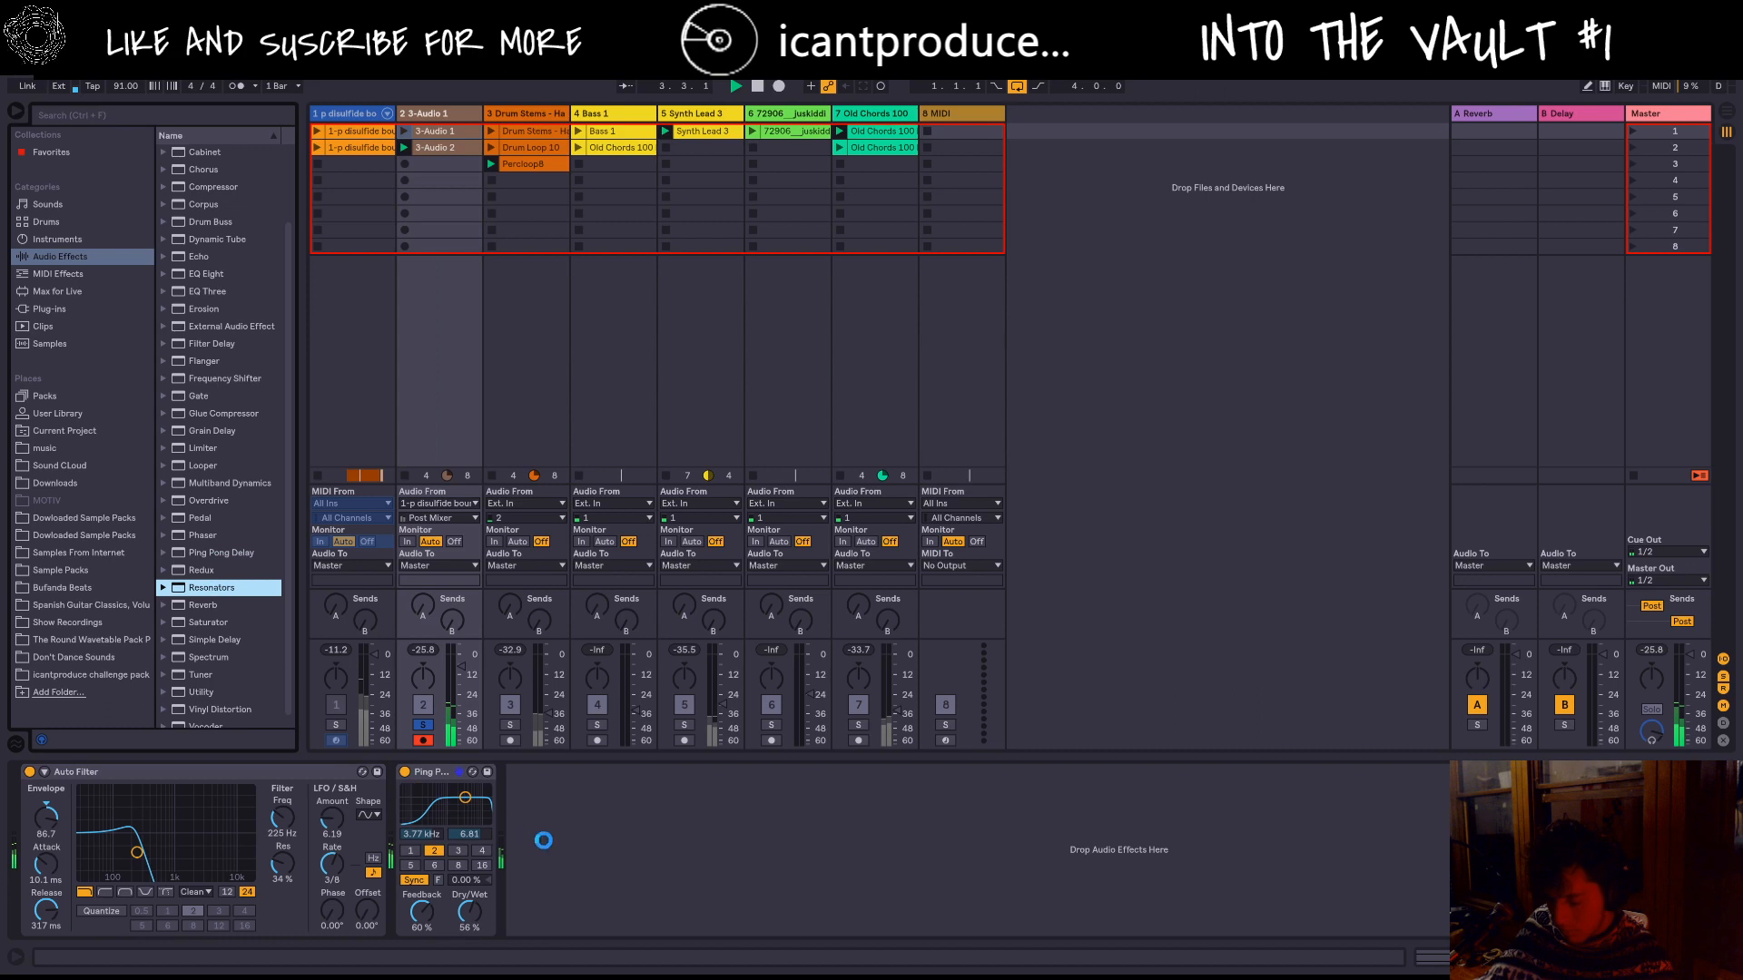
left_click_drag(633, 859, 581, 821)
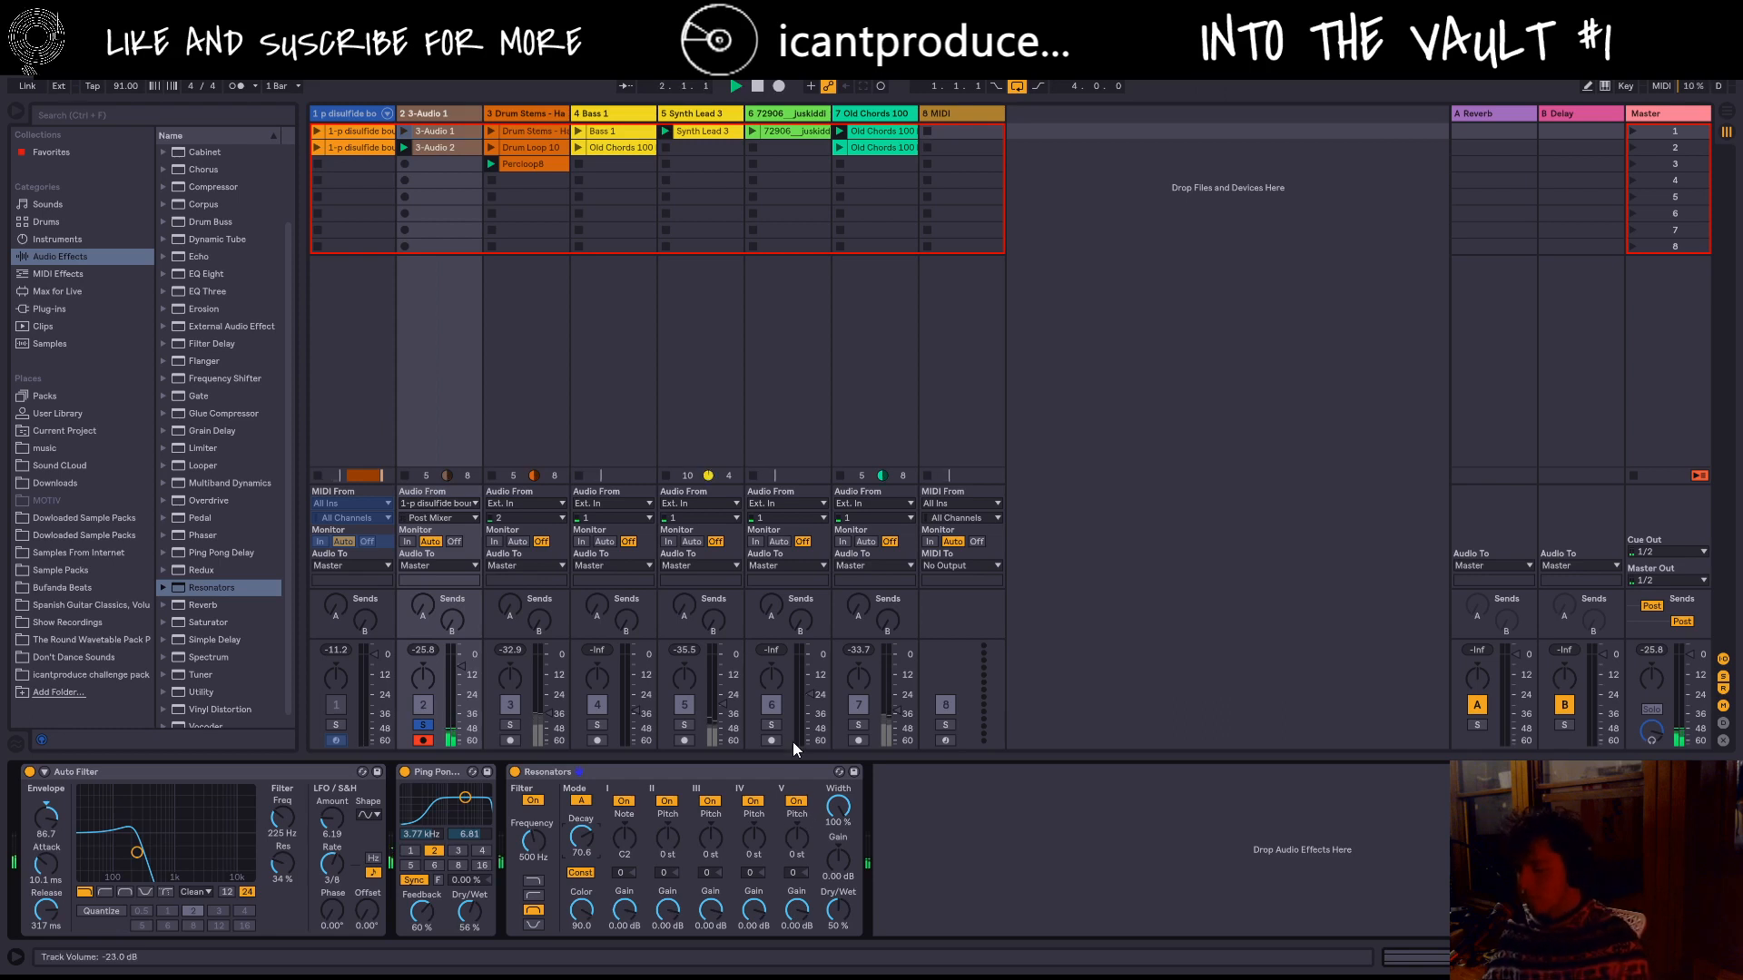
left_click_drag(838, 911, 837, 884)
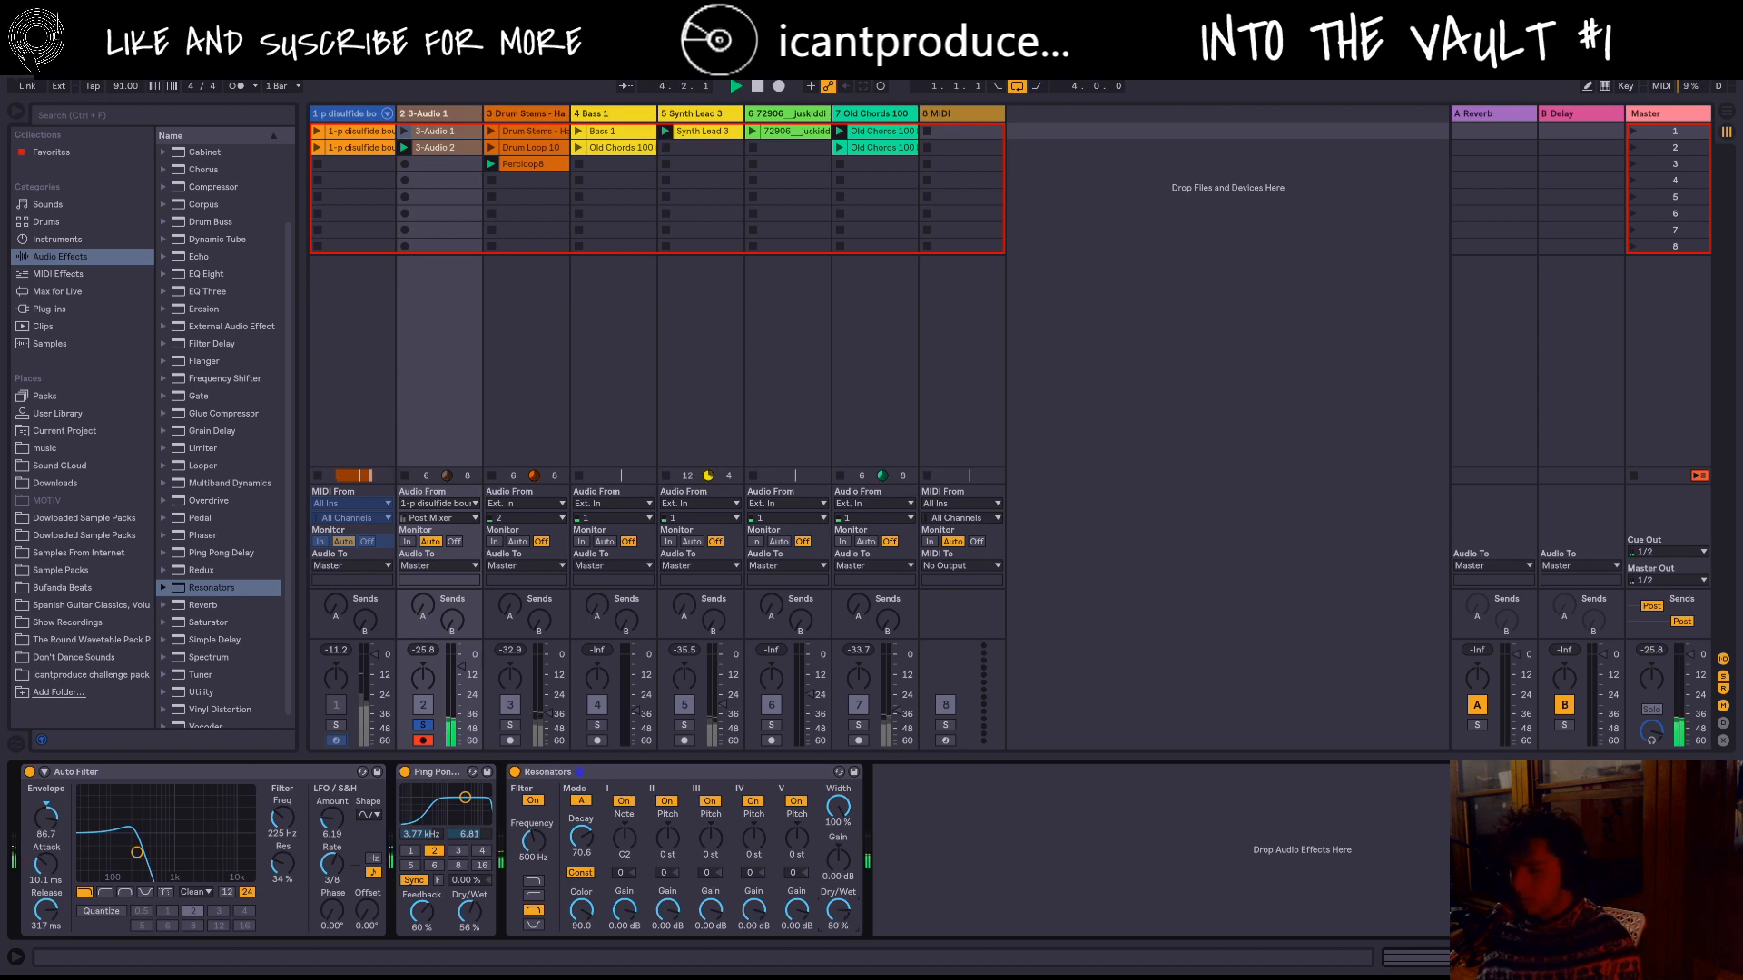
Step: Unsolo track 2 and raise its volume against the other playing tracks
left_click(423, 726)
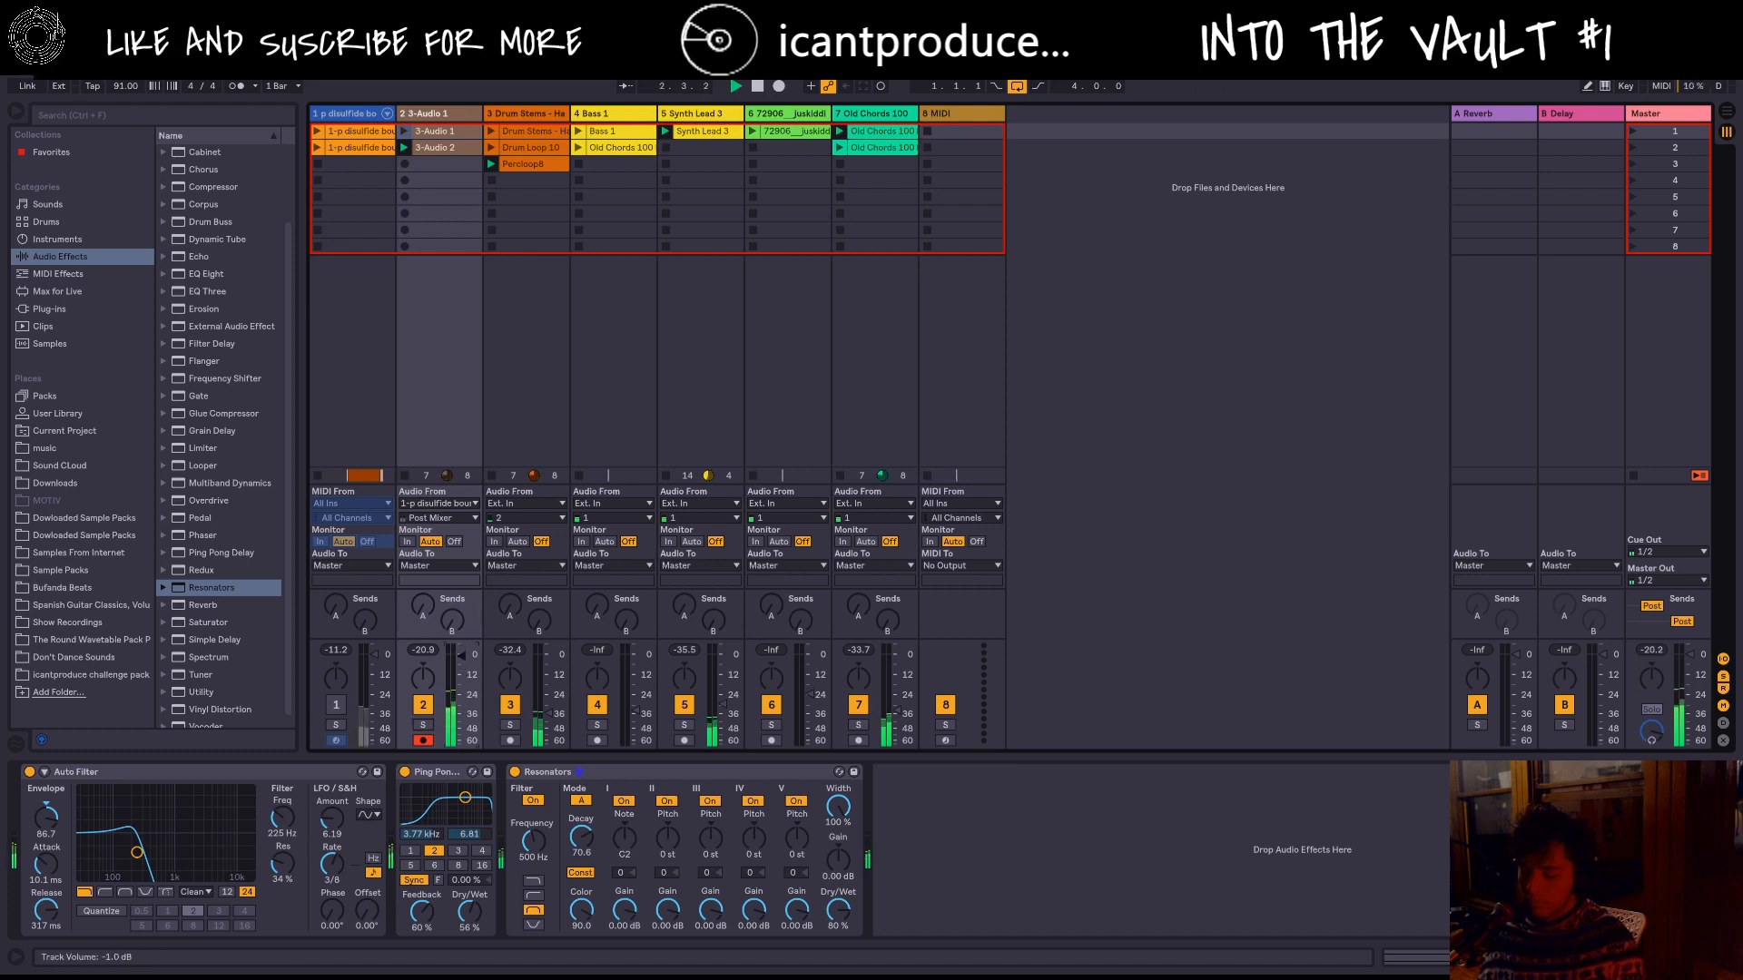
left_click_drag(461, 665, 461, 647)
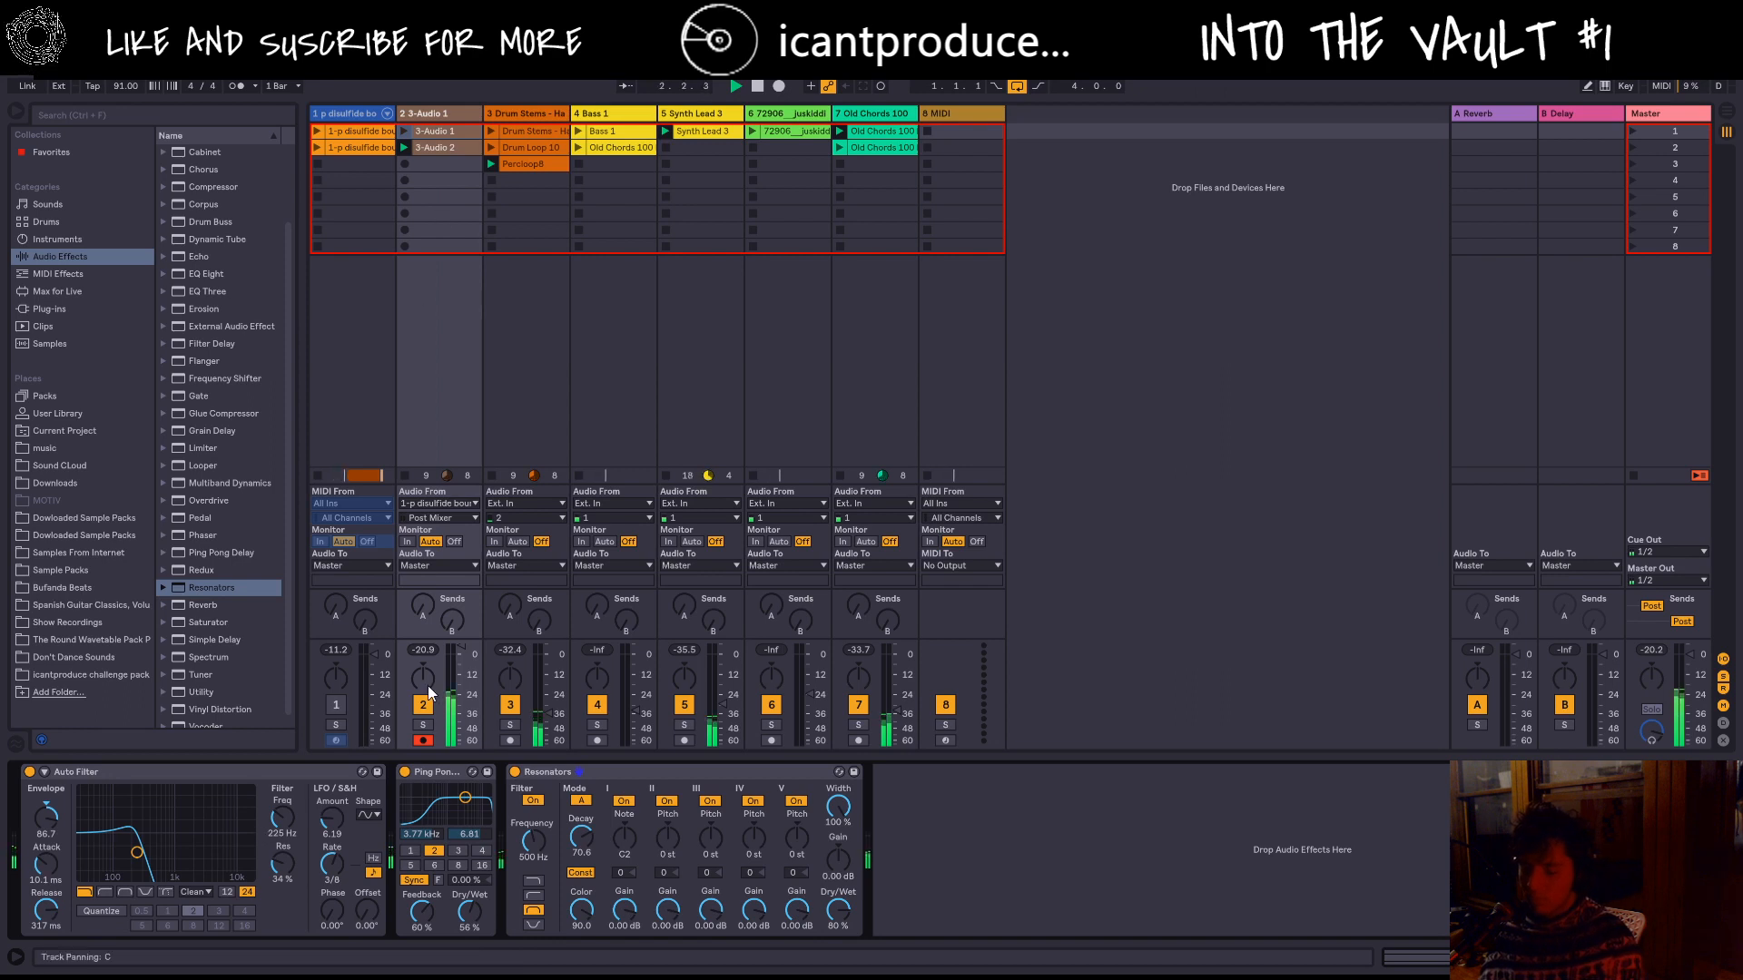
Step: Set the Resonators' width to 80 %, filter frequency to 805 Hz and resonator I note to E2, and restart playback
left_click_drag(828, 824, 828, 821)
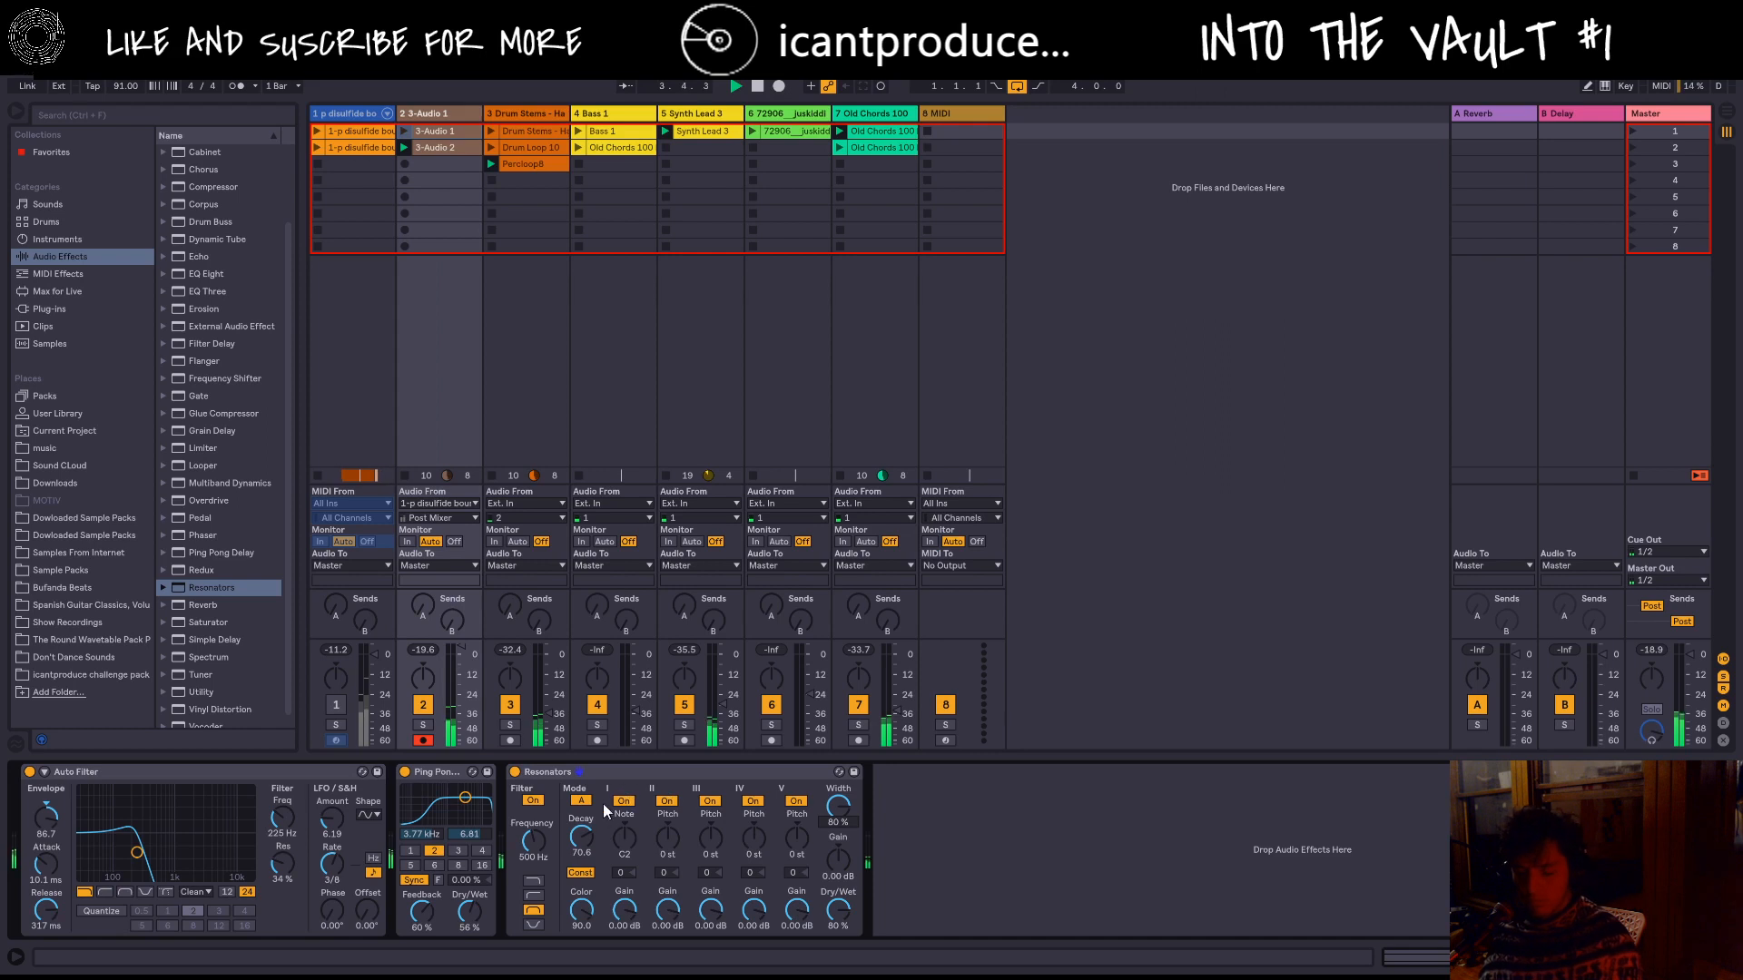
left_click_drag(528, 841, 528, 817)
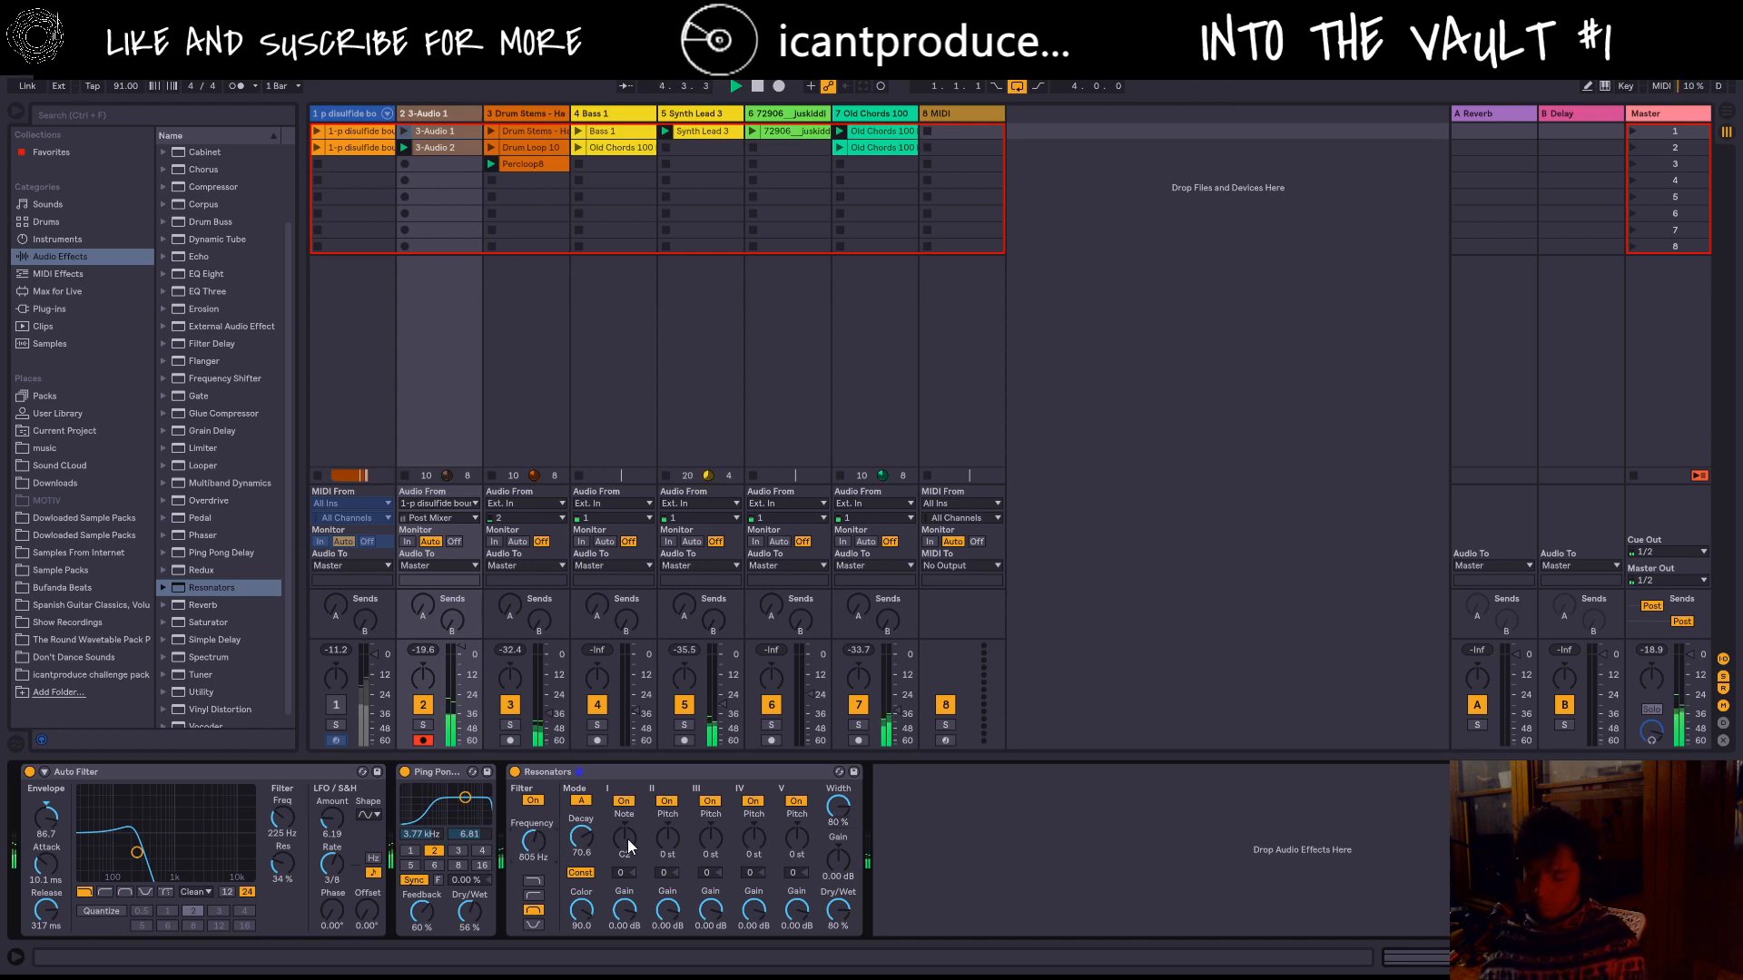
key("Up")
key("Up")
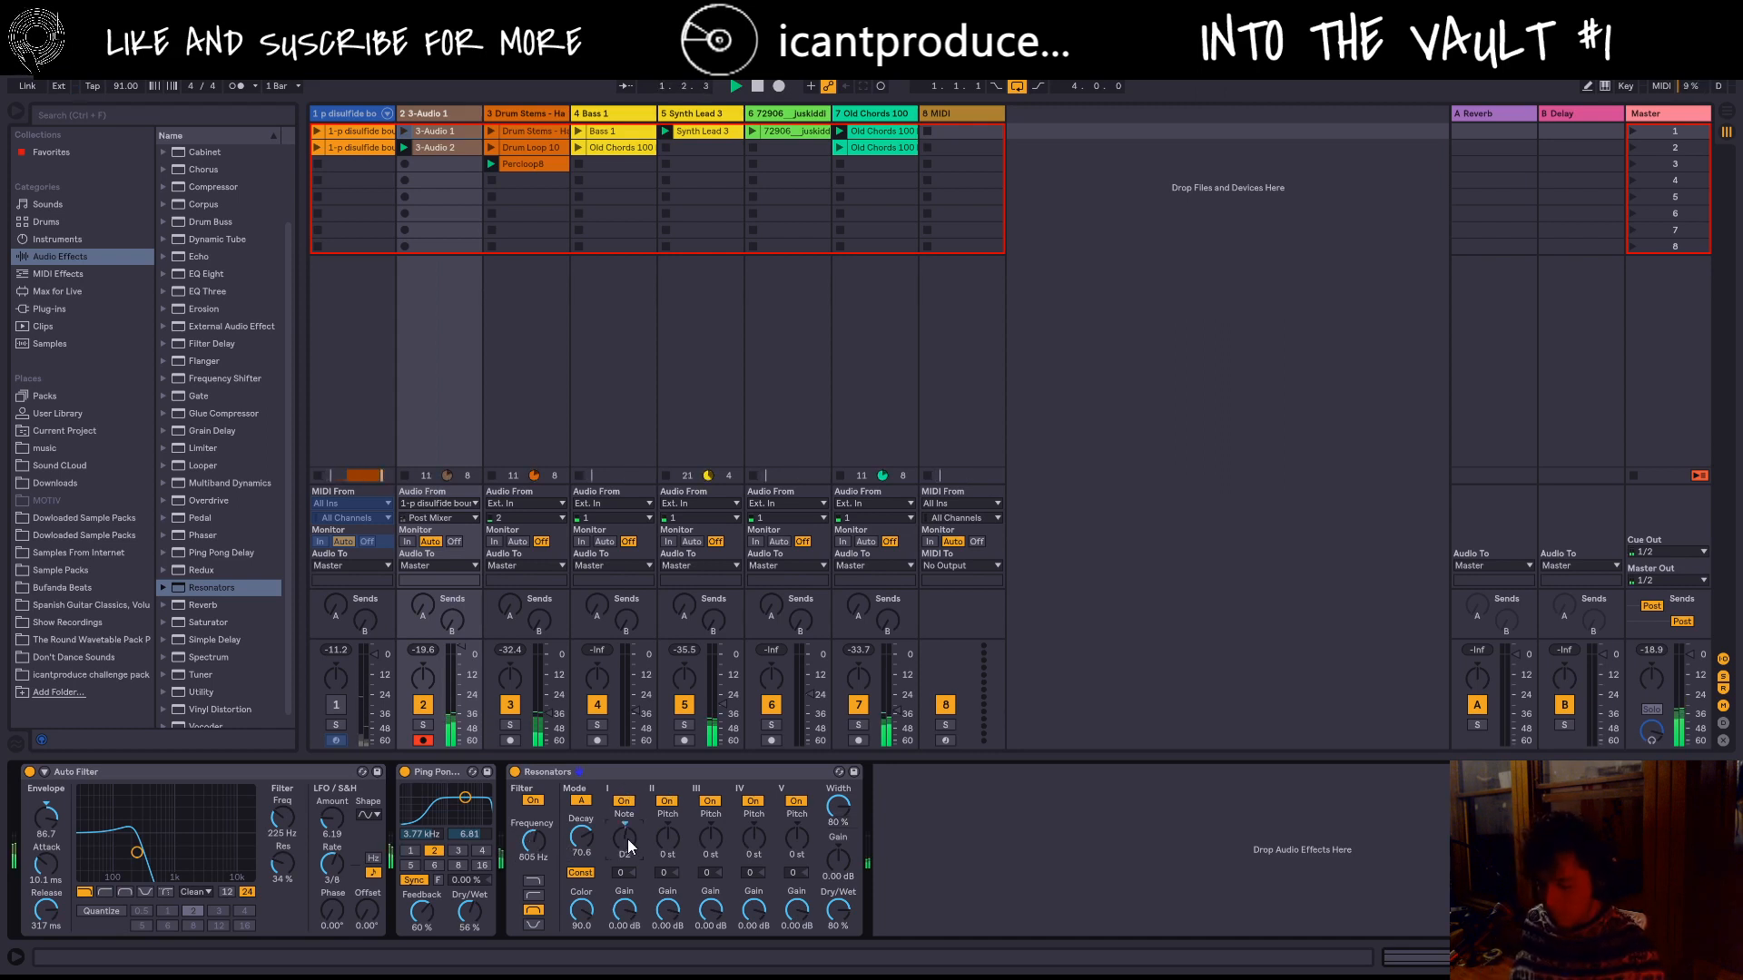
key("Up")
key("Up")
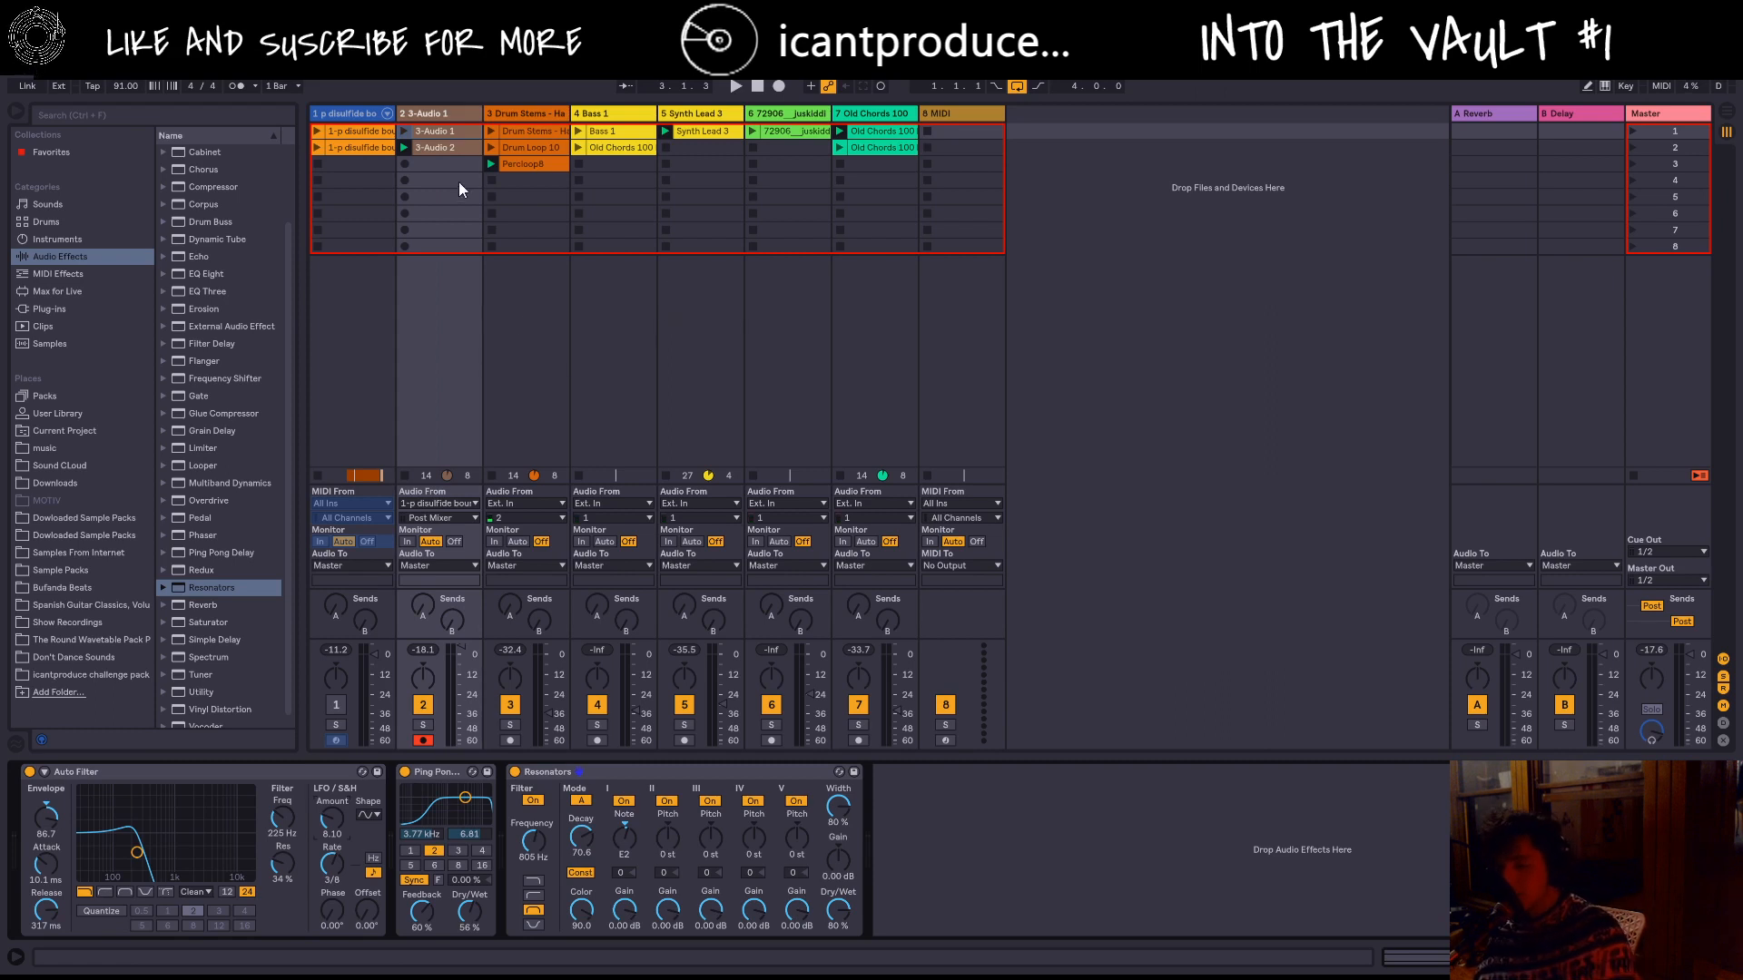
key("space")
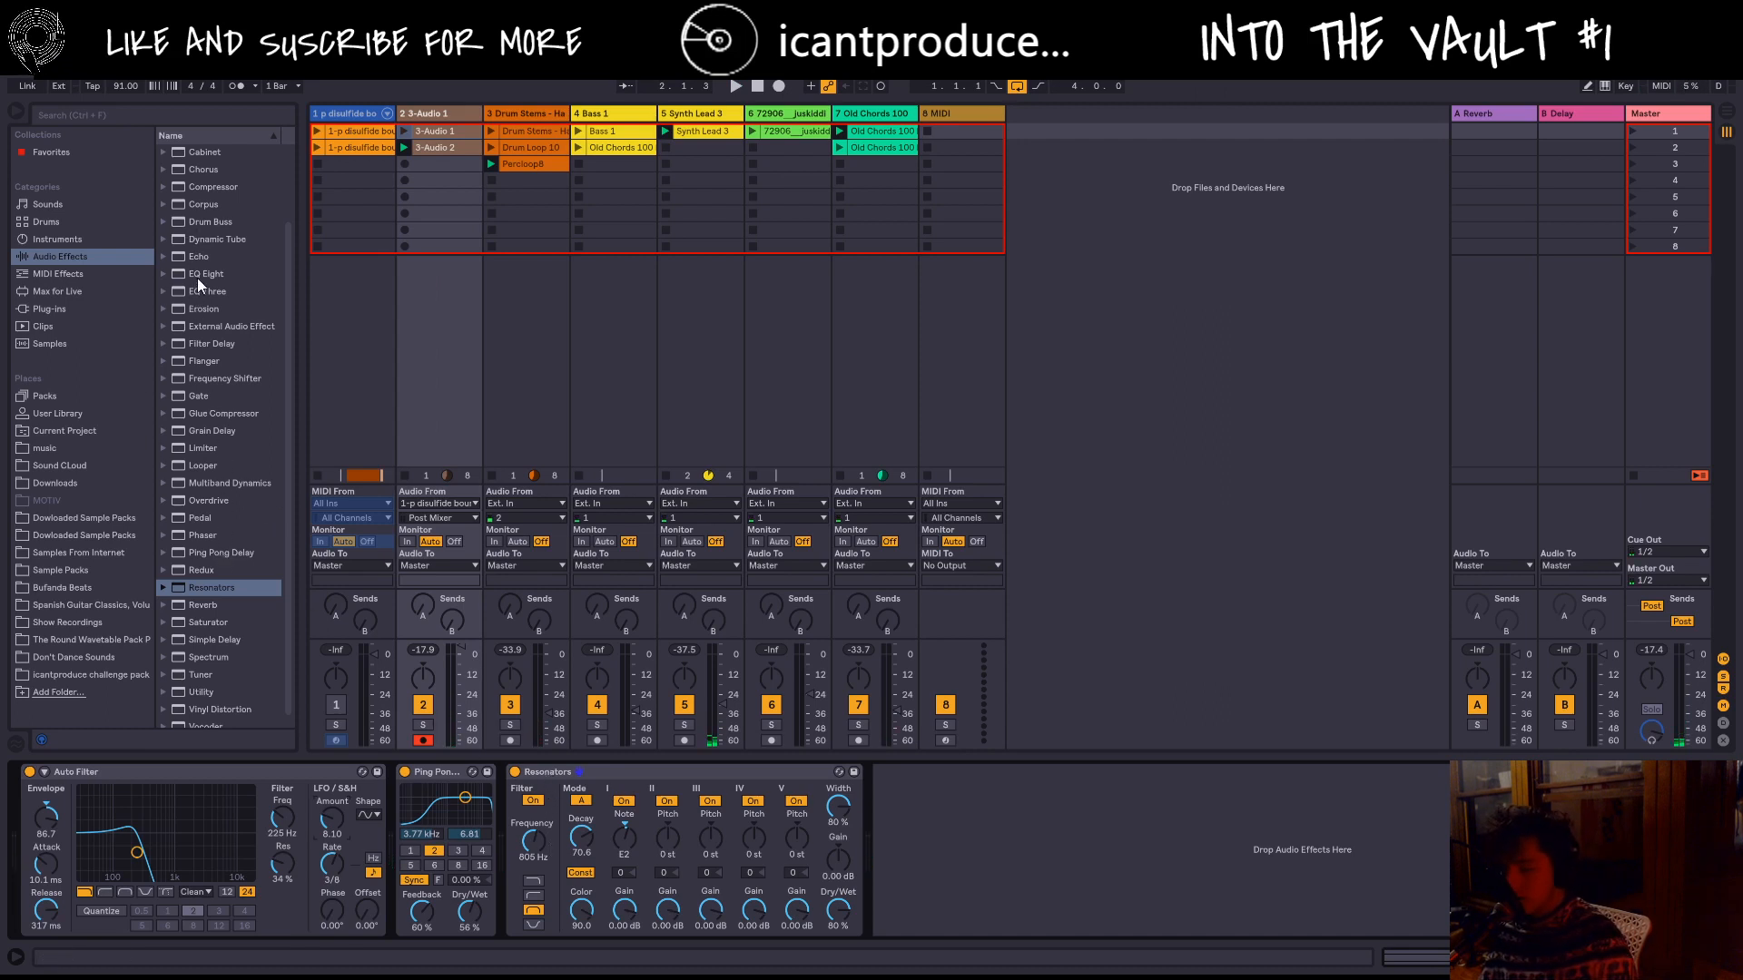
Step: Set the Resonators' width to 38 % and its filter frequency to 517 Hz during playback
scroll(187, 253, "down", 2)
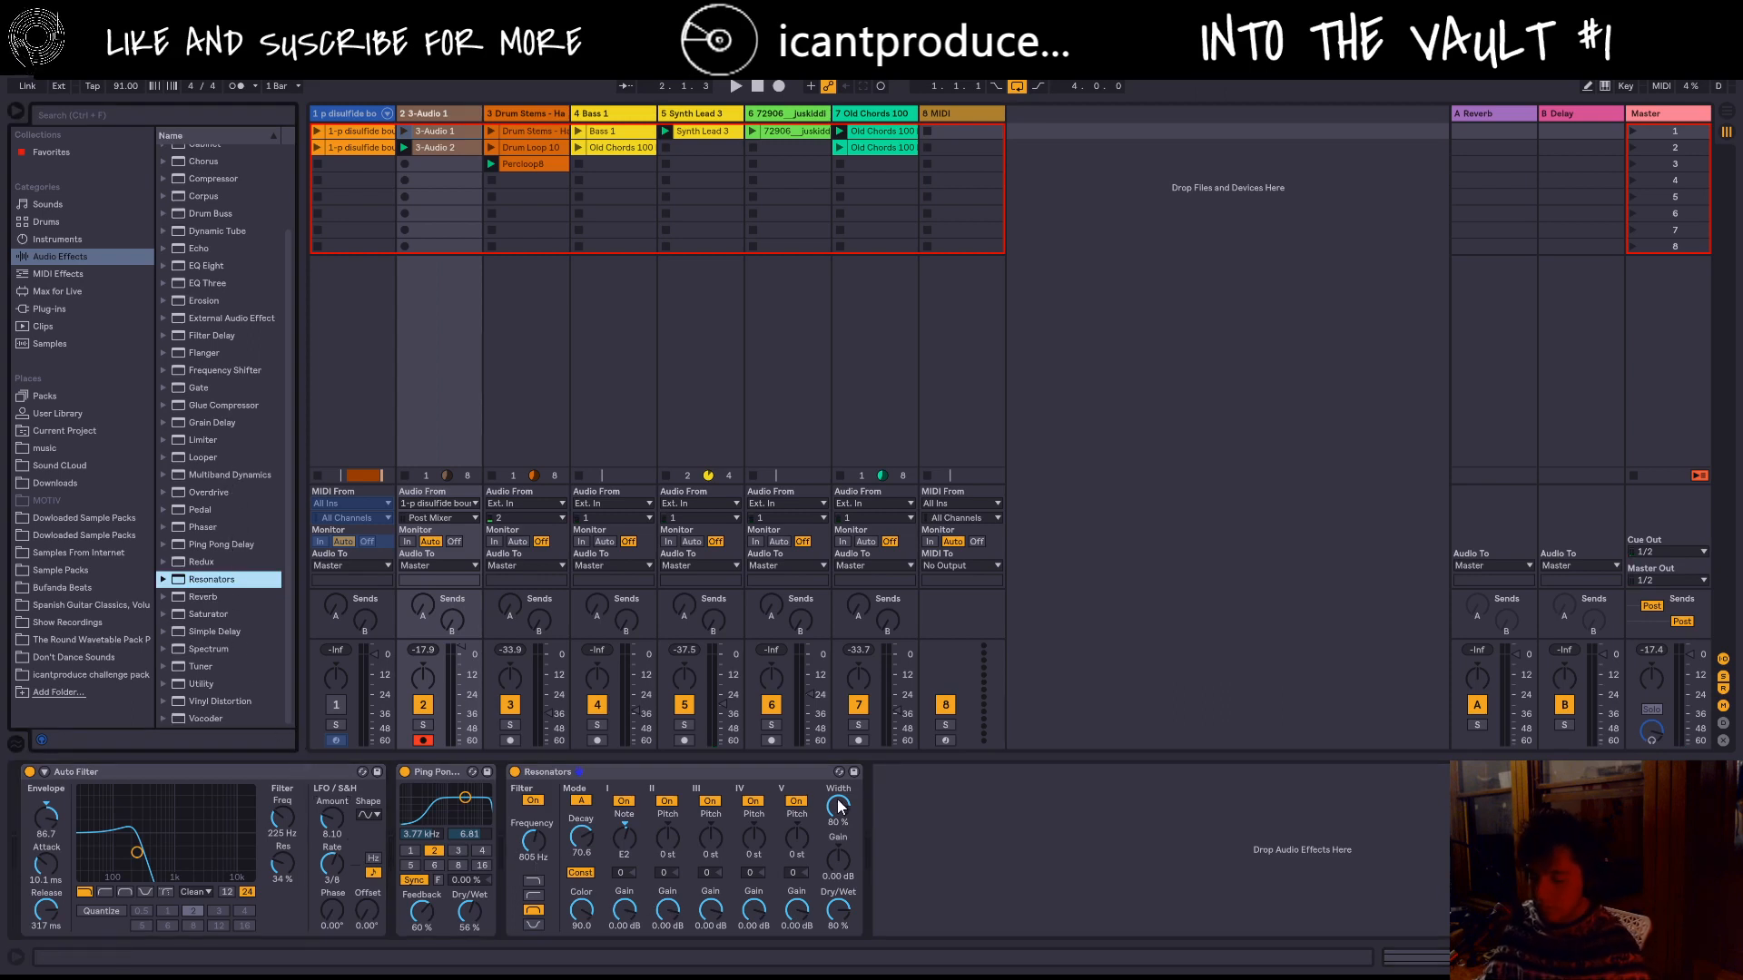
left_click_drag(838, 806, 837, 794)
key("space")
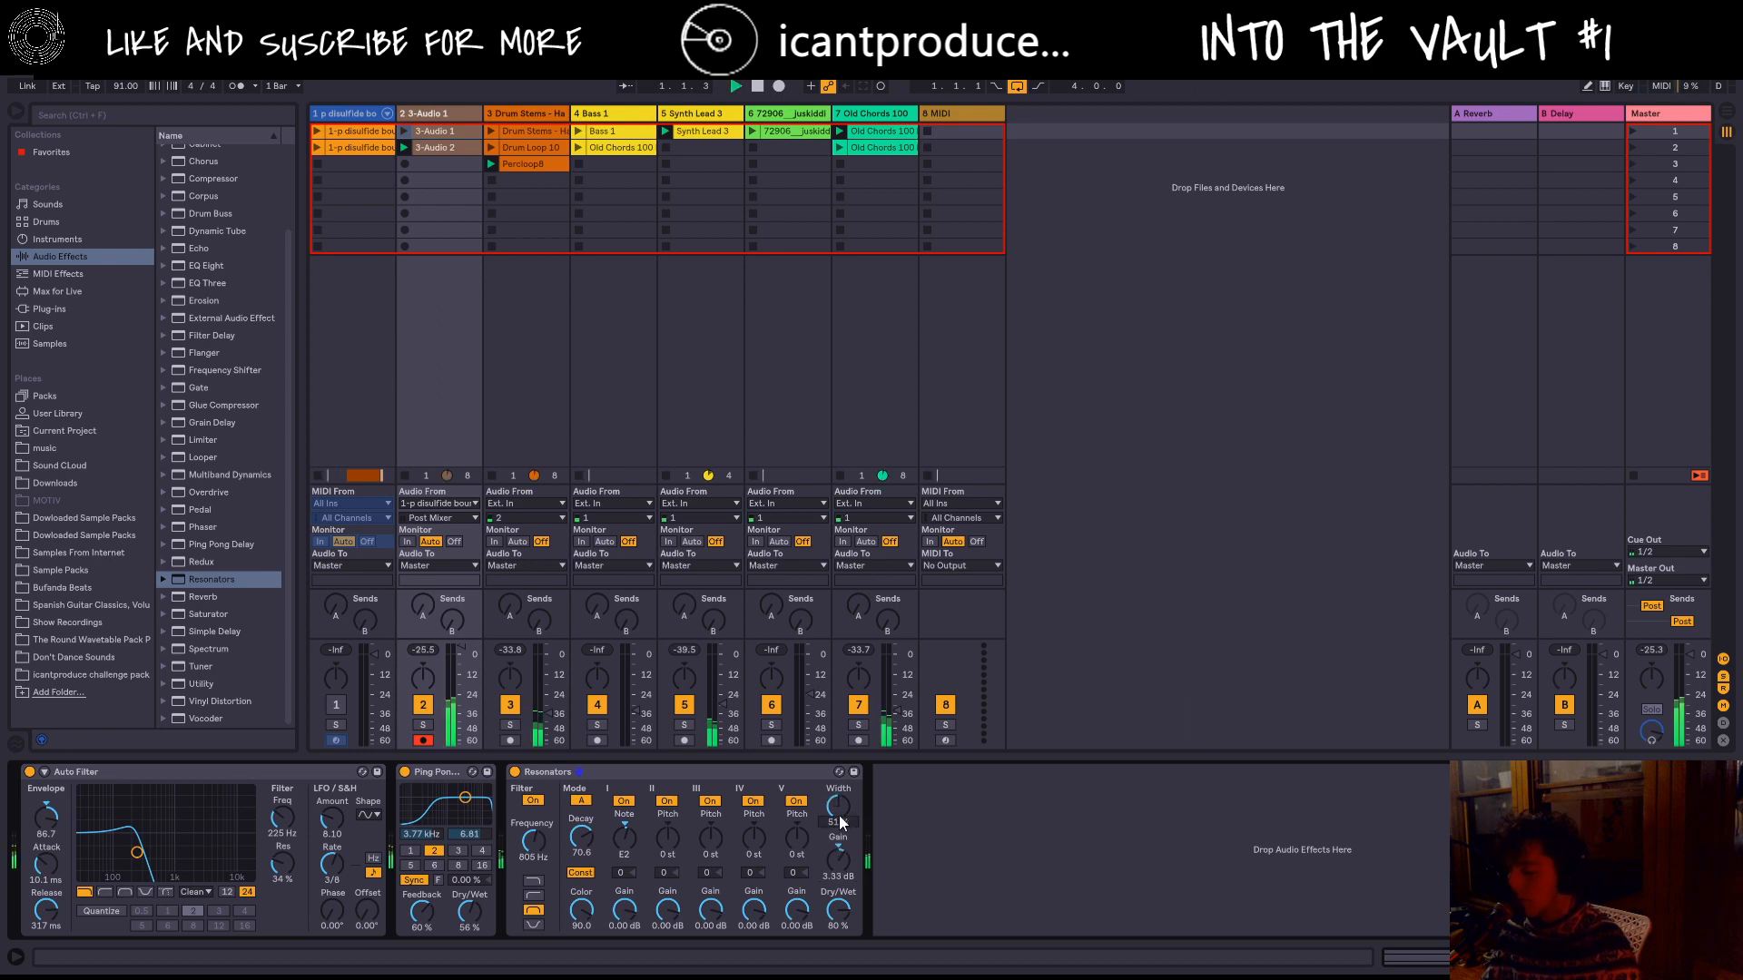
left_click_drag(840, 857, 837, 809)
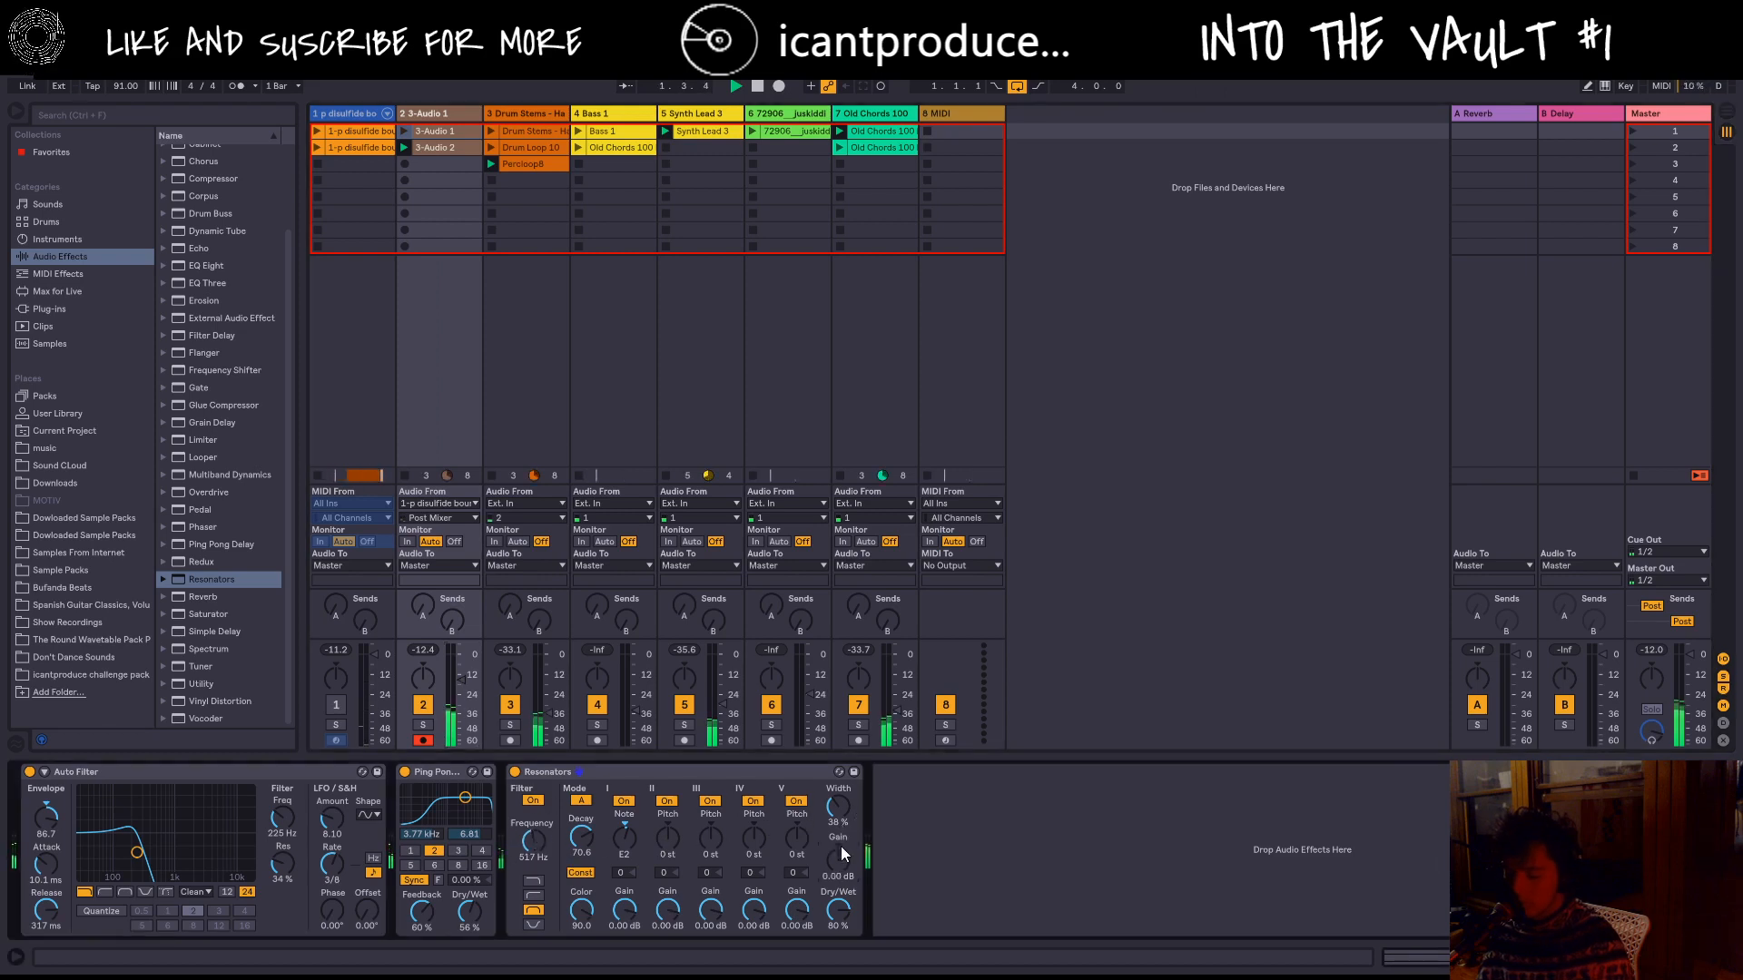
Step: Set resonator I's note to E1 and raise track 2's volume
left_click_drag(461, 680, 461, 670)
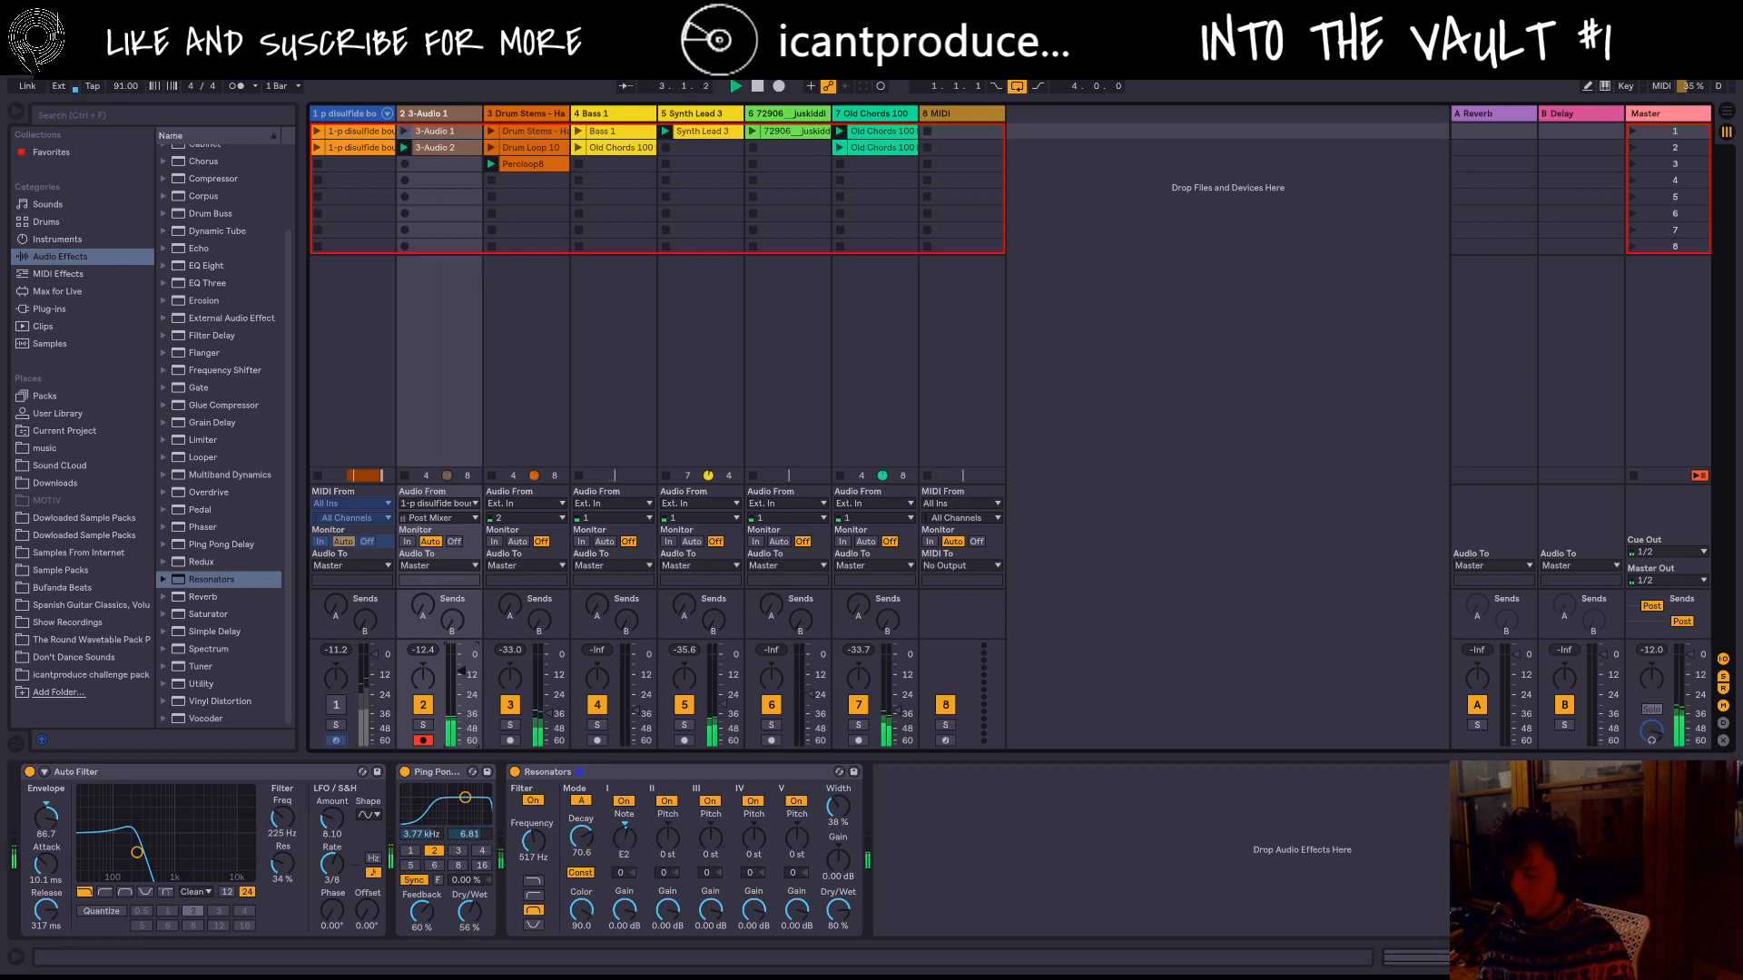
left_click_drag(625, 844, 624, 851)
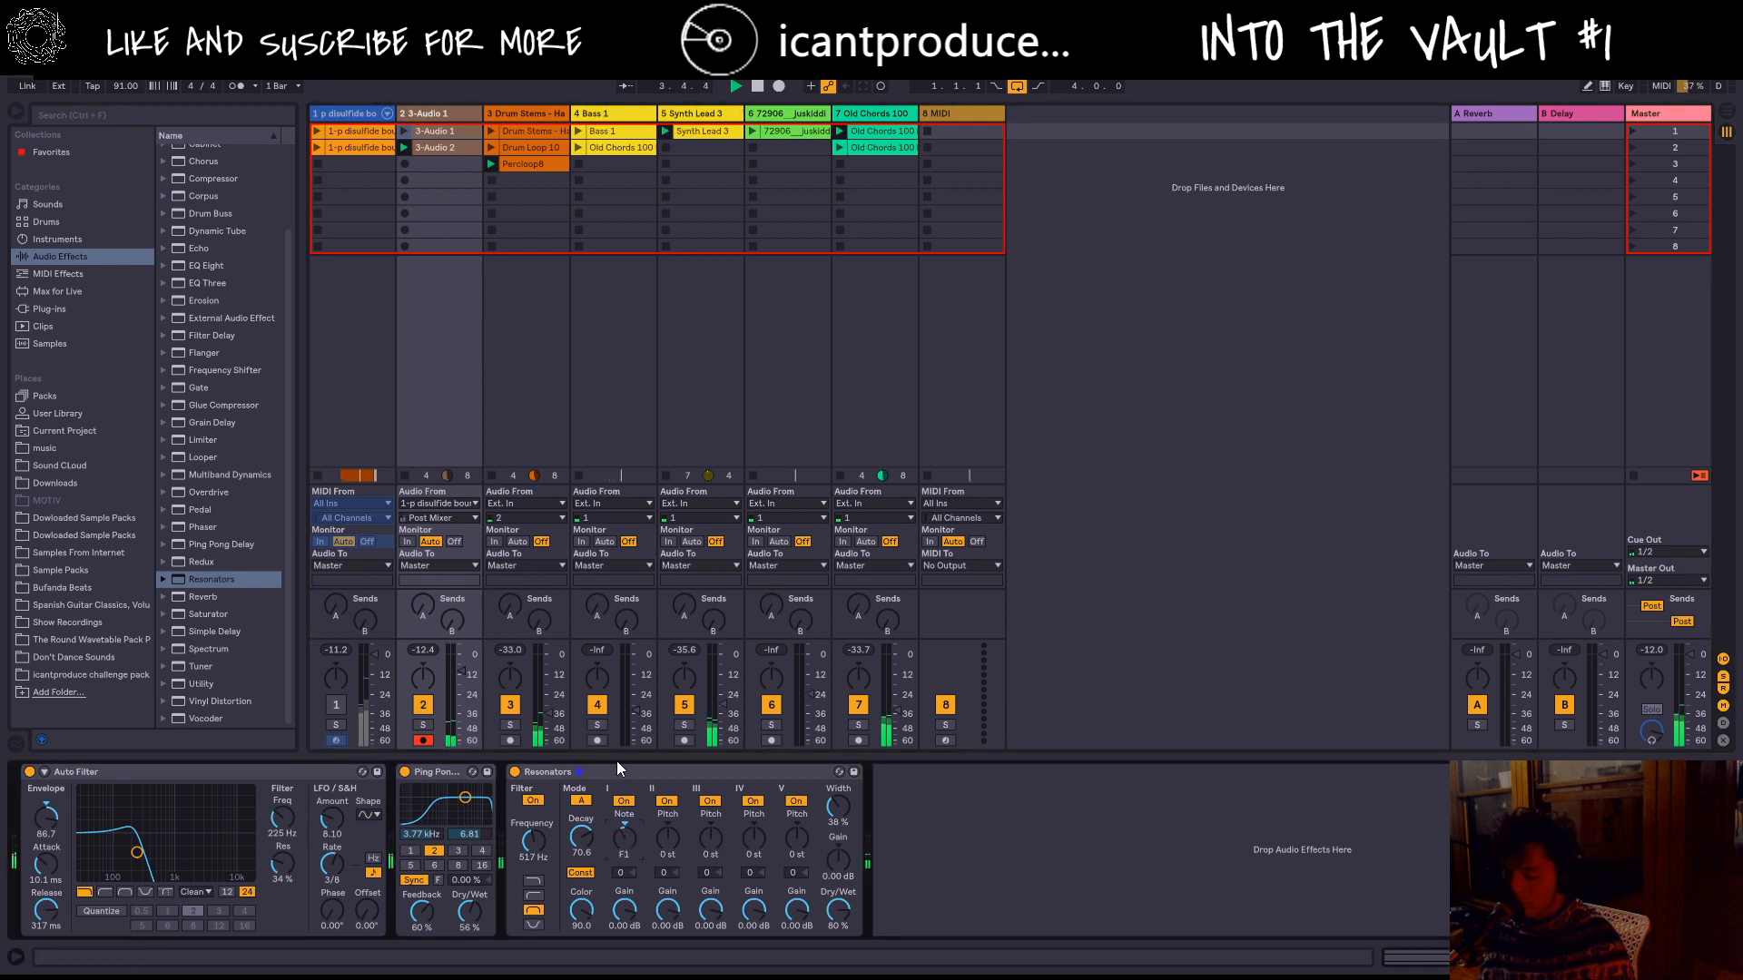
key("Down")
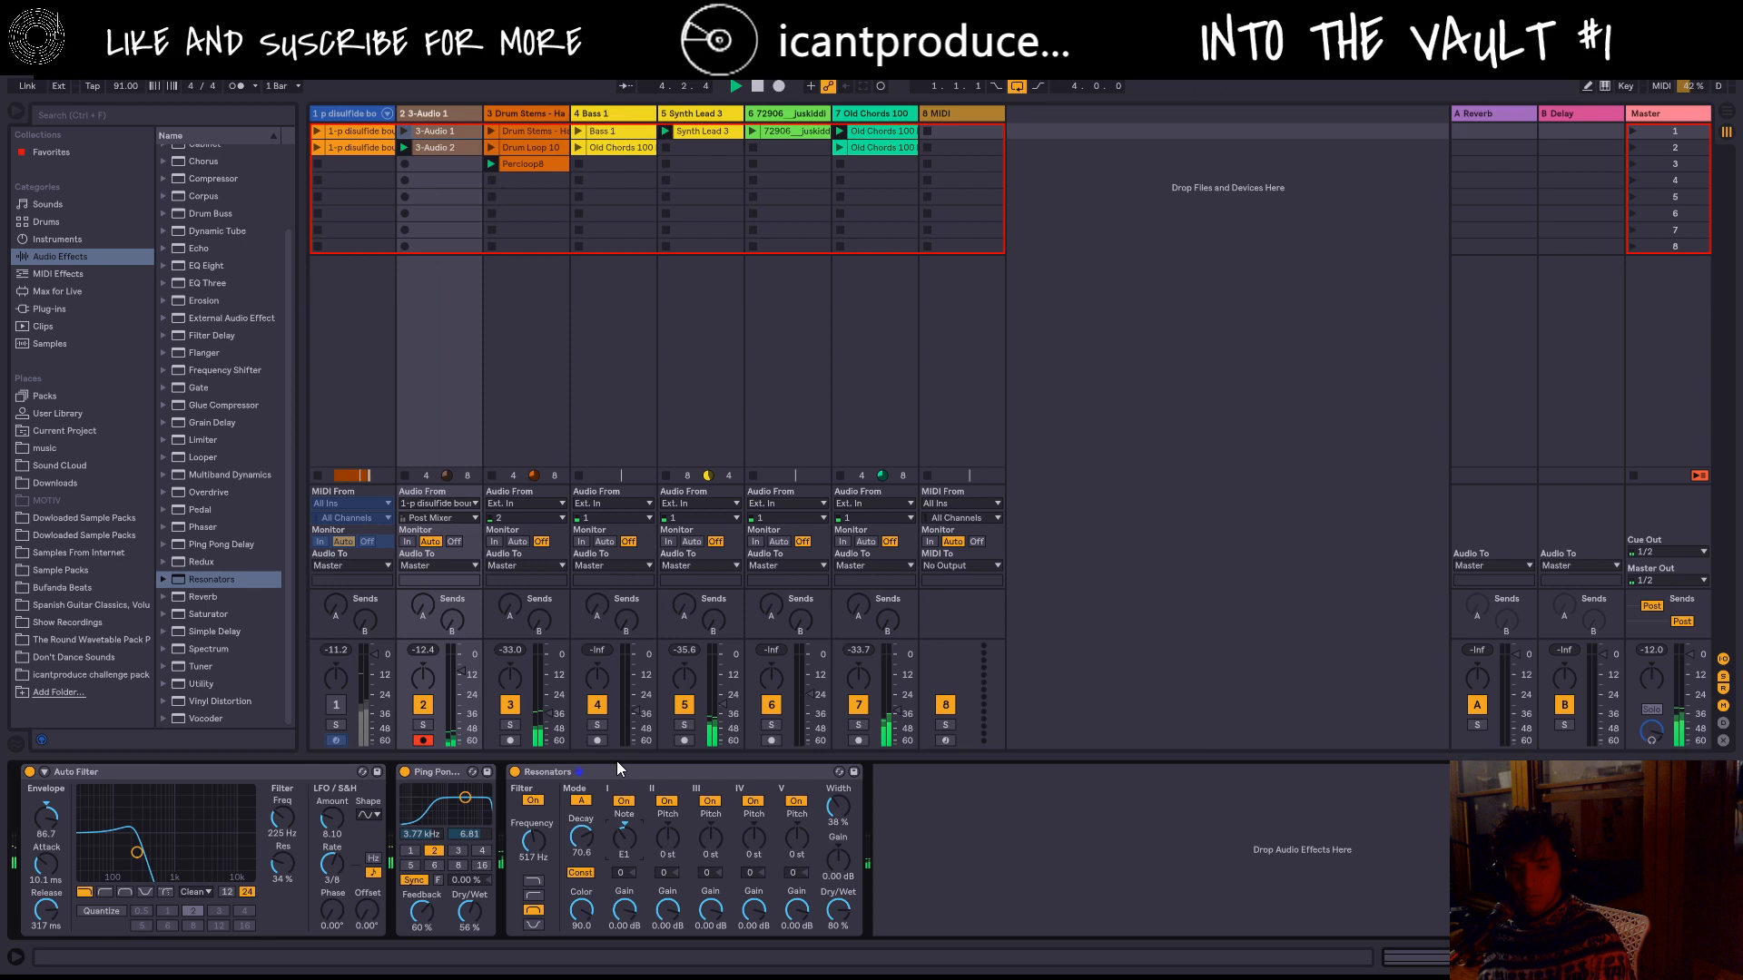
left_click_drag(472, 667, 472, 657)
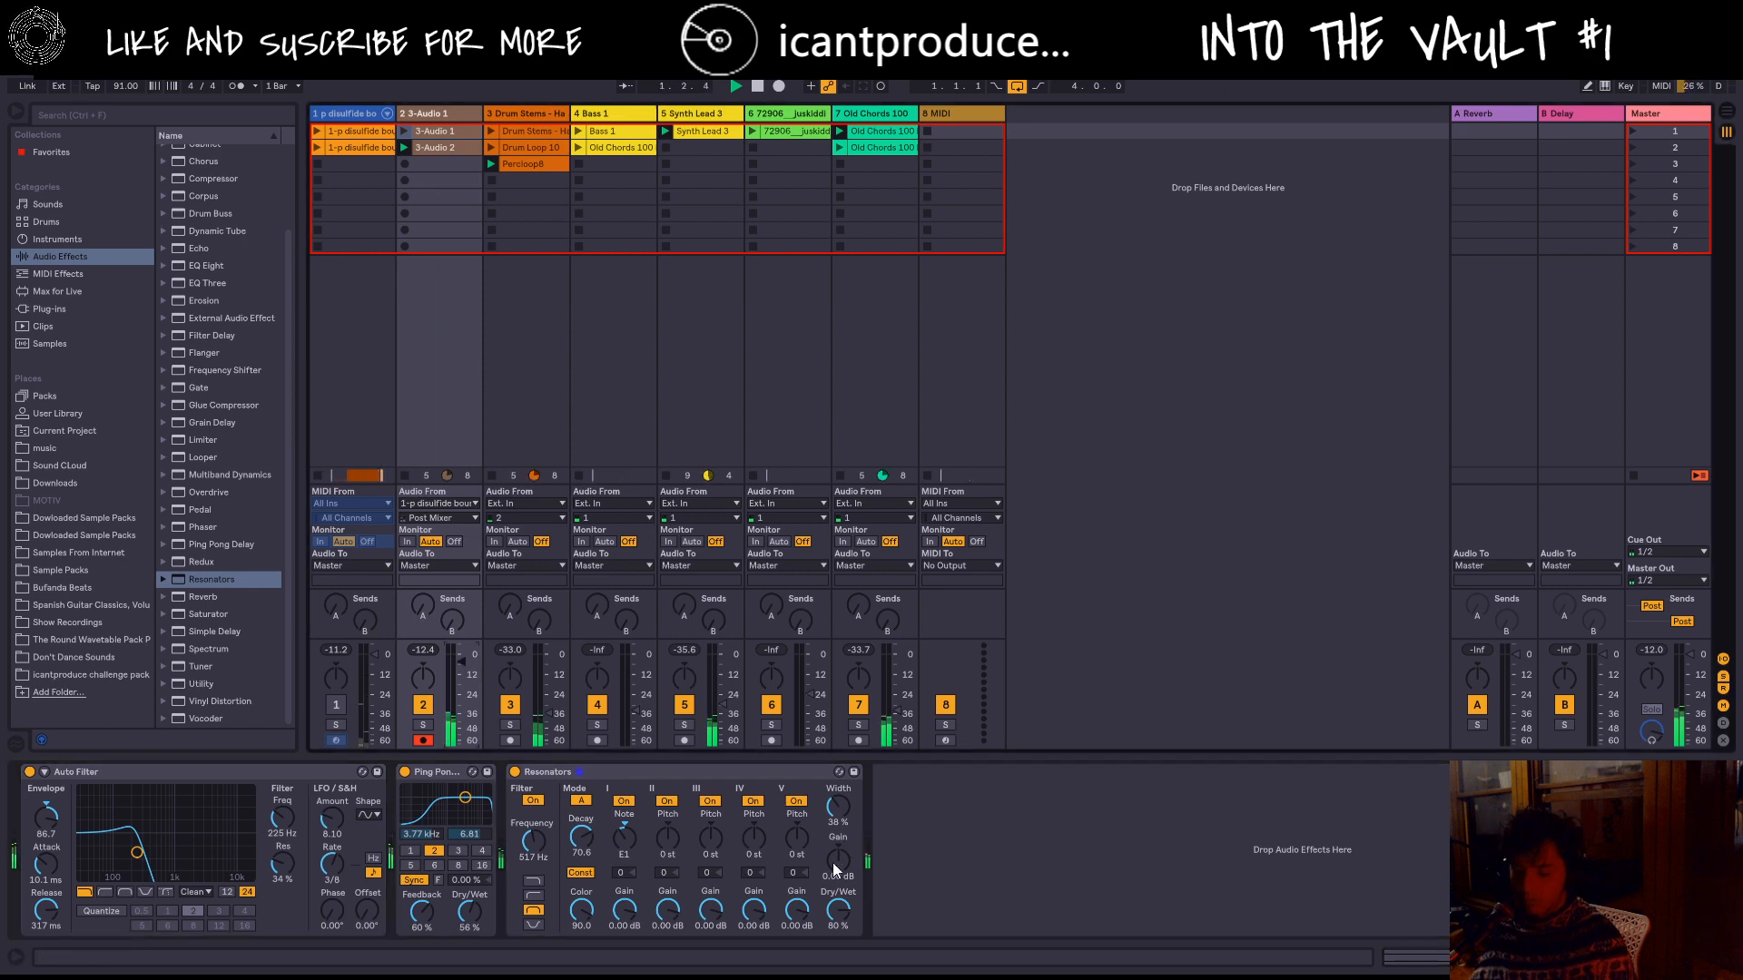
Step: Set the Resonators' gain to 5.71 dB, resonator II's pitch to -12 st and the width to 52 %, and shift resonator V's pitch
left_click_drag(833, 867, 833, 858)
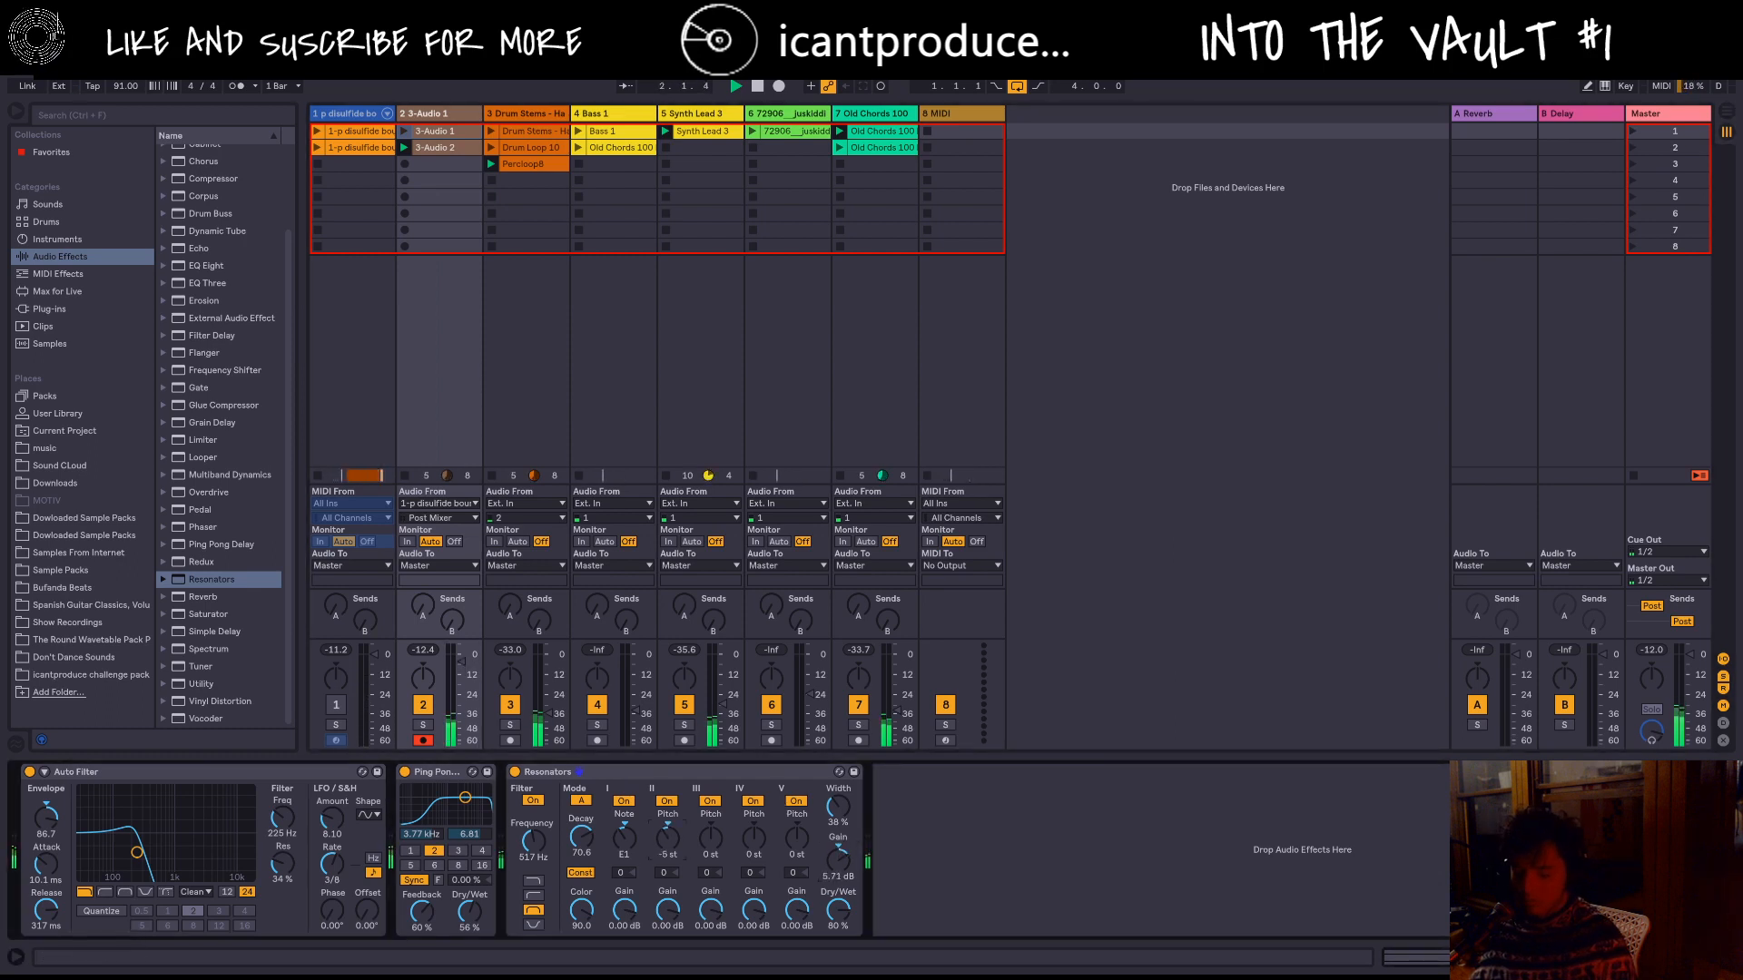
left_click_drag(667, 836, 668, 845)
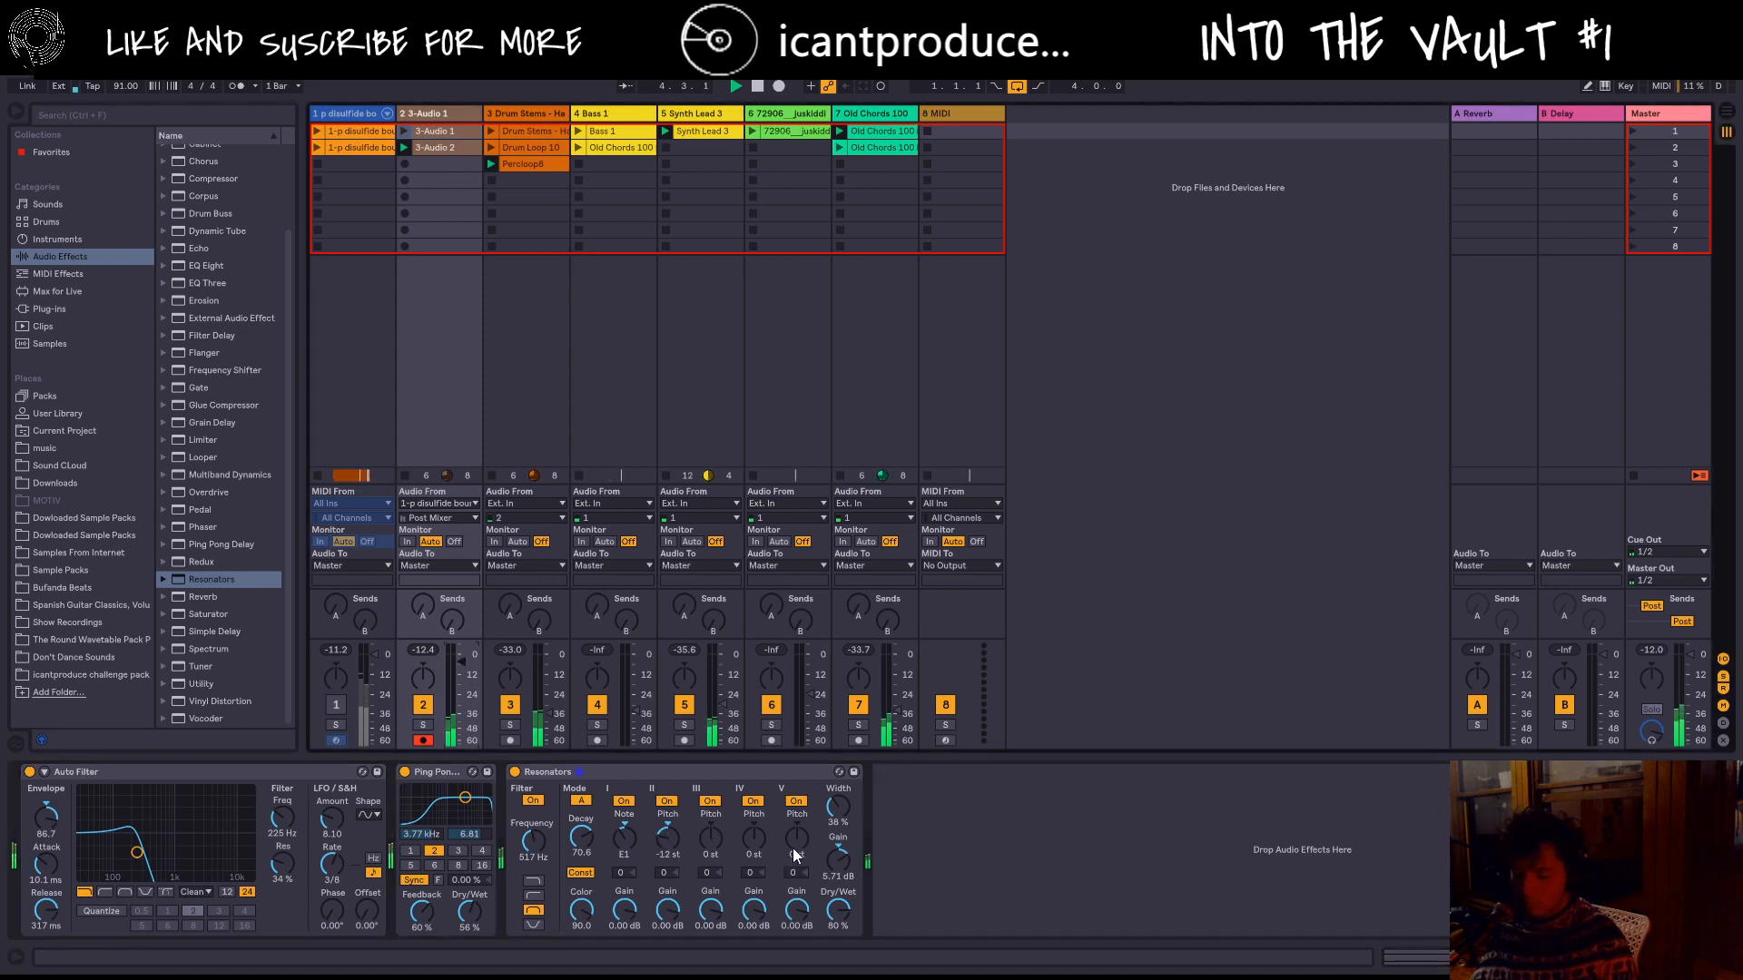
left_click_drag(793, 848, 852, 797)
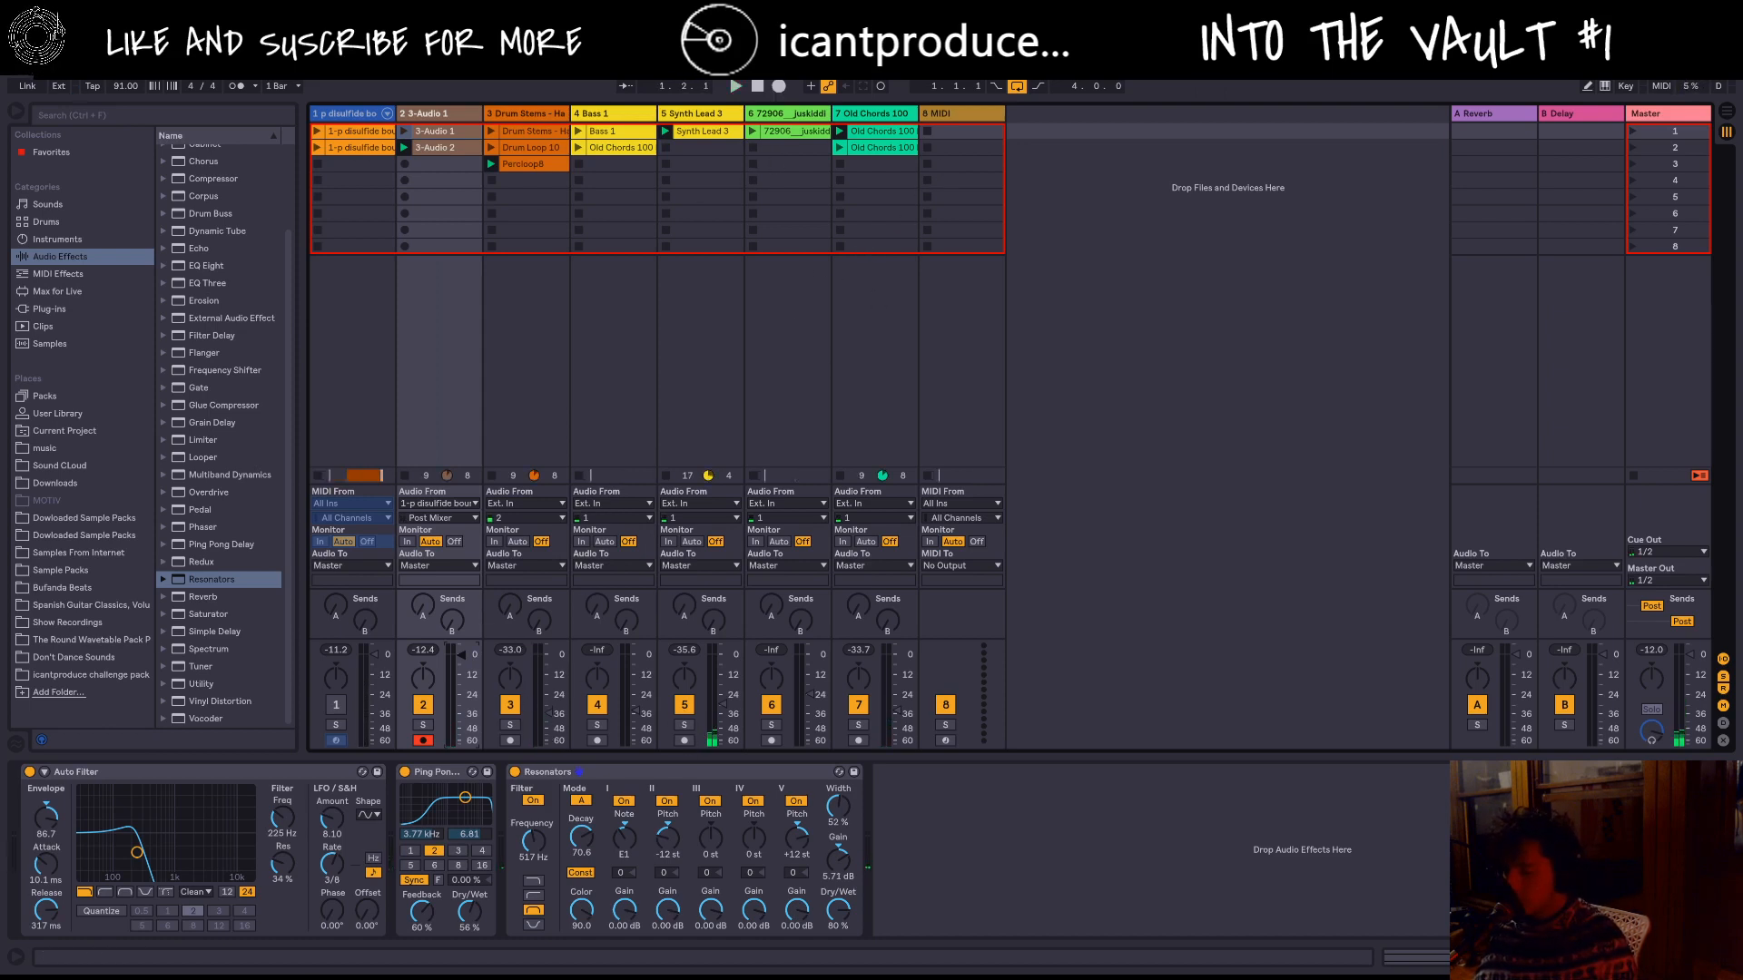
Step: Launch the 72906 clip on track 6 and open its sample settings
left_click(973, 114)
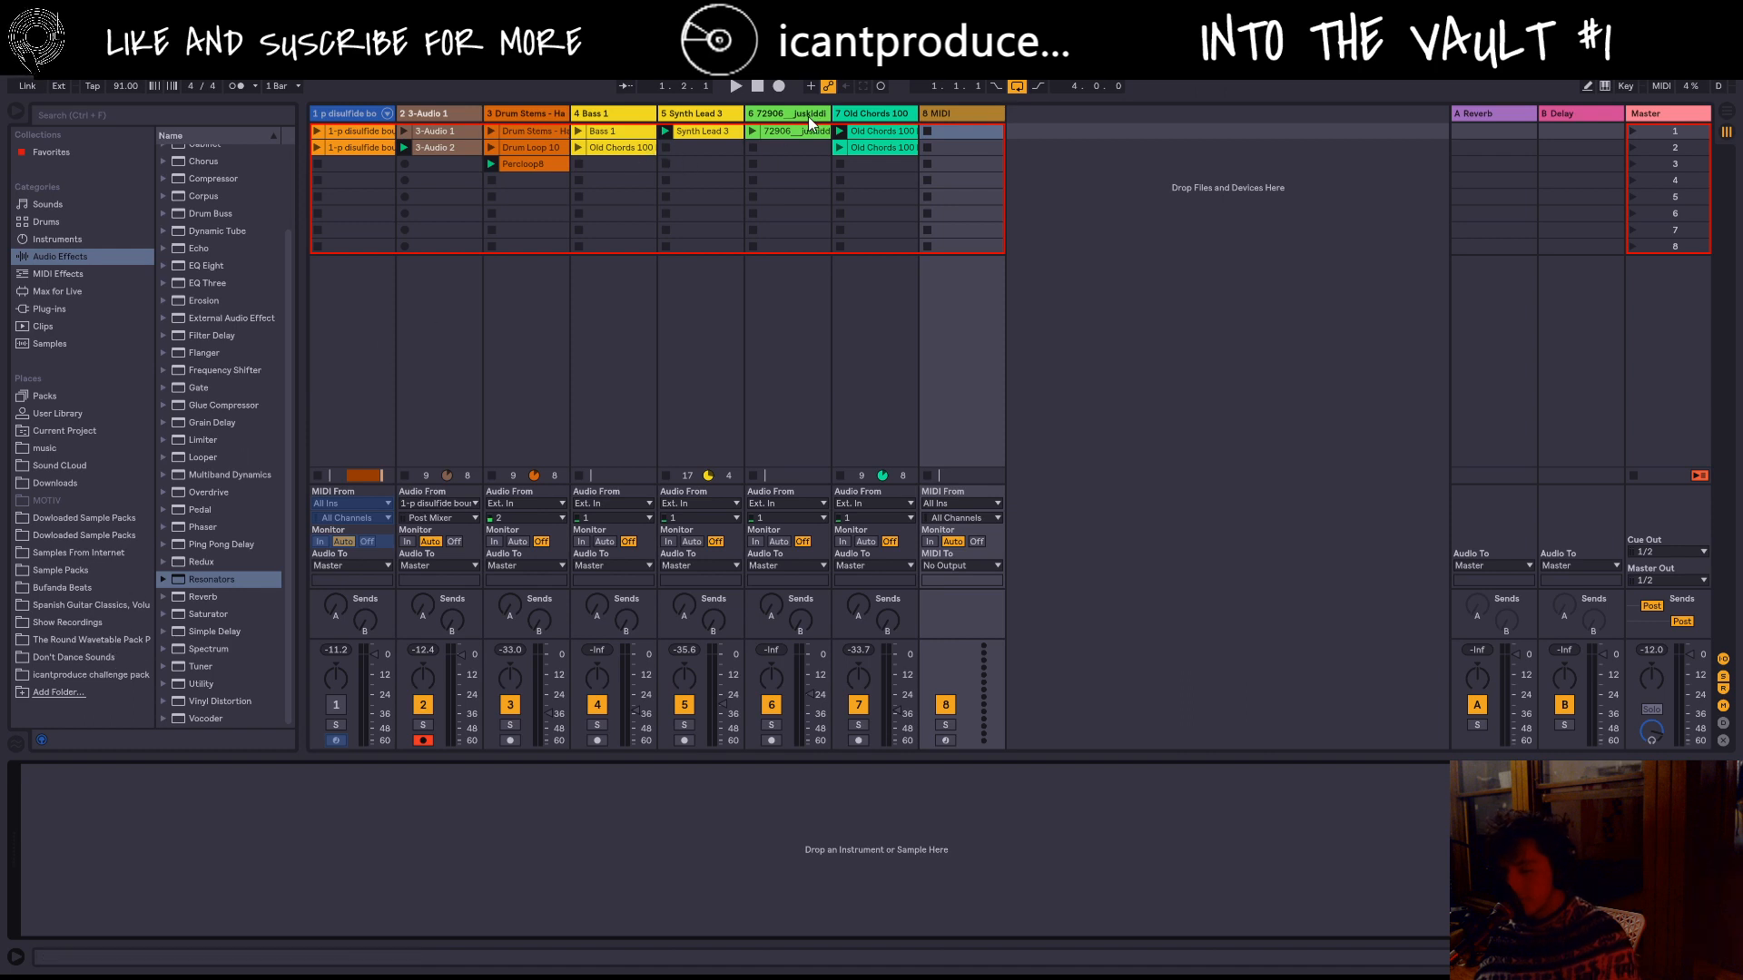
left_click(751, 131)
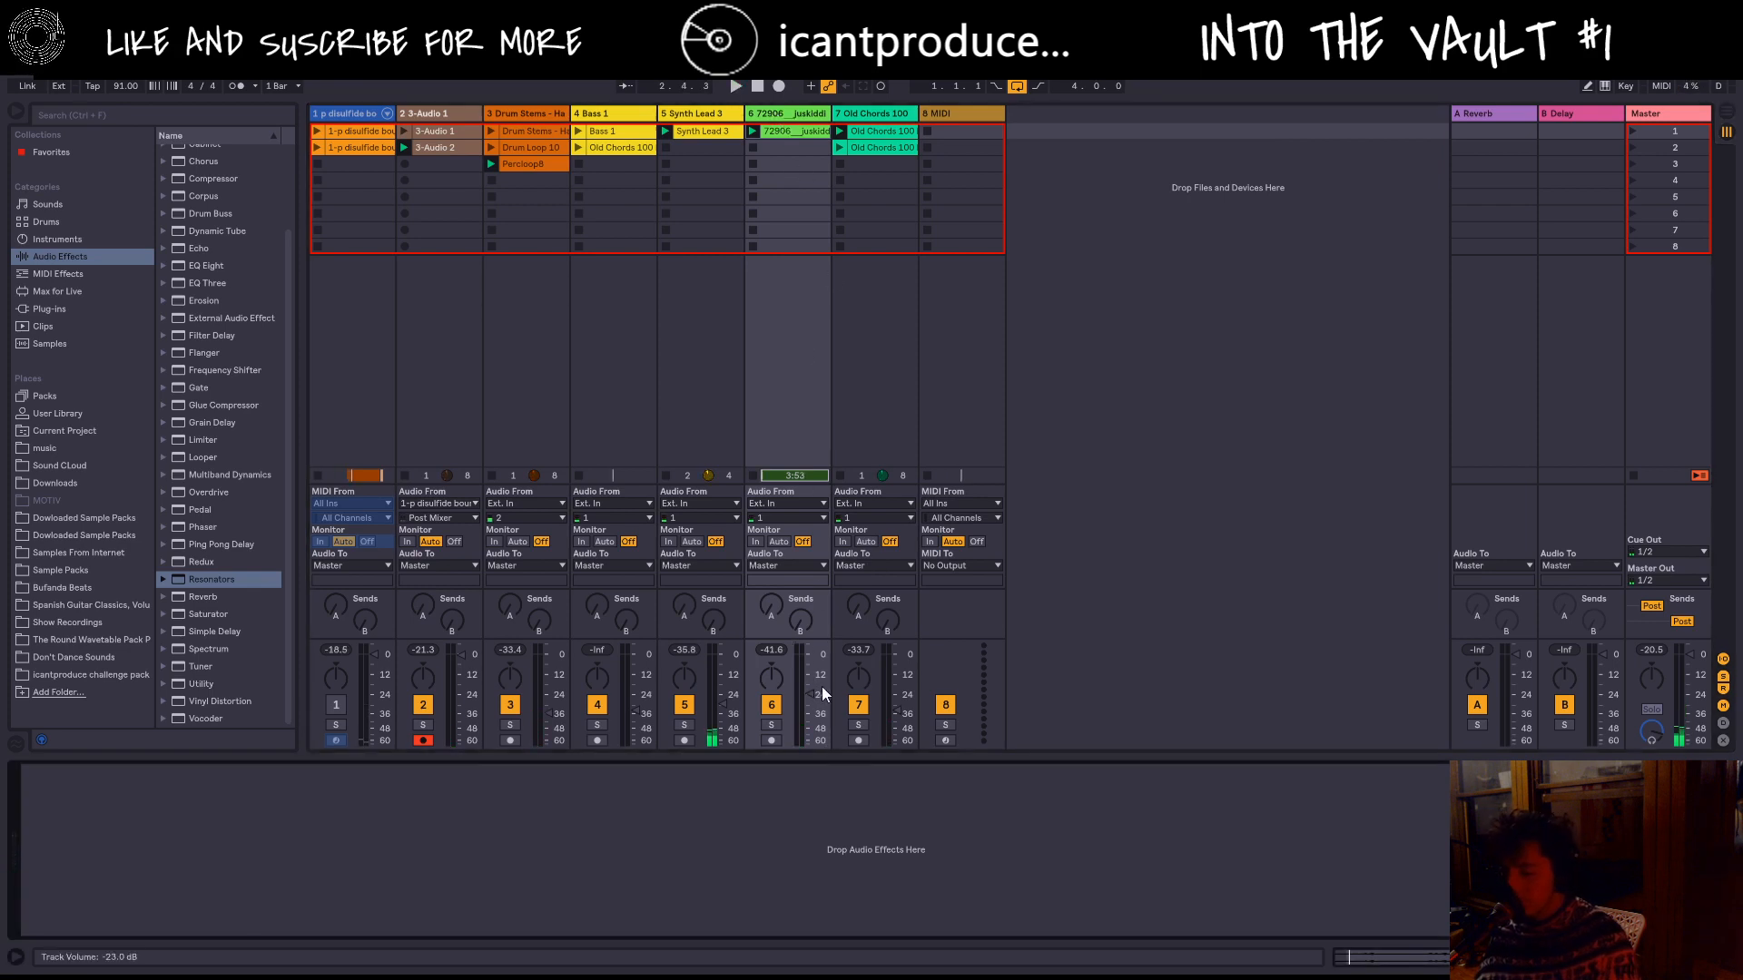
left_click(1471, 957)
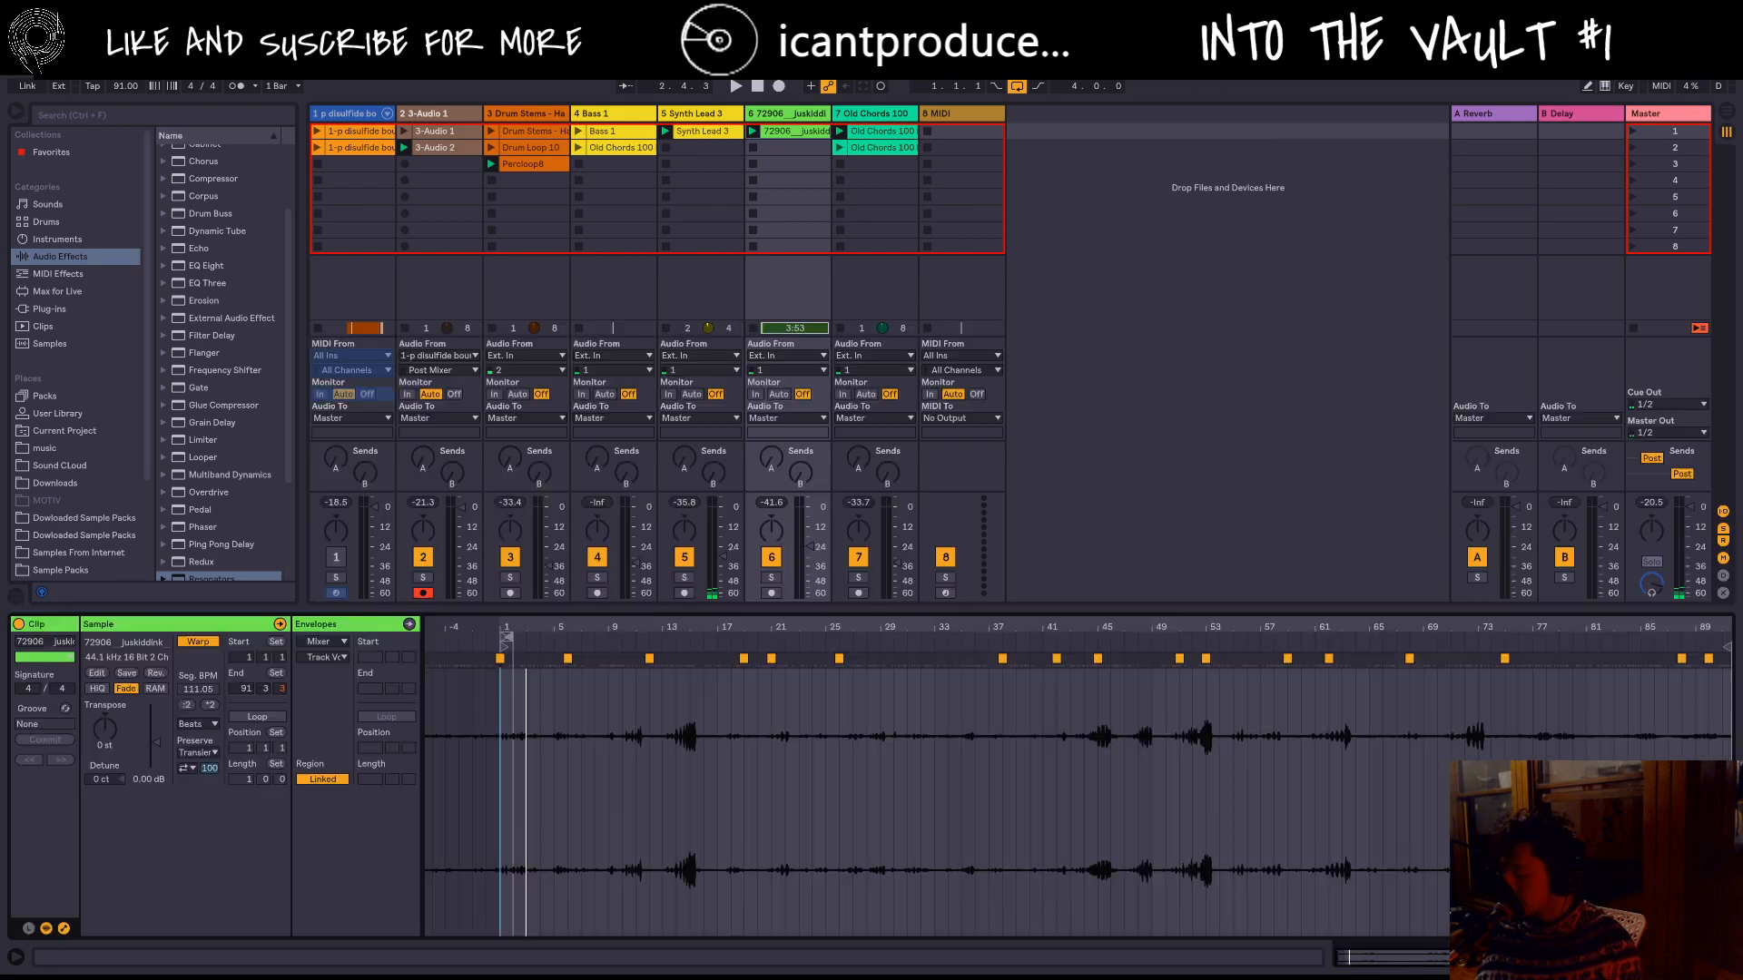
Step: Look through the plug-ins and audio effects, and add a Reverb to track 6 with a 5.21 s decay time and 55 % Dry/Wet
left_click(76, 293)
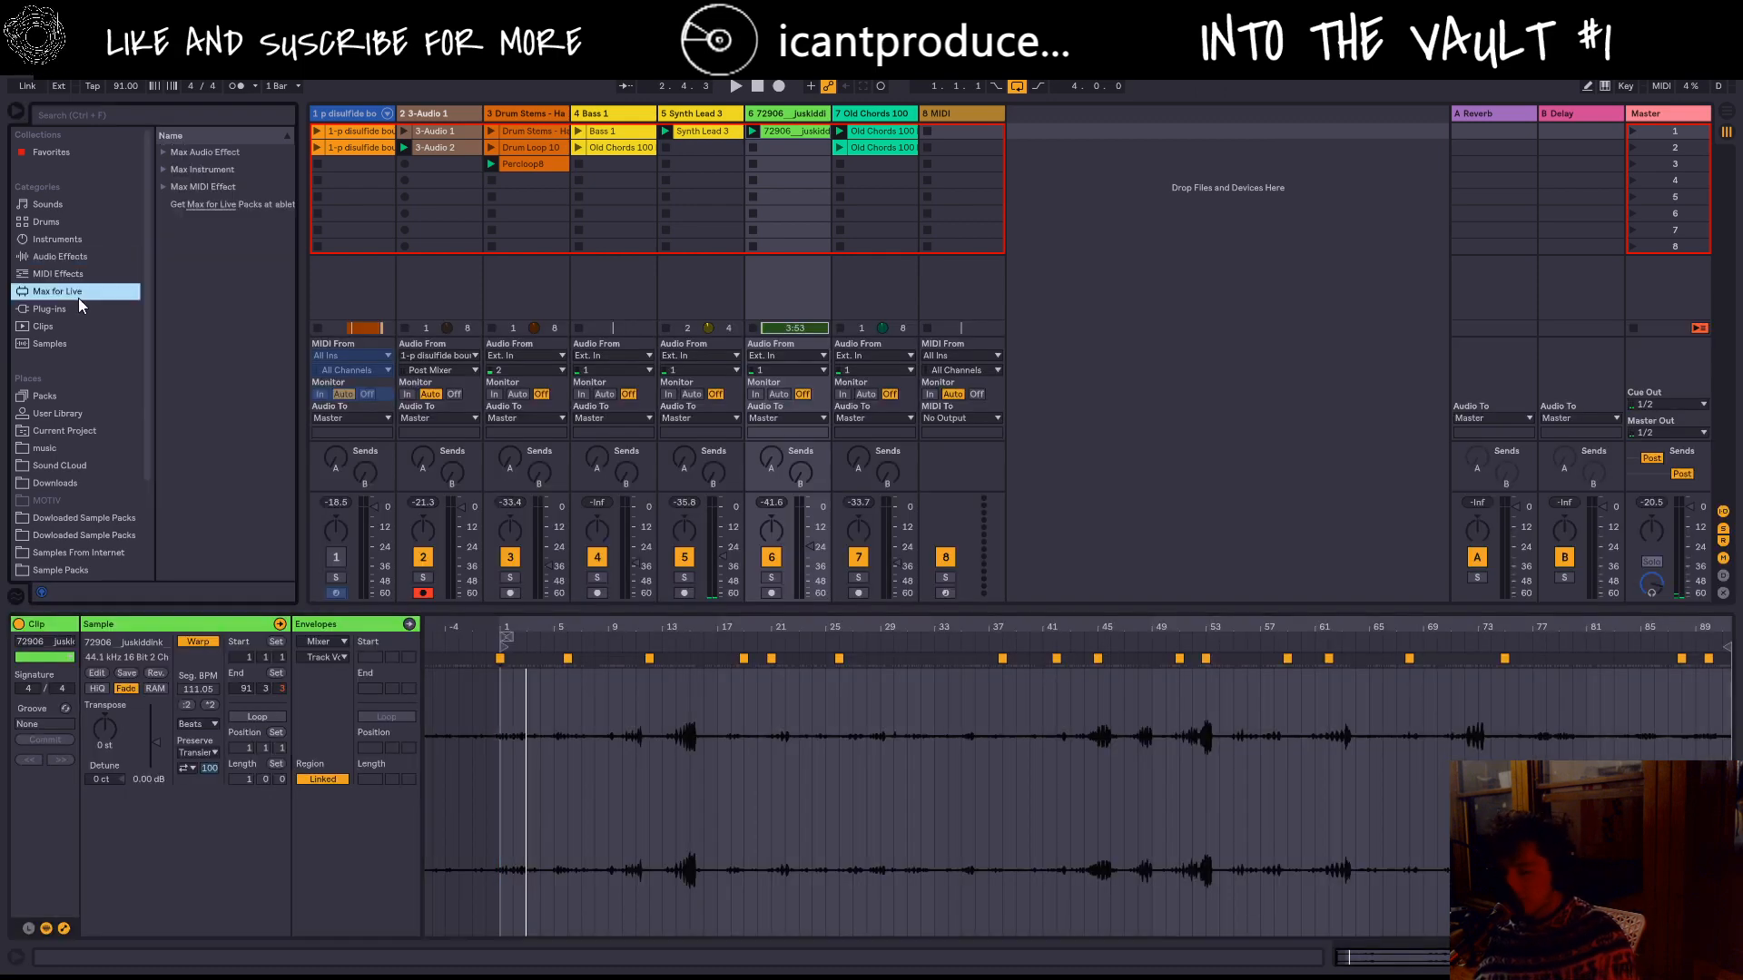
left_click(66, 310)
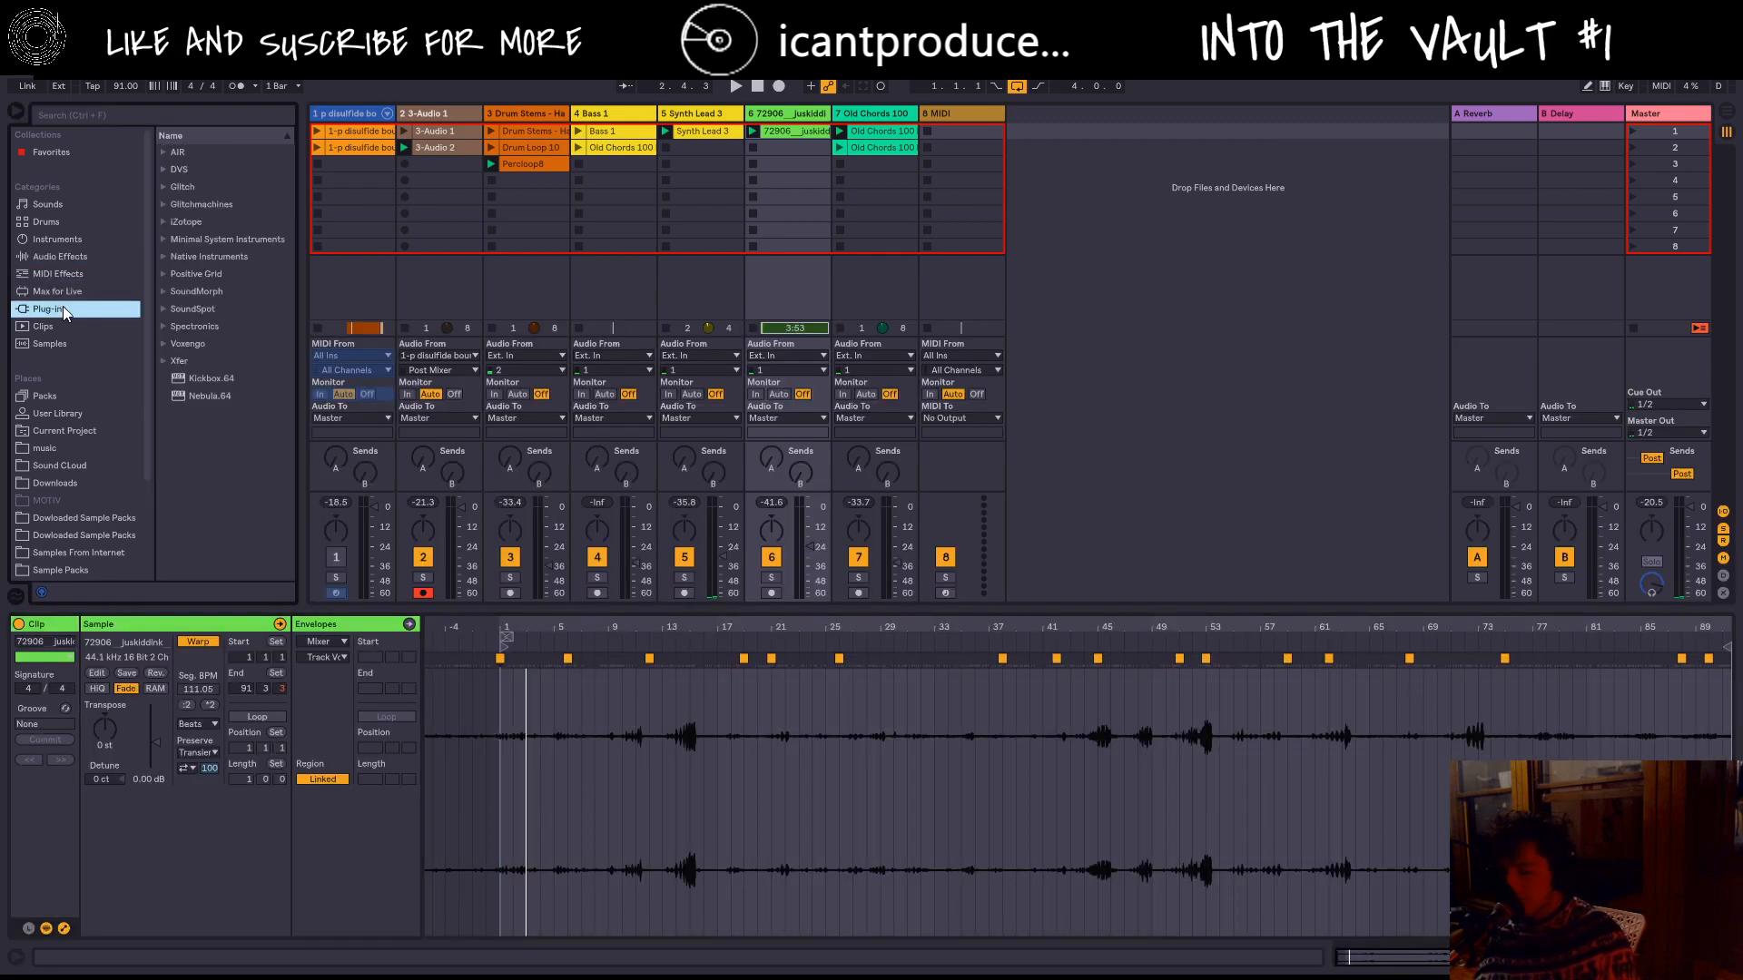
left_click(162, 274)
left_click(161, 169)
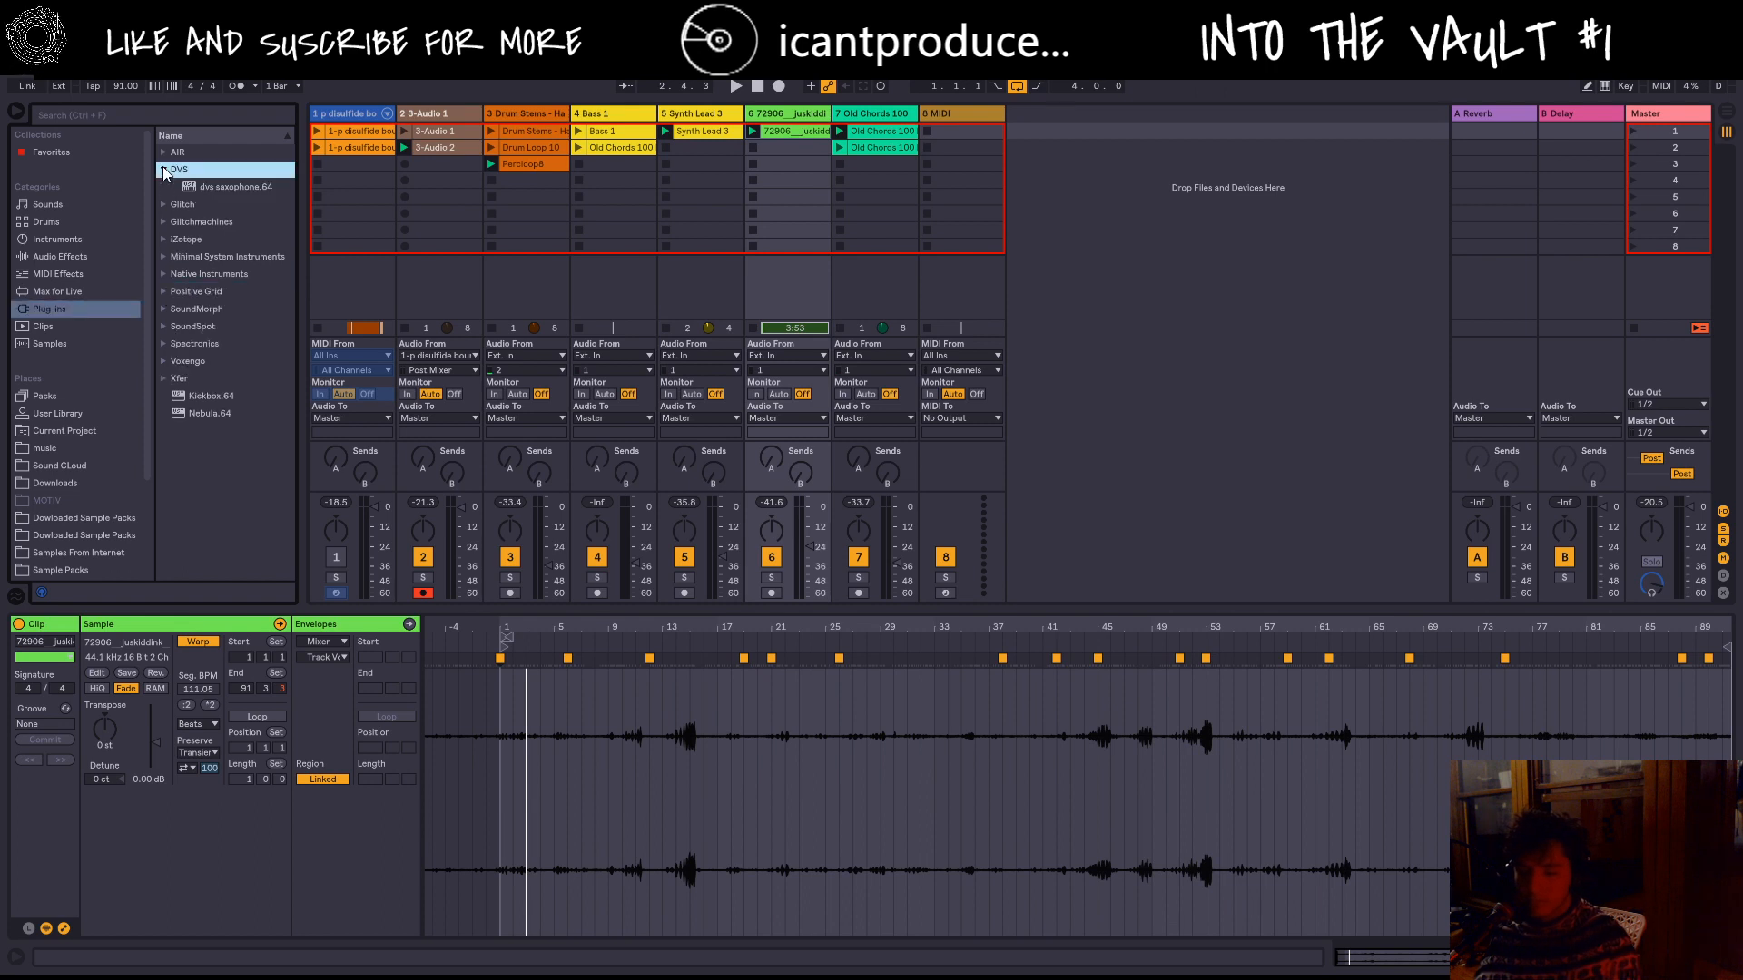
left_click(60, 256)
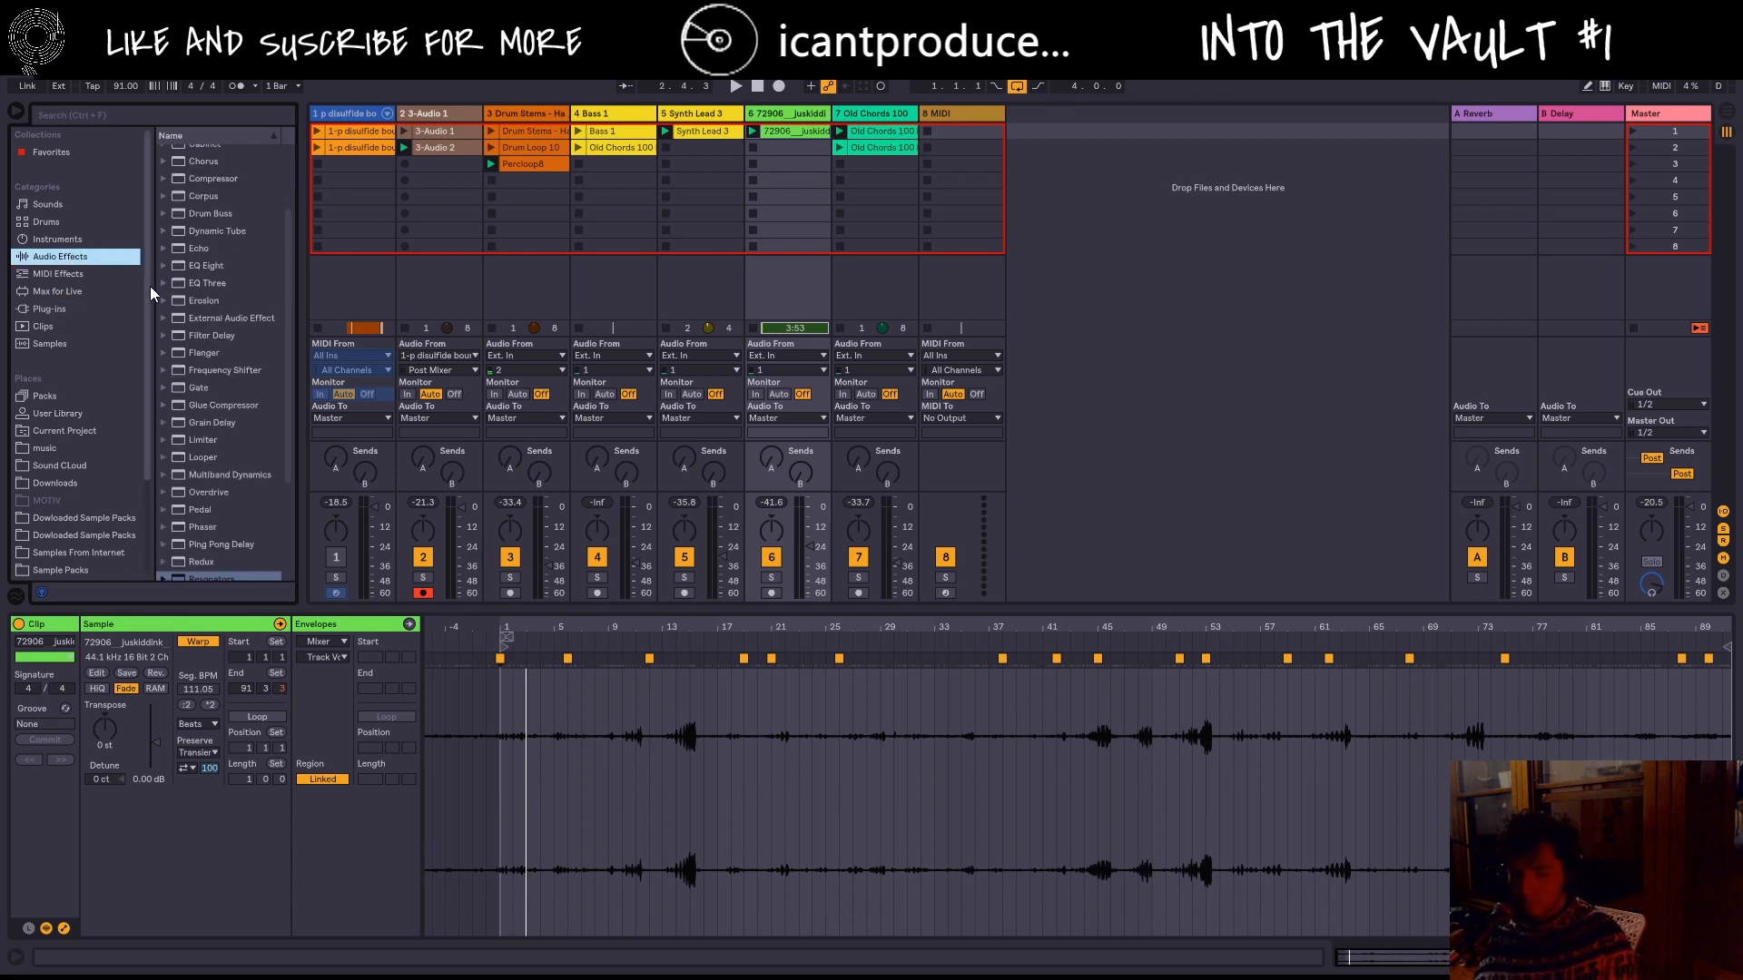
scroll(218, 427, "down", 5)
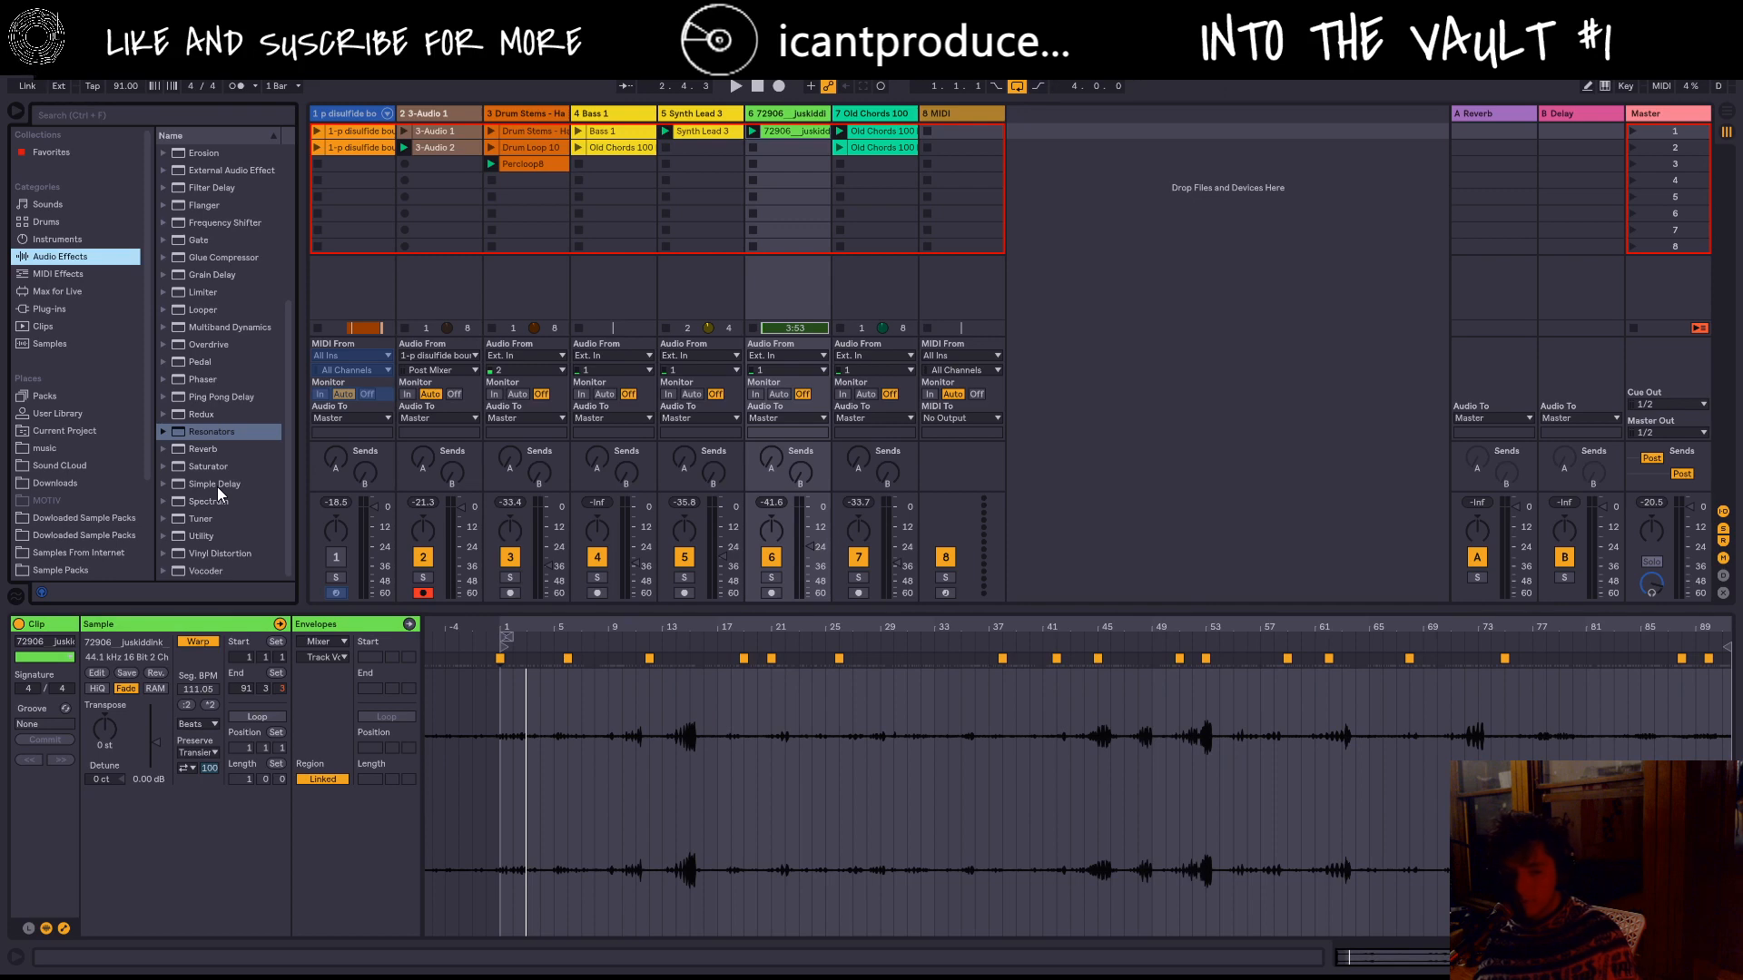
double_click(193, 450)
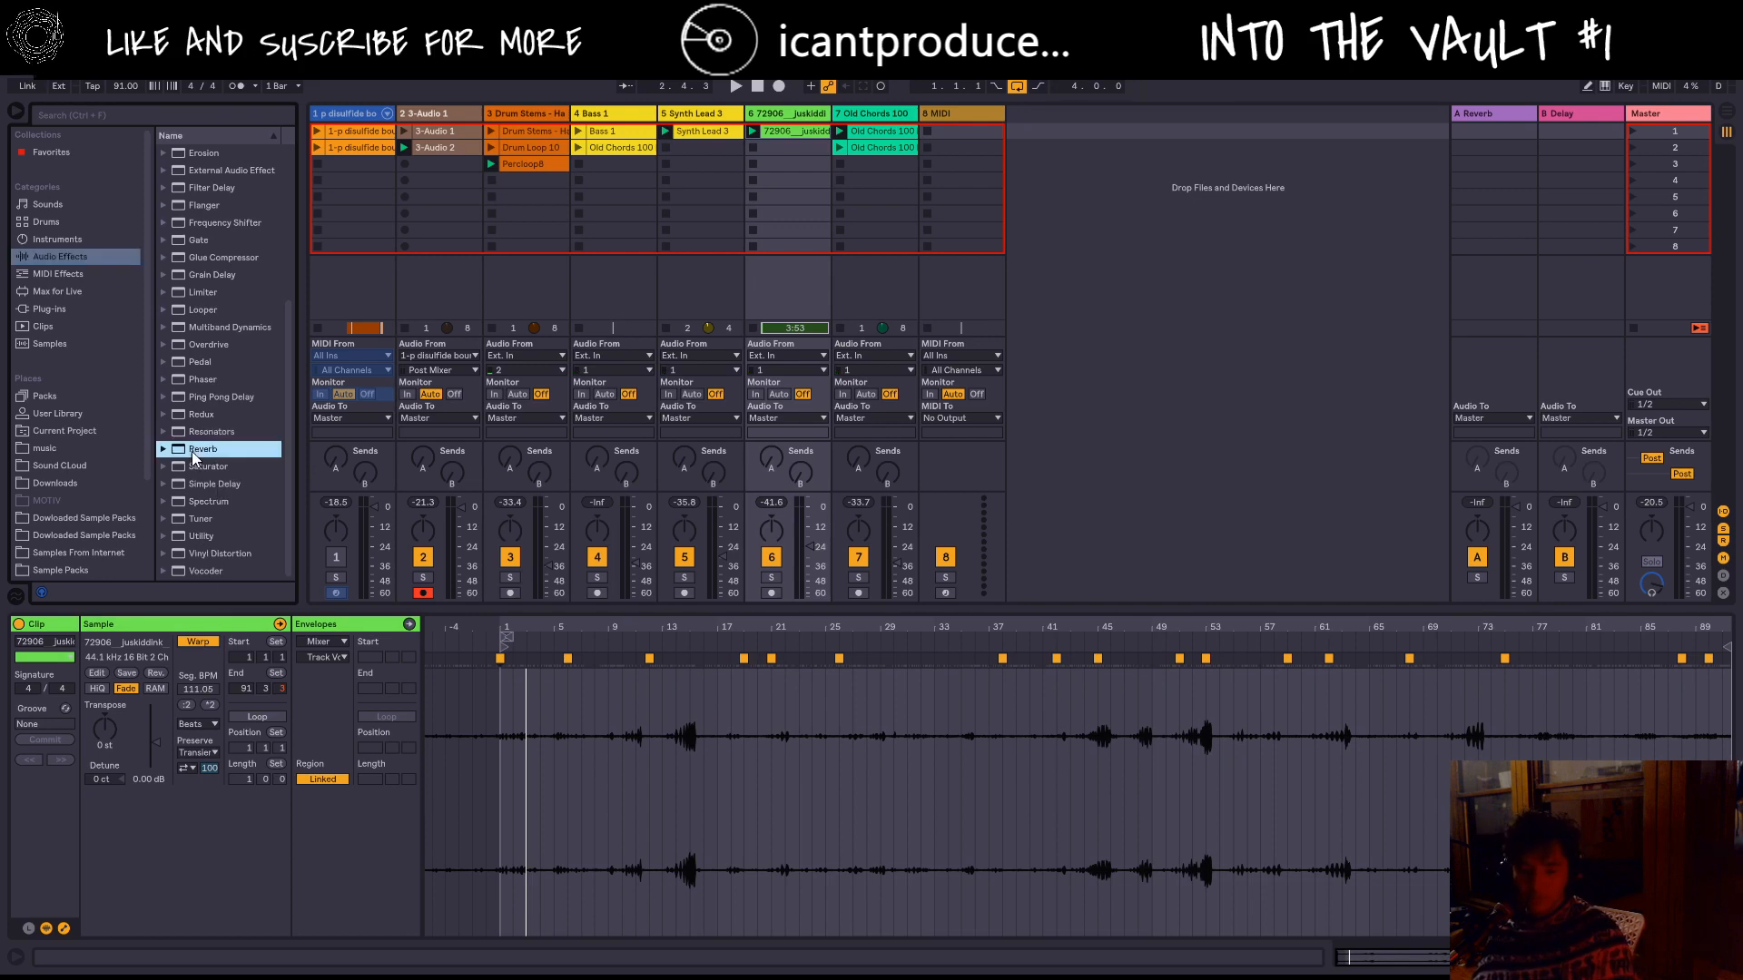
key("space")
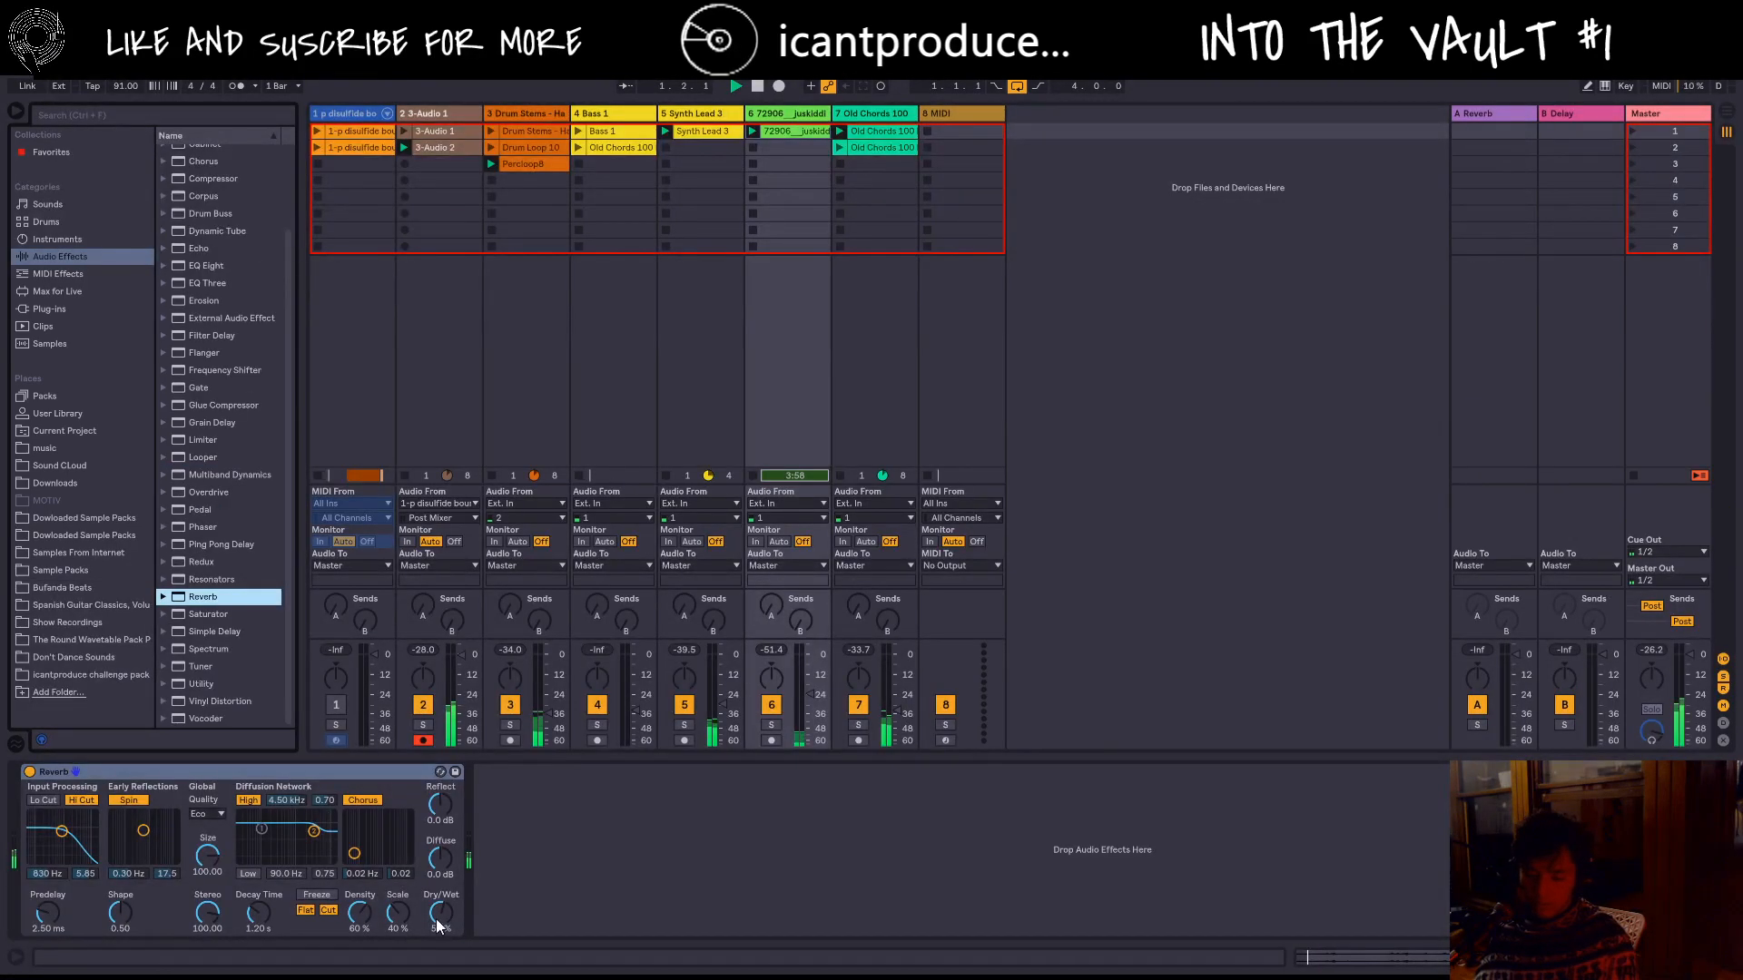
left_click_drag(254, 906, 257, 911)
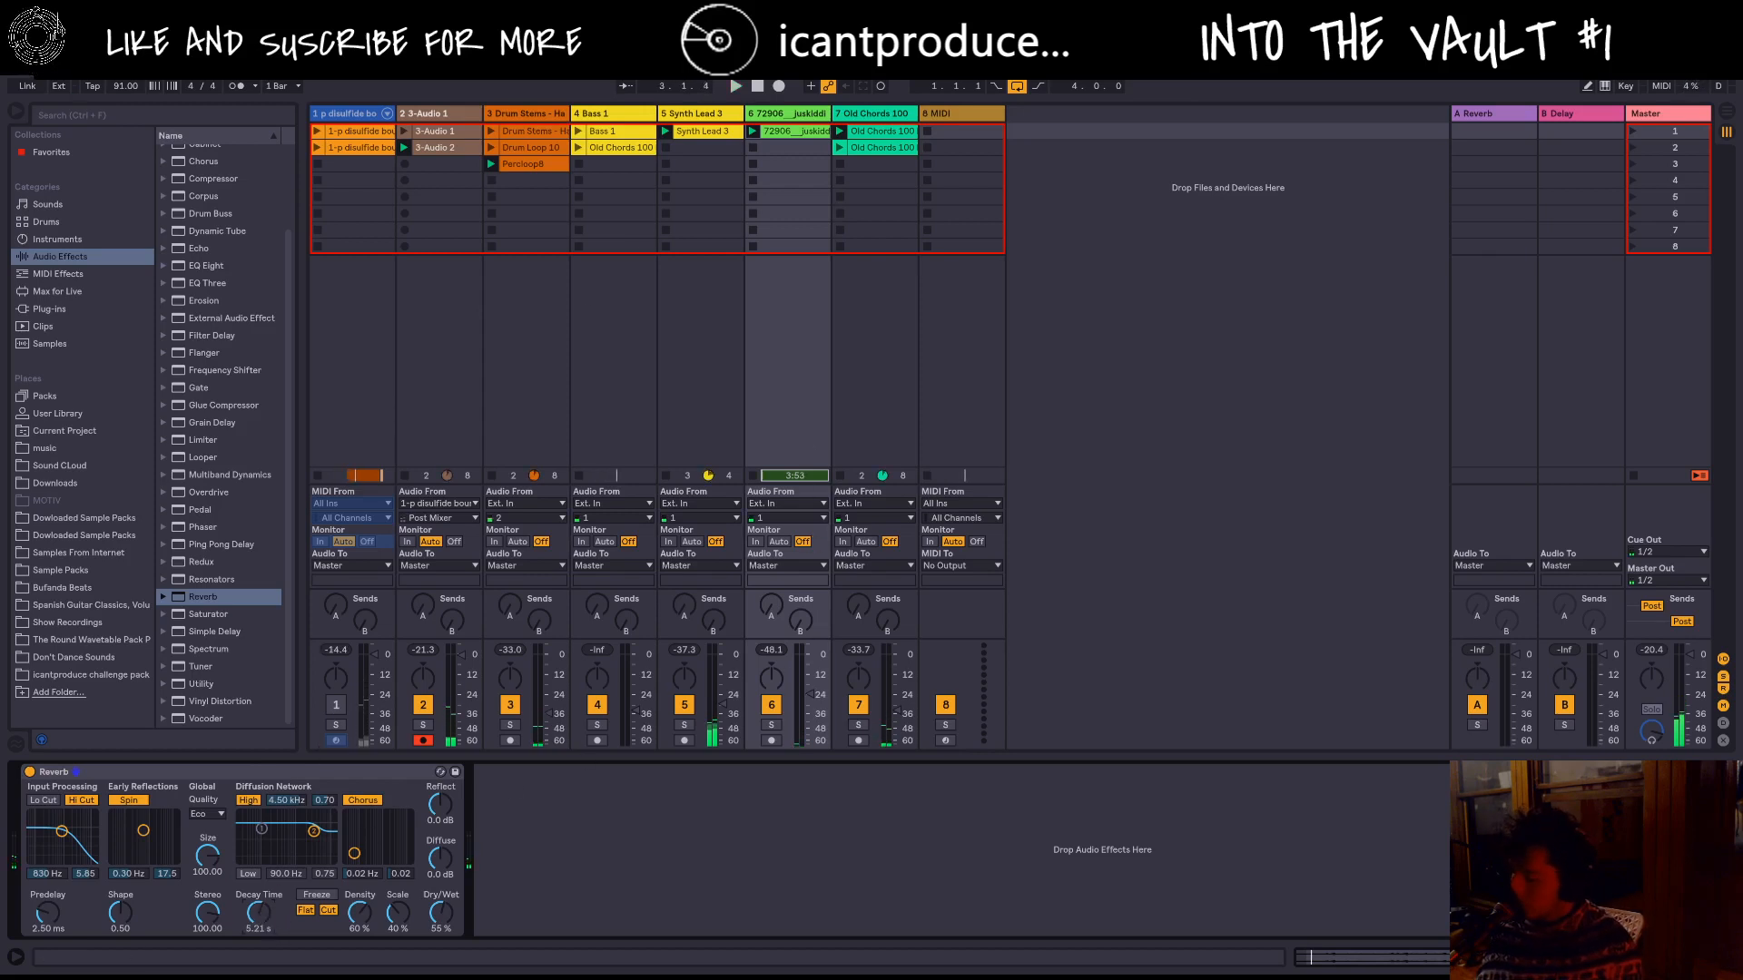
Step: Transpose the 72906 clip by -9 st and set its gain to -1.86 dB, checking it during playback
left_click(1355, 962)
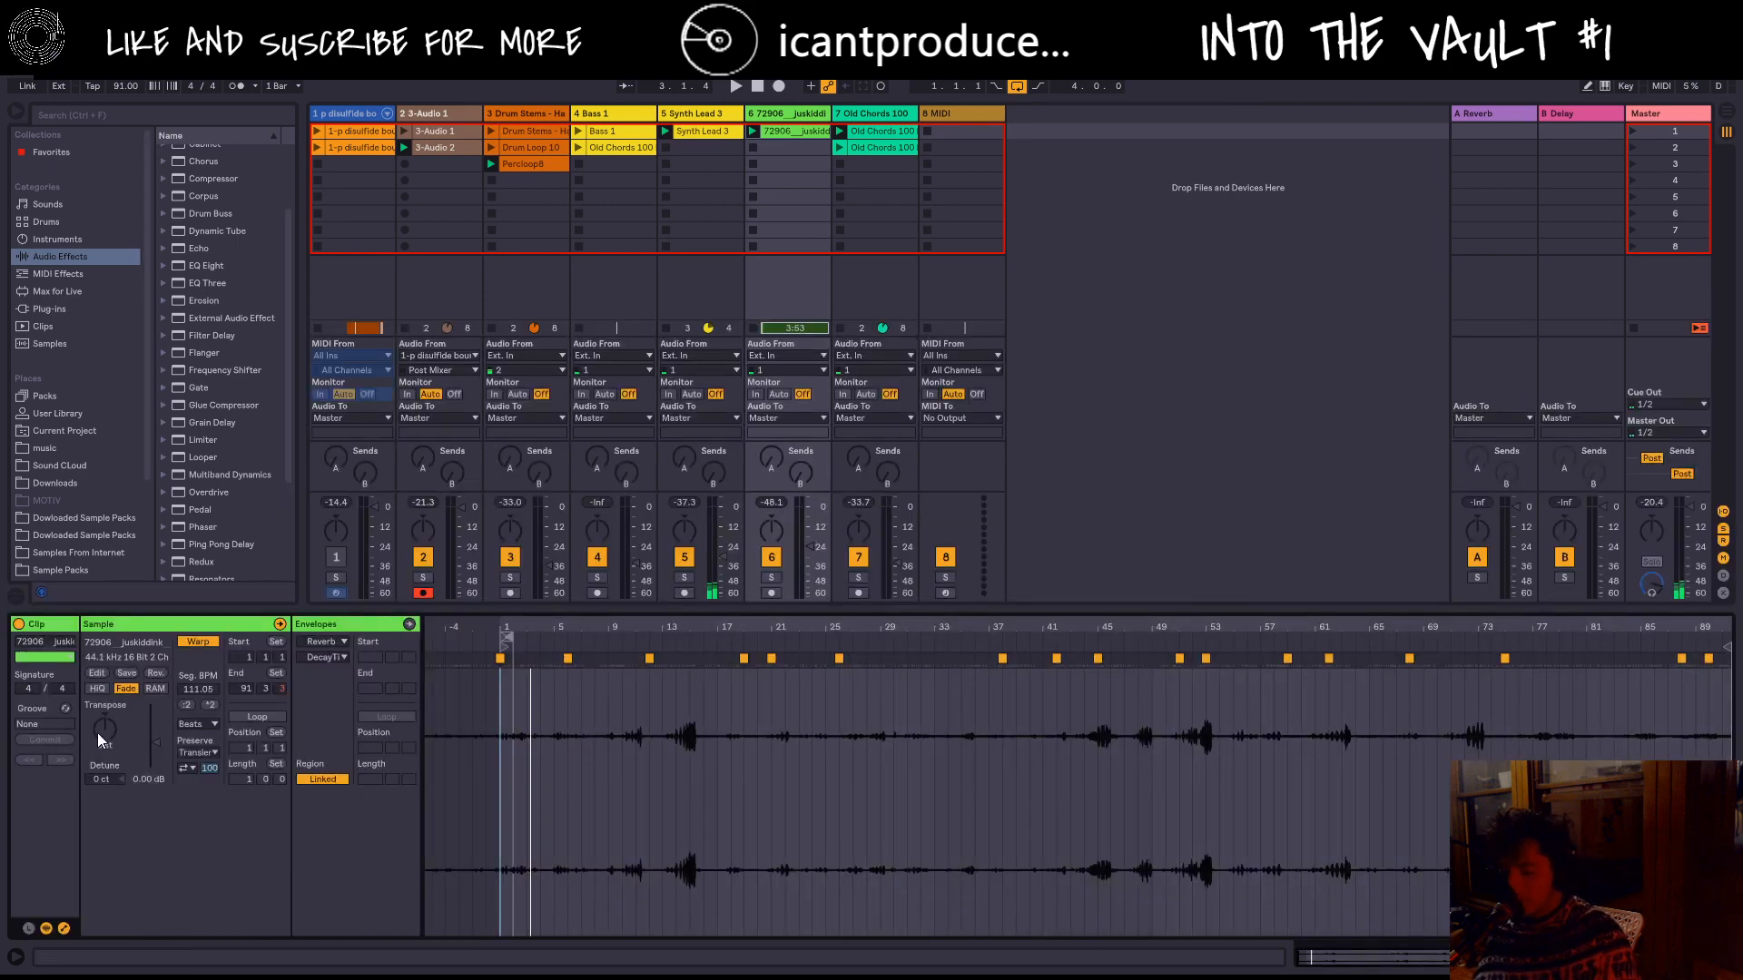
left_click_drag(105, 728, 96, 731)
key("space")
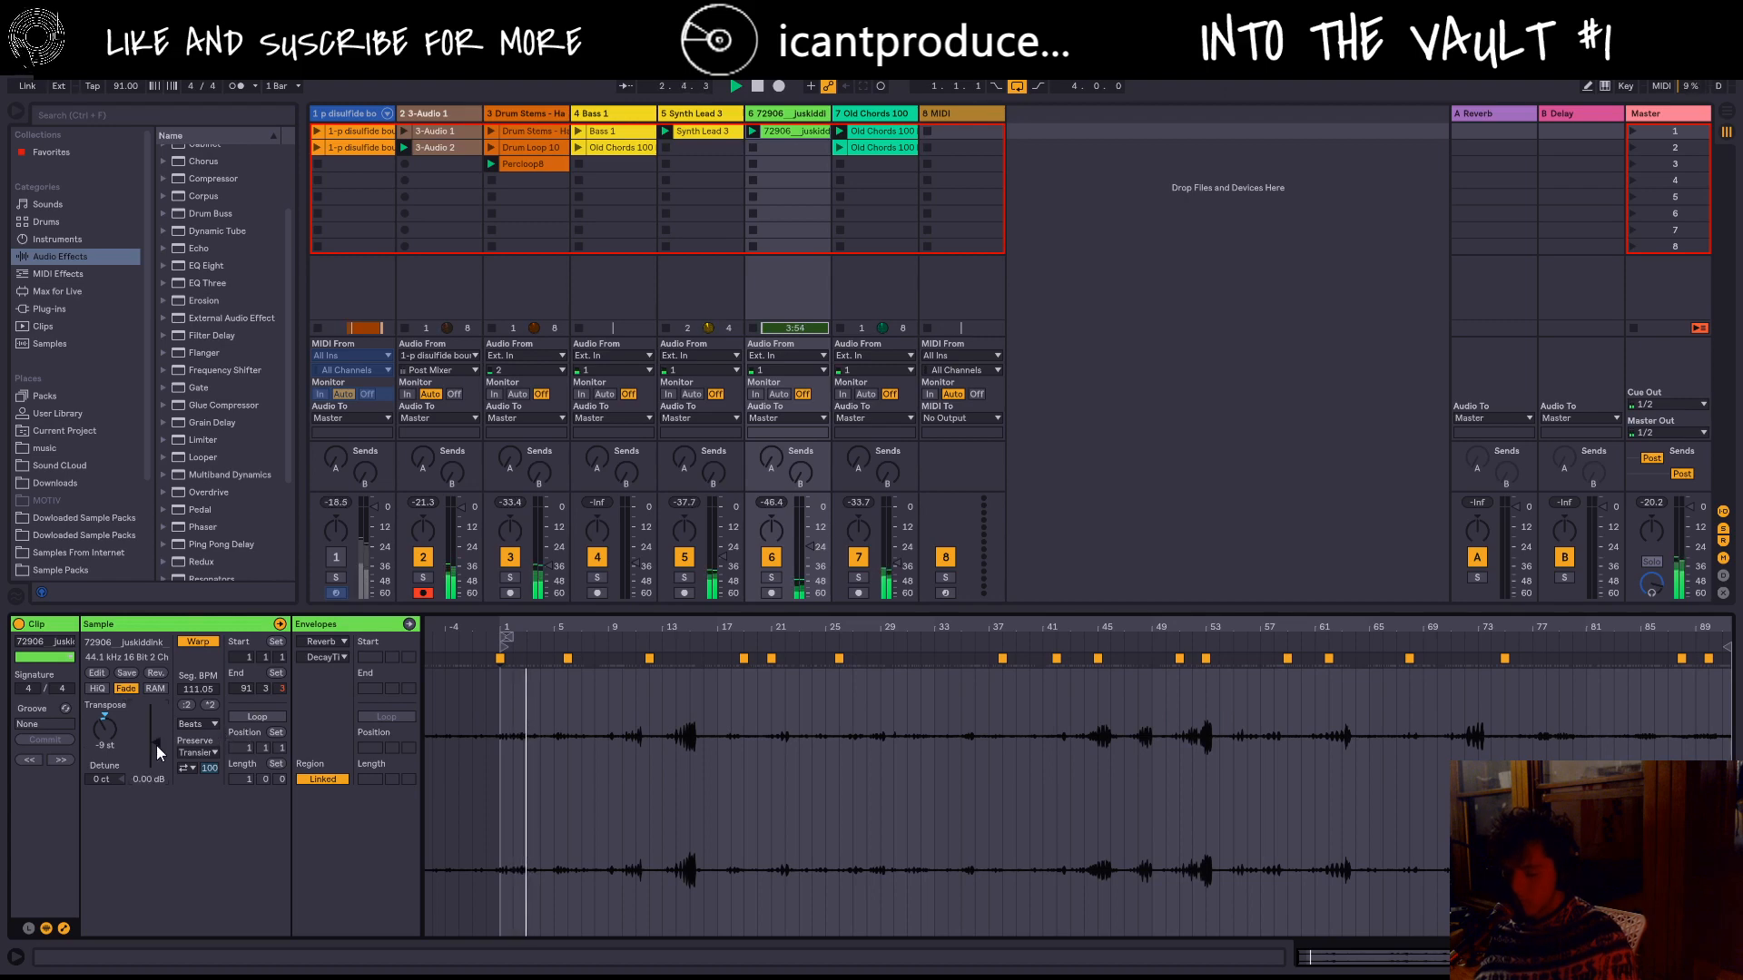
left_click_drag(156, 744, 156, 747)
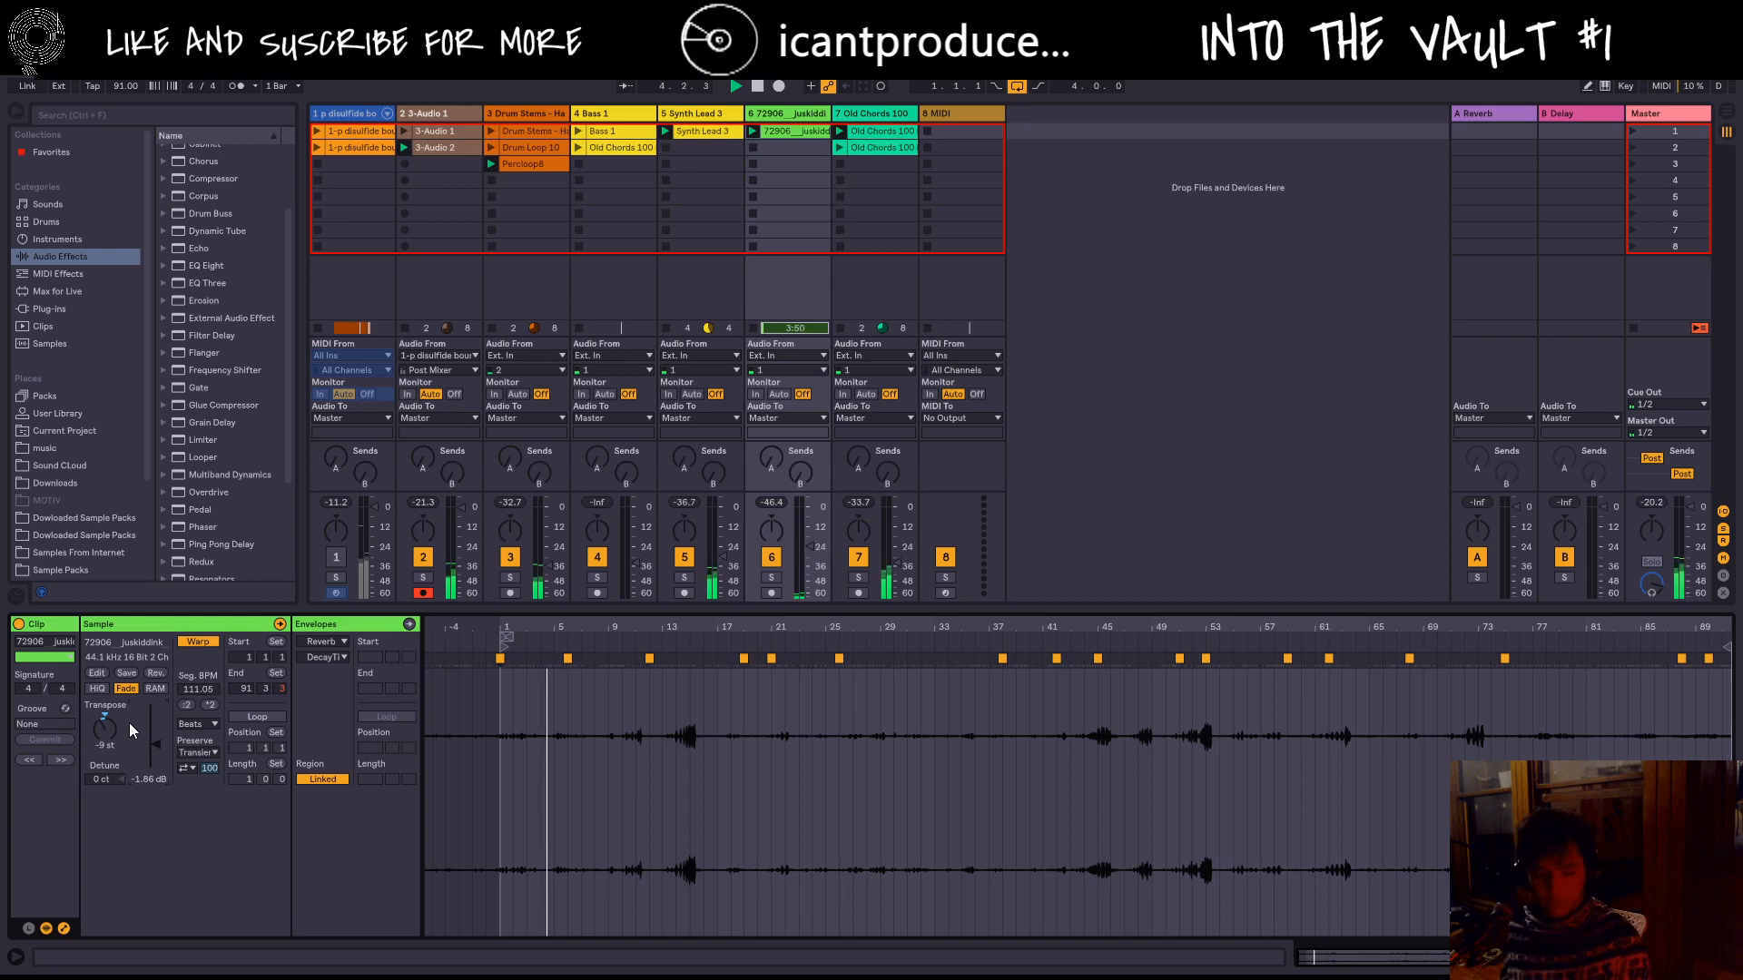
key("space")
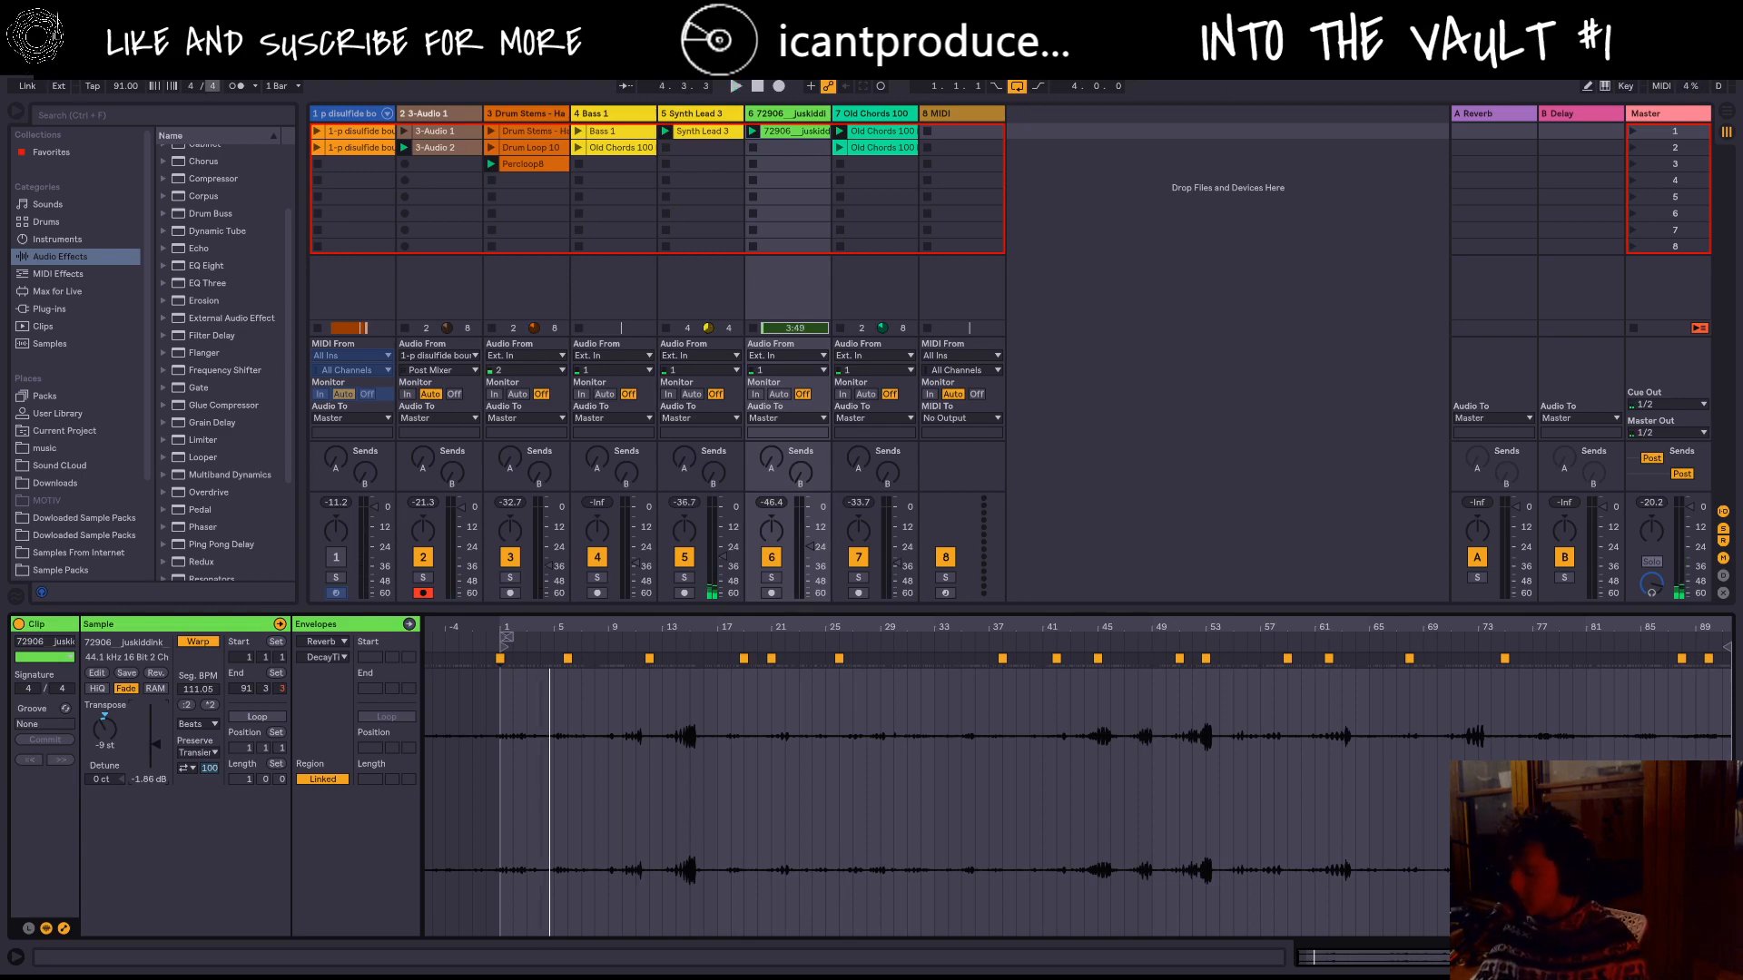
Step: Look over the tracks in the Arrangement view, return to the Session view and play the clips
left_click(160, 114)
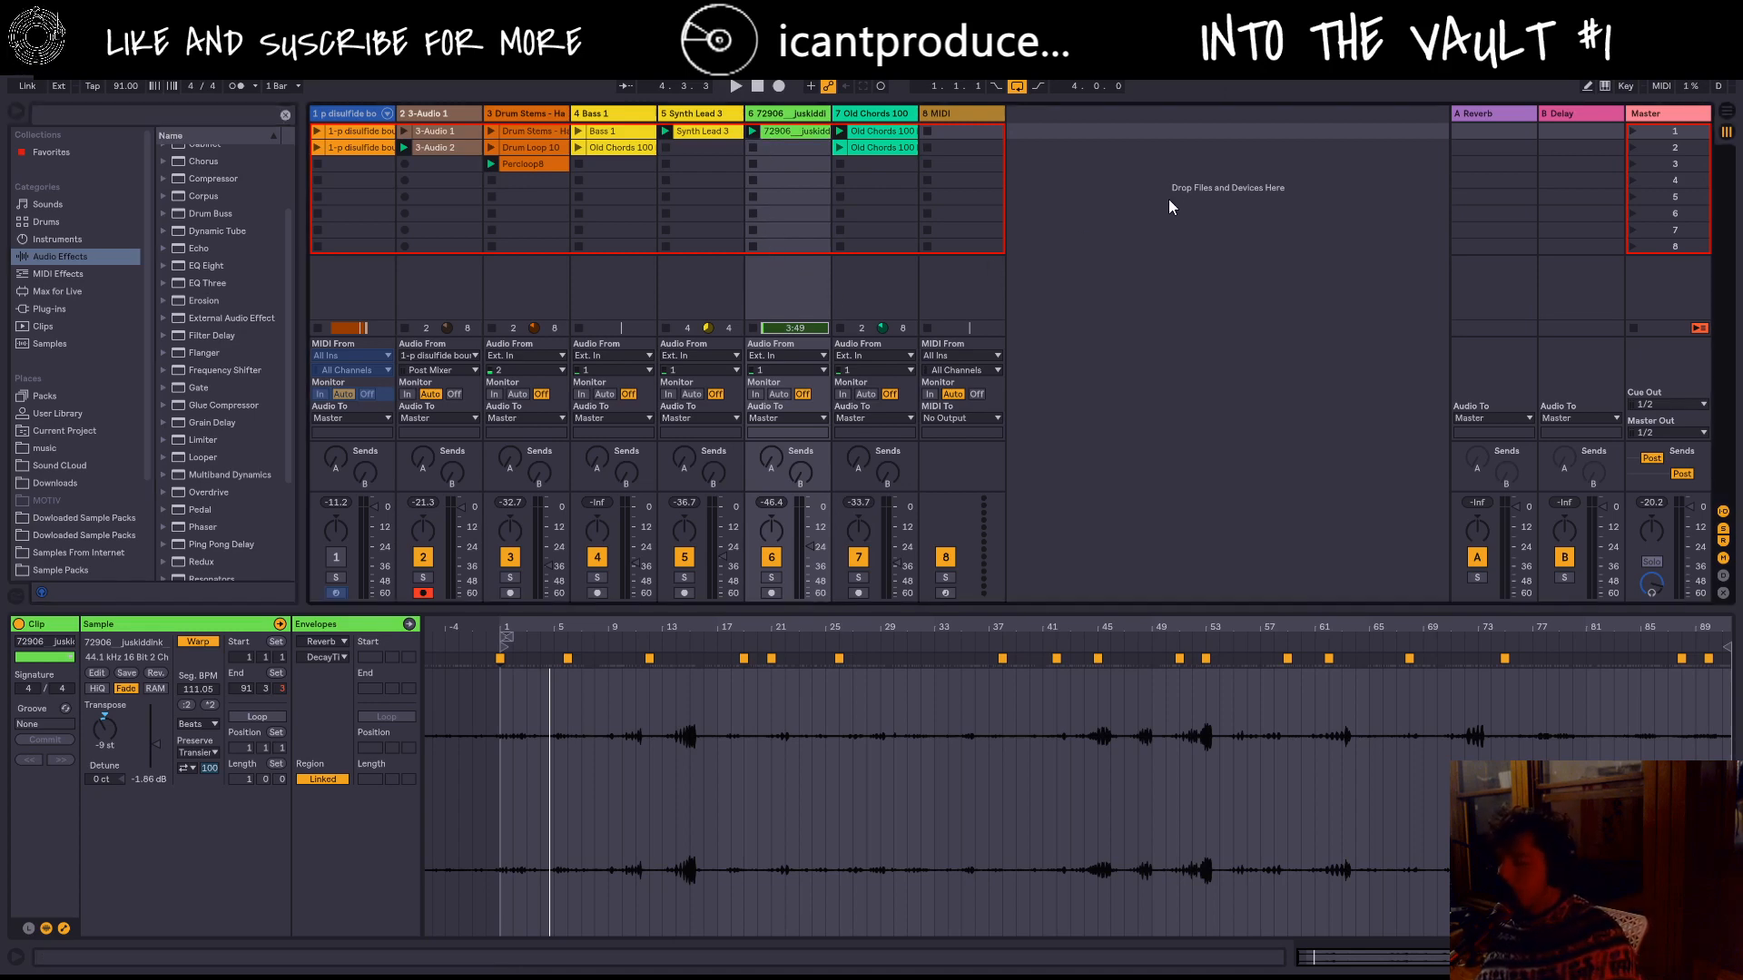
key("Tab")
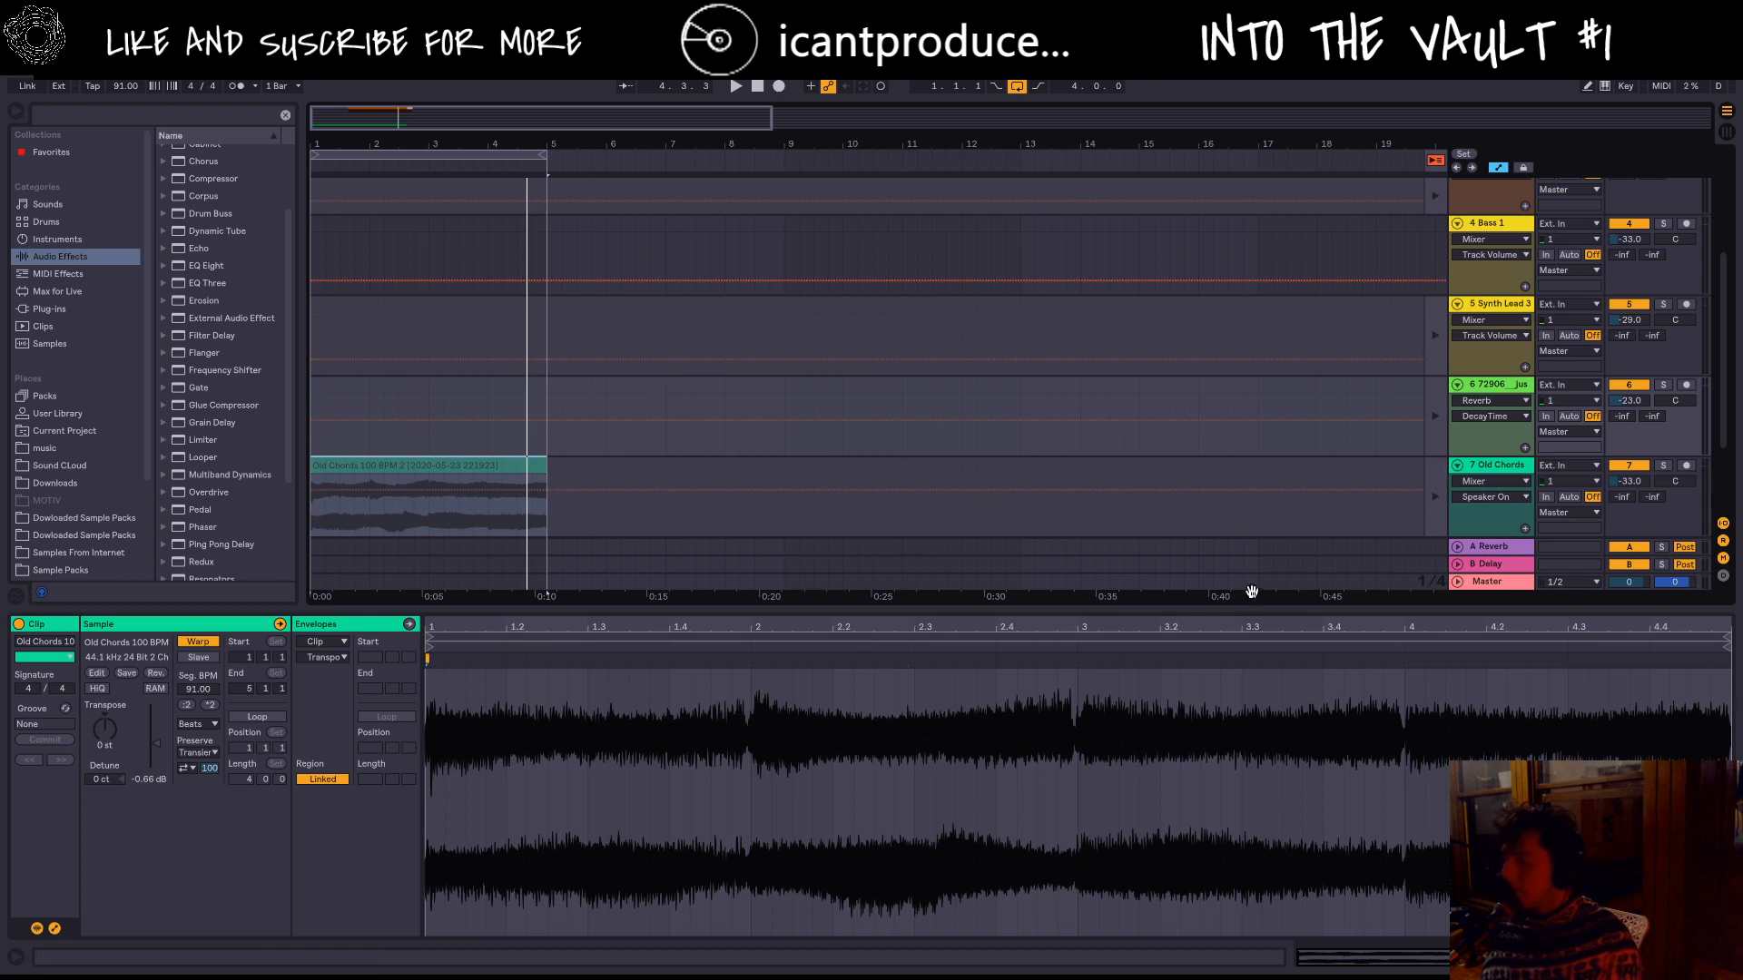
scroll(1107, 455, "up", 1)
scroll(1108, 454, "up", 1)
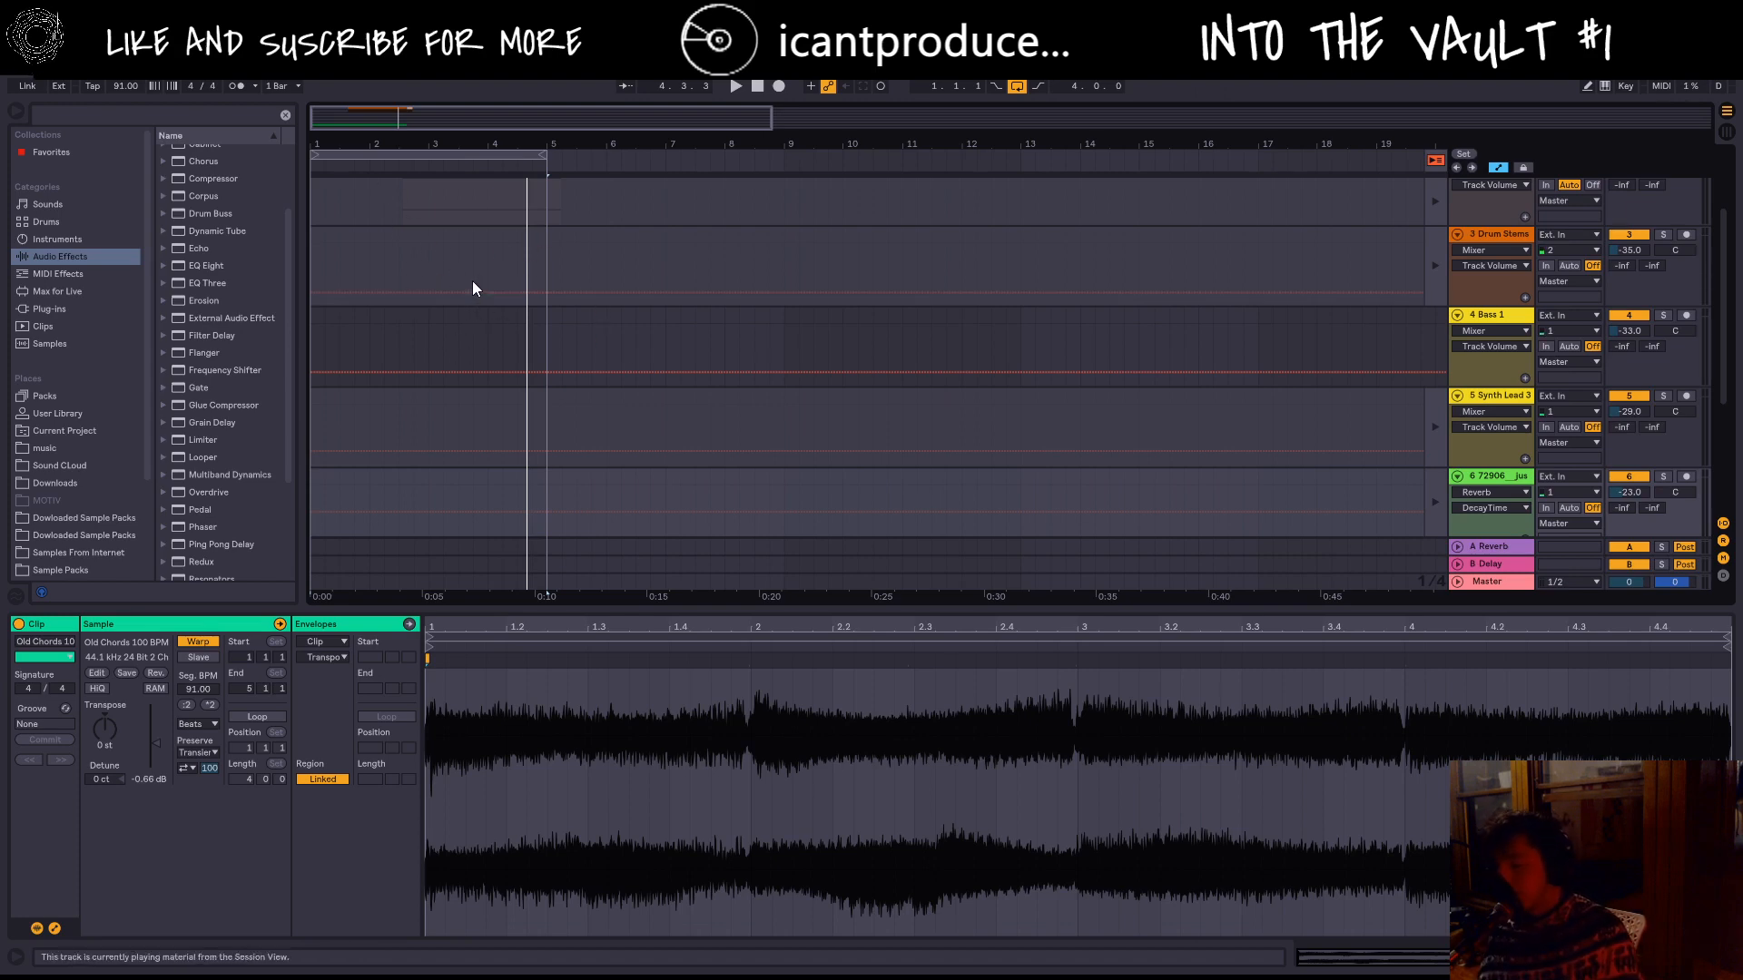
key("Tab")
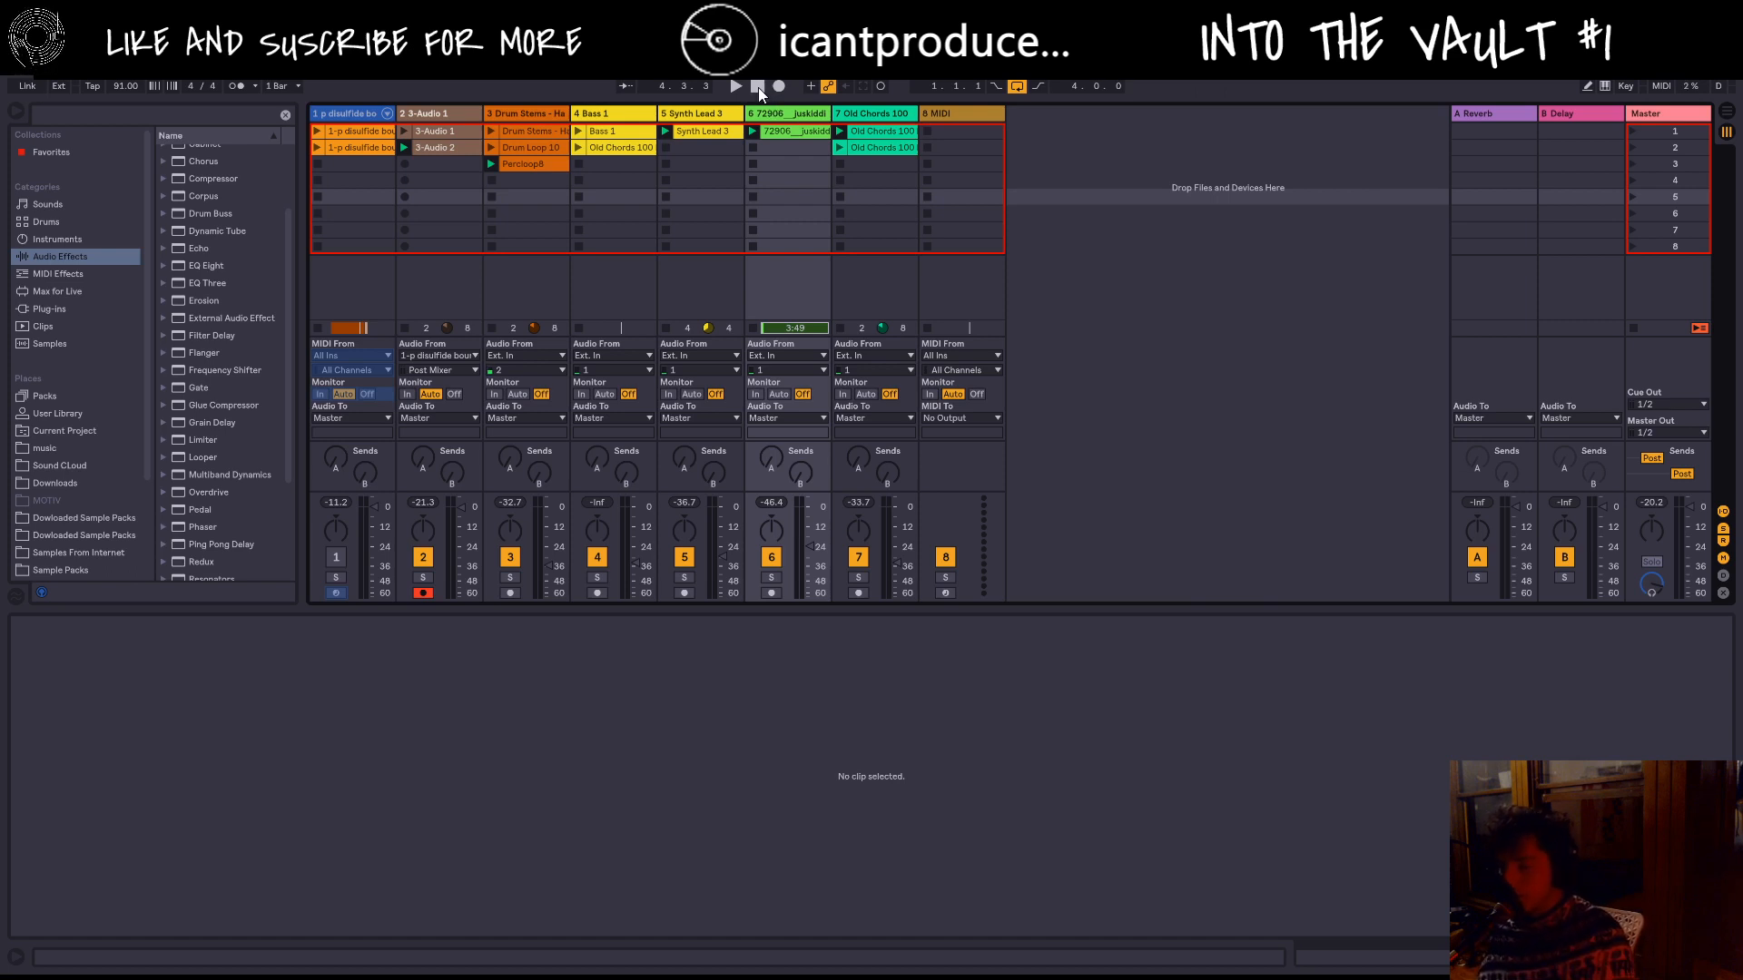
key("space")
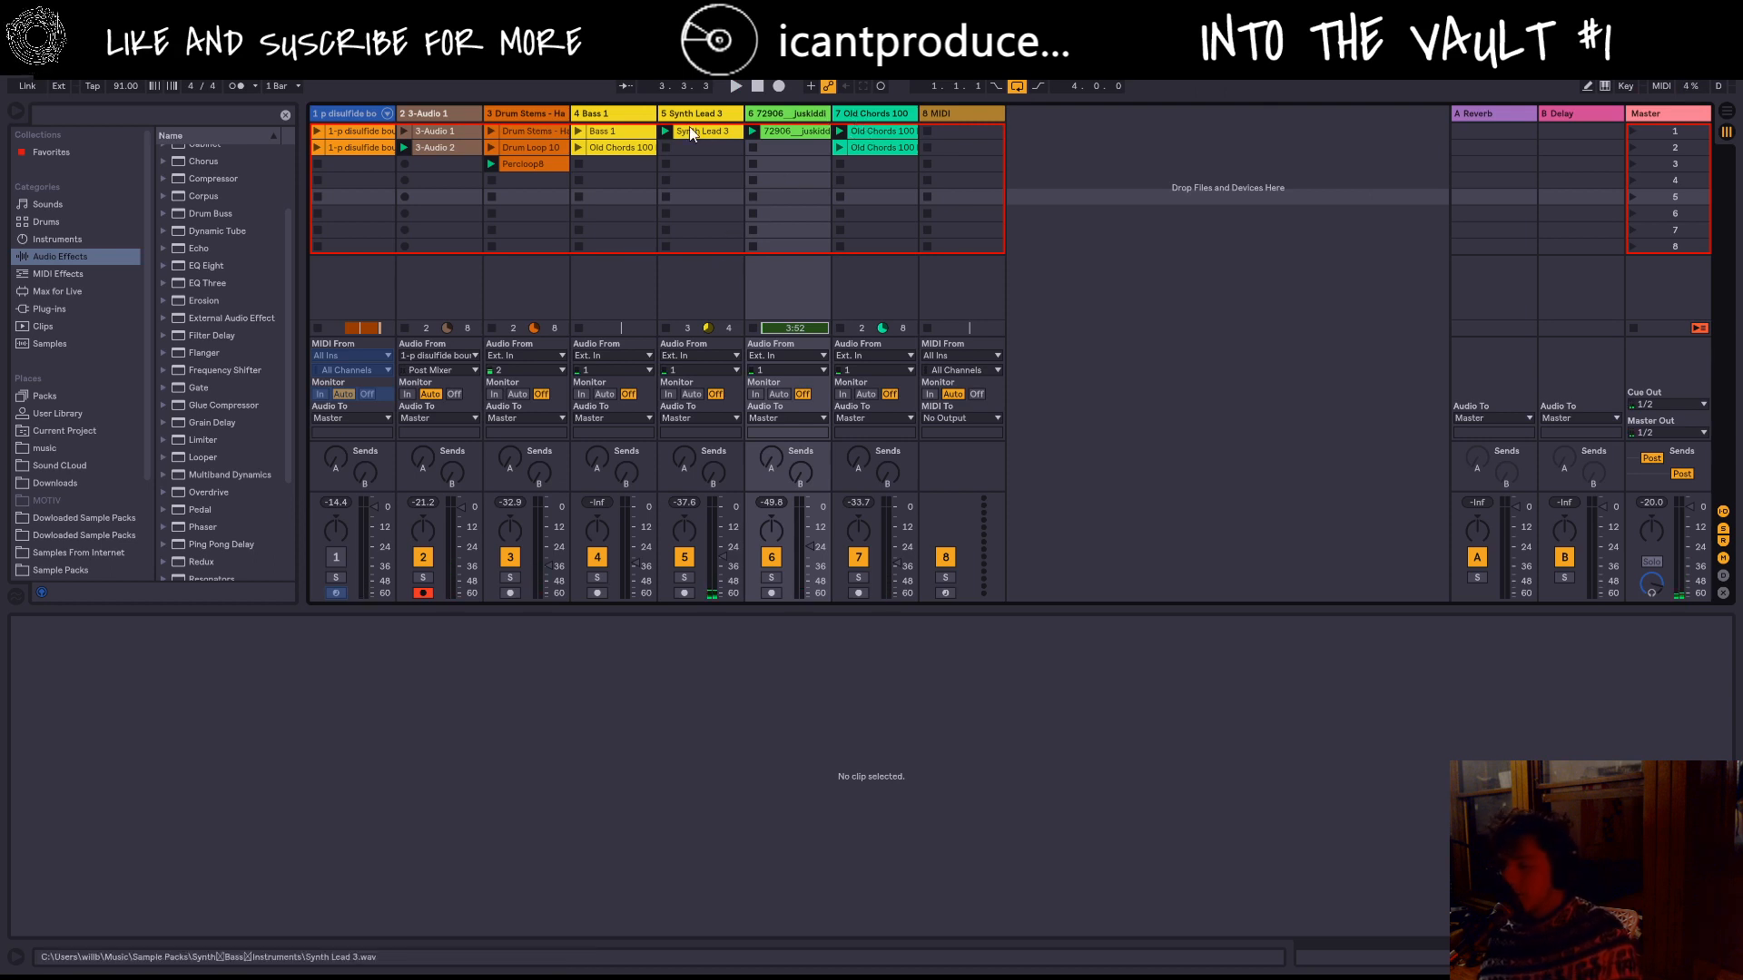
Step: Extend the loop of track 7's first Old Chords clip to 4 bars and check it during playback
left_click(870, 128)
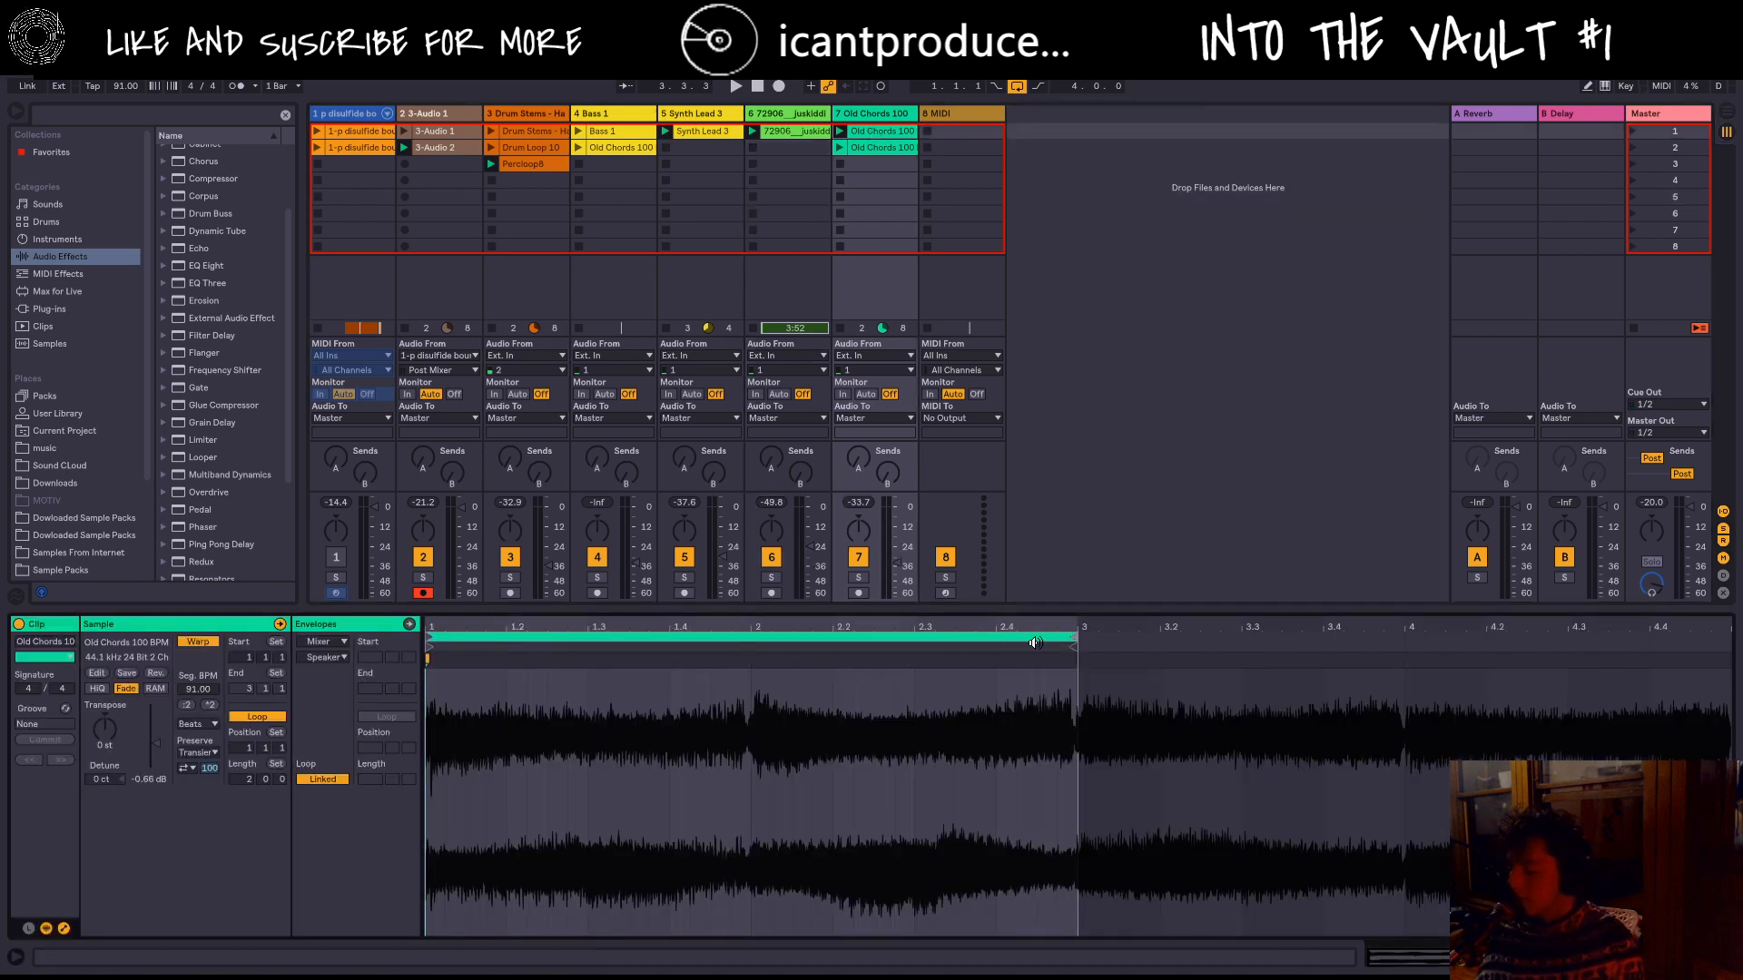
mouse_move(1080, 645)
left_mouse_down()
mouse_move(1618, 655)
mouse_move(1733, 679)
left_mouse_up()
key("space")
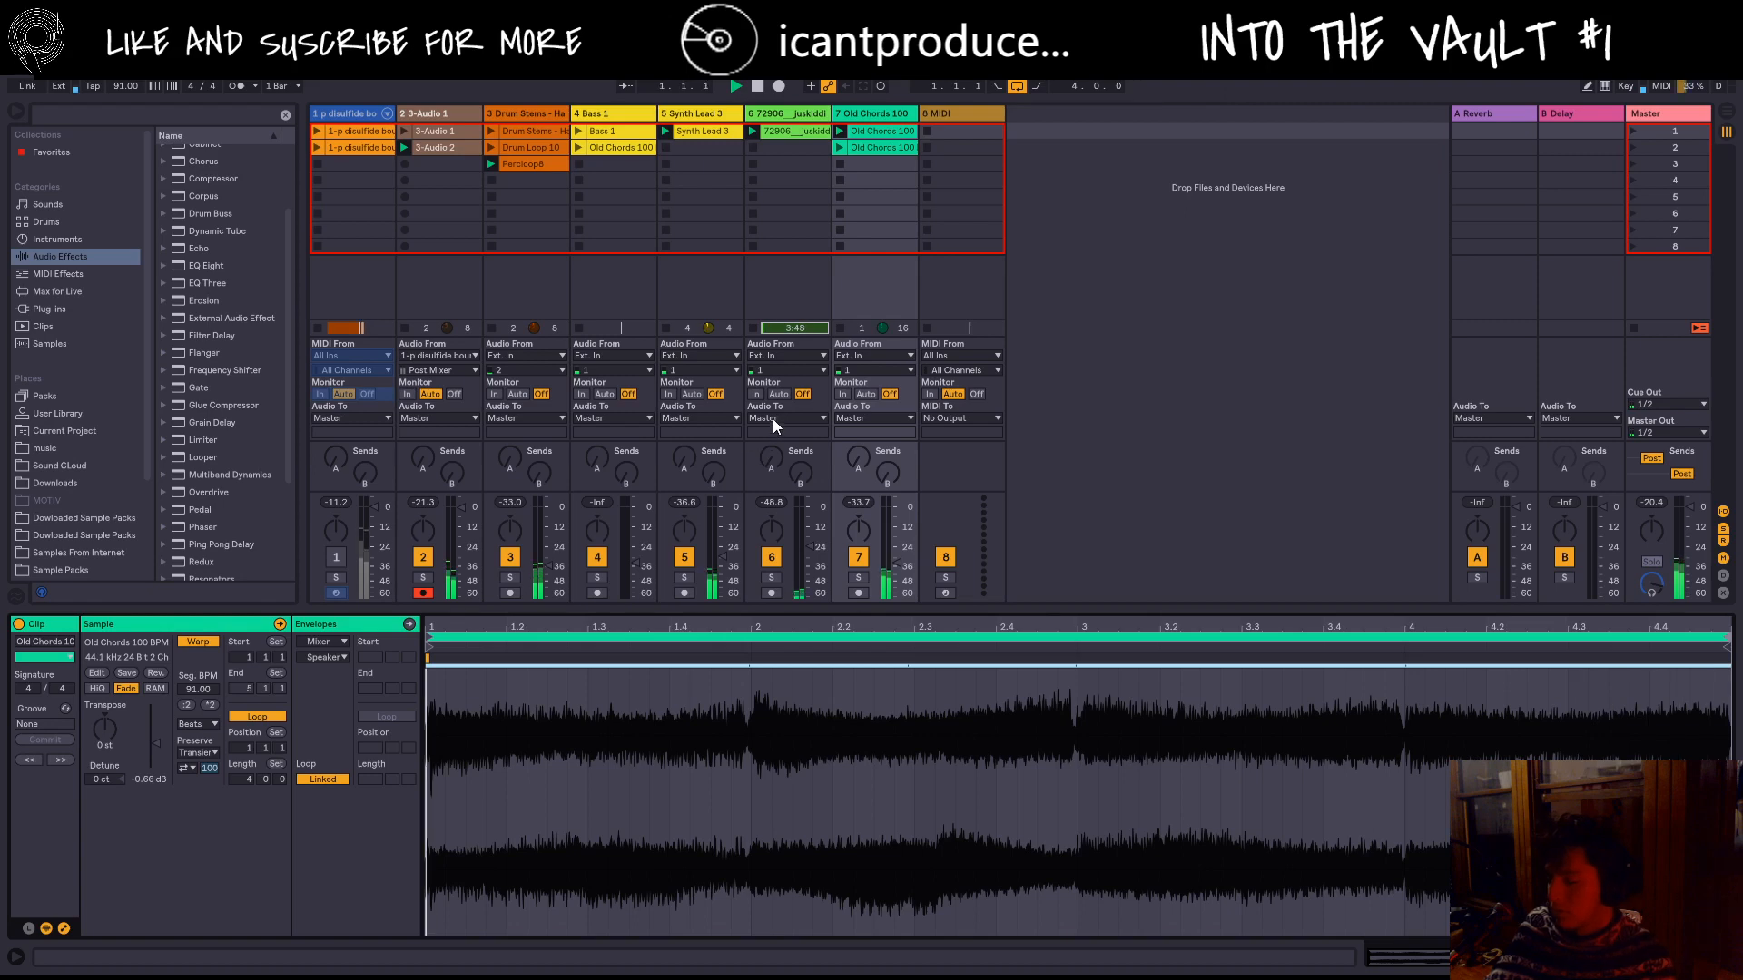
left_click(757, 87)
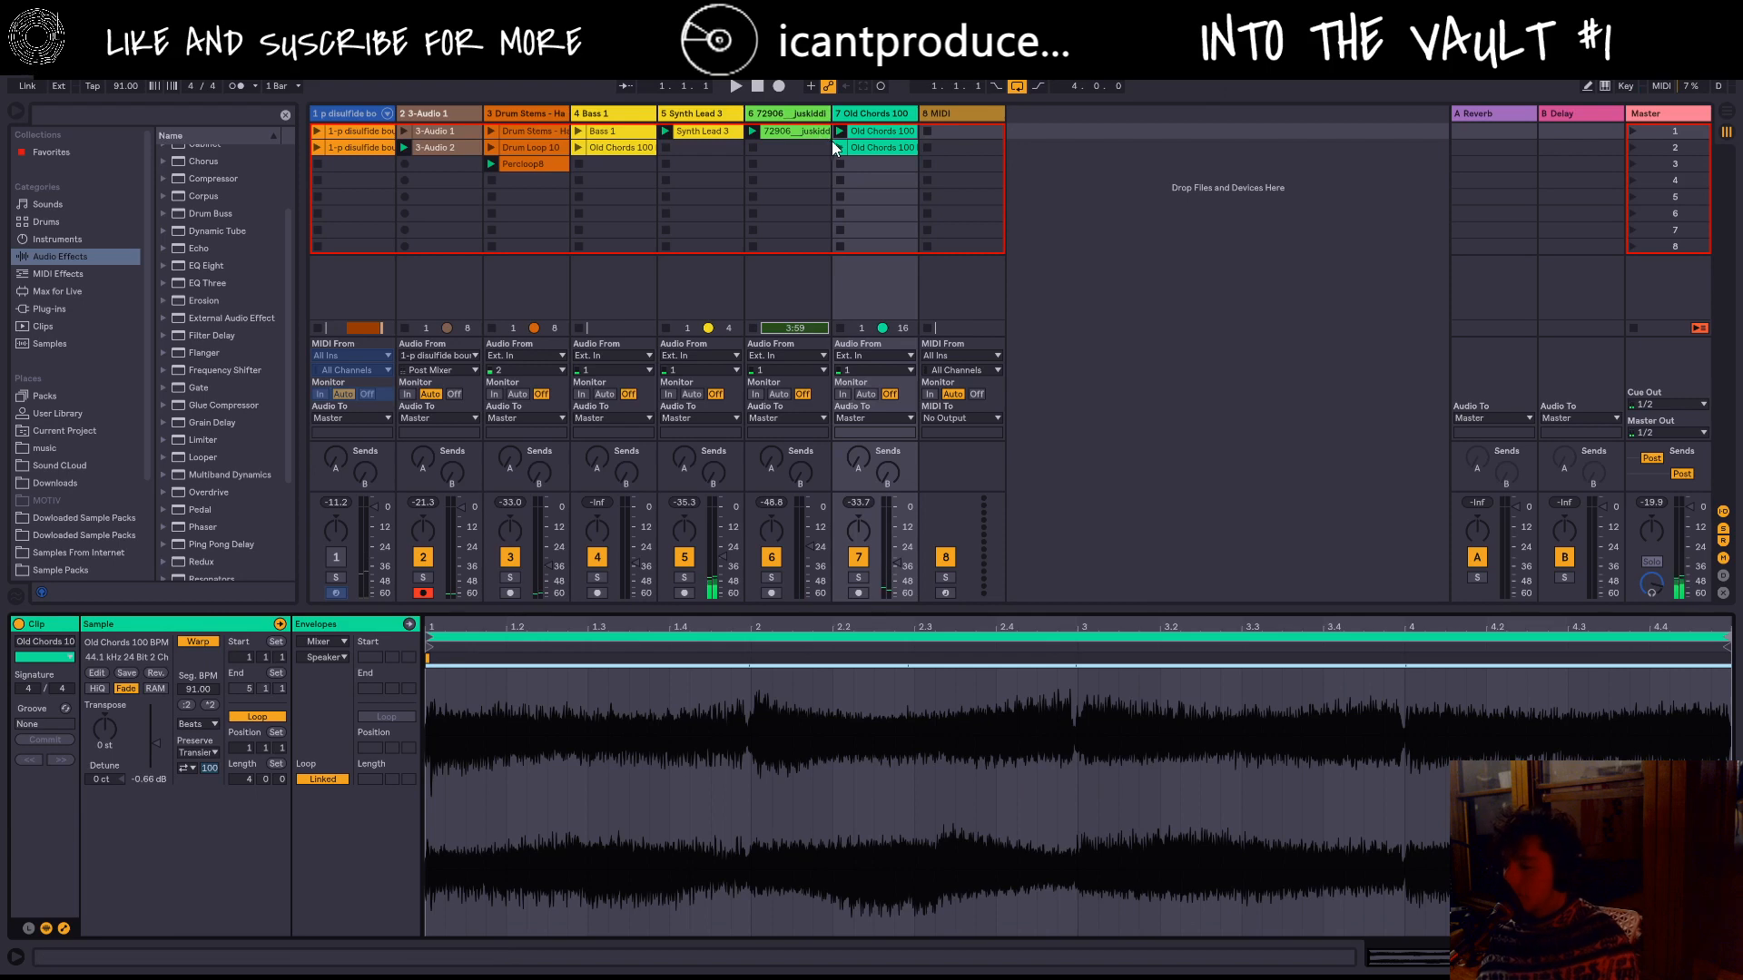
Step: Shorten the loop of track 7's second Old Chords clip to 2 bars, play it, and listen again with the first clip selected
left_click(862, 136)
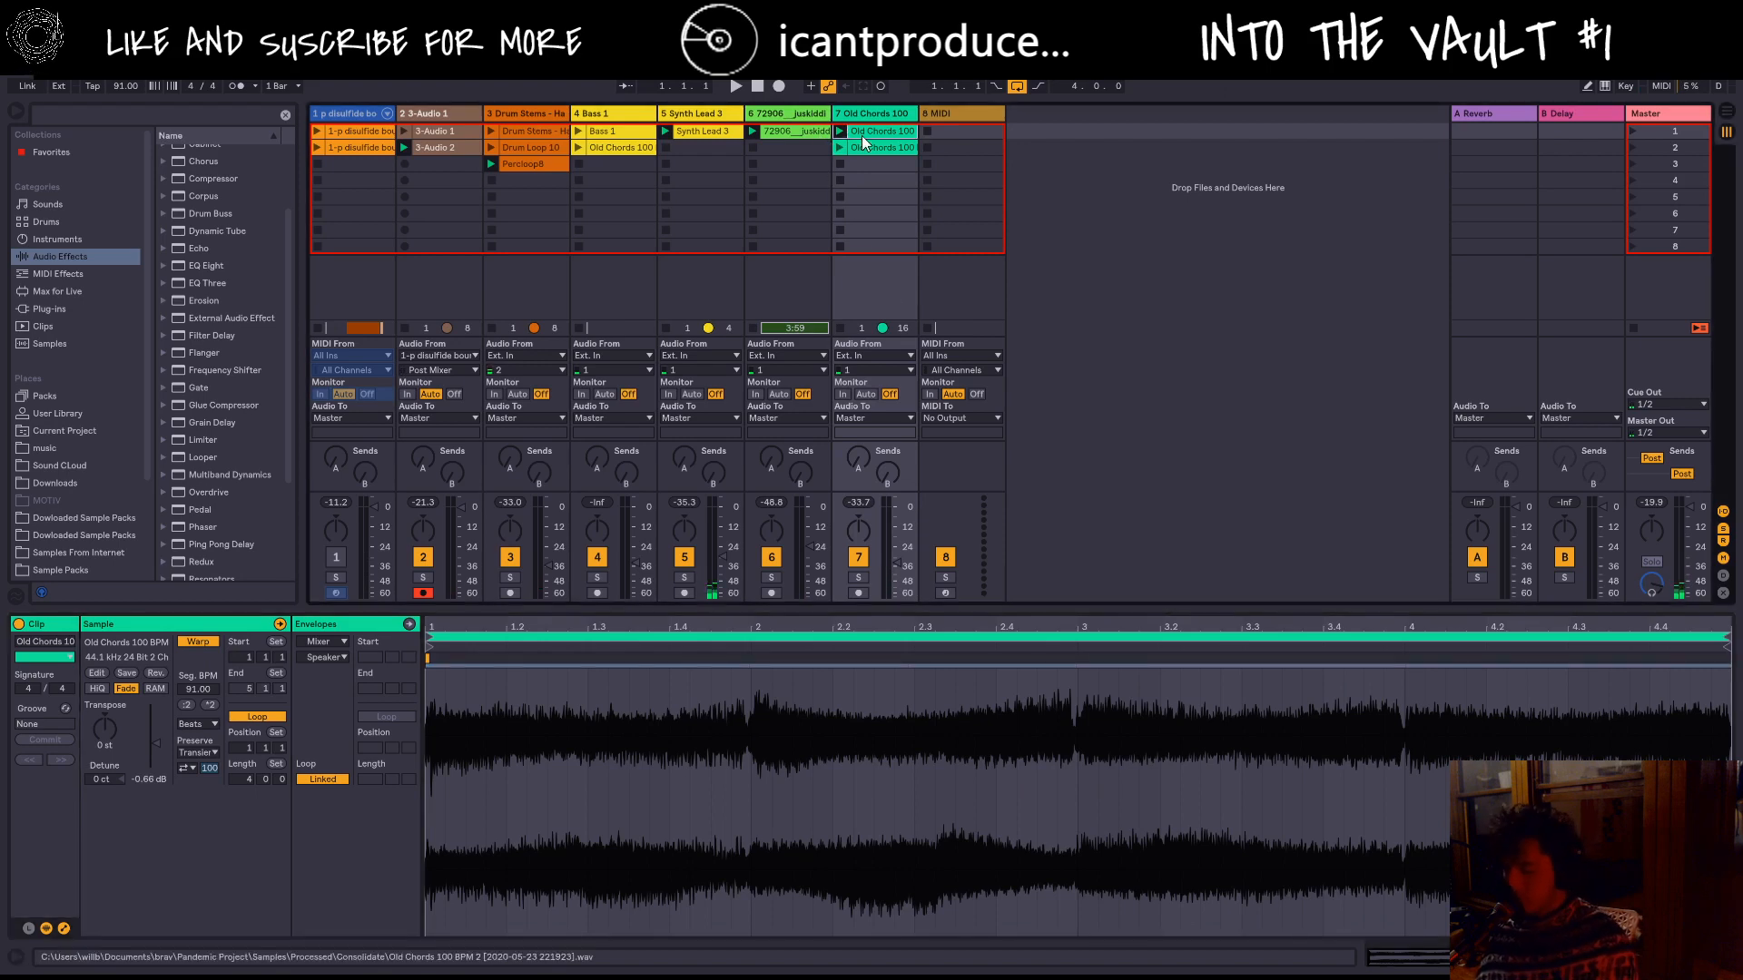
left_click(865, 144)
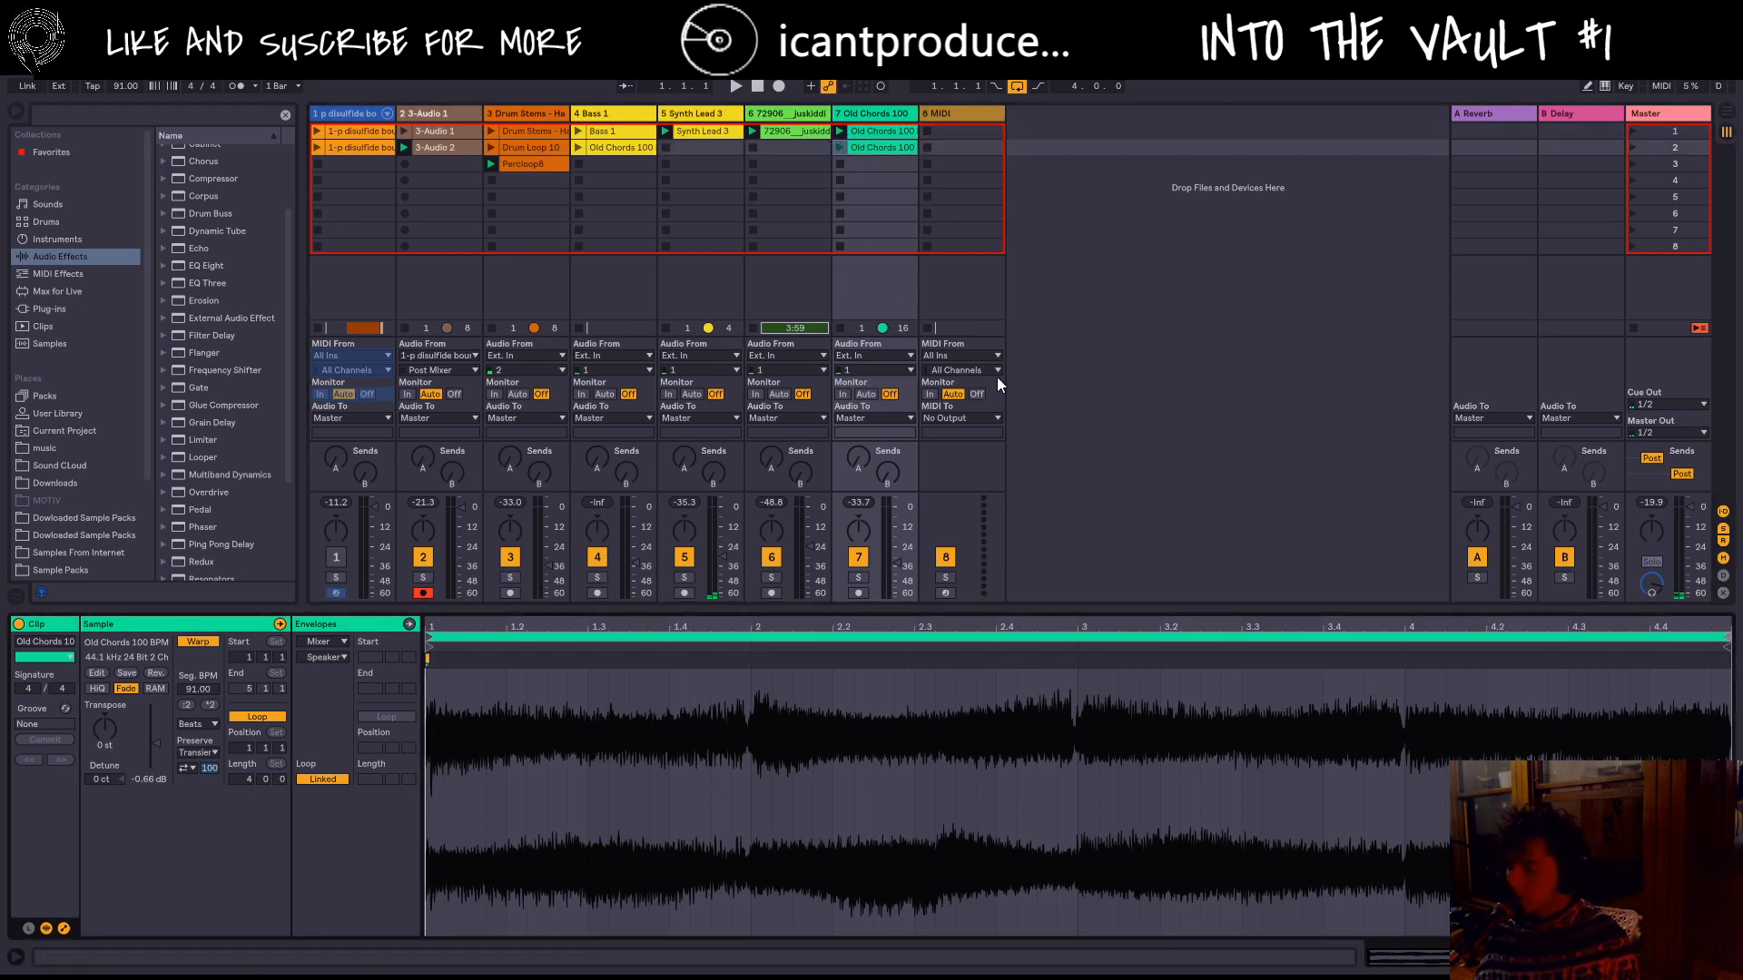
left_click_drag(1724, 635, 1078, 636)
key("space")
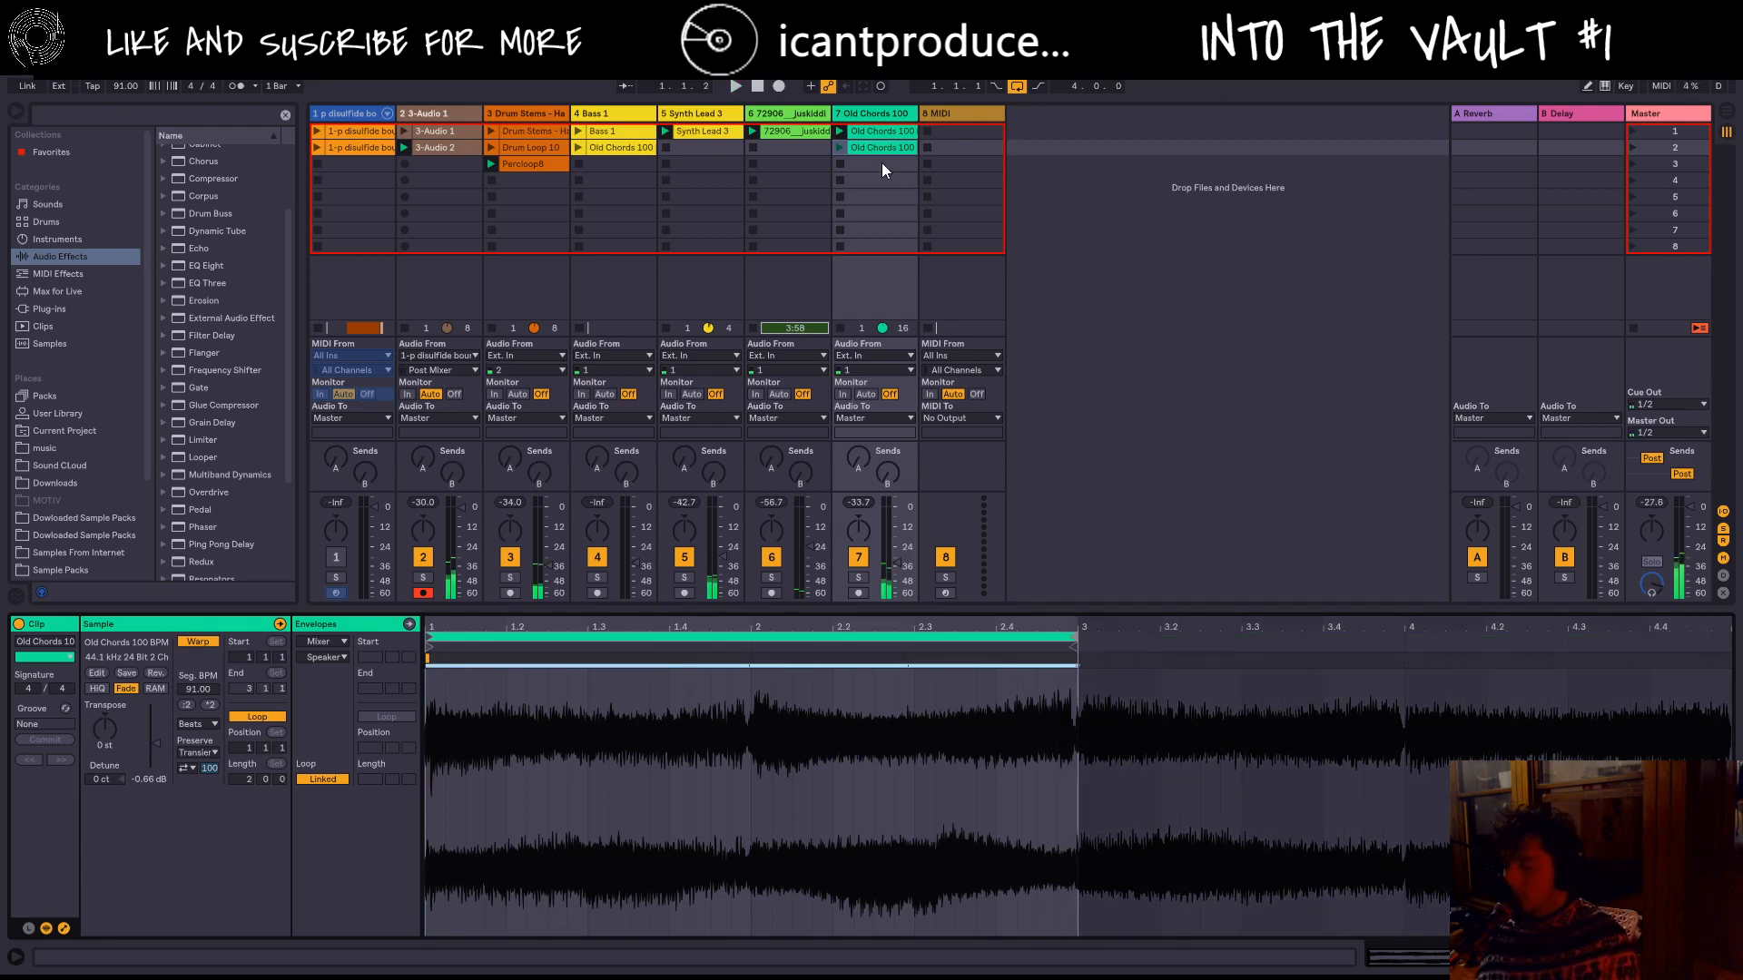
left_click(875, 130)
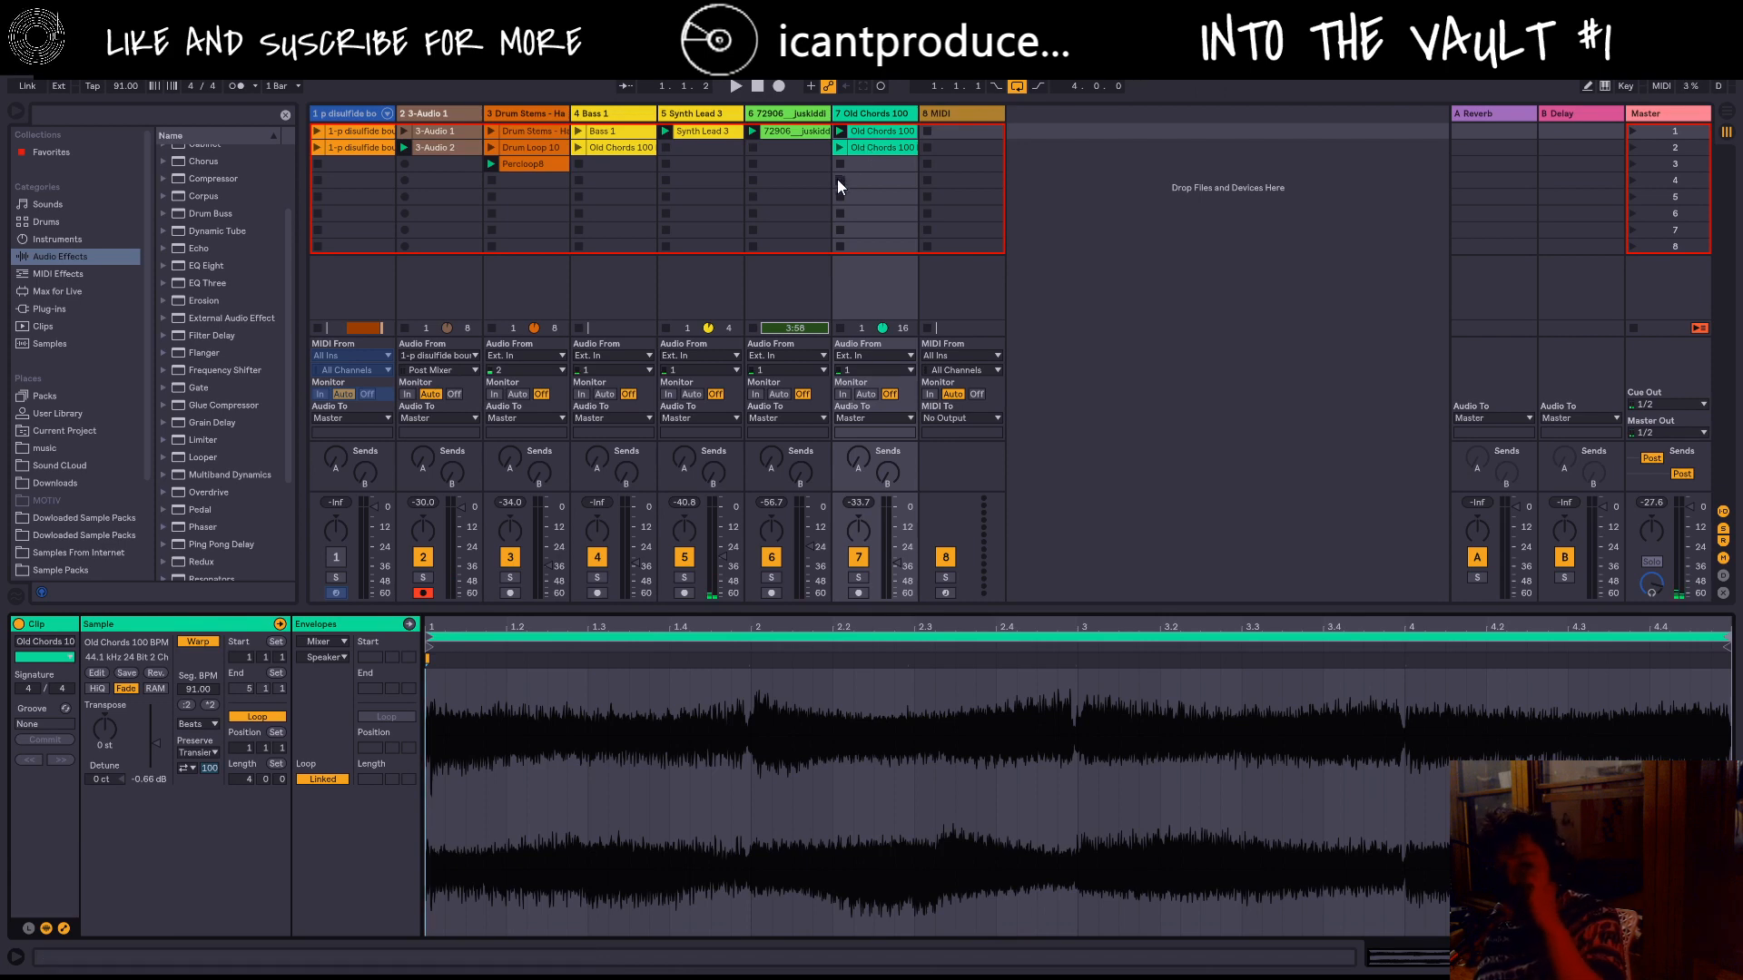
key("space")
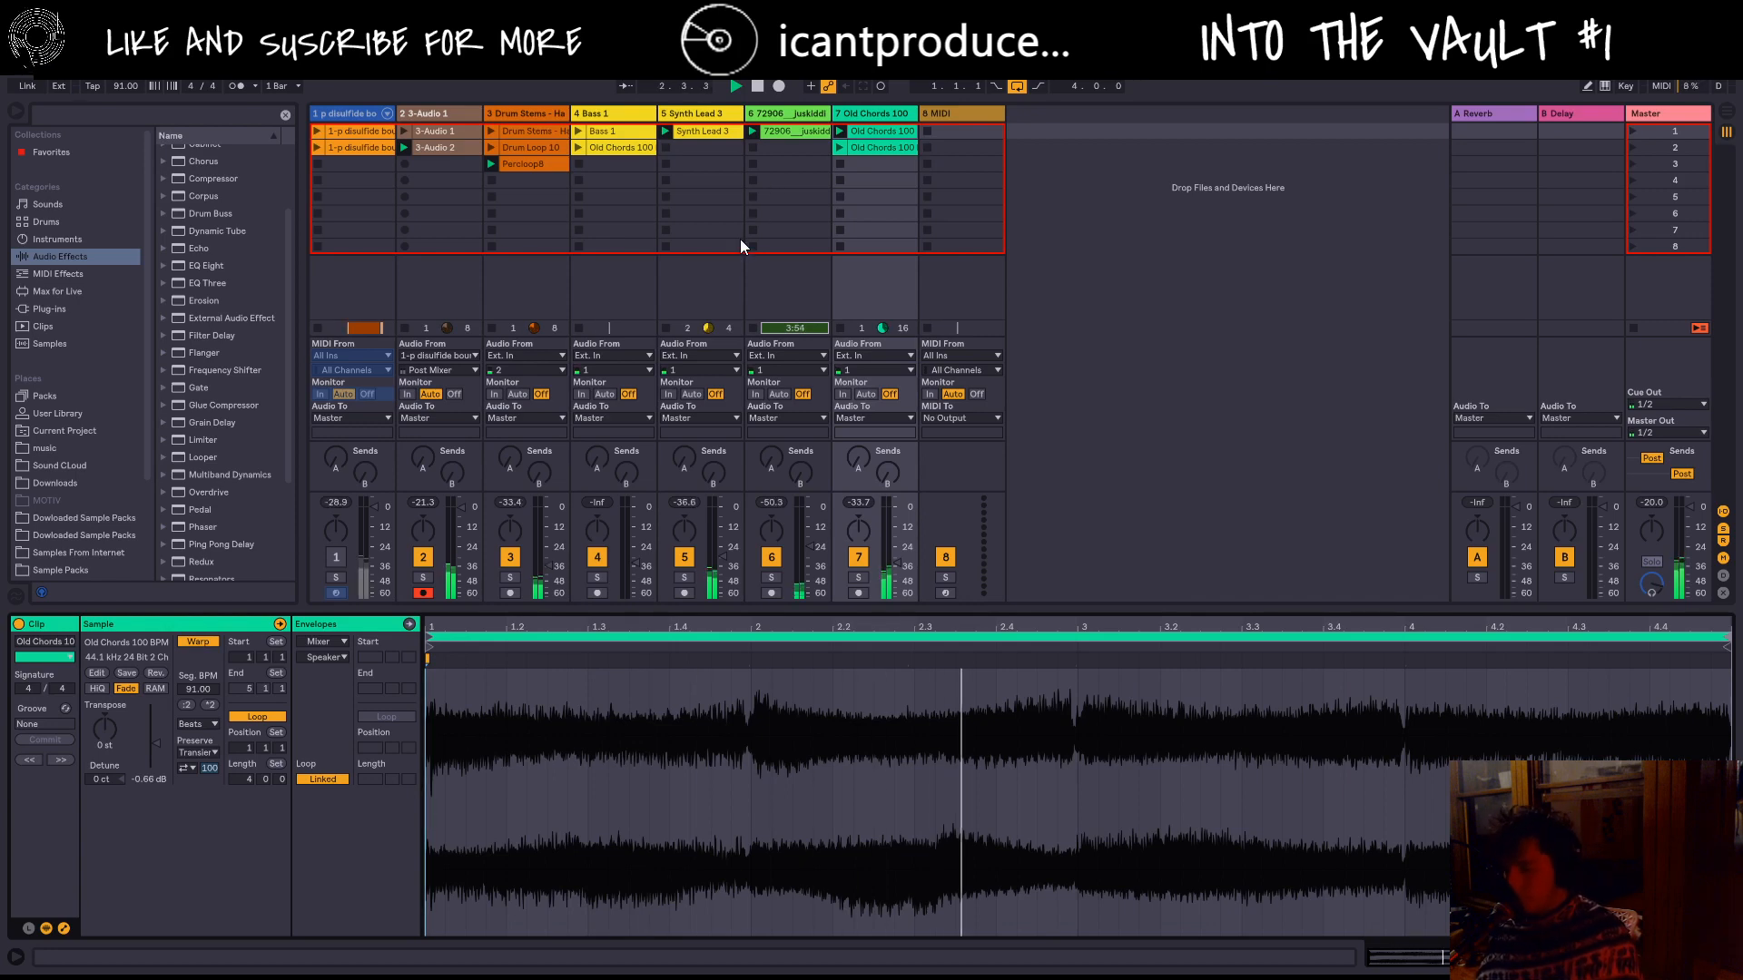
Step: Search the browser for "loop" within the first Dowloaded Sample Packs folder
left_click(942, 108)
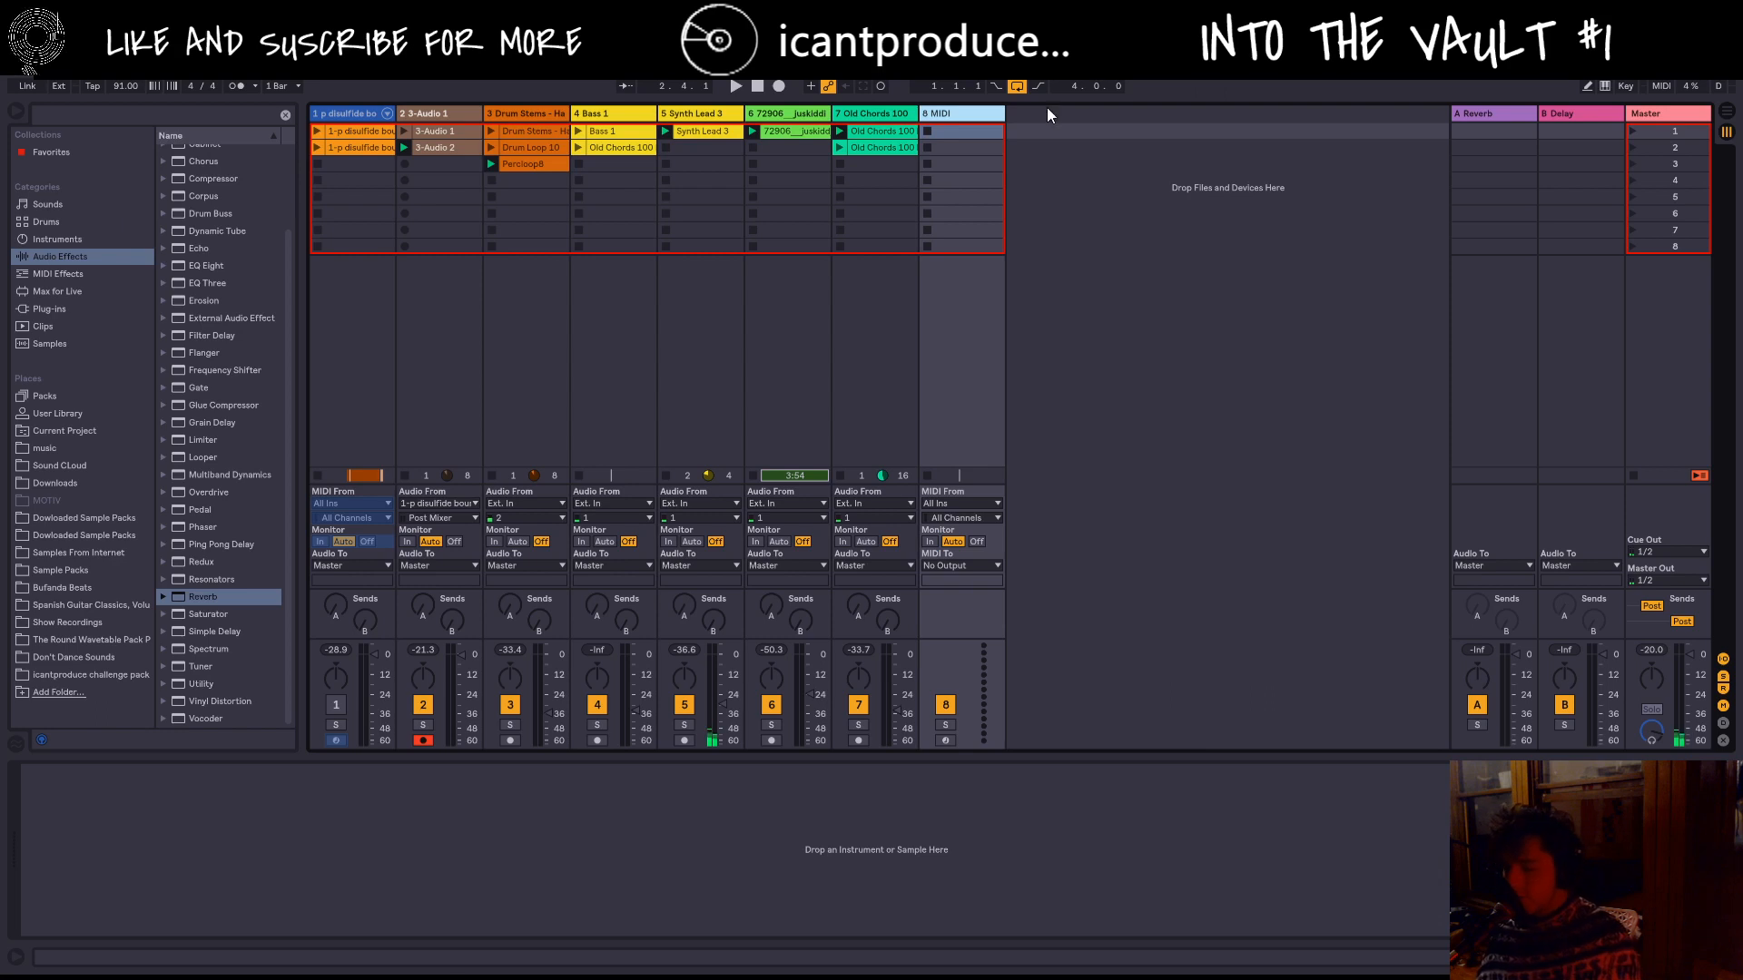
left_click(82, 222)
left_click(80, 239)
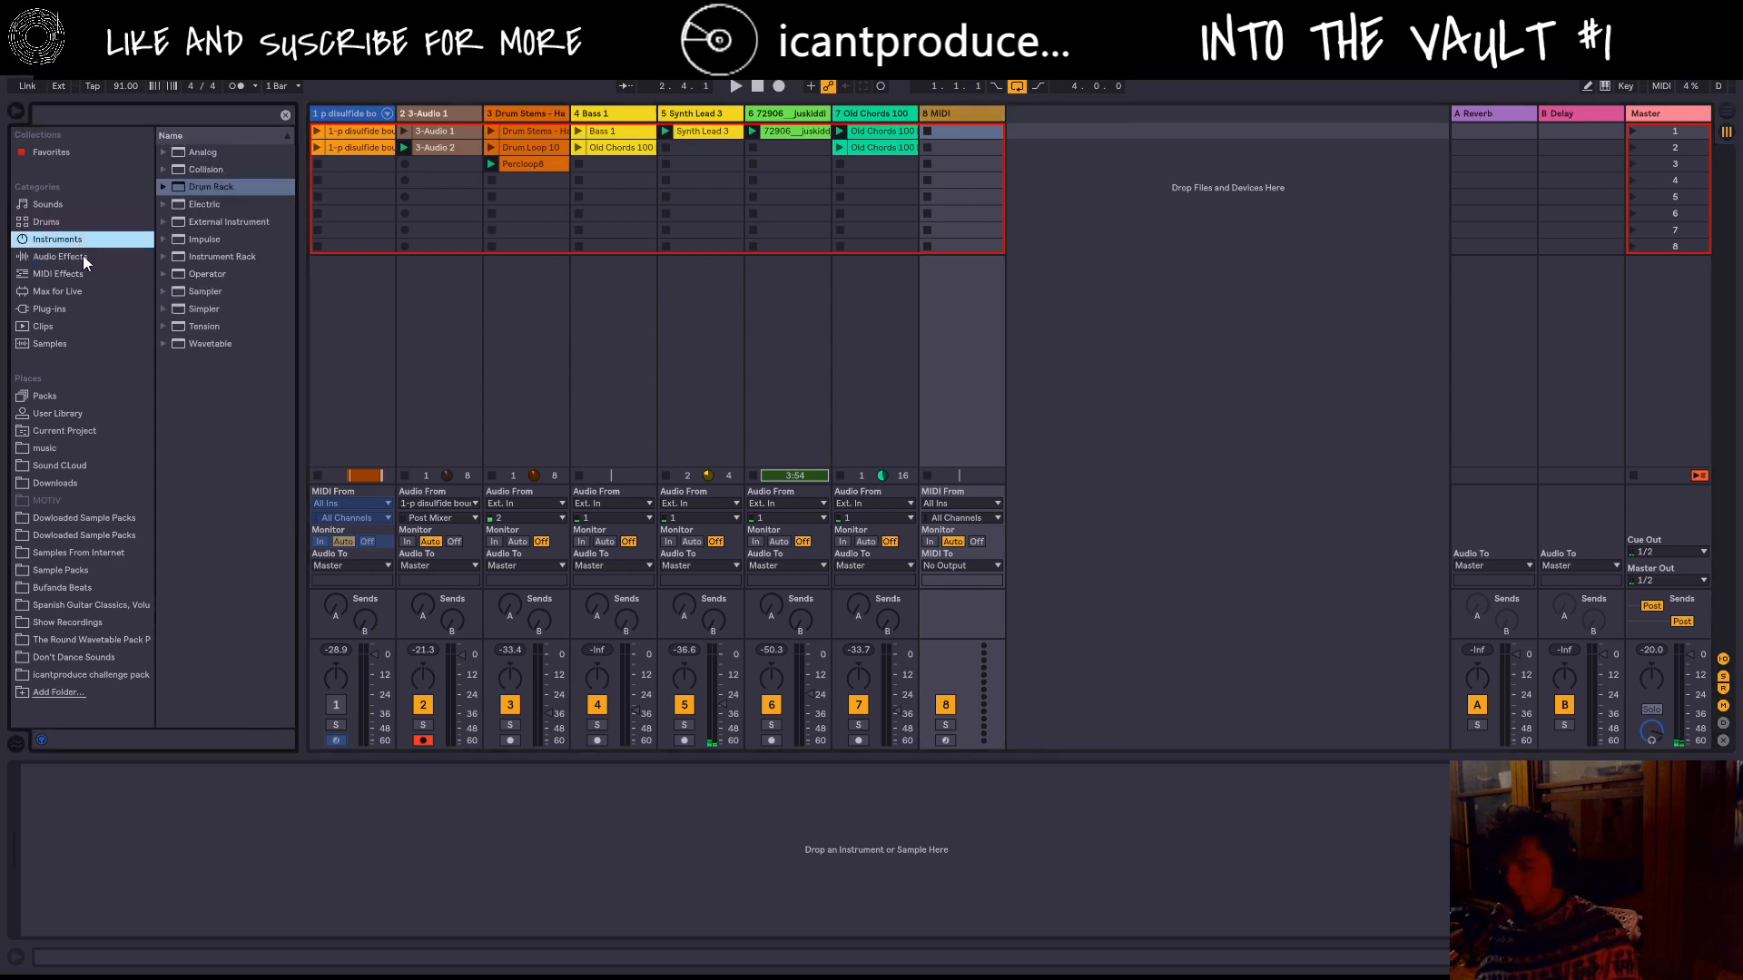
left_click(150, 118)
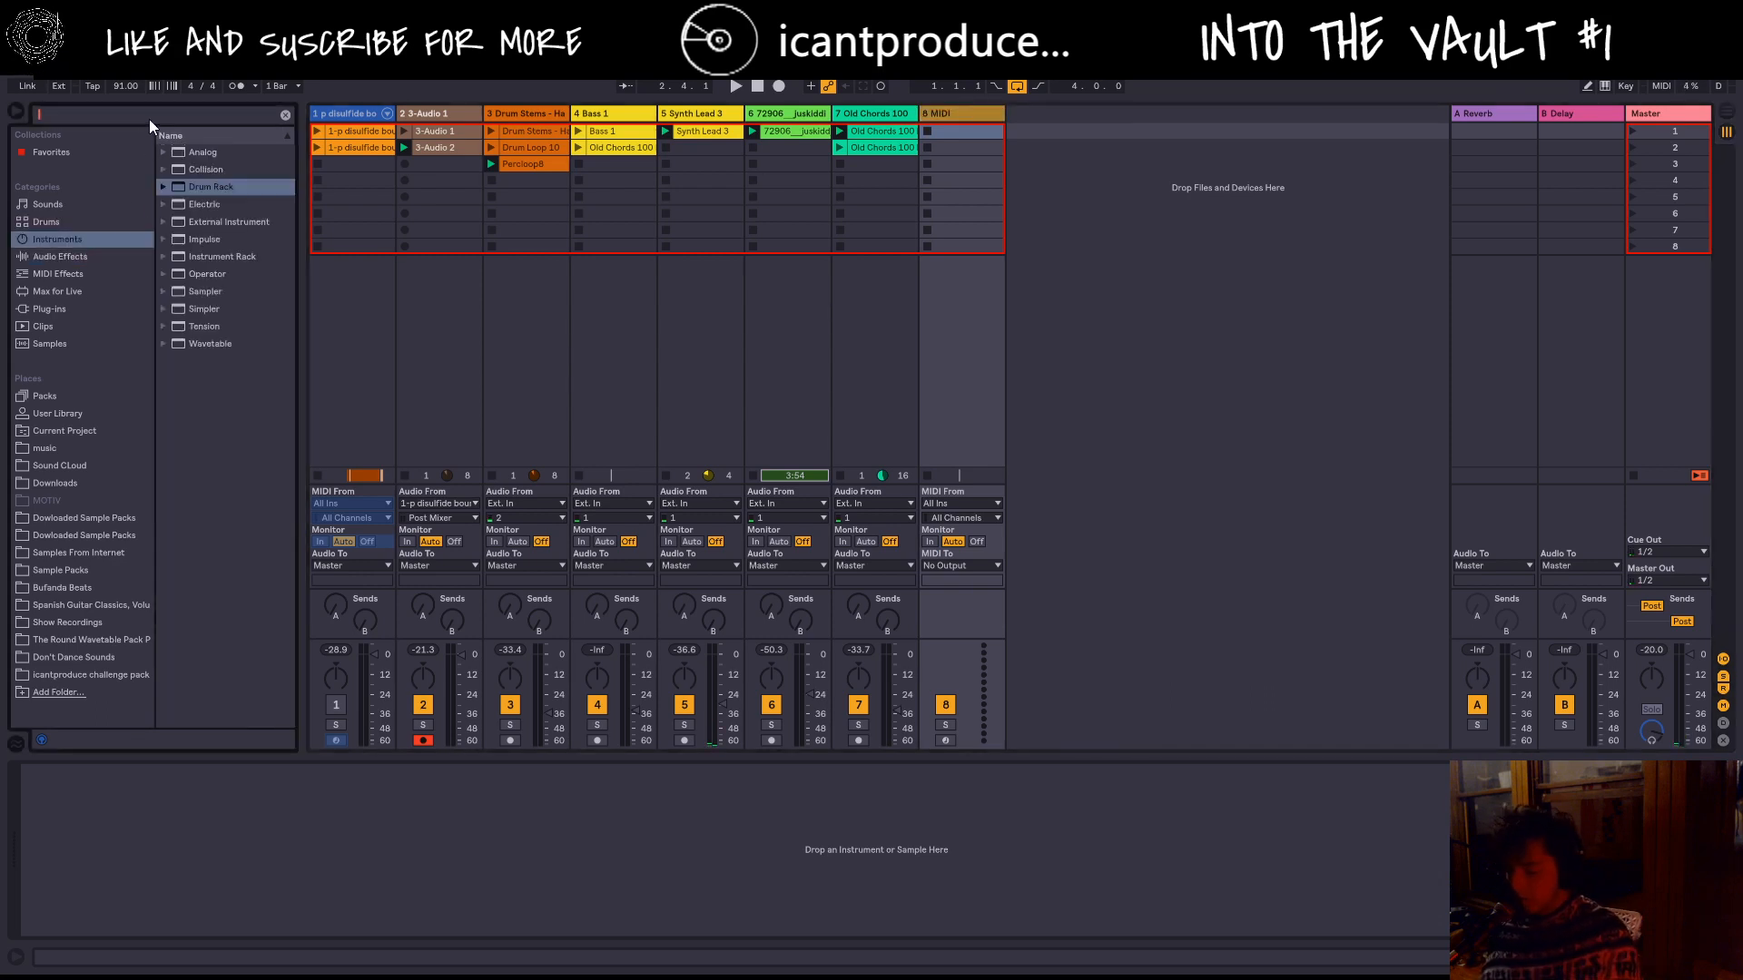
type("loop")
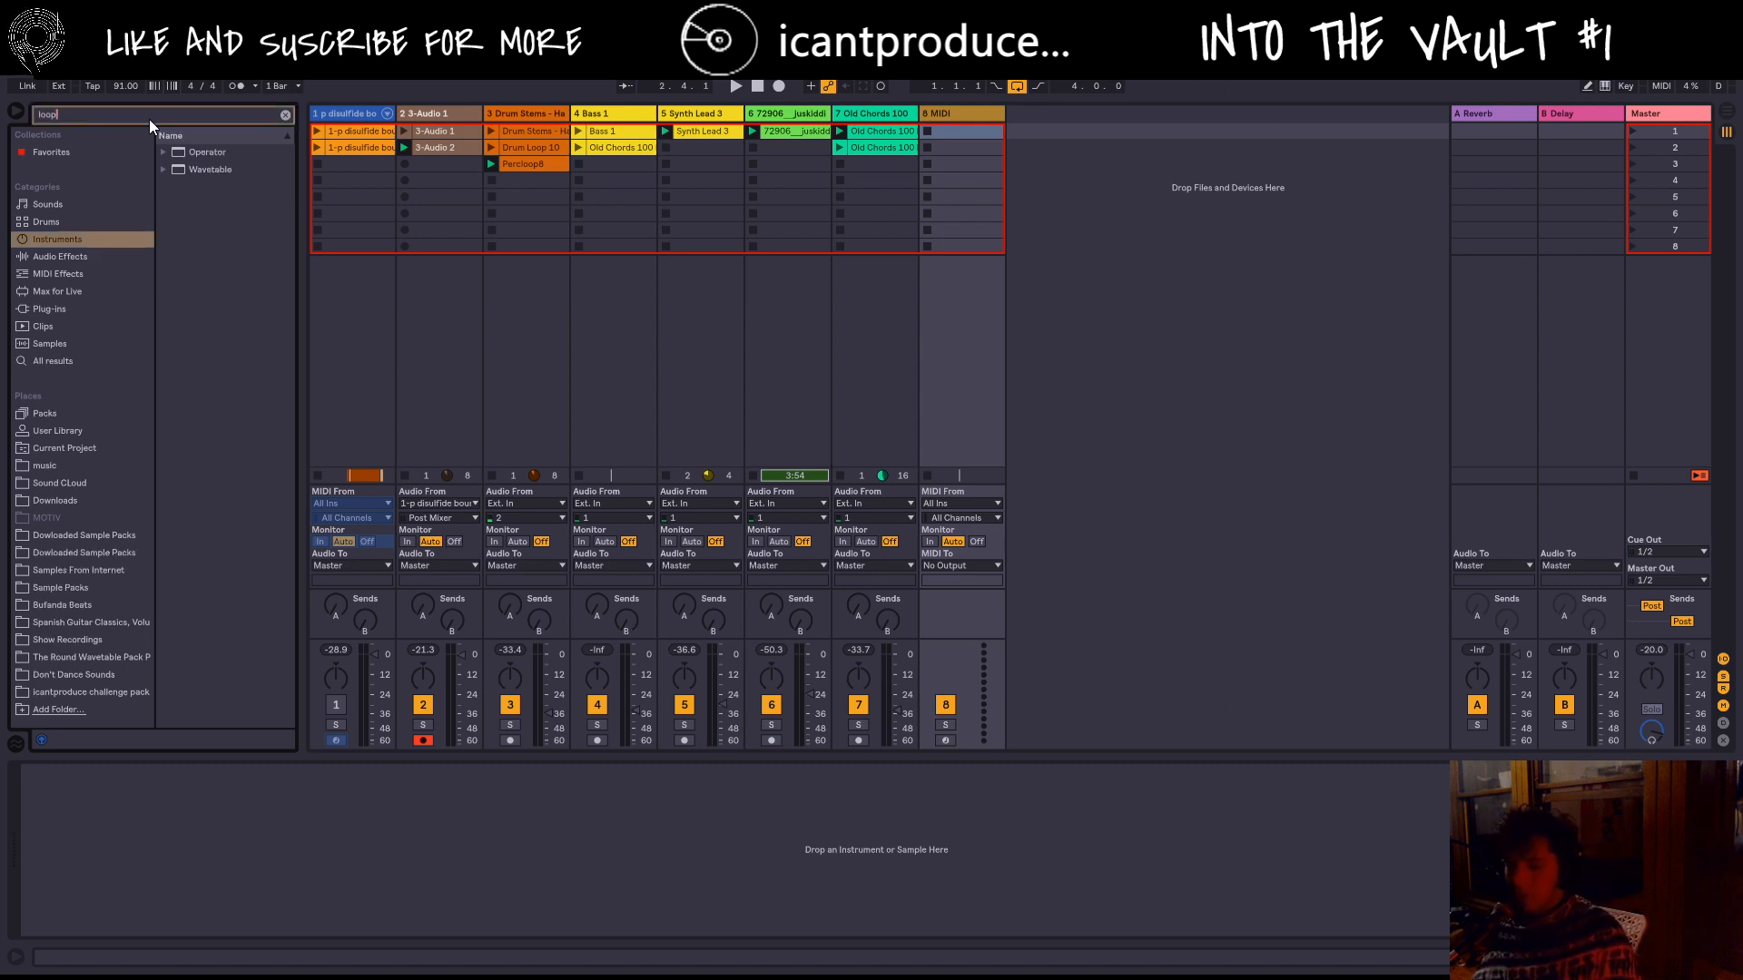
left_click(91, 535)
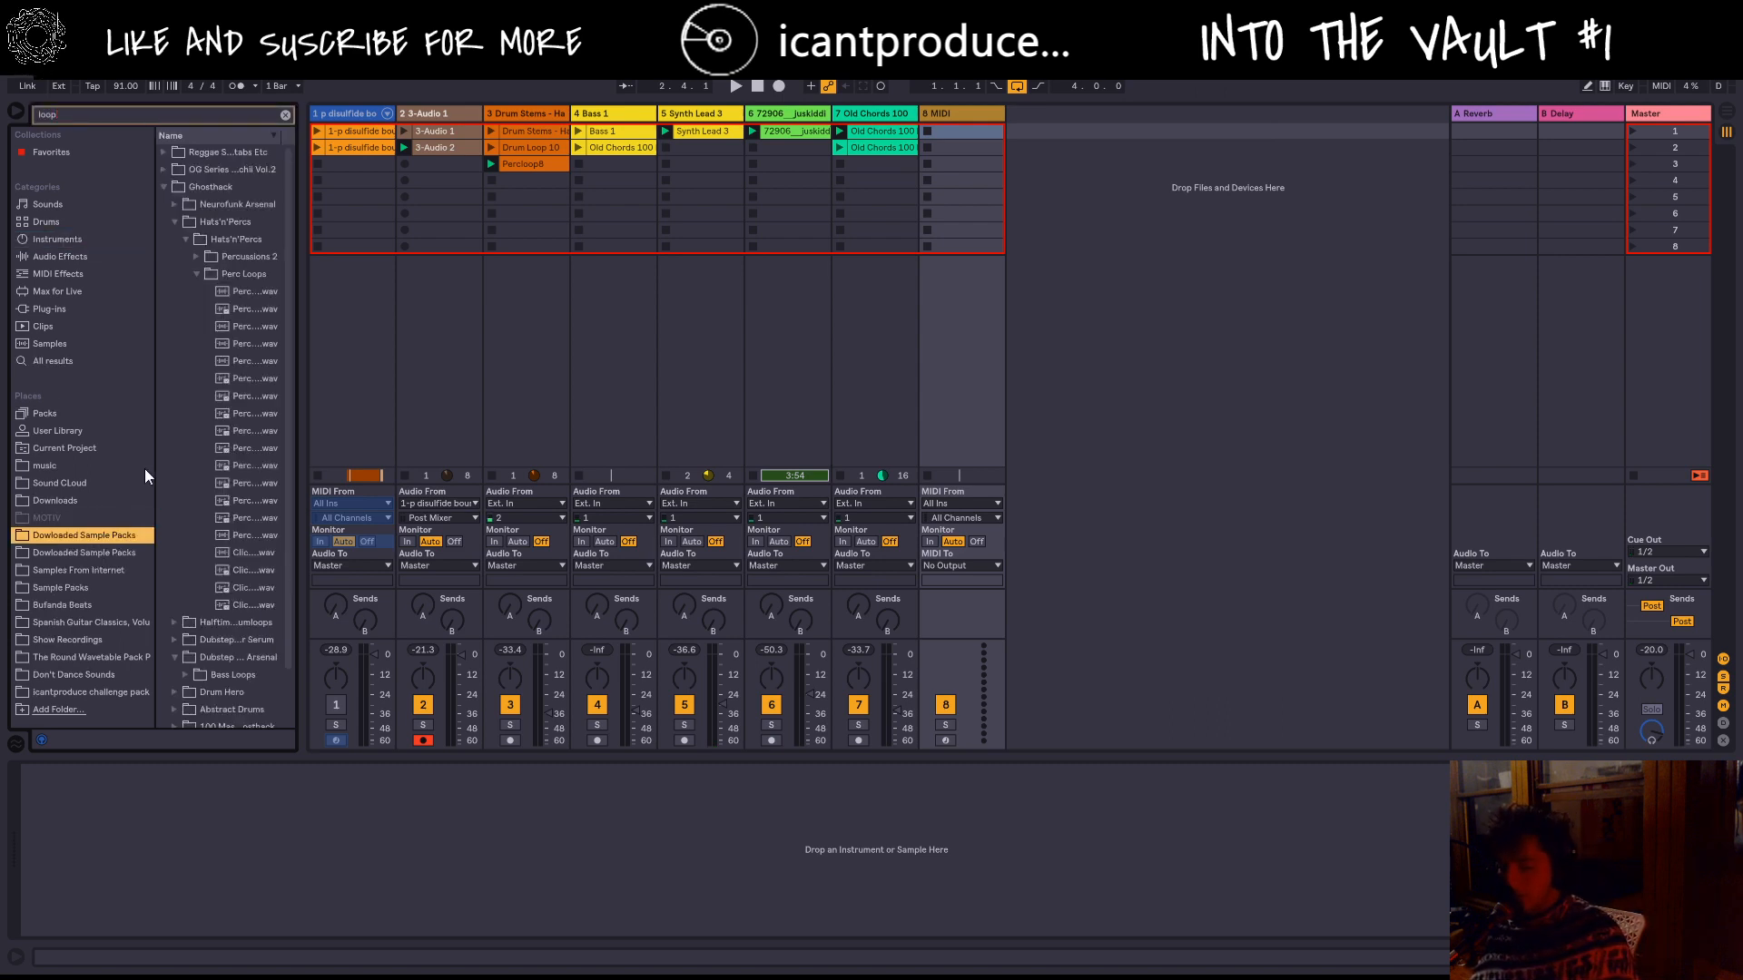
Step: Preview several SlickDrm loops from the Slick Drum 75 folder of the ArtyTorren samples
left_click(164, 186)
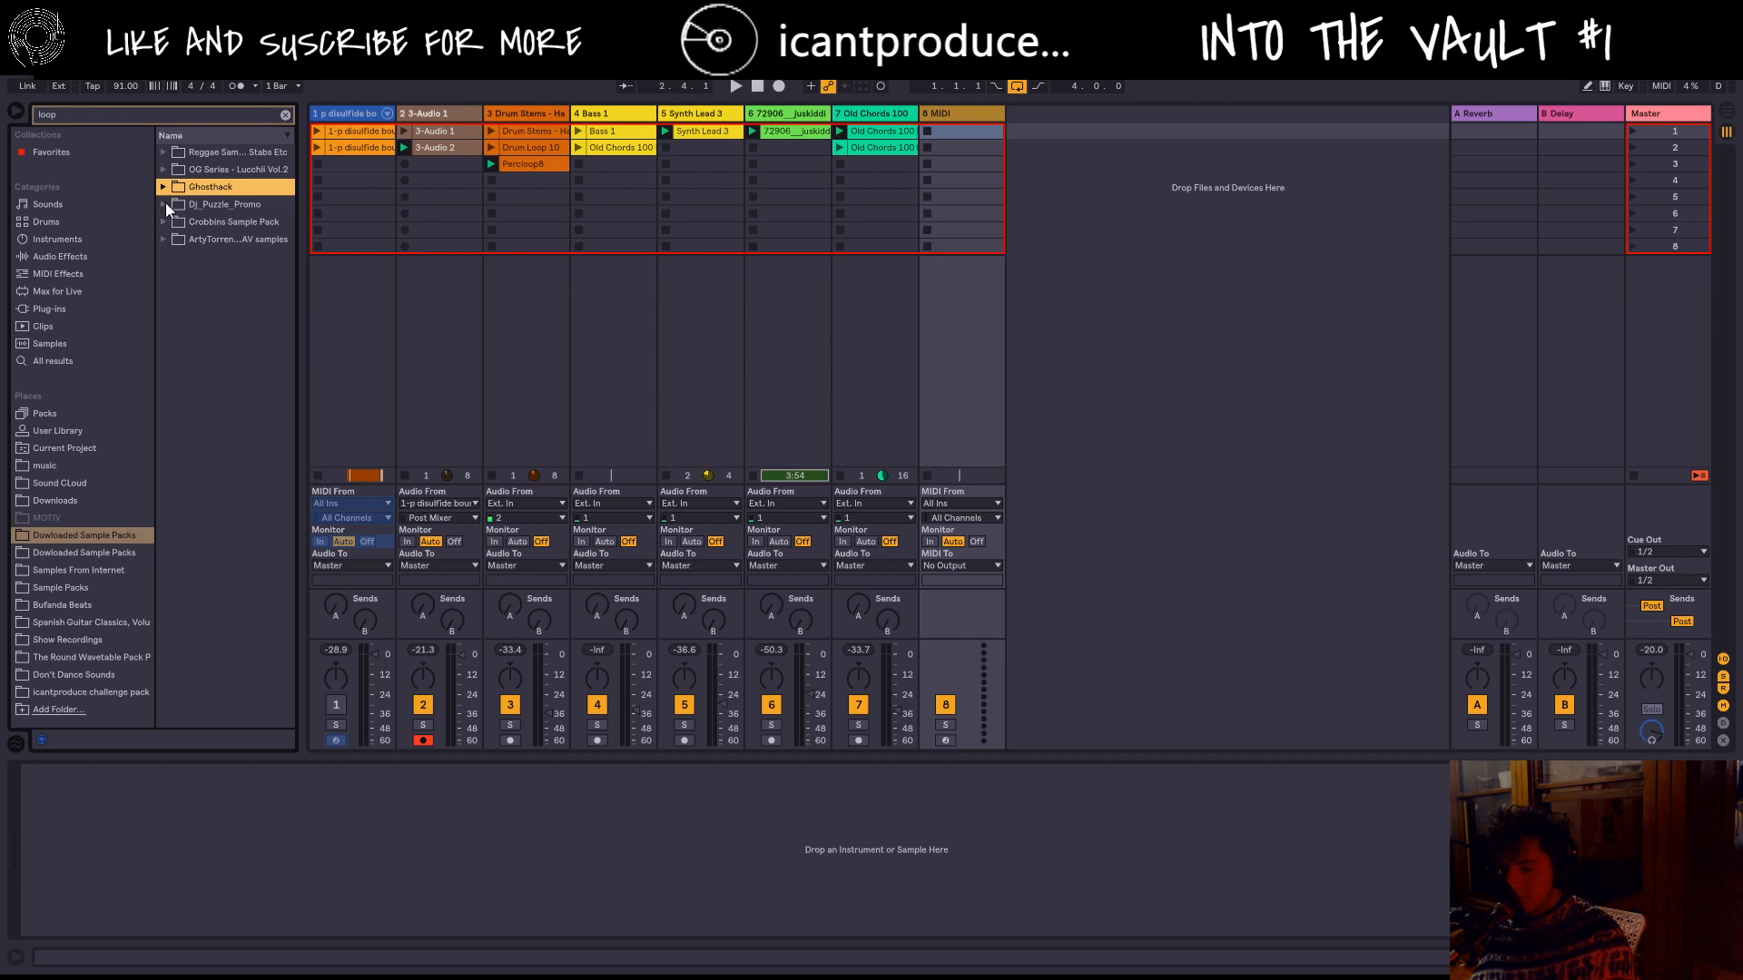
left_click(164, 239)
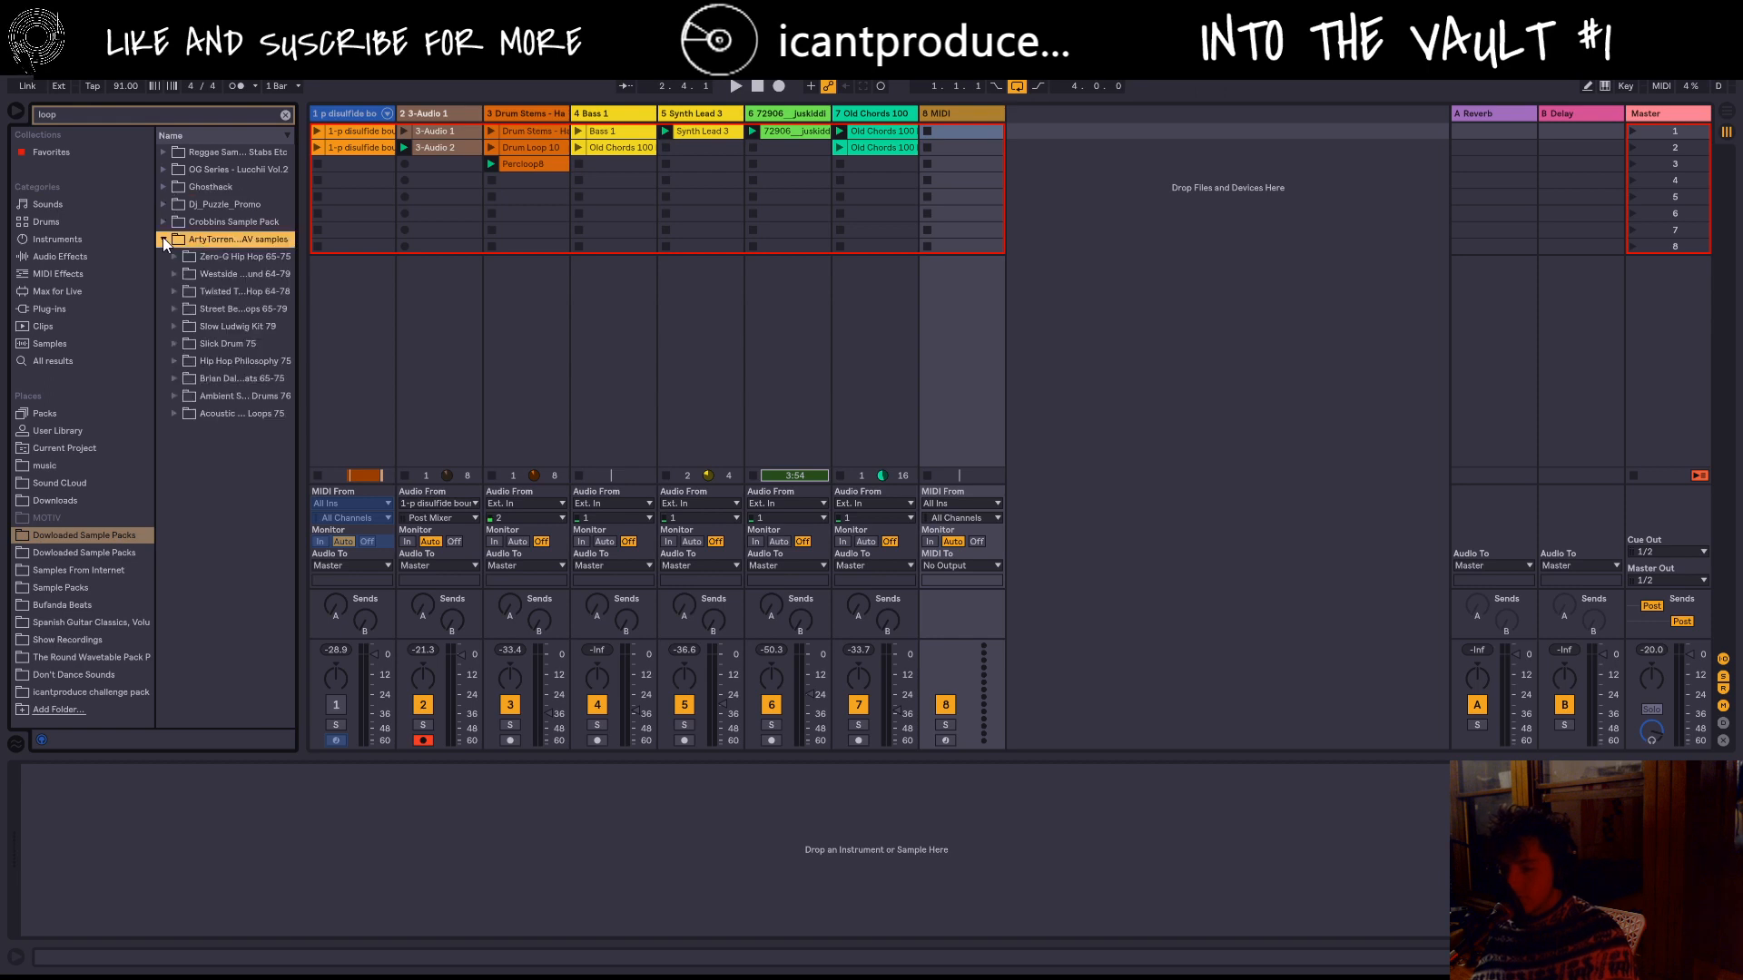
left_click(175, 345)
left_click(212, 363)
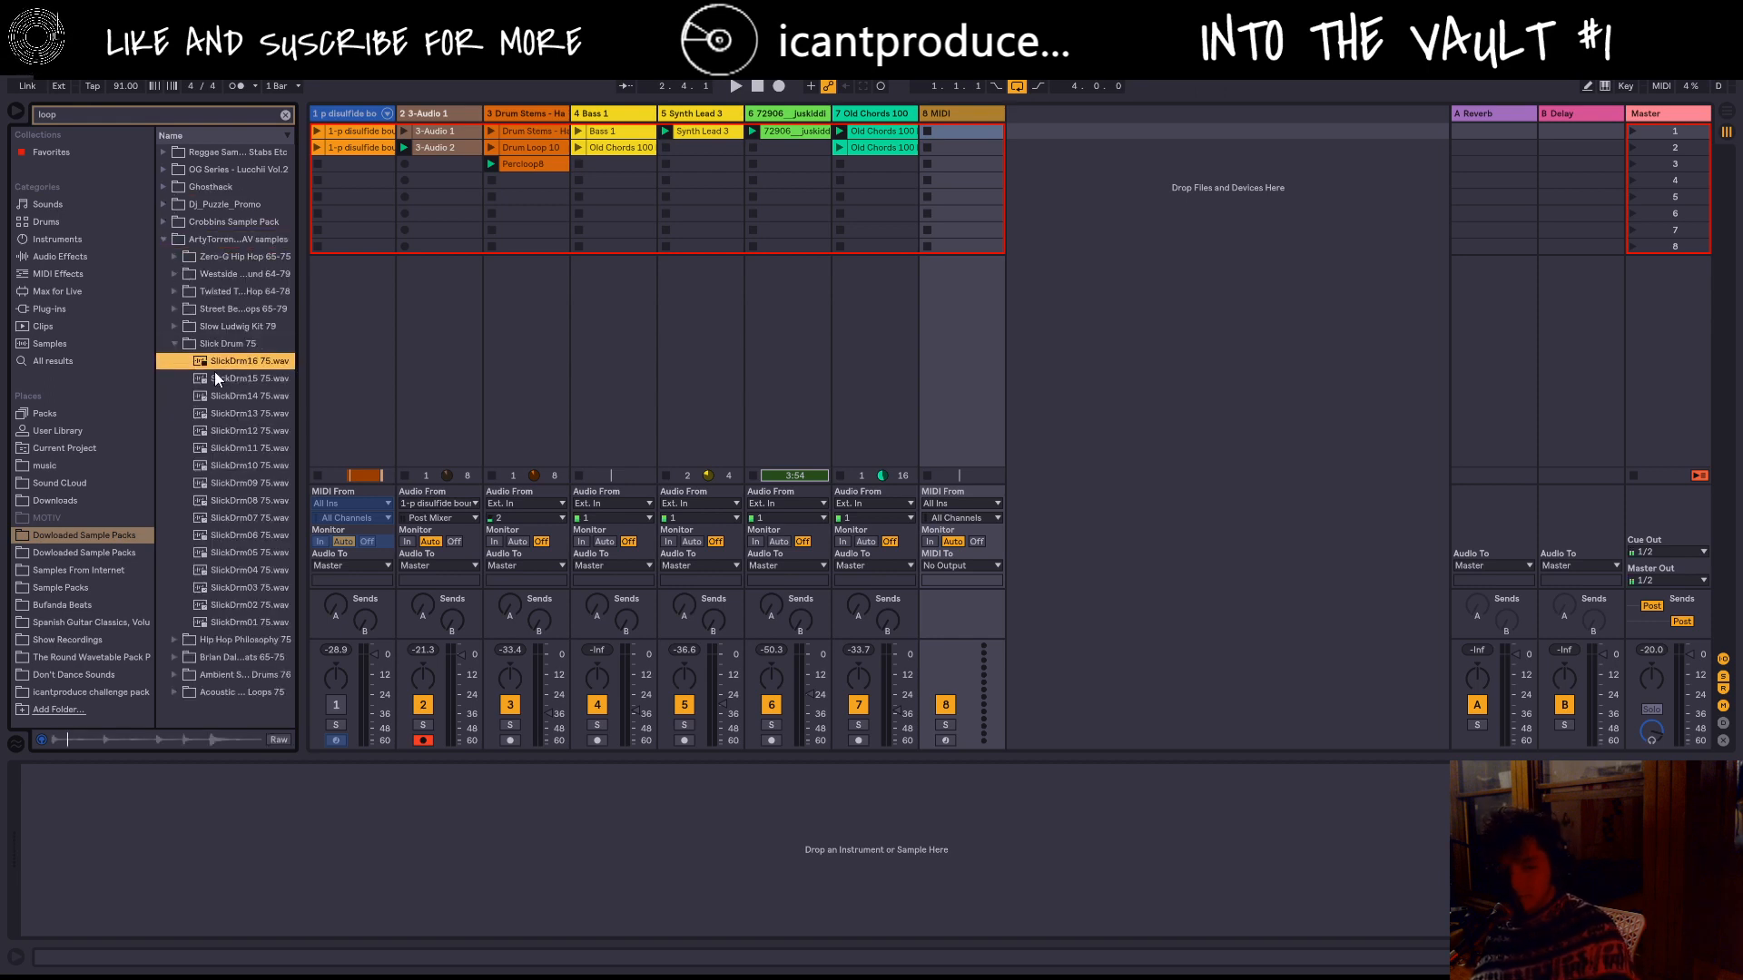
left_click(199, 396)
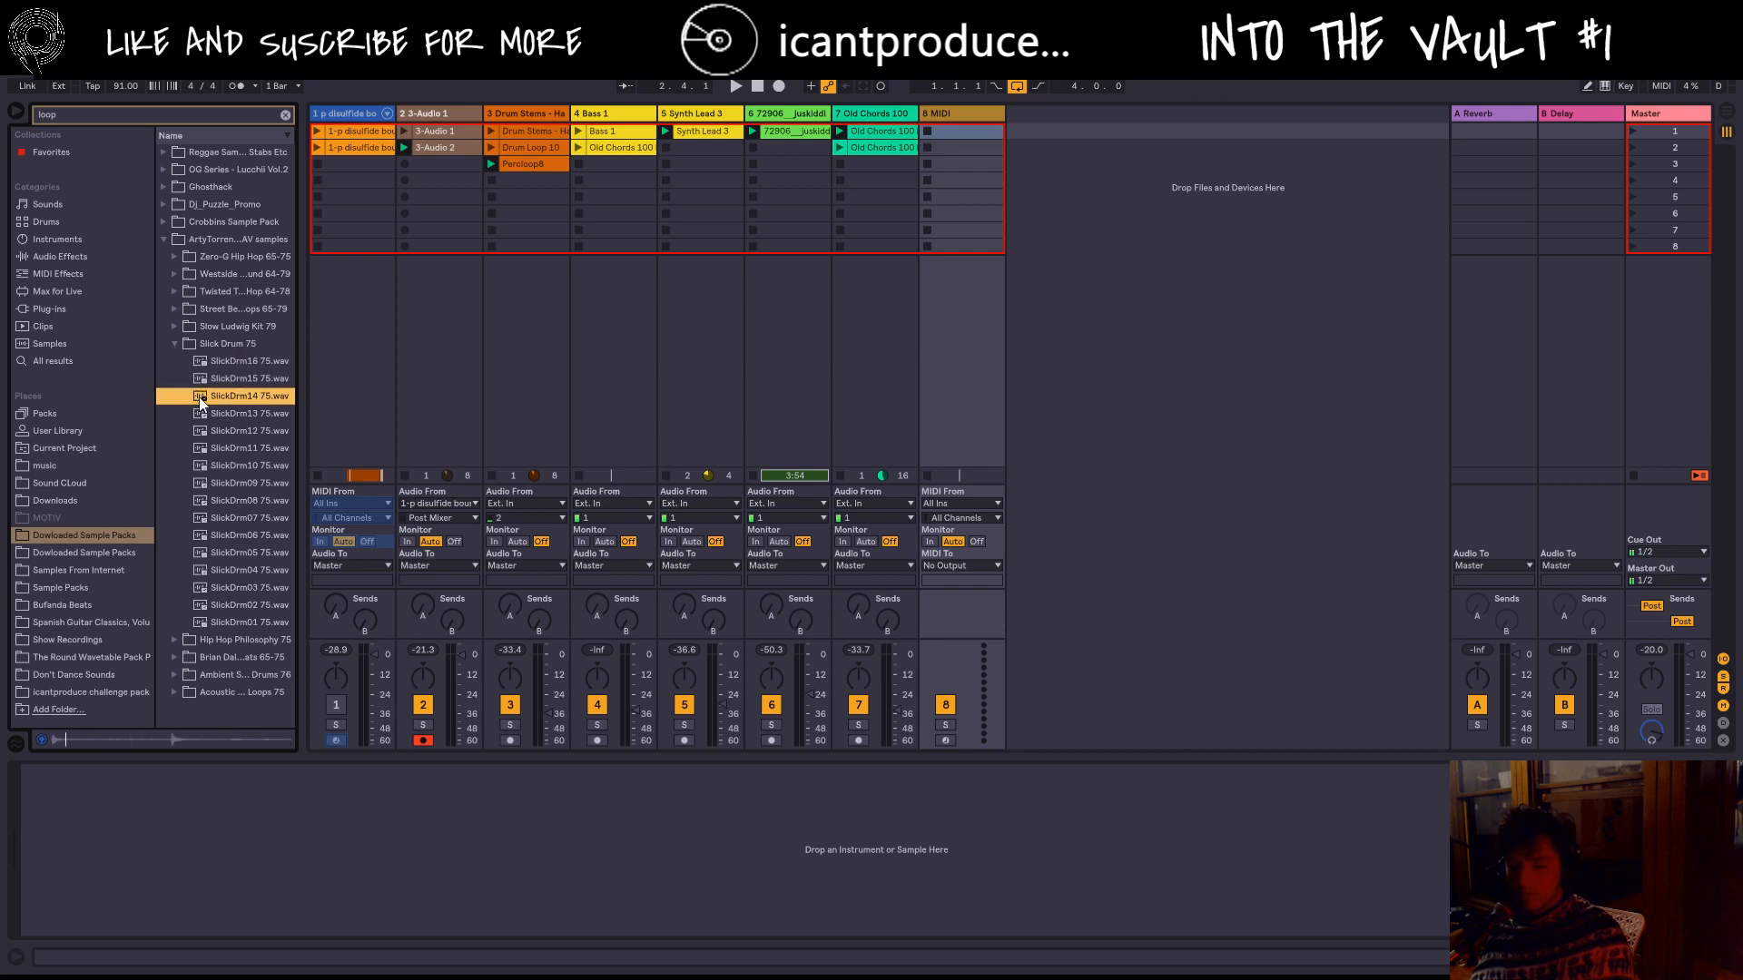
left_click(209, 469)
Step: Add a 65 BPM Twisted loop from the Twisted 64-78 folder as a new audio track after track 8 and launch it
left_click(173, 344)
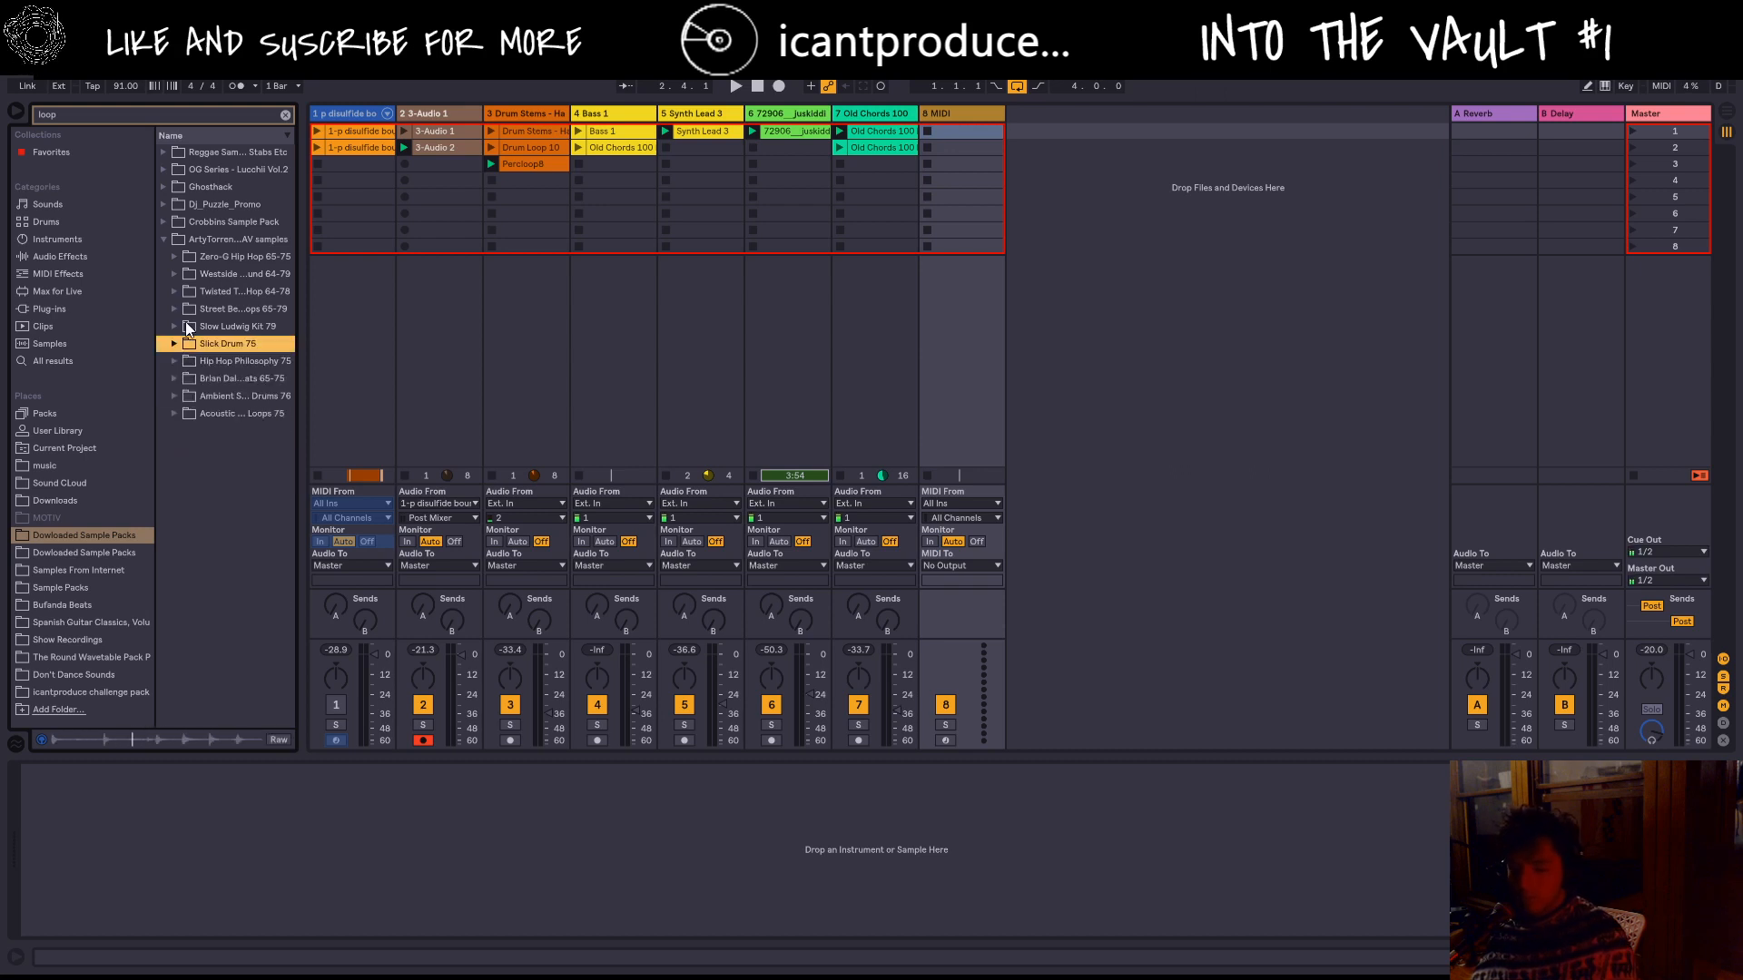
left_click(173, 291)
left_click(206, 349)
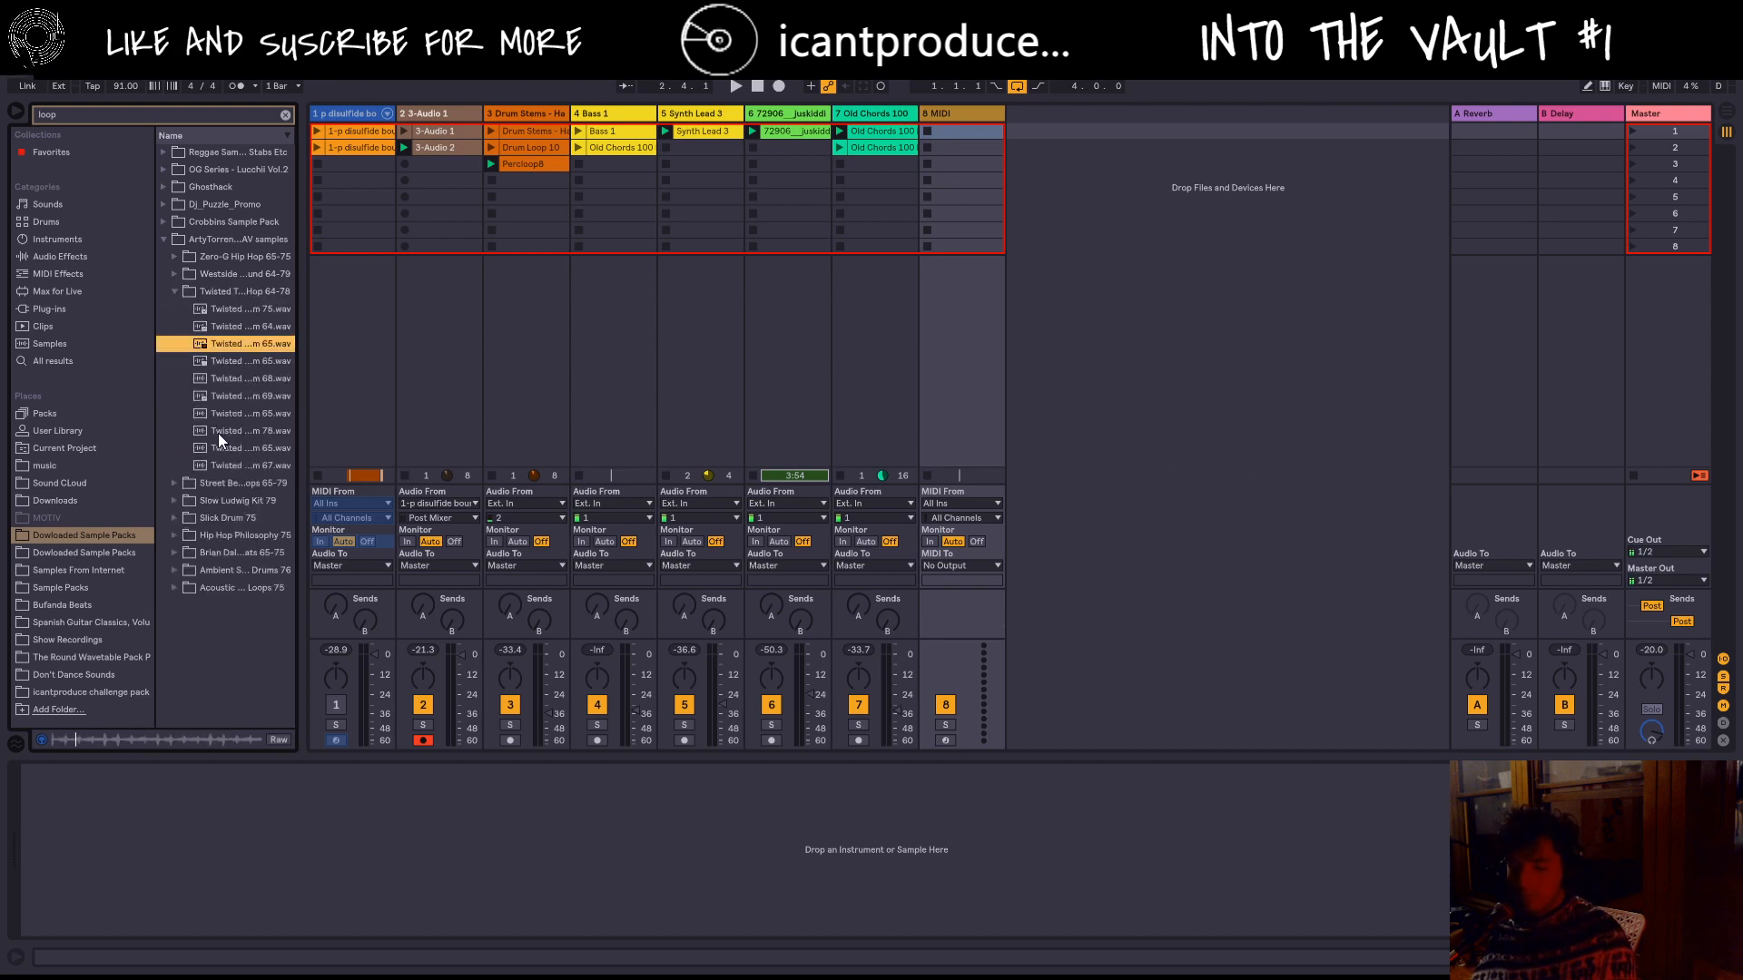
left_click_drag(218, 351, 1017, 134)
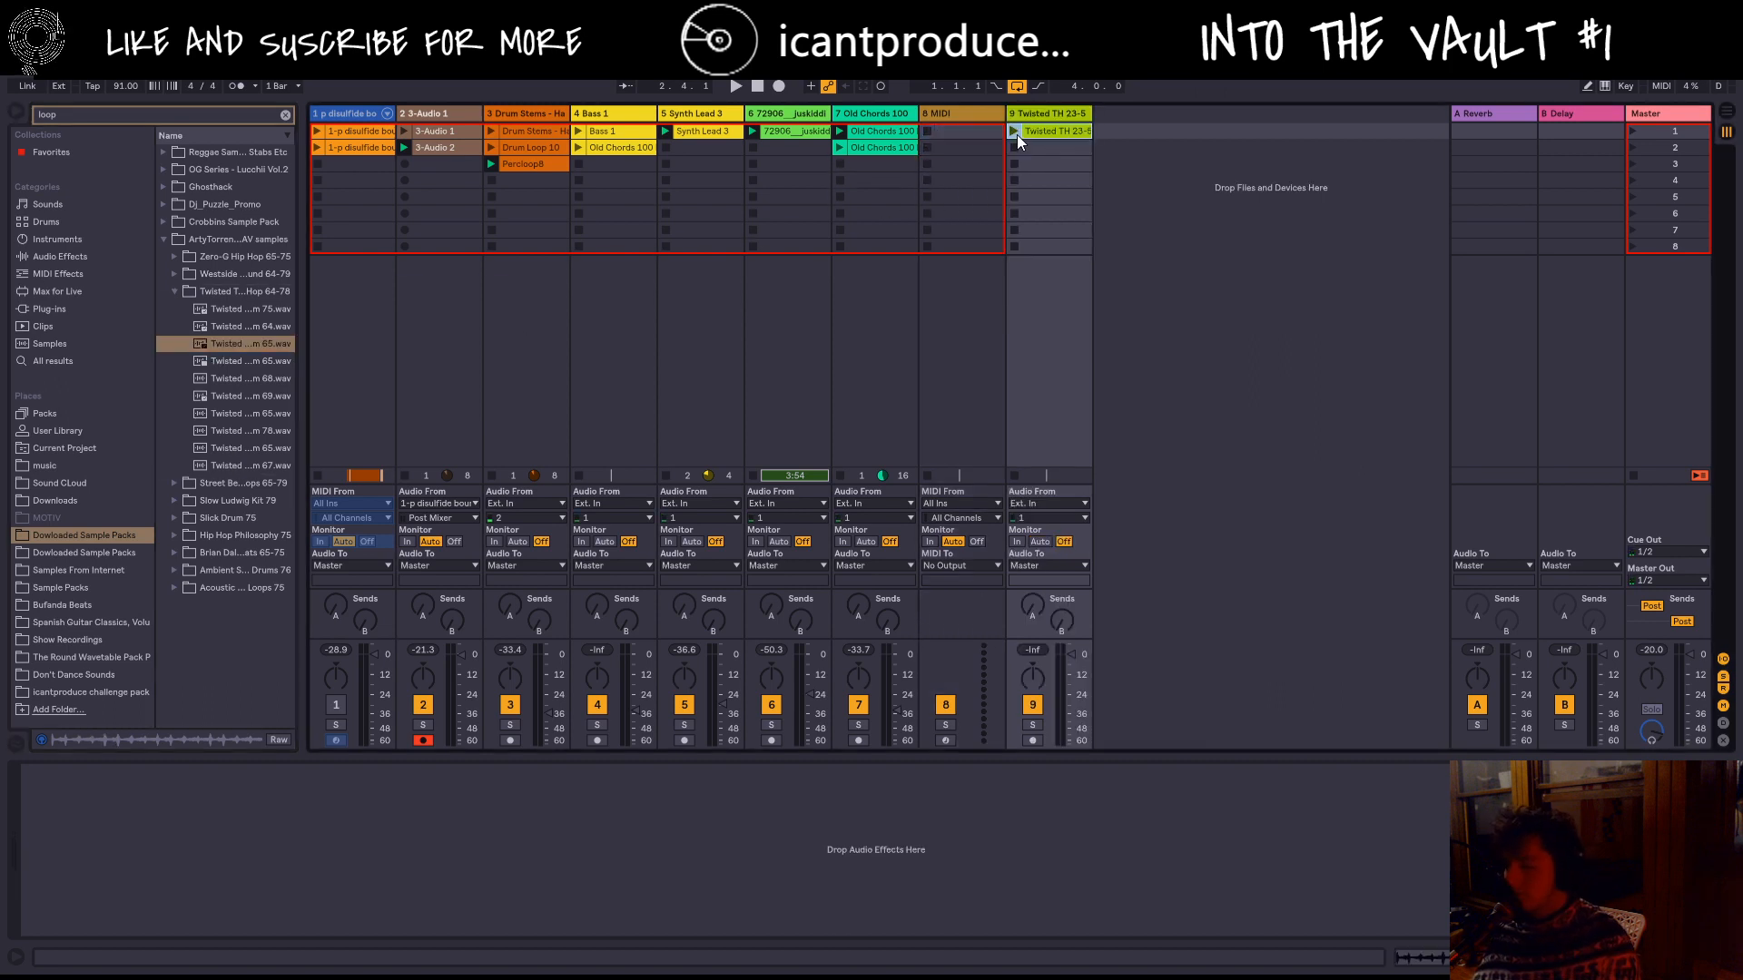
left_click(1015, 131)
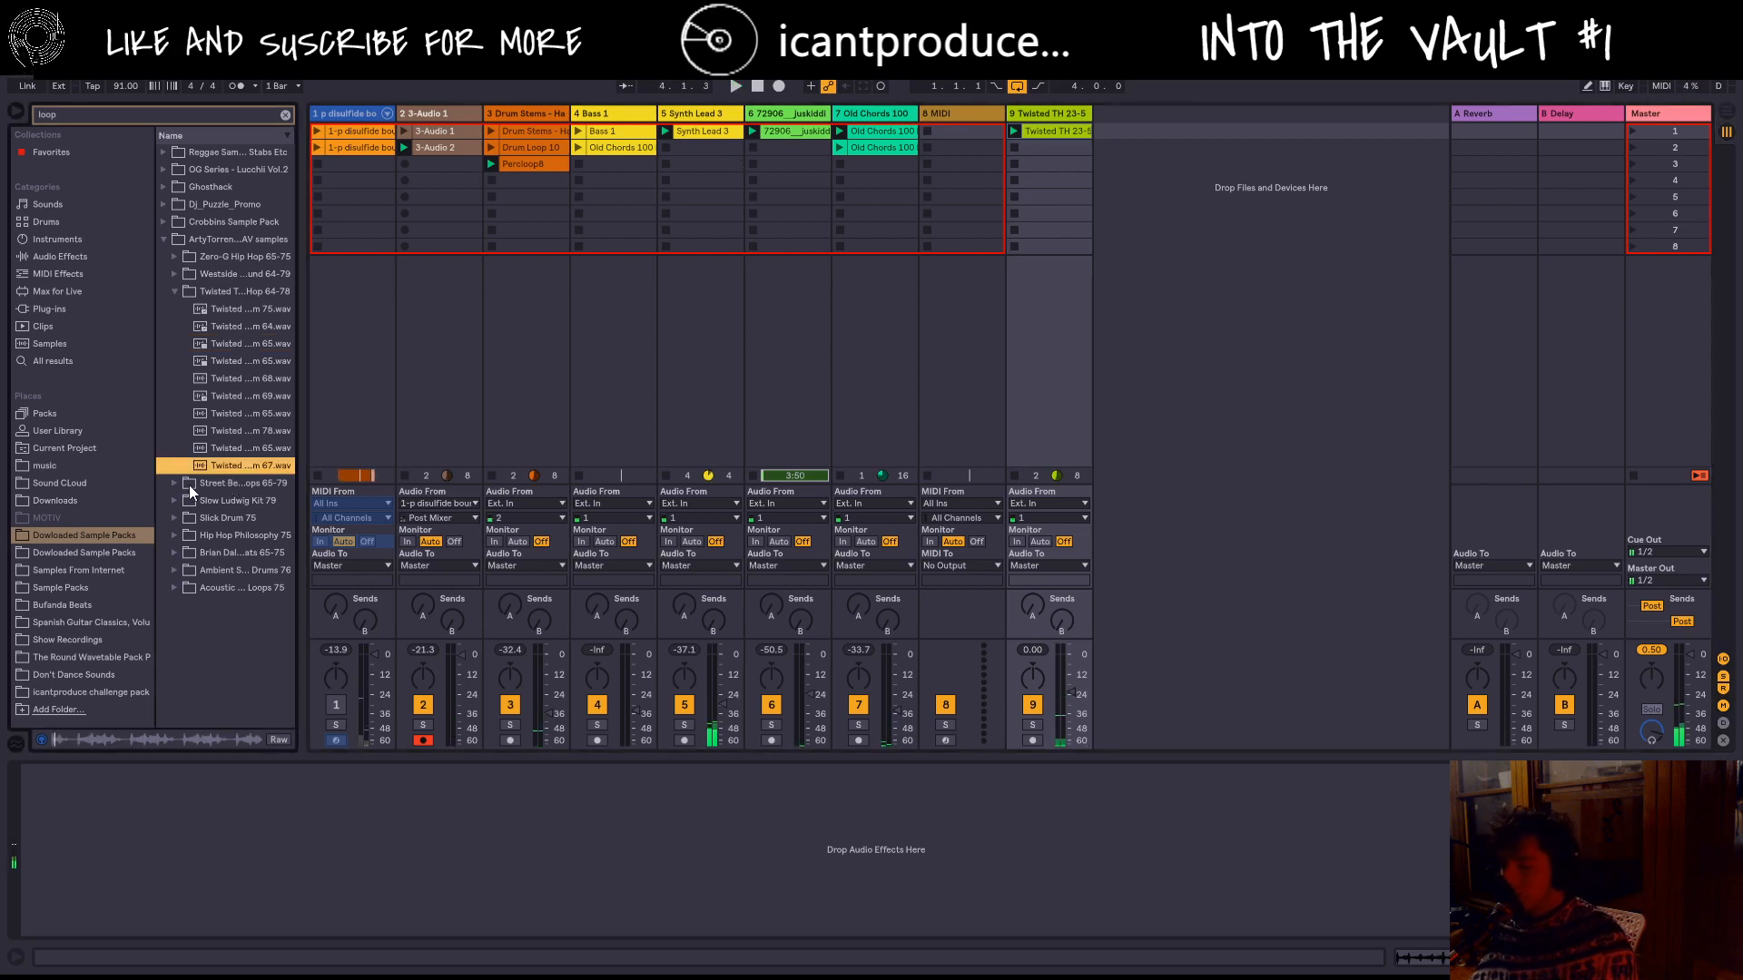
Step: Replace track 9's clip with the Twisted 67 loop and listen to it with the other clips
left_click(213, 466)
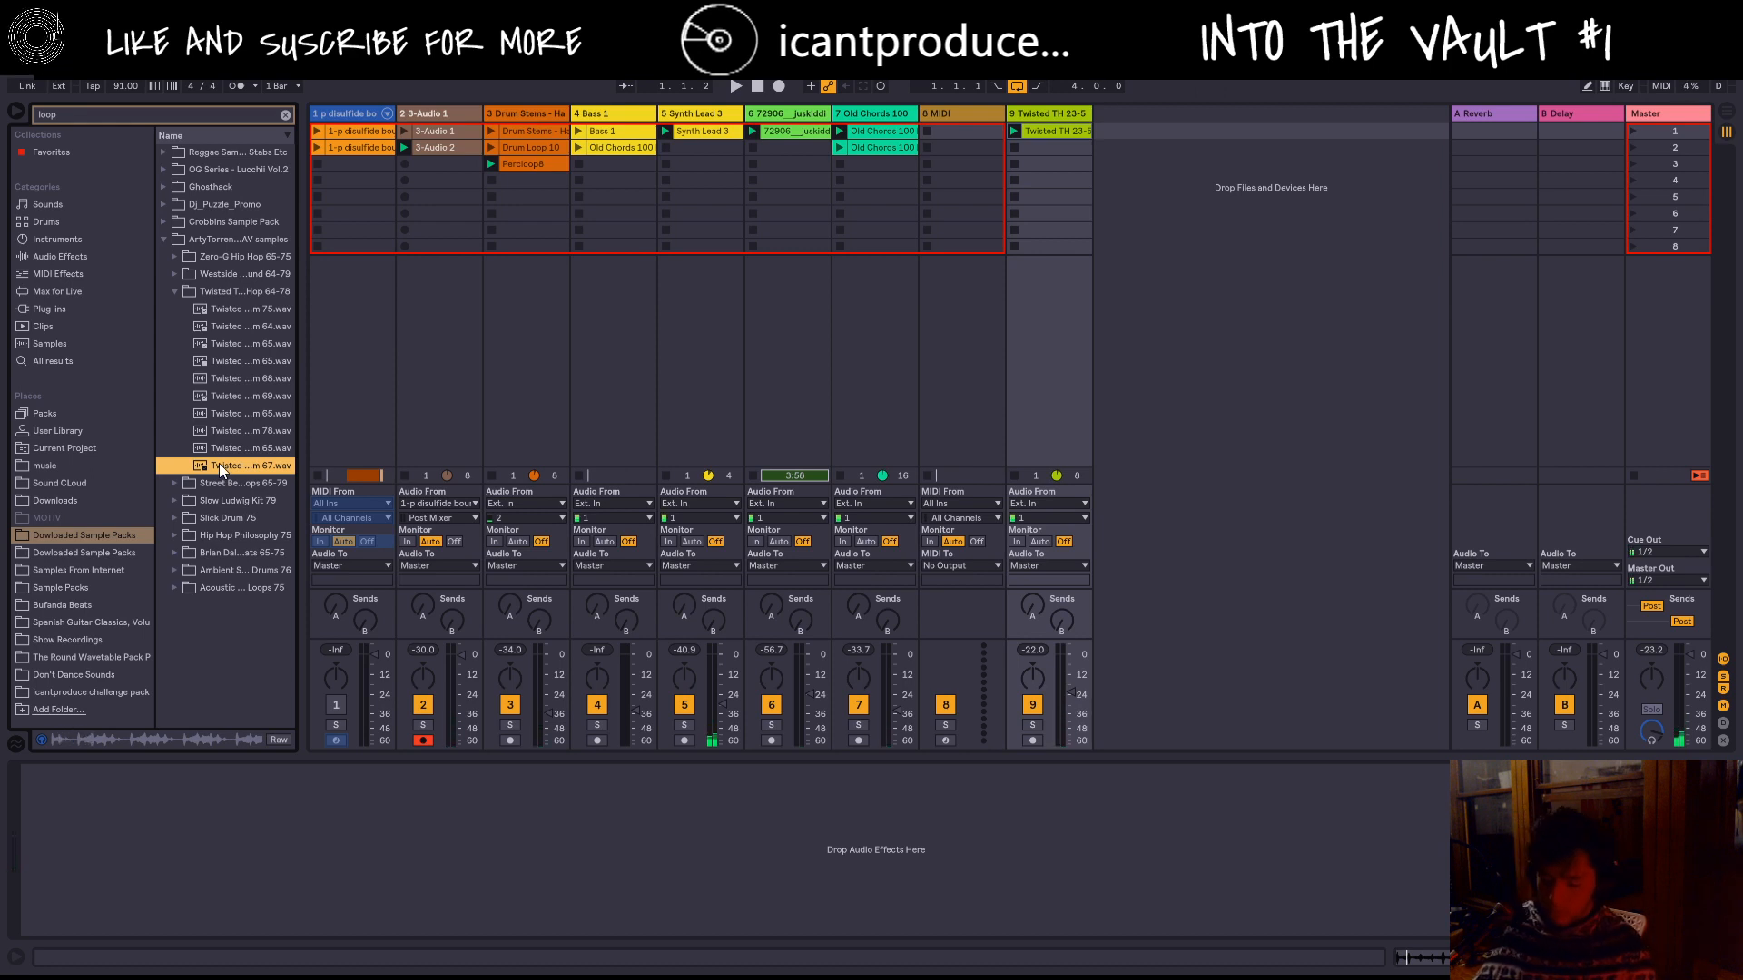
left_click_drag(219, 463, 1046, 134)
key("space")
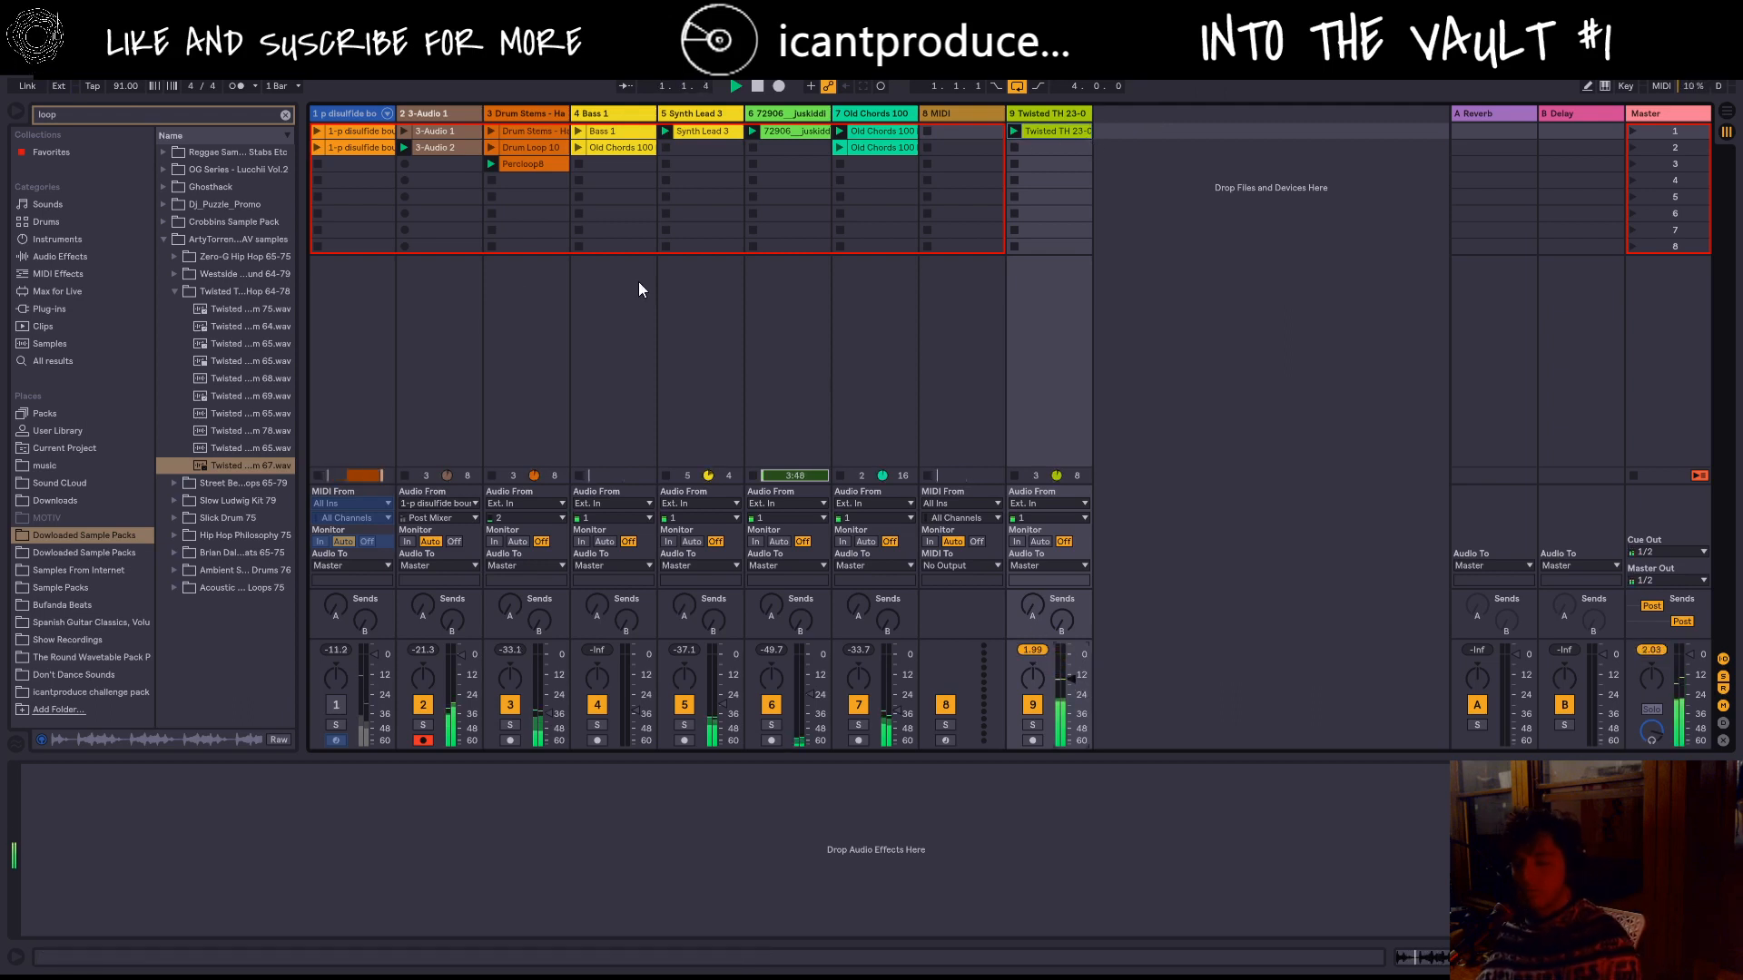
key("space")
Step: Preview drum loops from the Street Be...ops 65-79 and Slick Drum 75 folders, looking into Slow Ludwig Kit 79 as well
left_click(178, 479)
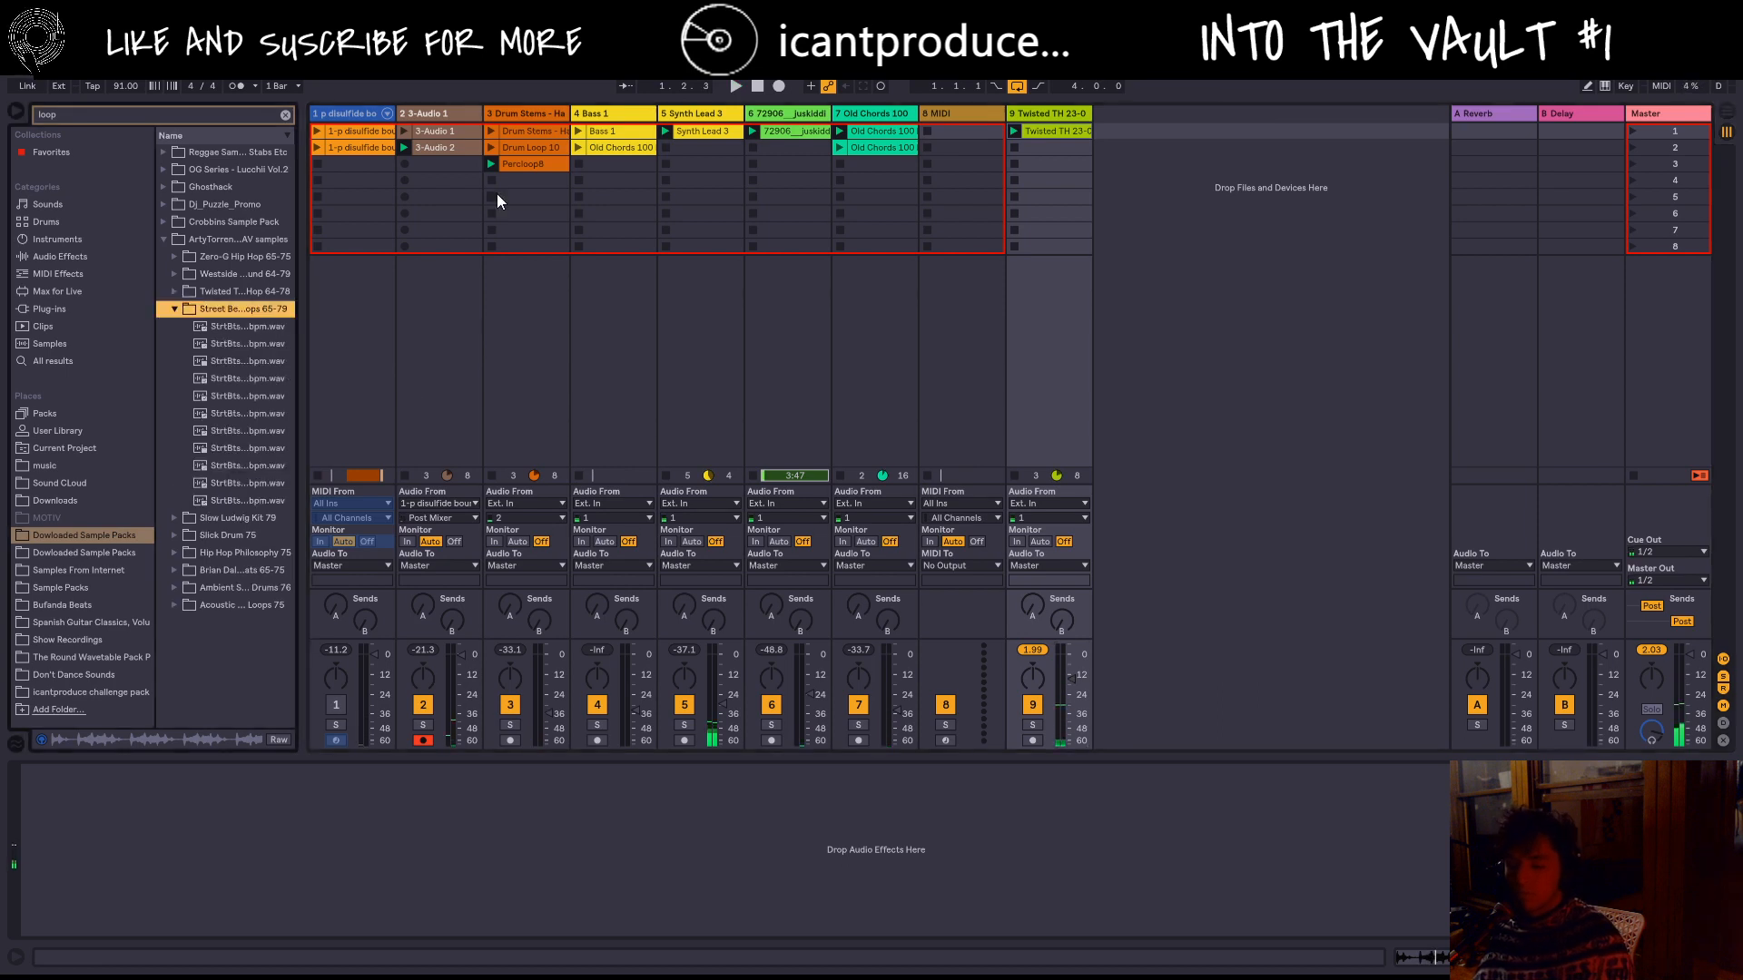
left_click(214, 374)
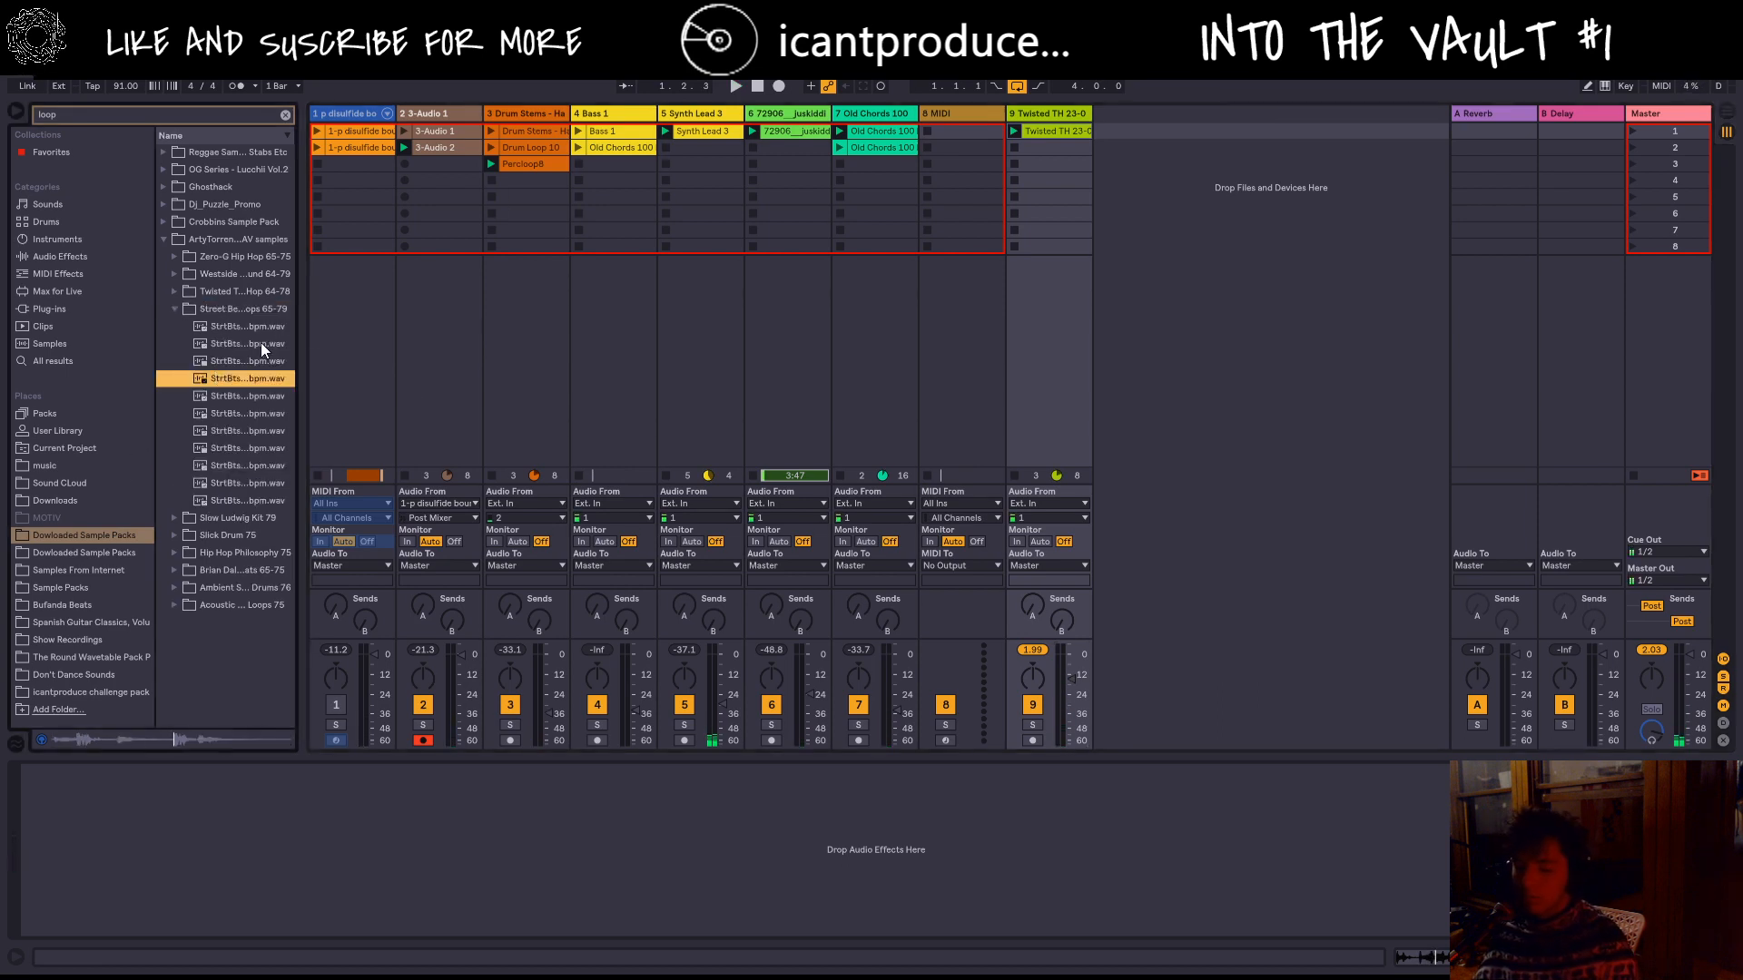
left_click(229, 410)
left_click(174, 517)
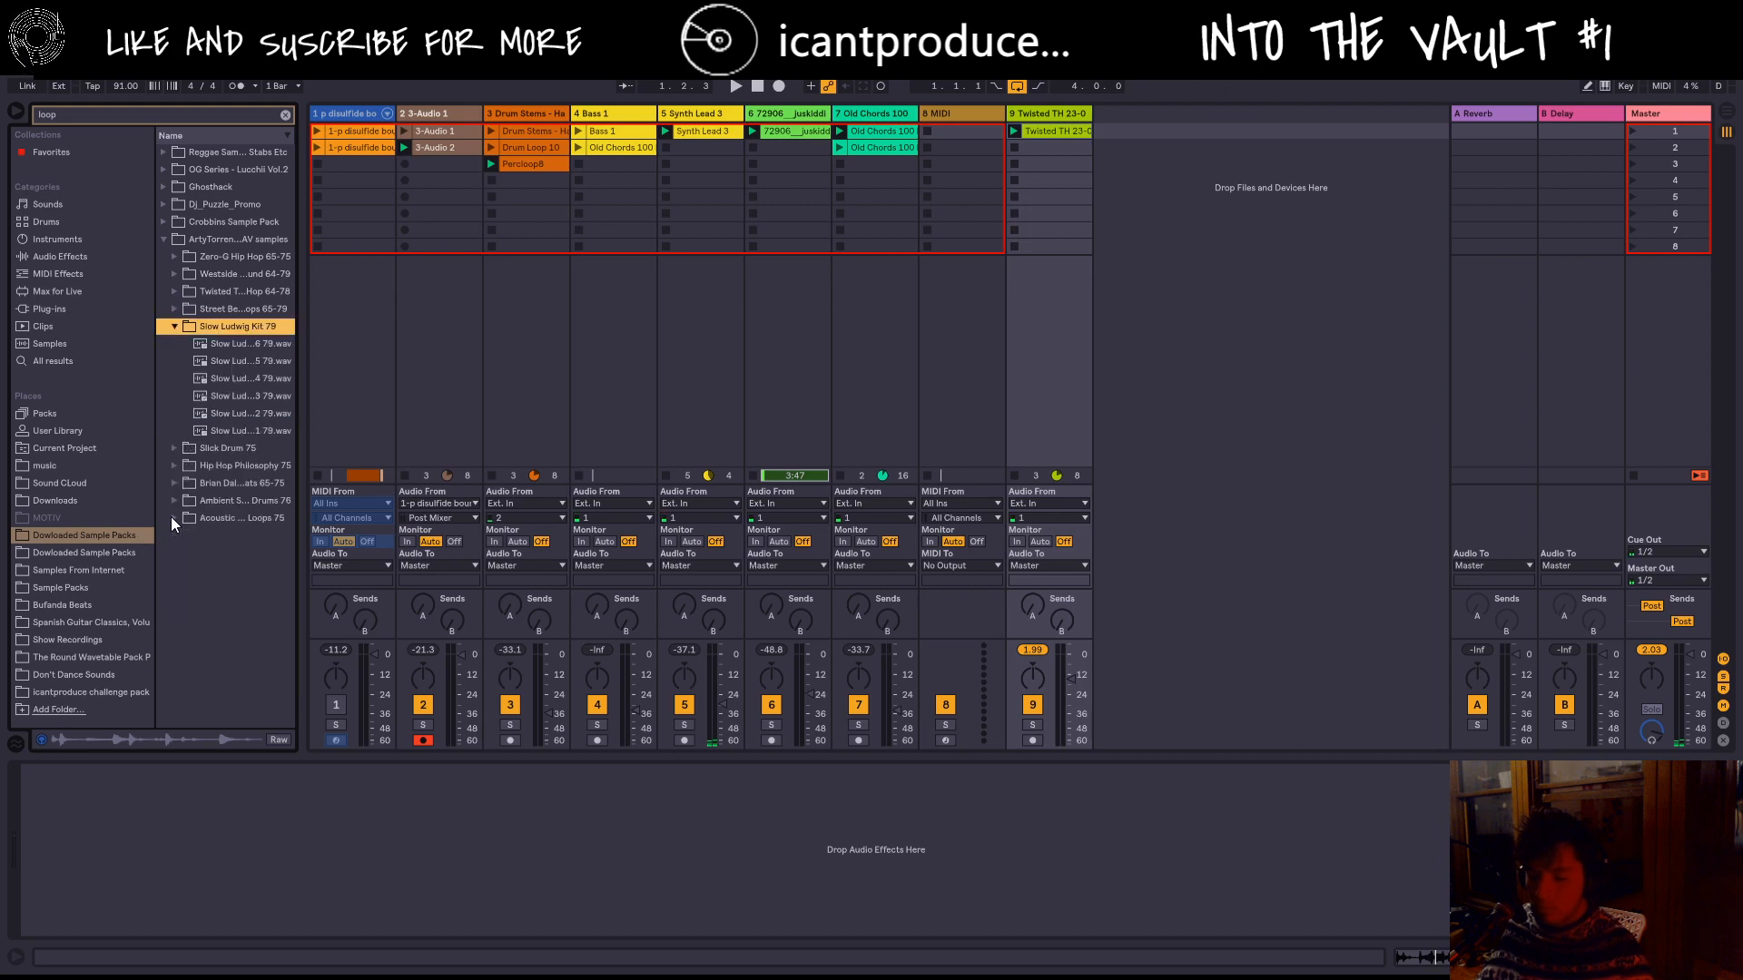
left_click(173, 447)
left_click(189, 448)
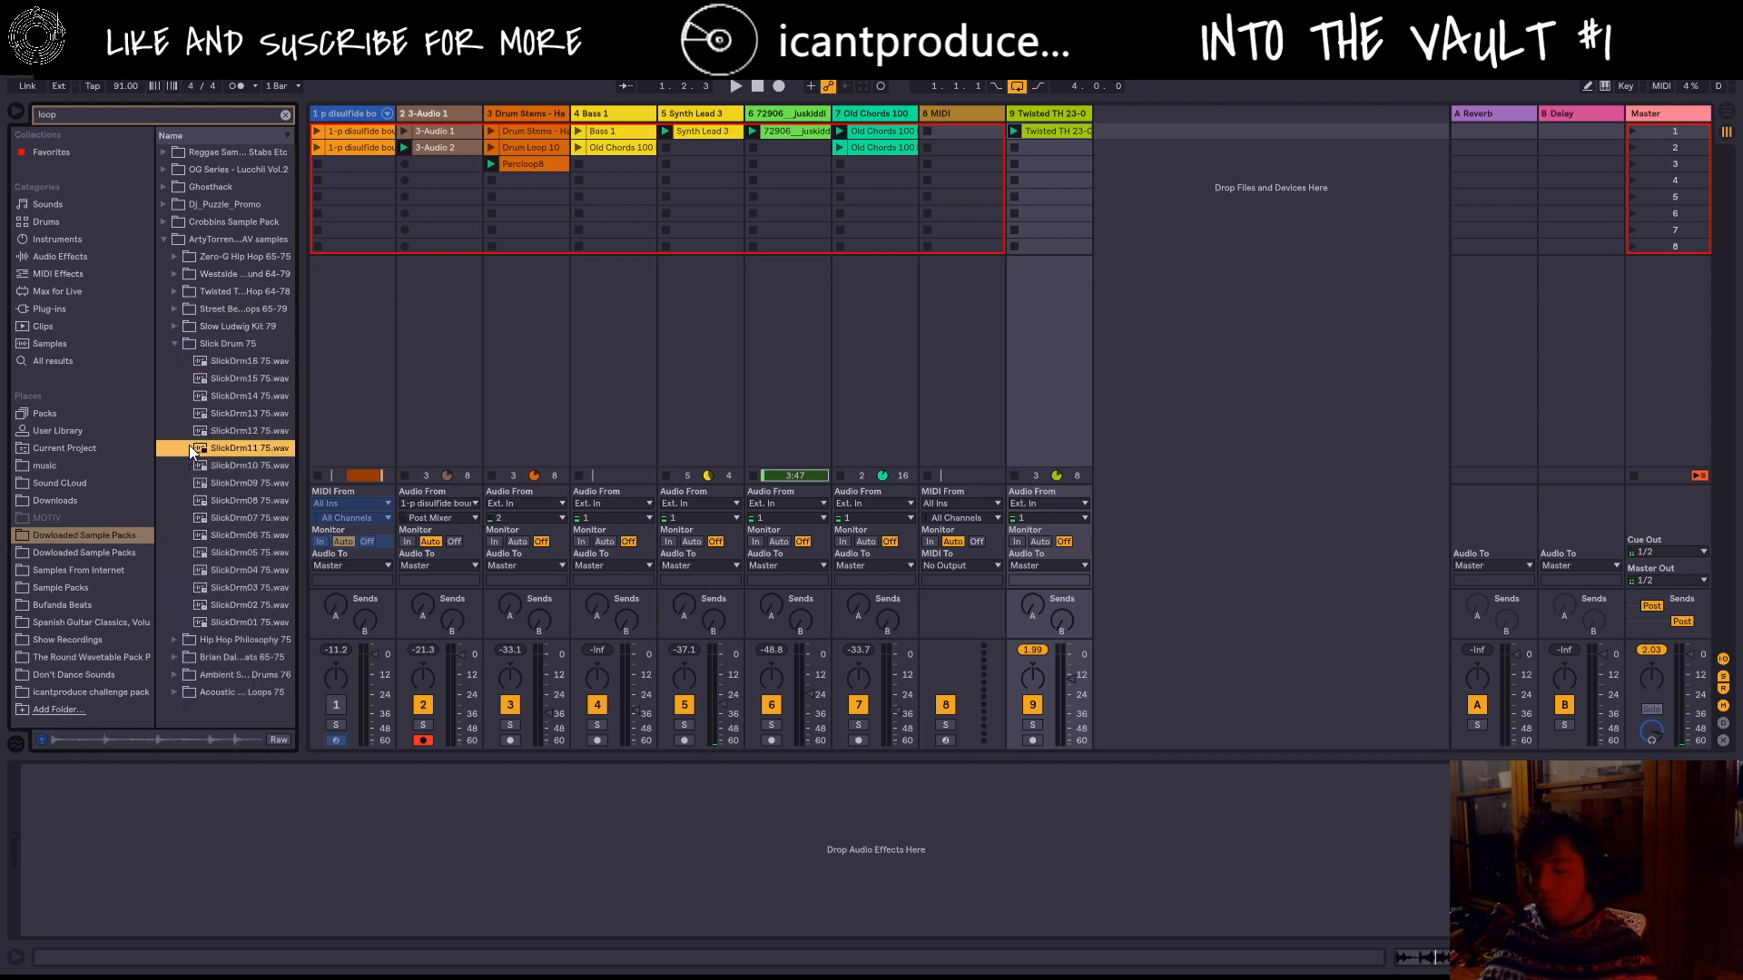
left_click(234, 570)
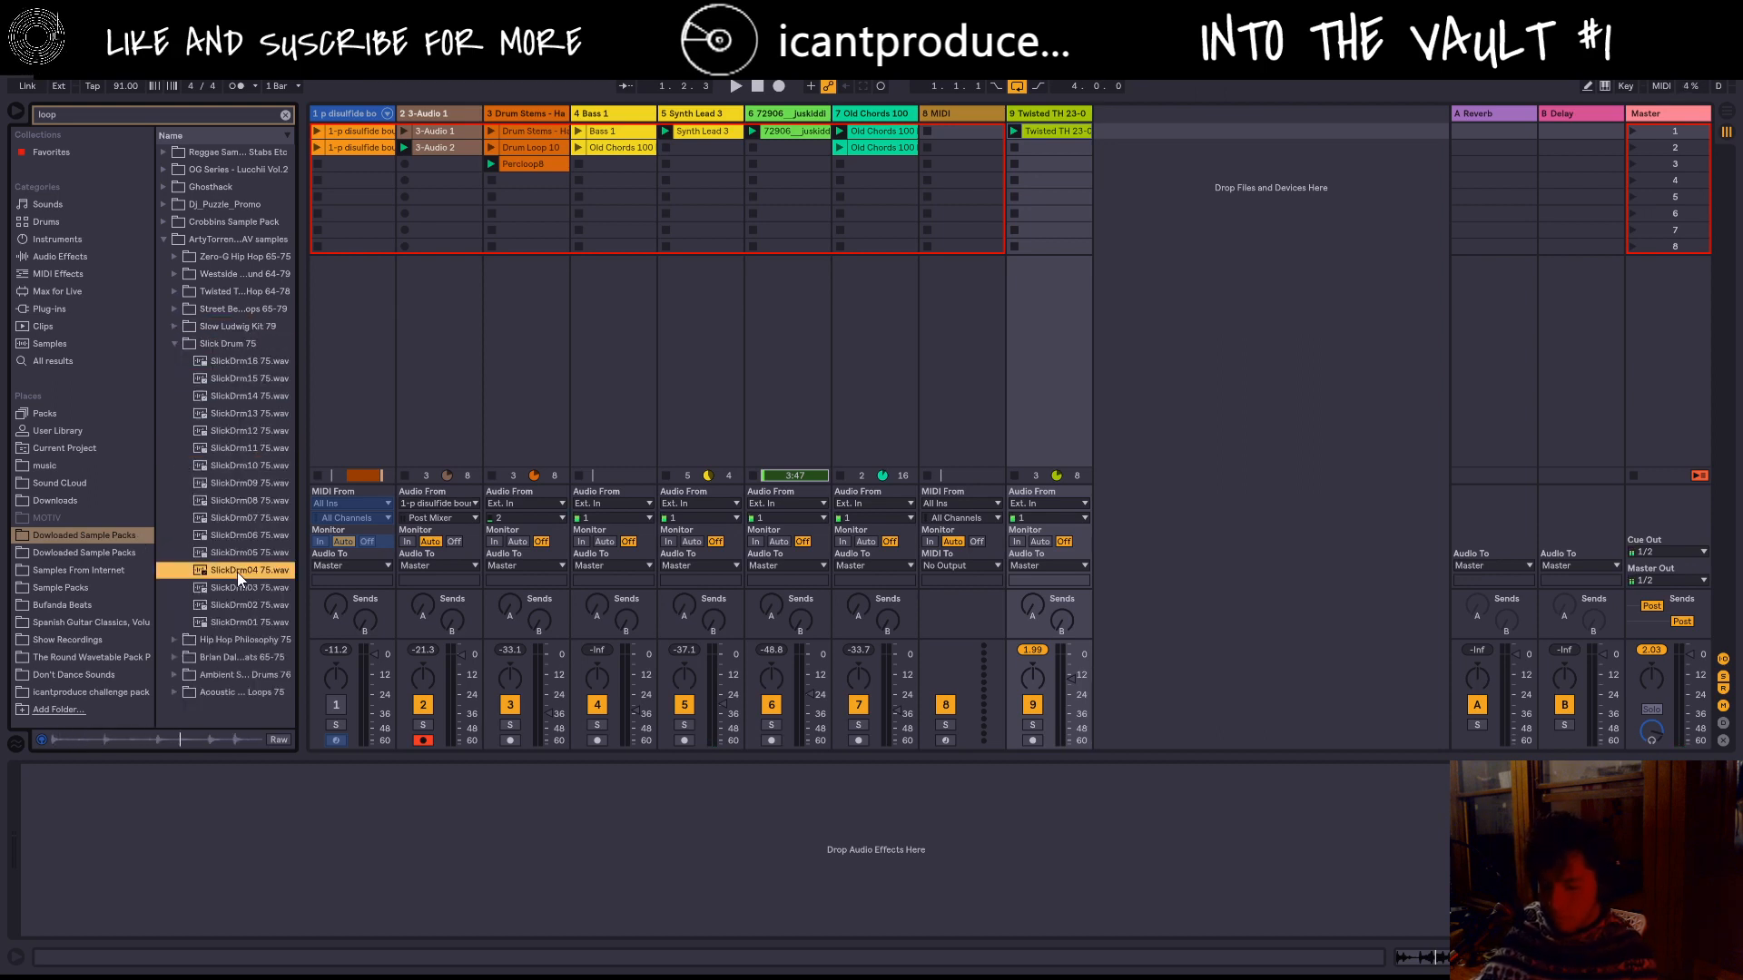
Step: Preview an HHPhil 01 loop from the Hip Hop Philosophy 75 folder and replace track 9's clip with it
left_click(174, 640)
left_click(266, 413)
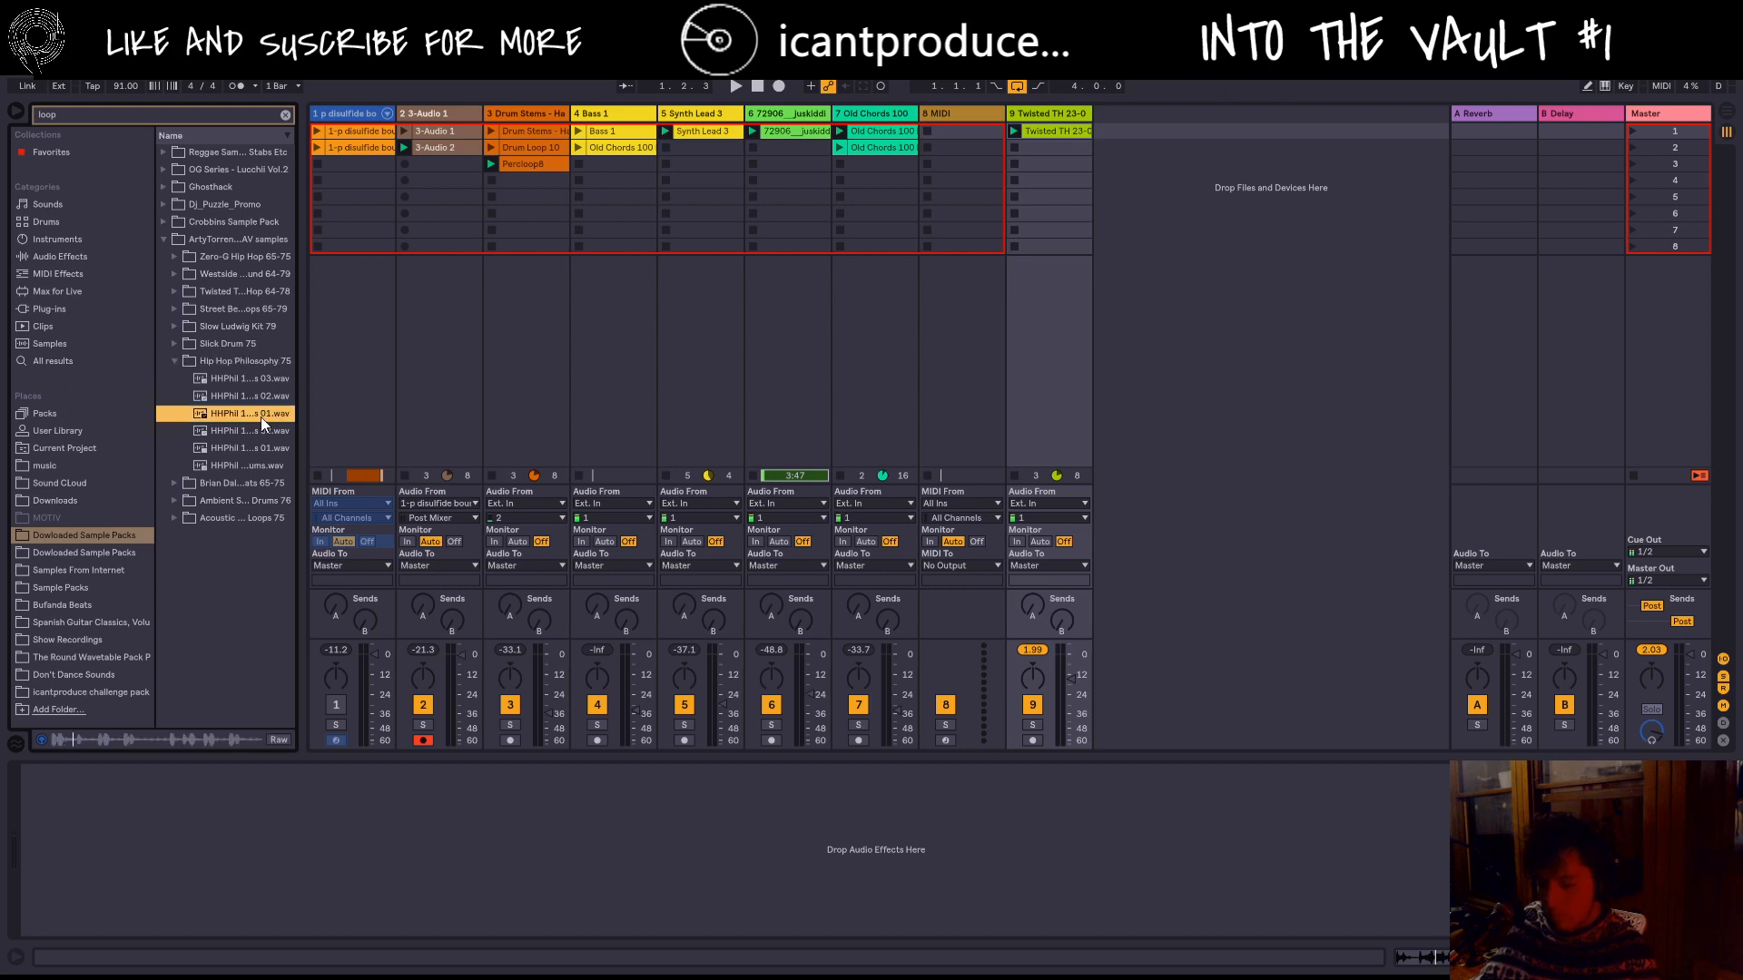
left_click_drag(238, 412, 1015, 133)
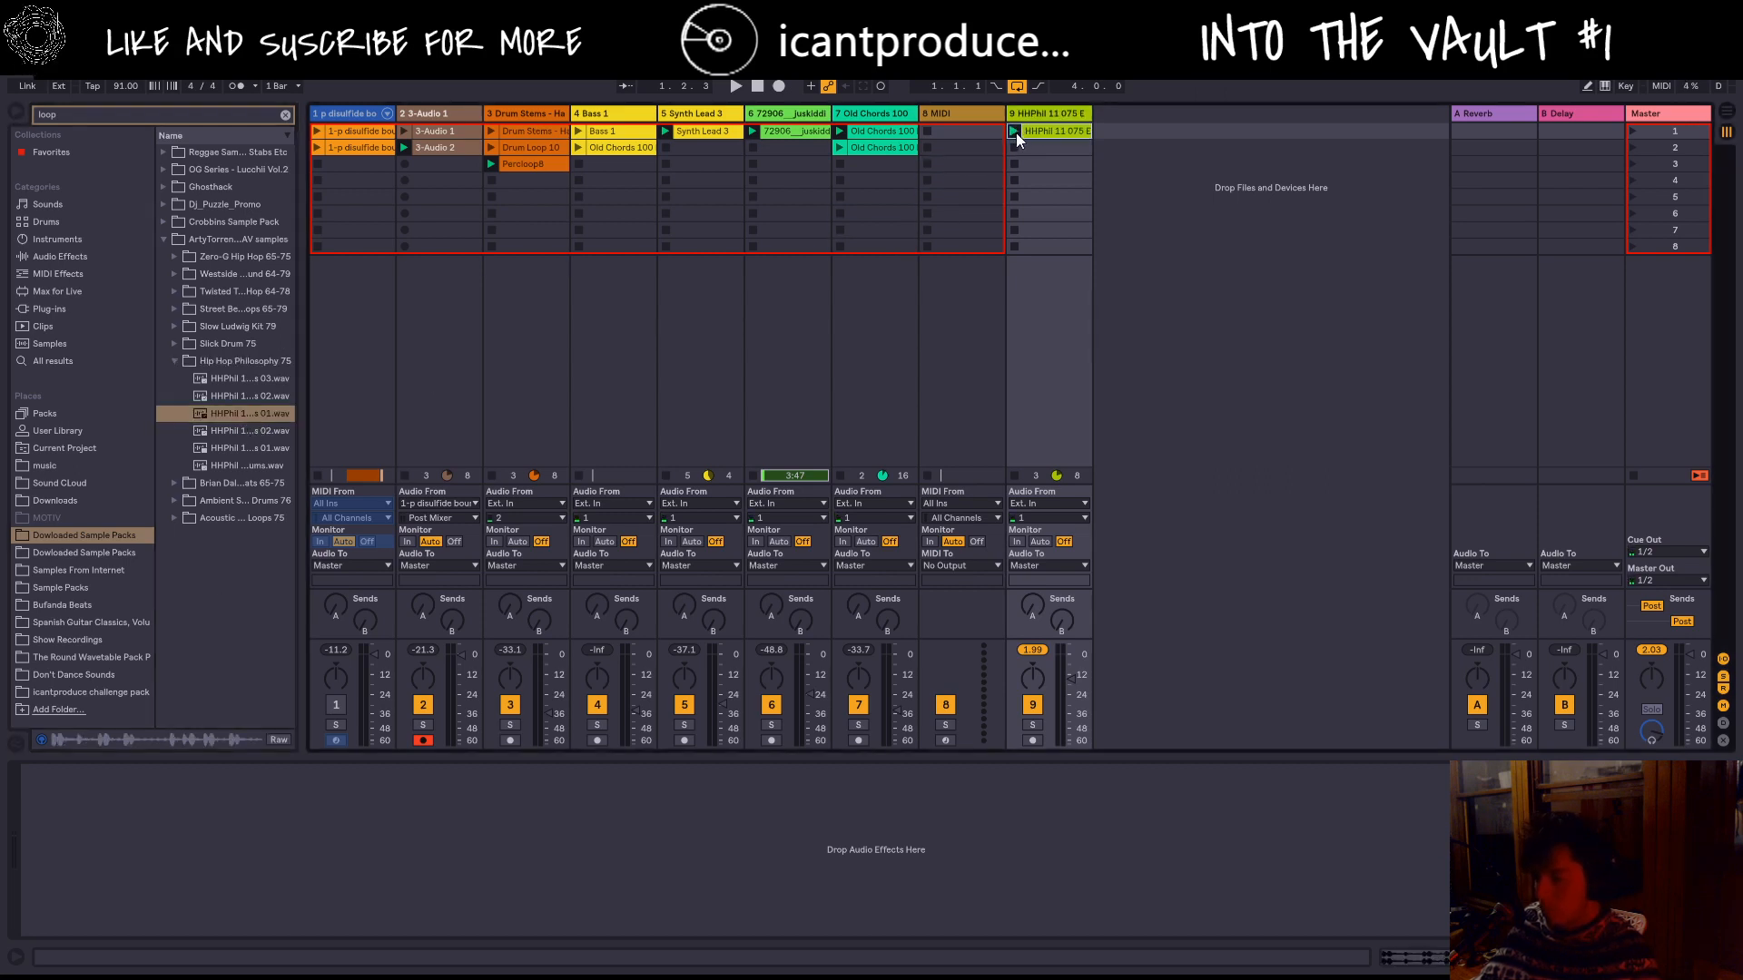
Step: Listen to track 9's HHPhil clip with the other clips and preview the last loops of the Hip Hop Philosophy 75 folder
left_click(1015, 134)
left_click(226, 433)
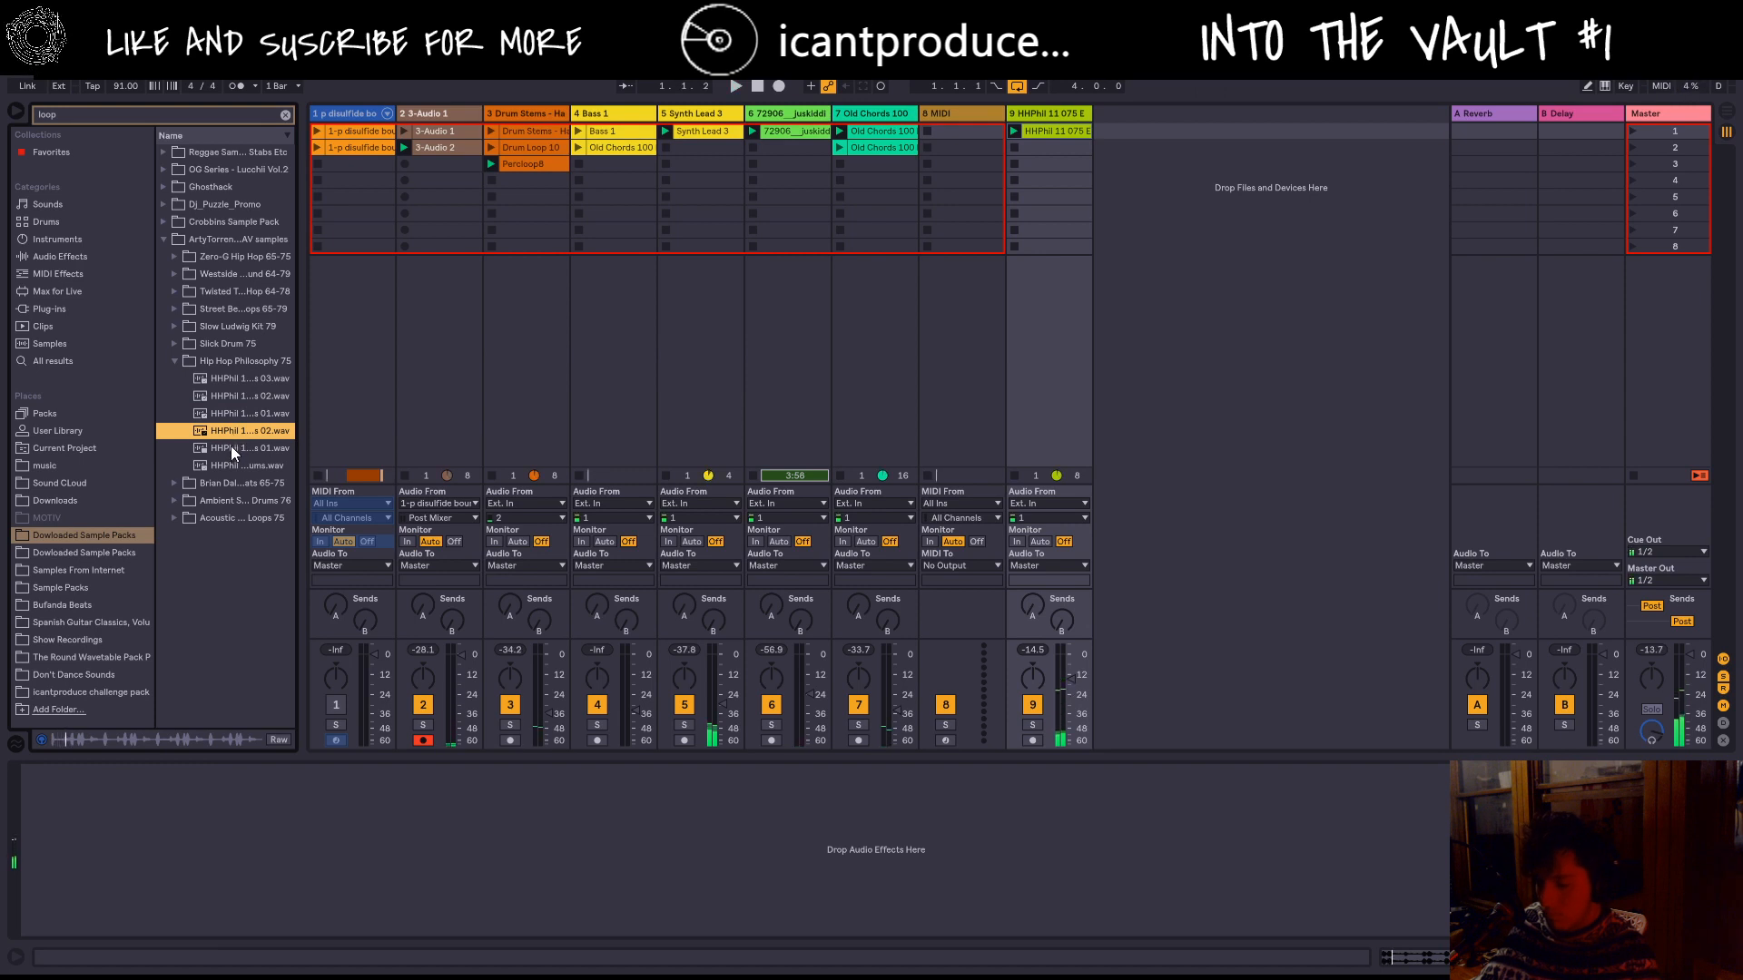
left_click(231, 443)
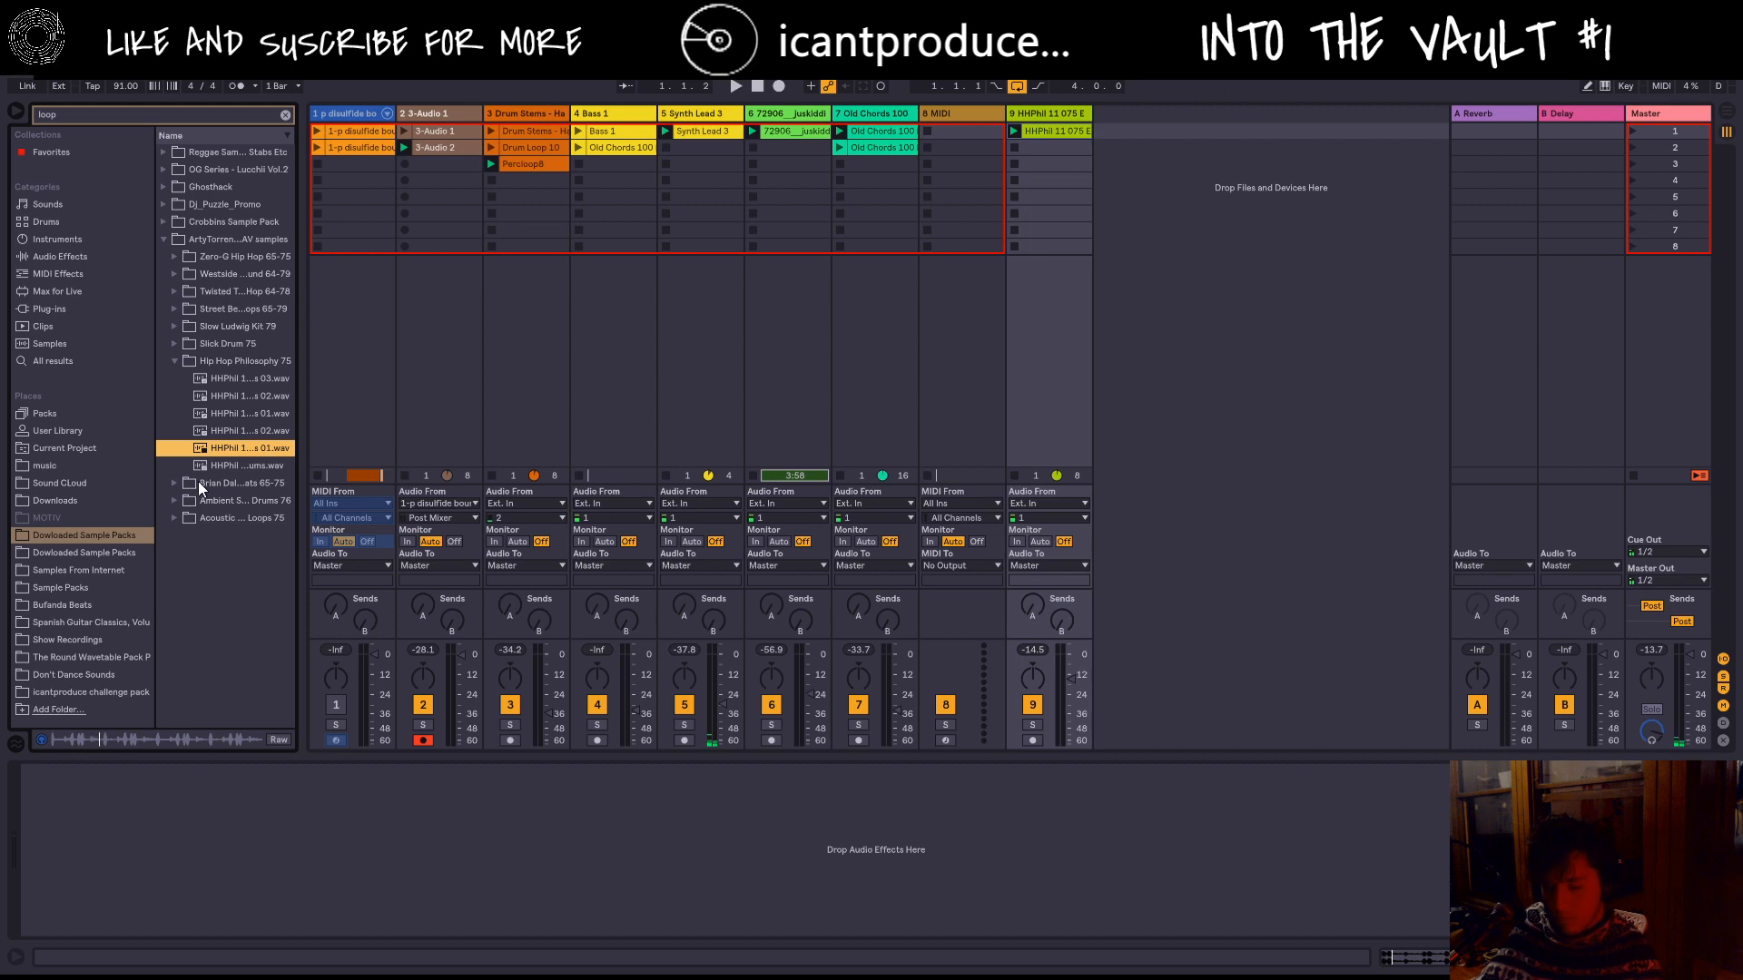
left_click(194, 466)
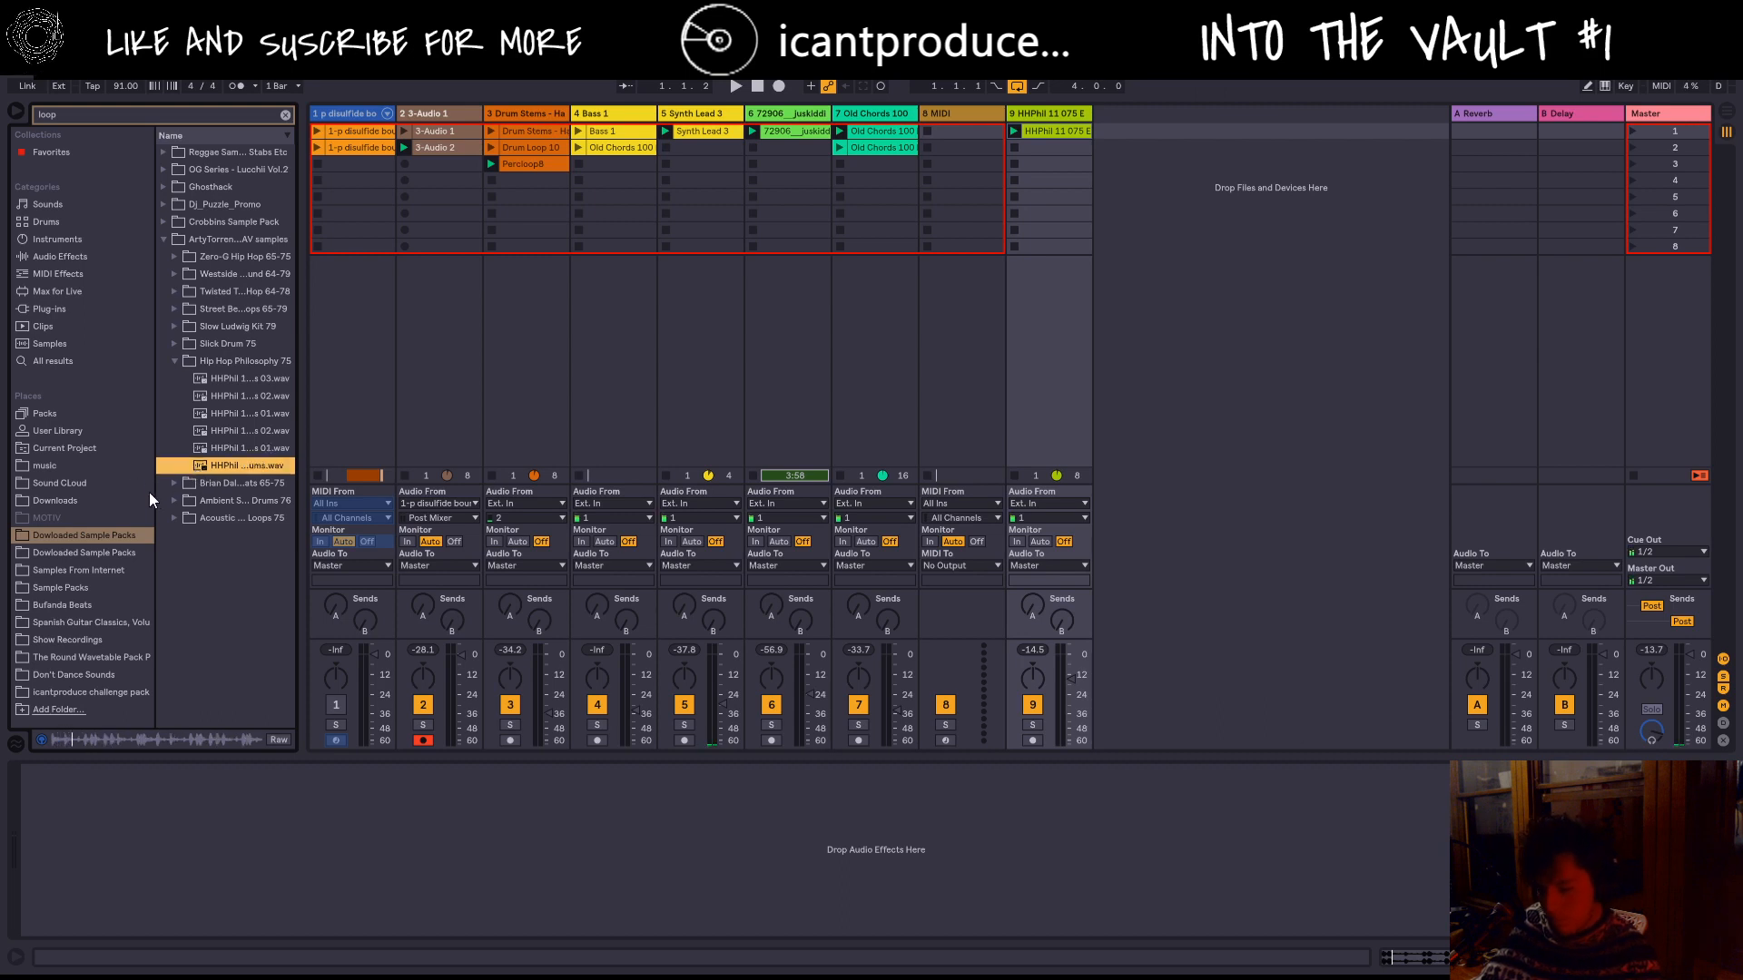
Step: Preview BD Rock loops at 67 and 73 BPM from the Brian Dal...ats 65-75 folder
left_click(164, 485)
left_click(175, 484)
left_click(201, 483)
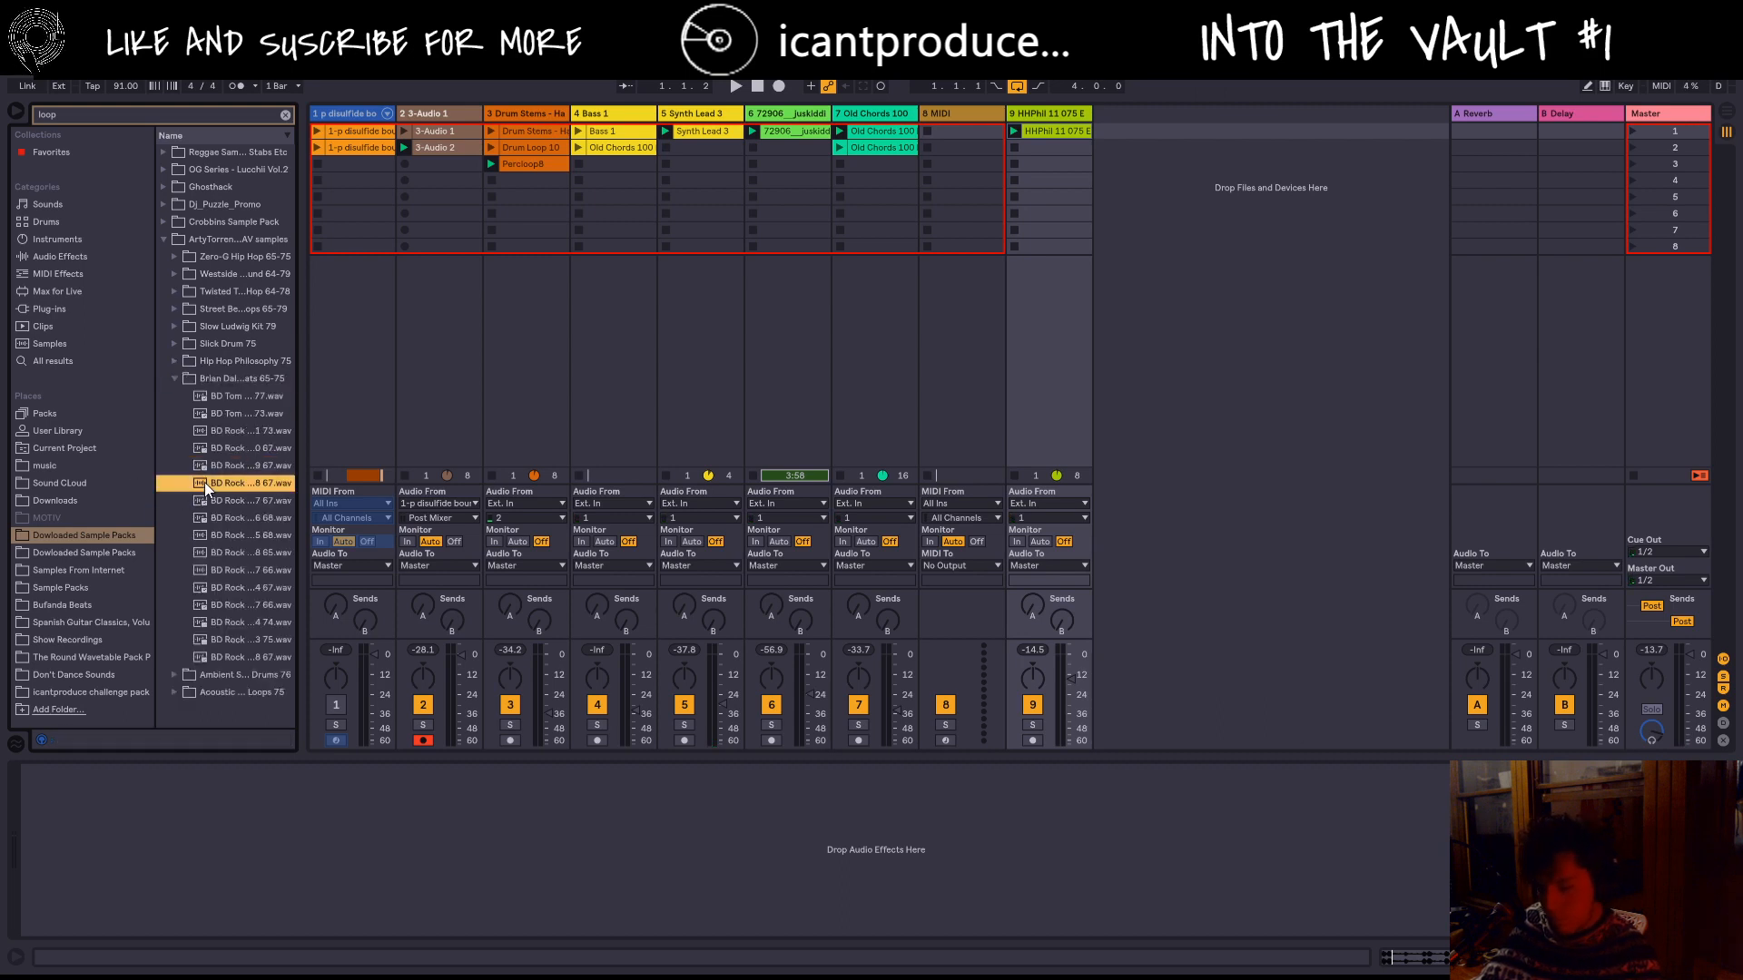
left_click(211, 436)
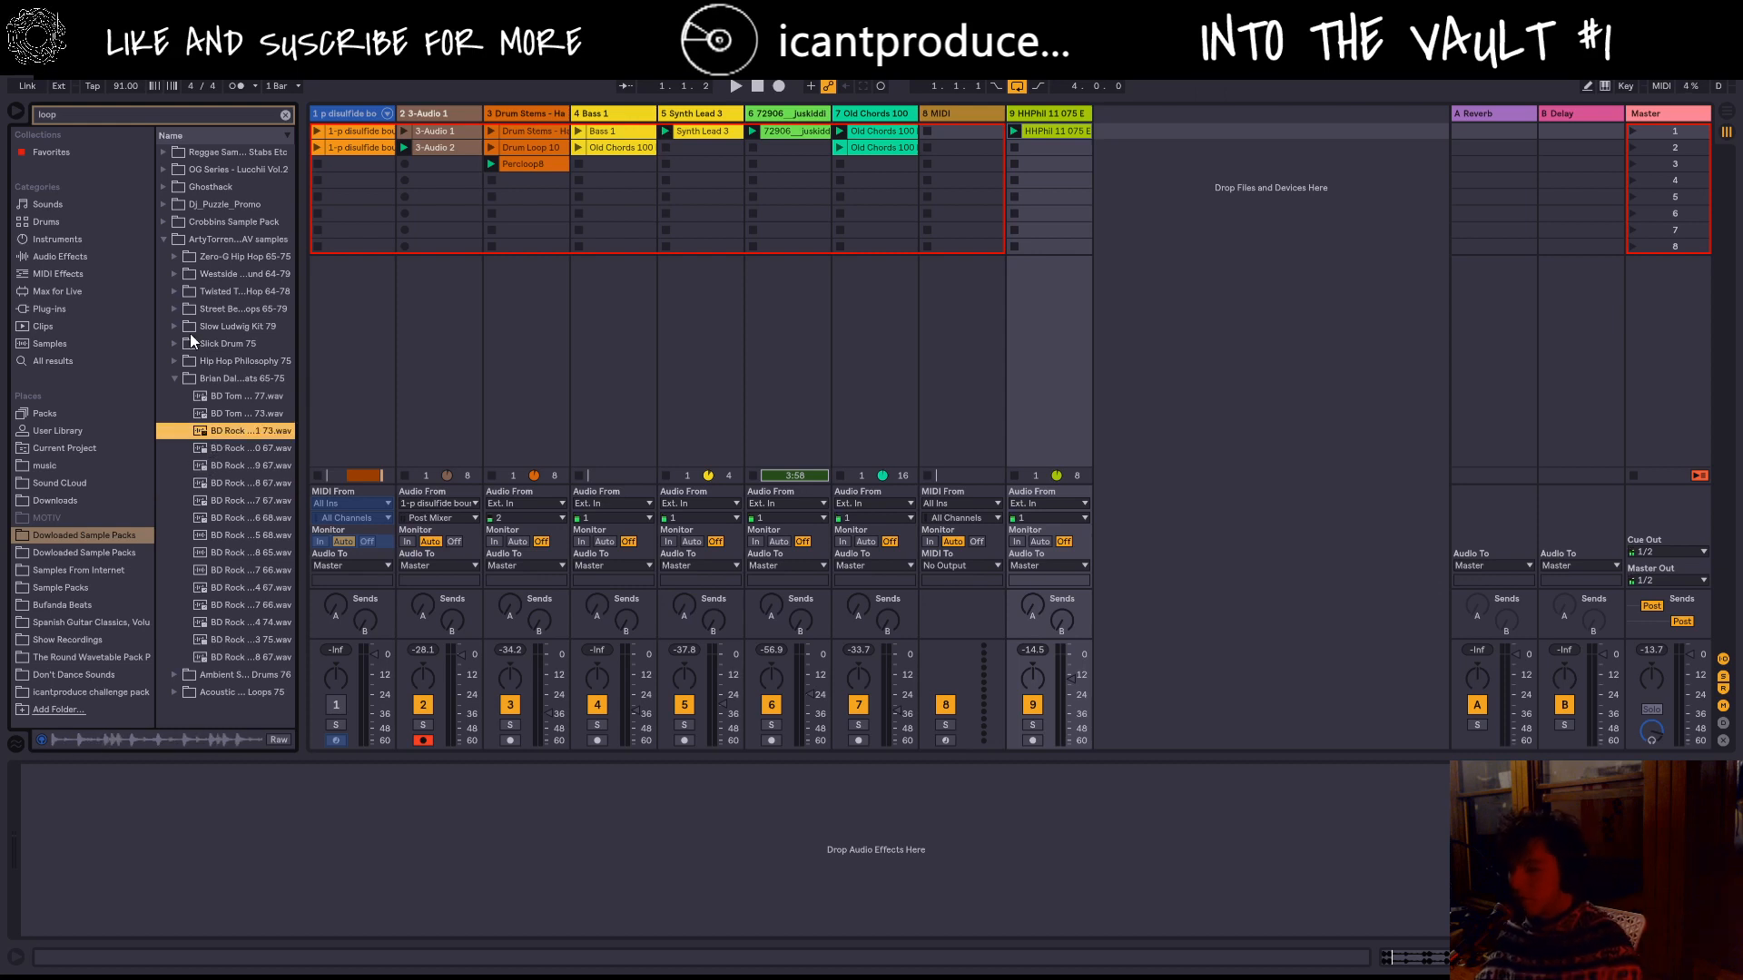
Step: Preview the drum loops in the Drum Loops folder of the OG Series Vol.2 pack, from Drum Loop 15 down to Drum Loop 1
left_click(184, 172)
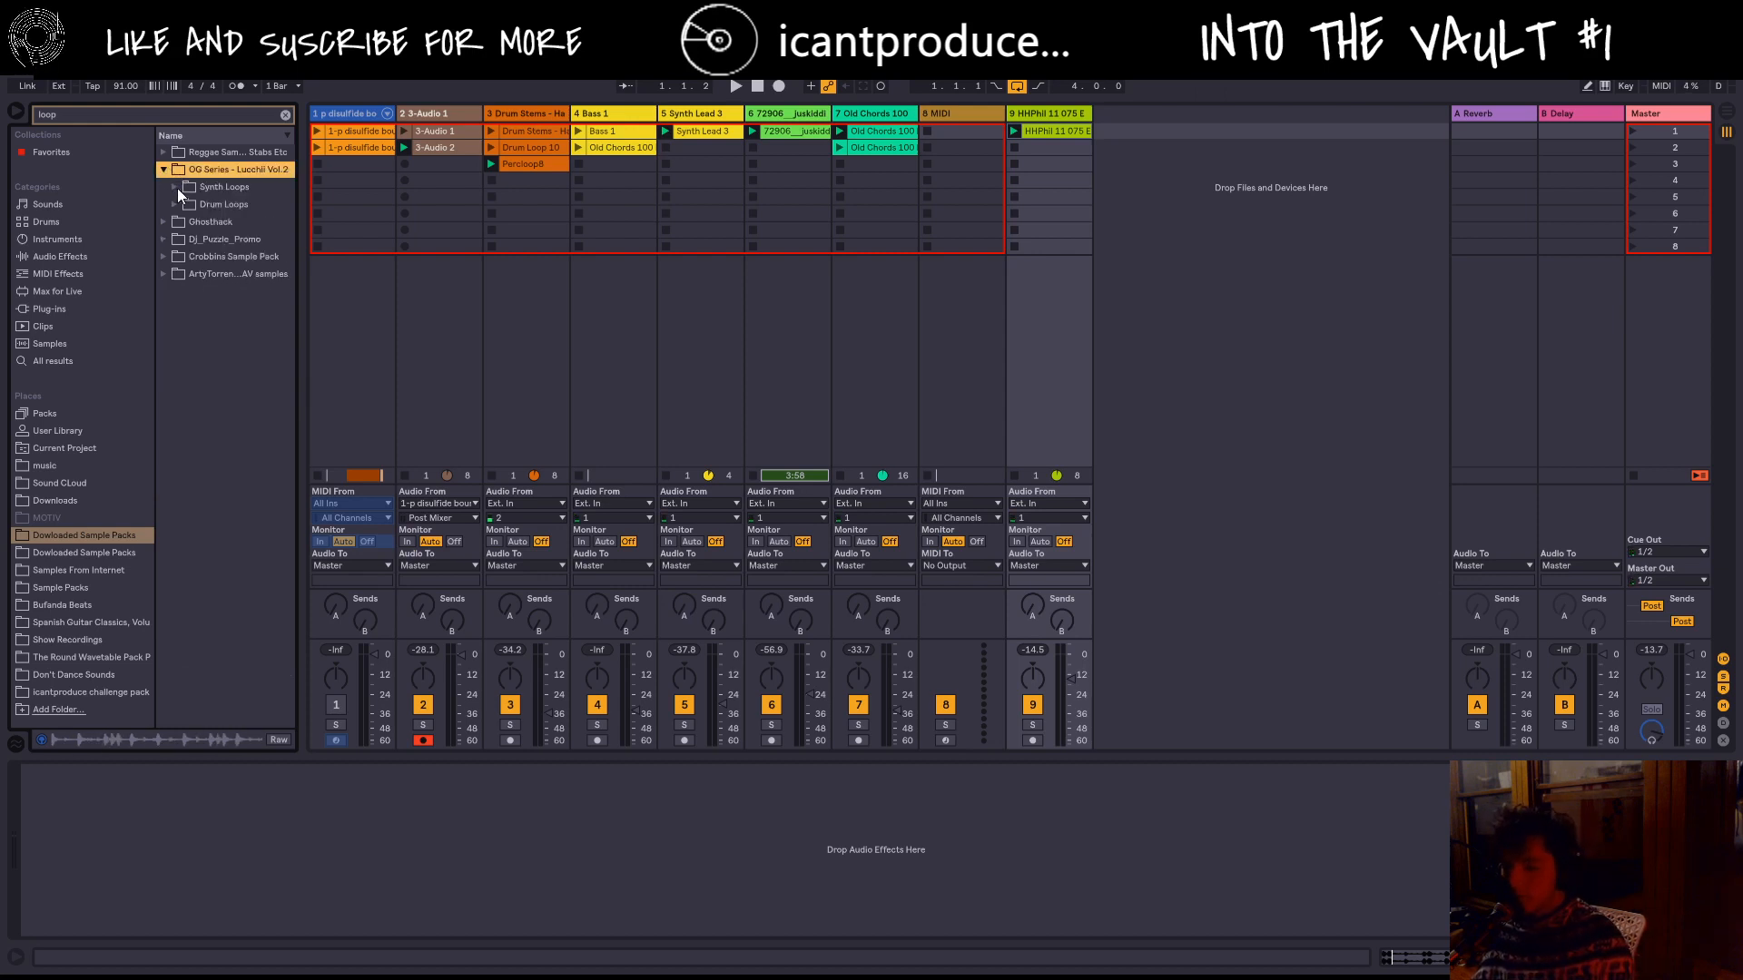
left_click(182, 205)
left_click(196, 224)
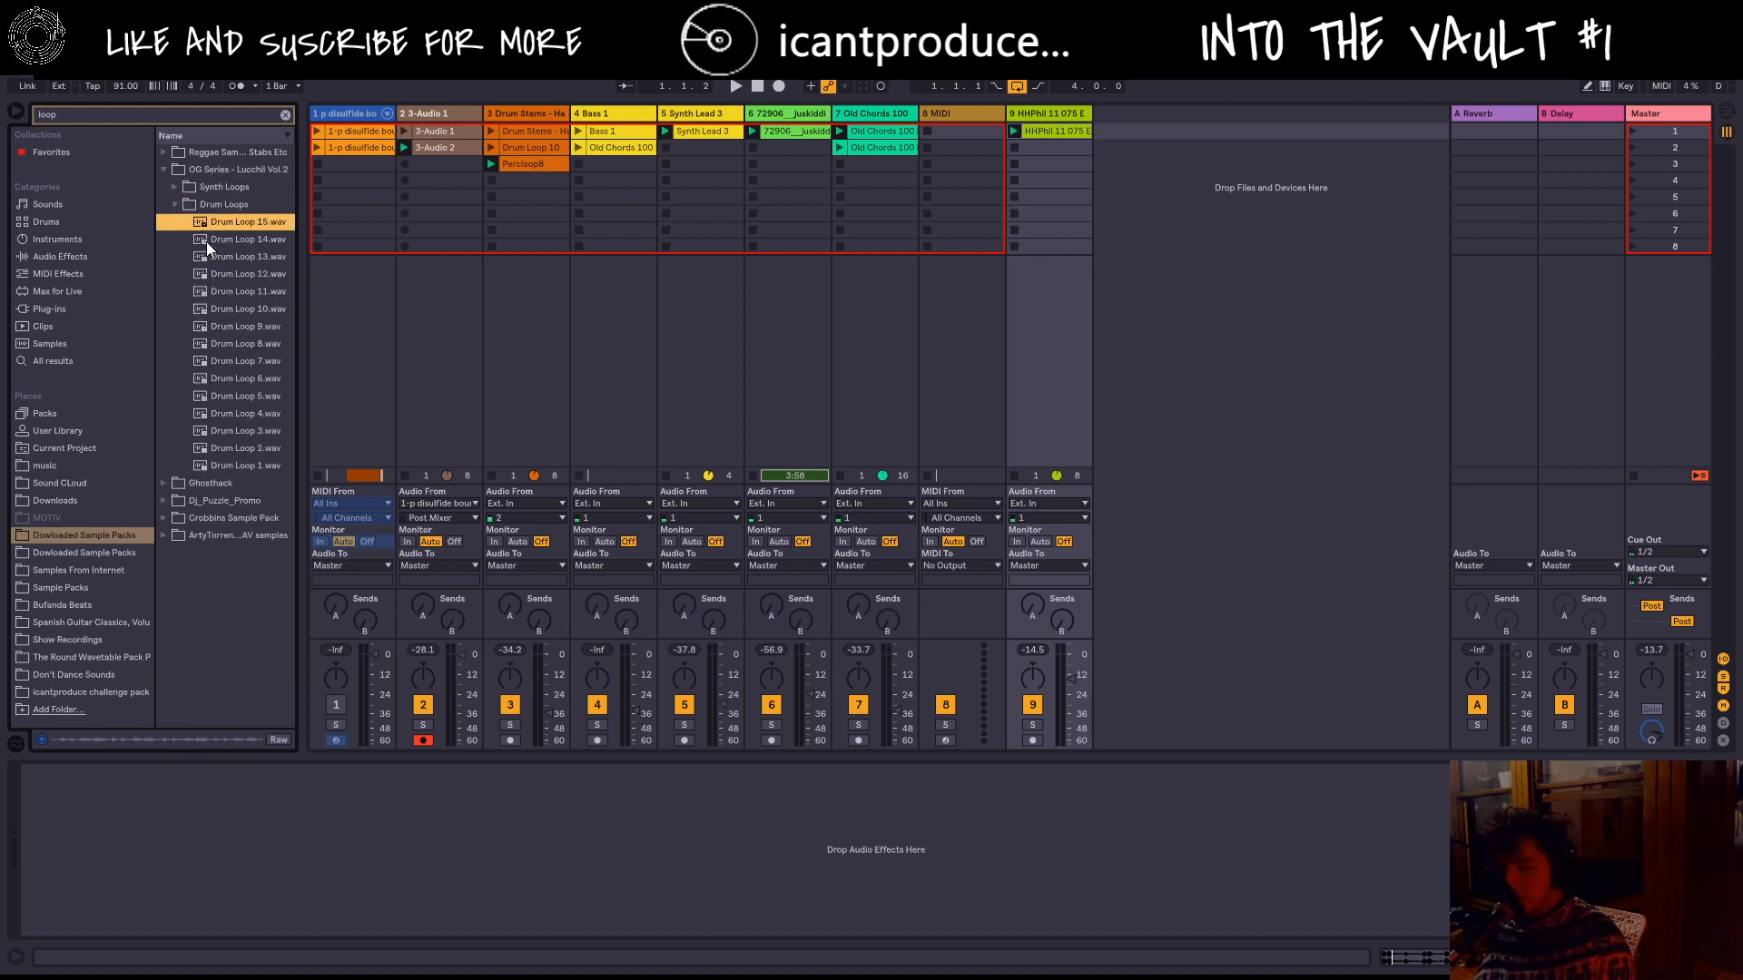
left_click(252, 259)
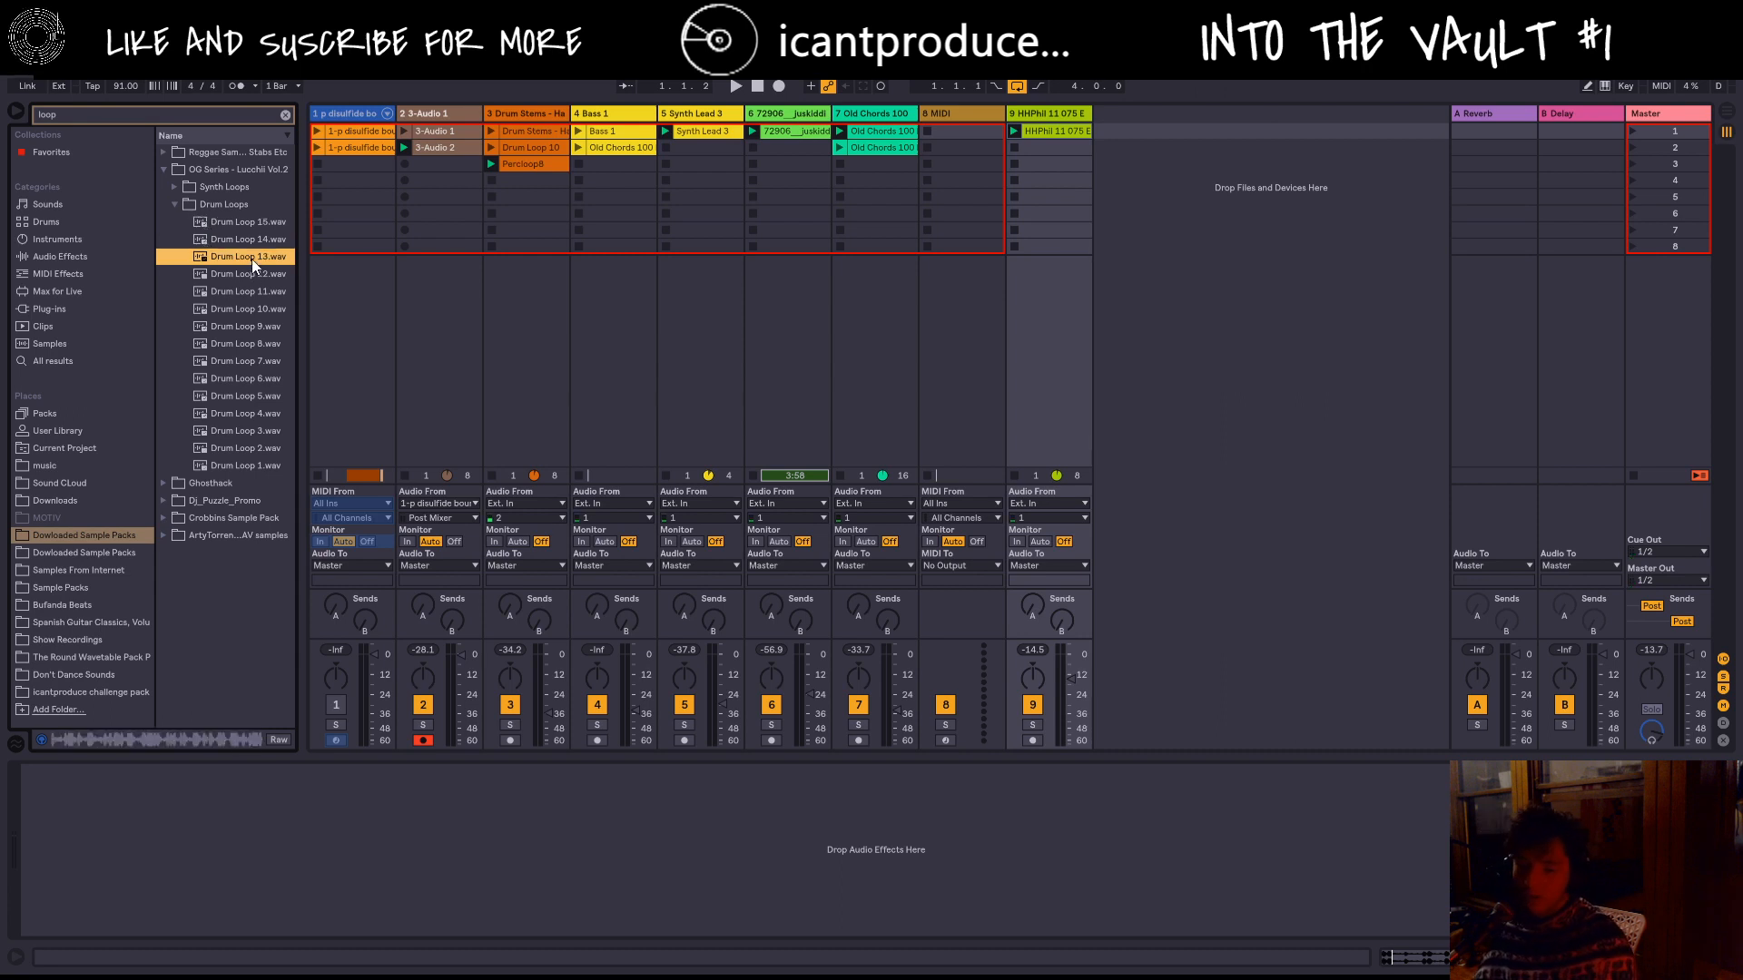
left_click(232, 350)
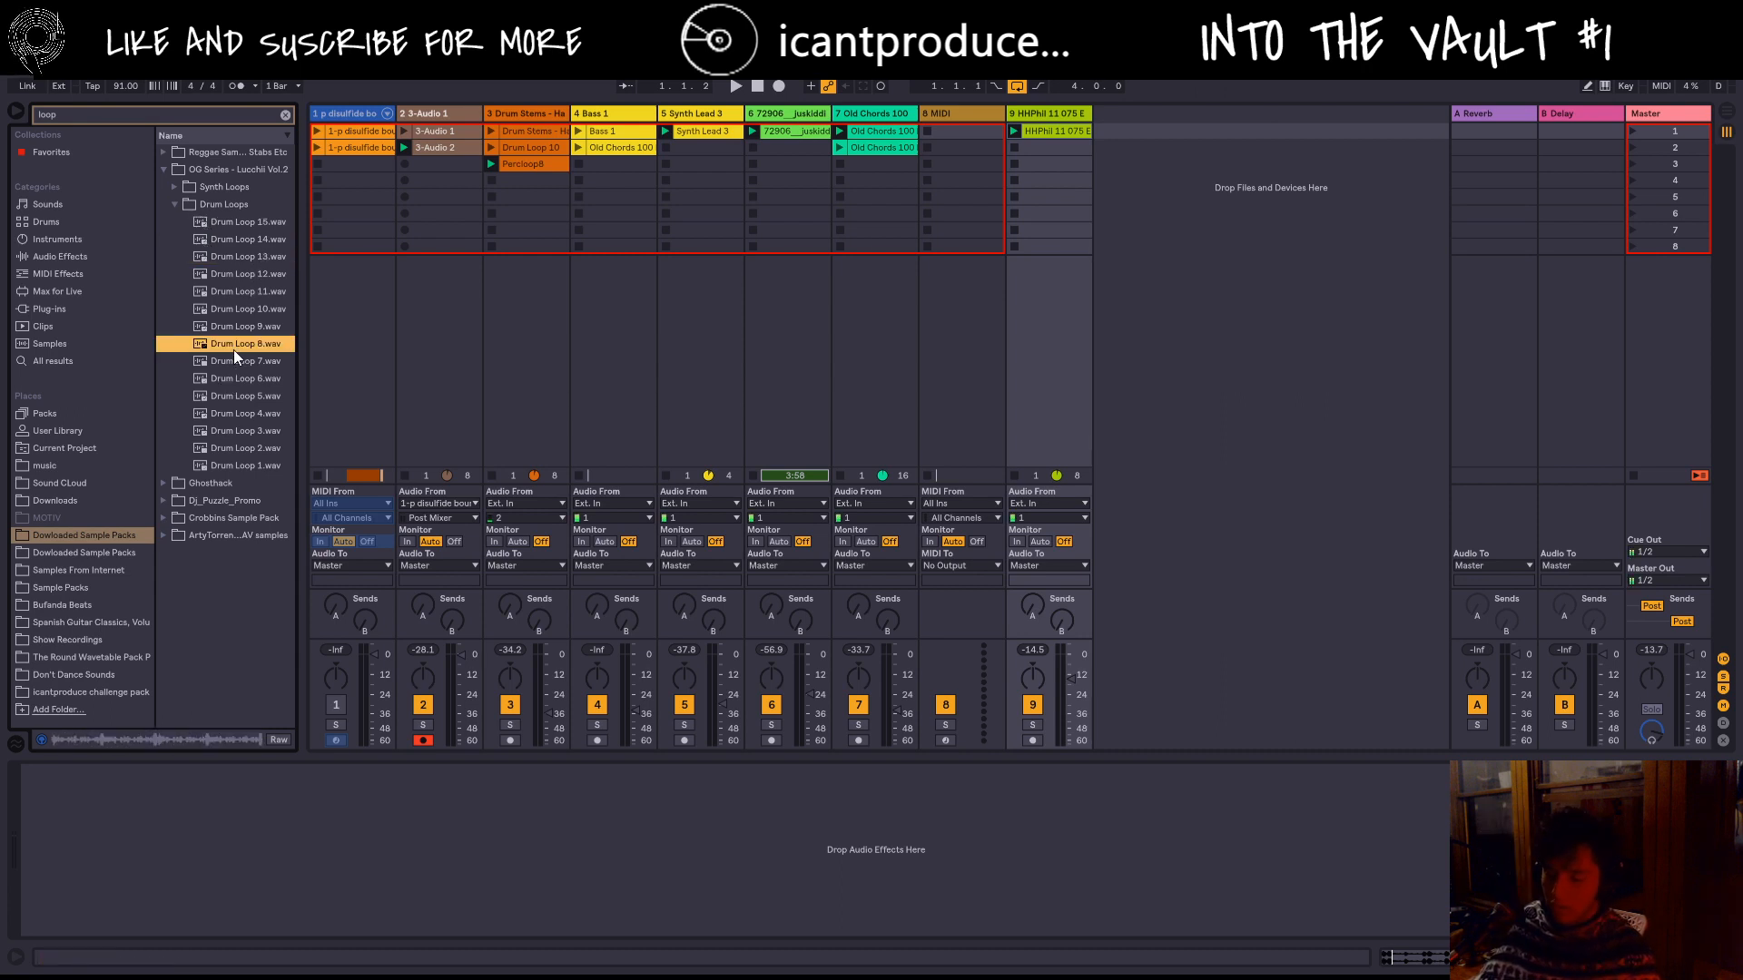
left_click(225, 465)
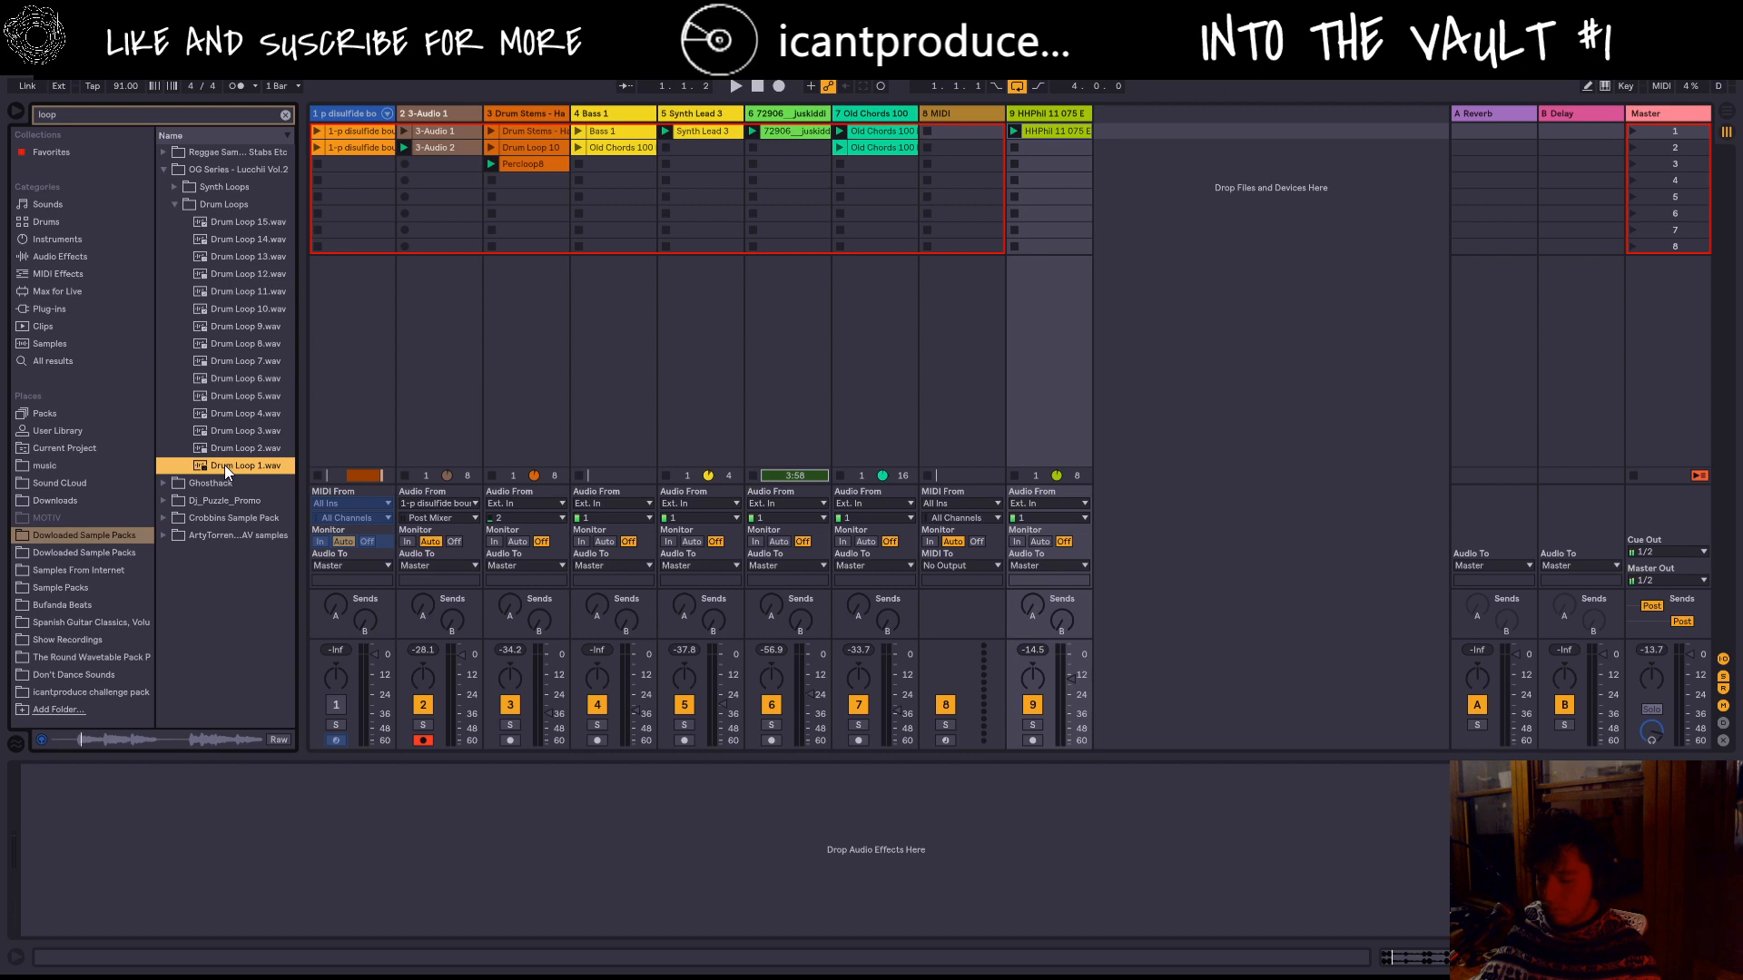
left_click(232, 448)
left_click(248, 415)
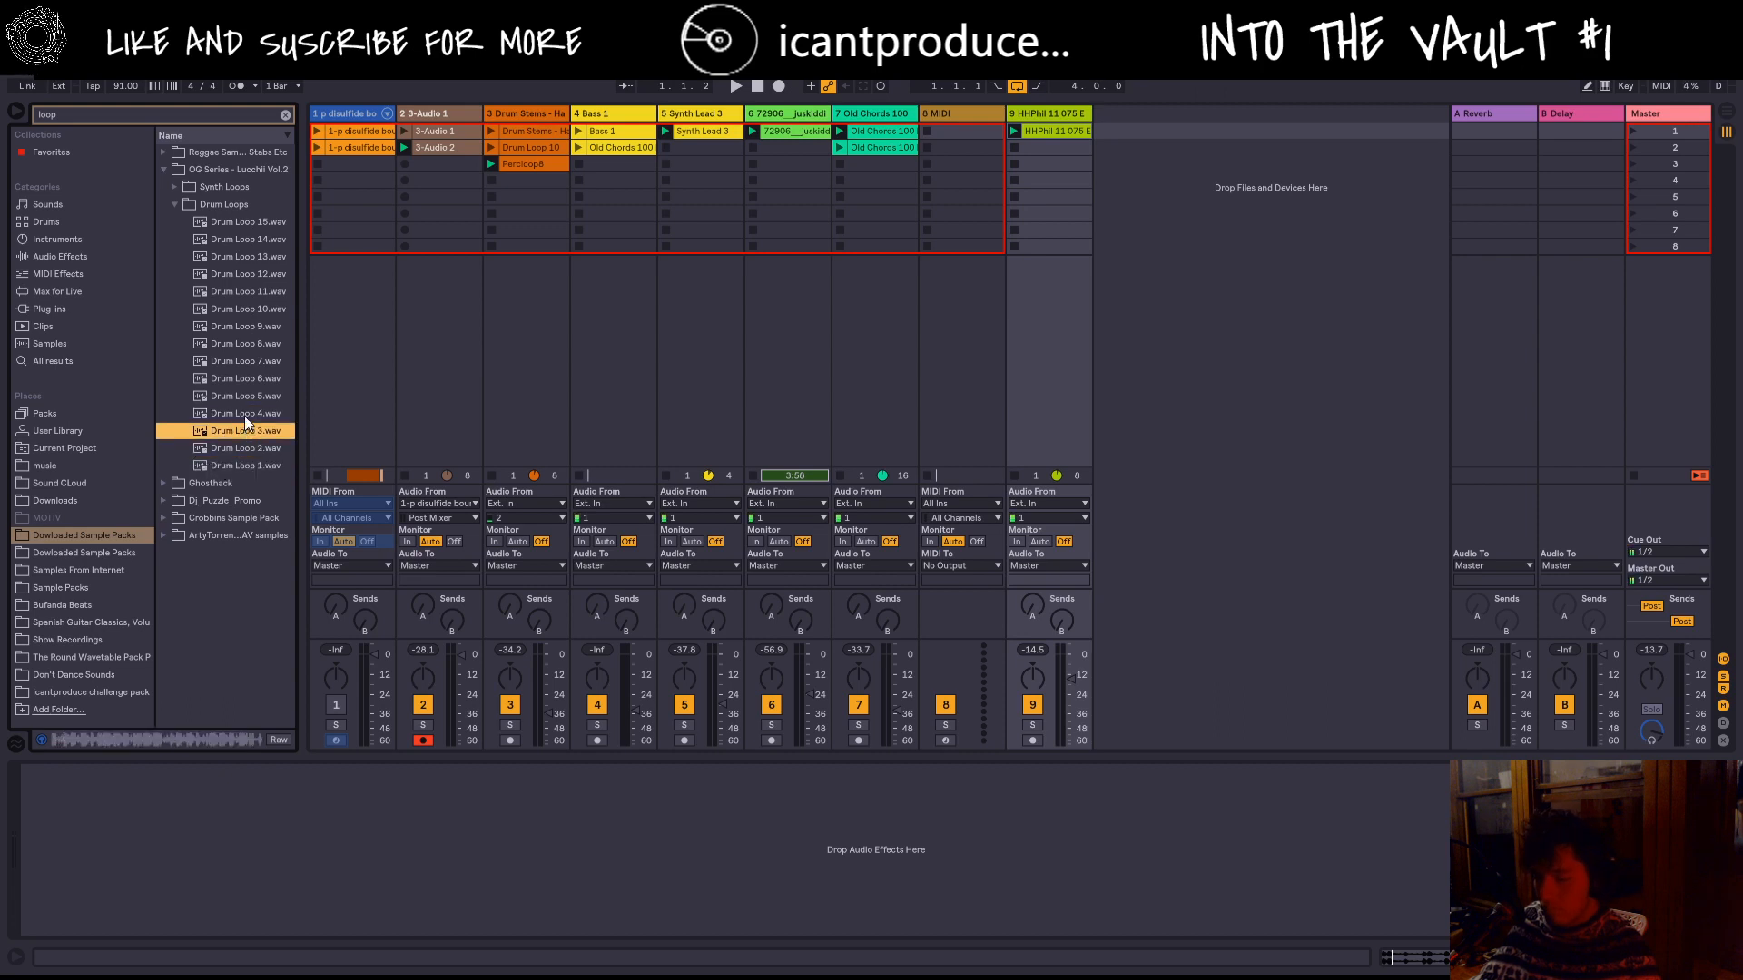
left_click(245, 402)
left_click(249, 380)
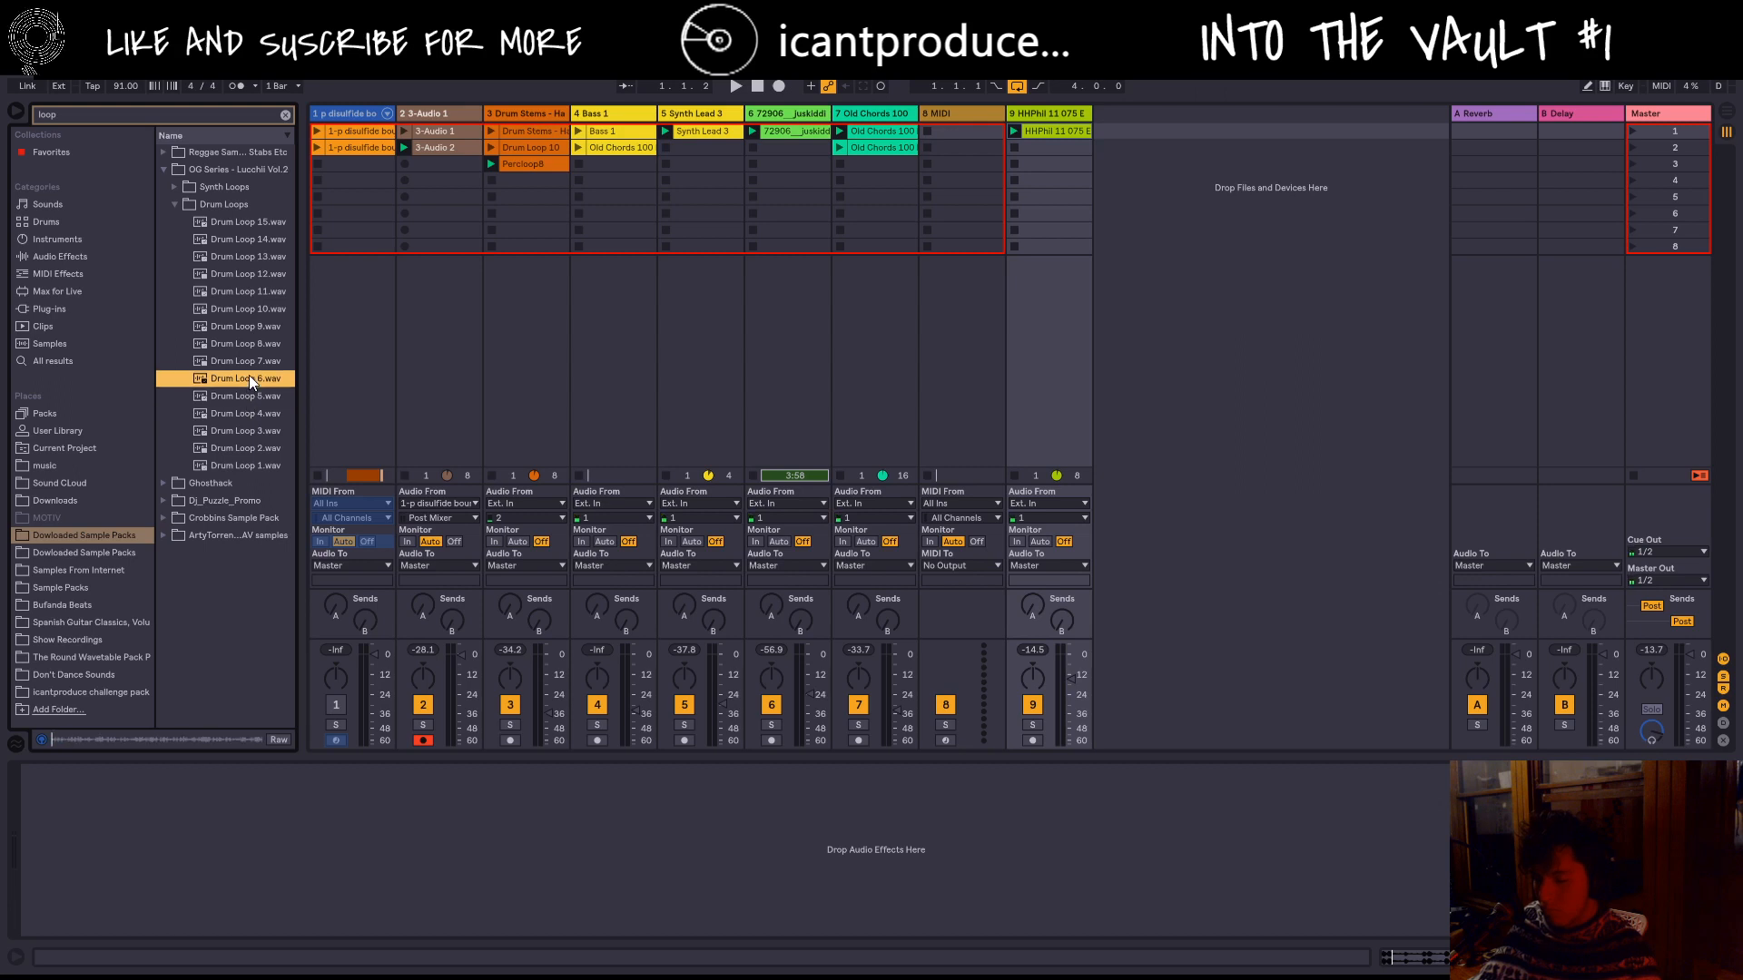
left_click(249, 360)
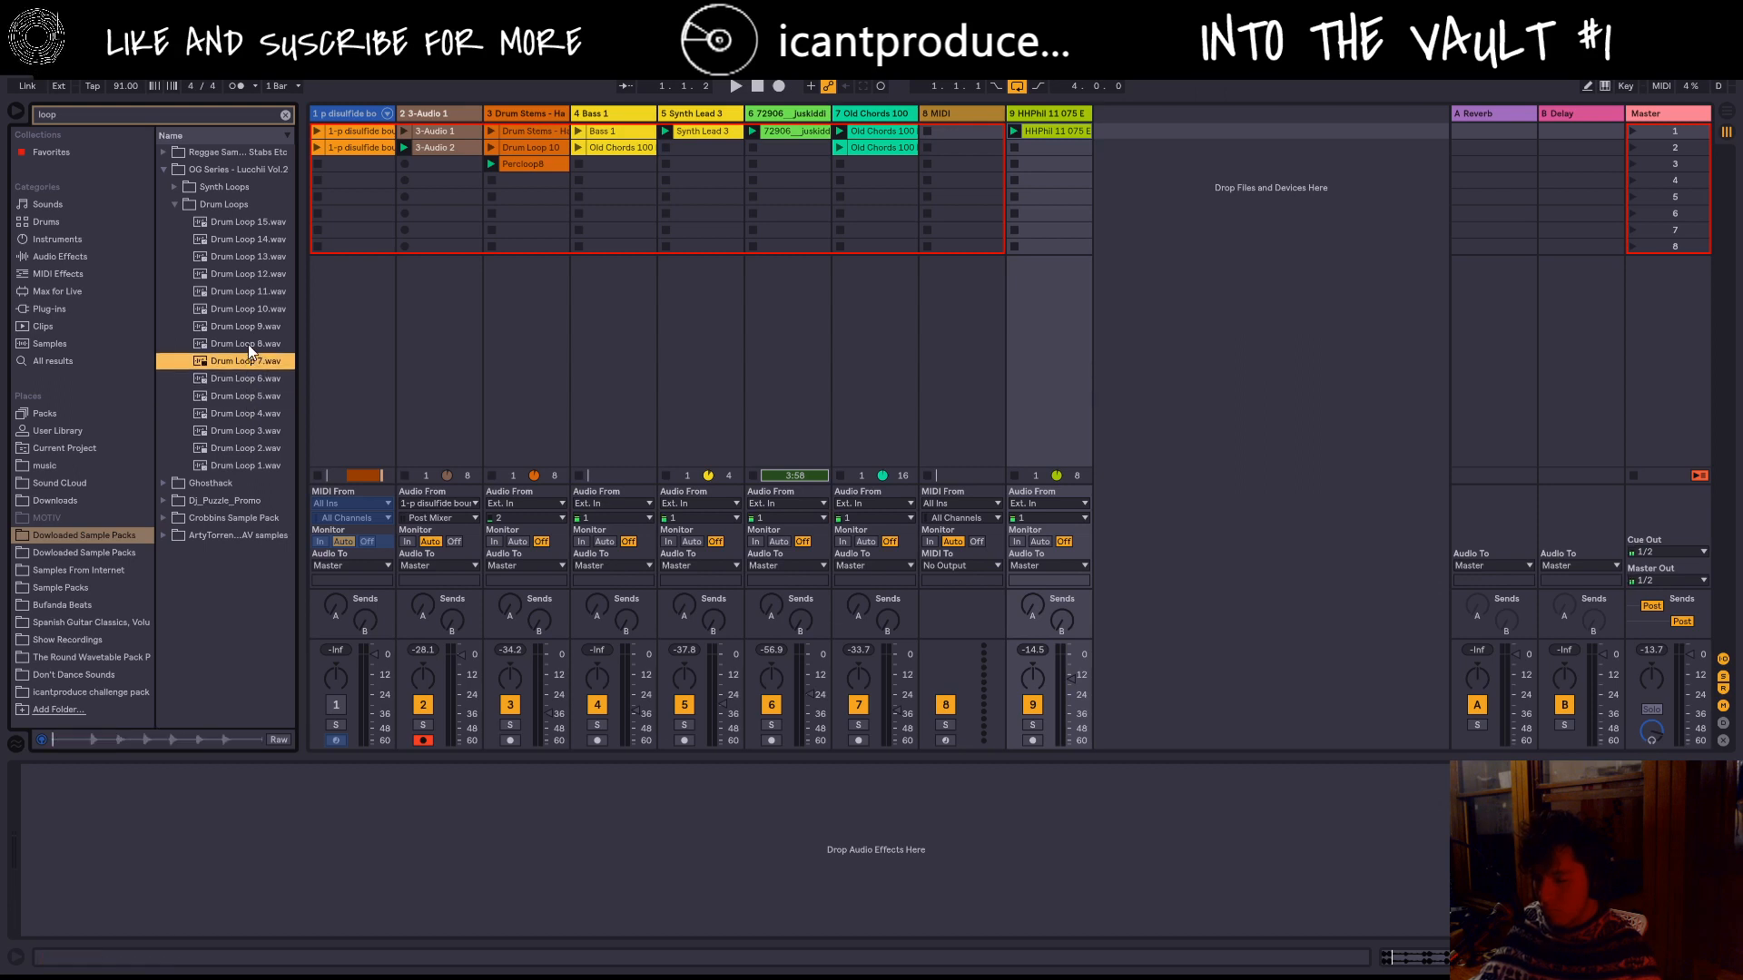
left_click(248, 344)
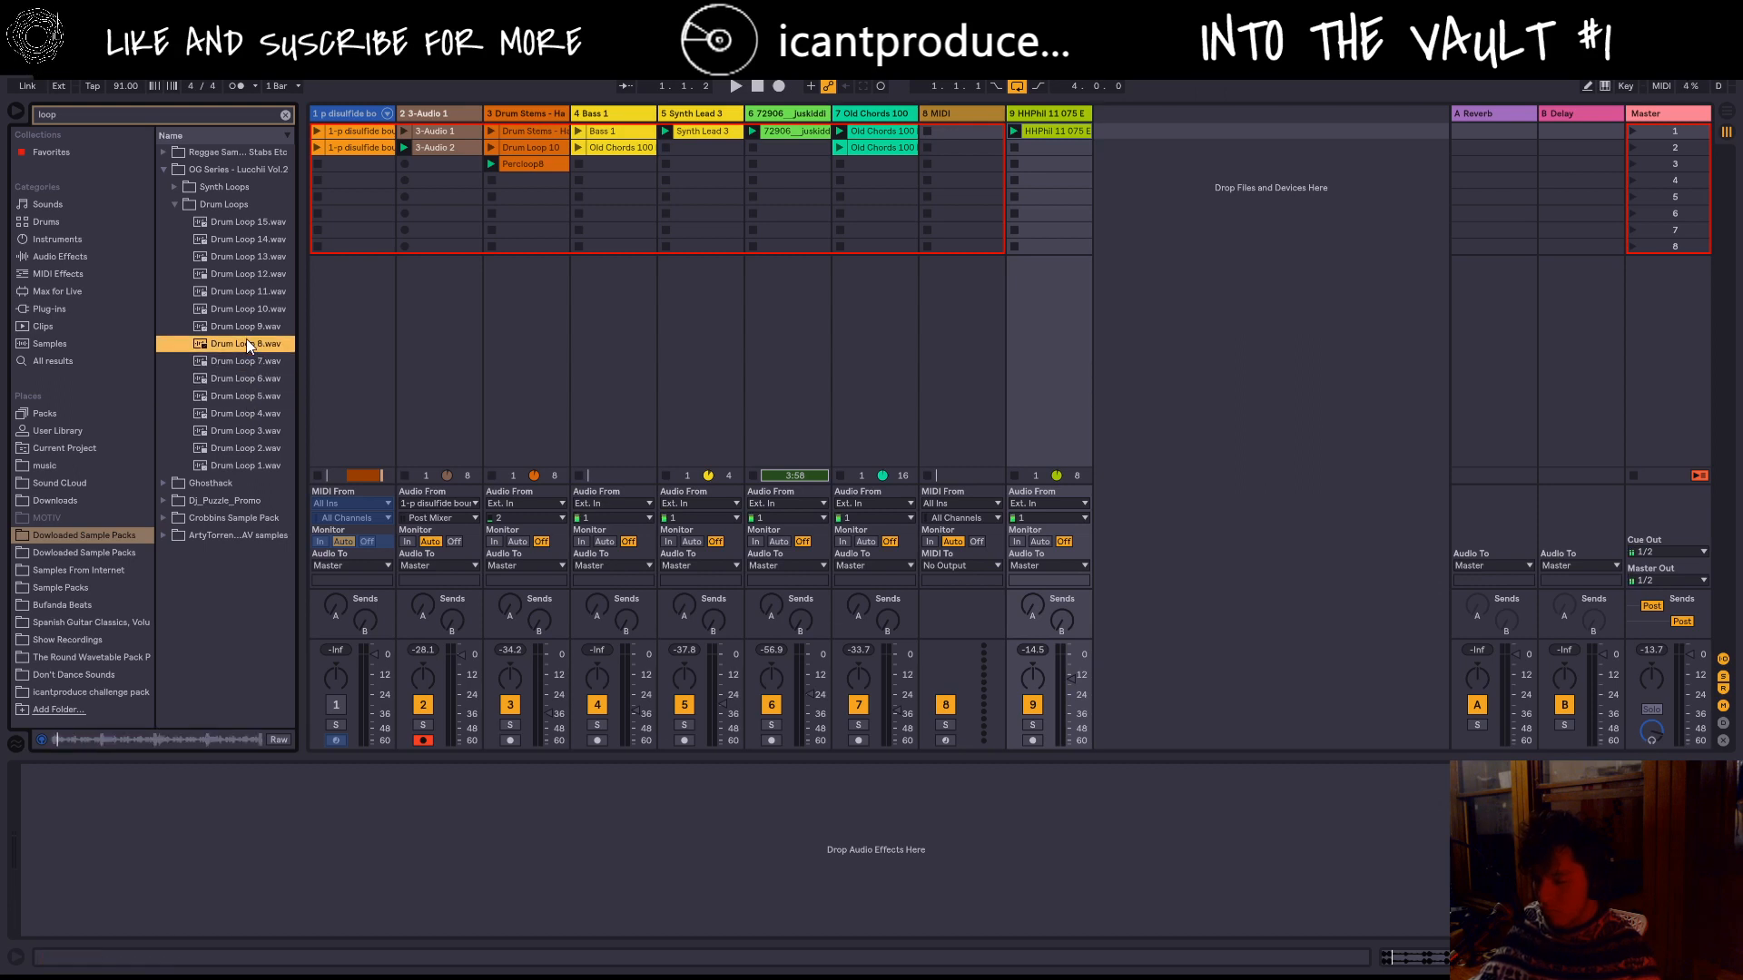
left_click(247, 327)
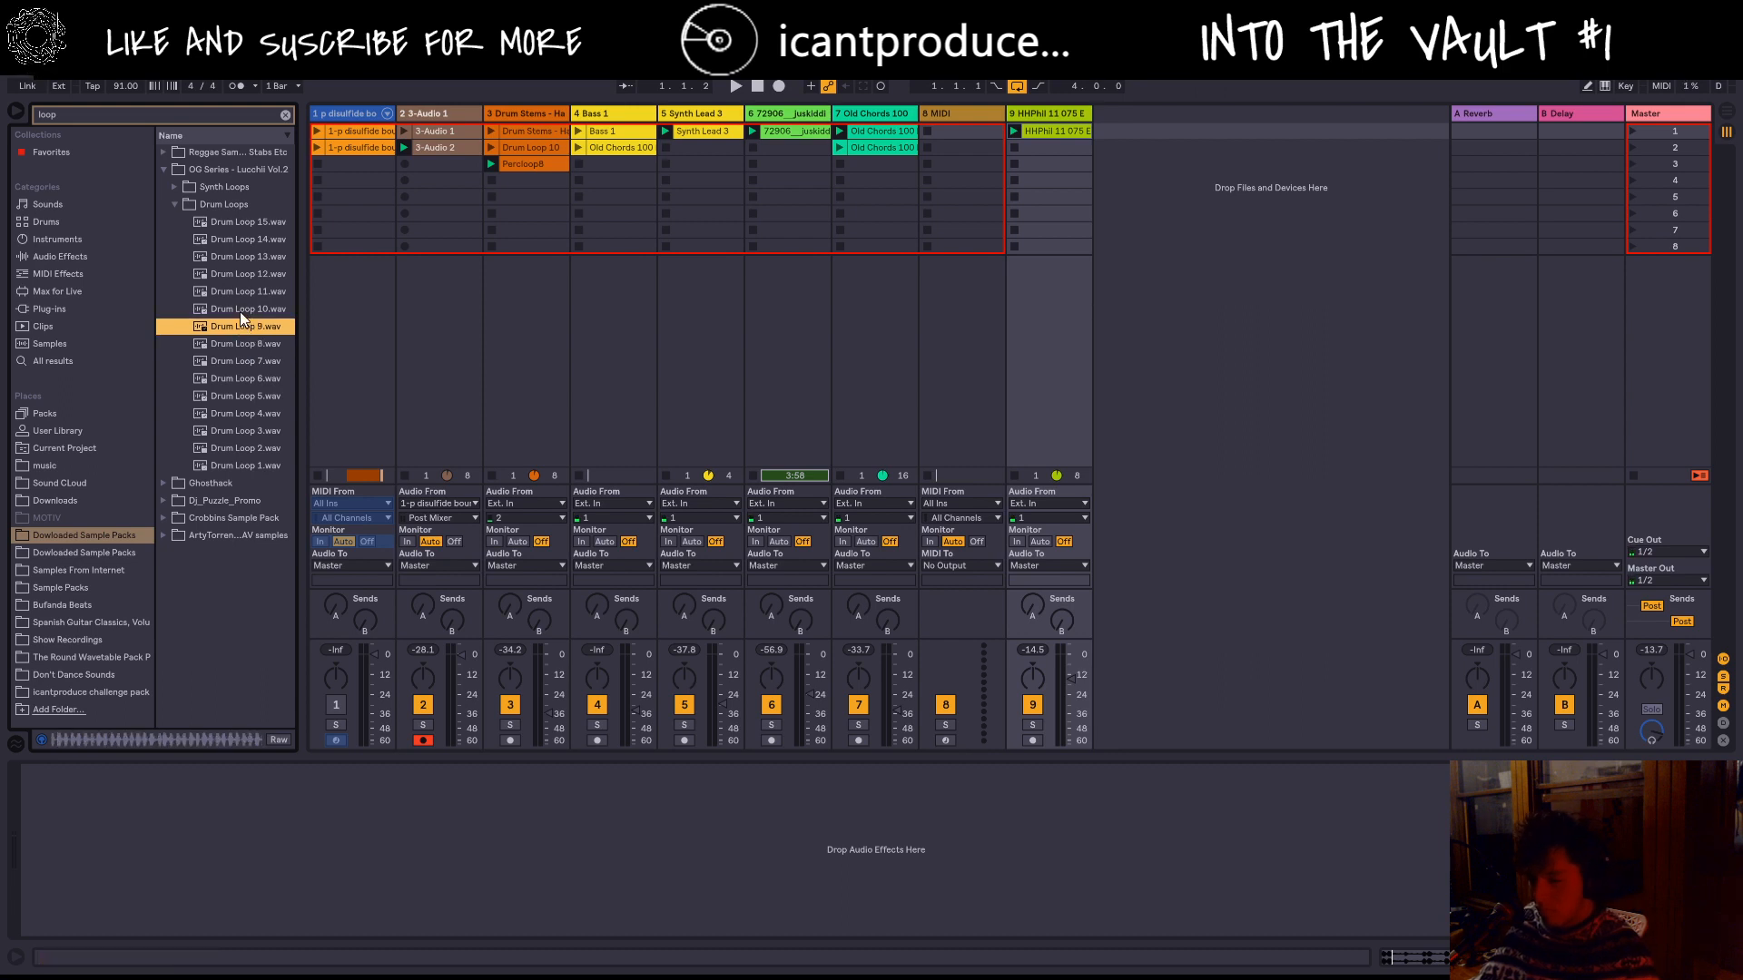
Step: Add Drum Loop 10 to track 9's second clip slot, listen to it with the other clips, and show its clip details
left_click(241, 310)
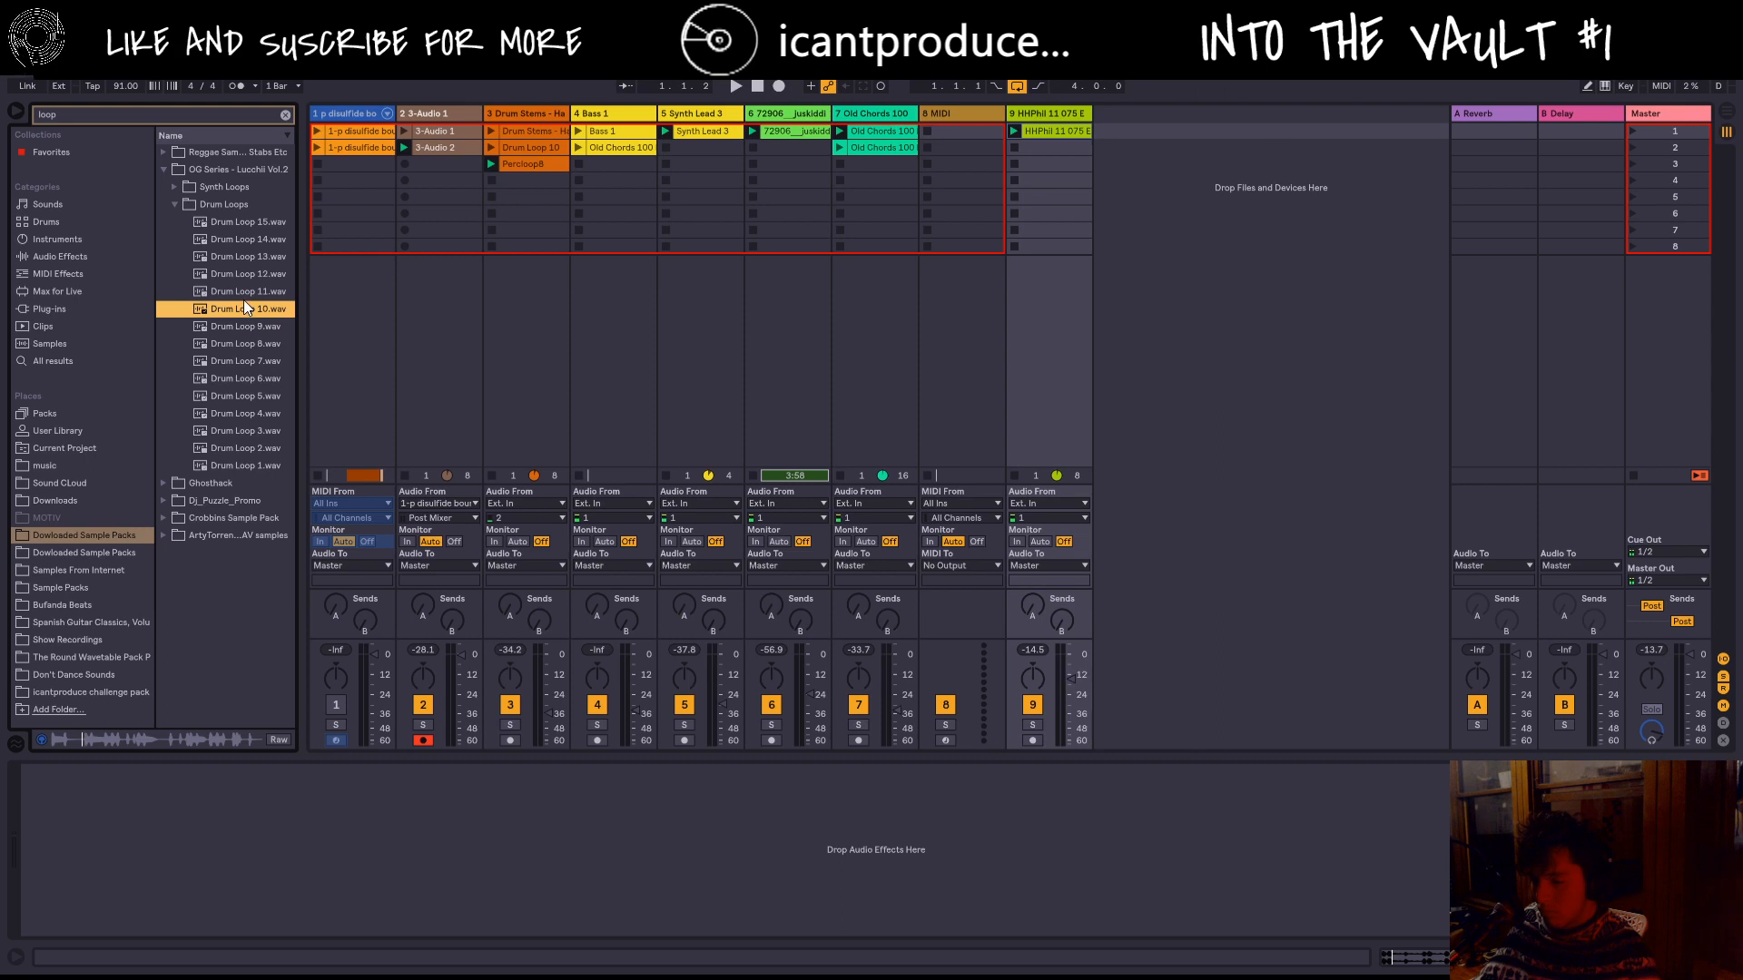
left_click_drag(244, 314, 1011, 151)
left_click(1011, 151)
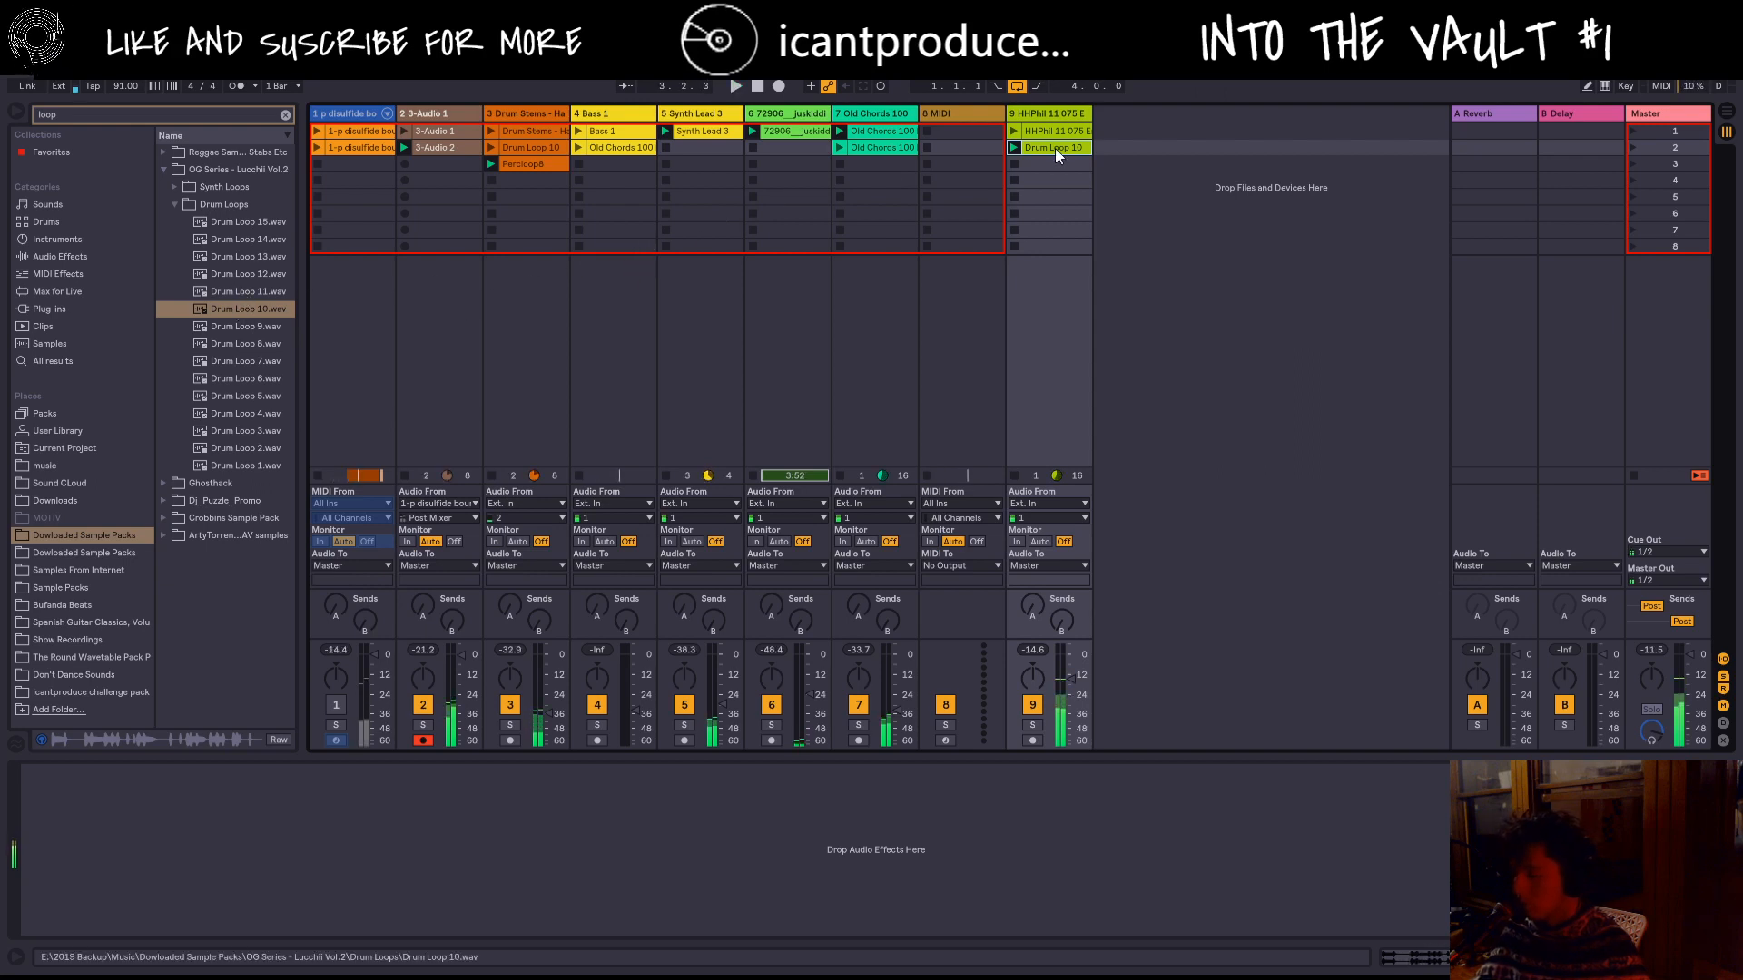
key("space")
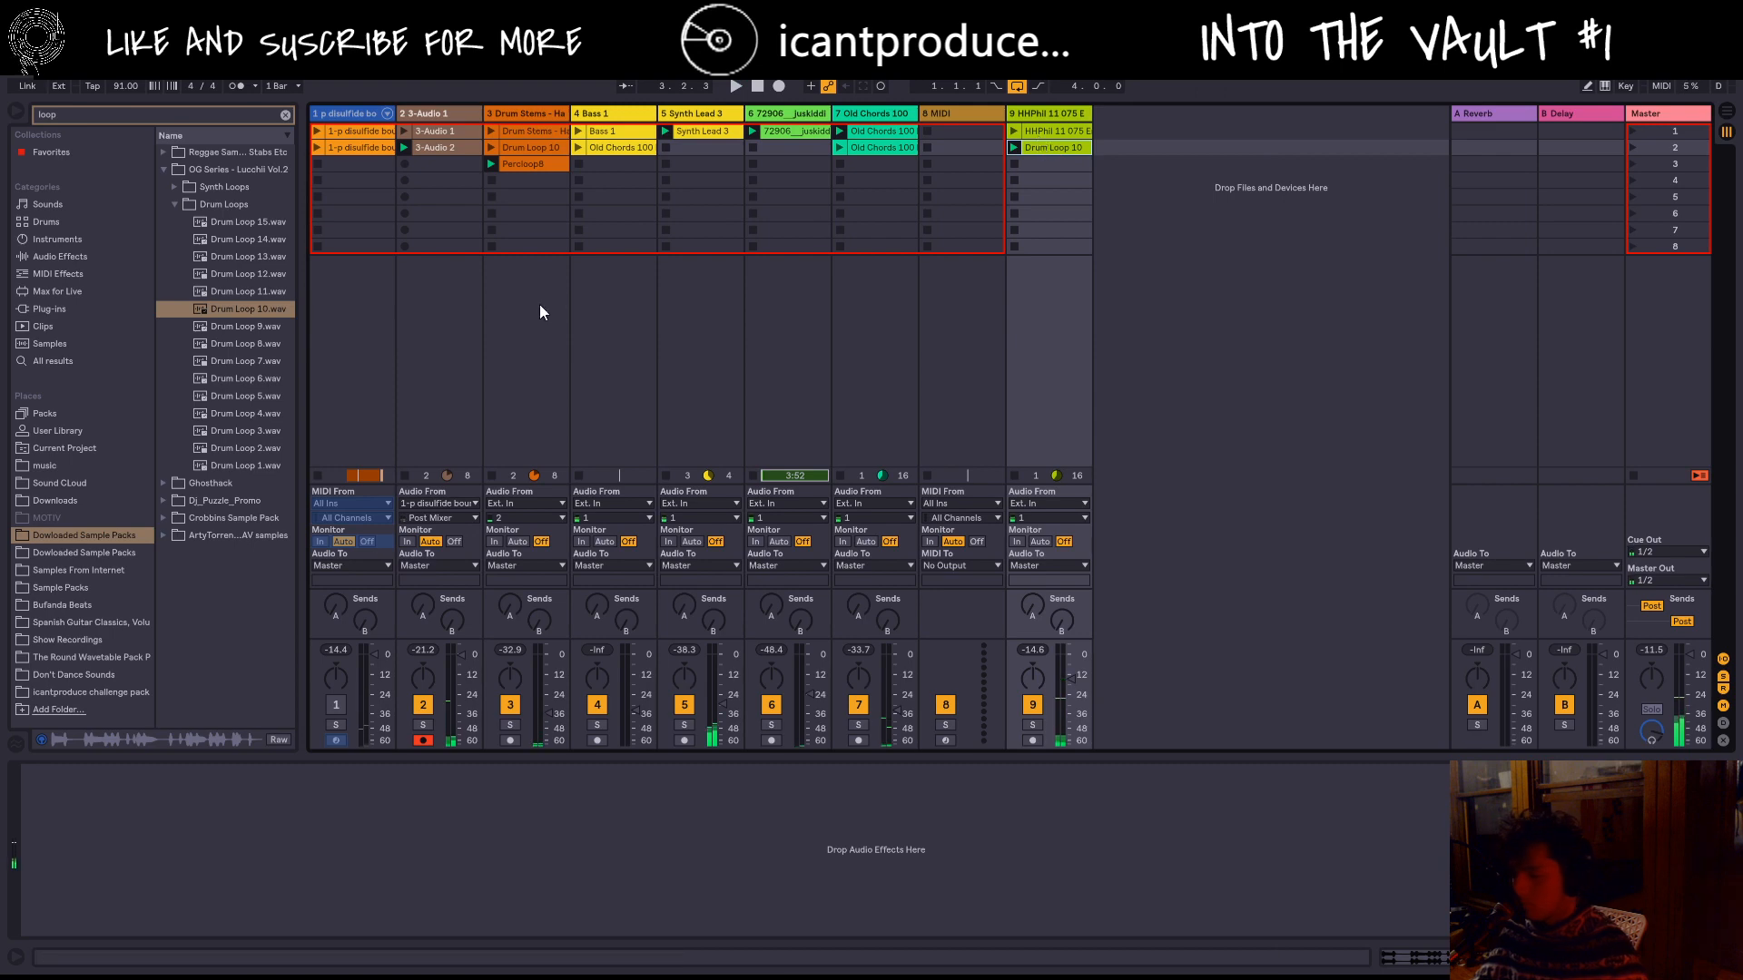
double_click(1027, 146)
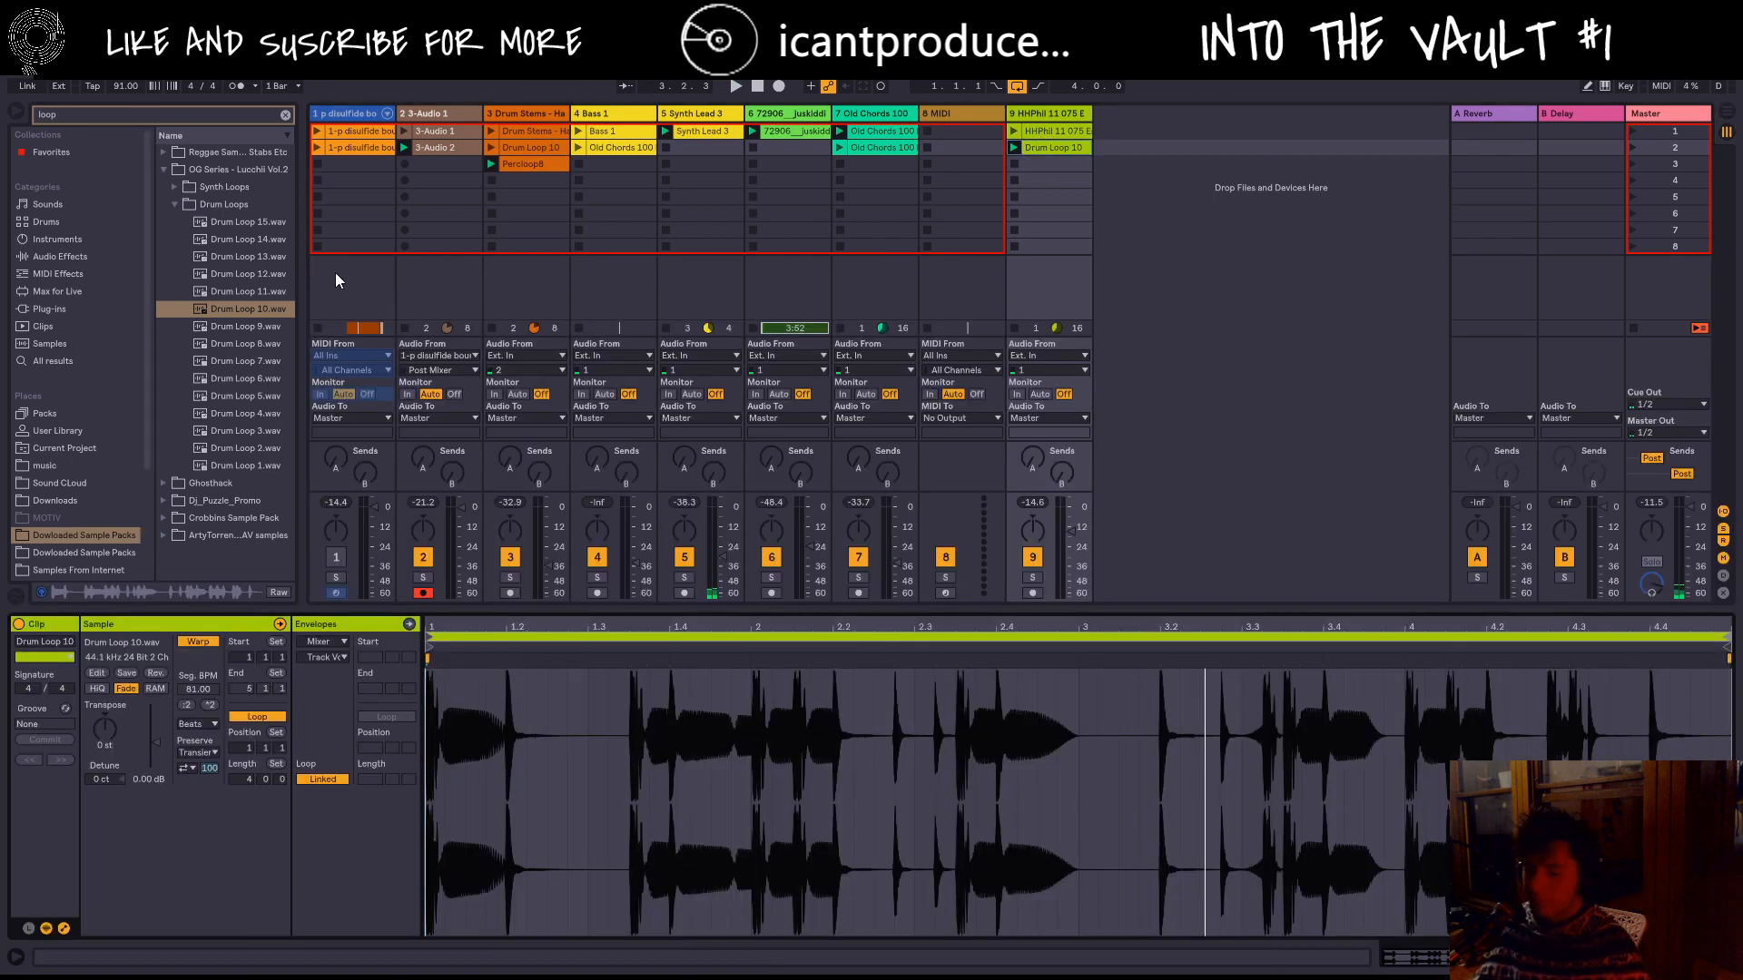
Step: Add Drum Loop 12 to track 9's third clip slot, launch it, and double its segment tempo to 160 BPM
left_click(211, 274)
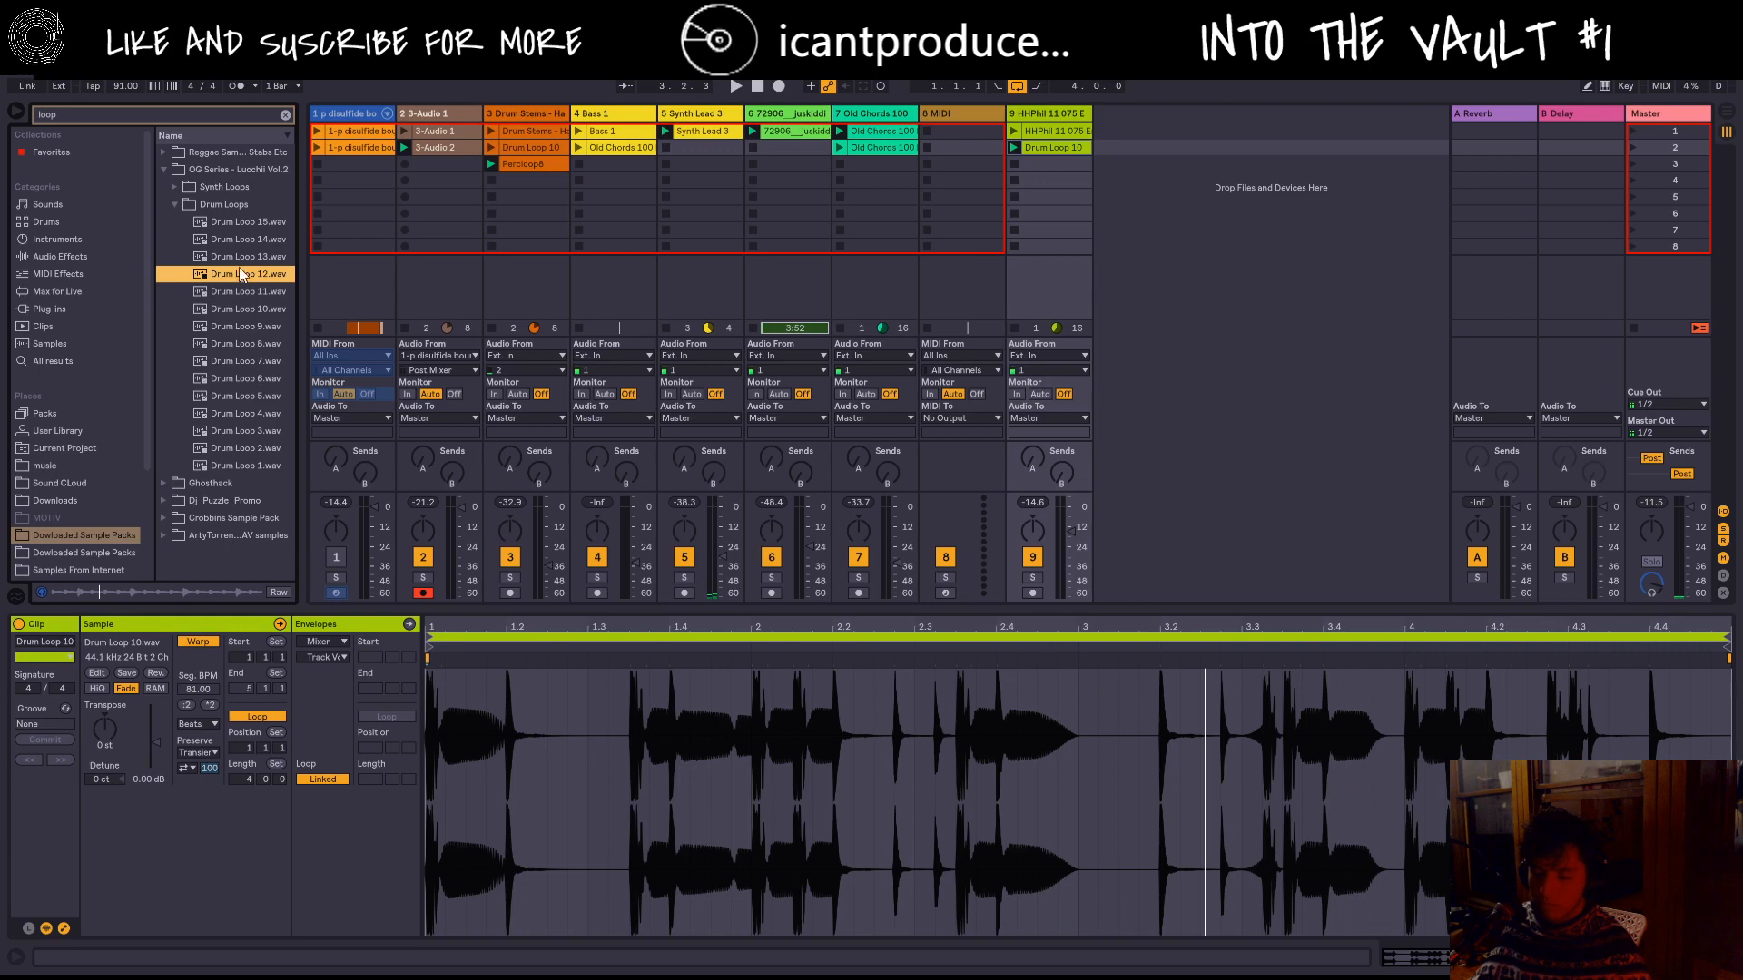
left_click_drag(240, 273, 1053, 164)
left_click(1015, 163)
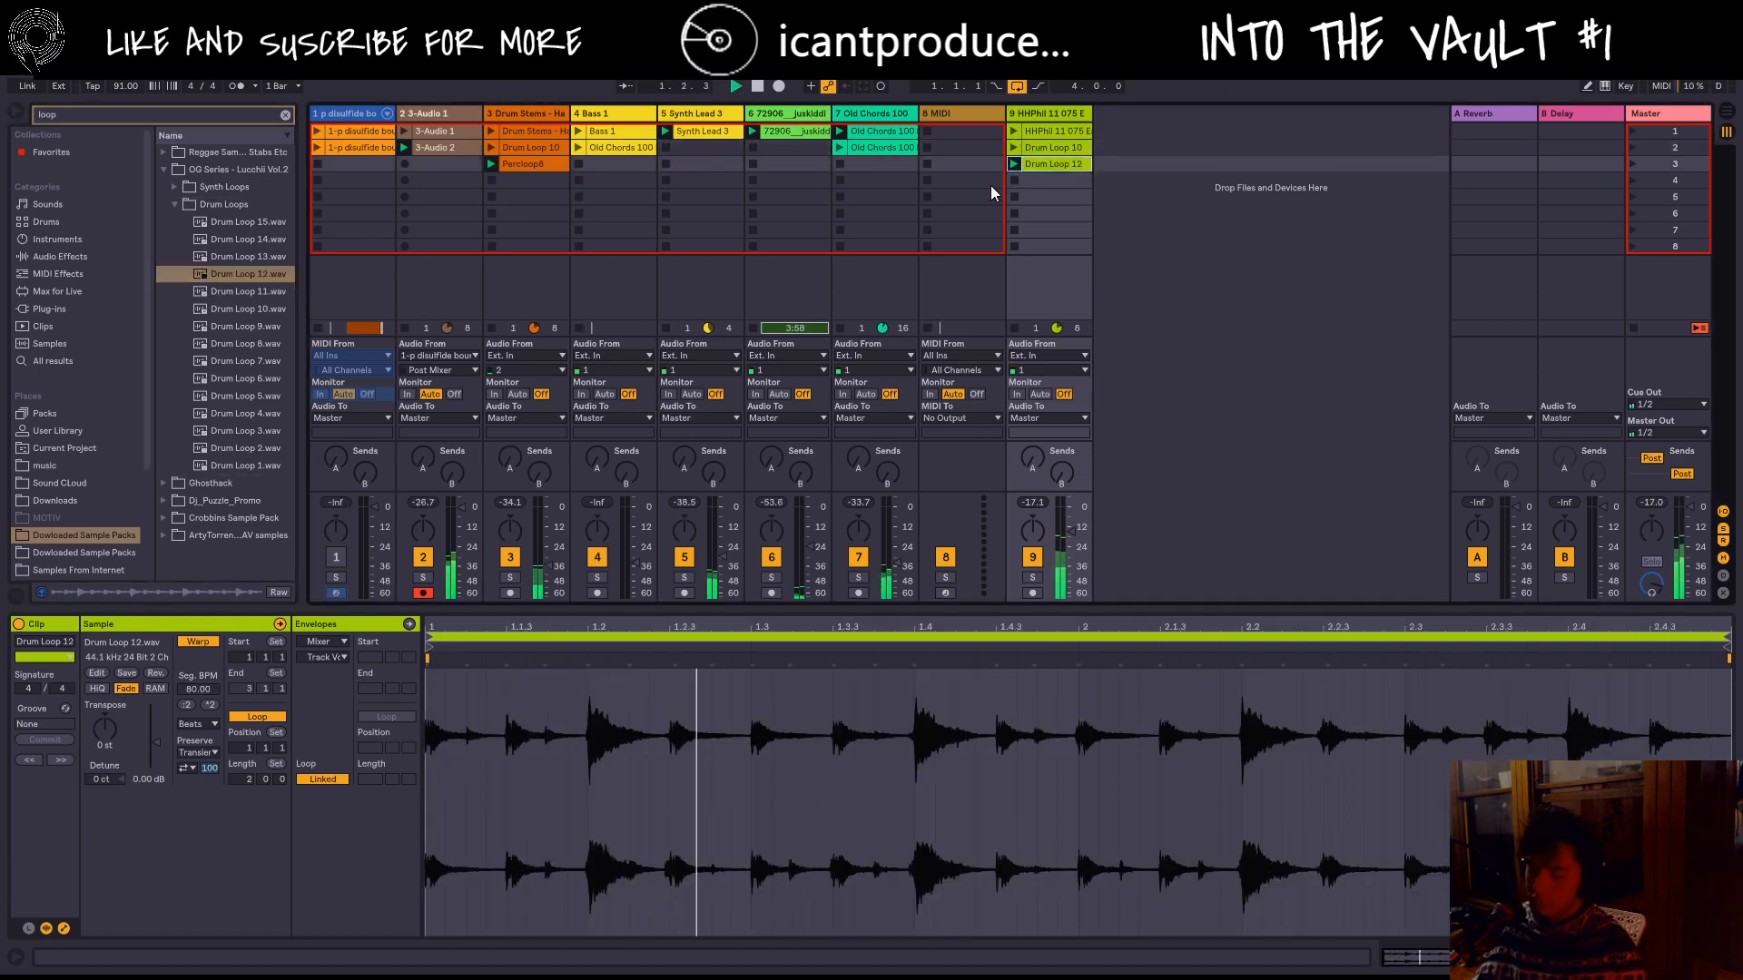
left_click(210, 705)
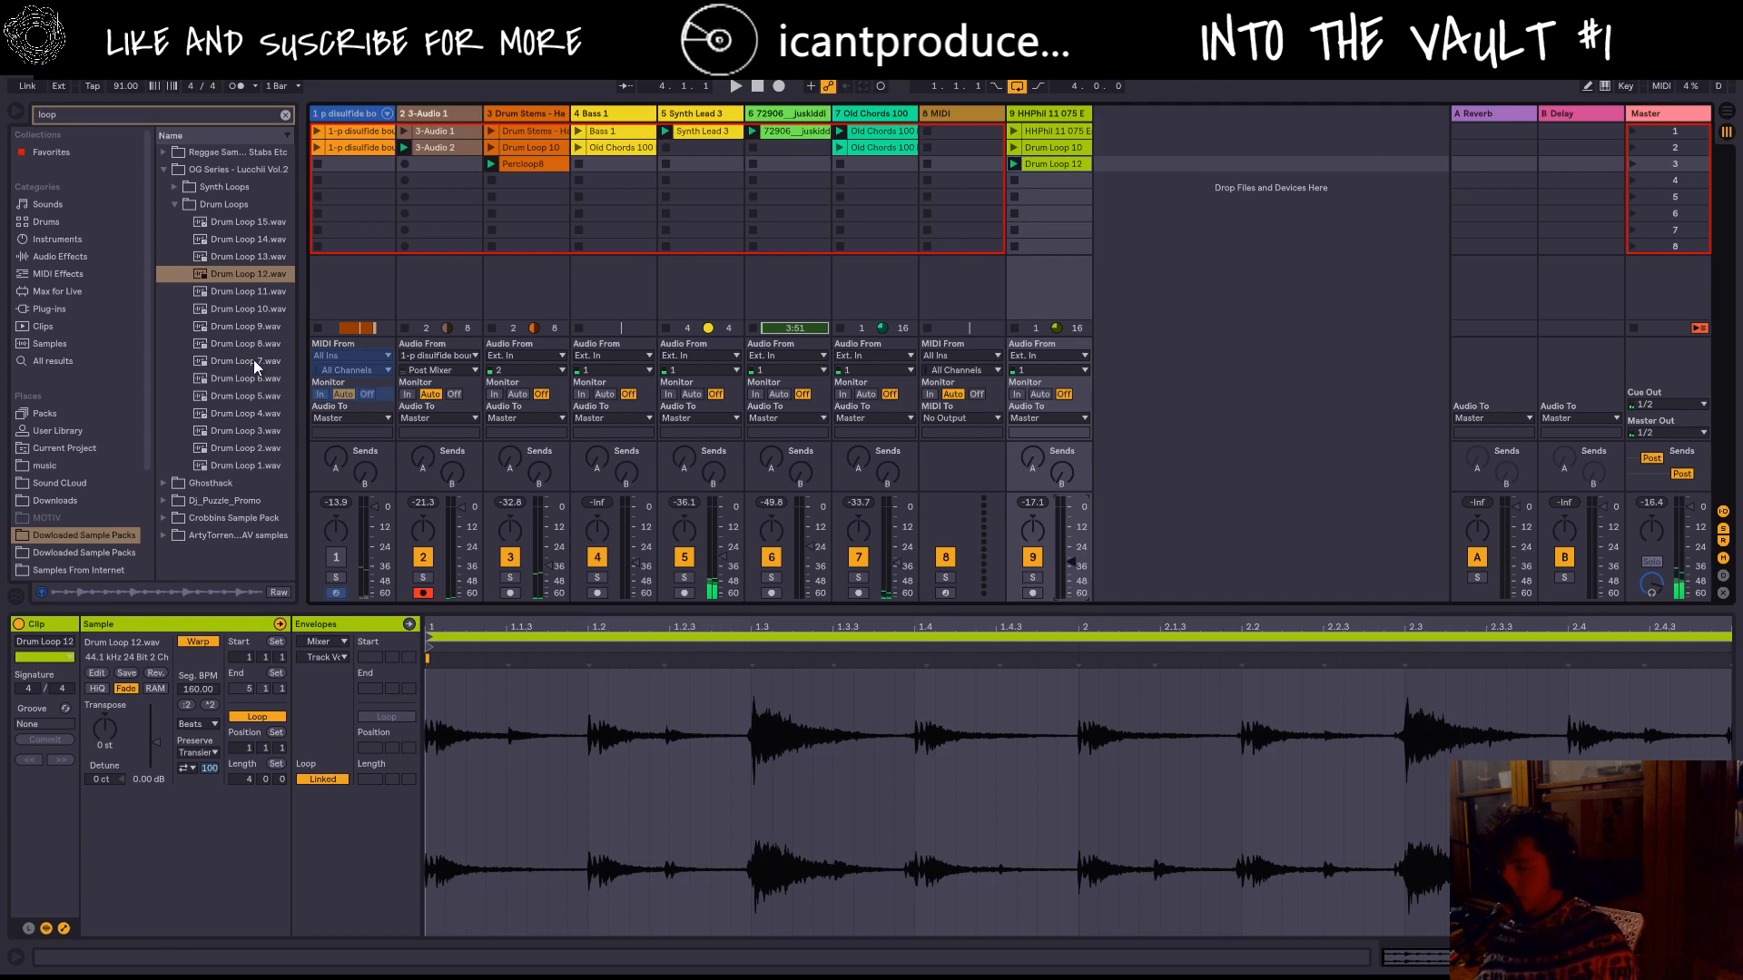
Step: Preview Drum Loop 10 again, plus reggae_loop3 and reggae_loop1 from the Reggae samples and stabs pack
left_click(219, 305)
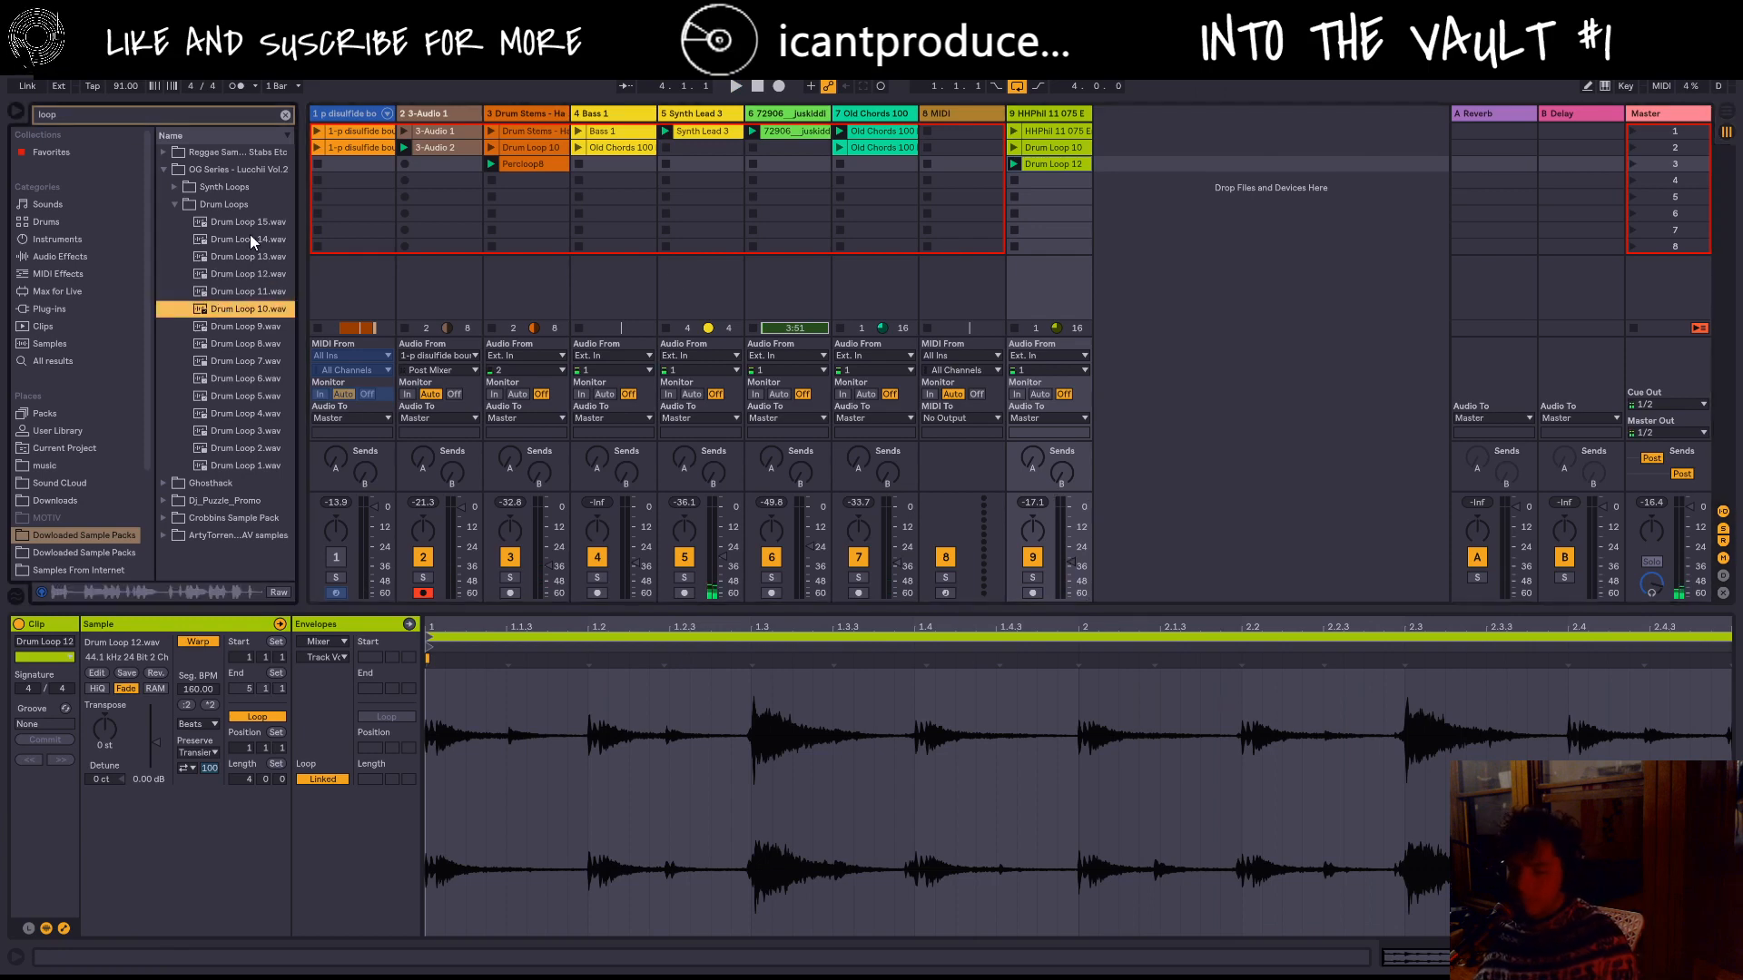
left_click(163, 169)
left_click(164, 153)
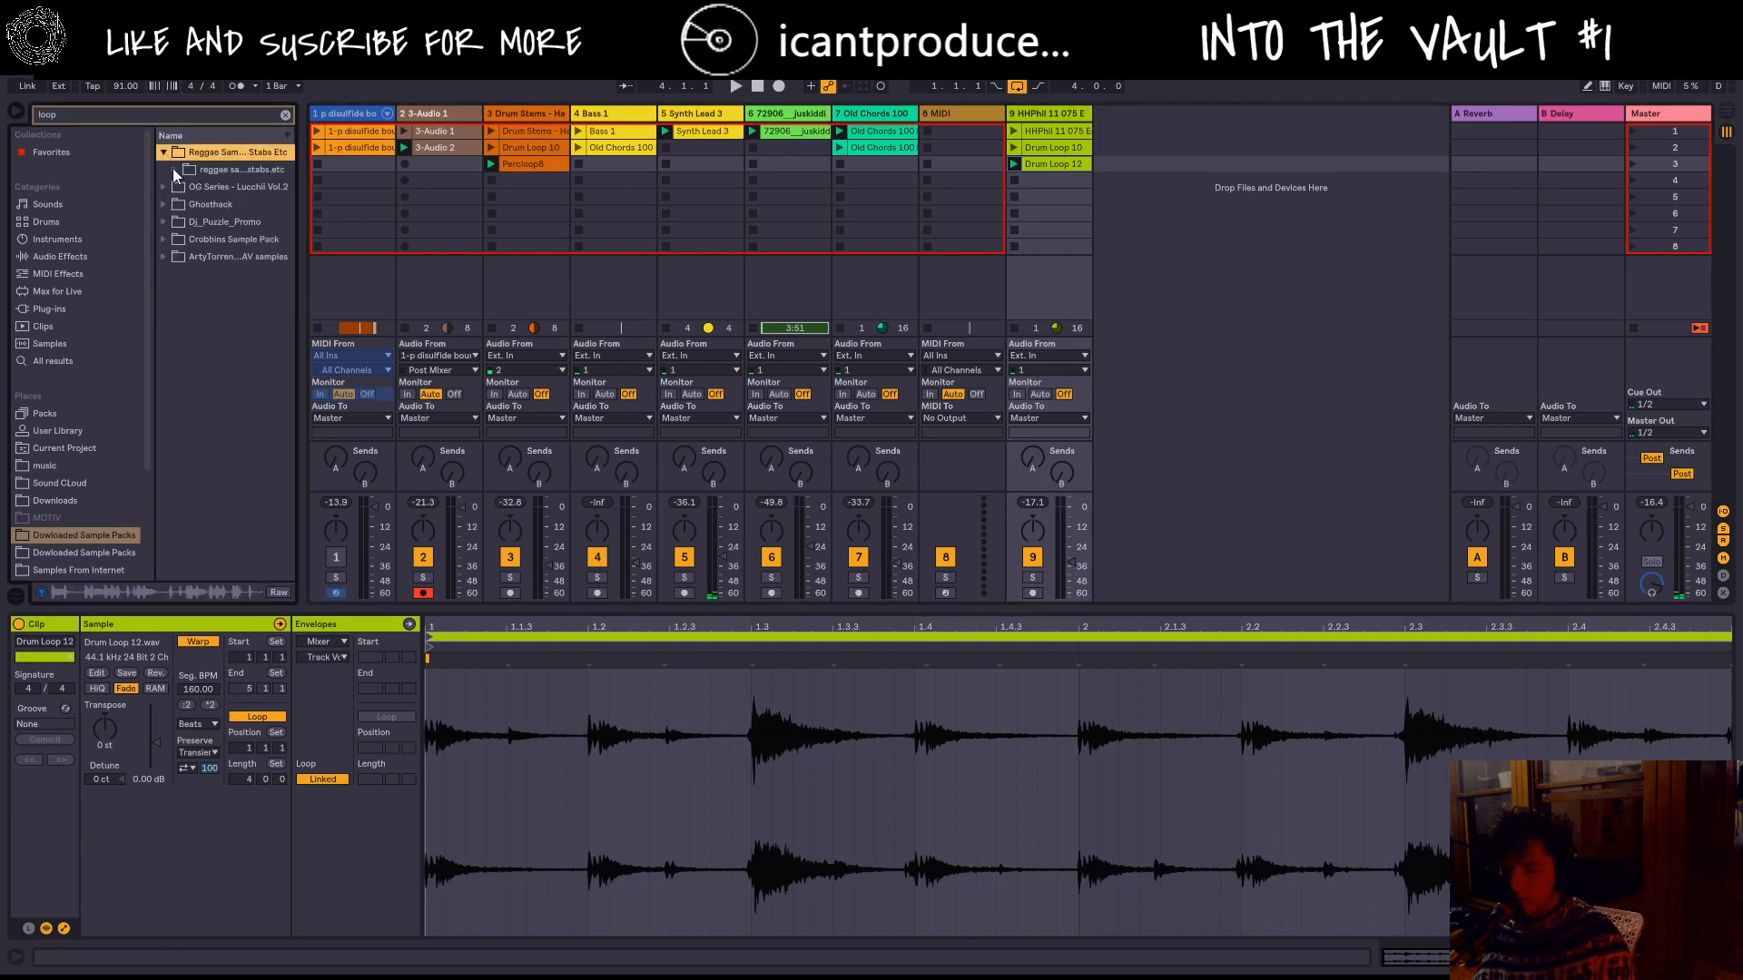
left_click(174, 170)
left_click(225, 191)
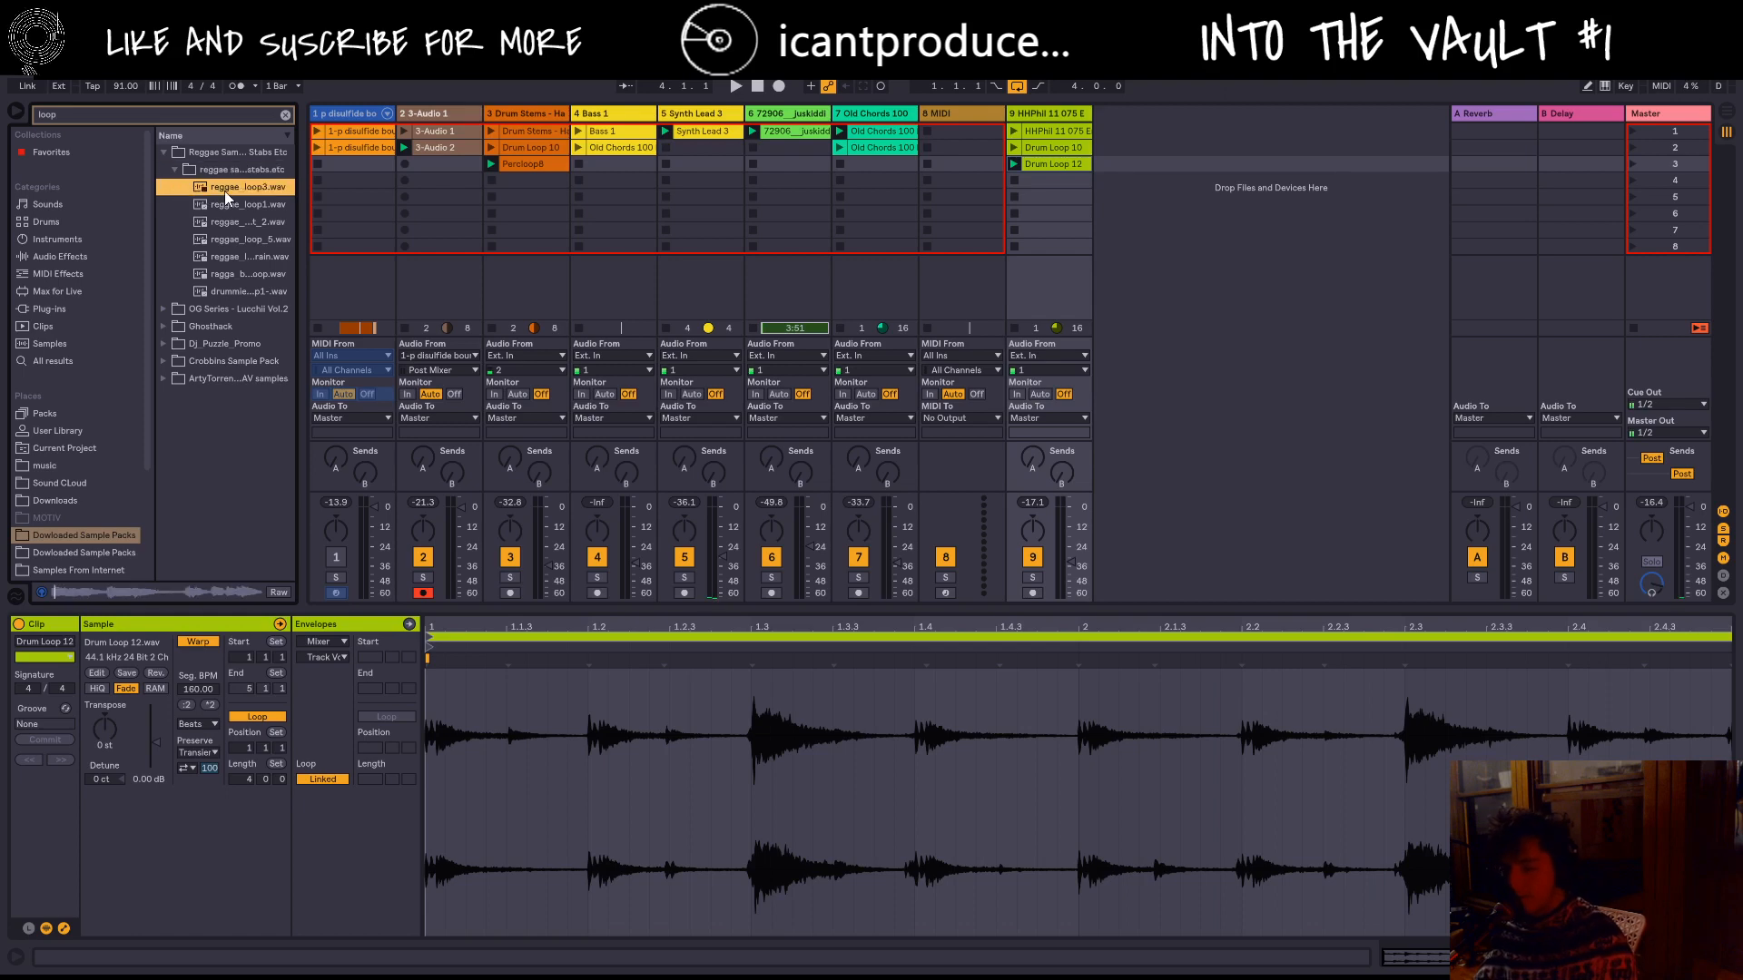
left_click(229, 206)
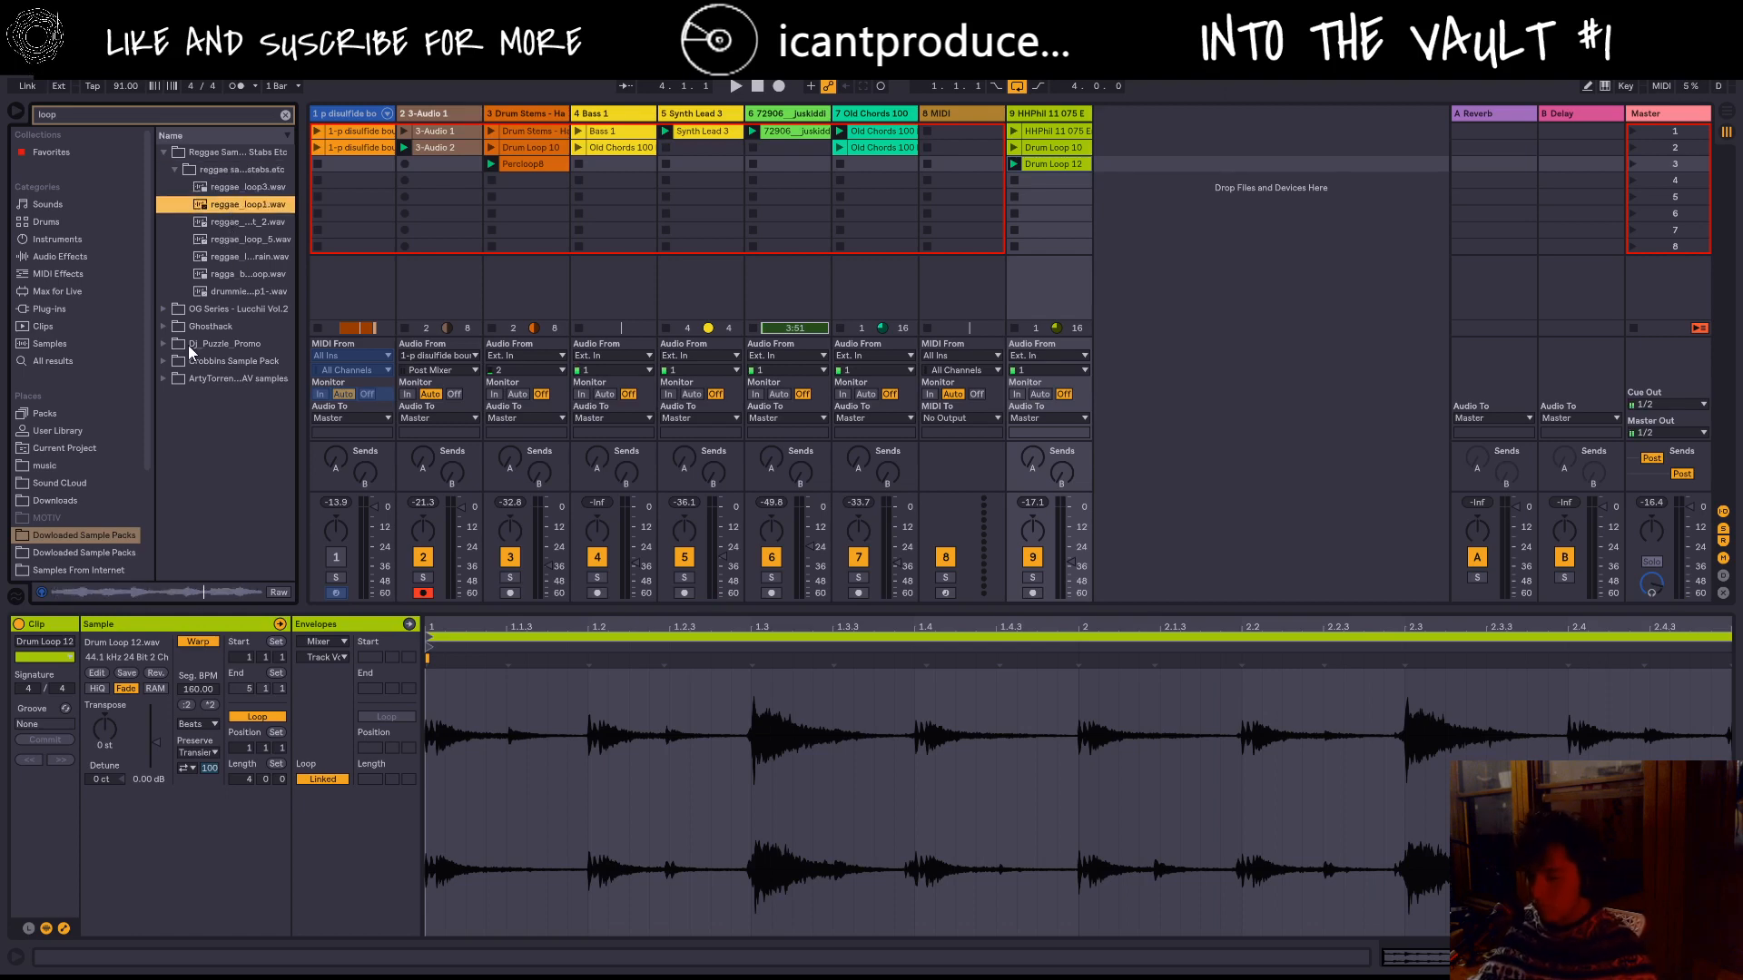
Step: Preview several PLPTI loops from the Loops folder of the Dj_Puzzle_Promo pack
scroll(79, 528, "down", 1)
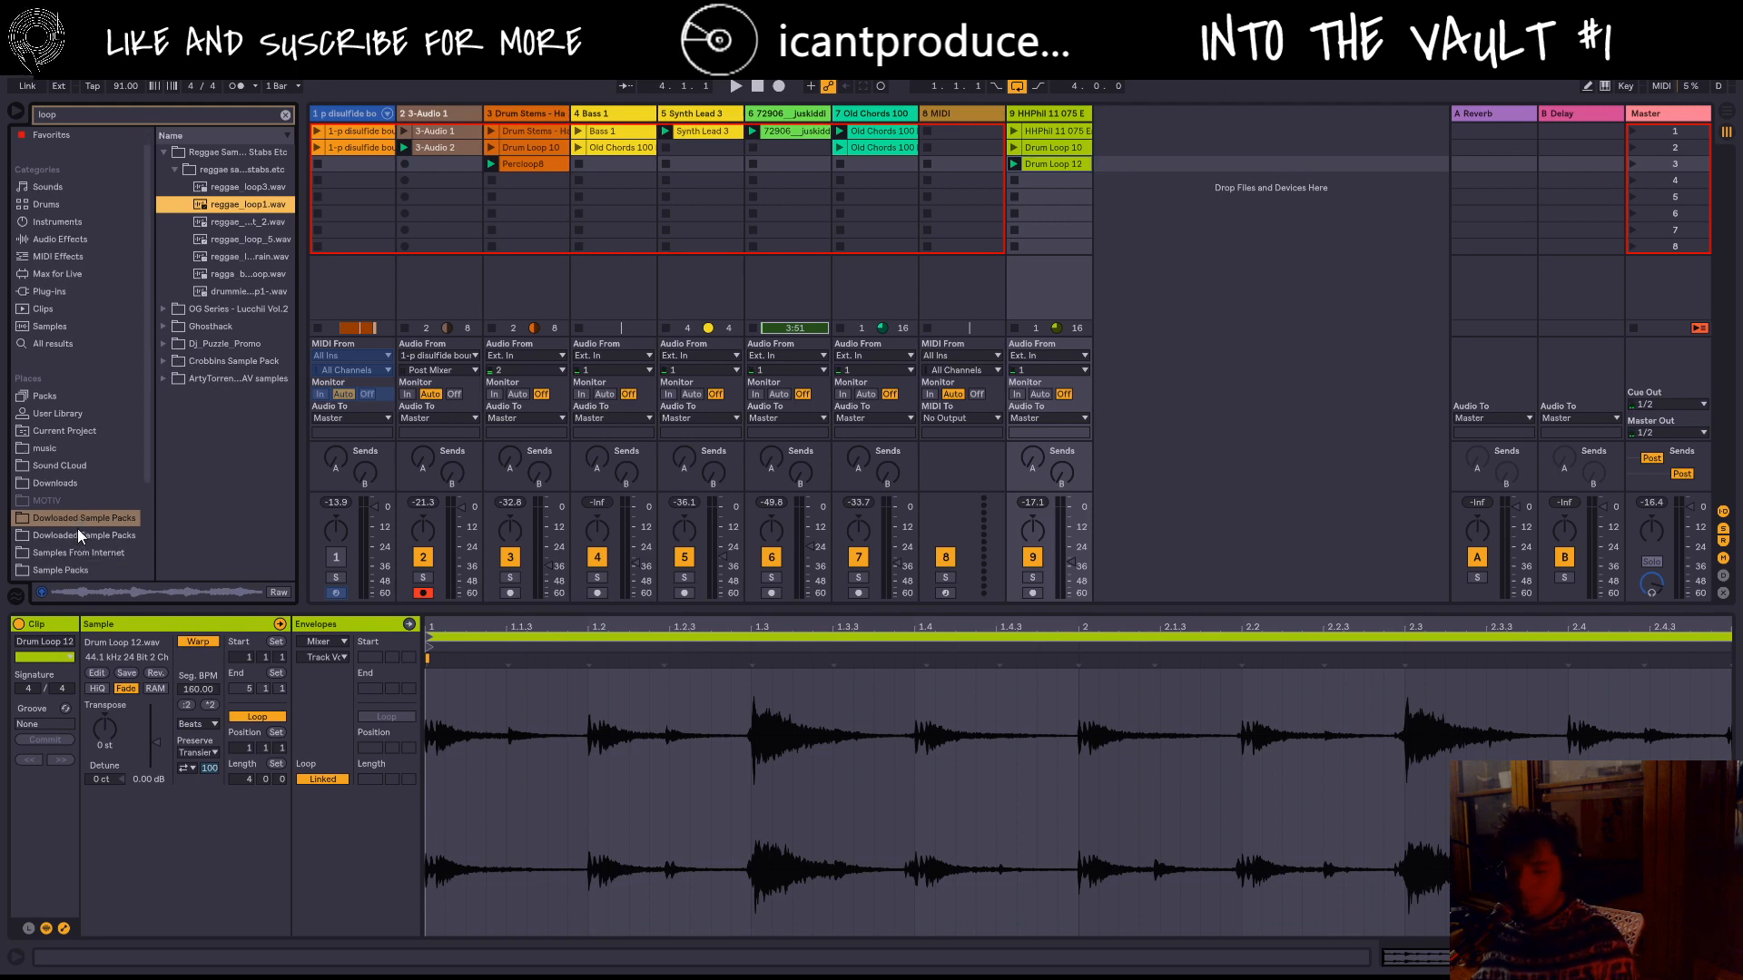
left_click(165, 344)
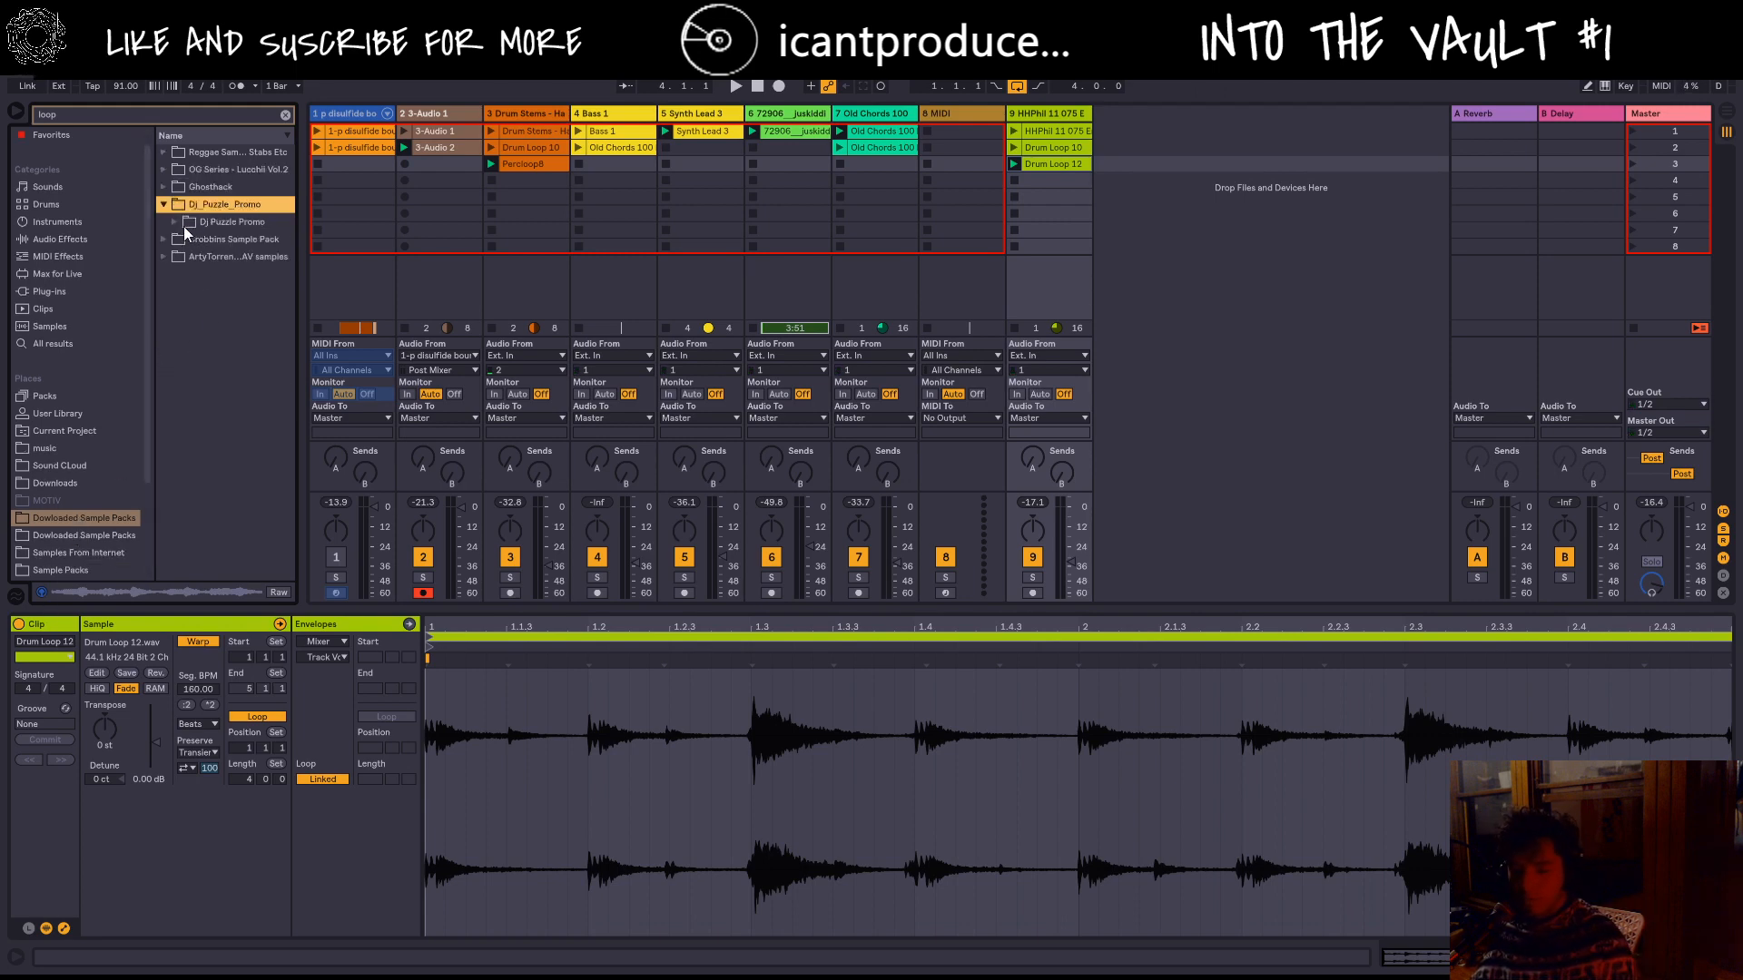
left_click(172, 224)
left_click(185, 238)
left_click(210, 272)
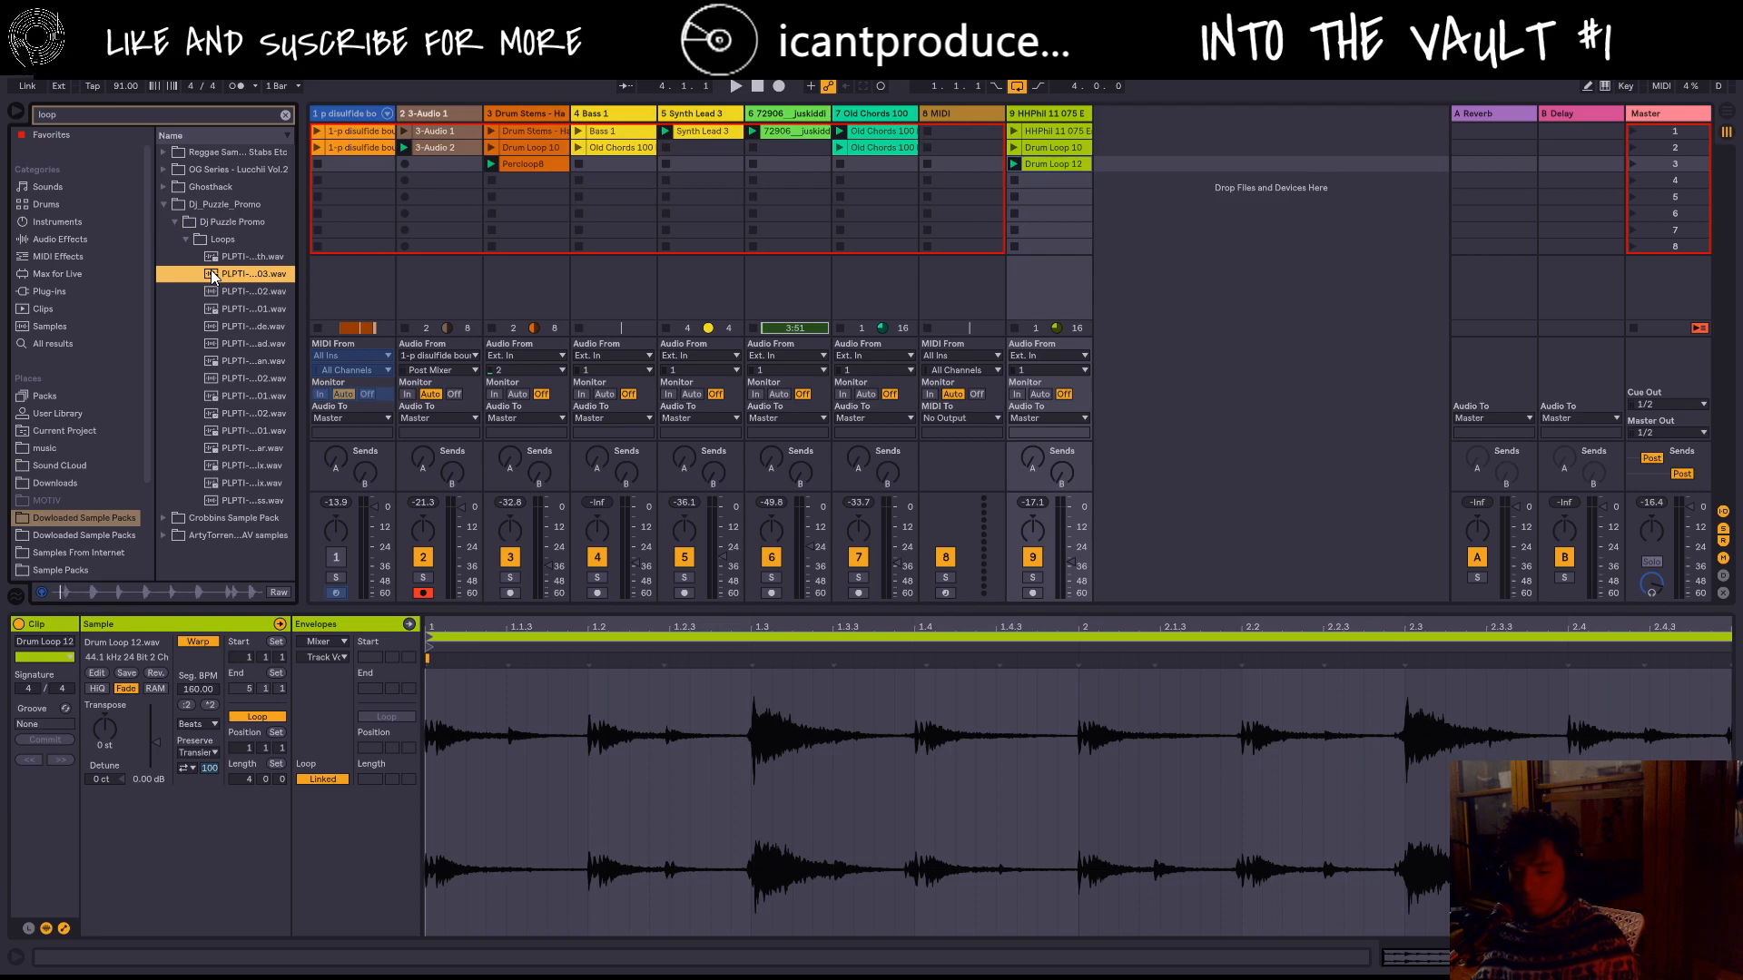
left_click(232, 306)
left_click(226, 358)
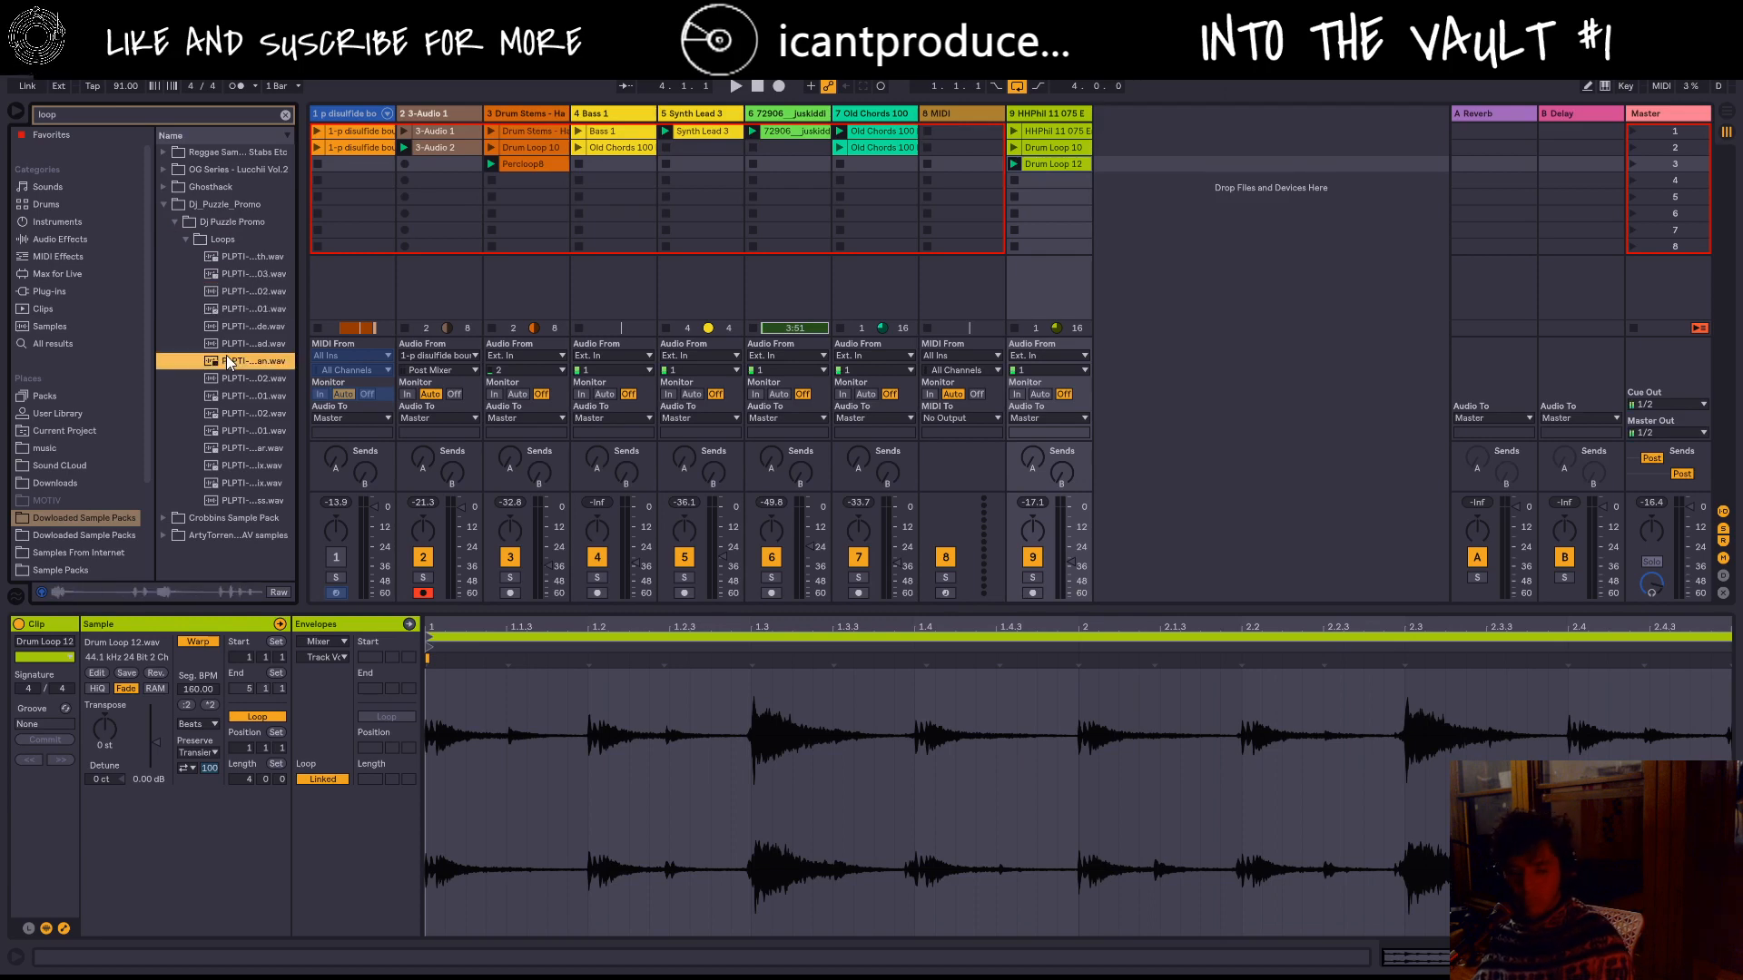
left_click(225, 413)
Step: Switch to the Sample Packs folder and preview a bass loop from its Synth and Bass instruments folder
scroll(68, 501, "down", 1)
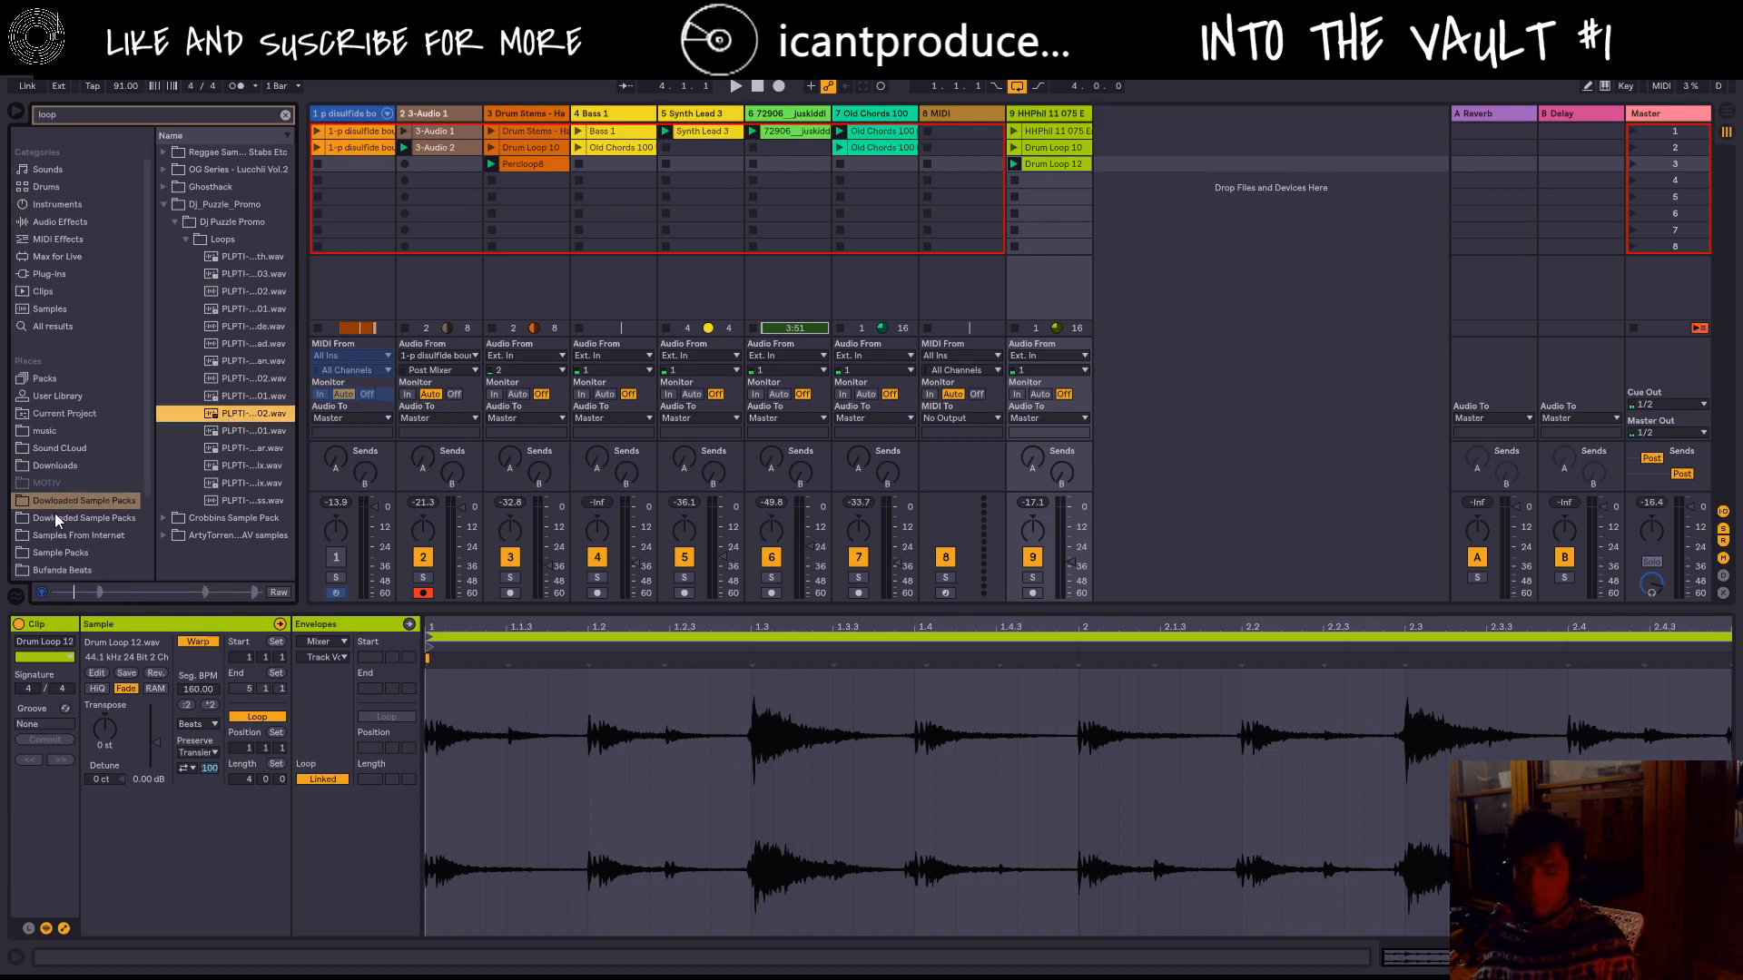
left_click(54, 515)
left_click(57, 551)
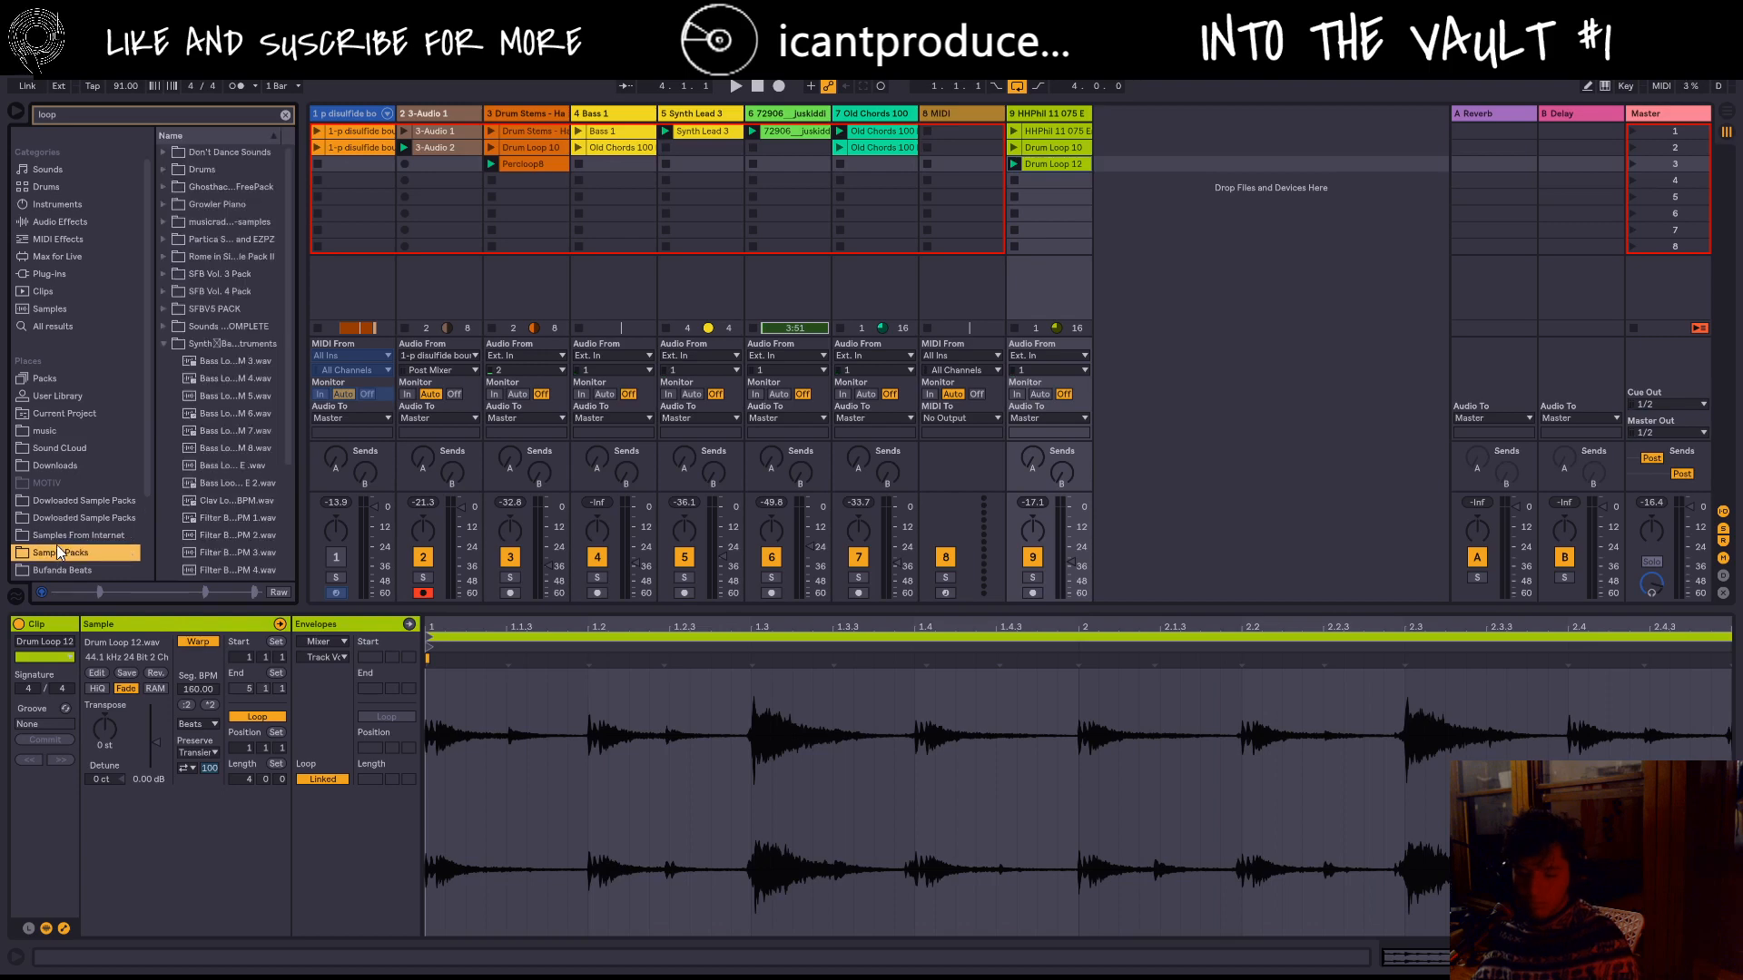
left_click(199, 377)
scroll(213, 345, "down", 1)
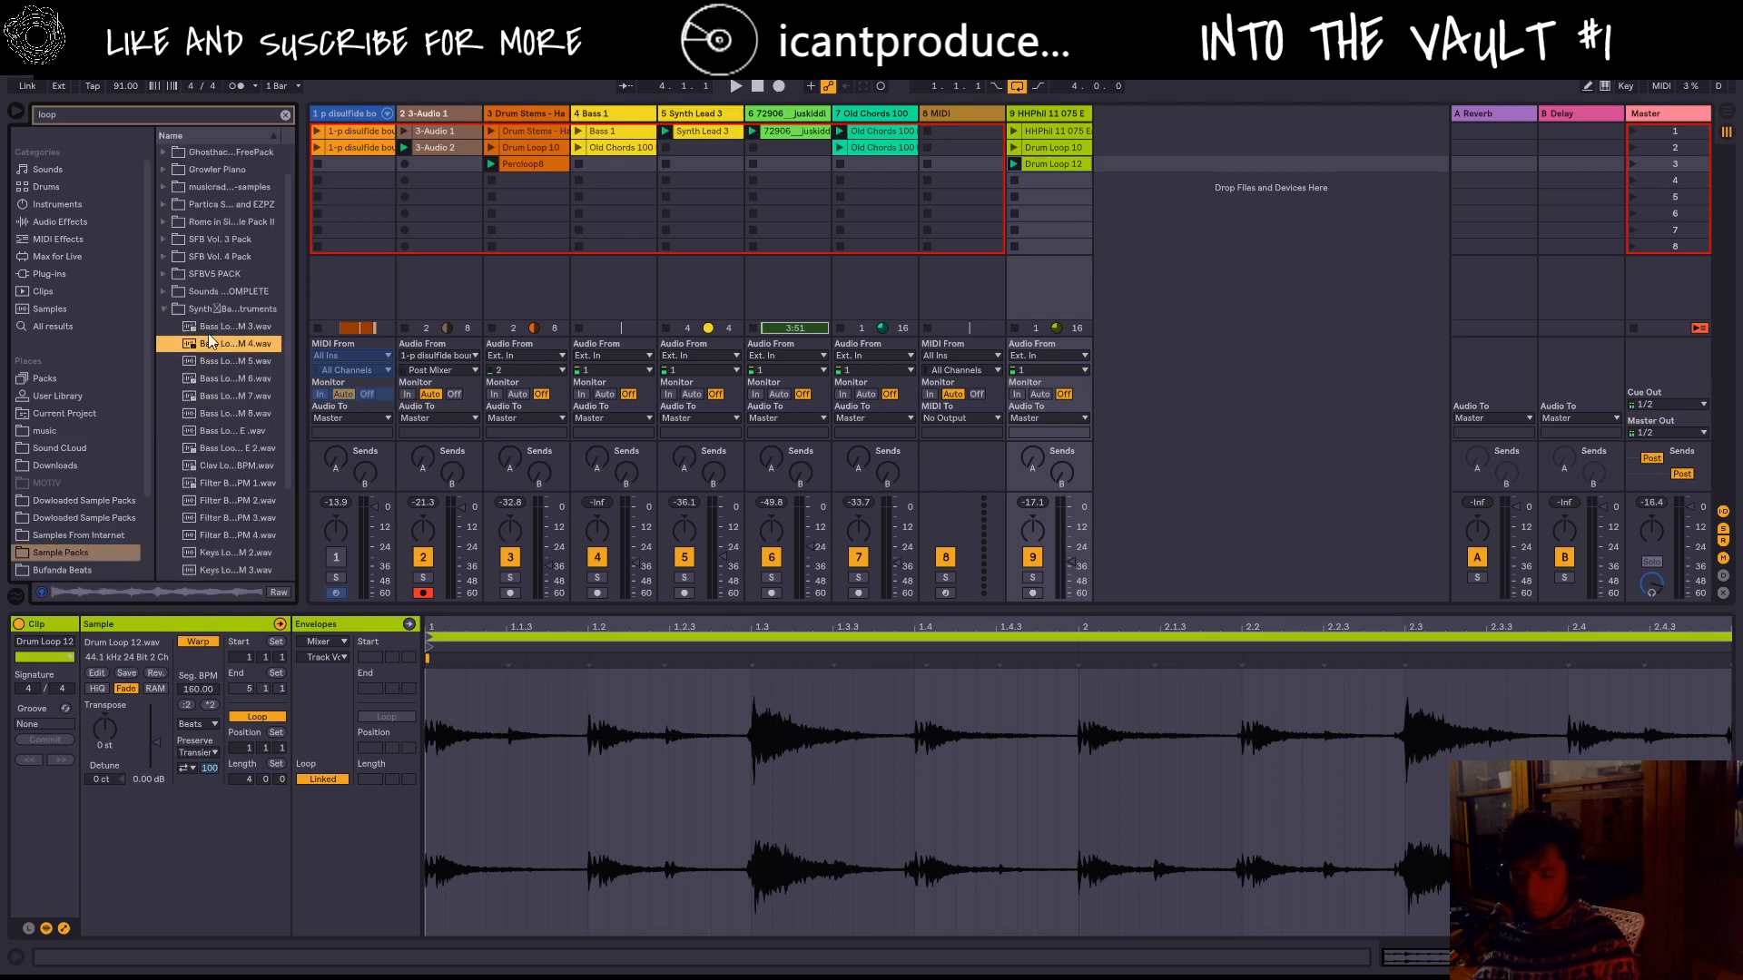
left_click(166, 308)
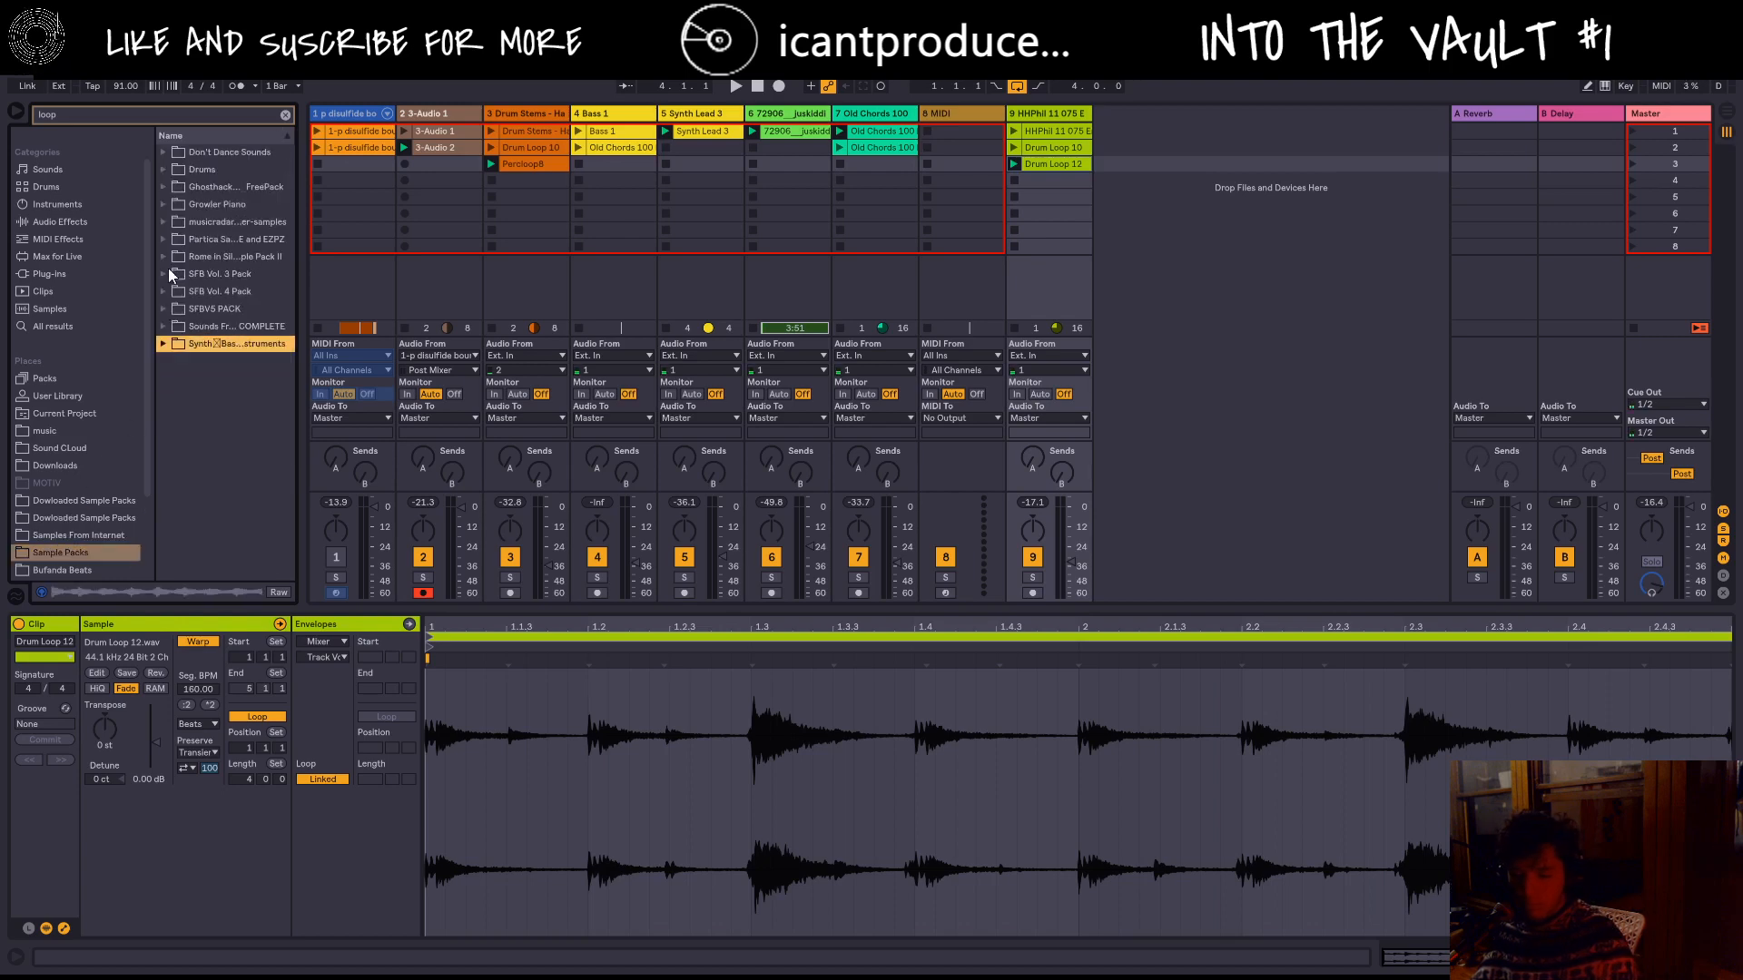
Step: Preview the percussion loops in the Drums folder of the Sample Packs location
left_click(163, 169)
left_click(225, 225)
left_click(239, 190)
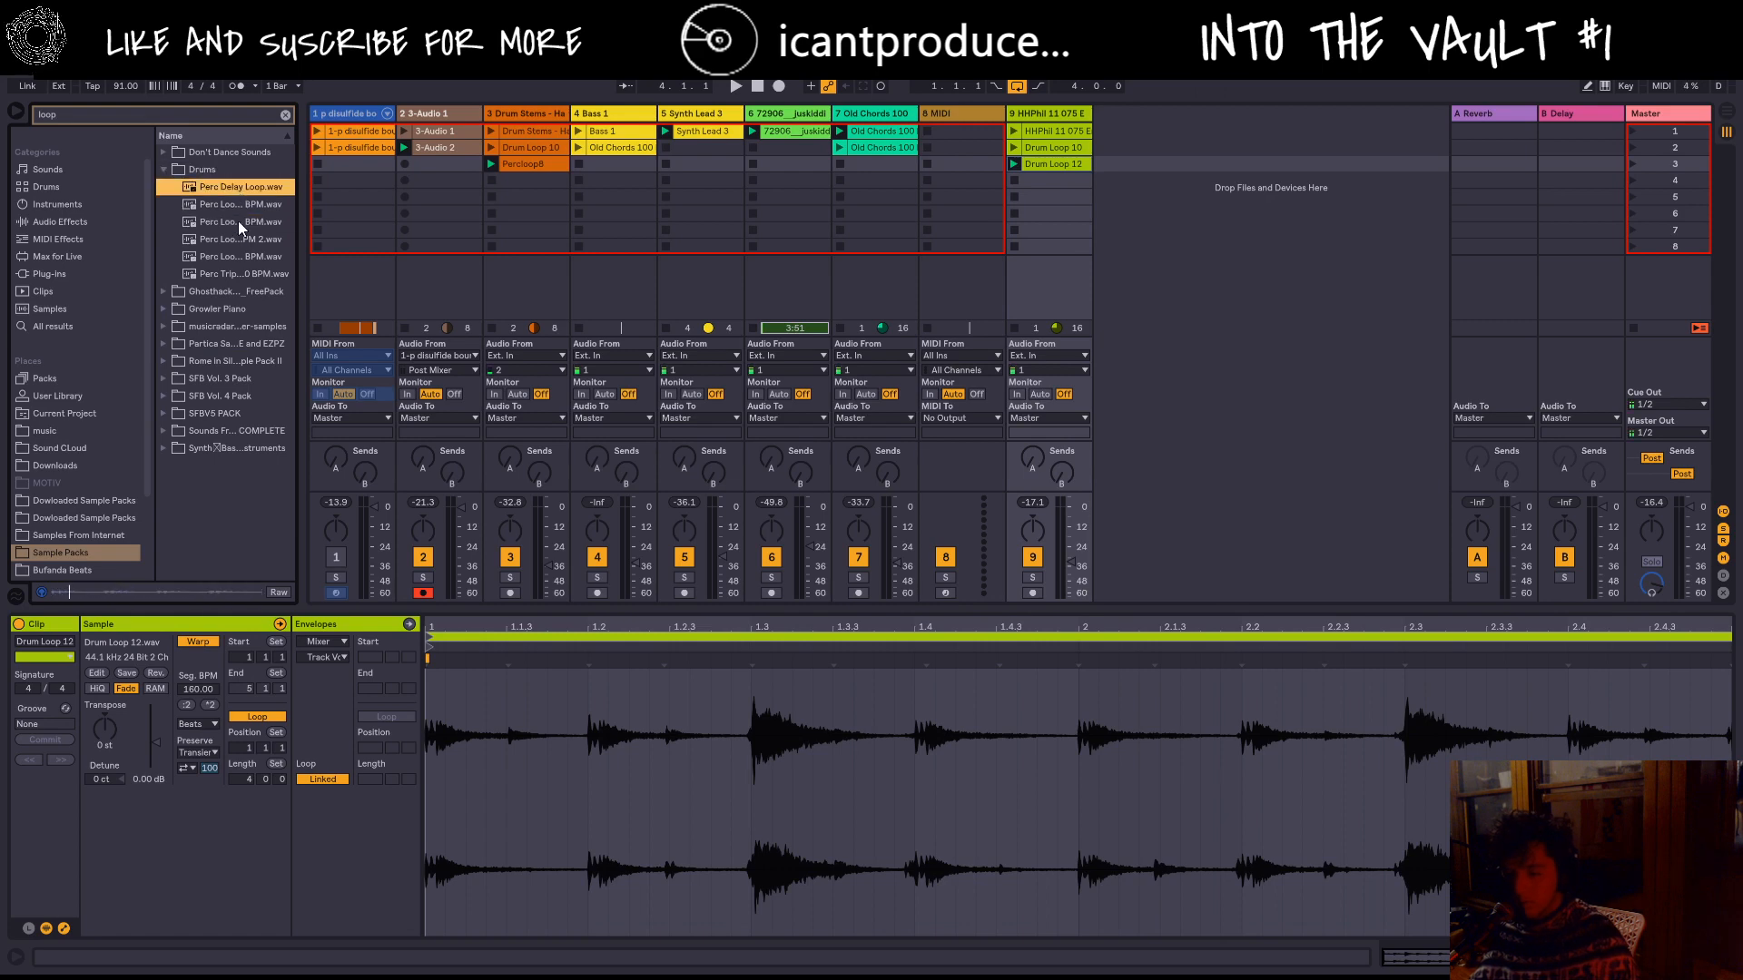
left_click(234, 258)
left_click(223, 275)
Step: Preview loops from the Ghosthack free pack's Drum Loops folder, plus one sample from the Growler Piano folder
left_click(163, 291)
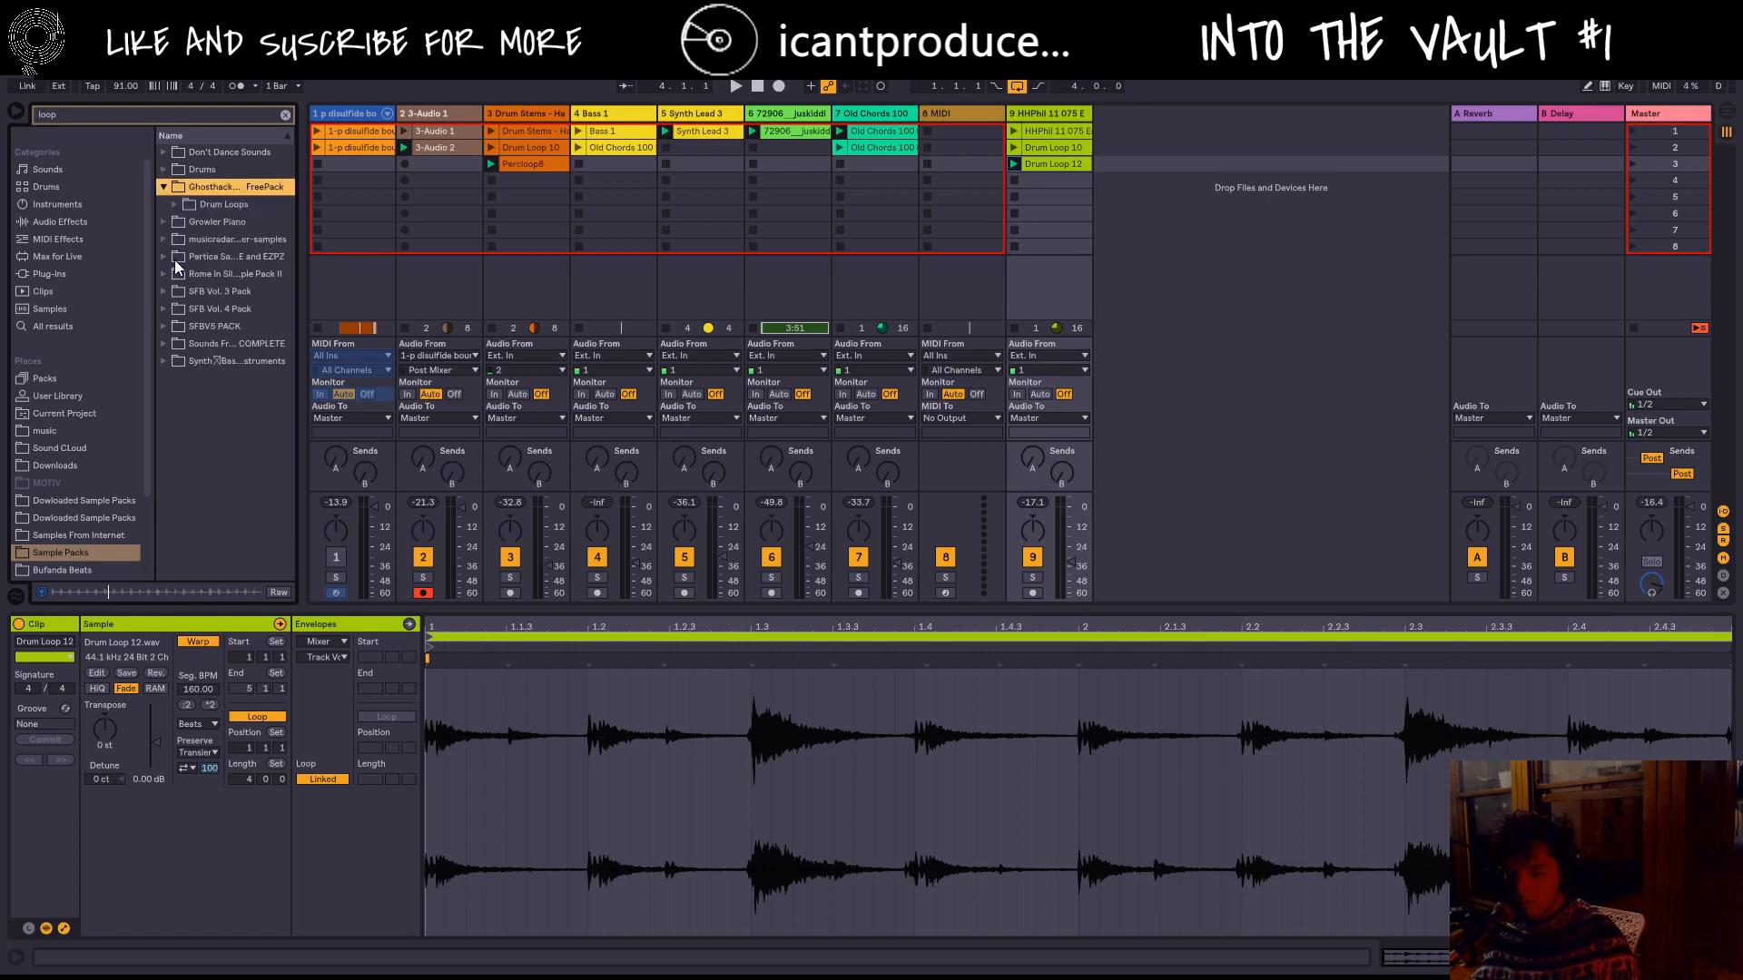
left_click(173, 204)
left_click(225, 221)
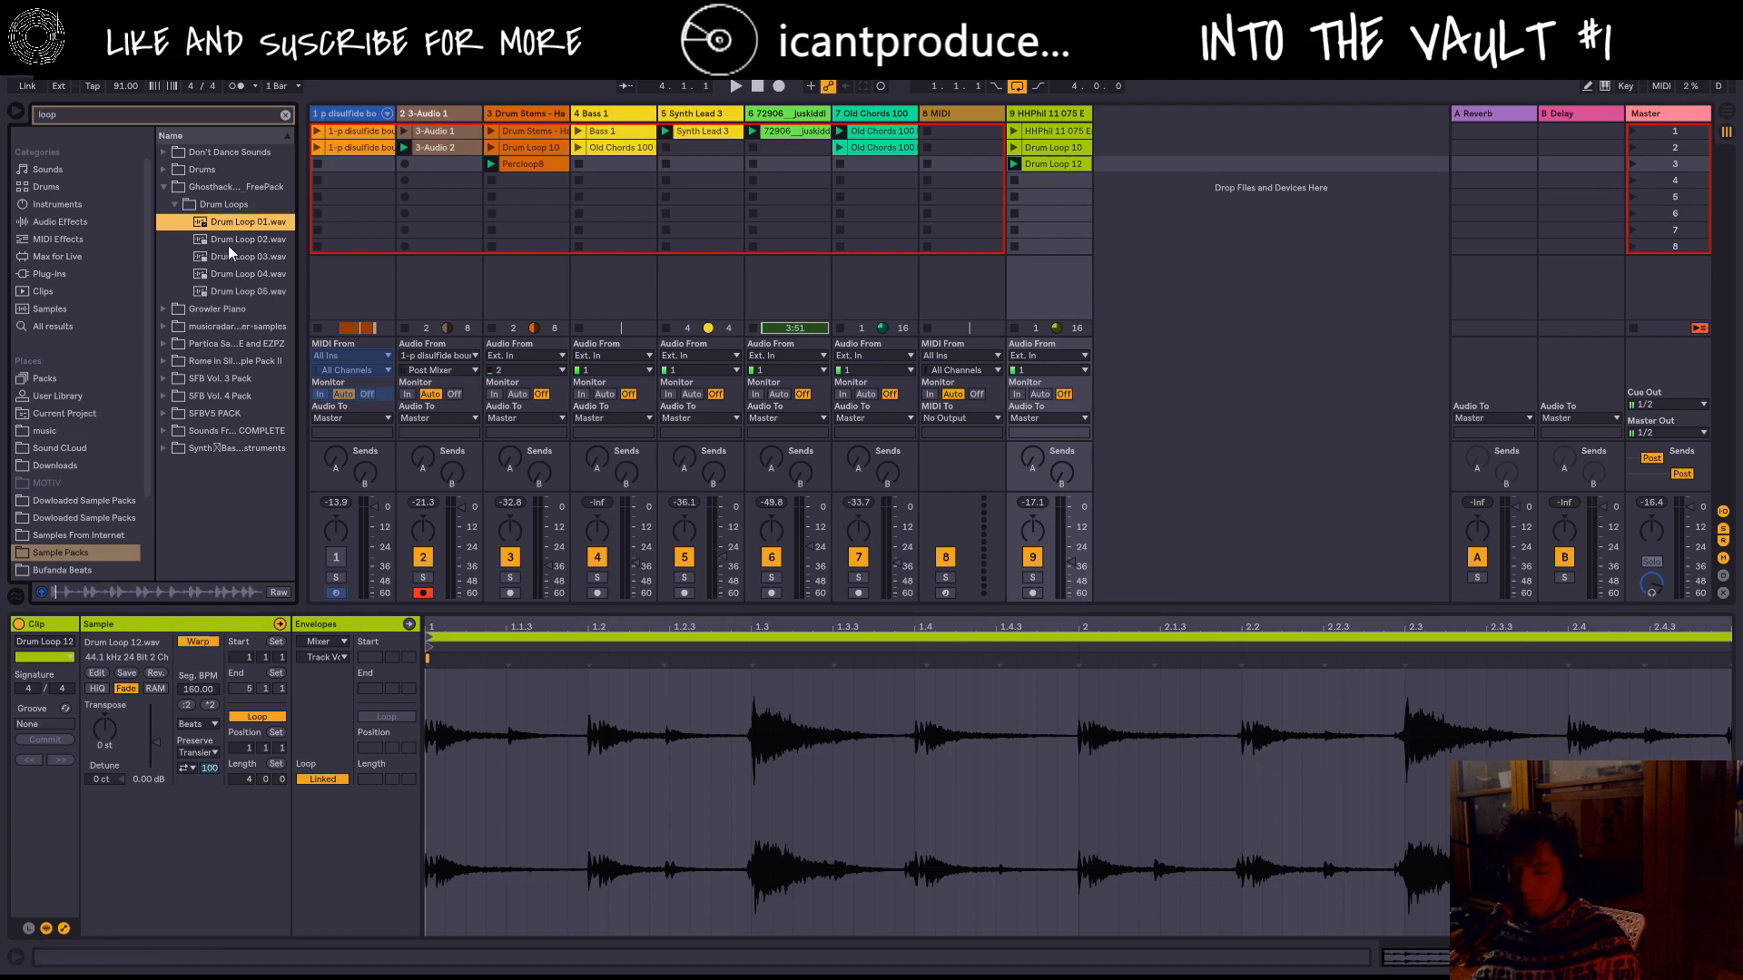
left_click(231, 277)
left_click(164, 309)
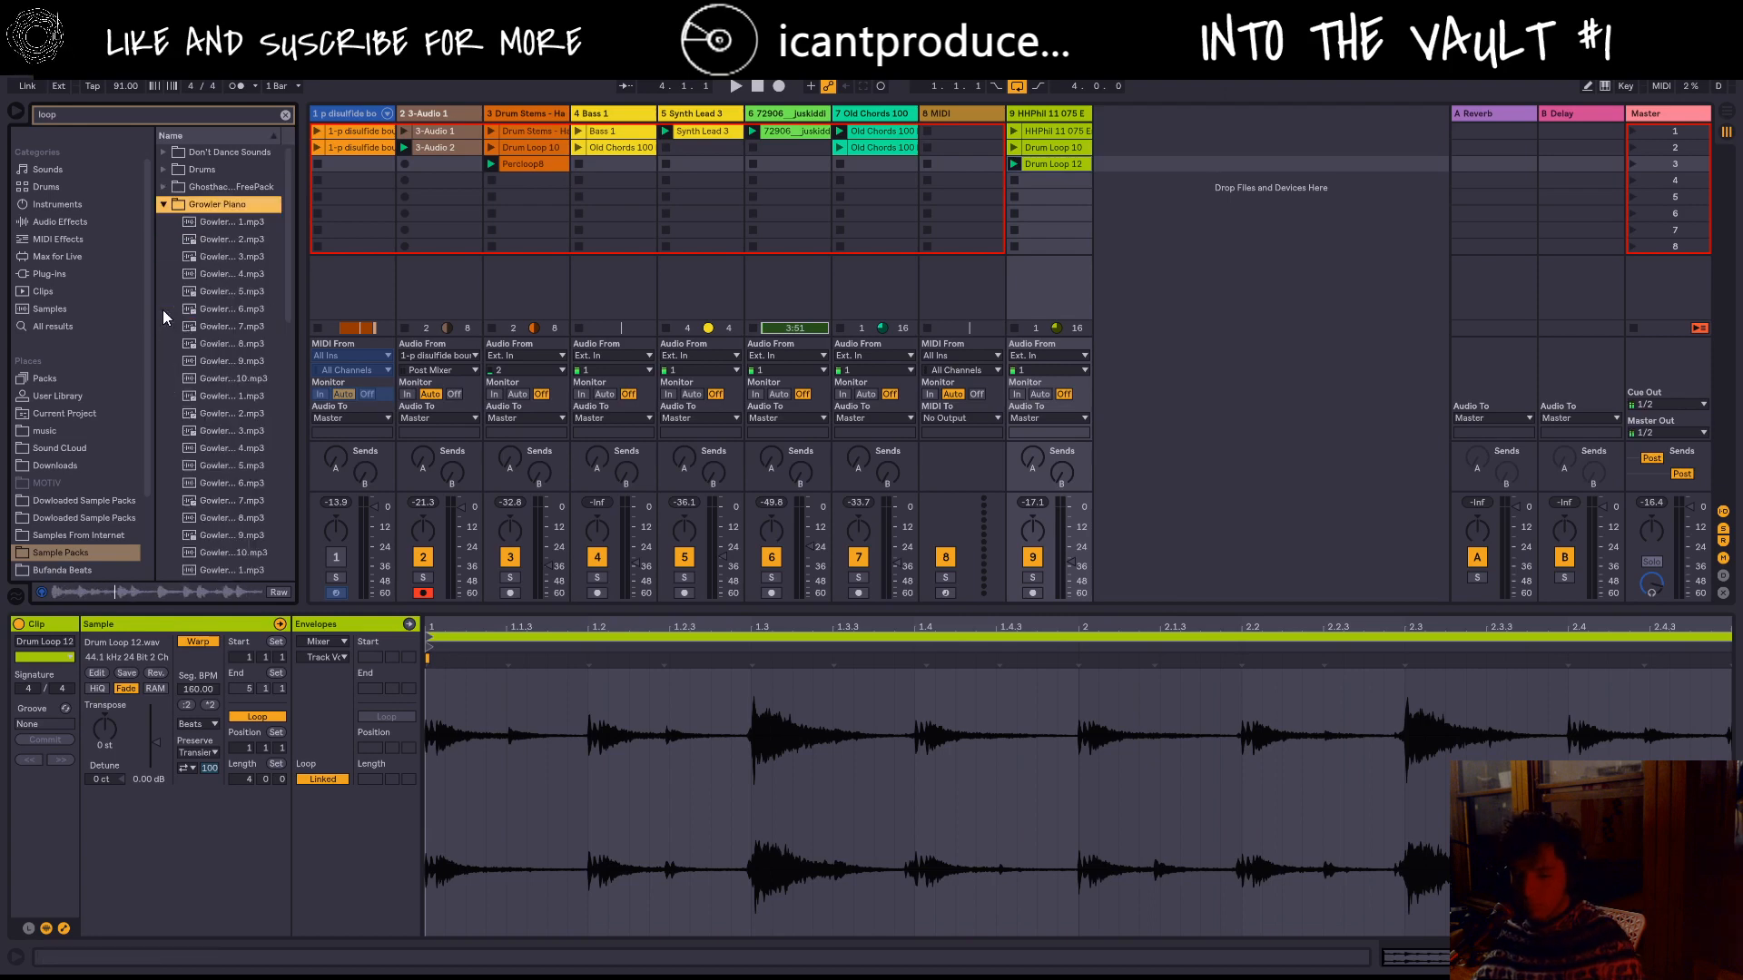
left_click(193, 291)
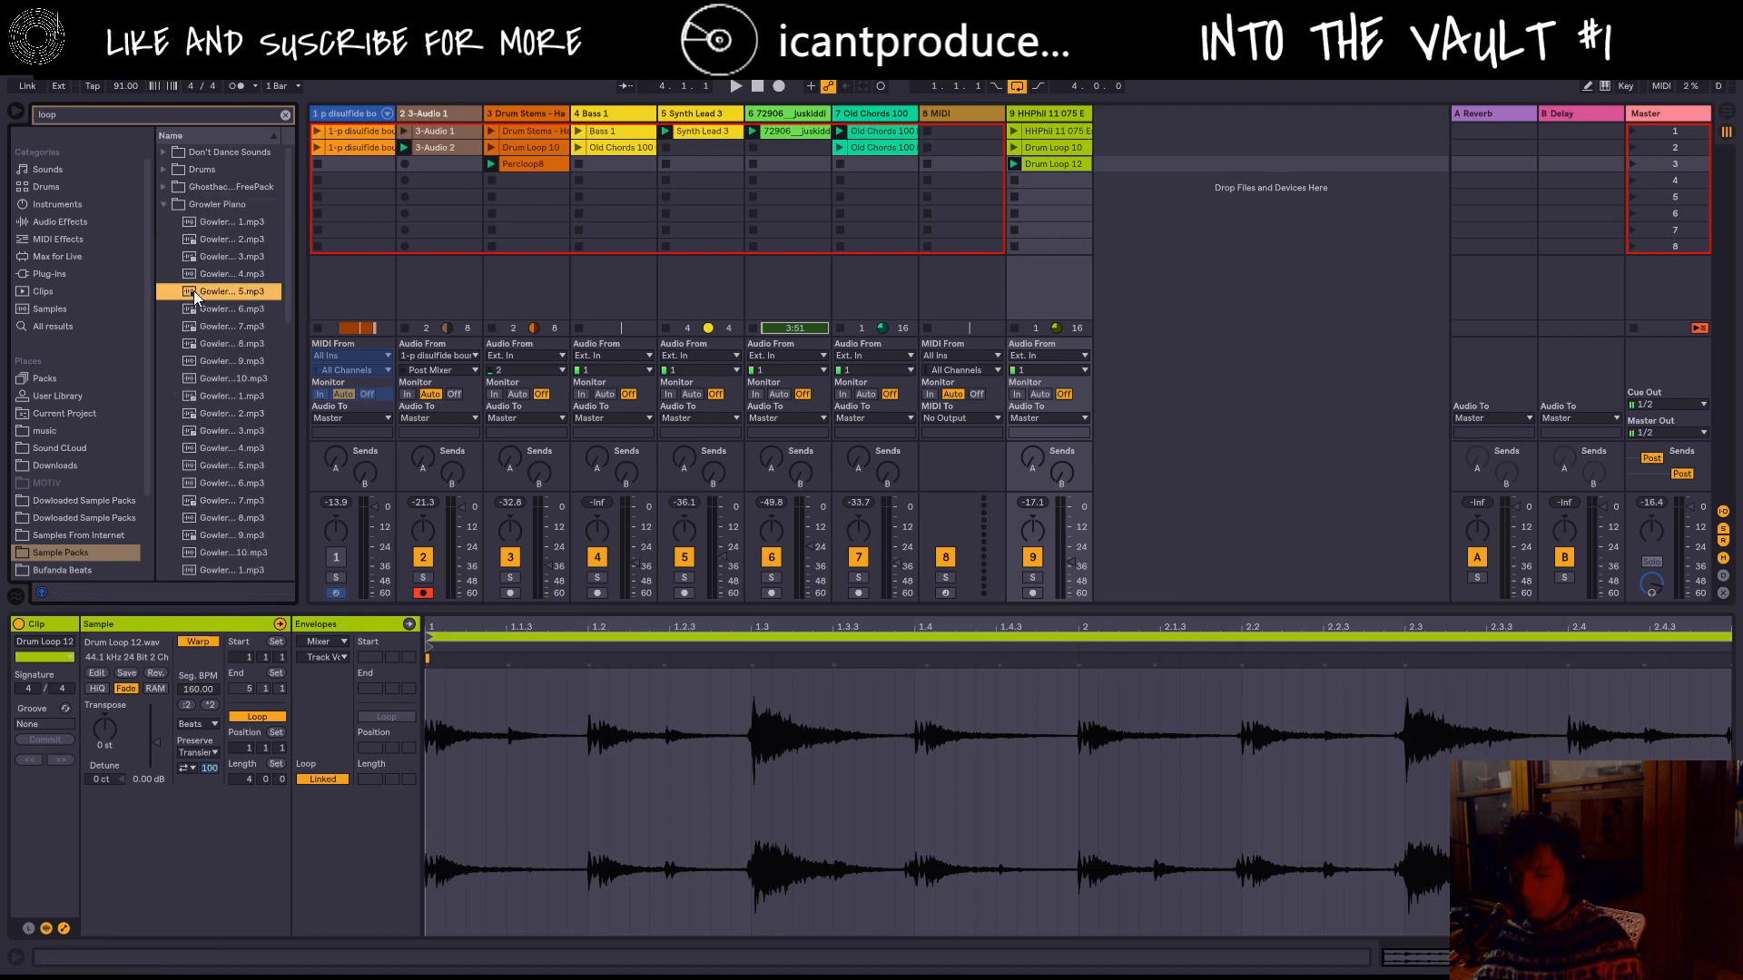
Step: Insert a new MIDI track after track 9 and load an empty Drum Rack on it
left_click(1096, 117)
left_click(1098, 116)
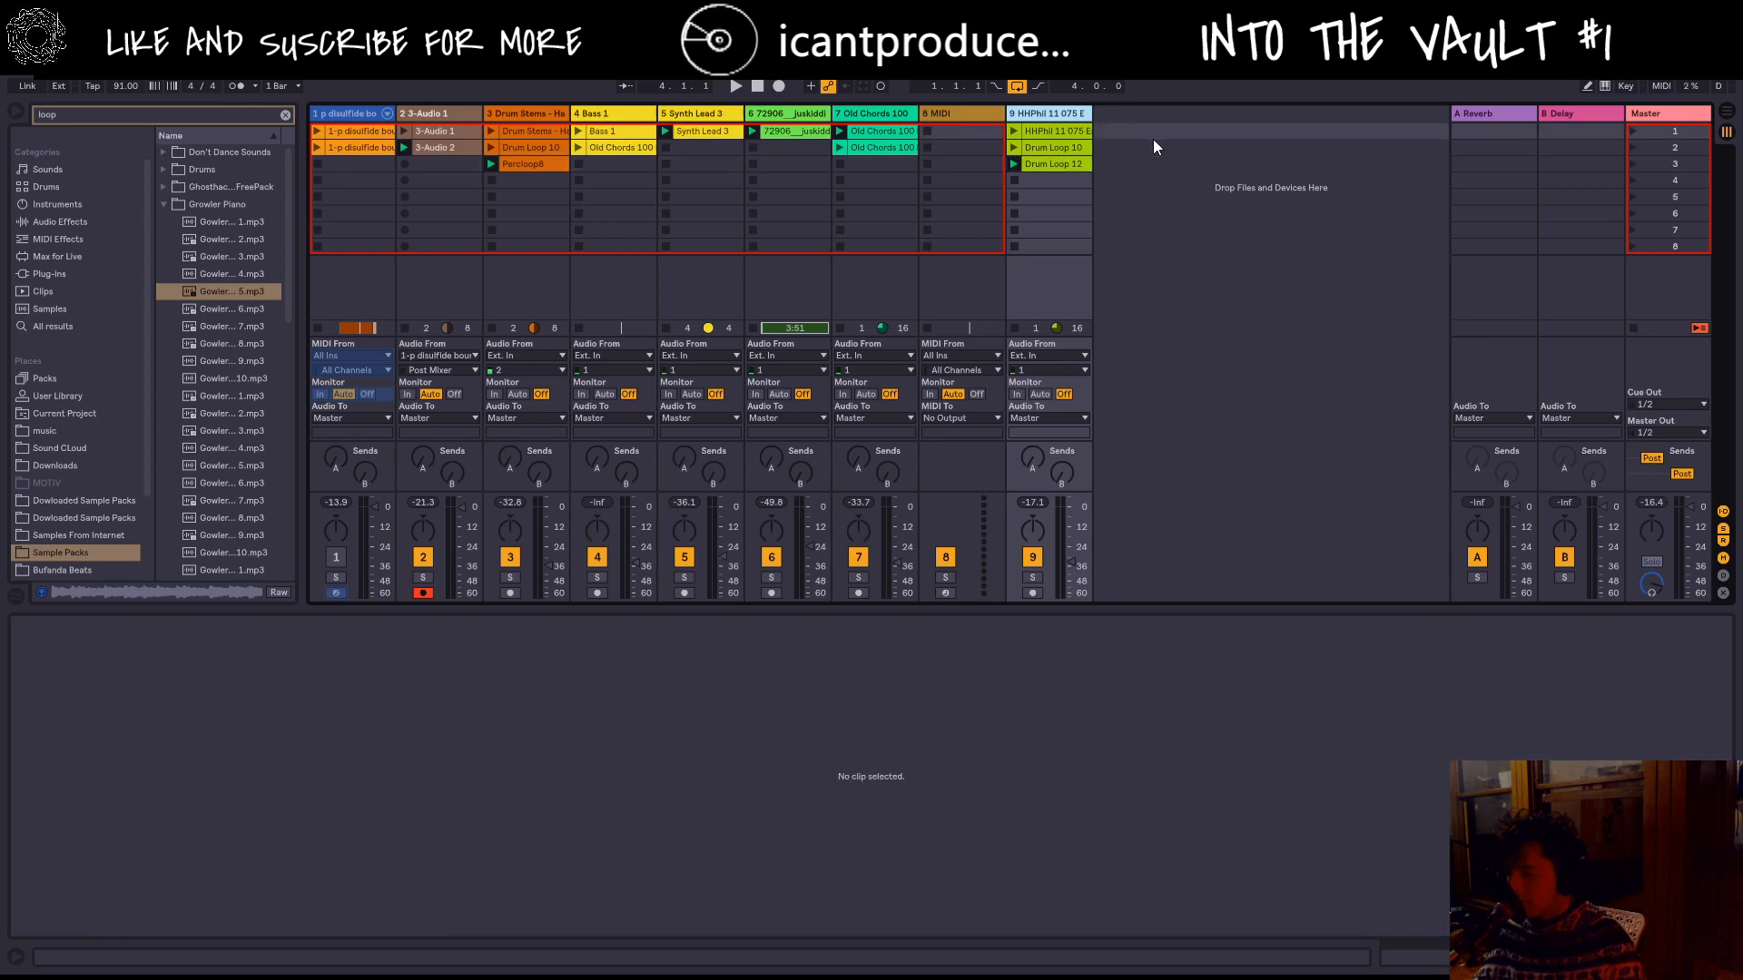
key("ctrl+shift+t")
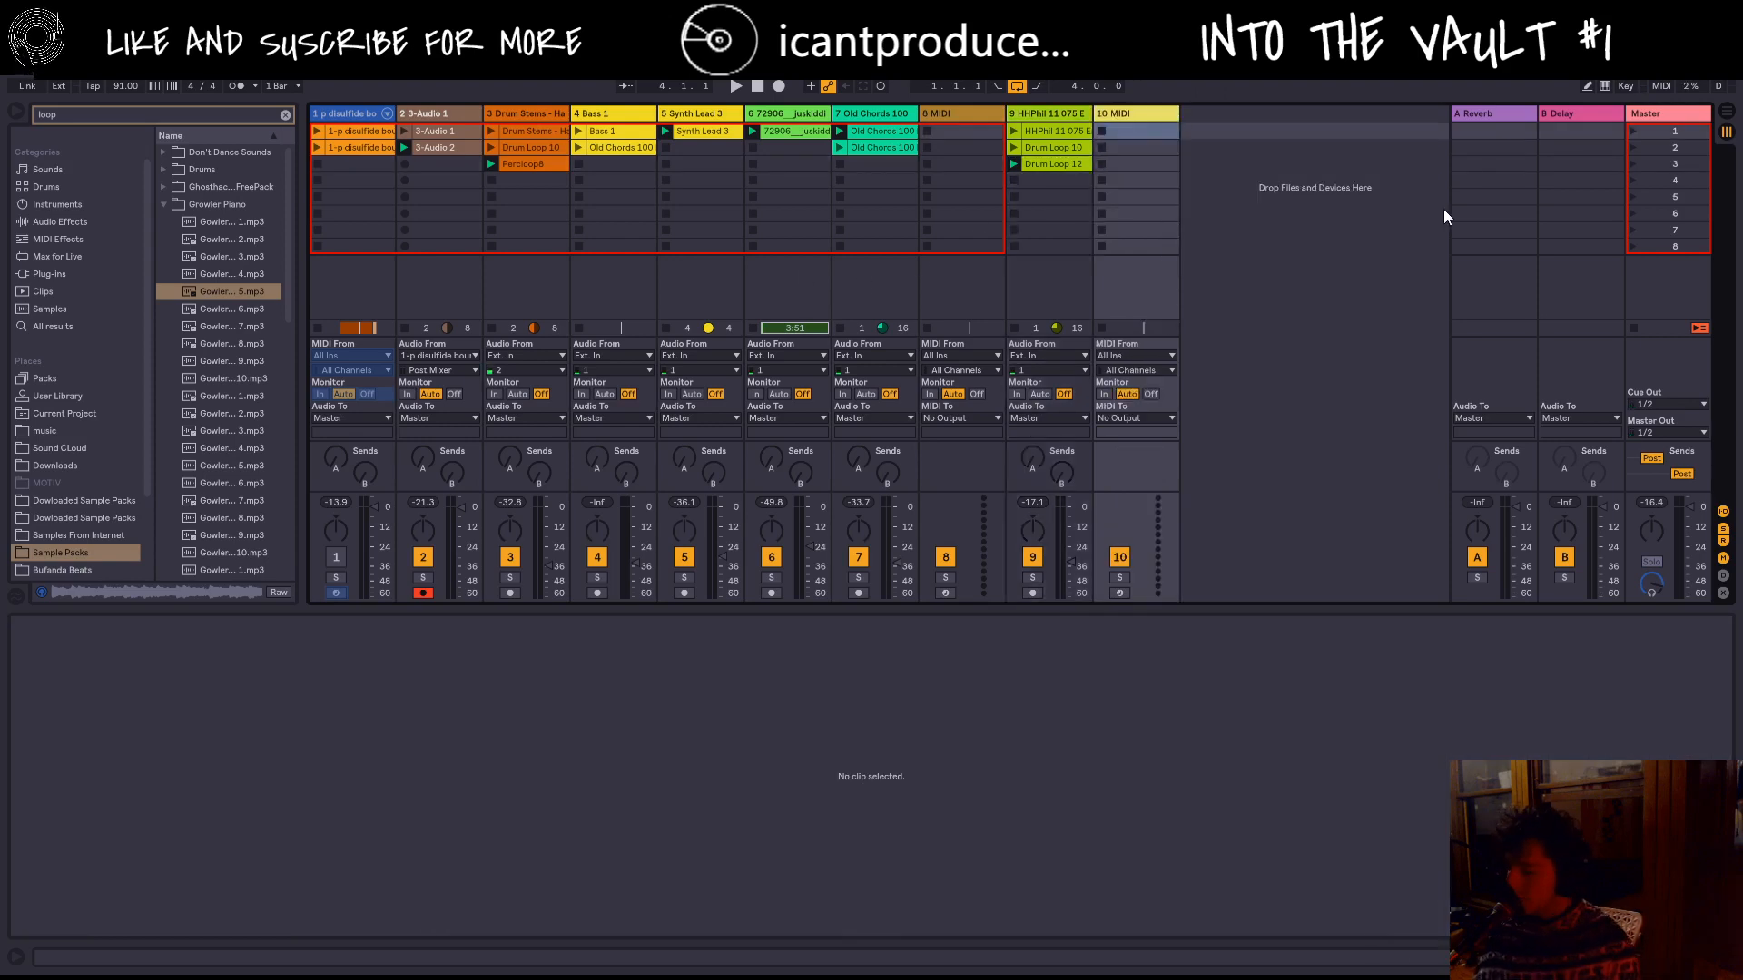
left_click(67, 216)
left_click(84, 202)
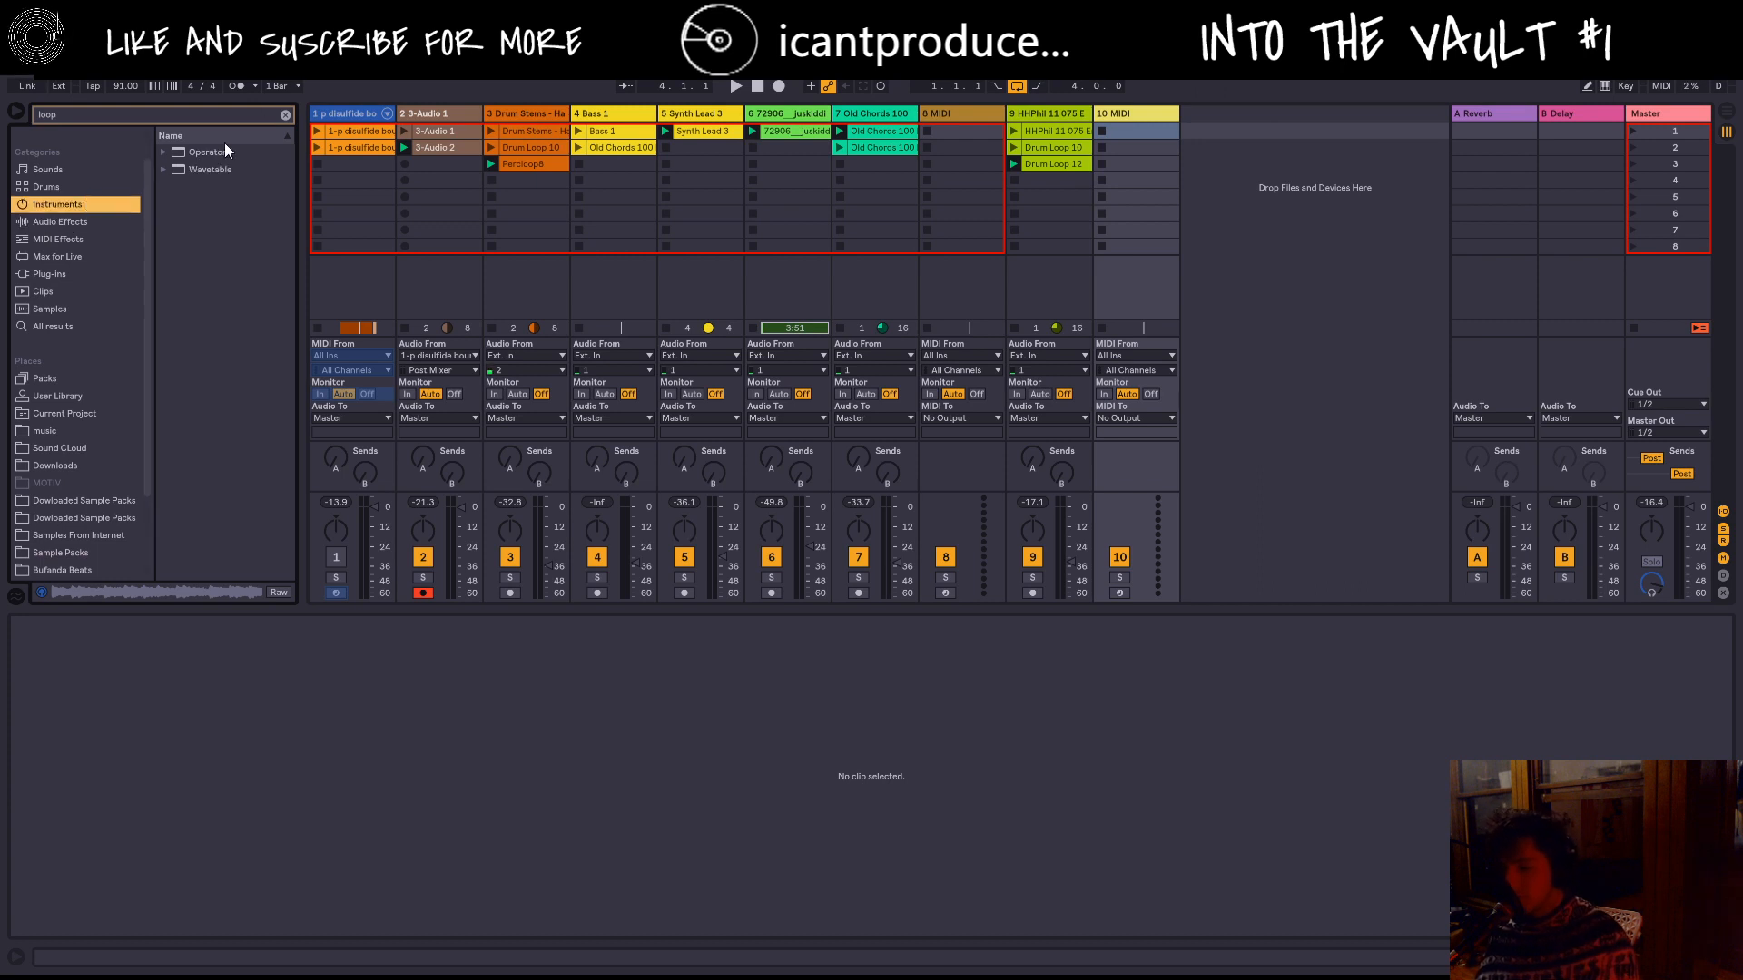
left_click(284, 115)
left_click(216, 211)
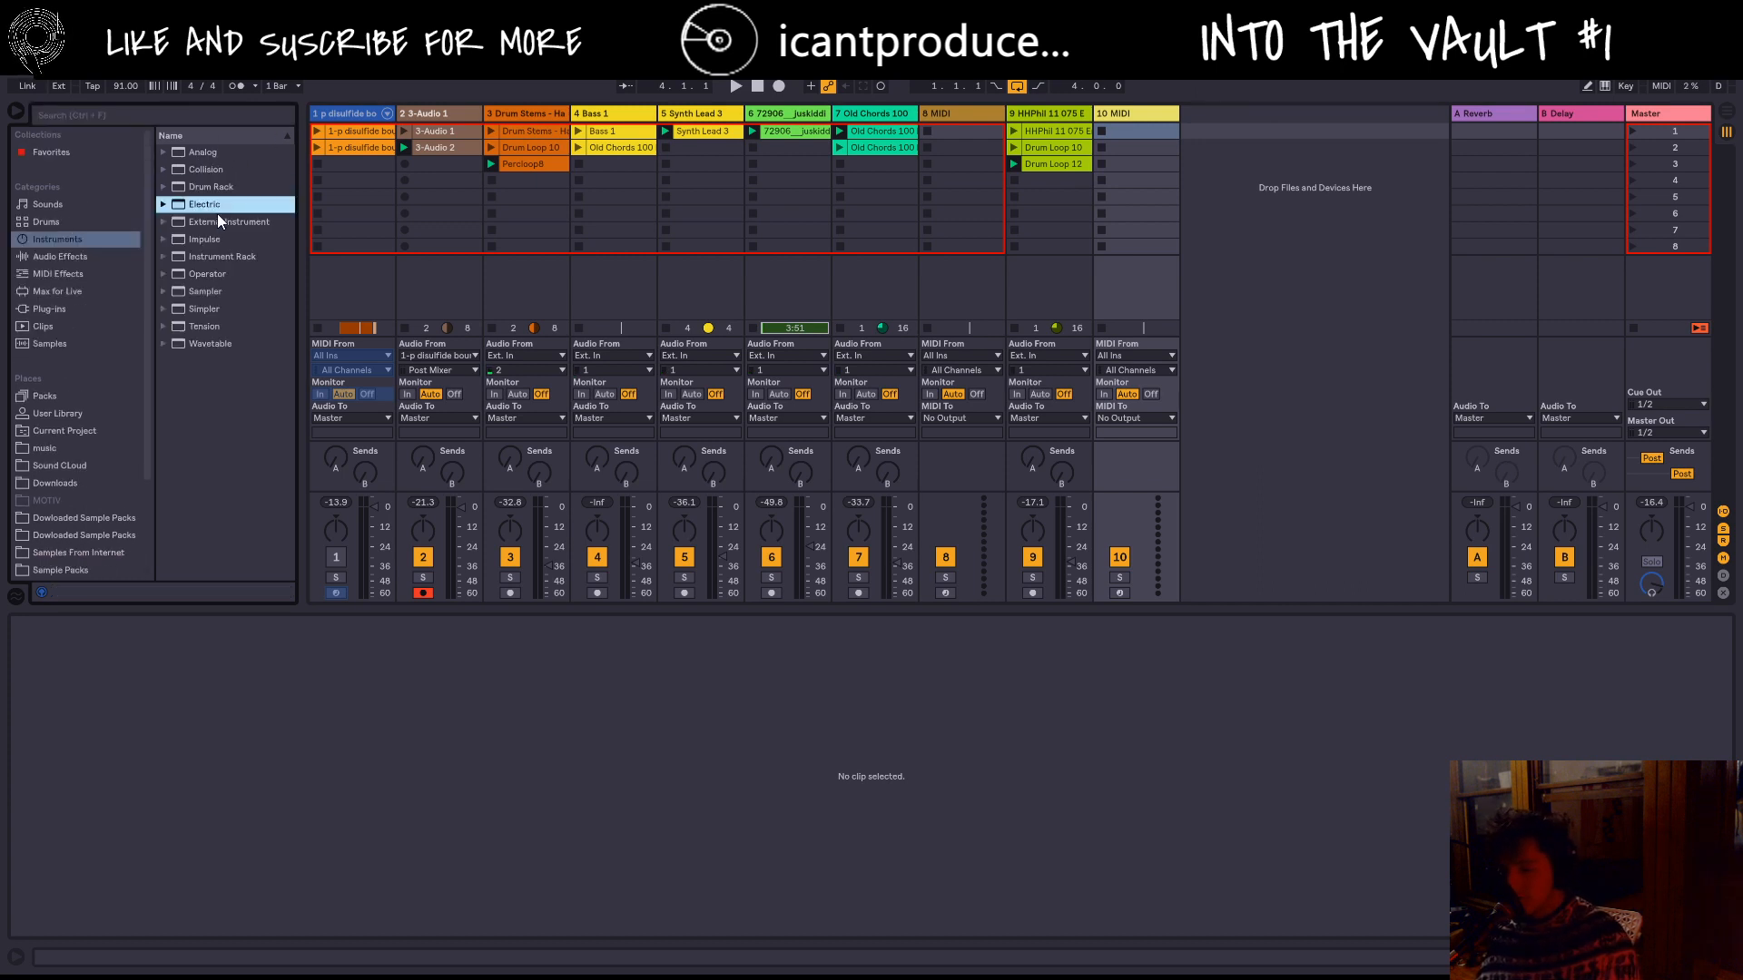
left_click(230, 194)
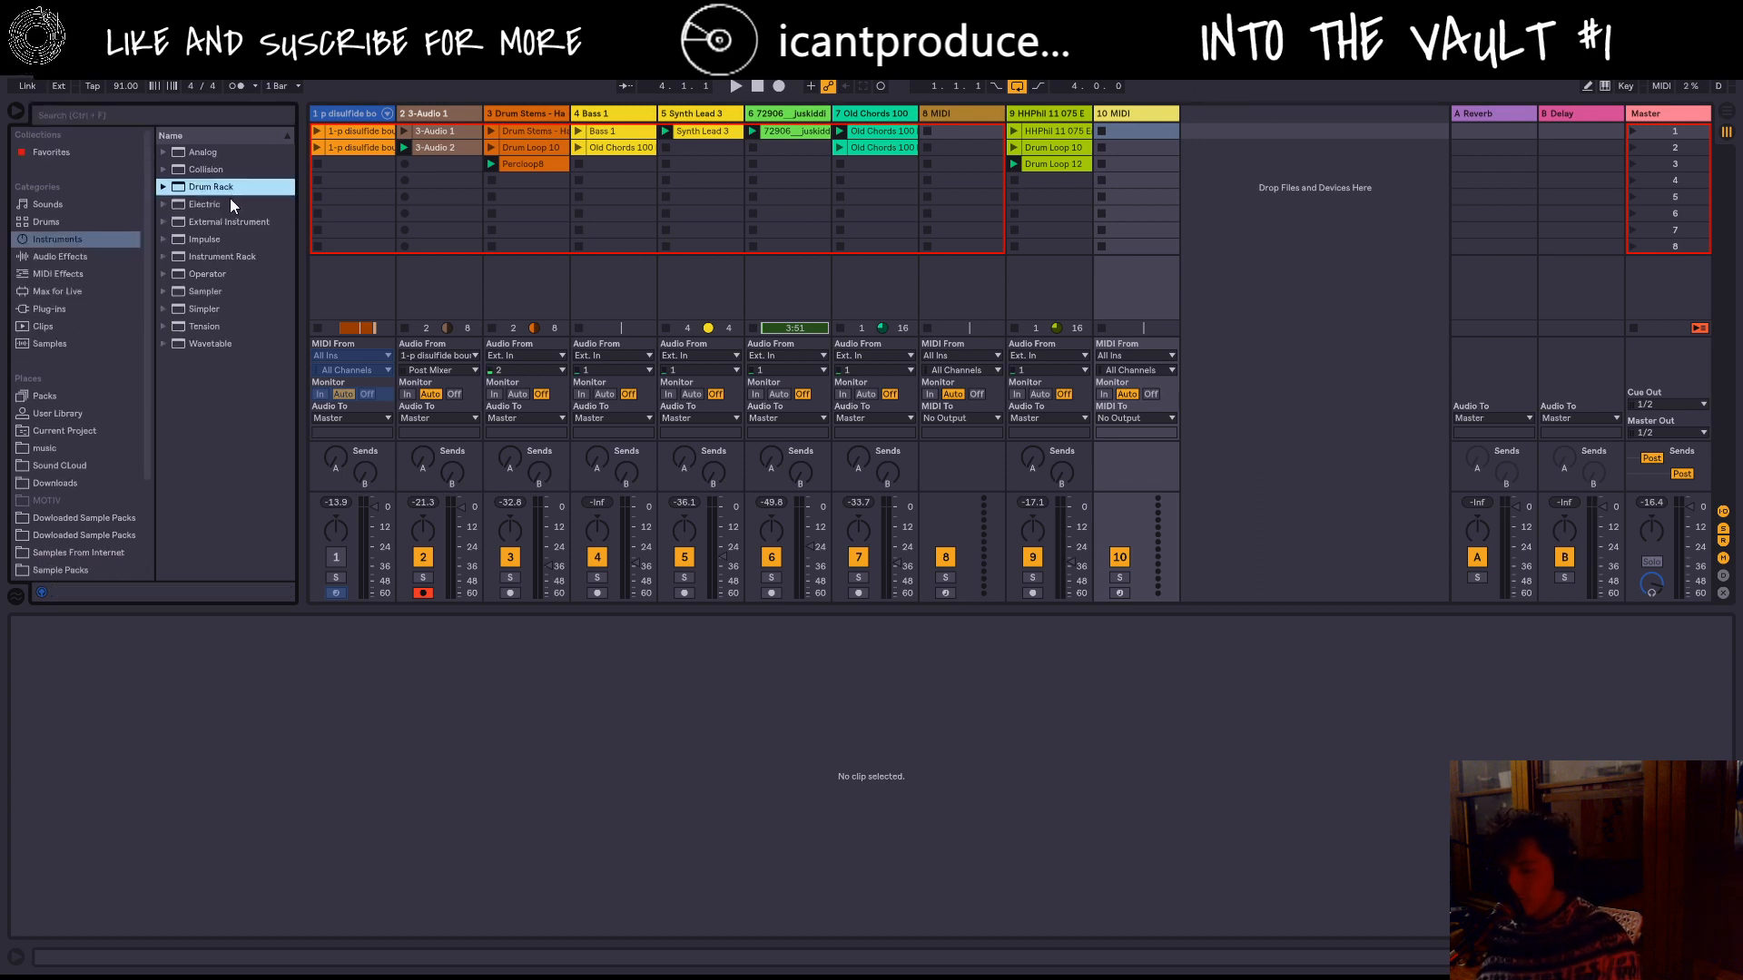
double_click(176, 184)
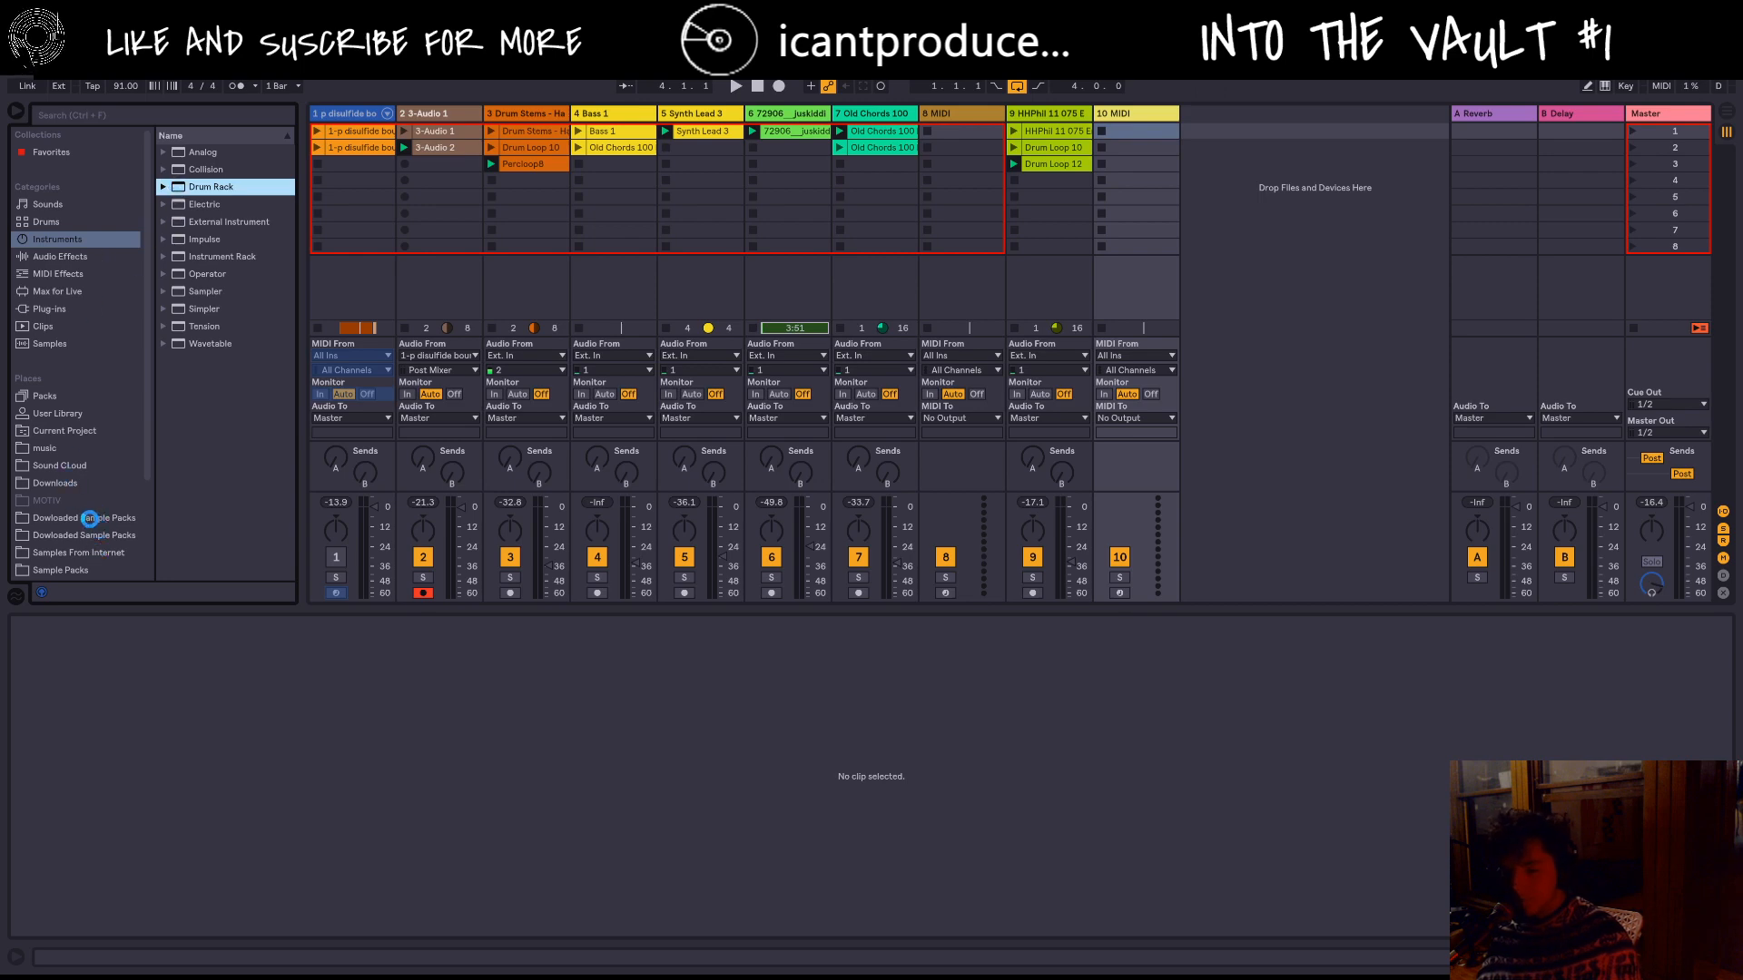
Step: Search the sample locations for "kick", open the Kicks folder of the KAYTRANADA pack, and clear the search to show the full pack
left_click(79, 517)
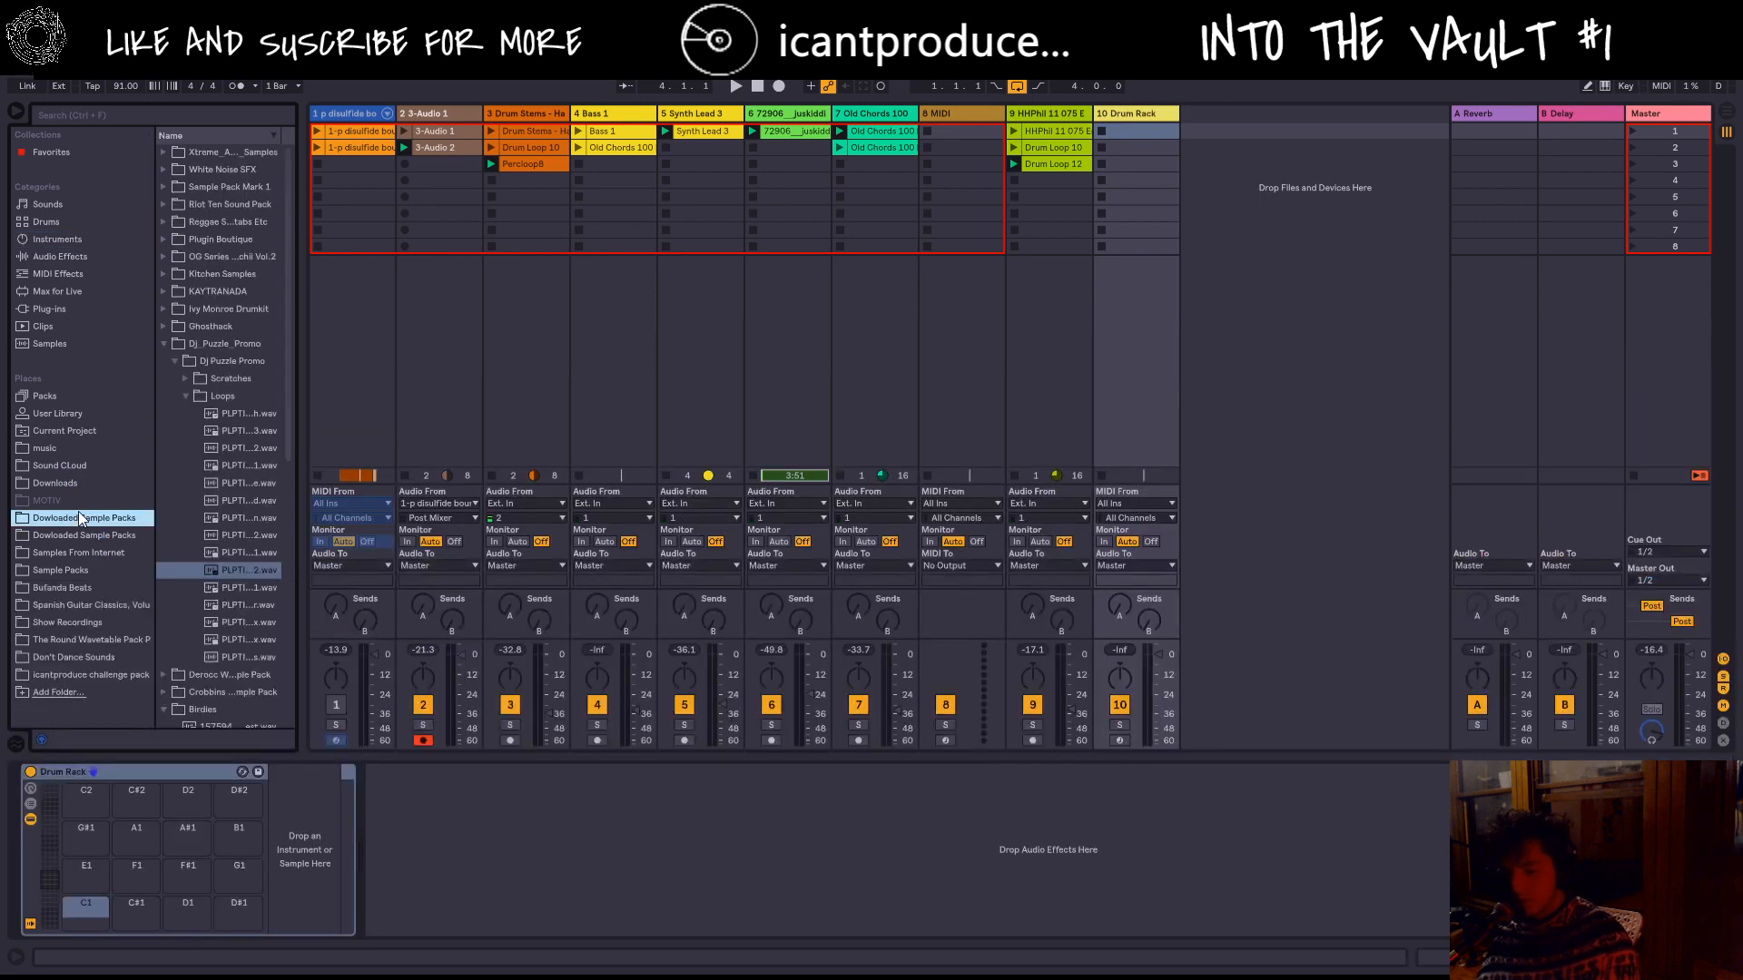
scroll(203, 550, "down", 5)
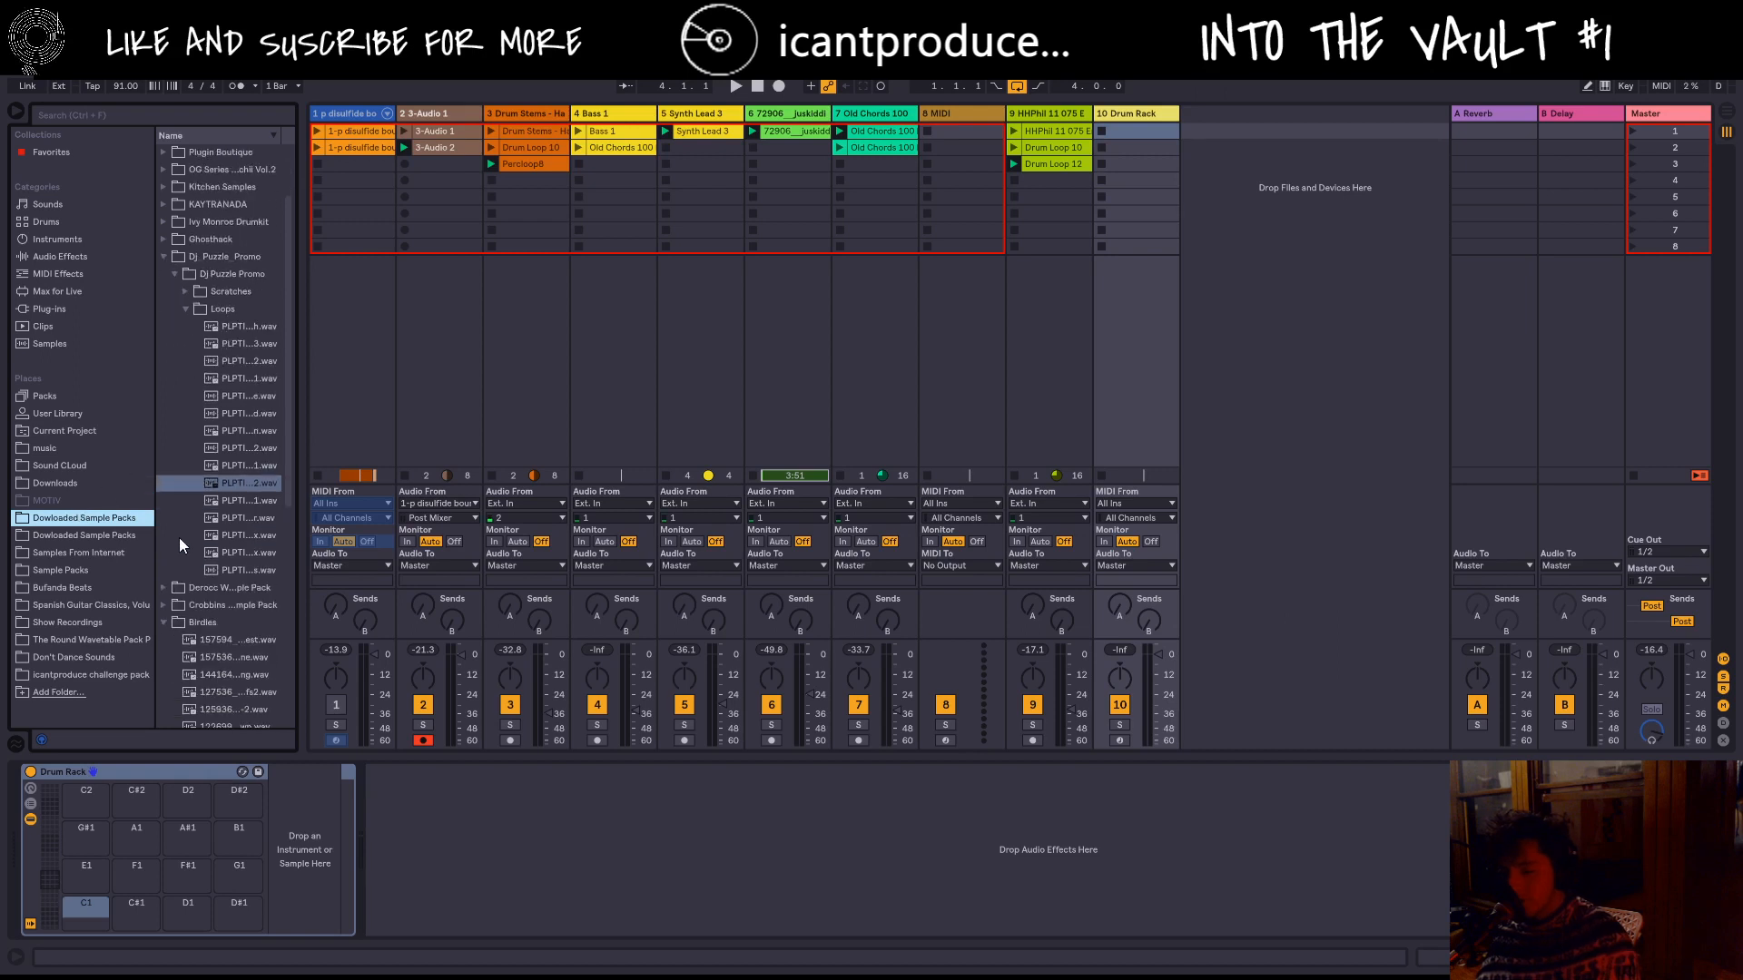
left_click(107, 552)
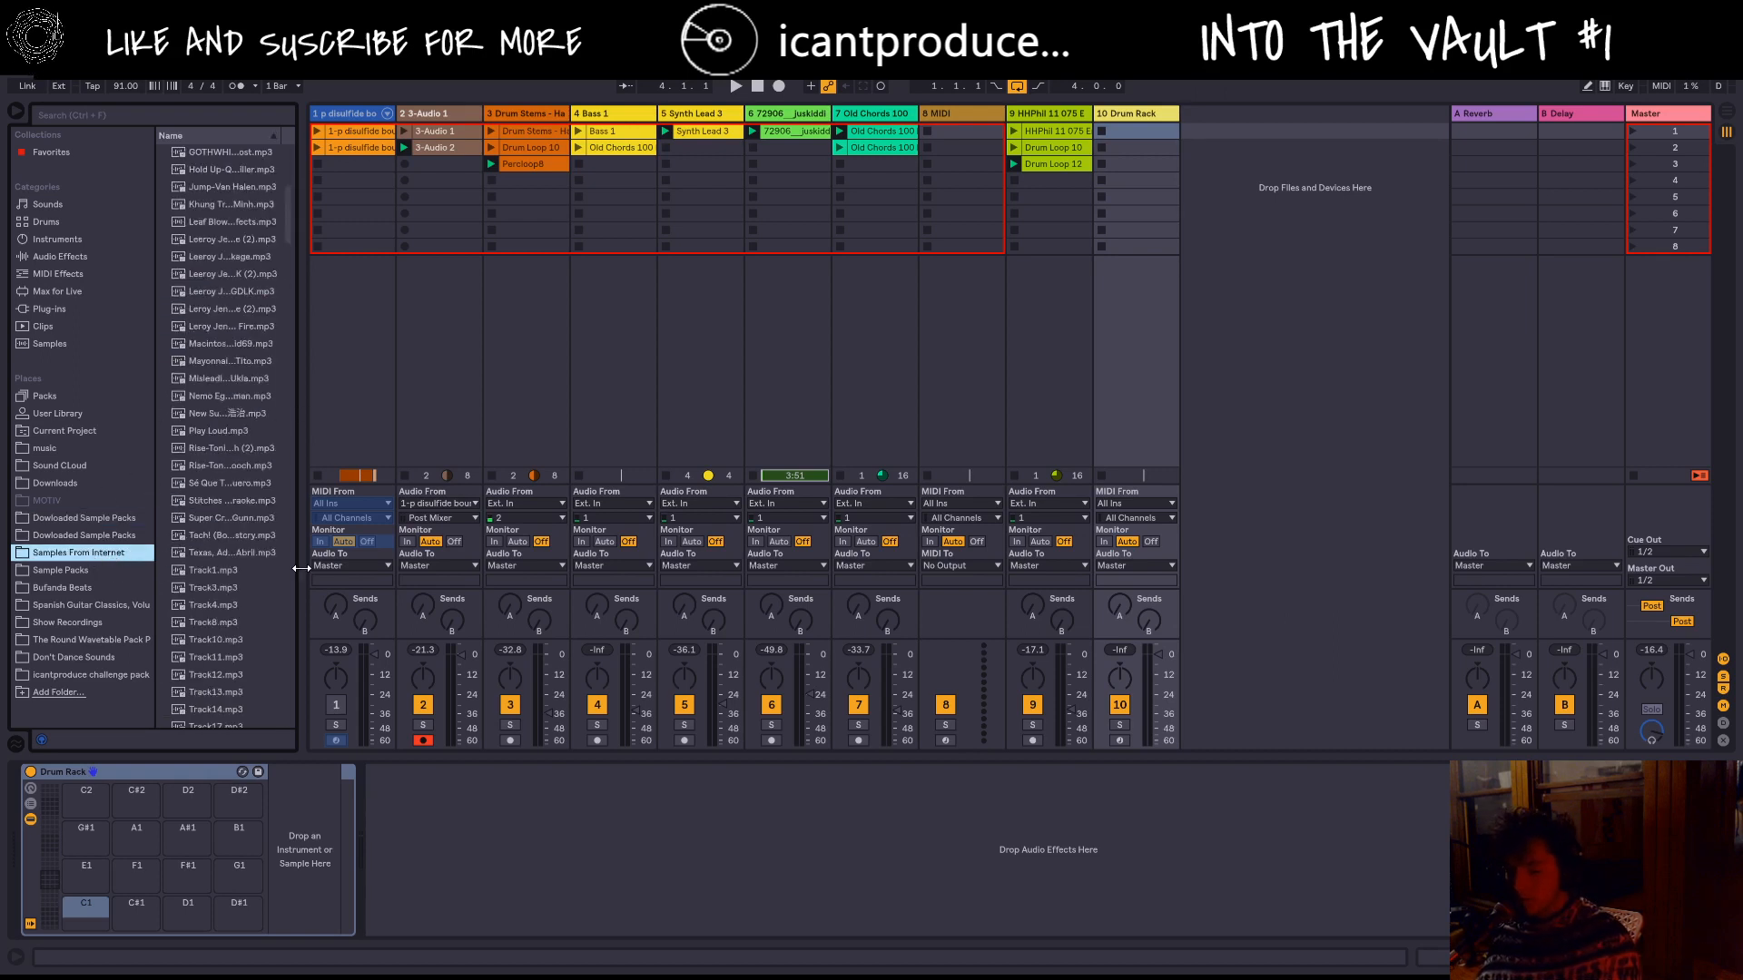
left_click(225, 111)
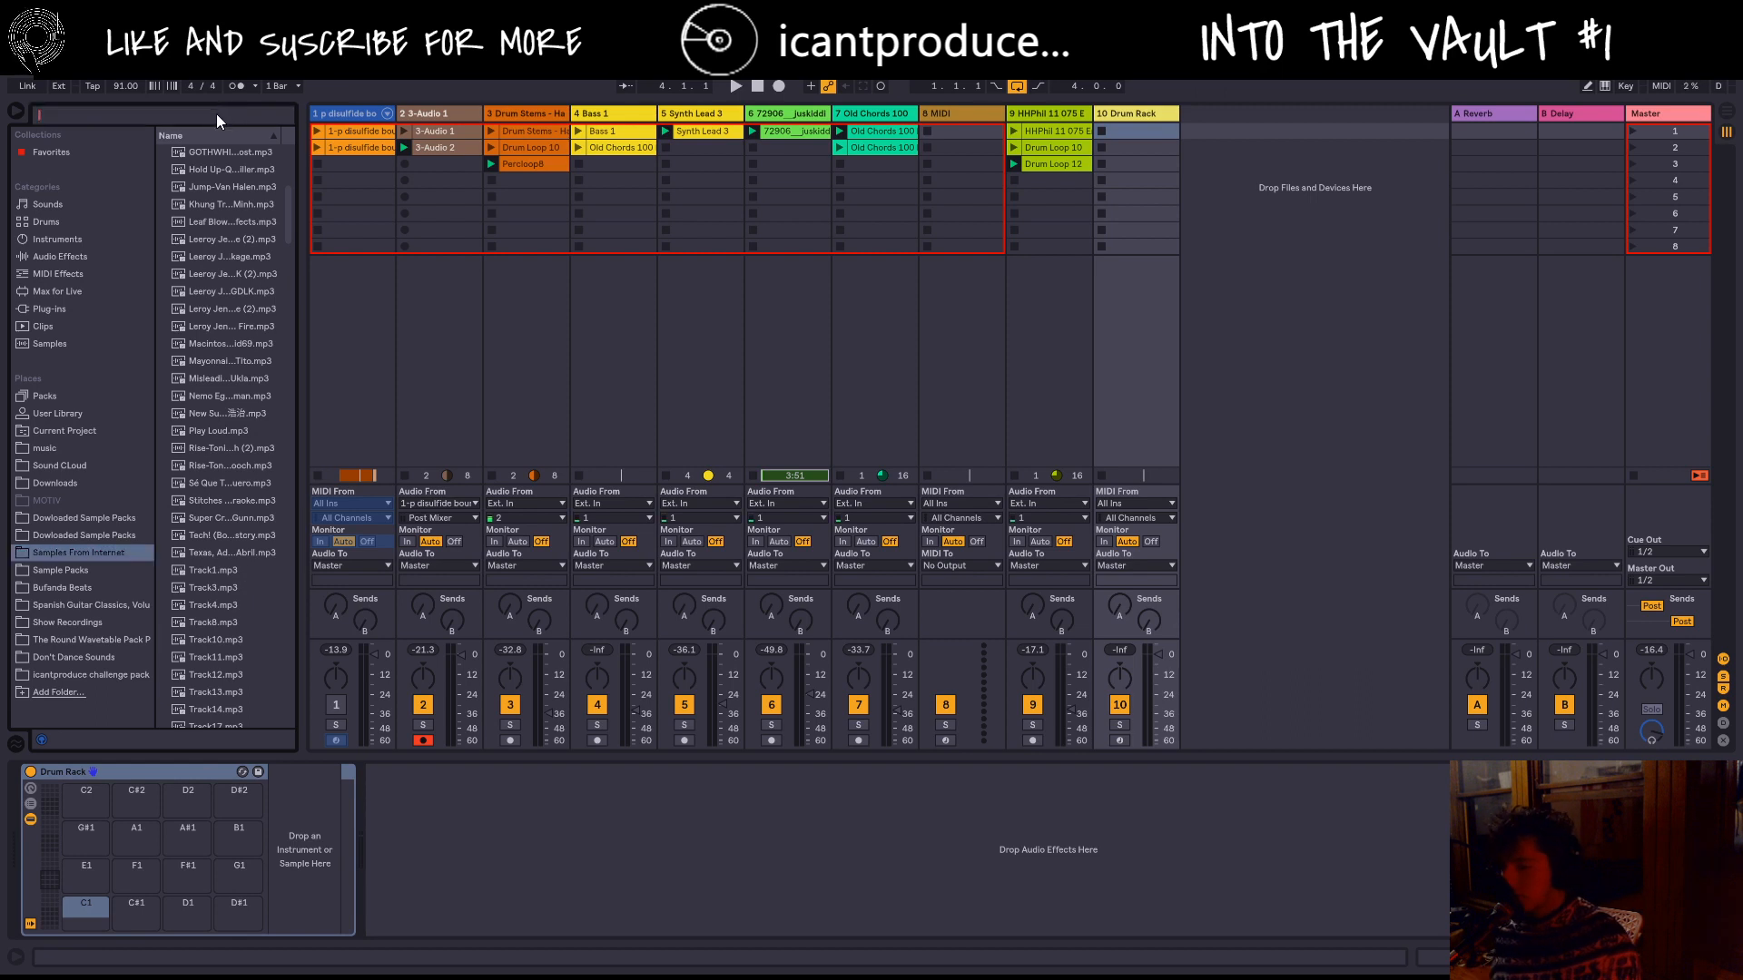
type("kick")
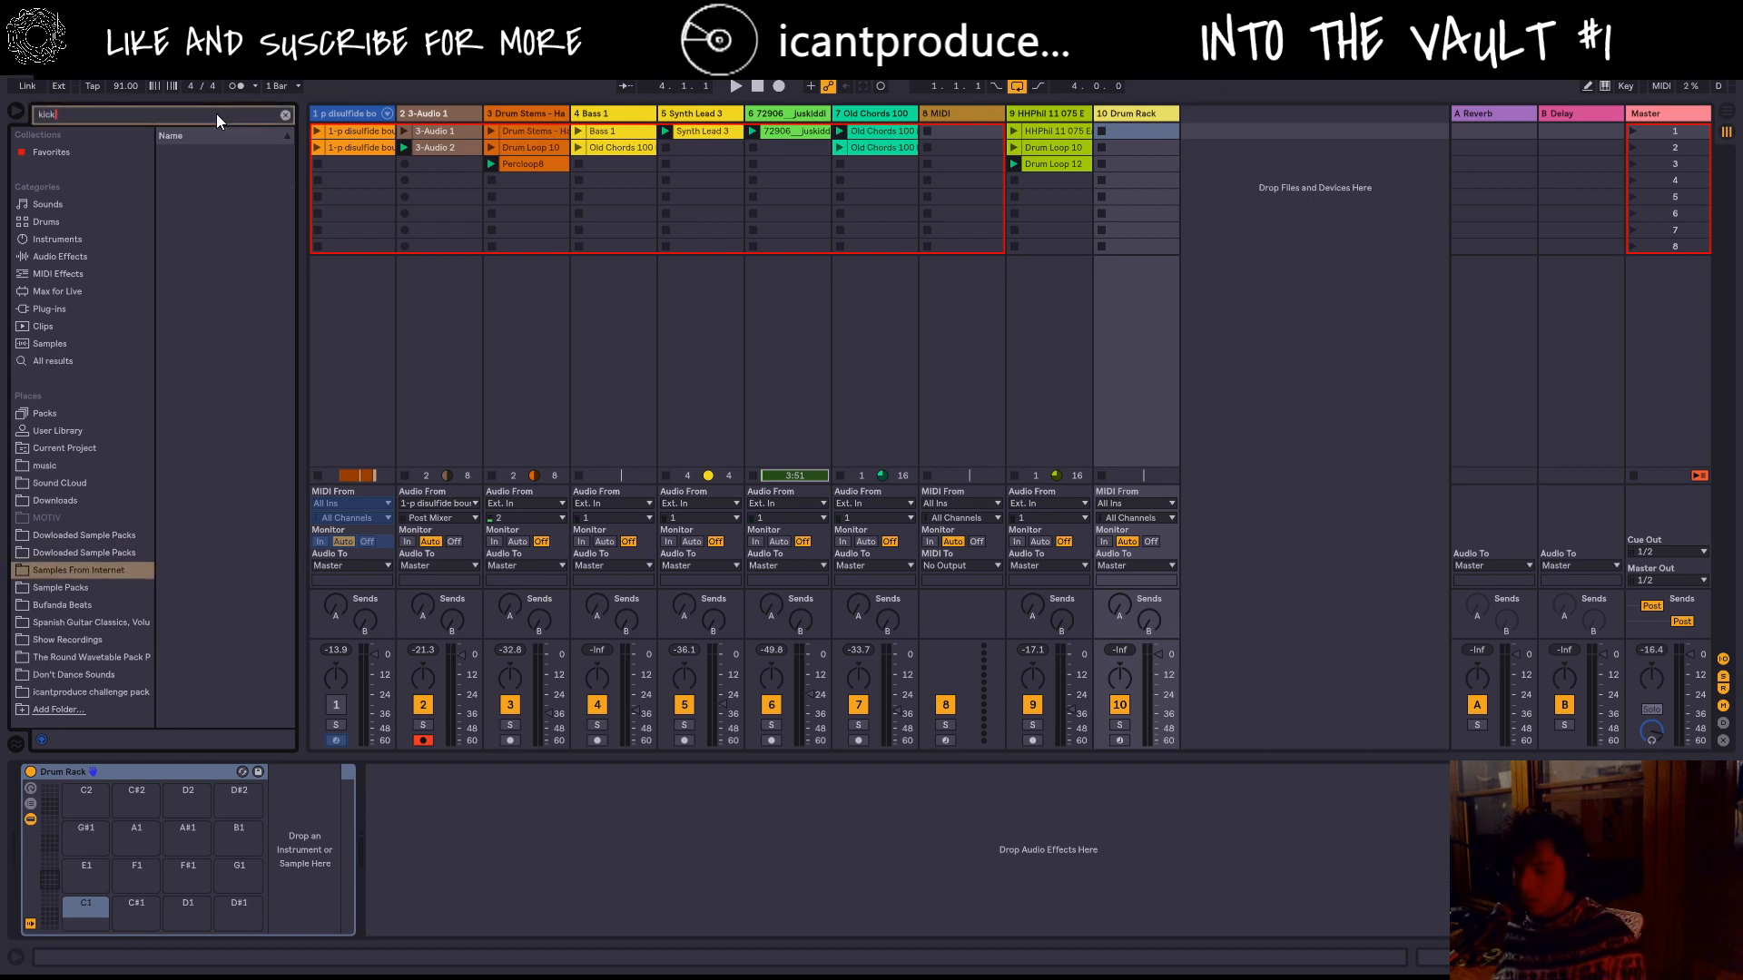
left_click(93, 539)
left_click(161, 205)
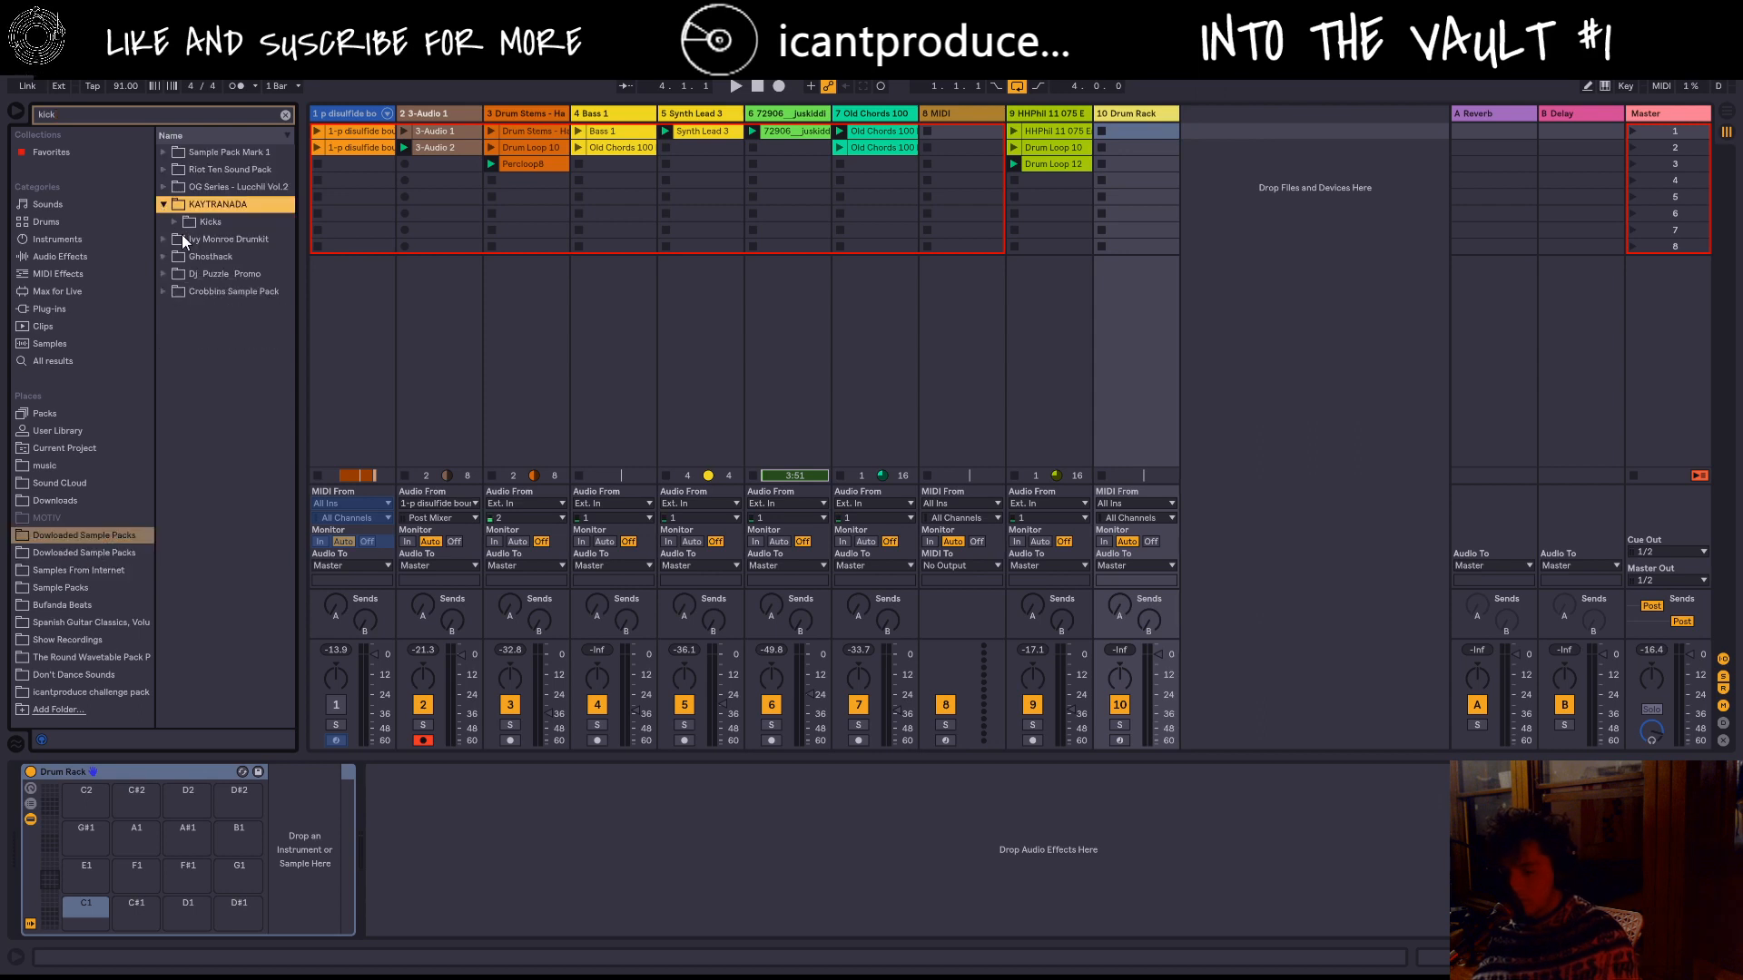
left_click(172, 224)
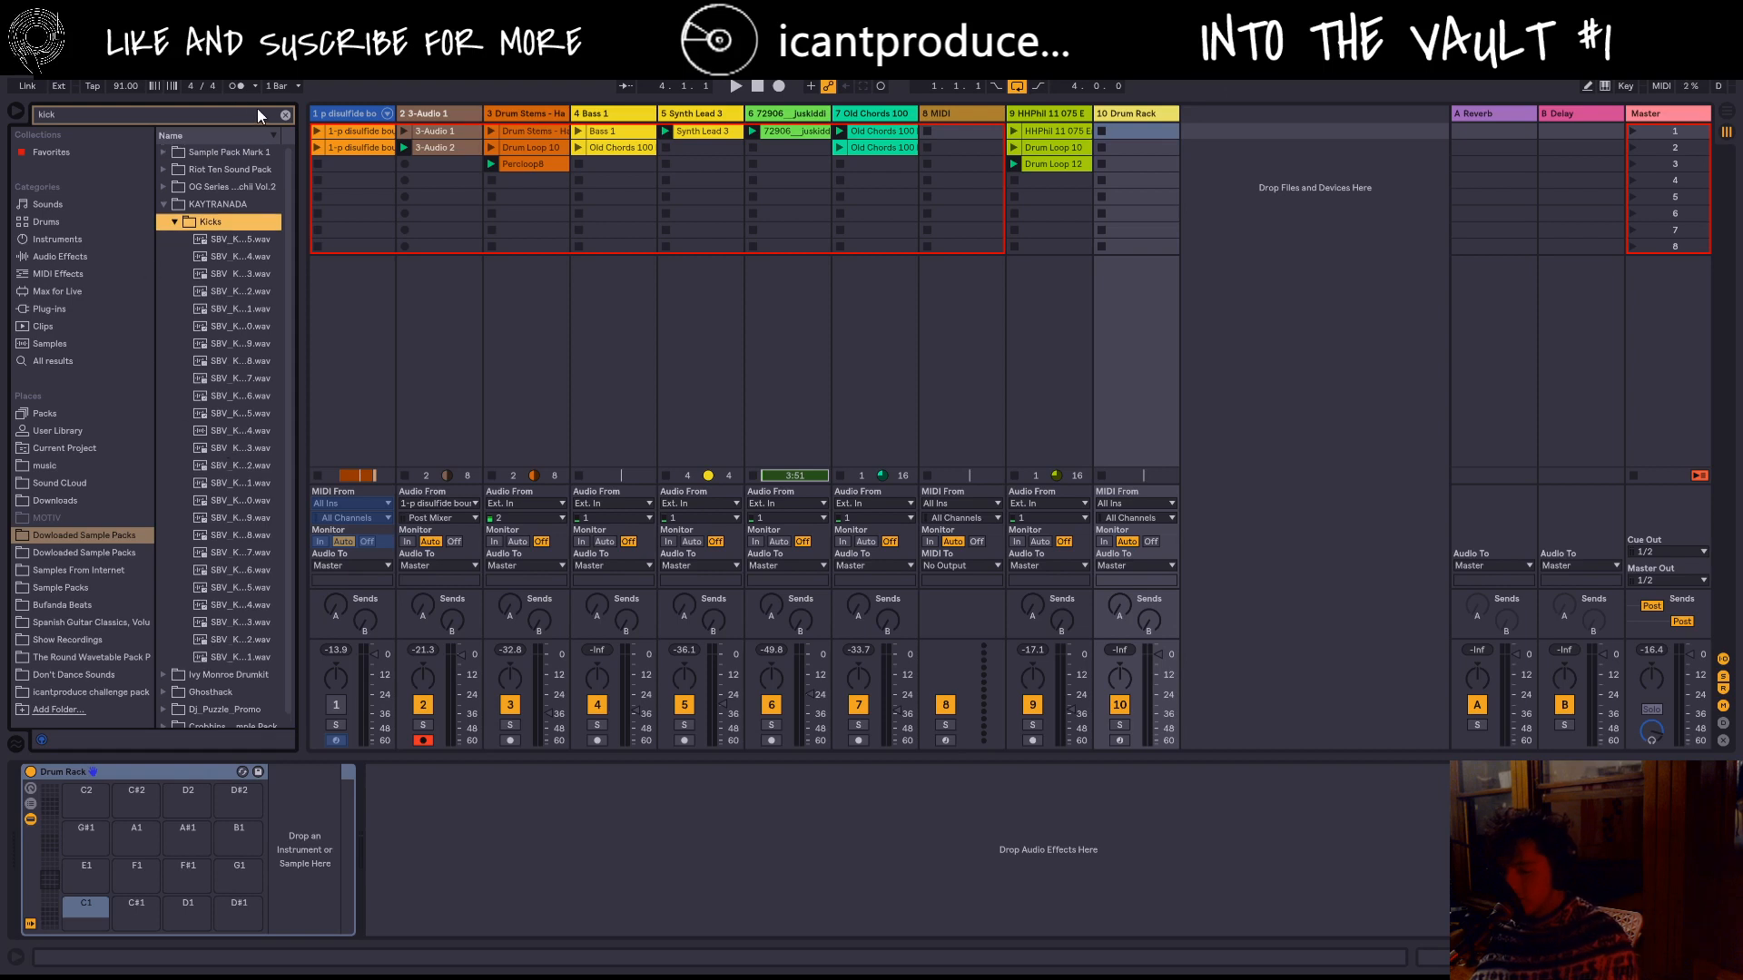
left_click(283, 115)
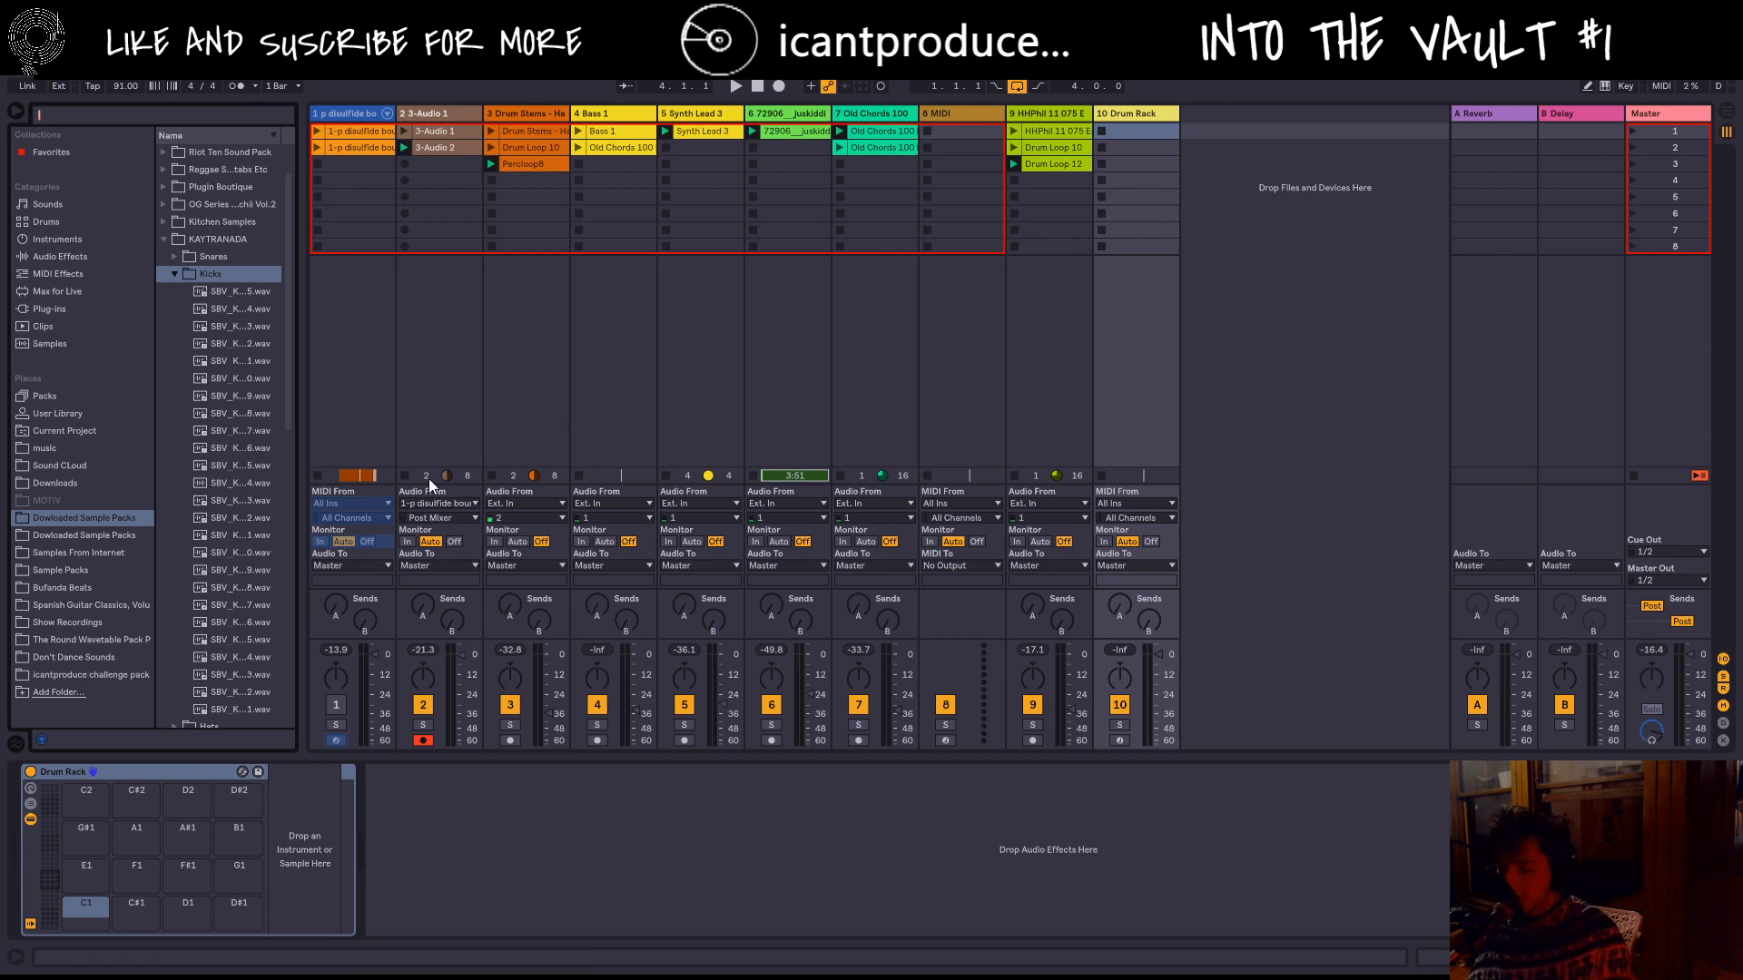
scroll(226, 302, "down", 3)
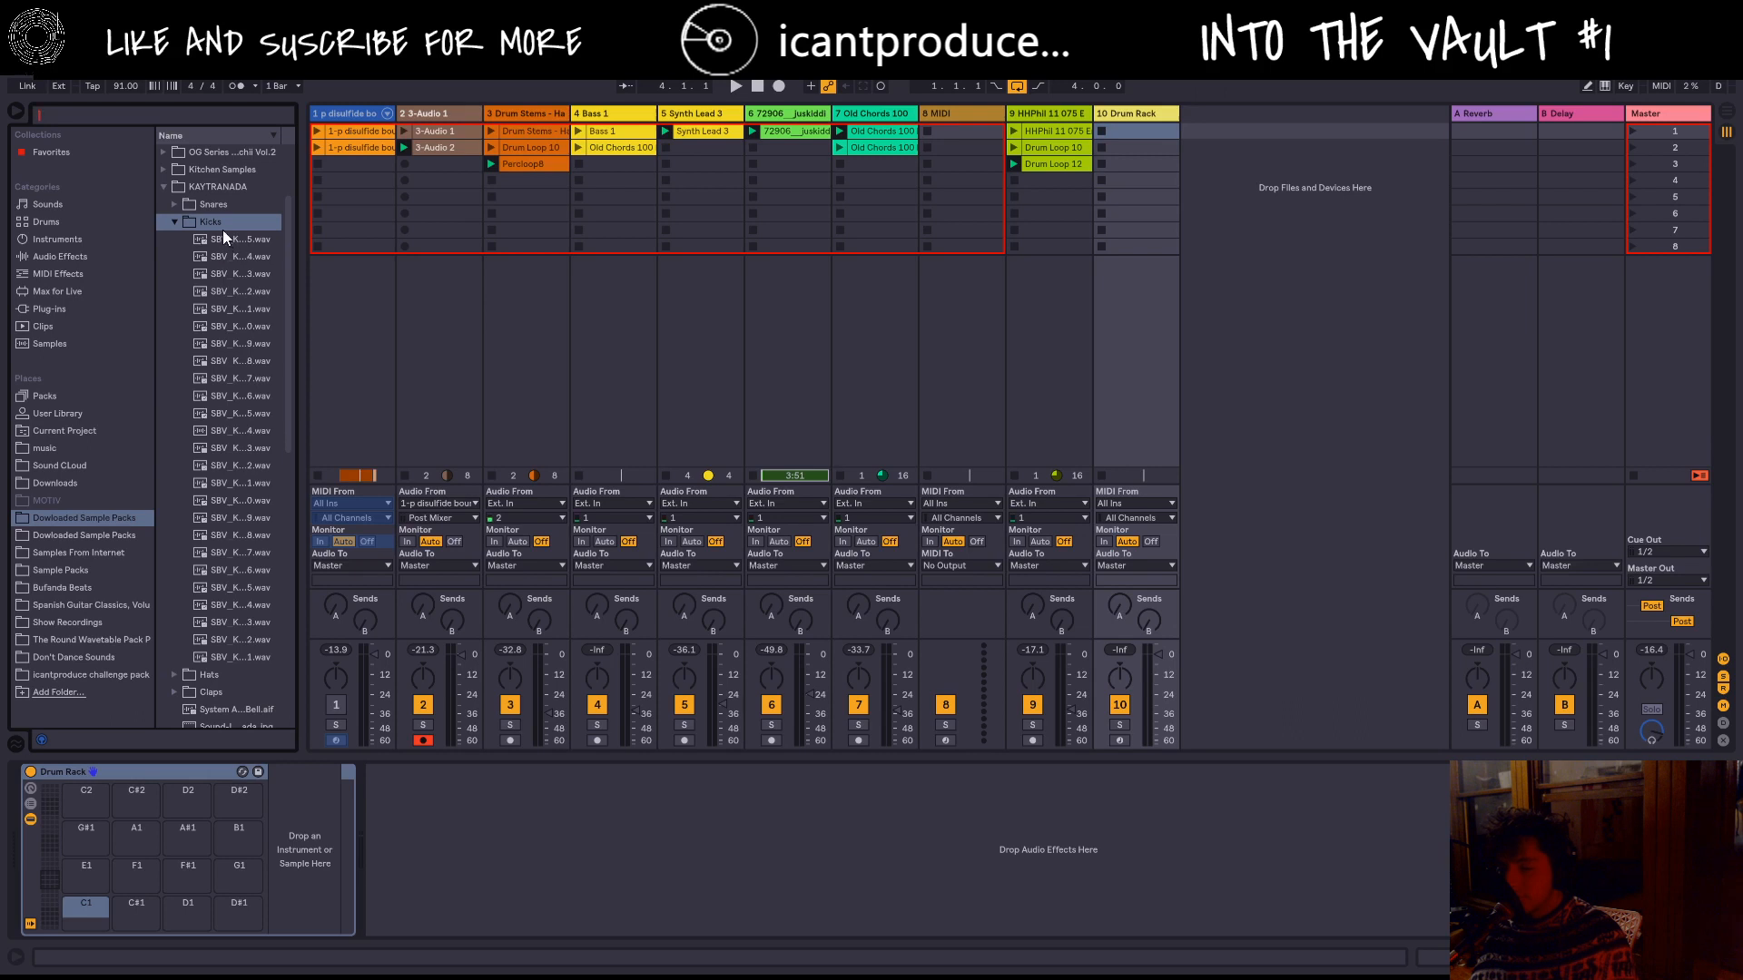
Step: Preview SBV_Kick_25 and load it onto the Drum Rack's C1 pad
left_click(221, 238)
left_click_drag(222, 238, 98, 802)
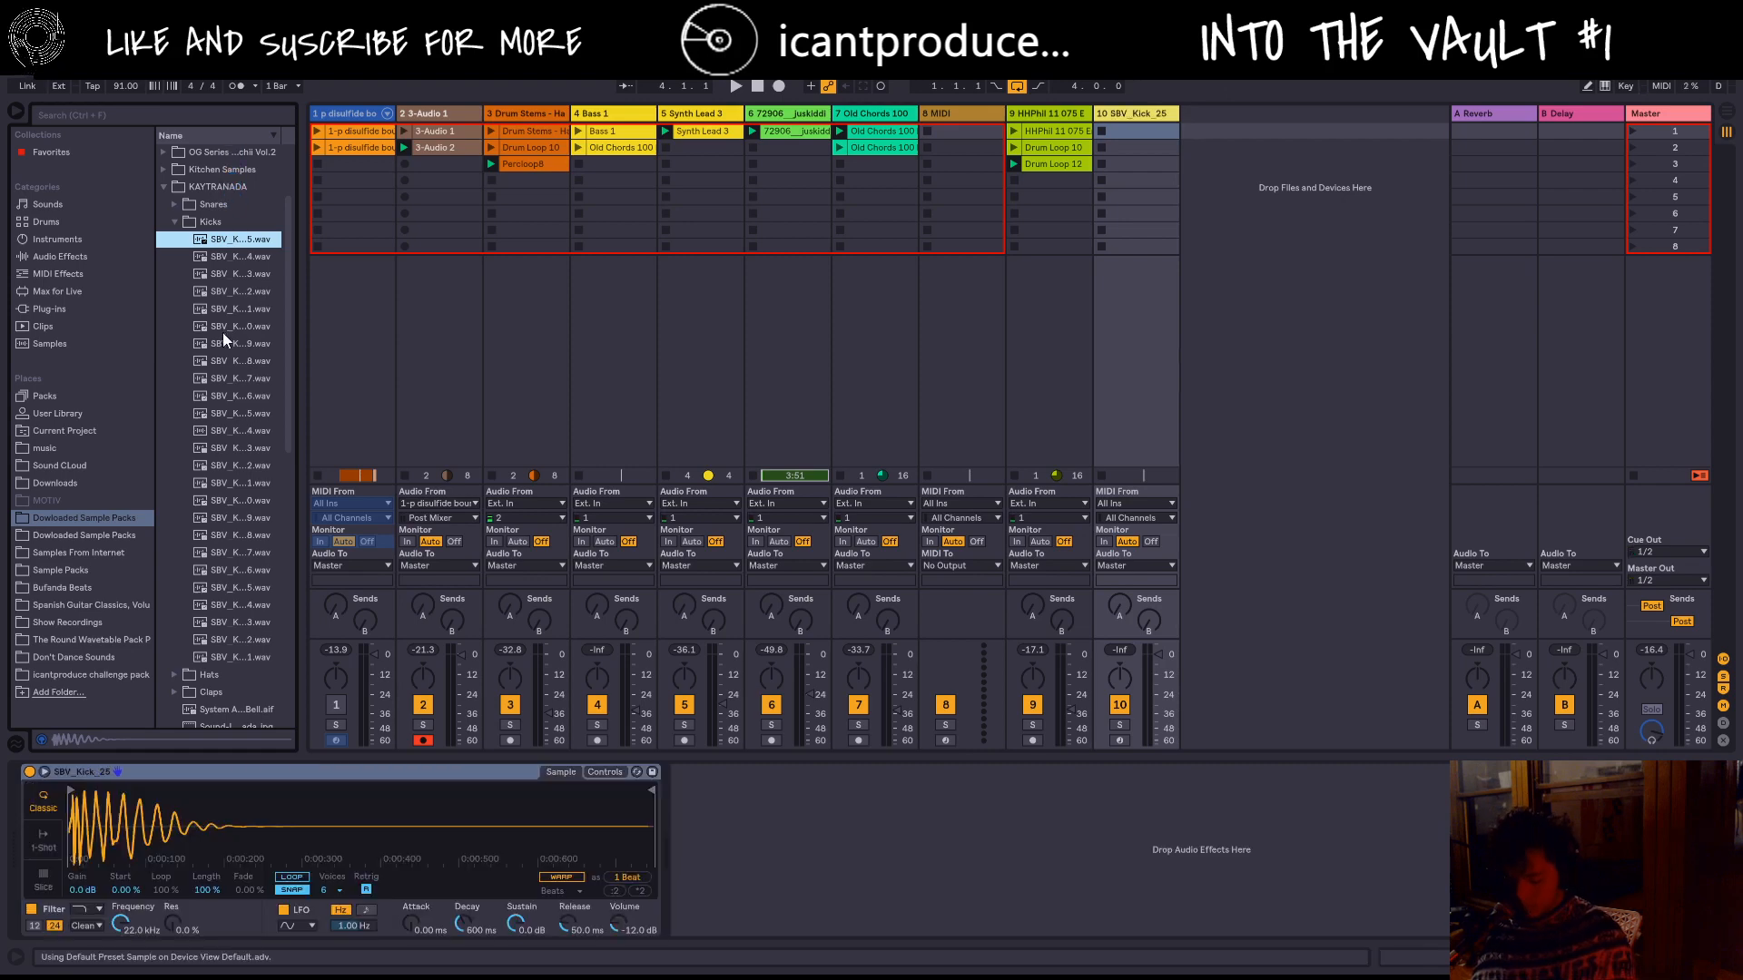
key("ctrl+z")
left_click_drag(227, 242, 86, 908)
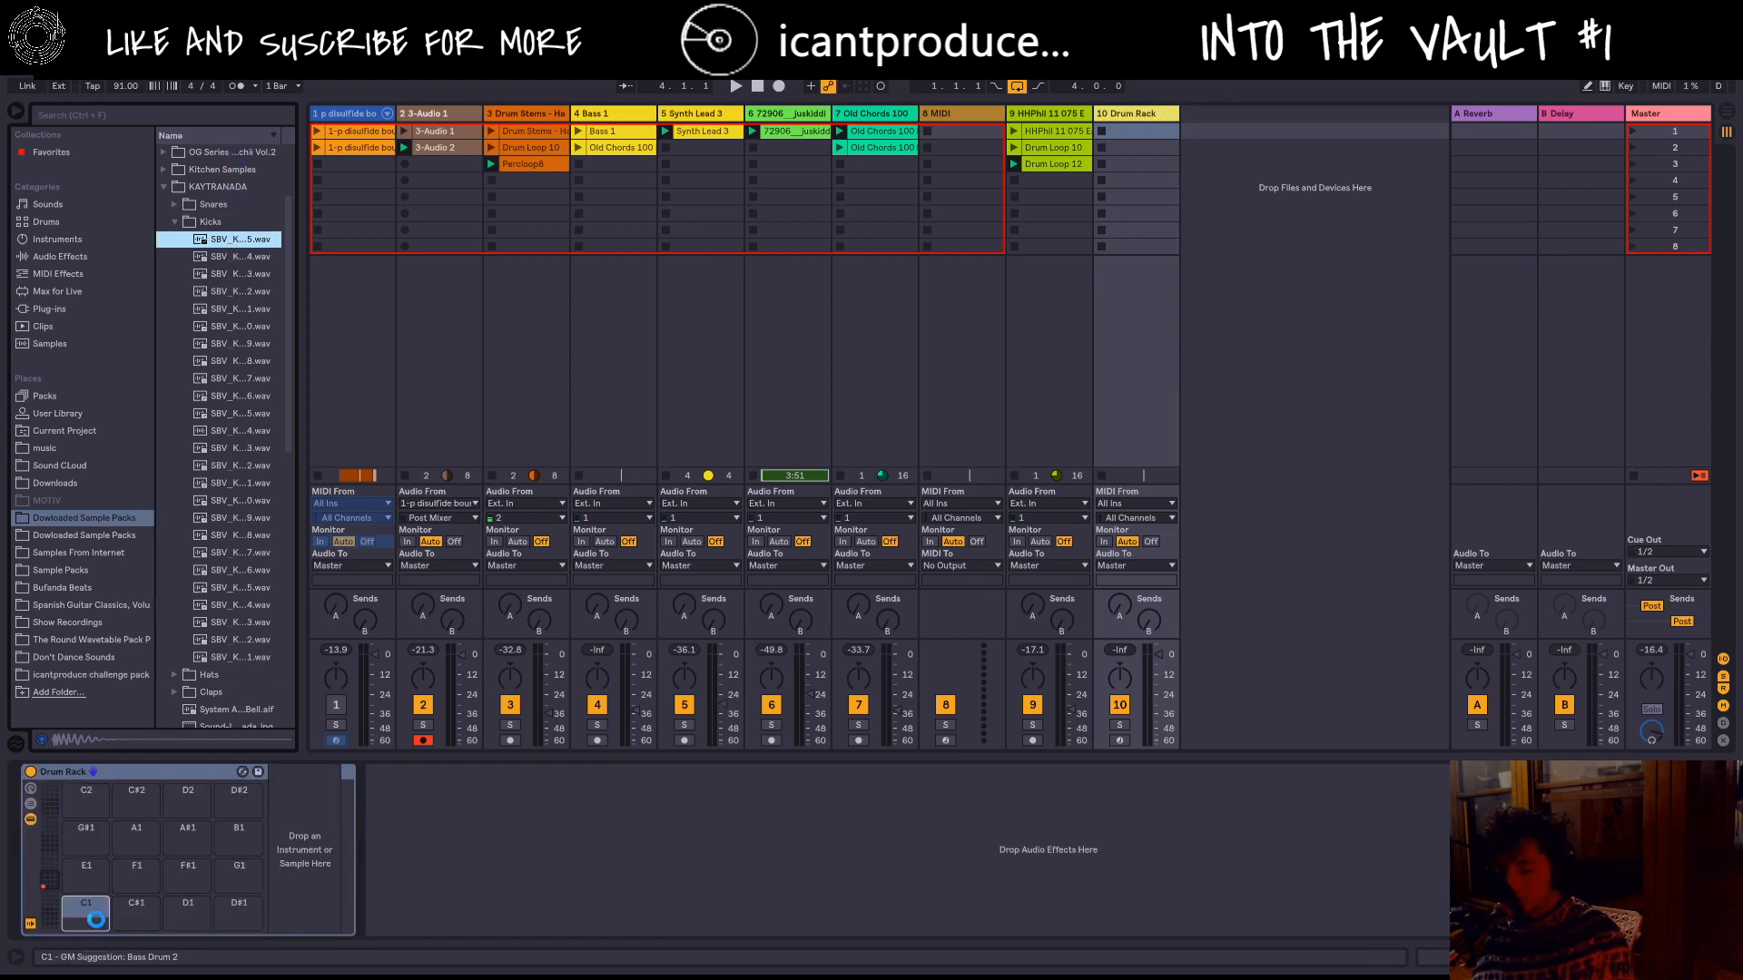
Step: Load SBV_Kick_24 onto pad E1, SBV_Kick_16 onto pad G#1 and SBV_Kick_06 onto pad C2 of the Drum Rack
left_click(232, 256)
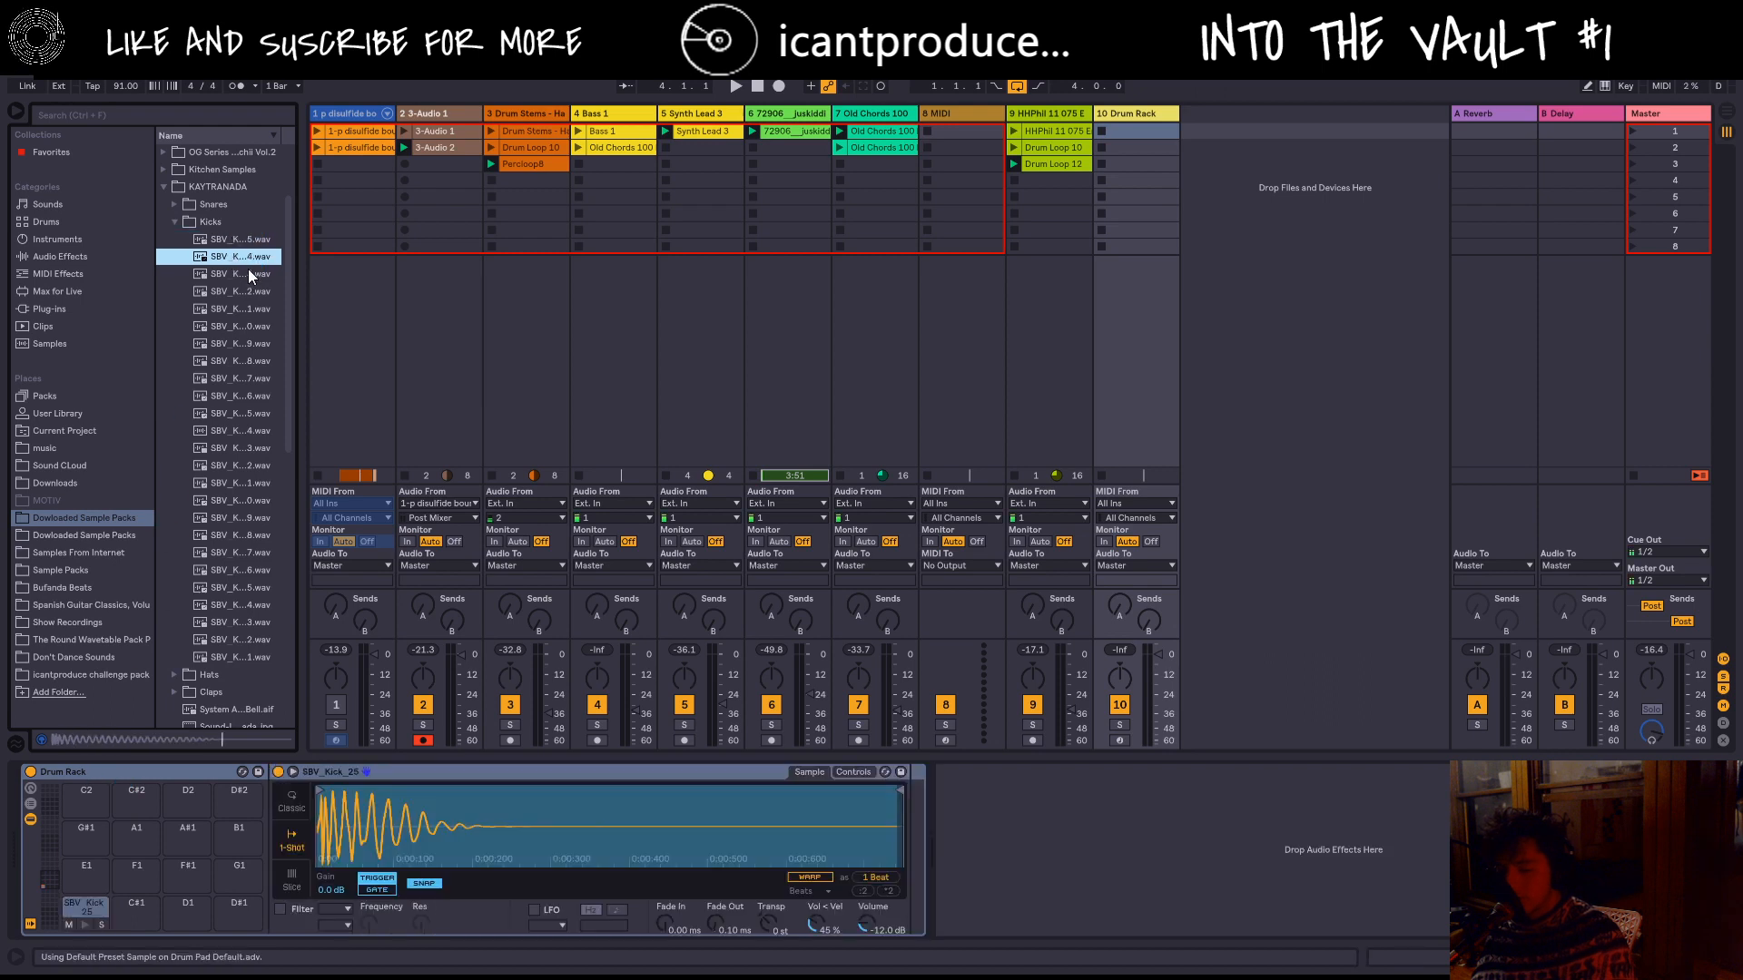
left_click_drag(243, 256, 107, 874)
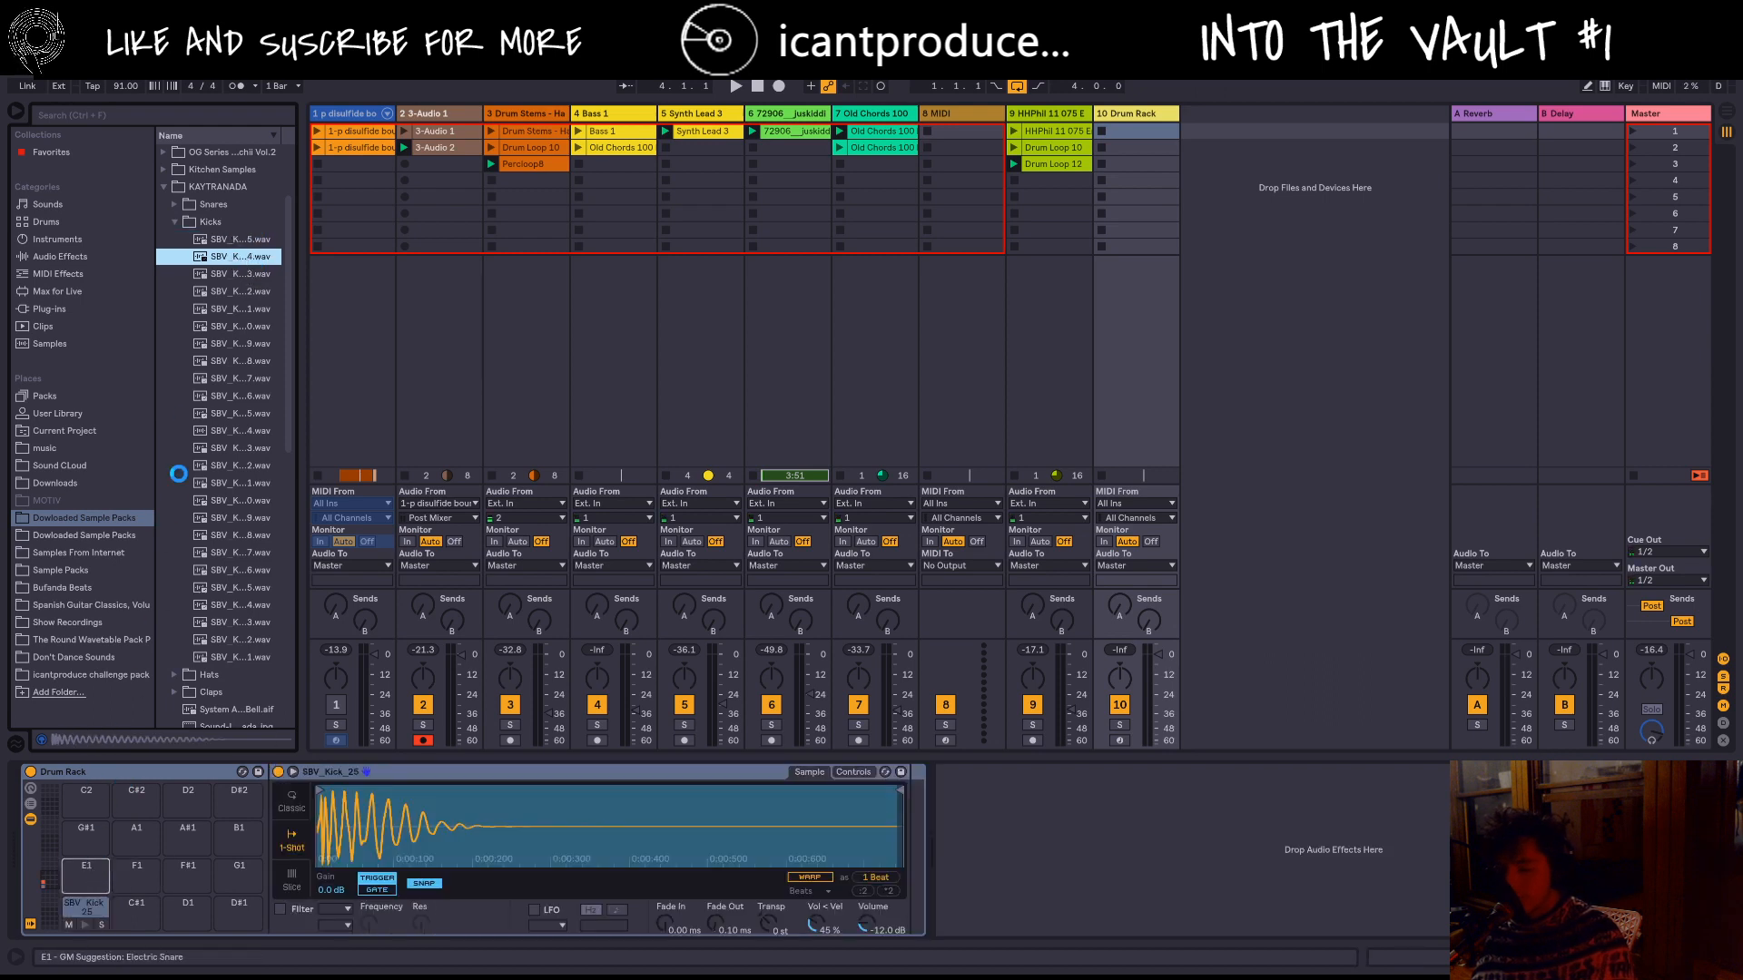
left_click(204, 399)
left_click_drag(145, 682, 93, 839)
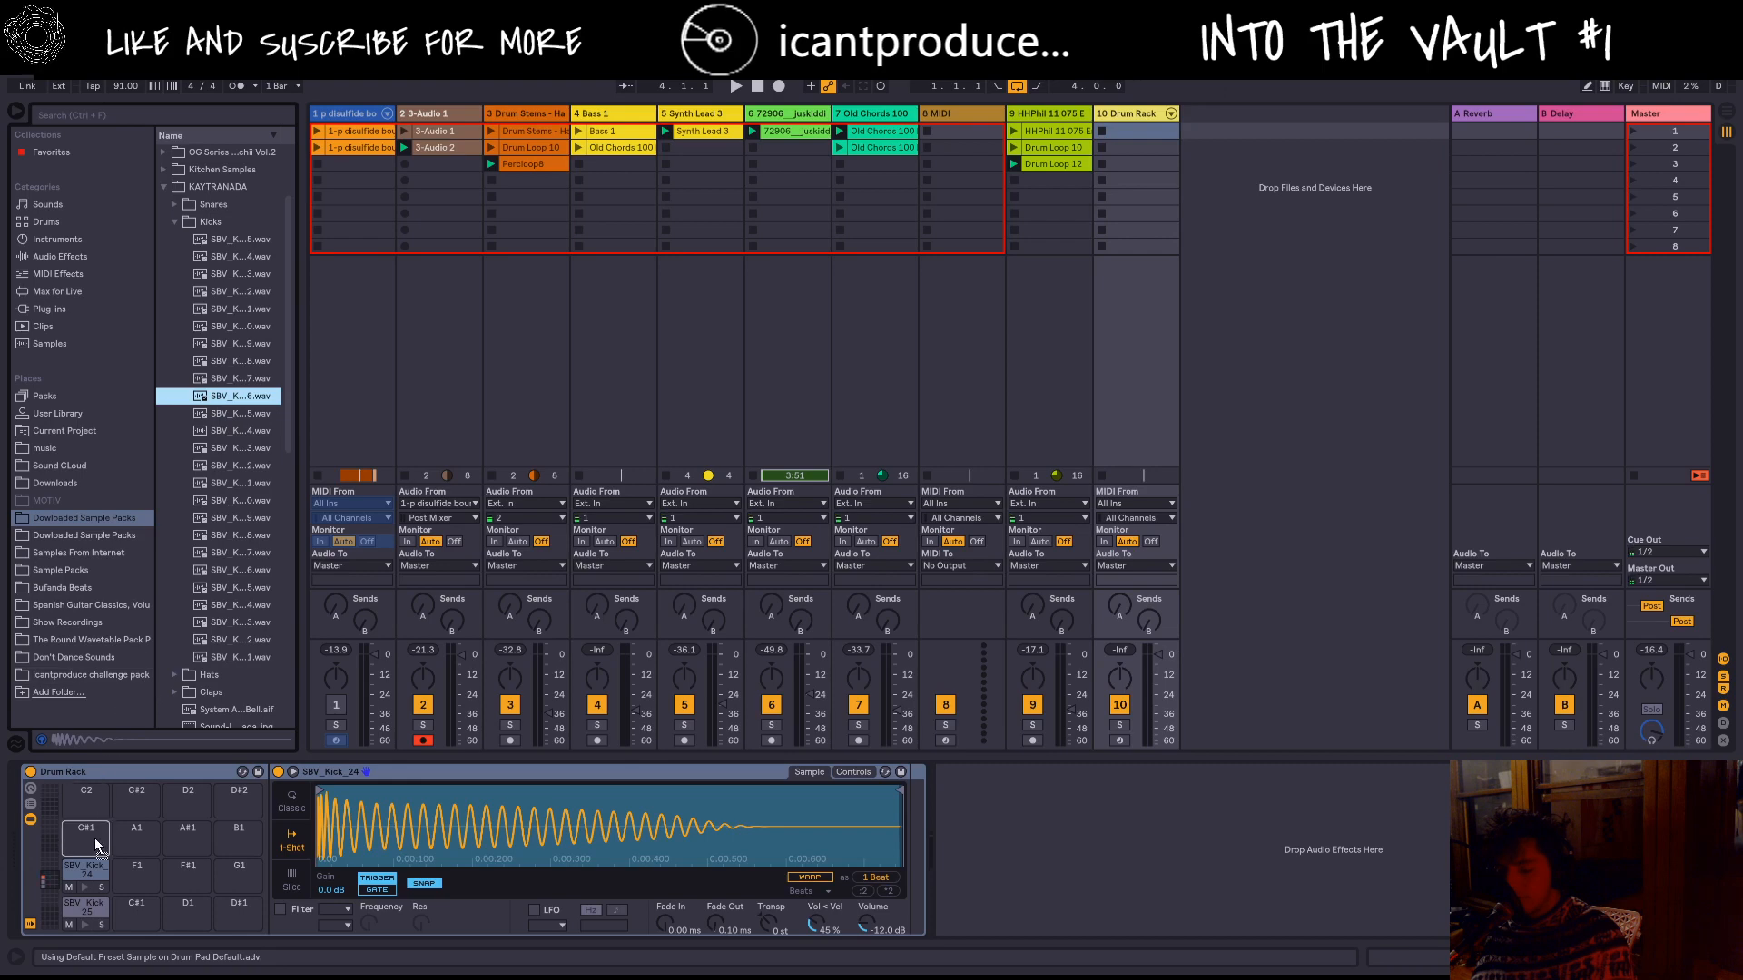
left_click(211, 567)
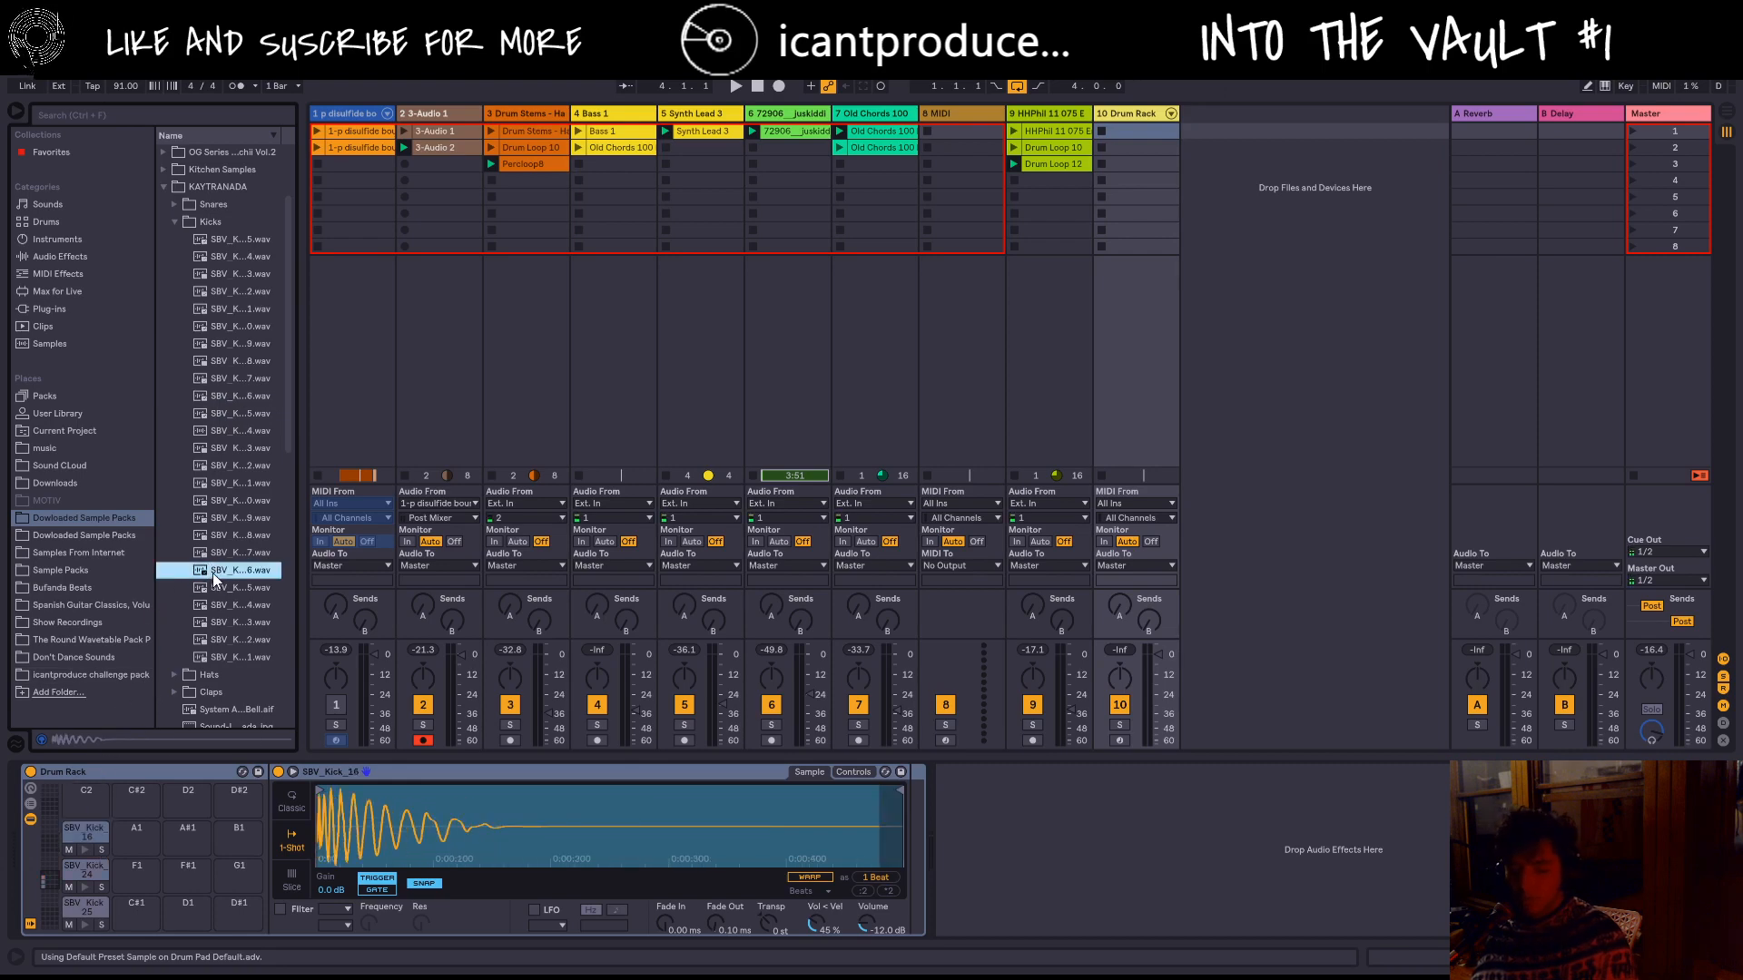
left_click_drag(214, 575, 86, 795)
Step: Open the KAYTRANADA pack's Hats folder, load SBV_Hat_22 onto pad C#2, and preview the hat below it
scroll(209, 614, "down", 1)
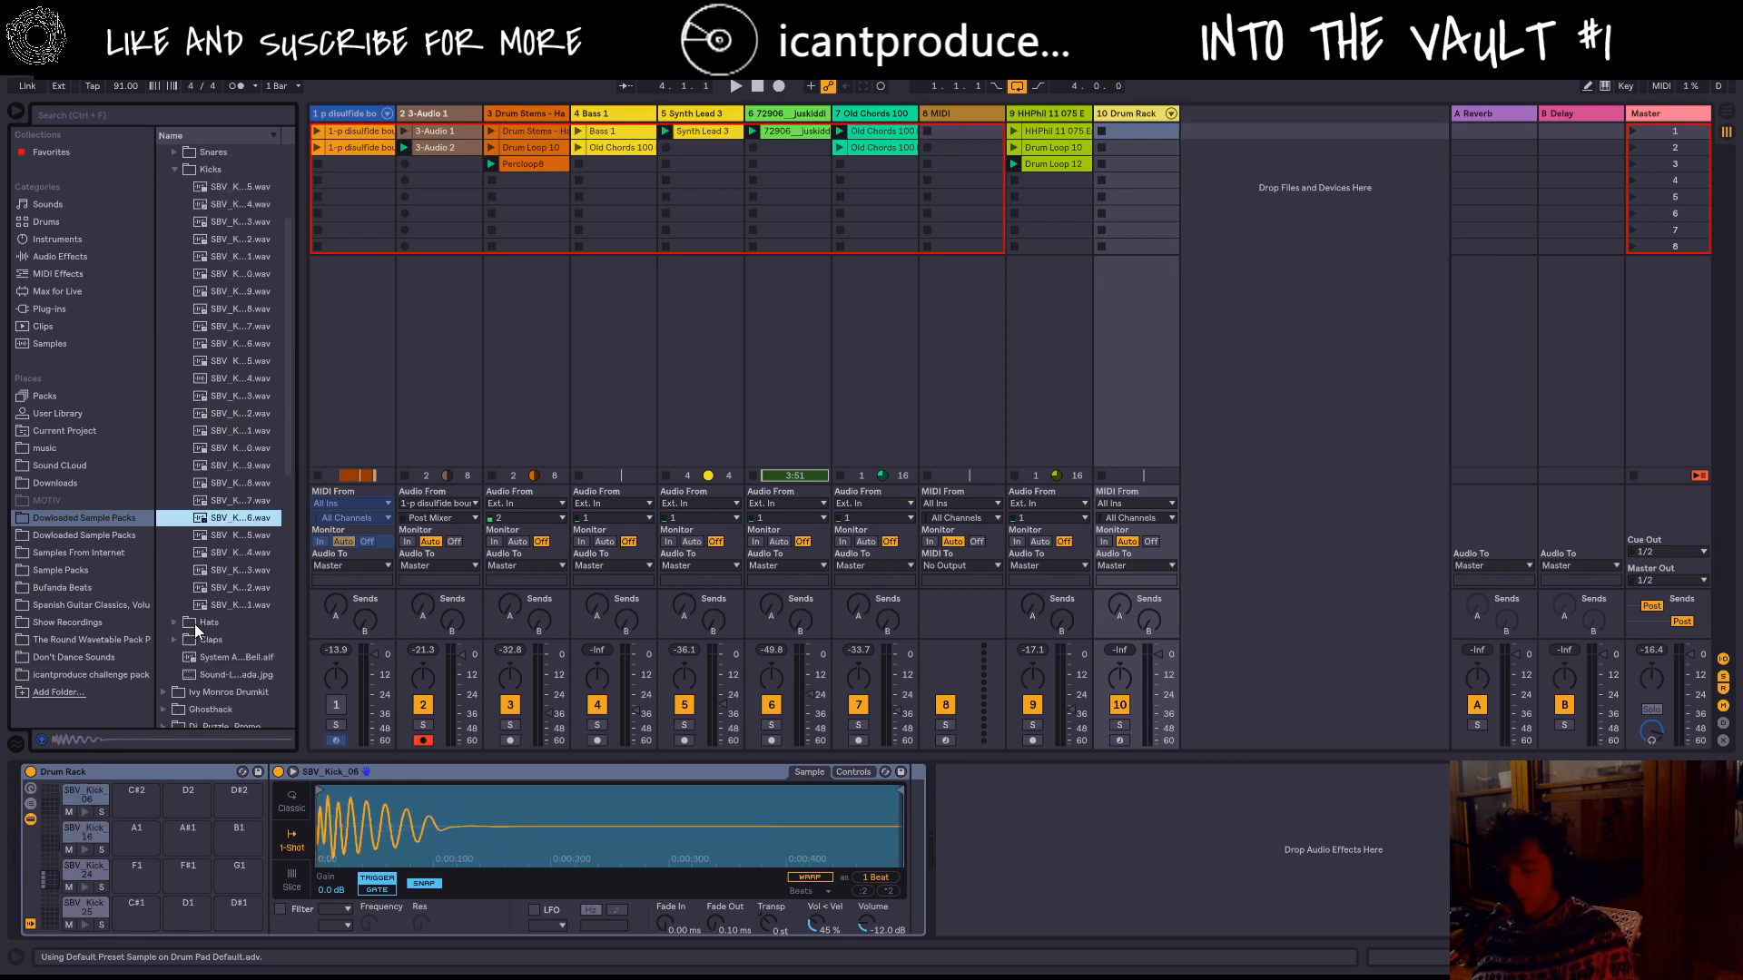
left_click(177, 621)
left_click(253, 436)
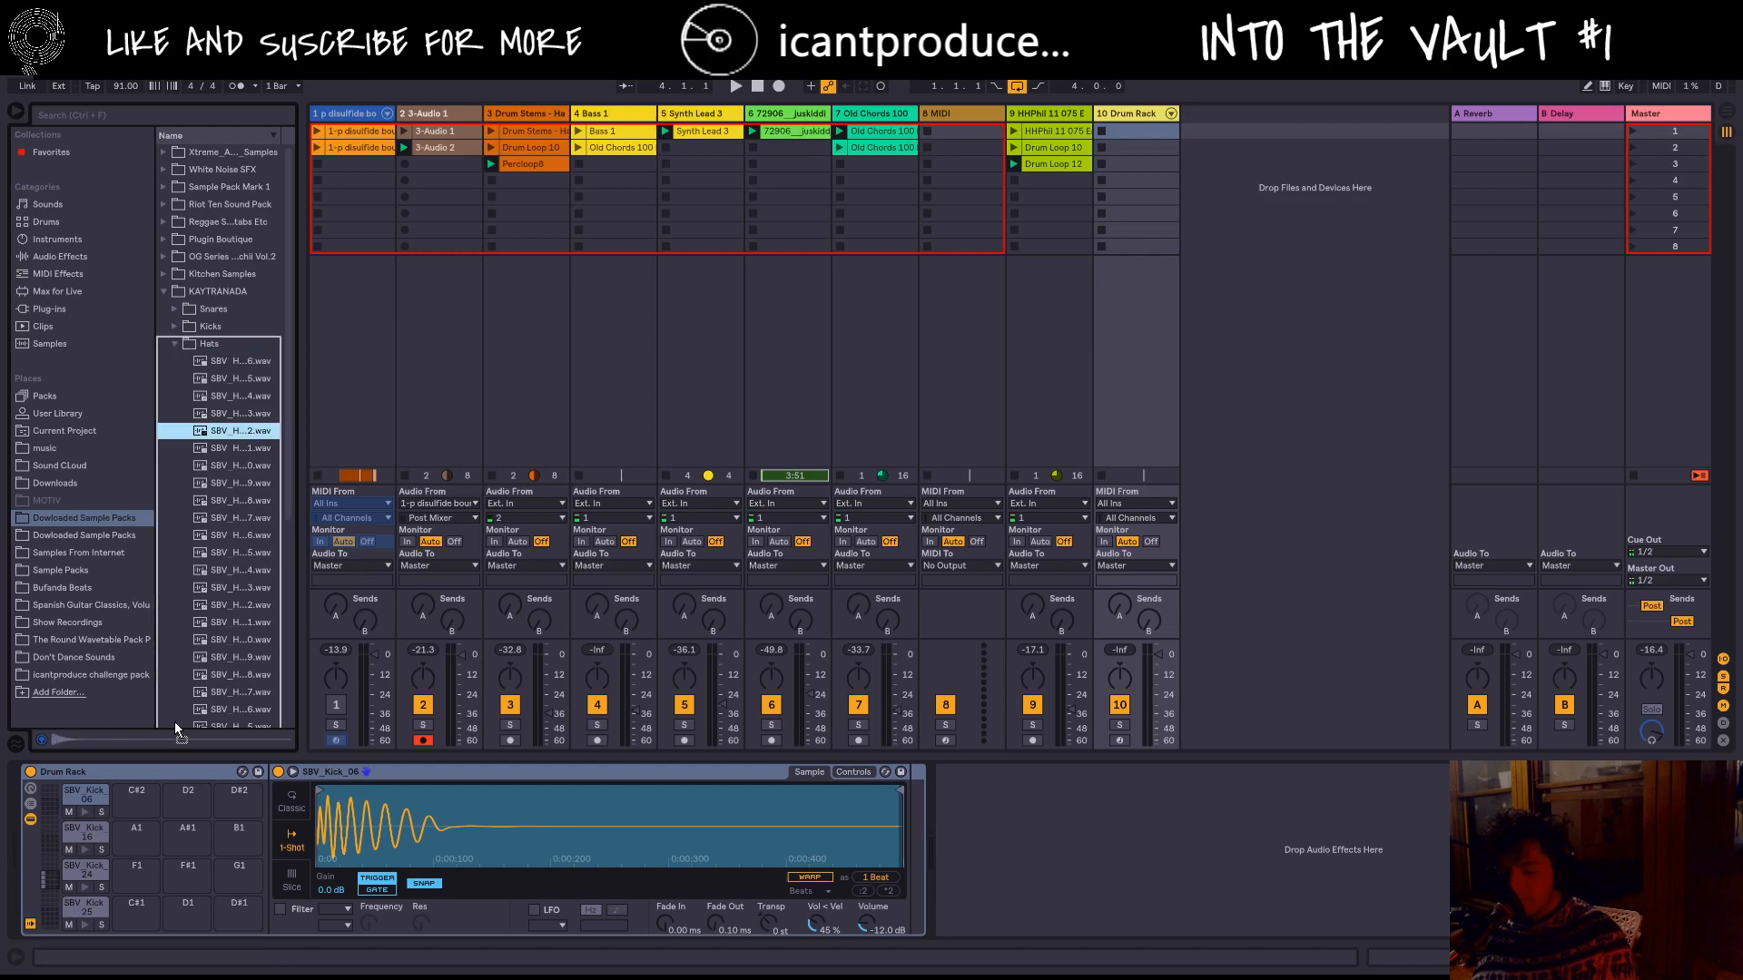
left_click_drag(175, 722, 138, 800)
left_click(251, 448)
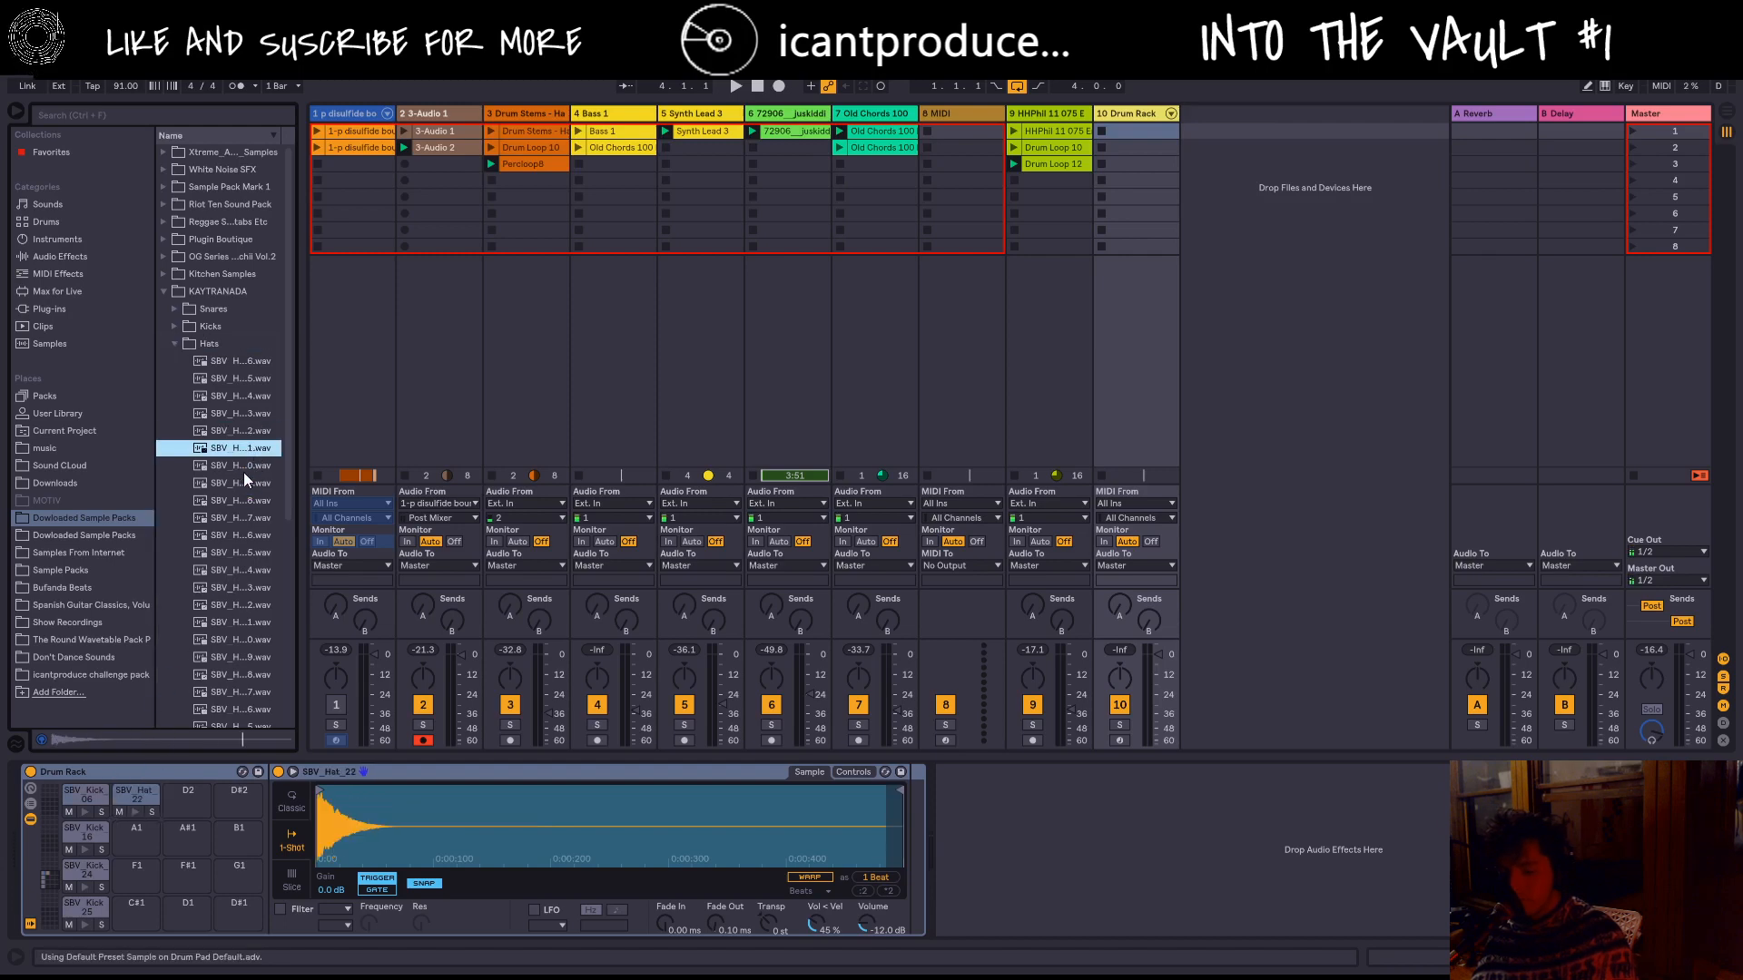
Step: Load SBV_Hat_15 onto the Drum Rack's A1 pad and replace it with SBV_Hat_09
left_click(228, 555)
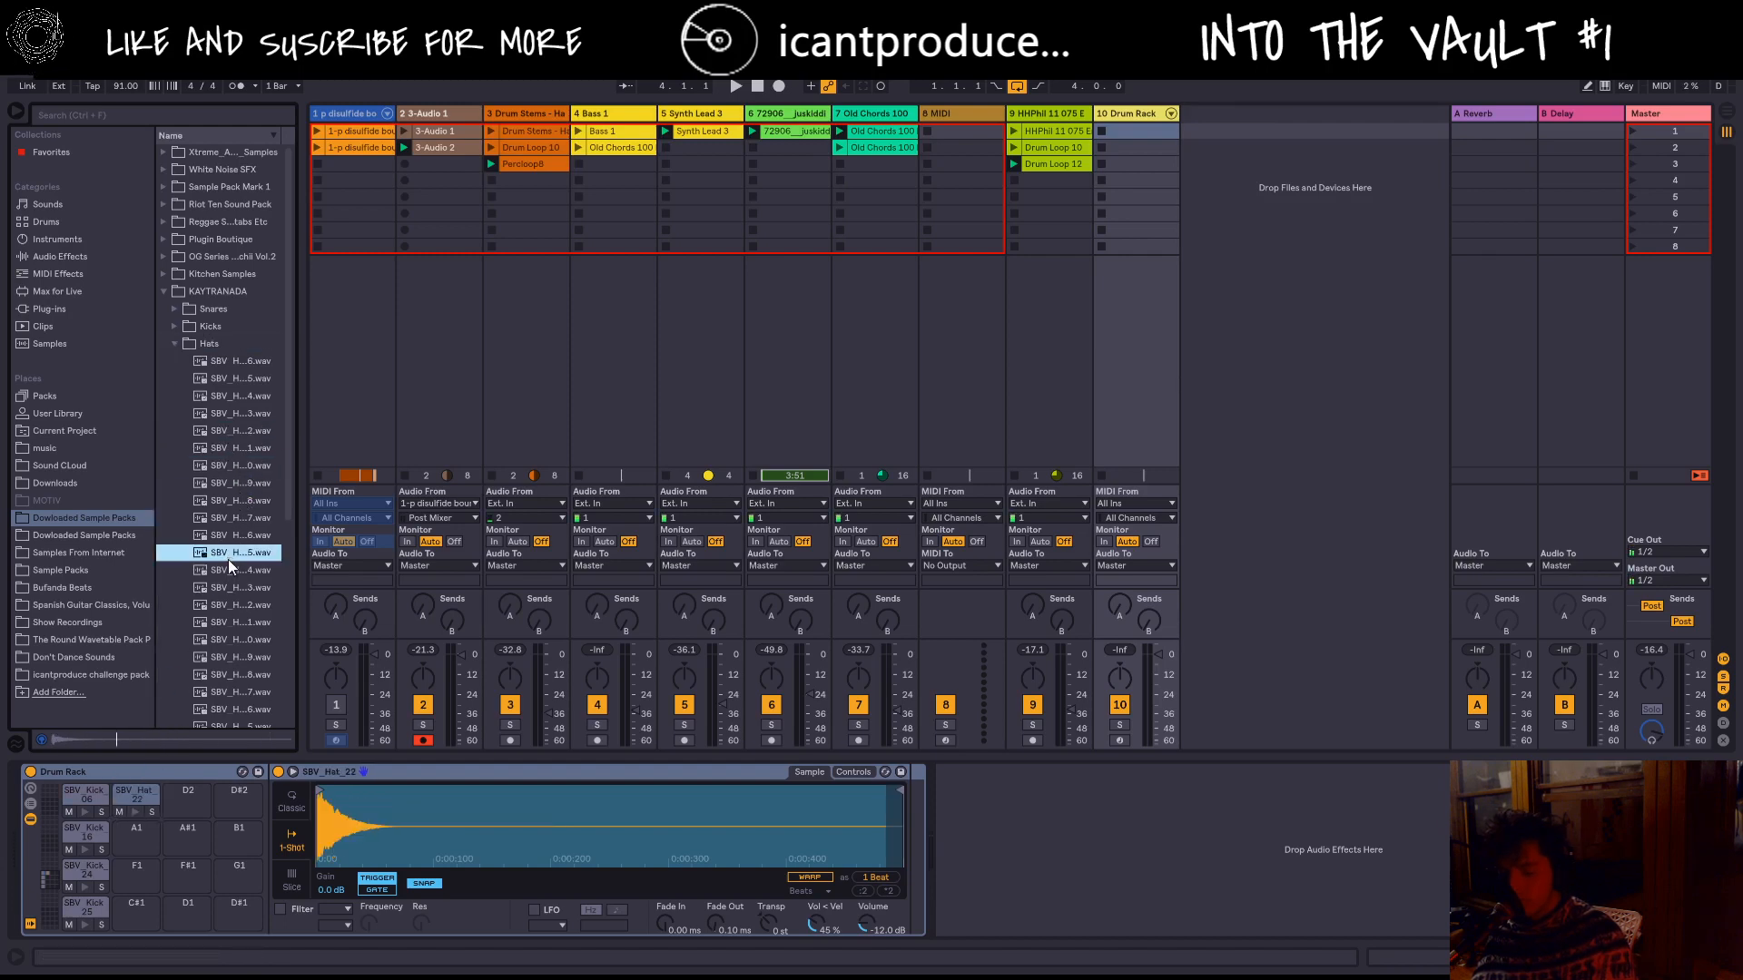
left_click_drag(239, 553, 137, 837)
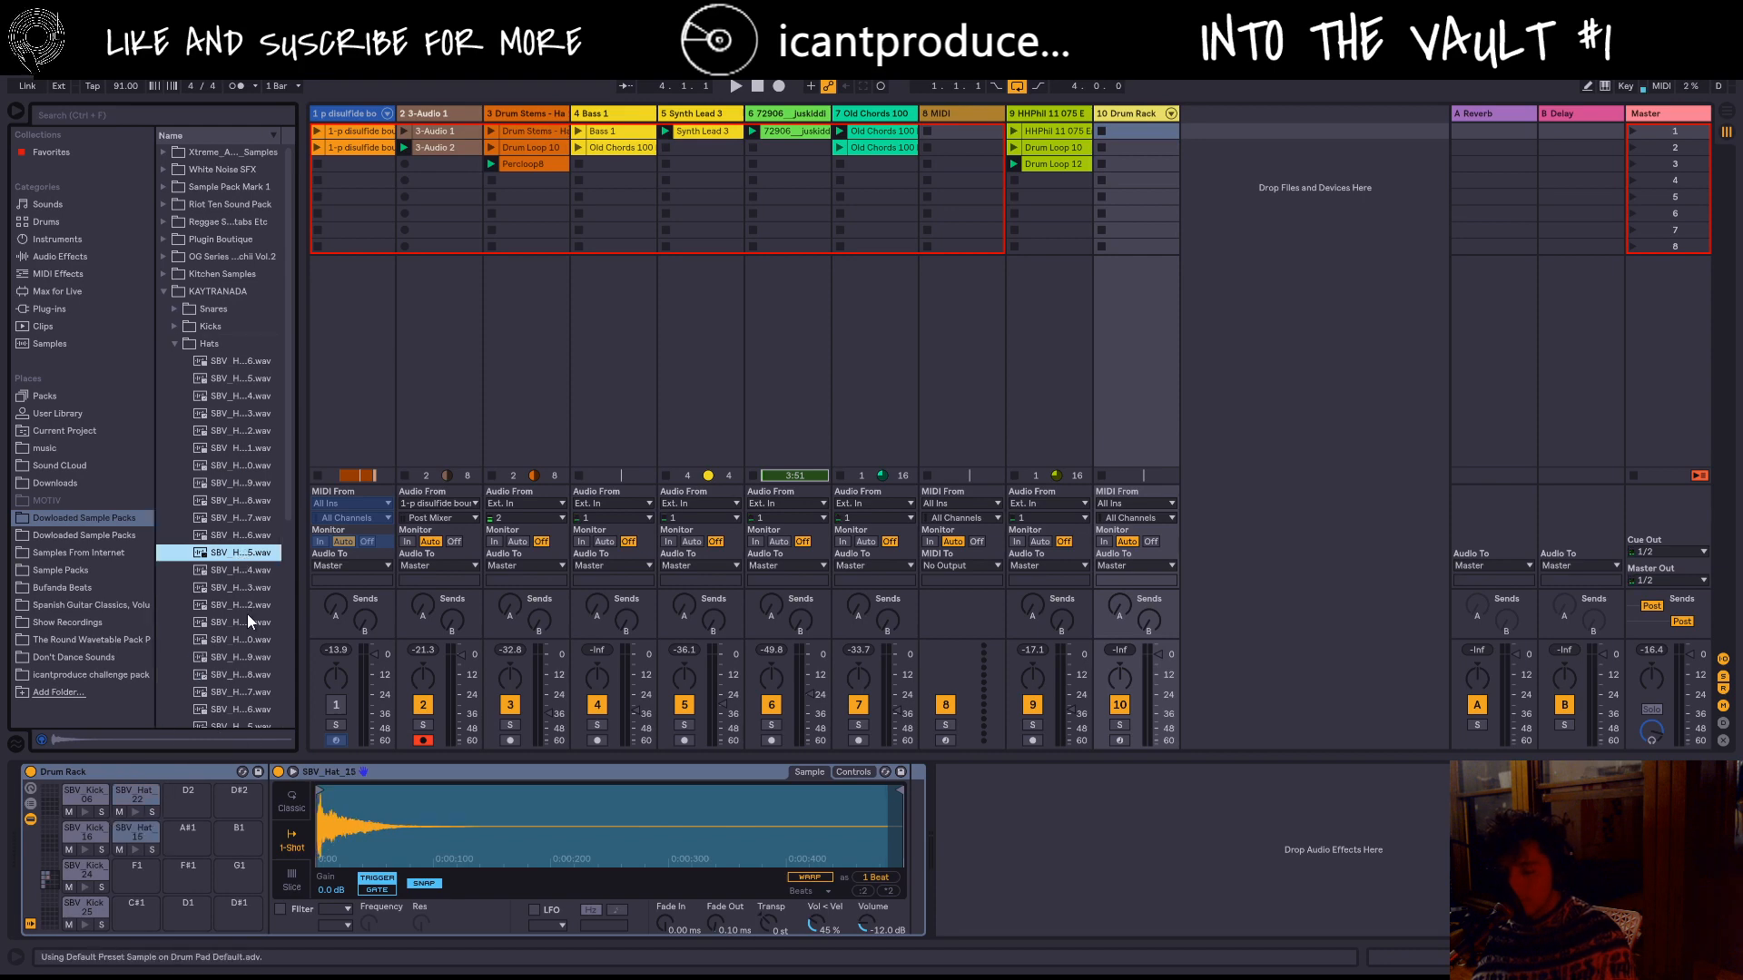
left_click(243, 657)
scroll(243, 614, "down", 1)
left_click_drag(239, 586, 125, 854)
Step: Compare two more hat samples and load SBV_Hat_06 onto the Drum Rack's F1 pad
left_click(242, 643)
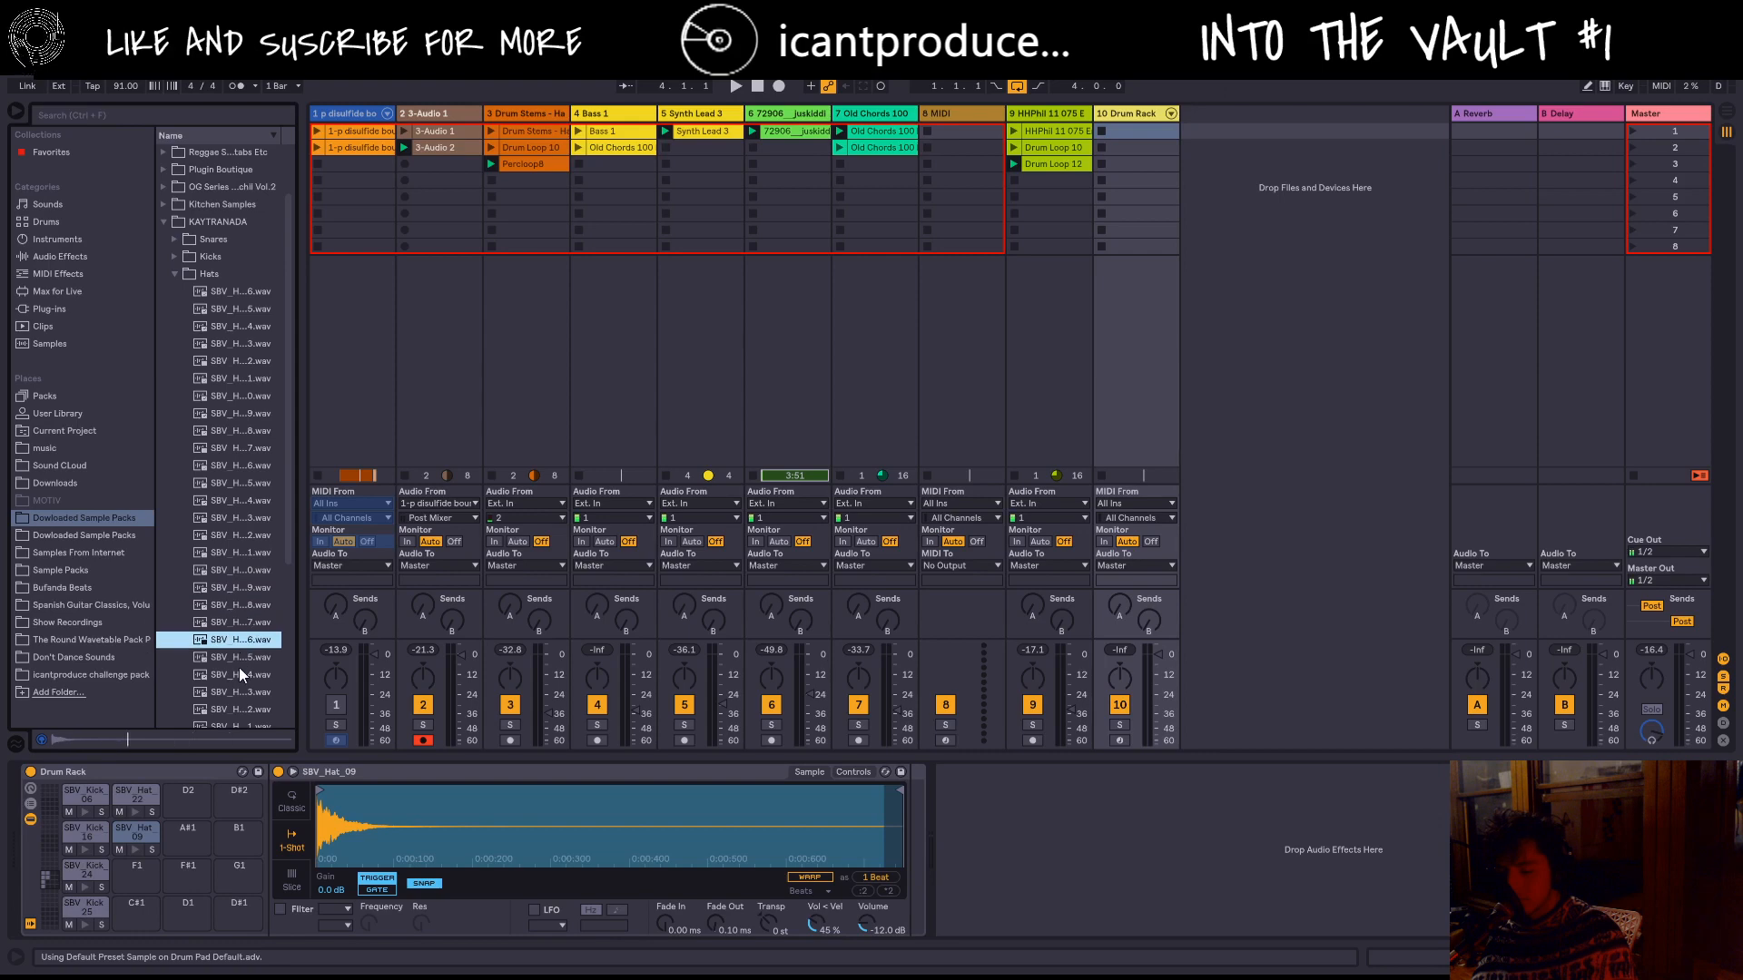
left_click(238, 661)
left_click_drag(238, 641, 154, 809)
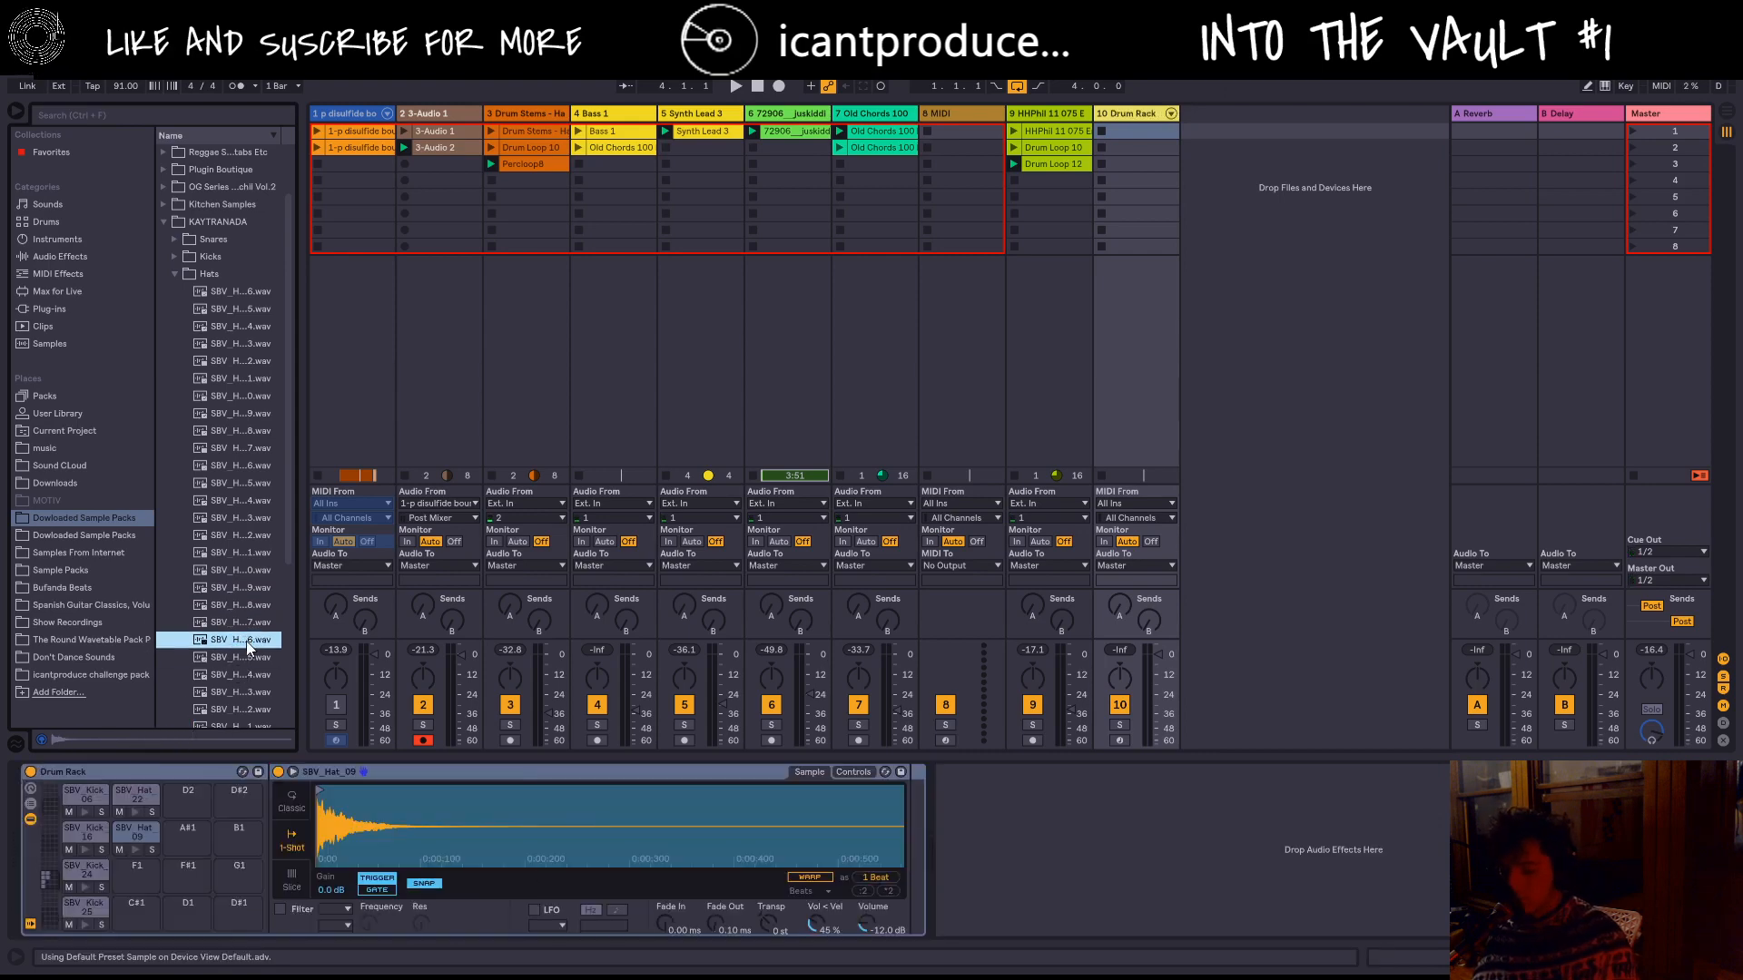
left_click_drag(247, 641, 137, 866)
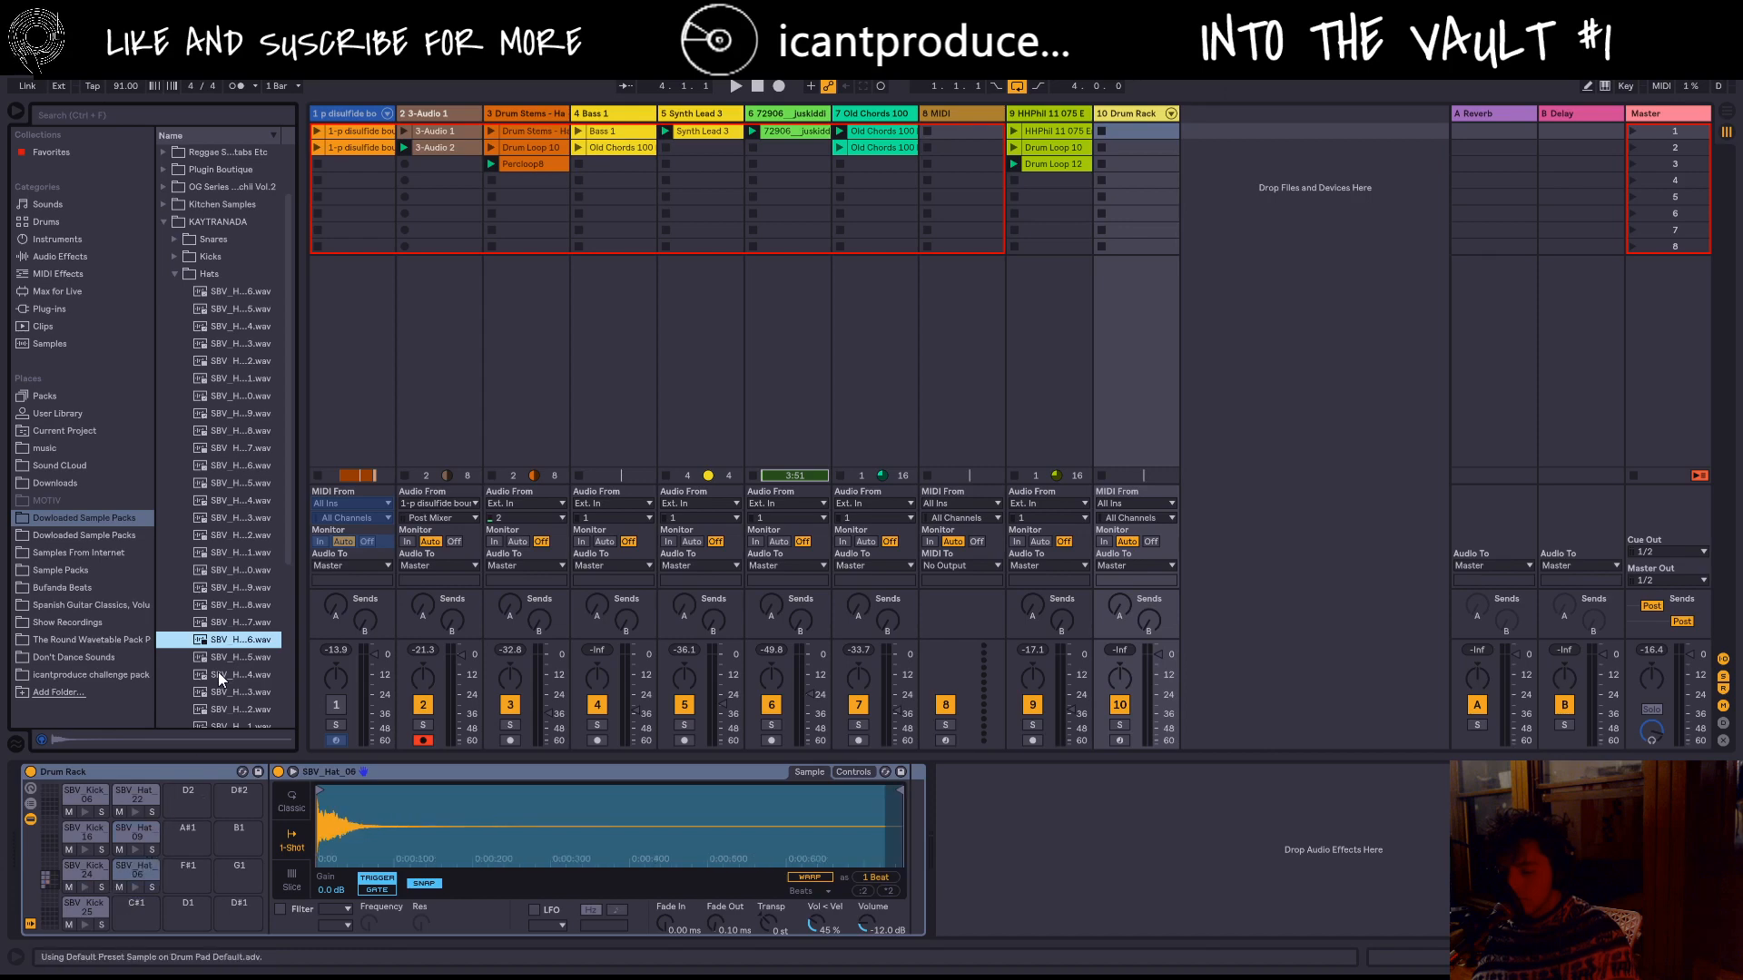
Step: Preview one more hat, open the KAYTRANADA Claps folder, and load SBV_Clap_13 onto the Drum Rack's D2 pad
scroll(220, 676, "down", 3)
left_click(220, 674)
left_click(178, 595)
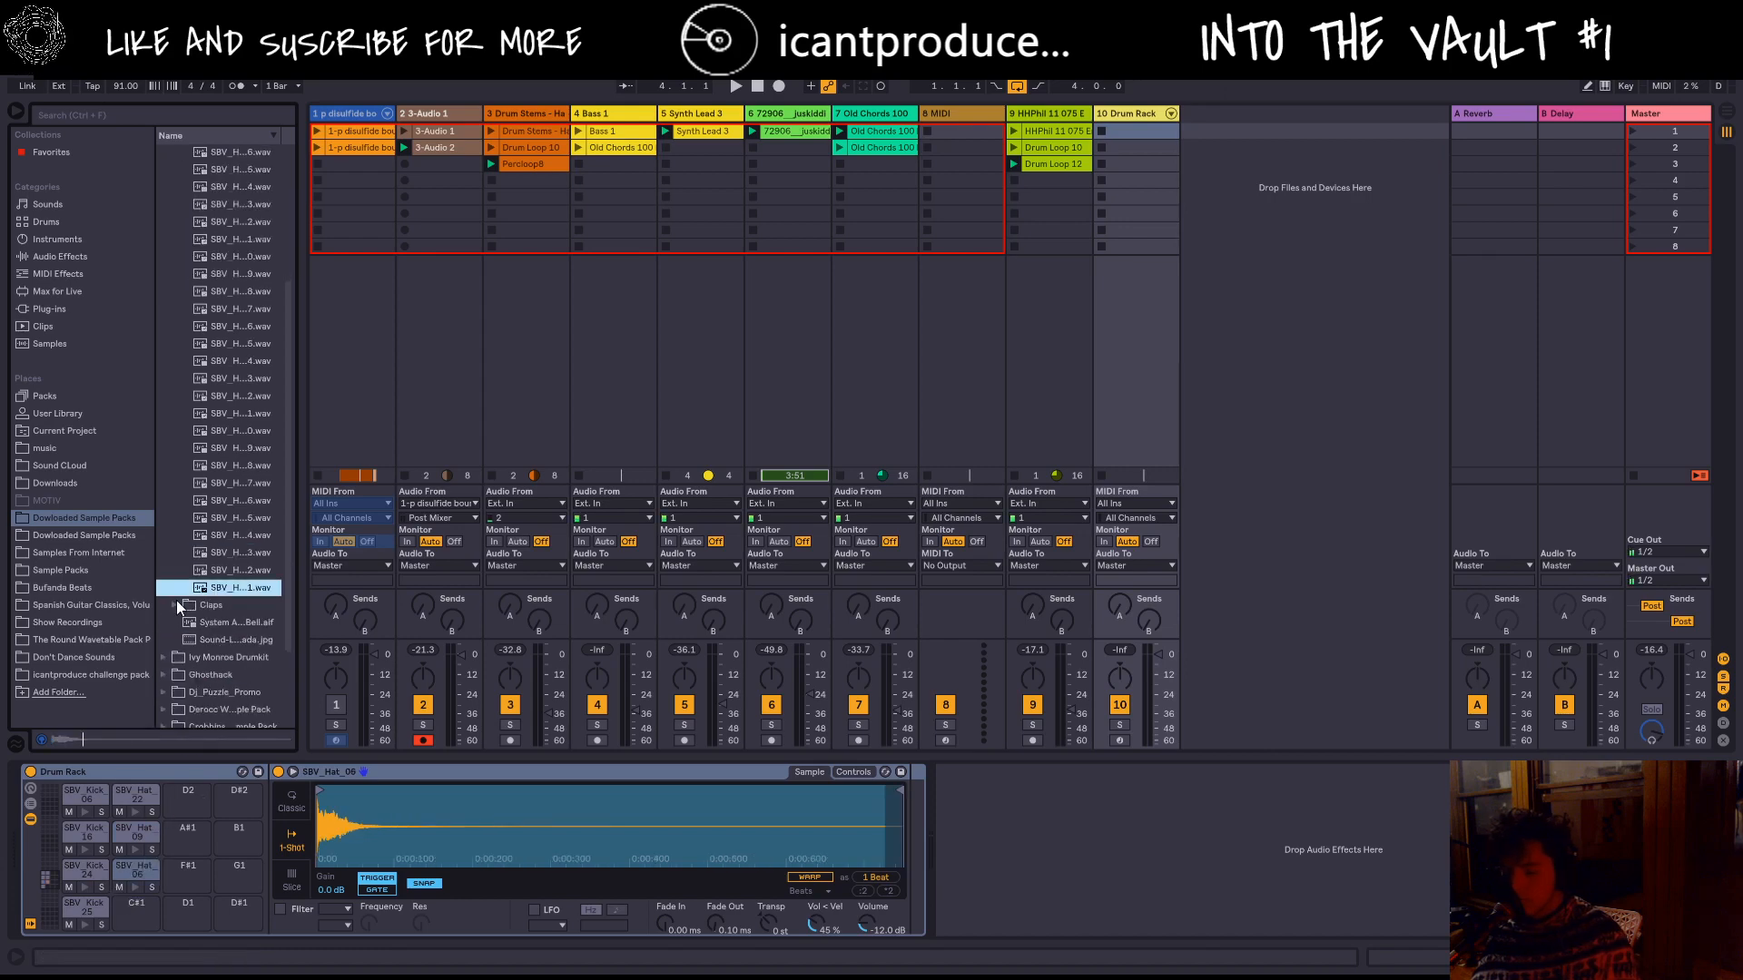
left_click(176, 603)
left_click(238, 593)
left_click_drag(245, 592, 187, 798)
Step: Audition several more clap samples and load SBV_Clap_06 onto the Drum Rack's A#1 pad
left_click(250, 641)
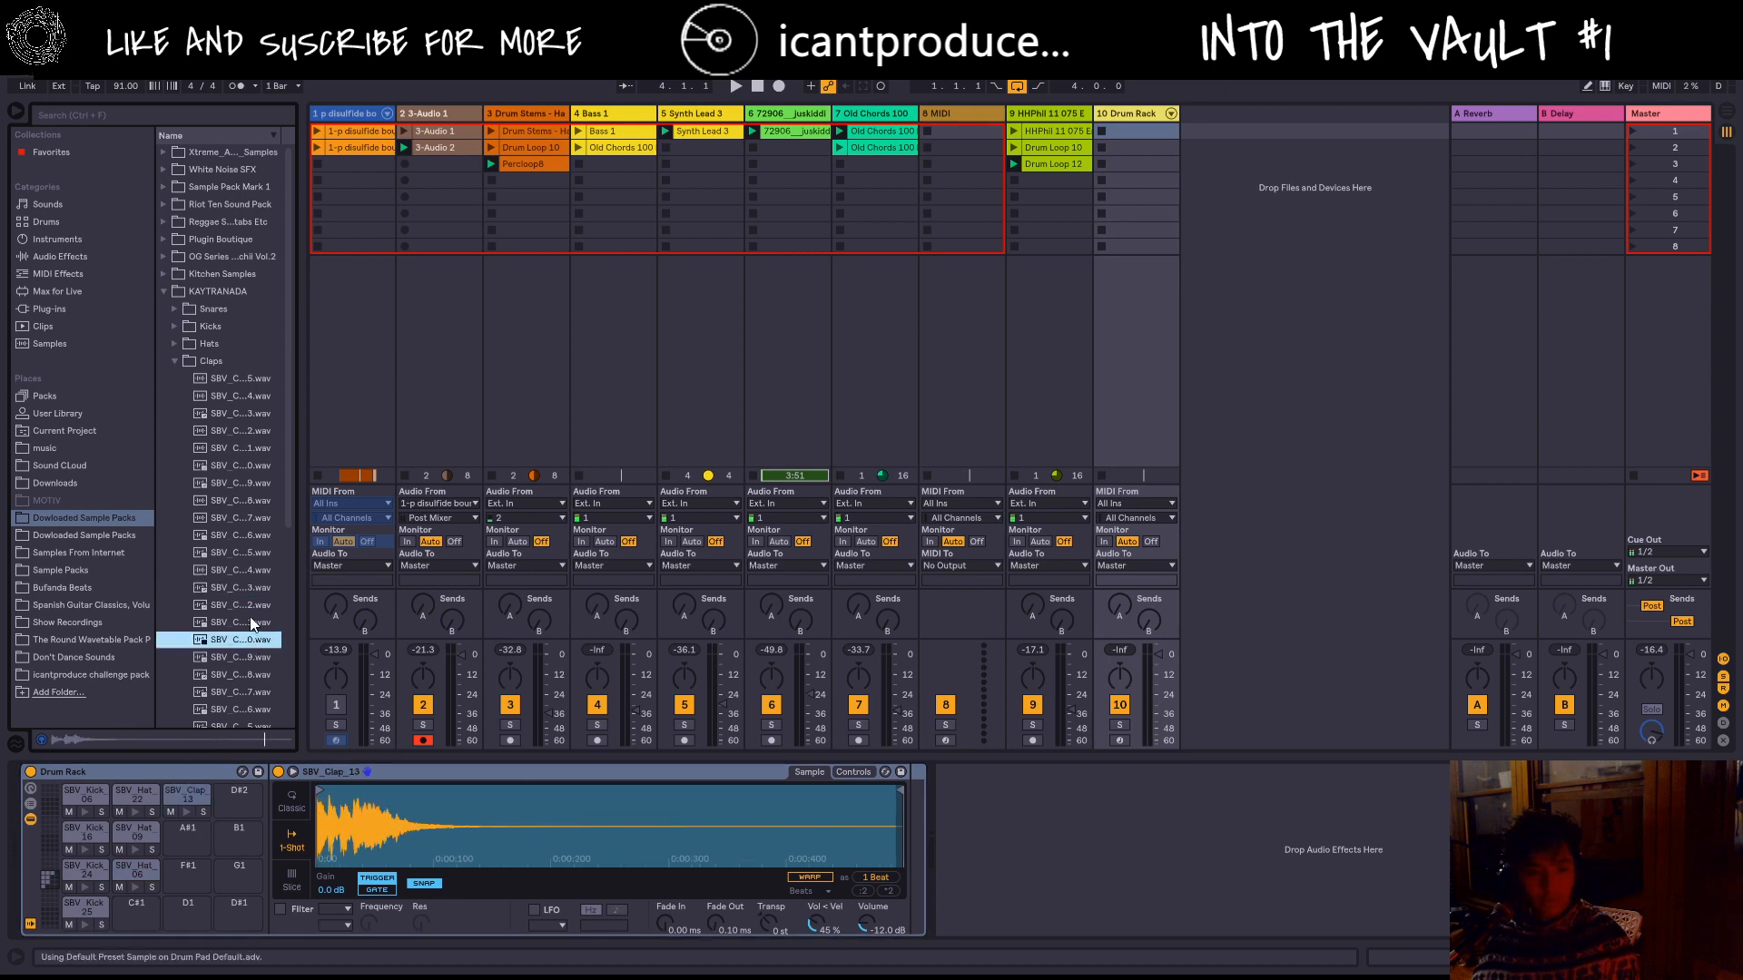
scroll(242, 327, "down", 5)
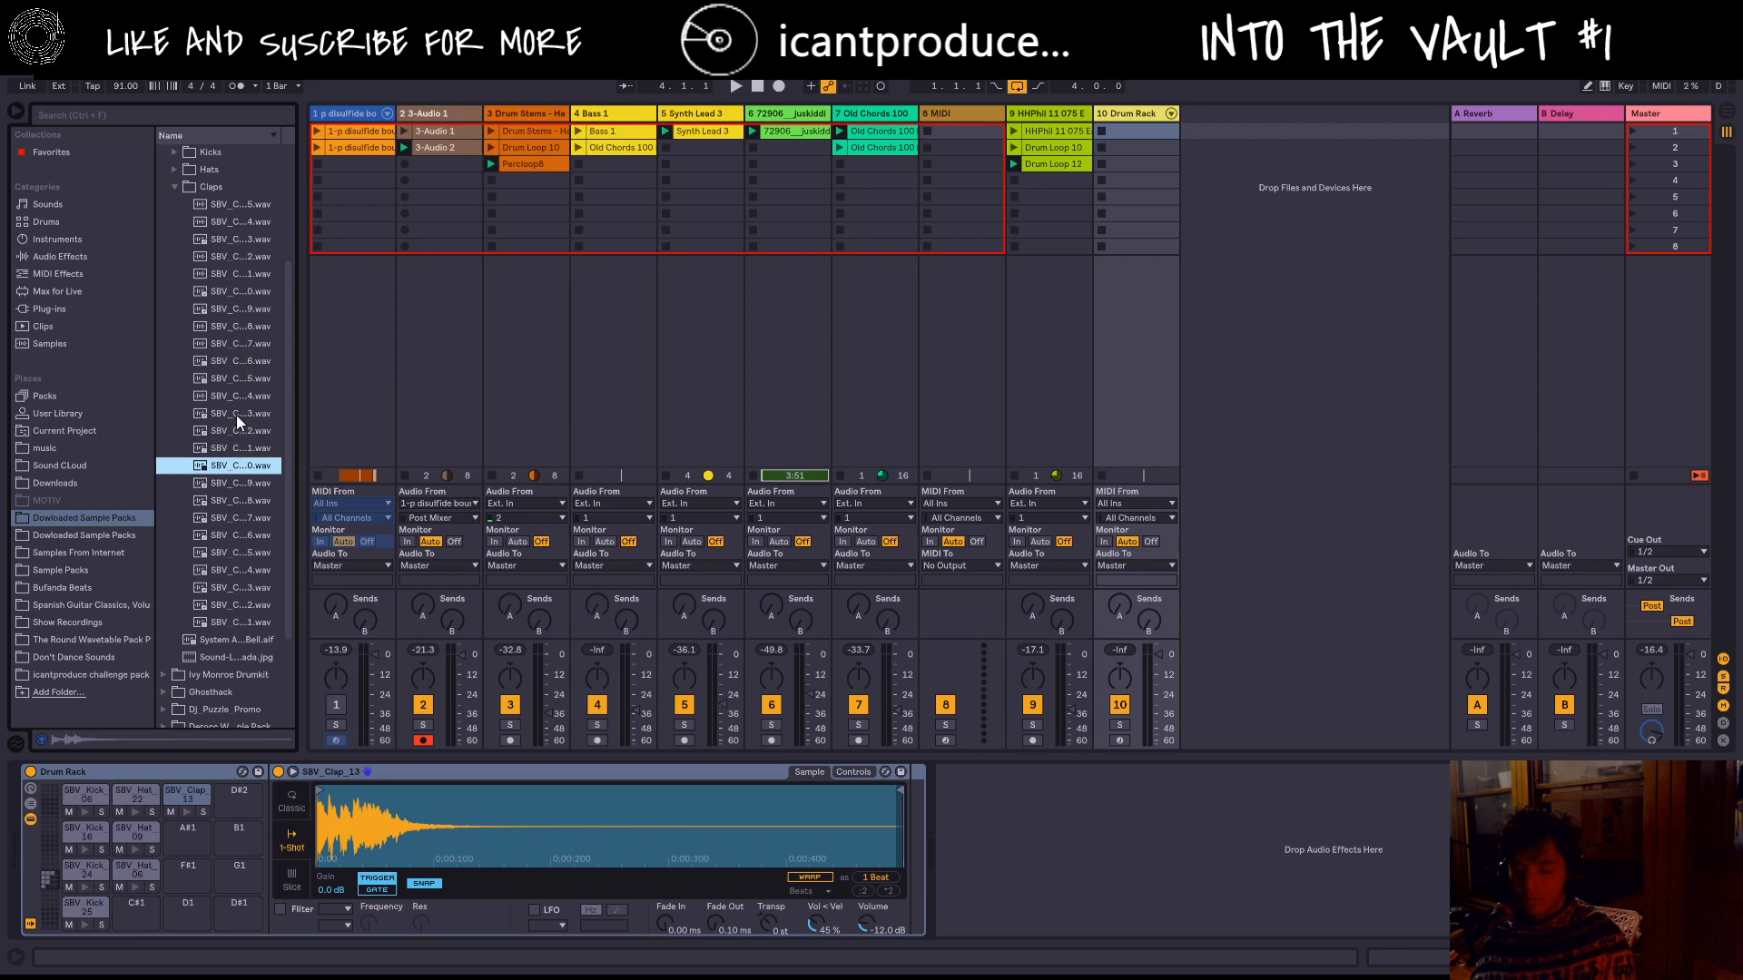
left_click(226, 568)
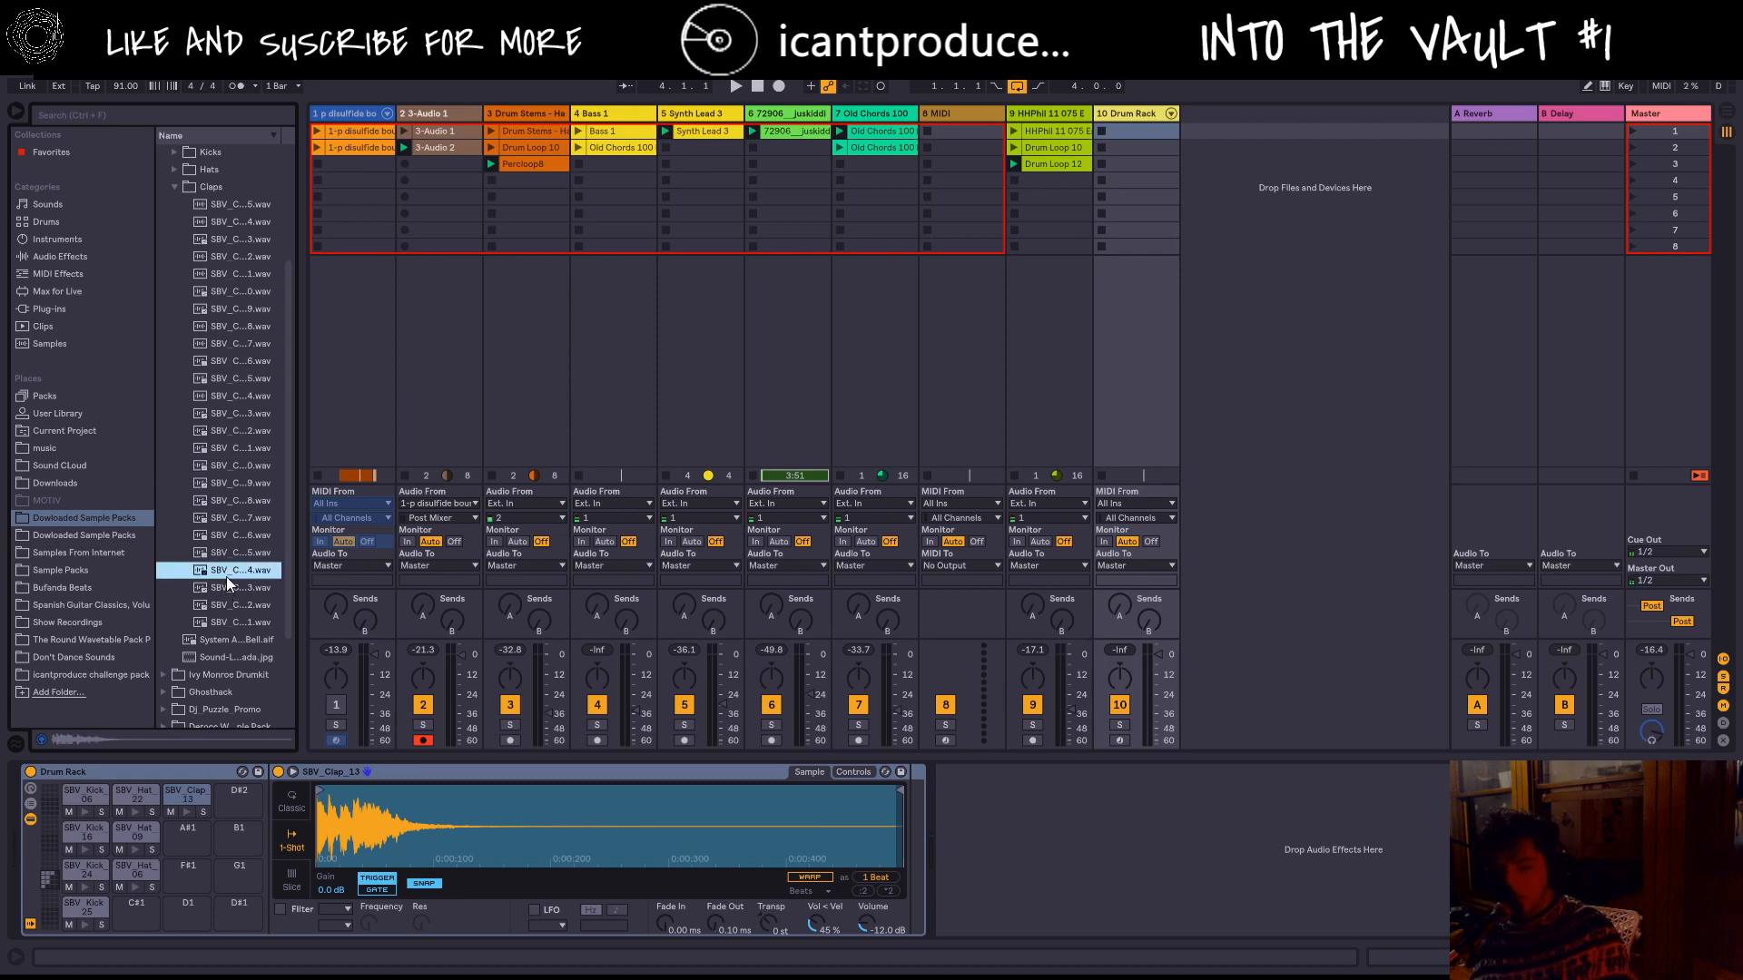
left_click(242, 603)
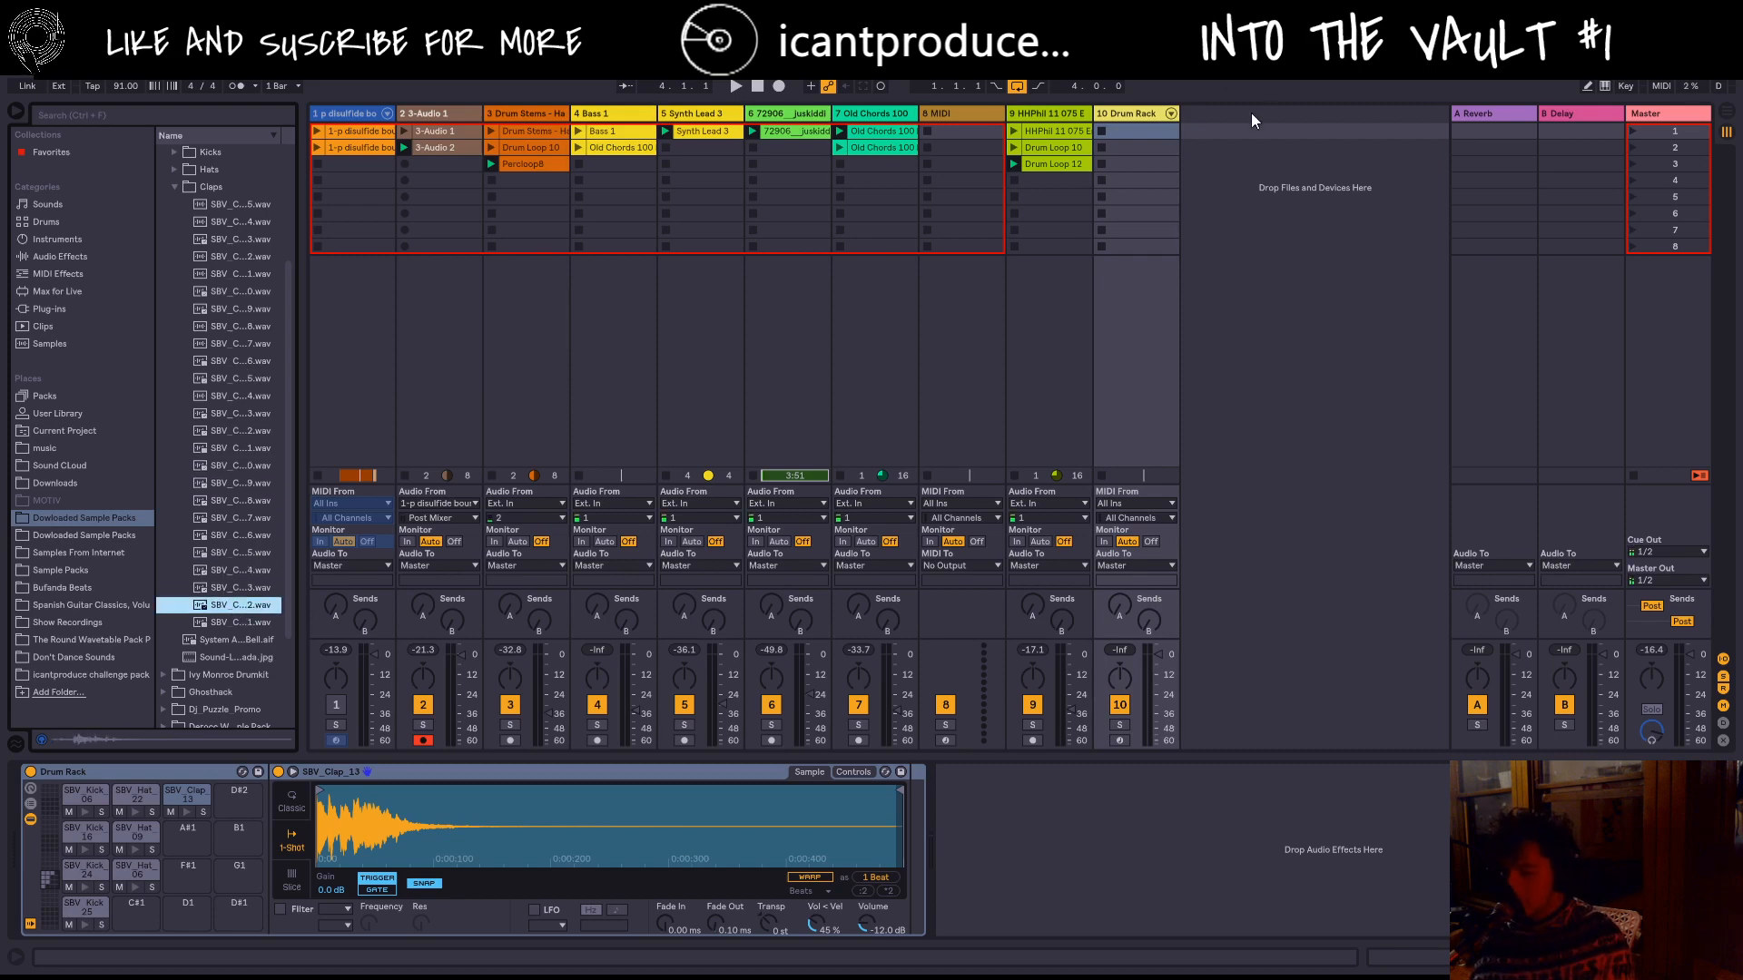
left_click(258, 533)
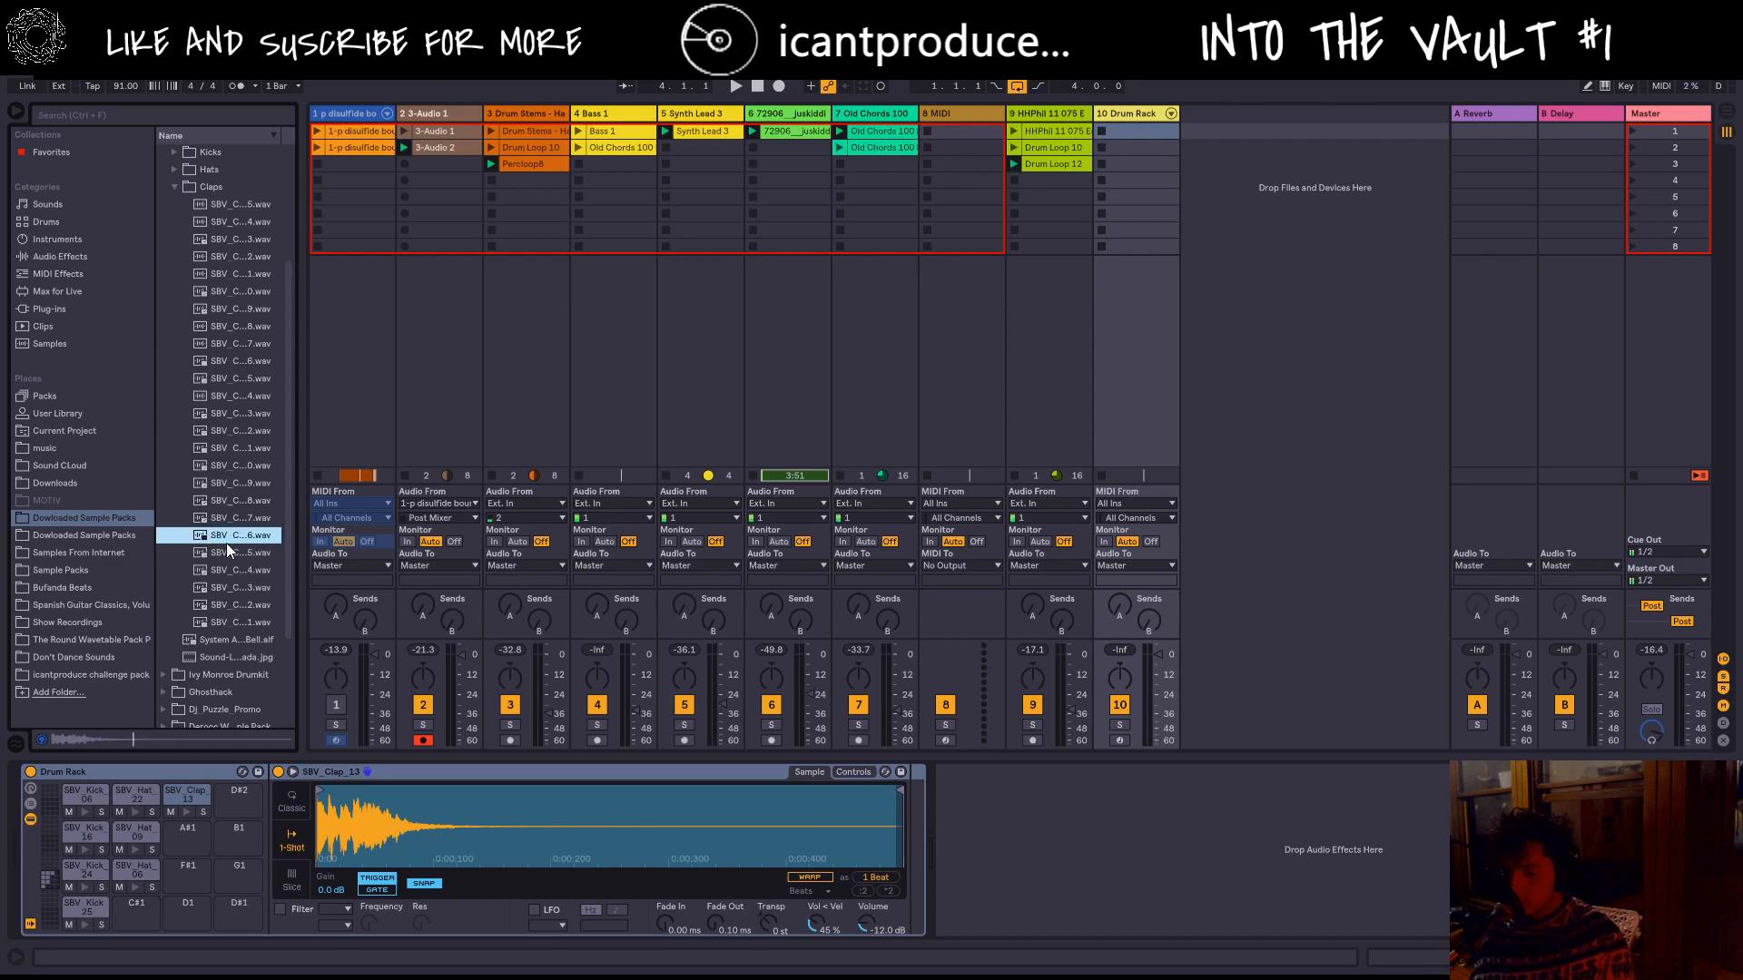
left_click_drag(240, 537, 177, 842)
Step: Open the KAYTRANADA Snares folder, preview a few snares, and load SBV_Snare_07 onto the Drum Rack's D#2 pad
scroll(231, 209, "up", 1)
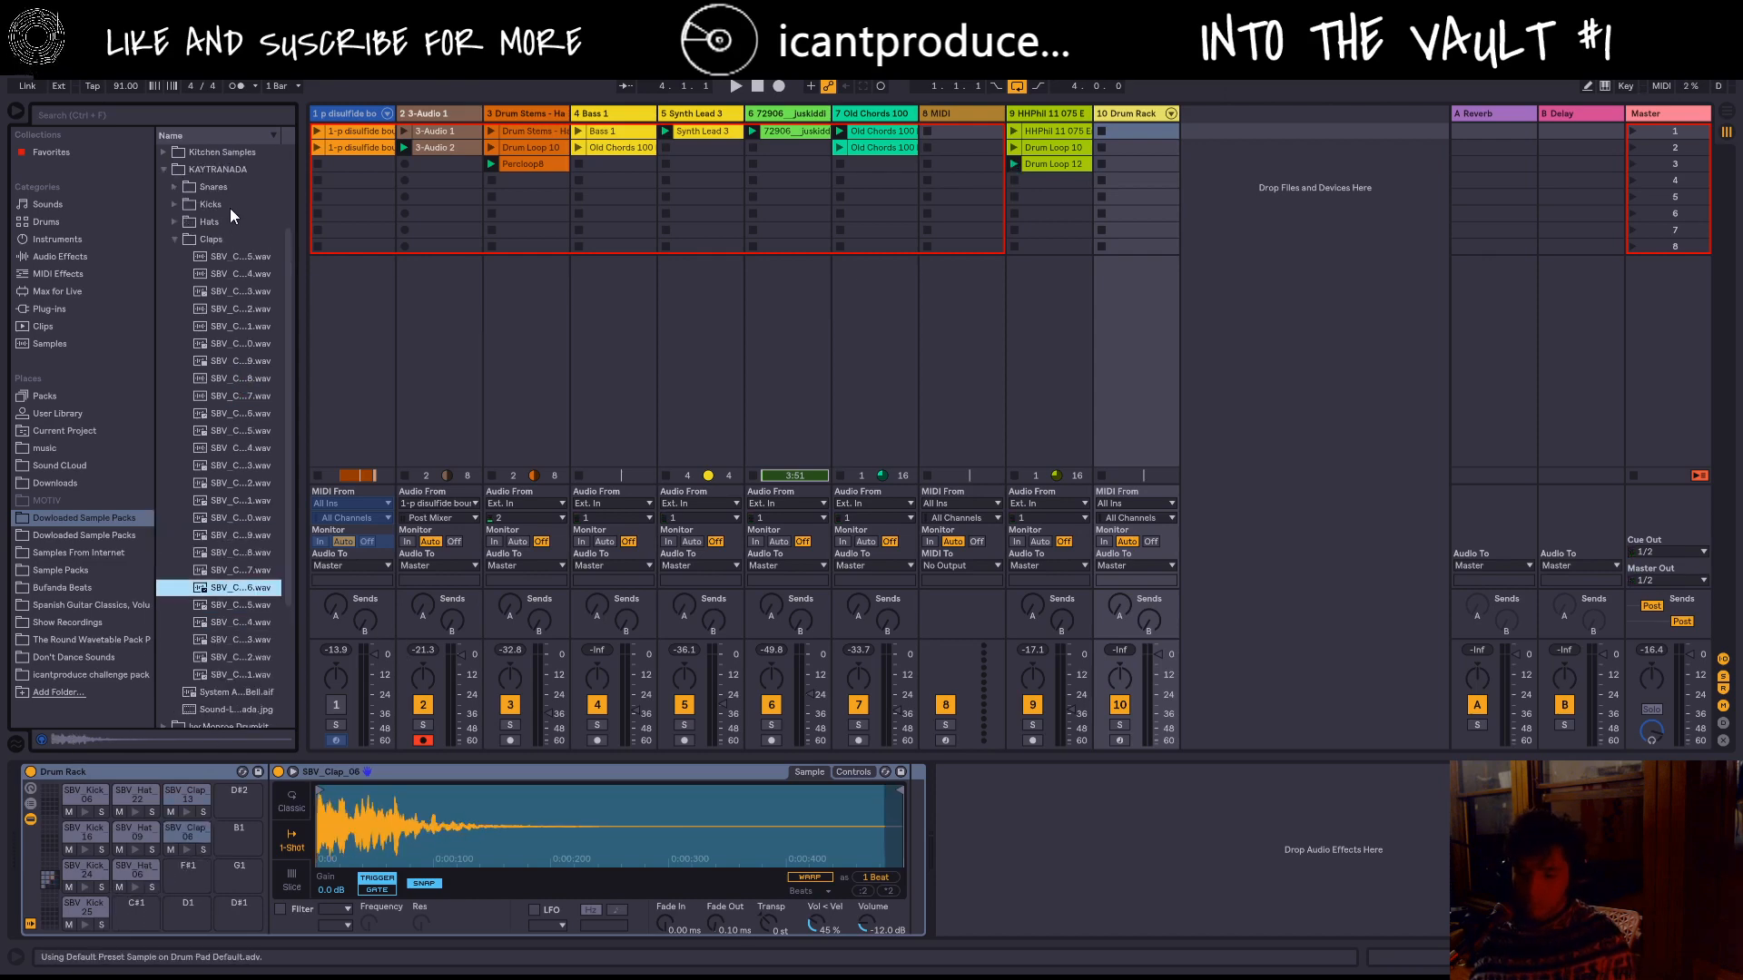
left_click(177, 227)
scroll(222, 337, "down", 7)
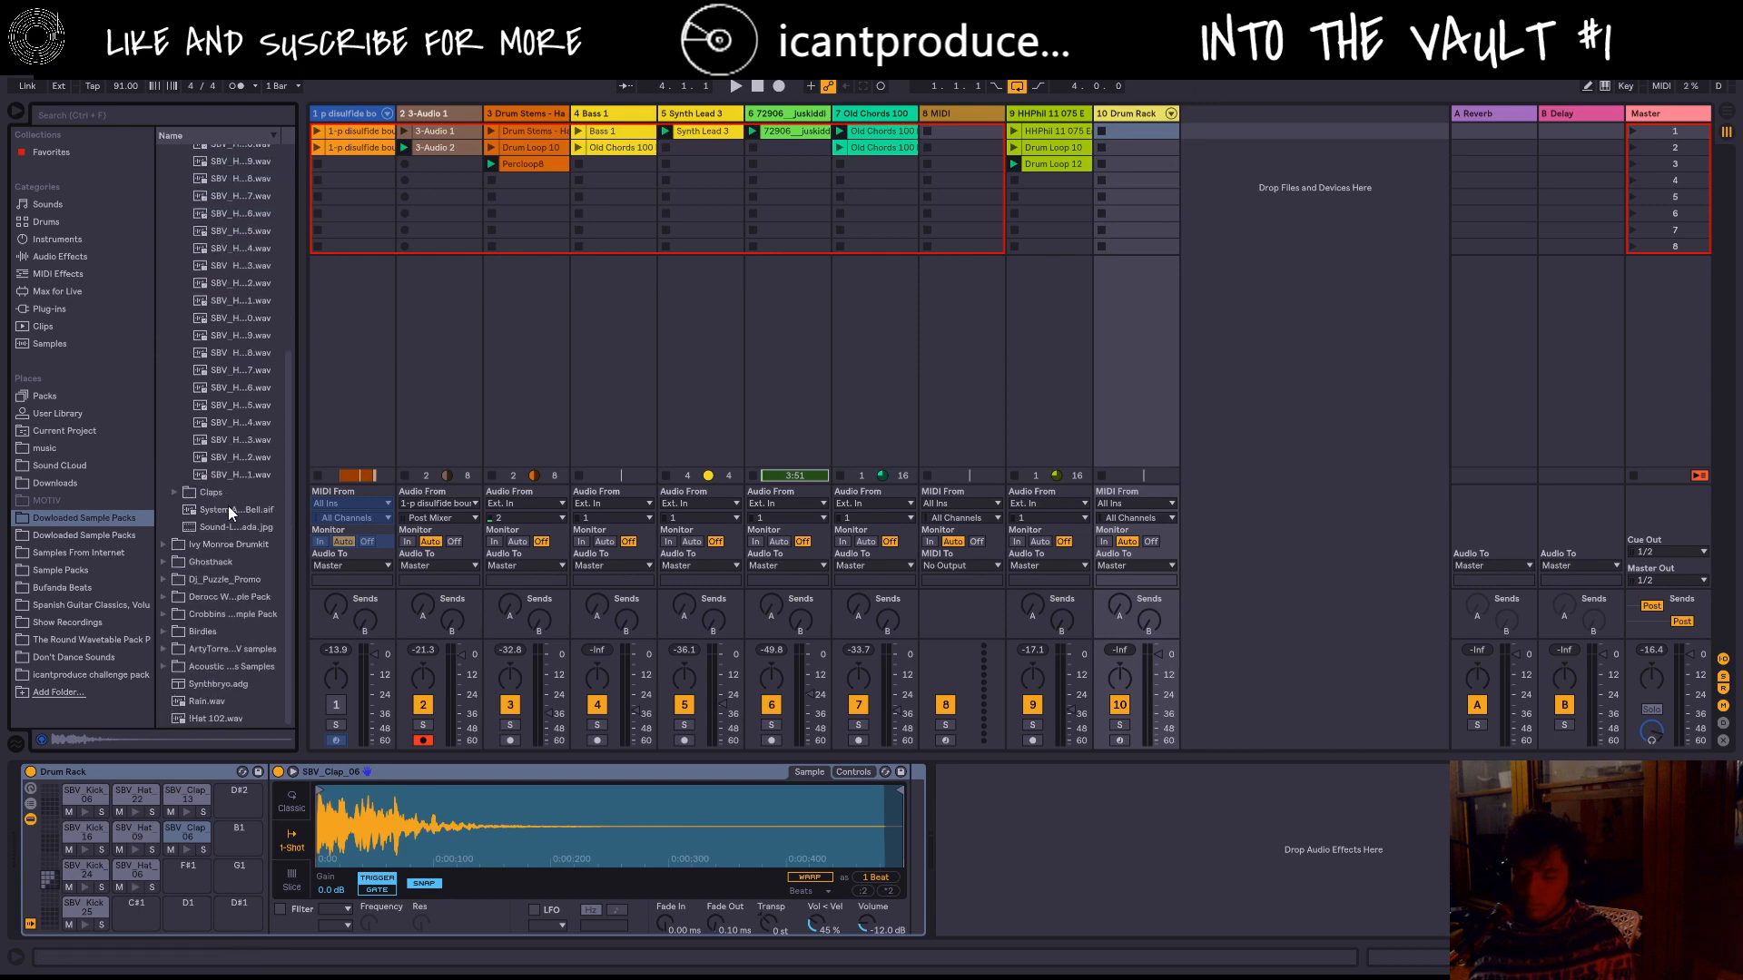
scroll(195, 410, "up", 4)
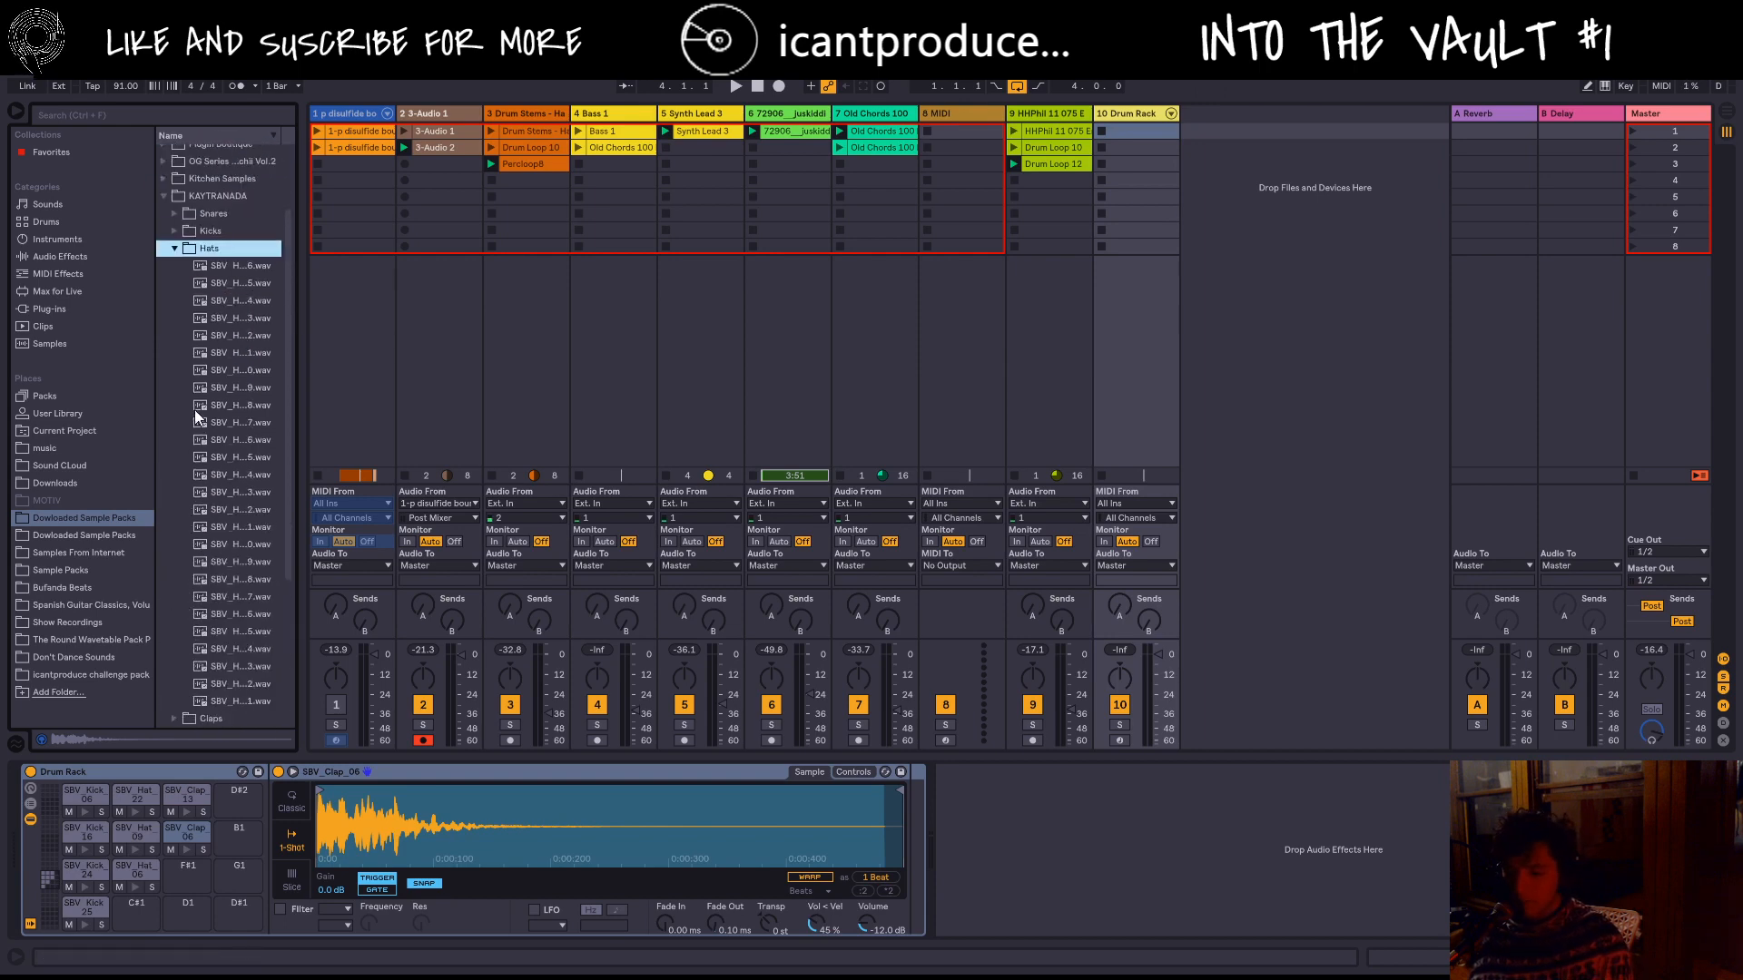
left_click(178, 216)
left_click(247, 416)
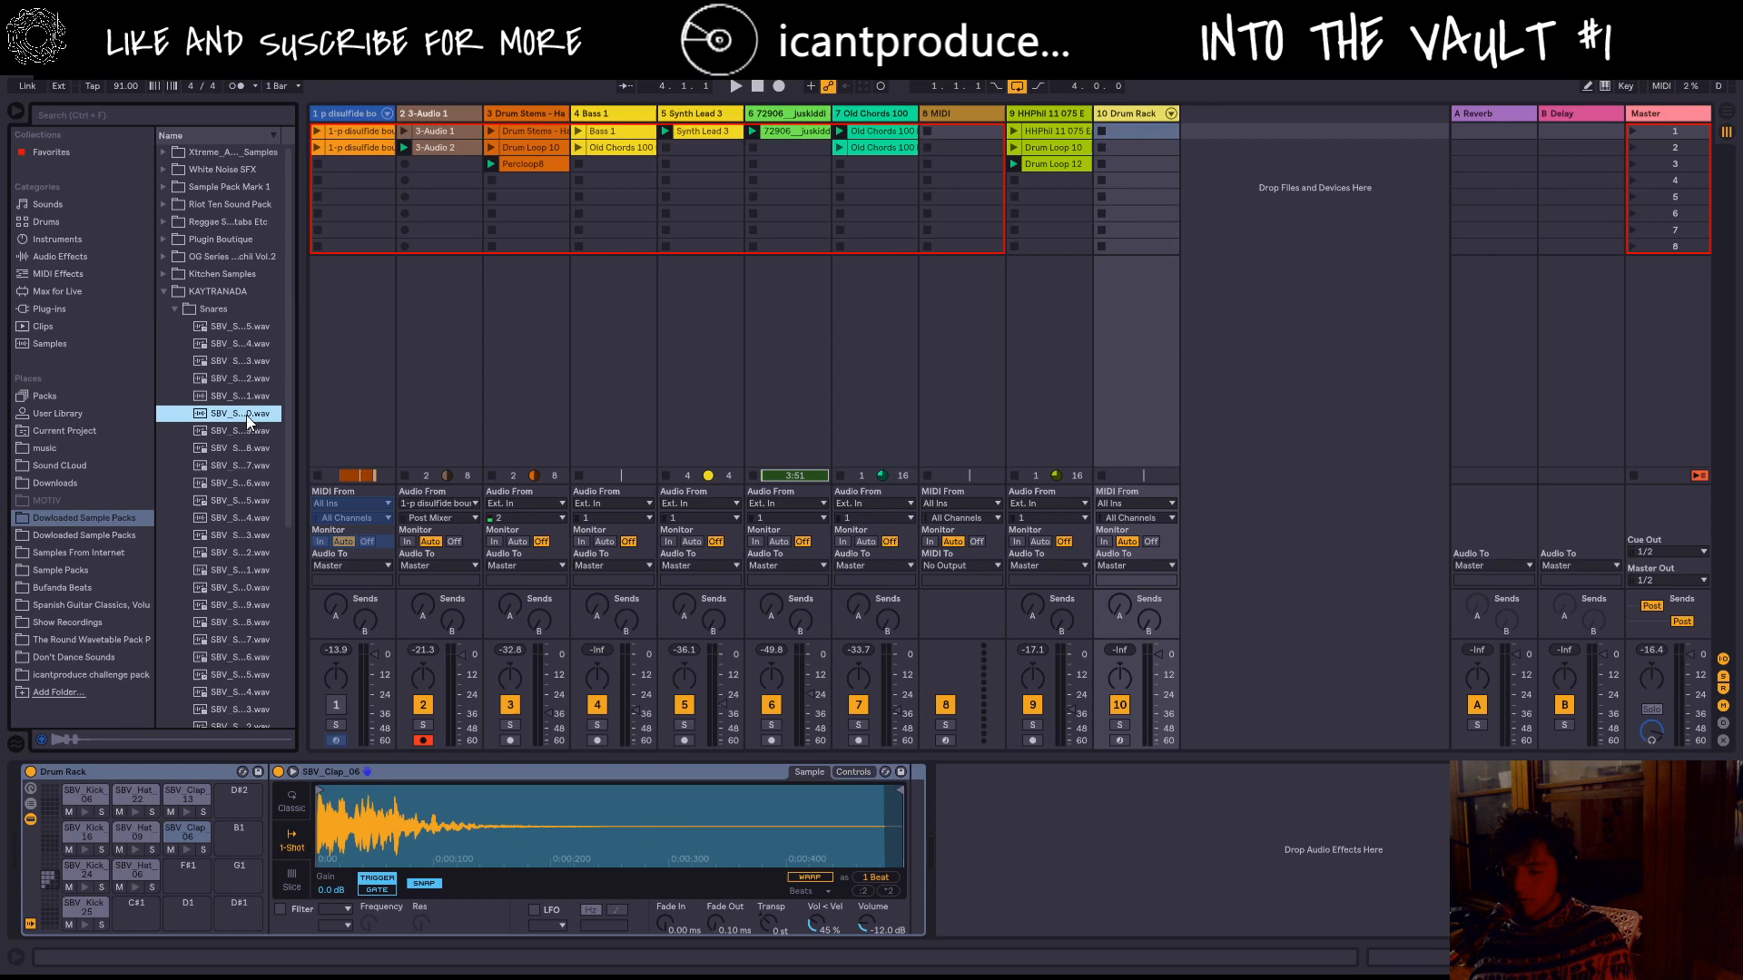
left_click(239, 534)
scroll(240, 536, "down", 2)
left_click(234, 535)
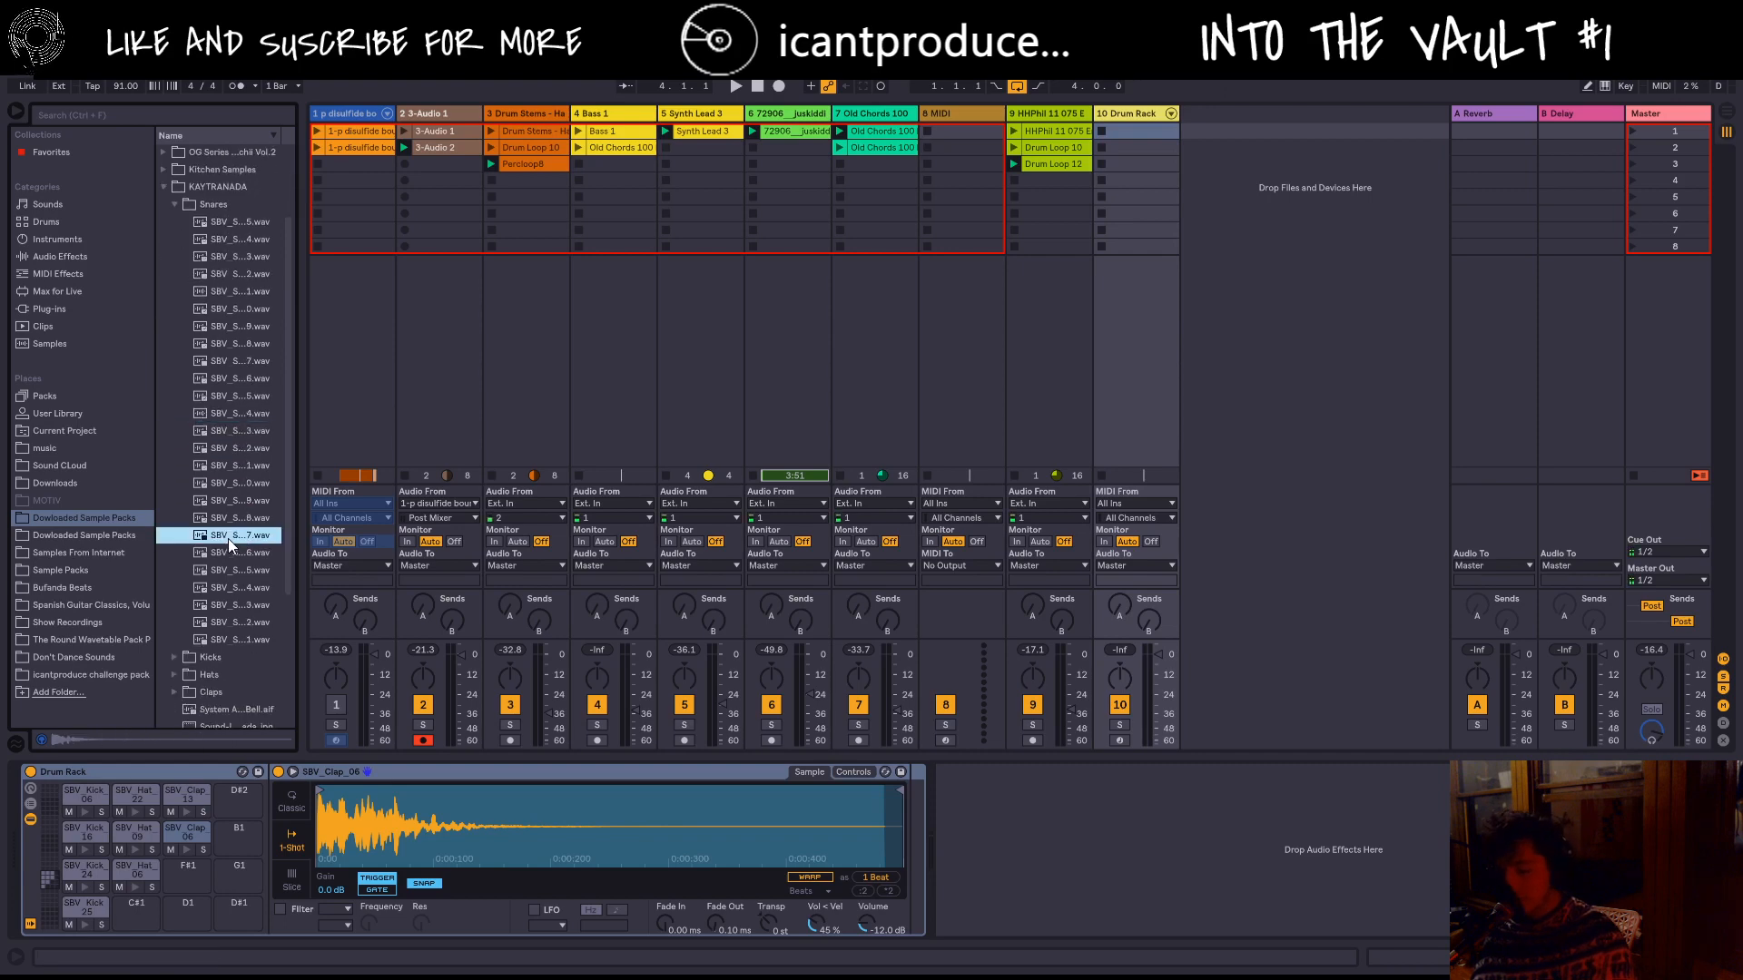
left_click_drag(227, 538, 238, 817)
Step: Audition more snares, loading SBV_Snare_01 onto pad B1 and SBV_Snare_25 onto pad G1 of the Drum Rack
left_click(232, 368)
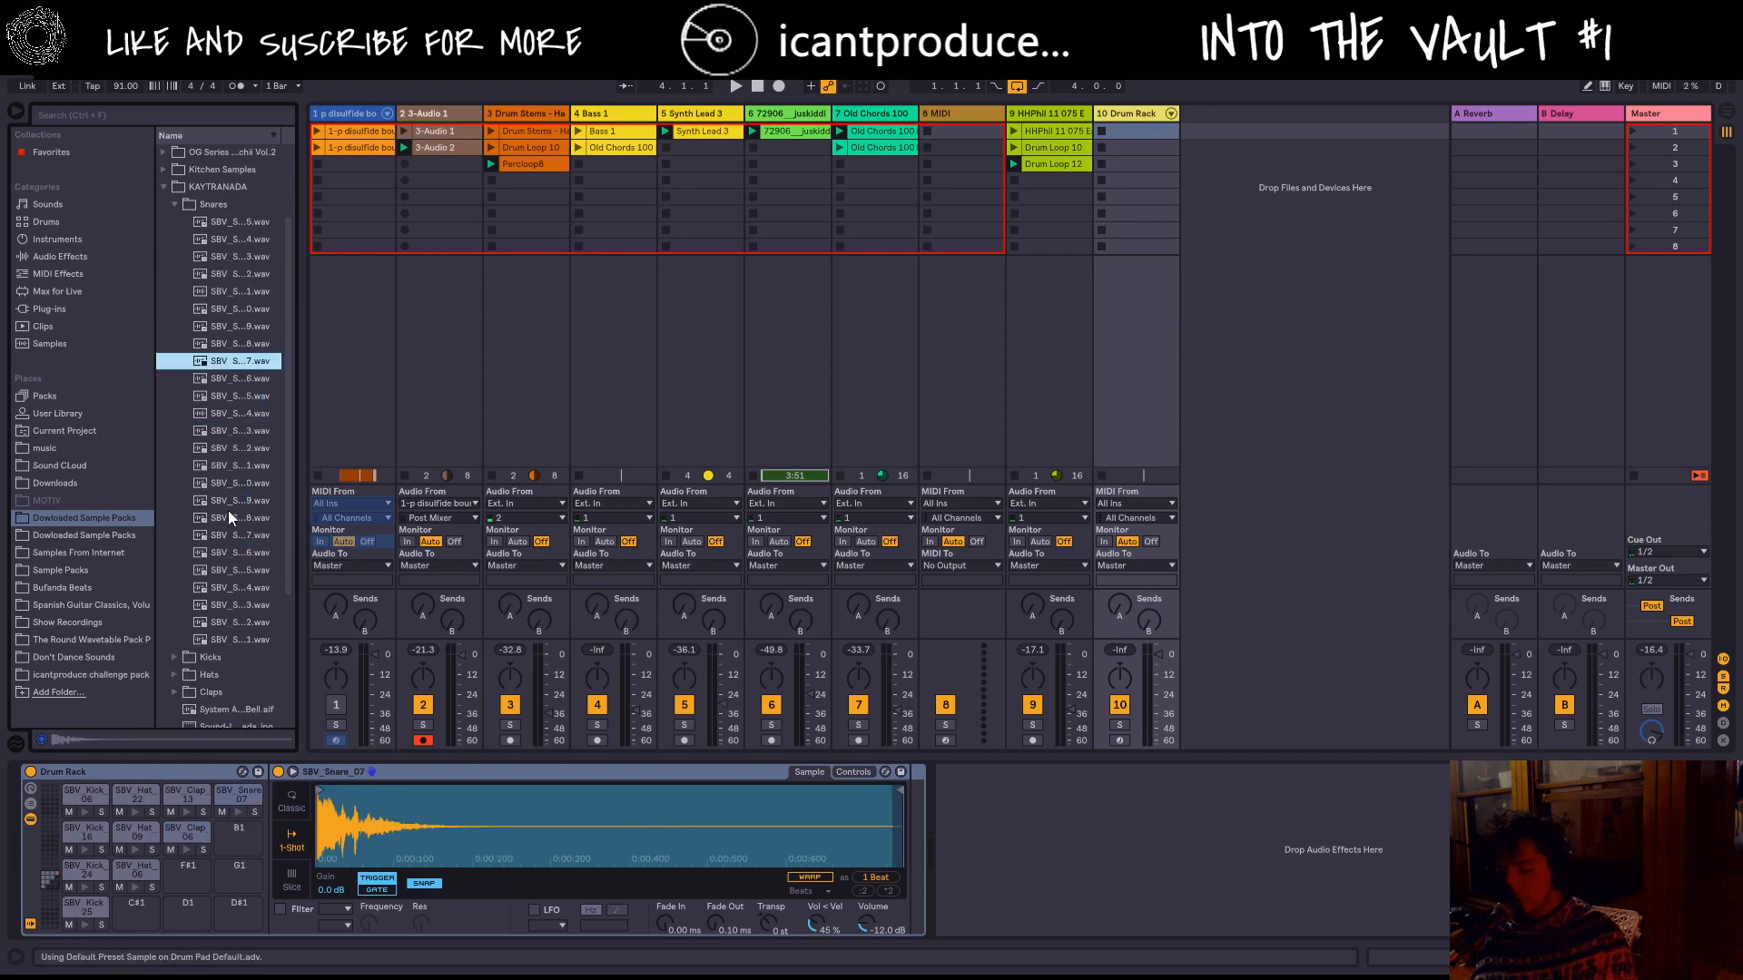
left_click(237, 641)
left_click_drag(241, 645, 254, 842)
left_click(226, 311)
left_click(249, 224)
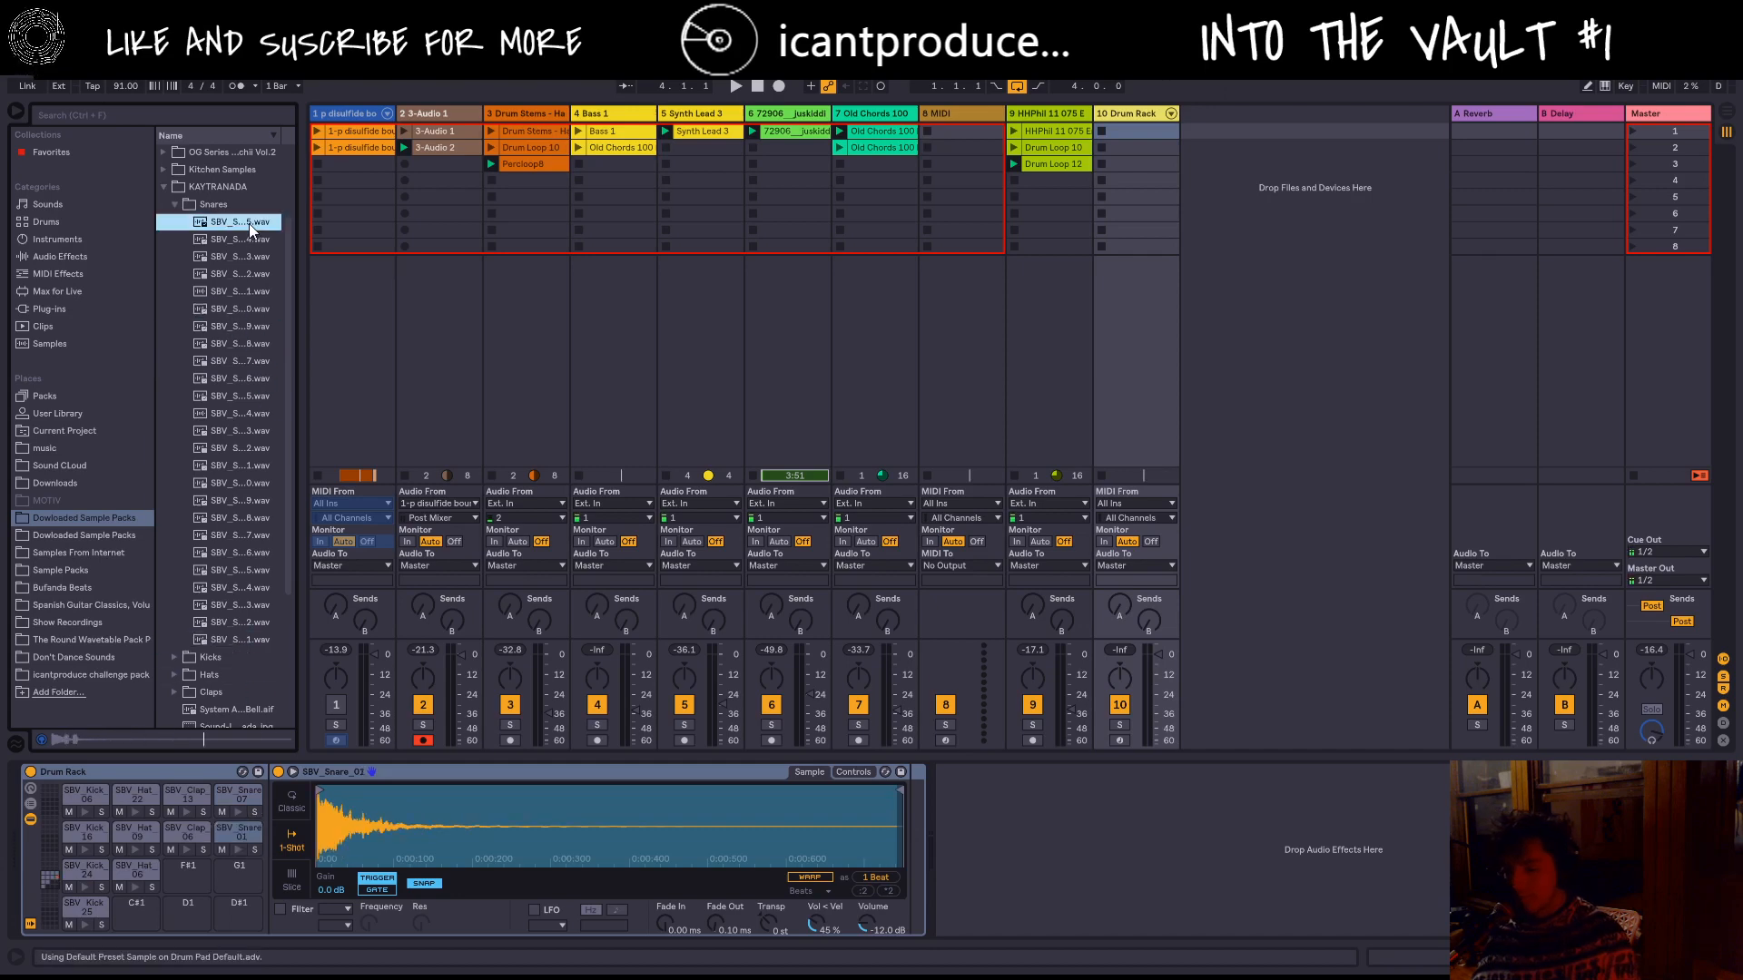
left_click_drag(247, 226, 240, 875)
Step: Compare further snare samples and load SBV_Snare_06 onto the Drum Rack's D#1 pad
left_click(226, 358)
left_click(222, 449)
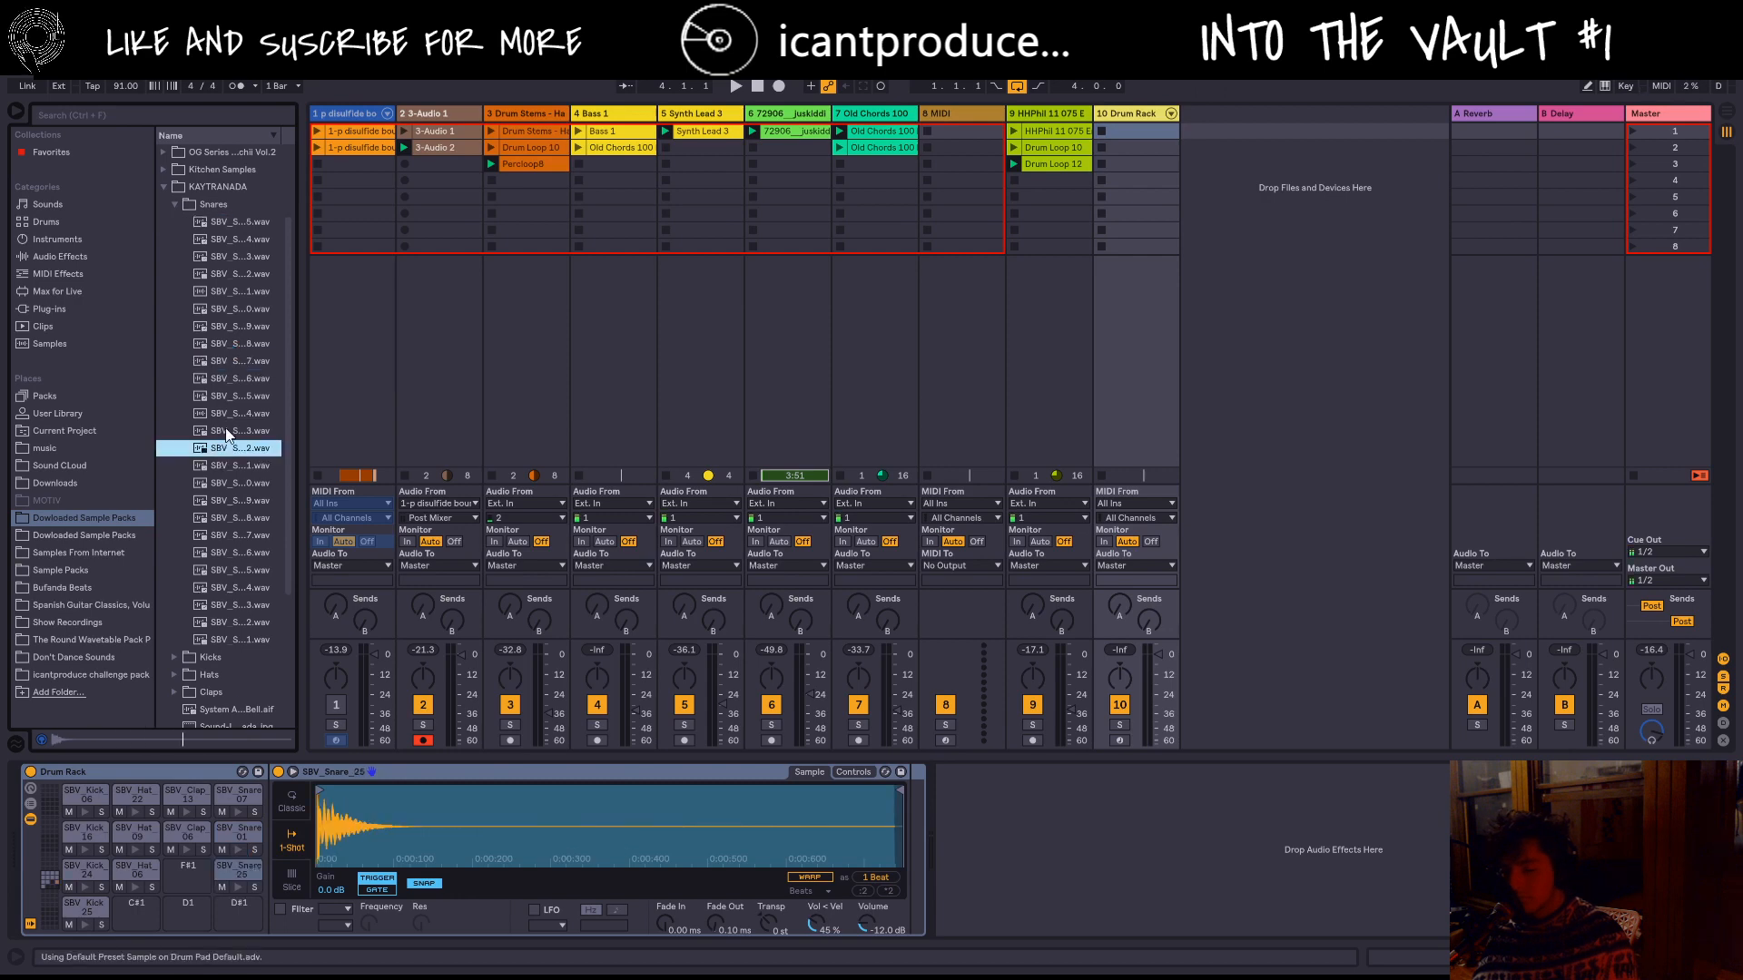
left_click(227, 430)
left_click(227, 412)
left_click(227, 517)
left_click(227, 535)
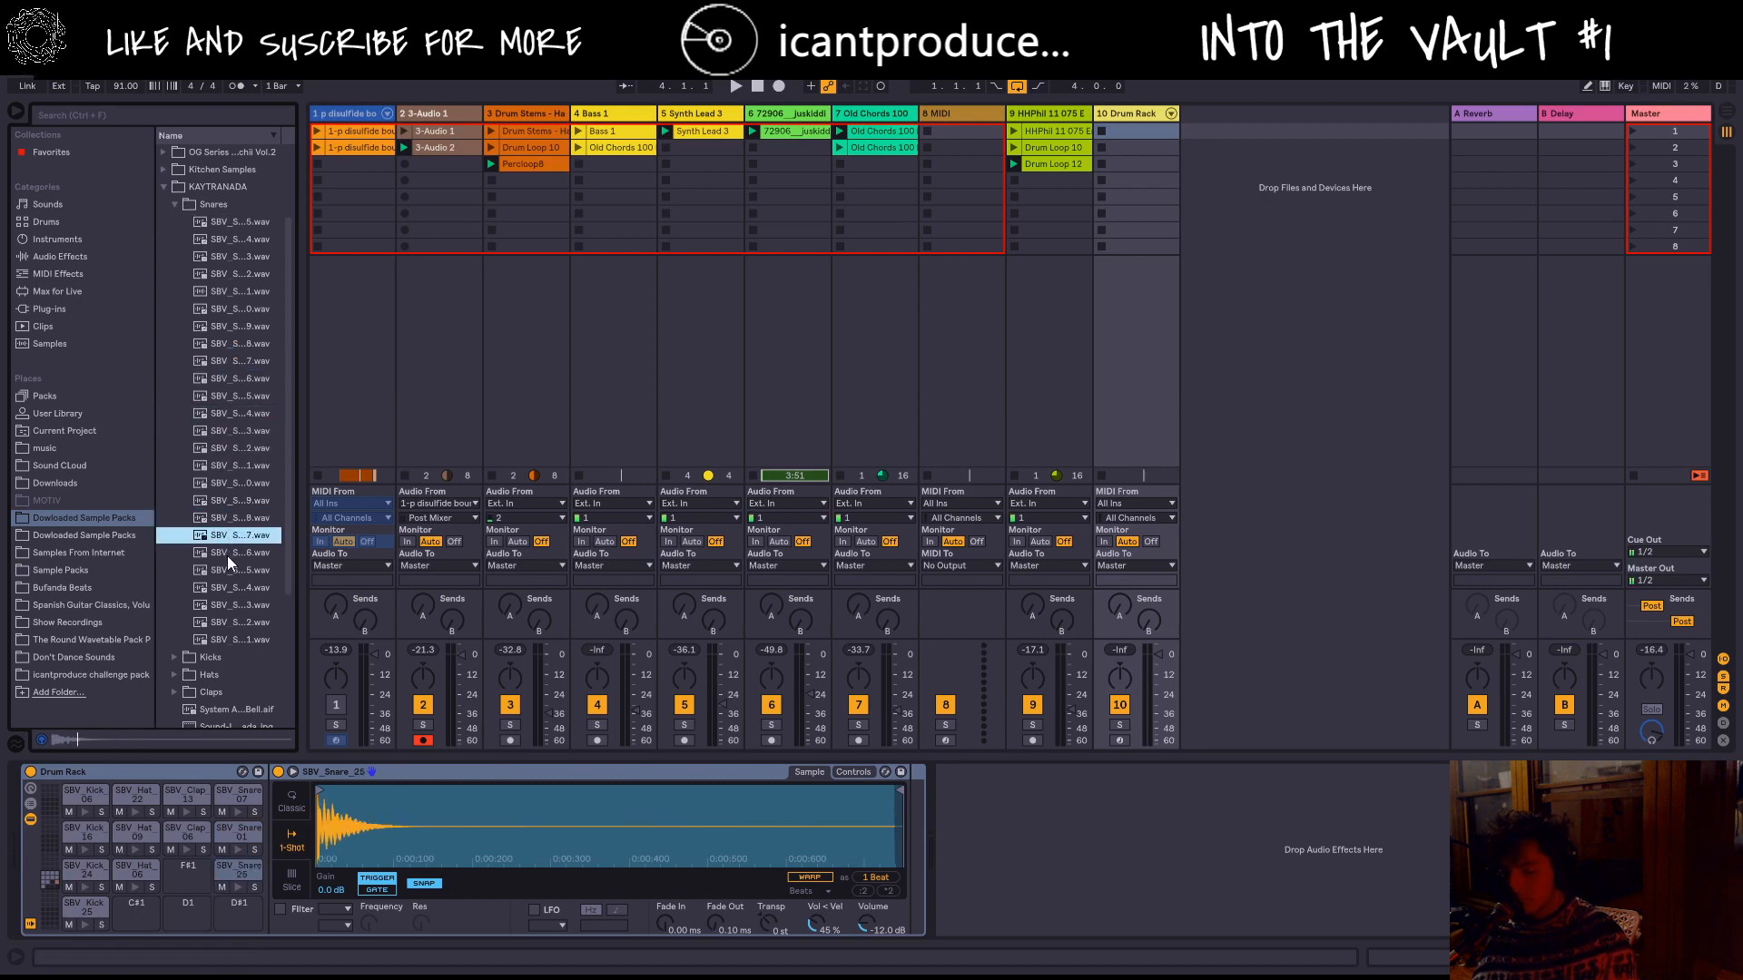
left_click(227, 552)
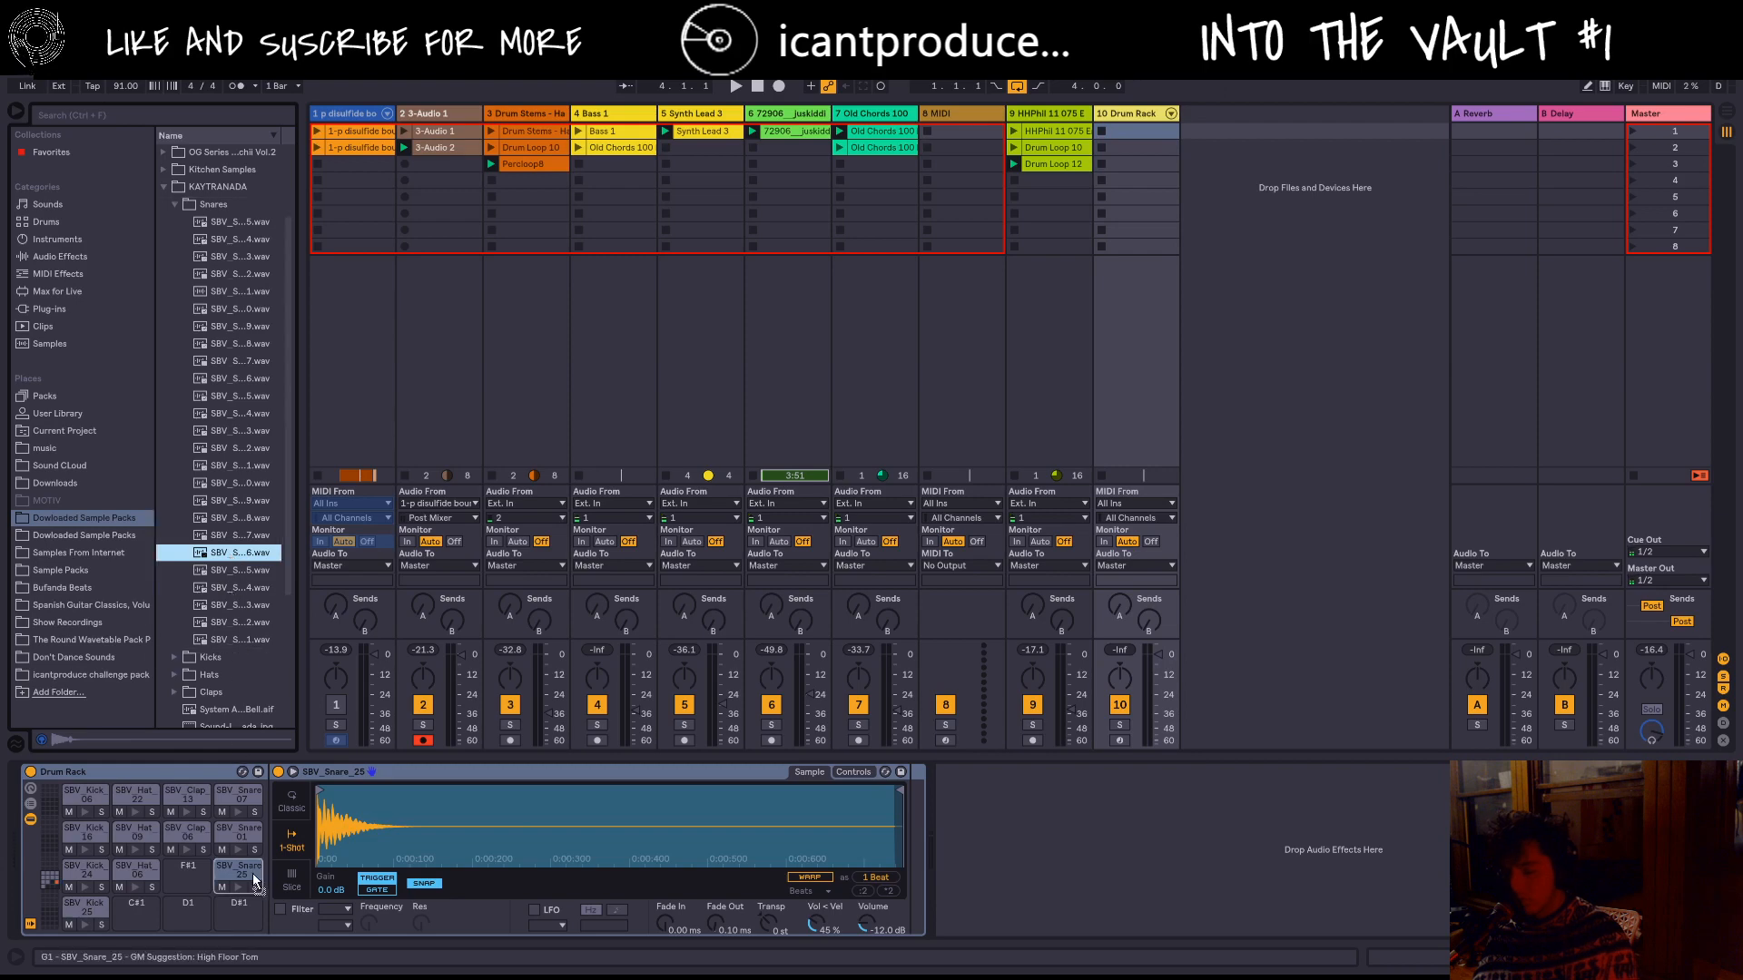
Step: Return to the KAYTRANADA Claps folder, preview several claps, and load SBV_Clap_03 onto the Drum Rack's F#1 pad
scroll(209, 608, "down", 1)
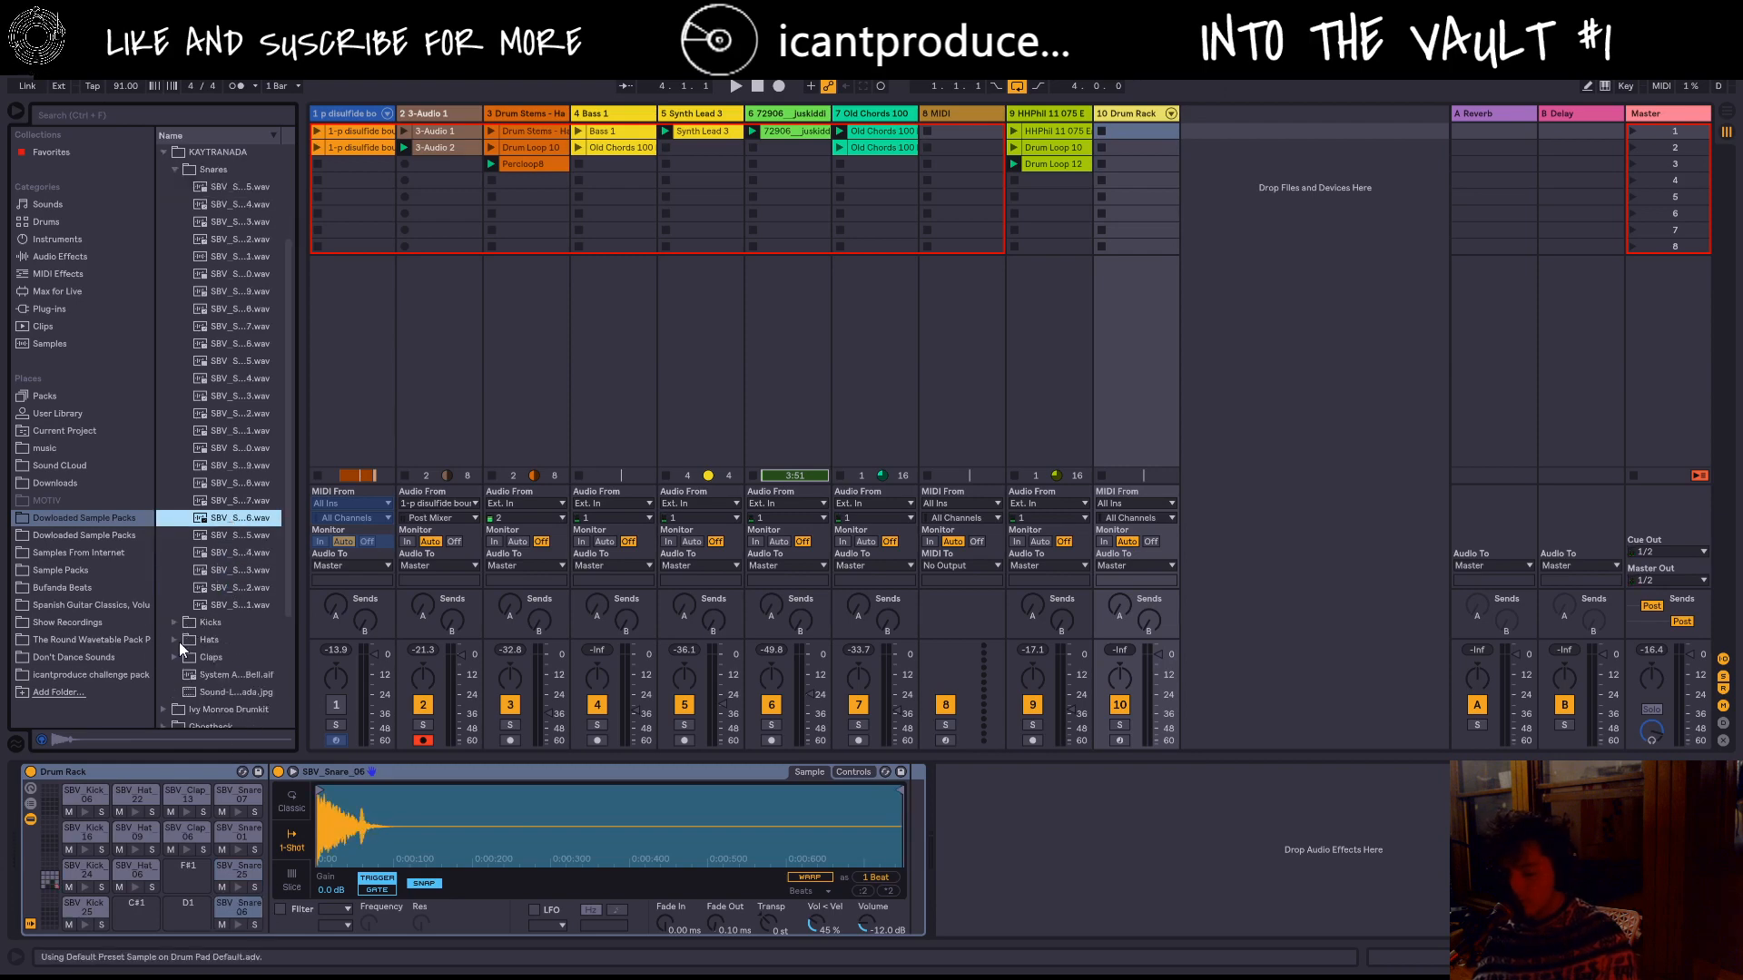
left_click(175, 654)
left_click(210, 535)
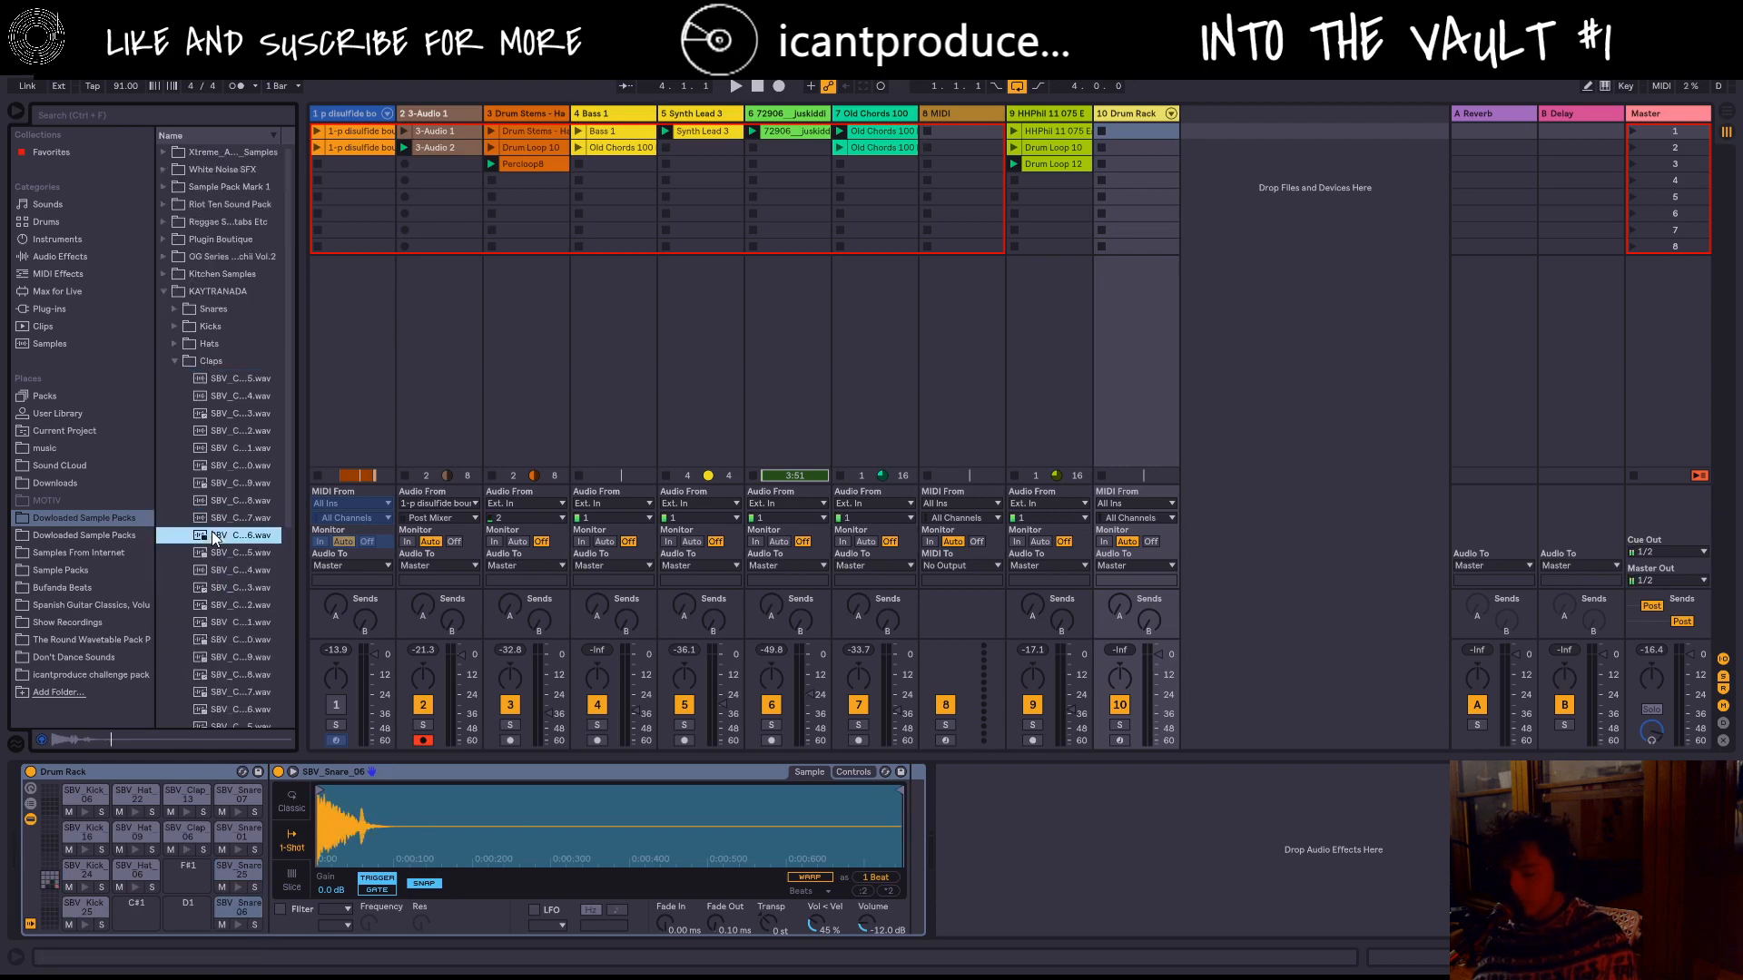
scroll(217, 563, "down", 3)
left_click(233, 656)
left_click(240, 638)
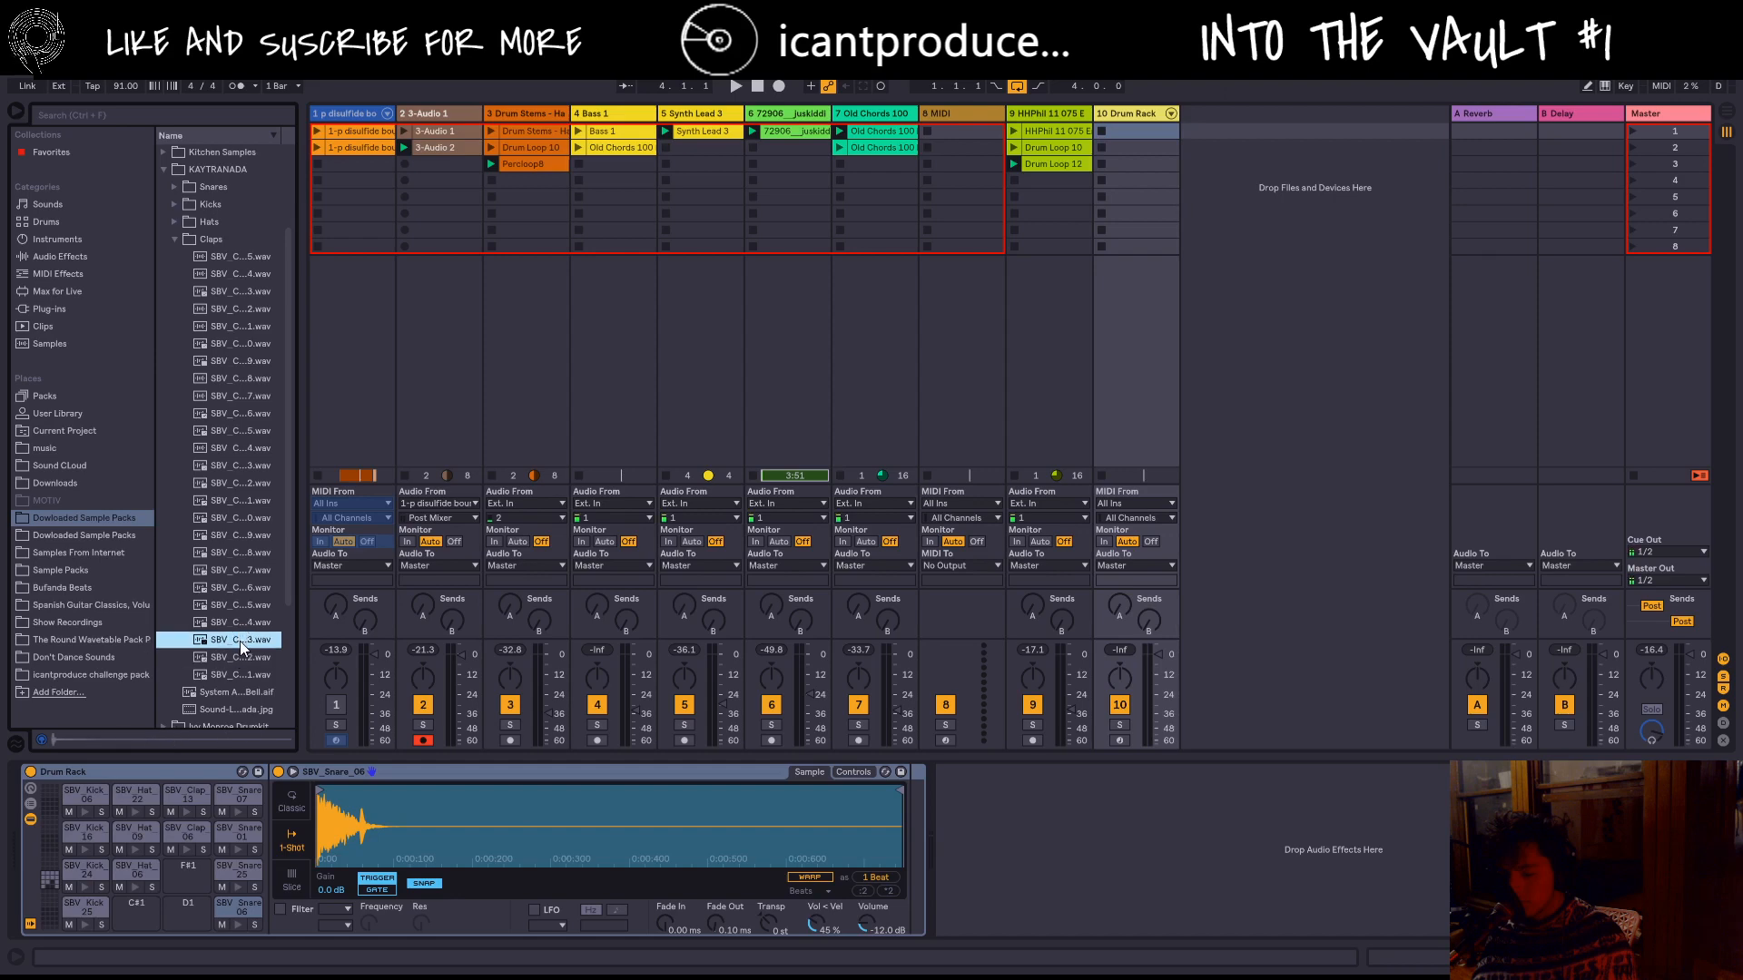
left_click_drag(240, 641, 187, 869)
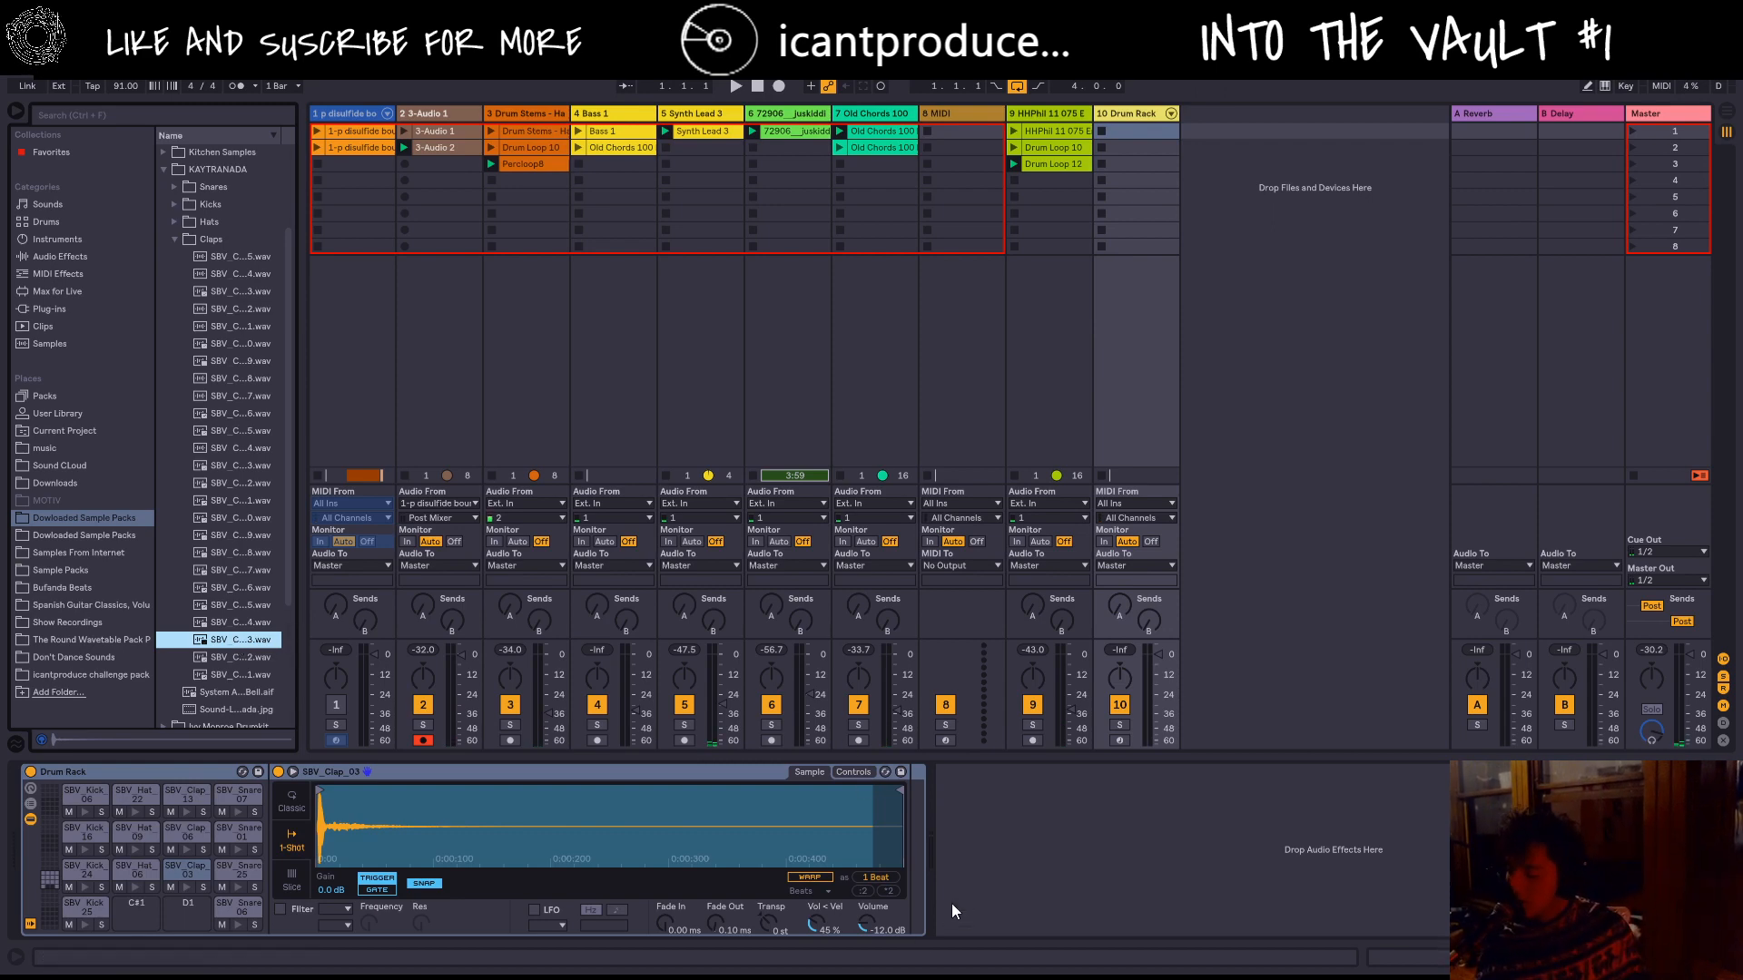
Step: Arm the Drum Rack track for recording and group the six tracks from 3-Audio 1 through Old Chords 100
left_click(1128, 734)
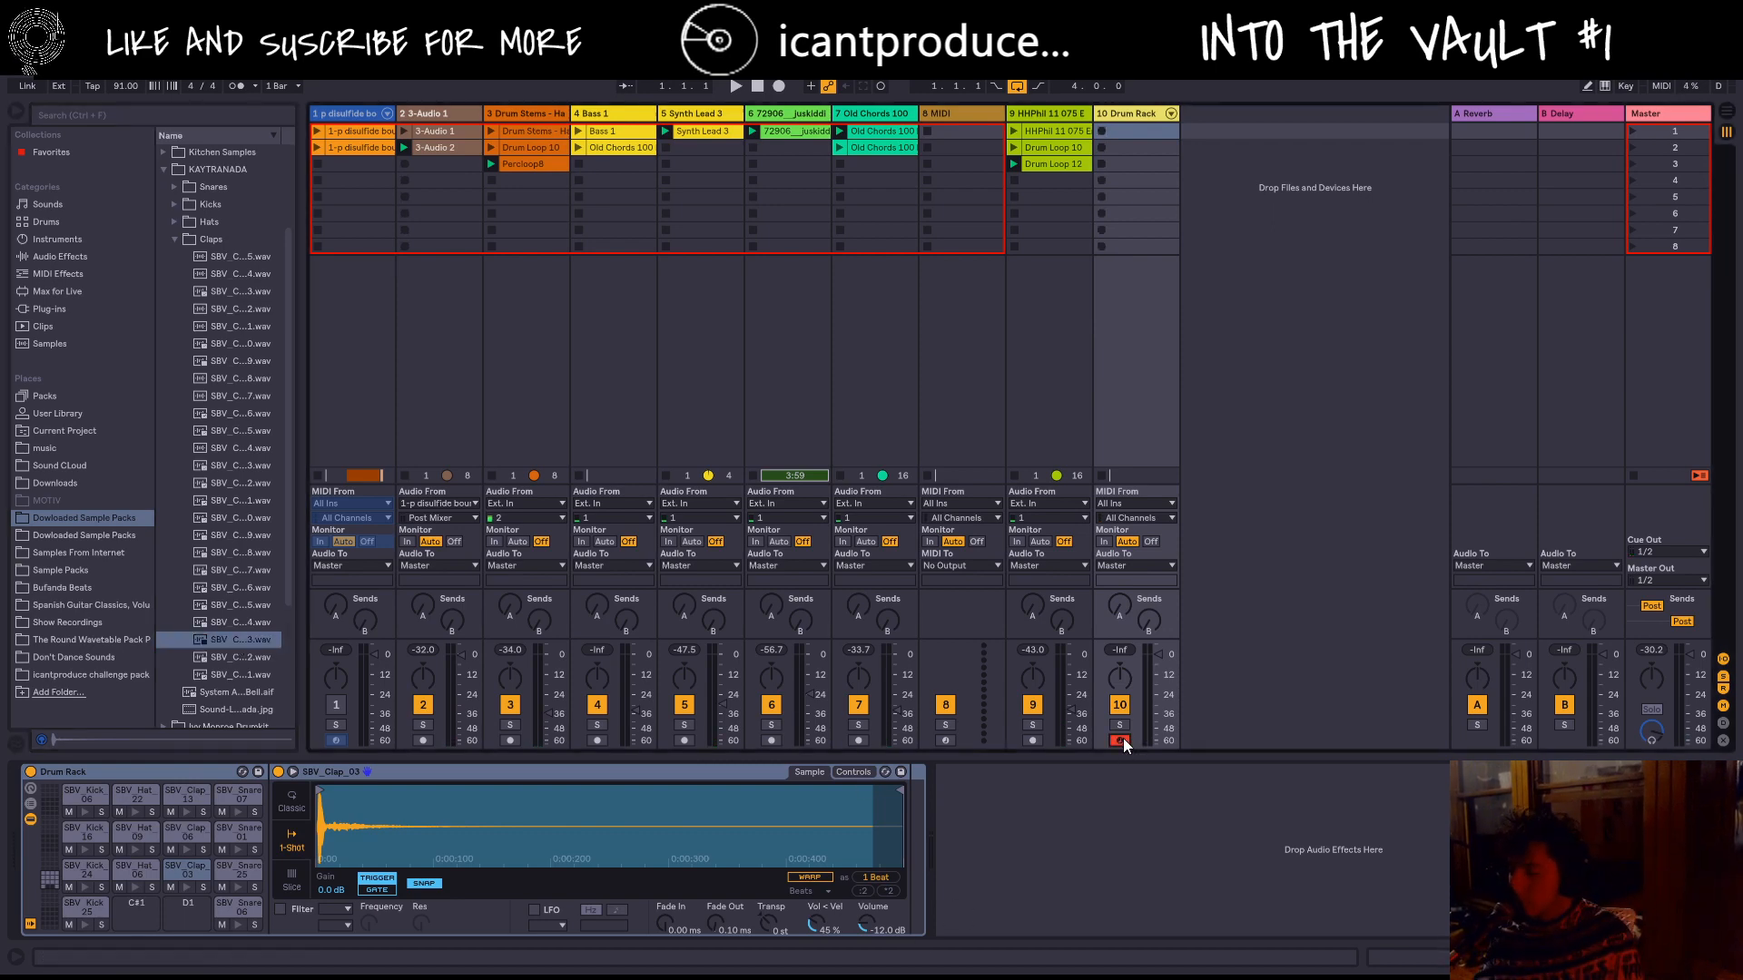
left_click(434, 114)
key("shift+Right")
key("shift+Right")
key("shift+Right")
key("shift+Right")
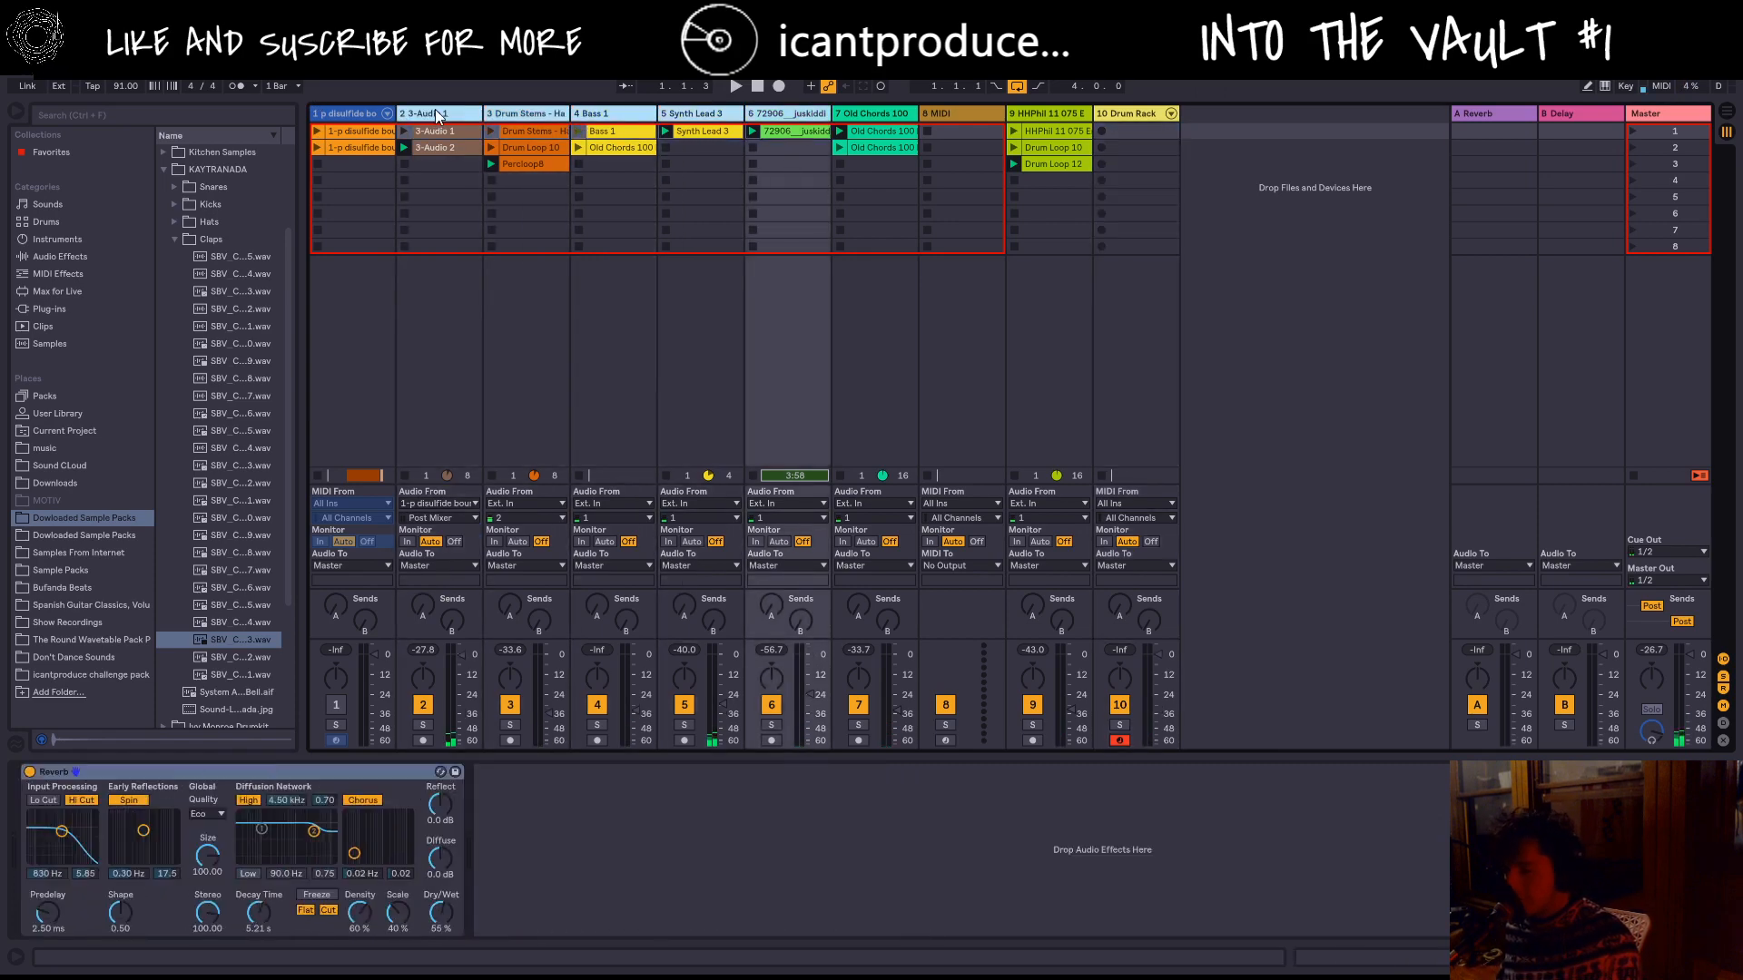
key("Right")
key("Right")
key("Left")
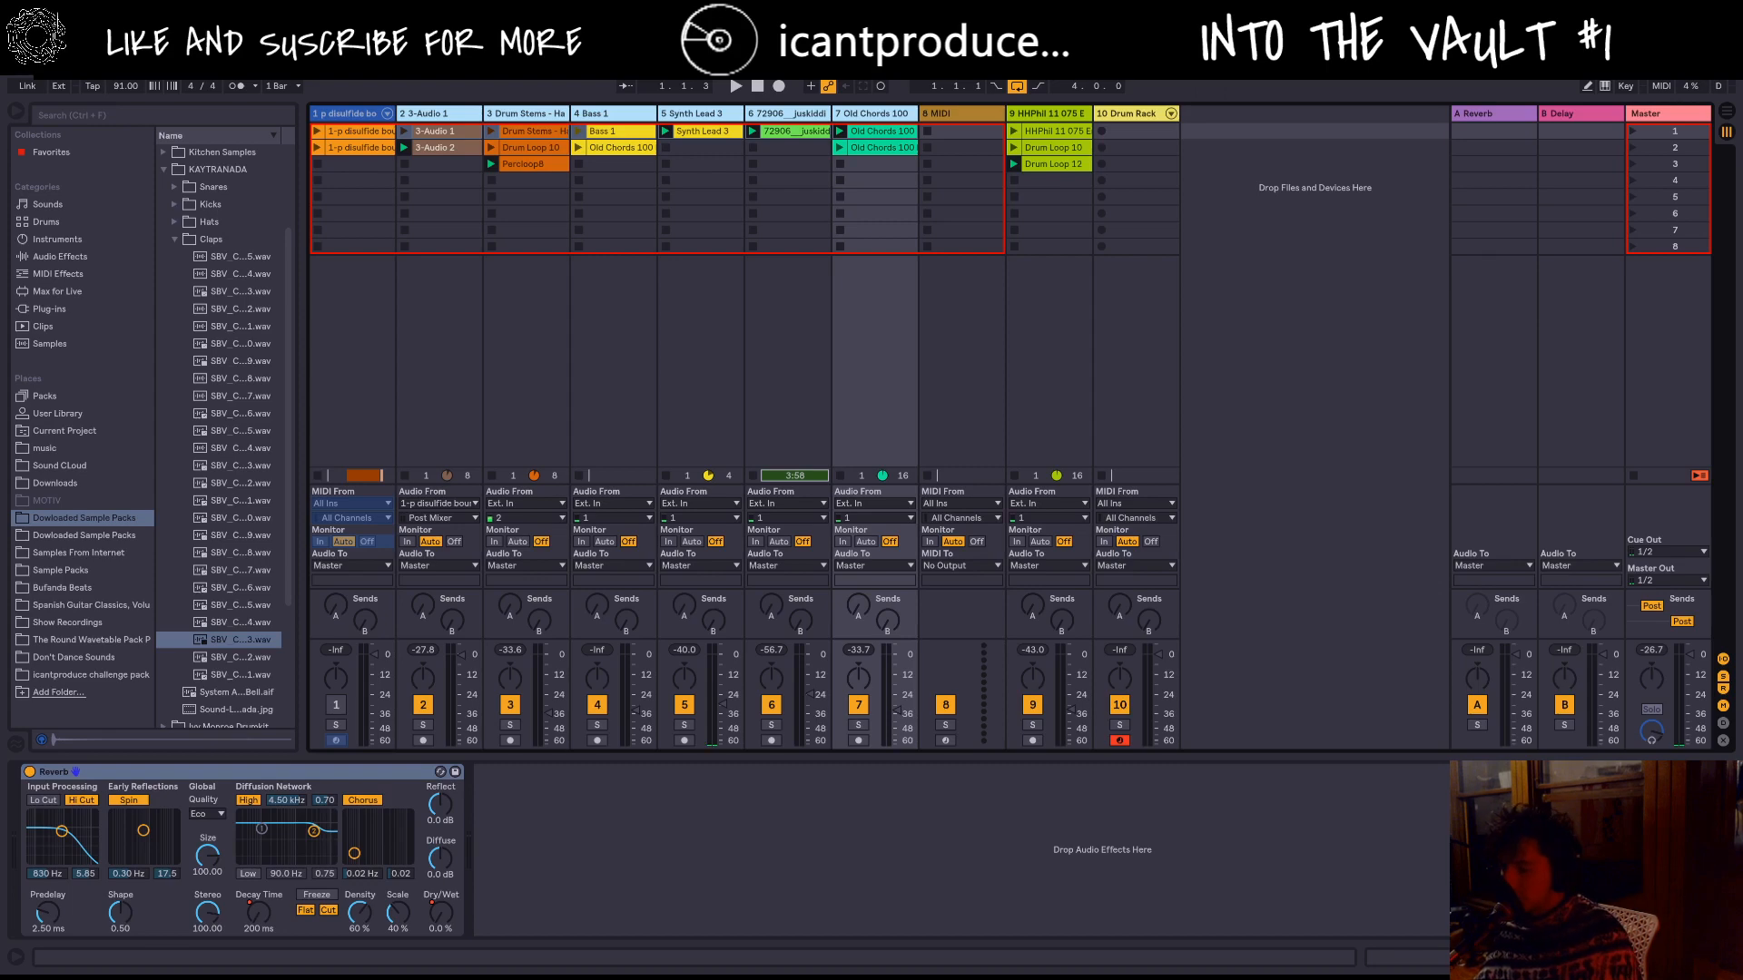
key("ctrl+g")
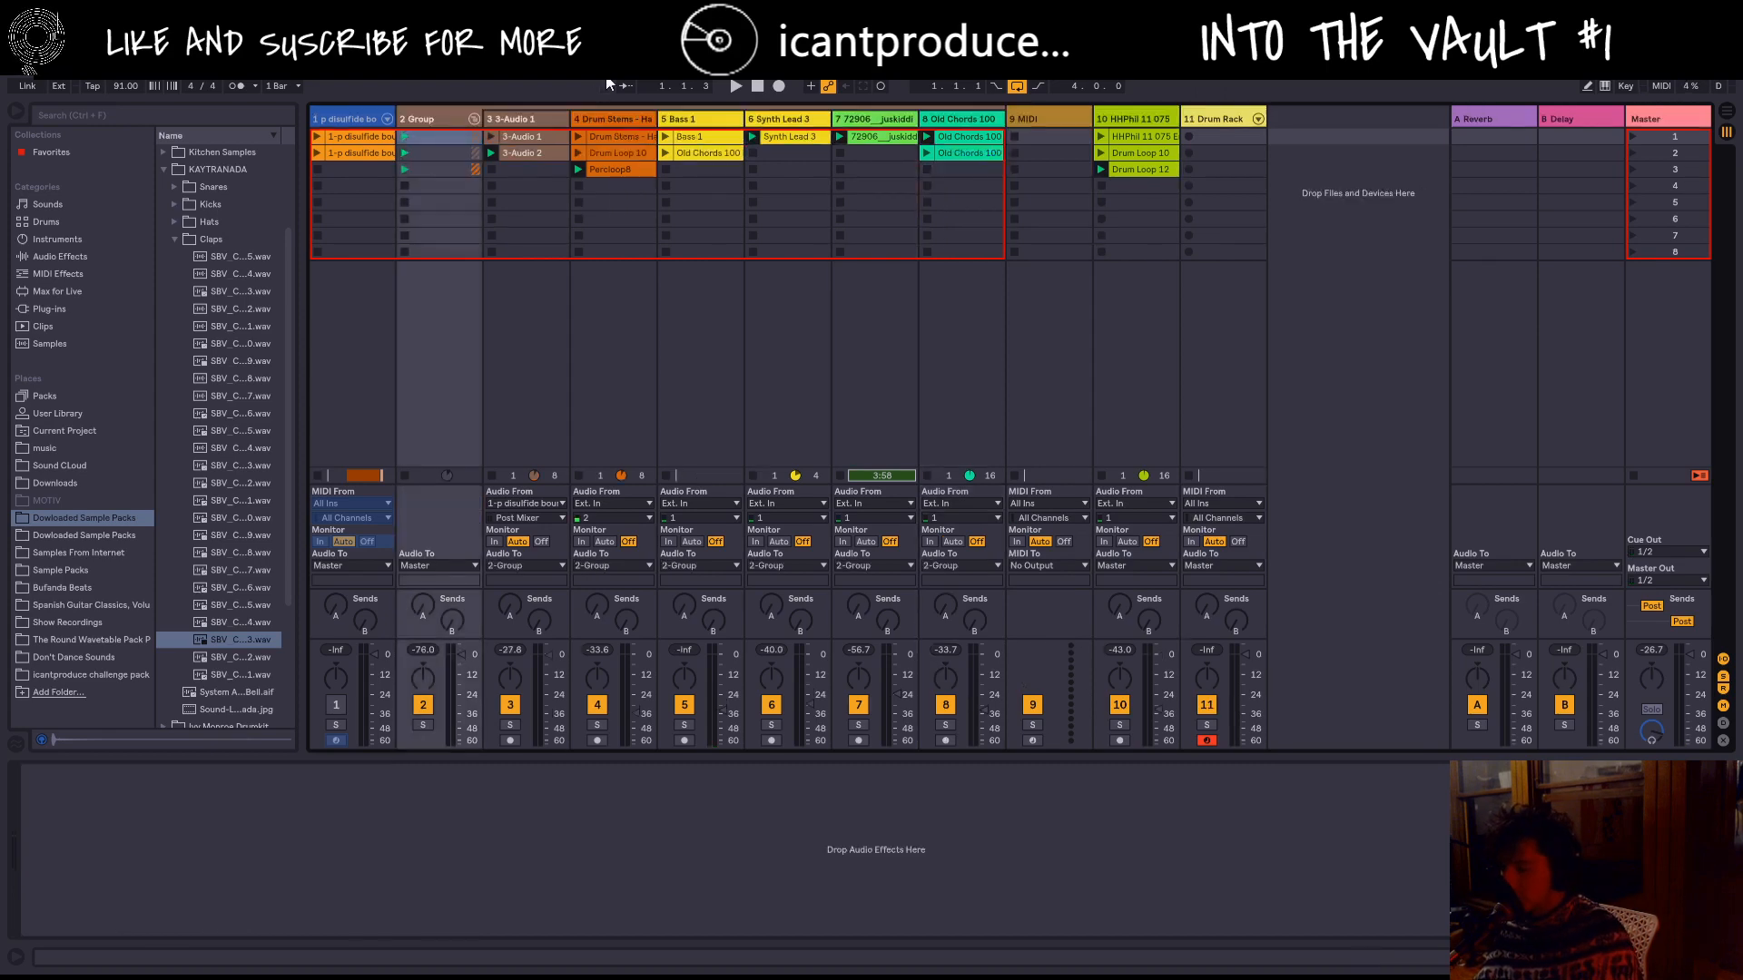
Step: Rename the new group track to "Soft"
left_click(433, 118)
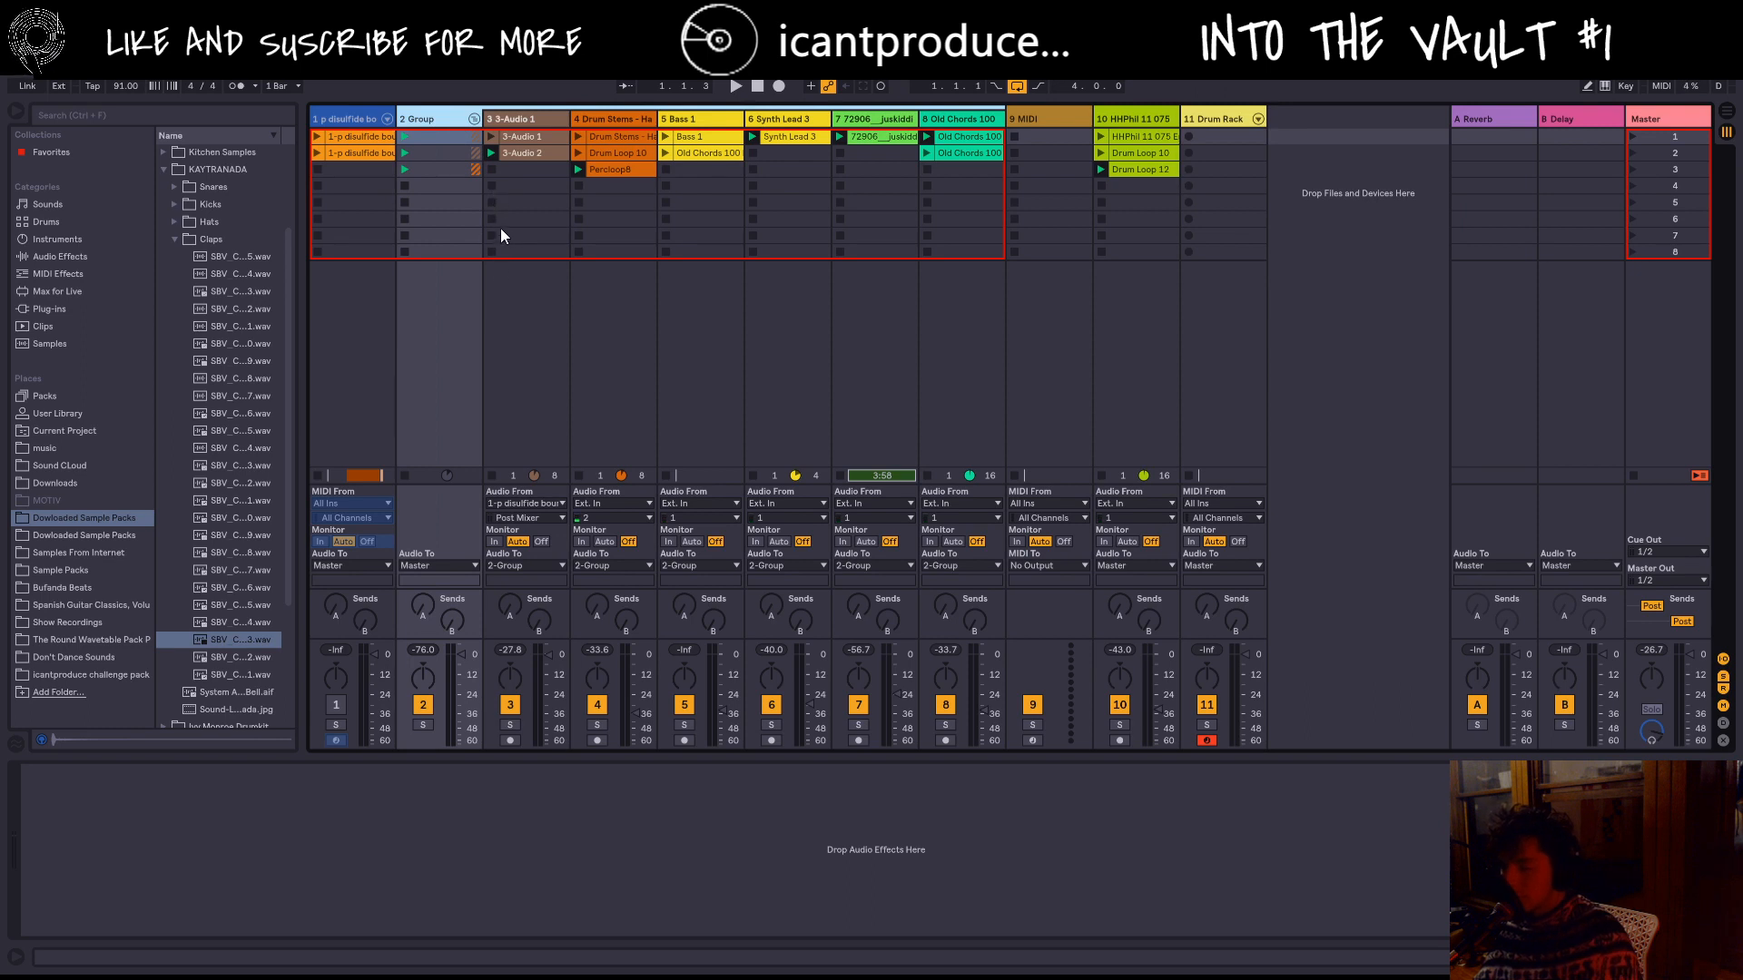
key("ctrl+r")
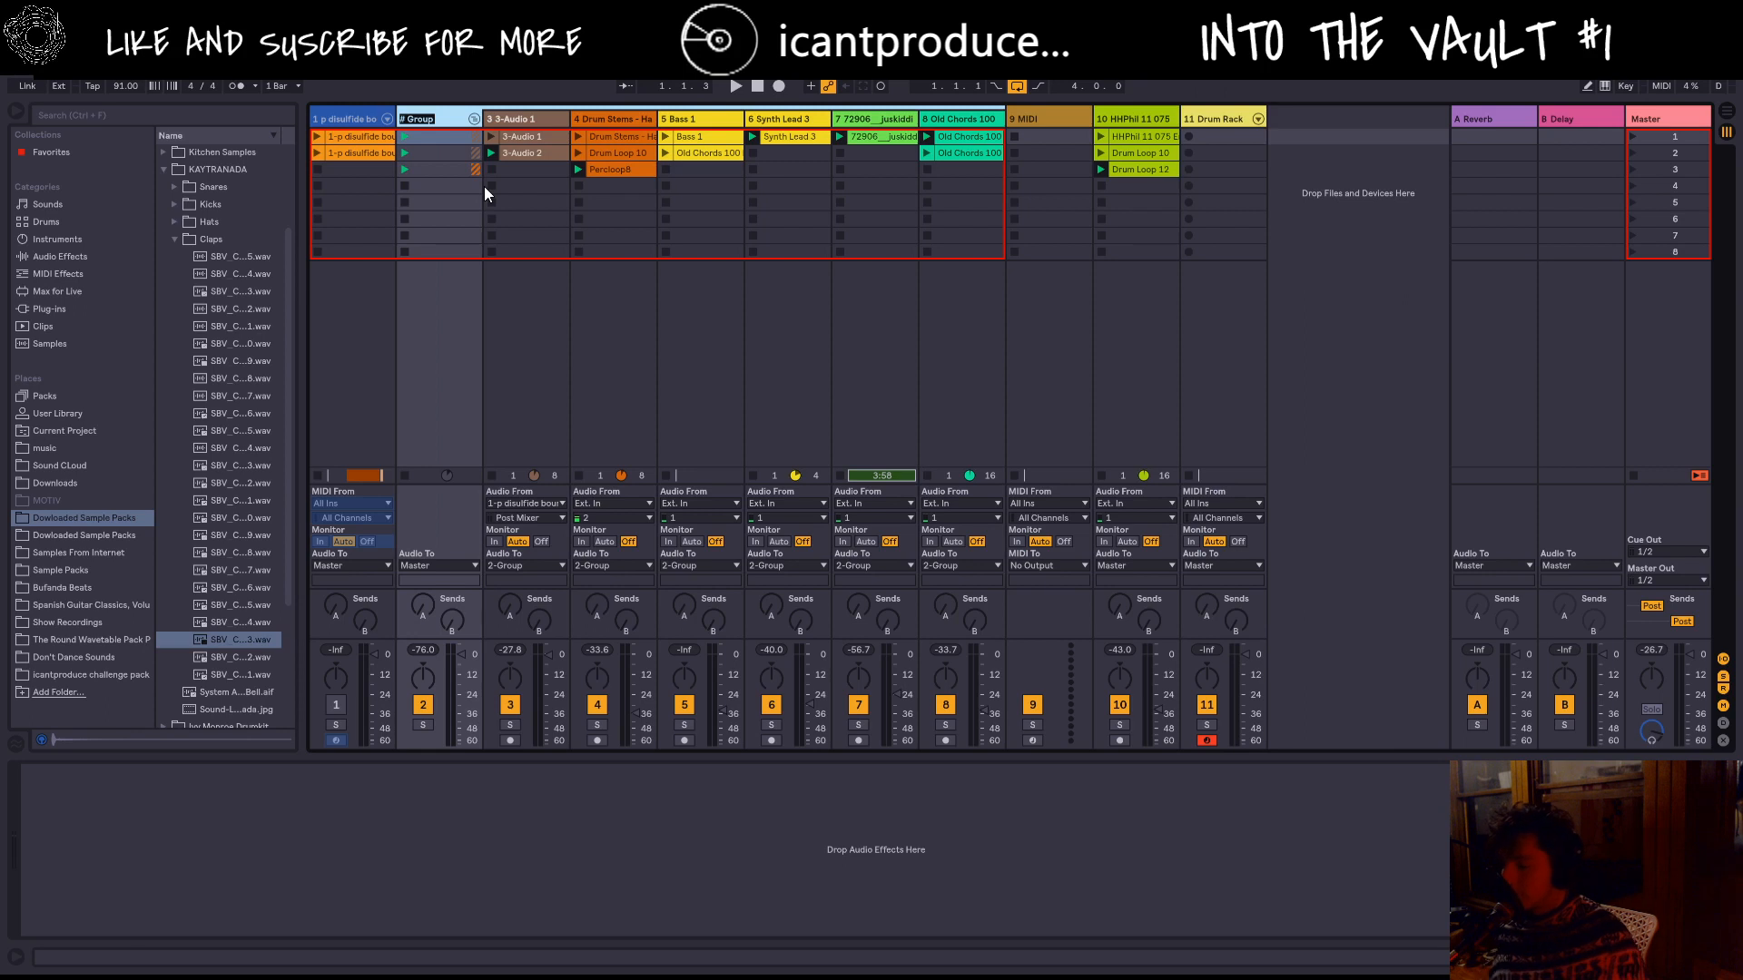
type("Soft")
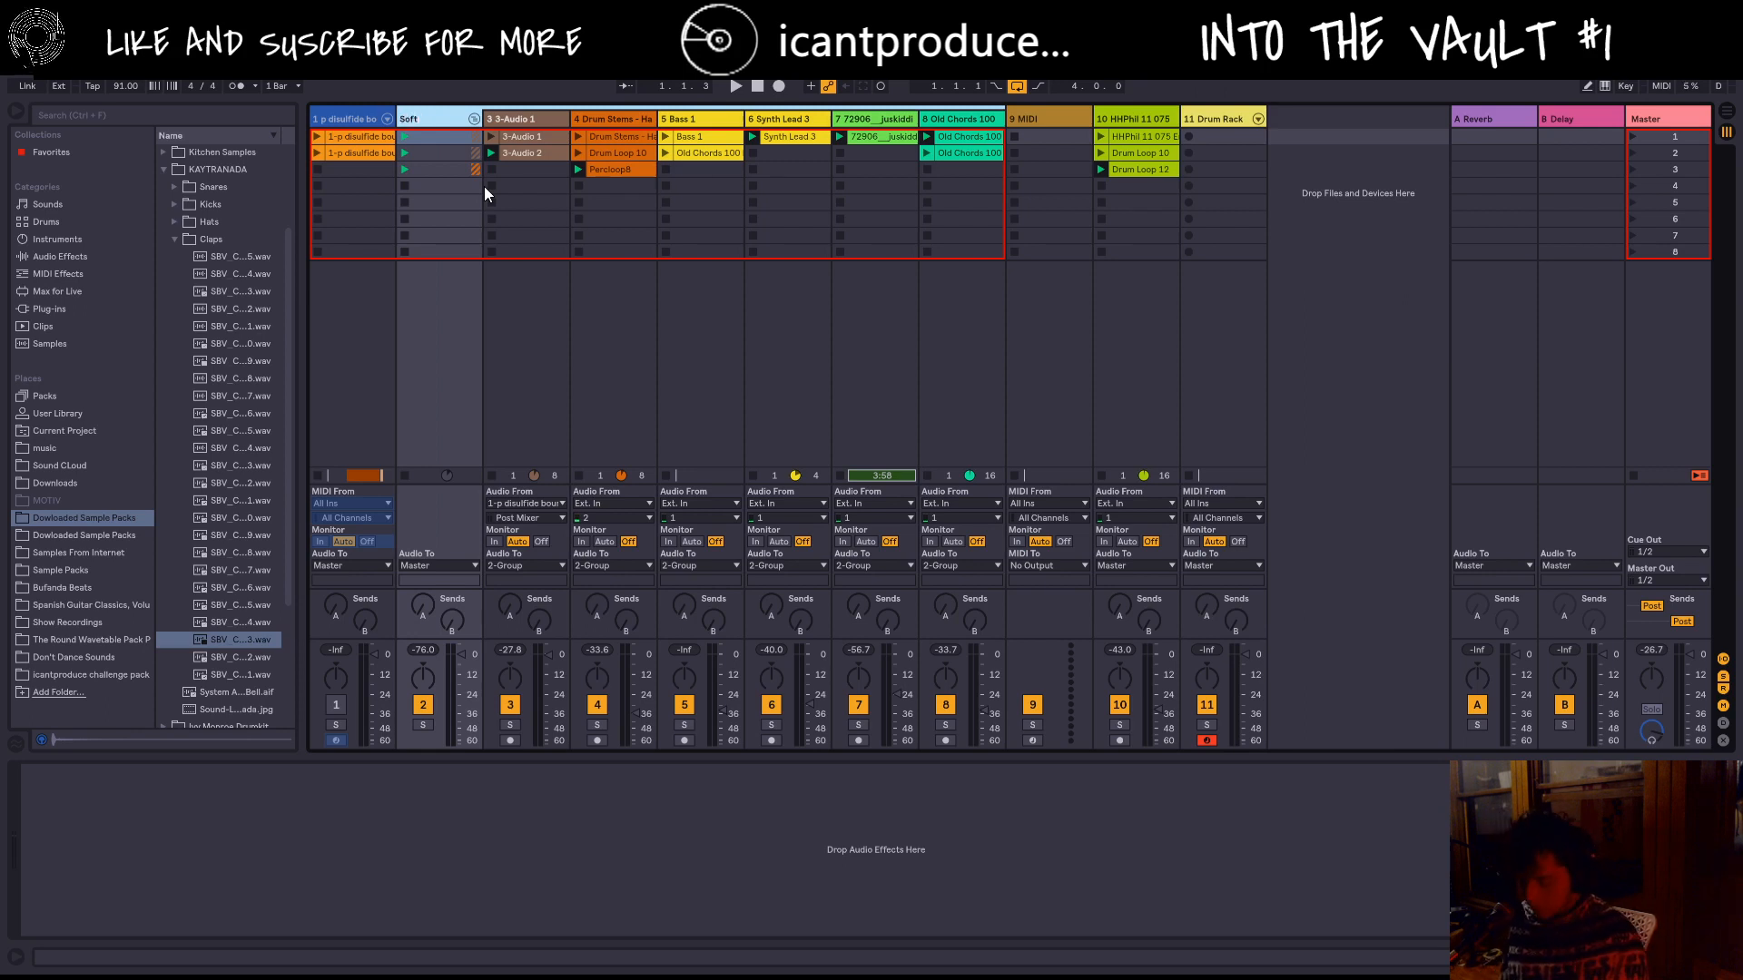
key("Return")
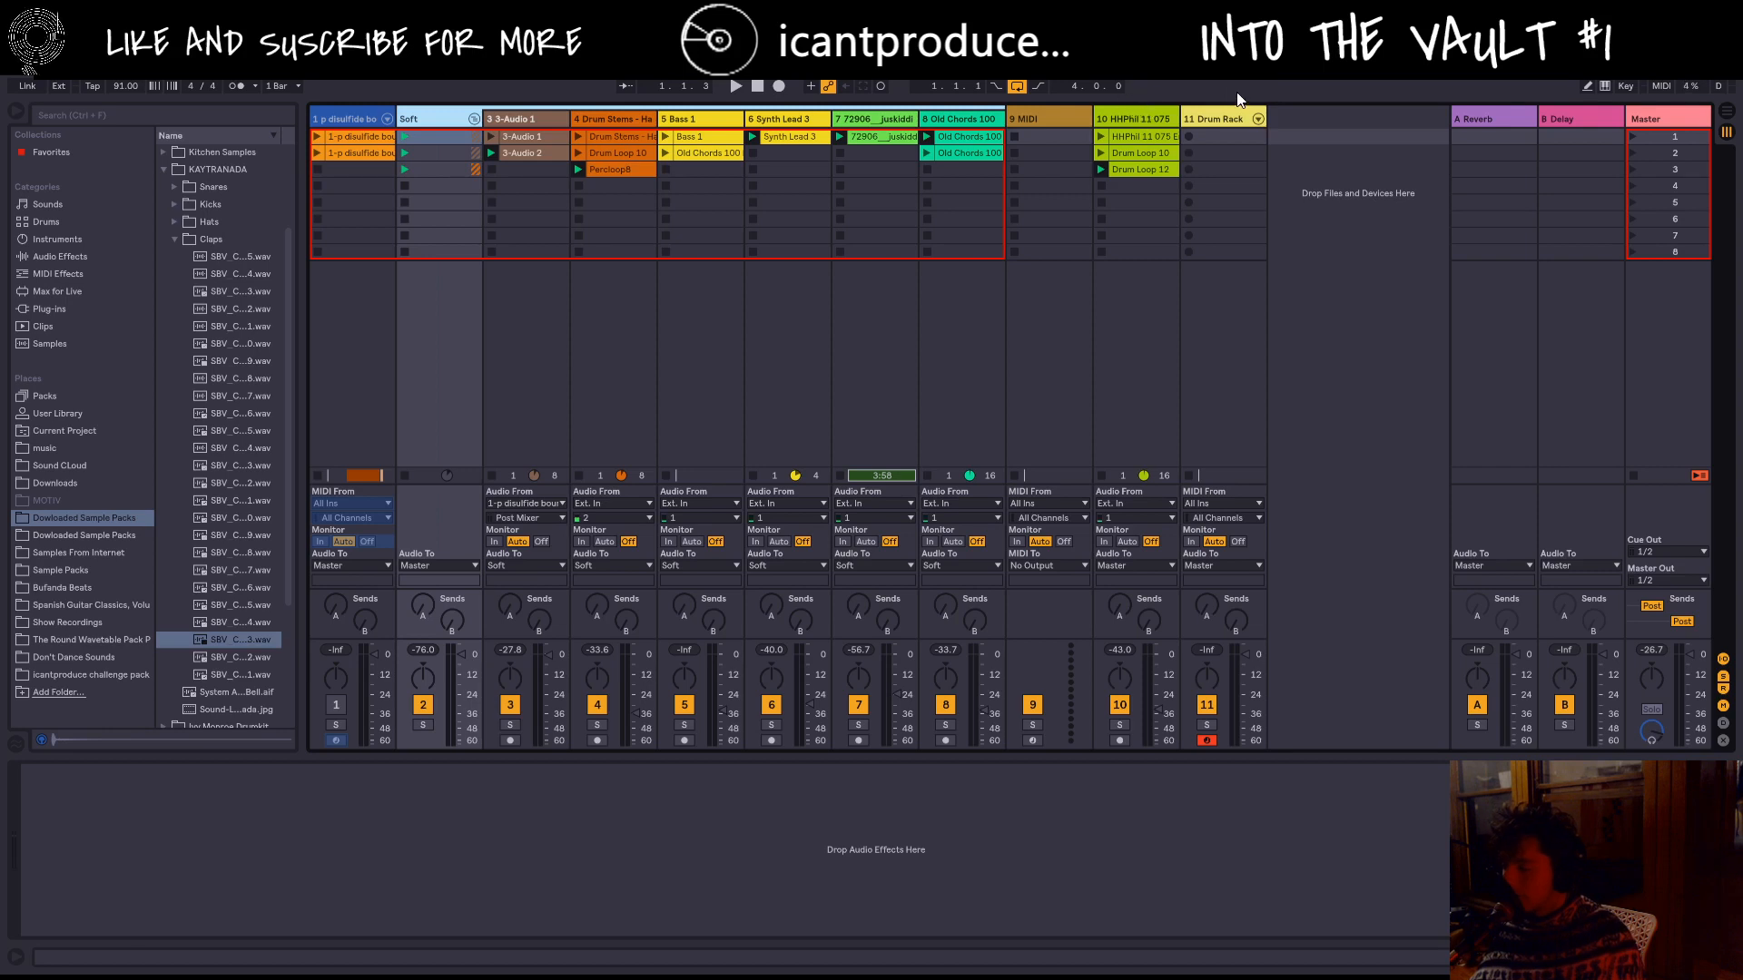
Step: Add a Compressor audio effect to the Soft group track and enable its sidechain
left_click(1205, 124)
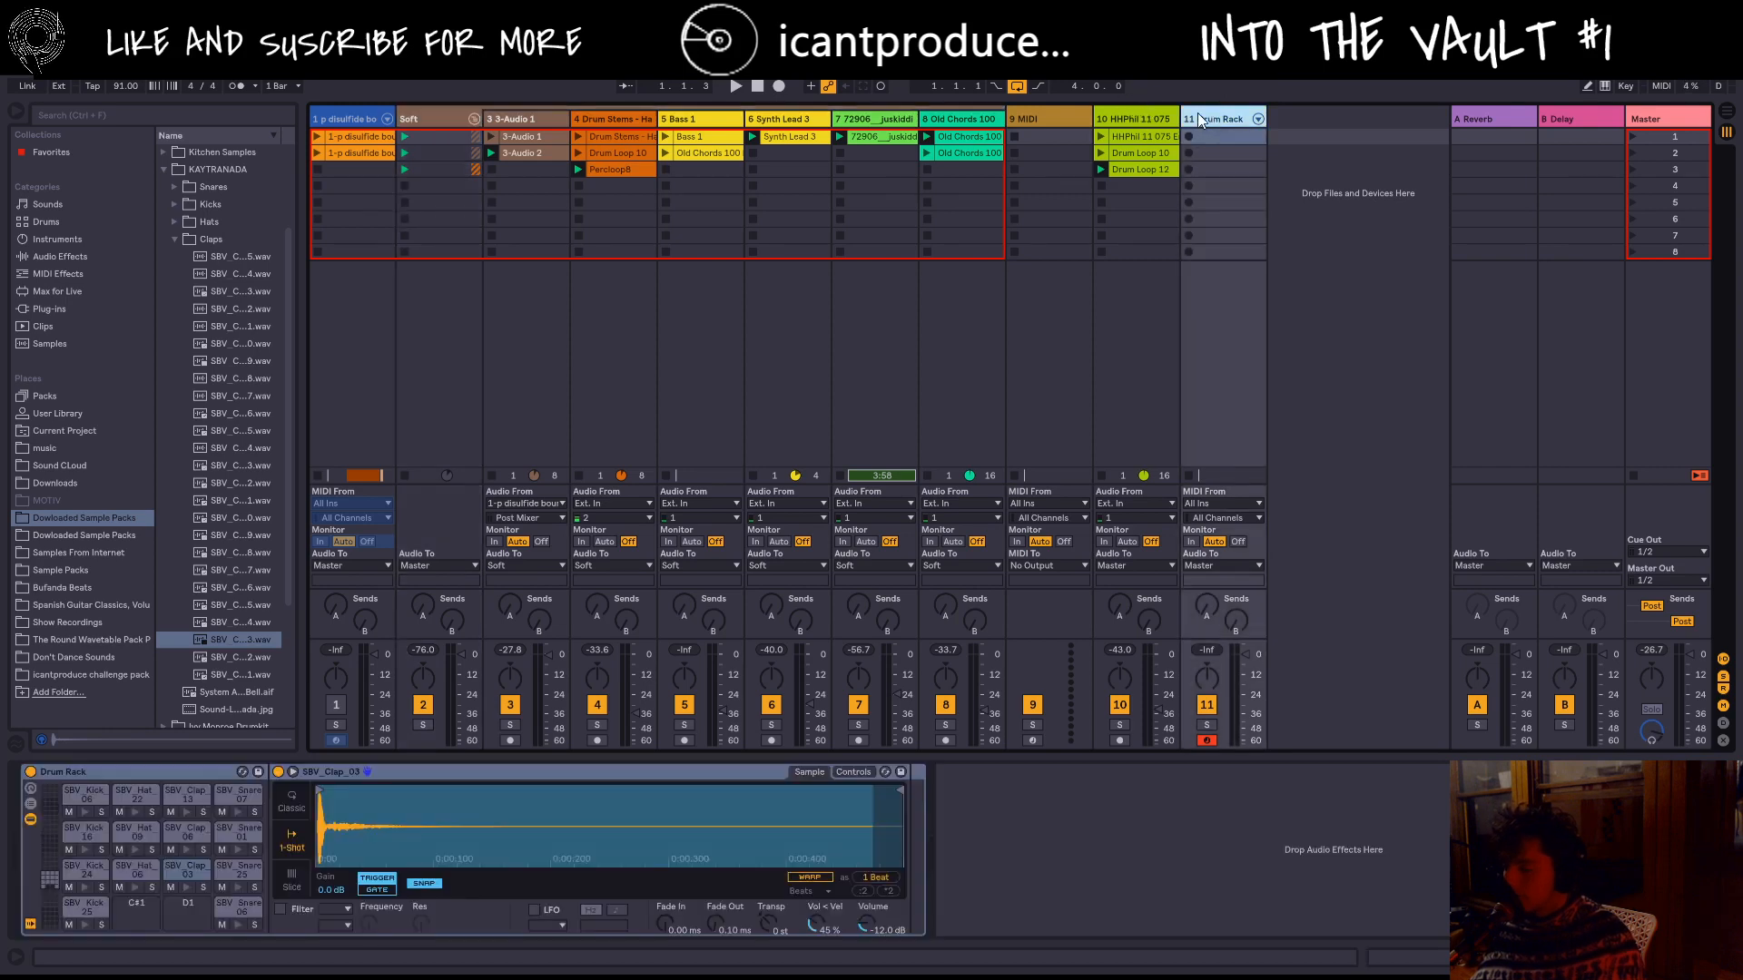
left_click(444, 118)
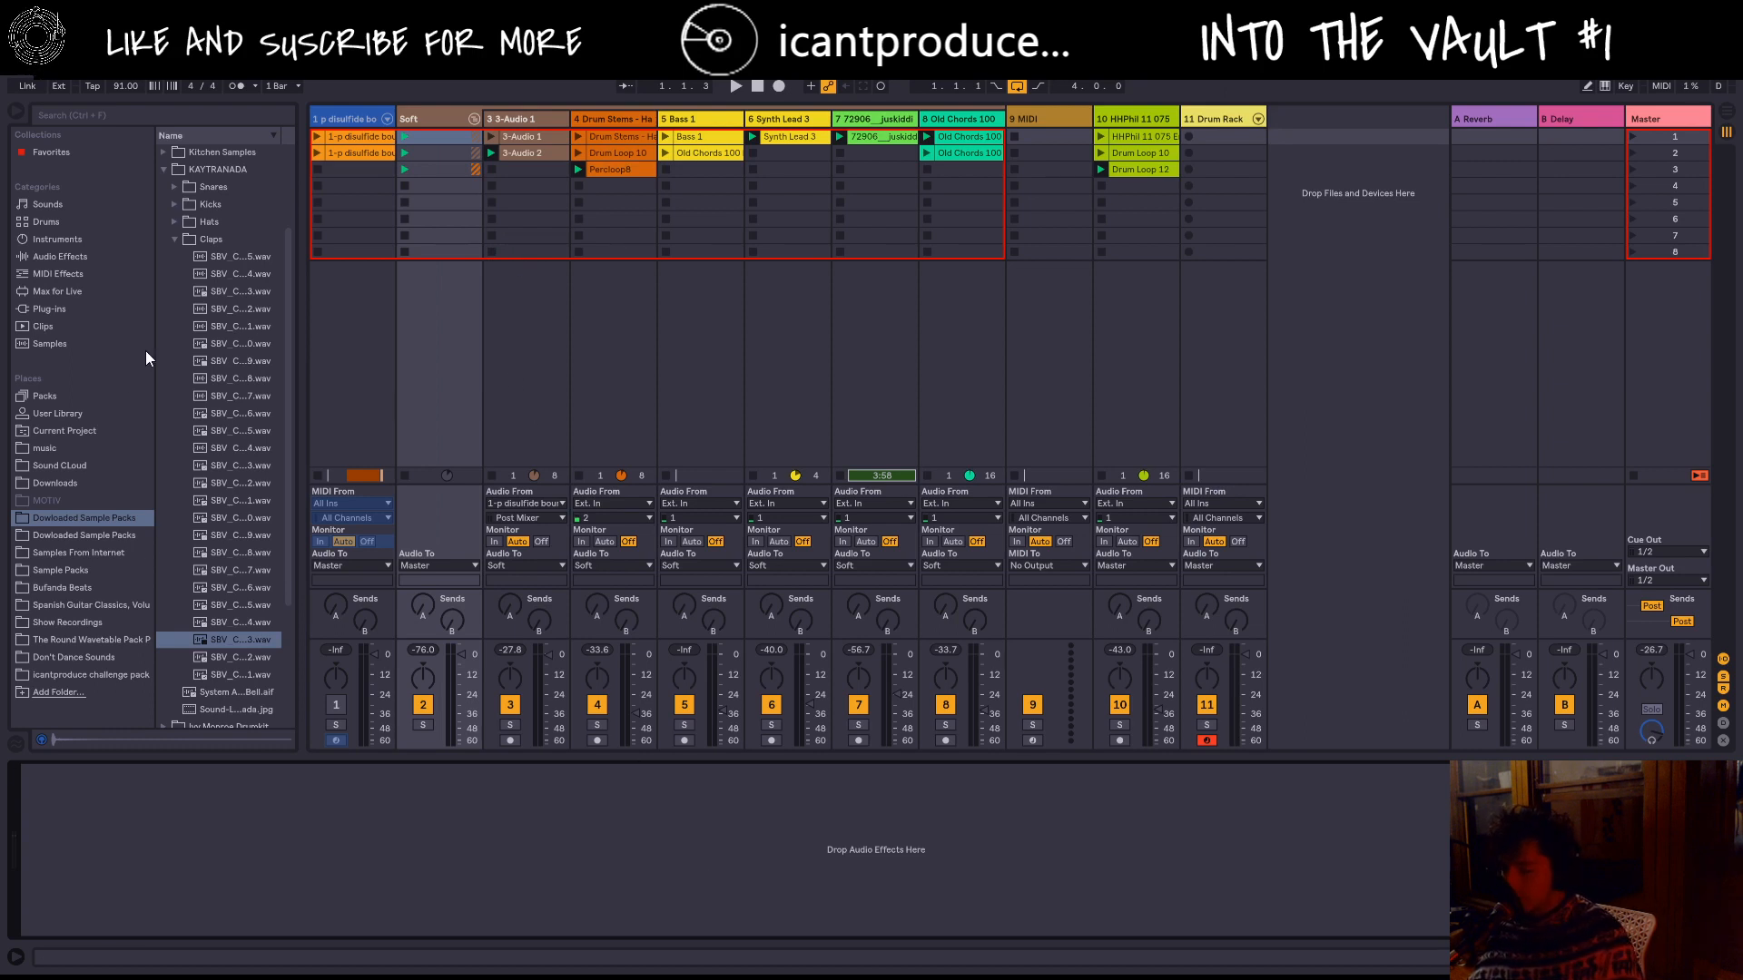
scroll(206, 194, "up", 5)
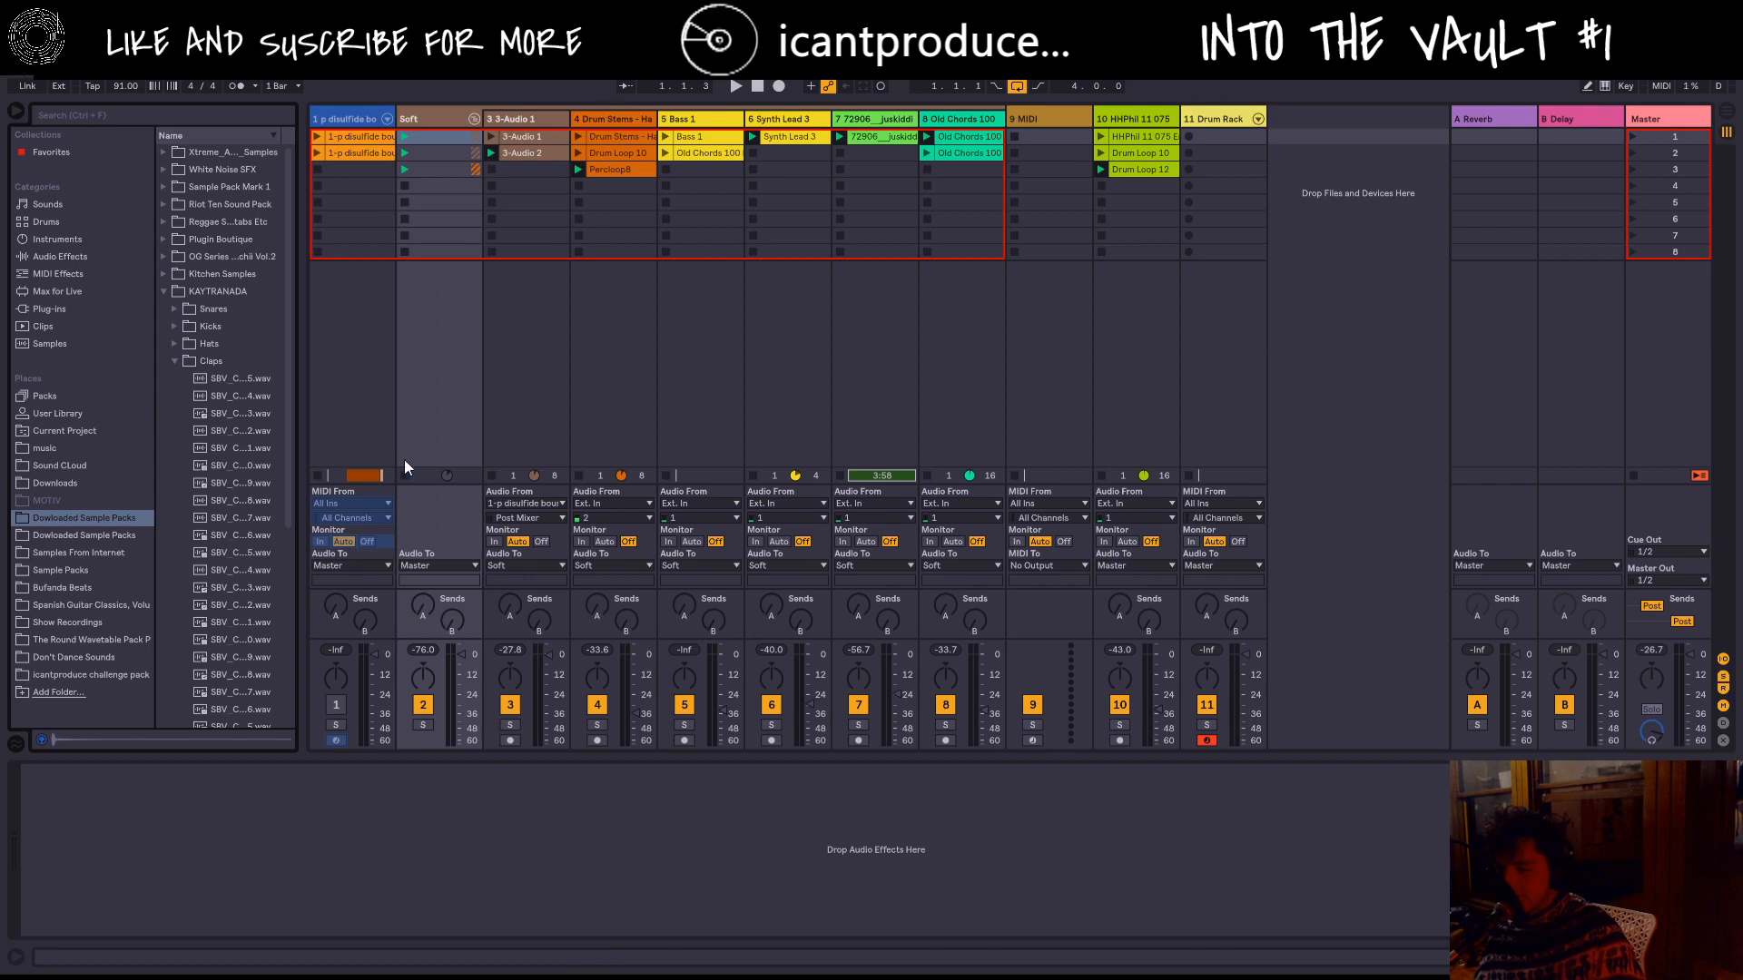
left_click(53, 274)
left_click(73, 257)
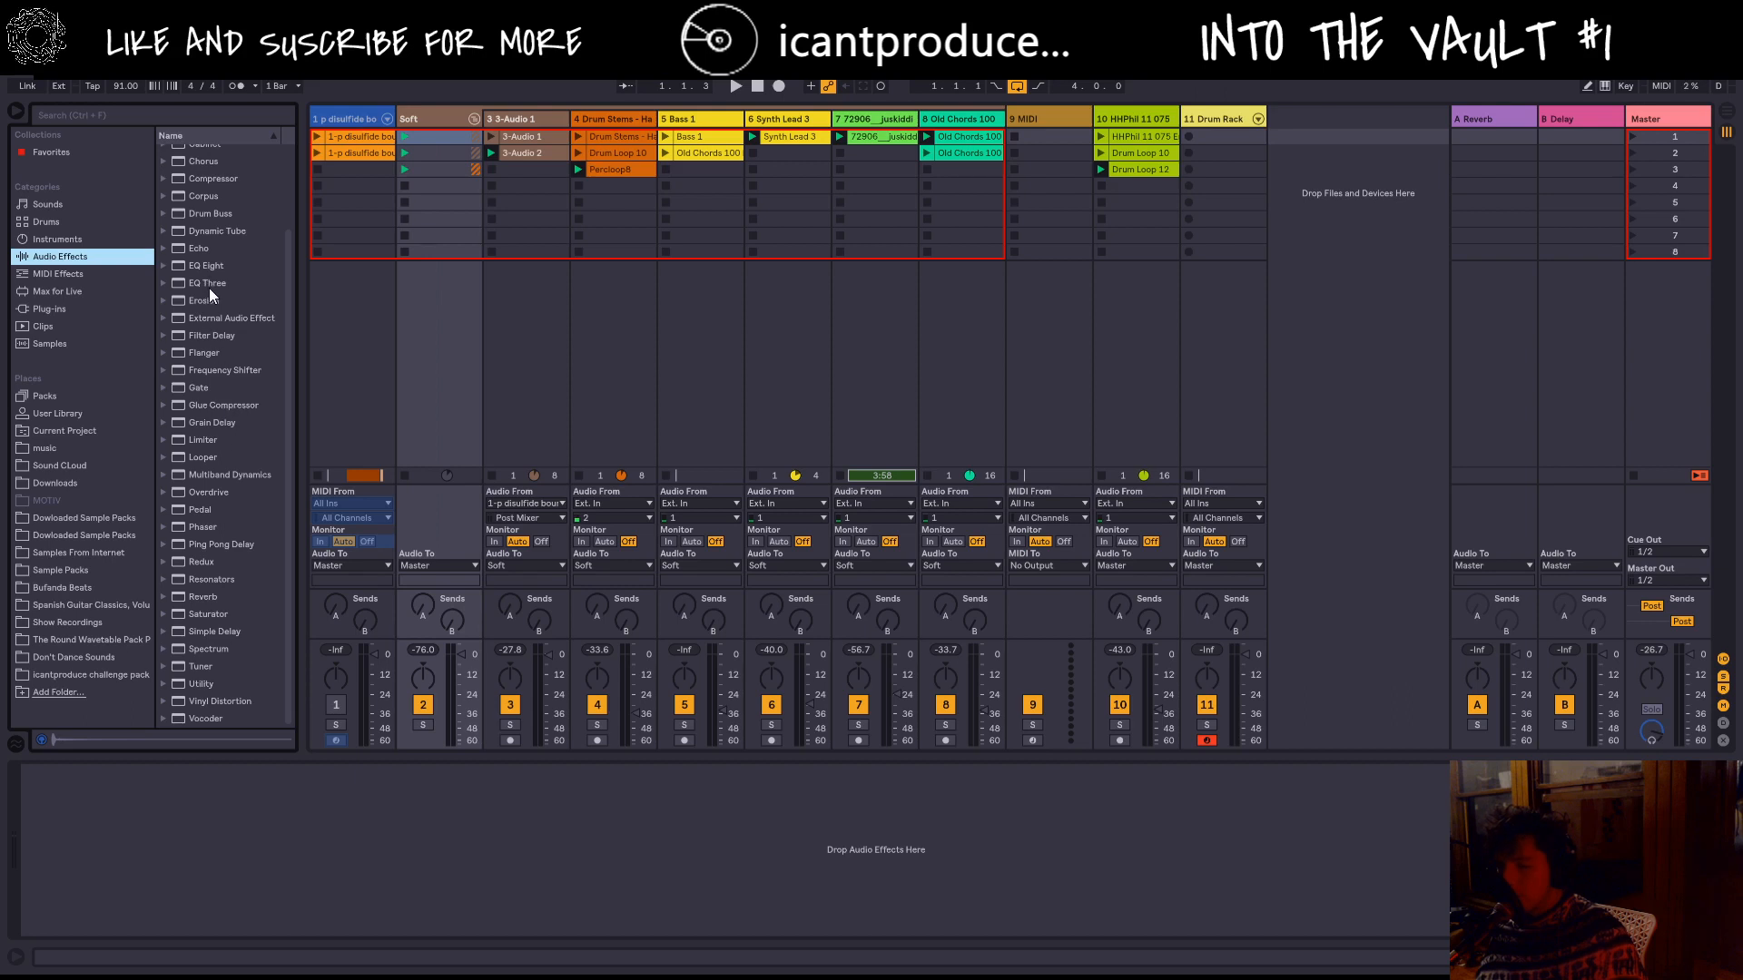
scroll(210, 295, "up", 2)
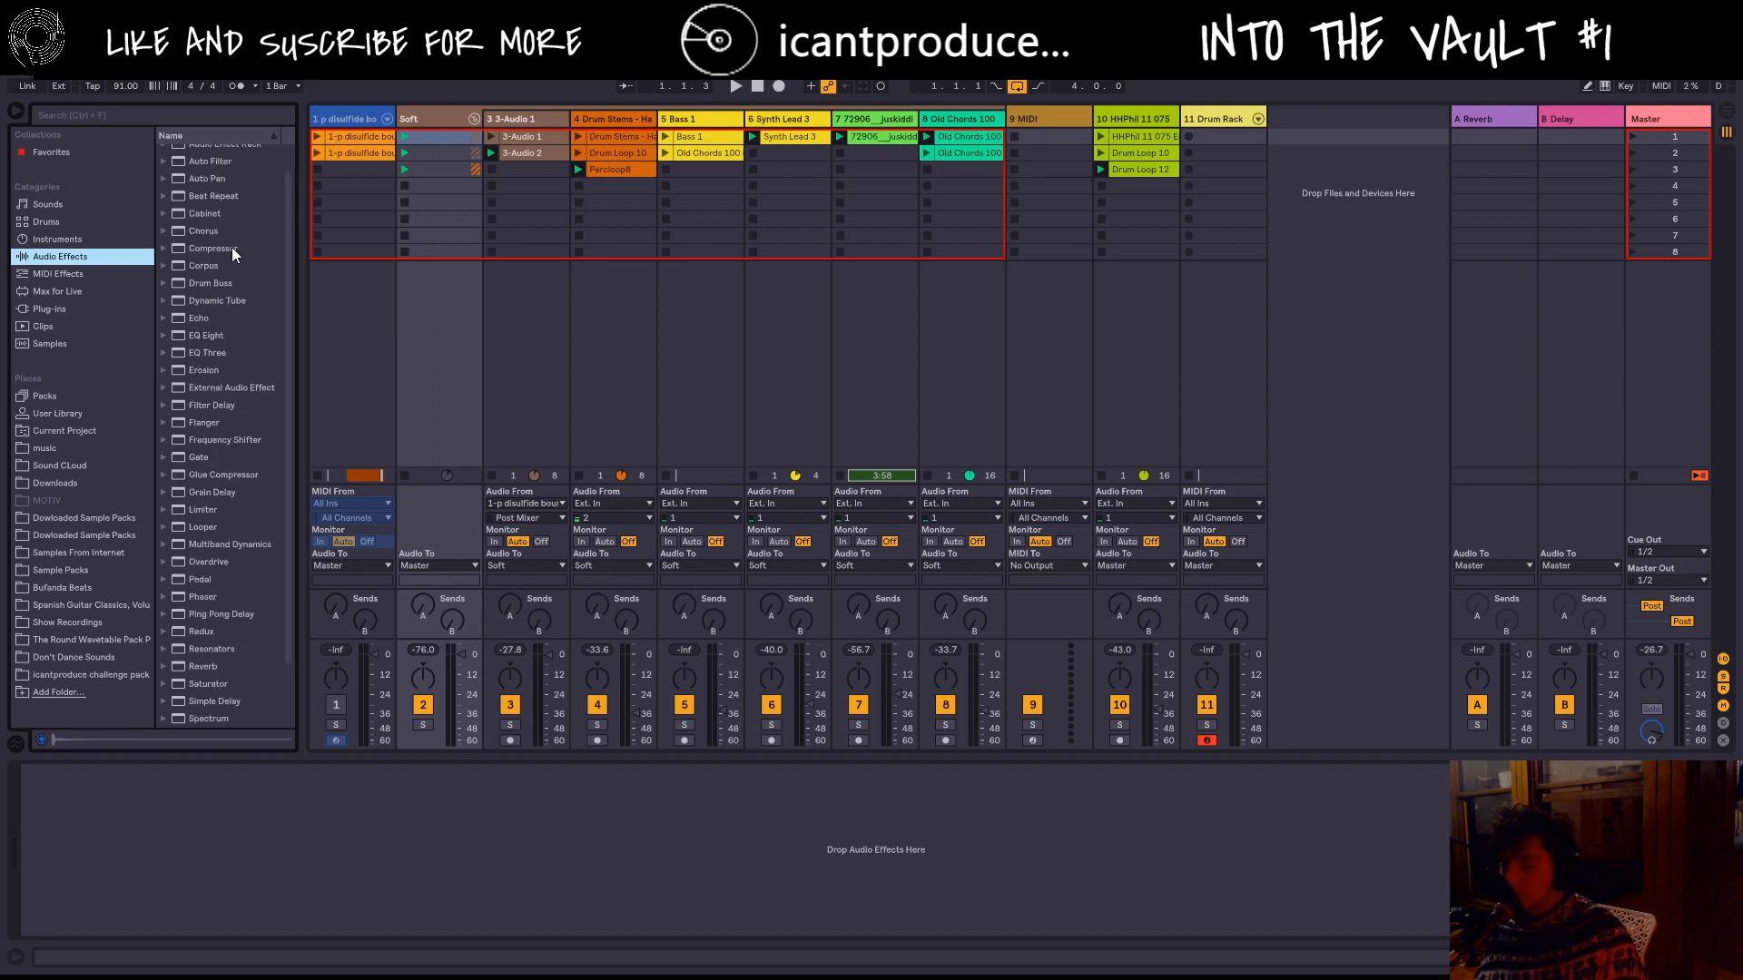
left_click_drag(233, 254, 467, 308)
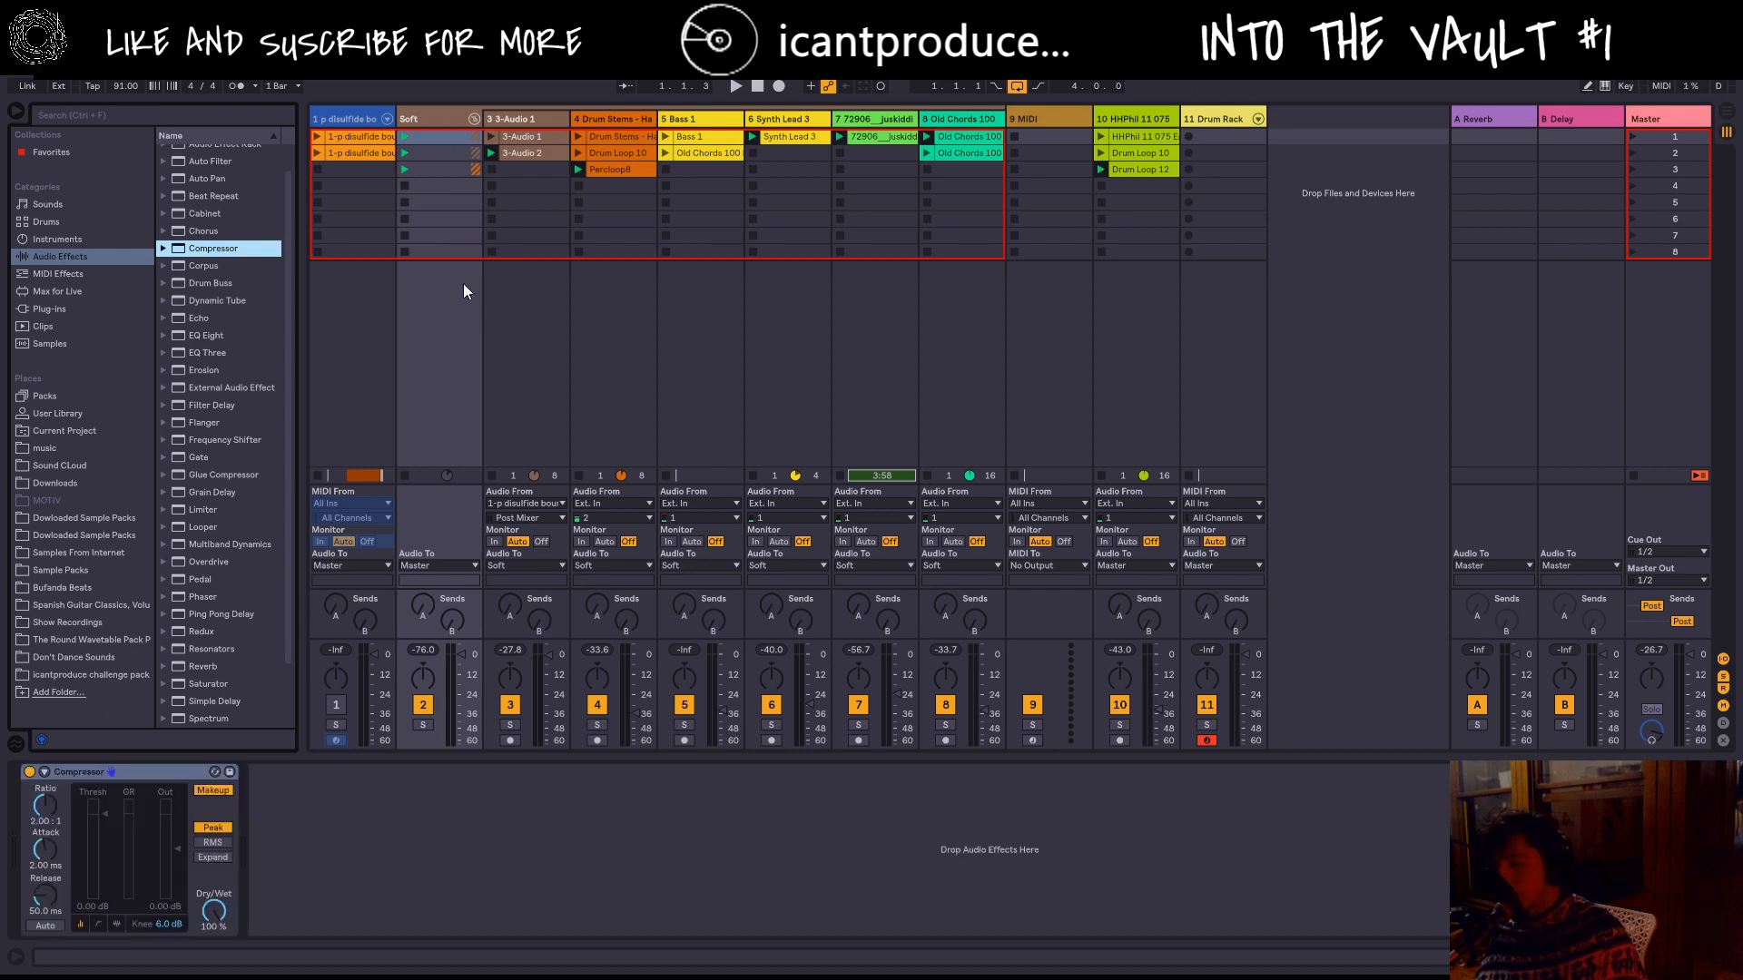
left_click(45, 771)
left_click(56, 792)
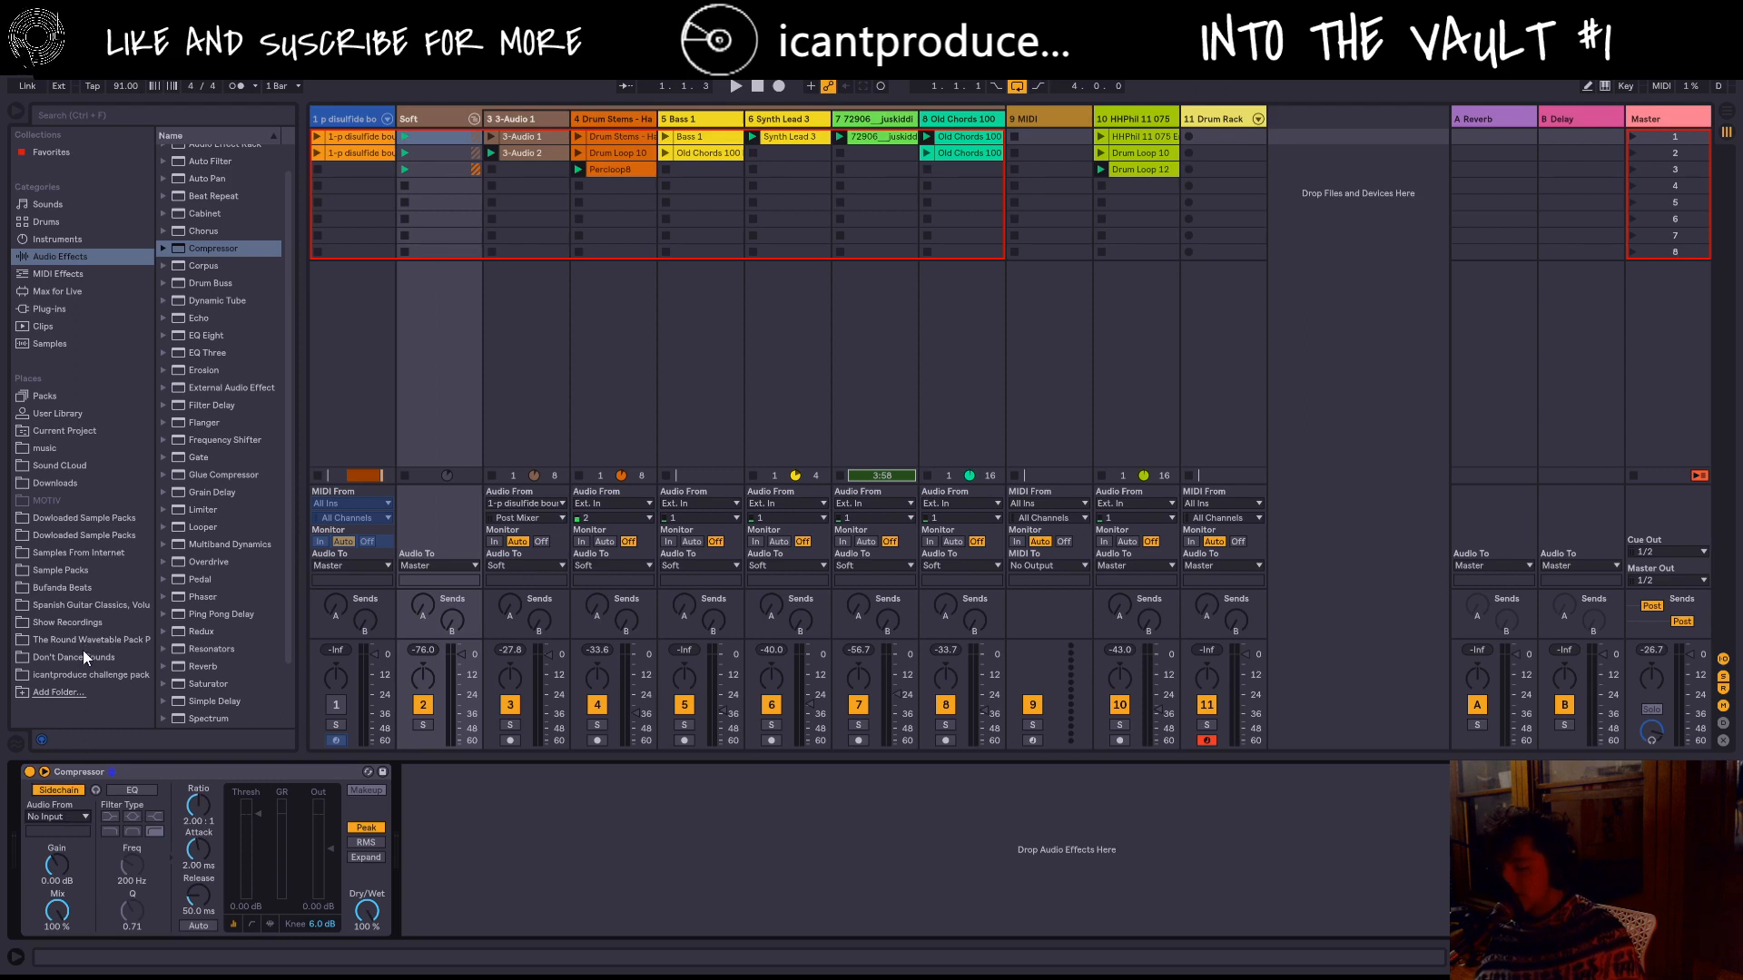
Step: Set the Soft group's Compressor sidechain source to 11-Drum Rack and enable the sidechain EQ with a low-pass filter
left_click(87, 751)
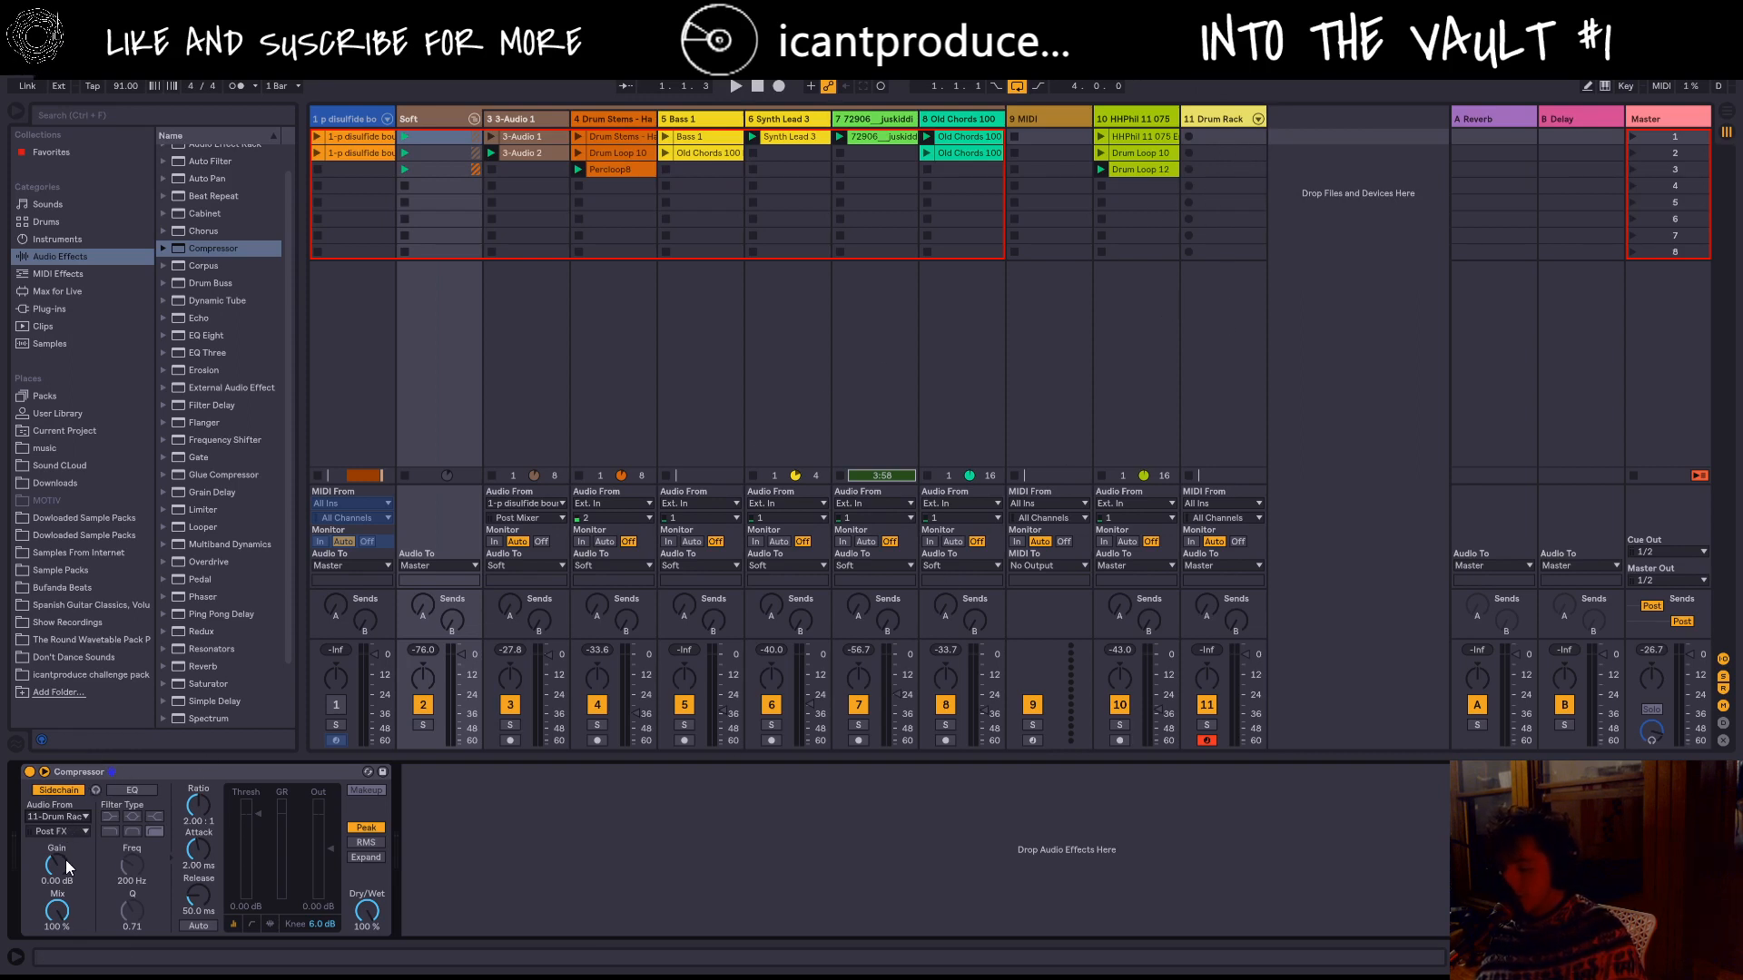
left_click(125, 791)
left_click(109, 832)
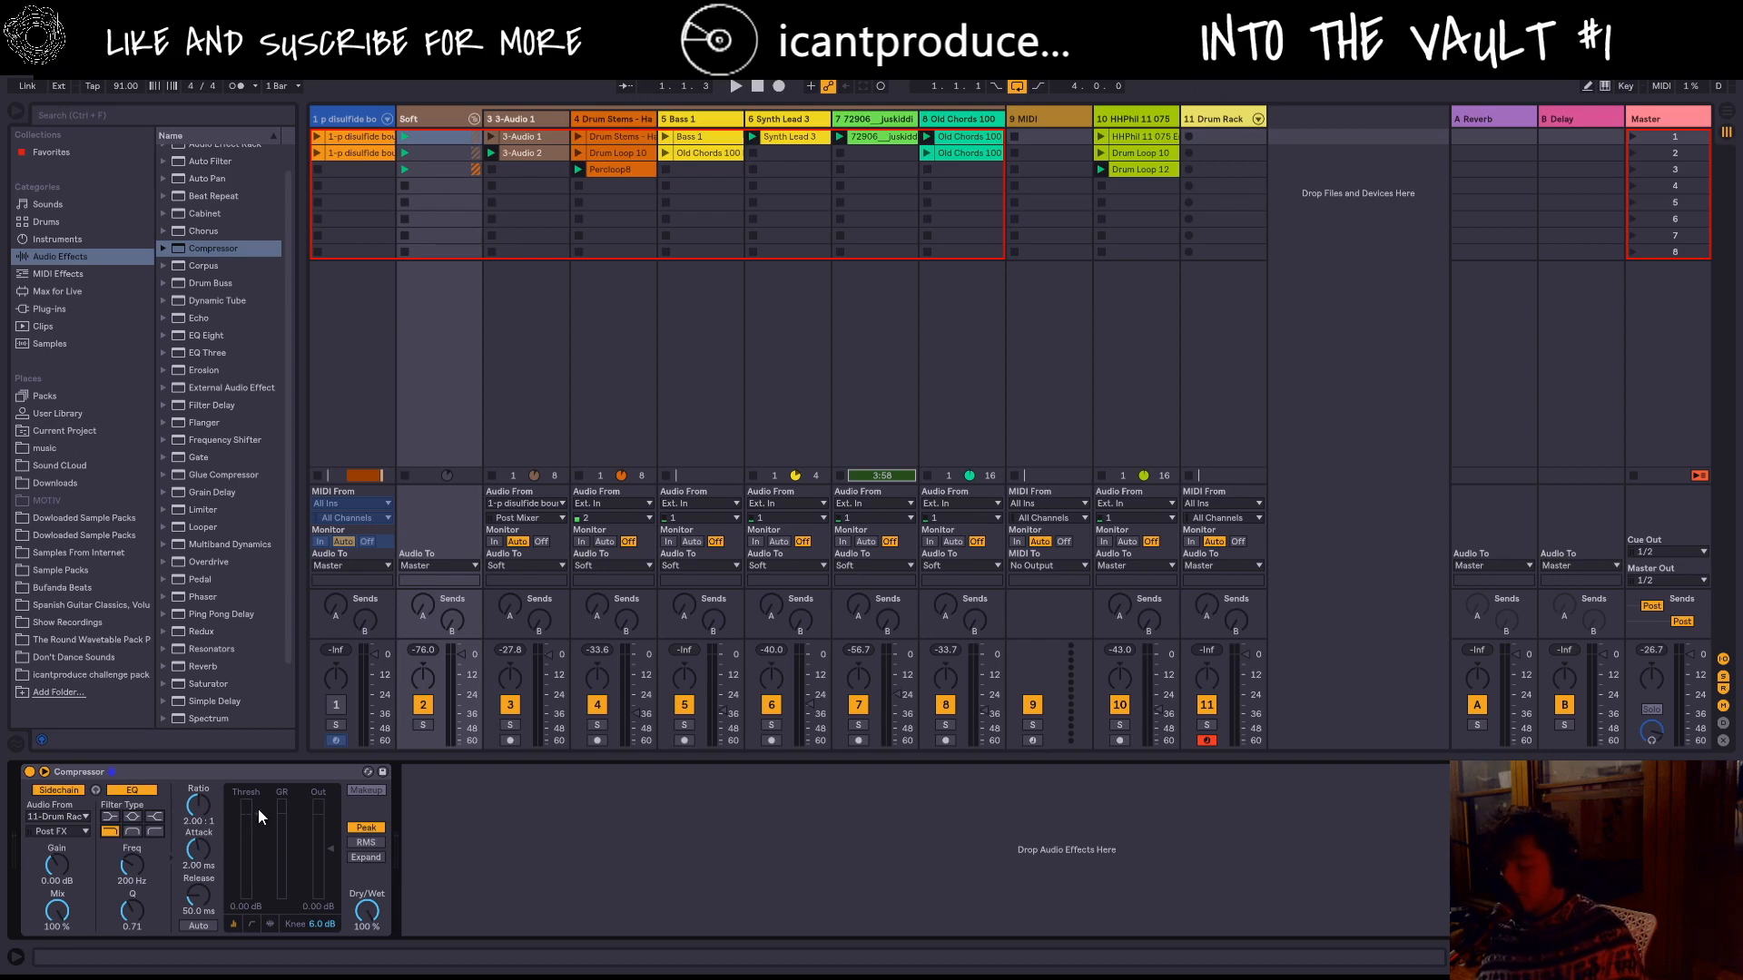
Step: Set the Compressor's ratio to 3.60:1 and its threshold to about -32 dB
left_click_drag(261, 816, 262, 828)
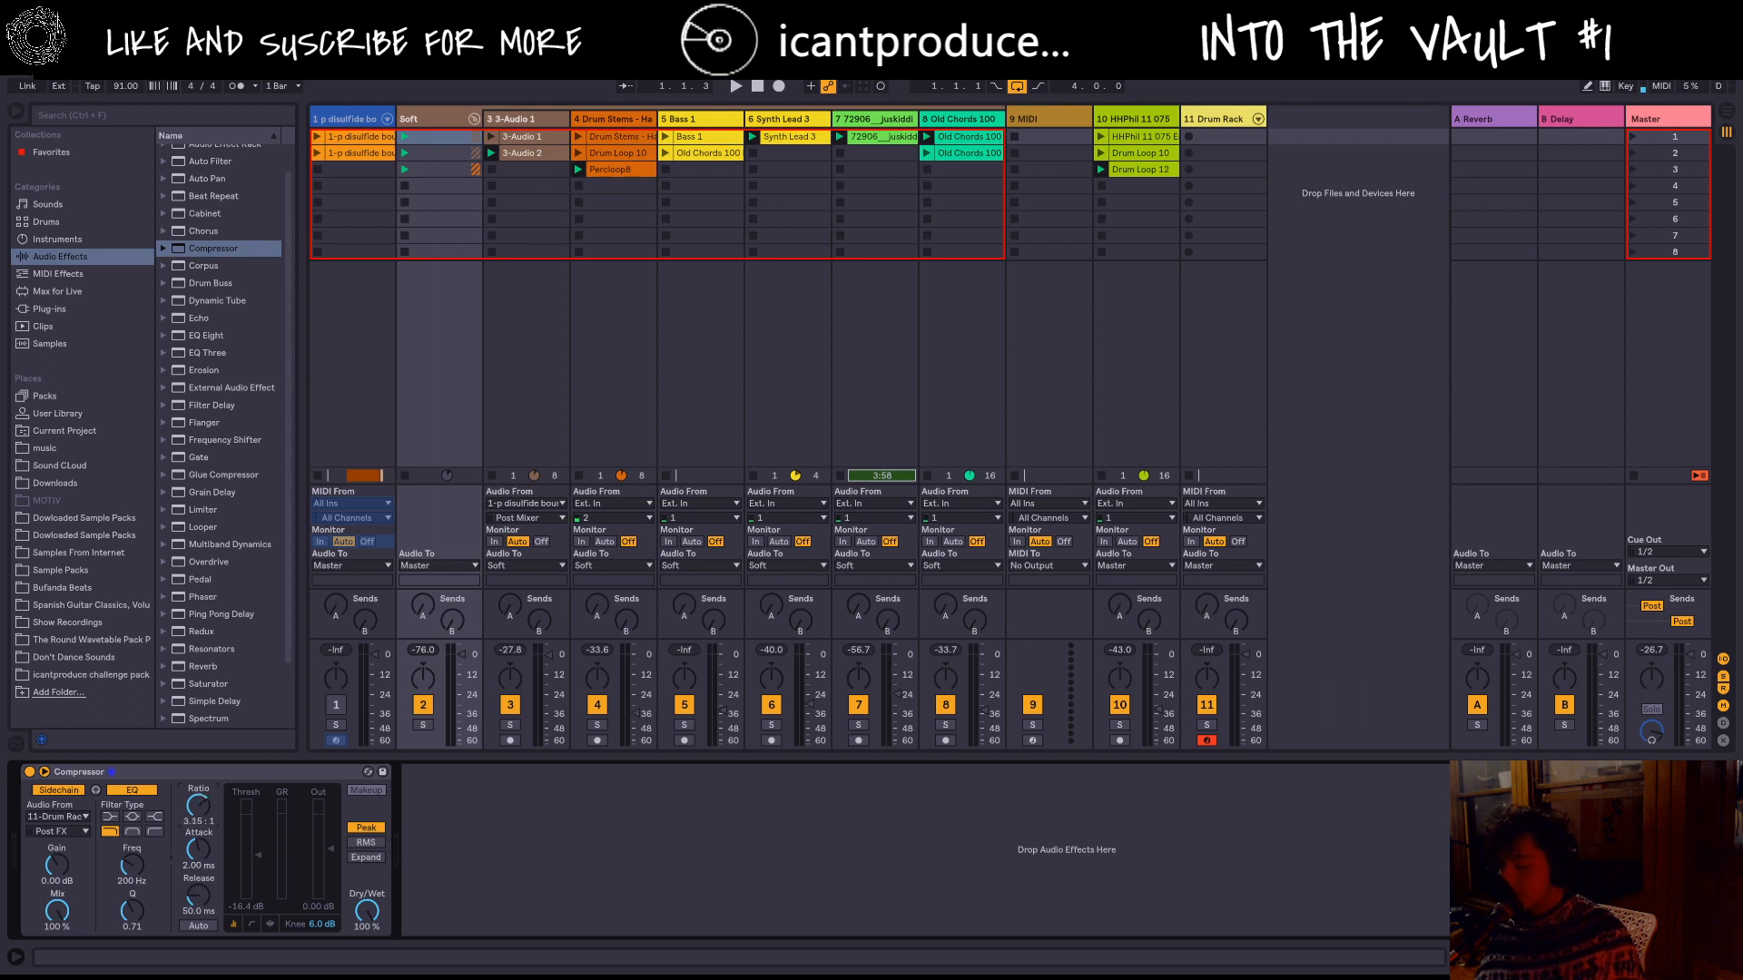
left_click_drag(204, 819, 204, 798)
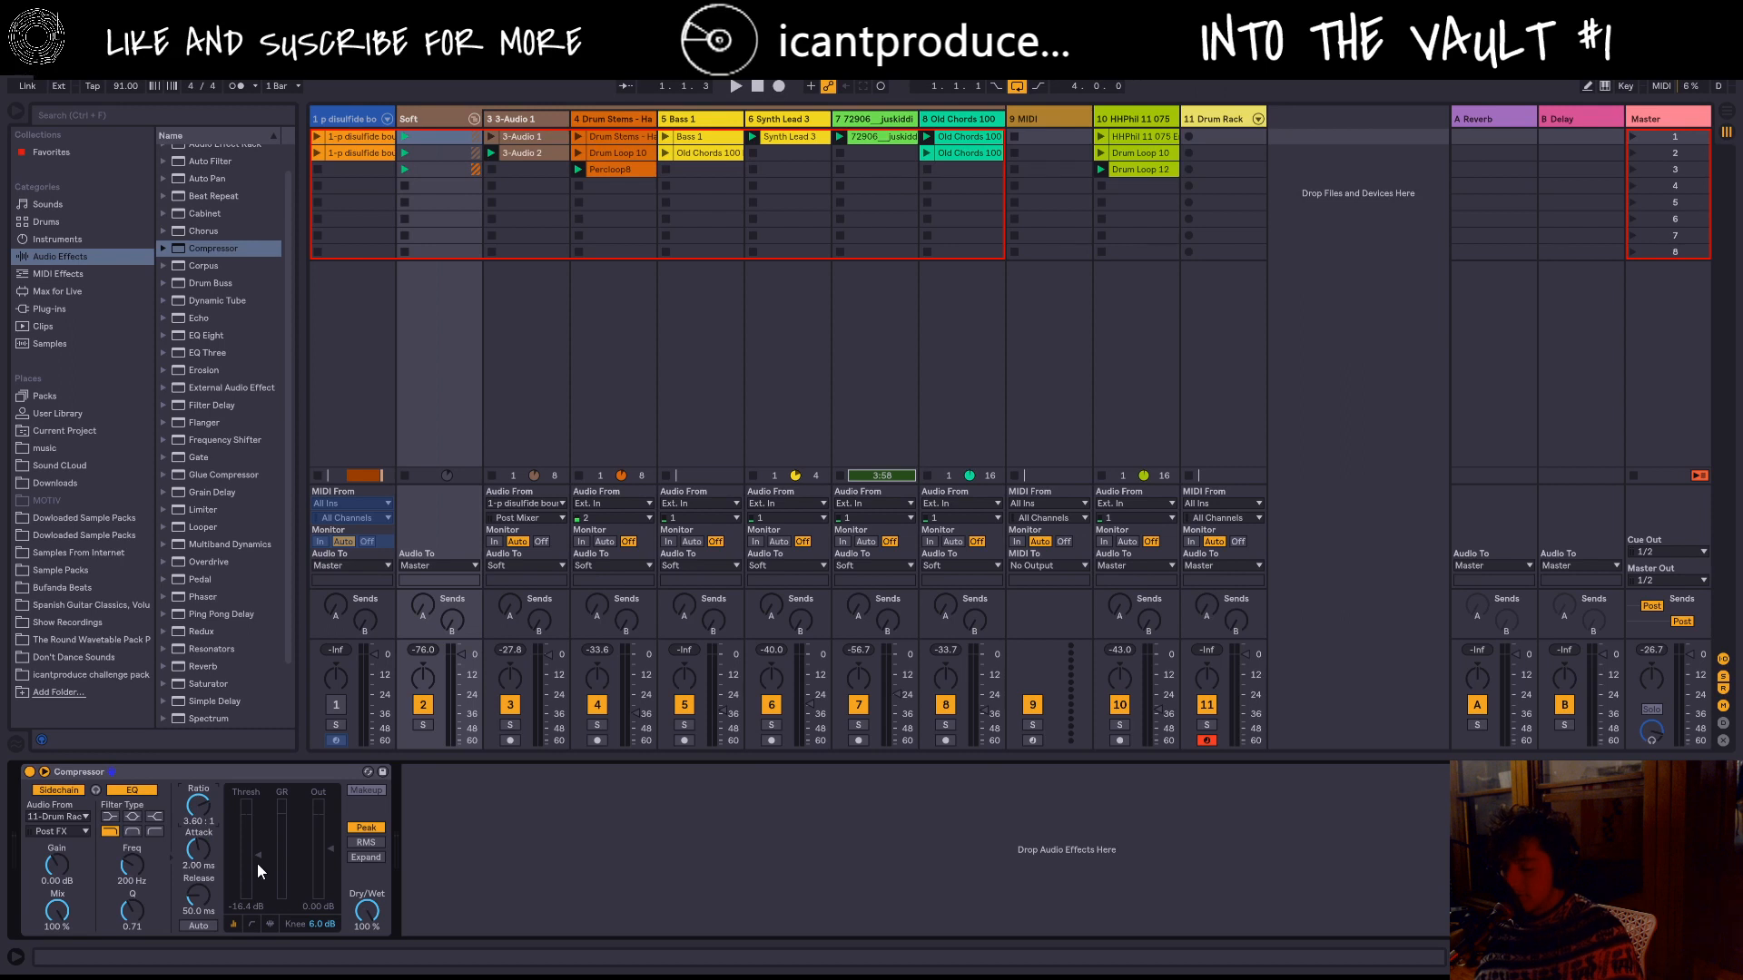
left_click_drag(261, 871, 261, 885)
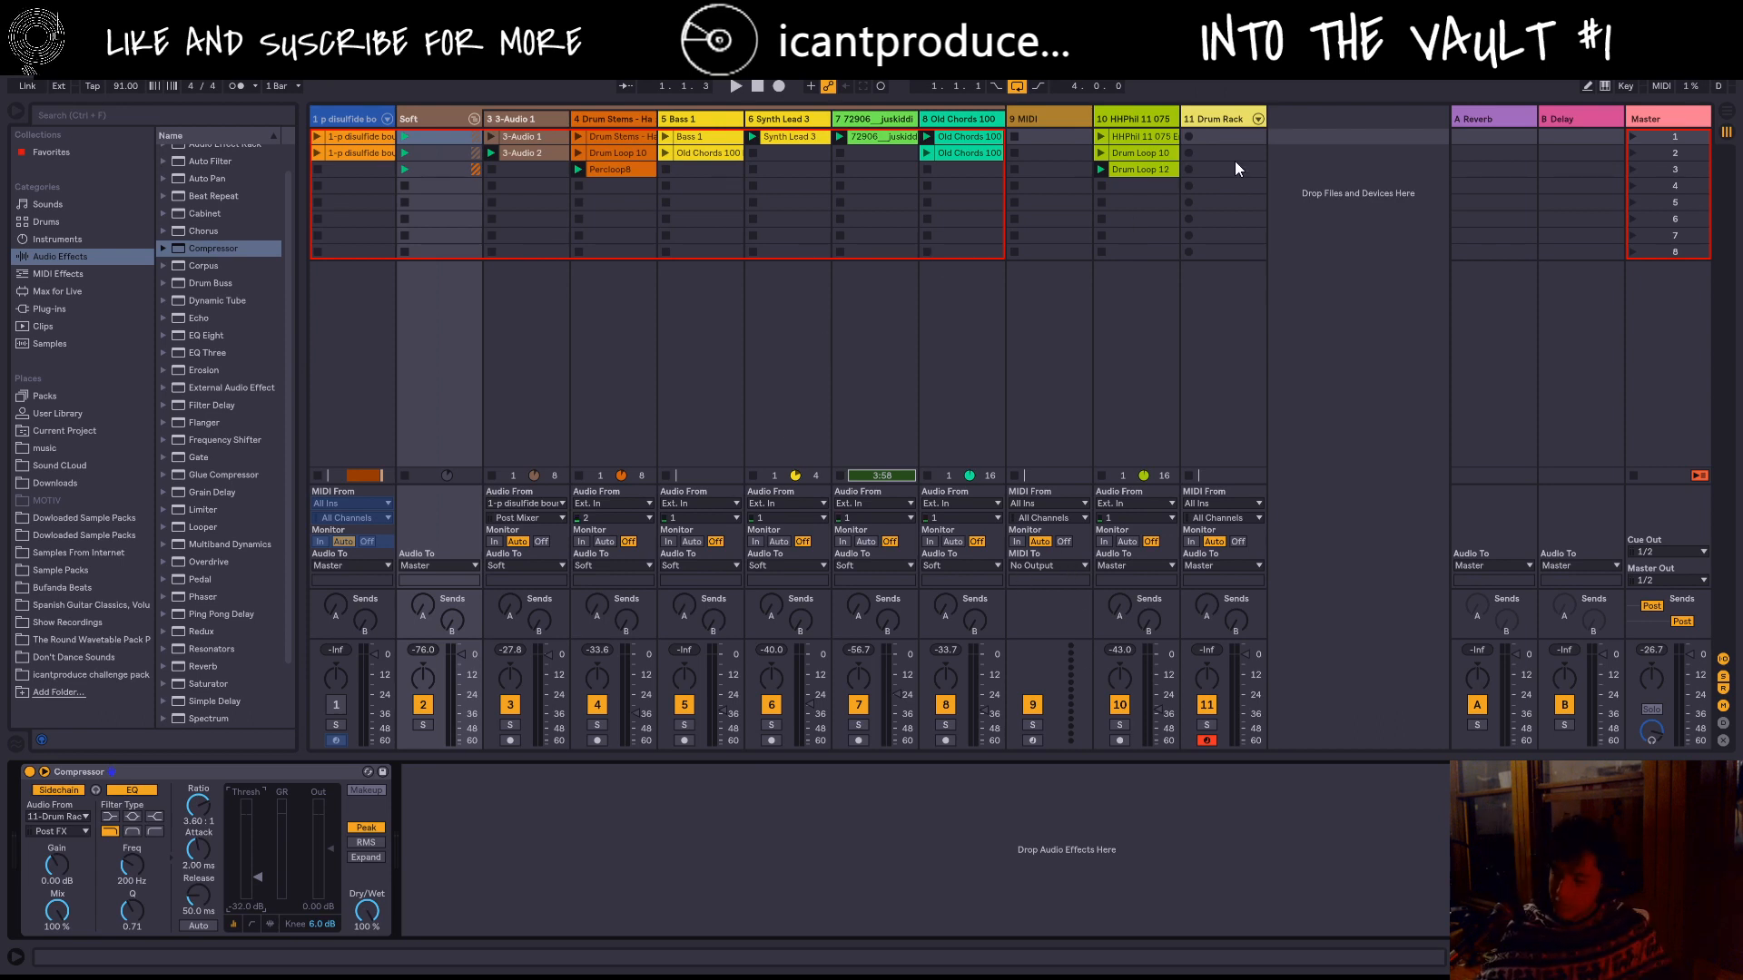
Step: Record a drum pattern into the Drum Rack track's first clip slot during playback, and deactivate the HHPhil 11 075 track
left_click(1202, 115)
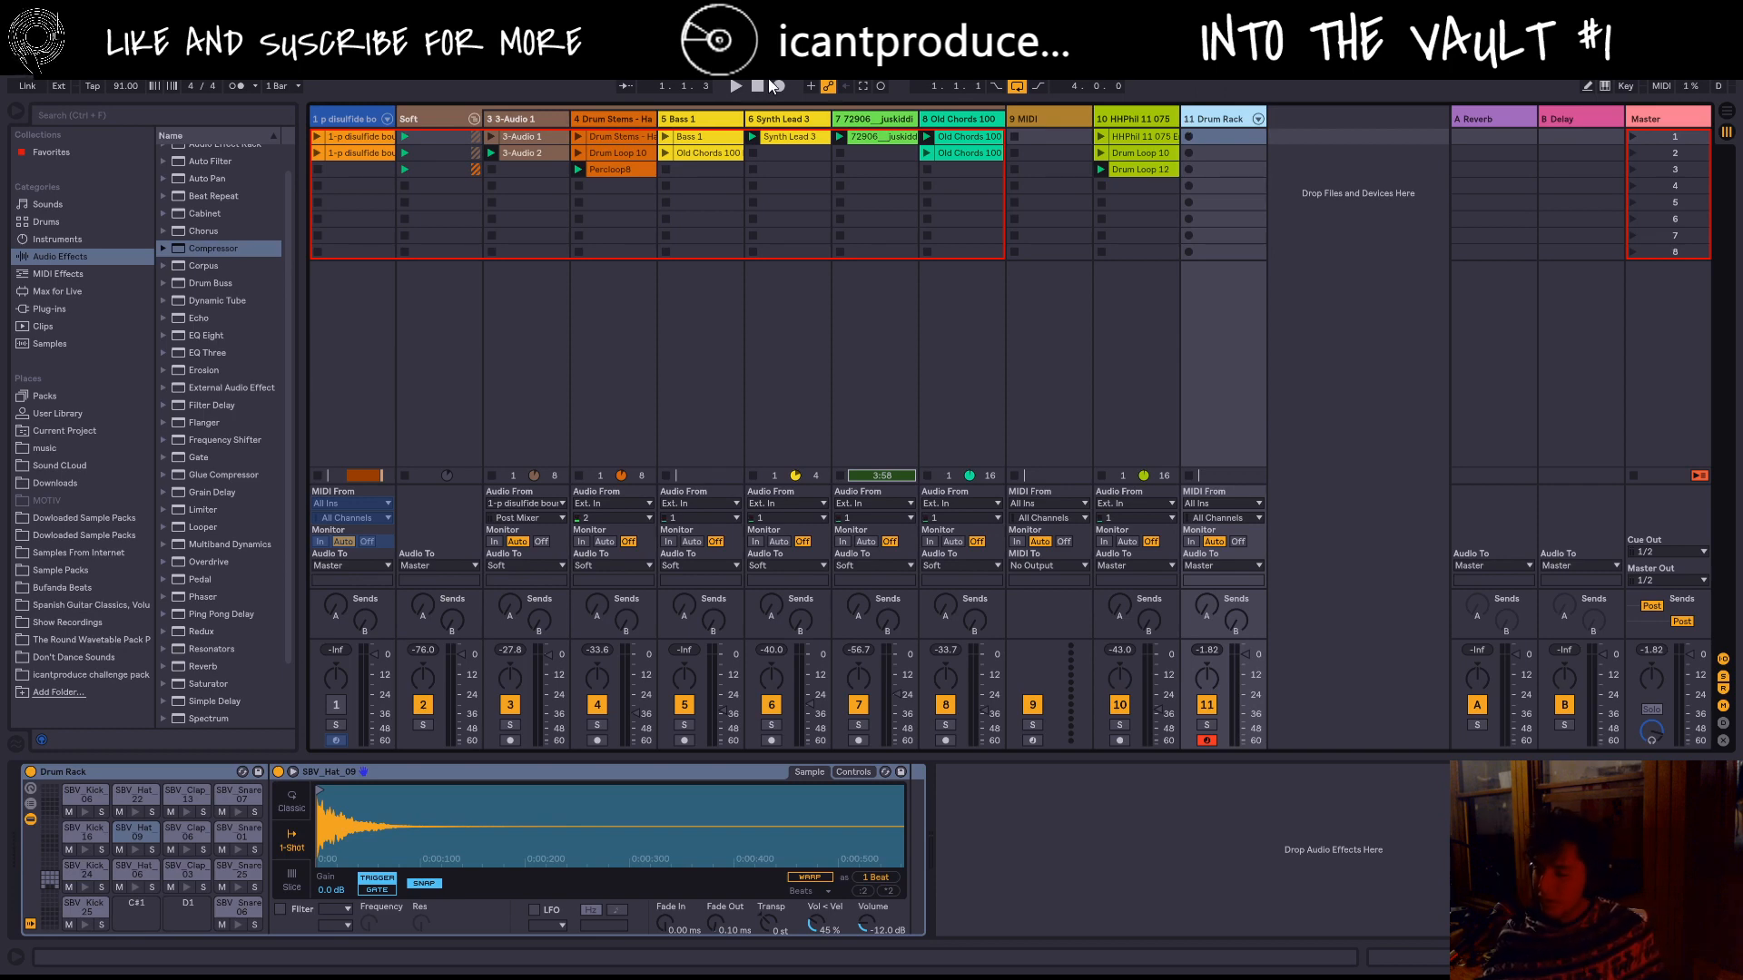
left_click(733, 87)
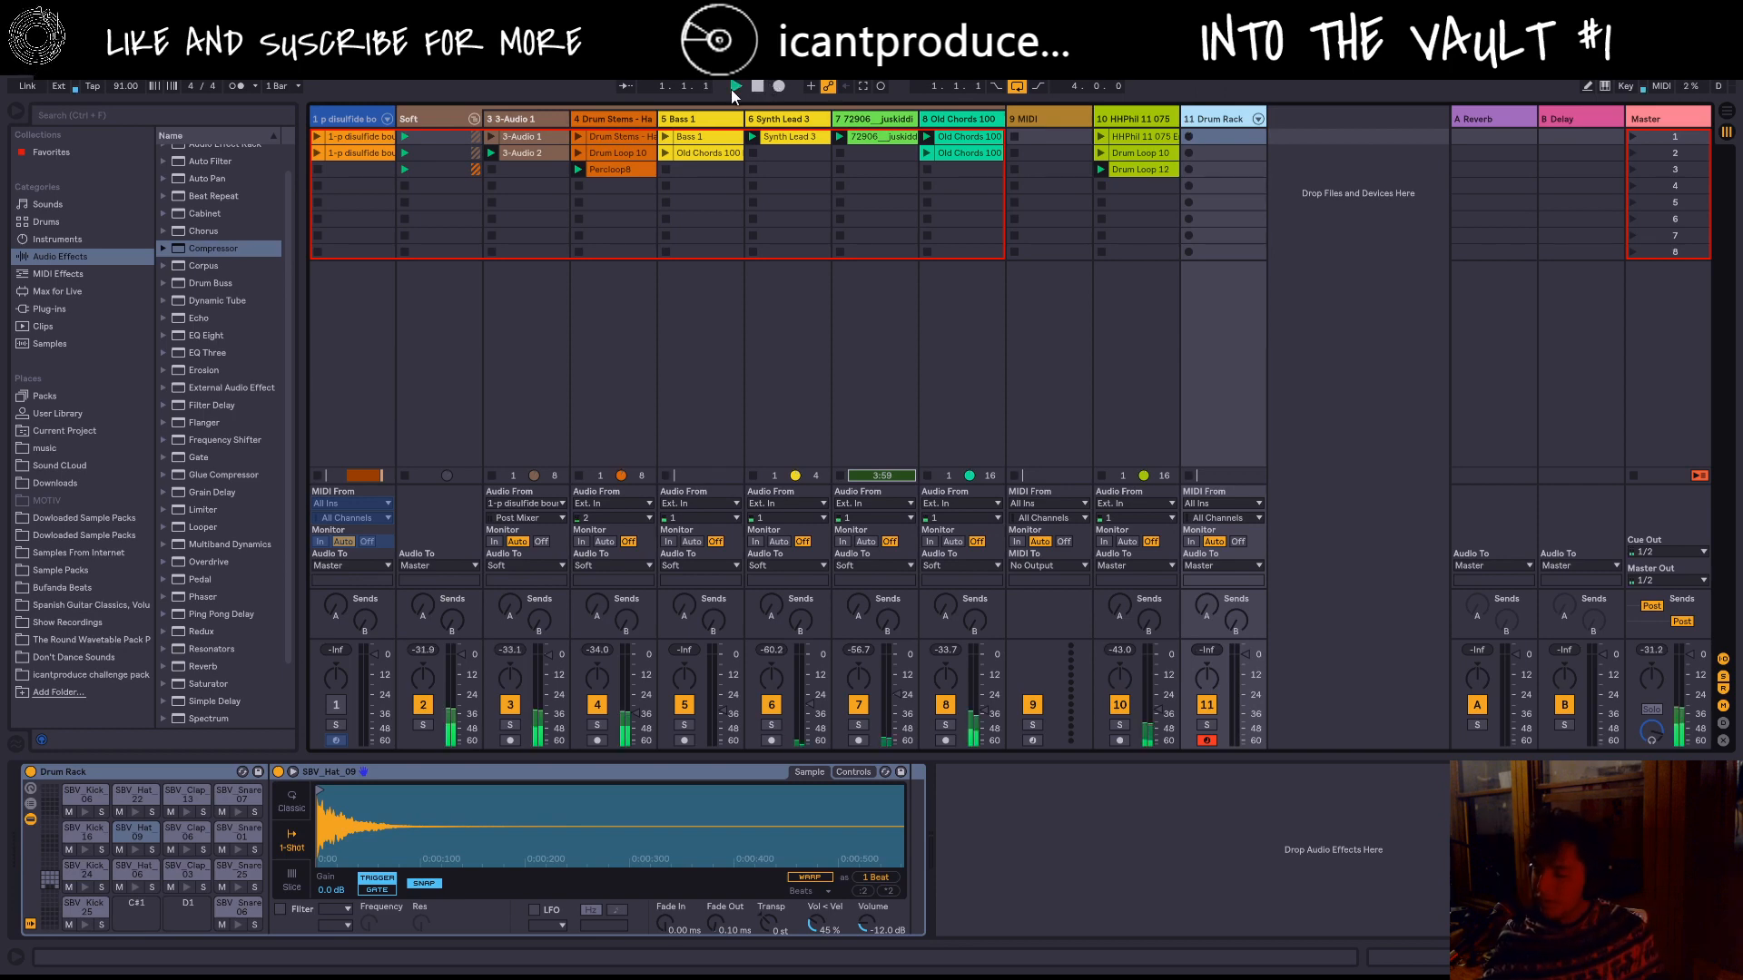
left_click(1180, 132)
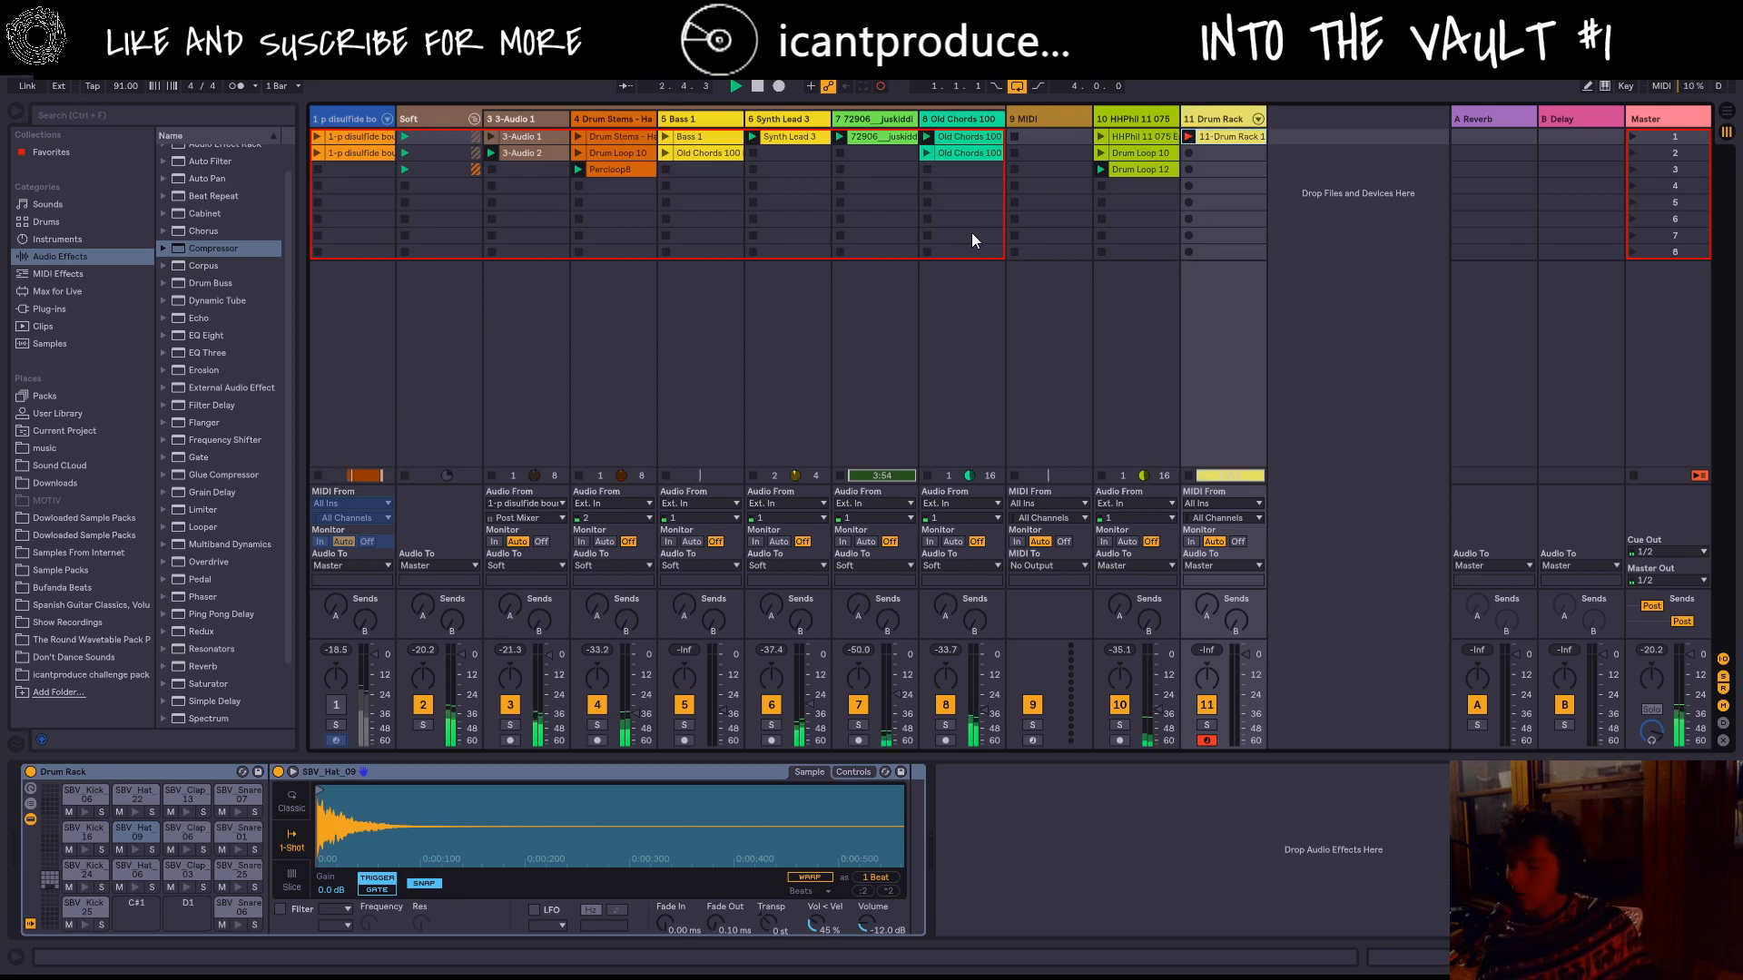
left_click(1119, 704)
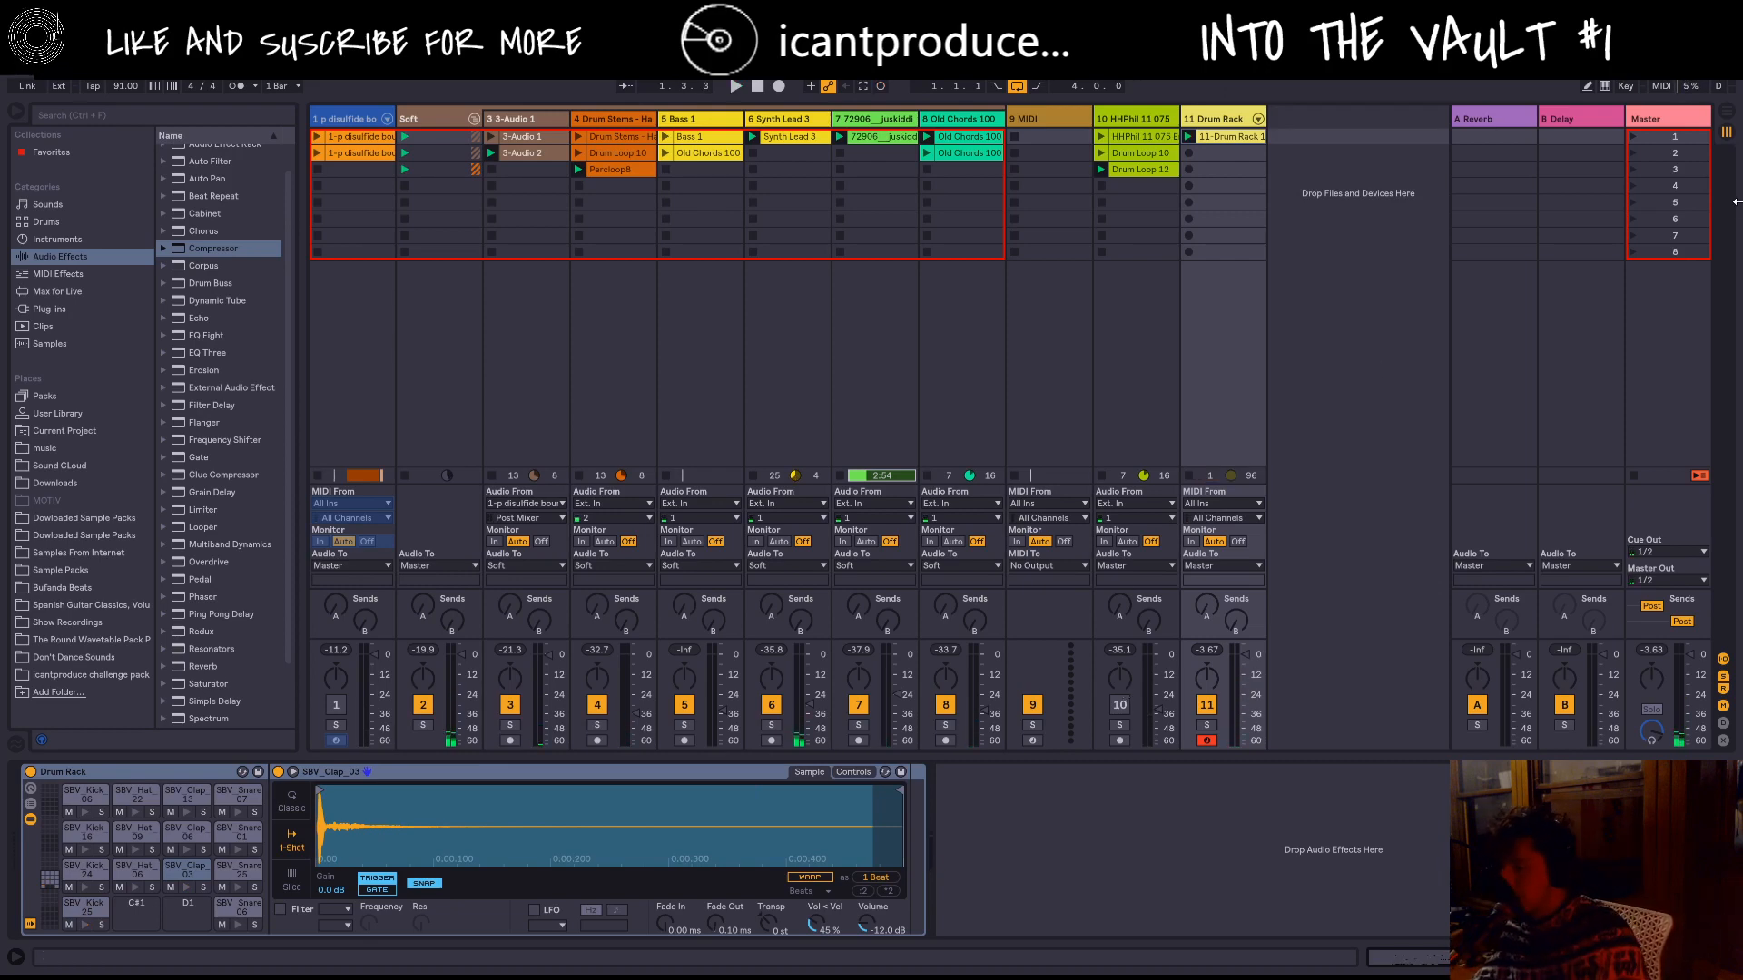
Step: Launch the second Old Chords 100 clip and record SBV_Hat_06 hits into the Drum Rack track's second clip slot
left_click(1190, 152)
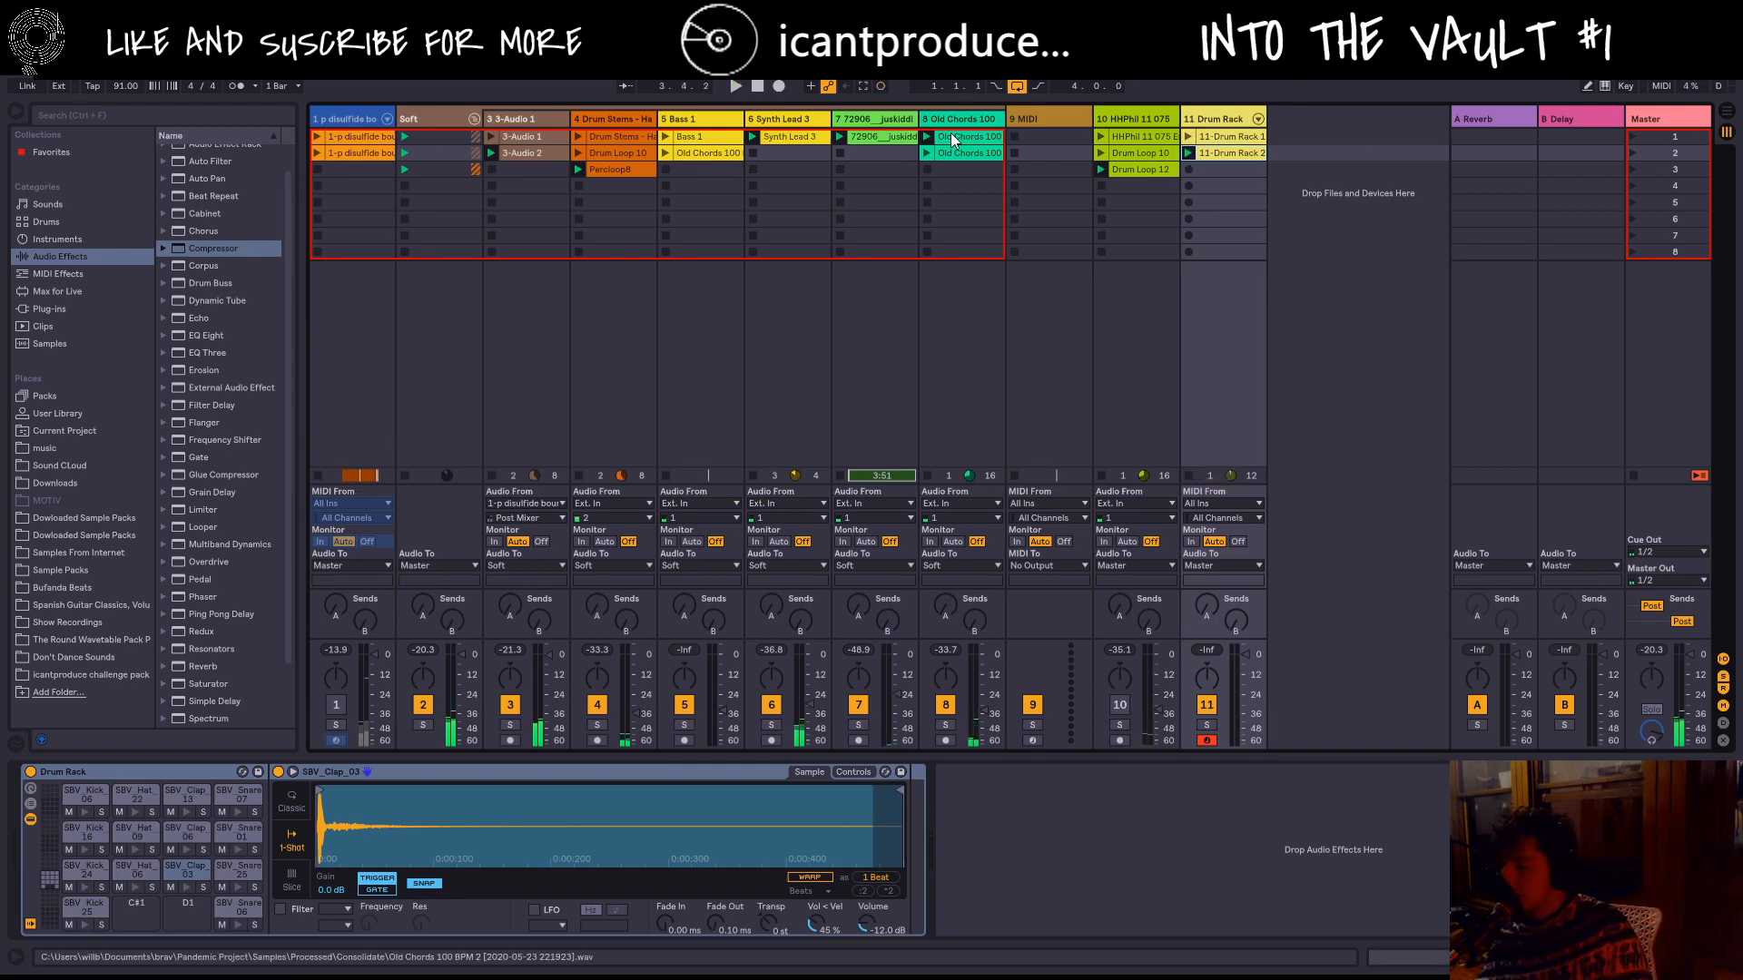
left_click(928, 152)
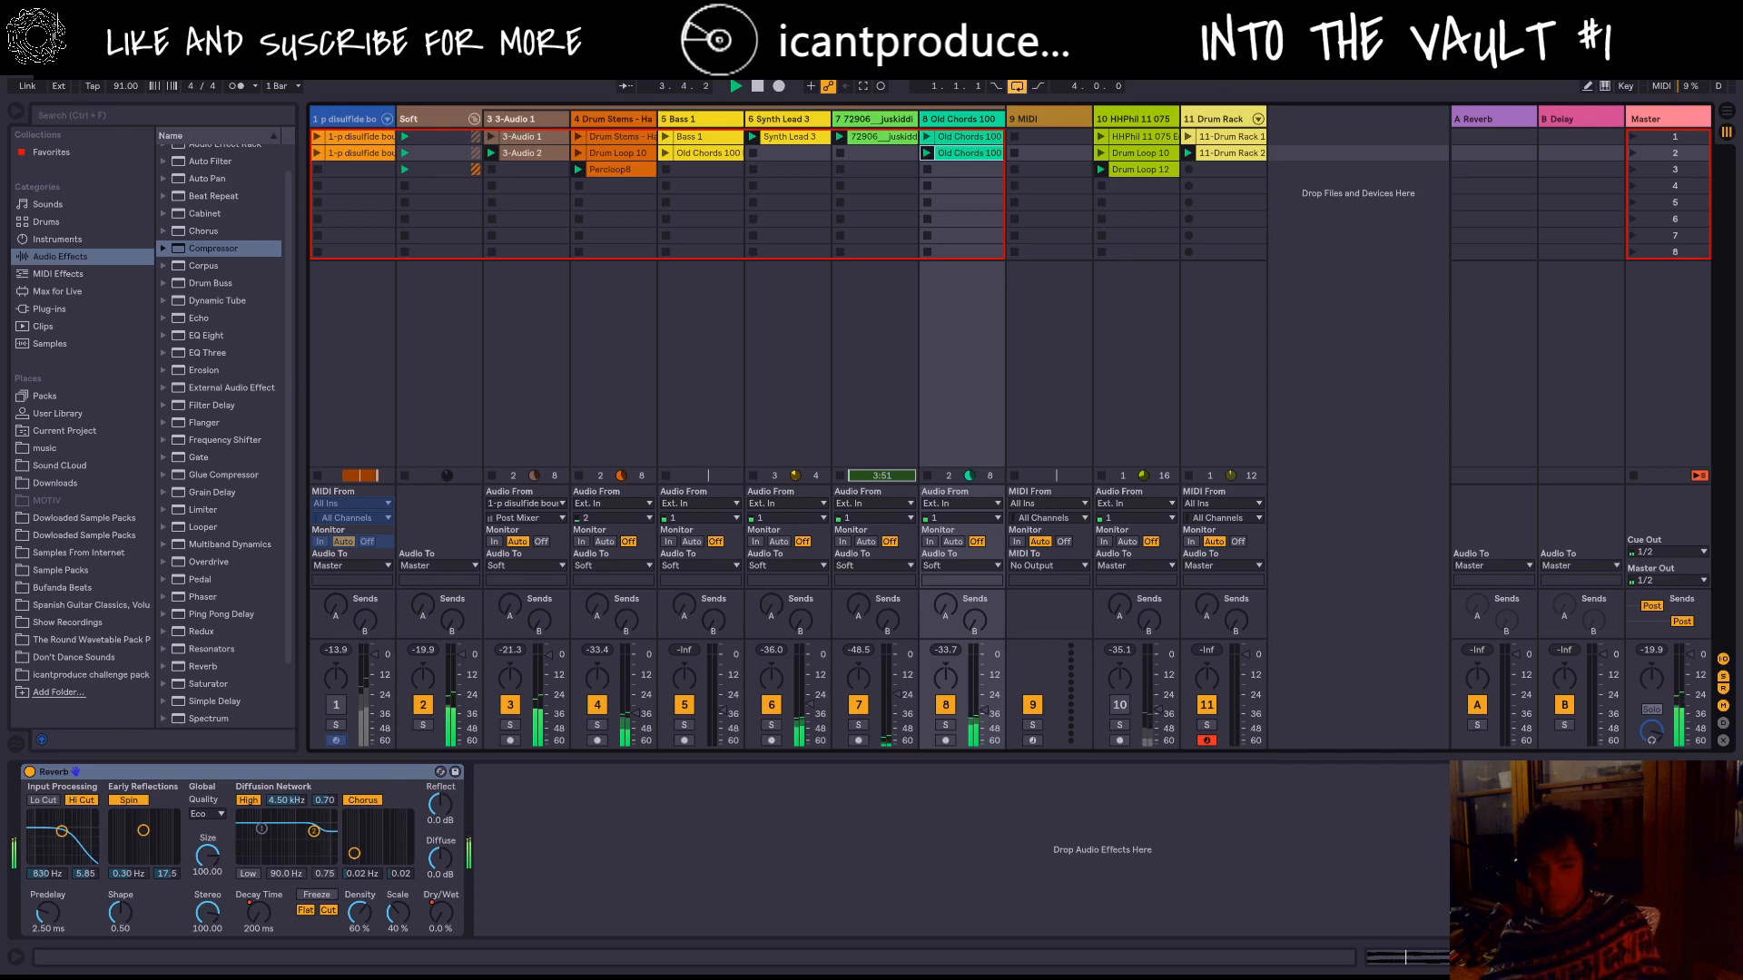
left_click(1229, 114)
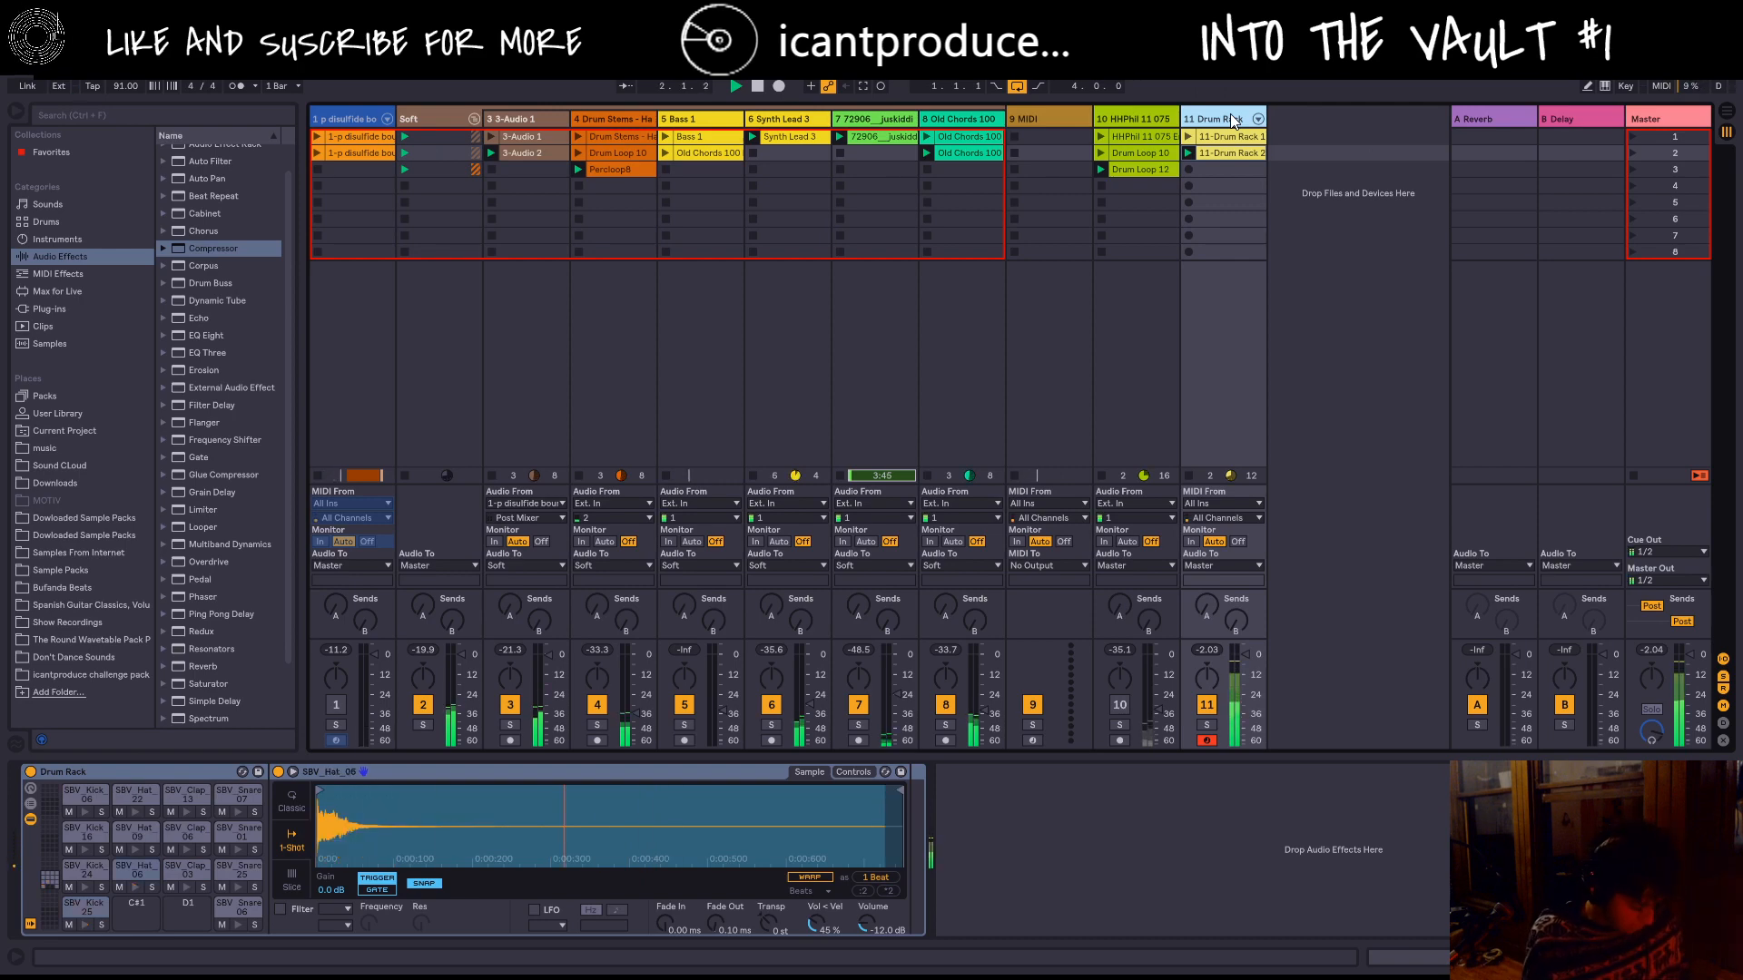
key("ctrl+shift+F9")
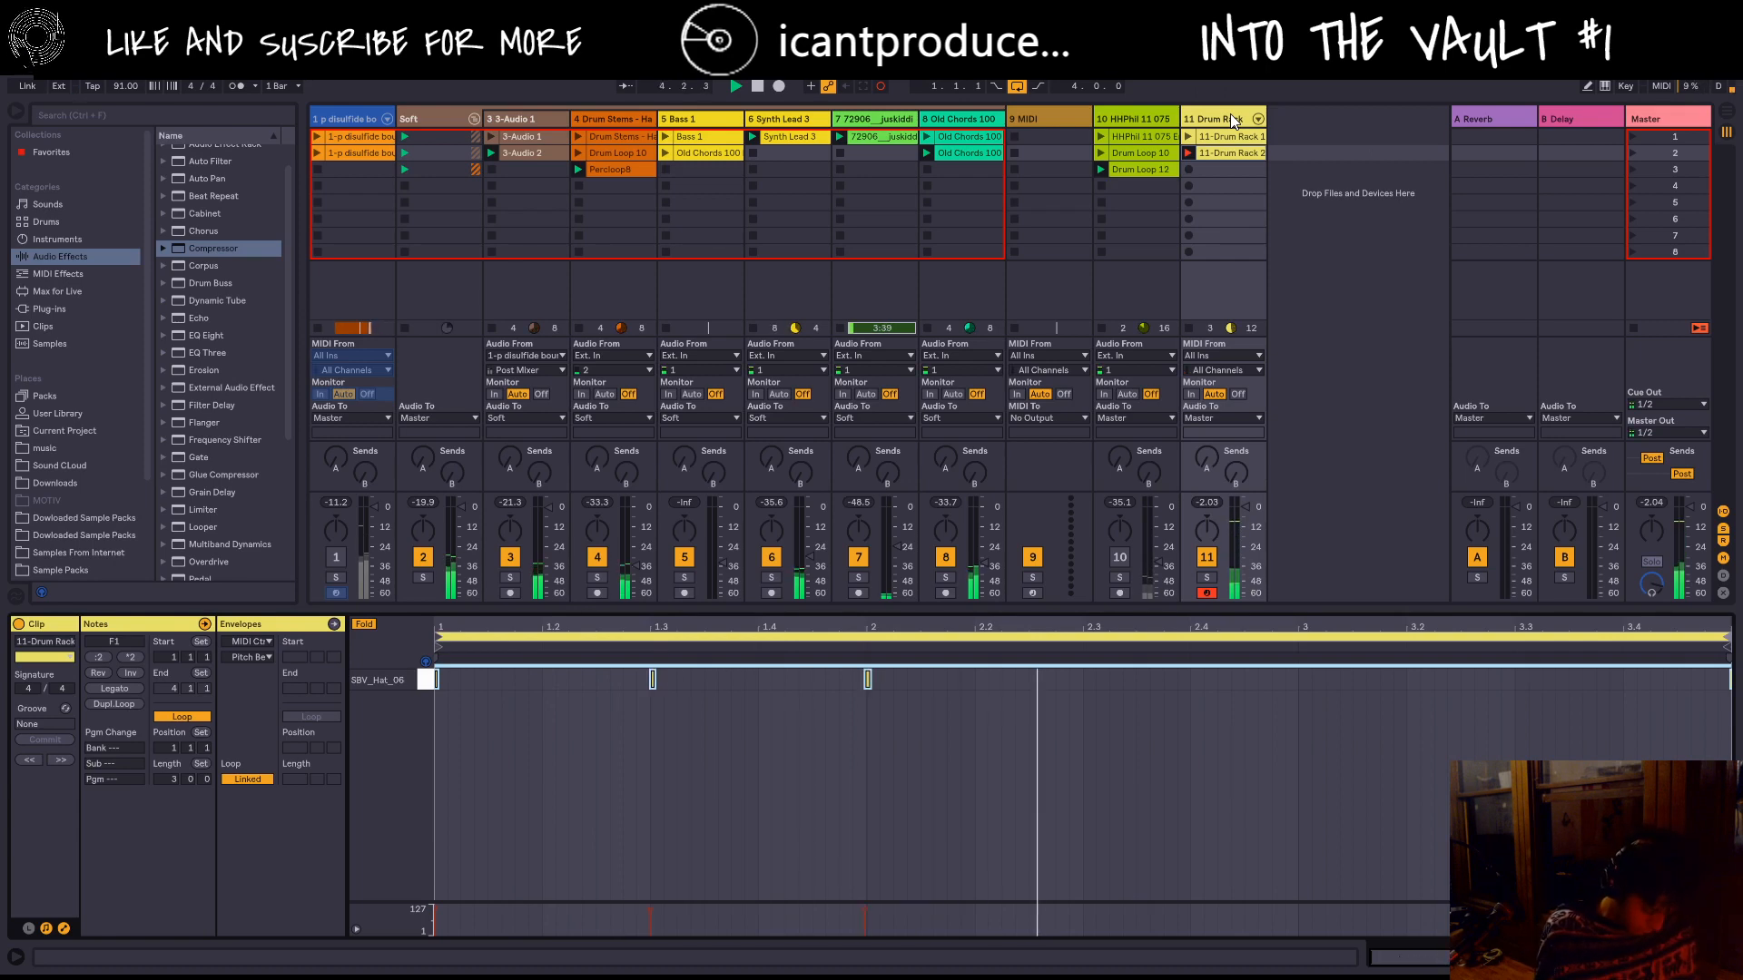
key("space")
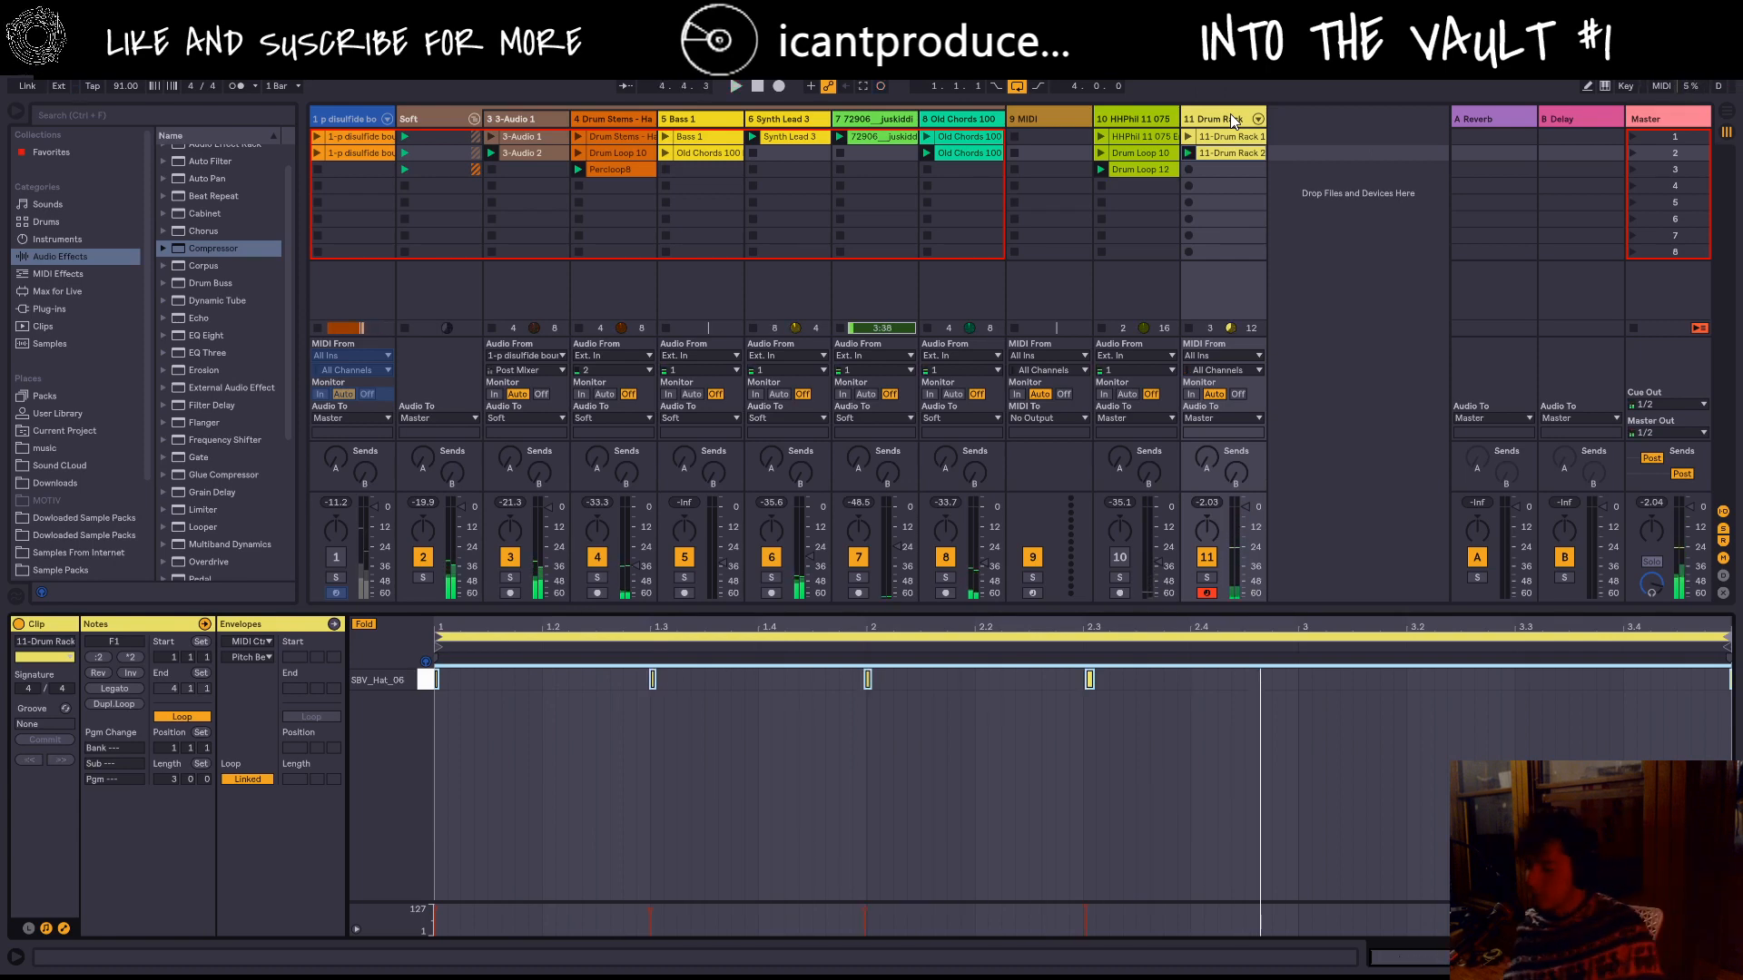
key("space")
key("space")
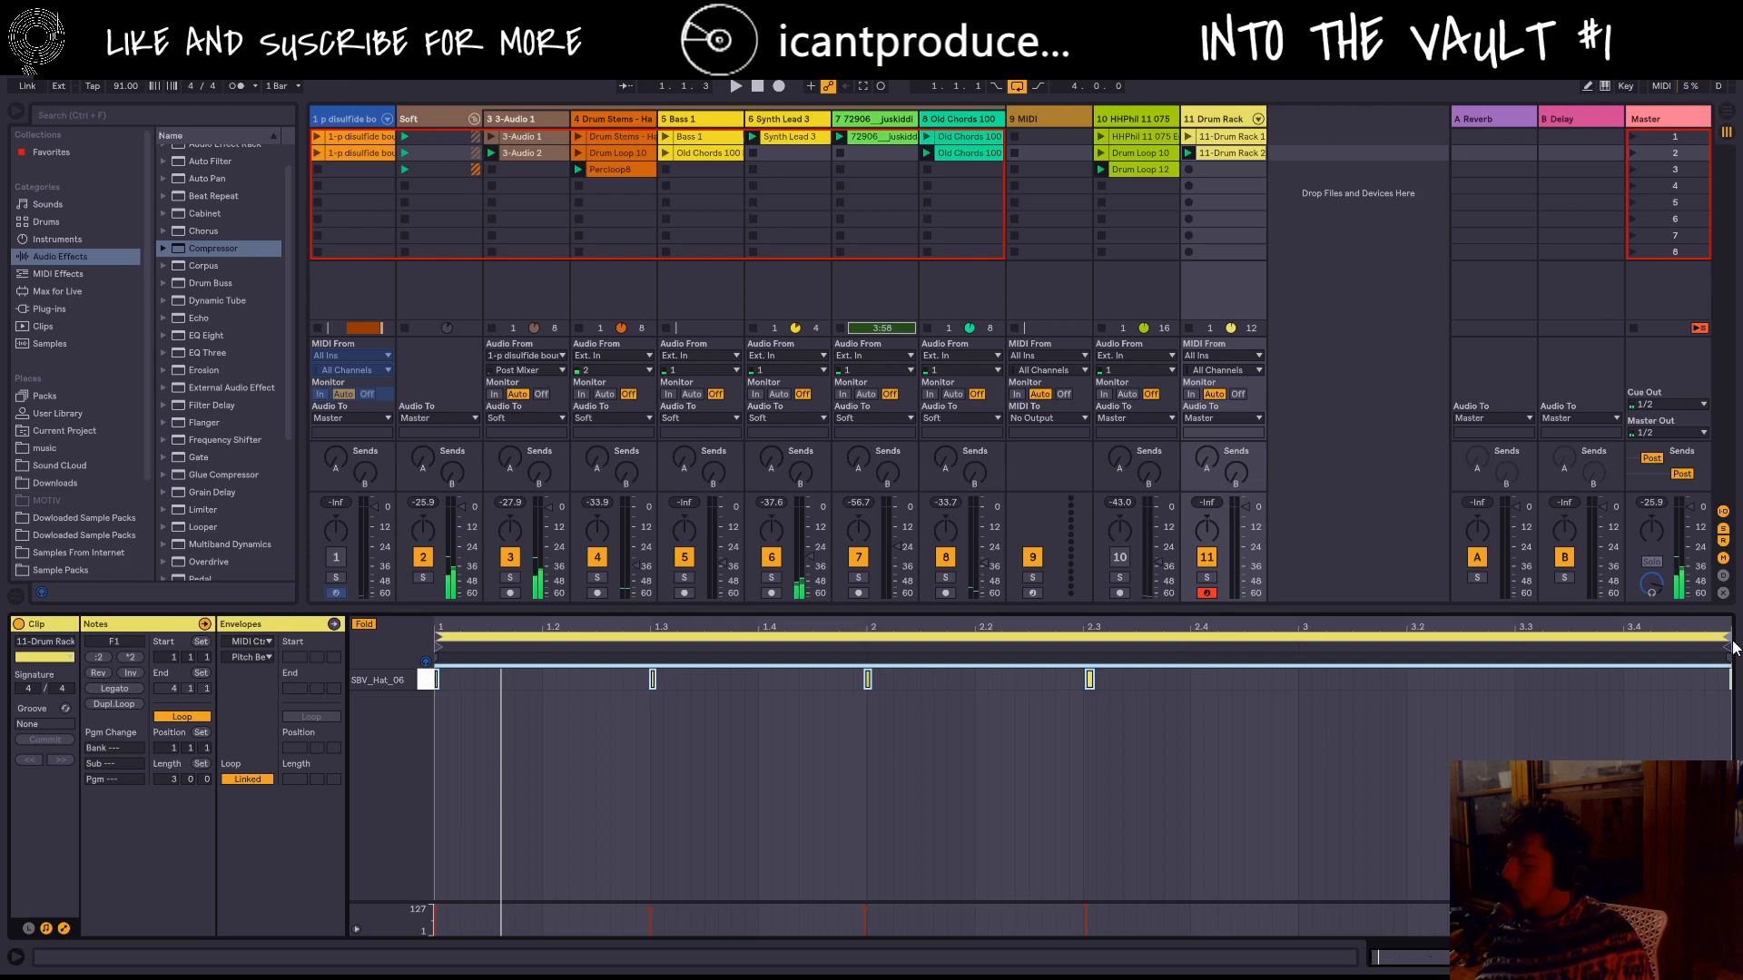
Step: Shorten the second Drum Rack clip's loop to end at 2.3.1 and play it back
left_click_drag(1724, 638, 1084, 711)
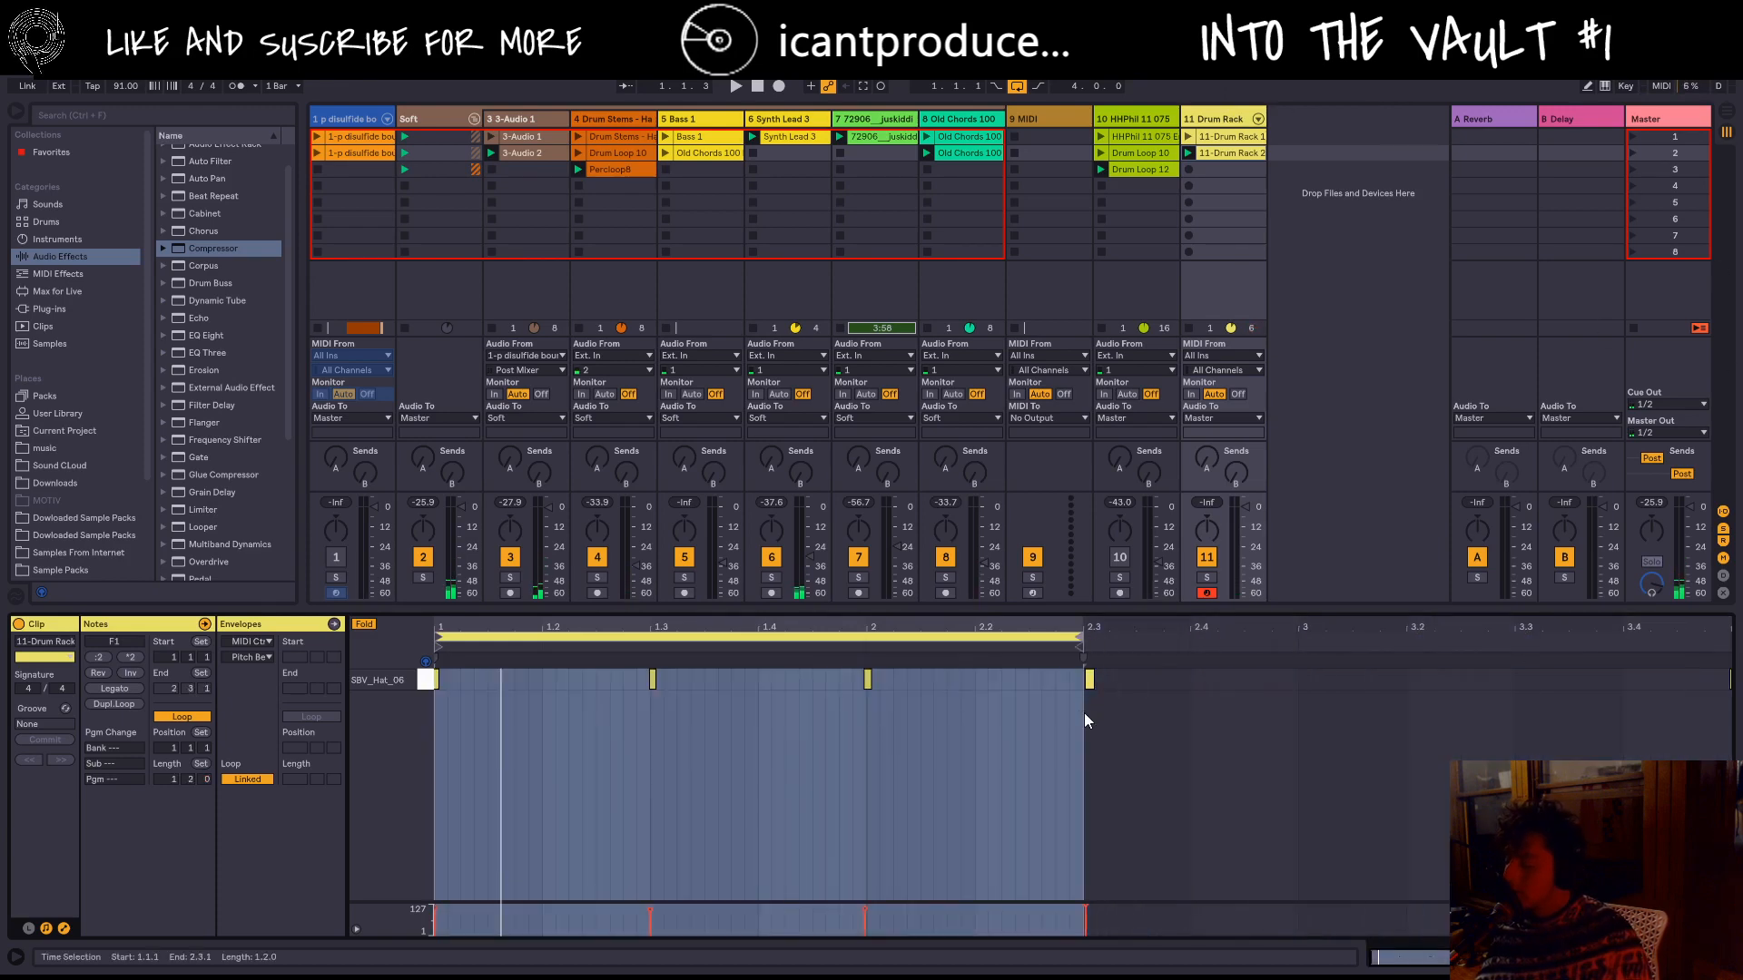
left_click(1187, 154)
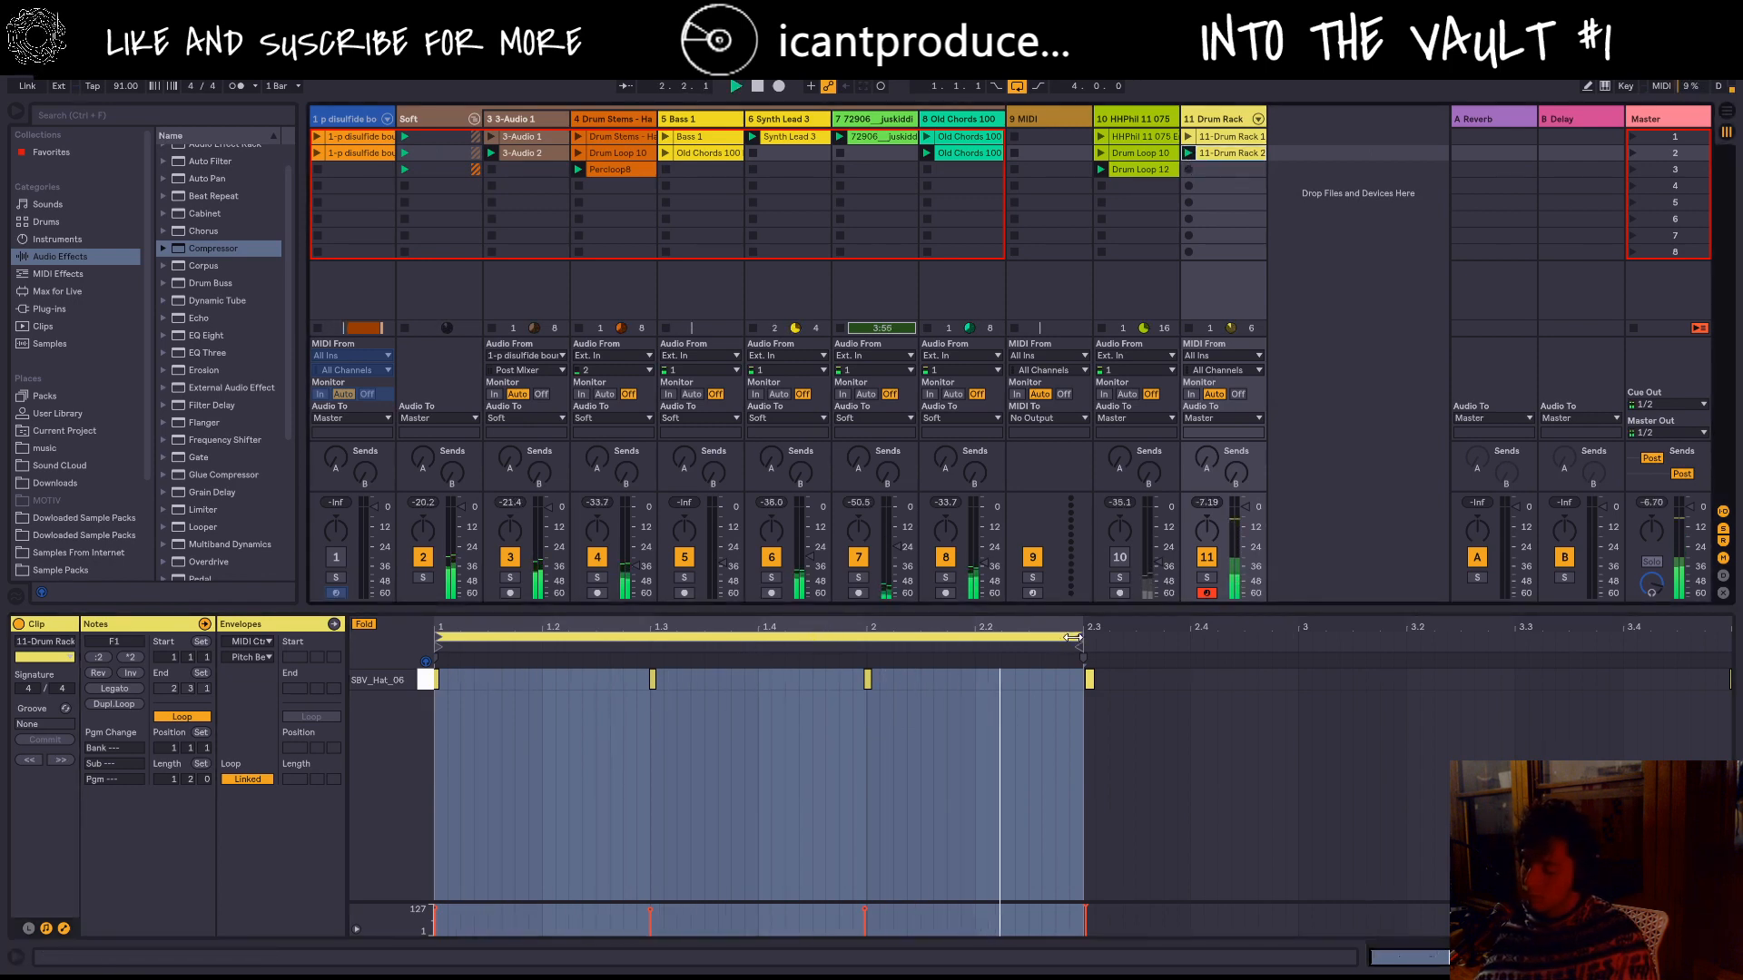
key("space")
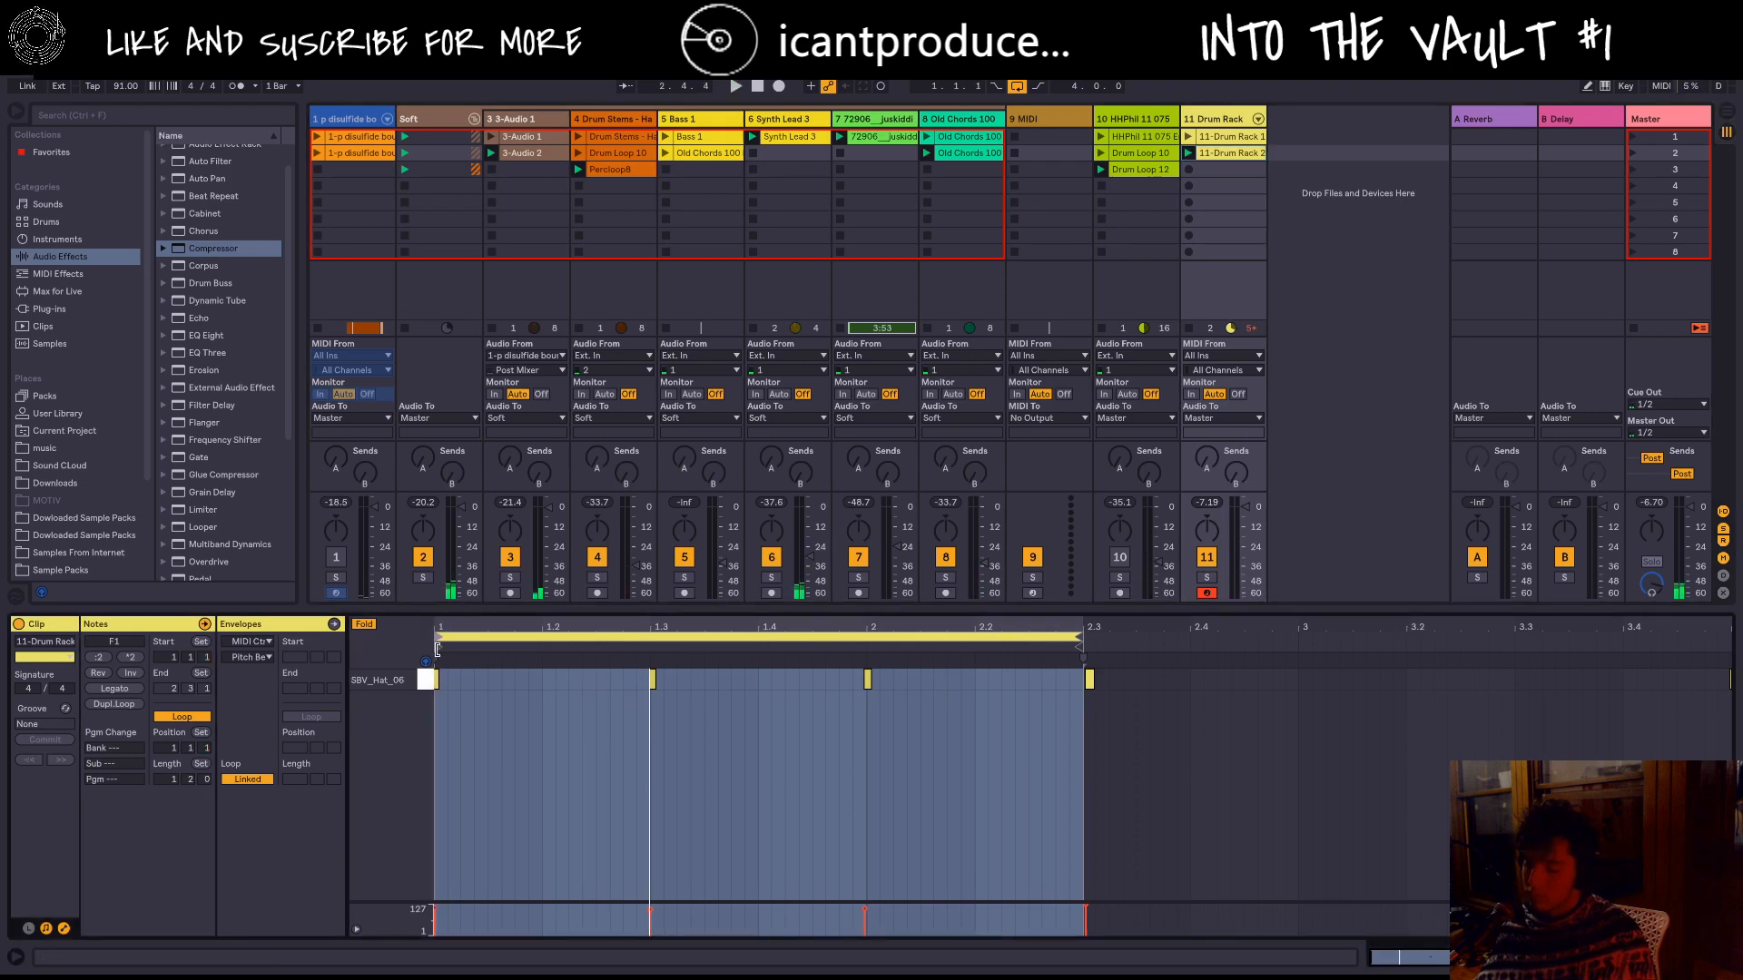
left_click_drag(962, 668, 479, 629)
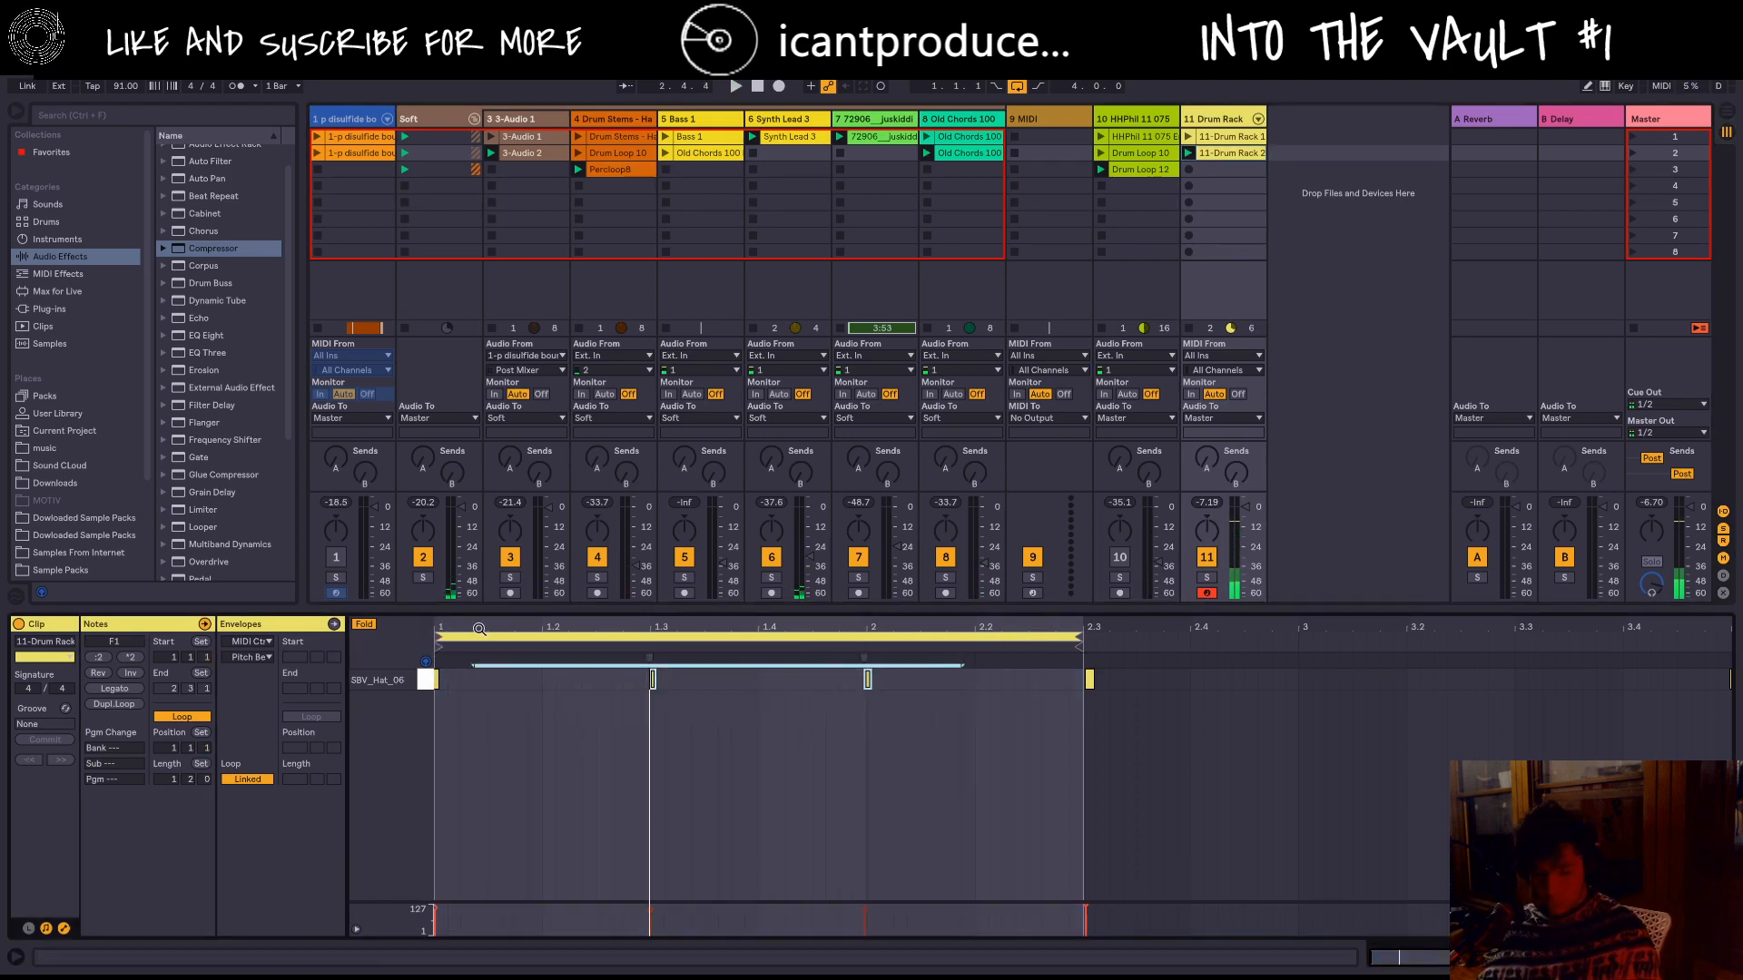
left_click(446, 676)
left_click(440, 683)
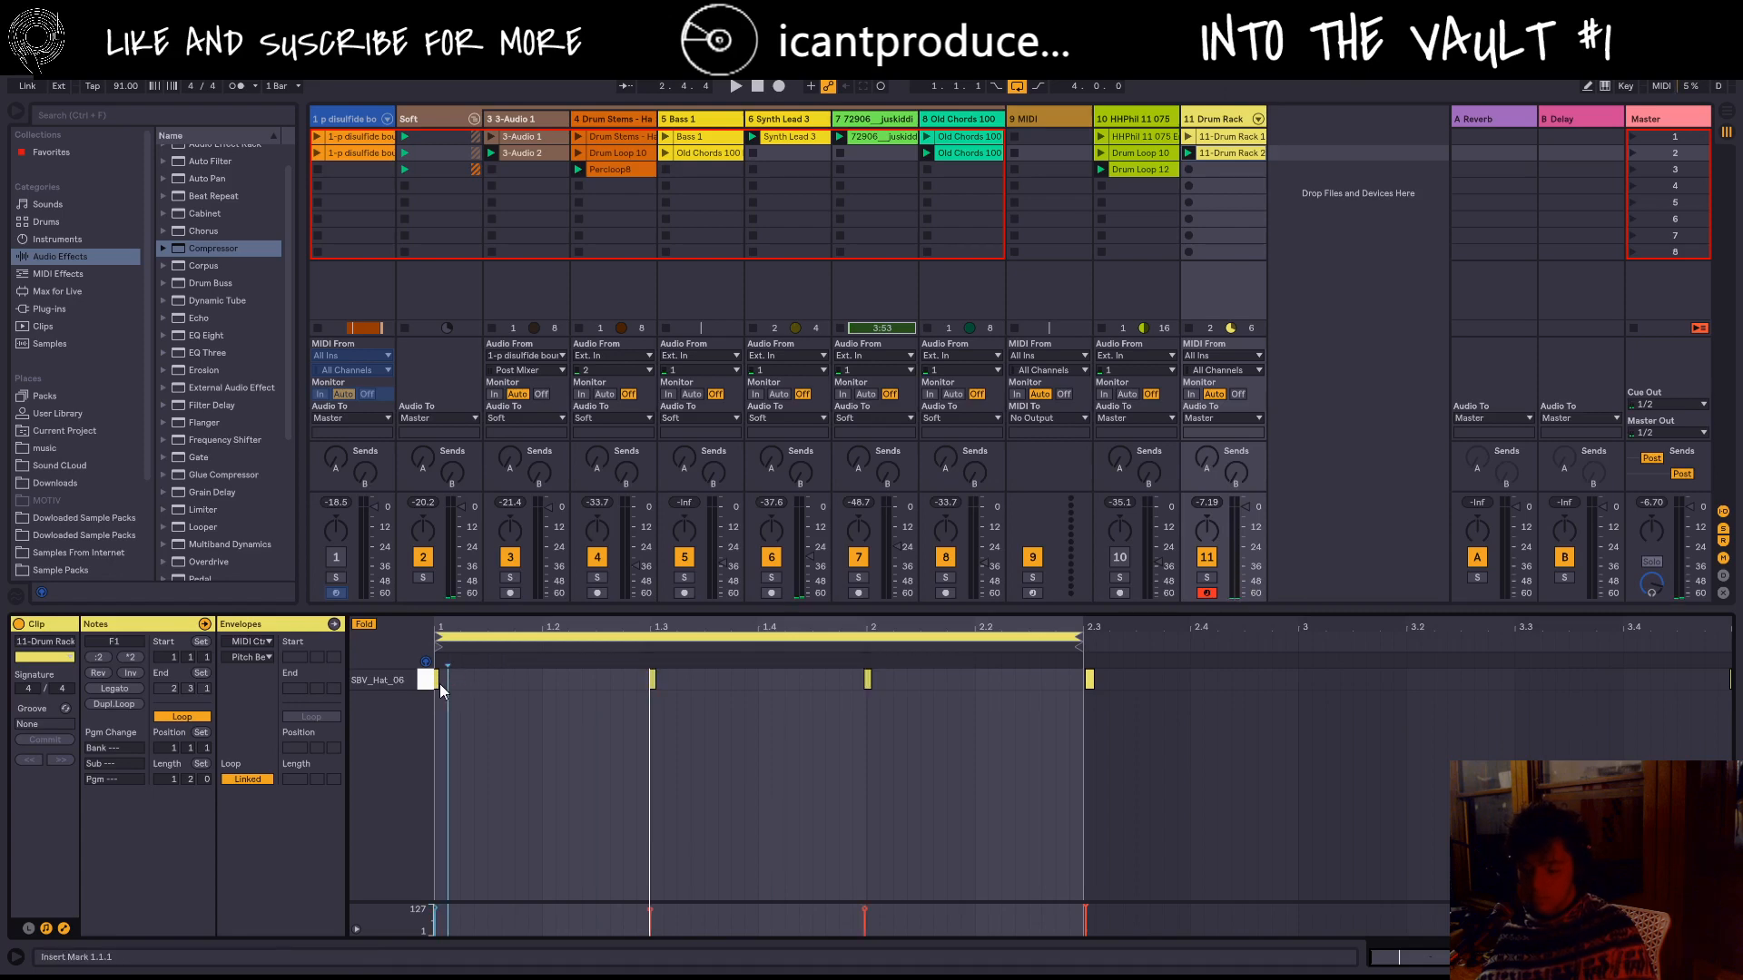
key("space")
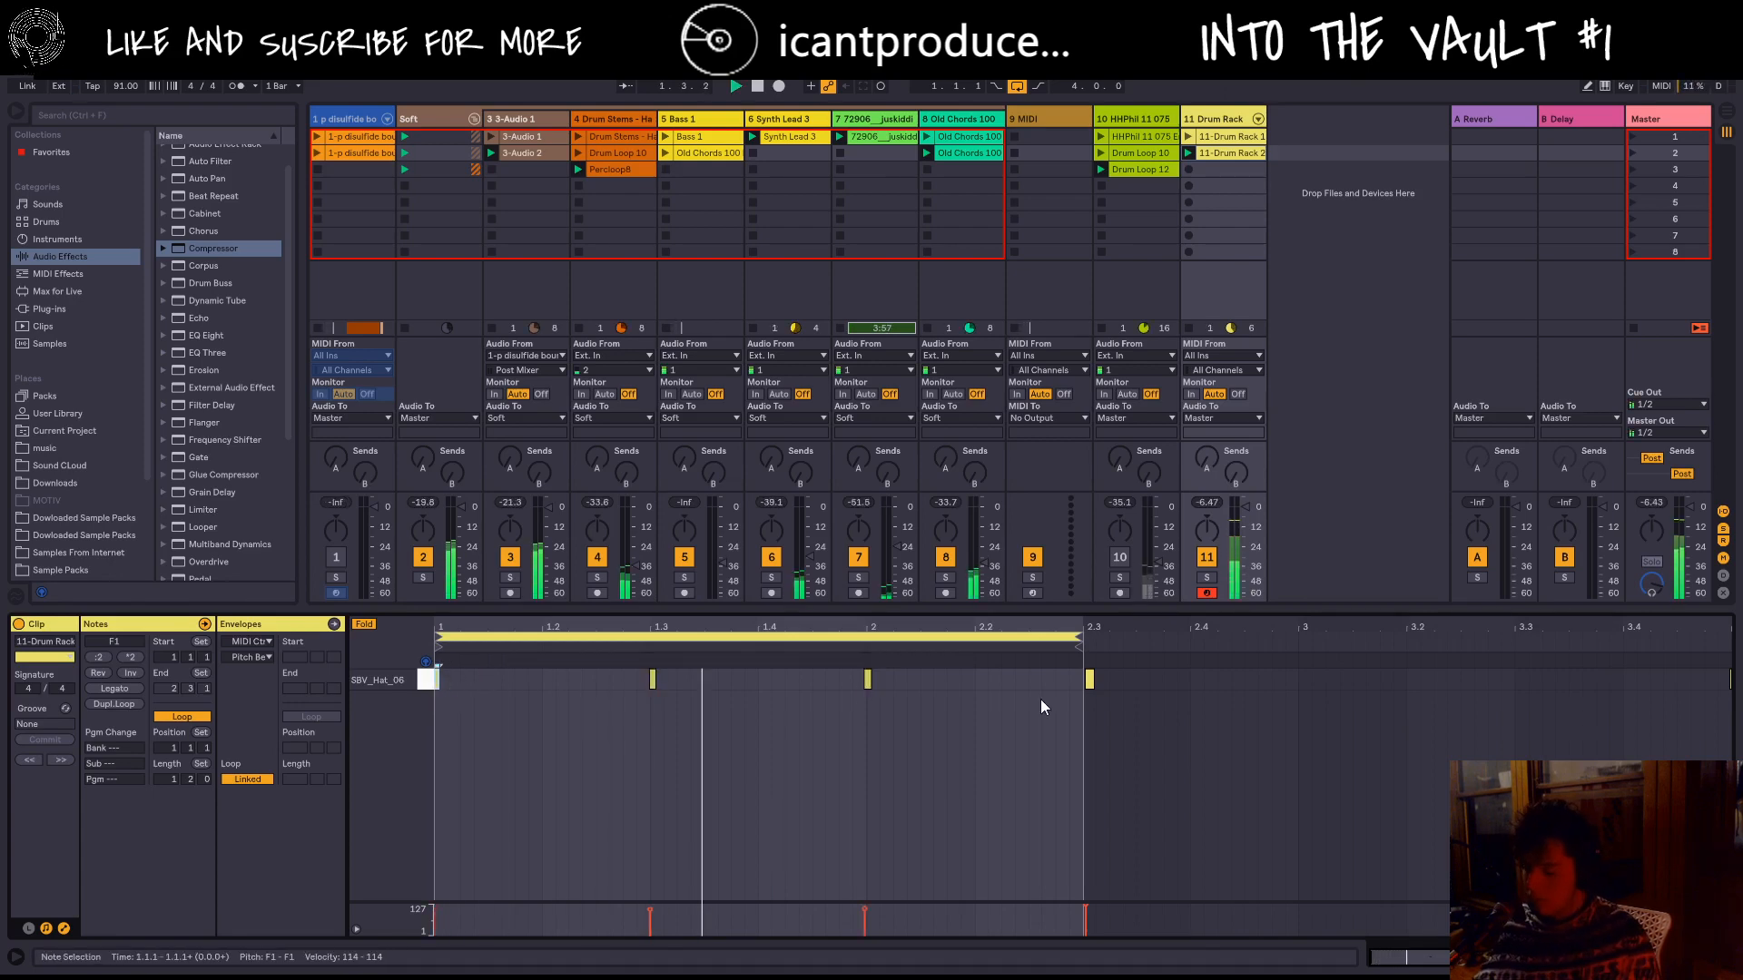
Step: Extend the hat clip's loop to two bars and lower the velocities of its first four notes to about 14–17
left_click(1079, 642)
left_click_drag(1078, 641, 1216, 641)
left_click_drag(1276, 692, 1296, 700)
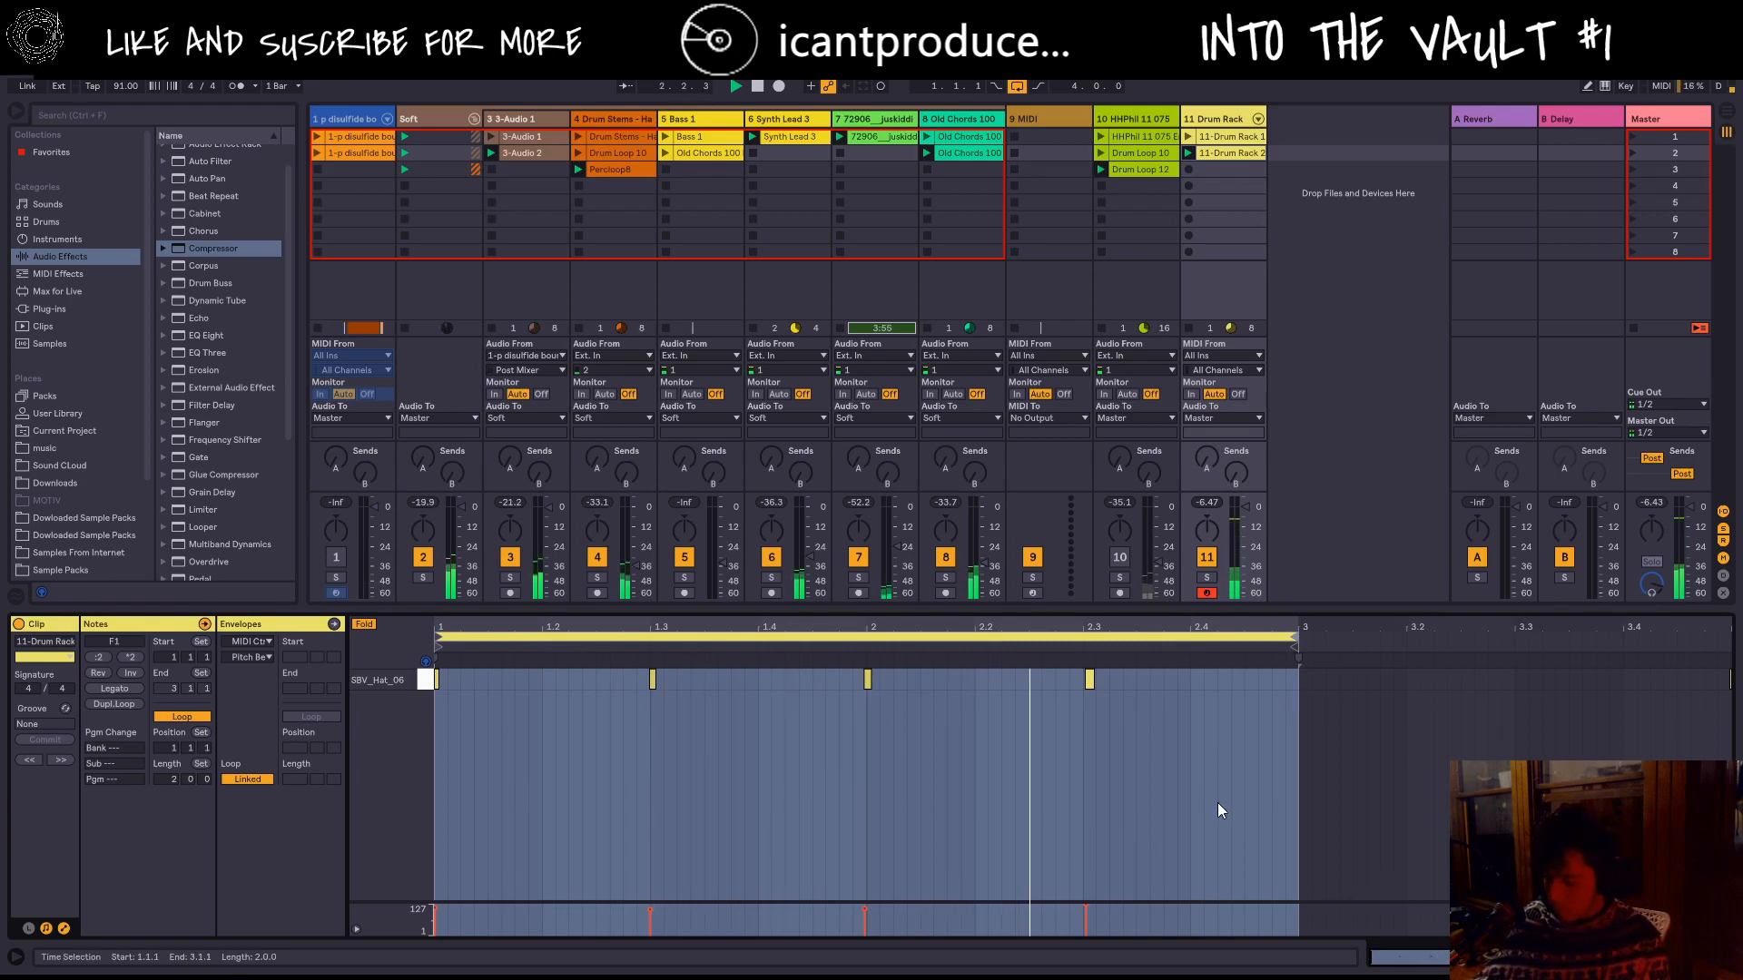
left_click_drag(1217, 813, 431, 670)
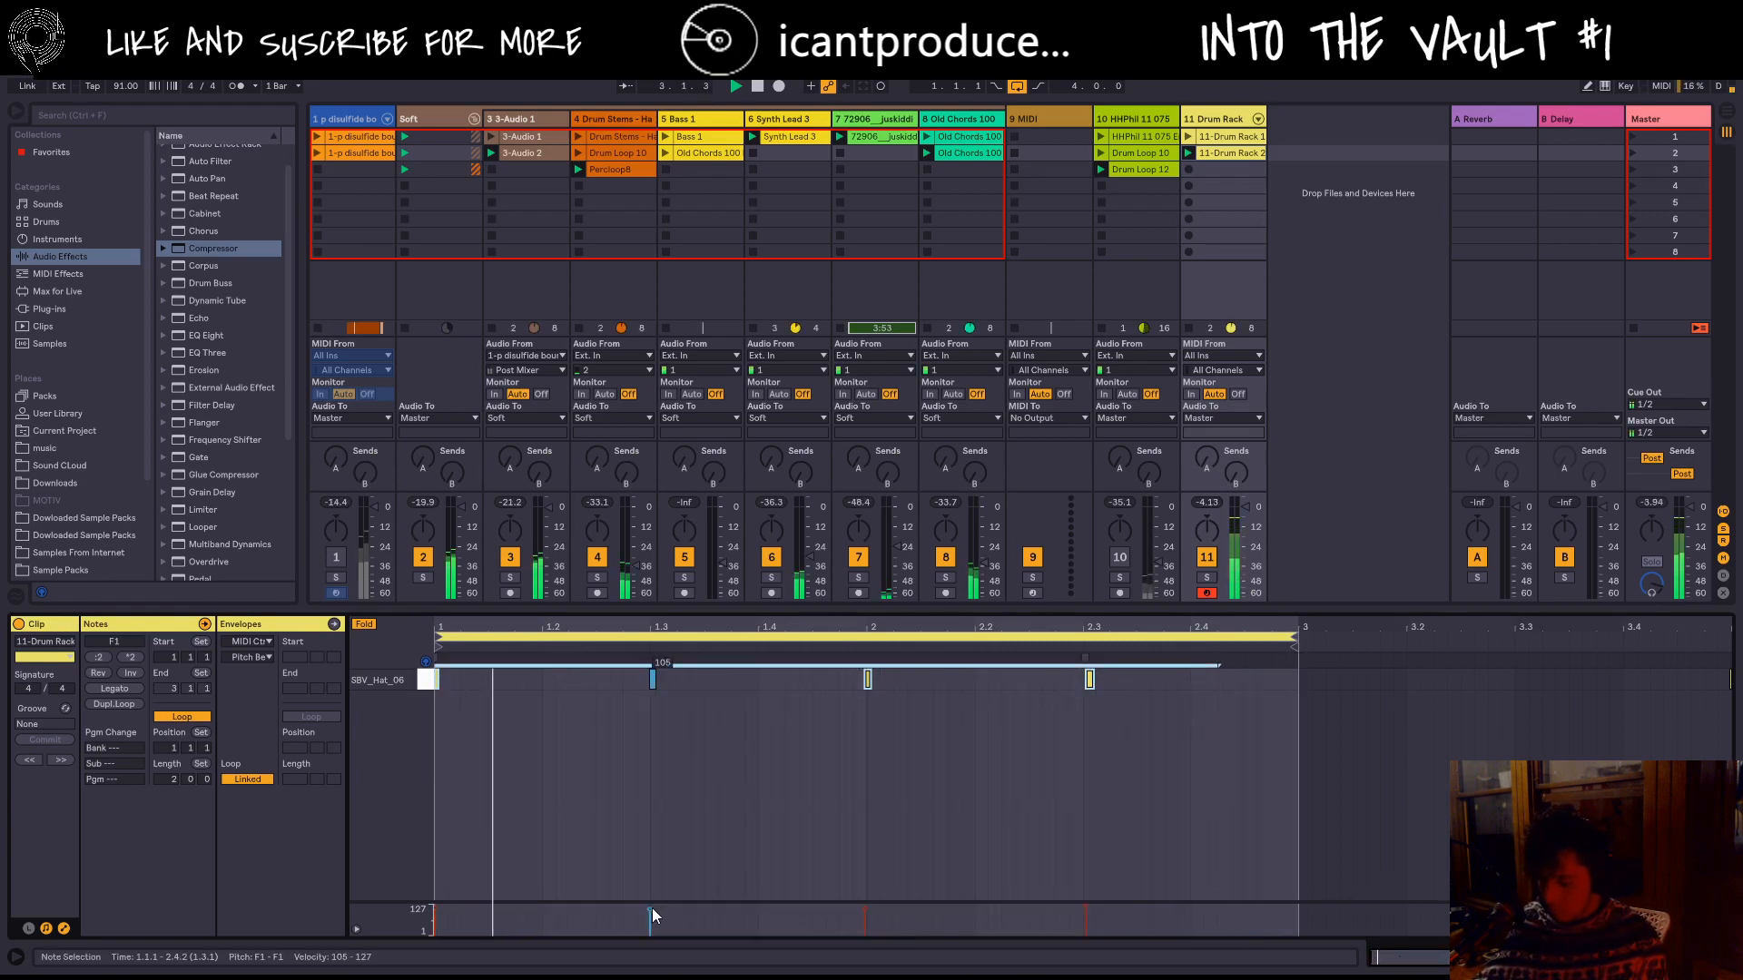
left_click_drag(652, 907, 652, 928)
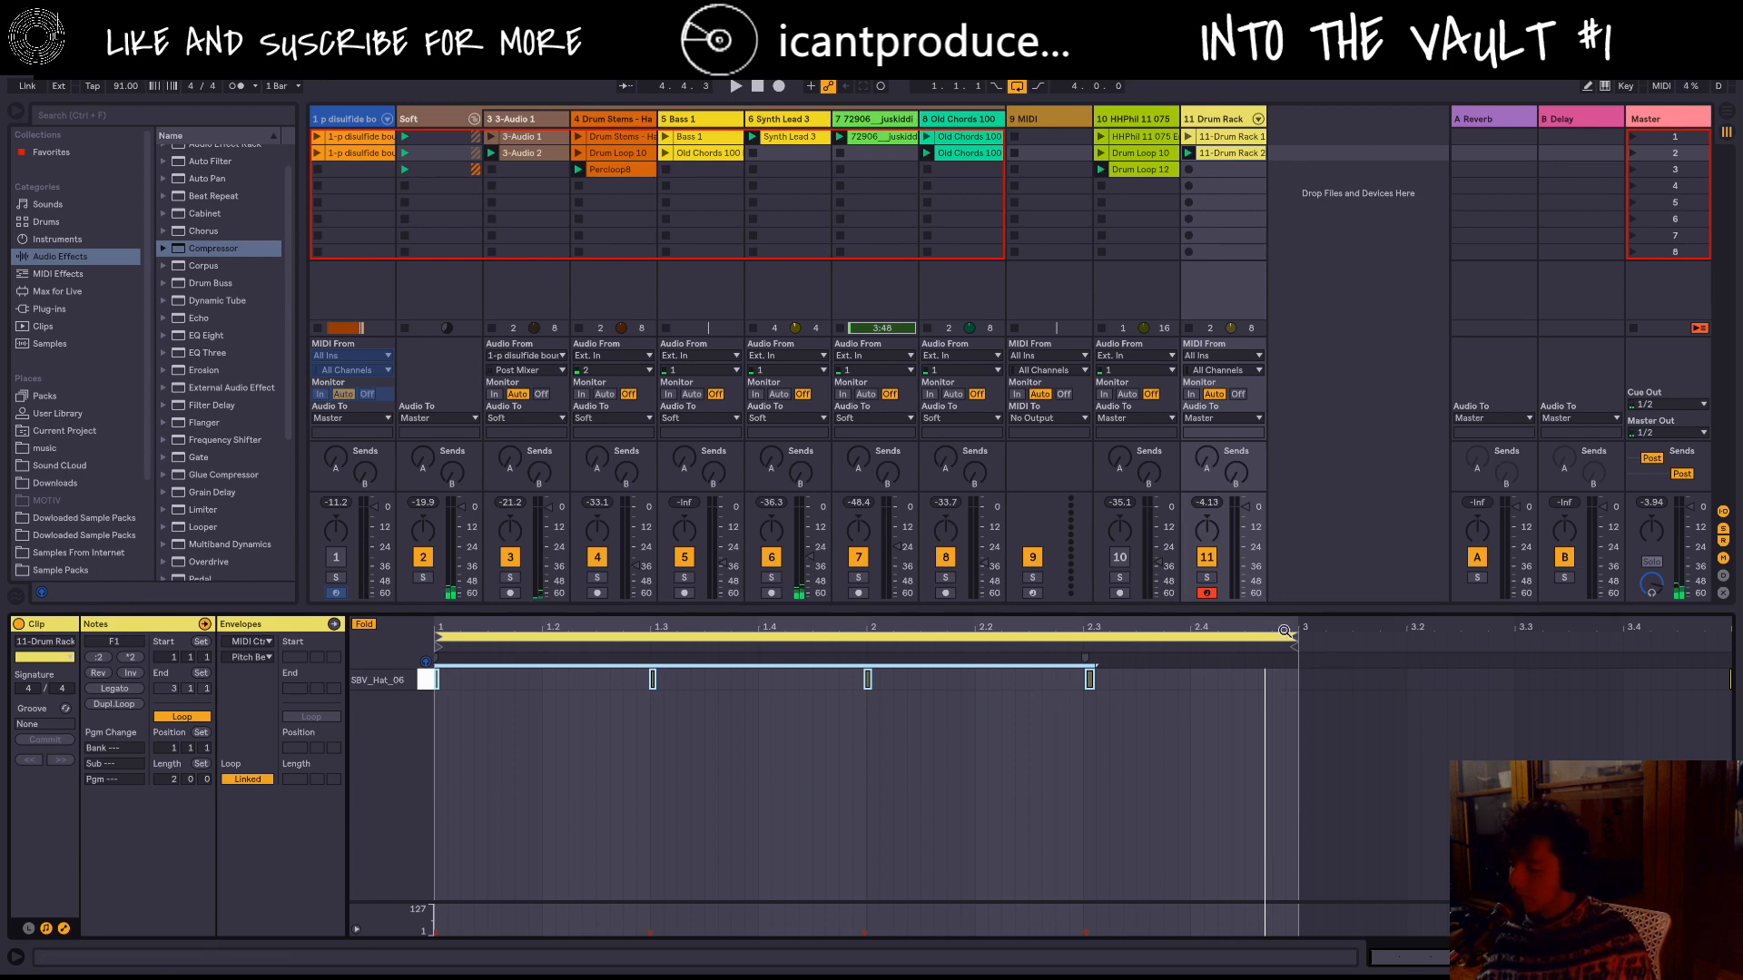
Step: Extend the hat clip's loop to four bars and delete the stray hat note at the start of bar 4
left_click_drag(1290, 639, 1380, 672)
left_click_drag(1356, 773, 1325, 797)
left_click_drag(1325, 638, 1314, 639)
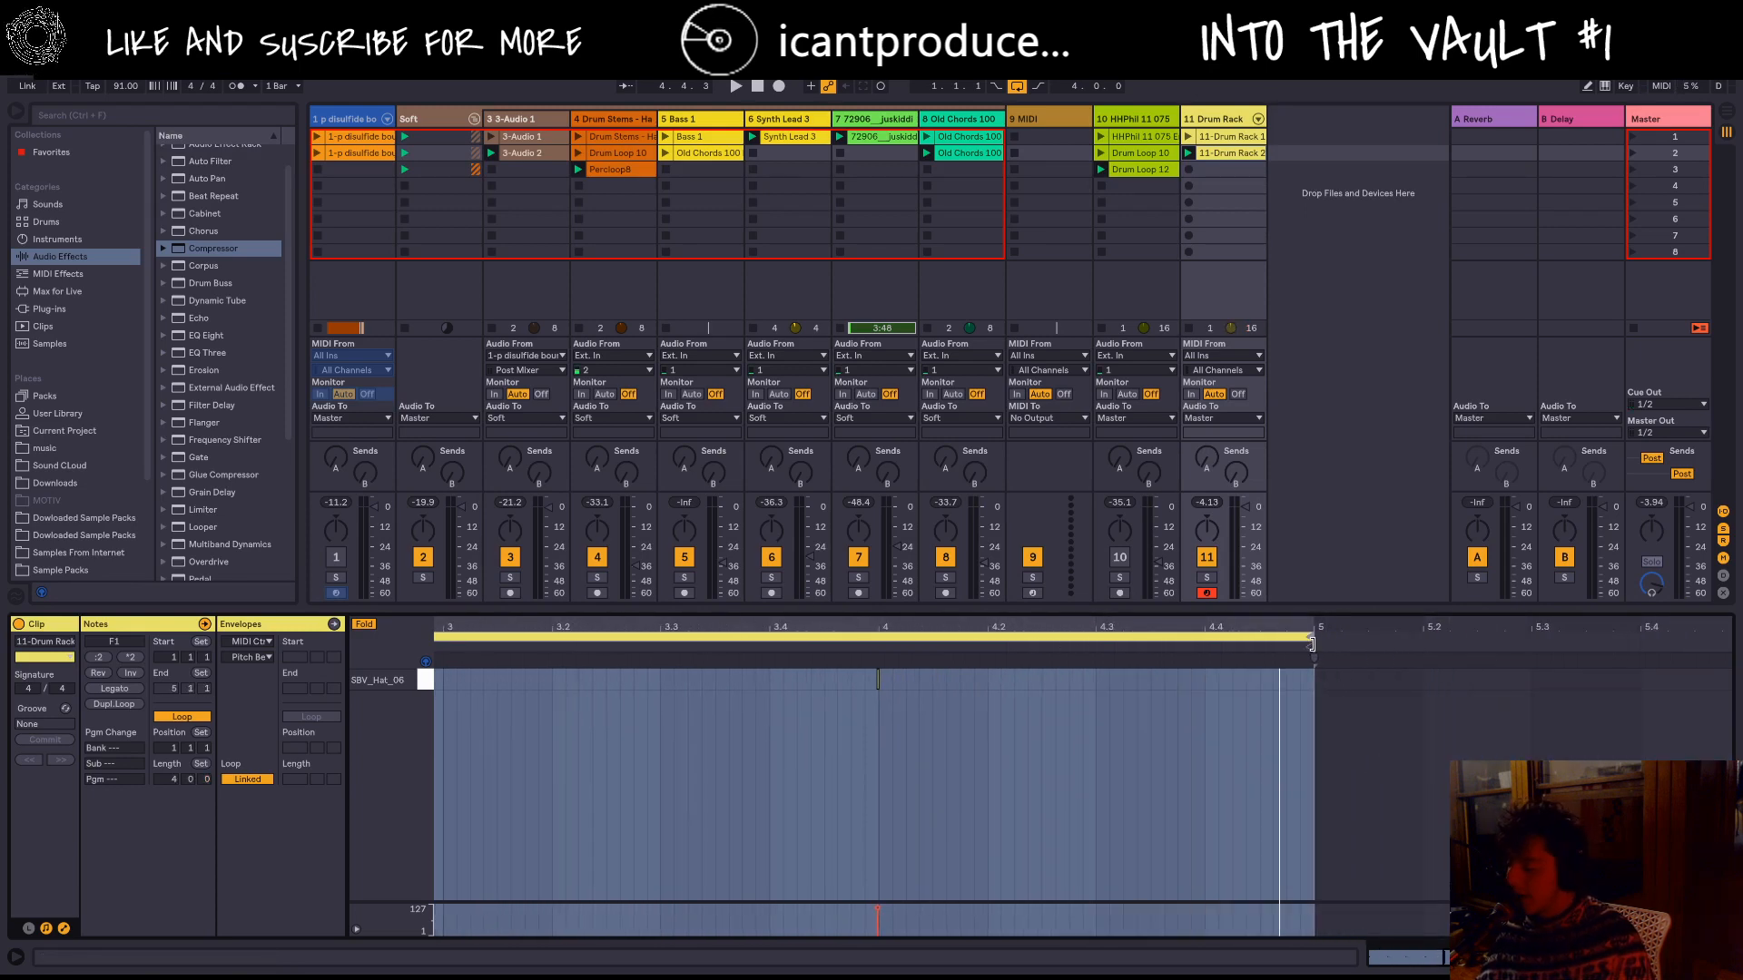
scroll(1144, 823, "down", 3)
left_click(1266, 793)
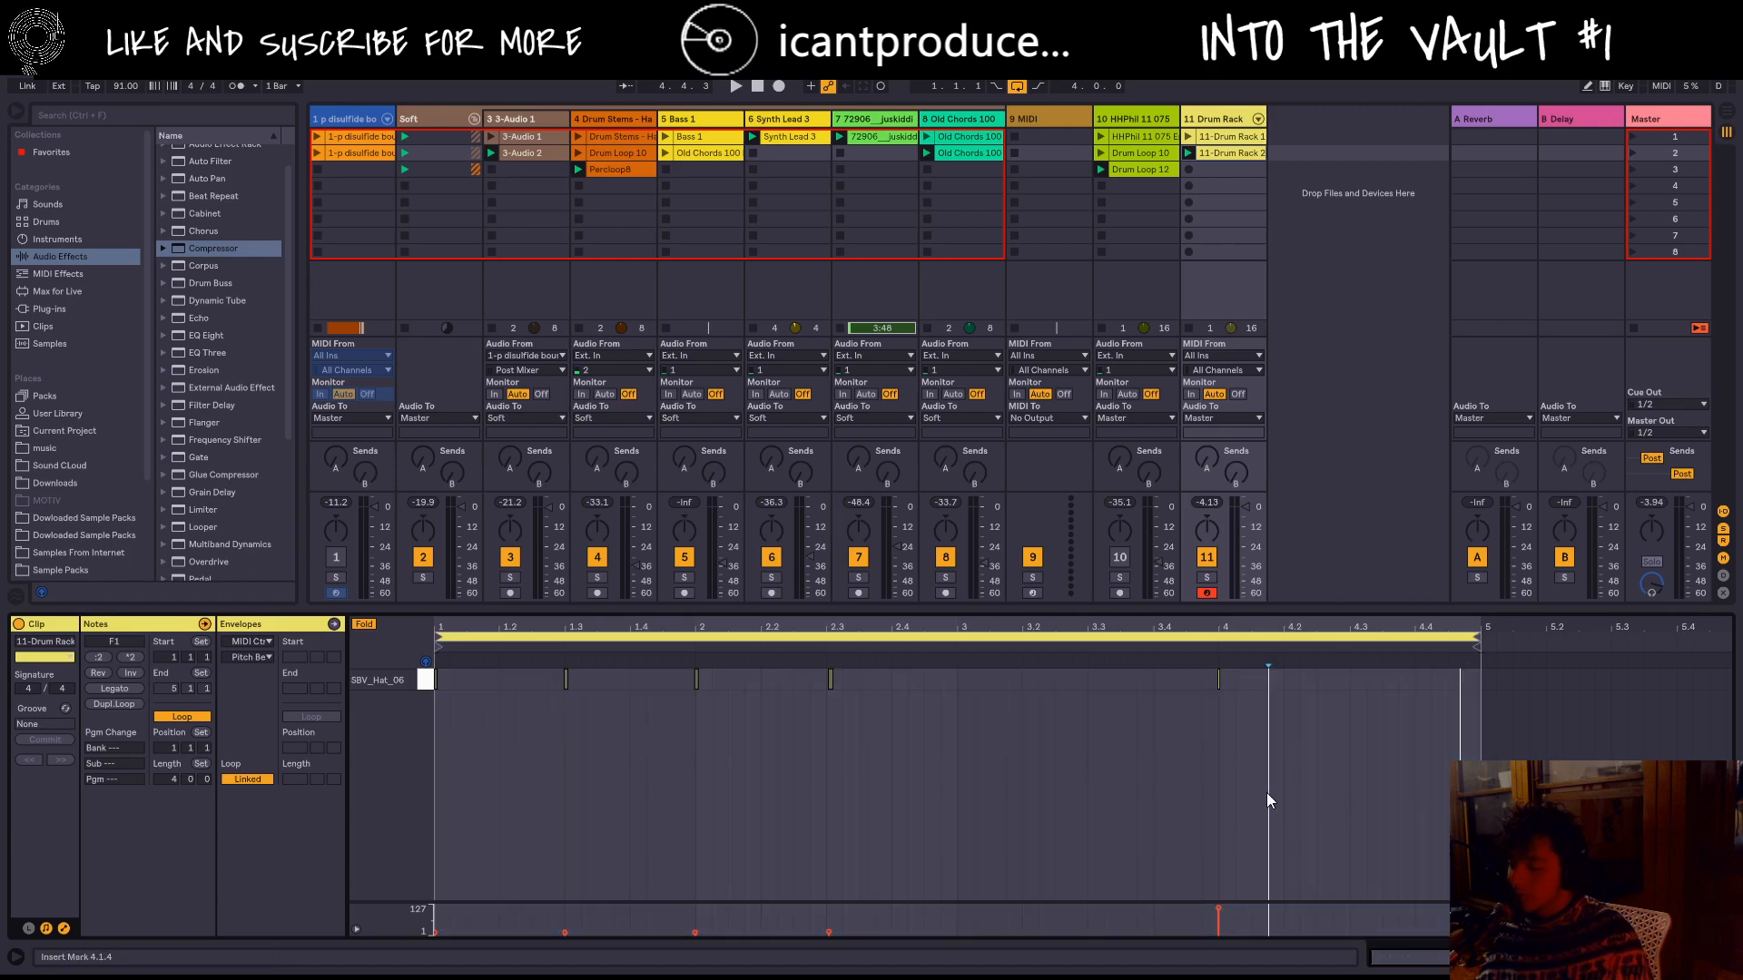
left_click_drag(1266, 792, 1137, 650)
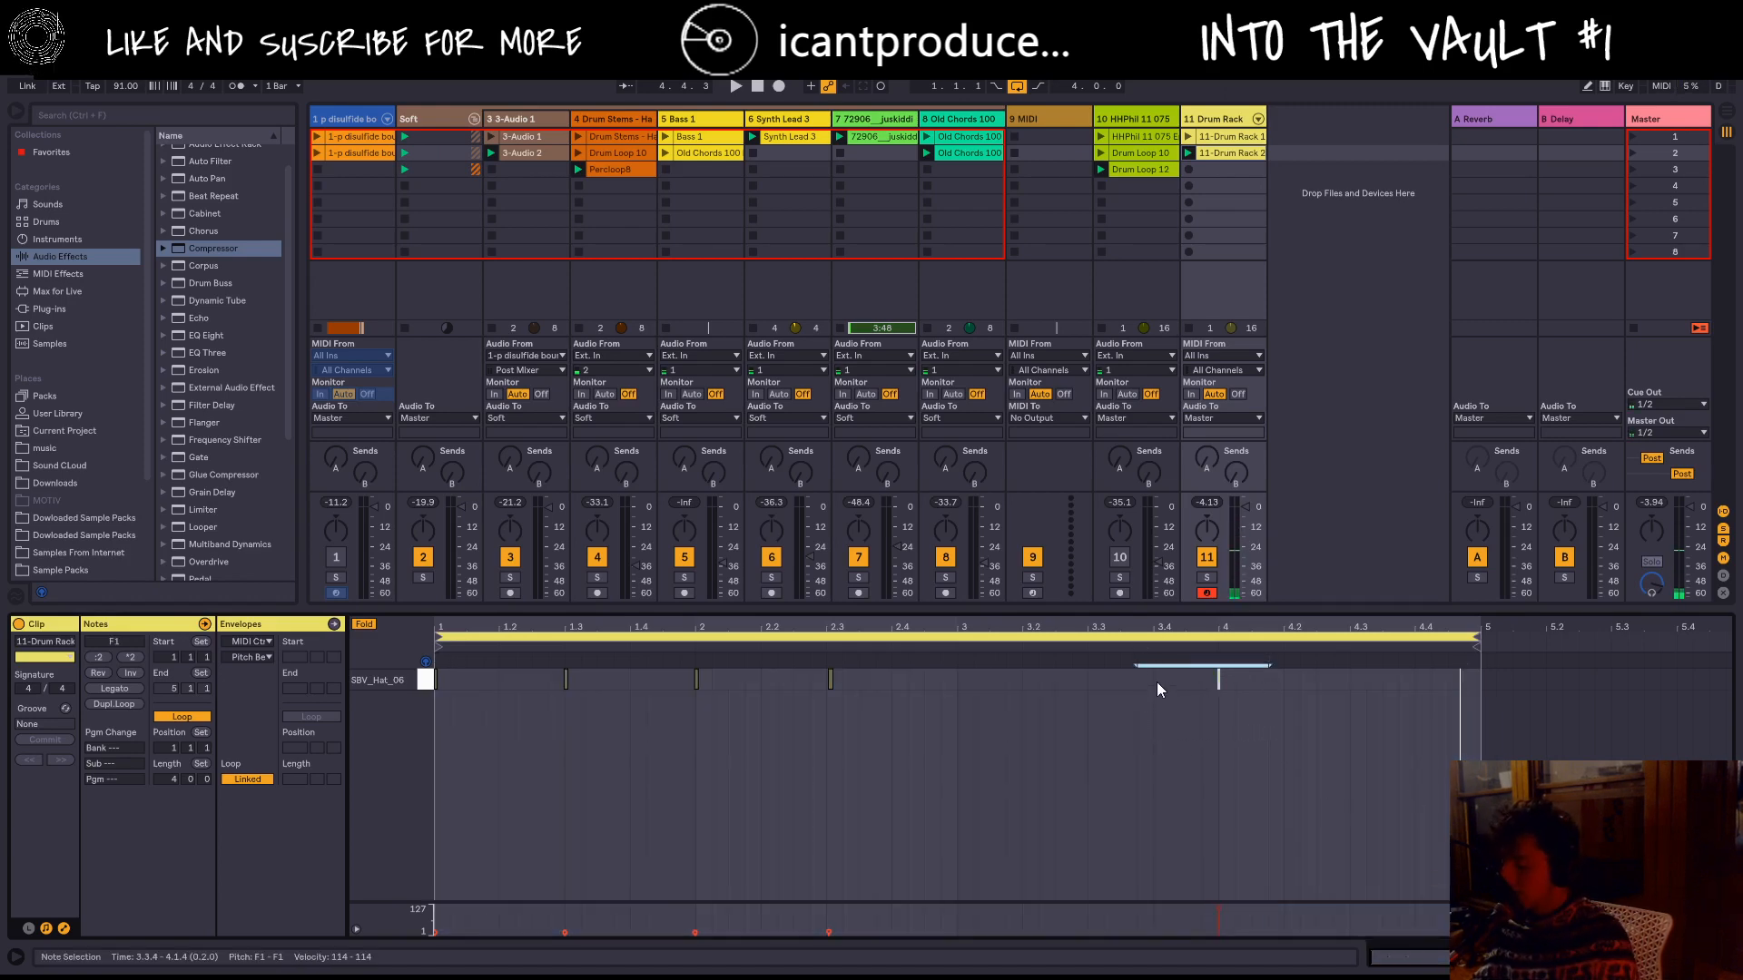
key("Delete")
Step: Duplicate the first four hat notes and move the copies so that they start at bar 3
left_click_drag(1081, 783, 445, 557)
key("ctrl+d")
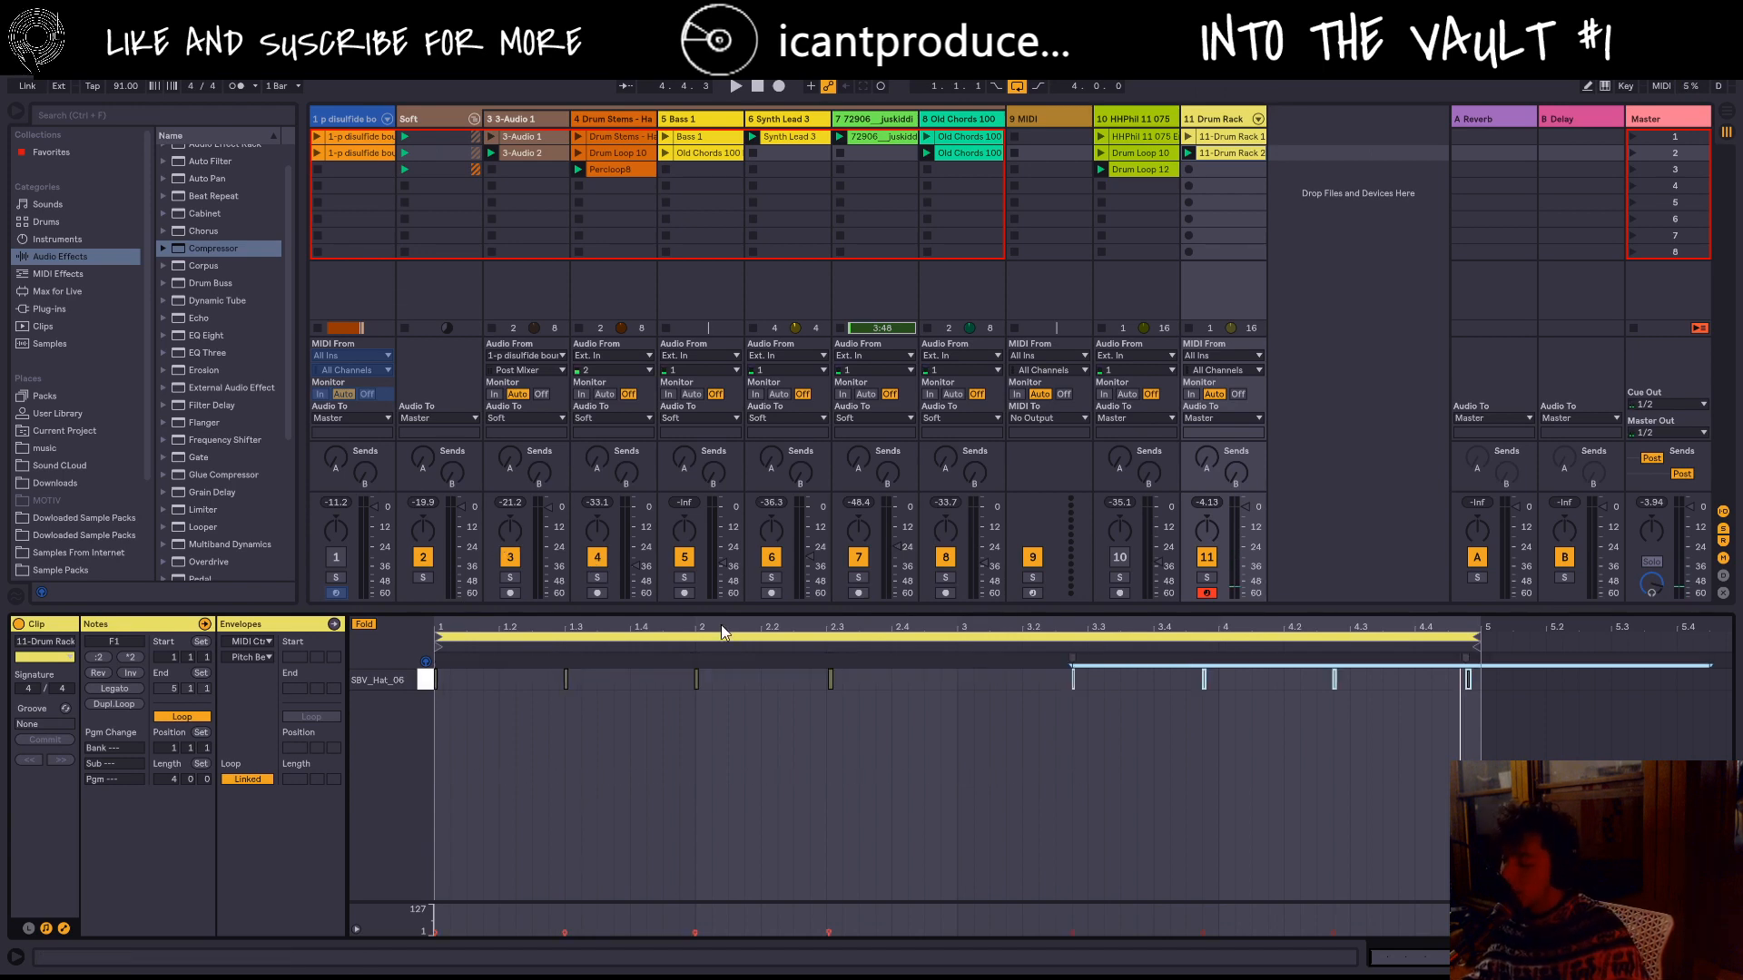
key("Left")
key("Left")
key("Left")
key("Left")
key("Left")
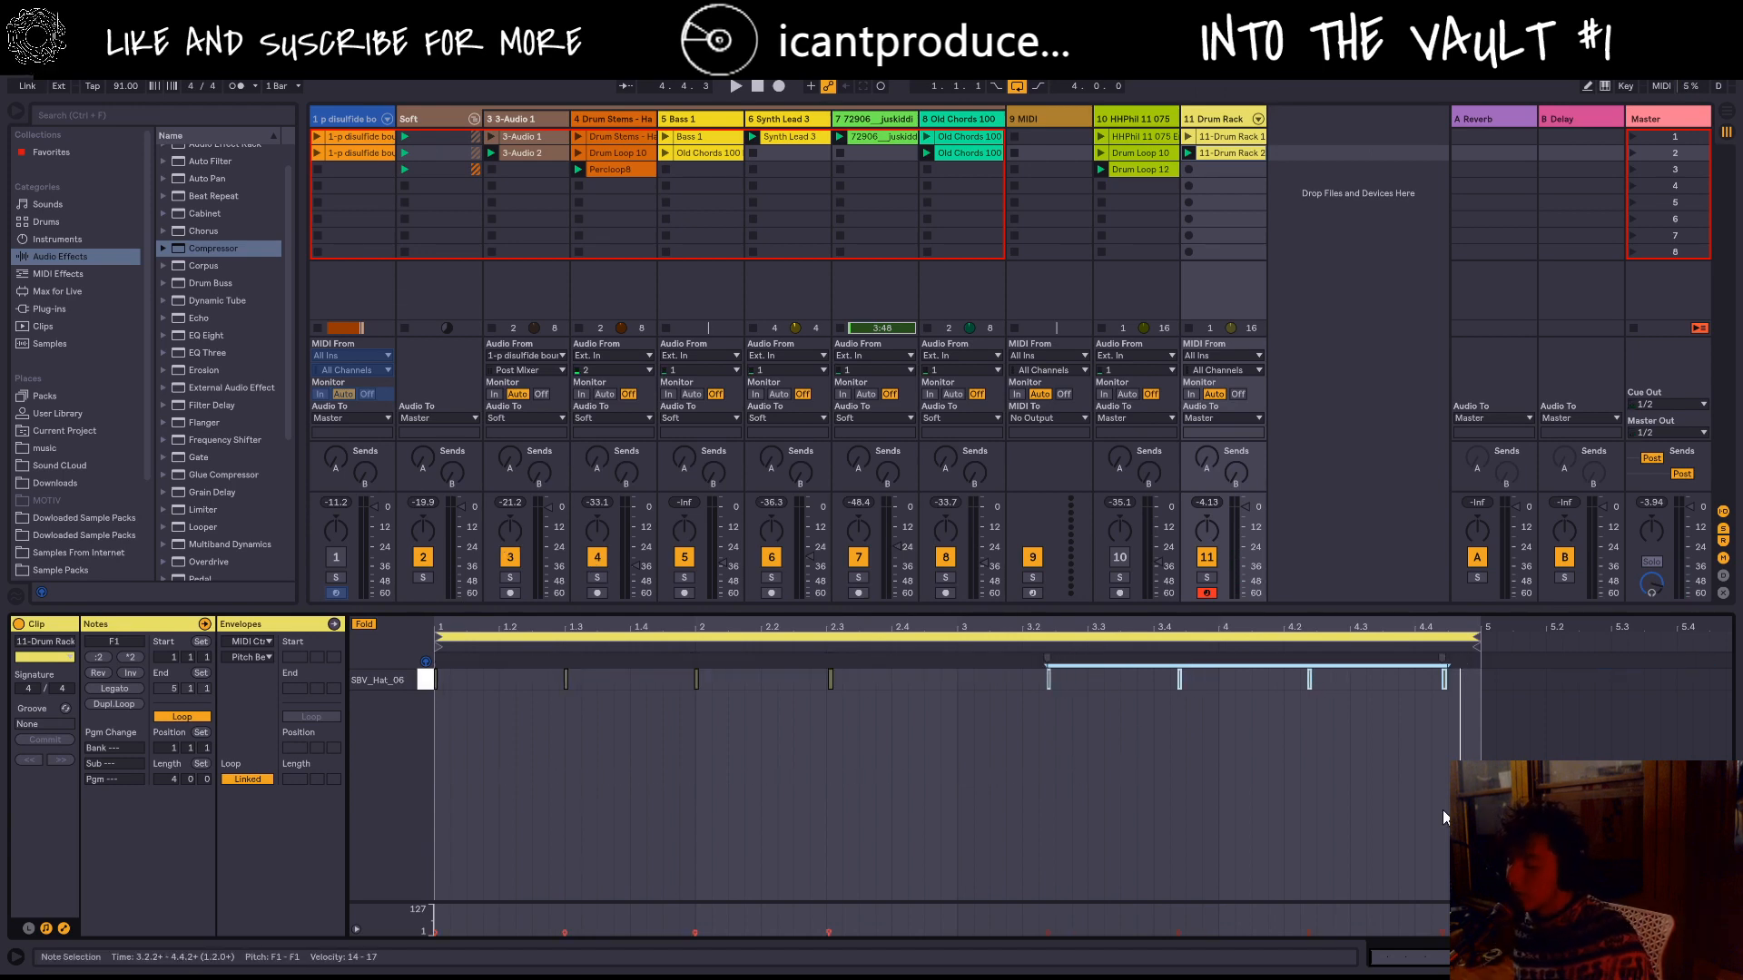
key("Left")
key("Left")
key("Left")
key("Left")
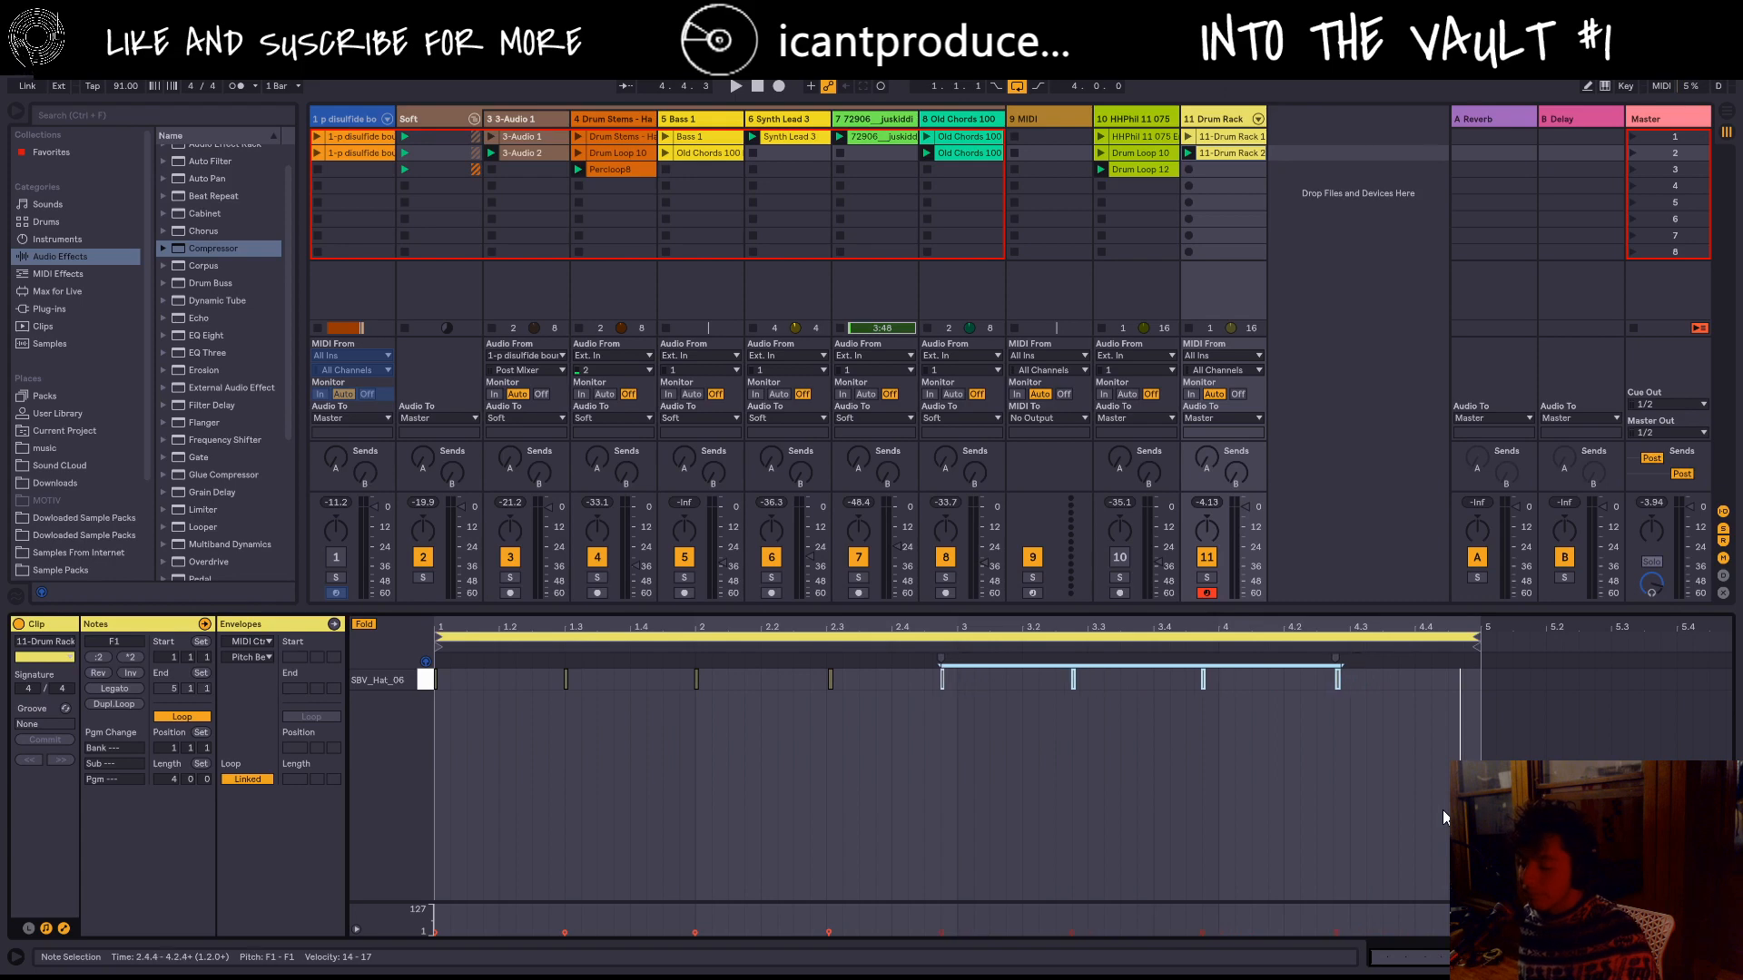
key("Right")
key("Right")
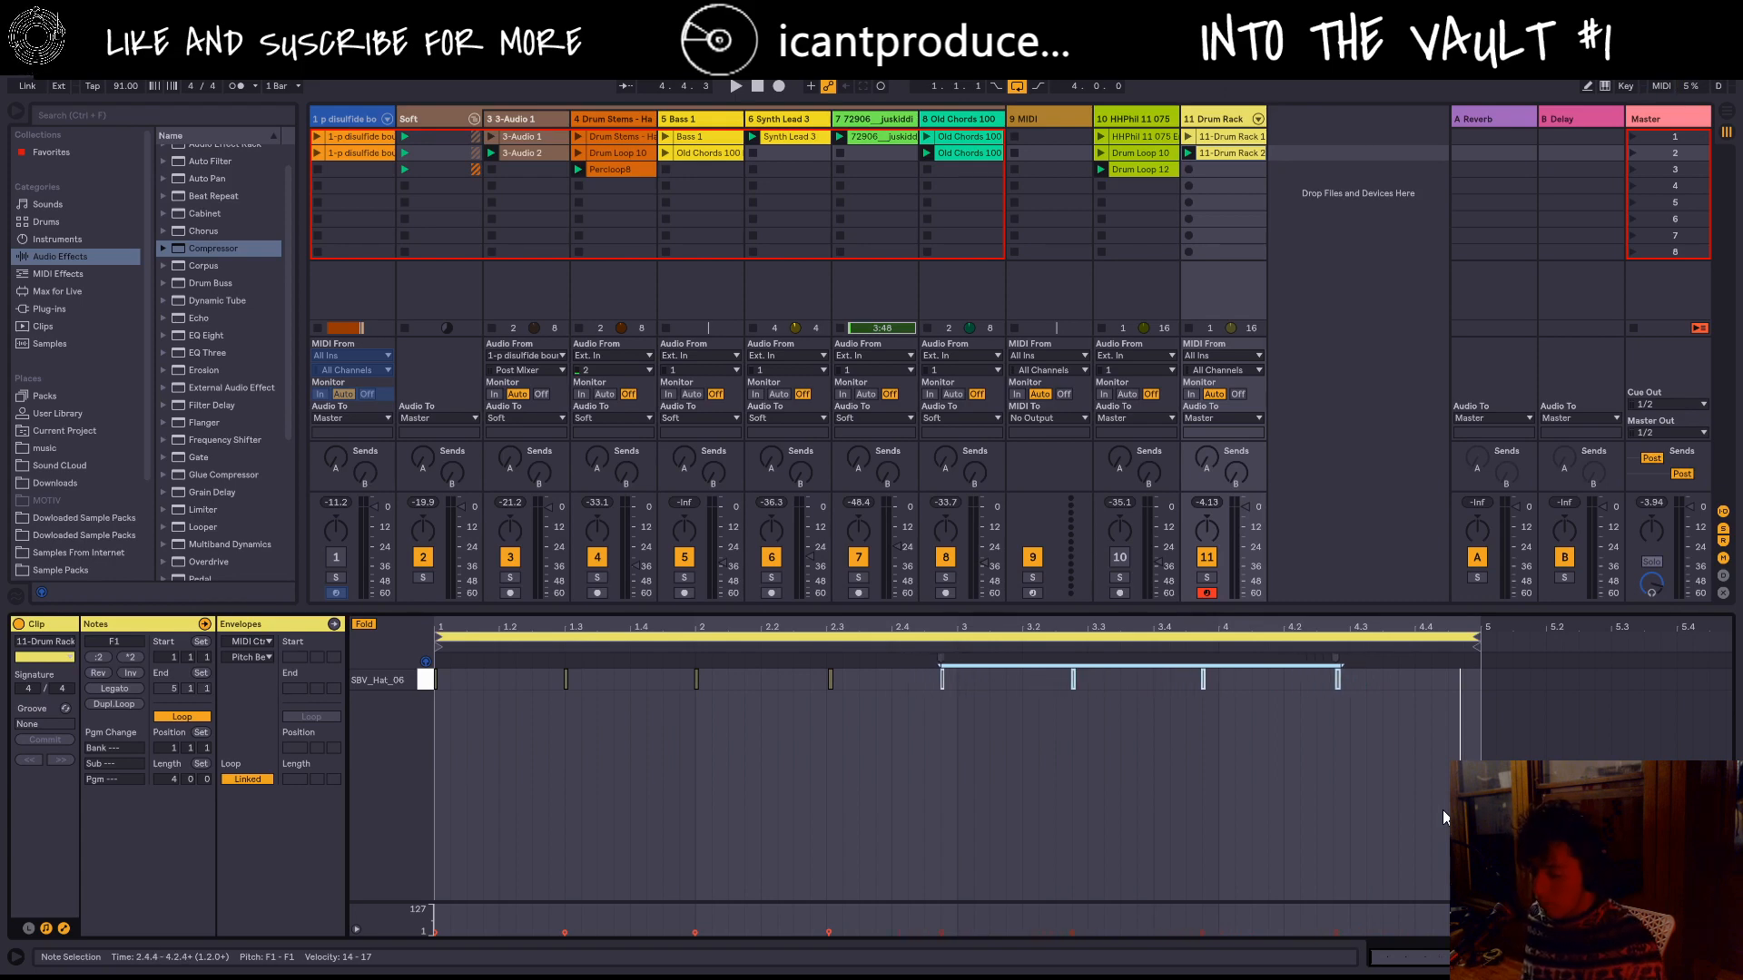
Step: Play back the four-bar hat clip with the other tracks to check its rhythm
key("space")
key("space")
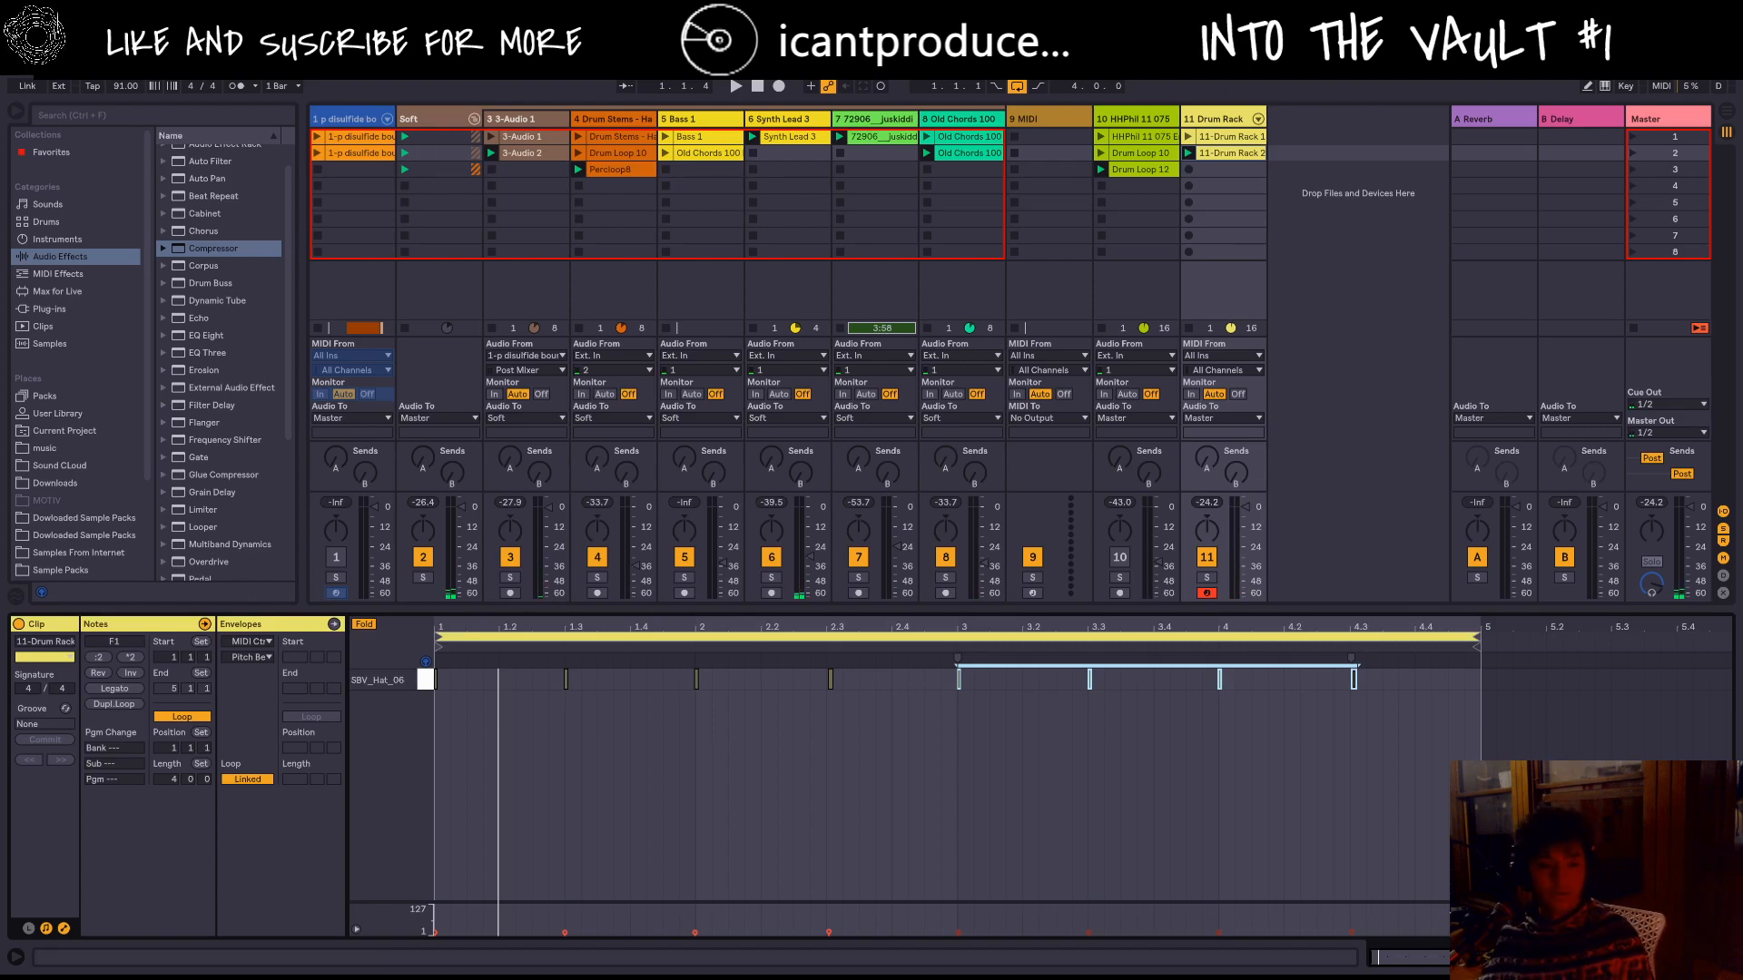
key("space")
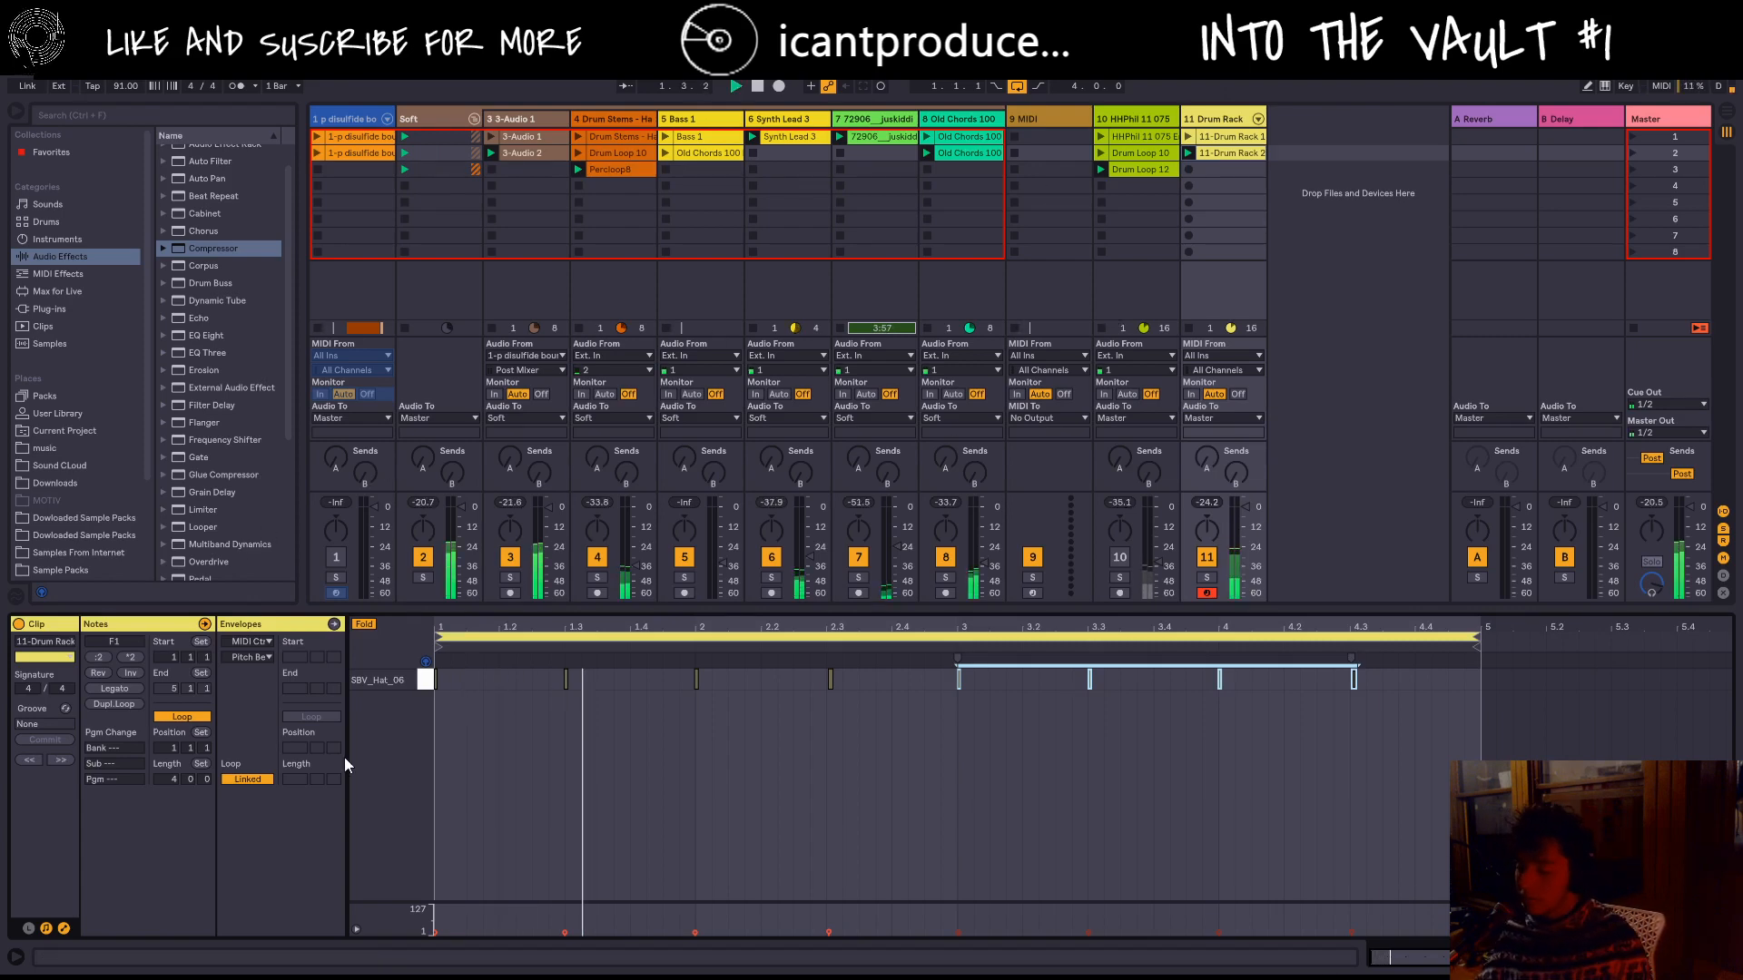
left_click(1203, 799)
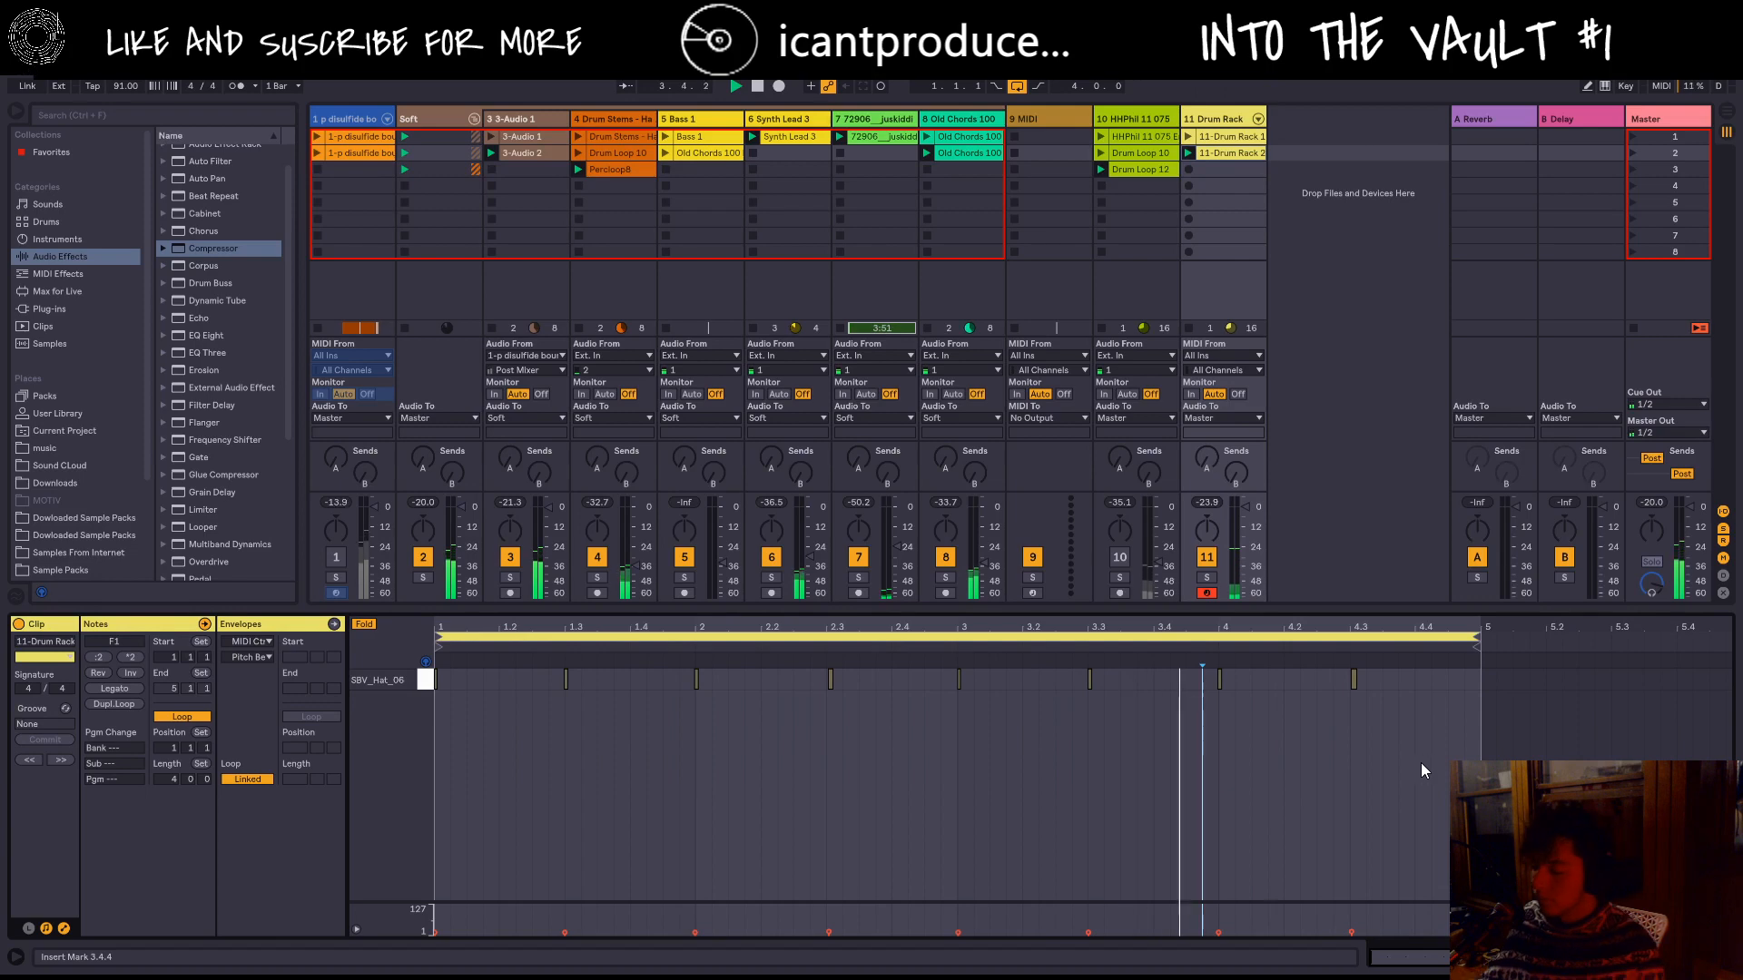
left_click(1206, 170)
left_click(1217, 151)
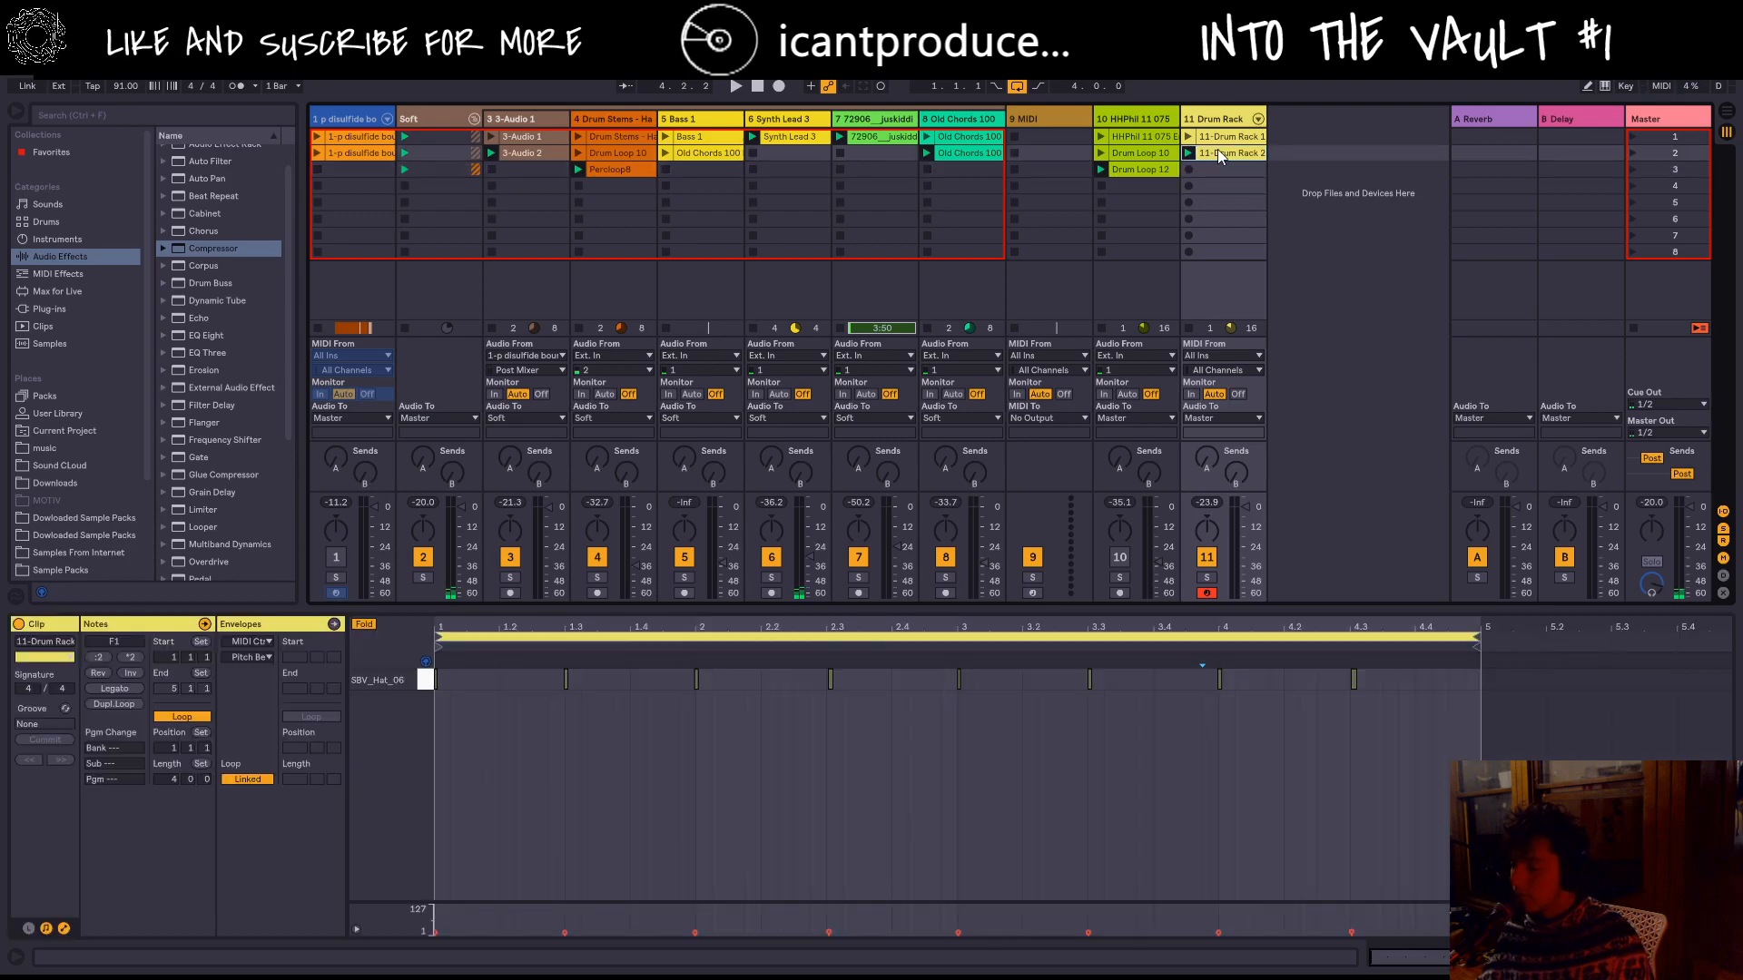
Step: Show the Drum Rack's devices and audition the SBV_Clap_13 and SBV_Hat_22 pads
key("shift+Tab")
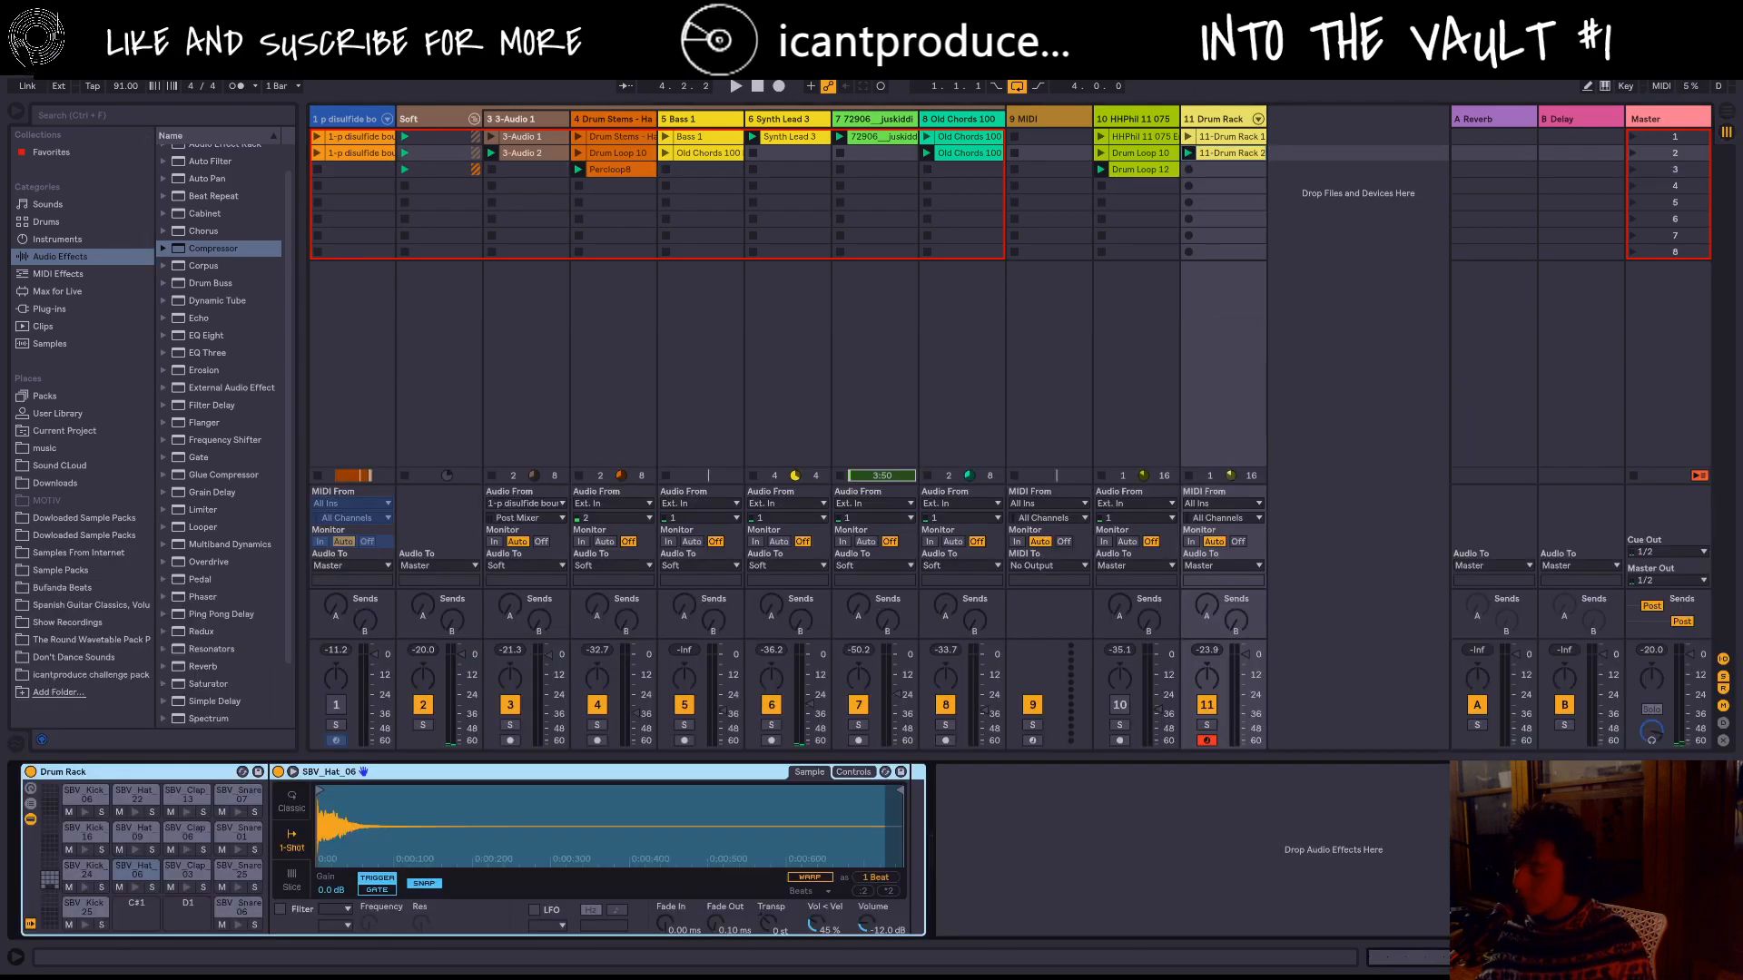
left_click(183, 809)
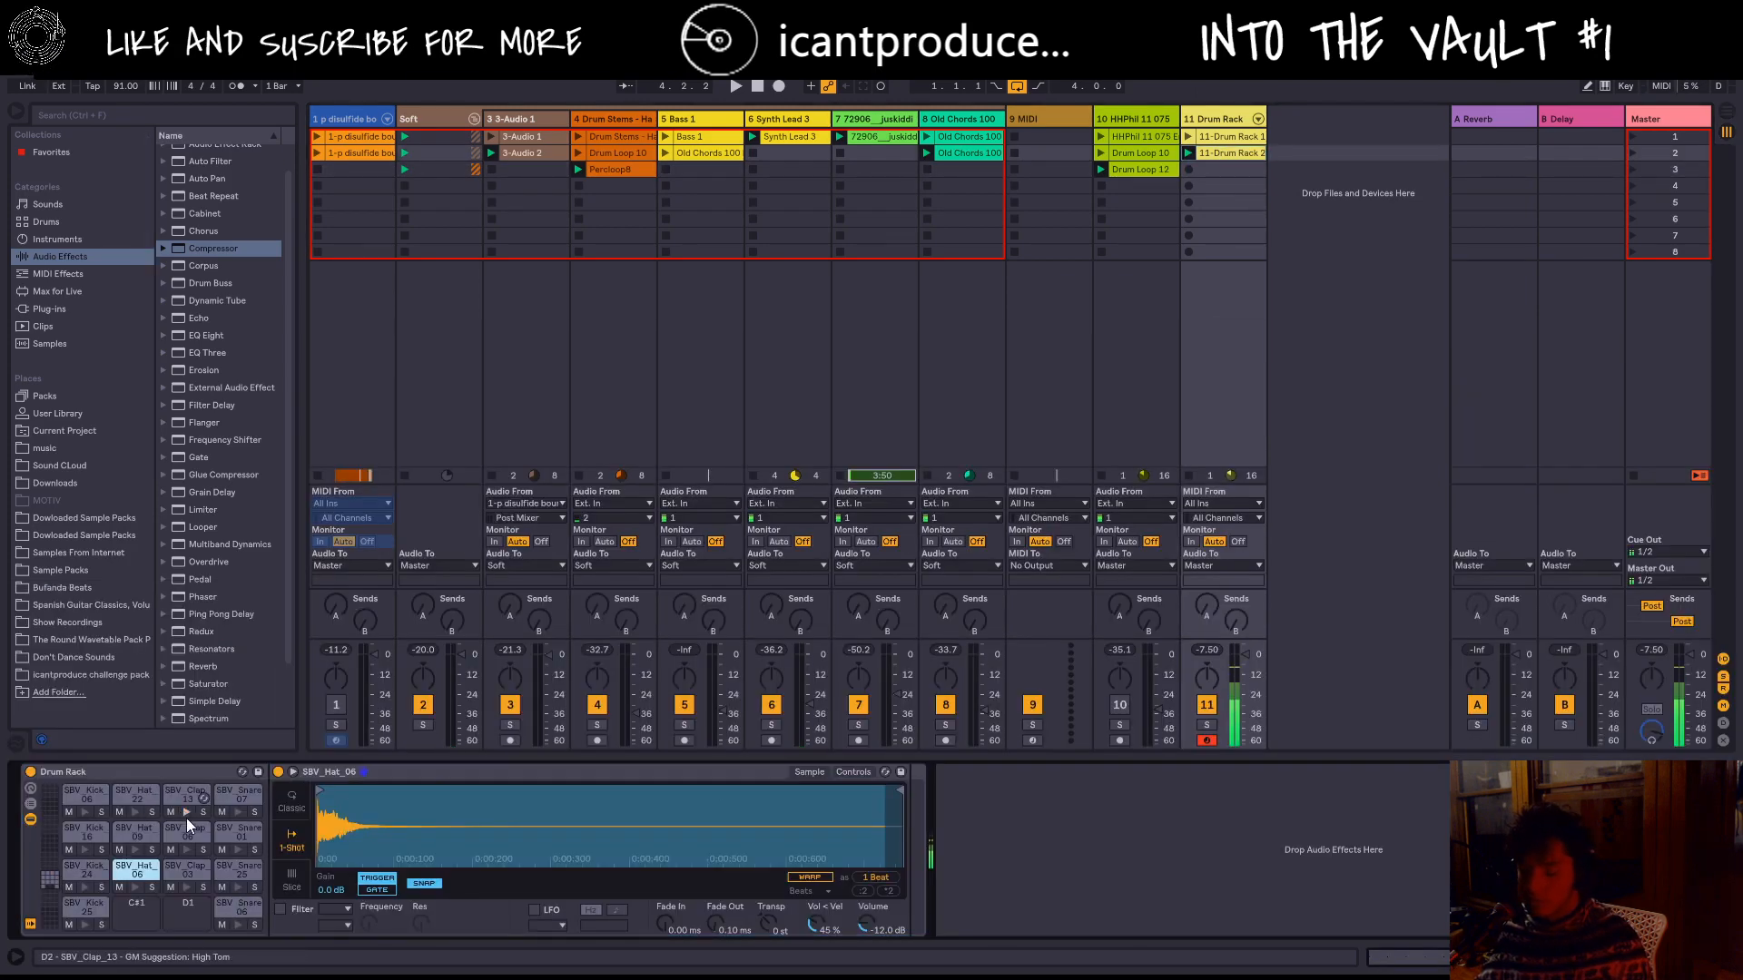
left_click(136, 814)
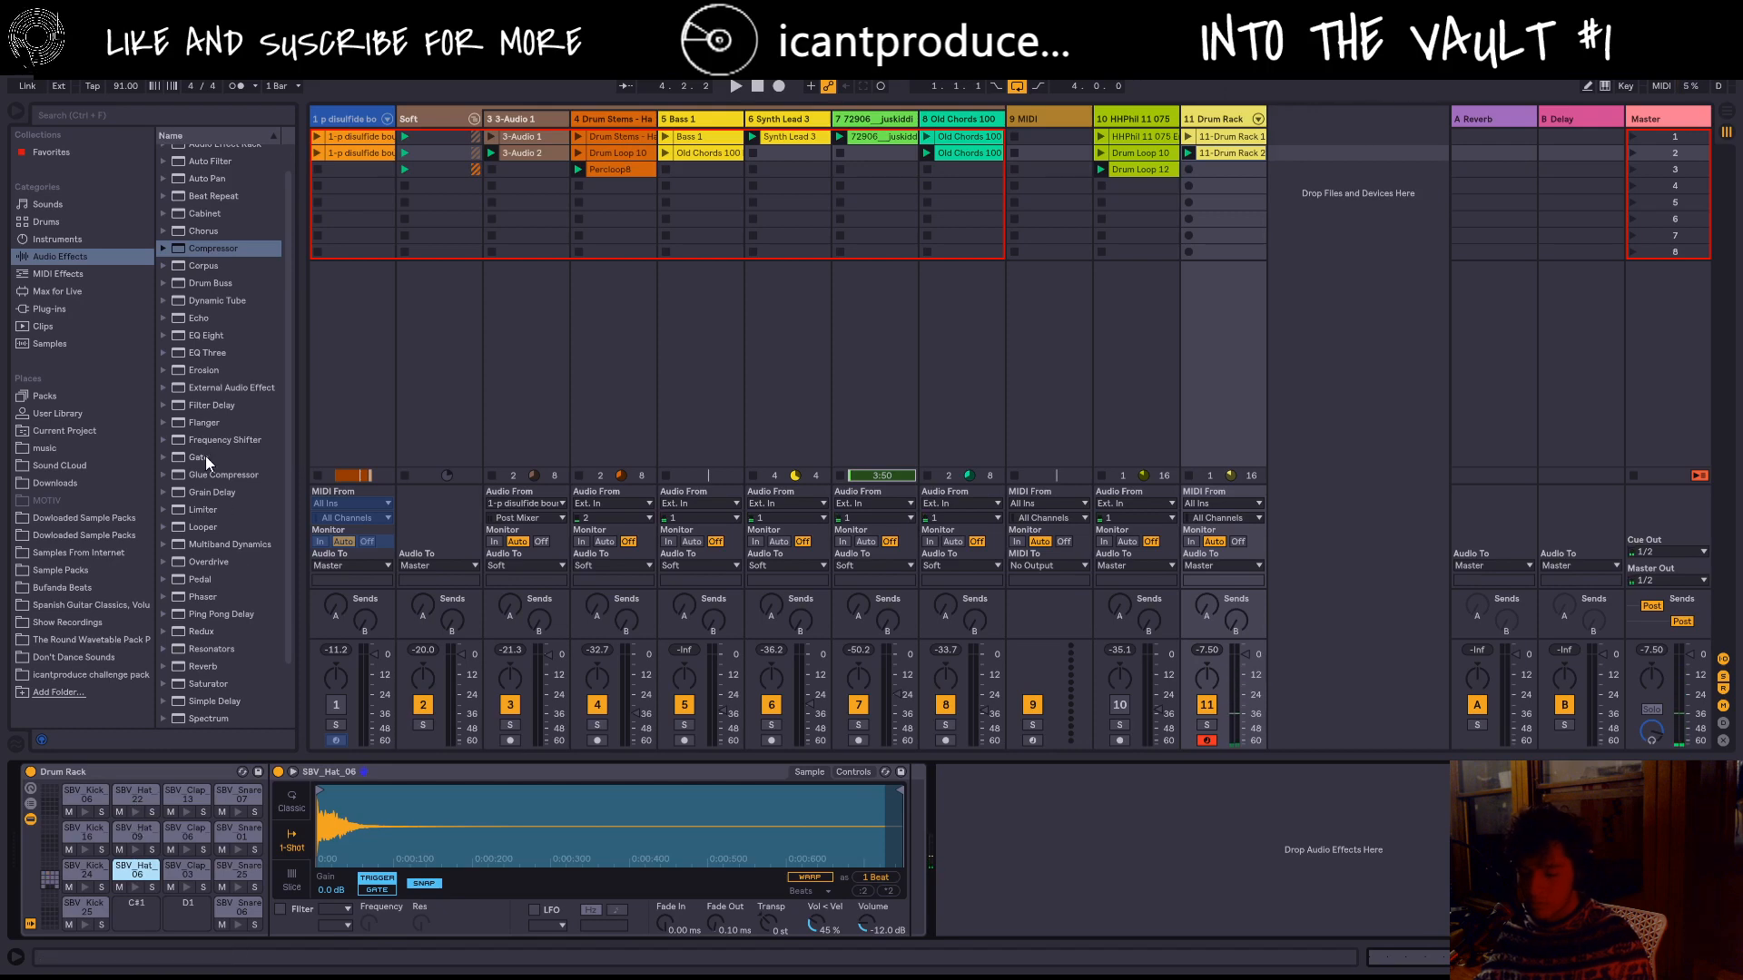
Step: Look through the sample folders in the browser for another drum sound
left_click(76, 658)
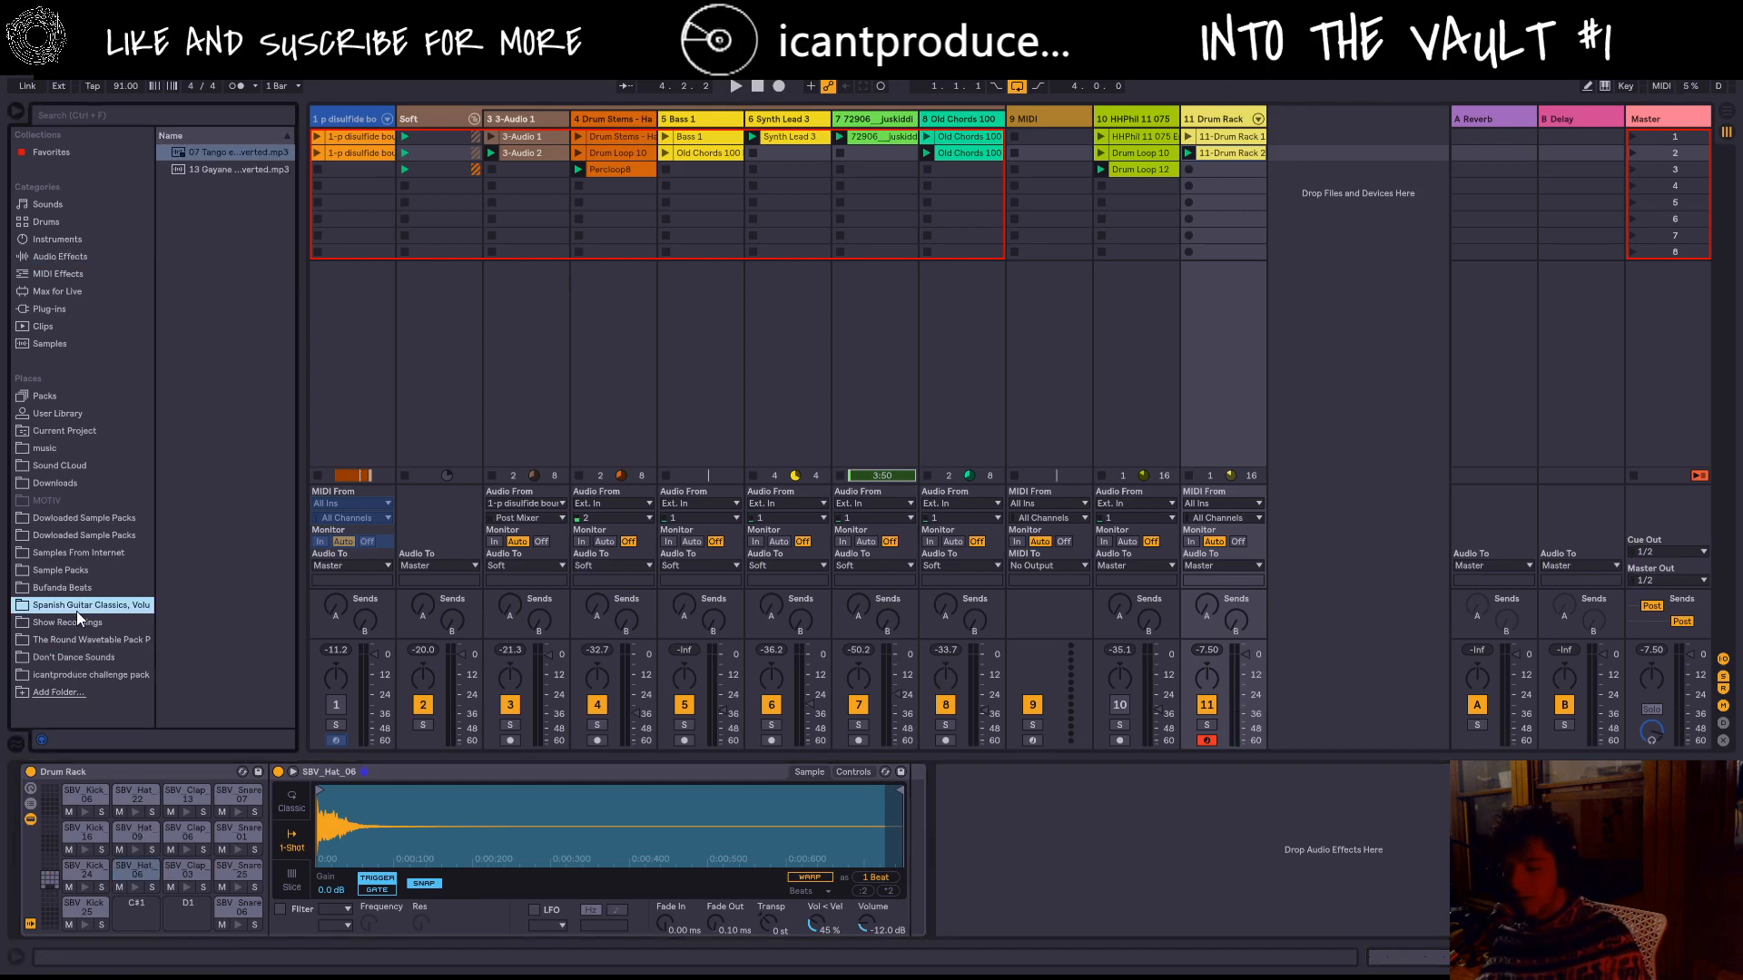
left_click(91, 590)
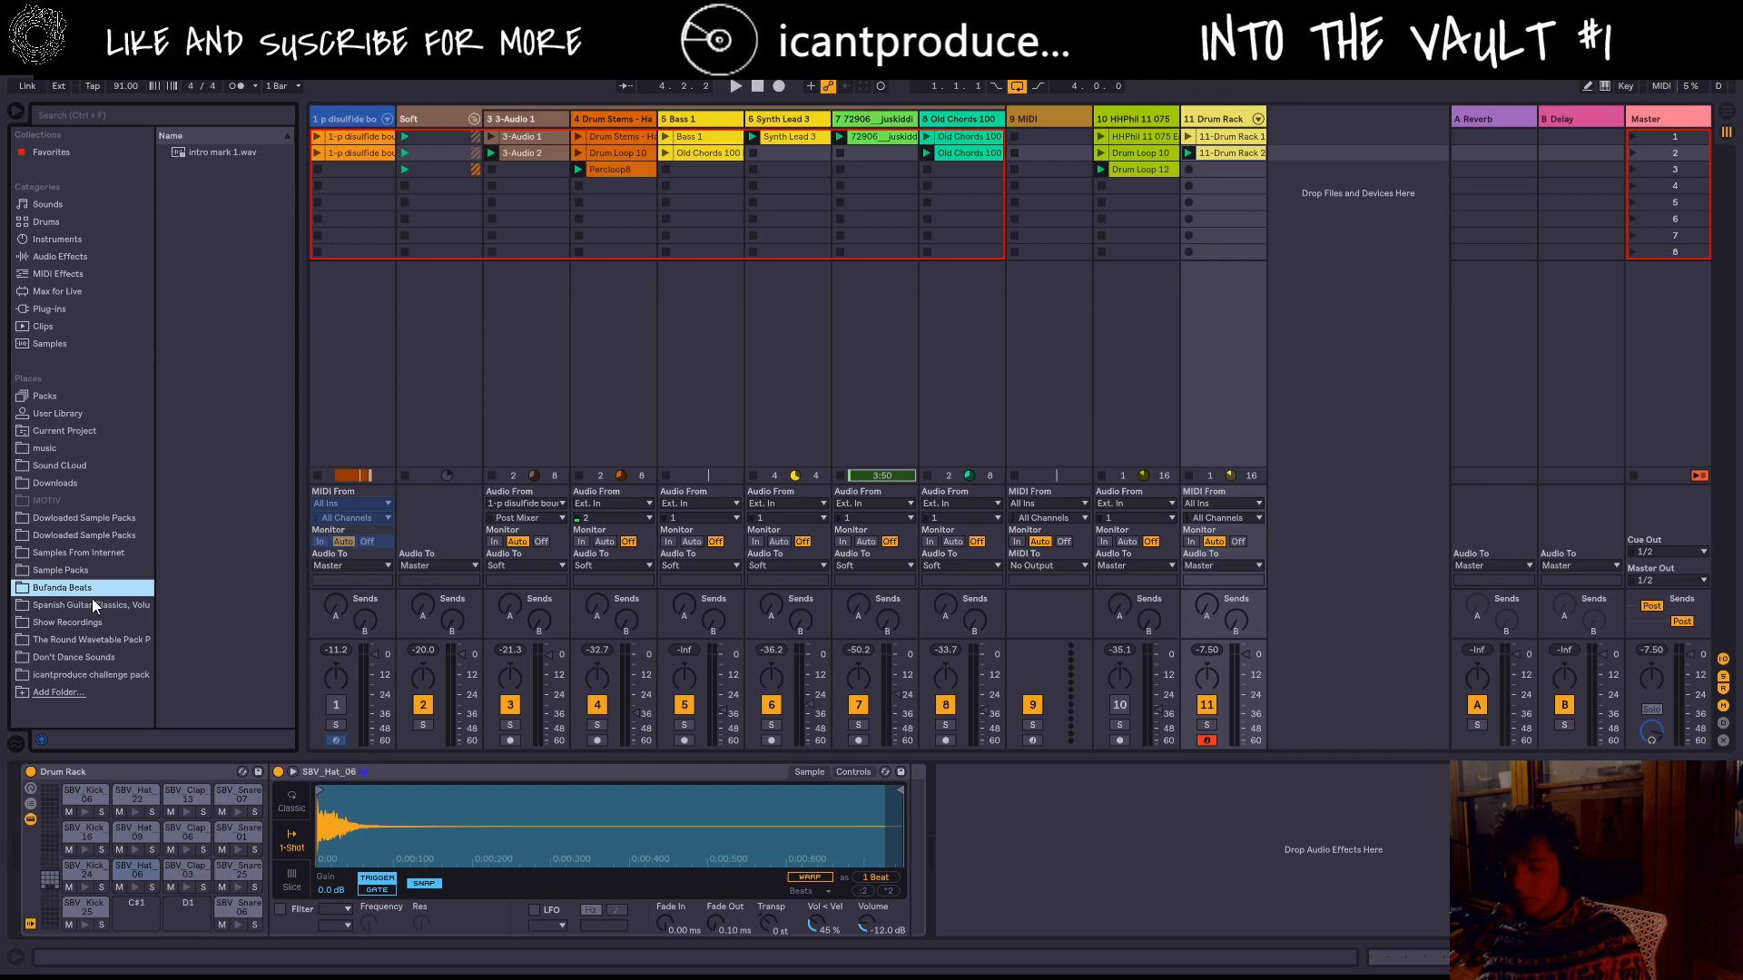
left_click(89, 552)
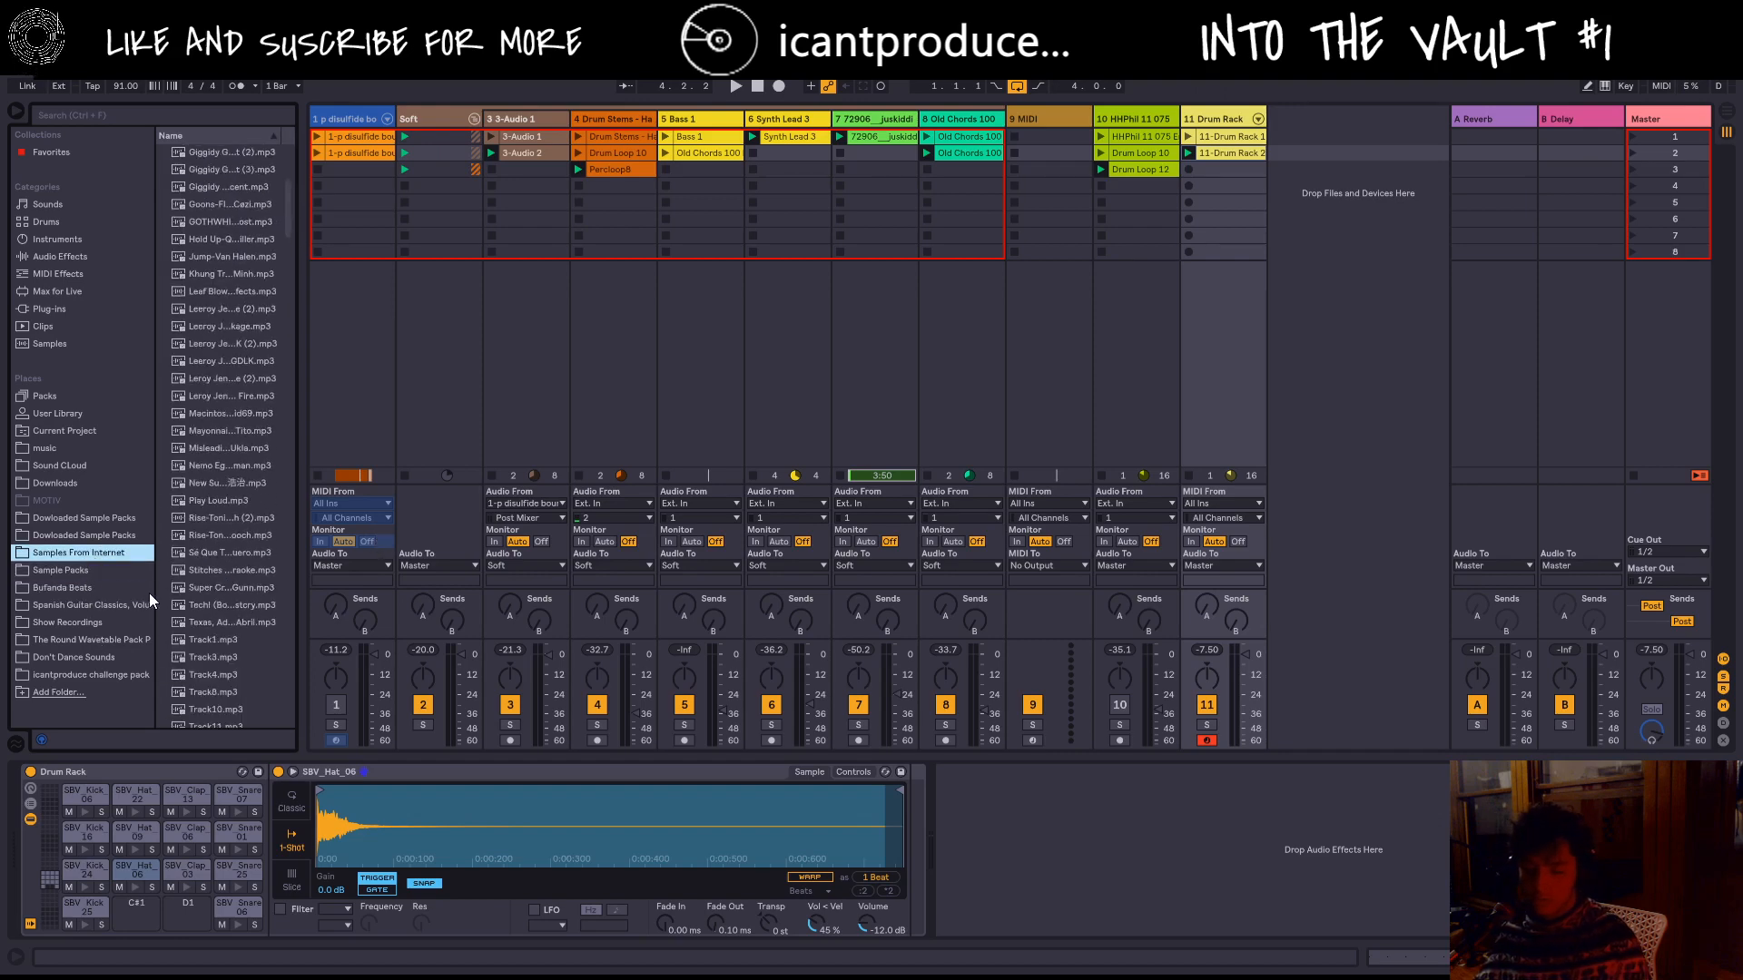
left_click(95, 620)
left_click(58, 602)
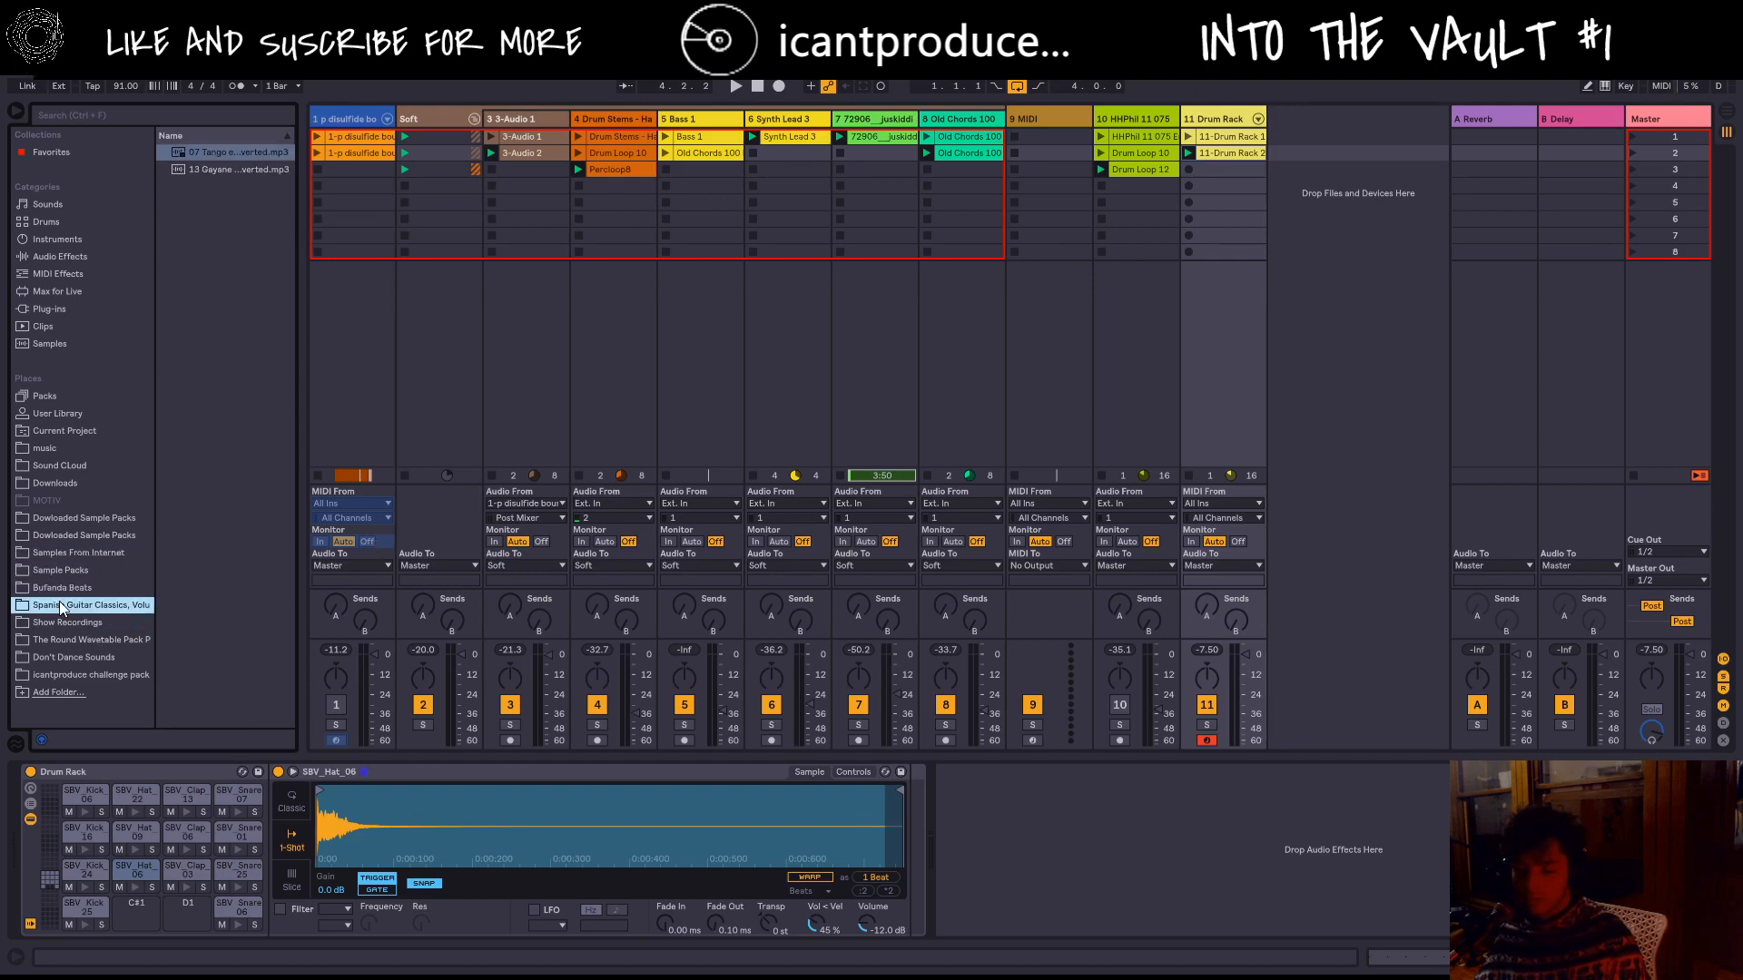
left_click(84, 657)
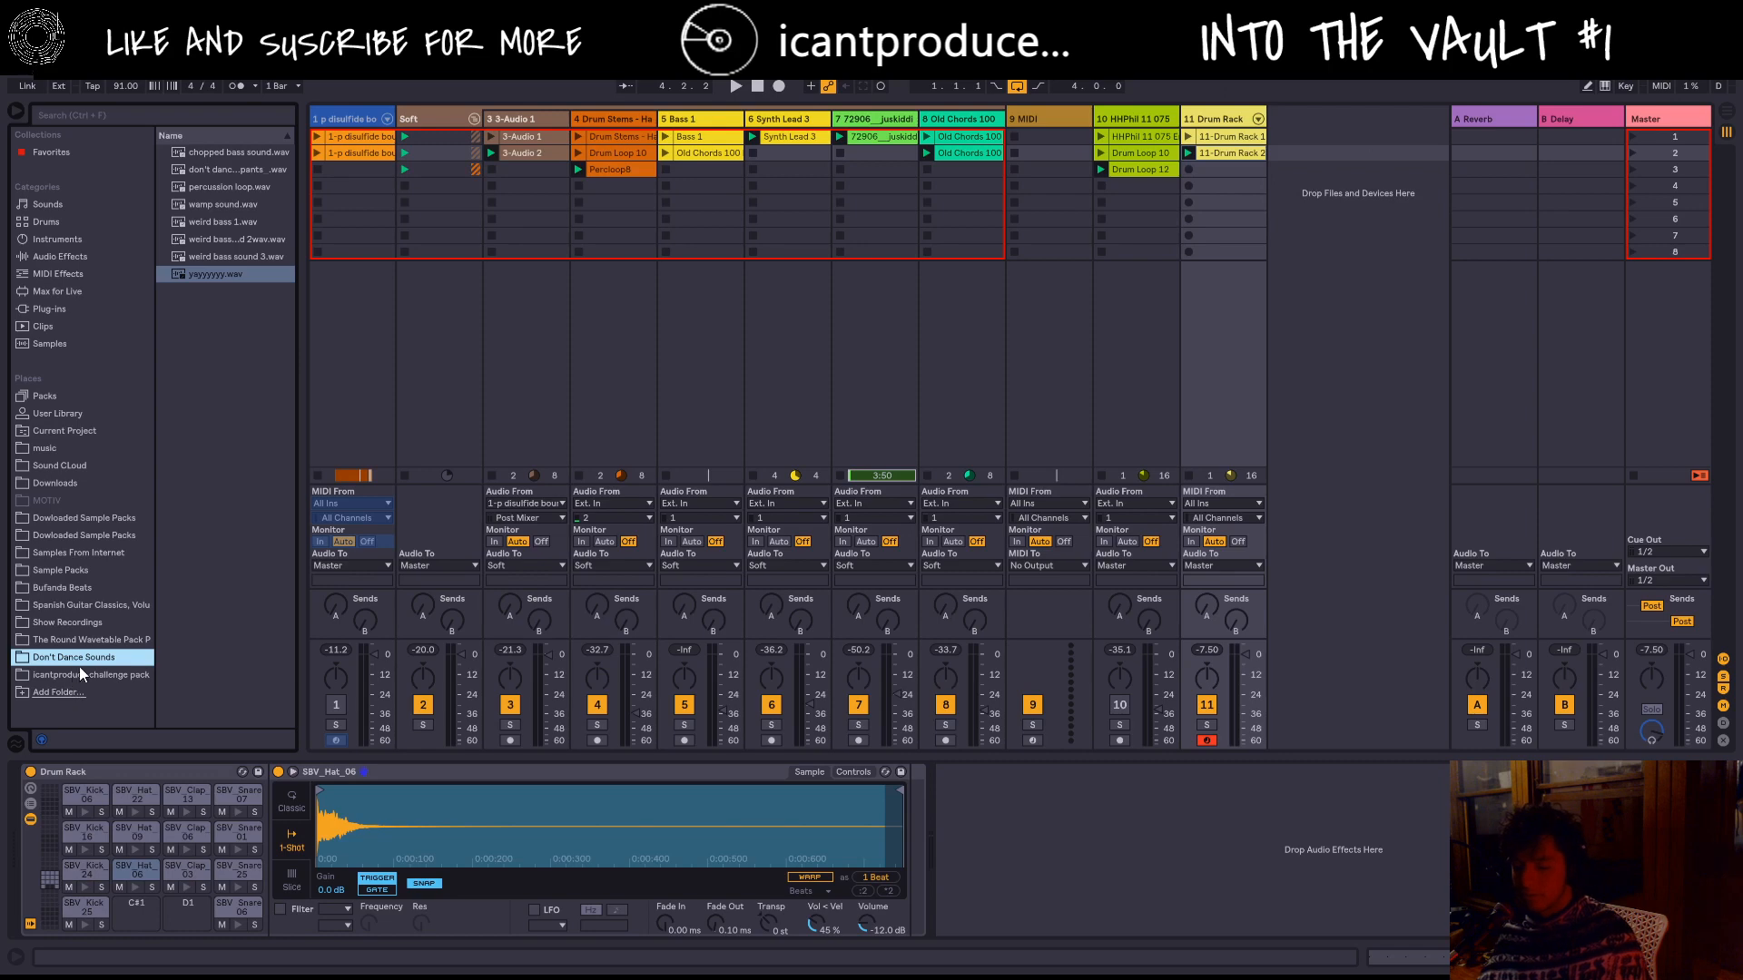
left_click(105, 643)
left_click(90, 625)
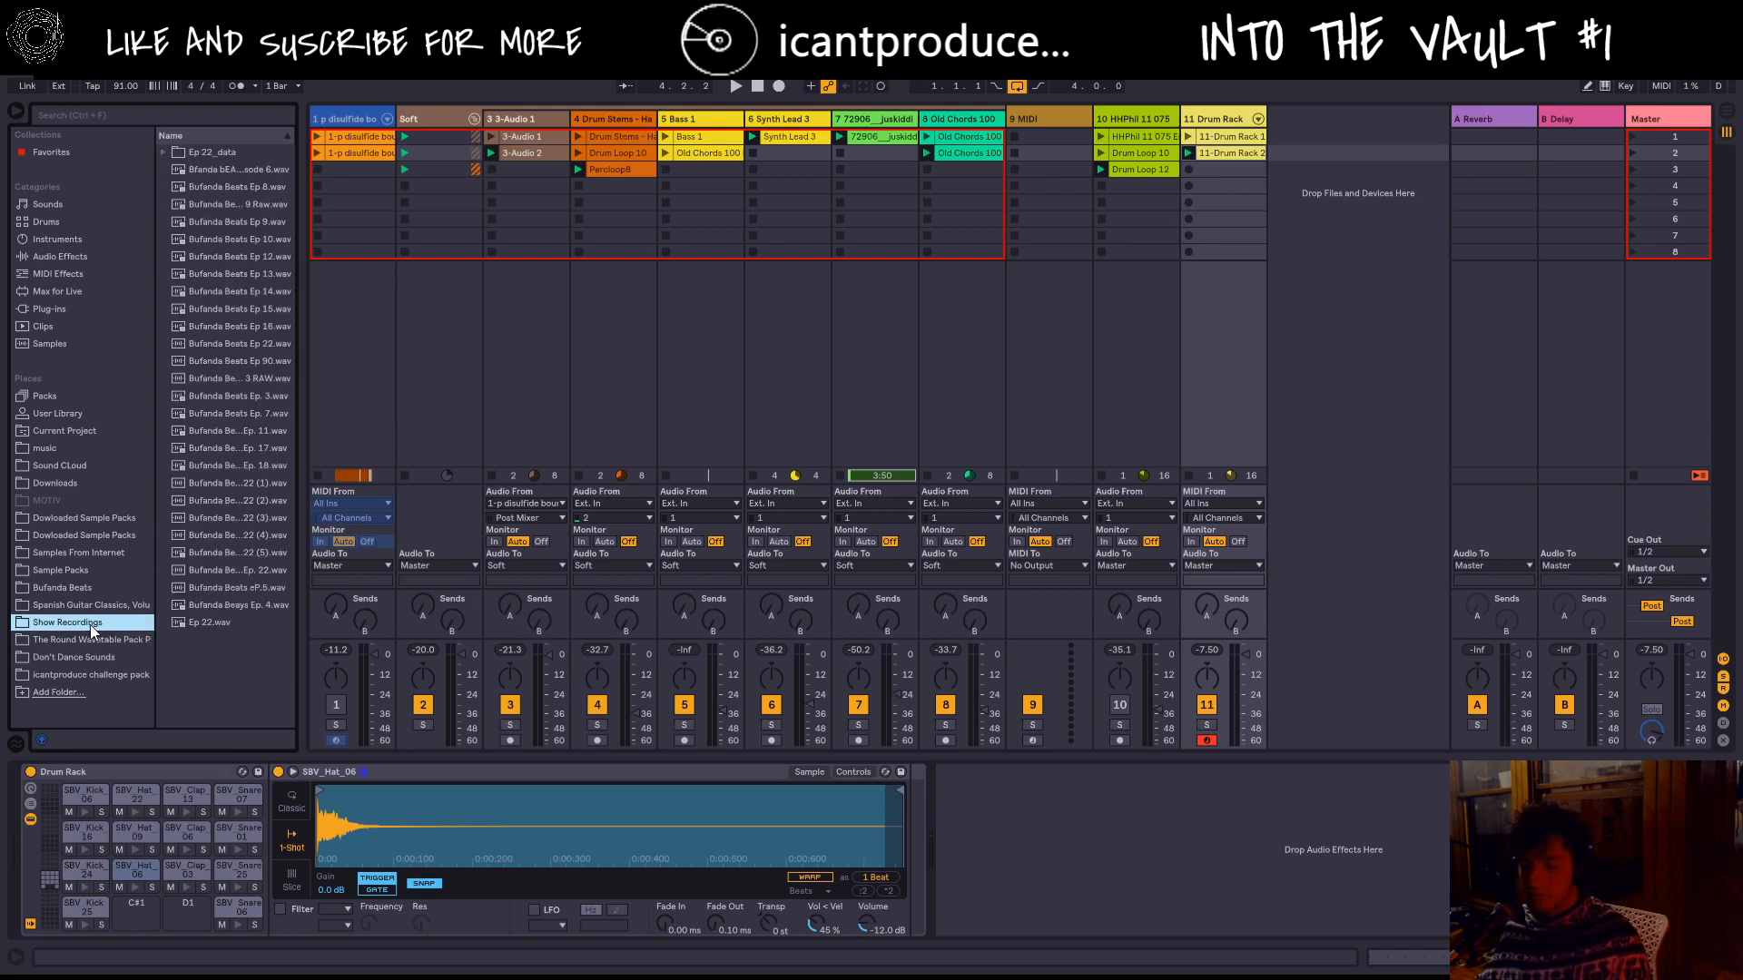
left_click(95, 608)
left_click(94, 553)
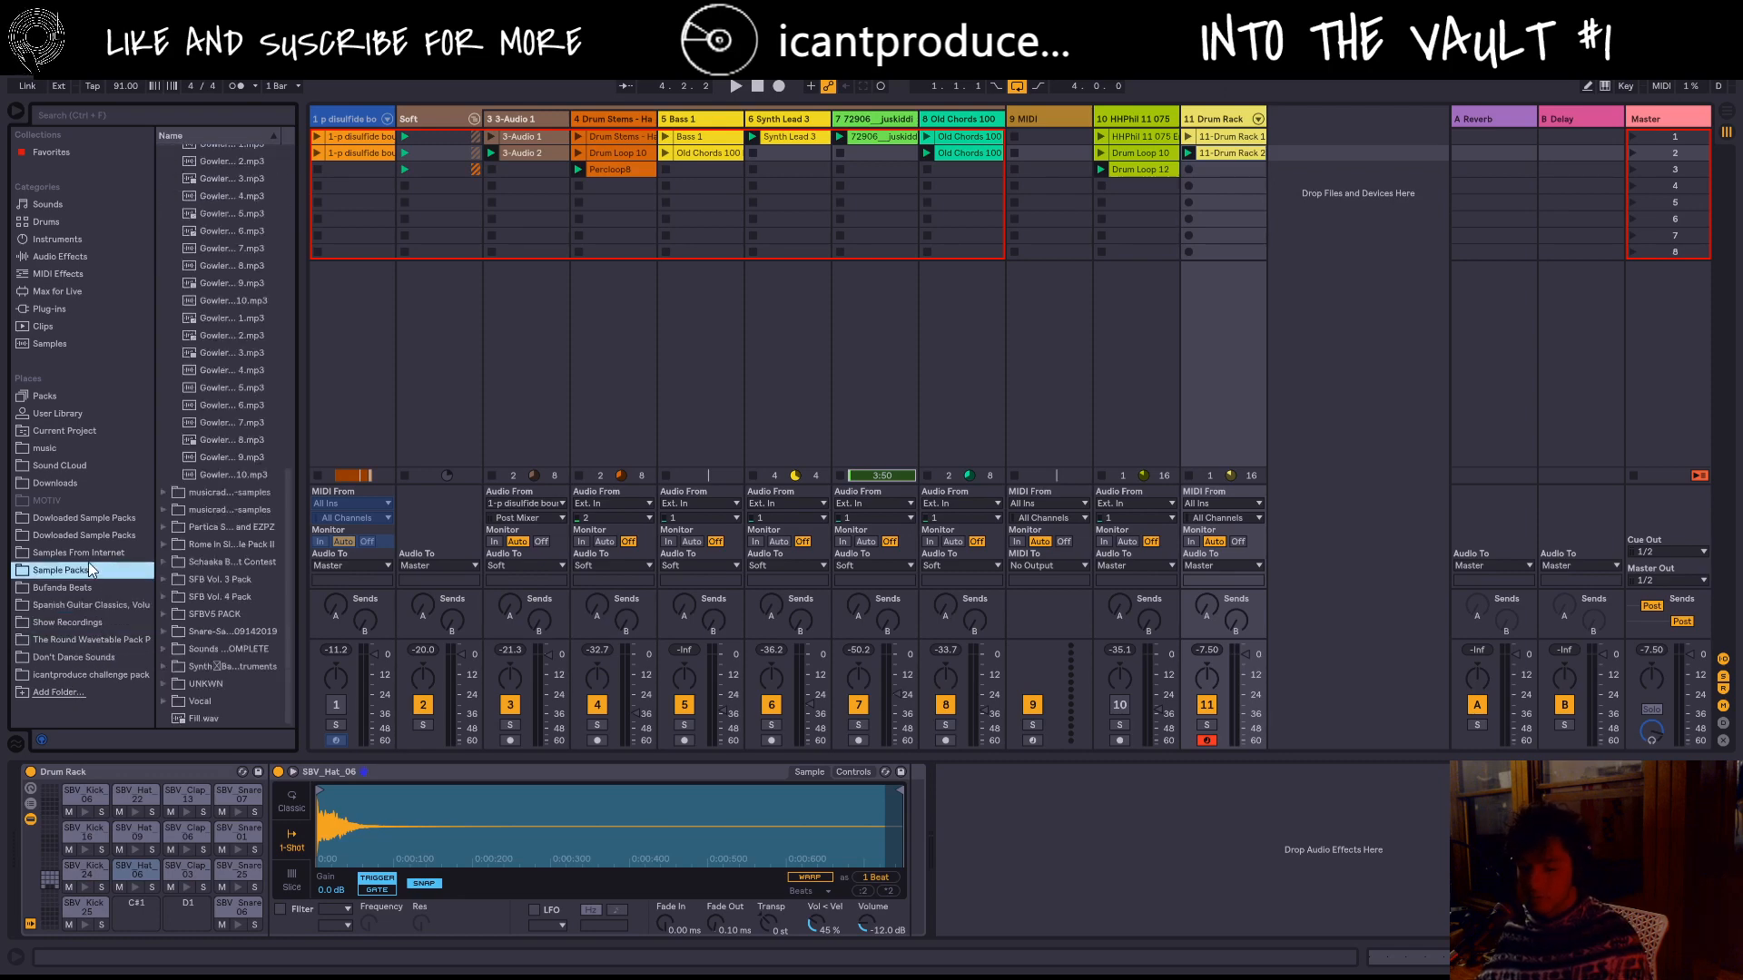
Step: Search for "kaytra" in the Dowloaded Sample Packs folder and expand KAYTRANADA's Hats folder
left_click(181, 111)
type("ka")
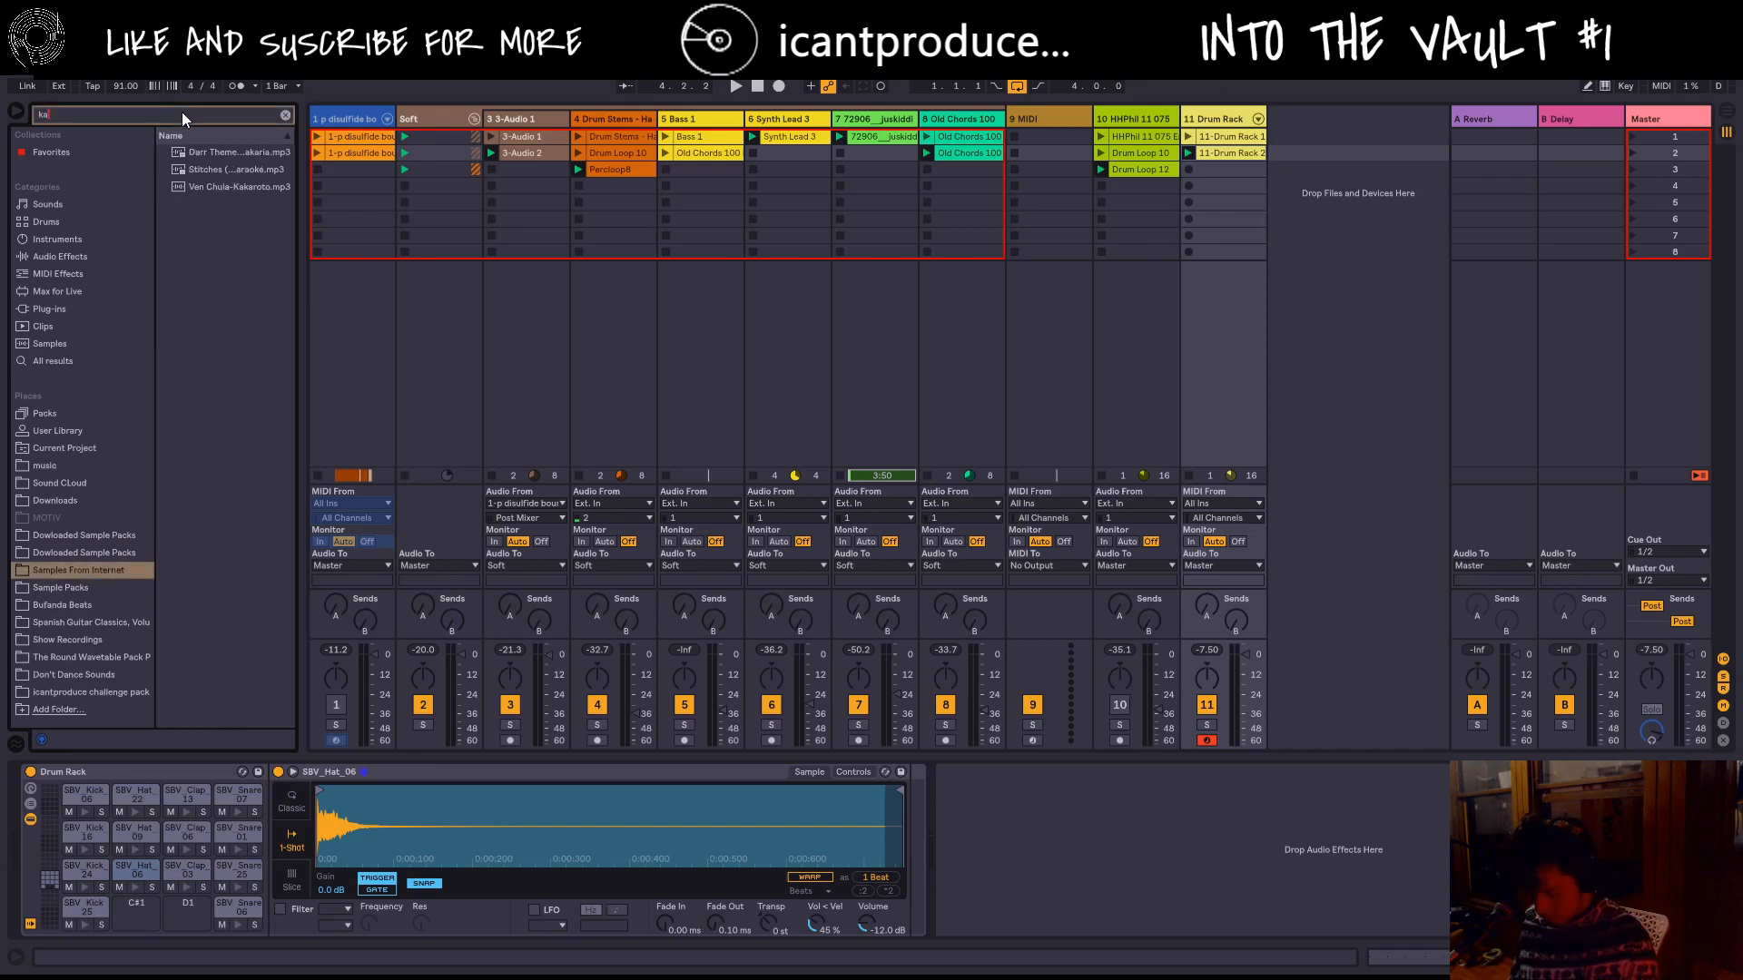
type("ytra")
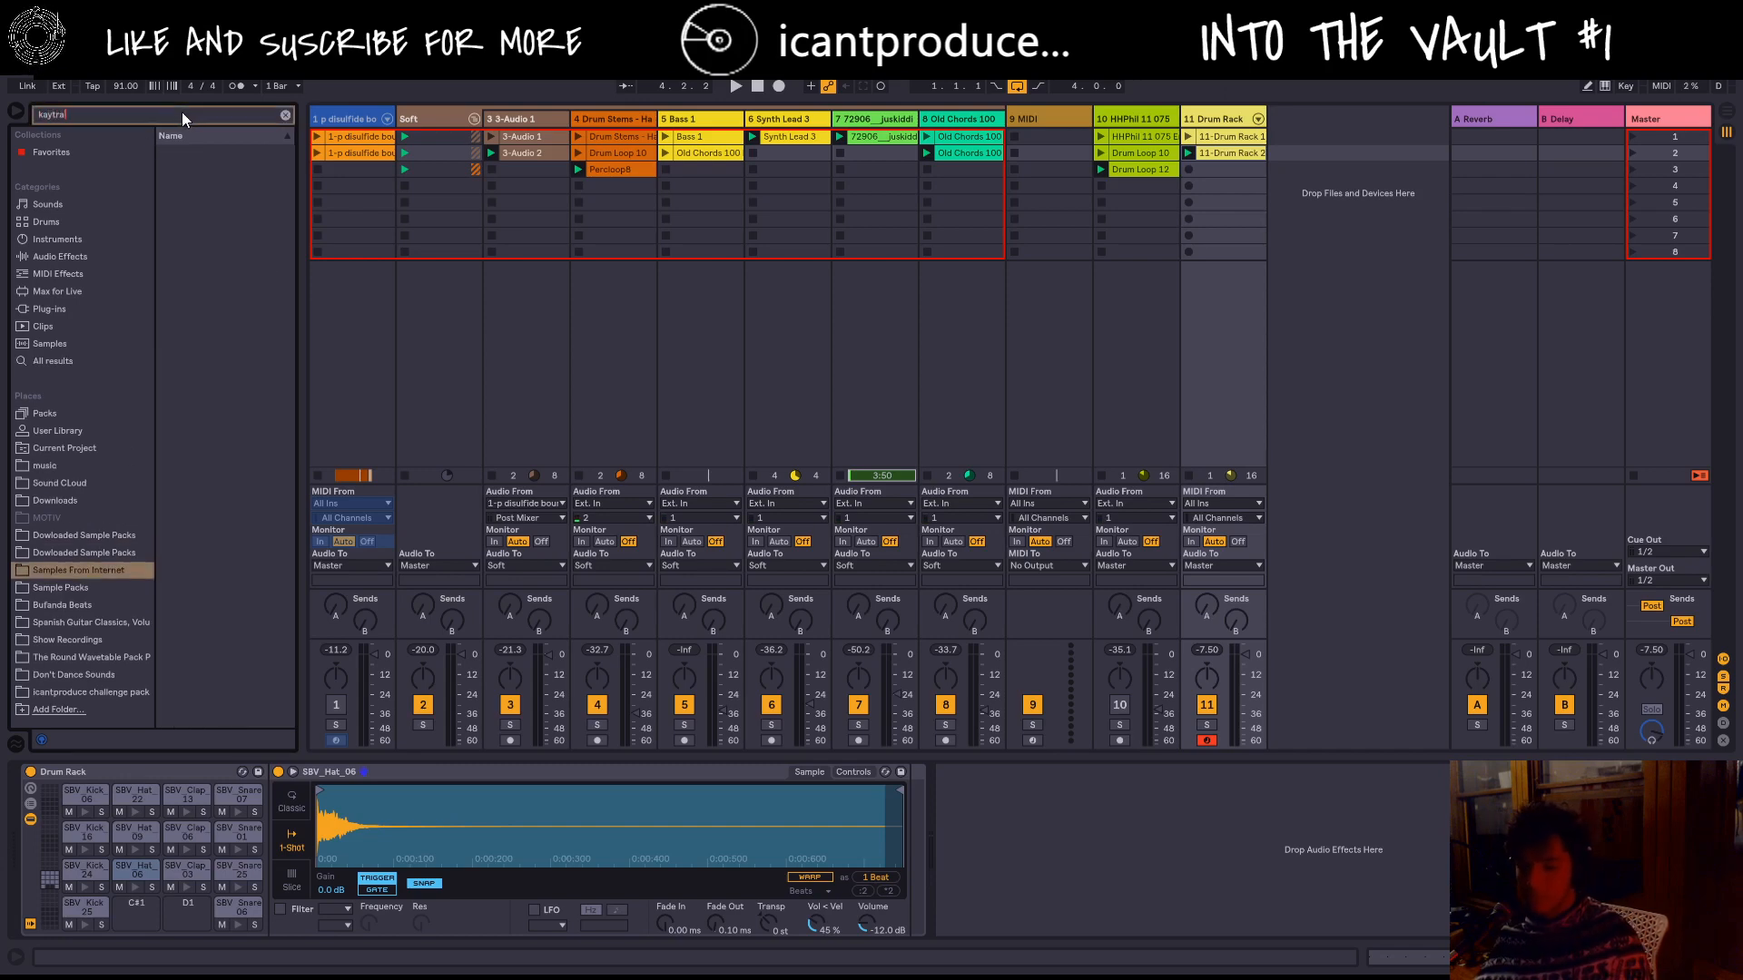
left_click(37, 536)
left_click_drag(245, 187, 250, 208)
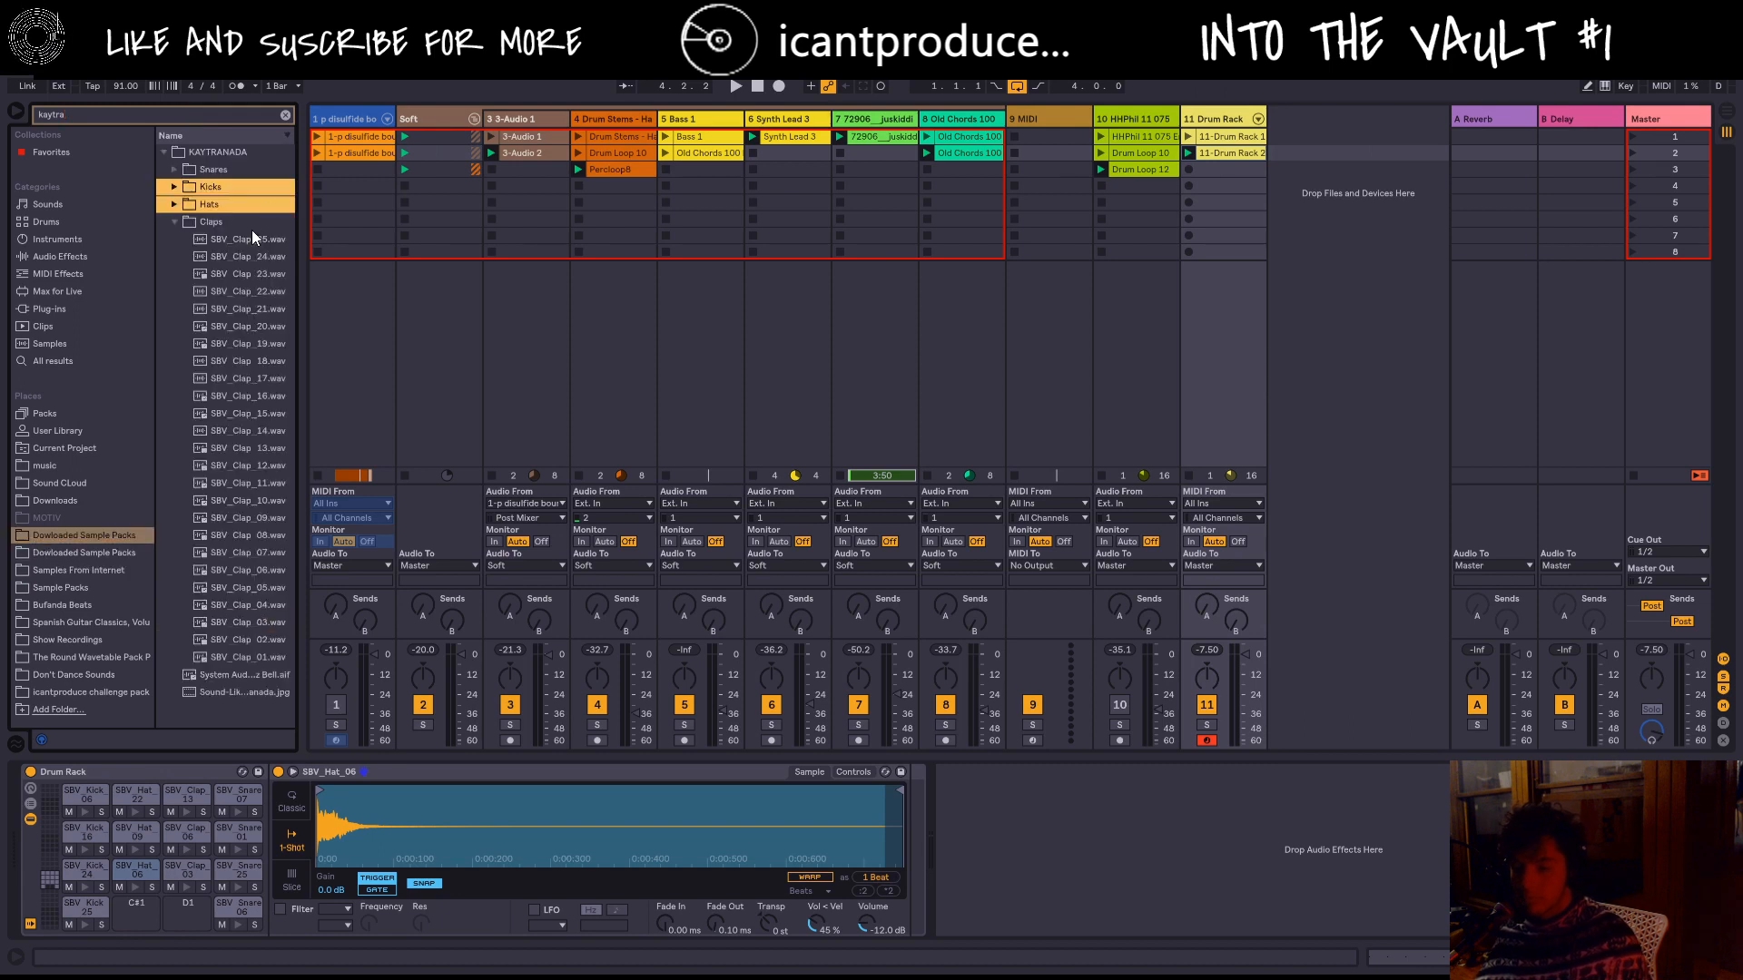
left_click(170, 203)
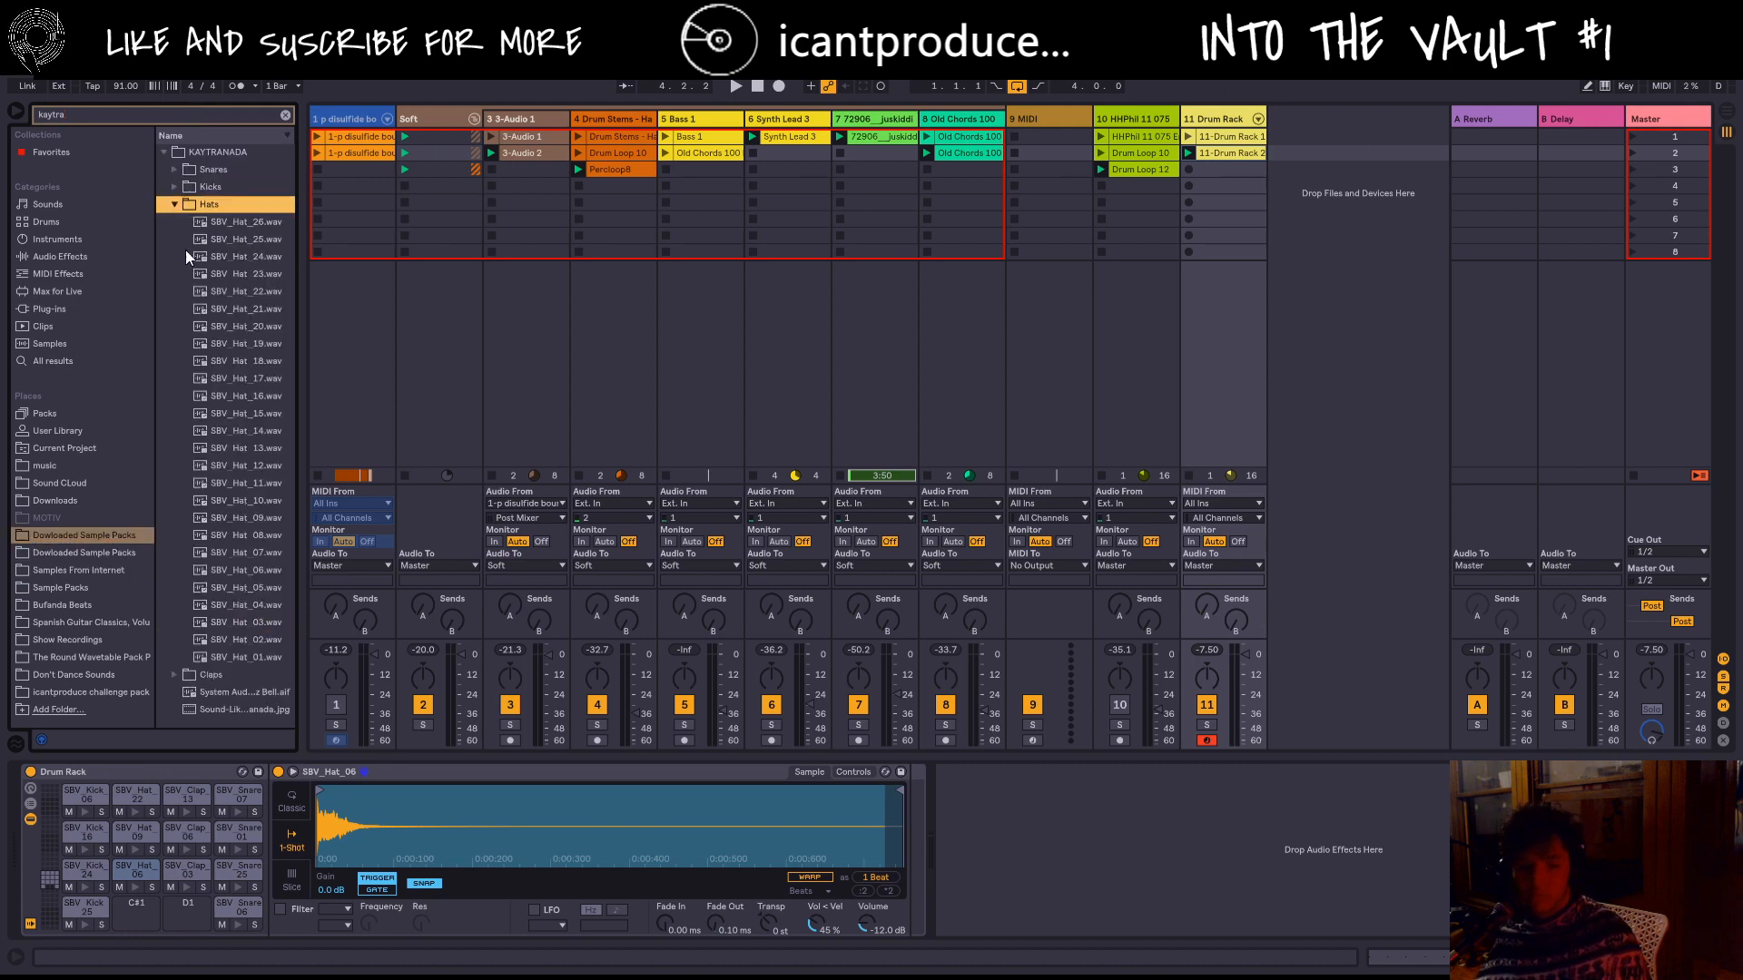
Step: Audition several hat samples and load SBV_Hat_14 onto the Drum Rack's empty C#1 pad
left_click(222, 329)
left_click(227, 346)
left_click(232, 399)
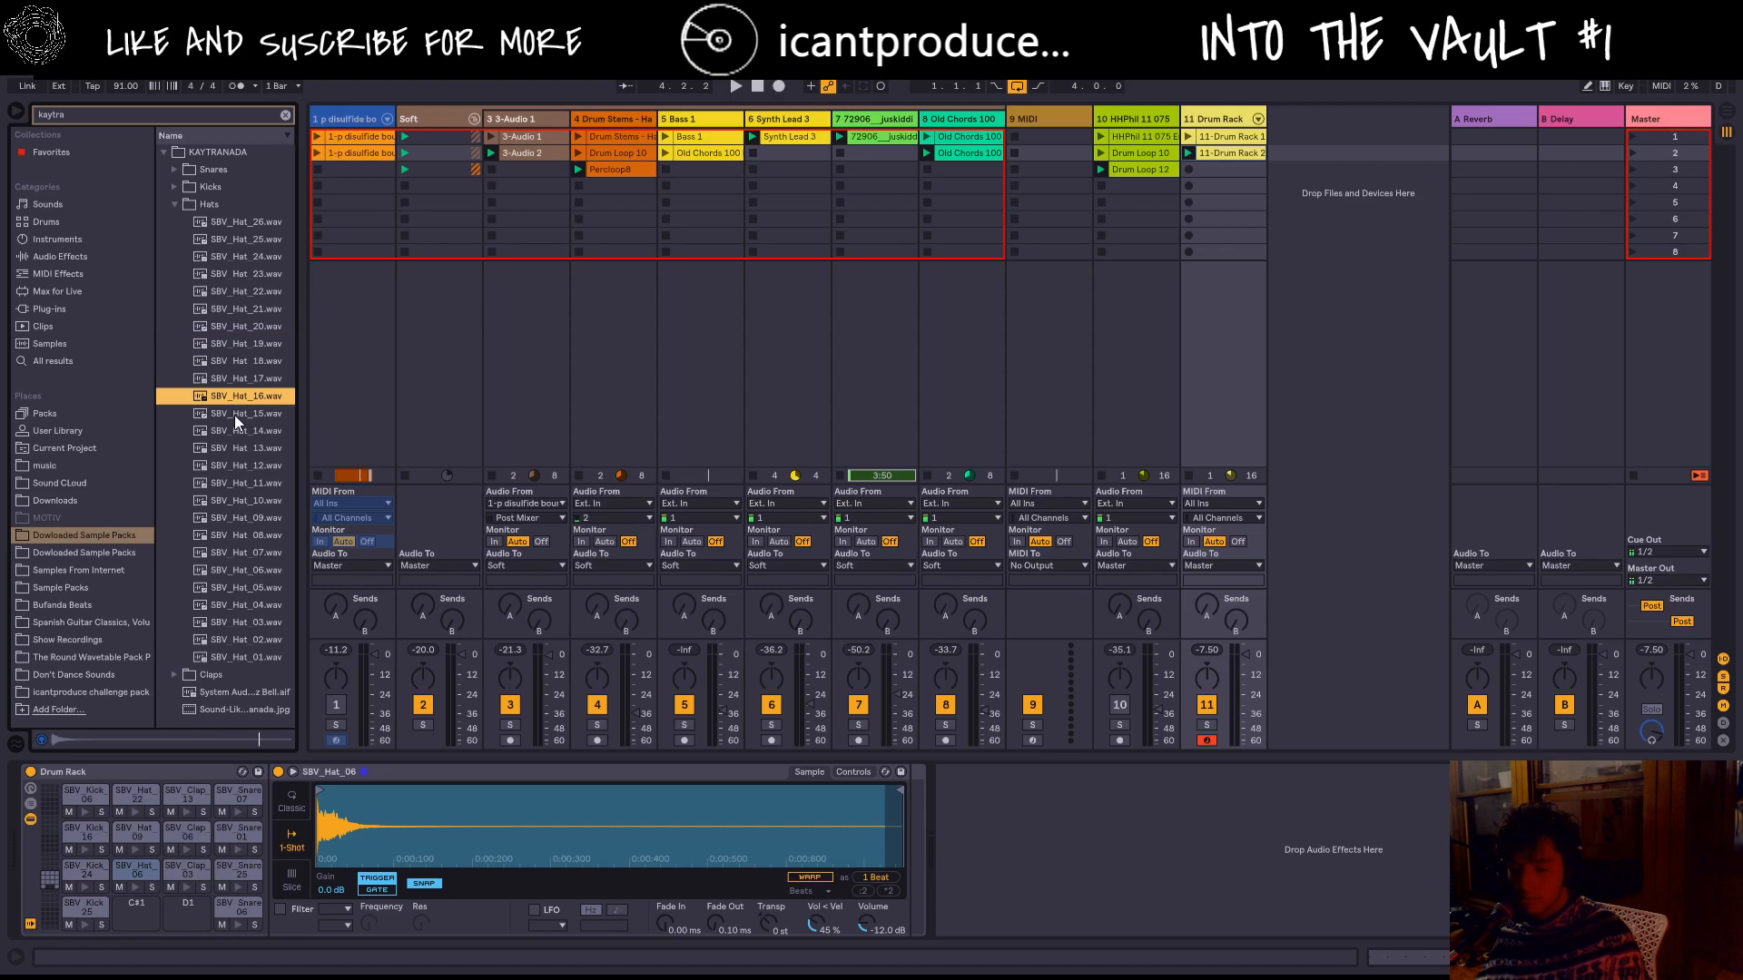
left_click(231, 431)
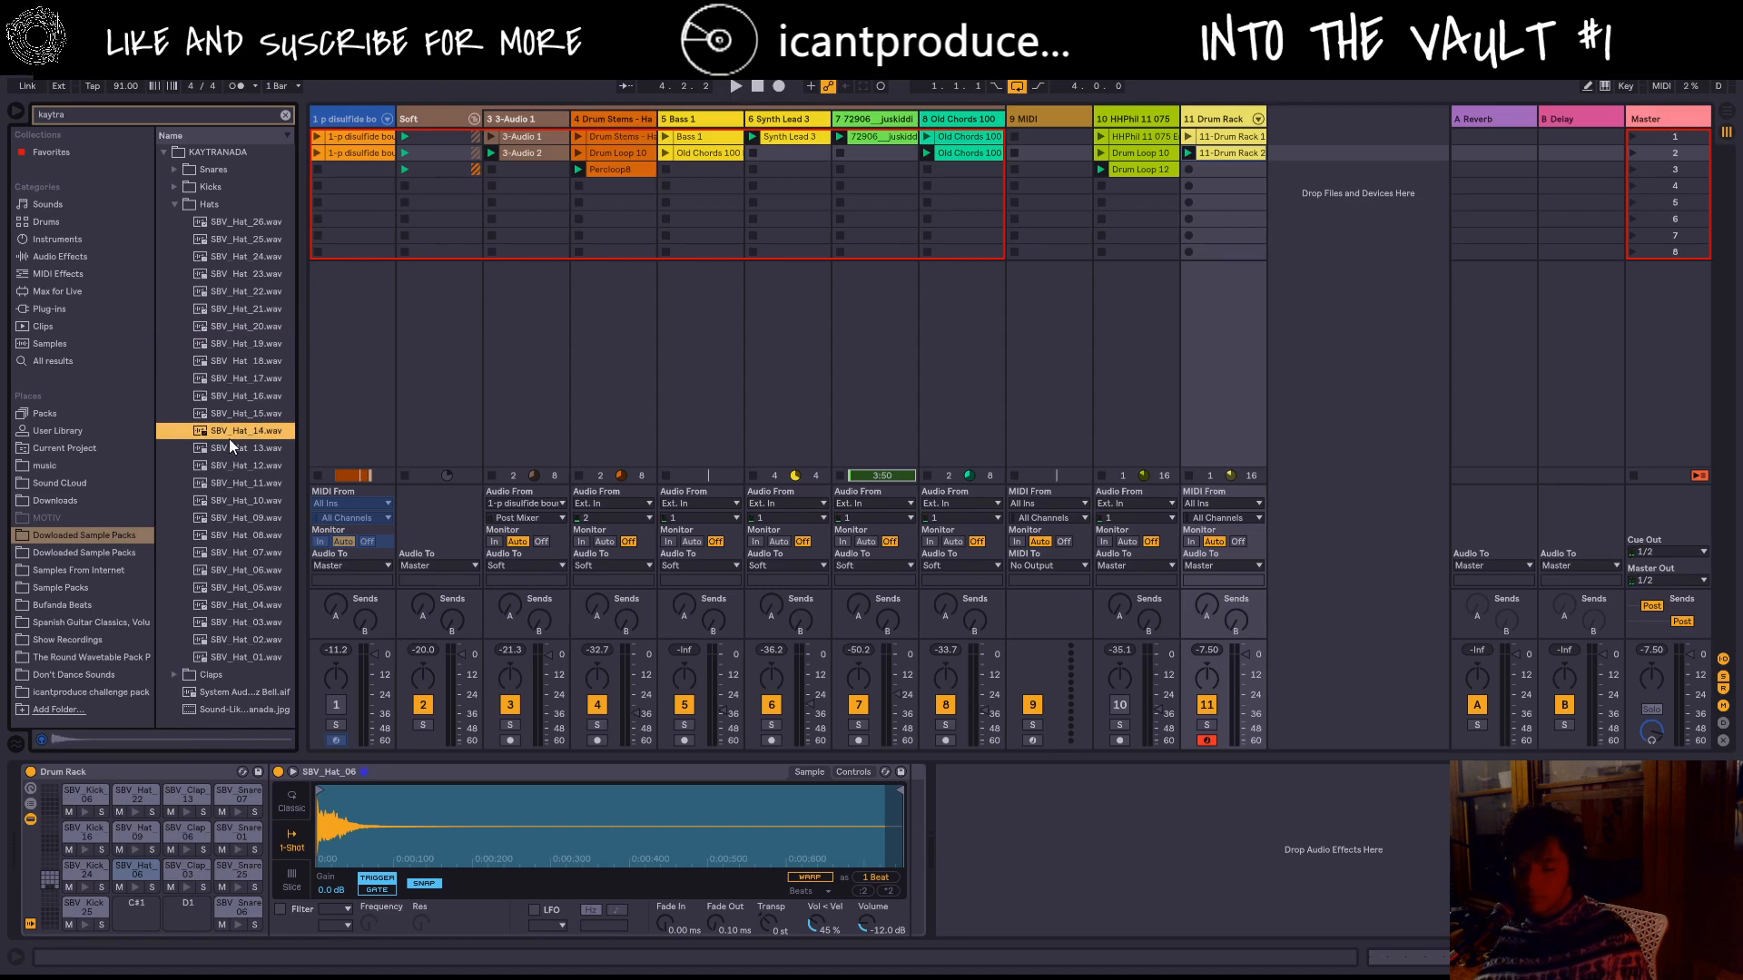
left_click_drag(228, 432, 137, 911)
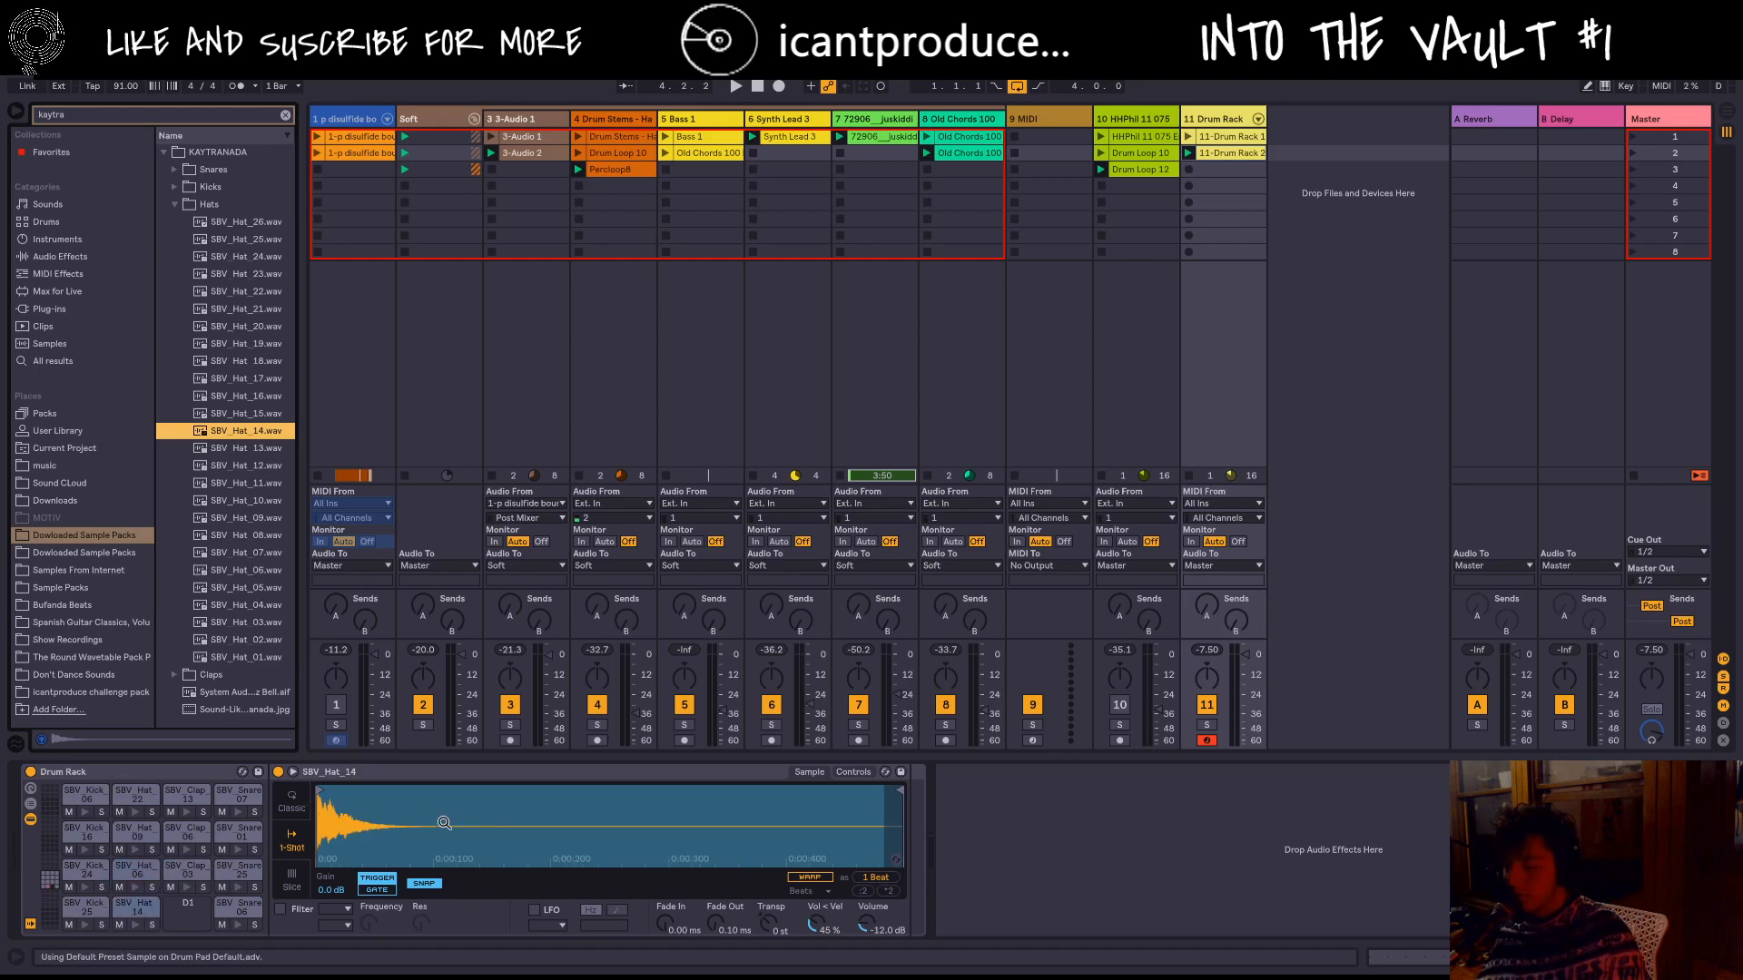
Step: Clear the browser search and list the available audio effects
left_click(58, 275)
left_click(62, 326)
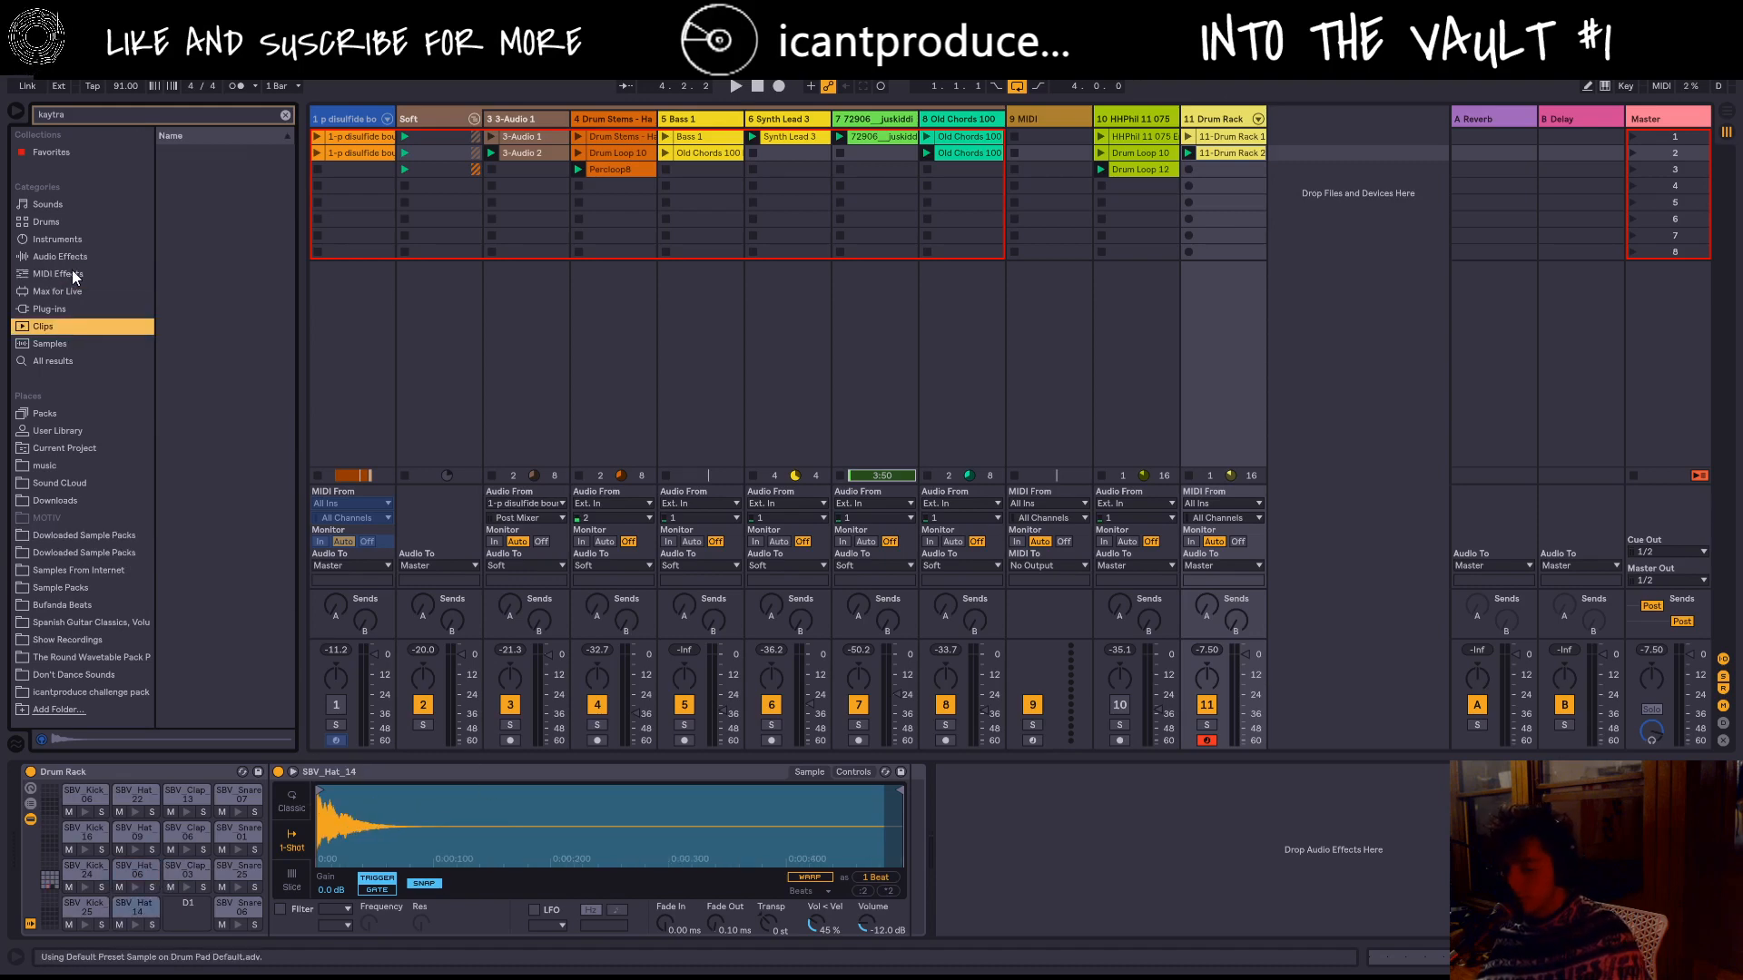
left_click(72, 256)
left_click(76, 222)
left_click(284, 116)
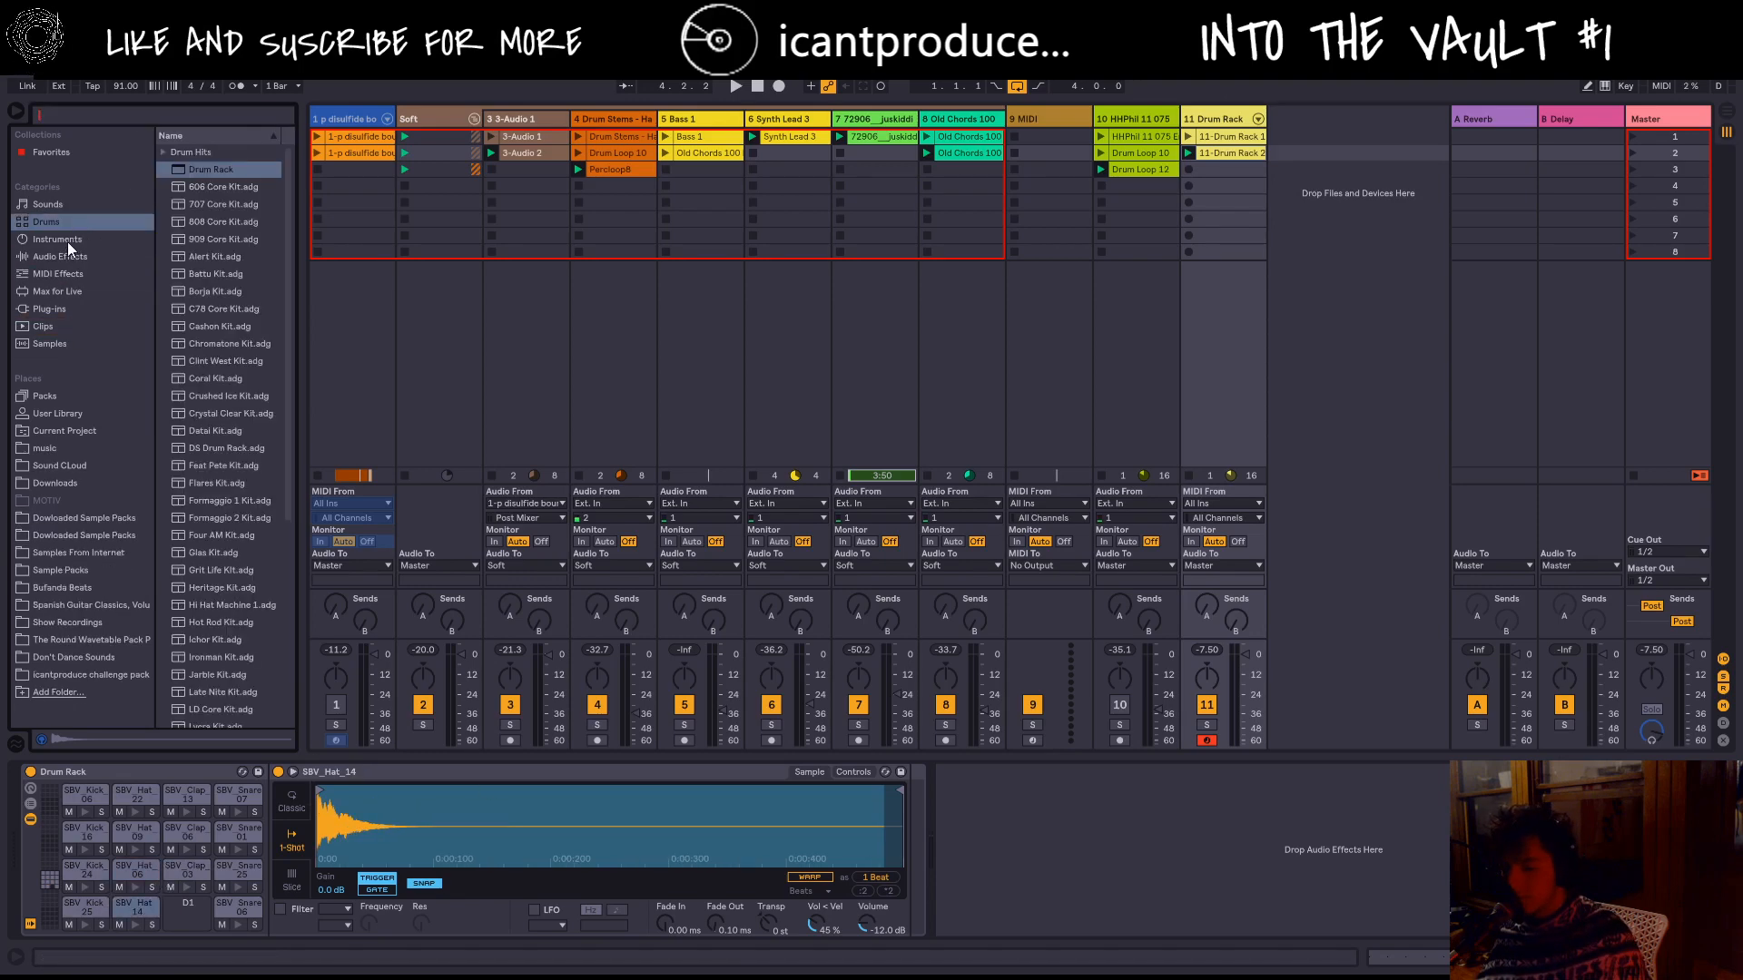
left_click(67, 241)
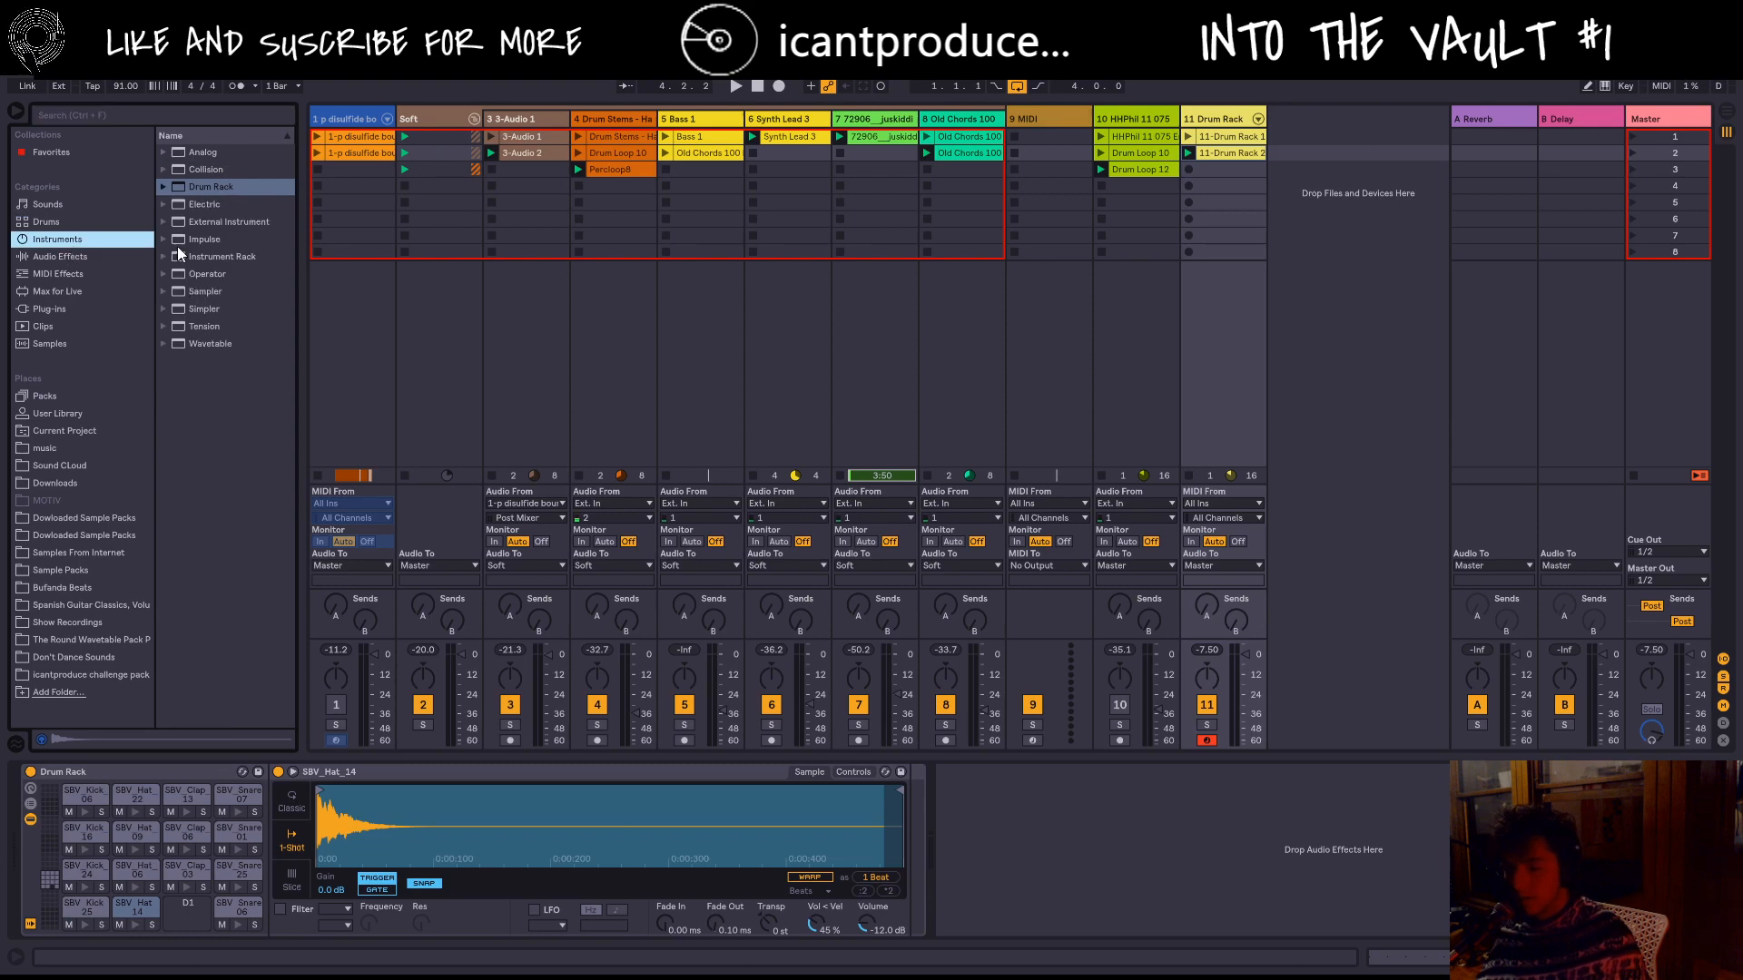
left_click(69, 255)
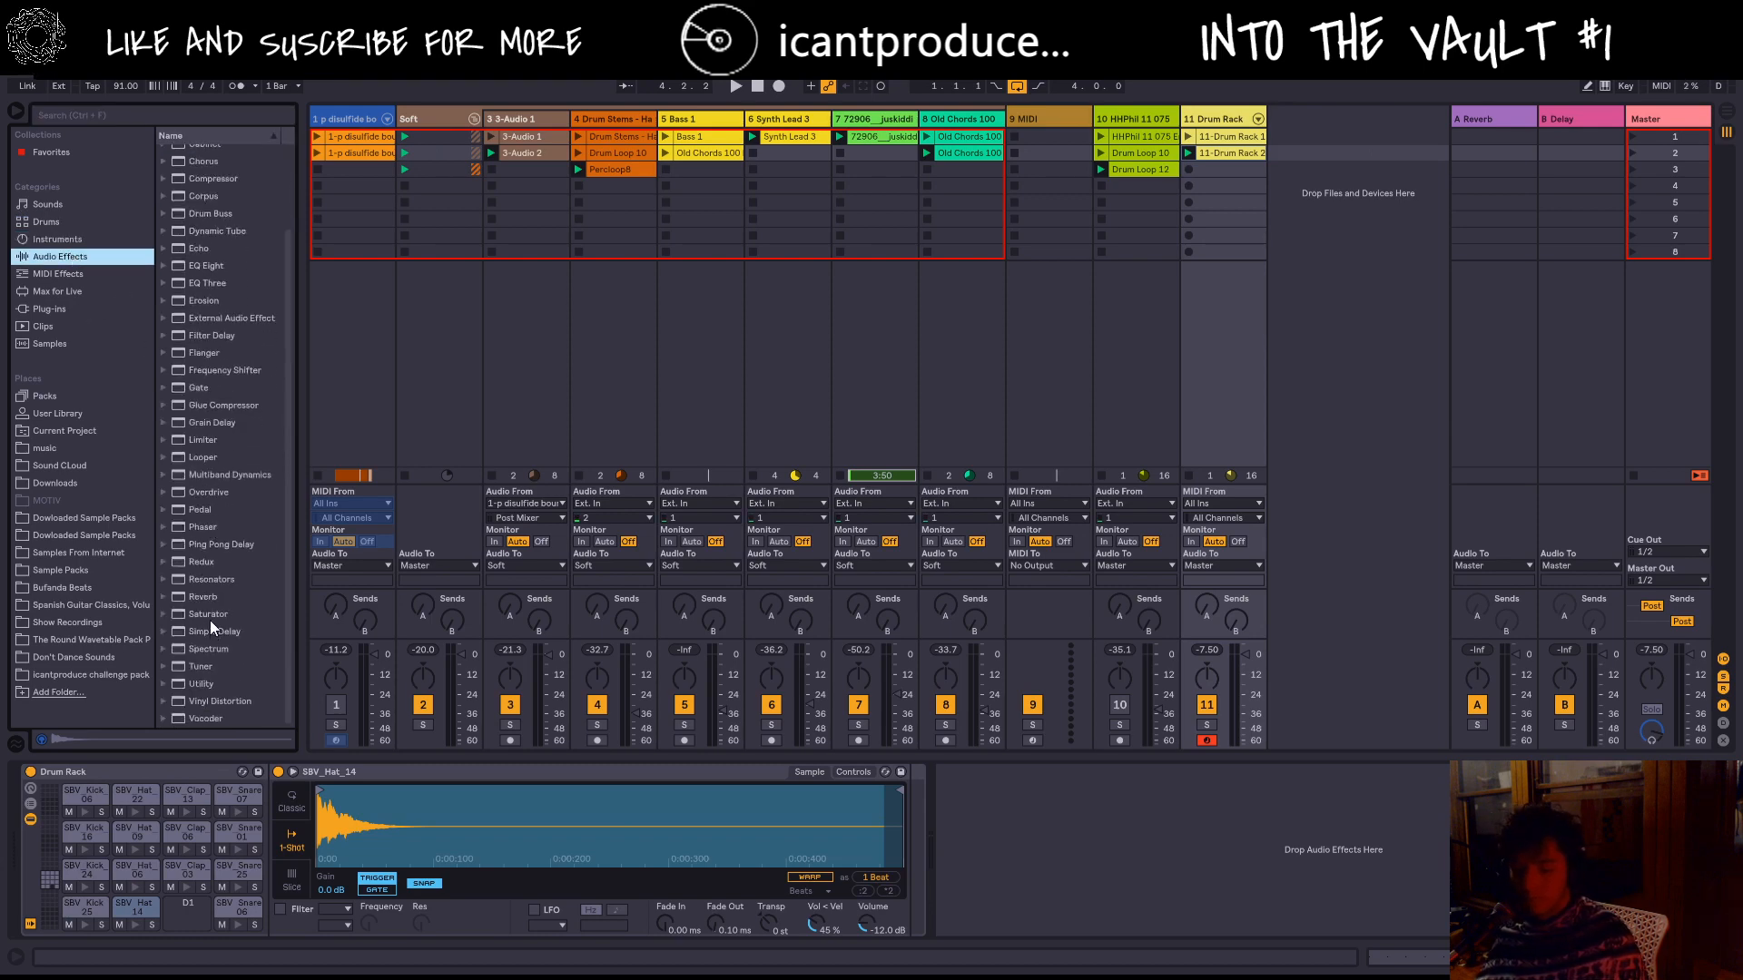
Step: Try Resonators on the SBV_Hat_14 pad, then keep only a Reverb with Hi Cut off, 851 ms decay and 37% dry/wet
left_click_drag(210, 579, 155, 913)
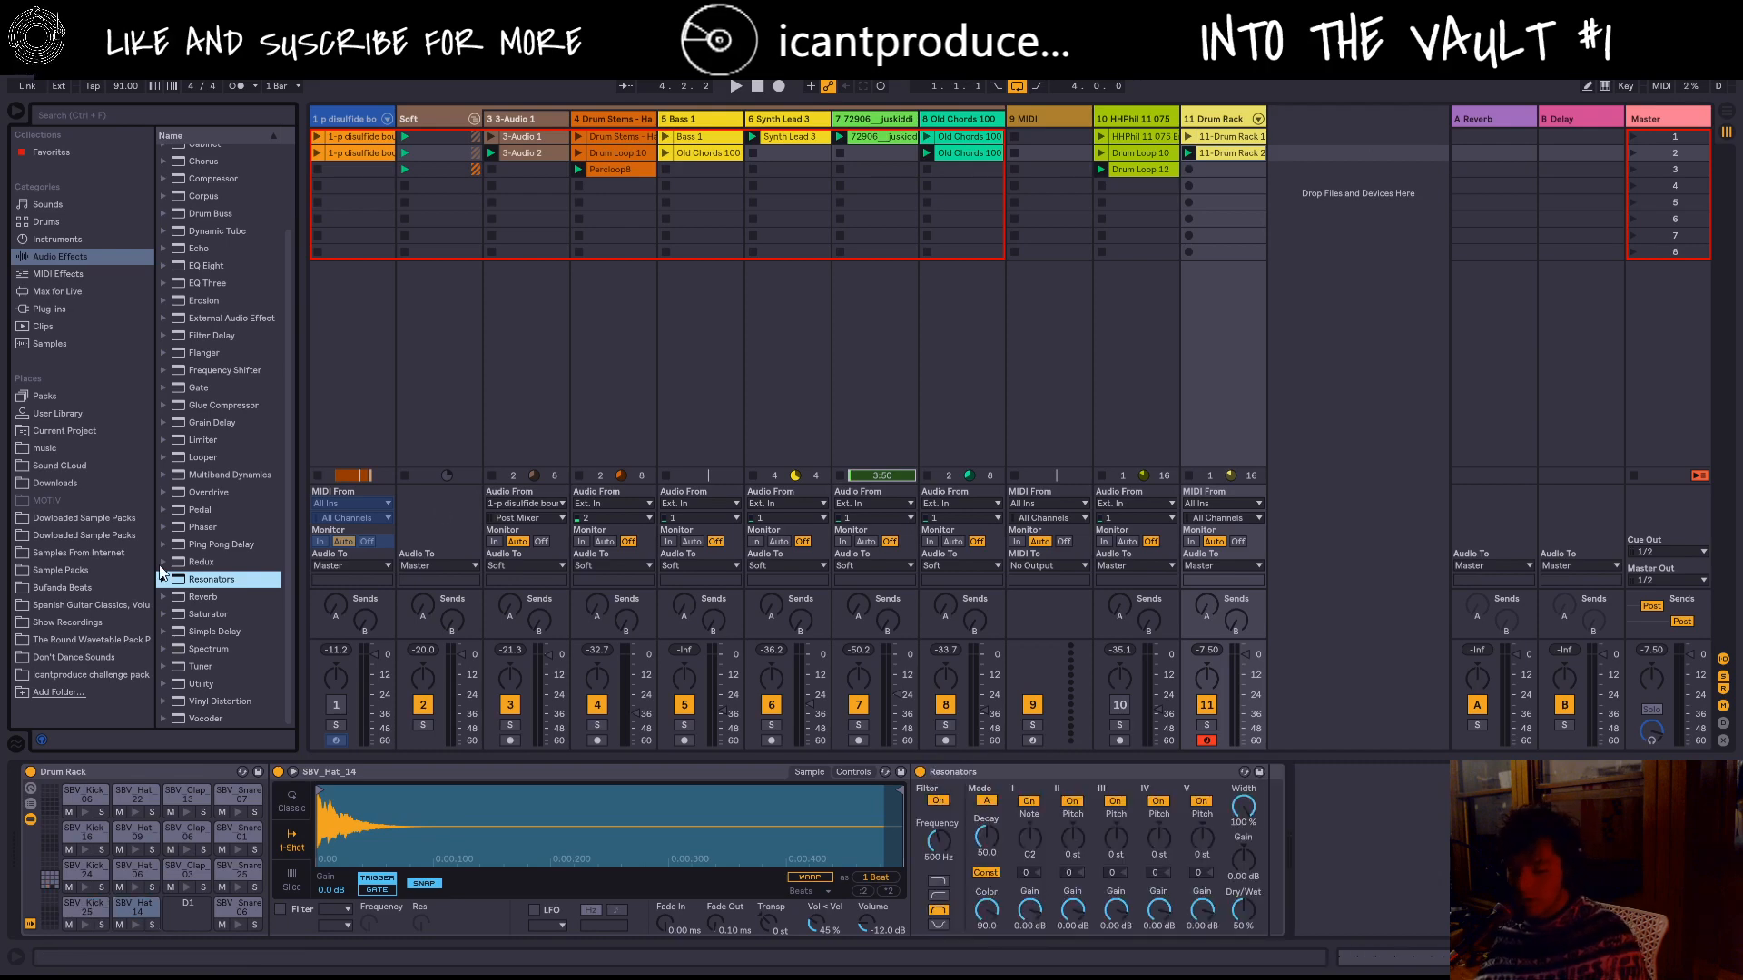
left_click_drag(203, 595, 138, 911)
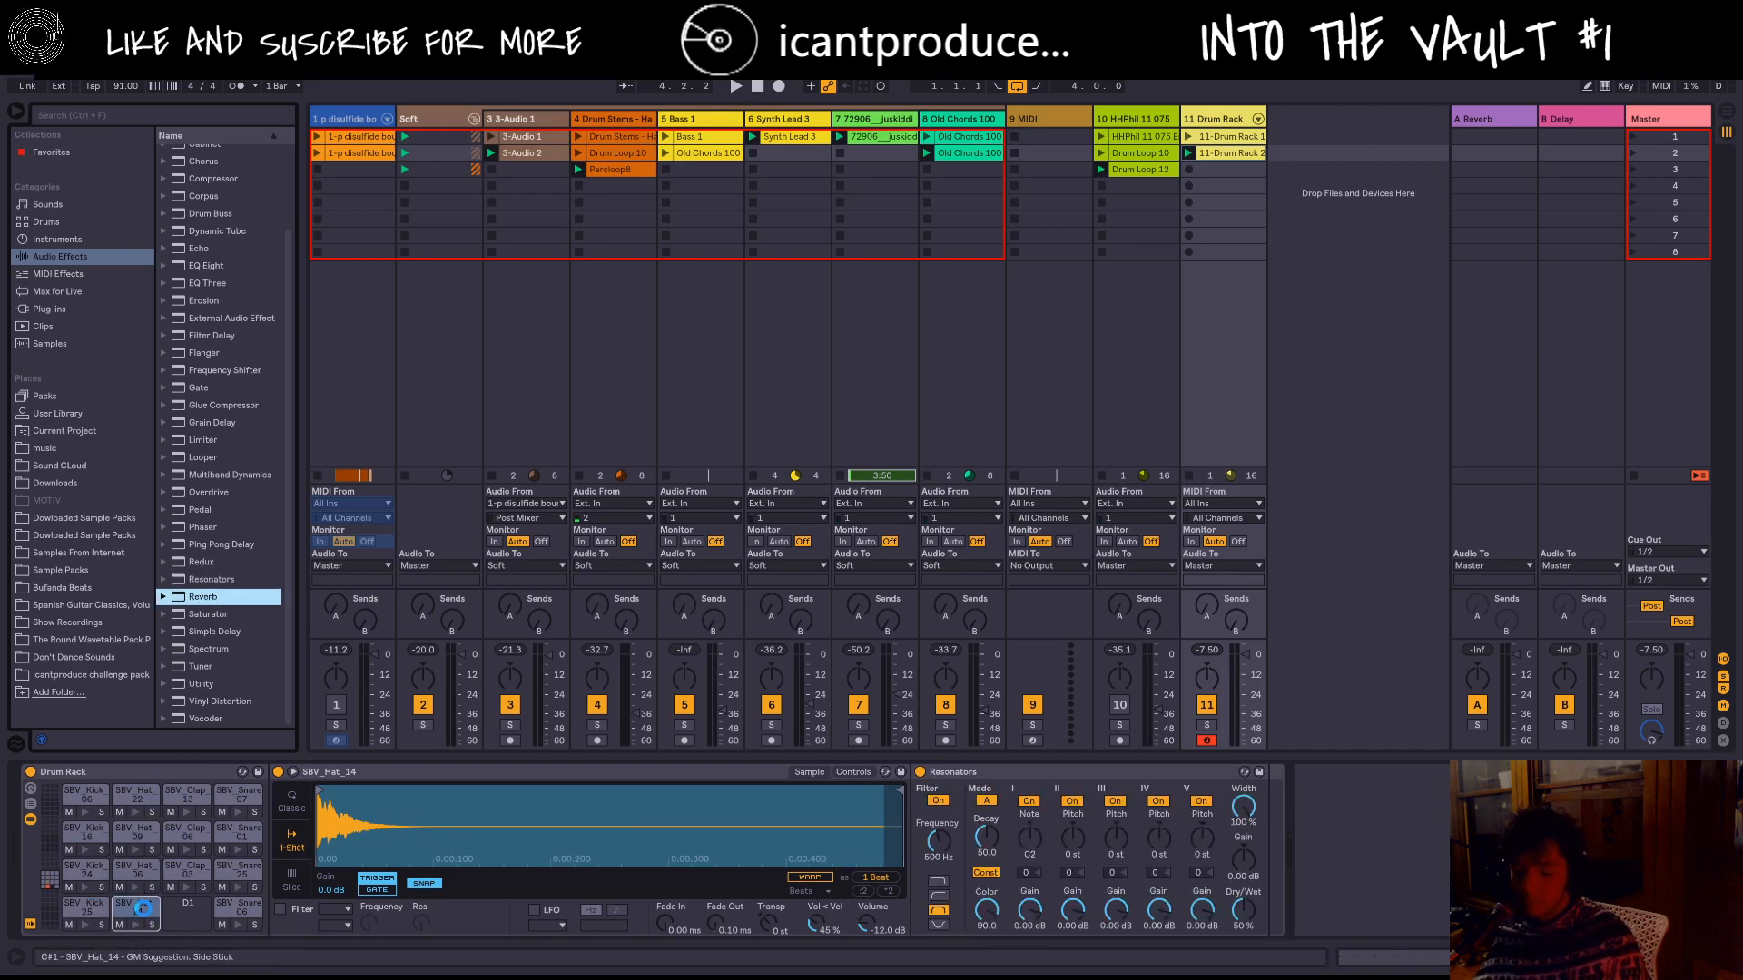
left_click(935, 773)
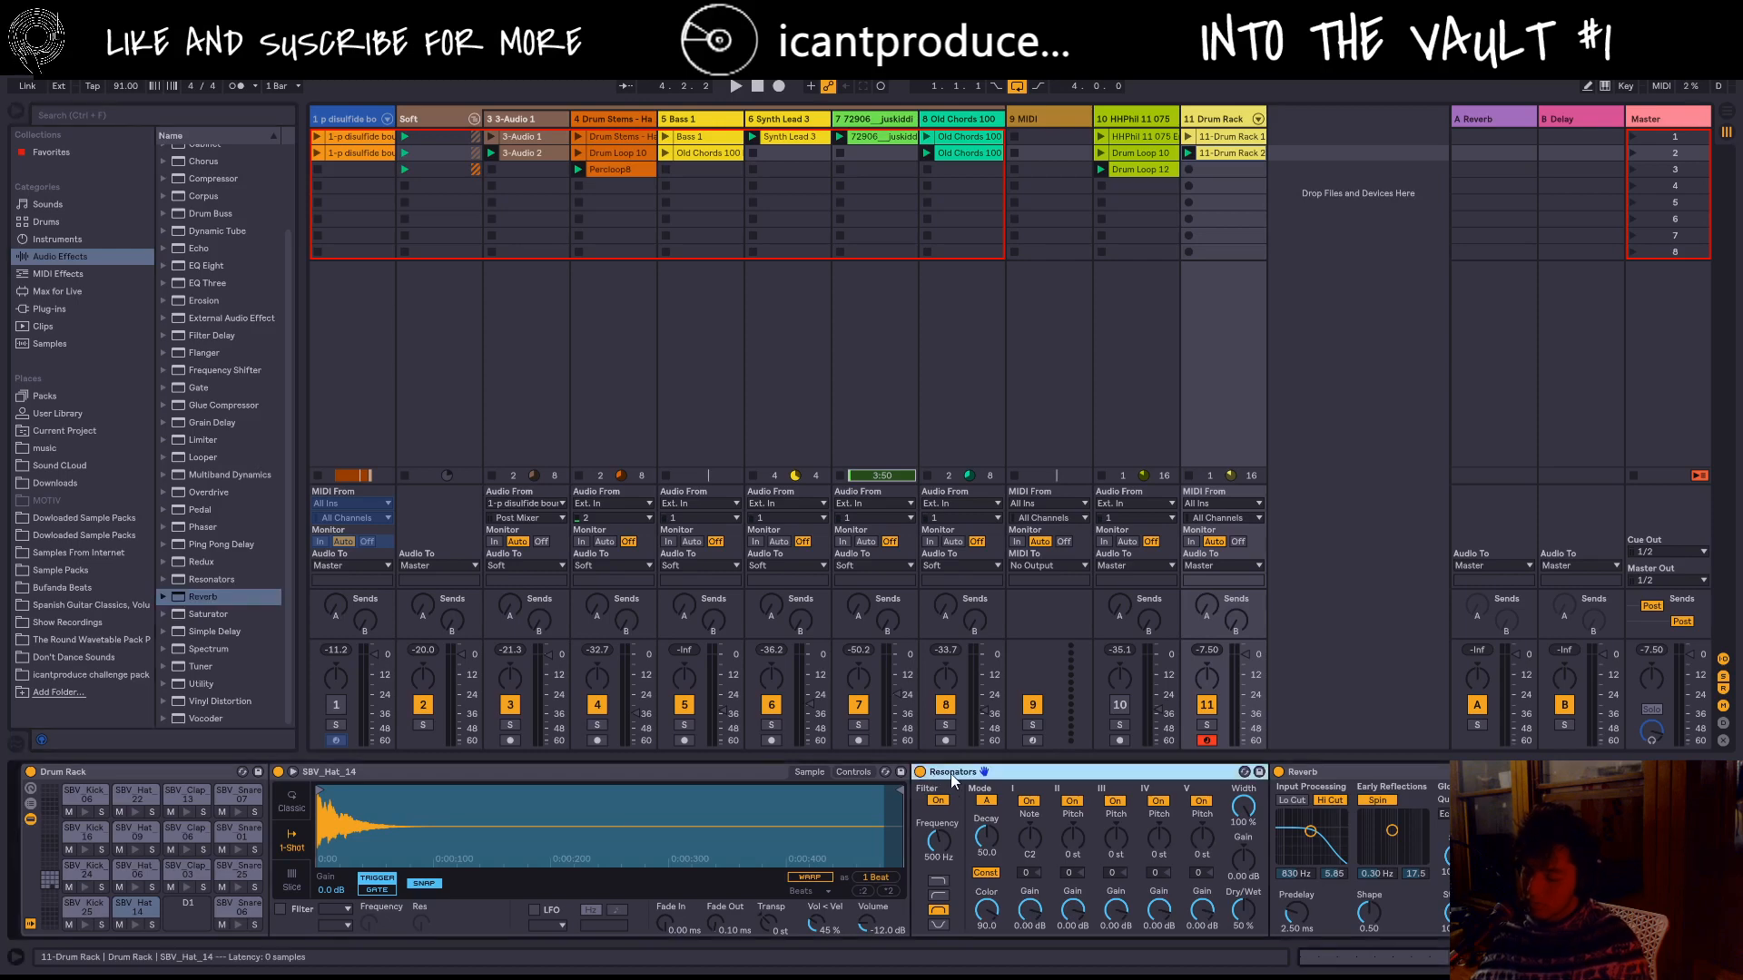
key("Delete")
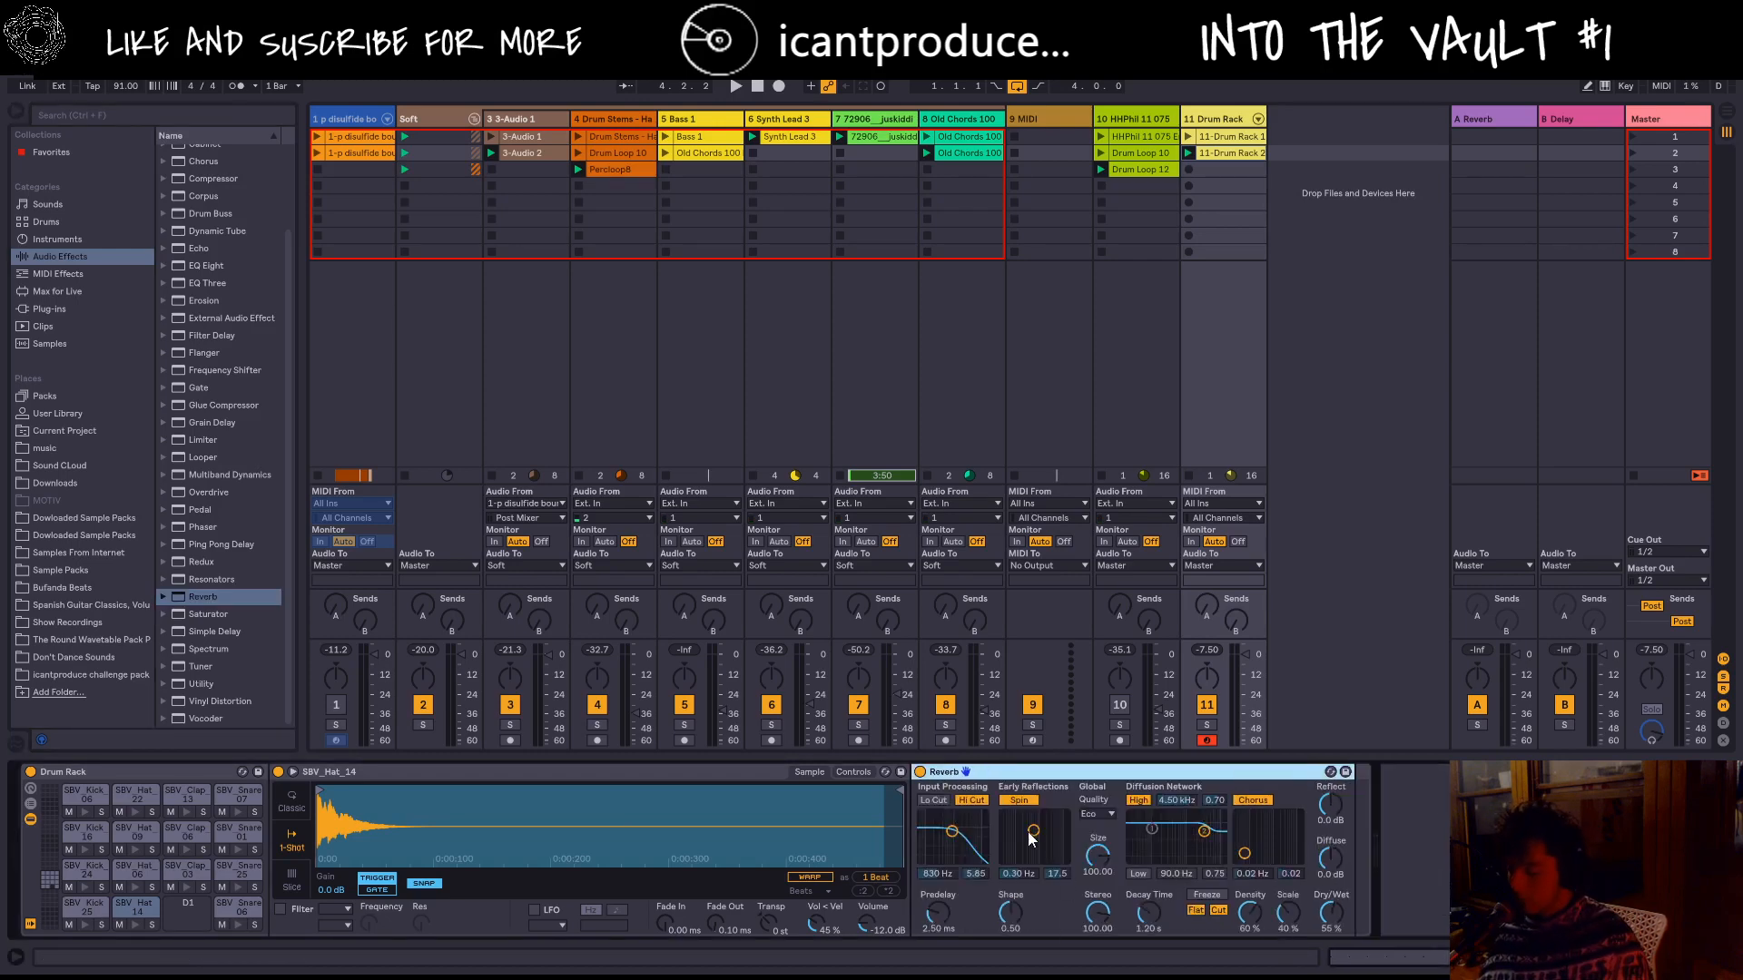
left_click(979, 801)
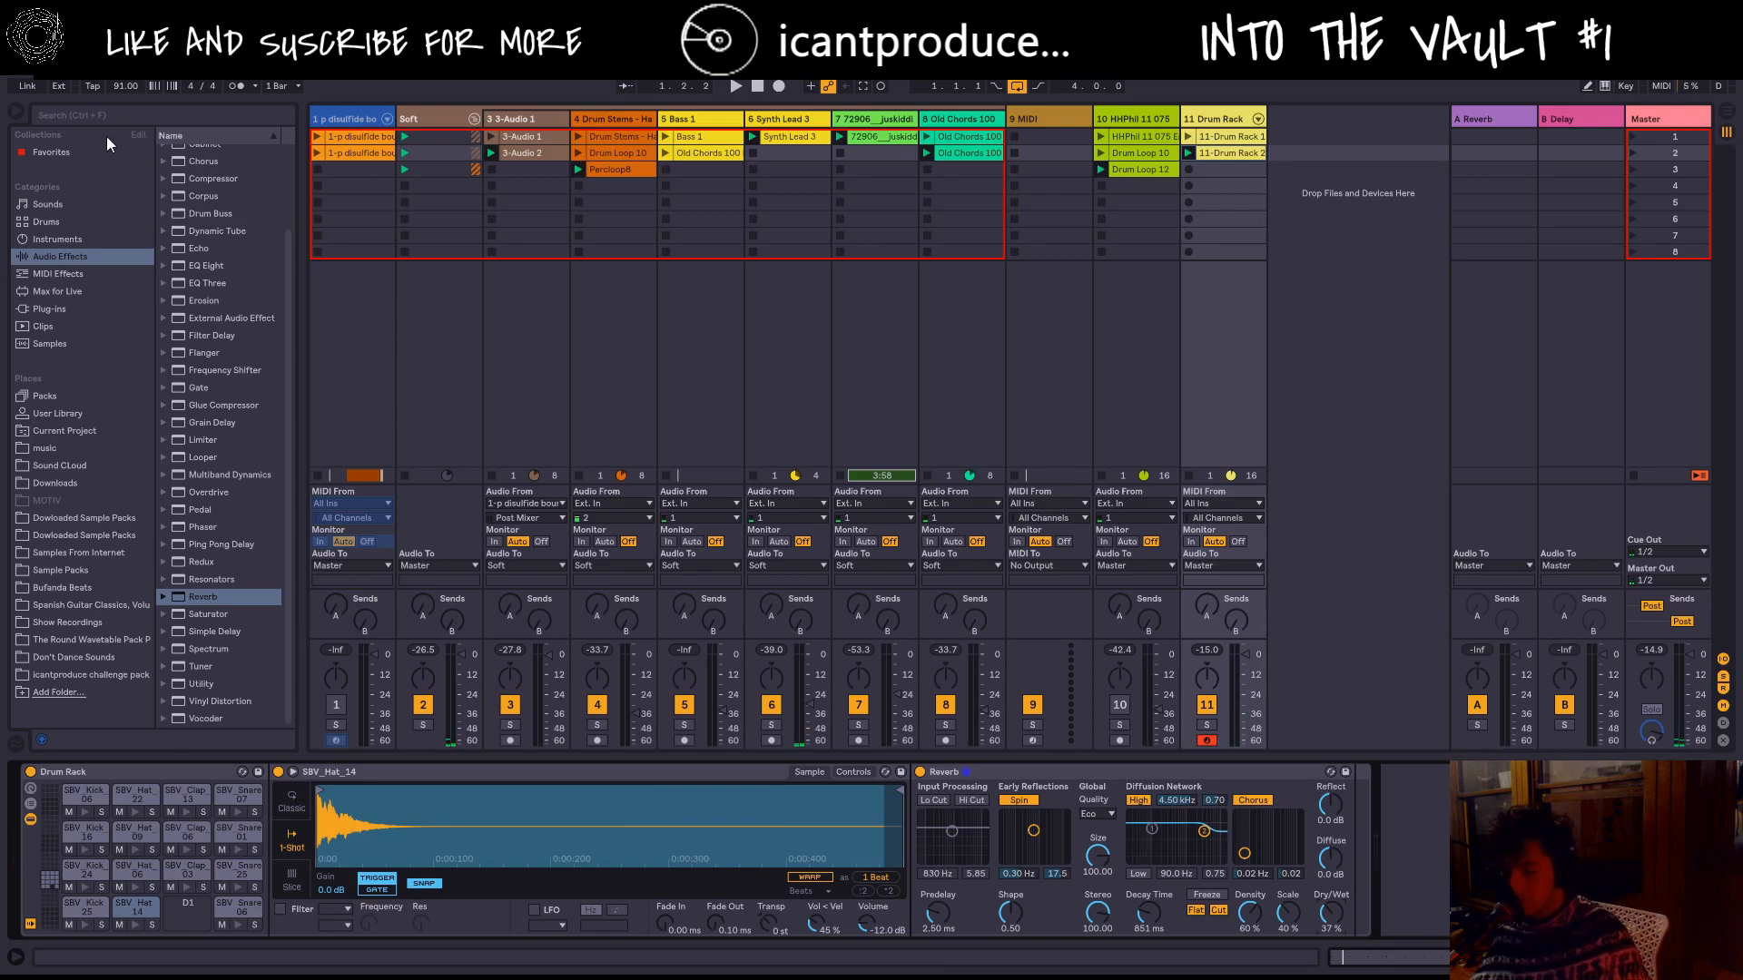
Step: Add an Arpeggiator in front of the SBV_Hat_14 sample and lower the sample's gain to -13 dB
left_click(60, 238)
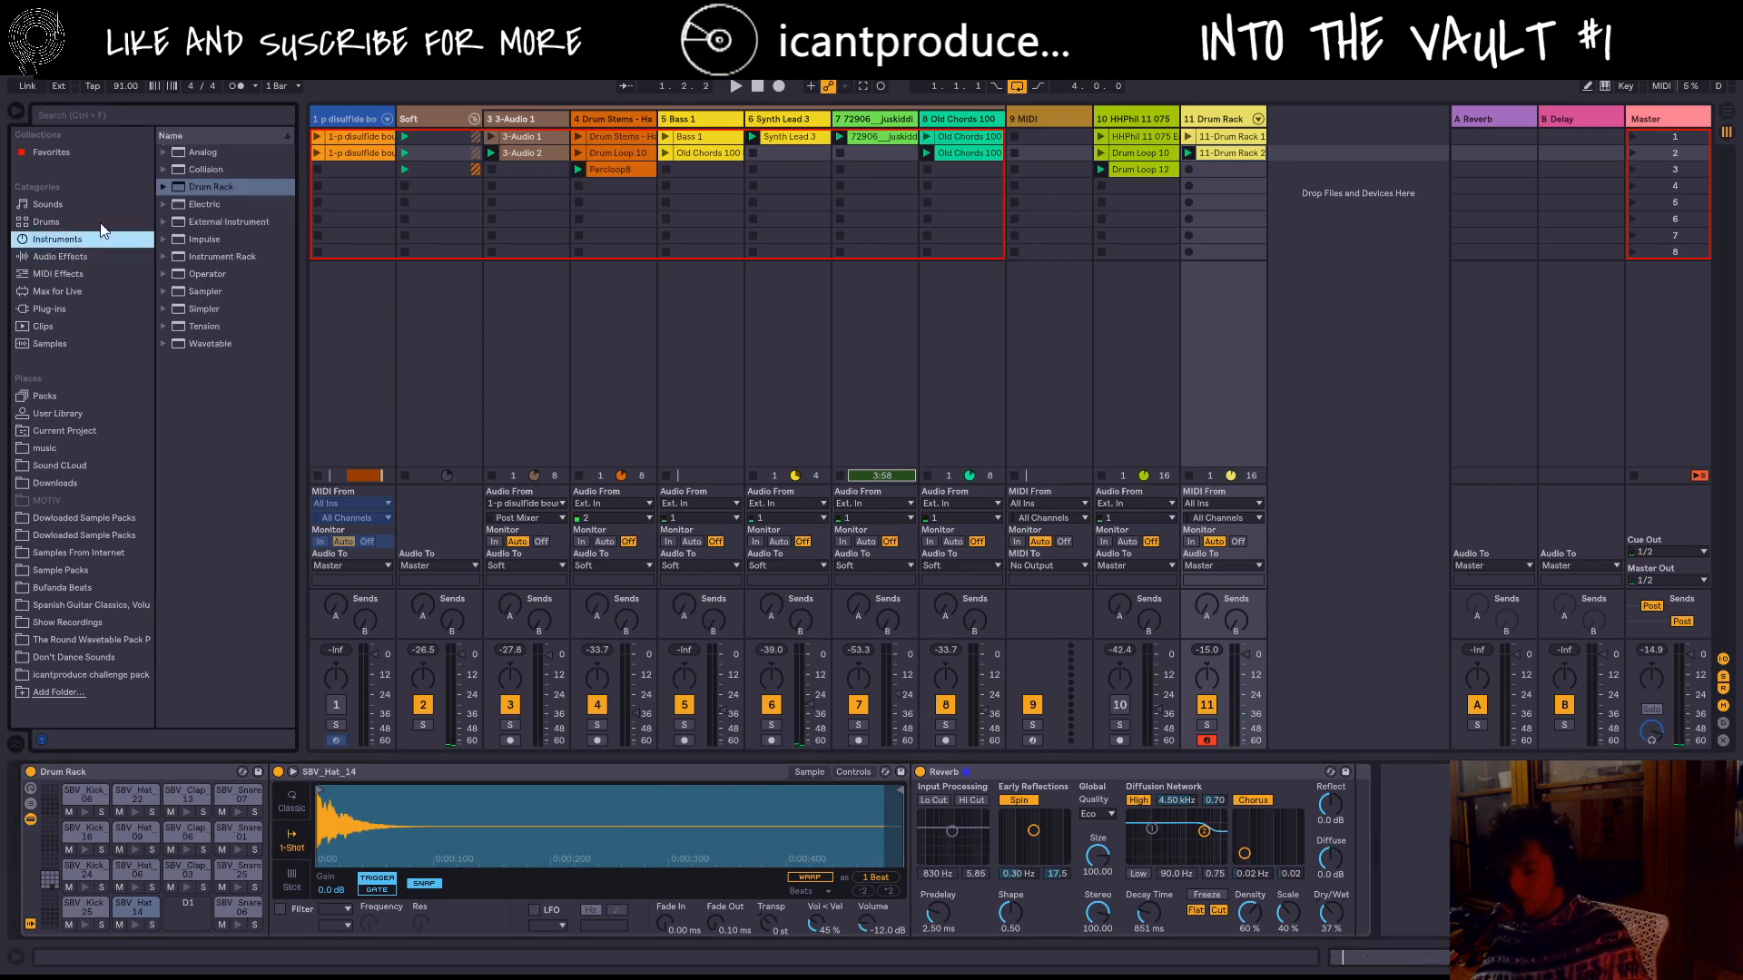
left_click(70, 274)
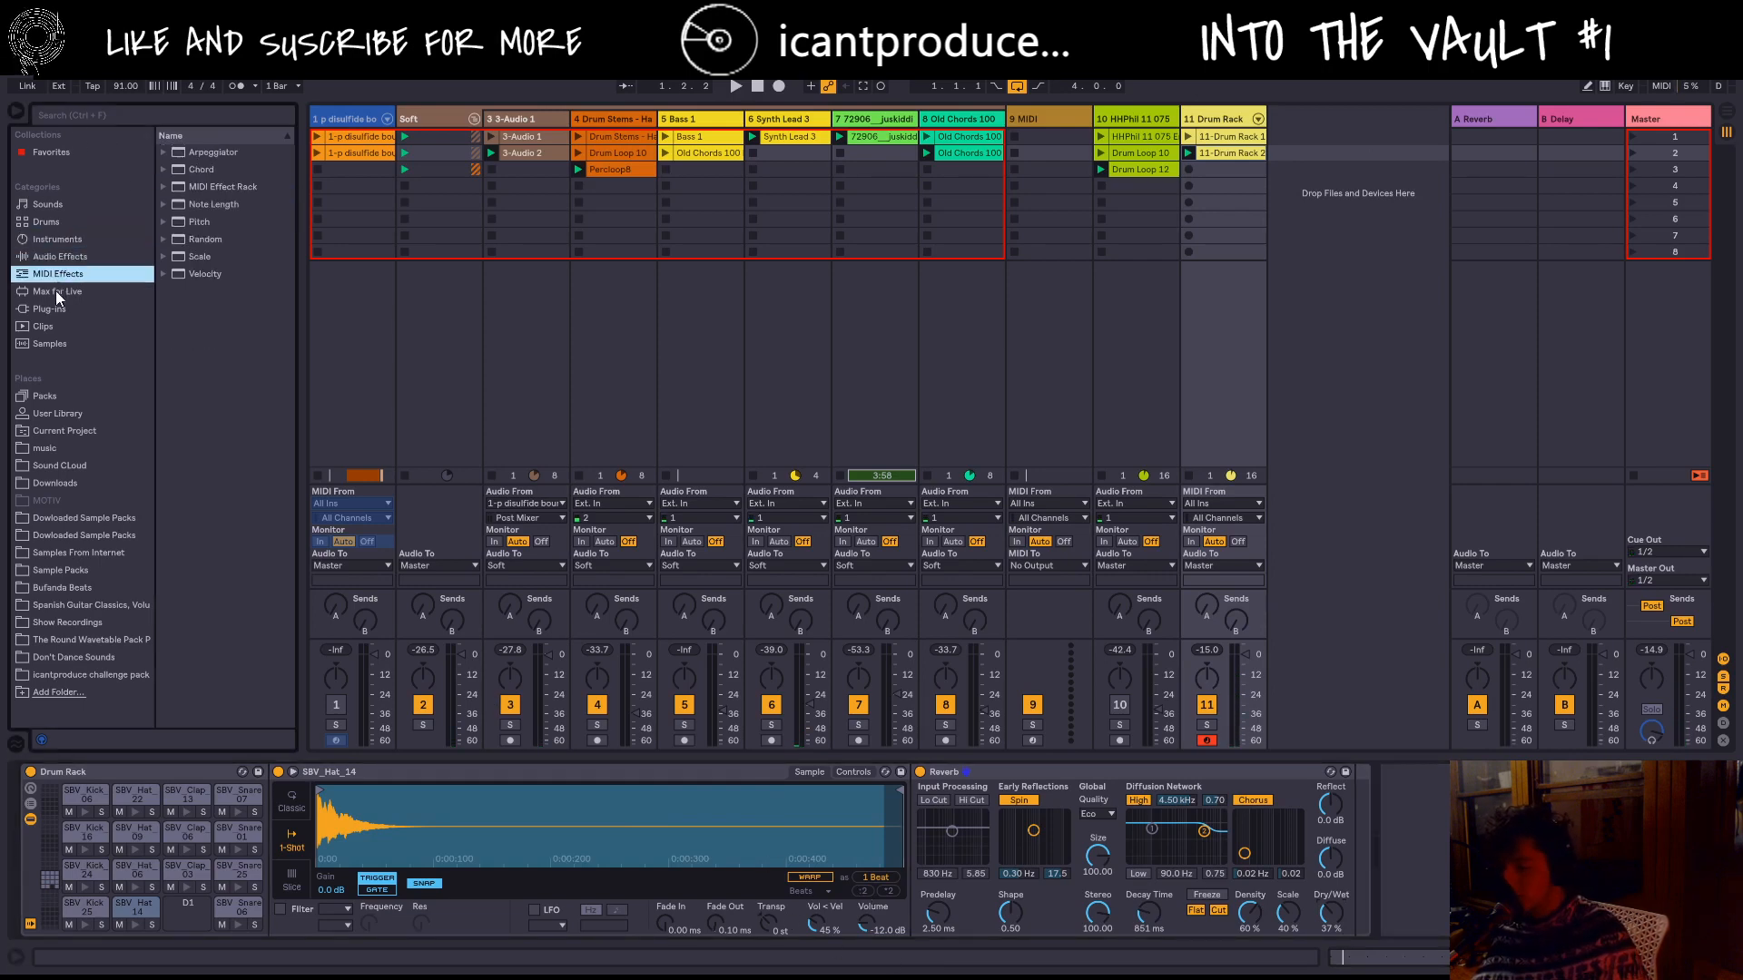
left_click(210, 151)
left_click_drag(276, 868, 272, 869)
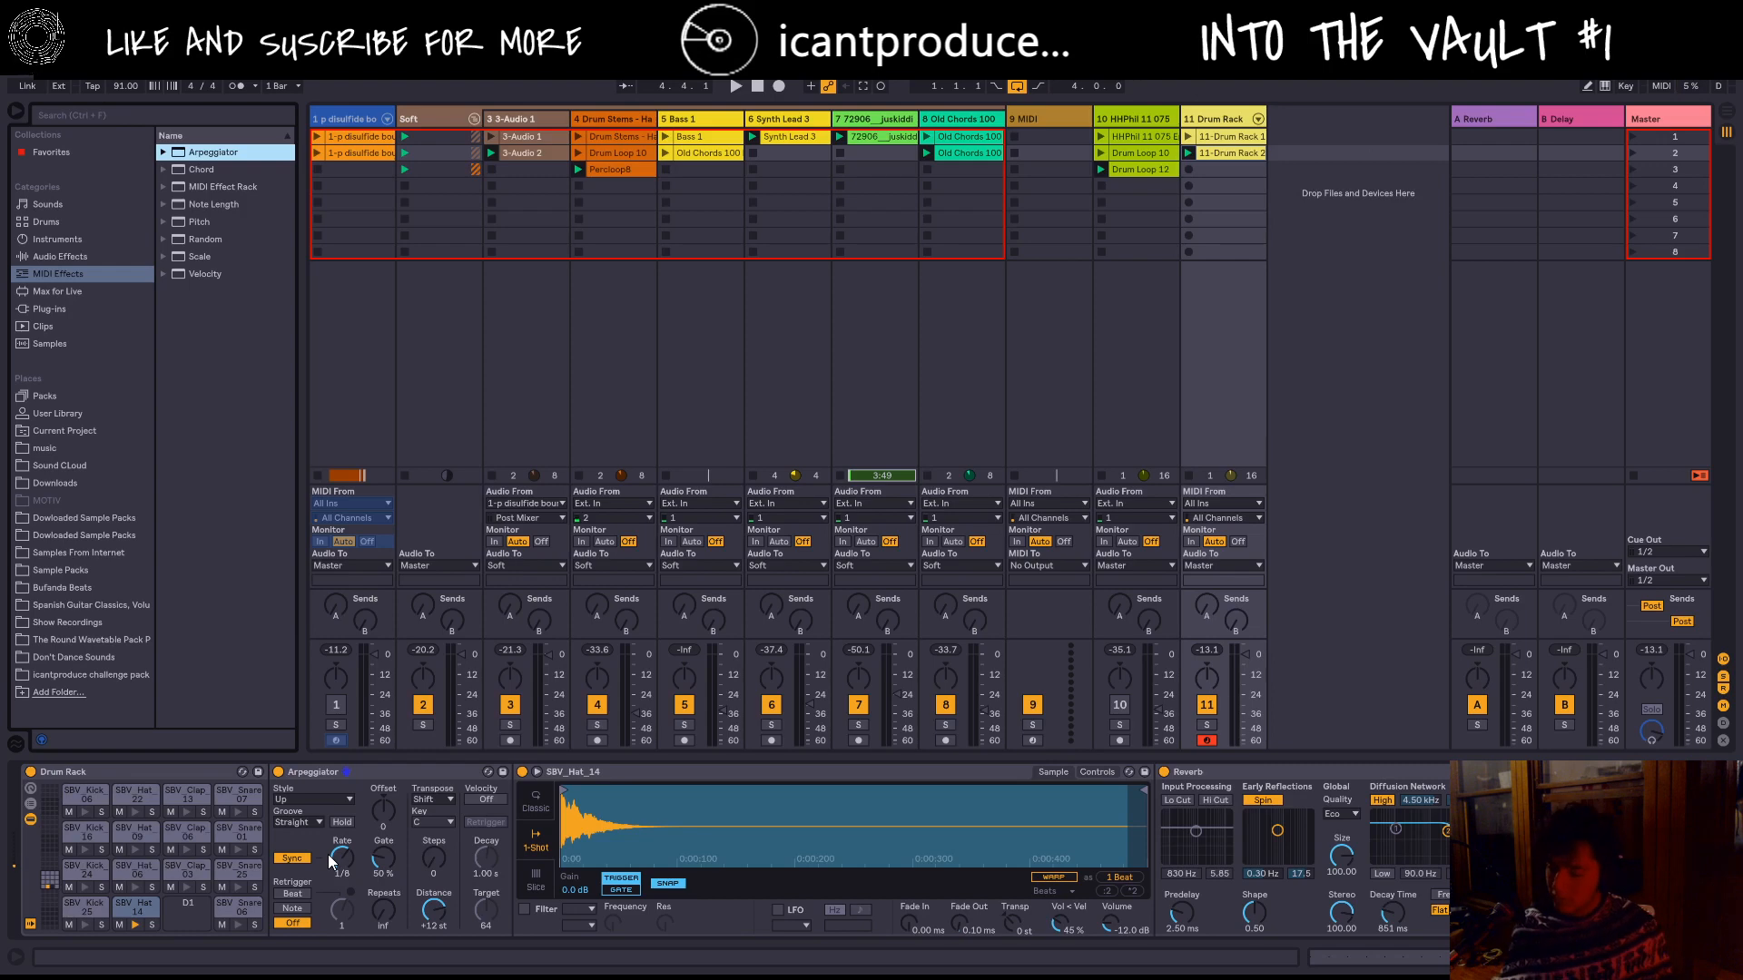
left_click(574, 892)
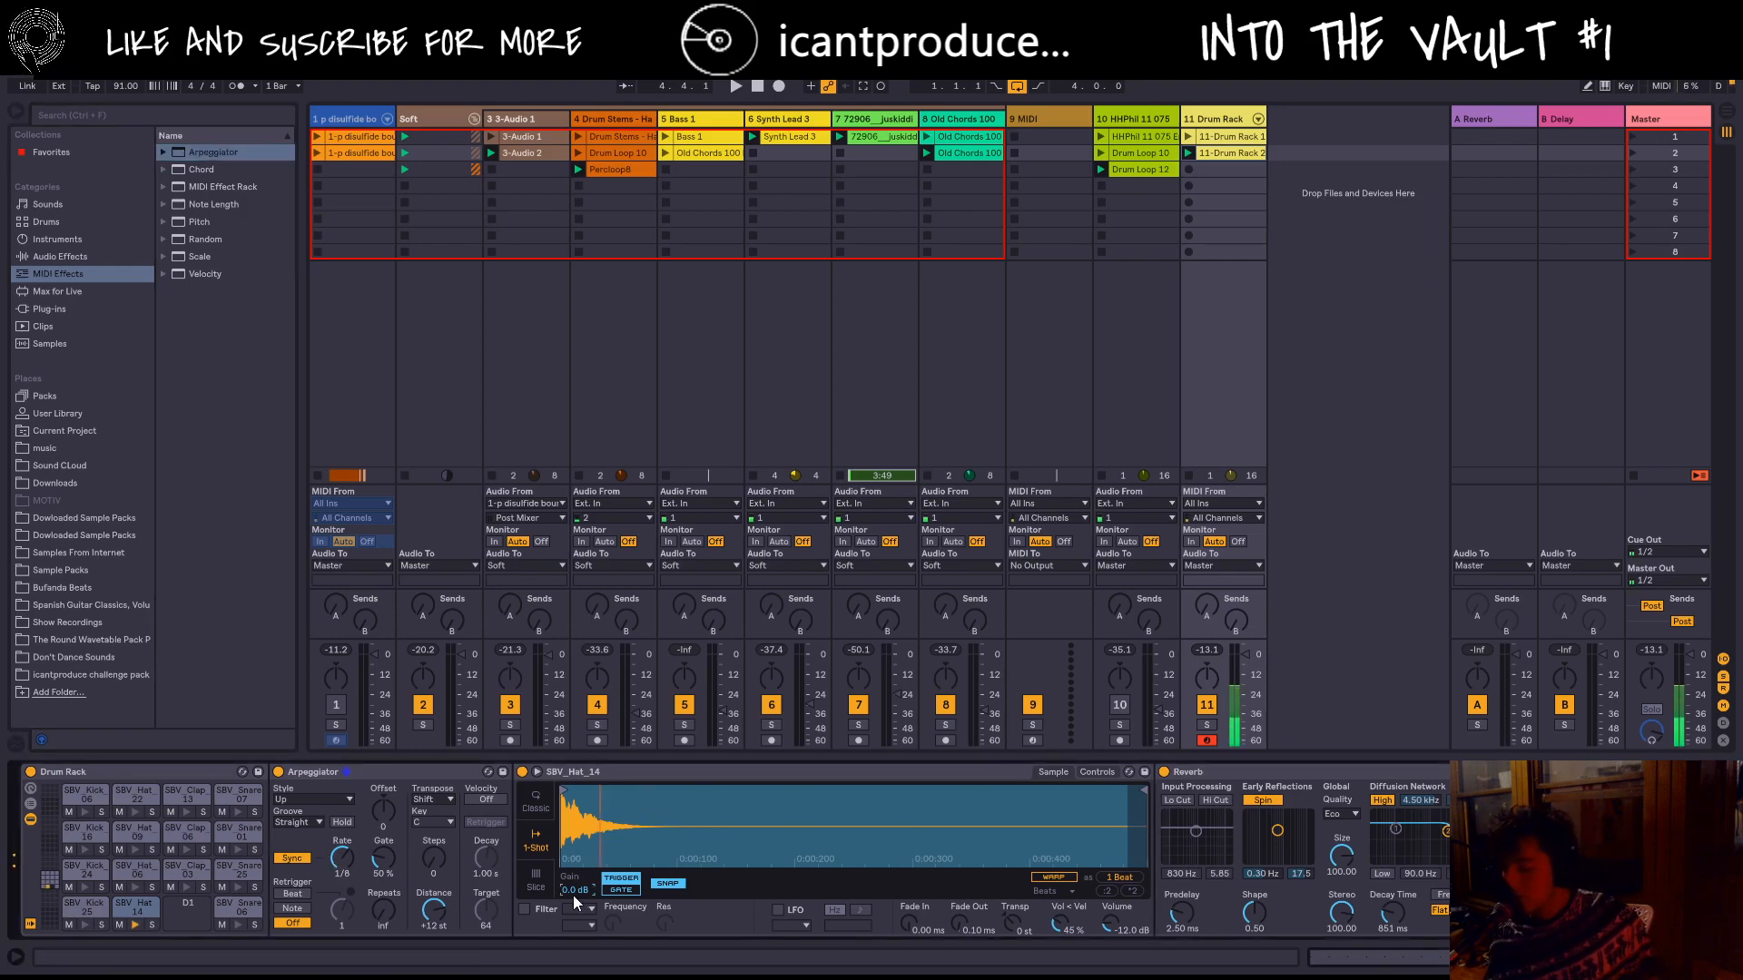
mouse_move(573, 893)
left_mouse_down()
mouse_move(574, 935)
mouse_move(574, 908)
left_mouse_up()
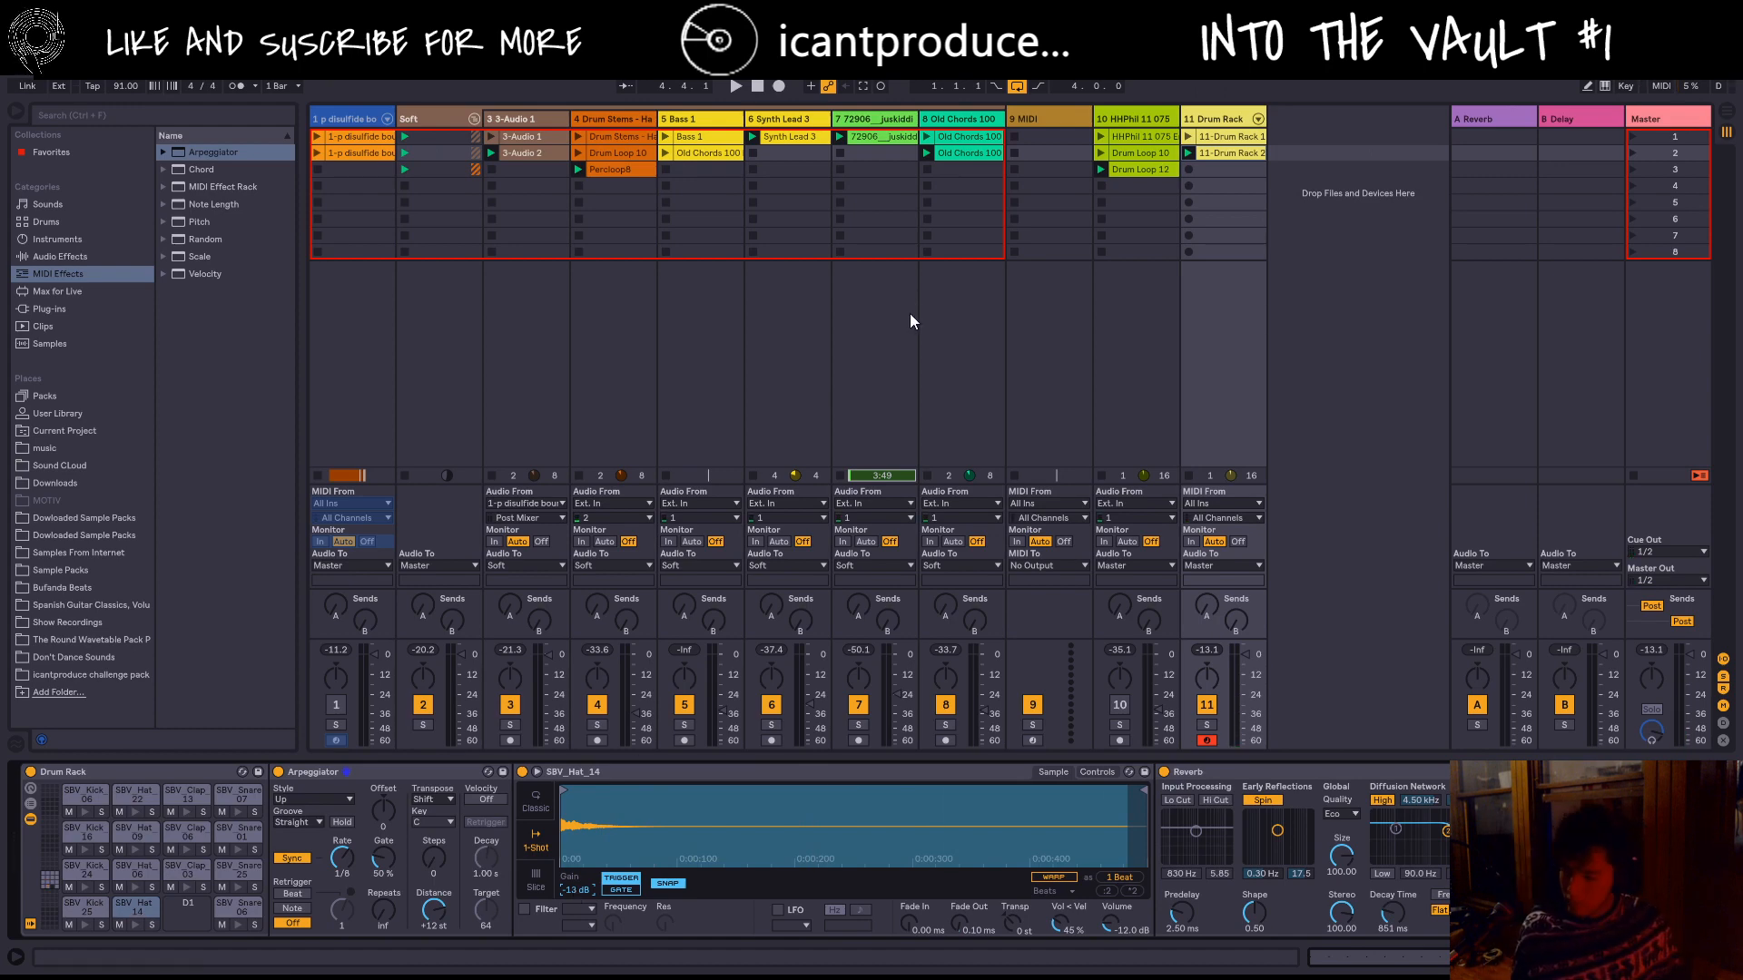
Step: Record new drum clips in the Drum Rack track's third and fourth slots, stop playback and open the fourth clip's notes
left_click(1189, 171)
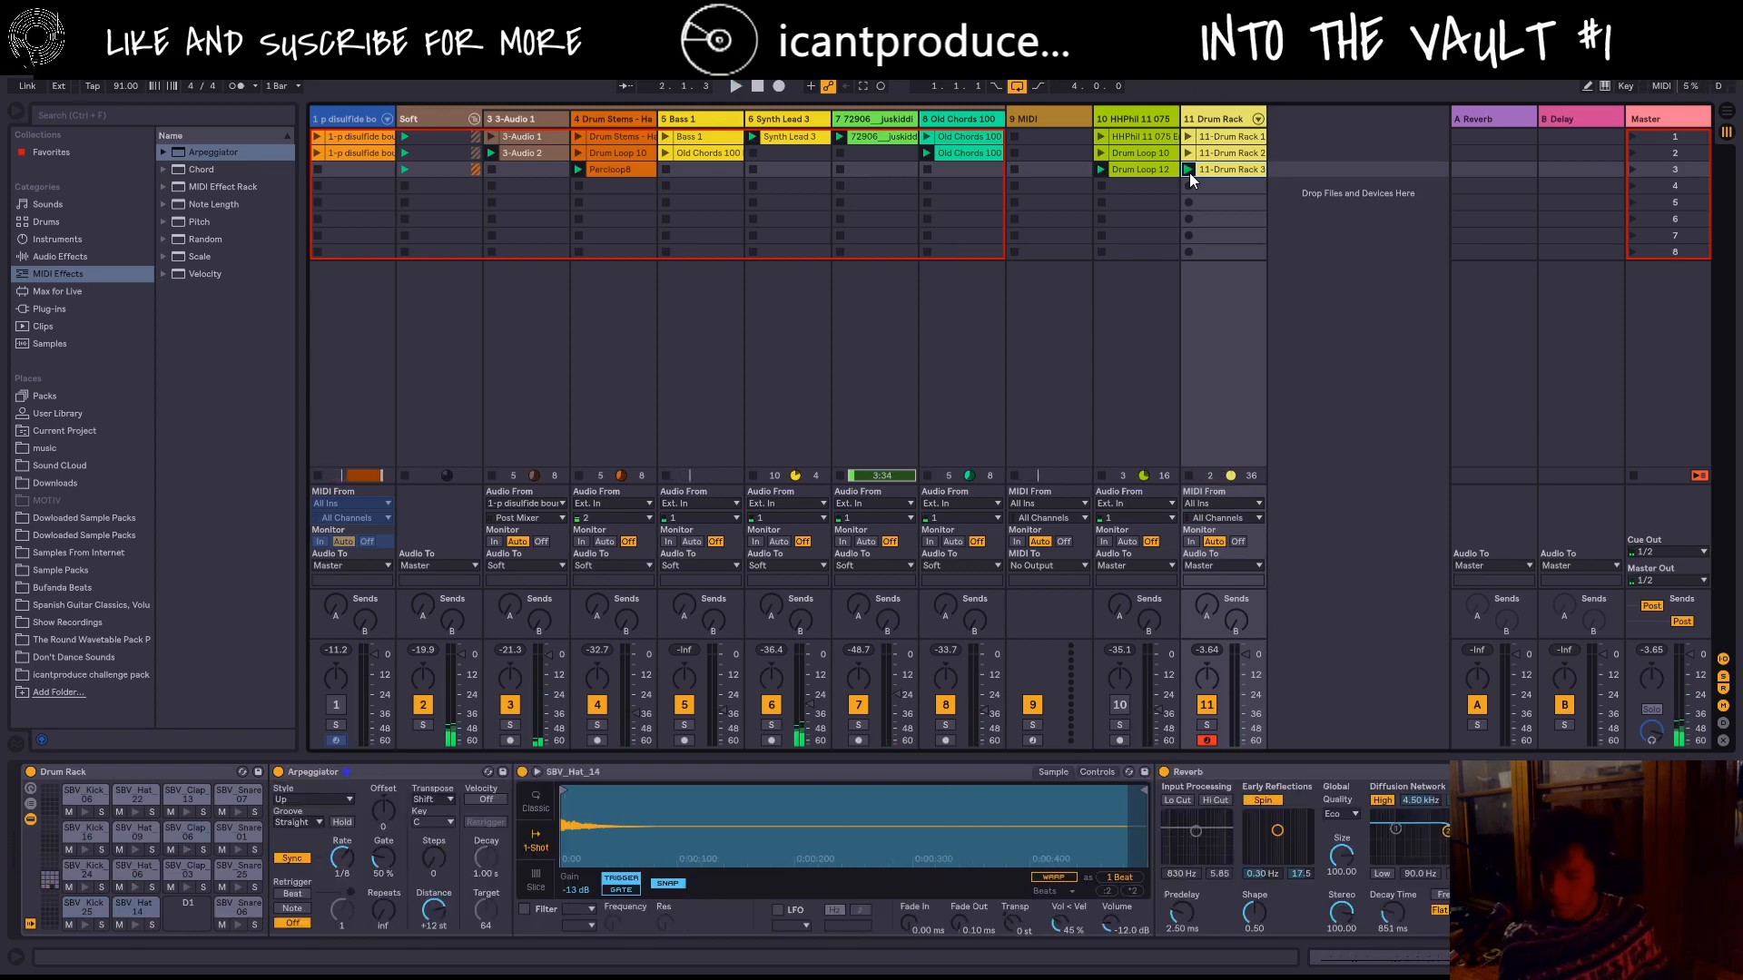
left_click(1188, 185)
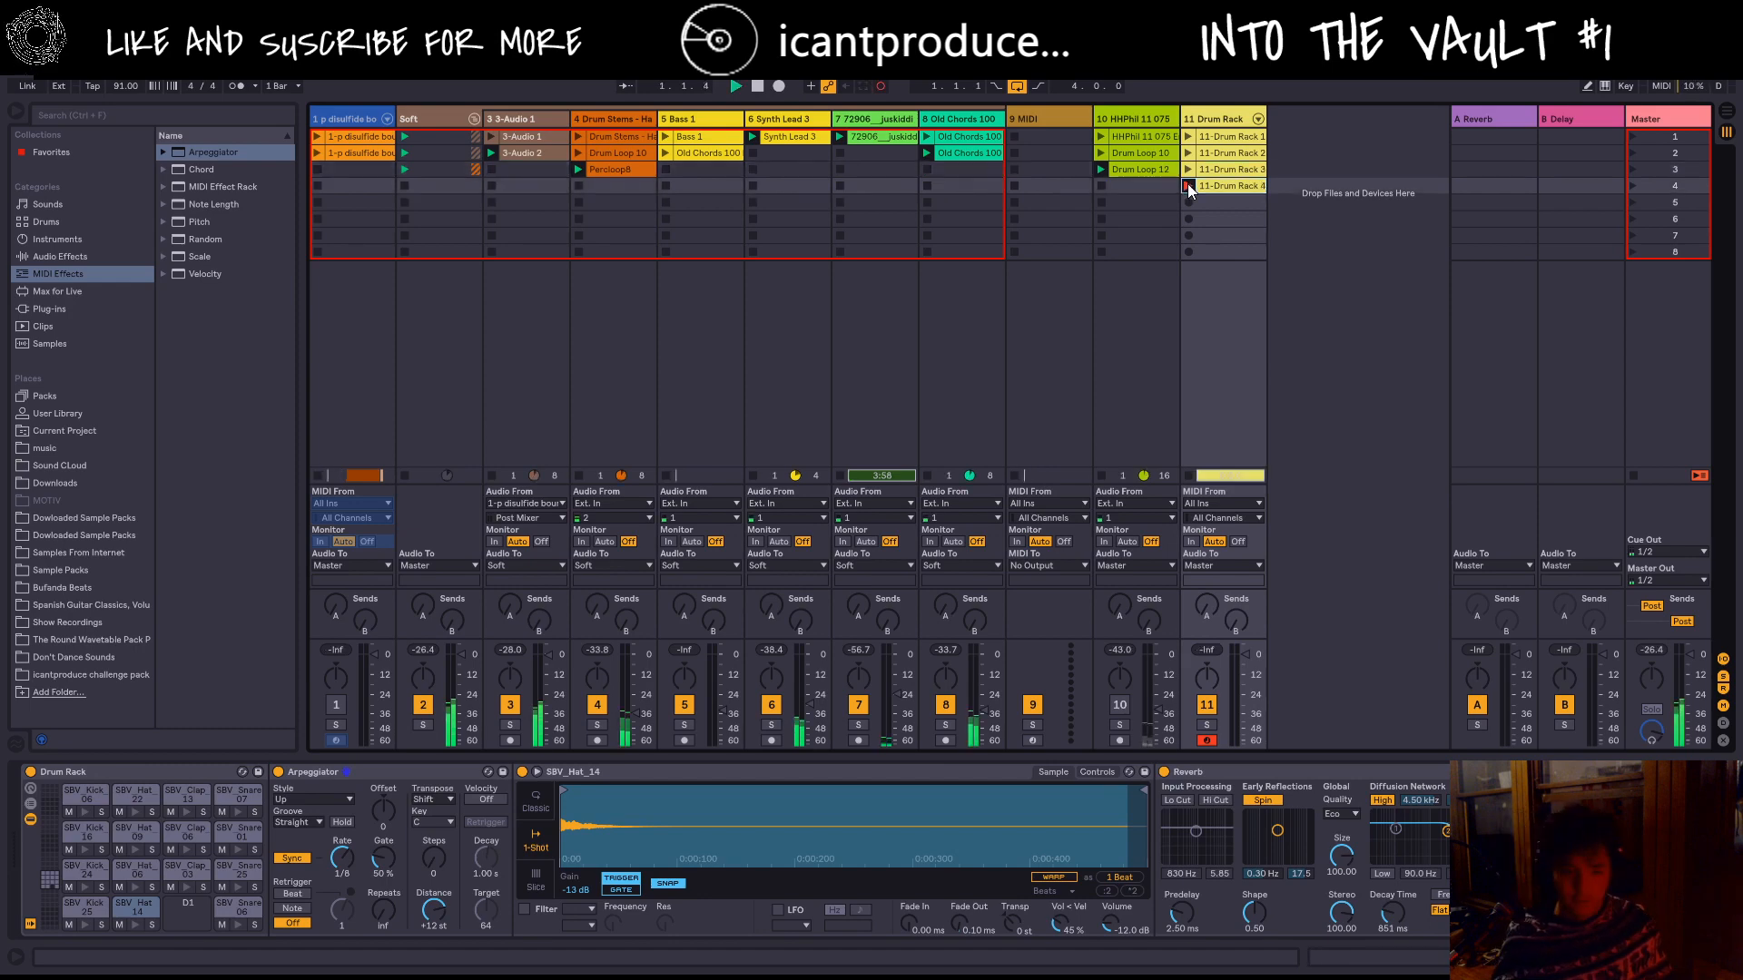
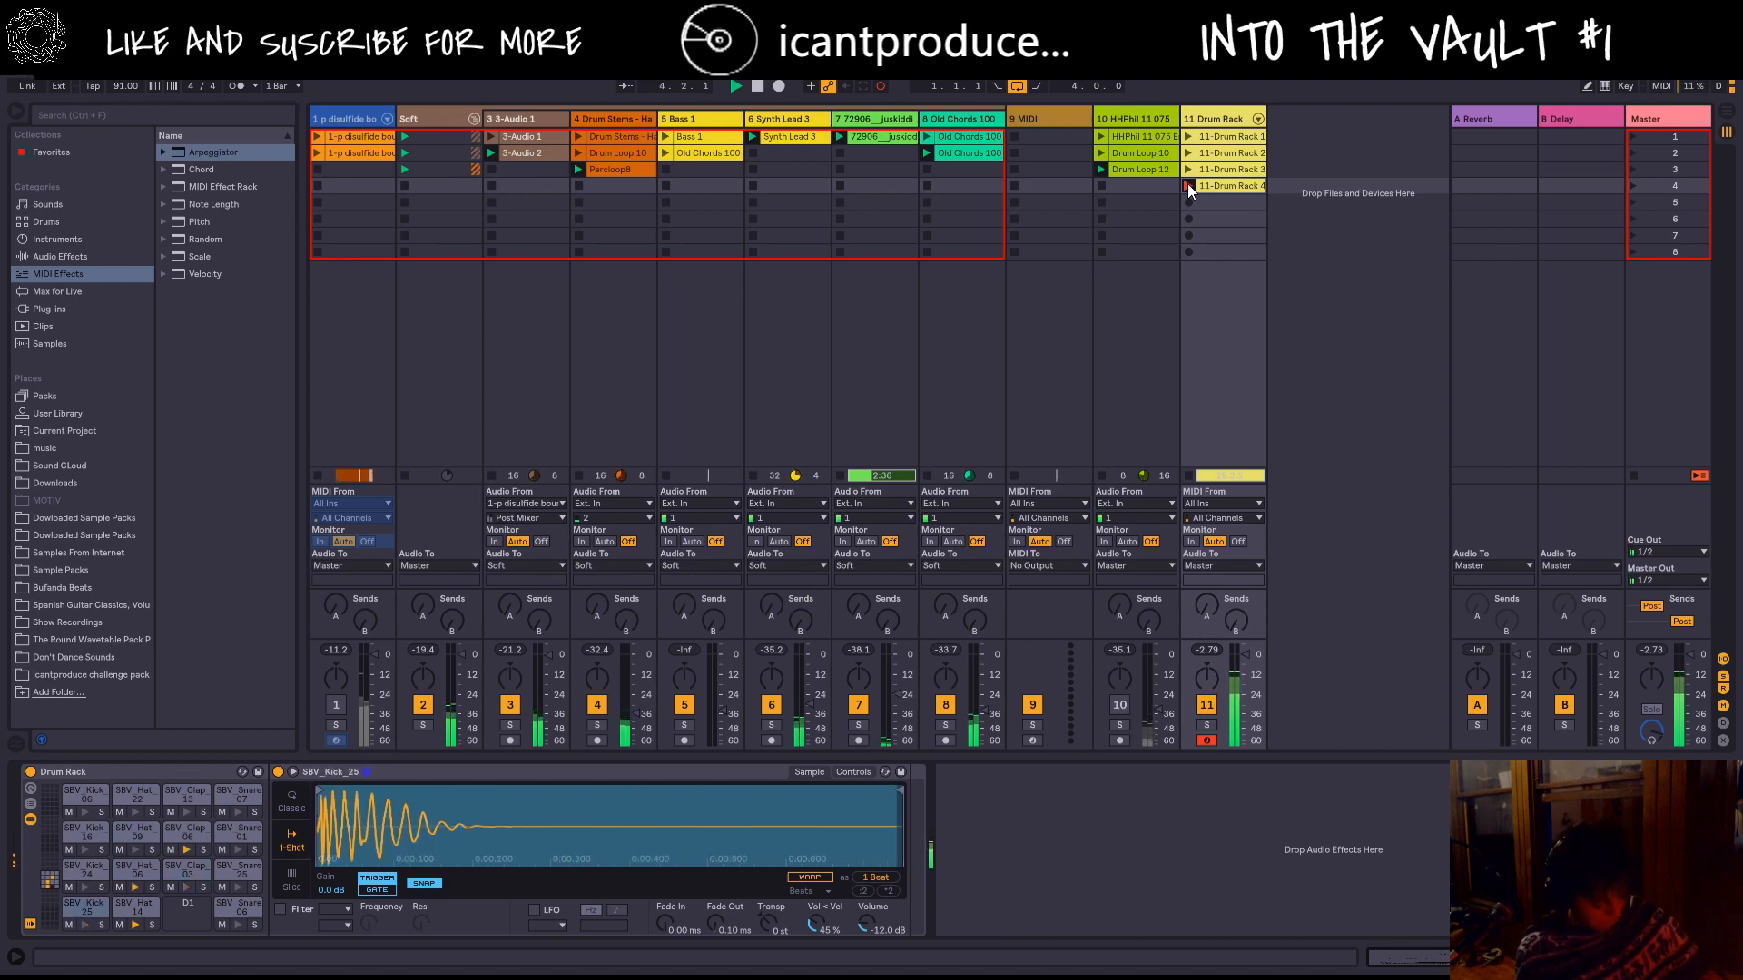
key("space")
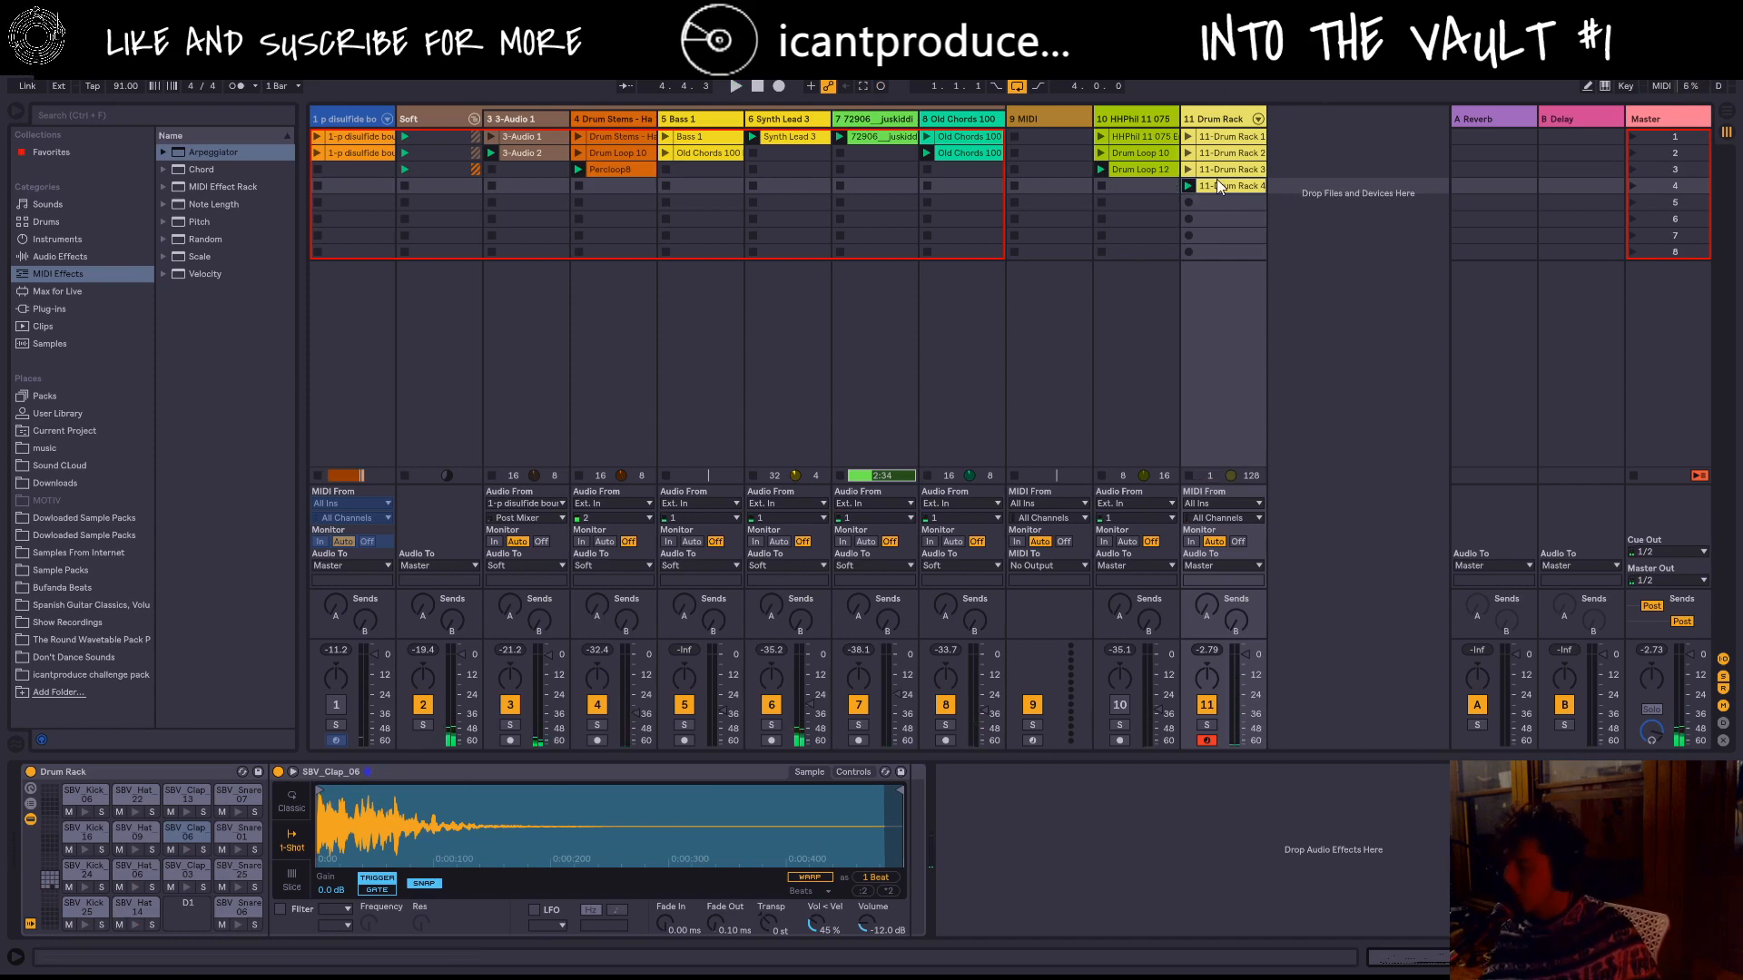
double_click(1217, 178)
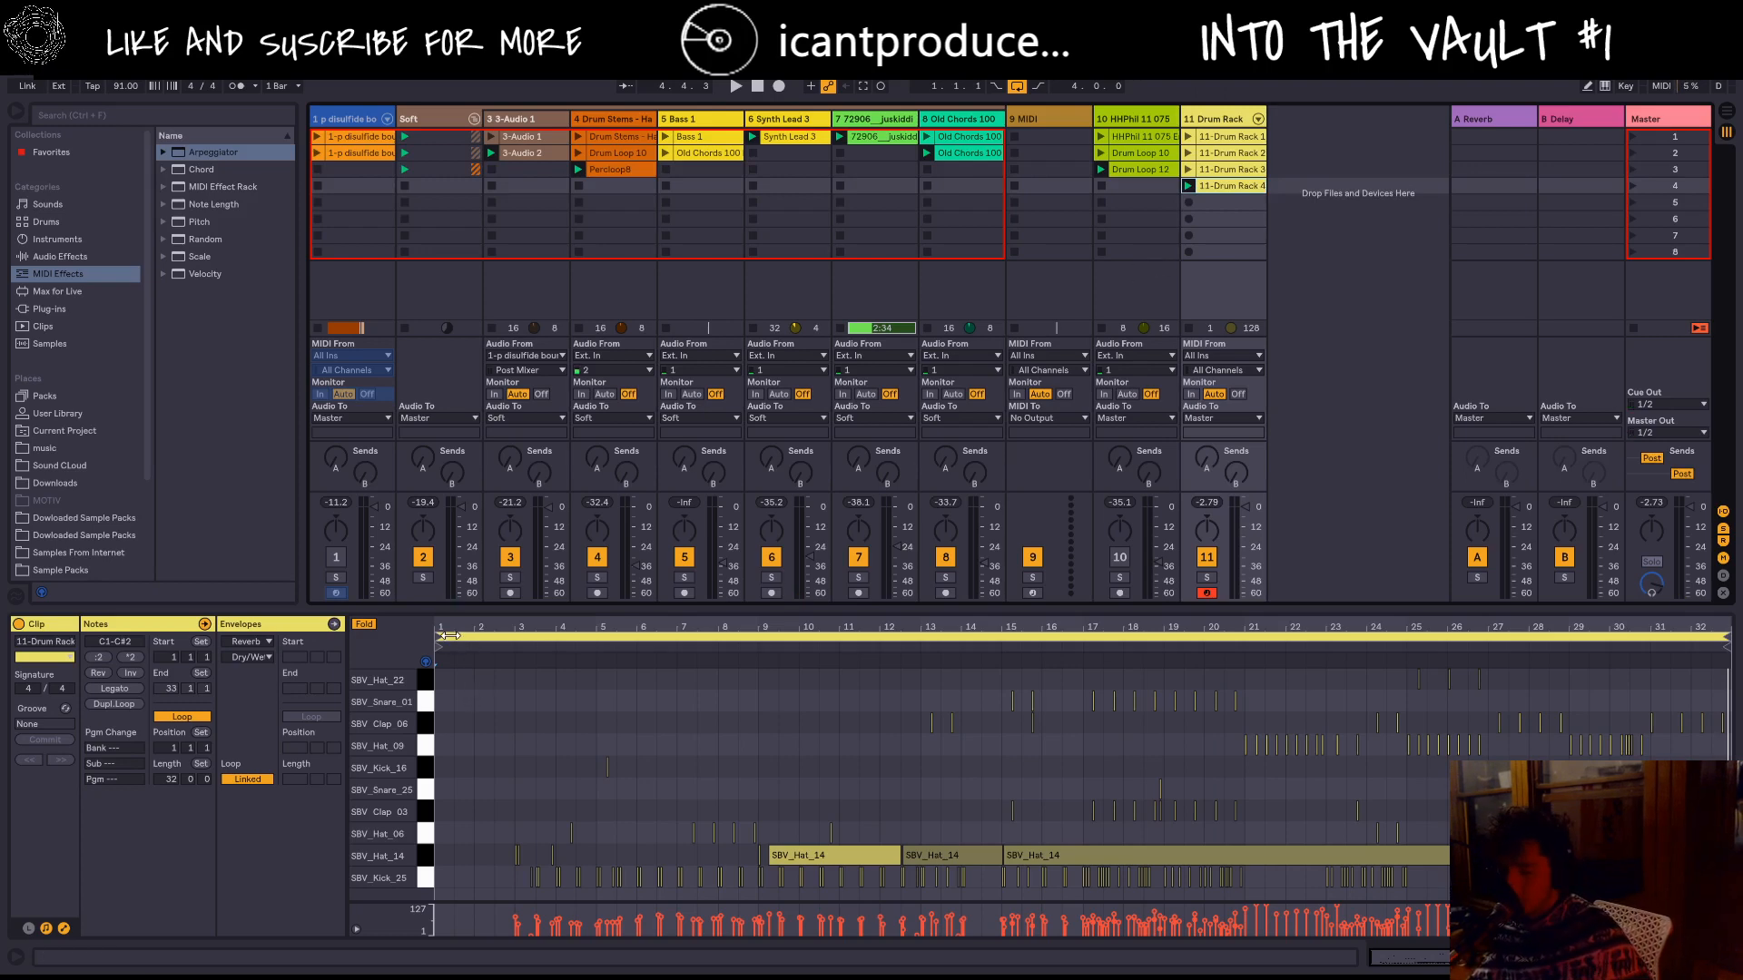
Step: Move the drum clip's loop start to bar 17 and to bar 16, auditioning each position
left_click_drag(441, 636, 1081, 750)
key("space")
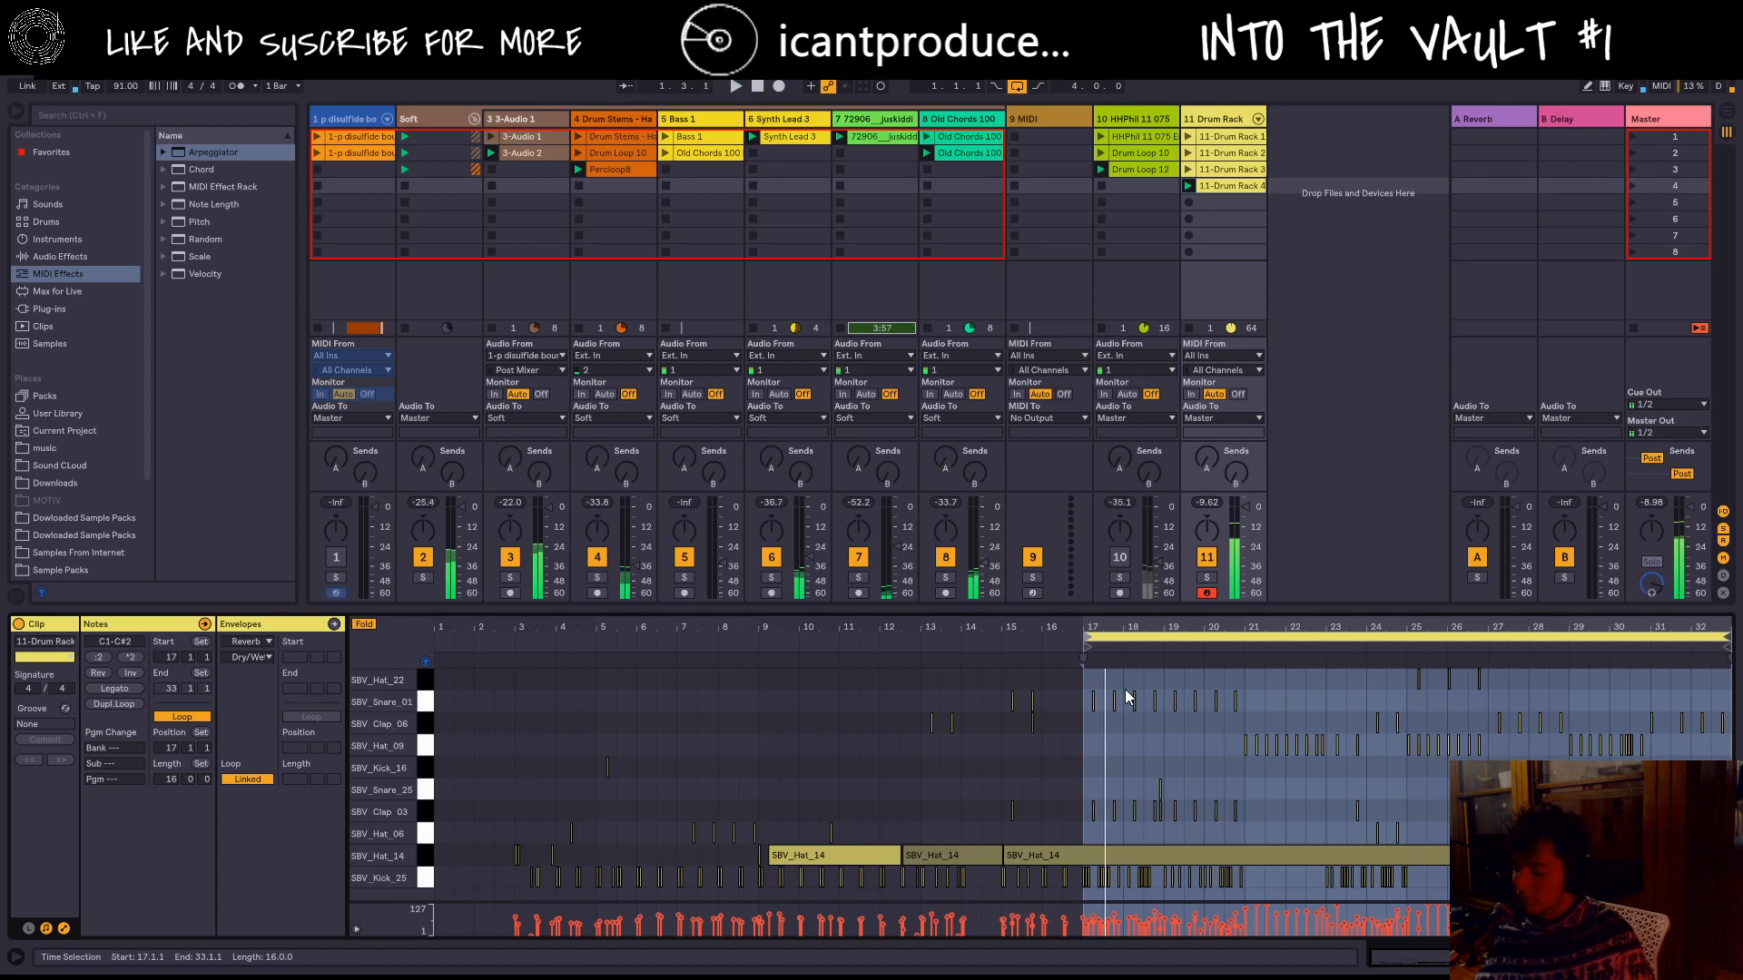
left_click_drag(1087, 655, 1046, 661)
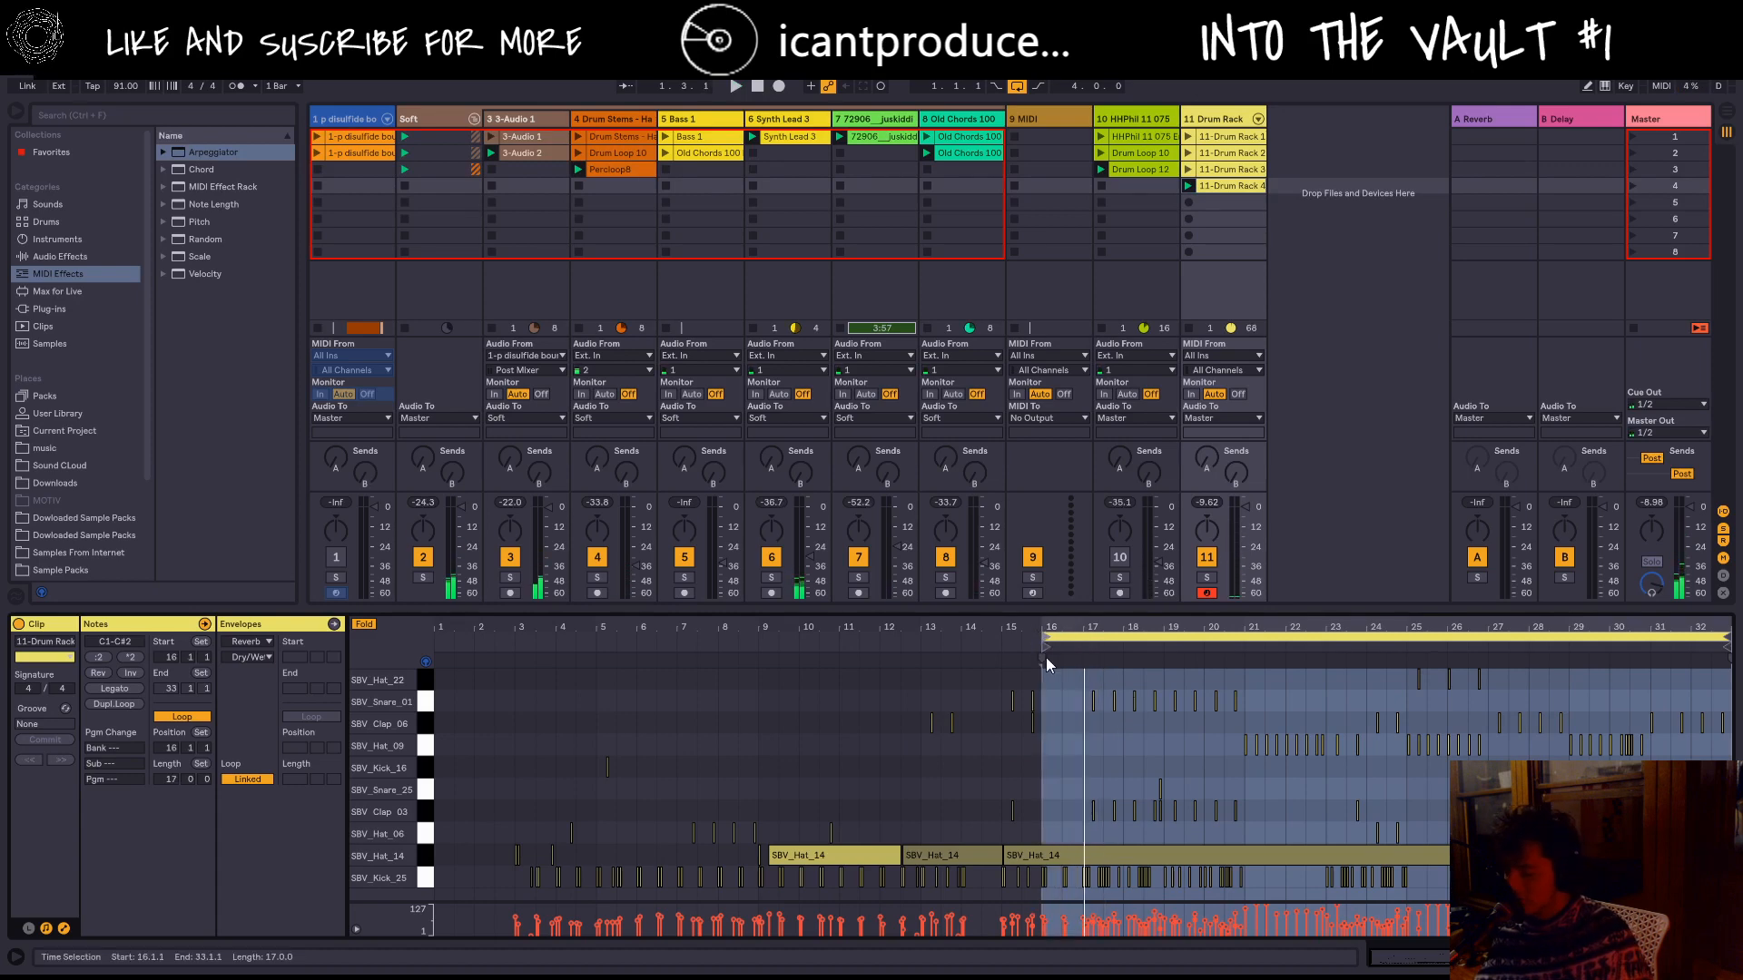
key("space")
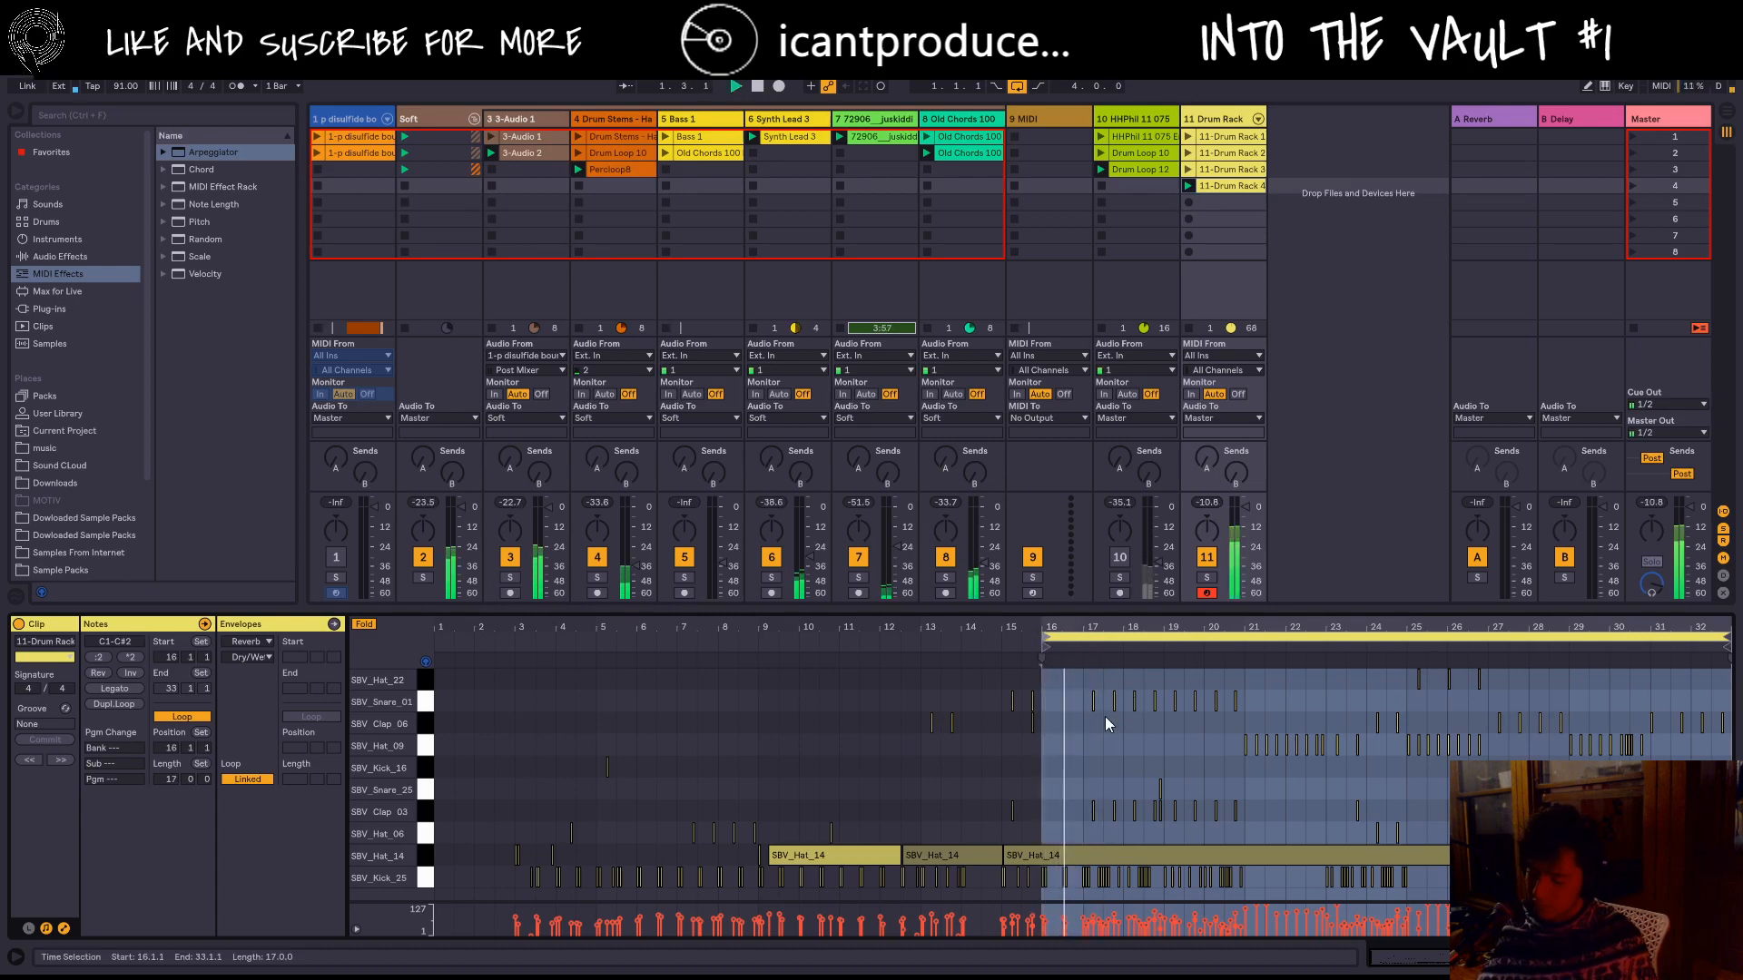
scroll(1052, 701, "up", 2)
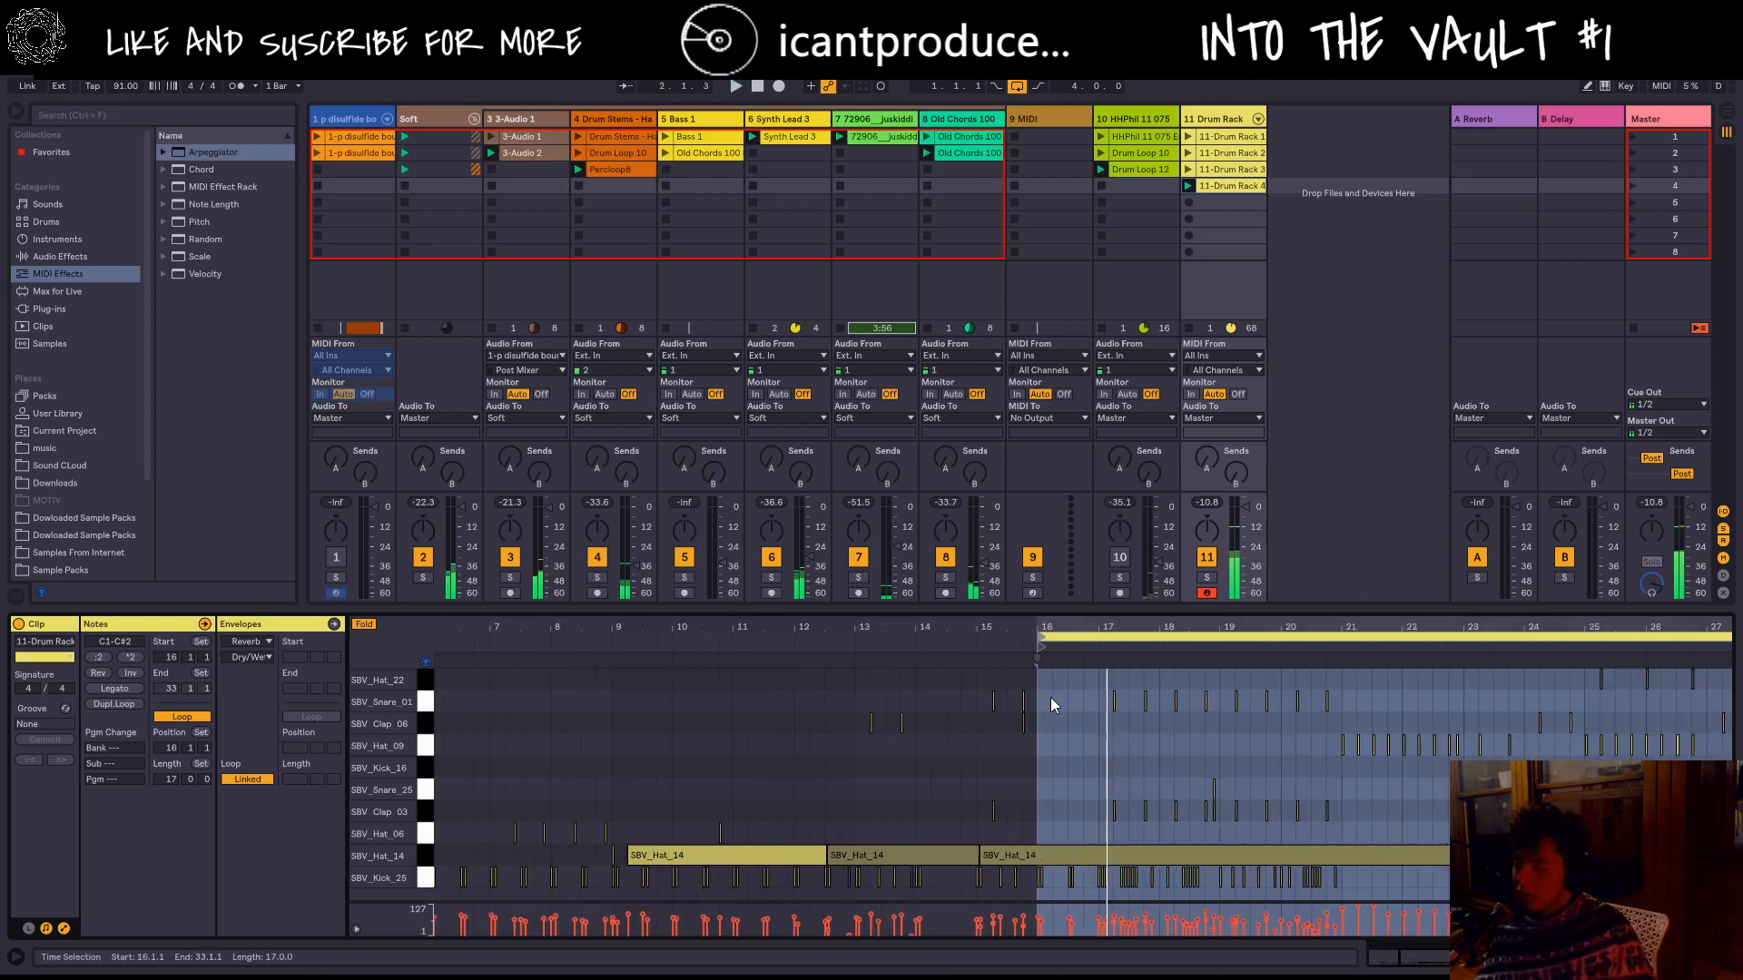
scroll(1051, 700, "up", 2)
key("space")
key("space")
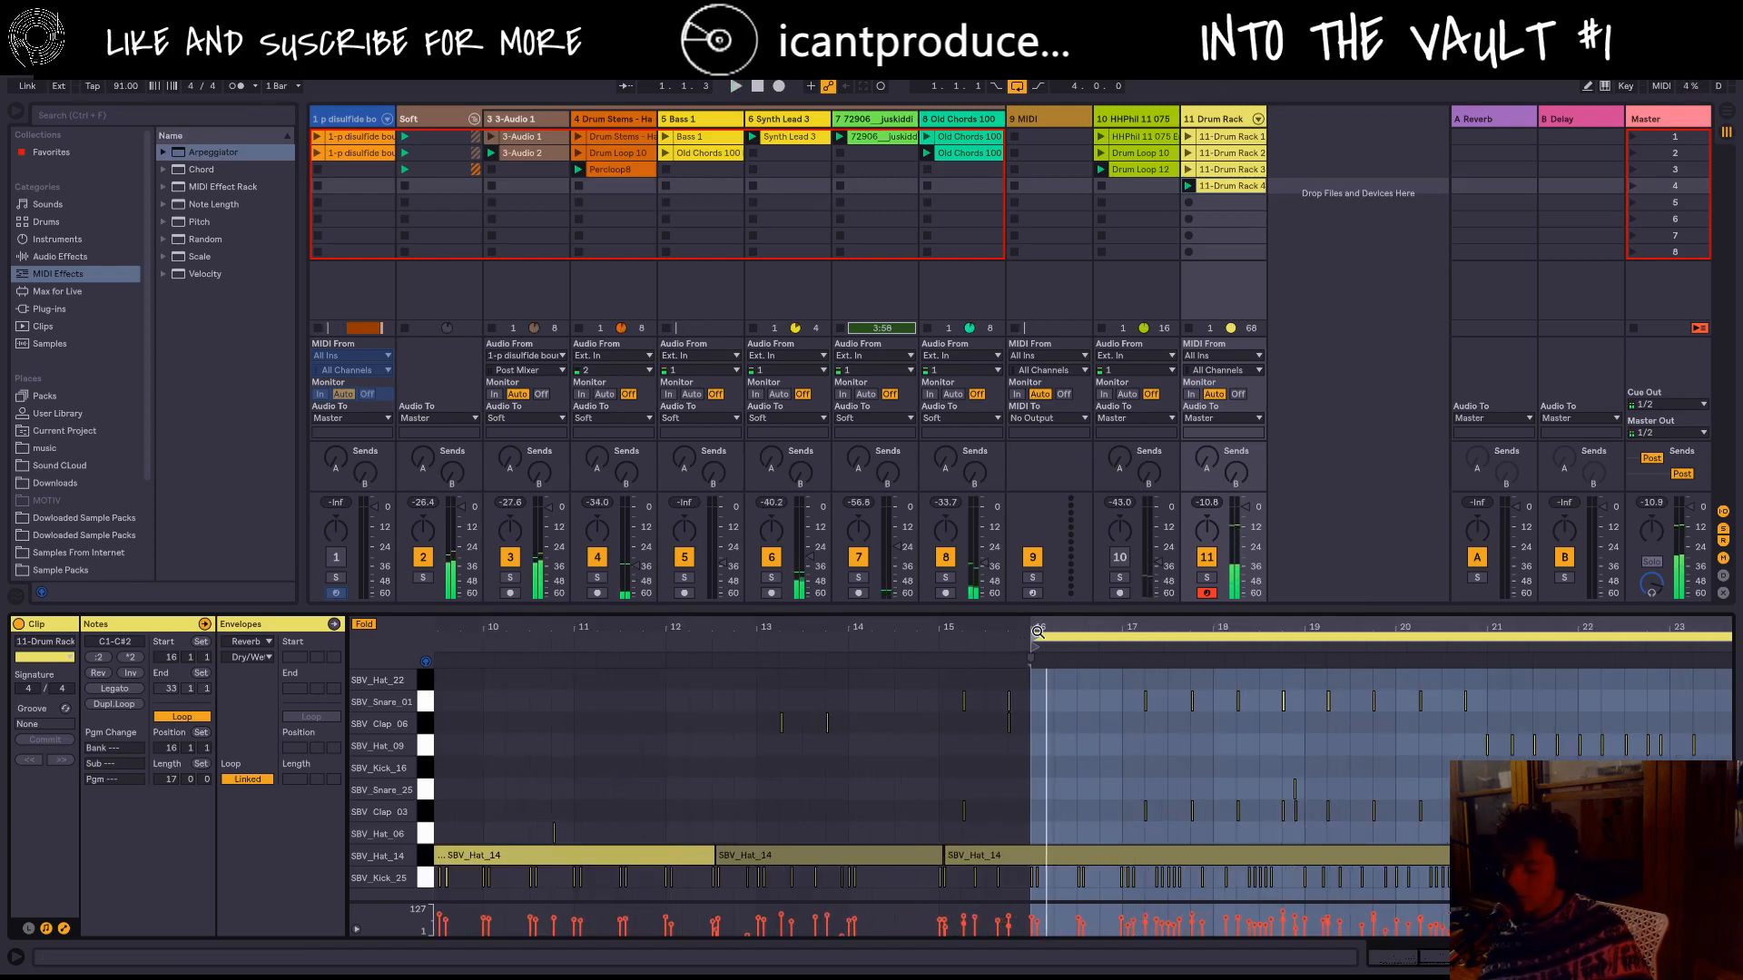
Step: Move the drum clip's loop start to bar 15, audition it, and extend it back to bar 9
left_click_drag(1037, 639, 940, 656)
key("space")
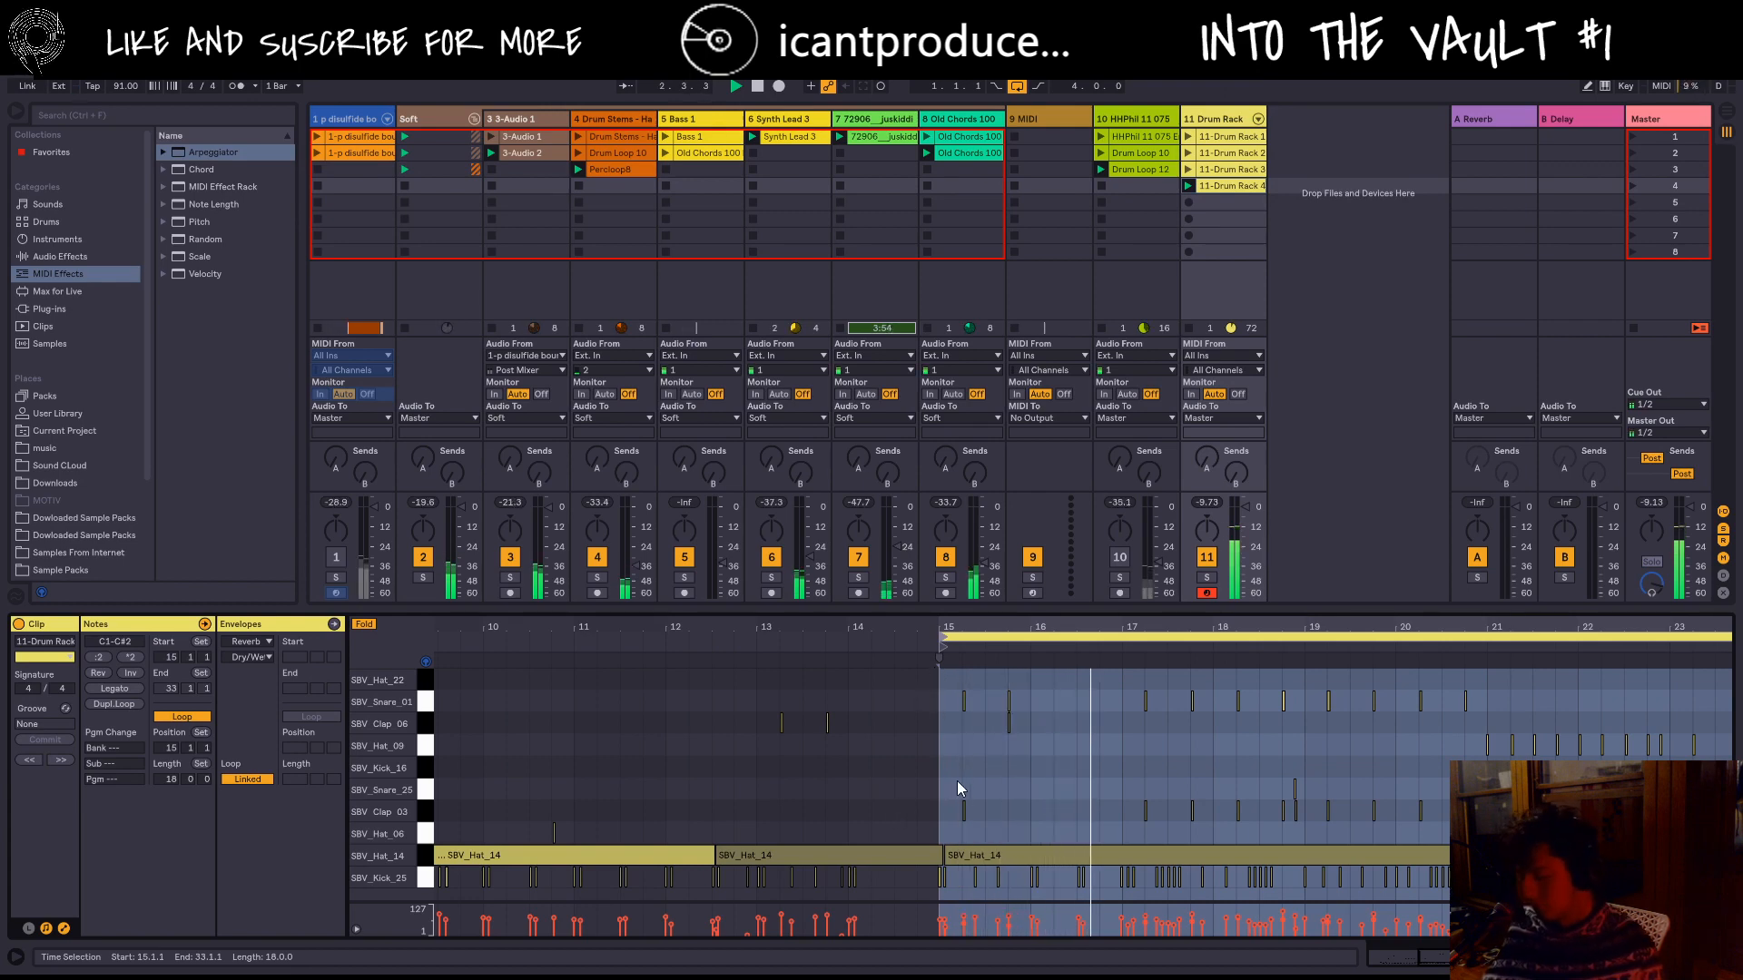
scroll(732, 868, "down", 3)
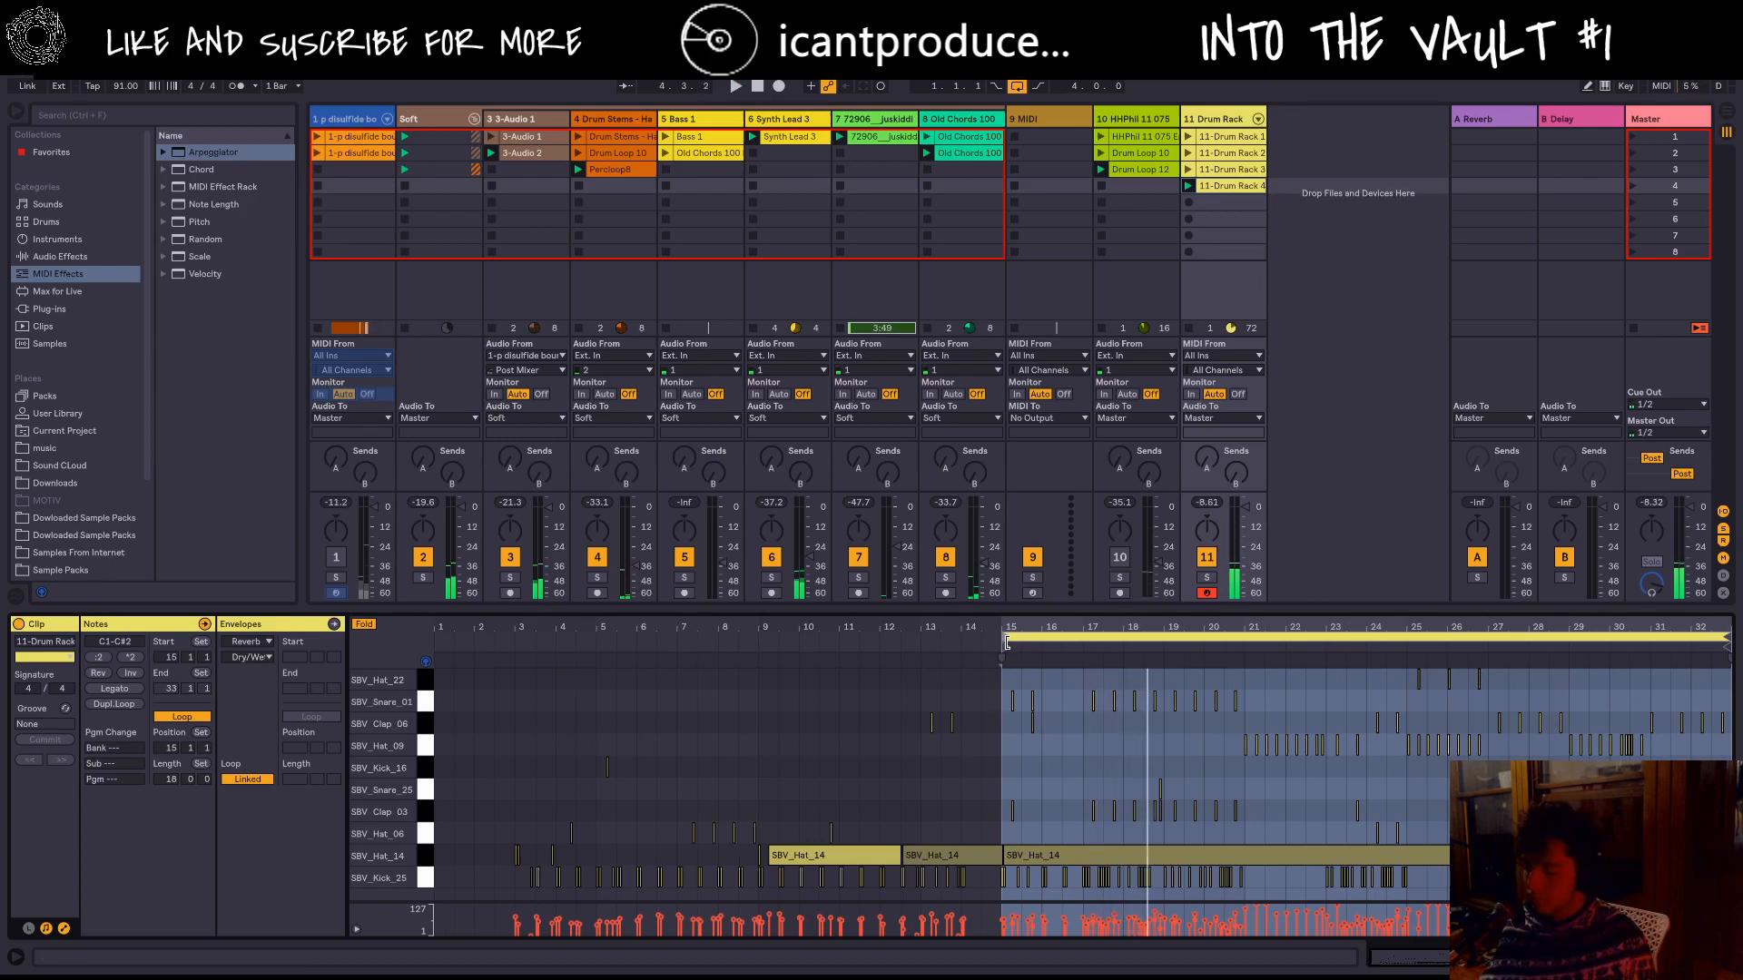
left_click_drag(1006, 641, 759, 746)
key("space")
key("space")
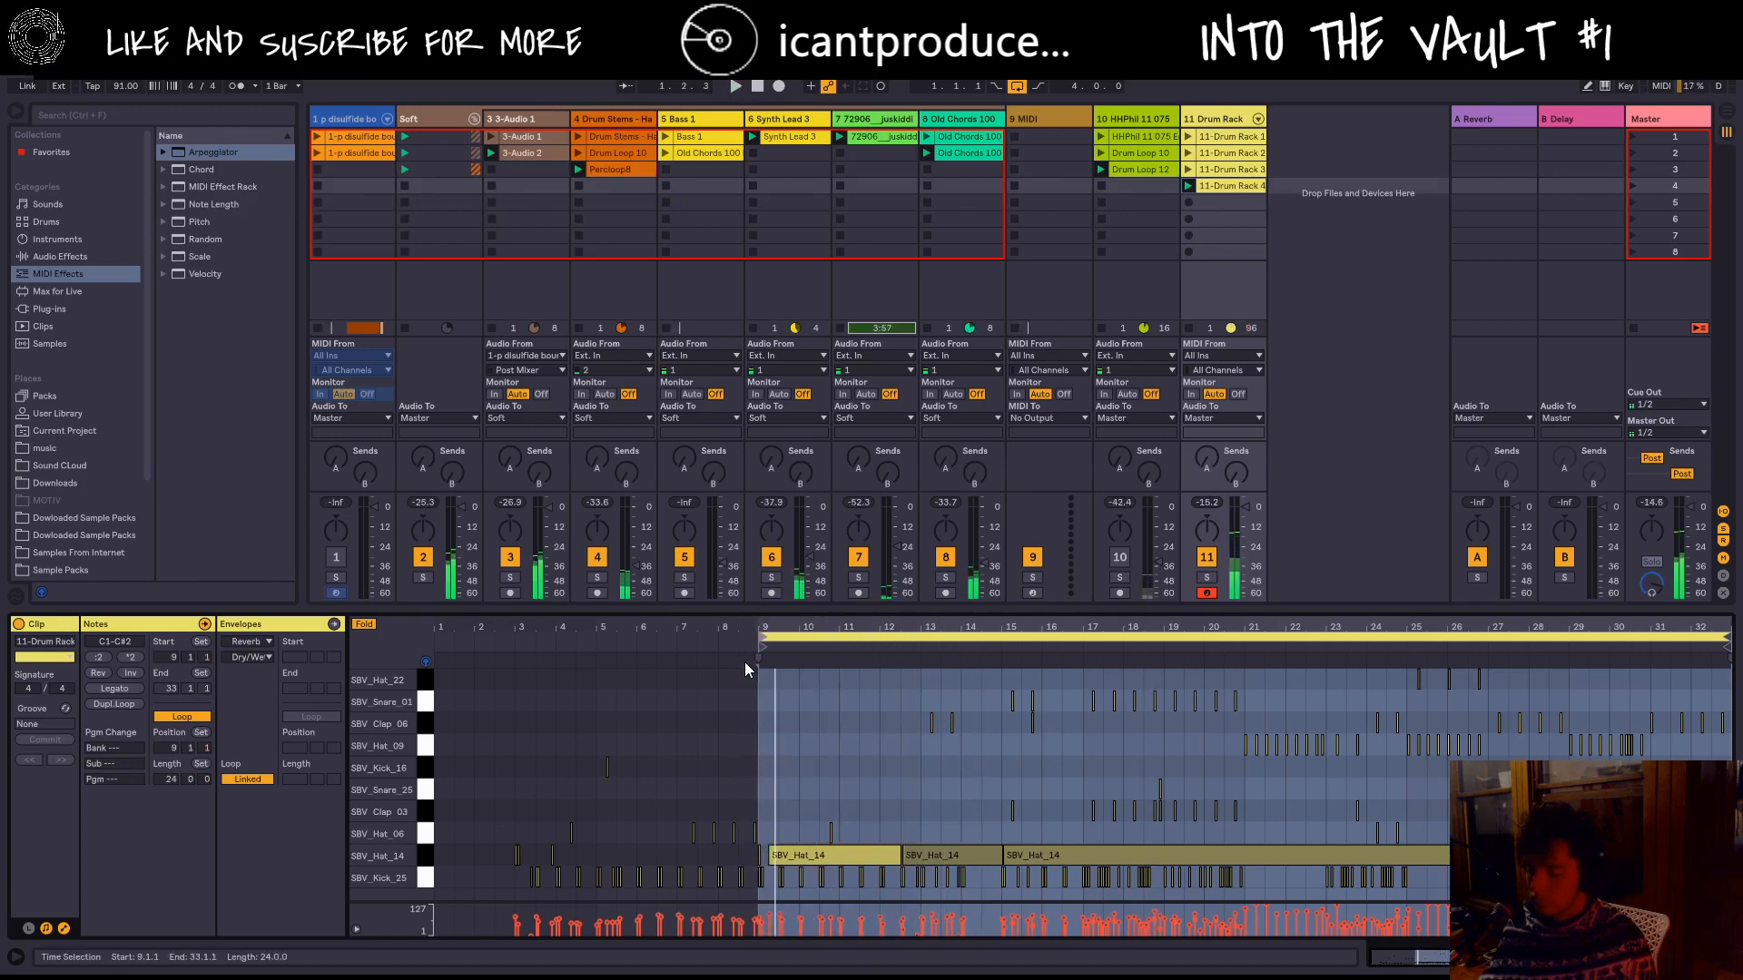
Step: Extend the drum clip's loop back to bar 3 and audition it
left_click_drag(762, 635, 515, 721)
key("space")
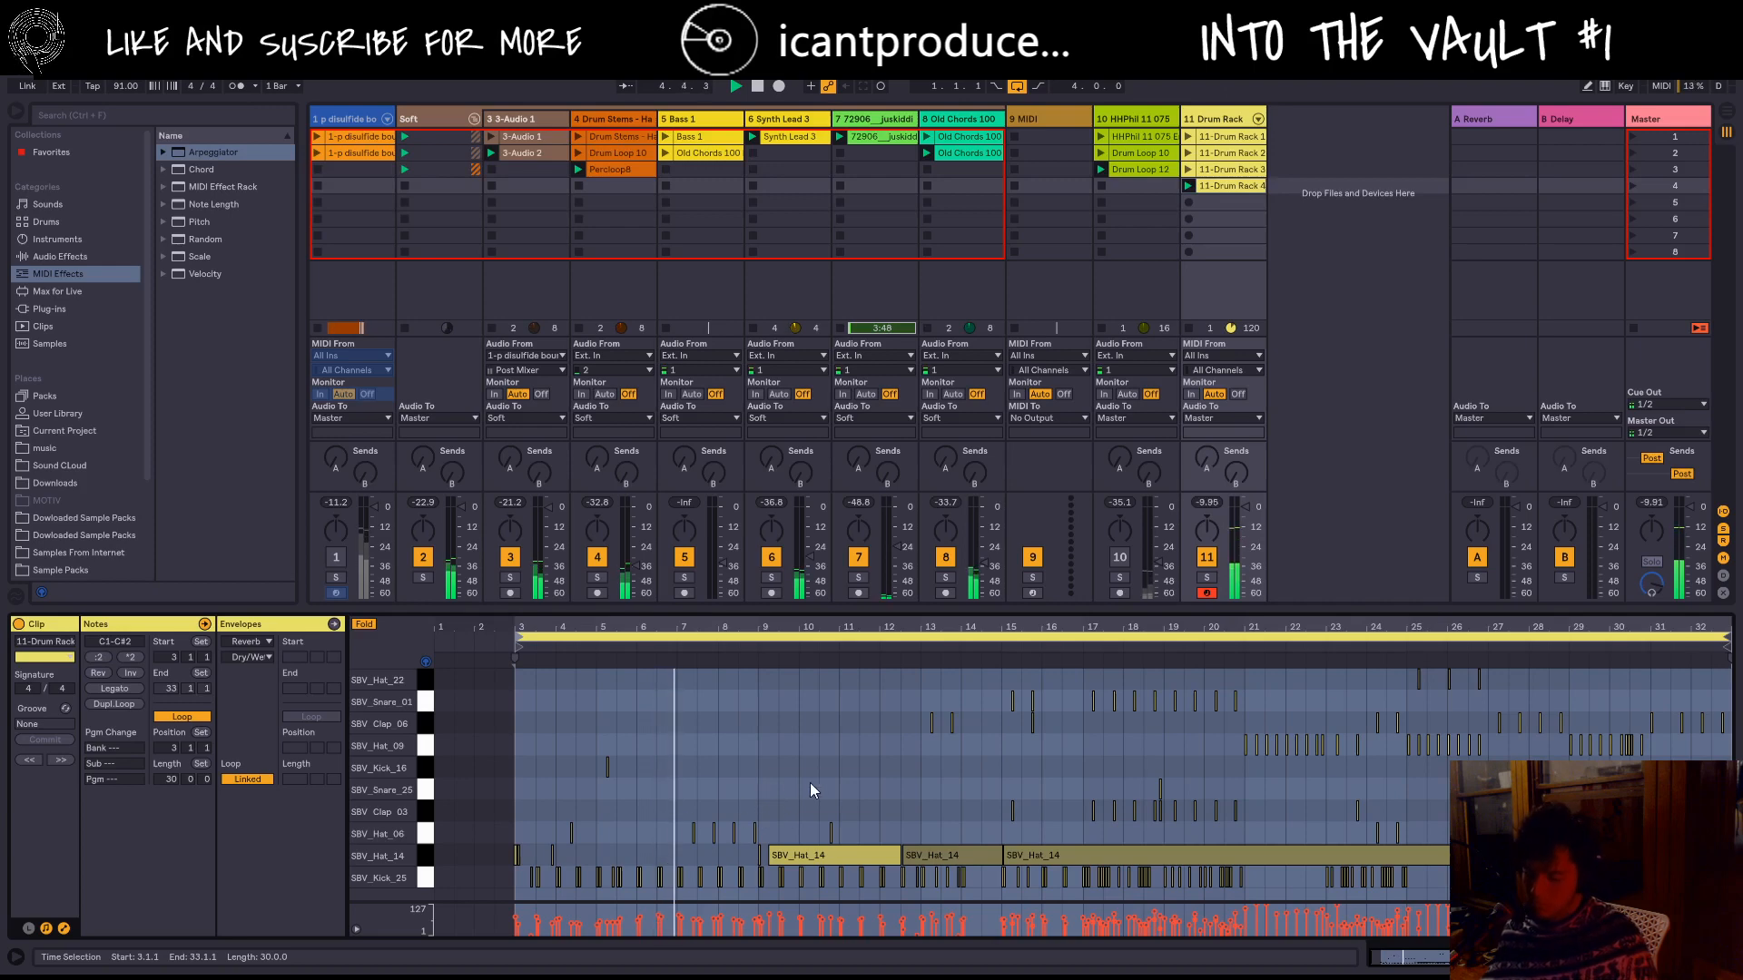
key("space")
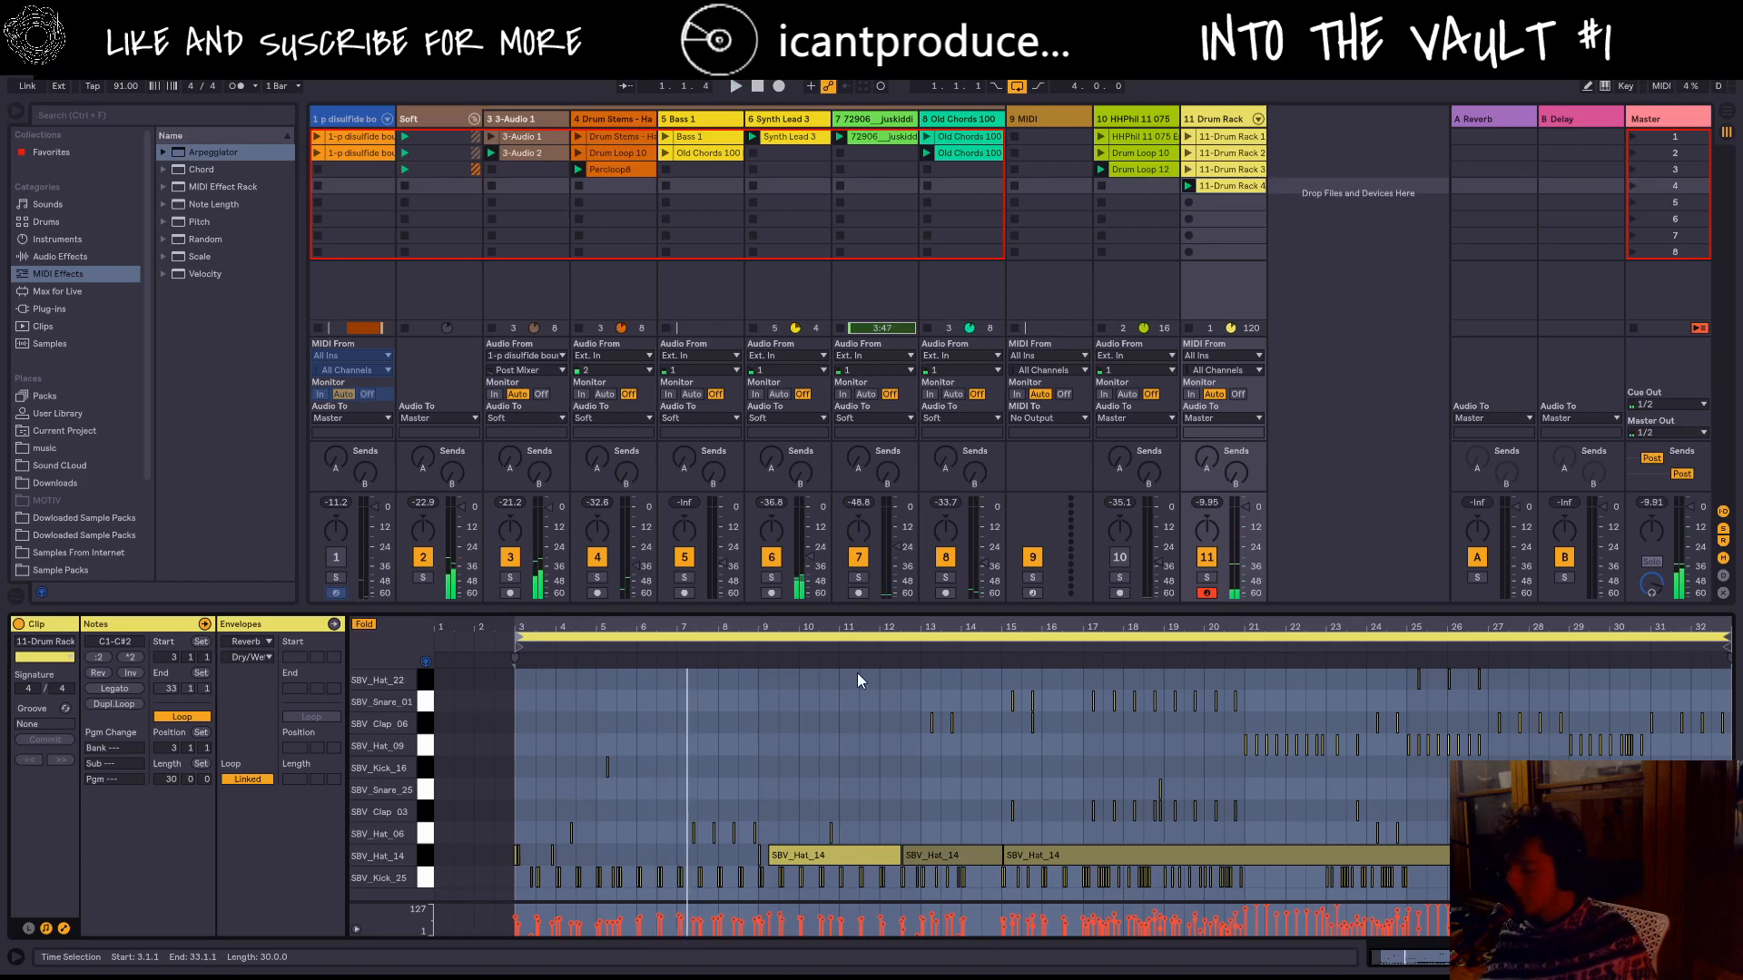
Step: Shorten the loop to bars 3 through 9, select all notes in the clip, and play it back
left_click_drag(1727, 638, 655, 638)
left_click_drag(638, 842, 598, 854)
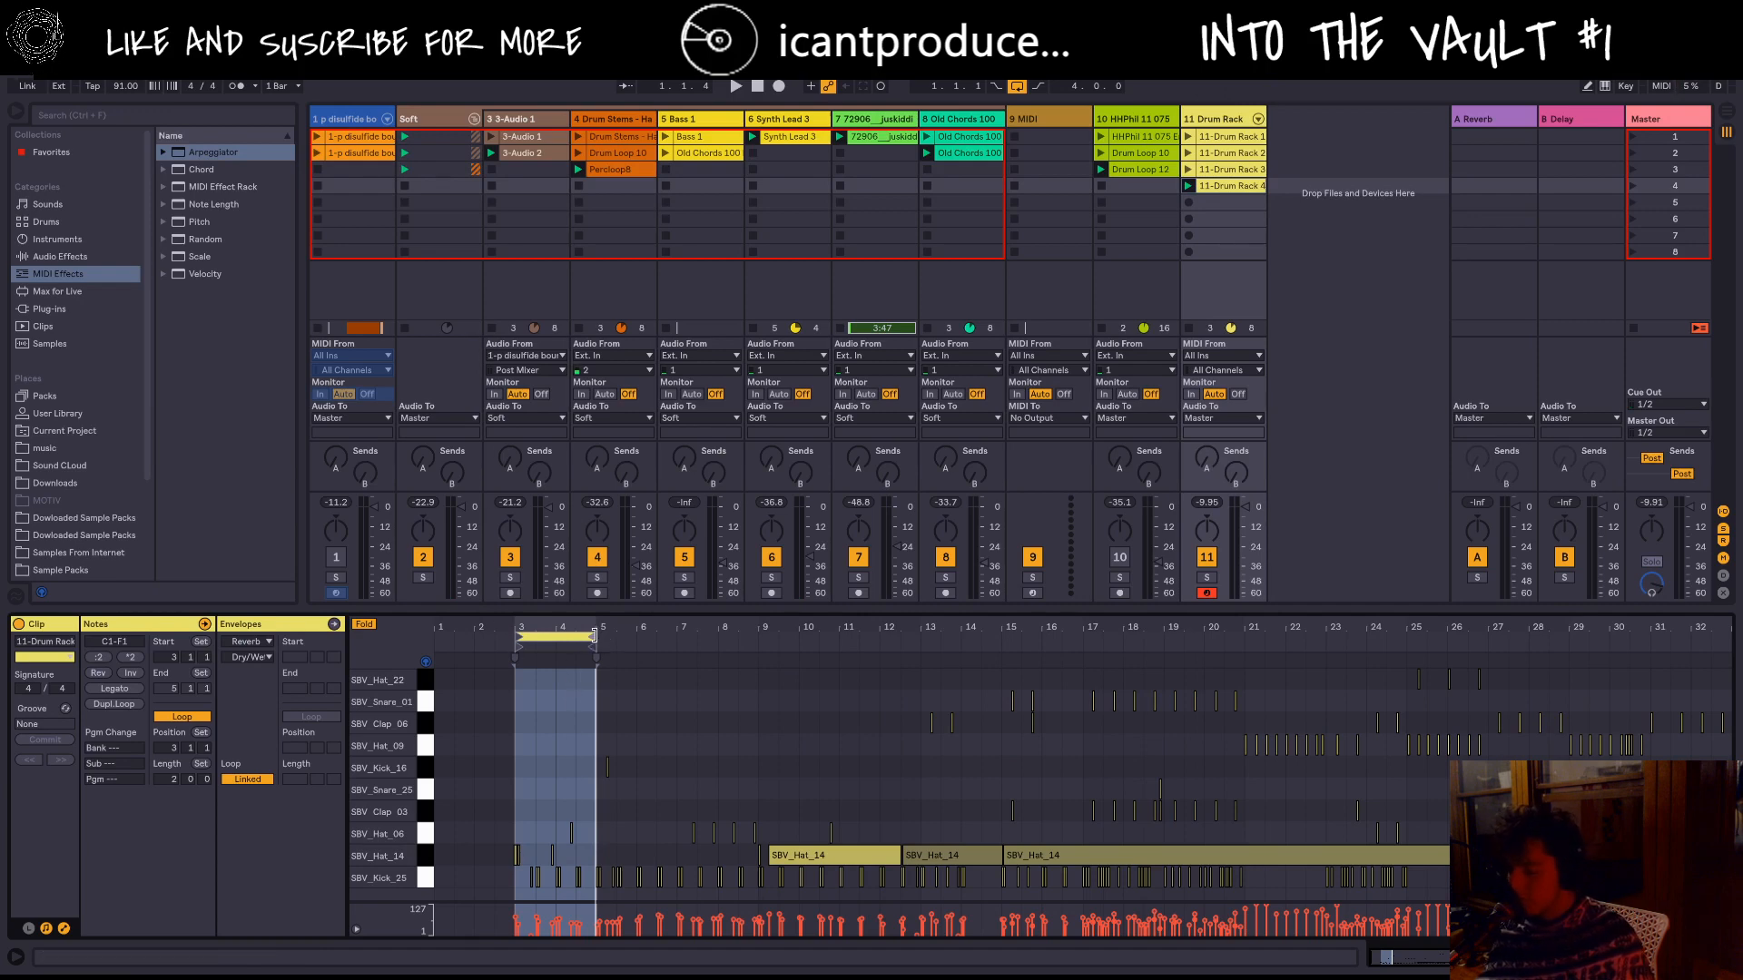
left_click_drag(593, 635, 757, 635)
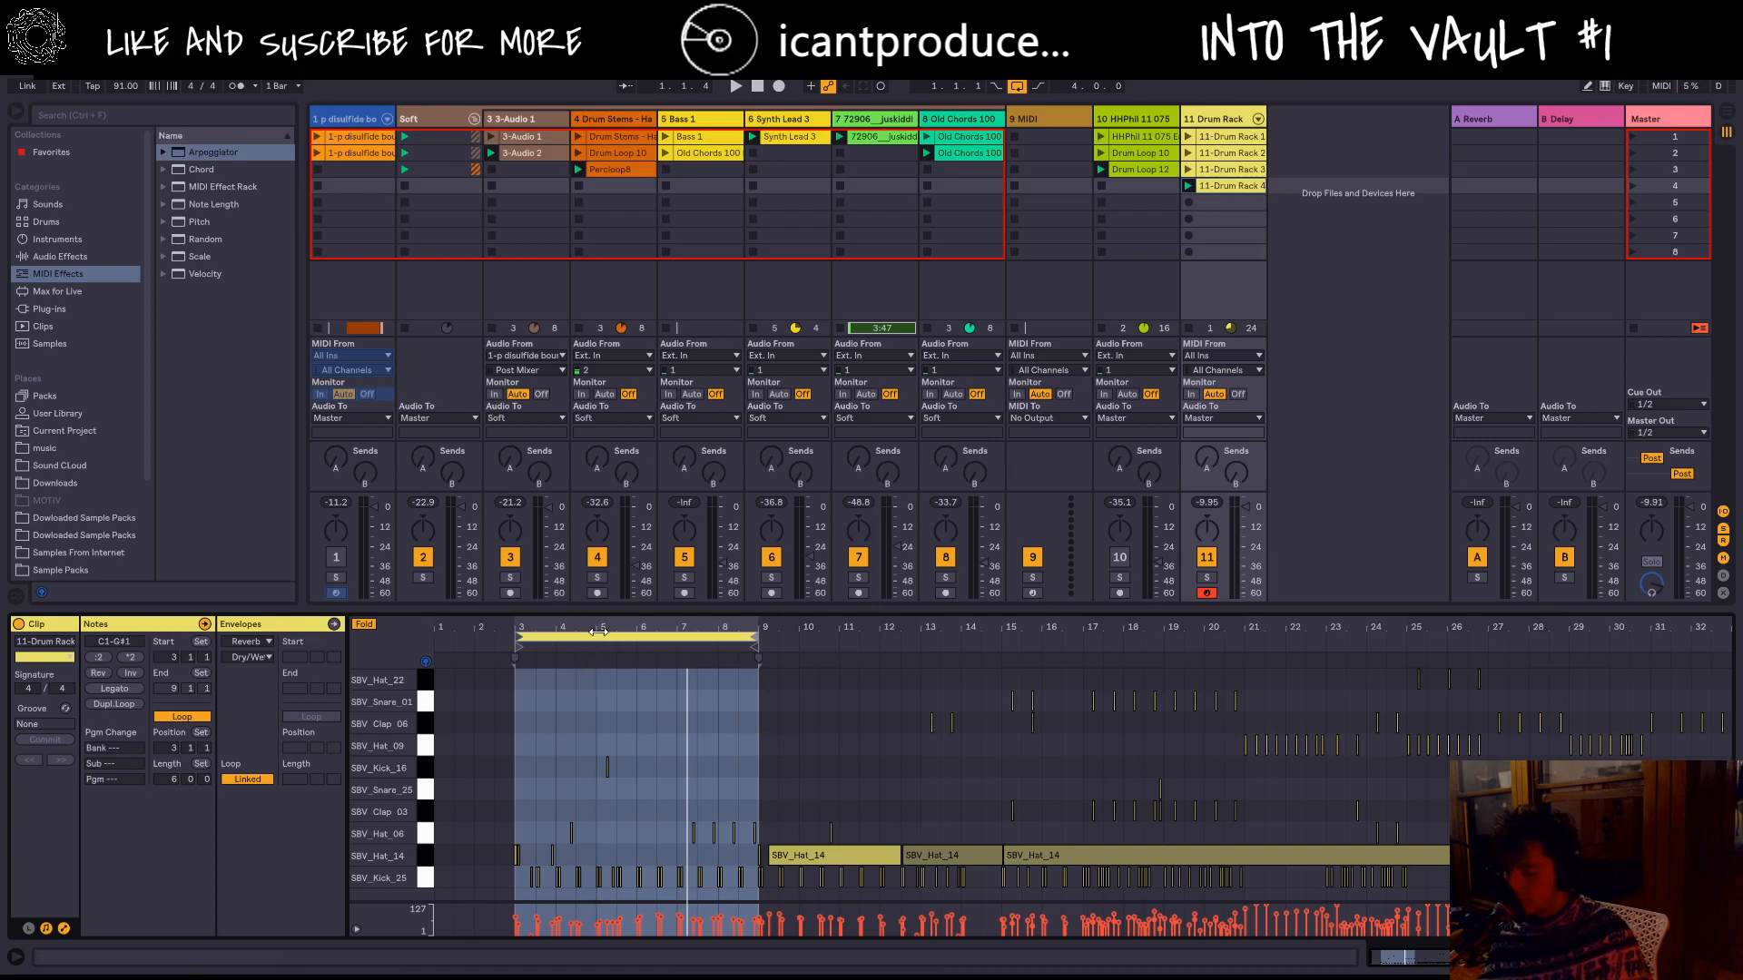
right_click(584, 689)
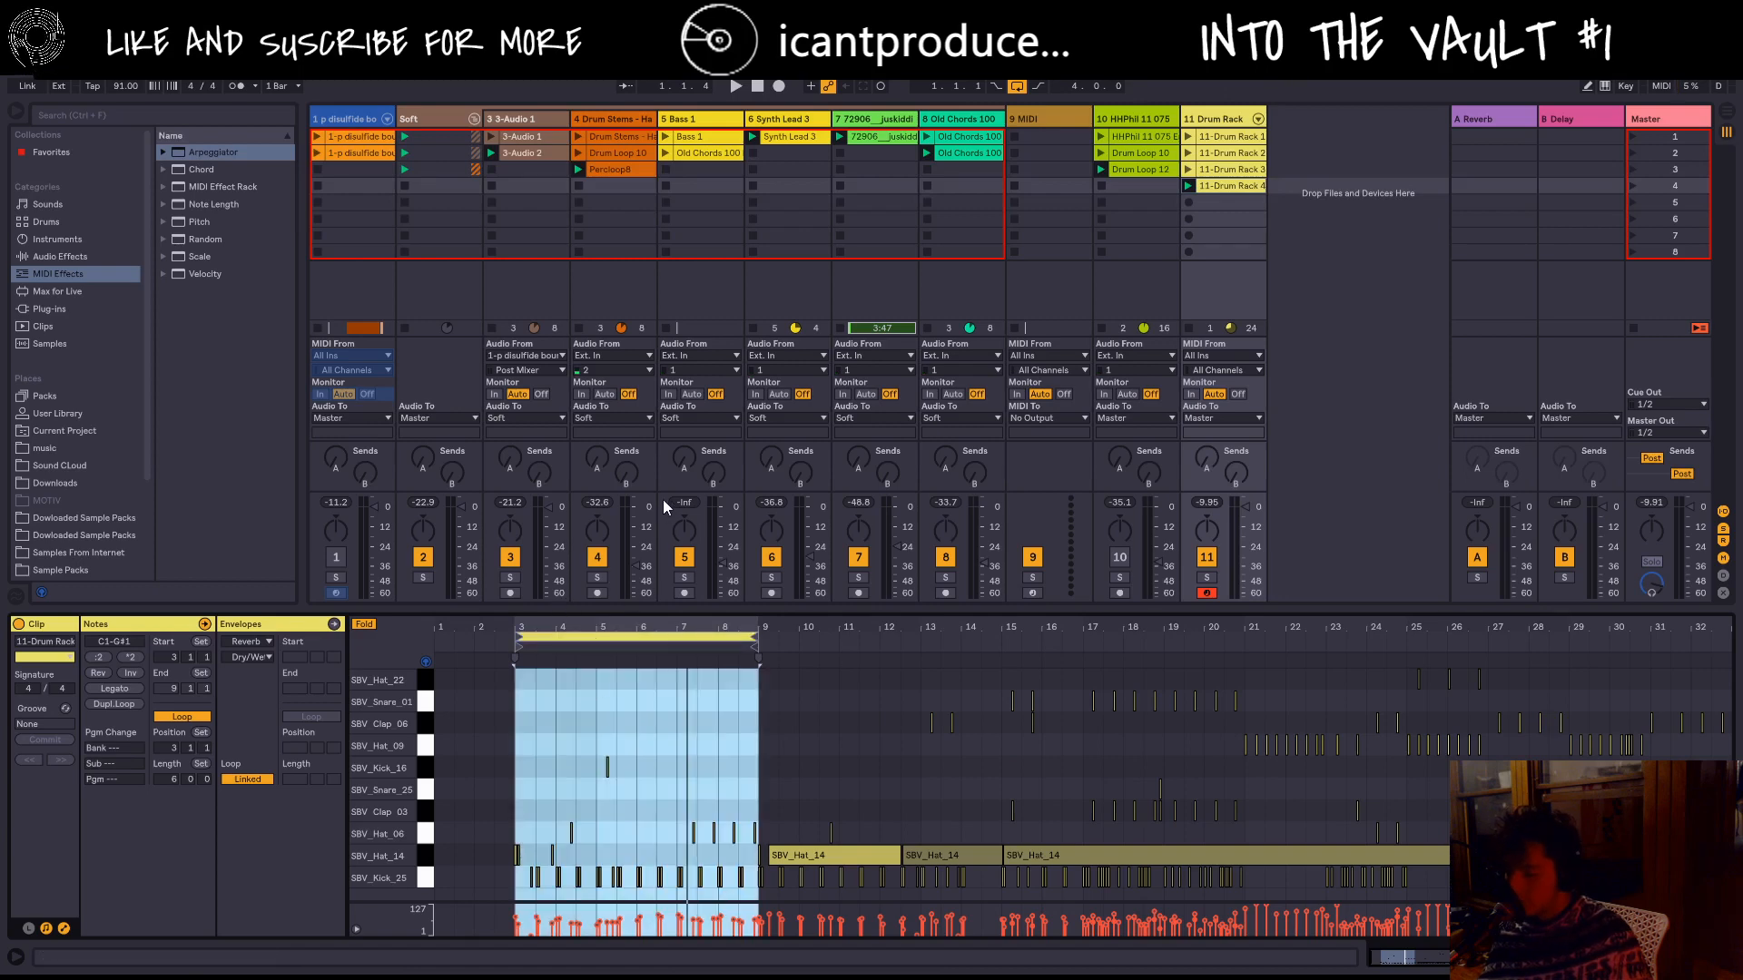
key("ctrl+a")
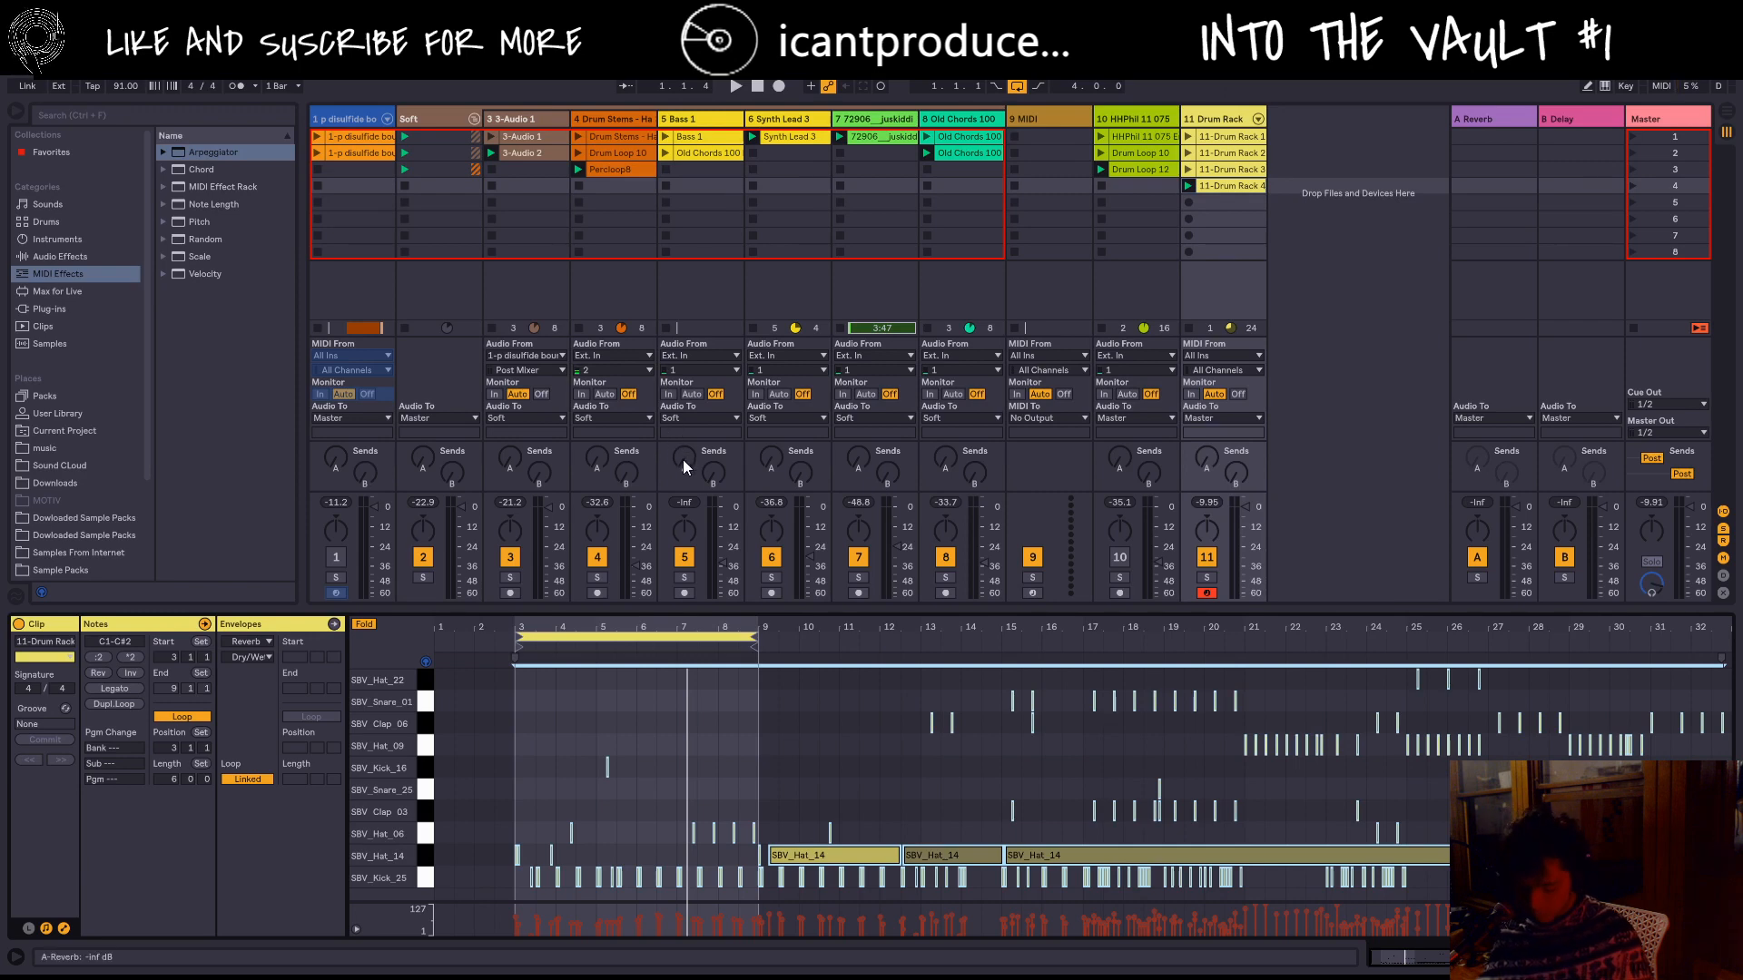
key("space")
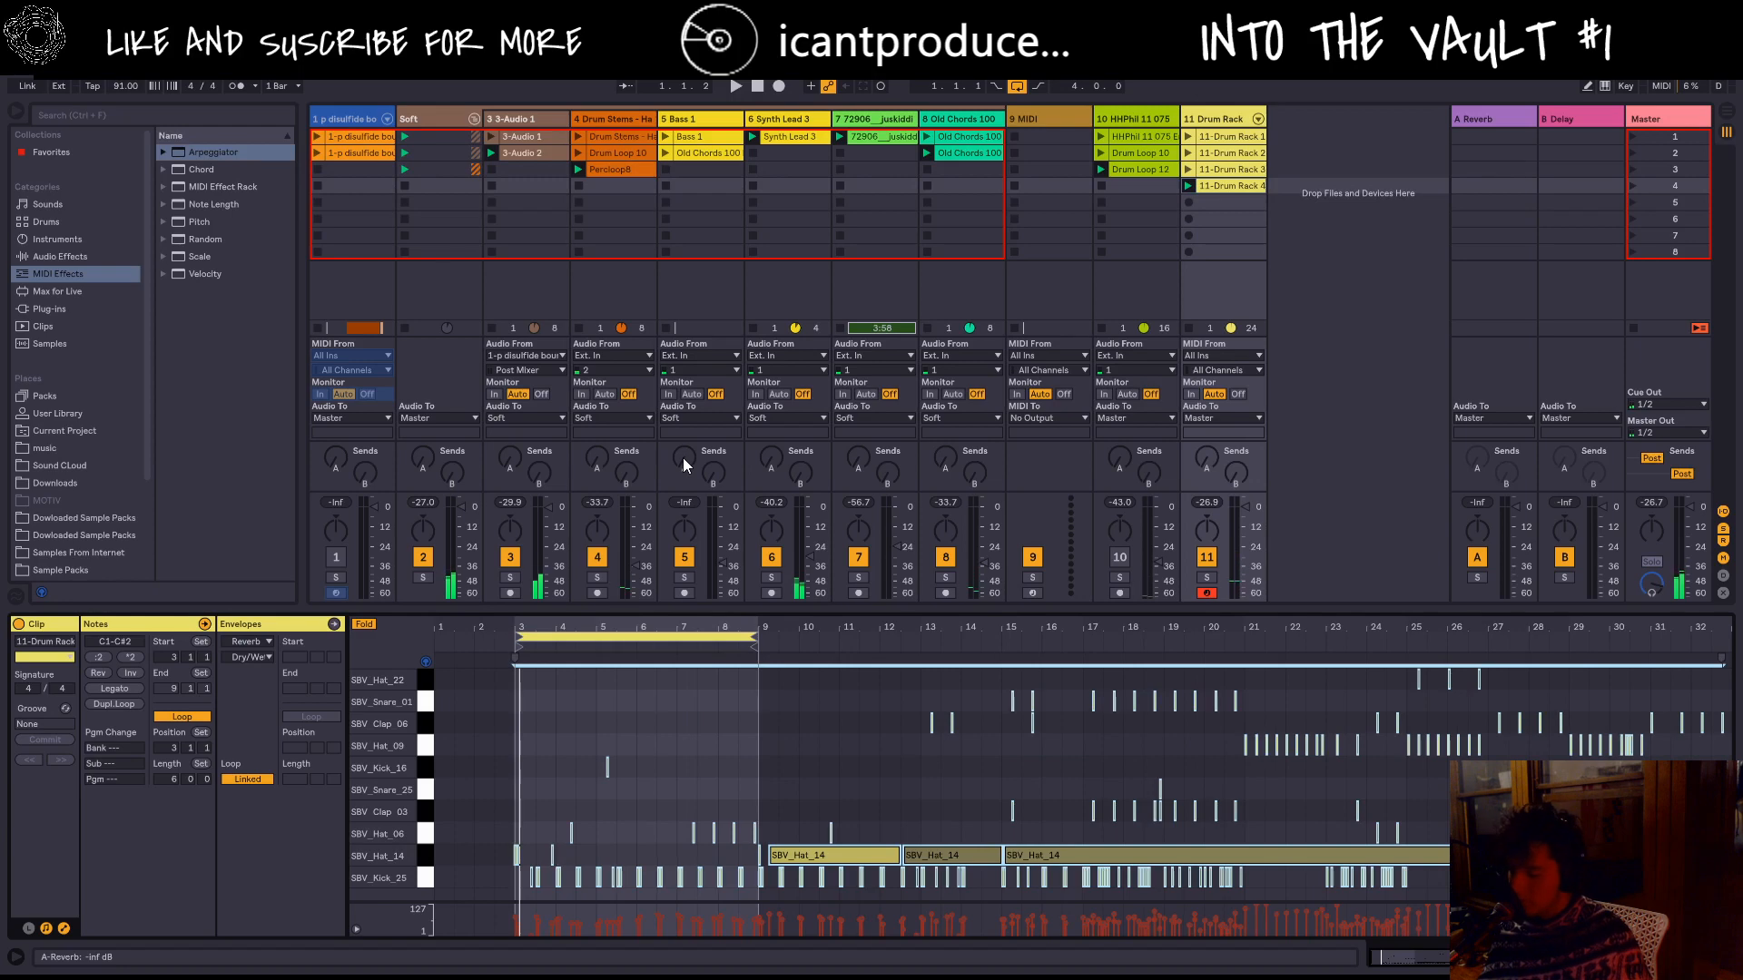
Step: Undo the recent loop changes back to the loop from bar 9 to bar 33
left_click(896, 776)
key("ctrl+z")
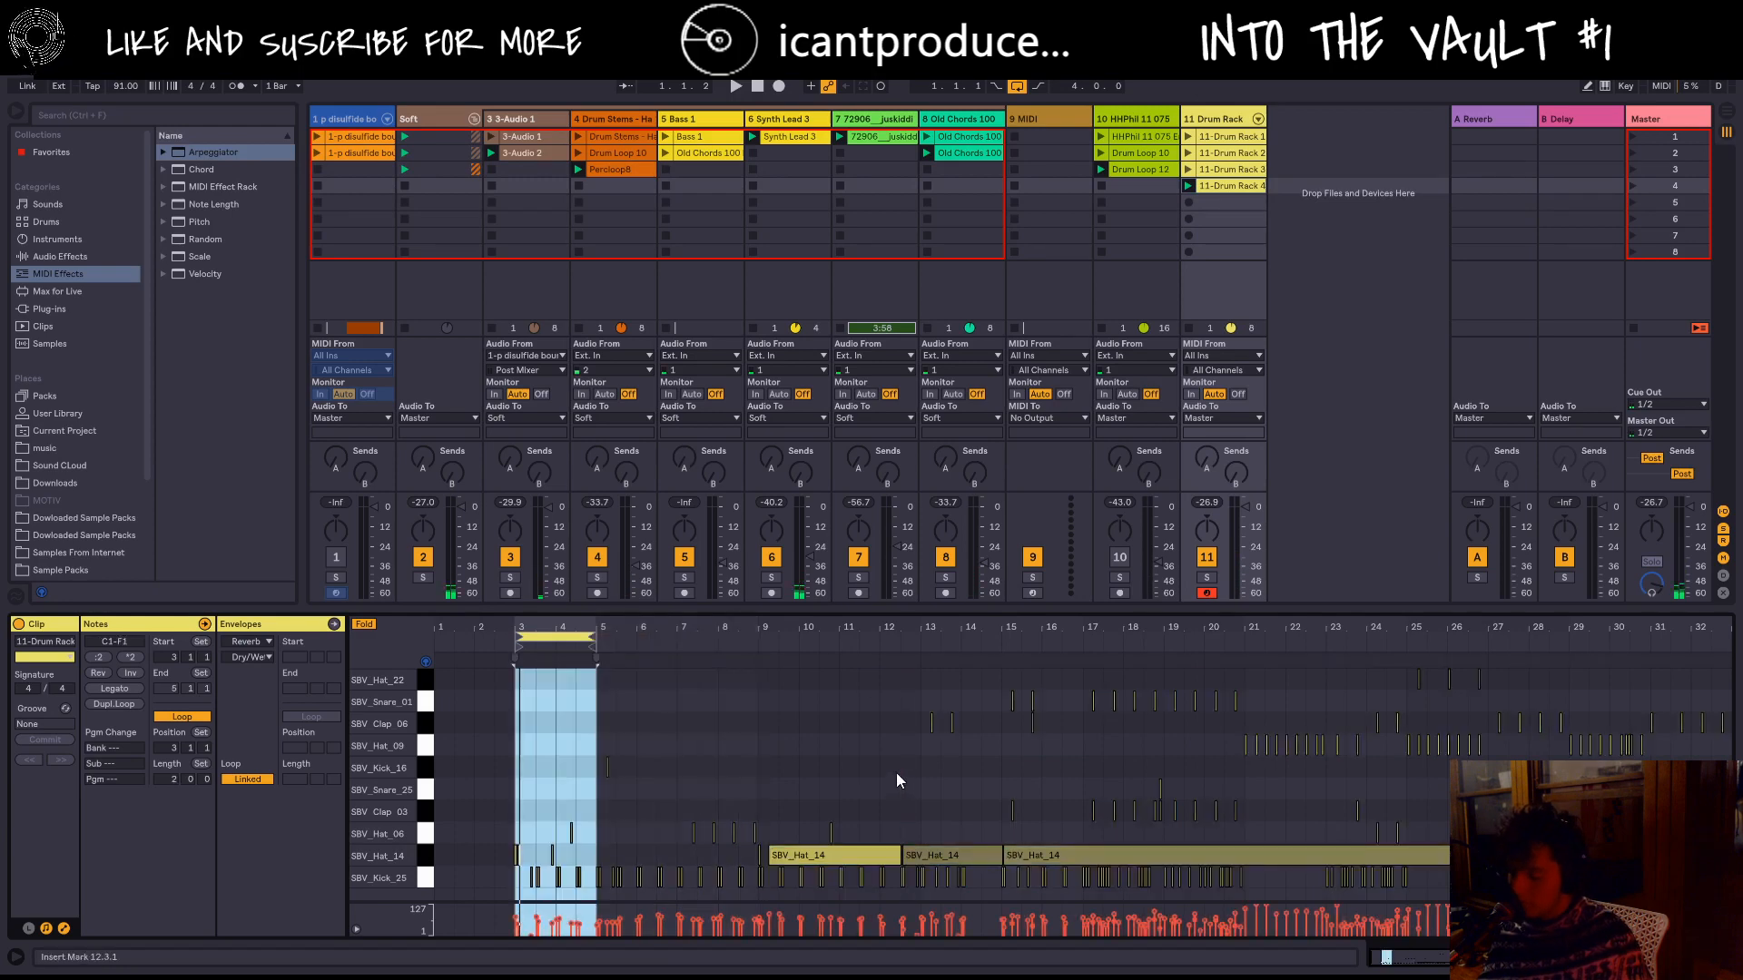
key("ctrl+z")
key("ctrl+z")
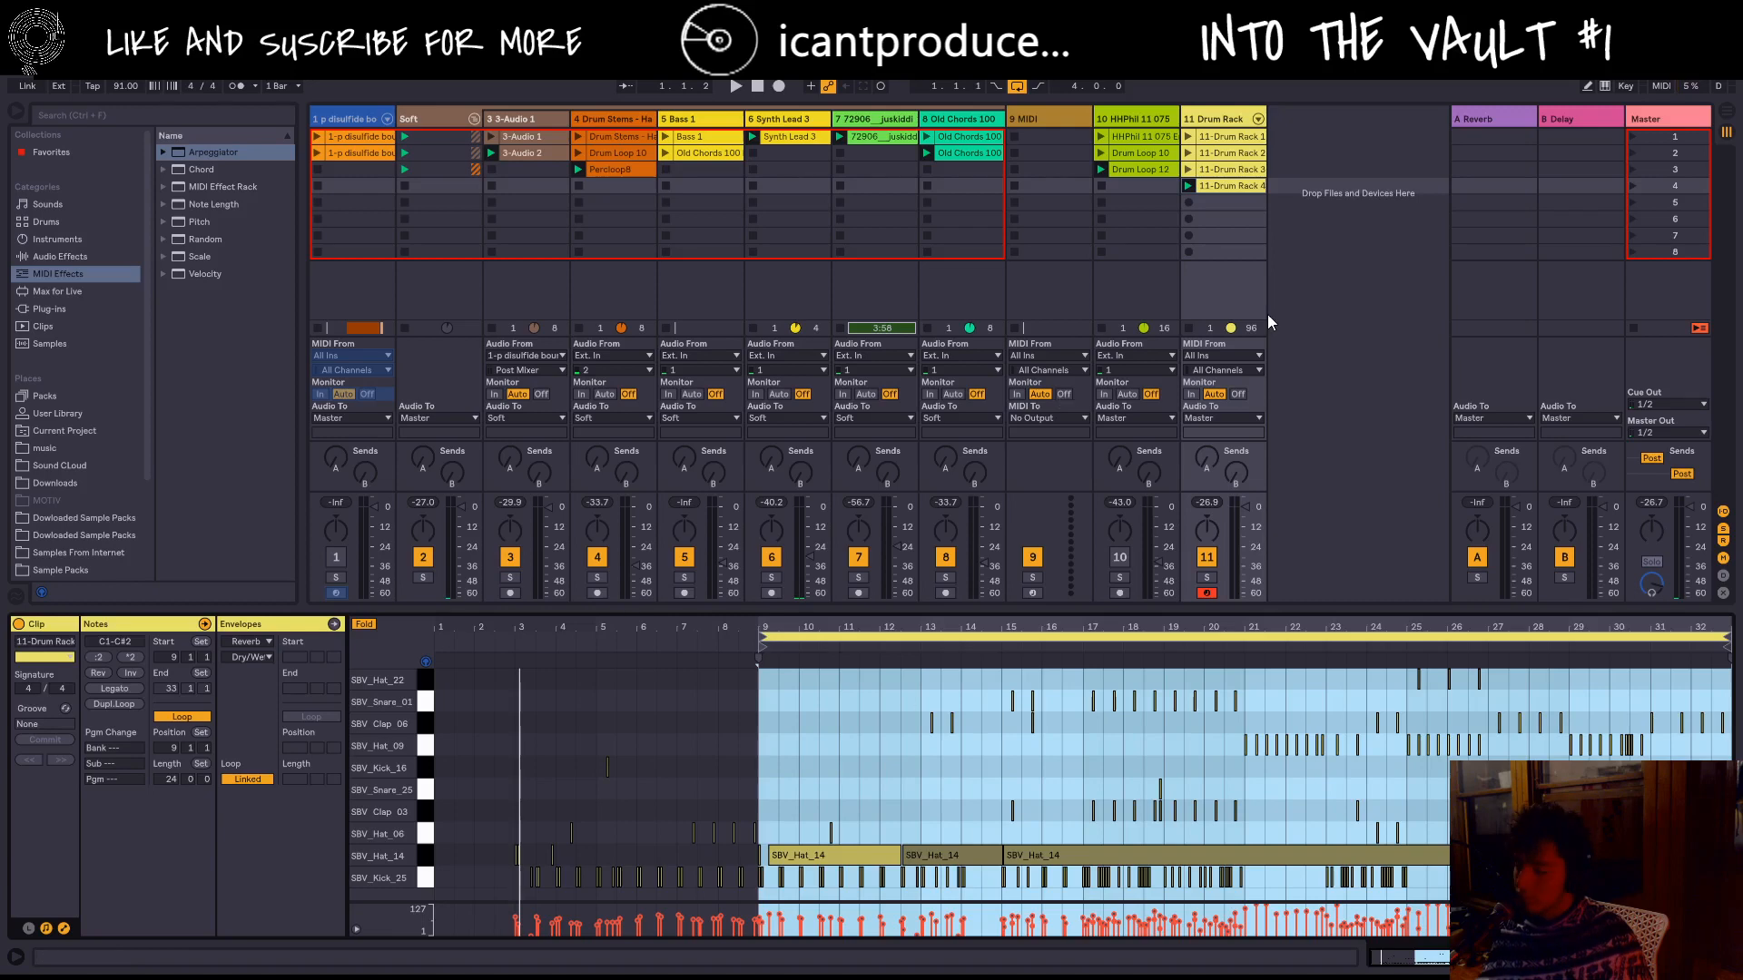
Step: Duplicate the fourth clip on the 11 Drum Rack track into the slot below
left_click(1238, 172)
left_click(1222, 187)
key("ctrl+d")
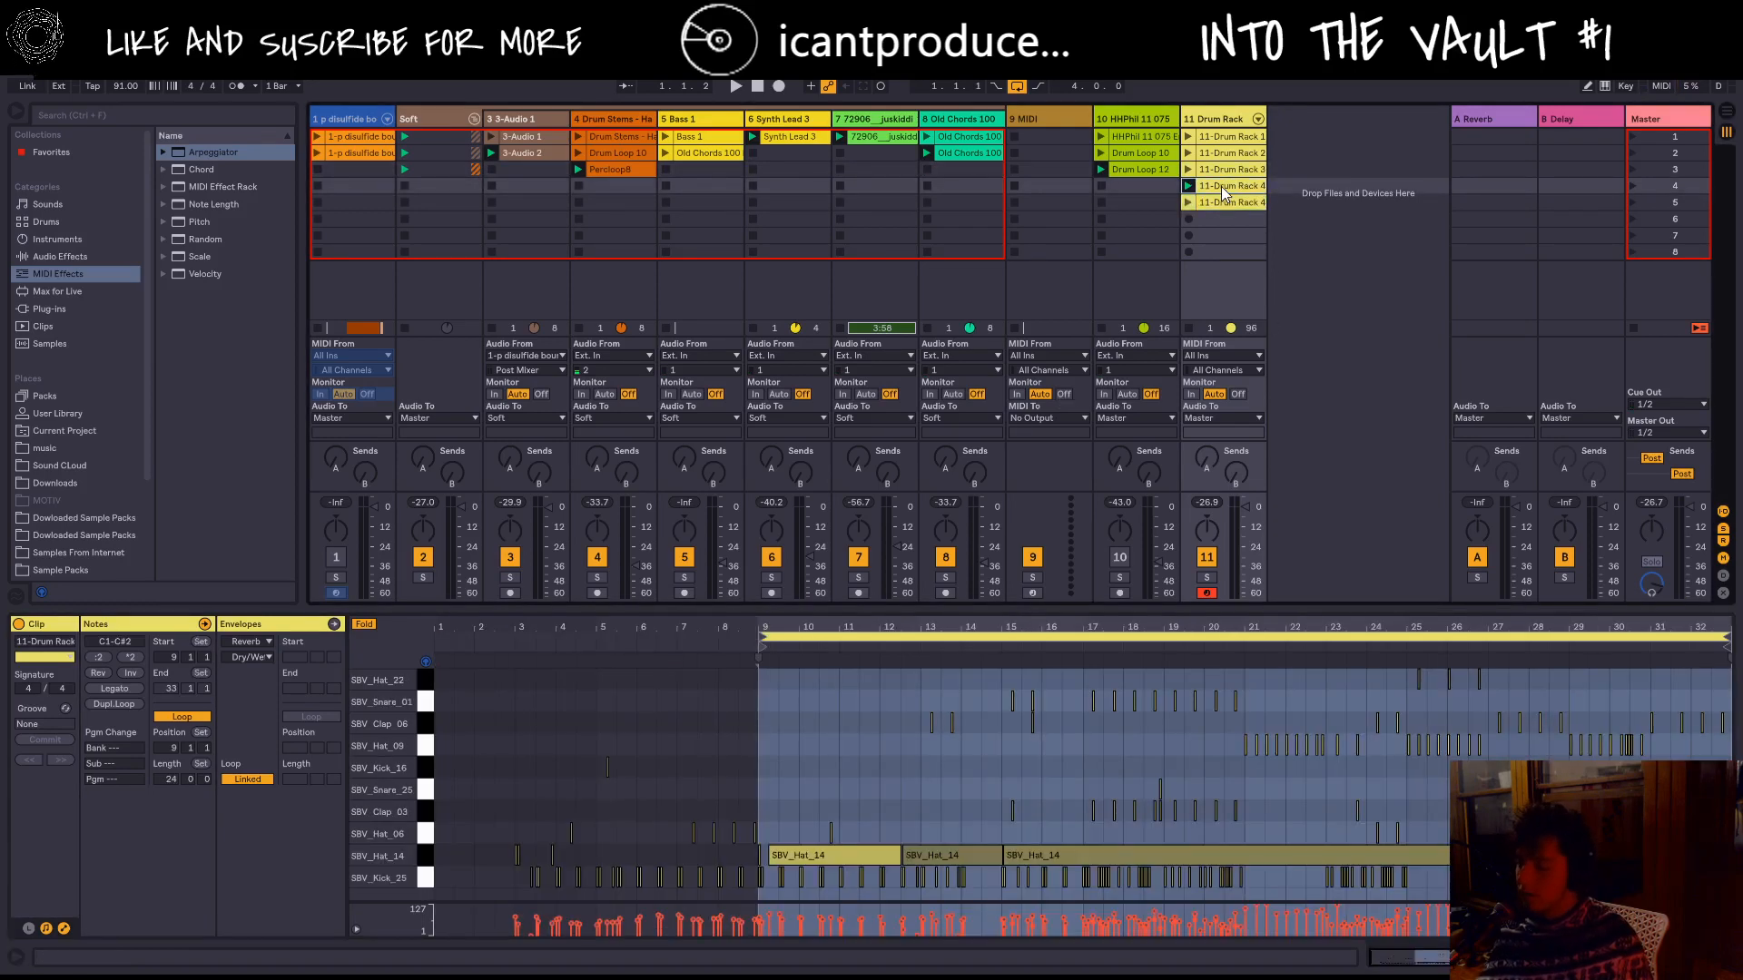
Step: Open the original fourth-slot drum clip, set its loop from bar 3 to bar 9, and audition it
double_click(1221, 187)
left_click_drag(762, 638, 511, 708)
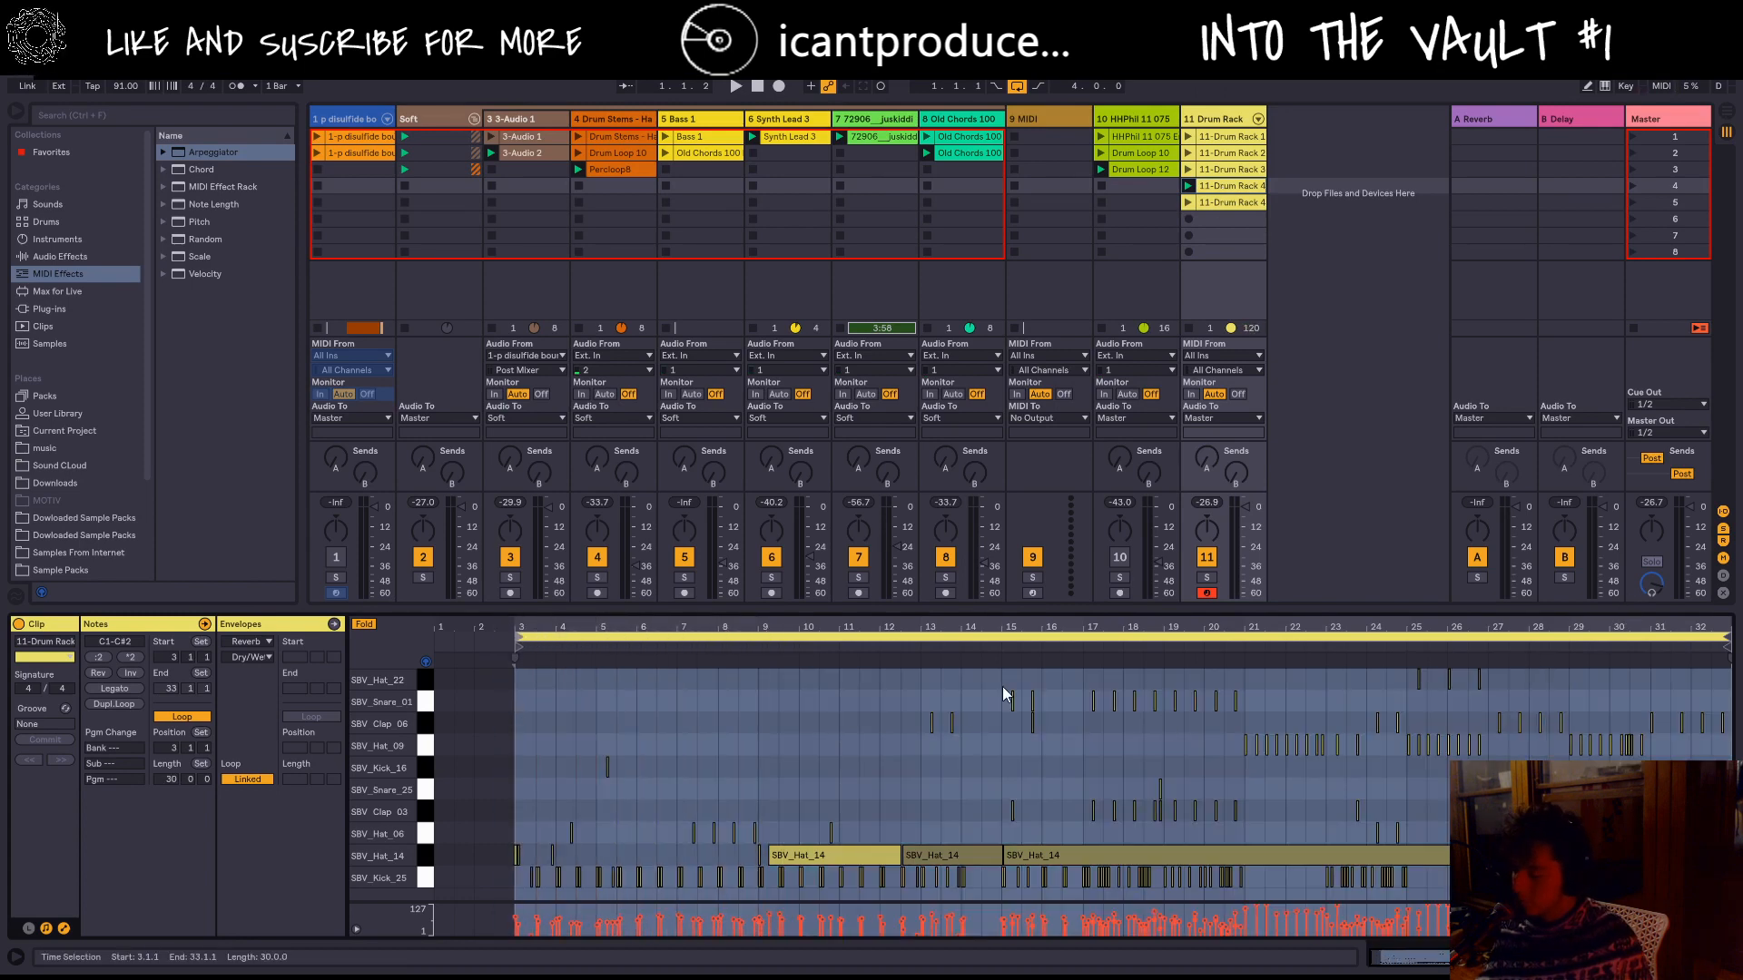
left_click_drag(1727, 640, 757, 715)
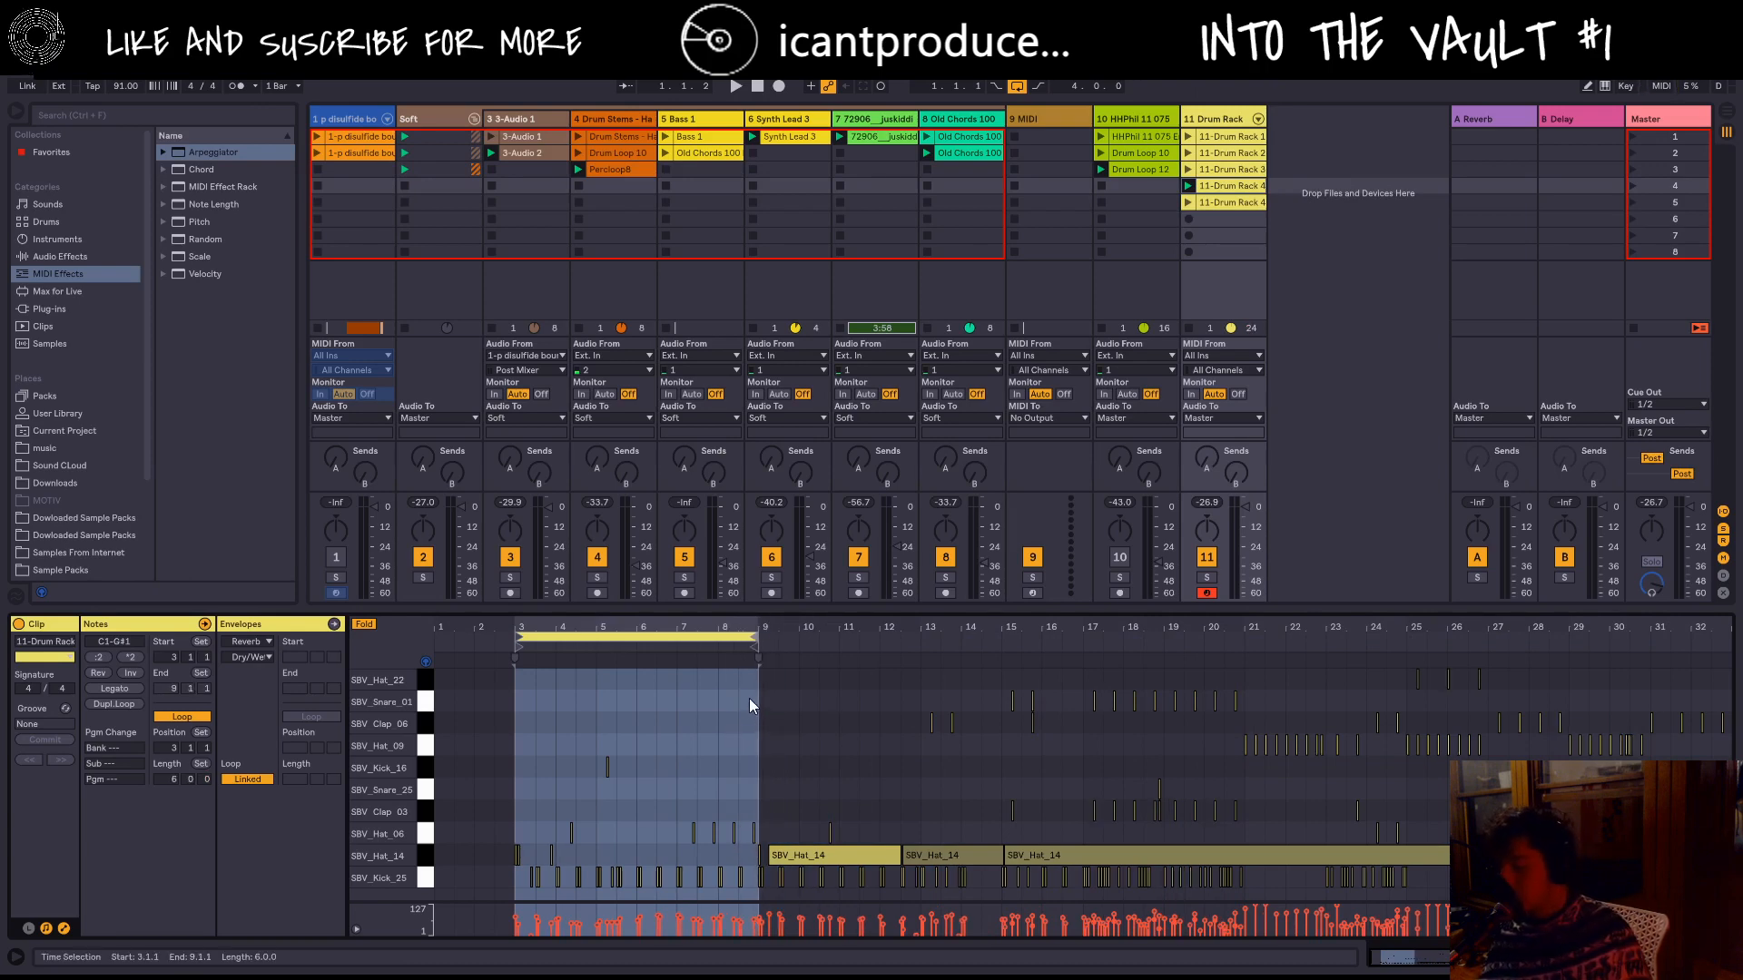
key("space")
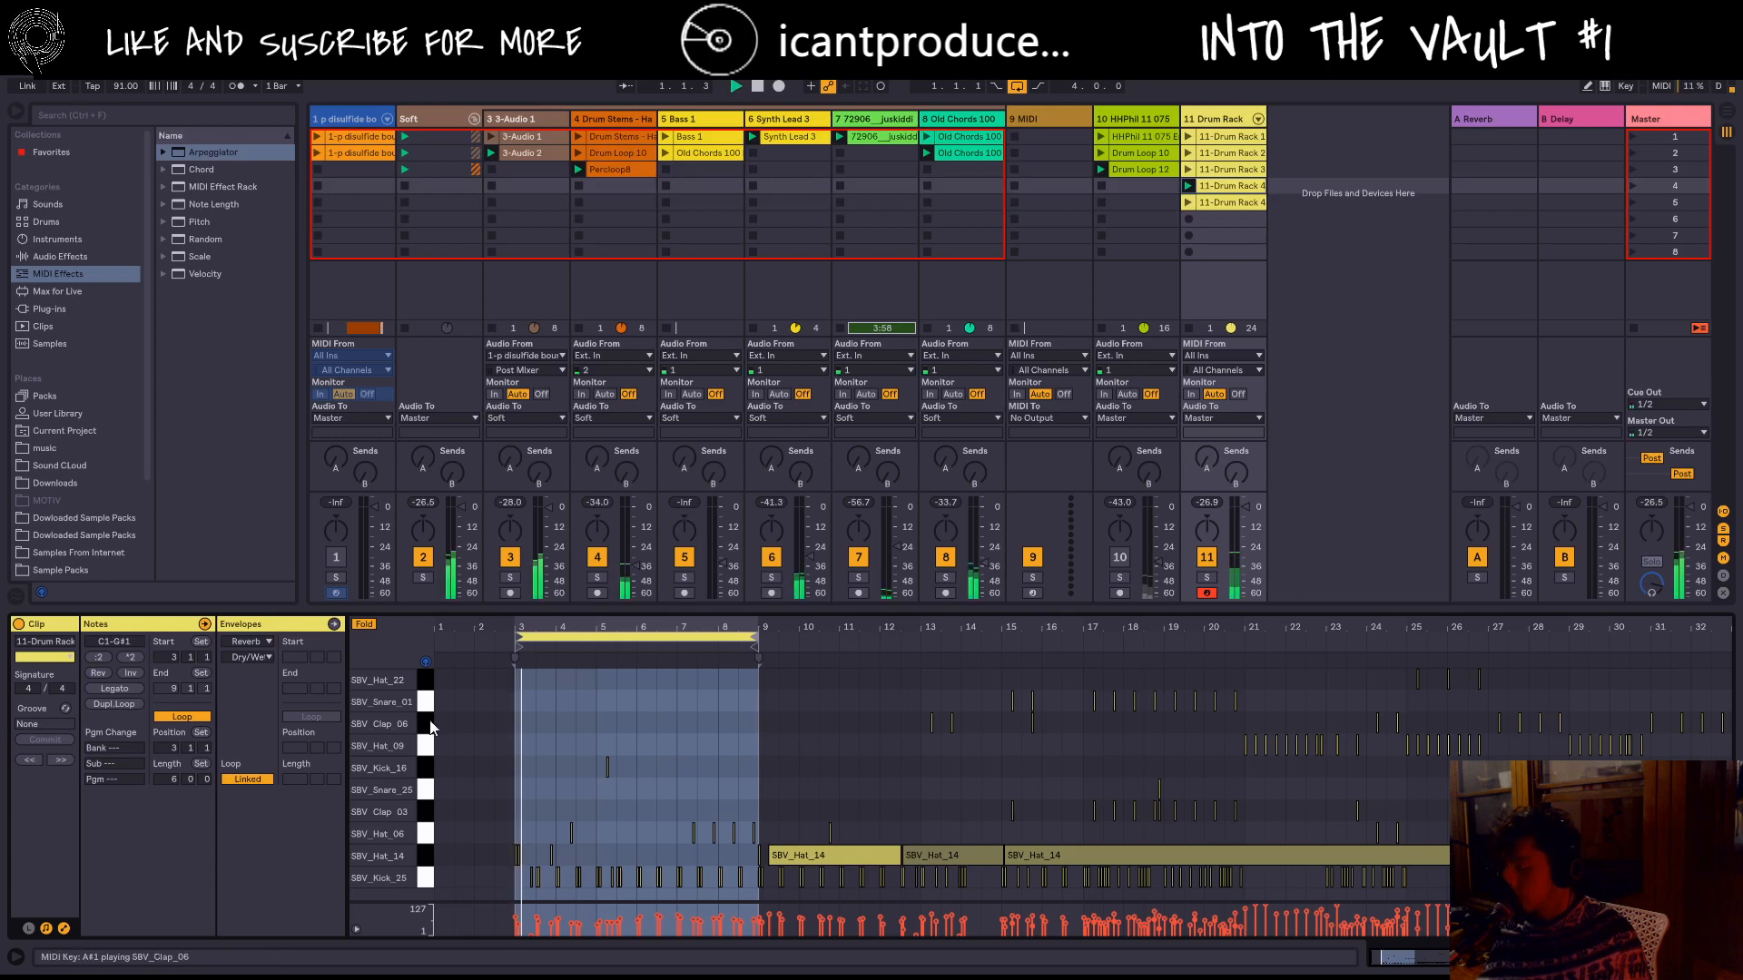
key("z")
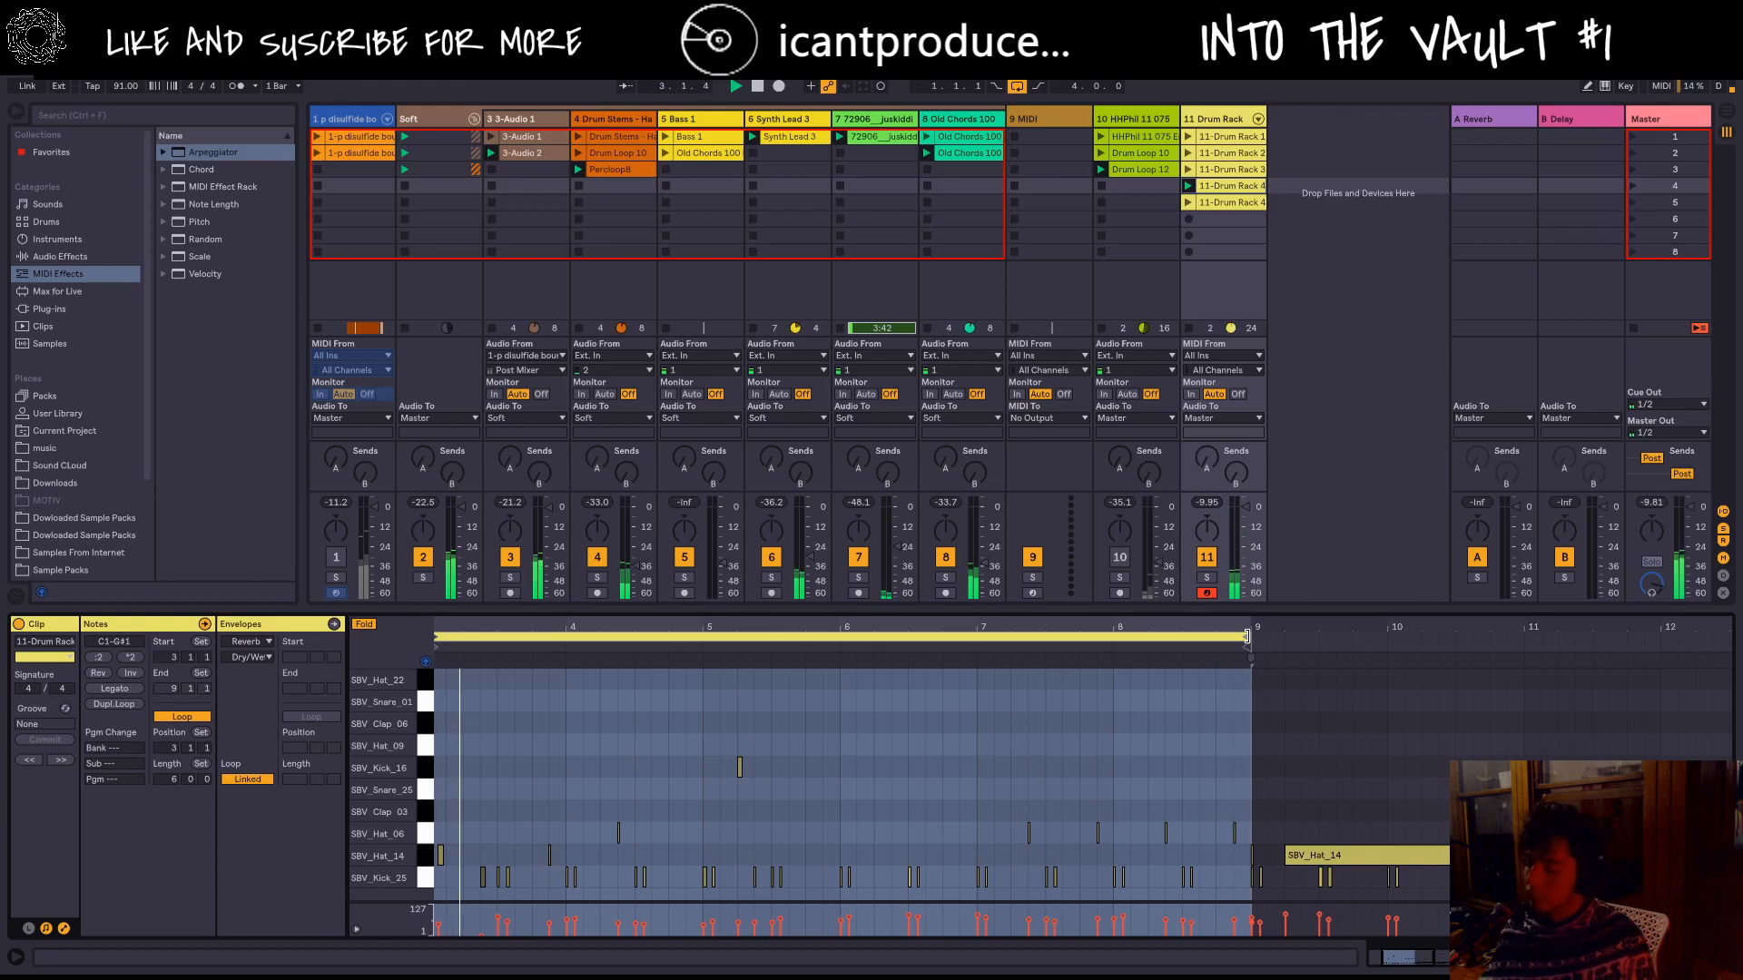
Step: Shorten the drum clip's loop to end at bar 7
left_click_drag(1247, 637, 973, 687)
scroll(795, 724, "down", 4)
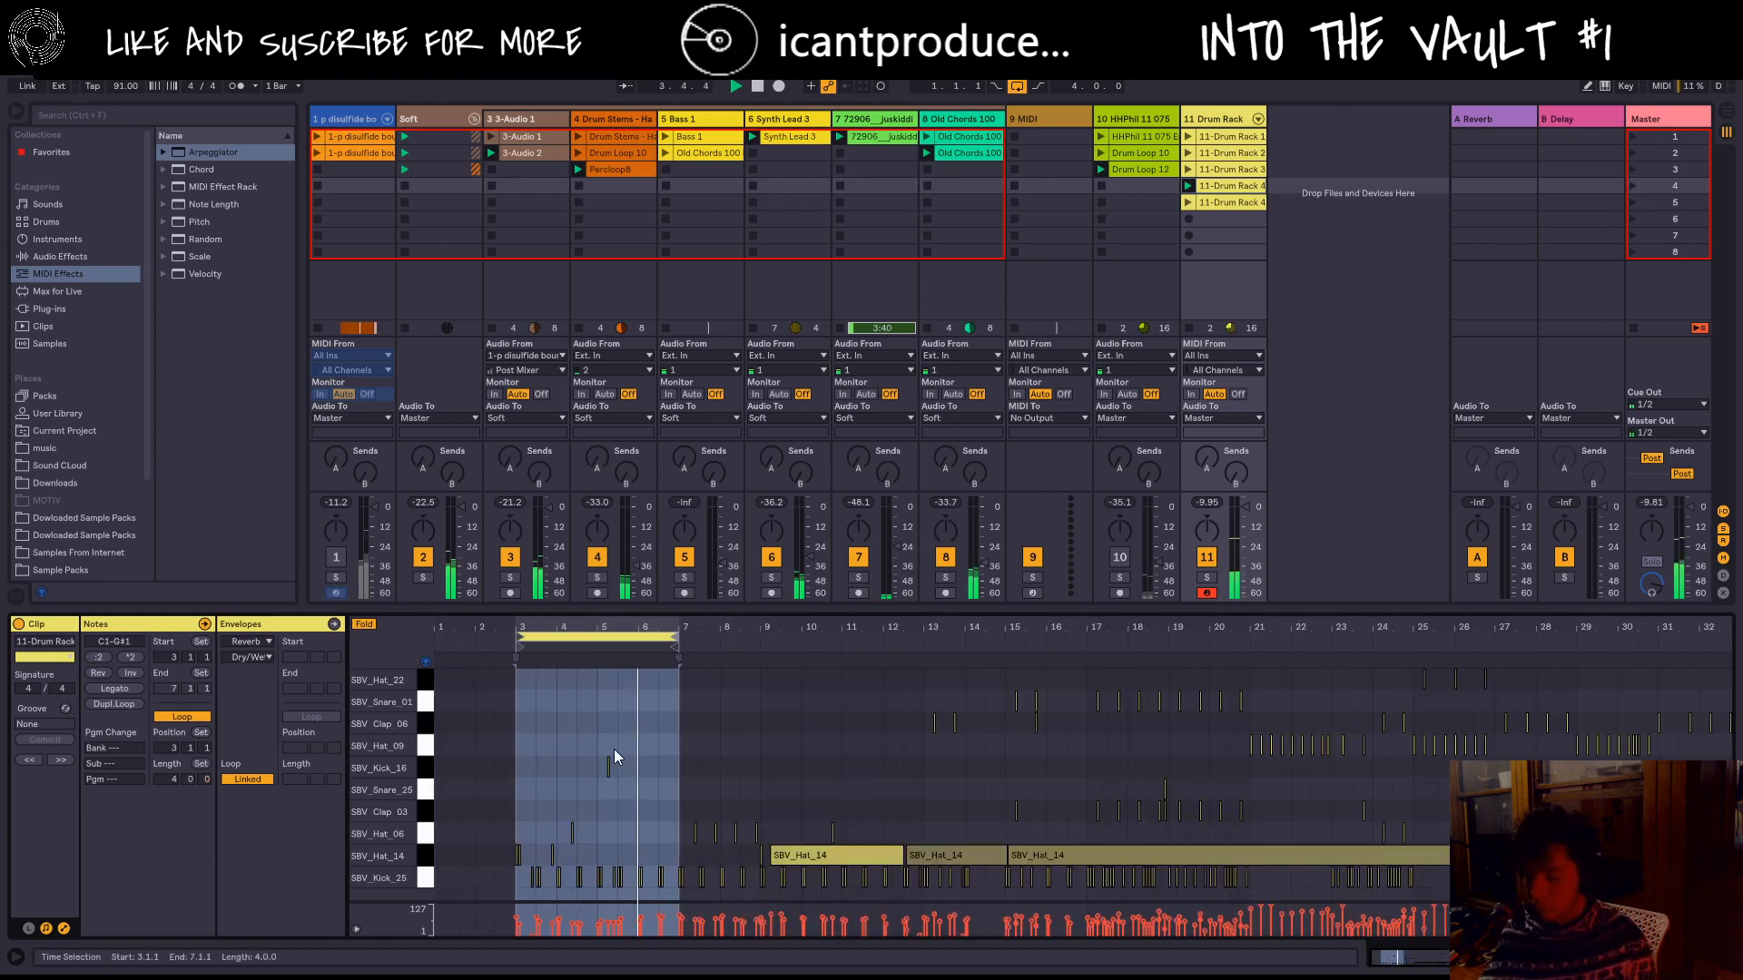
scroll(519, 734, "up", 2)
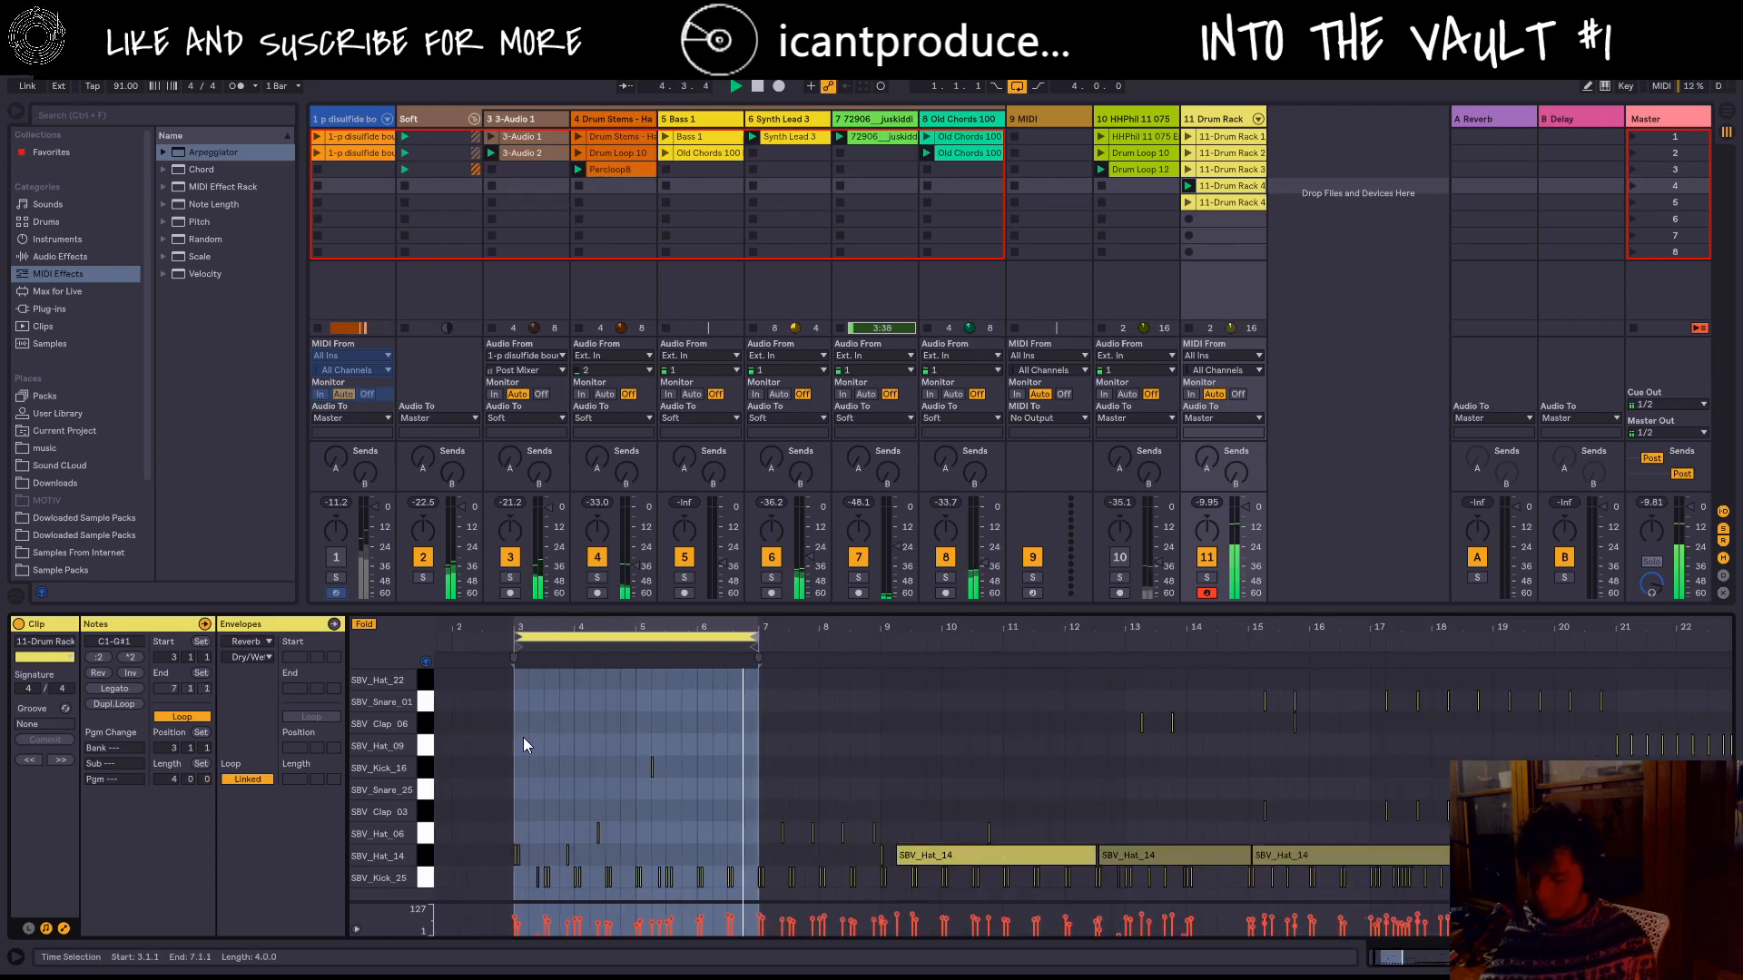
Step: Add a short SBV_Kick_25 note at 3.1.1 on the loop's first beat and play the loop
left_click(520, 878)
scroll(504, 867, "up", 5)
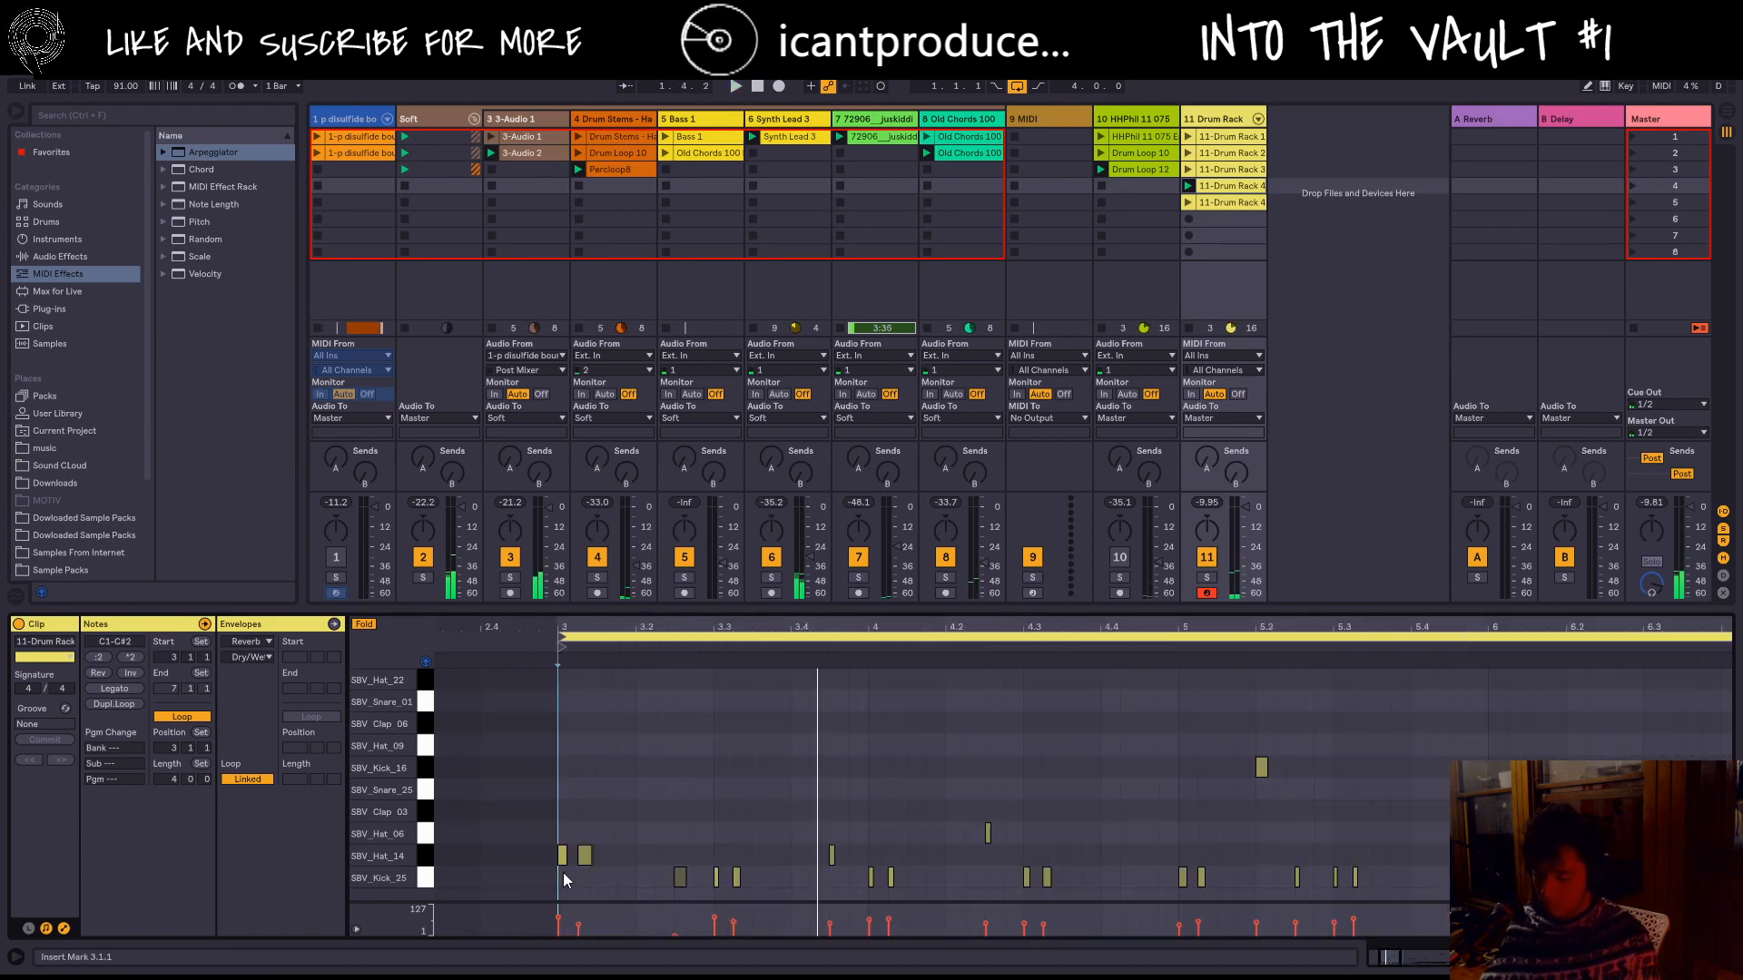
left_click(564, 878)
left_click_drag(574, 878, 558, 904)
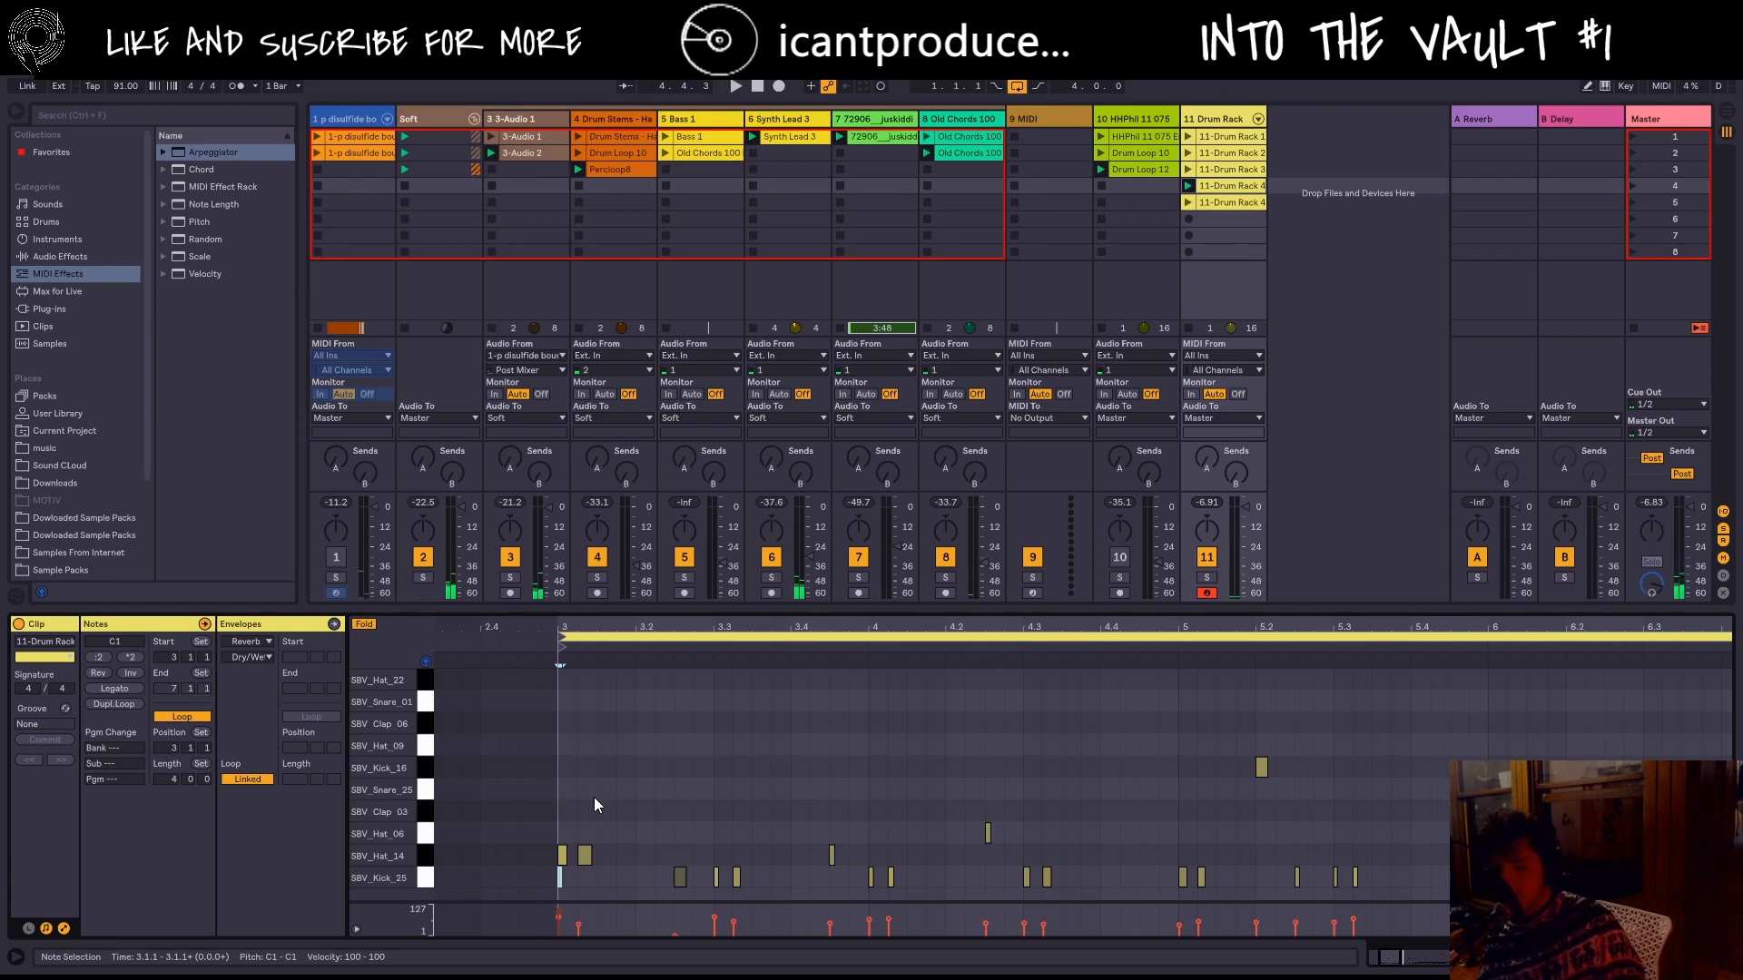
key("space")
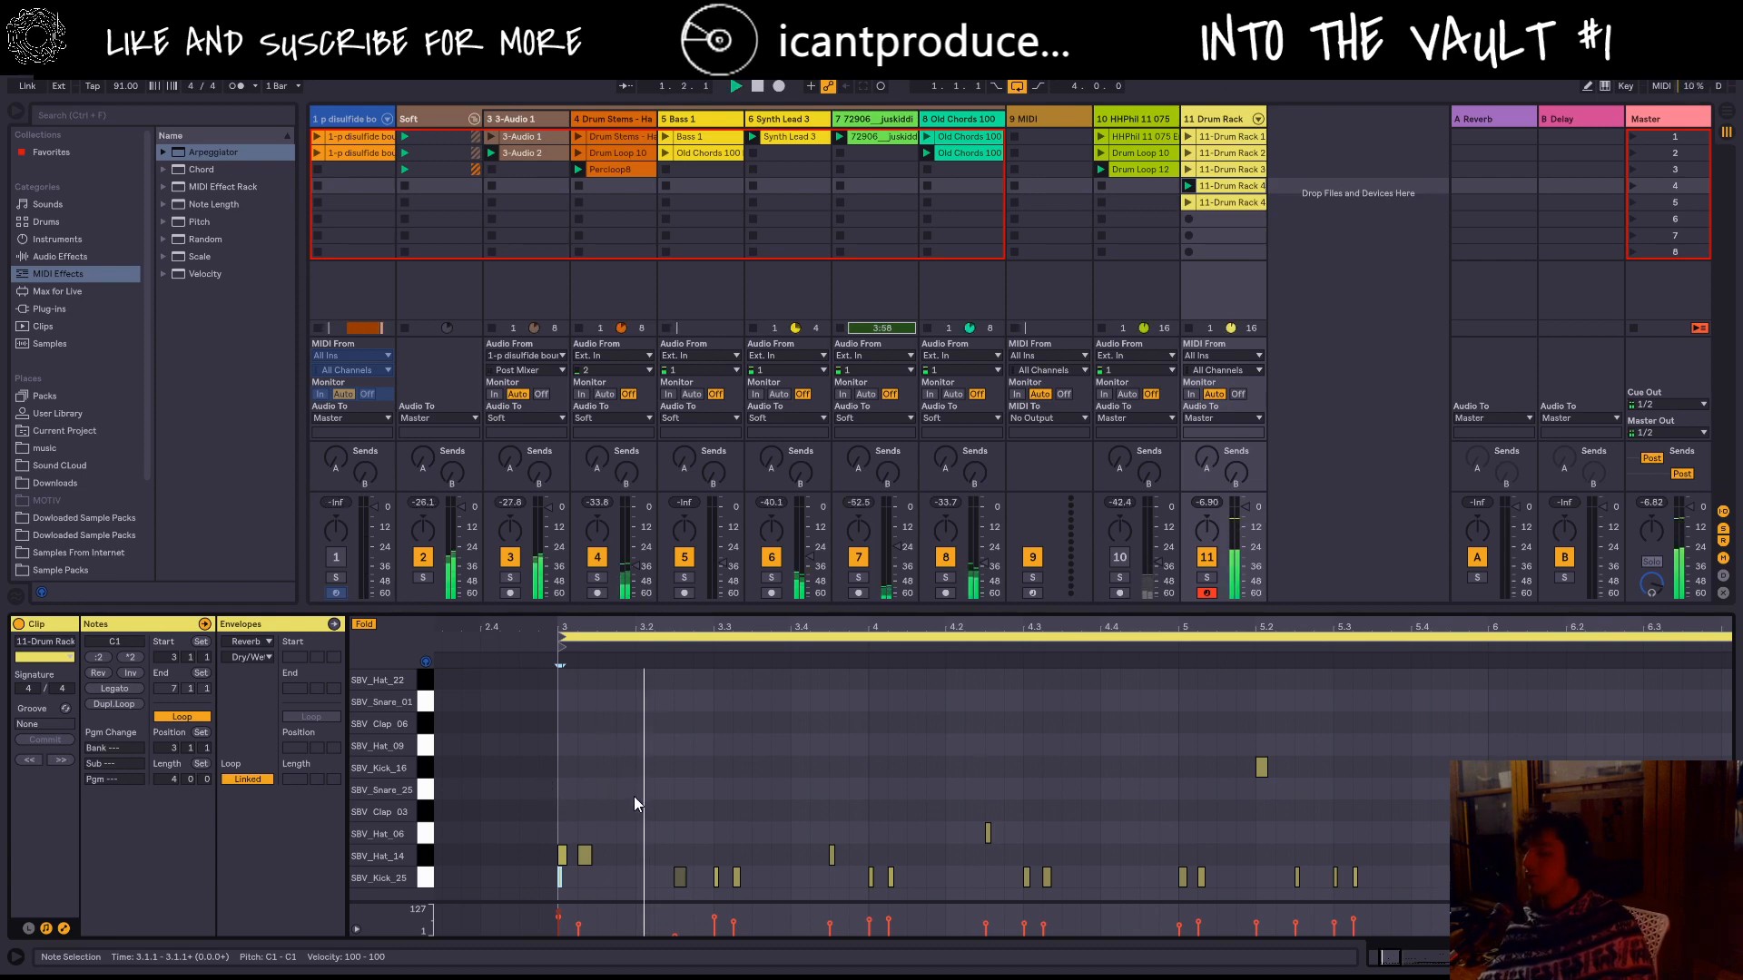
Step: Add SBV_Kick_25 notes at 3.1.2 and 3.1.3, and remove the one at 3.1.2
double_click(586, 878)
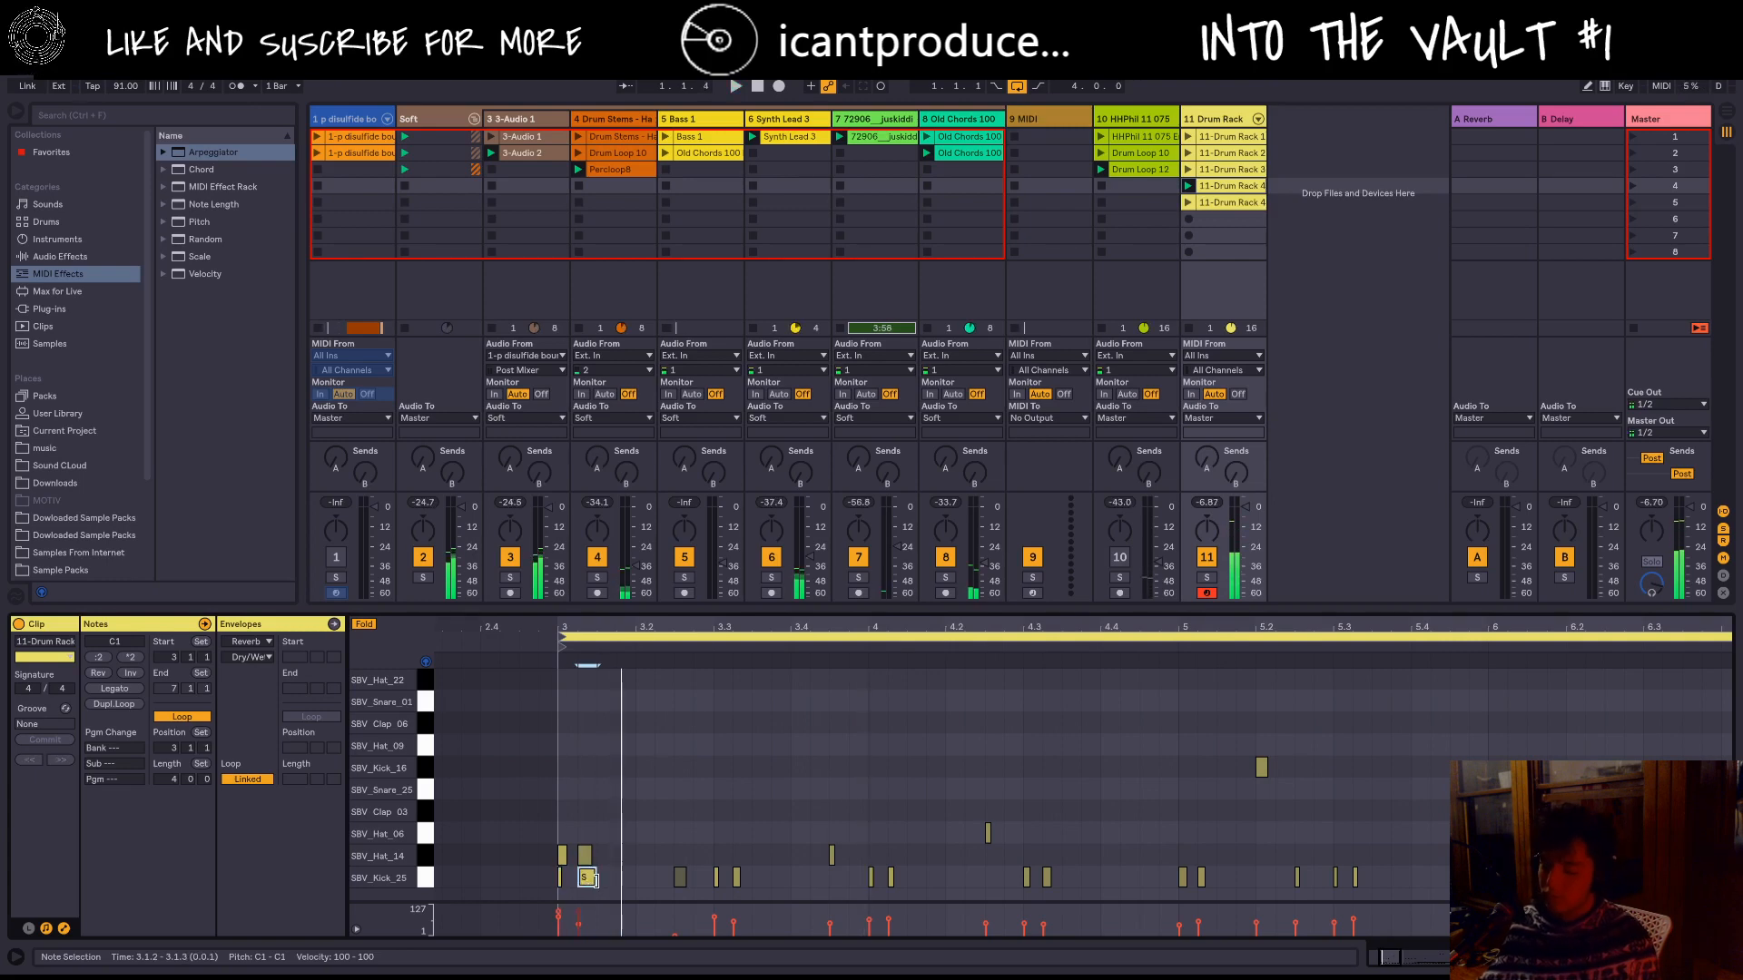
double_click(604, 877)
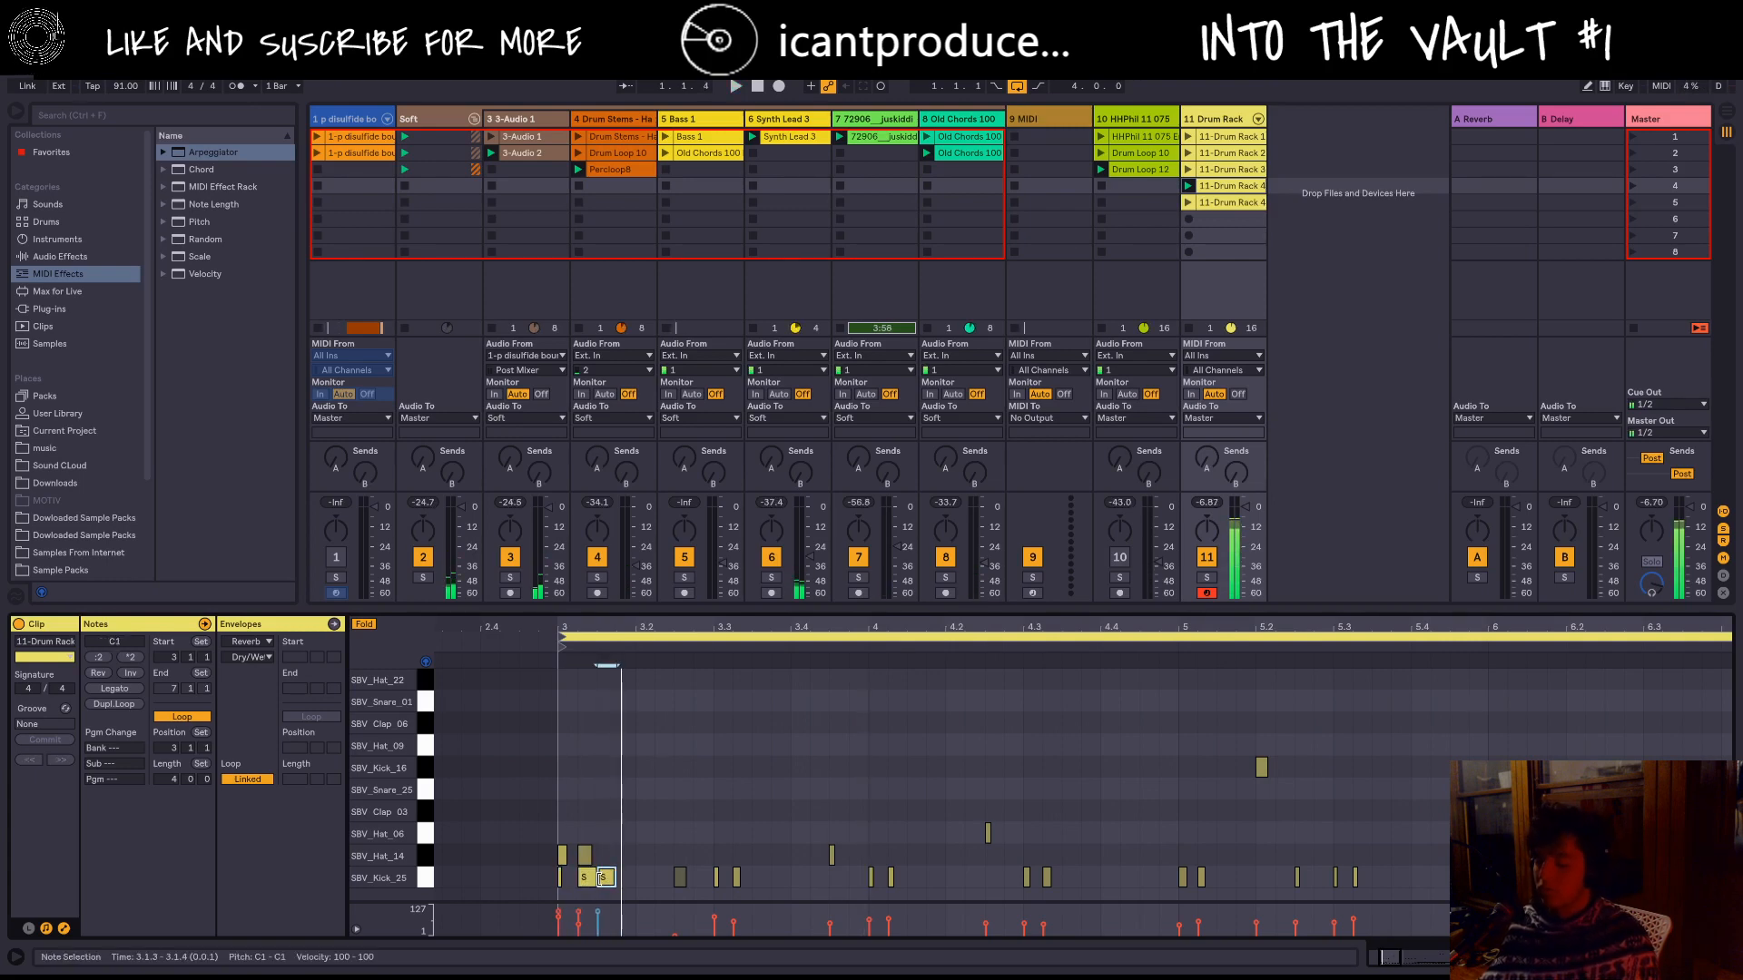
double_click(590, 876)
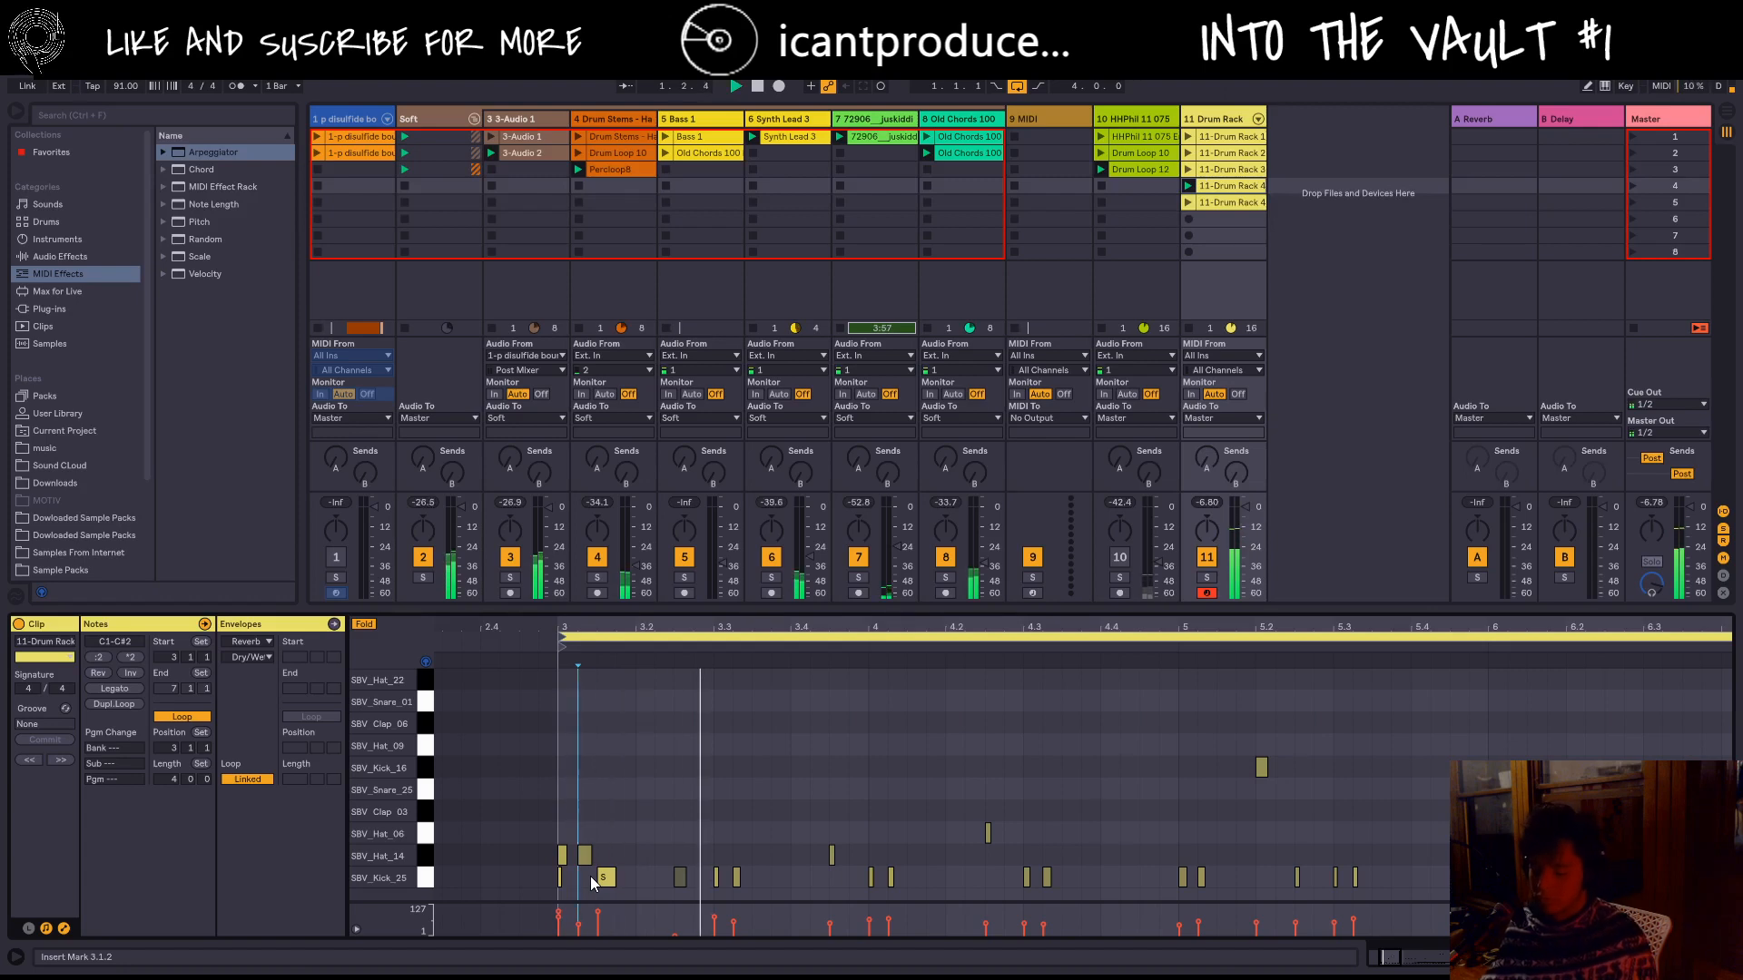
Step: Lower the 3.1.3 kick's velocity to 12, move the note to 3.1.1, and play the loop
left_click(604, 877)
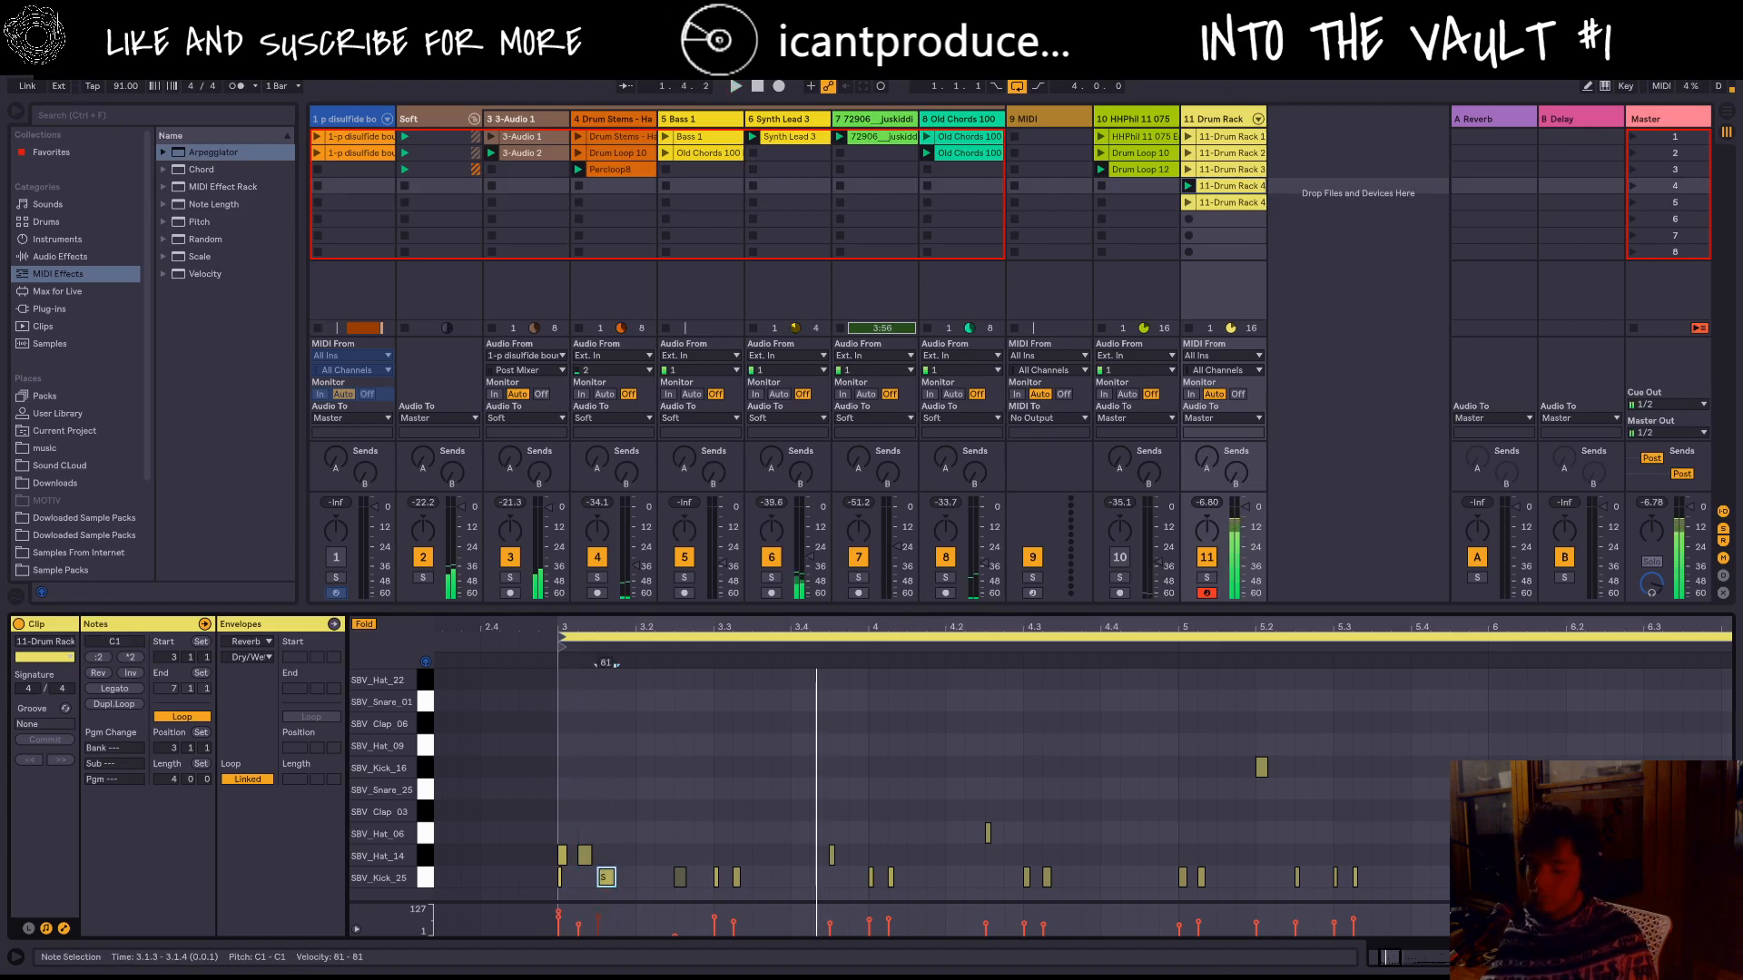
left_click_drag(603, 878, 573, 881)
key("space")
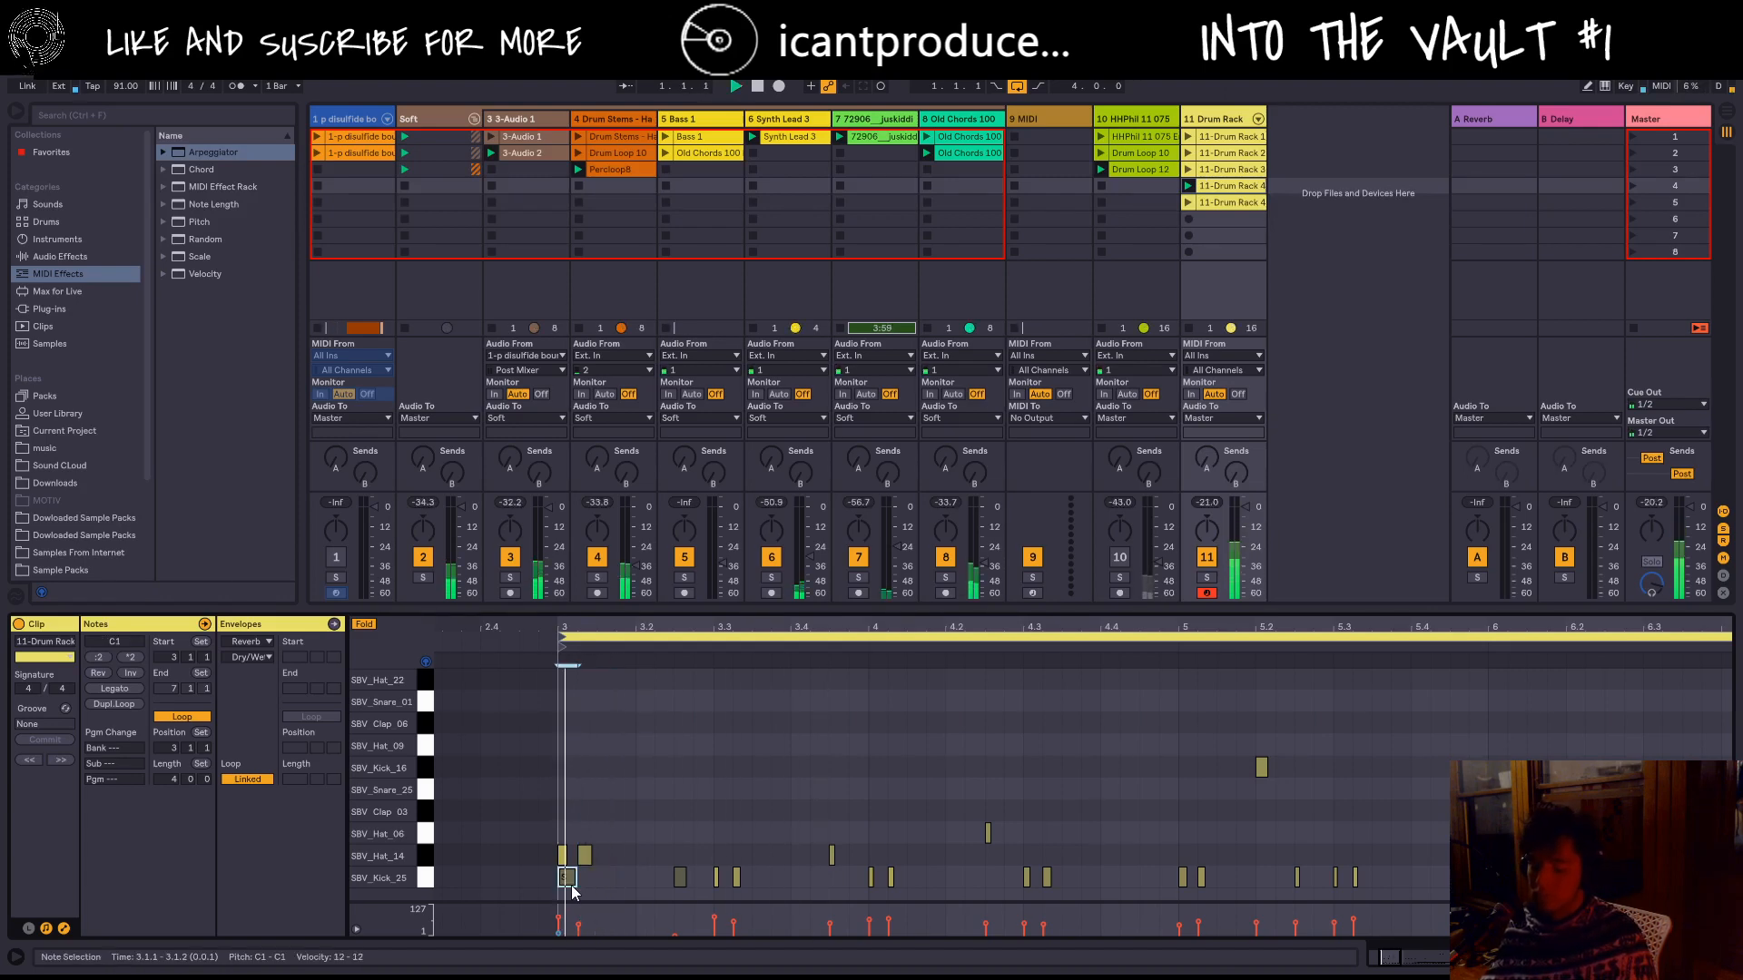
Step: Add SBV_Kick_25 notes at 3.1.2 and 3.1.3, set the latter's velocity to 70, and audition the loop
double_click(584, 878)
key("space")
double_click(606, 877)
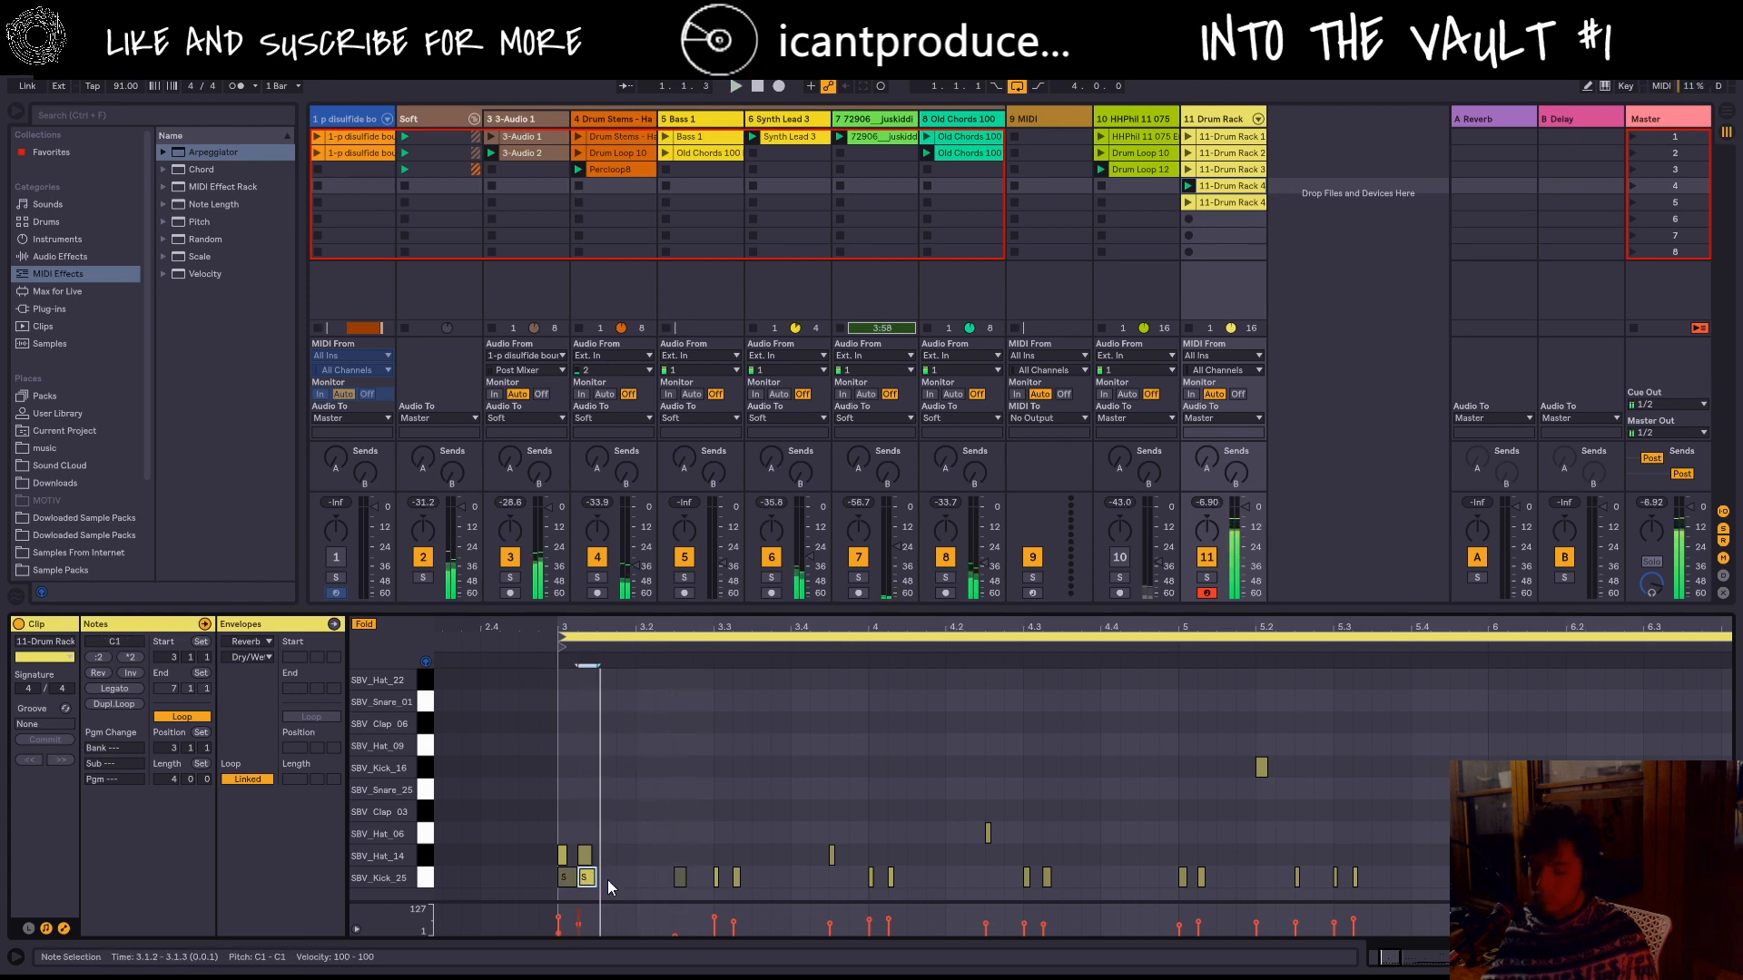
left_click_drag(585, 915, 598, 909)
key("space")
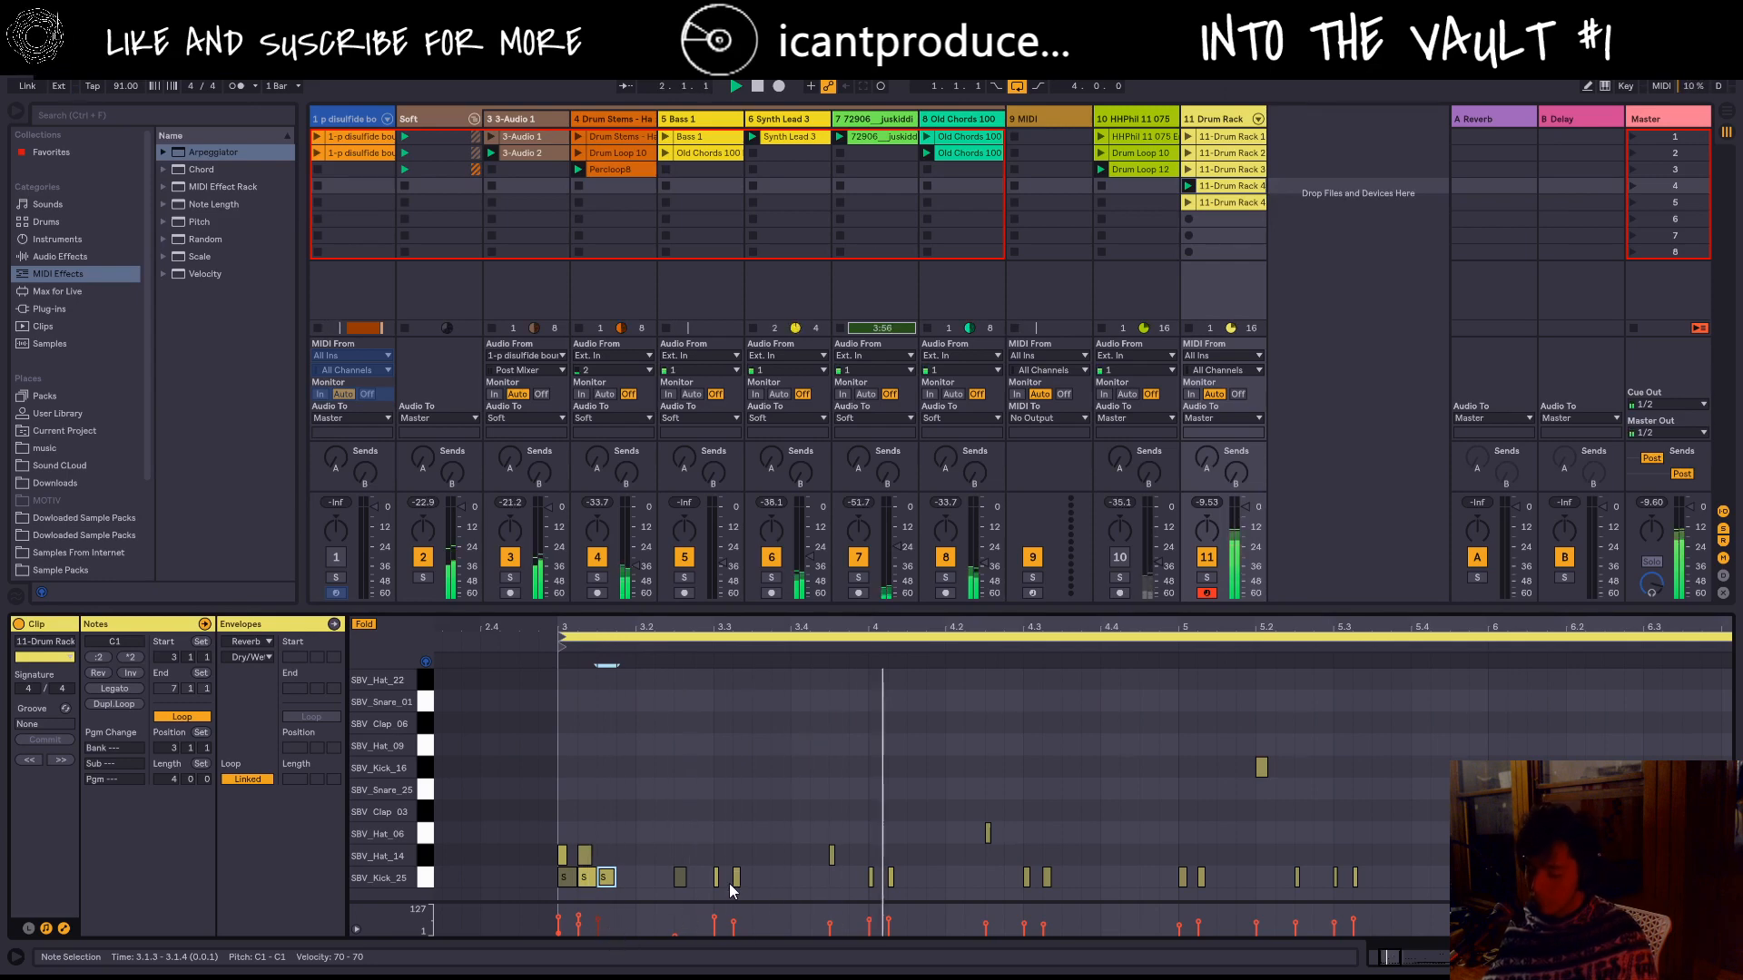
scroll(705, 717, "down", 2)
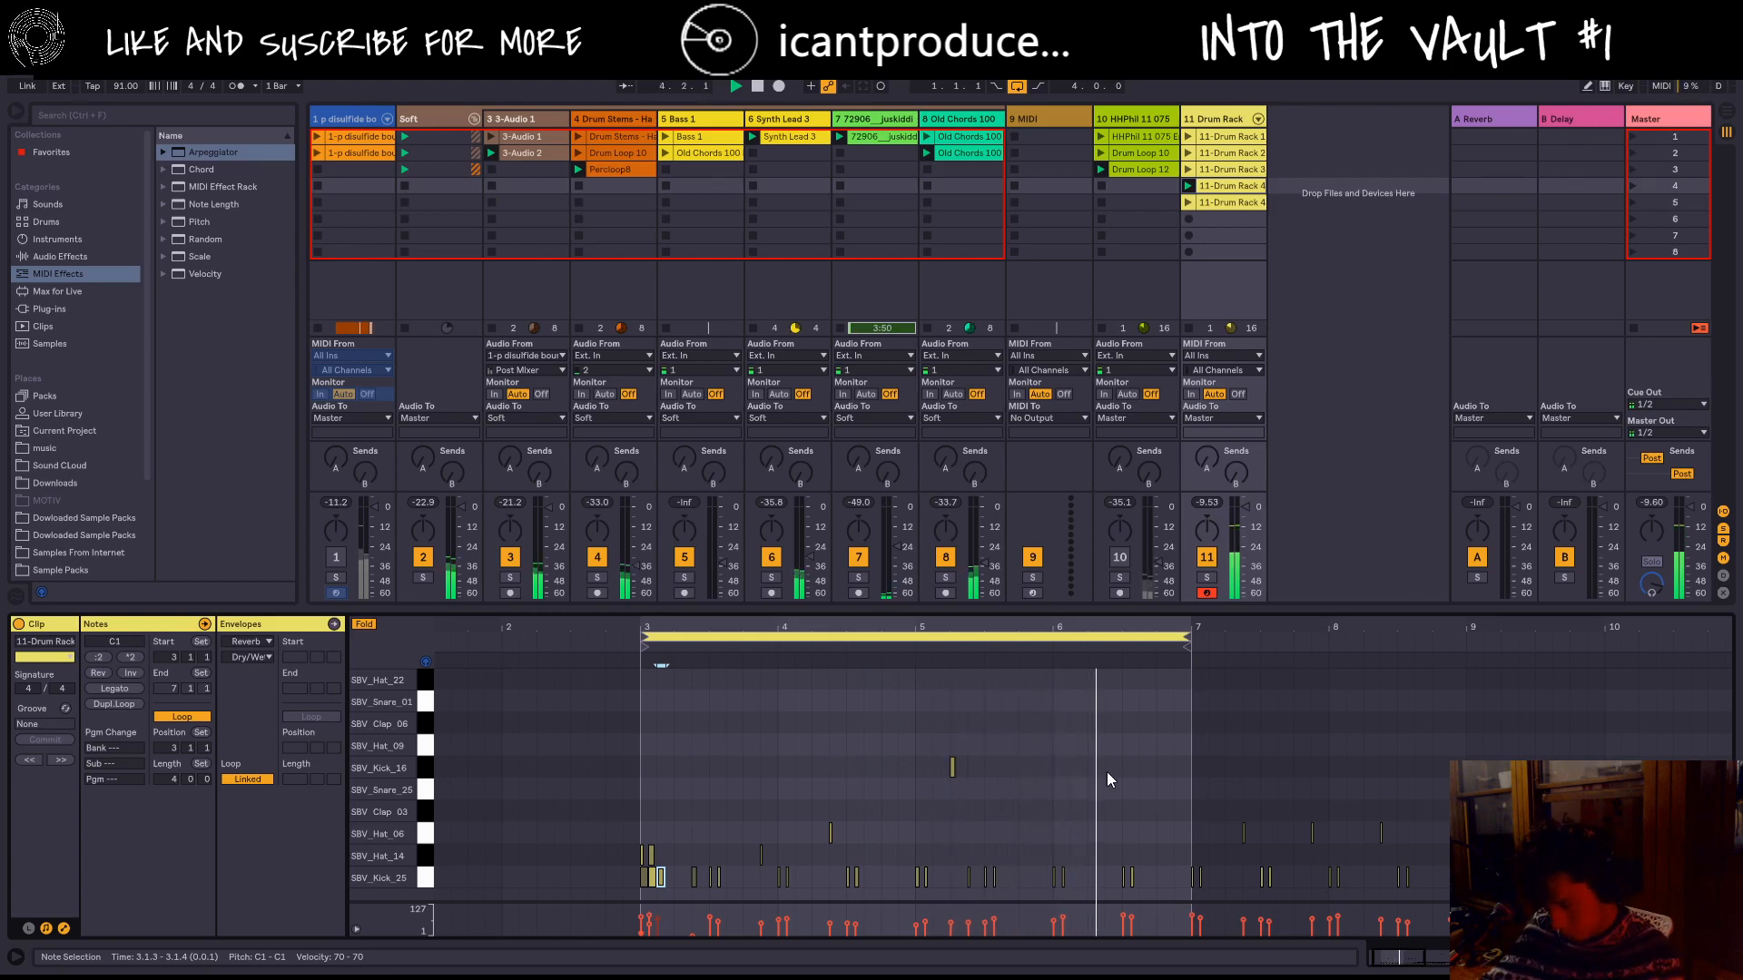
Step: Set the Soft group's sidechain Compressor to ratio 5.04:1, attack 21.5 ms, release 155 ms and threshold -36.5 dB while the loop plays
left_click(416, 118)
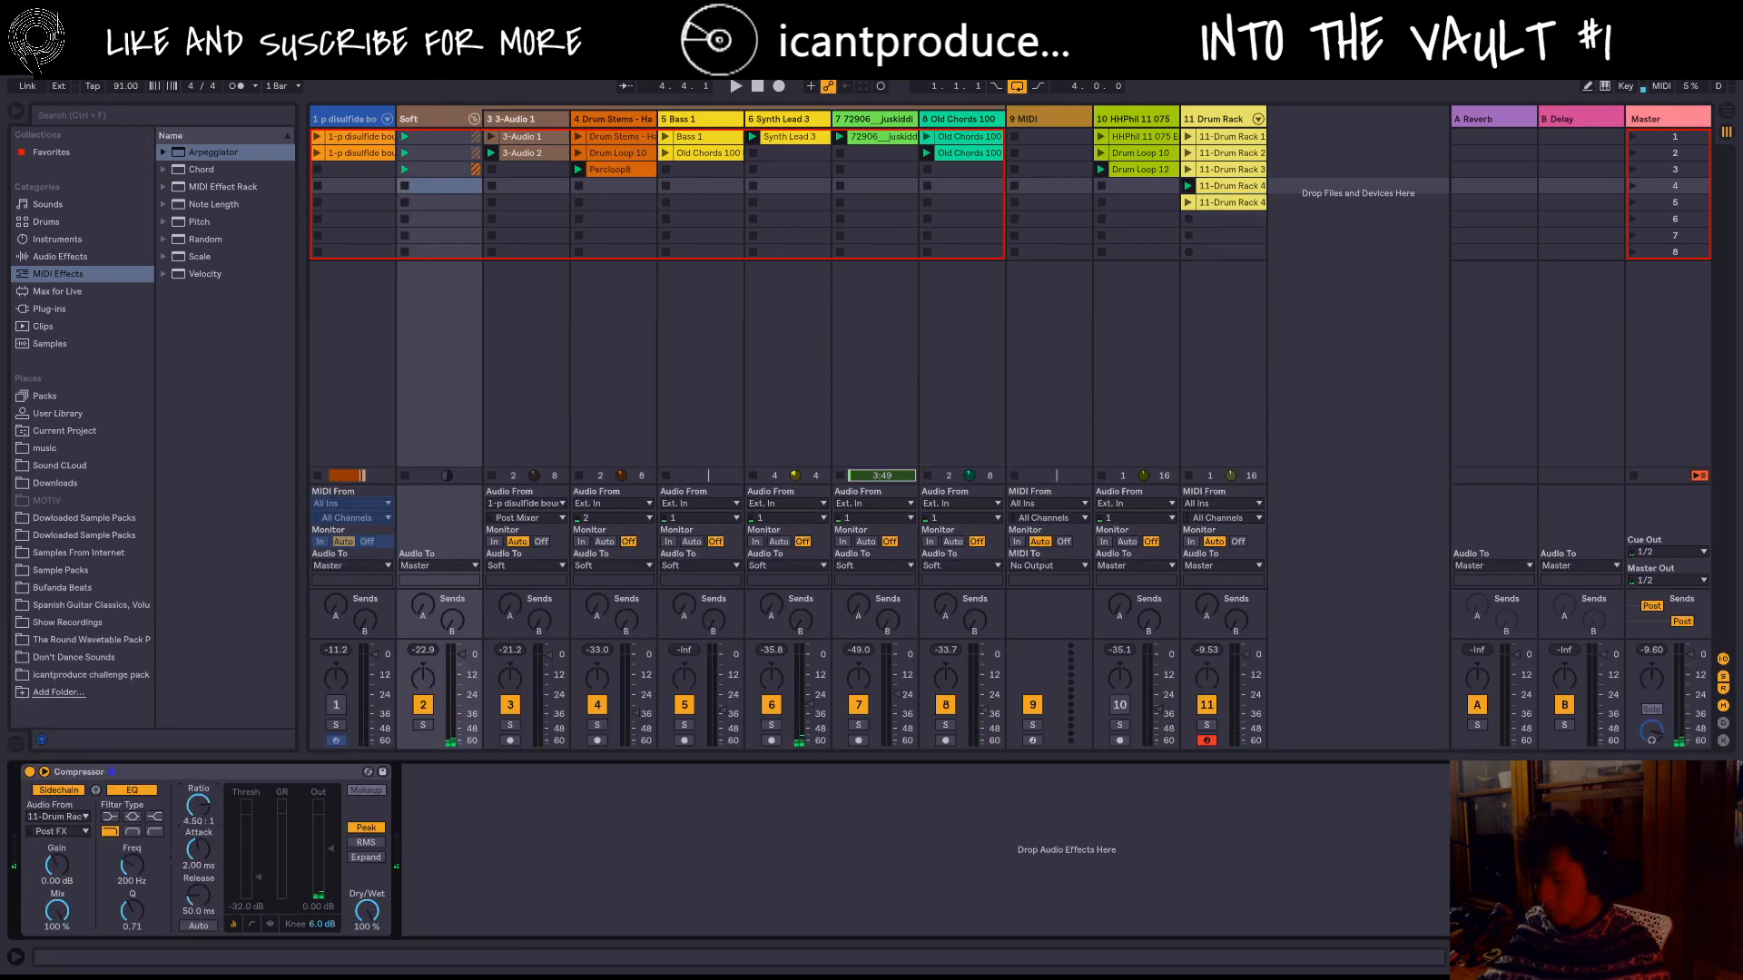
key("space")
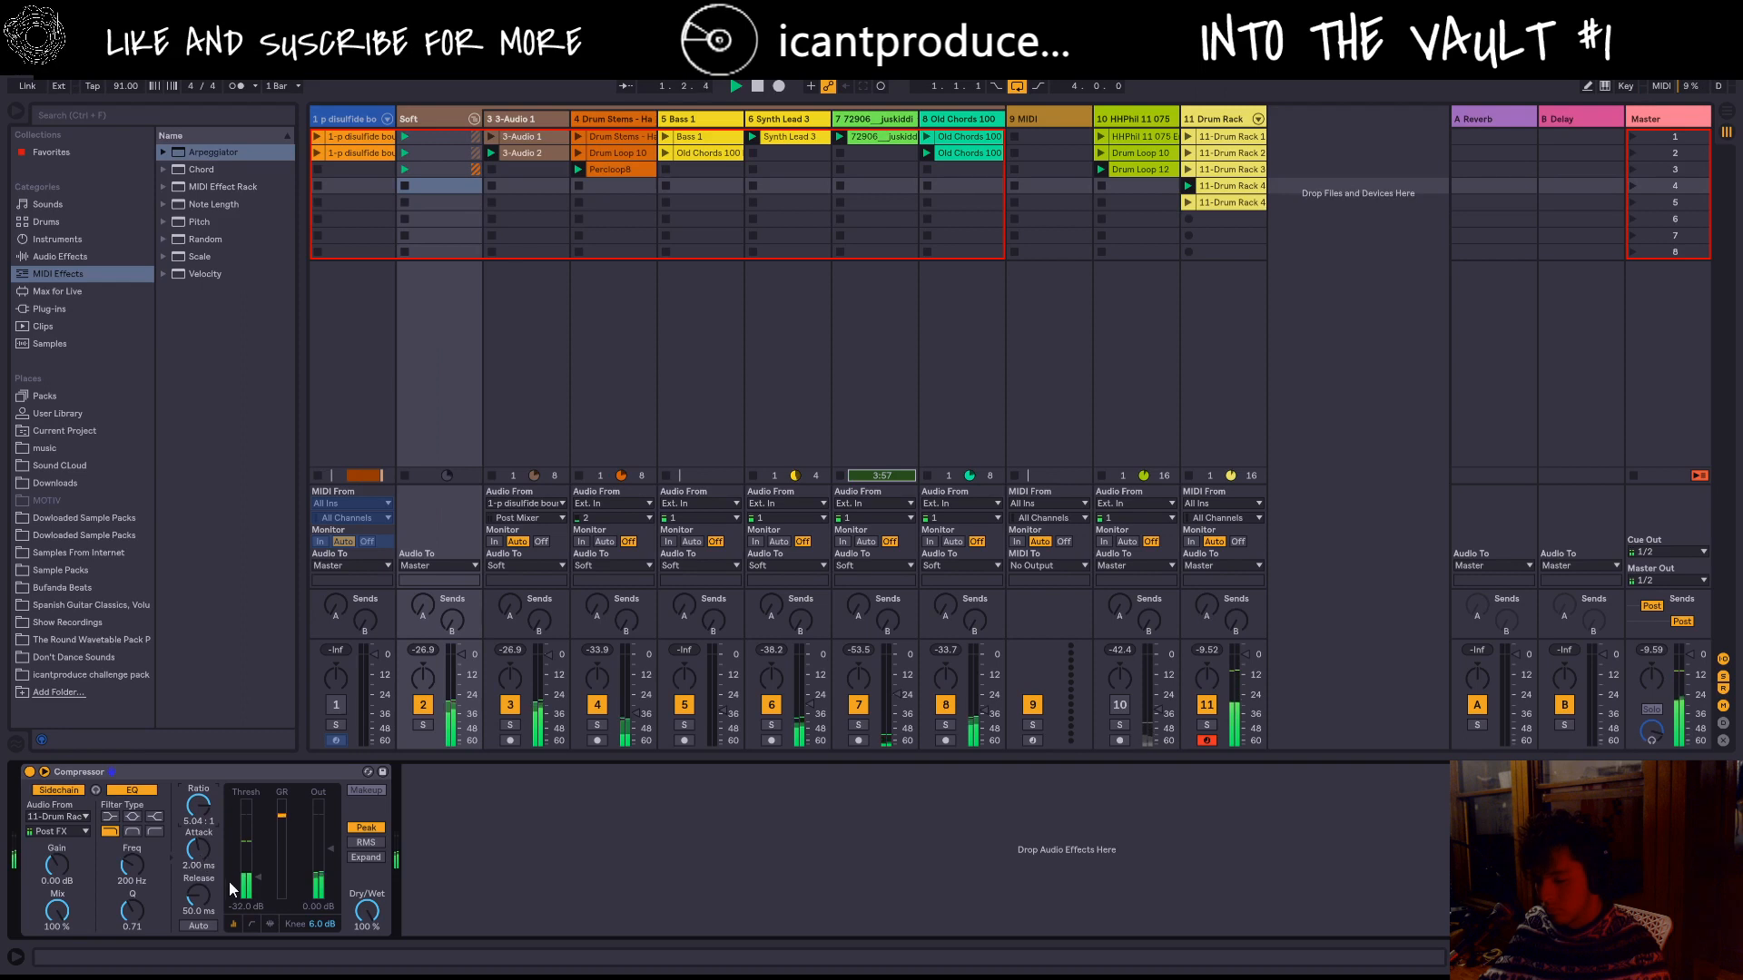
left_click_drag(207, 905, 198, 861)
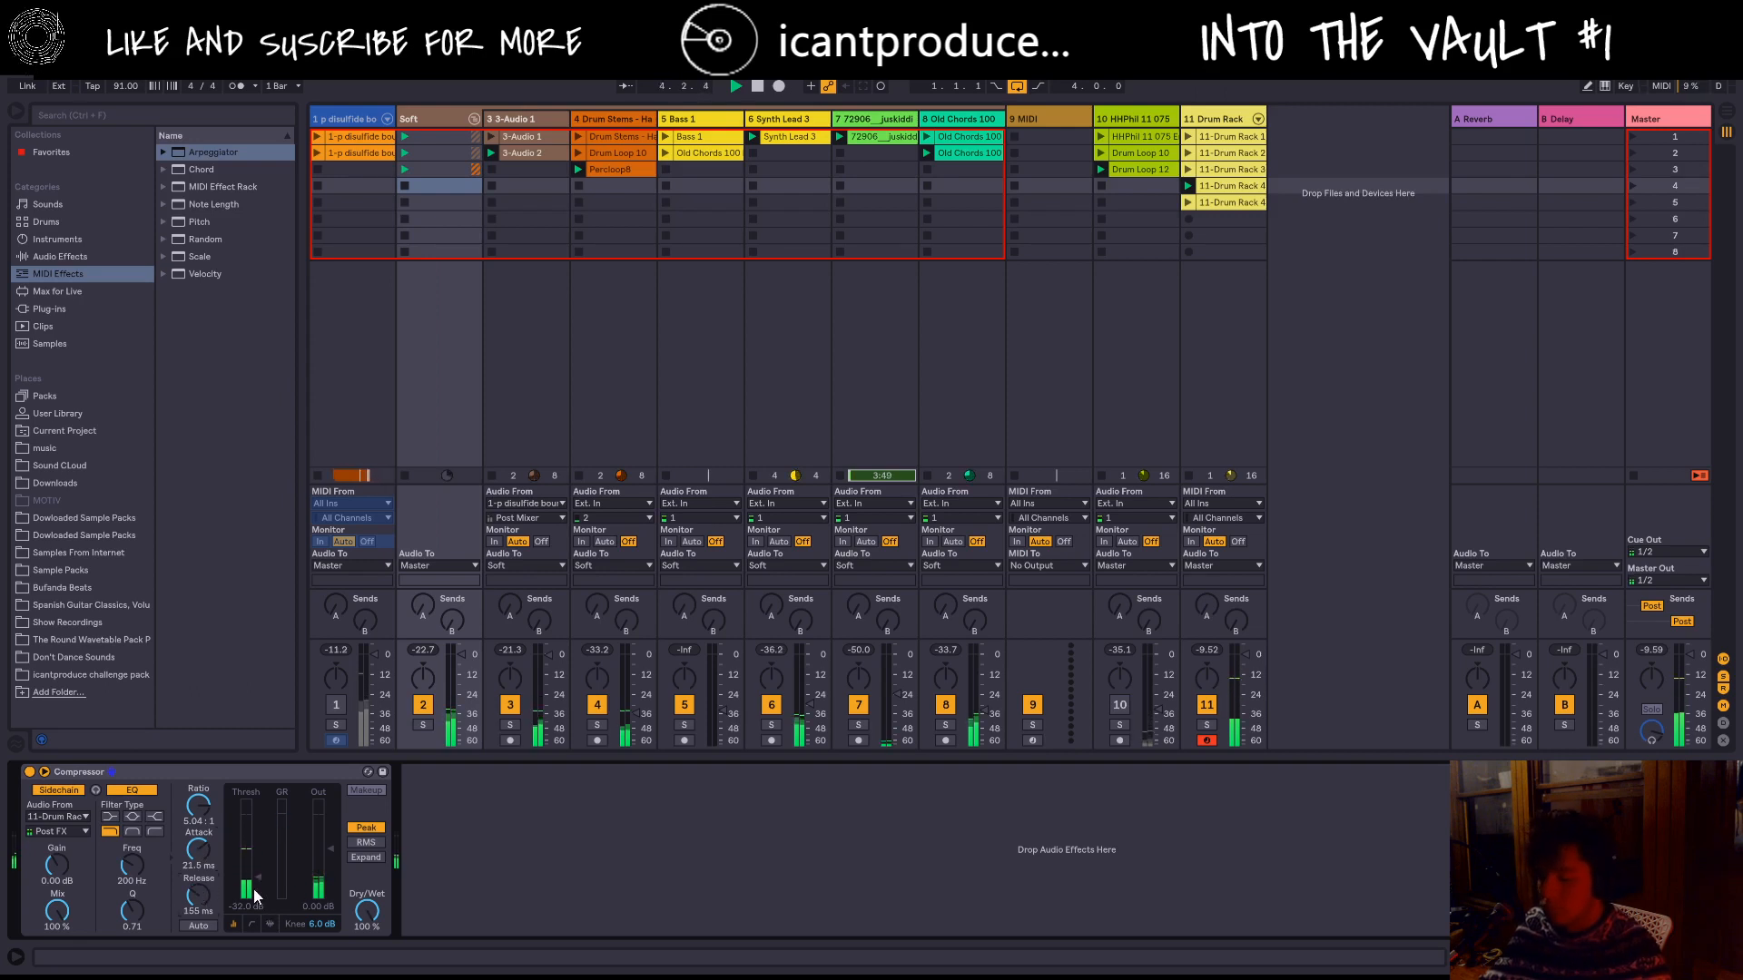
left_click_drag(260, 886, 261, 888)
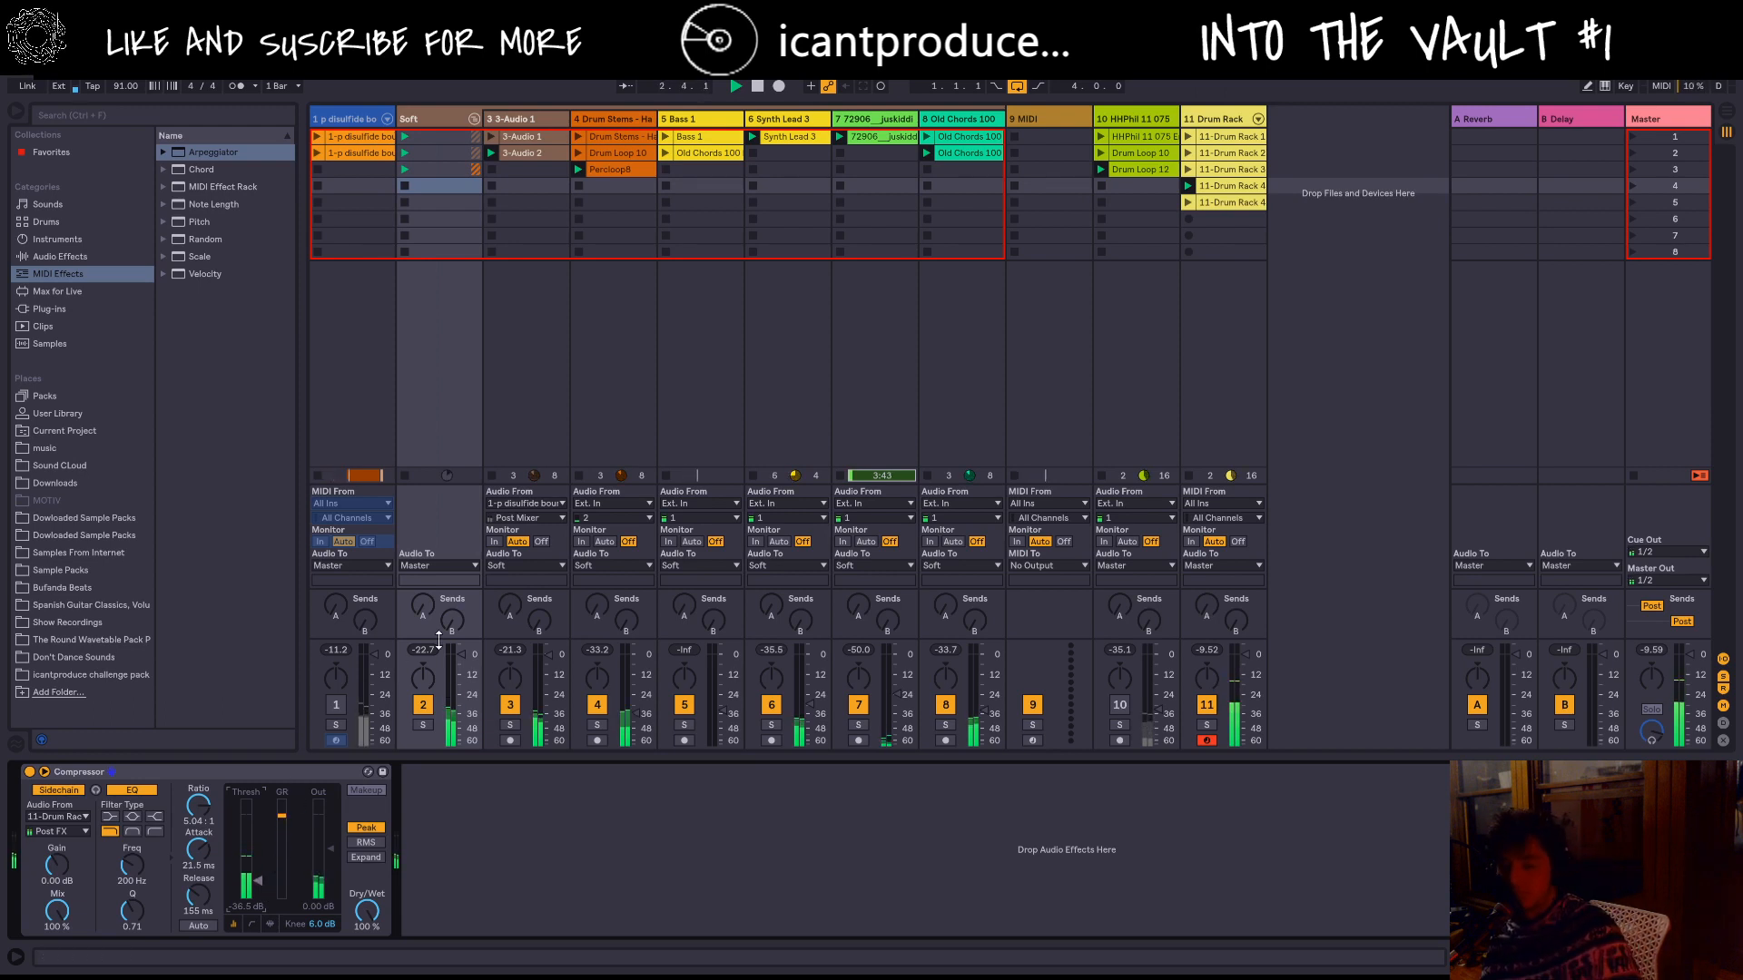
Step: Audition the fourth drum rack clip's loop in the full mix and check its notes and level
left_click(1227, 186)
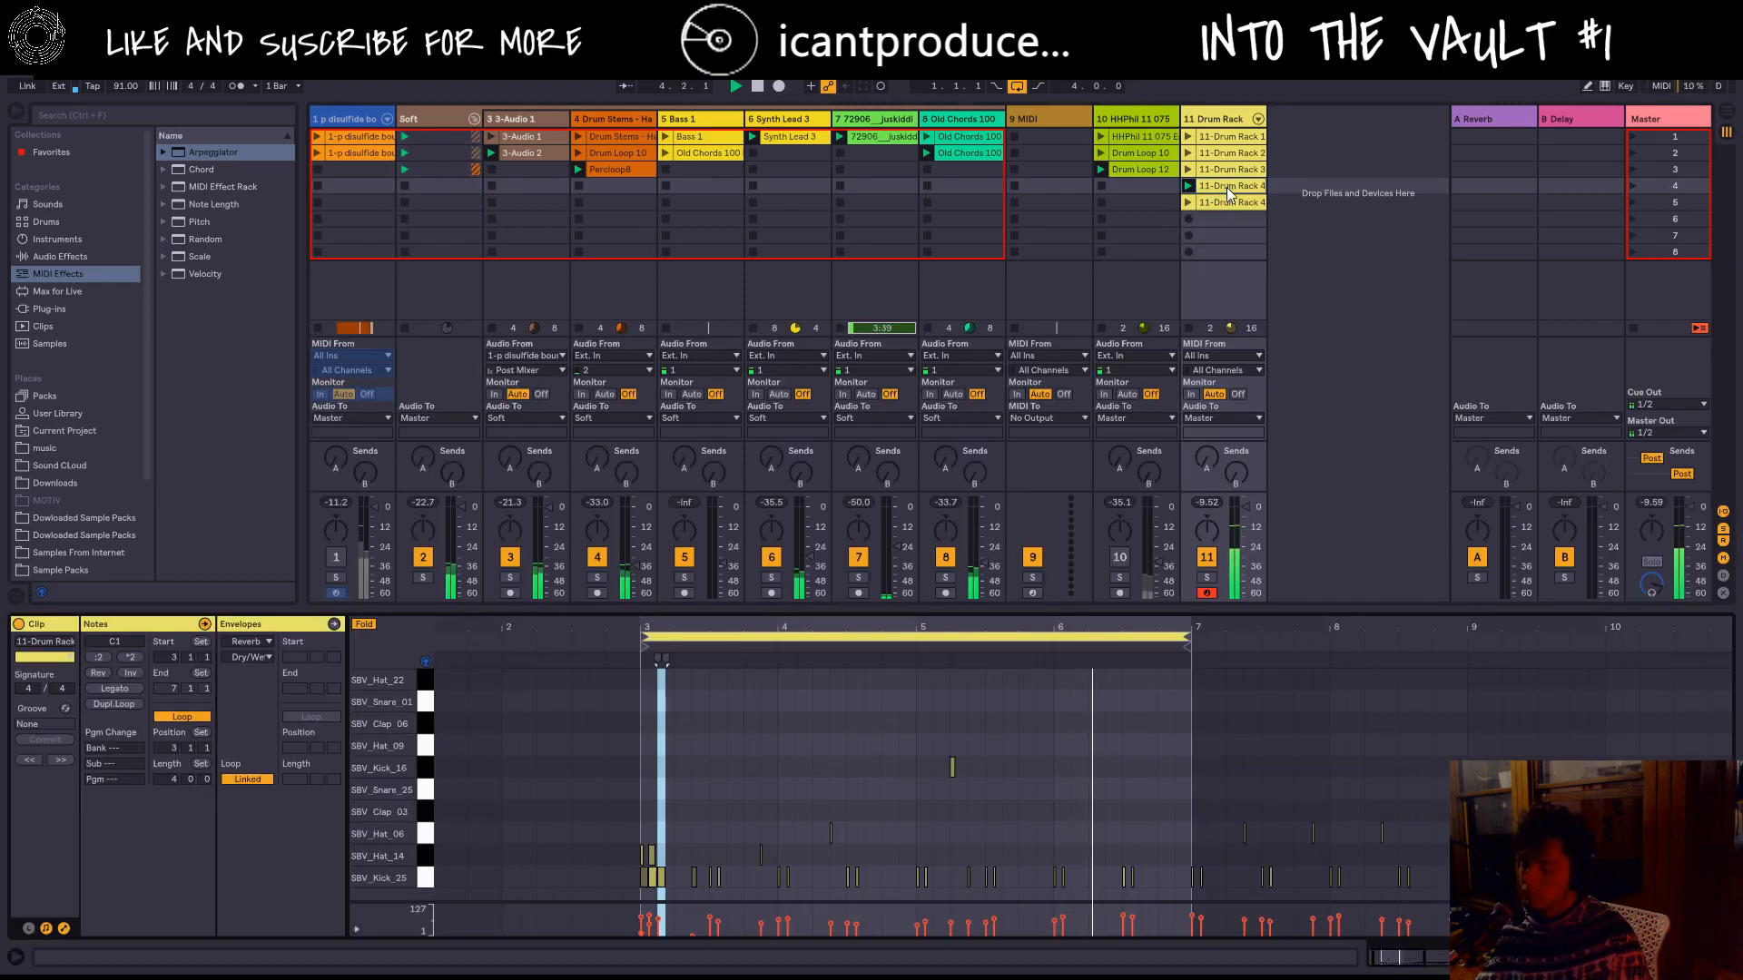
left_click(1244, 549)
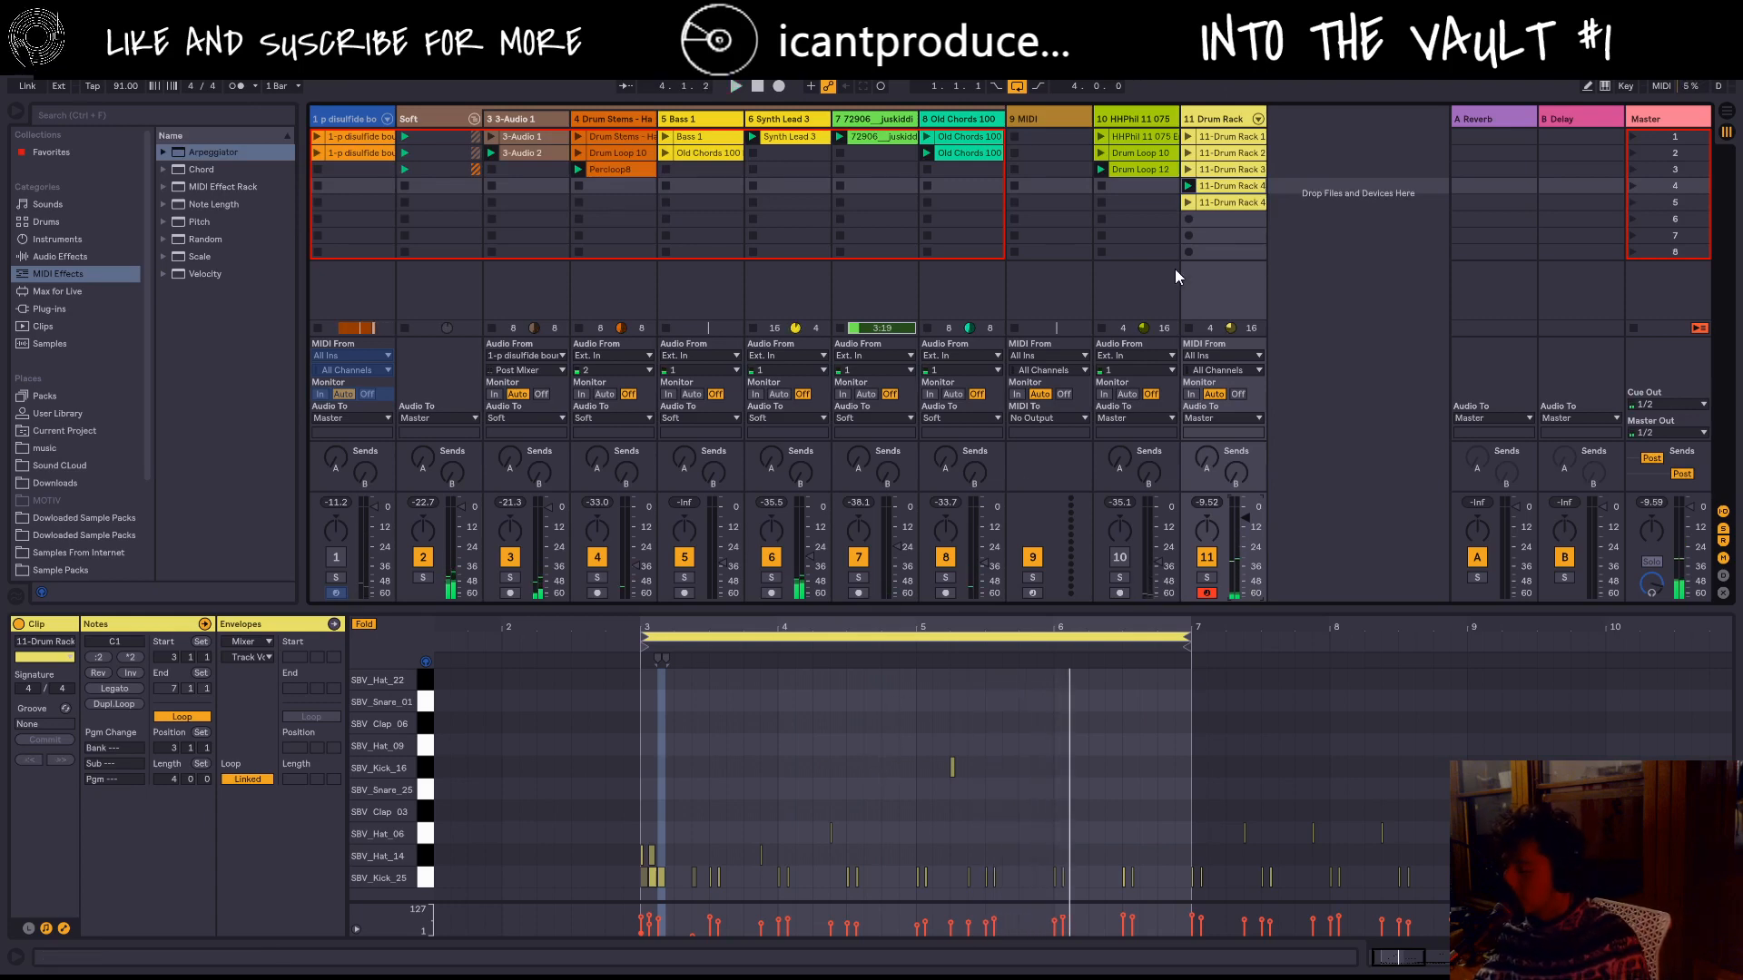
key("space")
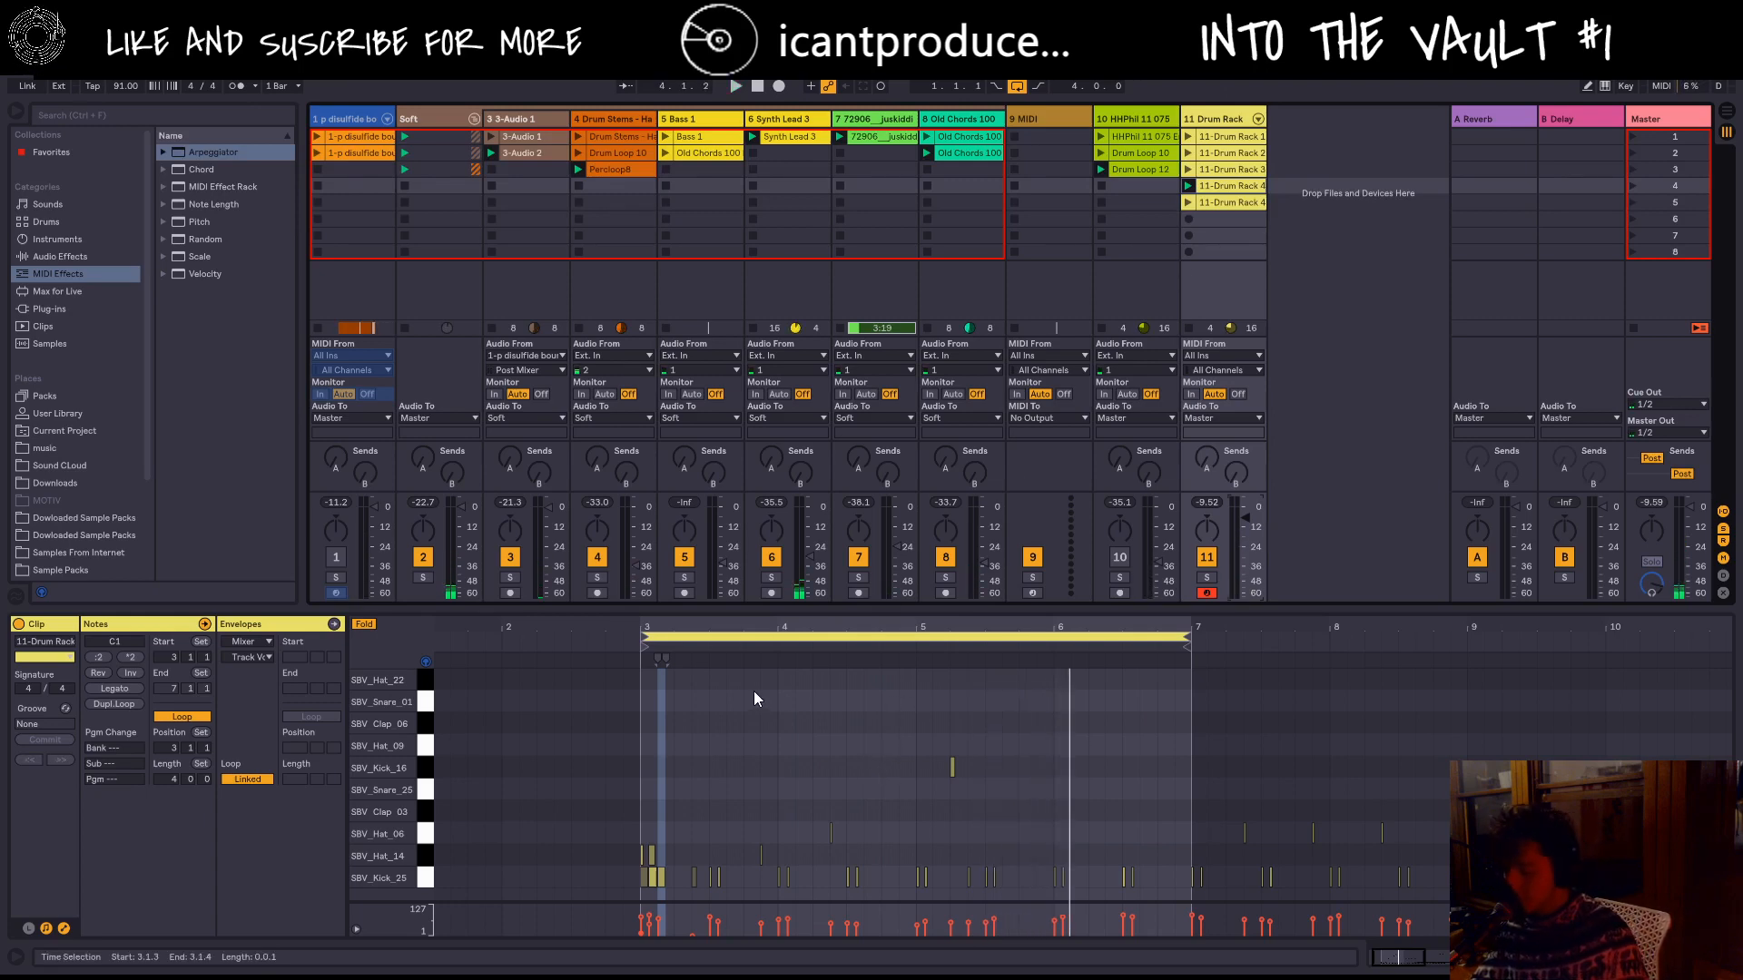
scroll(753, 692, "down", 2)
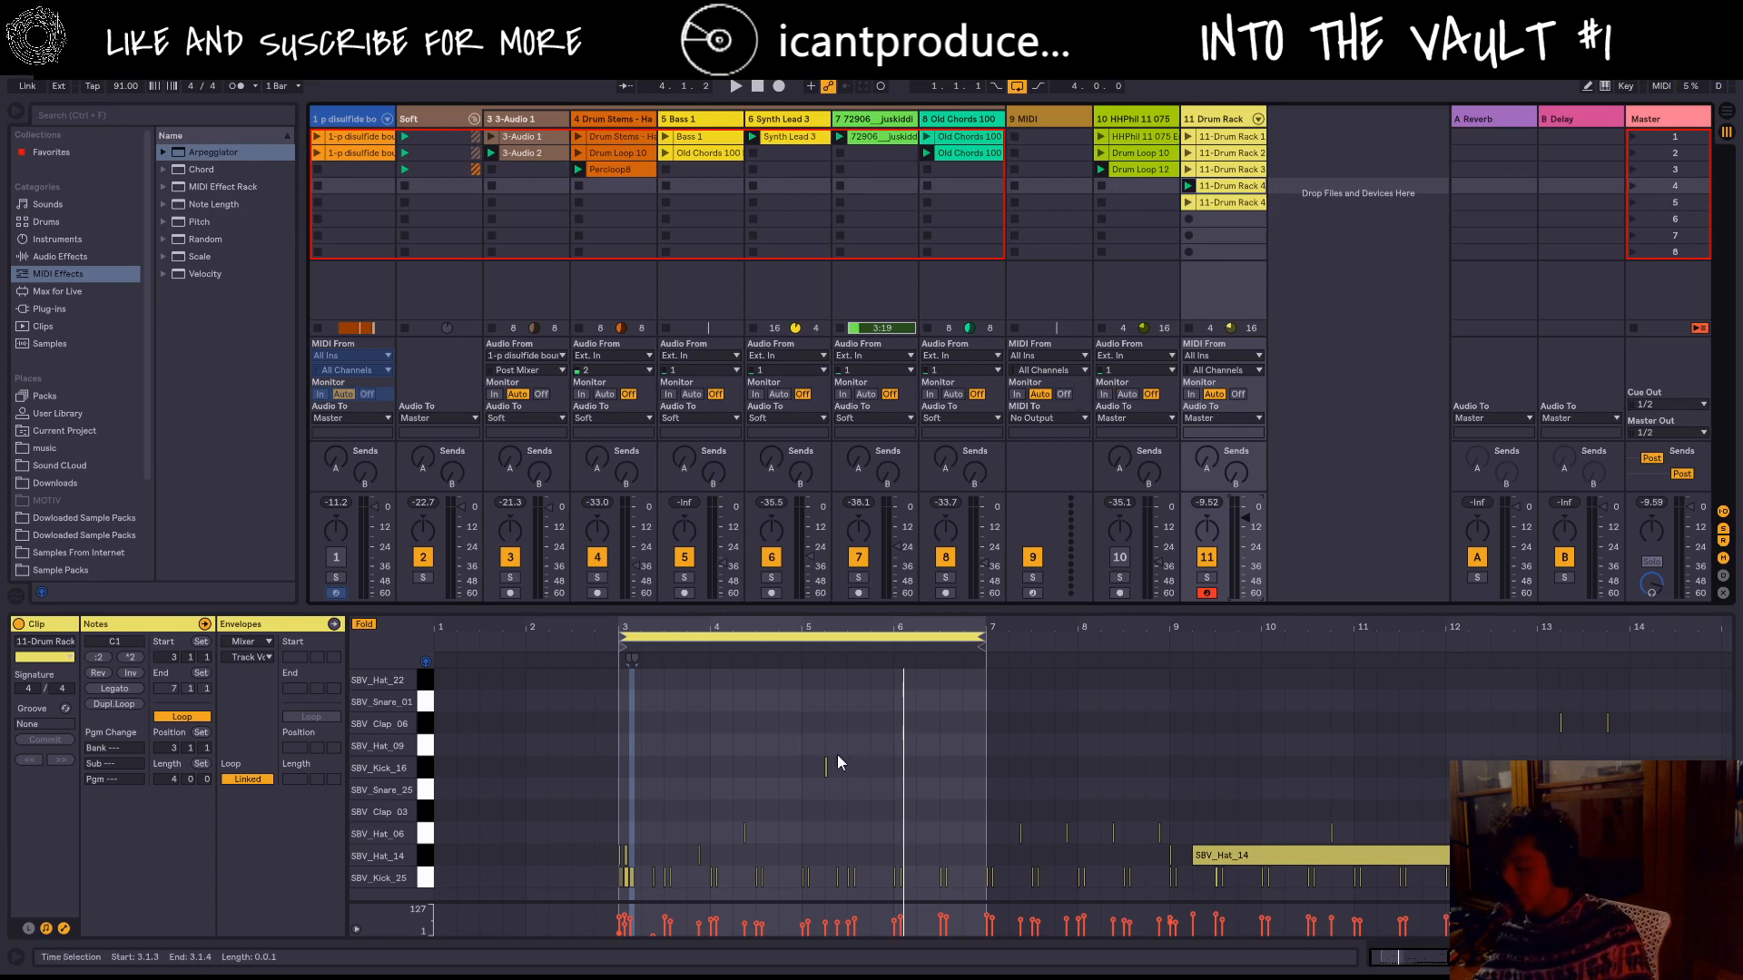
key("space")
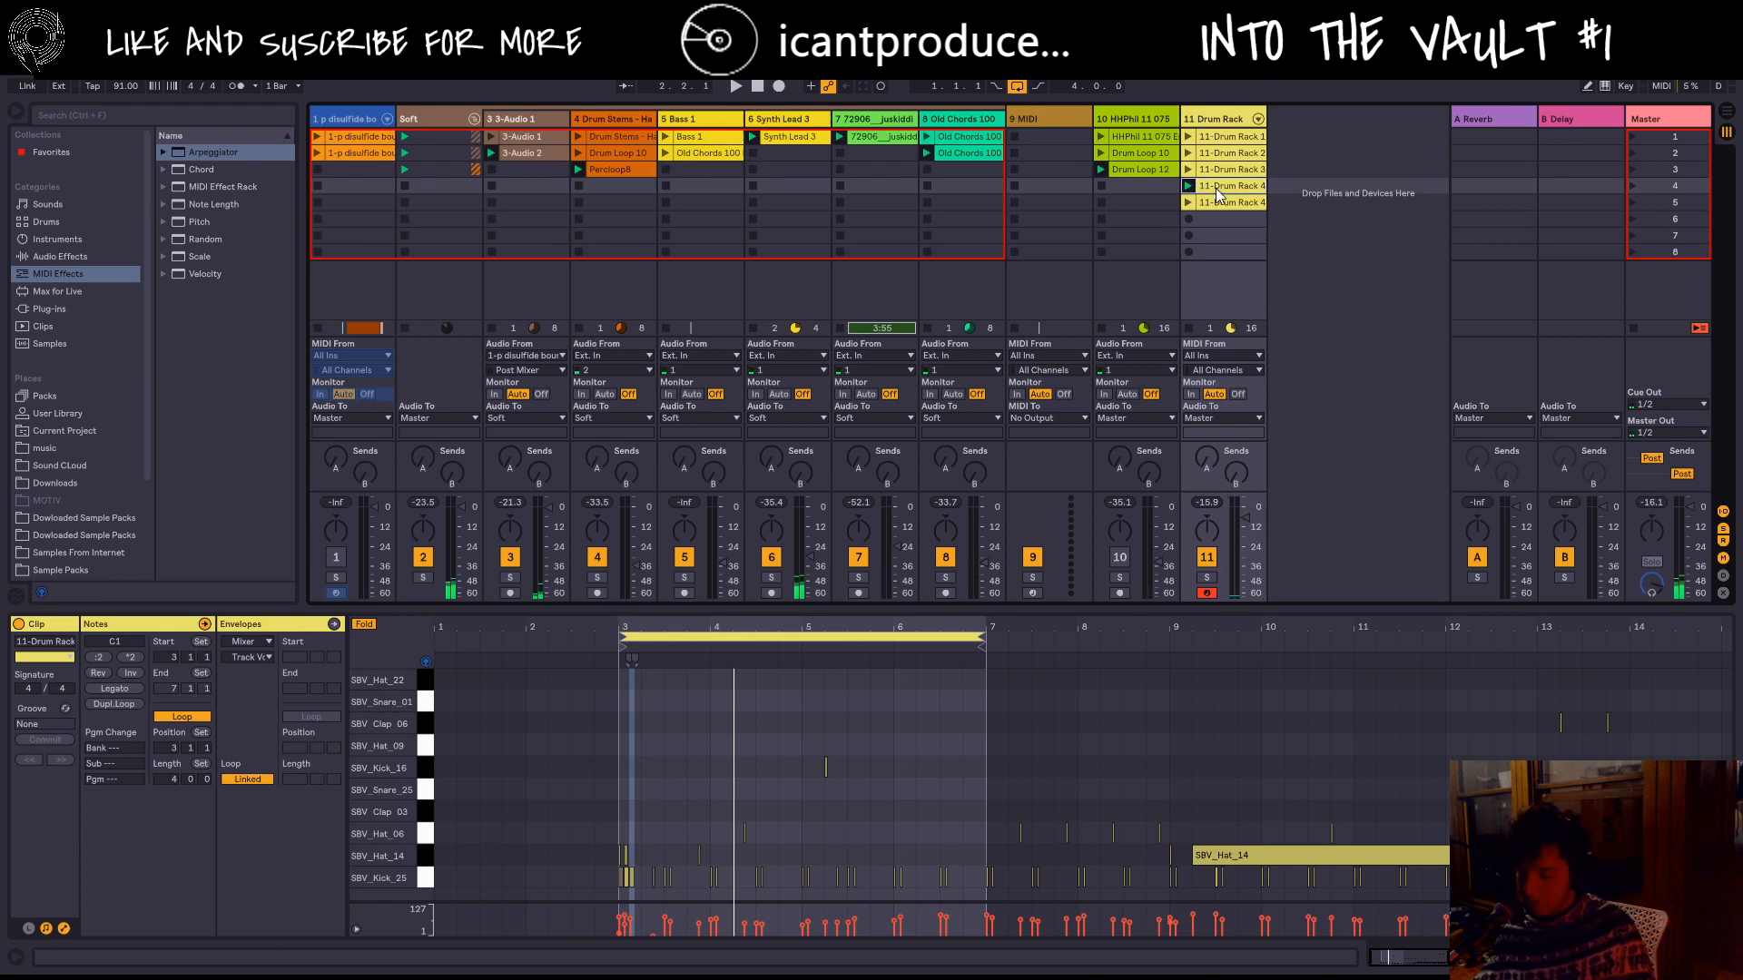
Step: Place the 11-Drum Rack 4 clip at bar 1 of the arrangement and delete the Old Chords clip from its first four bars
key("Tab")
left_click_drag(1216, 188, 312, 445)
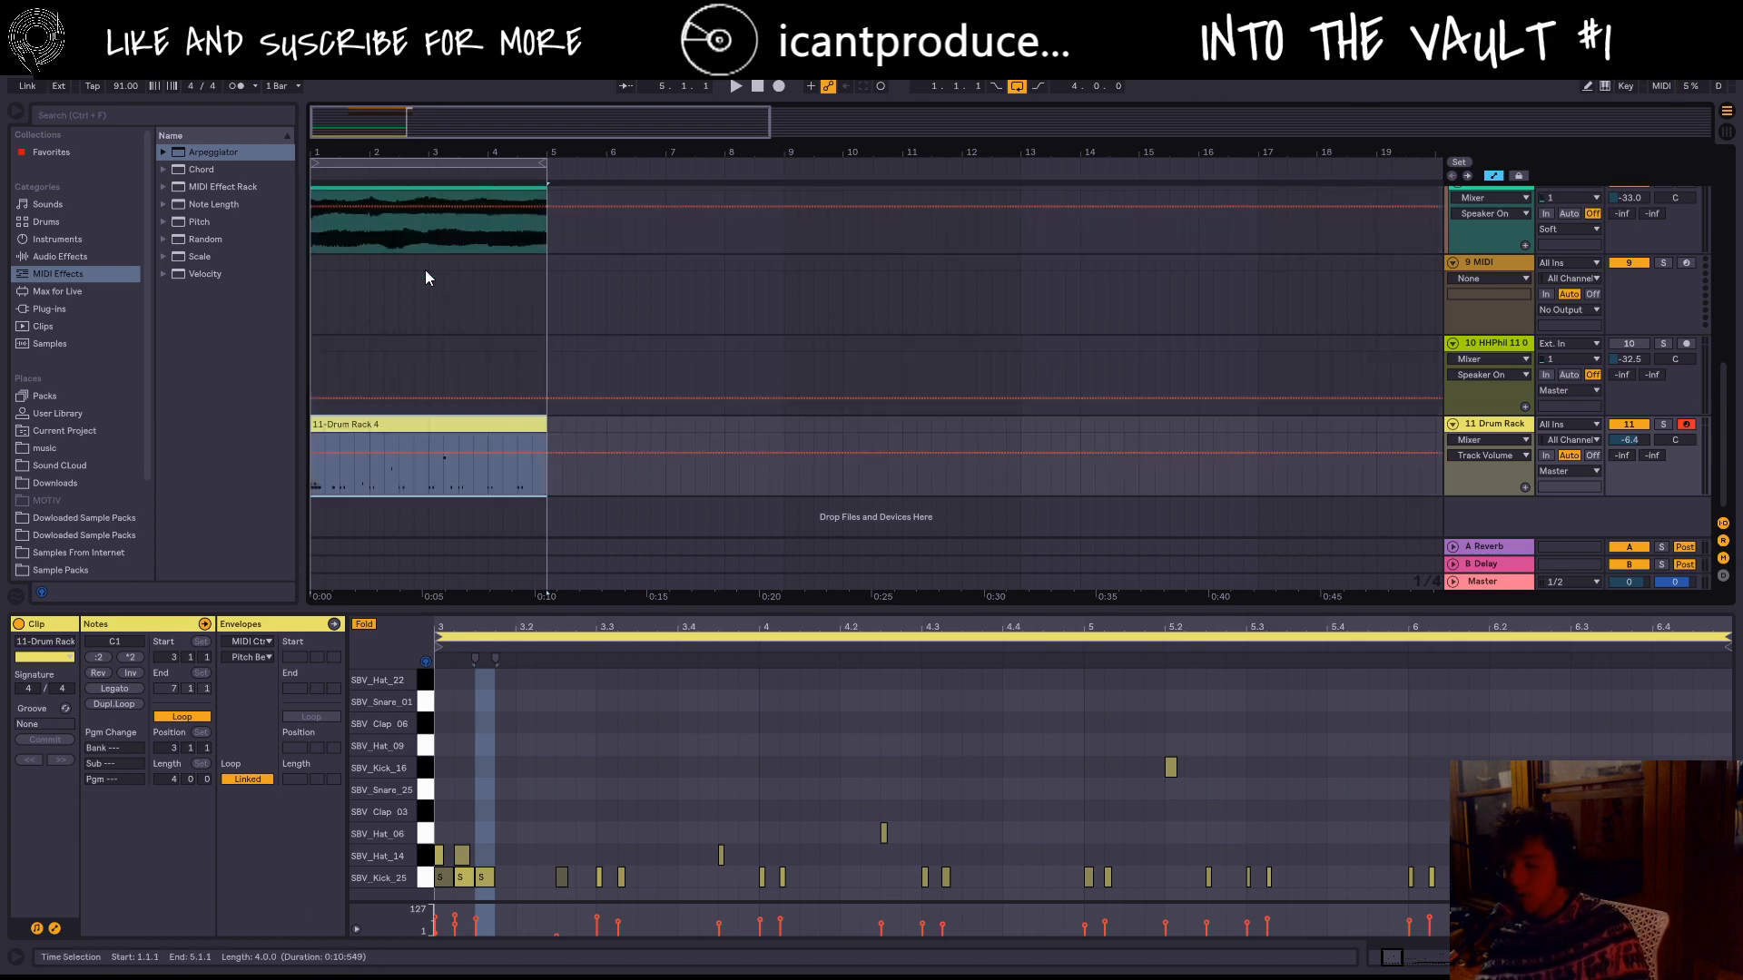
scroll(425, 270, "up", 3)
left_click(417, 275)
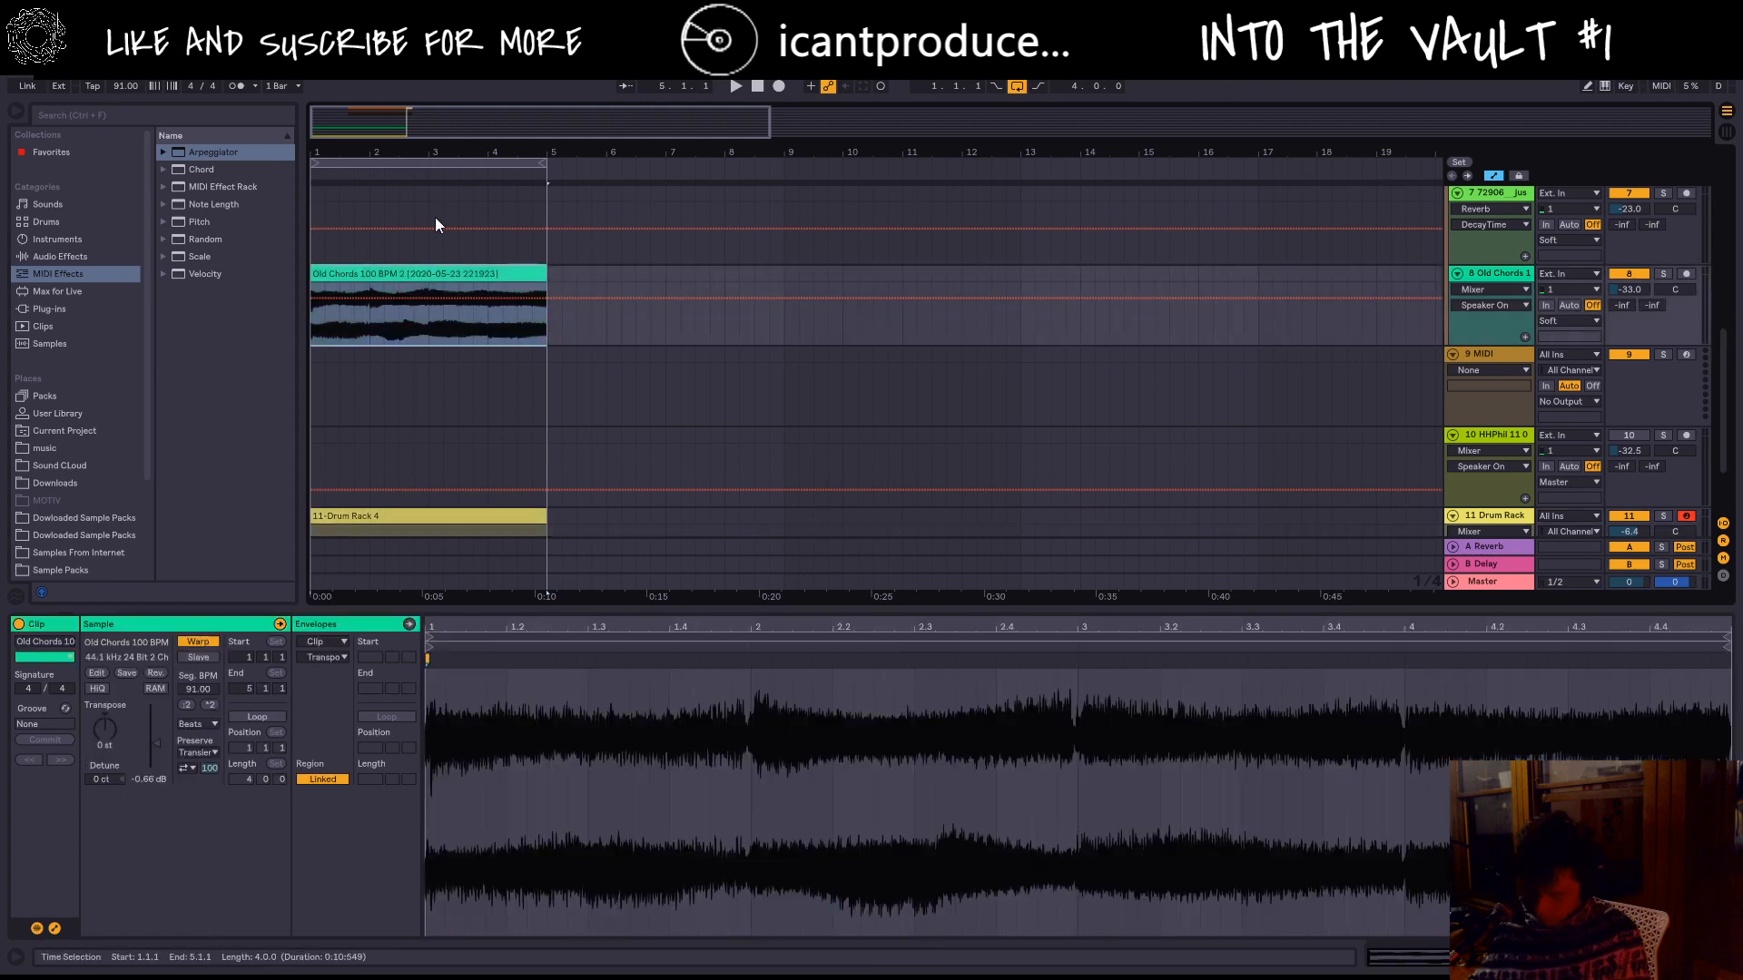
key("Delete")
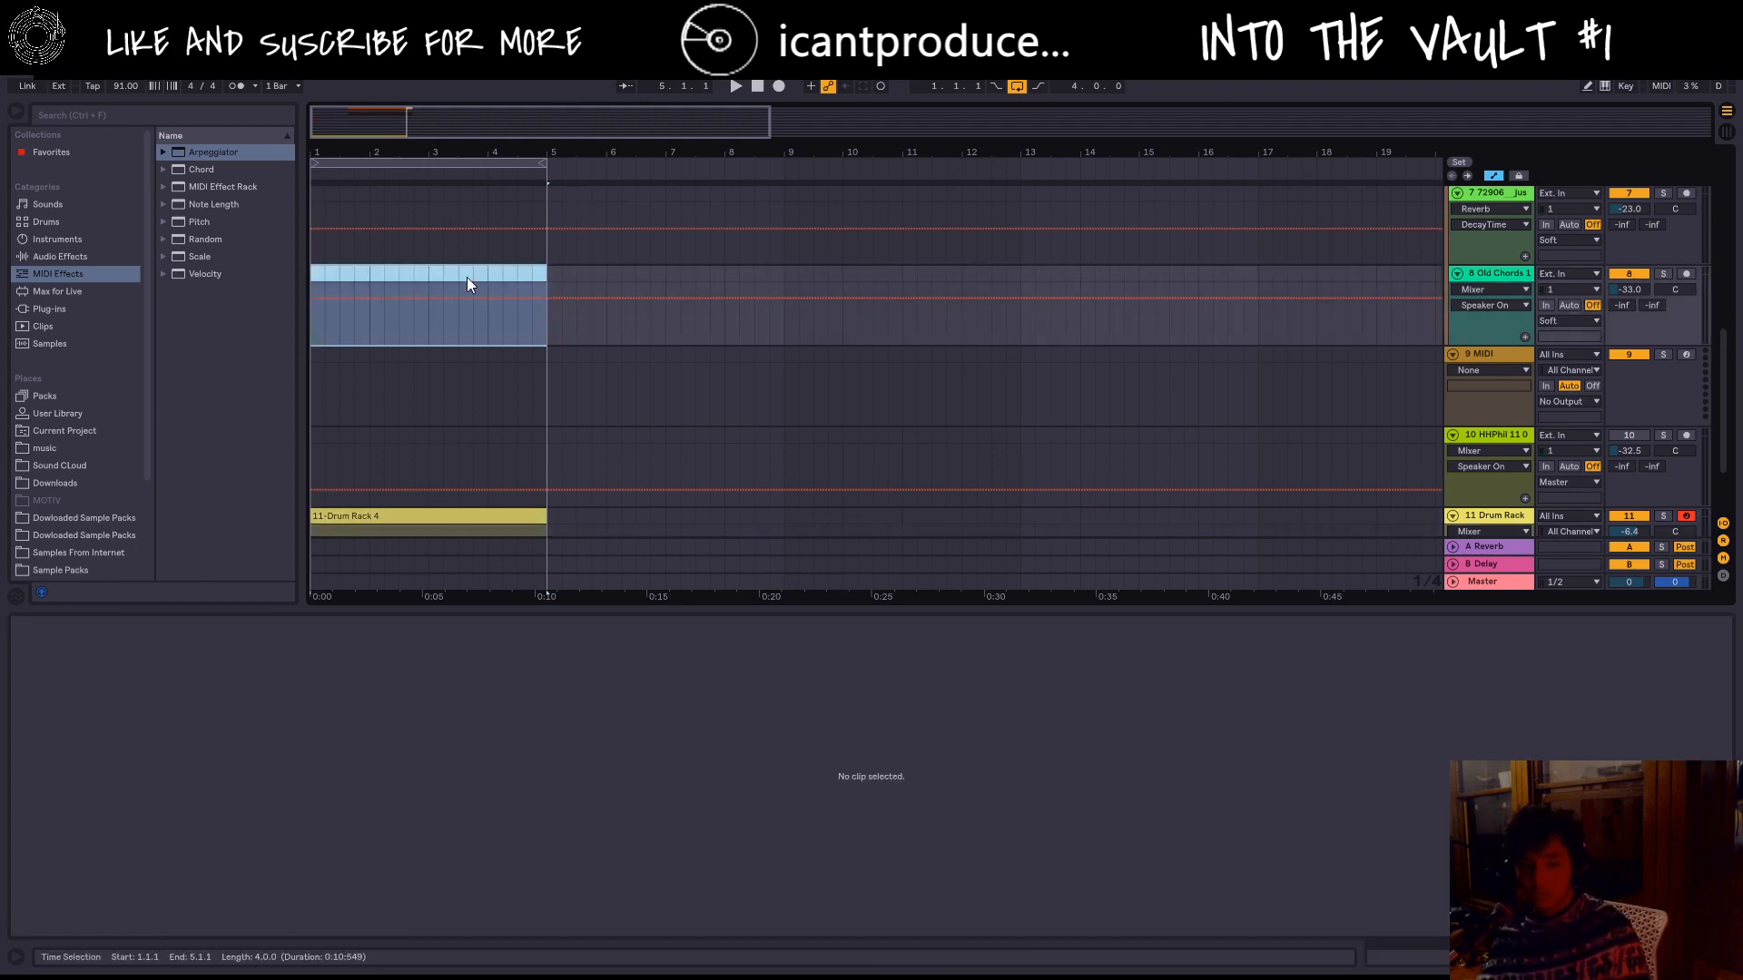
key("Tab")
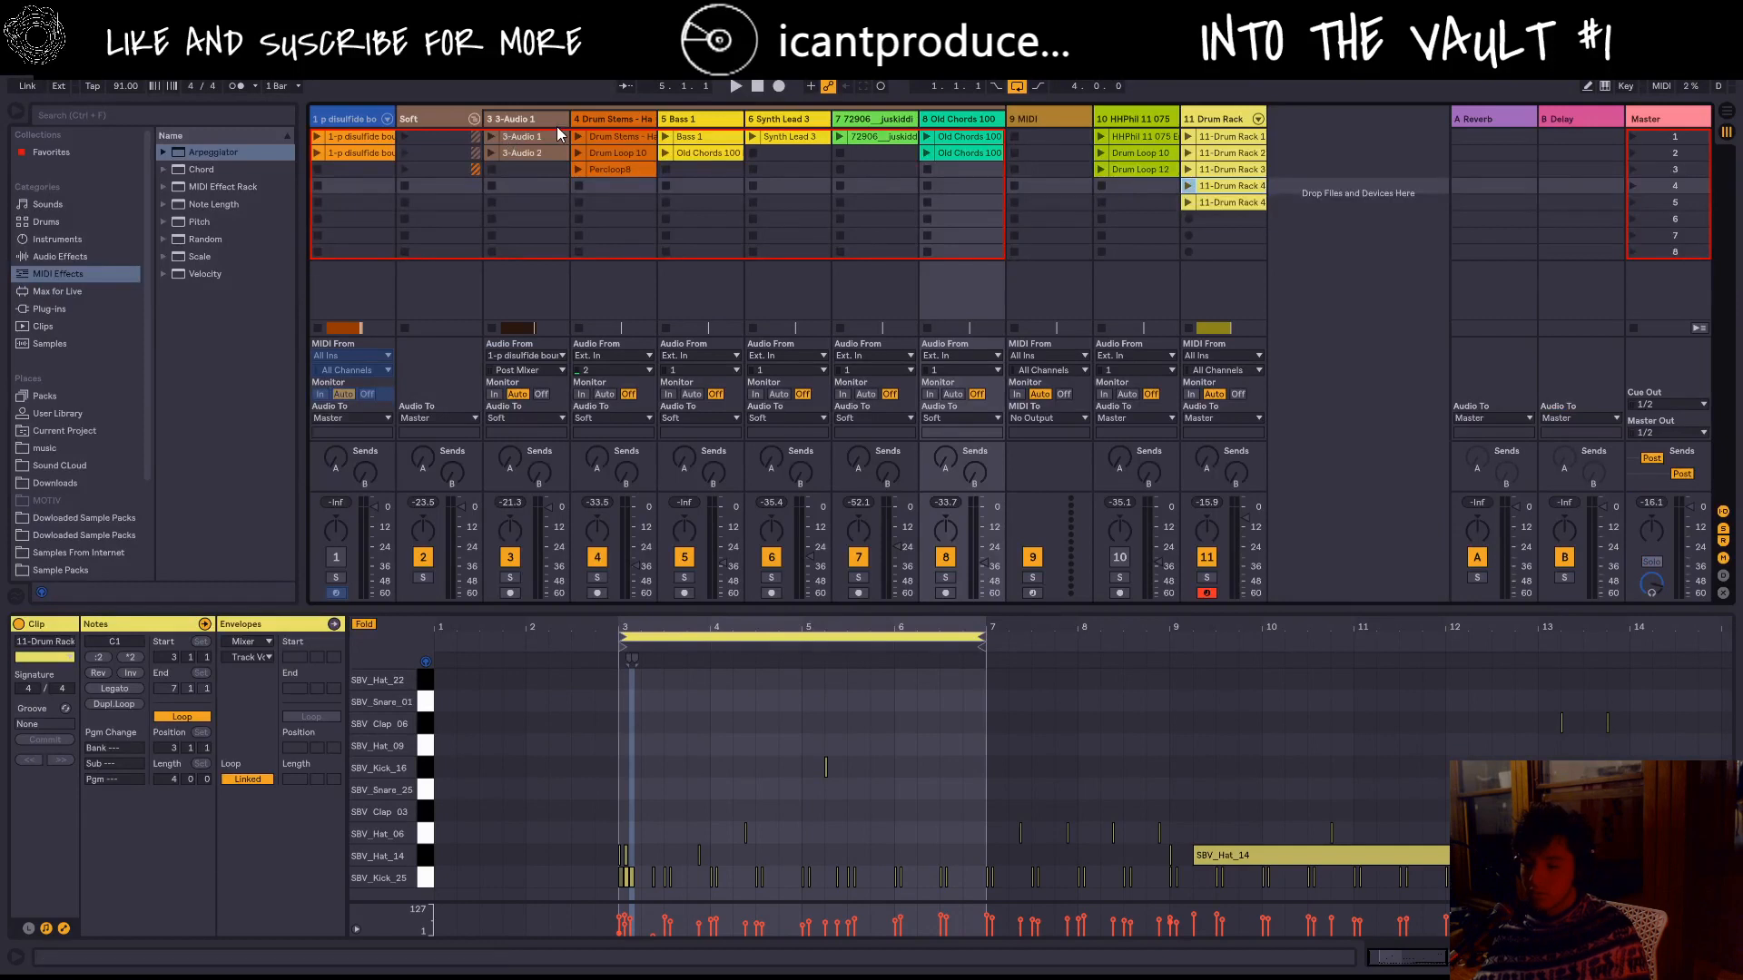
Step: Check the Soft group's first scenes and audition the arranged drum loop on its own
left_click(436, 168)
left_click(432, 152)
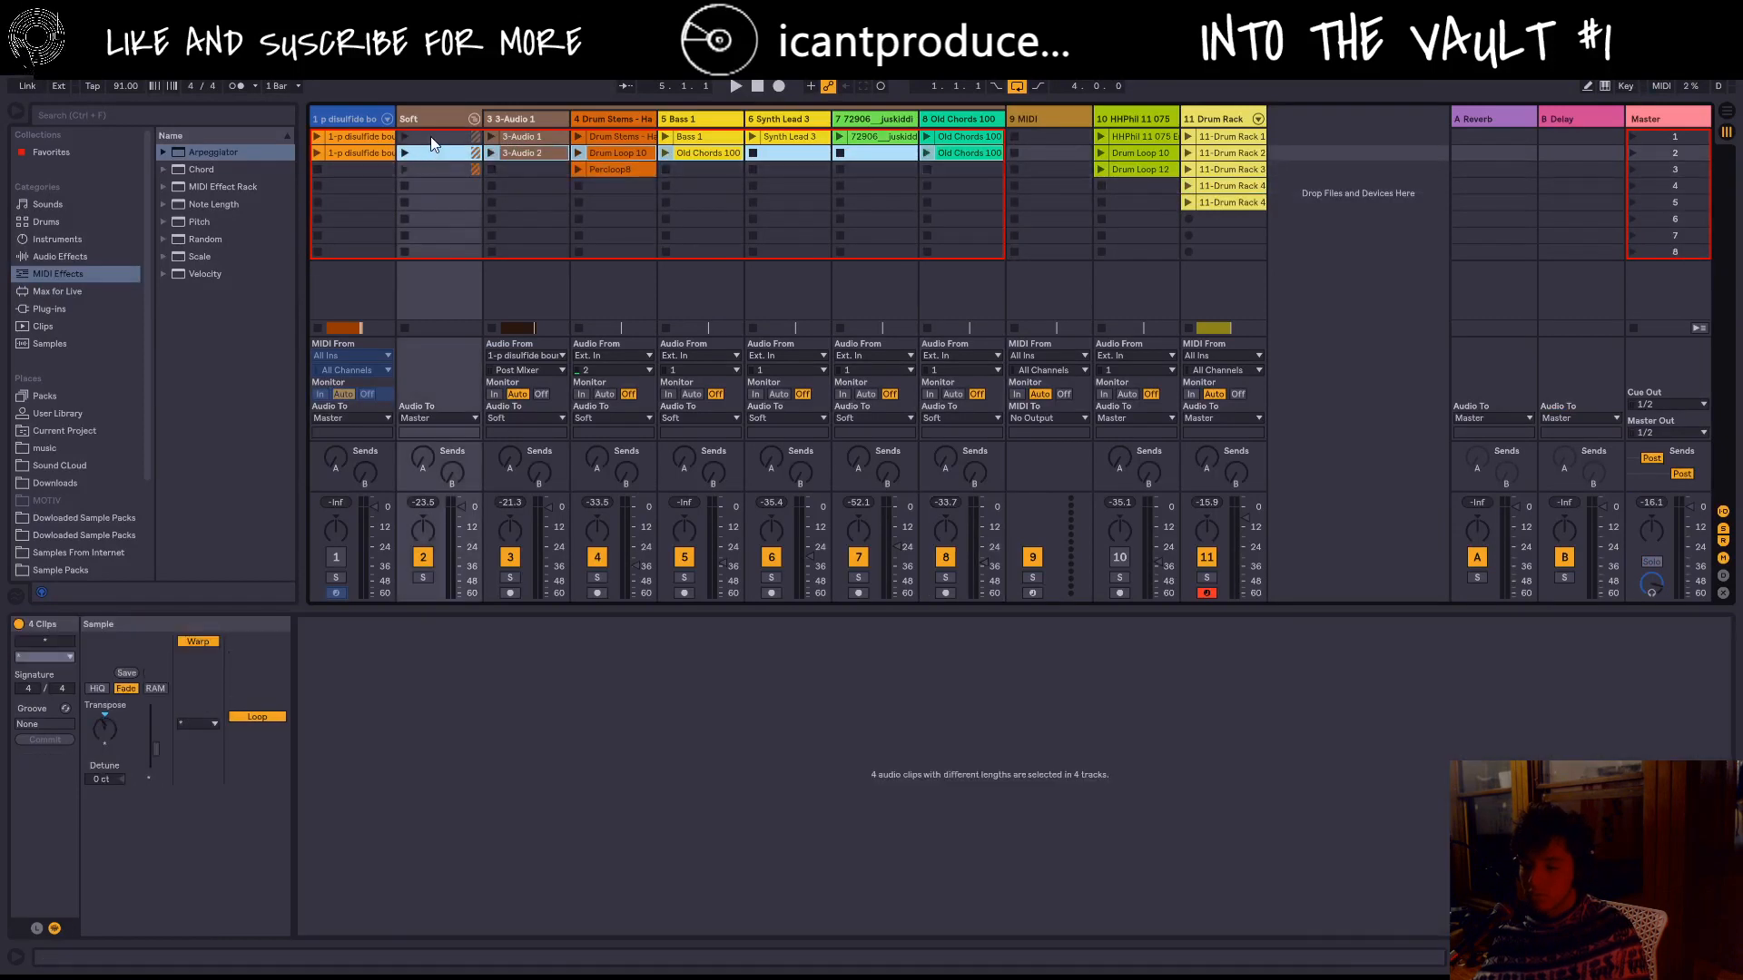
left_click(430, 137)
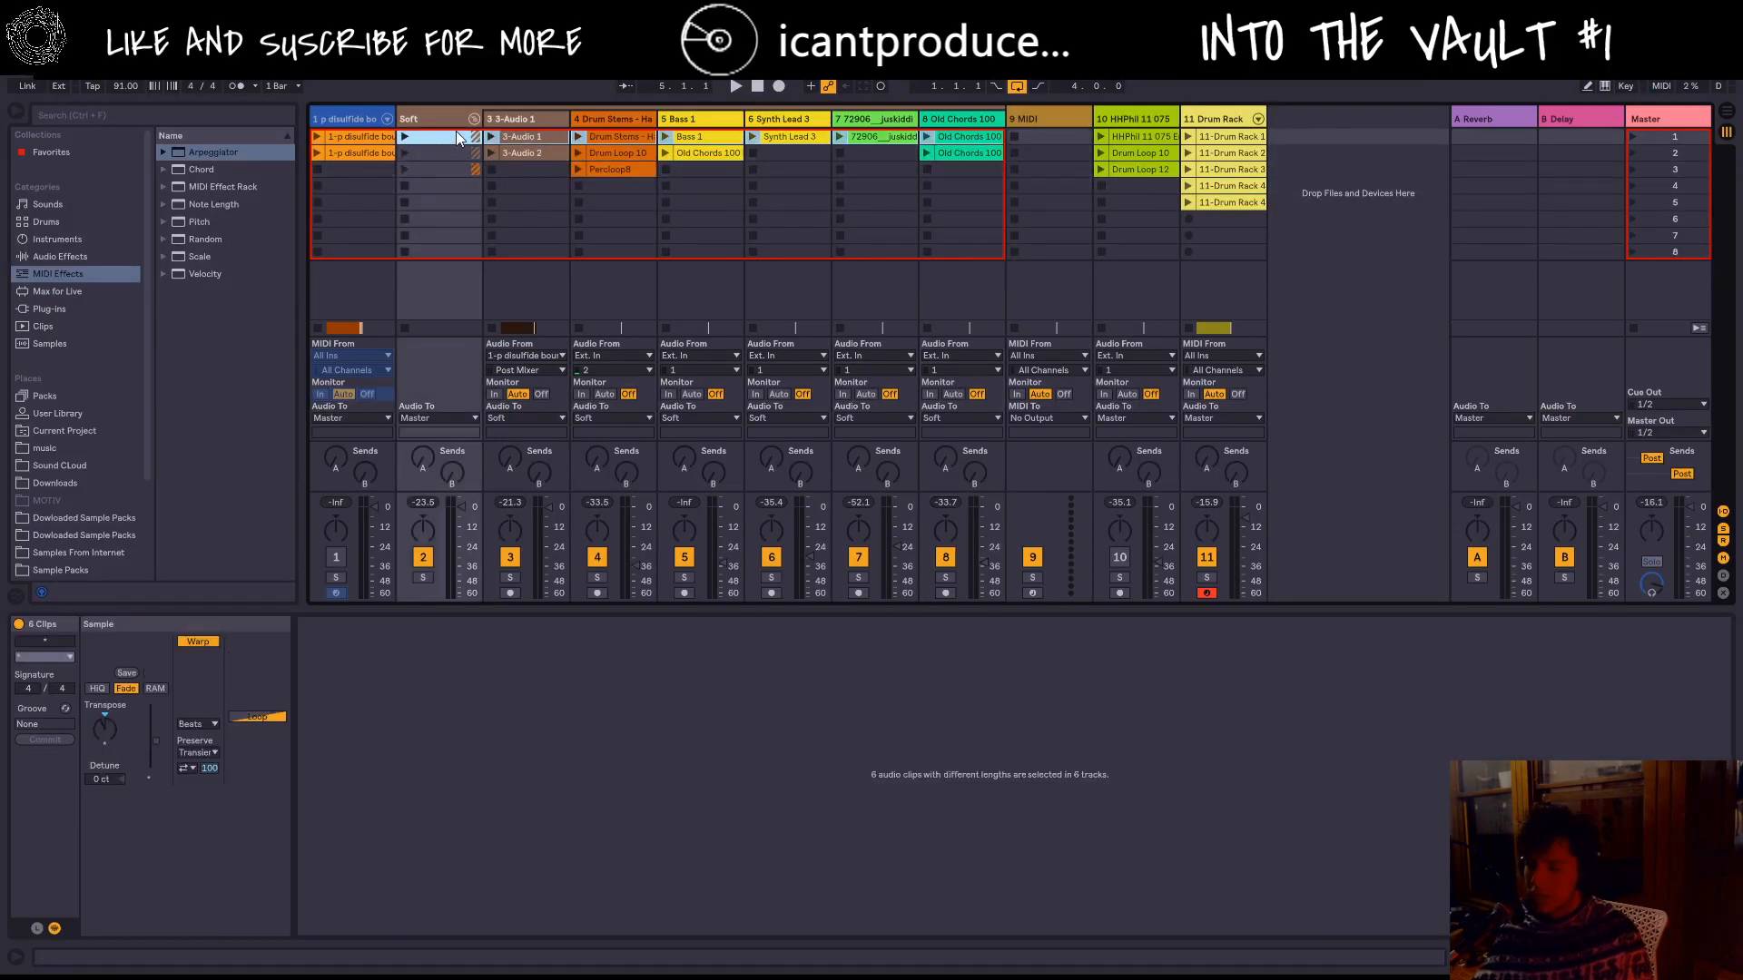
key("space")
key("space")
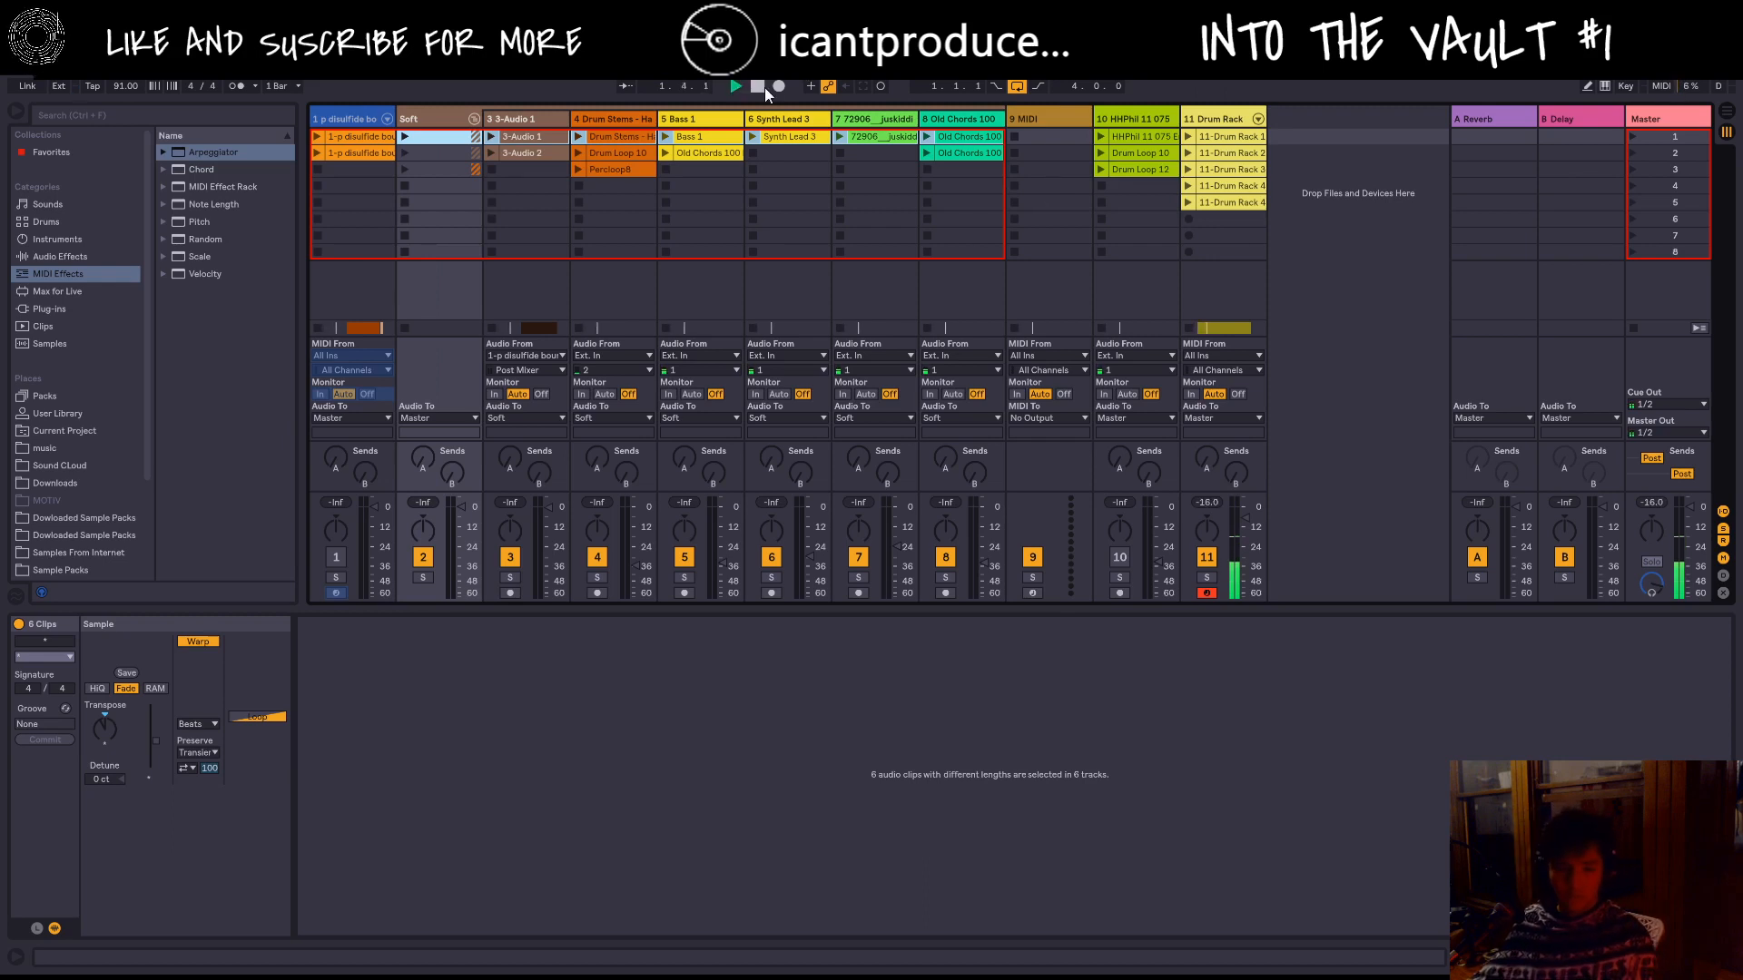
key("space")
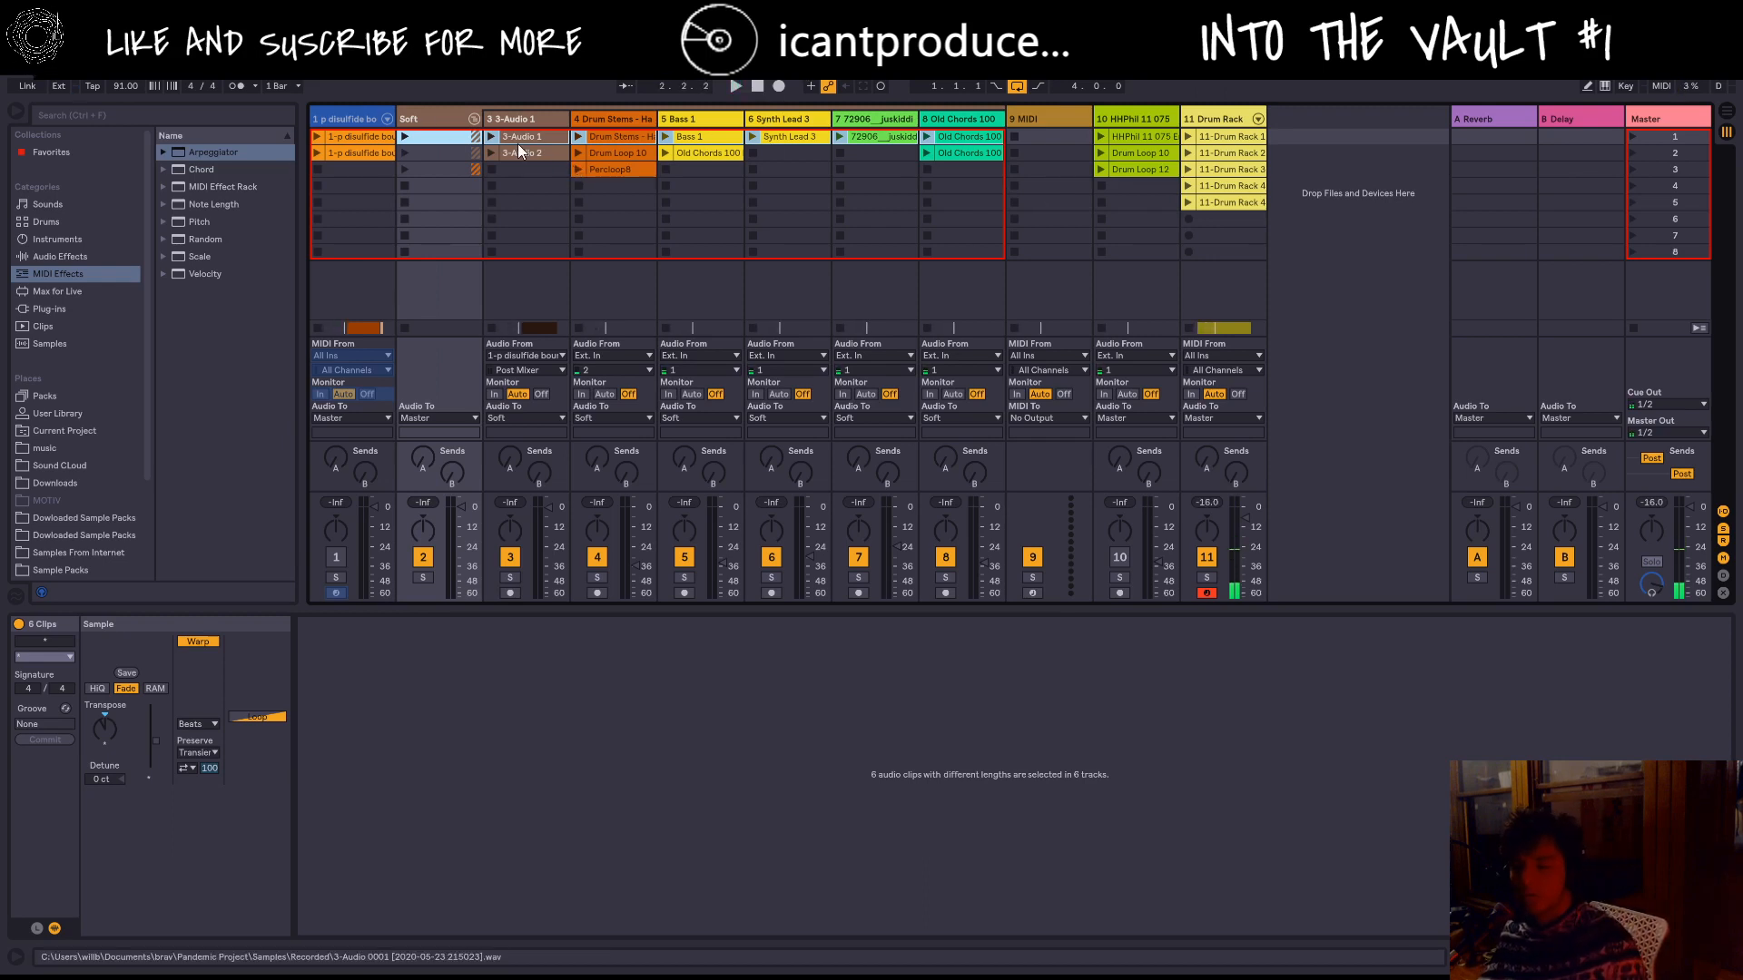
Step: Launch the 3-Audio 2 clip over the arranged drums and compare it with the 3-Audio 1 clip
left_click(498, 150)
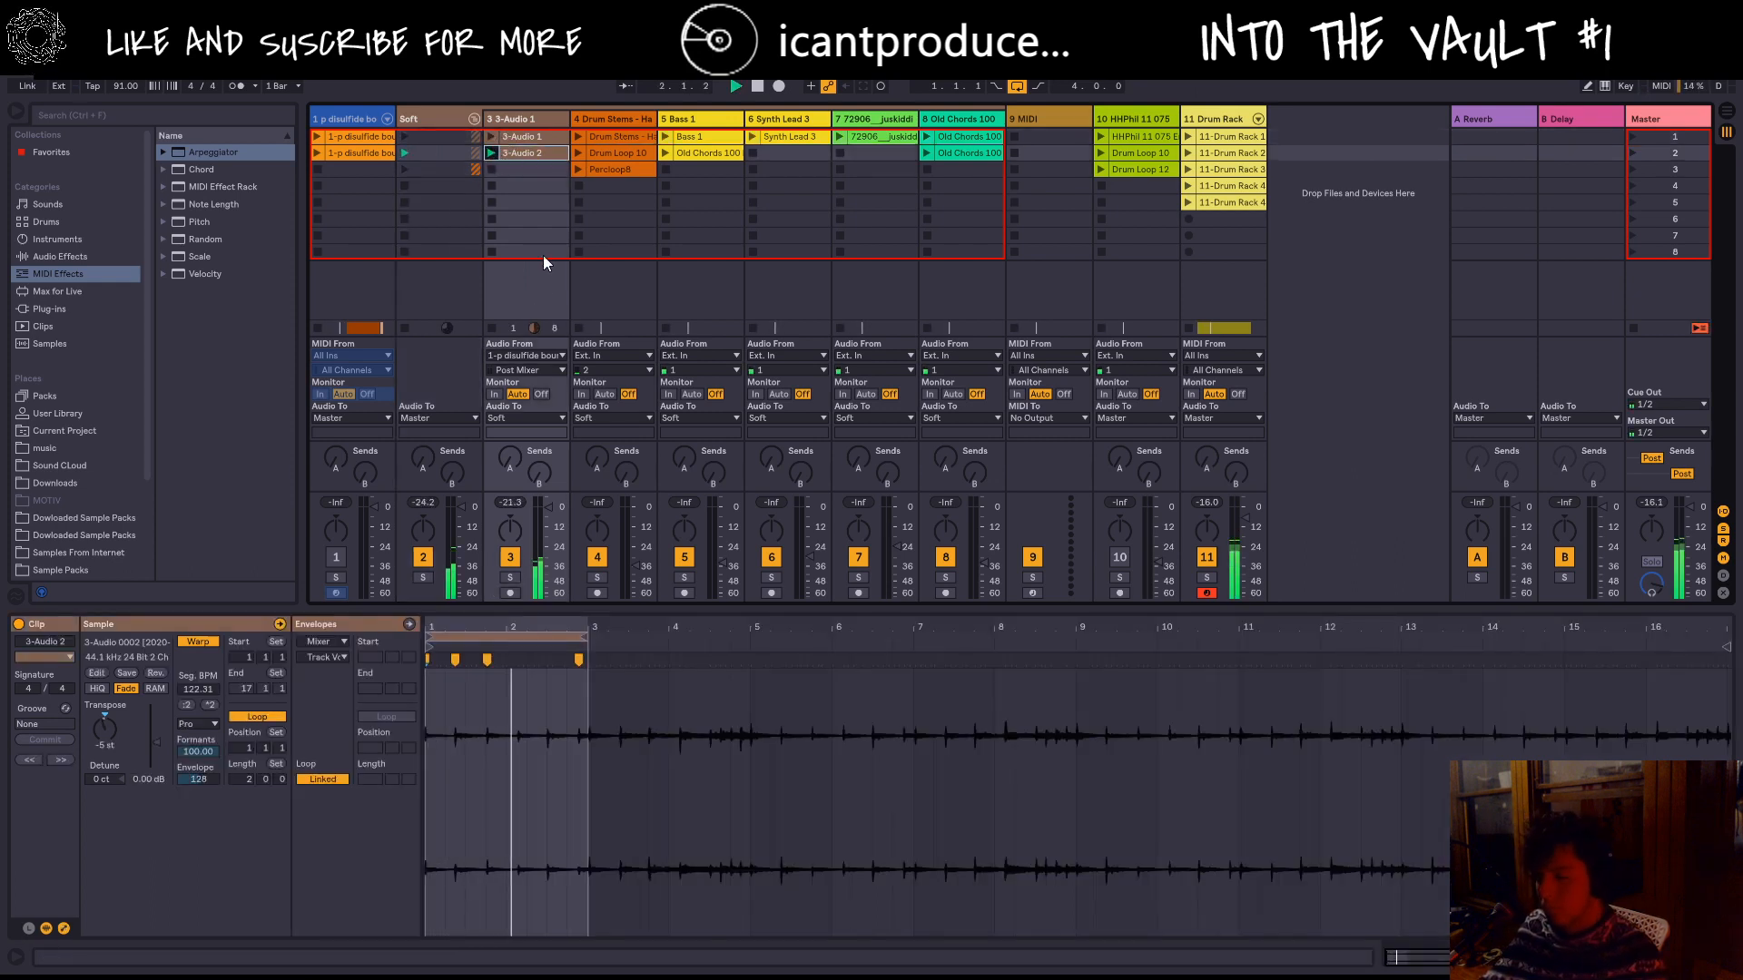
left_click(523, 143)
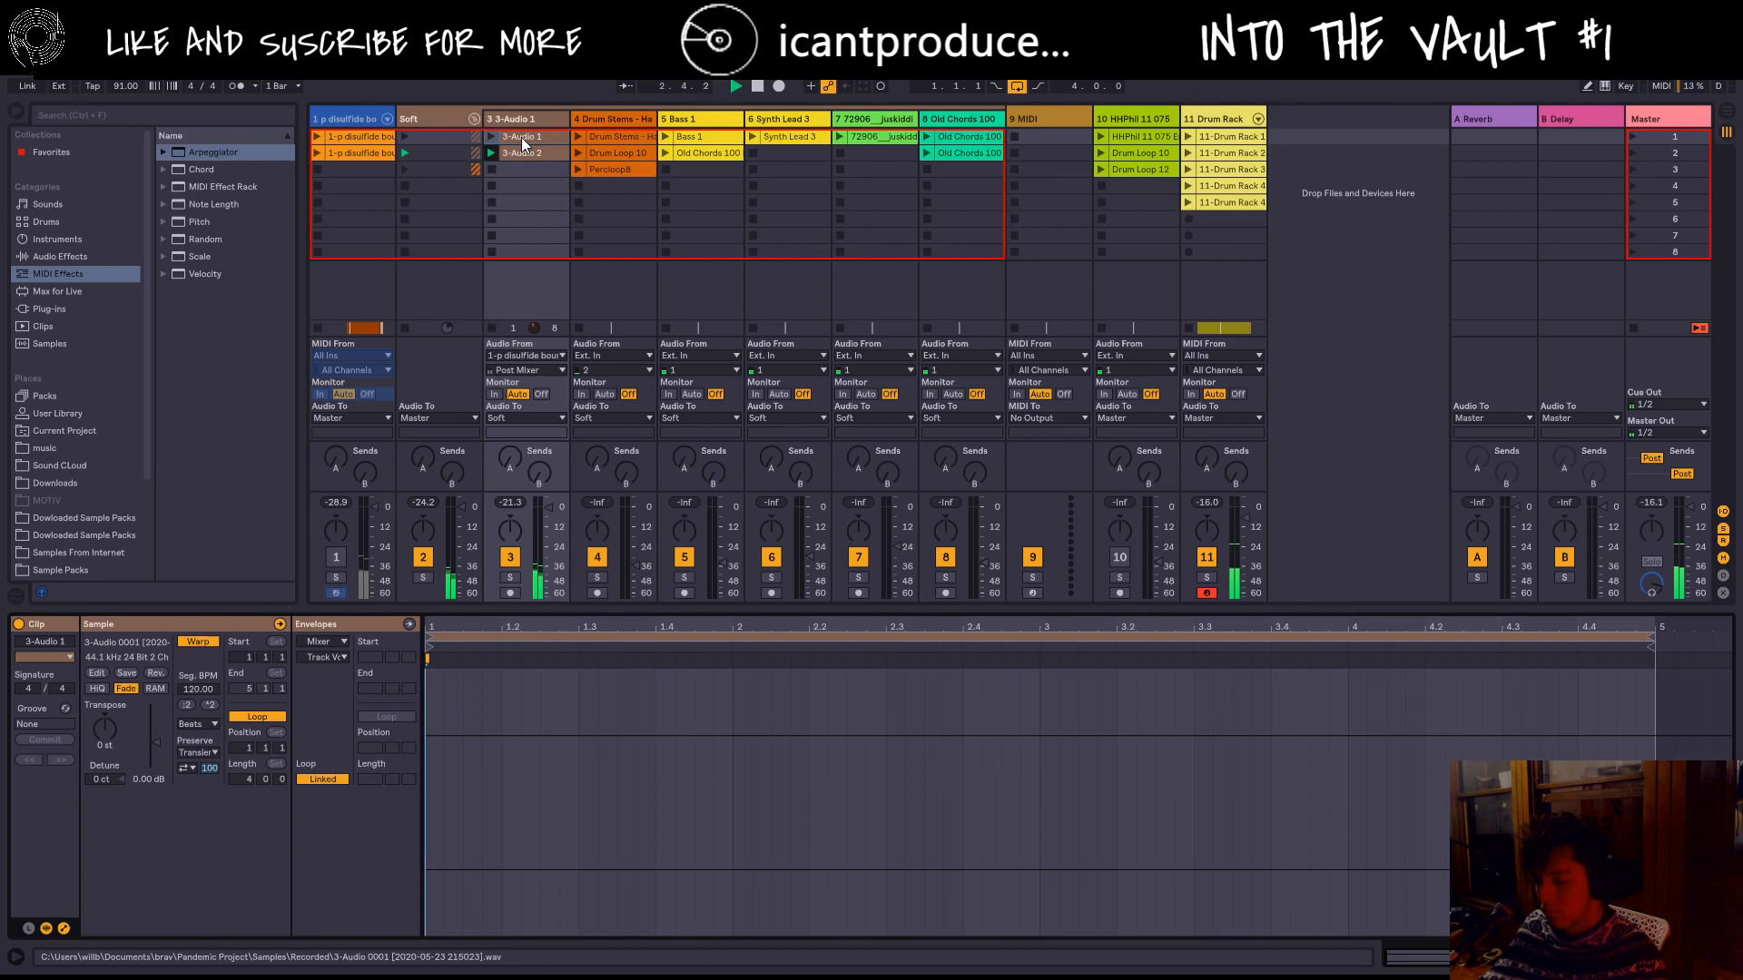
left_click(516, 153)
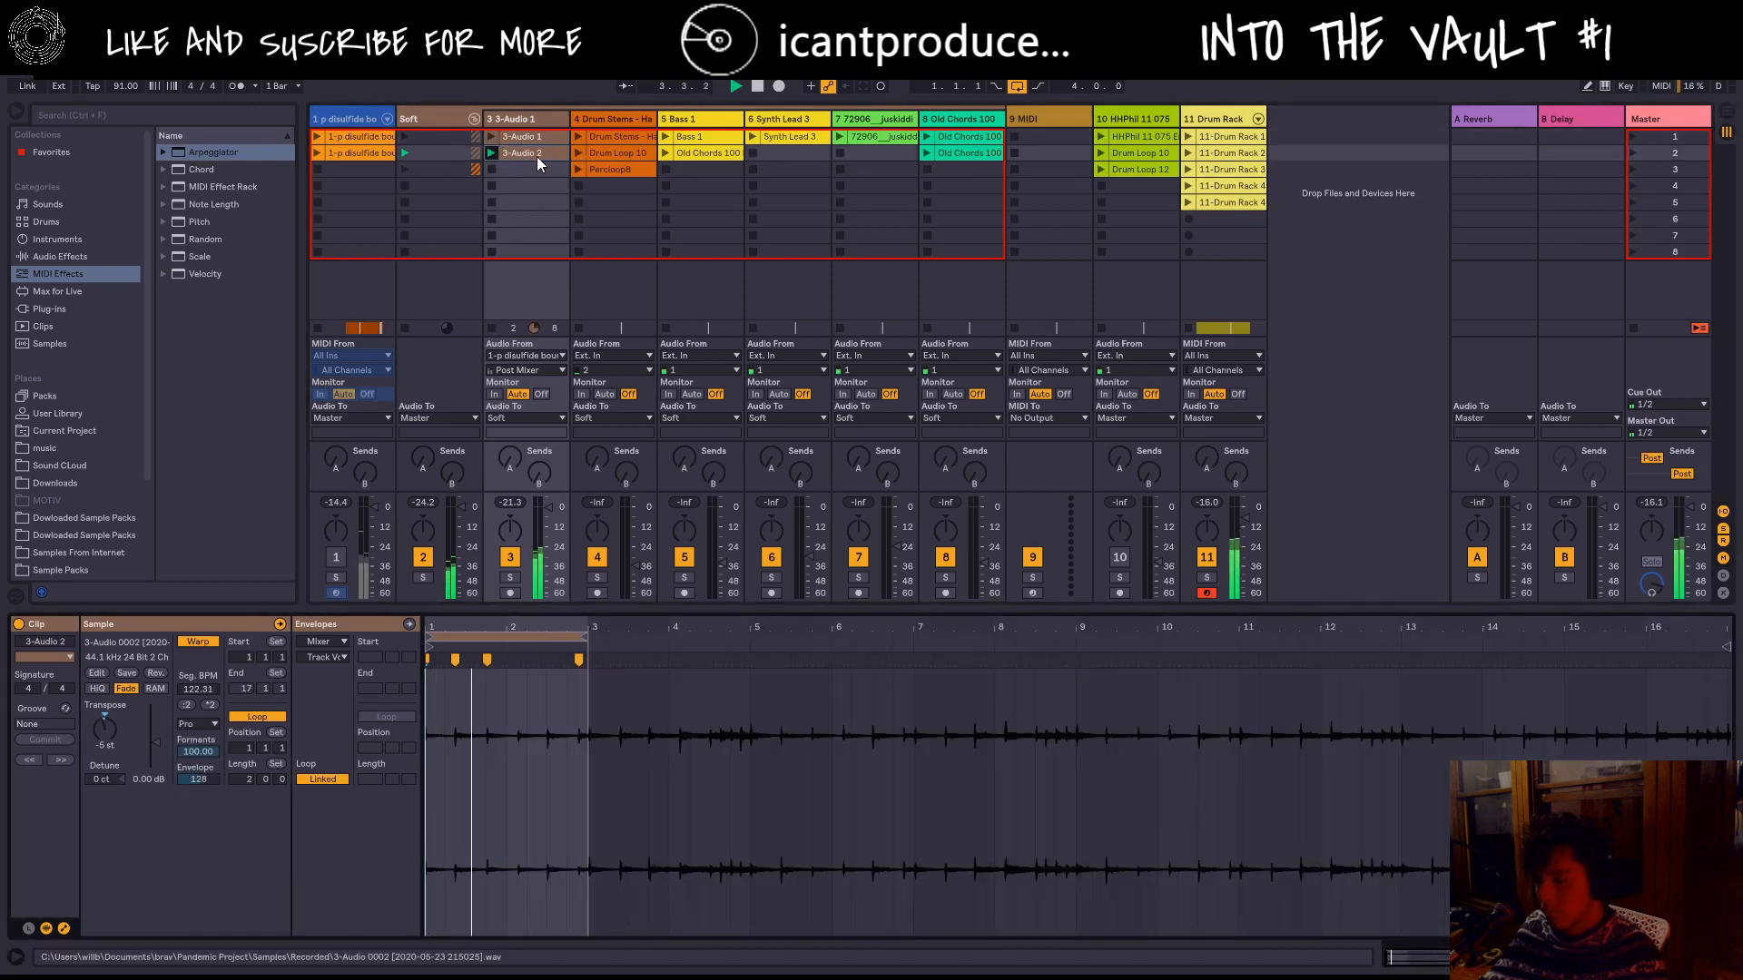
key("space")
Step: Move 3-Audio 1 and the Drum Stems clip to scene 4, put 3-Audio 2 and Percloop8 in scene 1, and play both
left_click_drag(527, 138, 519, 187)
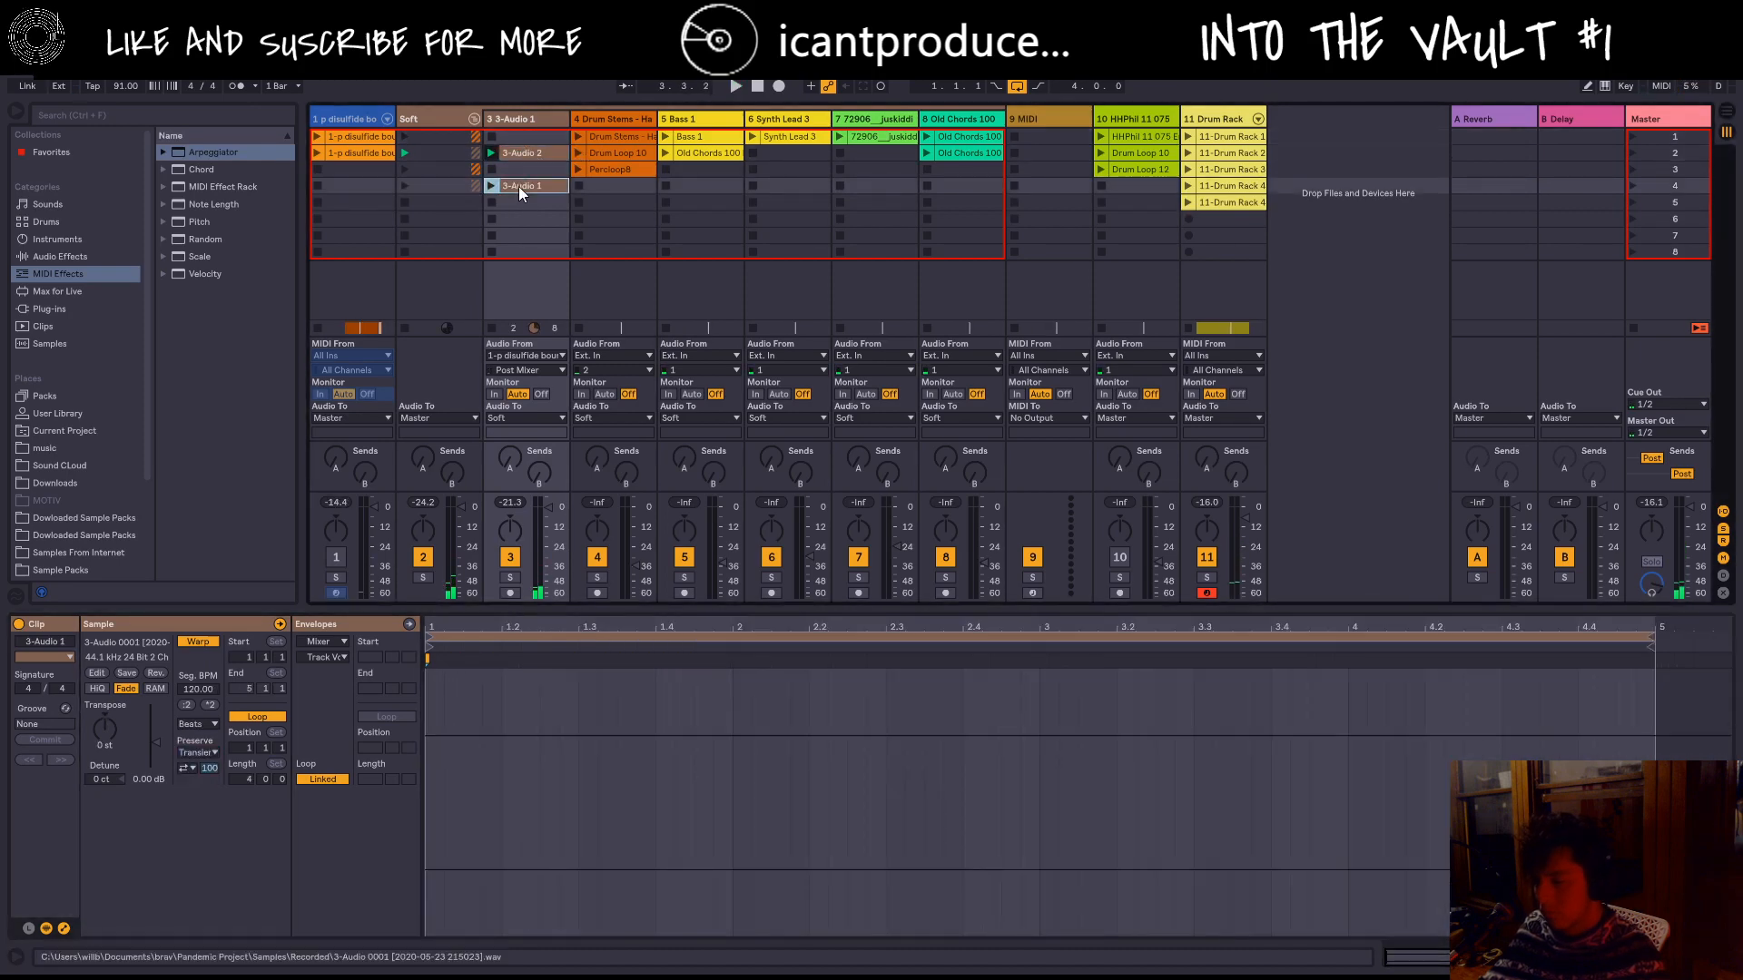
left_click(577, 171)
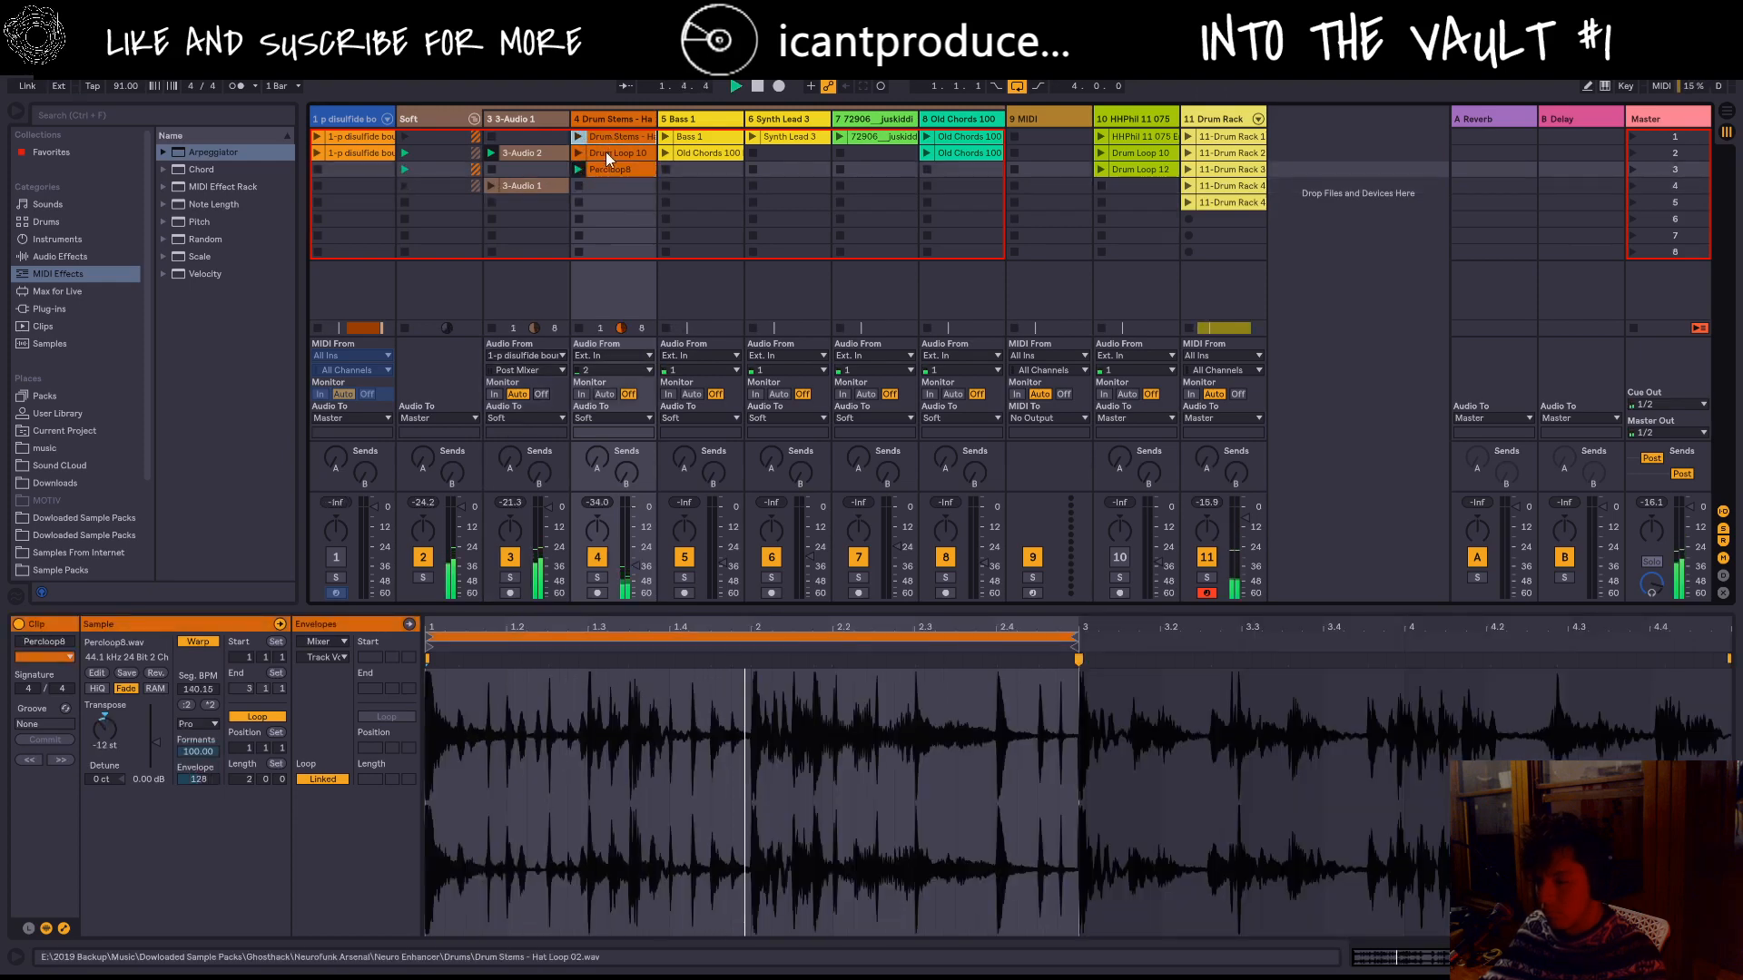
left_click_drag(607, 140, 539, 137)
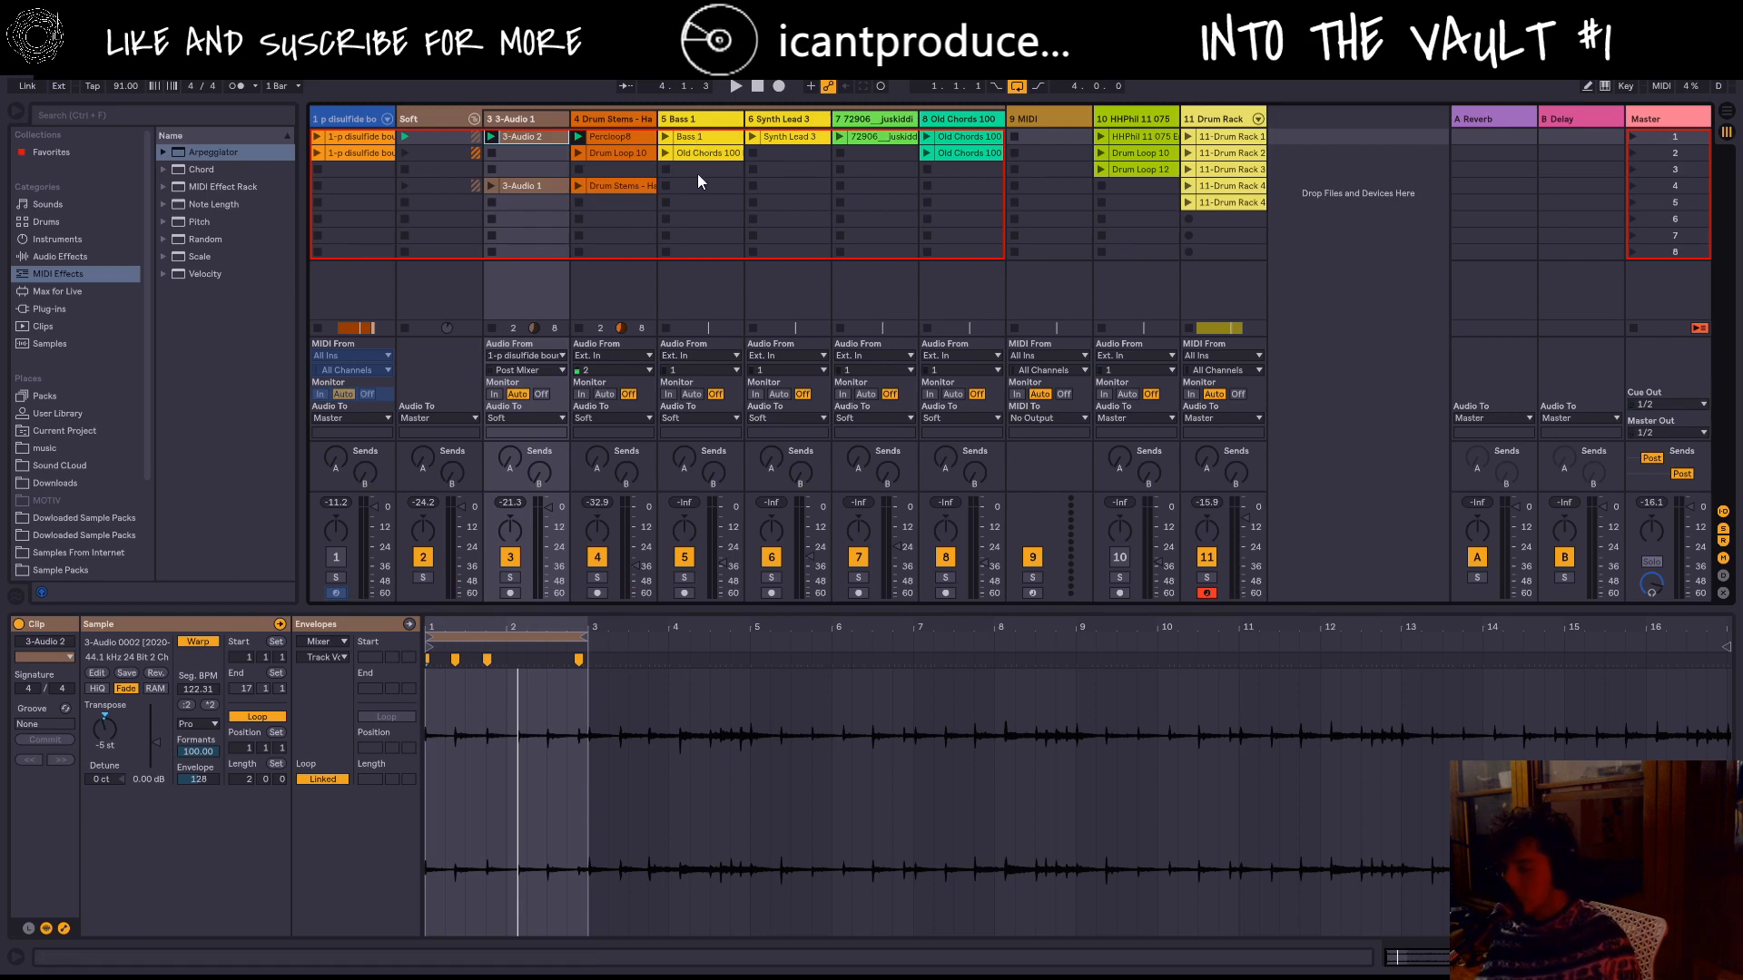
Step: Launch the Bass 1 clip with the drums and compare the mix with the bass track off and on
left_click(668, 137)
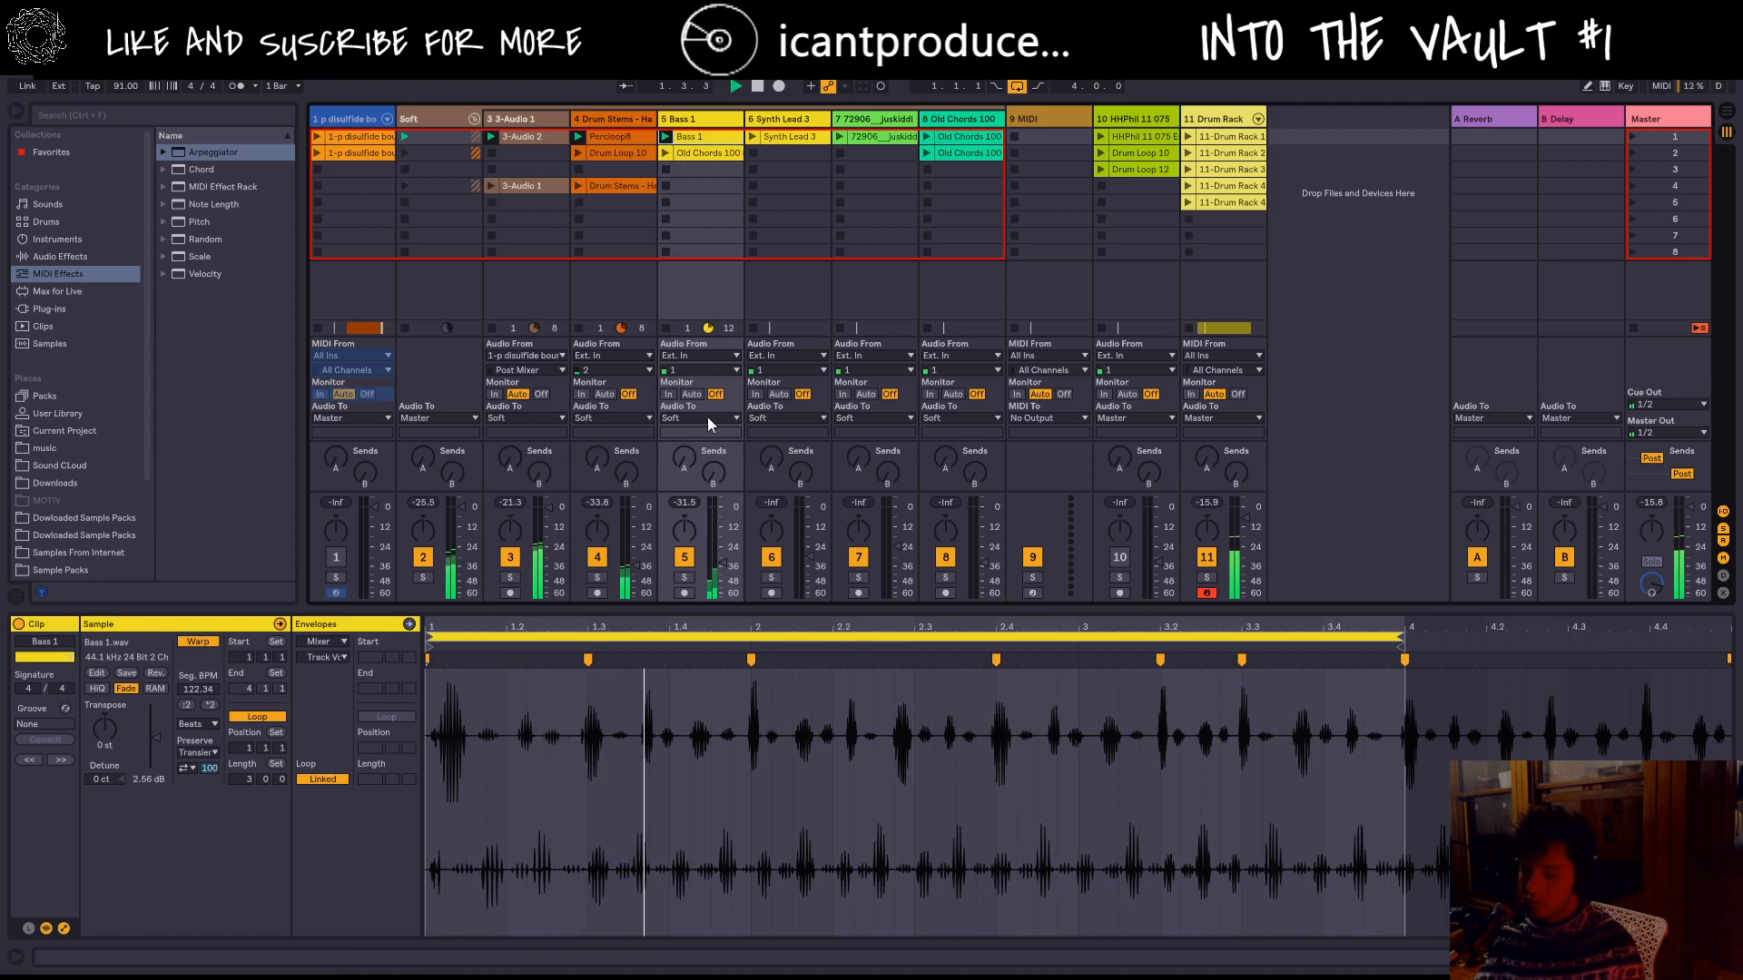
left_click(685, 563)
key("space")
key("space")
left_click(685, 564)
key("space")
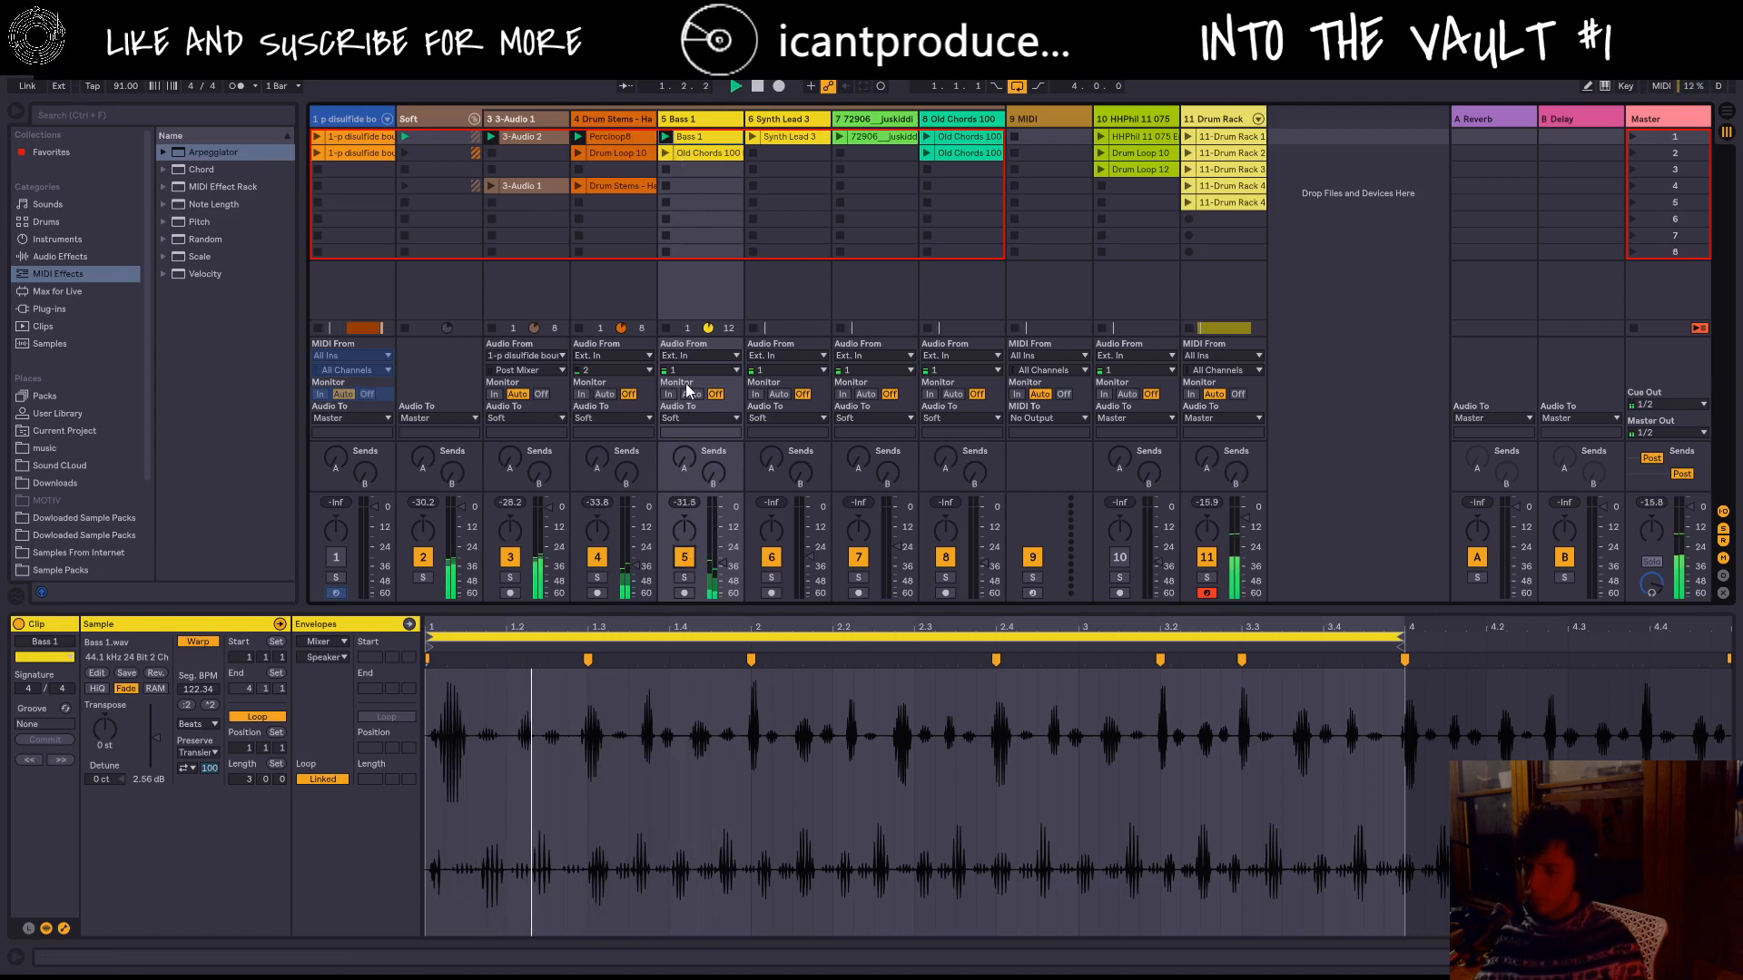
Step: Solo the bass track, raise the Bass 1 clip's gain to 6.00 dB, and unsolo it to play the mix
left_click(684, 578)
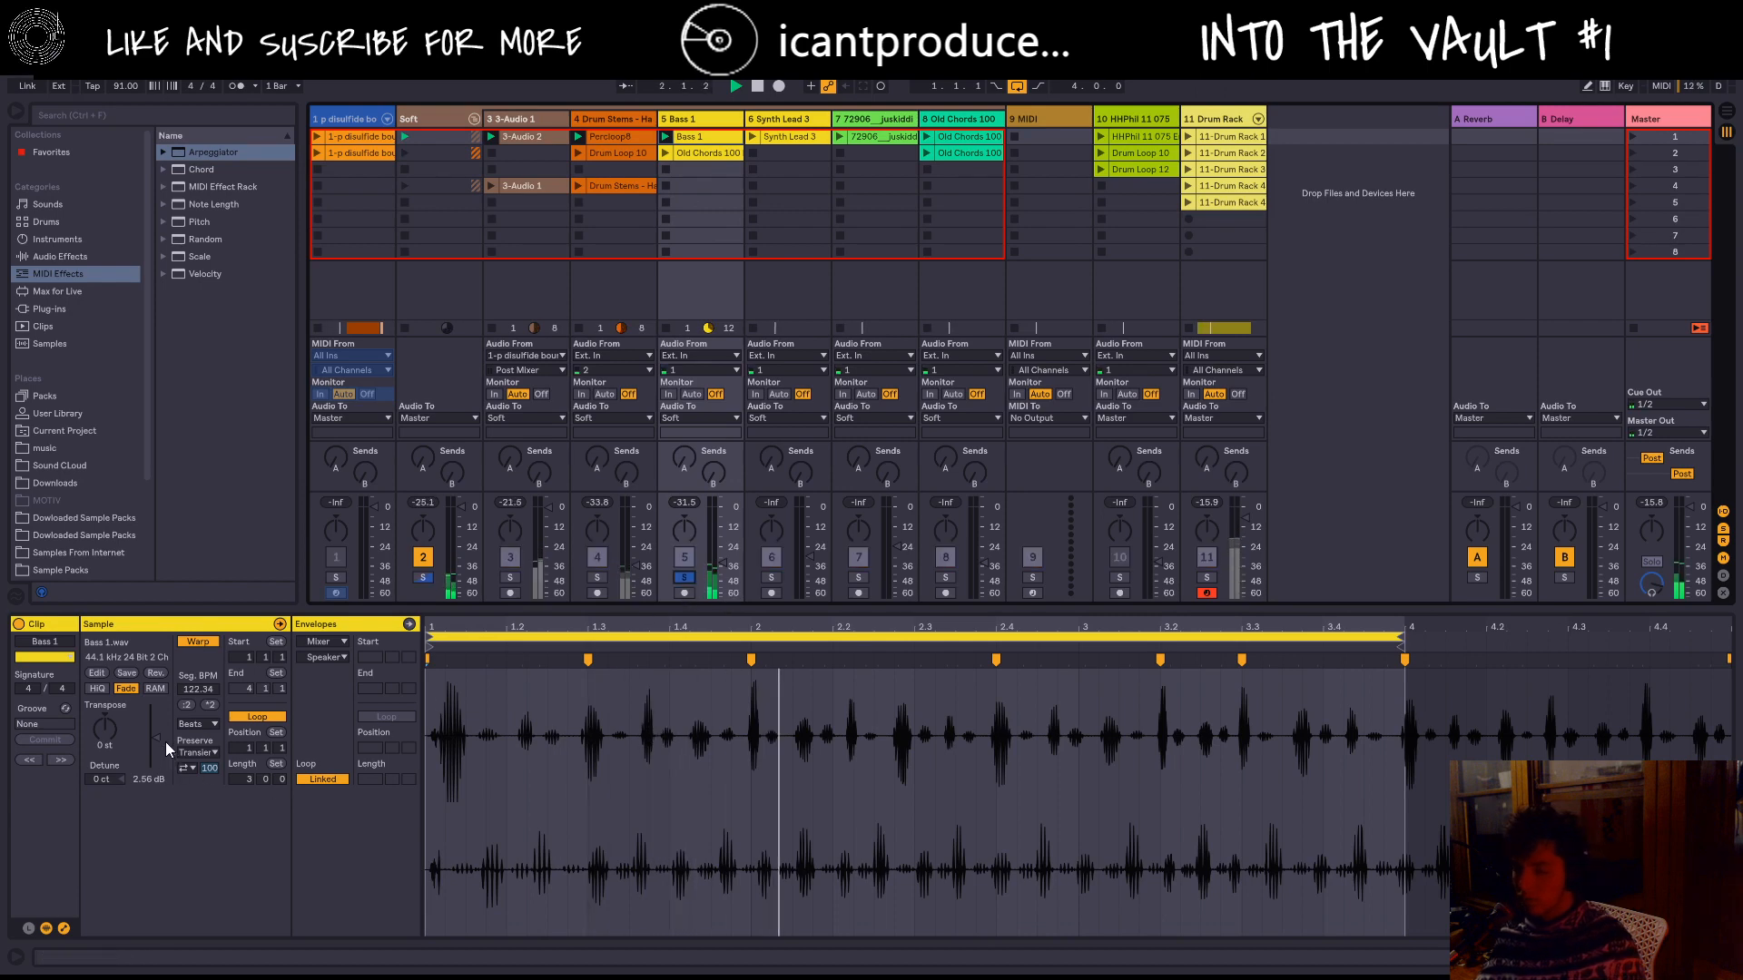
left_click_drag(156, 738, 157, 732)
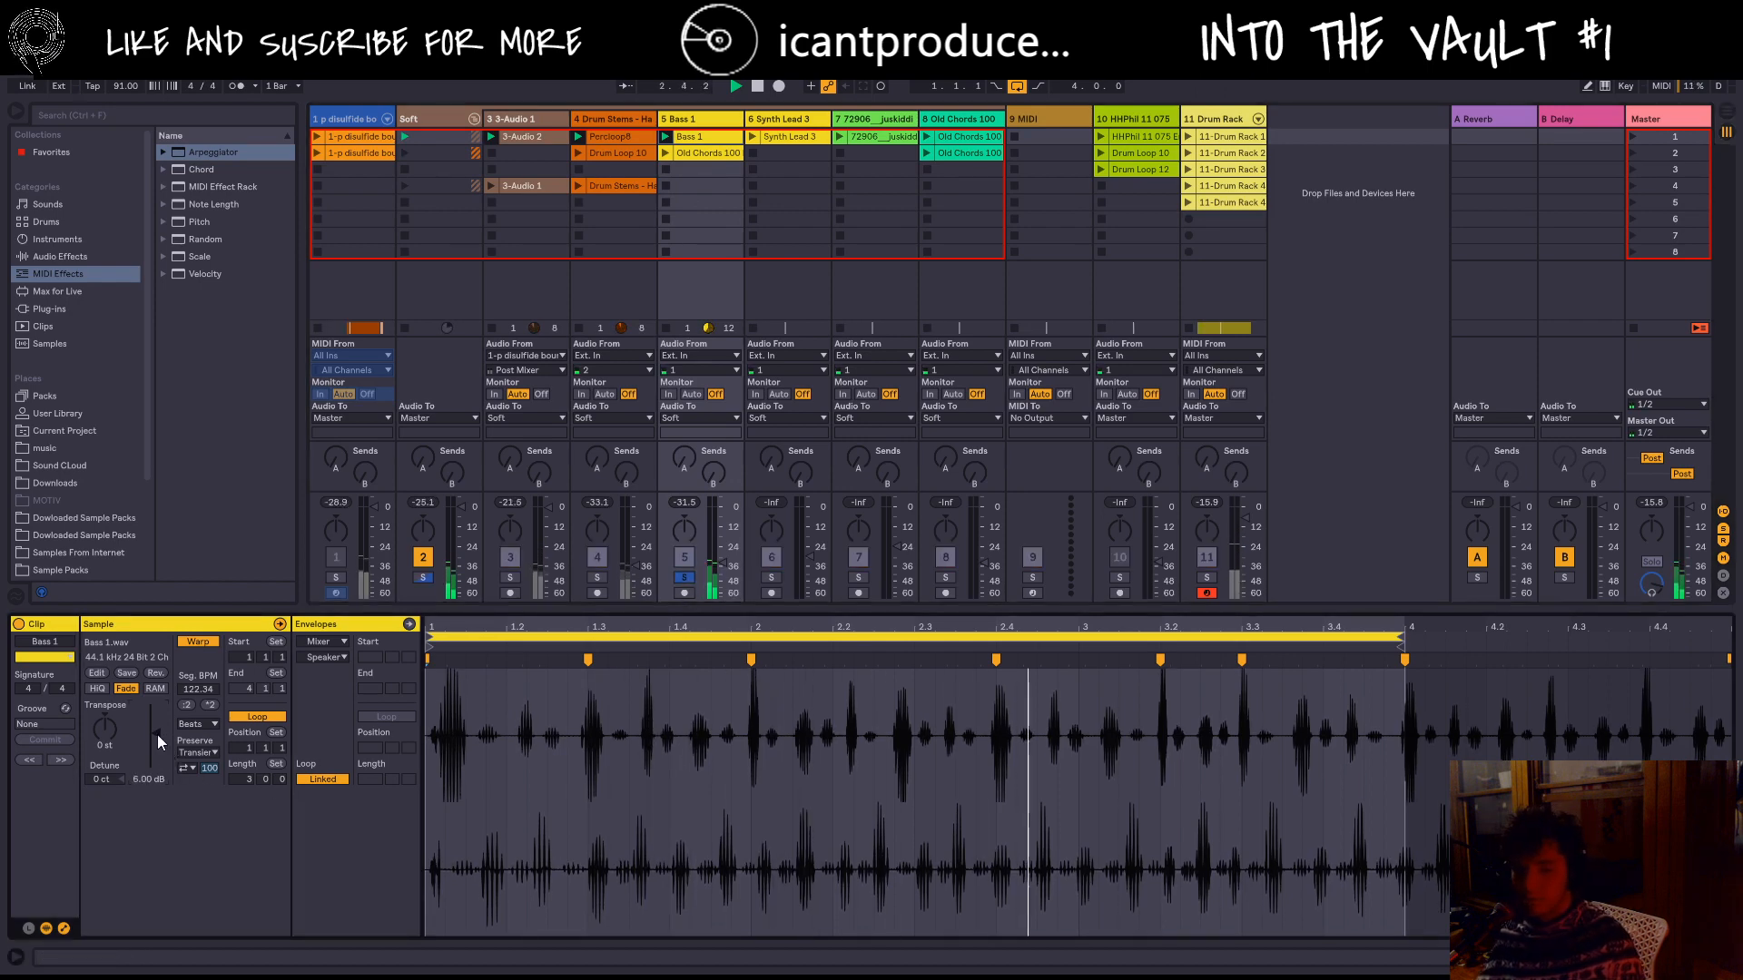
key("space")
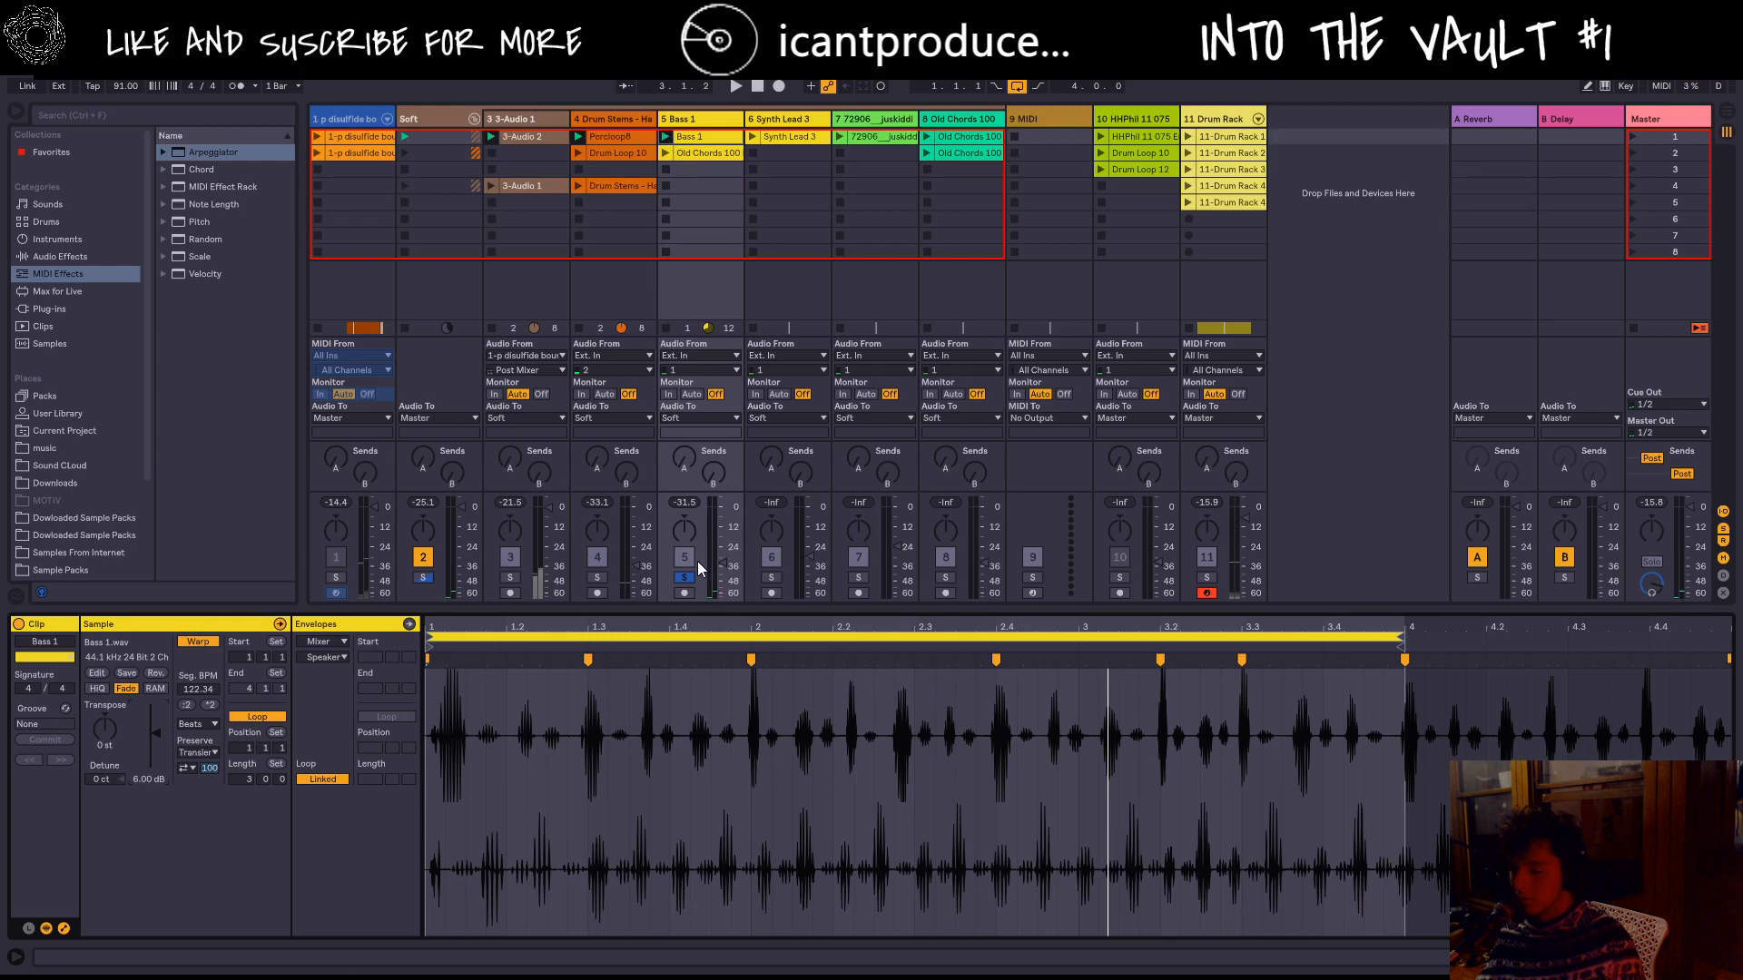
left_click(684, 579)
key("space")
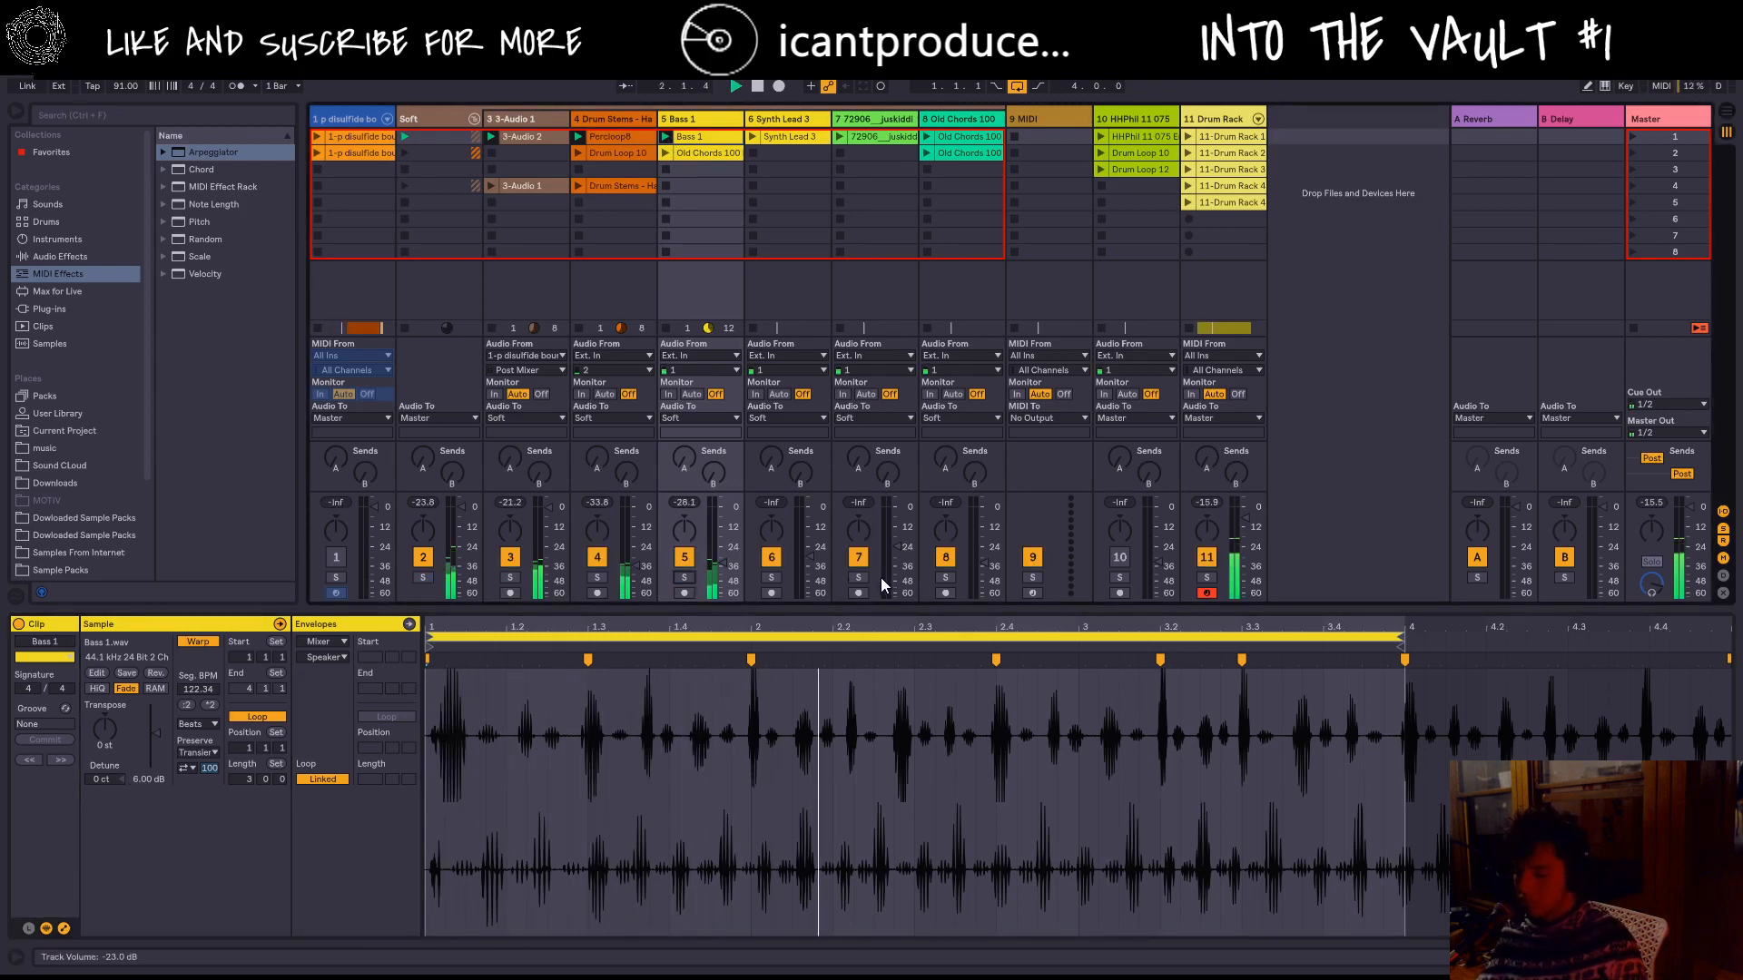
Step: Adjust the bass track's volume, transpose the Bass 1 clip to -6 st, and set its gain to 9.13 dB
mouse_move(723, 560)
left_mouse_down()
mouse_move(723, 586)
mouse_move(723, 570)
left_mouse_up()
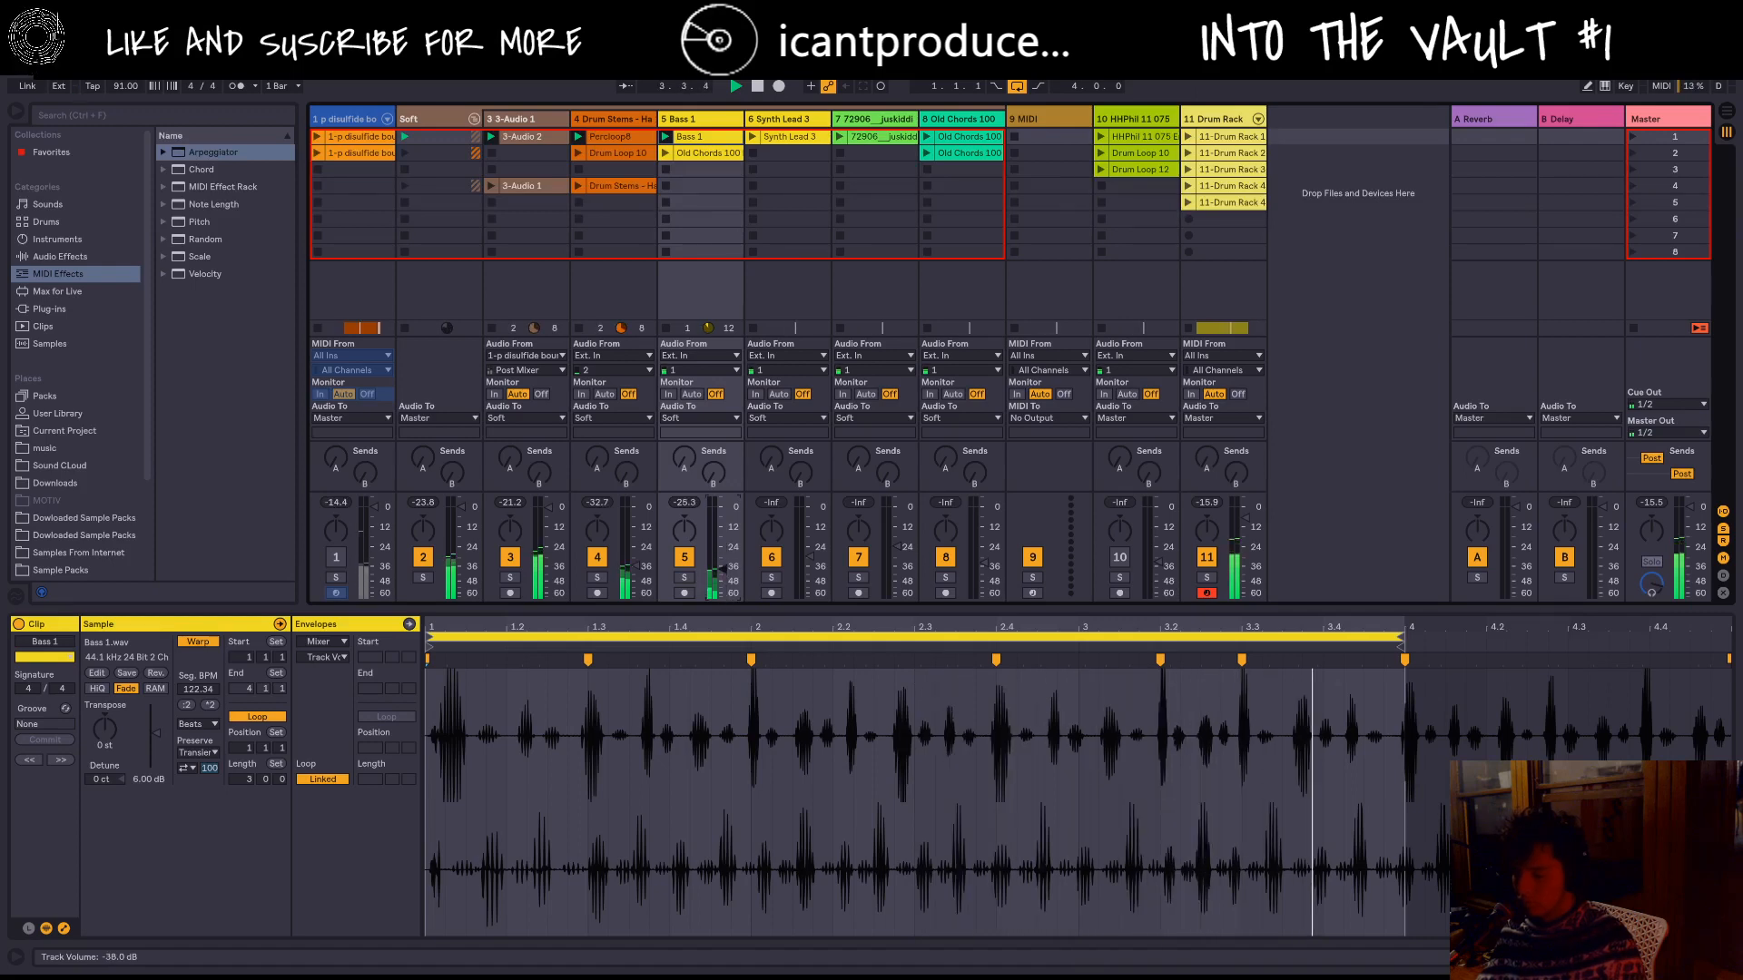
left_click_drag(726, 567, 719, 577)
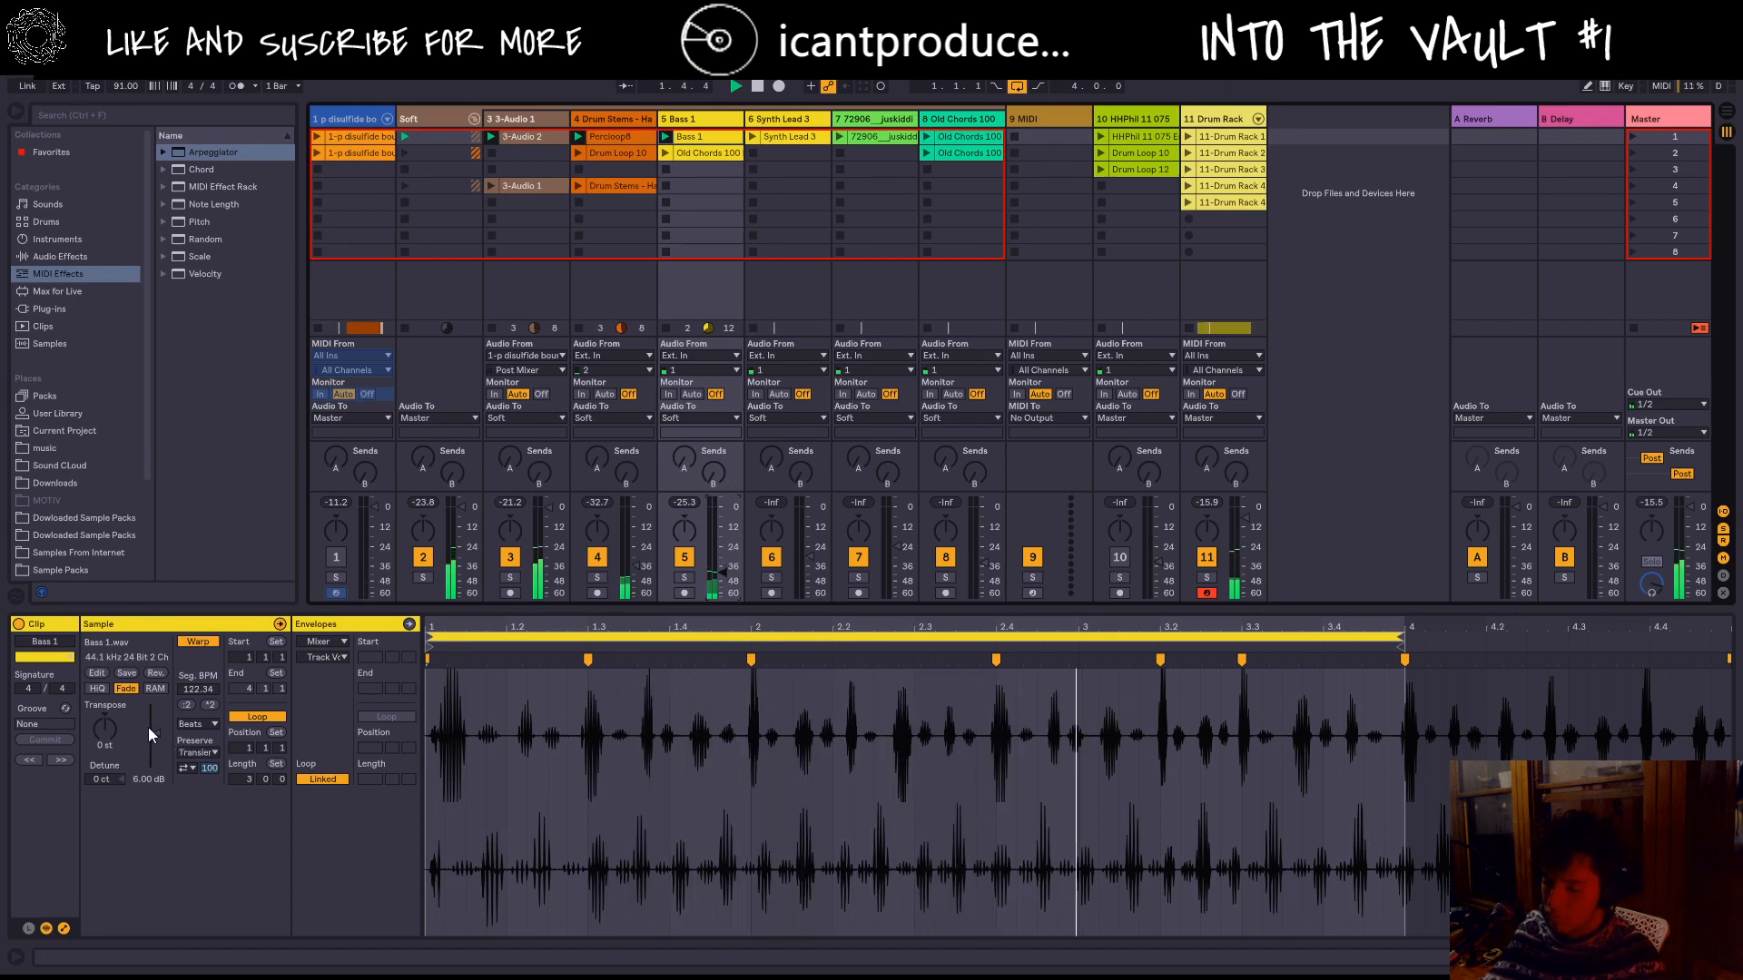
mouse_move(153, 732)
left_mouse_down()
mouse_move(107, 742)
mouse_move(154, 727)
left_mouse_up()
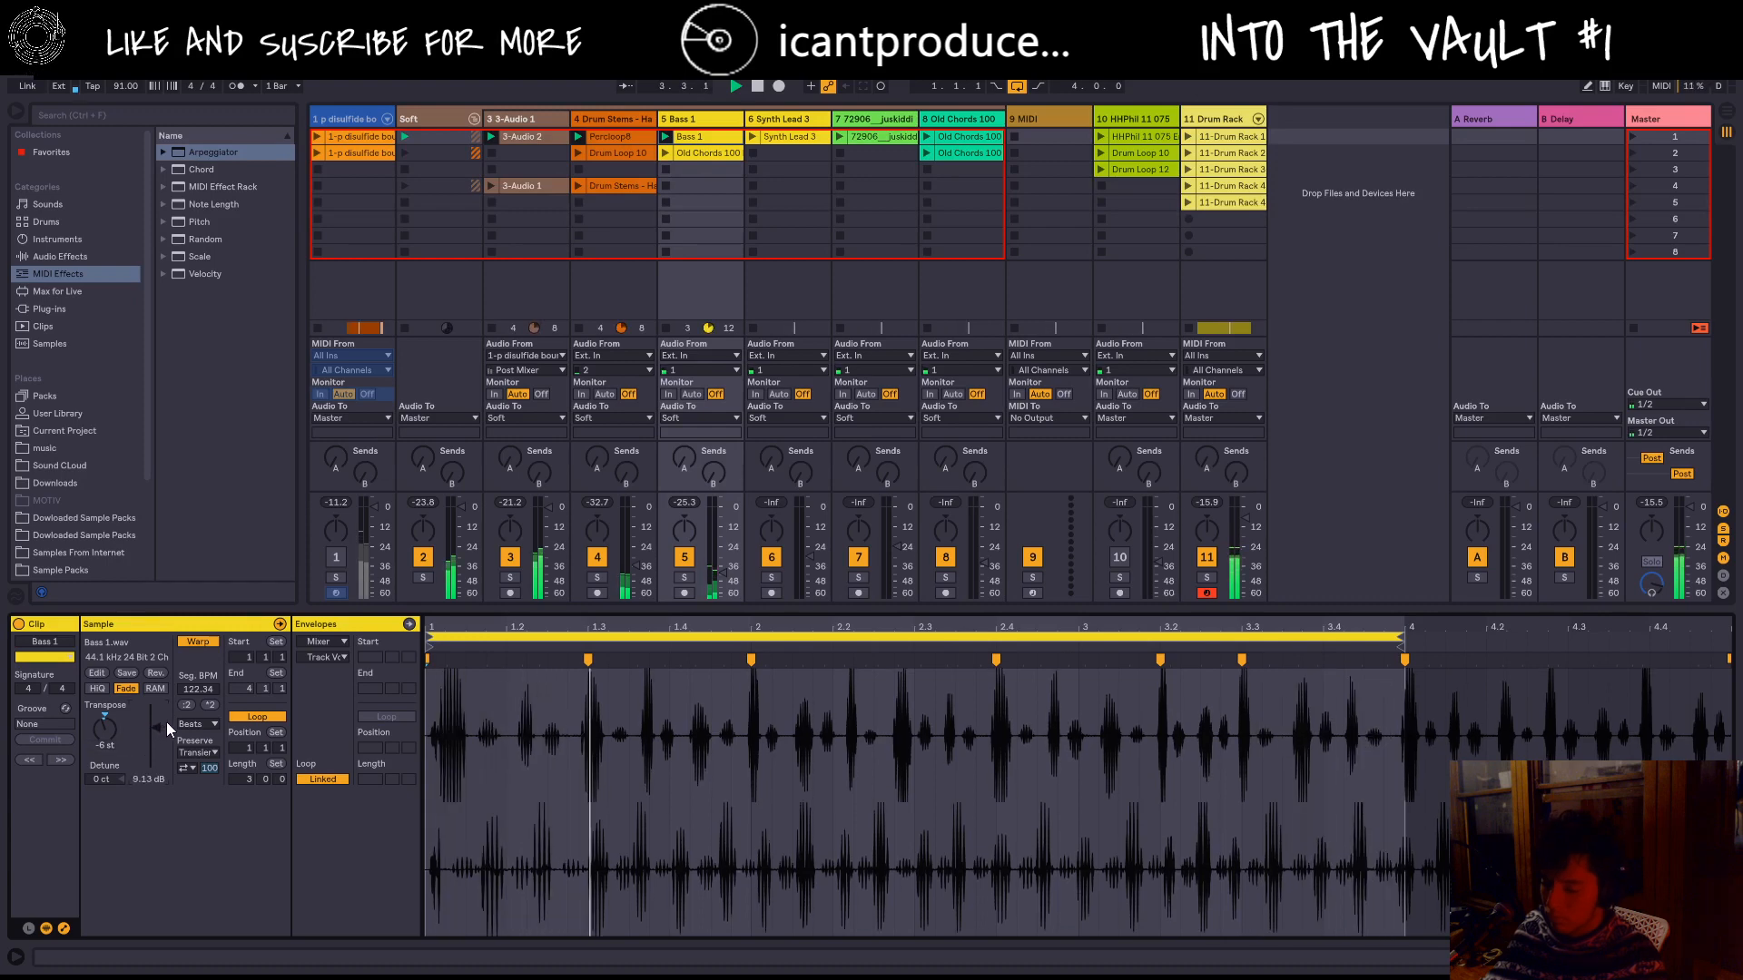
Step: Solo the bass track, raise the Bass 1 clip's gain to 17.0 dB, and play it
left_click(686, 576)
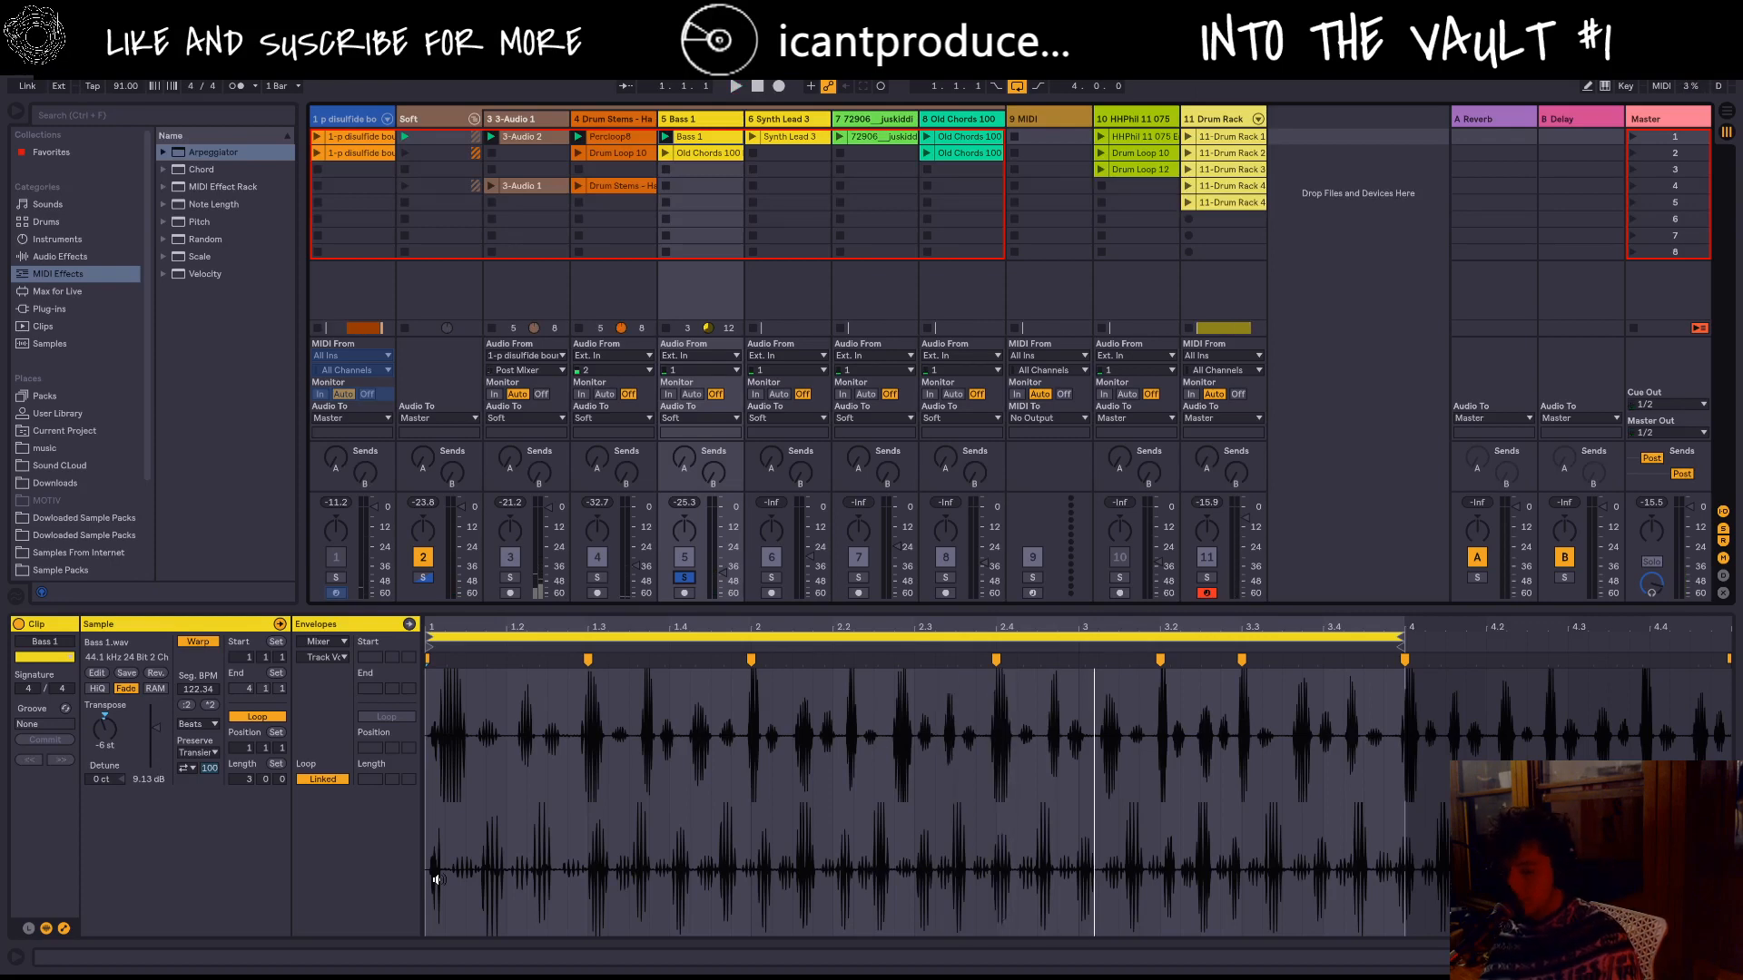
left_click_drag(156, 744, 156, 705)
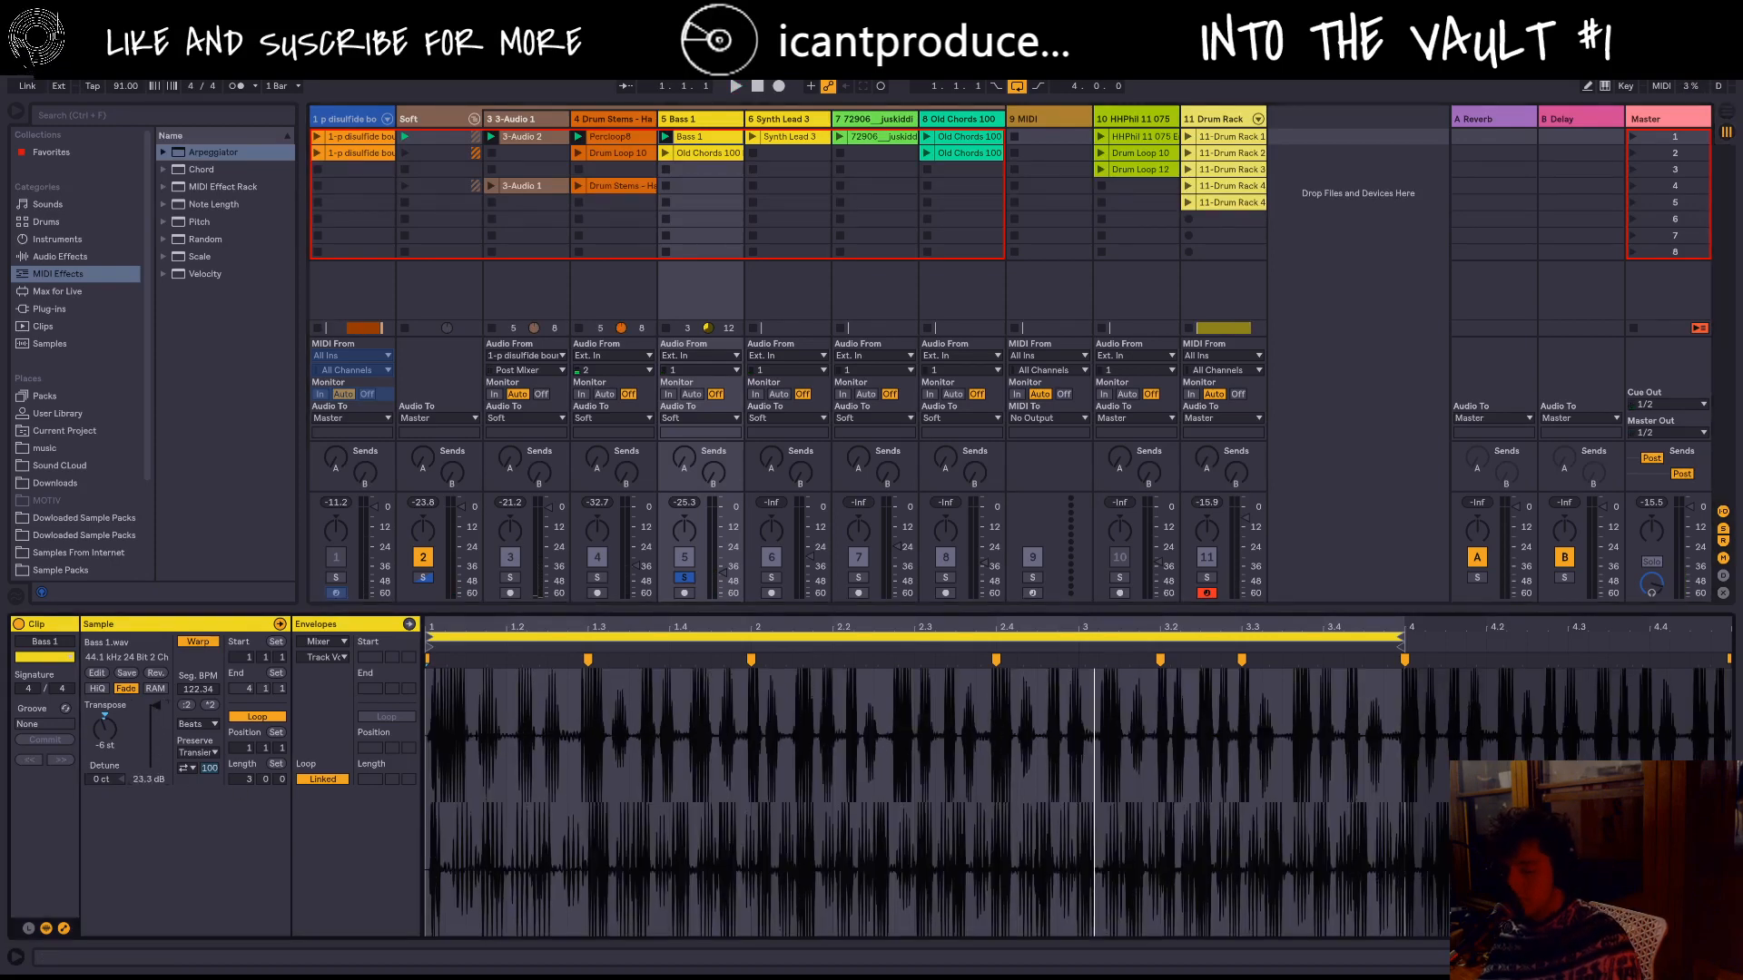
key("space")
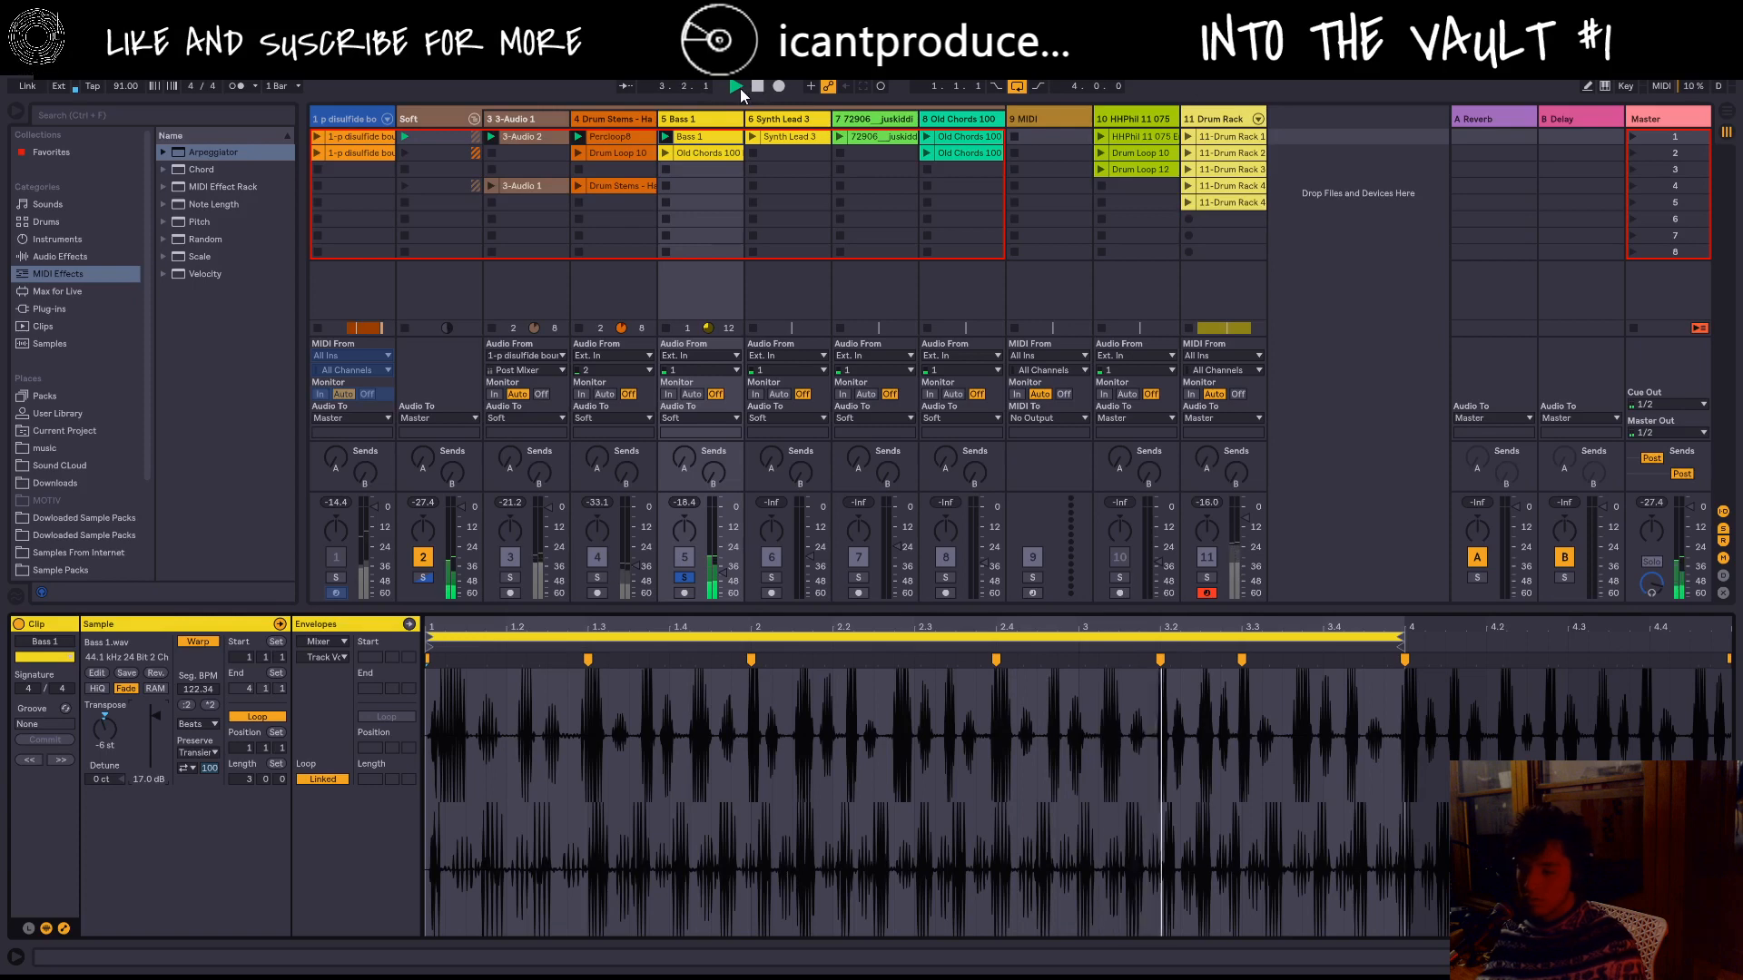
Step: Unsolo the bass track and lower the Bass 1 clip's gain to 13.1 dB while the full mix plays
left_click(685, 577)
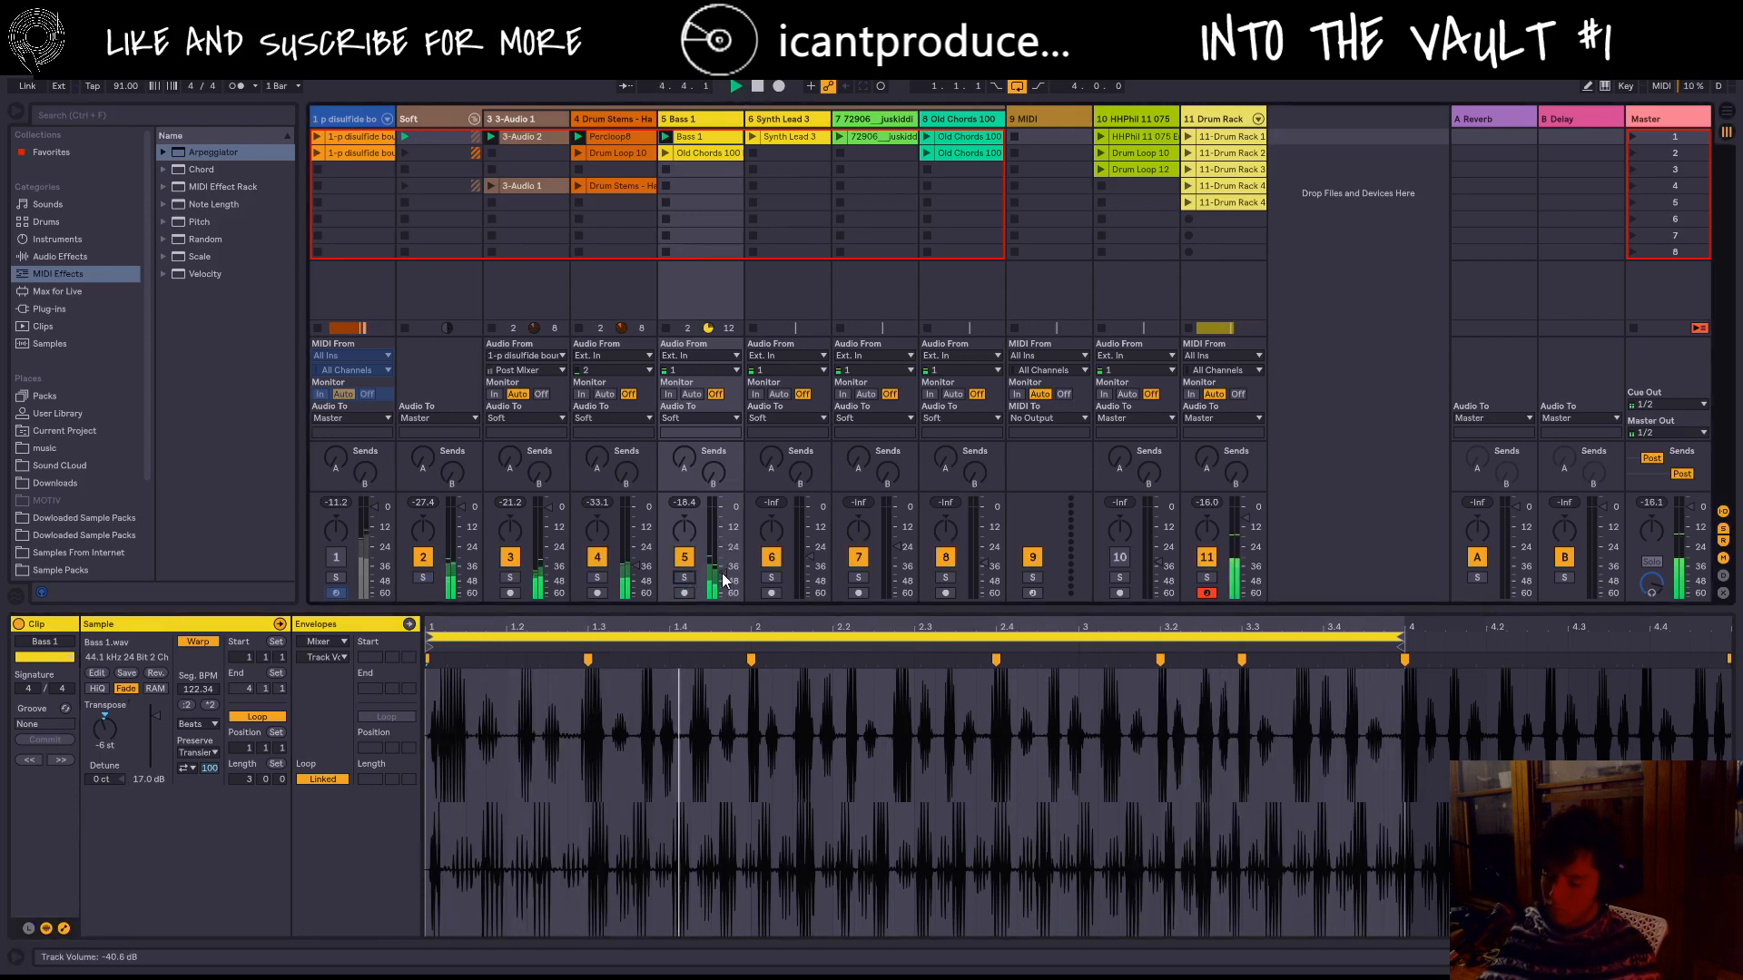
left_click_drag(155, 722, 154, 737)
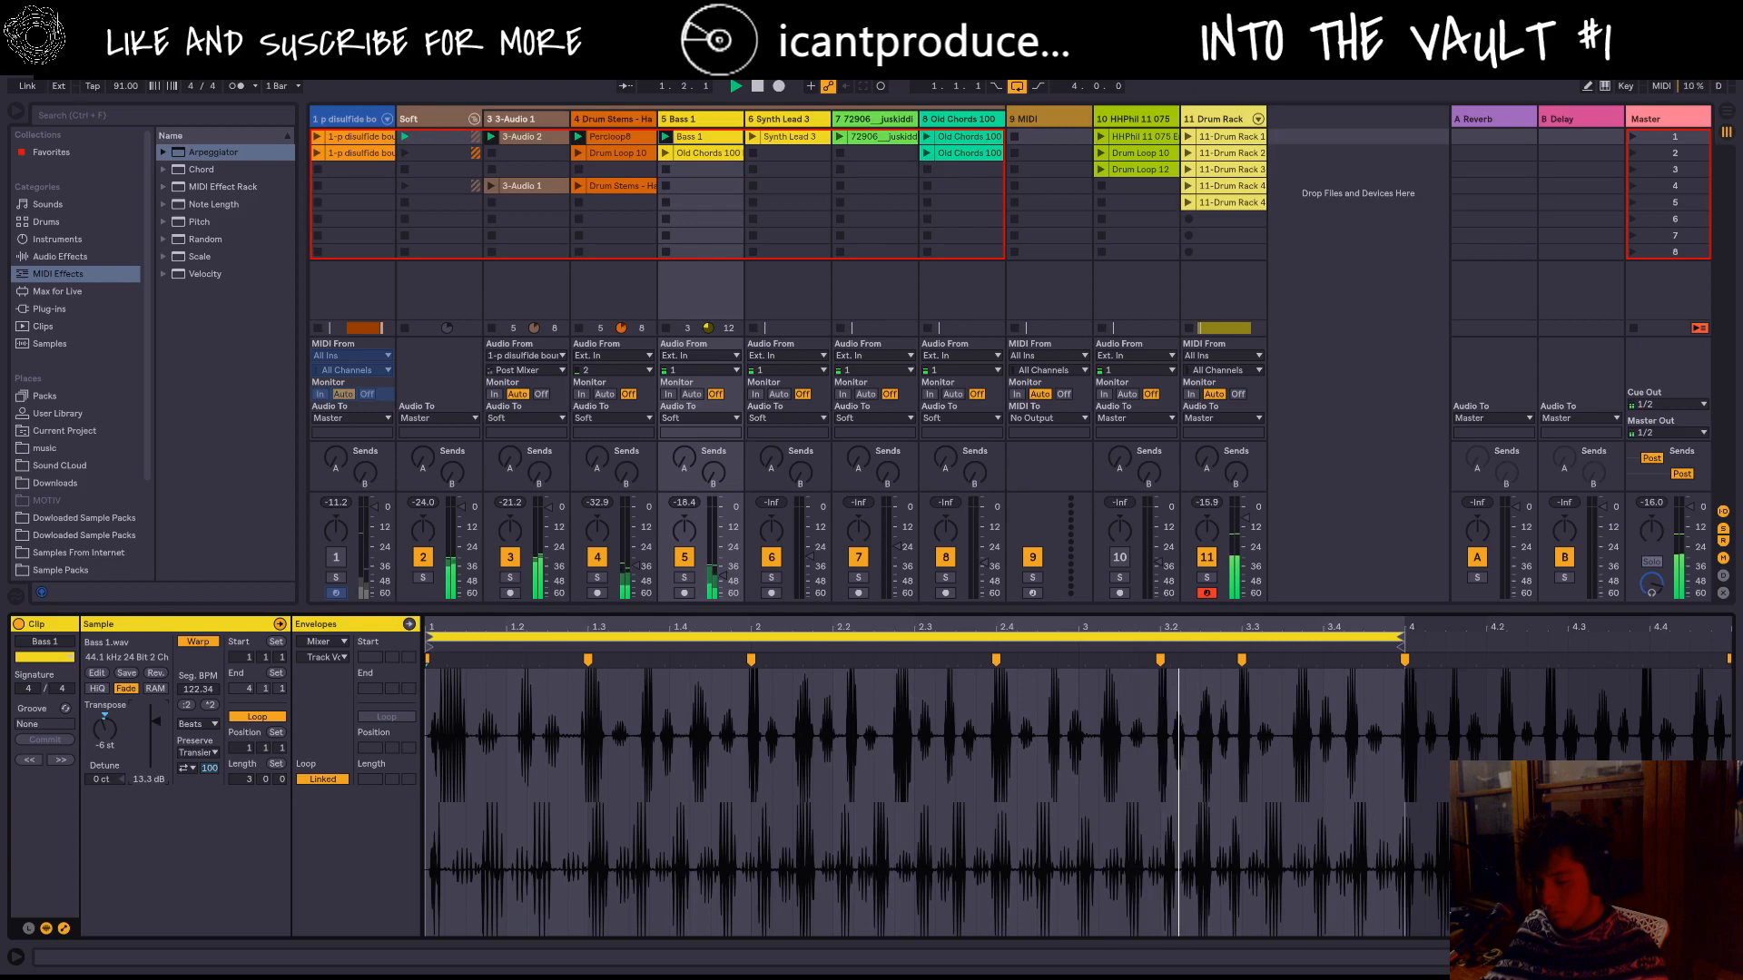
left_click_drag(156, 724, 156, 726)
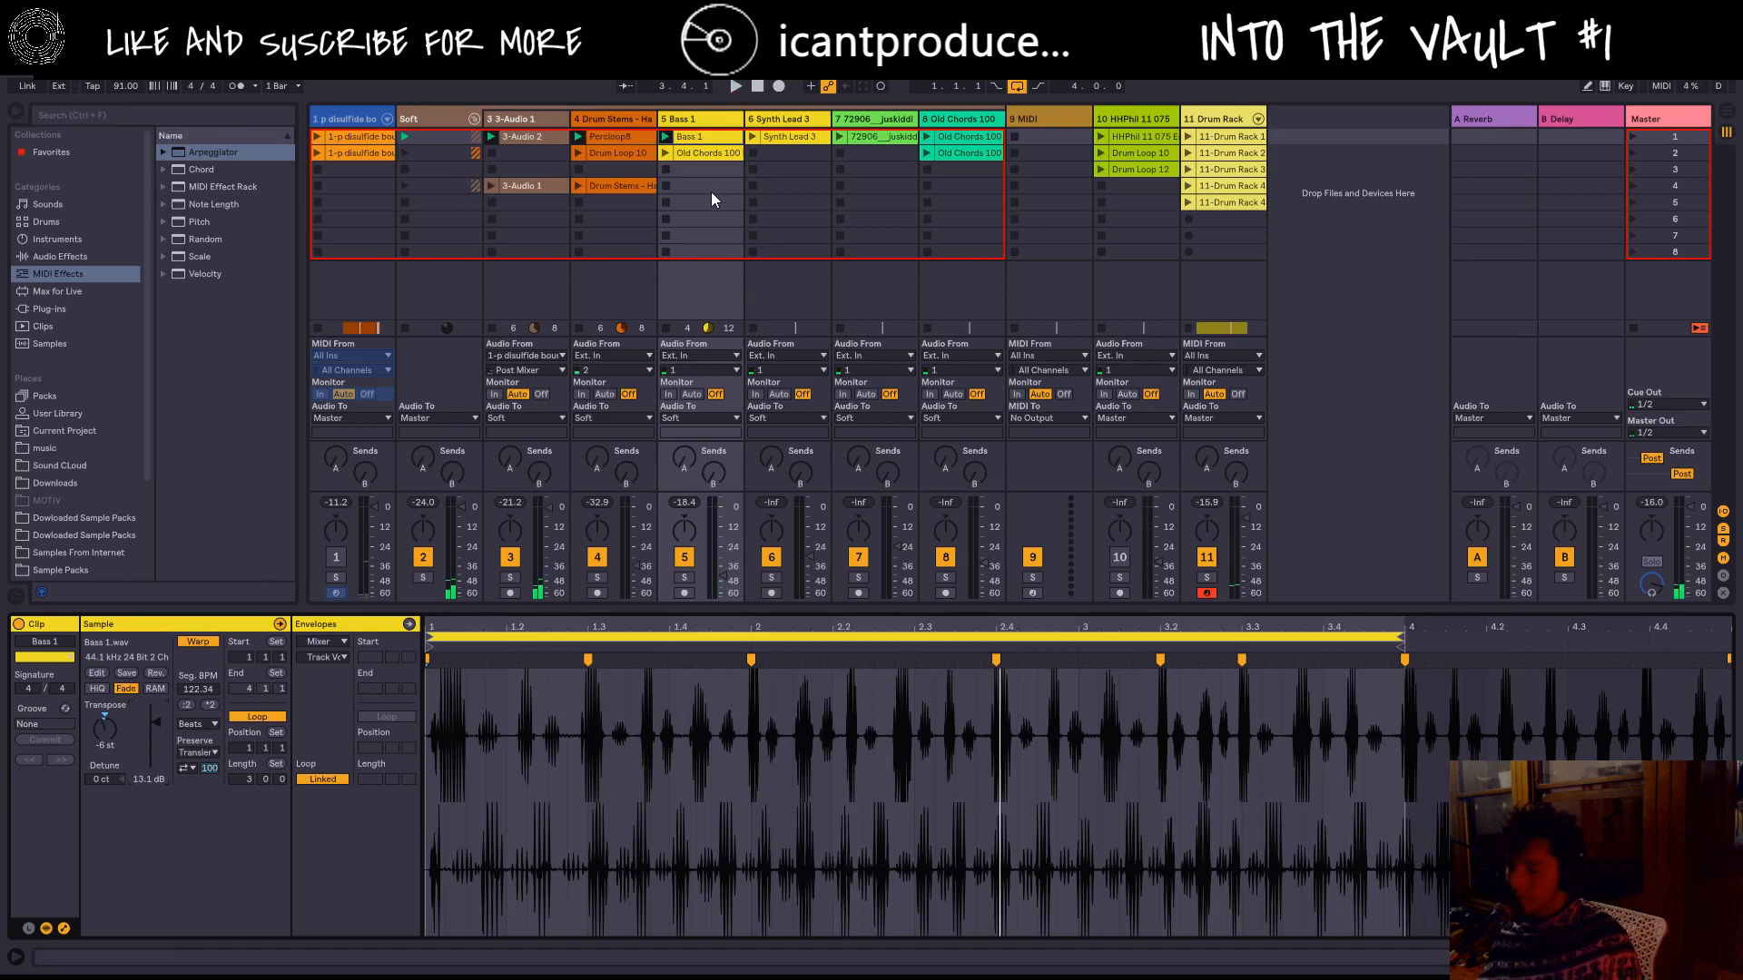
Step: Launch the Synth Lead 3 and 72906 juskiddink clips over the beat, and audition the first and second Old Chords clips
left_click(751, 137)
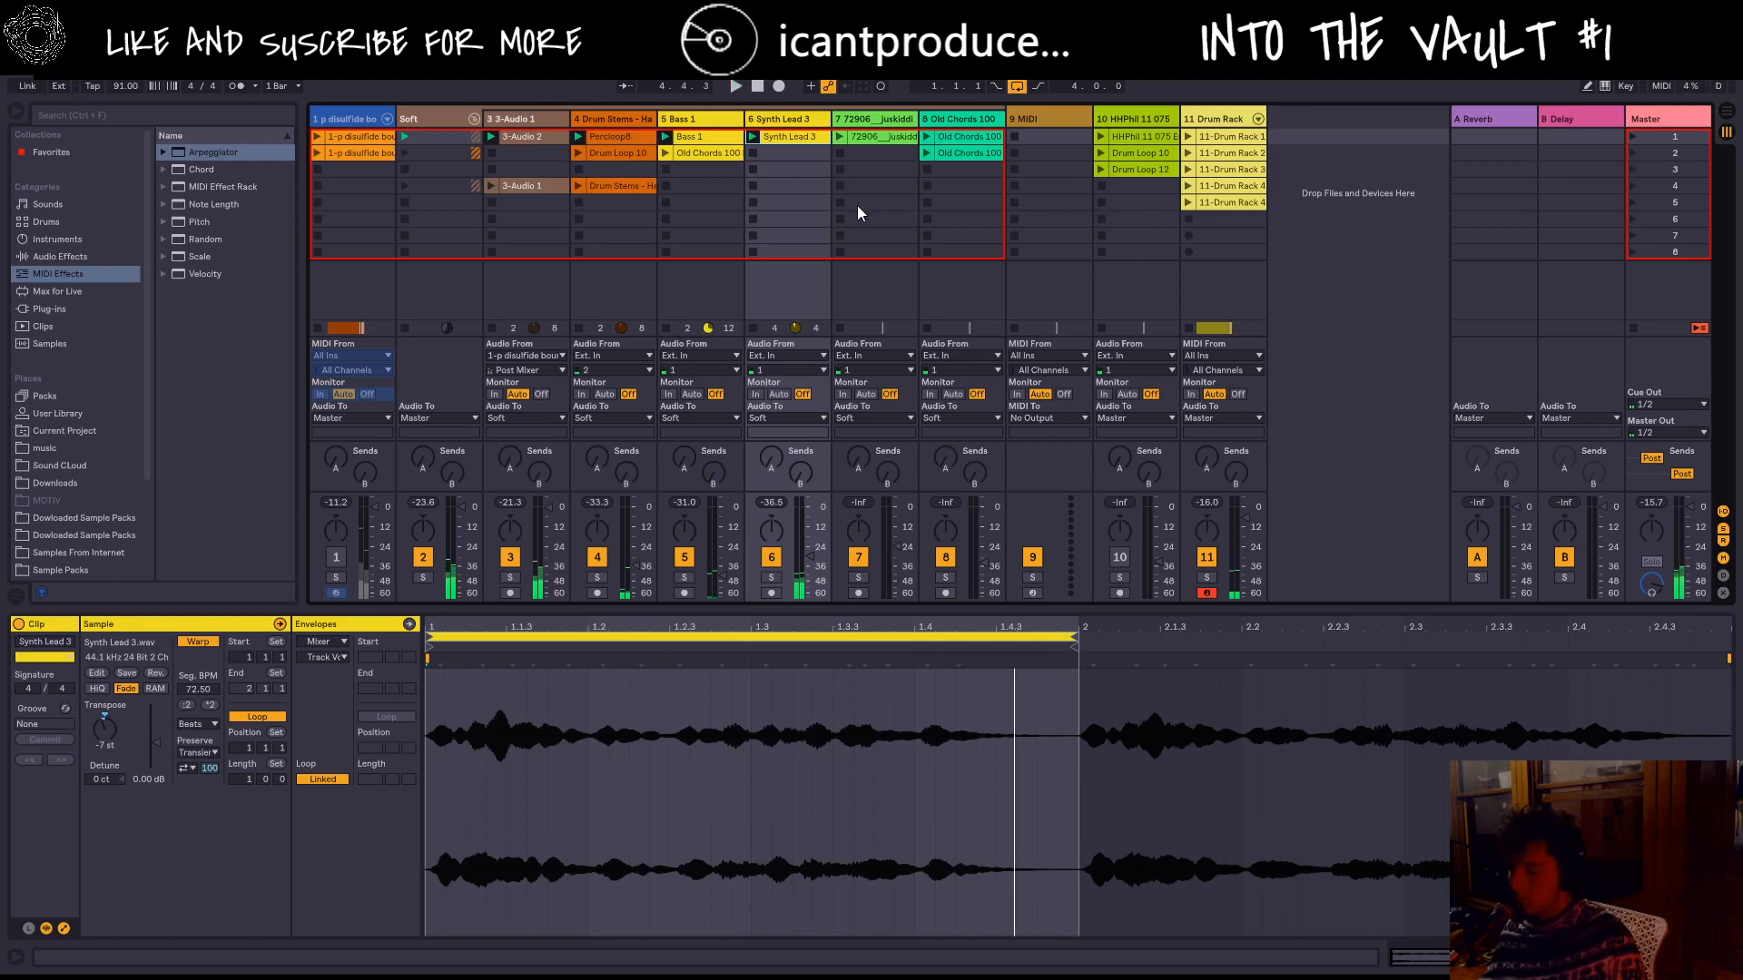
left_click(840, 136)
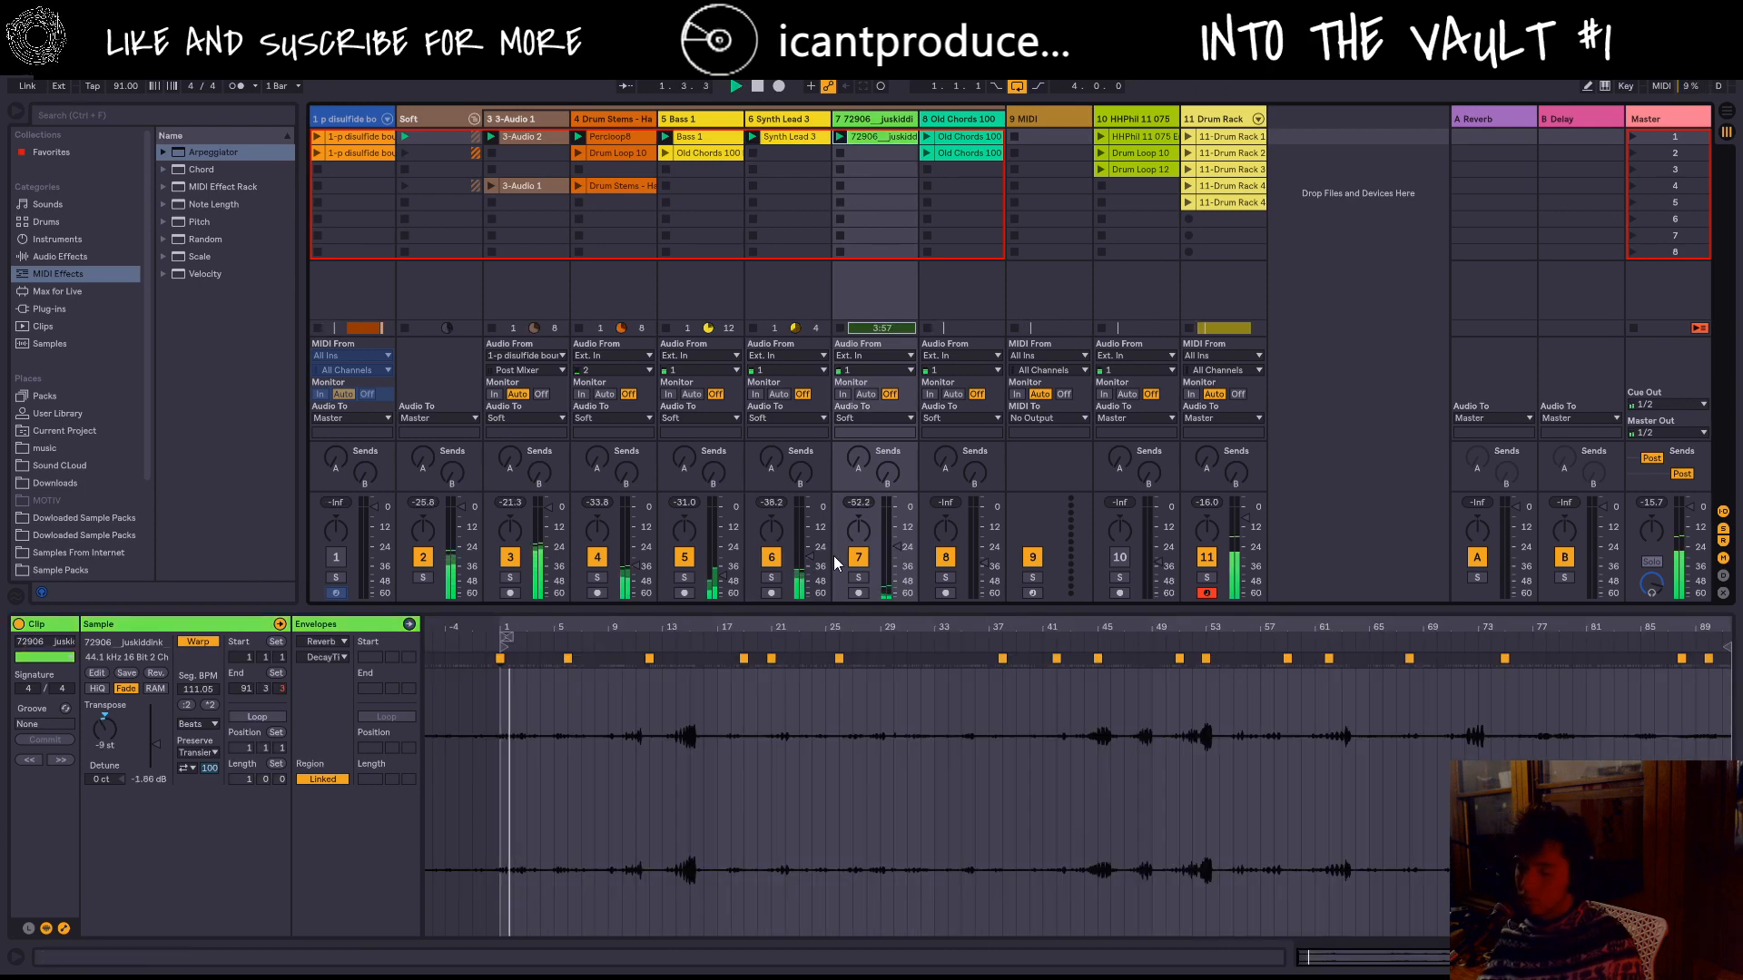
left_click(934, 151)
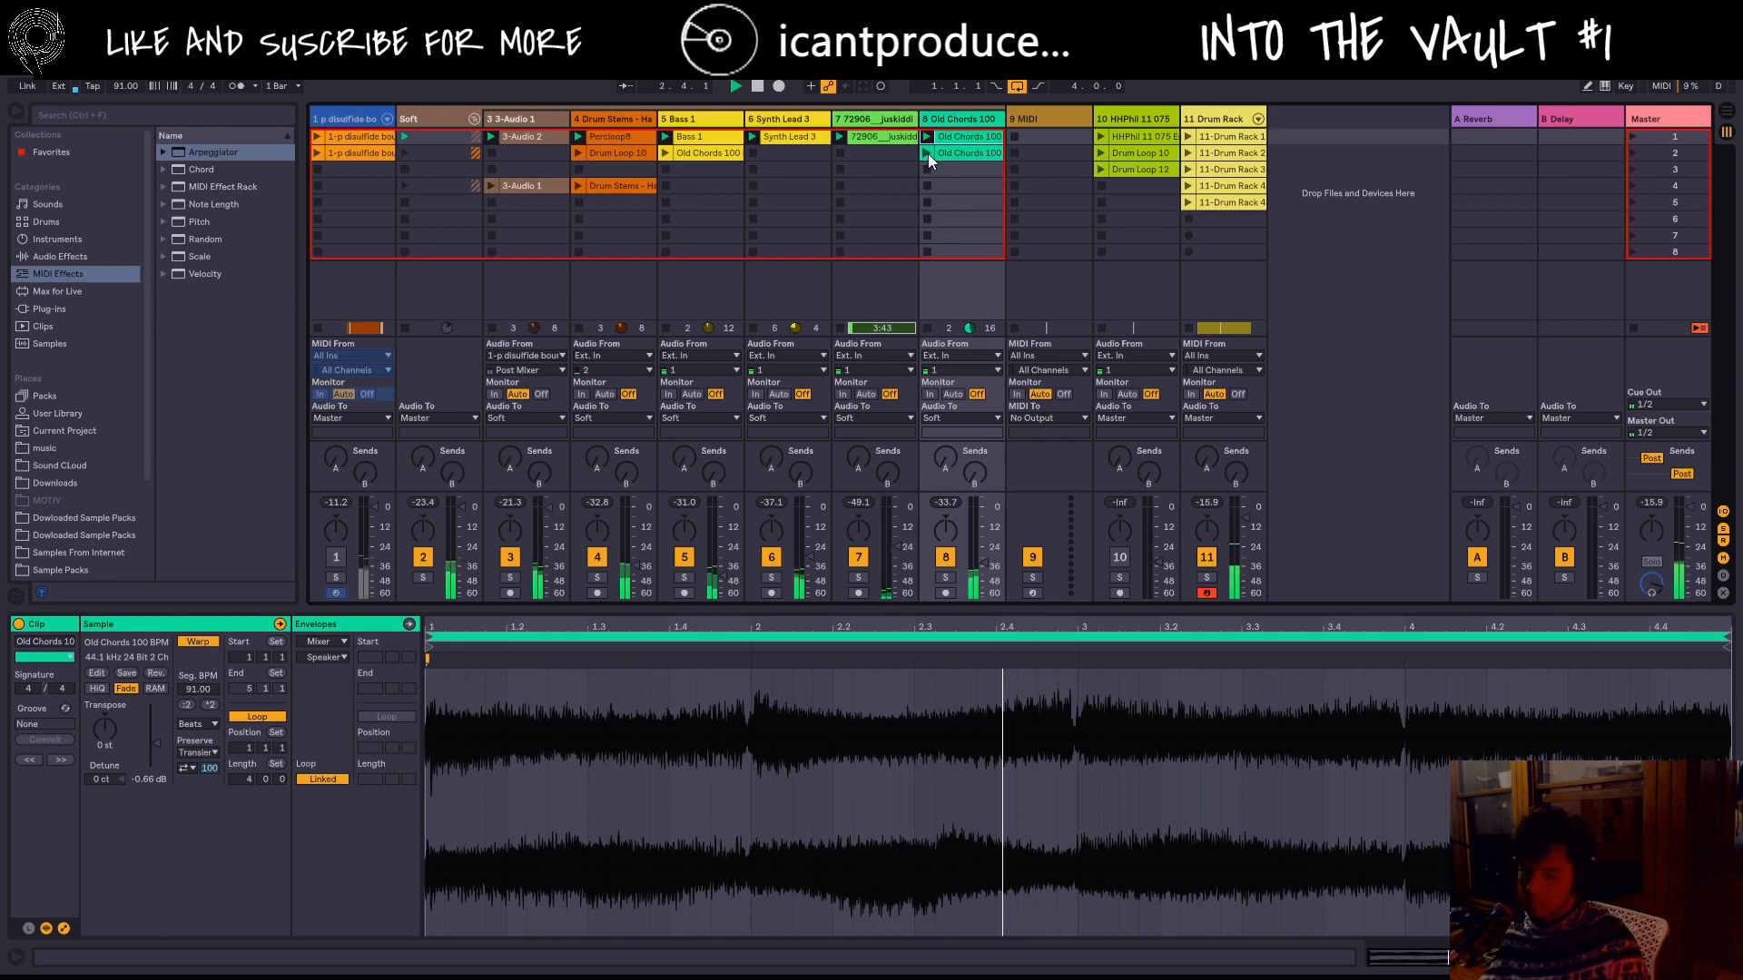
key("space")
left_click(926, 153)
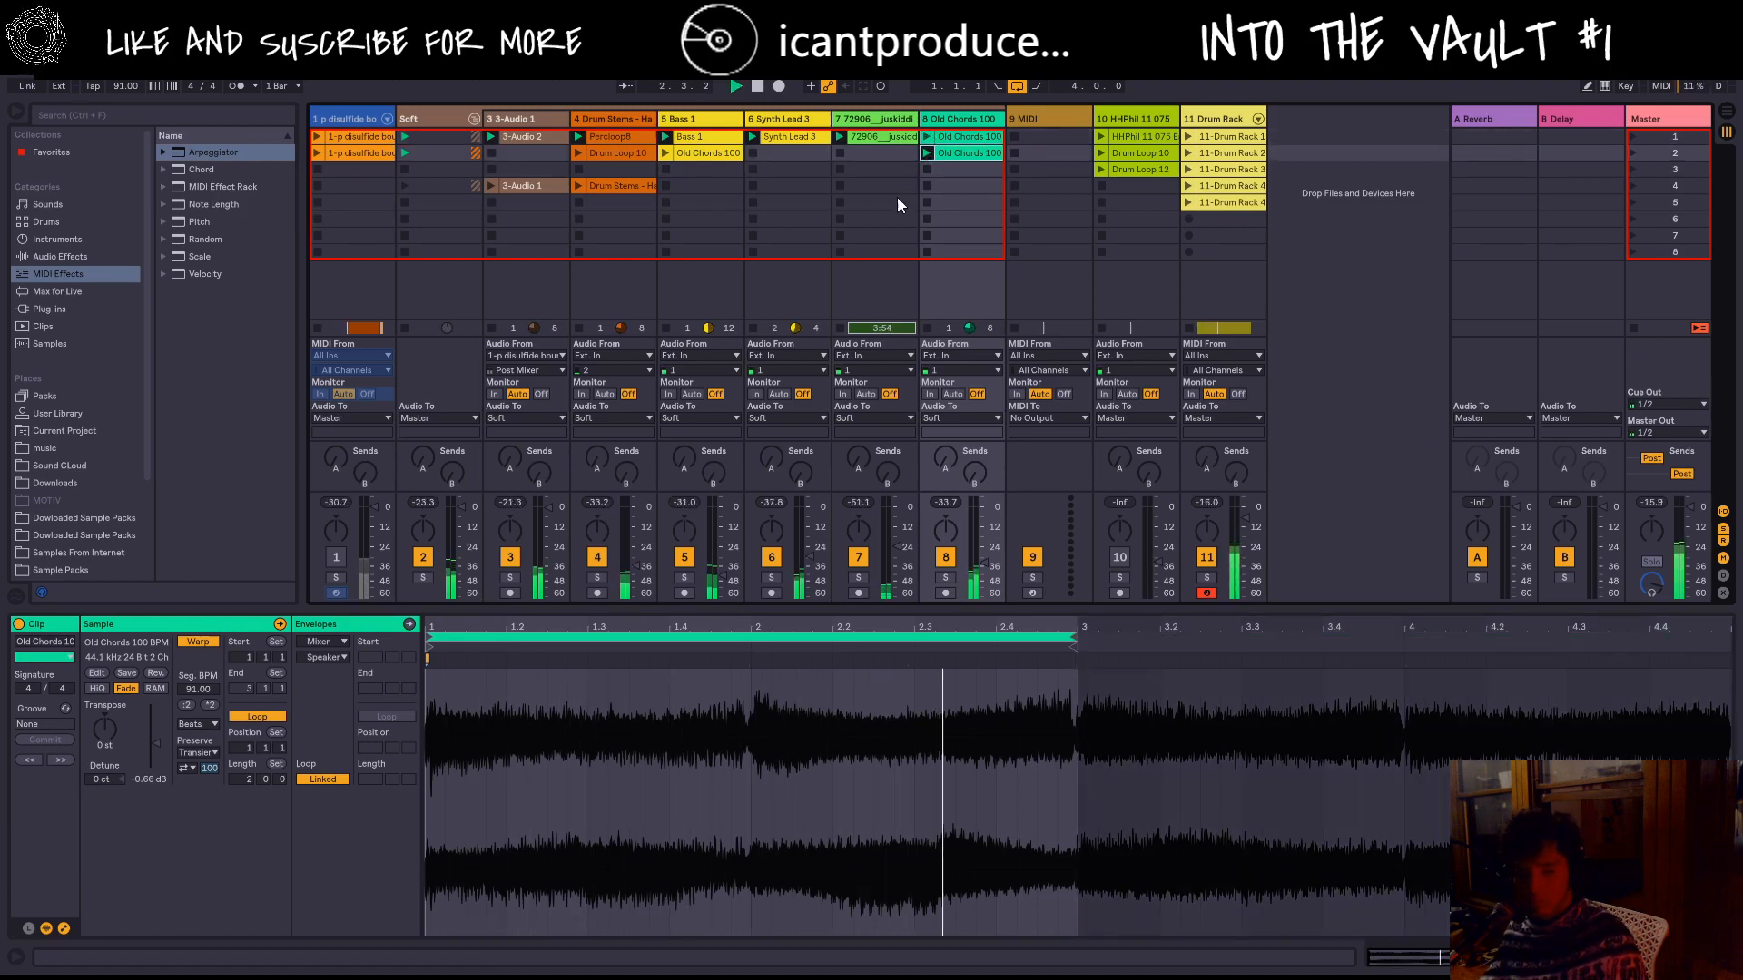
left_click(758, 87)
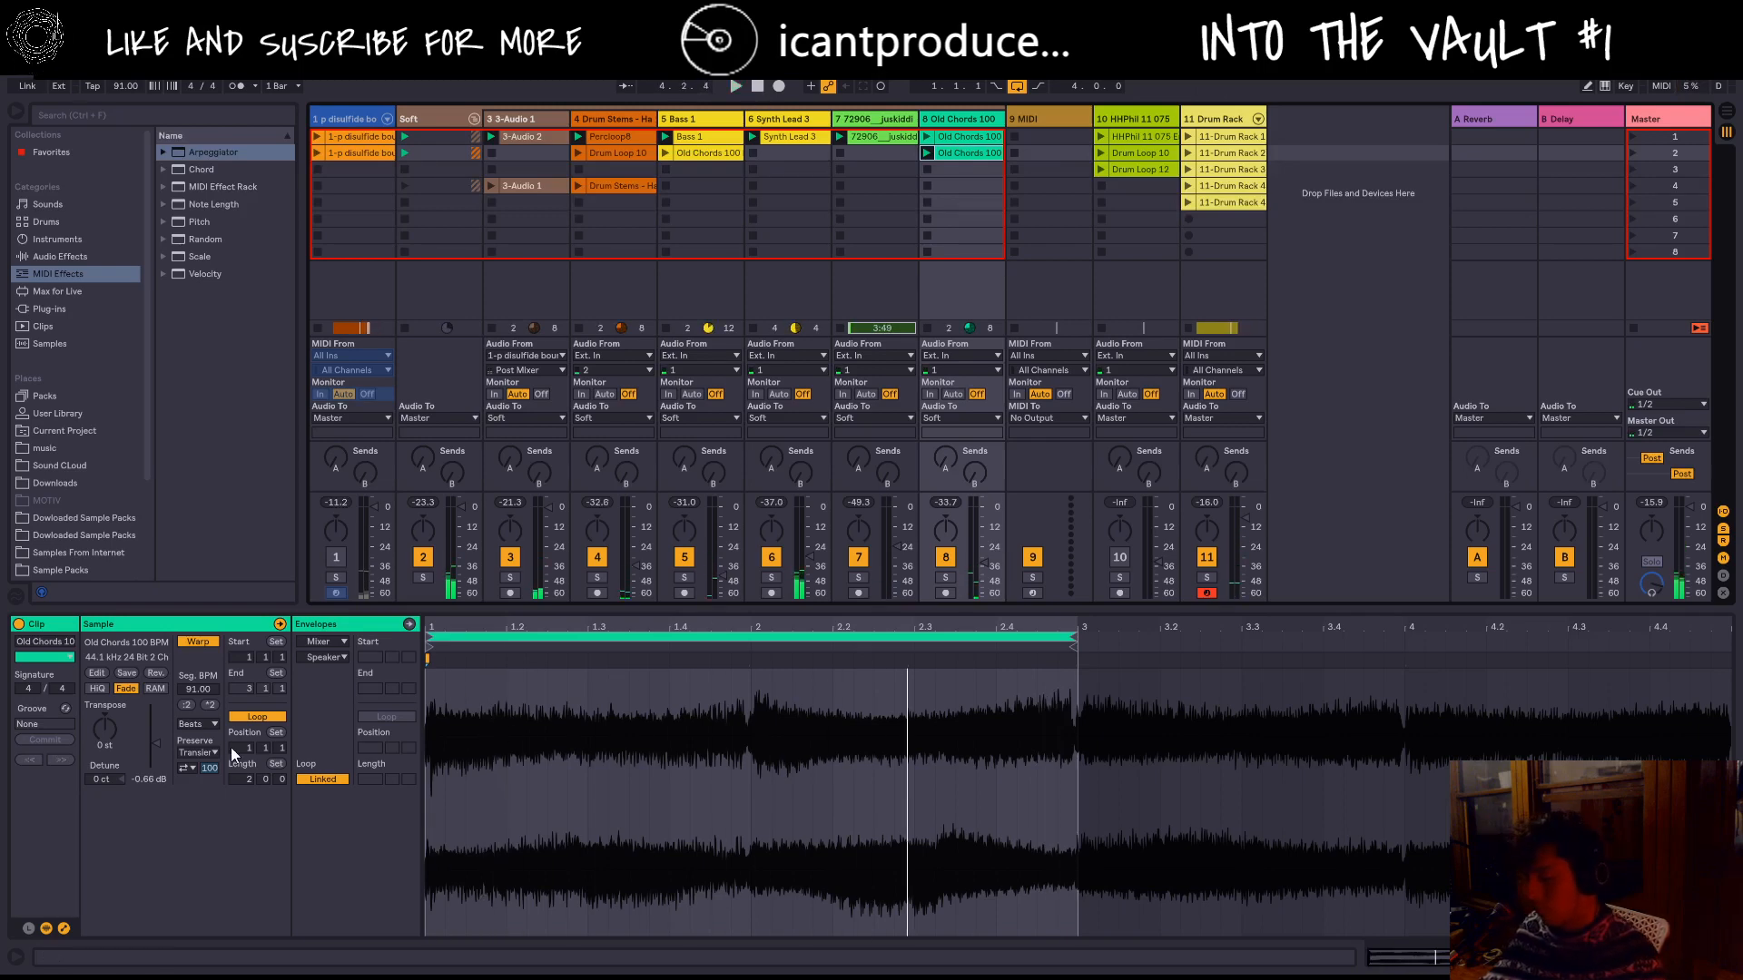
Step: Show the second Old Chords clip's transposition envelope and step it down to -2 st from bar 2, playing the result
left_click(328, 640)
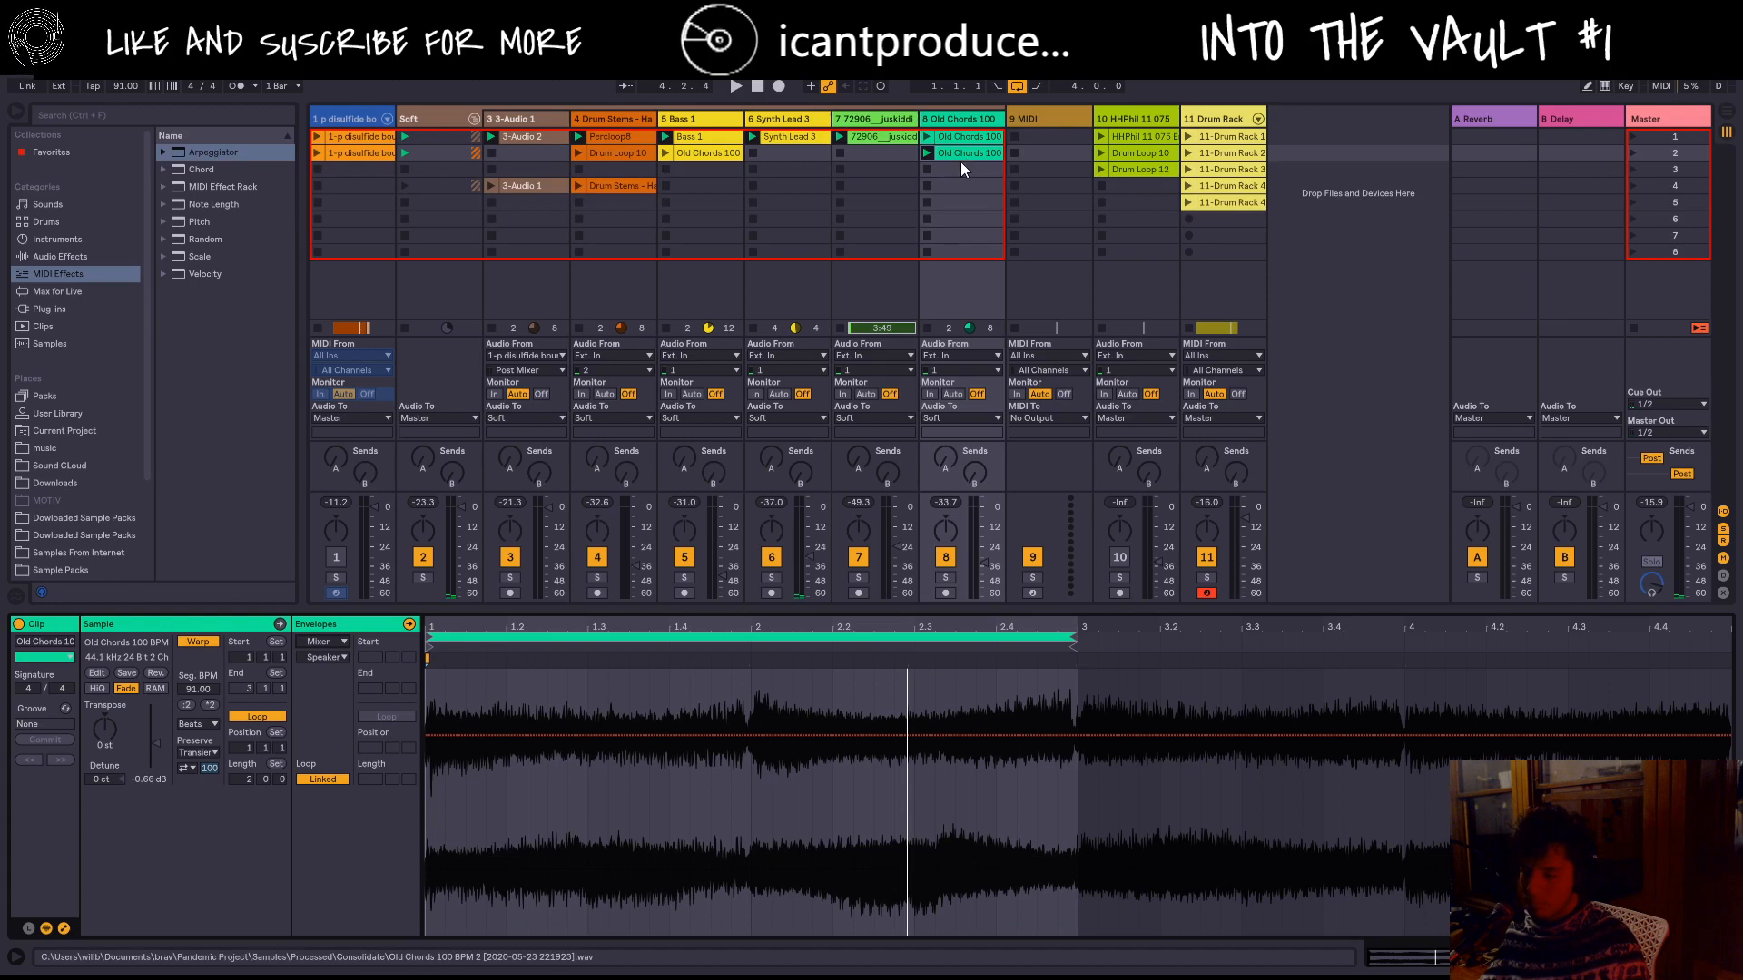
left_click(329, 654)
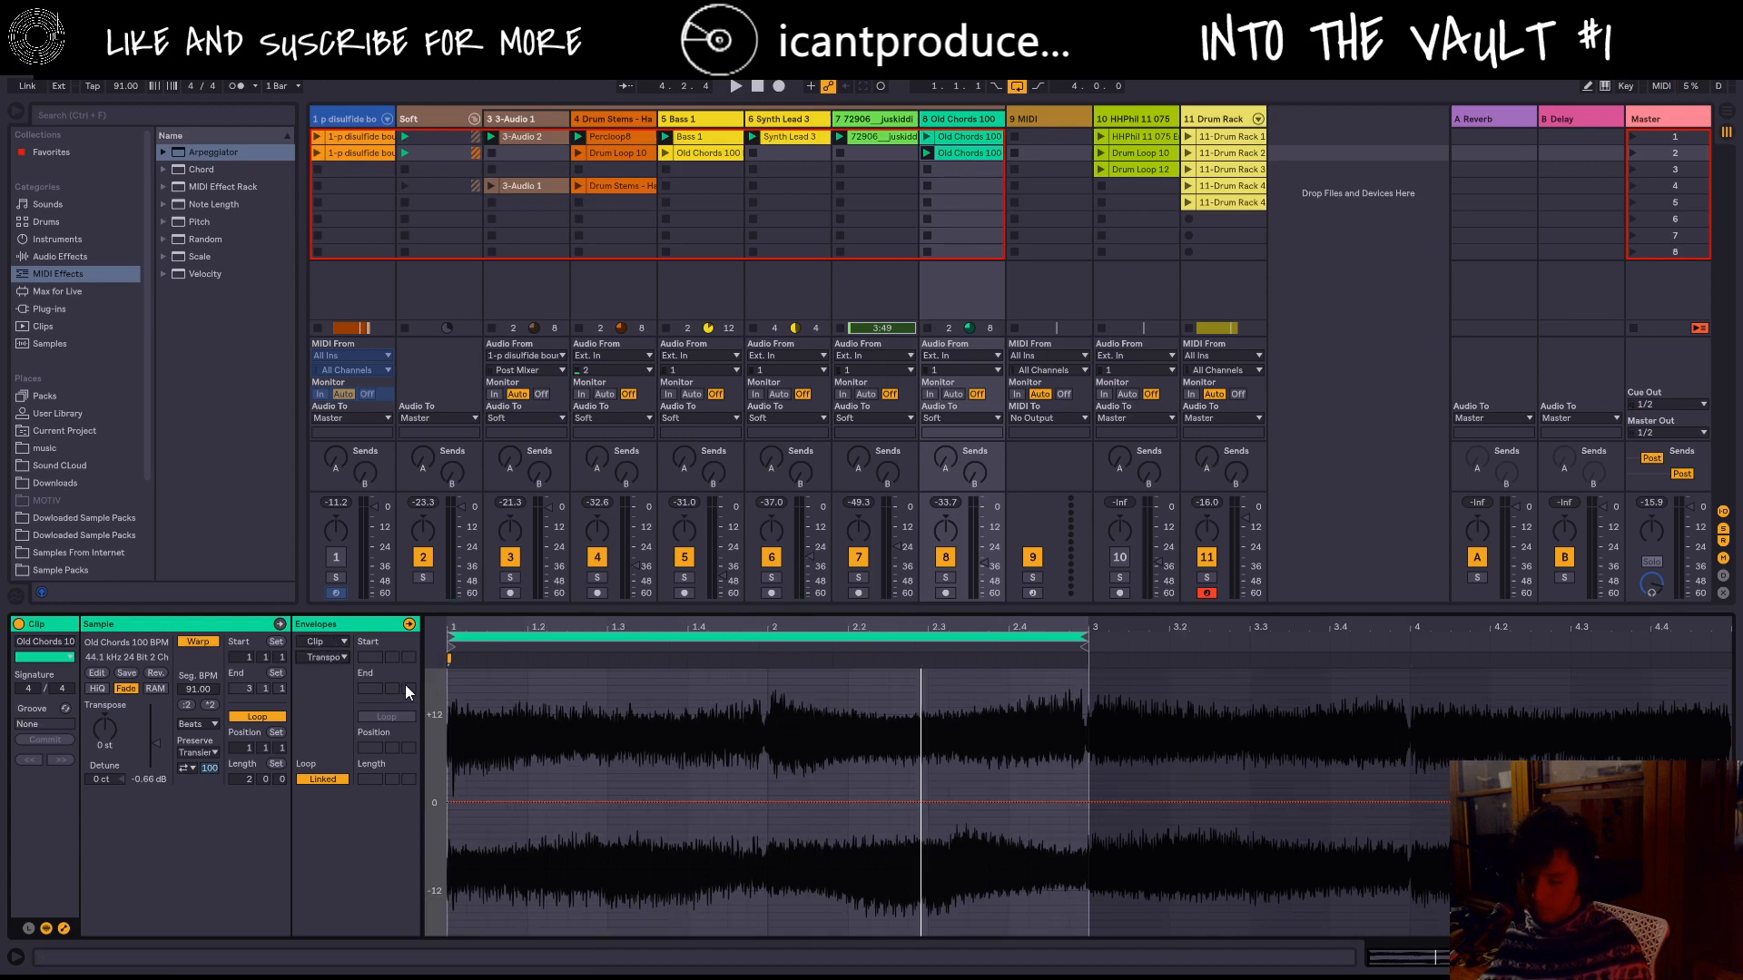
key("space")
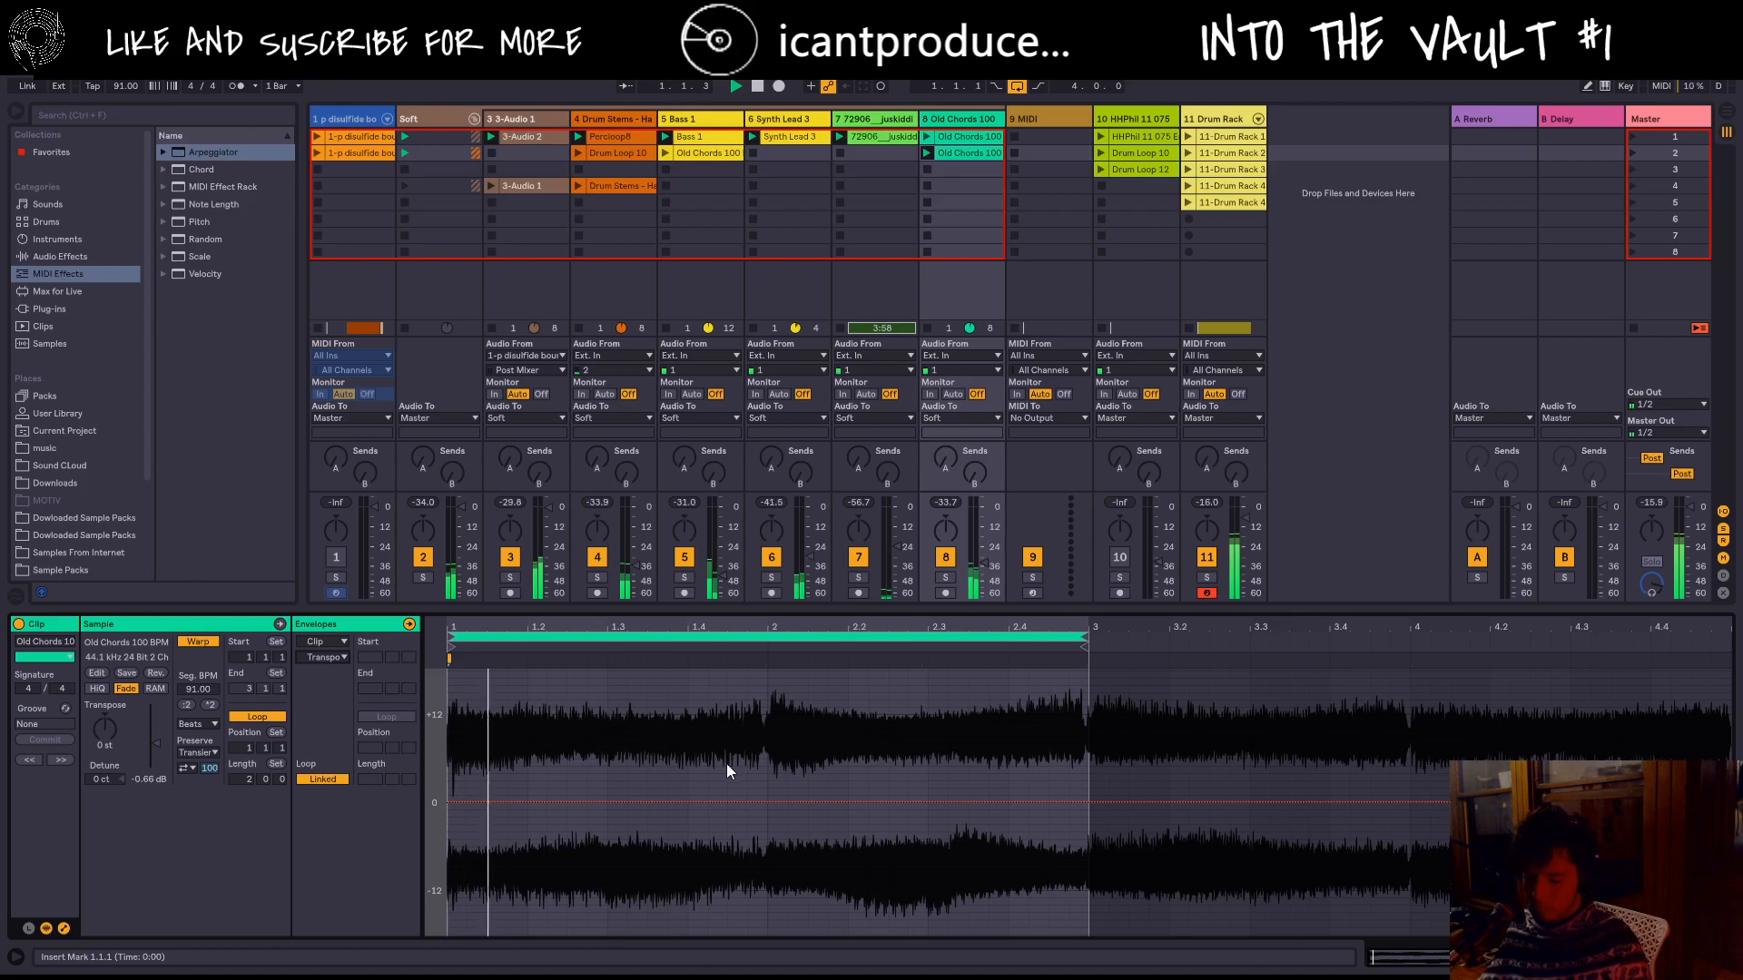
left_click(771, 802)
key("space")
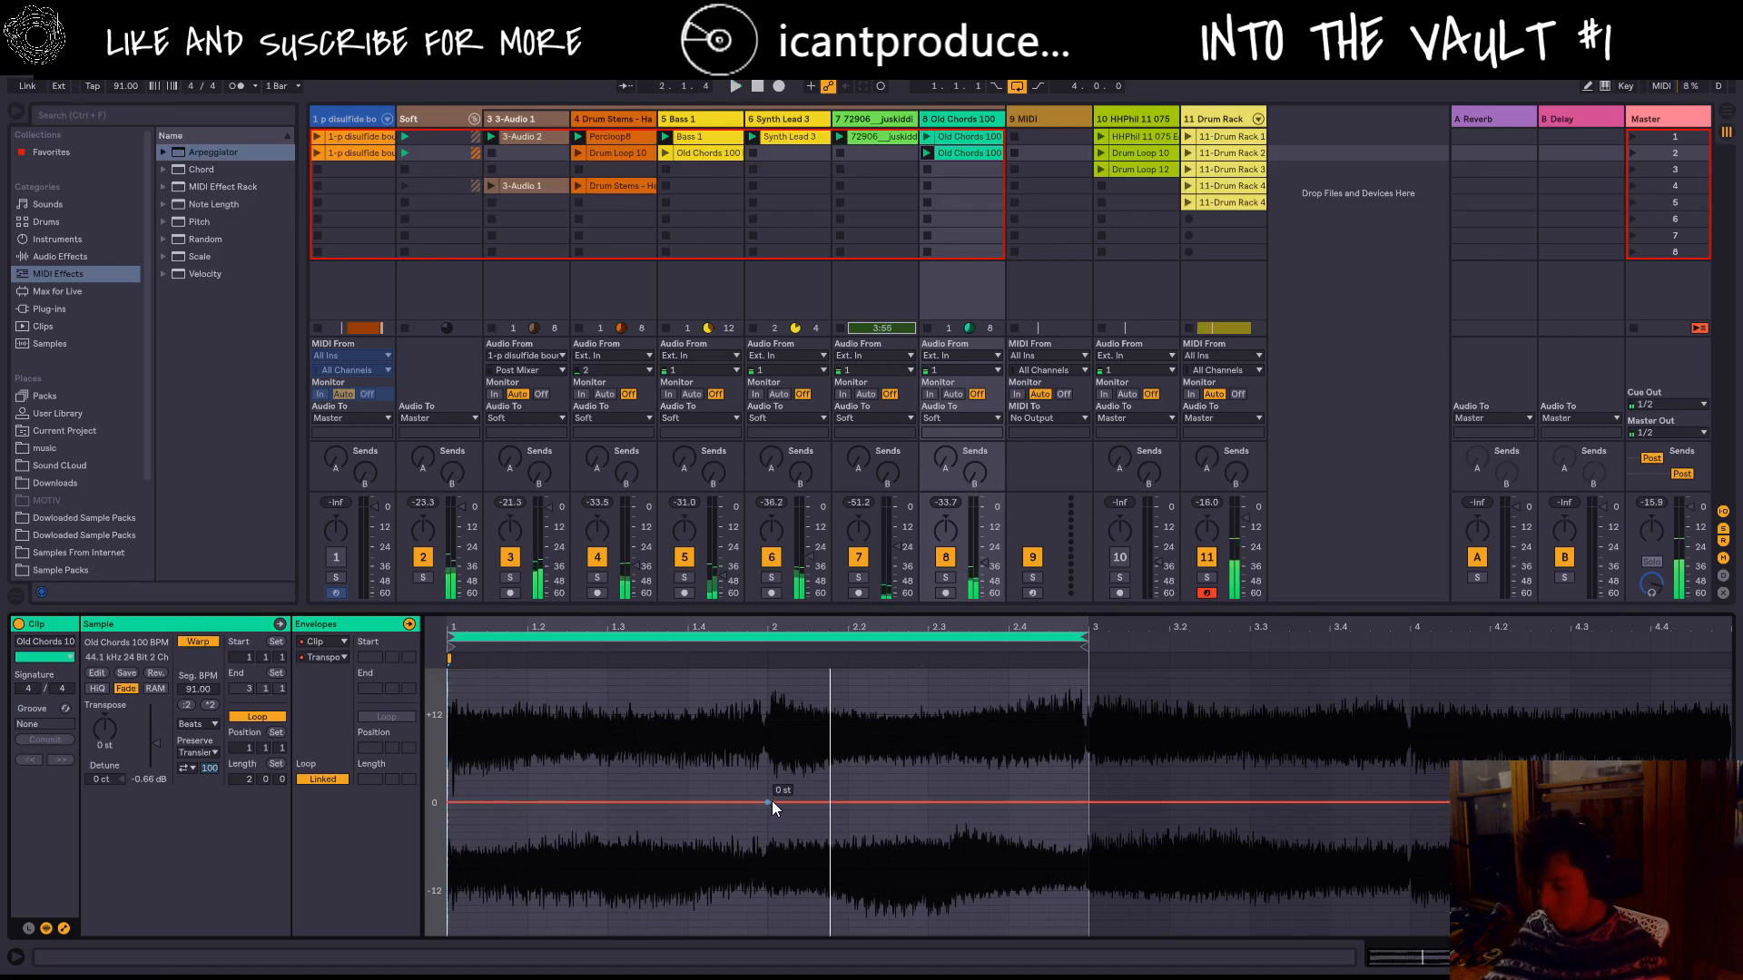
left_click_drag(777, 802, 777, 817)
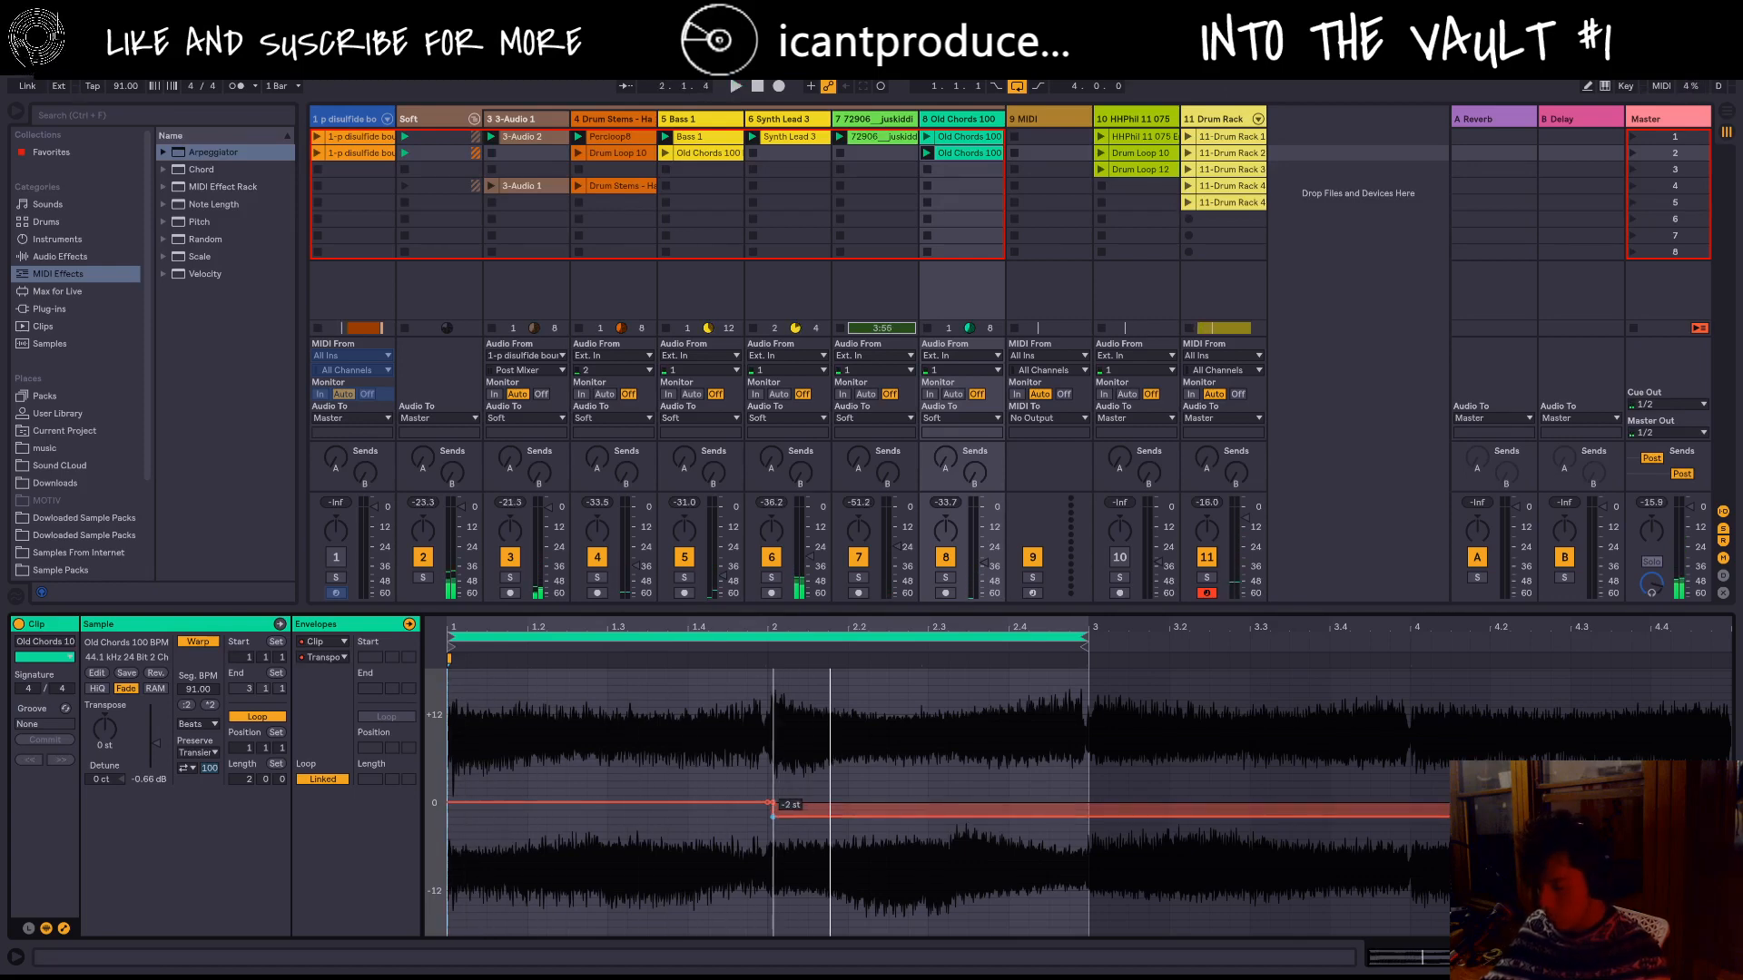
left_click(773, 814)
key("space")
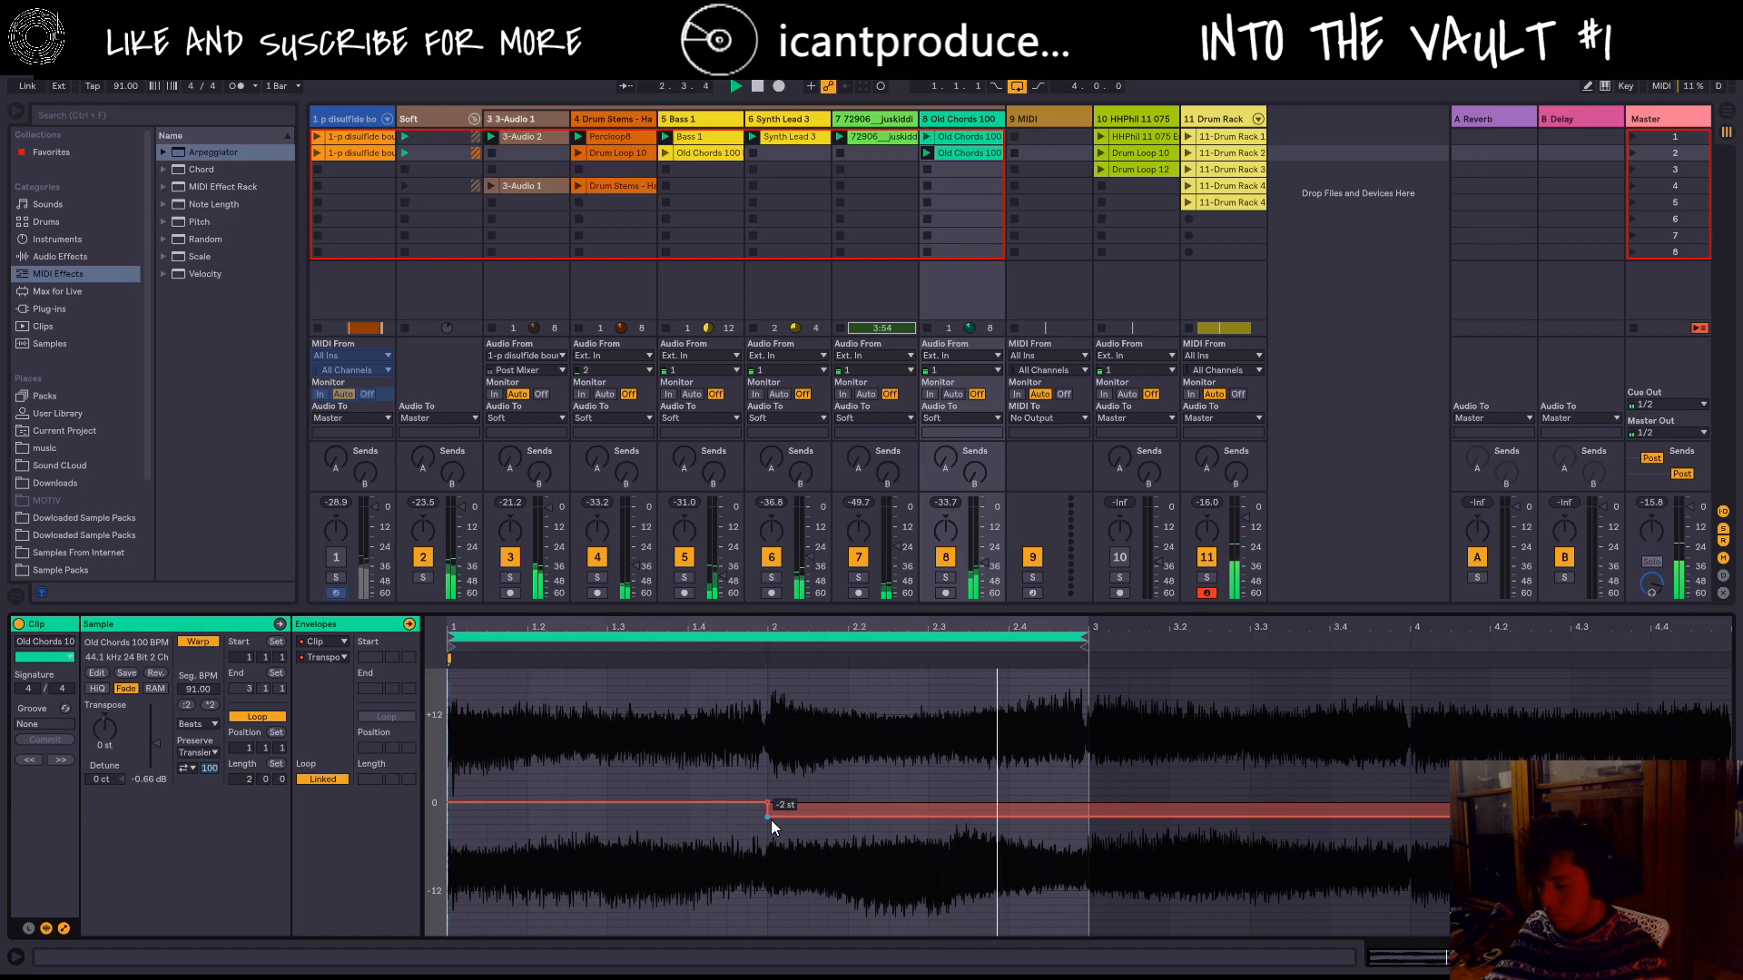
Step: Try other transposition steps from bar 2, including -1, -4 and -3 st, flatten the envelope, and stop the Old Chords clip
left_click_drag(766, 817, 766, 810)
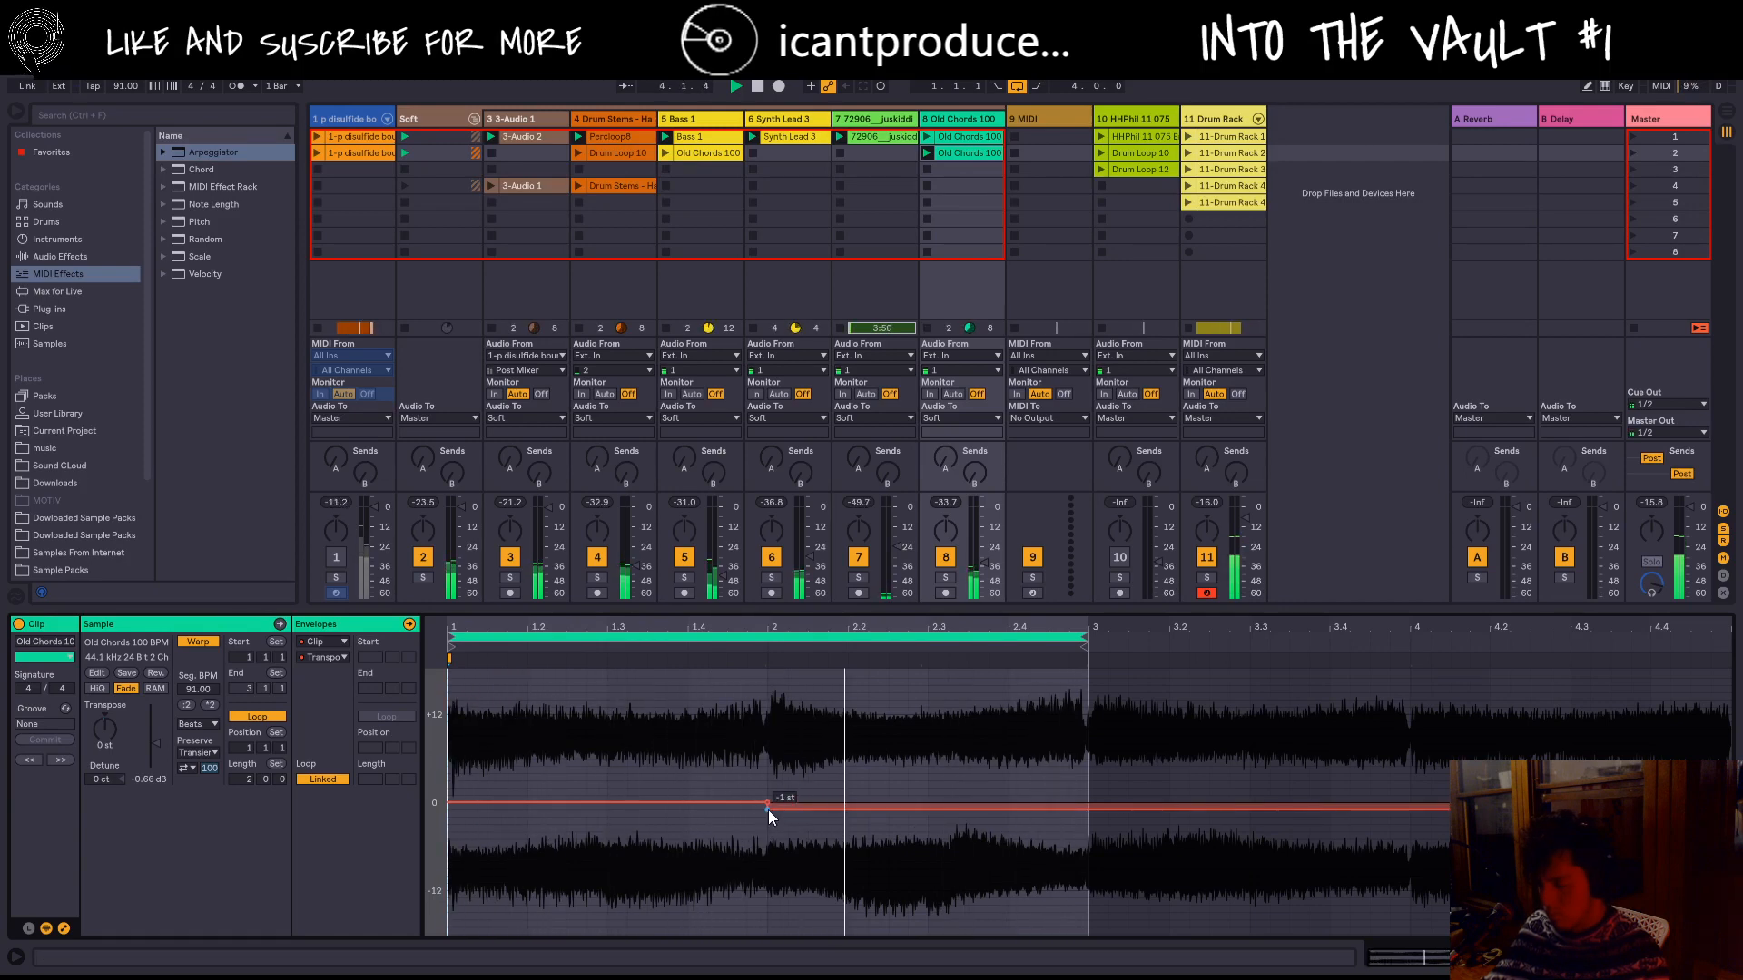
left_click_drag(767, 806, 770, 782)
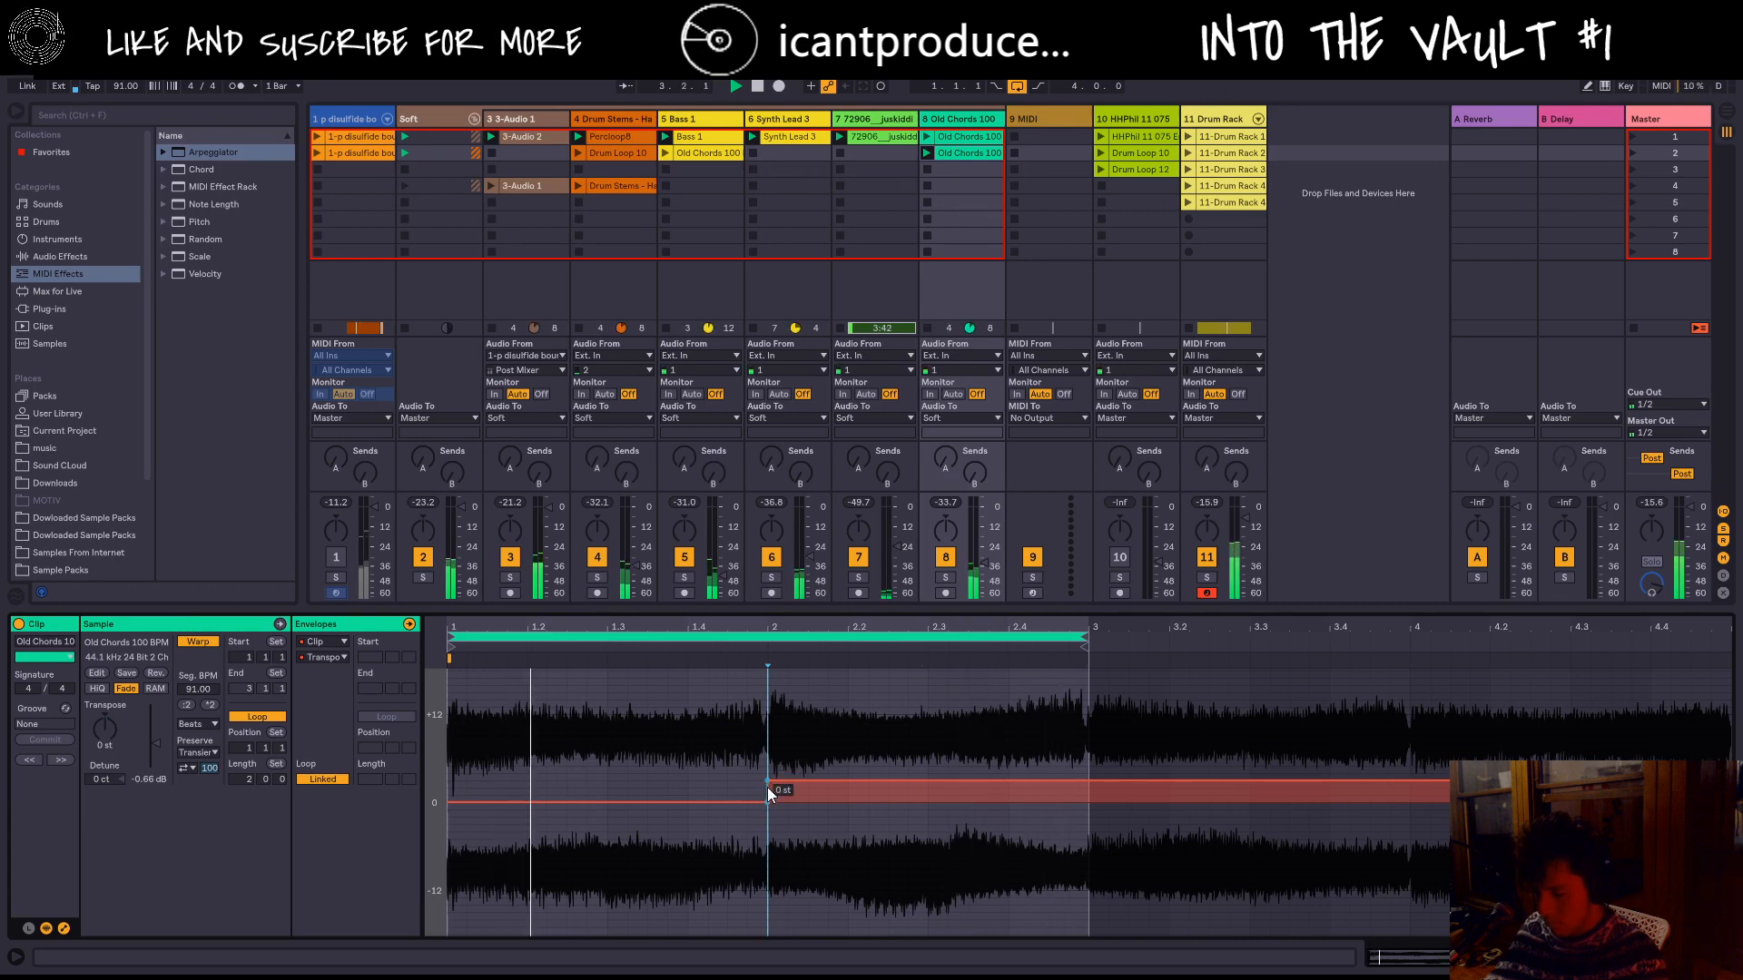
left_click_drag(766, 781, 770, 819)
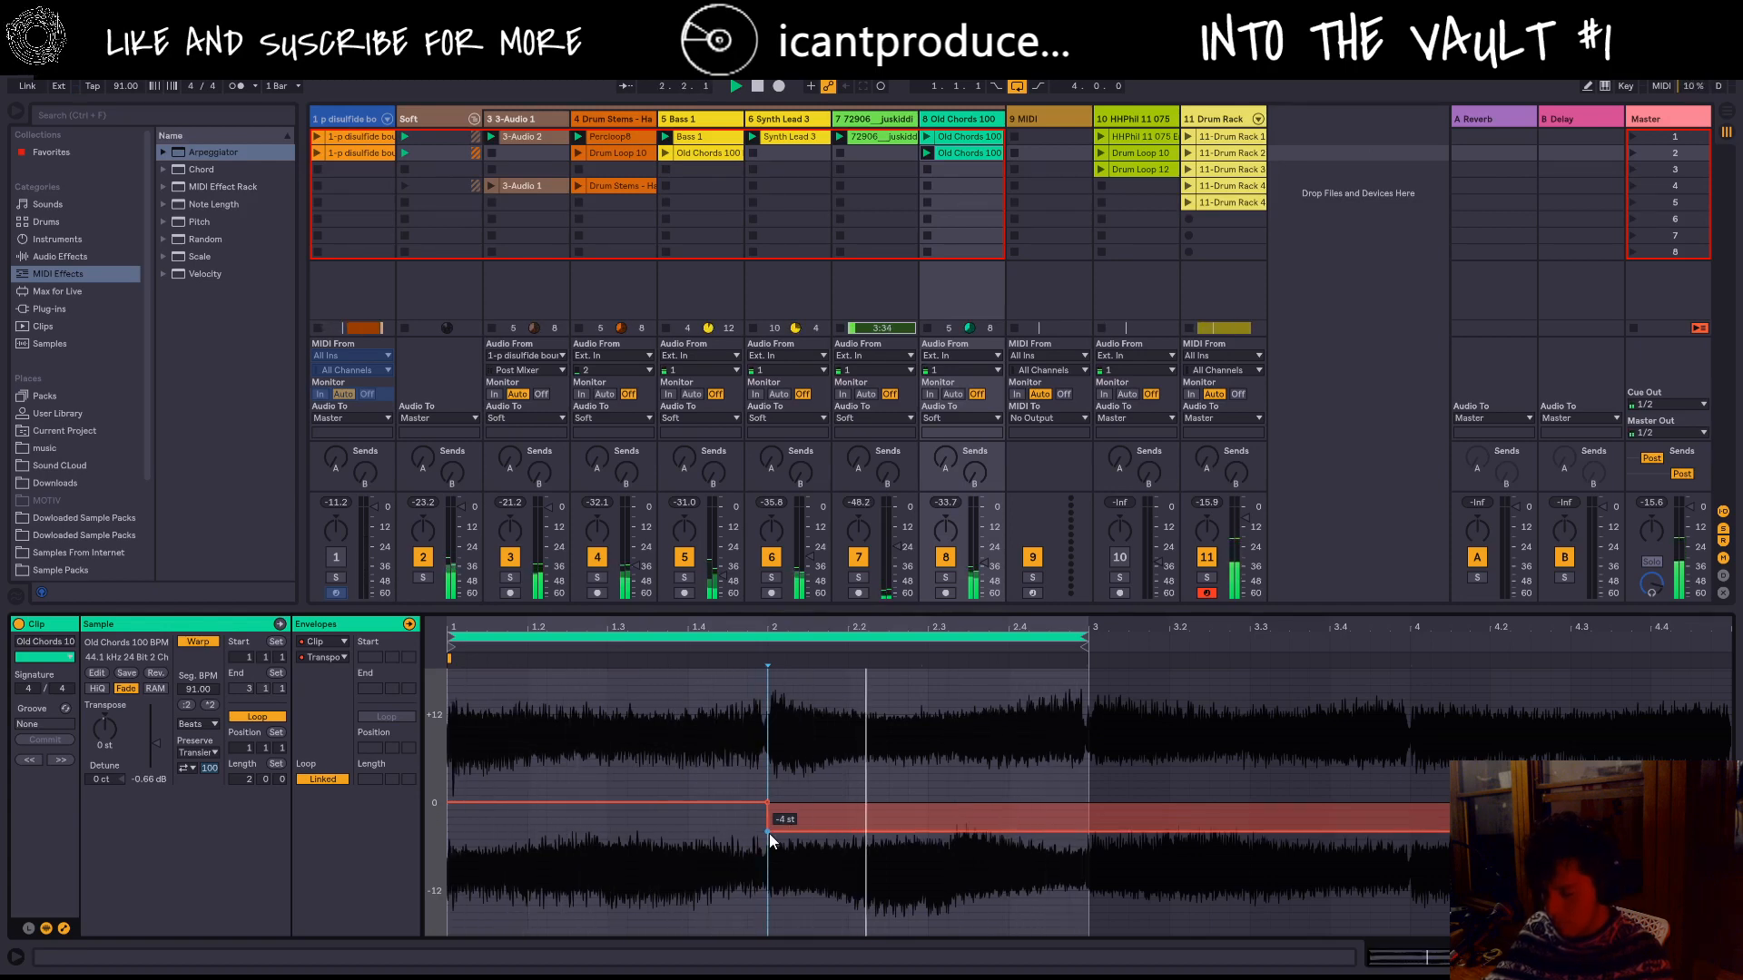
left_click_drag(770, 834, 769, 826)
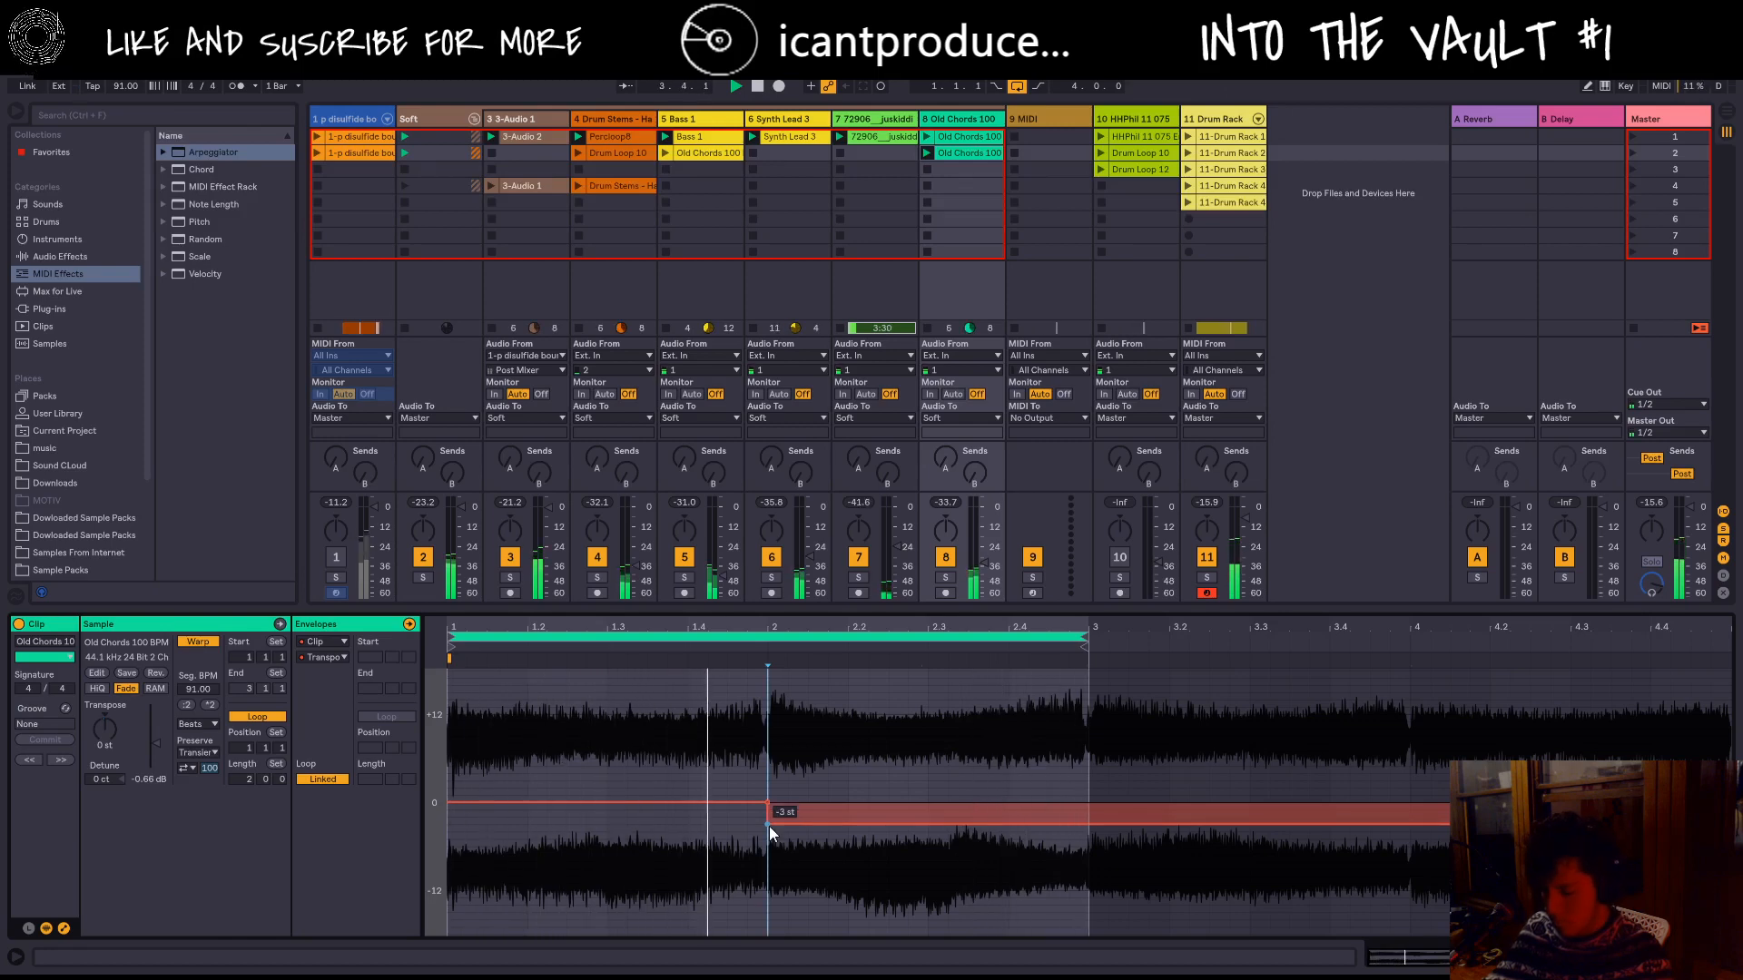
left_click(769, 826)
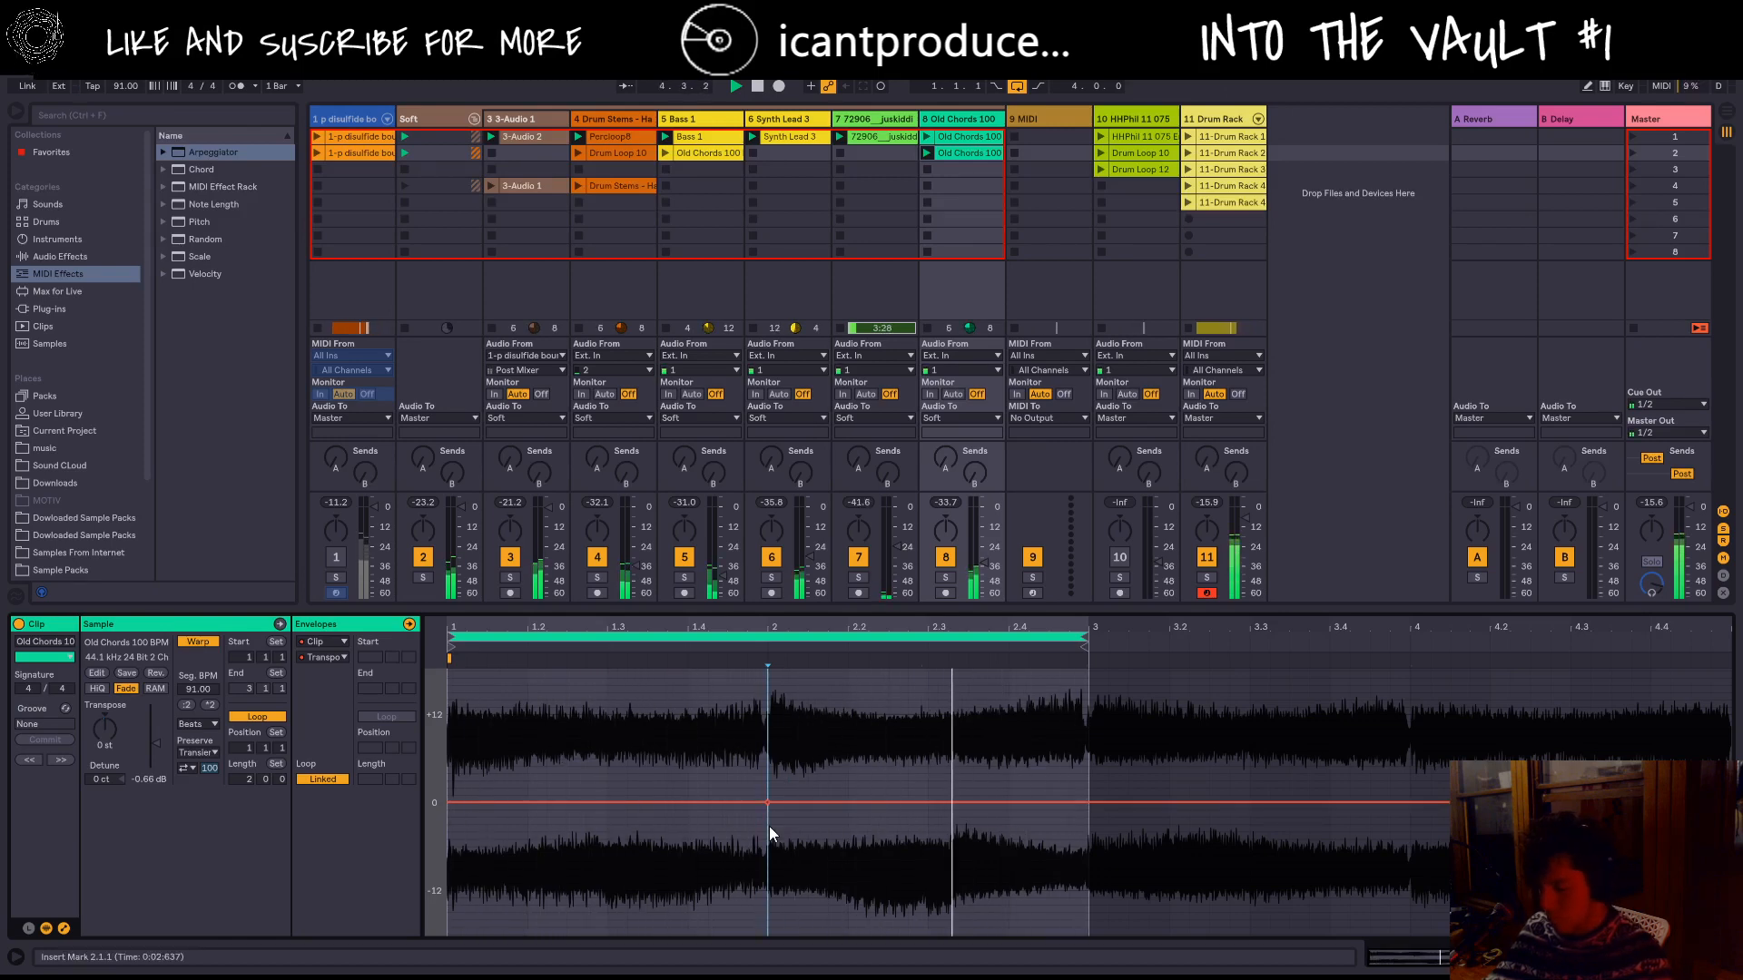
left_click(926, 168)
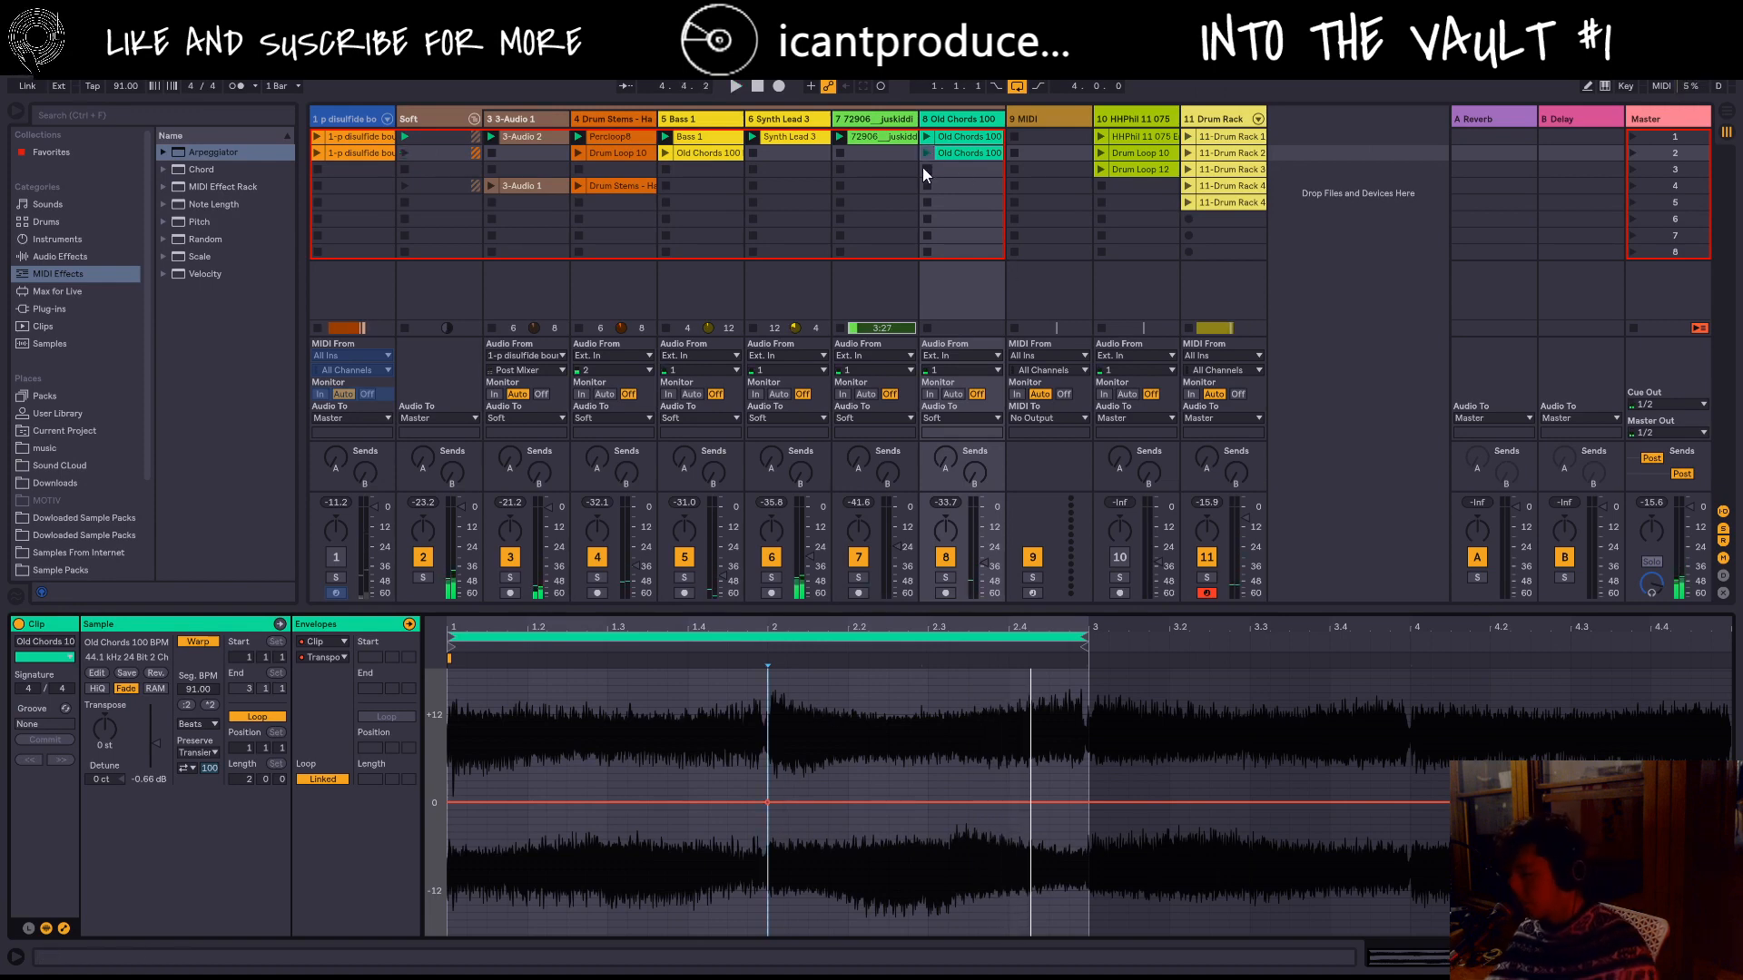
Step: Raise the Drum Stems track's volume to about -29.7 dB and set the Soft group's compressor ratio to 7.00:1
key("space")
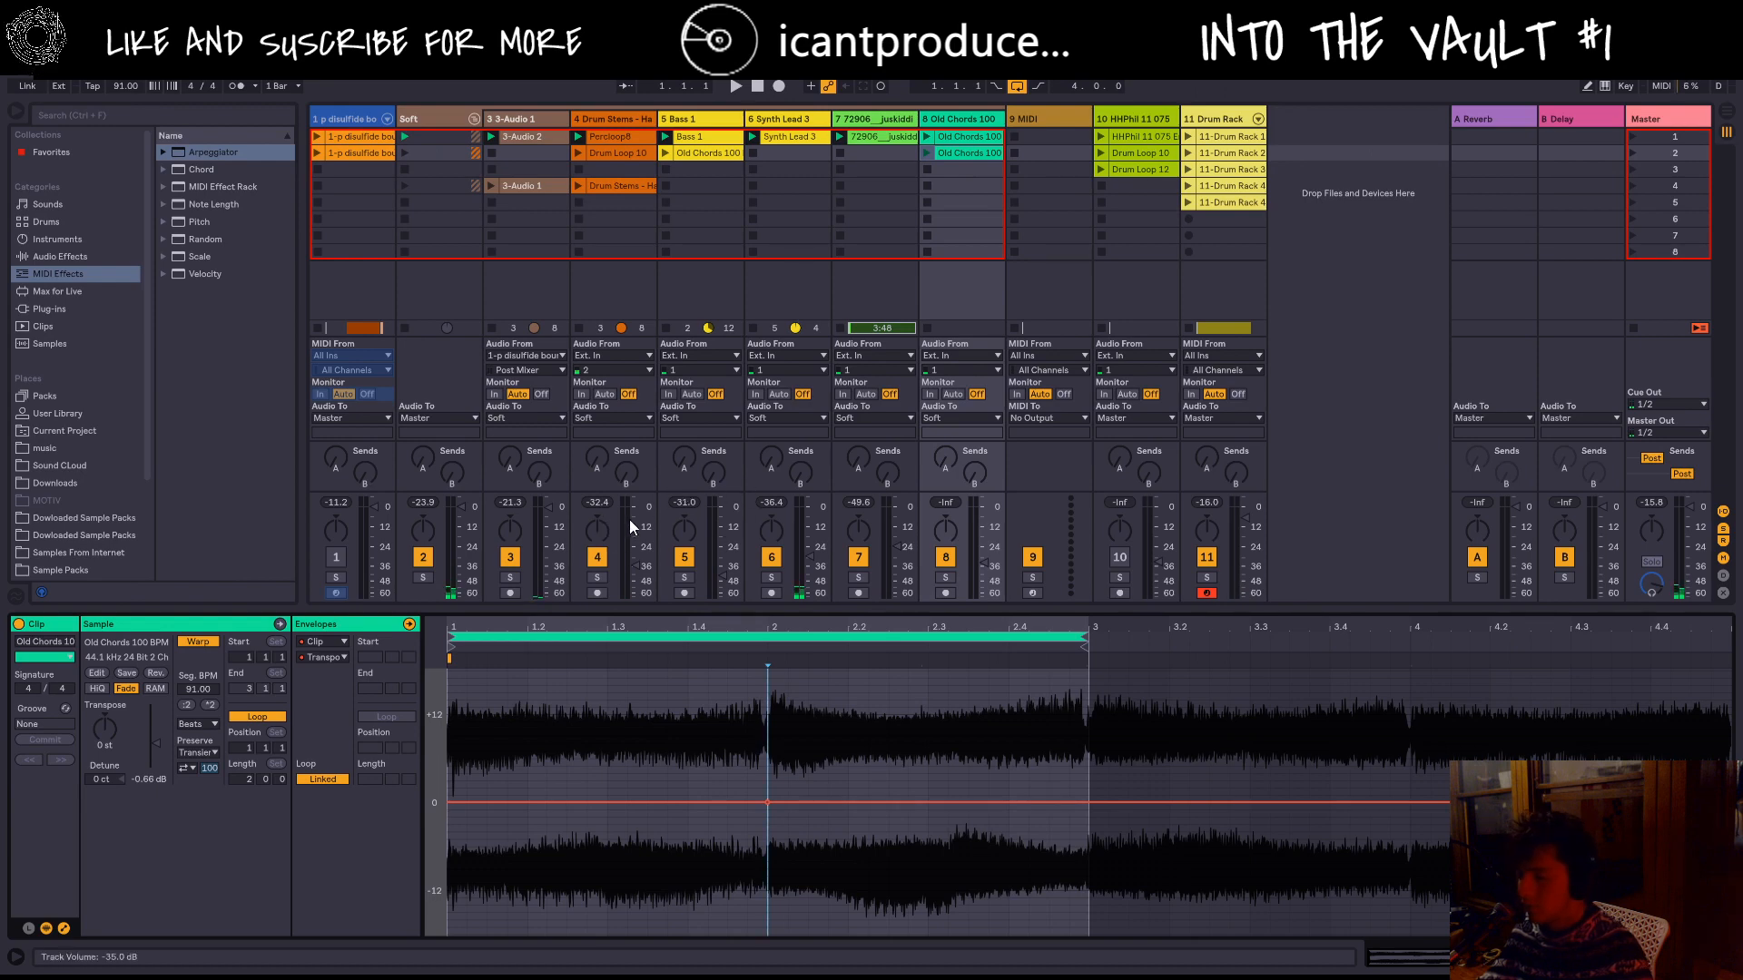
key("space")
left_click_drag(641, 567, 640, 554)
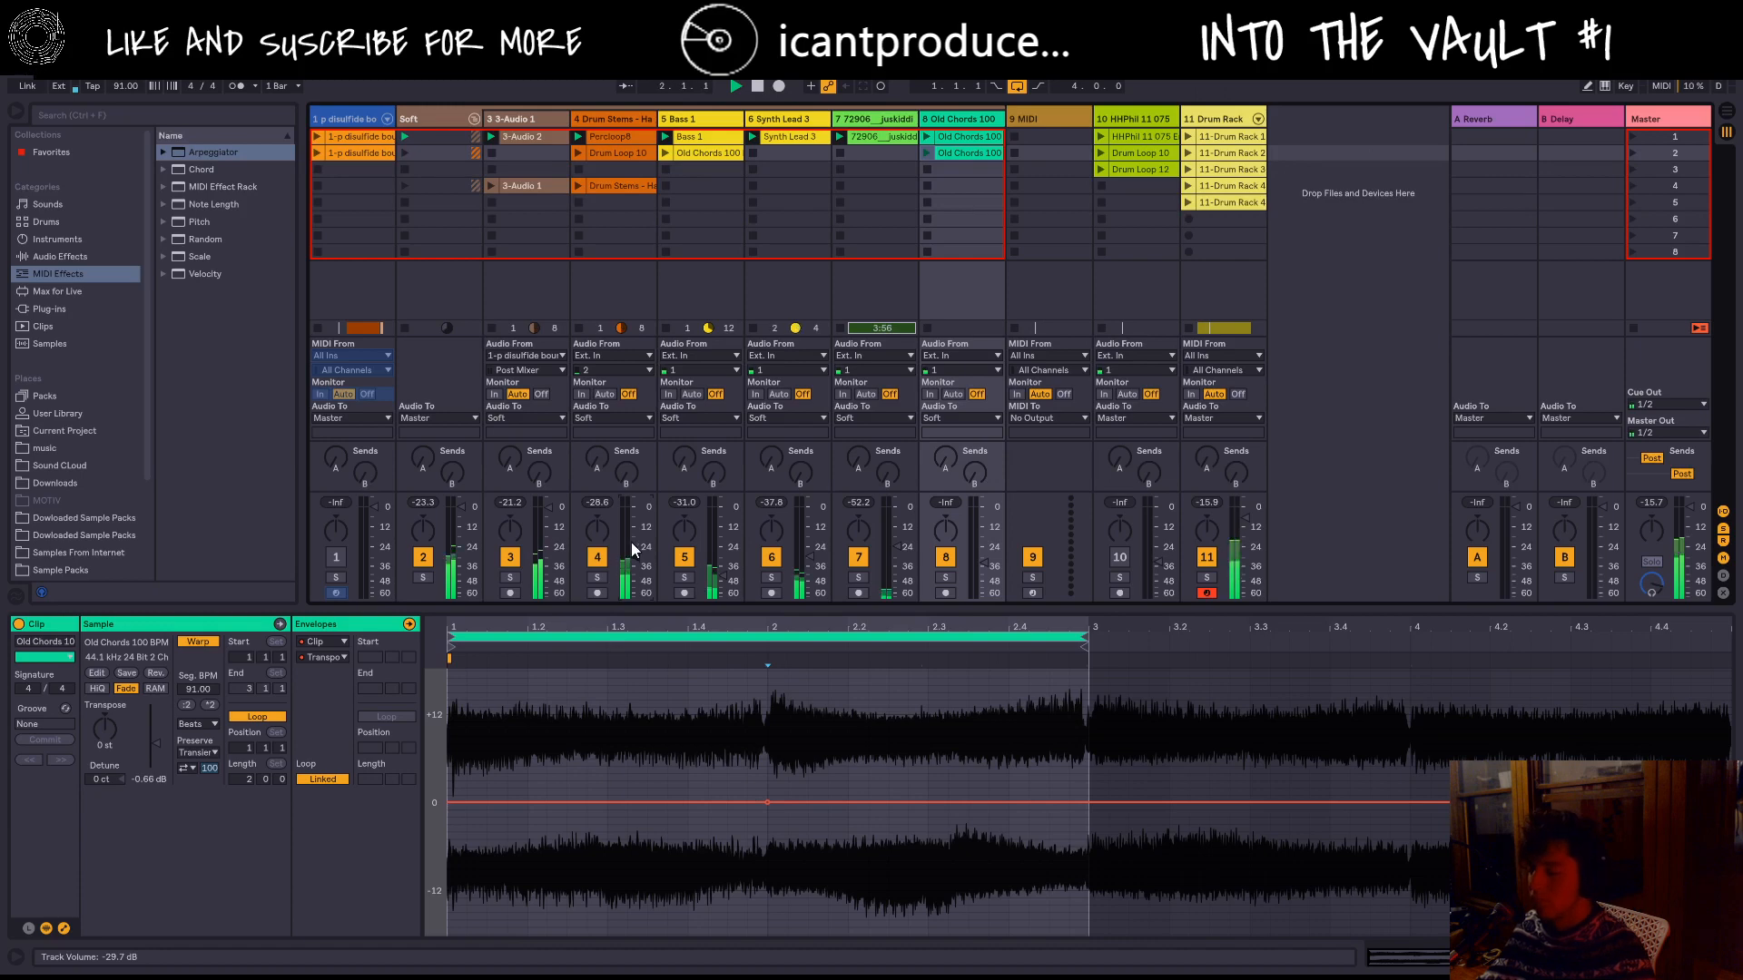
left_click(429, 325)
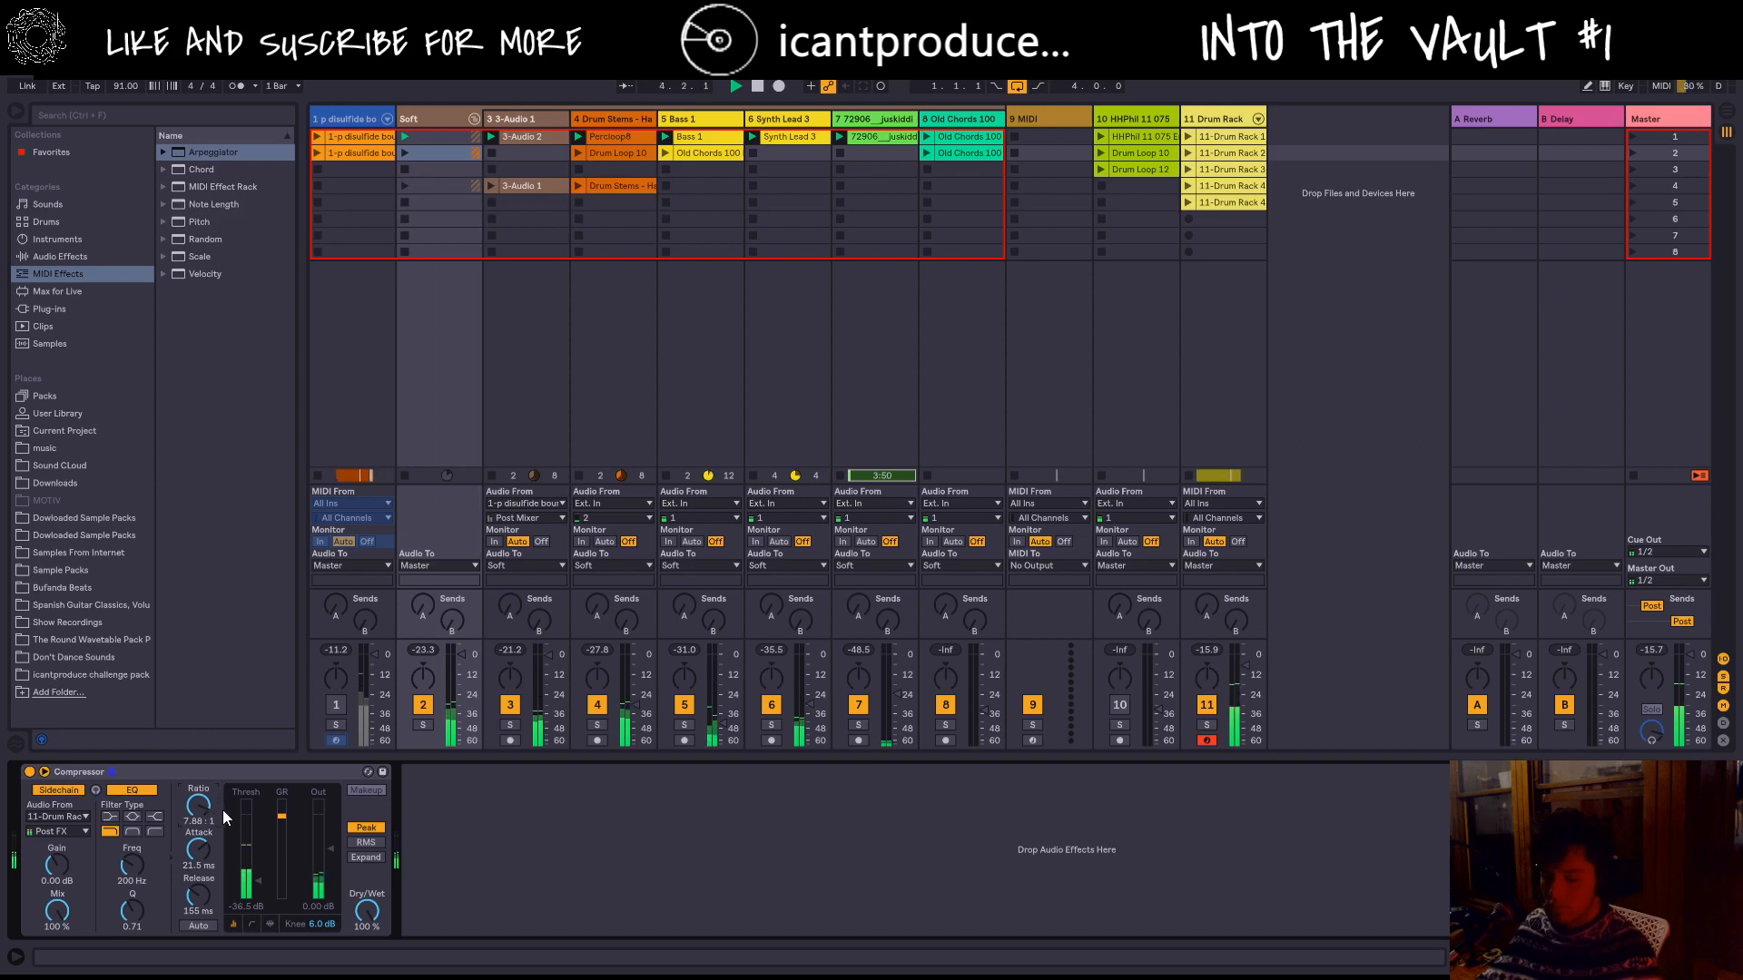
left_click_drag(202, 806, 205, 804)
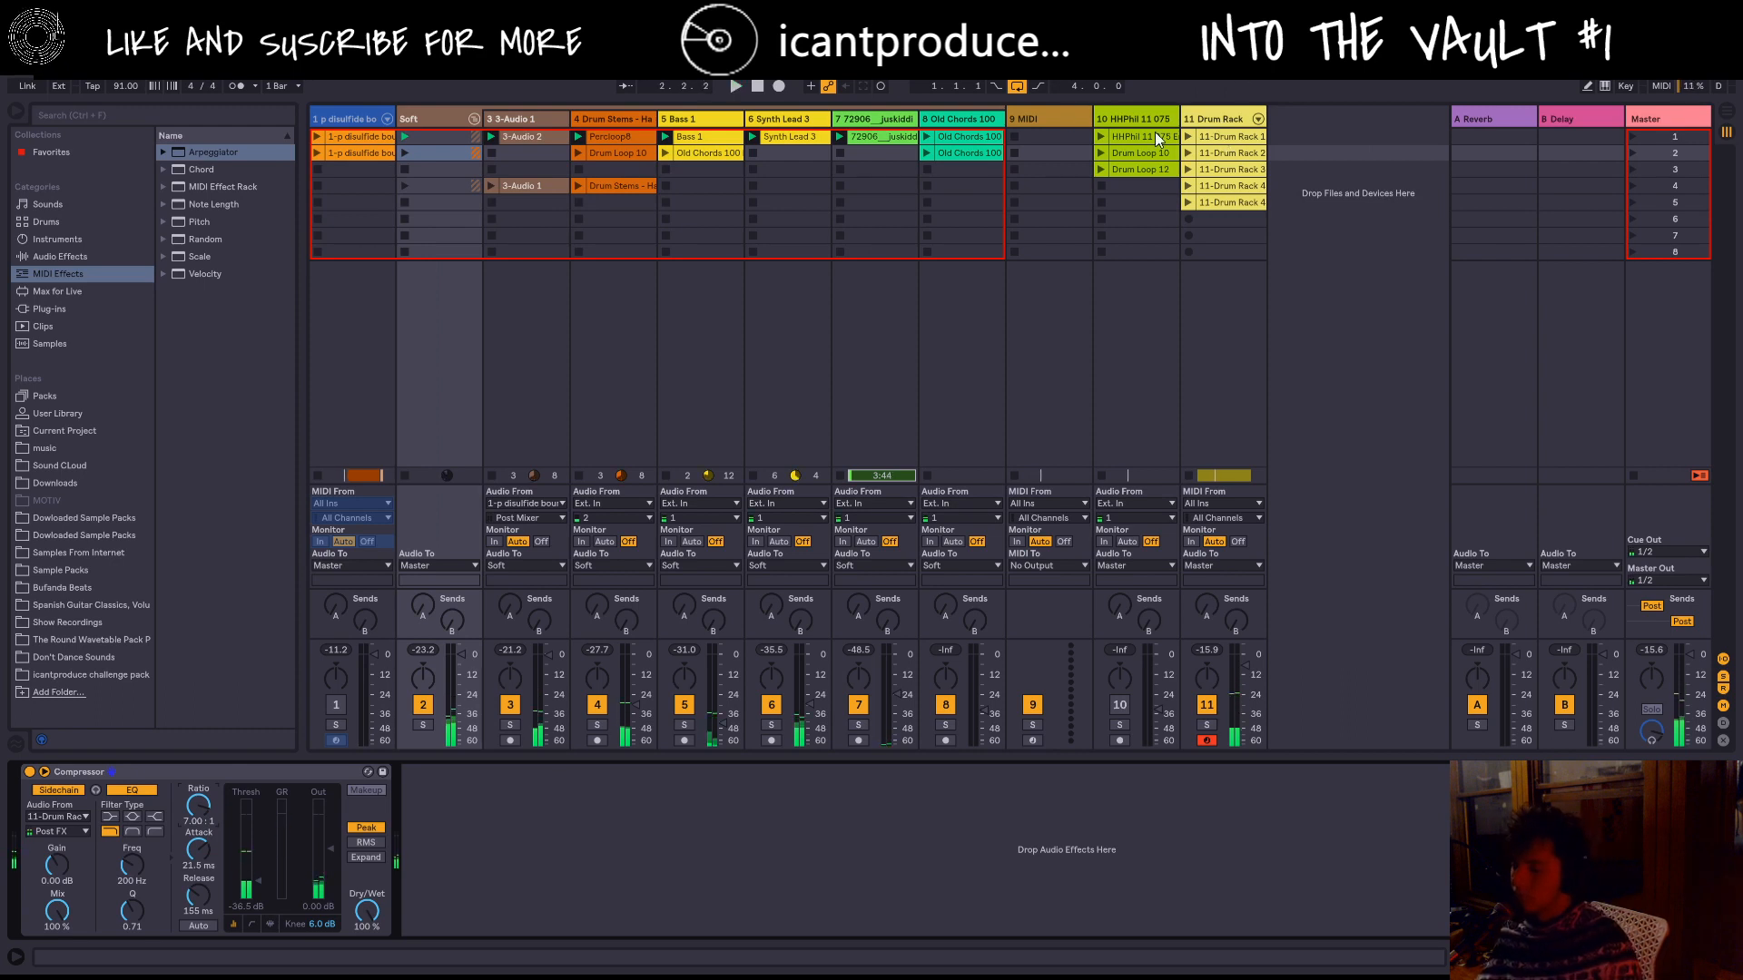
Step: Move the Drum Rack track into the Soft group after the Old Chords track and launch its fifth clip
left_click_drag(1209, 119, 1010, 136)
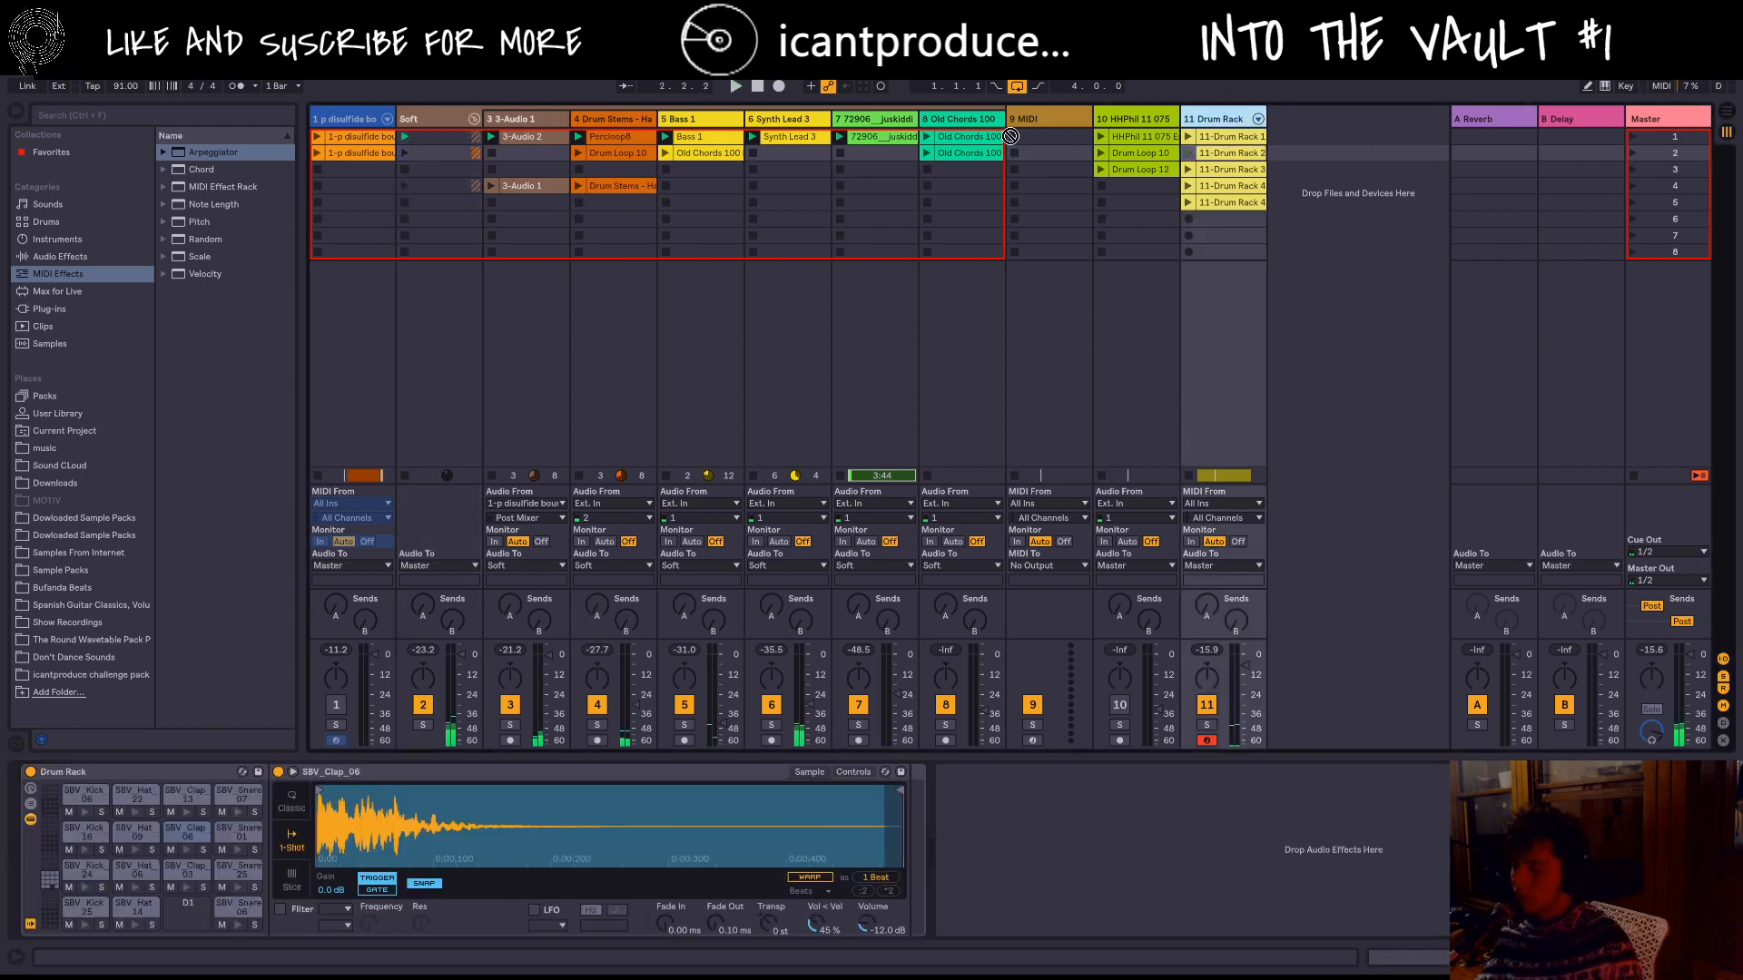
left_click(1188, 201)
left_click_drag(1047, 118, 1006, 127)
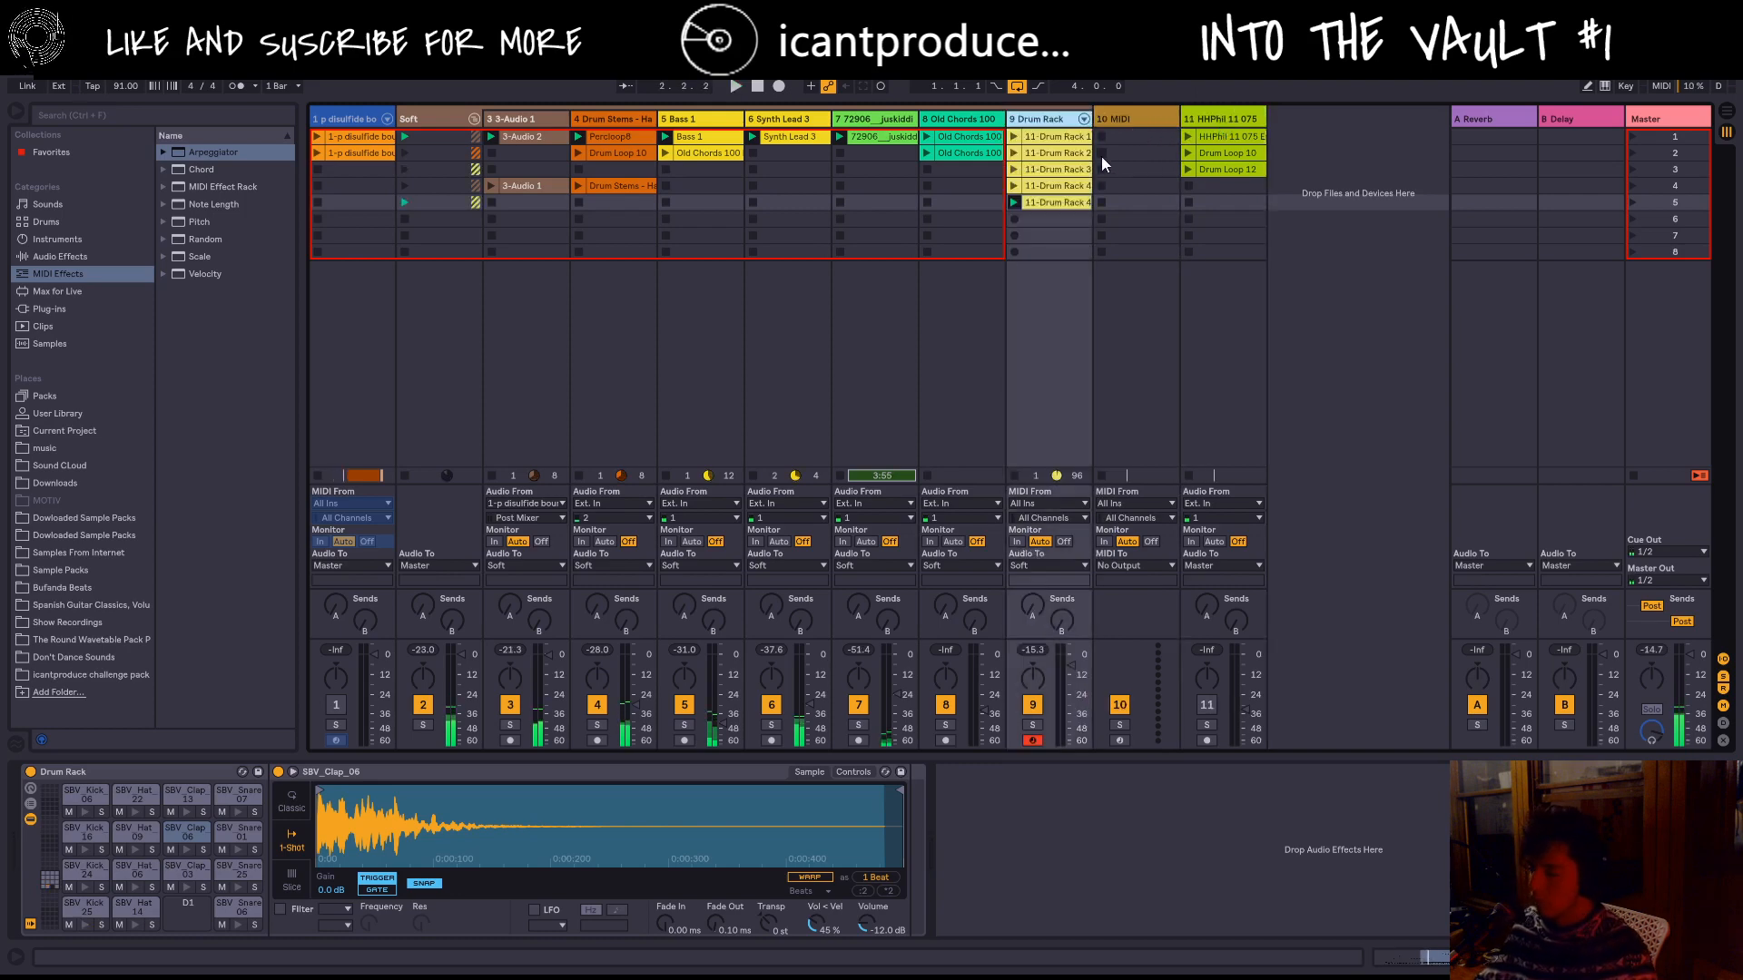
Step: Compare the fourth Drum Rack clip with the fifth, open the fifth clip's notes, and play it with the mix
left_click(1011, 185)
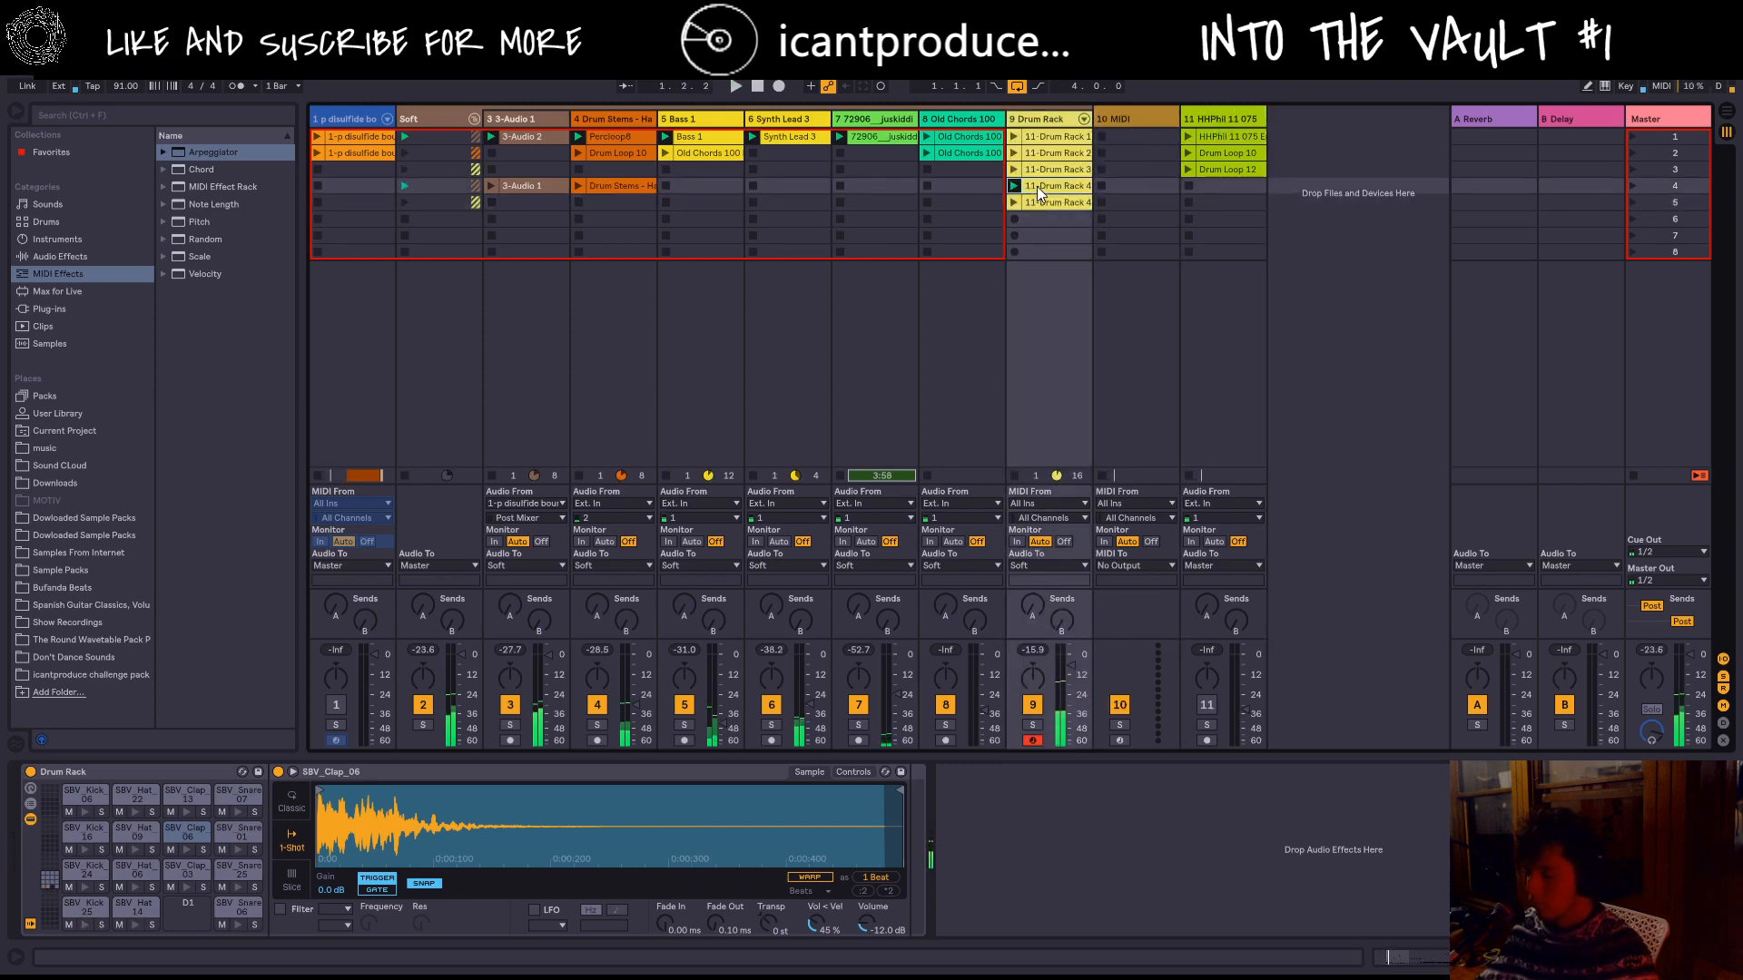
double_click(1037, 187)
left_click(1043, 203)
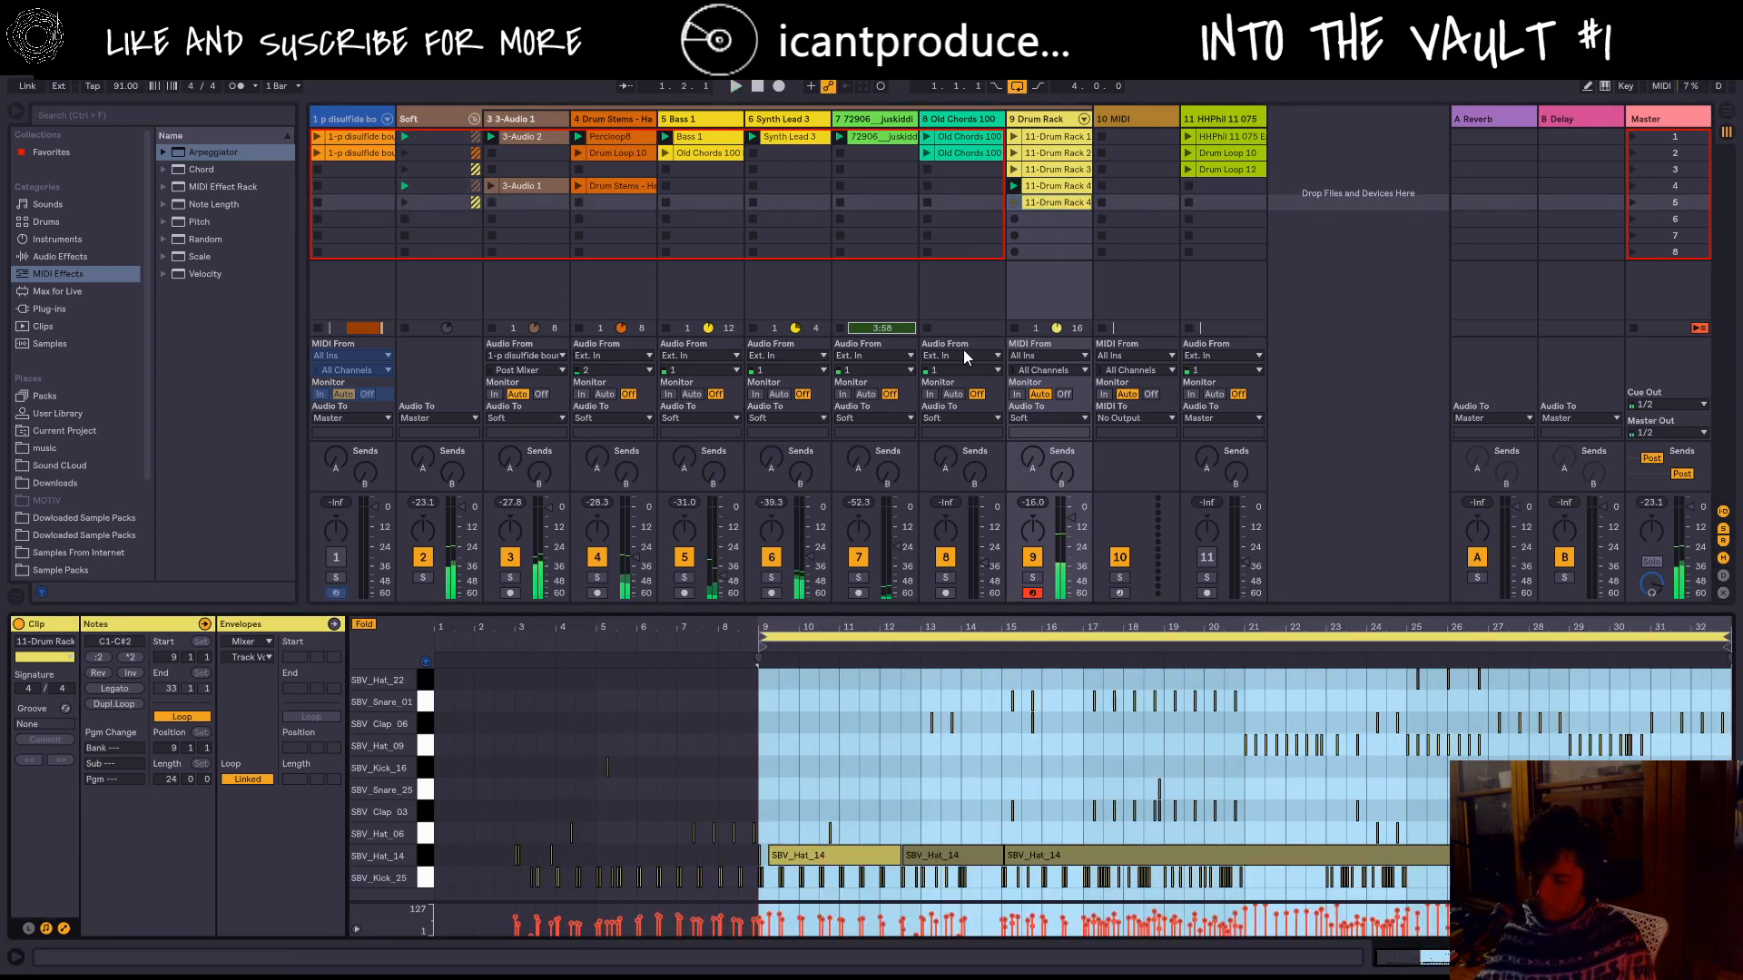
left_click(1017, 199)
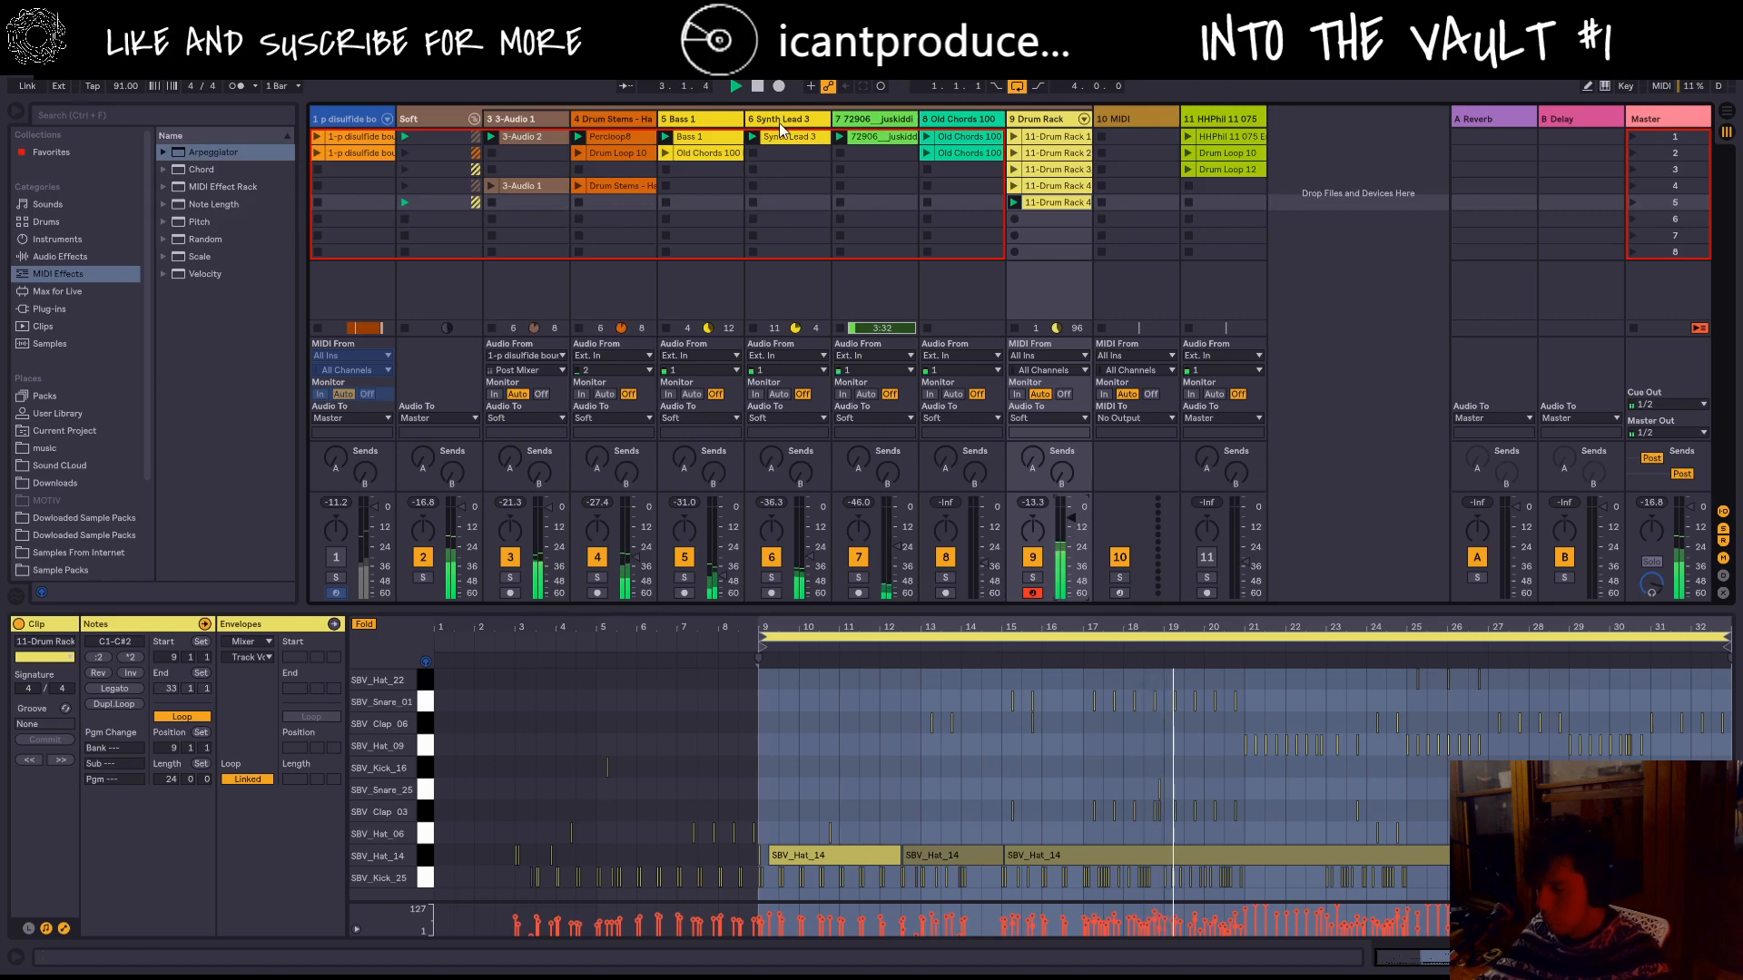
Step: Transpose the 72906 juskiddink clip to -8 st and shorten it to end at bar 21
left_click(875, 133)
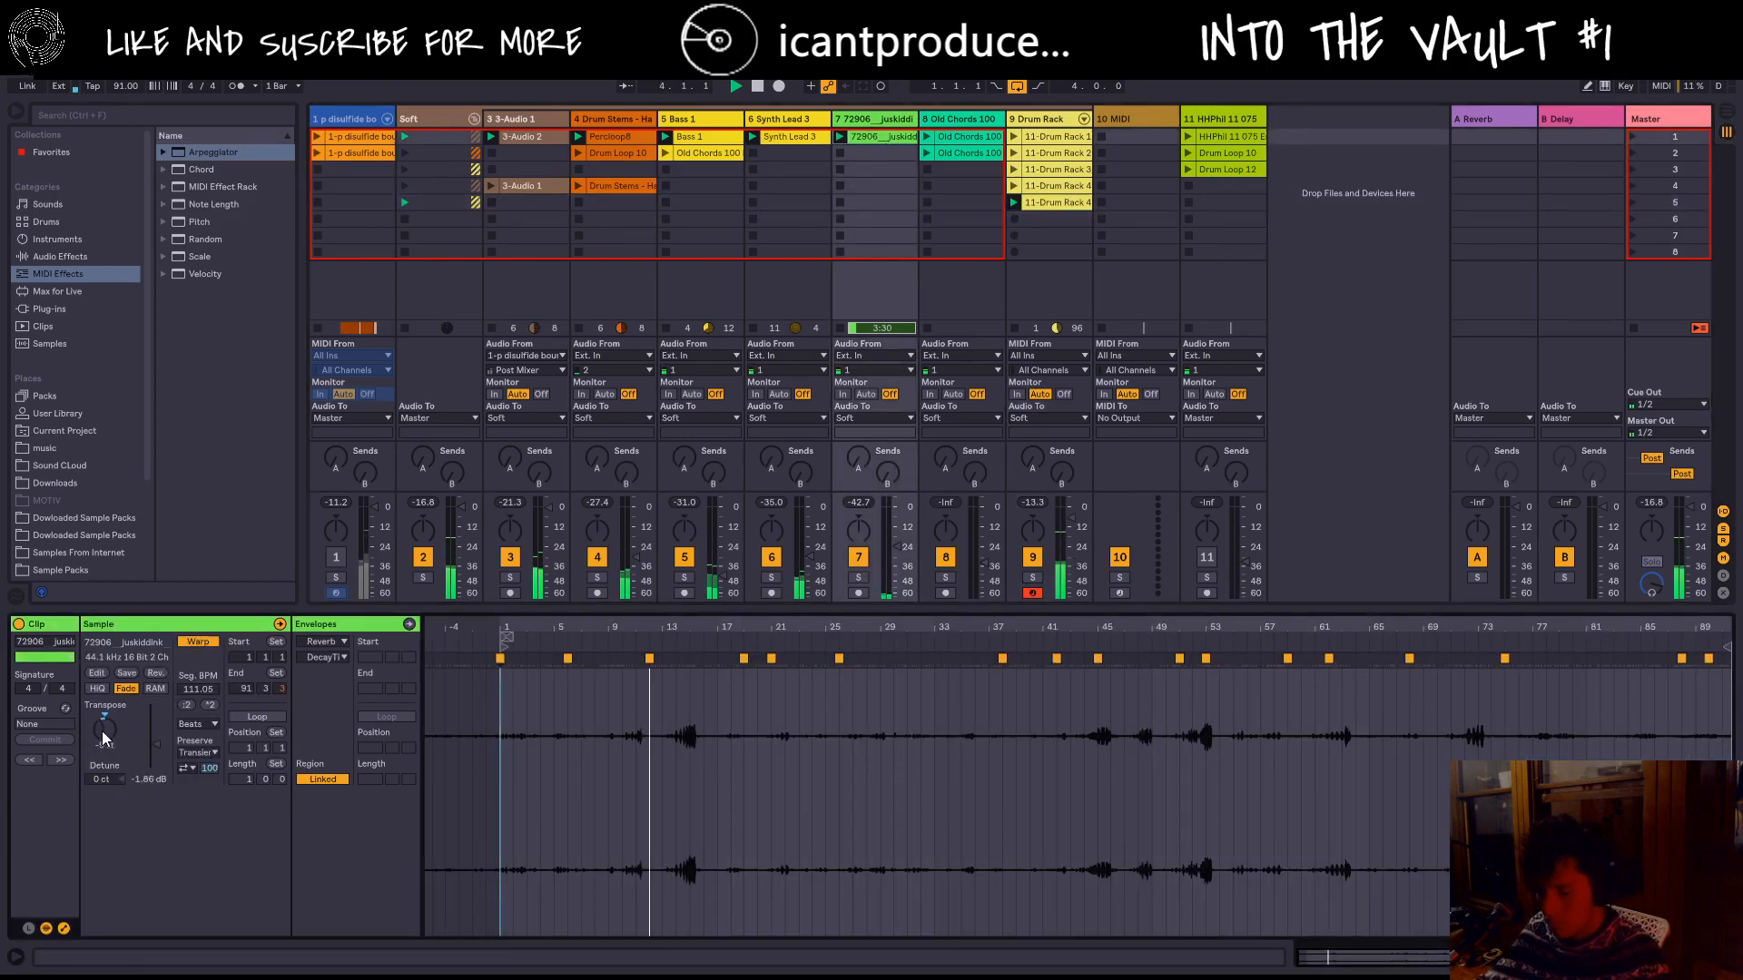
left_click_drag(104, 729, 104, 740)
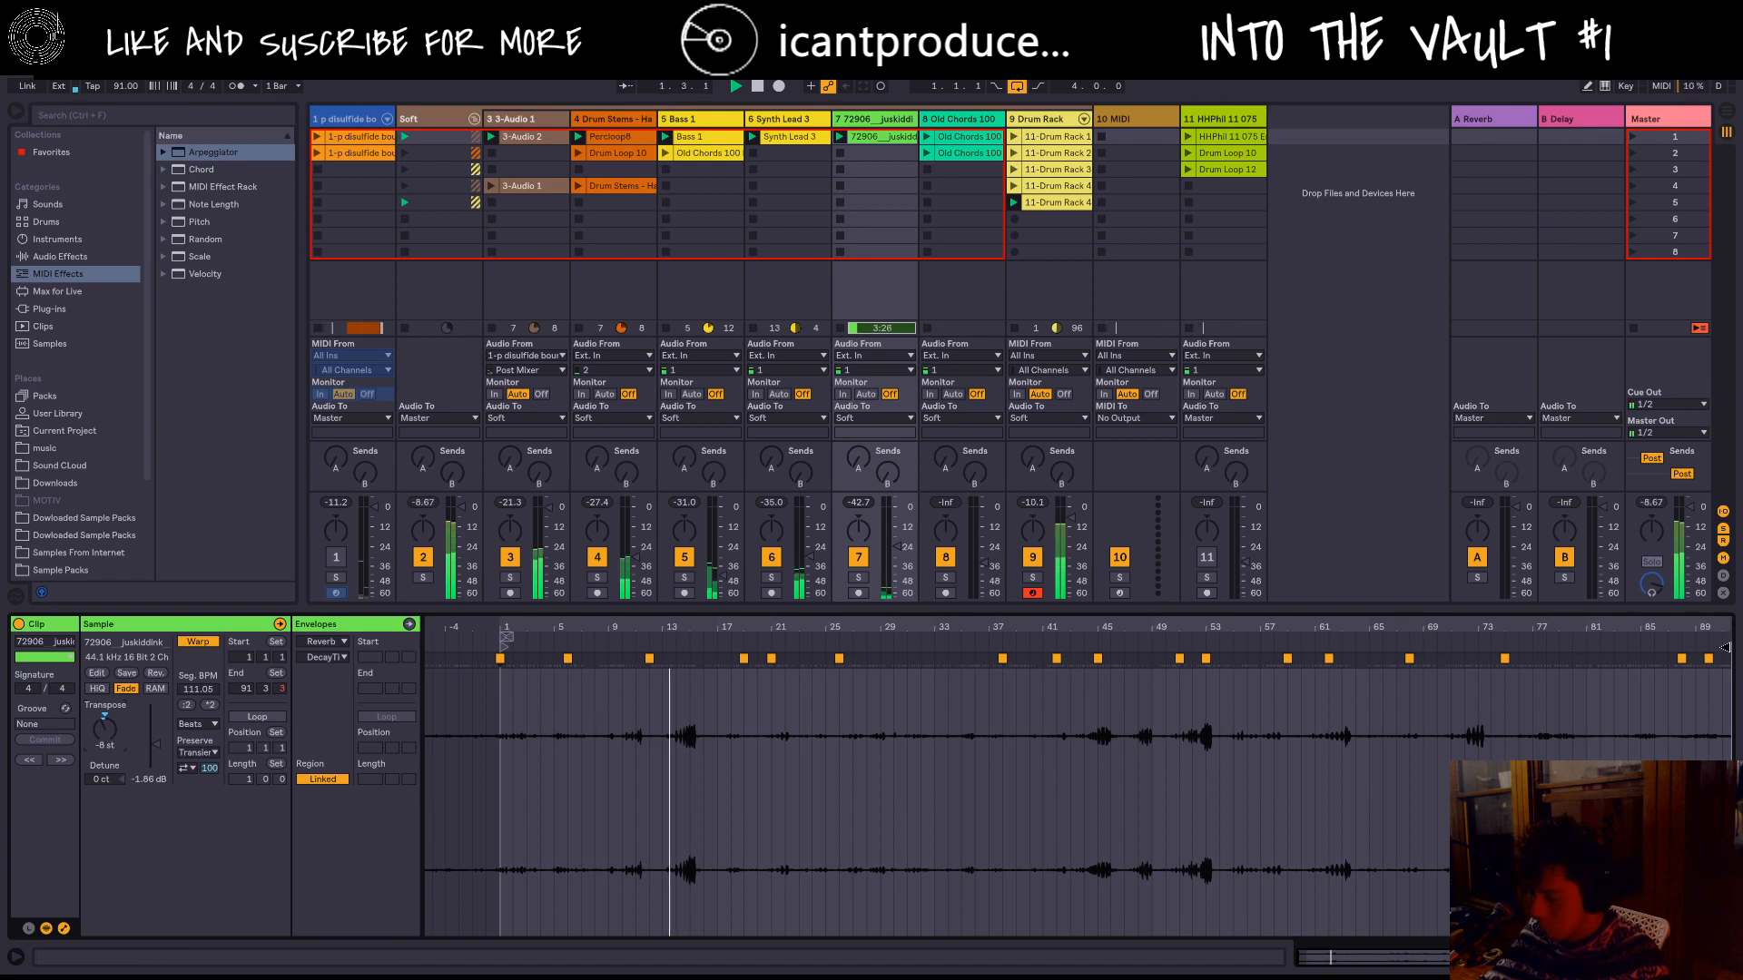
mouse_move(1727, 647)
left_mouse_down()
mouse_move(715, 668)
mouse_move(773, 685)
left_mouse_up()
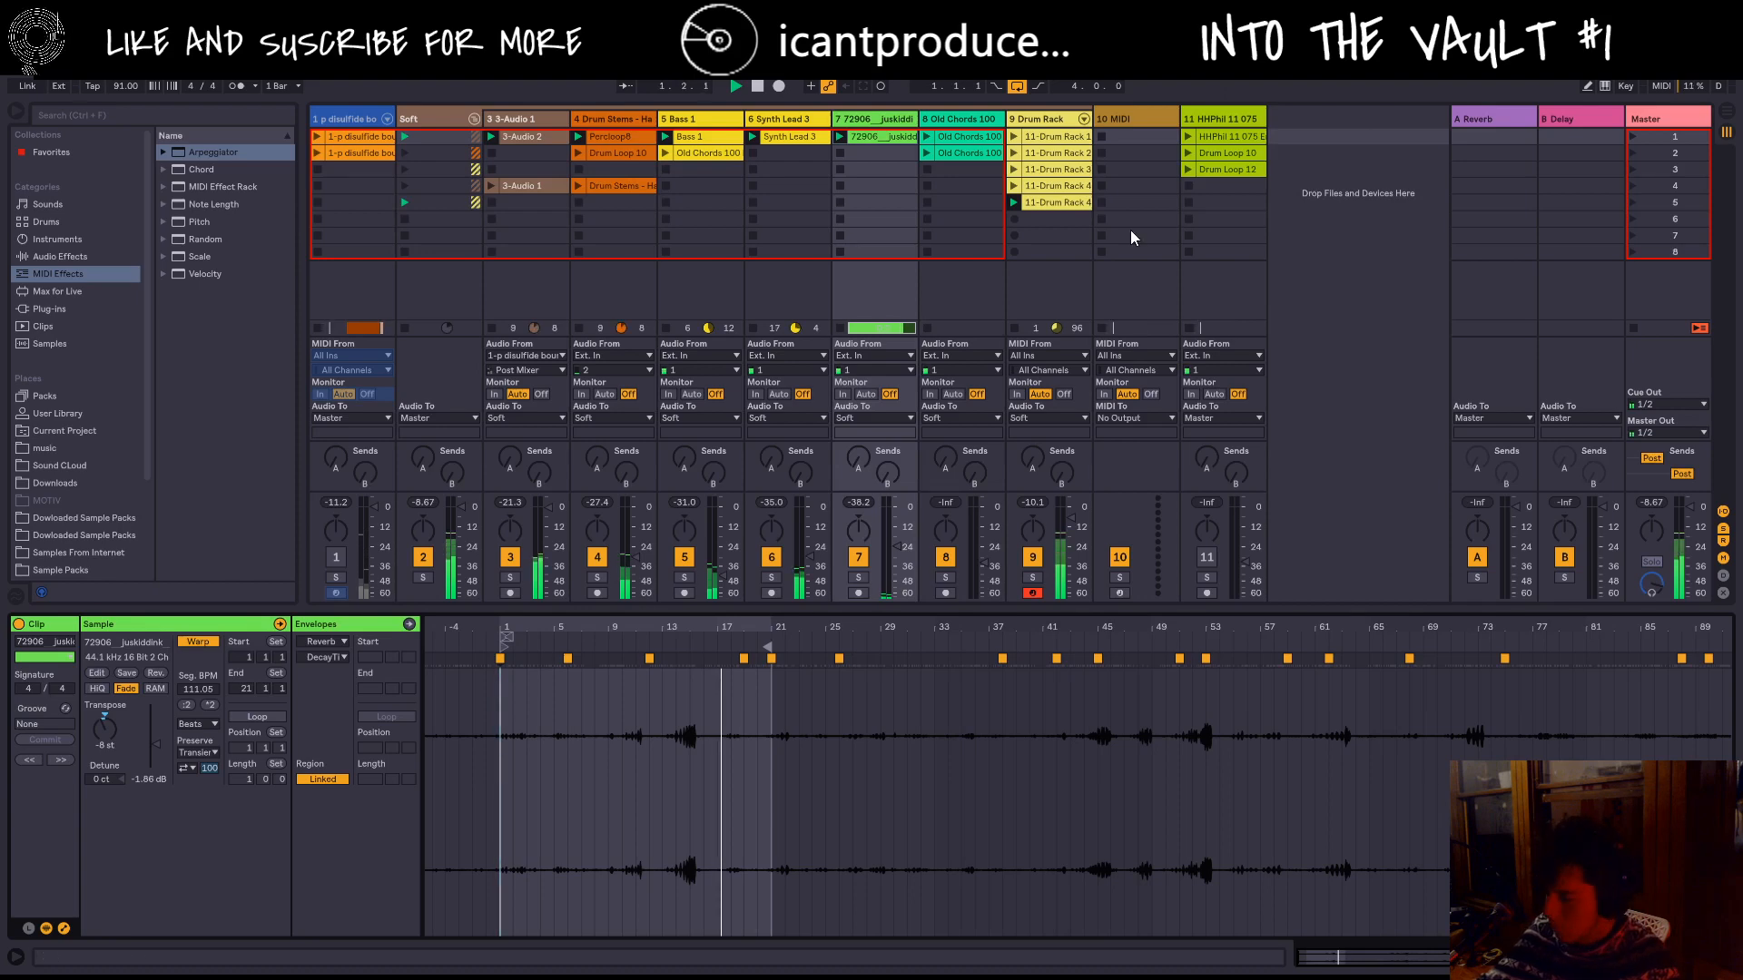
Step: Solo the Drum Stems track temporarily and adjust its Reverb to 743 ms decay time, 0.6 dB diffuse level and 56% dry/wet
left_click(1048, 198)
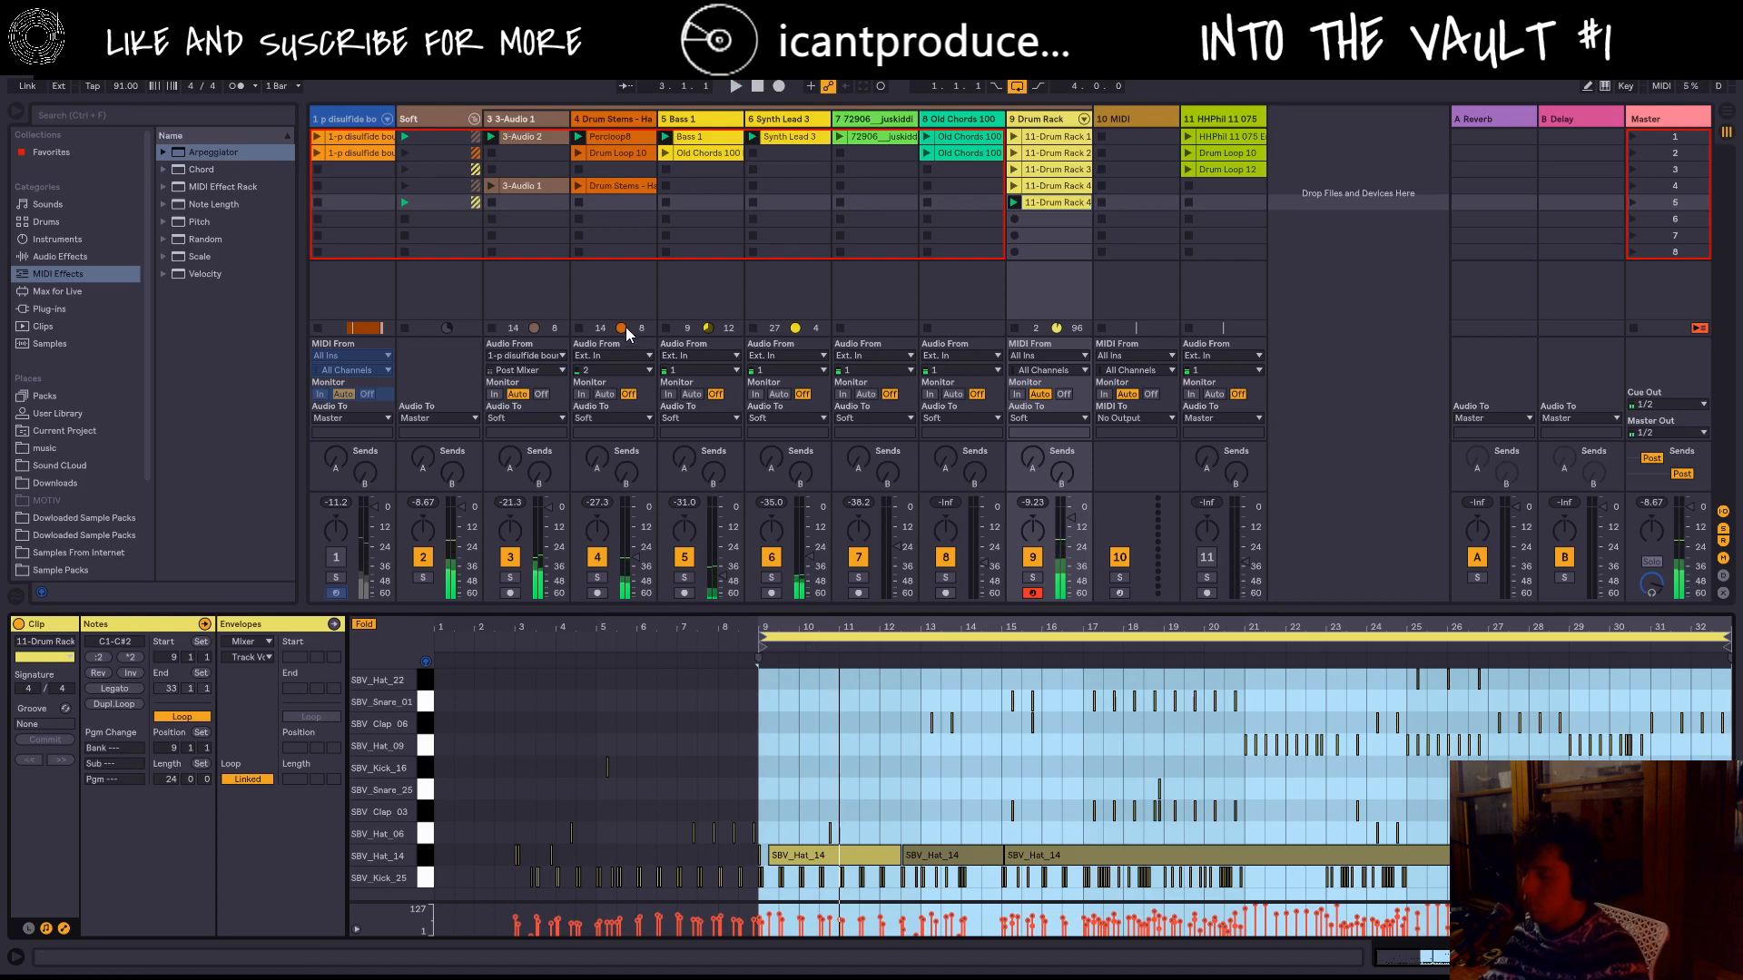
left_click(600, 578)
key("space")
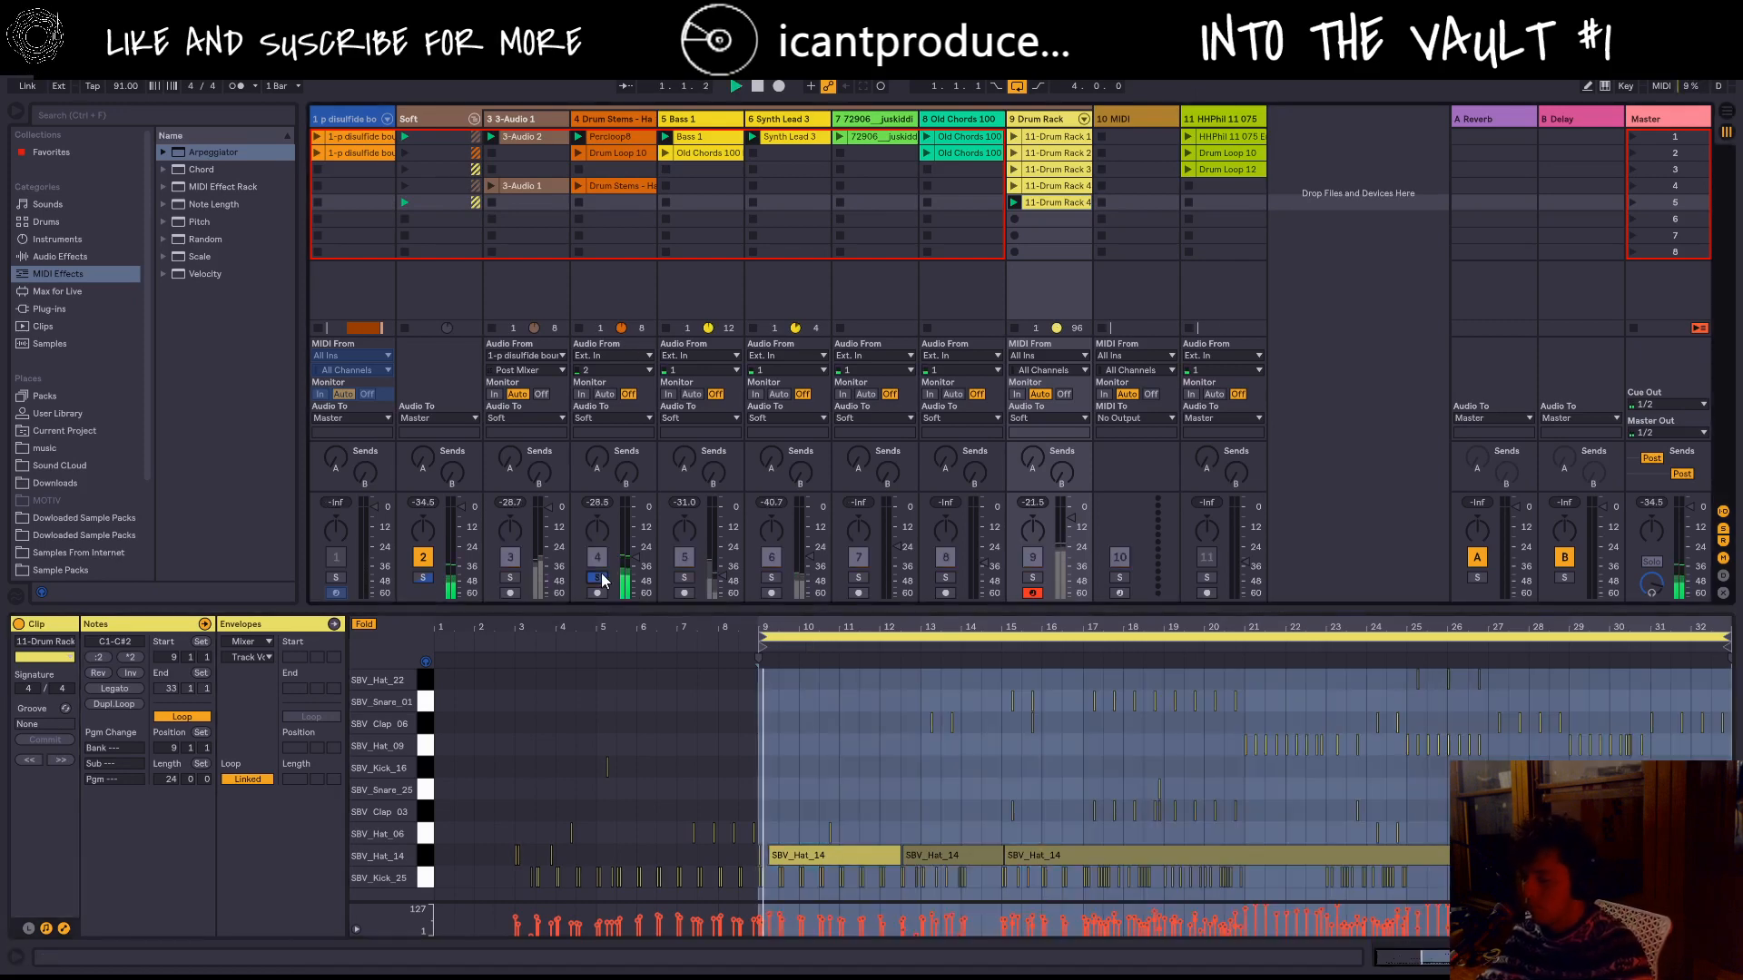
left_click(601, 137)
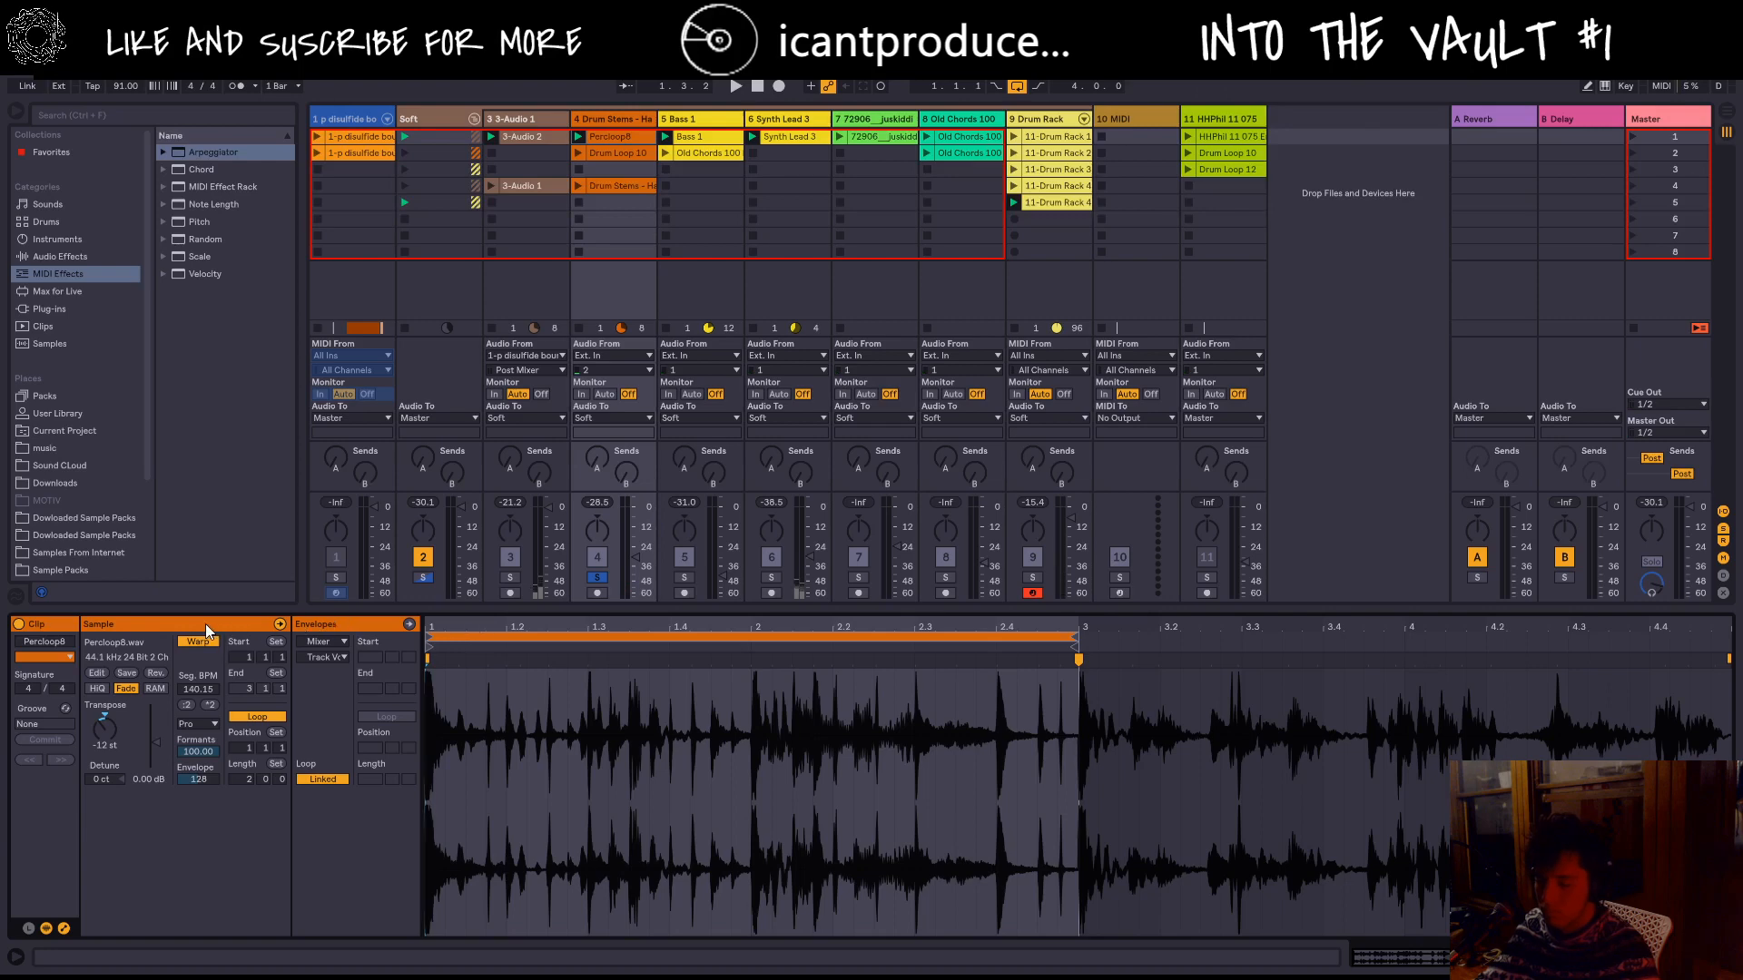
key("shift+Tab")
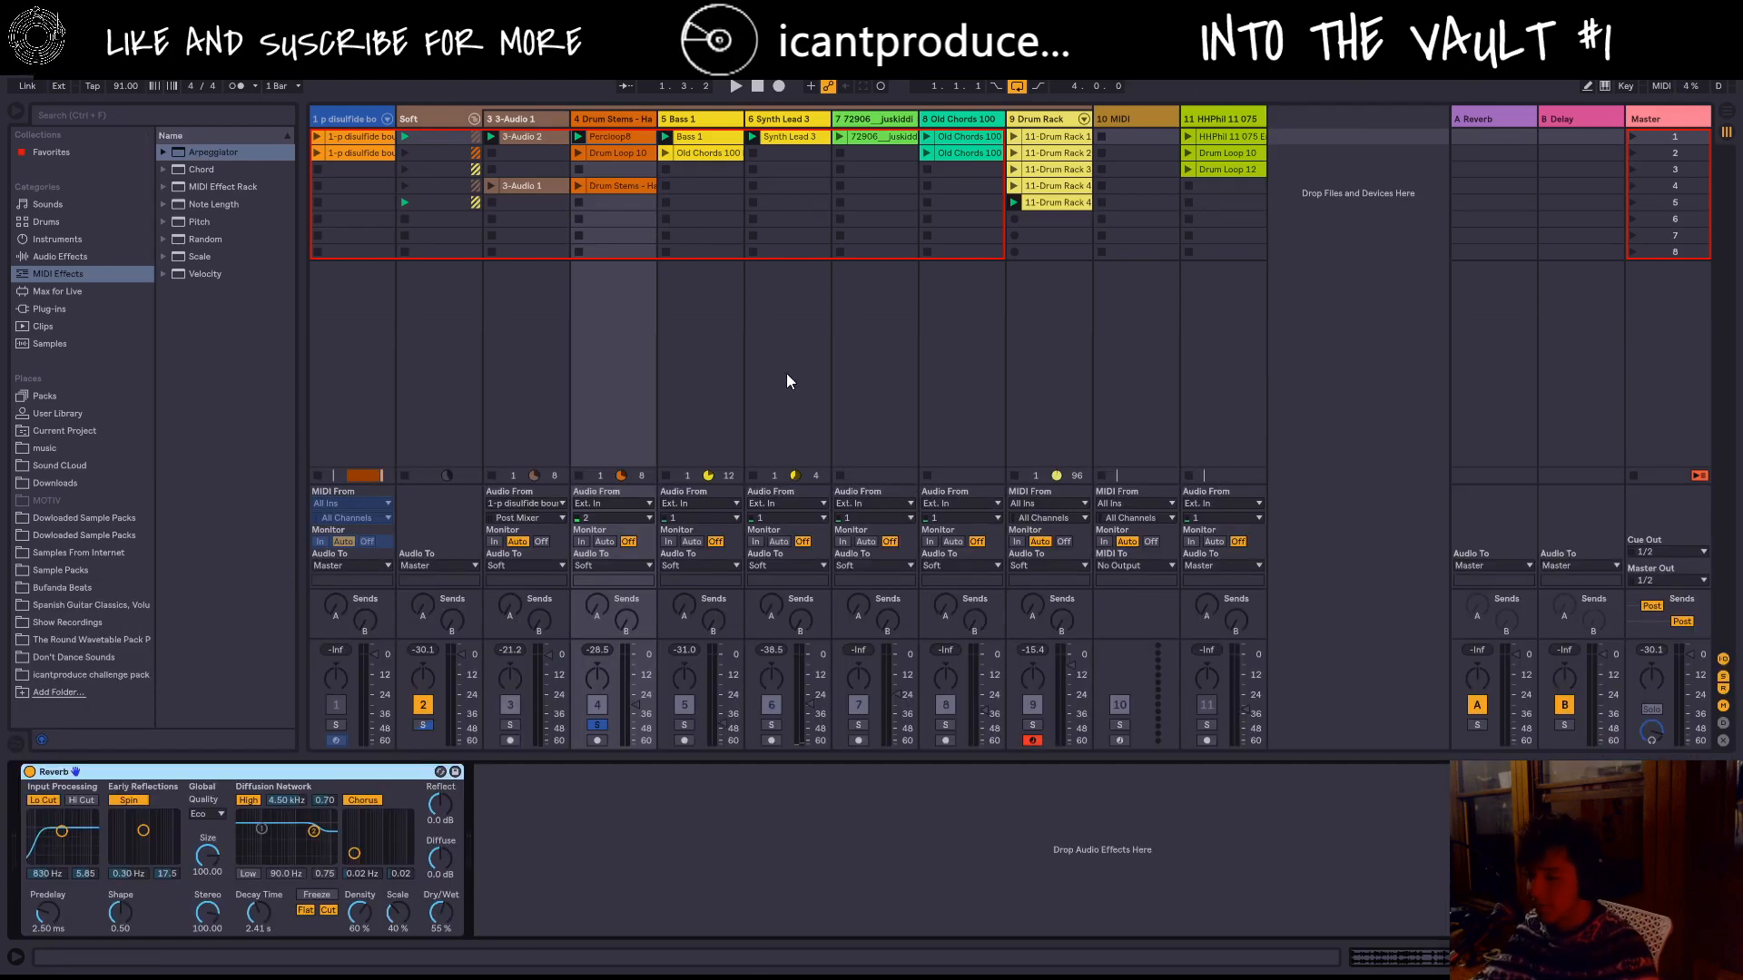
key("space")
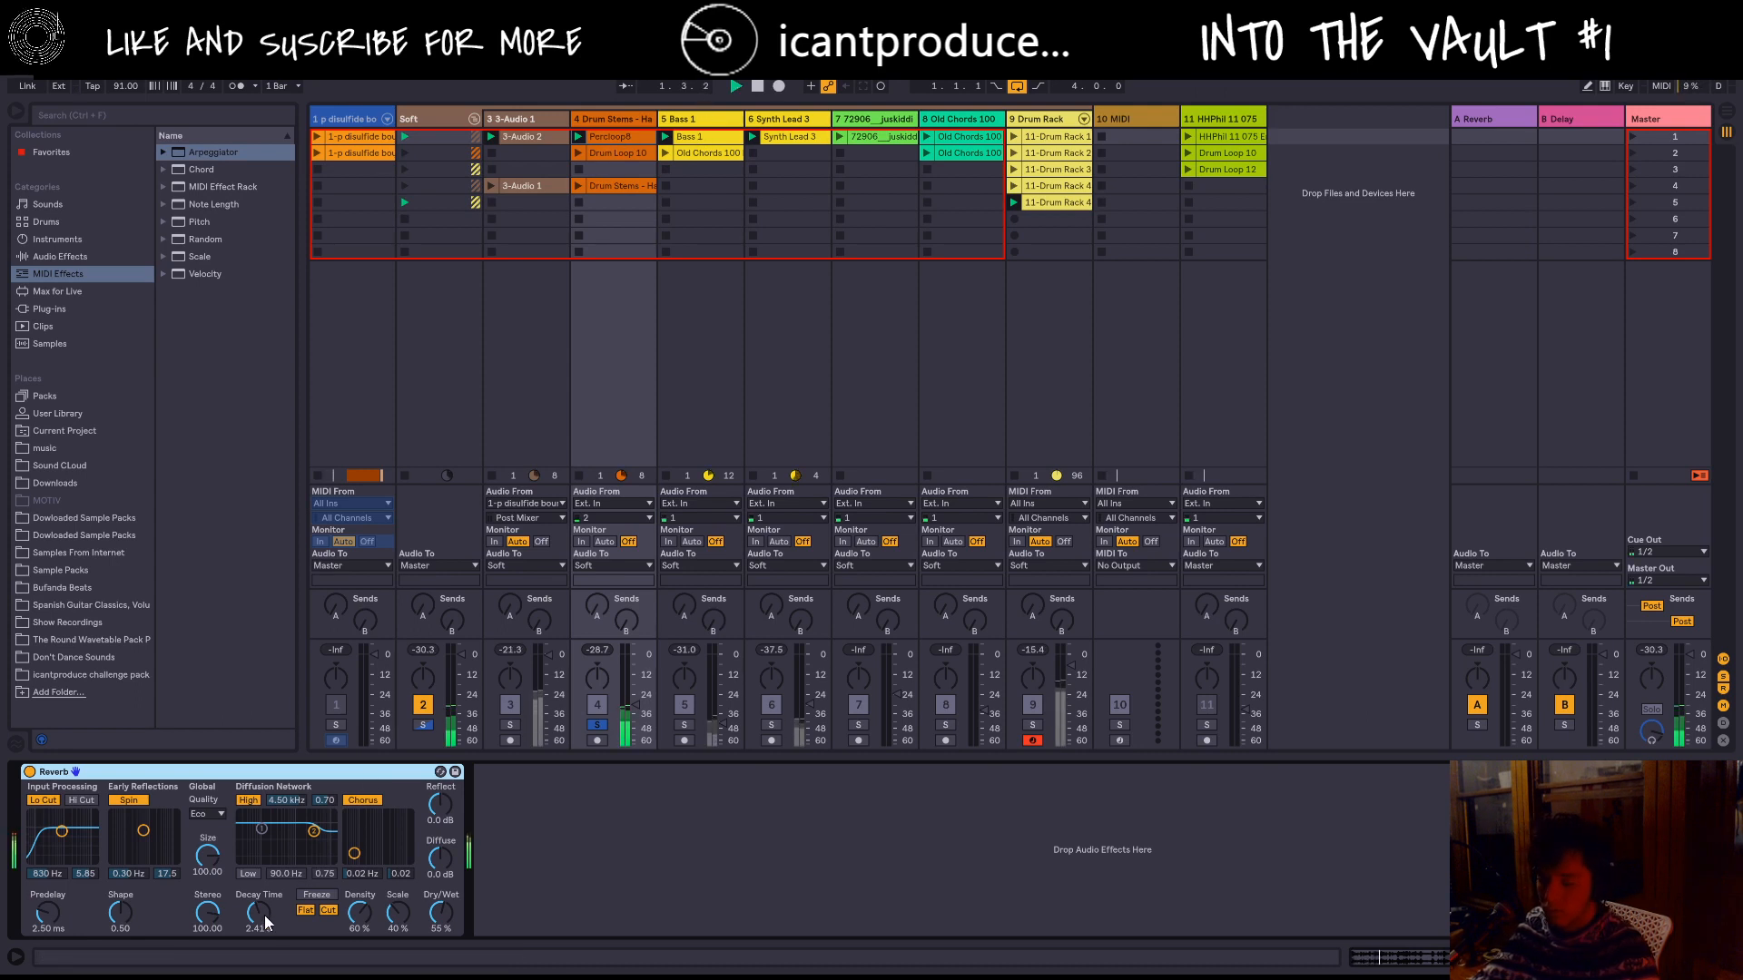
left_click_drag(260, 912, 259, 906)
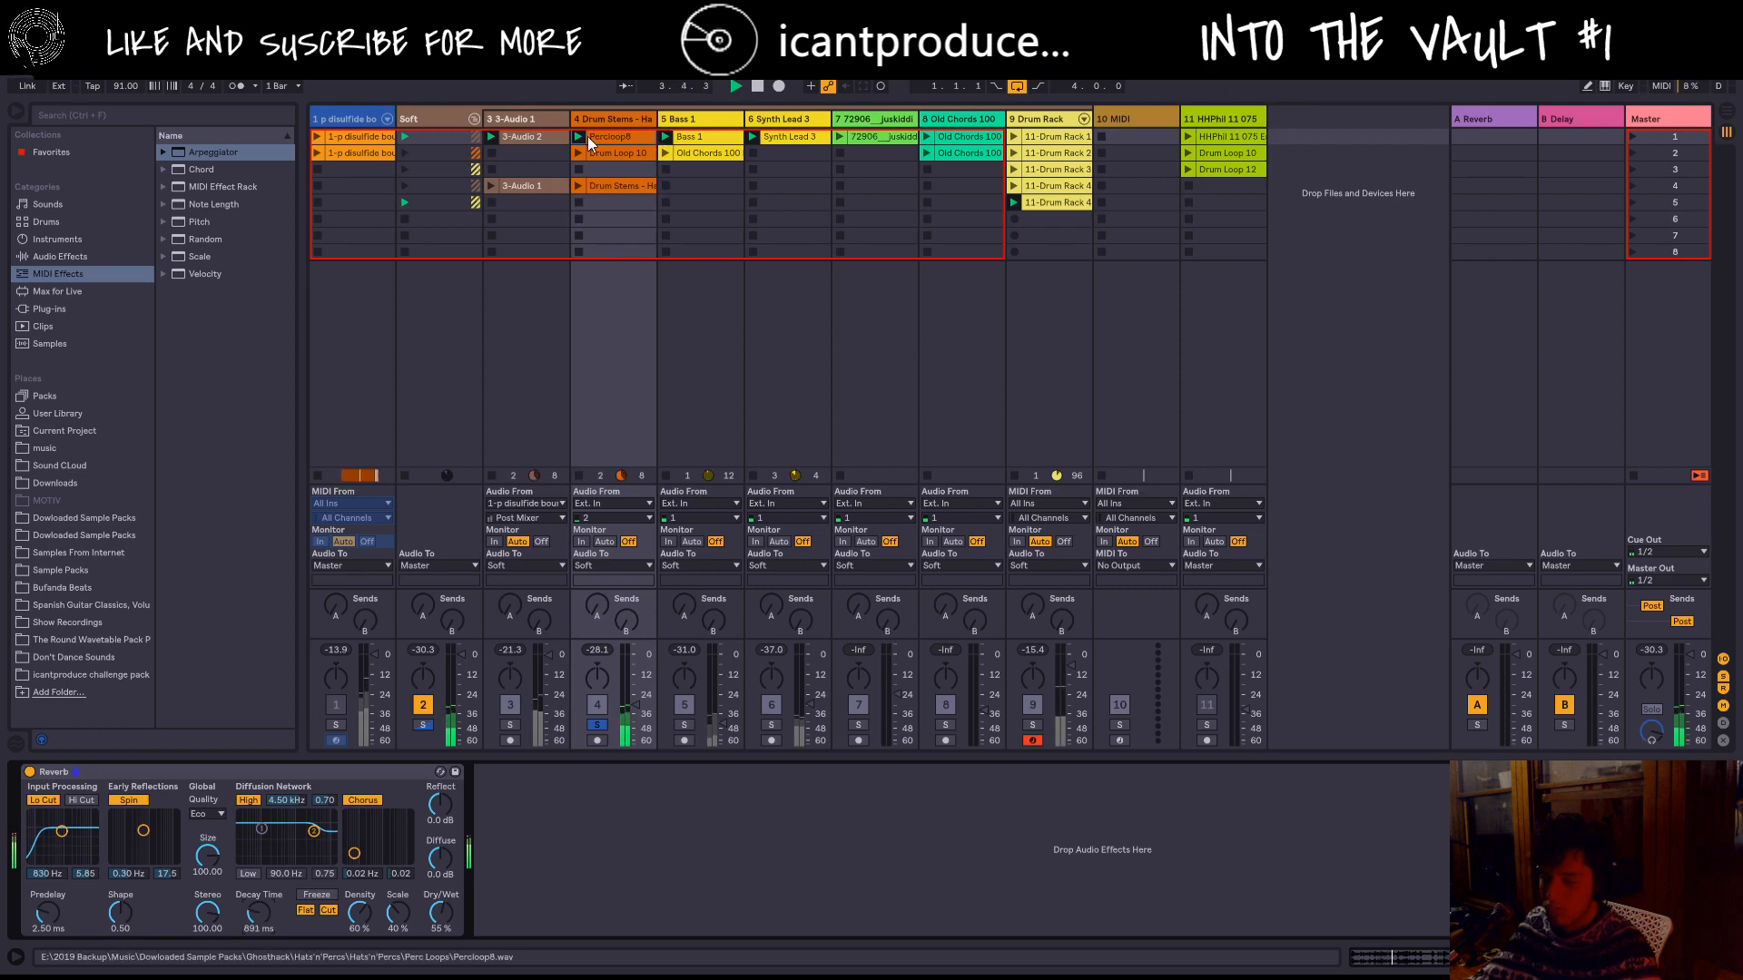
left_click(598, 725)
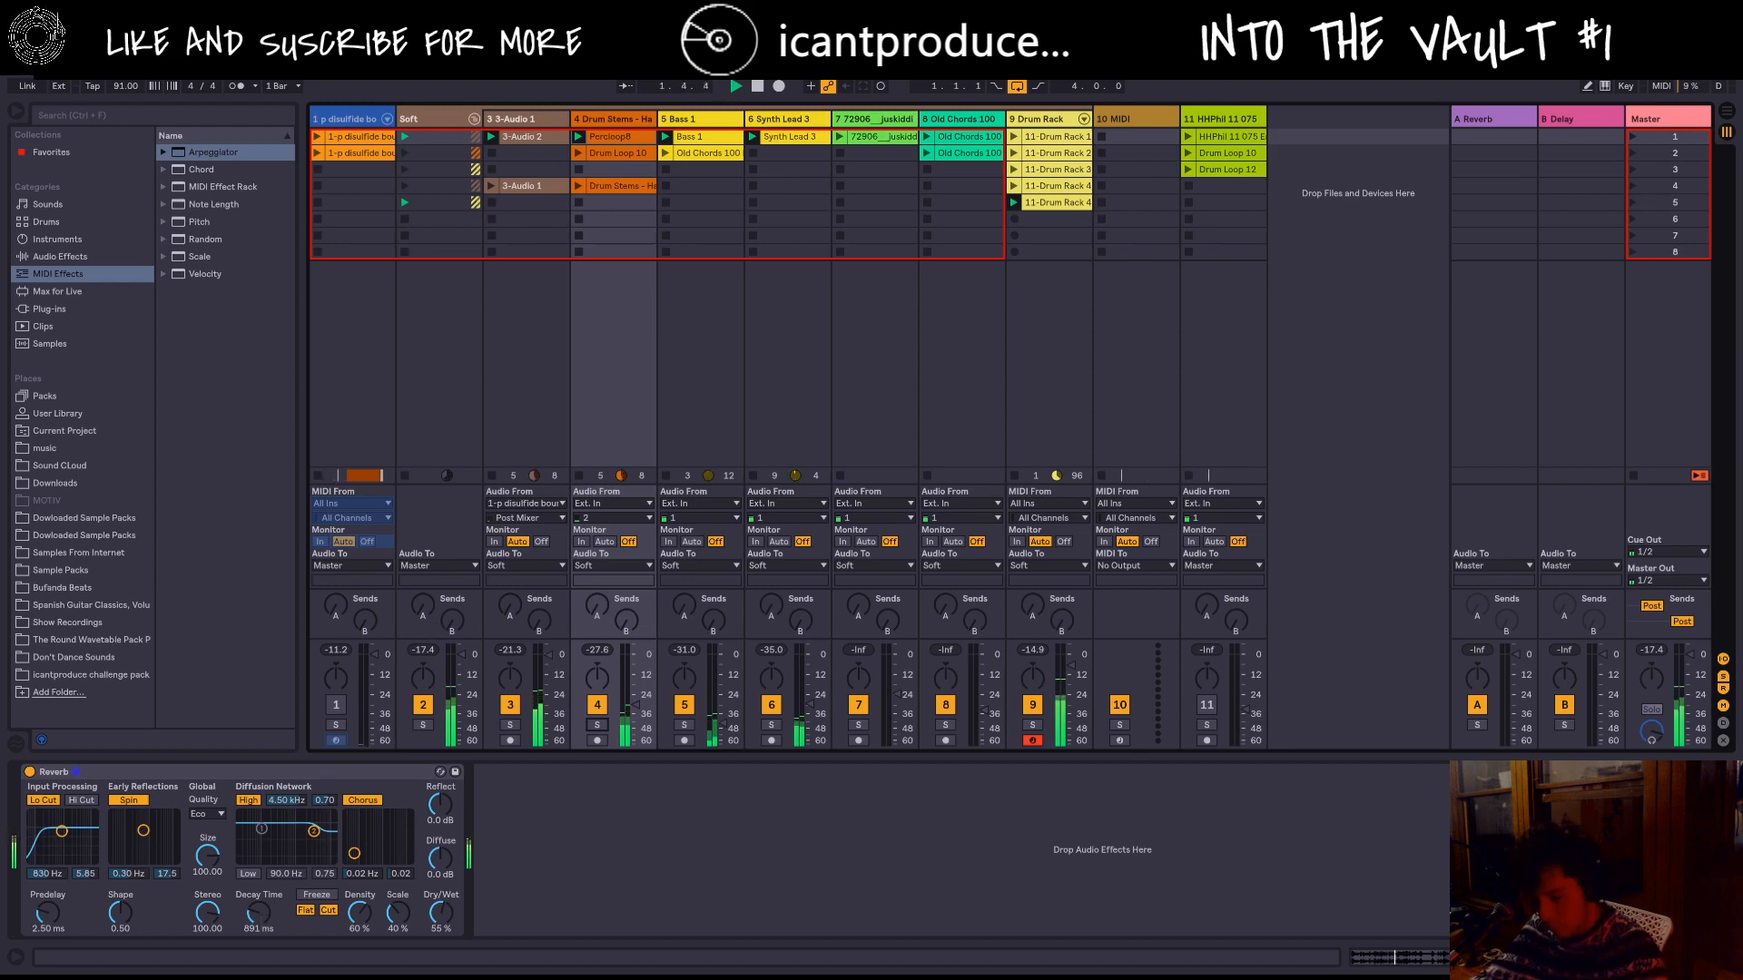
left_click_drag(259, 913, 265, 920)
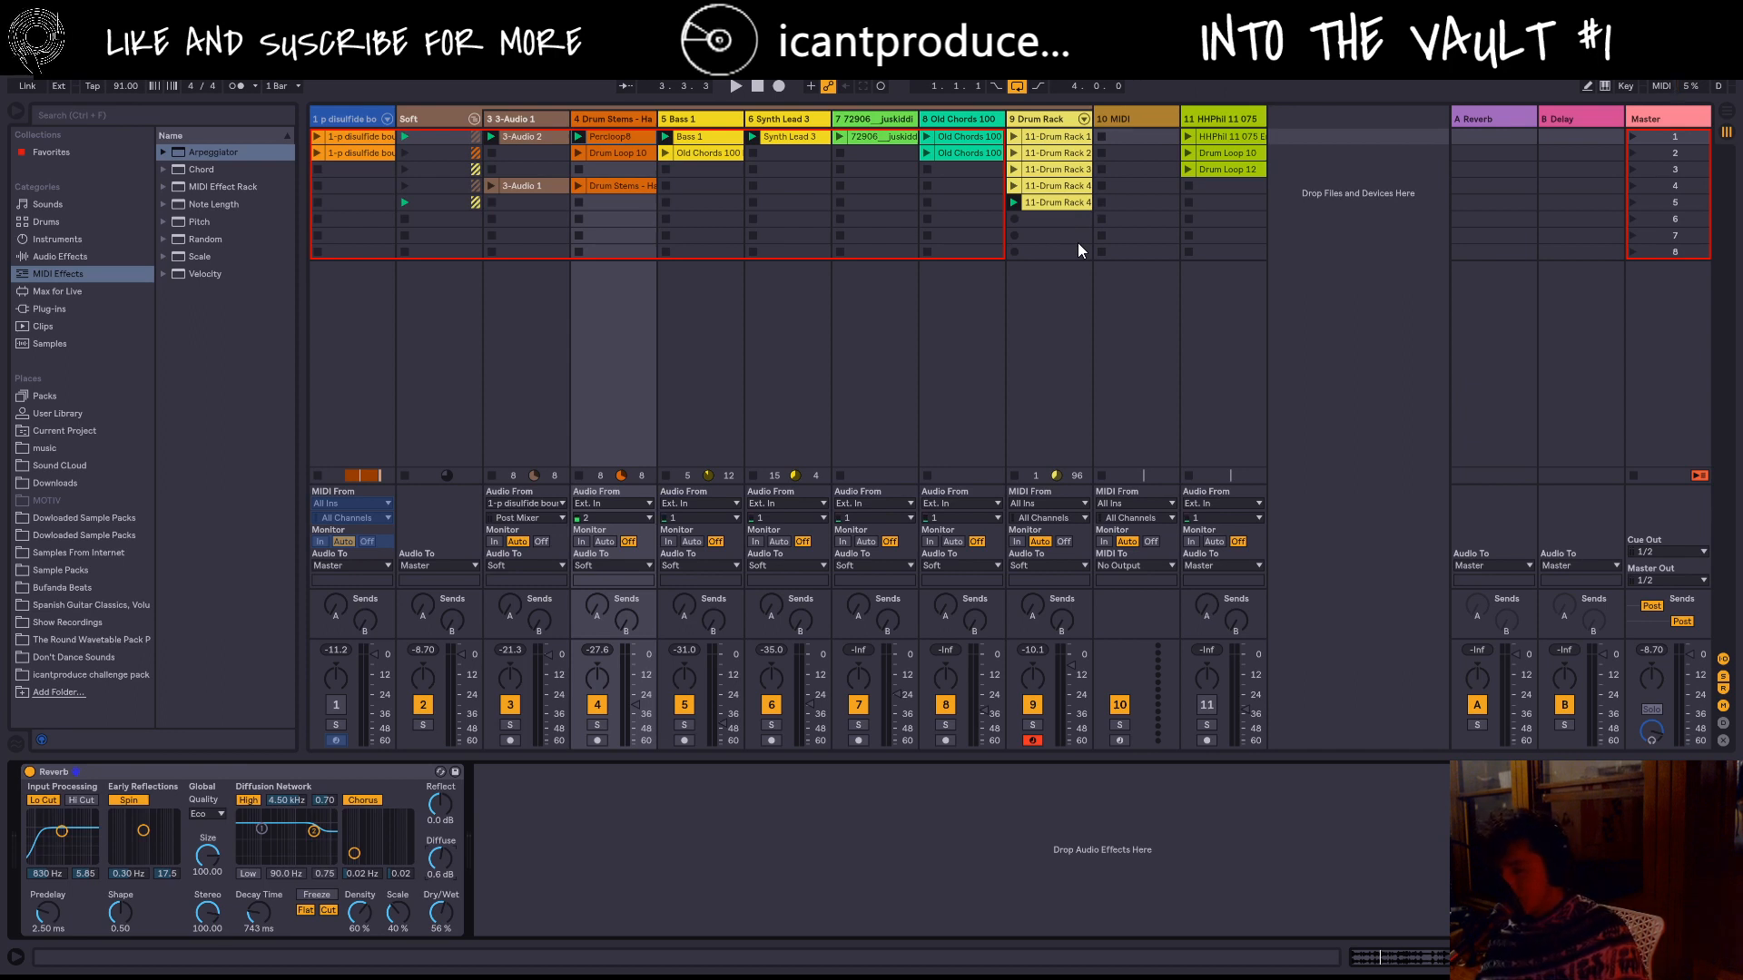
key("space")
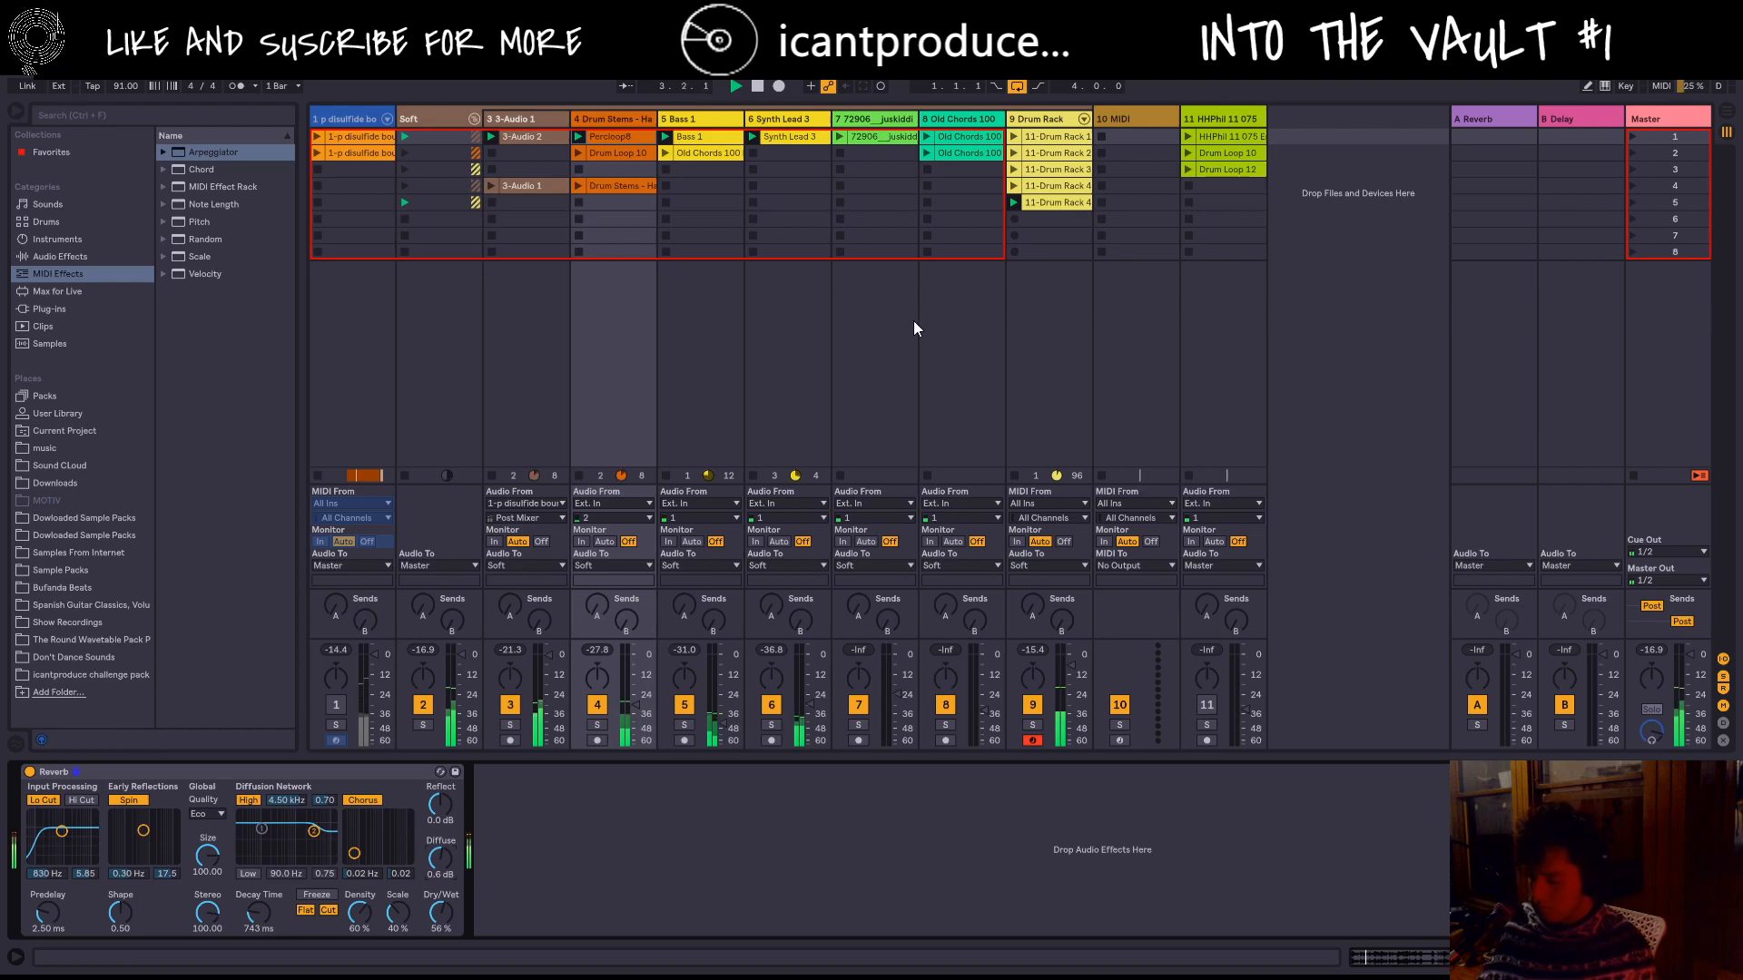
key("space")
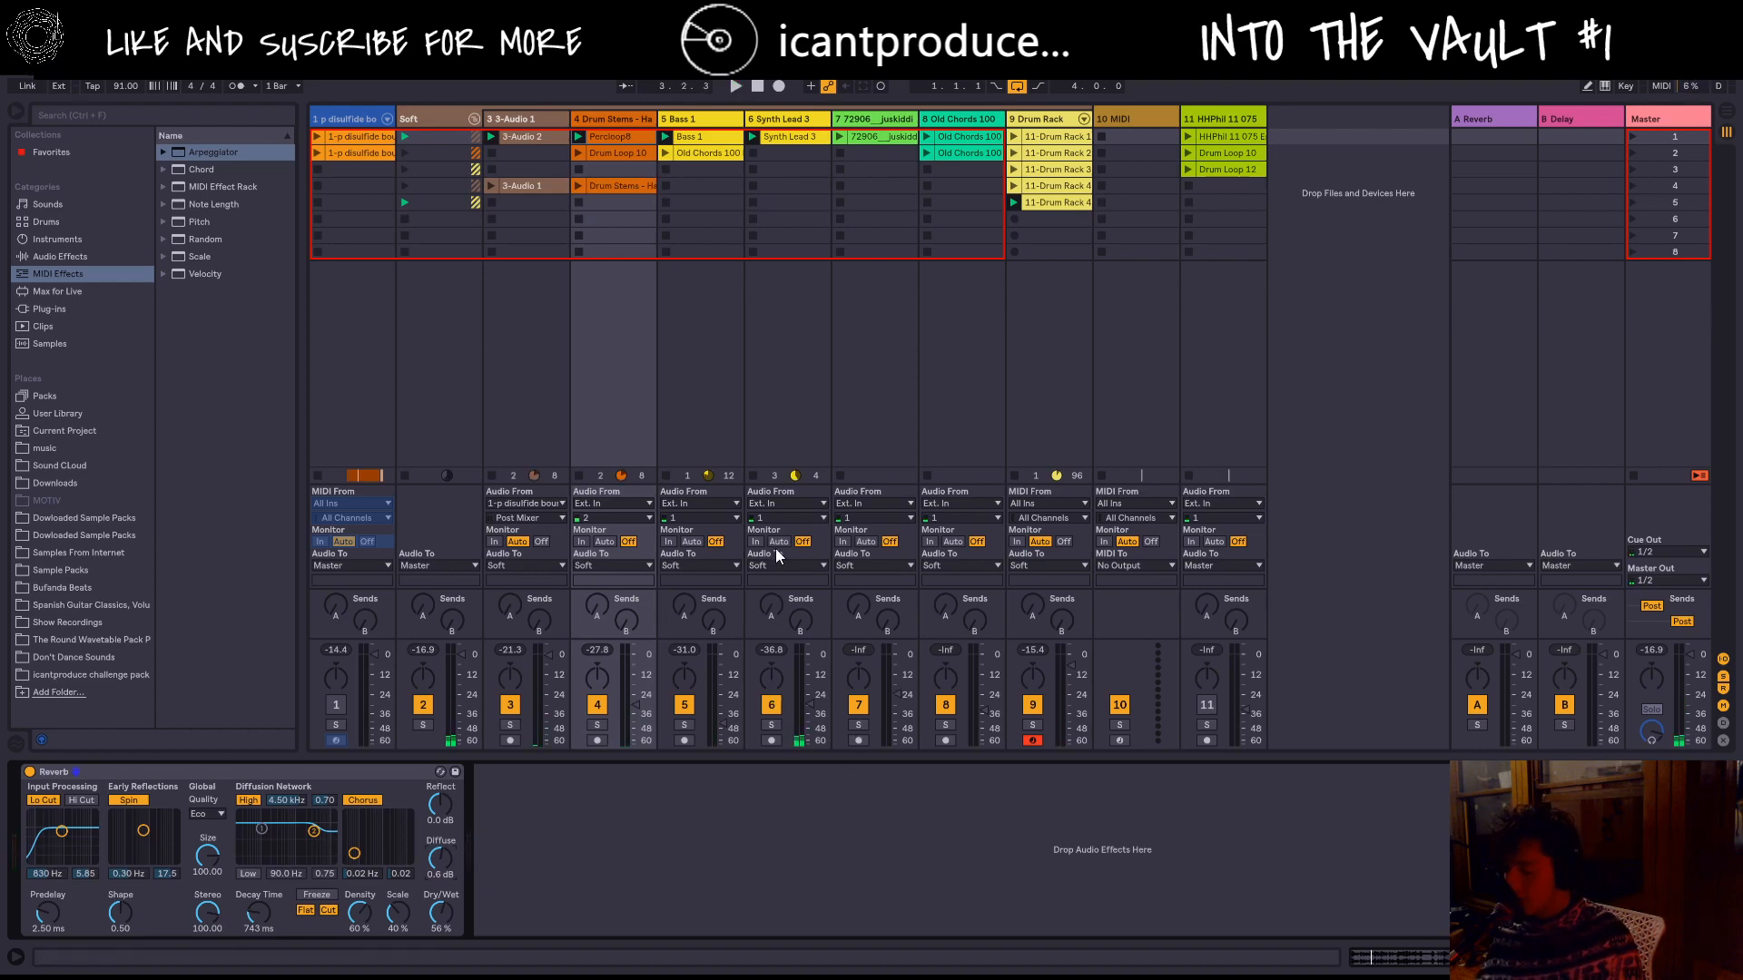
Step: Pan the Synth Lead 3 track to the right and the Bass 1 track slightly to the left, and play the mix
left_click(786, 116)
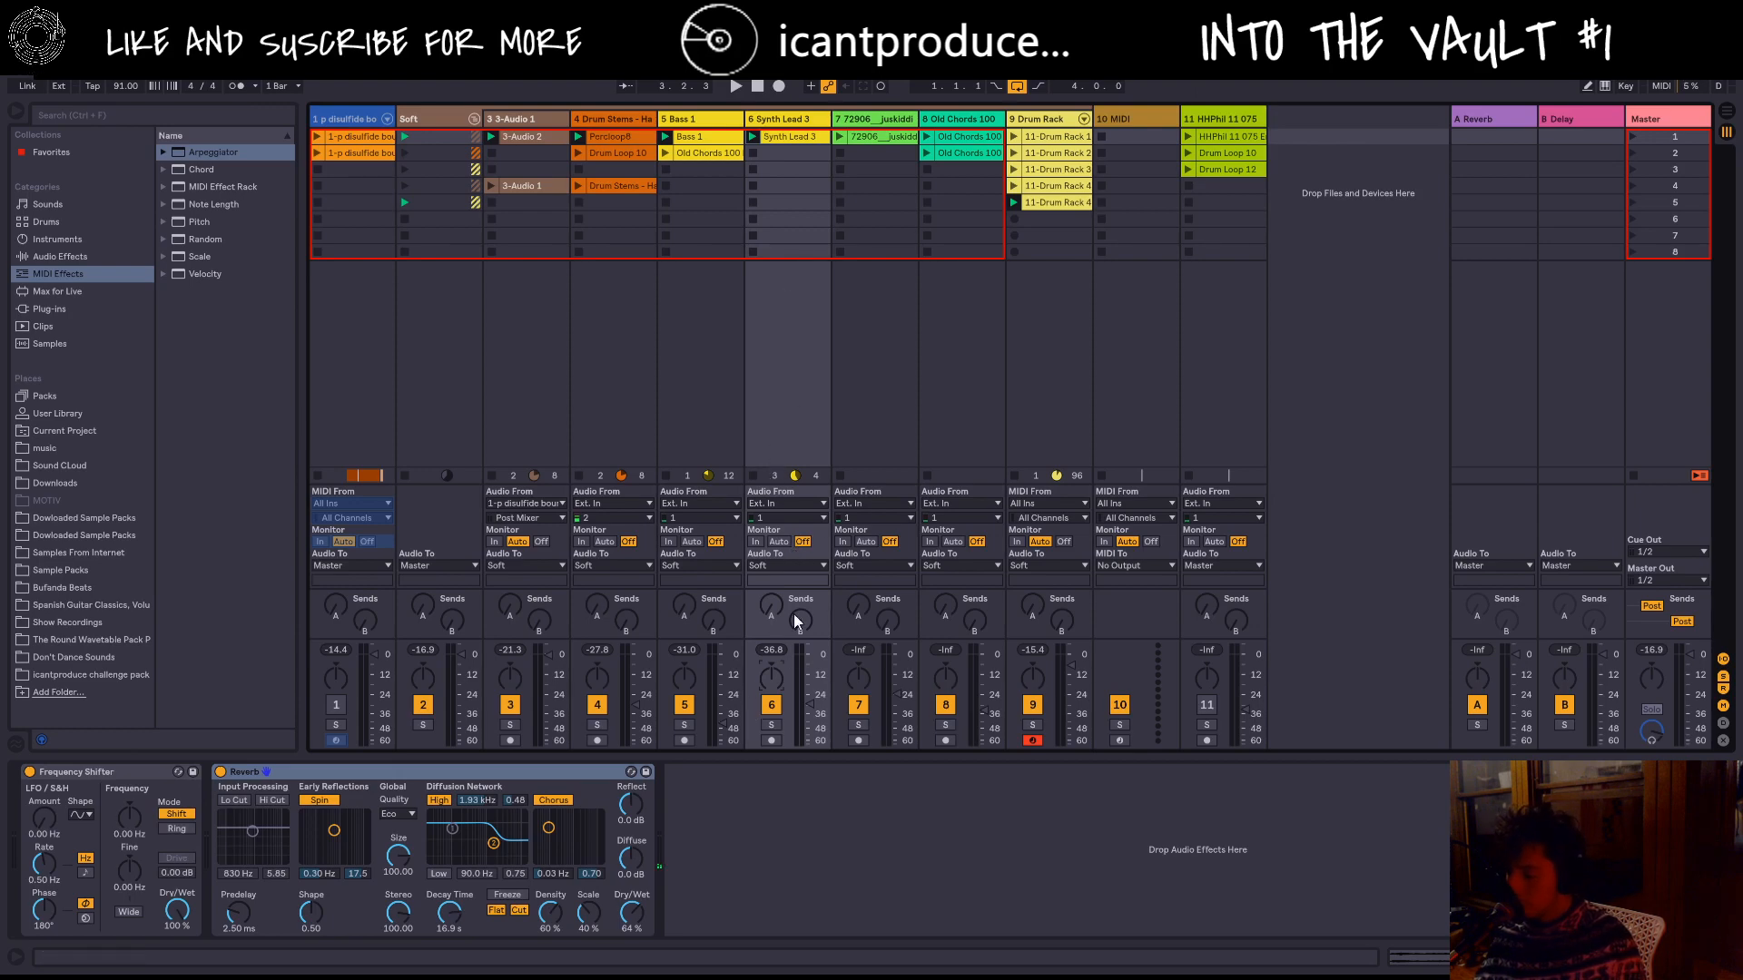
left_click_drag(775, 679, 775, 686)
key("space")
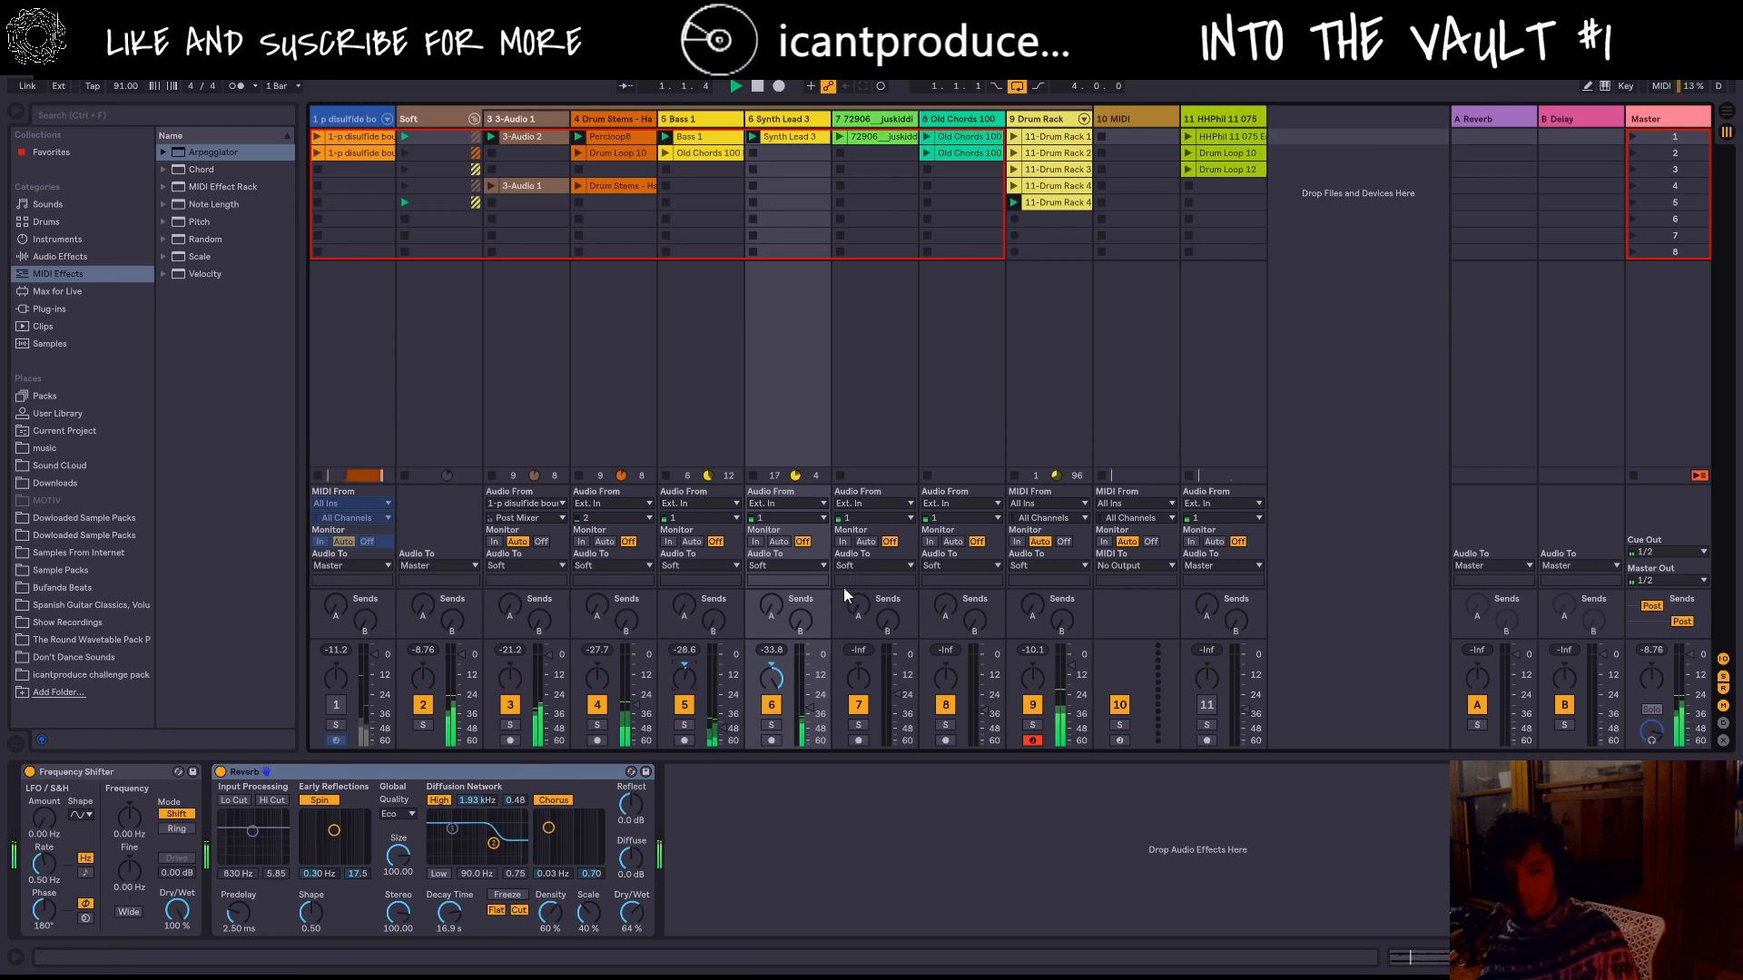
left_click(735, 85)
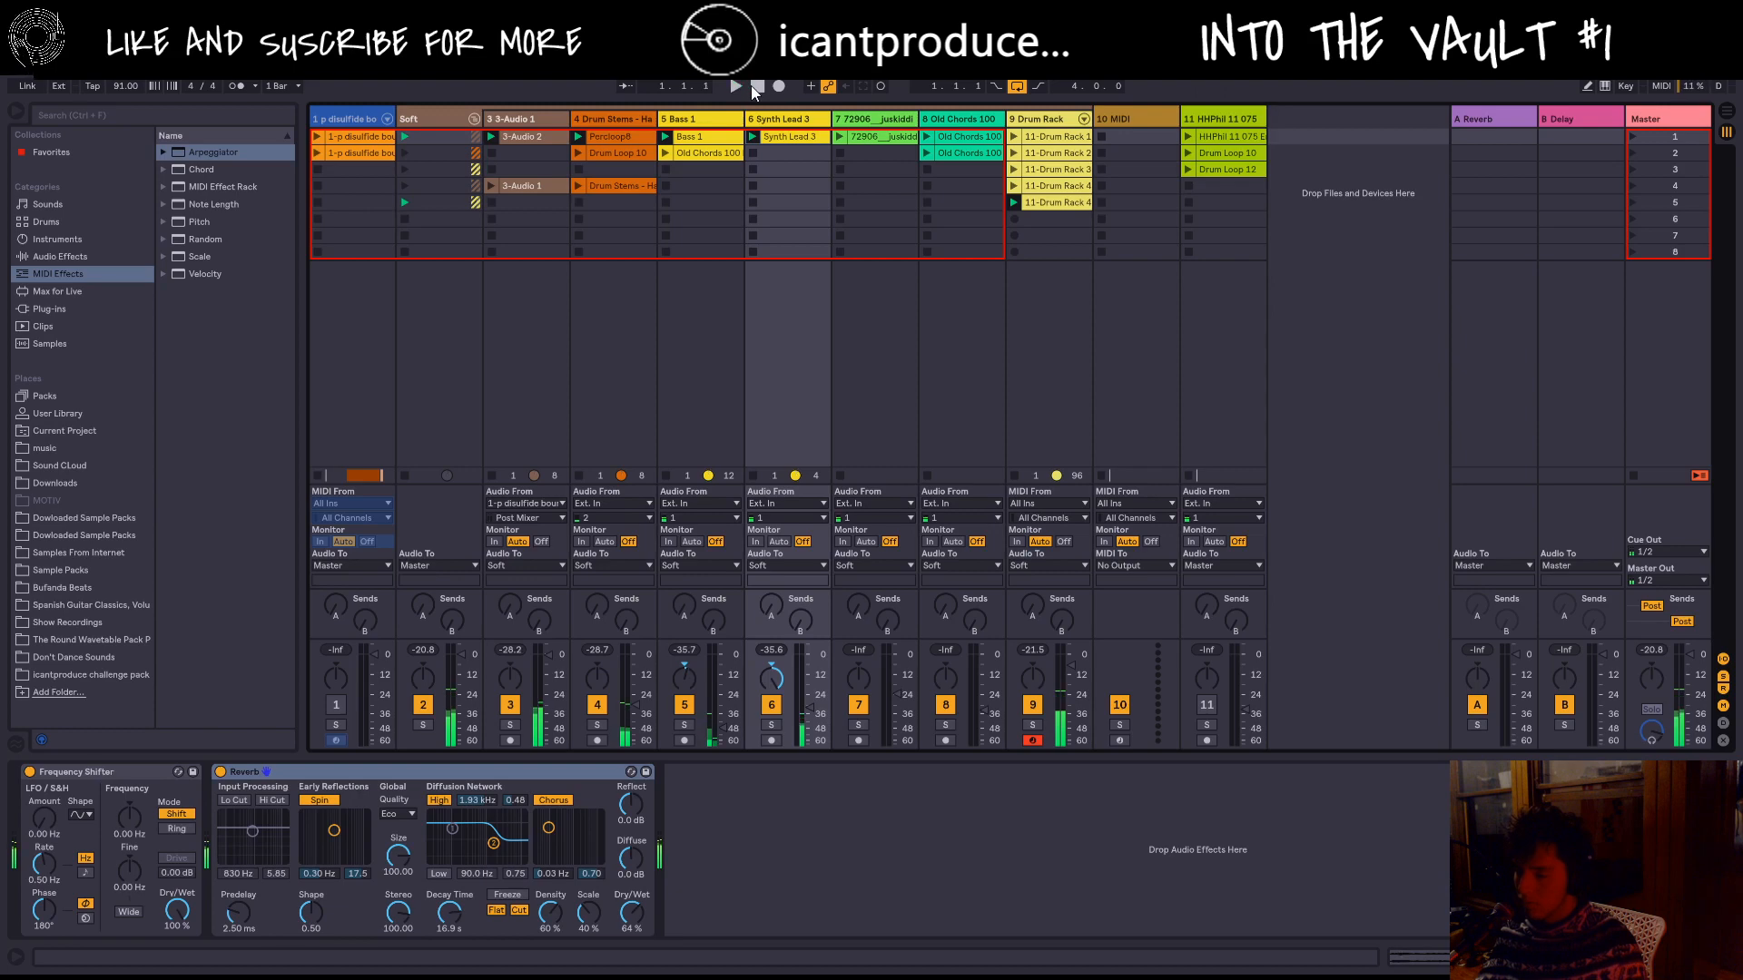
left_click(735, 86)
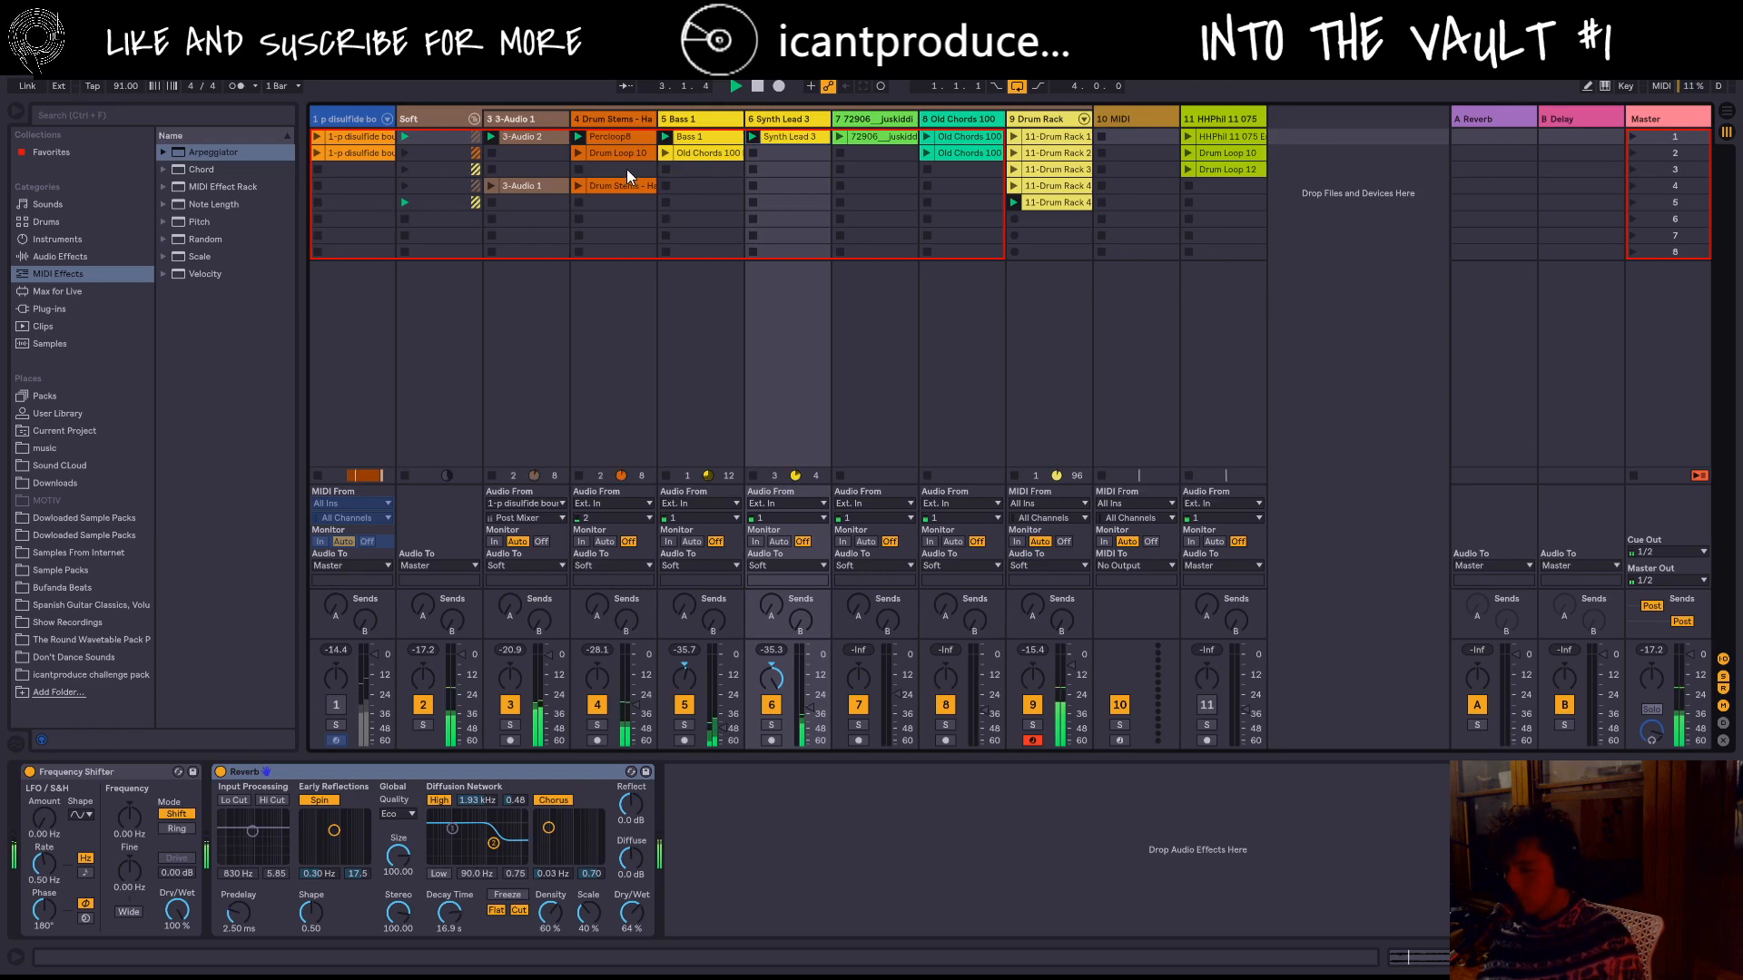
Step: Solo the 3-Audio track, open its 3-Audio 2 clip and display the clip's transposition envelope
left_click(511, 724)
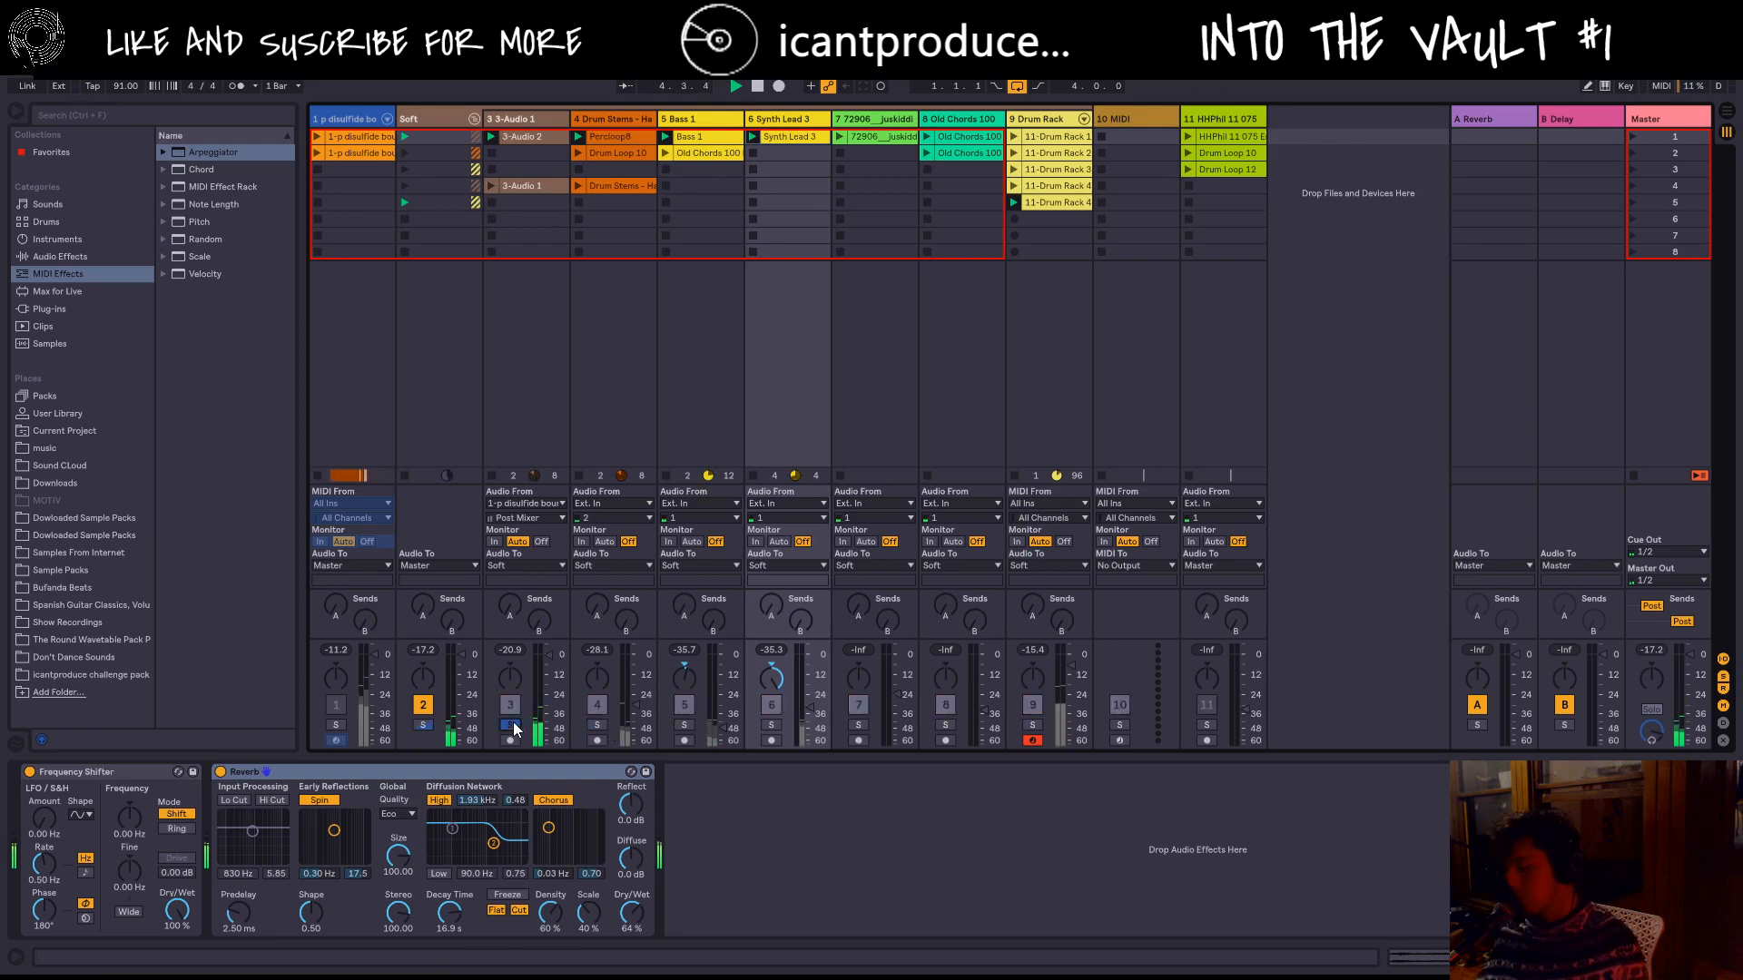
left_click(519, 115)
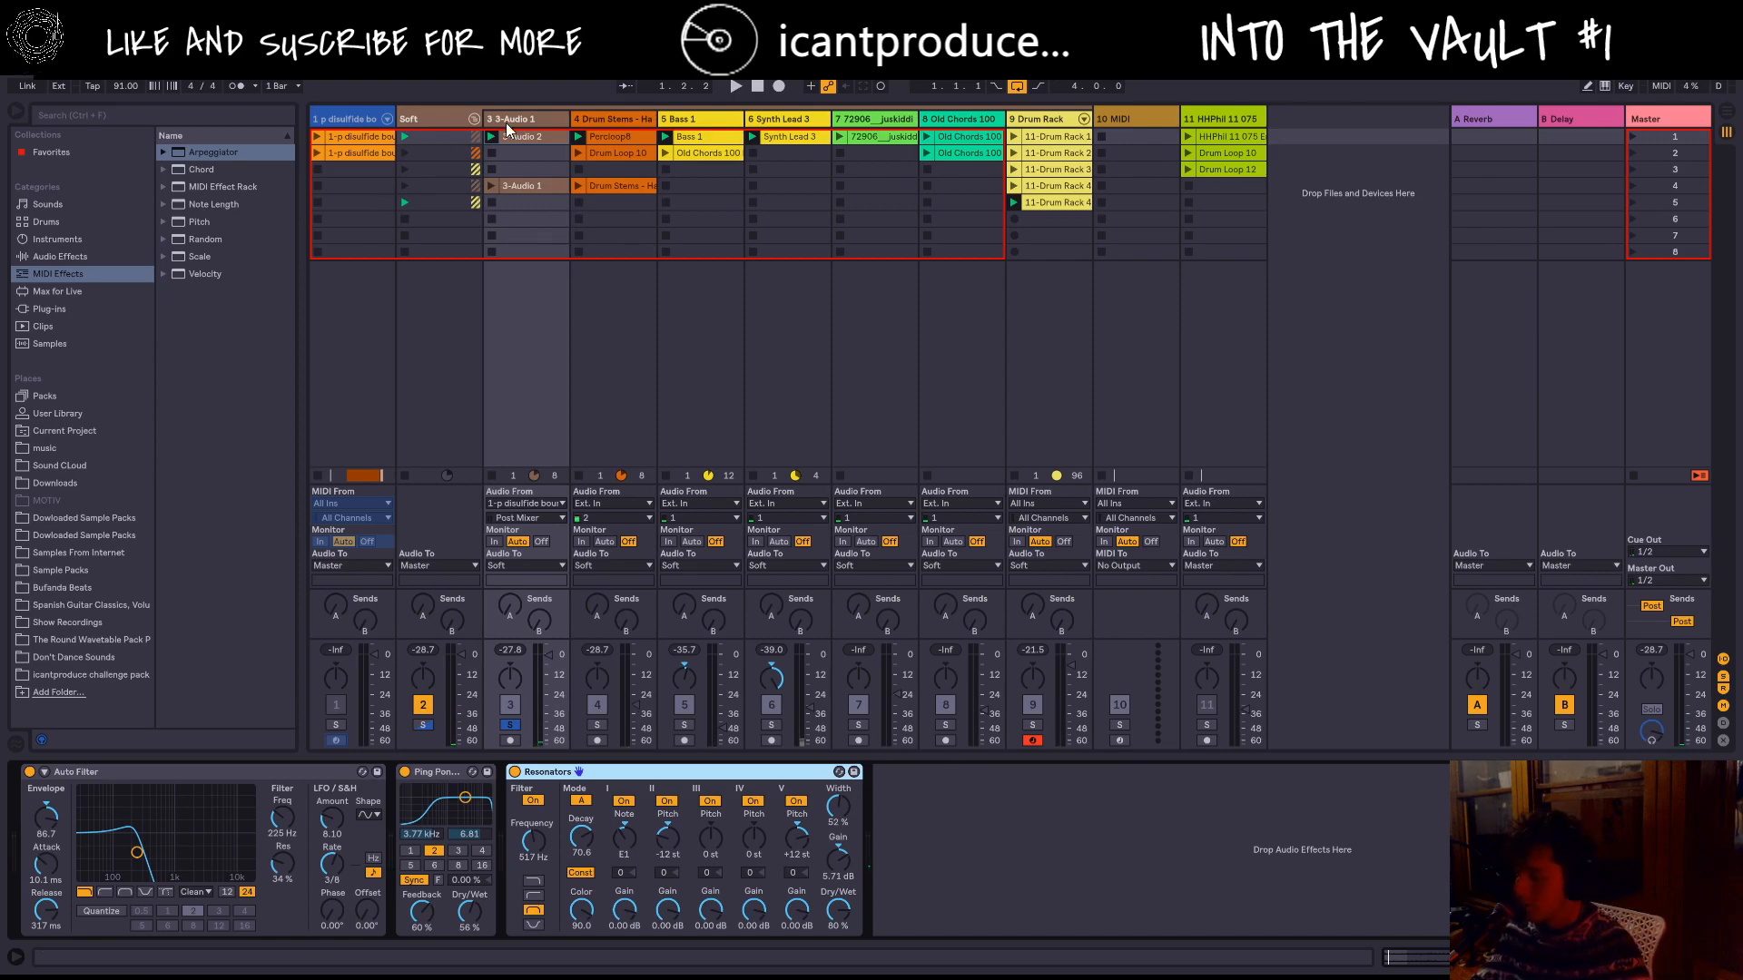
key("shift+Tab")
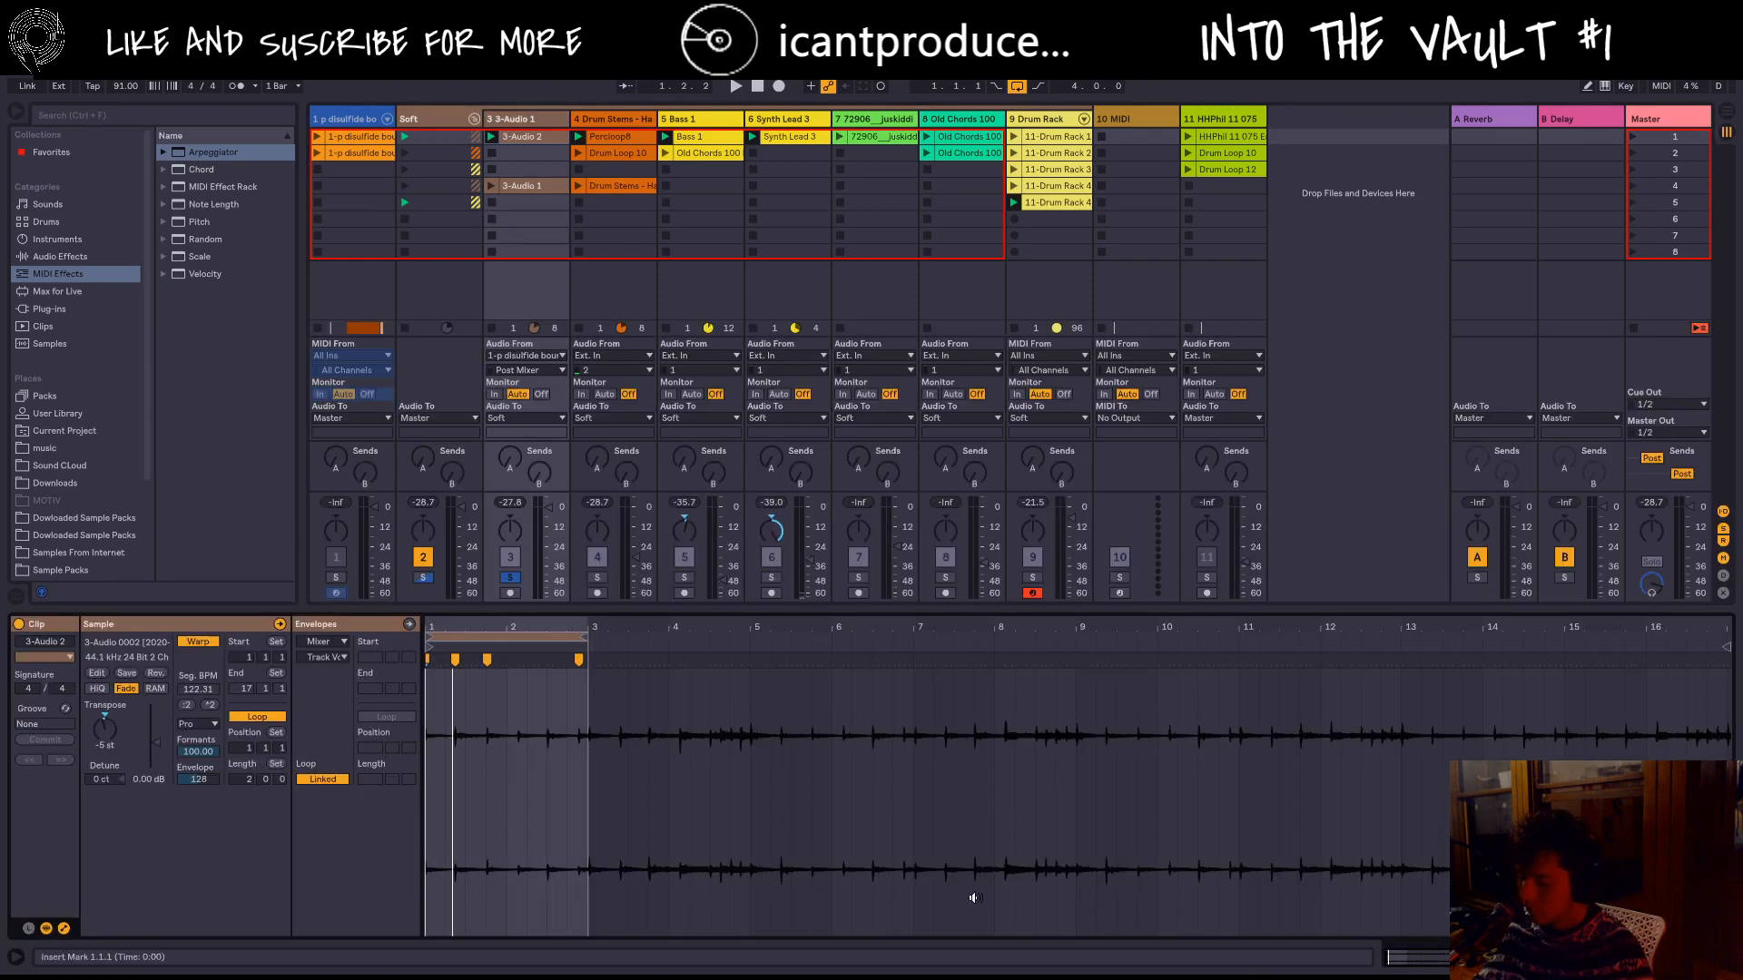
key("space")
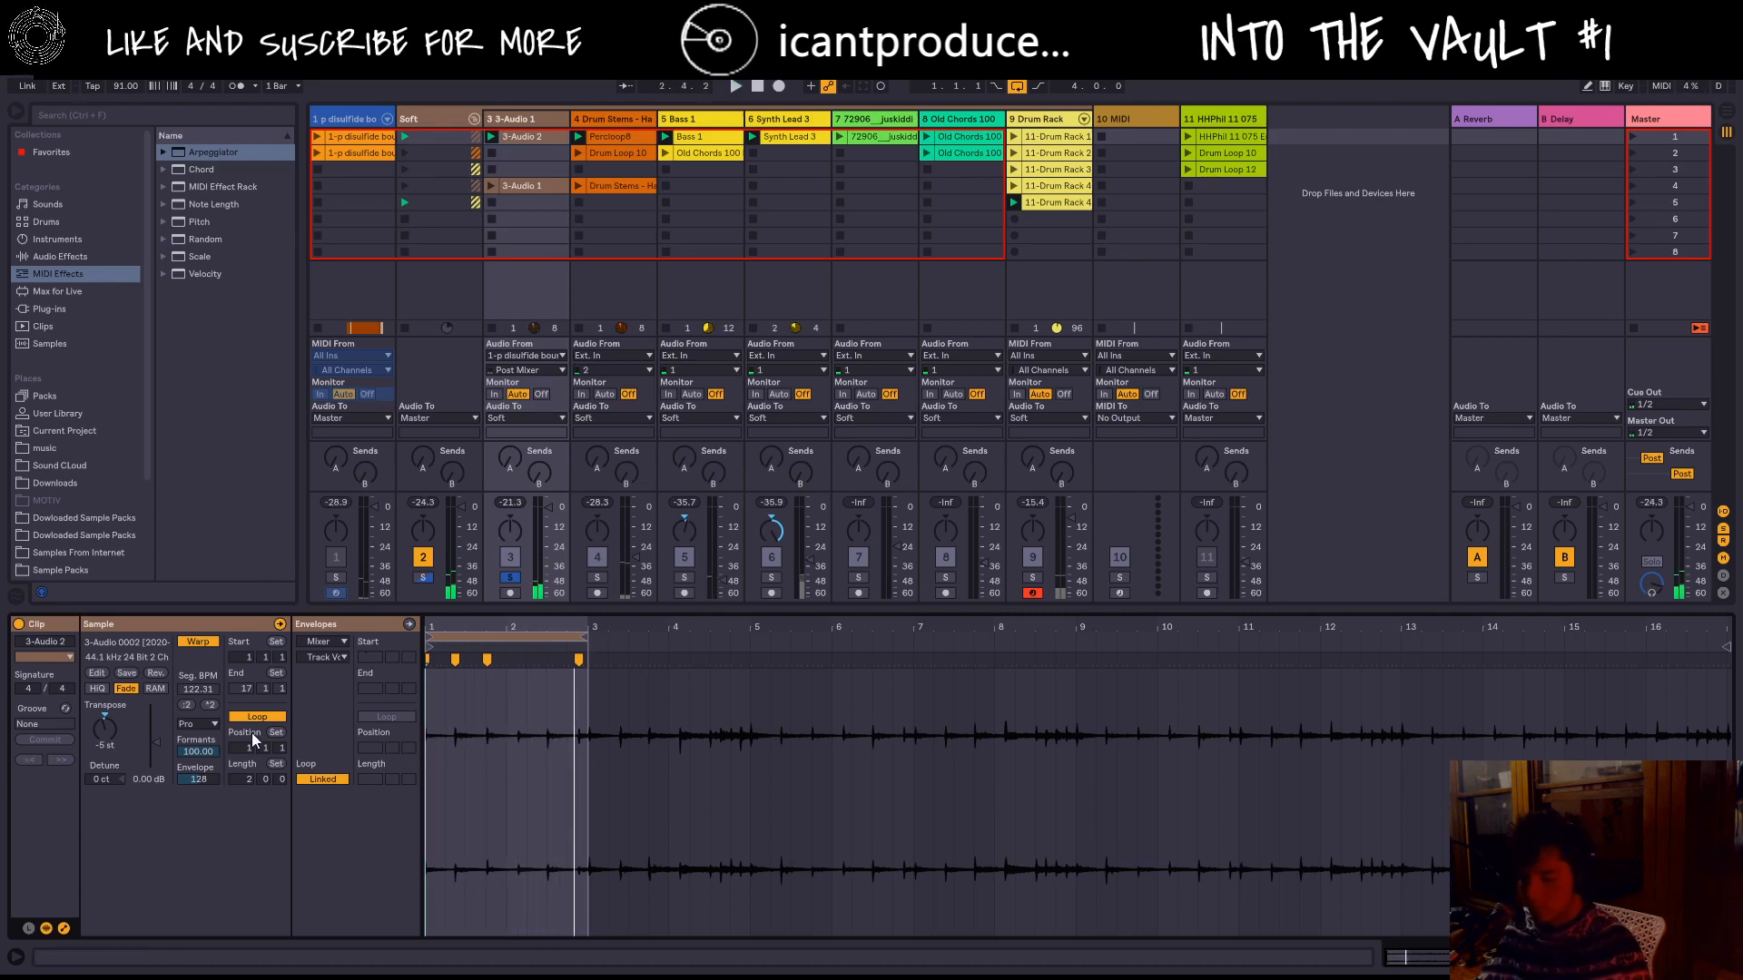
left_click(331, 654)
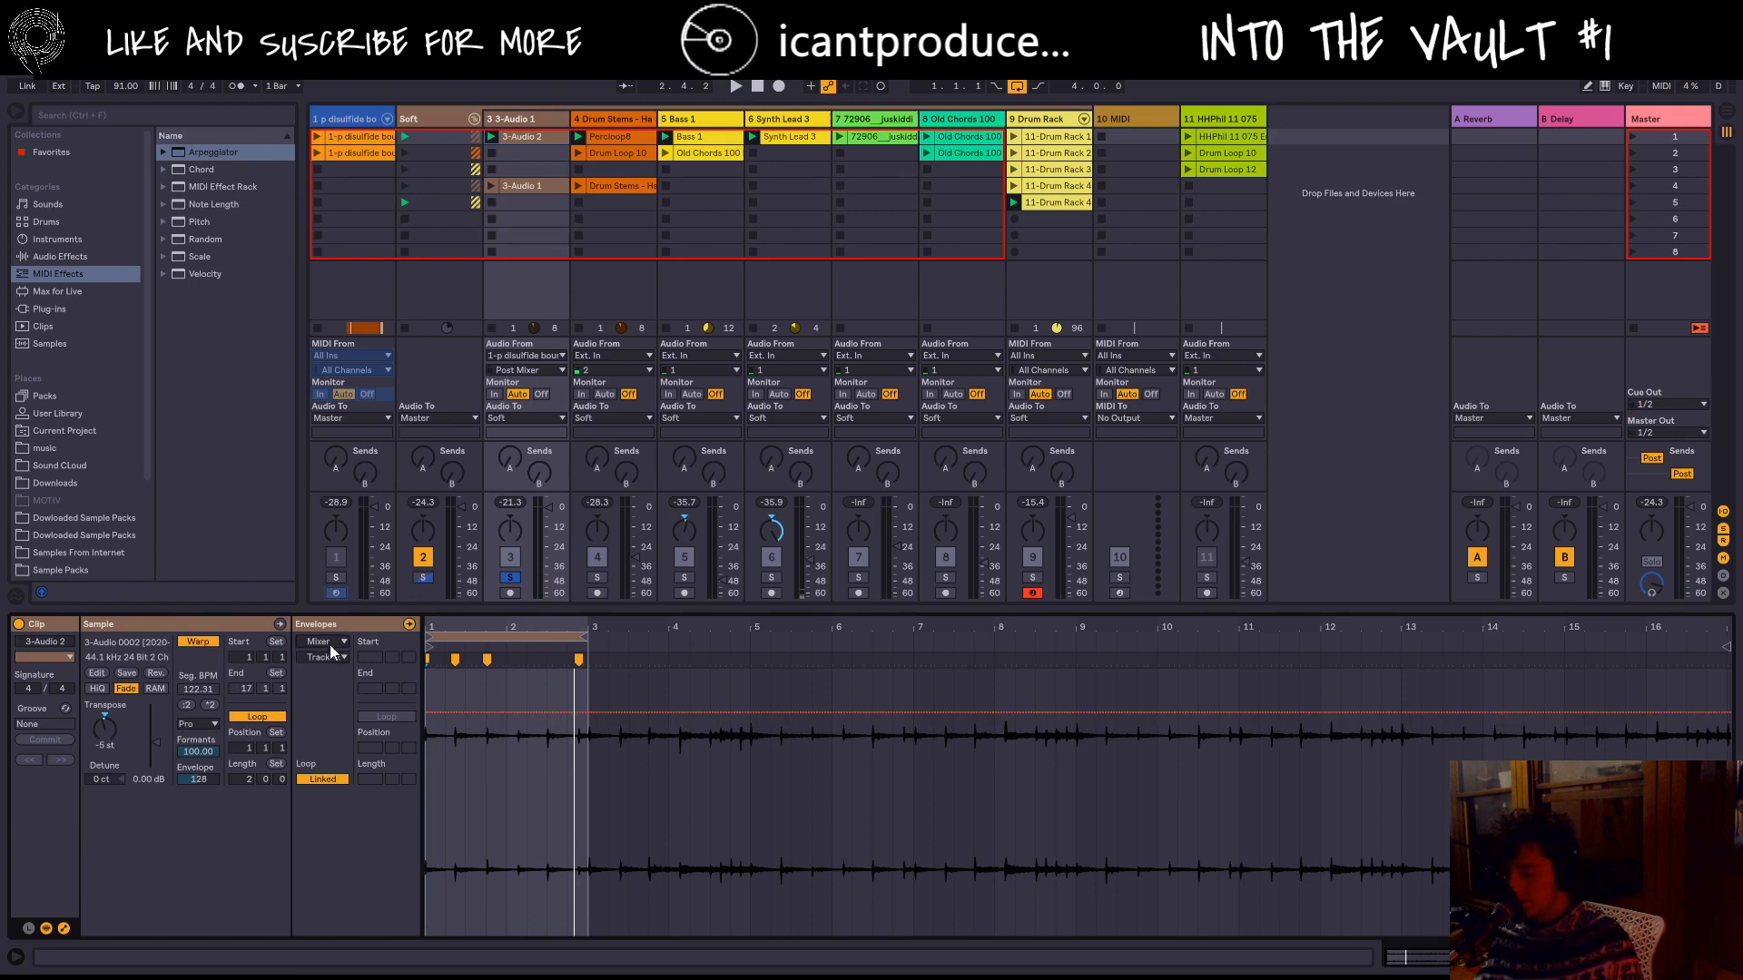
left_click(330, 661)
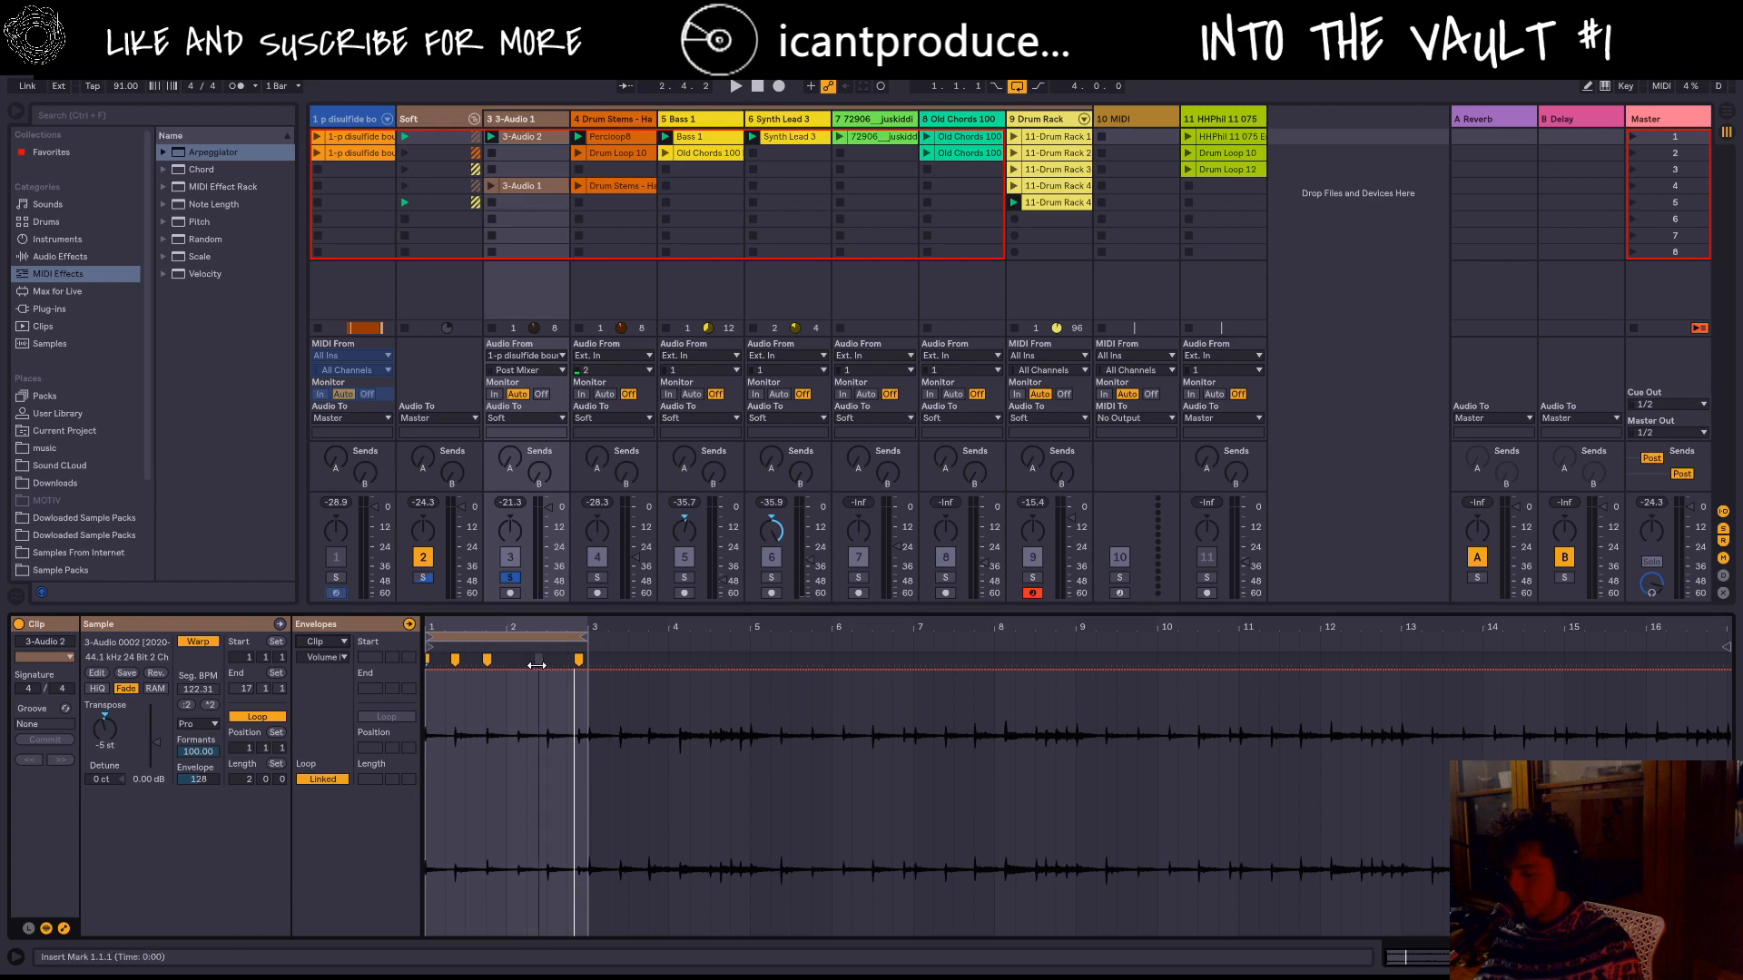
left_click(345, 689)
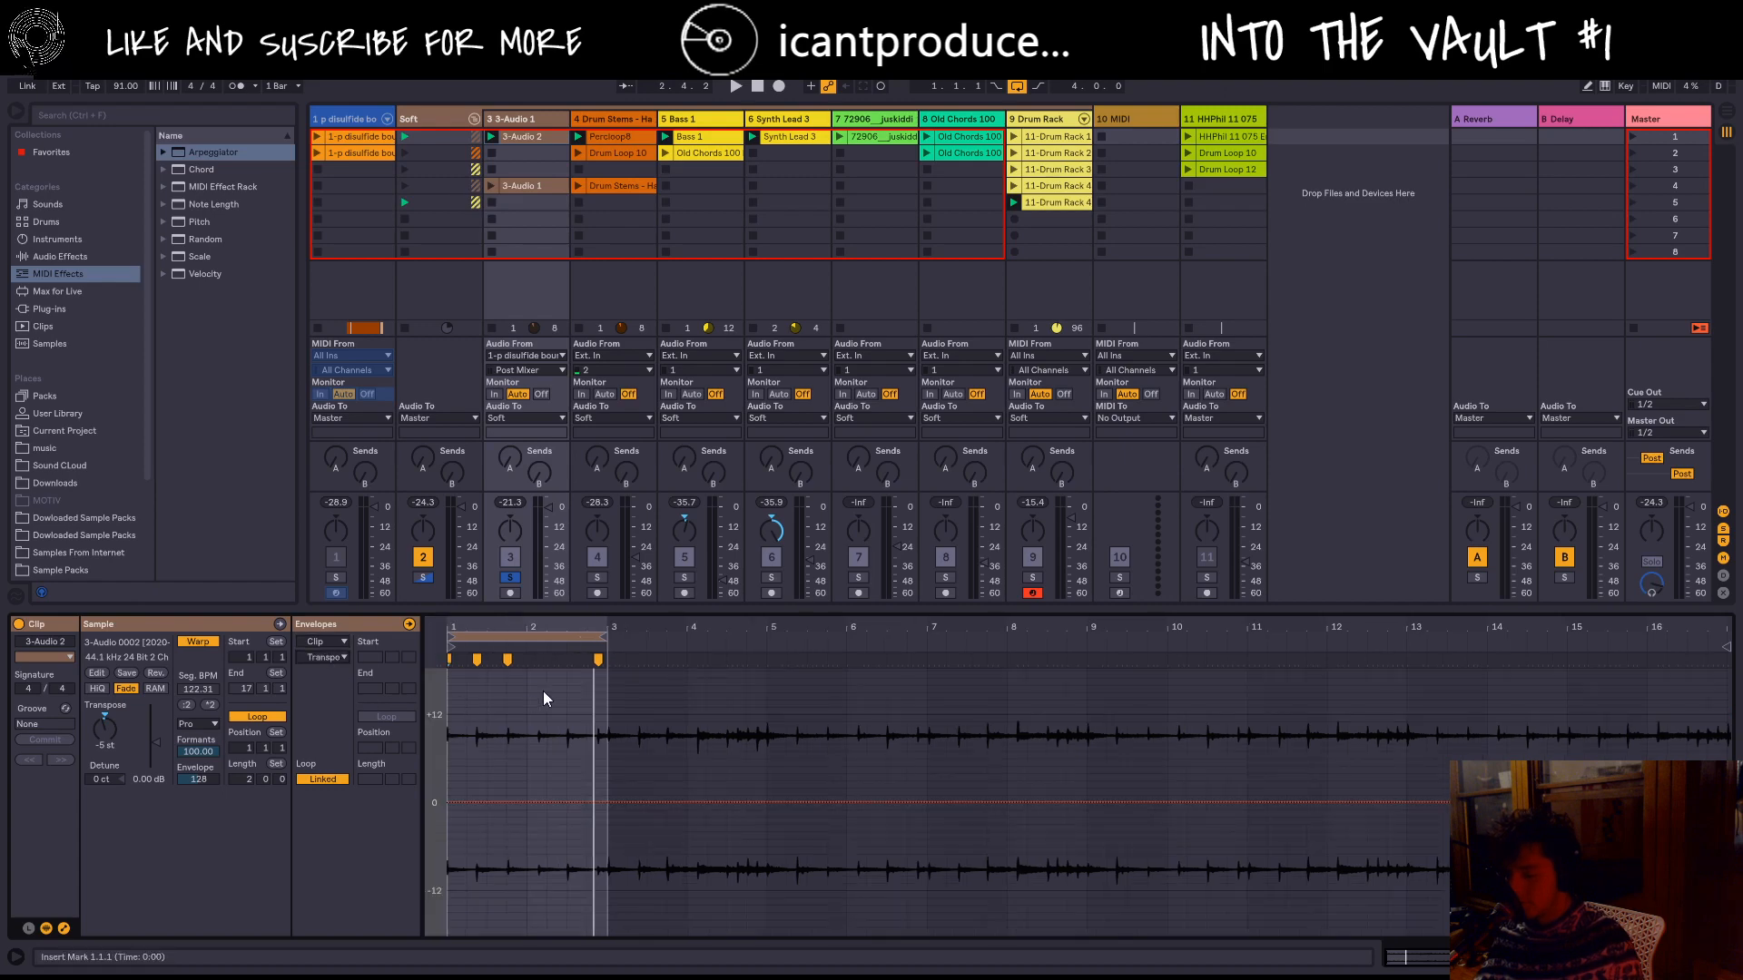
Step: Draw a transposition drop in the 3-Audio 2 clip from 0 st in bar 2 to -12 st at bar 3, with a breakpoint between
left_click(545, 803)
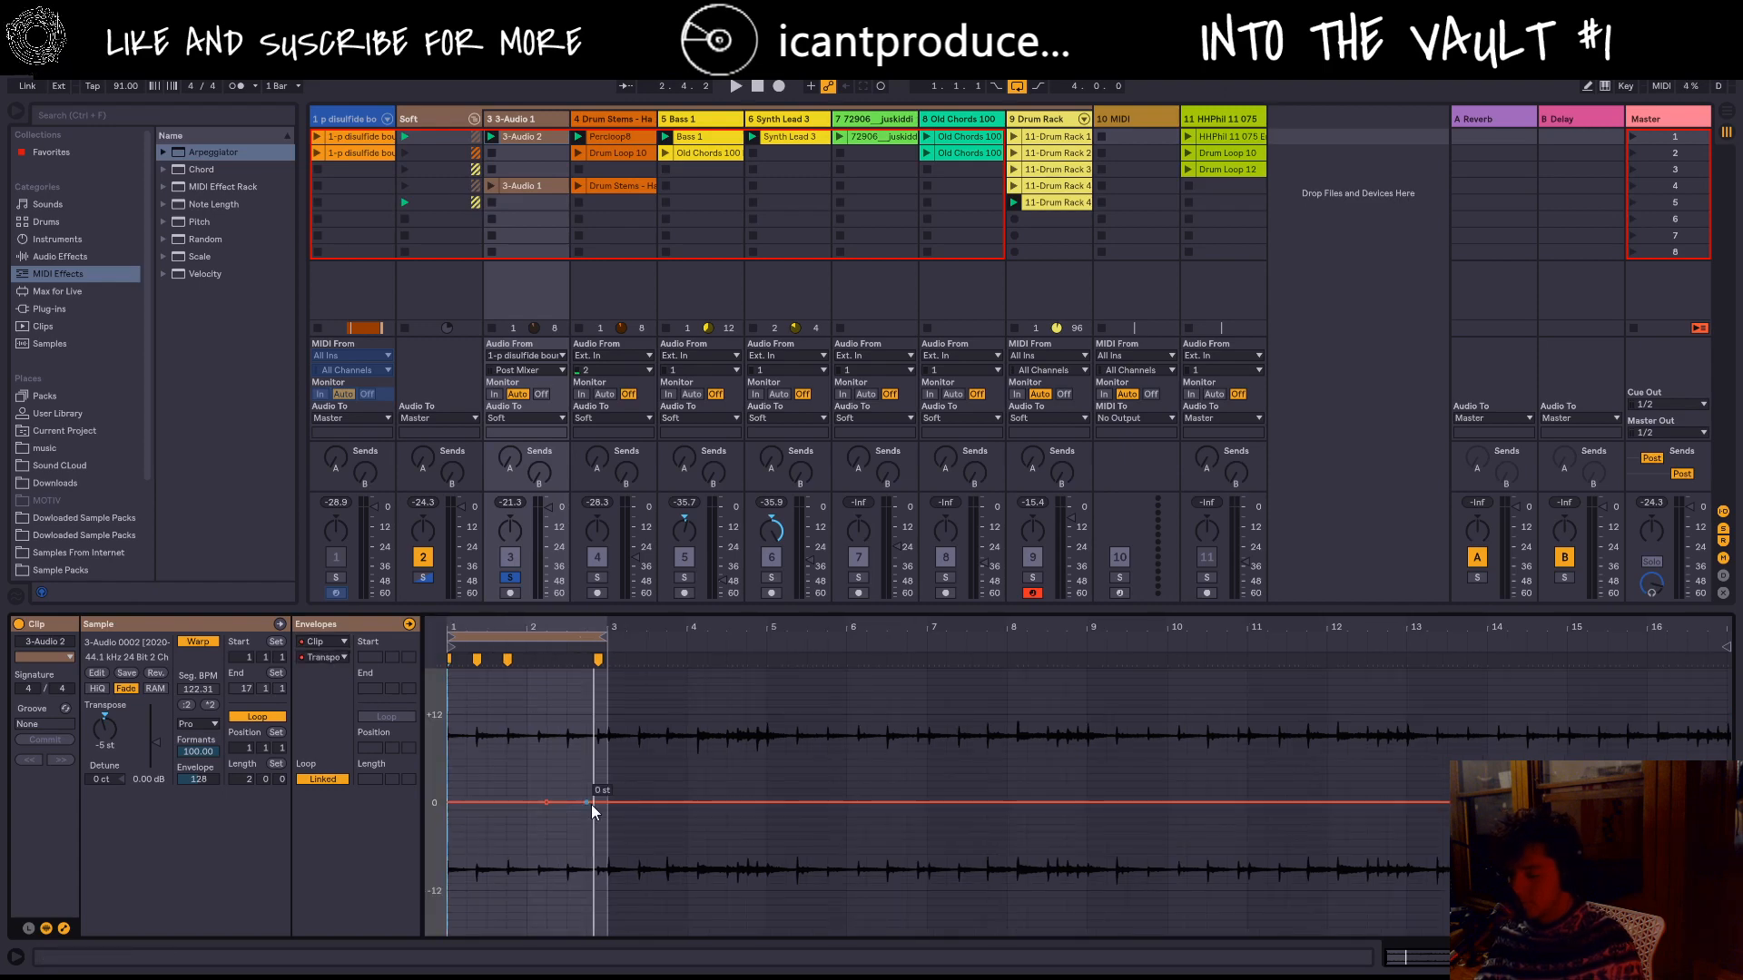
left_click_drag(606, 803, 607, 874)
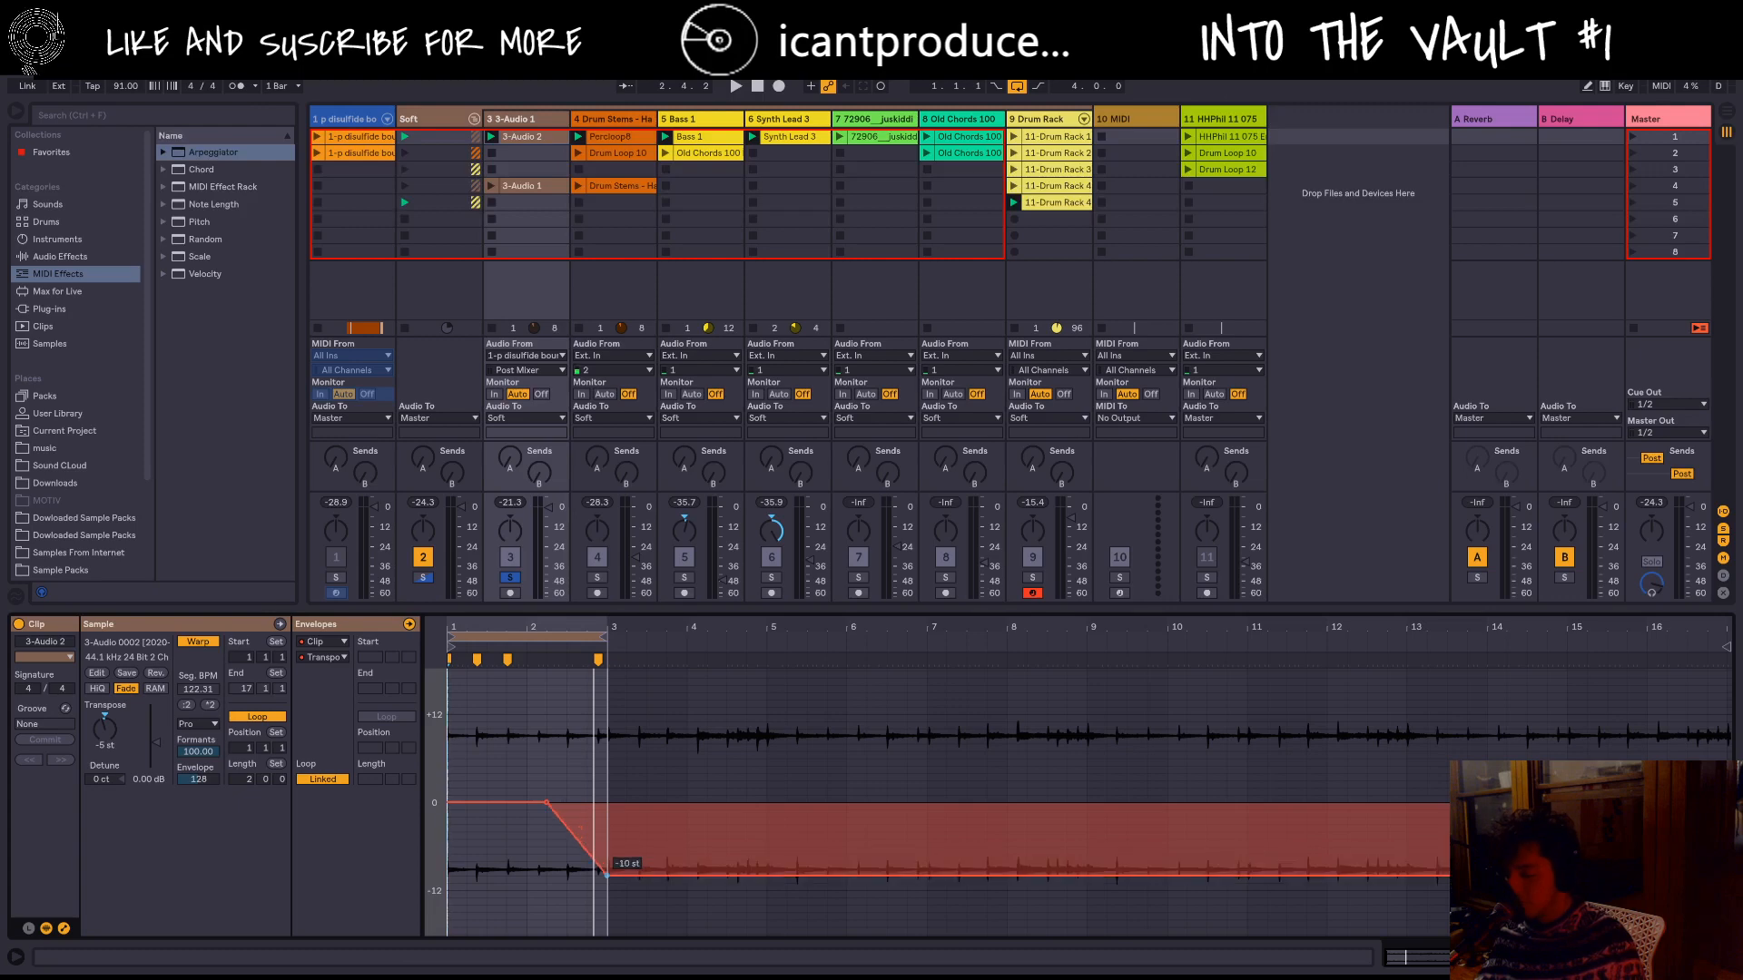
key("space")
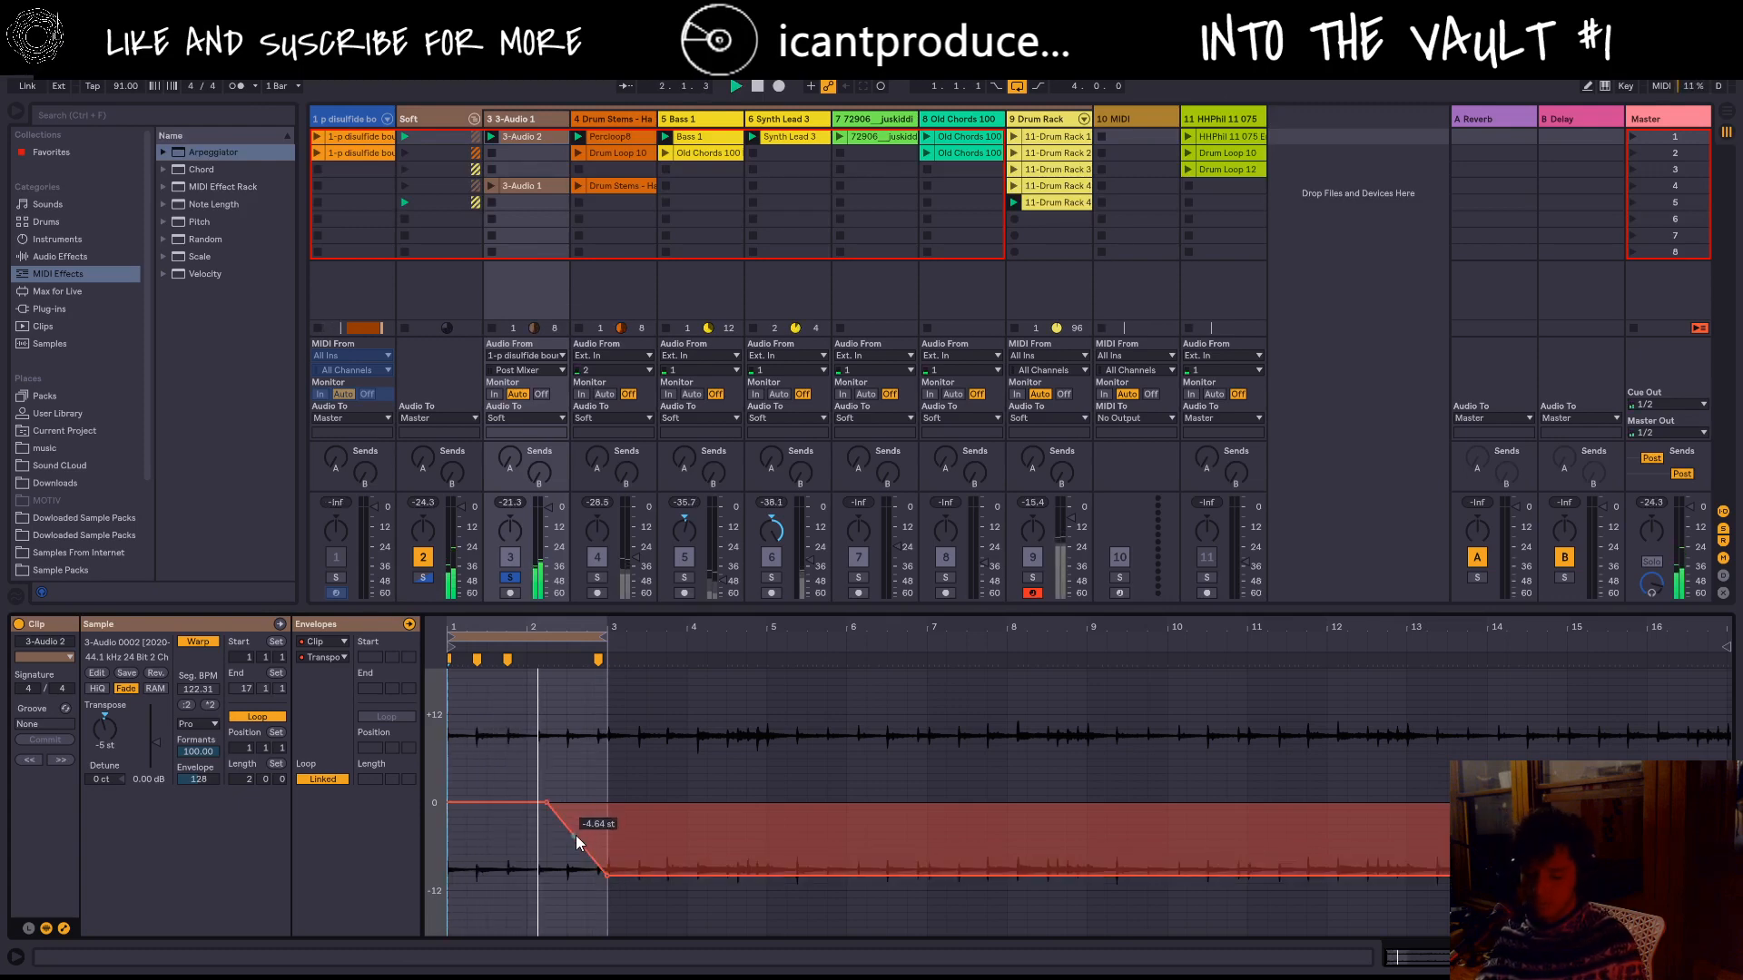
left_click(575, 832)
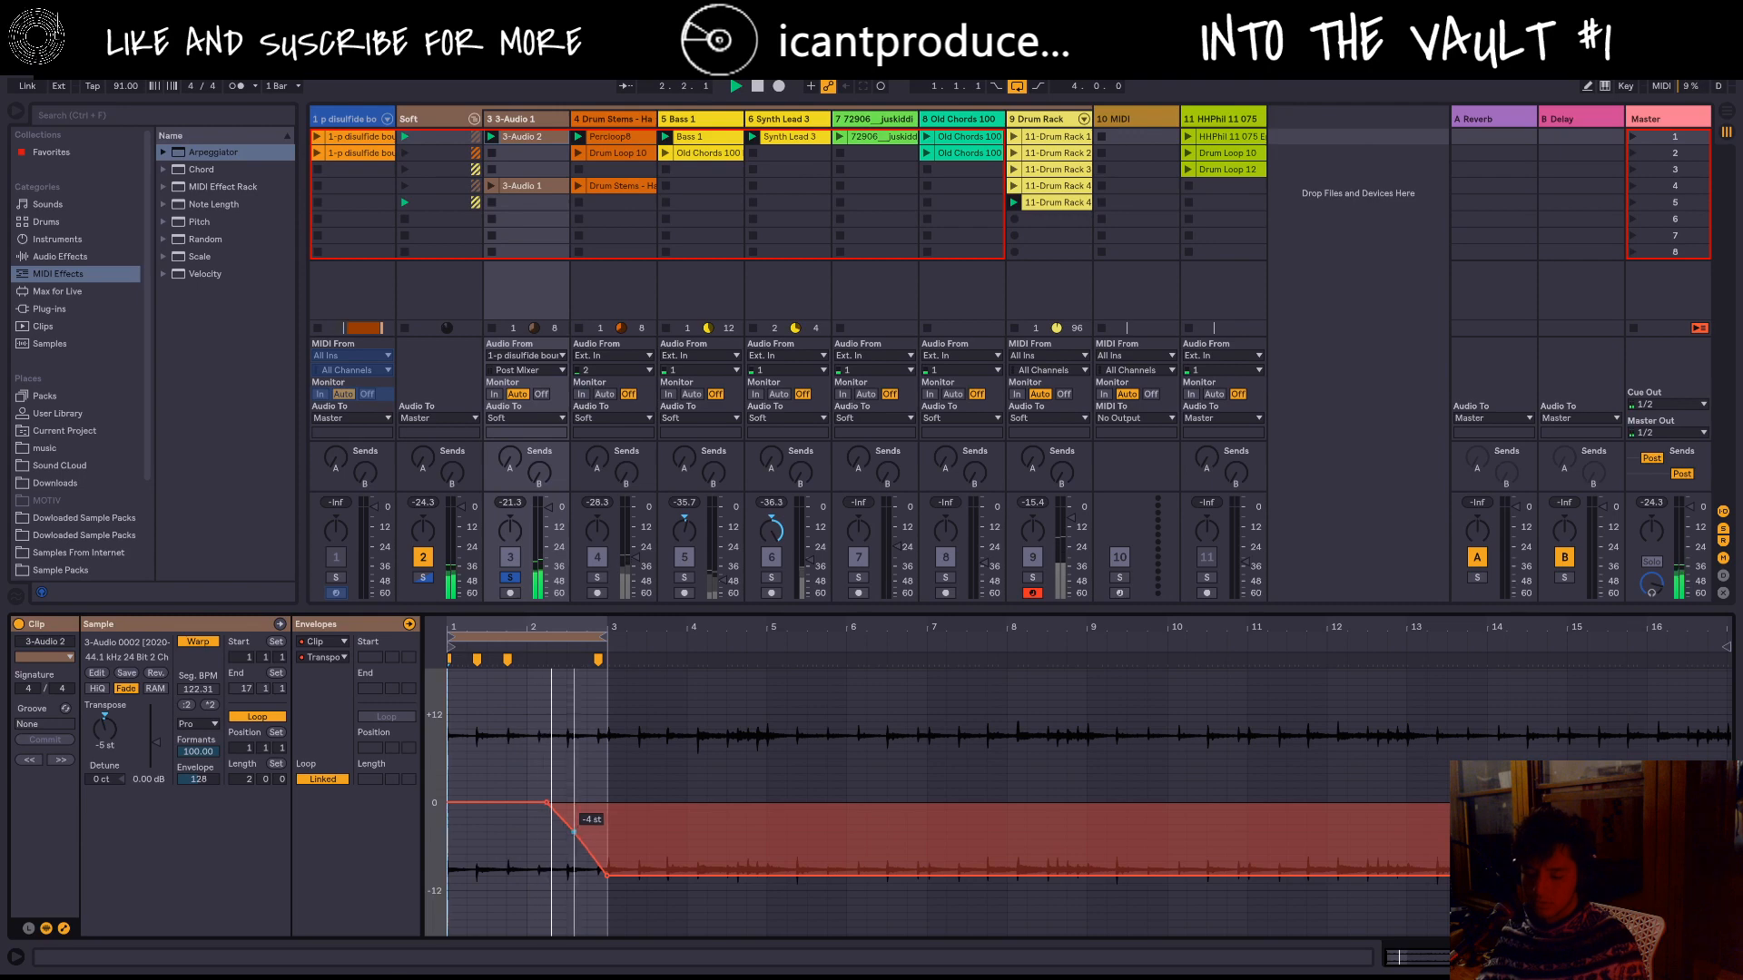
left_click(586, 831)
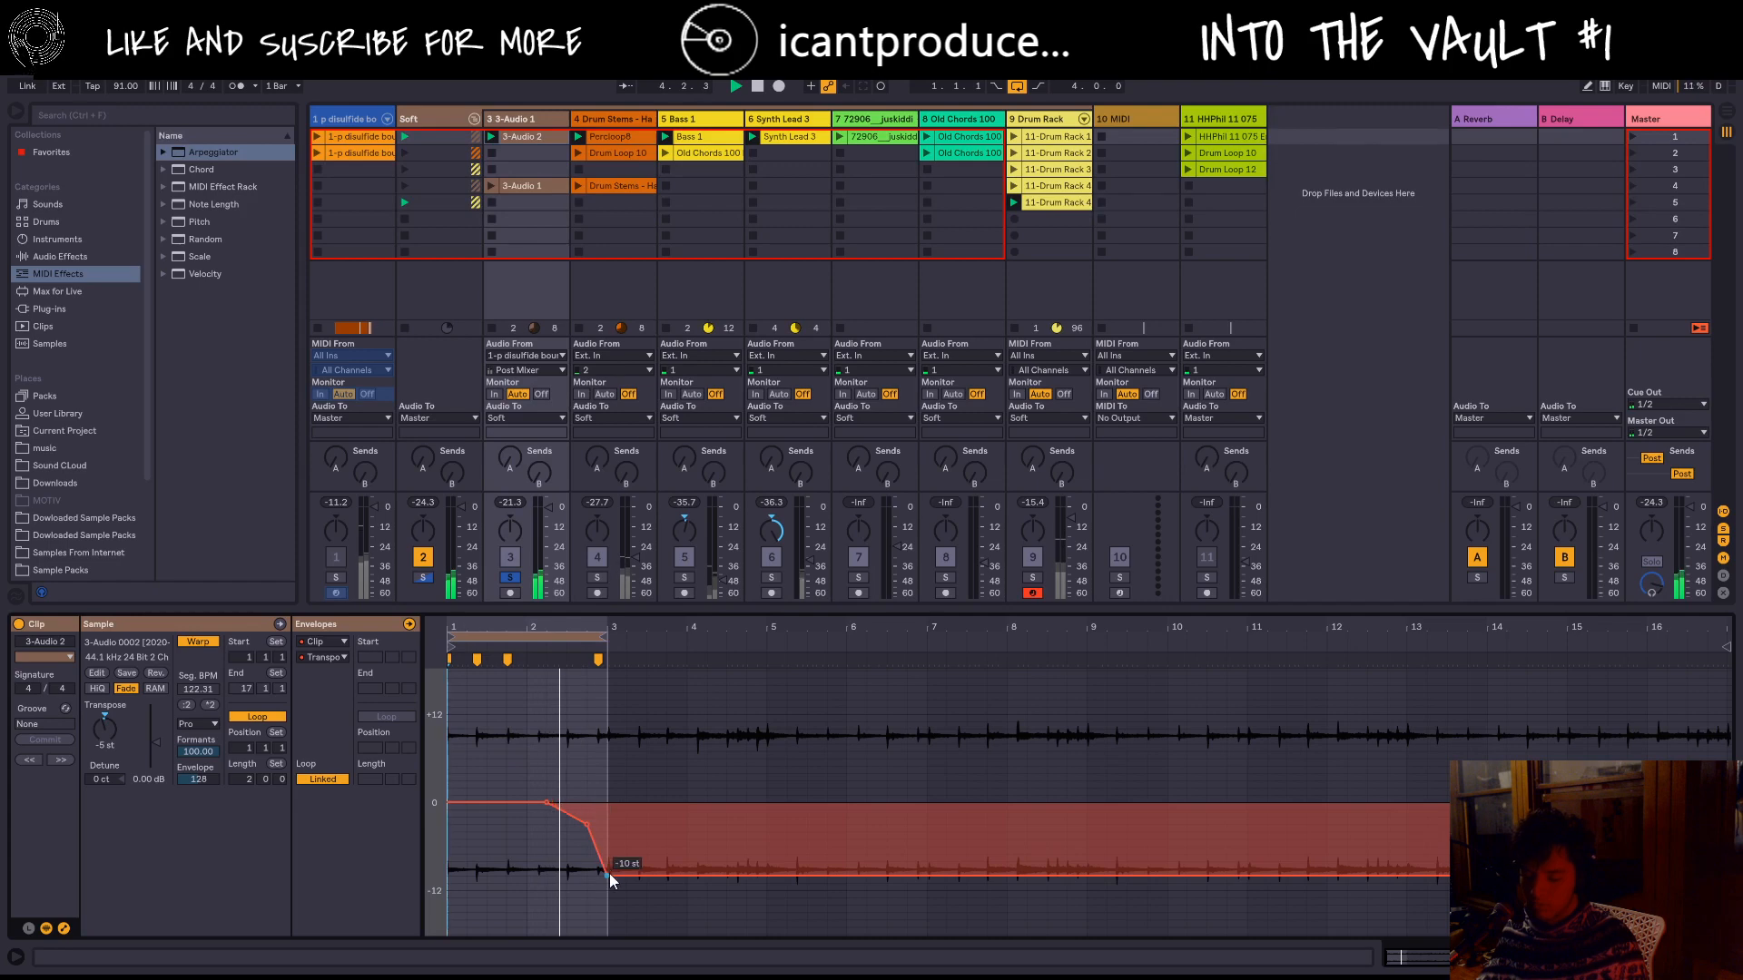
left_click_drag(607, 874, 608, 890)
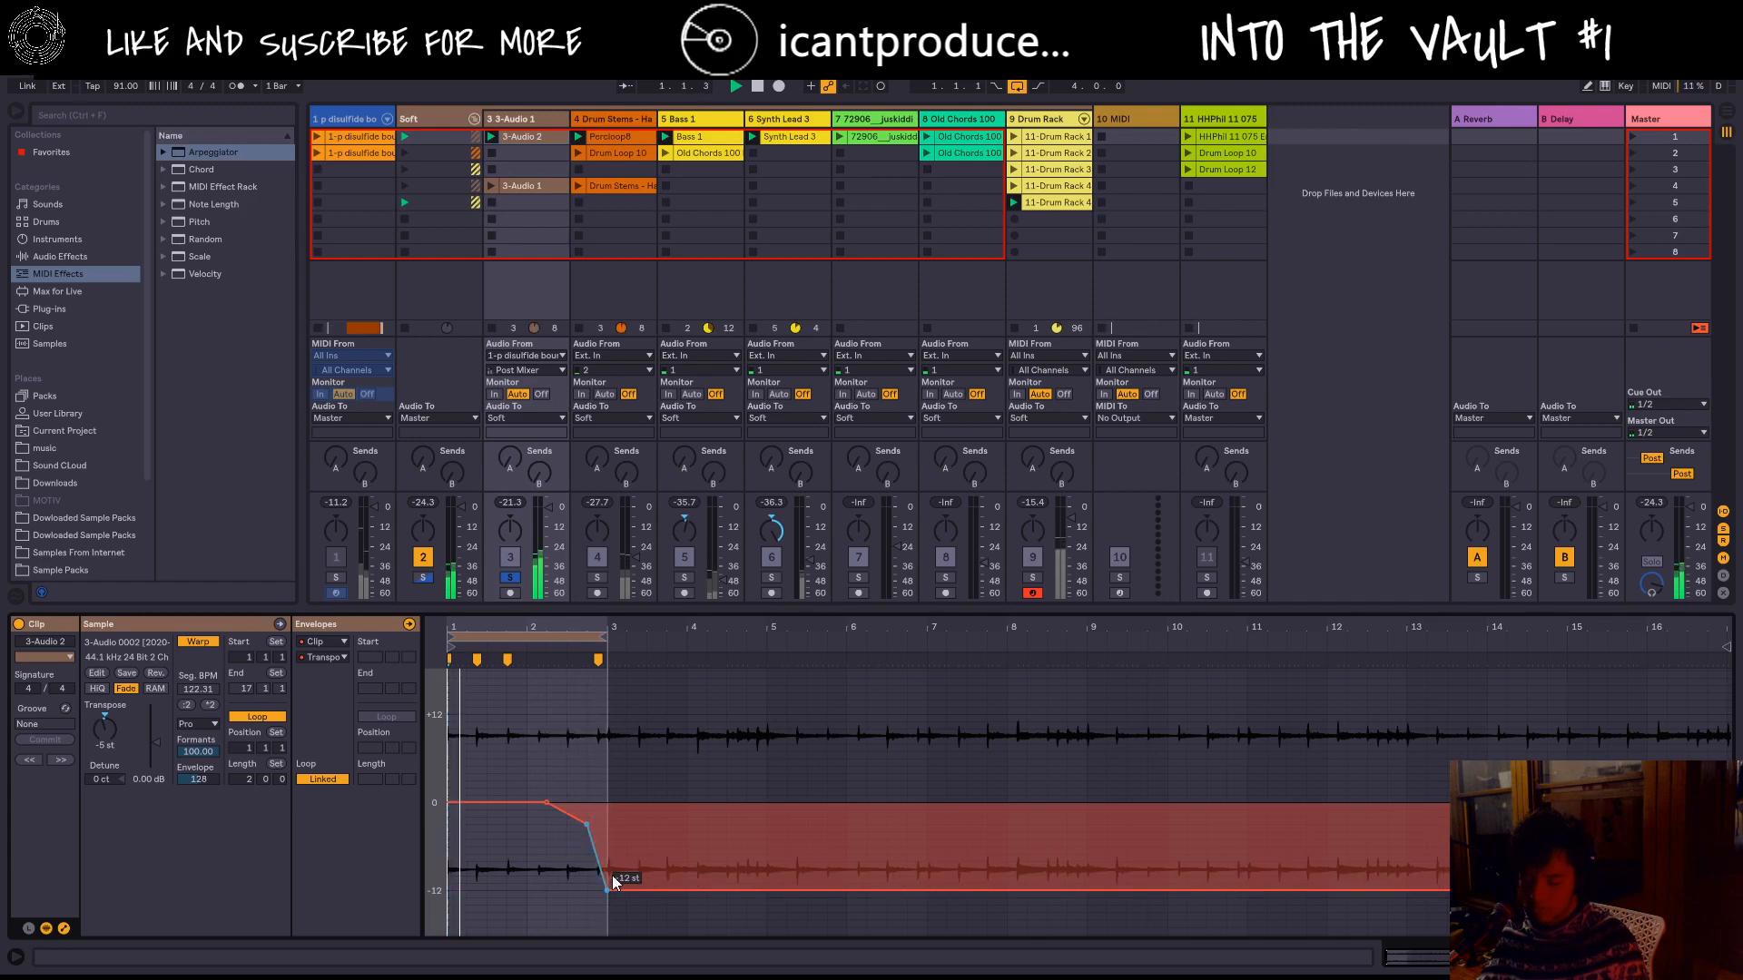
Step: Start the transposition drop at bar 2 and replace its middle breakpoint with one at -2 st about halfway through the bar
mouse_move(587, 826)
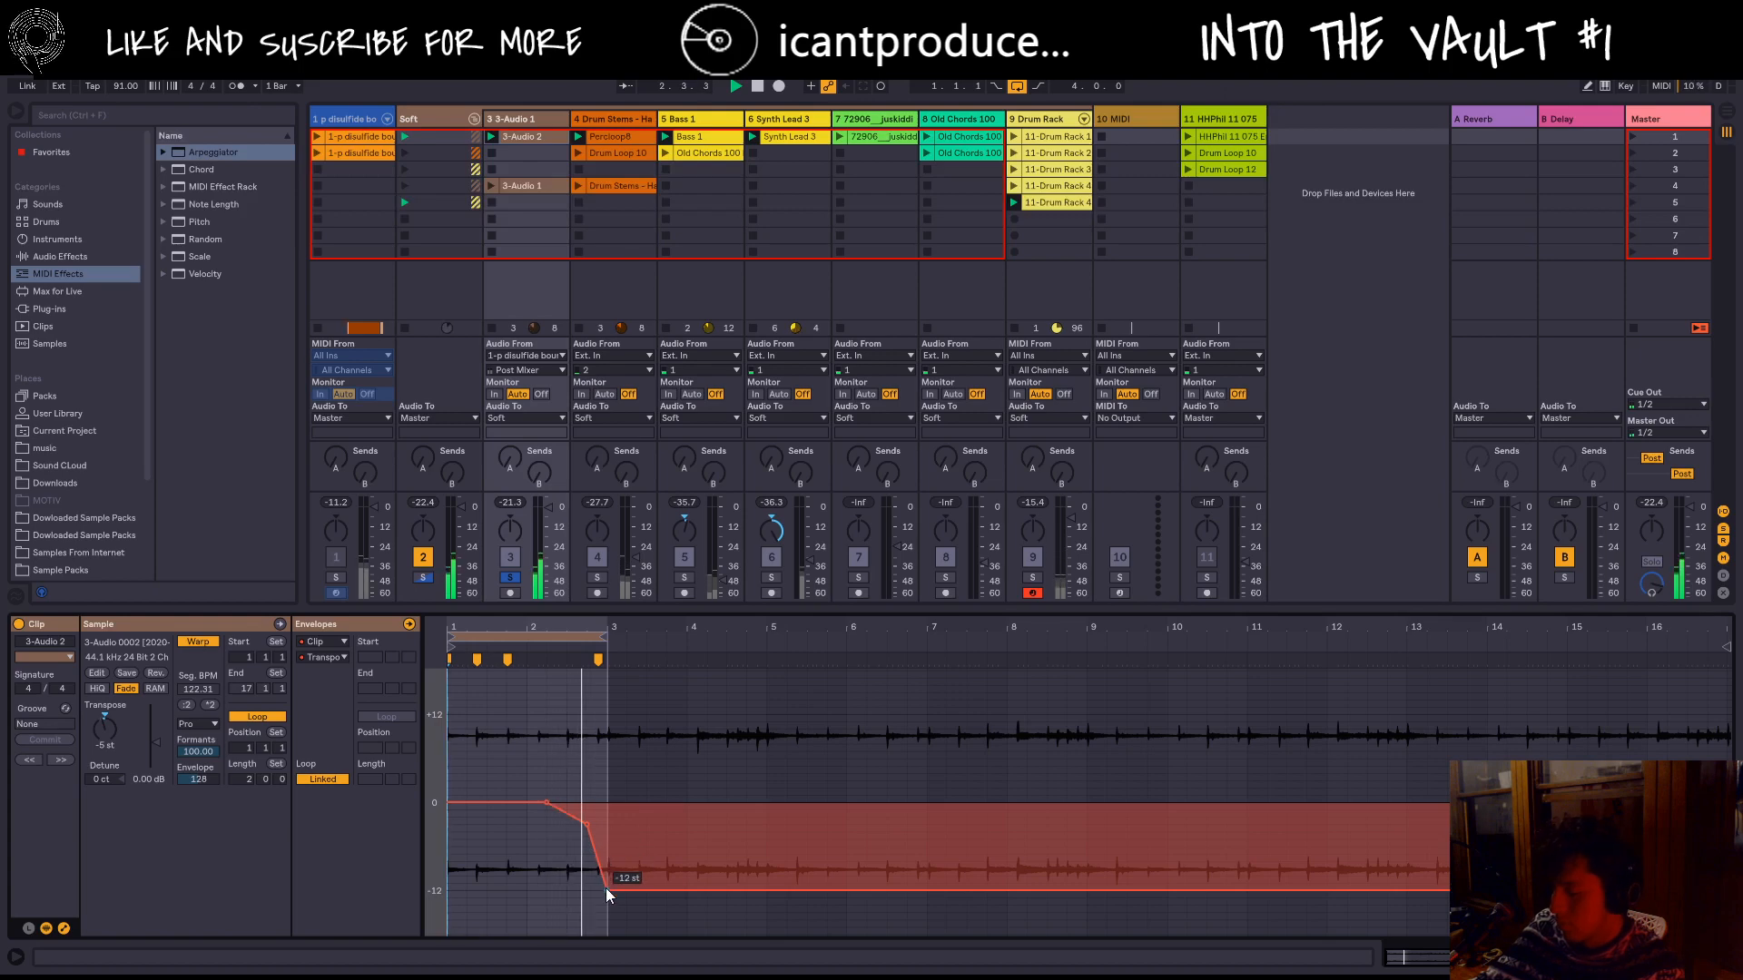
left_click_drag(546, 803, 526, 803)
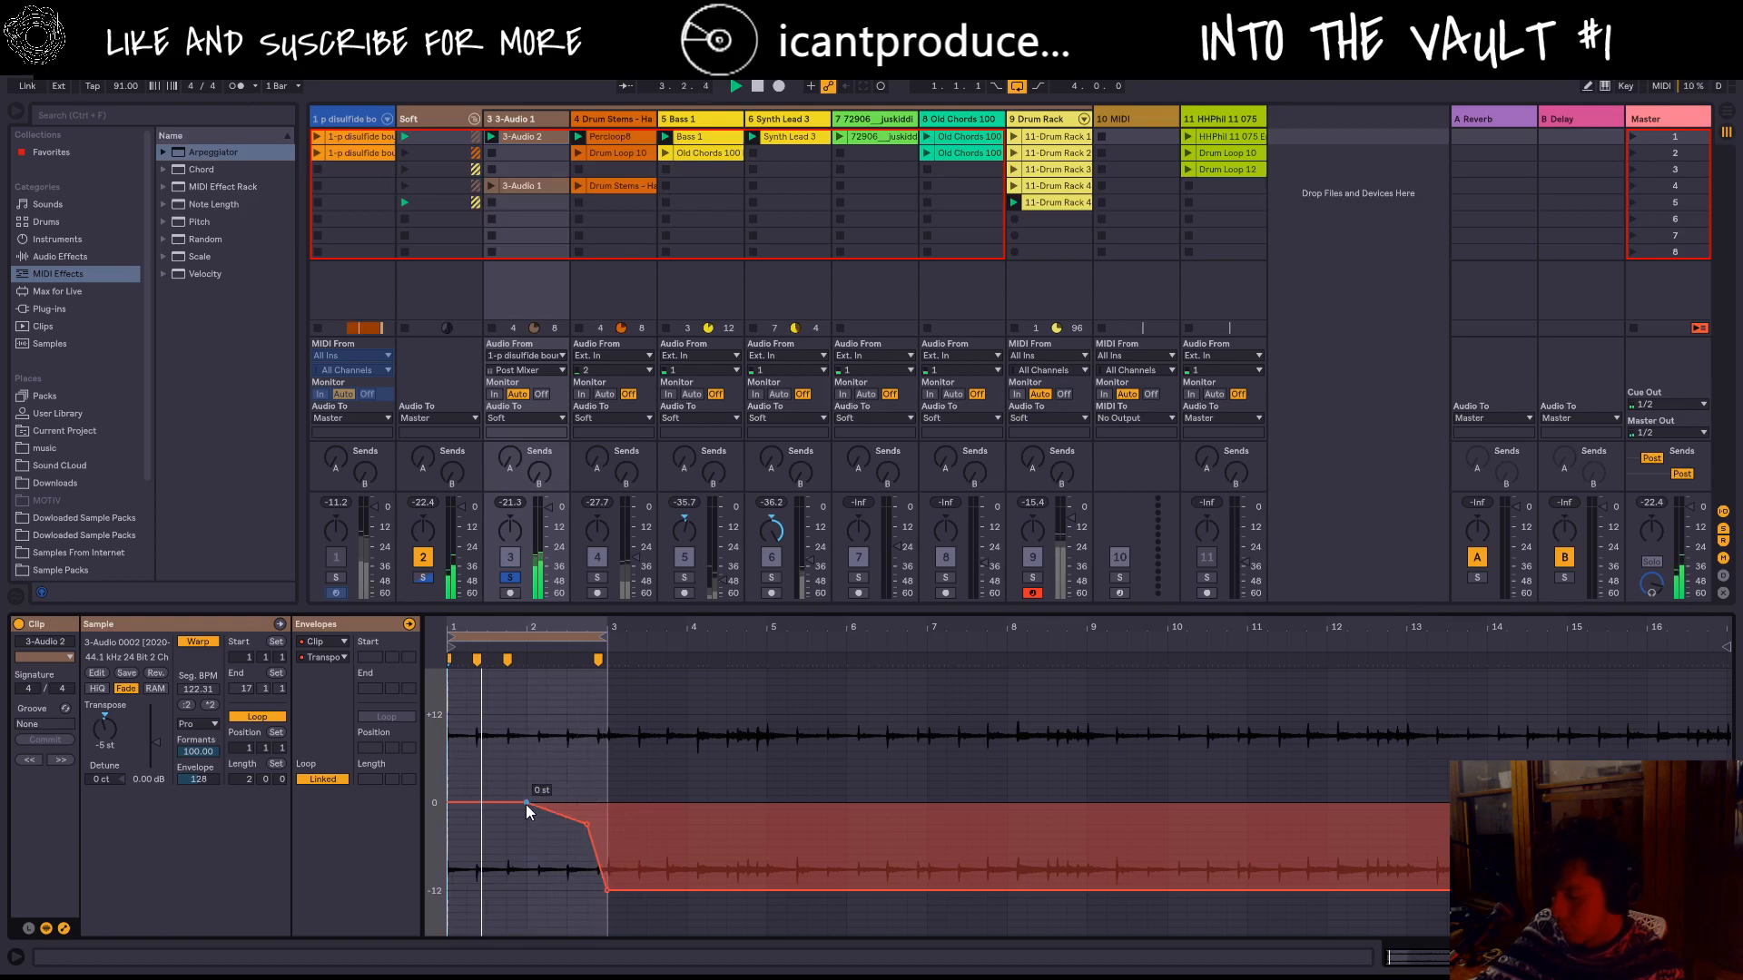
left_click(587, 825)
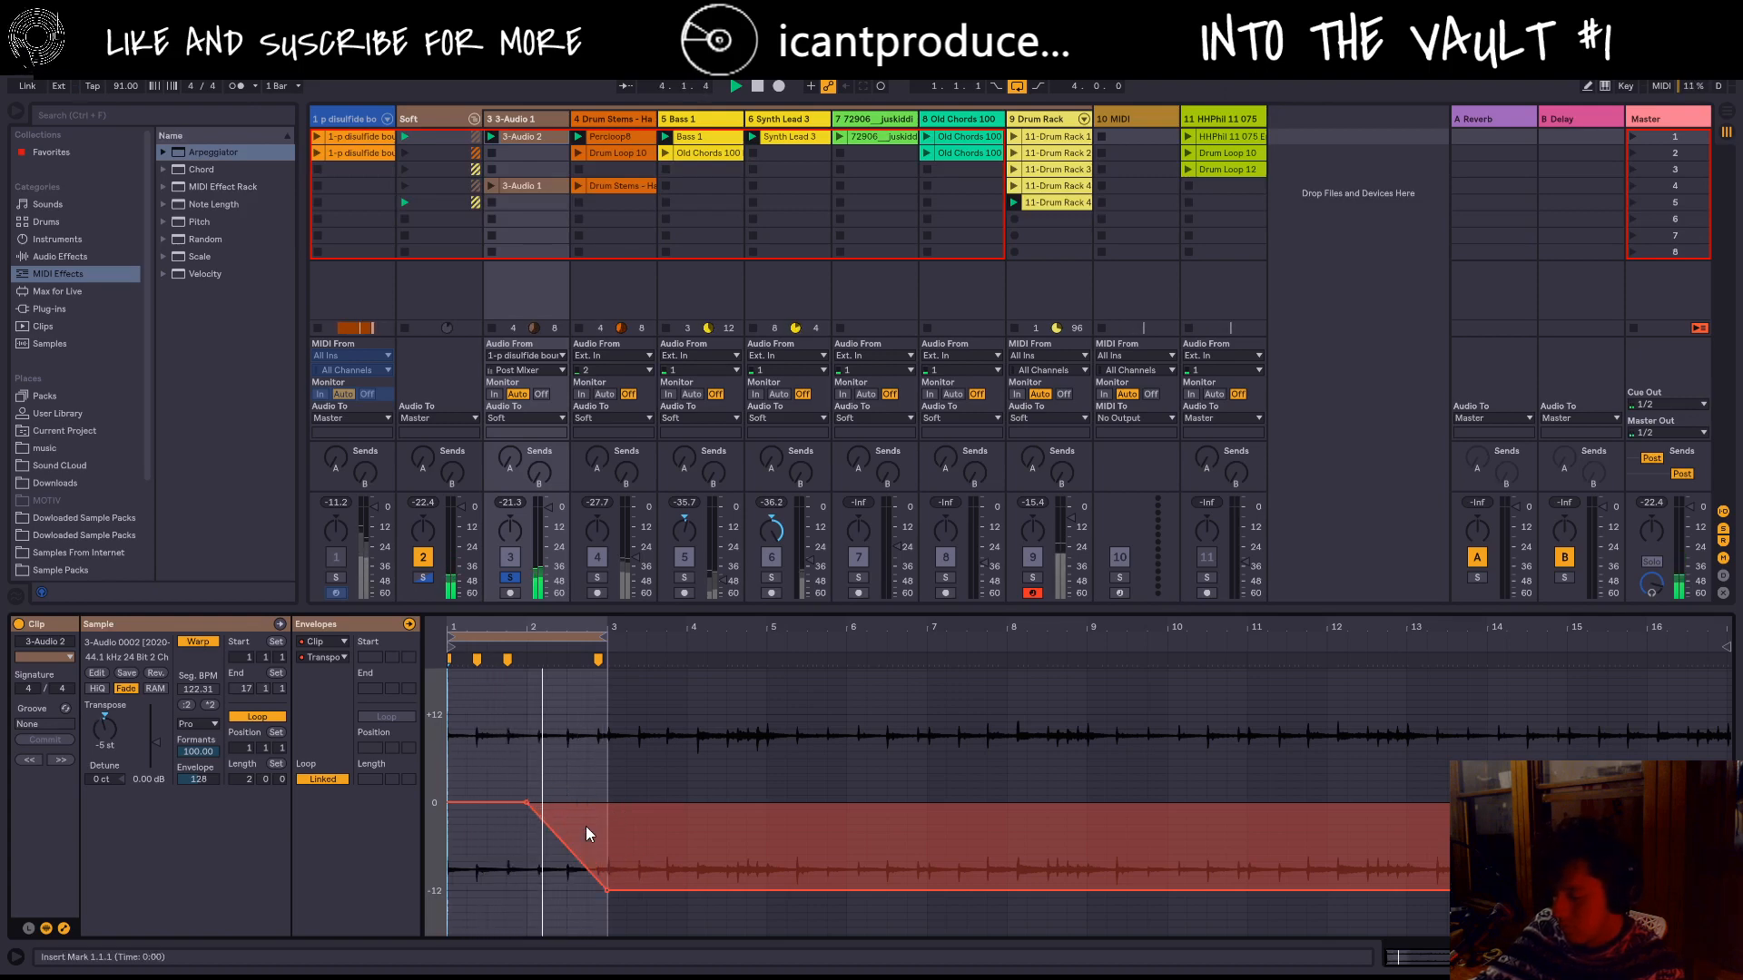
left_click(563, 840)
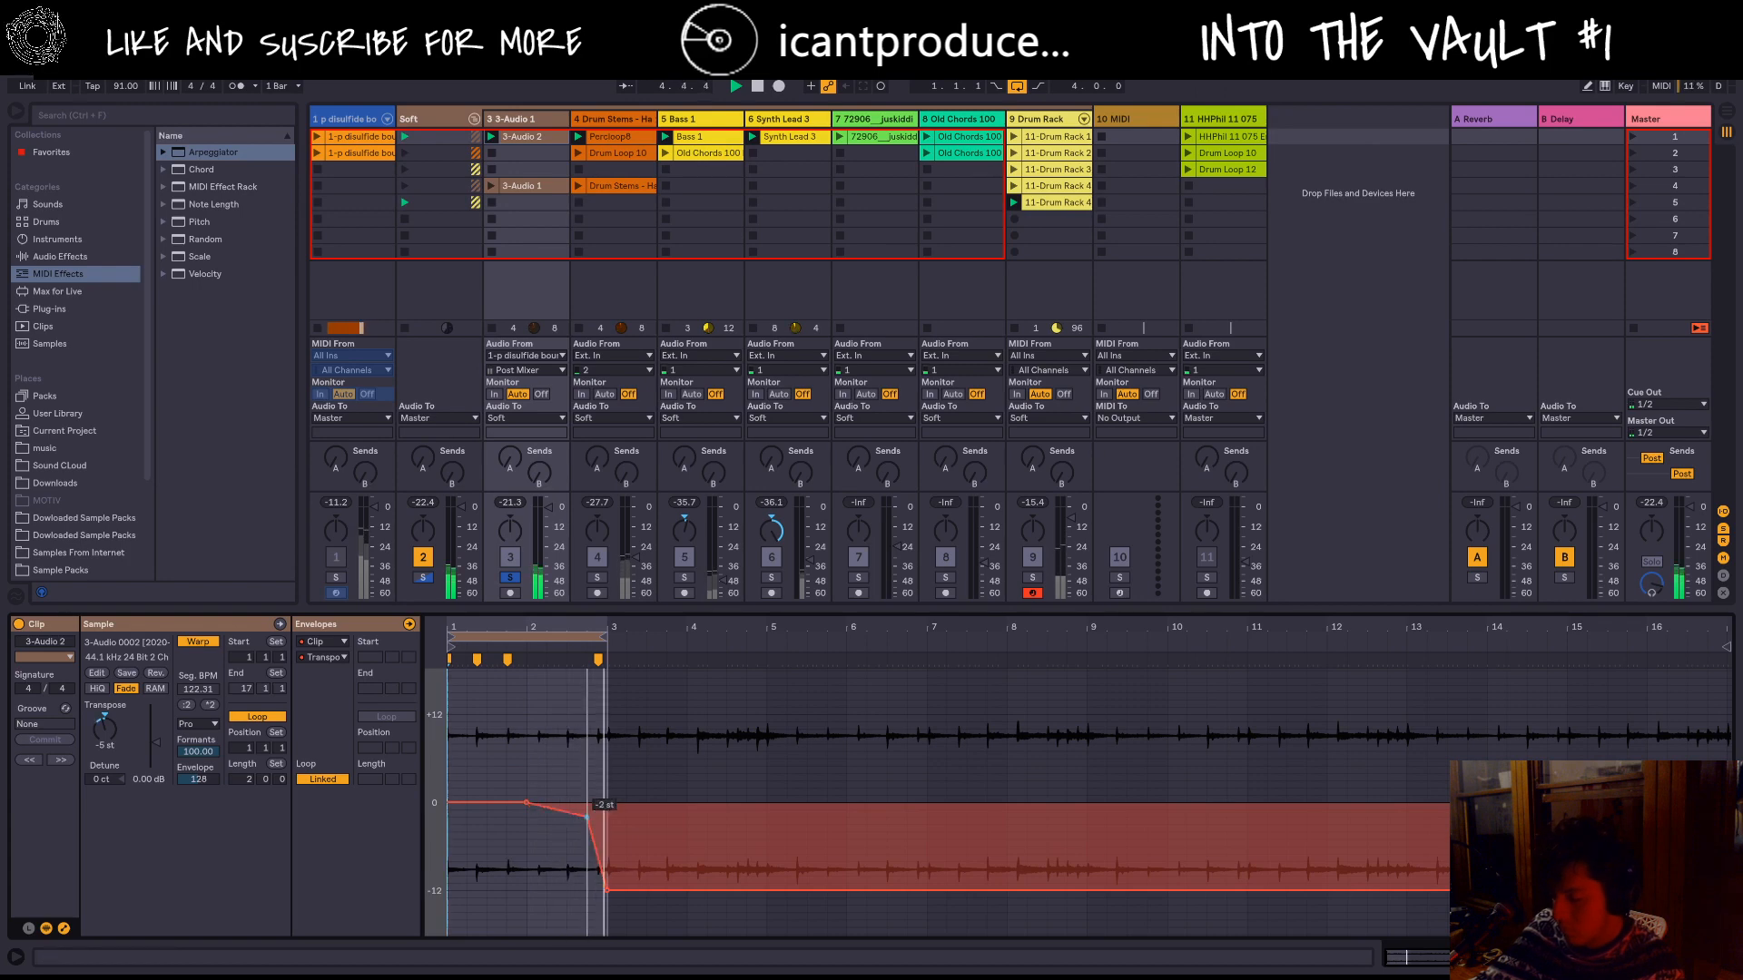
left_click_drag(563, 841, 566, 817)
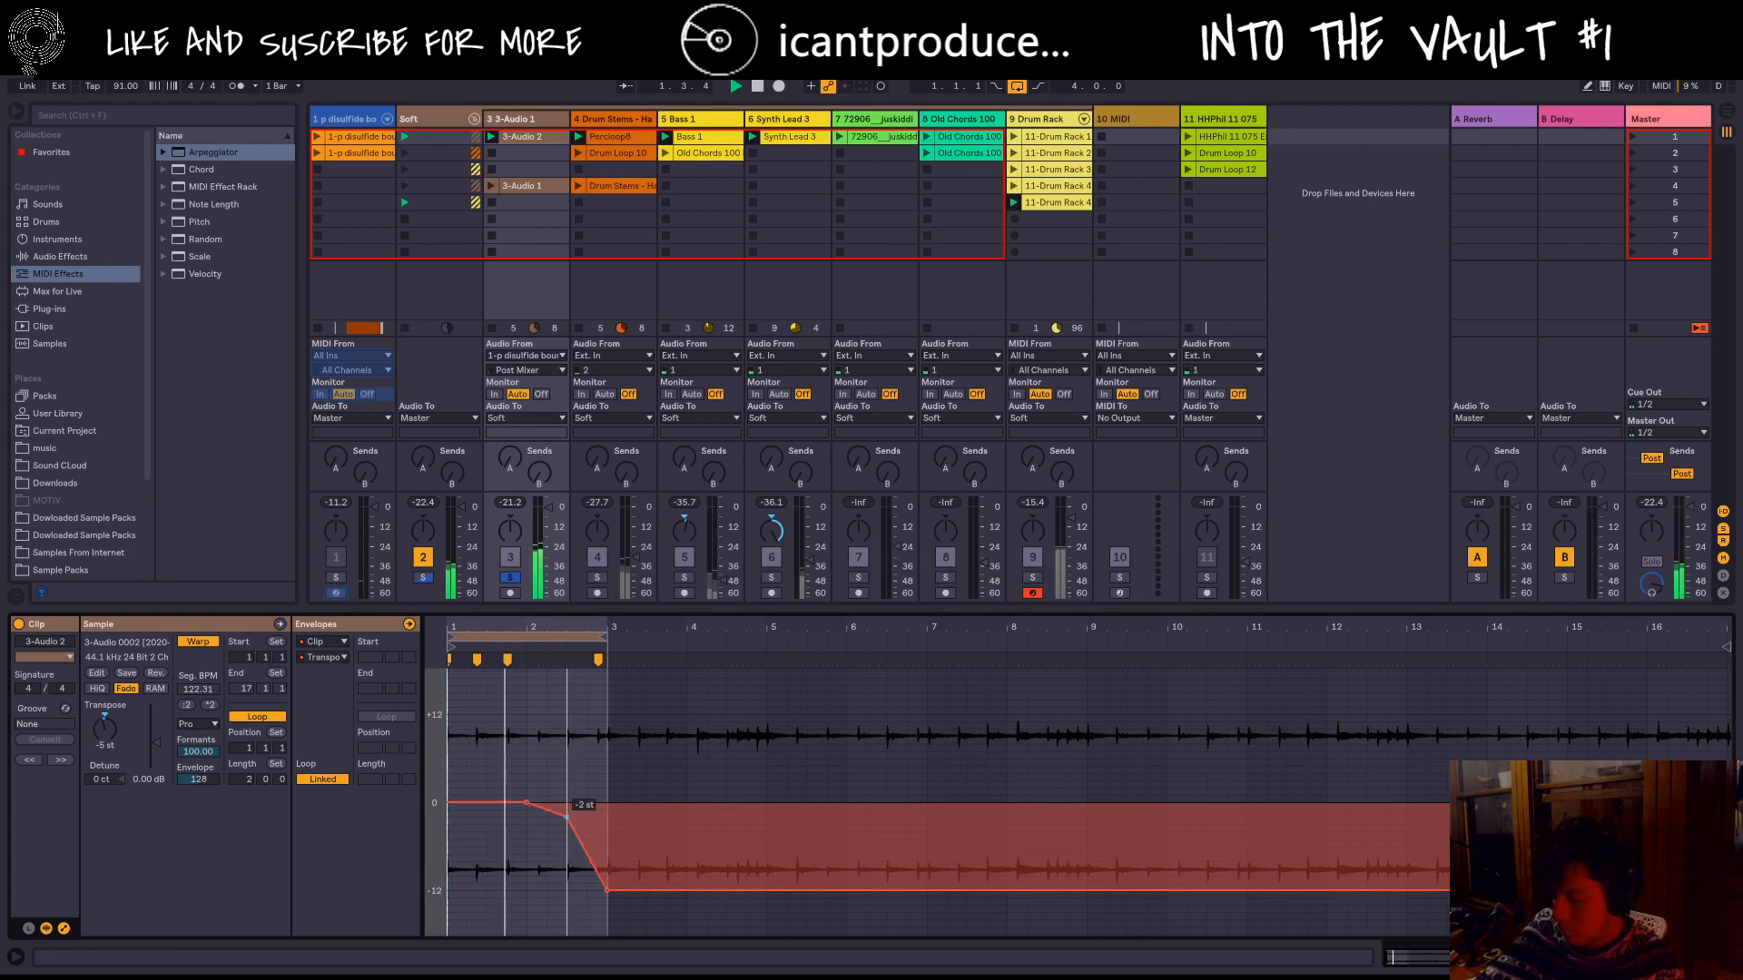
left_click_drag(564, 821, 556, 811)
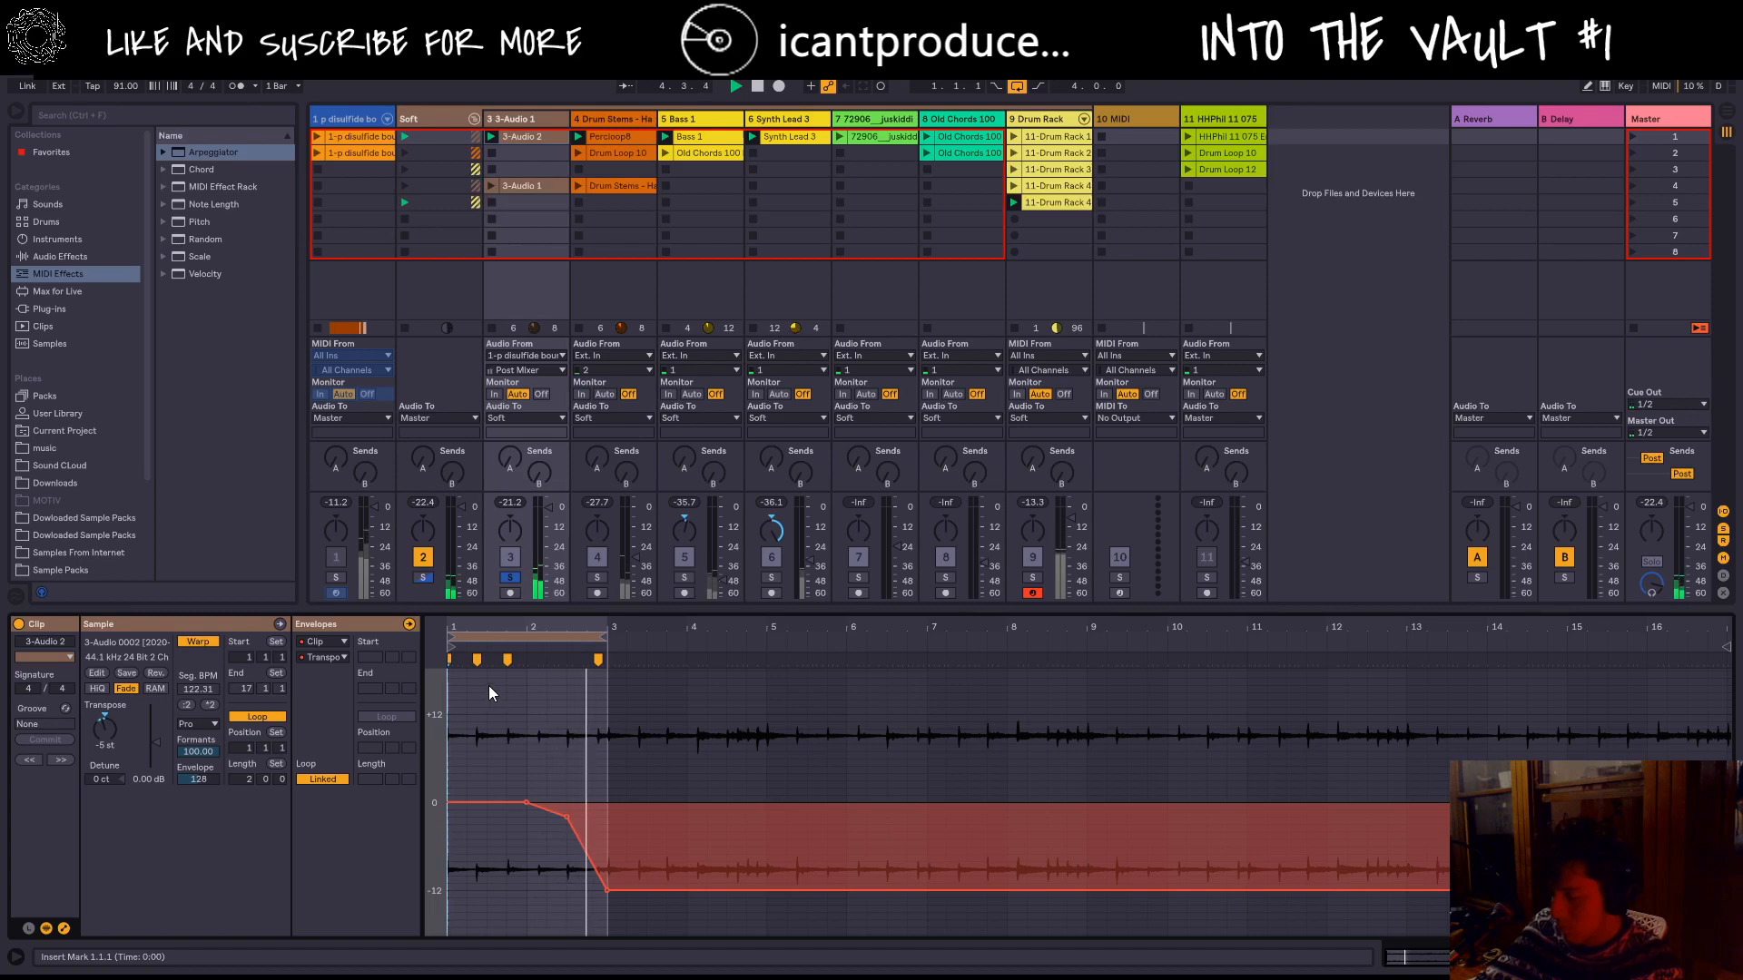
Step: Unsolo the 3-Audio track and mute the Synth Lead 3 track while the mix plays
left_click(510, 580)
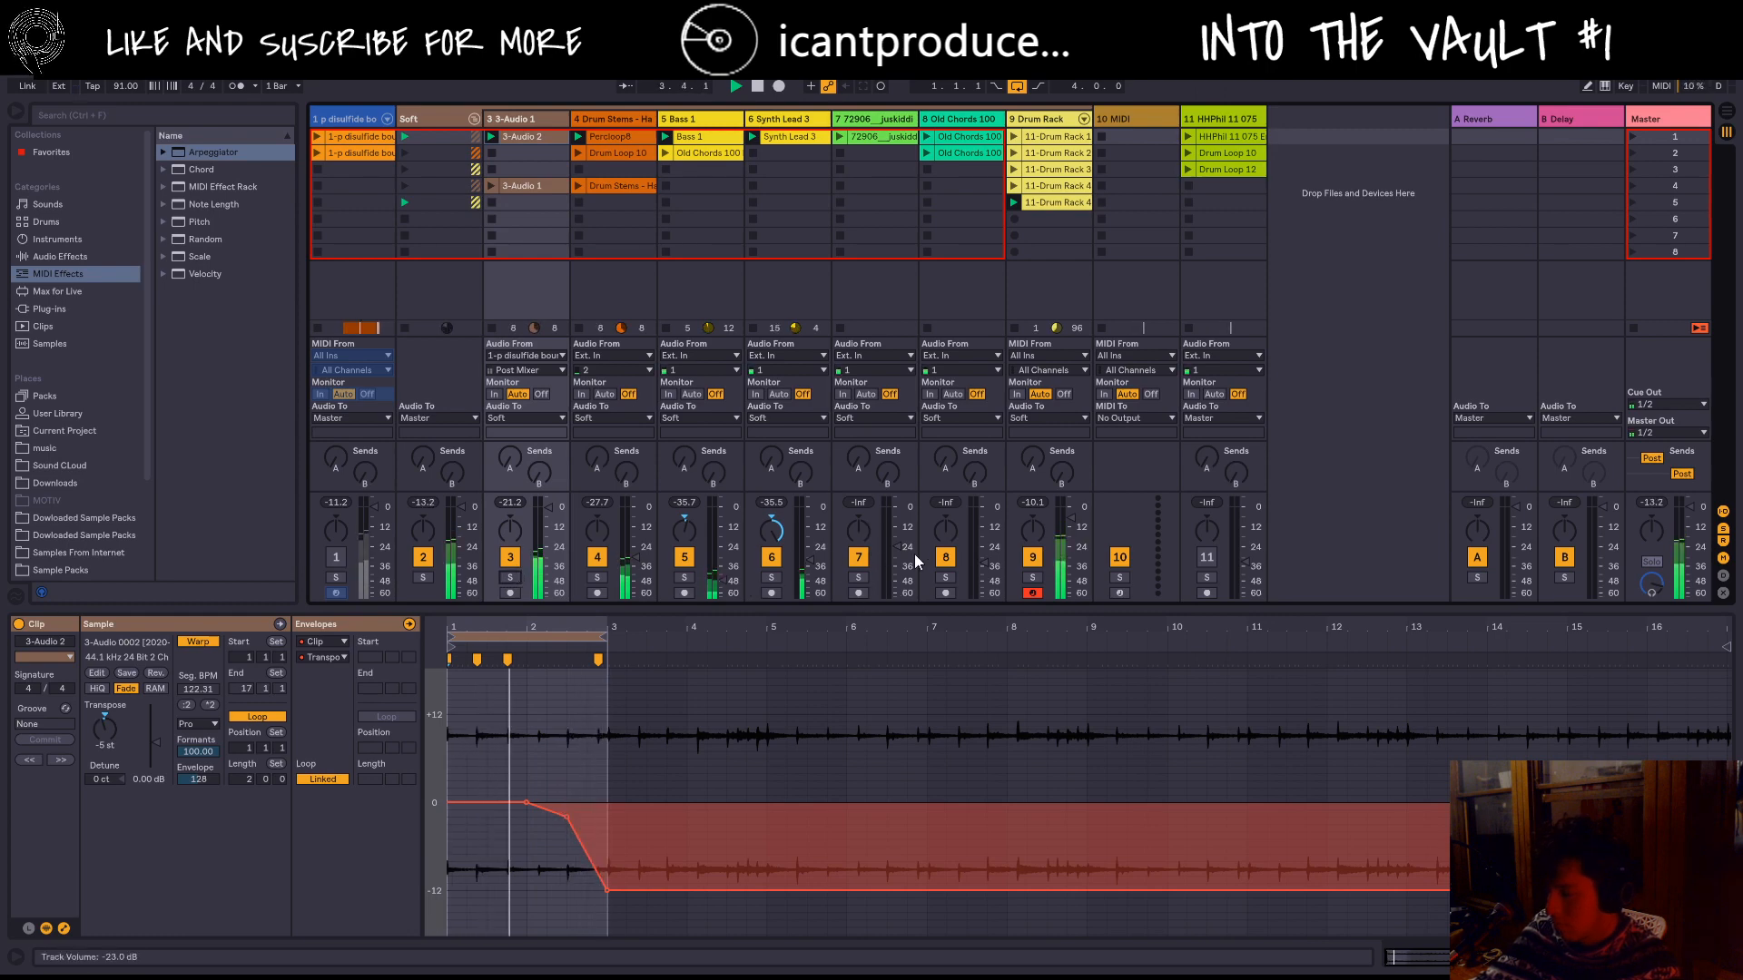
left_click(771, 556)
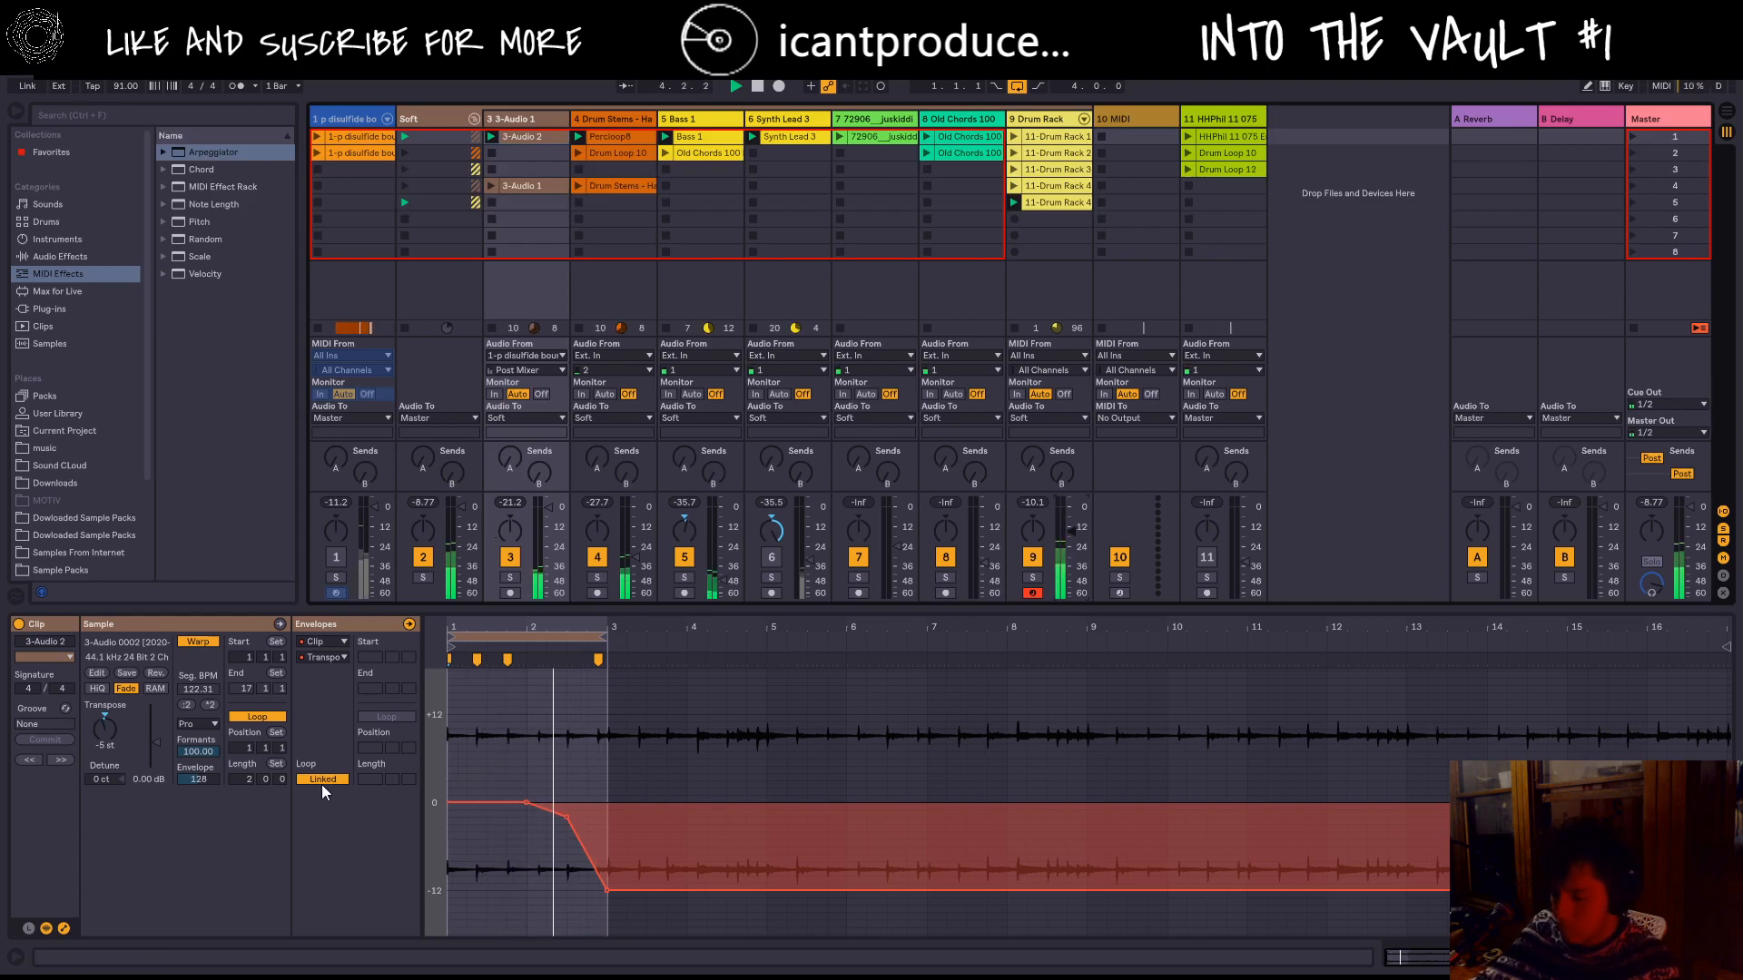
Step: Set the 3-Audio 2 clip's gain to 4.56 dB and launch the Drum Rack track's fourth-row clip
left_click_drag(154, 737, 155, 742)
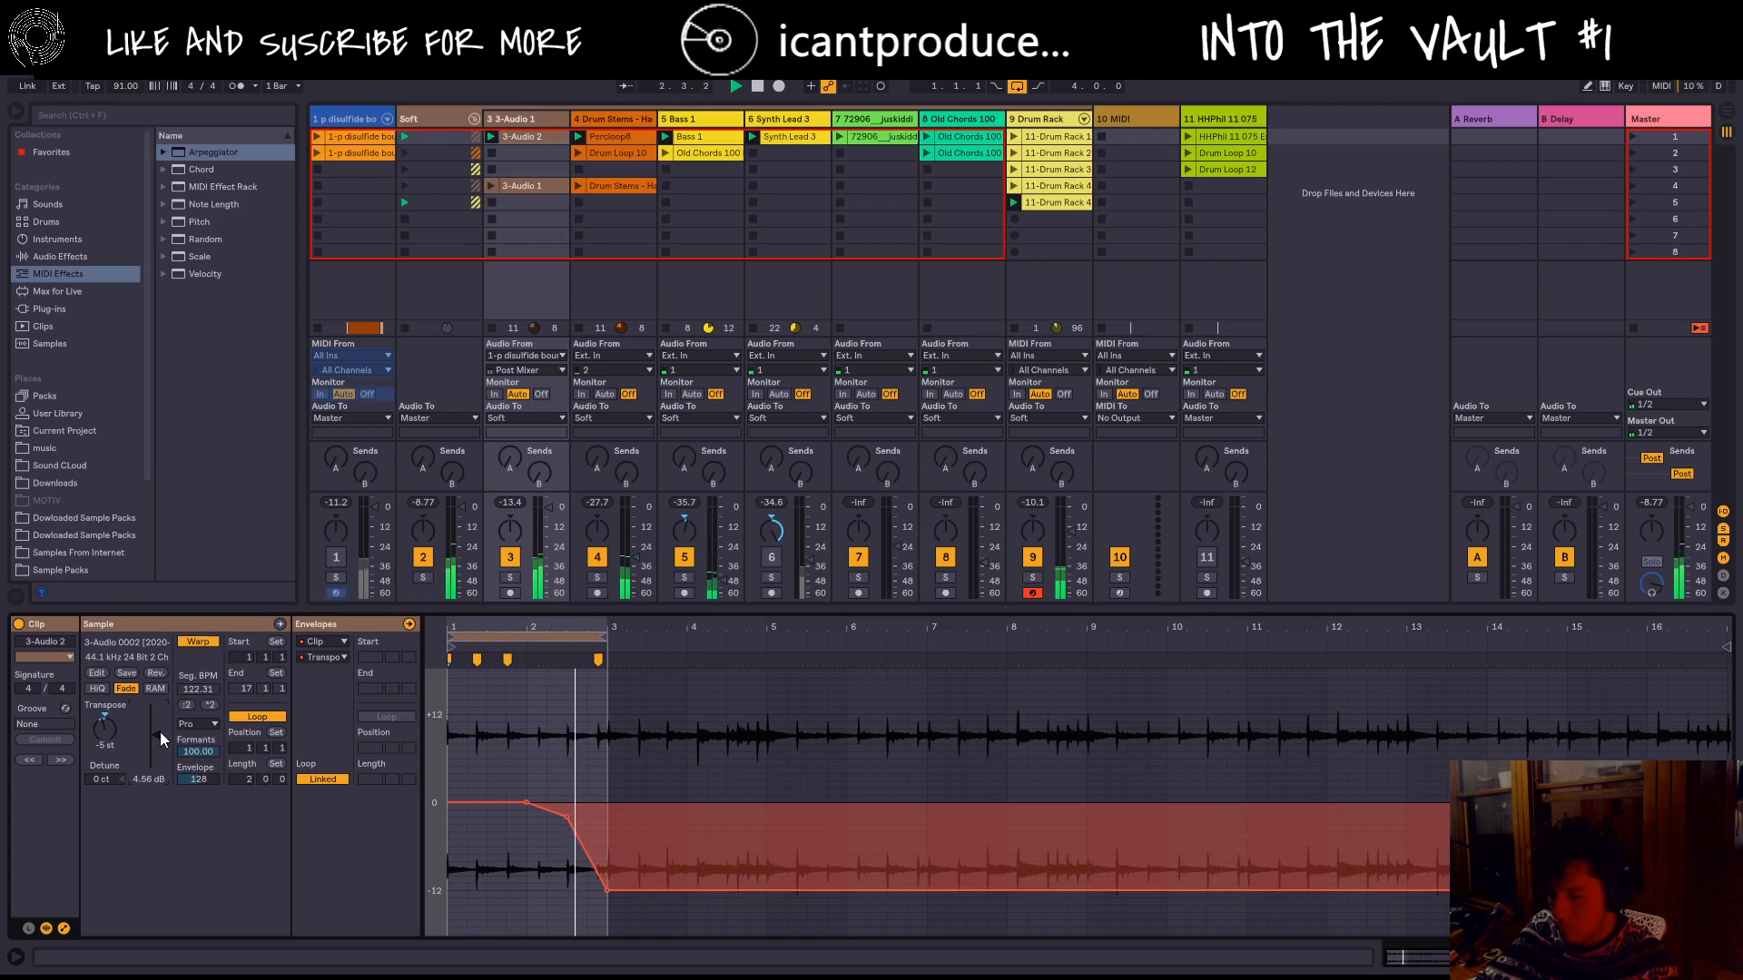
left_click_drag(160, 732, 159, 735)
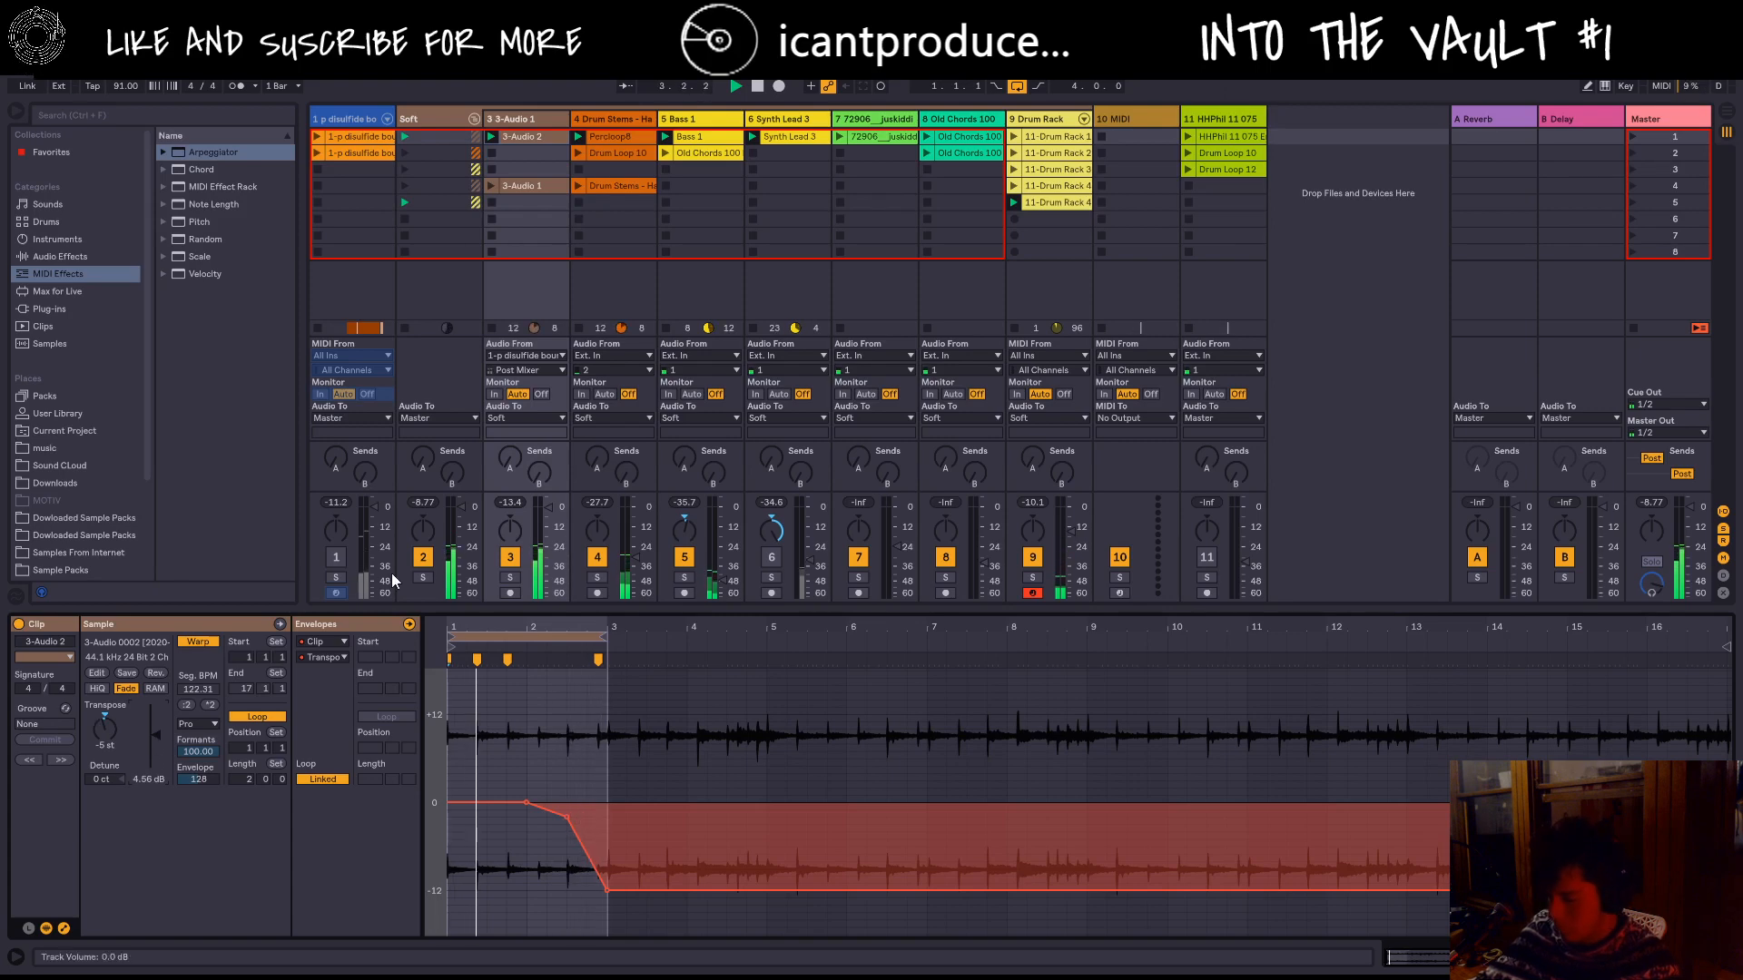
left_click(1013, 186)
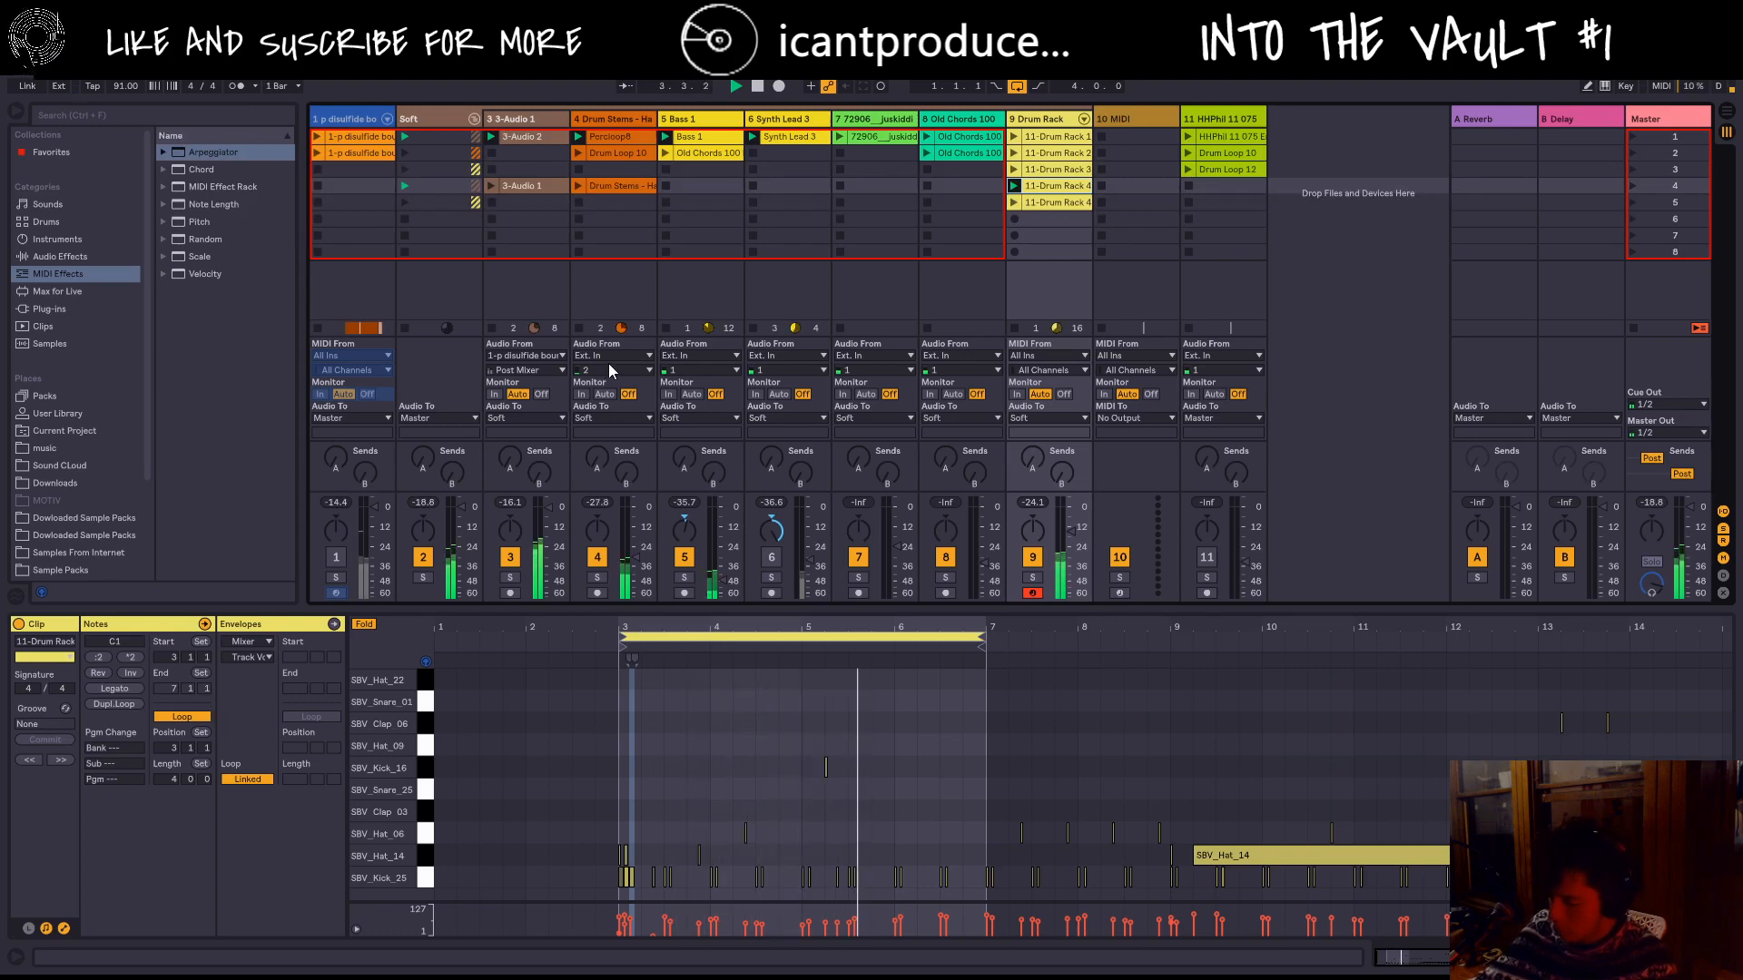
Step: Set the threshold of the Soft group's sidechain Compressor to -41.4 dB
left_click(457, 118)
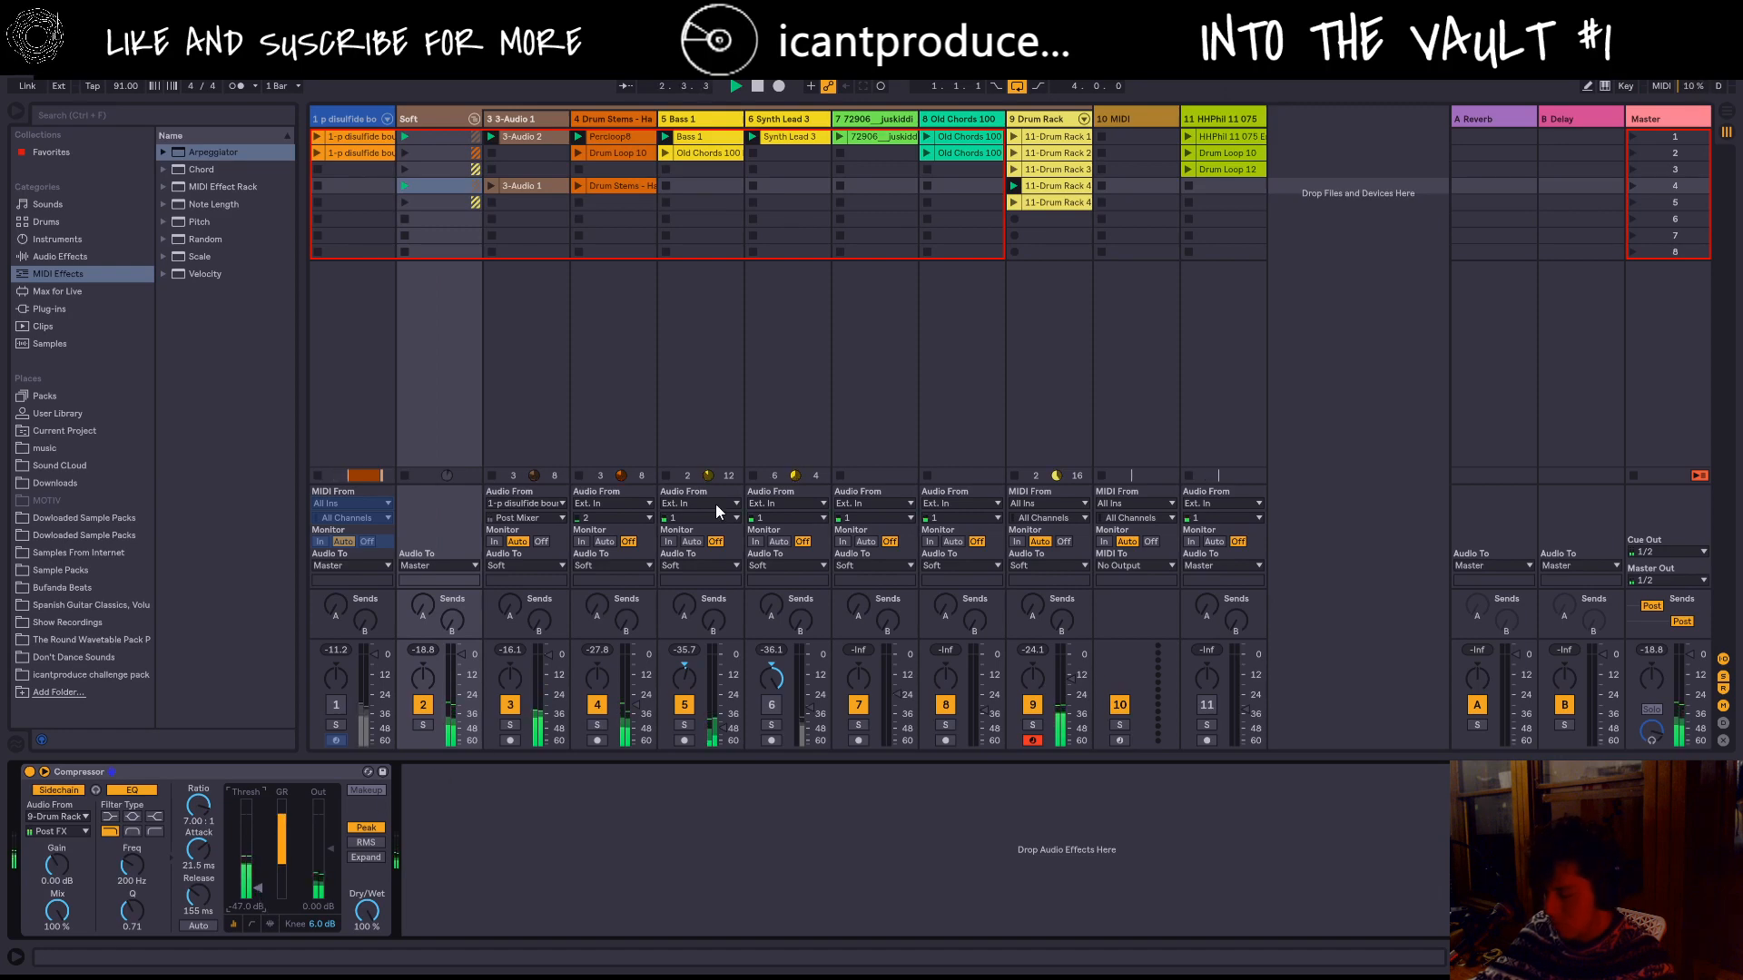
left_click_drag(254, 905, 254, 898)
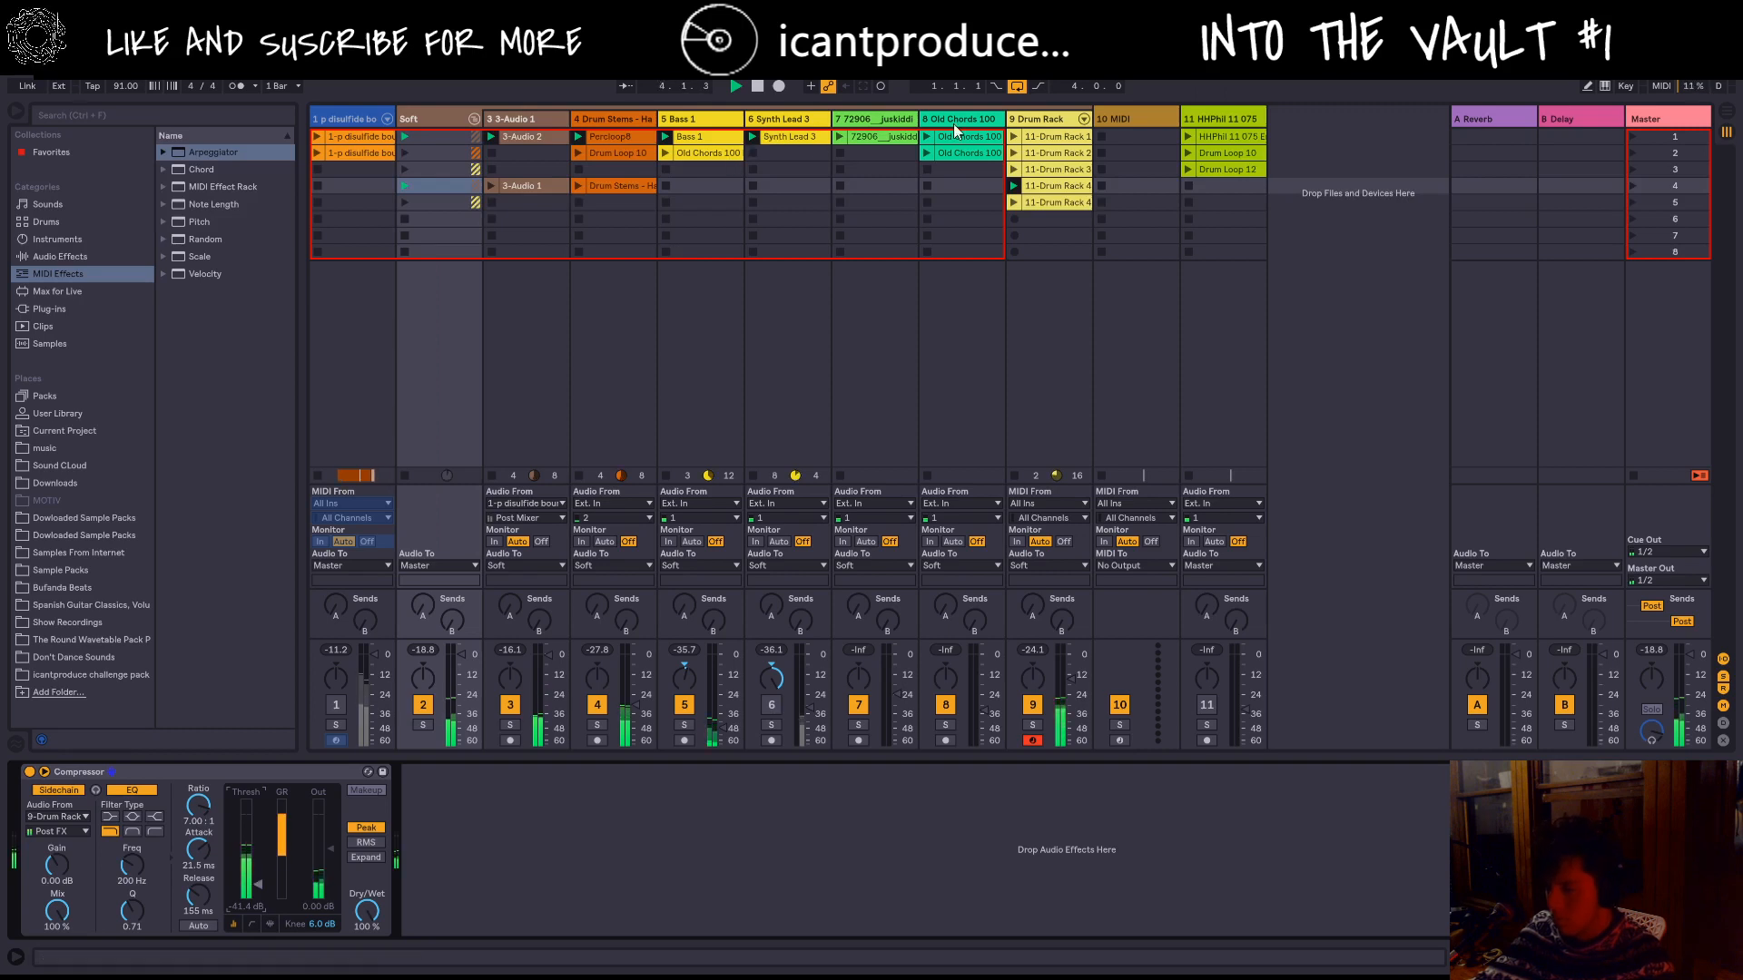
Step: Add a Compressor from the audio effects to the Drum Rack track
left_click(1059, 116)
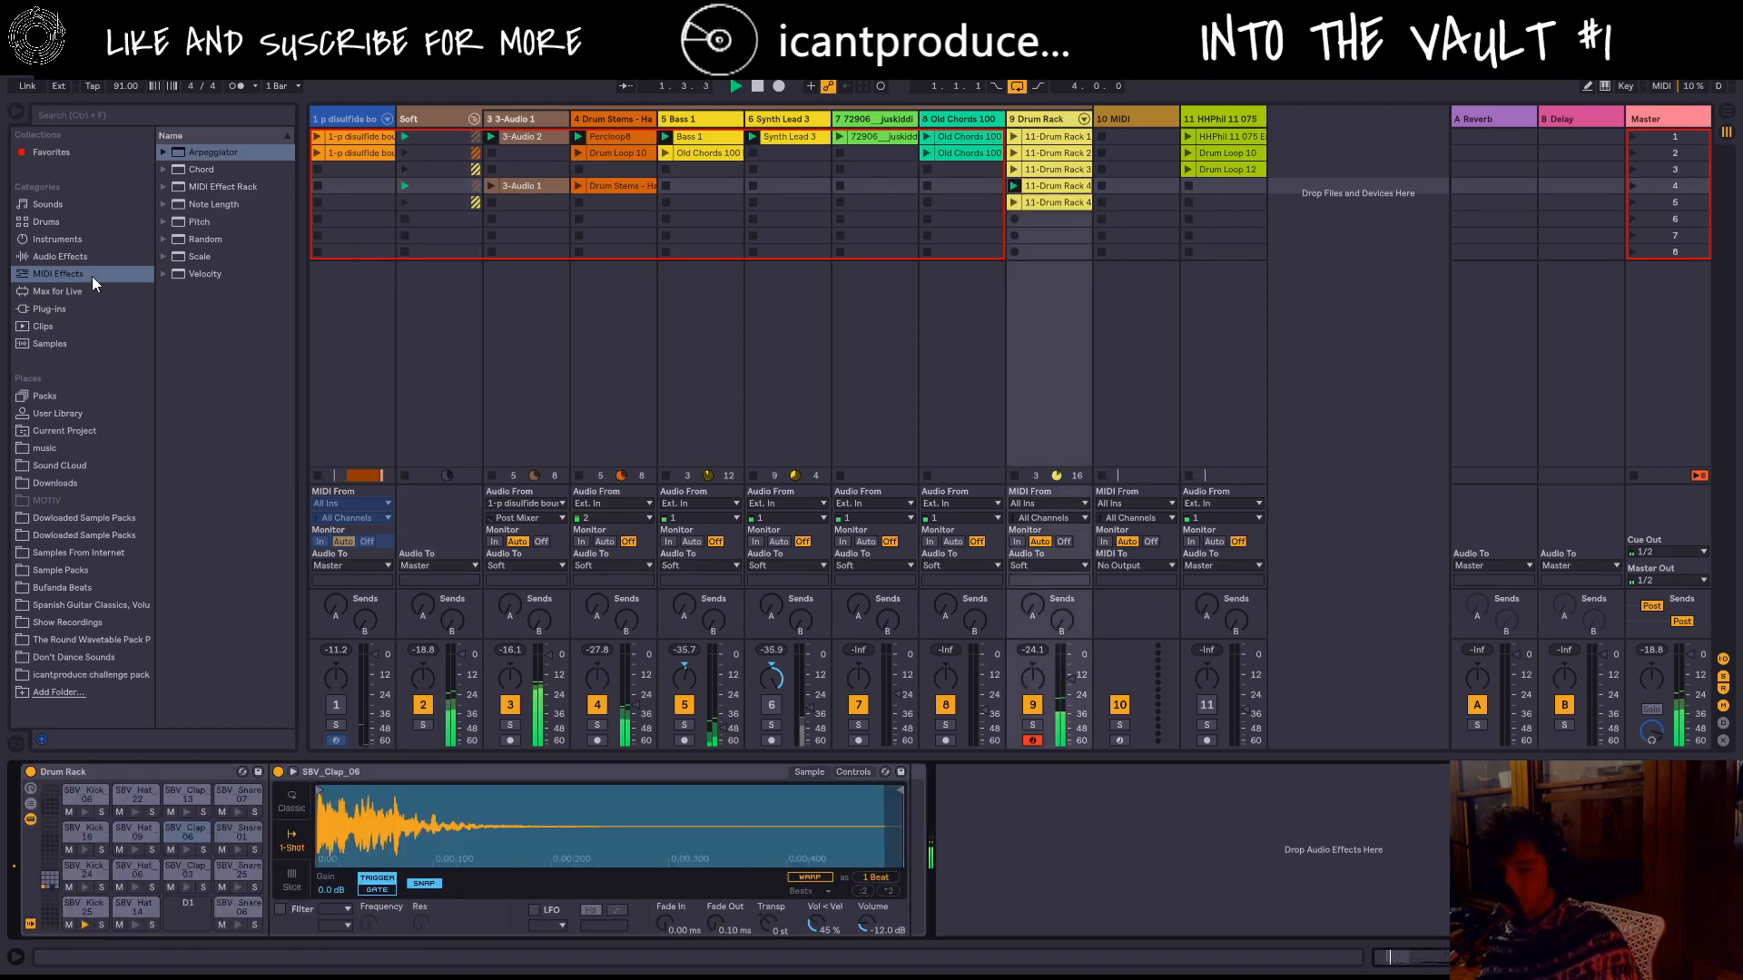
left_click(56, 241)
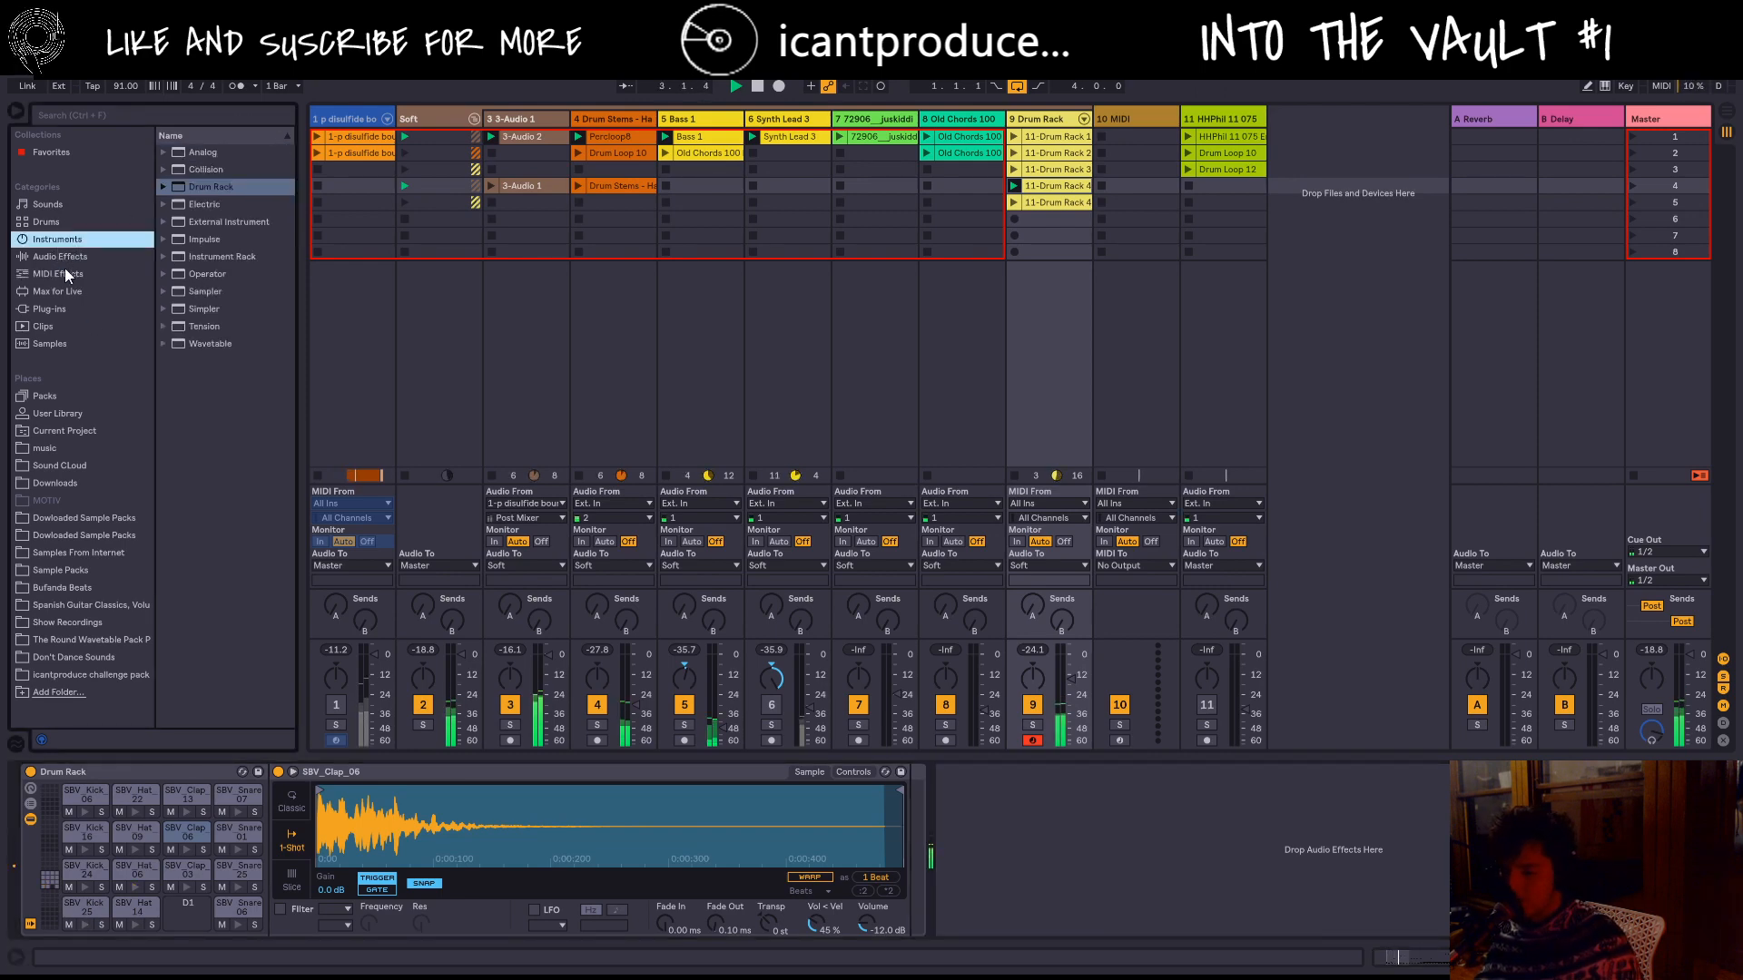
left_click(64, 255)
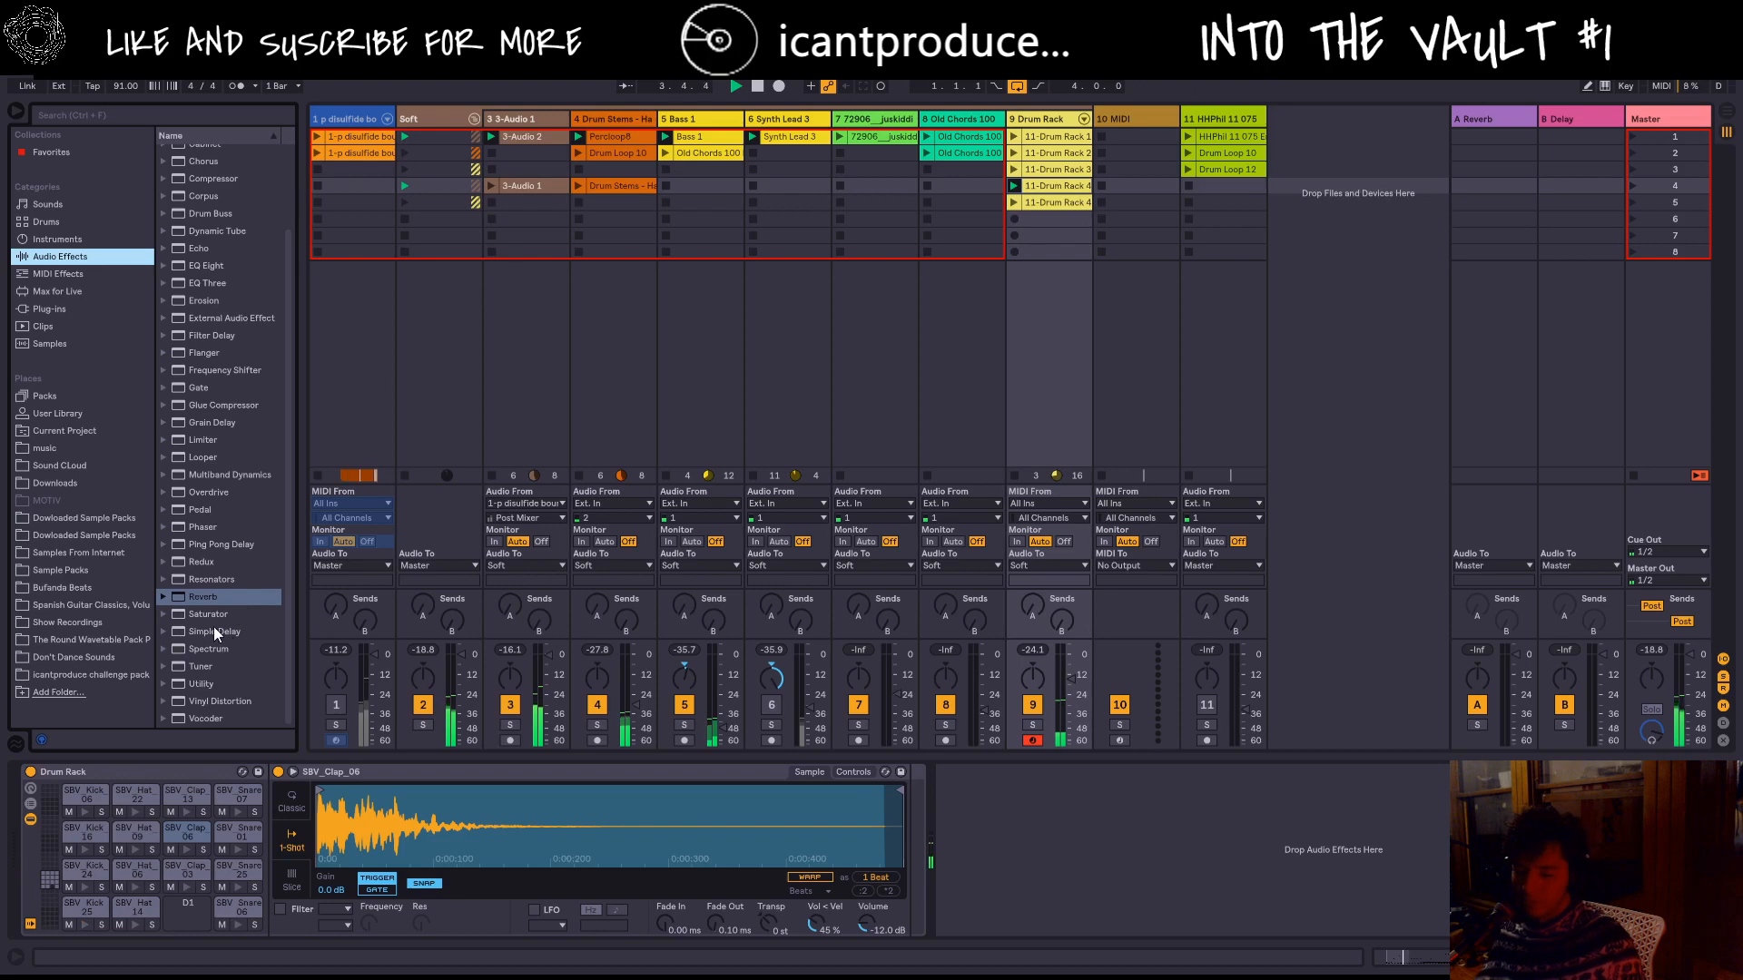
scroll(225, 350, "up", 3)
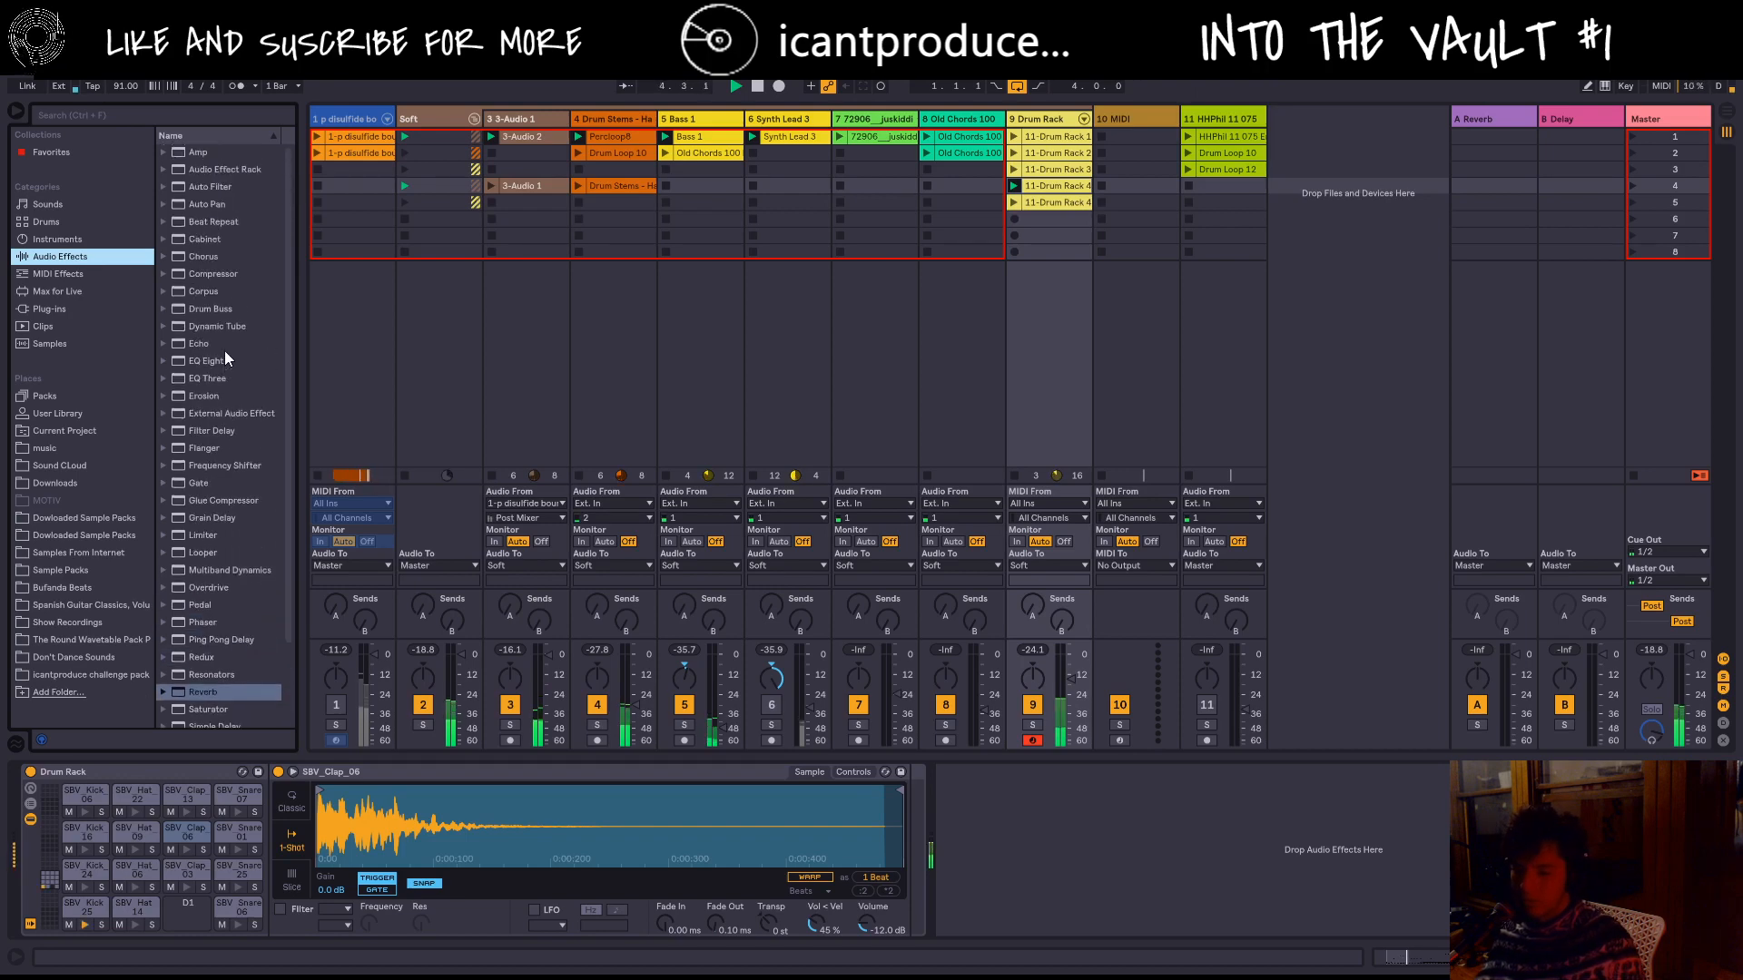
double_click(221, 274)
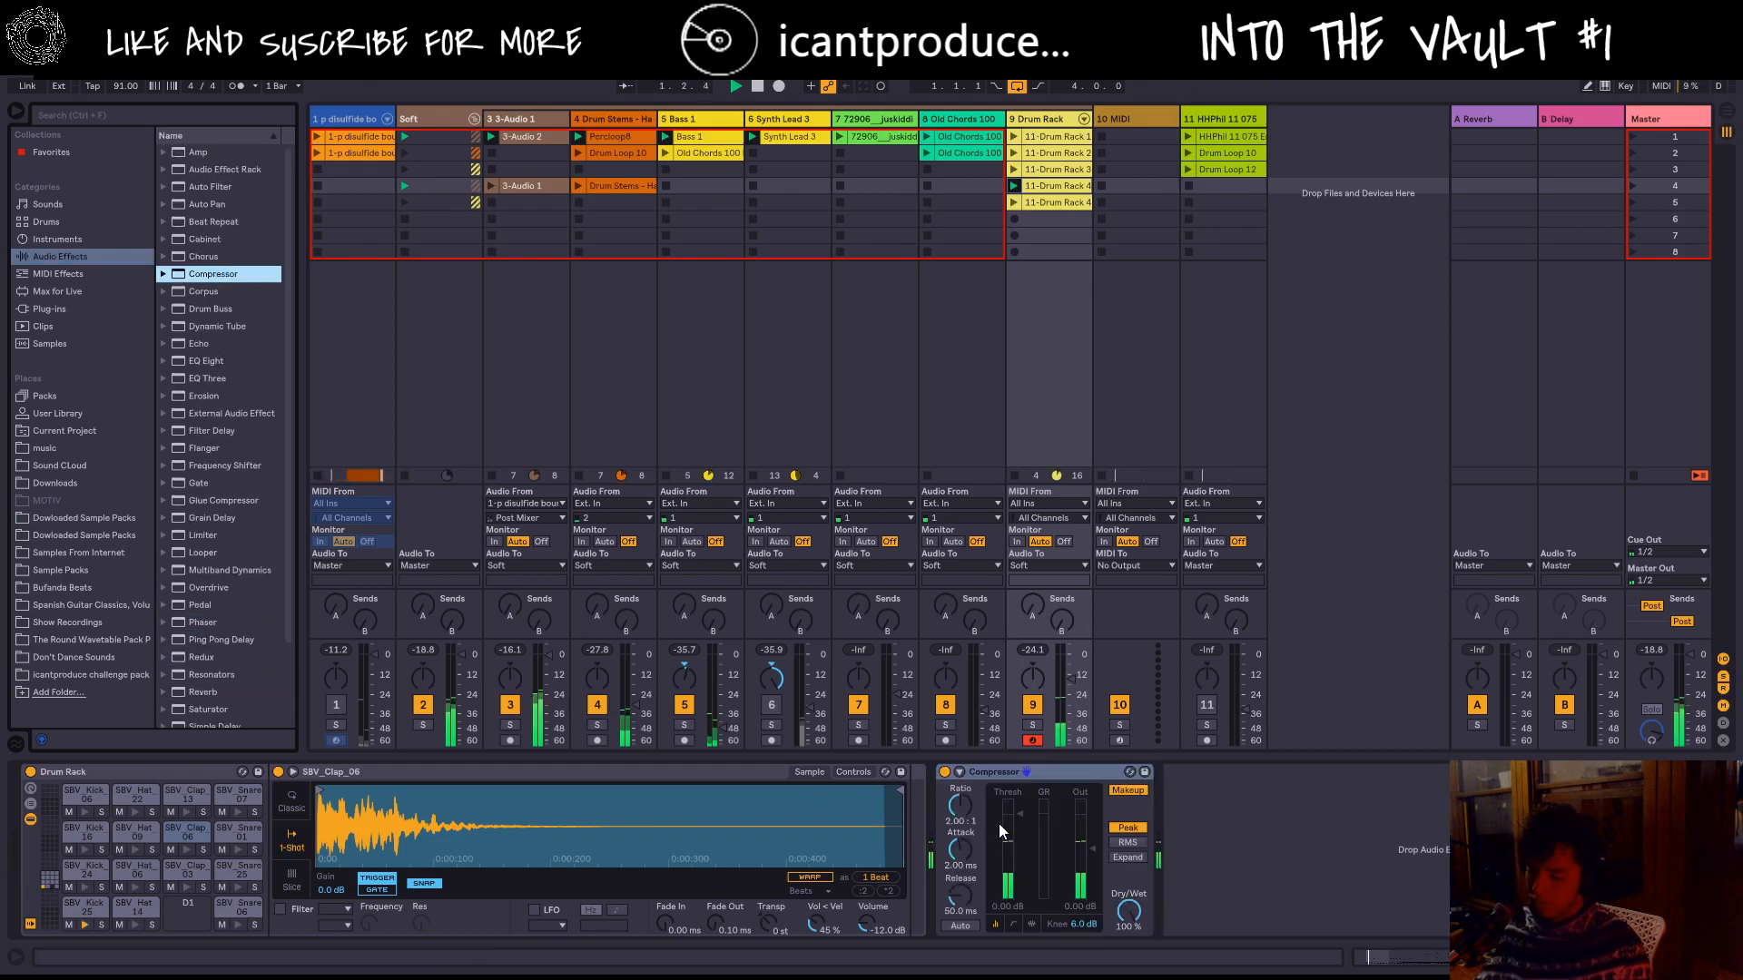
Step: Add a Glue Compressor after the Drum Rack track's Compressor and switch the Compressor off
scroll(221, 399, "down", 3)
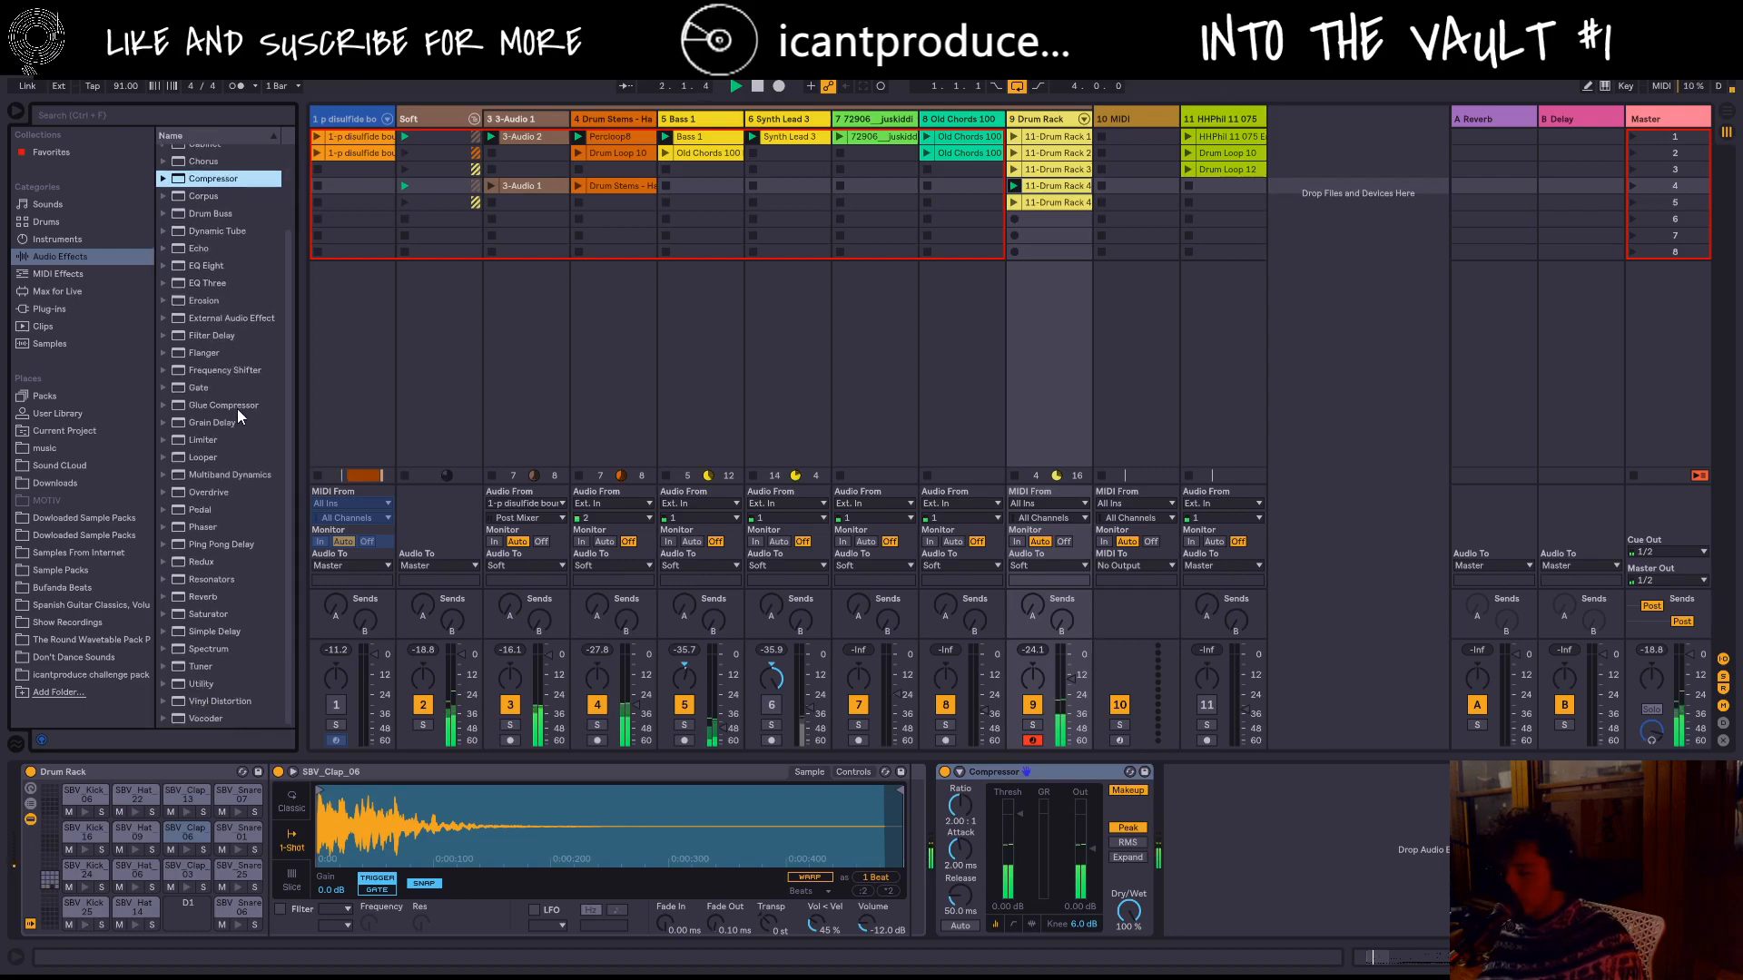
left_click_drag(231, 405, 1062, 782)
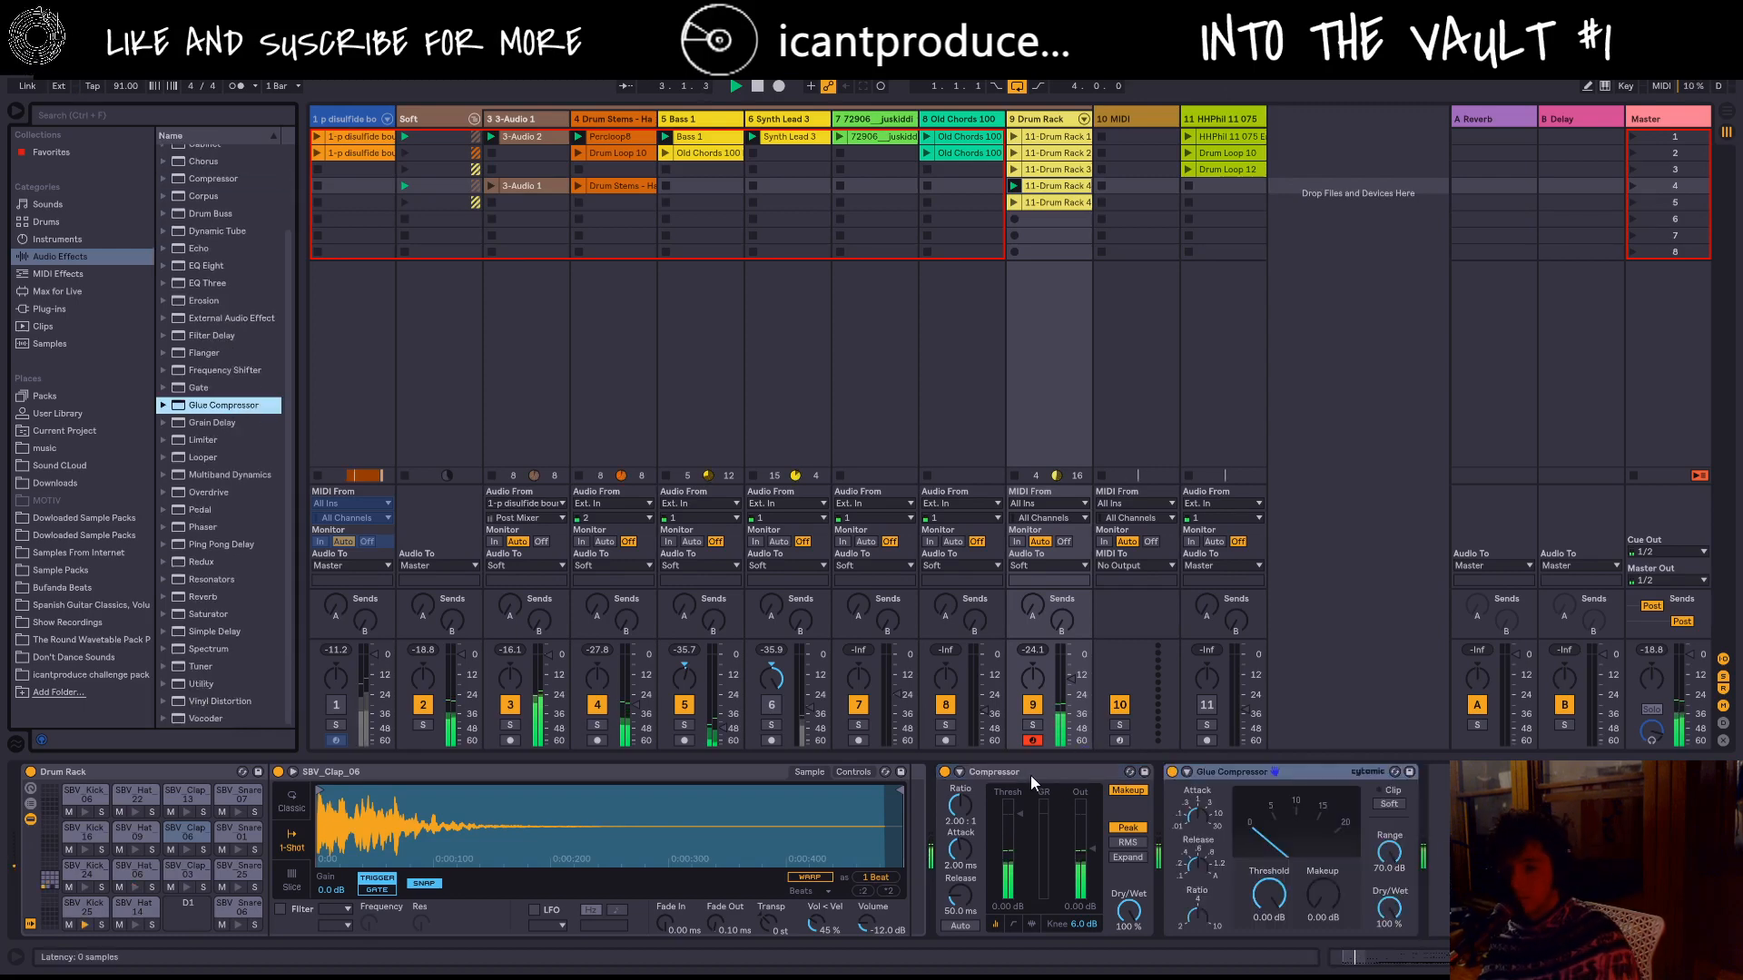
left_click(944, 773)
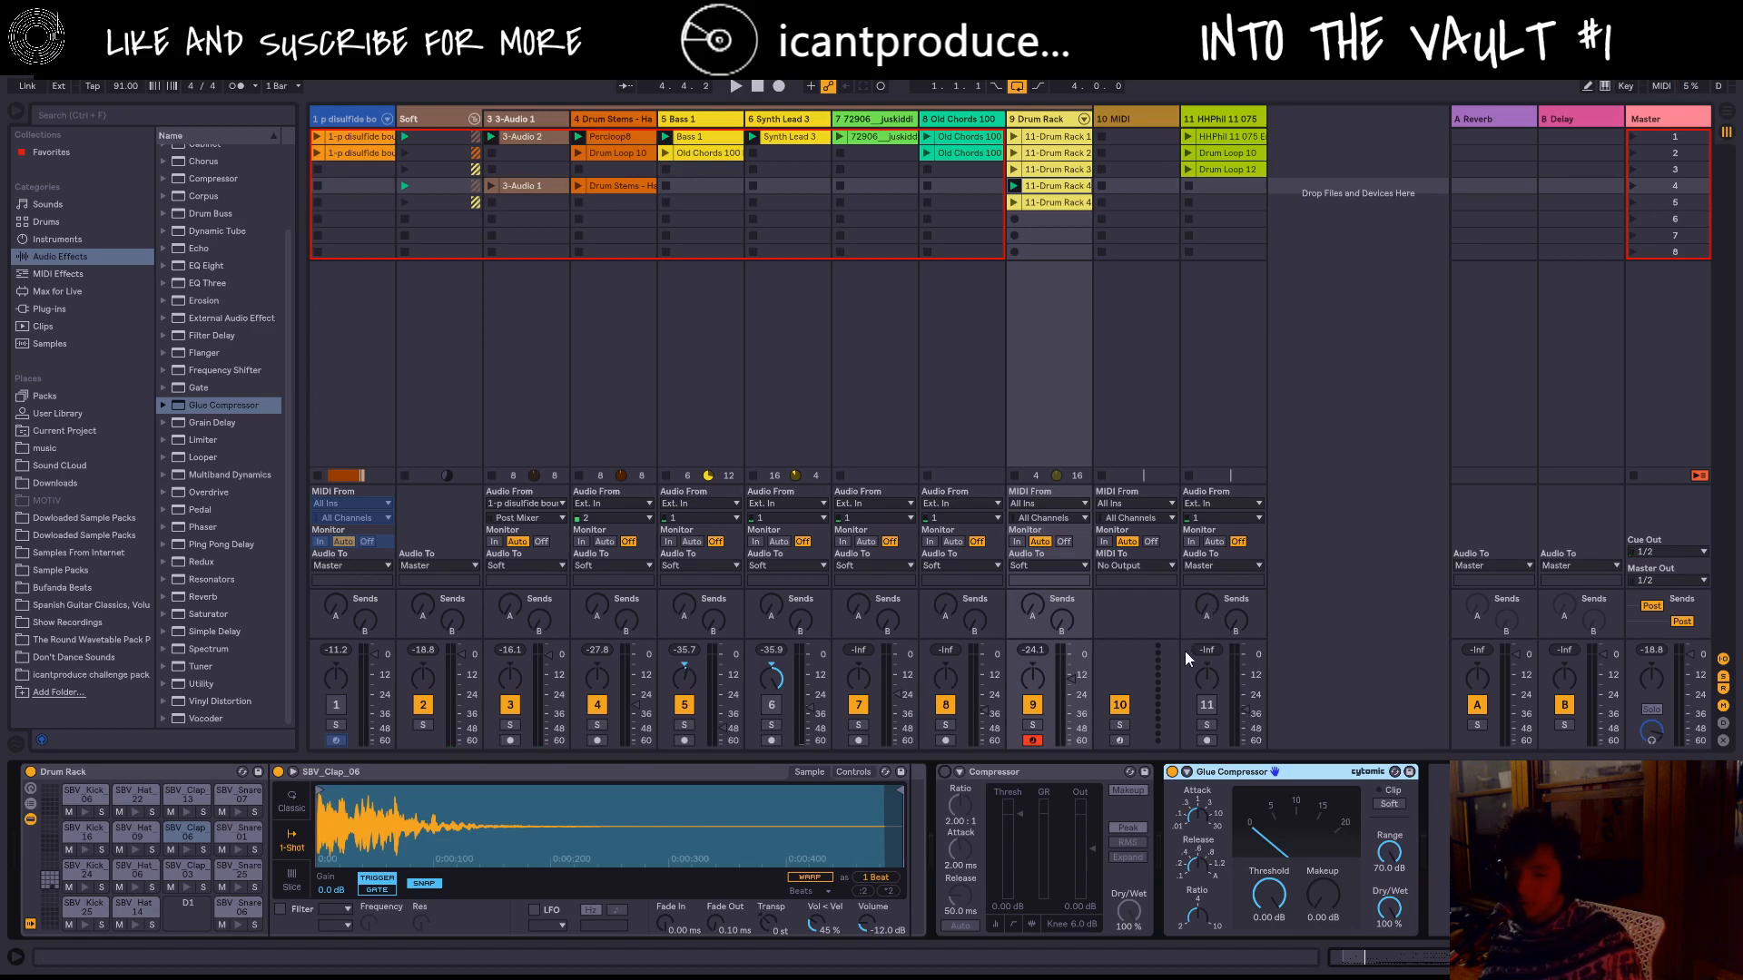
Step: Play the mix, set the Glue Compressor's makeup gain to 2.86 dB and enable its soft clipping
key("space")
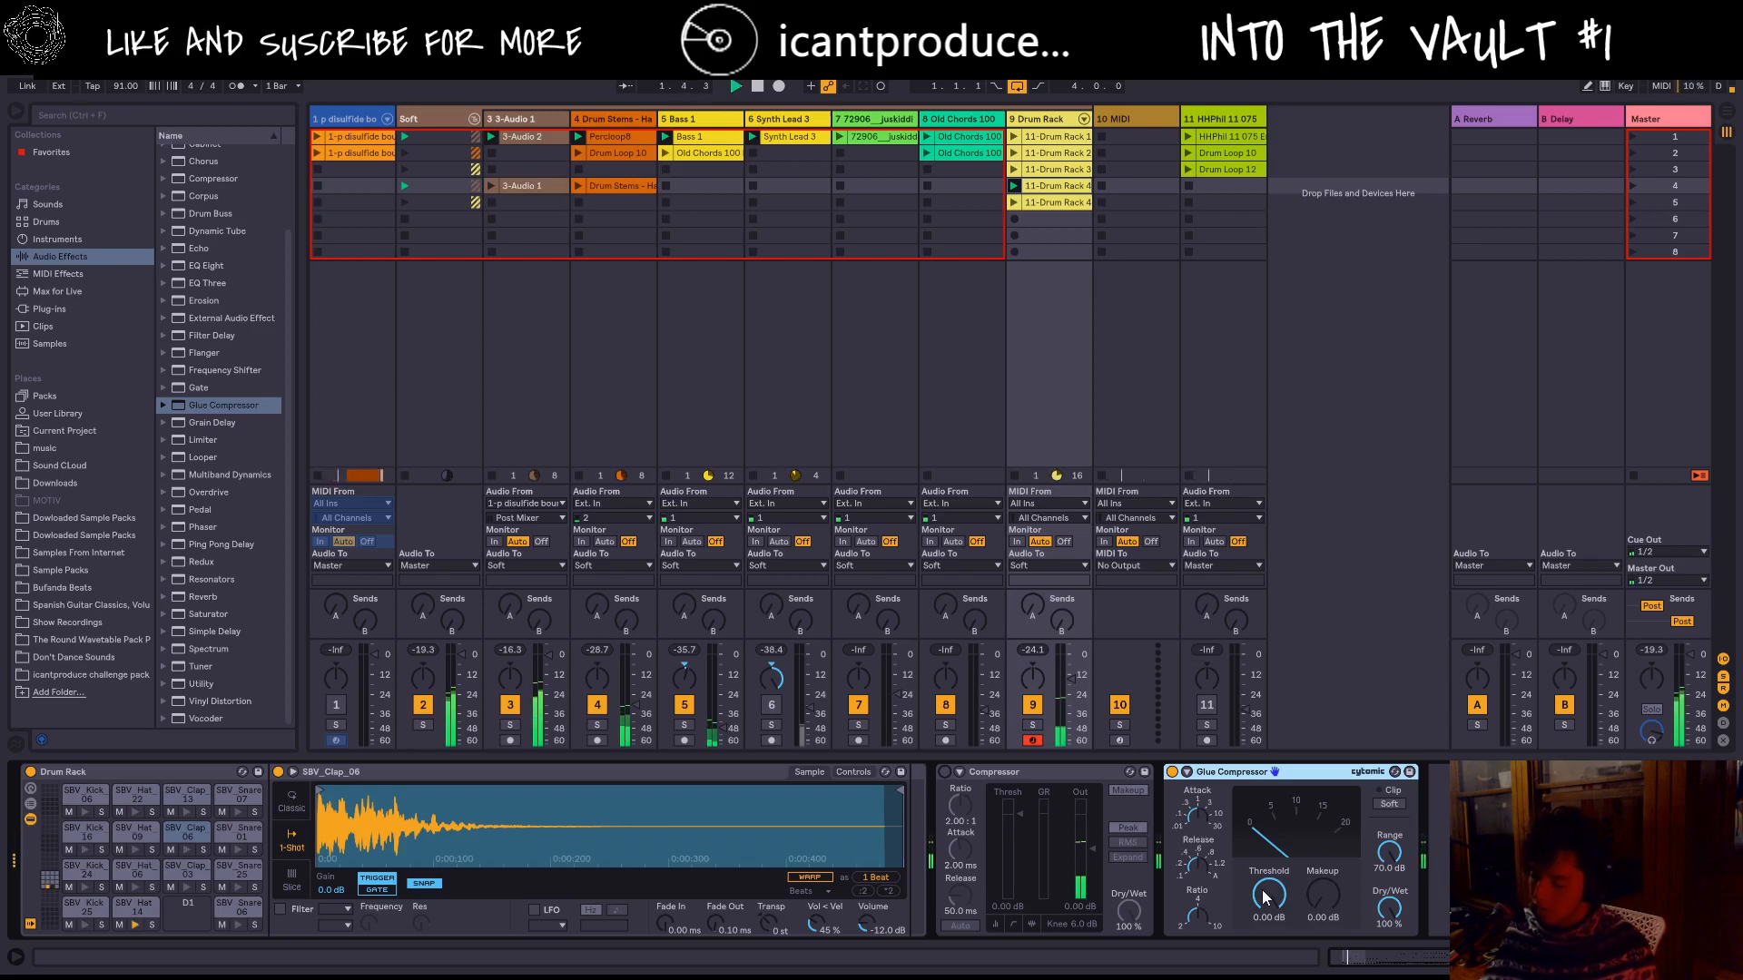
left_click_drag(1322, 895, 1323, 876)
left_click(1390, 807)
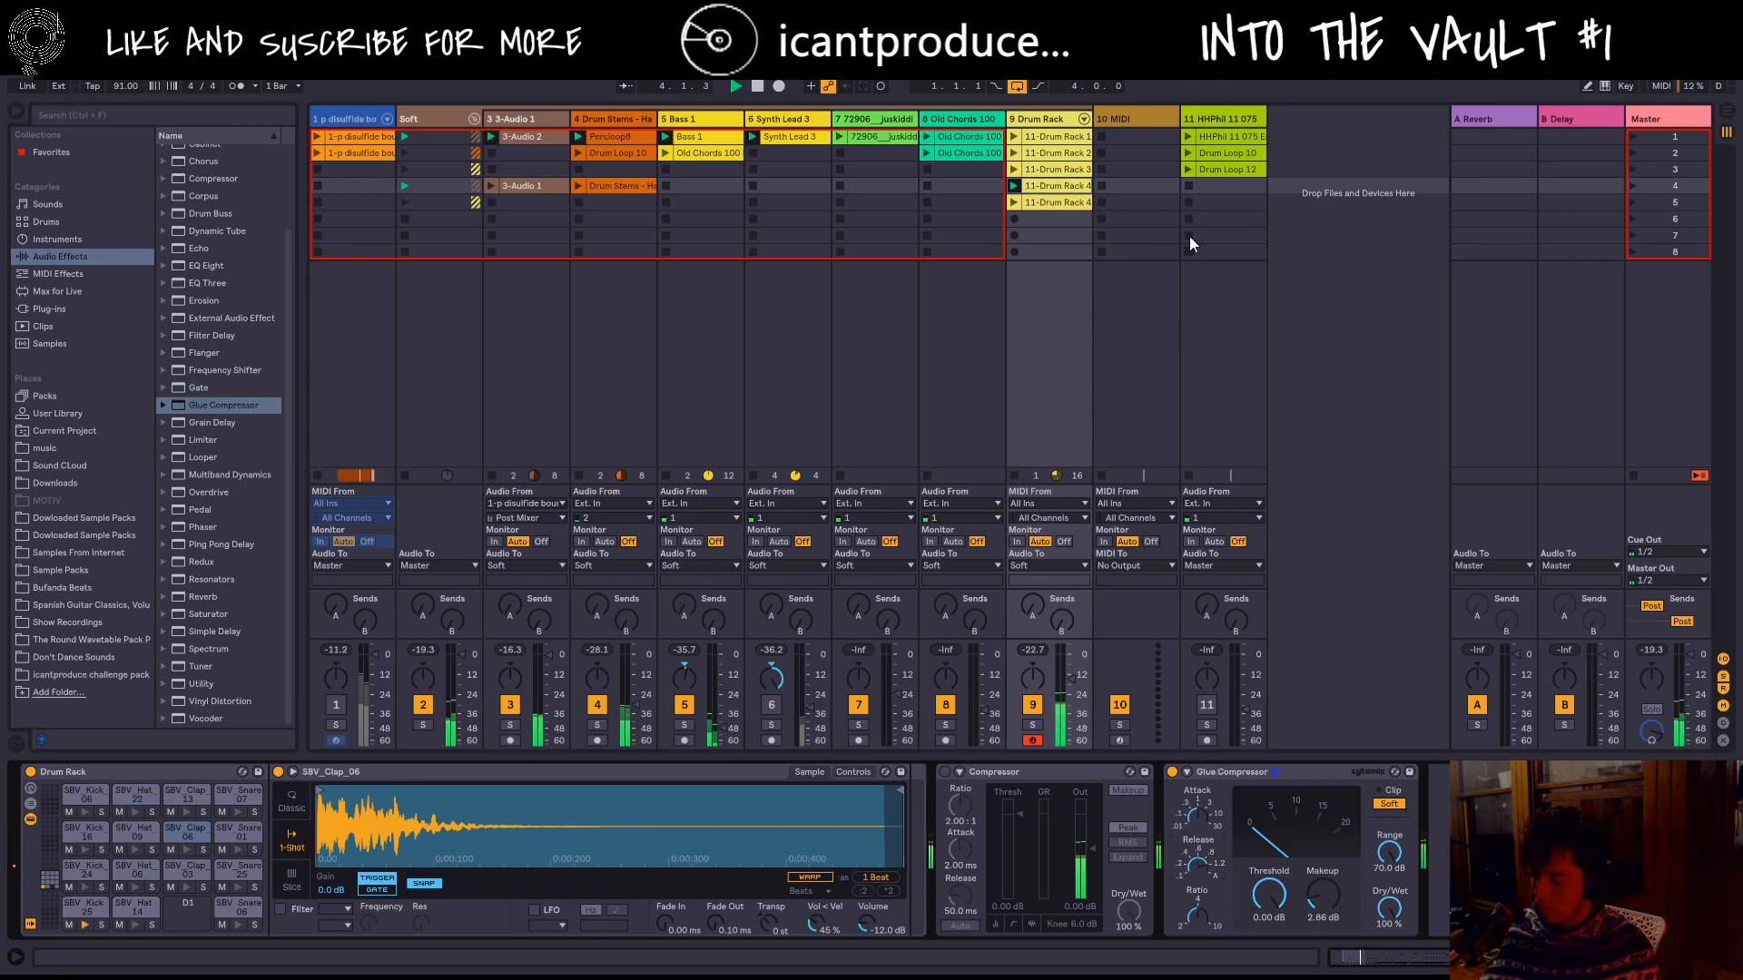
Step: Take the Drum Rack track out of the Soft group, place it just before the MIDI track and resume playback
left_click(1237, 111)
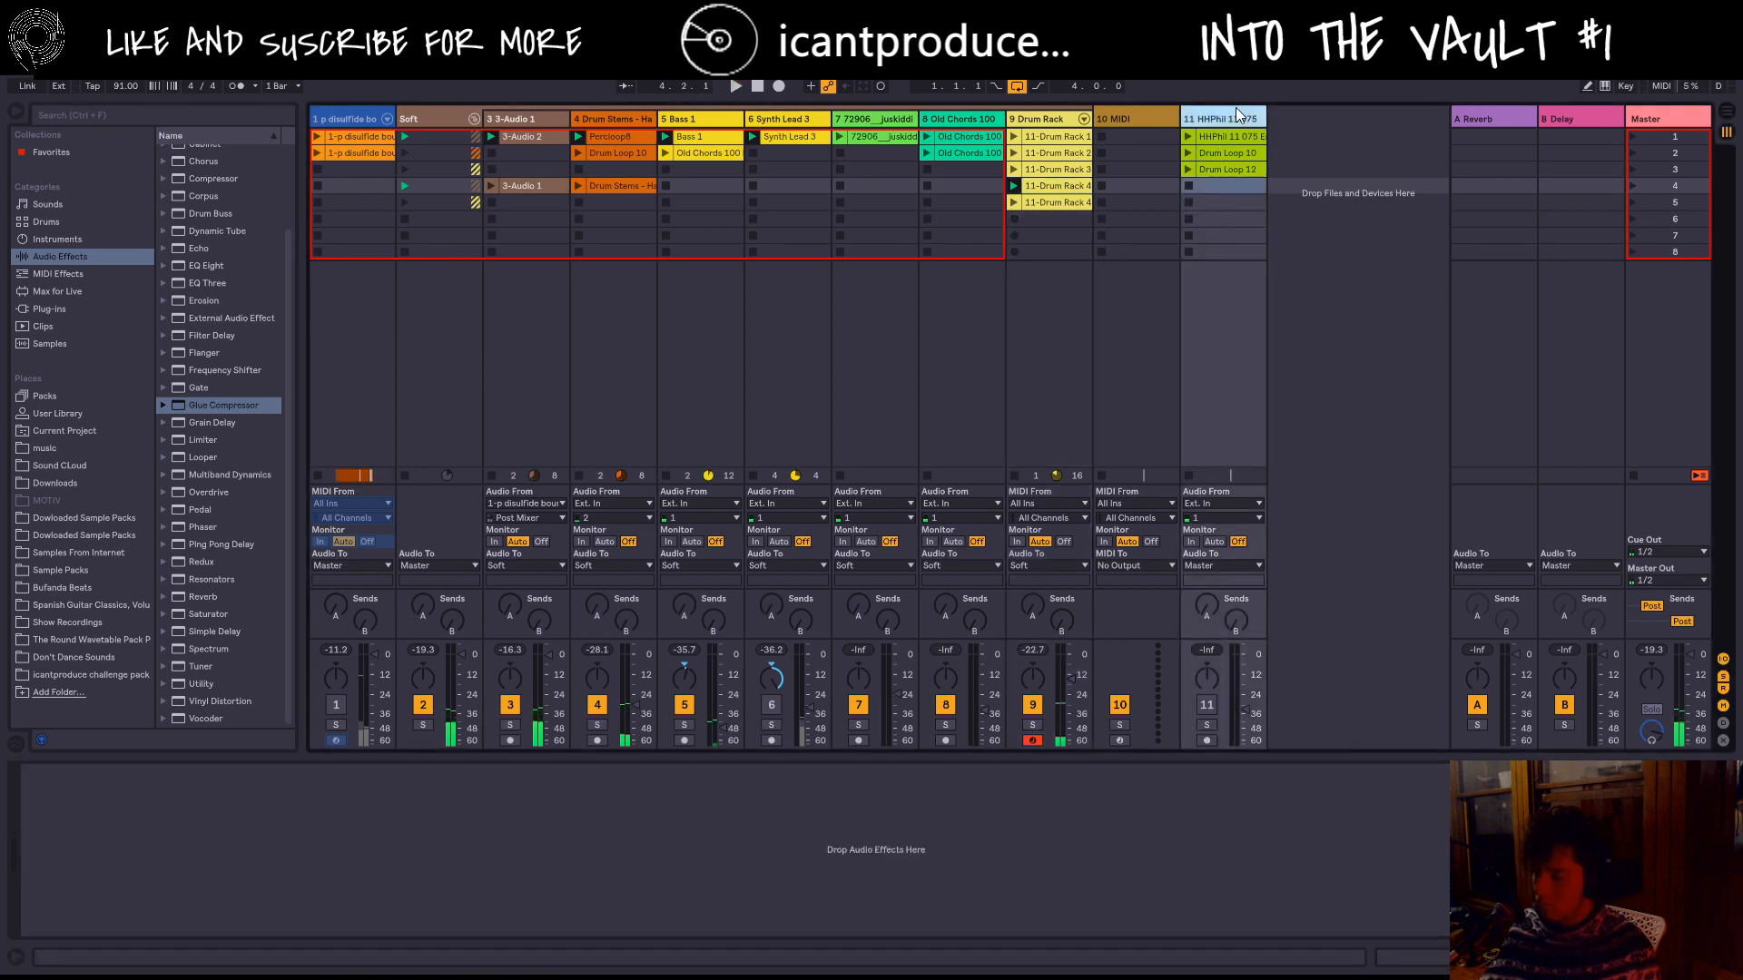
left_click(1034, 122)
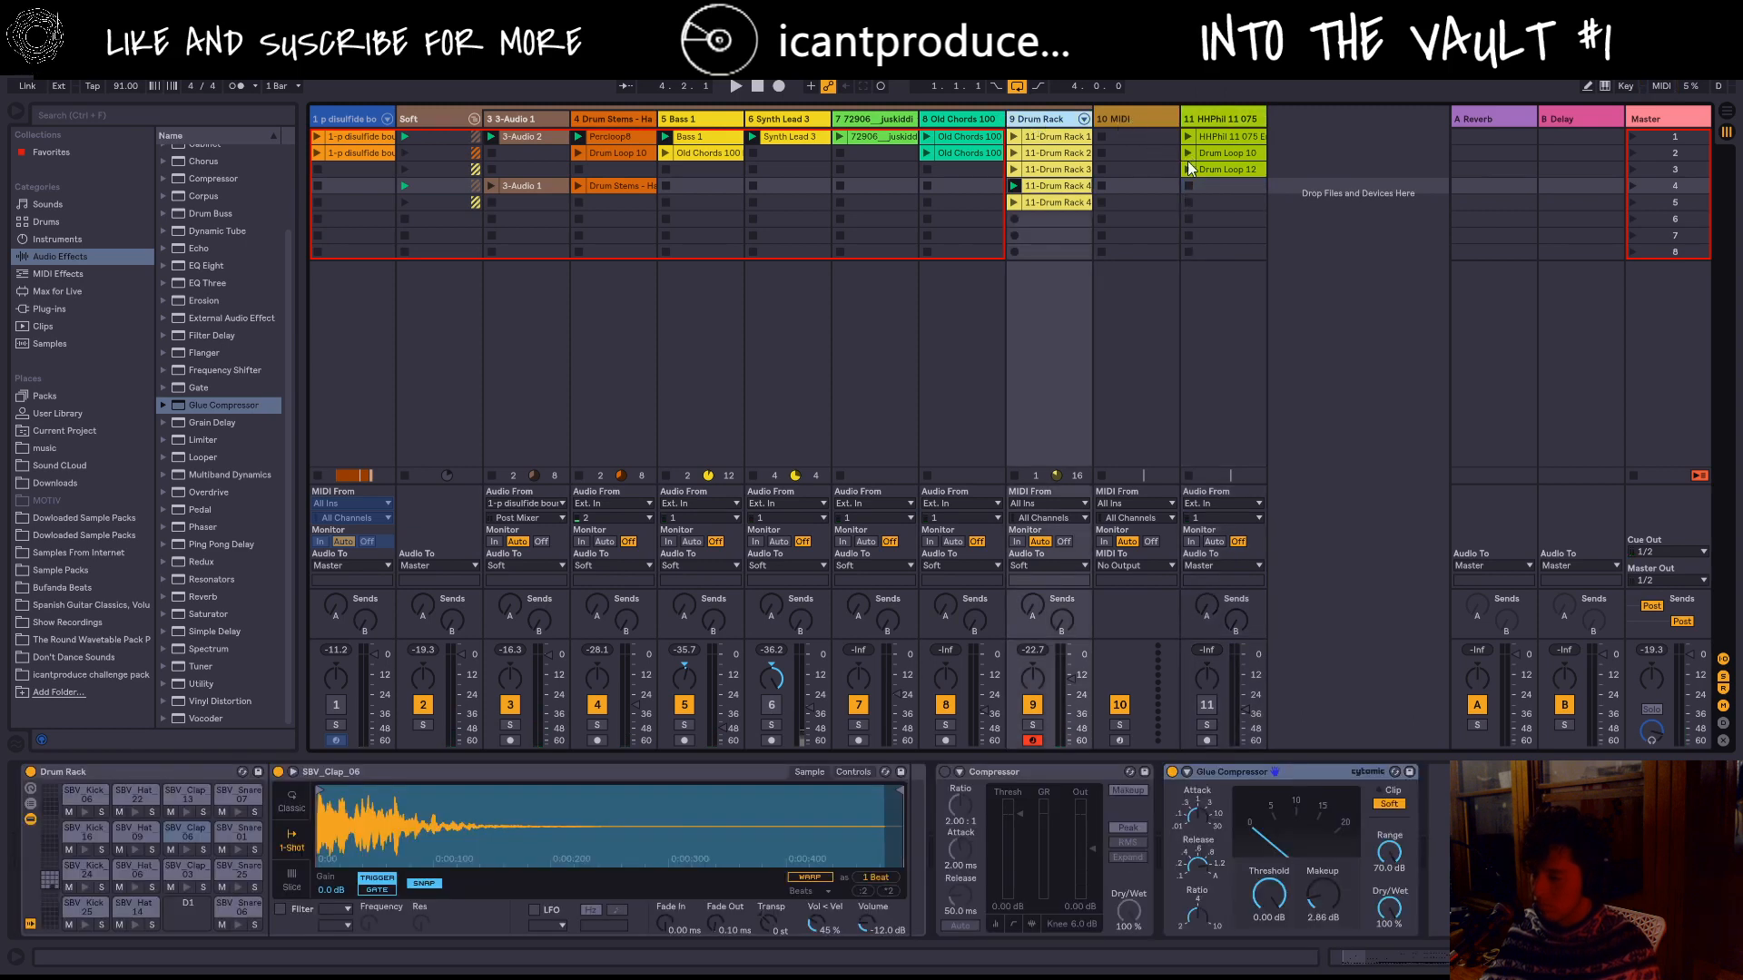
left_click_drag(1347, 146, 1218, 205)
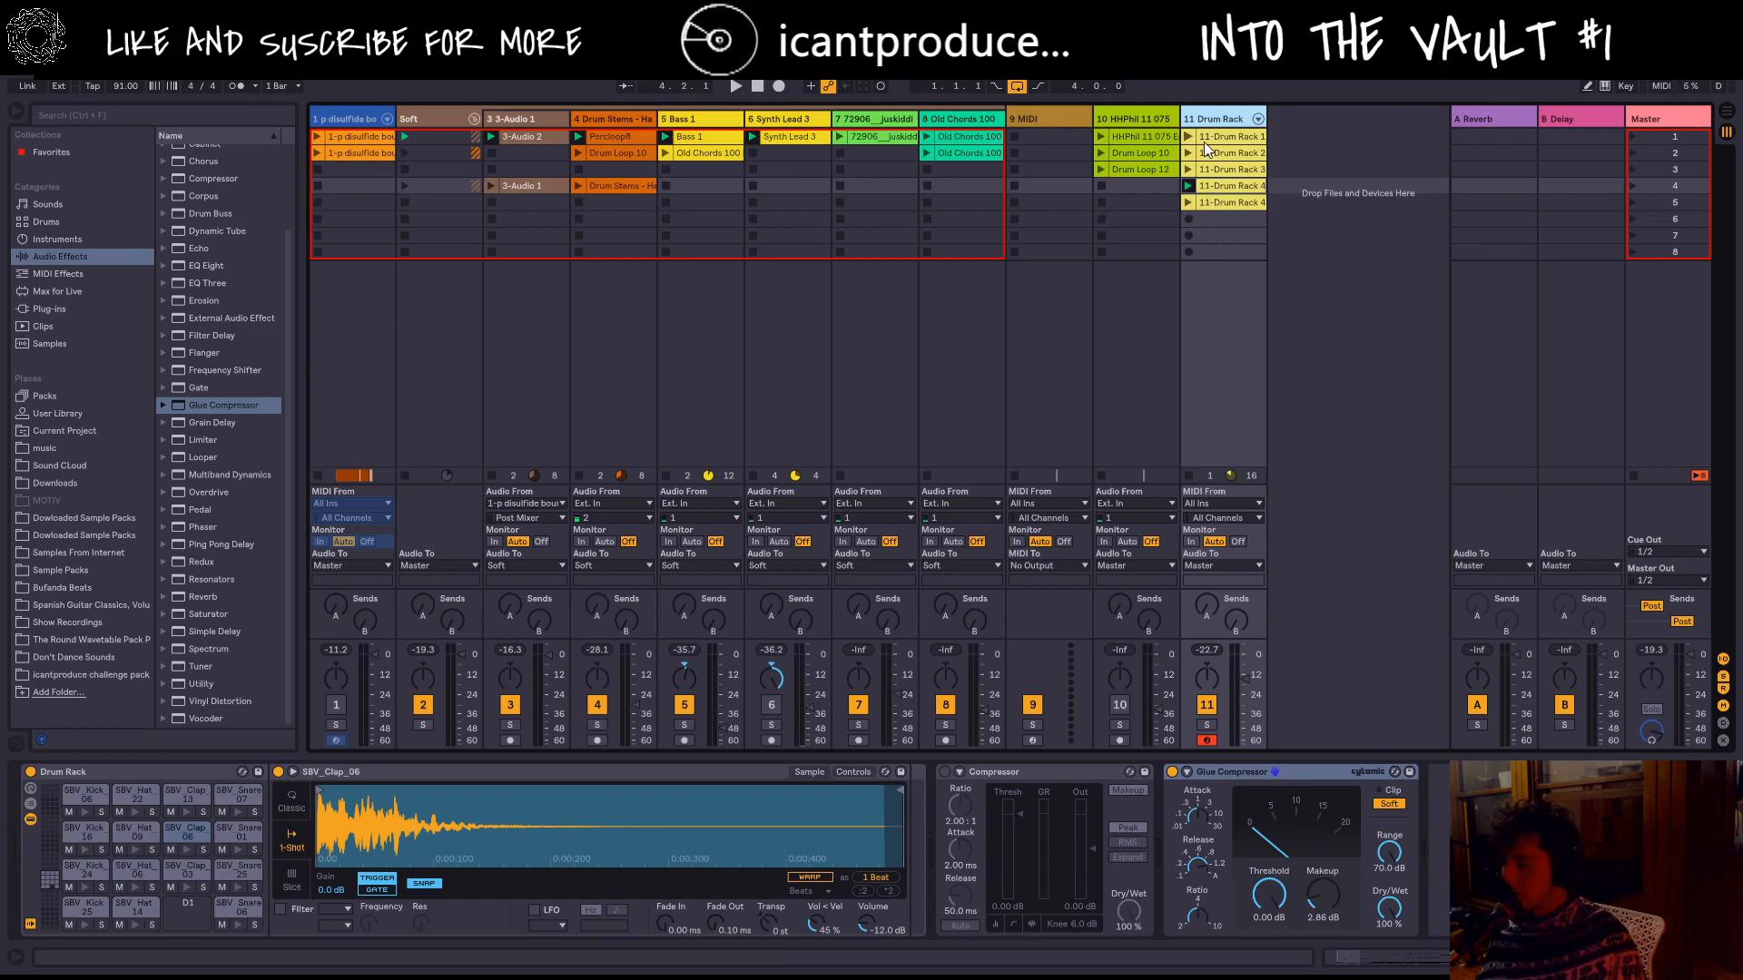
left_click_drag(1212, 112, 1032, 126)
key("space")
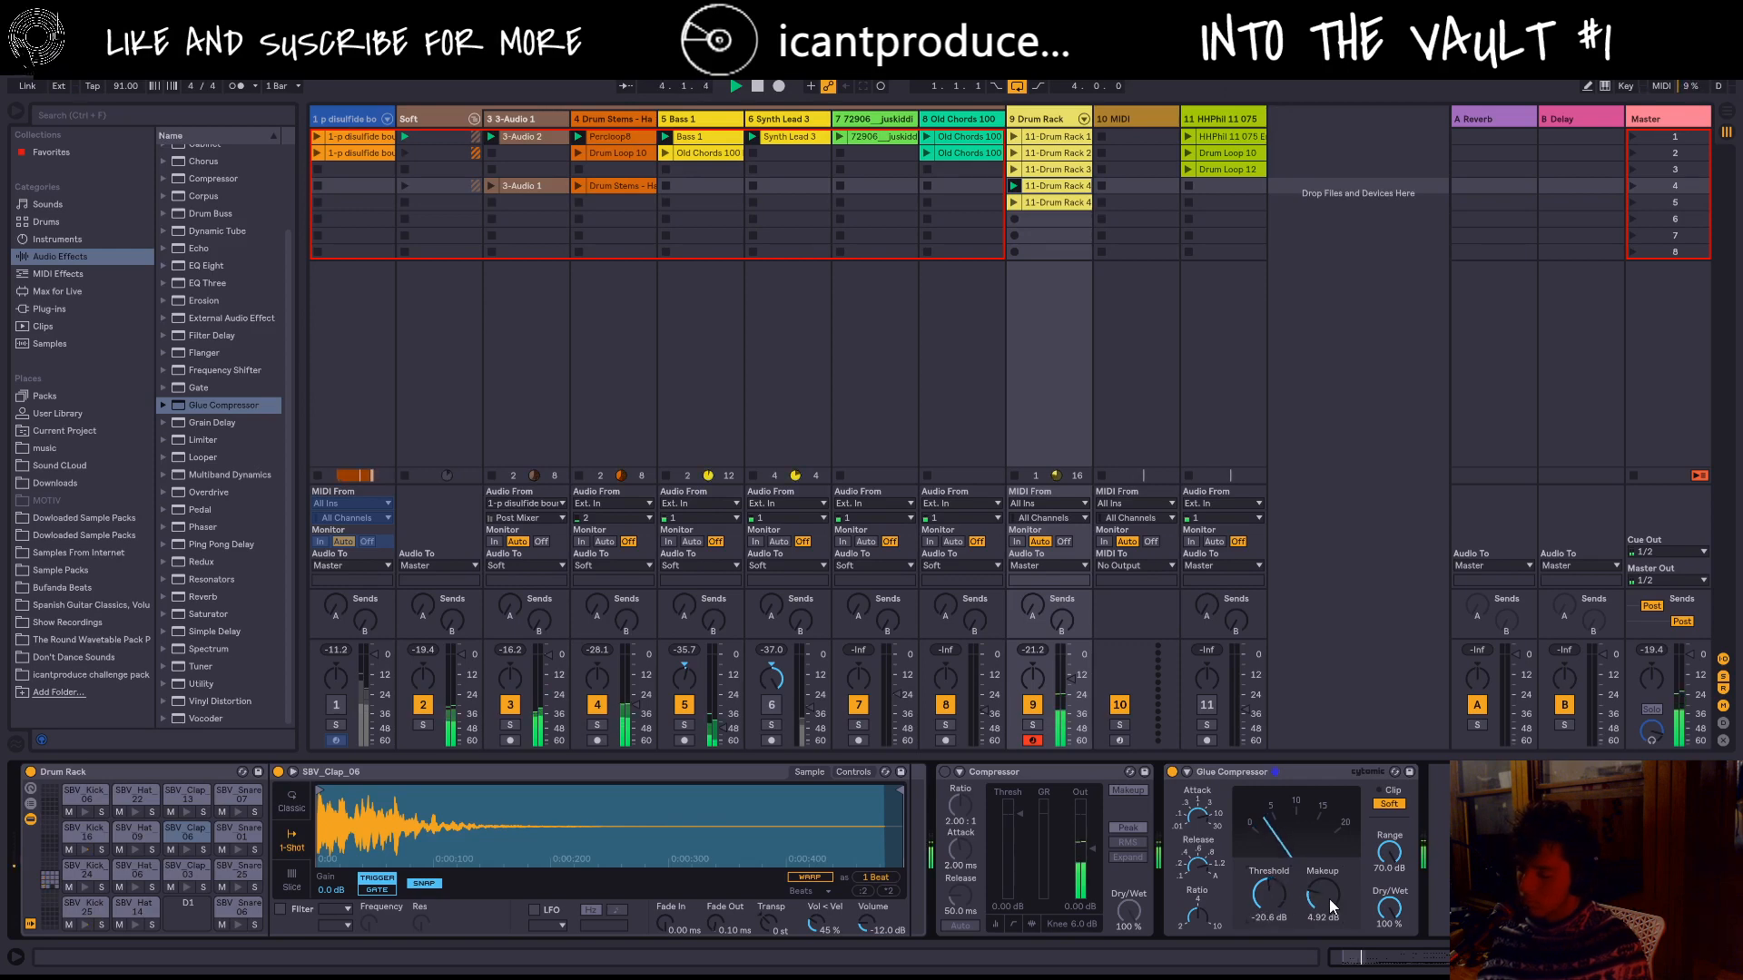
Step: Move the Glue Compressor ahead of the Compressor, with threshold at -27.9 dB, makeup at 10.5 dB and dry/wet at 54 %
left_click_drag(1269, 897, 1268, 917)
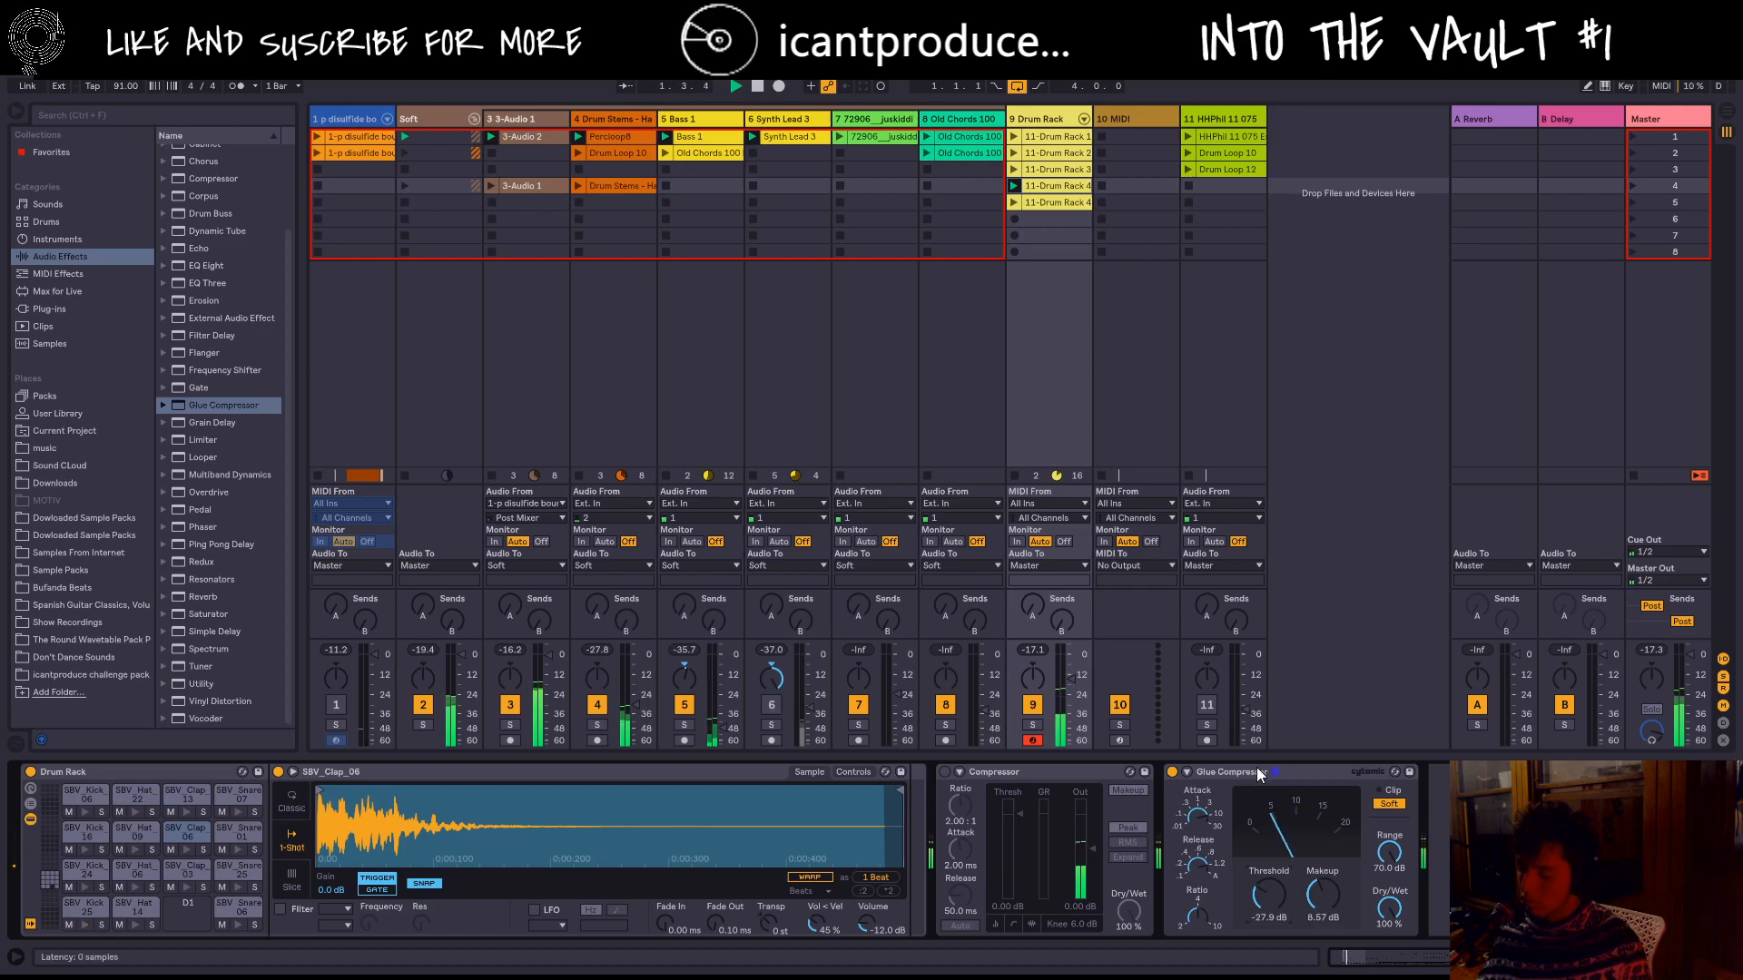
left_click_drag(1256, 766, 962, 772)
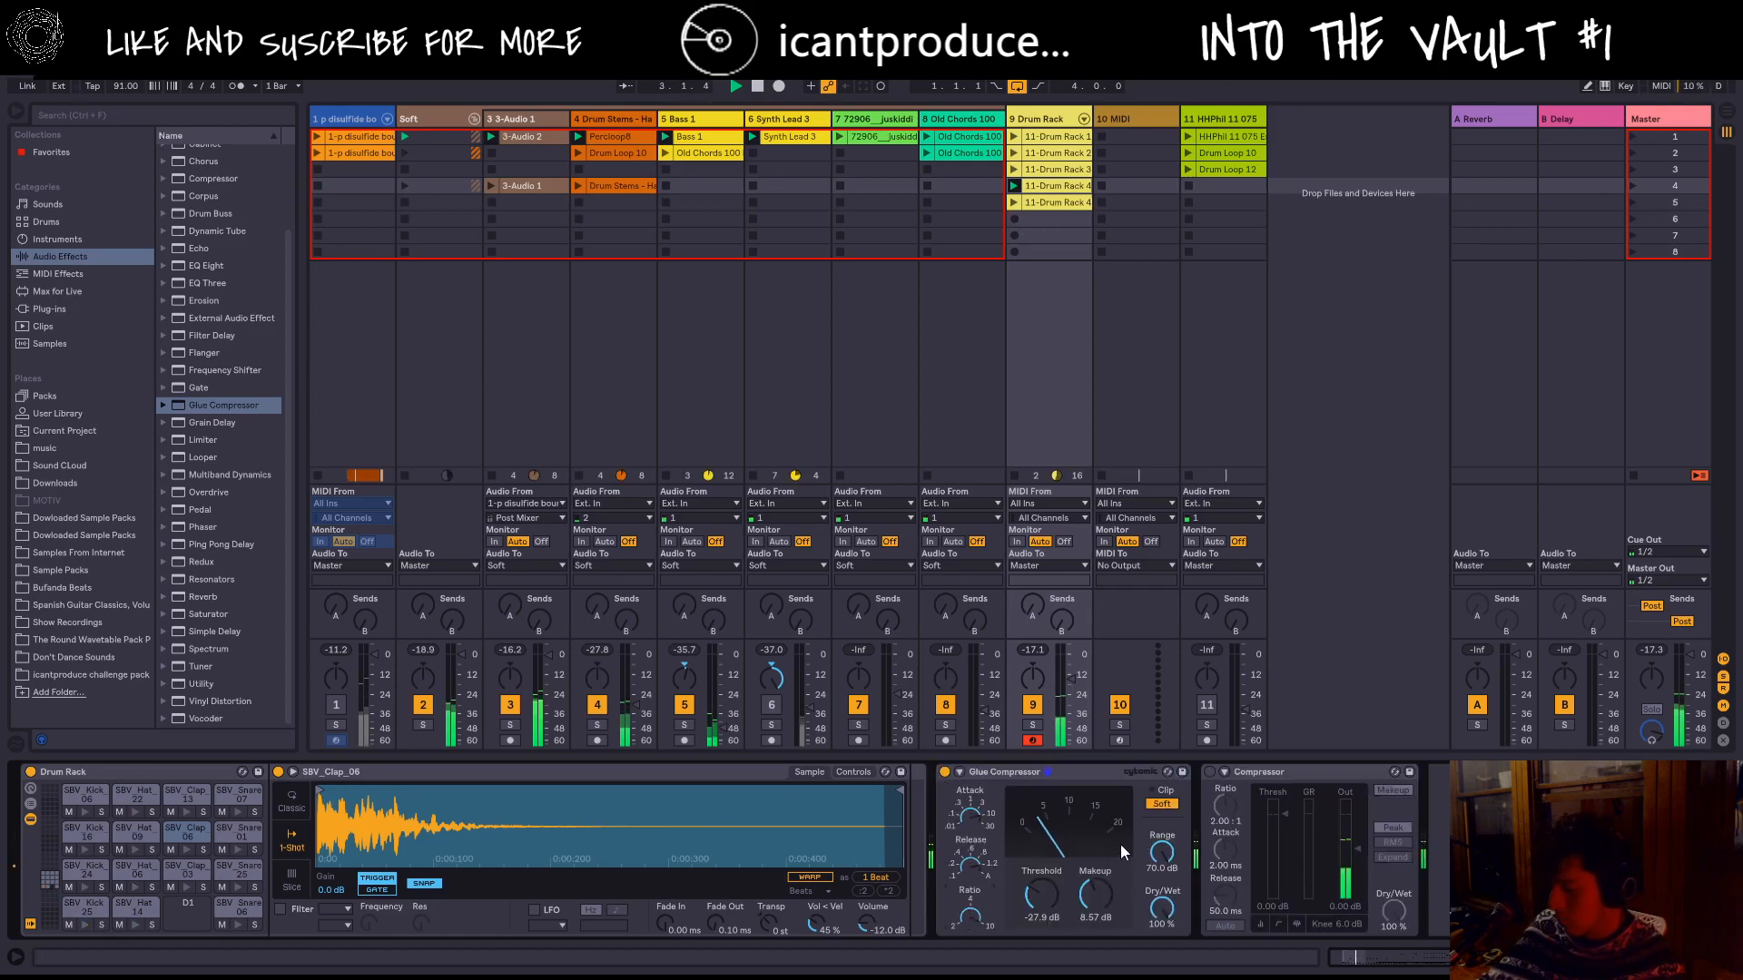
left_click_drag(1162, 908, 1093, 878)
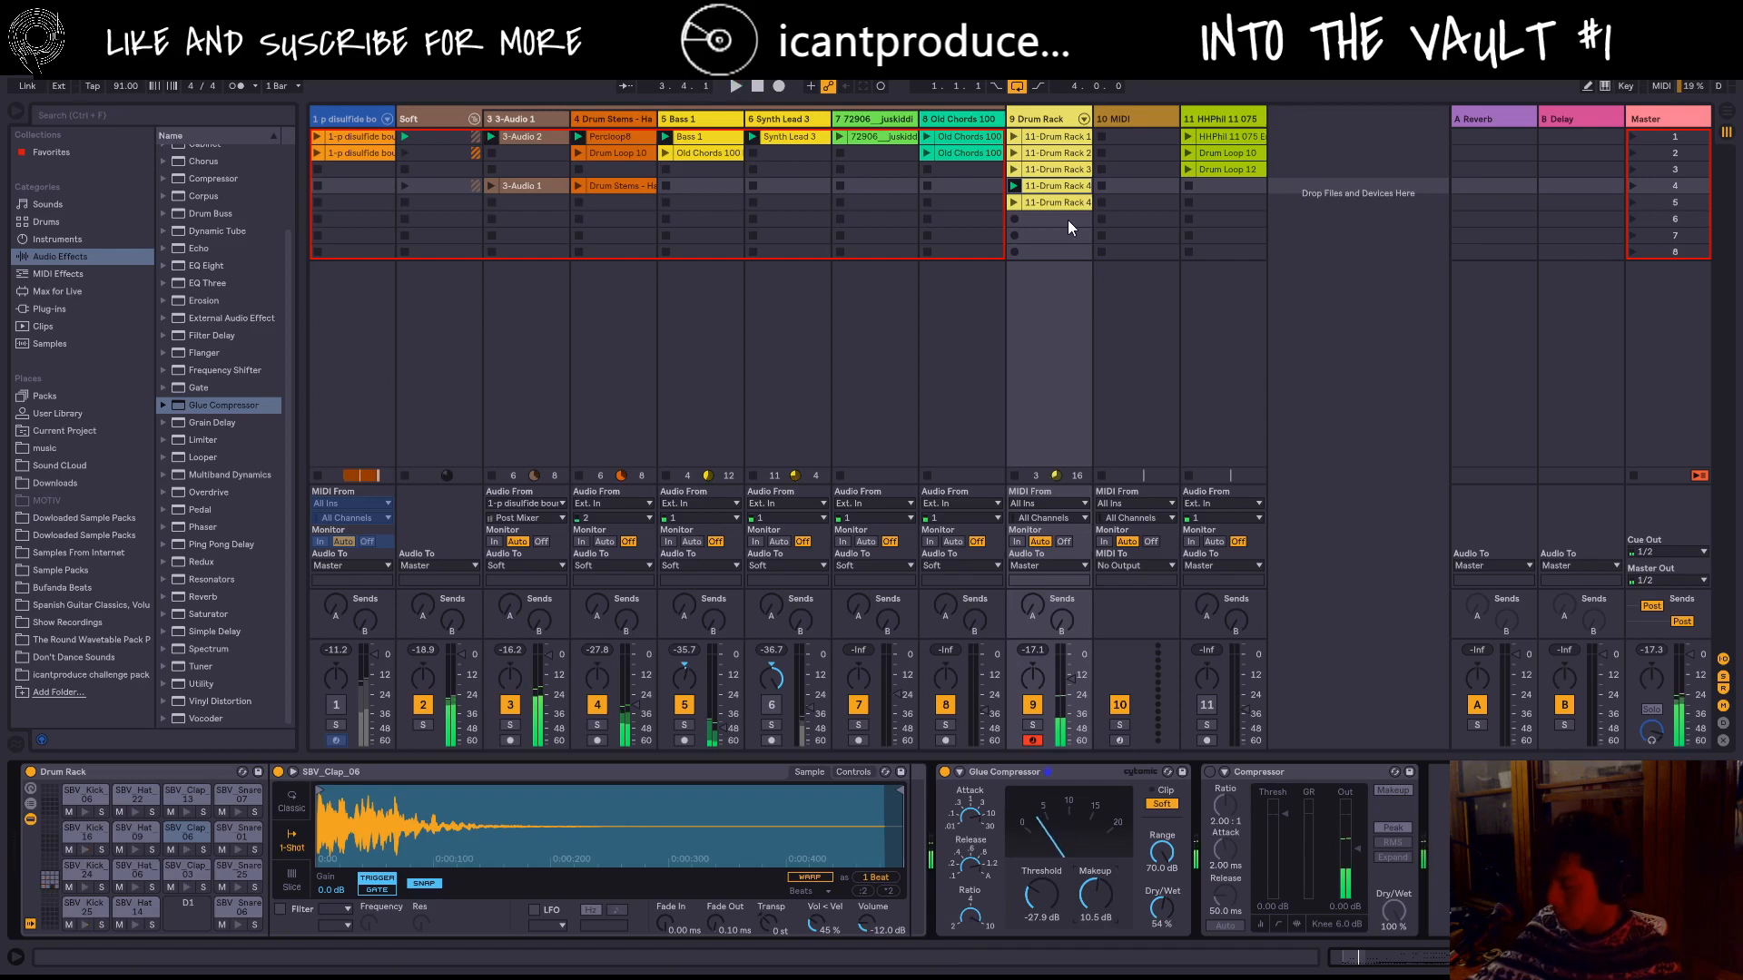
Step: Move the Drum Rack track's fifth-row clip to row 6 and duplicate the fourth-row clip into row 5
double_click(1048, 190)
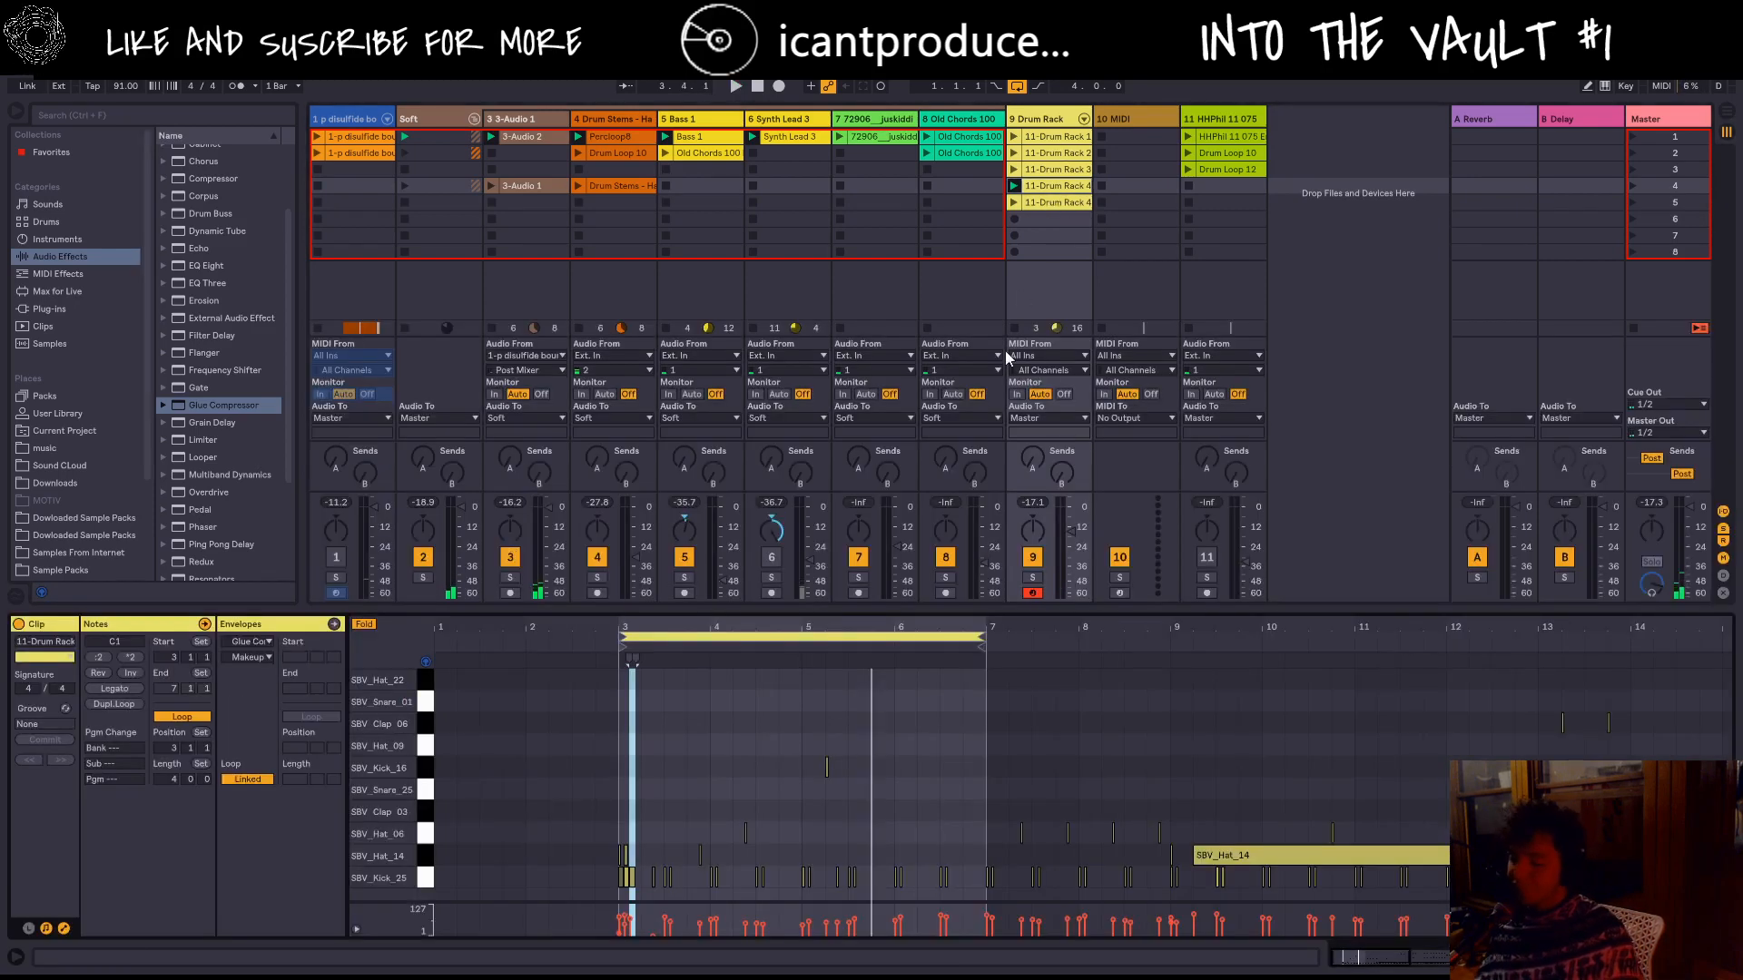
left_click(840, 776)
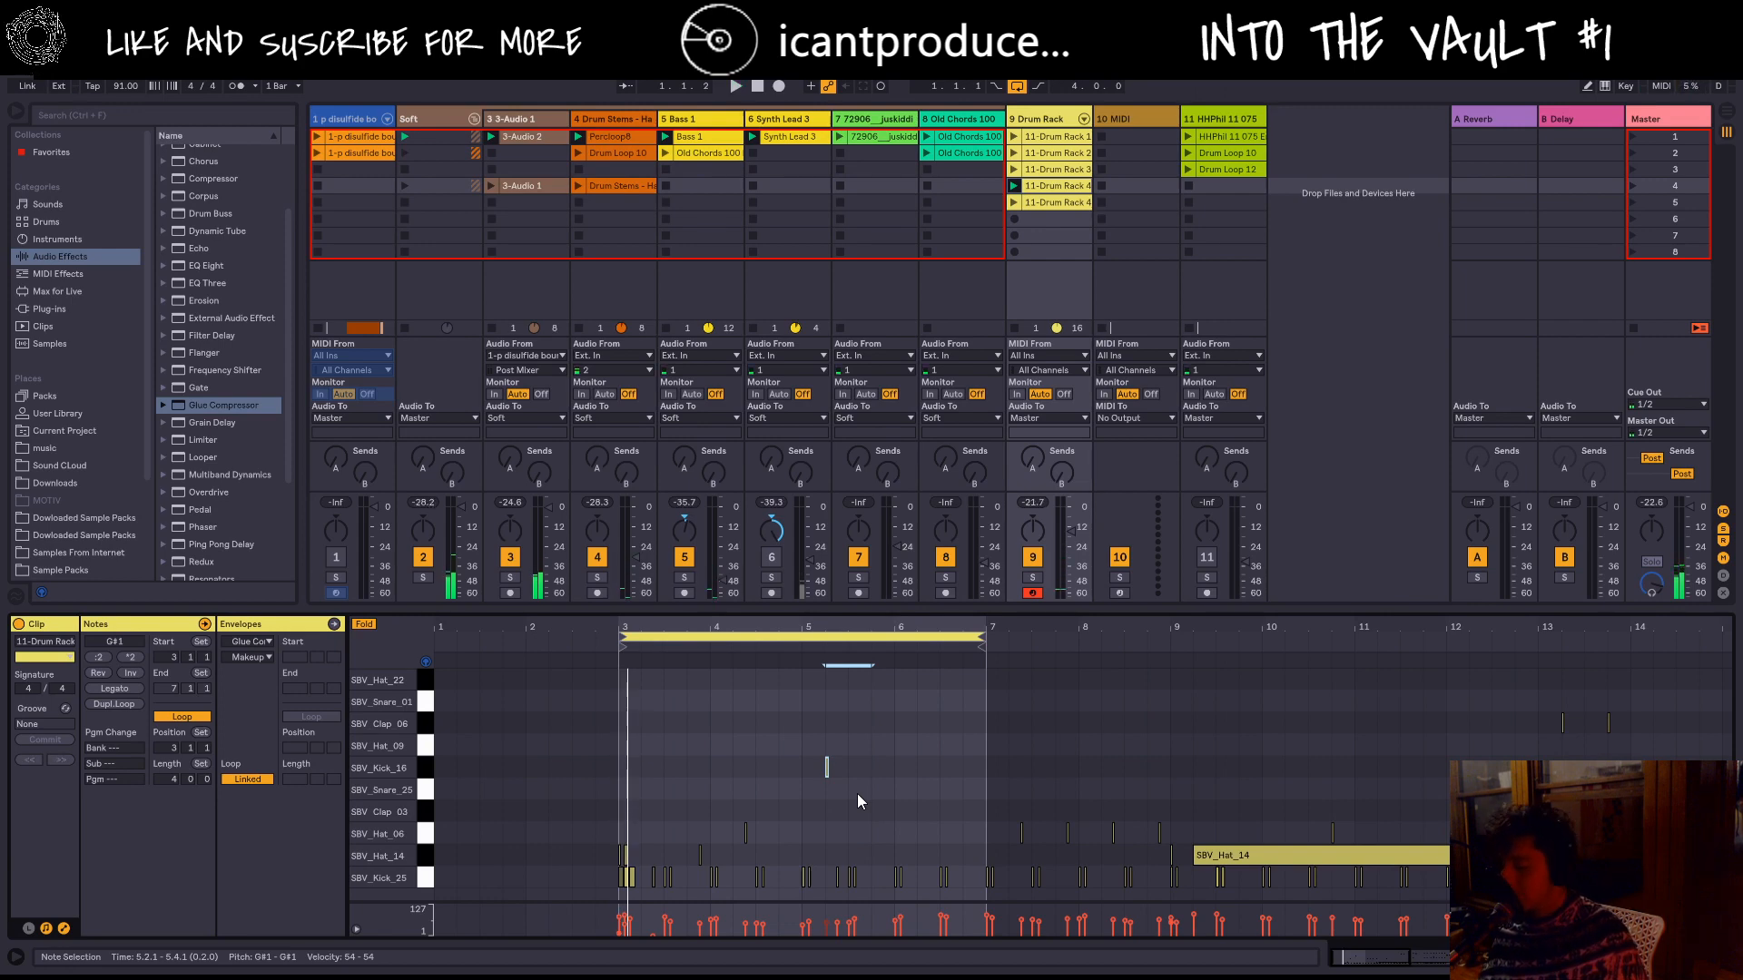
left_click(856, 798)
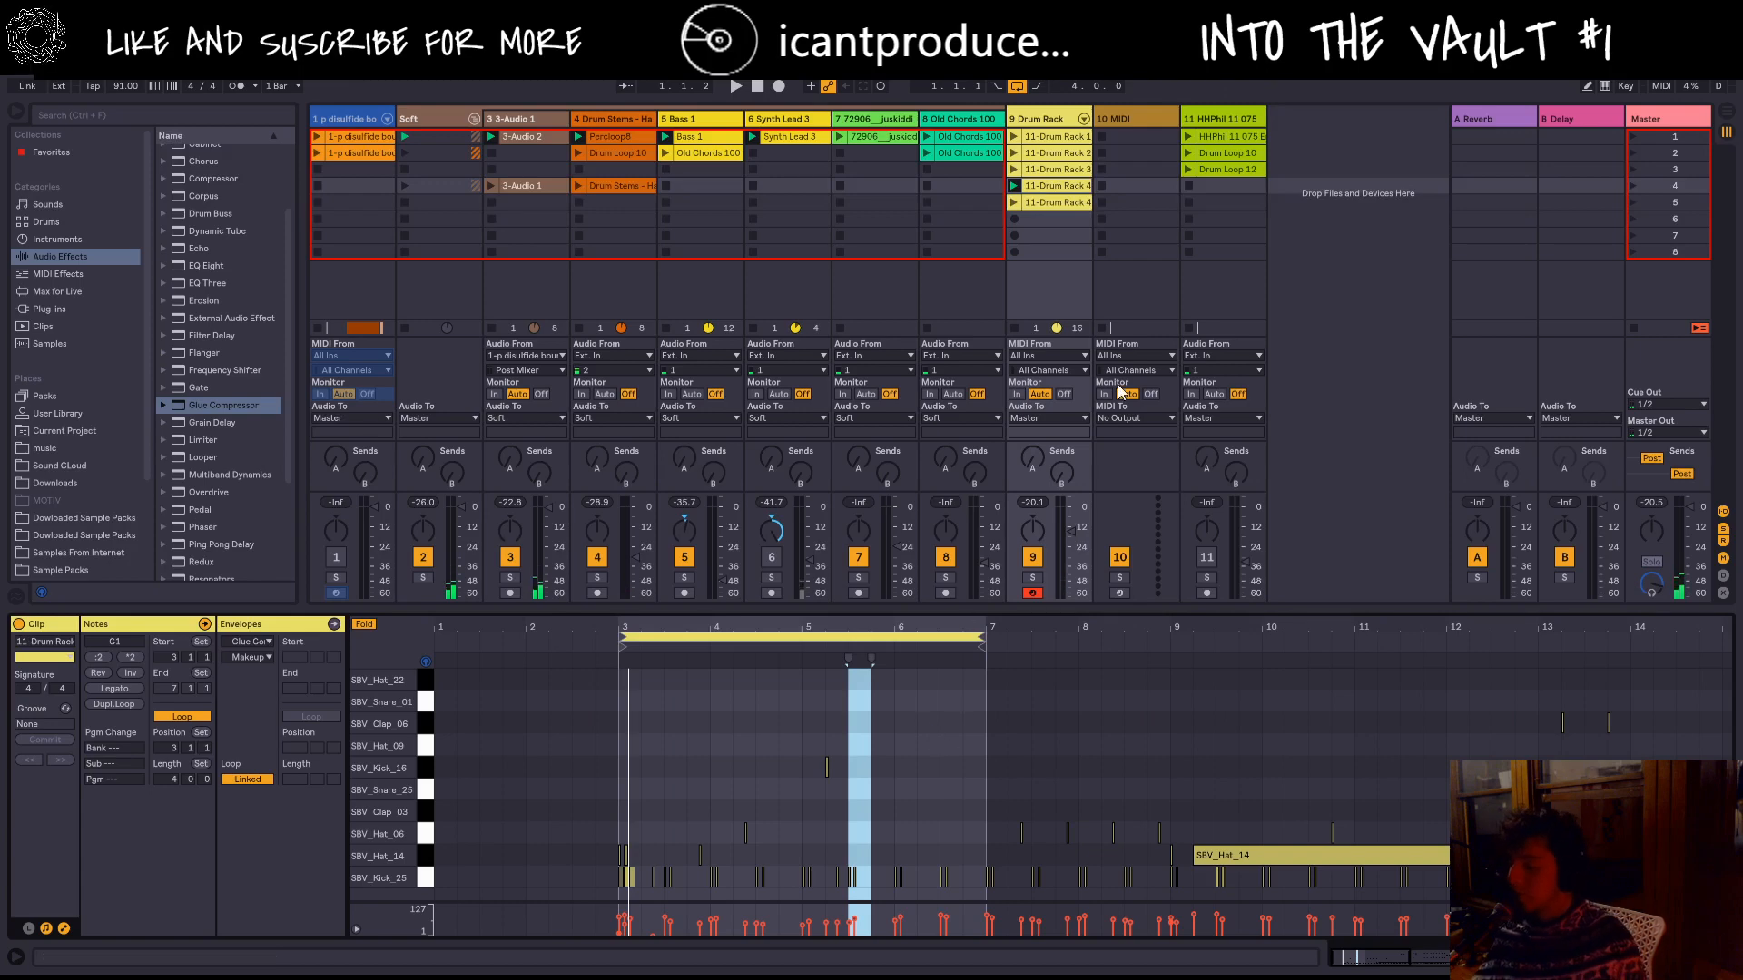
left_click_drag(1031, 201, 1044, 216)
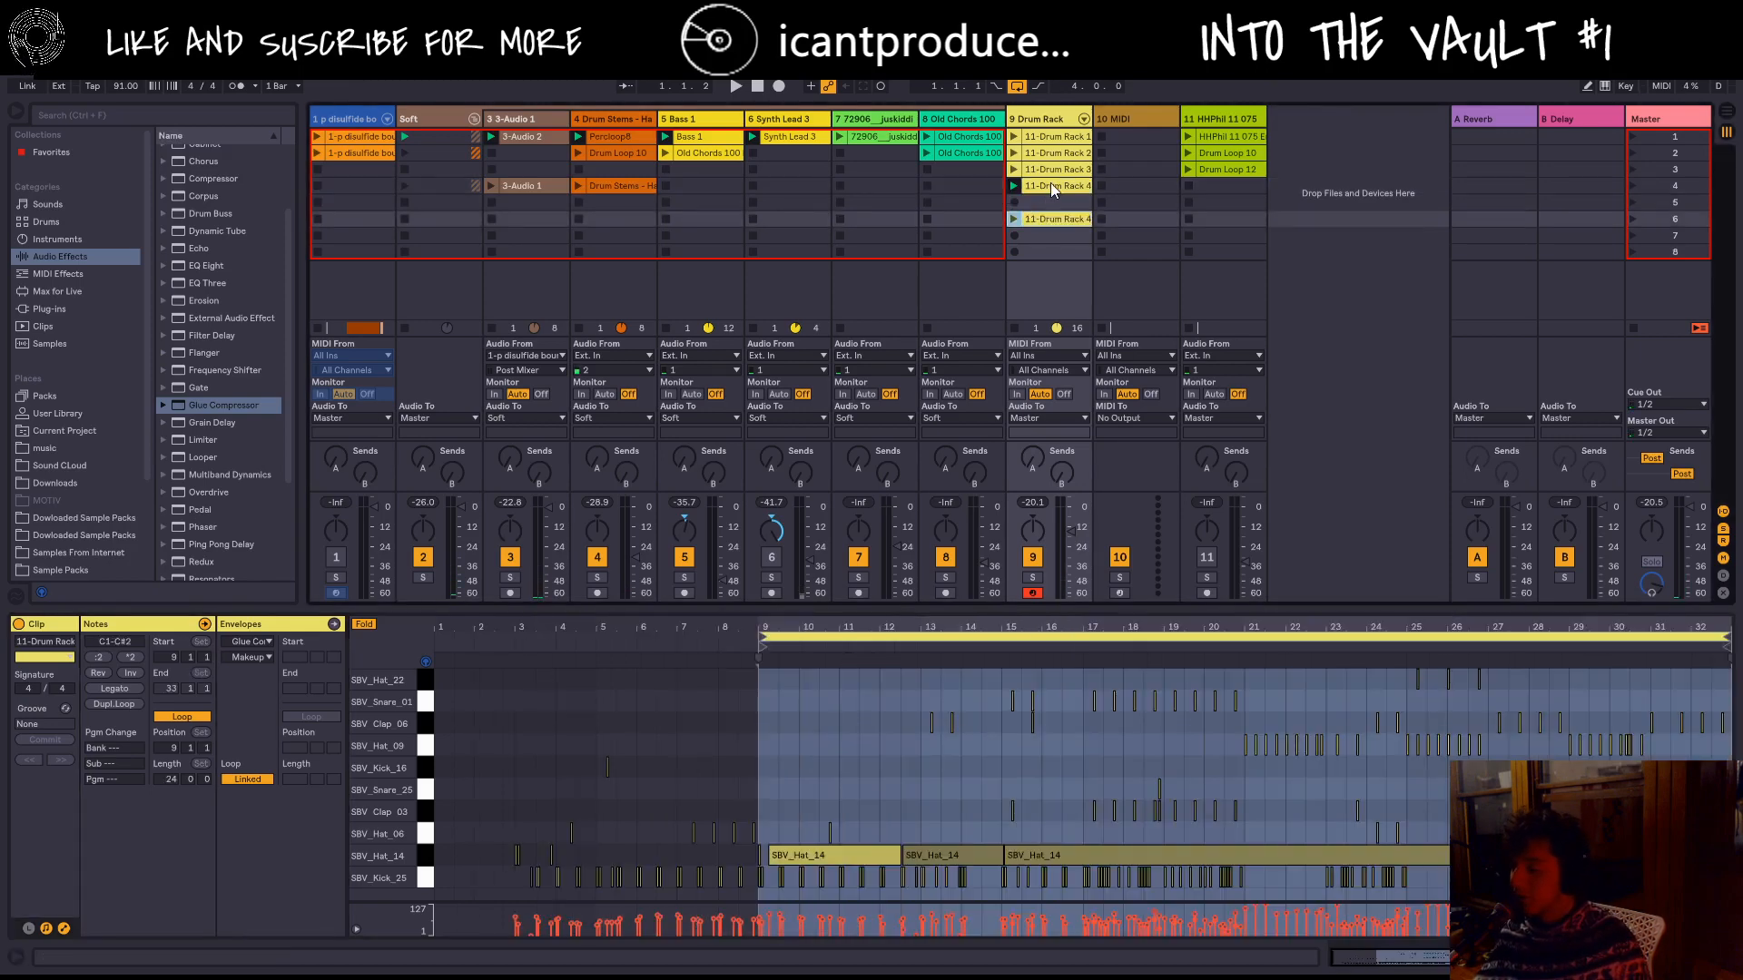
left_click(1049, 183)
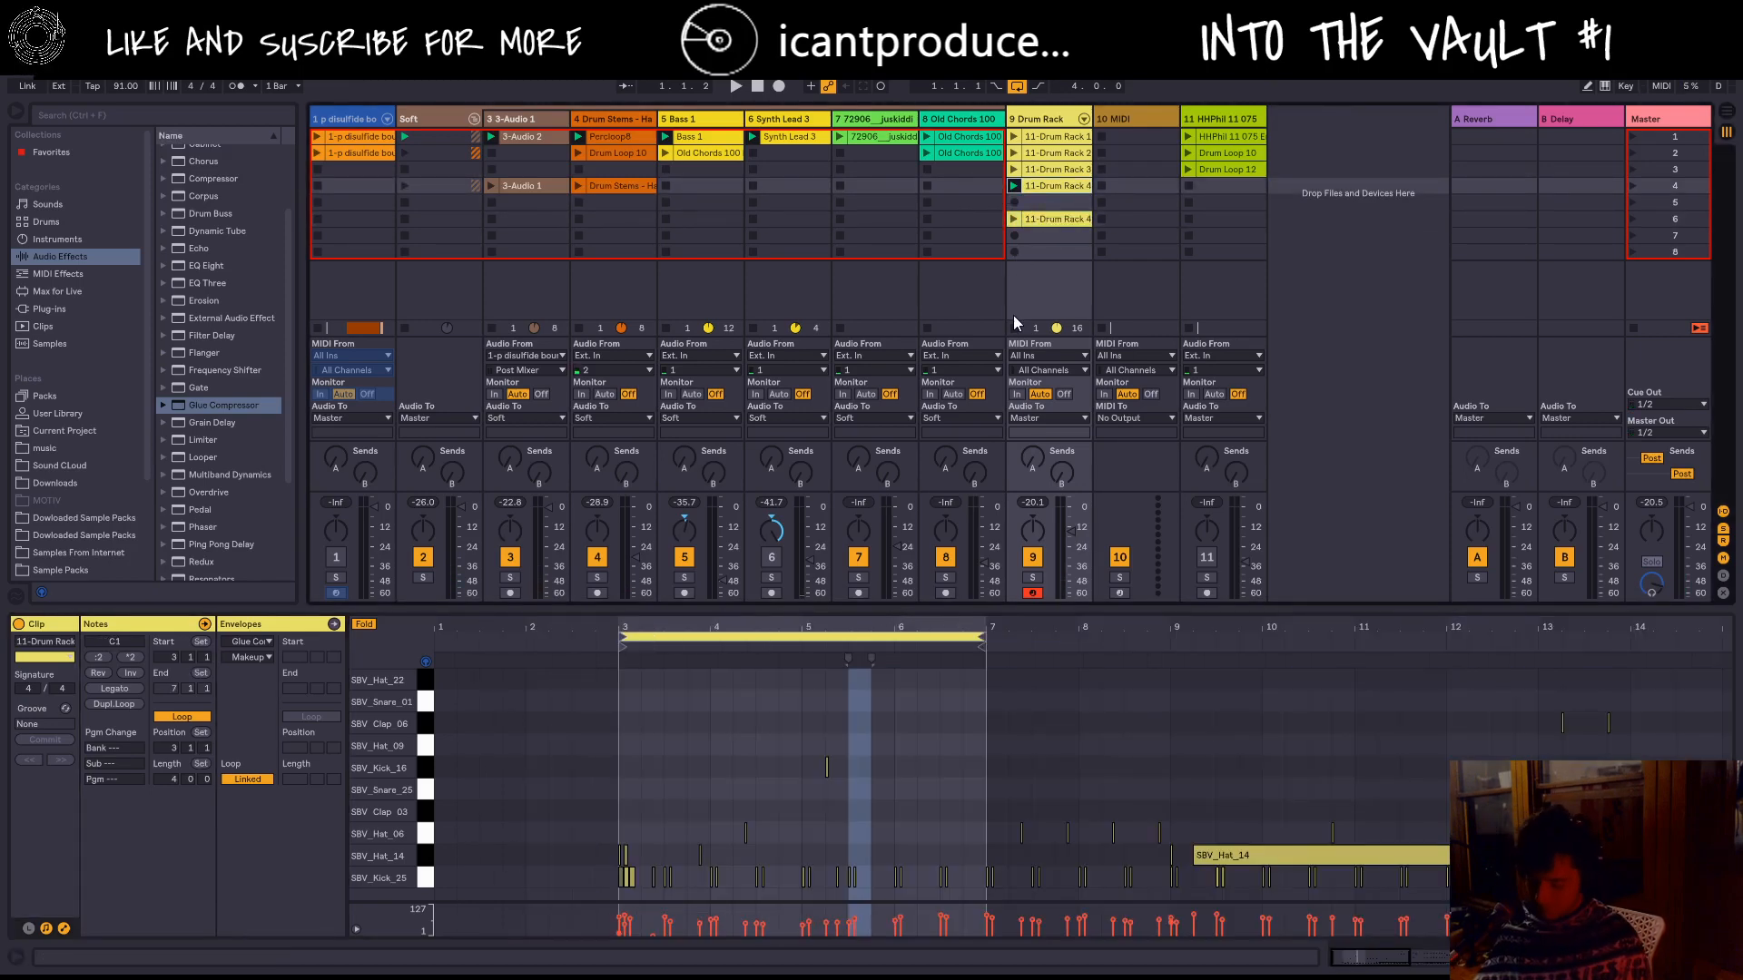
key("ctrl+d")
left_click(1048, 200)
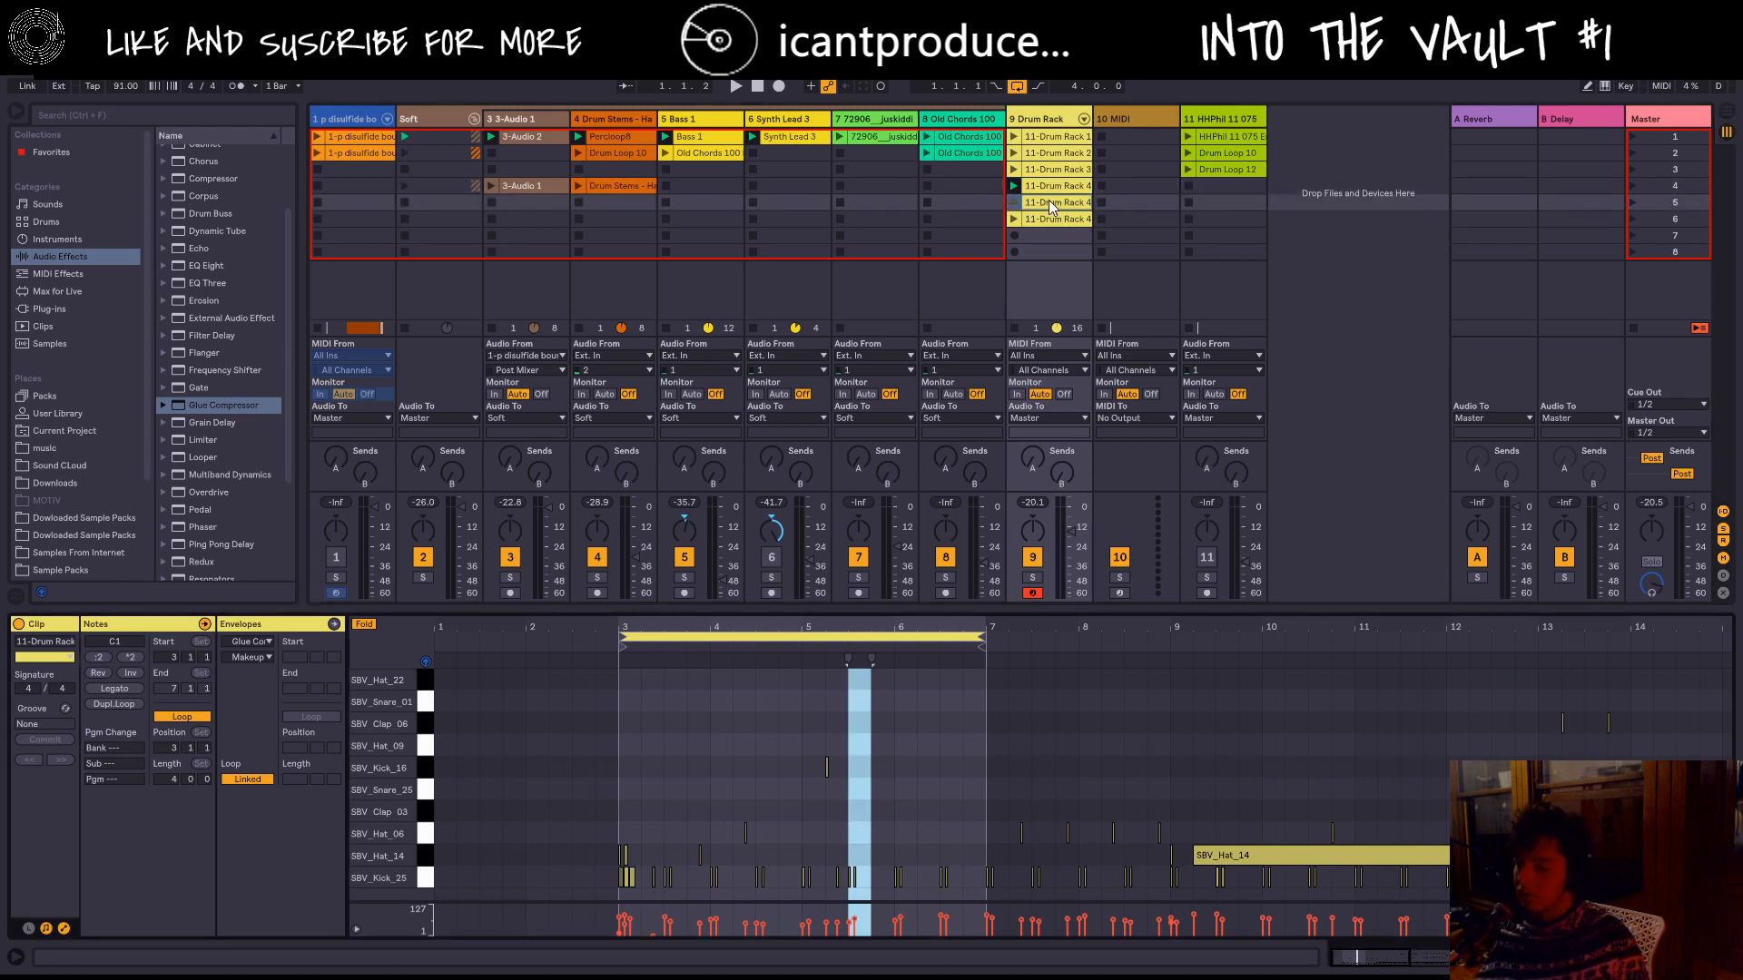
Step: Move the SBV_Kick_16 note in the duplicated row 5 clip to 3.2.1
left_click(852, 767)
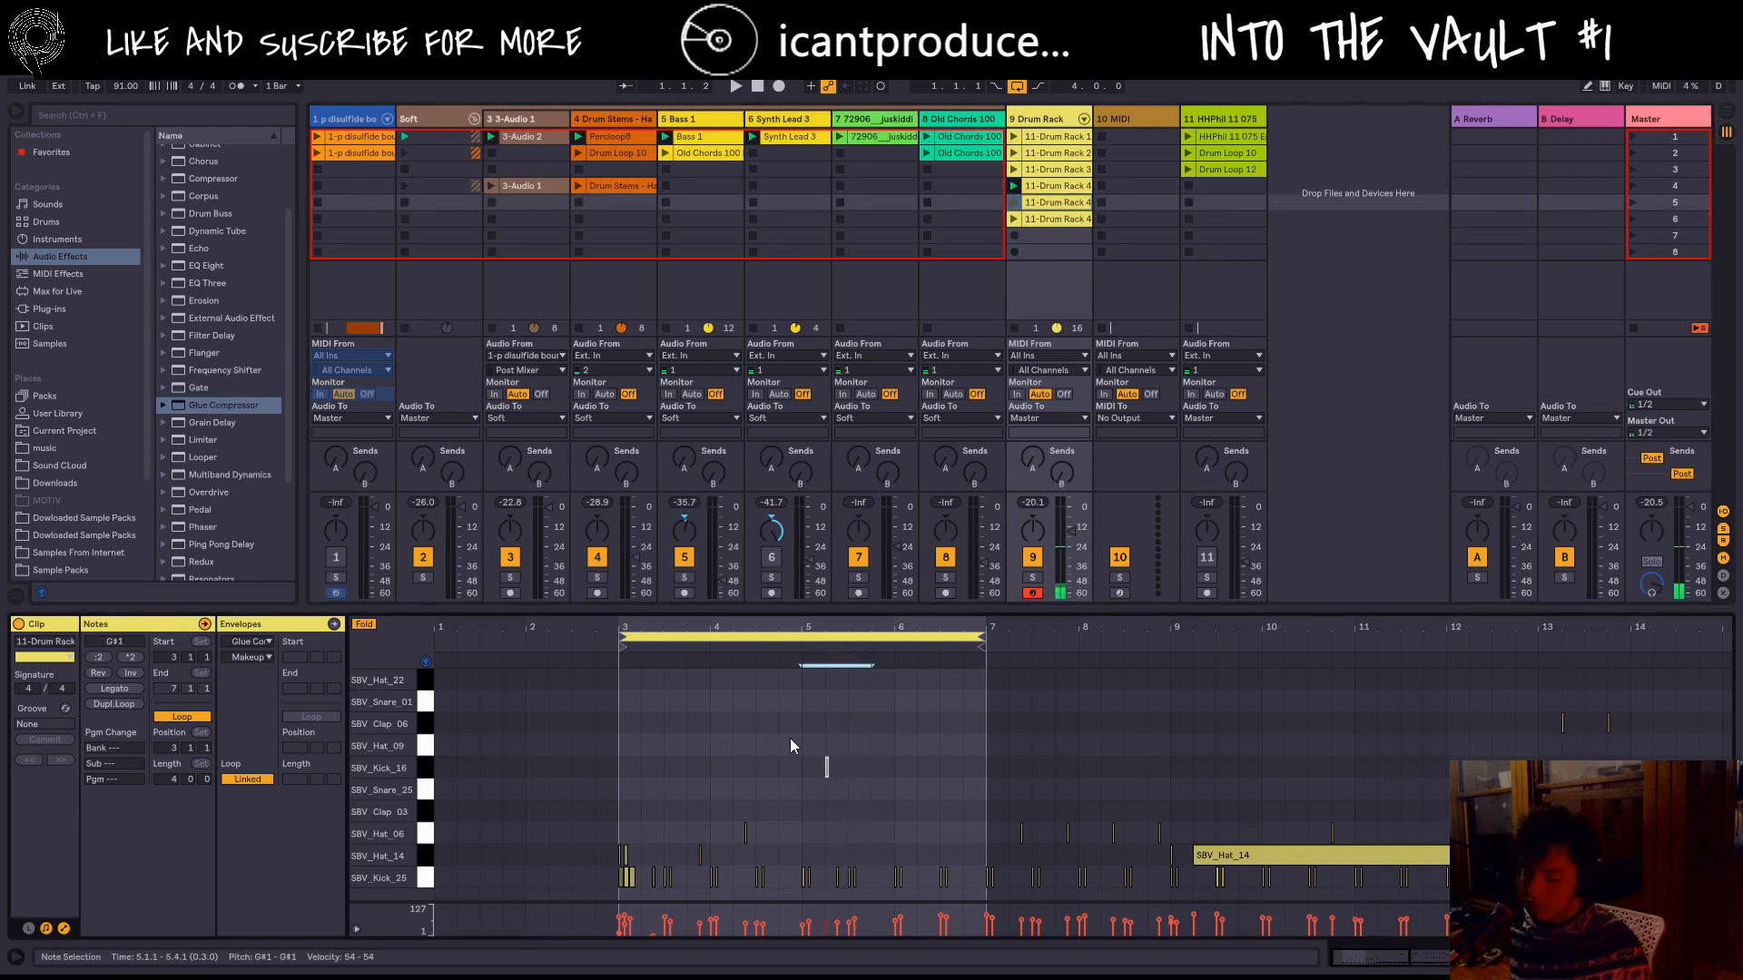
key("Left")
key("Left")
key("Left")
key("Left")
key("Left")
key("Left")
key("Left")
key("Left")
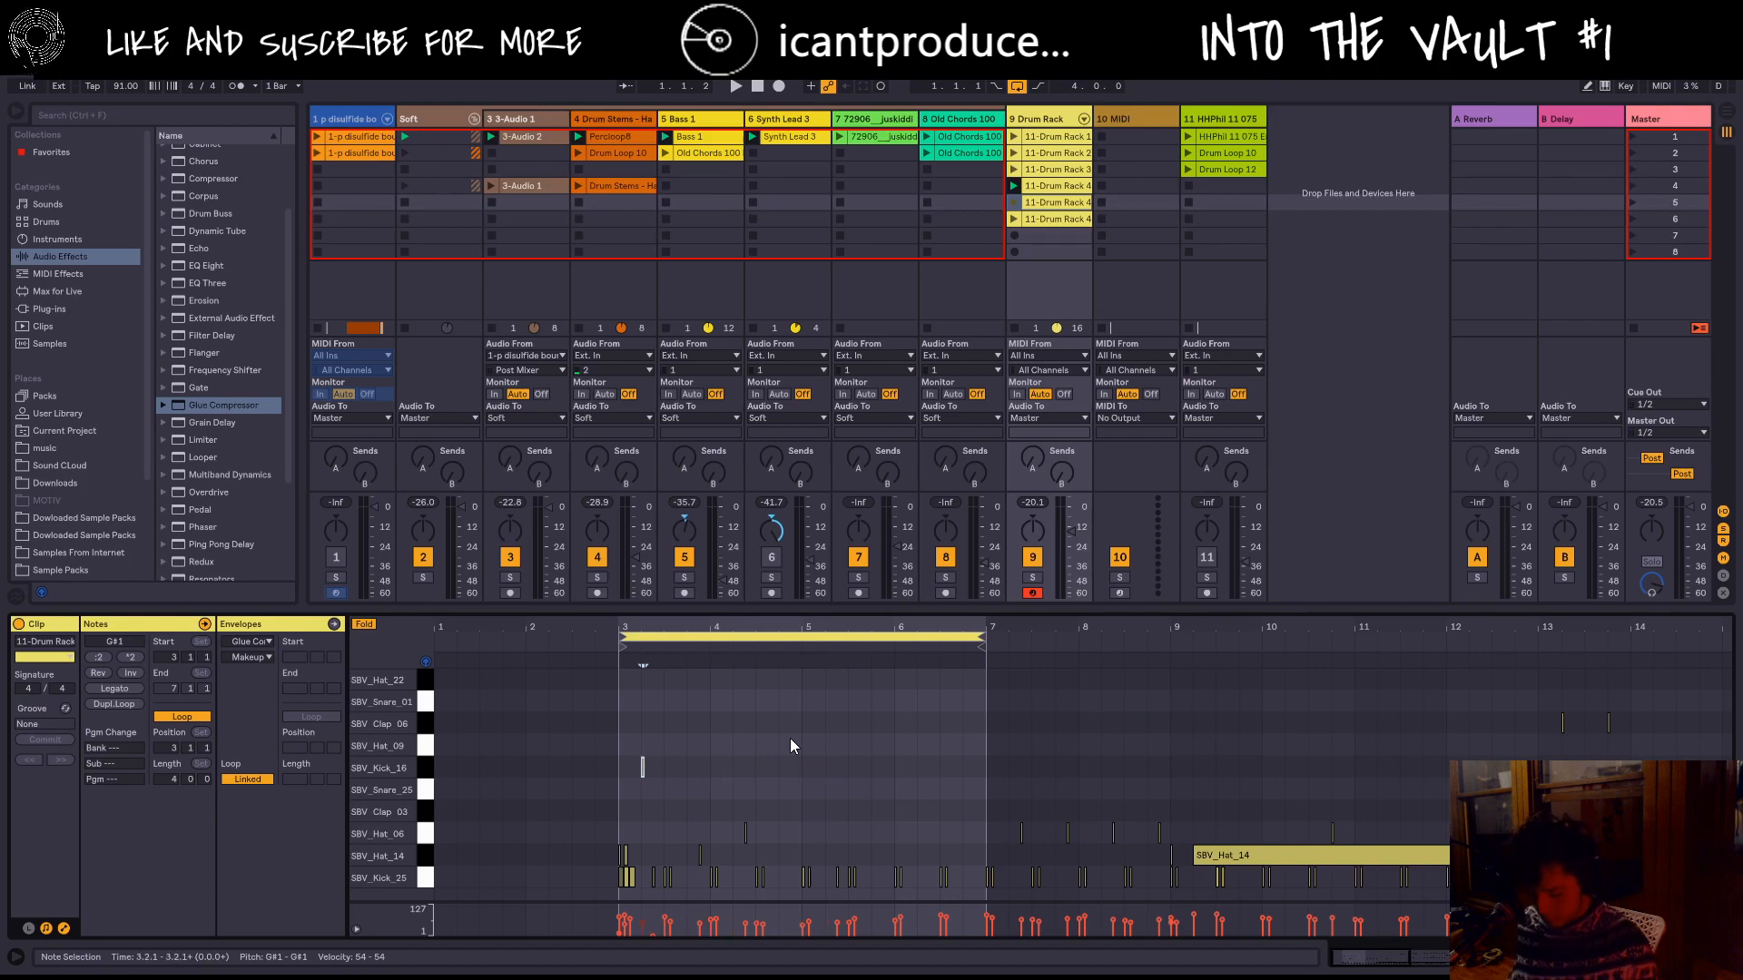
Step: Duplicate the SBV_Kick_16 note to 4.2.1, 5.2.1 and 6.2.1, and play the mix with the edited row 5 clip launched
key("ctrl+d")
key("Right")
key("Right")
key("Right")
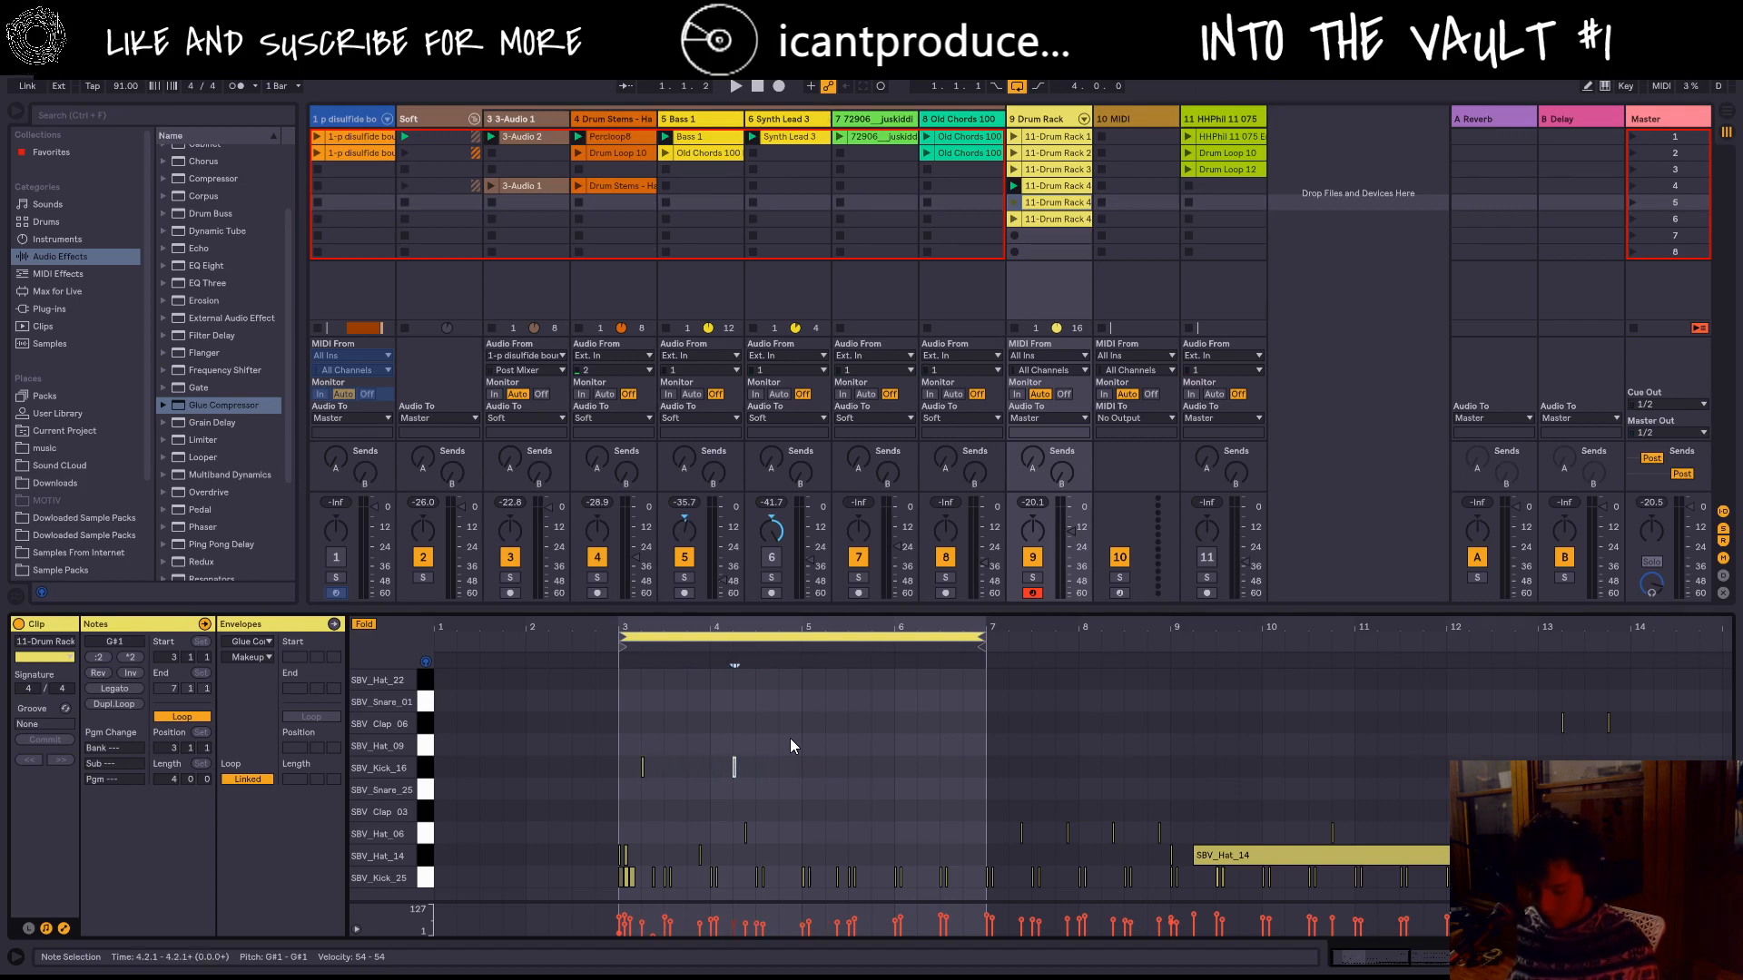
key("ctrl+d")
key("Right")
key("Right")
key("Right")
key("ctrl+d")
key("Right")
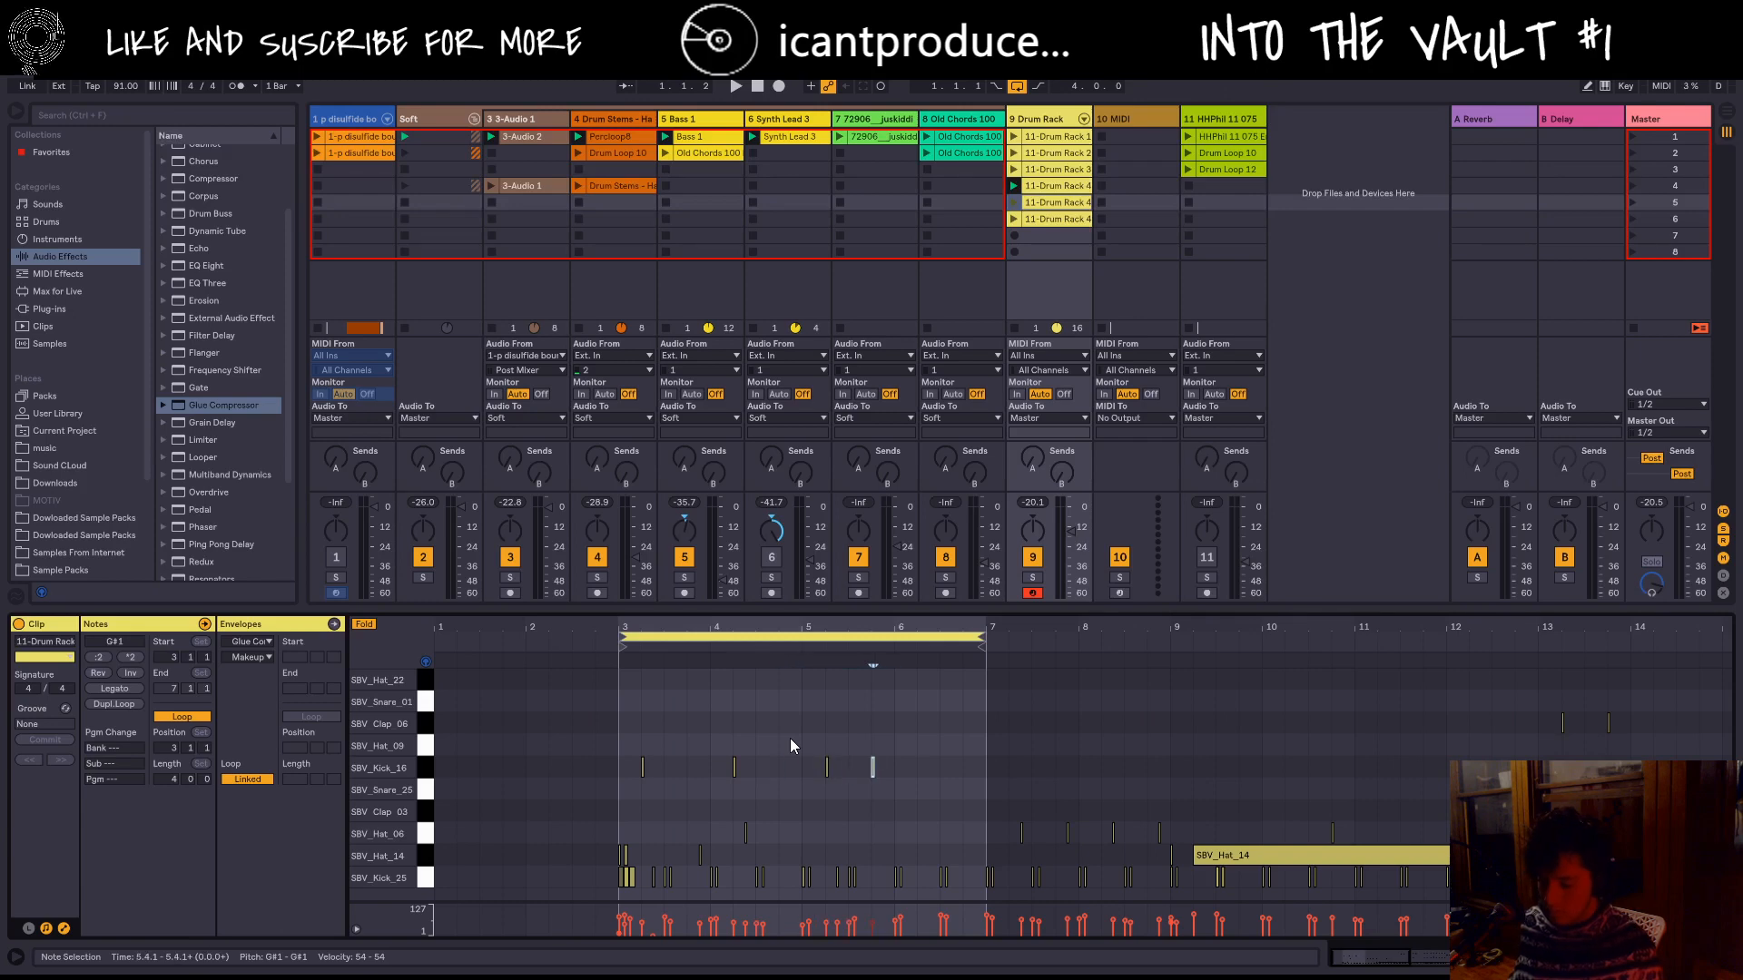
key("Right")
key("ctrl+d")
key("Right")
key("Delete")
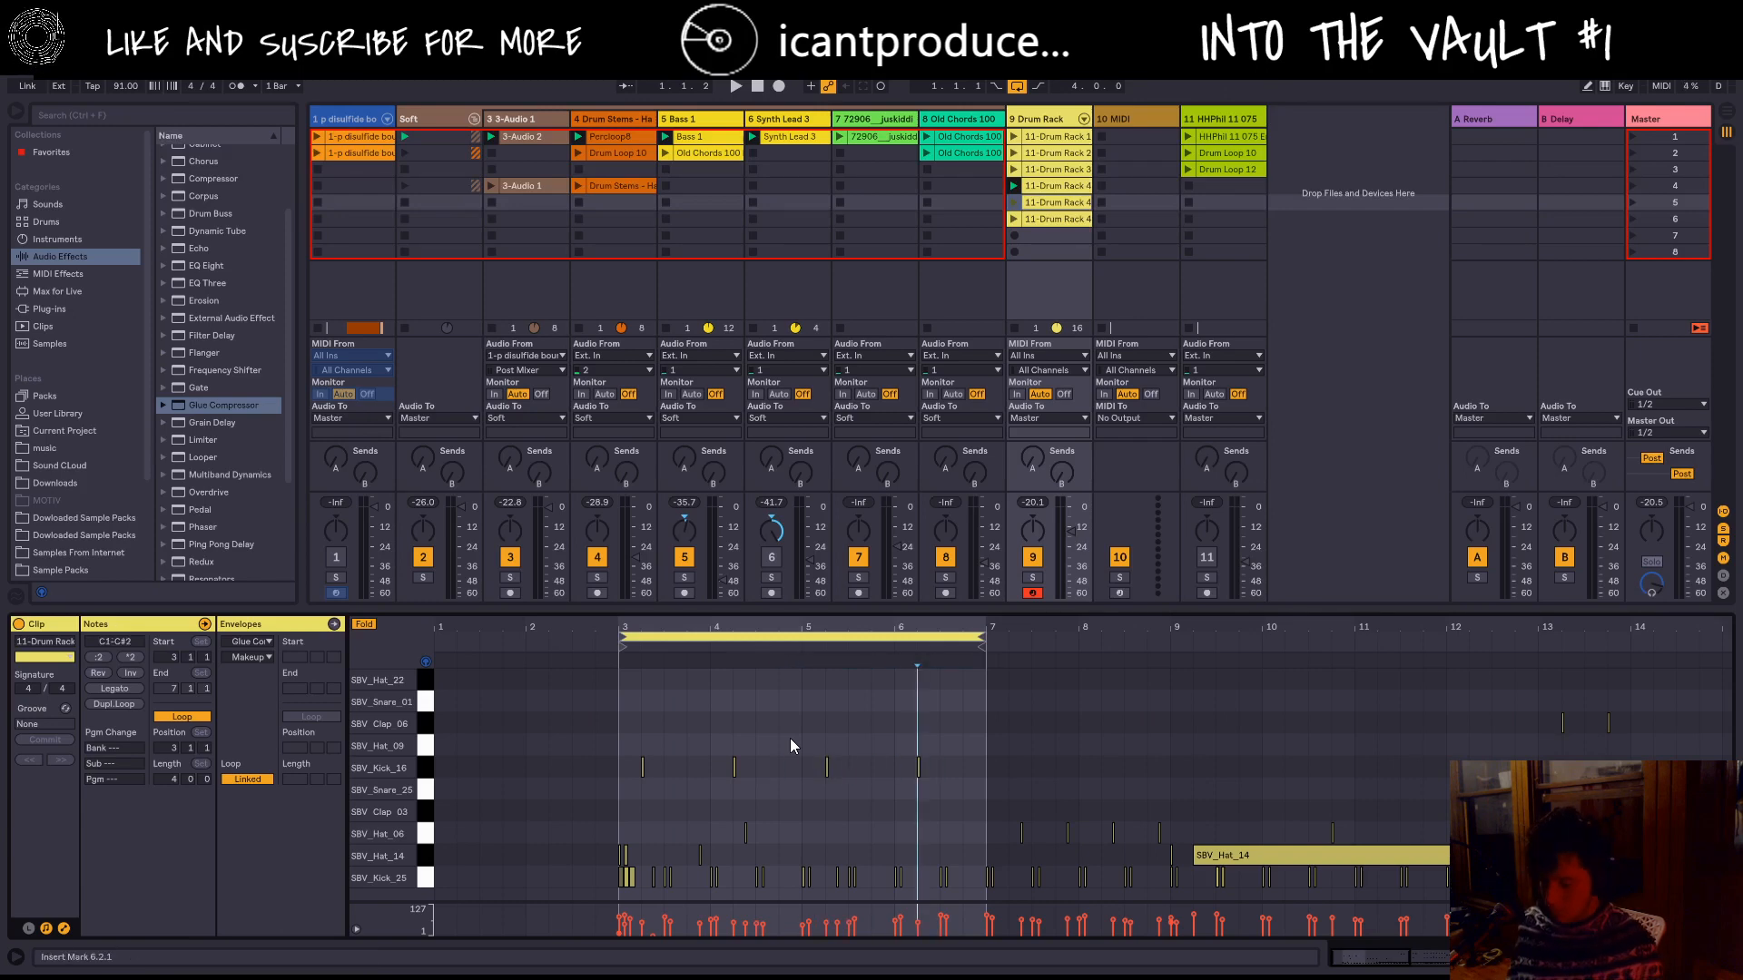
key("space")
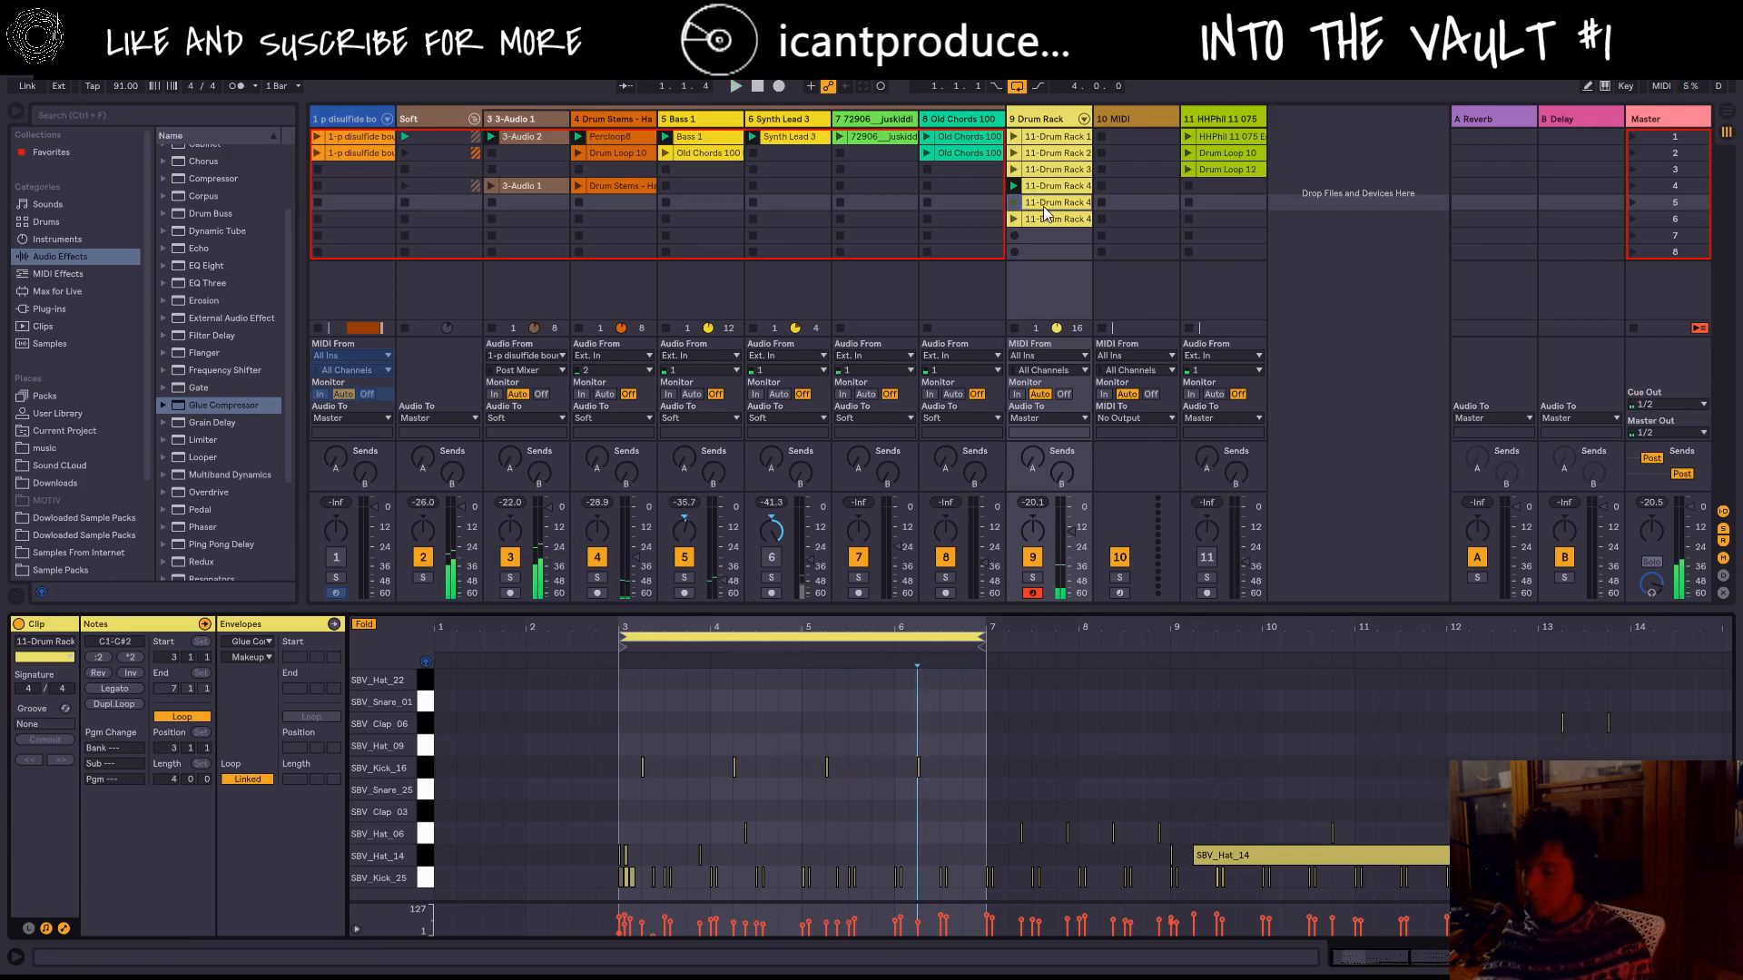
left_click(1016, 203)
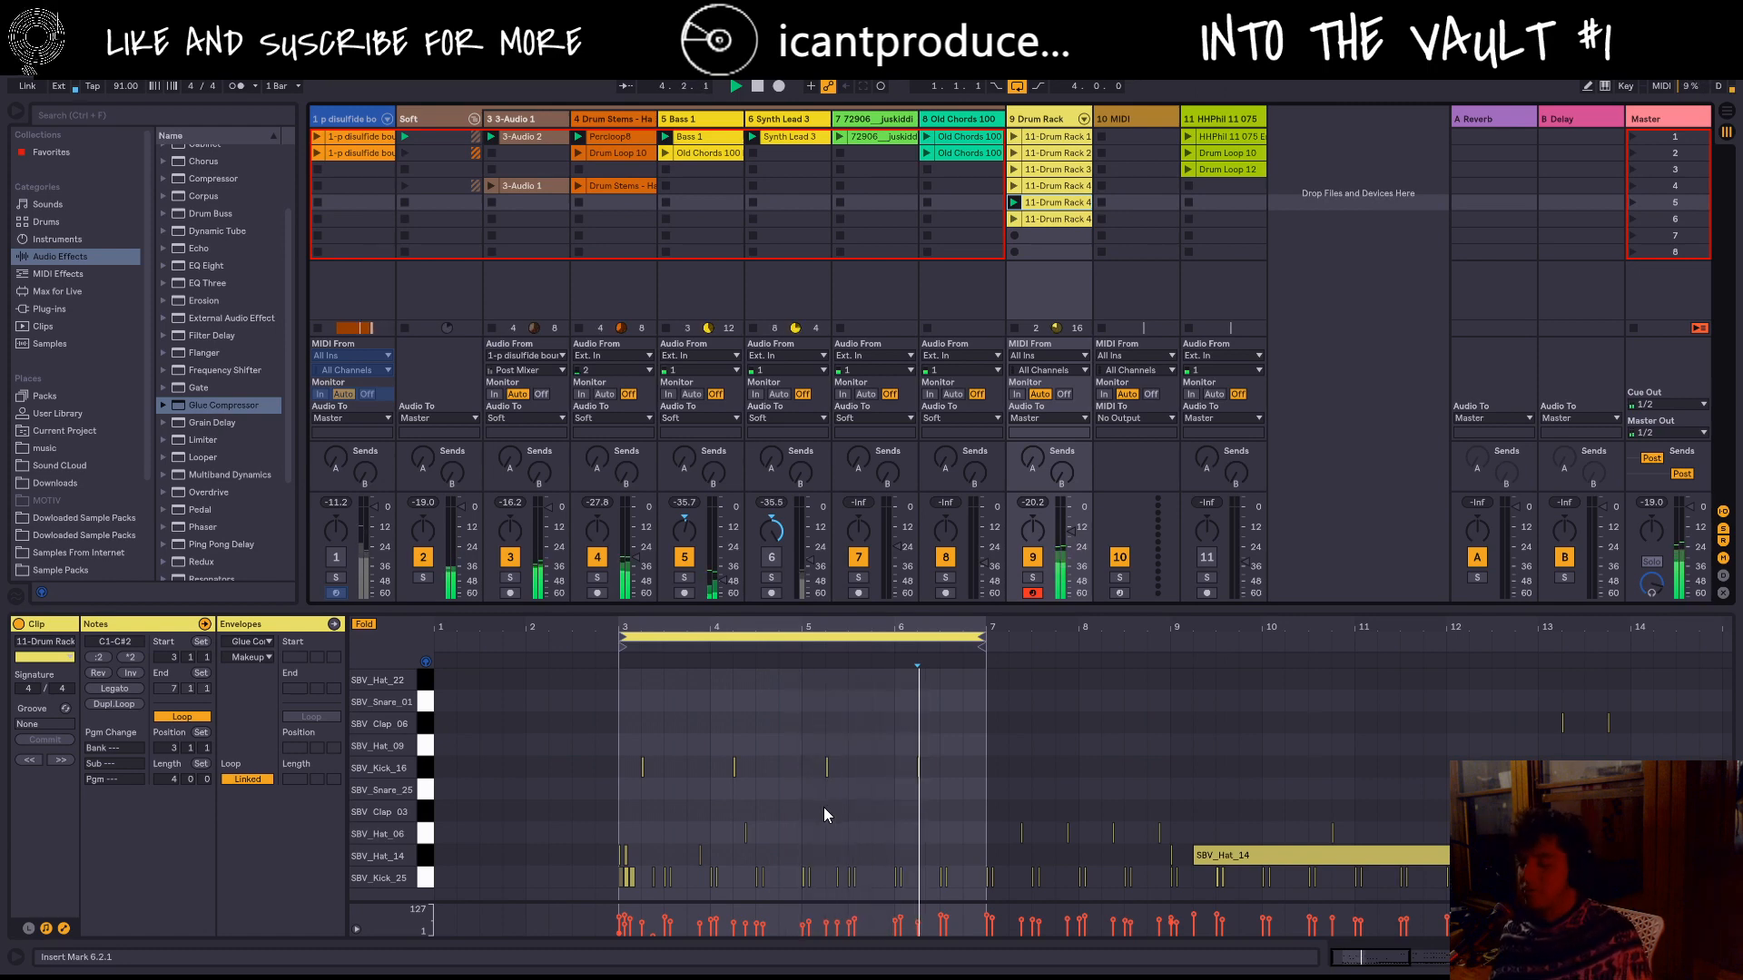
Step: Stop playback and search the library's instruments for "sitar"
key("space")
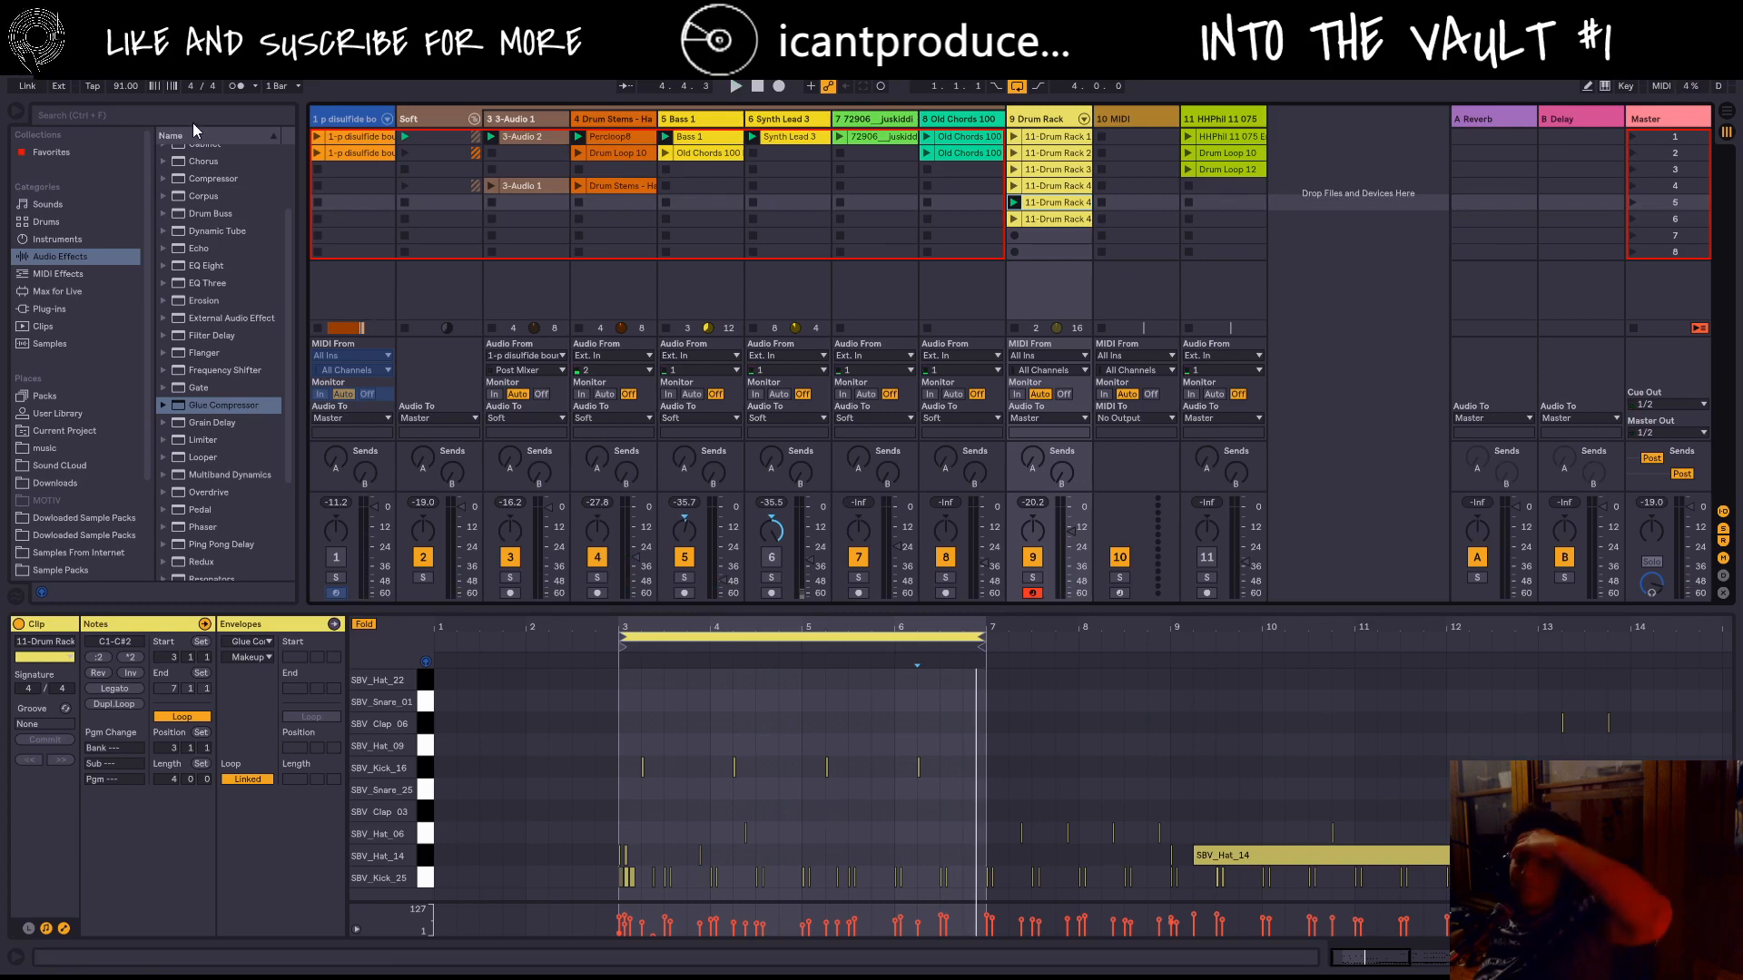
left_click(140, 116)
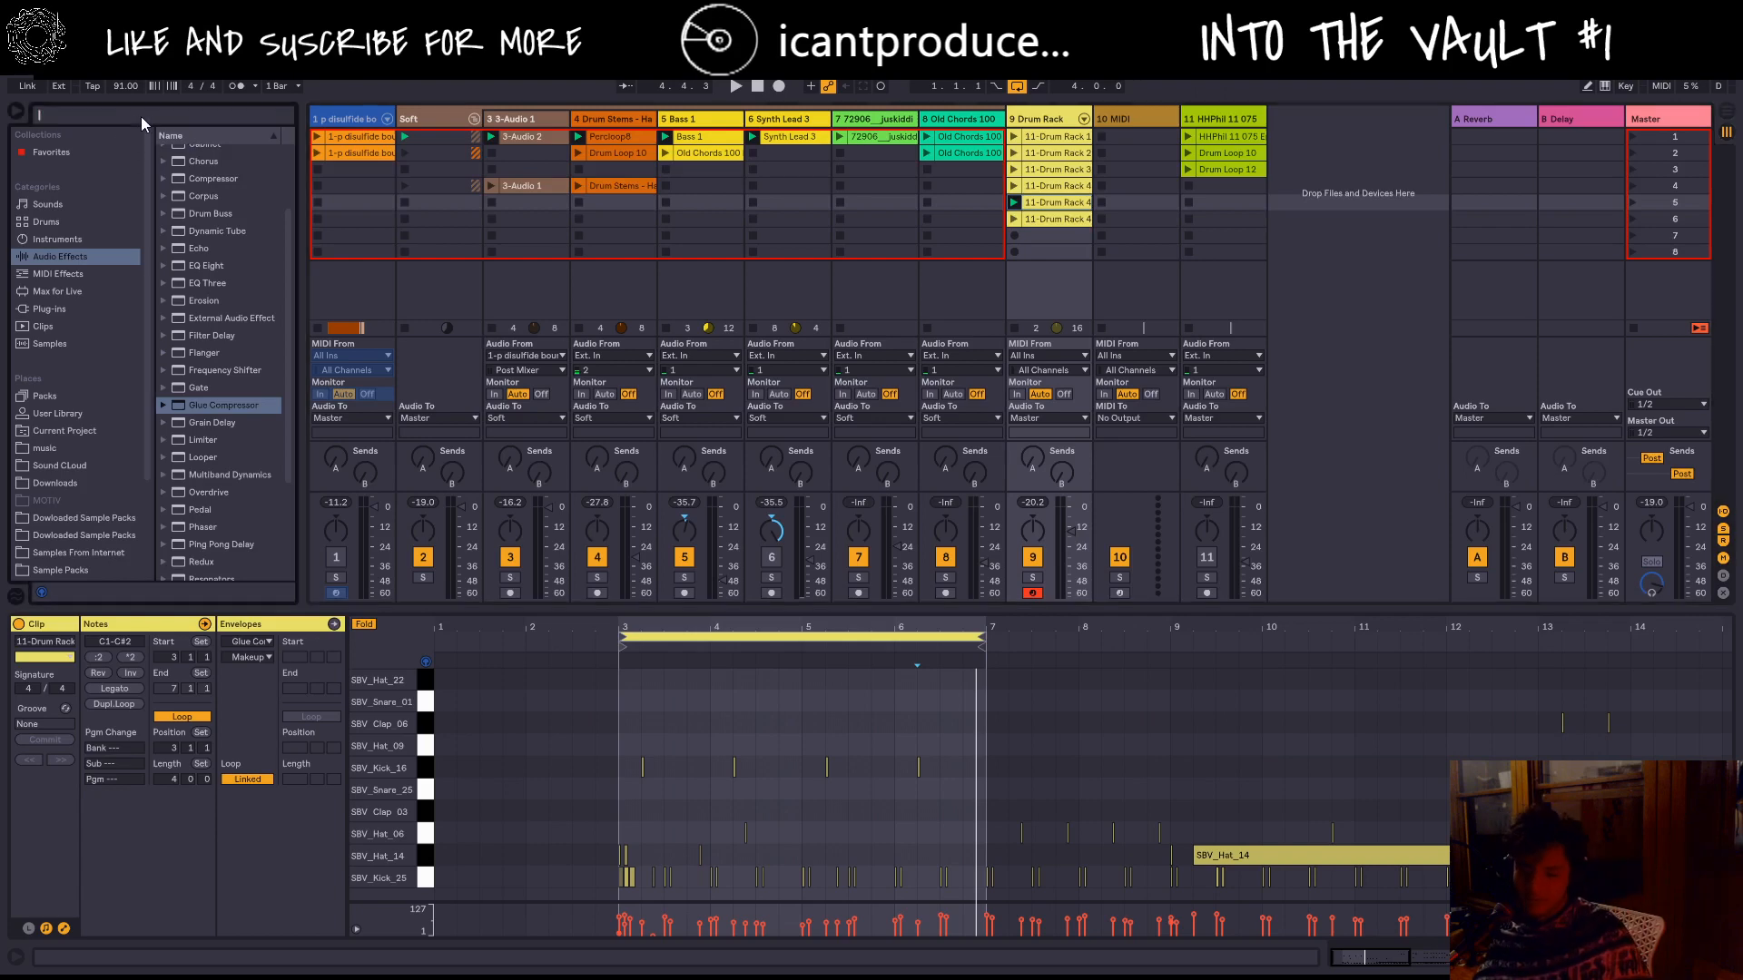
type("sitar")
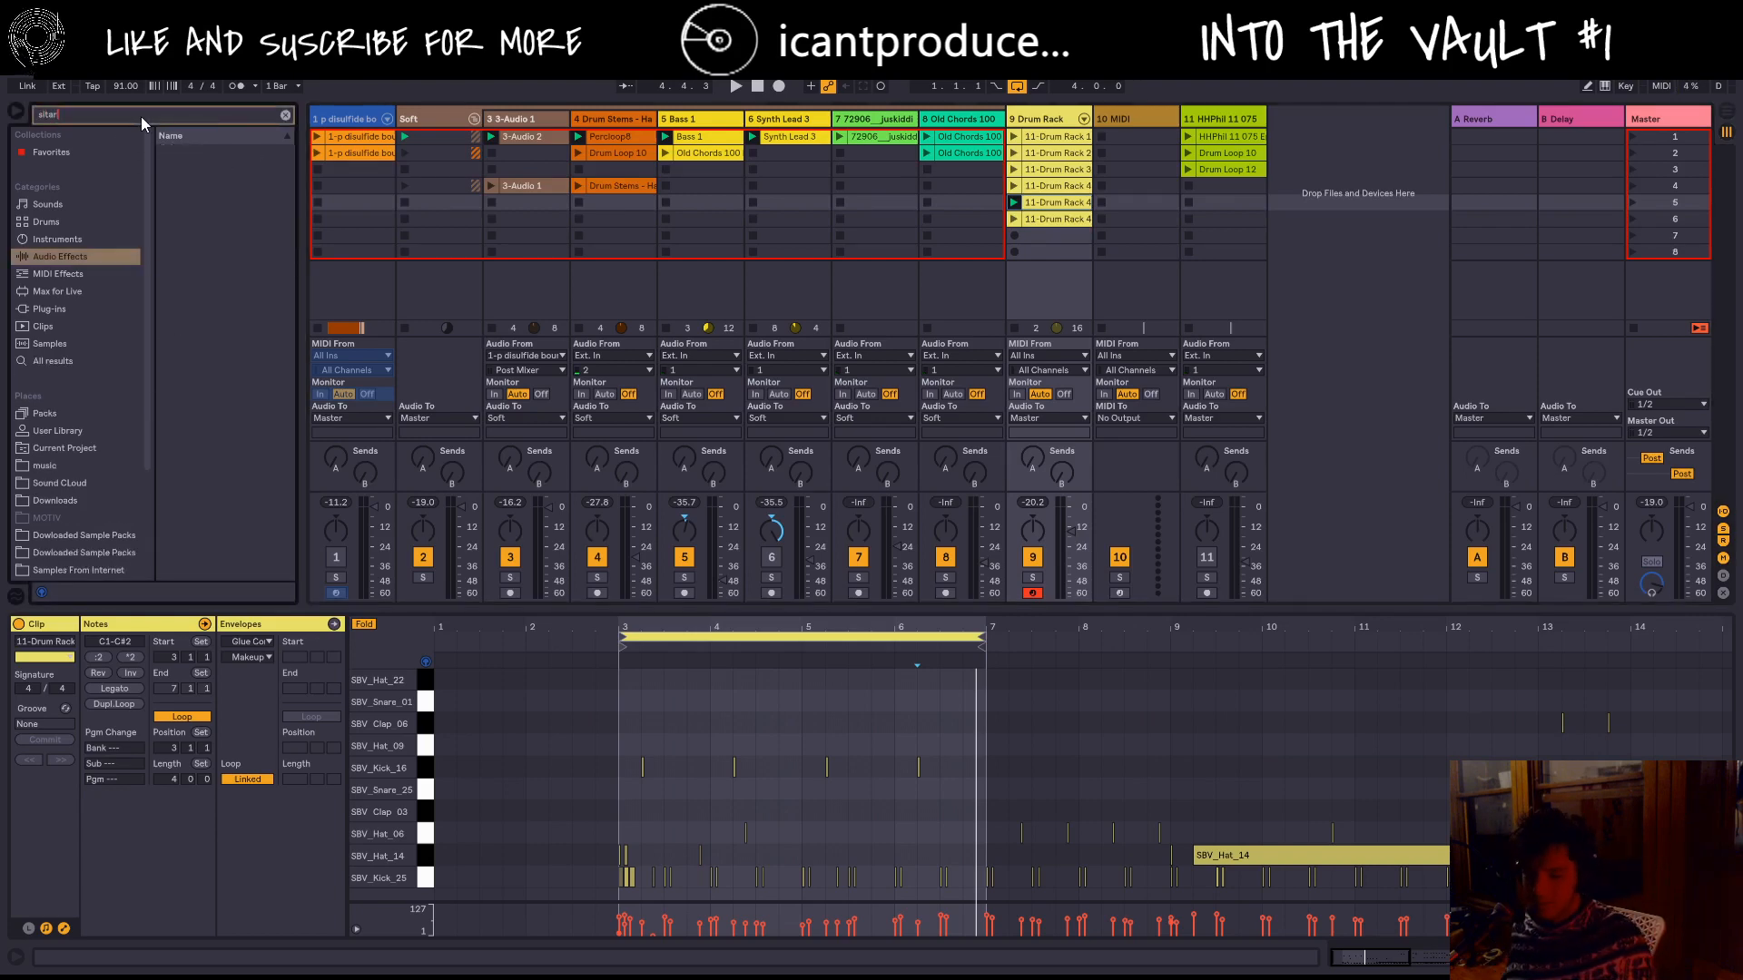
left_click(62, 416)
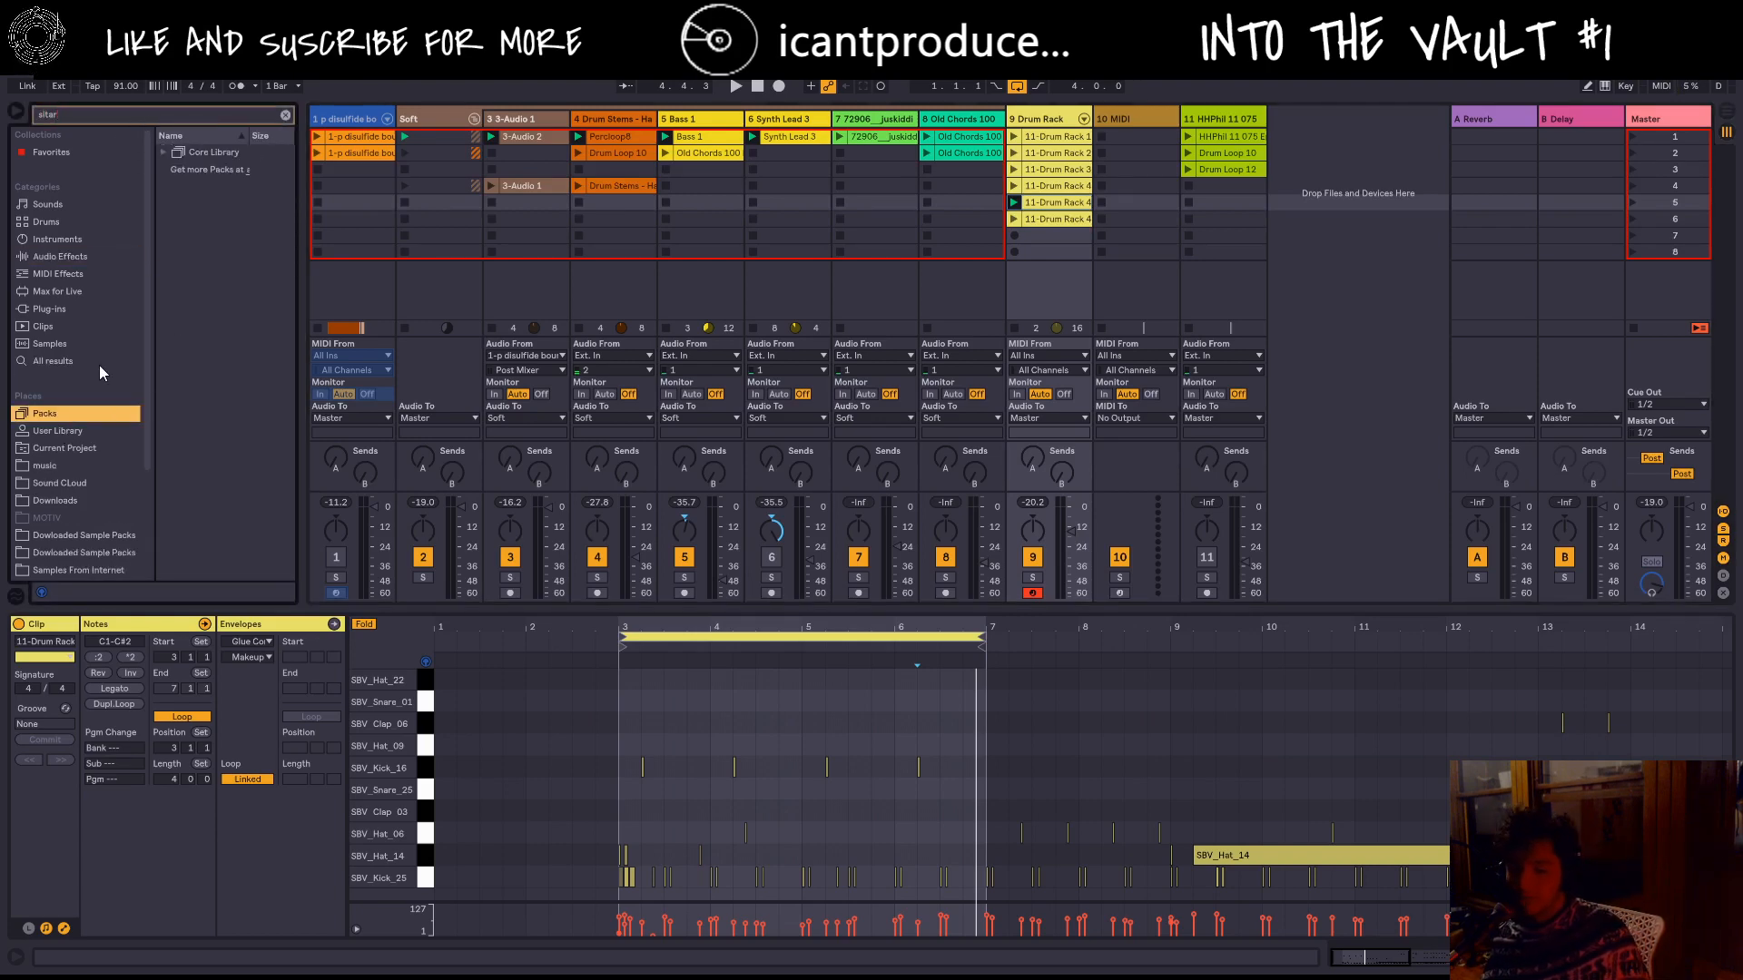
left_click(67, 203)
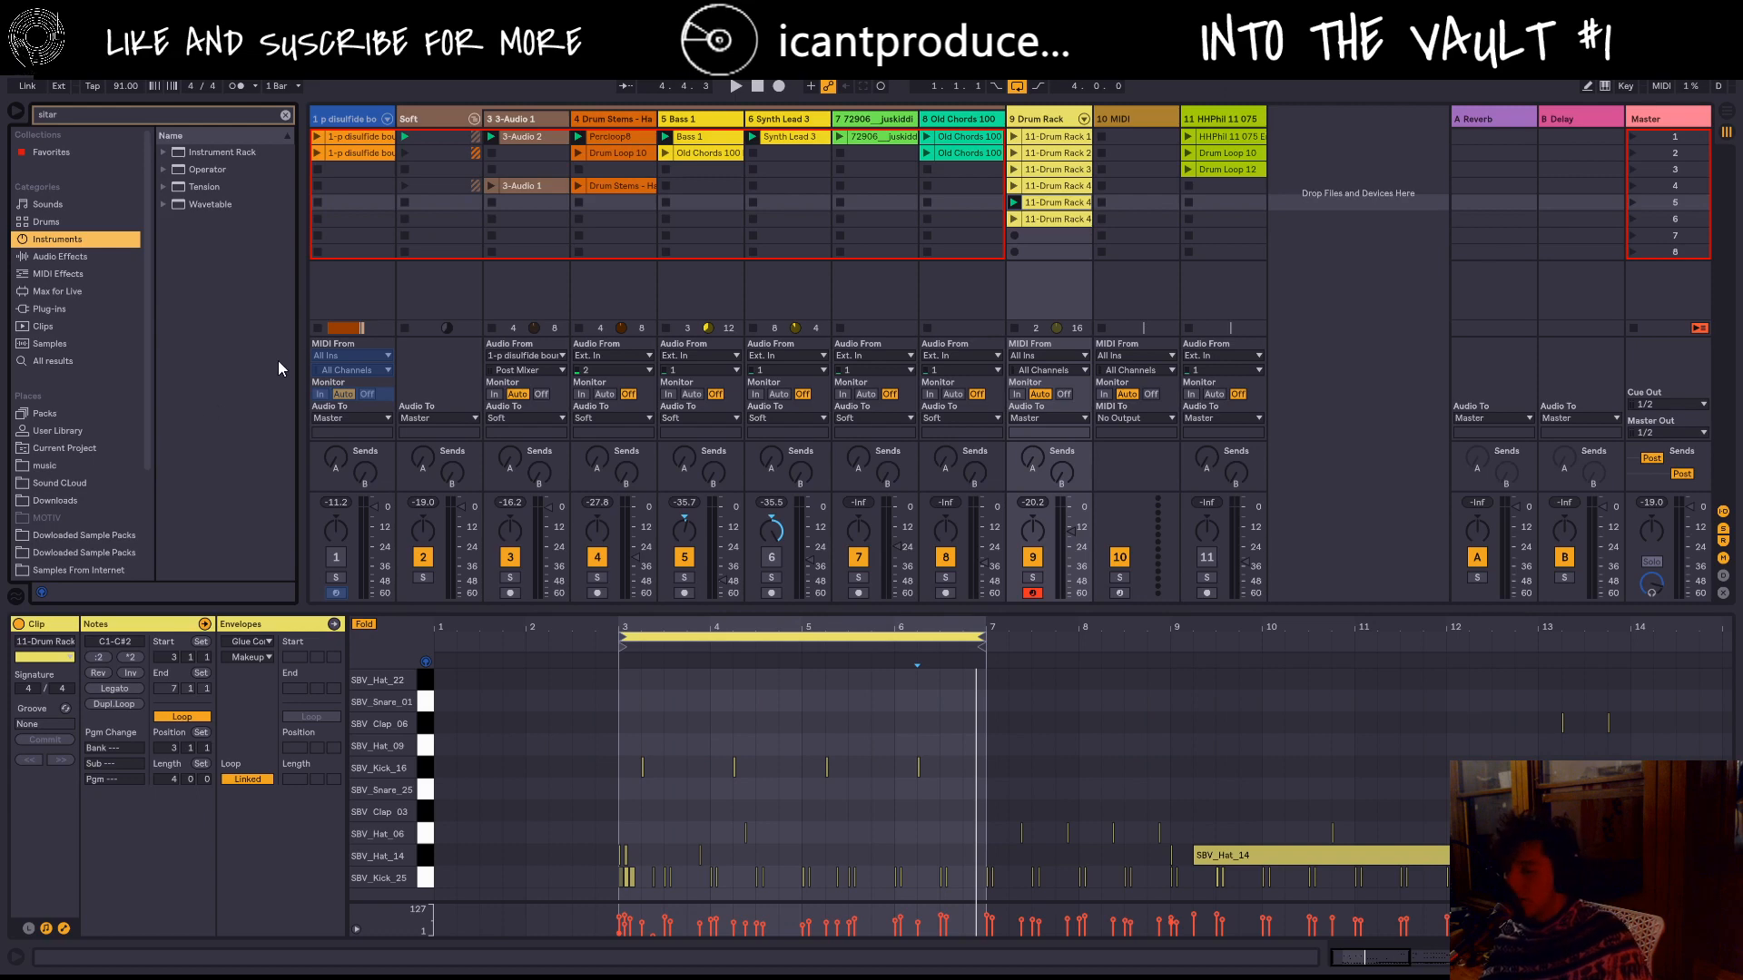
left_click(47, 273)
left_click(61, 239)
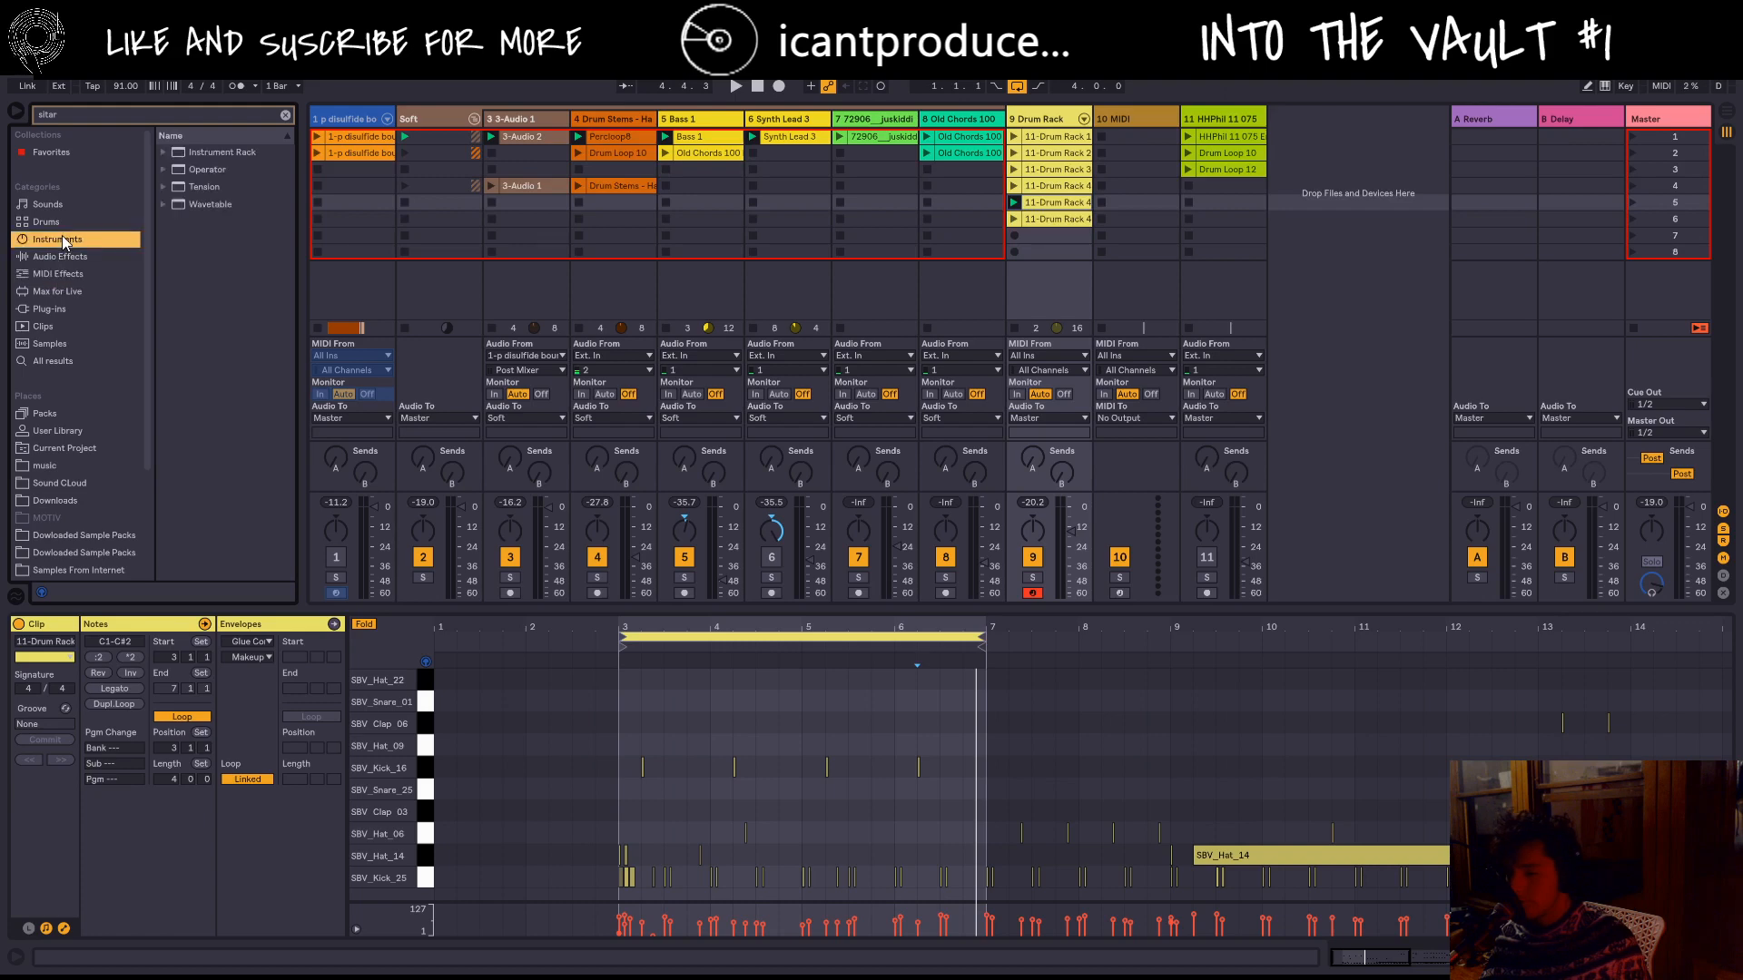
Step: Audition the sitar Instrument Rack preset under Ambient & Evolving and Operator's FM Sitar preset under Guitar & Plucked
left_click(167, 156)
left_click(181, 169)
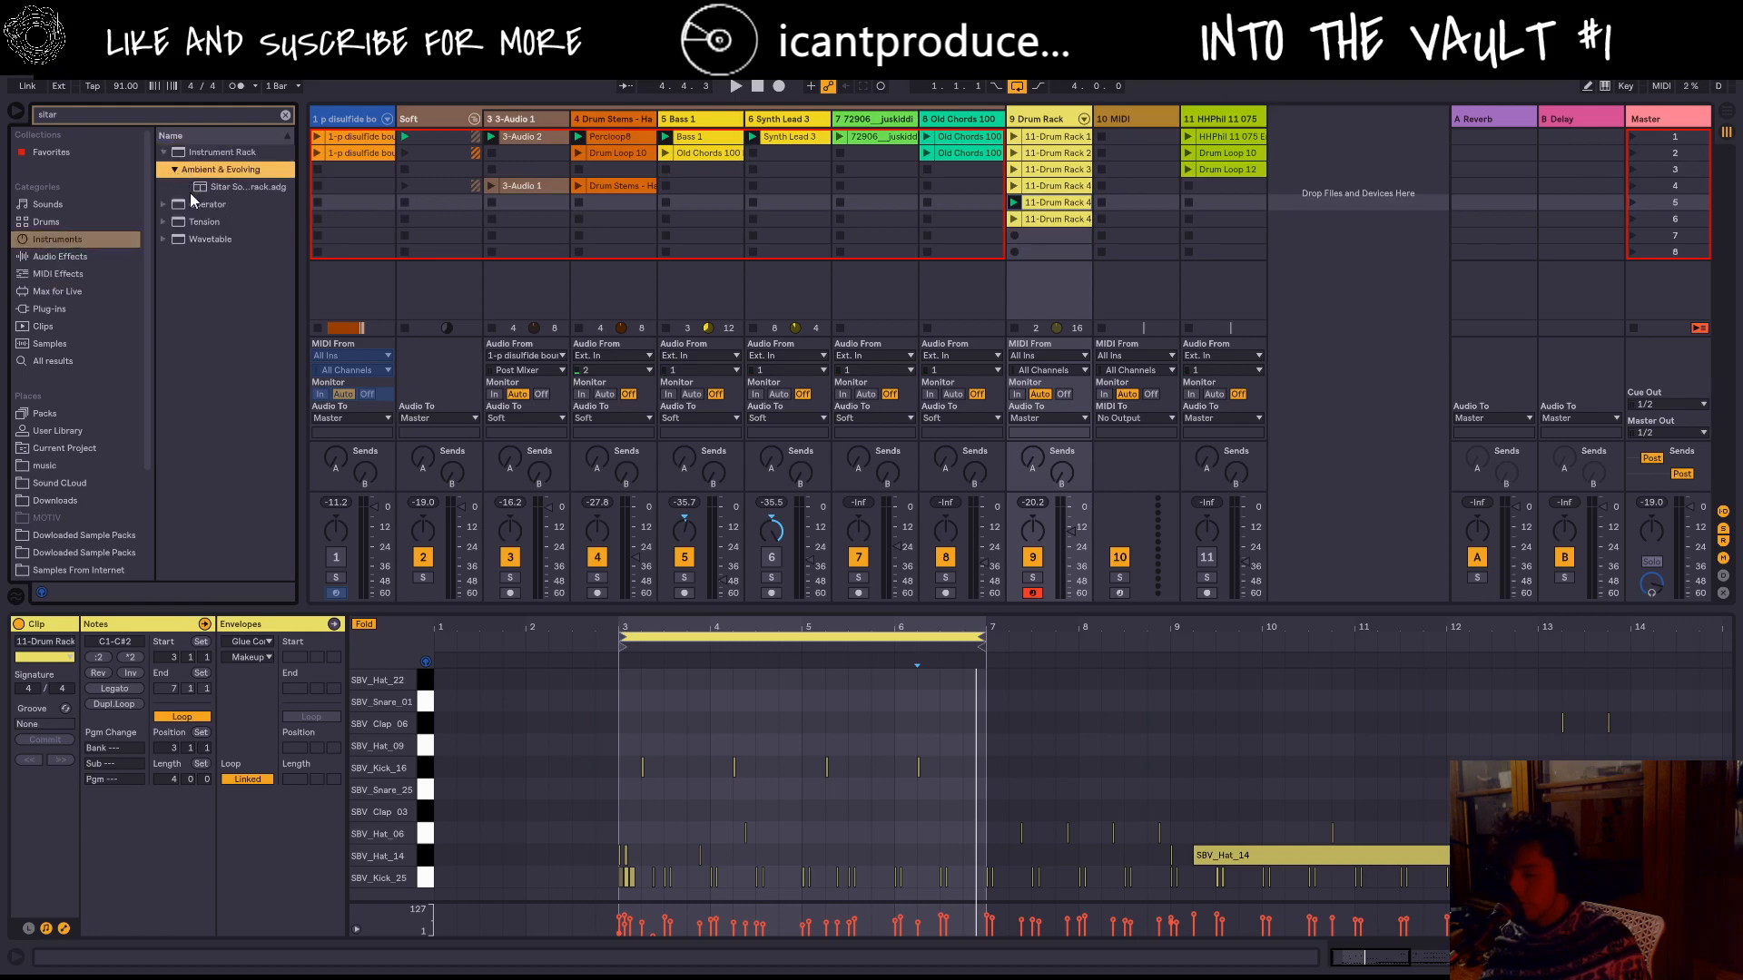
left_click(191, 193)
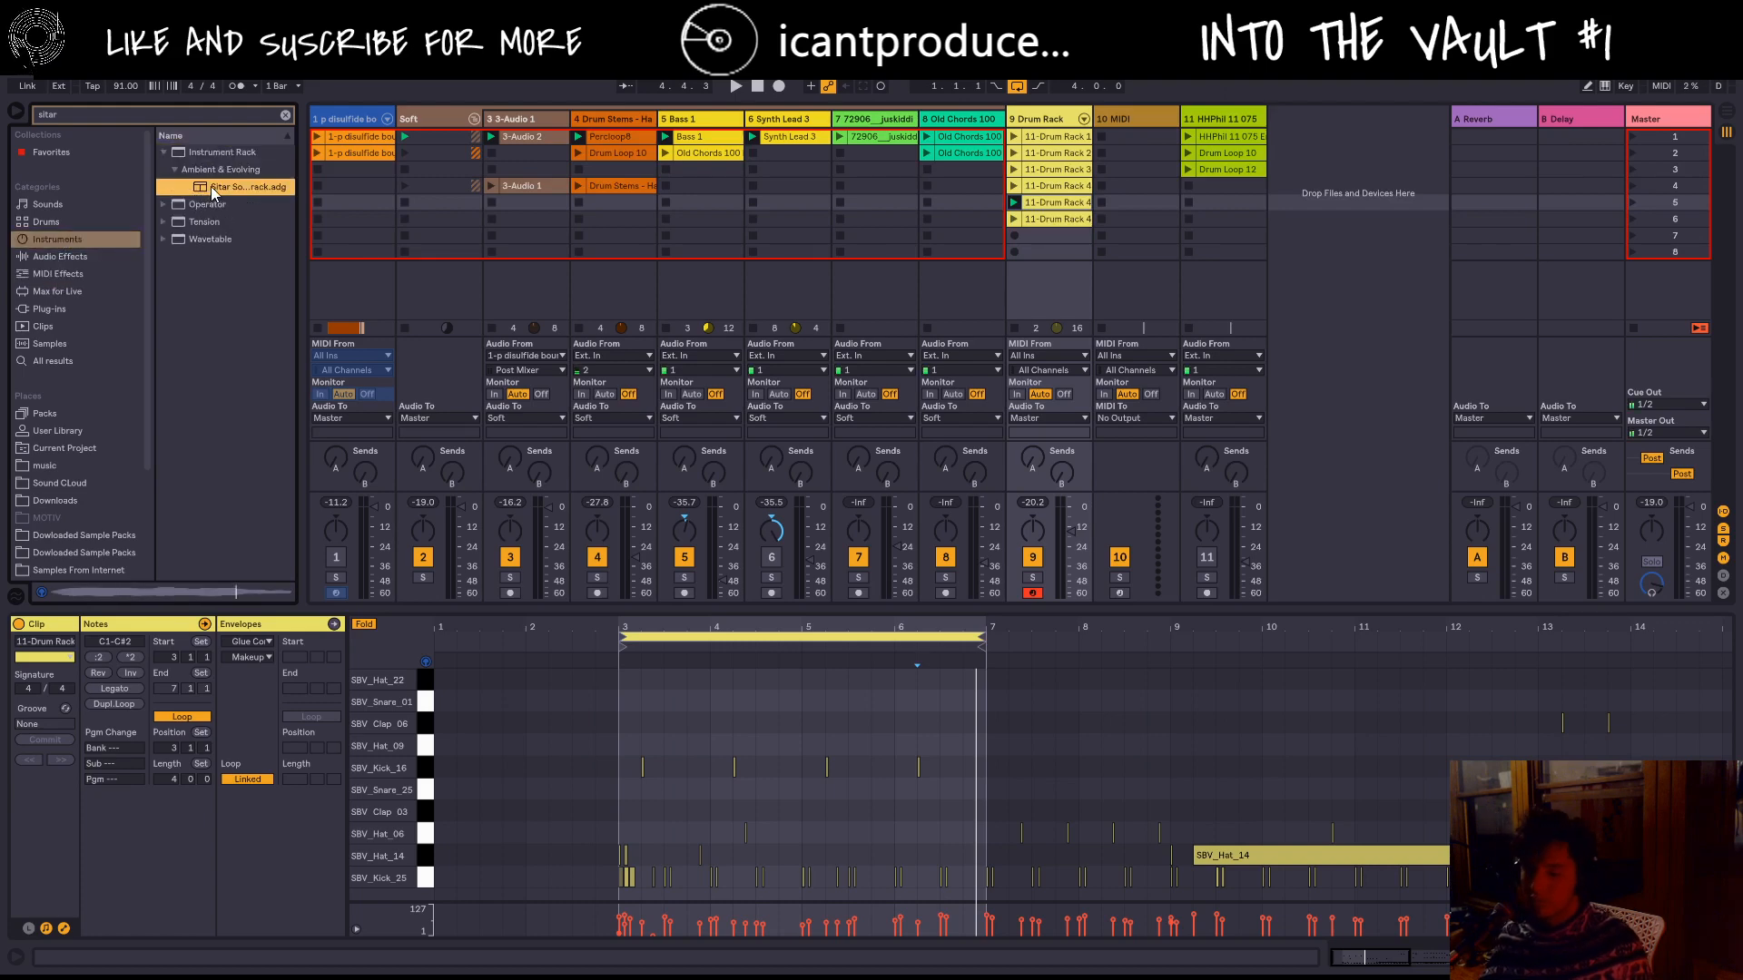
left_click(165, 204)
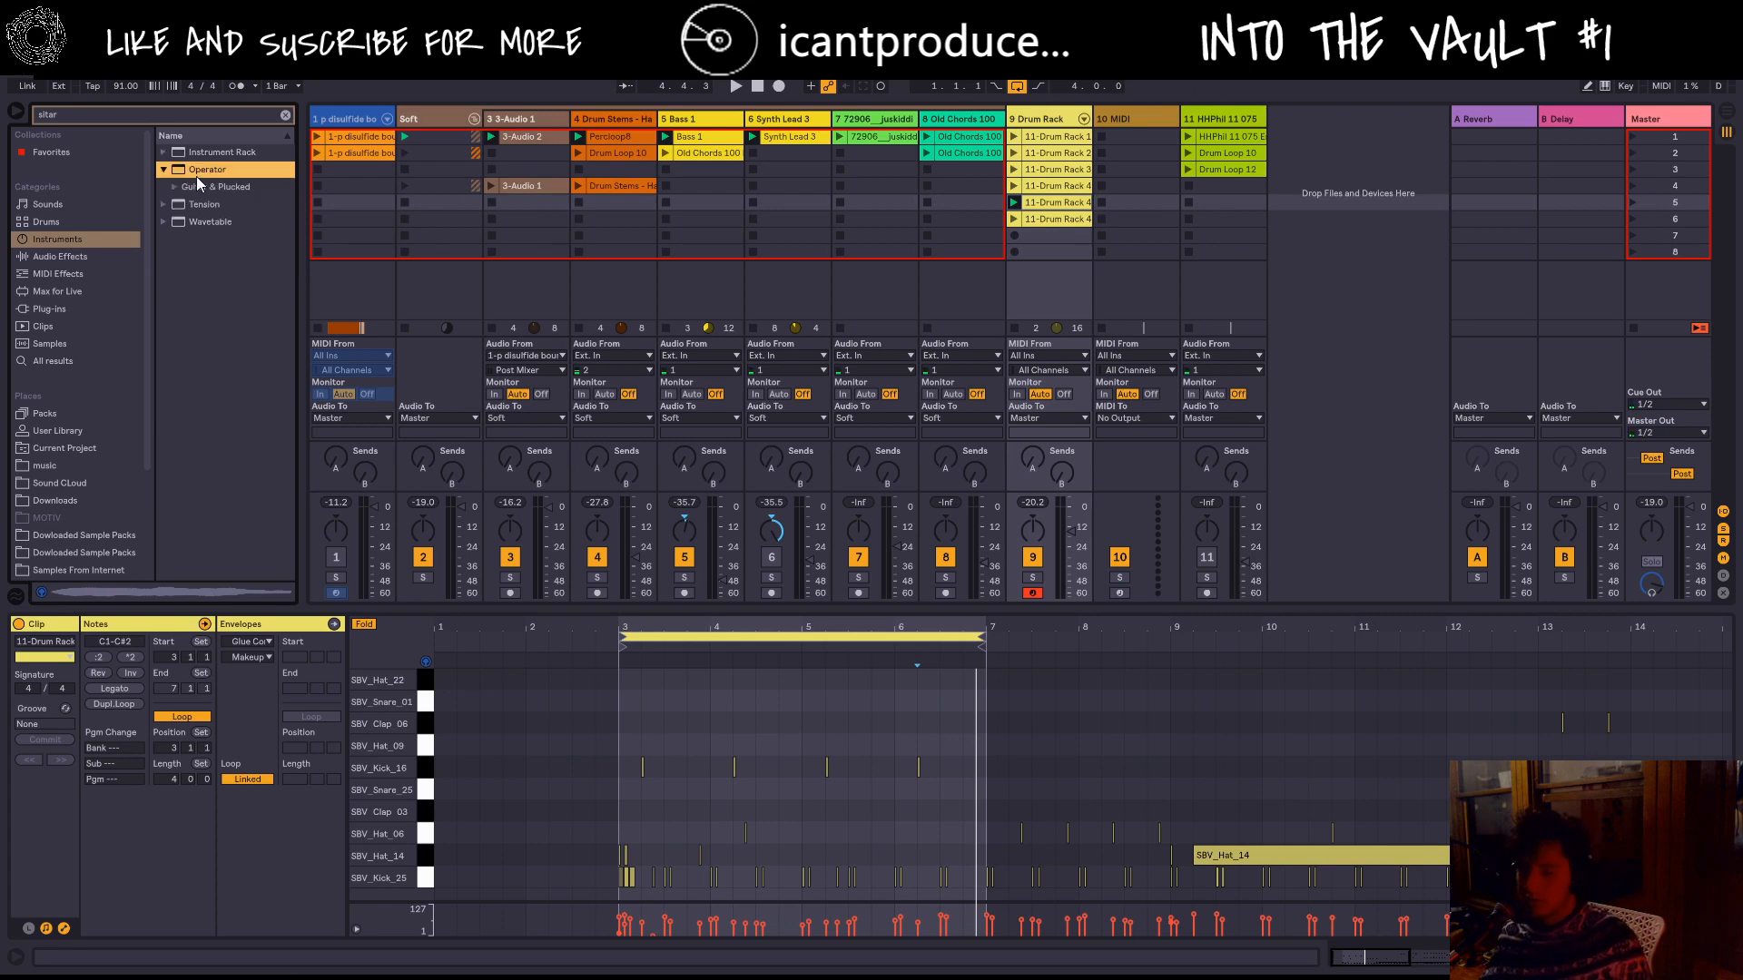
left_click(192, 186)
left_click(187, 204)
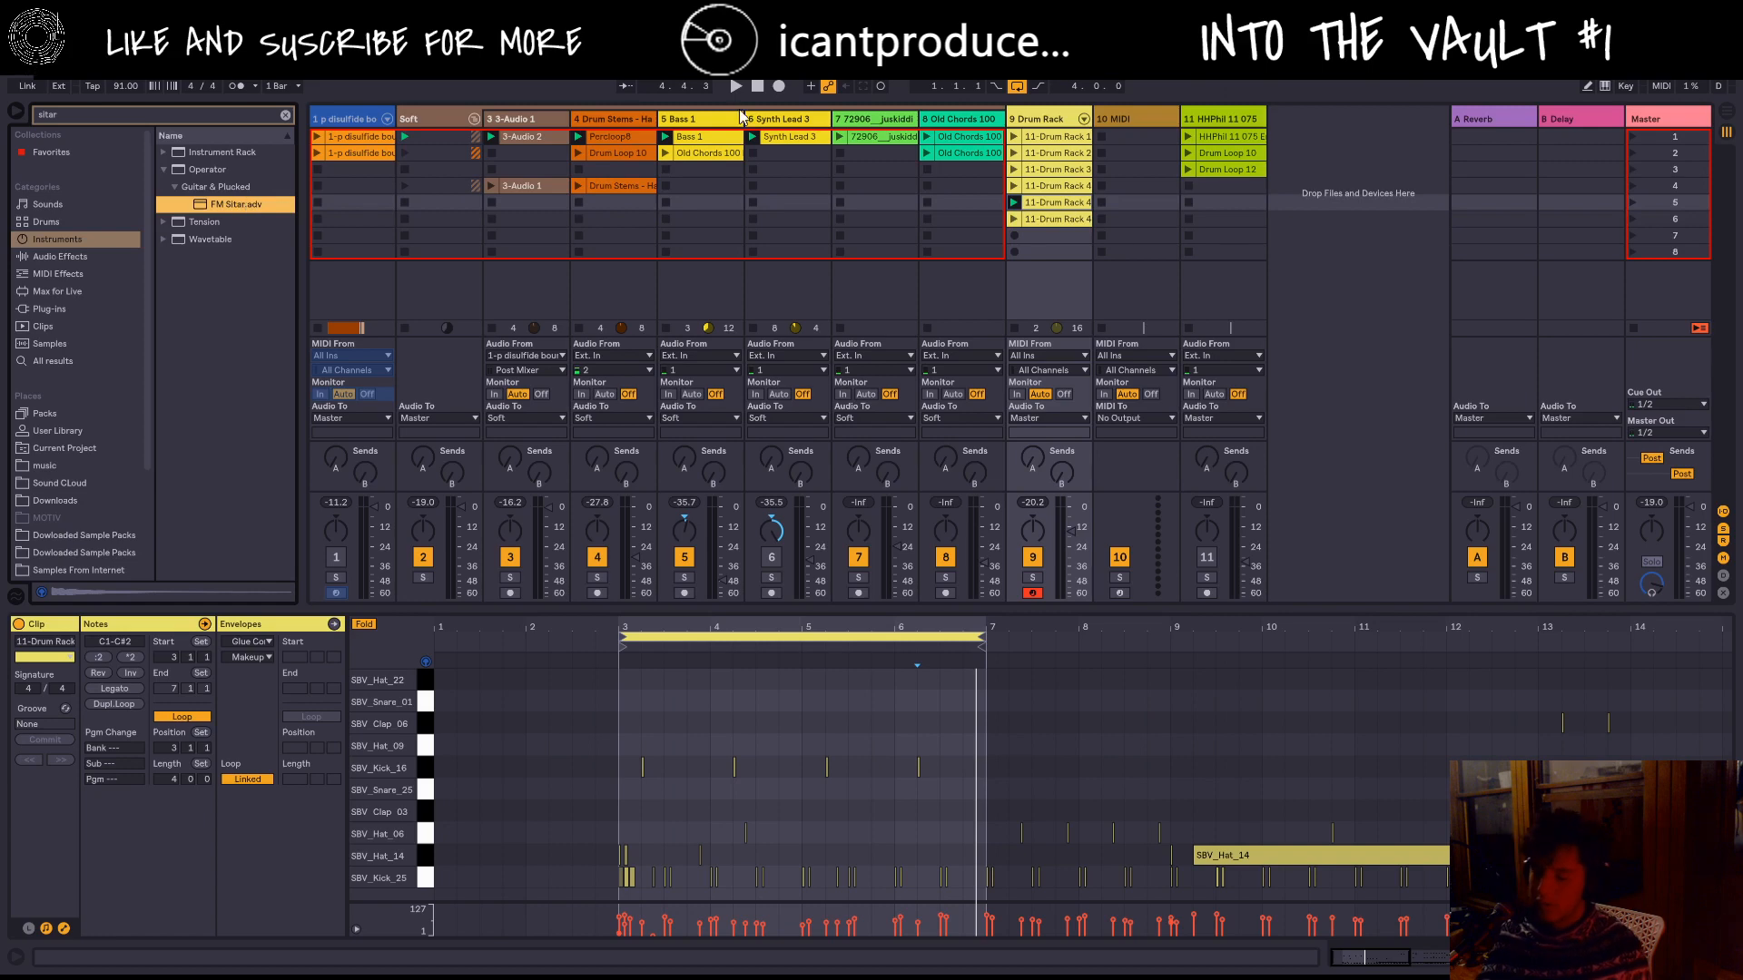
Step: Add a MIDI track after track 11 and load the FM Sitar preset on it
left_click(1276, 112)
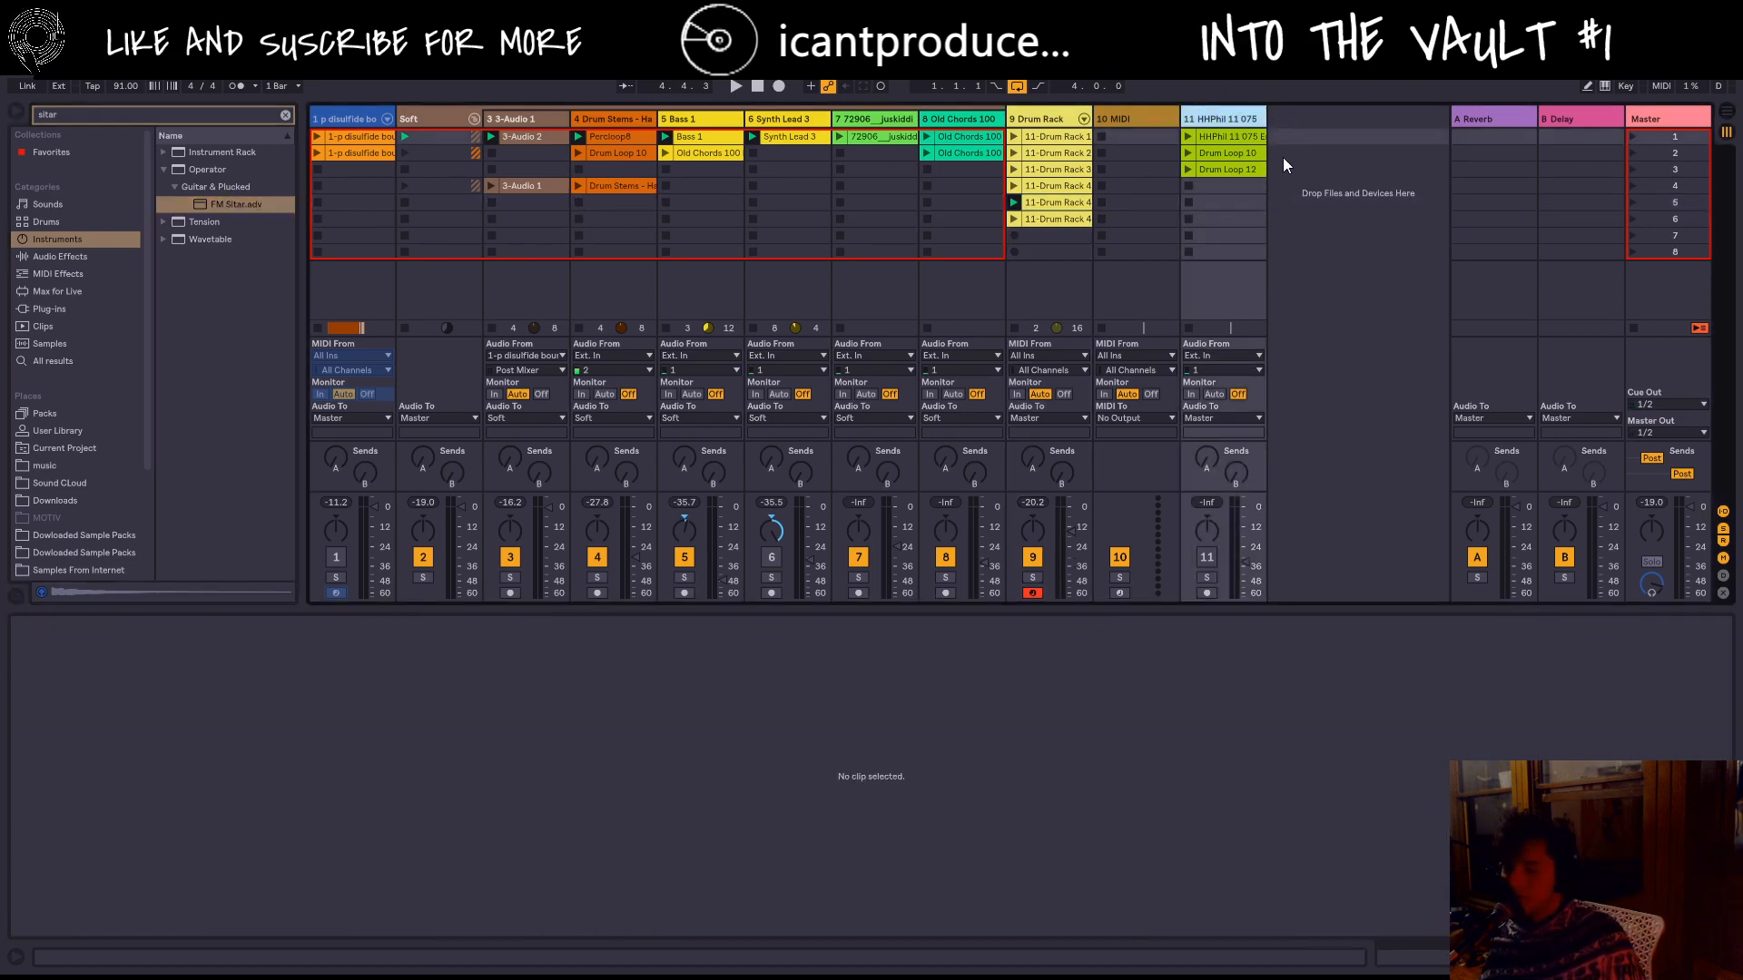
key("ctrl+shift+t")
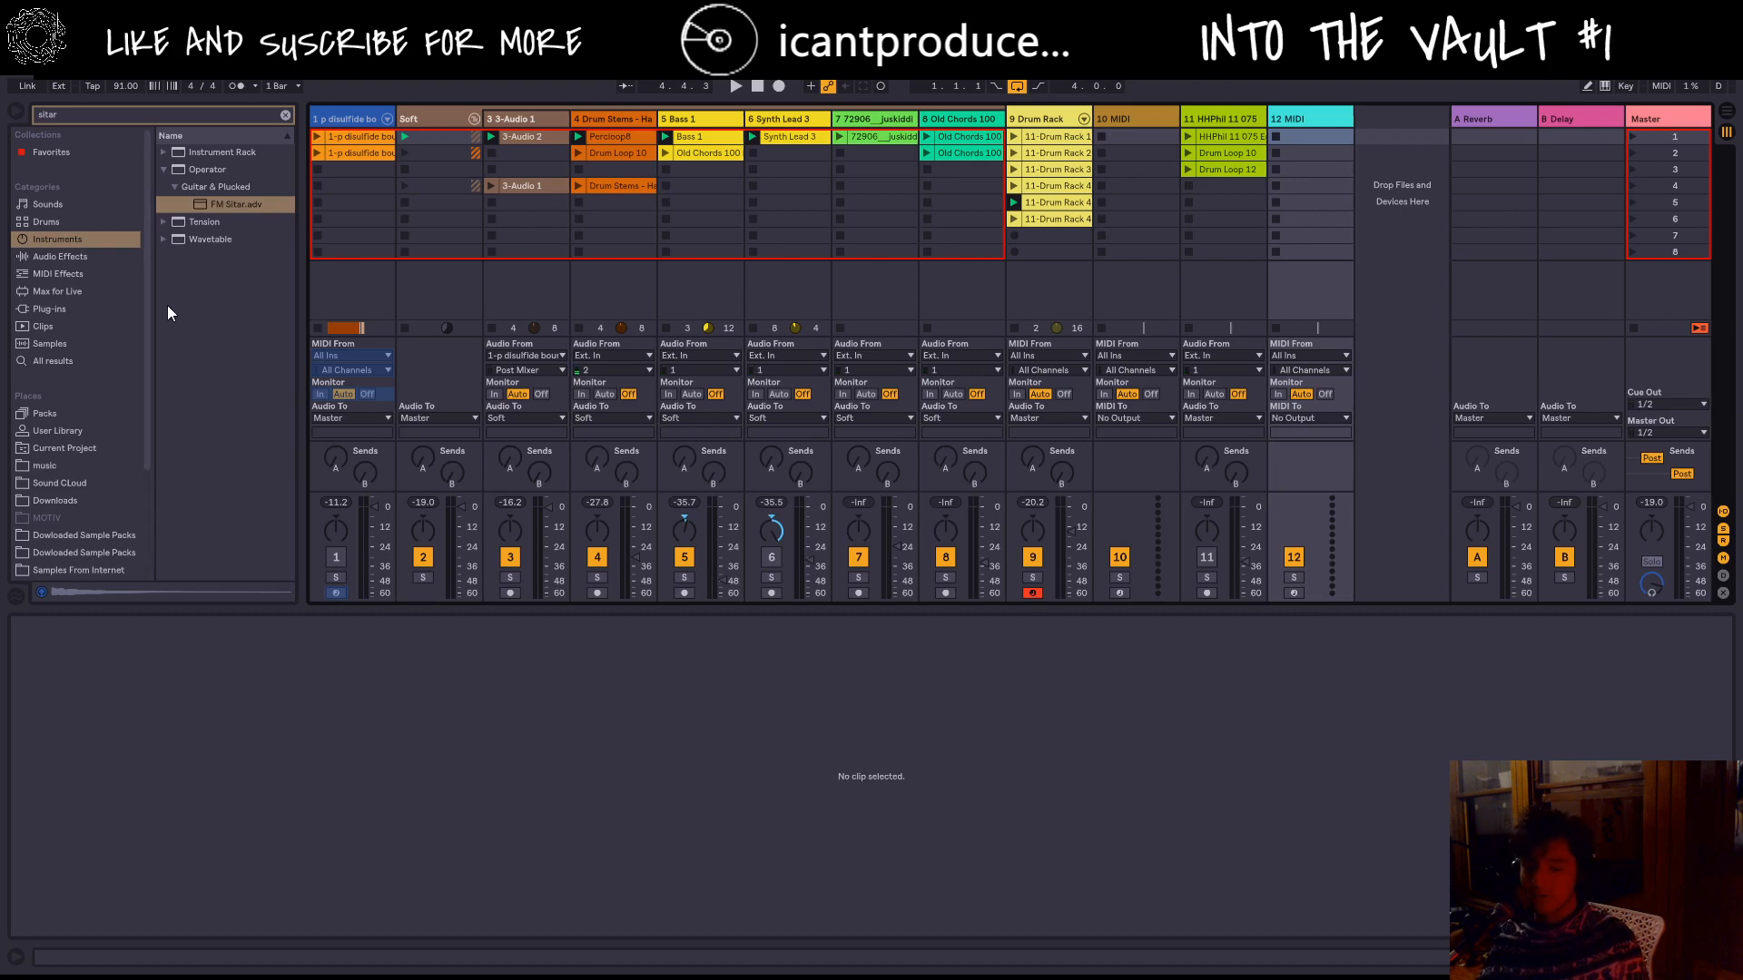
double_click(210, 204)
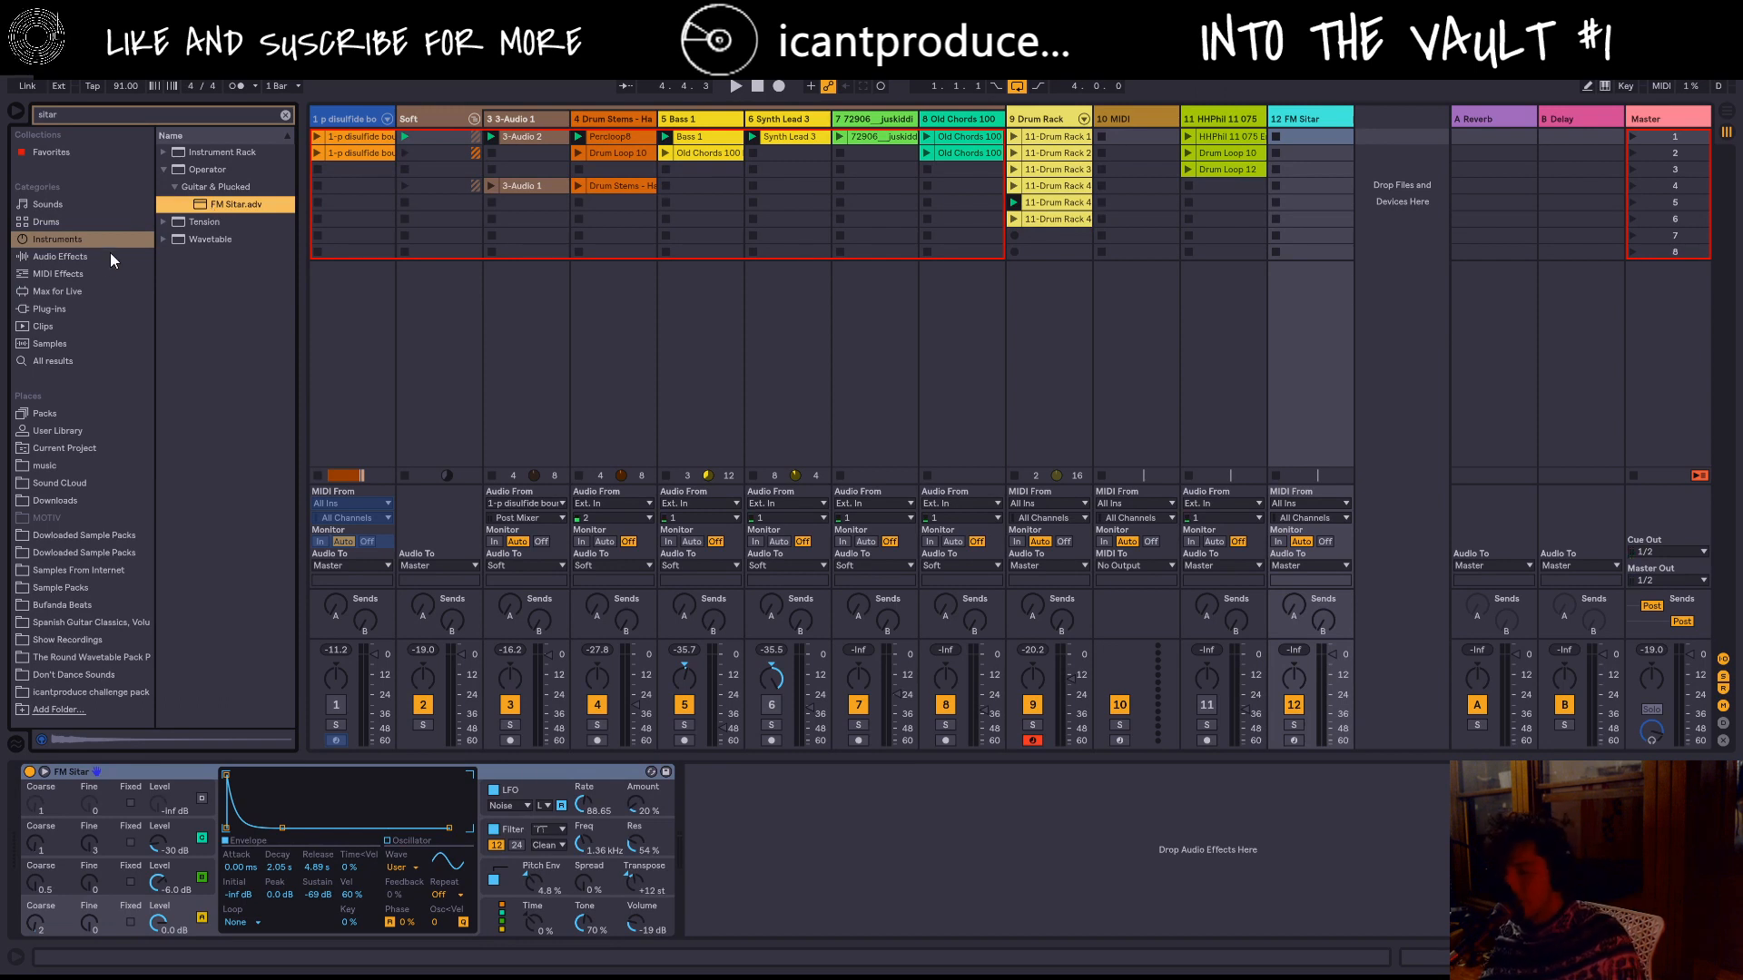
Step: Clear the library search and add Ping Pong Delay, Reverb and Simple Delay after FM Sitar, with Ping Pong Delay switched off
left_click(53, 255)
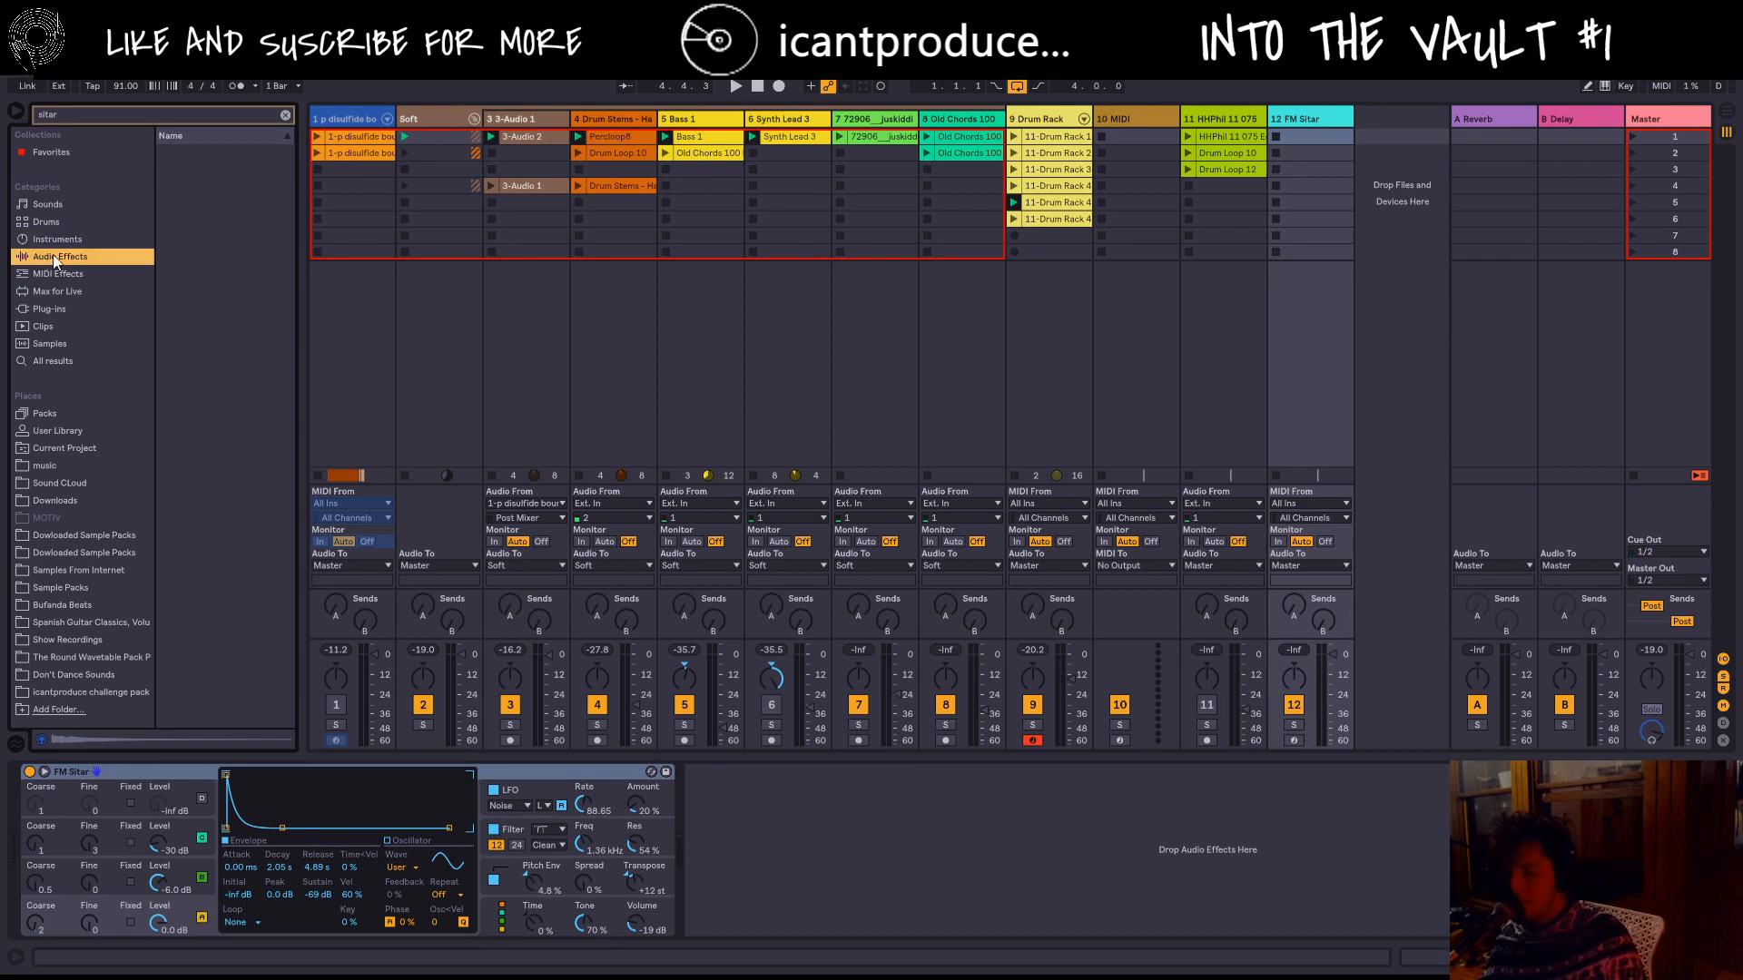
left_click(285, 116)
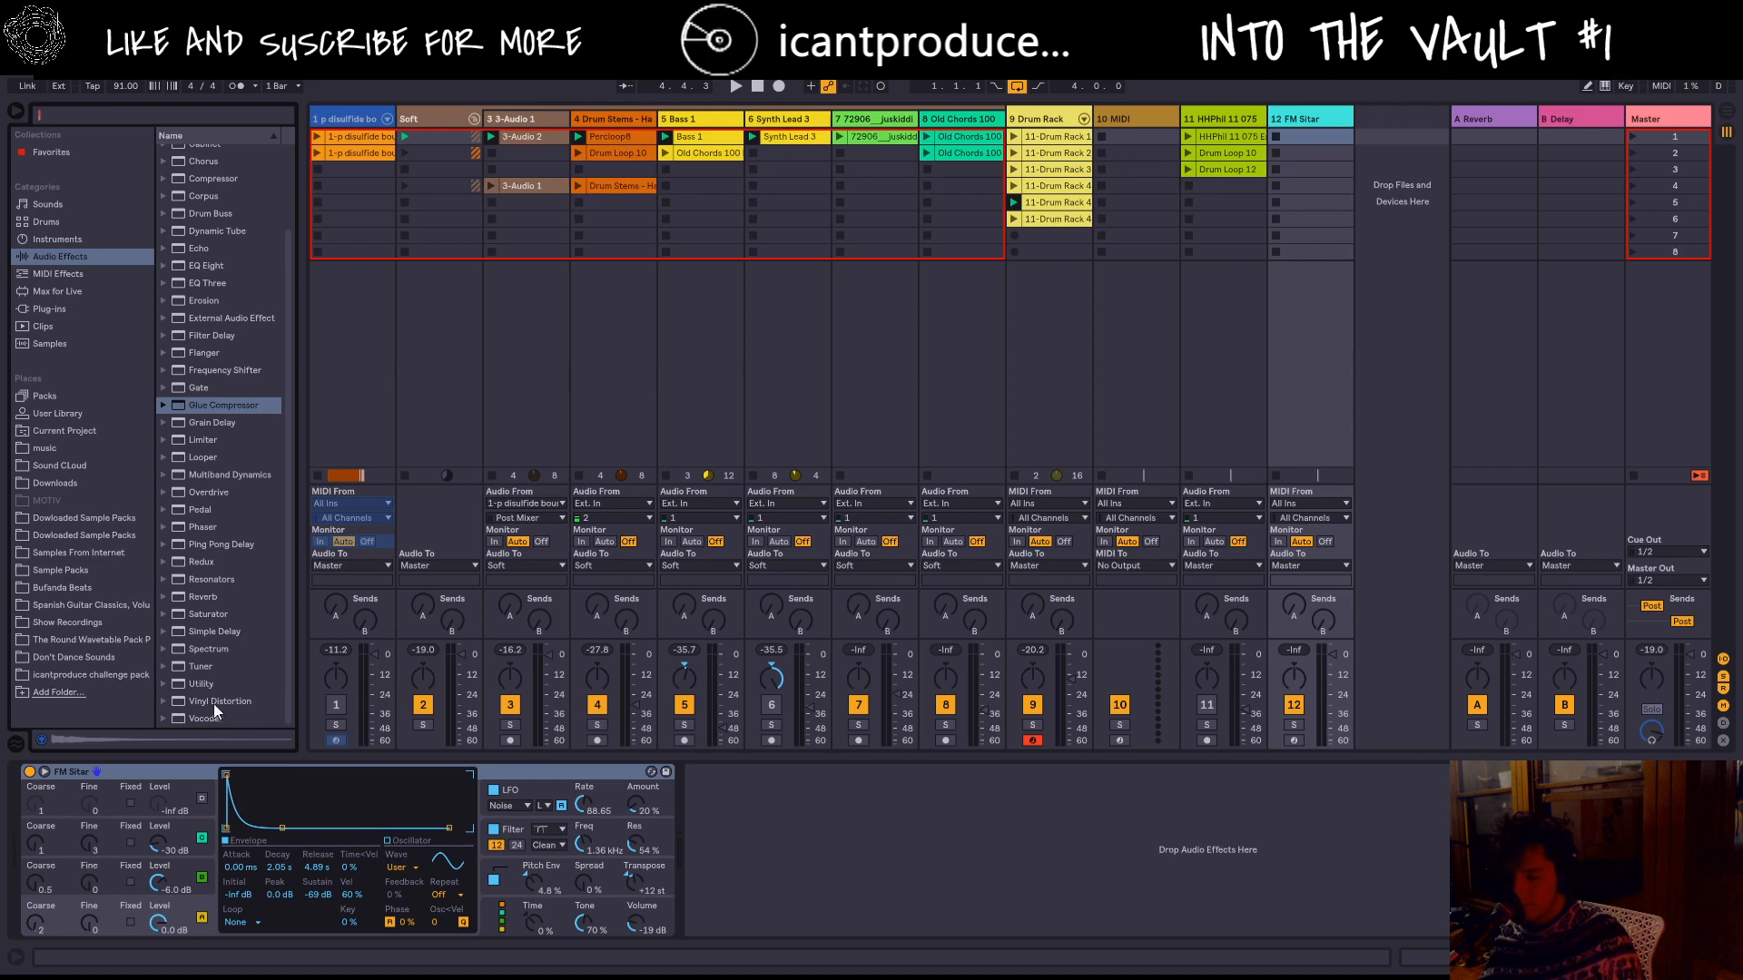
double_click(225, 545)
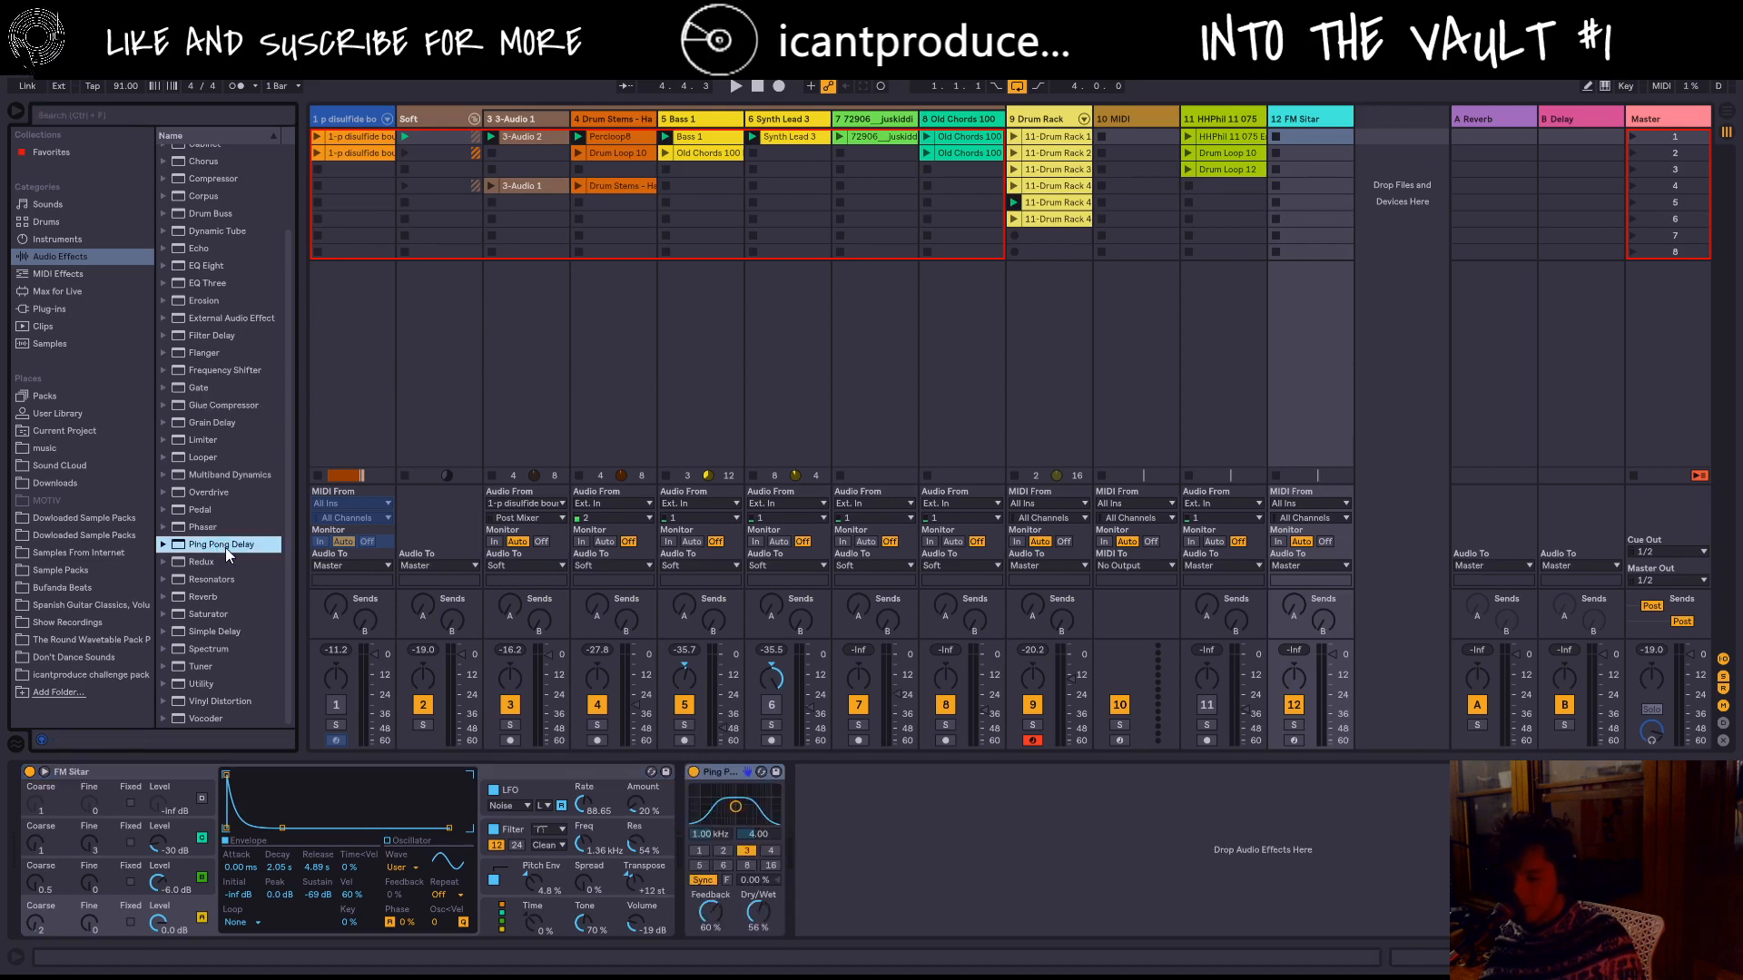
double_click(218, 599)
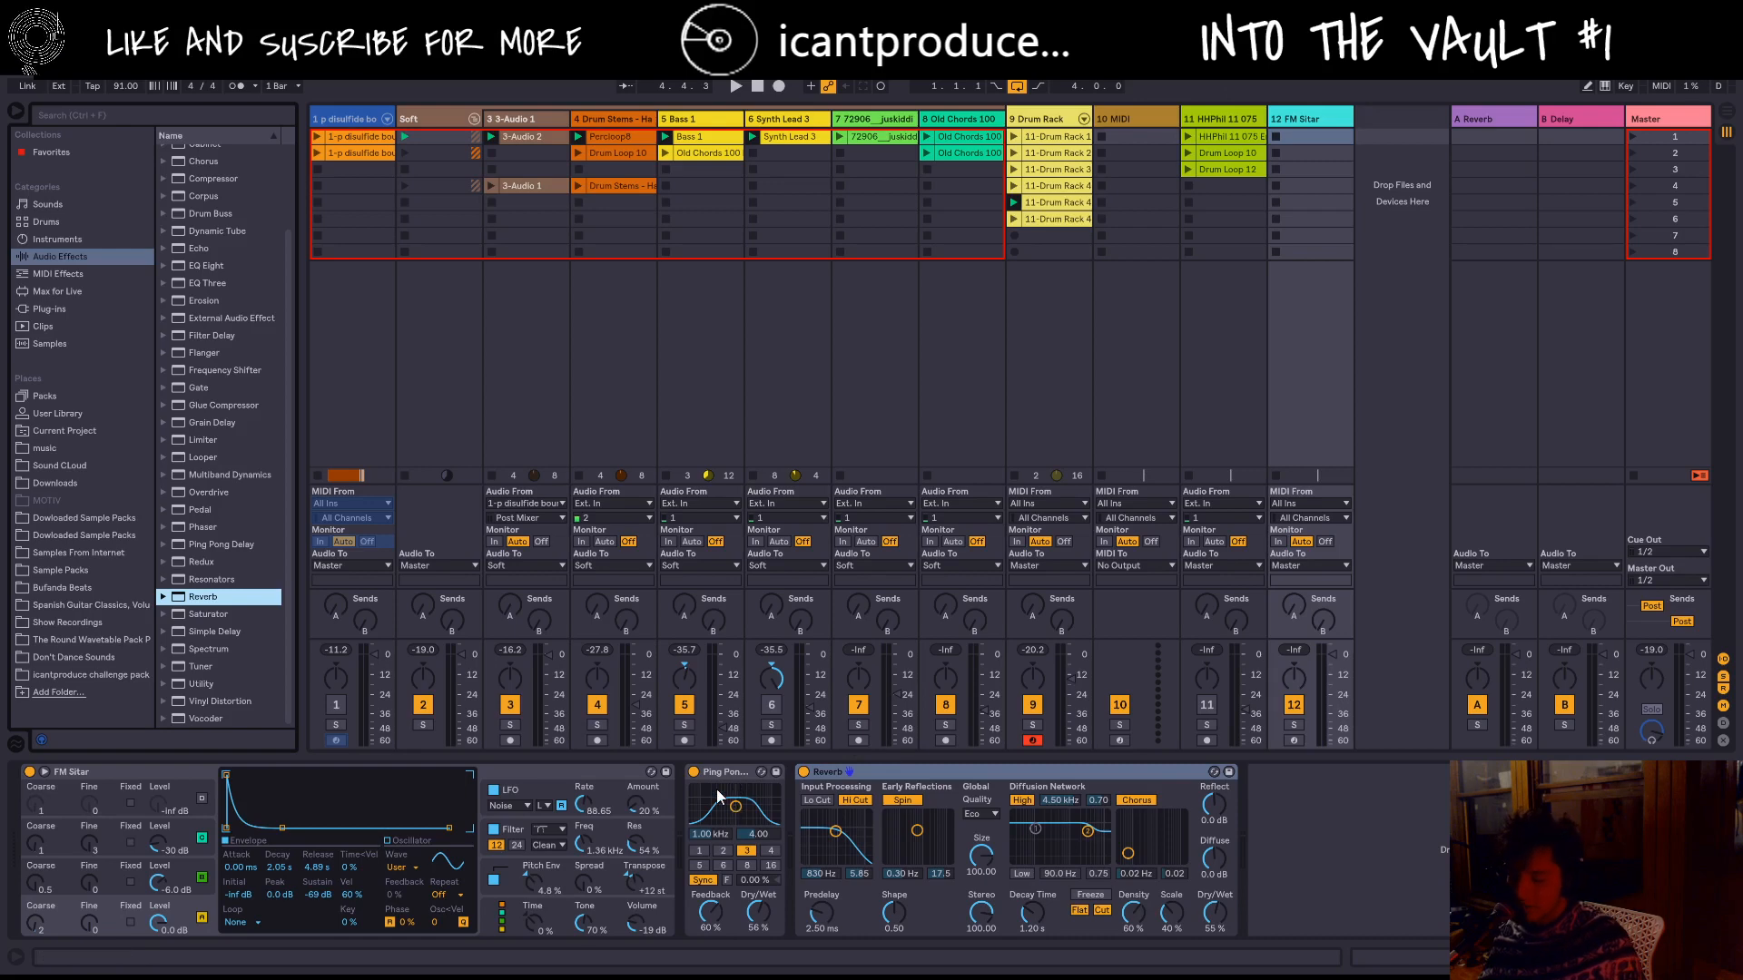
left_click(694, 771)
left_click(221, 407)
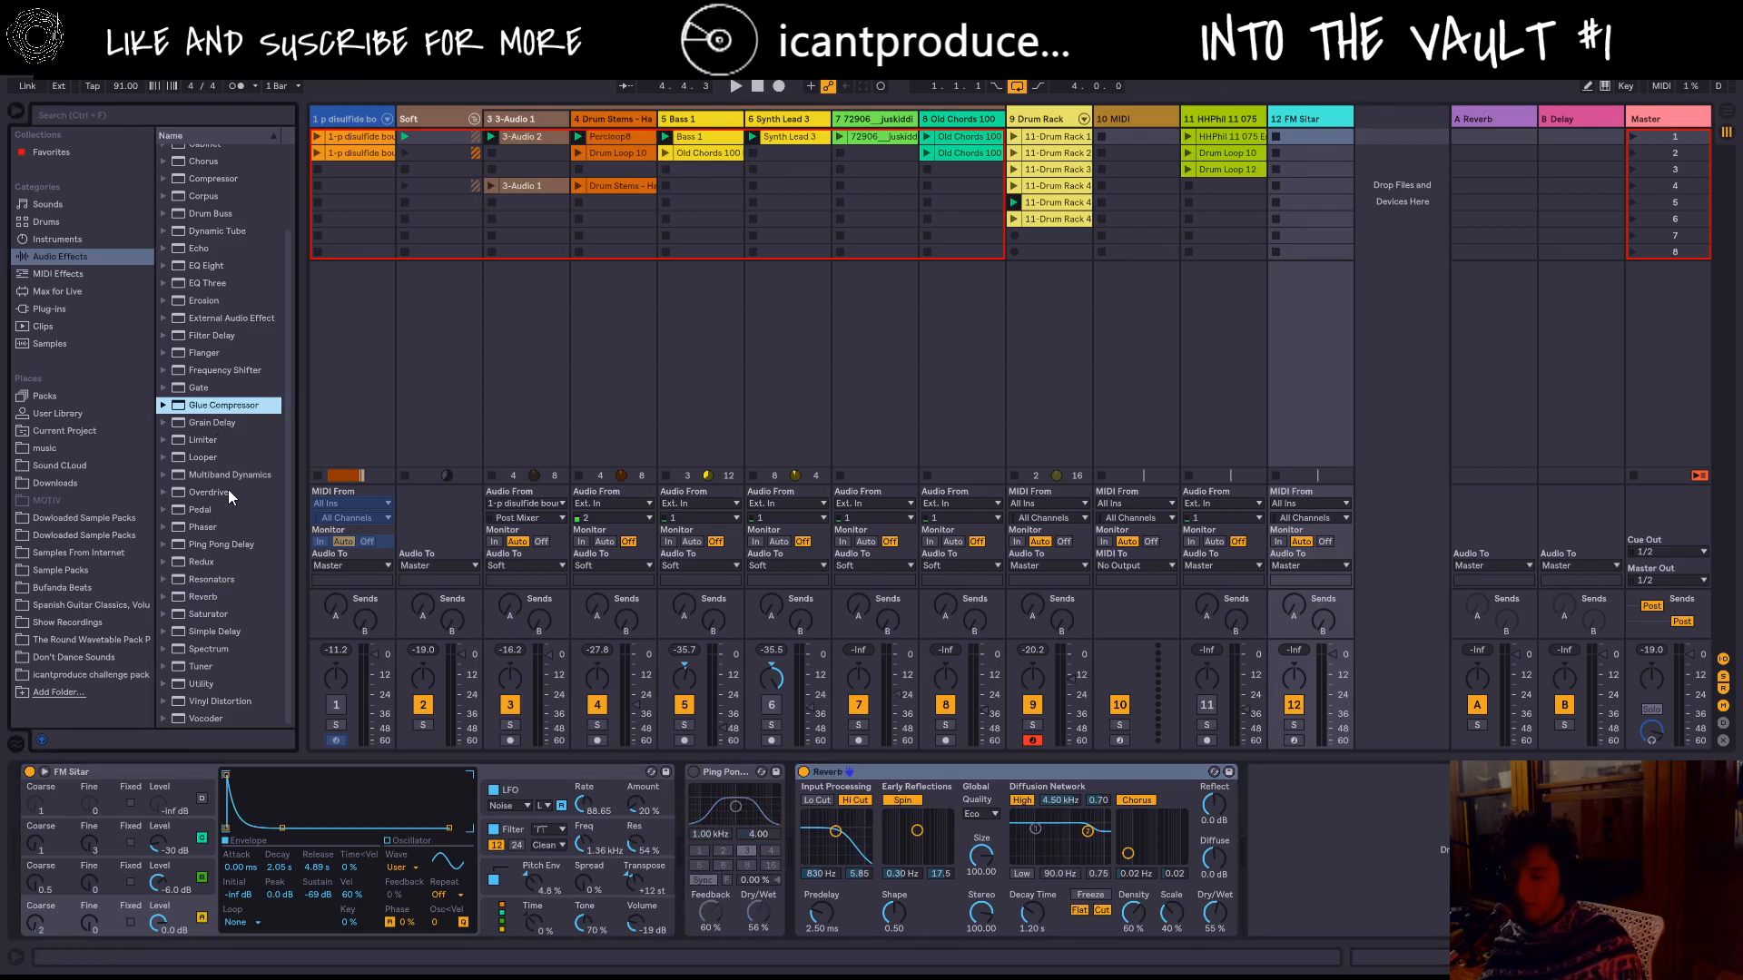
double_click(221, 632)
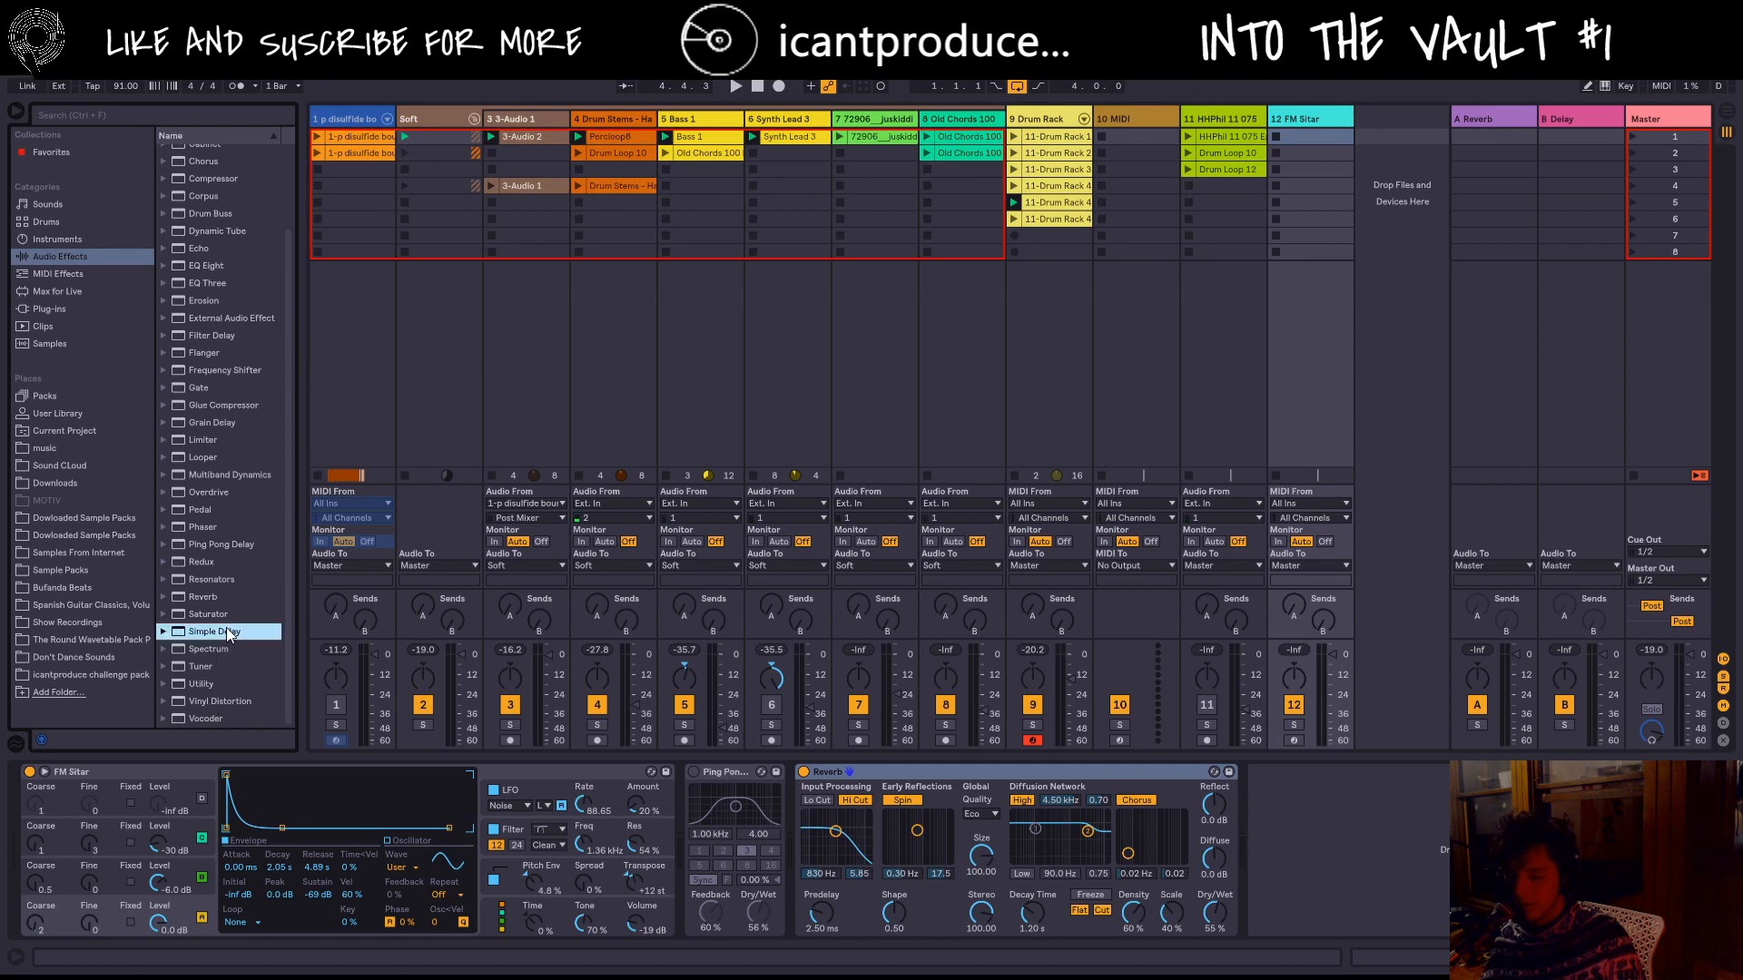
Step: Arm the FM Sitar track and set its Simple Delay to linked channels, delay time 1, feedback 9.0 % and dry/wet 39 %
key("space")
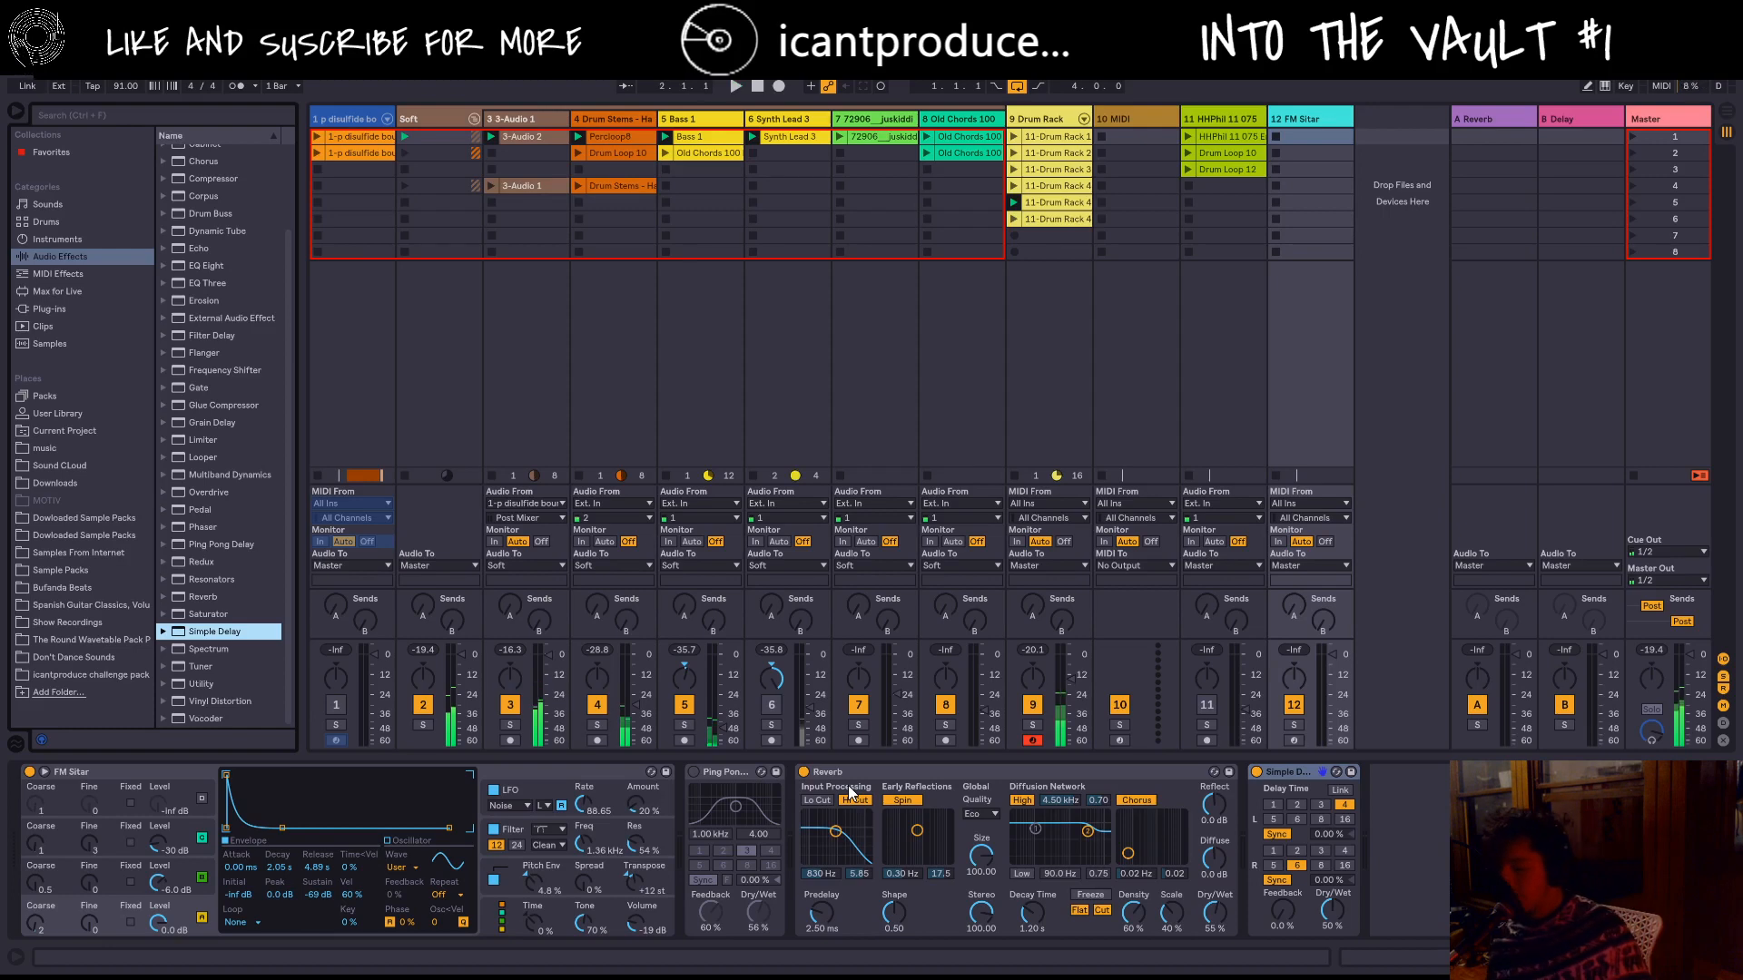
key("space")
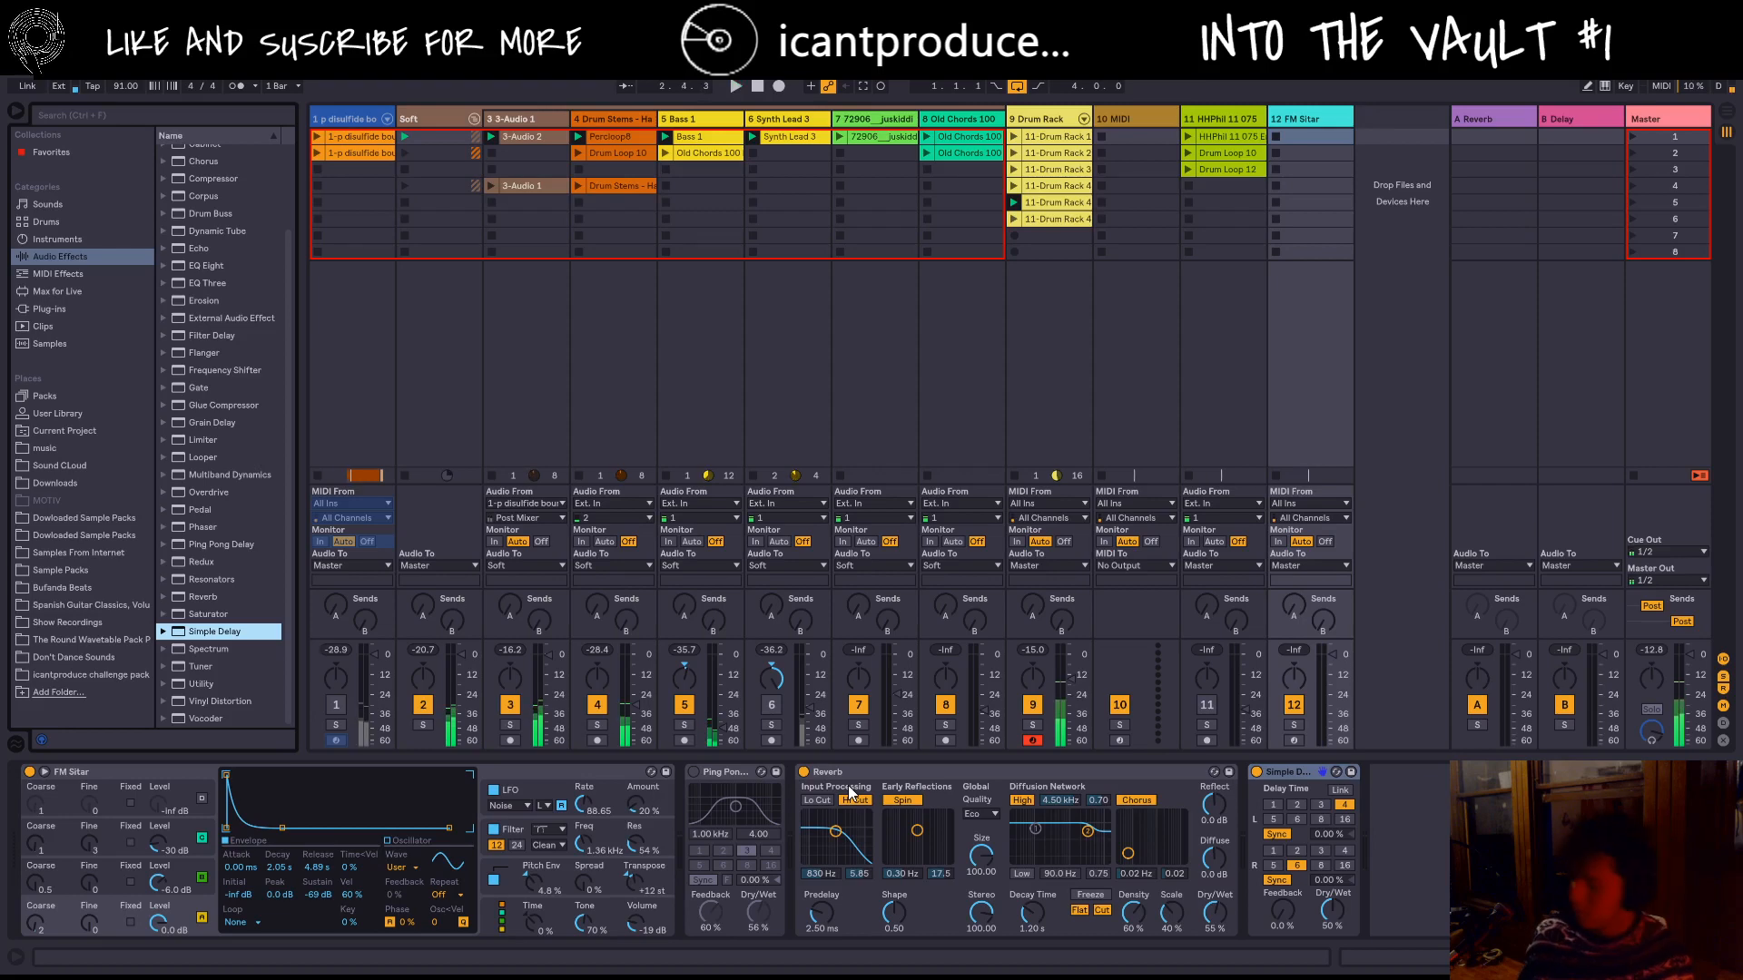
left_click(1293, 740)
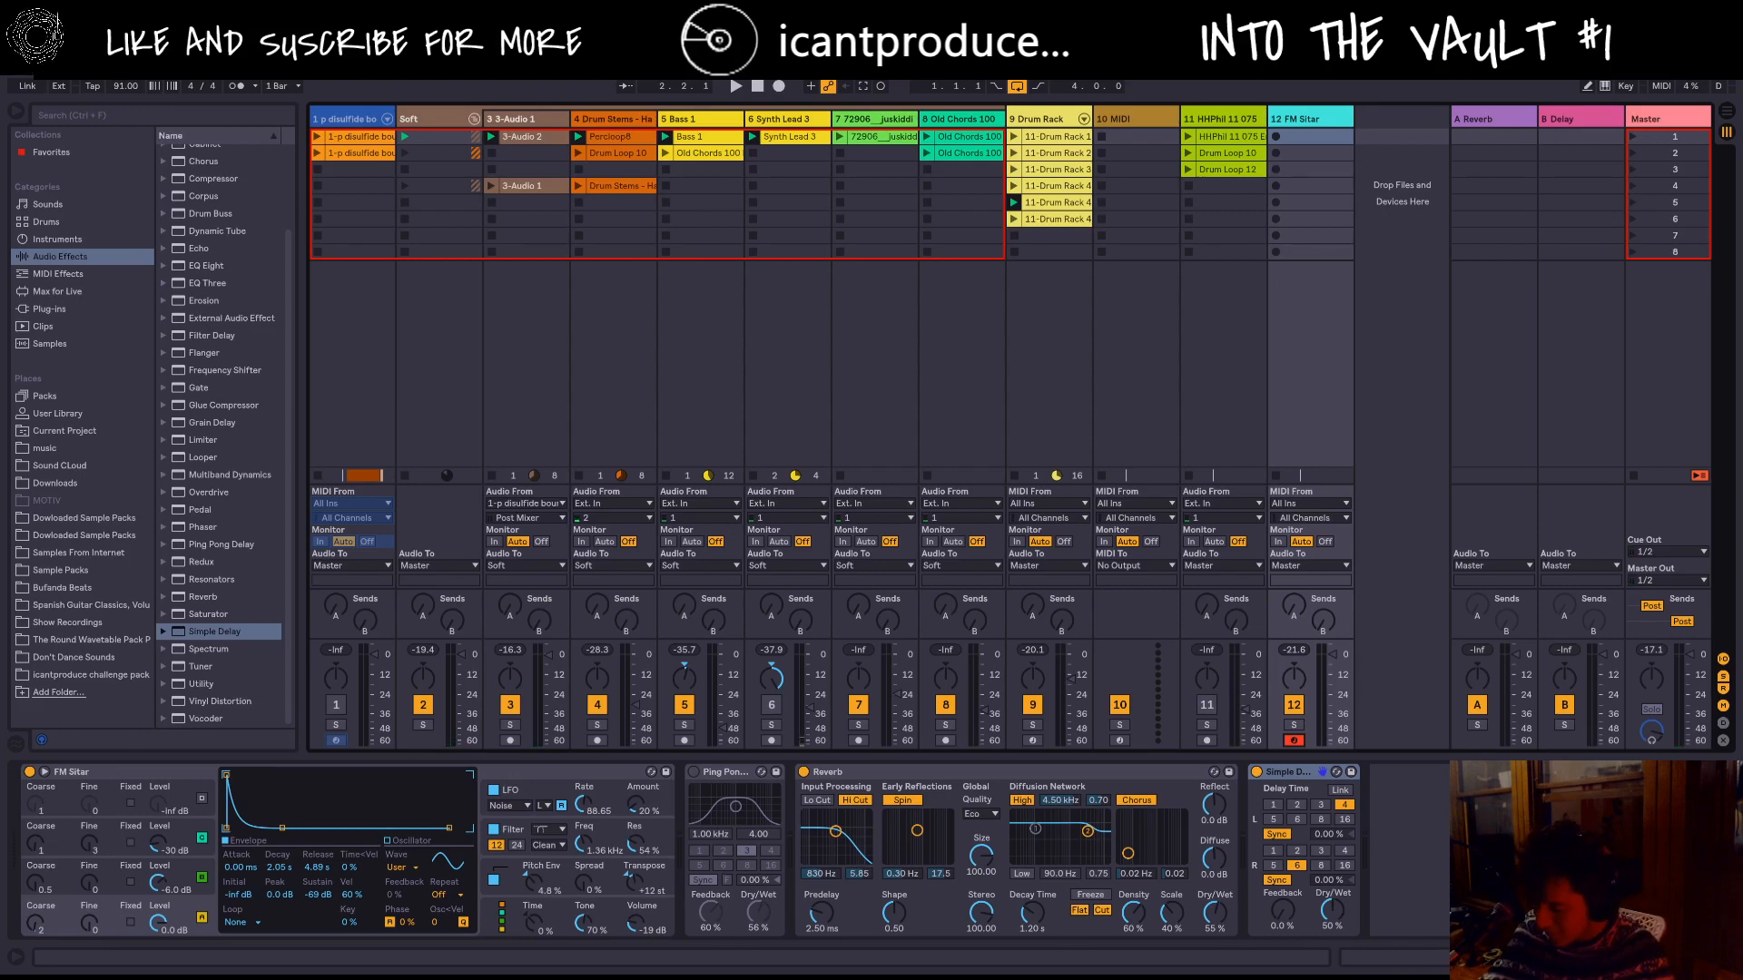
left_click_drag(1332, 910, 1331, 926)
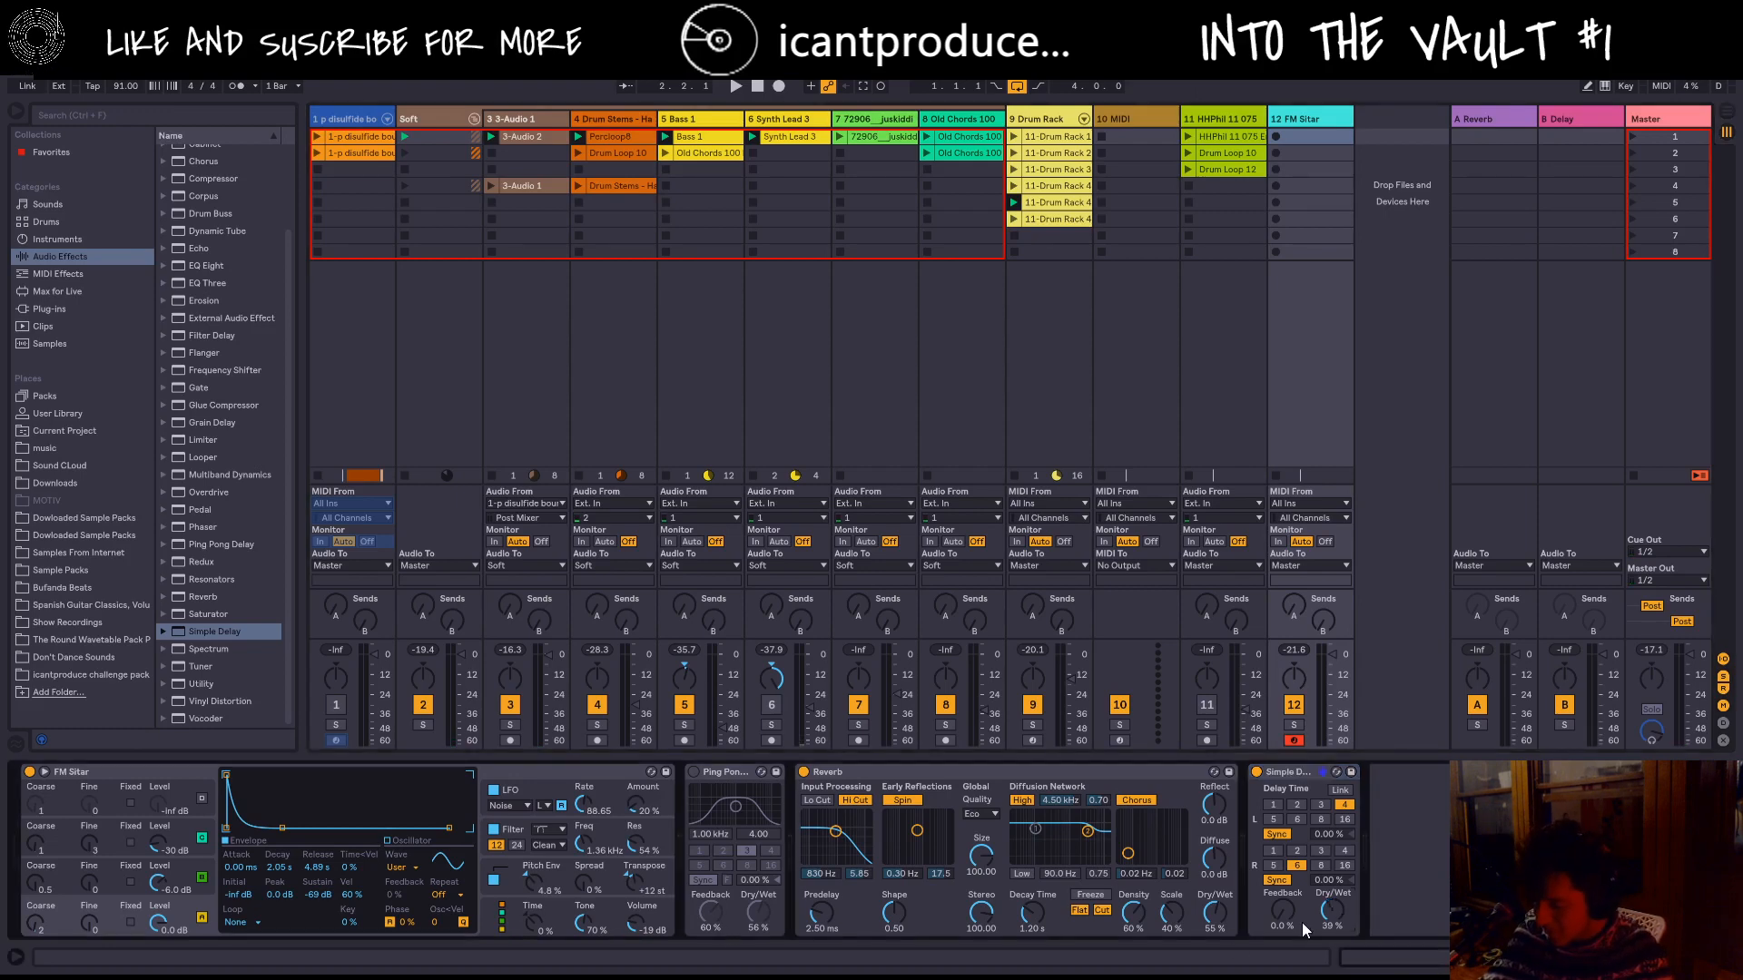
left_click(1275, 805)
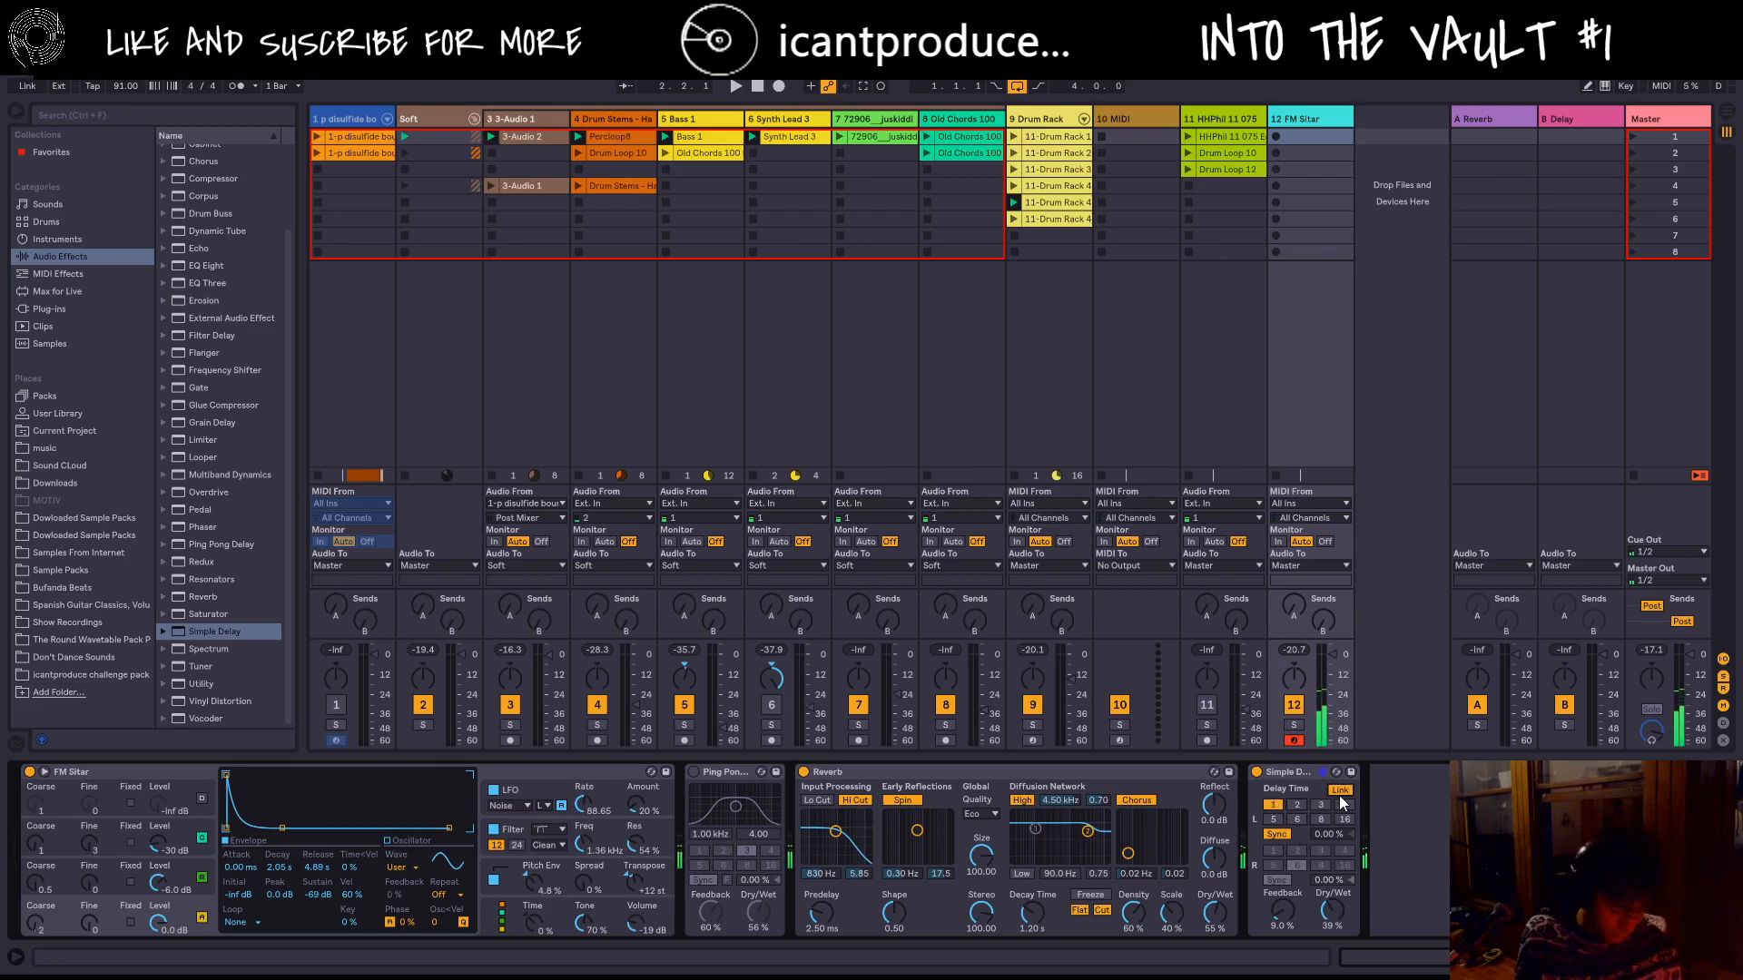
Step: Play the mix and set the FM Sitar track's Reverb to 2.41 s decay time and 59 % dry/wet
key("space")
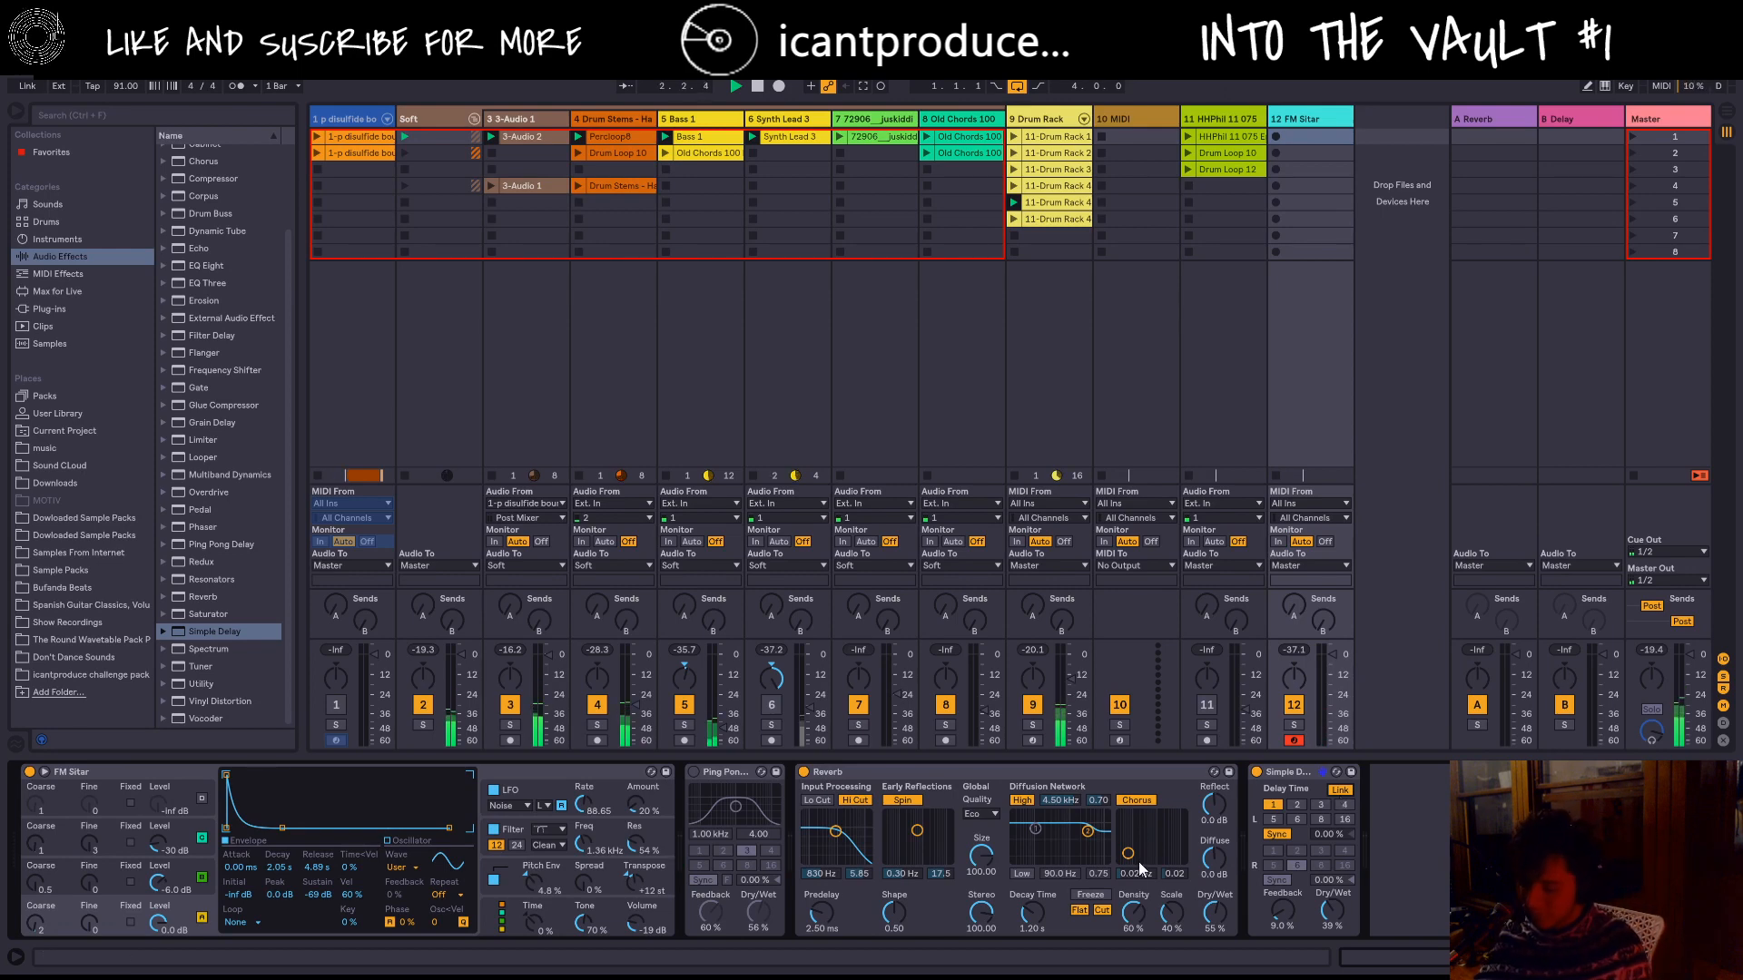
left_click_drag(1047, 923, 1042, 912)
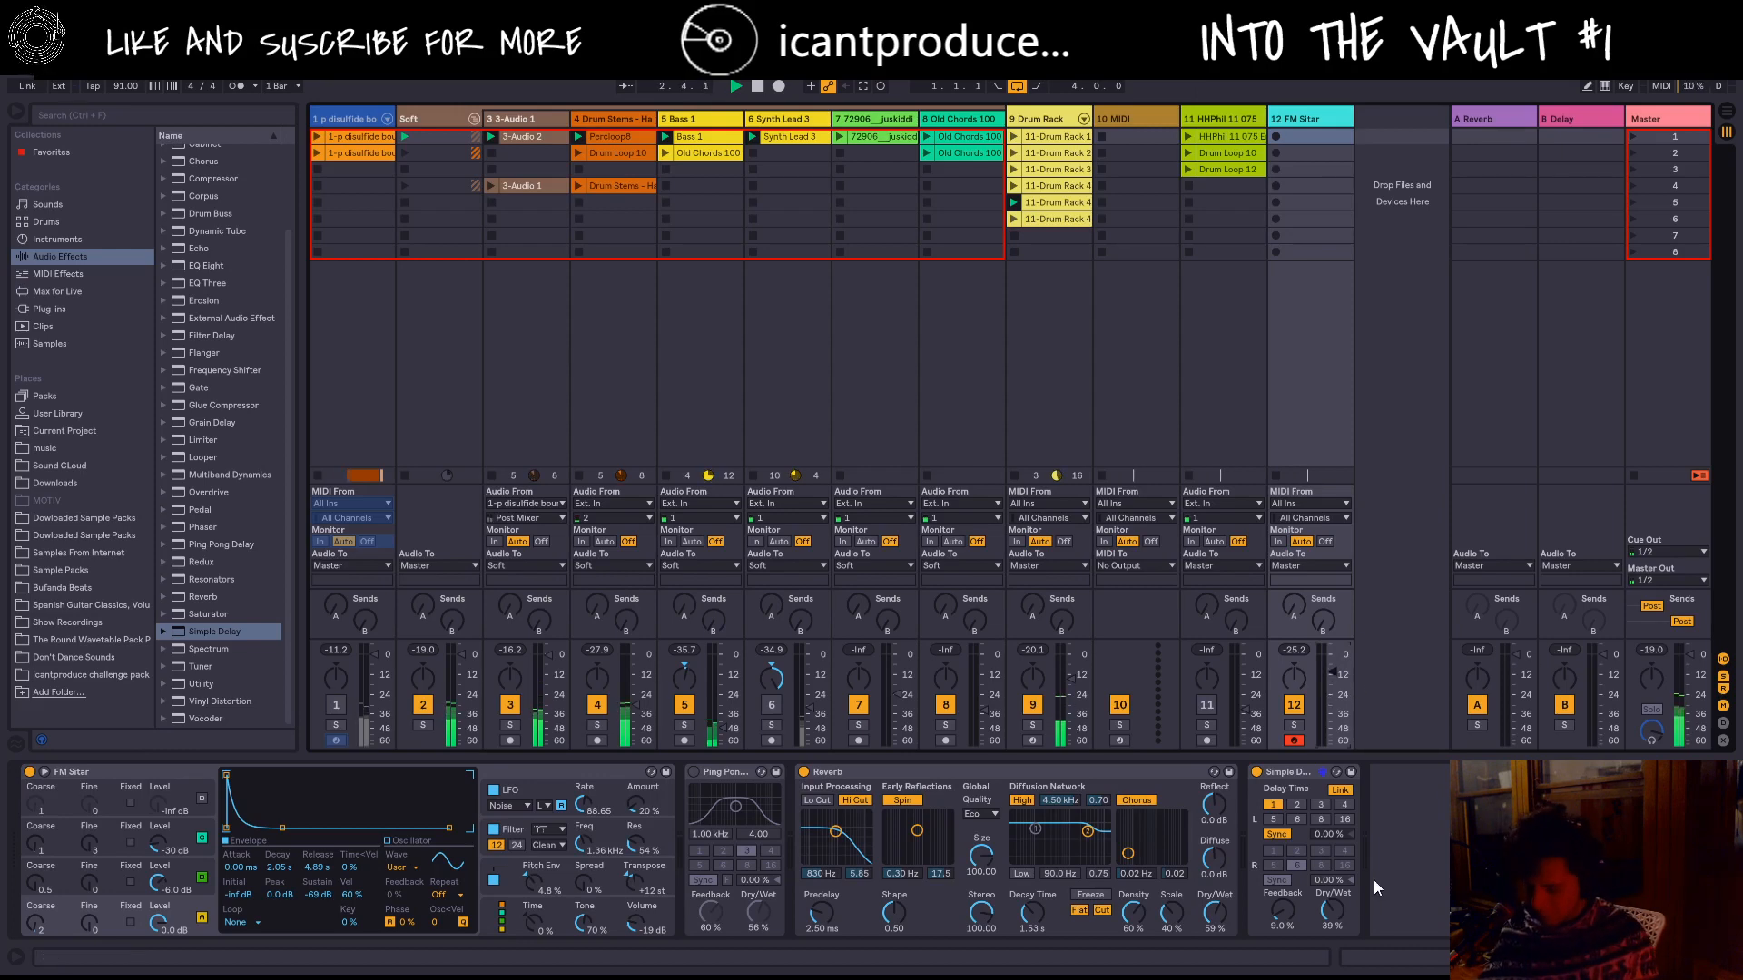
left_click_drag(1039, 921, 1039, 894)
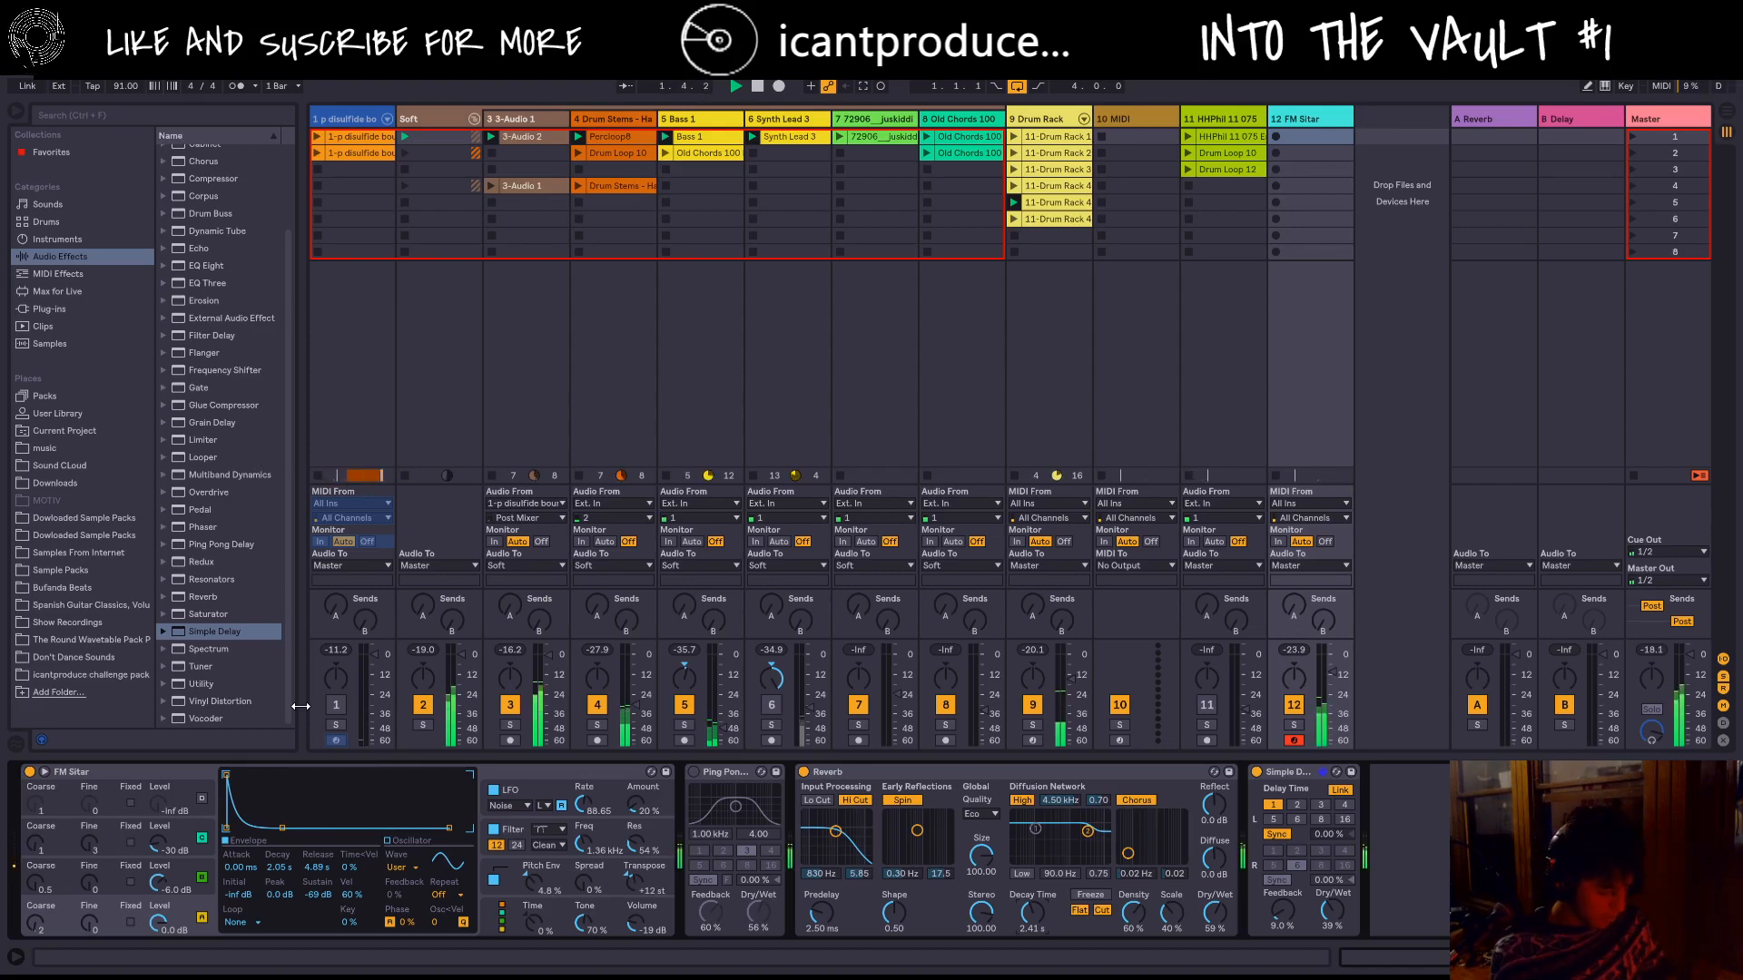
Step: Record sitar melodies into rows 1 and 2 of the FM Sitar track and play back the row 2 clip
key("Return")
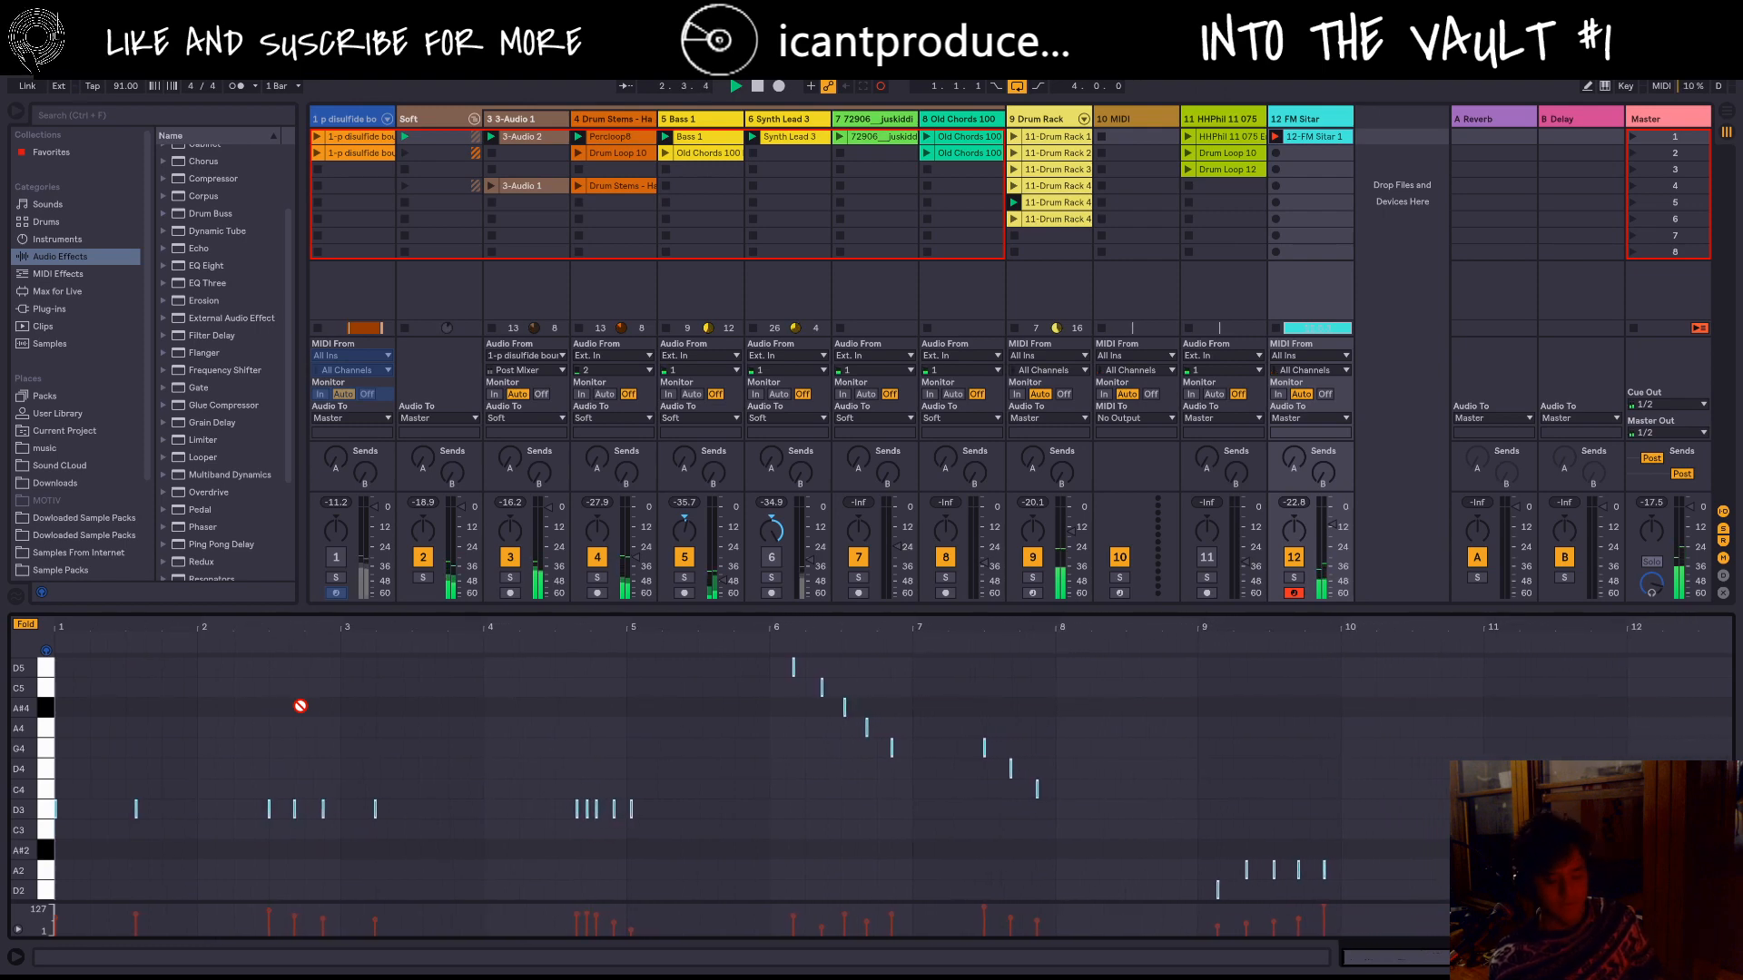
key("space")
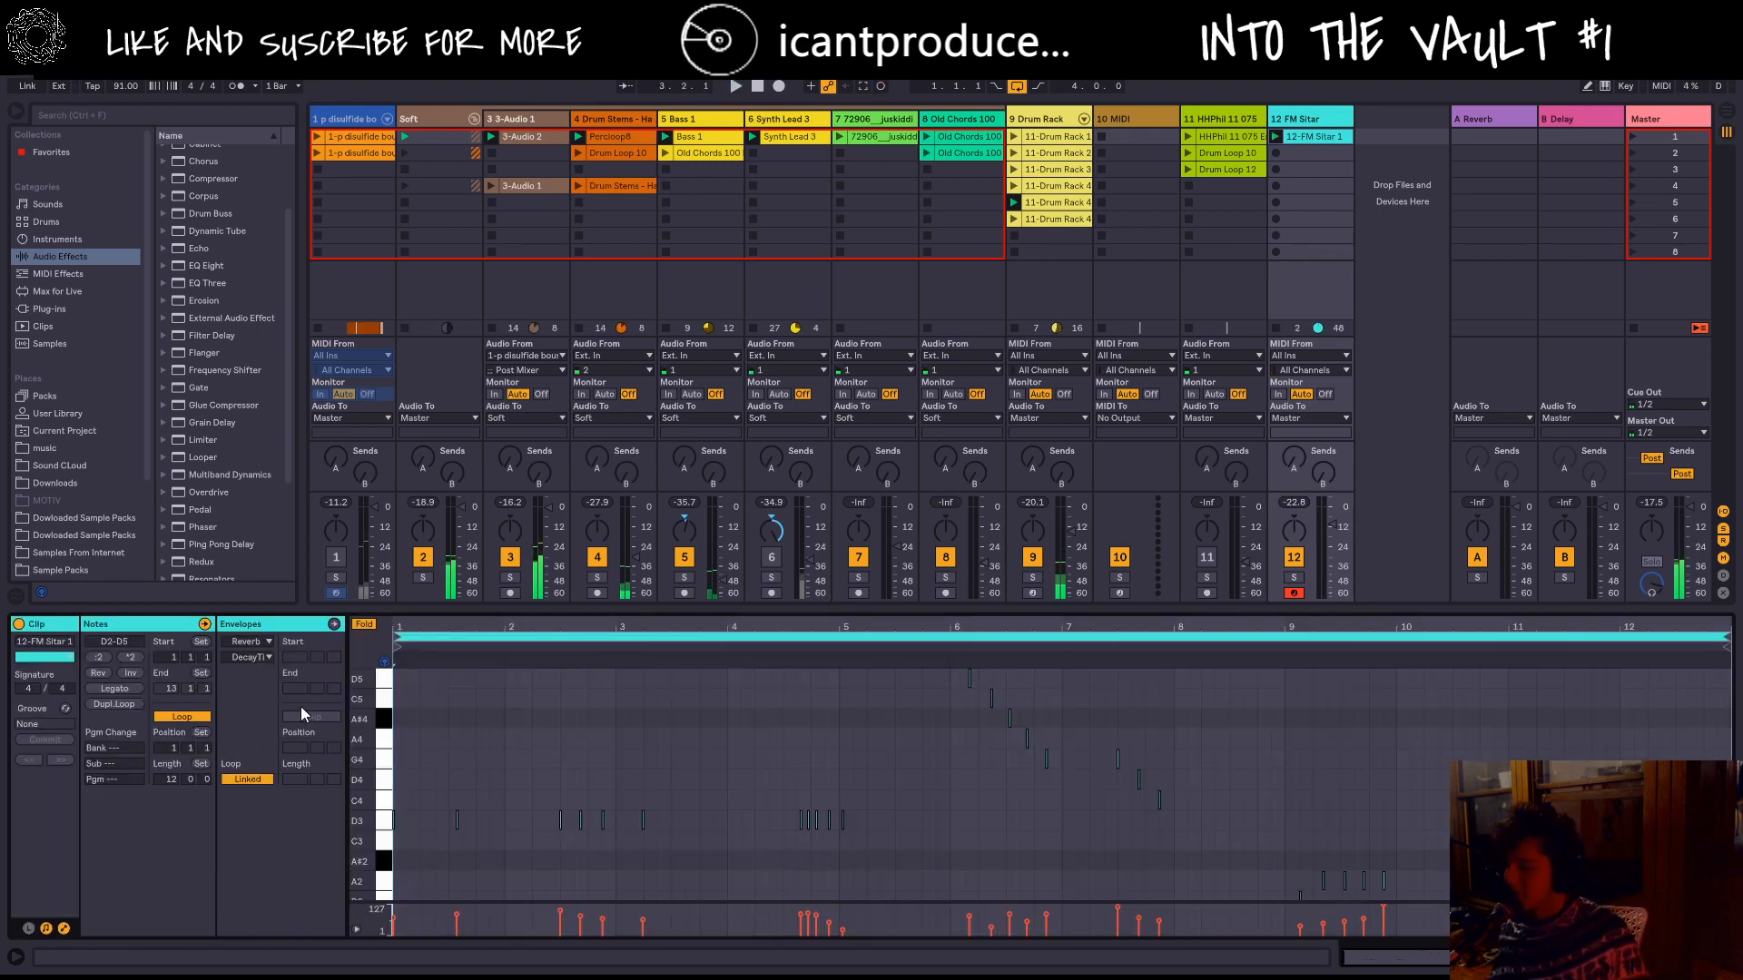
left_click(1275, 152)
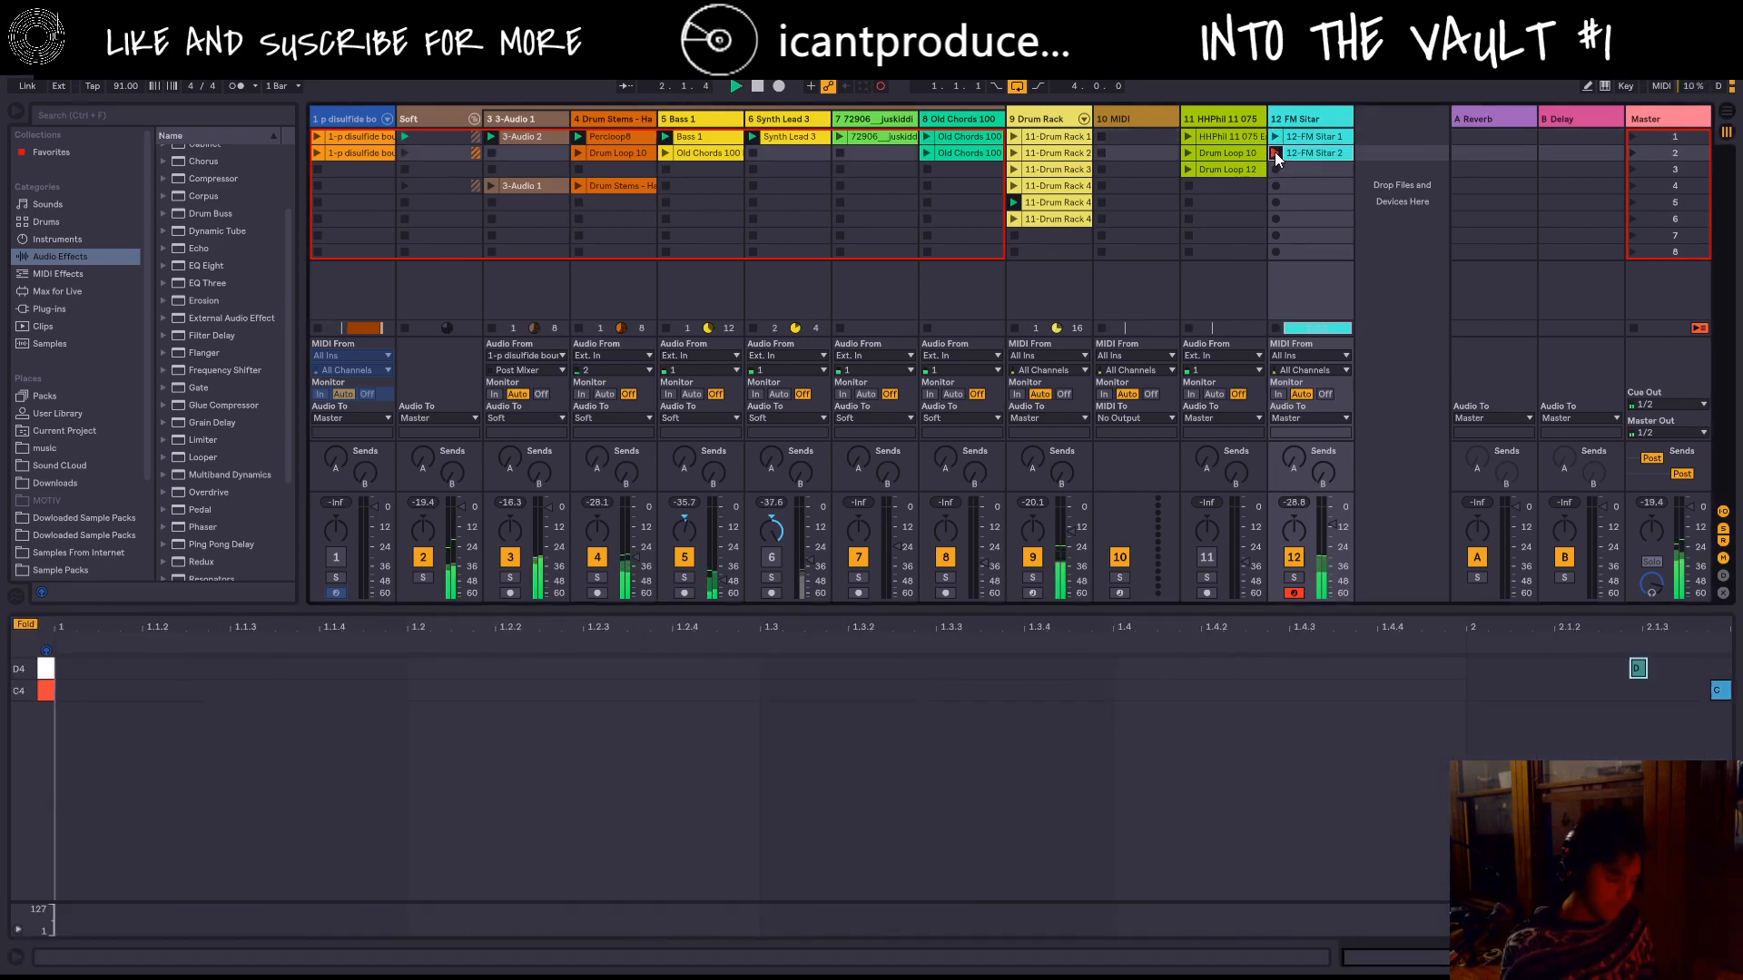
left_click(1275, 154)
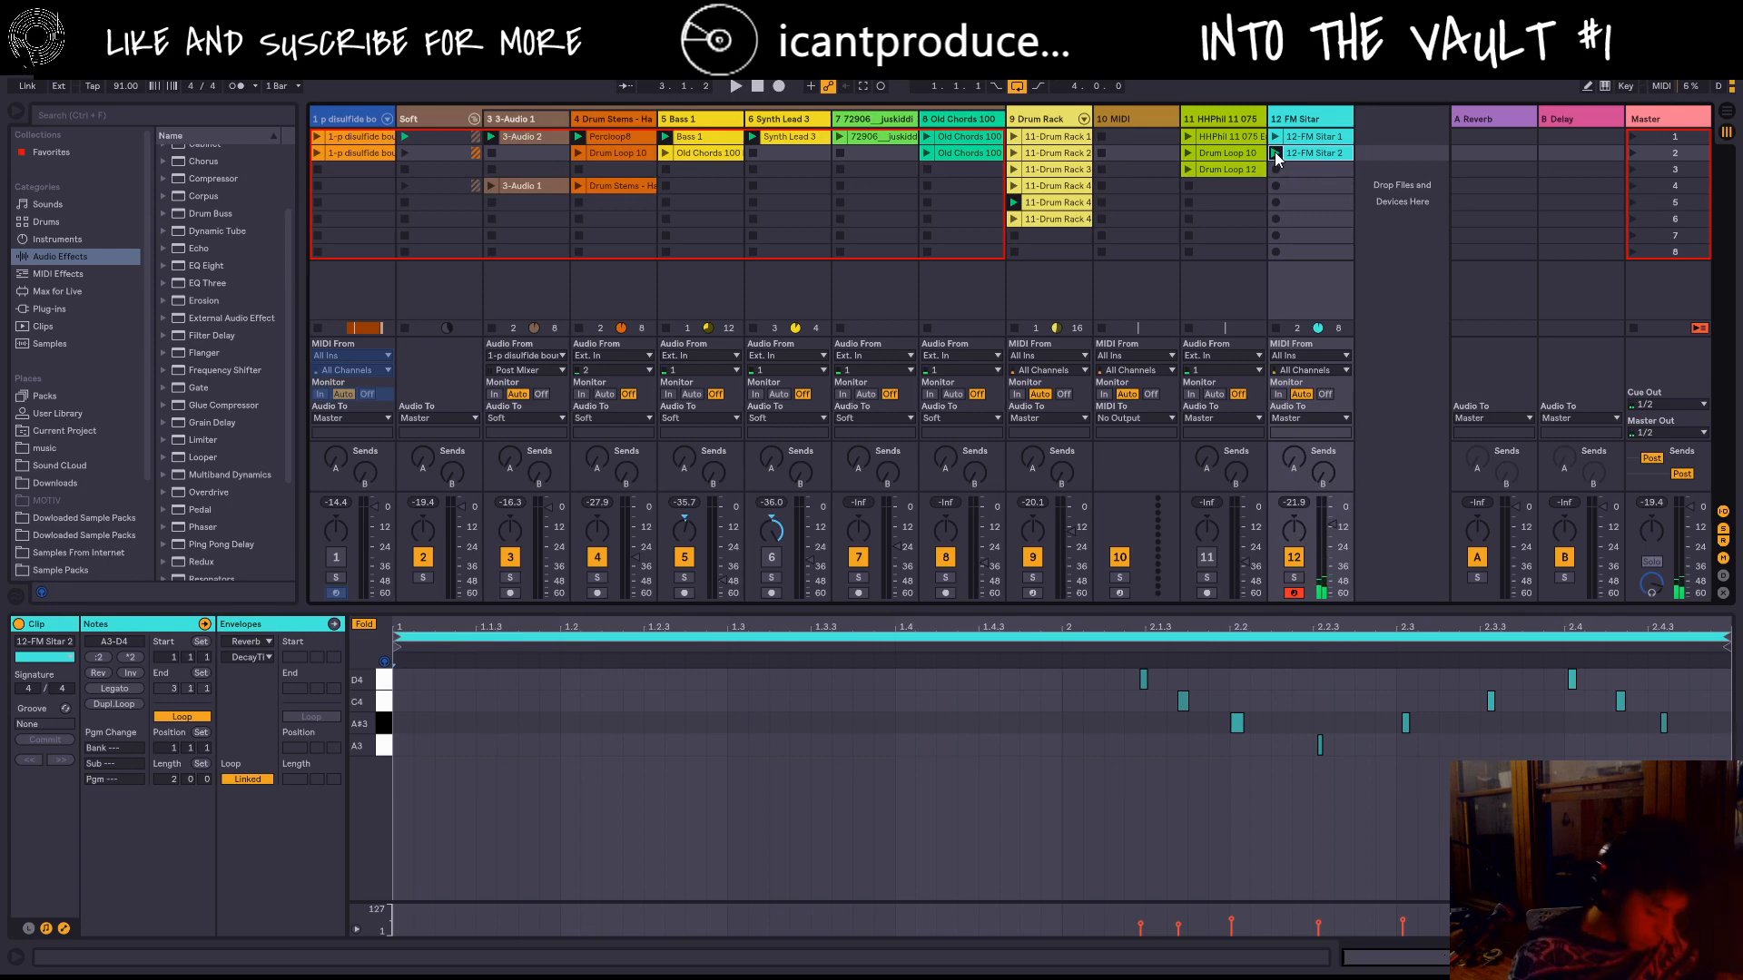
left_click(1274, 152)
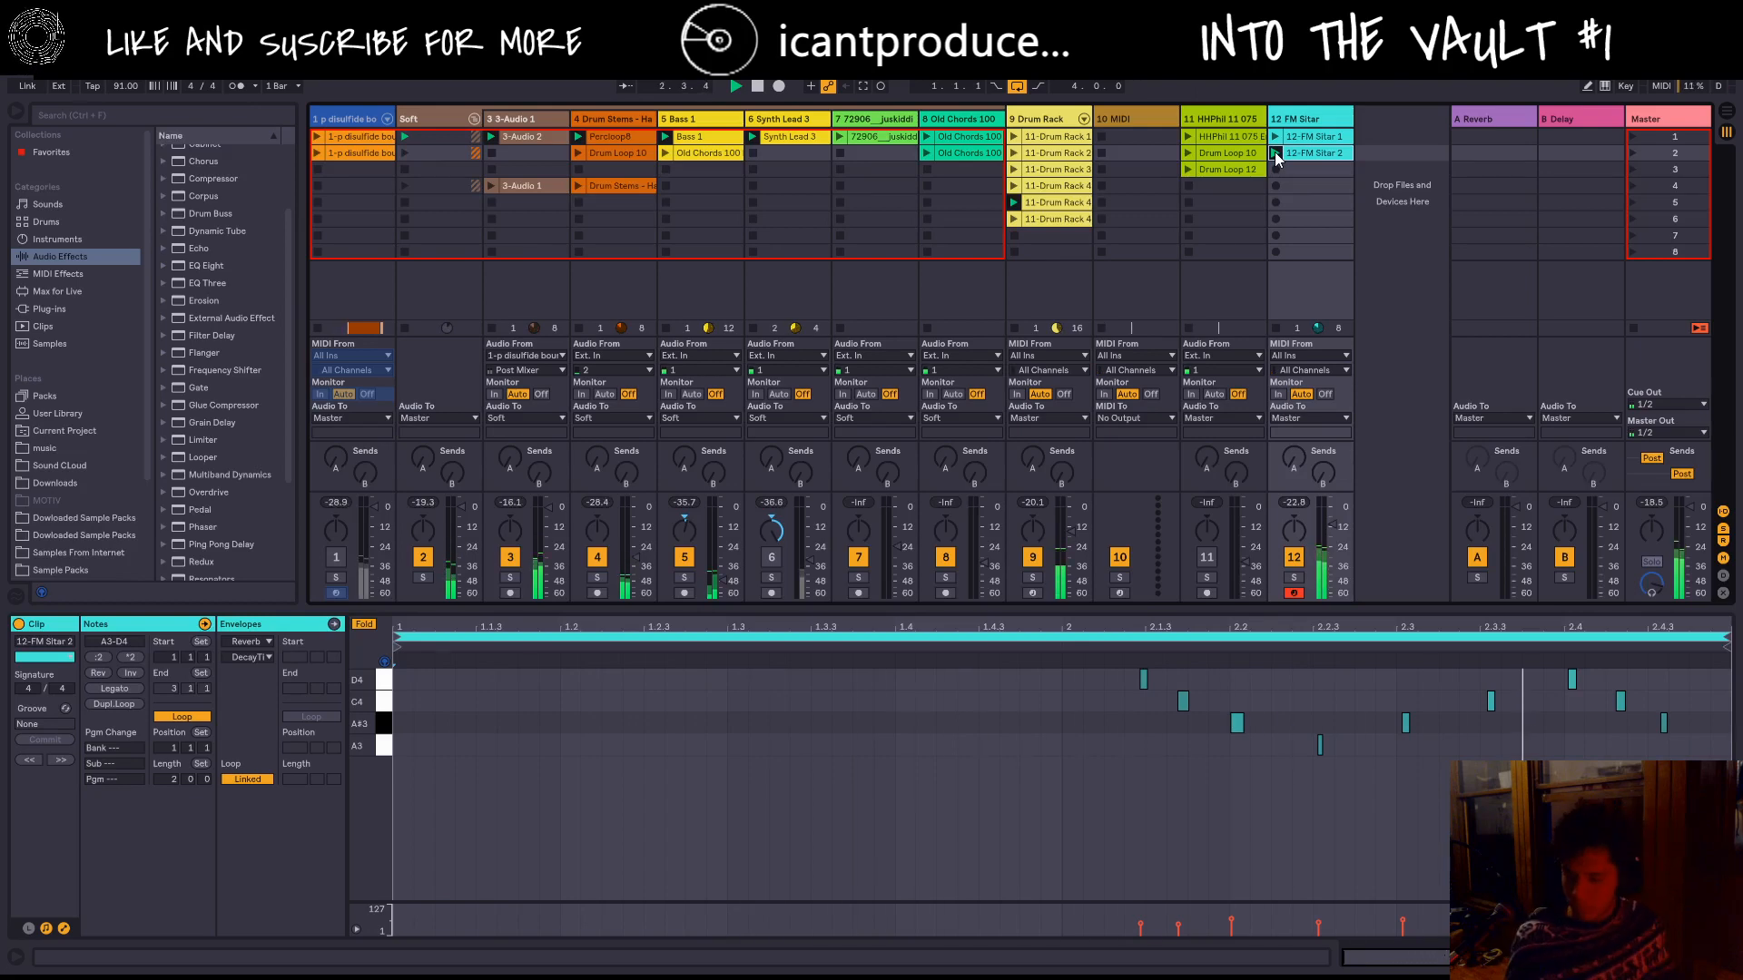
Step: Record a sitar performance about 29 bars long into row 3 of the FM Sitar track and stop playback
left_click(1274, 169)
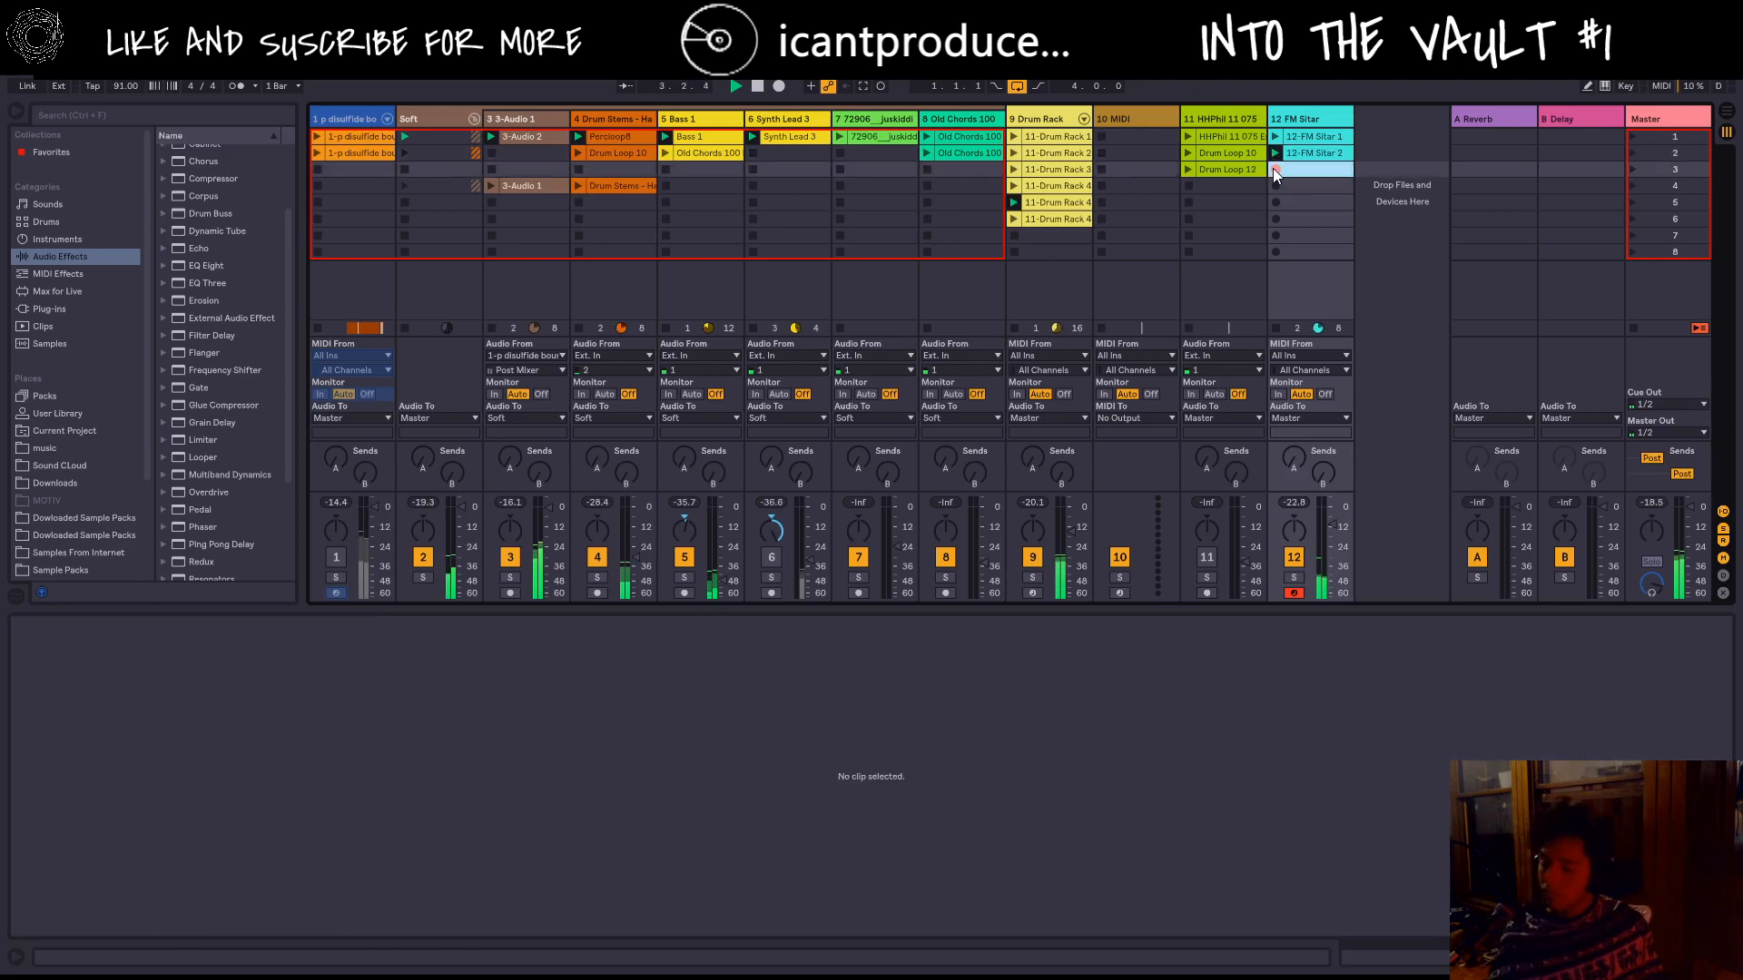
left_click(1275, 170)
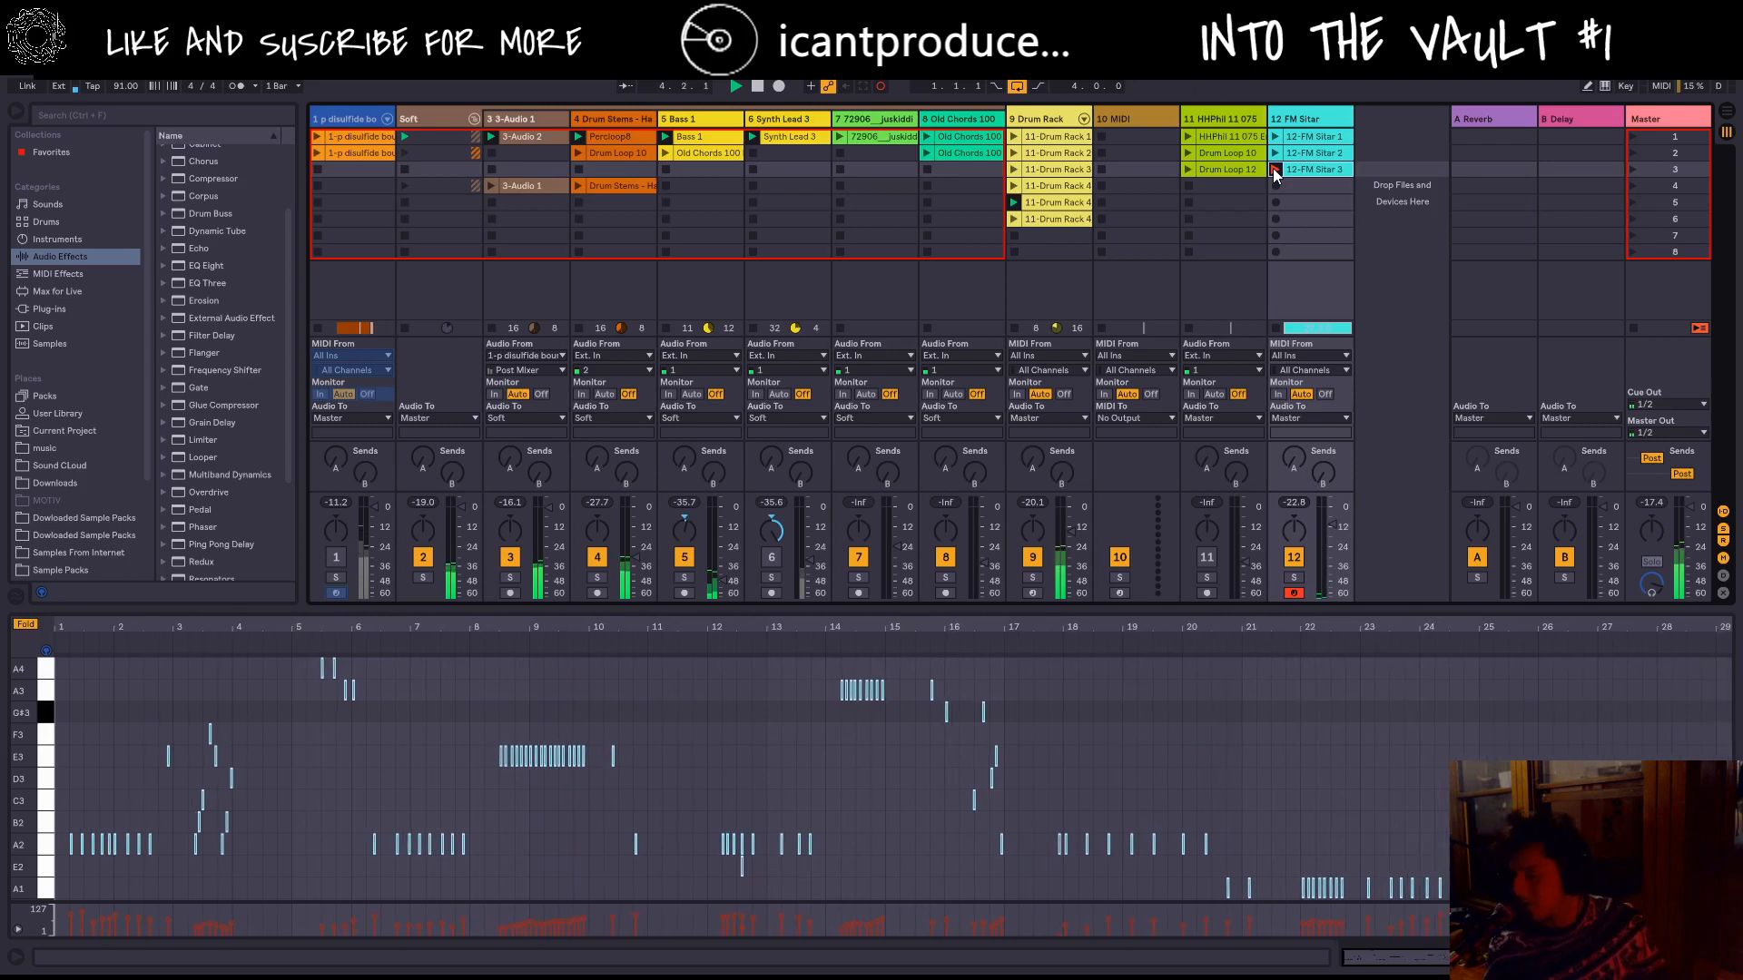
left_click(1275, 170)
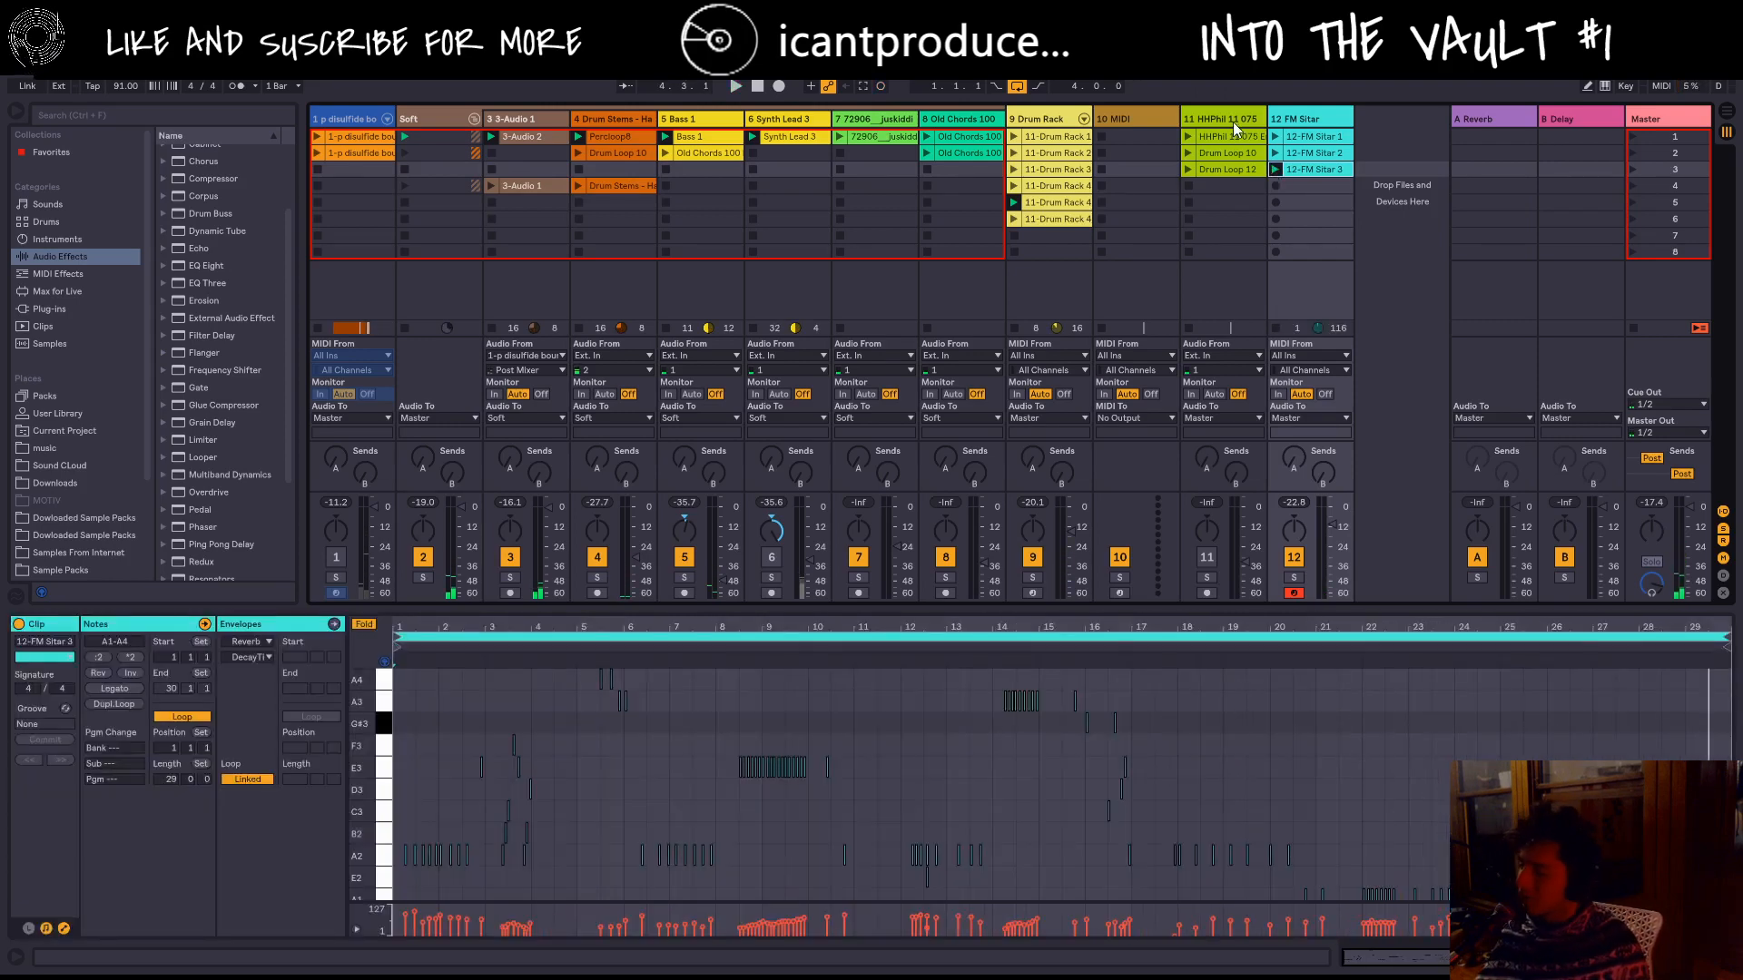
Step: Play back the FM Sitar clips in rows 2 and 1 with the mix and stop playback
left_click(1276, 153)
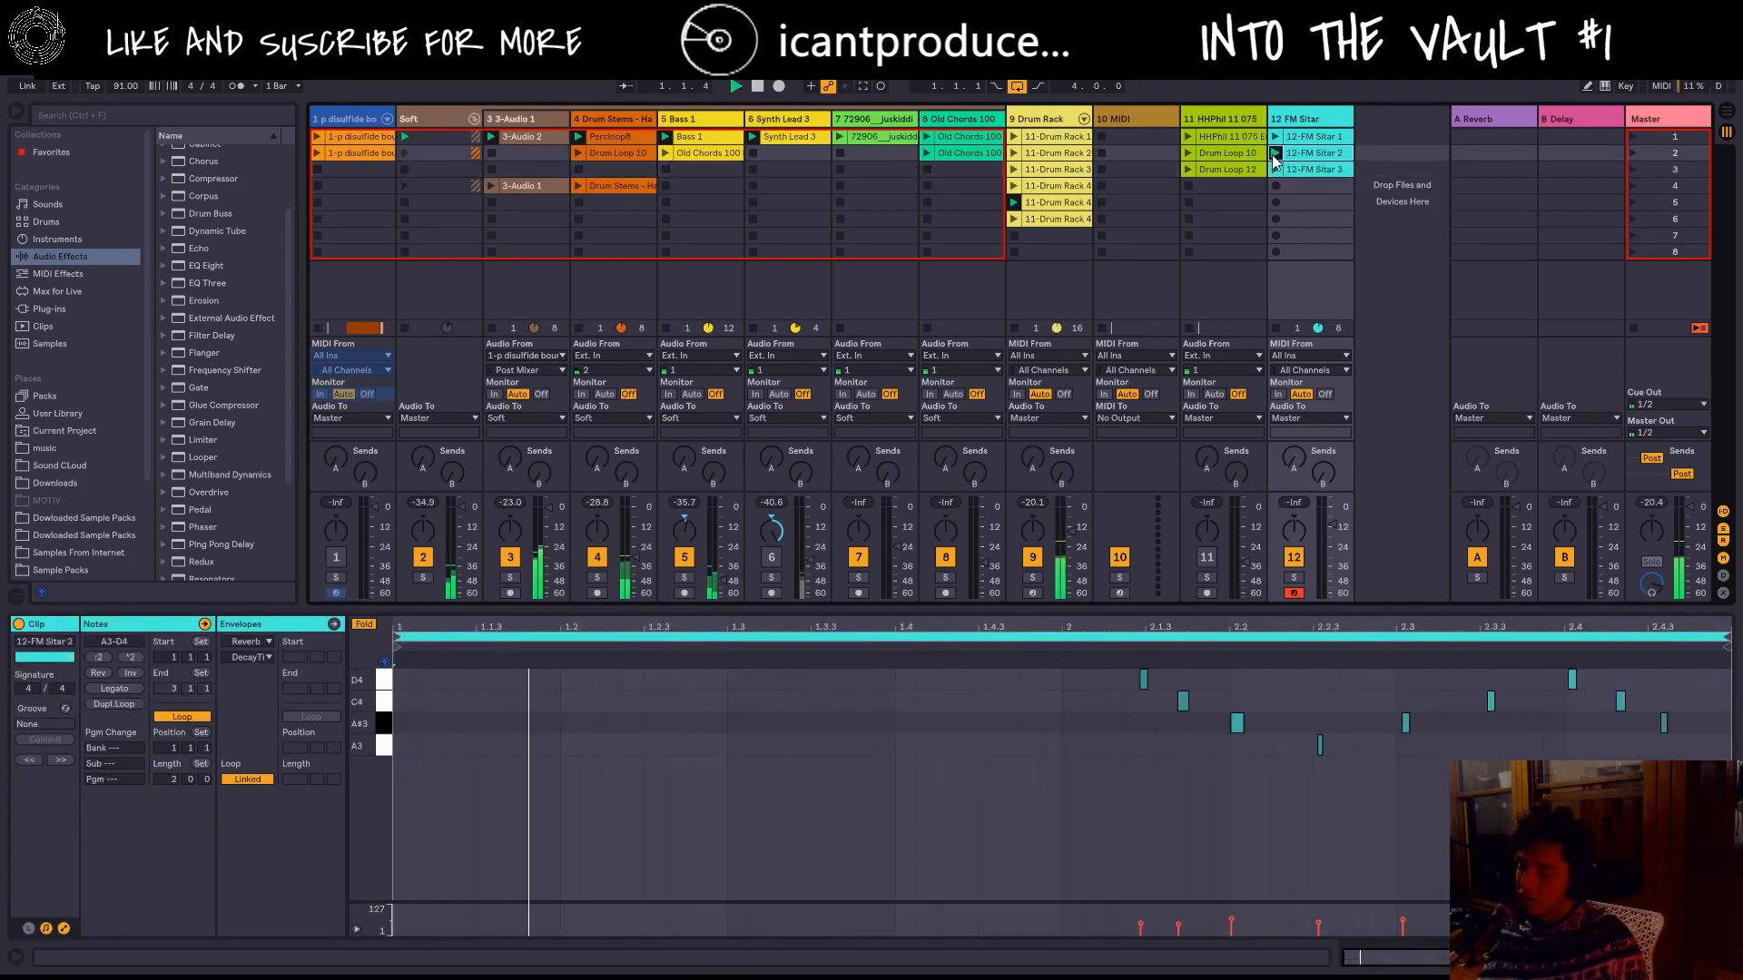
left_click(1277, 137)
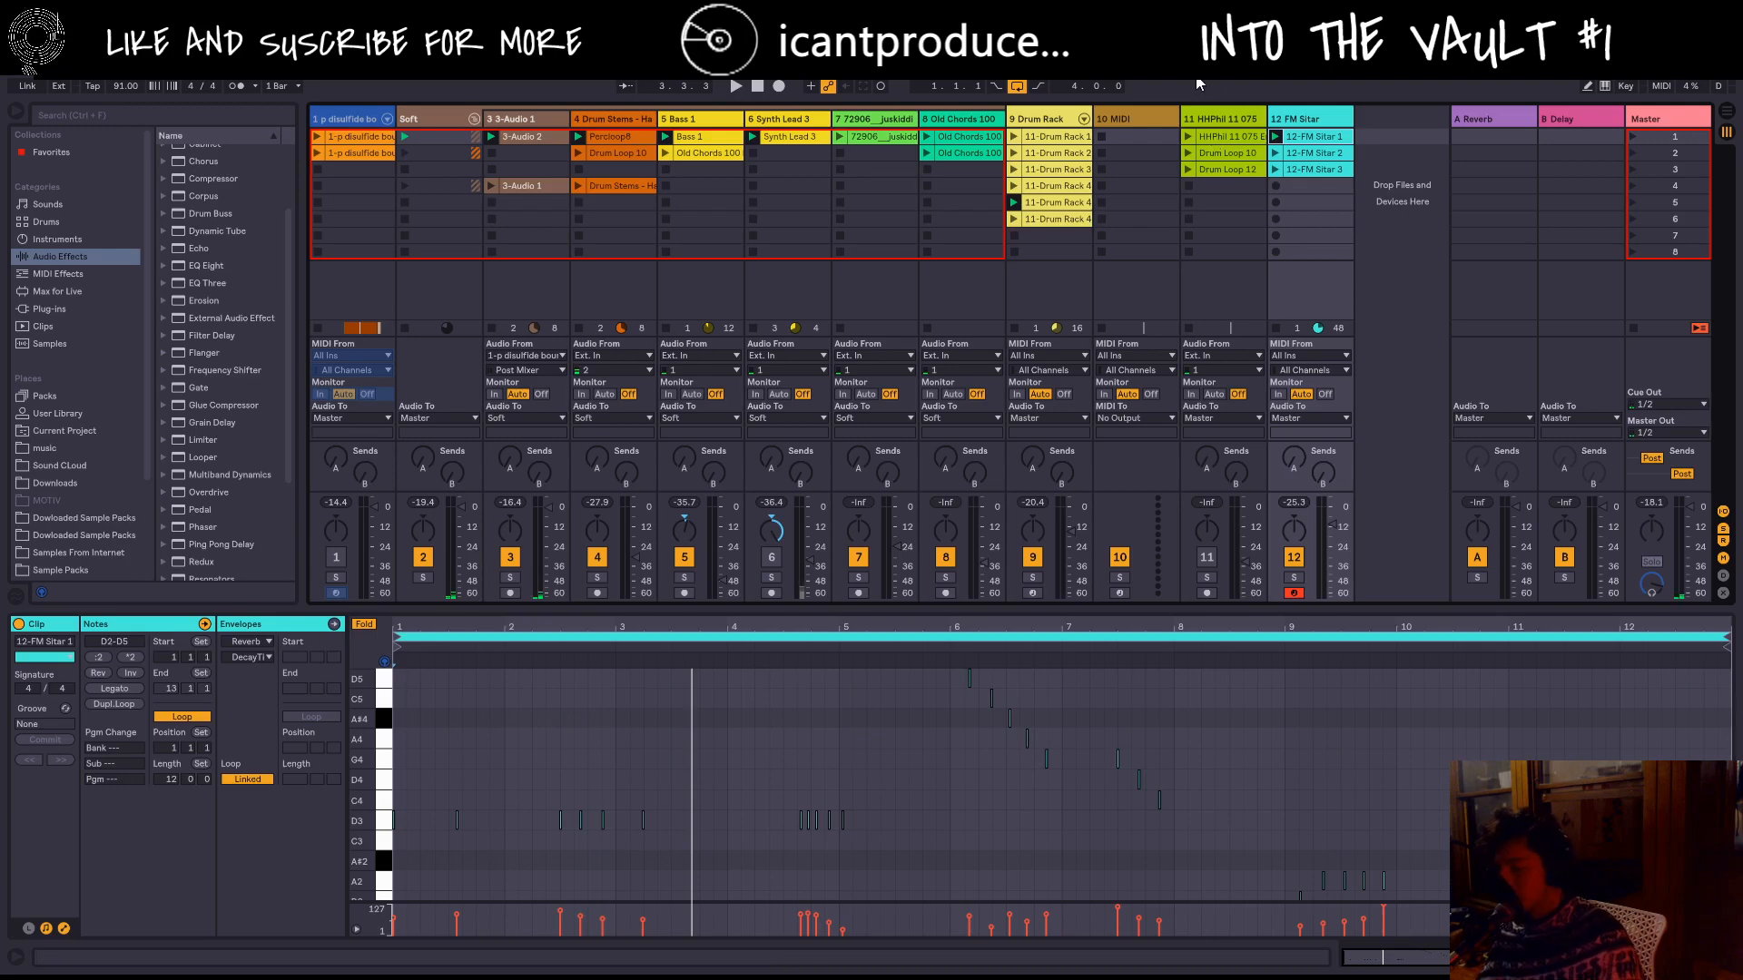
key("space")
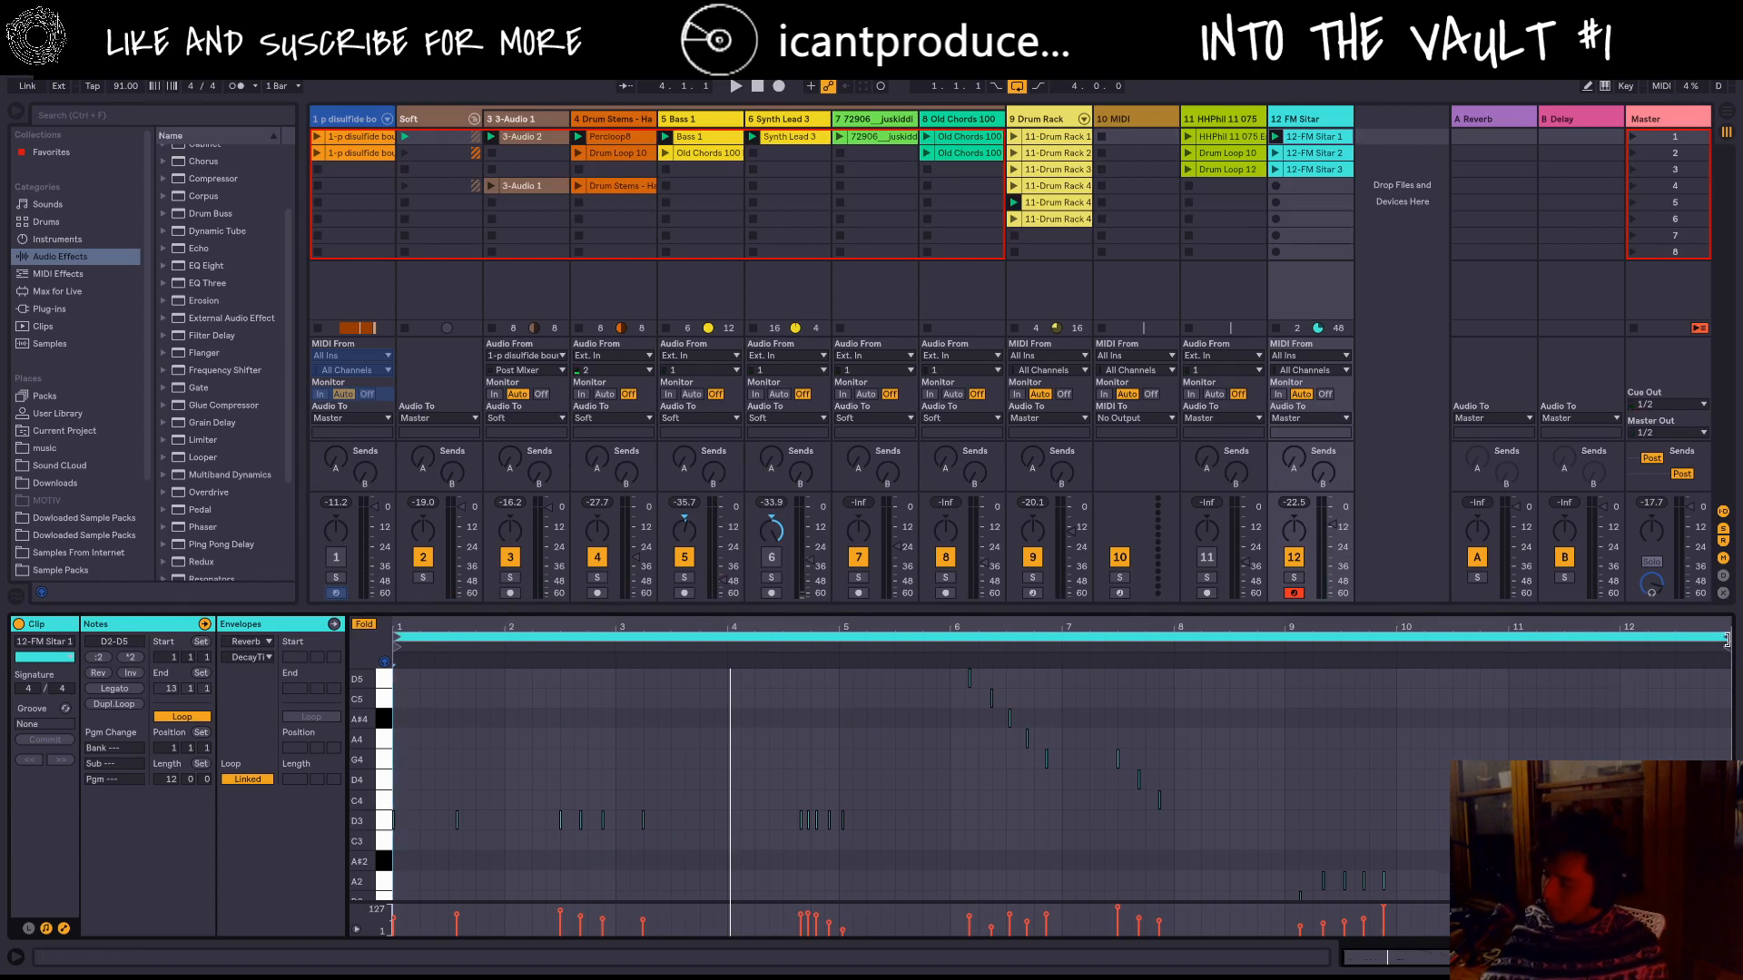
Step: Shorten the row 1 FM Sitar clip's loop to its first 4 bars and lower the FM Sitar track's volume while playing the mix
left_click_drag(1727, 640, 839, 767)
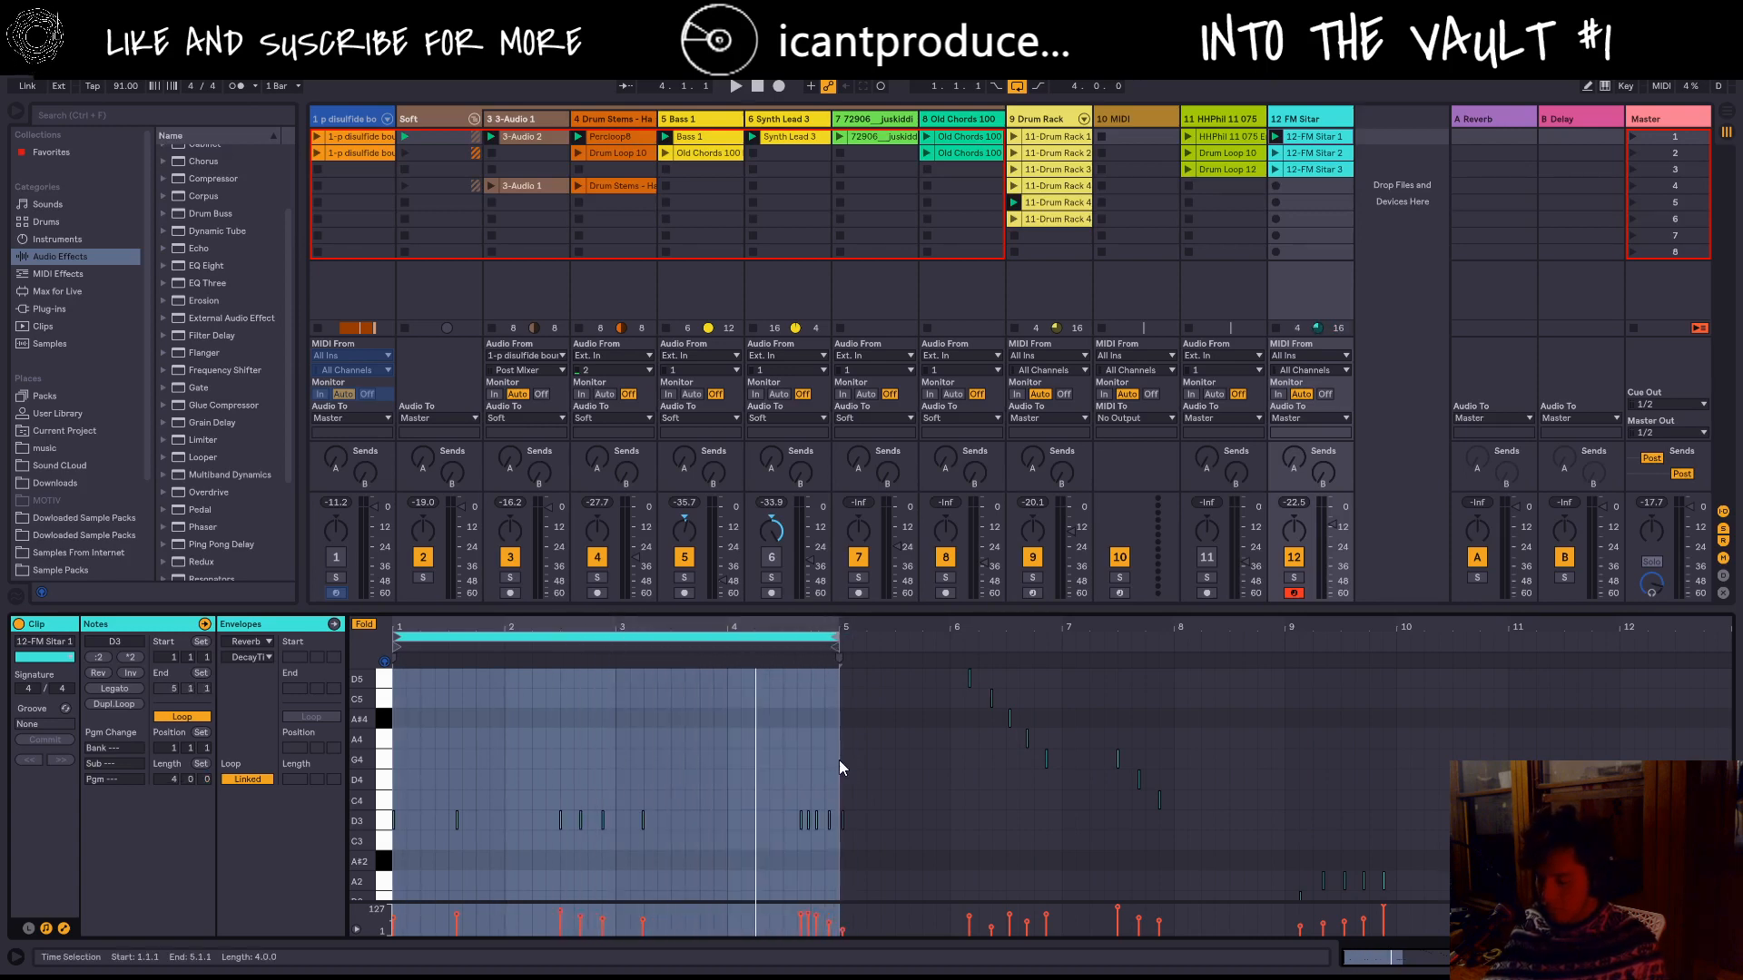
key("space")
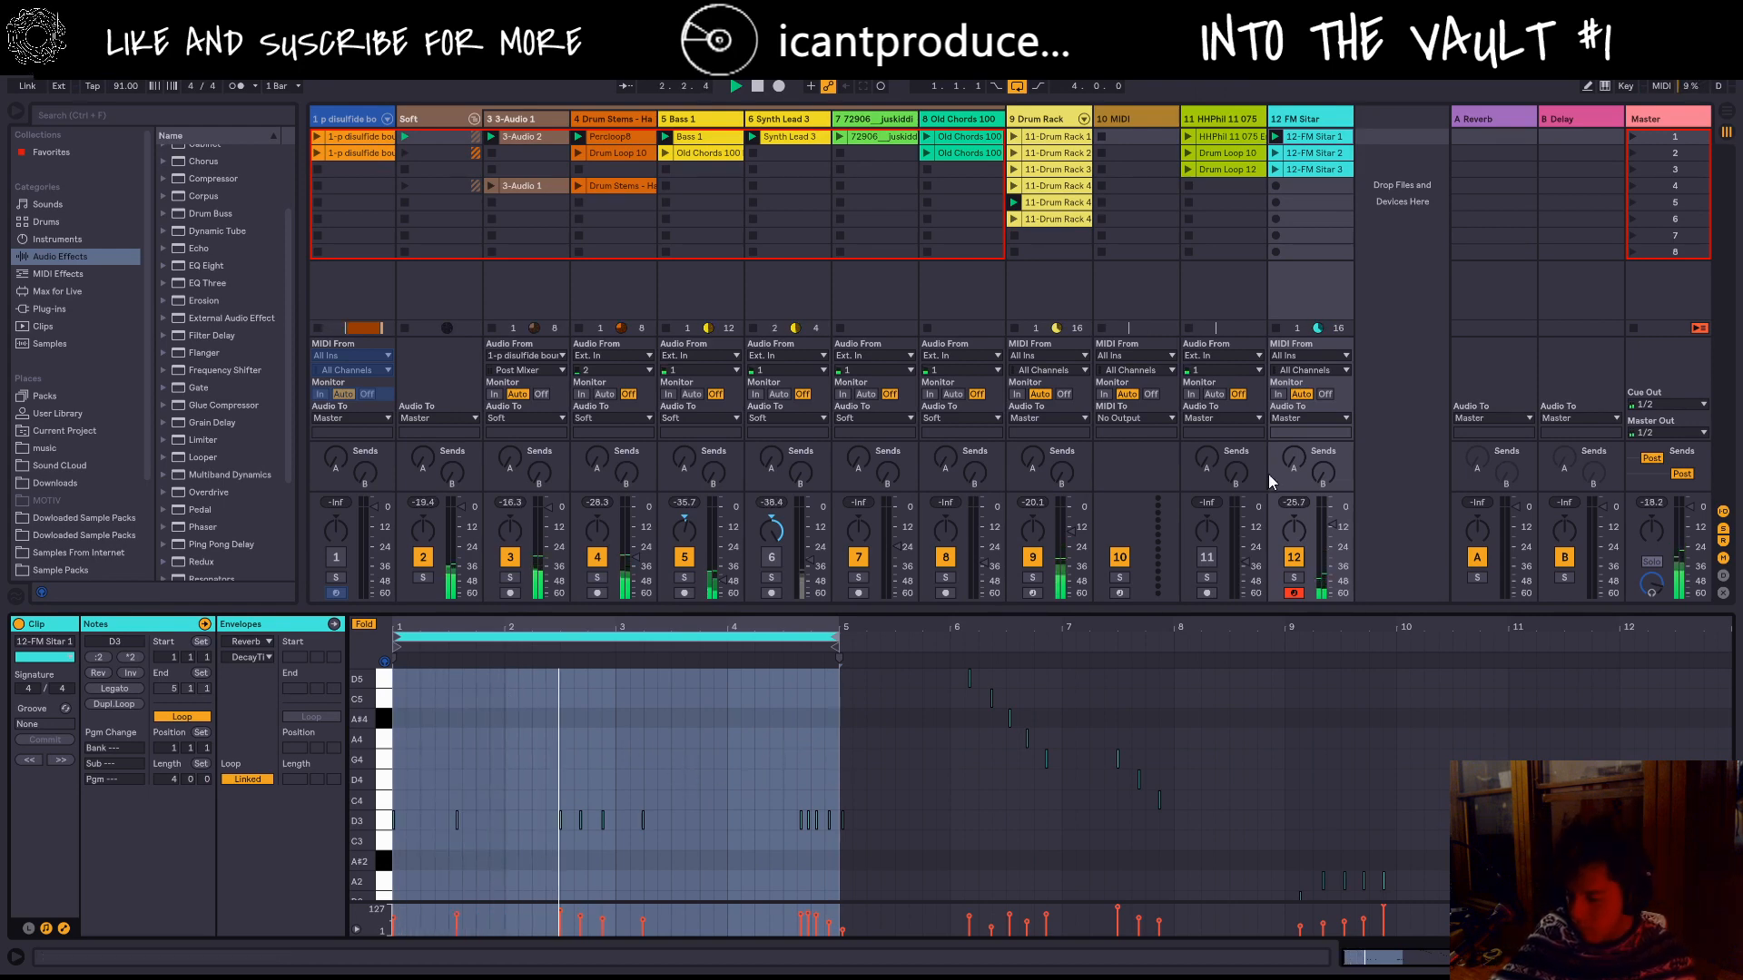
left_click_drag(1332, 524, 1332, 548)
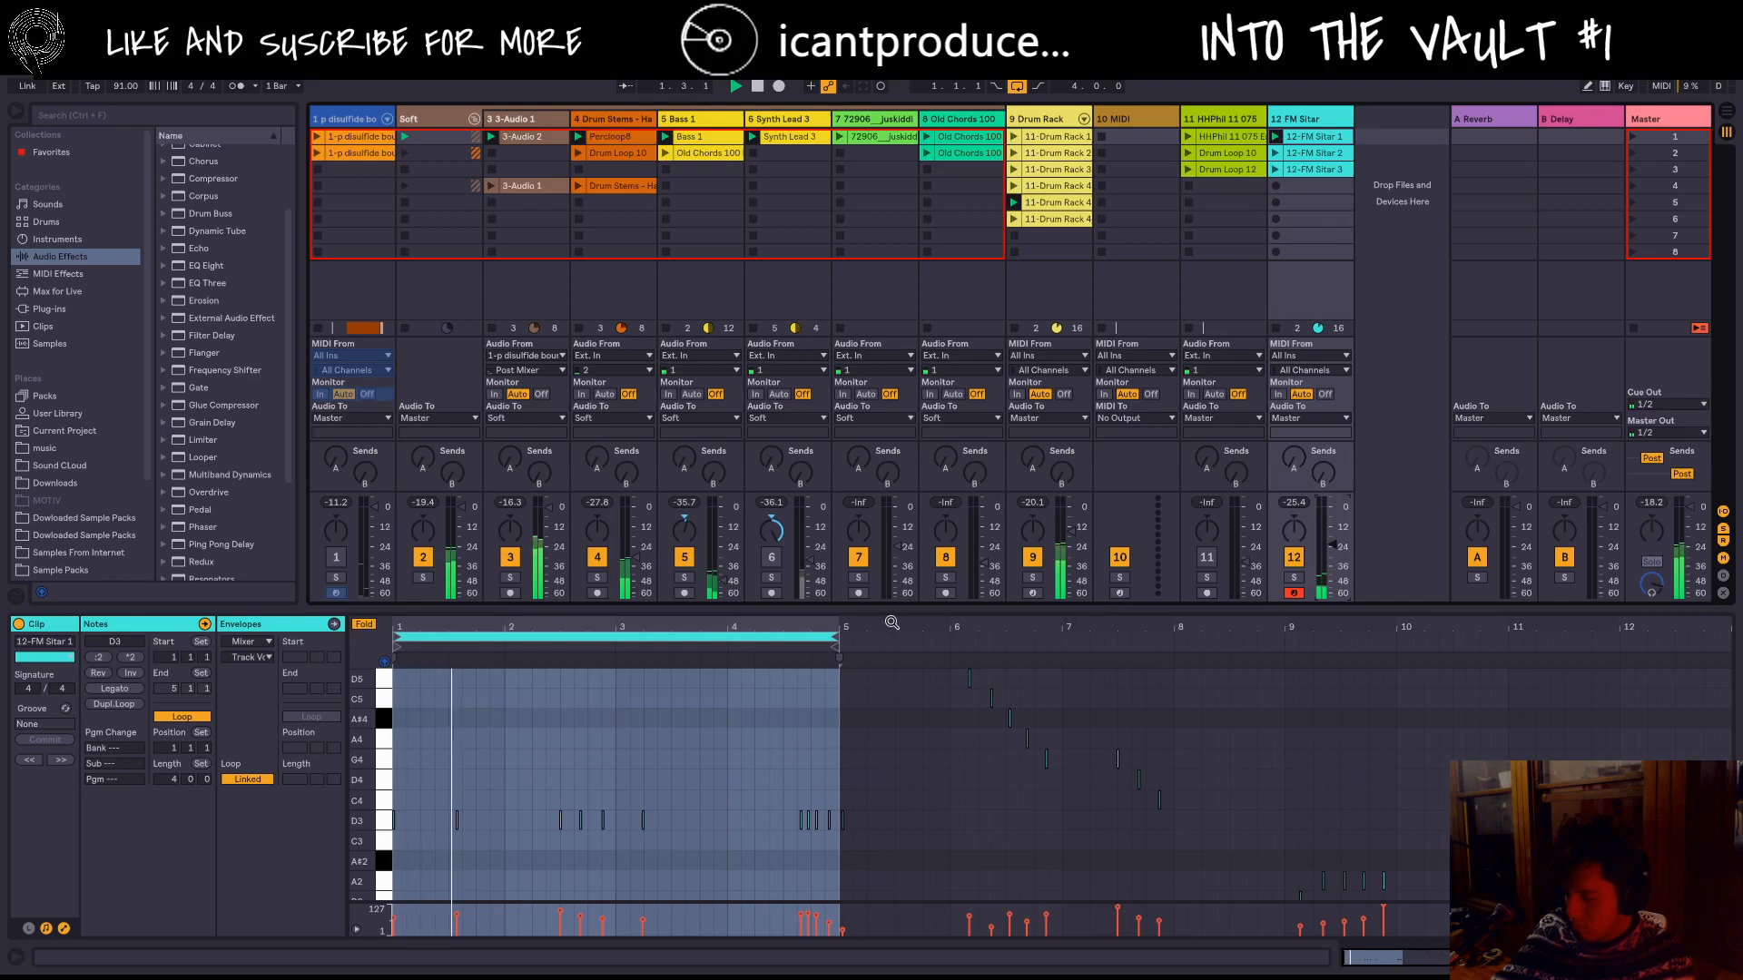
key("space")
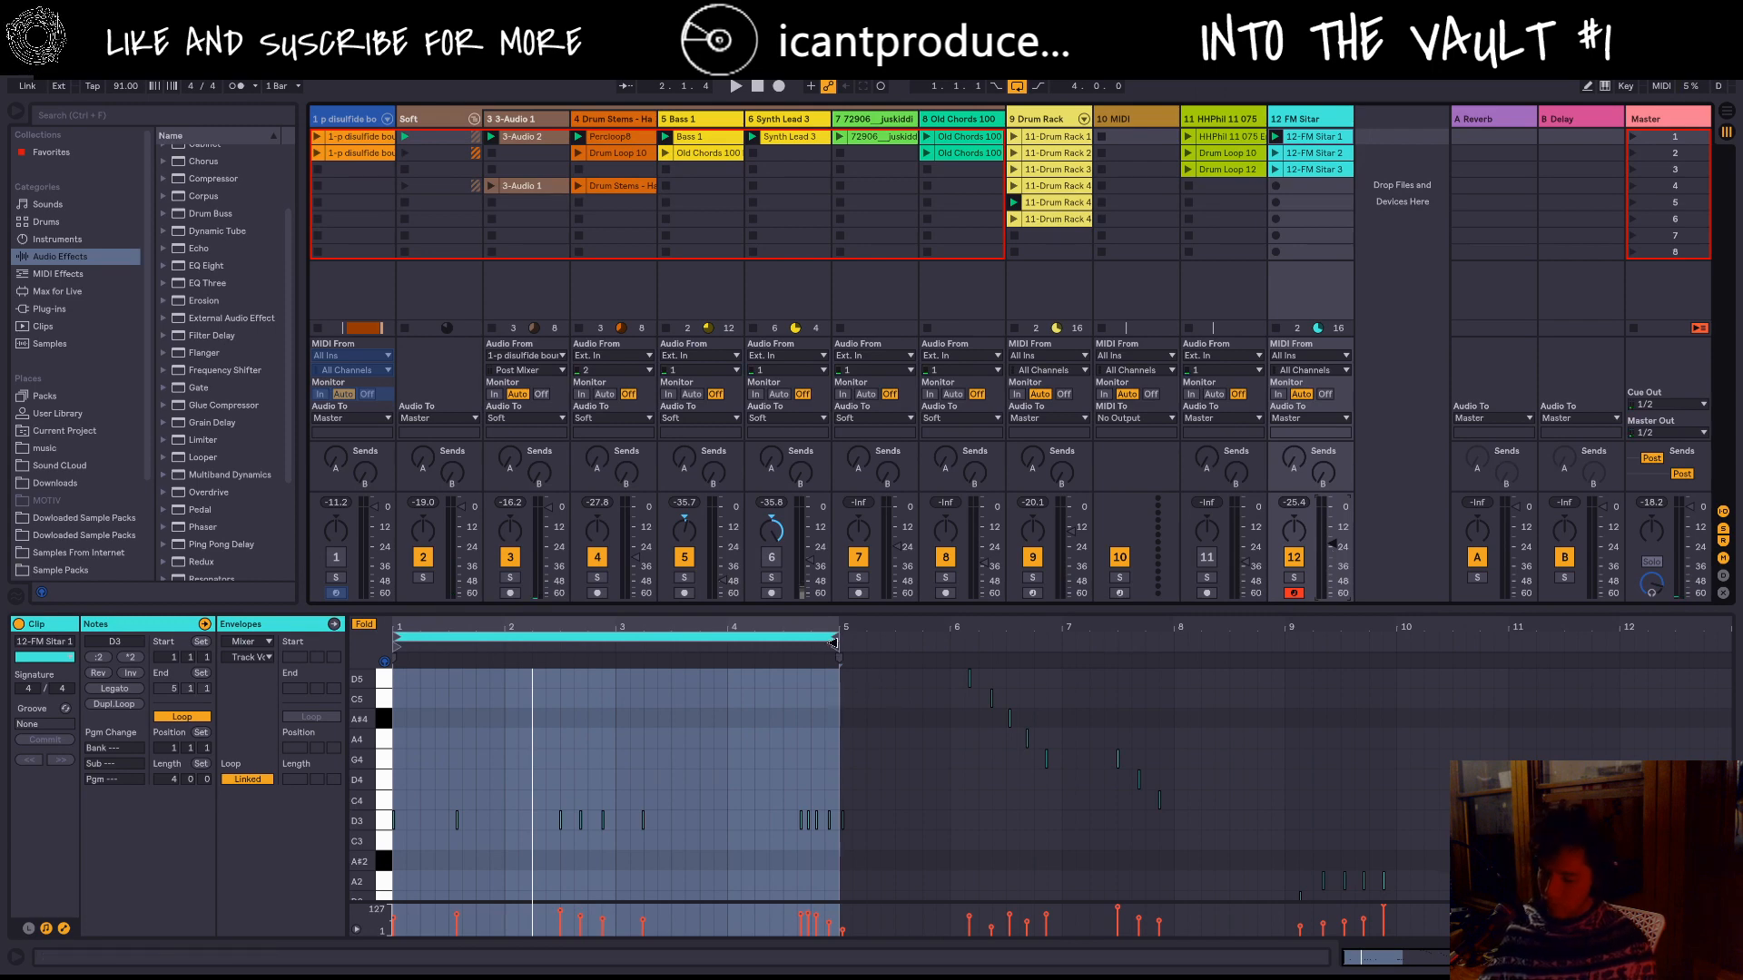
key("space")
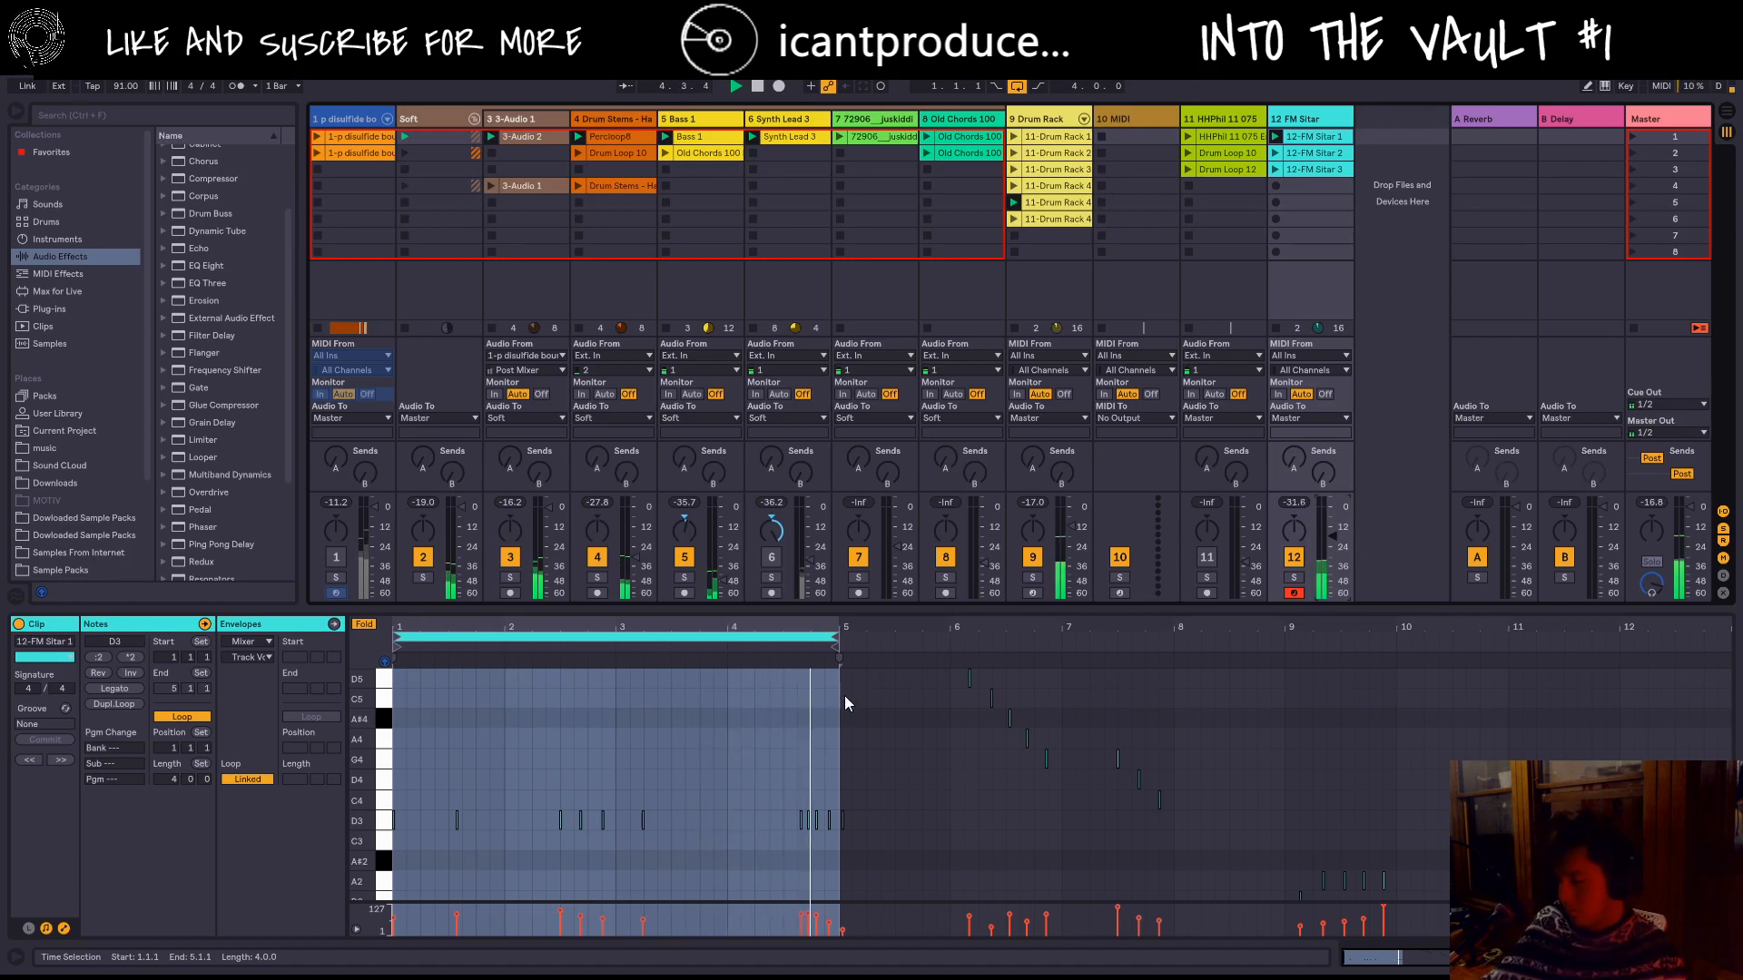
key("space")
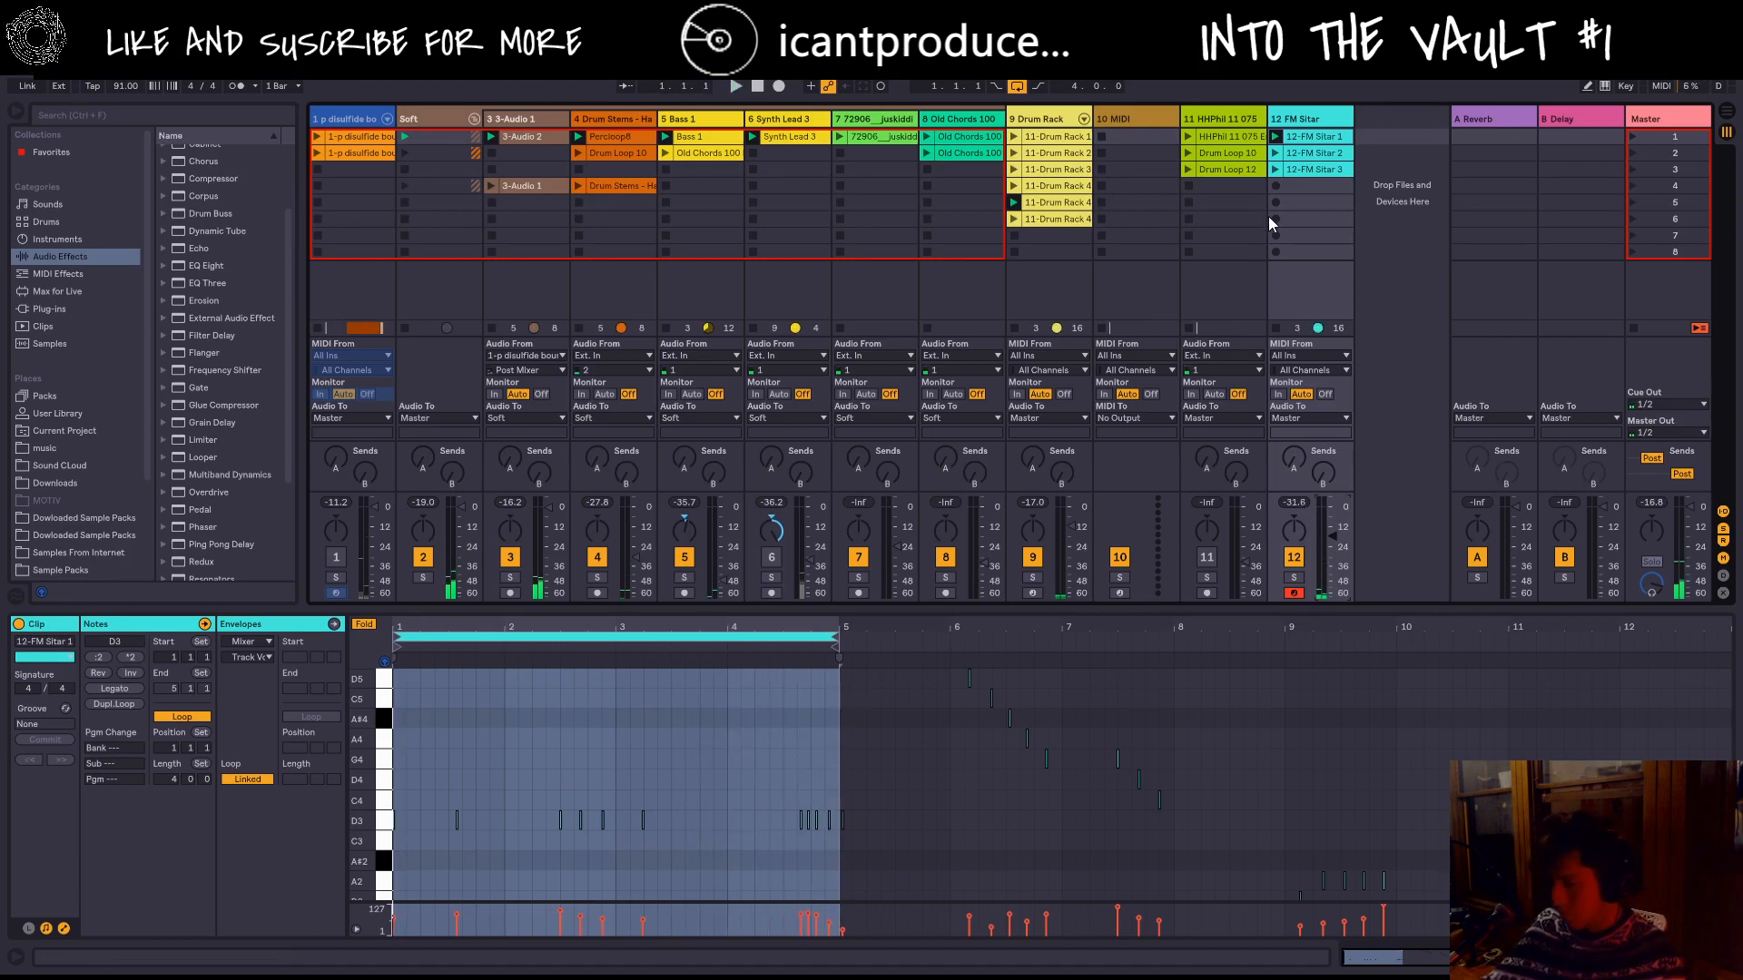
Step: Add a SBV_Kick_16 note at 3.4.1 in the row 6 Drum Rack clip and launch that clip with the mix
left_click(1054, 202)
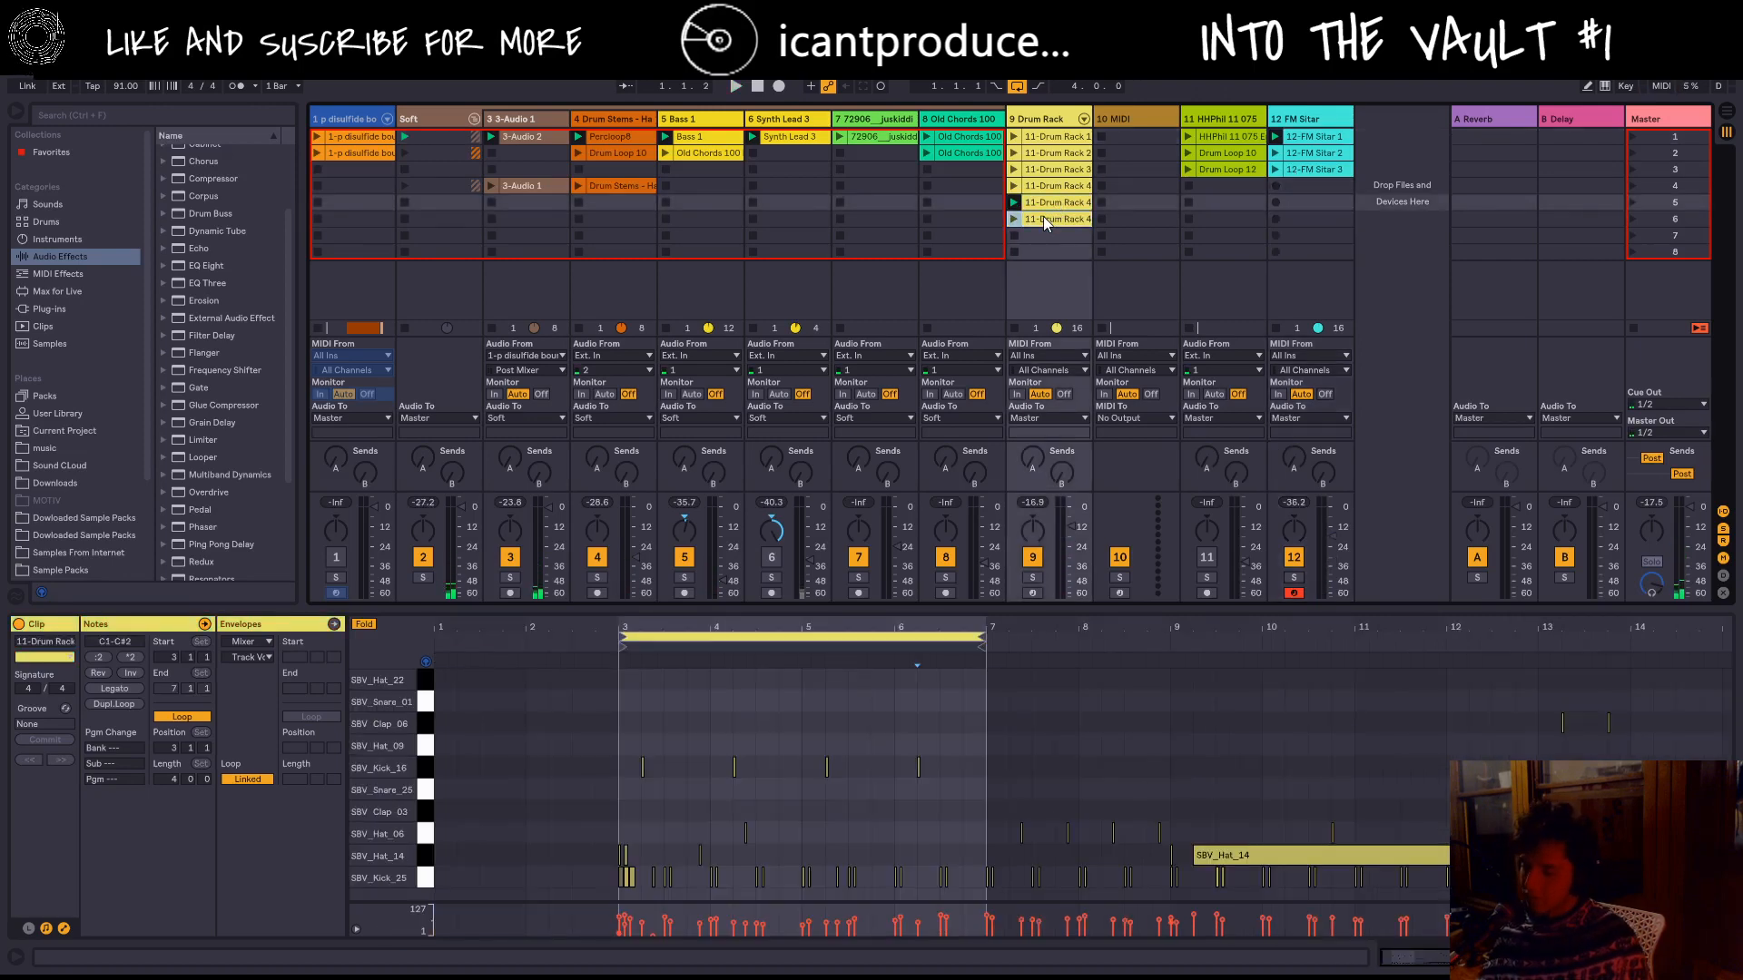
left_click(1042, 216)
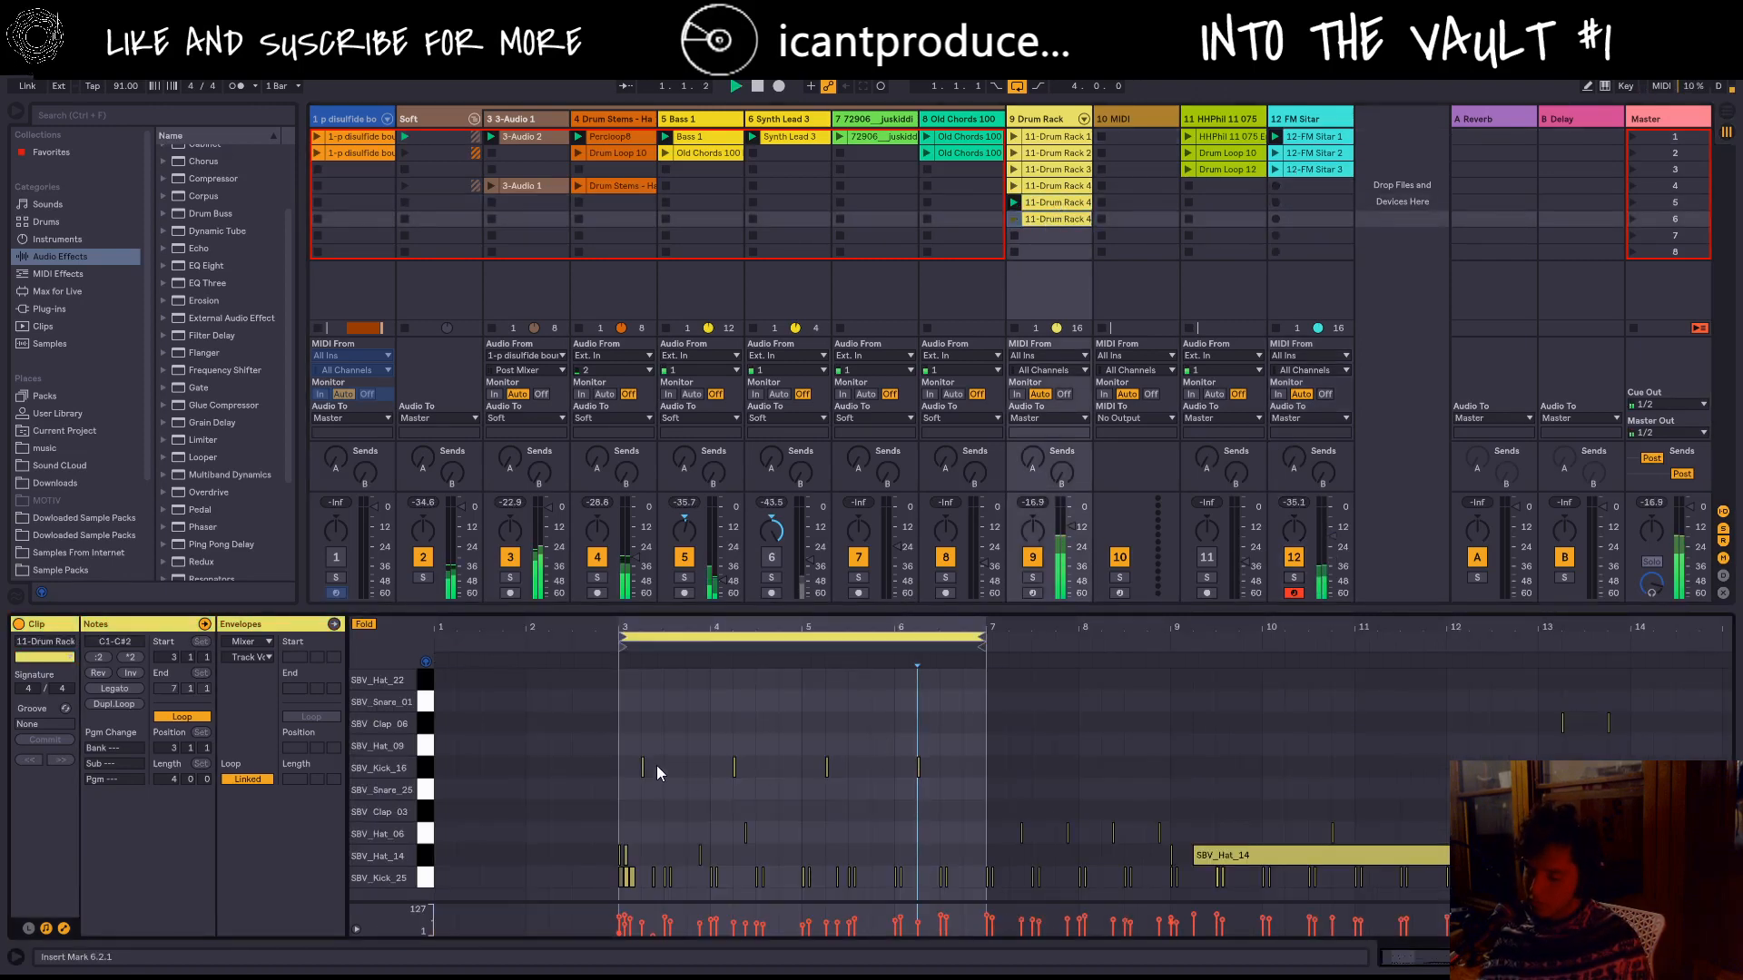
left_click_drag(660, 770, 628, 775)
key("ctrl+d")
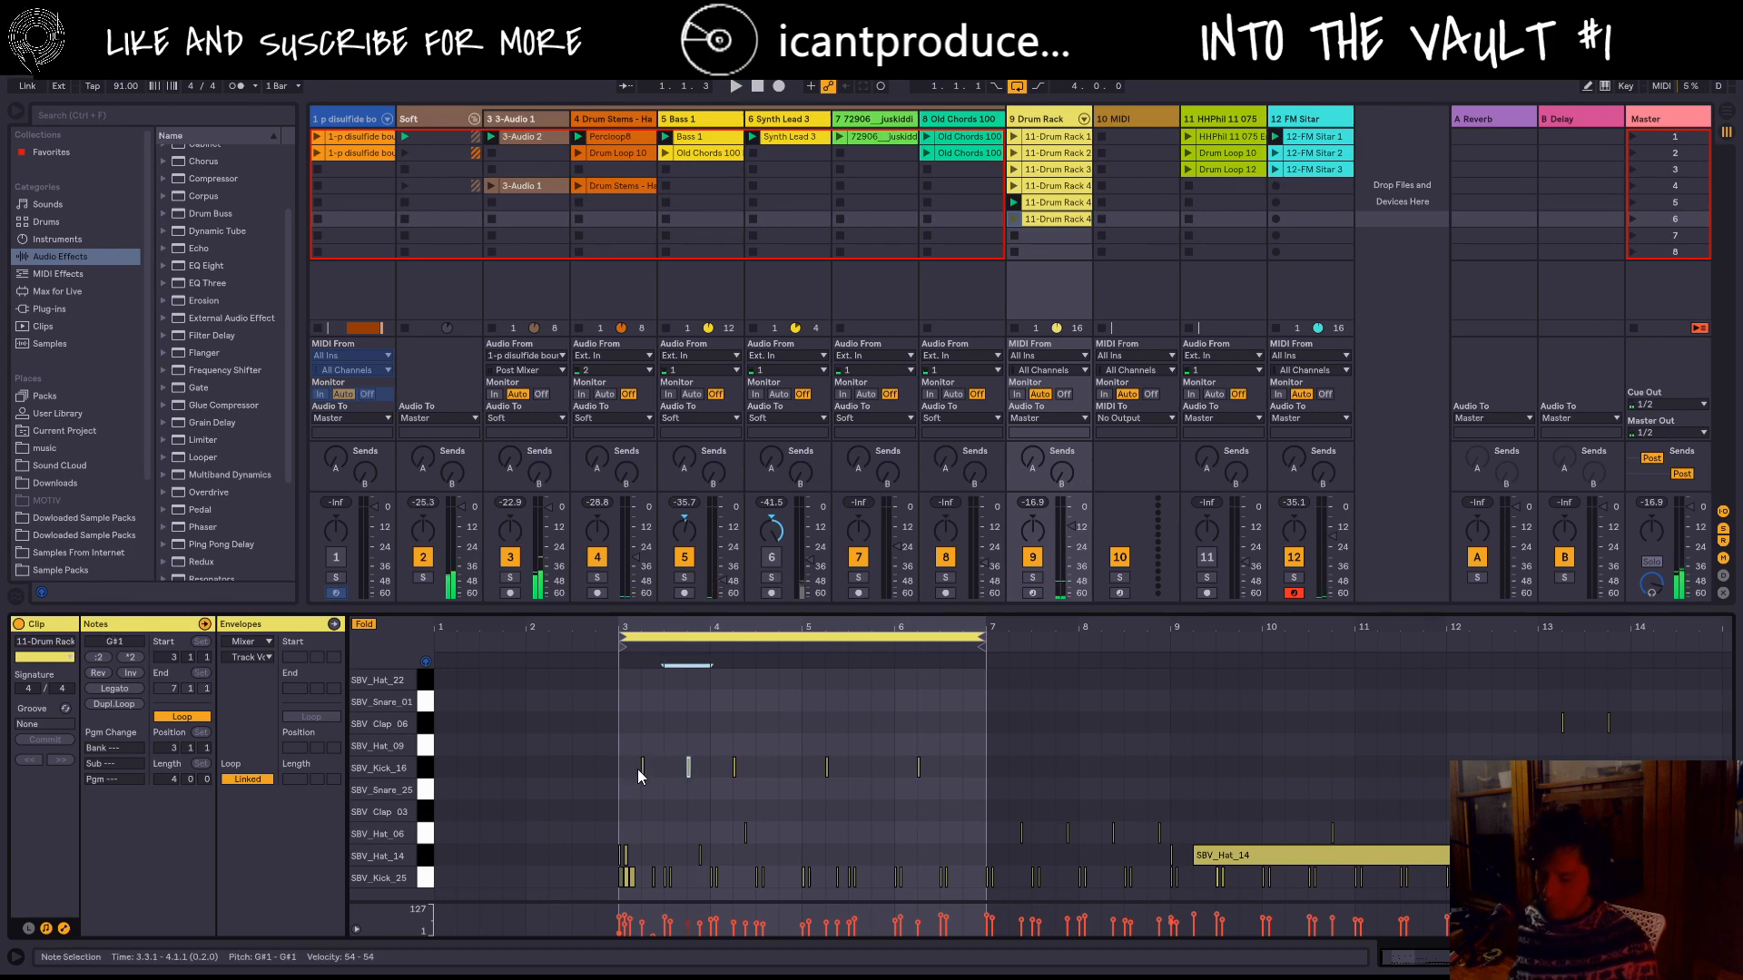
key("space")
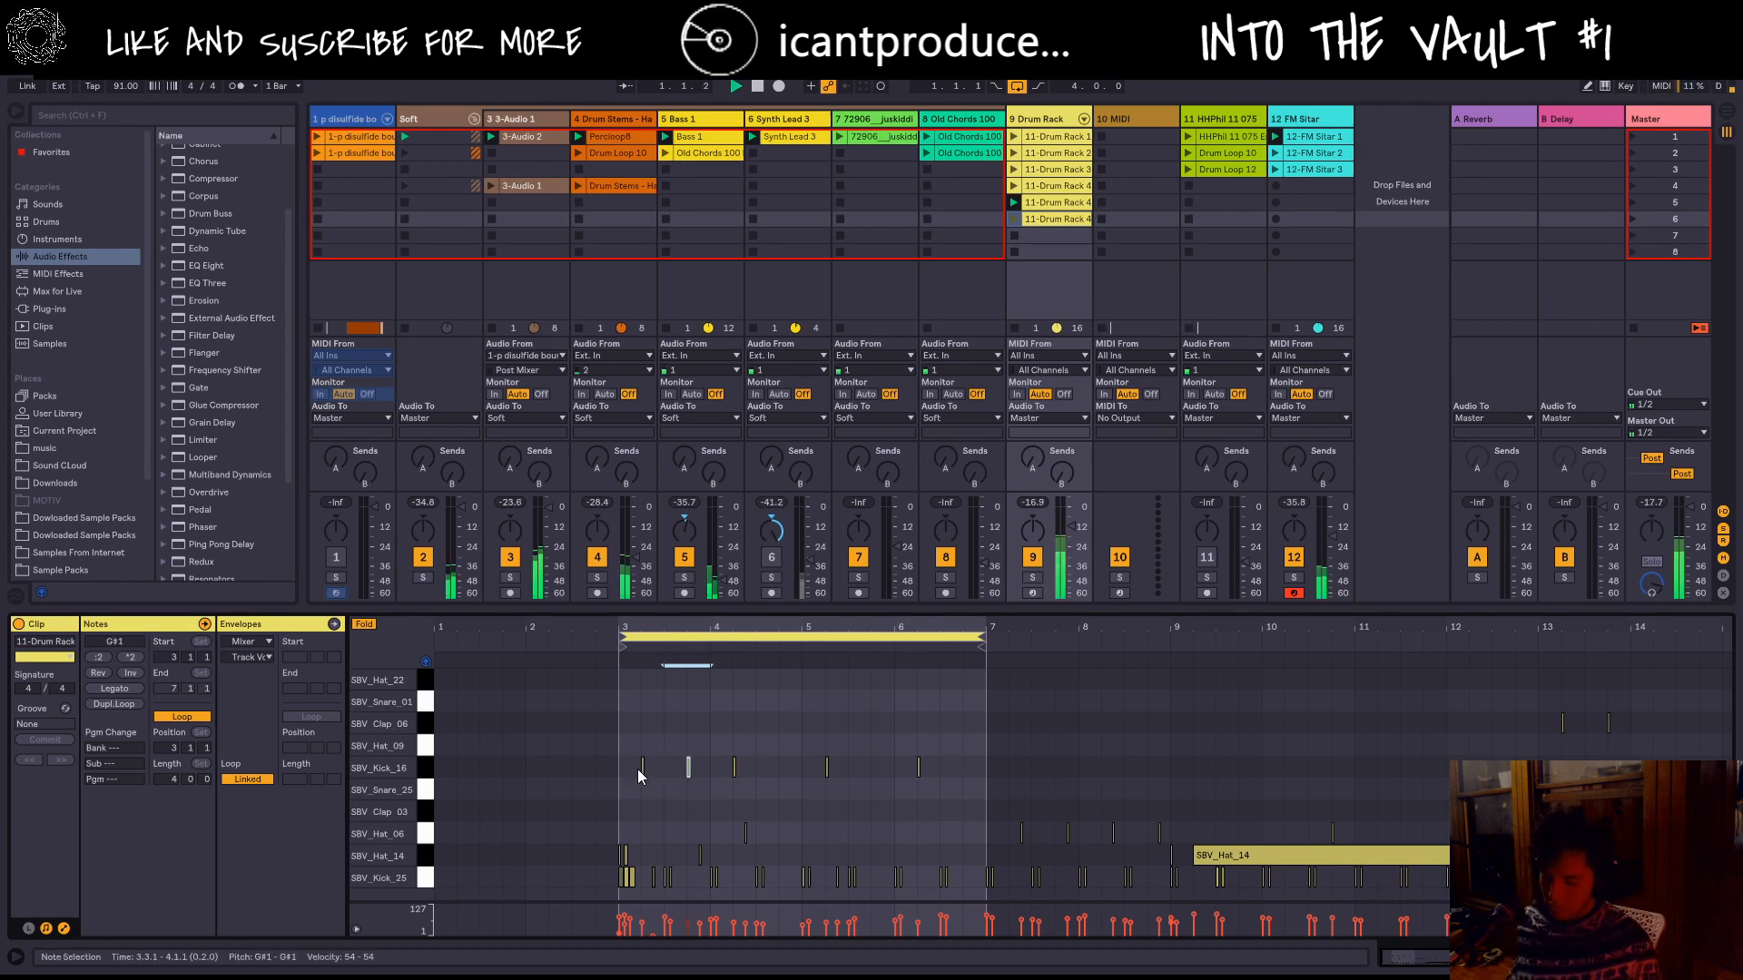
left_click(1014, 219)
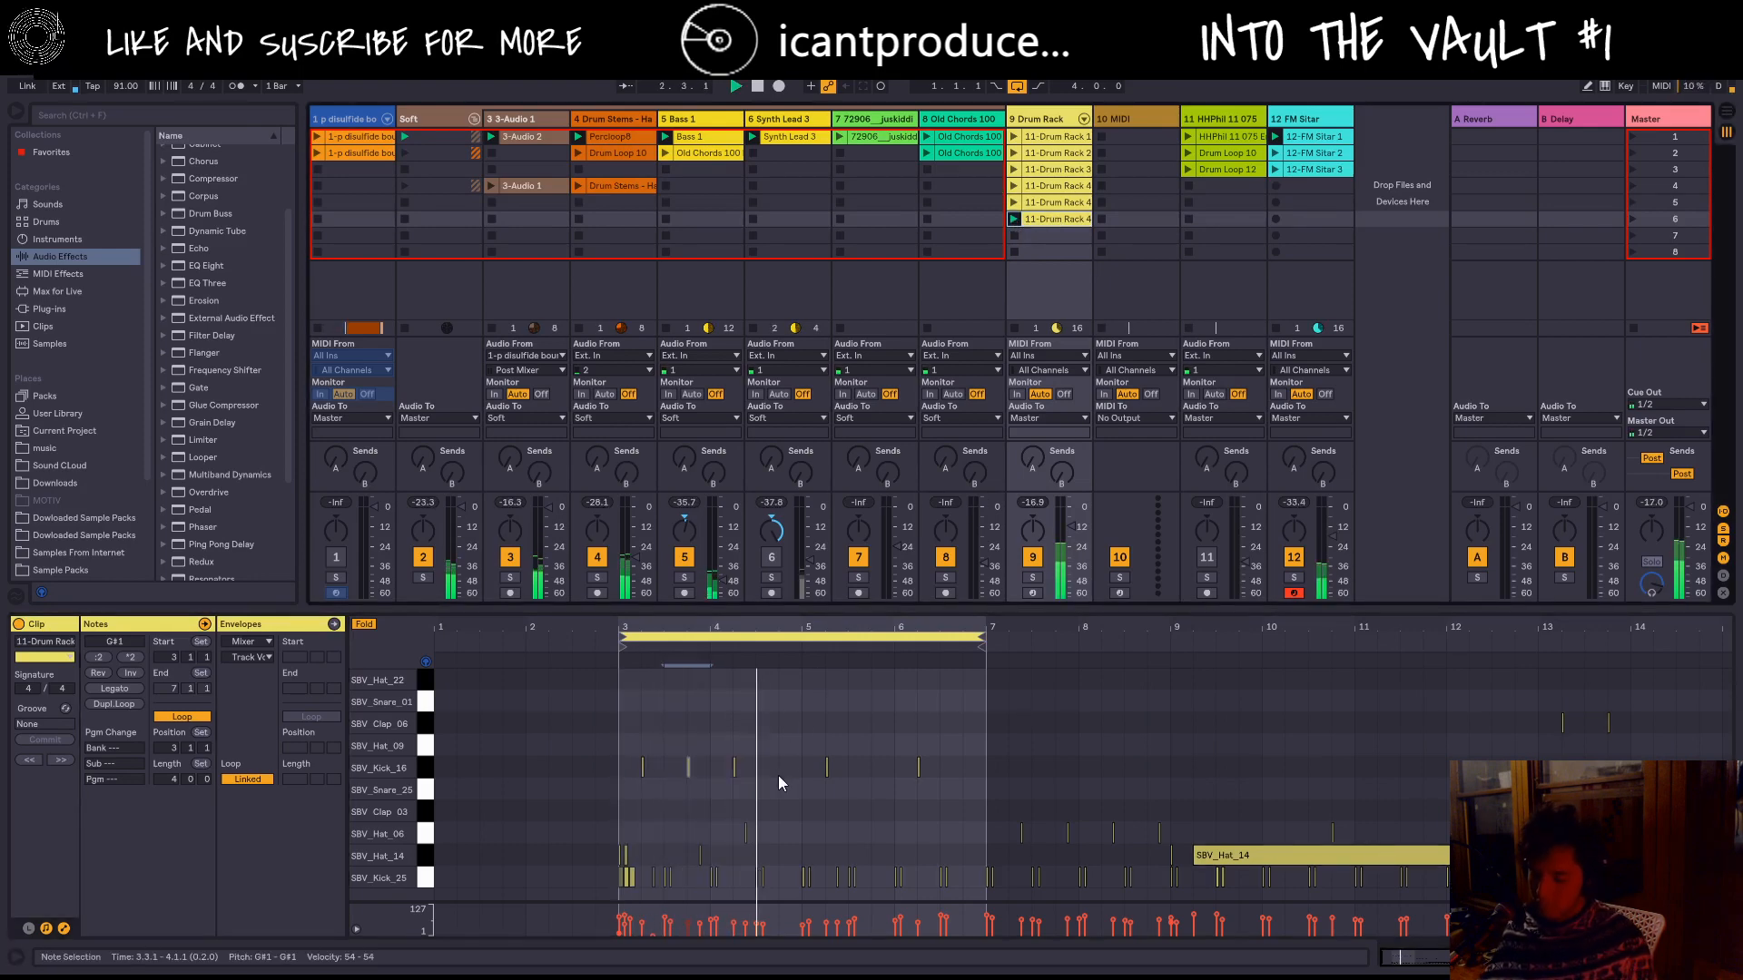
Step: Duplicate the row 6 Drum Rack clip into row 7 and add SBV_Kick_16 notes at 4.4.1, 5.4.1 and 6.4.1
key("space")
key("ctrl+d")
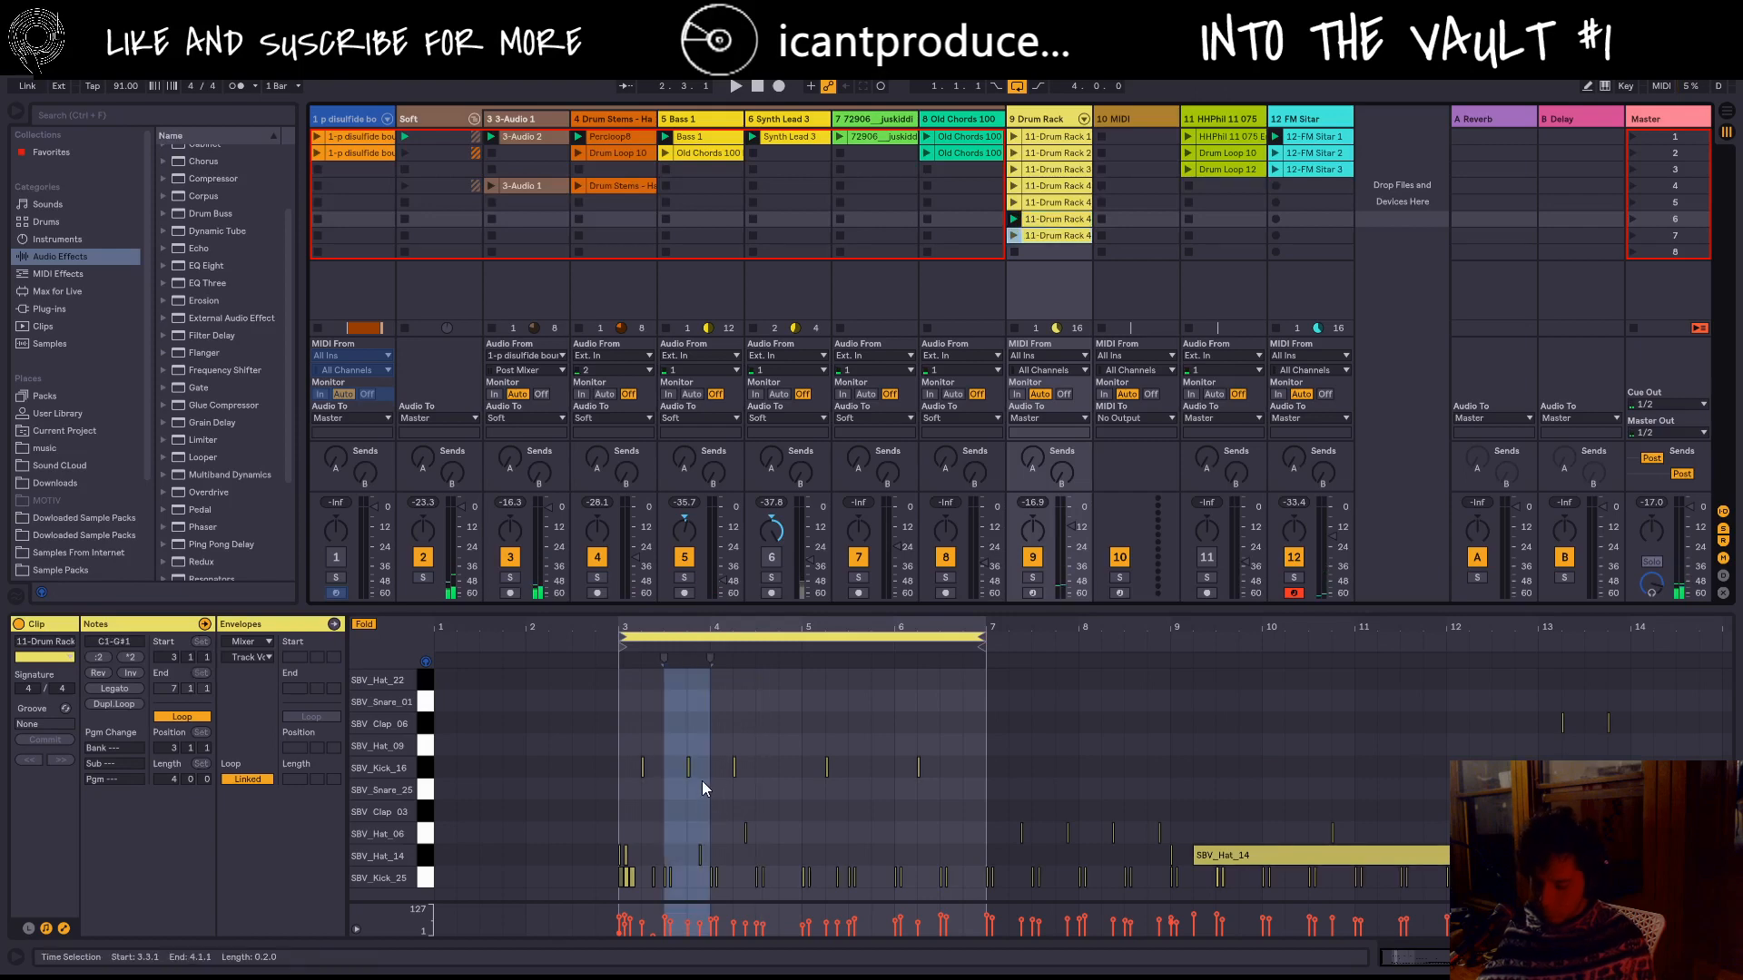
left_click(687, 768)
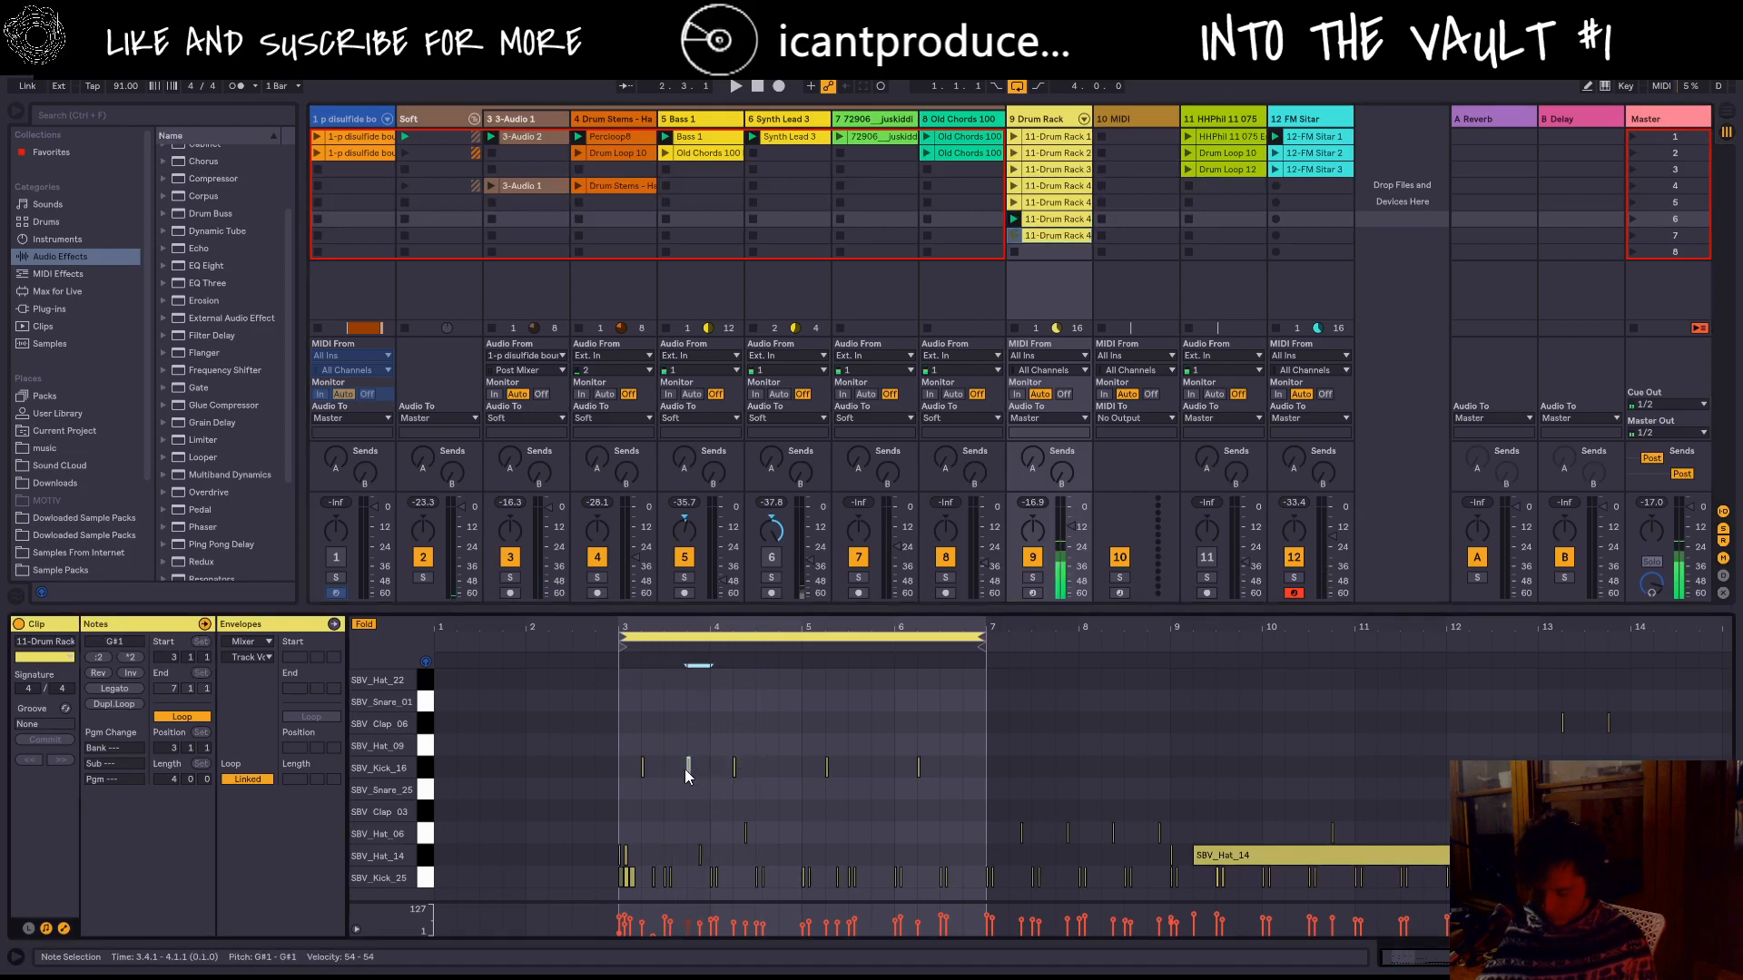
left_click(758, 763)
left_click(774, 760)
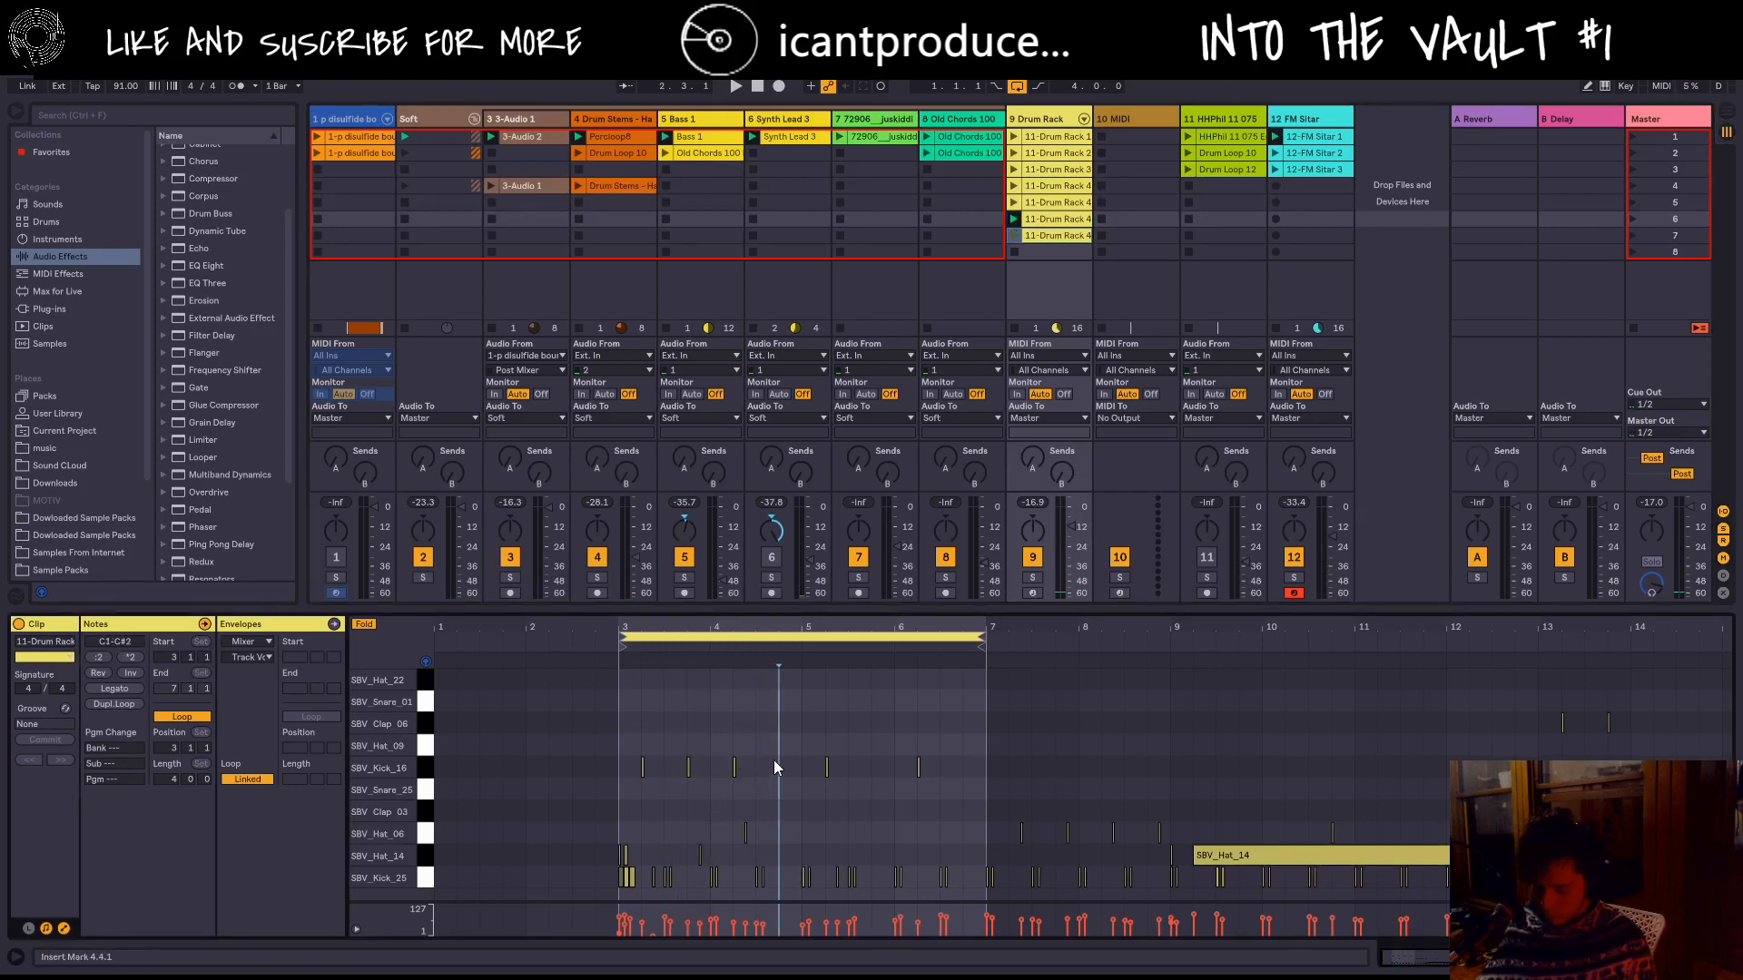
double_click(778, 767)
double_click(869, 768)
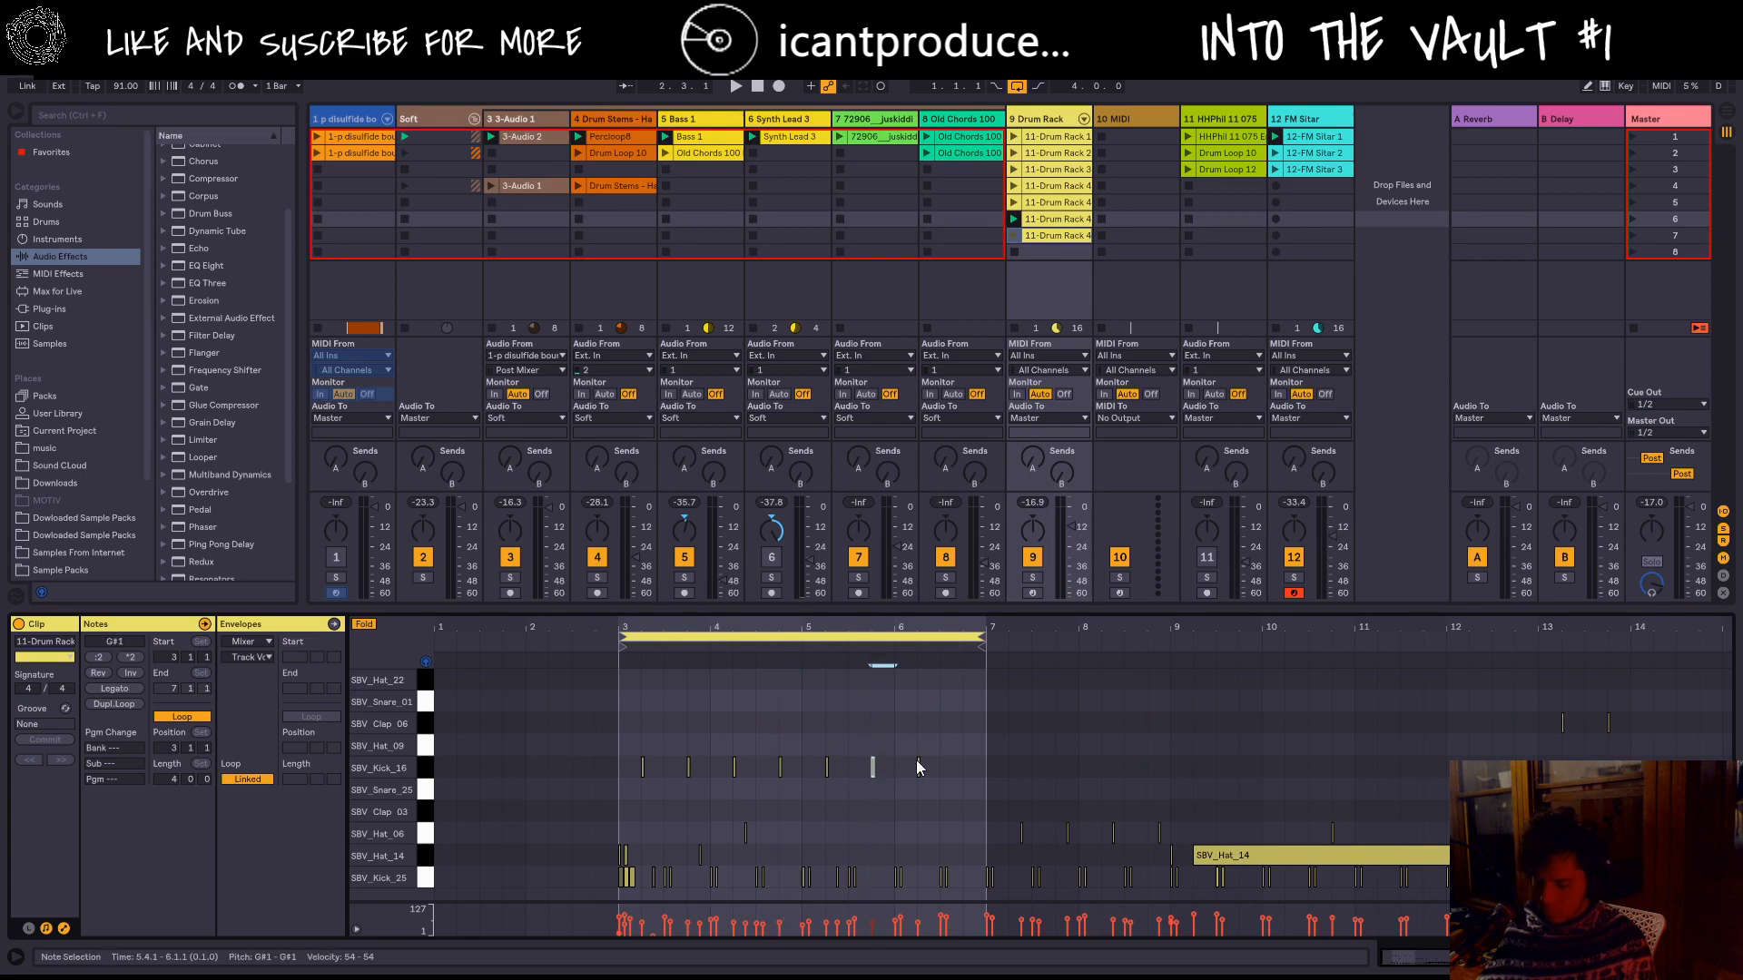
double_click(960, 768)
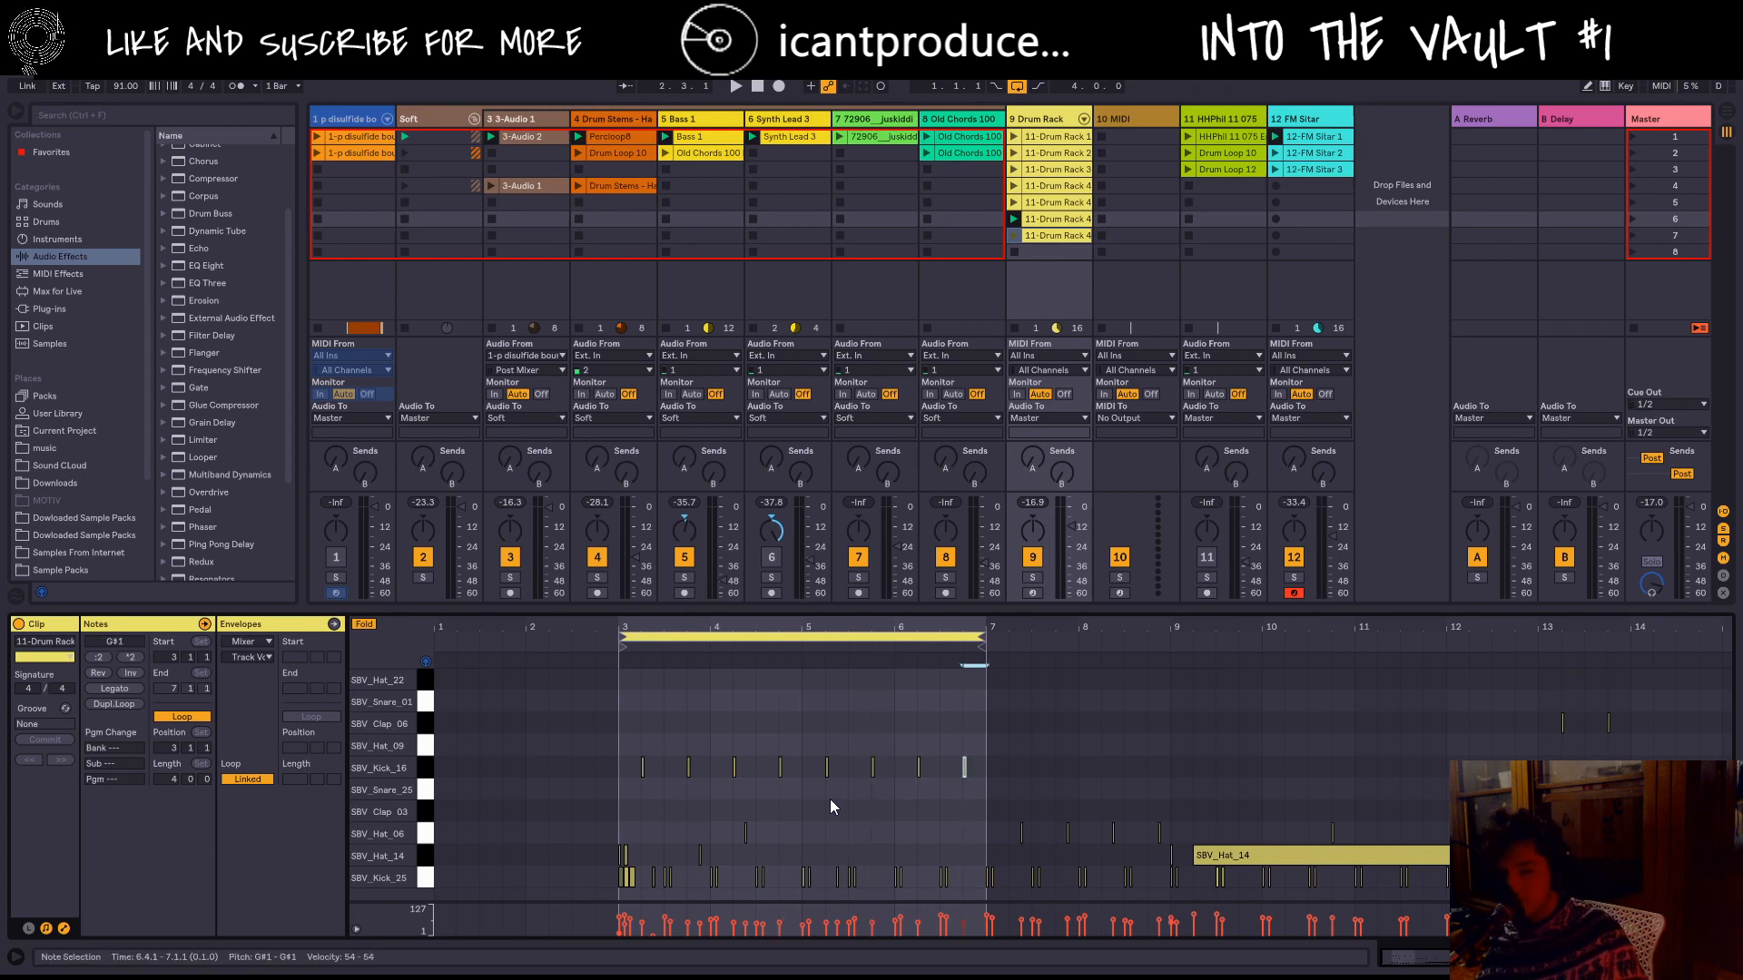
Step: Play the mix and launch the Drum Rack clips in row 6 and row 7 to compare them
key("space")
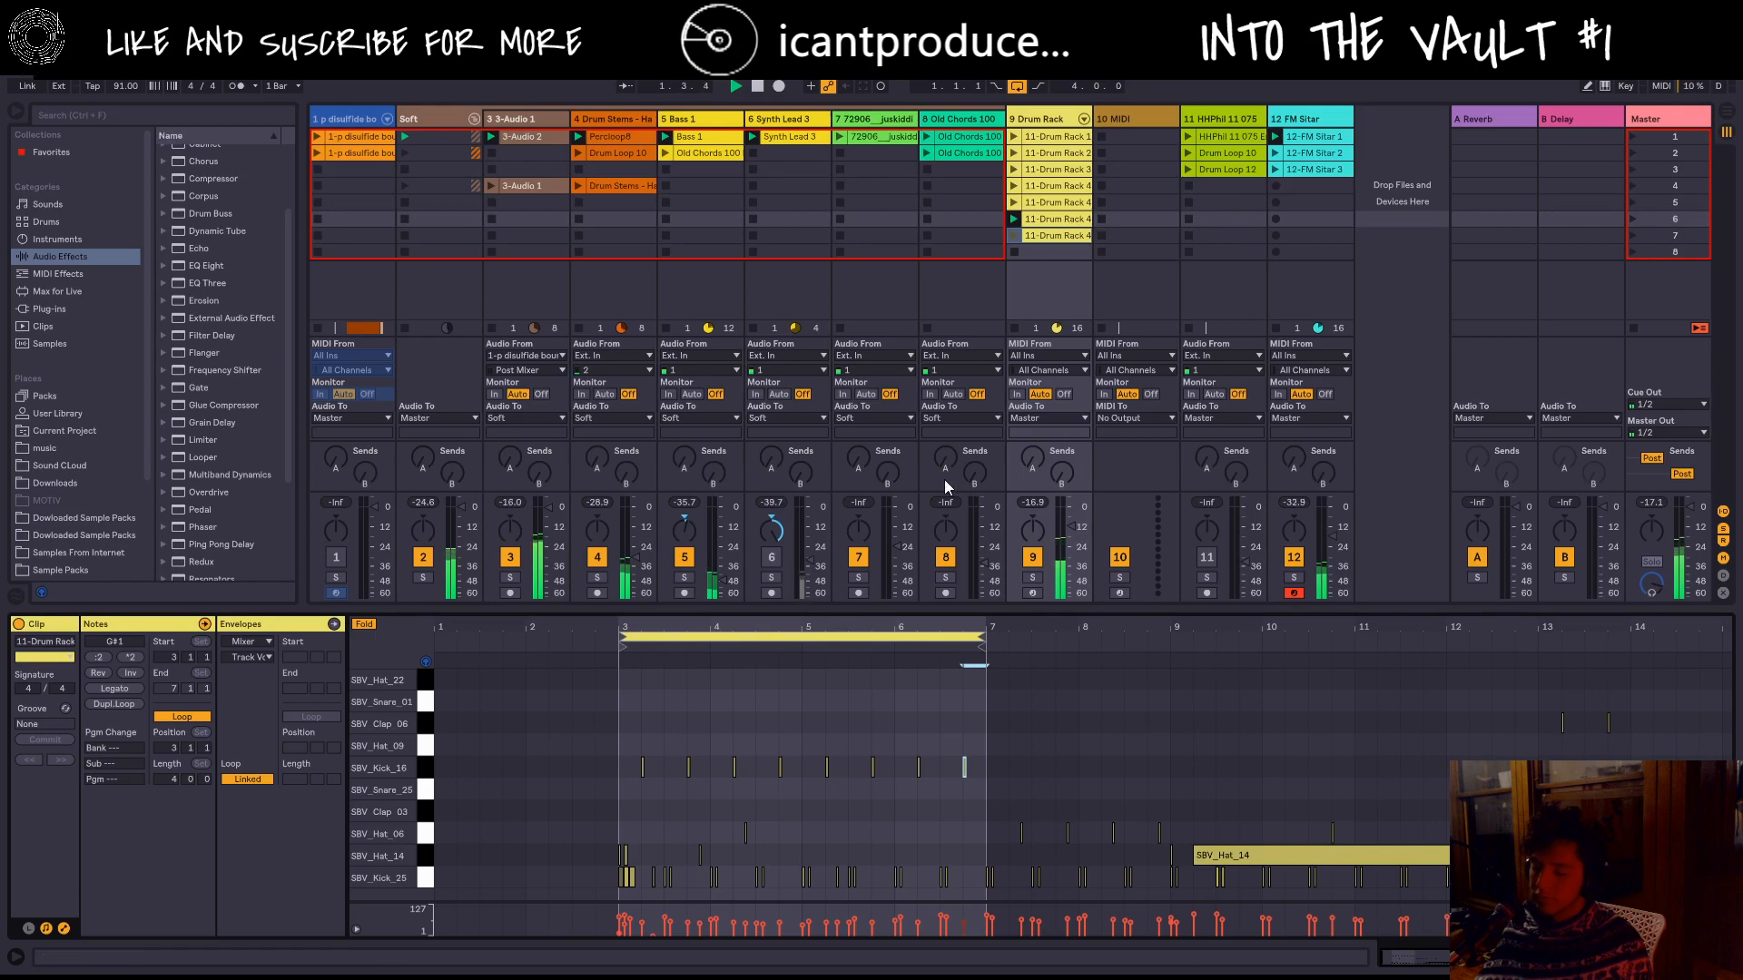
left_click(1014, 220)
key("space")
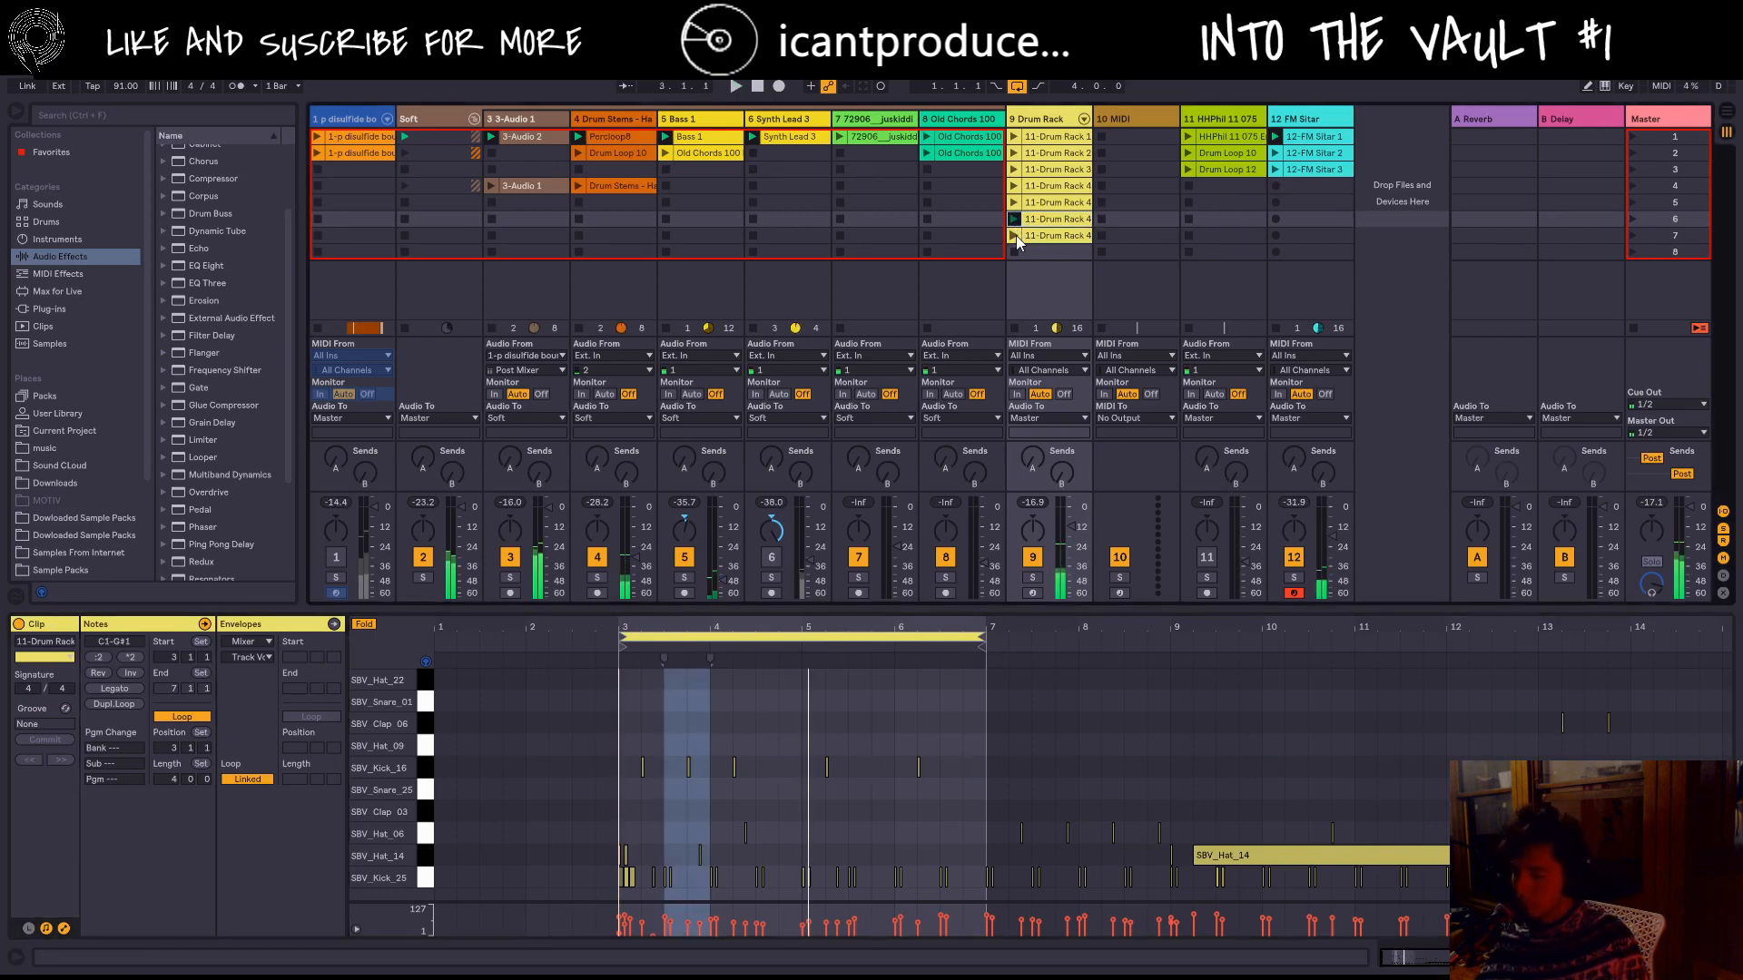
left_click(1013, 235)
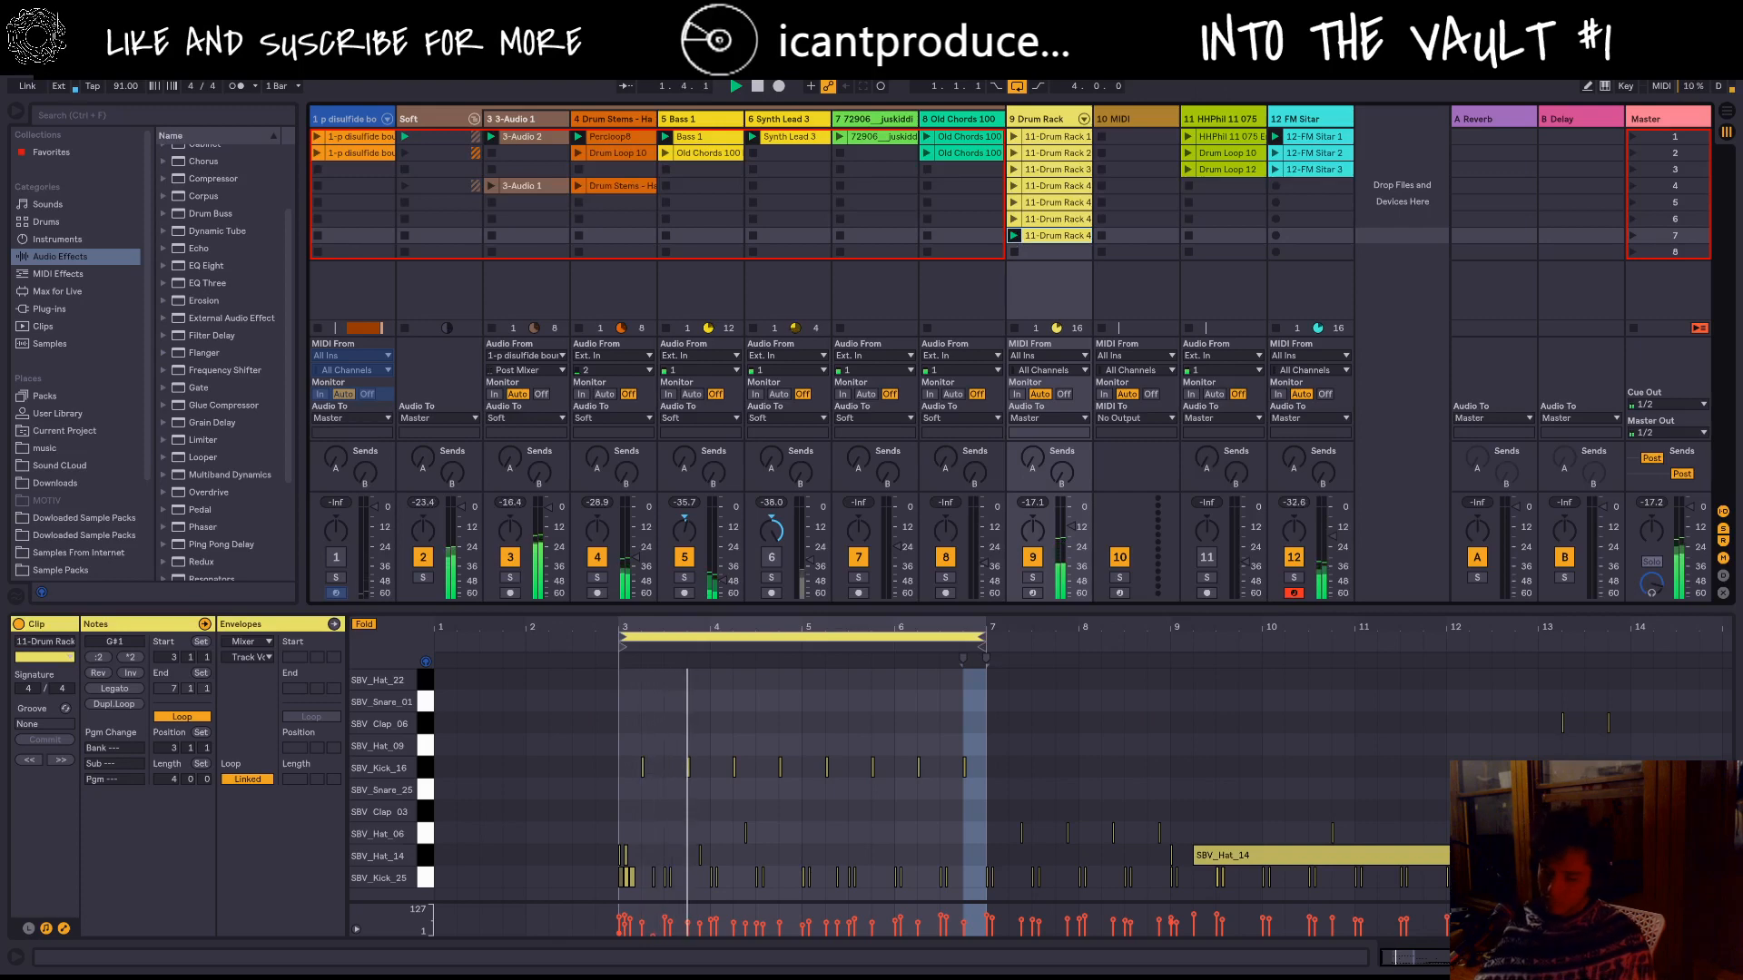
Step: Duplicate the row 7 Drum Rack clip into row 8 and add a SBV_Clap_03 note at 4.1.1 in the copy
key("ctrl+d")
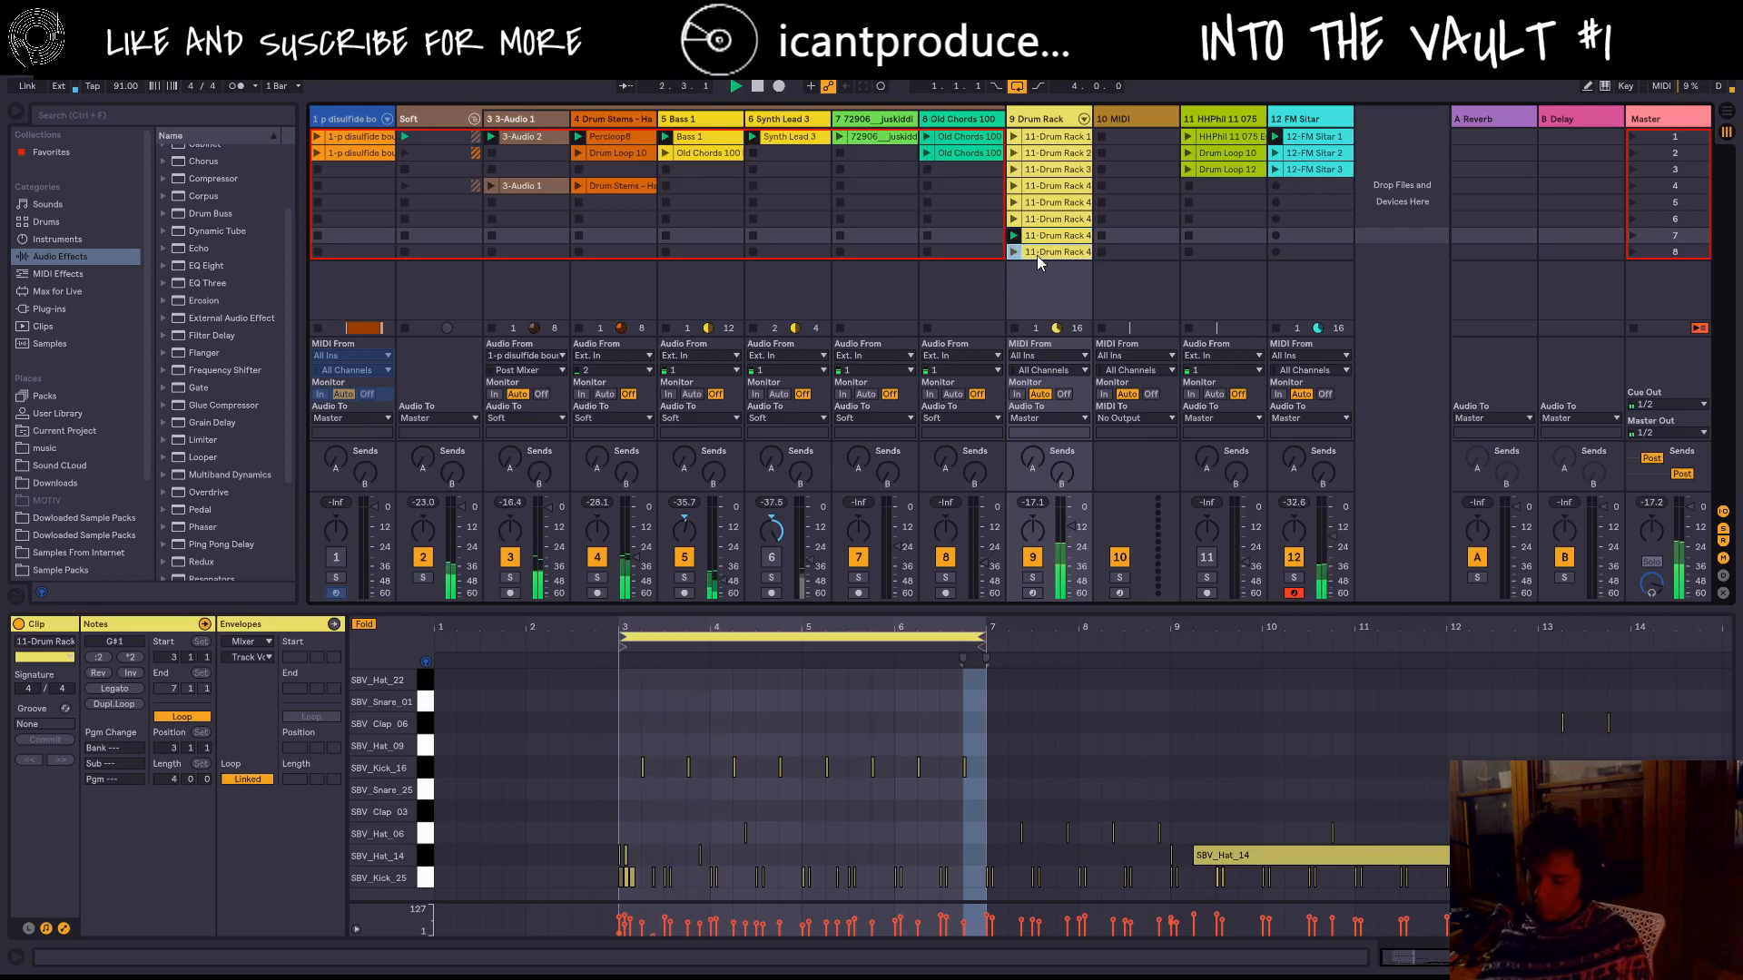
double_click(1036, 254)
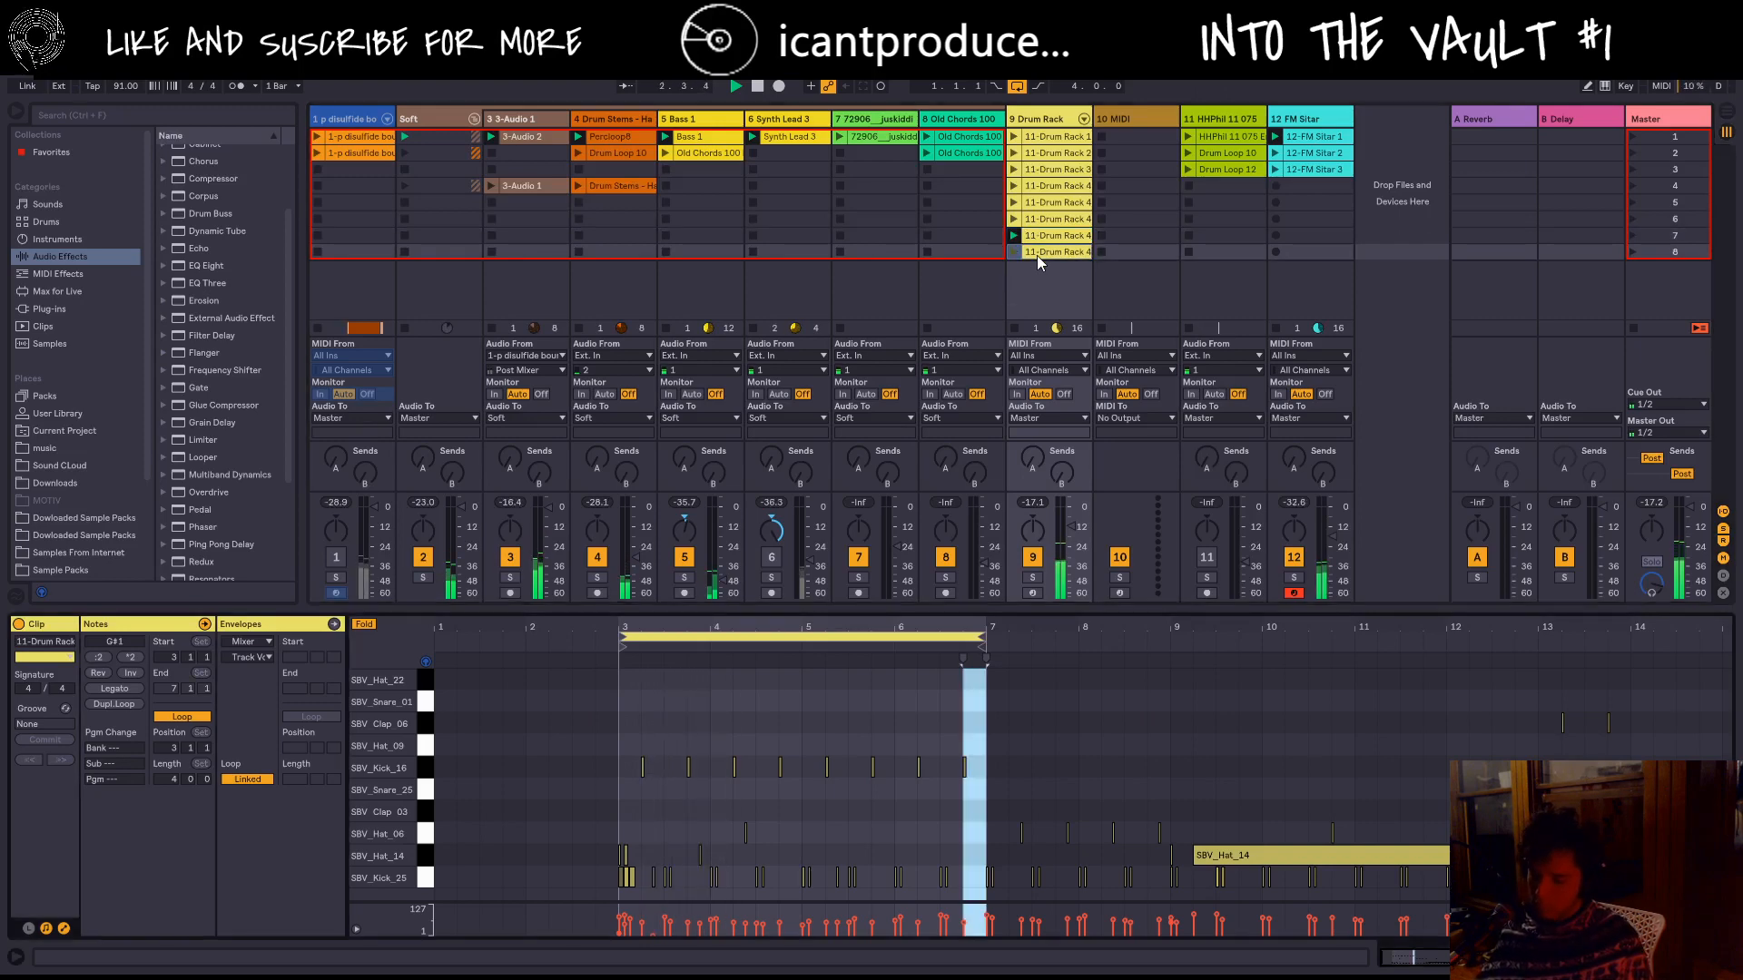
double_click(722, 791)
double_click(721, 794)
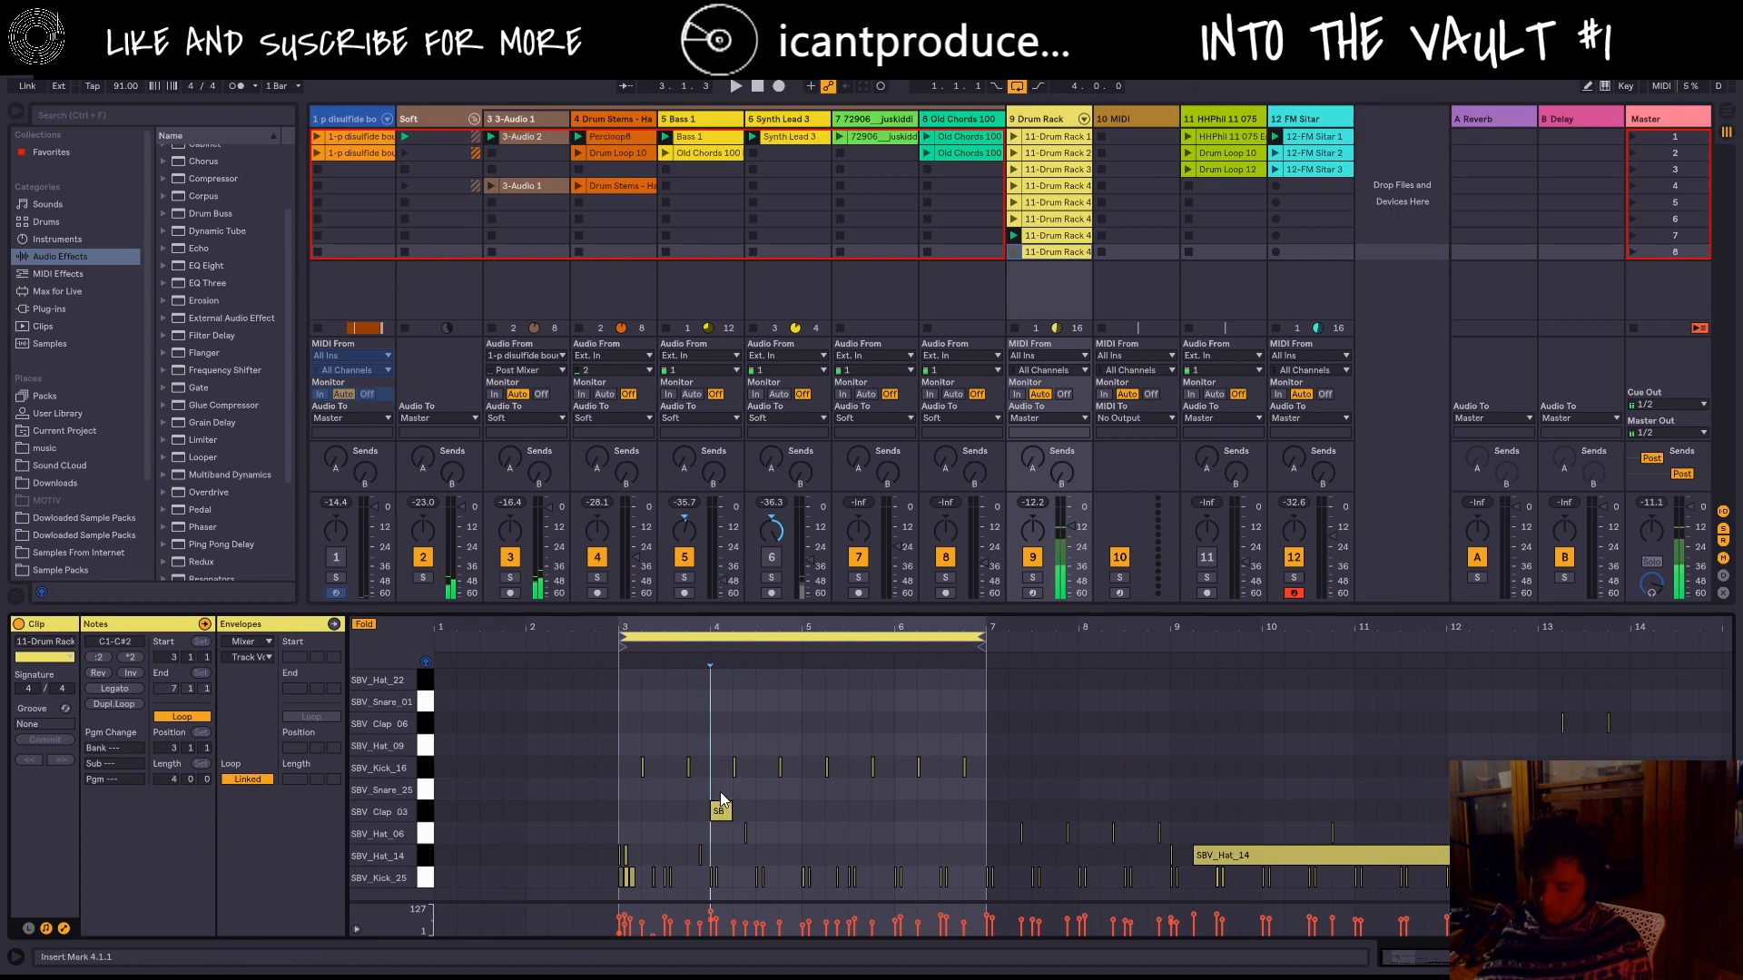
Step: Add a SBV_Clap_06 note at 4.1.1 and place SBV_Hat_09 and SBV_Hat_22 notes at 3.3.1 in the row 8 clip
double_click(720, 739)
double_click(721, 722)
left_click_drag(721, 747, 665, 744)
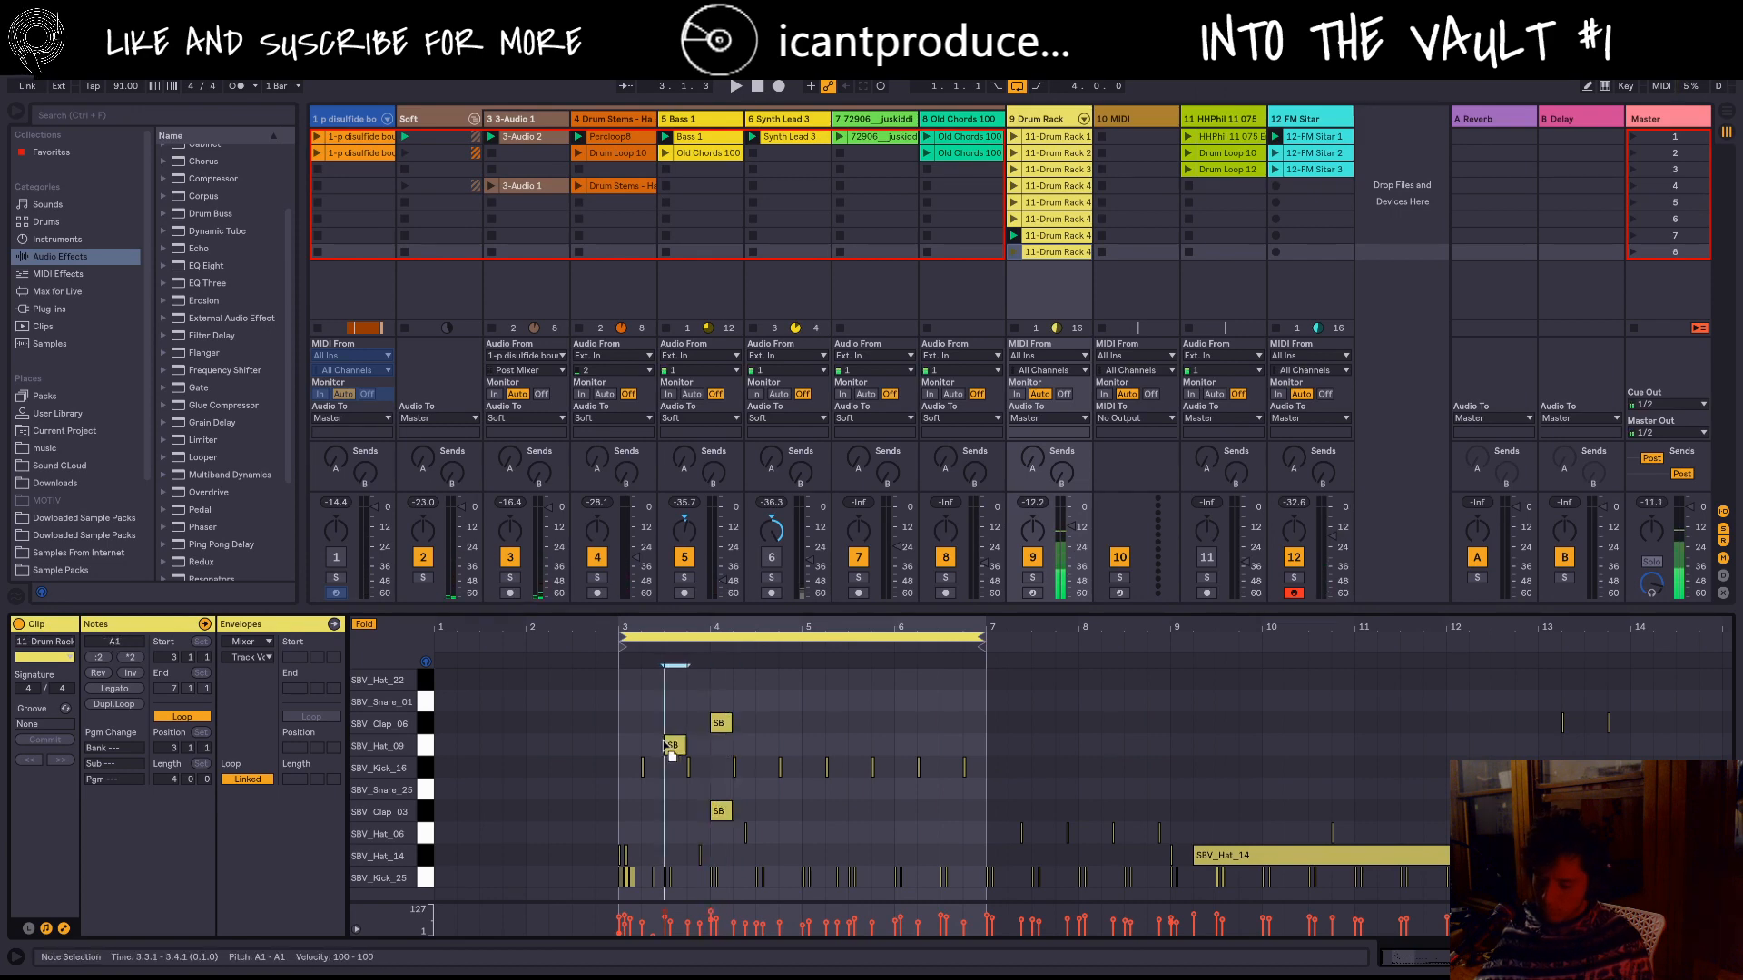
double_click(721, 702)
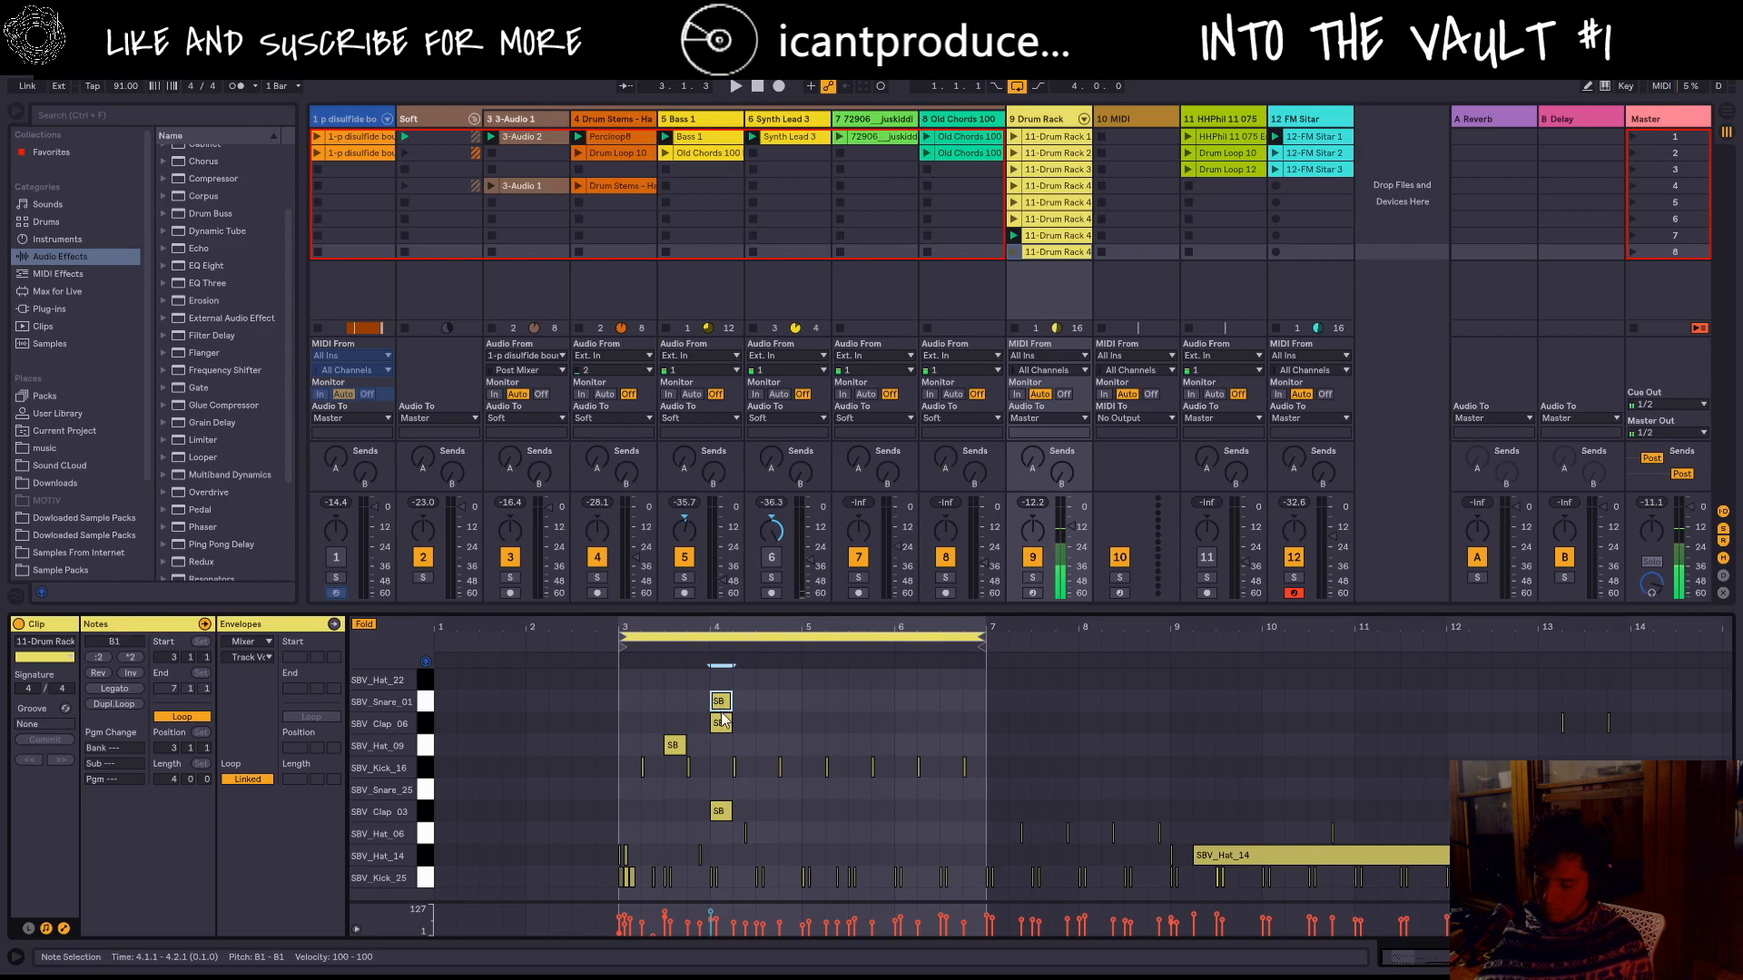
left_click_drag(723, 707, 672, 687)
Step: Try SBV_Hat_06, SBV_Hat_14 and SBV_Snare_01 notes at 4.1.1 in the row 8 clip, with SBV_Clap_06 removed and restored
double_click(720, 833)
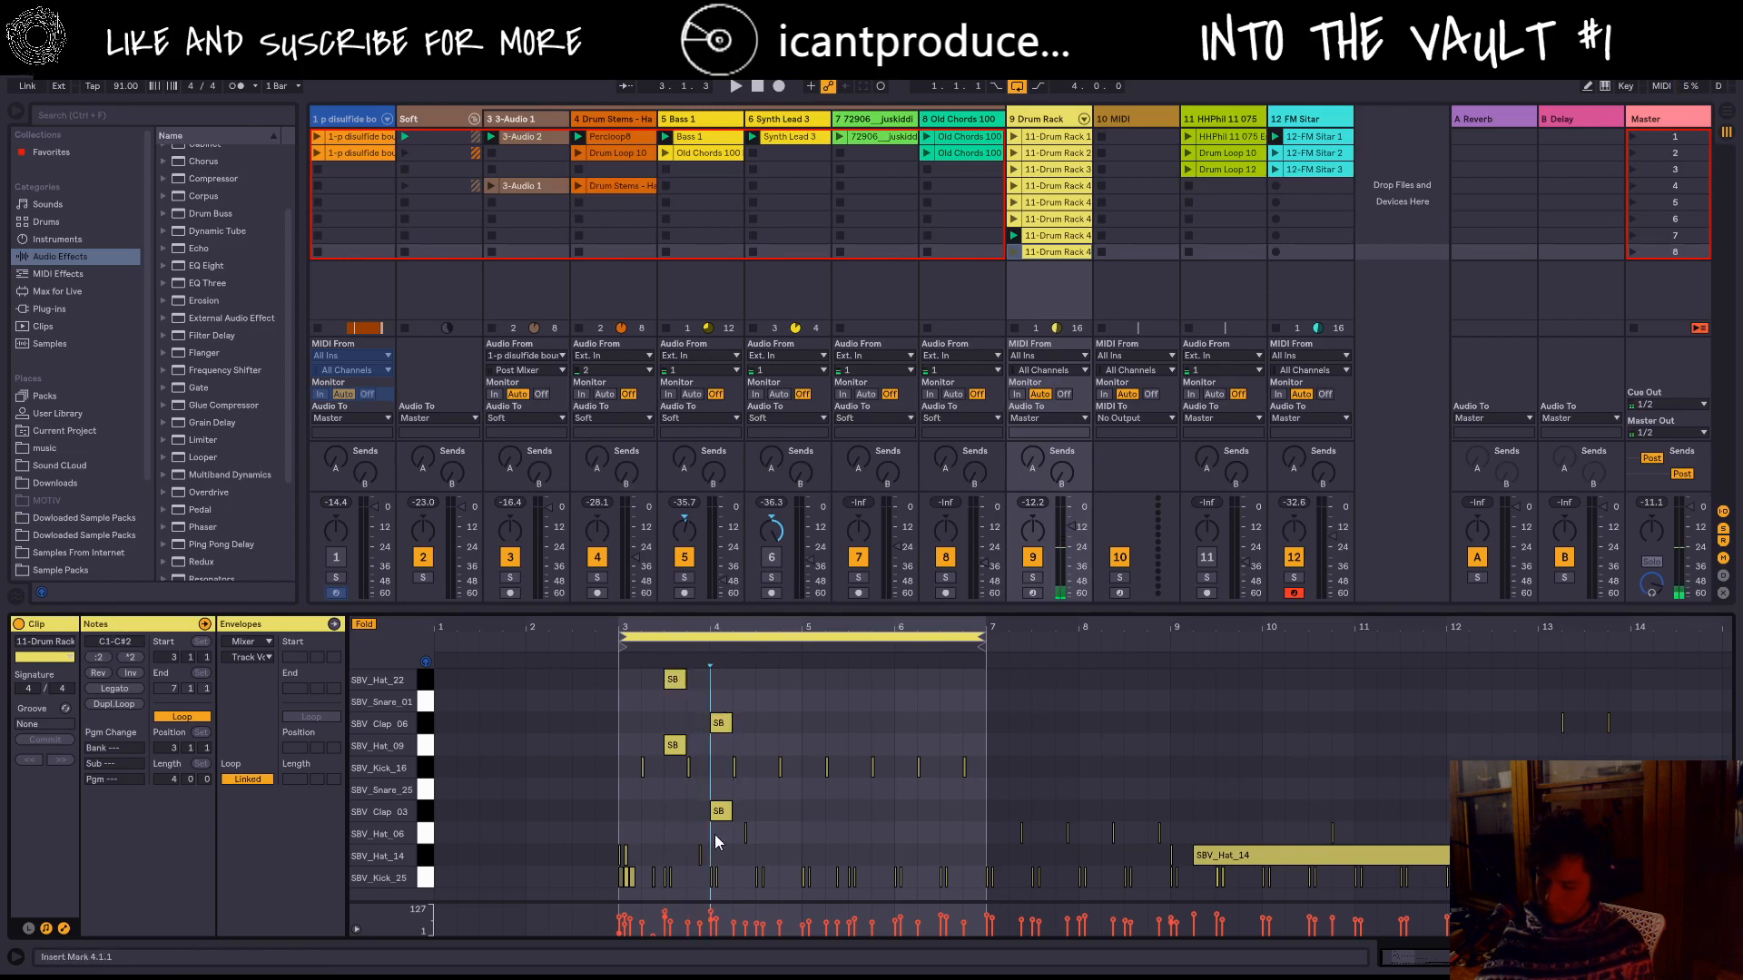
double_click(719, 856)
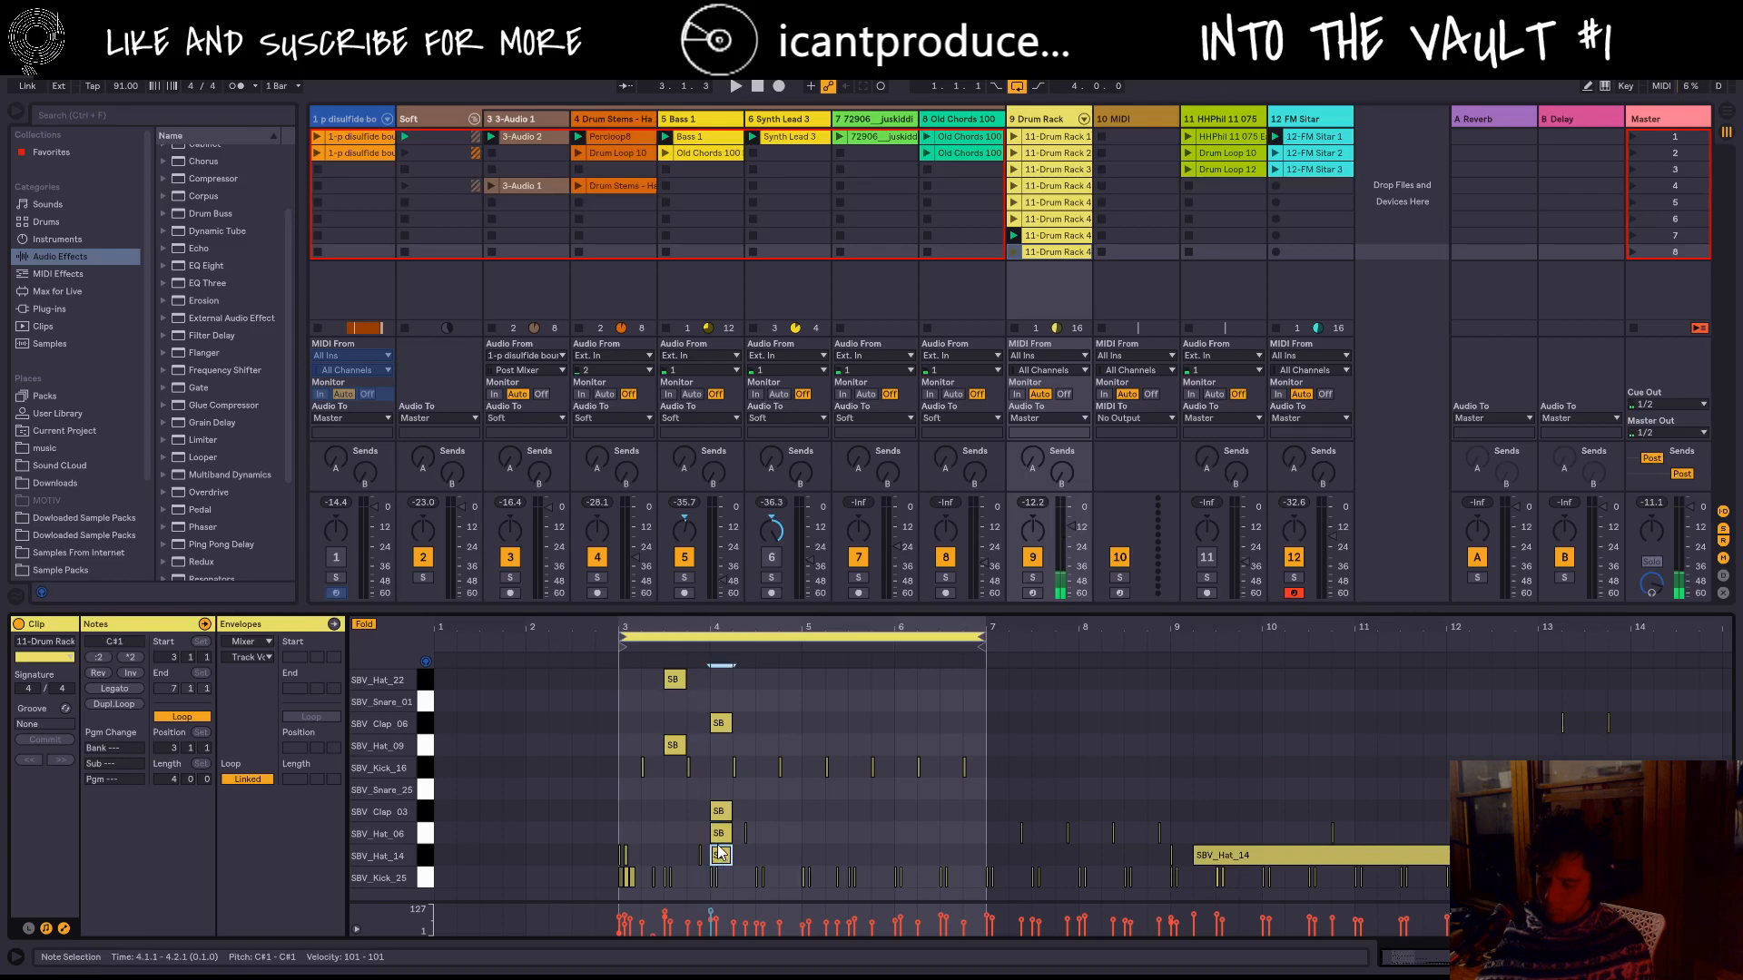
double_click(723, 856)
double_click(721, 834)
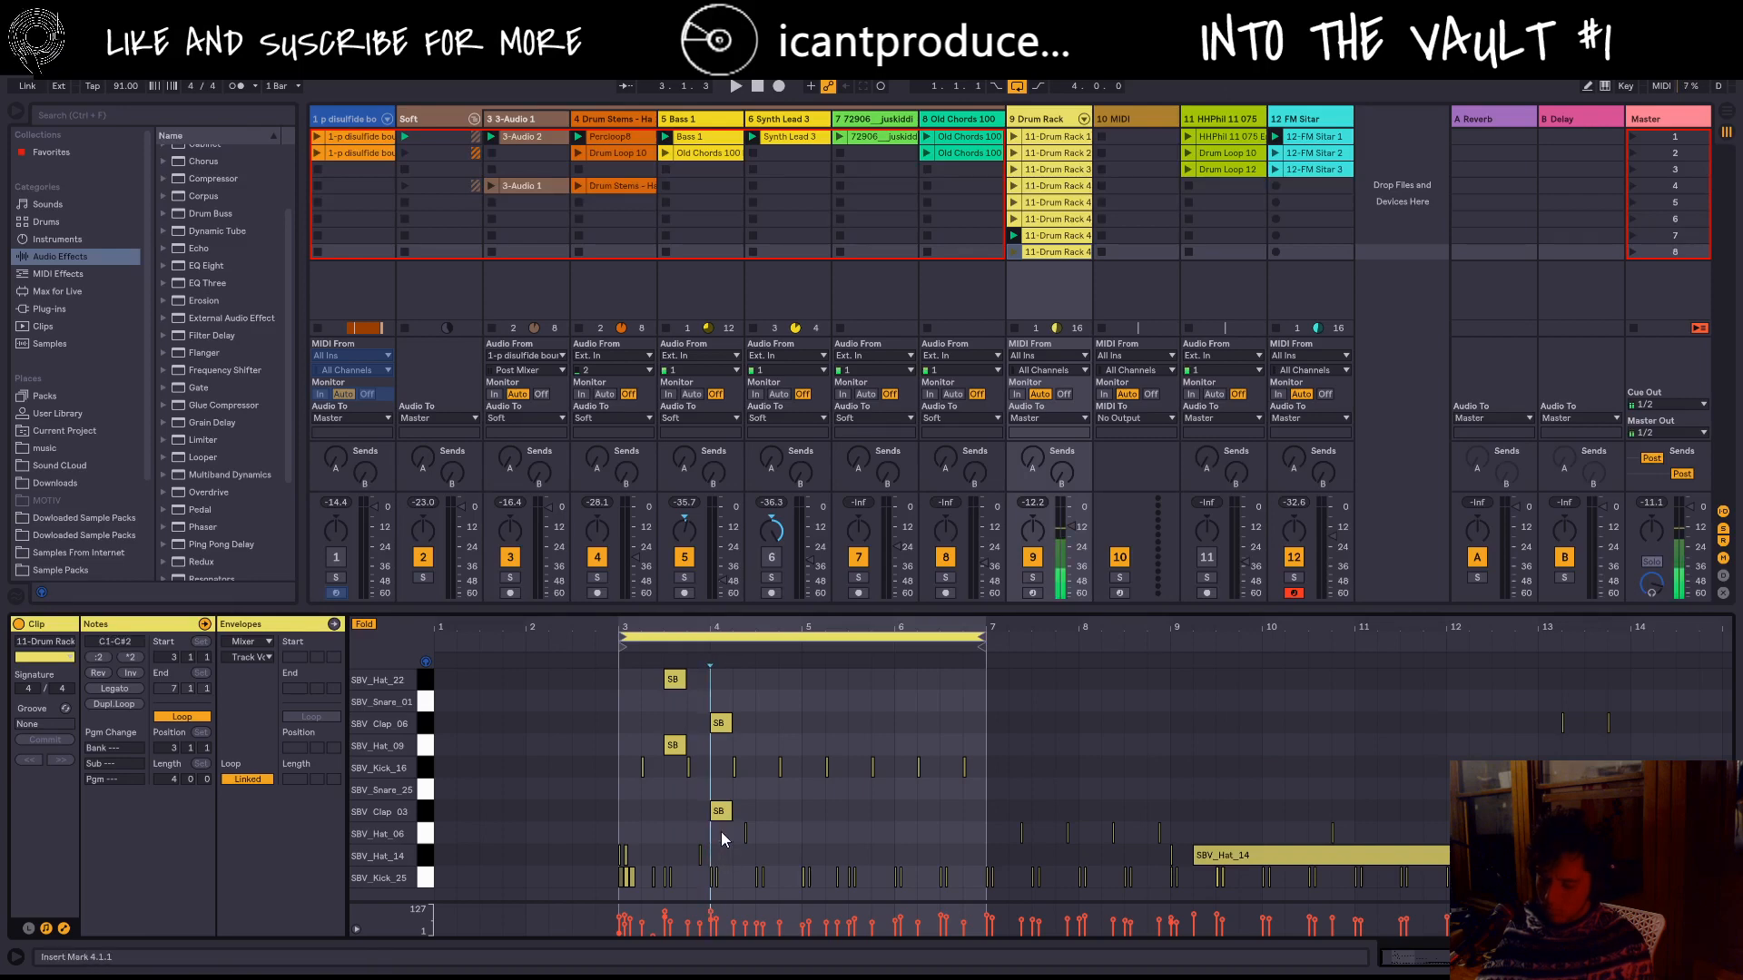
double_click(727, 702)
double_click(726, 726)
double_click(724, 703)
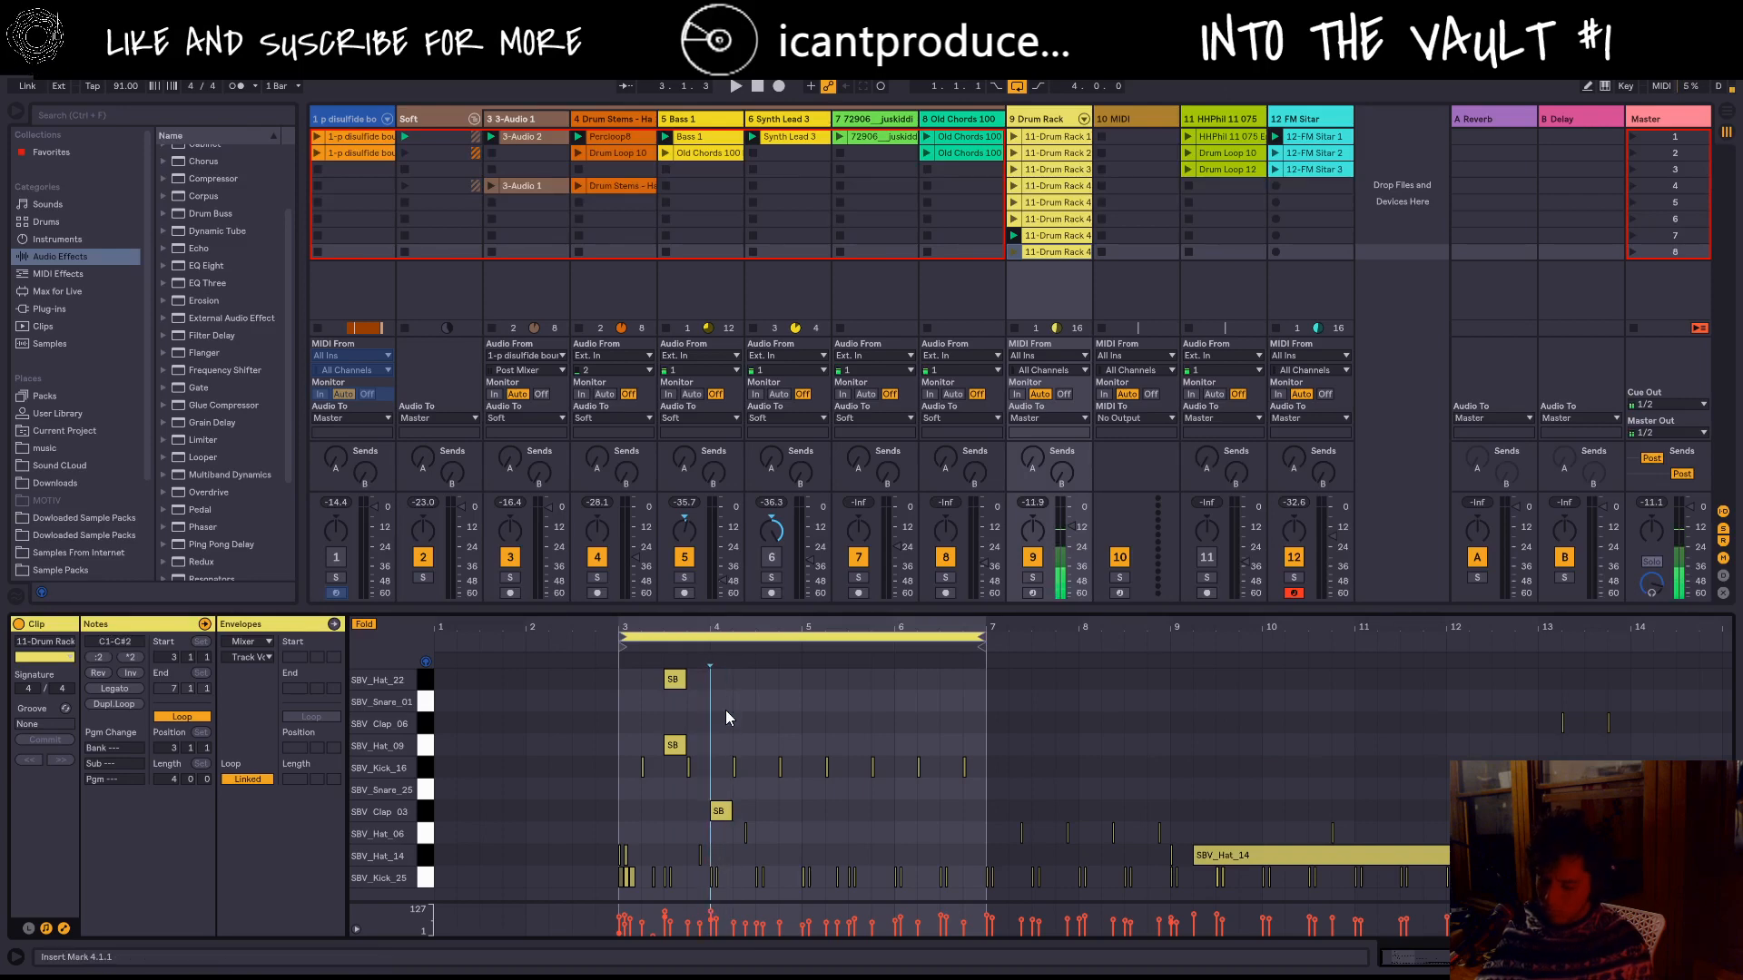
double_click(721, 724)
Step: Launch the row 8 Drum Rack clip, try its SBV_Clap_06 note at 3.4.1 and delete that note
key("space")
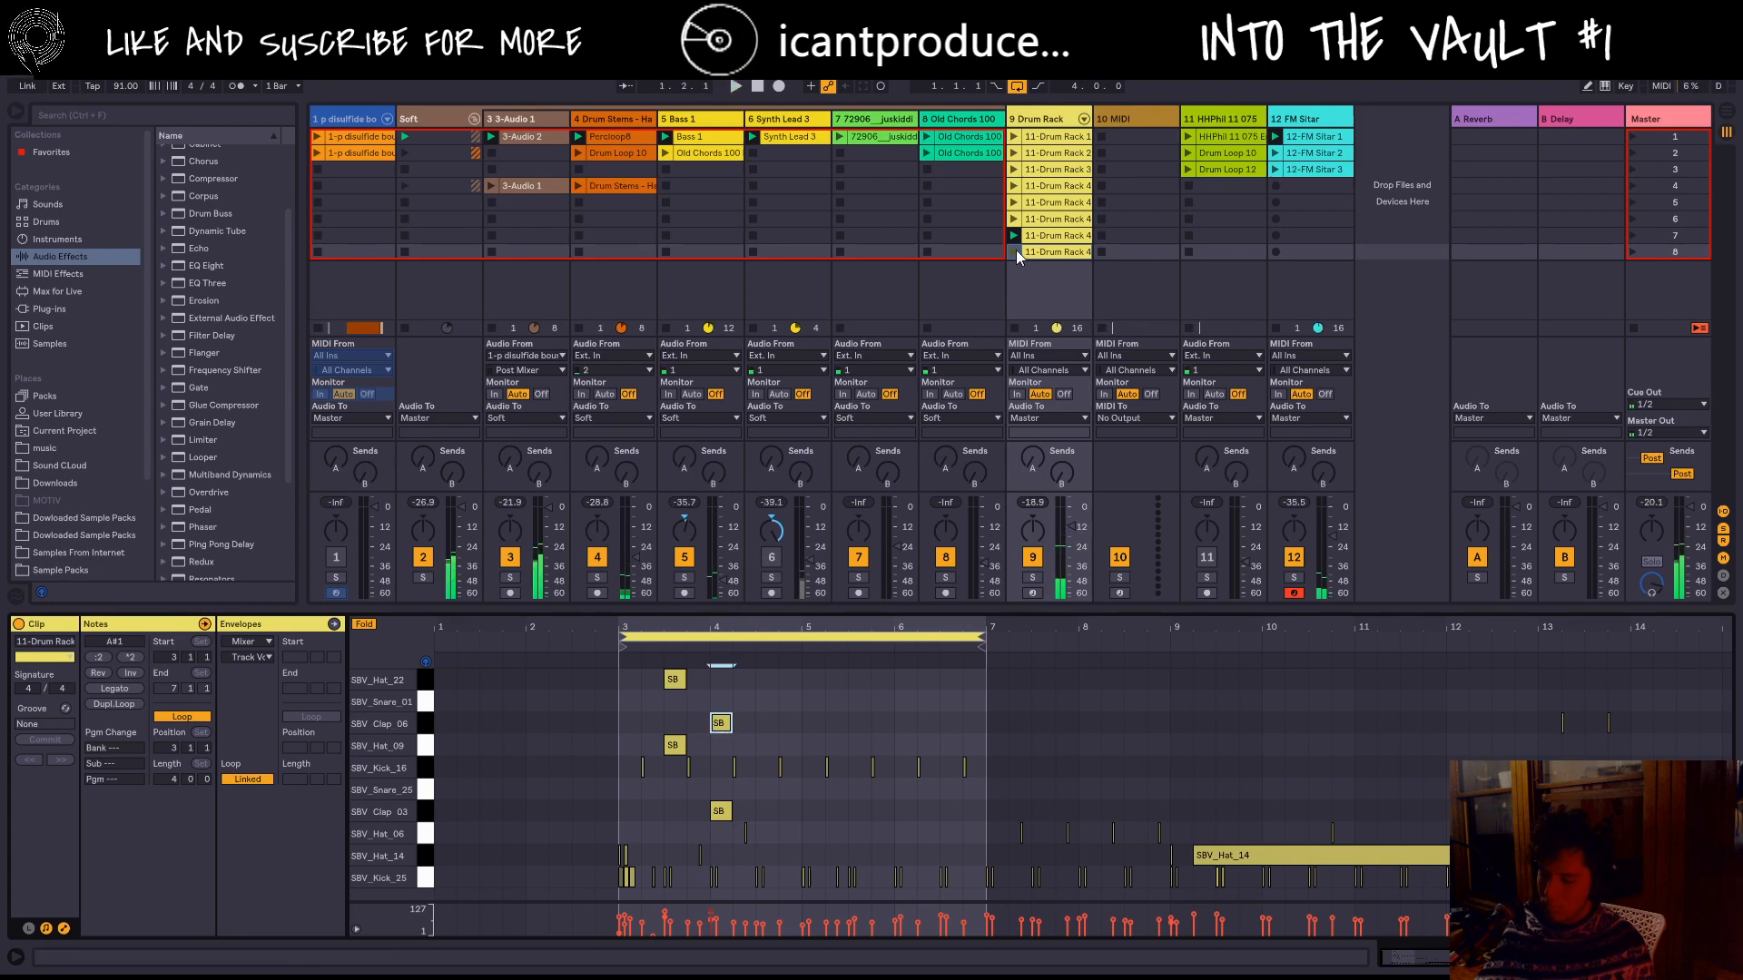
left_click(1013, 251)
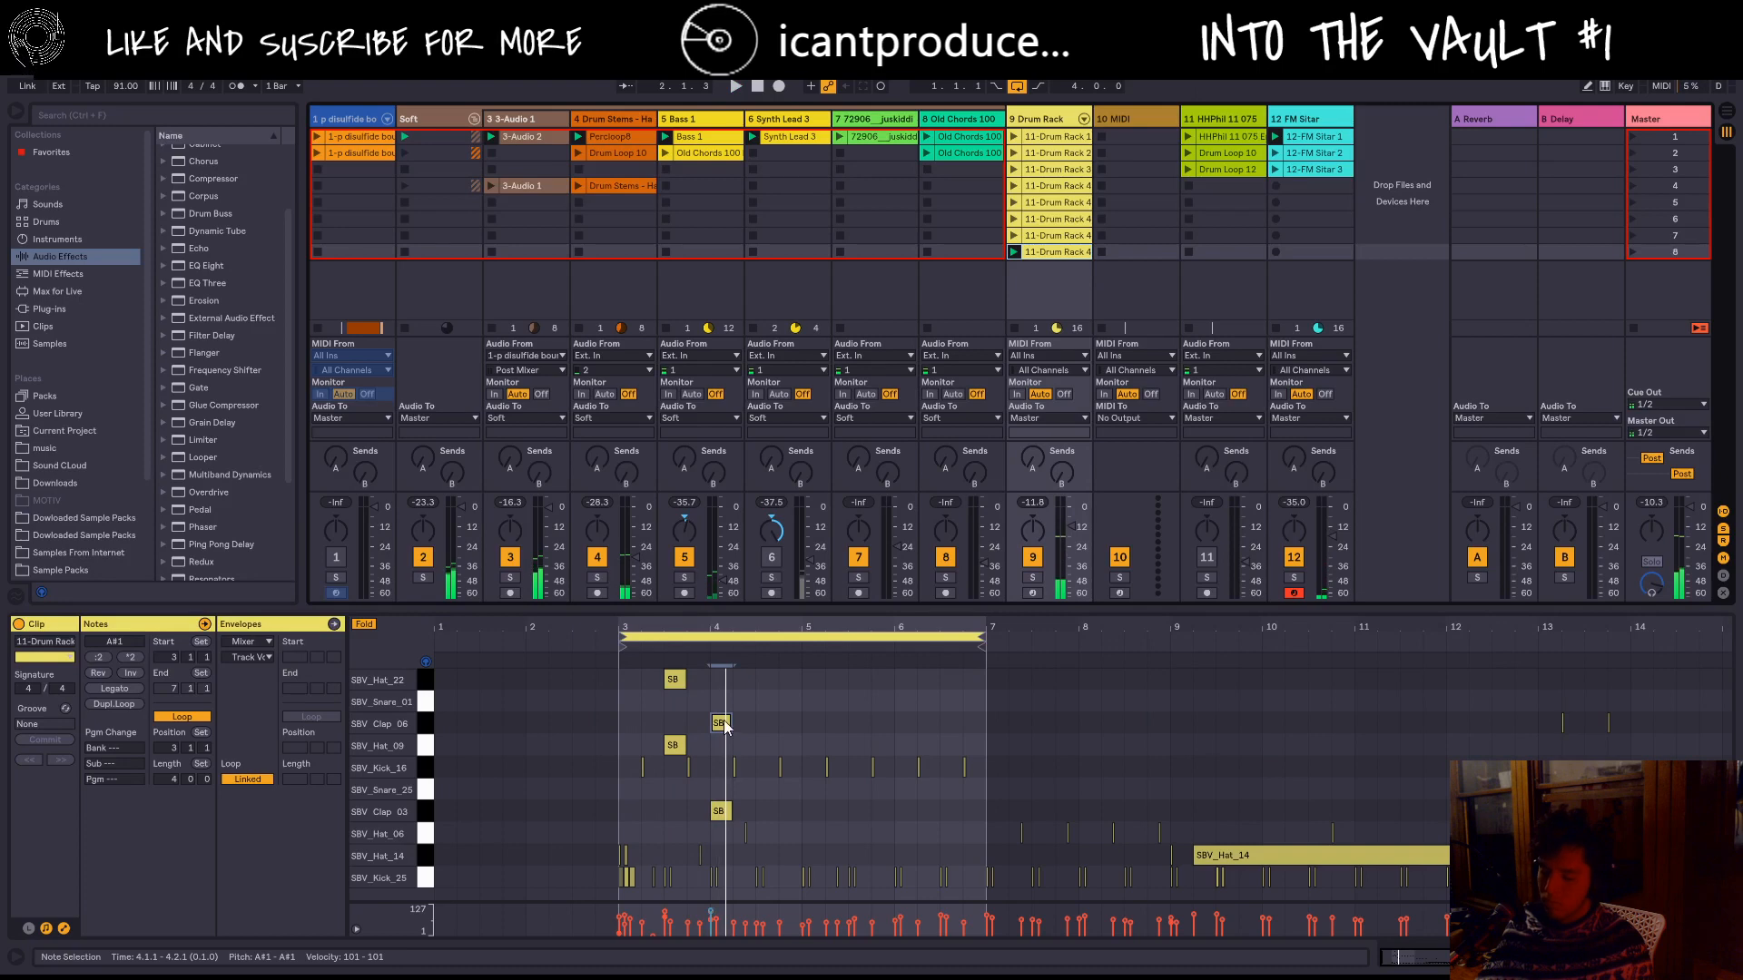
mouse_move(724, 726)
left_mouse_down()
mouse_move(681, 730)
mouse_move(708, 725)
left_mouse_up()
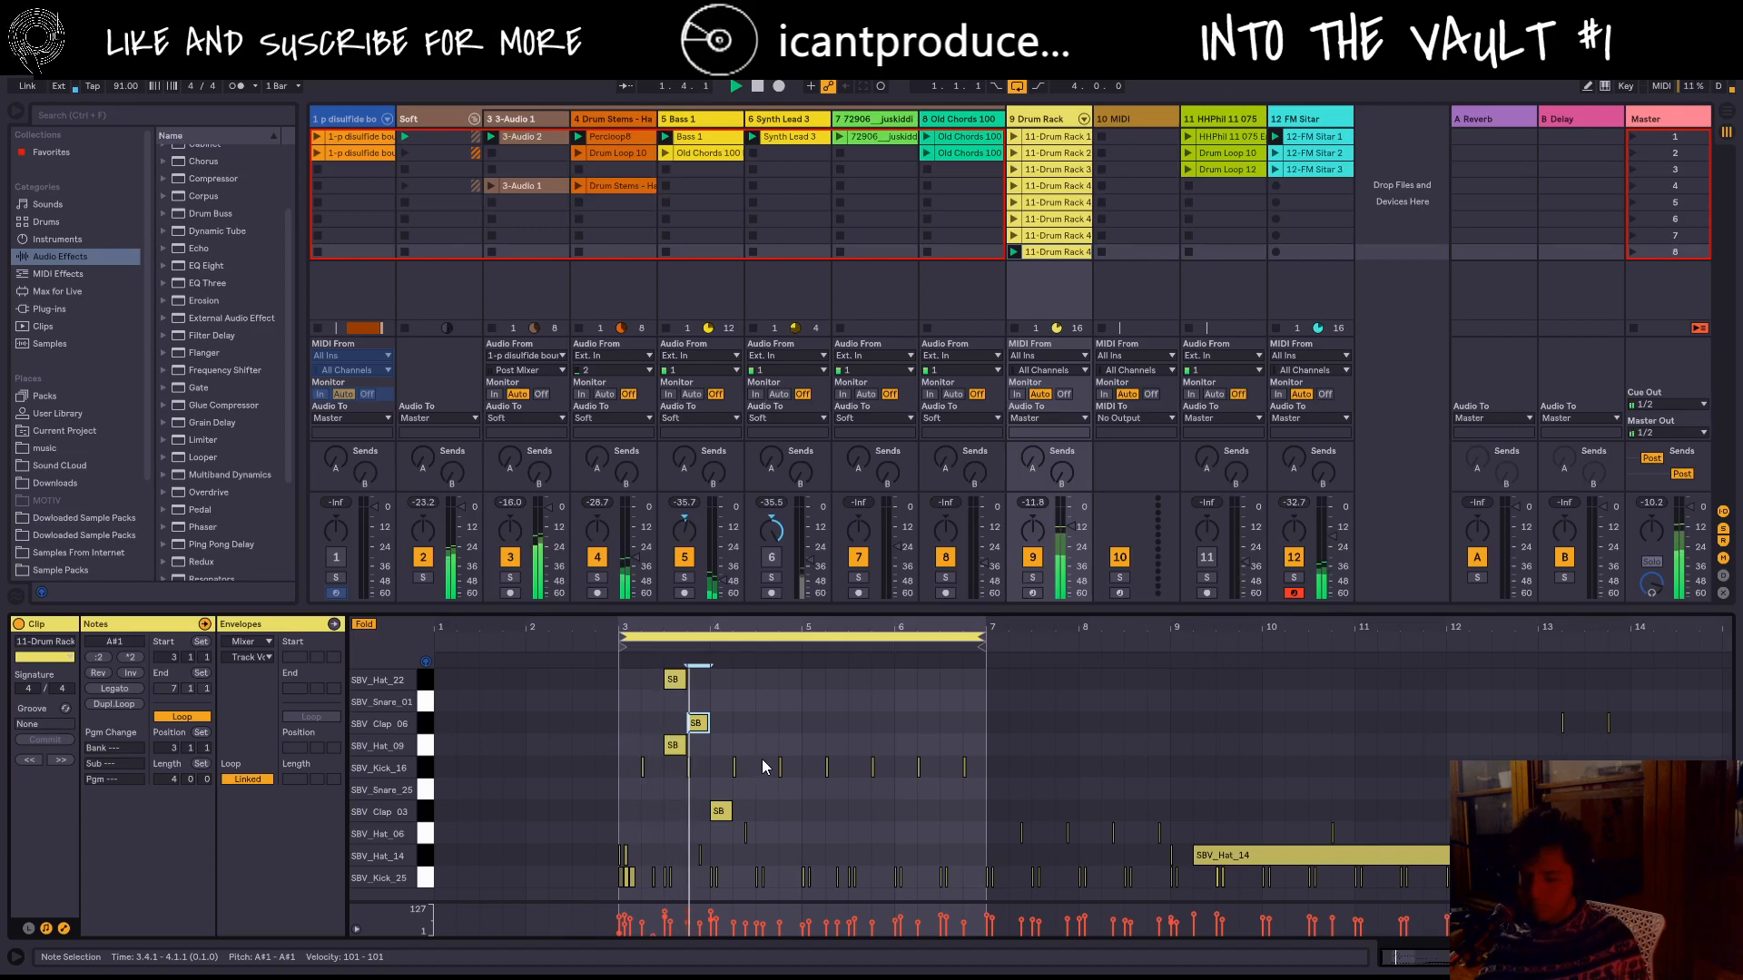
double_click(706, 723)
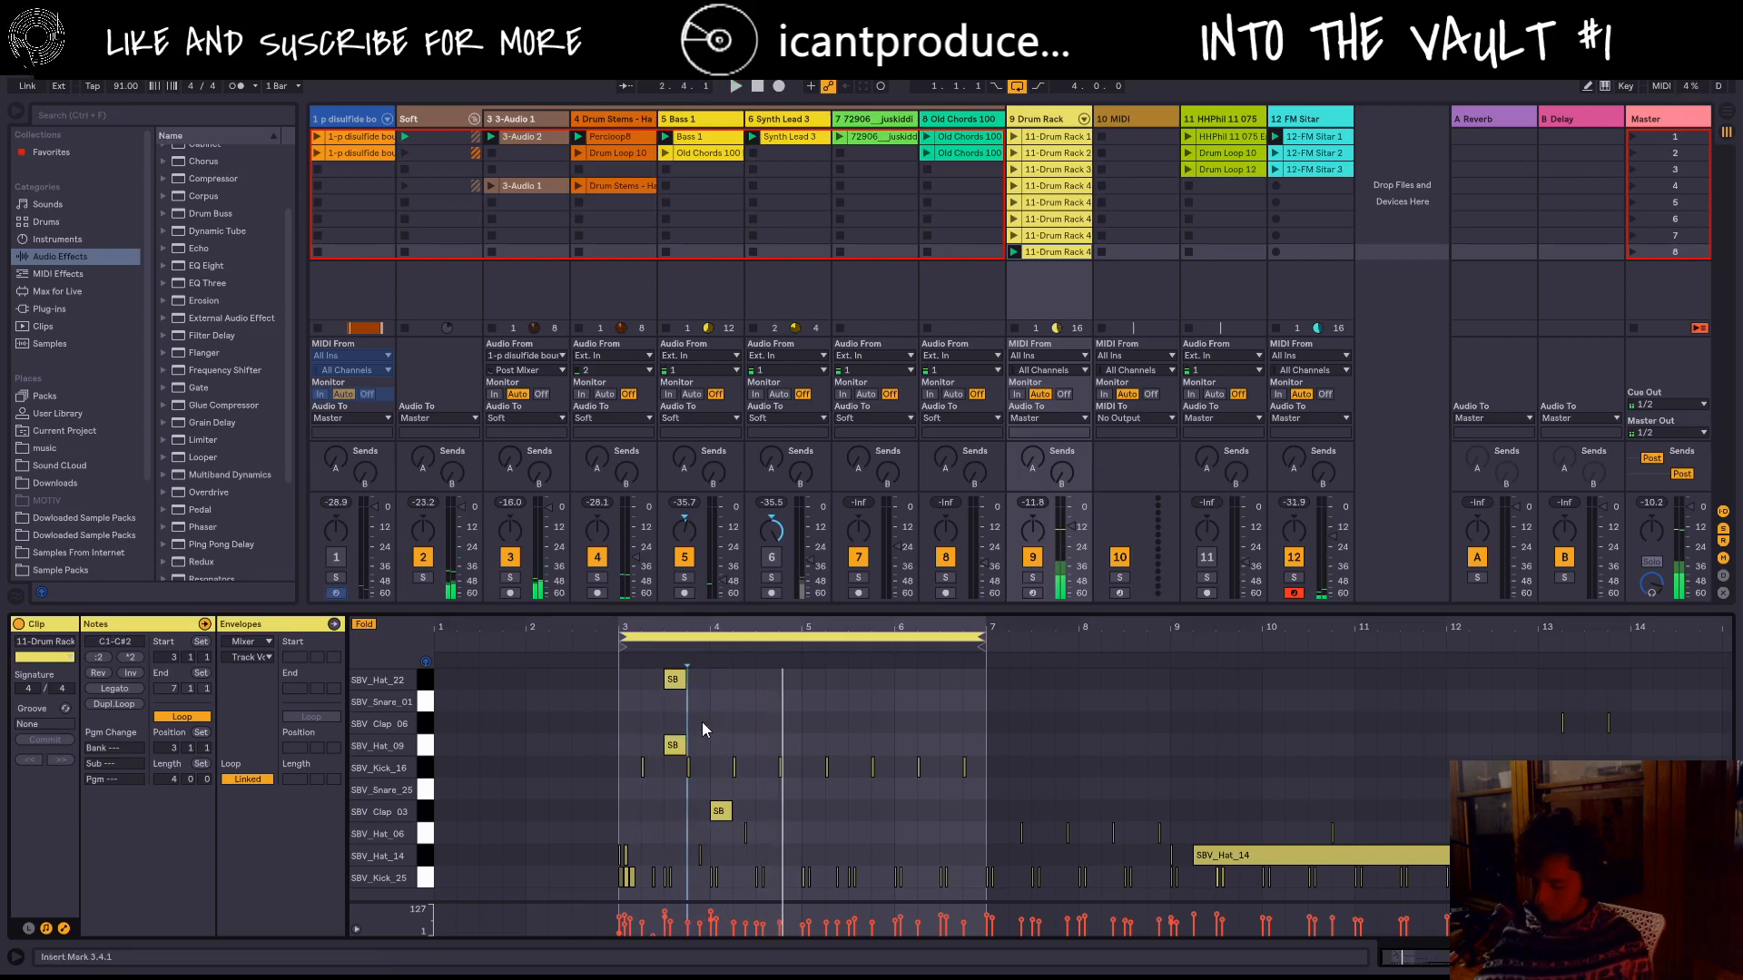
Step: Move the SBV_Clap_03 note to 3.4.1, add matching notes at 4.4.1, 5.4.1 and 6.4.1, and lower all four velocities
key("space")
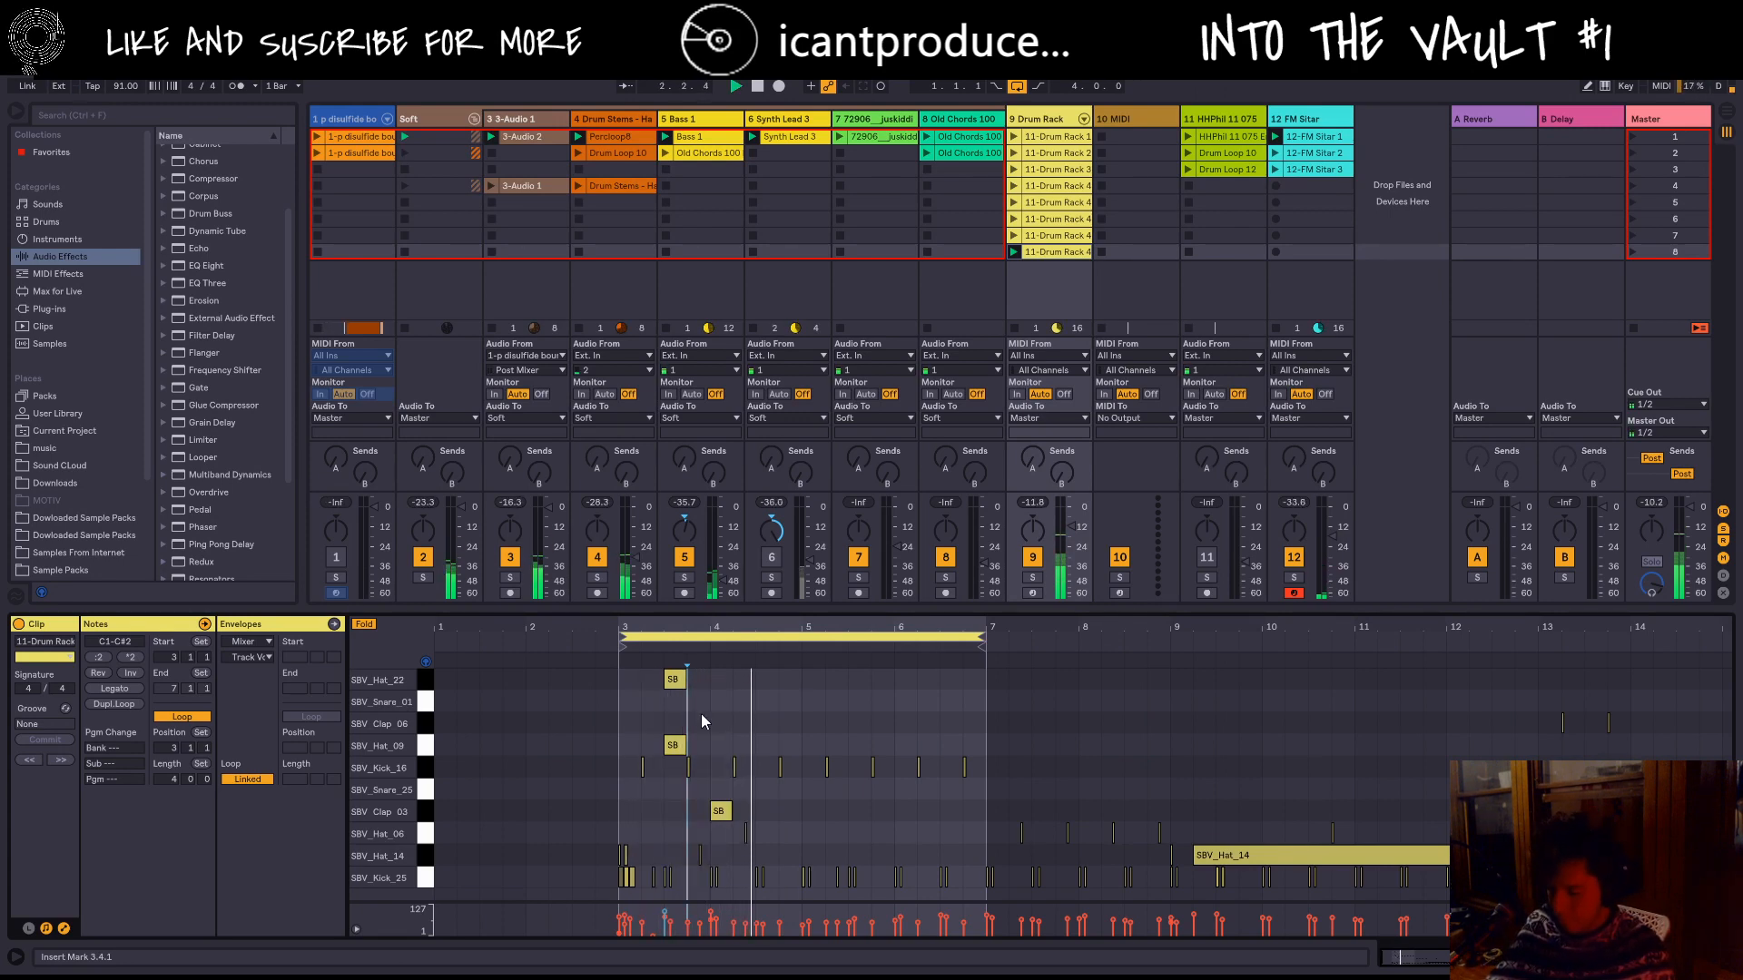
mouse_move(719, 811)
left_mouse_down()
mouse_move(675, 812)
mouse_move(726, 821)
mouse_move(698, 823)
left_mouse_up()
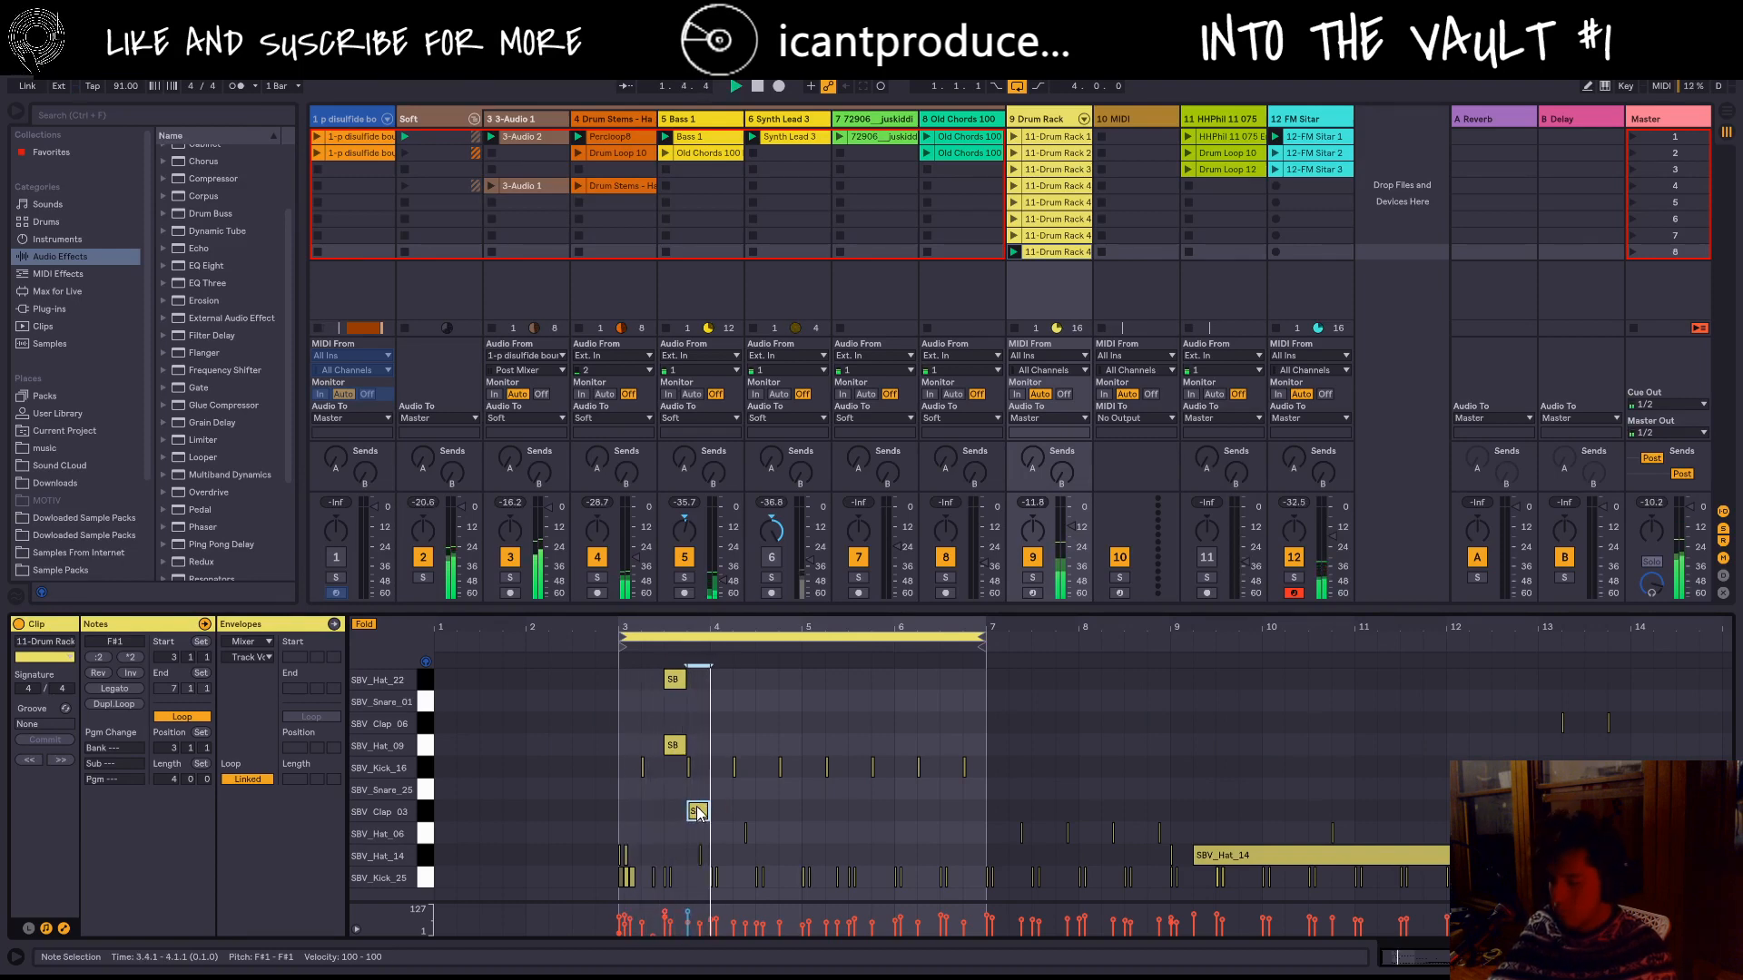
double_click(786, 809)
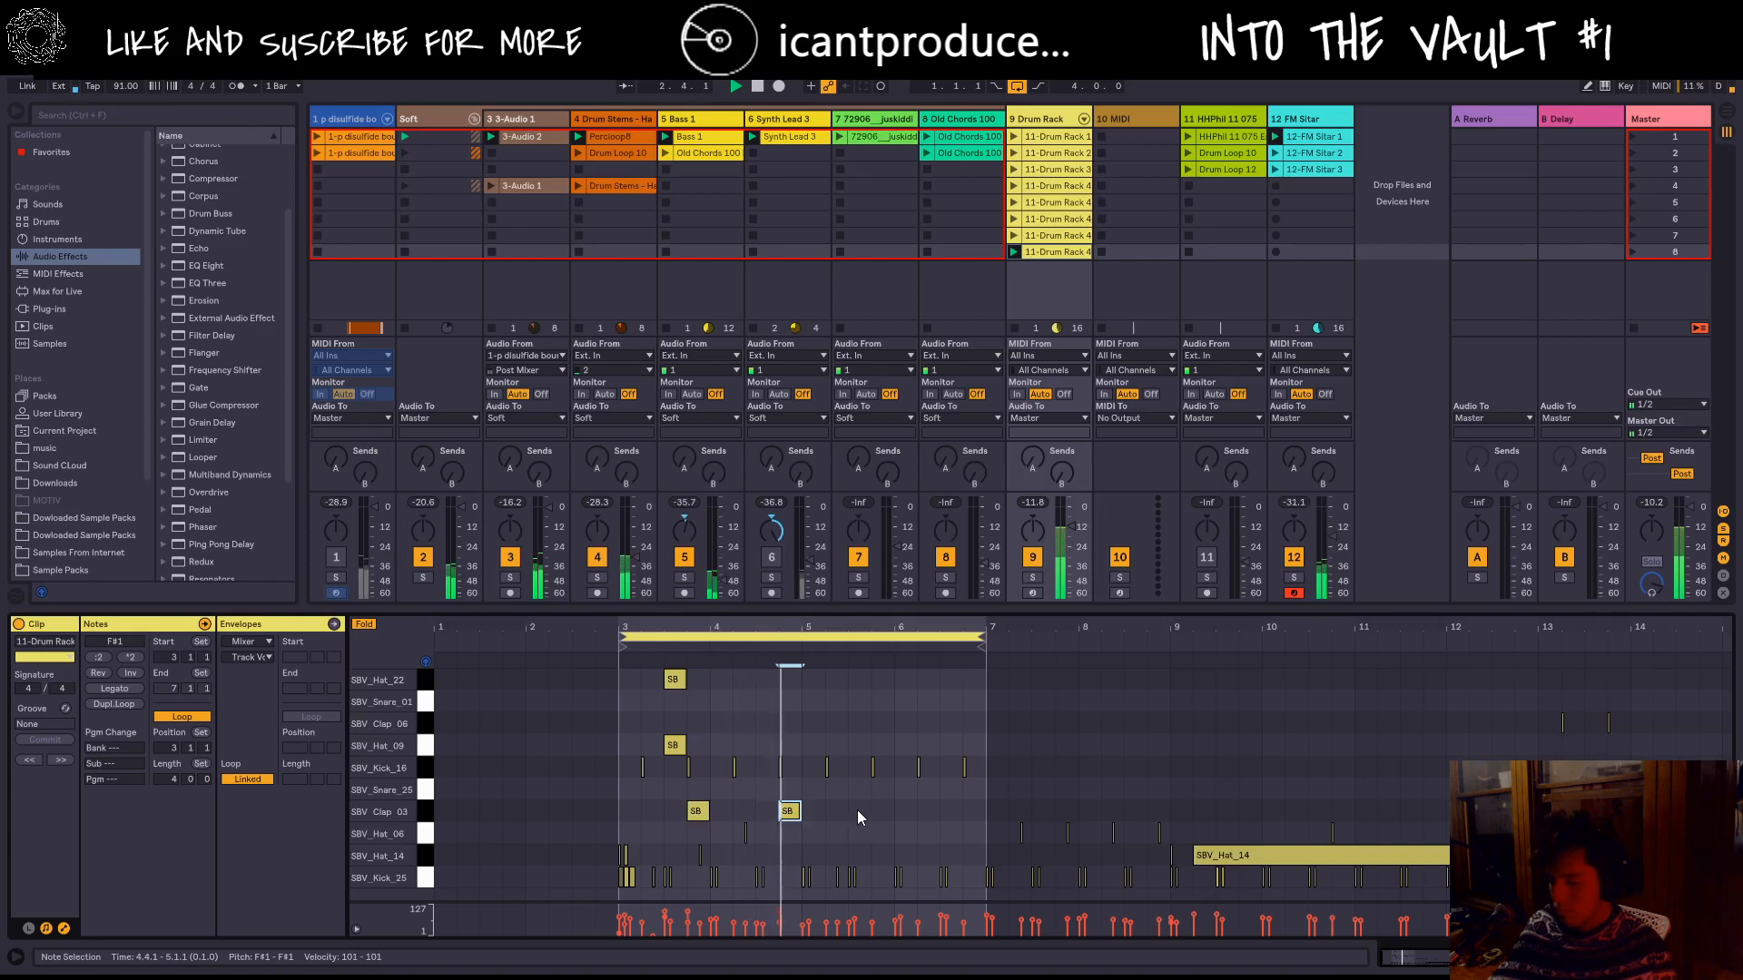
double_click(881, 819)
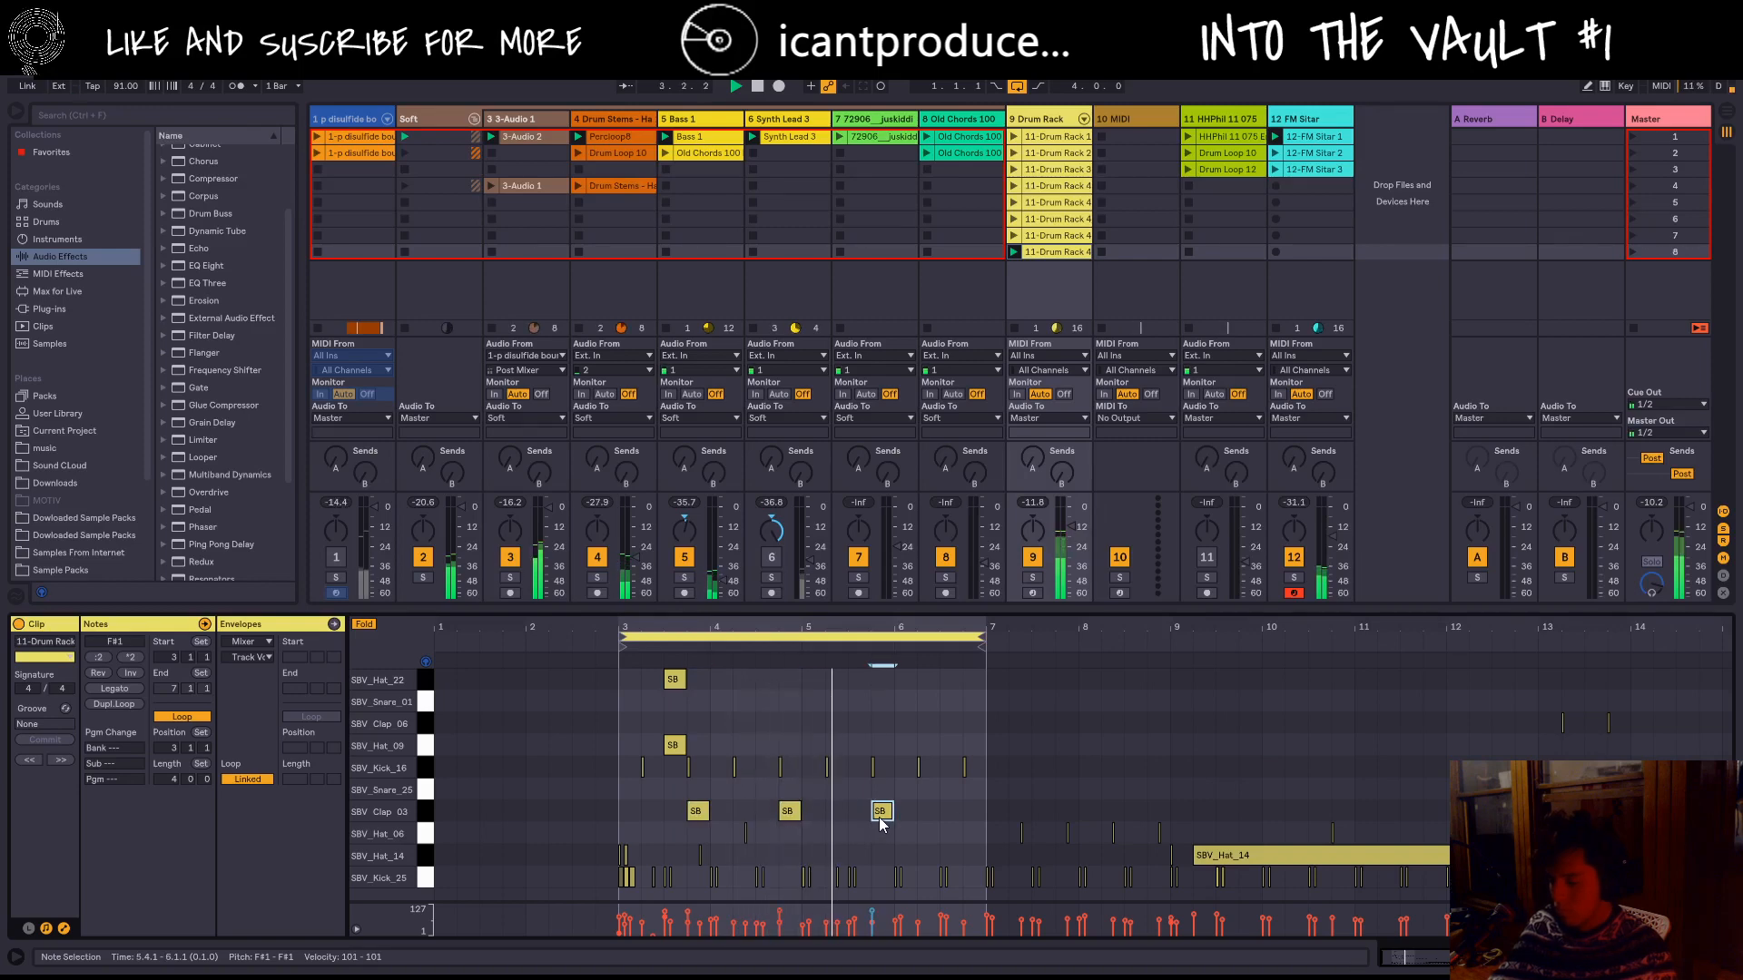
double_click(971, 815)
left_click_drag(1011, 809, 686, 803)
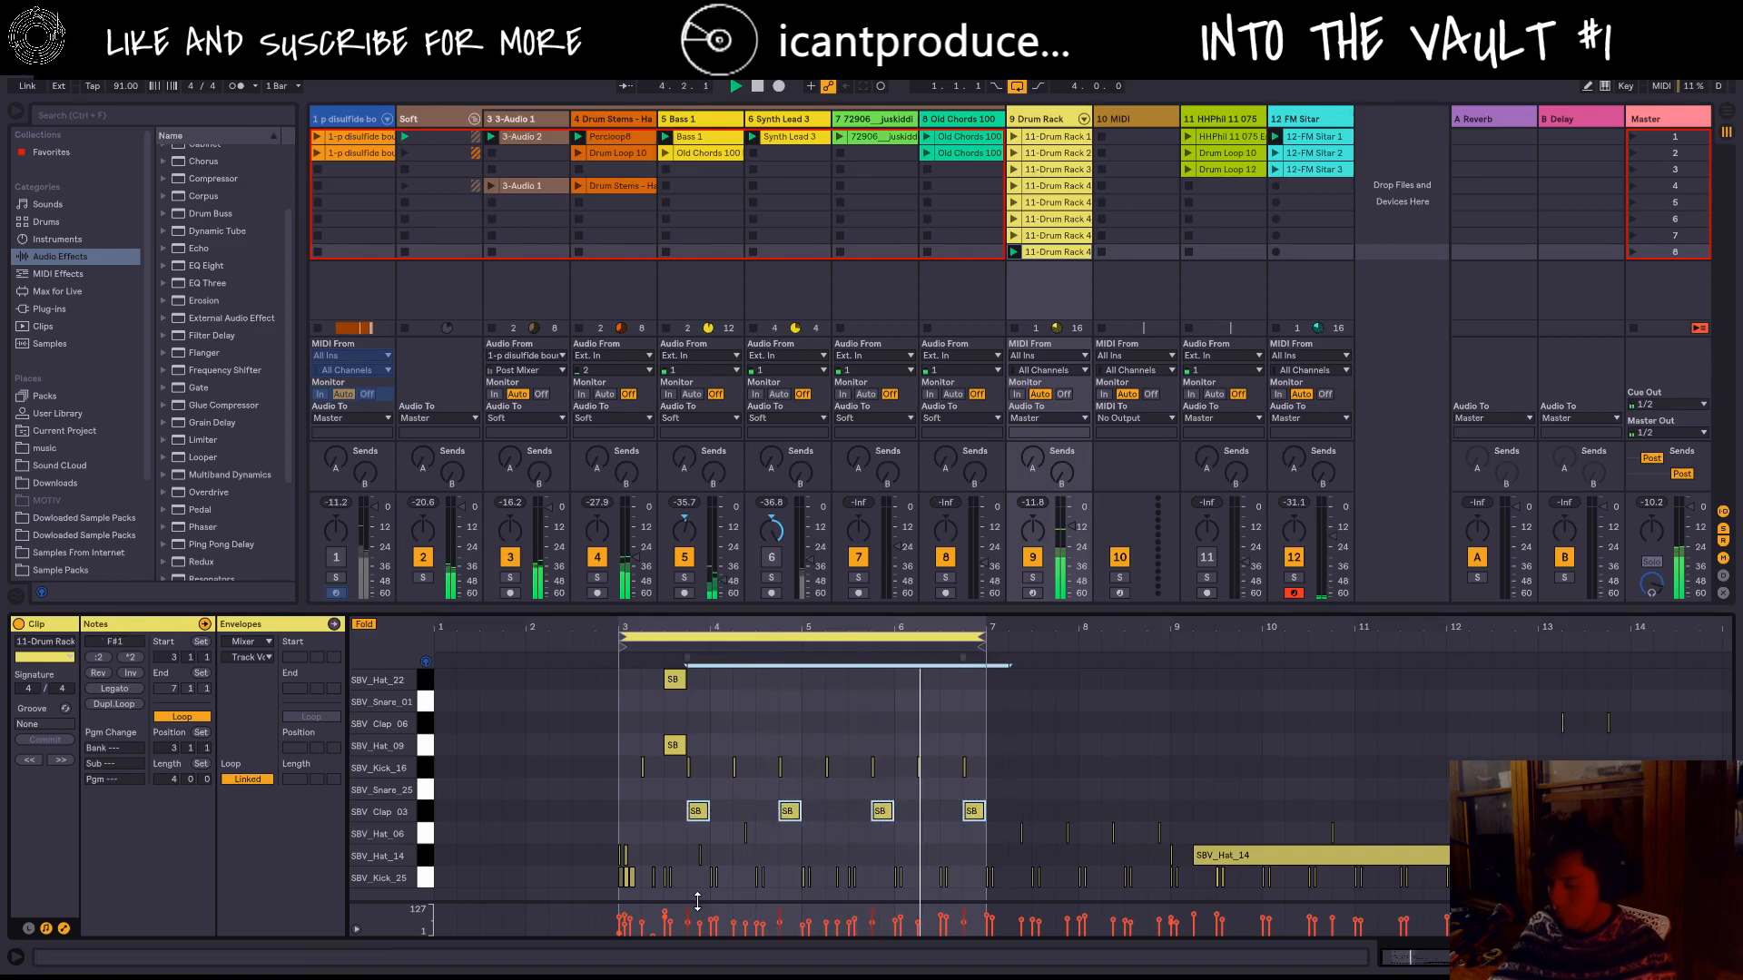
left_click_drag(688, 932, 688, 927)
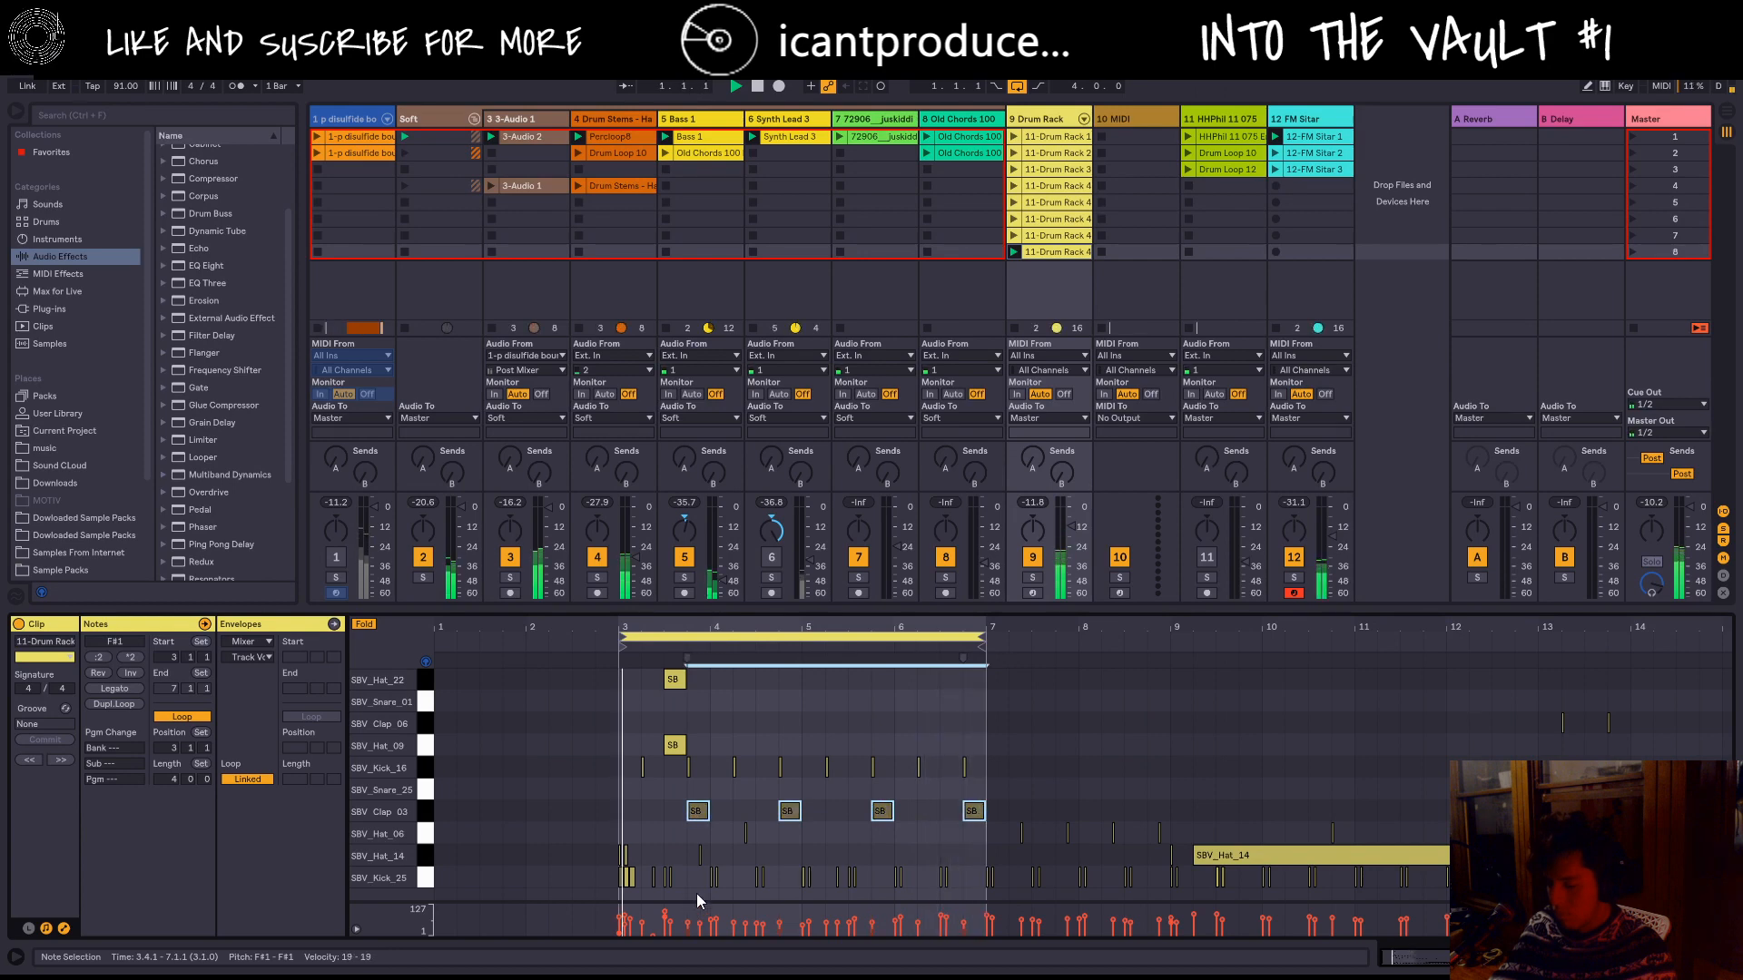
Step: Add a SBV_Clap_03 note at 3.2.1, adjust its velocity and play the clip
double_click(657, 810)
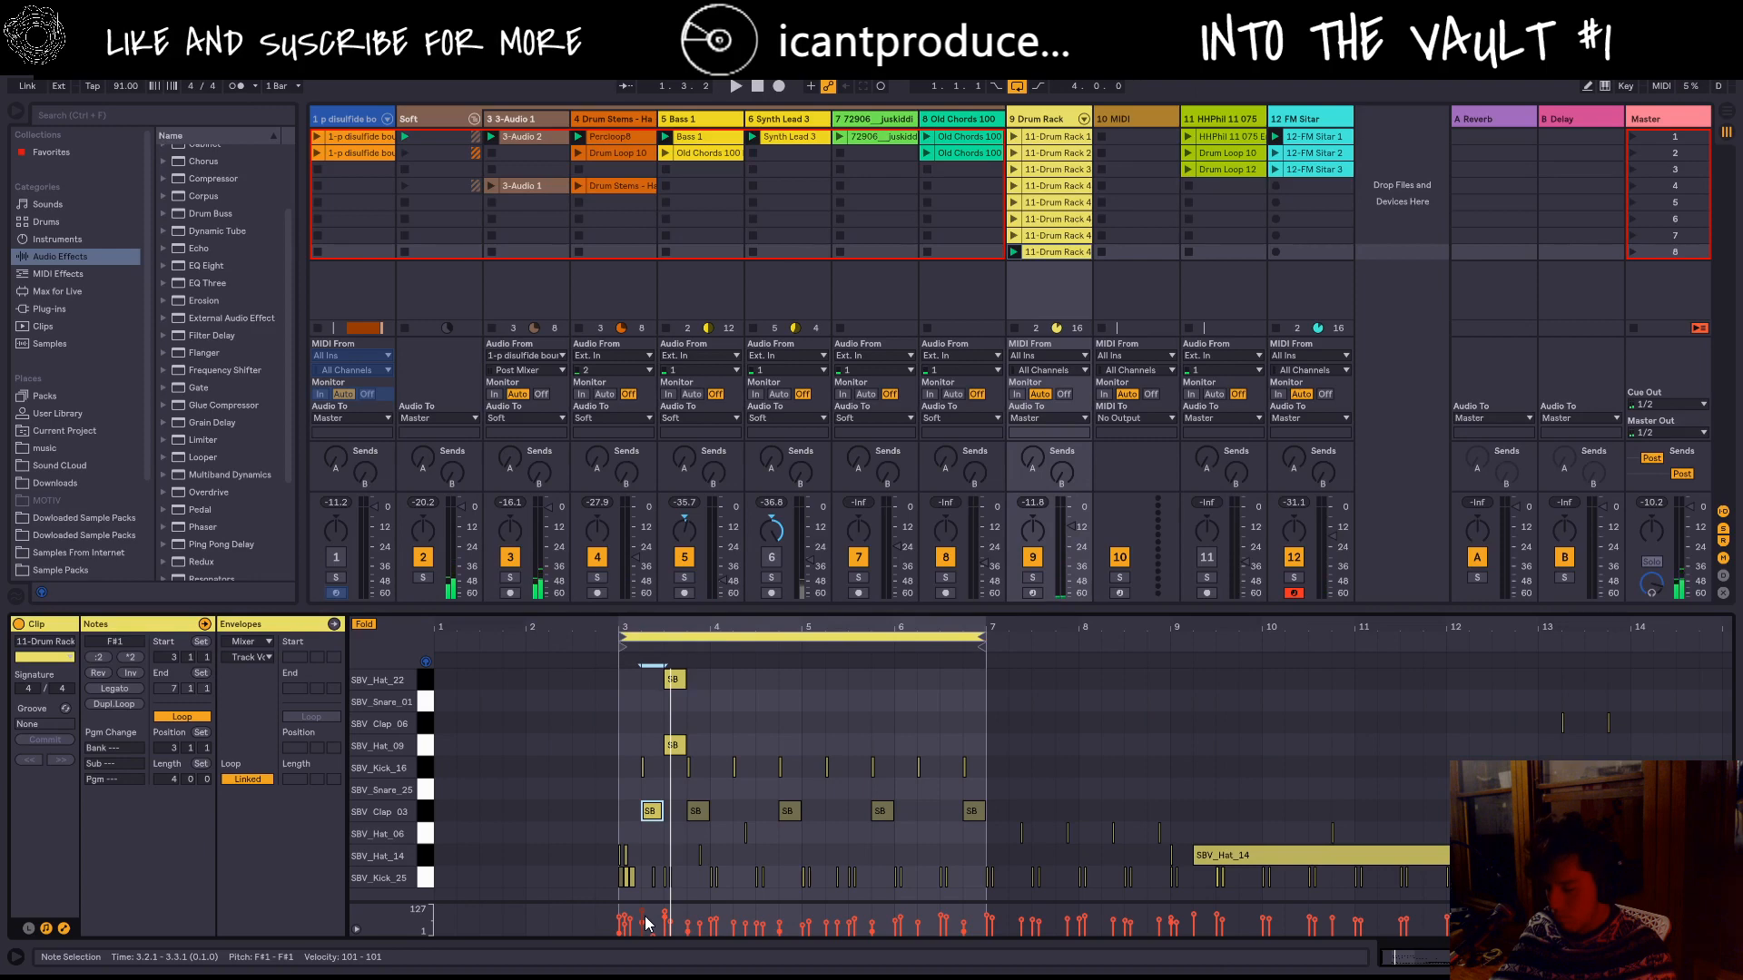
left_click_drag(645, 917, 645, 926)
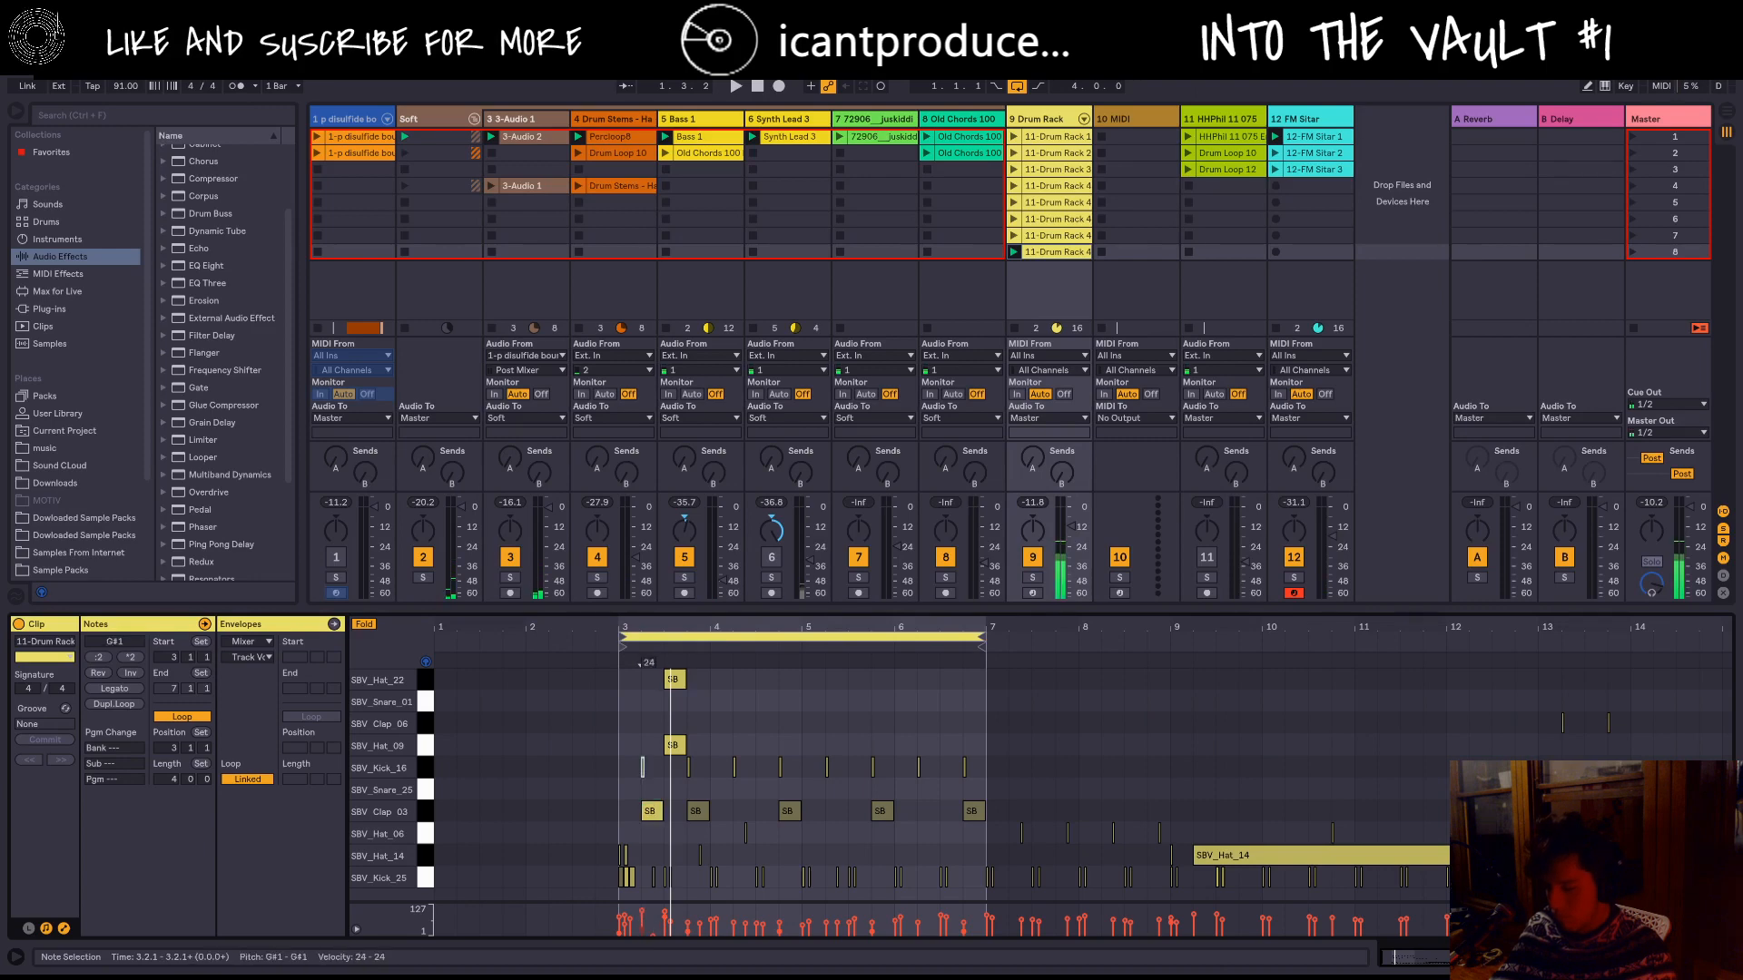
left_click(643, 921)
key("space")
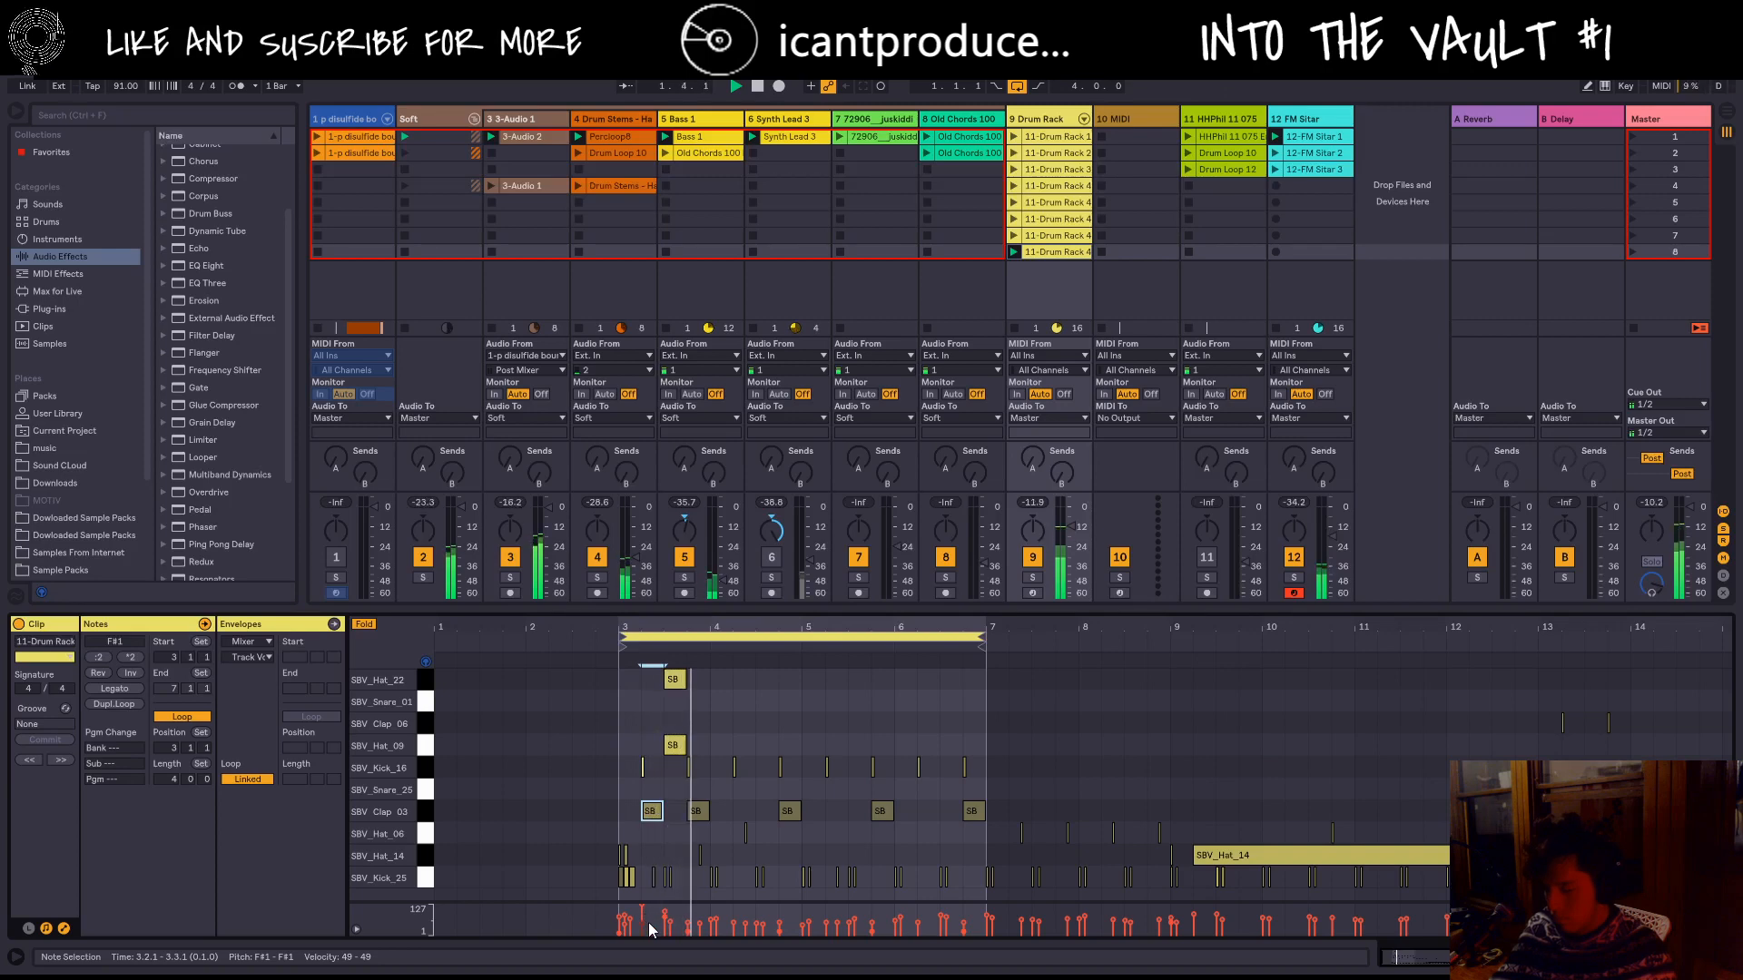
Step: Raise the velocities of the SBV_Kick_16 notes between 3.2.1 and 6.4.1 to 115–127
left_click_drag(1010, 817, 640, 804)
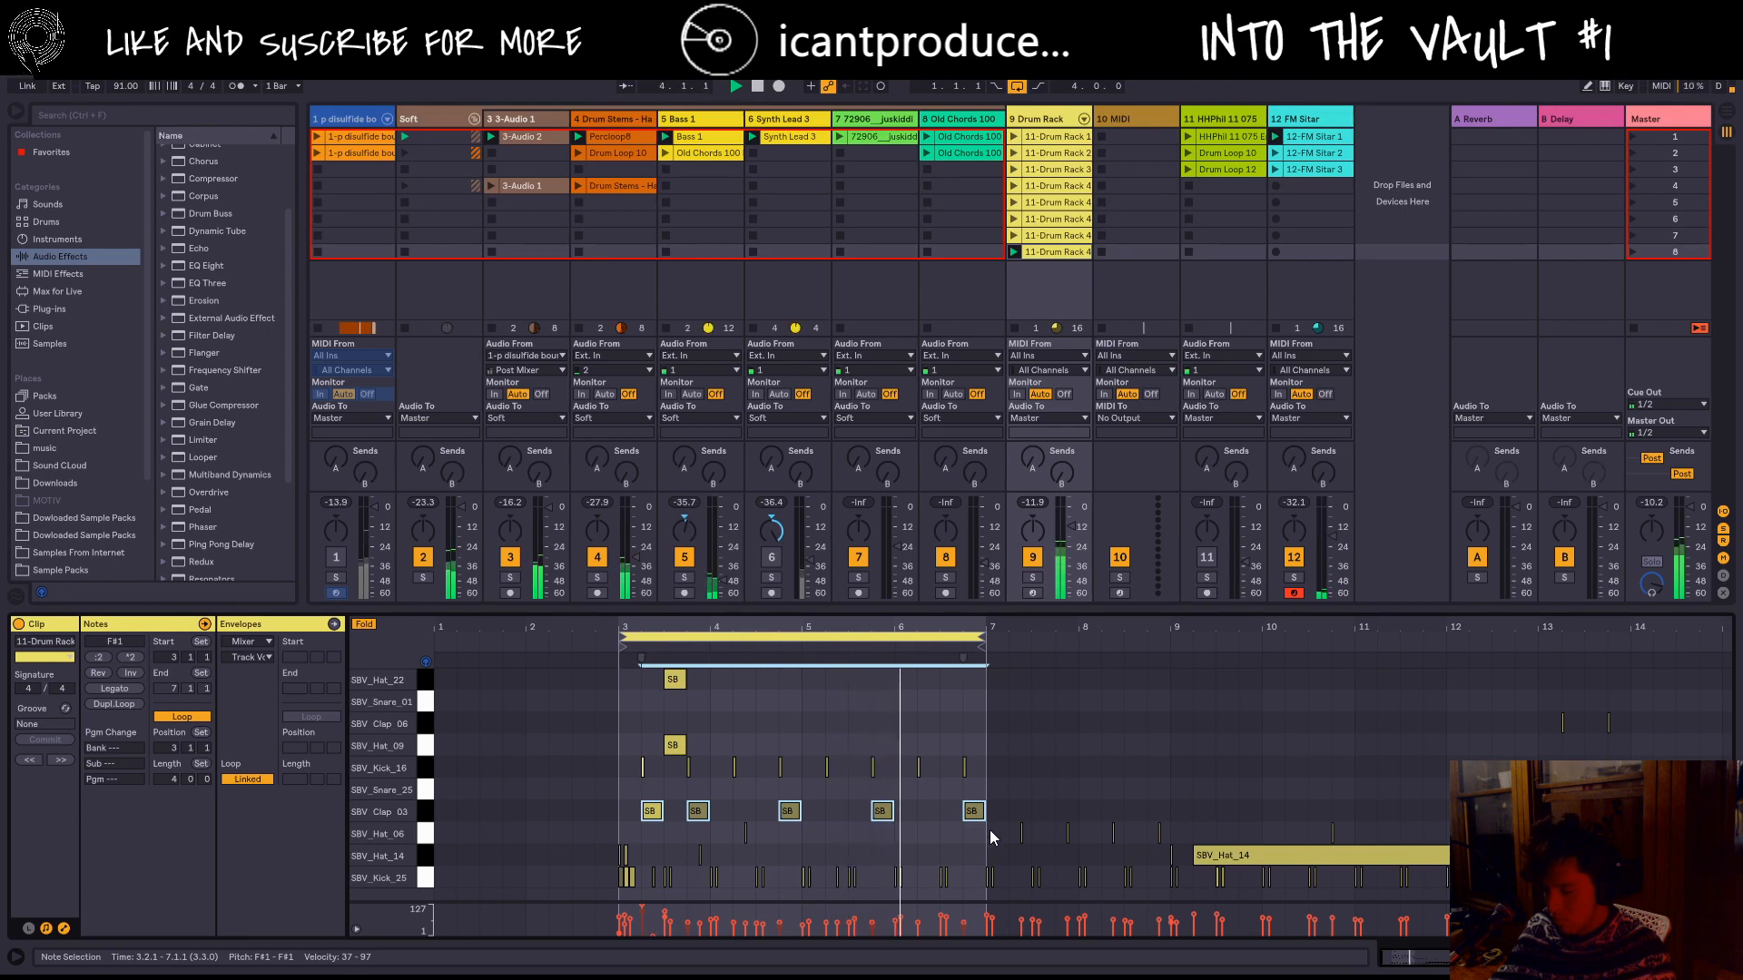
left_click_drag(1026, 756, 657, 779)
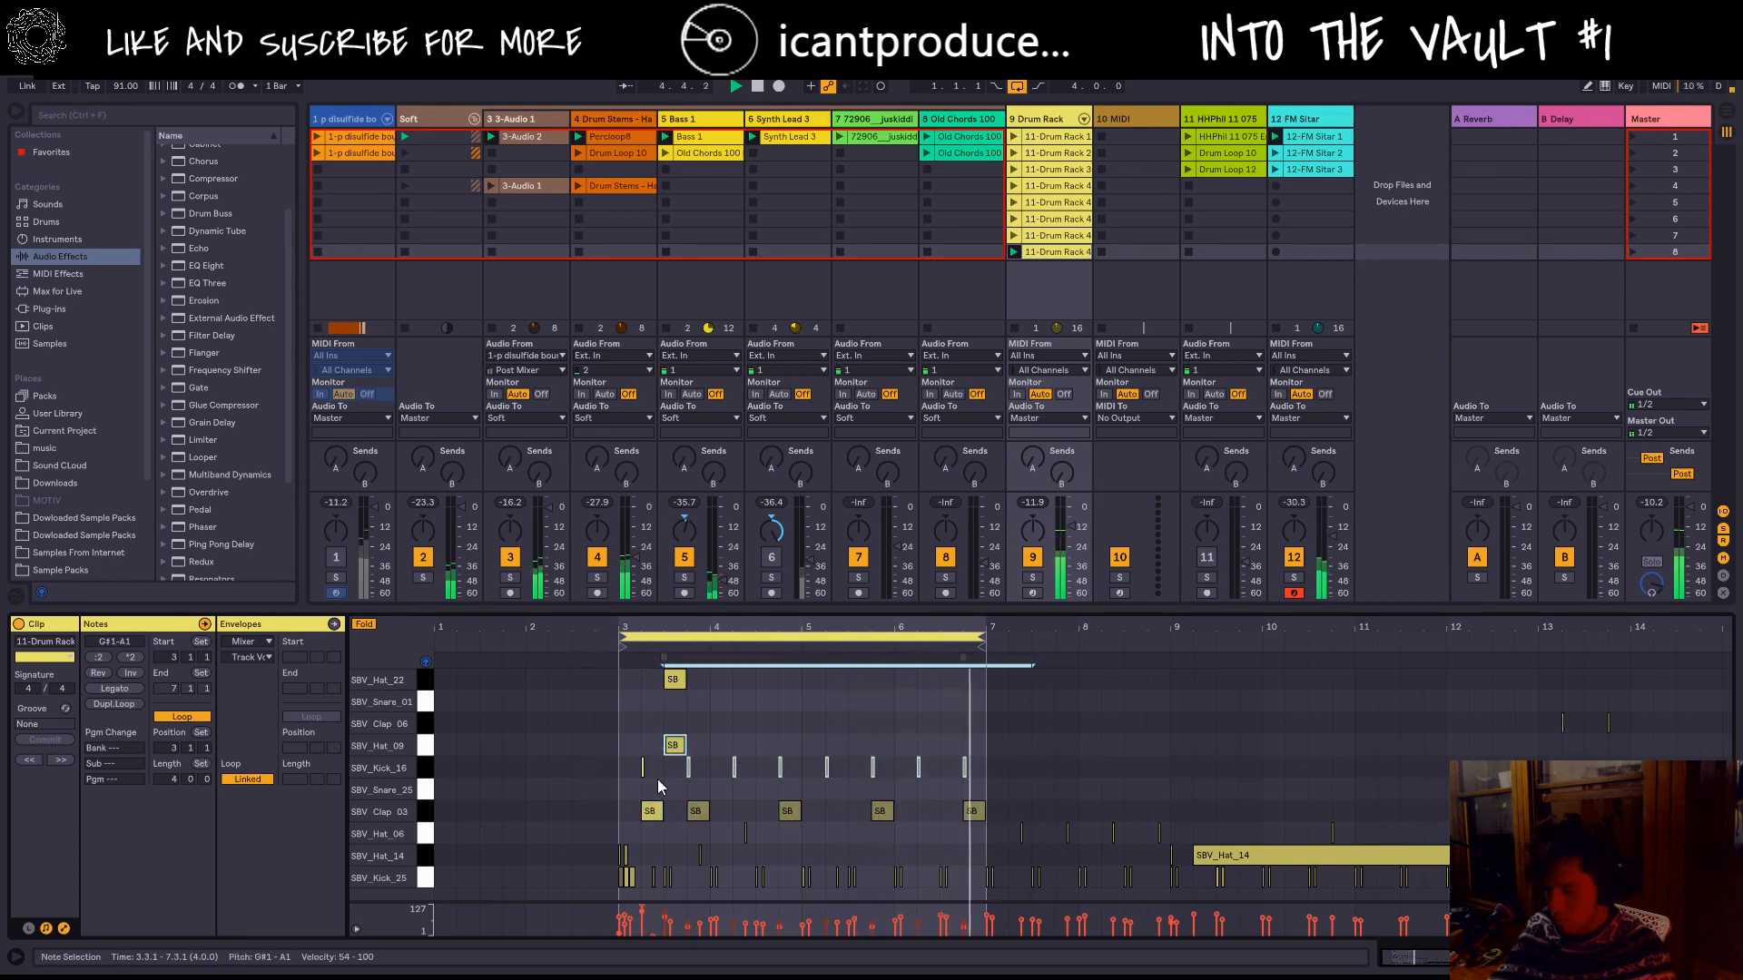
left_click_drag(1008, 772, 574, 772)
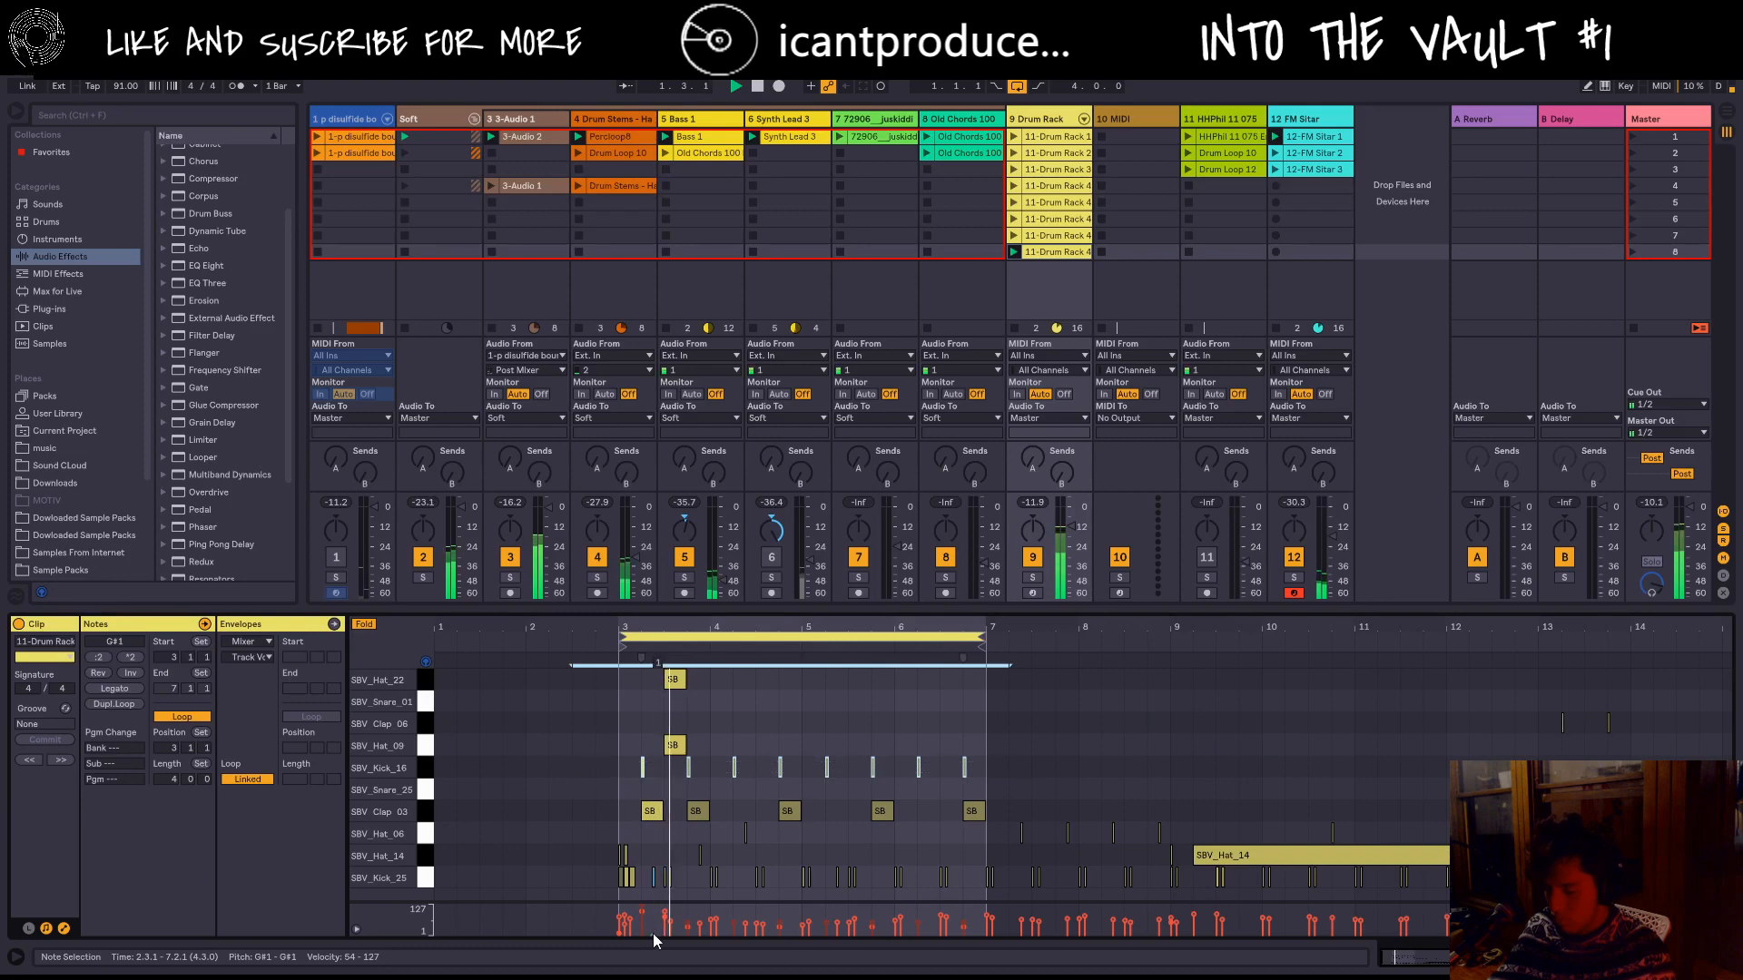
left_click(917, 790)
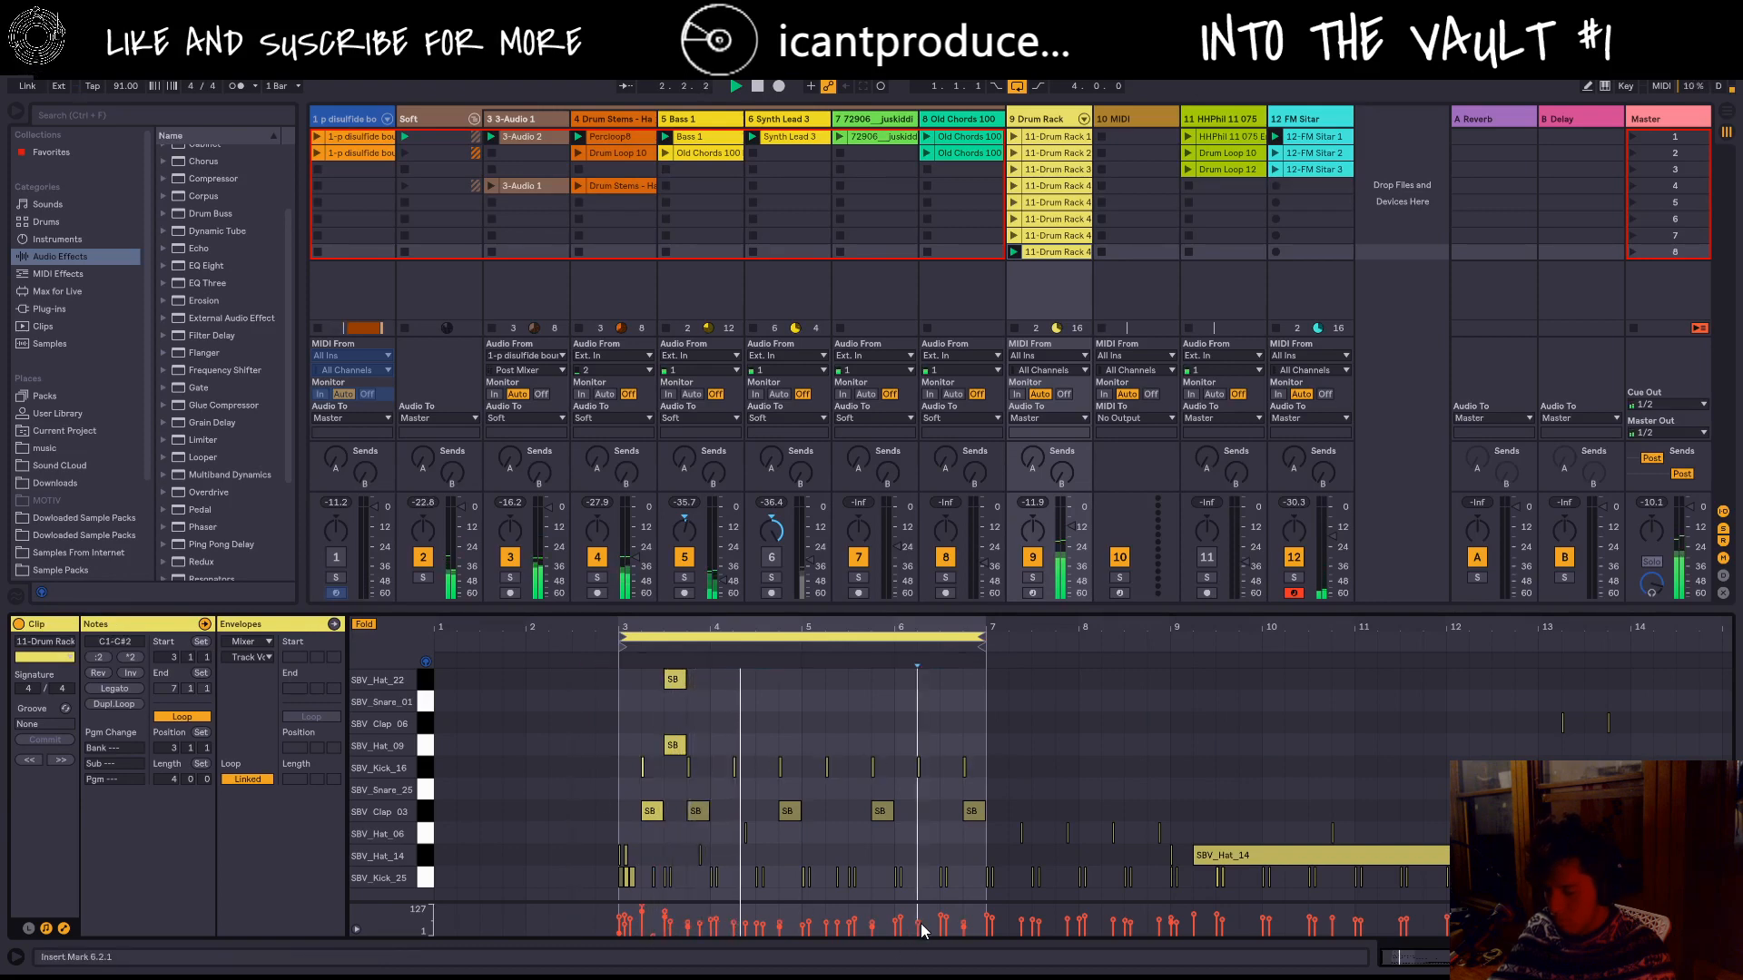
left_click_drag(1002, 784, 590, 793)
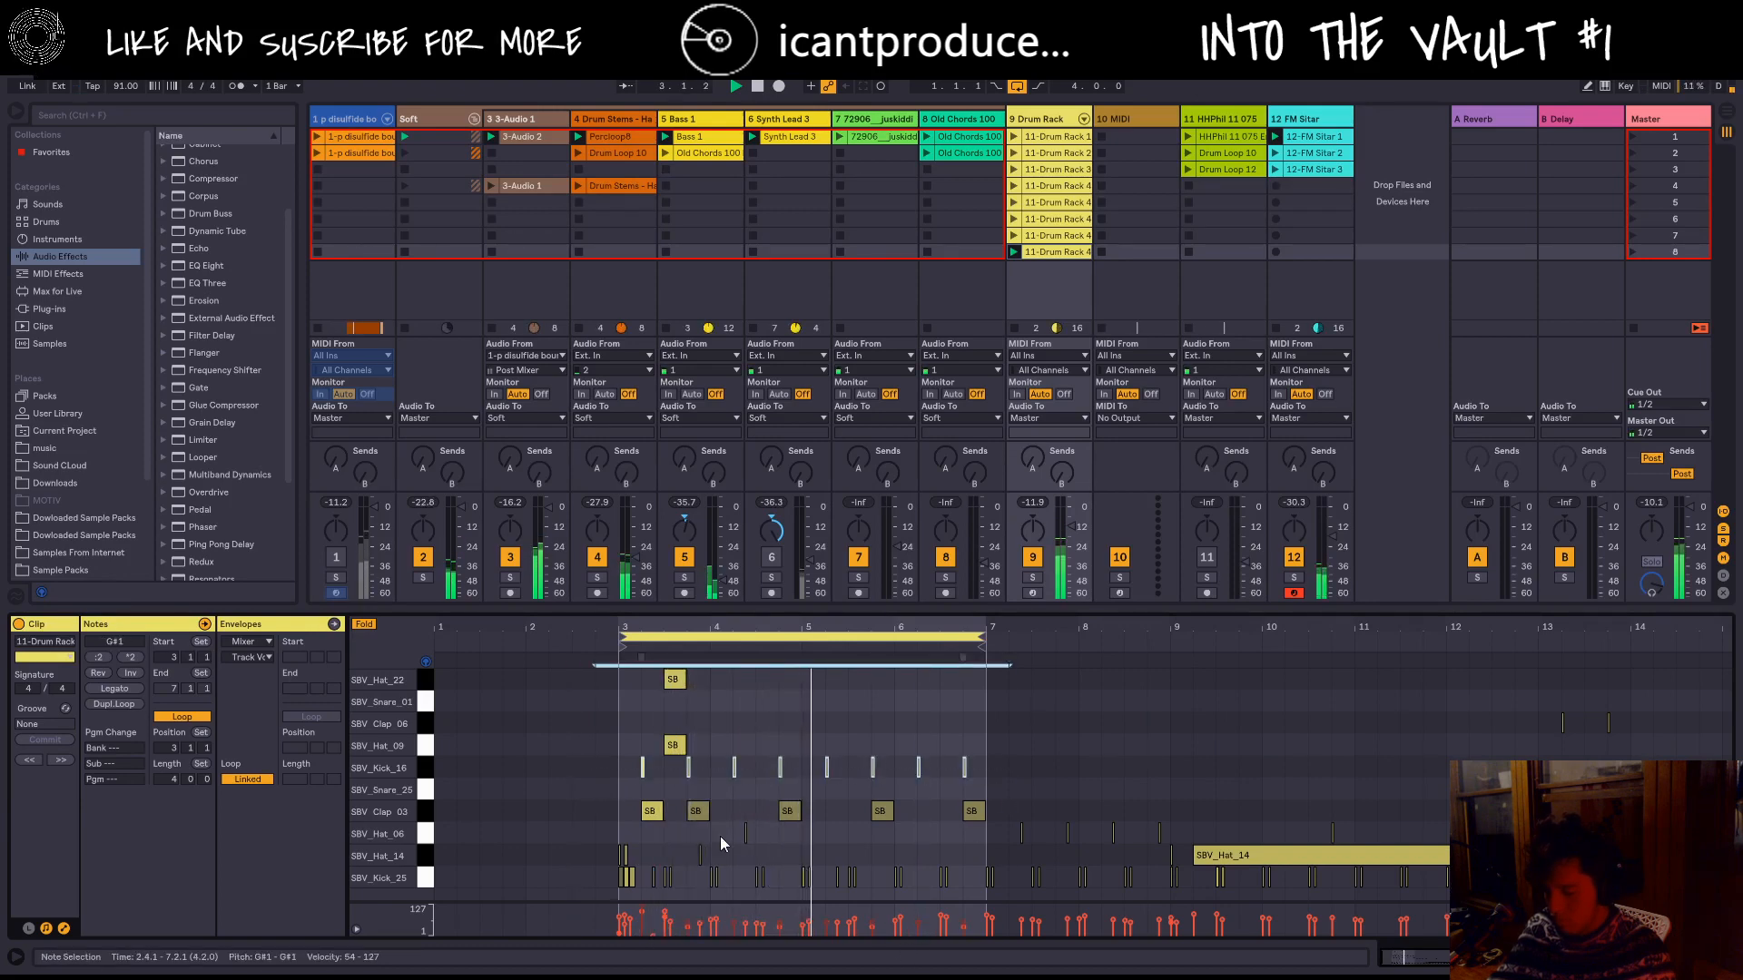
left_click_drag(917, 921, 917, 906)
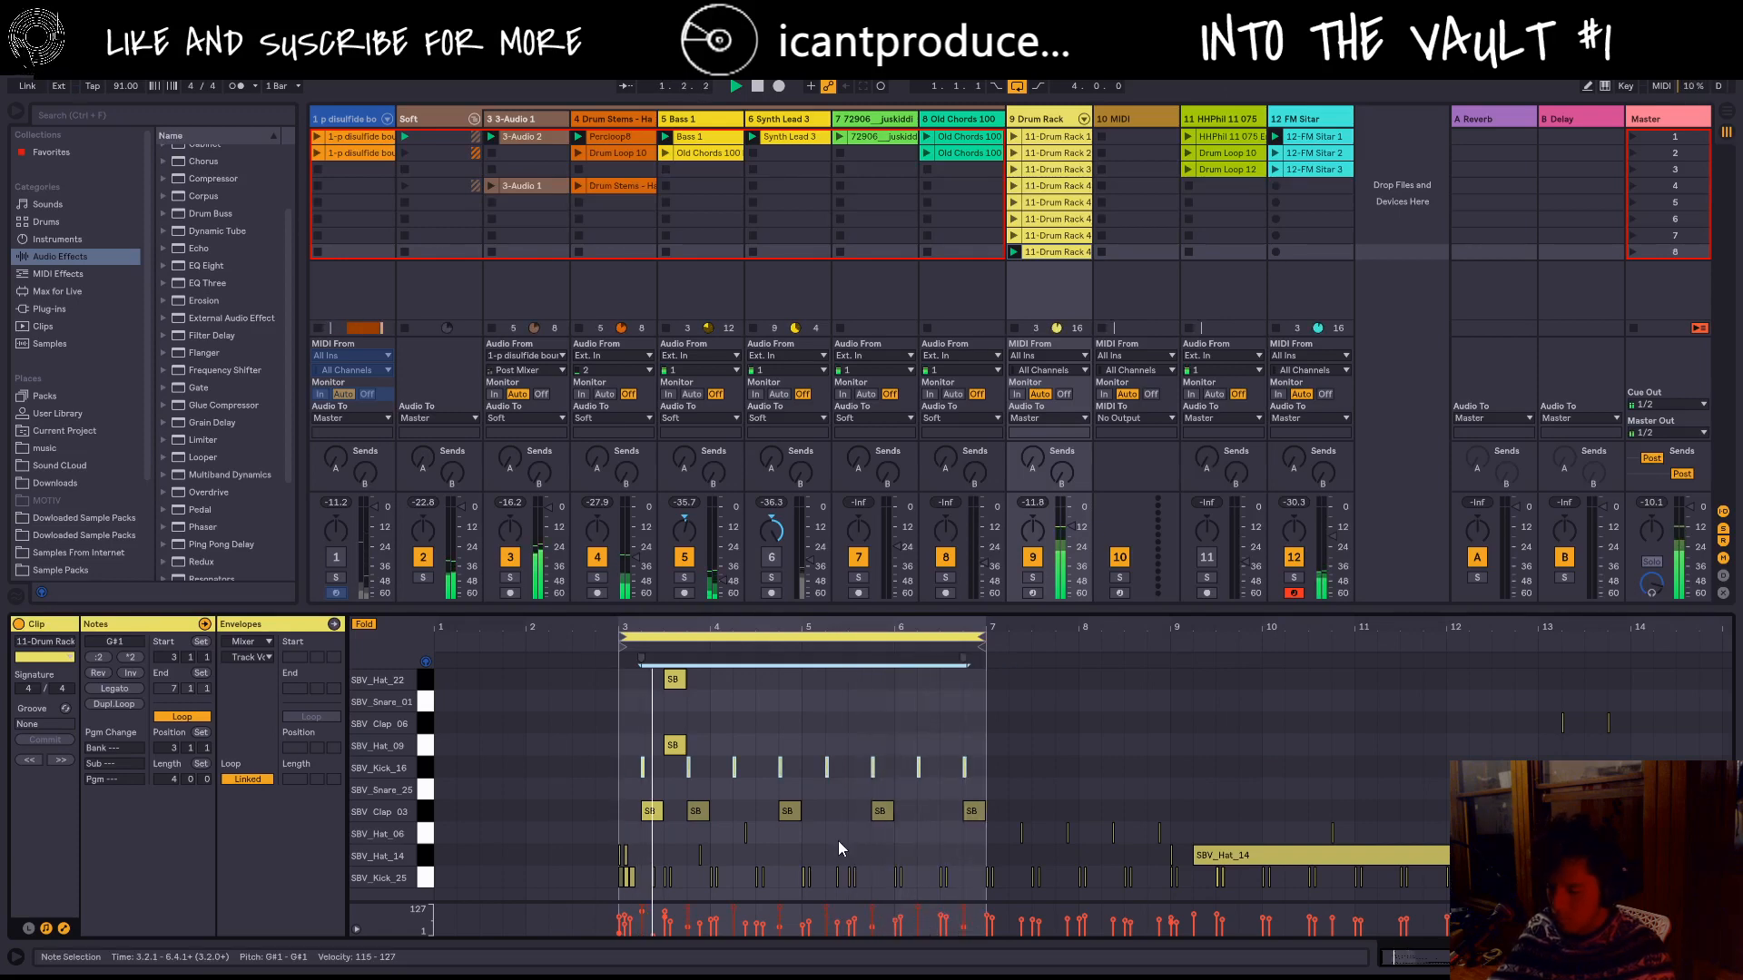
Step: Add a SBV_Clap_06 note at 4.4.1 and lower its velocity to 22
left_click_drag(1015, 806, 626, 823)
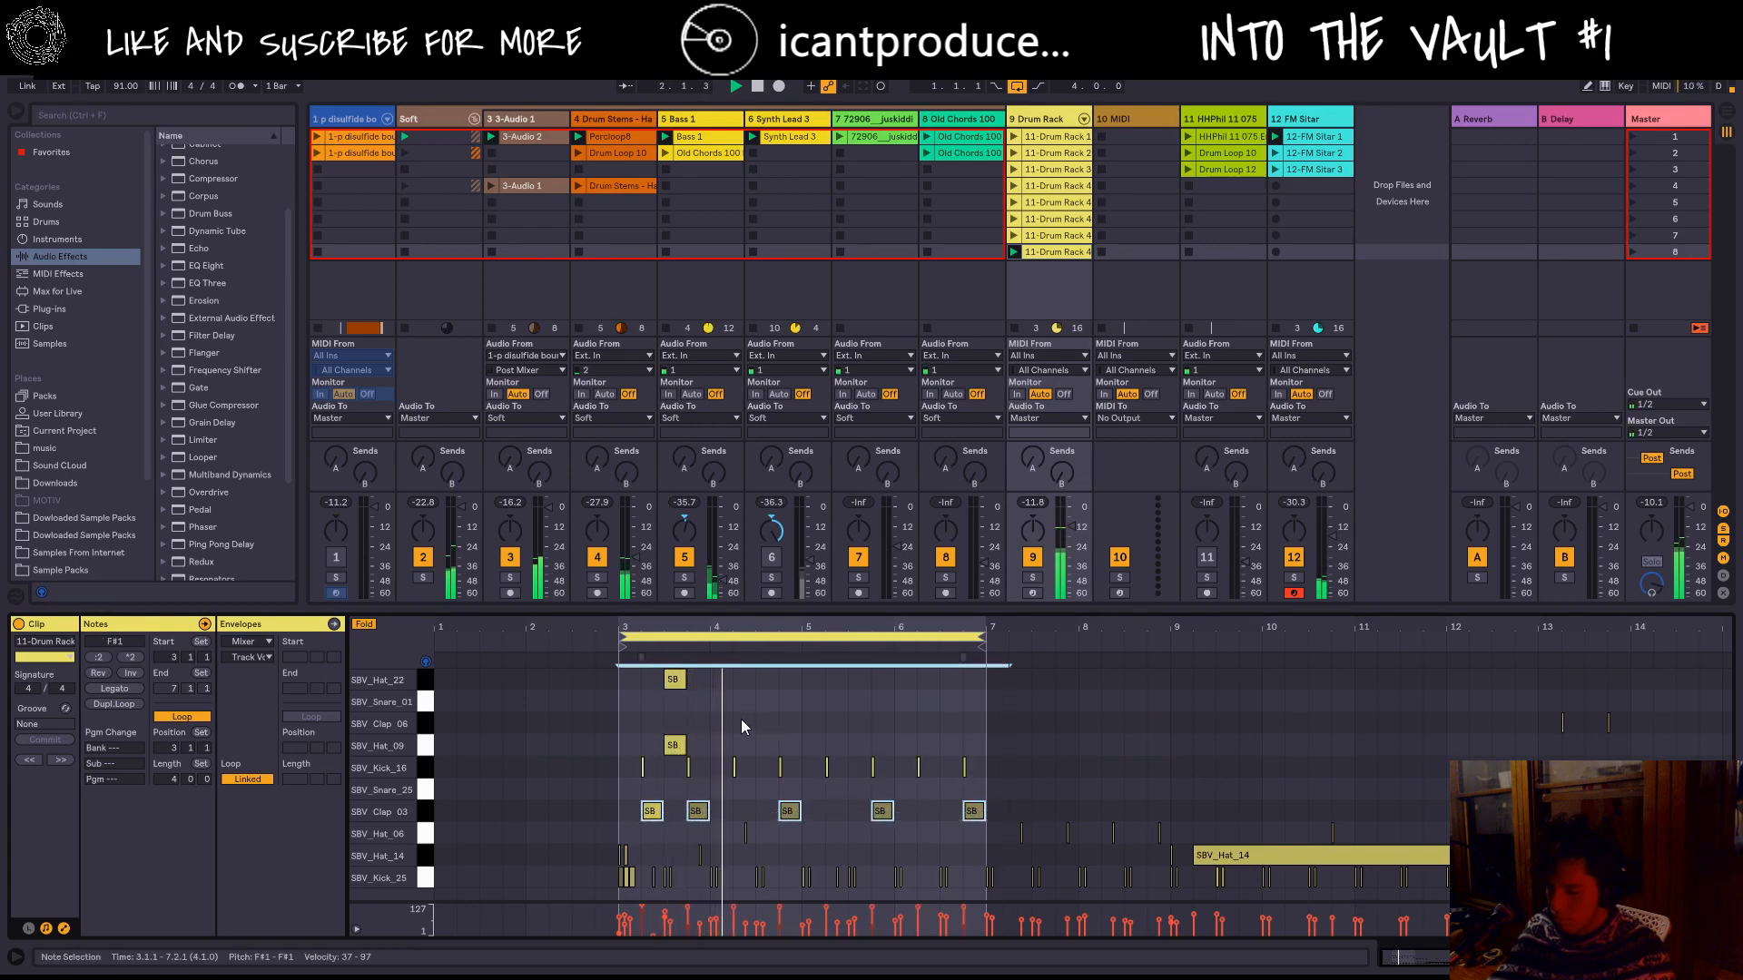
double_click(790, 723)
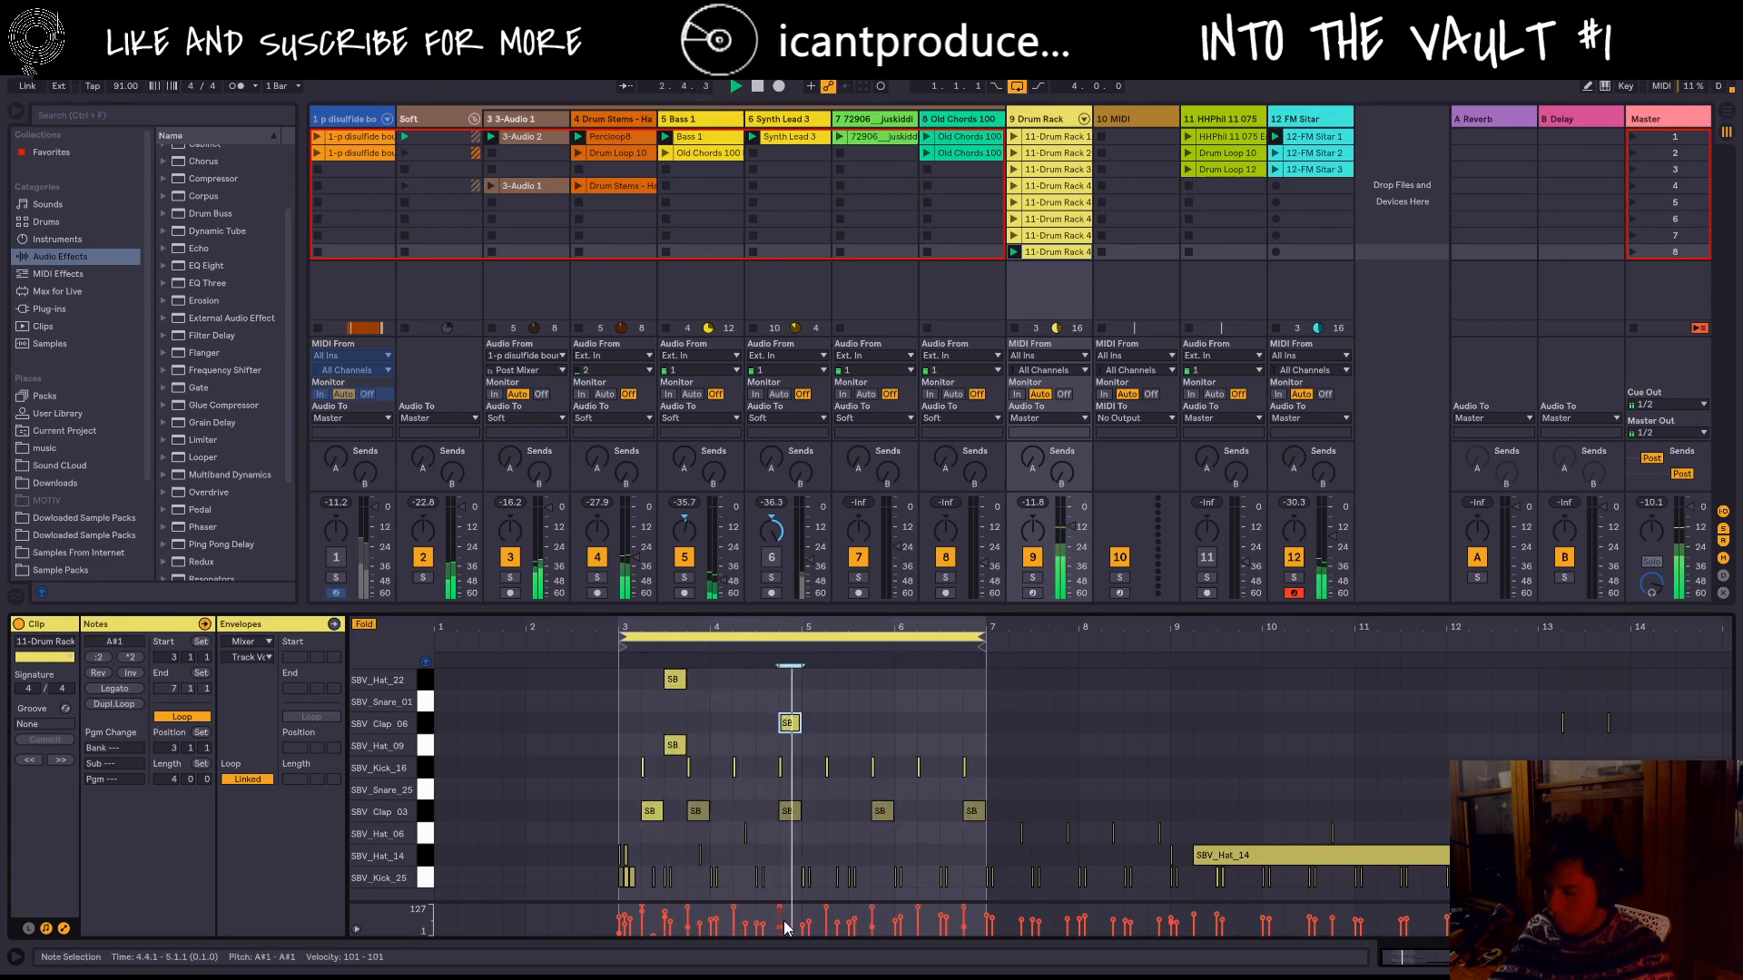
left_click_drag(780, 919, 779, 927)
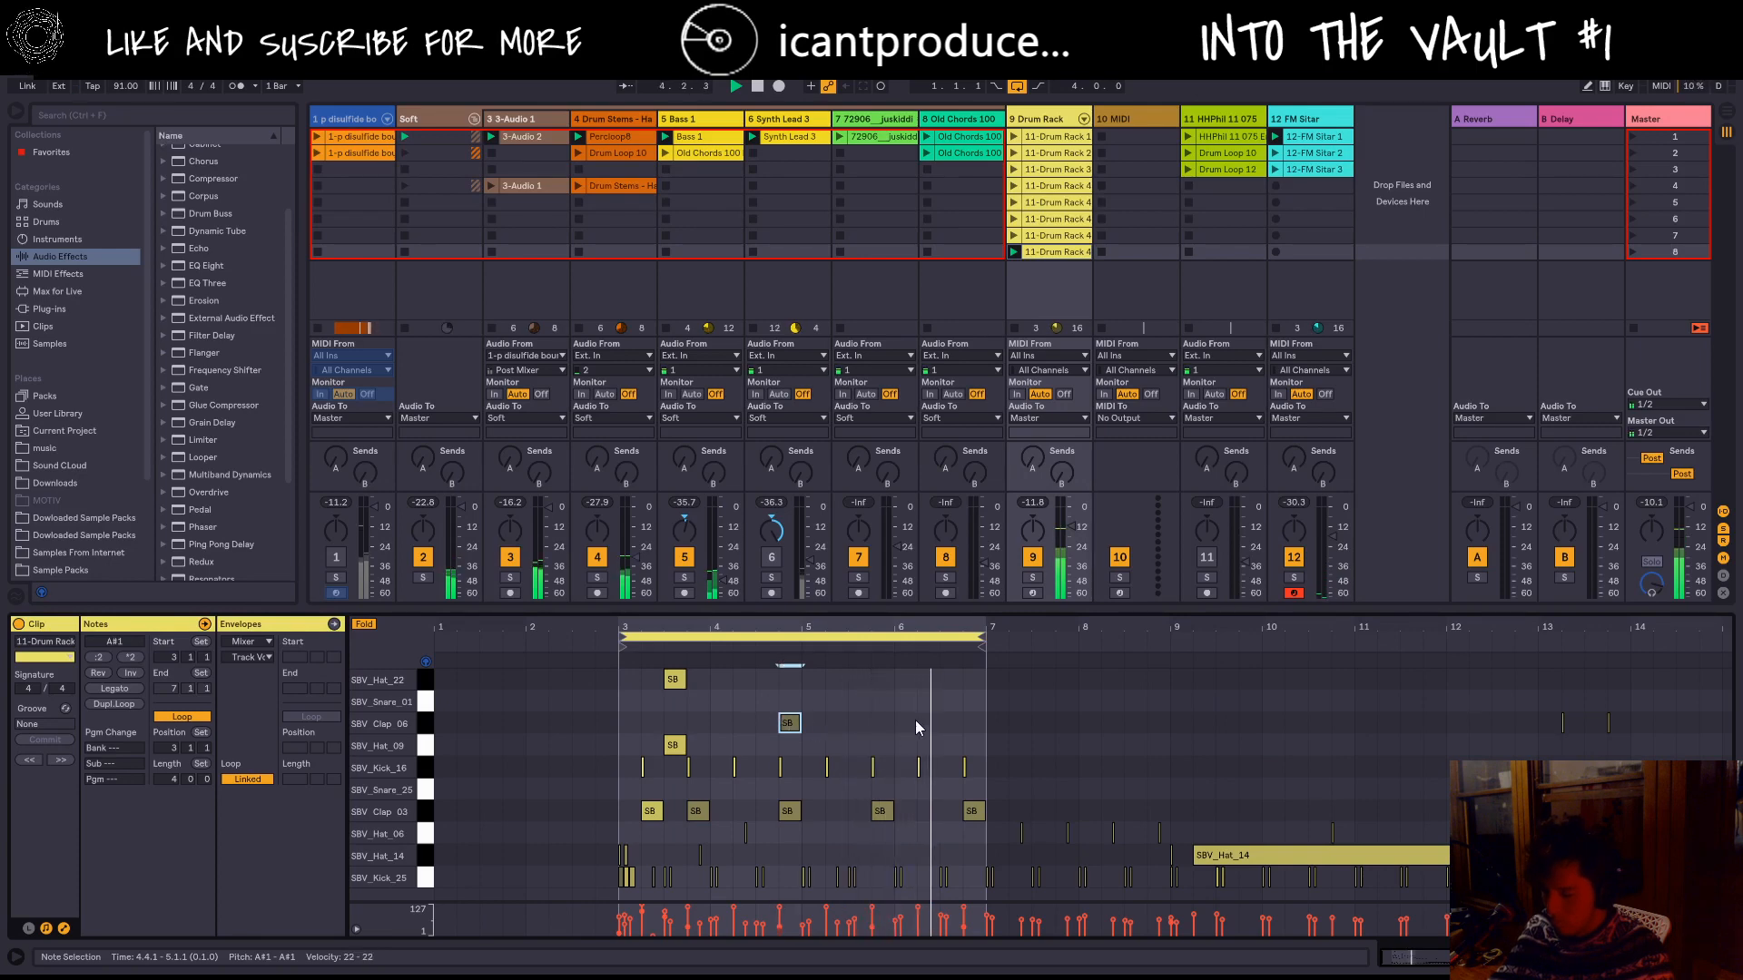
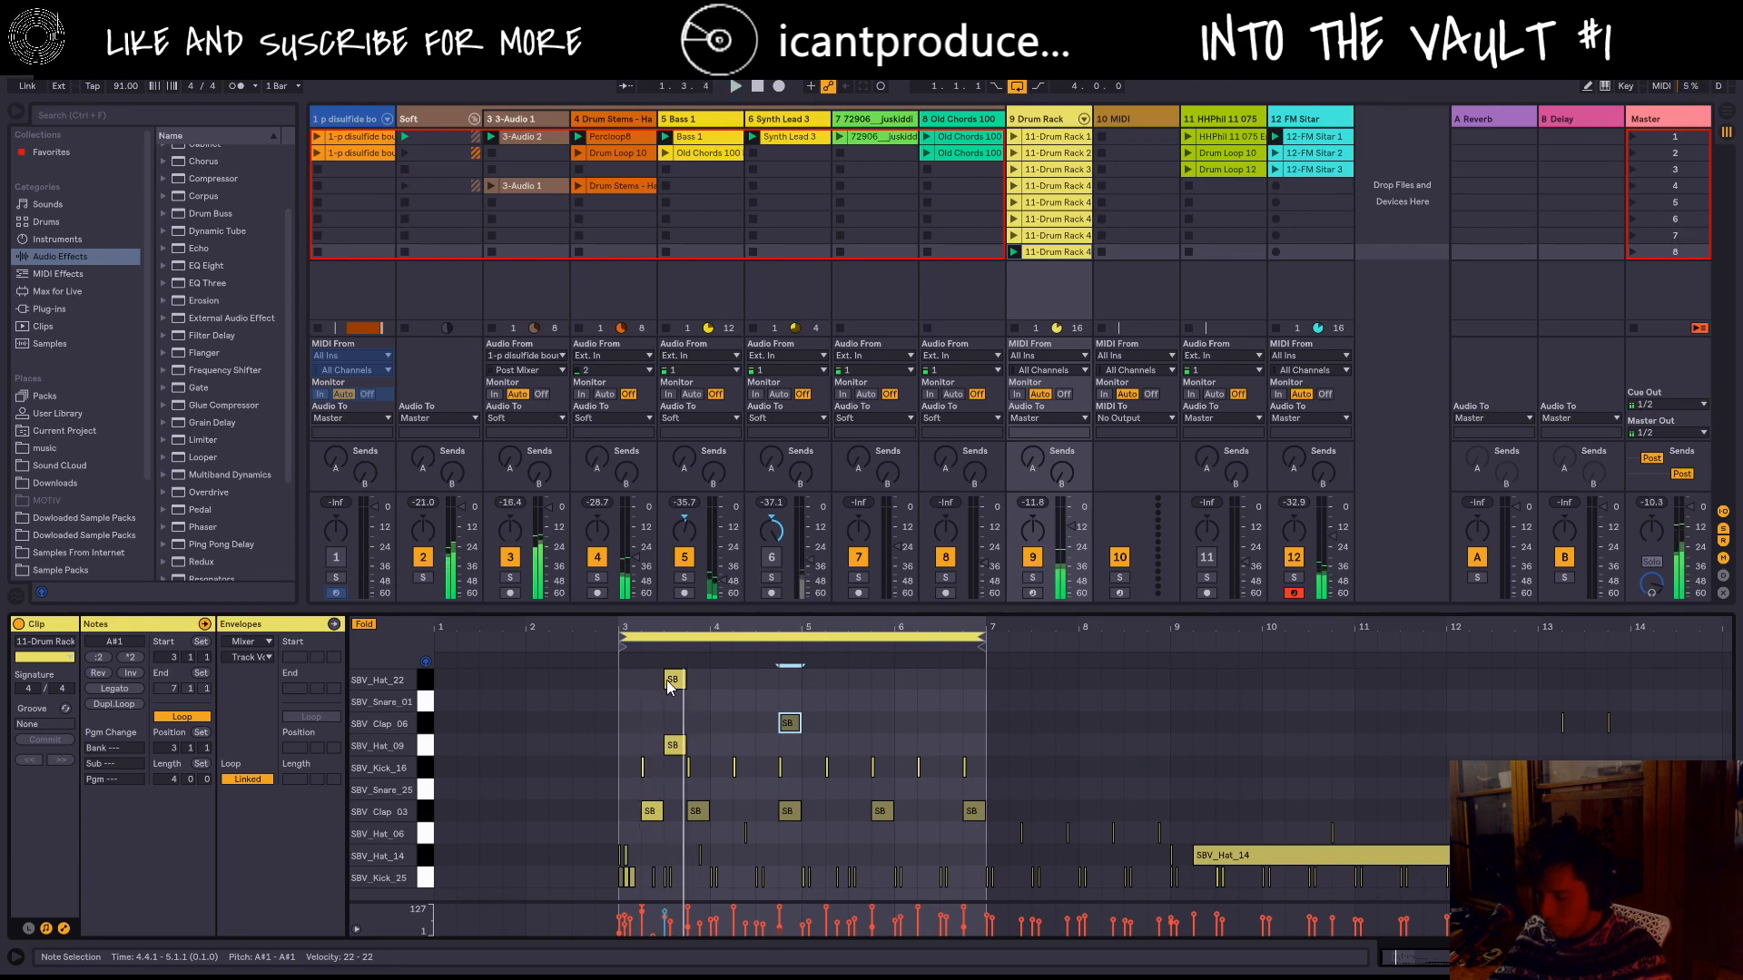
Step: Arrange alternating hats with SBV_Hat_09 notes at 3.2.1, 3.4.1 and 4.2.1 and SBV_Hat_22 notes at 3.3.1 and 4.1.1, and play them
left_click_drag(669, 679, 634, 678)
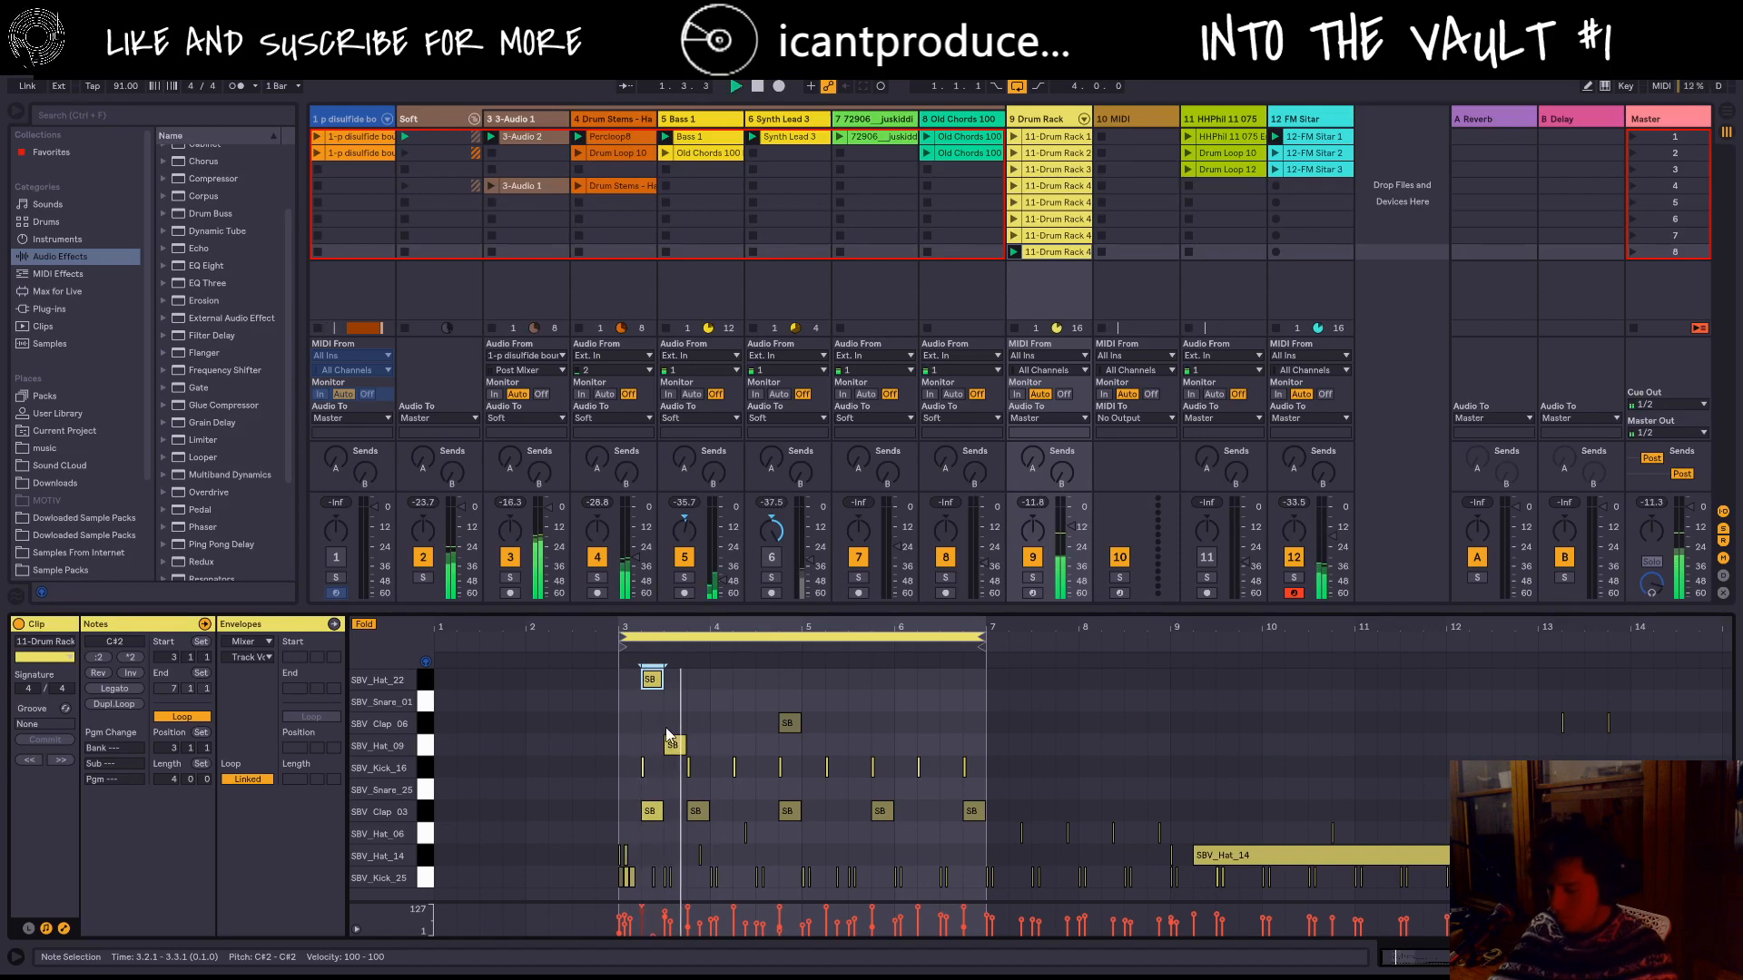
left_click_drag(668, 737, 679, 682)
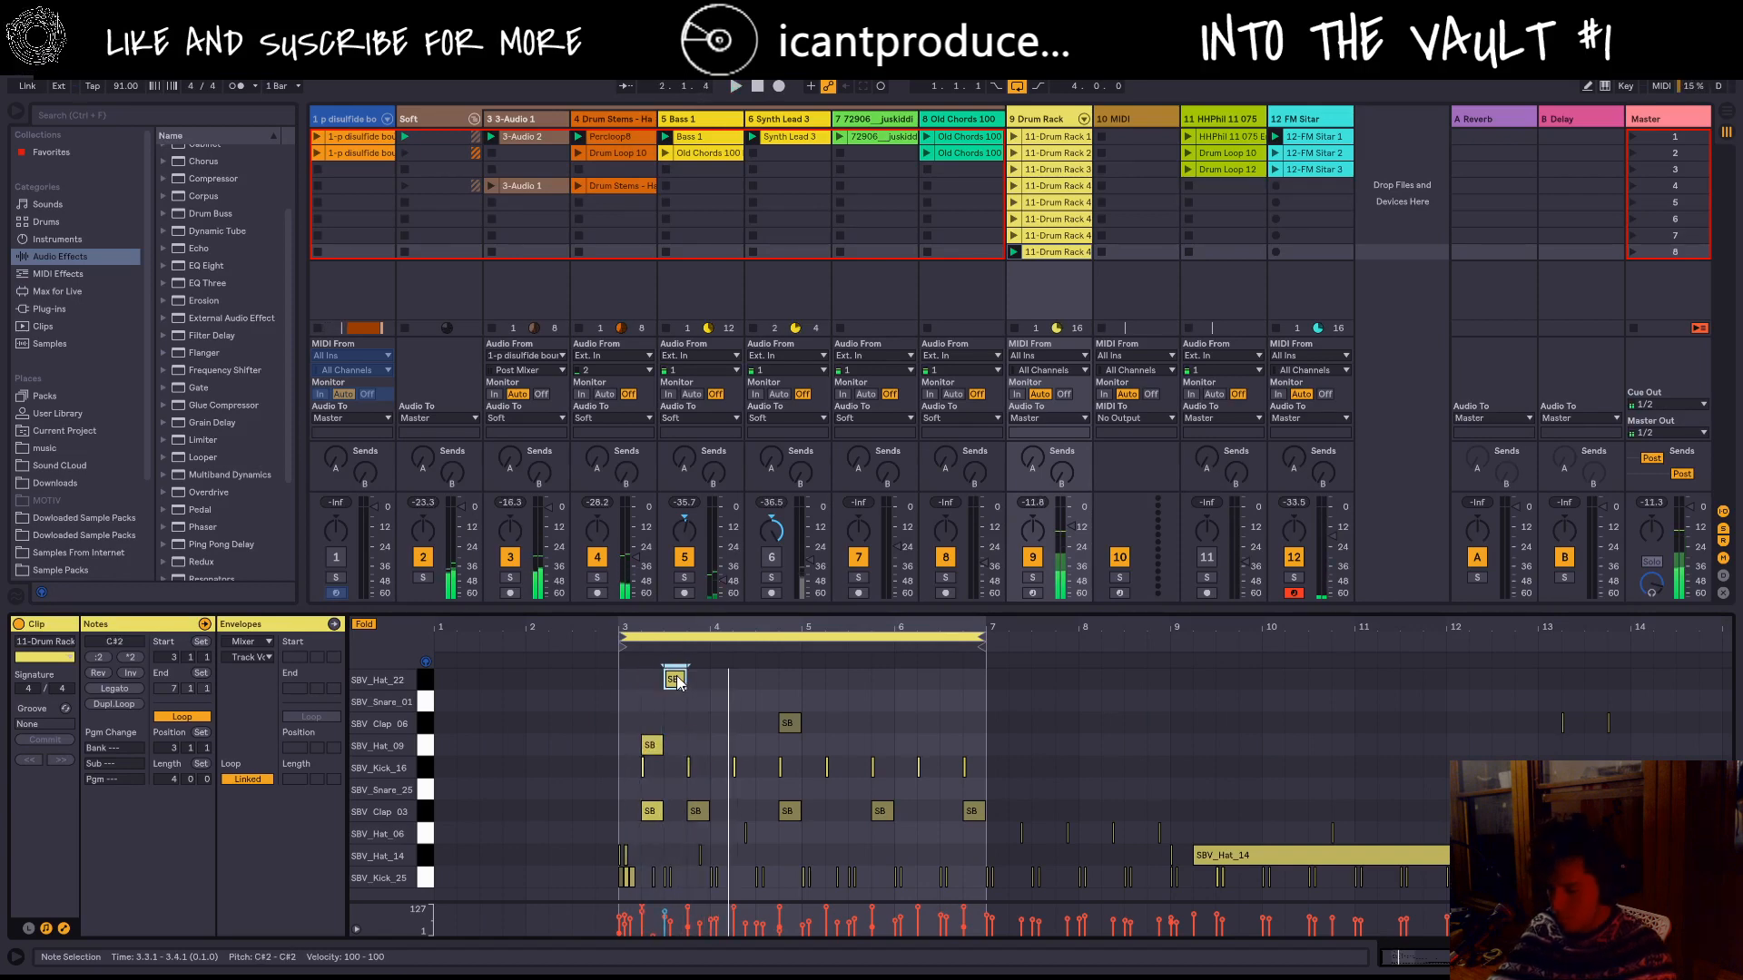
double_click(699, 745)
double_click(722, 685)
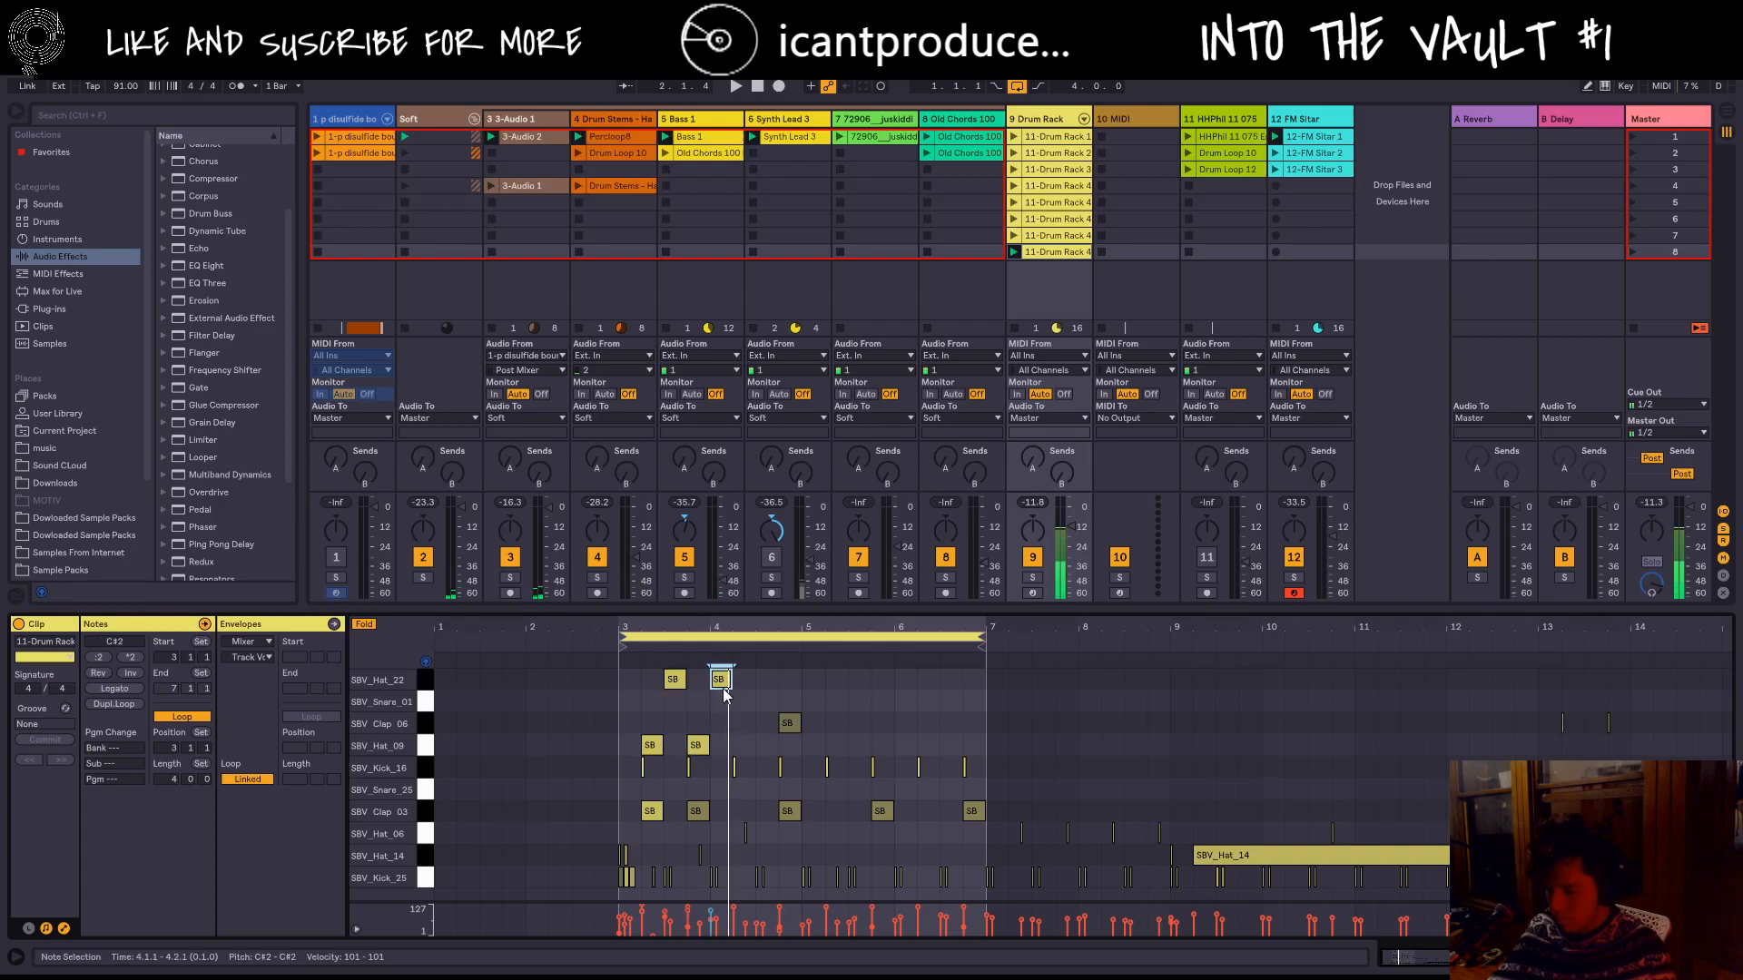
left_click(739, 741)
double_click(741, 745)
key("space")
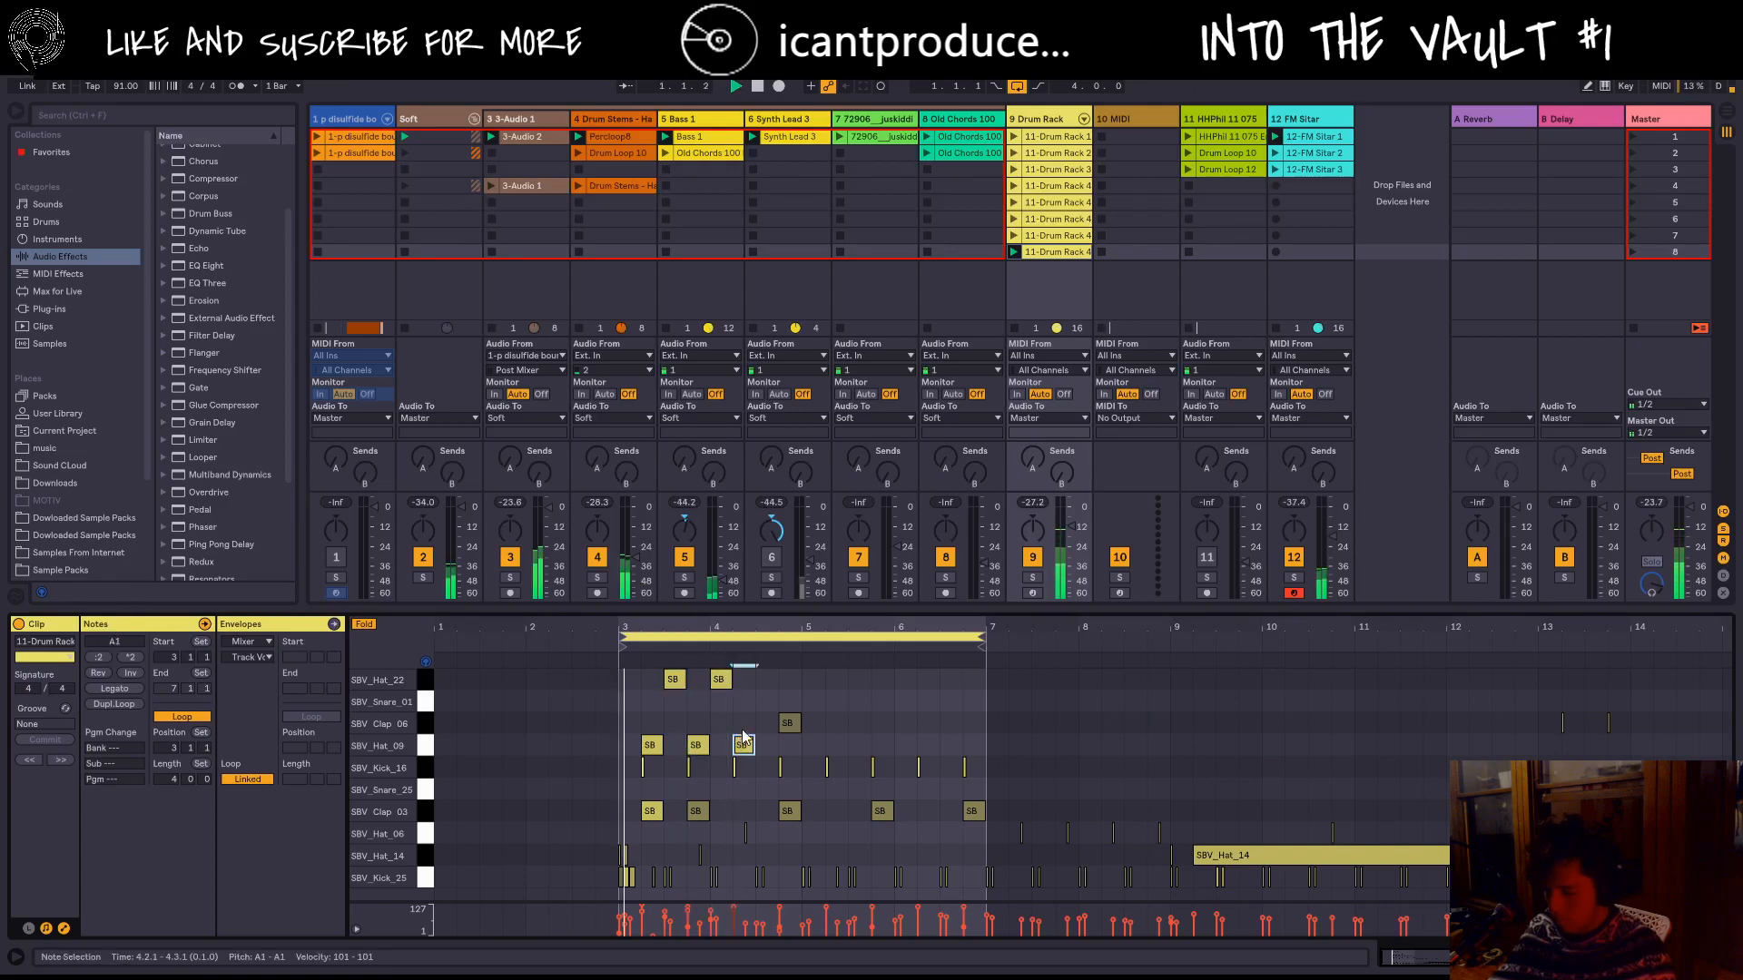
Step: Copy the SBV_Clap_06 note at 4.4.1 to 5.2.1, 5.4.1, 6.2.1 and 6.4.1
left_click(791, 722)
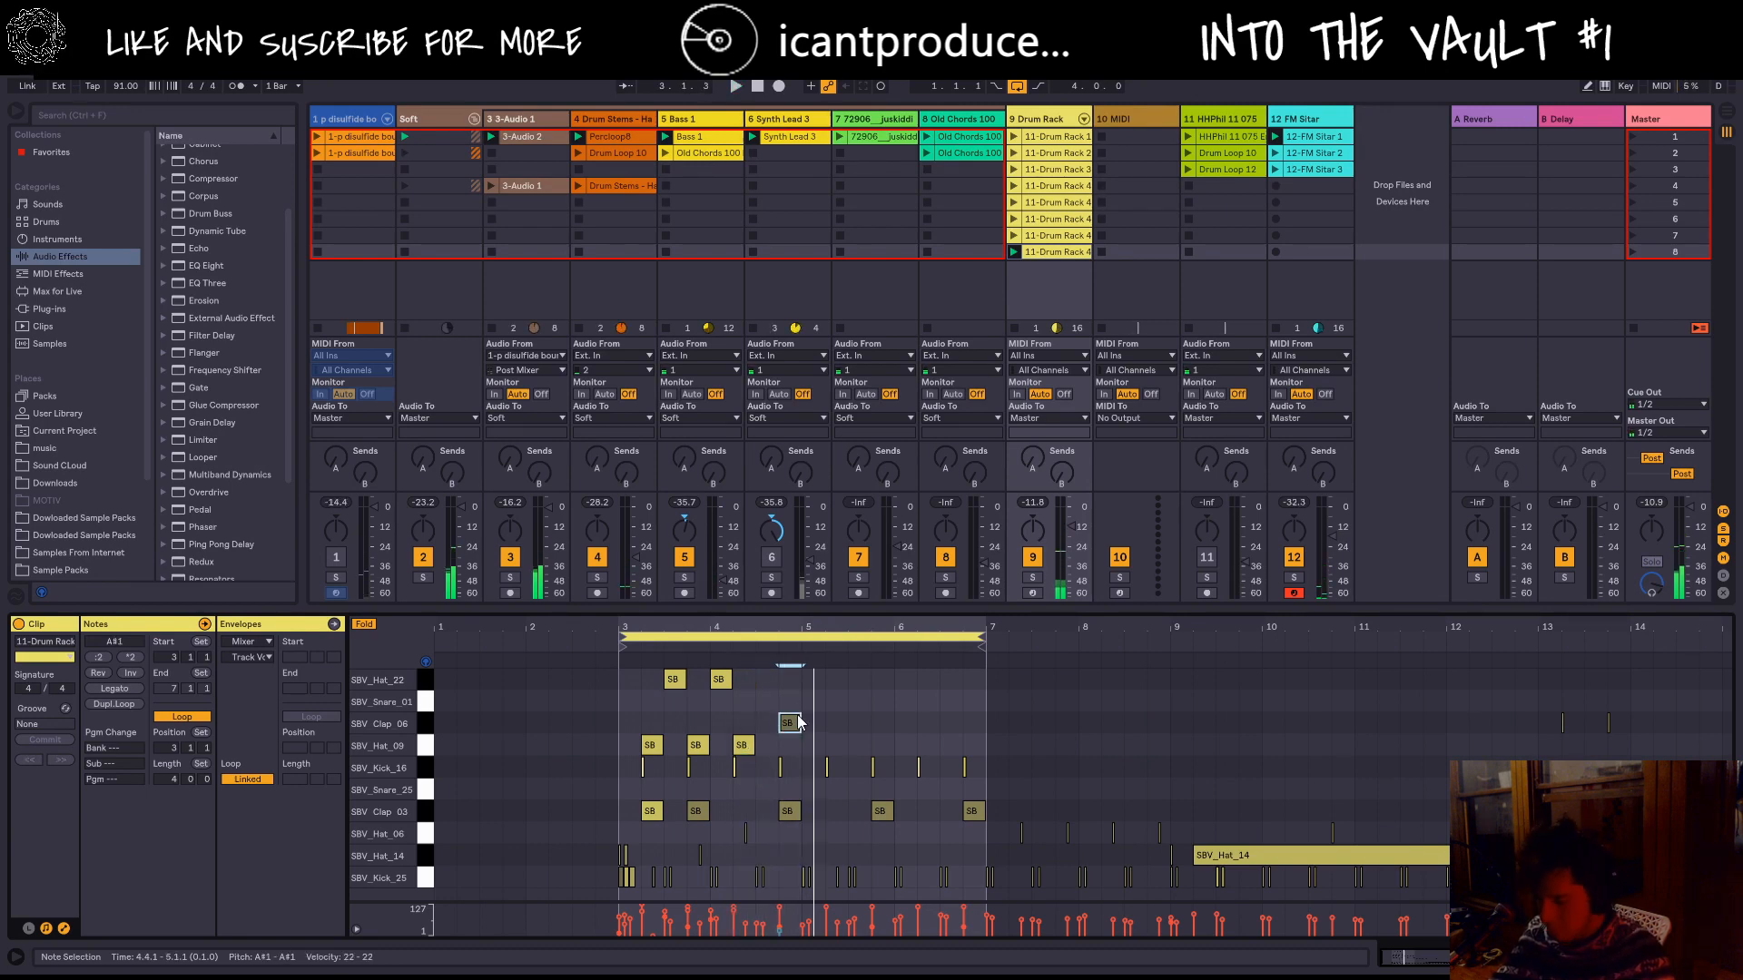
left_click(846, 717)
left_click(831, 717)
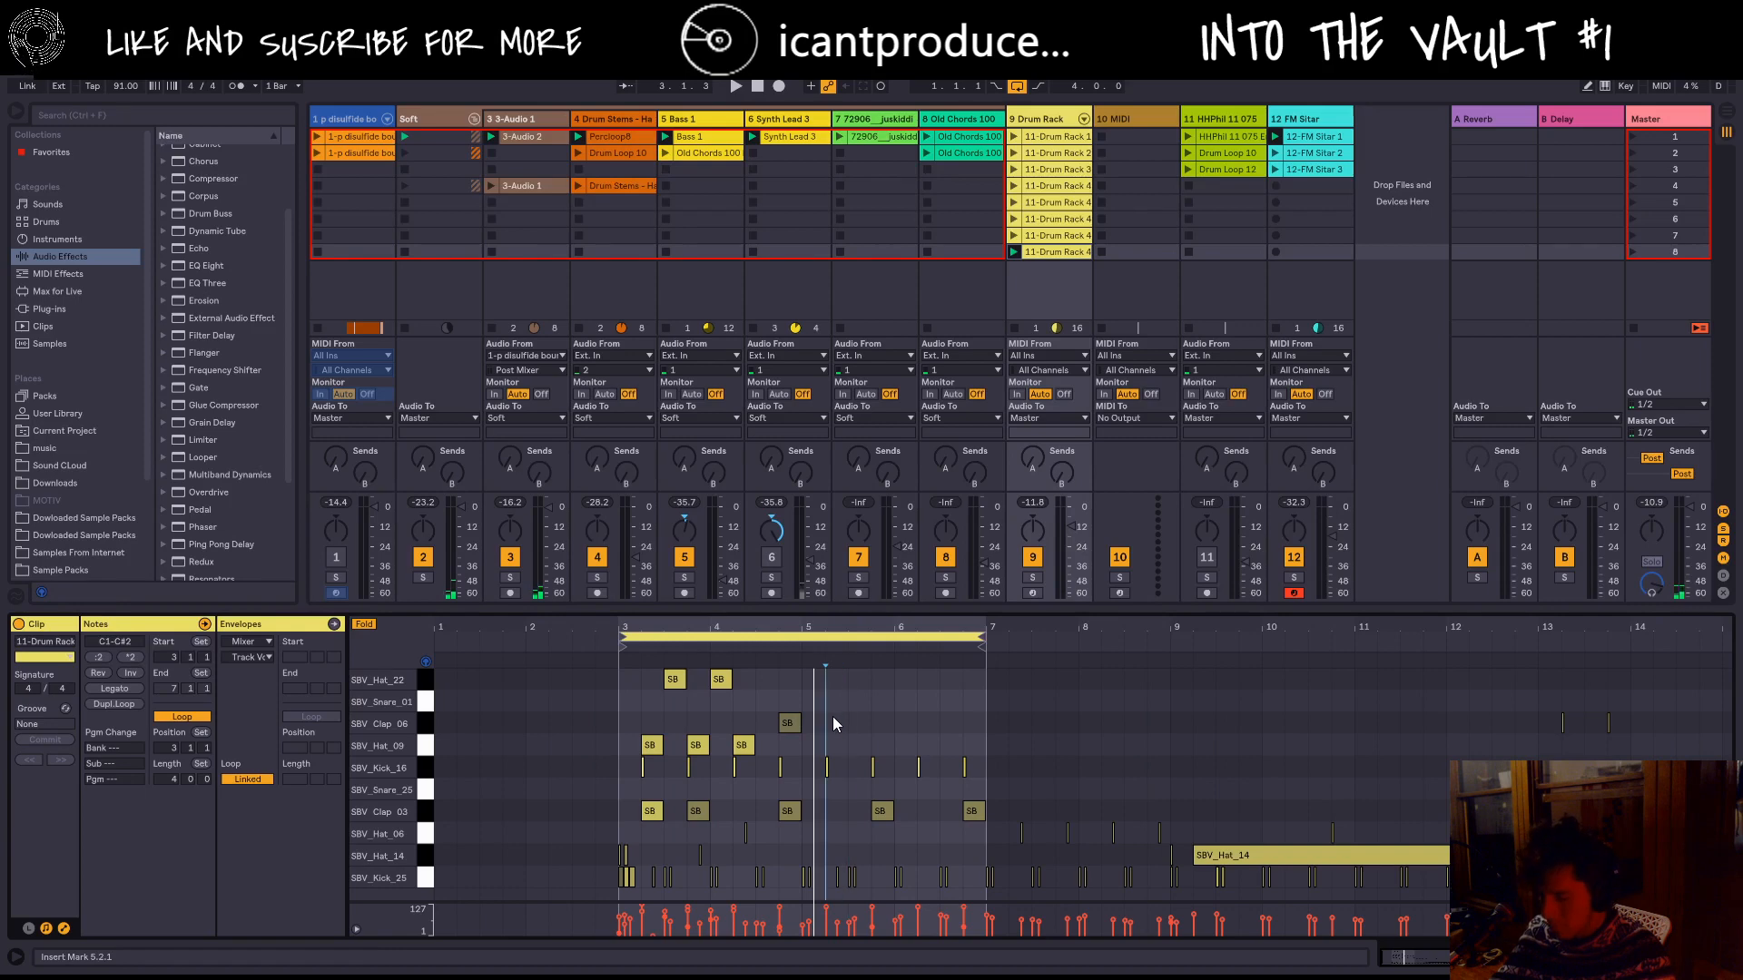
key("ctrl+v")
key("ctrl+d")
key("ctrl+d")
key("ctrl+d")
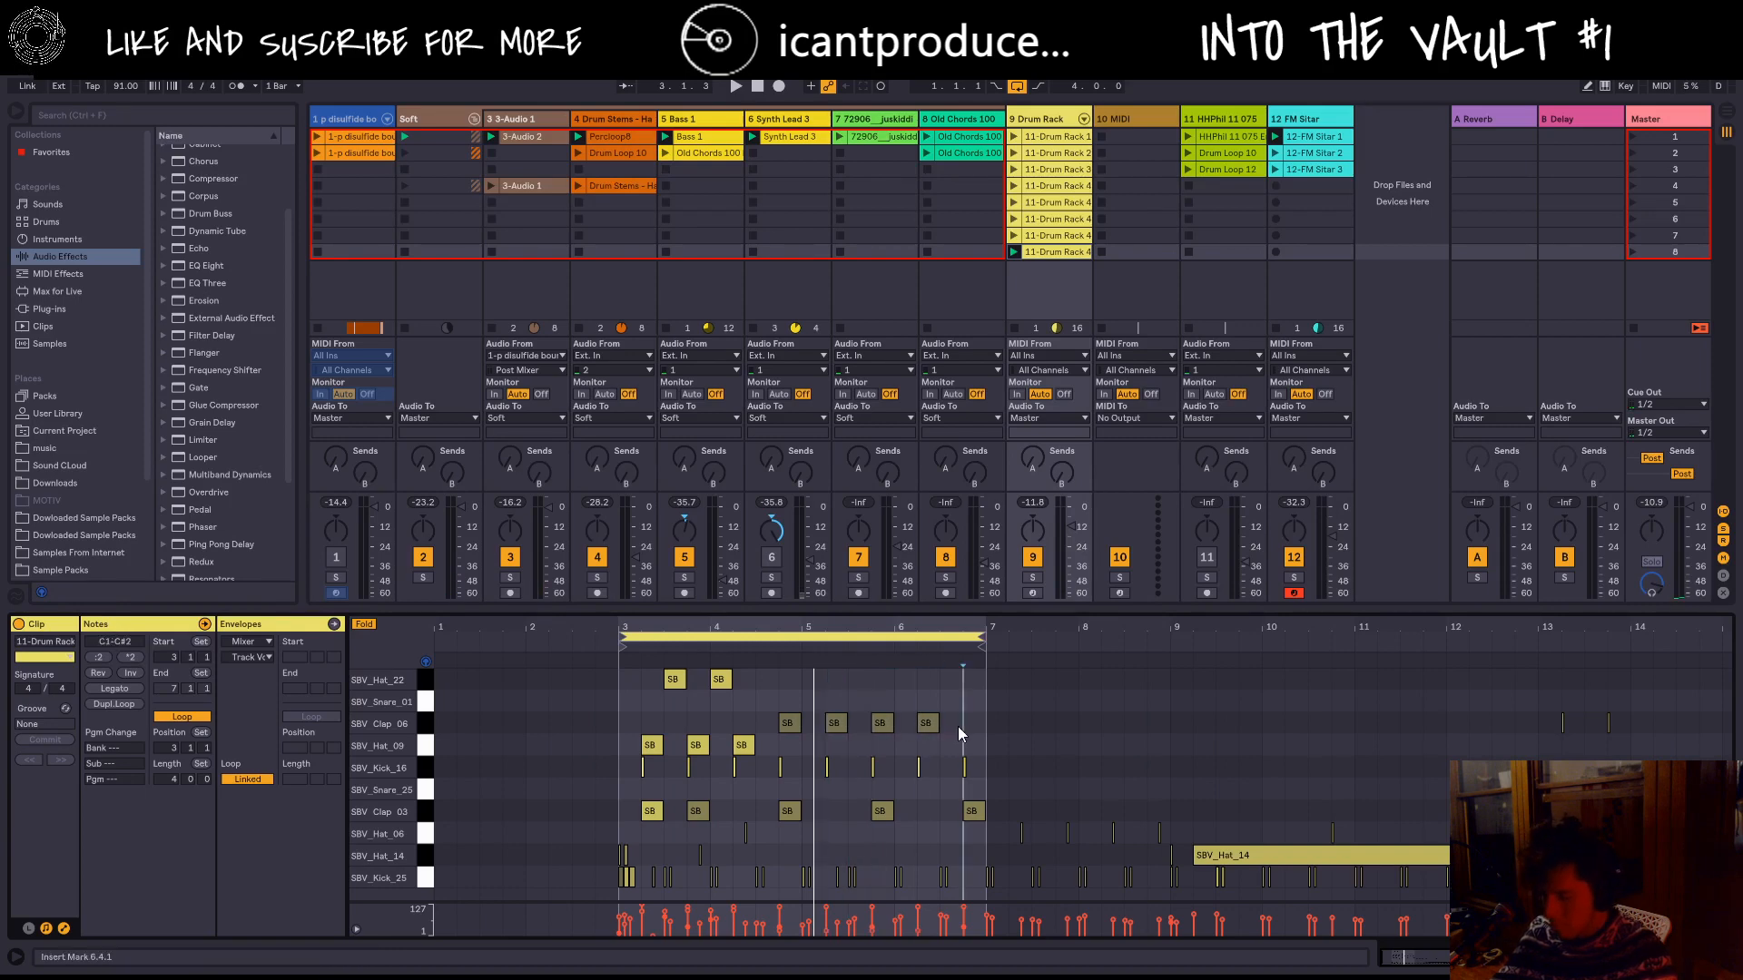
Step: Paste SBV_Clap_06 notes at 4.2.1, 3.4.1 and 3.2.1, and play the clip
left_click(739, 725)
key("ctrl+v")
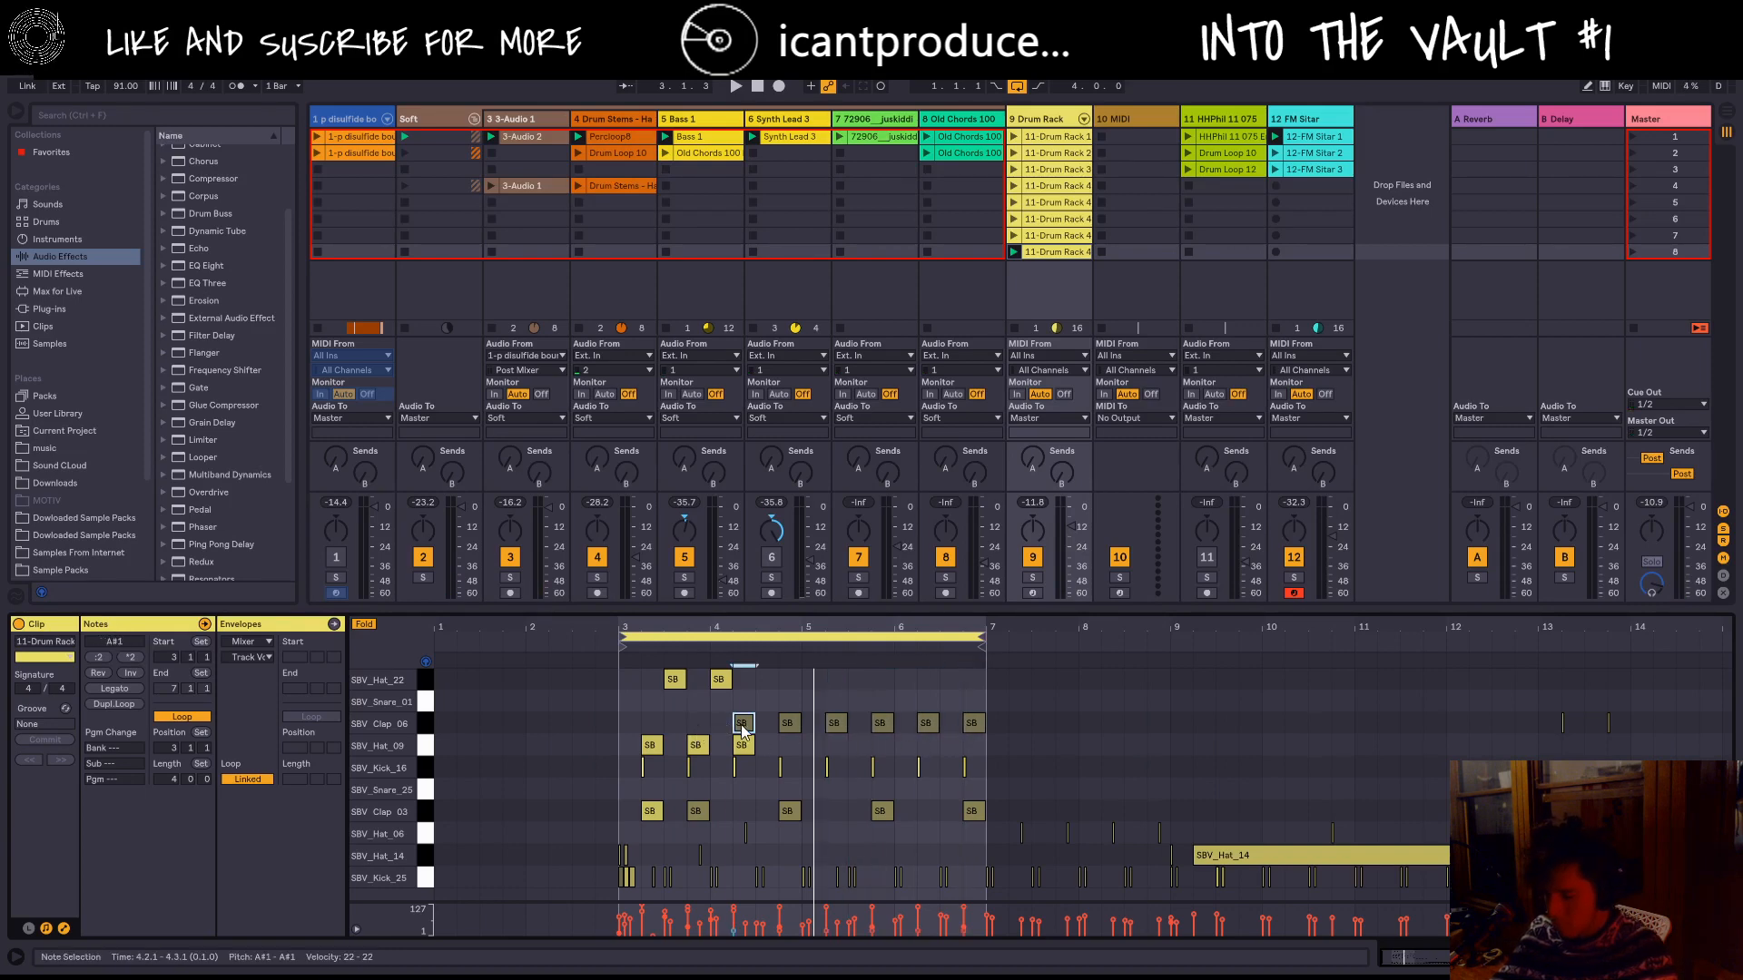
left_click(697, 727)
key("ctrl+v")
left_click(650, 728)
key("ctrl+v")
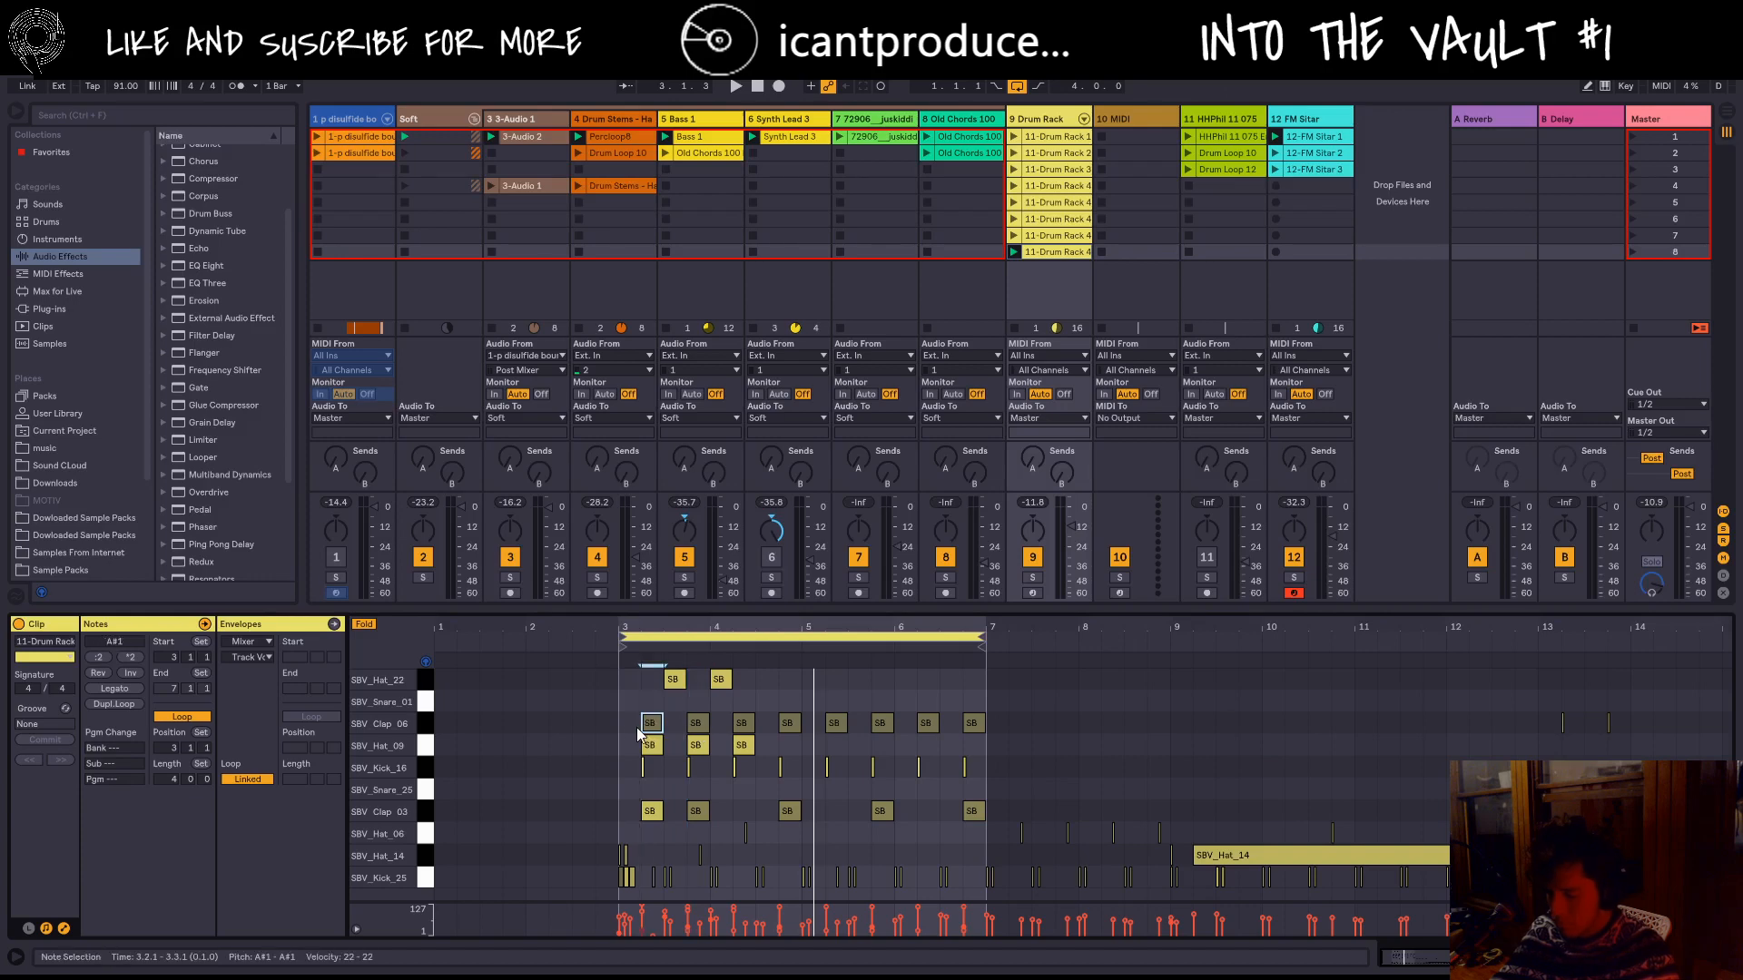
left_click(626, 726)
key("space")
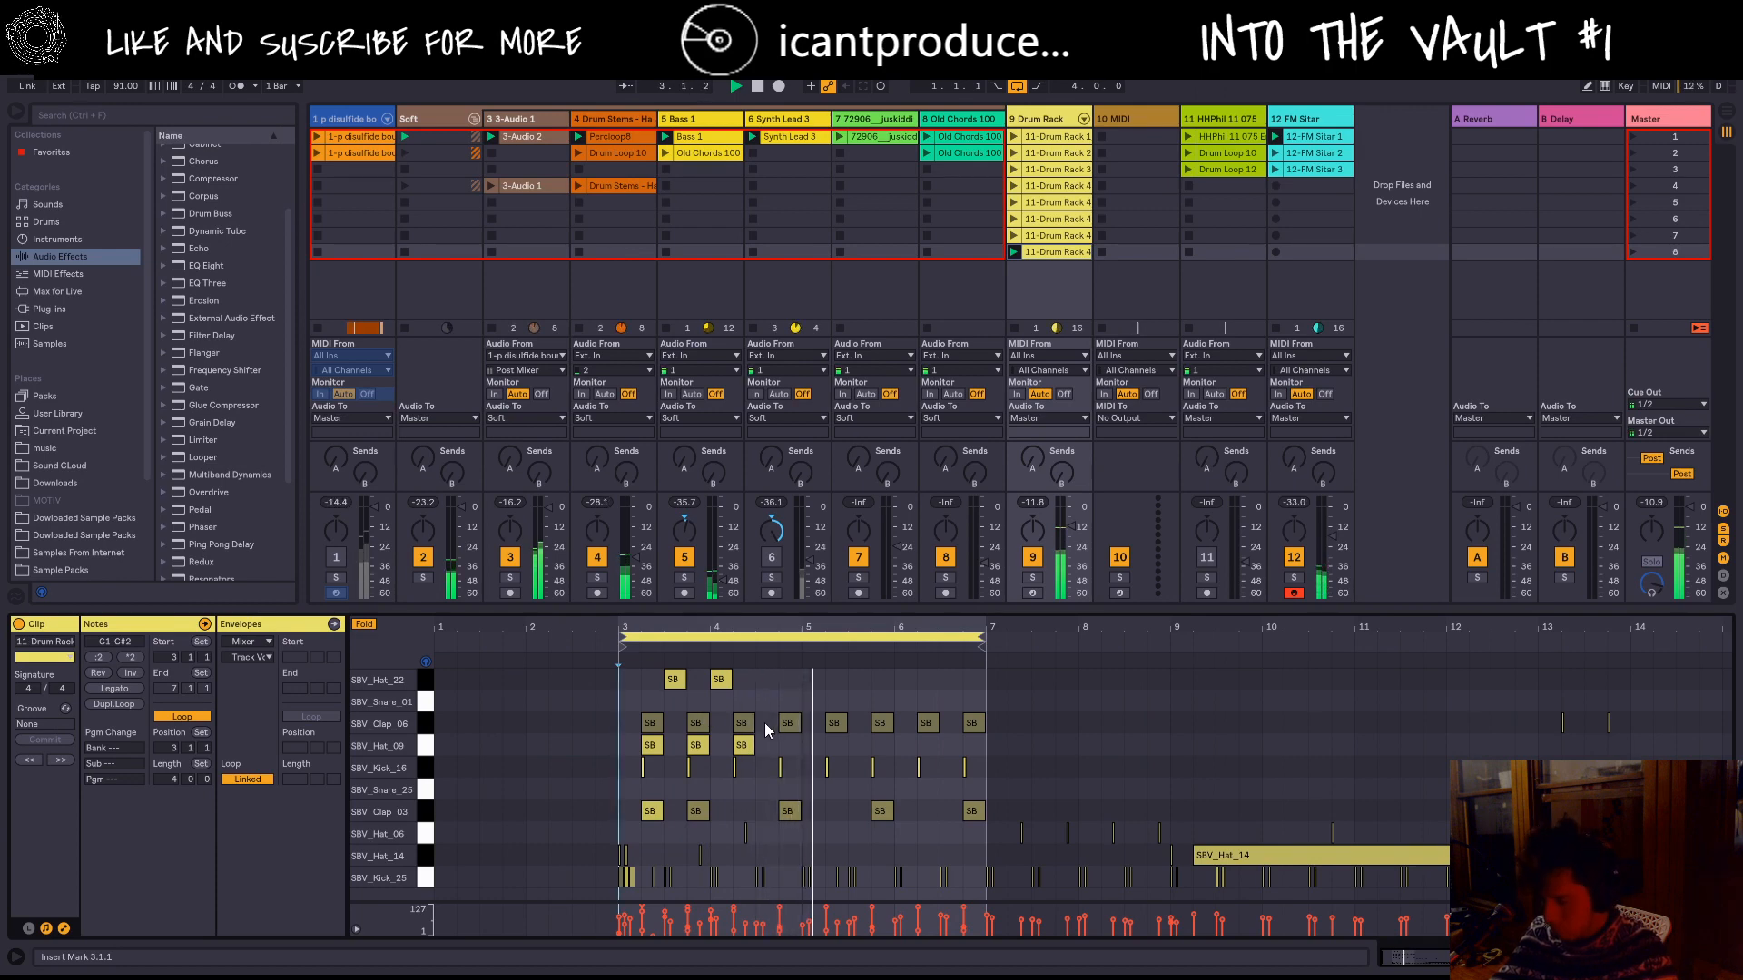
Step: Add SBV_Hat_09 notes at 4.4.1, 5.2.1, 5.4.1, 6.2.1 and 6.4.1
double_click(799, 742)
double_click(833, 745)
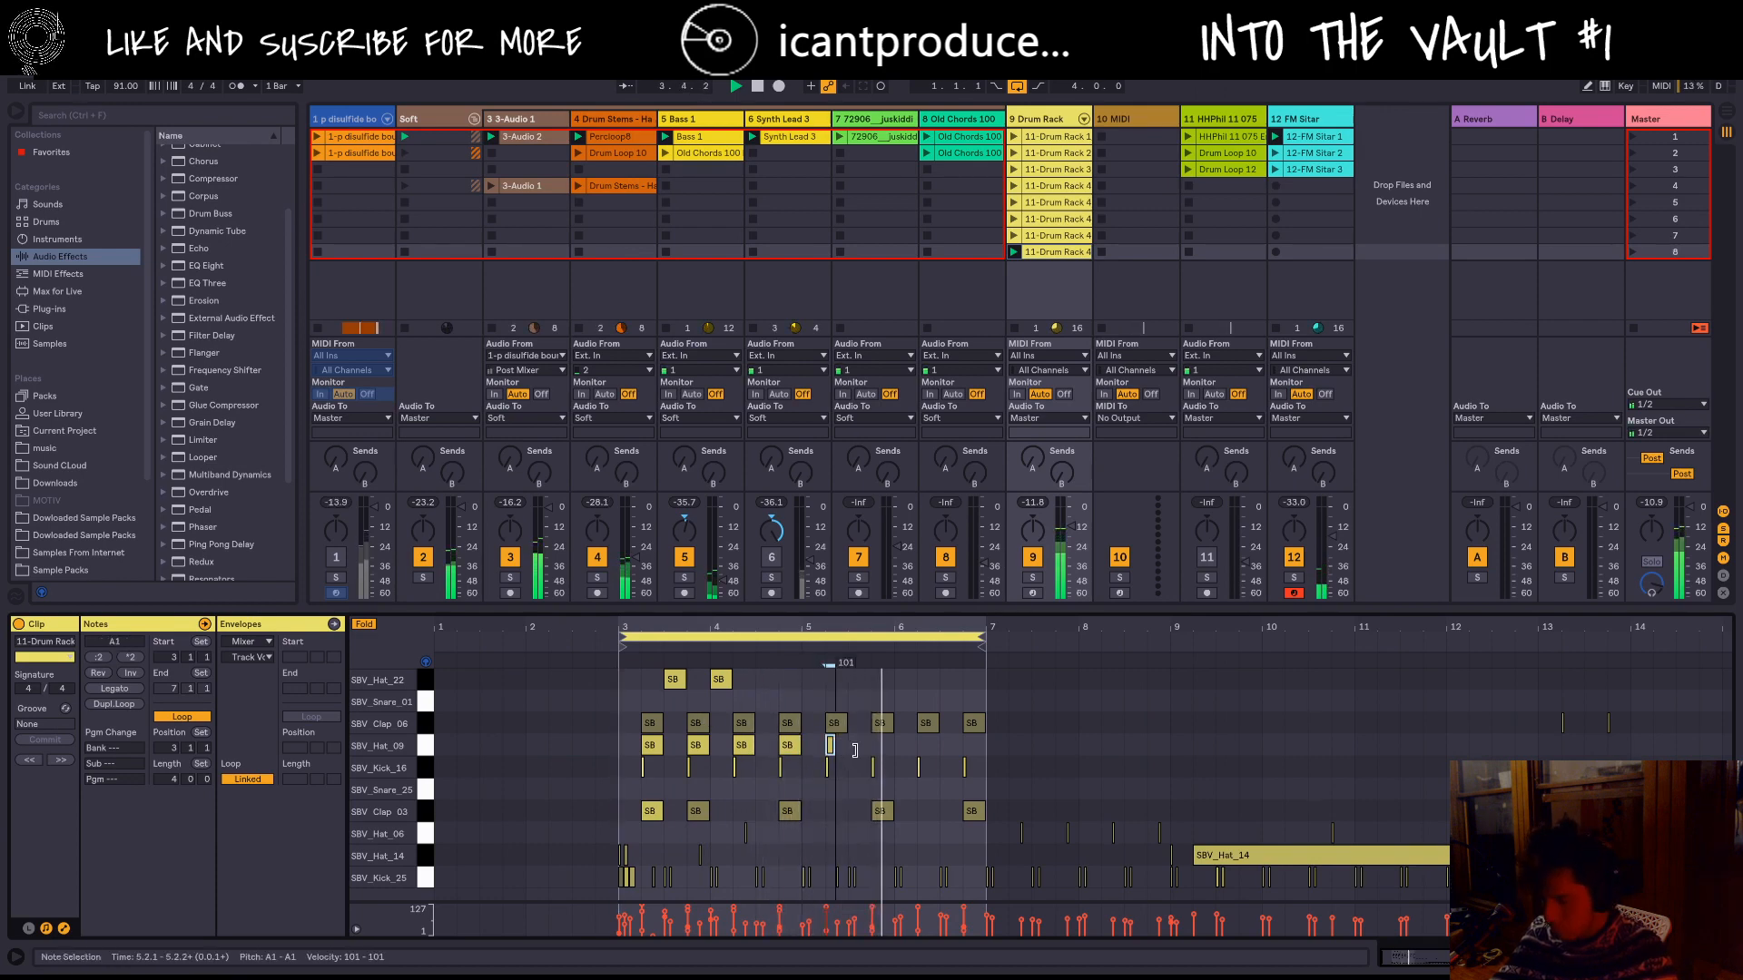
double_click(880, 745)
left_click(920, 746)
double_click(922, 745)
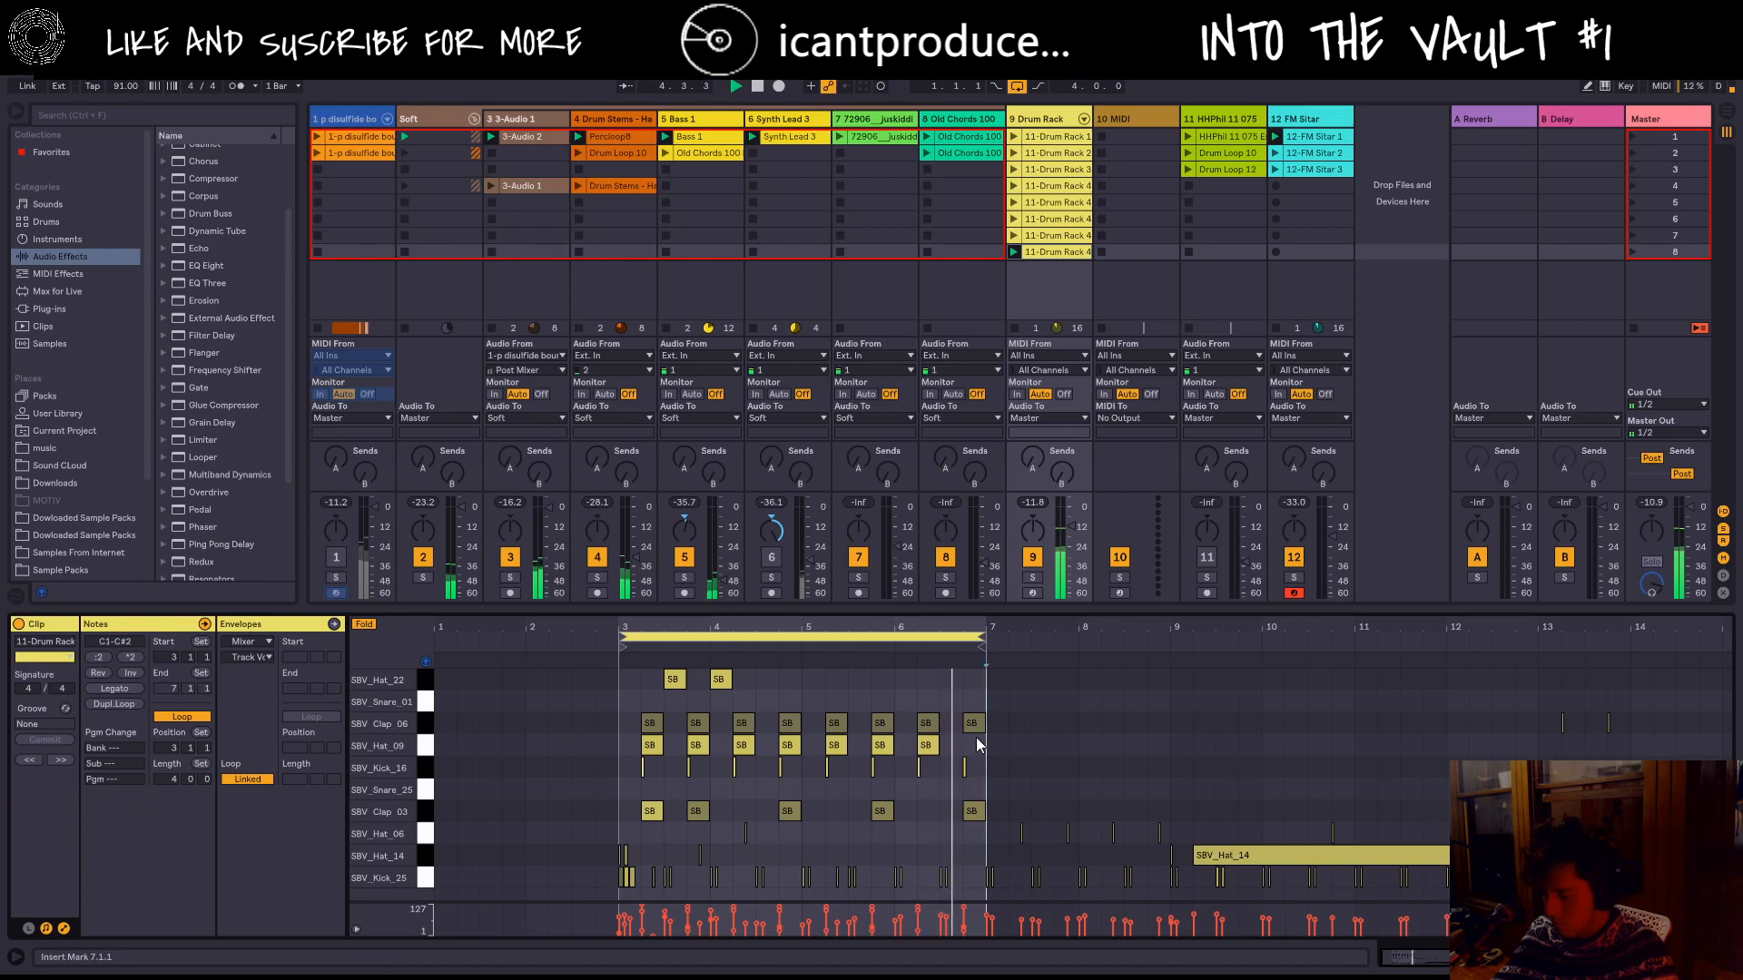
double_click(972, 745)
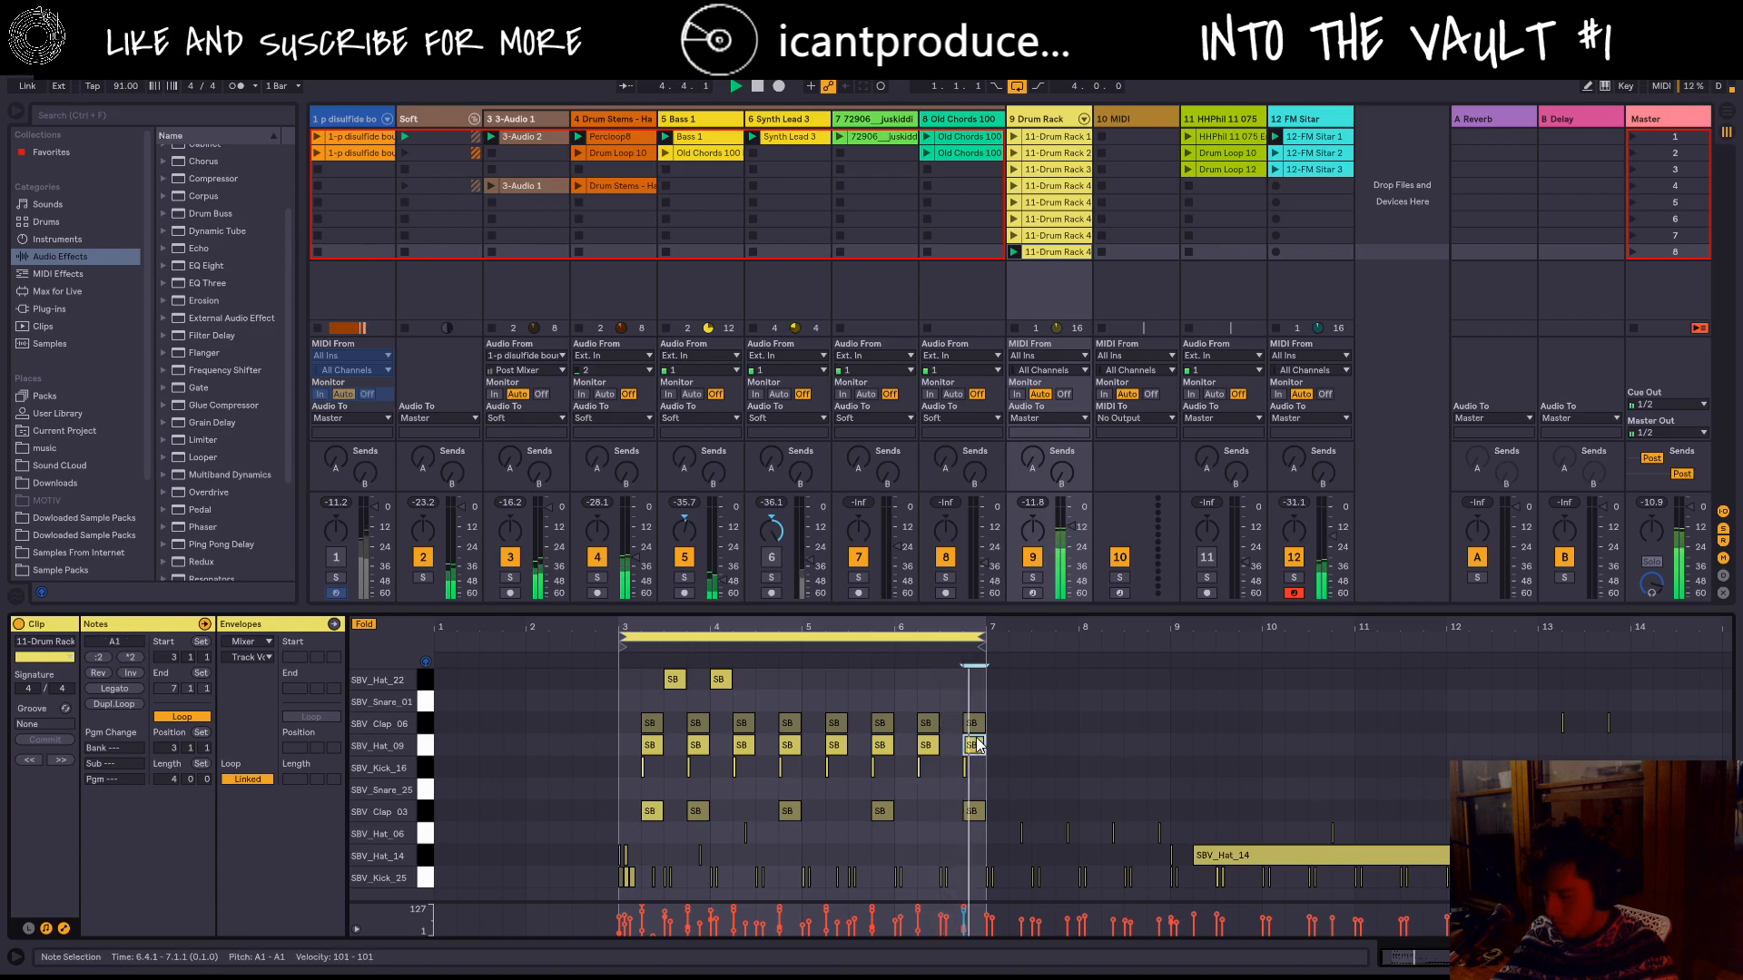
Step: Add SBV_Hat_22 notes at 4.3.1, 5.1.1, 5.3.1, 6.1.1 and 6.3.1, and lower the whole row's velocities to about 45
double_click(766, 680)
double_click(812, 680)
double_click(858, 679)
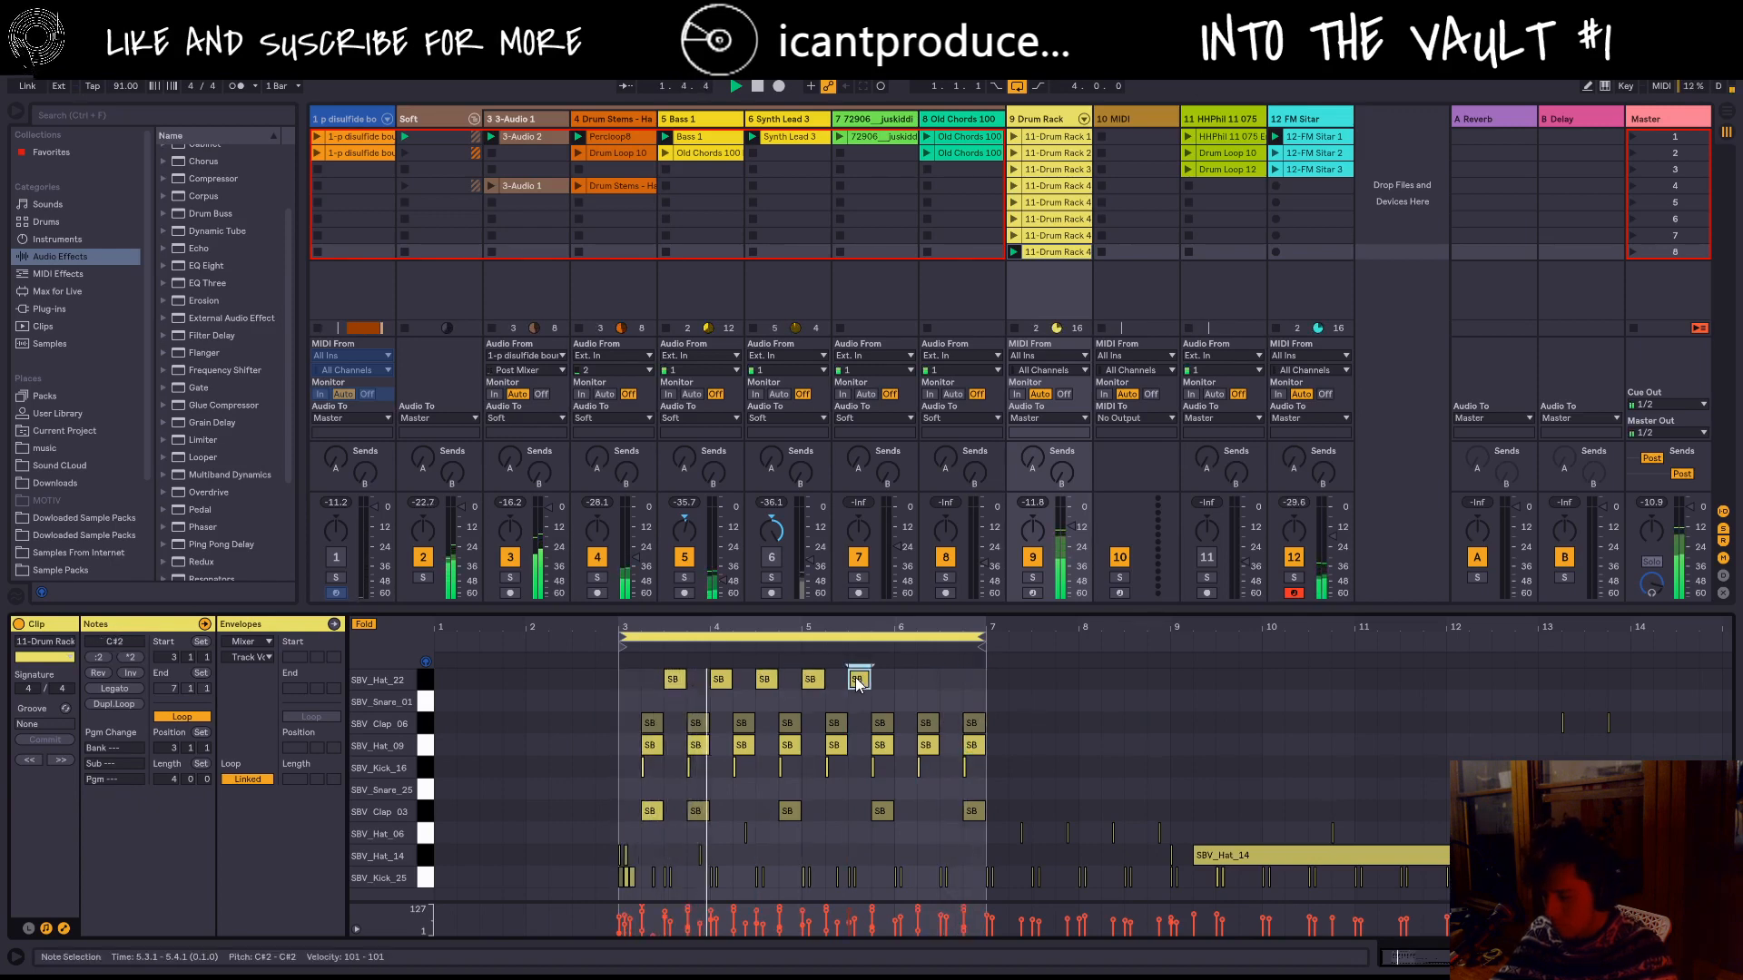
double_click(907, 681)
double_click(946, 680)
left_click_drag(1013, 670, 667, 685)
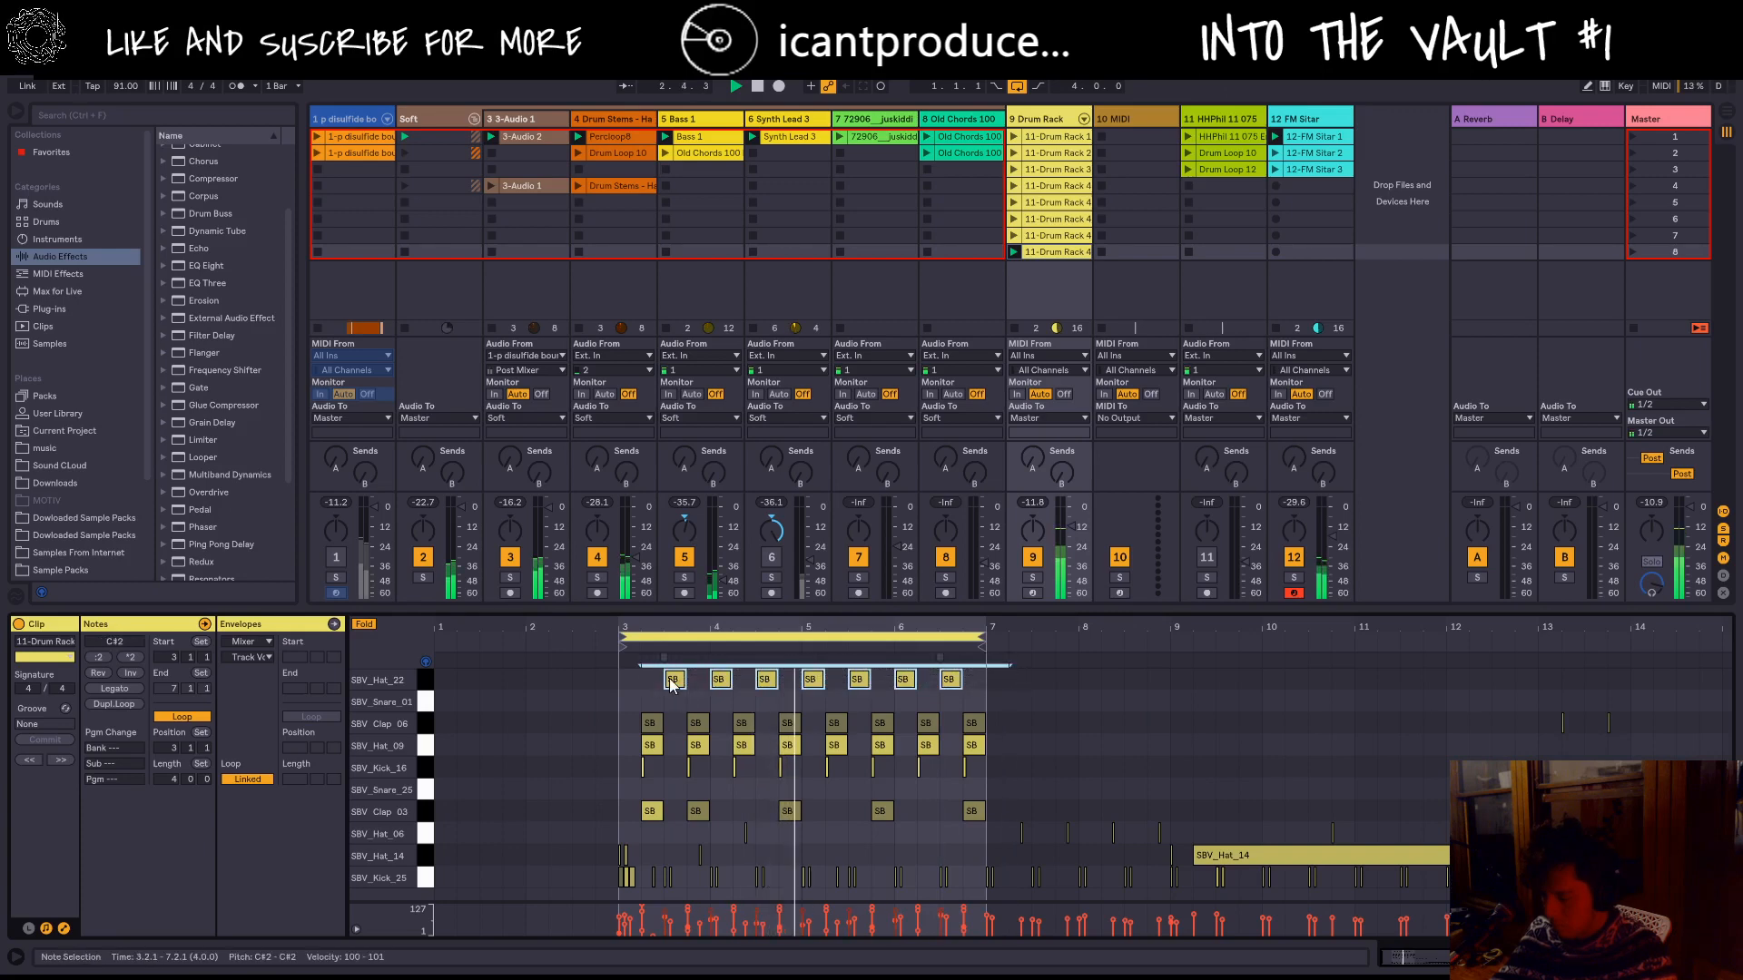
left_click_drag(804, 913, 804, 944)
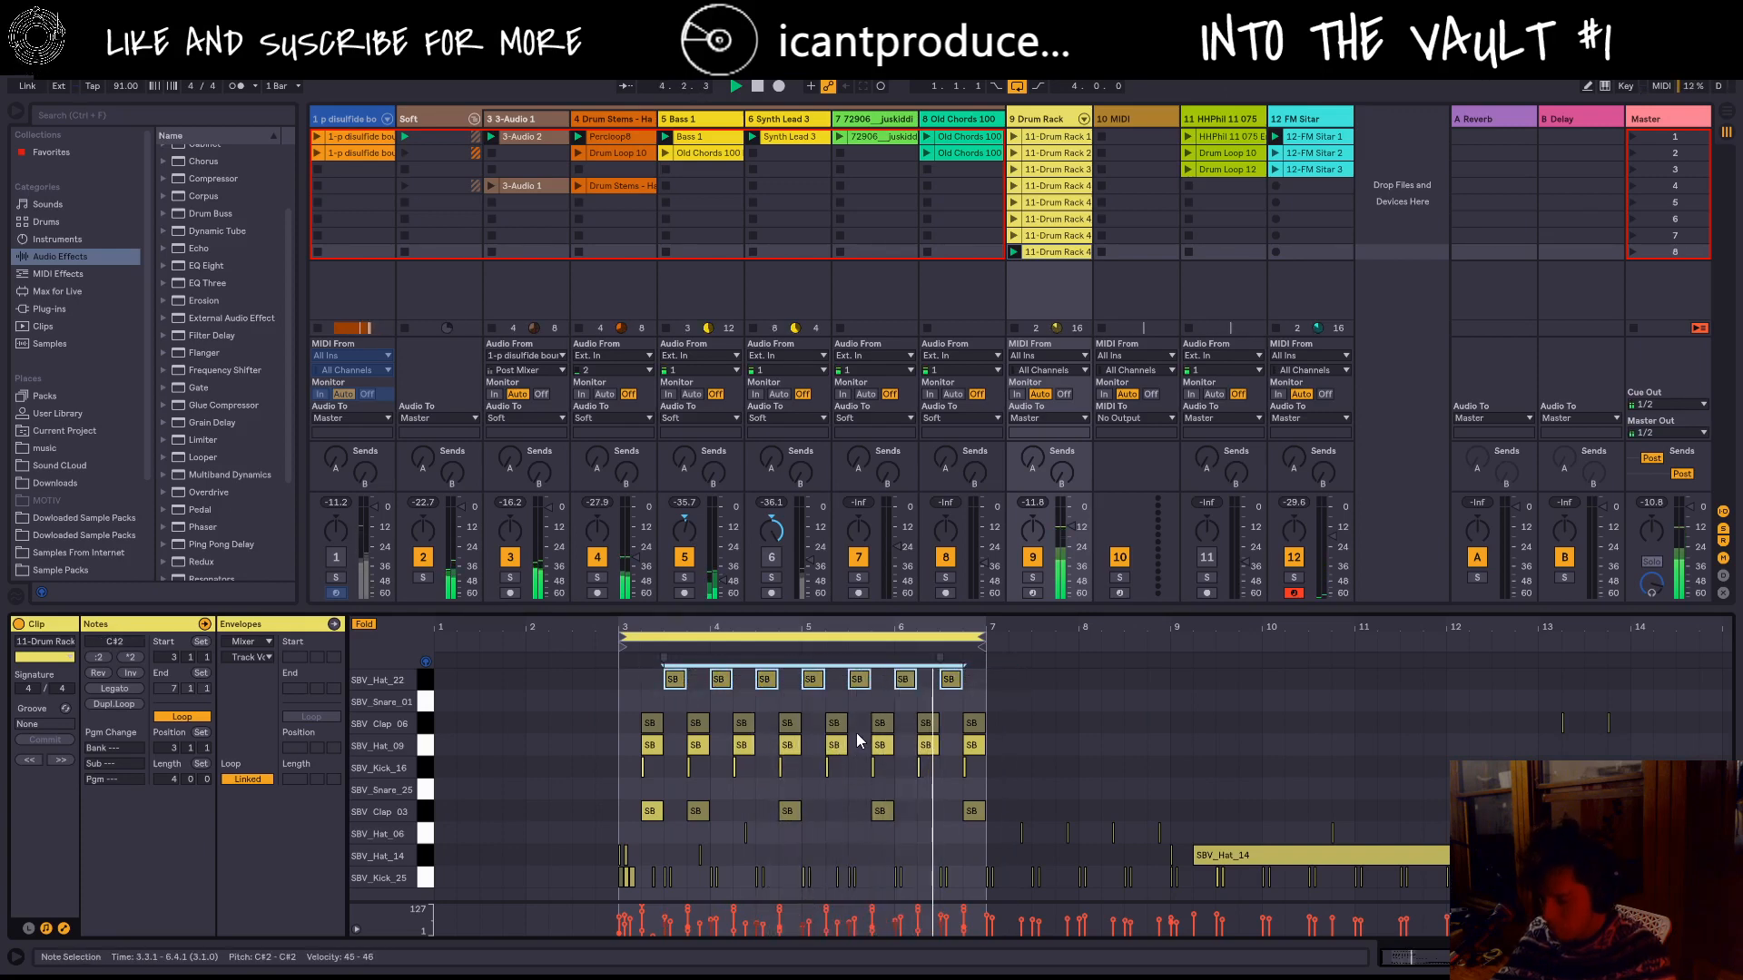
Step: Lower the velocities of all SBV_Hat_09 notes to 13 and slightly raise the Drum Rack track's volume
left_click_drag(995, 748, 612, 748)
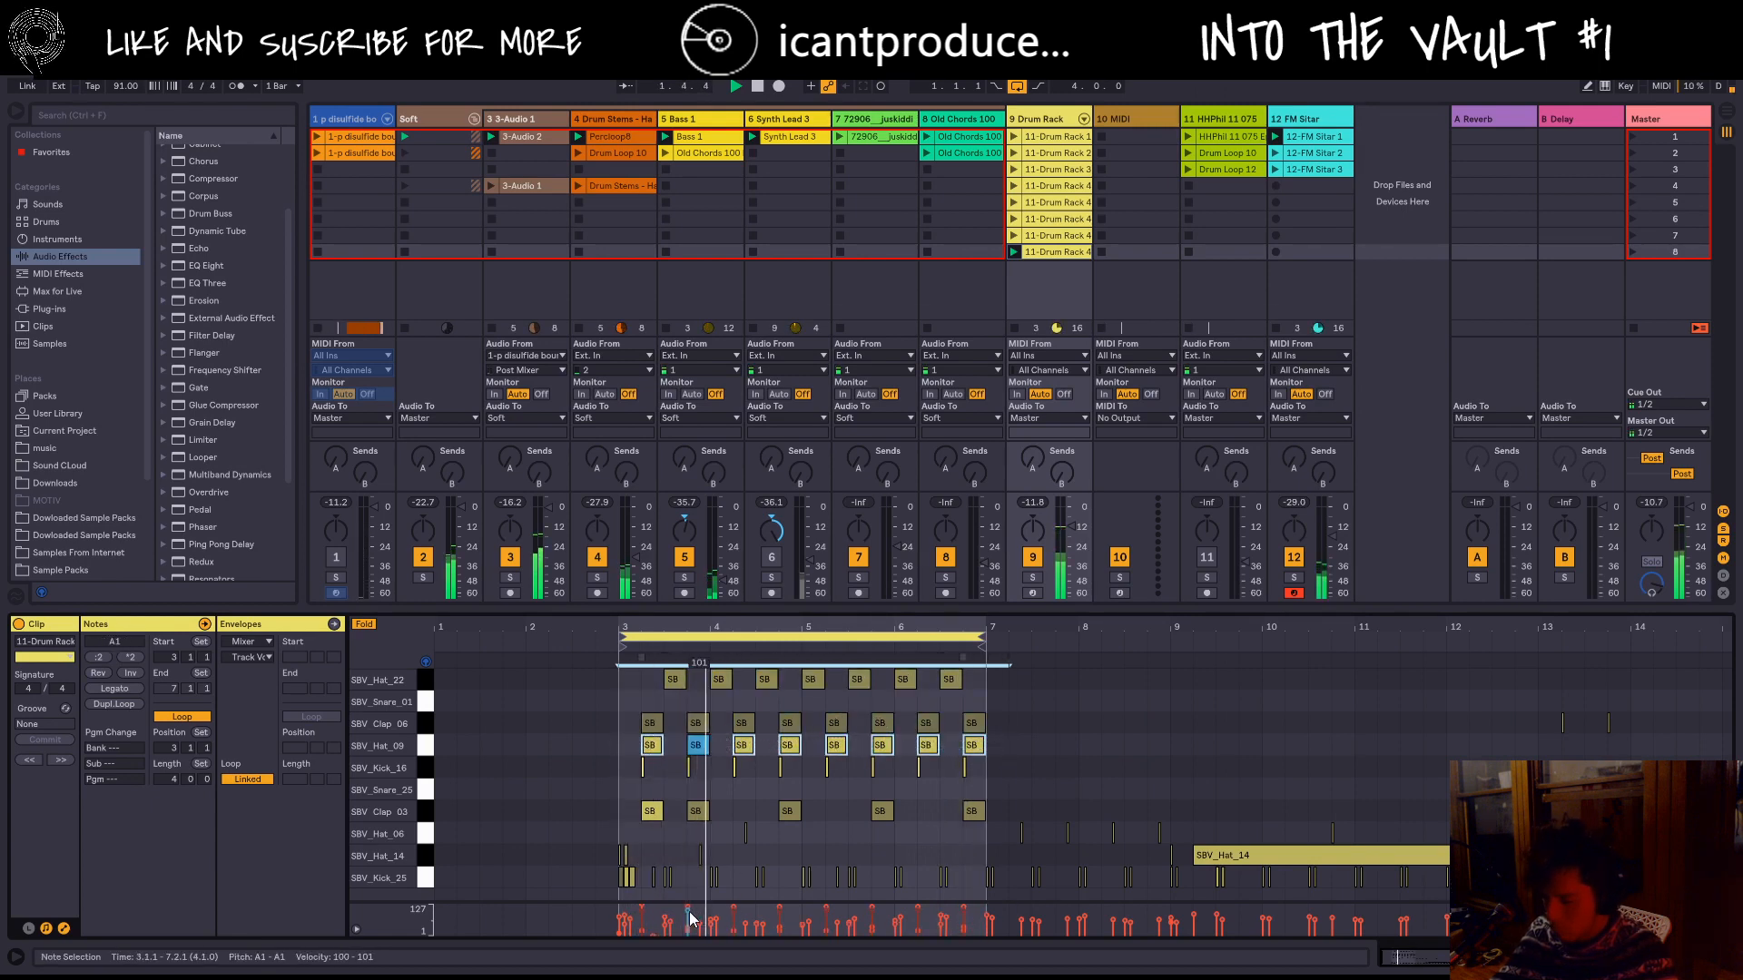
left_click_drag(688, 913, 688, 933)
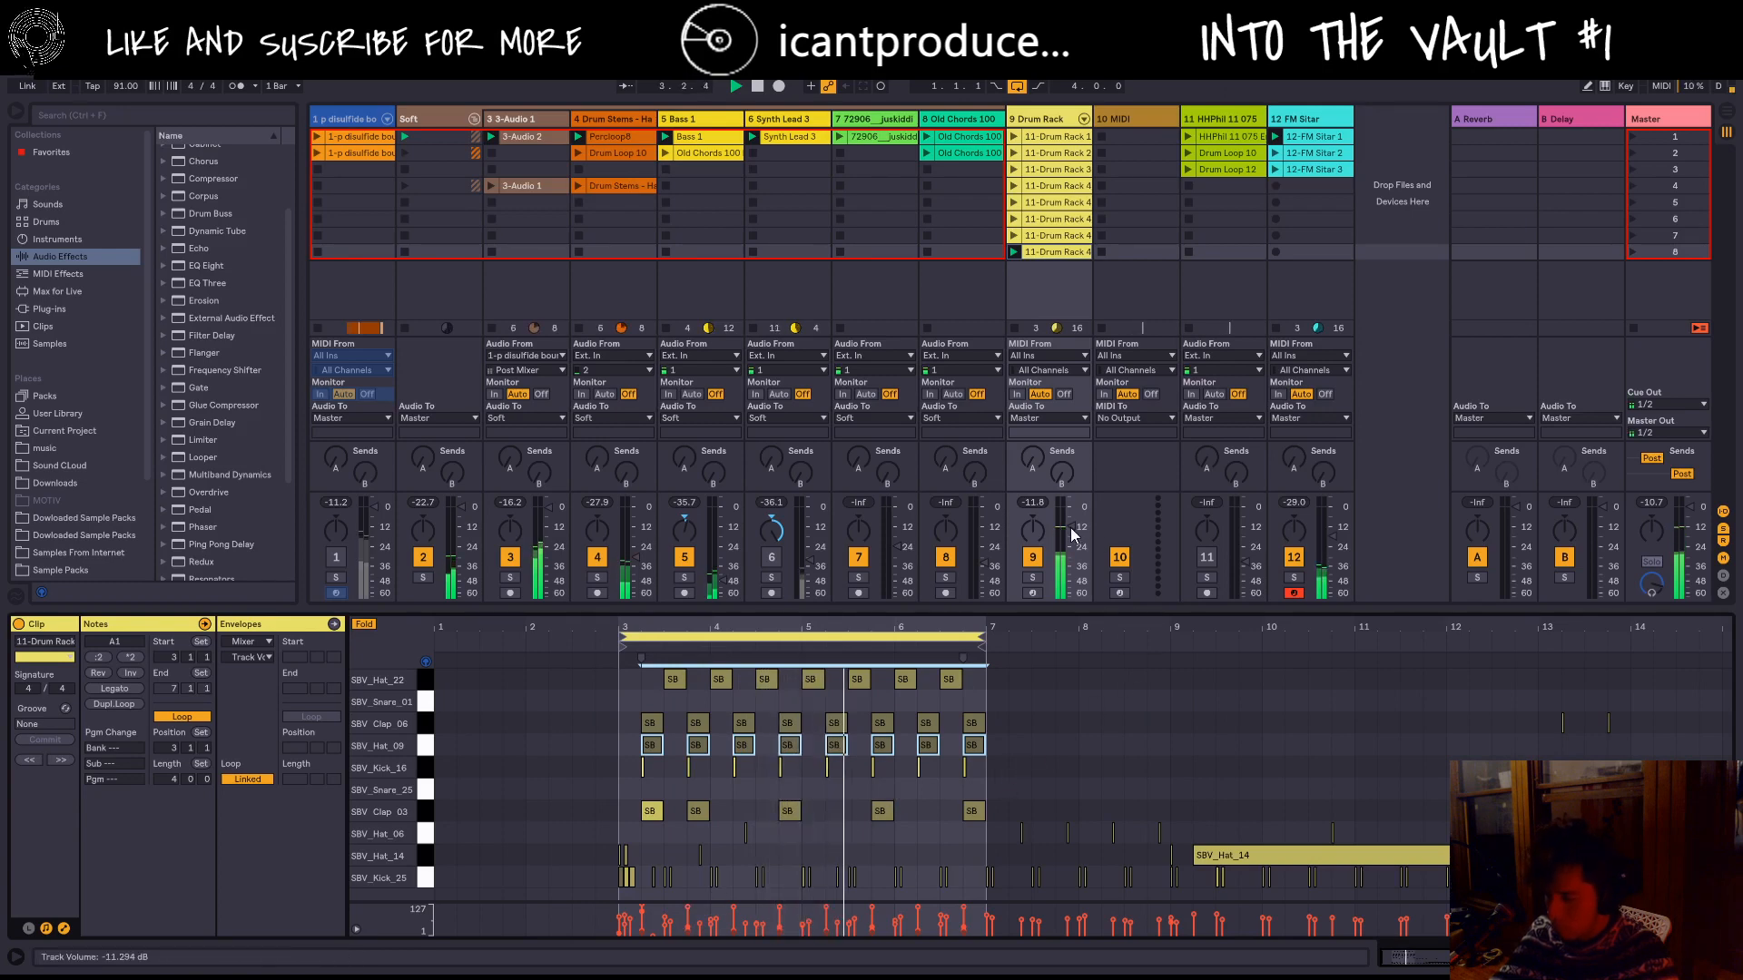
left_click_drag(1072, 527, 1072, 524)
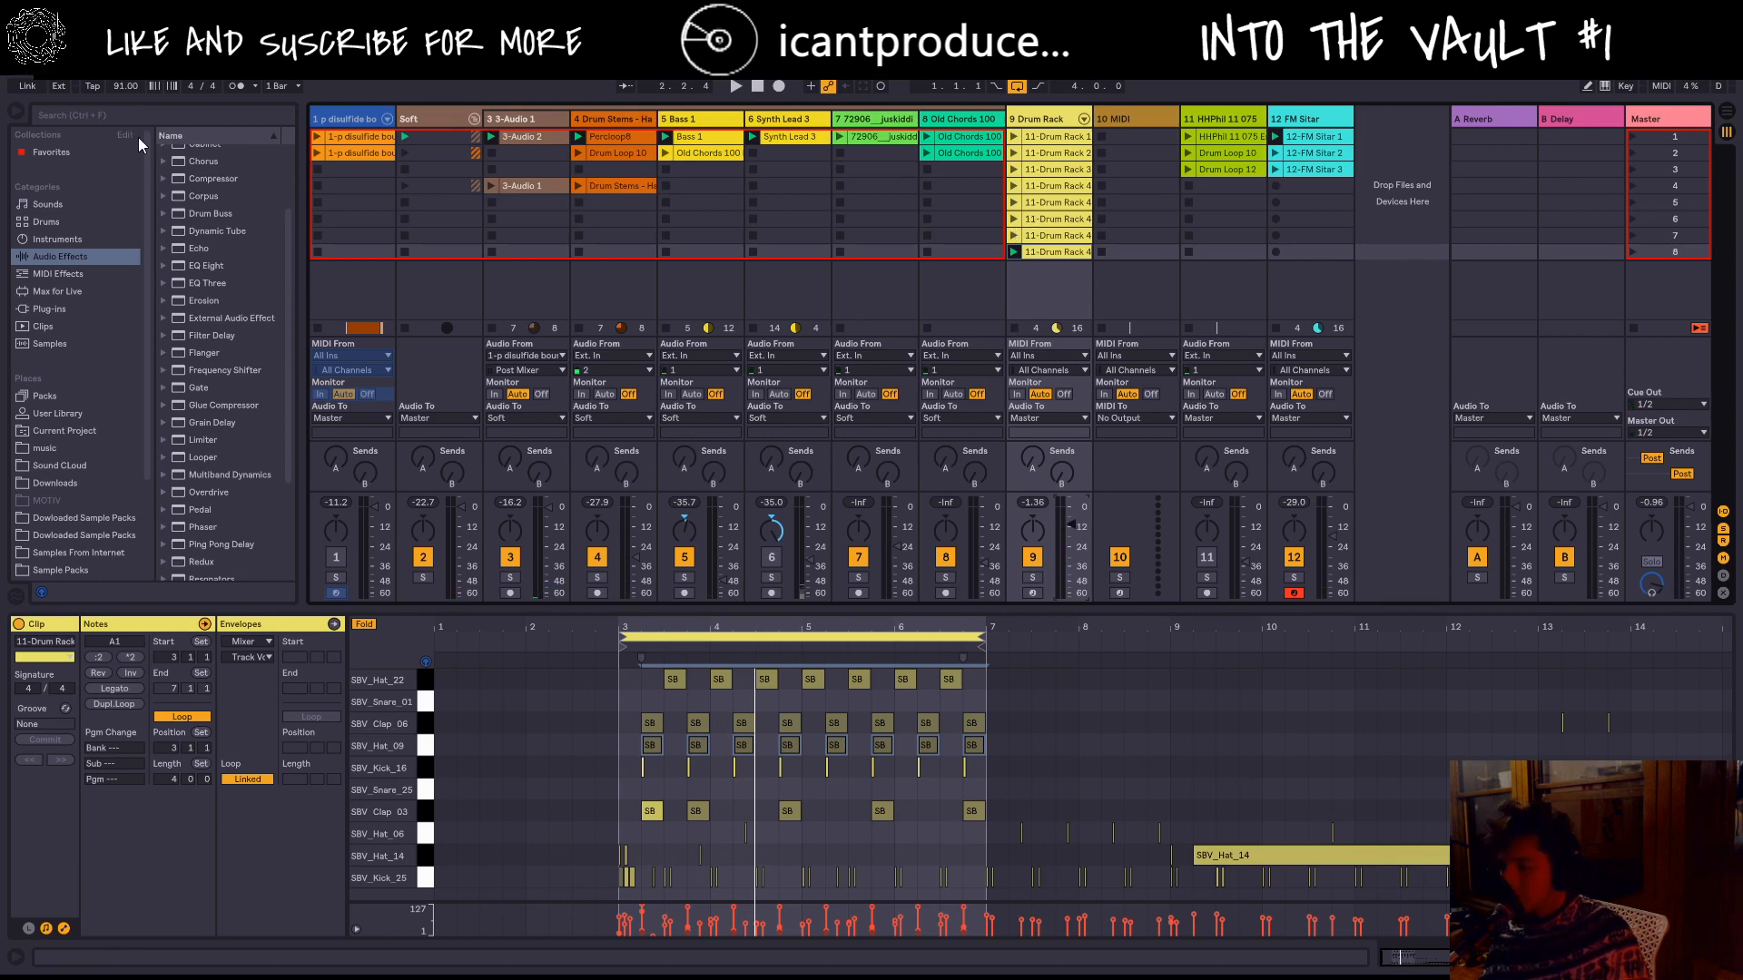
Step: Search the browser for "tribal"
key("ctrl+f")
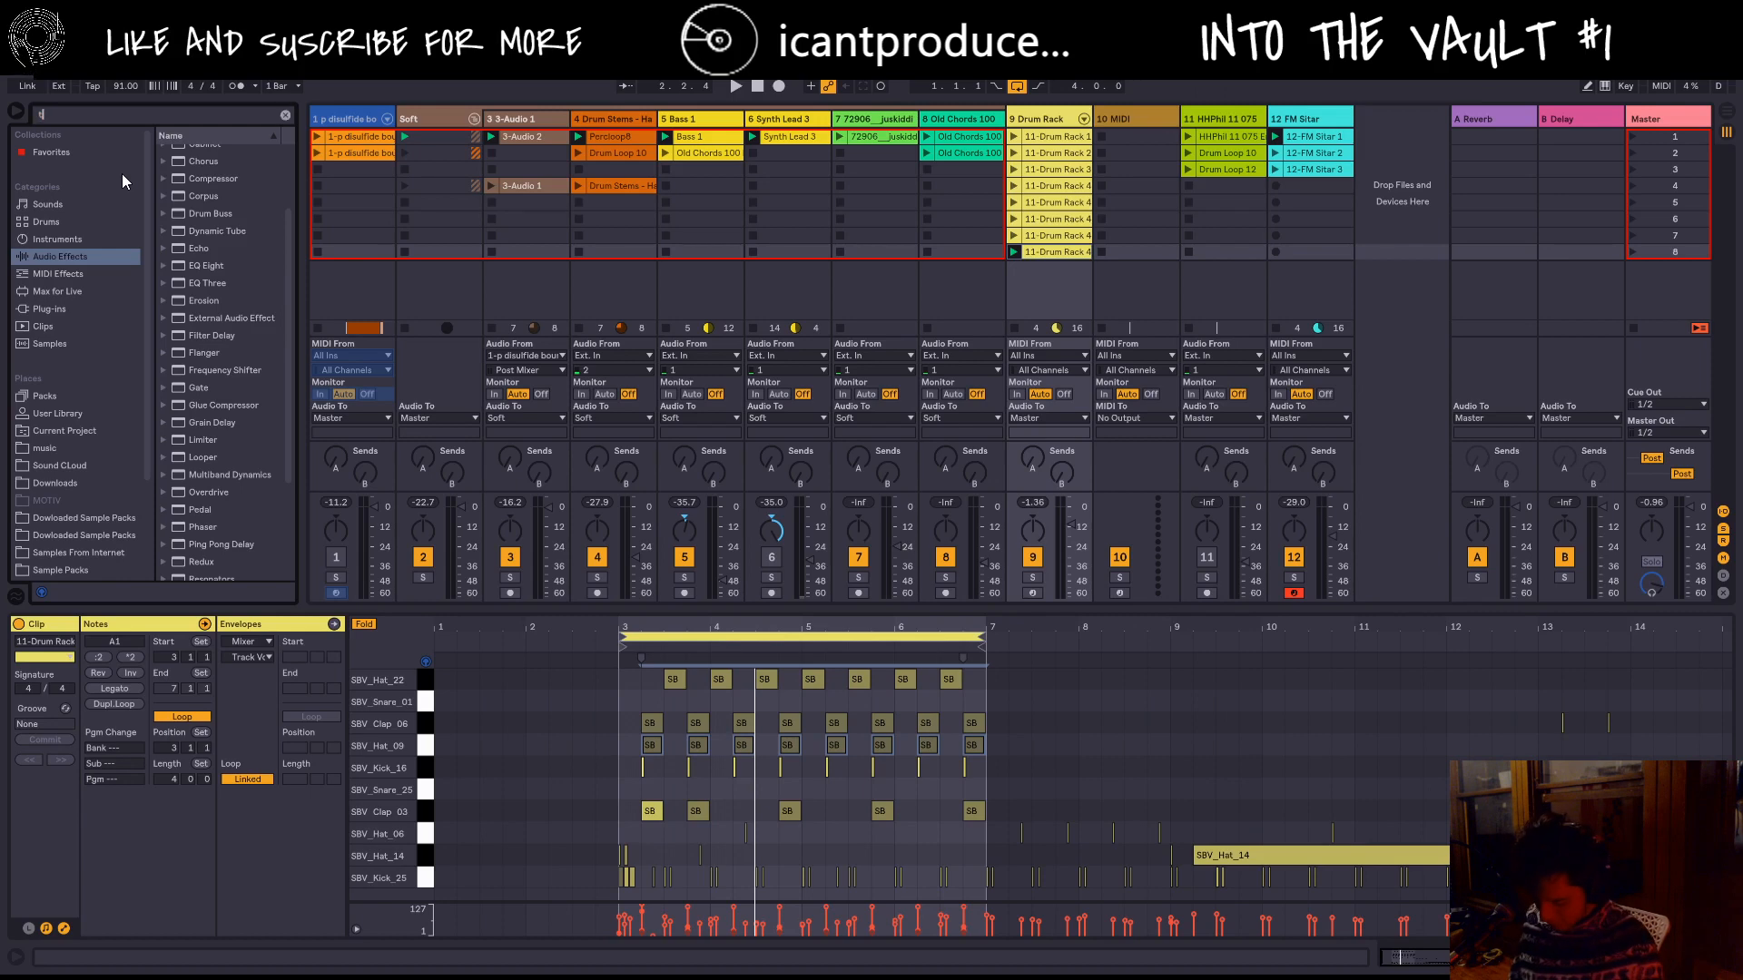
type("tribakl")
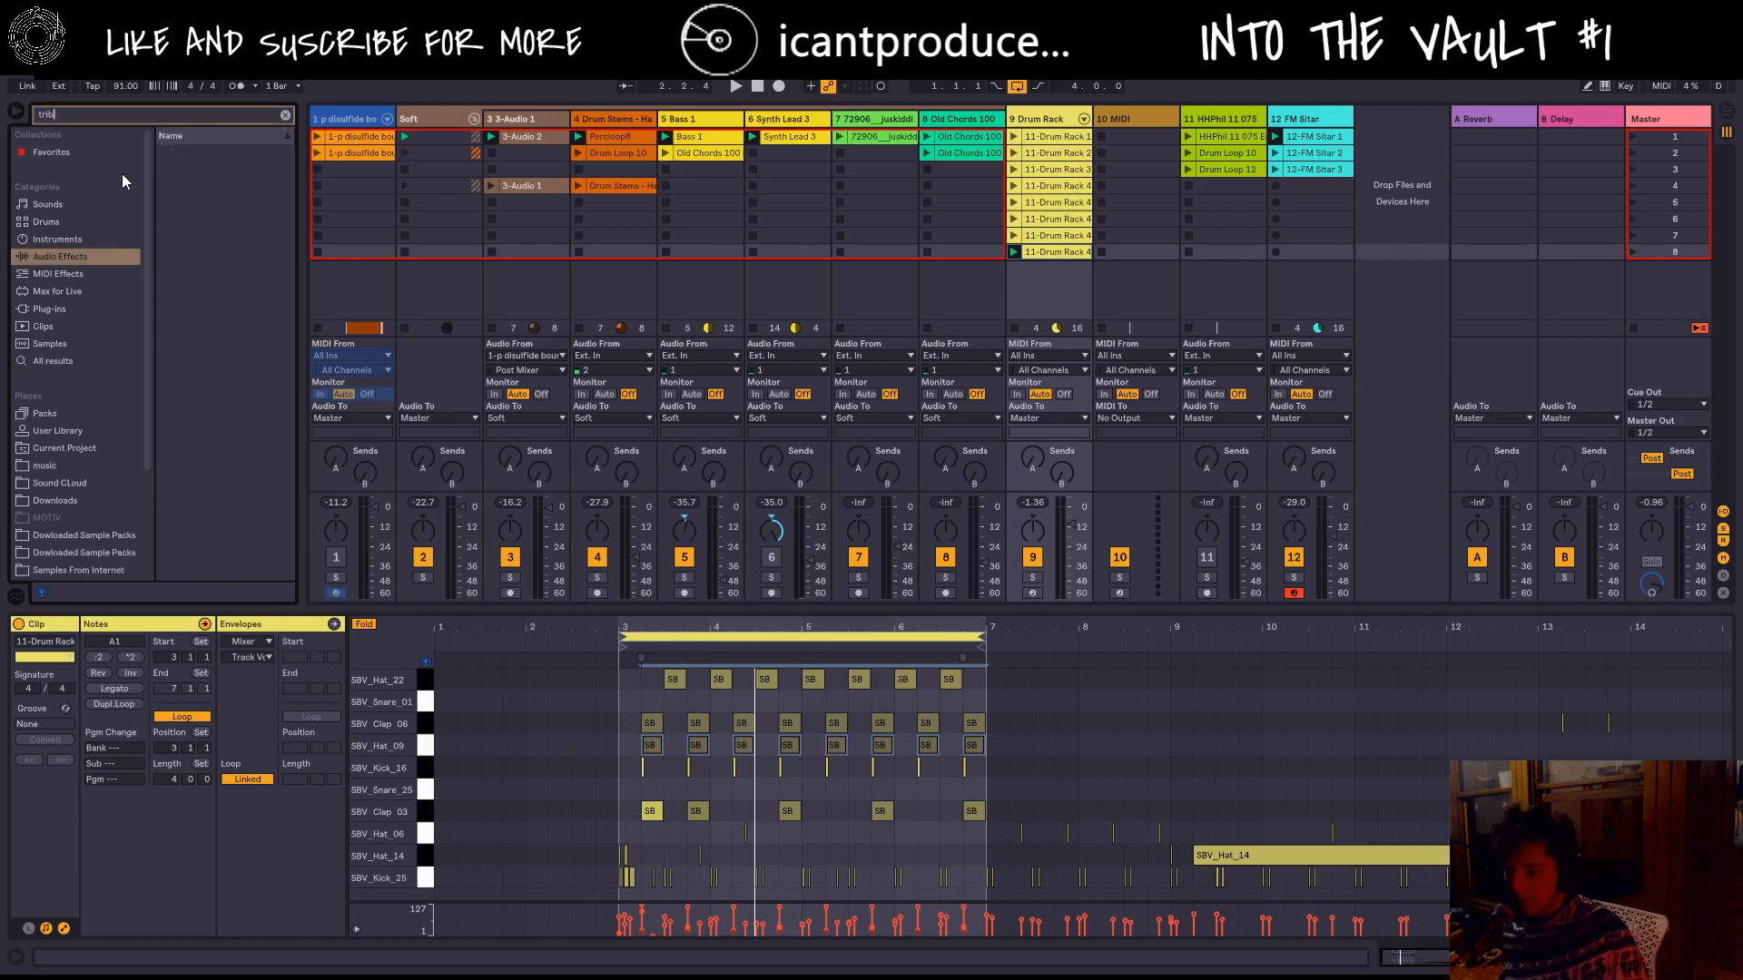
key("BackSpace")
key("BackSpace")
key("BackSpace")
key("BackSpace")
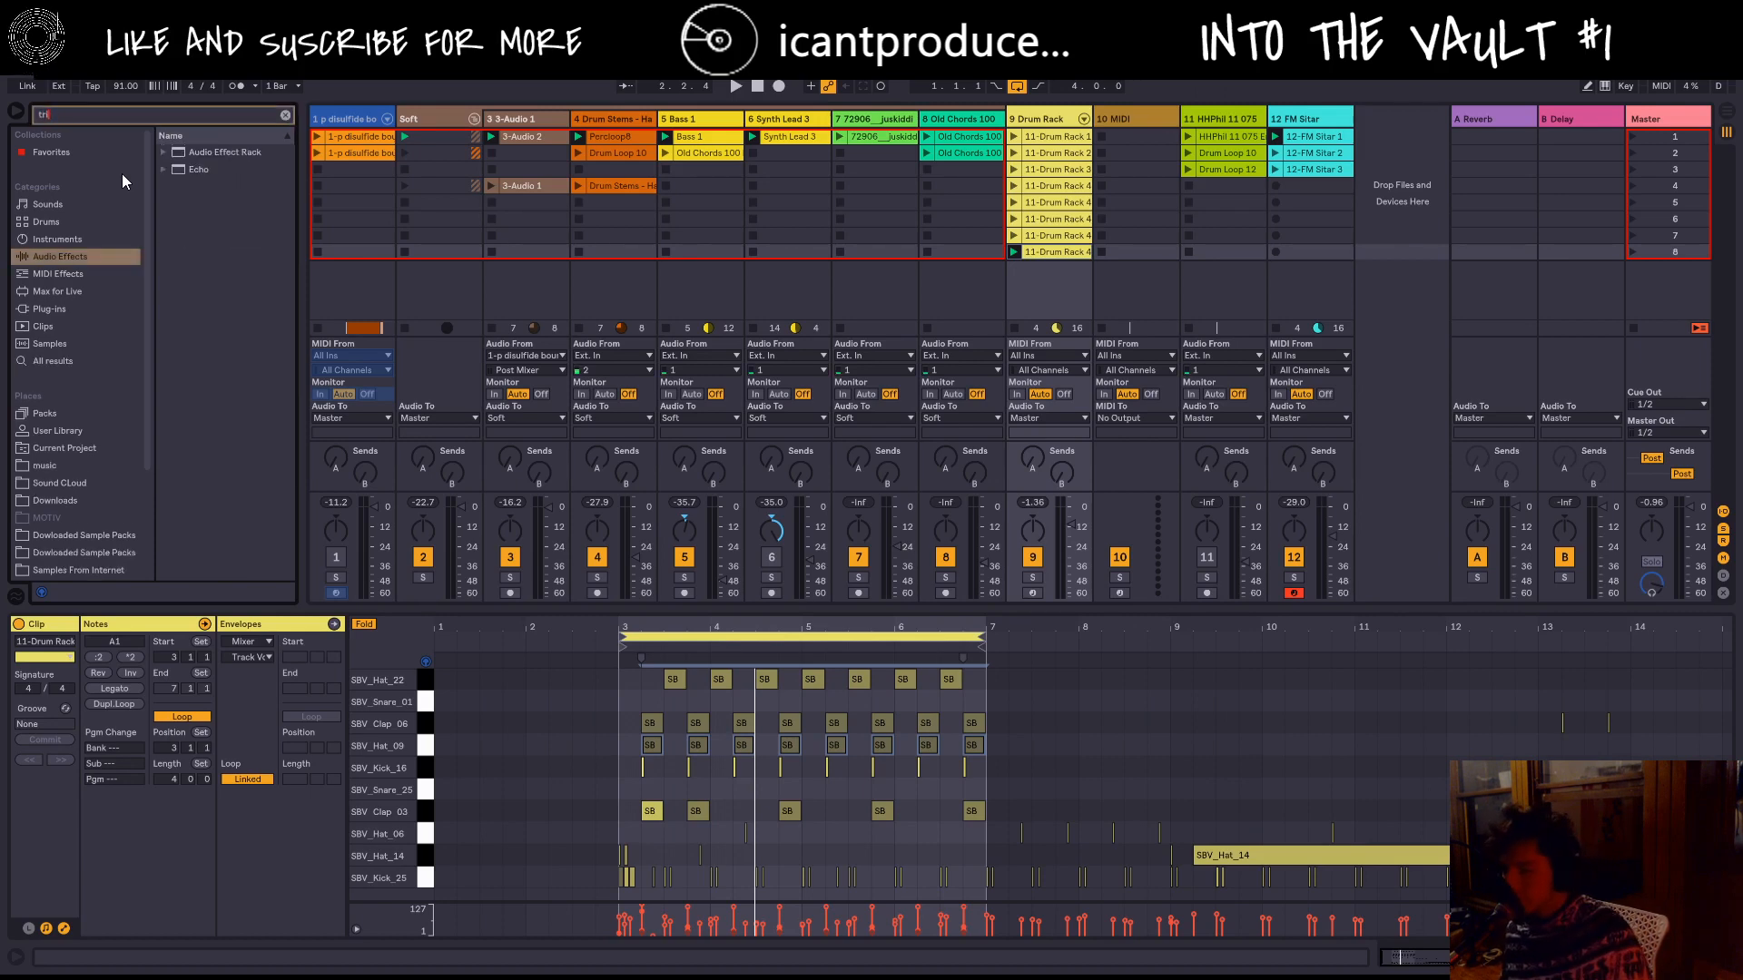
type("bal")
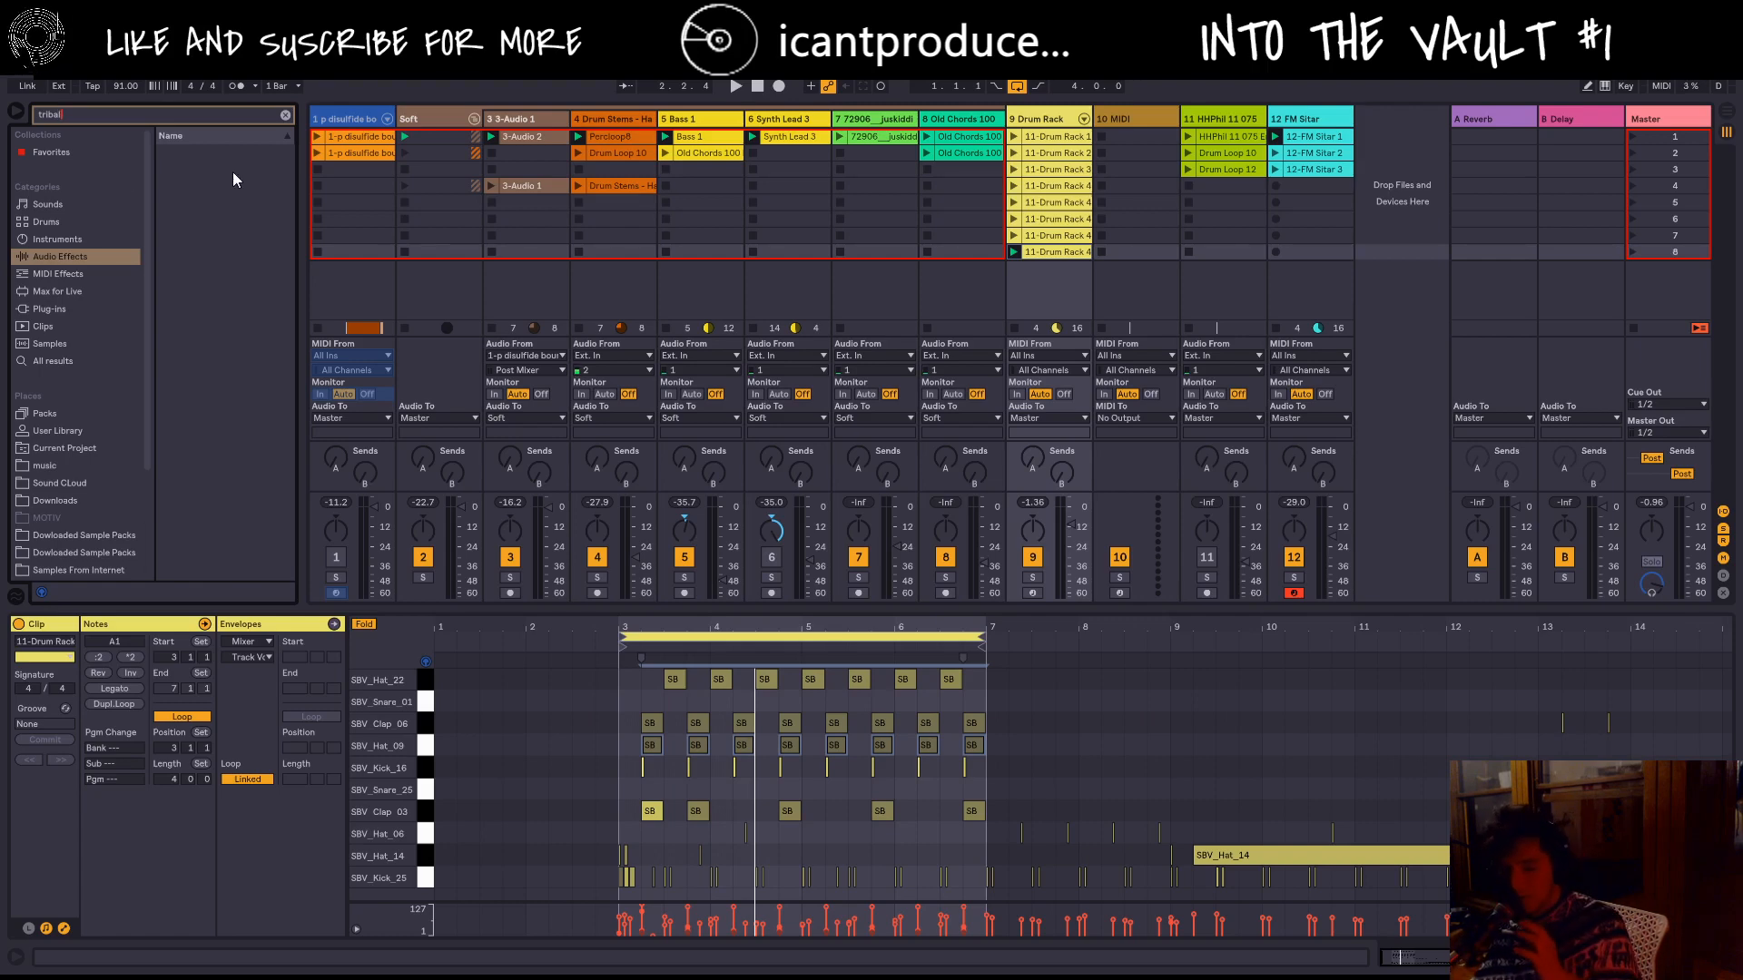
Step: Audition Snare 10, 5 and 3 from the Wet Tribal snares in the Ghosthack folder of the downloaded sample packs
left_click(80, 536)
scroll(79, 499, "down", 1)
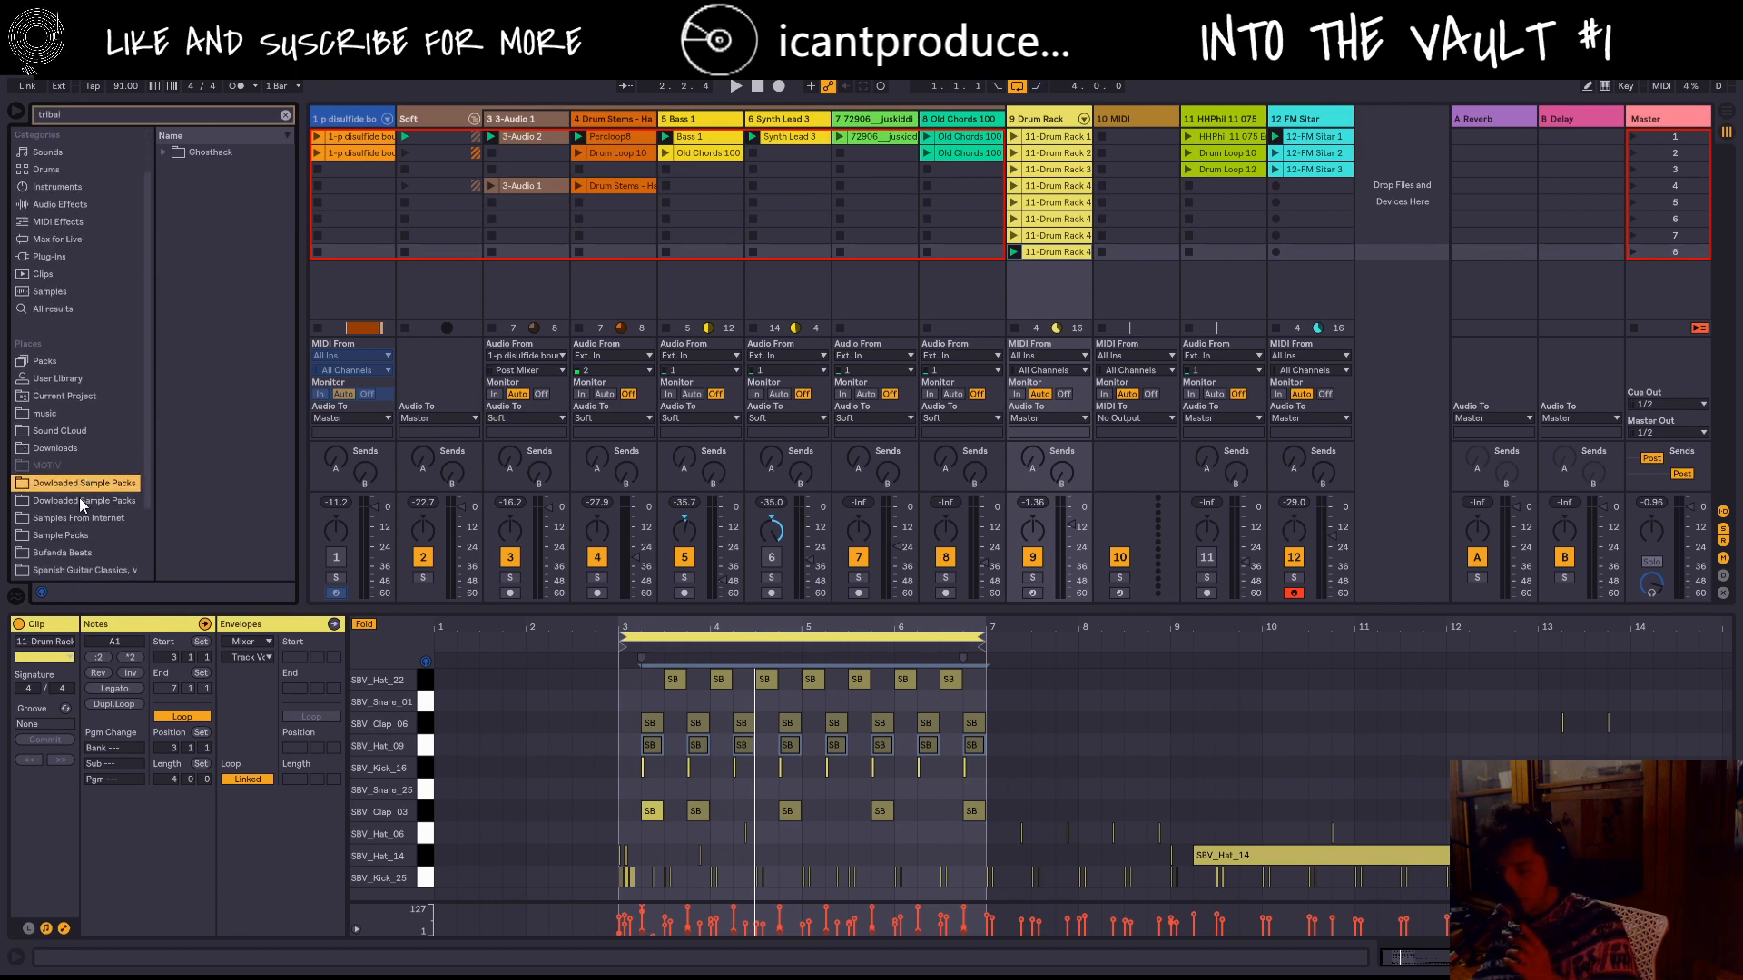
left_click(163, 152)
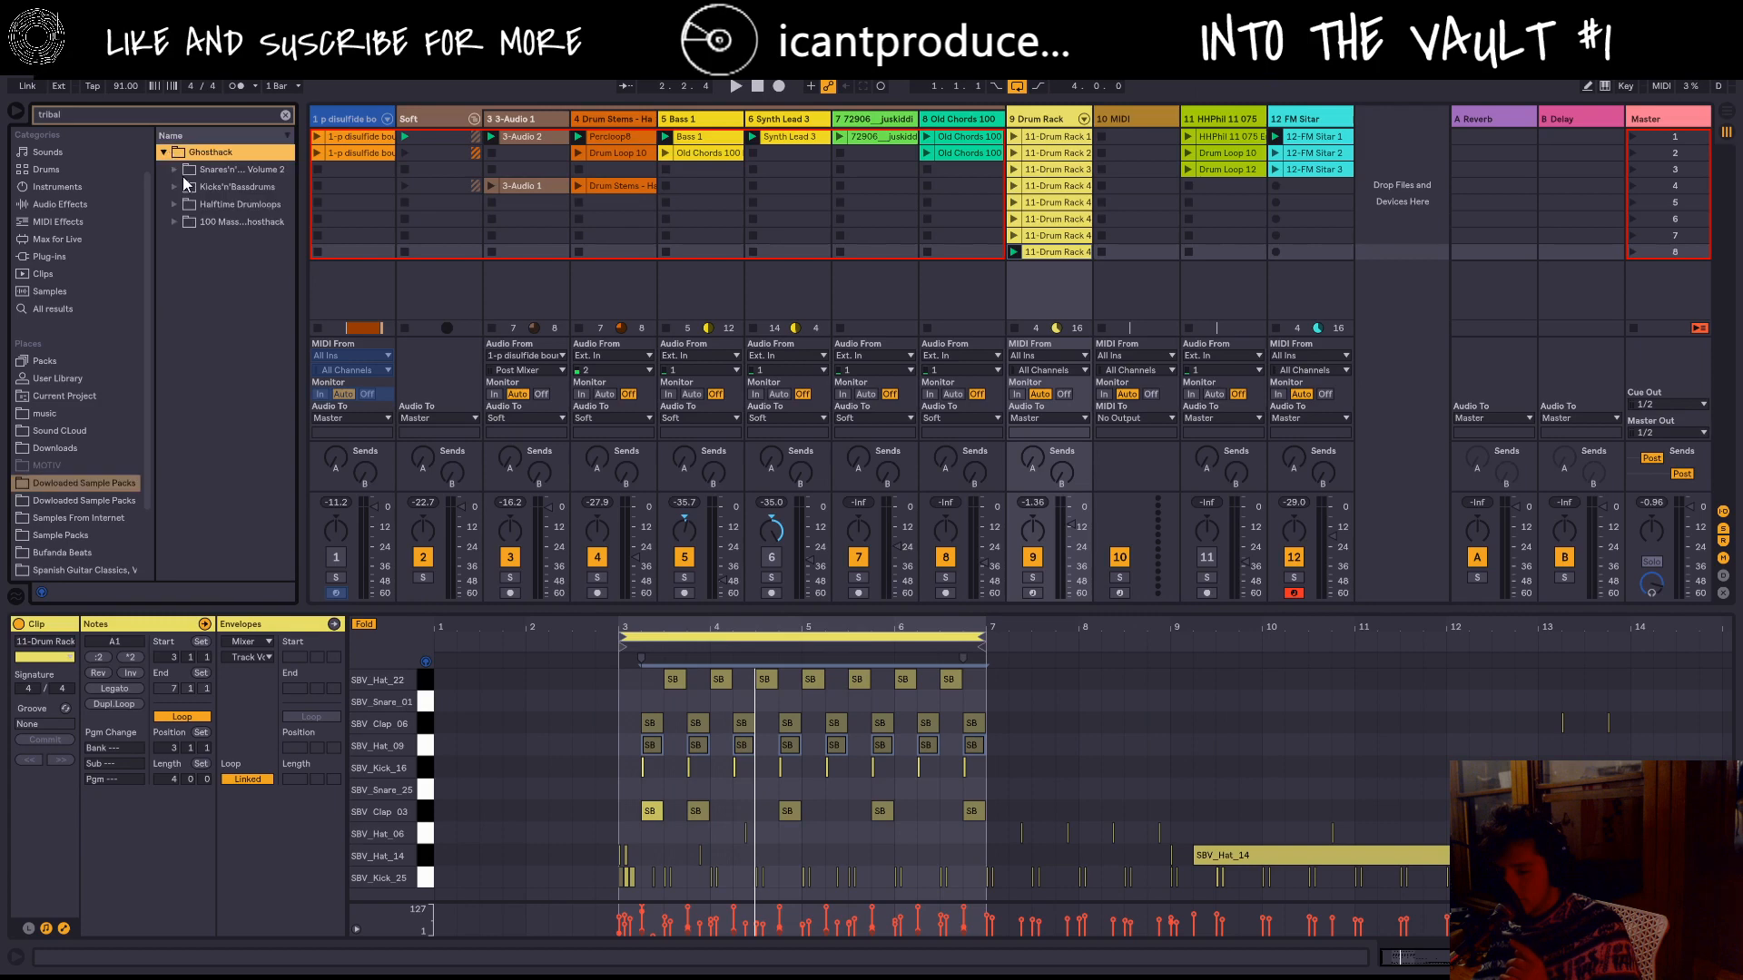
left_click(174, 169)
left_click(187, 187)
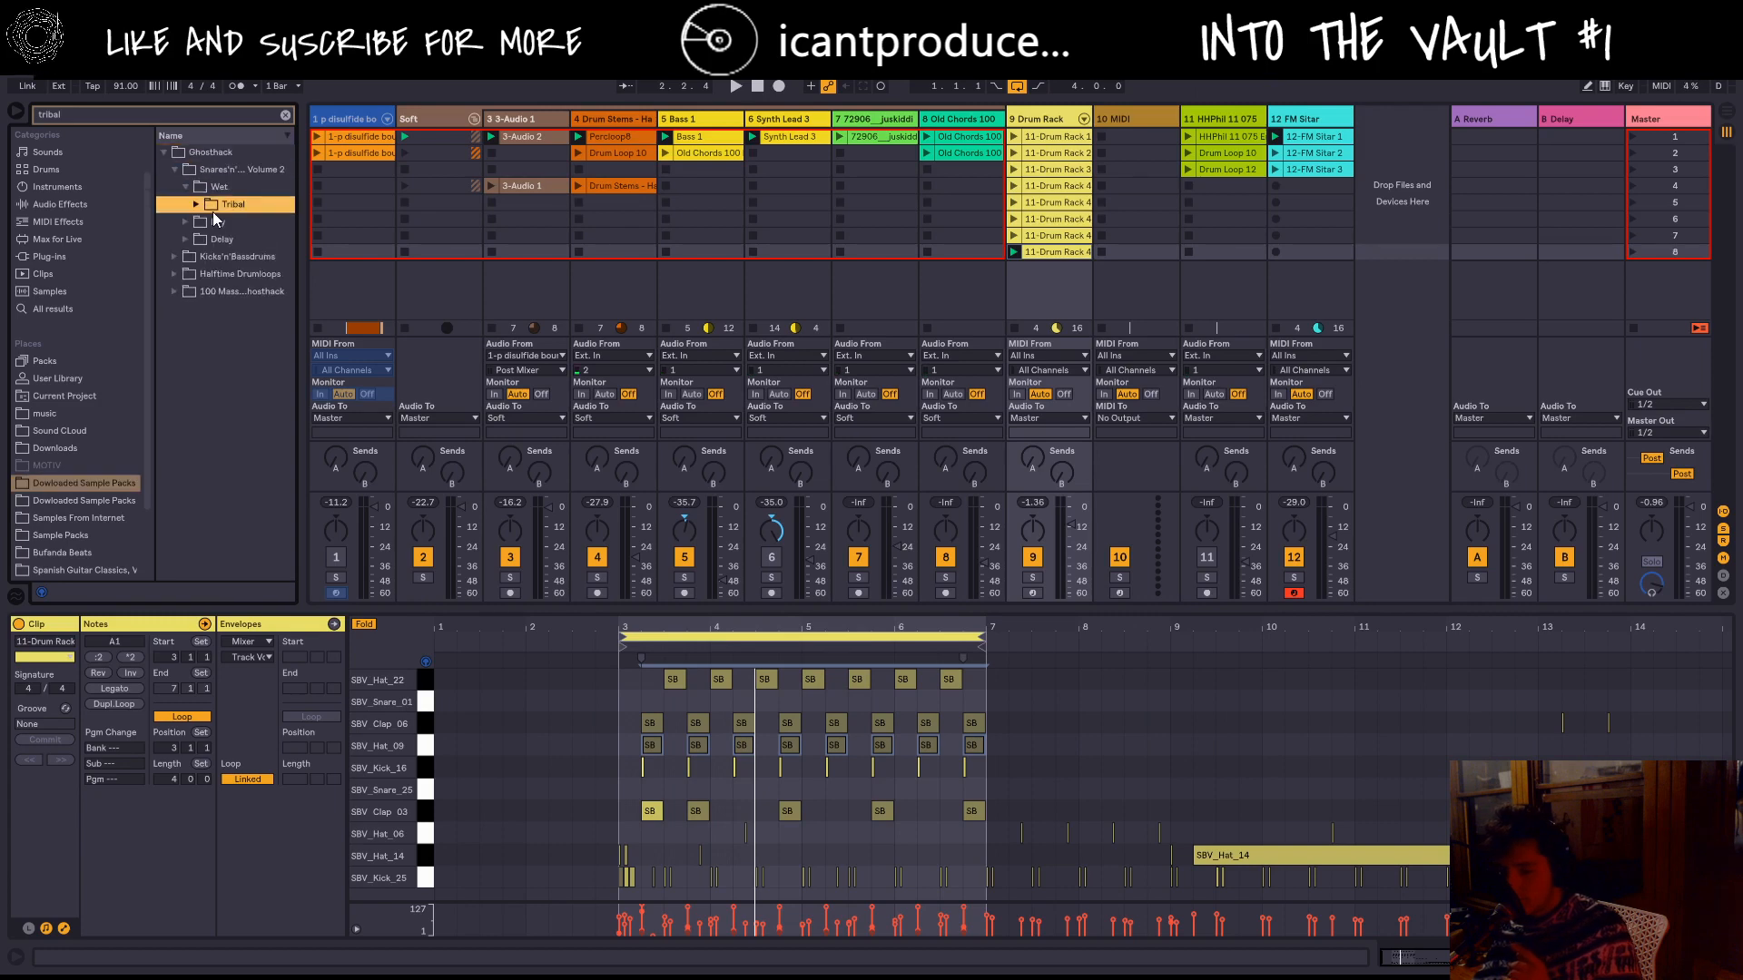
left_click(194, 204)
left_click(226, 222)
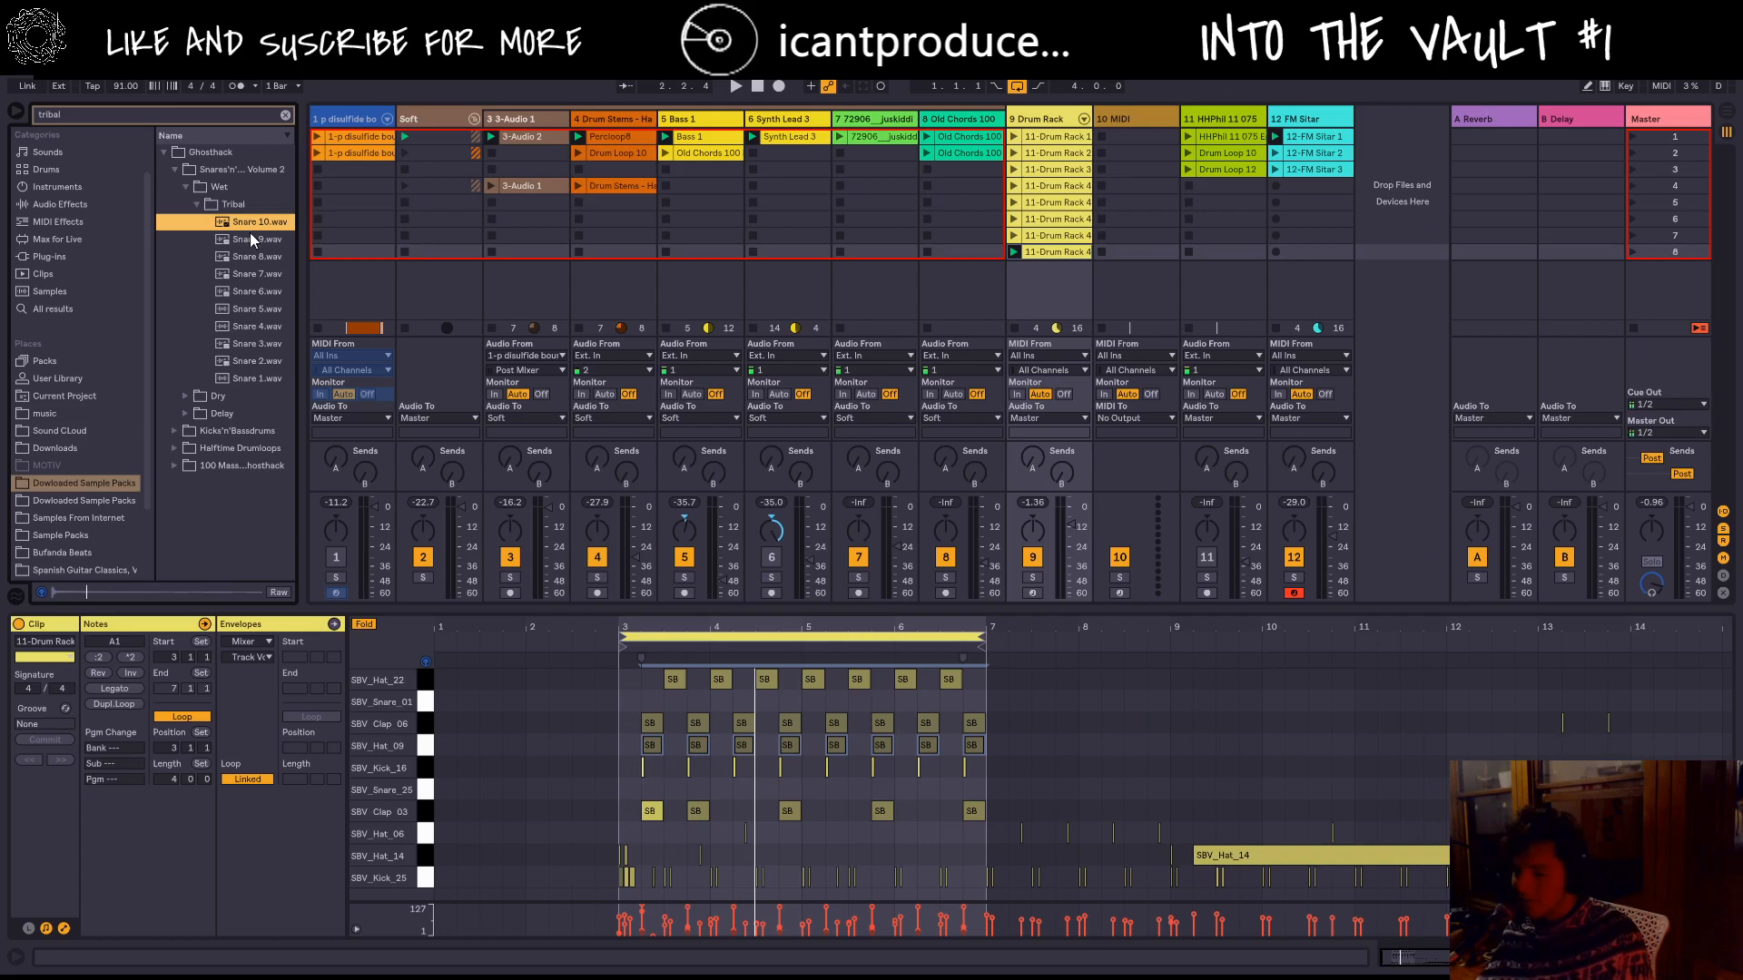
left_click(252, 310)
left_click(254, 347)
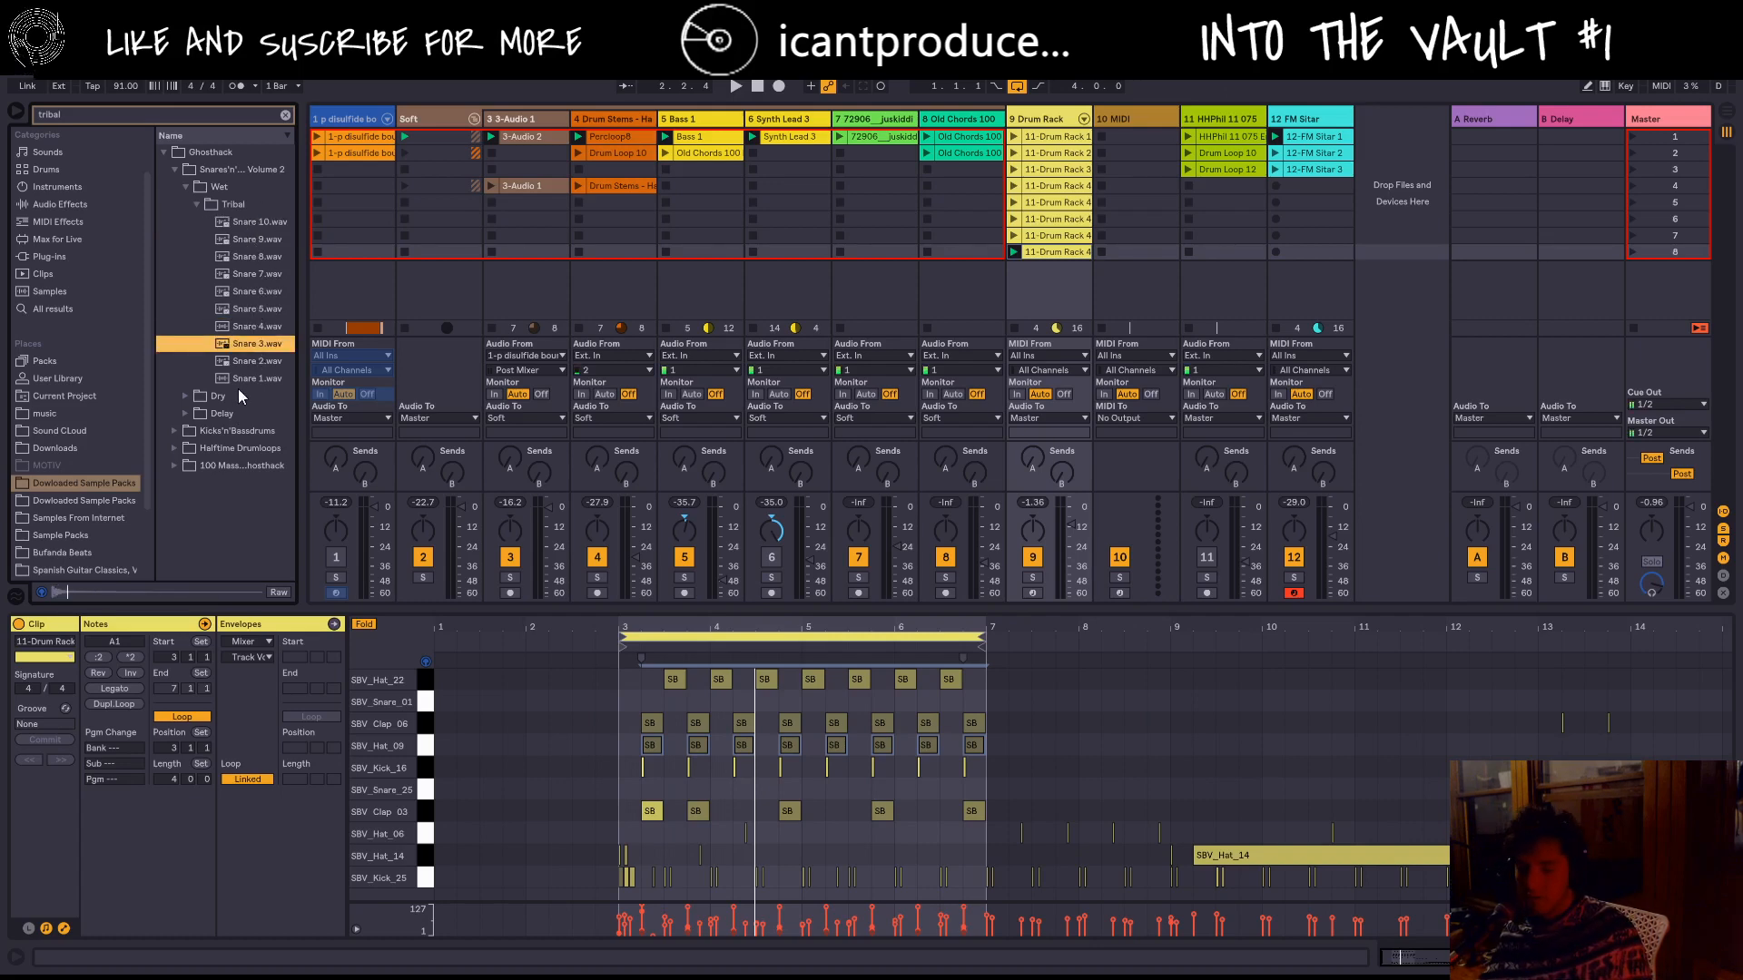
Step: Load Snare 9 from the Delay Tribal folder onto the D#1 pad, replacing SBV_Snare_08, and test it with the beat playing
left_click(185, 413)
left_click(197, 241)
left_click(247, 273)
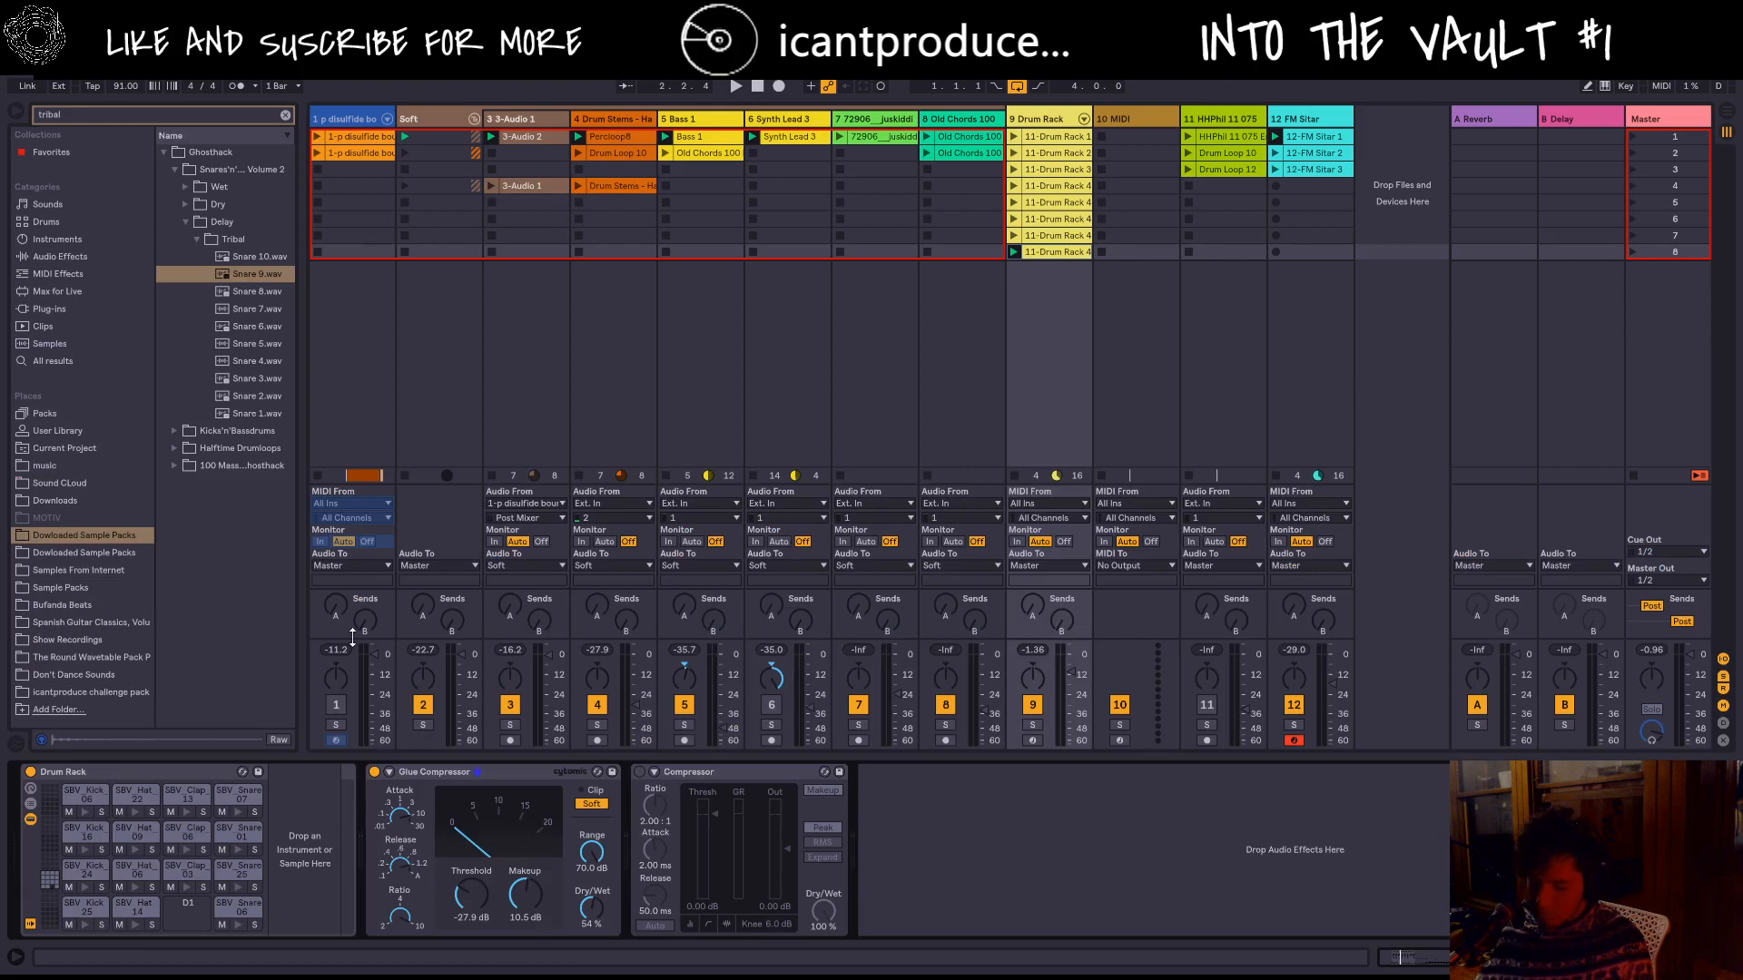
key("space")
left_click(236, 270)
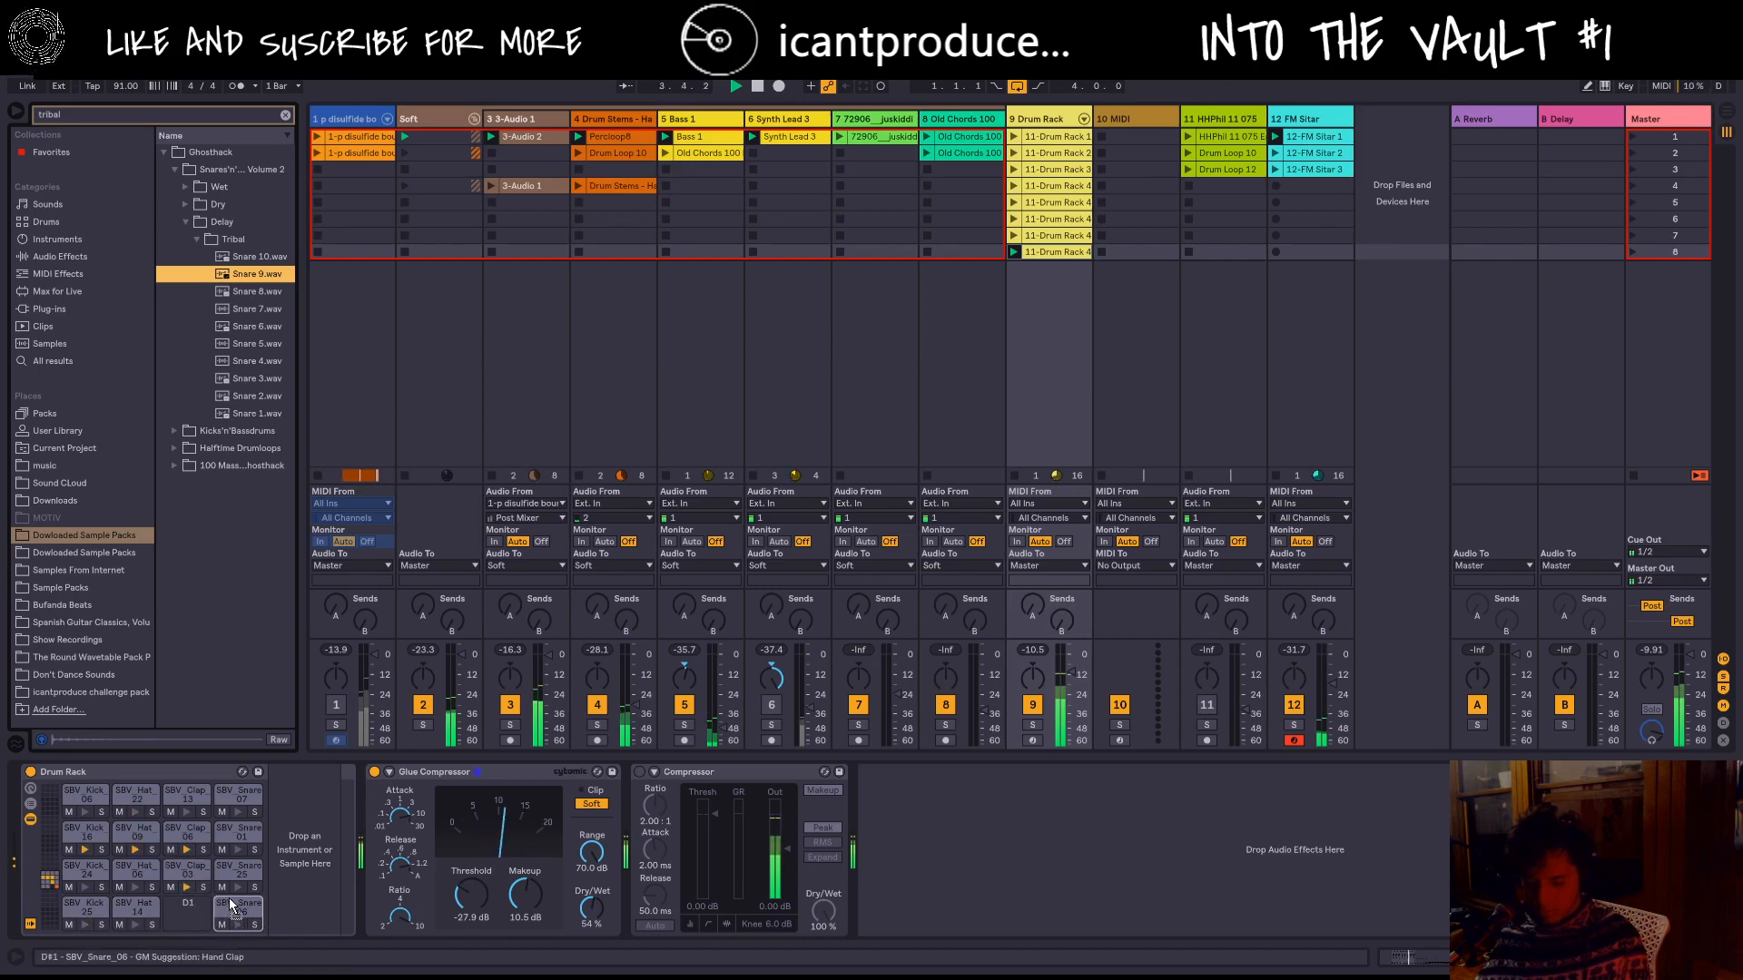
left_click_drag(245, 924, 240, 924)
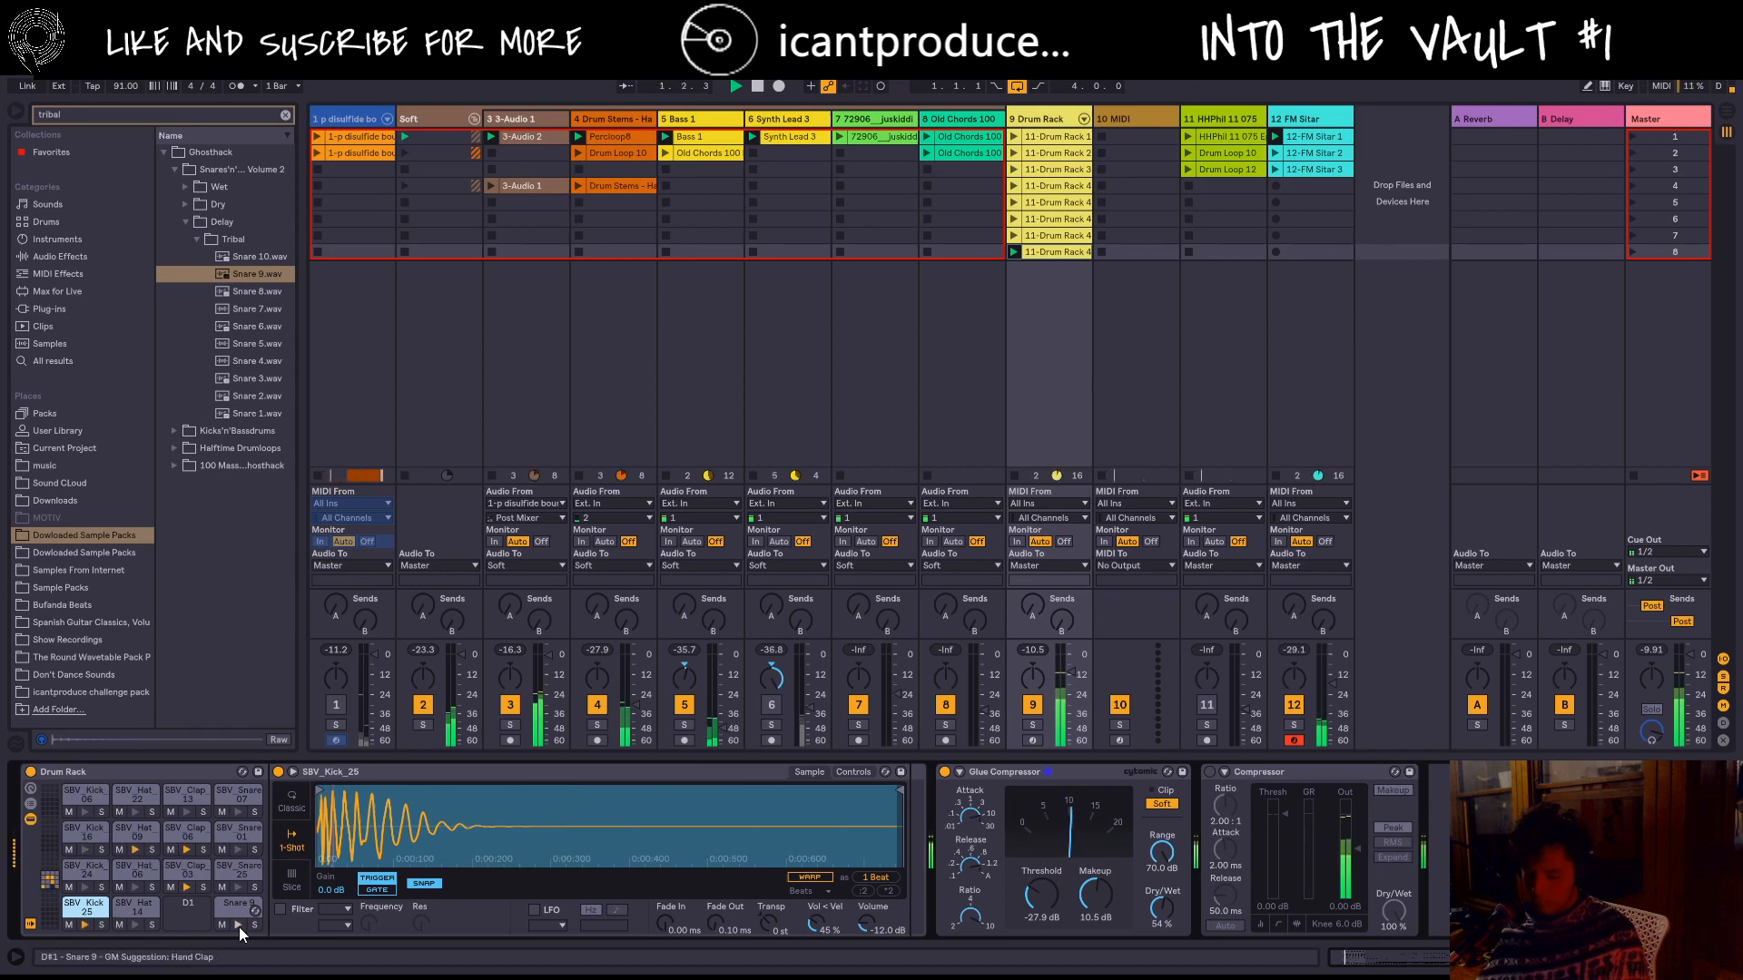
Step: Audition delayed tribal Snares 8 and 5, and several tribal bassdrum samples in the Kicks'n'Bassdrums folder
left_click(266, 292)
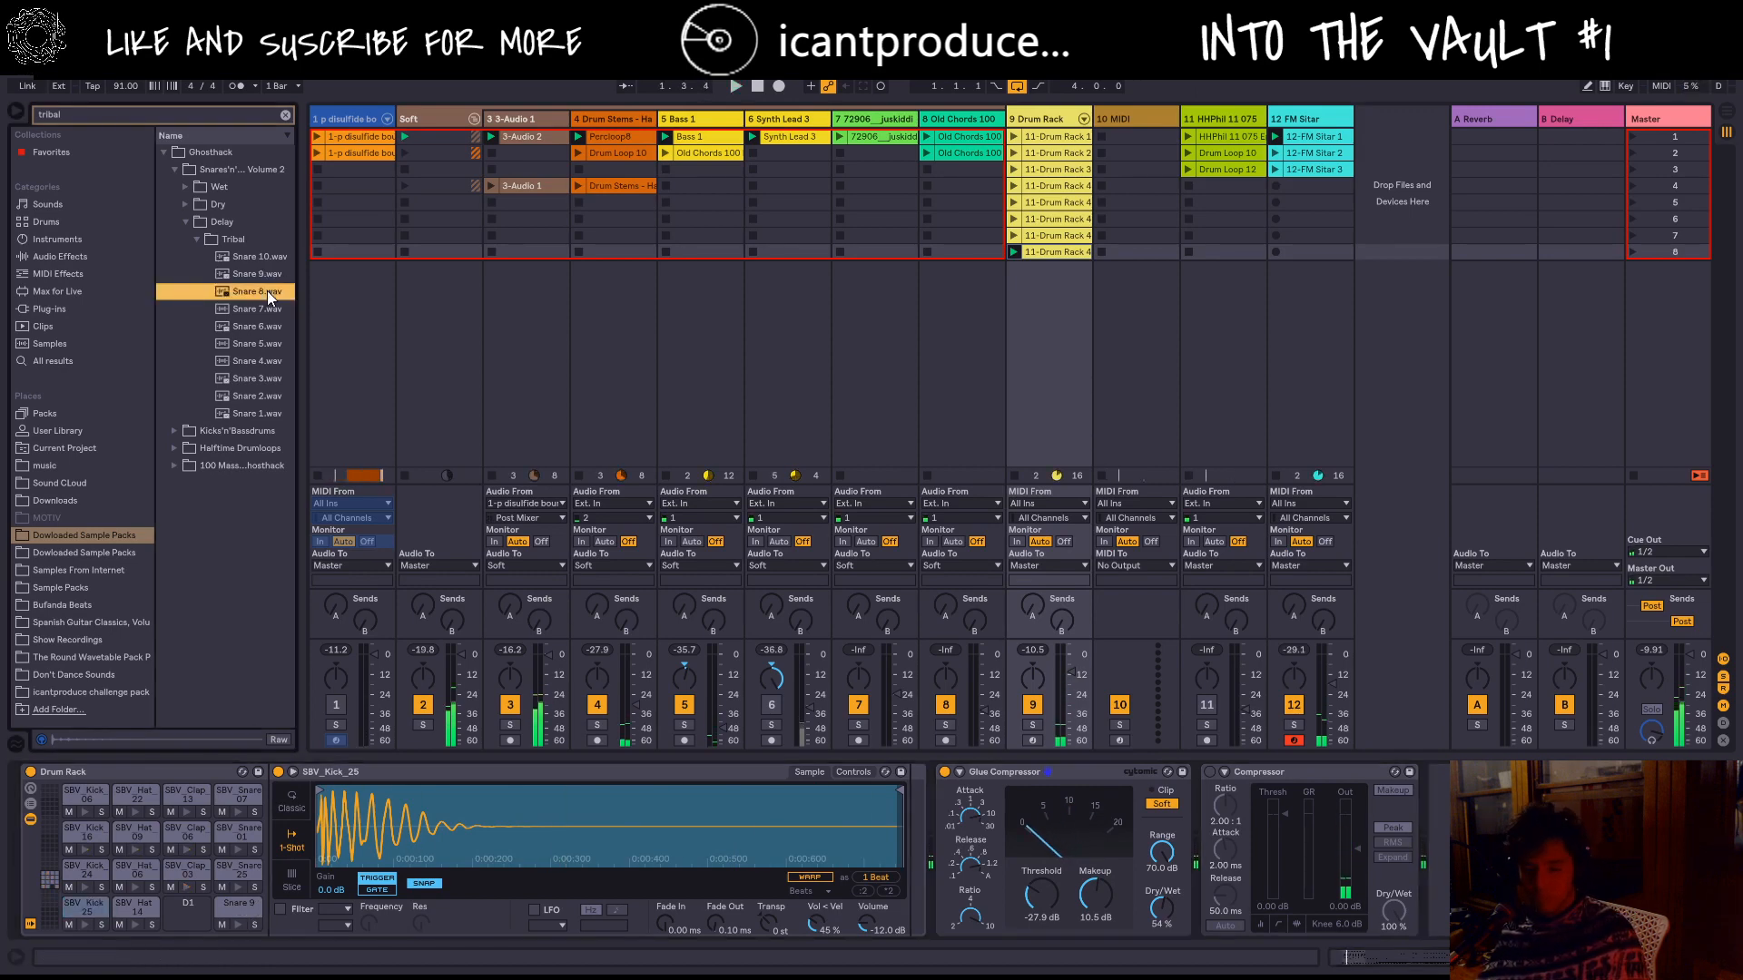
left_click(262, 343)
left_click(176, 432)
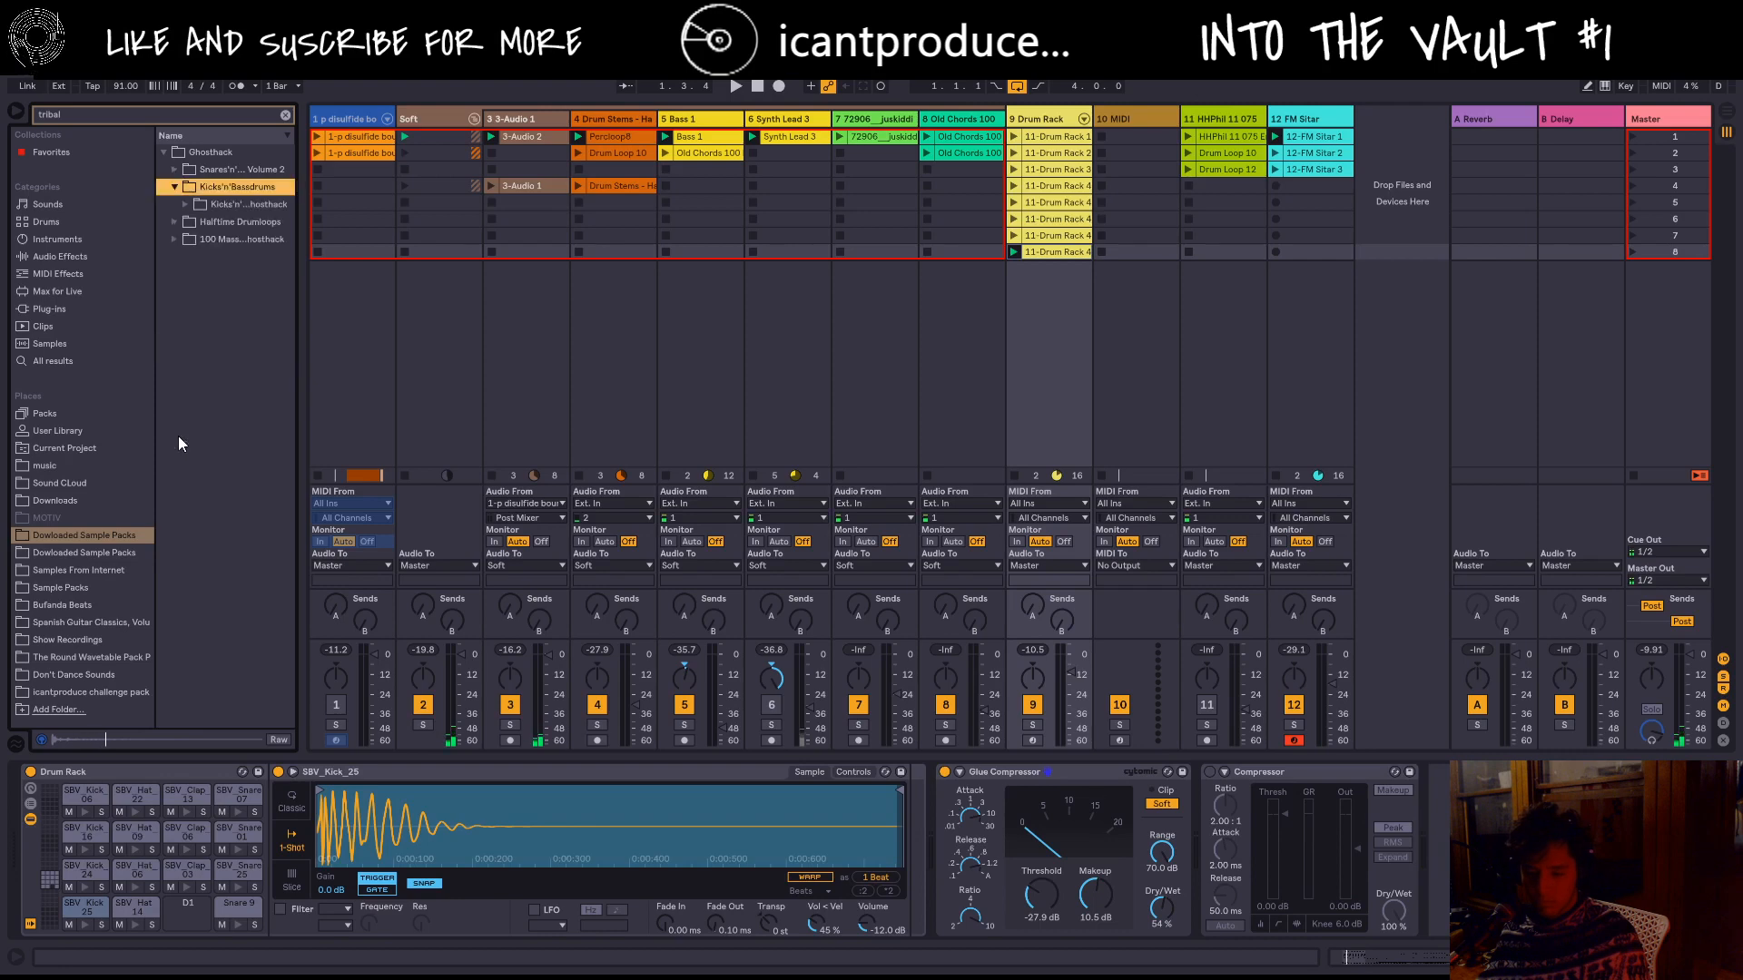
left_click(185, 204)
left_click(227, 273)
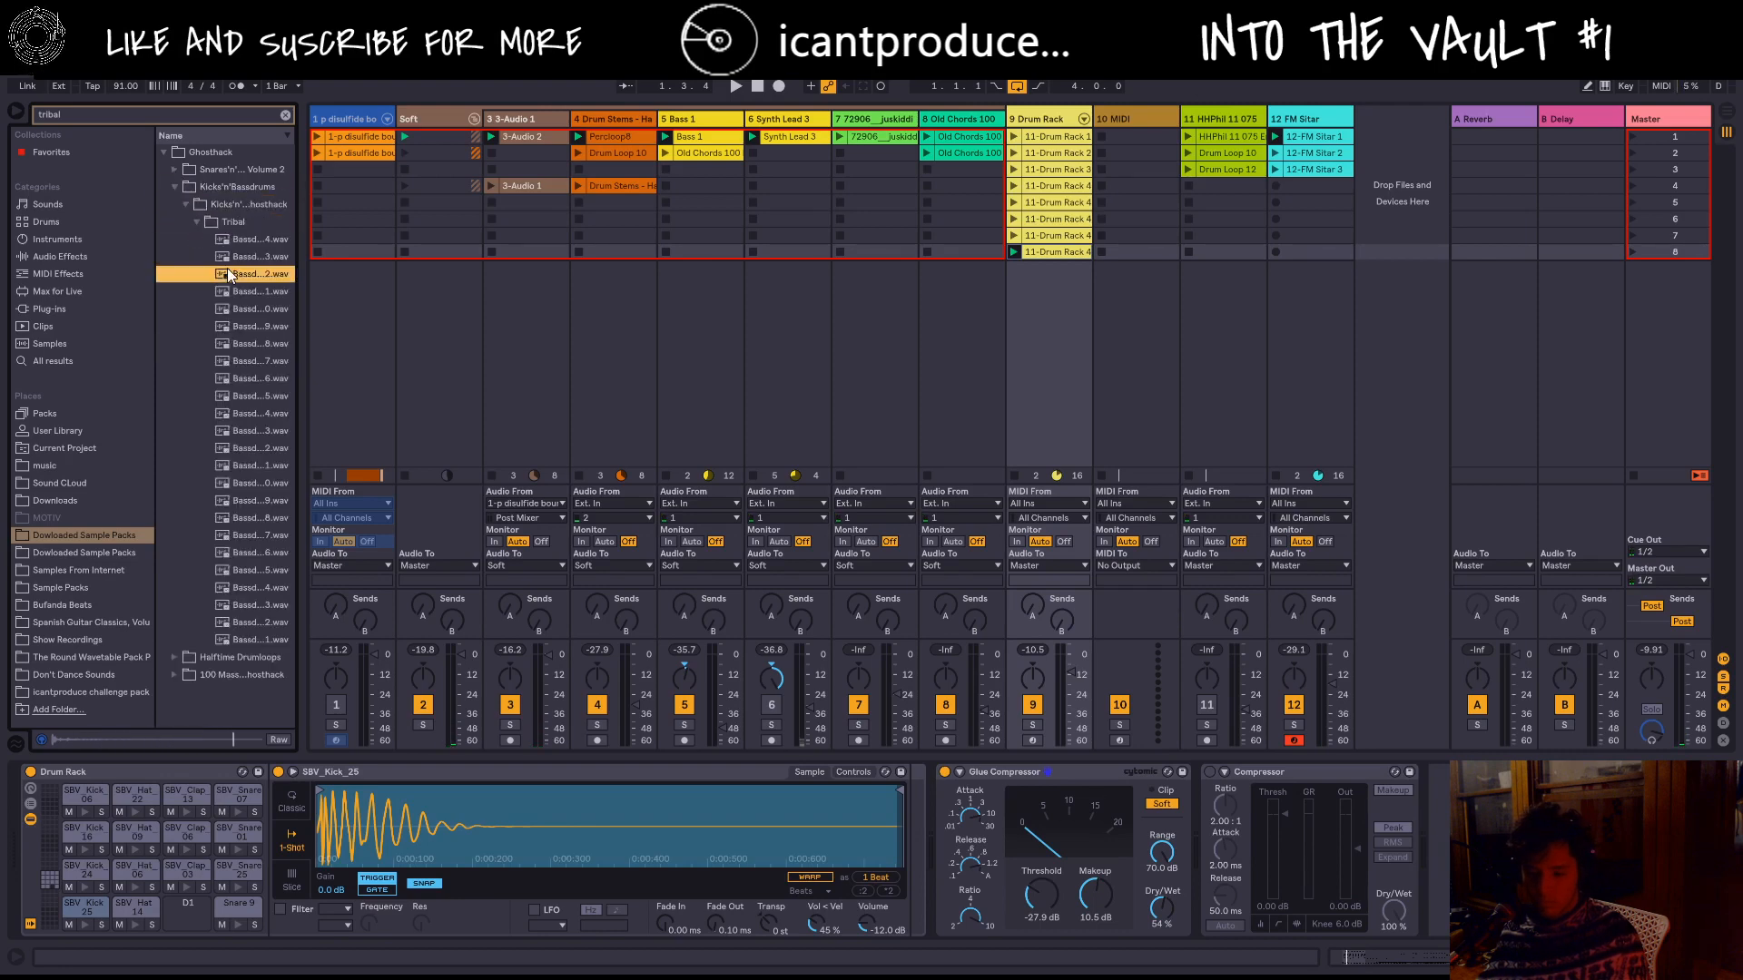
left_click(241, 484)
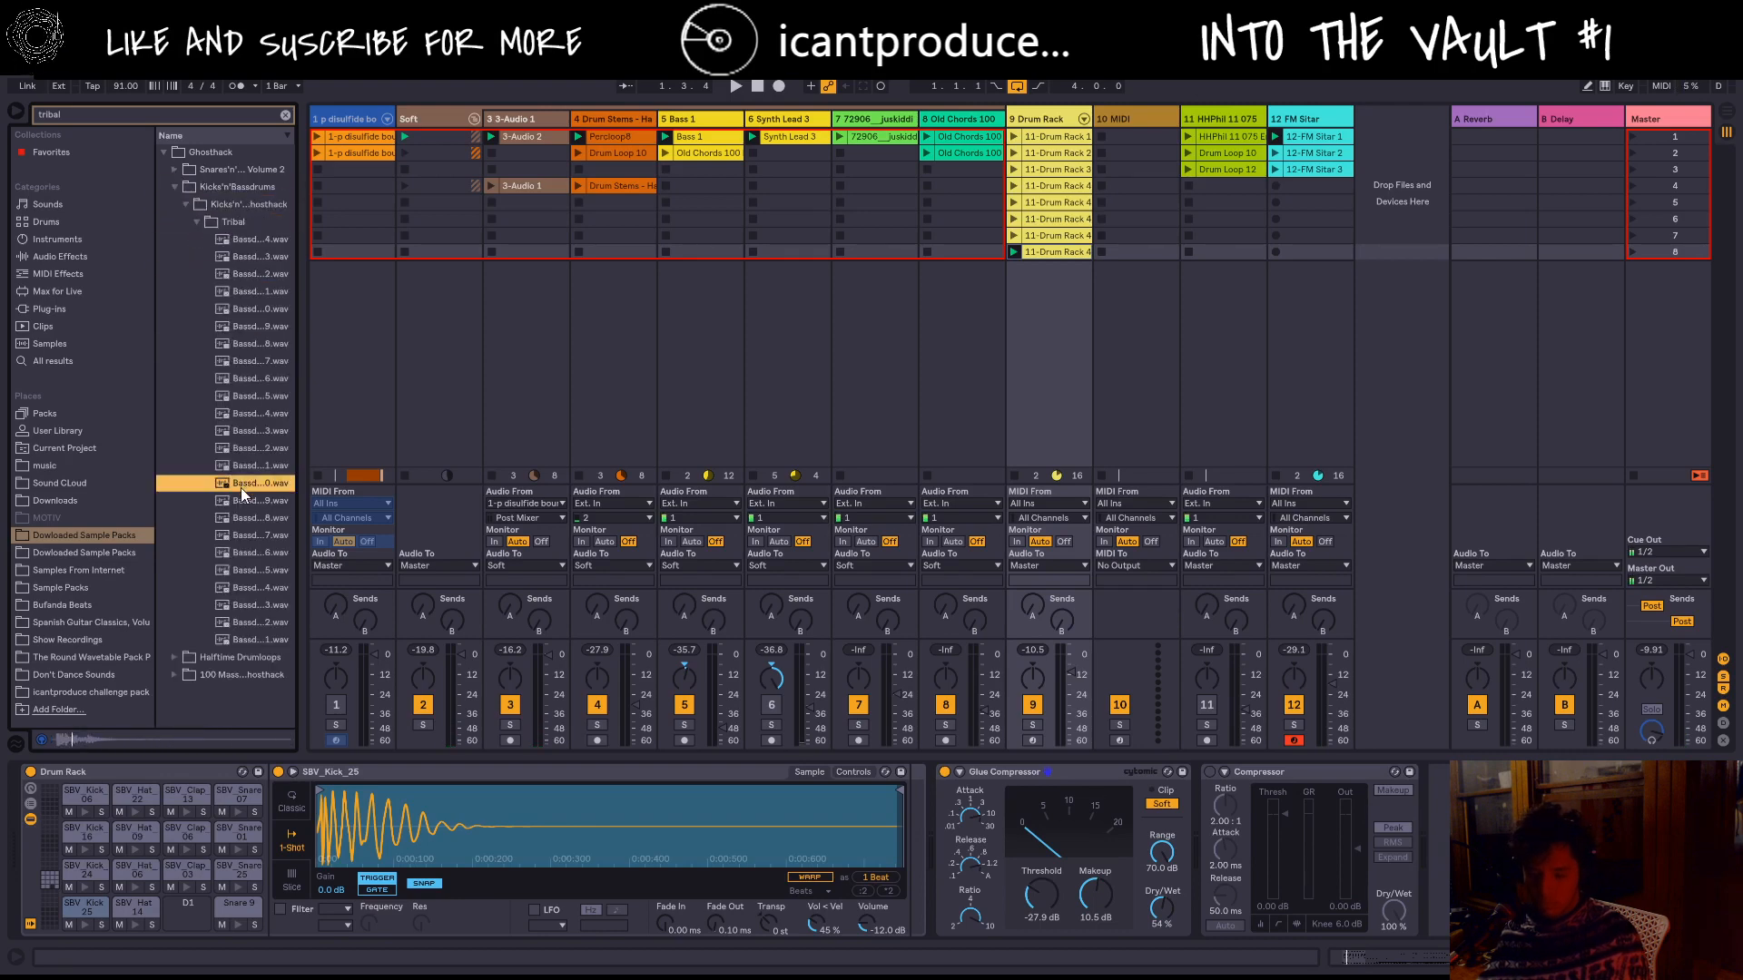
left_click(254, 587)
left_click(243, 639)
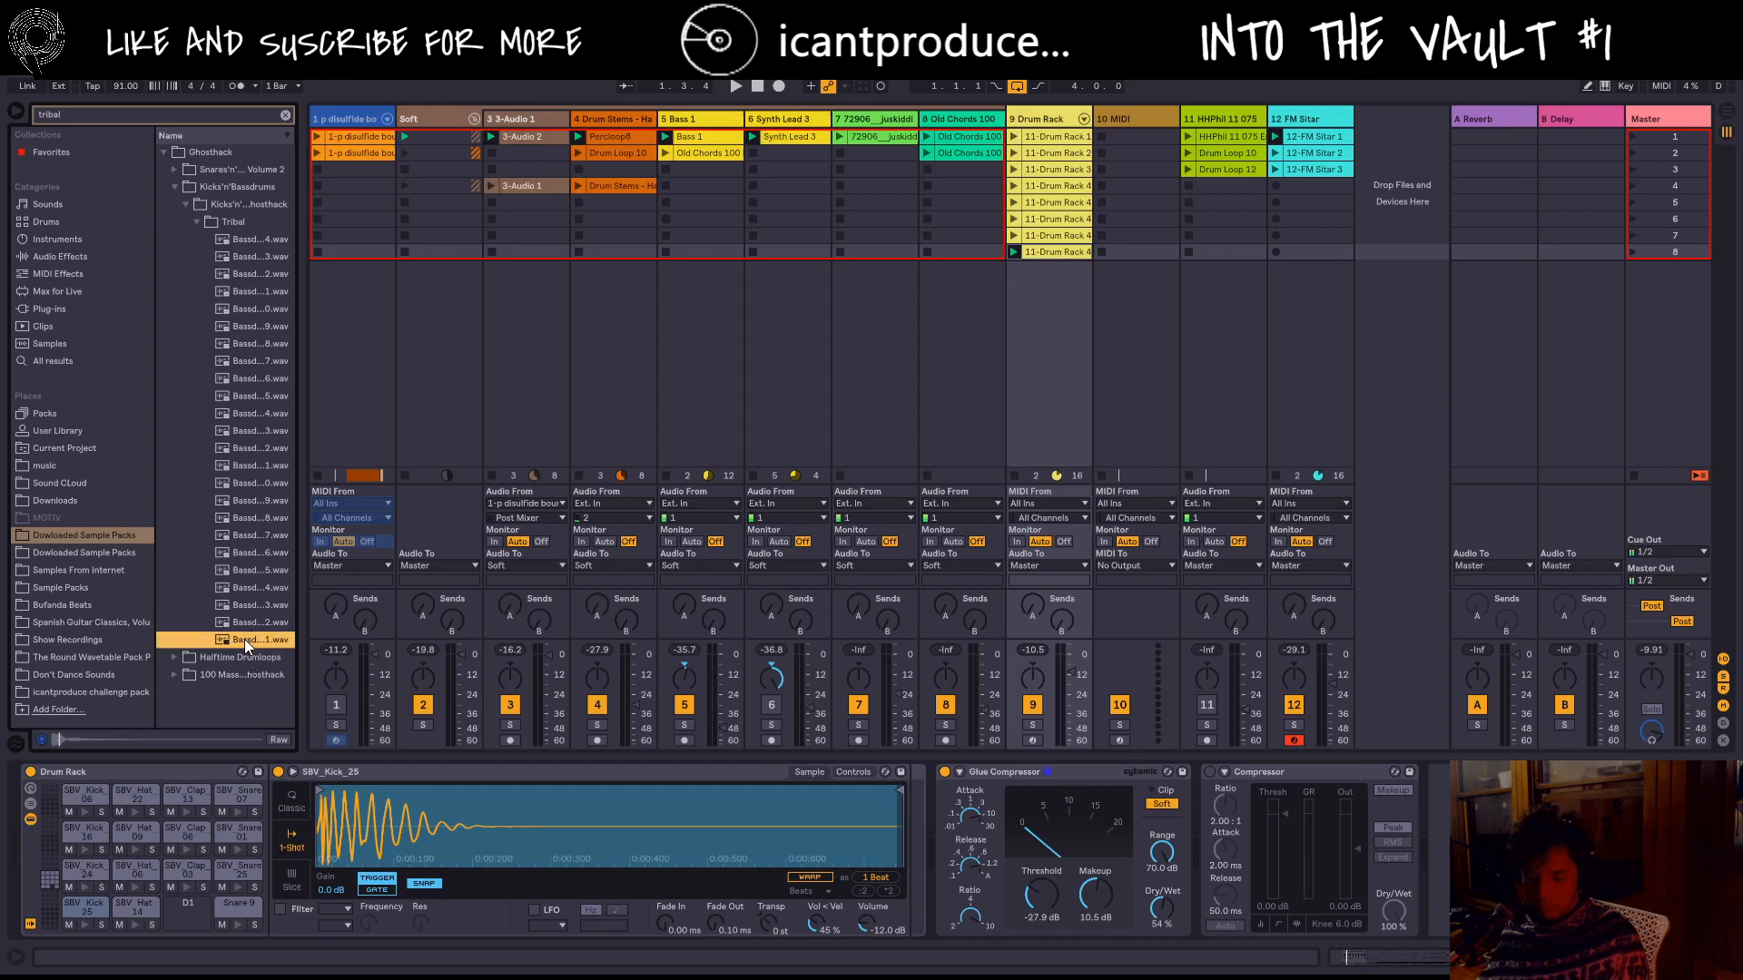
left_click(247, 620)
left_click(240, 241)
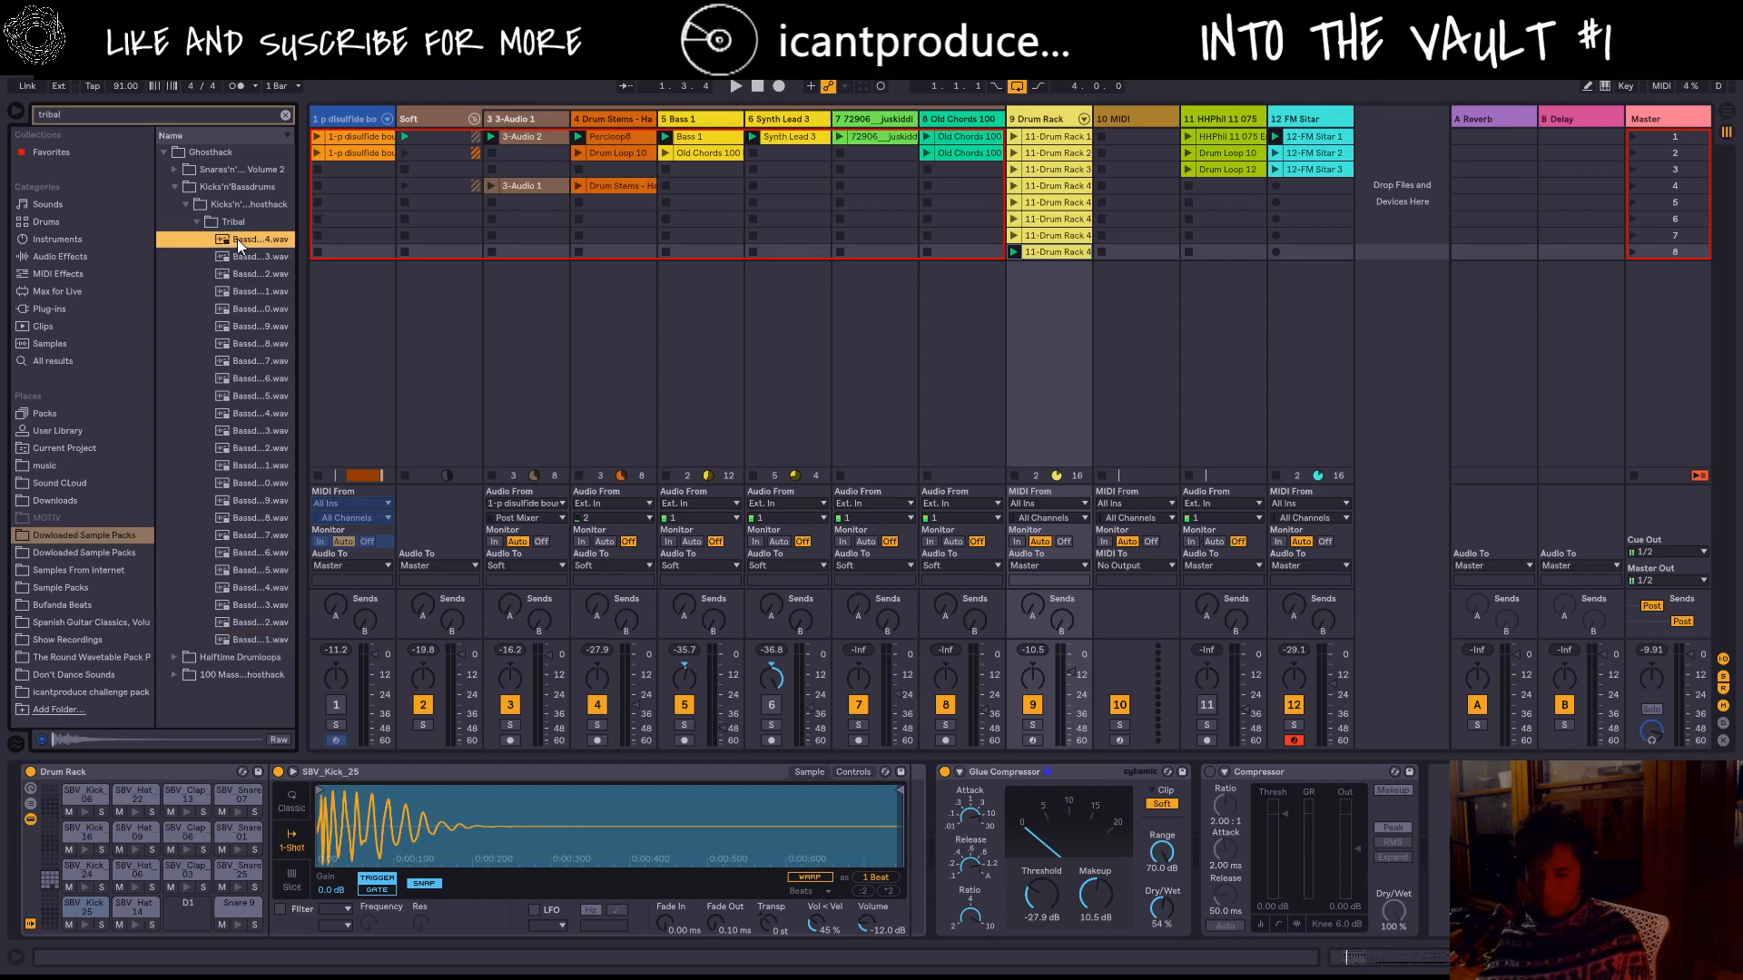
left_click(242, 256)
left_click(242, 274)
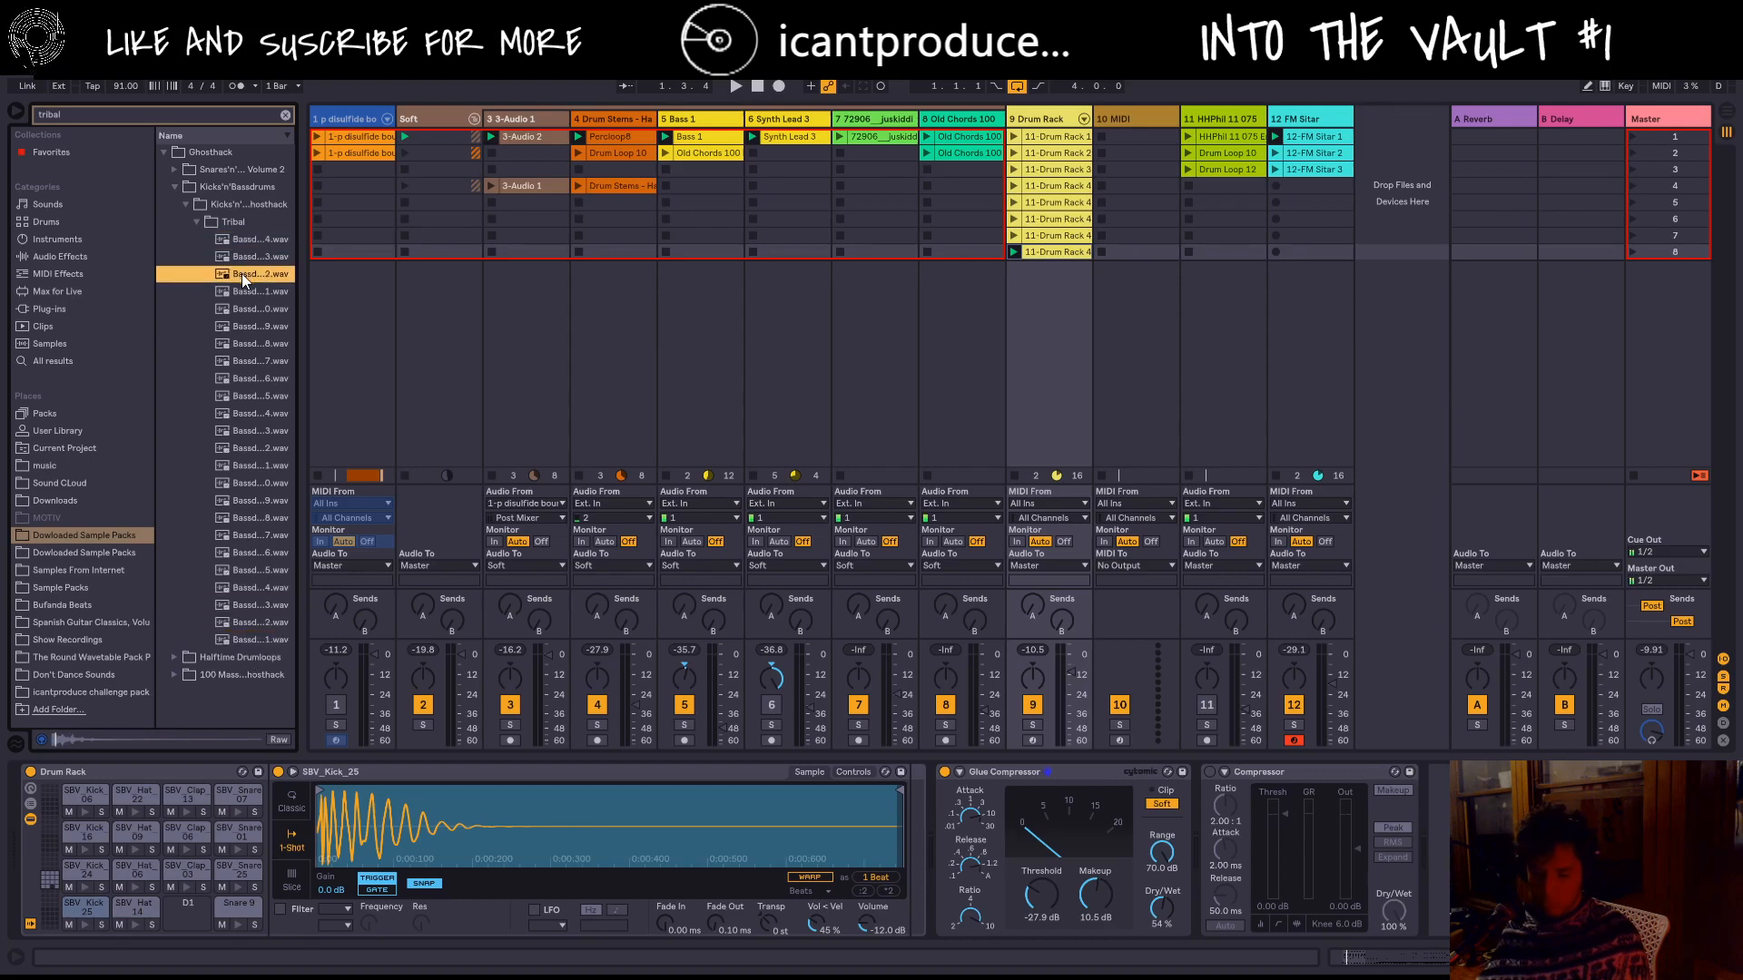
left_click(244, 291)
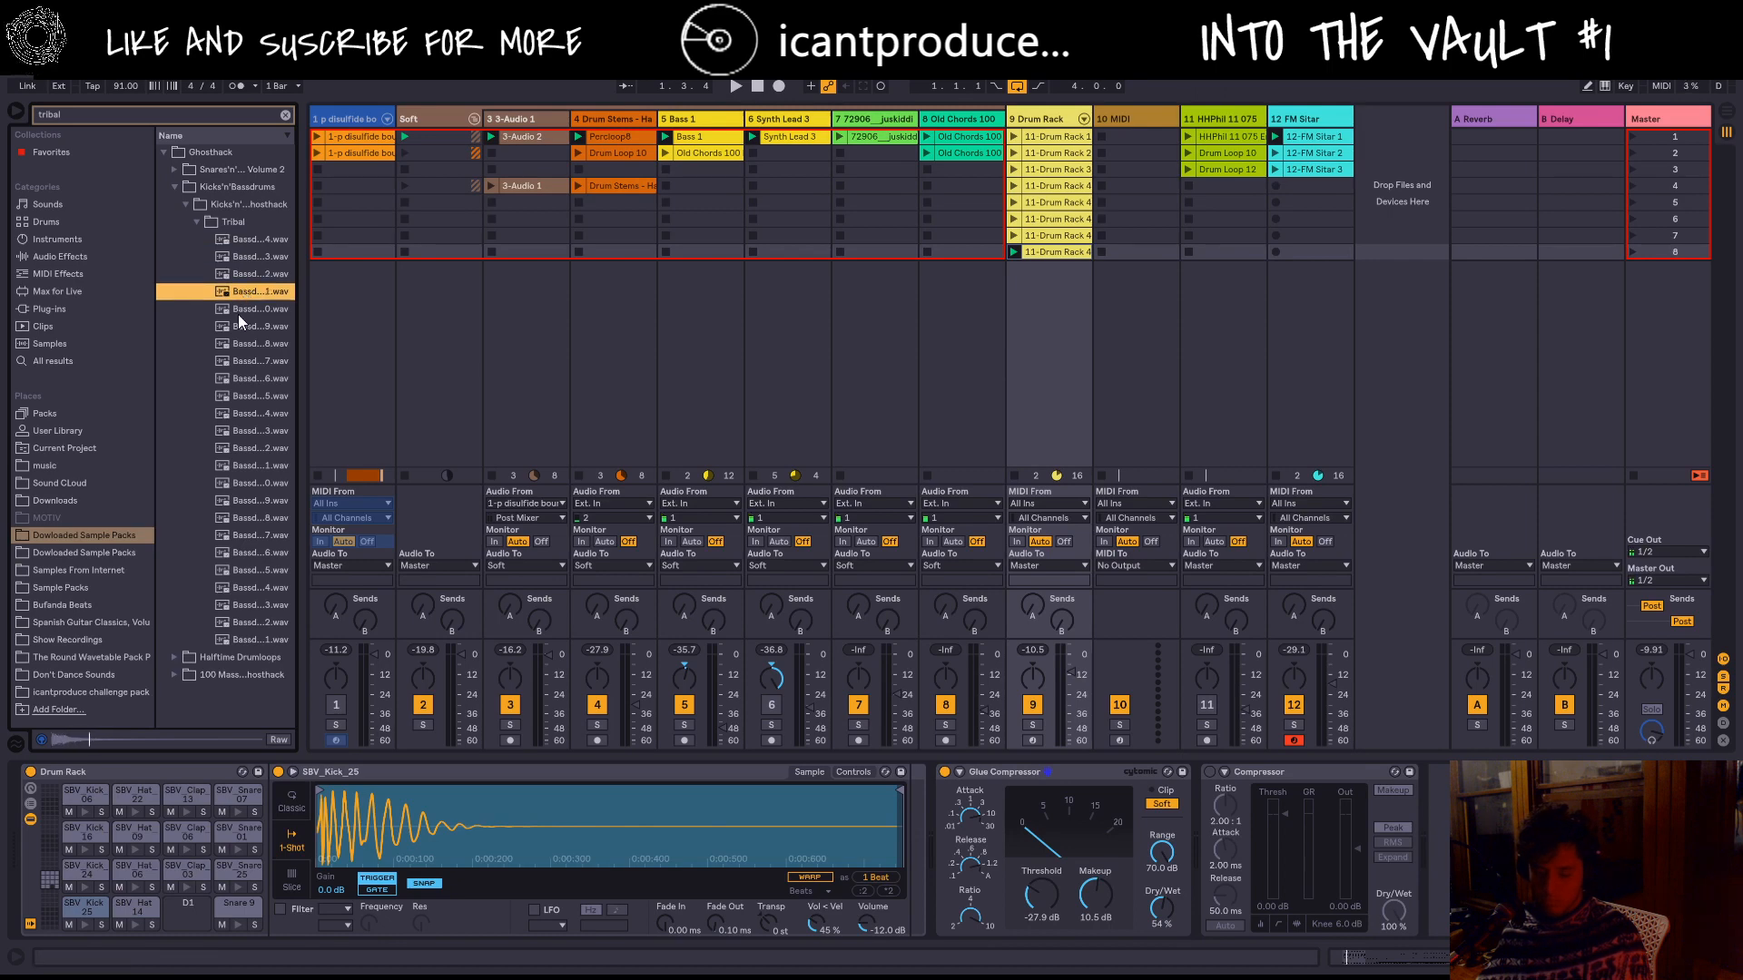
left_click(242, 314)
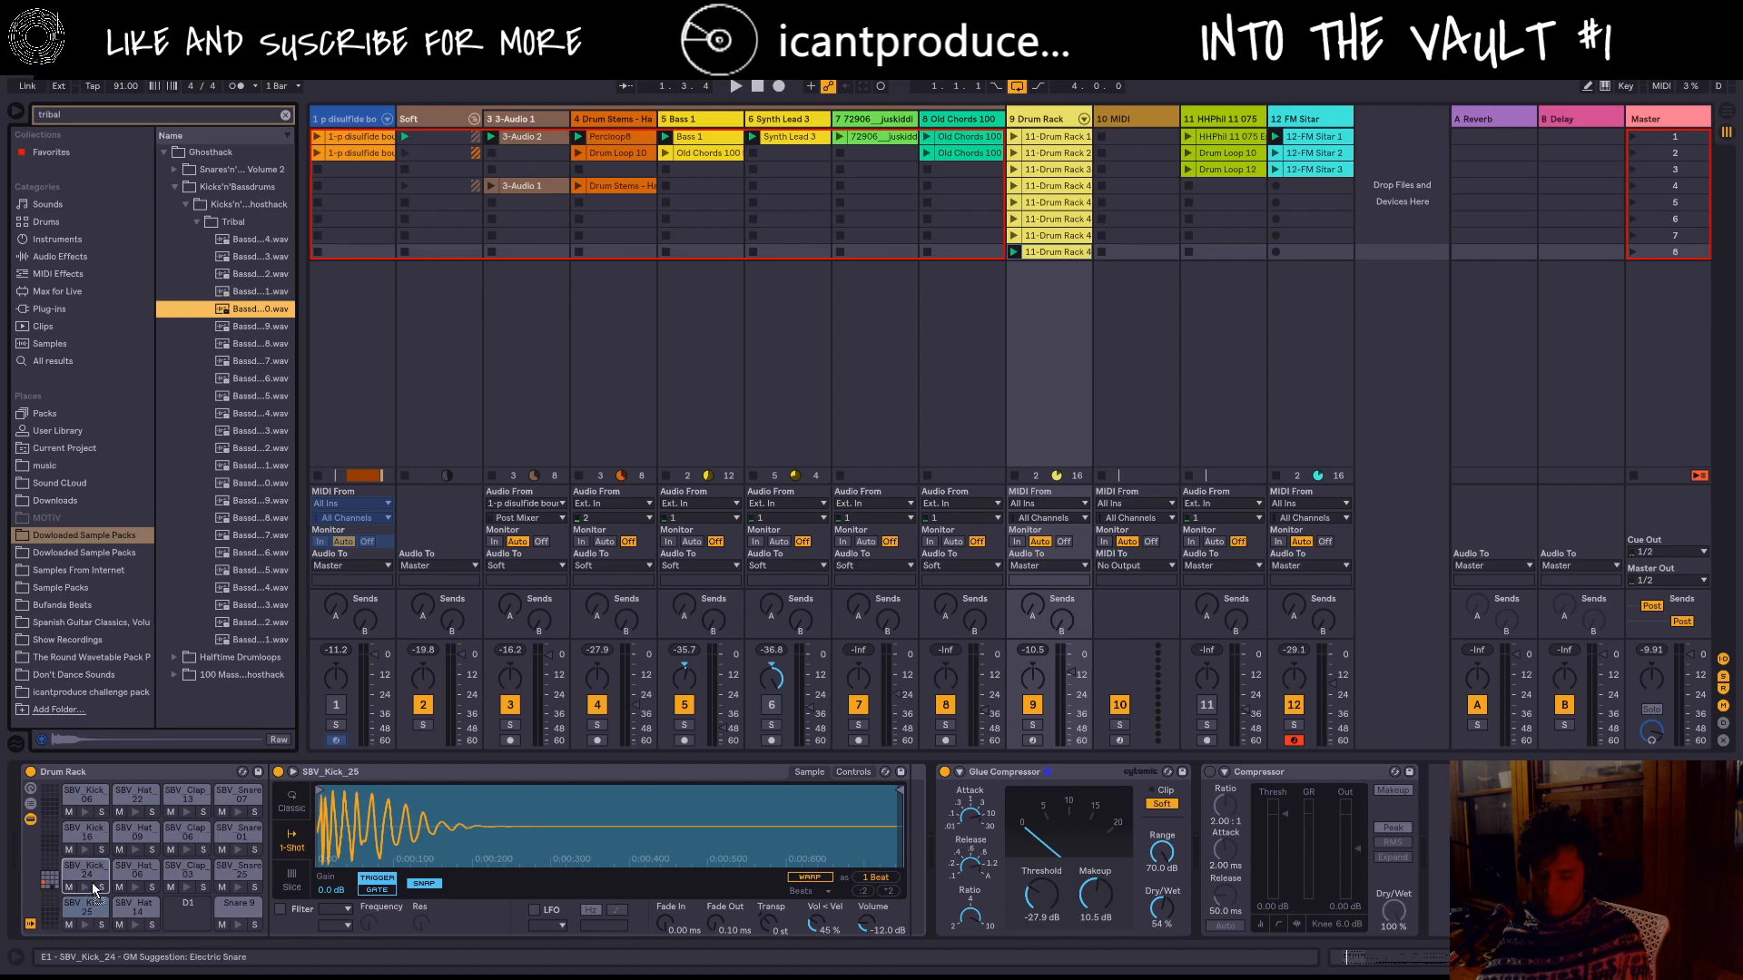
Step: Load Bassdrum 20 onto the E1 pad in place of SBV_Kick_24 and test it with the beat playing
left_click_drag(92, 883, 95, 868)
key("space")
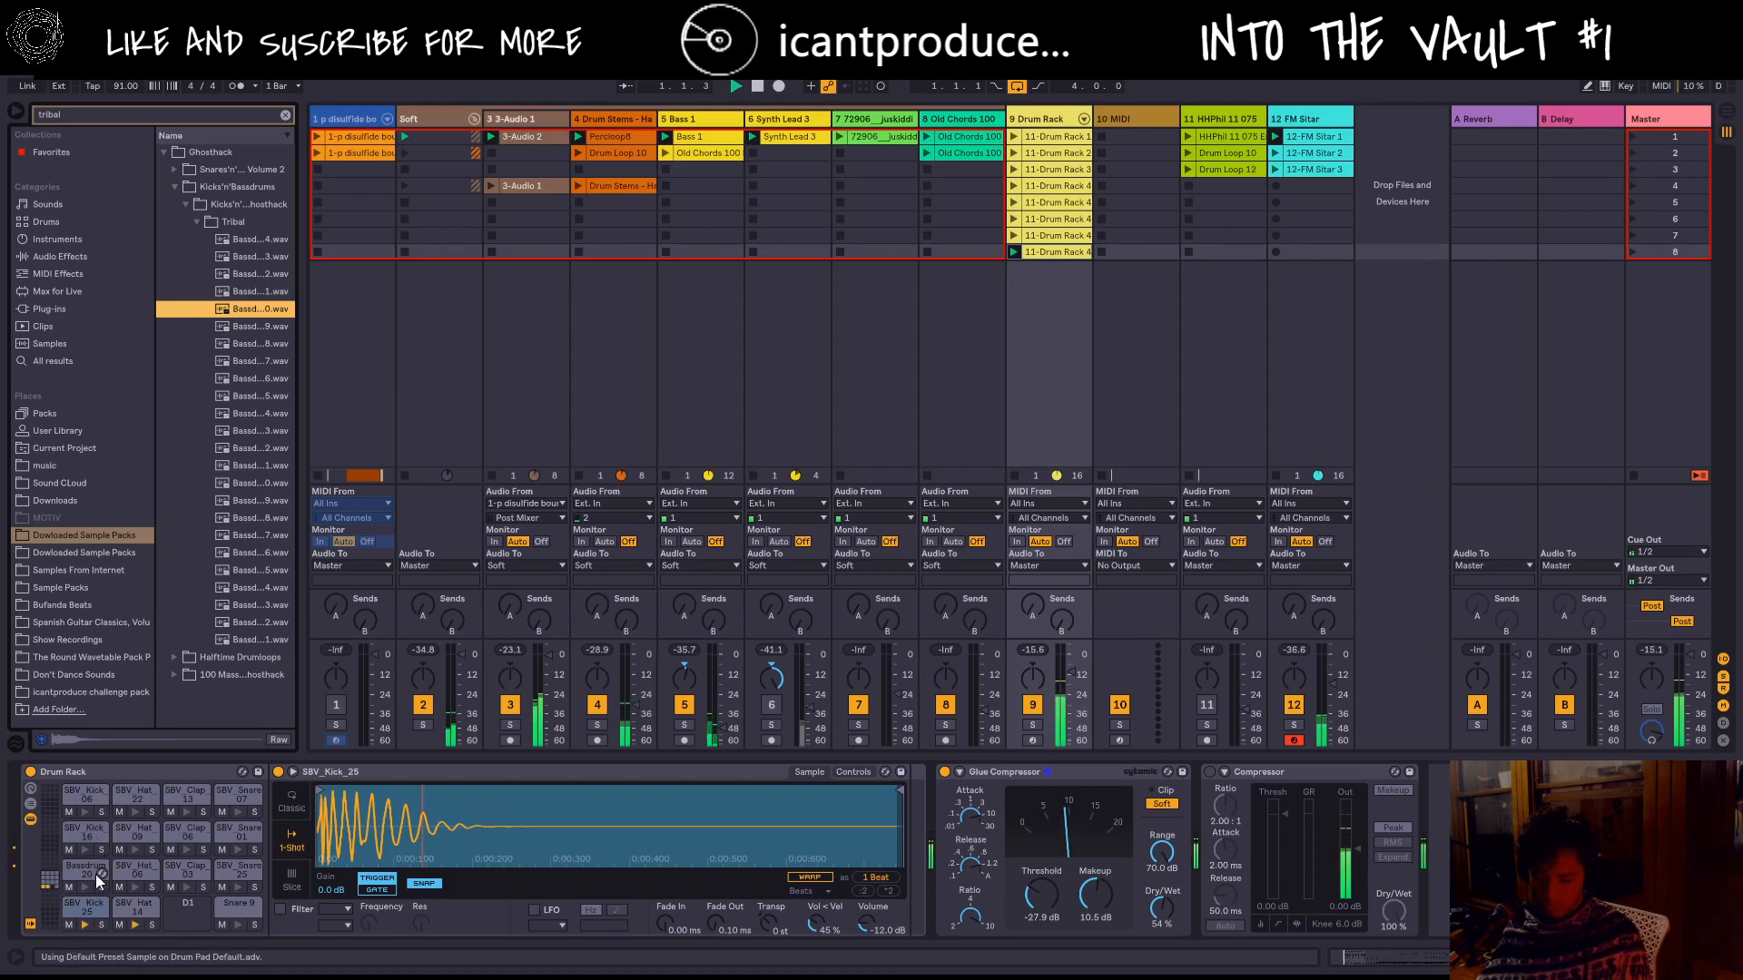
left_click(89, 886)
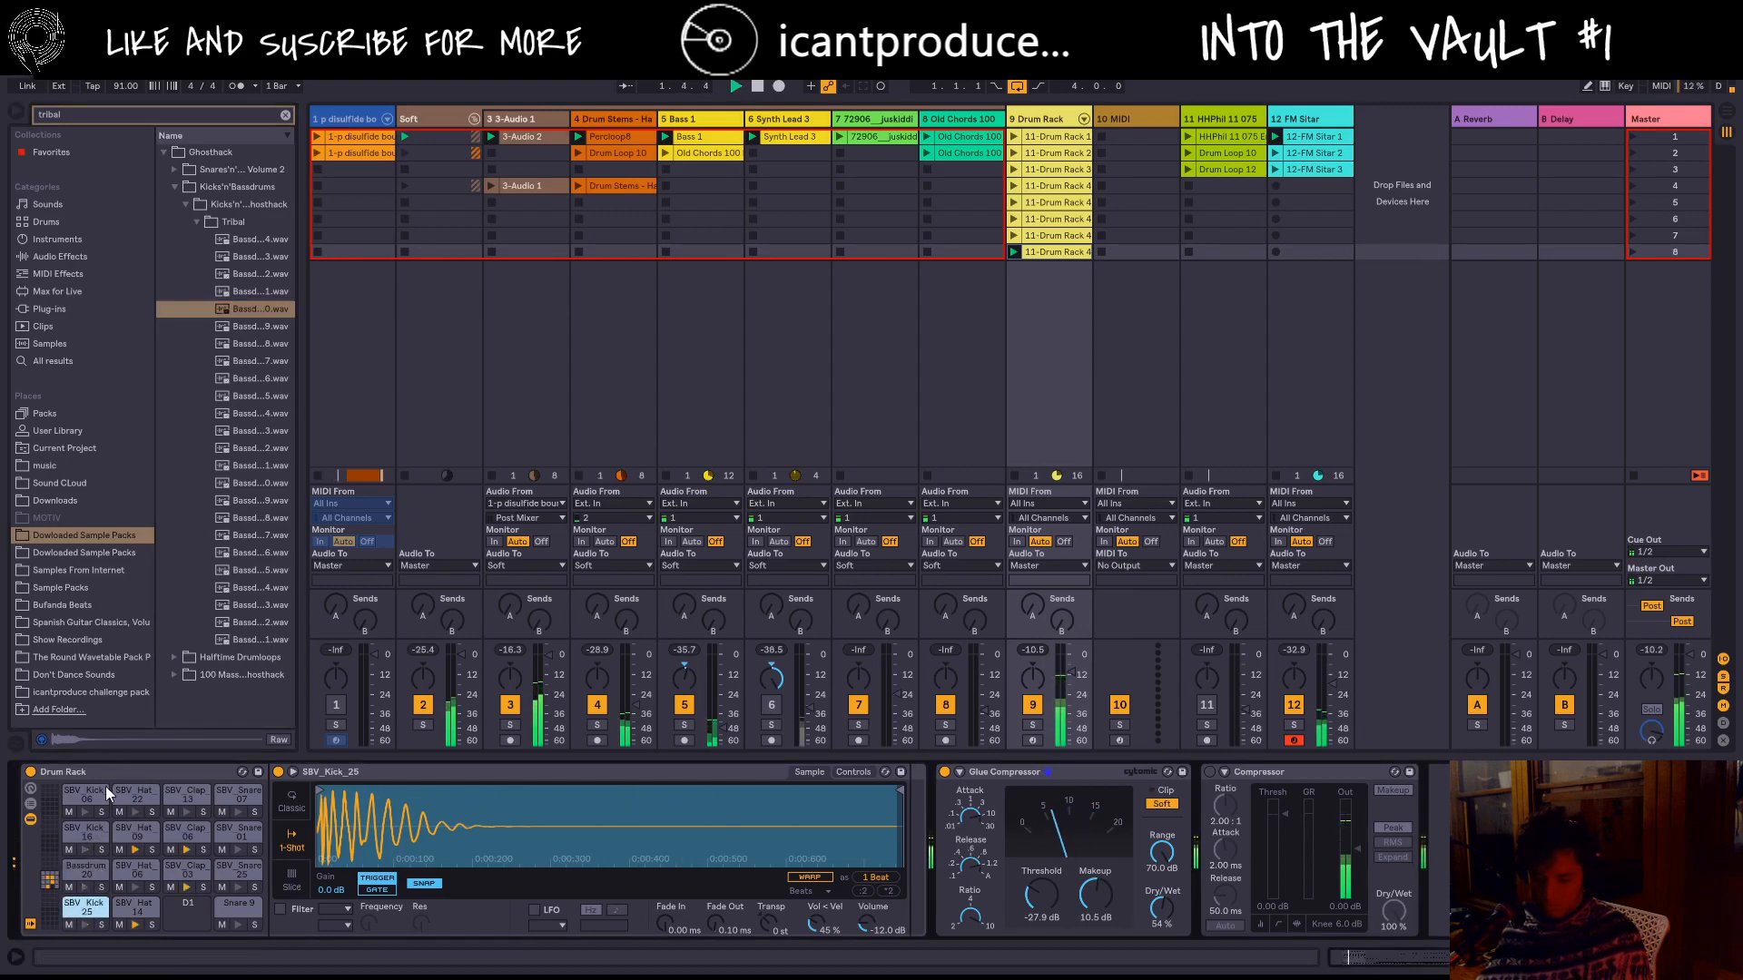
Step: Audition more tribal bassdrums against the beat and load Bassdrum 12 onto the E1 pad in place of Bassdrum 20
left_click(249, 327)
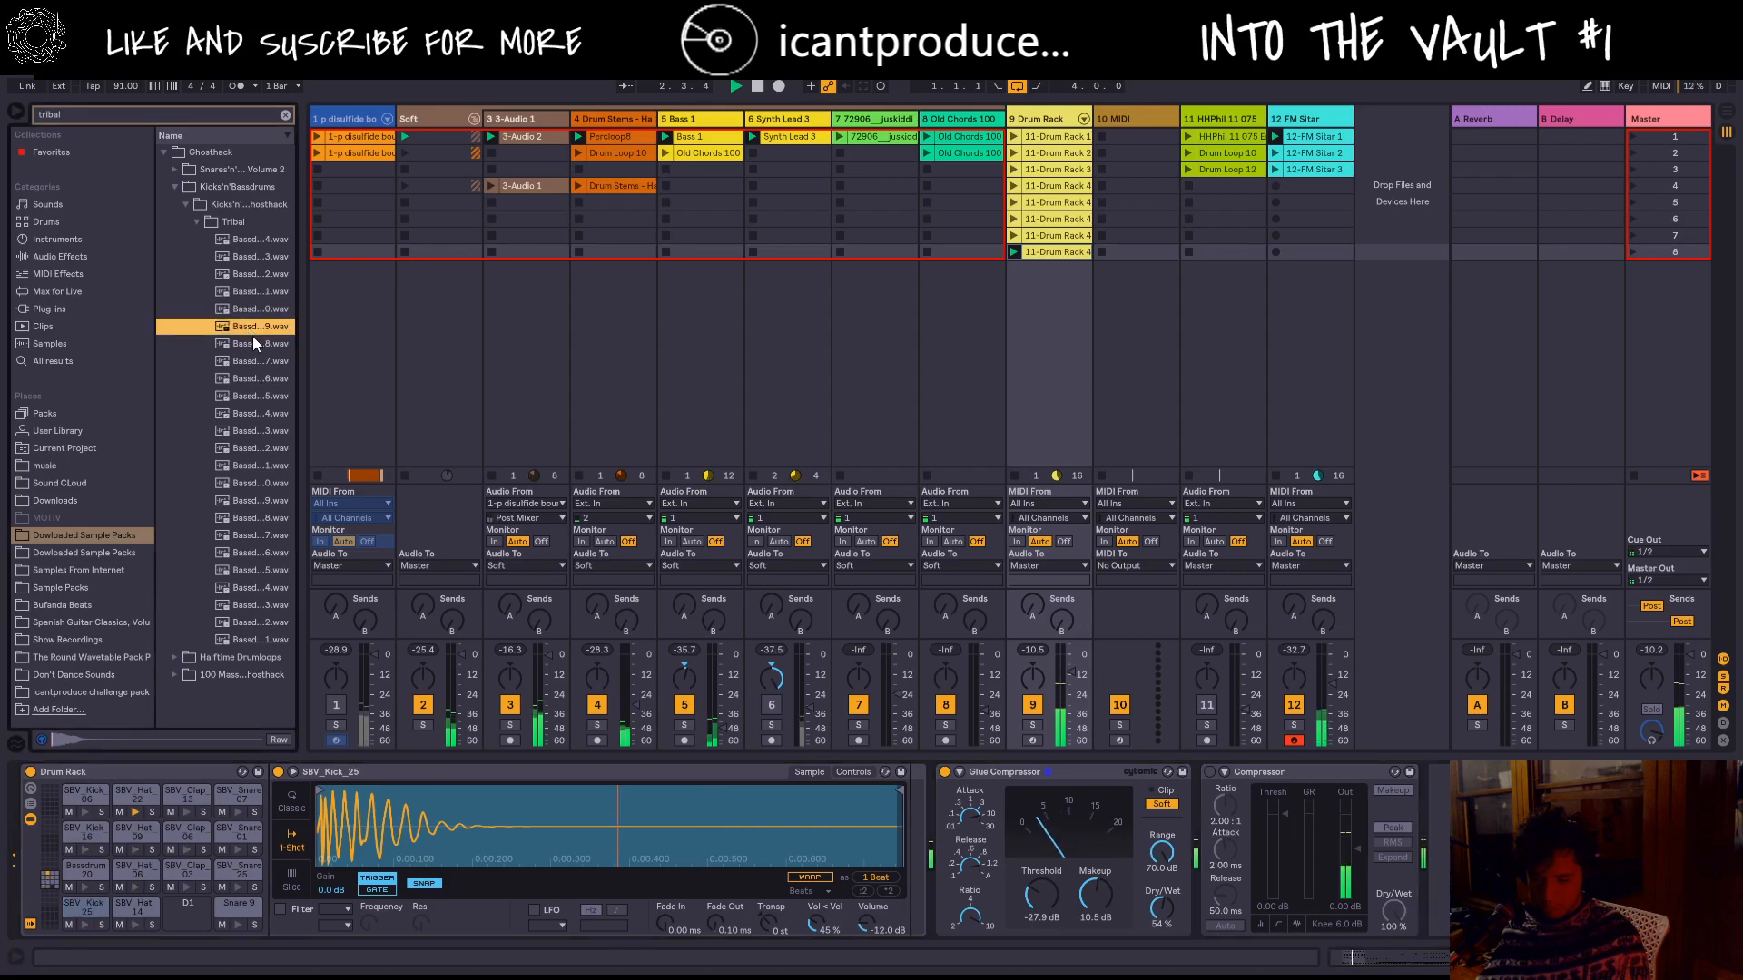
left_click(259, 343)
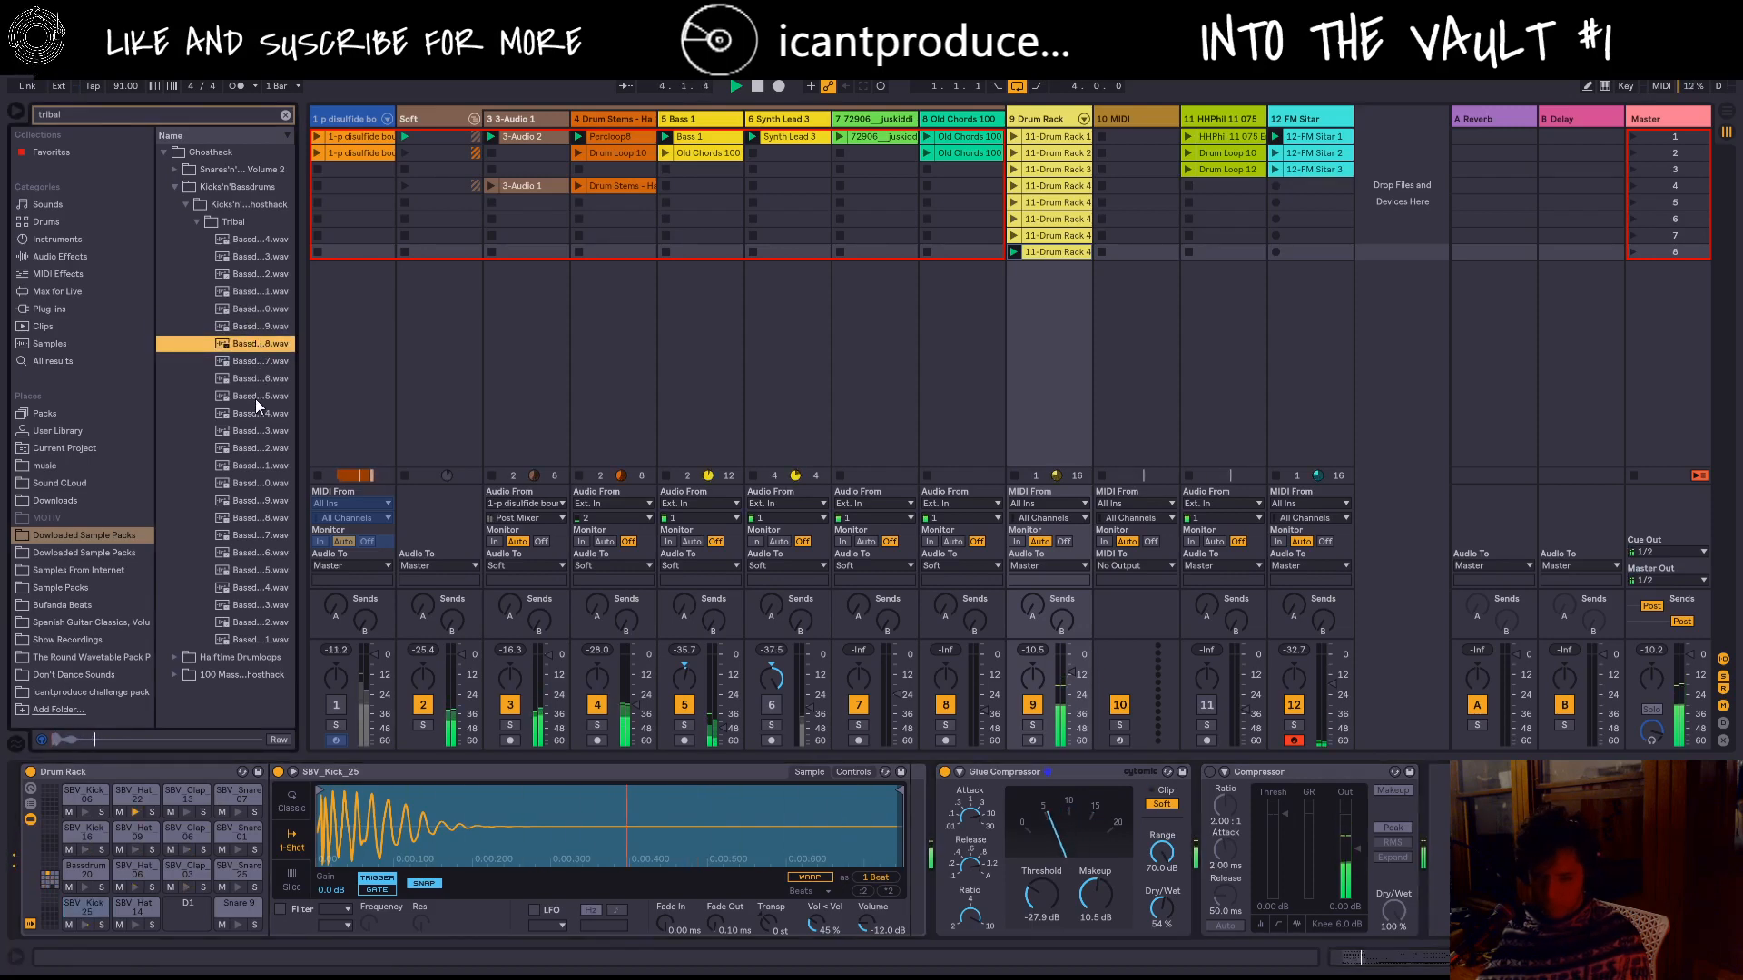
left_click(255, 366)
left_click(253, 379)
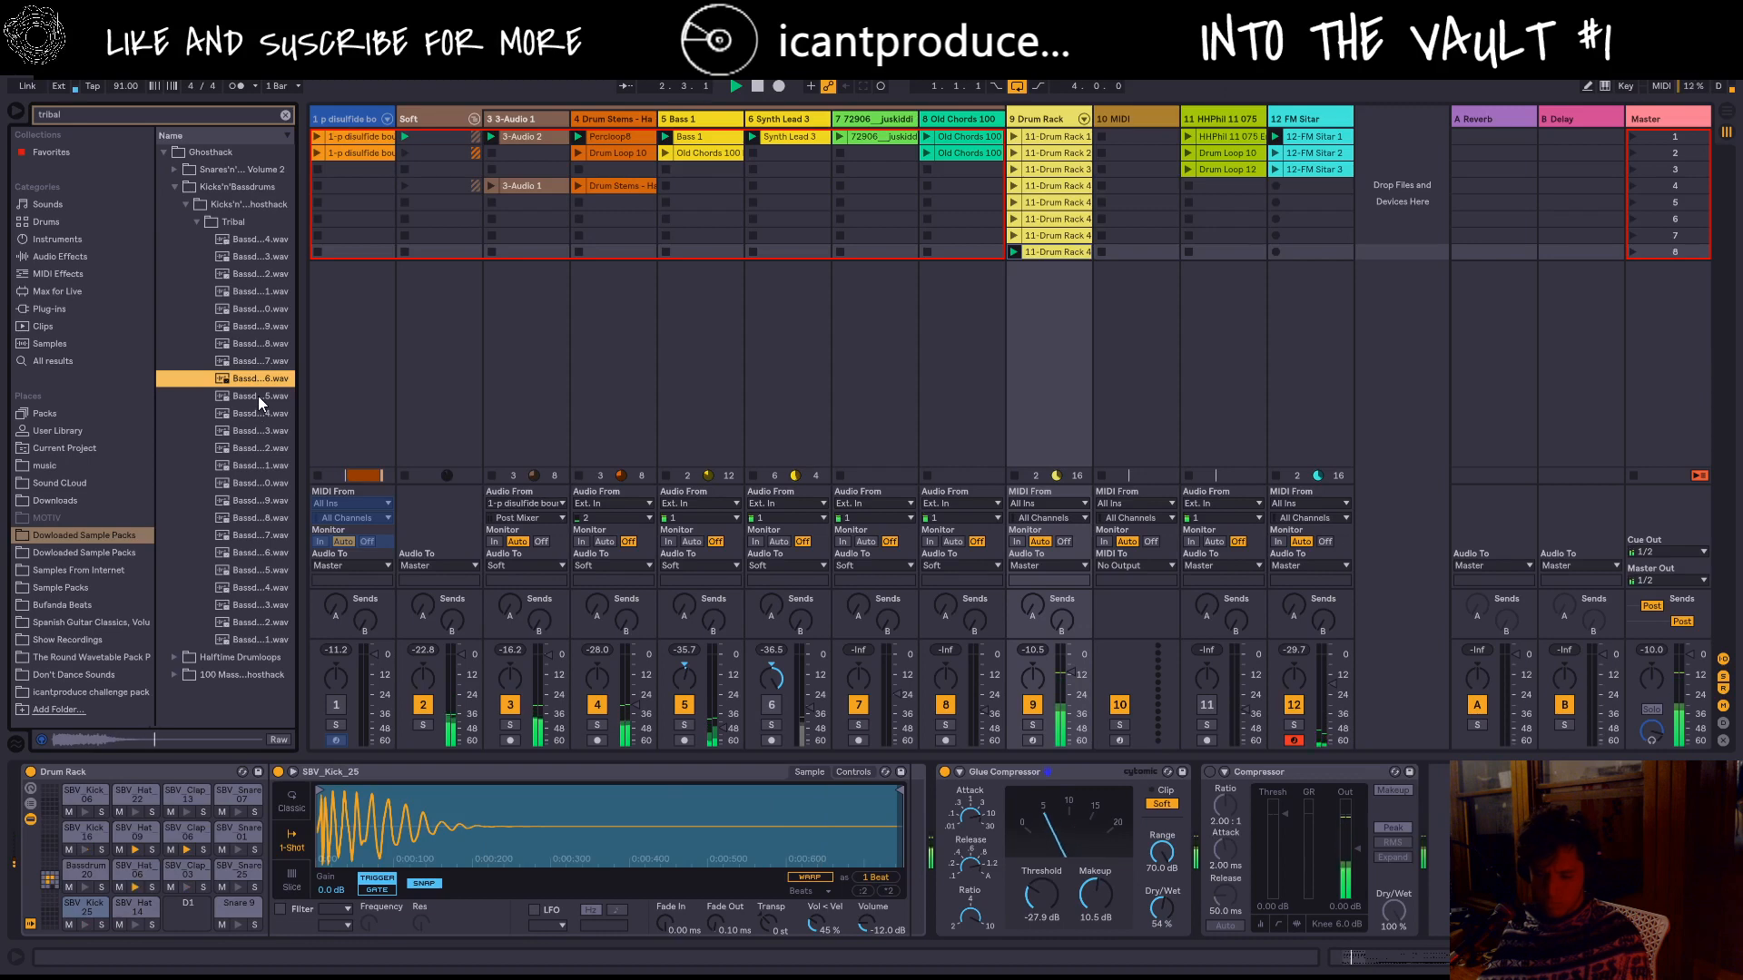
left_click(258, 396)
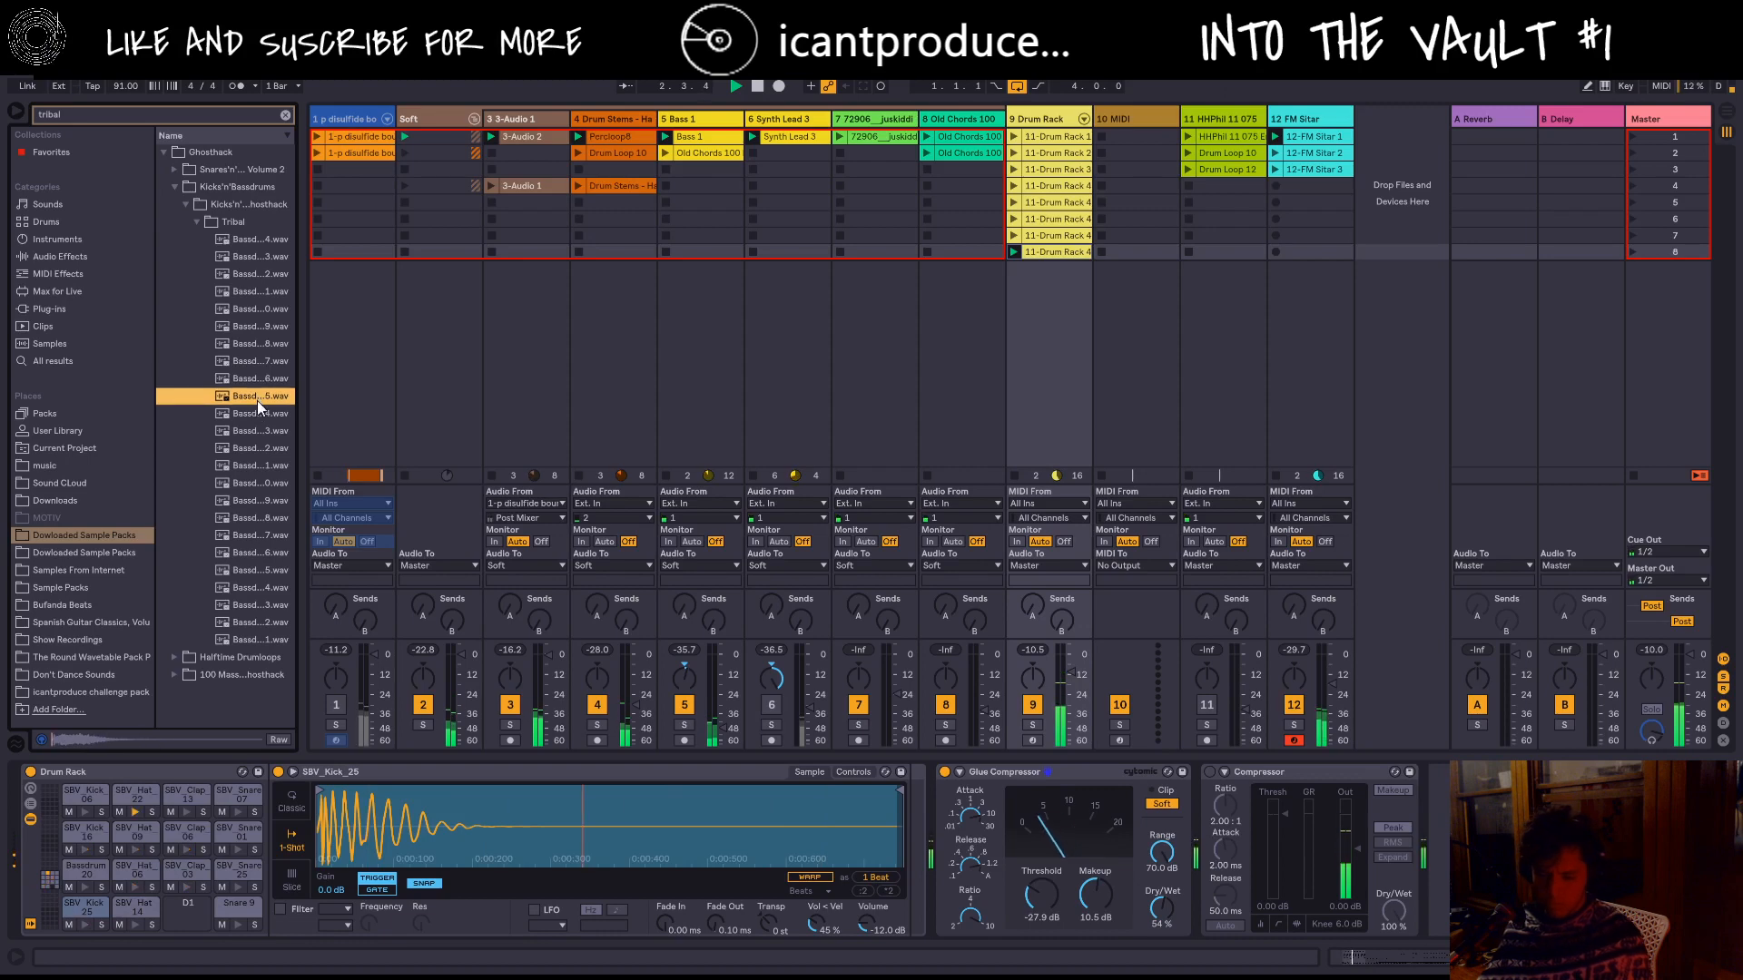
left_click(237, 446)
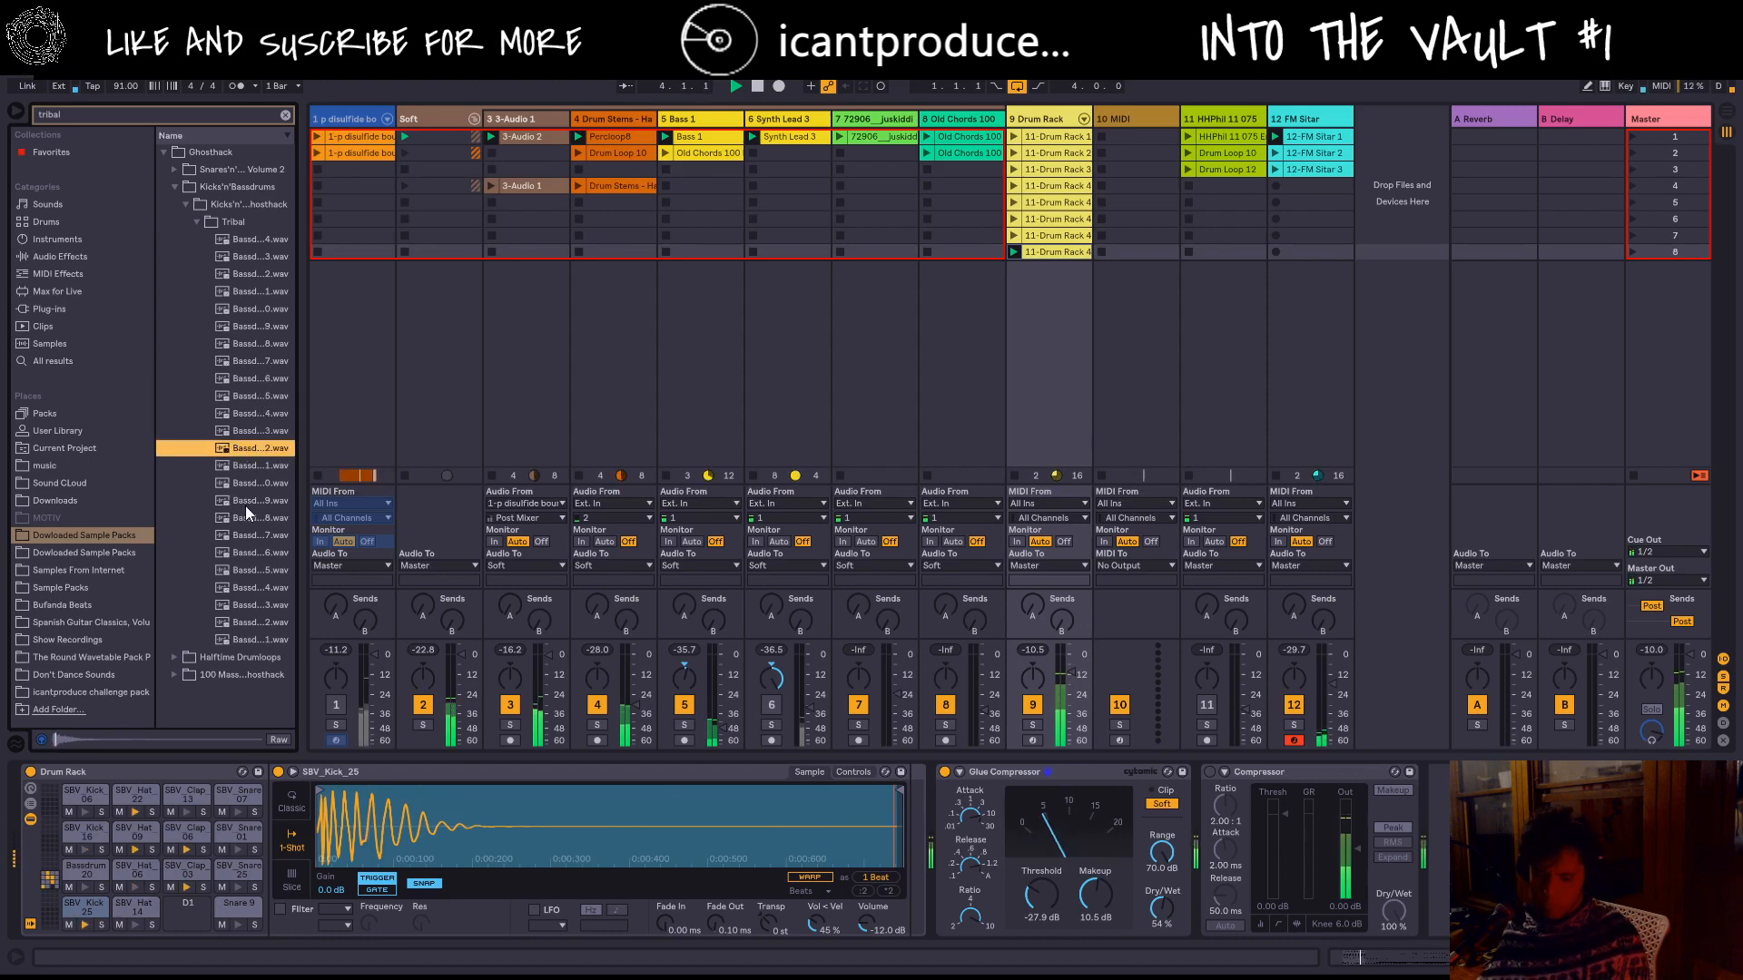
left_click_drag(245, 448, 106, 879)
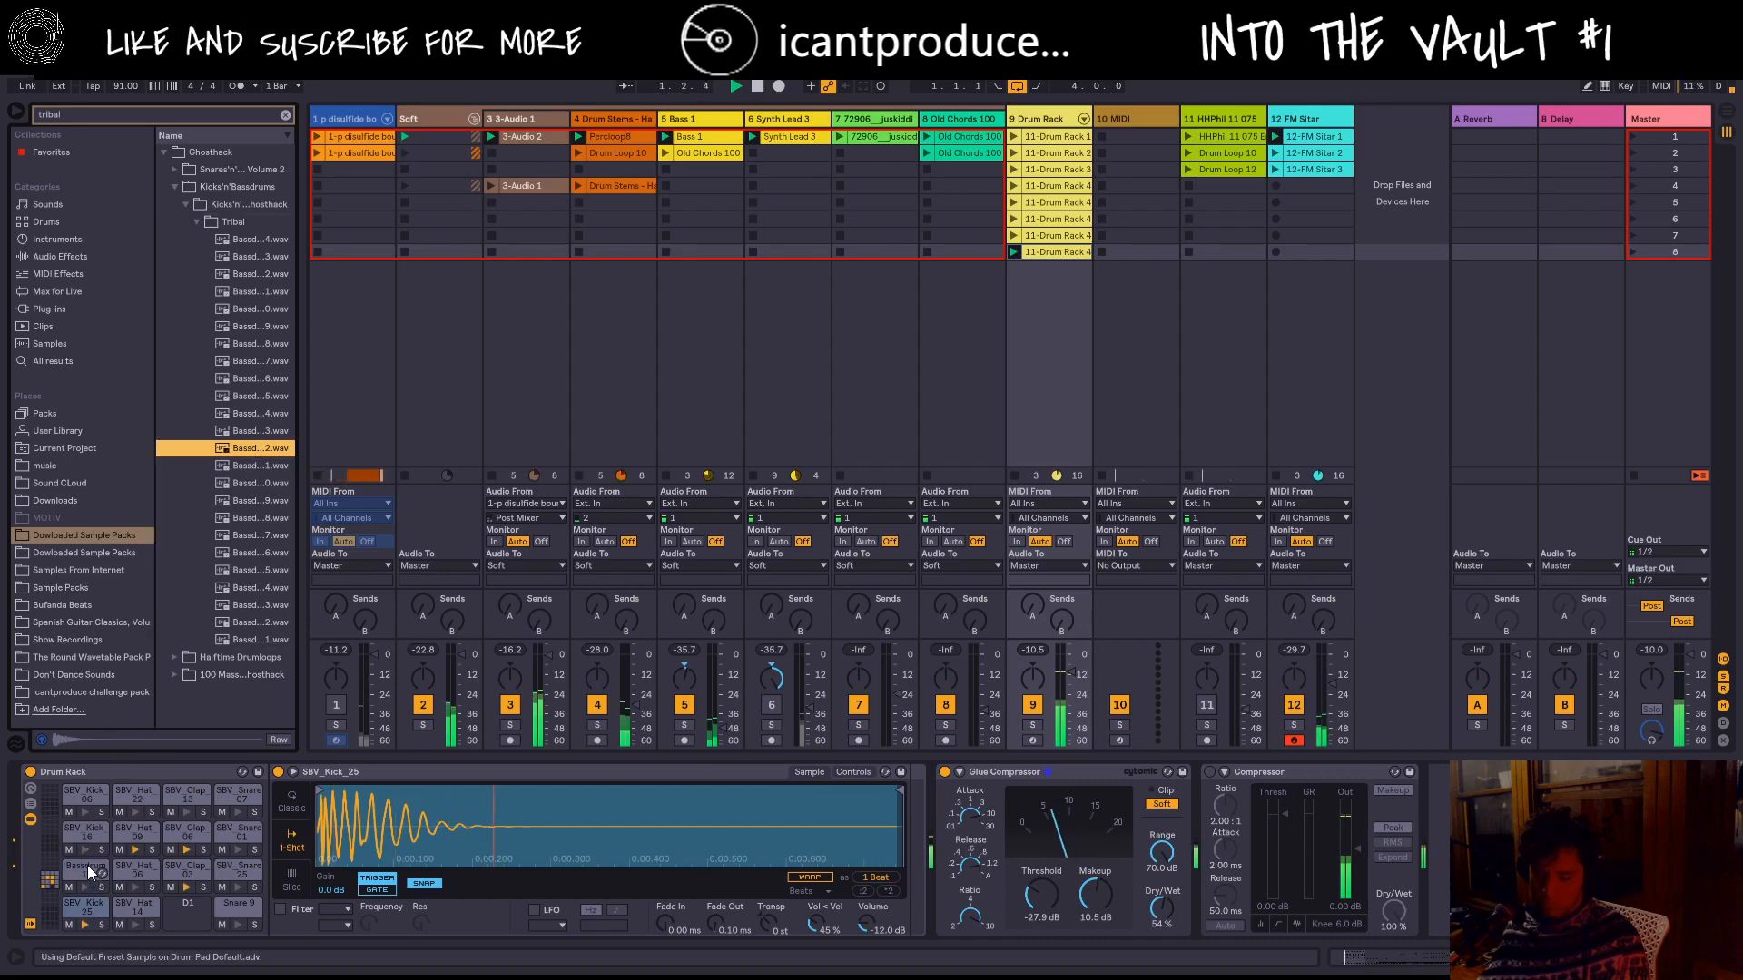
left_click(88, 867)
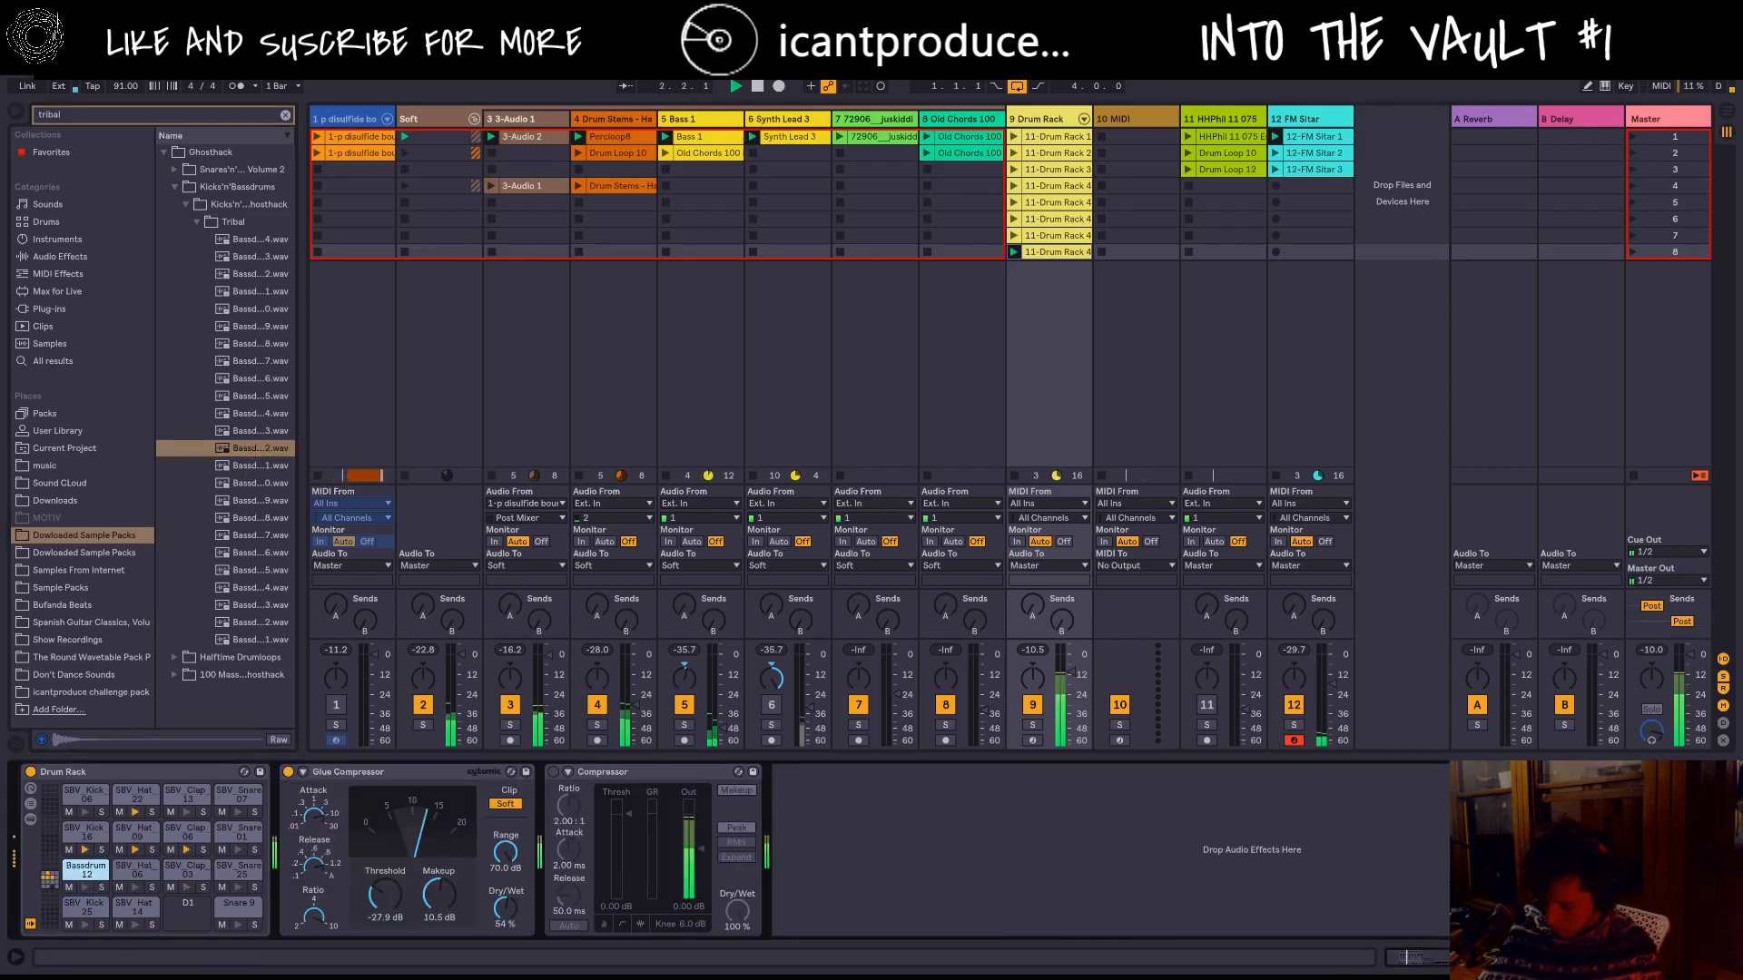
Step: Examine the scene 8 drum clip's notes and preview individual drum lanes, including SBV_Kick_25, SBV_Clap_03 and SBV_Hat_14
key("shift+Tab")
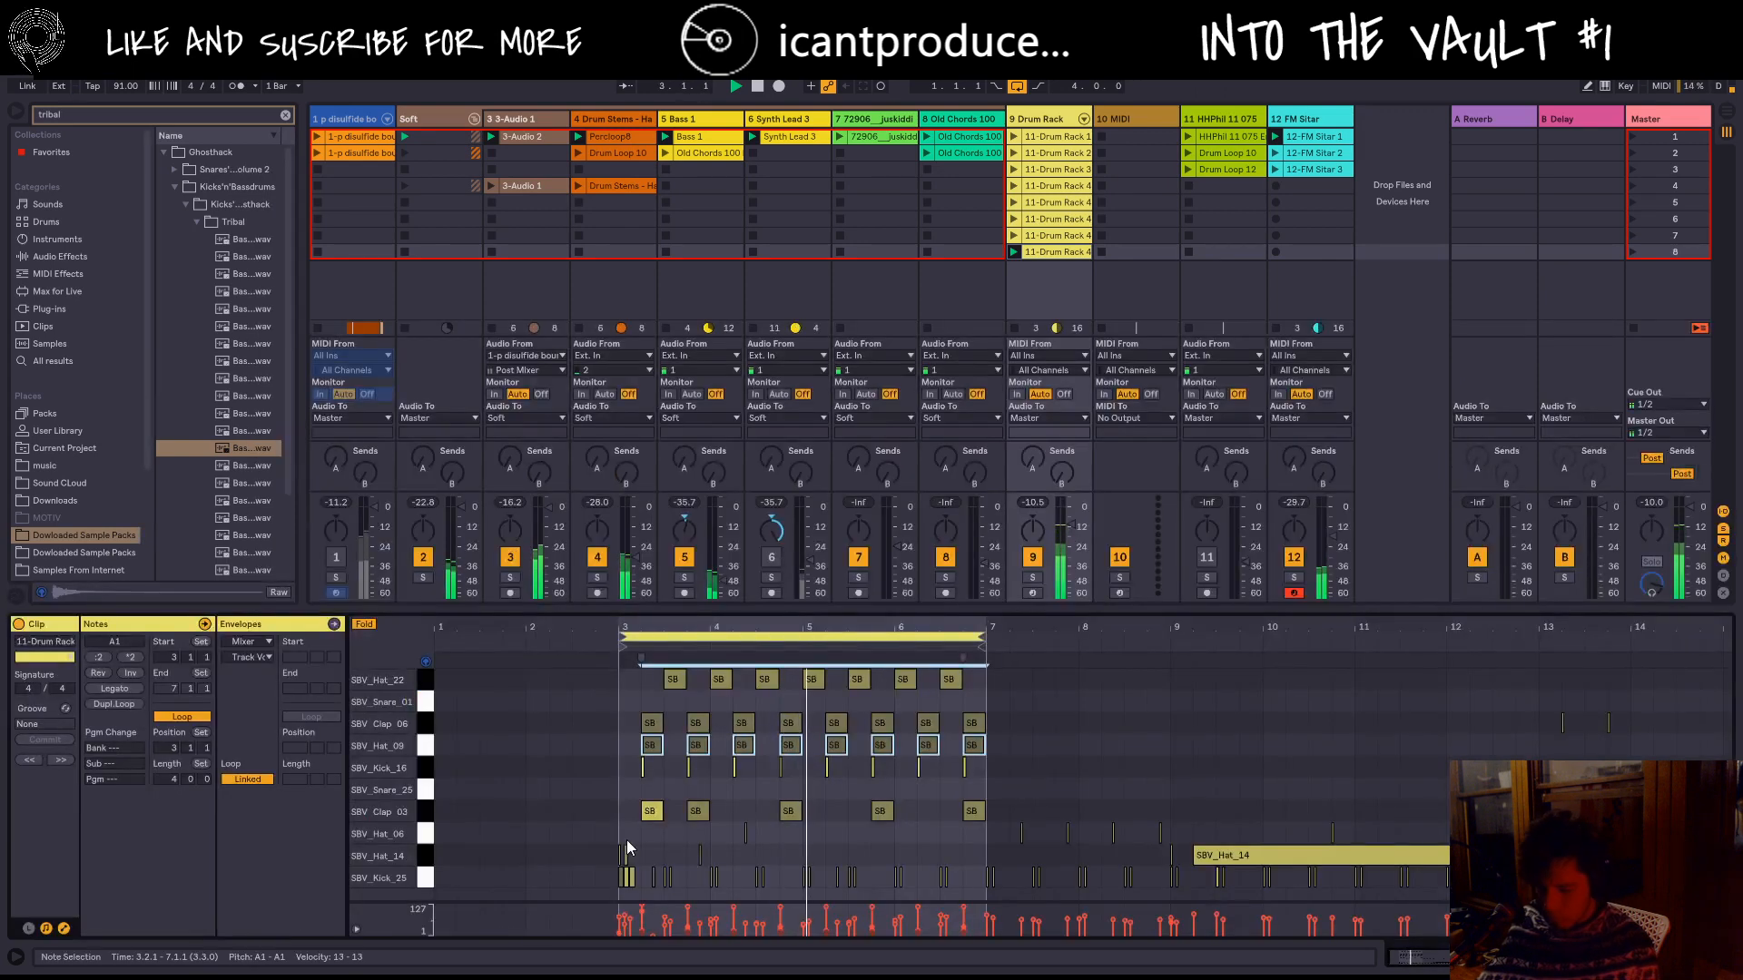
left_click_drag(580, 872, 994, 894)
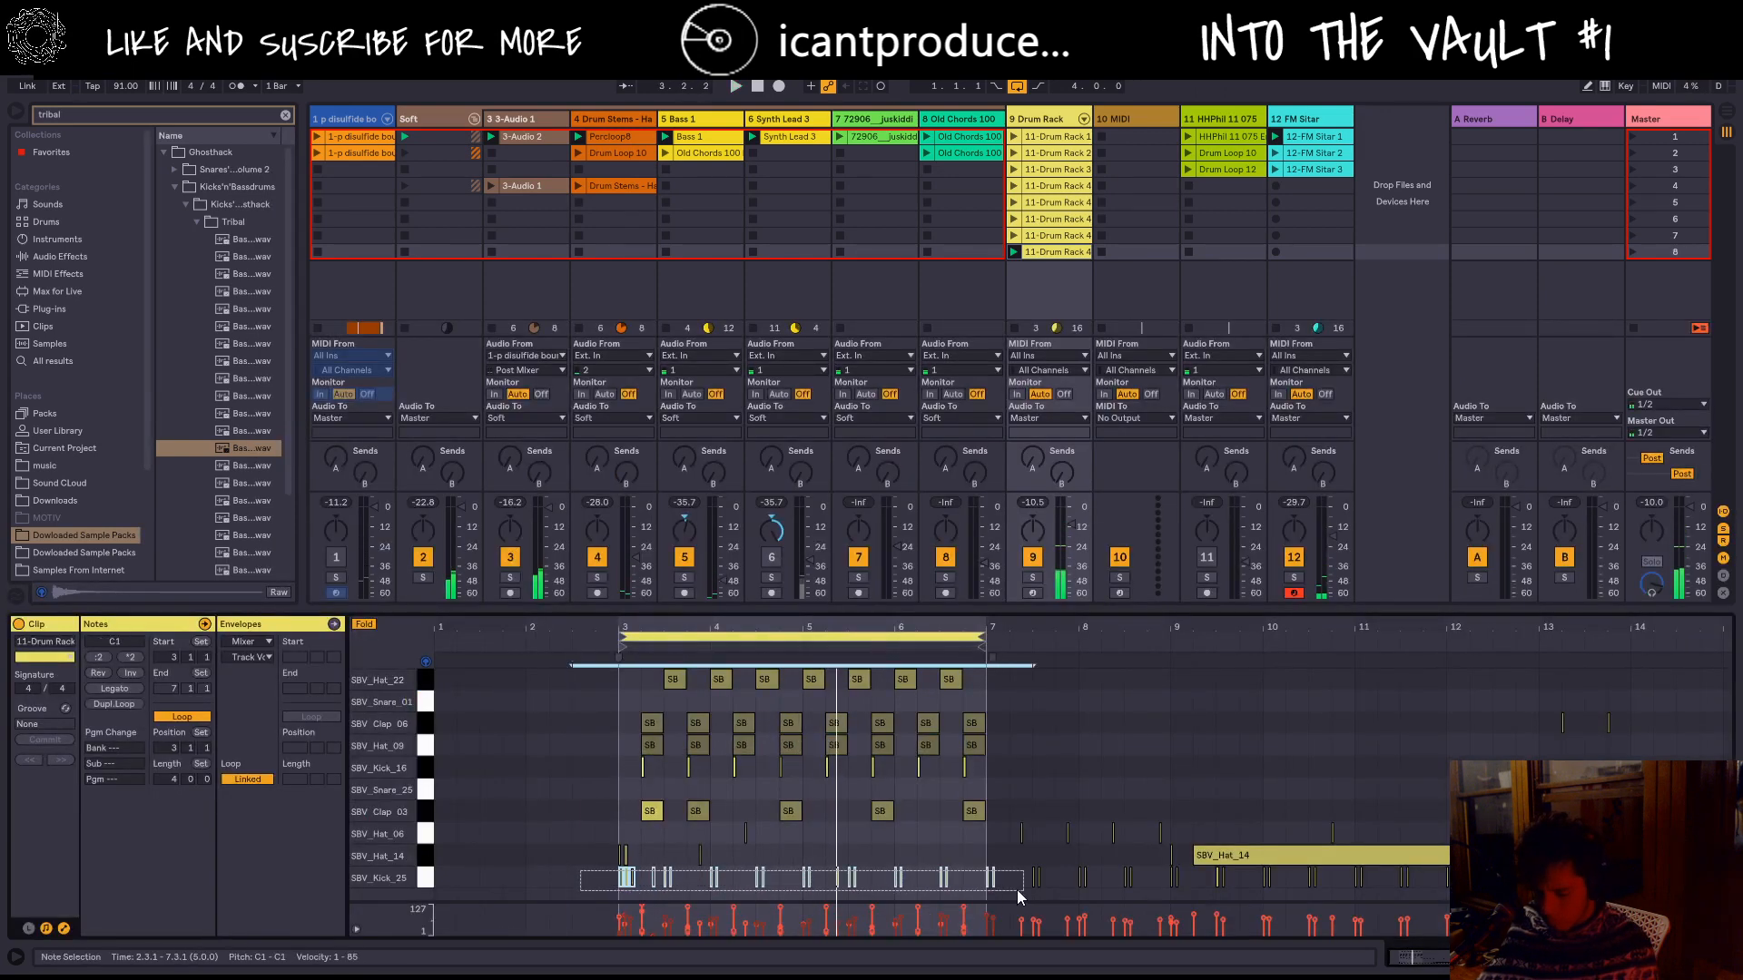
key("space")
key("space")
left_click(504, 875)
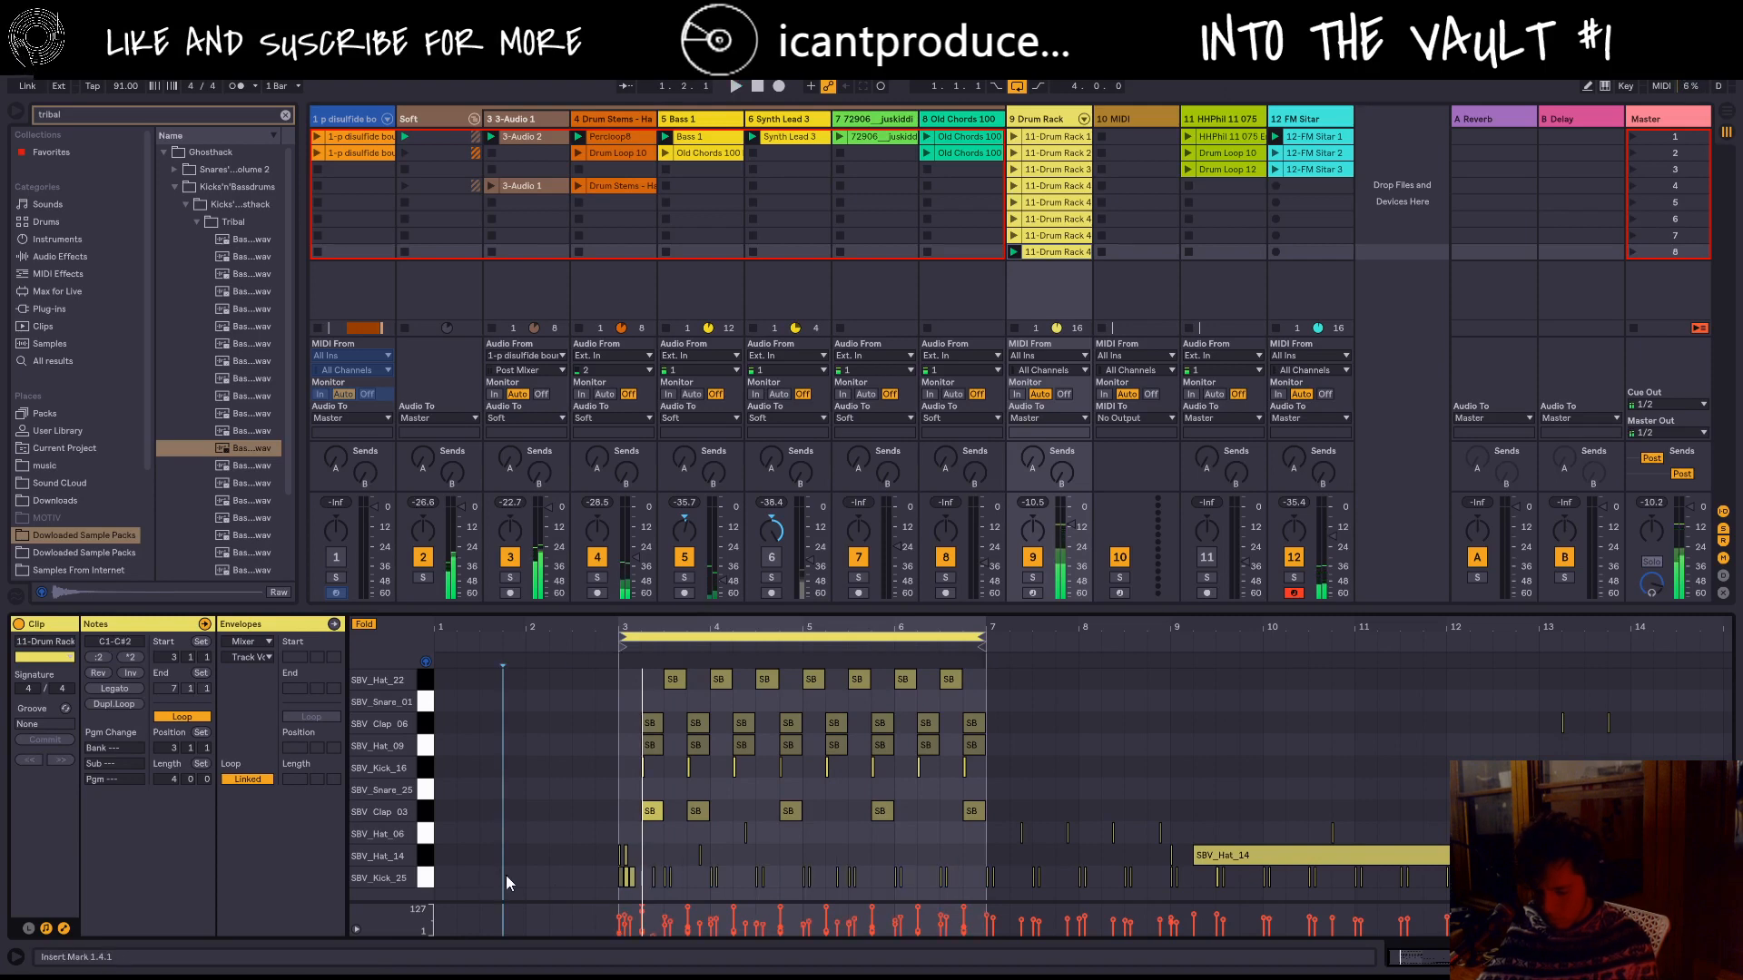
left_click(619, 897)
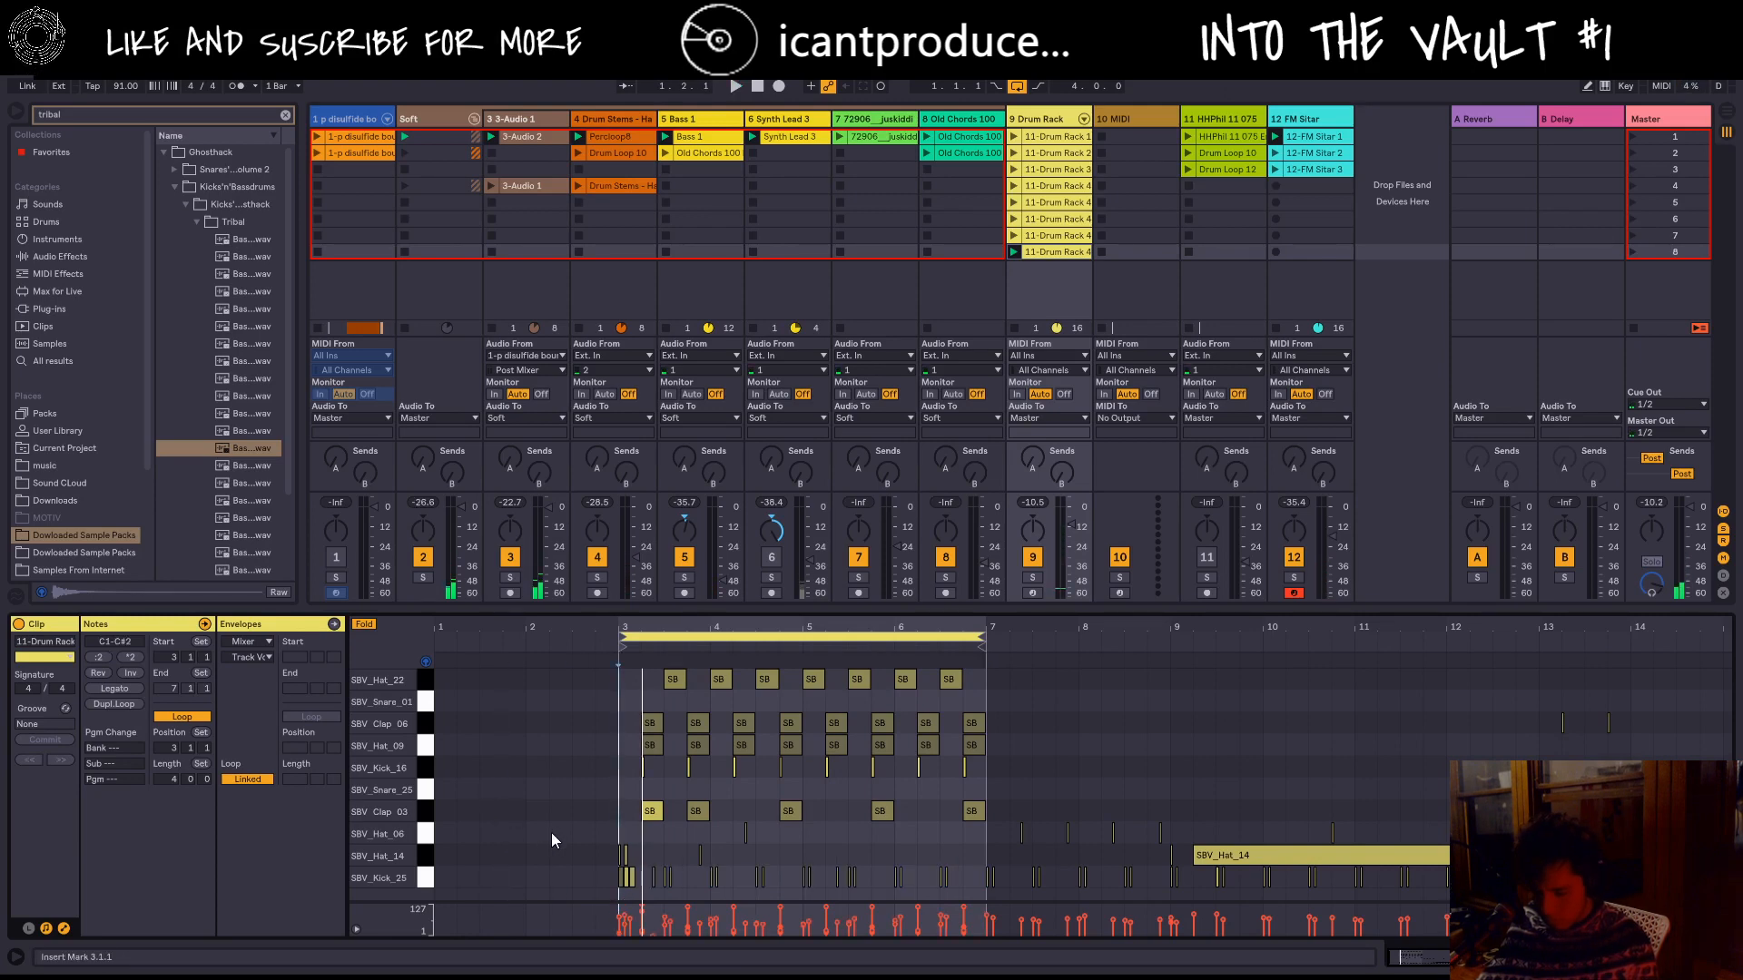
left_click(426, 833)
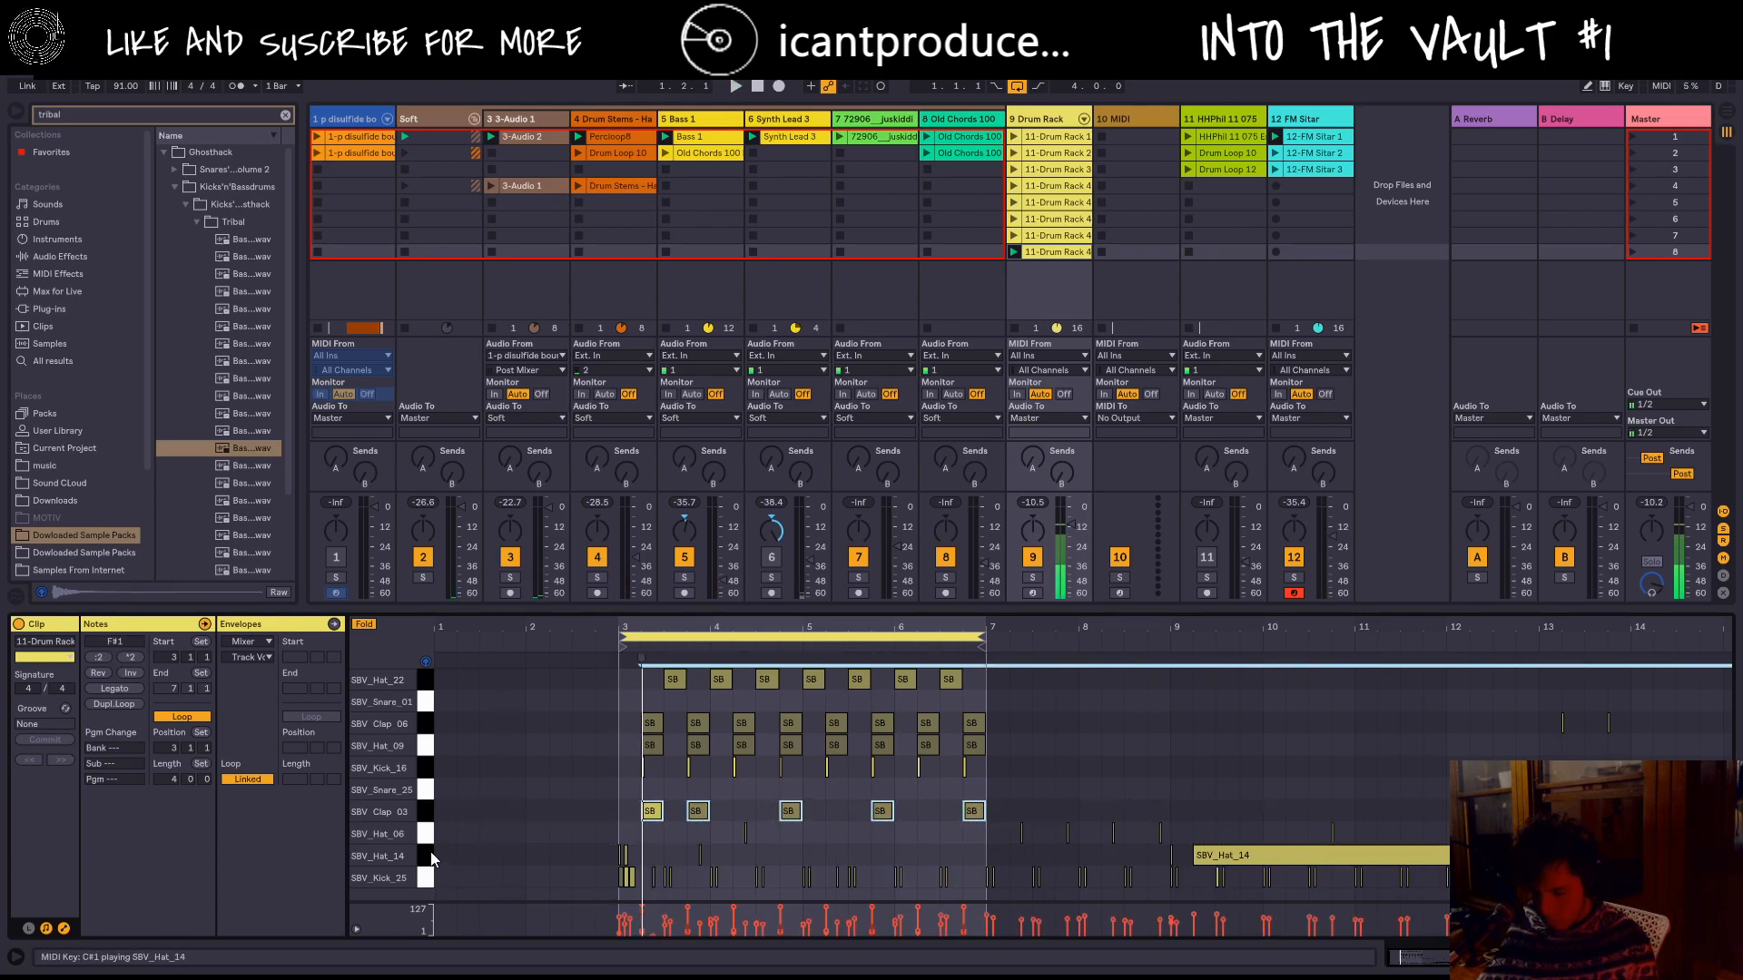
left_click(427, 851)
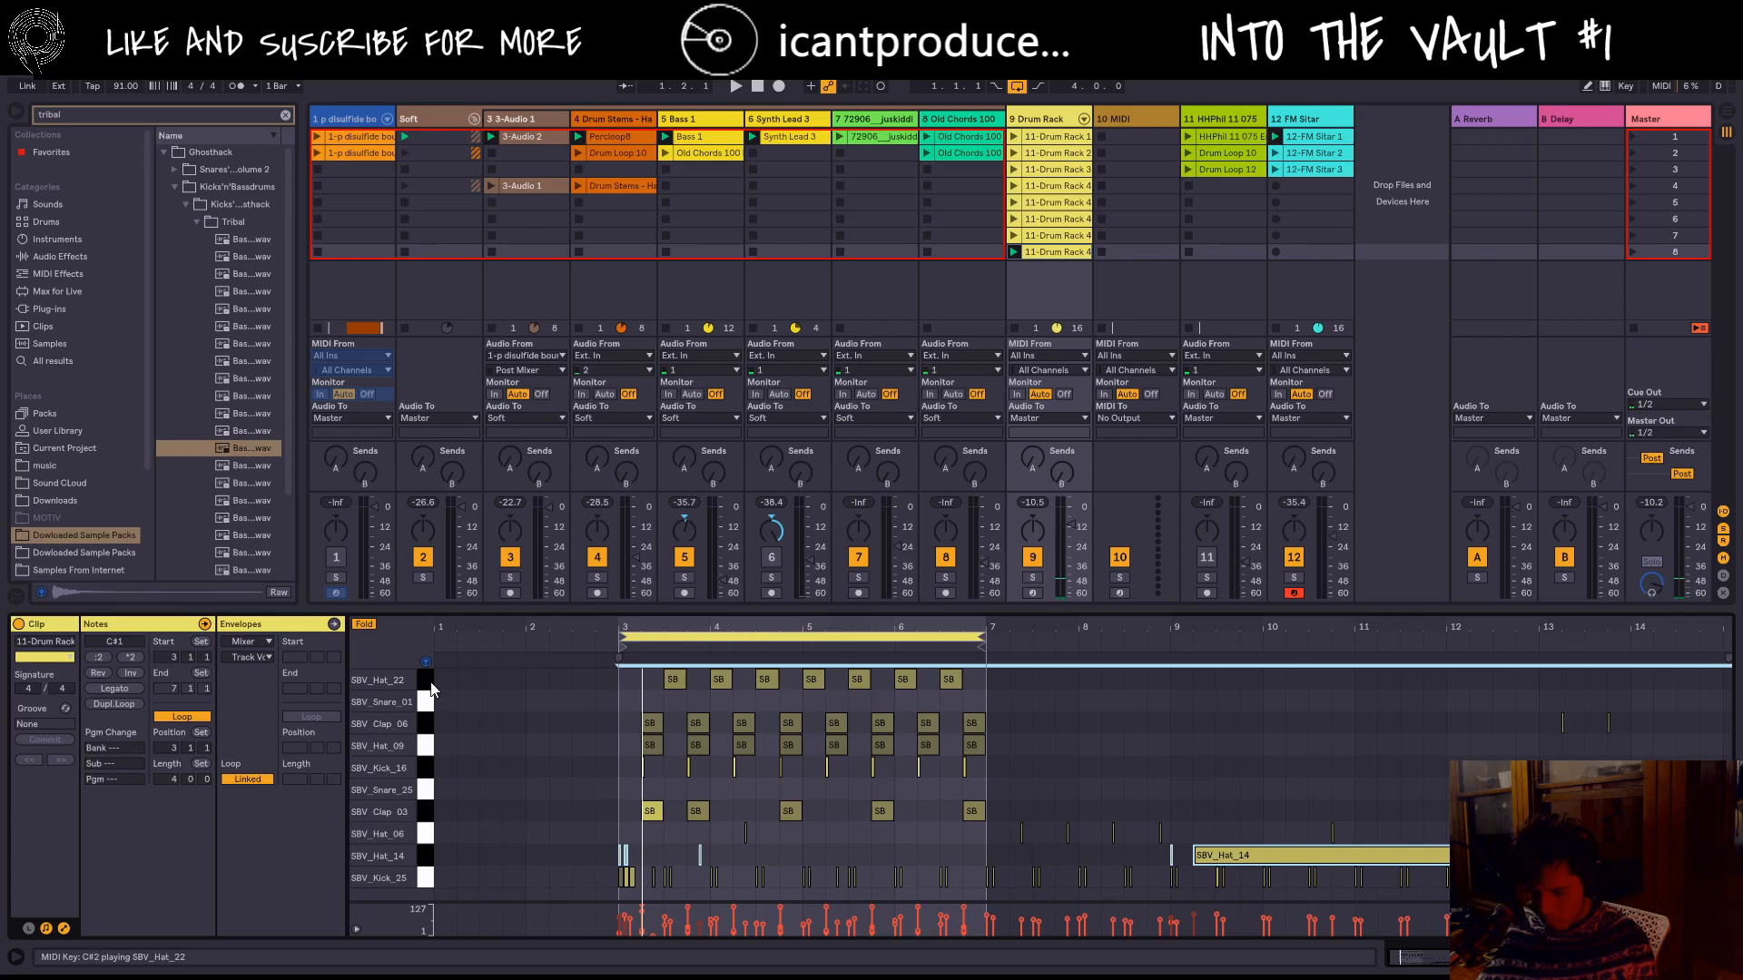
Step: Preview the Bassdrum 12 pad in the drum rack and compare it with the sounds of the clip's note lanes
key("shift+Tab")
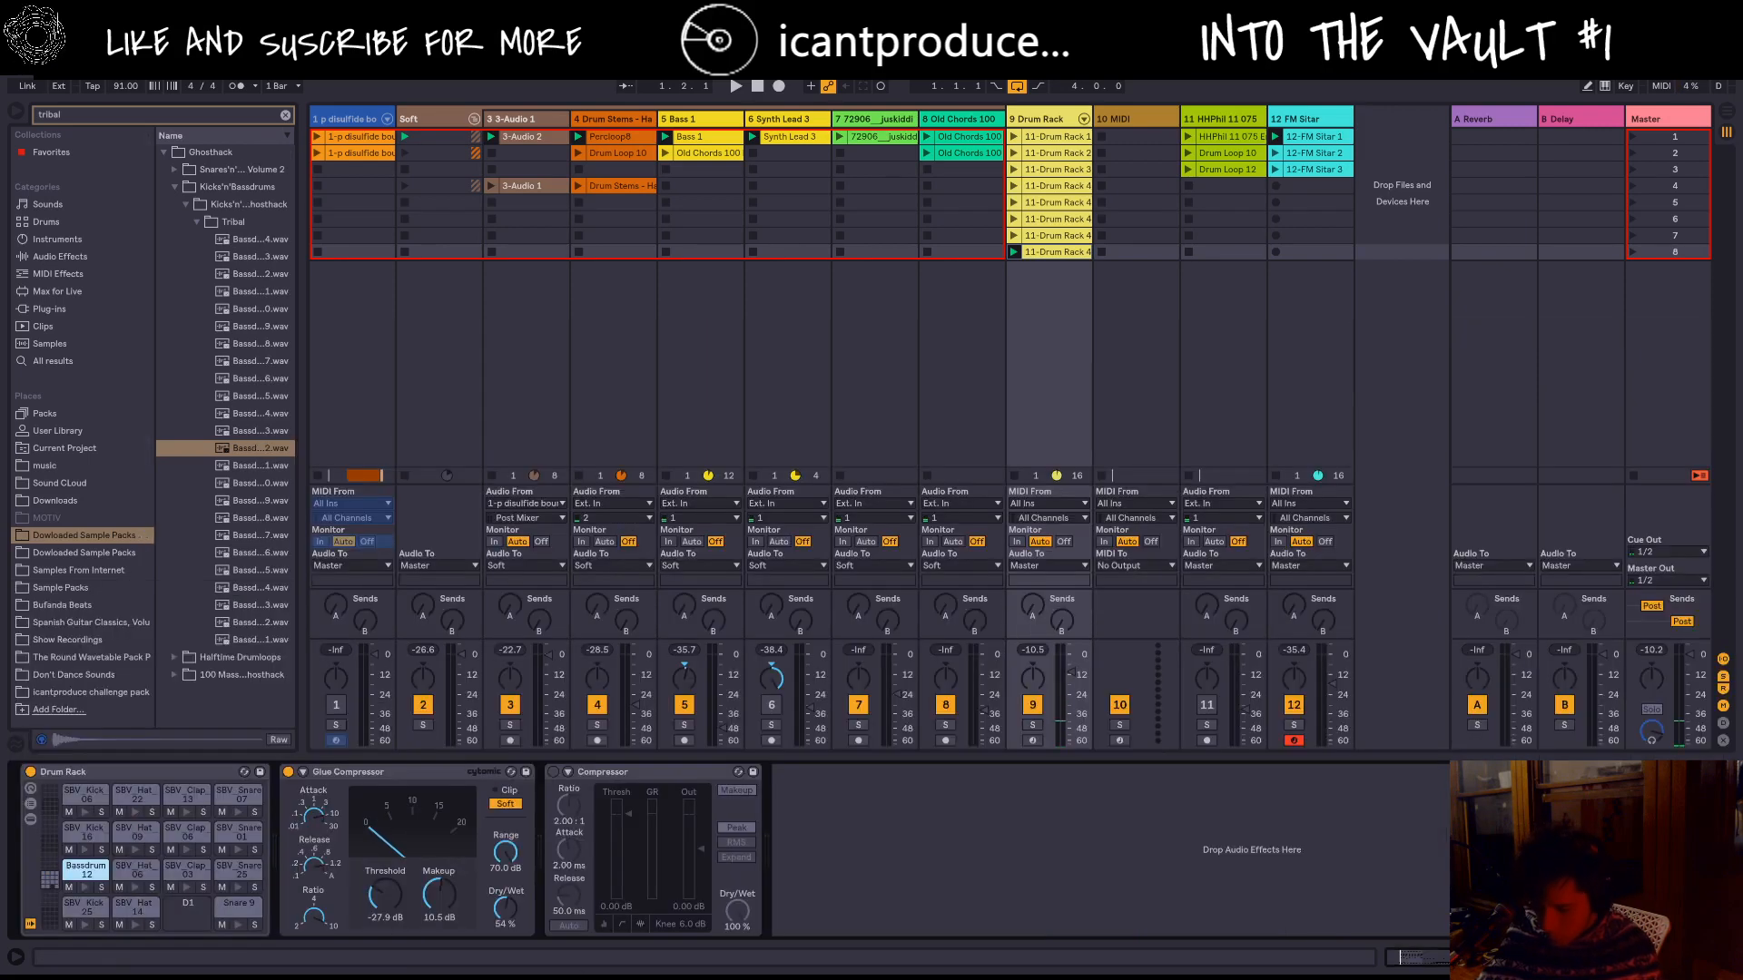
left_click(85, 887)
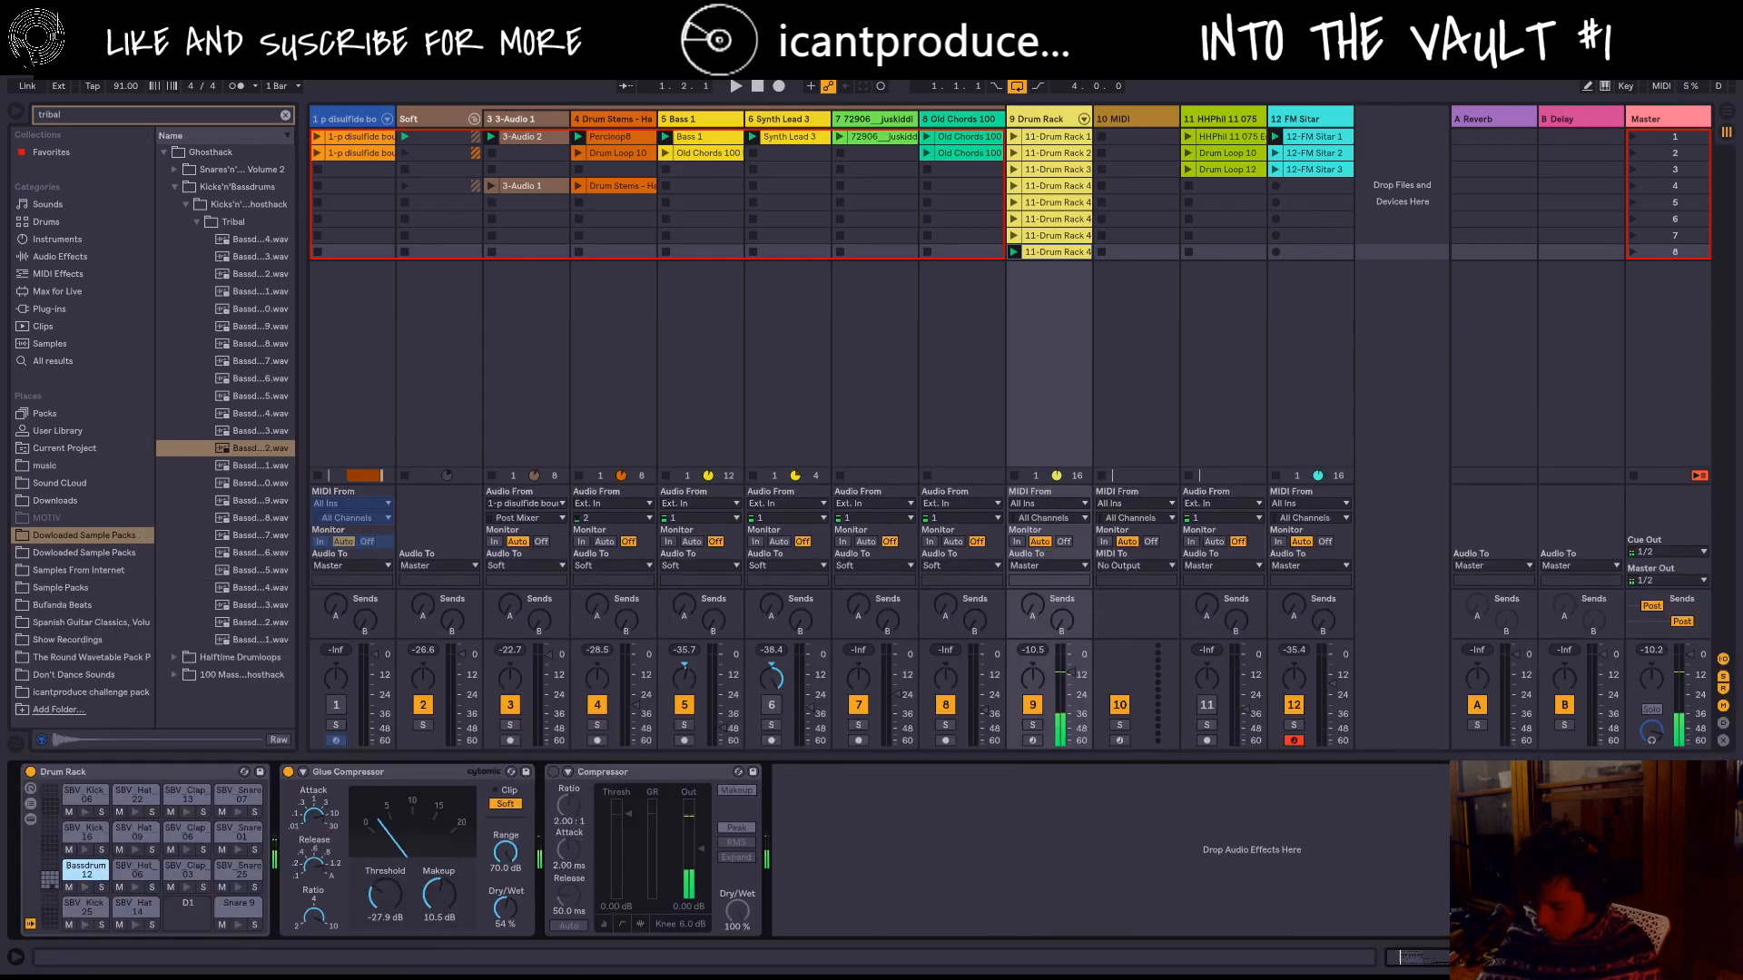
key("shift+Tab")
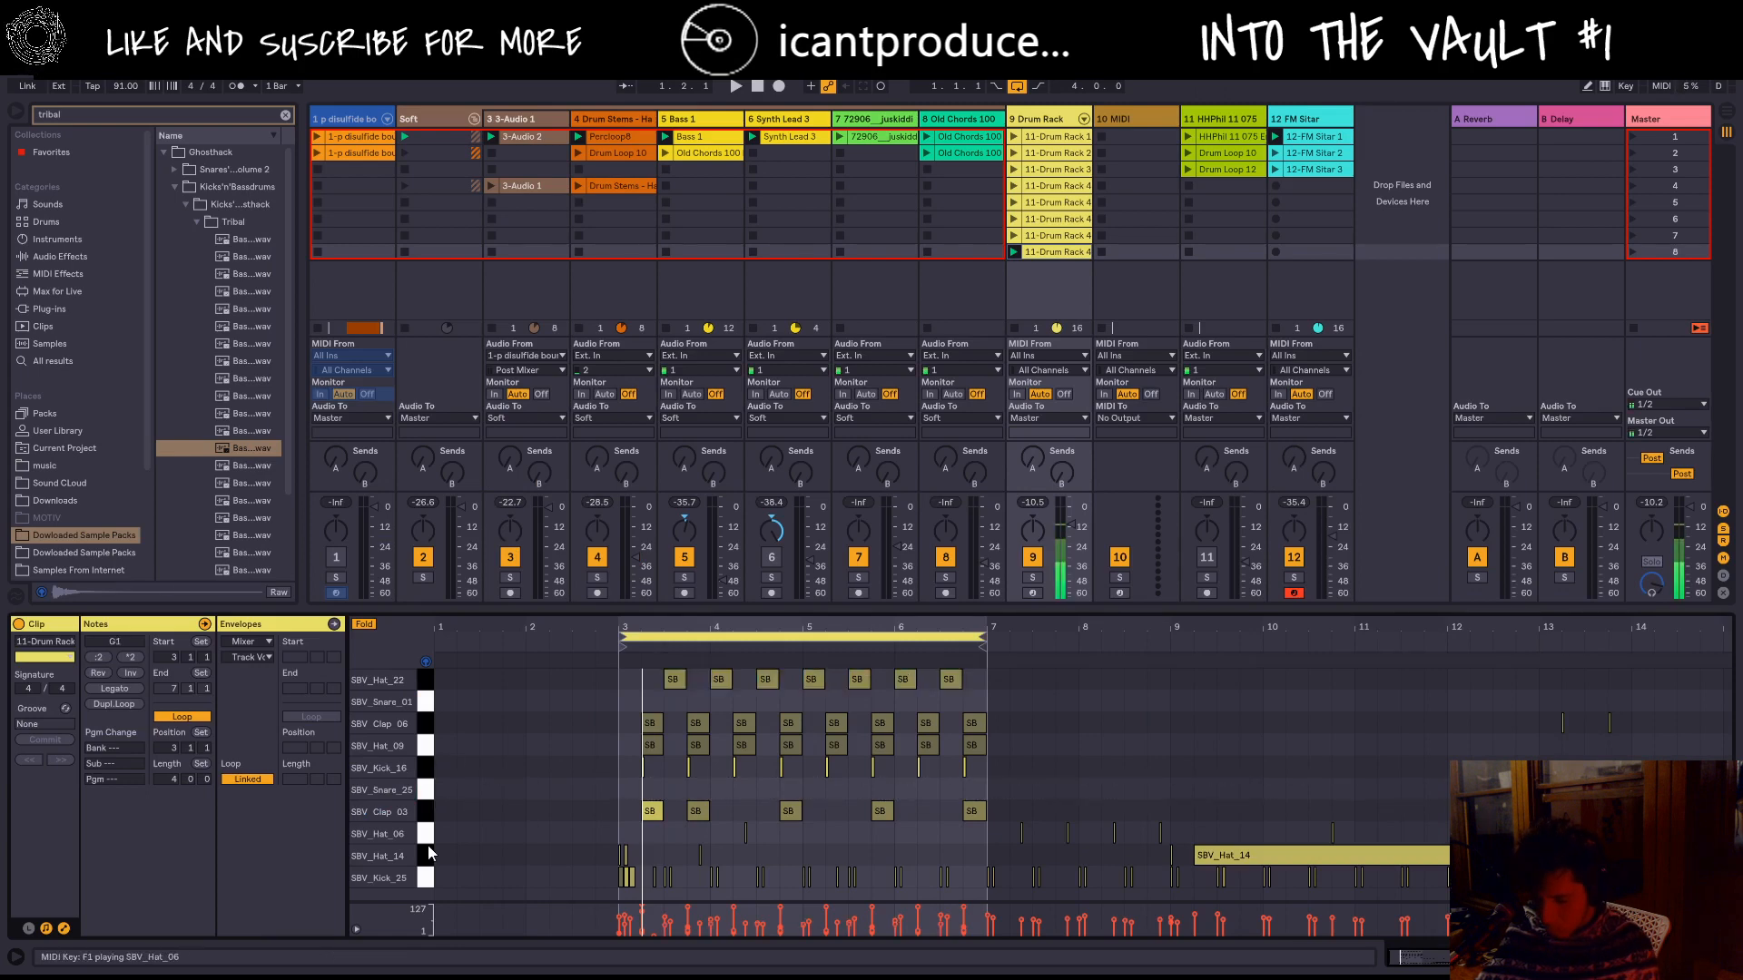
left_click_drag(427, 845, 432, 898)
left_click_drag(424, 747, 422, 833)
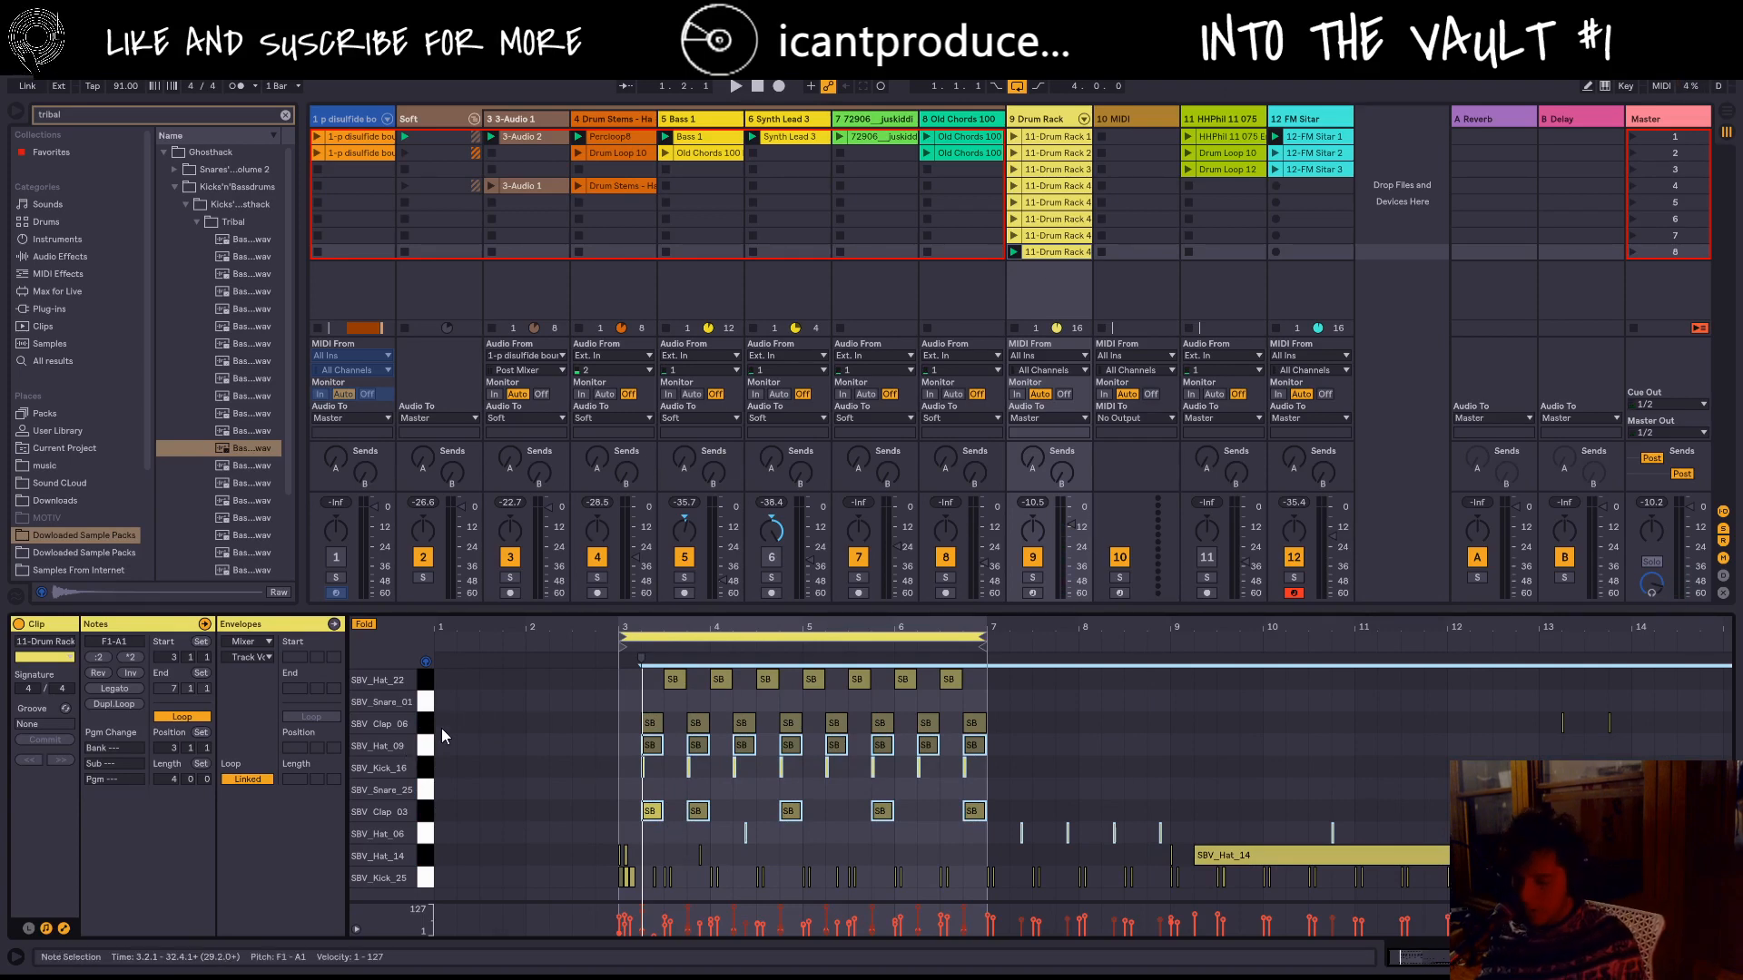
Step: Enlarge the clip's note editor and check the Bassdrum 12 pad among the drum rack's pads
left_click_drag(778, 606, 778, 390)
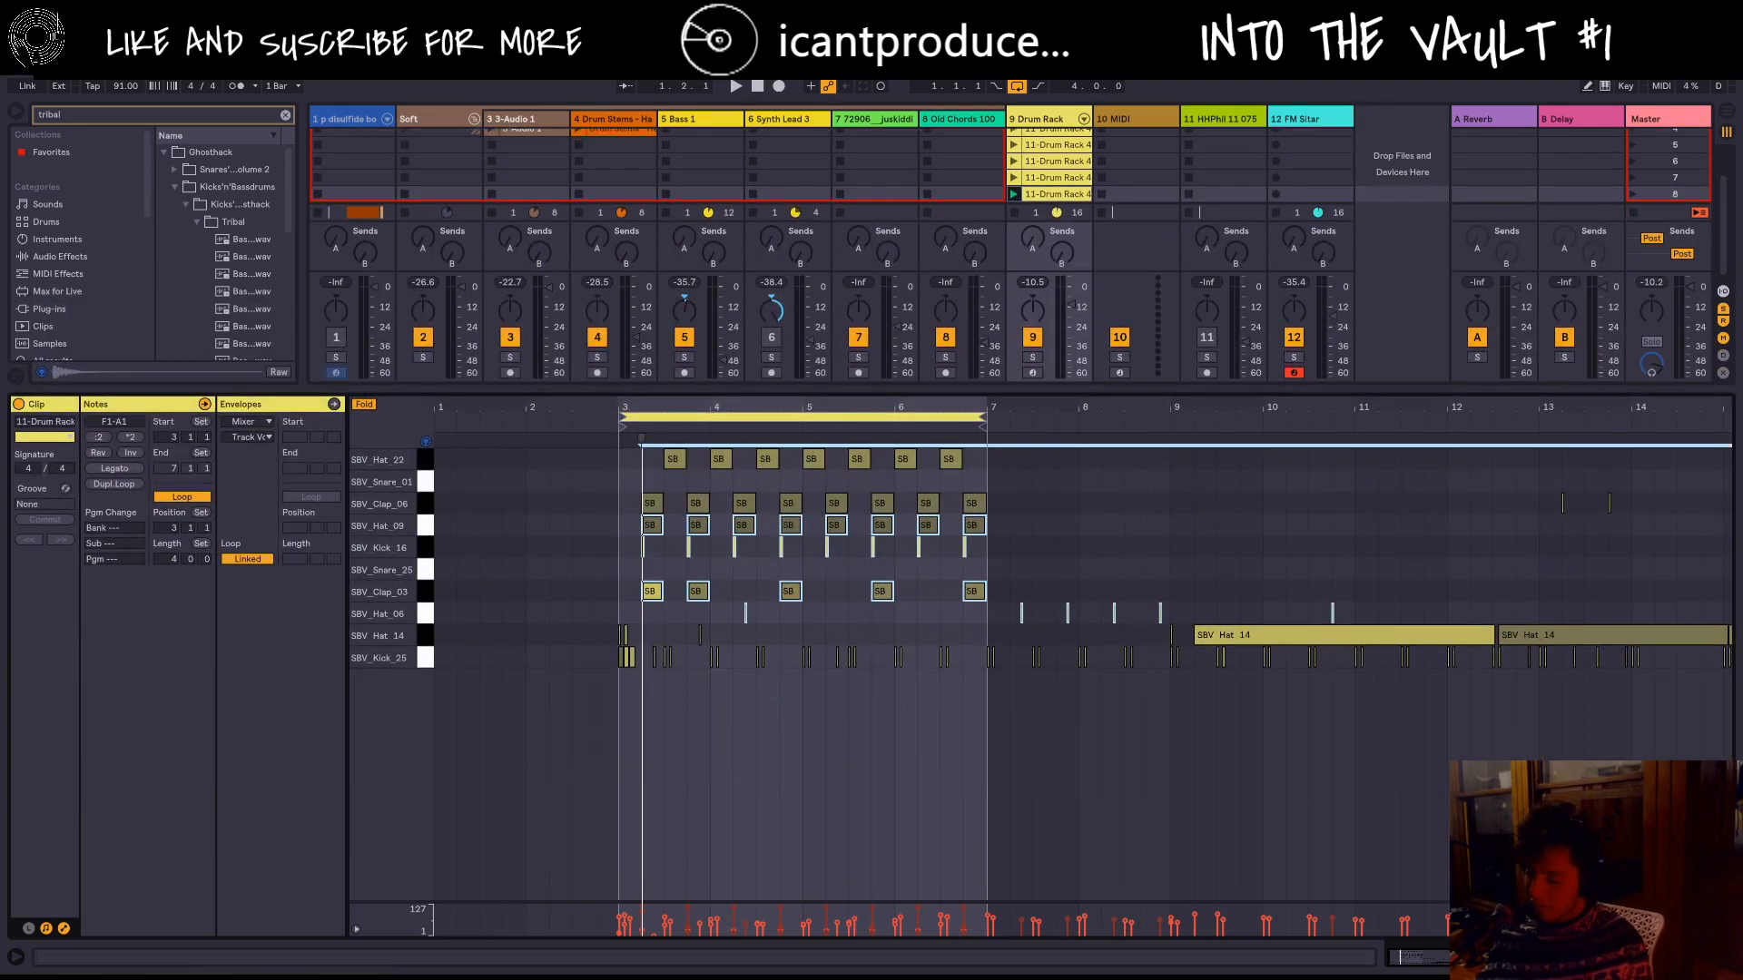
key("Tab")
key("Tab")
key("shift+Tab")
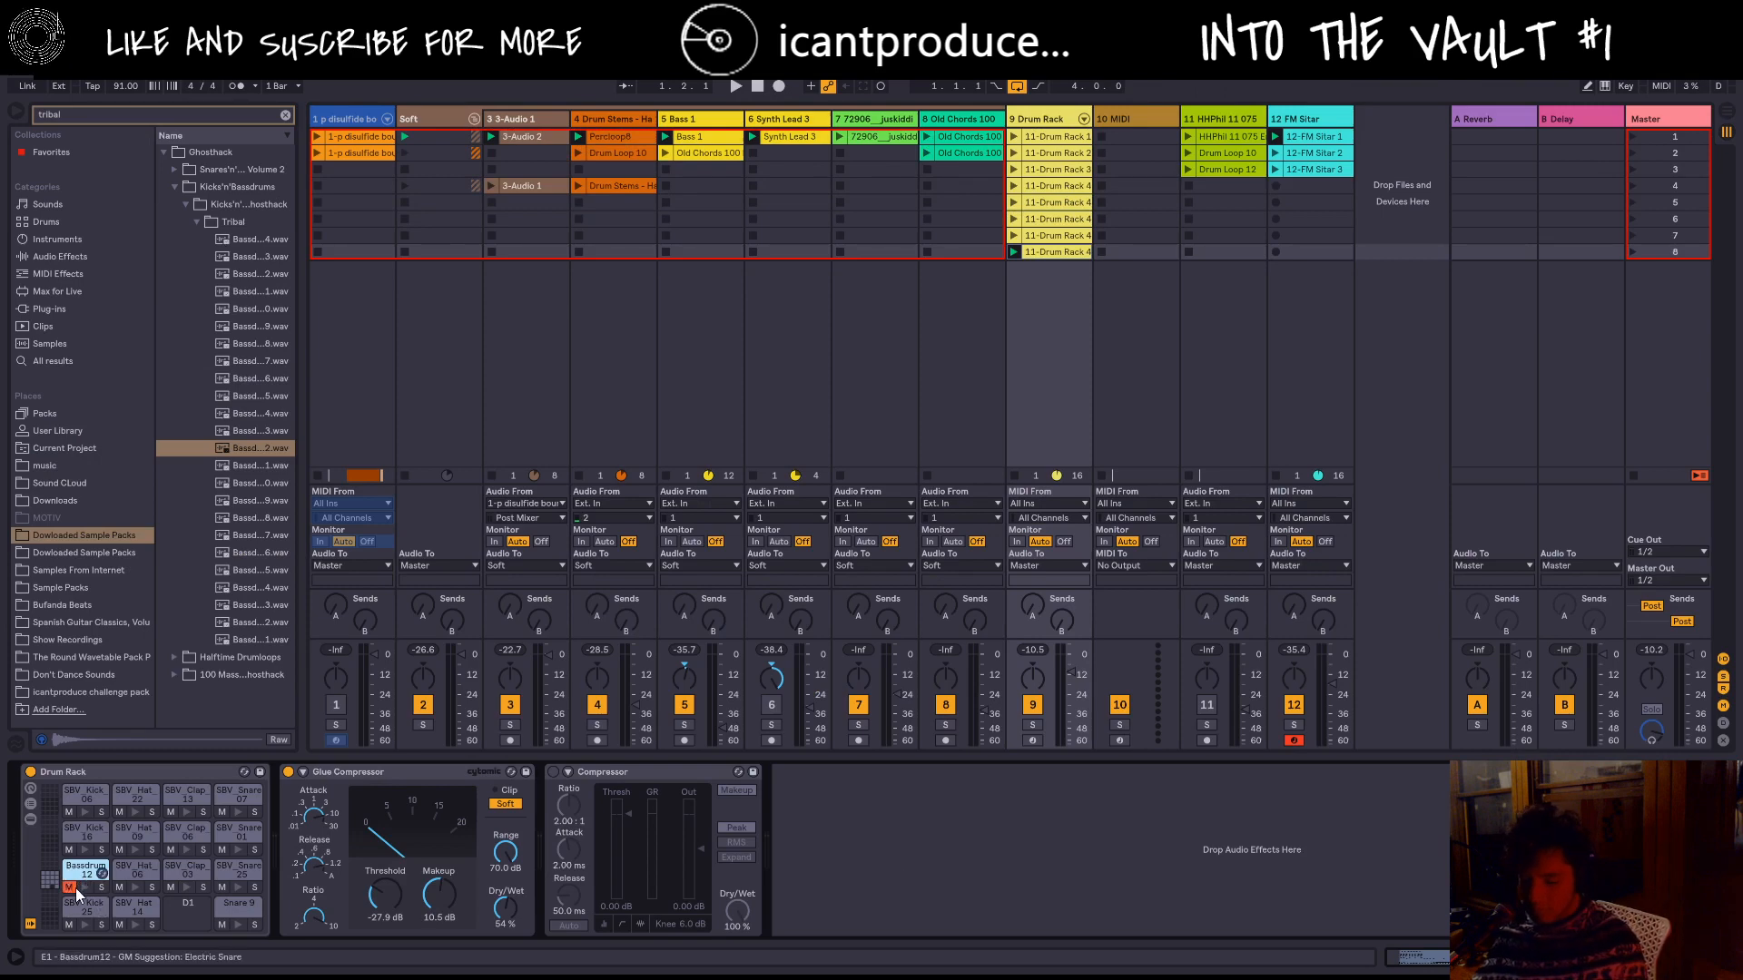
key("Tab")
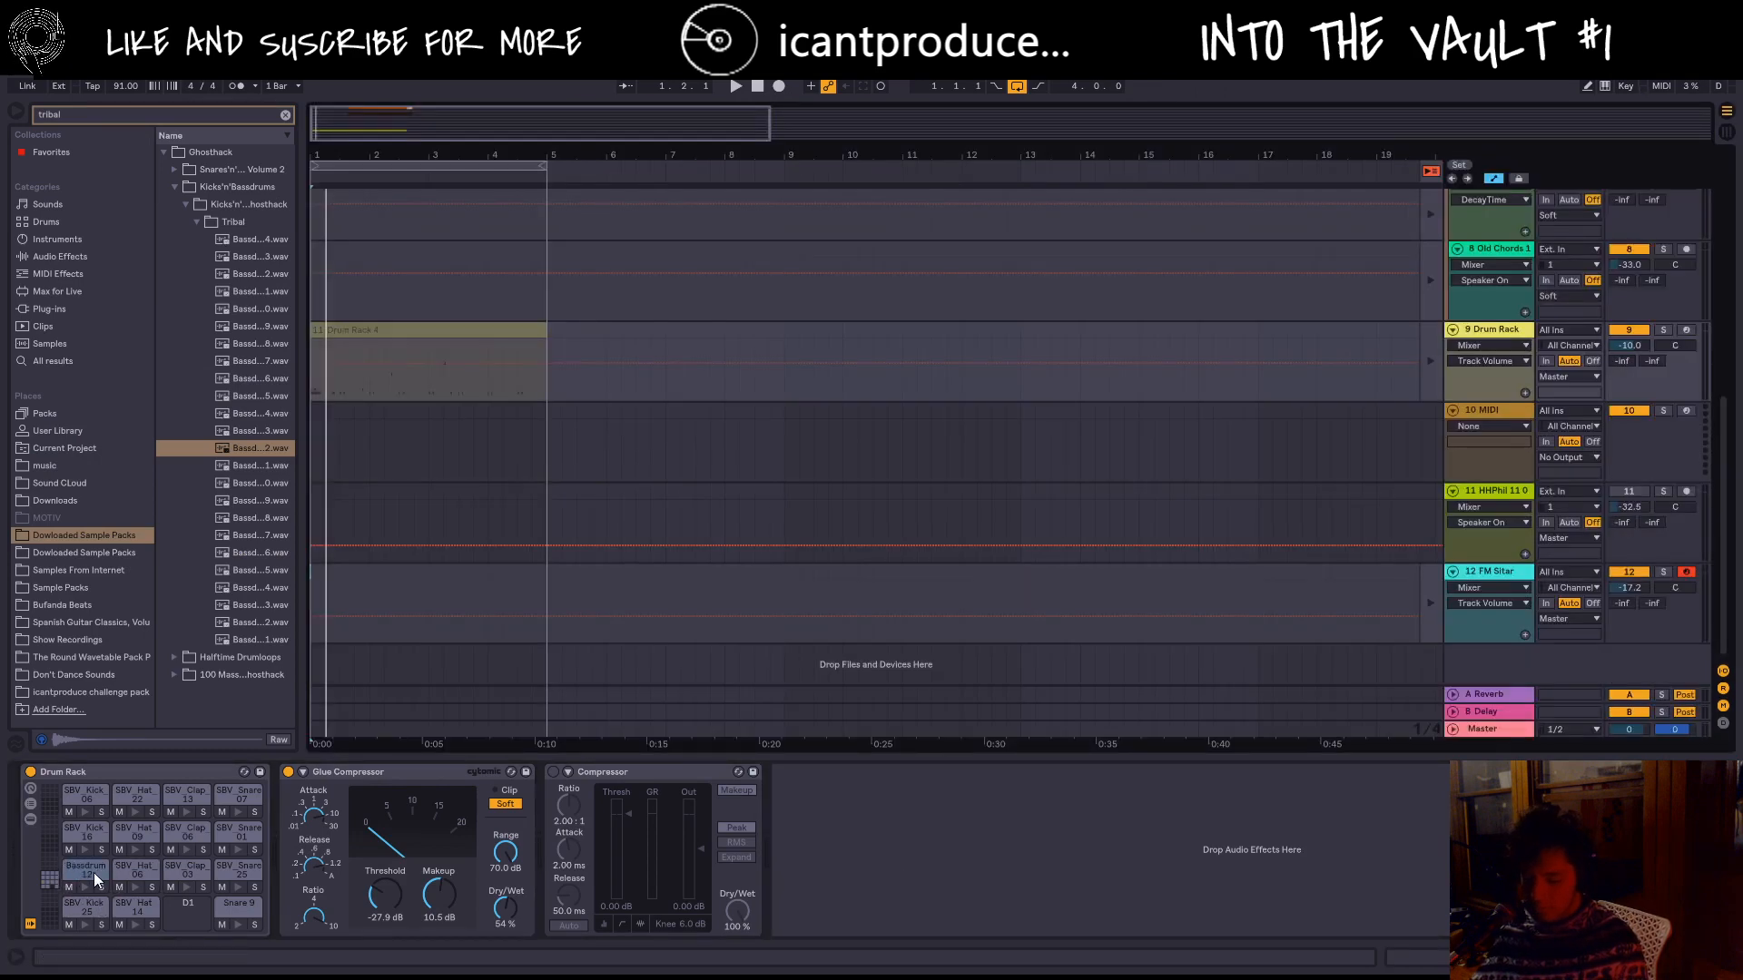
key("Tab")
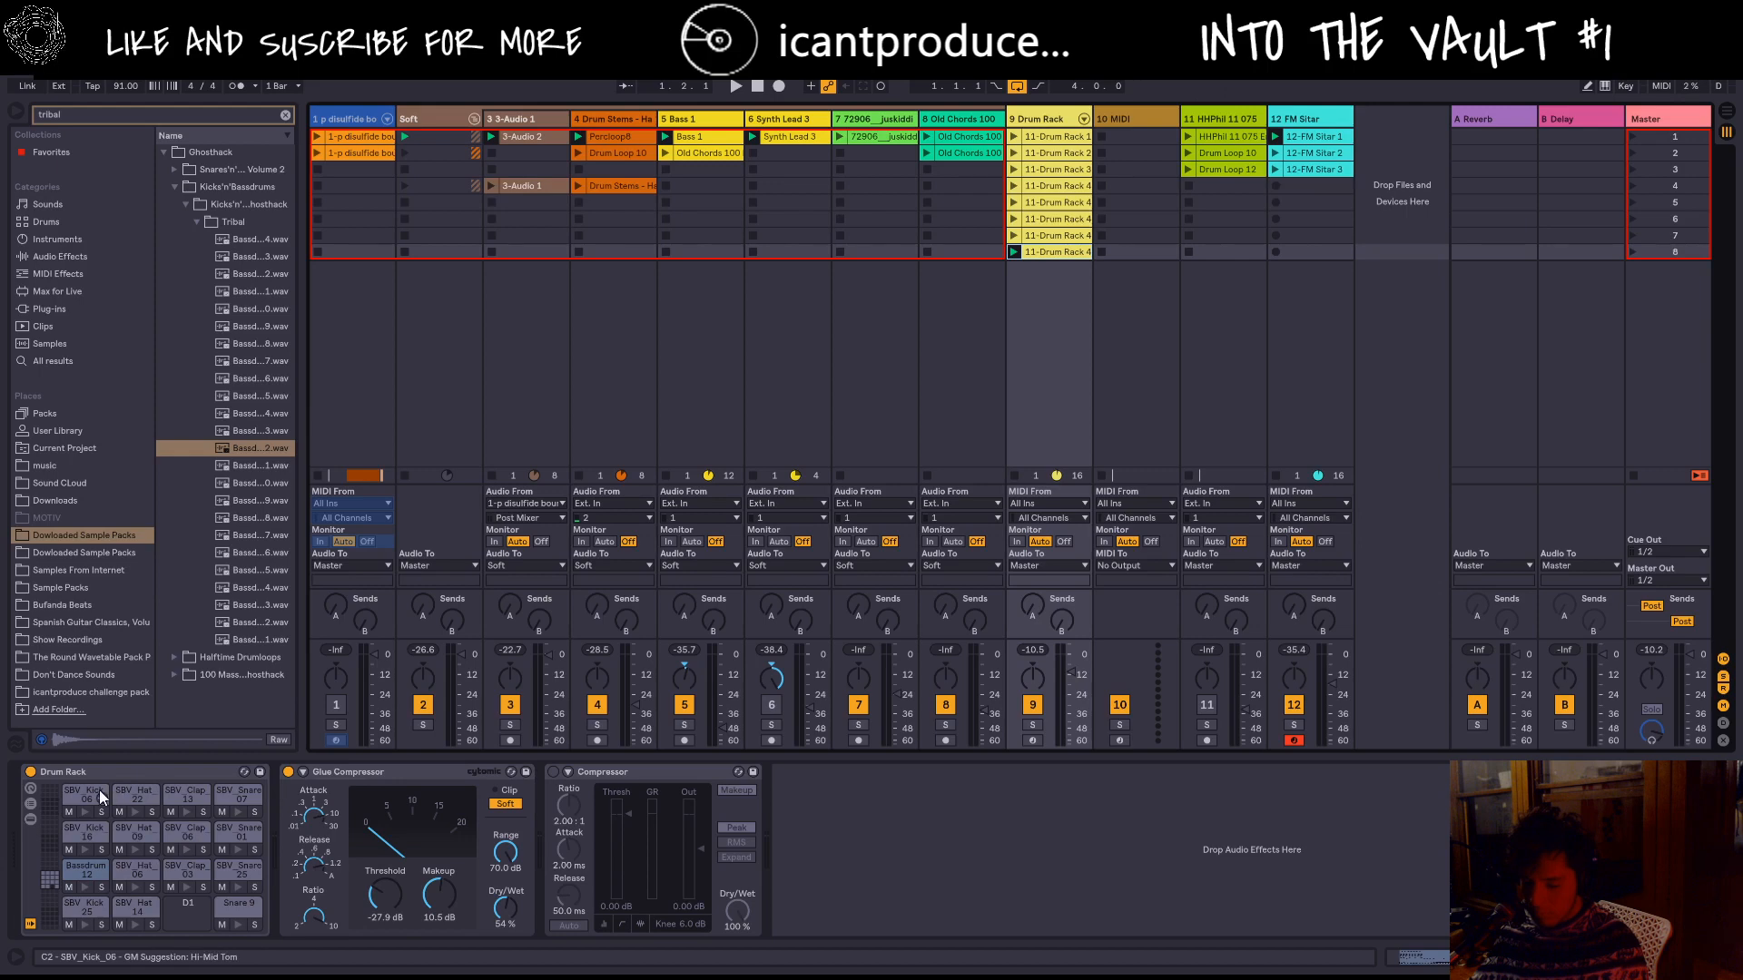
left_click(50, 878)
key("shift+Tab")
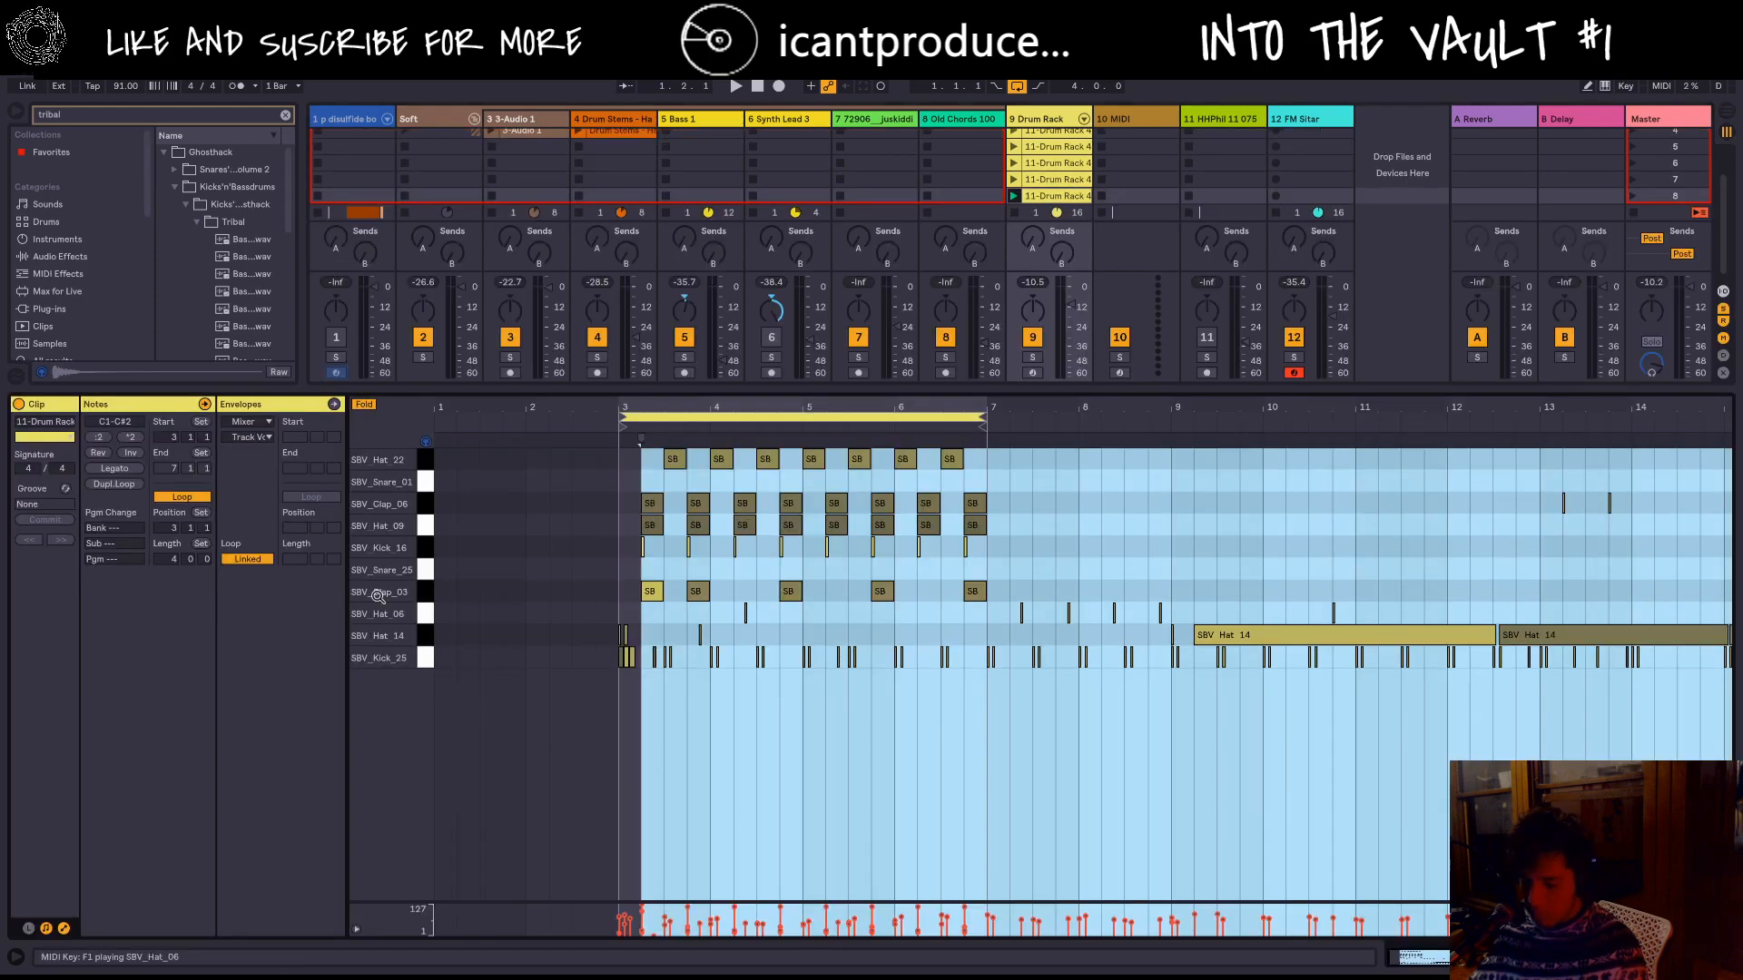
Step: Audition the clip's snare, clap, hat and kick lanes again, and play the beat briefly
left_click(422, 451)
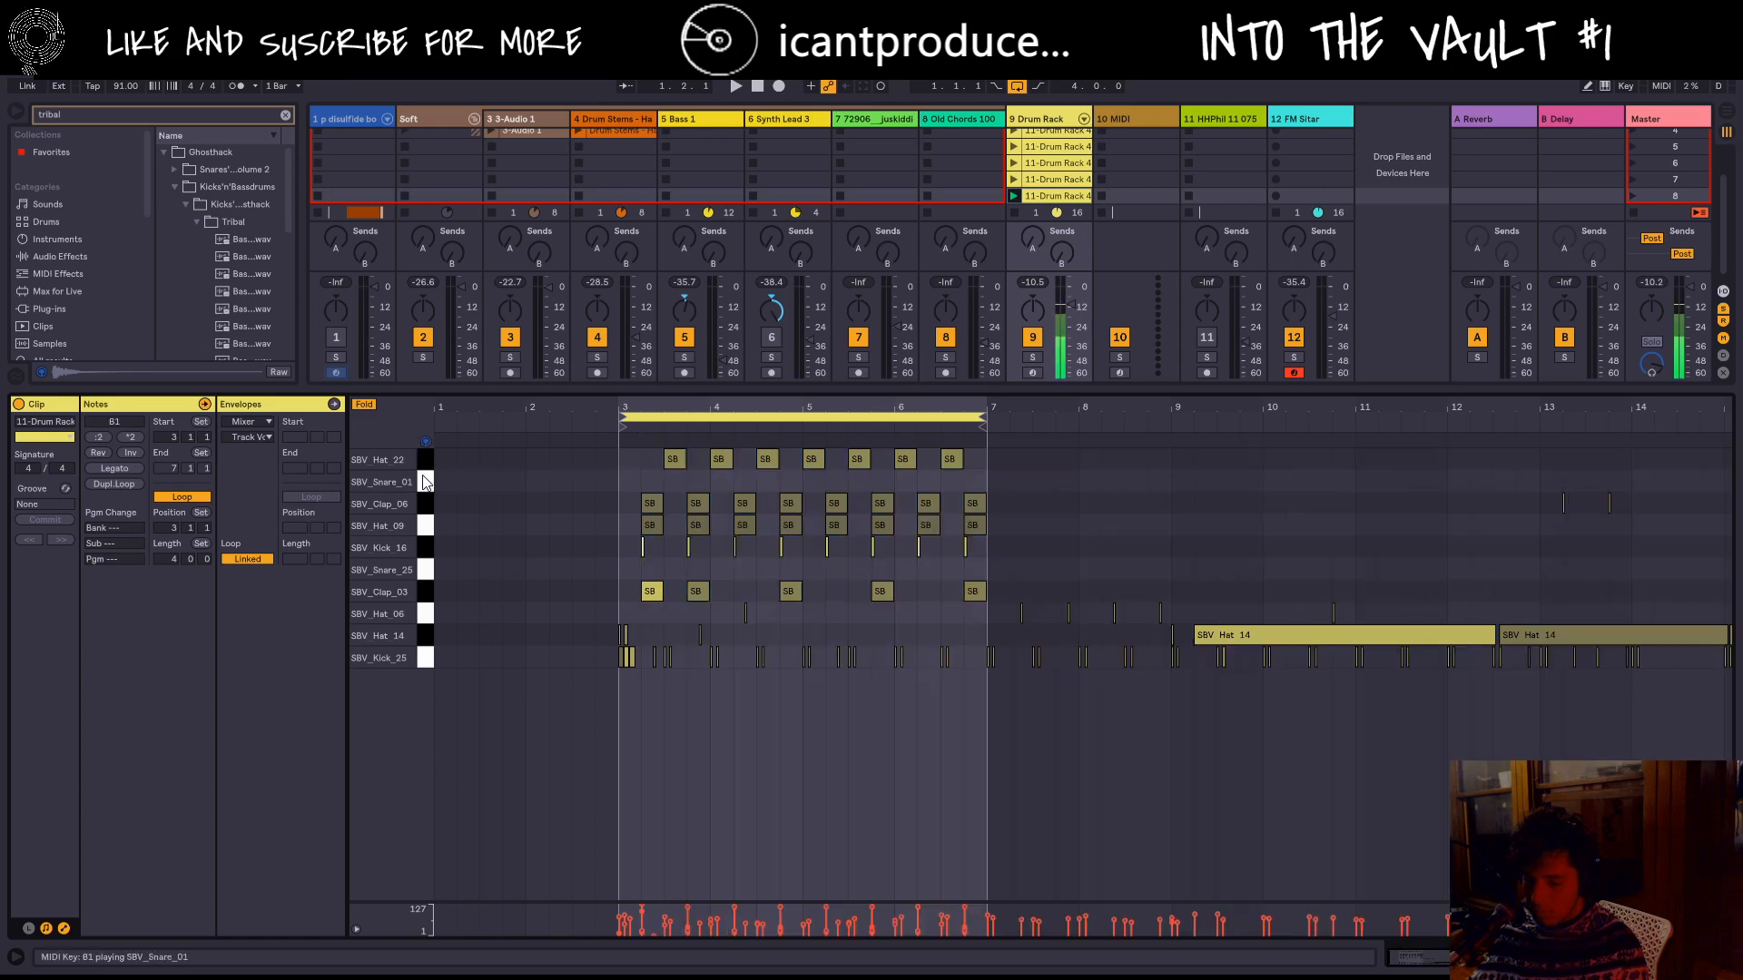
left_click(425, 590)
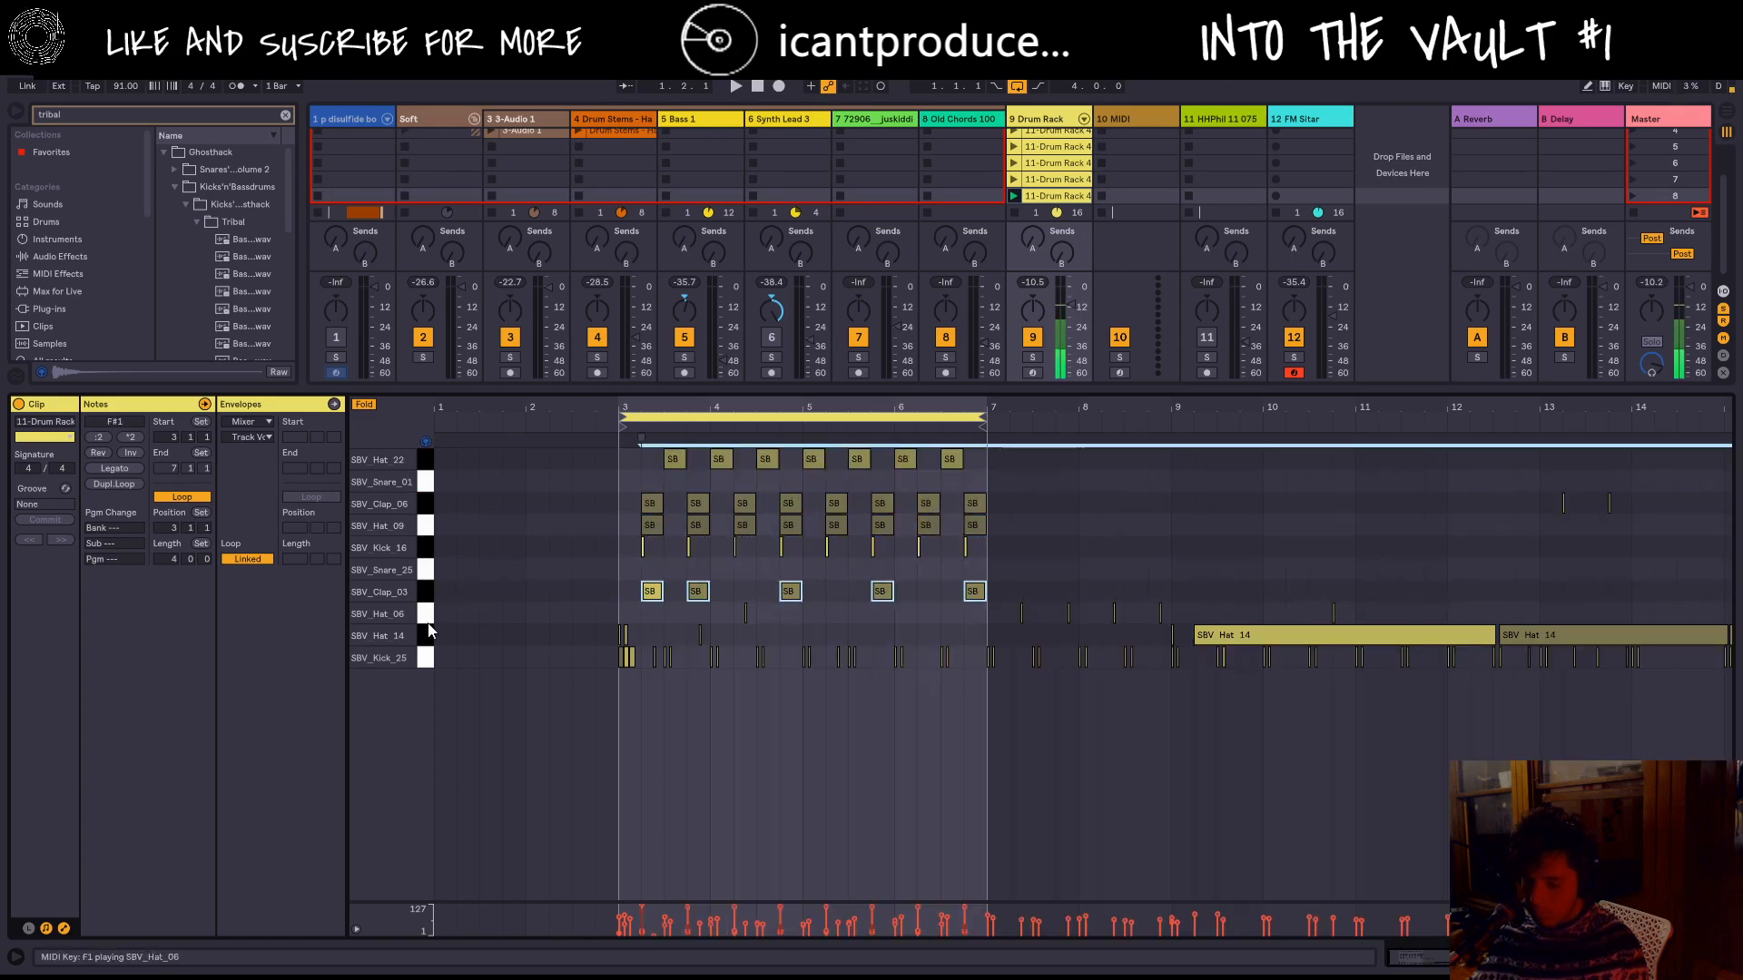
left_click(423, 636)
left_click(421, 659)
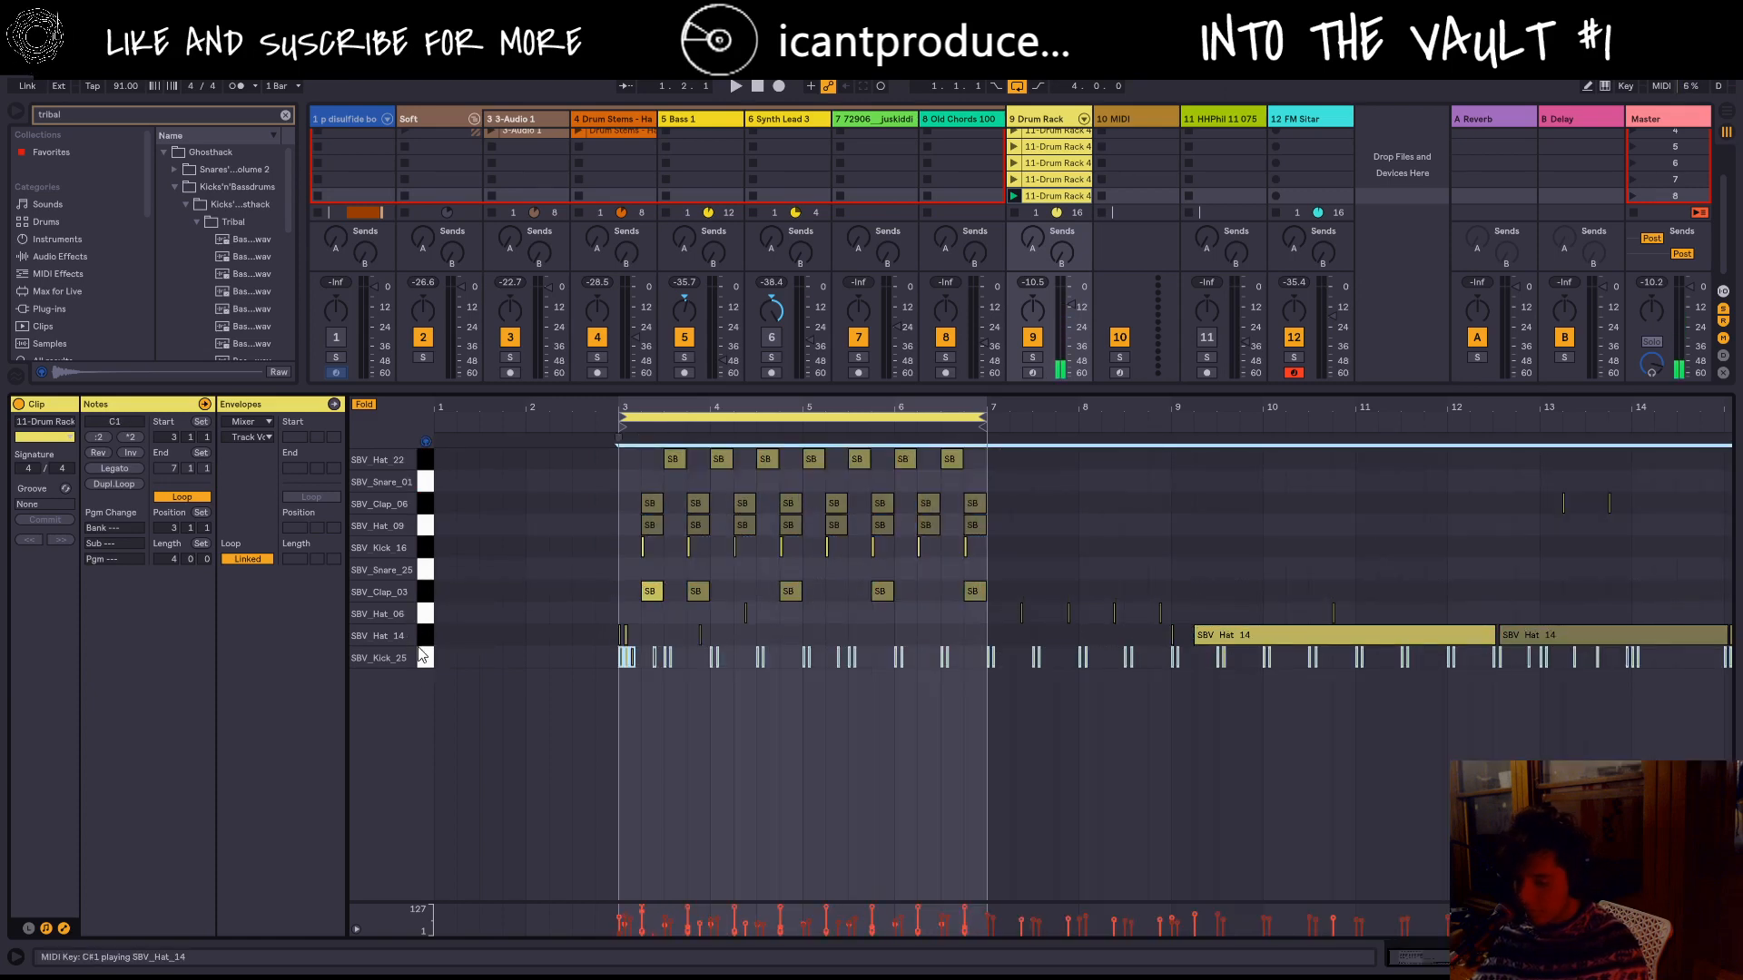
left_click(423, 635)
key("space")
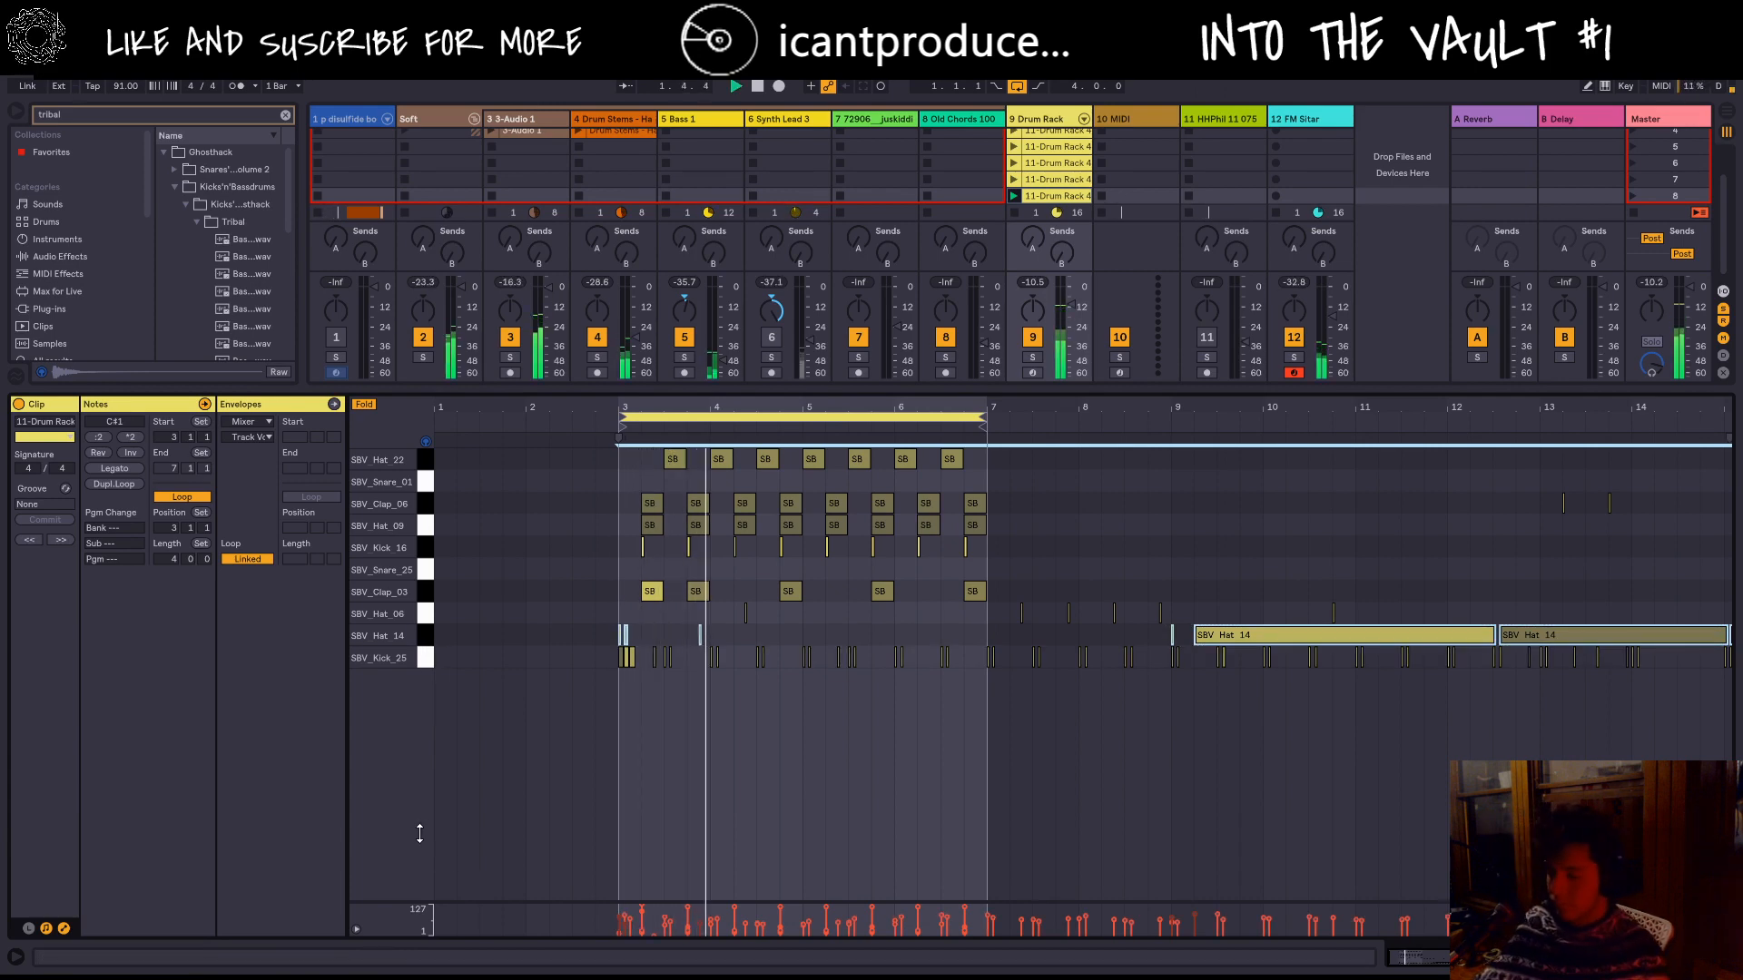
key("space")
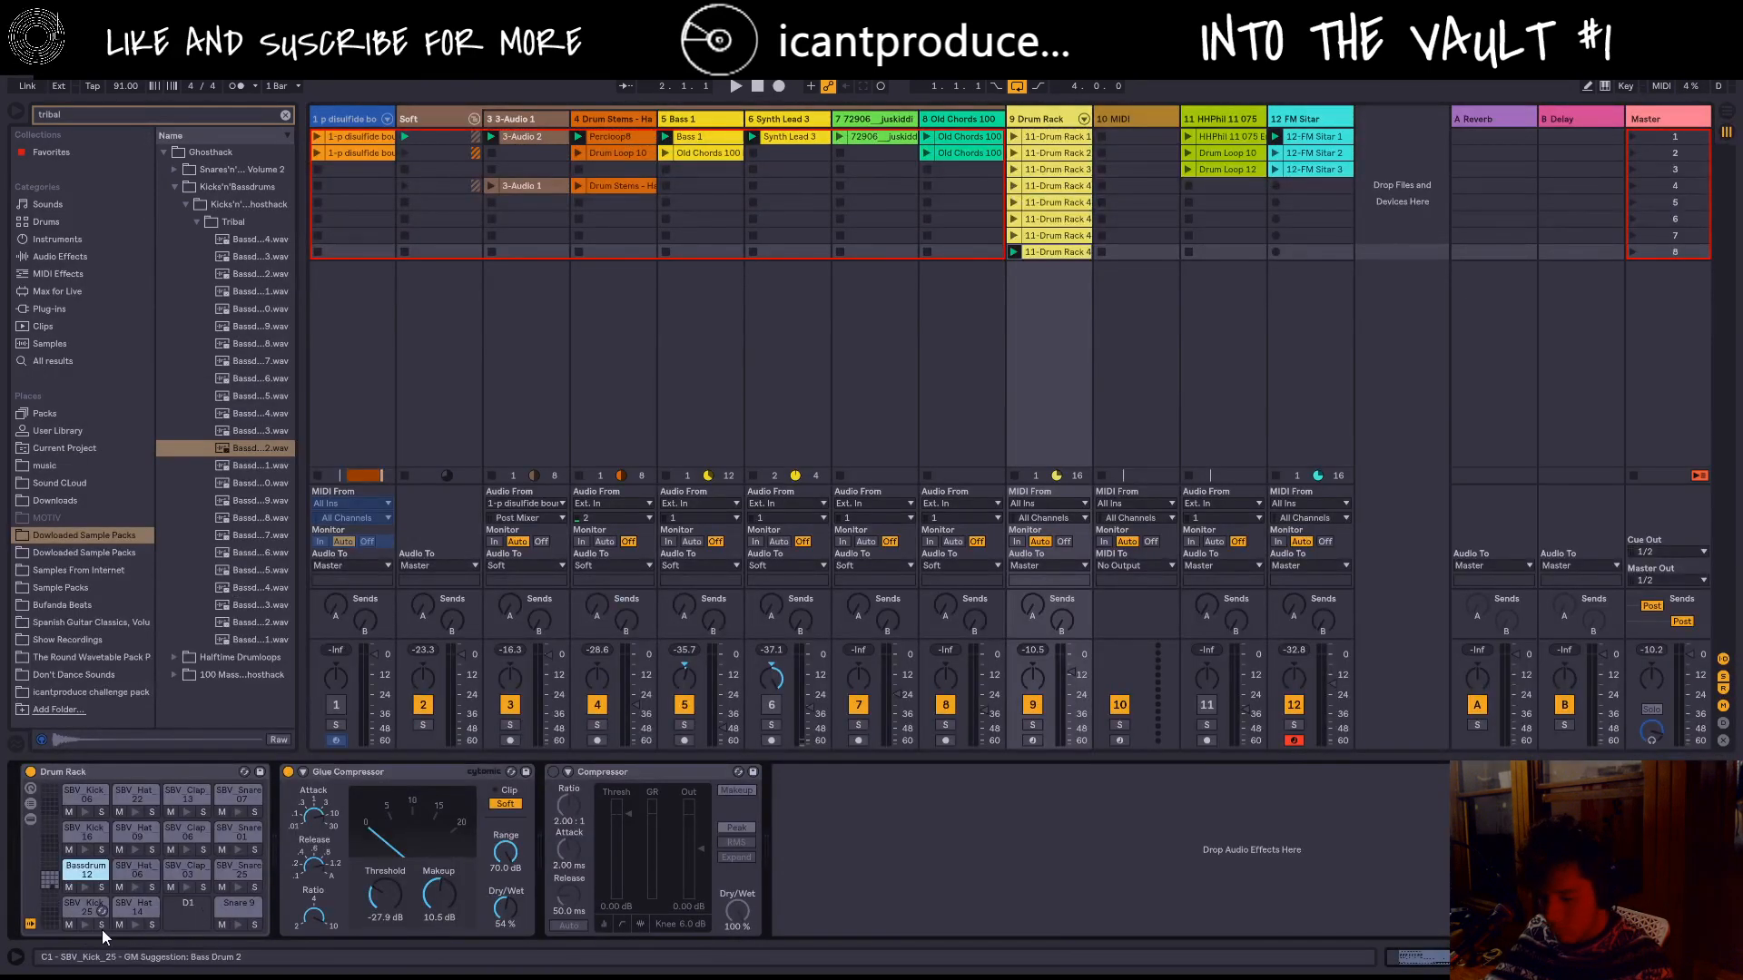
Step: Insert a scene below scene 8, arm the Drum Rack track and record a clip of Bassdrum 12, clap and kick hits
left_click(777, 88)
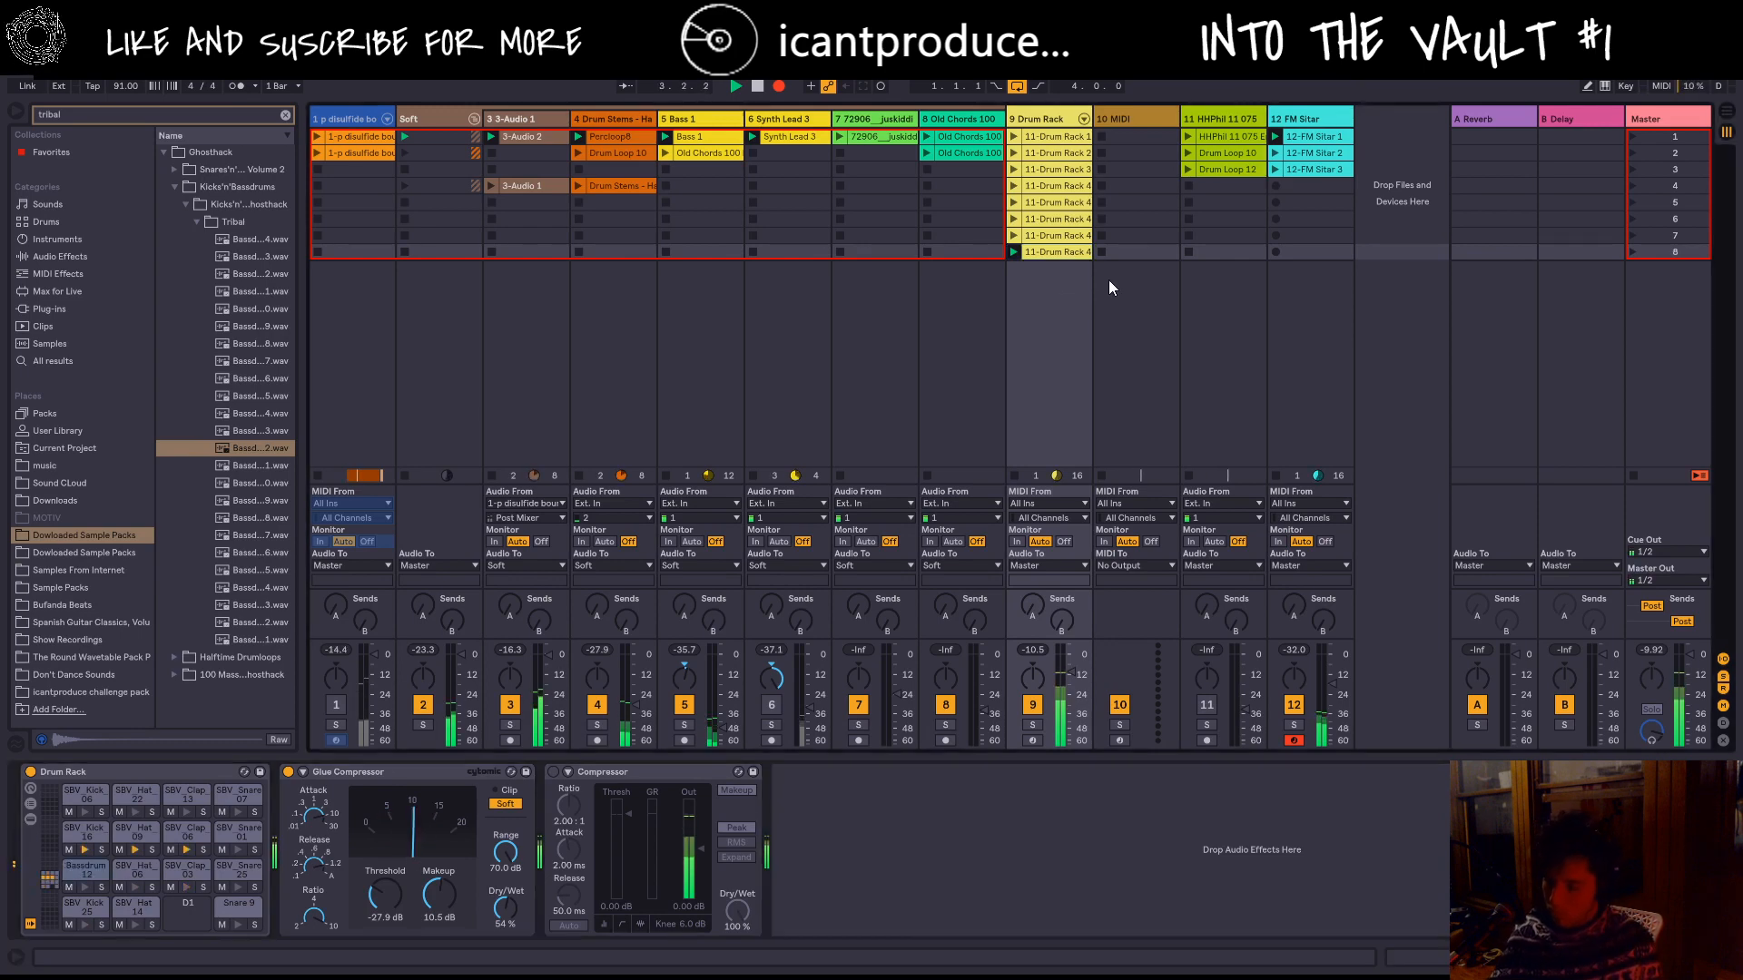
key("ctrl+i")
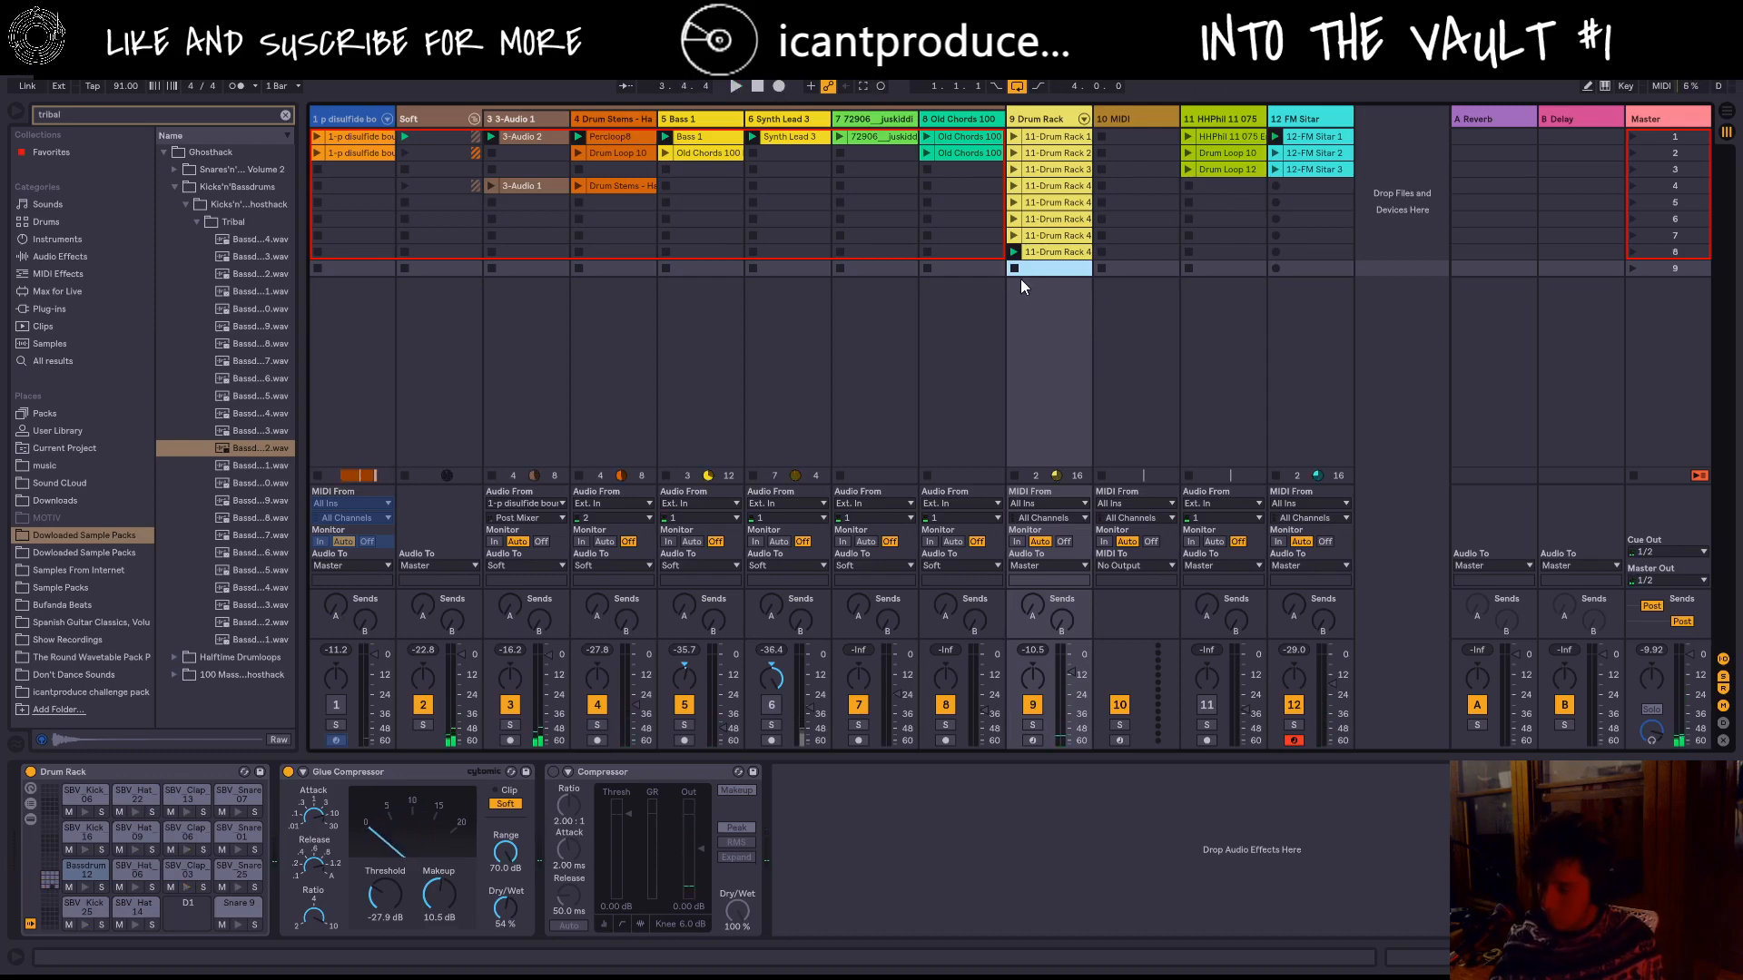
left_click(1036, 738)
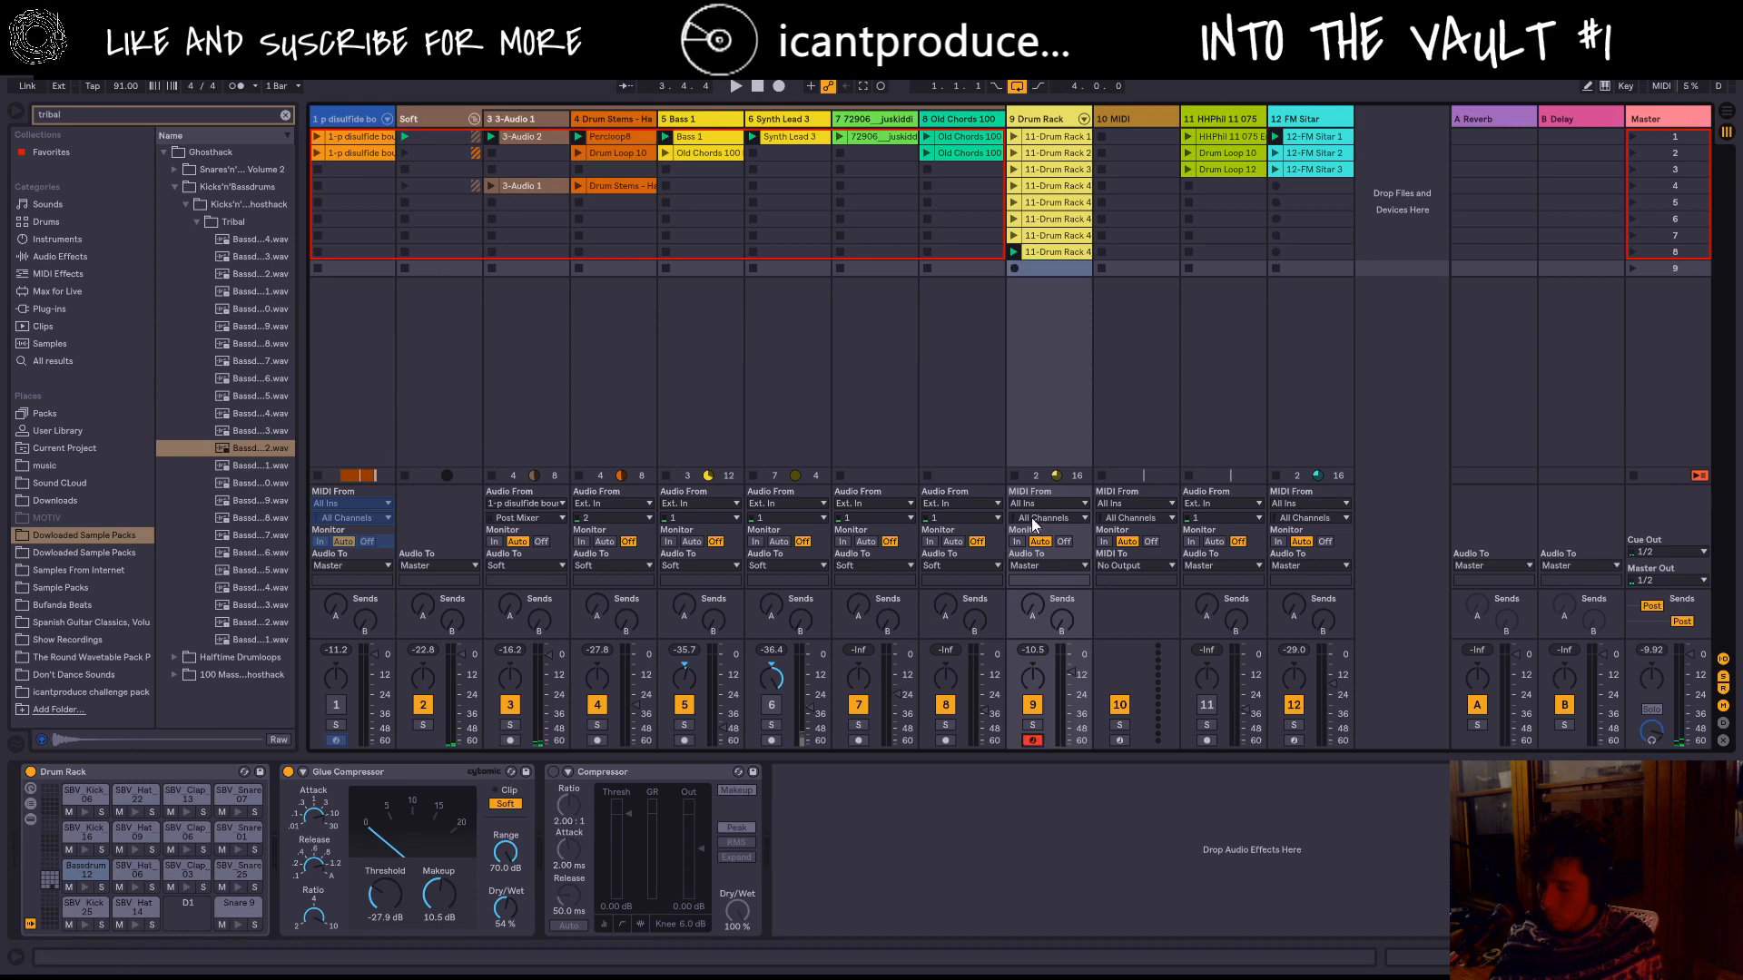
left_click(1014, 270)
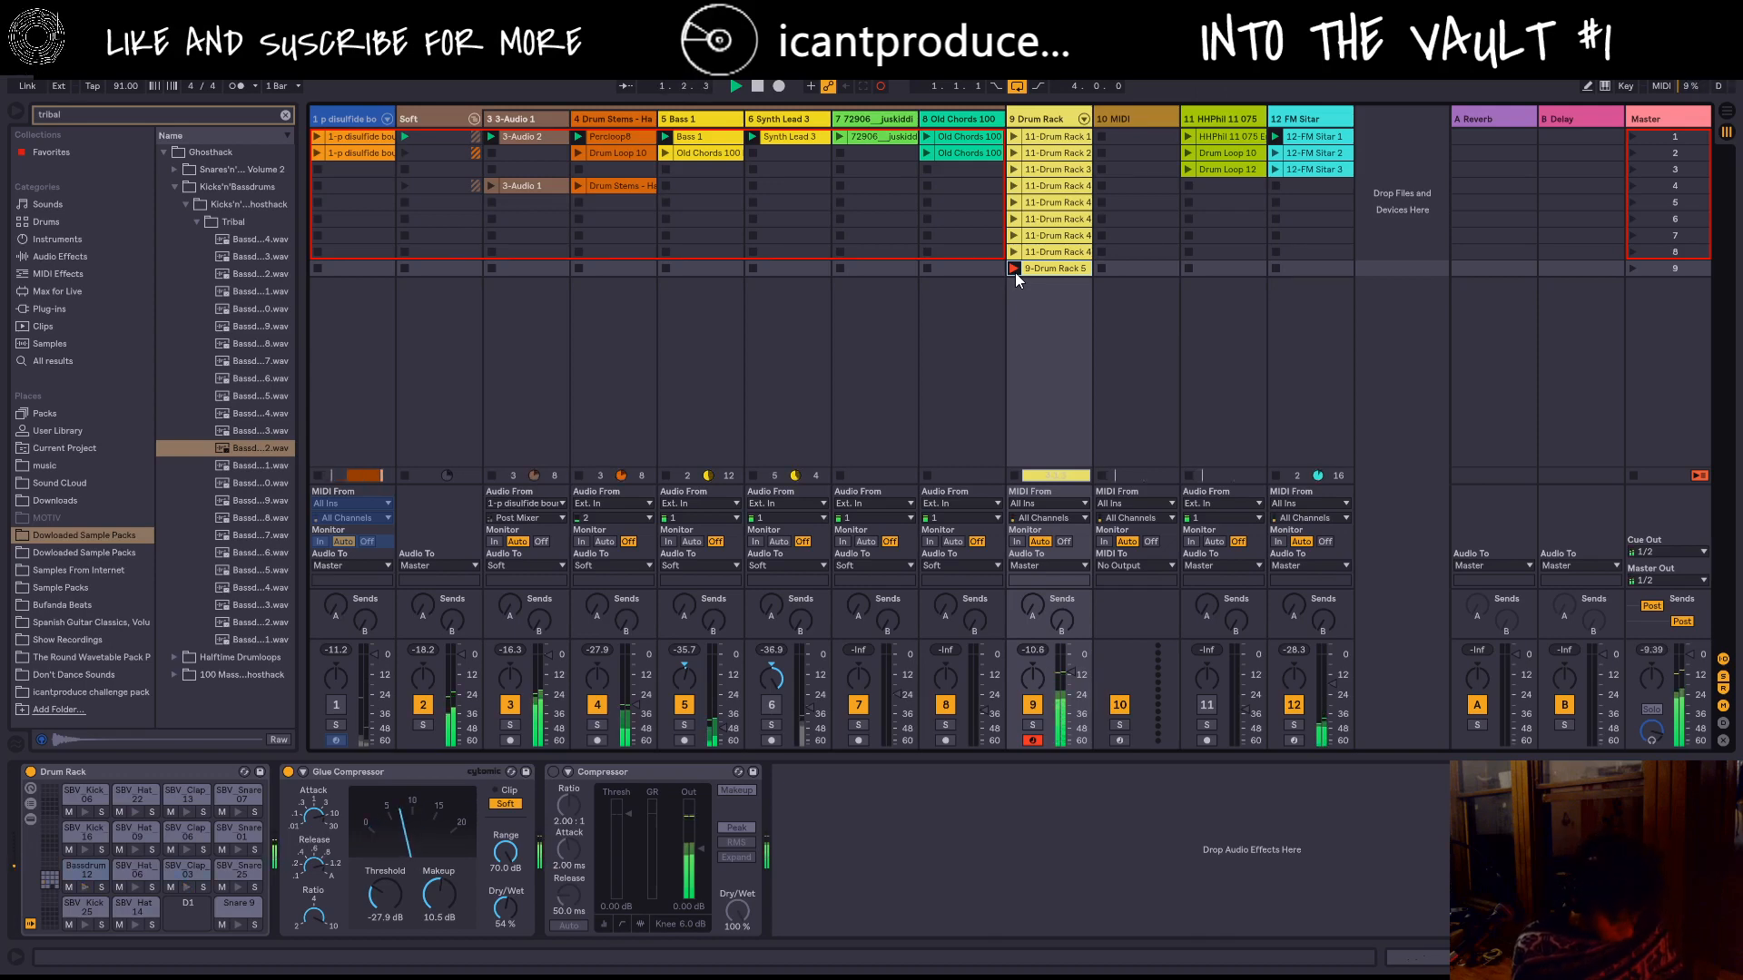
left_click(1015, 272)
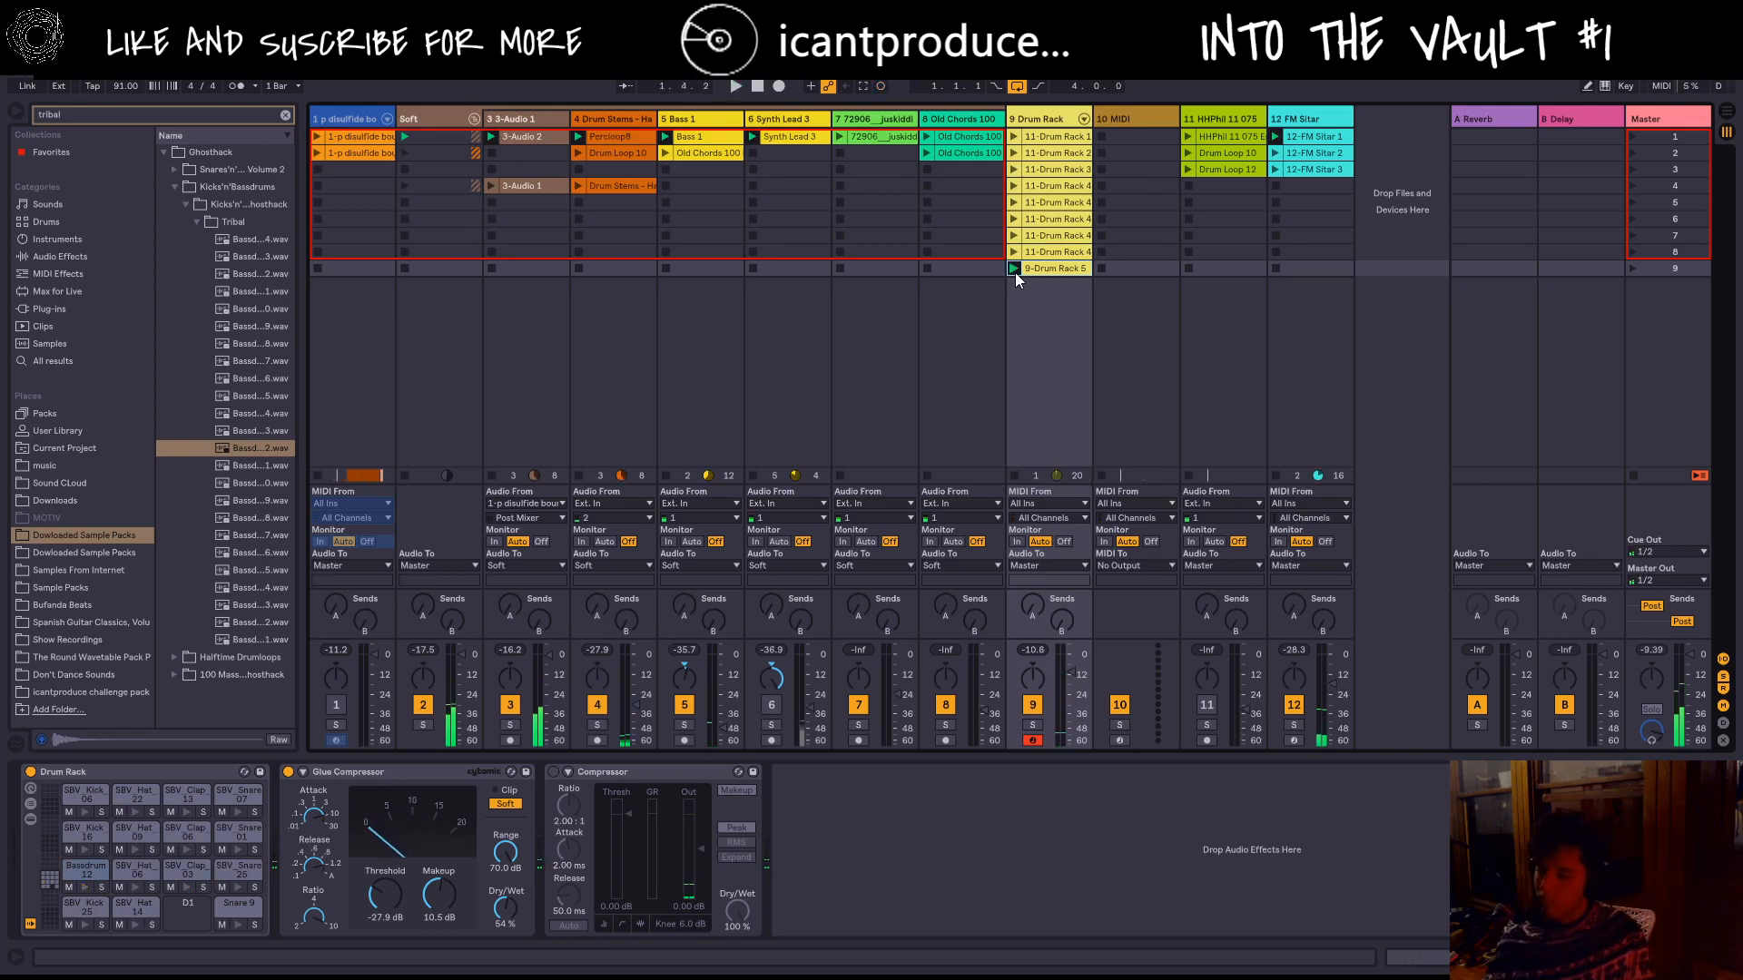
Step: Compare the recorded clip's notes with the scene 8 drum clip and unfold the scene 8 clip to show every pad lane
double_click(1047, 247)
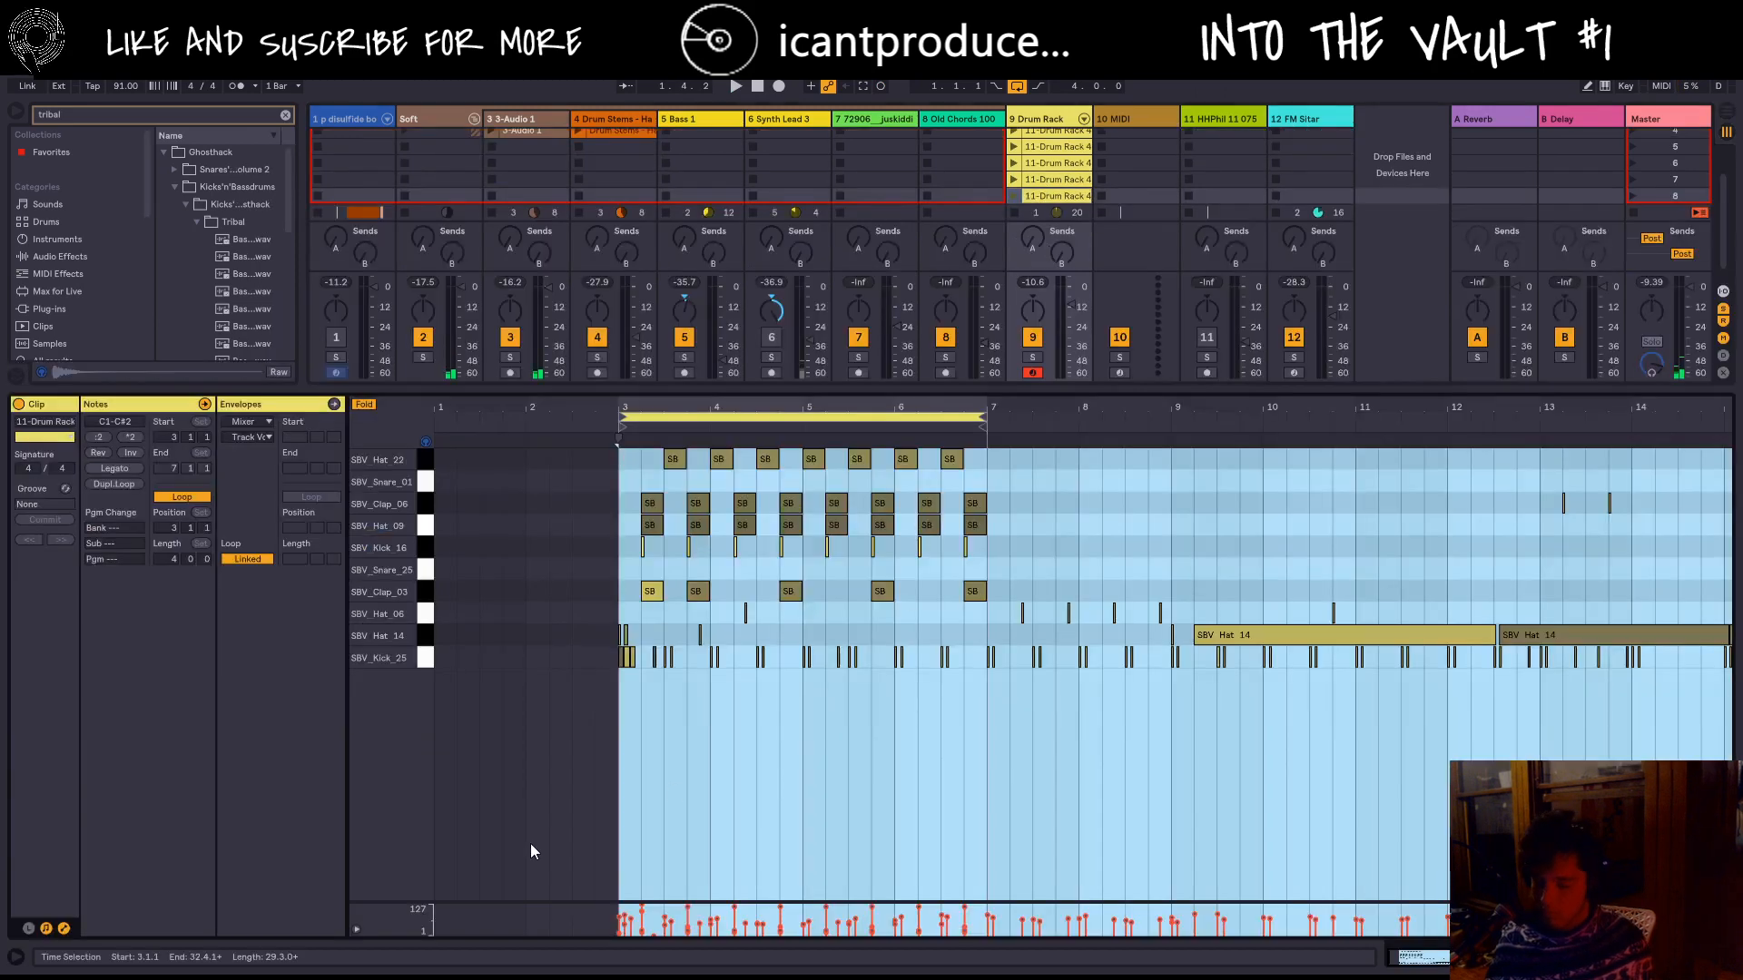
left_click(1037, 193)
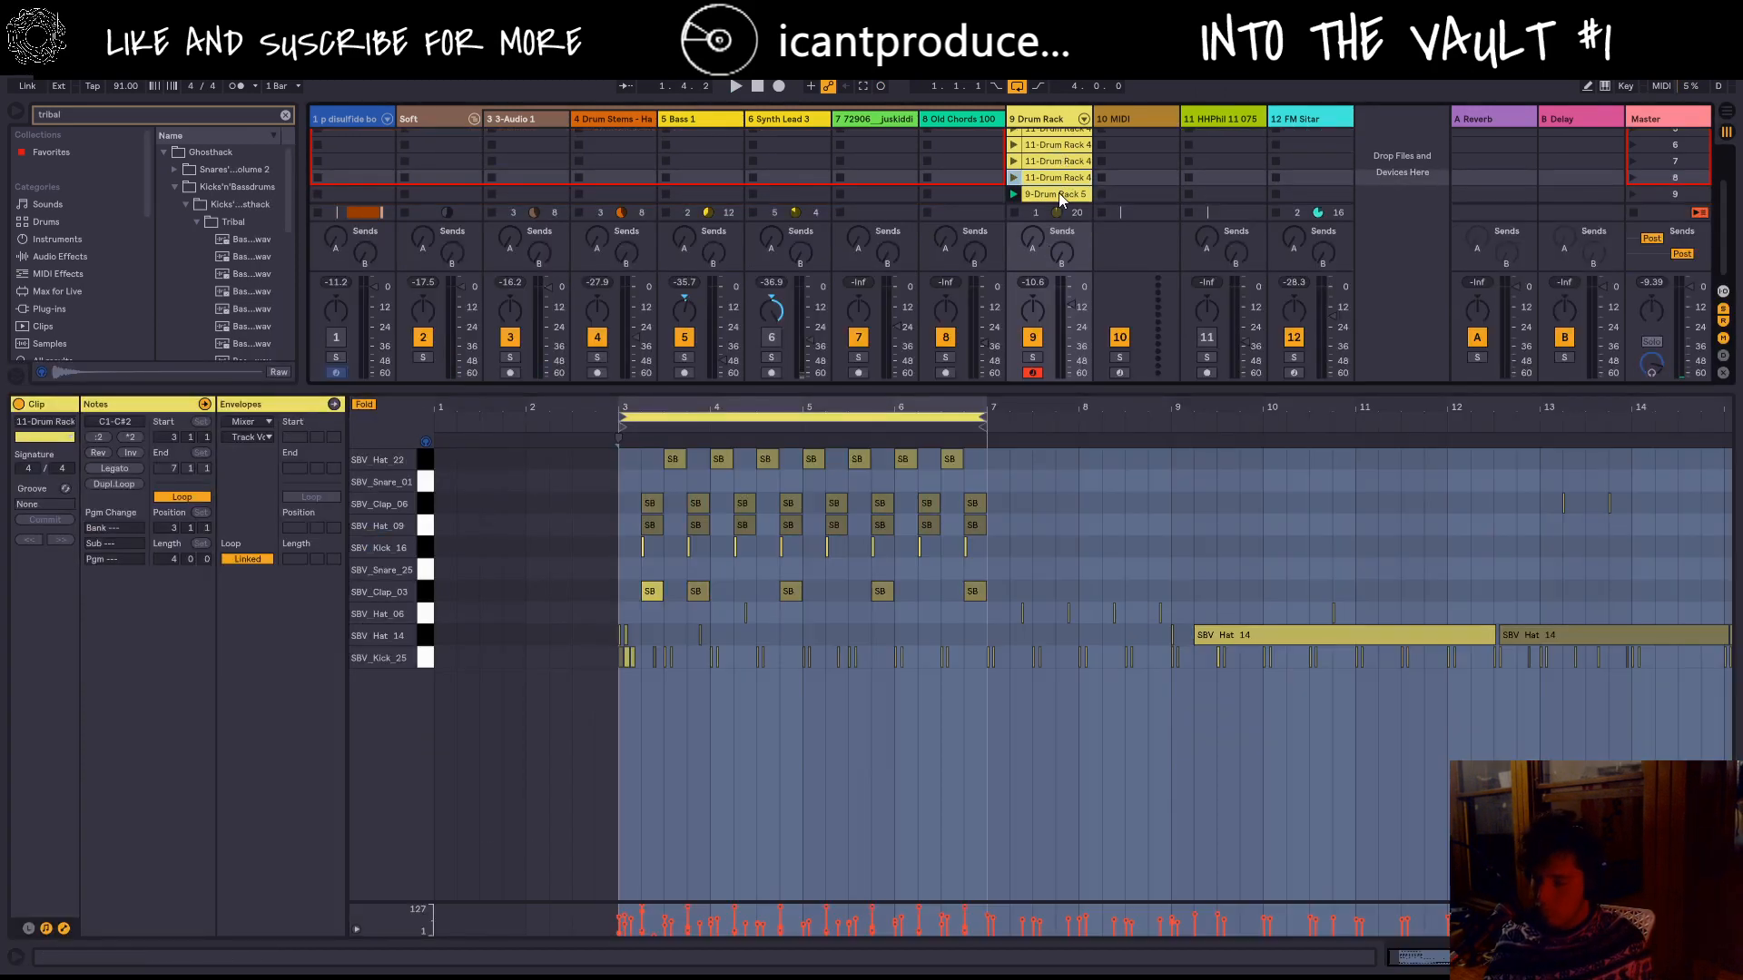
left_click(1058, 195)
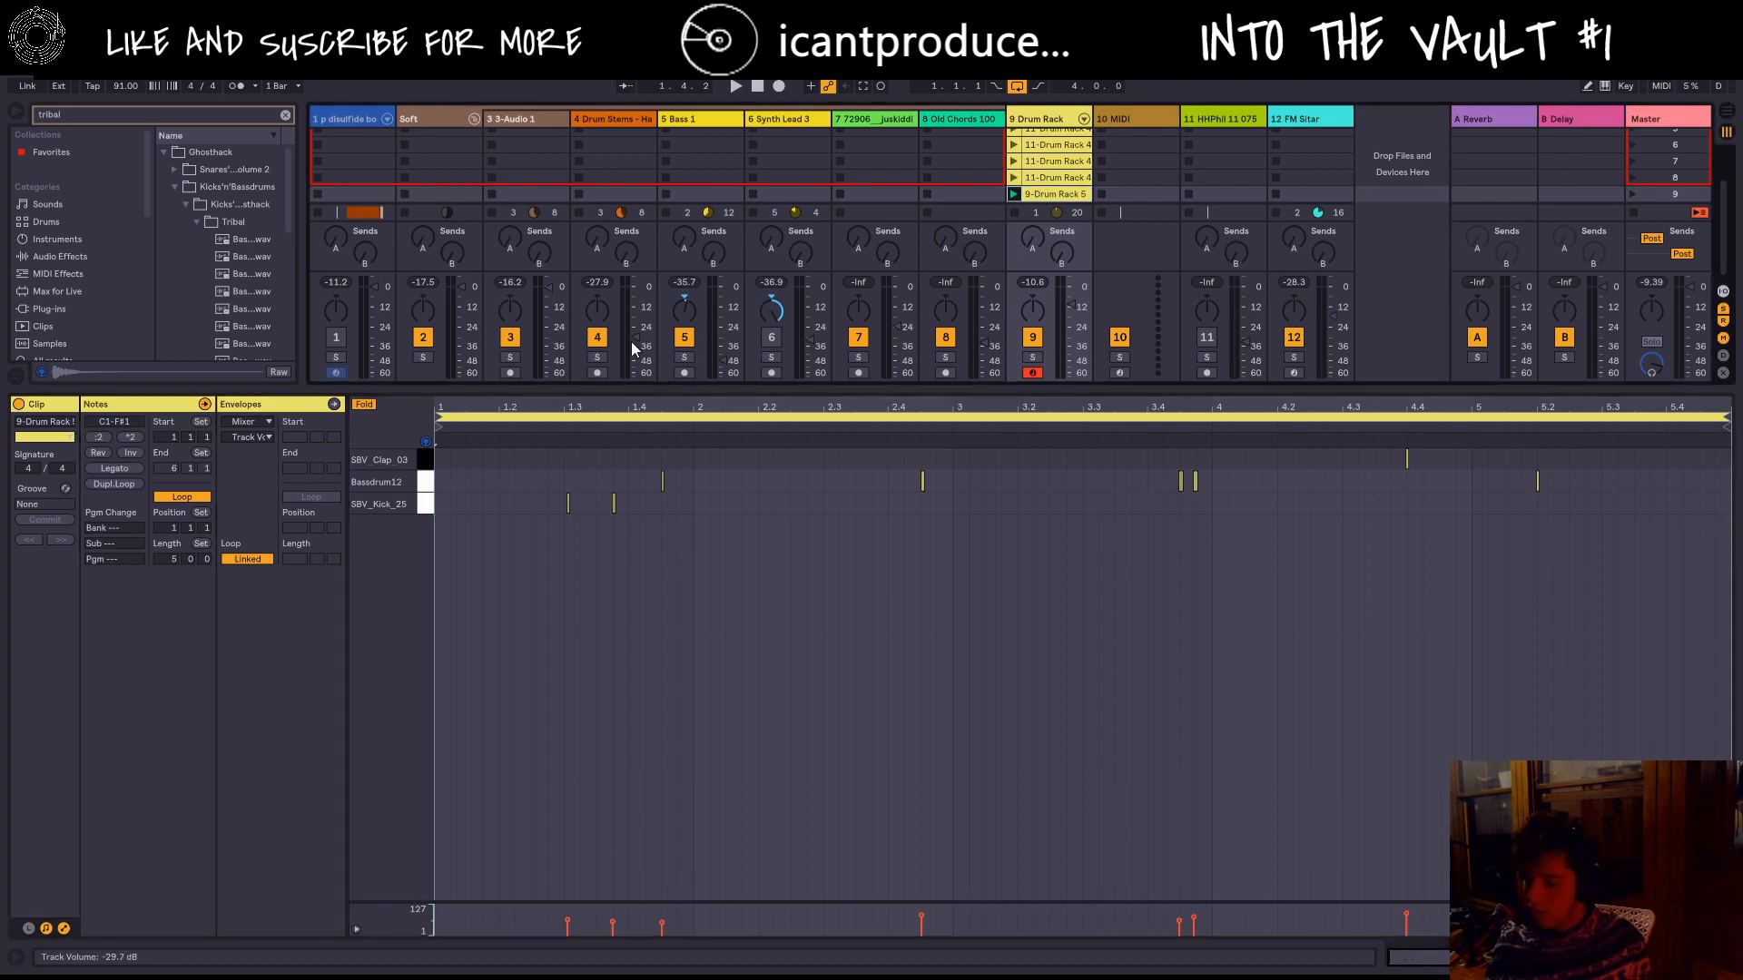
left_click(1057, 180)
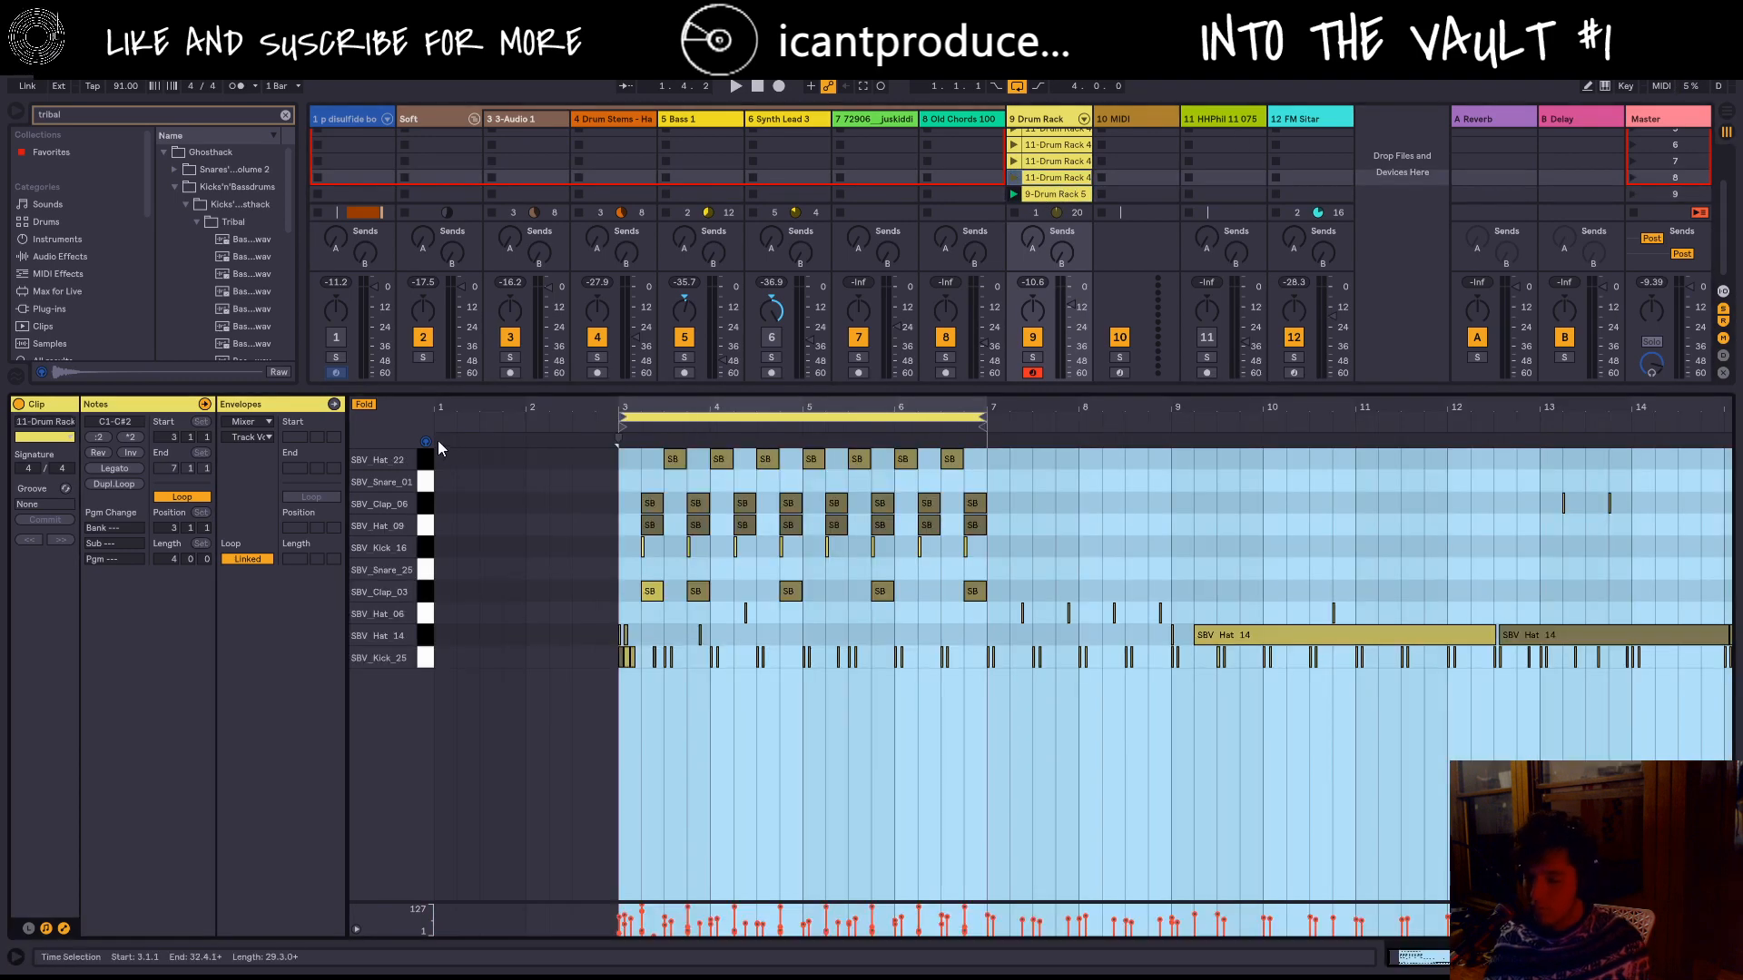
left_click(362, 405)
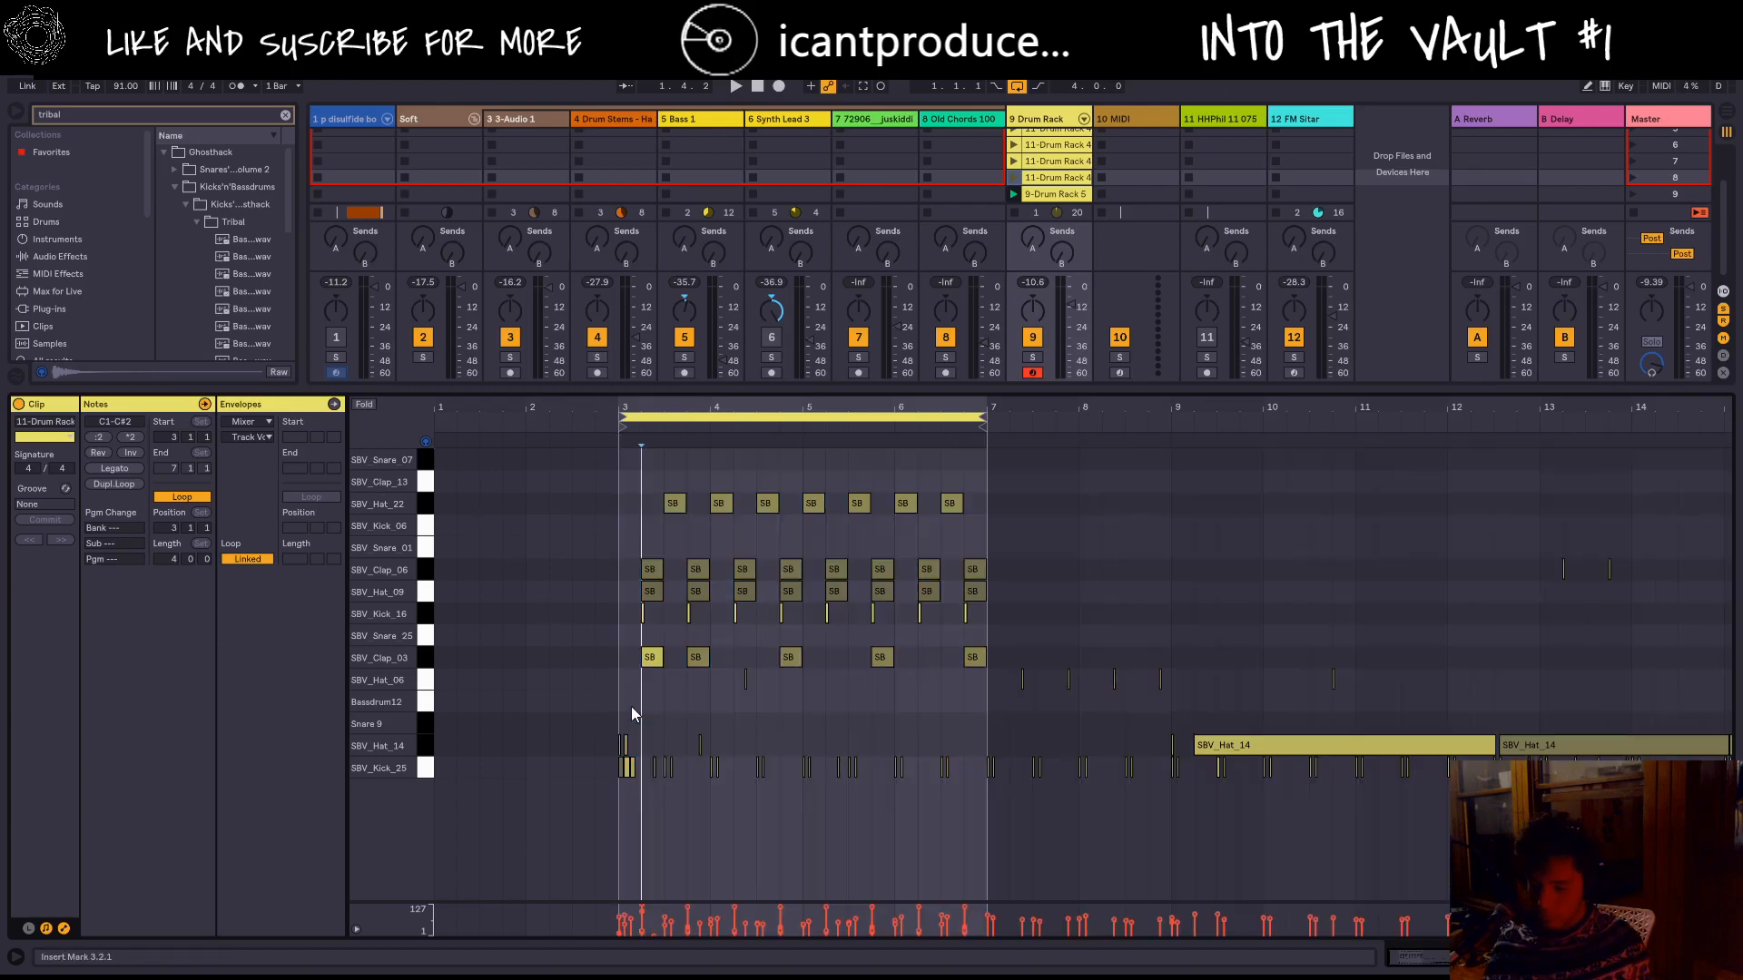
Step: Add Bassdrum 12 notes at 3.1.1 and 4.1.1 in the scene 8 drum clip while playing it with the beat
double_click(630, 703)
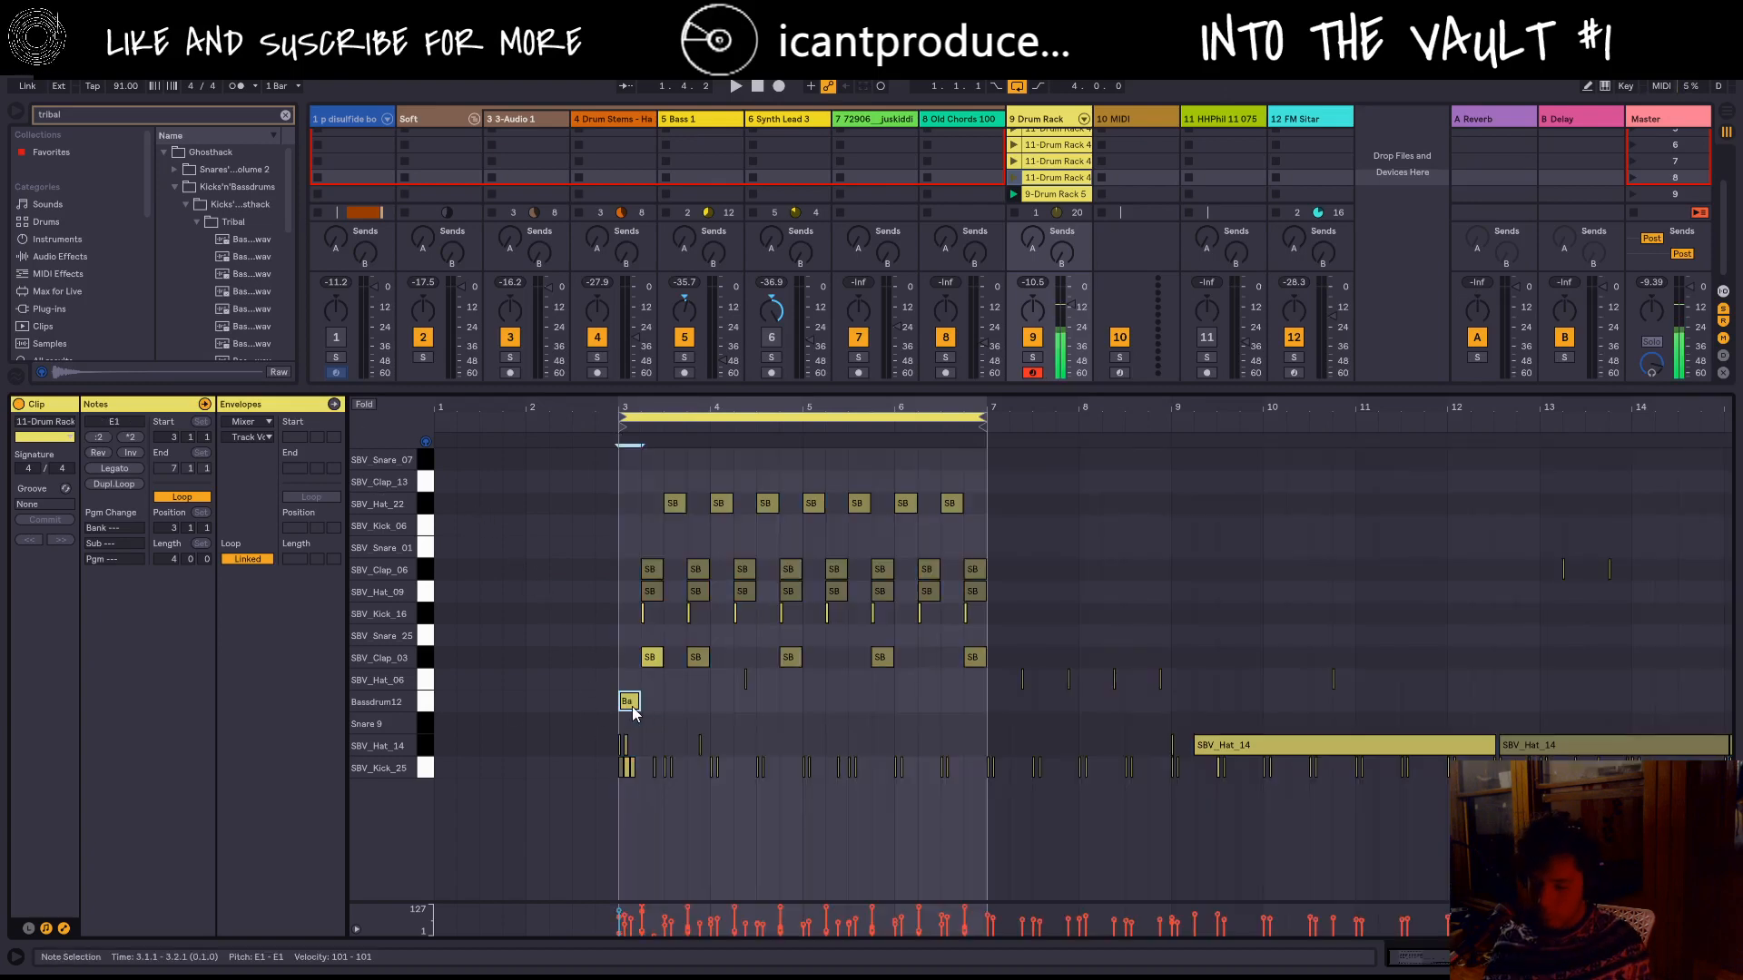
left_click(1015, 178)
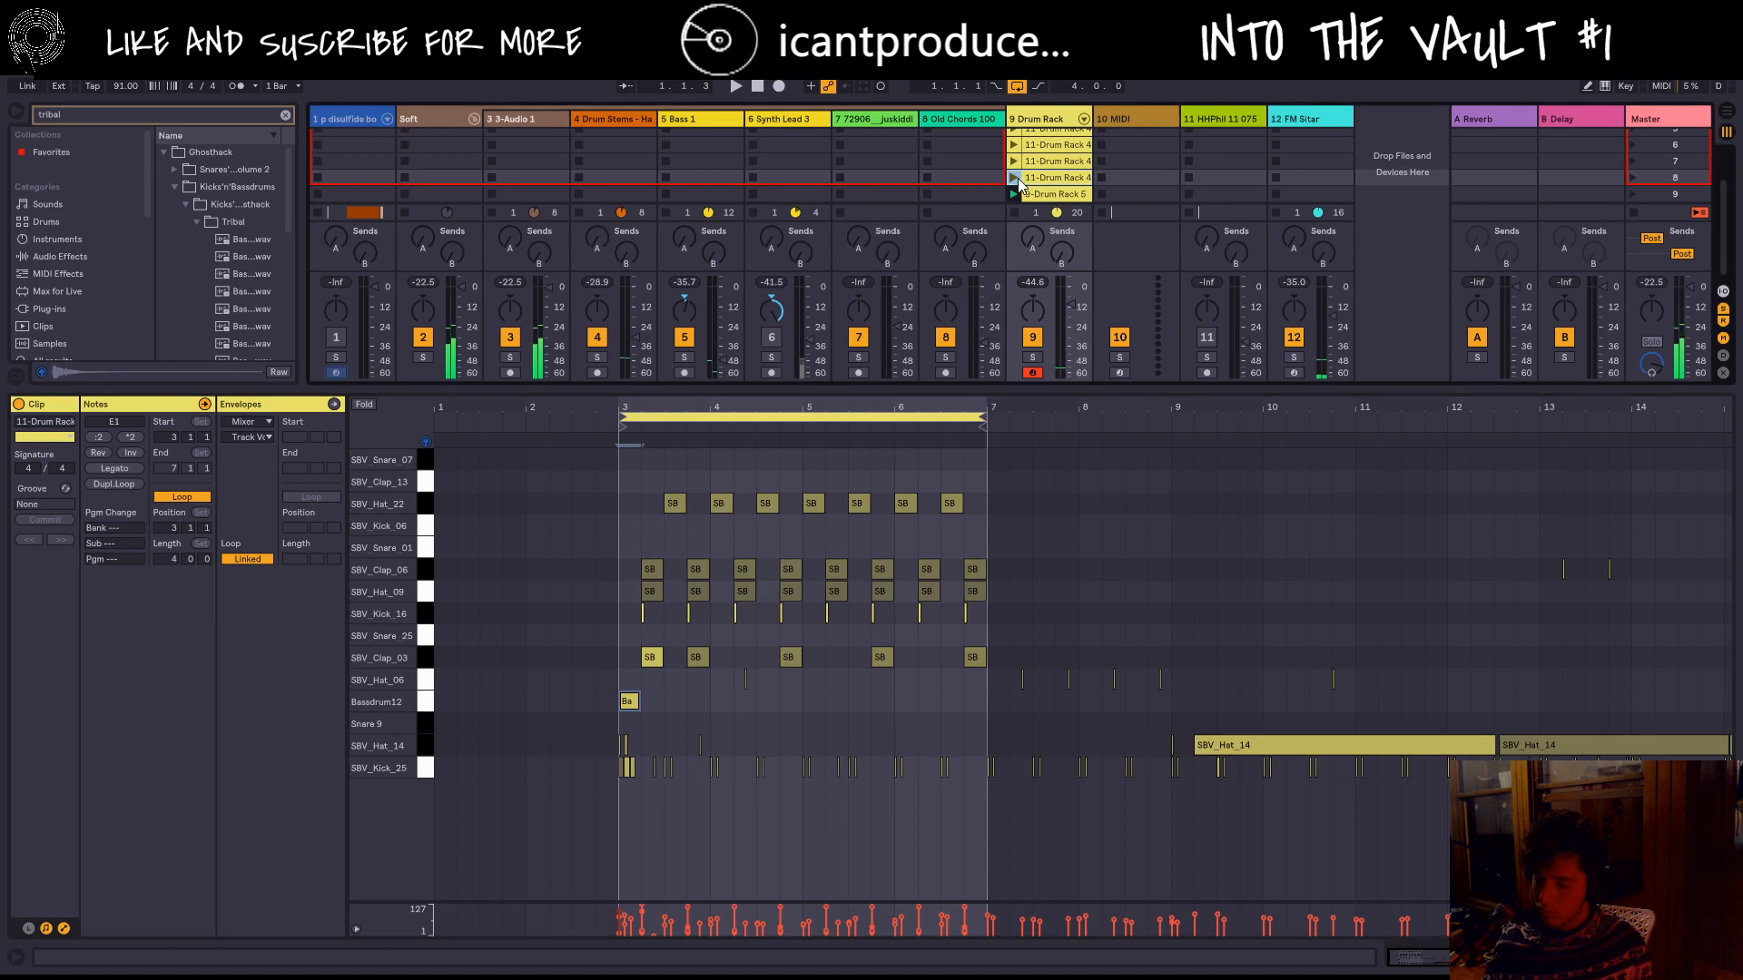
double_click(677, 701)
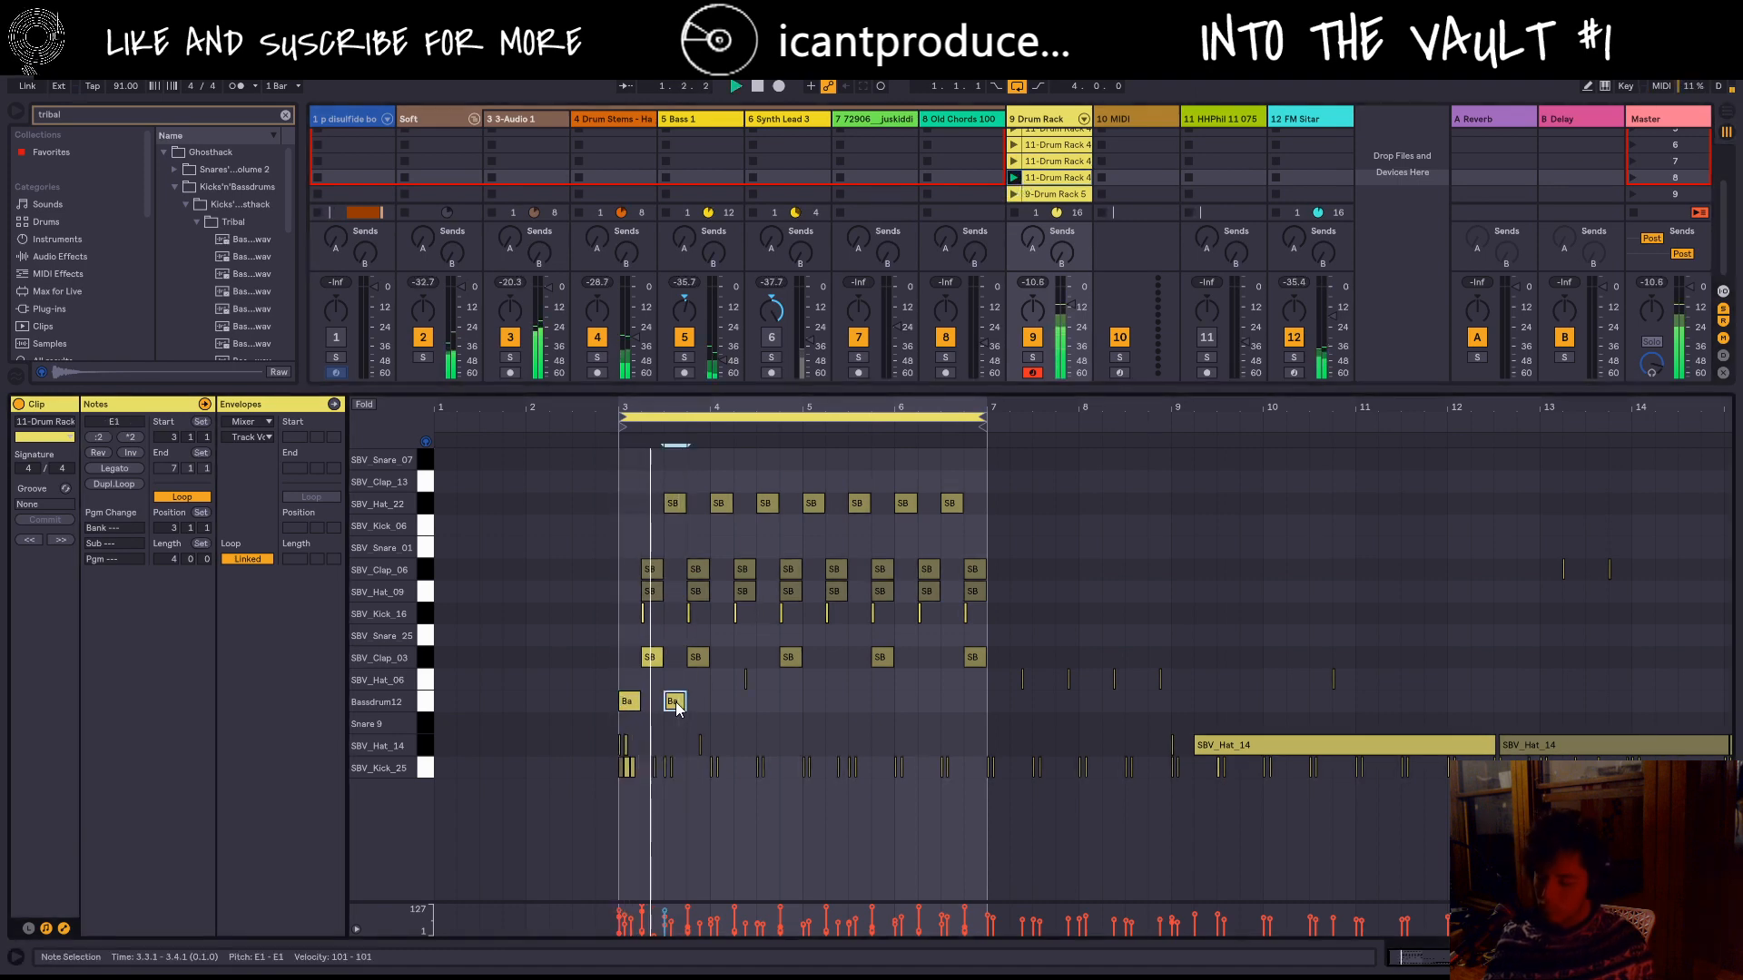
left_click_drag(677, 704, 704, 711)
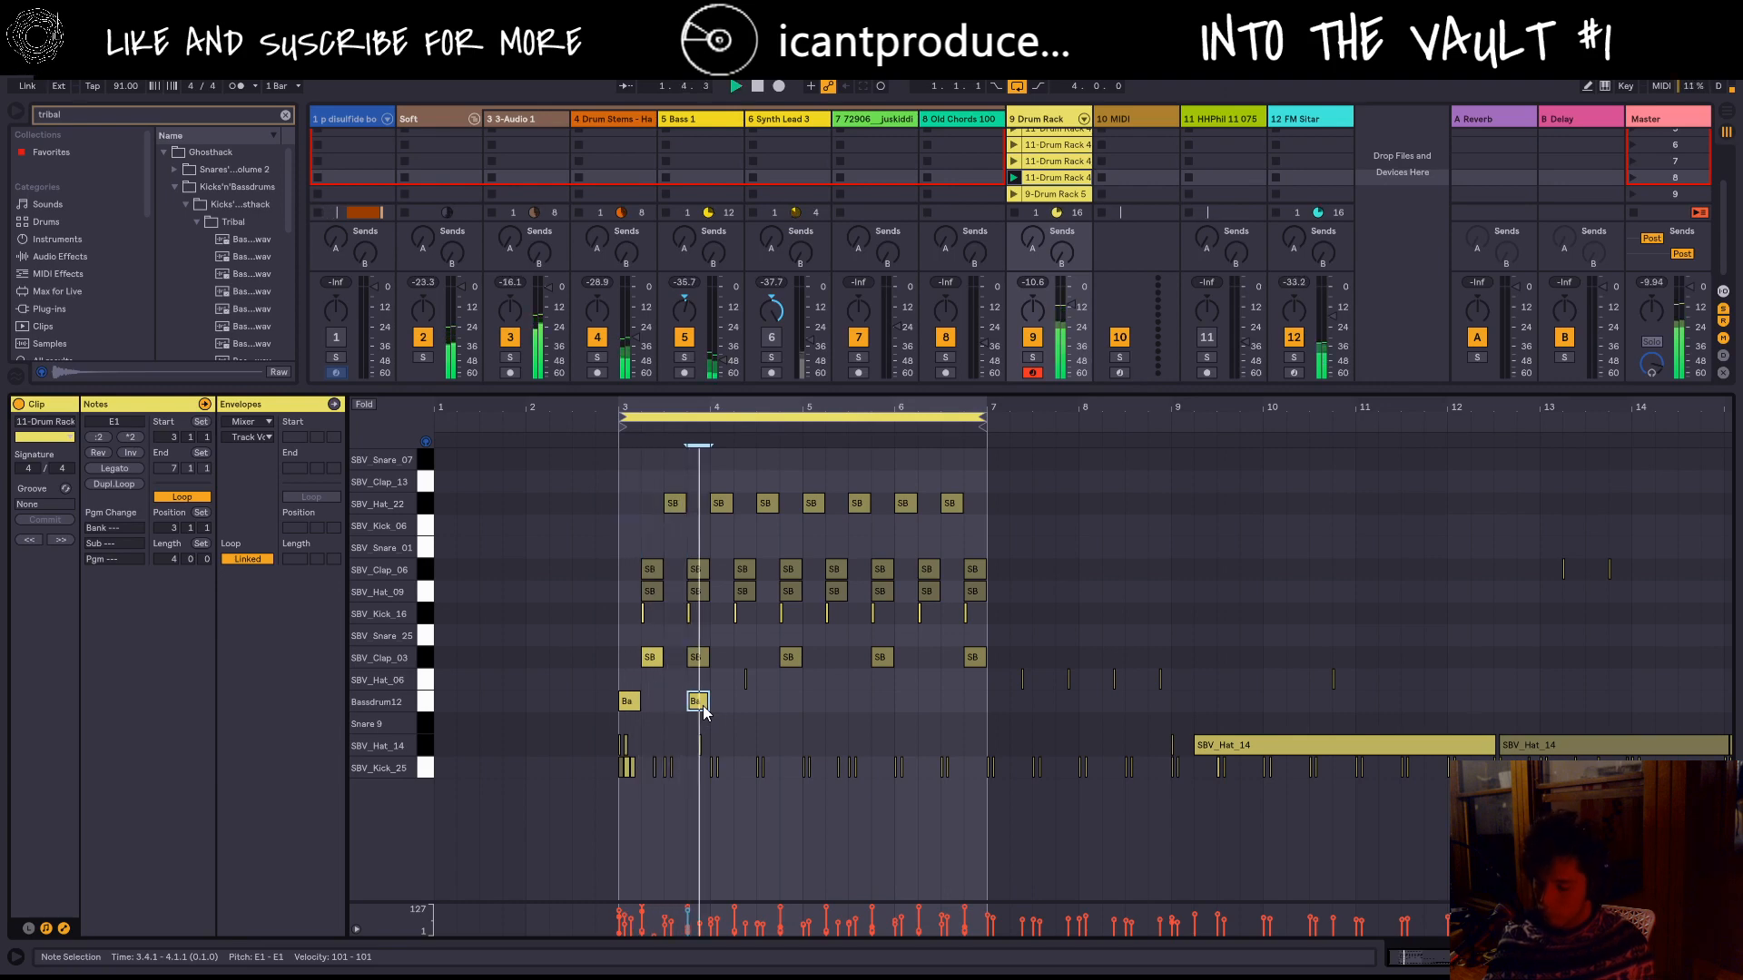
left_click_drag(704, 712, 720, 704)
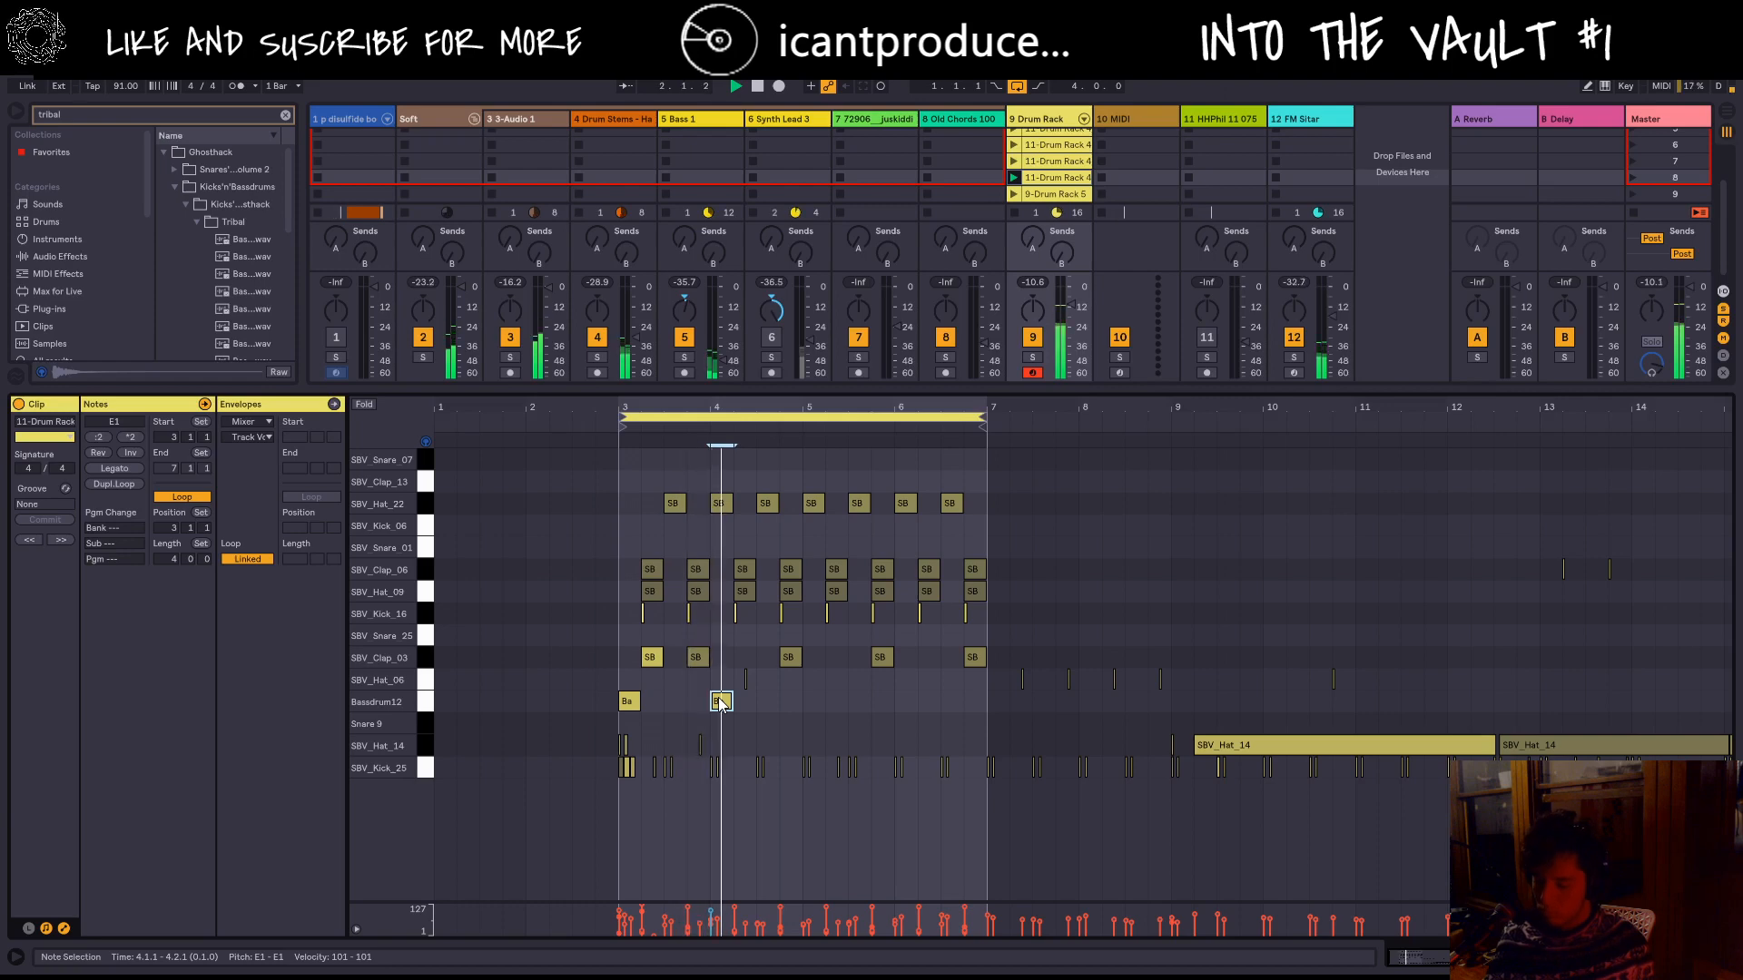
Step: Open the Bassdrum 12 pad's sample, adjust its start marker to the beginning of the attack, and play the beat
double_click(628, 701)
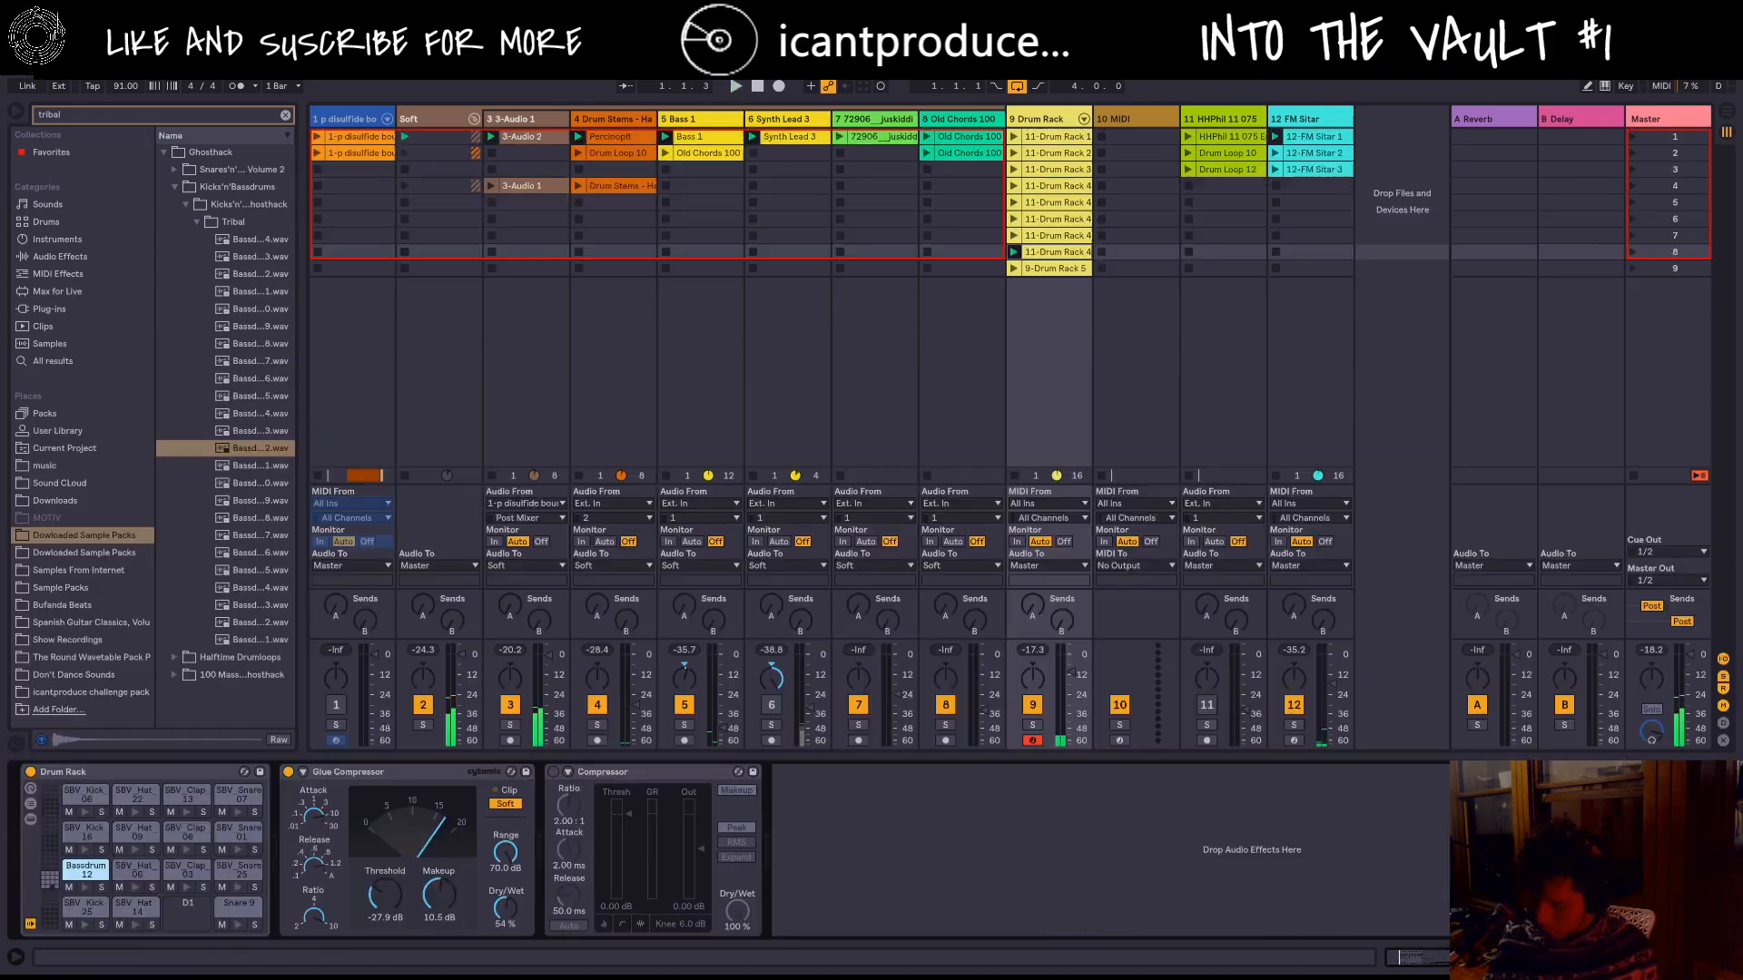
left_click(86, 872)
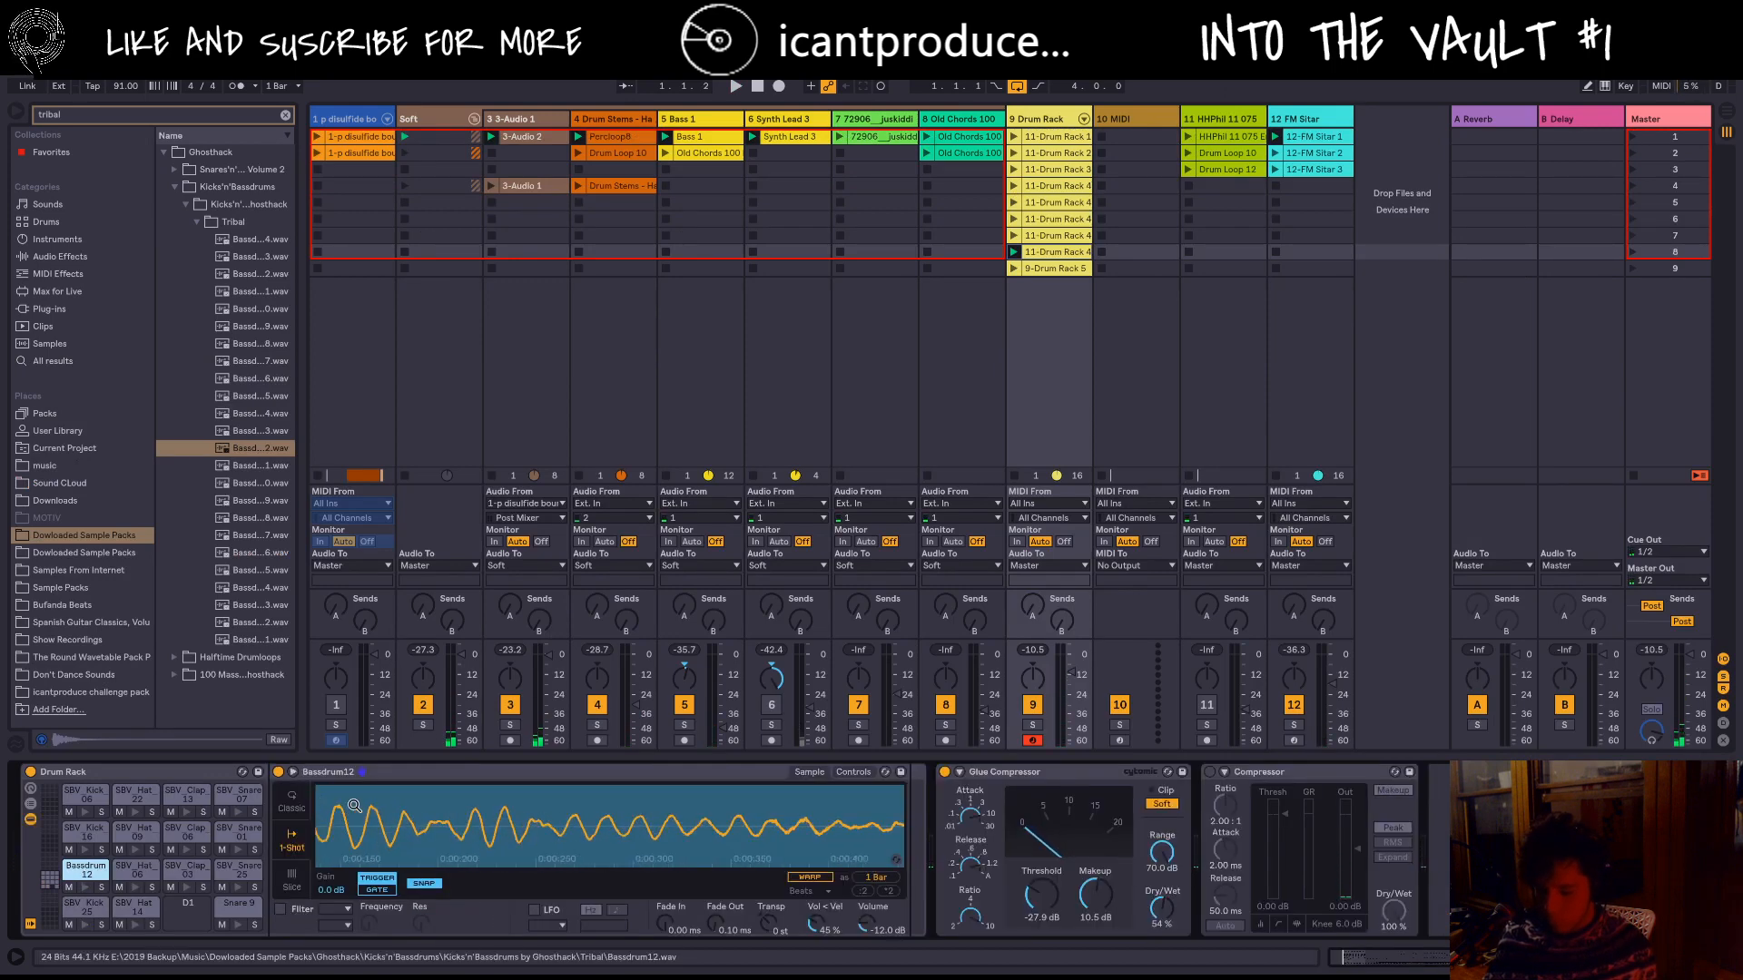
left_click_drag(354, 805, 623, 805)
left_click_drag(319, 790, 368, 803)
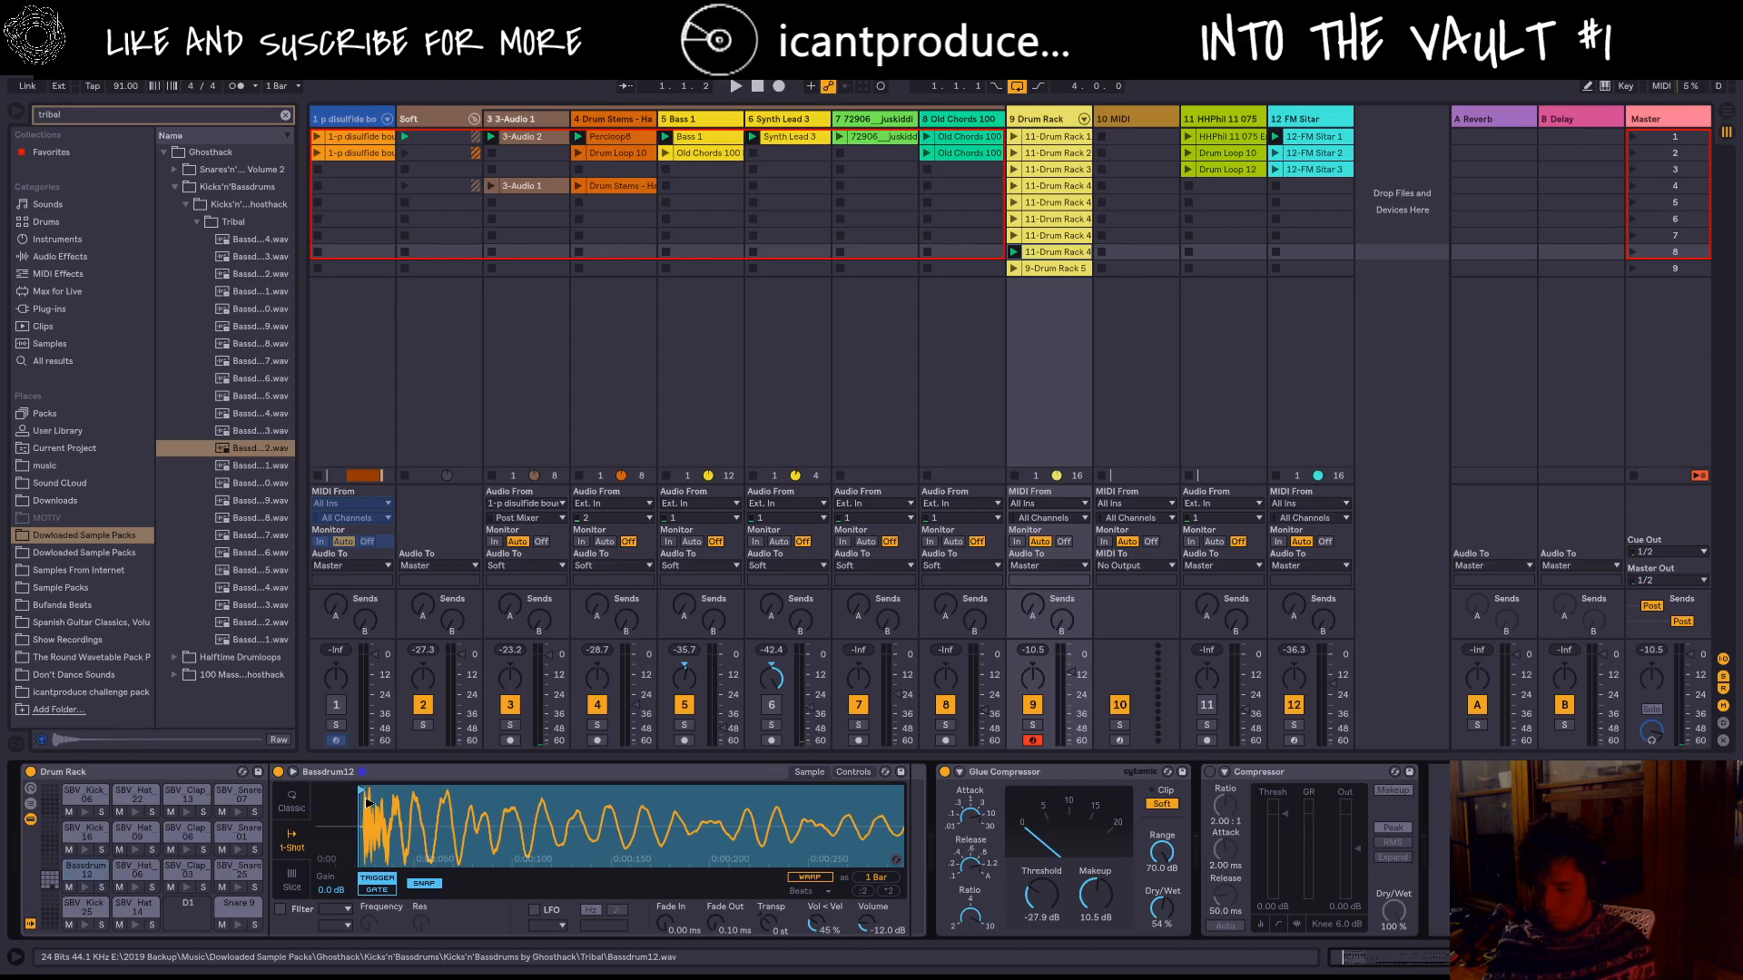
key("space")
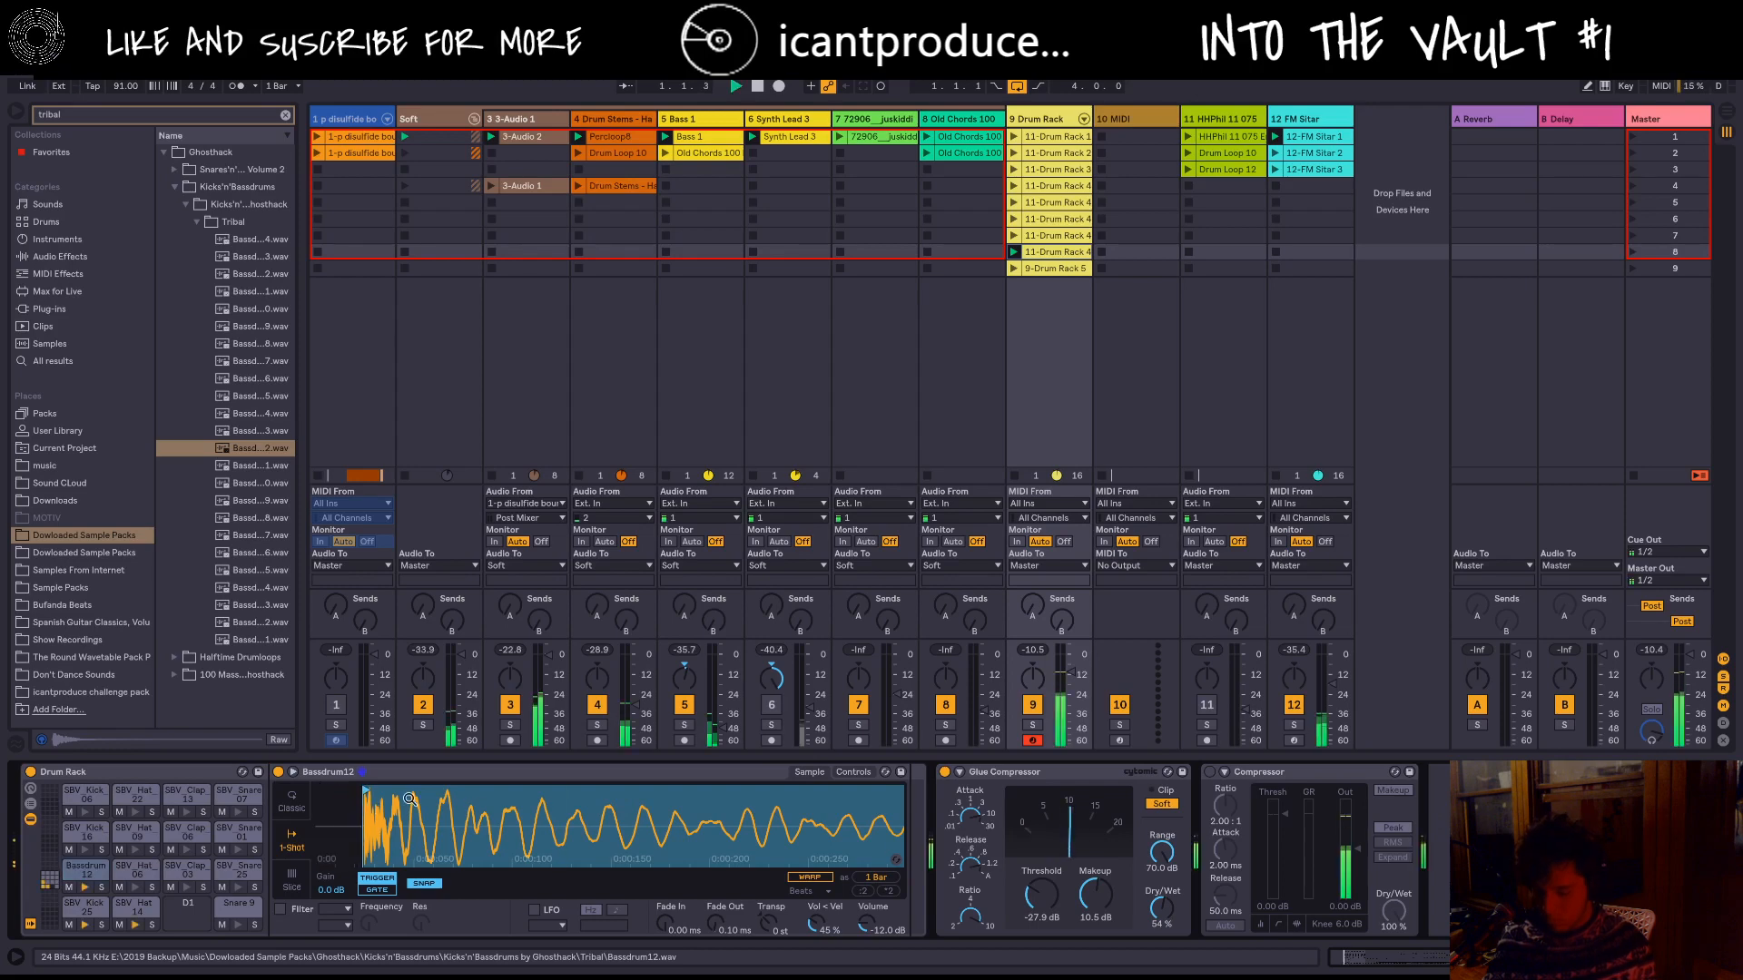
Step: Add SBV_Kick_25 notes at 3.3.3, 4.3.3 and 6.3.3 in the scene 8 drum clip
left_click(1039, 238)
double_click(1035, 251)
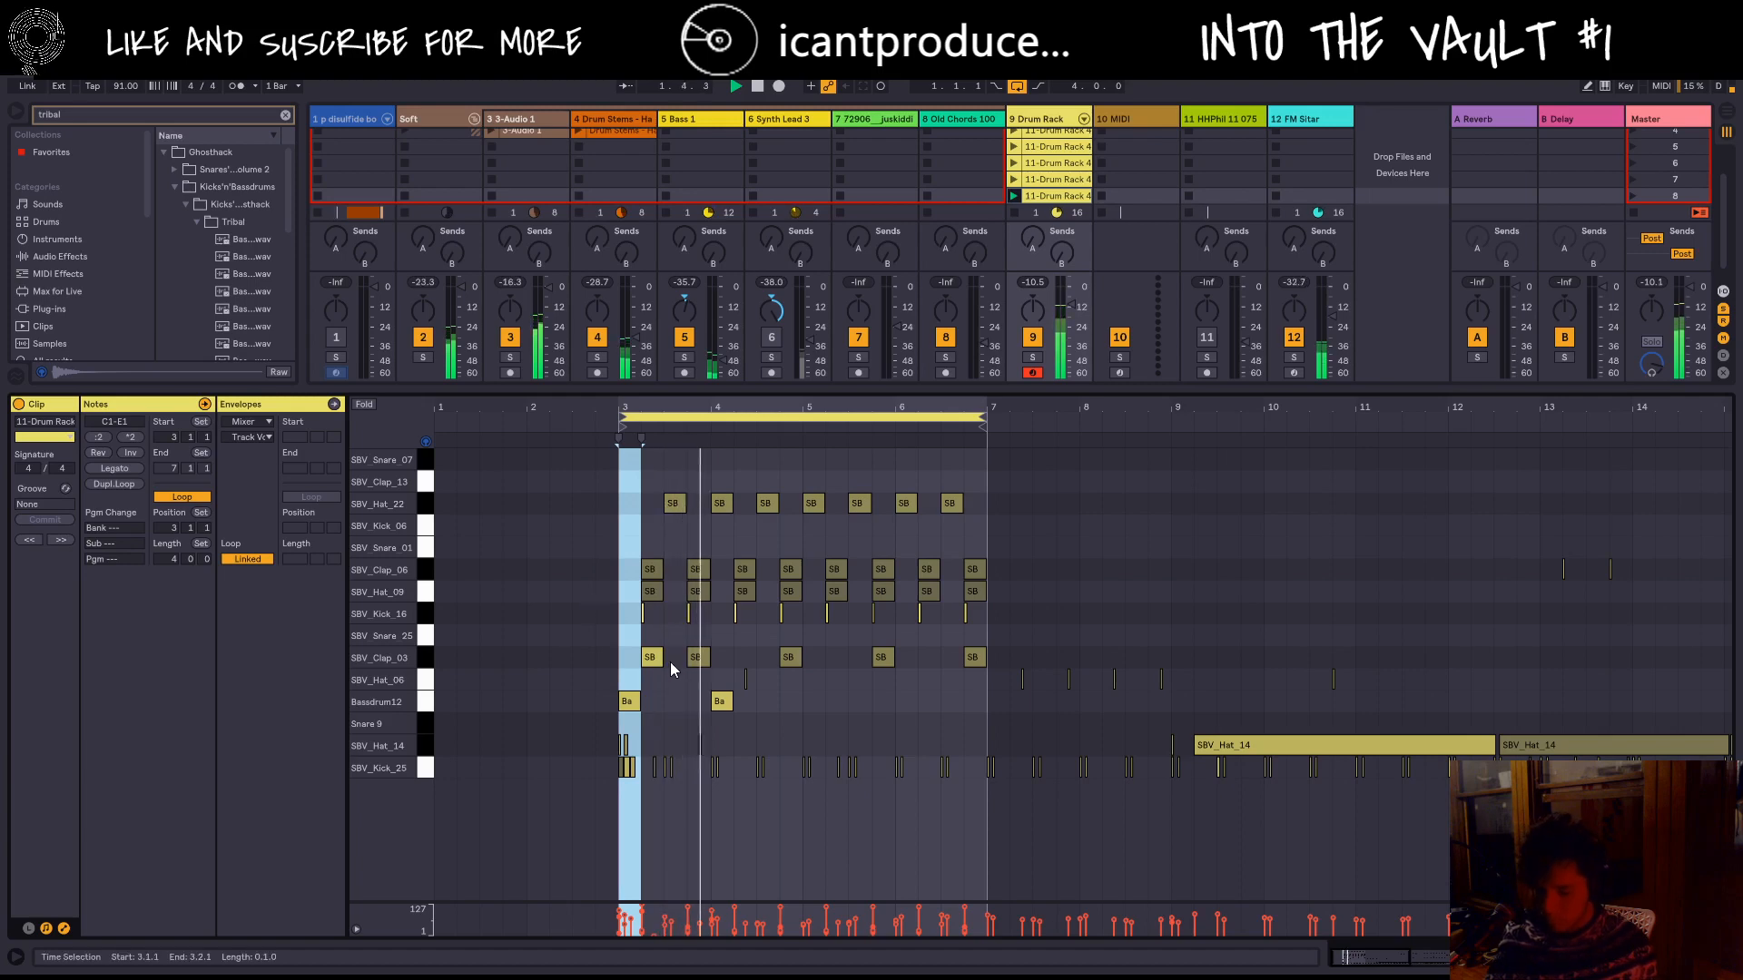
scroll(668, 629, "up", 4)
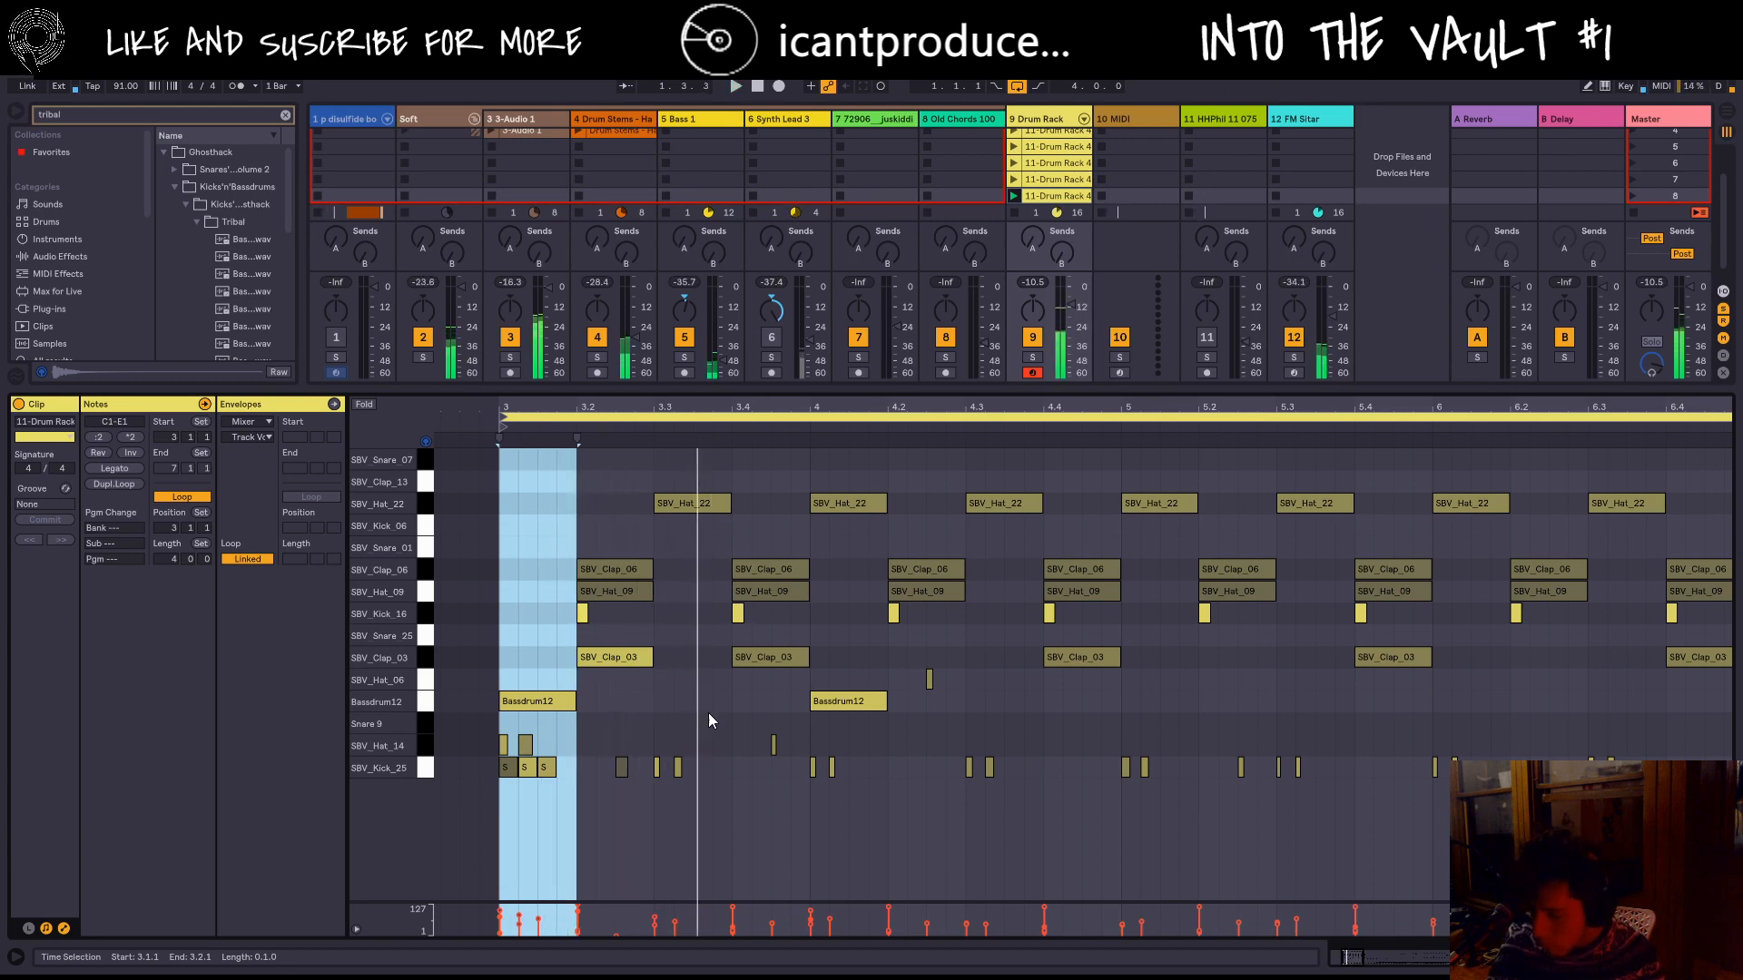
double_click(701, 767)
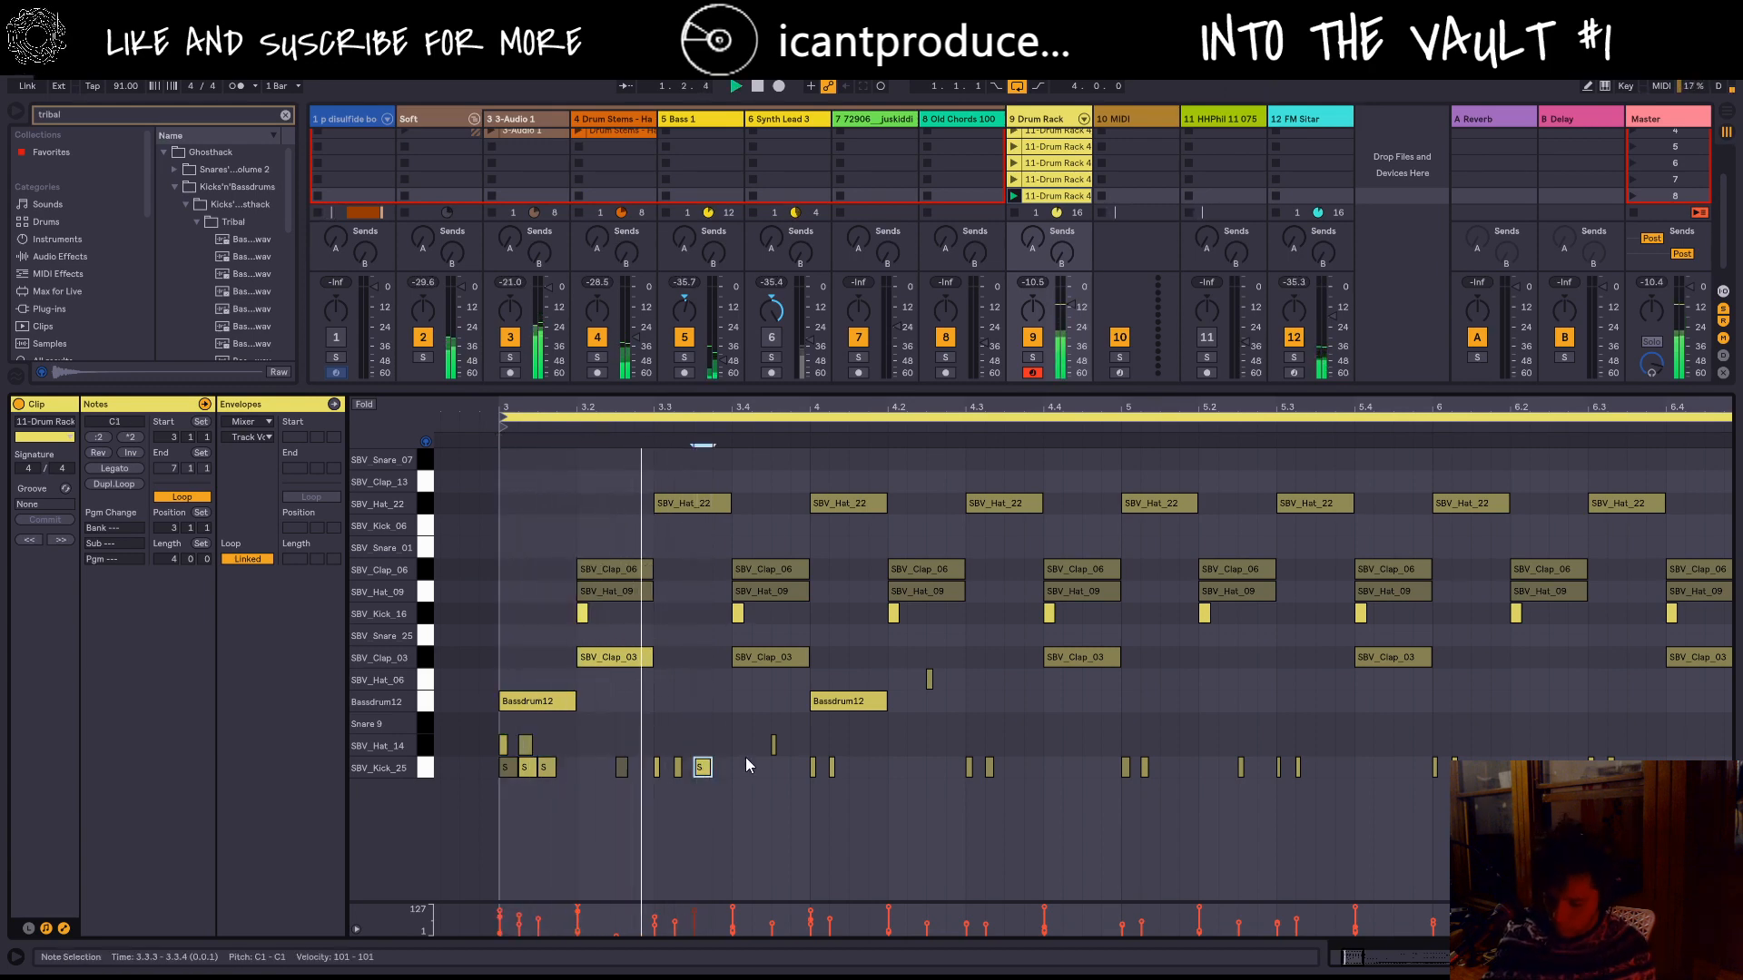
double_click(1020, 769)
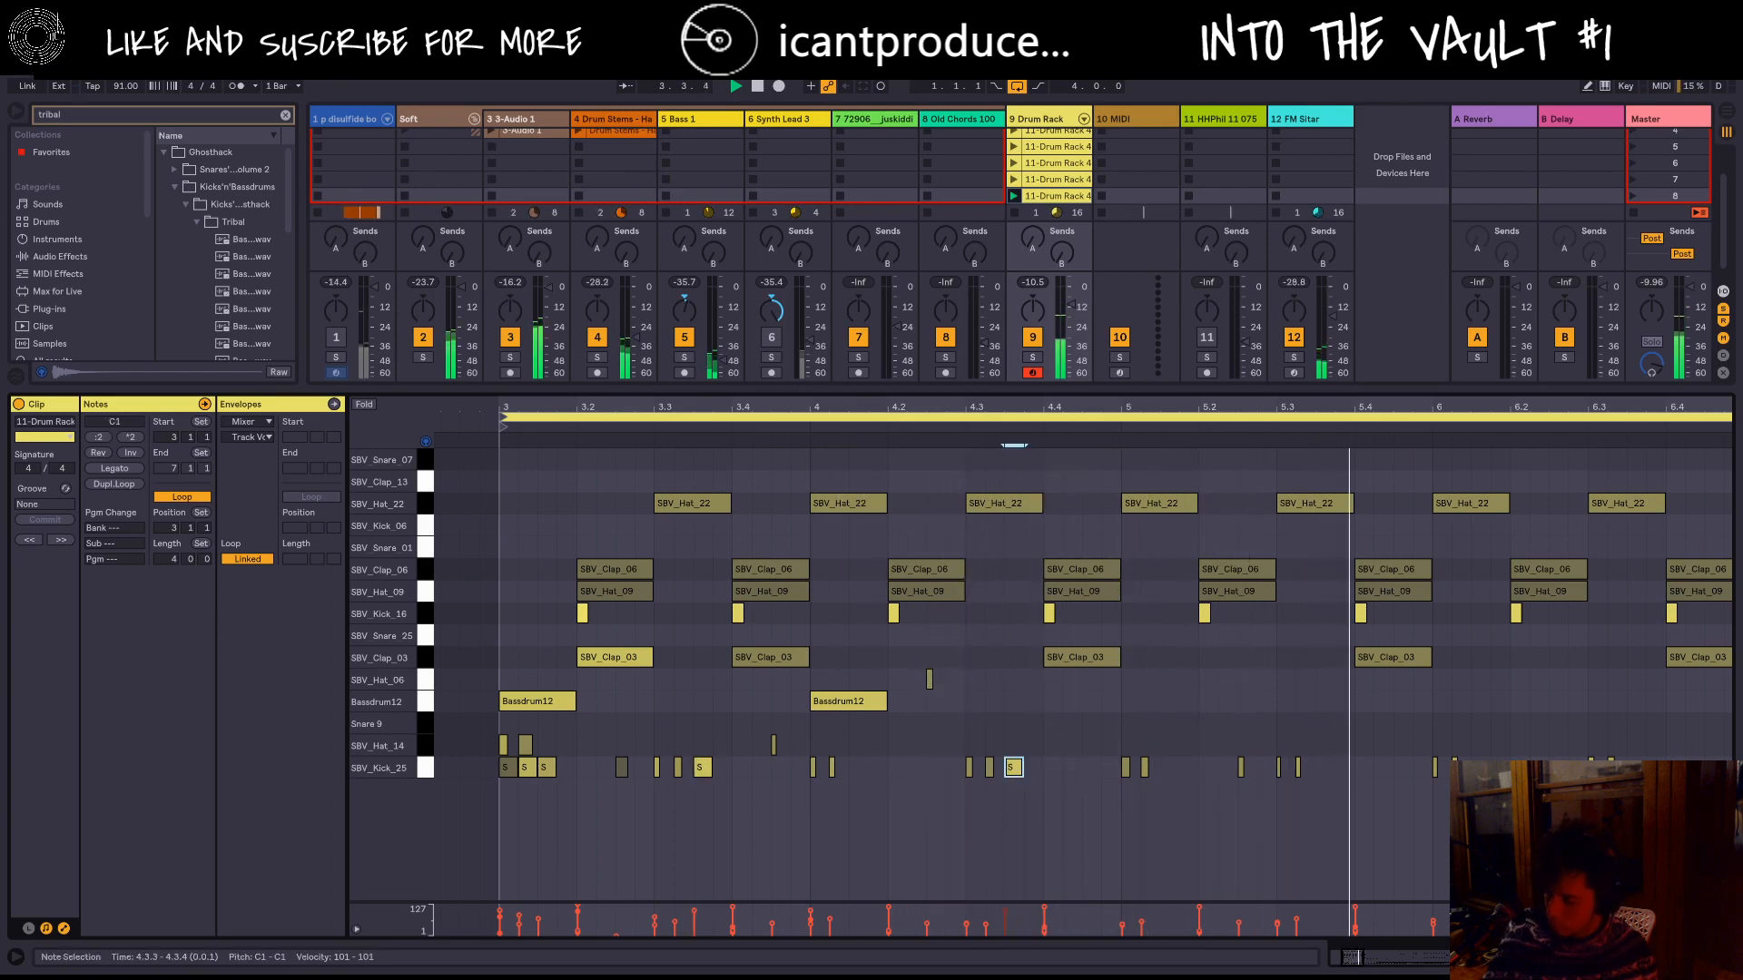
left_click(1511, 770)
left_click(1491, 770)
double_click(1636, 769)
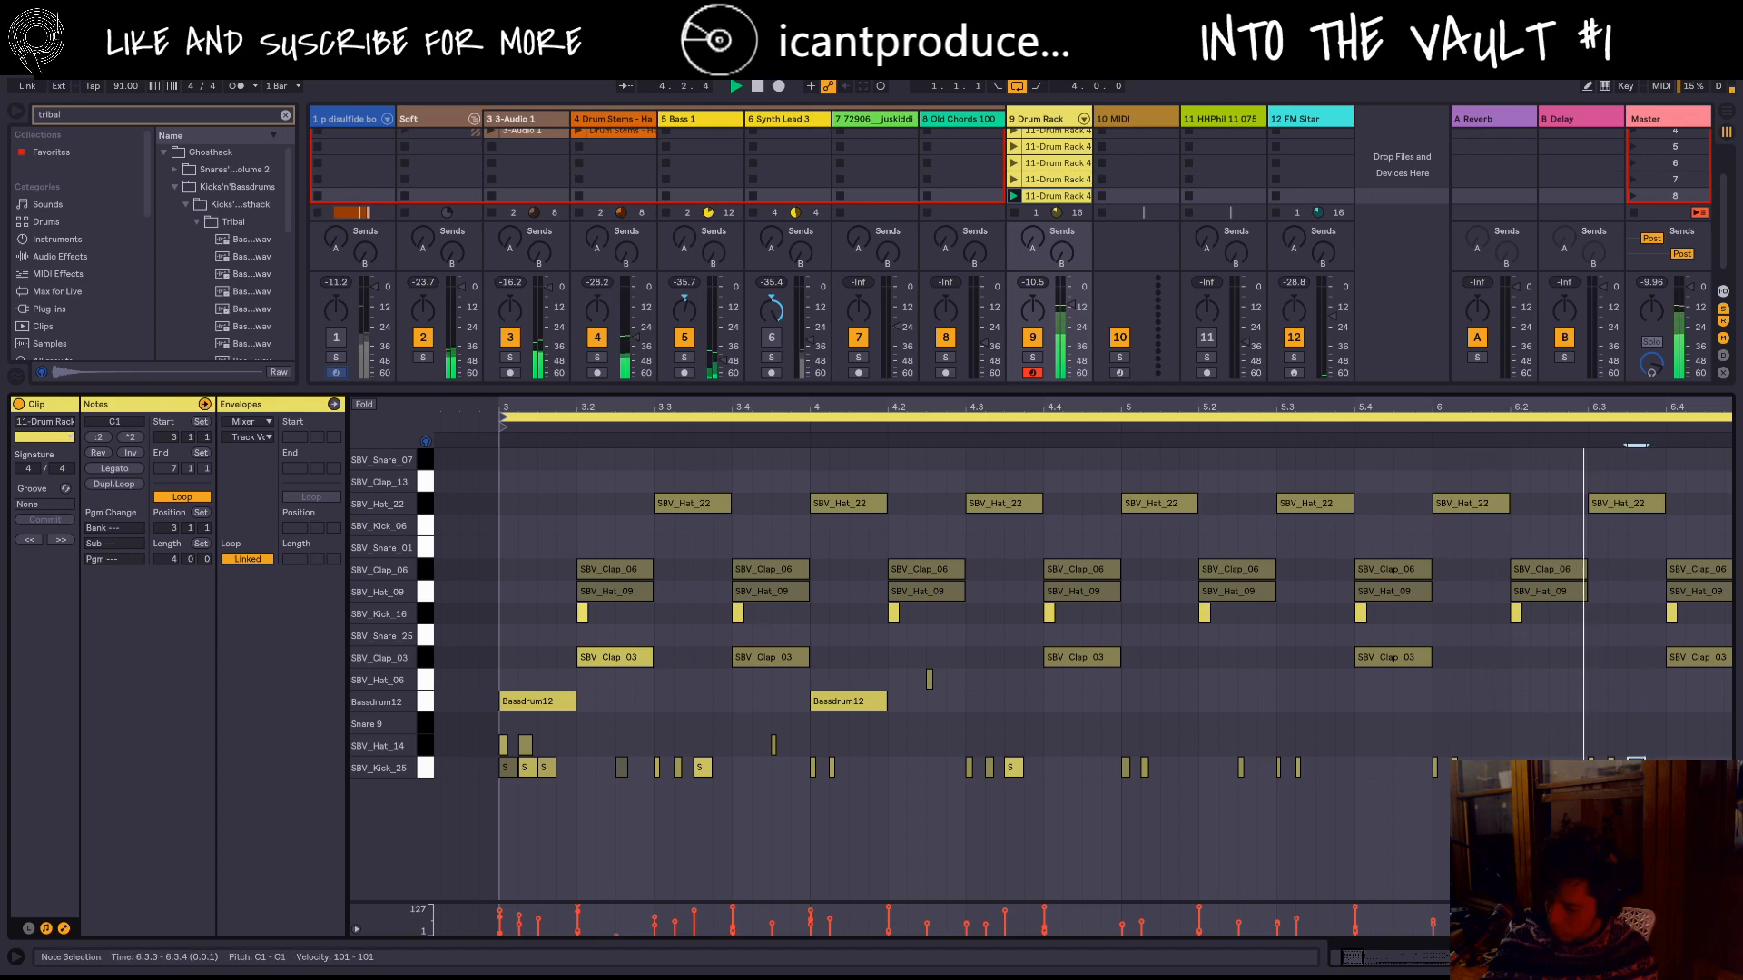
Step: Delete the SBV_Kick_25 note at 3.1.3 in the scene 8 drum clip
scroll(1021, 699, "down", 5)
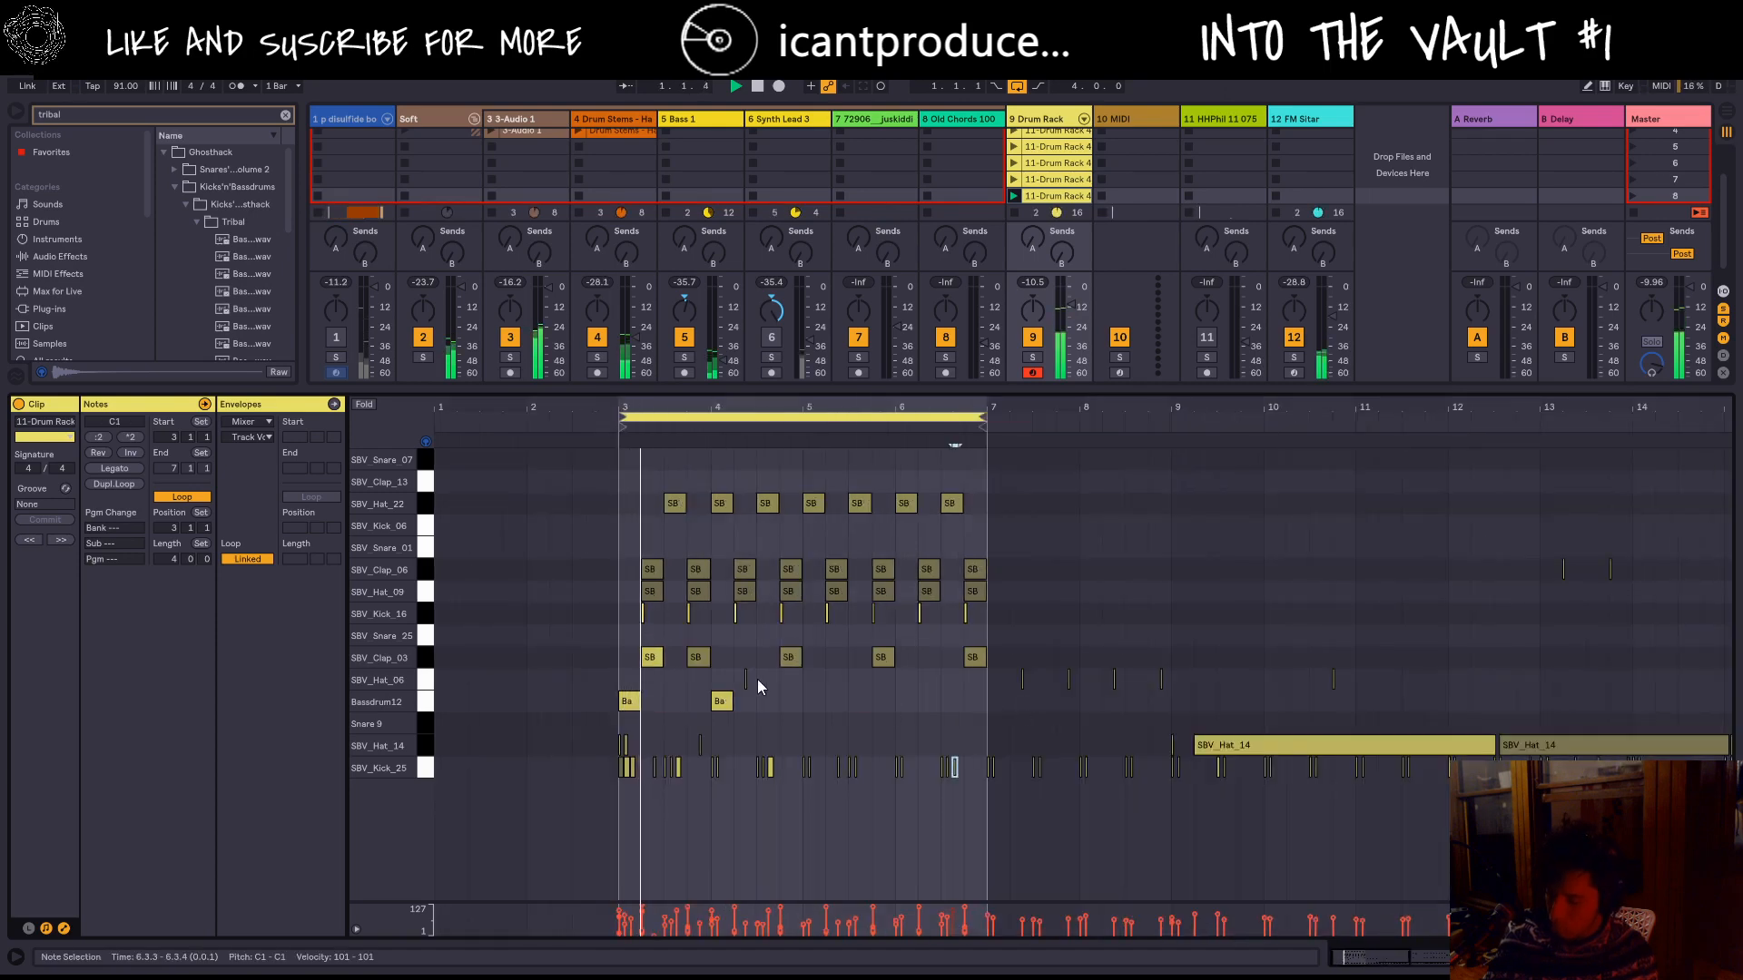
scroll(760, 687, "up", 2)
left_click(568, 768)
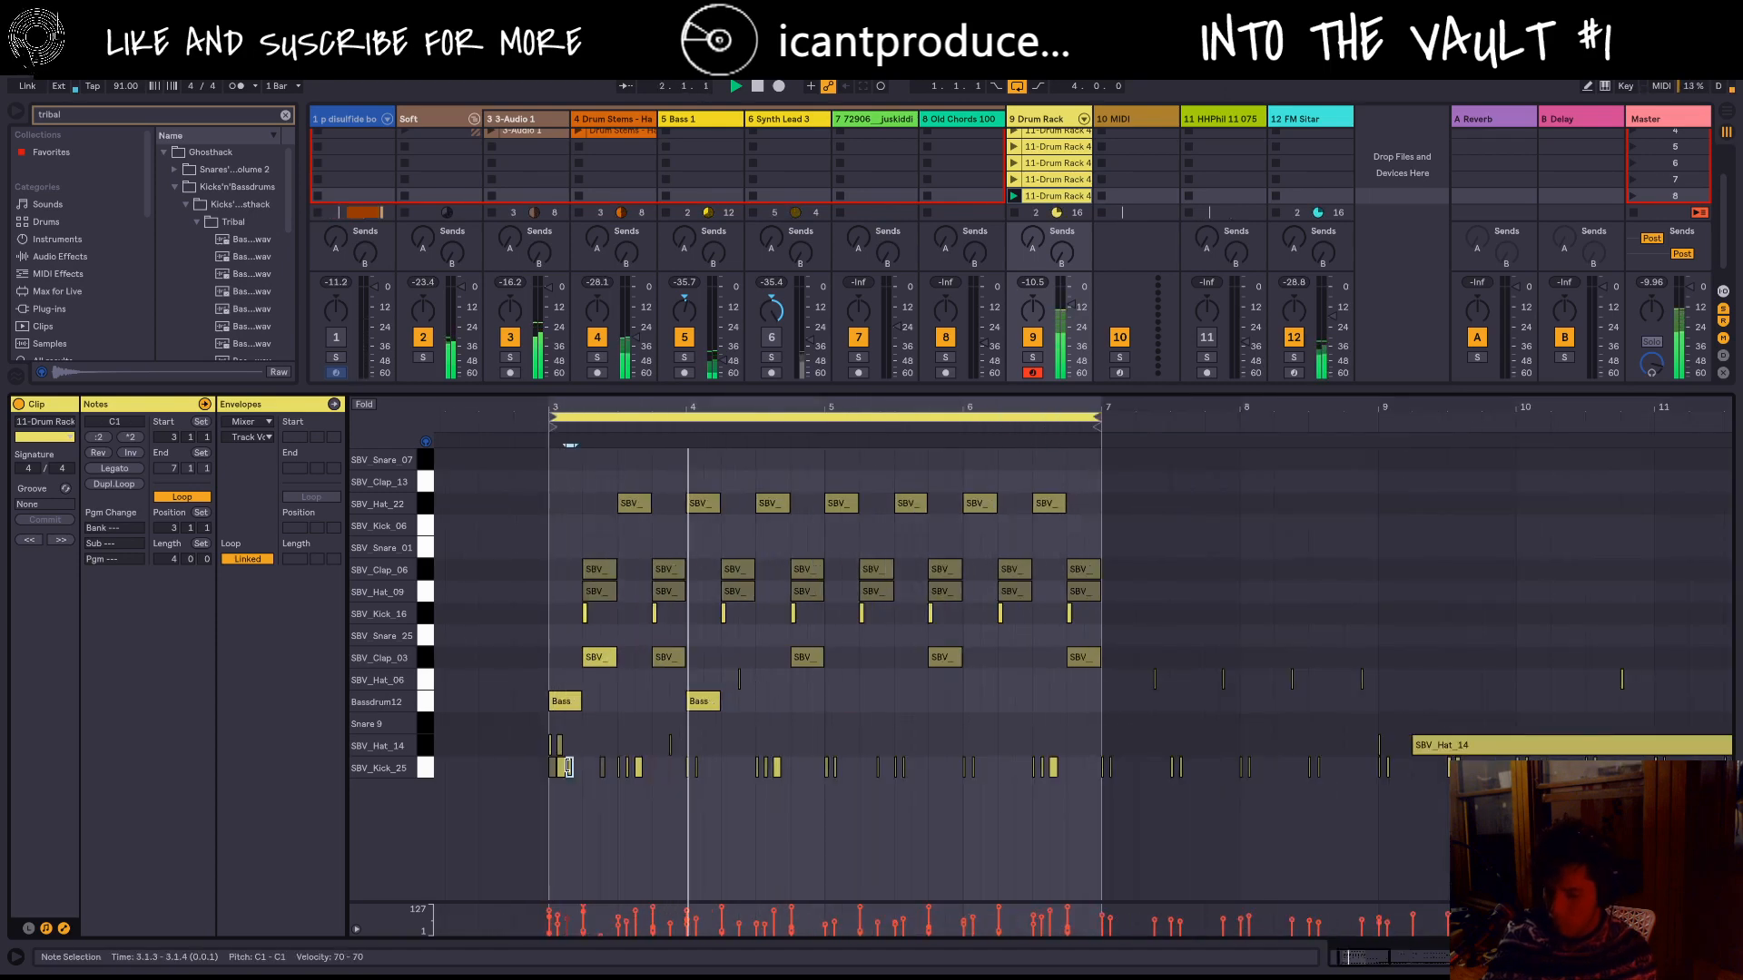
scroll(588, 768, "up", 3)
left_click(588, 768)
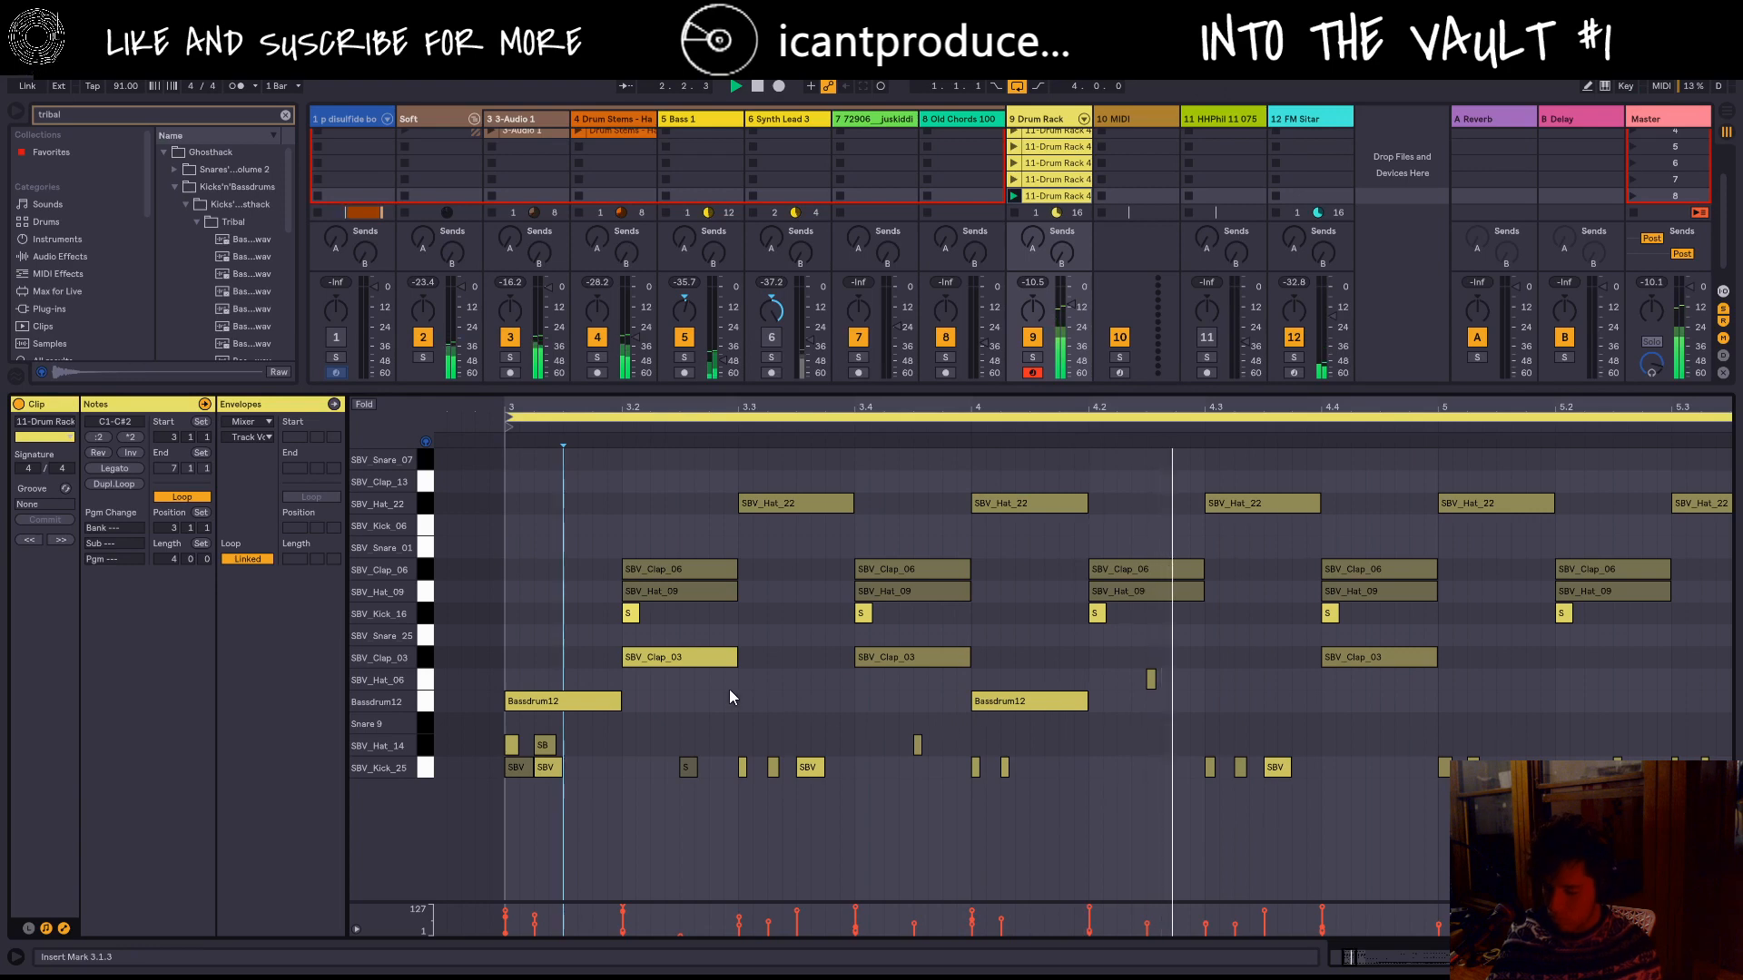
Step: Add Bassdrum12 notes at 5.1.1 and 6.1.1 in the scene 8 drum clip
scroll(728, 689, "down", 3)
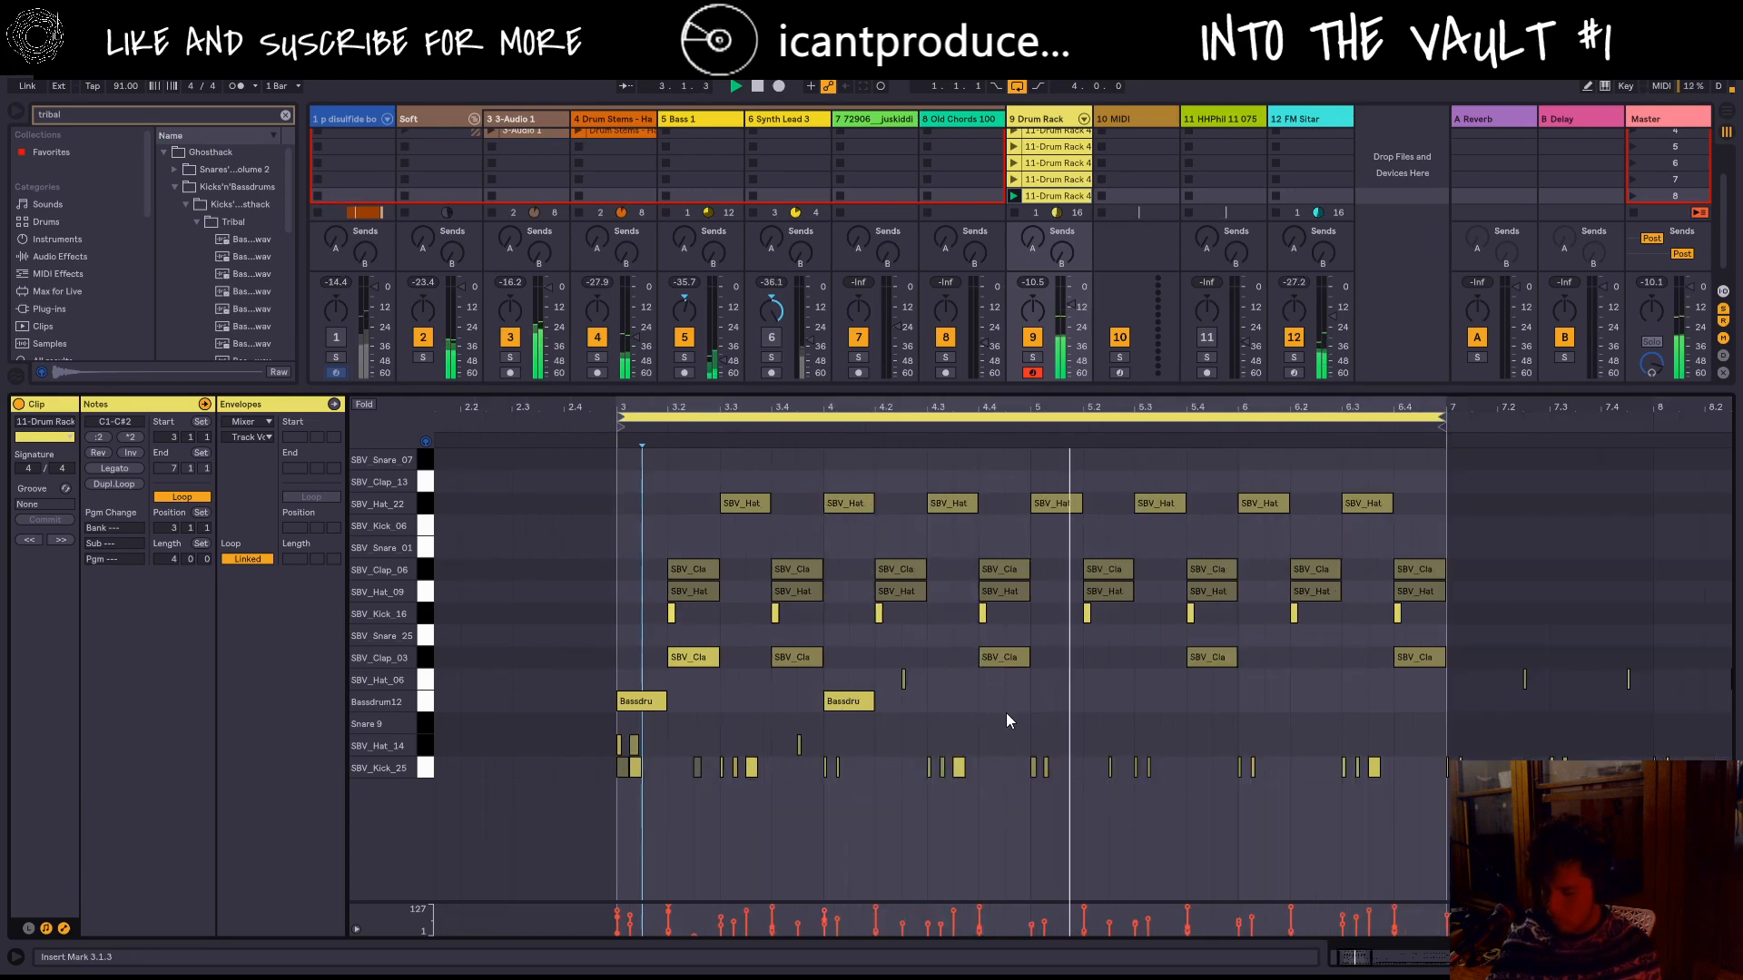
double_click(1034, 701)
left_click(1243, 693)
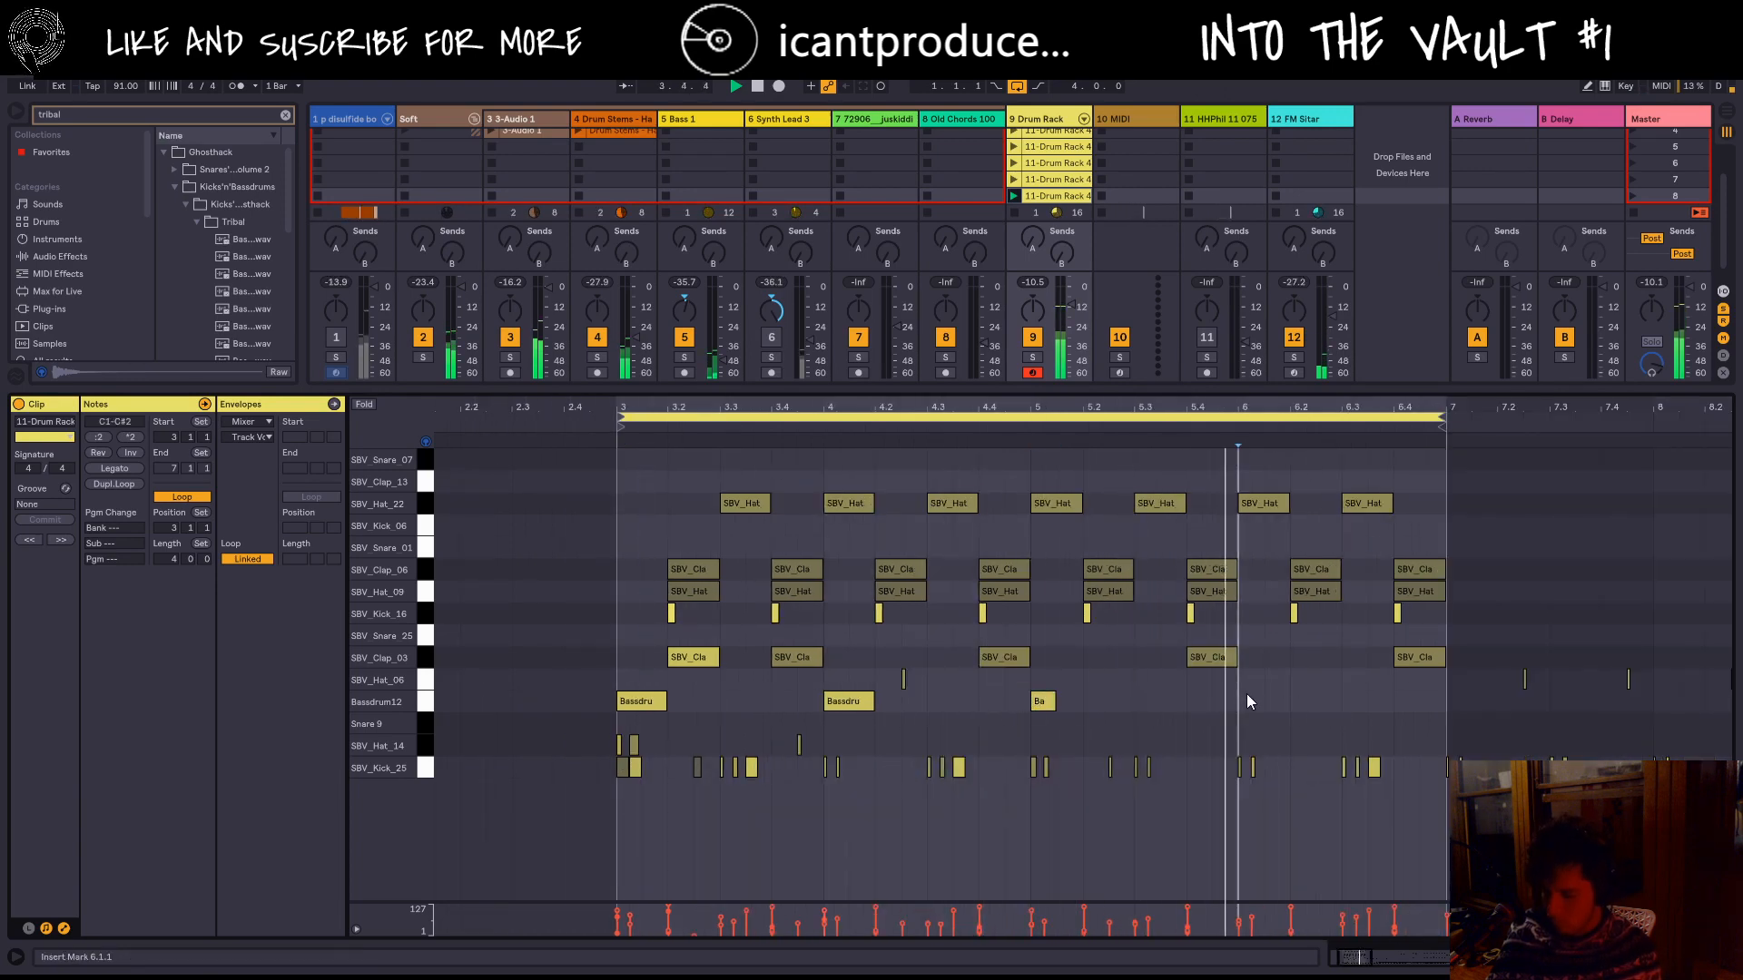
double_click(1247, 695)
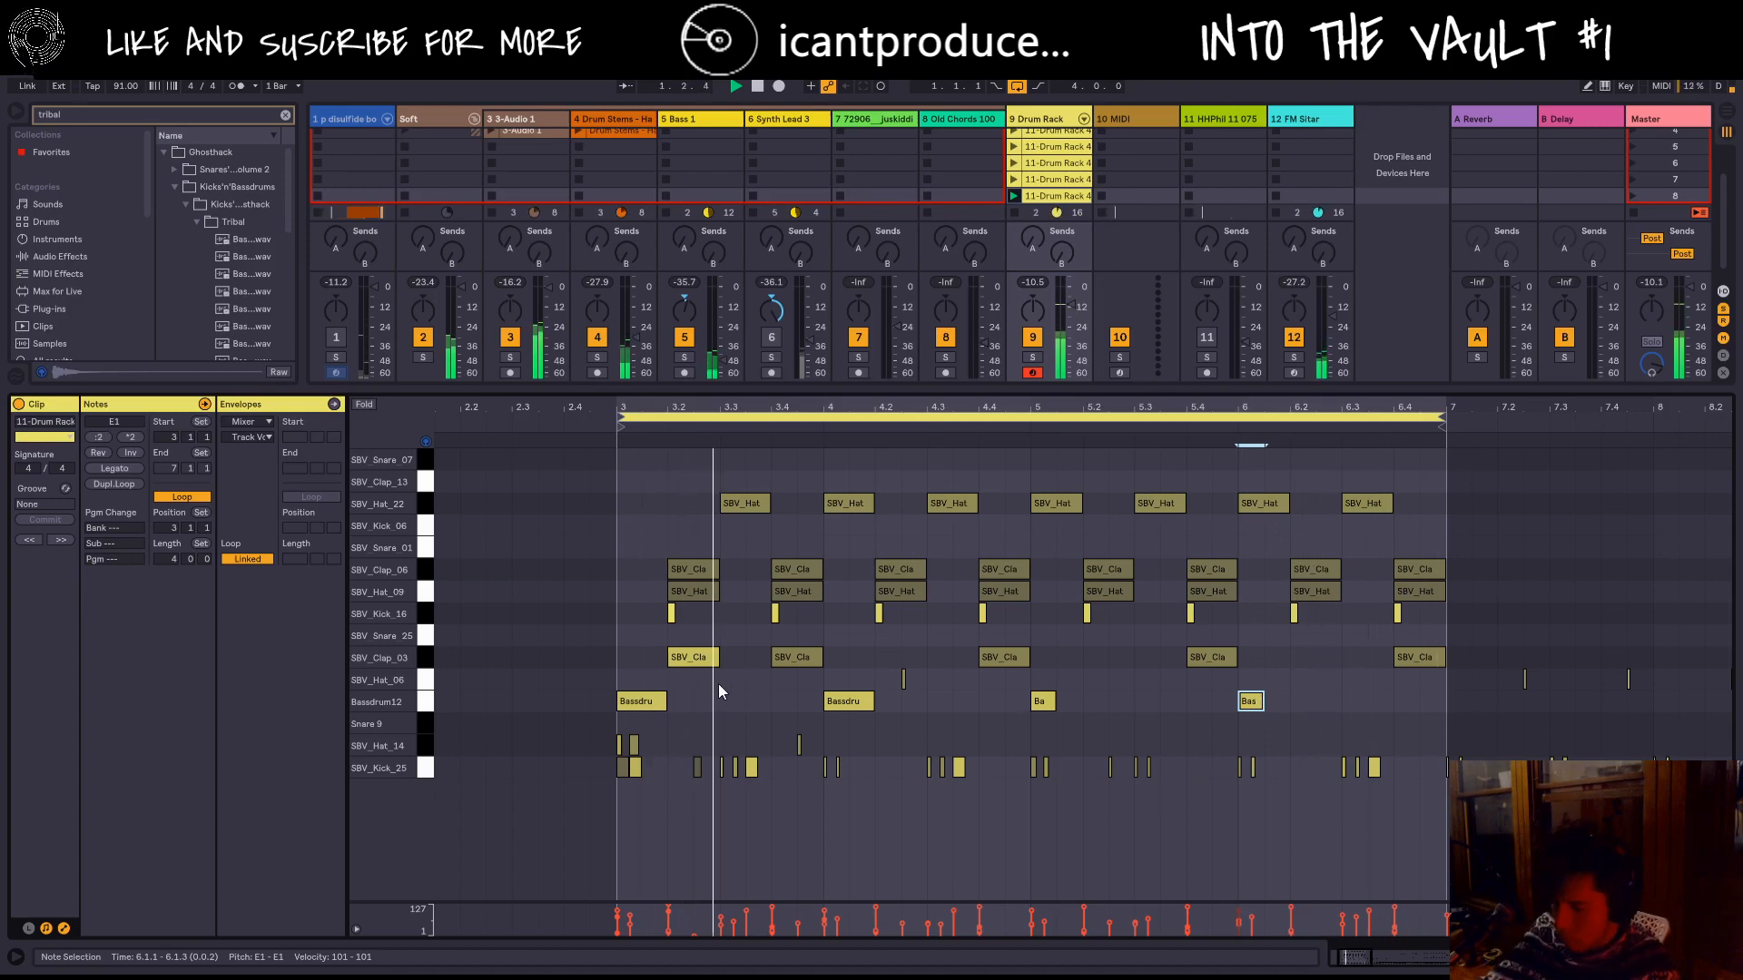
Step: Try the 4.1.1 Bassdrum12 note at 3.3.1 with the beat, and move it back to 4.1.1
left_click(852, 704)
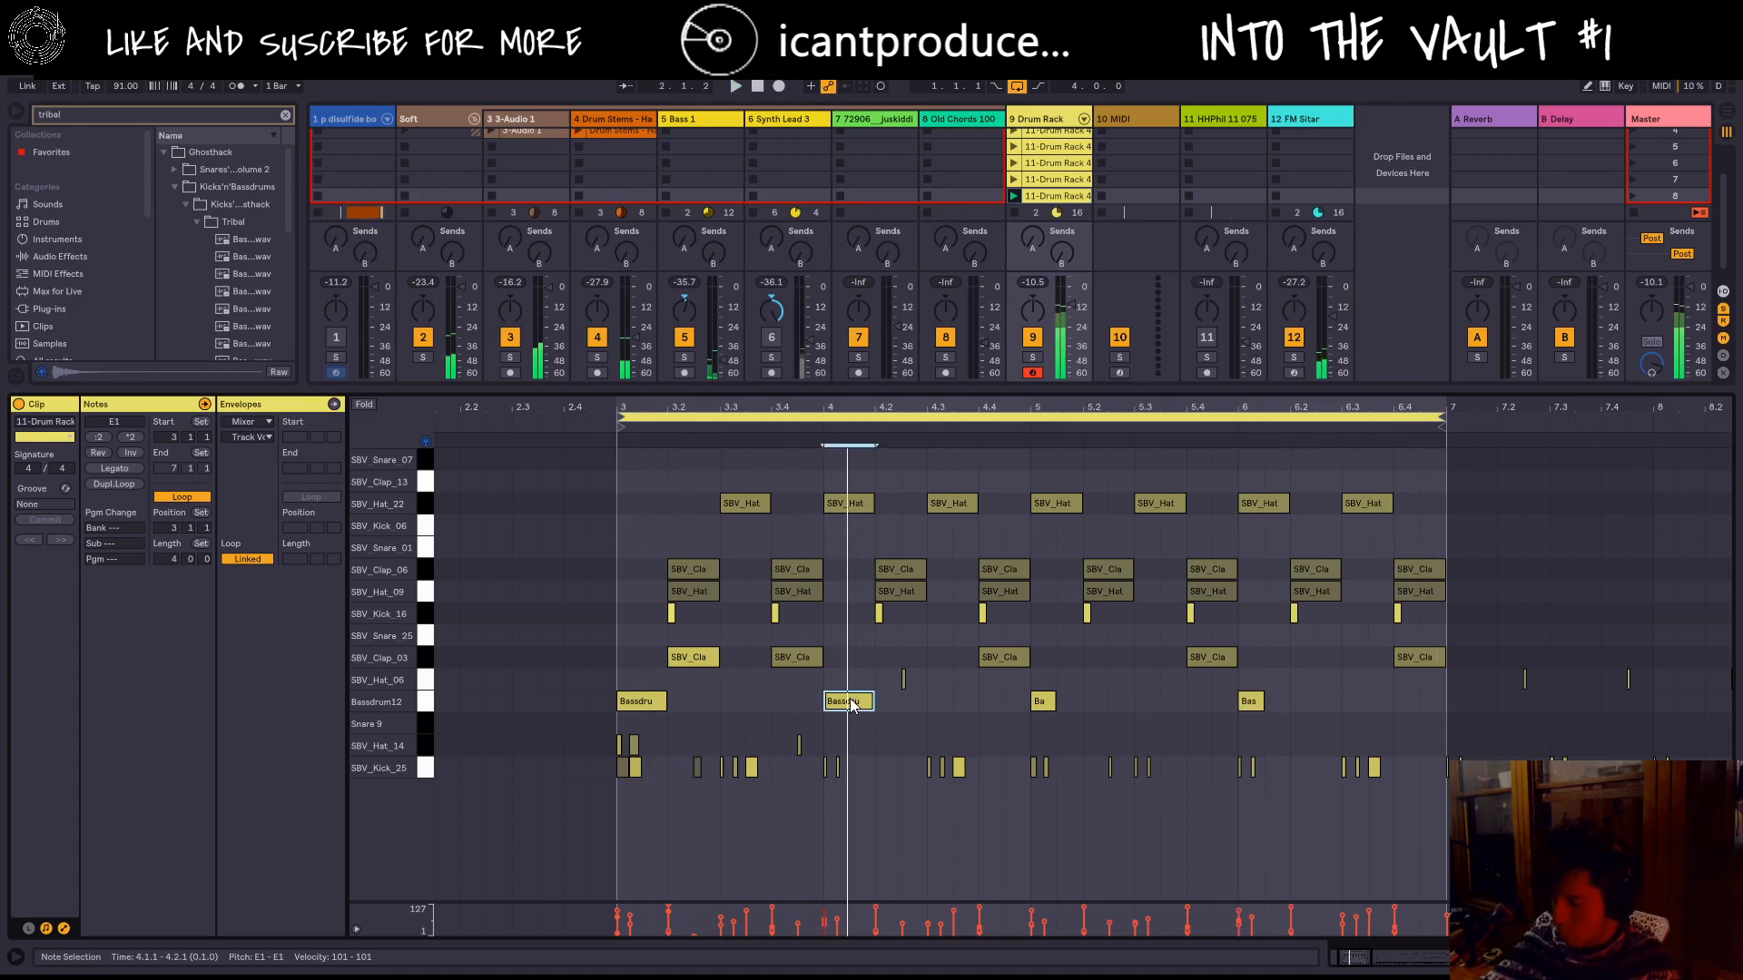
left_click_drag(851, 704, 756, 703)
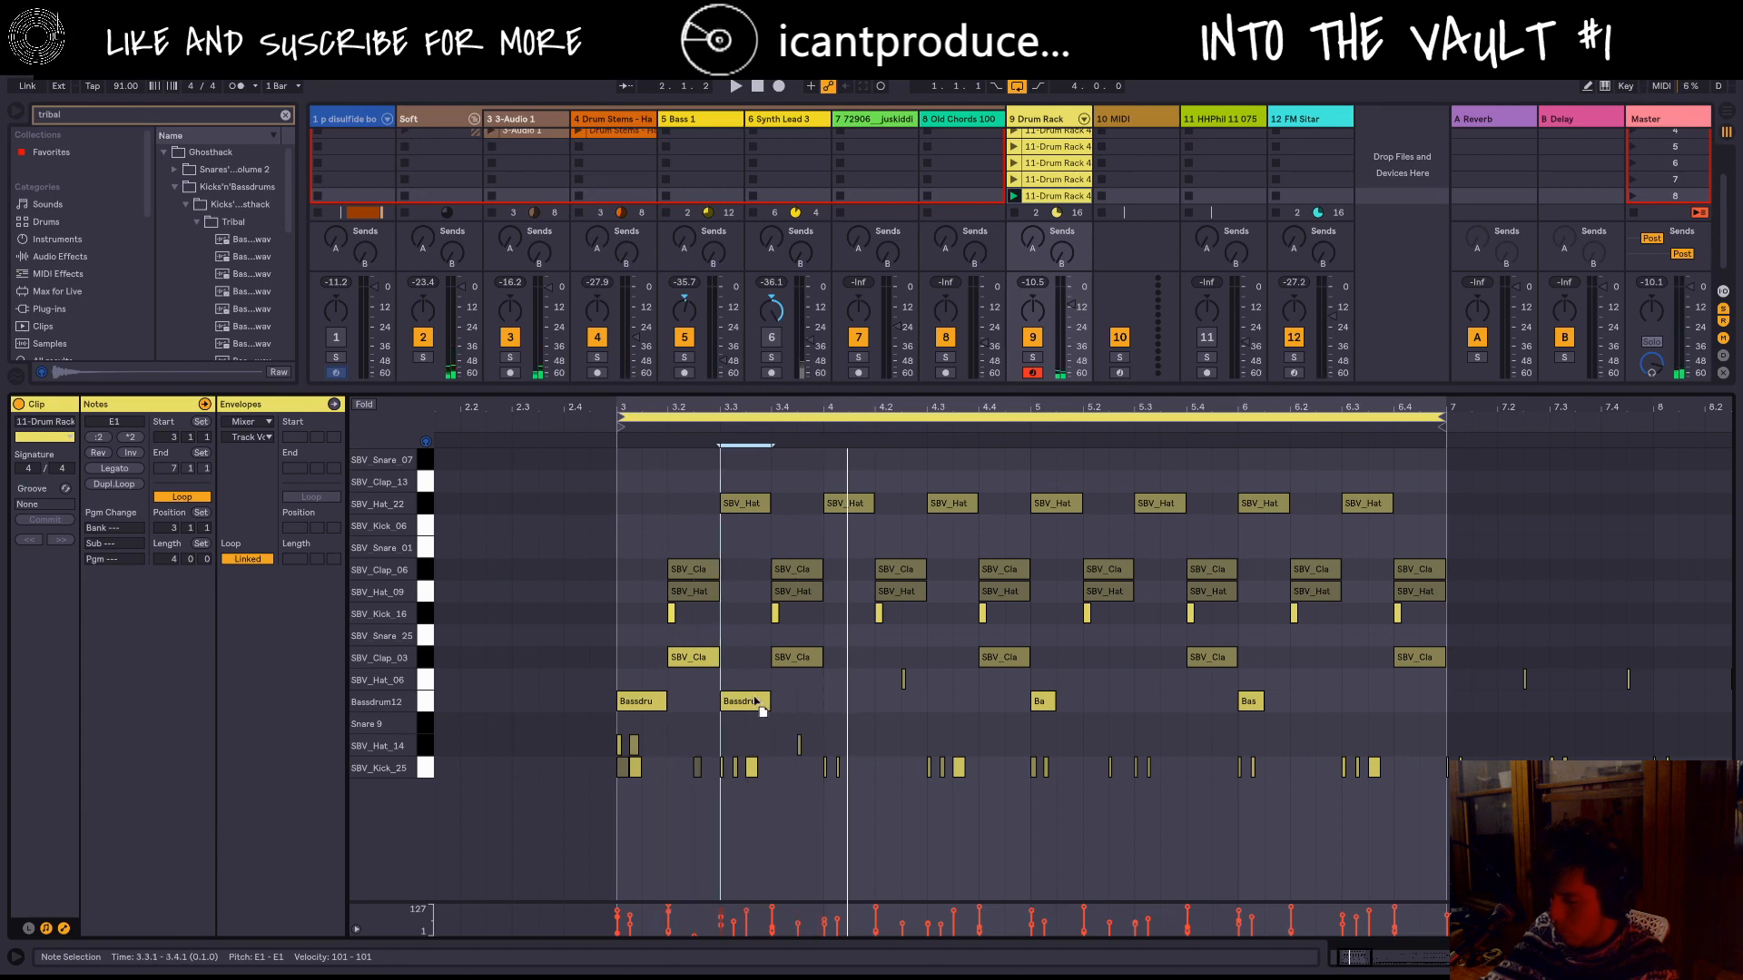
key("space")
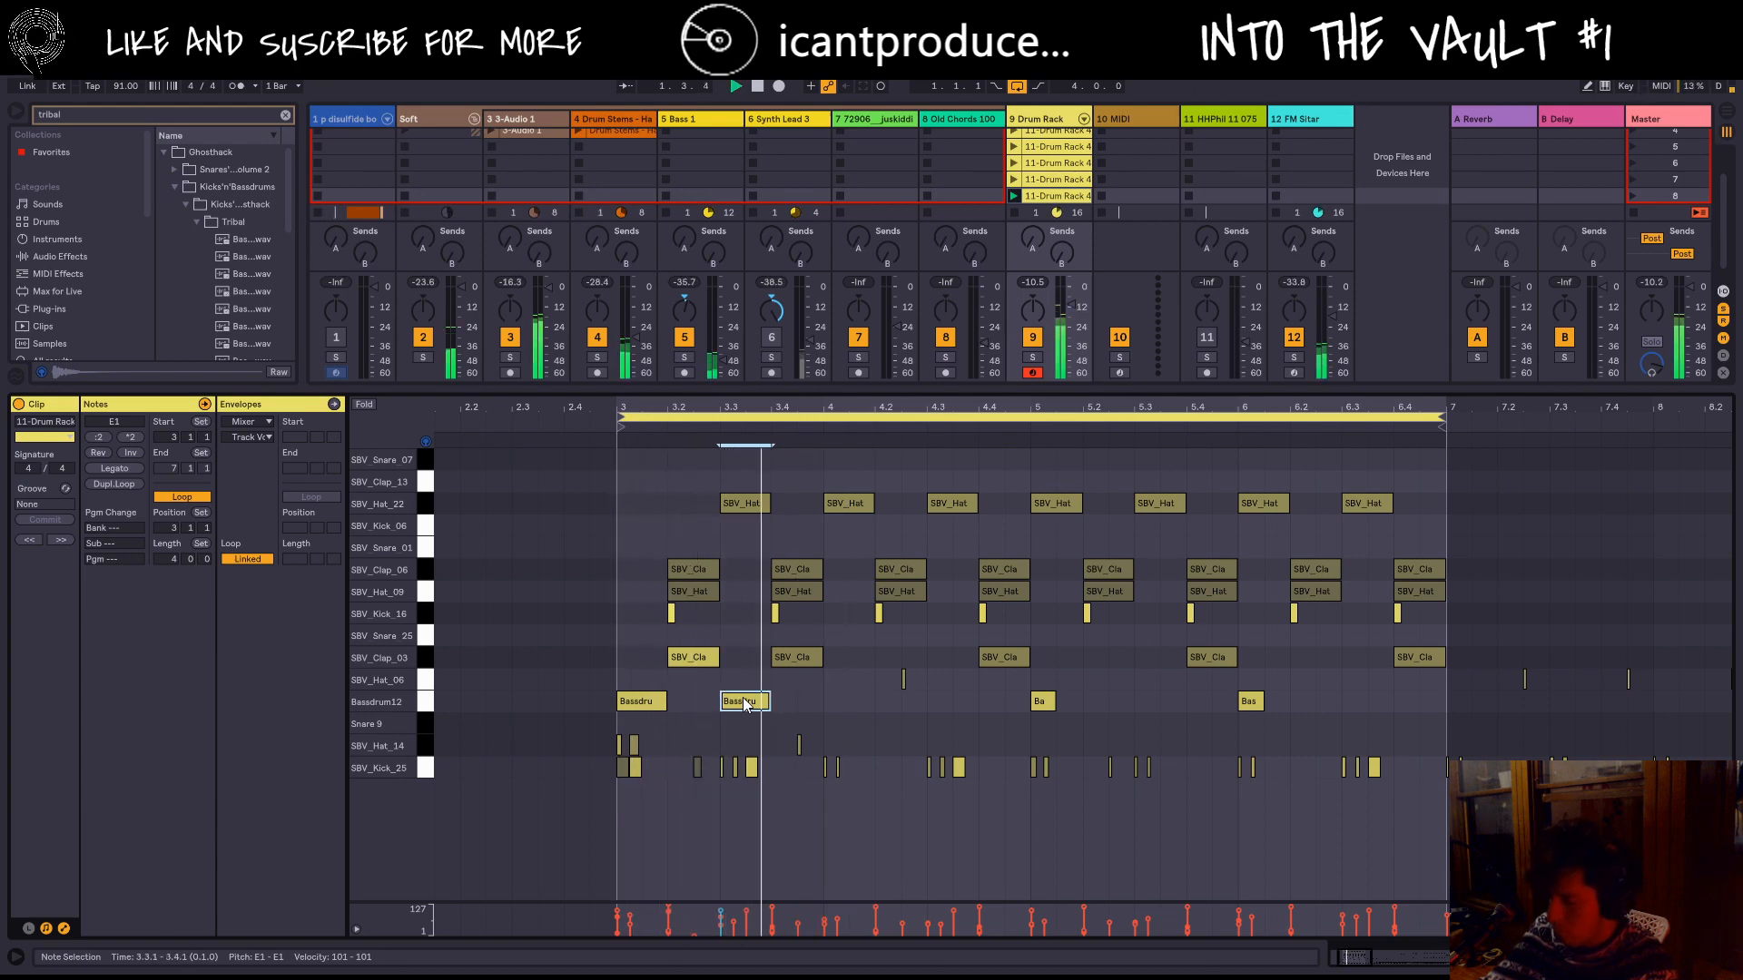
key("space")
key("Right")
key("Right")
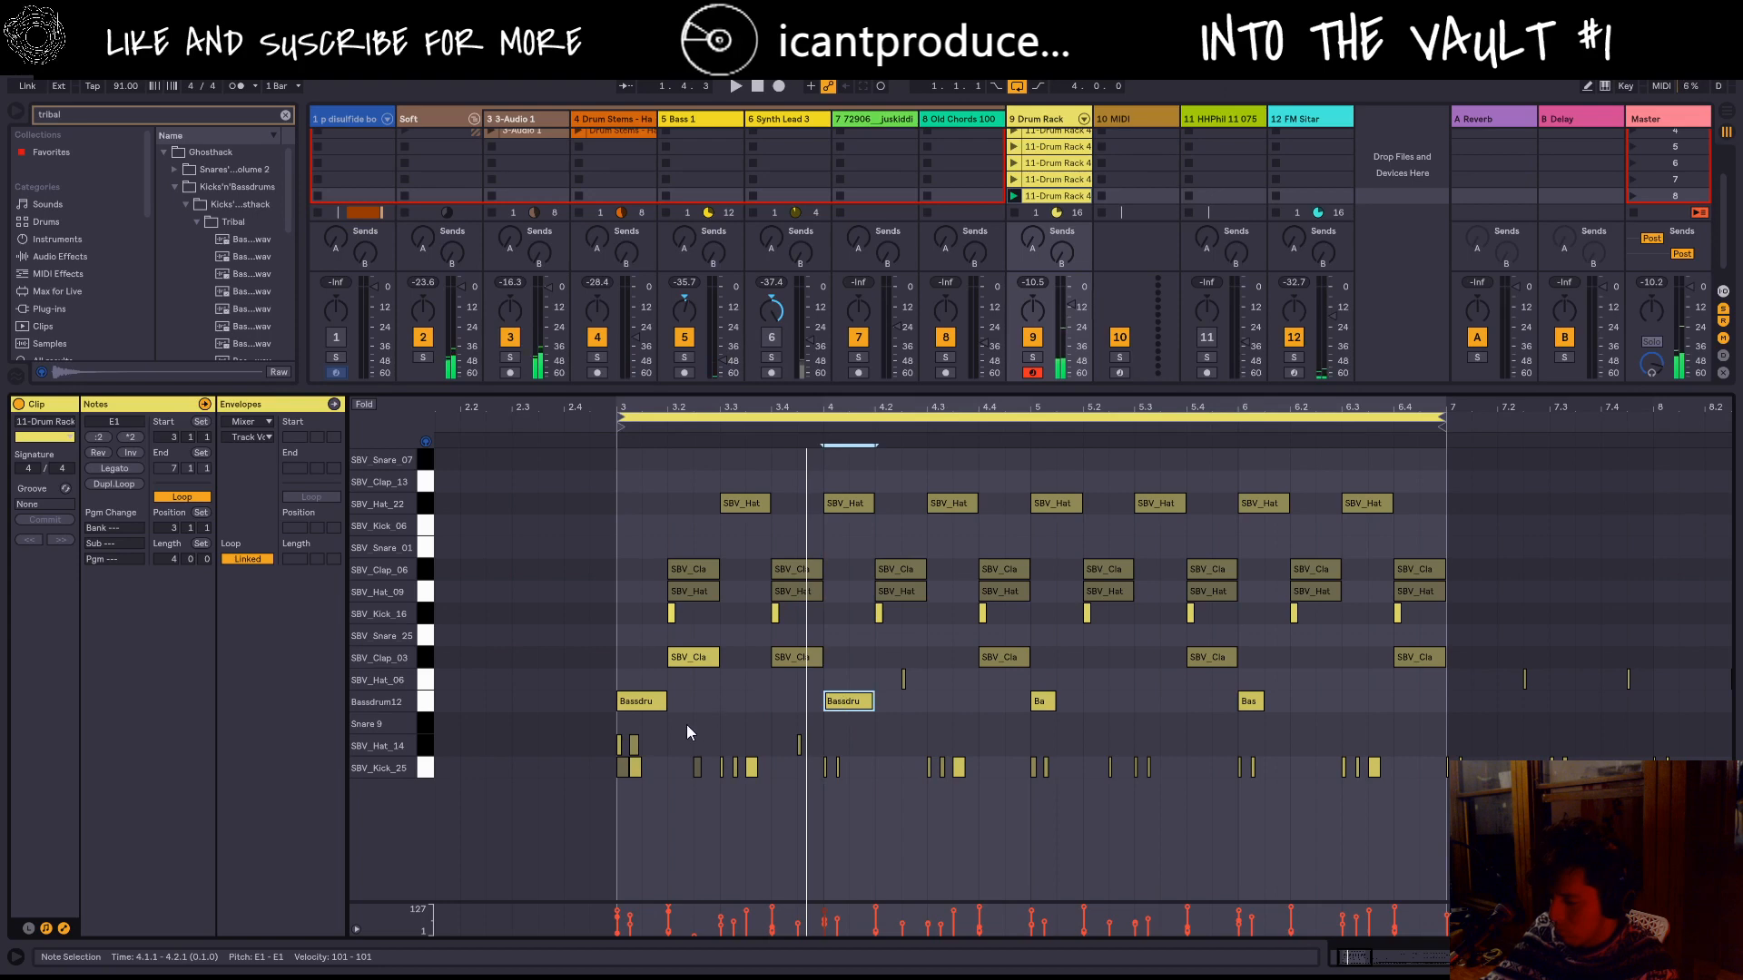
Step: Audition the Bassdrum12 lane, return to the drum rack's devices and transpose the Bassdrum12 sample to -6 st
left_click(424, 702)
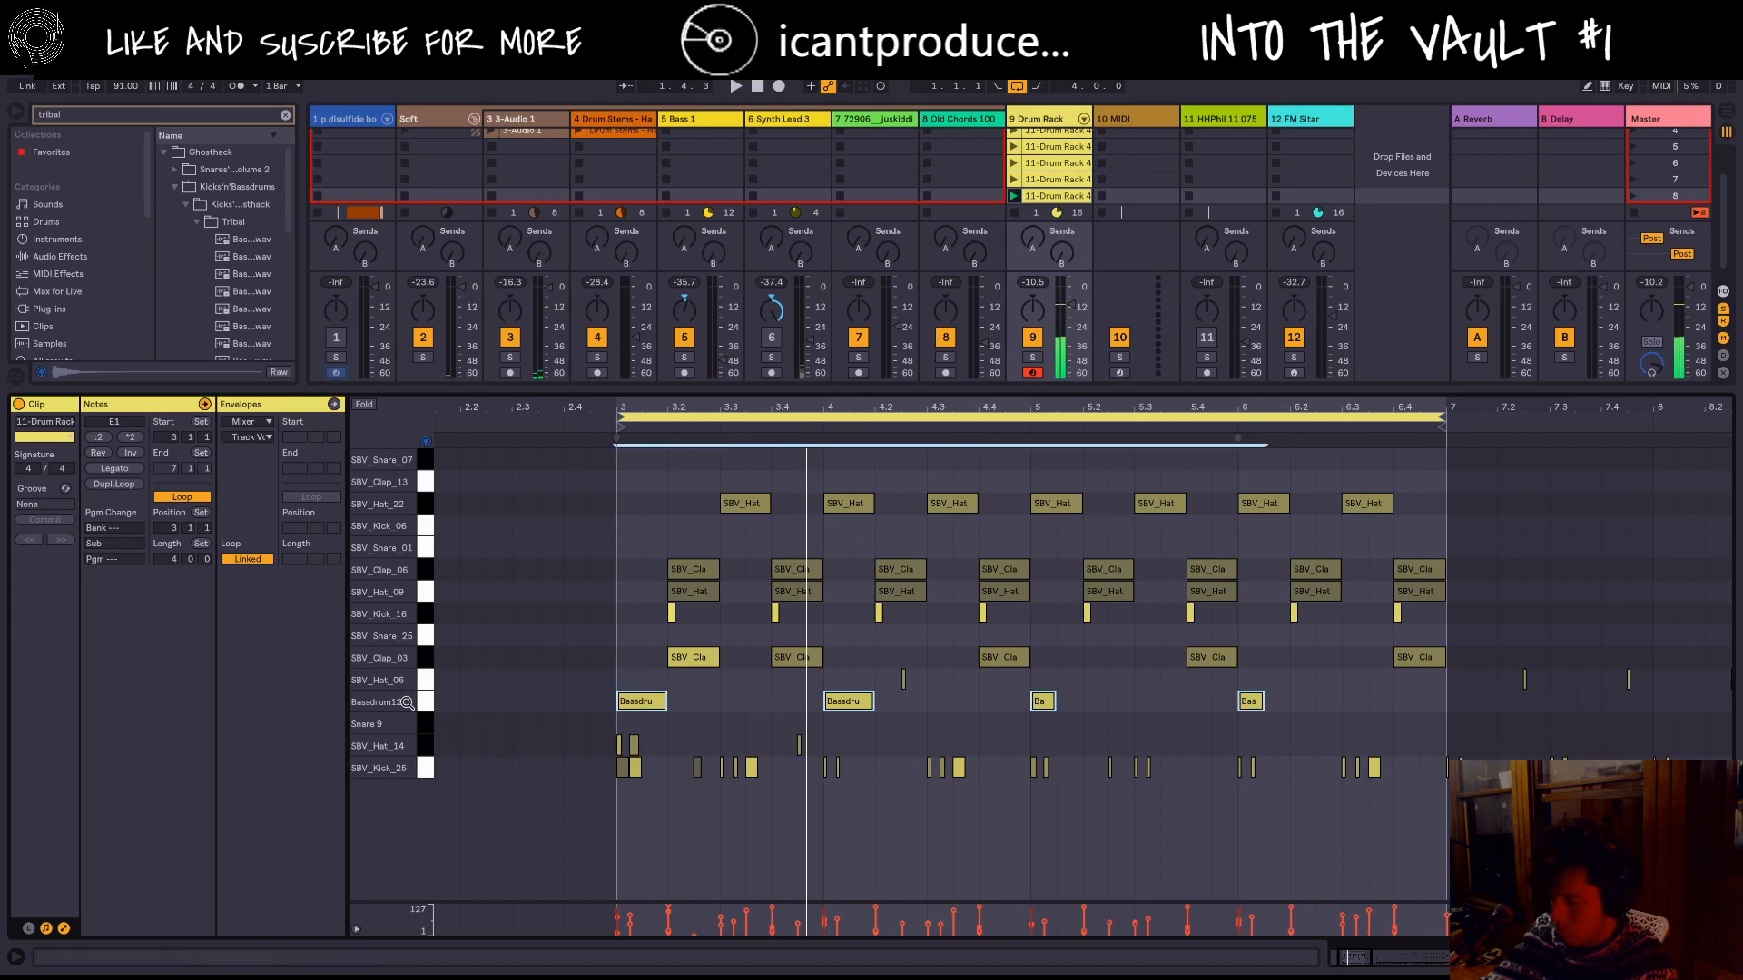
key("shift+Tab")
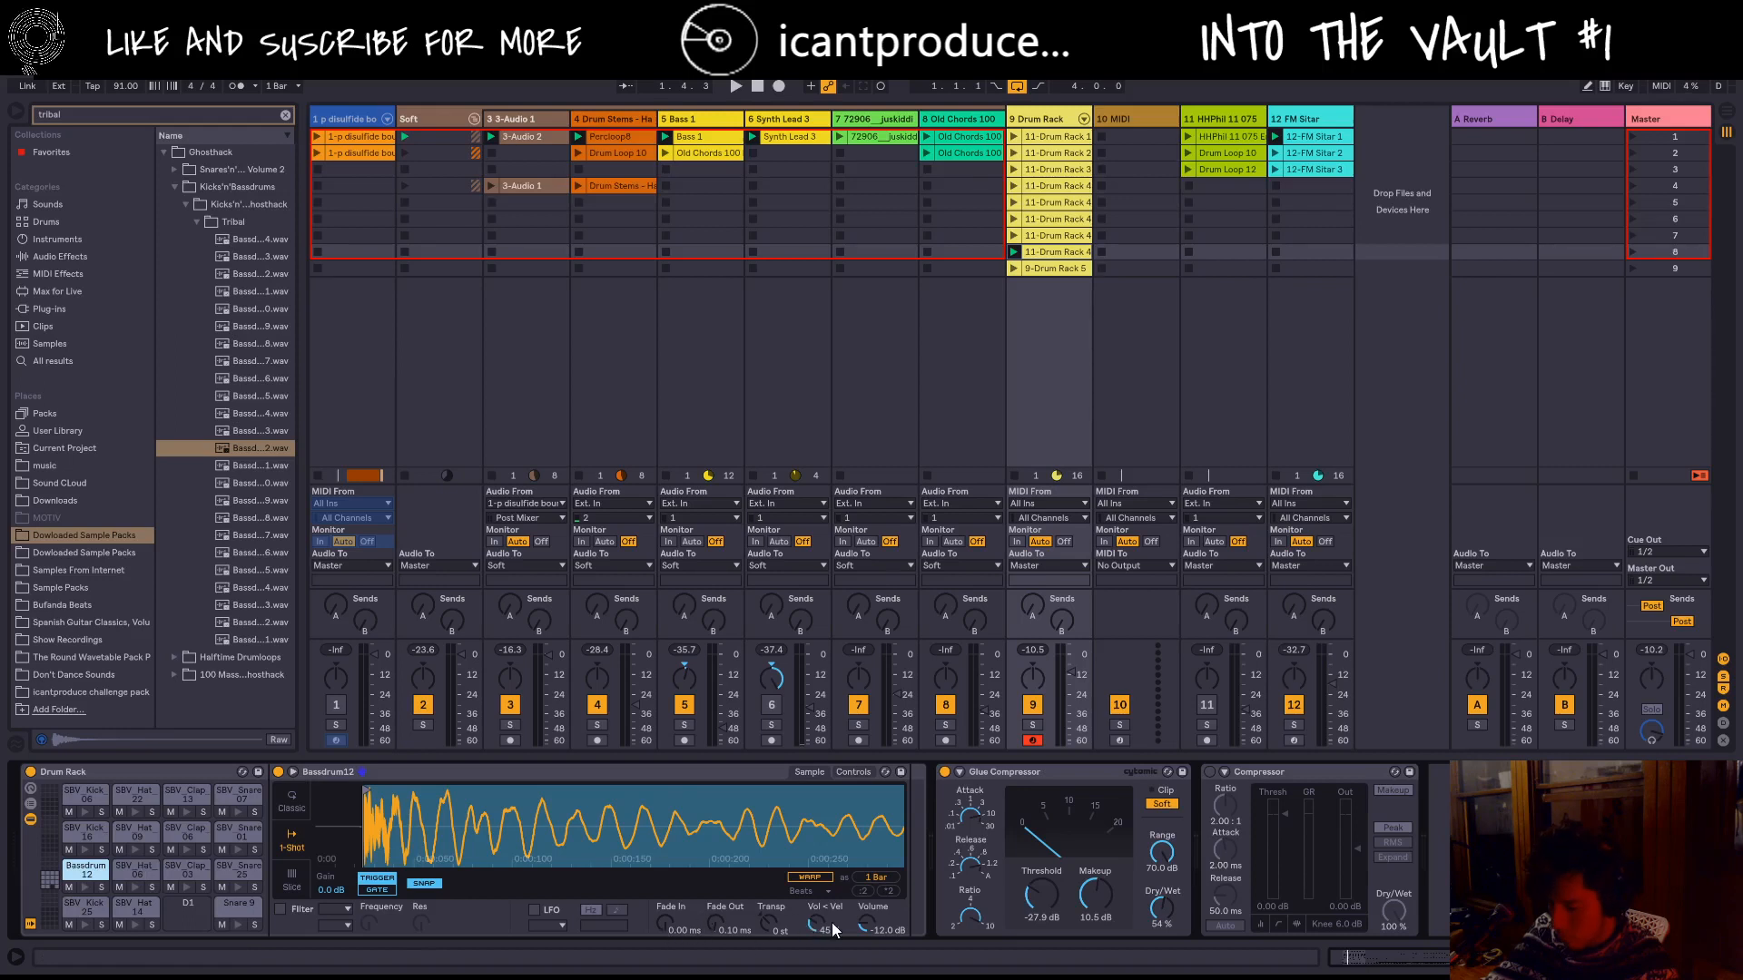
key("space")
mouse_move(768, 922)
left_mouse_down()
mouse_move(768, 899)
mouse_move(768, 933)
left_mouse_up()
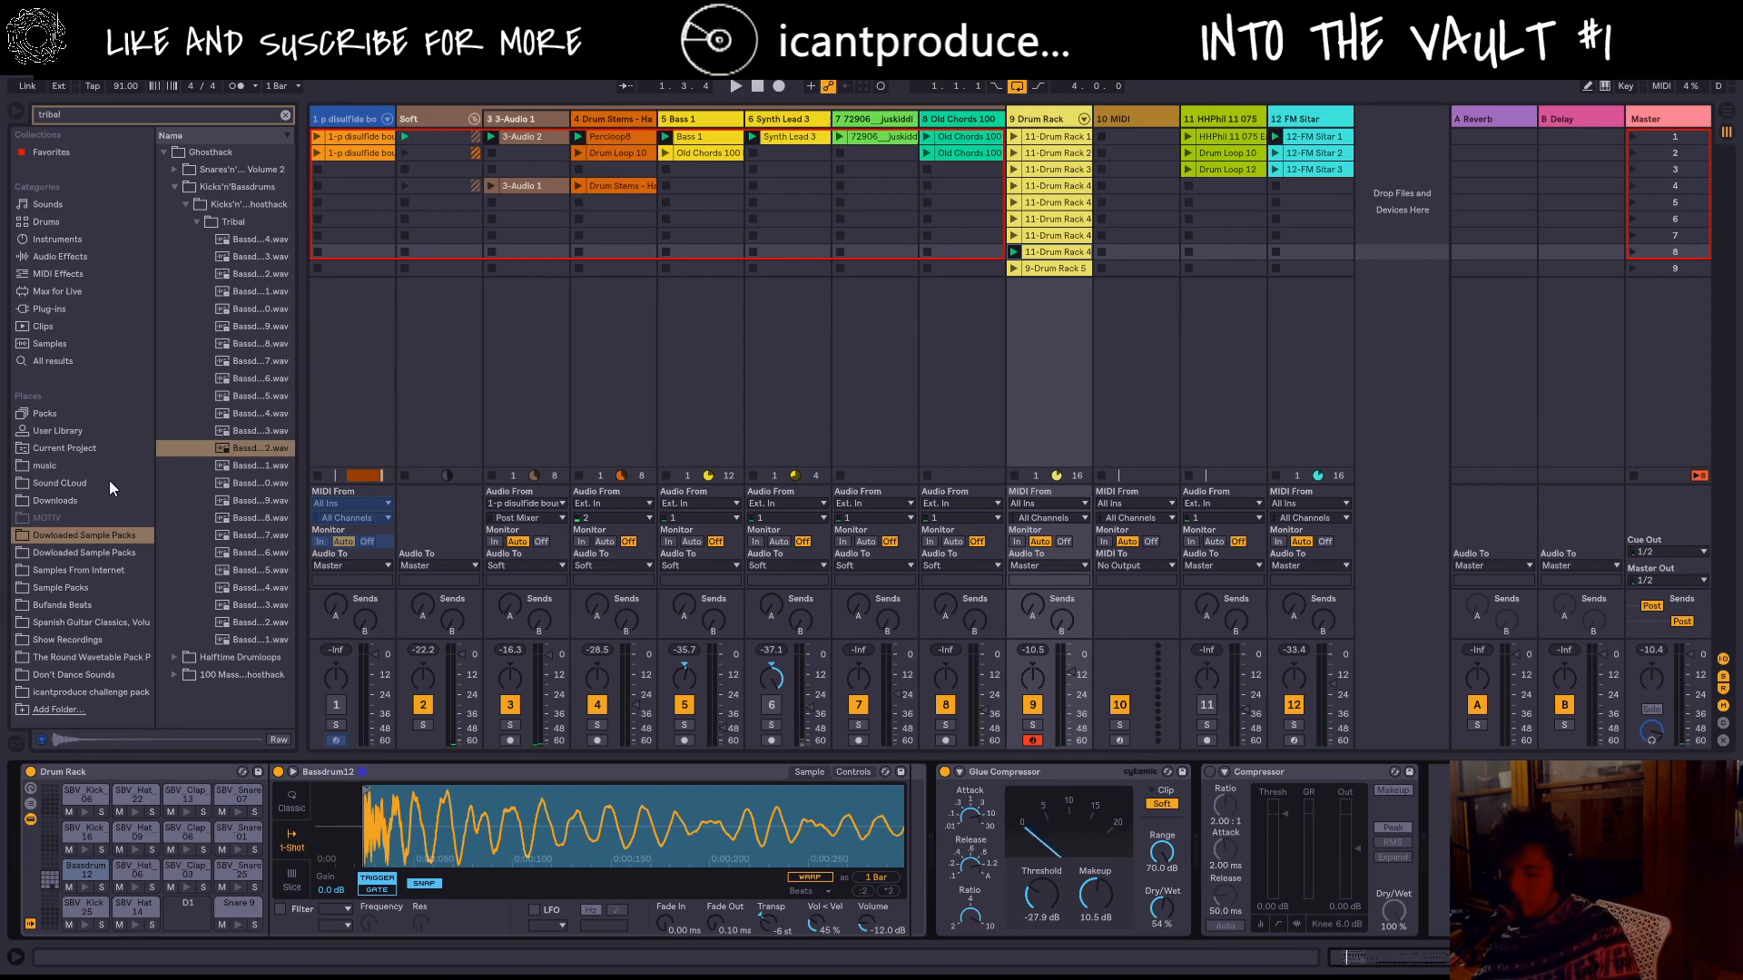
Step: Clear the browser search, browse the audio effects and load a Reverb on the Drum Rack track
left_click(58, 241)
left_click(285, 114)
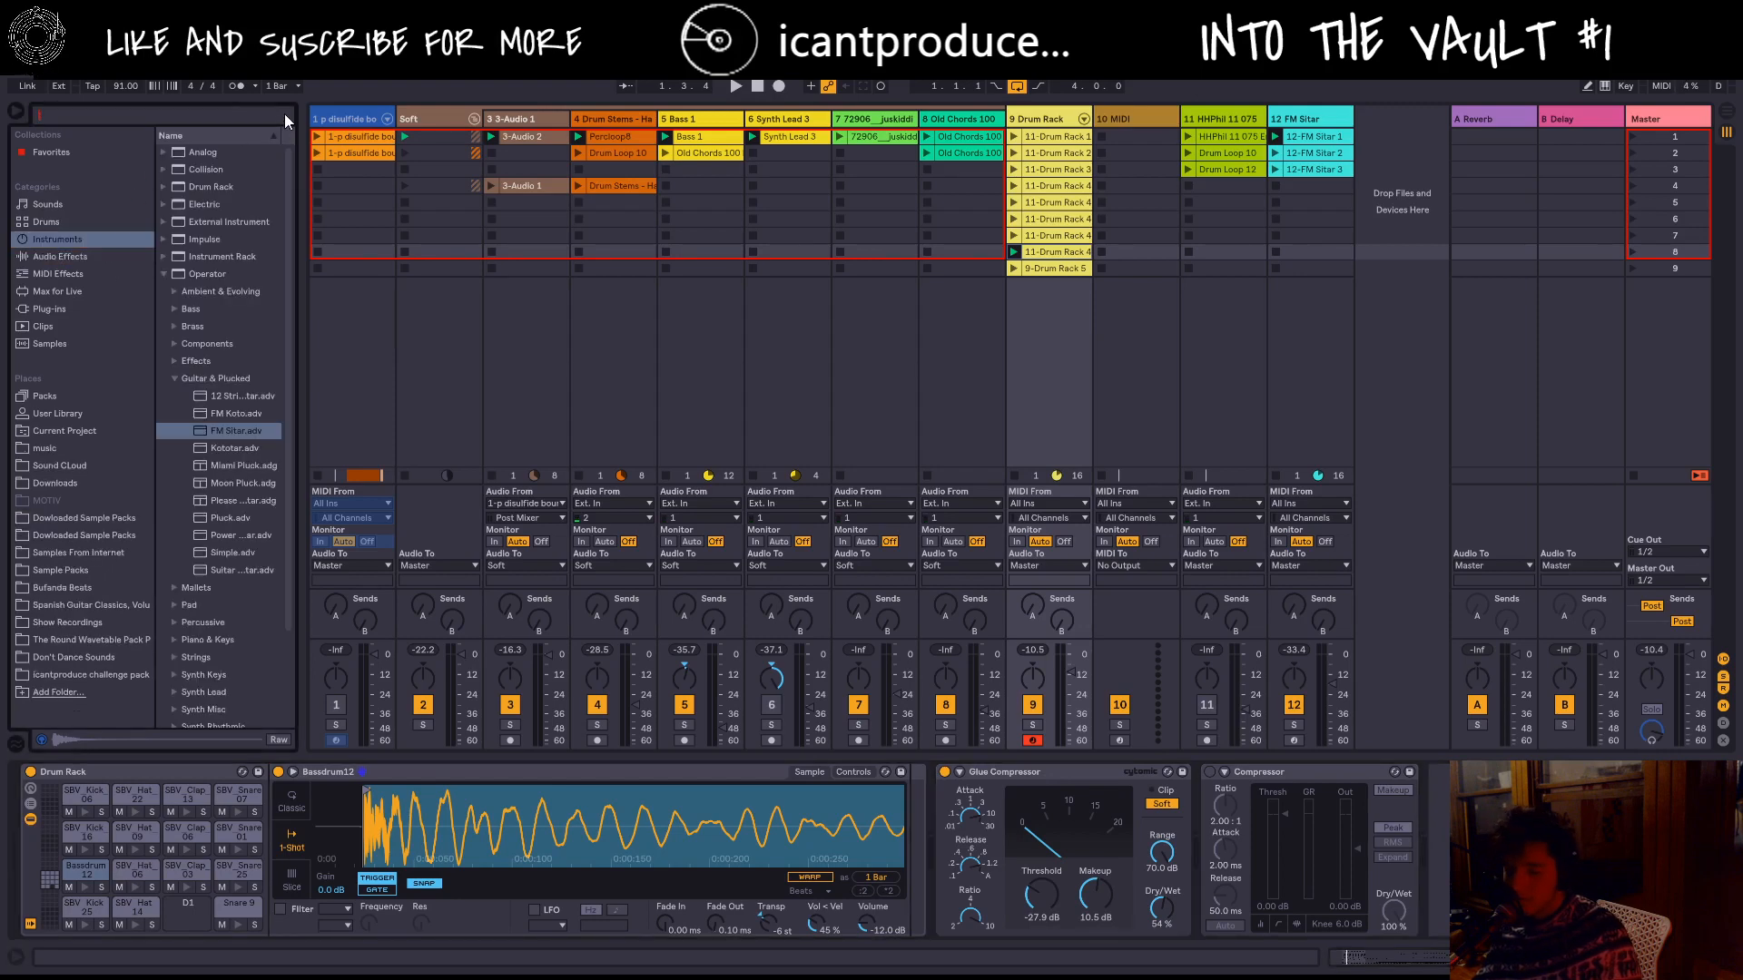
left_click(167, 277)
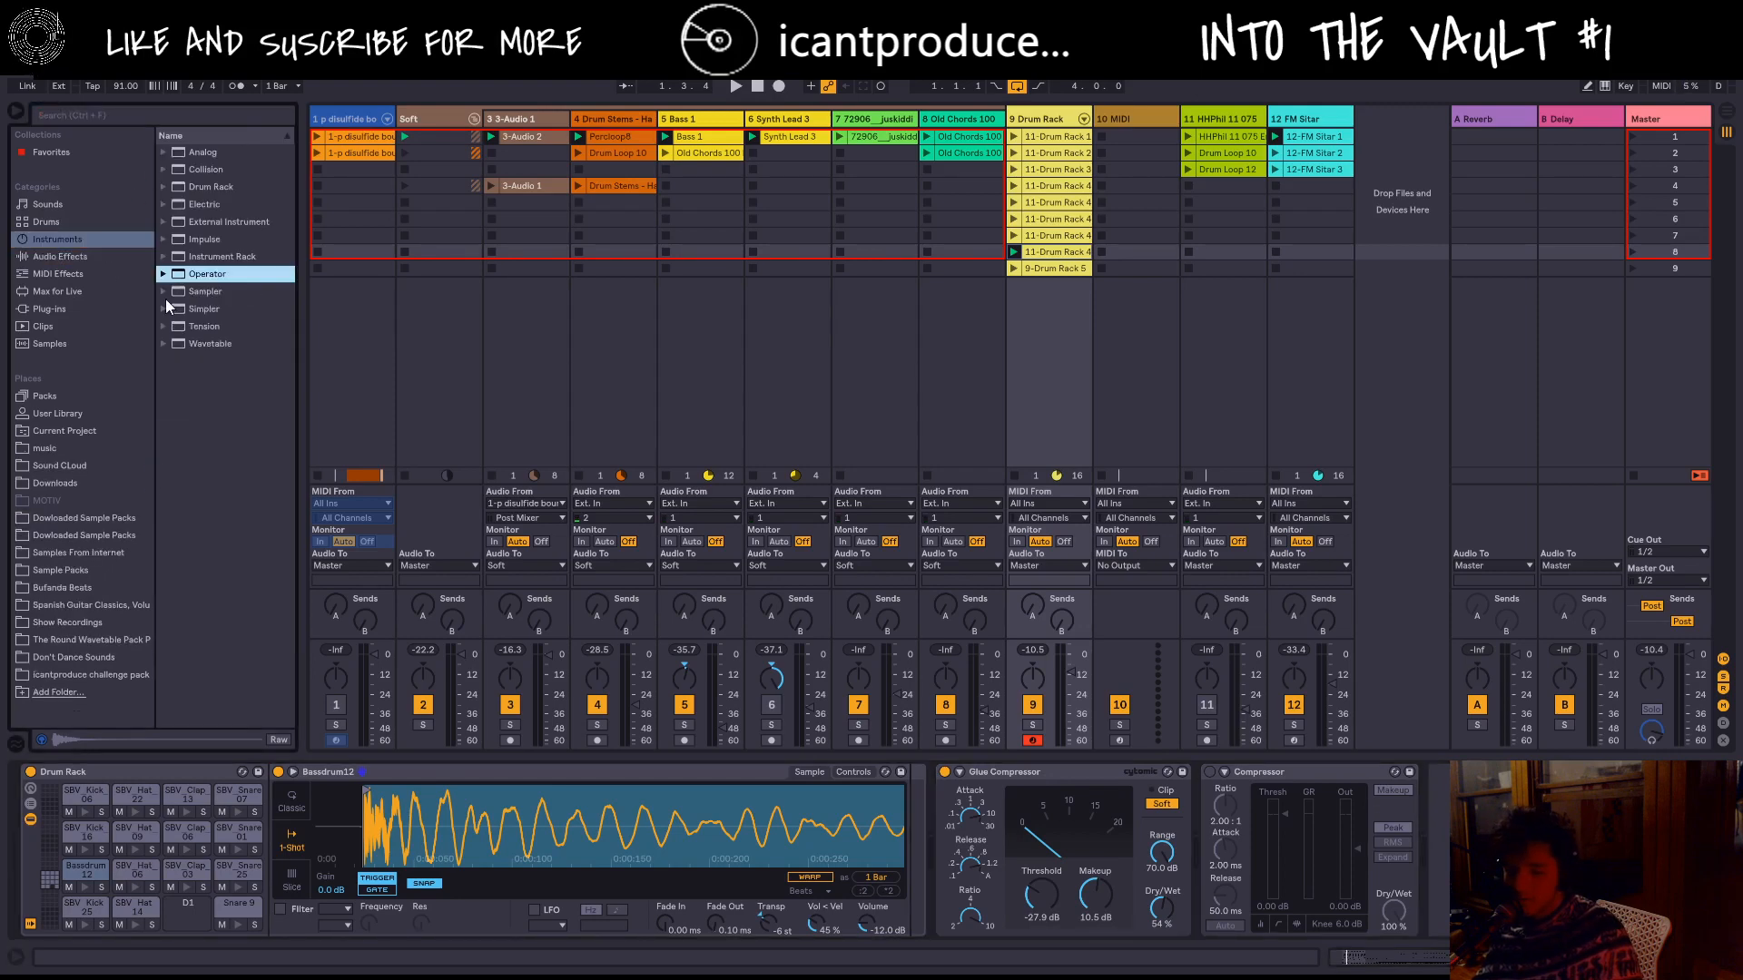
left_click(52, 259)
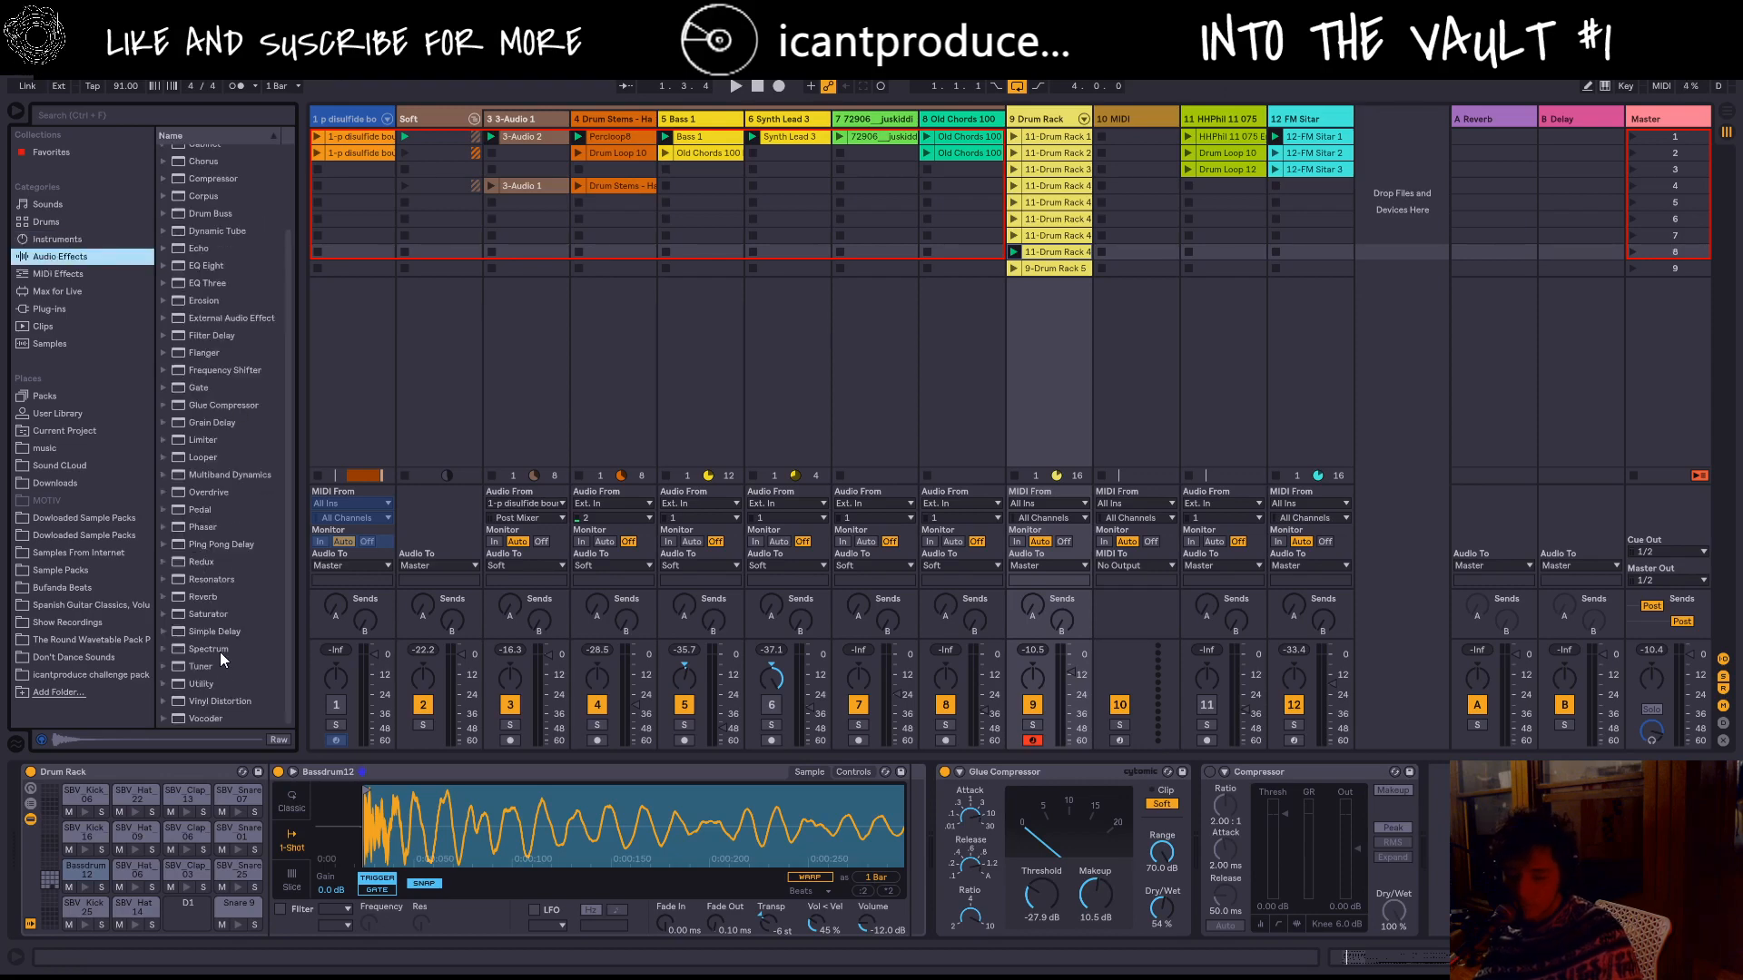
double_click(200, 595)
Step: Play the beat, switch off the Reverb's high cut and move the Reverb directly after the Bassdrum12 sample in its pad chain
key("space")
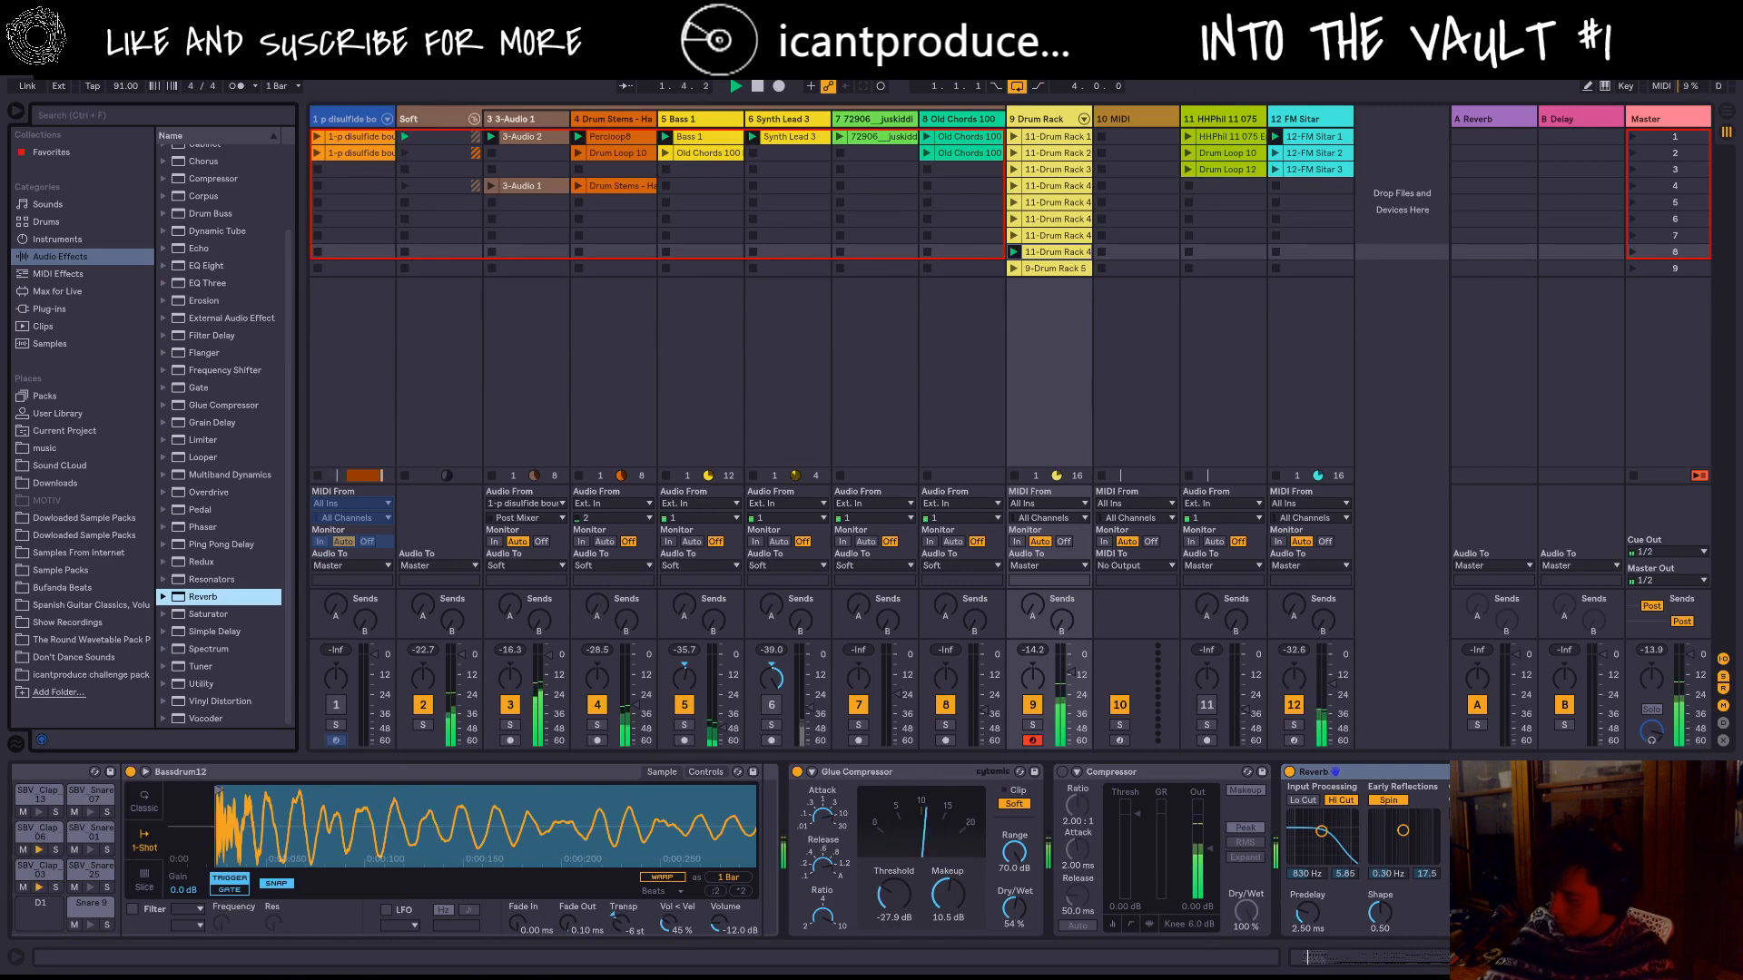
left_click(1368, 846)
left_click(1343, 800)
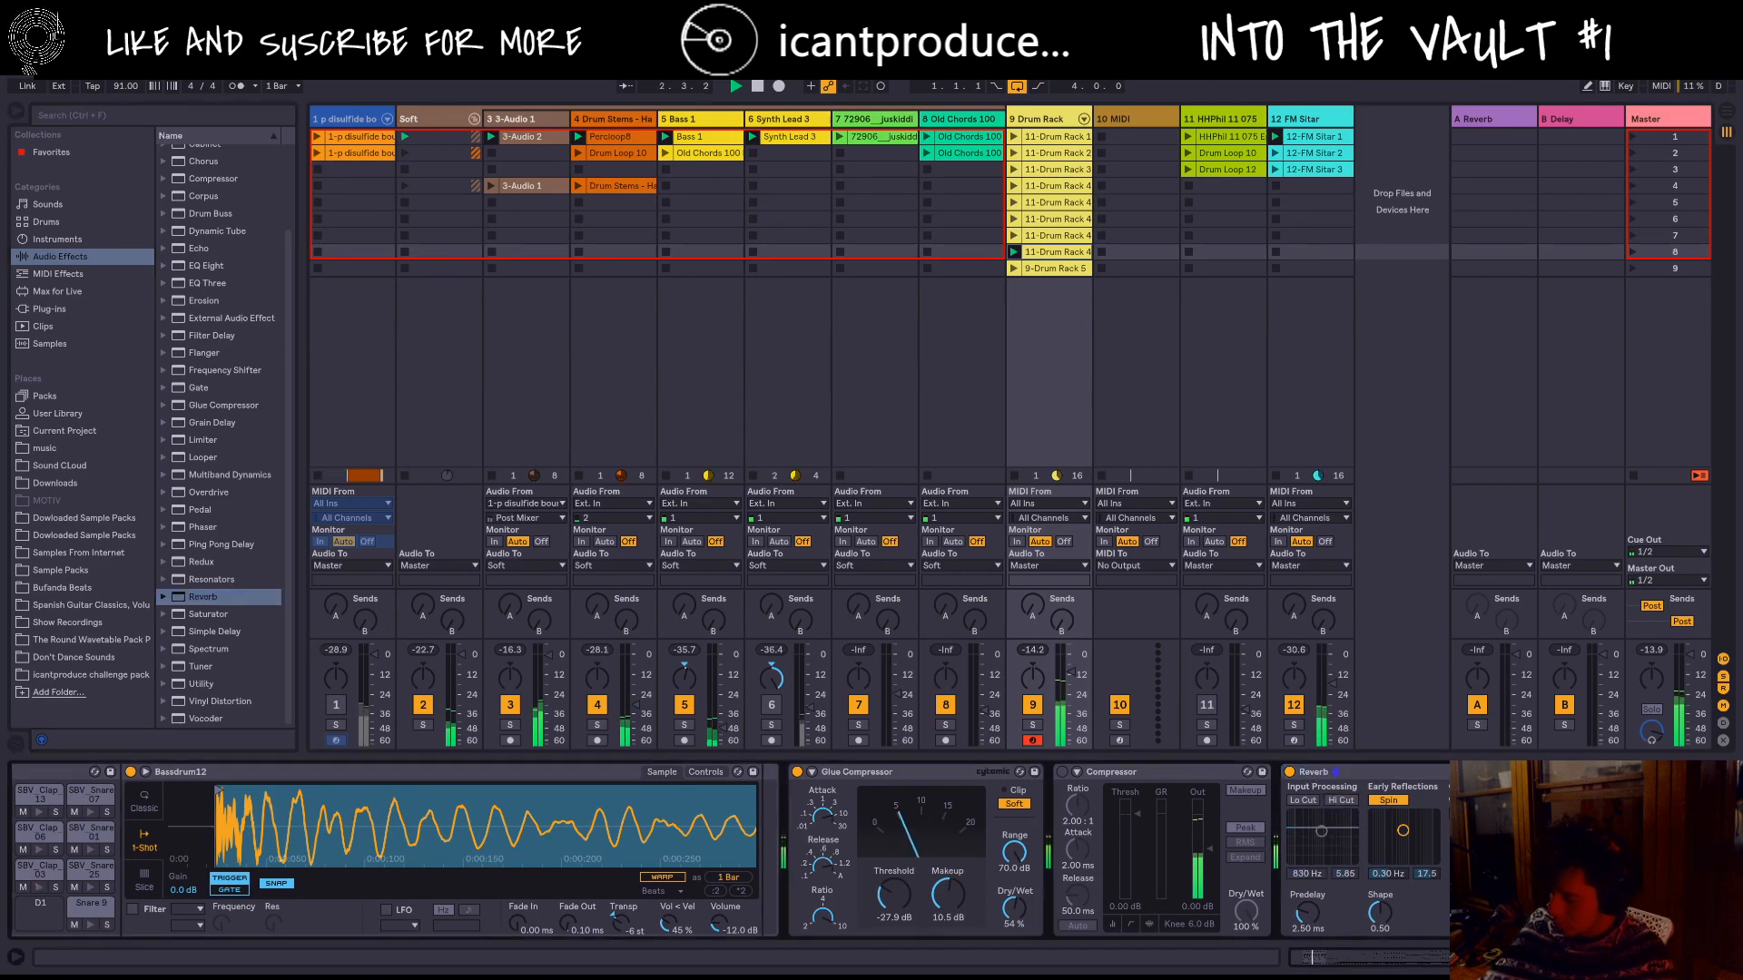
left_click(1336, 772)
left_click_drag(812, 834, 814, 835)
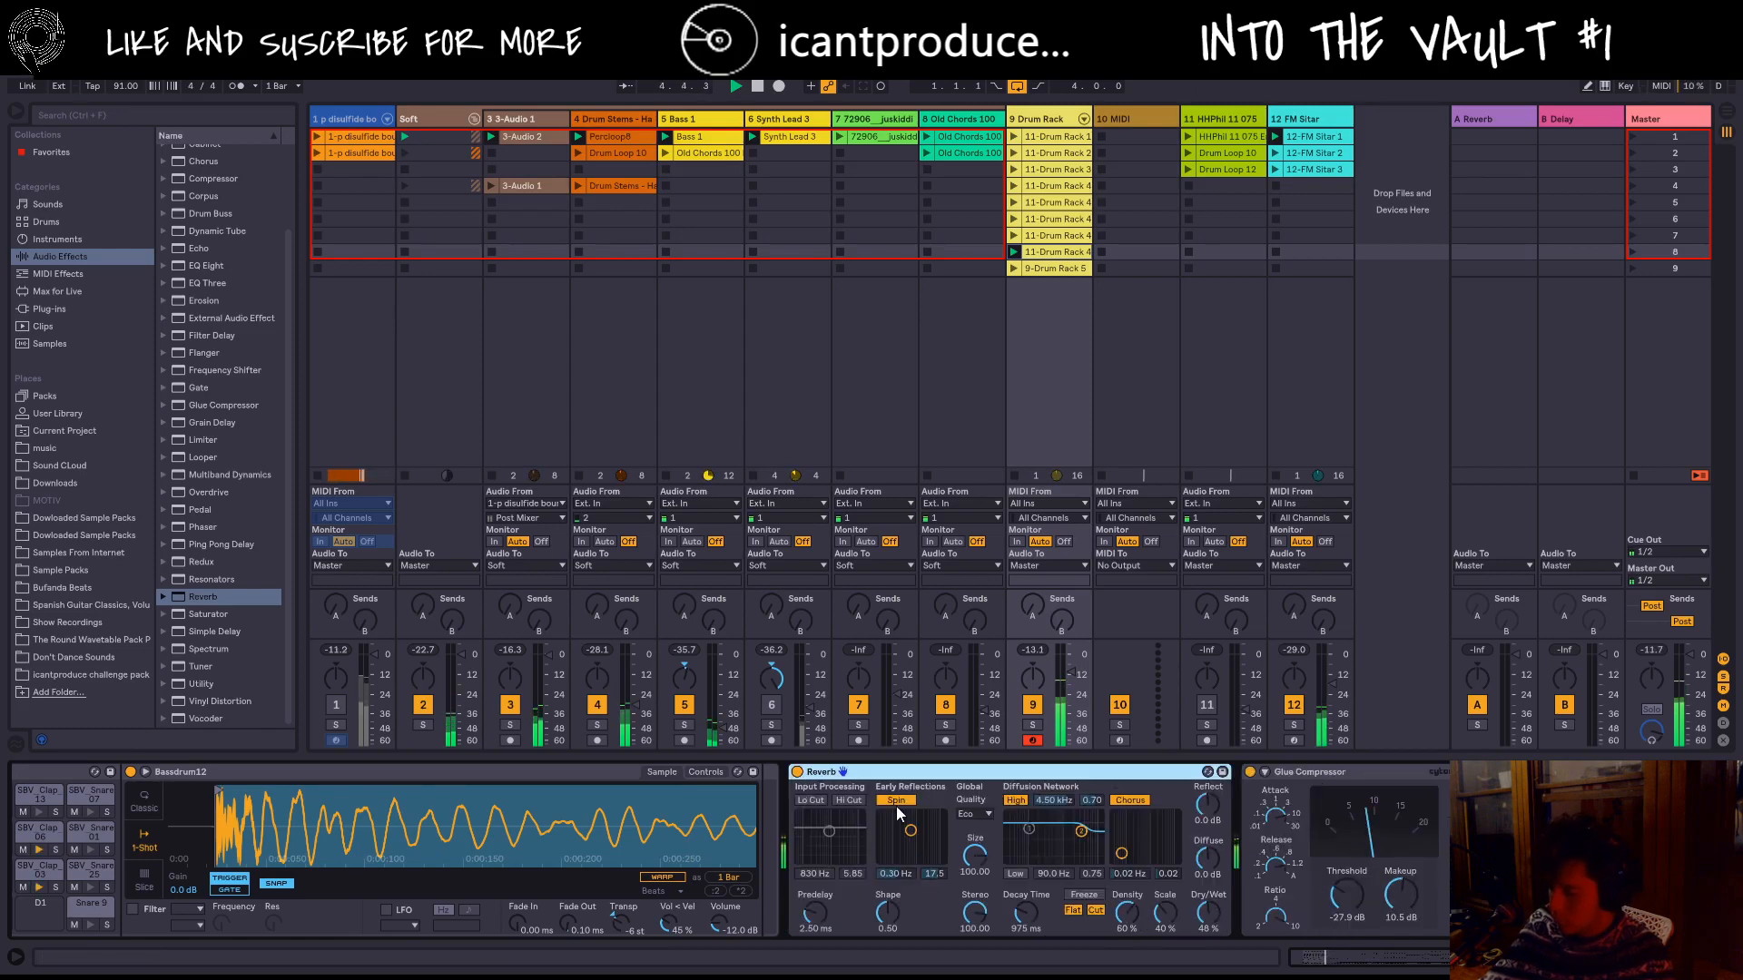
Step: Set the Reverb's early reflections spin to 0.26 Hz and 9.14, and switch off its chorus and high diffusion filter
left_click_drag(910, 831, 908, 838)
left_click(1121, 801)
left_click(1026, 801)
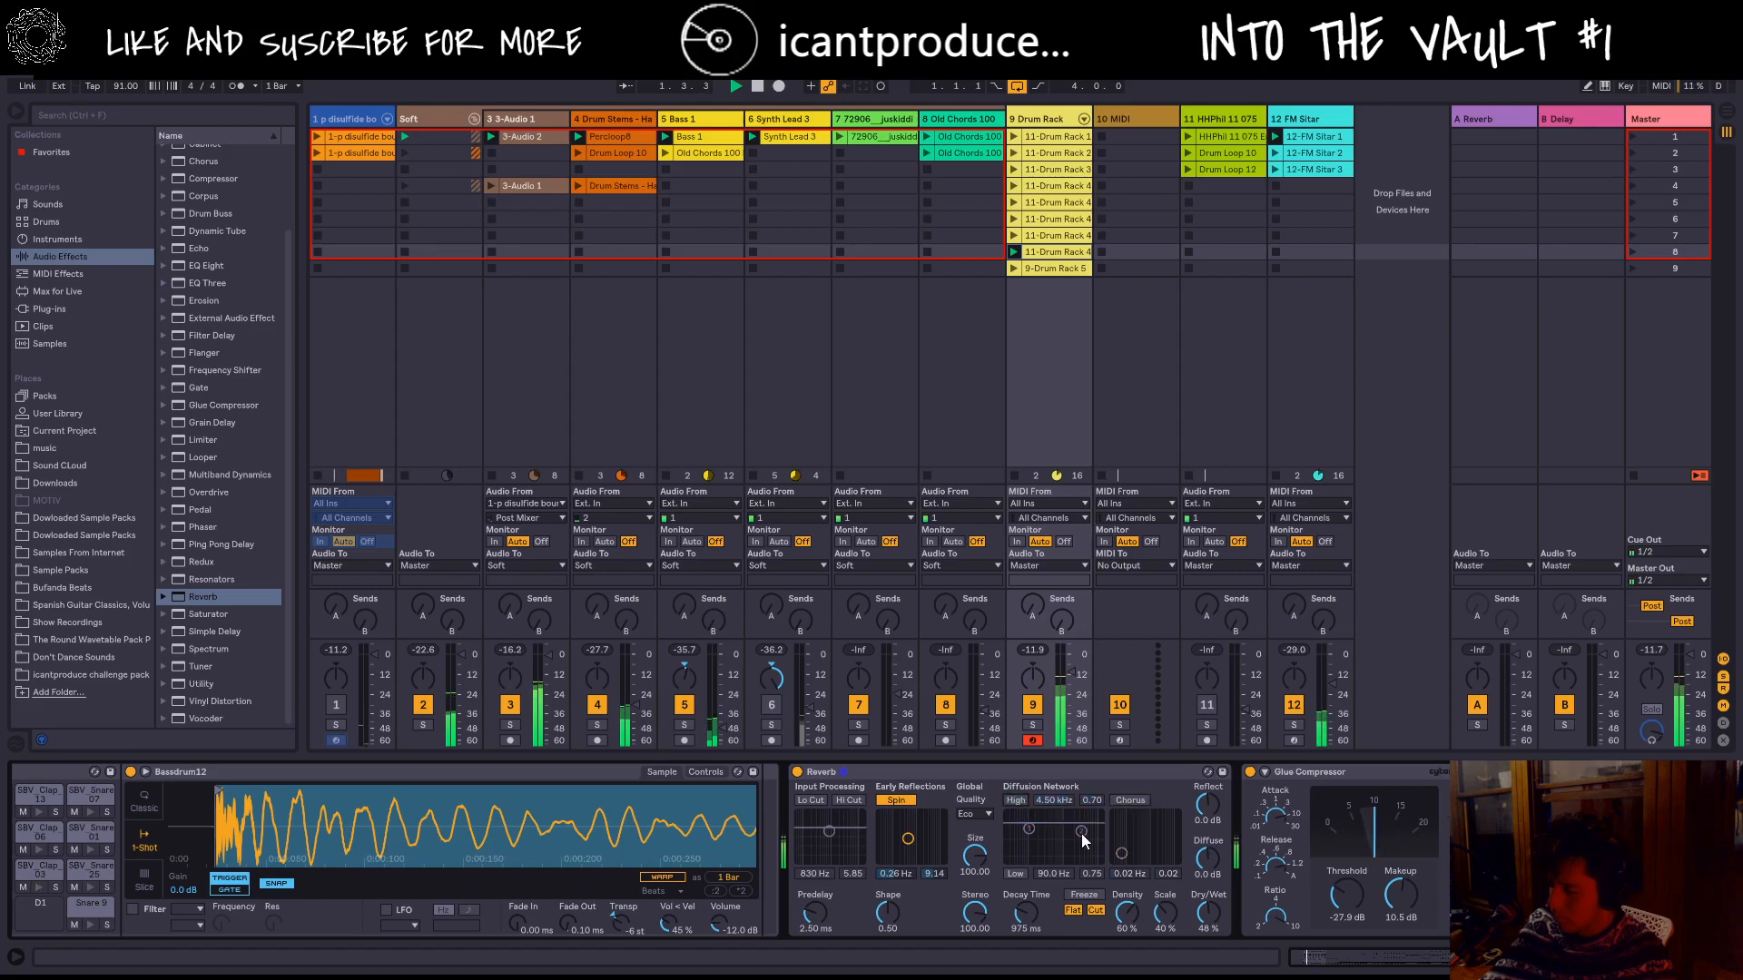
Step: Set the Bassdrum12 Reverb's decay time to 1.02 s and its dry/wet to 37 %
left_click_drag(1208, 904, 1179, 934)
left_click_drag(1026, 916, 1027, 912)
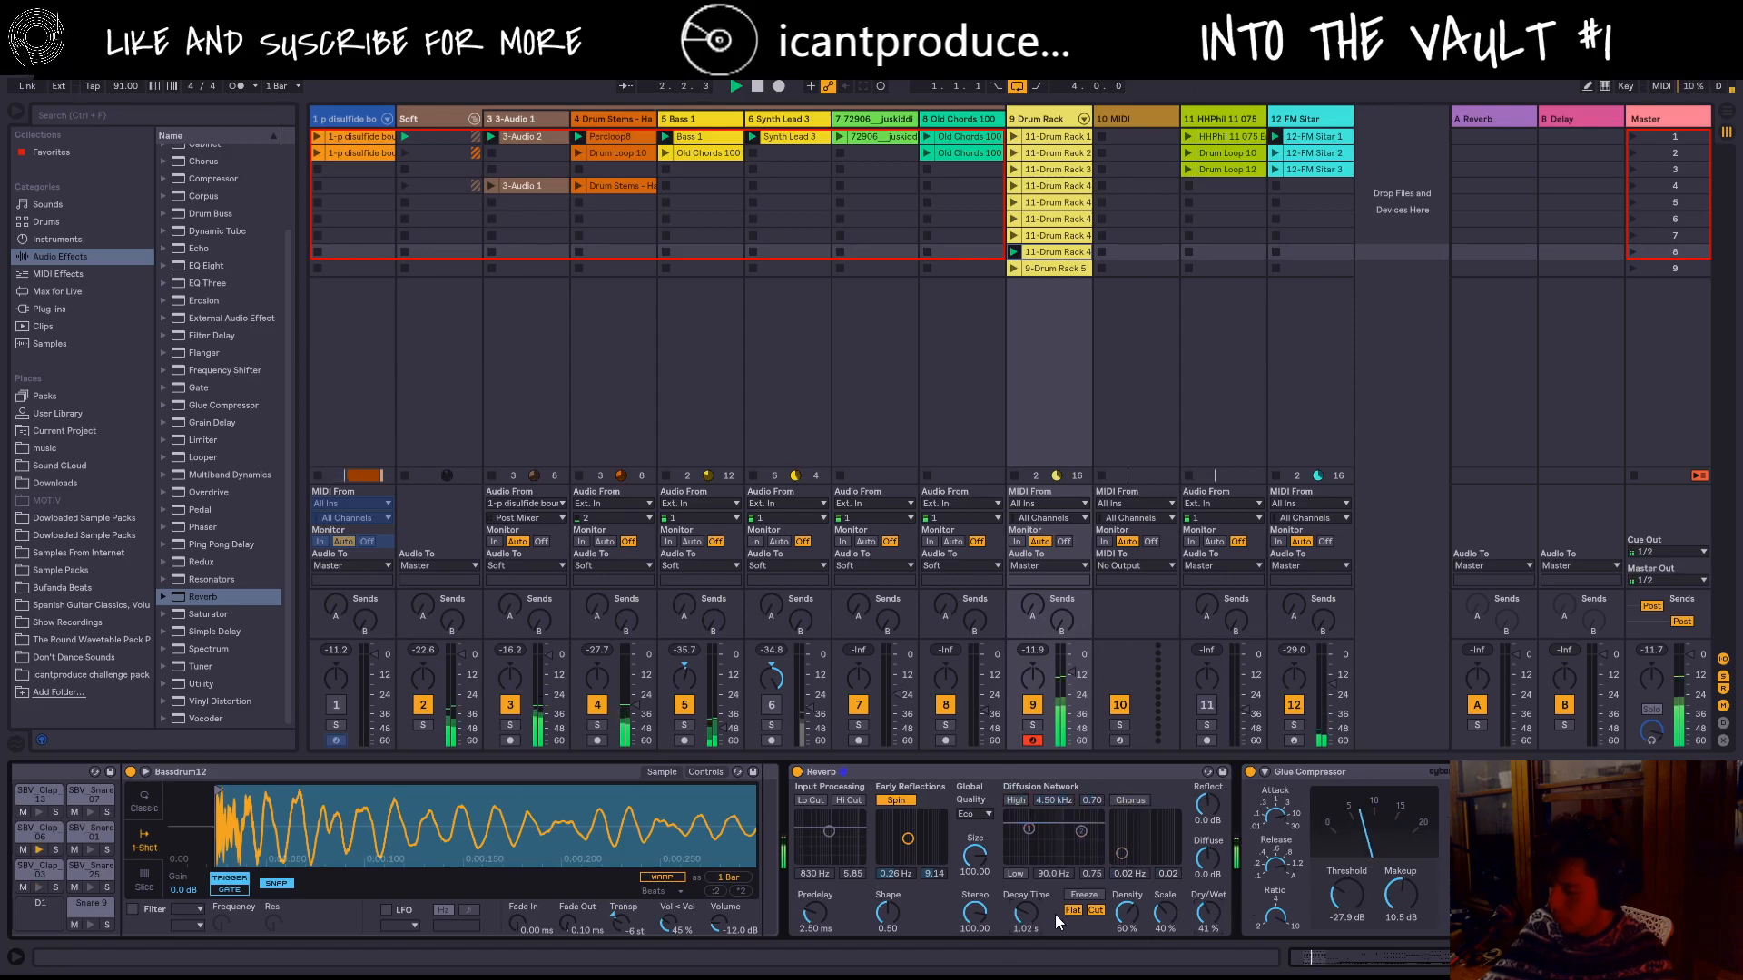
left_click_drag(1205, 915, 1204, 921)
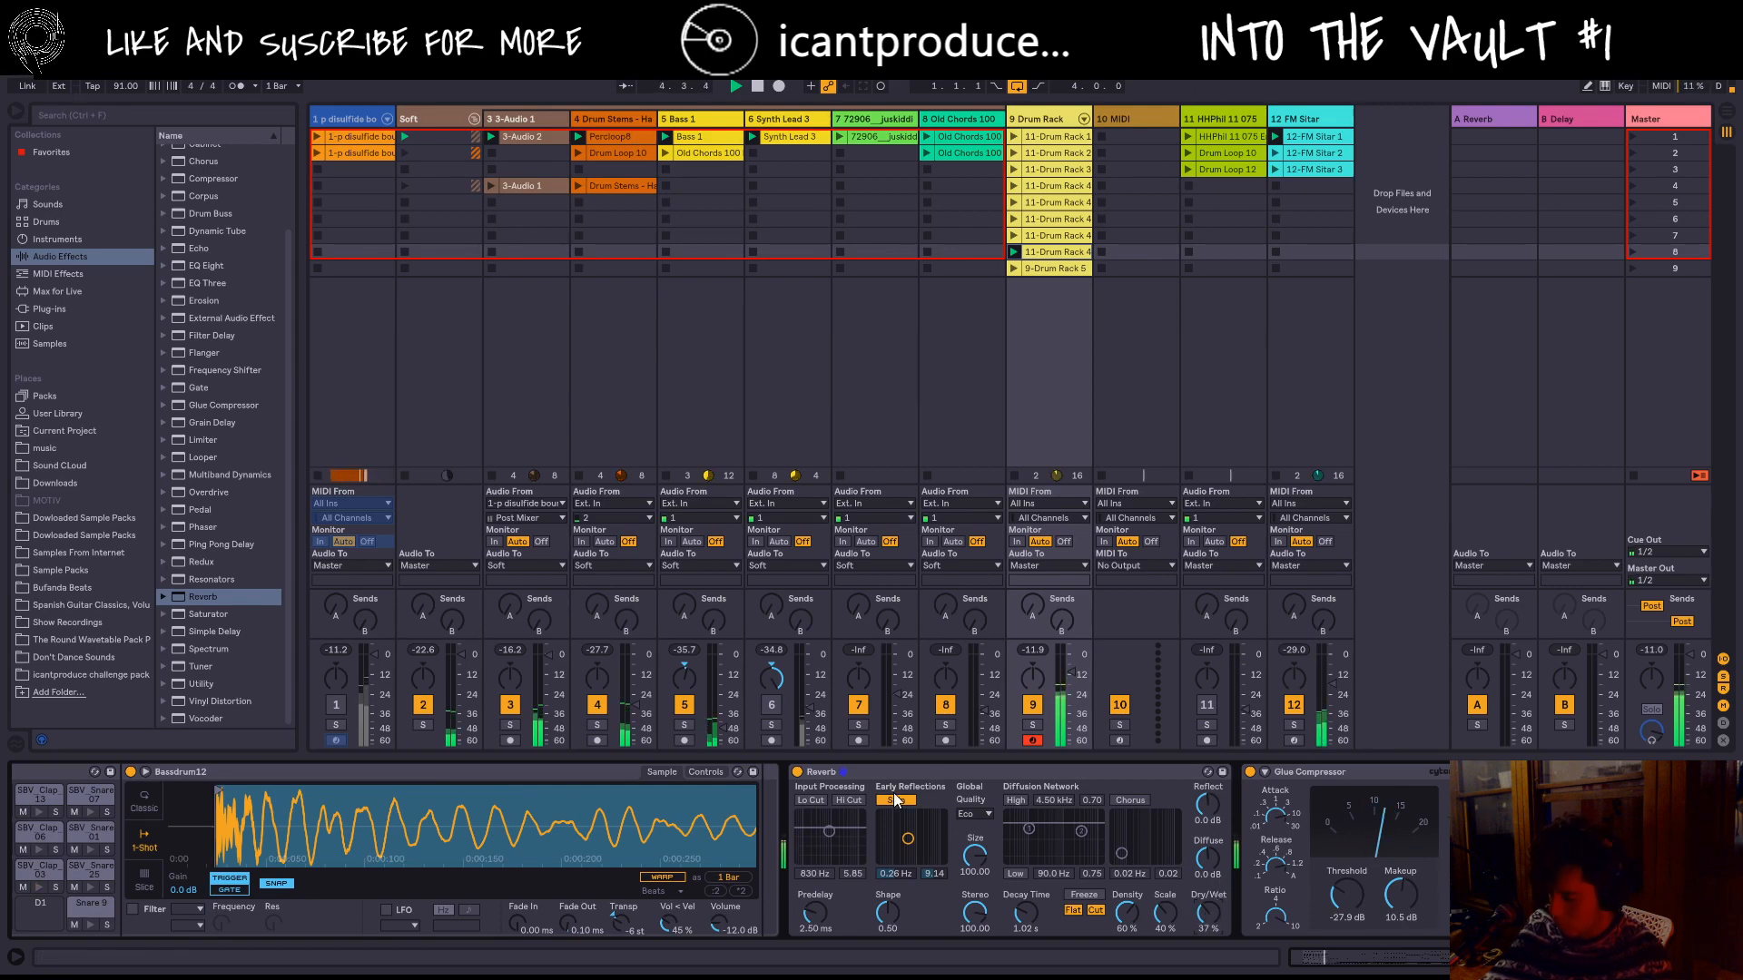
Step: Switch on the Reverb's high cut, set its input filter to 949 Hz with a 0.50 bandwidth, and stop playback
left_click(857, 800)
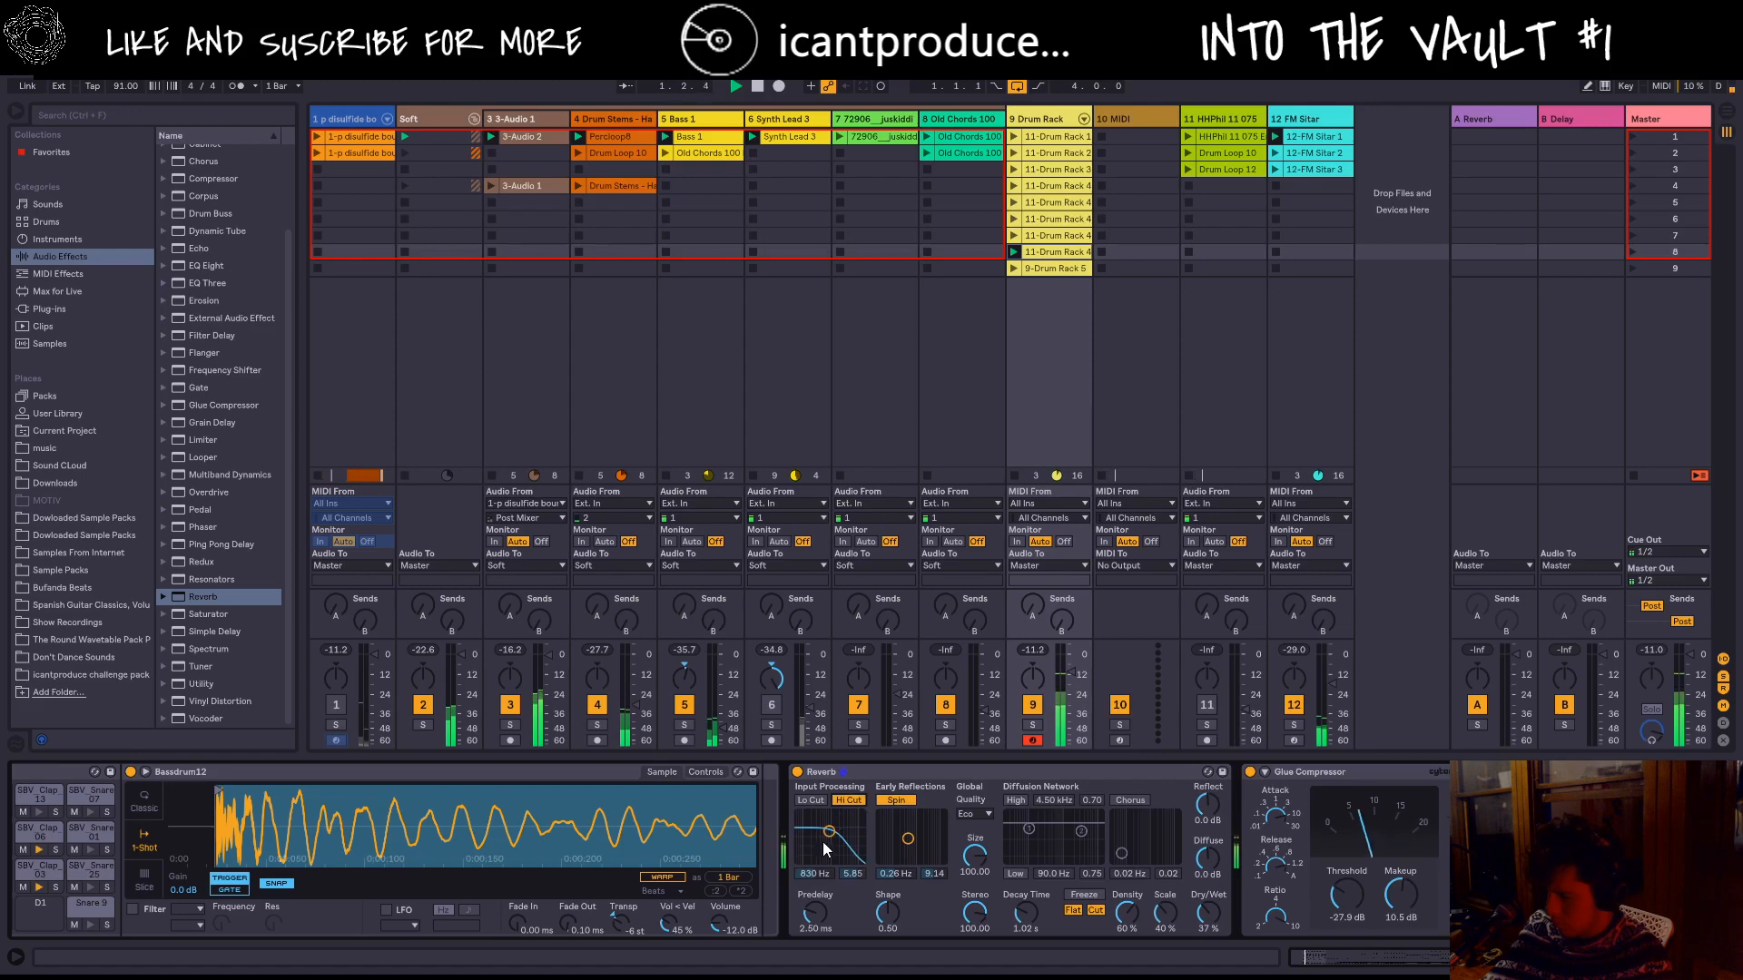
mouse_move(828, 831)
left_mouse_down()
mouse_move(813, 856)
mouse_move(831, 858)
left_mouse_up()
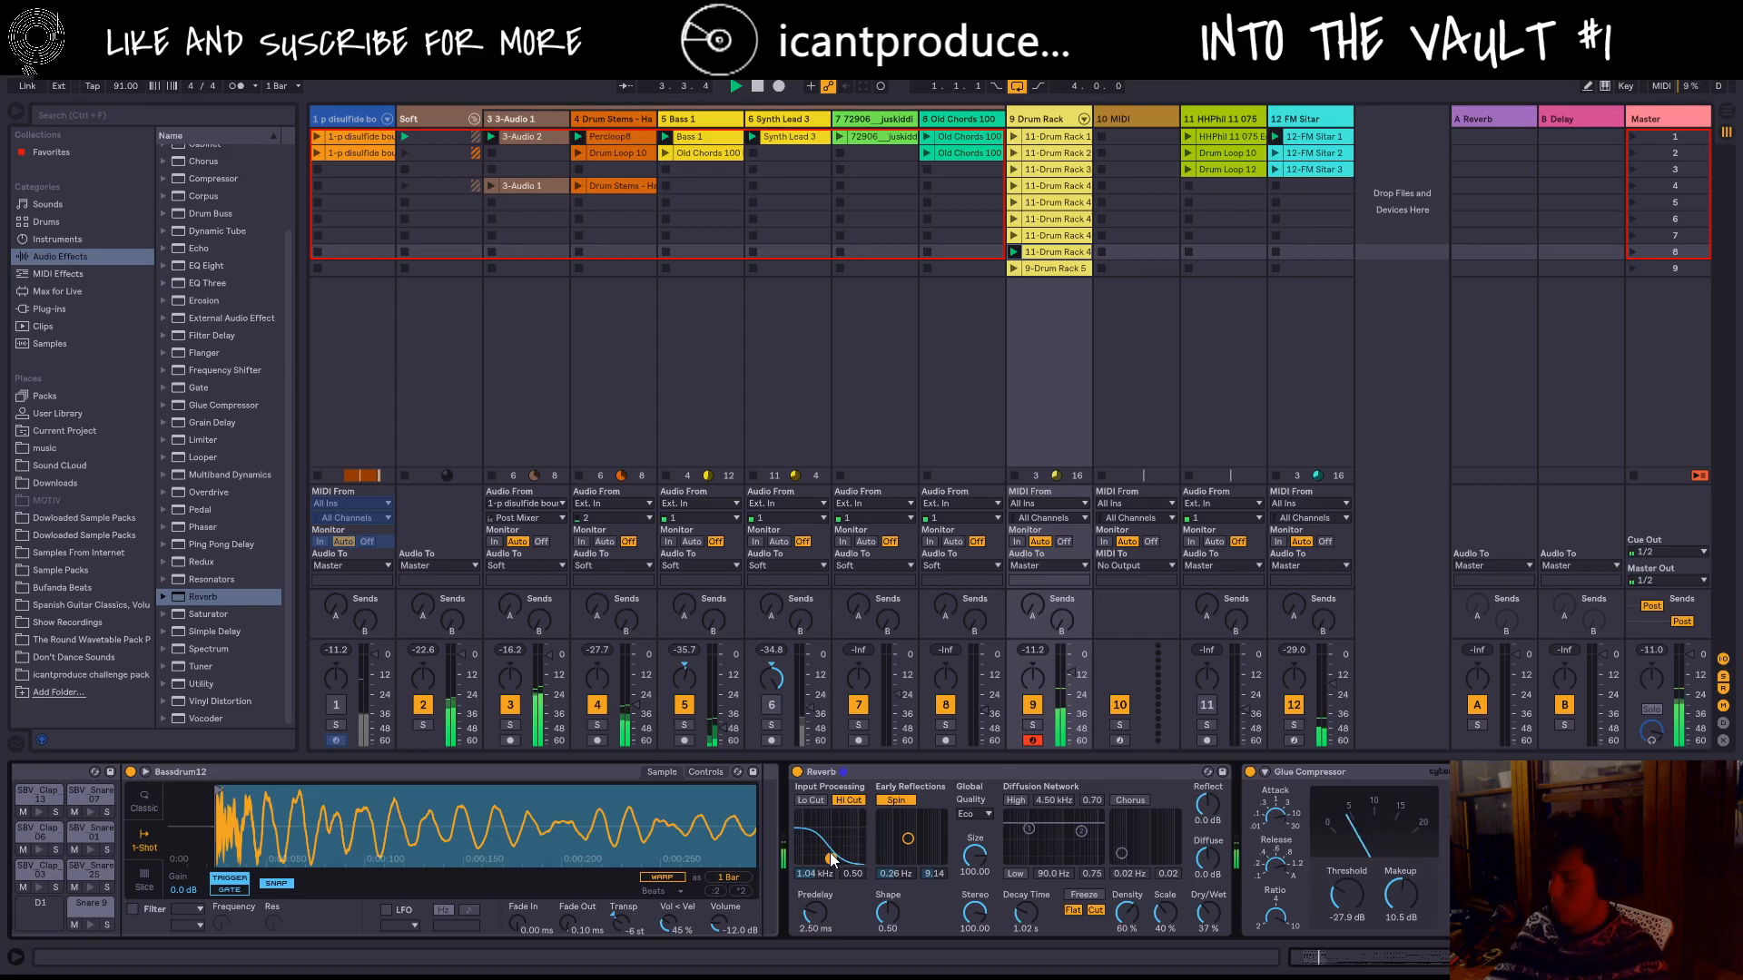
left_click_drag(831, 853, 842, 865)
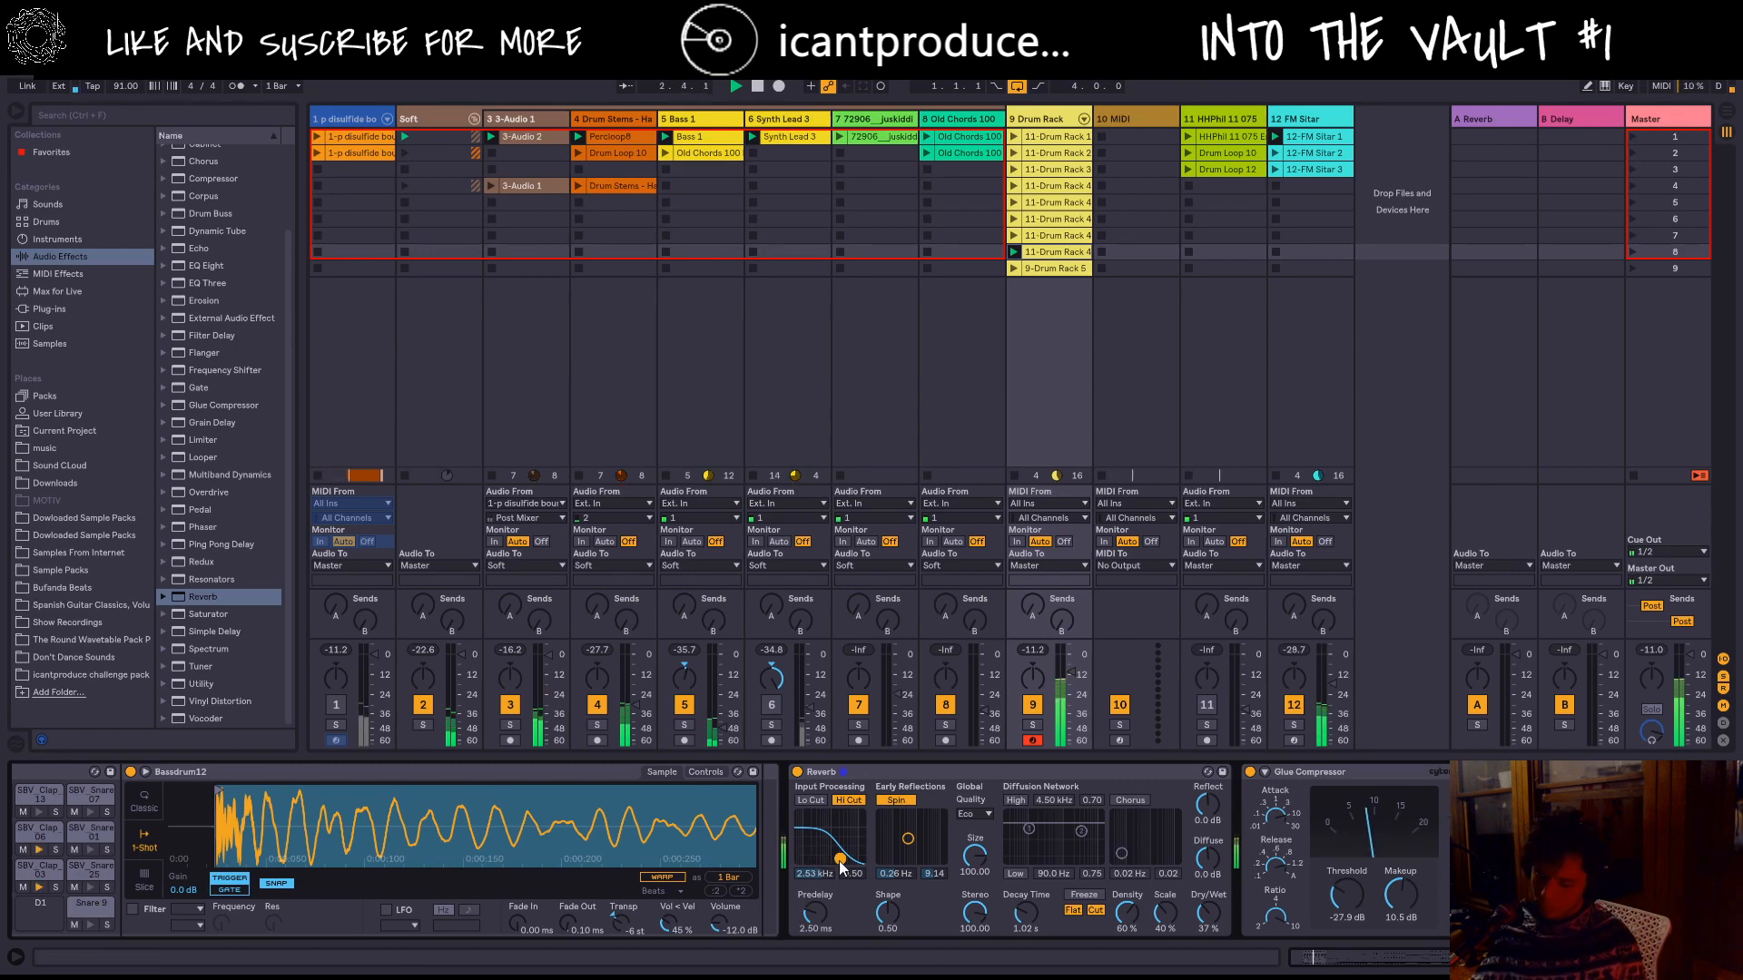
left_click_drag(851, 819, 842, 820)
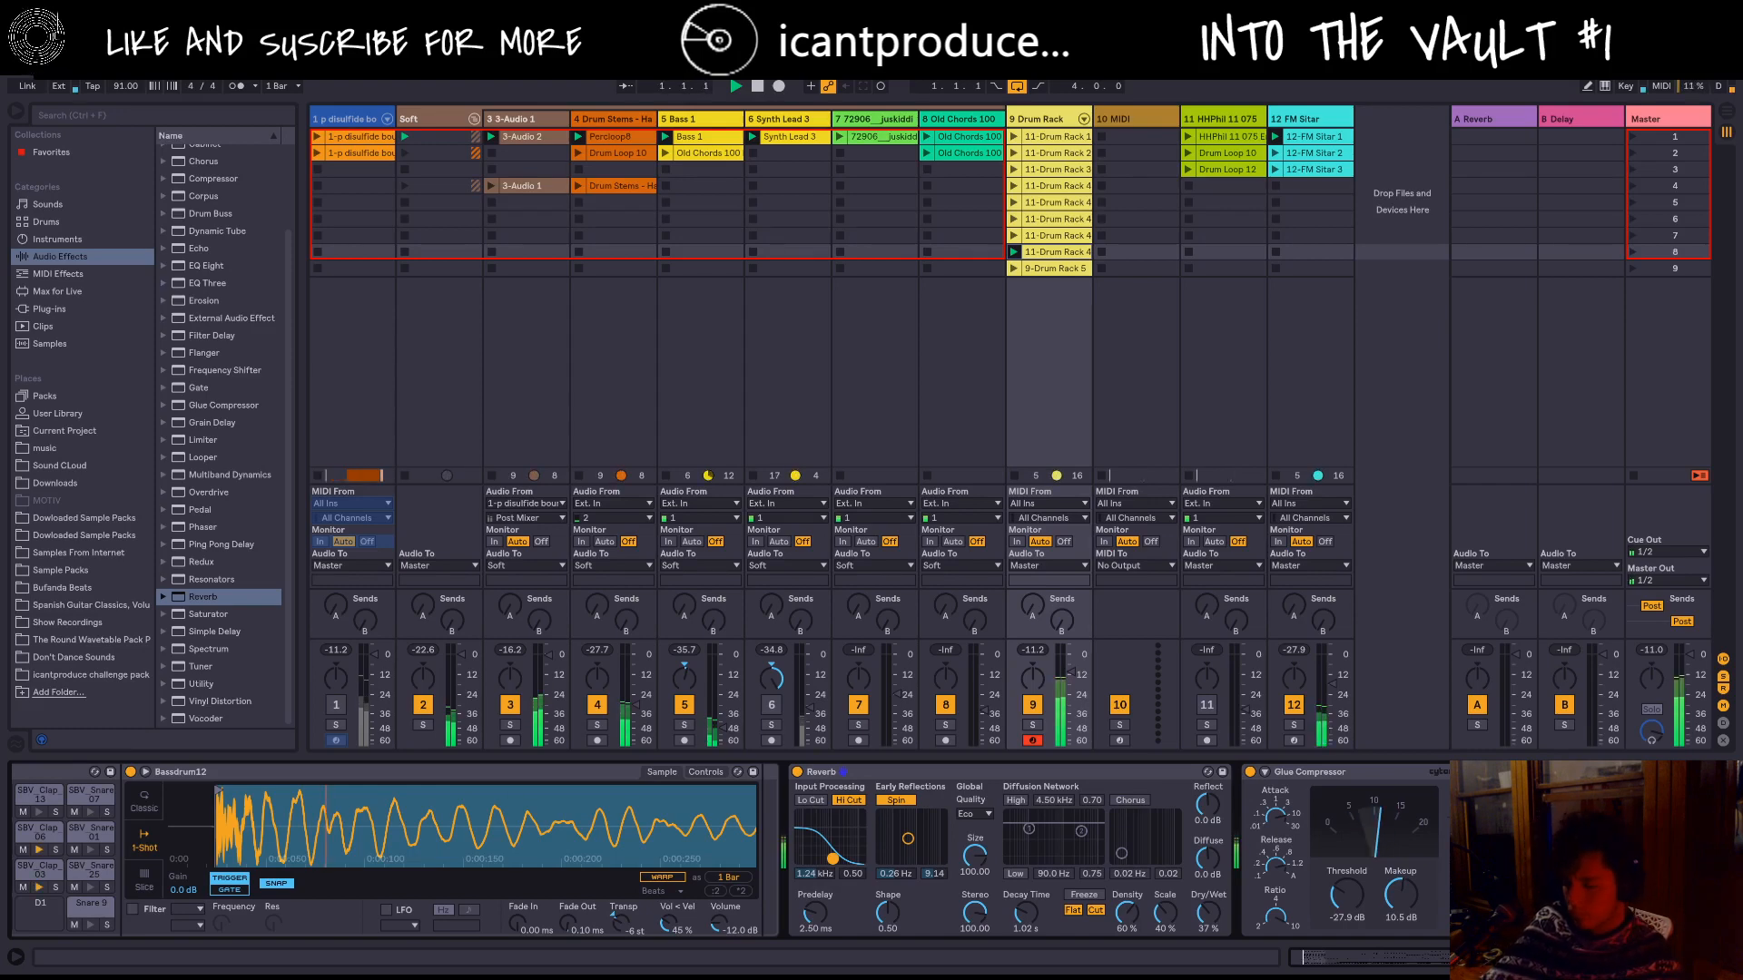
left_click_drag(831, 868, 834, 873)
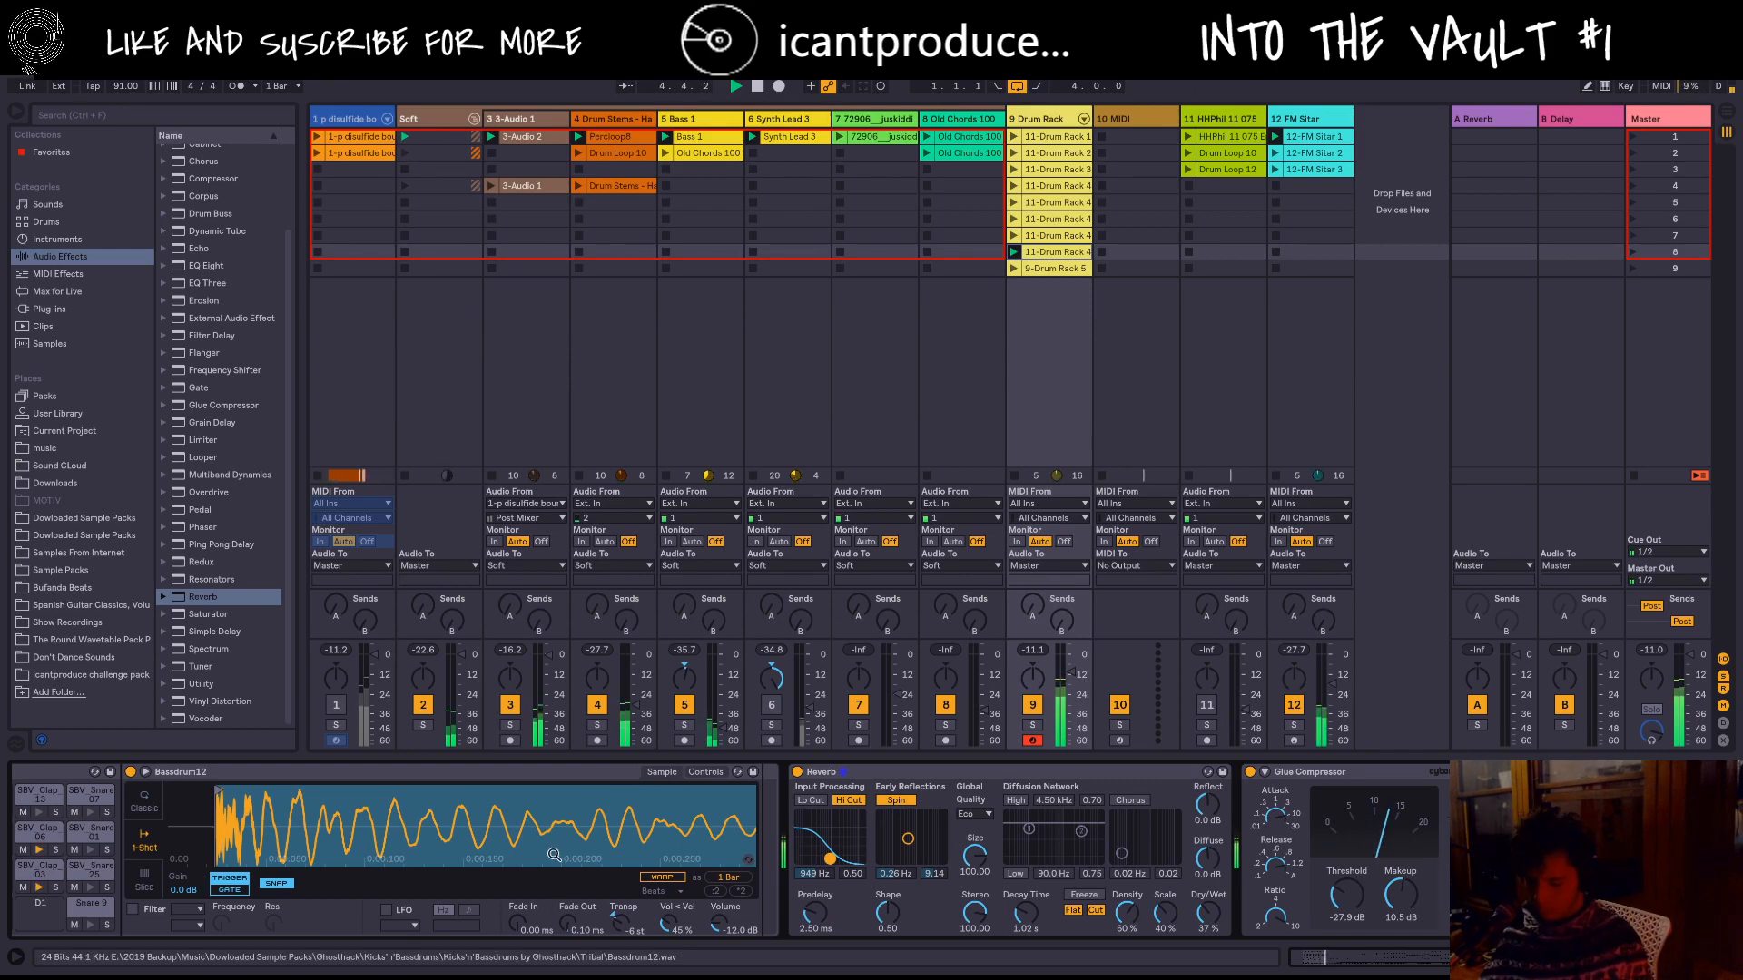
key("space")
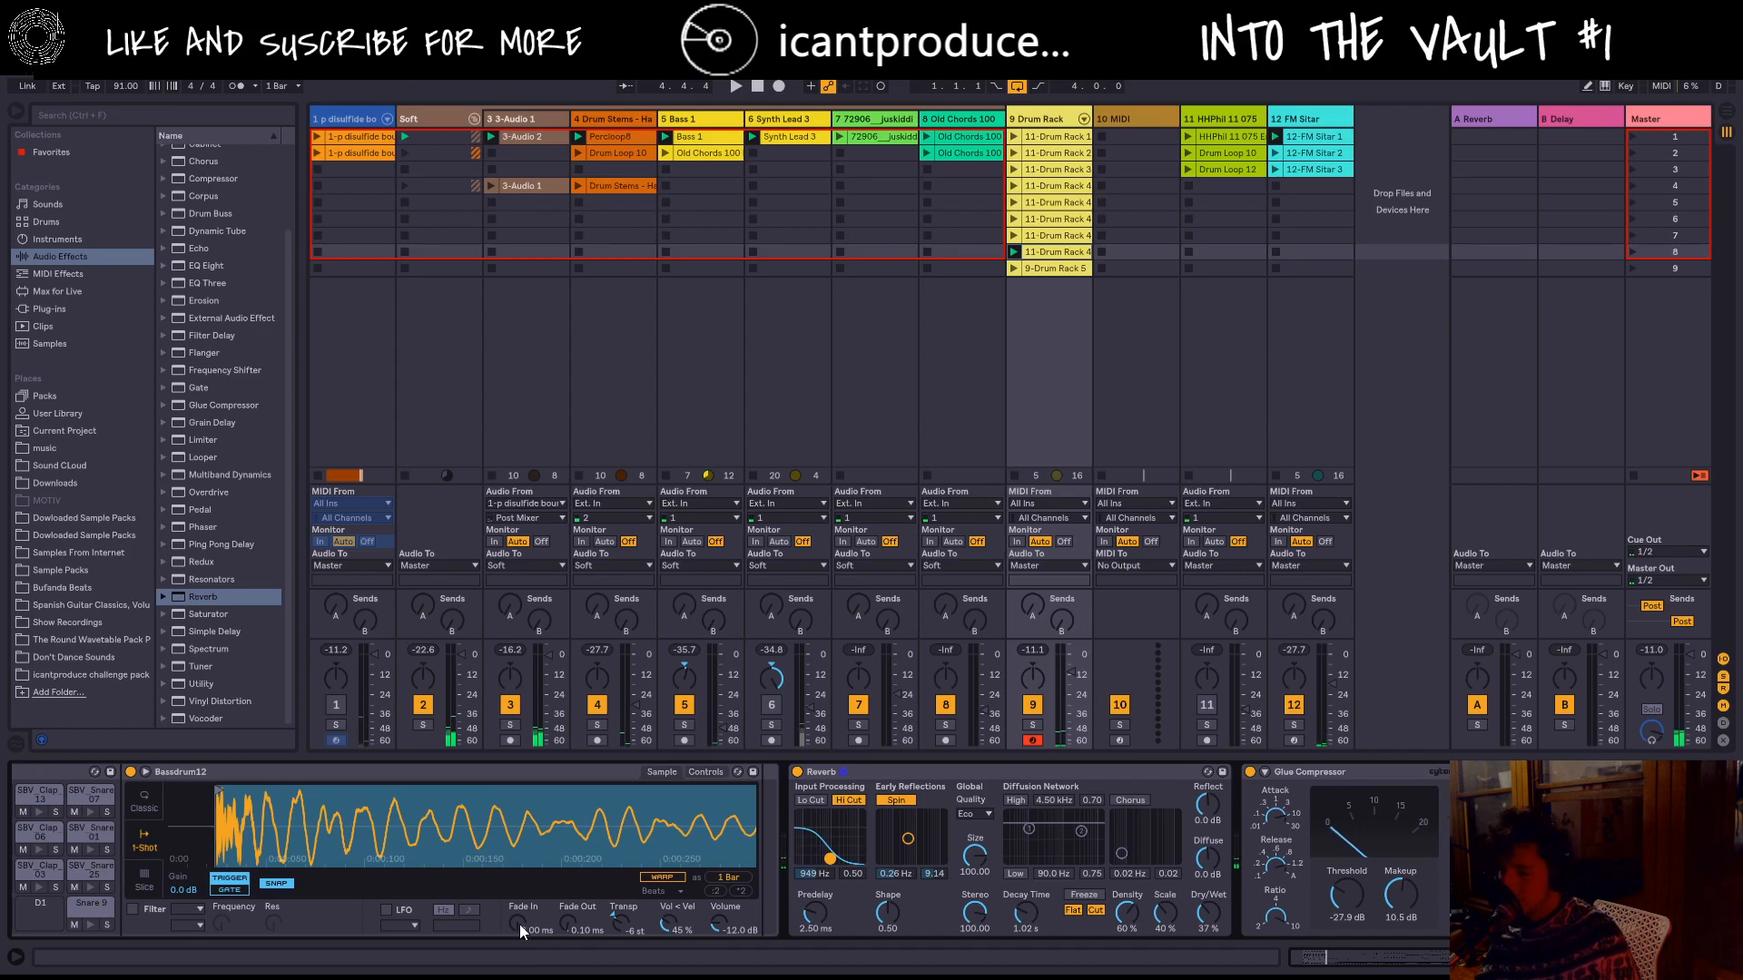